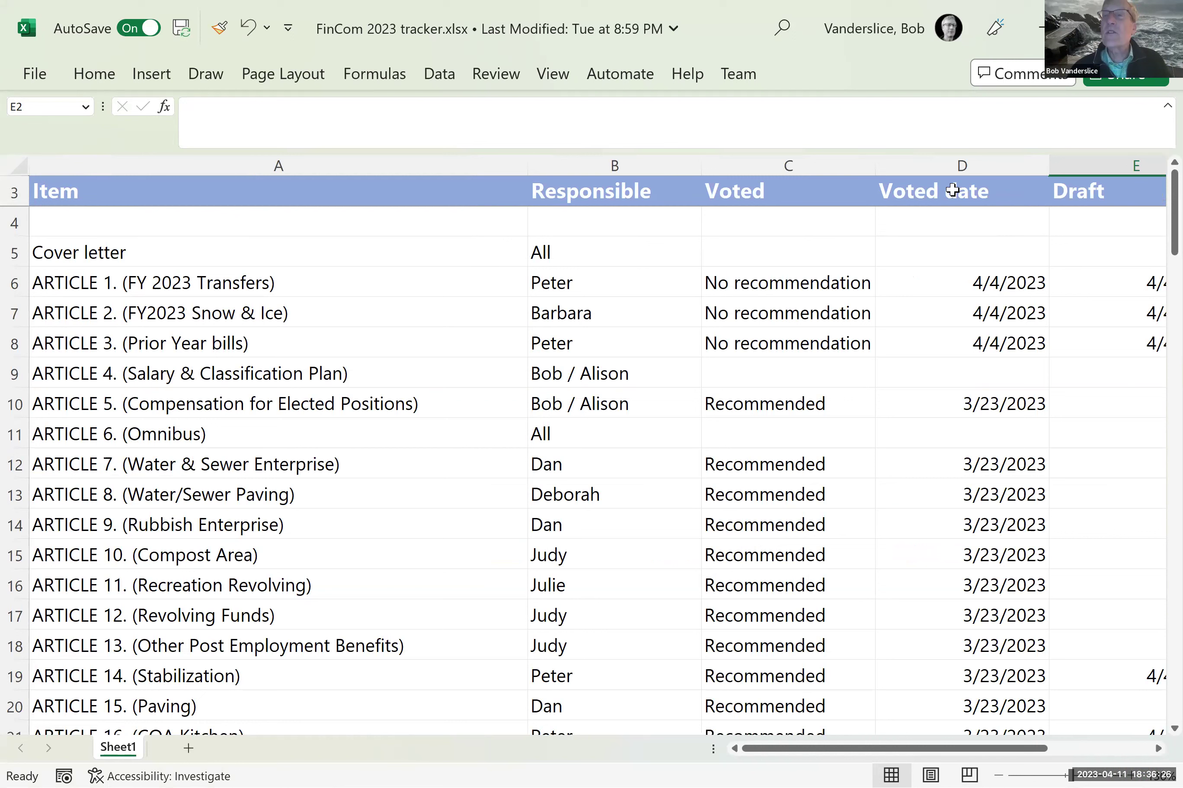
# - Examine the Draft and Approved columns of the FinCom tracker and the Article 4 row's empty cells
pyautogui.click(1096, 286)
pyautogui.click(1104, 164)
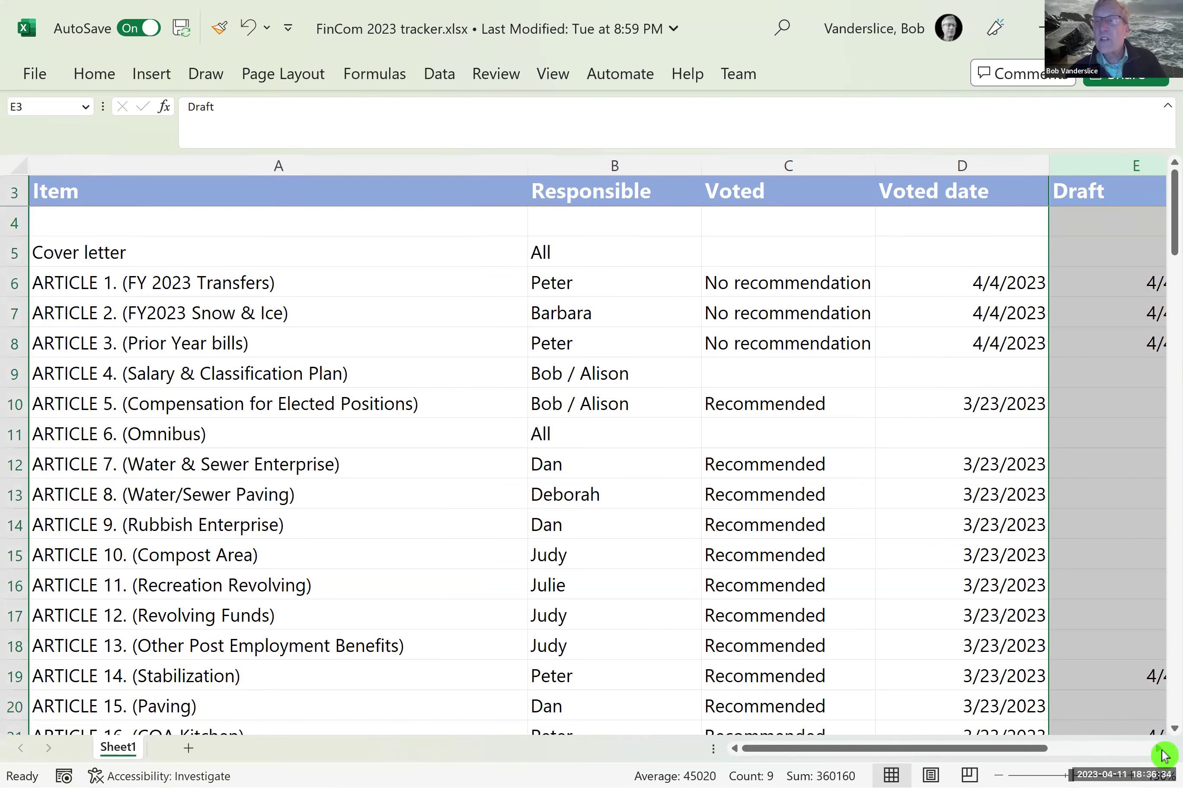
pyautogui.hscroll(2, 852, 443)
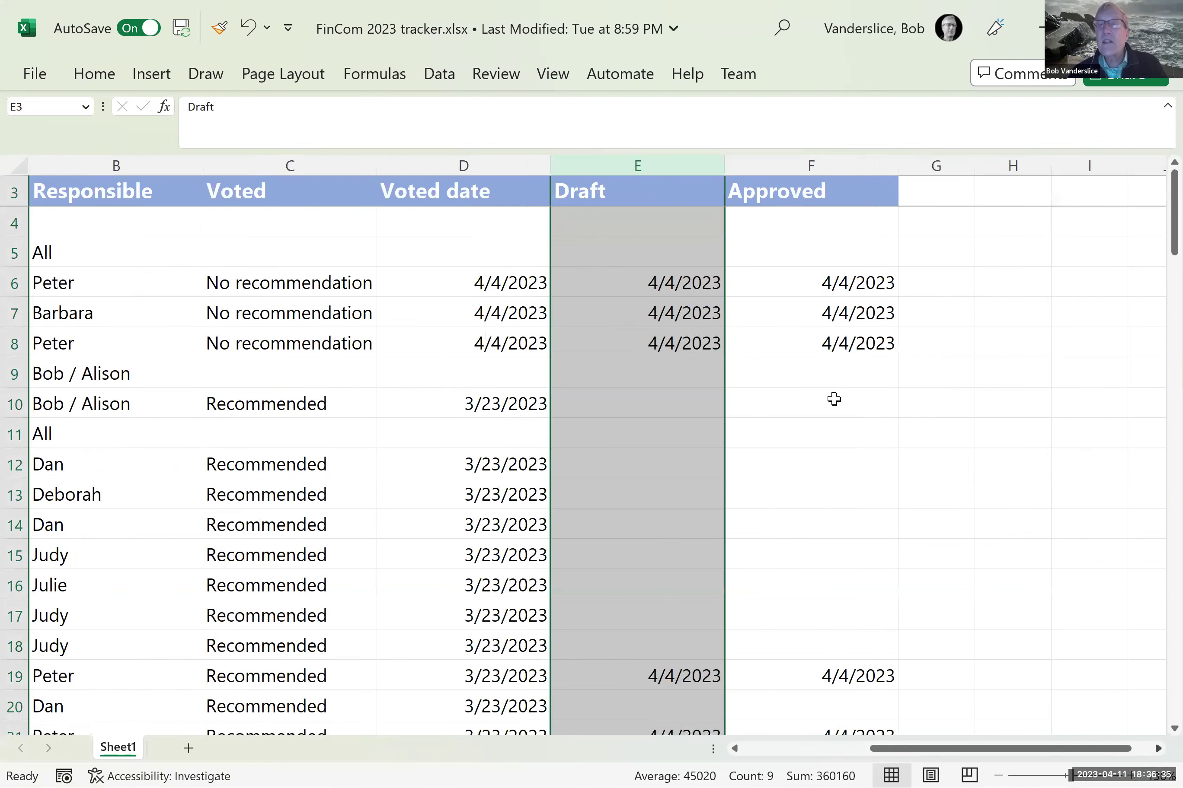
pyautogui.click(832, 373)
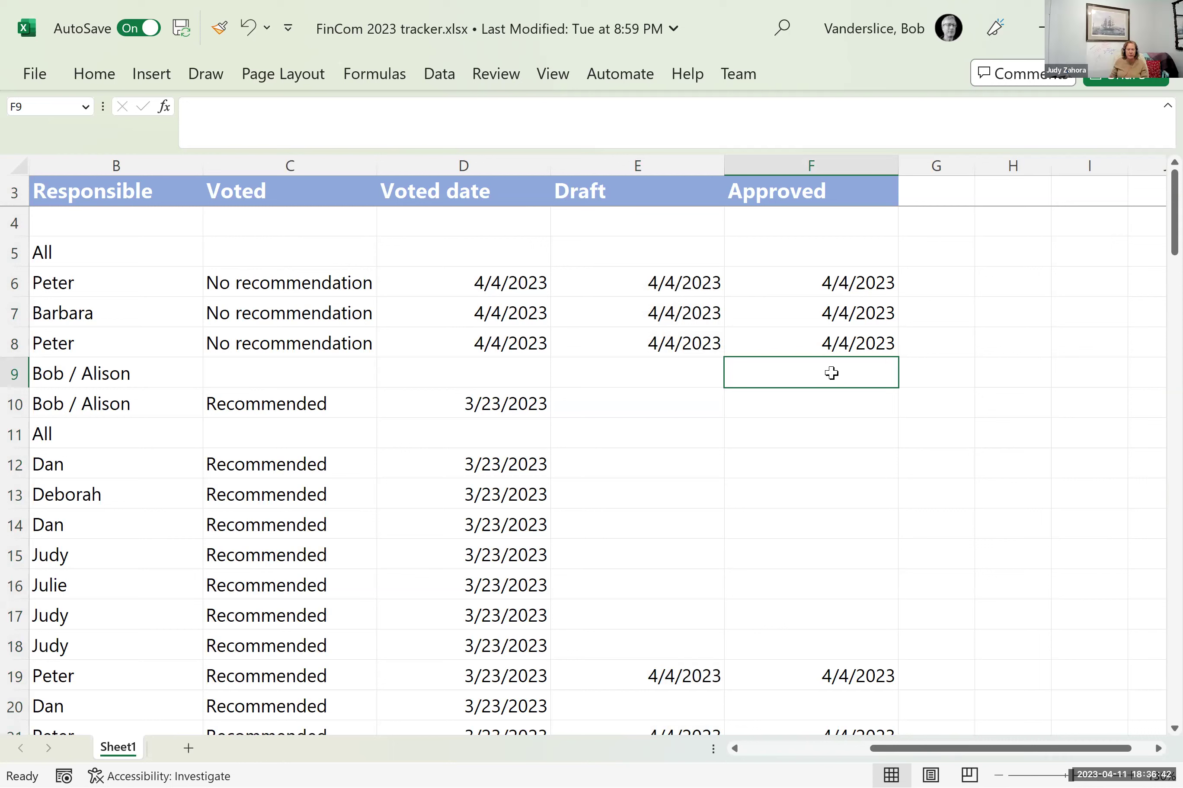
pyautogui.press('Left')
pyautogui.press('Left')
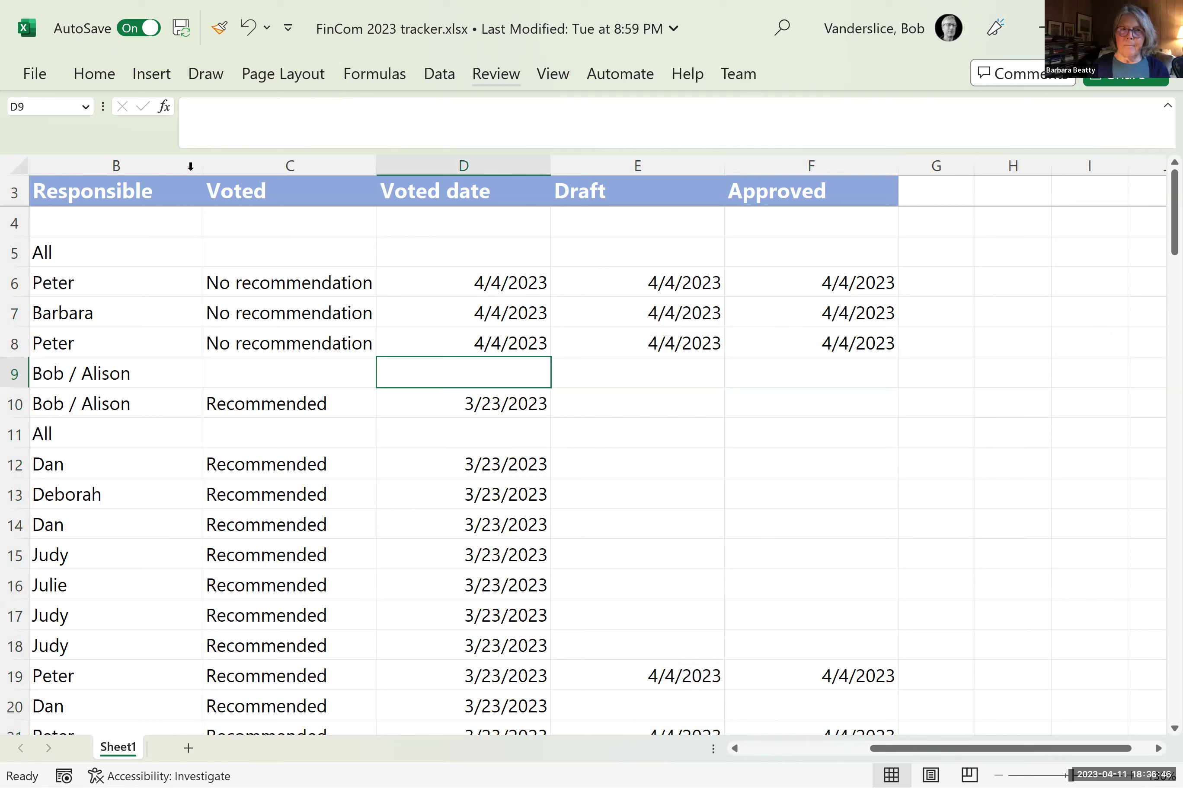
# - Narrow the Responsible, Voted date, Draft and Approved columns closer to their contents, and return to the Item header cell
pyautogui.moveTo(203, 167); pyautogui.dragTo(155, 173)
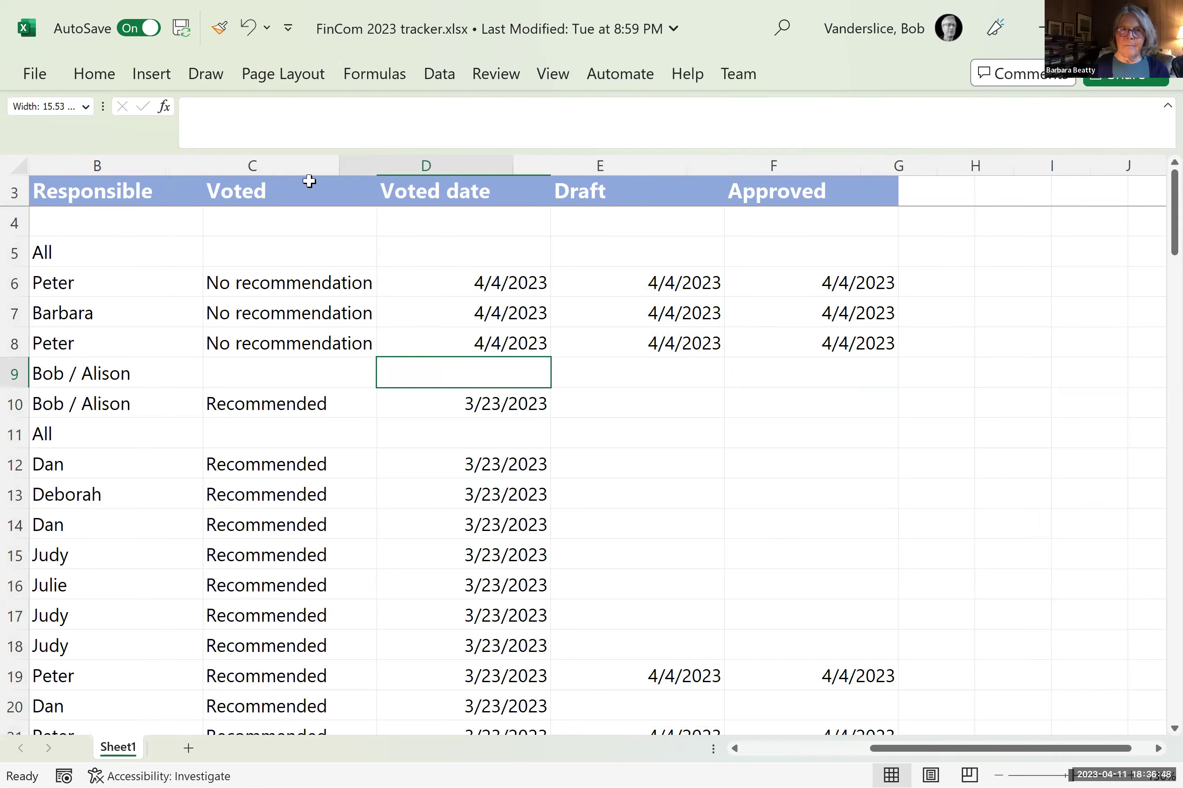
pyautogui.moveTo(338, 184); pyautogui.dragTo(308, 187)
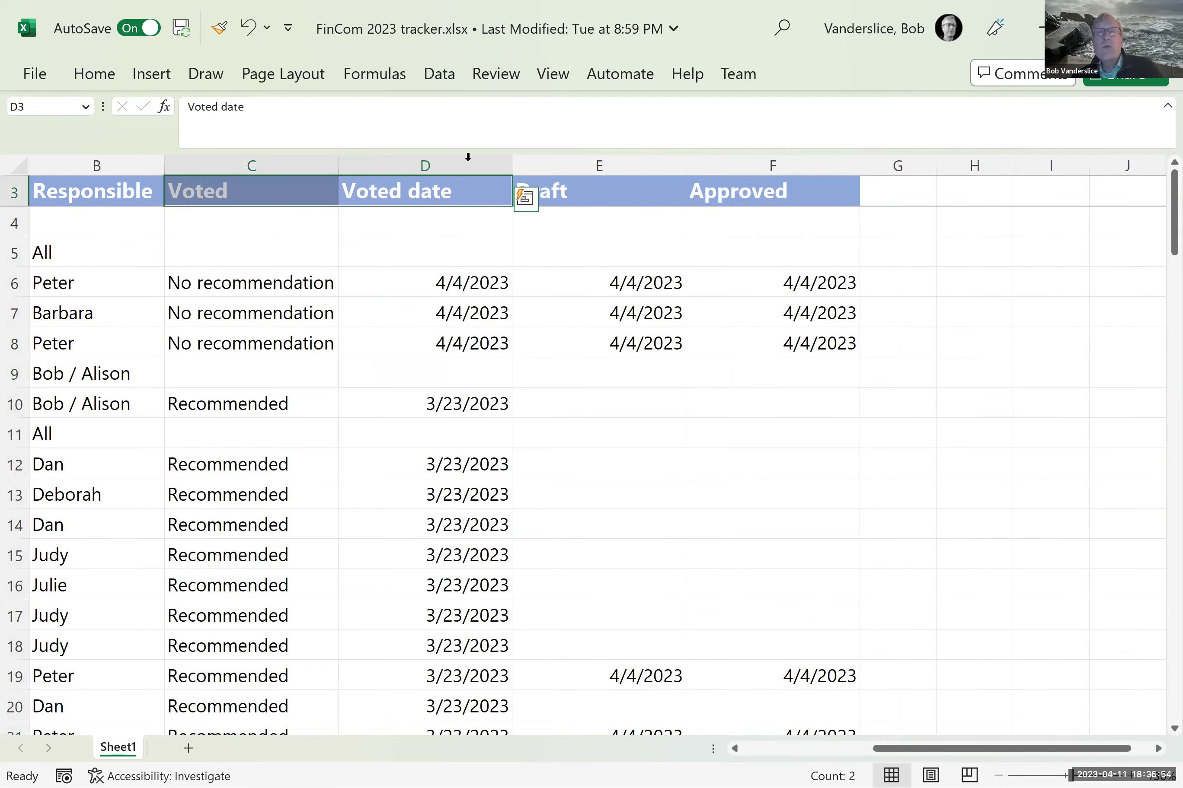
pyautogui.moveTo(512, 165); pyautogui.dragTo(453, 173)
pyautogui.moveTo(629, 165); pyautogui.dragTo(575, 173)
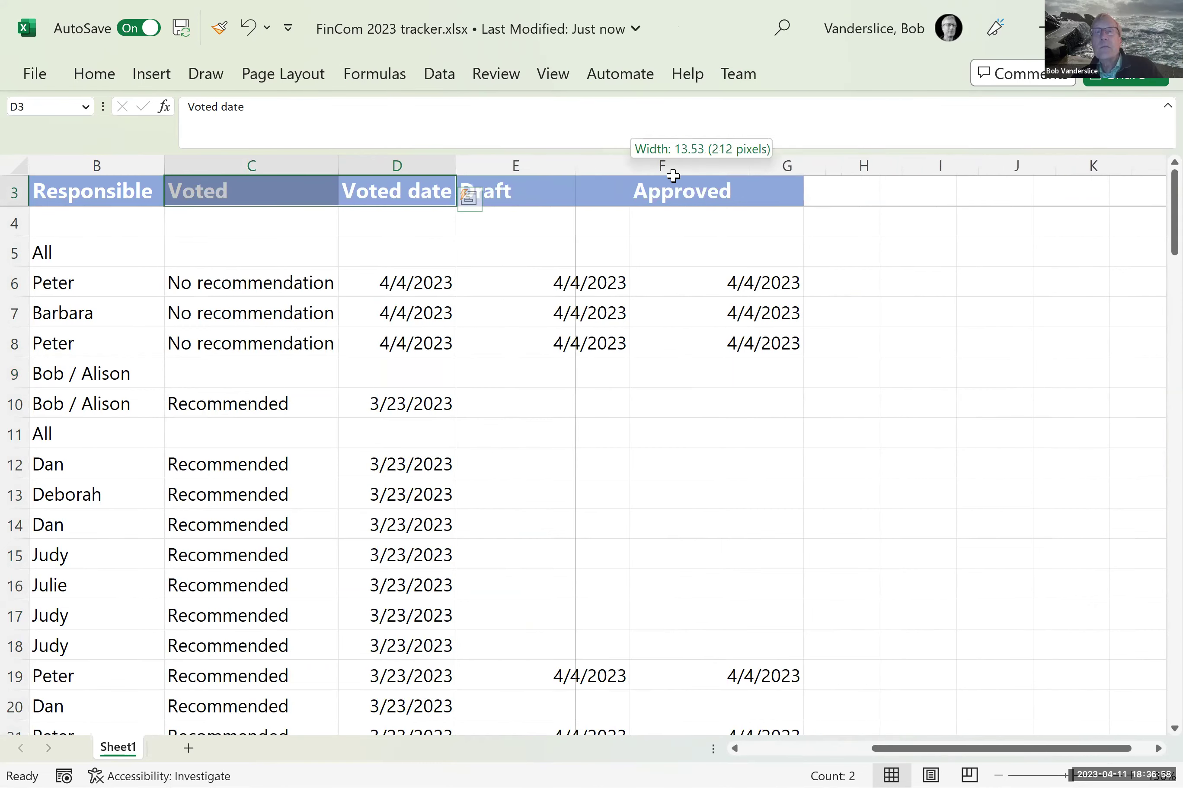
pyautogui.moveTo(742, 165); pyautogui.dragTo(687, 172)
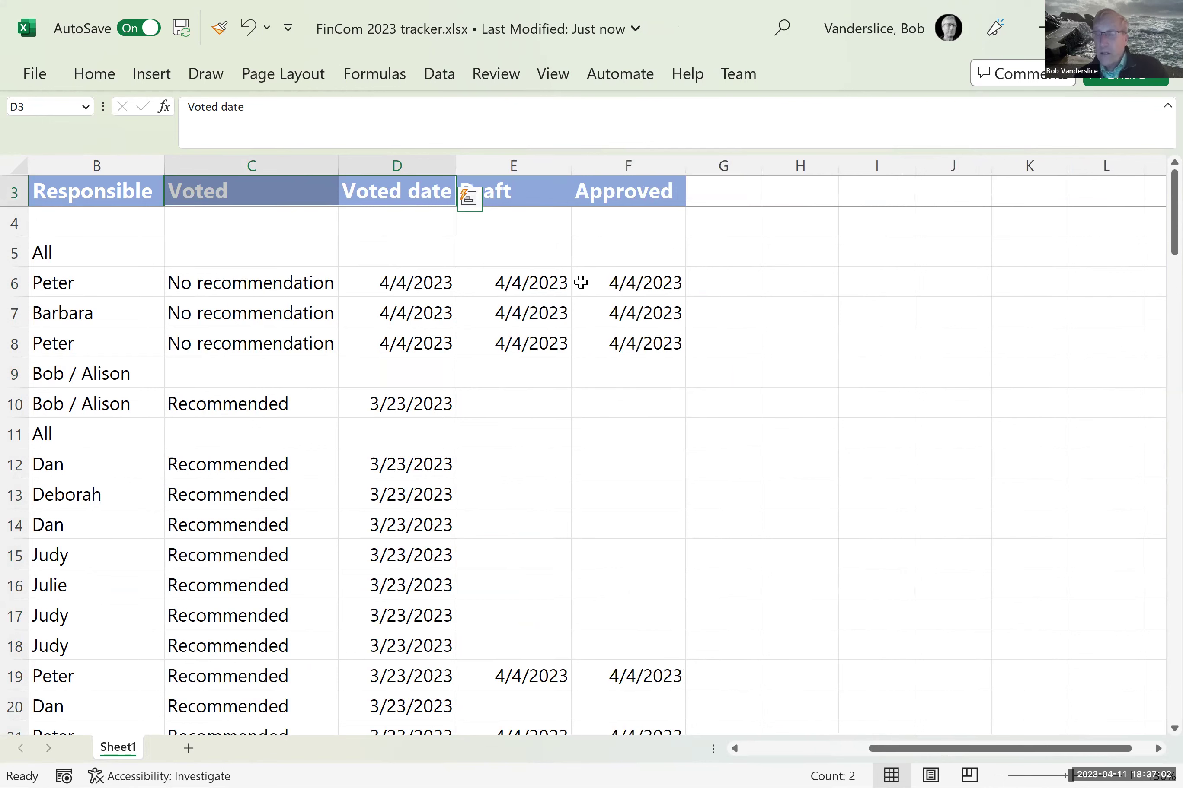
pyautogui.press('Left')
pyautogui.press('Left')
pyautogui.press('Left')
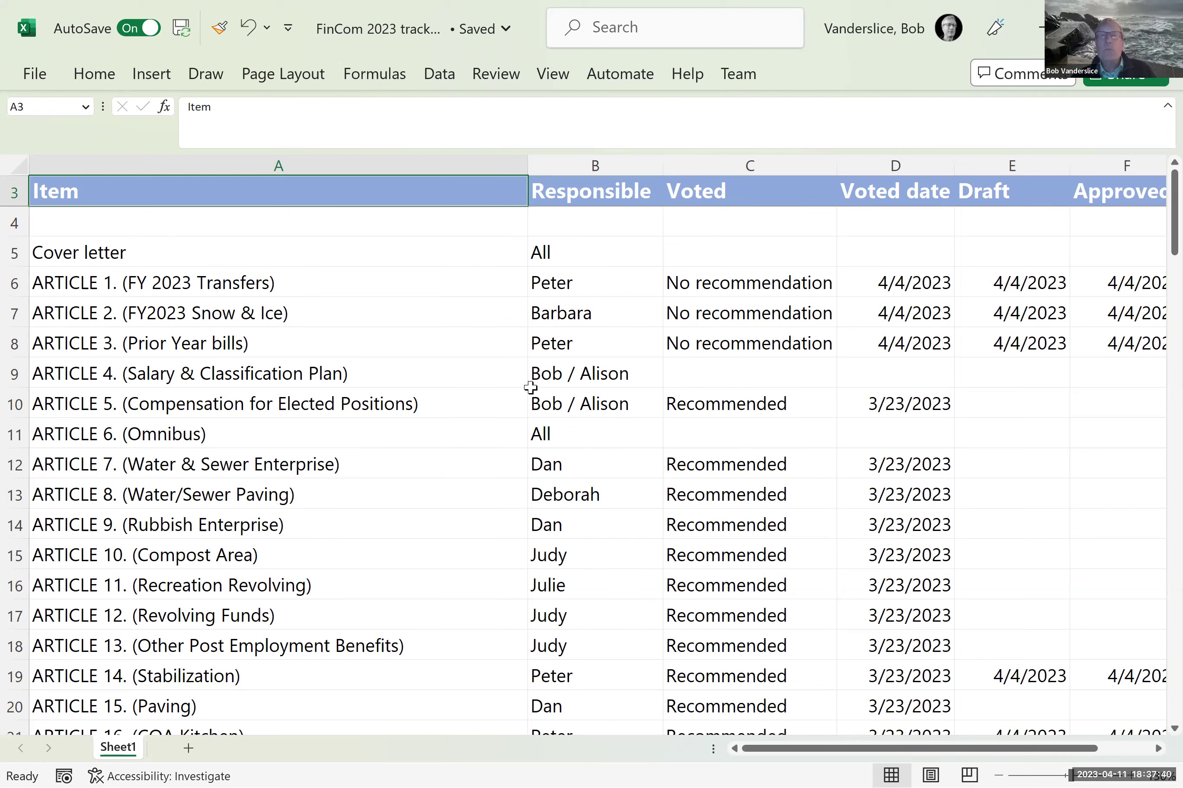
# - Examine the Article 4 (Salary & Classification Plan) row from its Approved cell back to its Item cell
pyautogui.click(1104, 371)
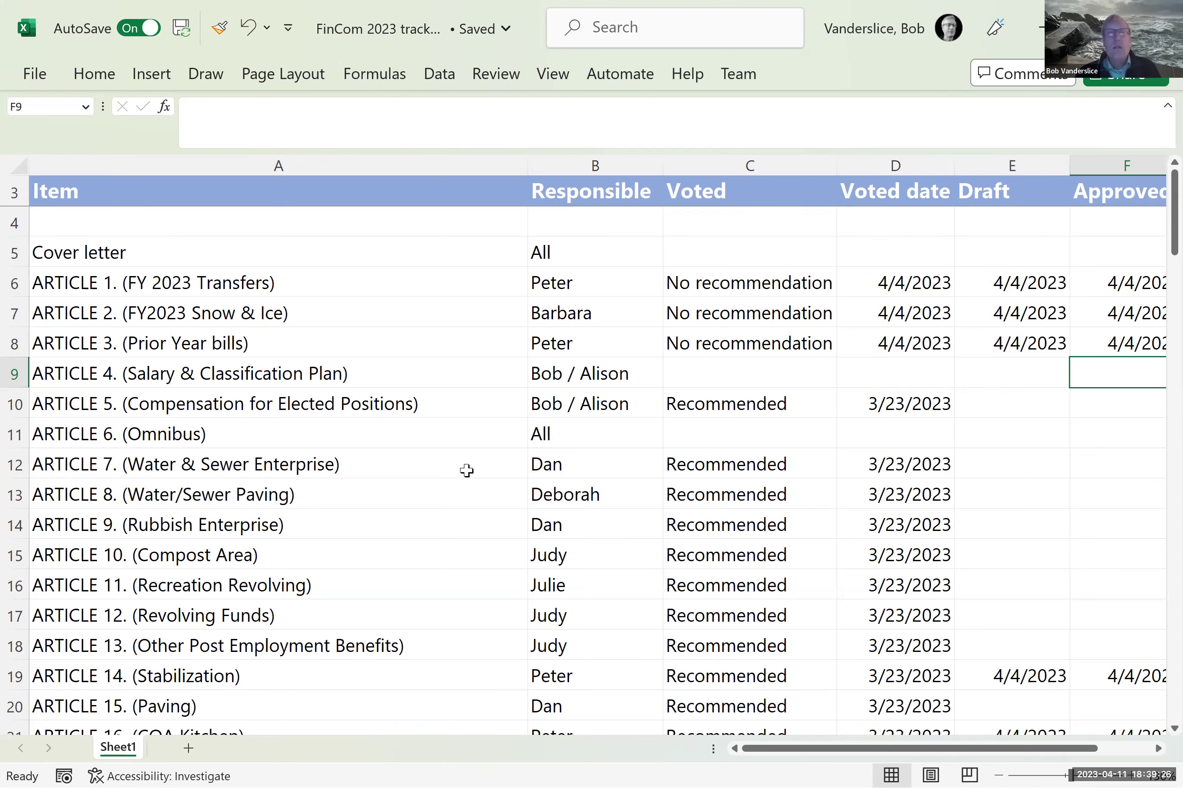
pyautogui.press('Left')
pyautogui.press('Left')
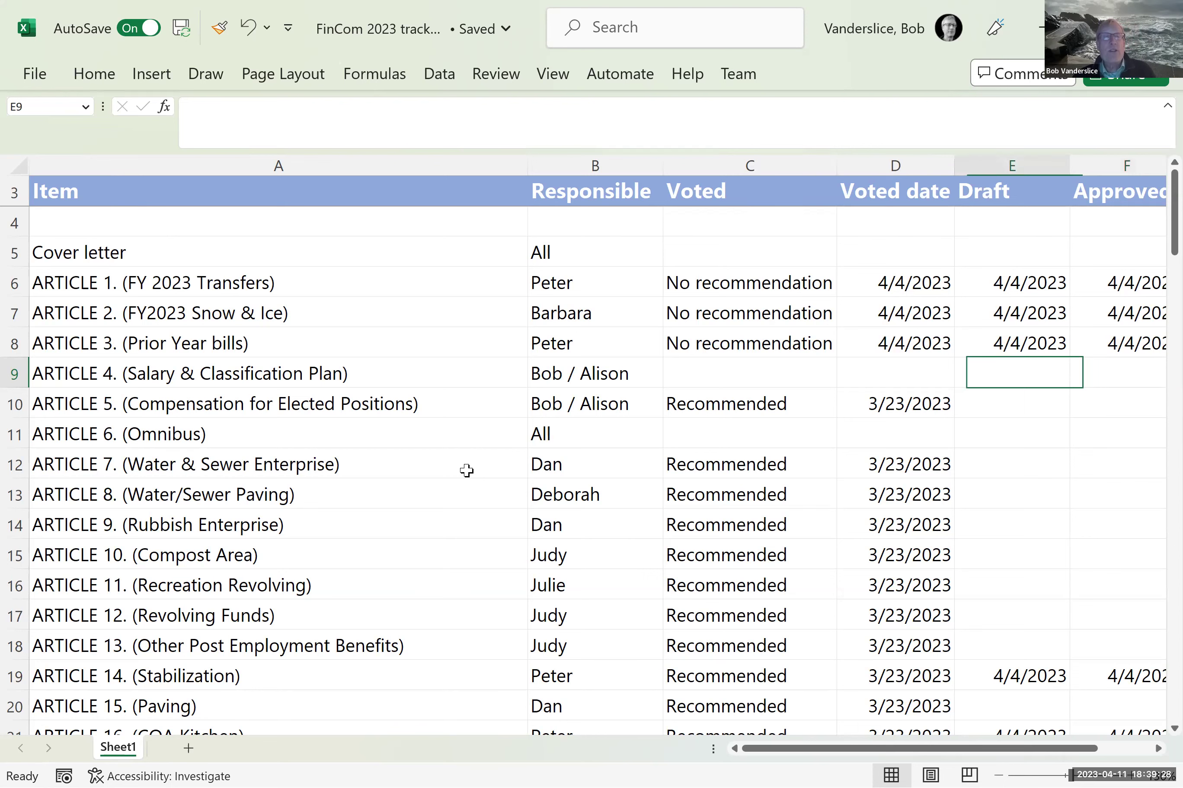
pyautogui.press('Right')
pyautogui.press('Right')
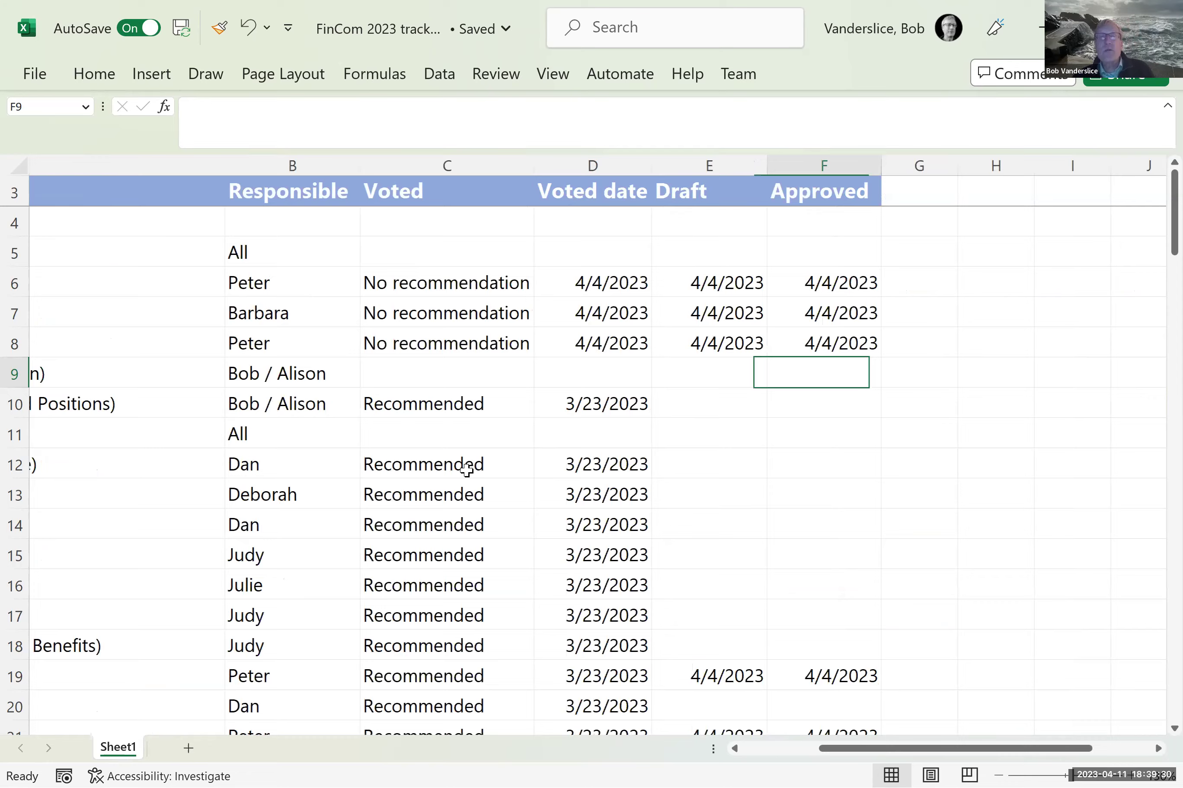
pyautogui.press('Left')
pyautogui.press('Left')
pyautogui.press('Left')
pyautogui.press('Left')
pyautogui.press('Left')
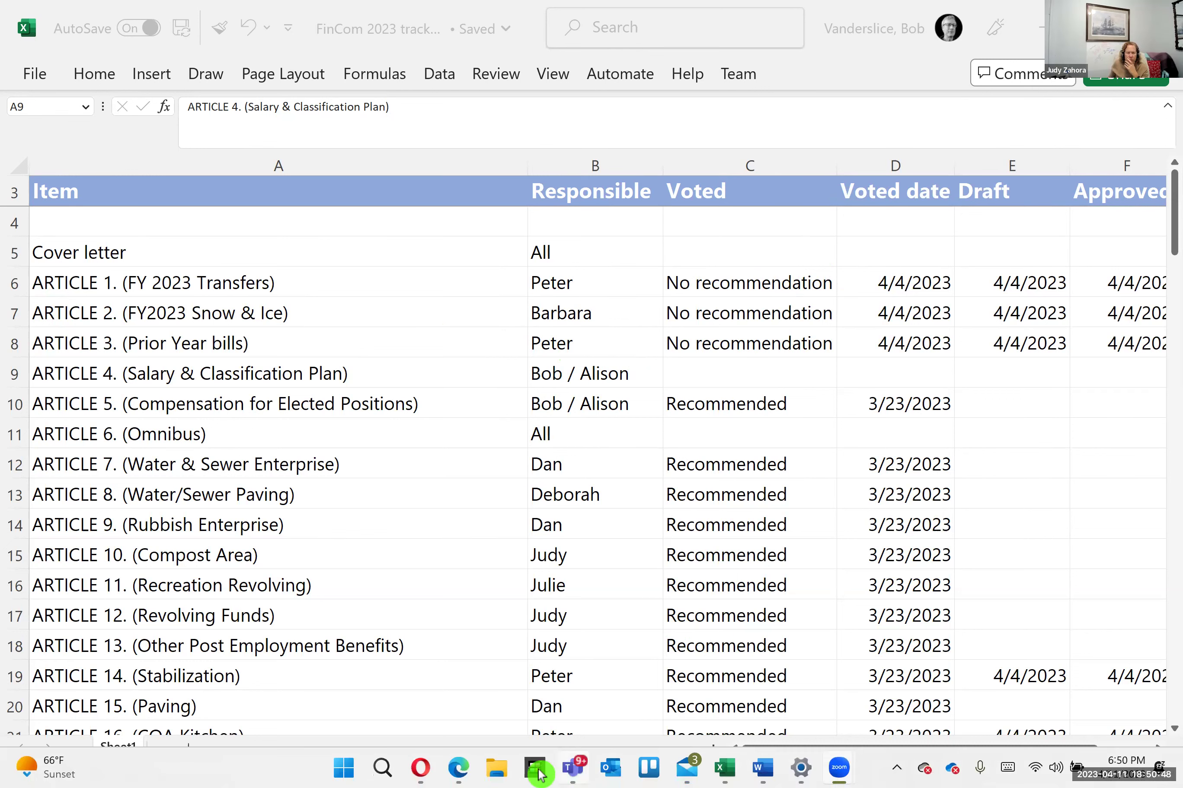
# - Switch to the Xfinity webmail in Opera and view the PDF attachment FY2024 Finance Committee Budget Book 4.11.23.pdf from the "Updated FinCom Book" e-mail
pyautogui.moveTo(425, 763)
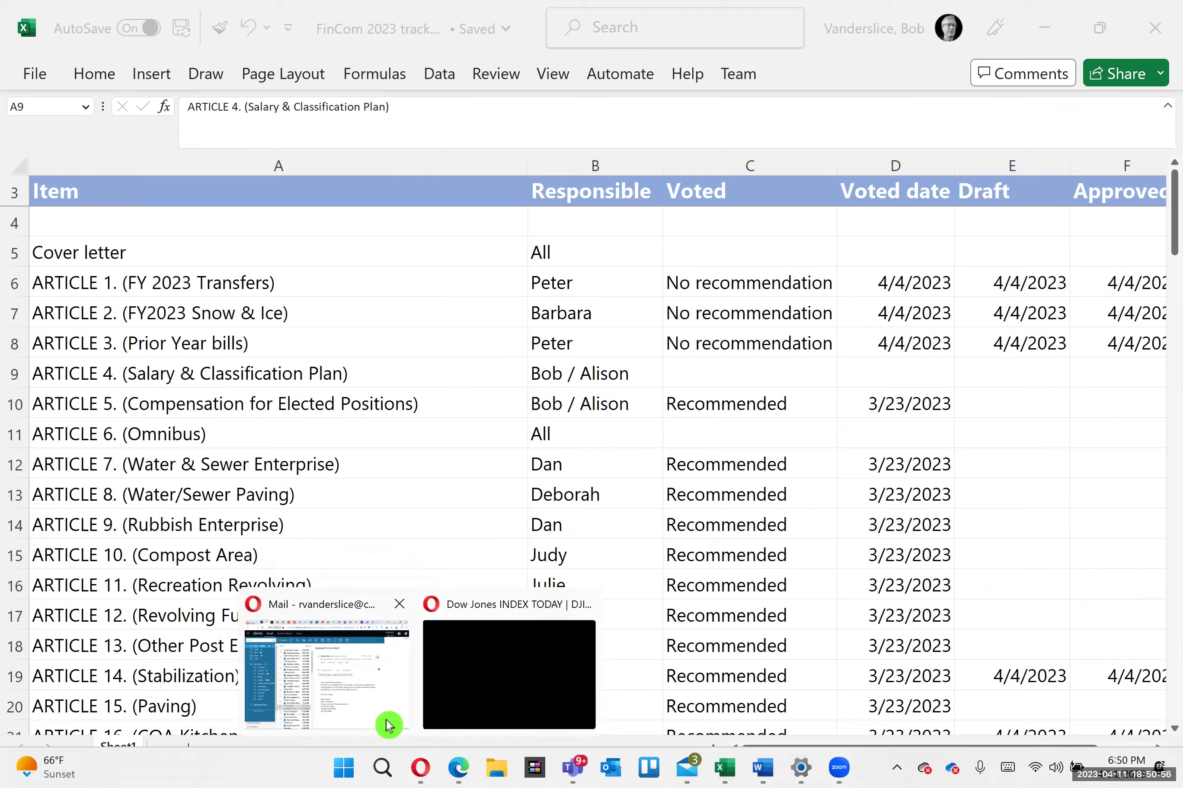
pyautogui.click(387, 722)
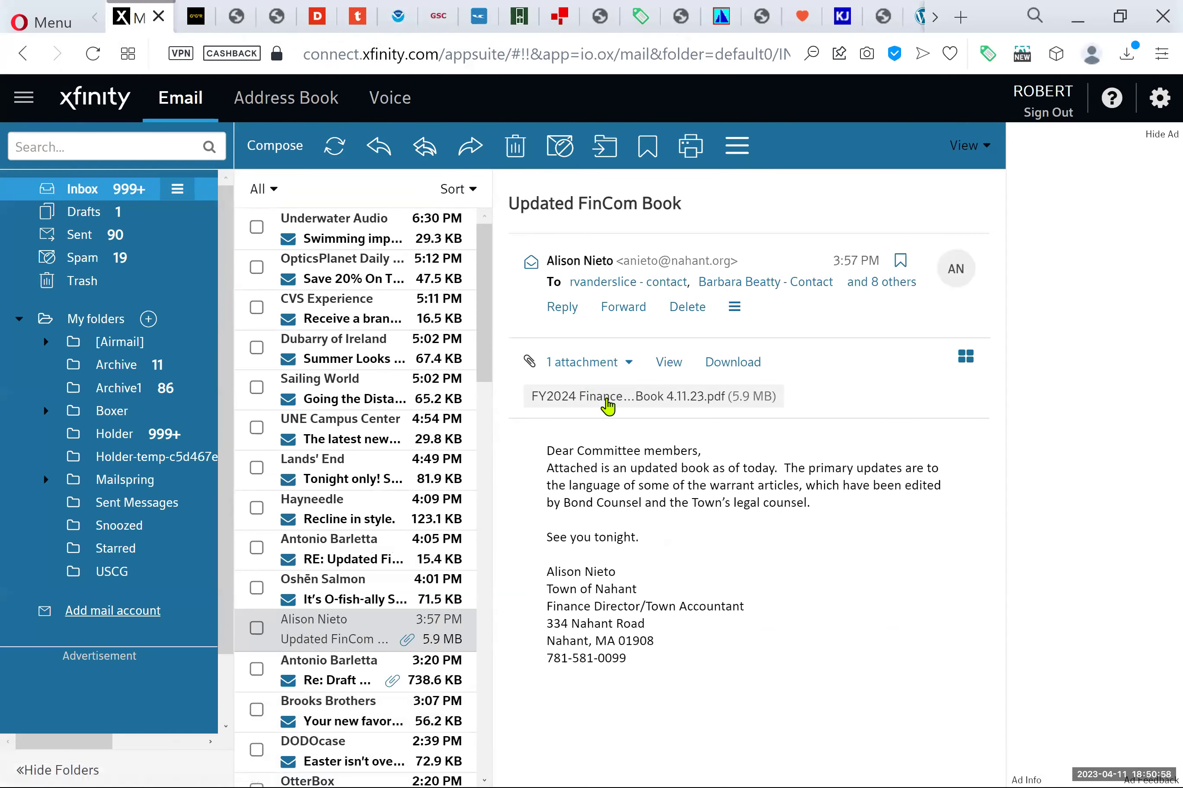
pyautogui.click(608, 403)
pyautogui.click(566, 426)
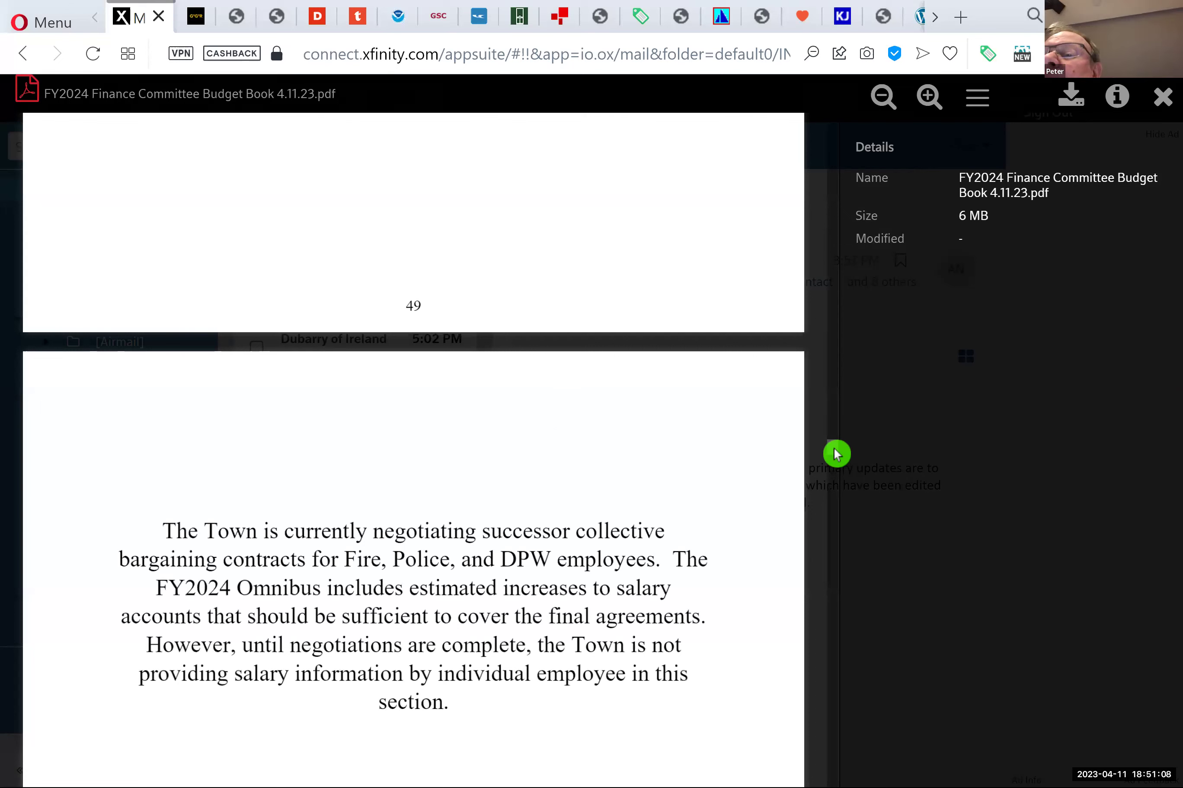
# - Locate Article 4, Salary and Classification Plan, in the budget book and highlight its recommendation text through the rate-setting mechanisms
pyautogui.scroll(-5, 835, 454)
pyautogui.scroll(3, 836, 456)
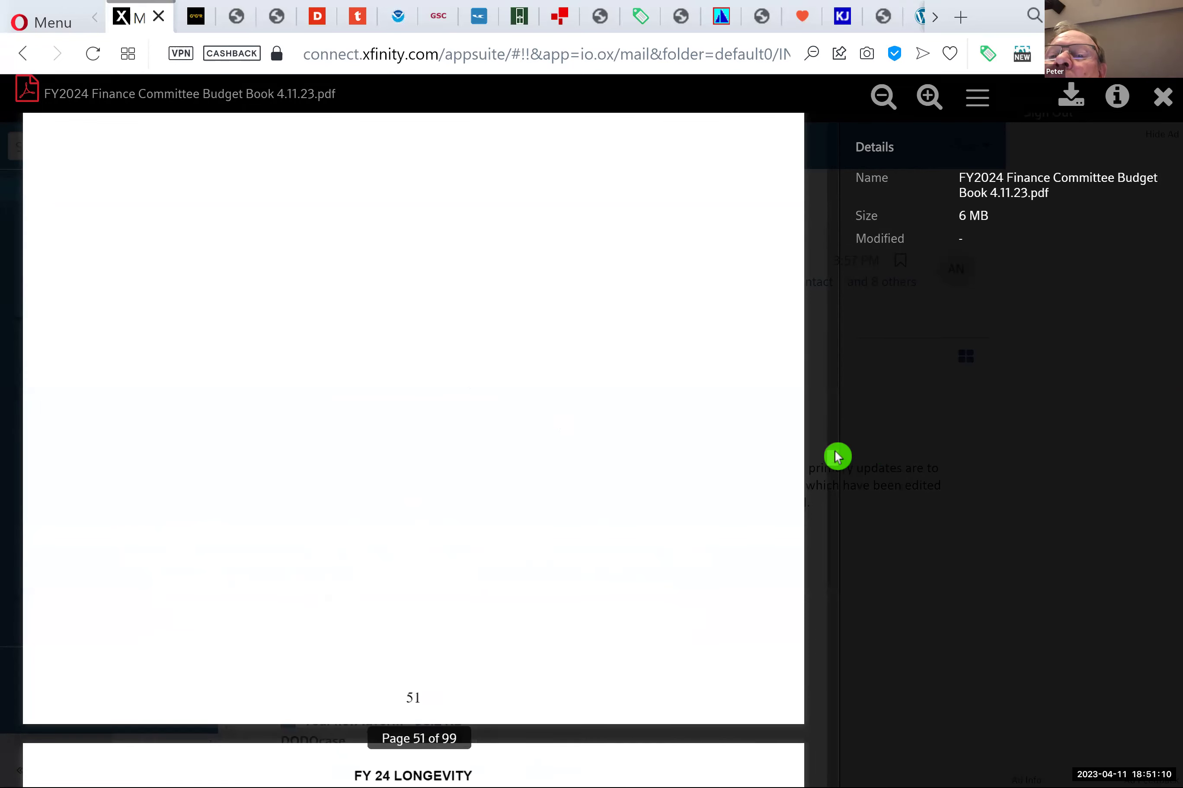
pyautogui.scroll(-10, 837, 457)
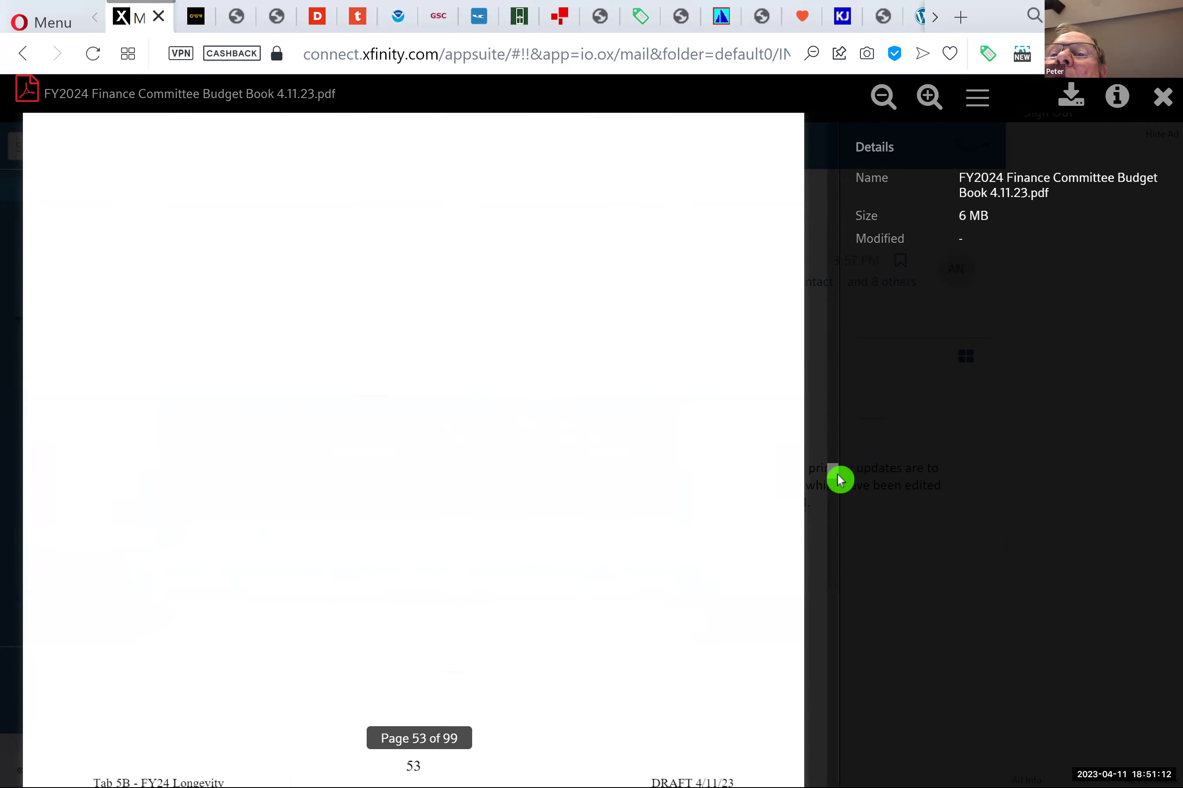
pyautogui.scroll(-8, 839, 479)
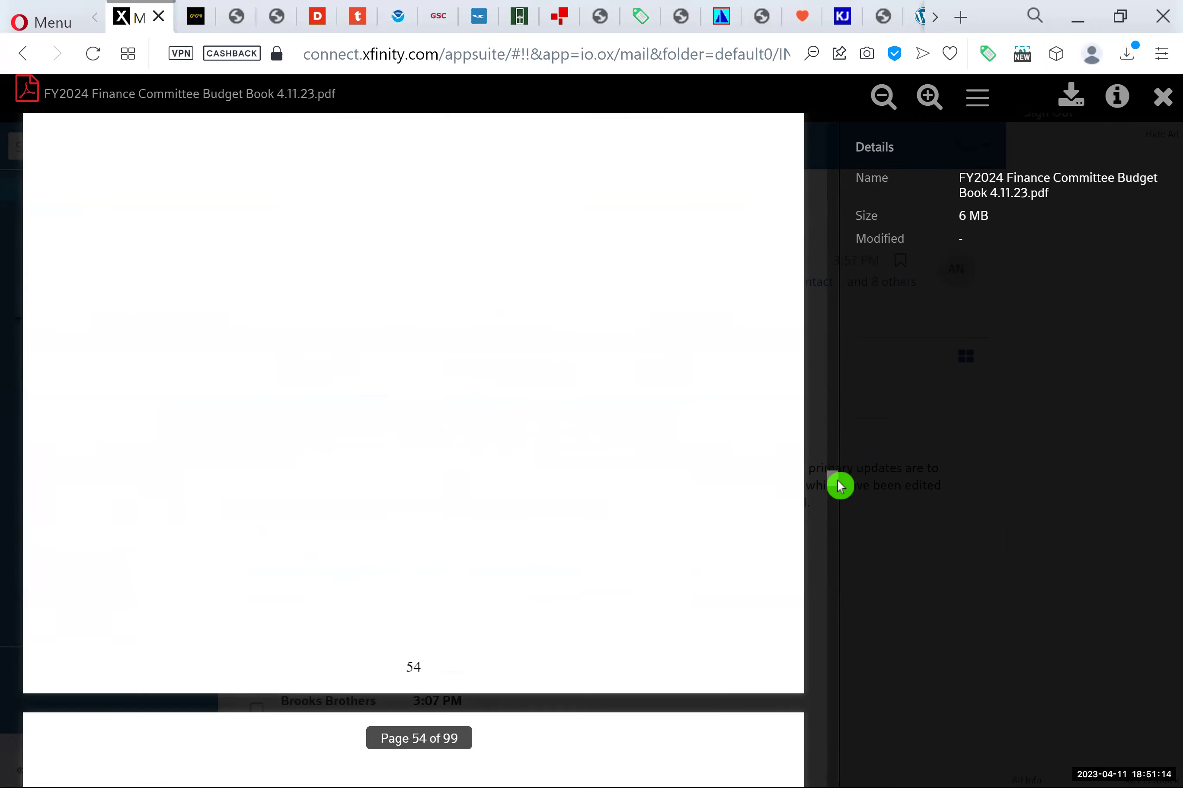
pyautogui.scroll(-8, 839, 489)
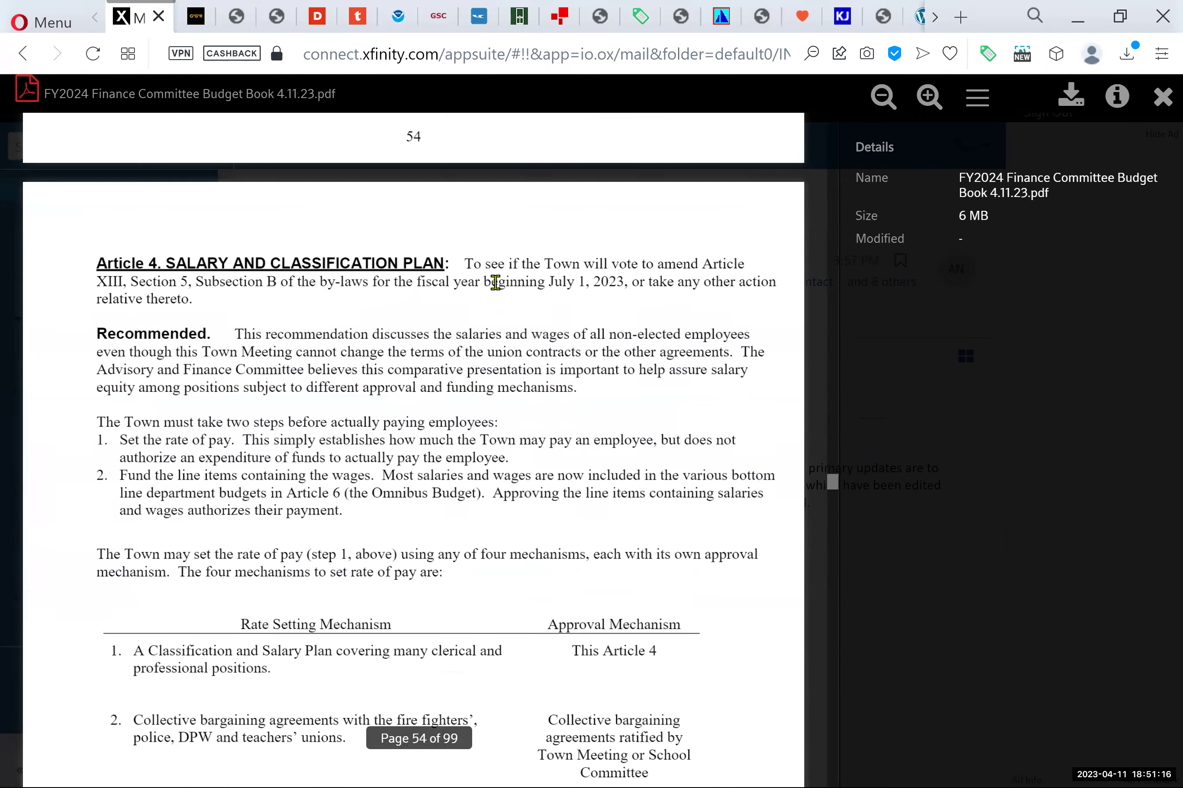
pyautogui.scroll(-4, 458, 279)
pyautogui.moveTo(93, 134); pyautogui.dragTo(367, 646)
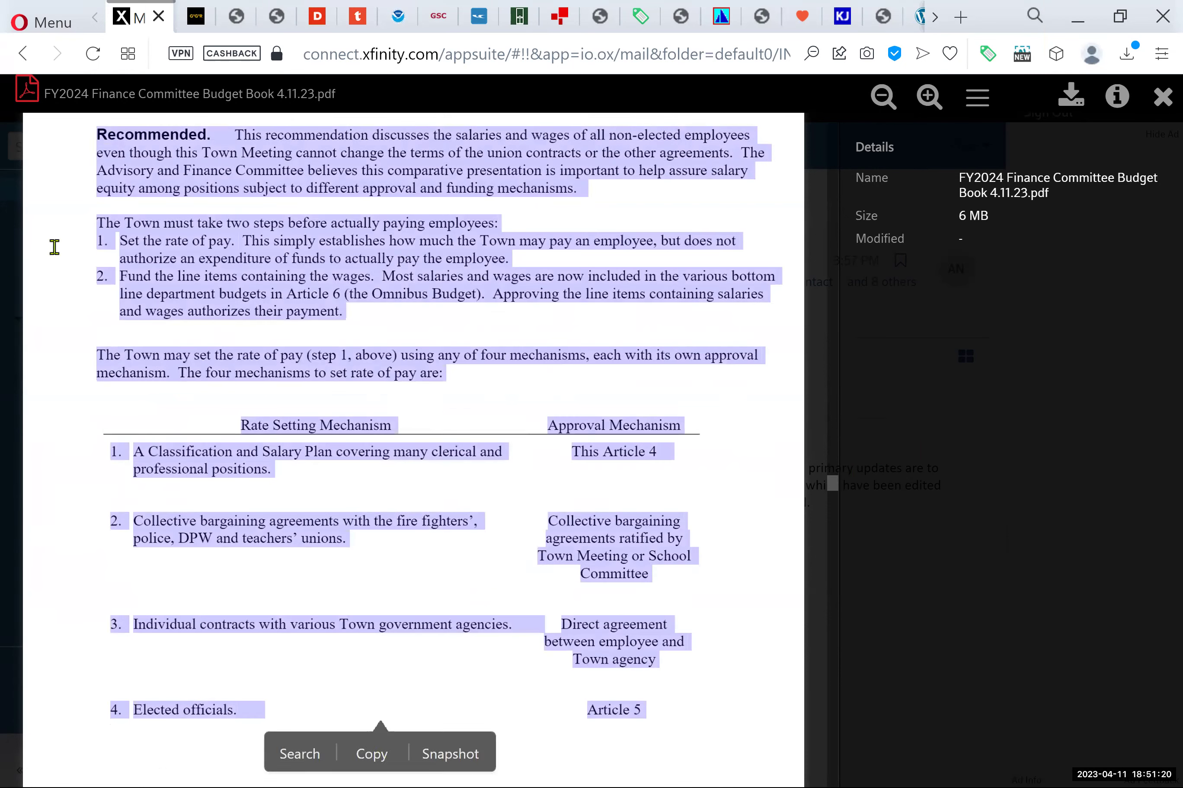
pyautogui.click(70, 234)
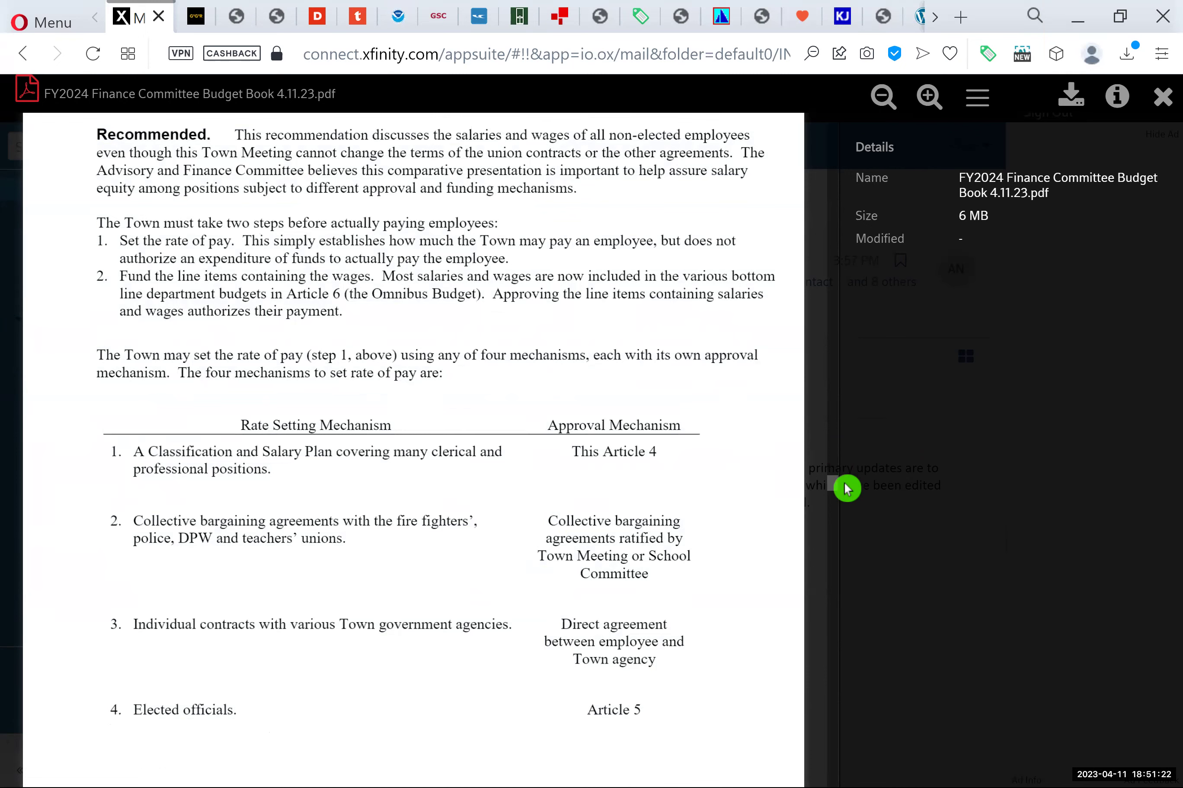
# - Examine the table of positions subject to the Fiscal Year 2024 Classification and Salary Plan on page 56, temporarily highlighting its rows
pyautogui.scroll(5, 838, 503)
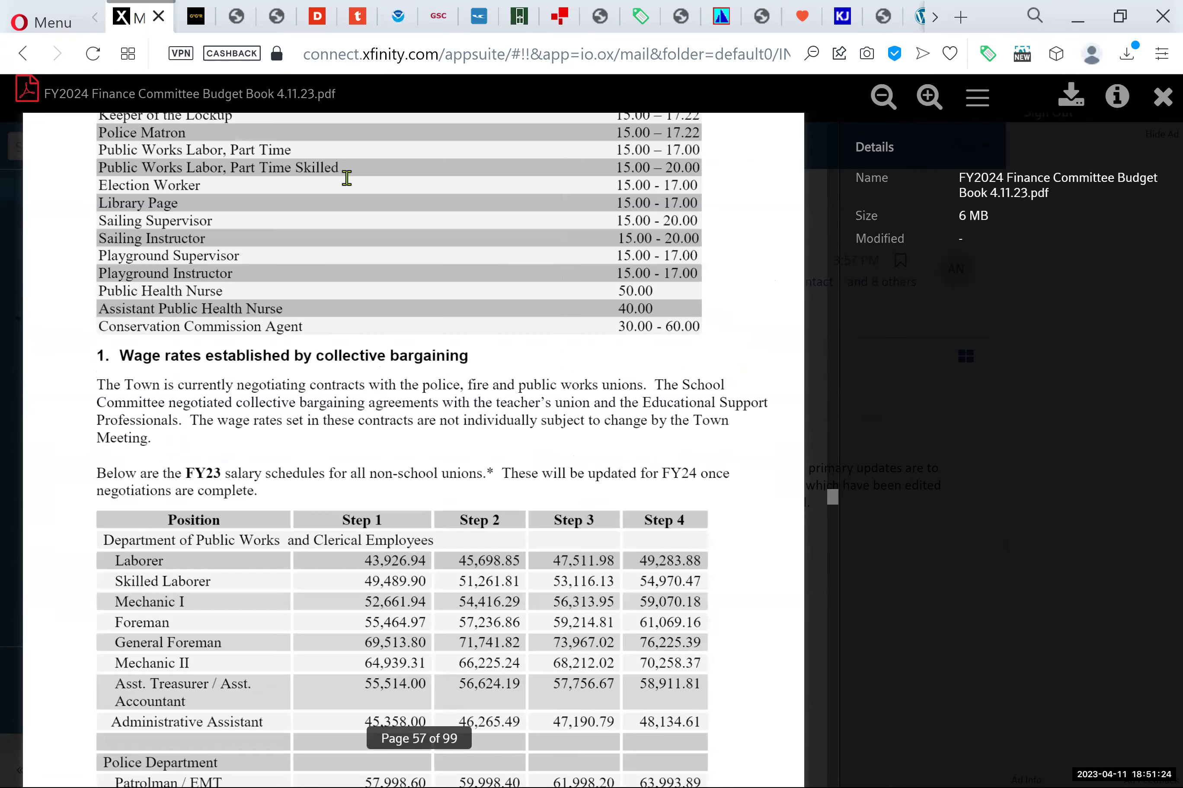
pyautogui.moveTo(352, 374); pyautogui.dragTo(354, 585)
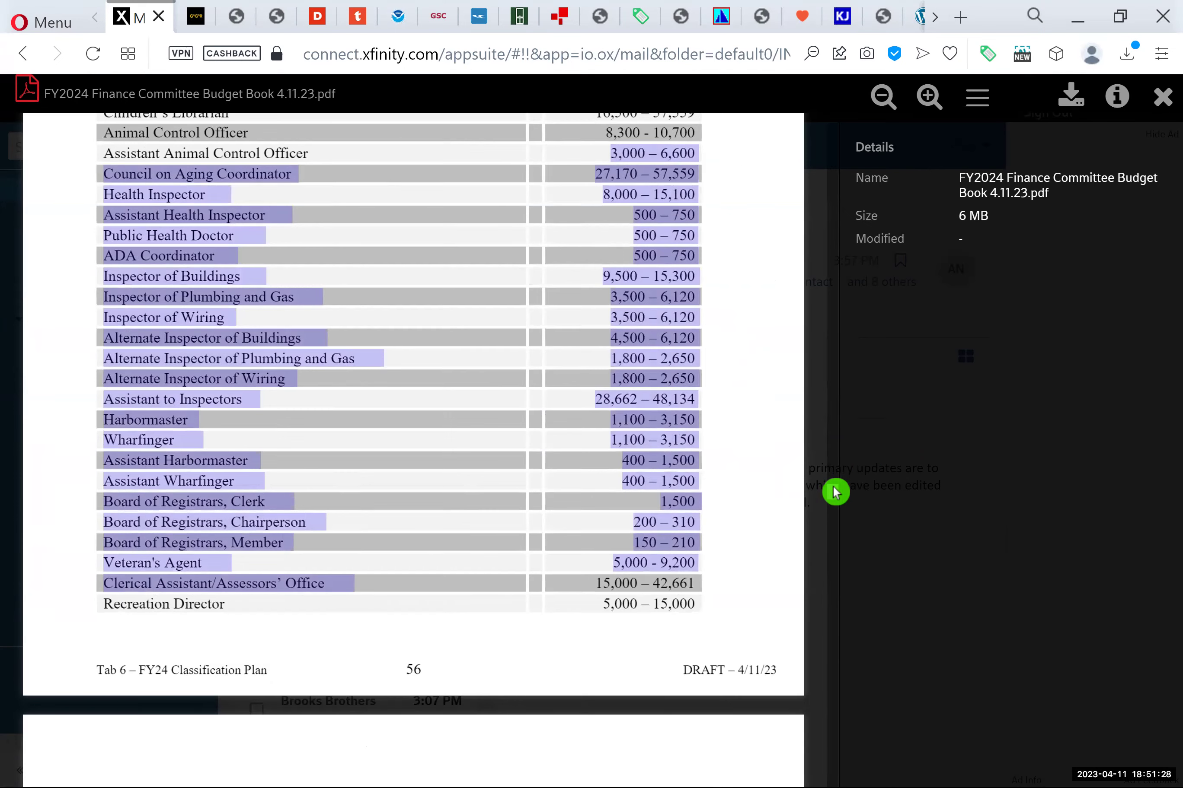
pyautogui.scroll(5, 835, 492)
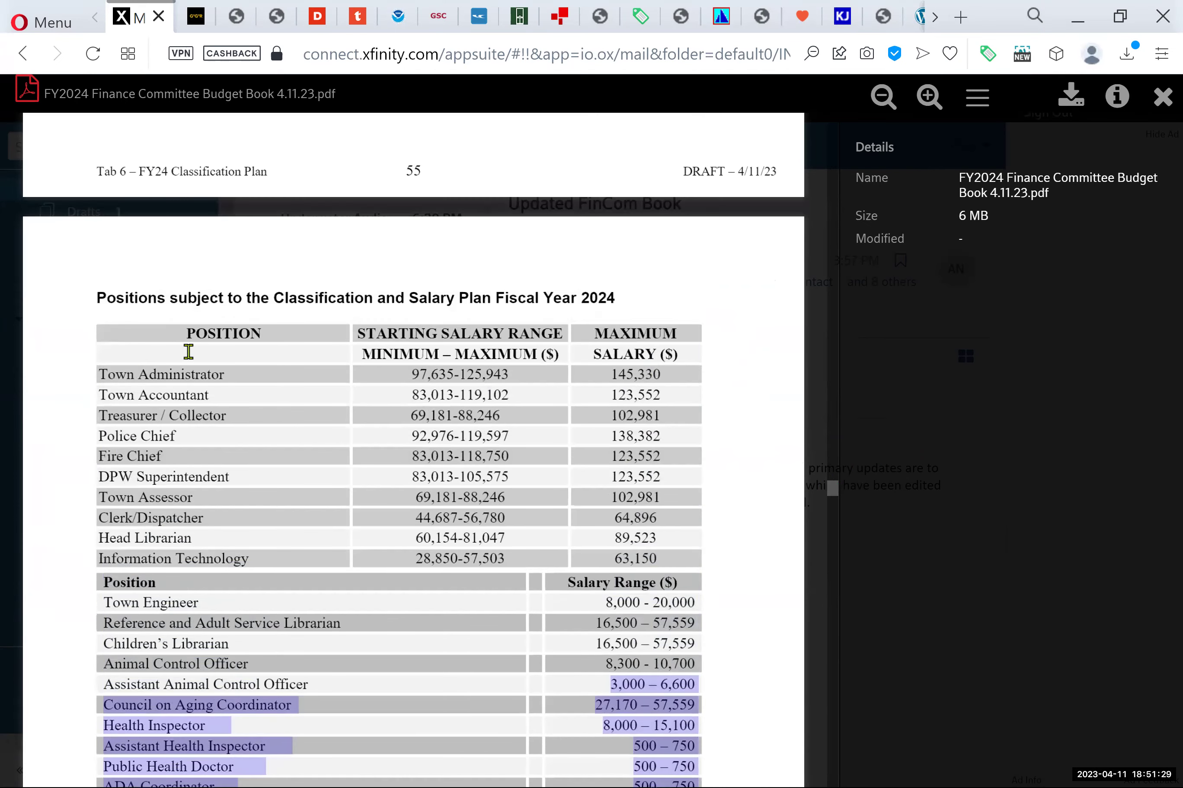
pyautogui.click(108, 331)
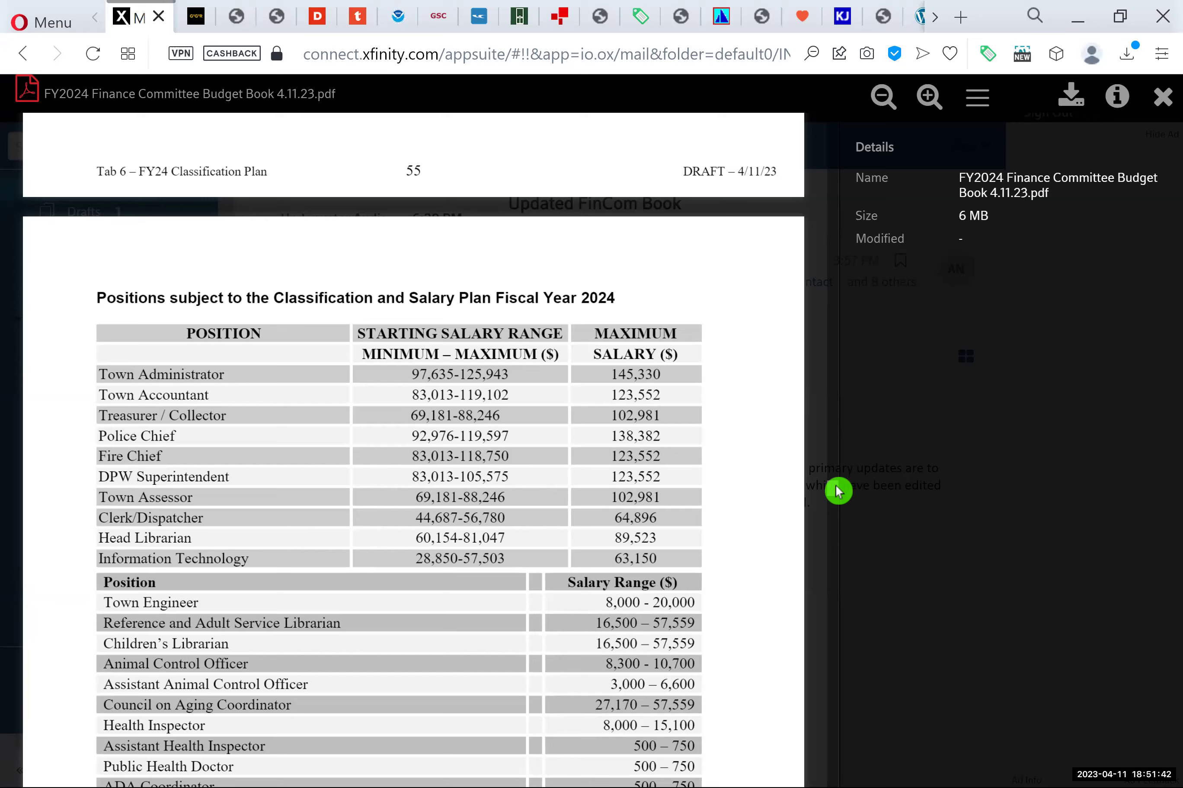
# - Revisit the opening of Article 4, and highlight the rows of the page 56 positions table
pyautogui.scroll(15, 838, 491)
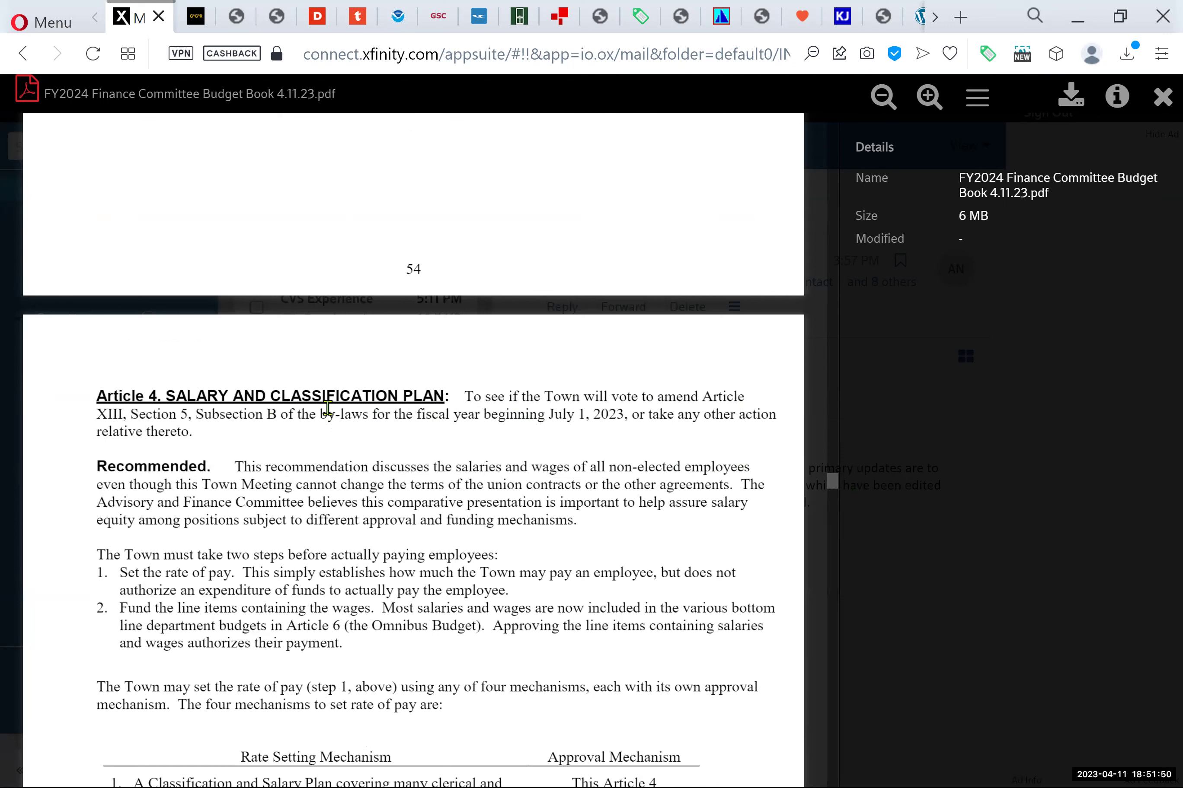
pyautogui.click(832, 481)
pyautogui.click(834, 486)
pyautogui.moveTo(836, 486); pyautogui.dragTo(815, 495)
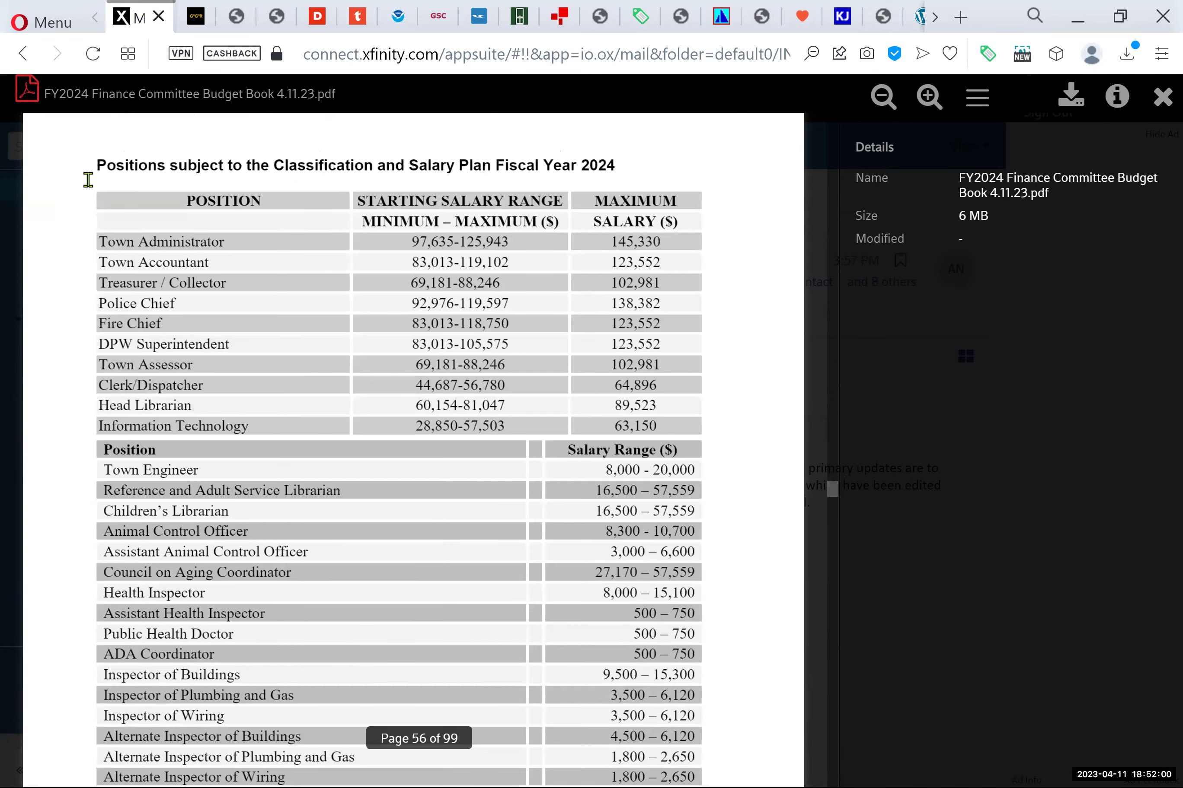
pyautogui.moveTo(86, 204); pyautogui.dragTo(437, 621)
# - Review the teachers' salary schedule and highlight the paragraphs on wage rates established by collective bargaining on page 57
pyautogui.moveTo(834, 507)
pyautogui.mouseDown()
pyautogui.moveTo(869, 475)
pyautogui.moveTo(835, 491)
pyautogui.moveTo(835, 509)
pyautogui.moveTo(820, 500)
pyautogui.mouseUp()
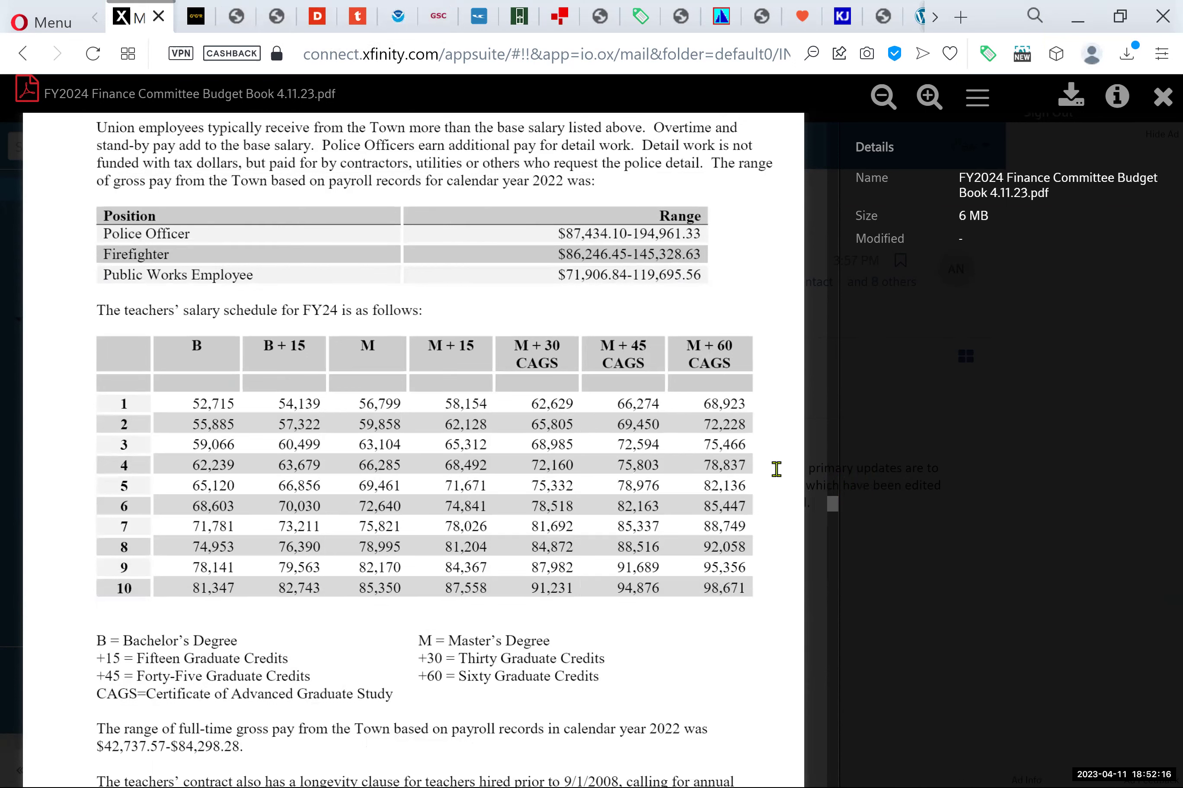
pyautogui.moveTo(840, 512)
pyautogui.mouseDown()
pyautogui.moveTo(840, 489)
pyautogui.moveTo(835, 501)
pyautogui.mouseUp()
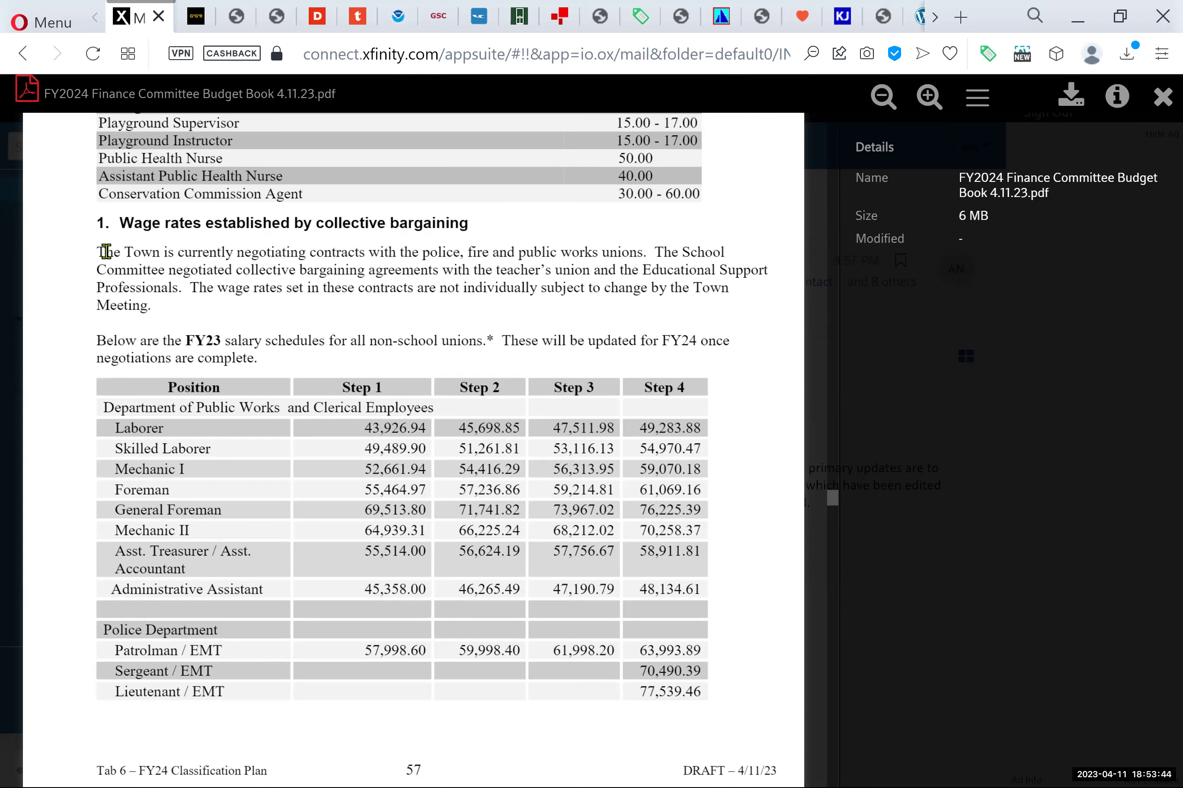
pyautogui.moveTo(98, 252); pyautogui.dragTo(738, 347)
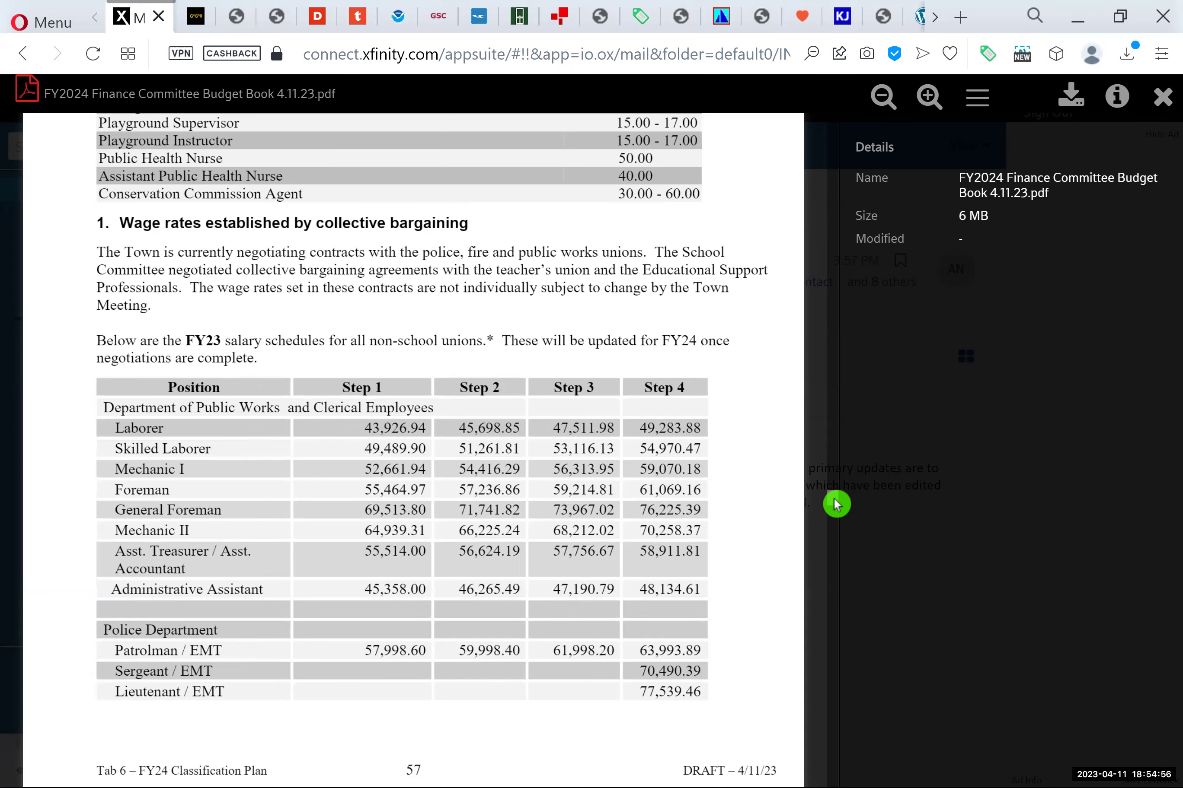
# - Review the Fire Department salary schedule and gross pay ranges on page 58, and go back to the start of Article 4
pyautogui.scroll(-10, 836, 506)
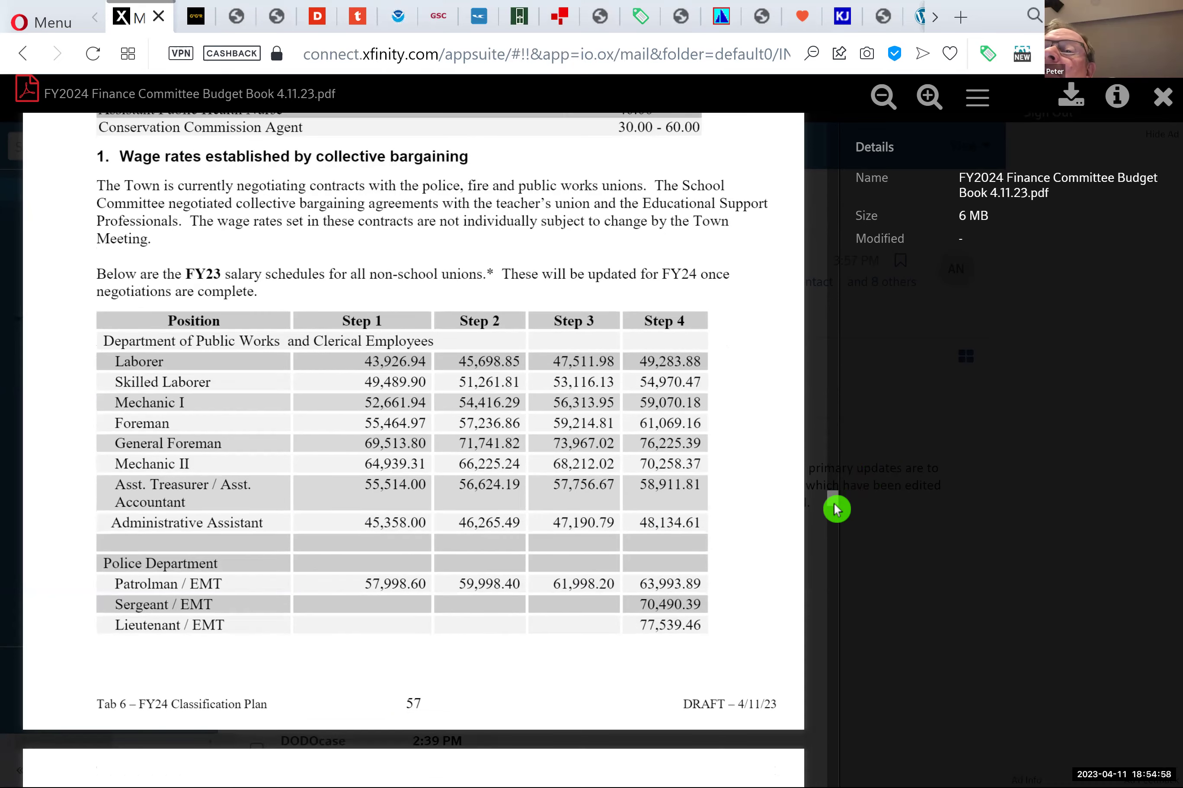
pyautogui.scroll(-1, 836, 509)
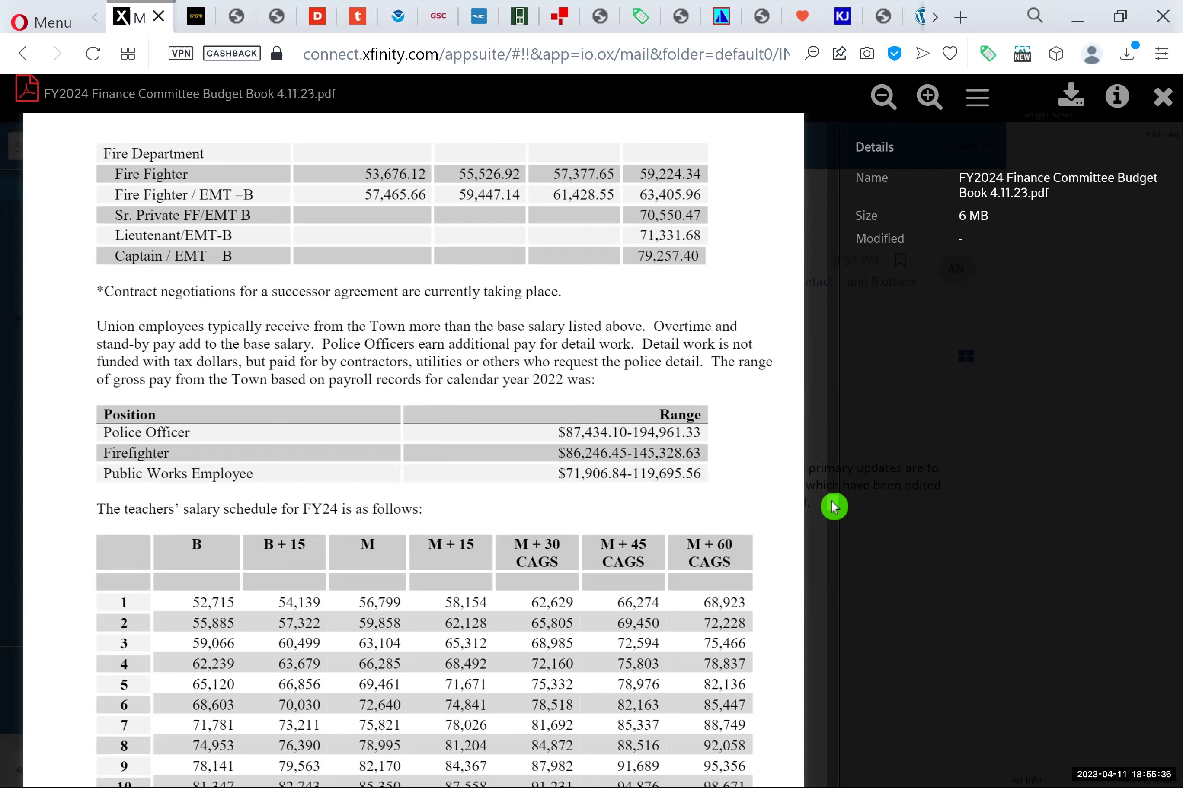
pyautogui.scroll(5, 834, 501)
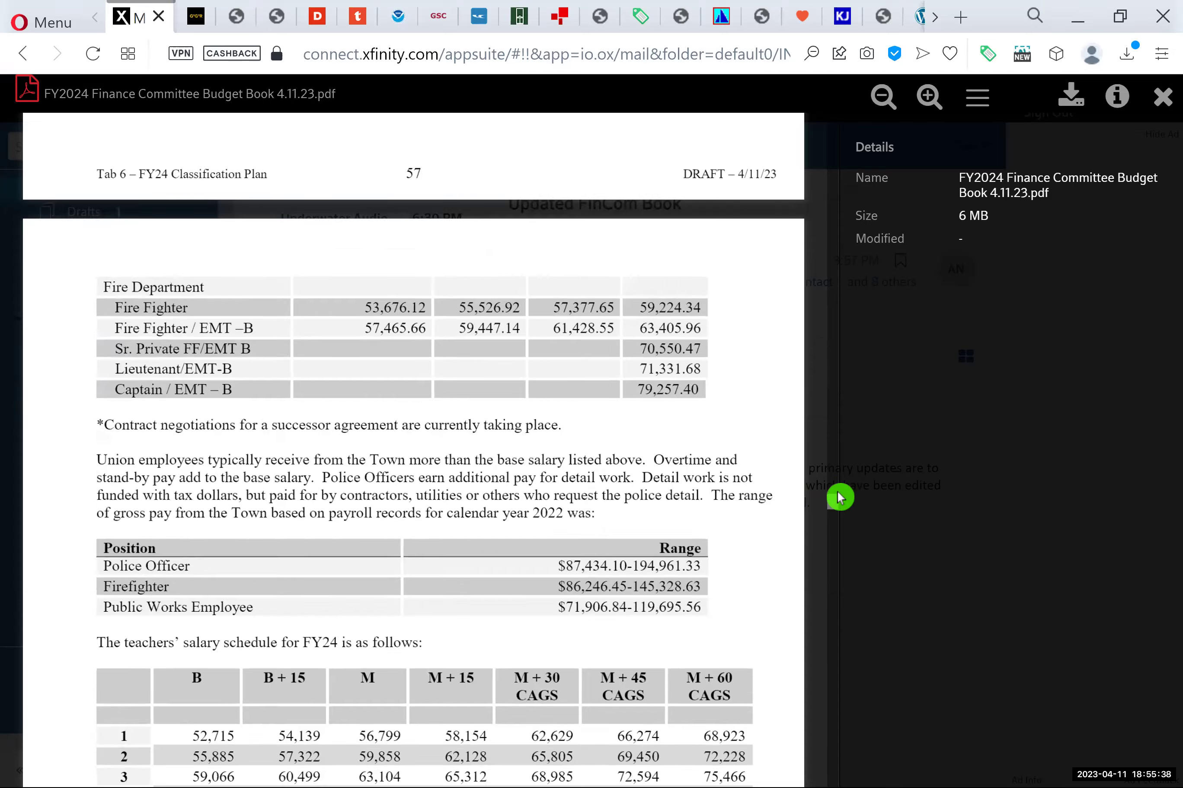
pyautogui.scroll(15, 840, 484)
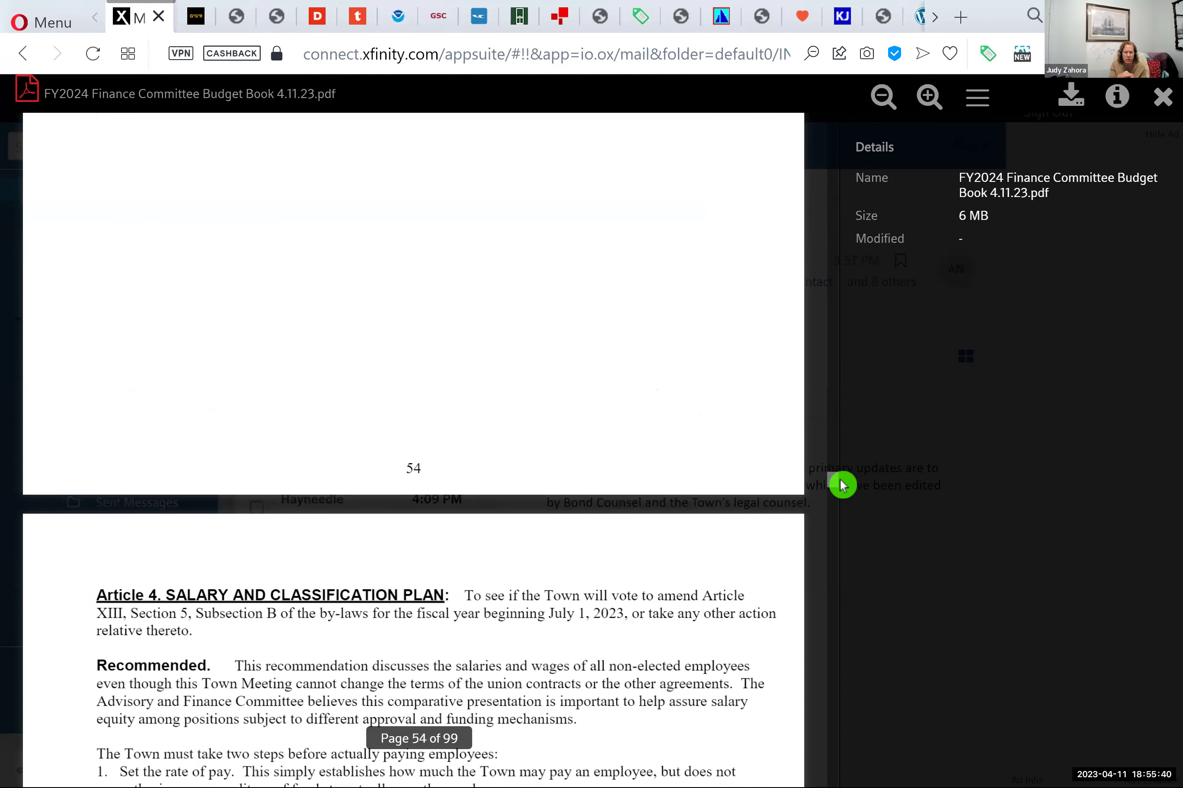
# - Highlight part of the Article 4 wording and a line of its recommendation on page 55, and clear the highlighting
pyautogui.scroll(-3, 626, 437)
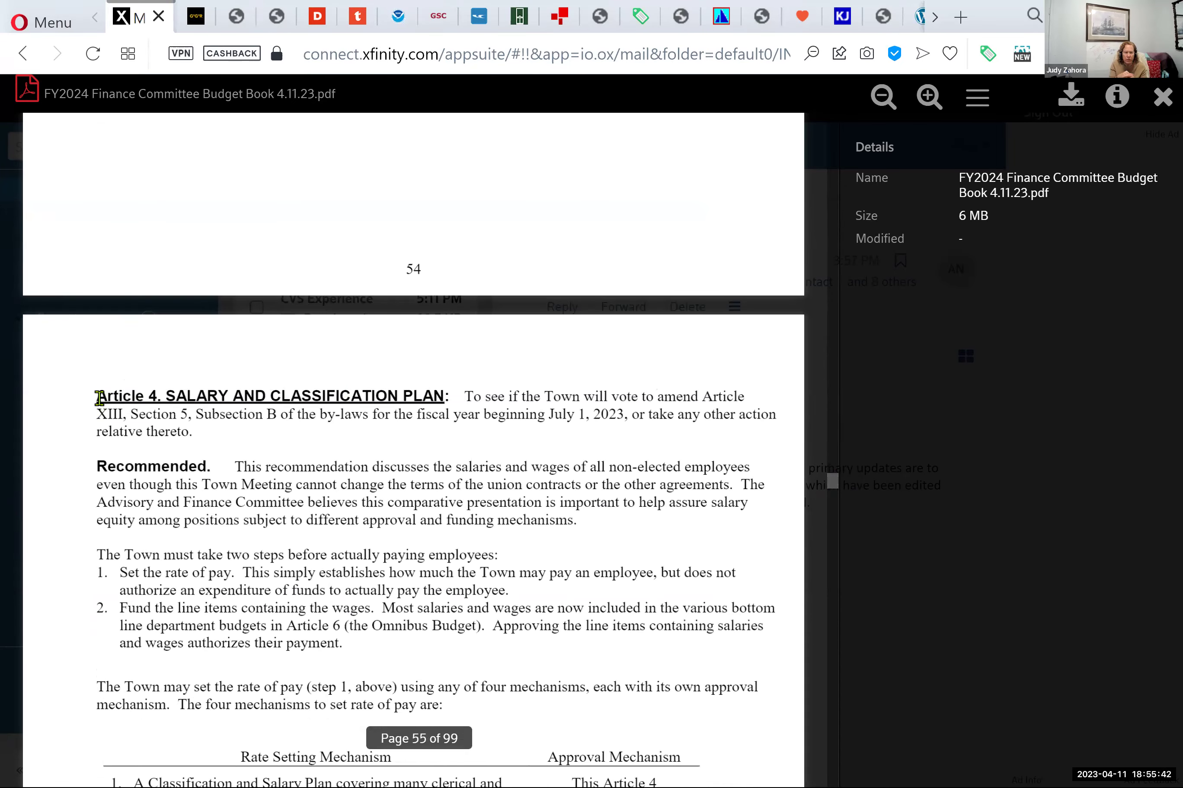
pyautogui.moveTo(466, 398); pyautogui.dragTo(539, 419)
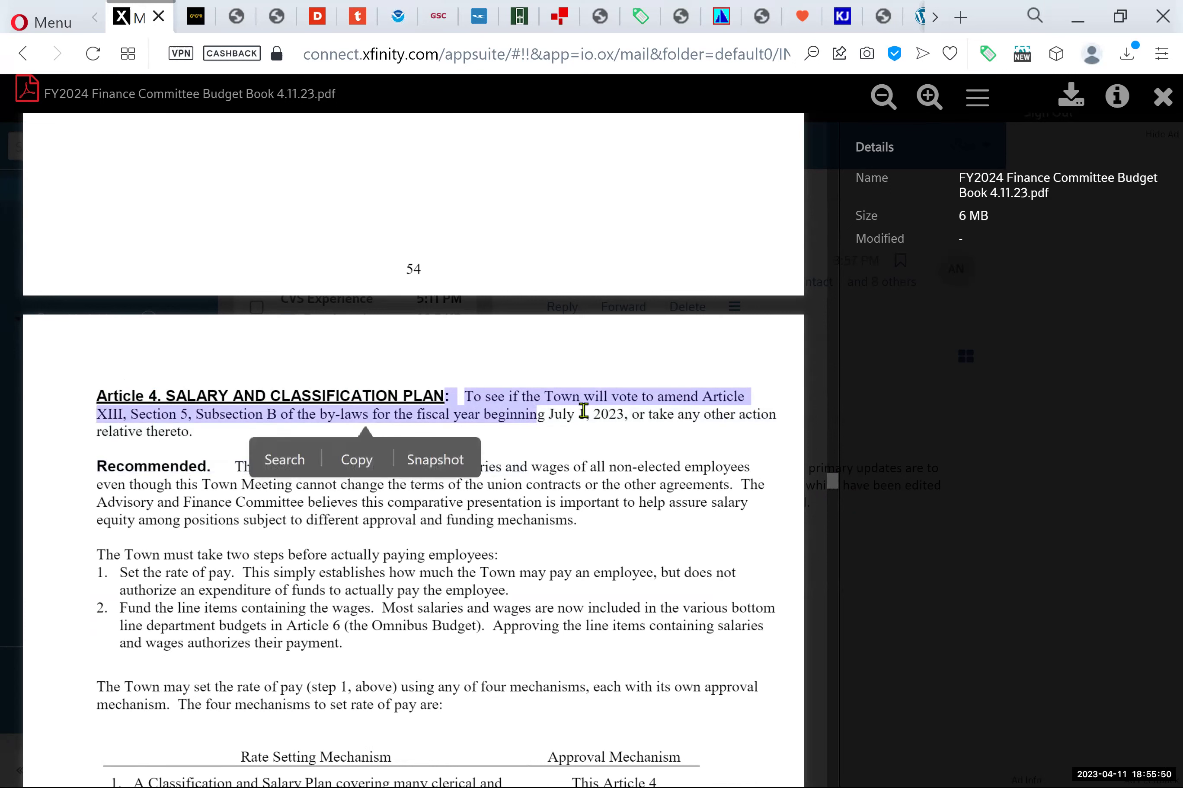
pyautogui.tripleClick(53, 494)
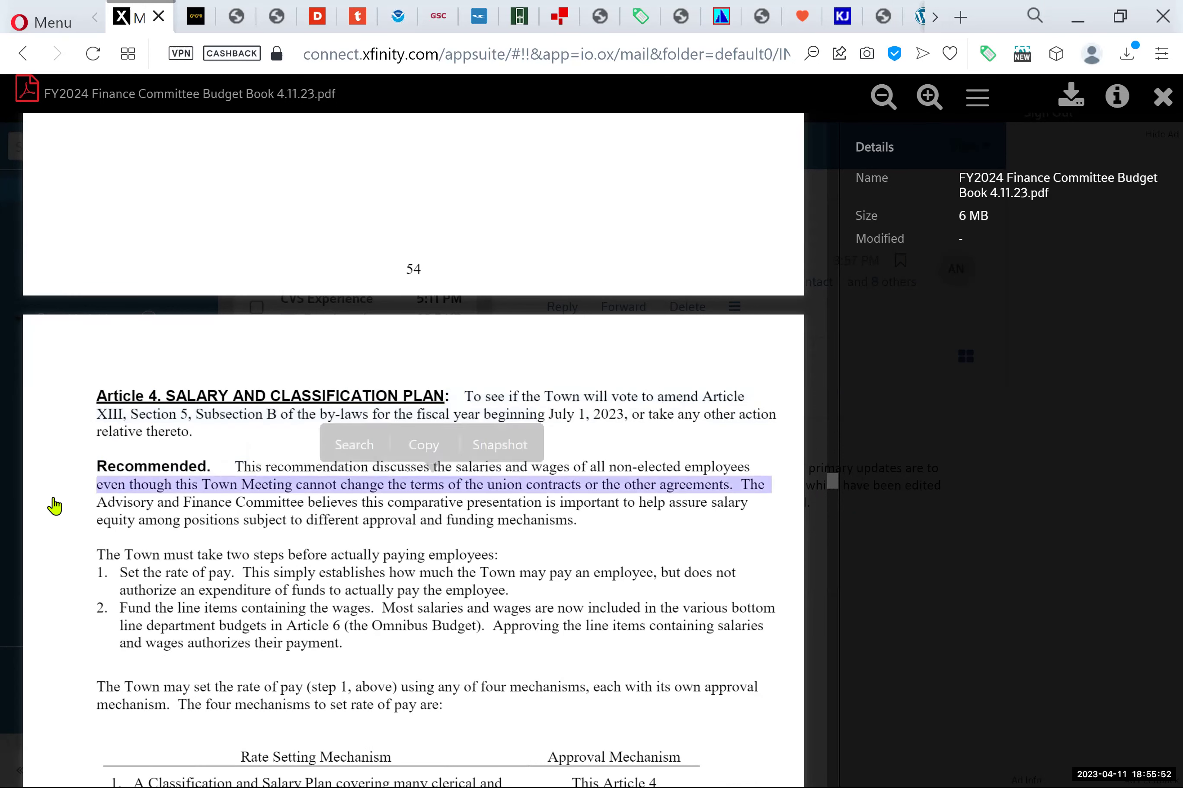
pyautogui.click(62, 464)
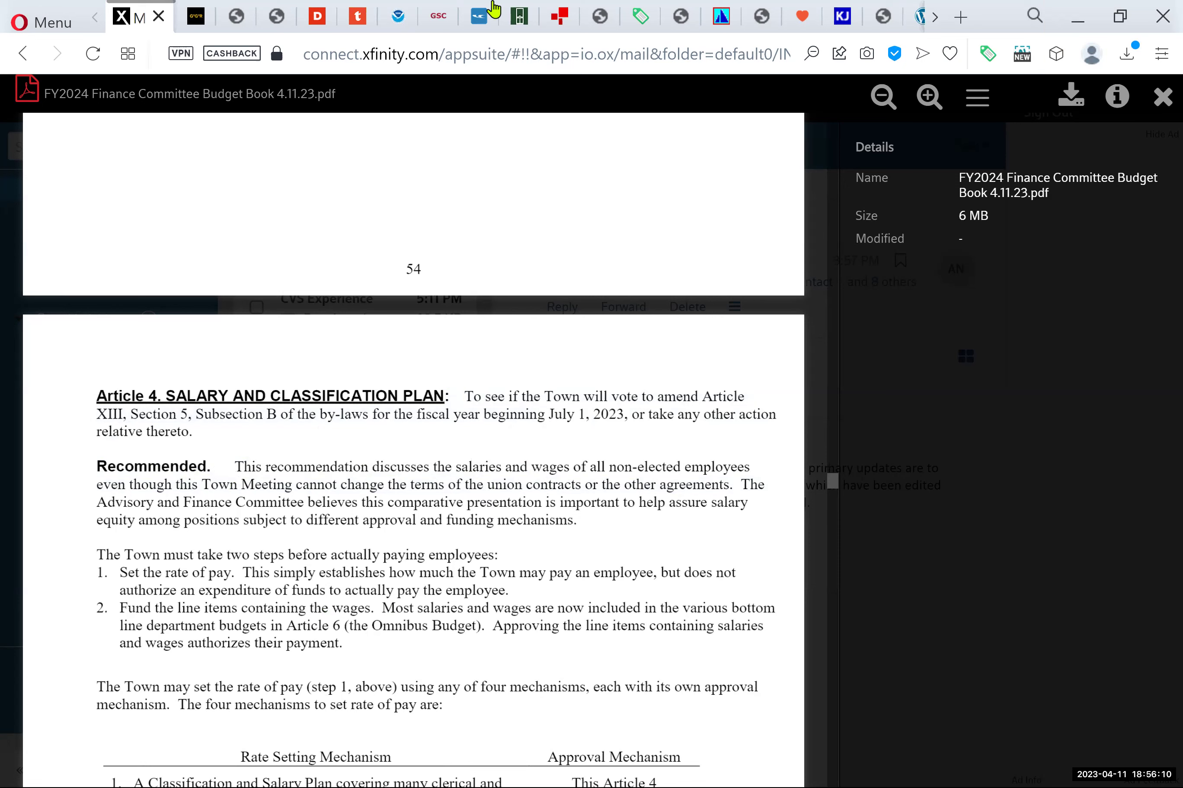
# - Review the page 56 positions table, temporarily highlighting its rows, and continue to the collective bargaining wage rates on page 57
pyautogui.click(884, 471)
pyautogui.moveTo(837, 487); pyautogui.dragTo(837, 500)
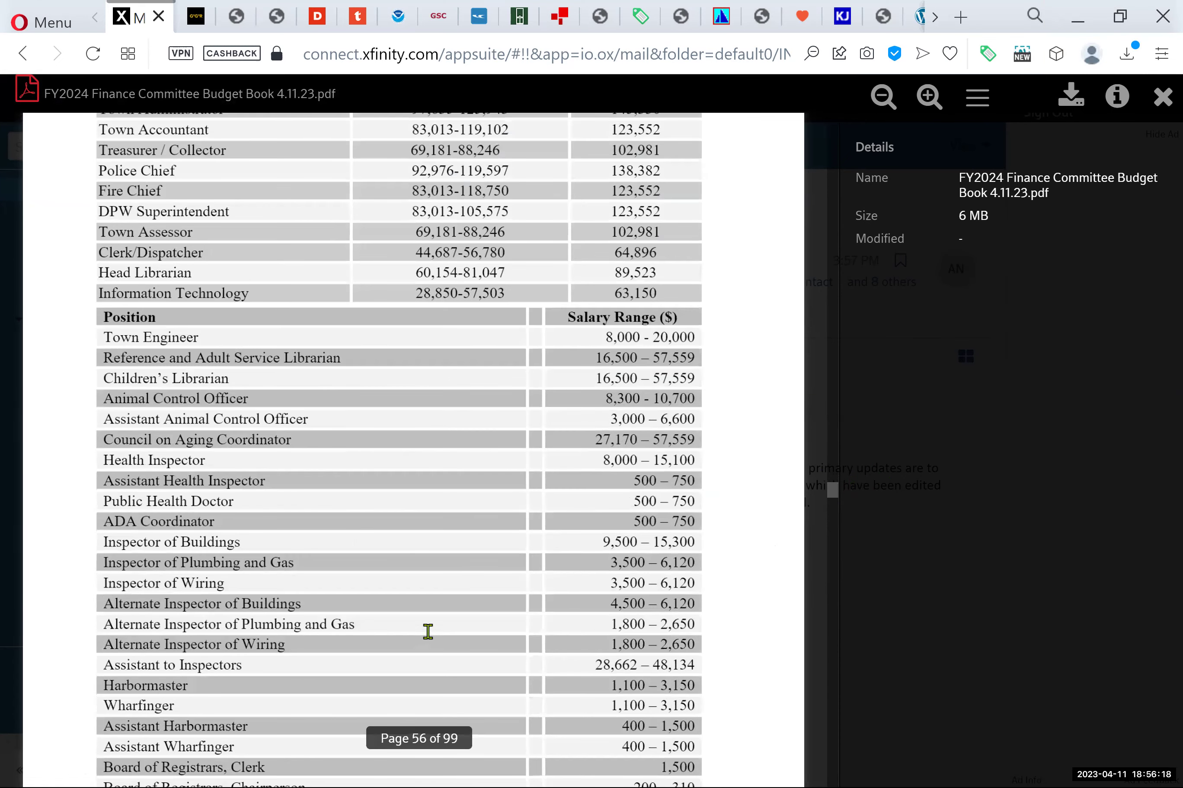
pyautogui.moveTo(238, 148); pyautogui.dragTo(643, 320)
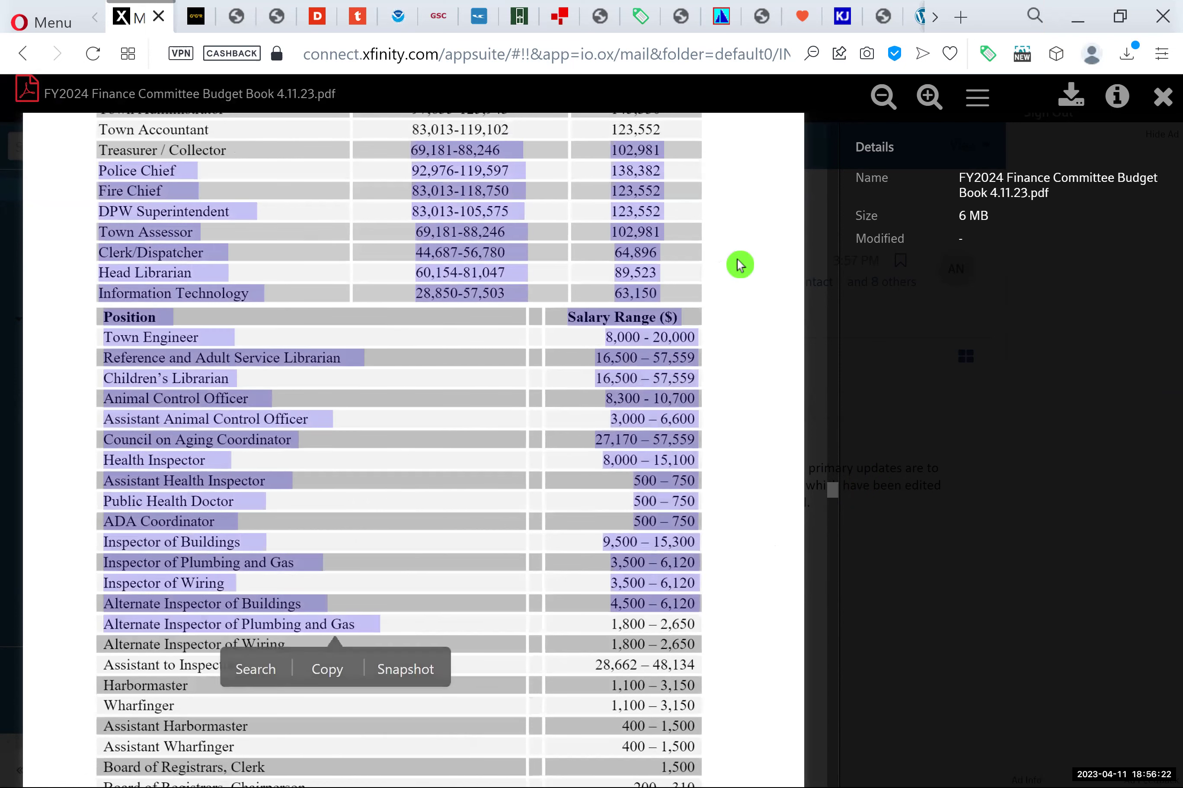
pyautogui.click(738, 267)
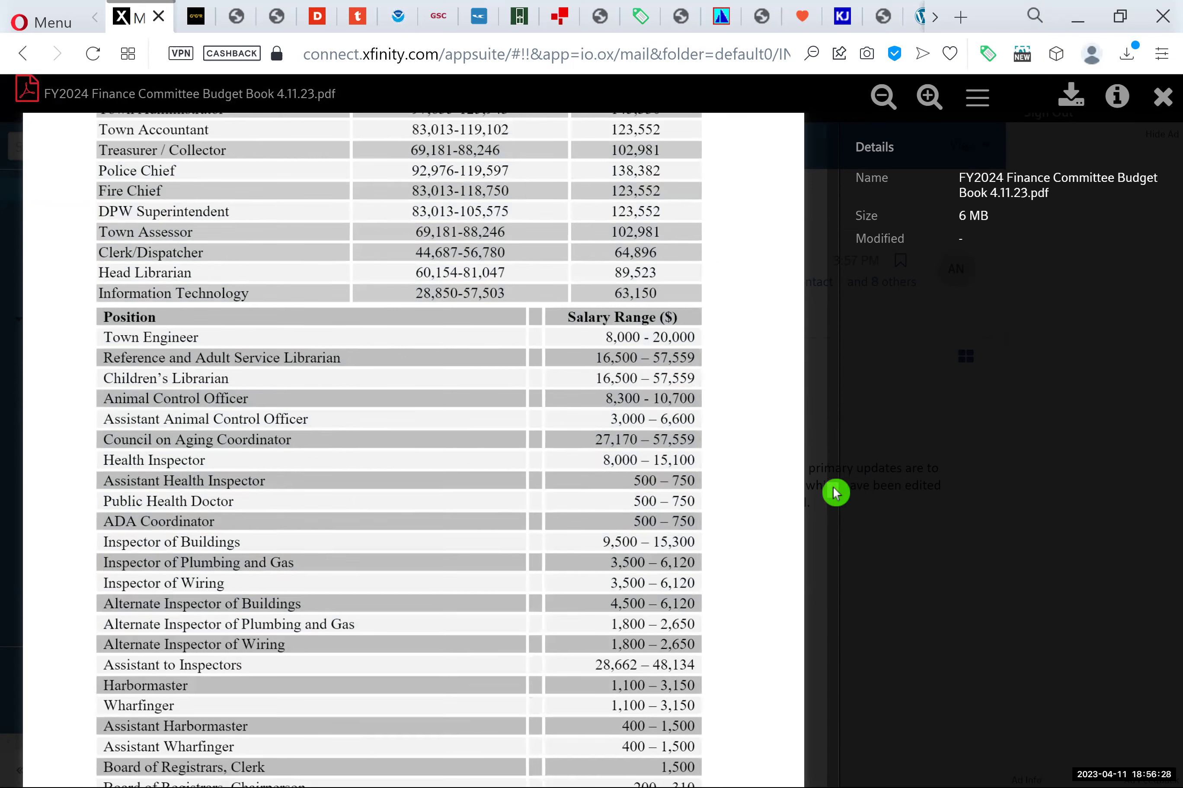
pyautogui.moveTo(835, 493); pyautogui.dragTo(778, 483)
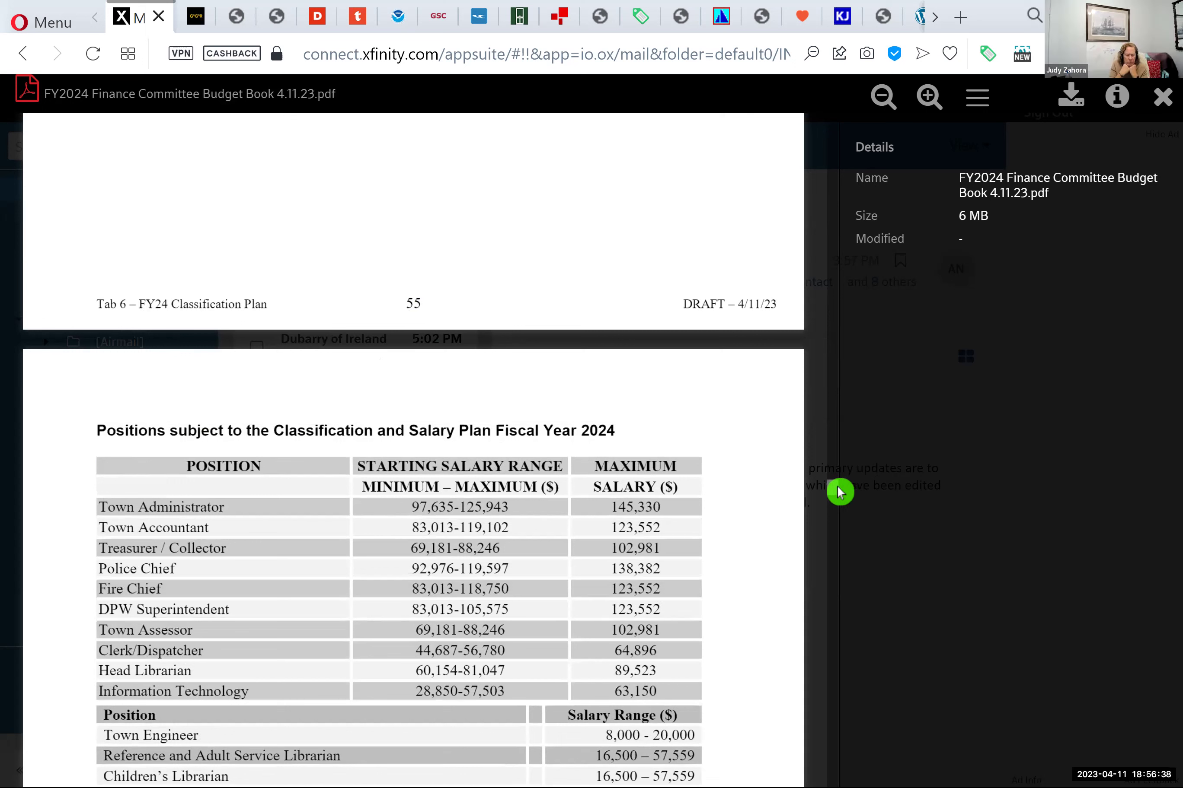
pyautogui.moveTo(830, 490); pyautogui.dragTo(824, 502)
pyautogui.scroll(10, 356, 473)
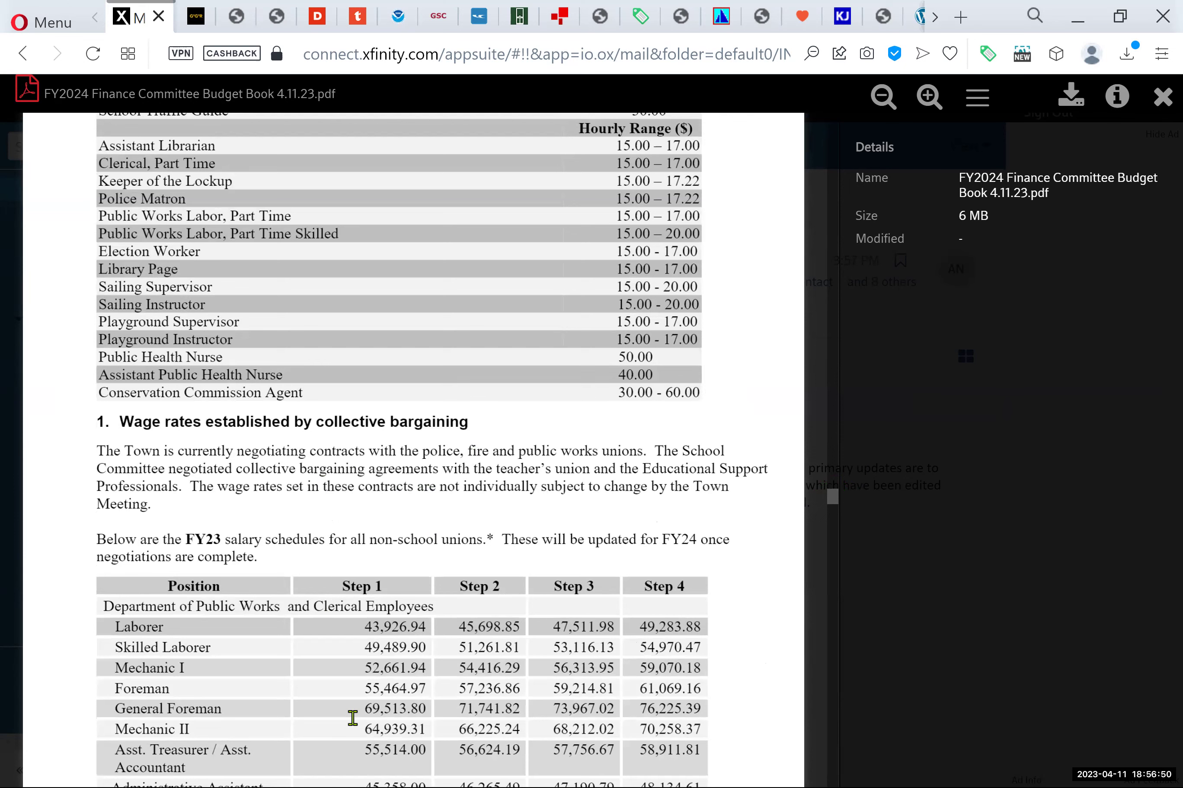
# - Highlight the calendar year 2022 gross pay ranges for police officers, firefighters and public works employees on page 58, one after another
pyautogui.moveTo(847, 512)
pyautogui.mouseDown()
pyautogui.moveTo(825, 507)
pyautogui.moveTo(835, 511)
pyautogui.mouseUp()
pyautogui.scroll(-2, 228, 529)
pyautogui.scroll(-5, 298, 366)
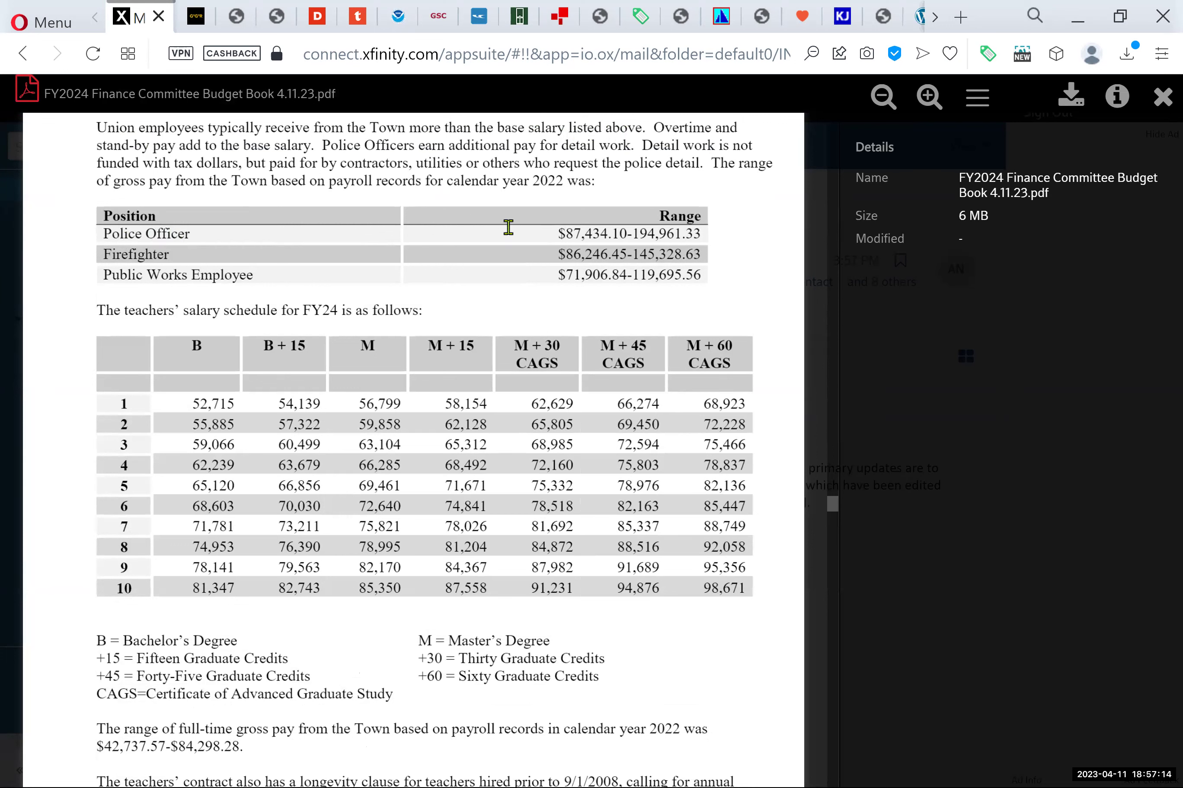
pyautogui.moveTo(610, 234); pyautogui.dragTo(697, 231)
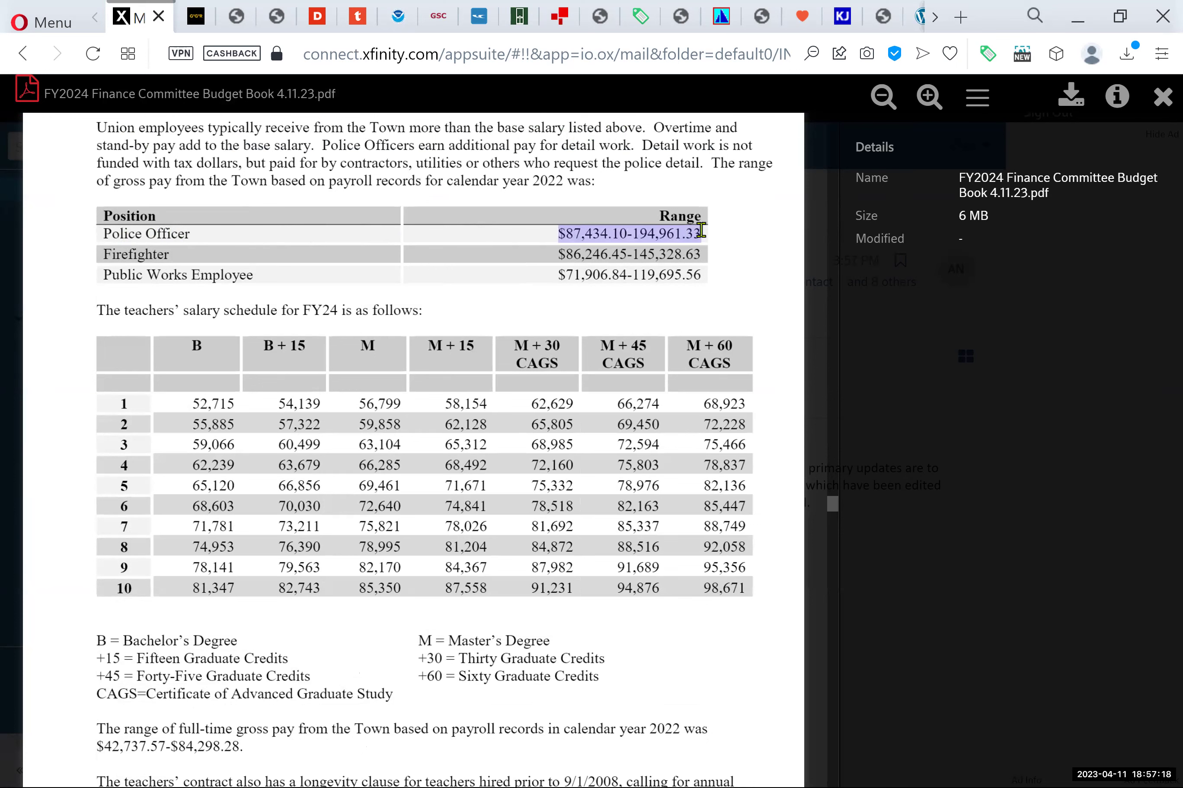
pyautogui.click(518, 251)
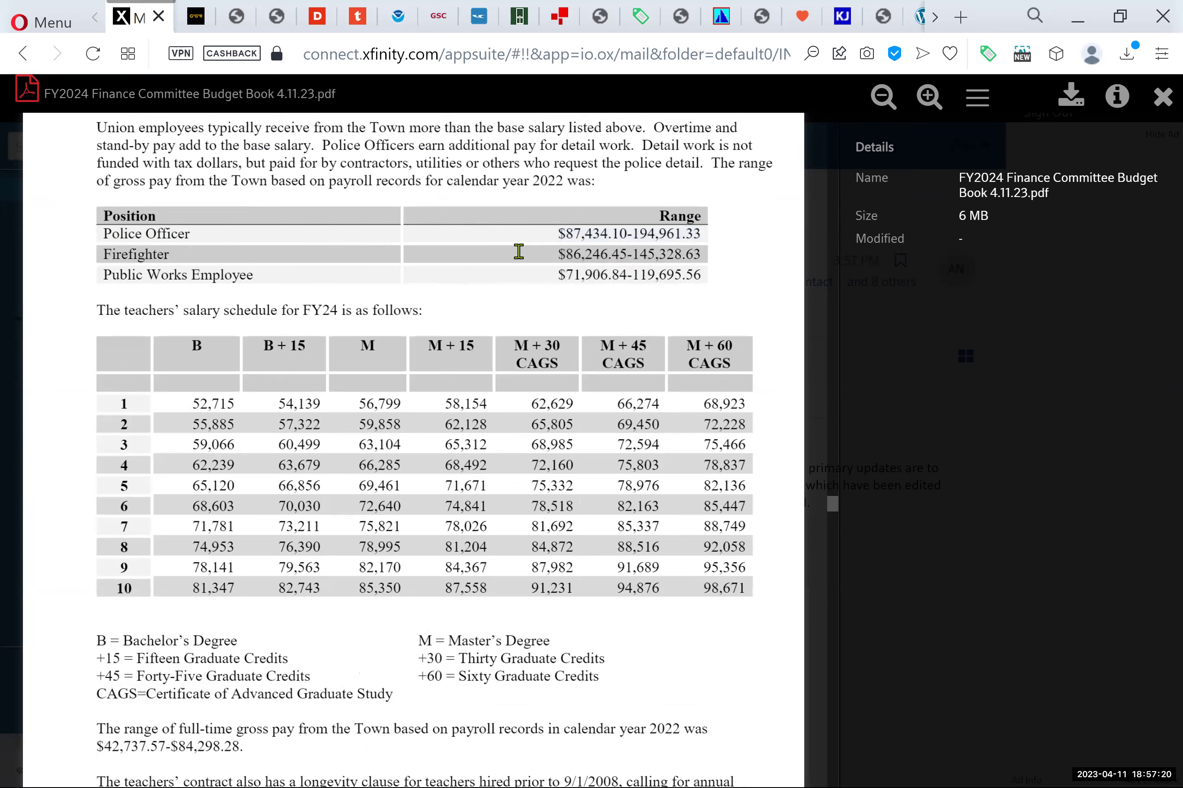
pyautogui.moveTo(545, 251); pyautogui.dragTo(714, 251)
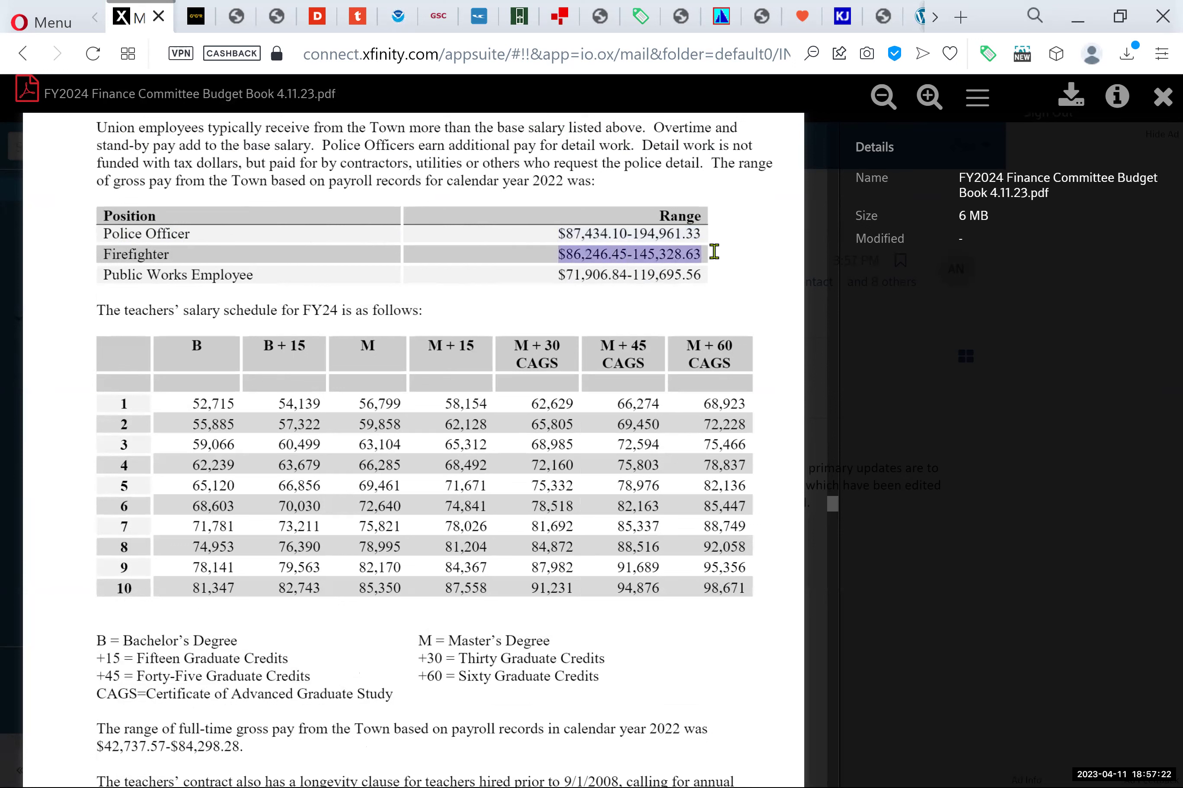
pyautogui.click(446, 277)
pyautogui.moveTo(619, 275); pyautogui.dragTo(741, 243)
pyautogui.click(744, 239)
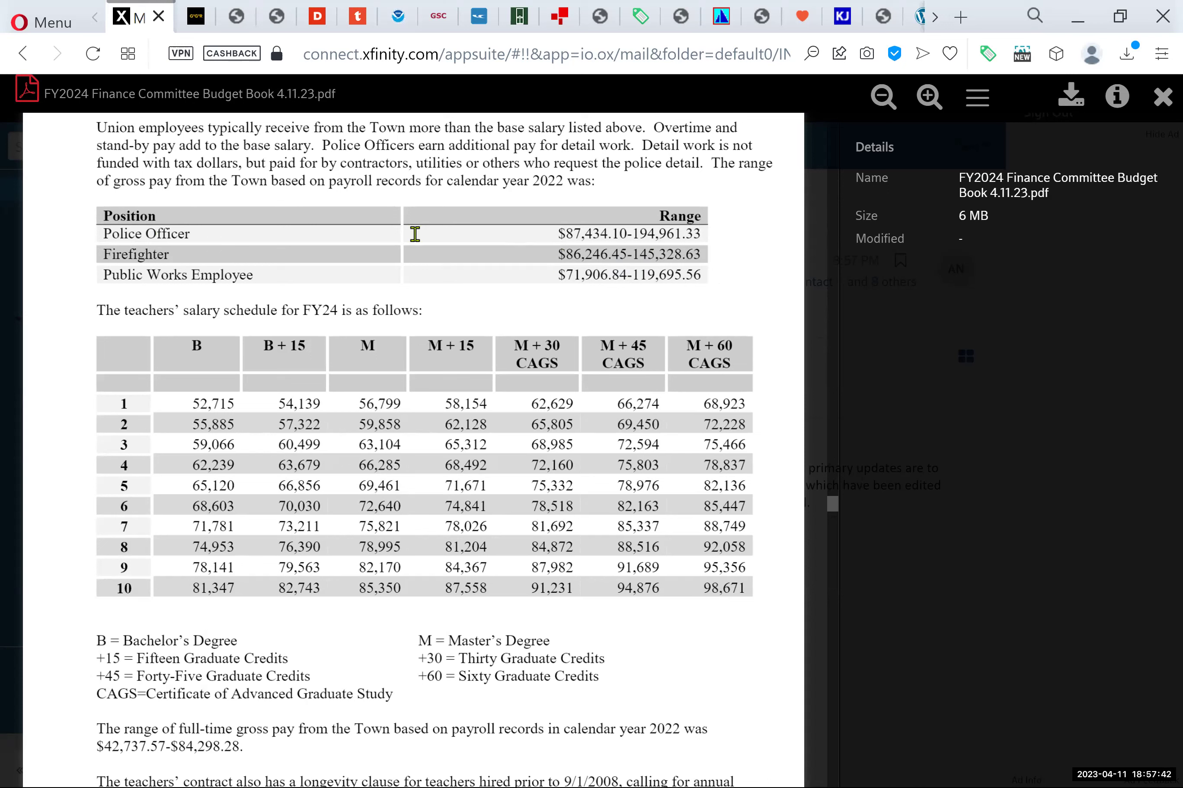
# - Highlight the FY24 teachers' salary schedule and the sentence below it on the range of full-time gross pay
pyautogui.moveTo(854, 530); pyautogui.dragTo(832, 501)
pyautogui.moveTo(261, 275); pyautogui.dragTo(489, 521)
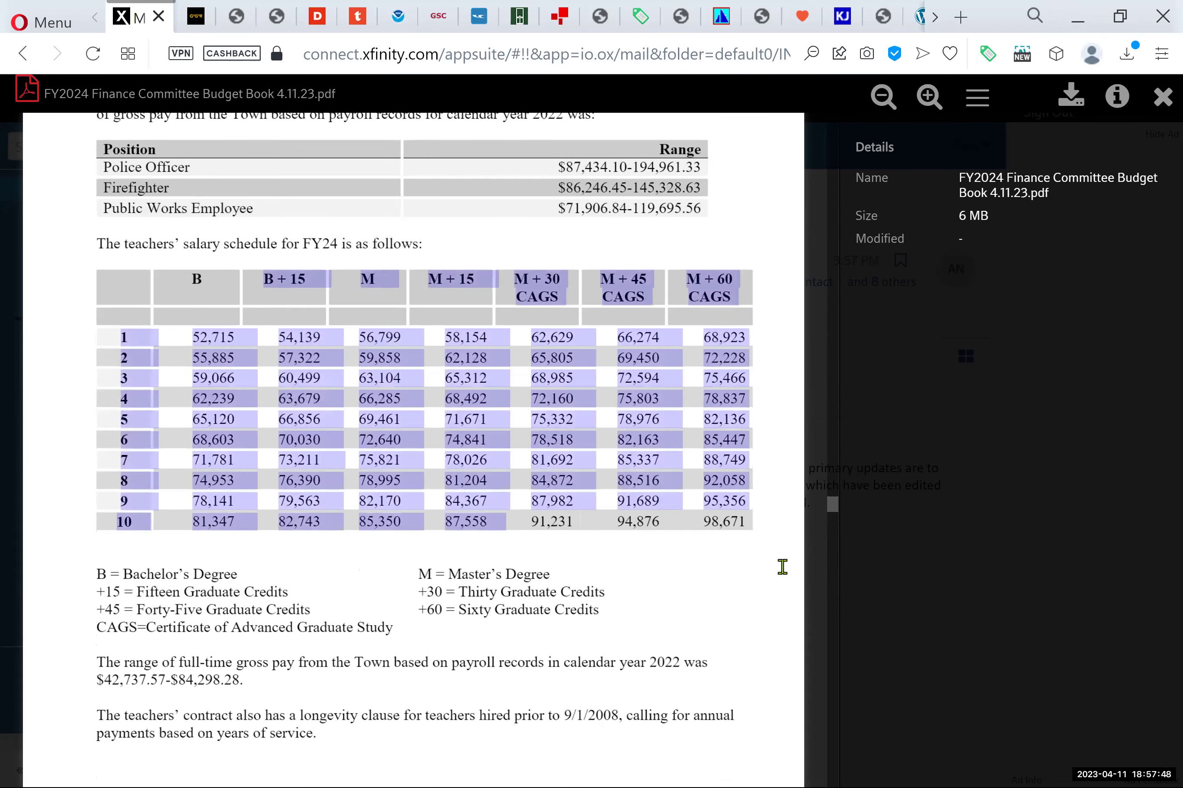
pyautogui.moveTo(781, 567); pyautogui.dragTo(782, 566)
pyautogui.click(835, 511)
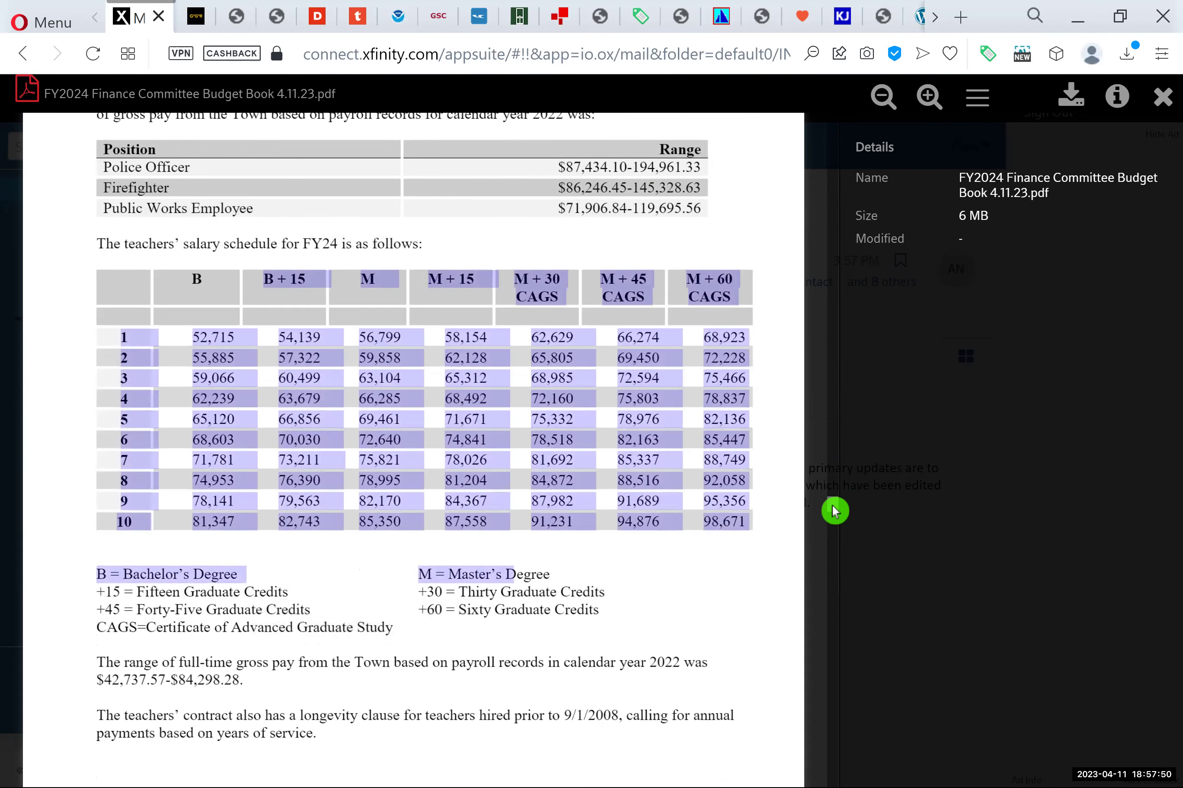
pyautogui.moveTo(835, 511); pyautogui.dragTo(835, 515)
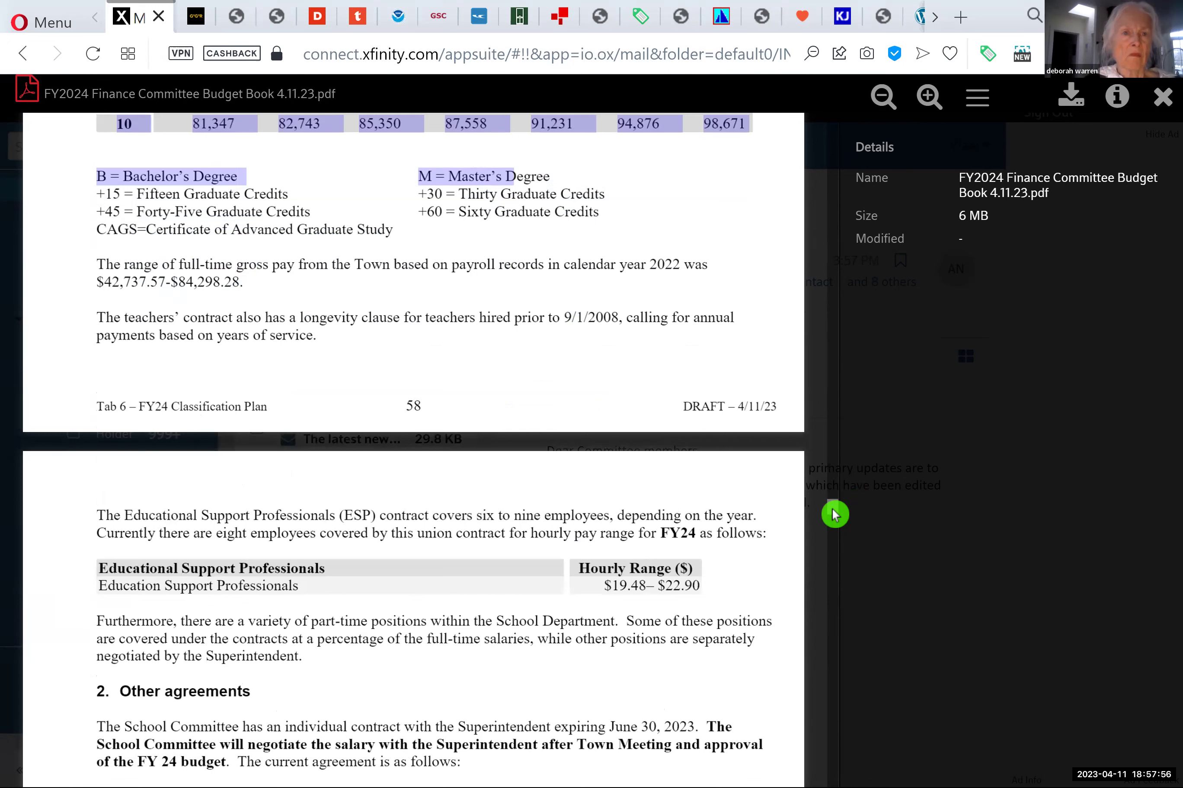
pyautogui.moveTo(248, 283); pyautogui.dragTo(114, 287)
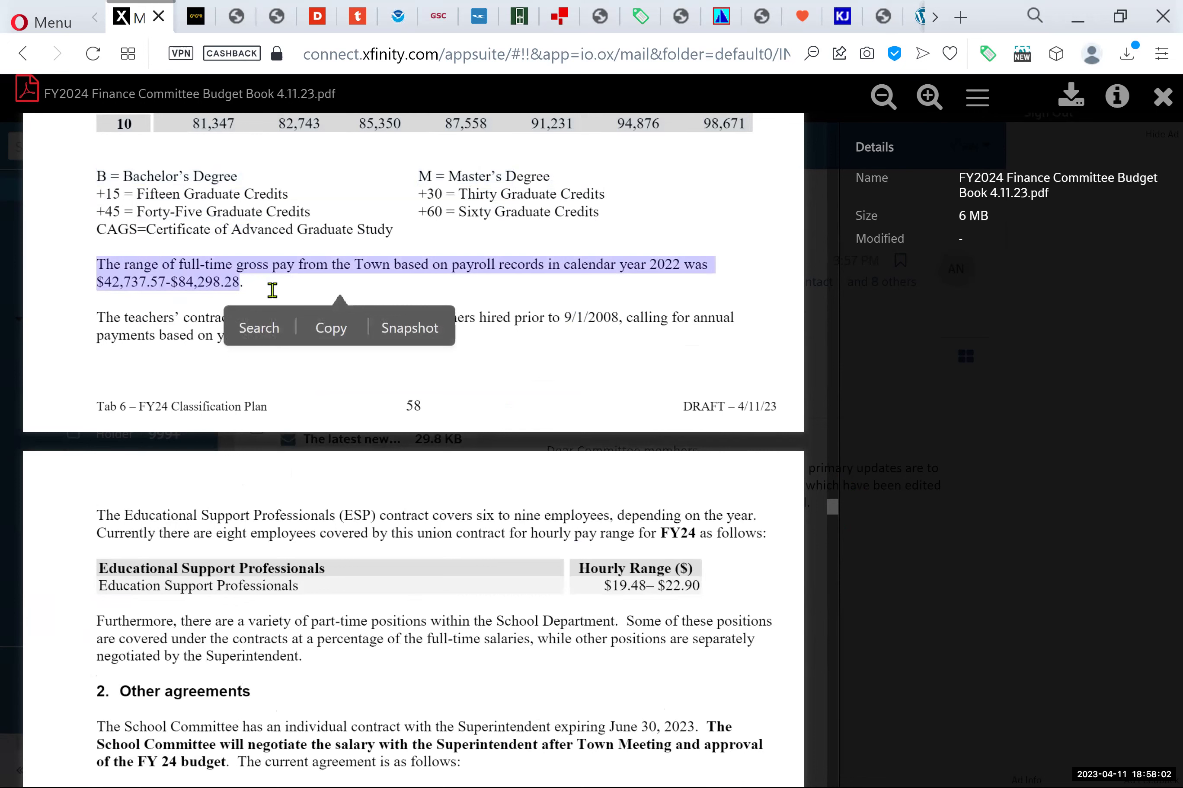
pyautogui.click(454, 387)
# - Review the Educational Support Professionals contract on page 59 and highlight the Other agreements section with its two salary tables
pyautogui.moveTo(879, 436); pyautogui.dragTo(842, 514)
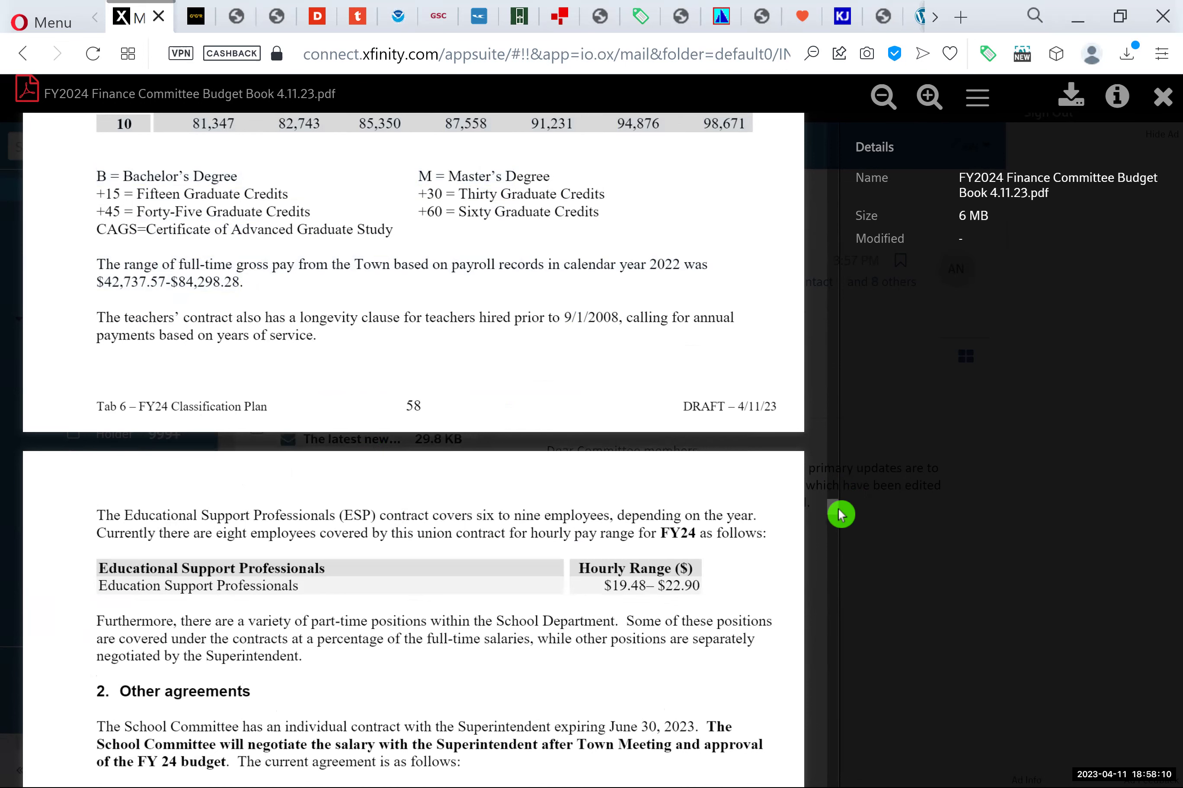
pyautogui.scroll(-4, 840, 517)
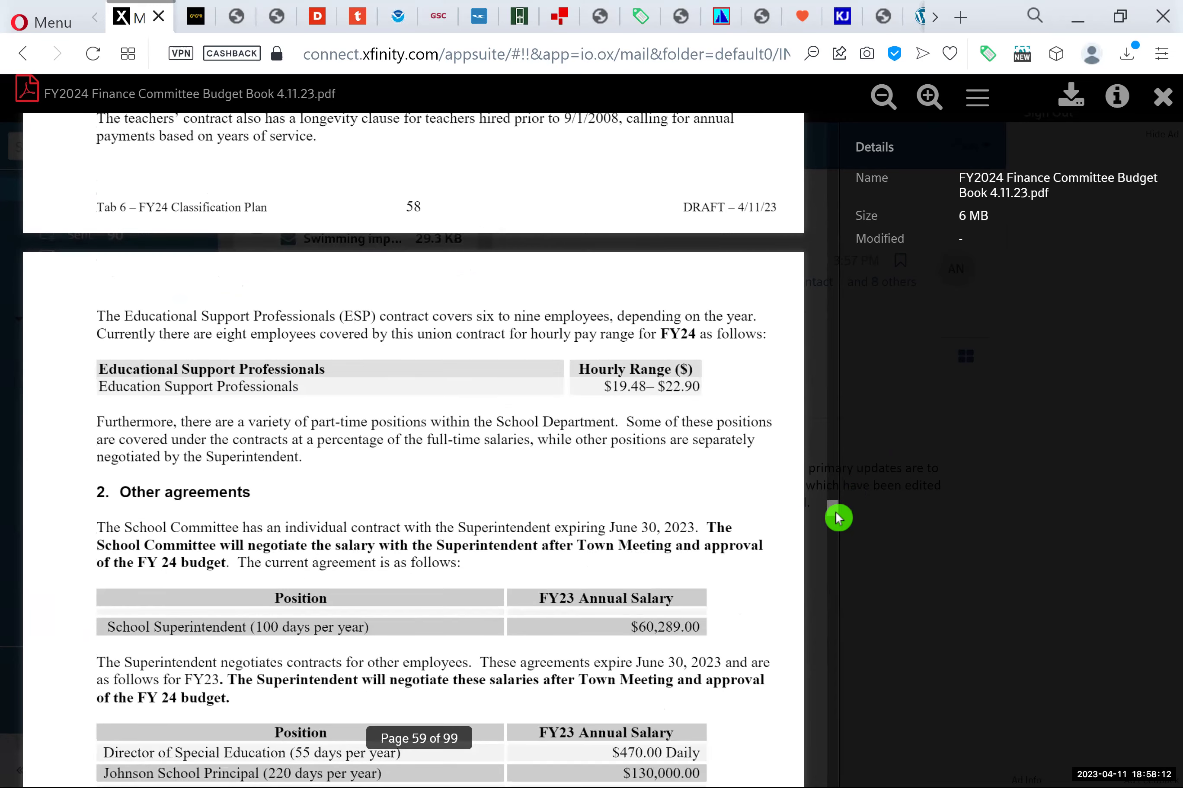
pyautogui.scroll(-5, 838, 517)
pyautogui.moveTo(118, 219); pyautogui.dragTo(715, 604)
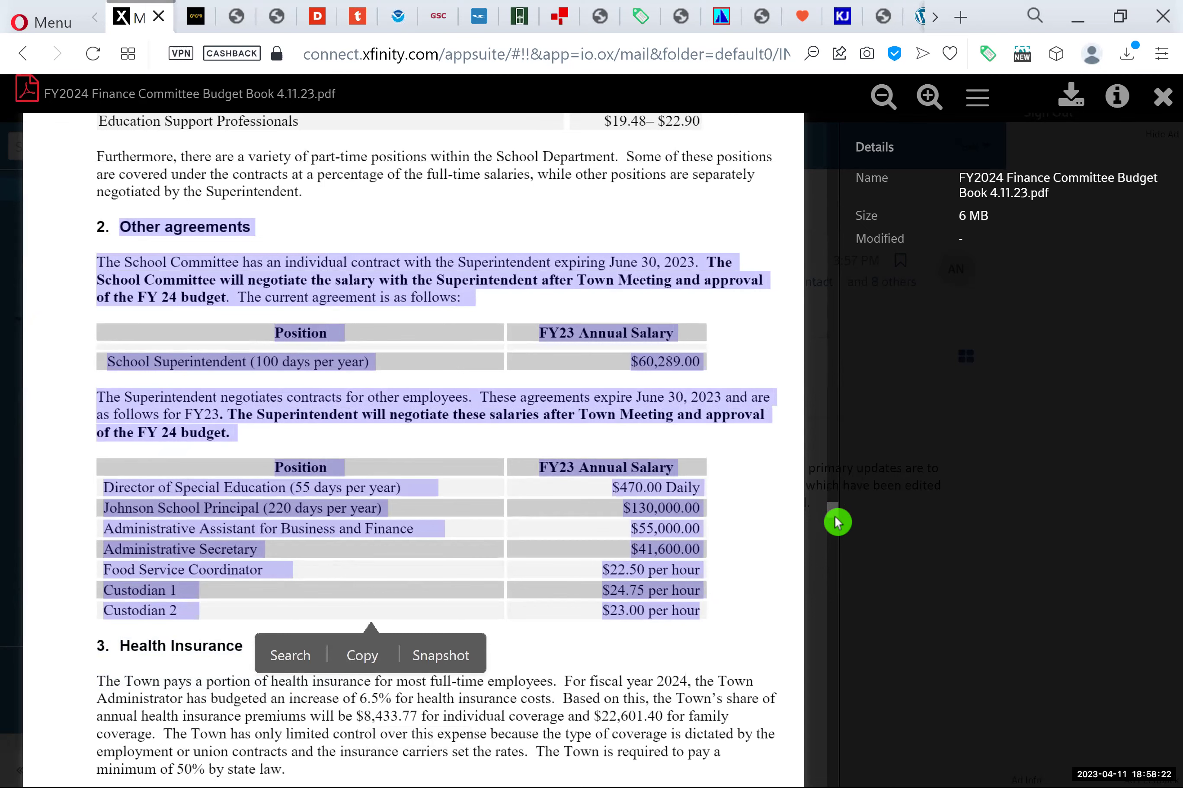
# - Highlight the Health Insurance paragraph on page 59 for discussion, and clear the highlighting
pyautogui.scroll(-8, 507, 562)
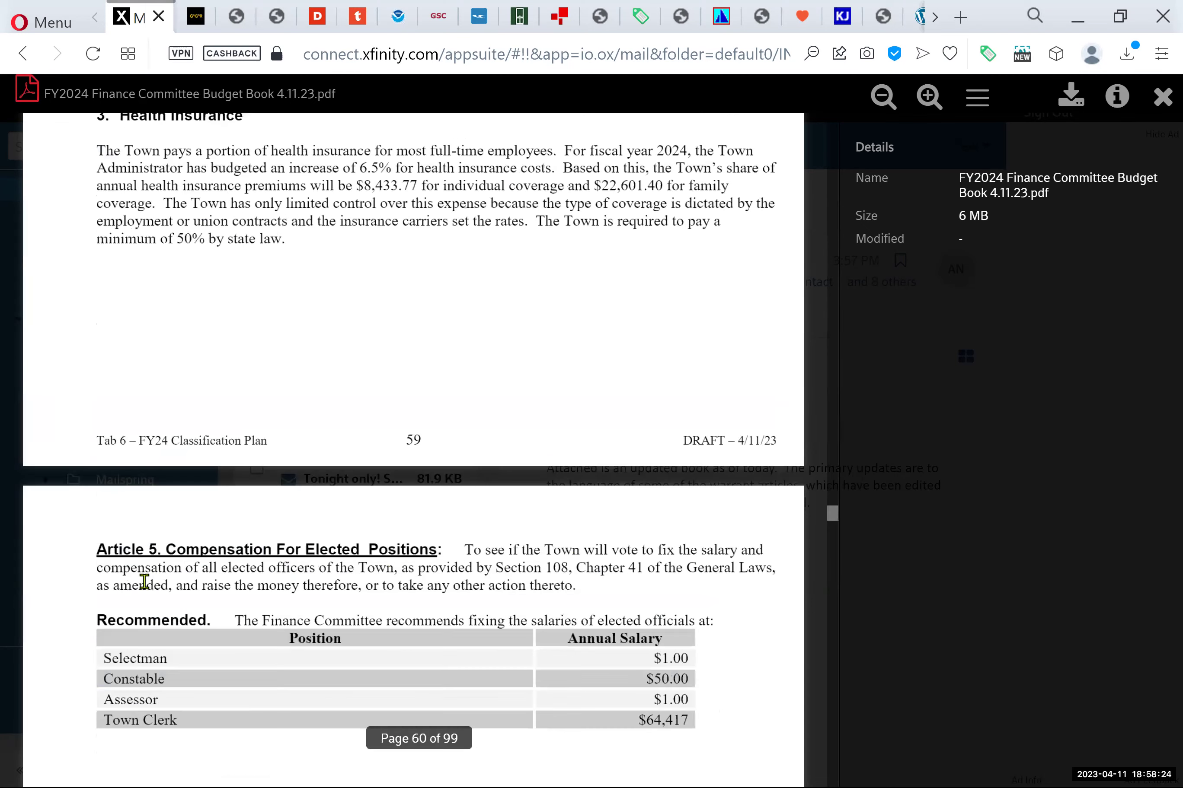
pyautogui.scroll(7, 128, 590)
pyautogui.tripleClick(104, 608)
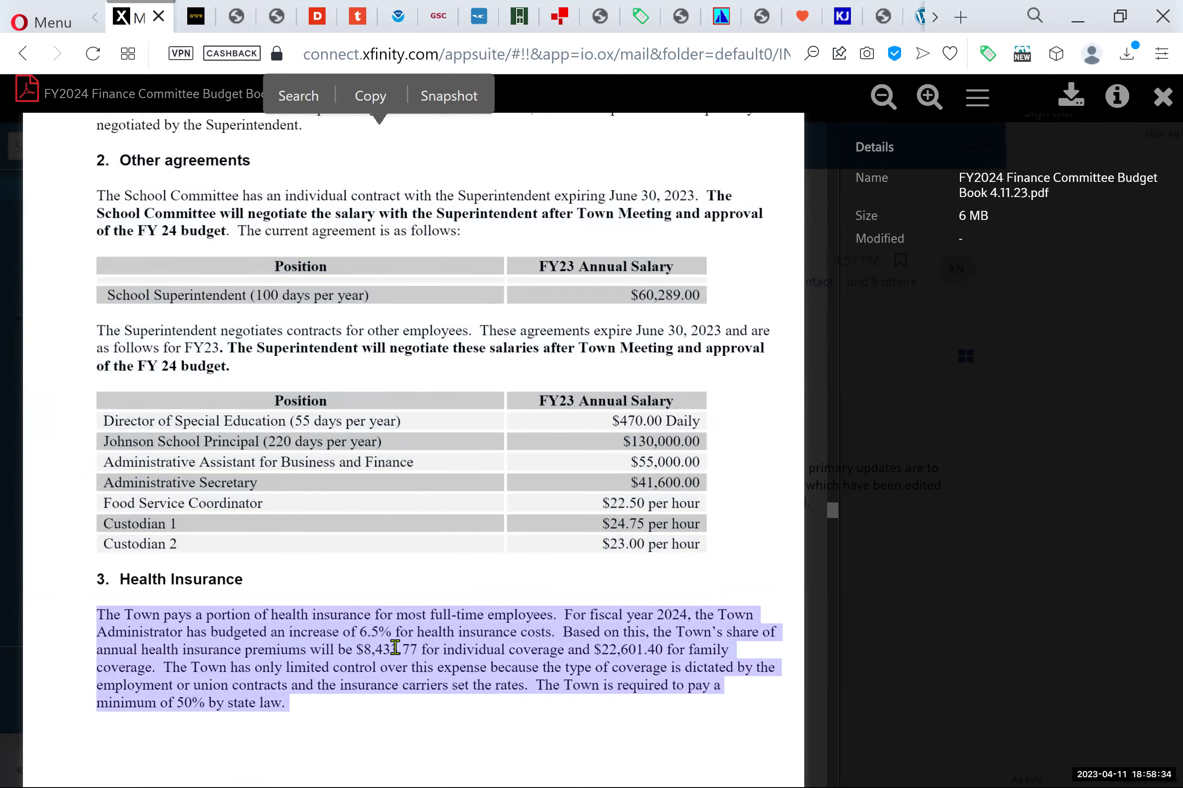
pyautogui.click(835, 516)
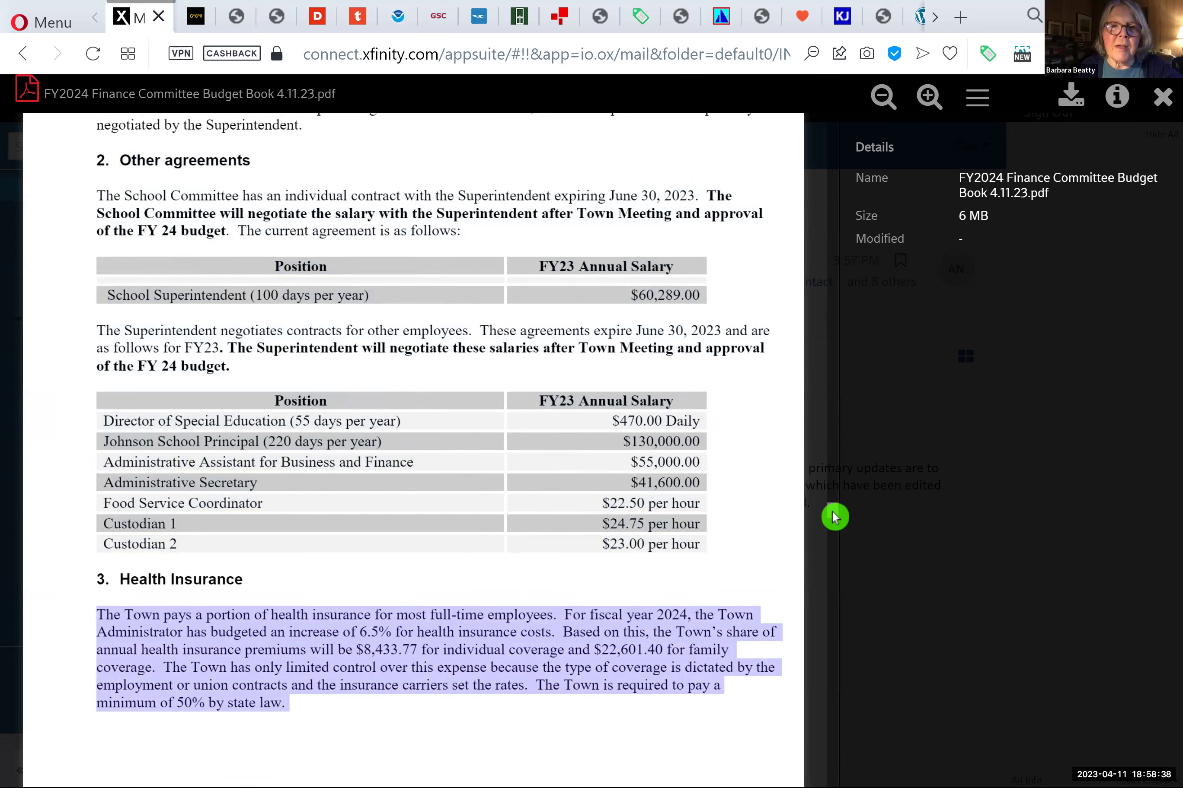
pyautogui.click(374, 642)
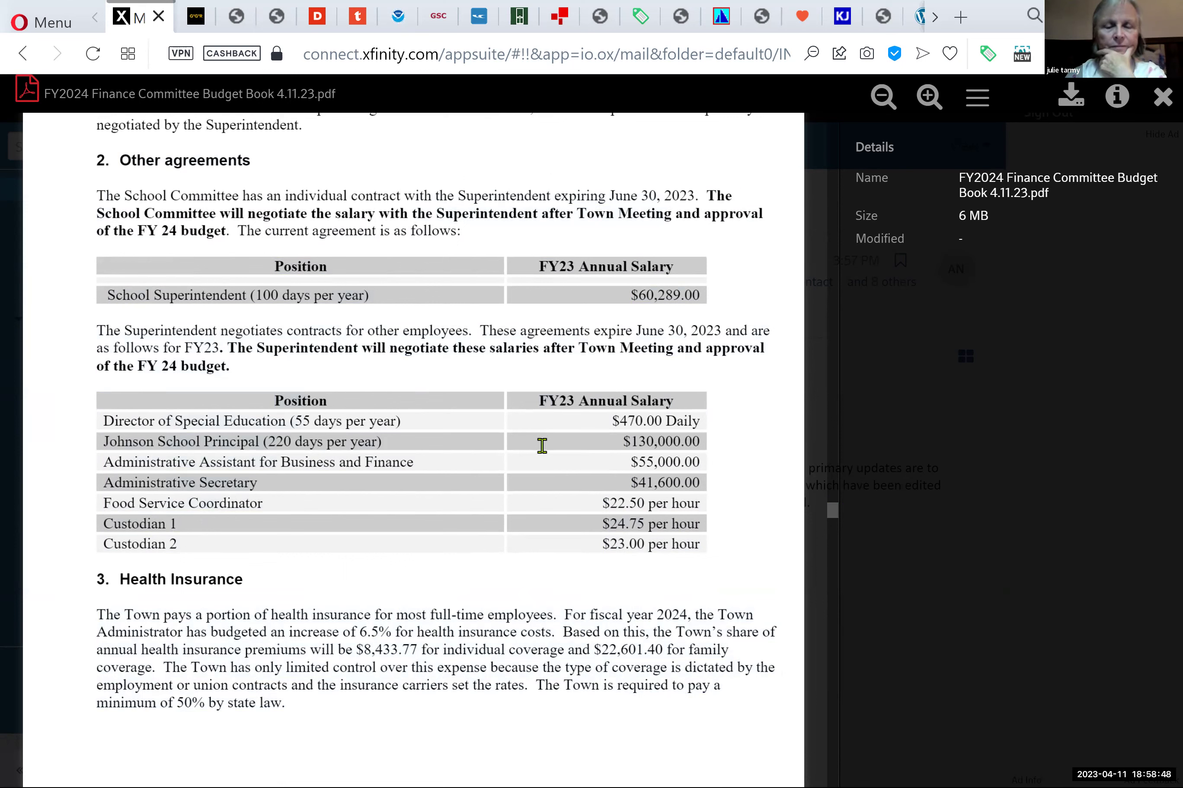
# - Highlight the Director of Special Education's daily rate, and look over the rest of page 59 to the start of Article 5
pyautogui.moveTo(606, 423); pyautogui.dragTo(701, 425)
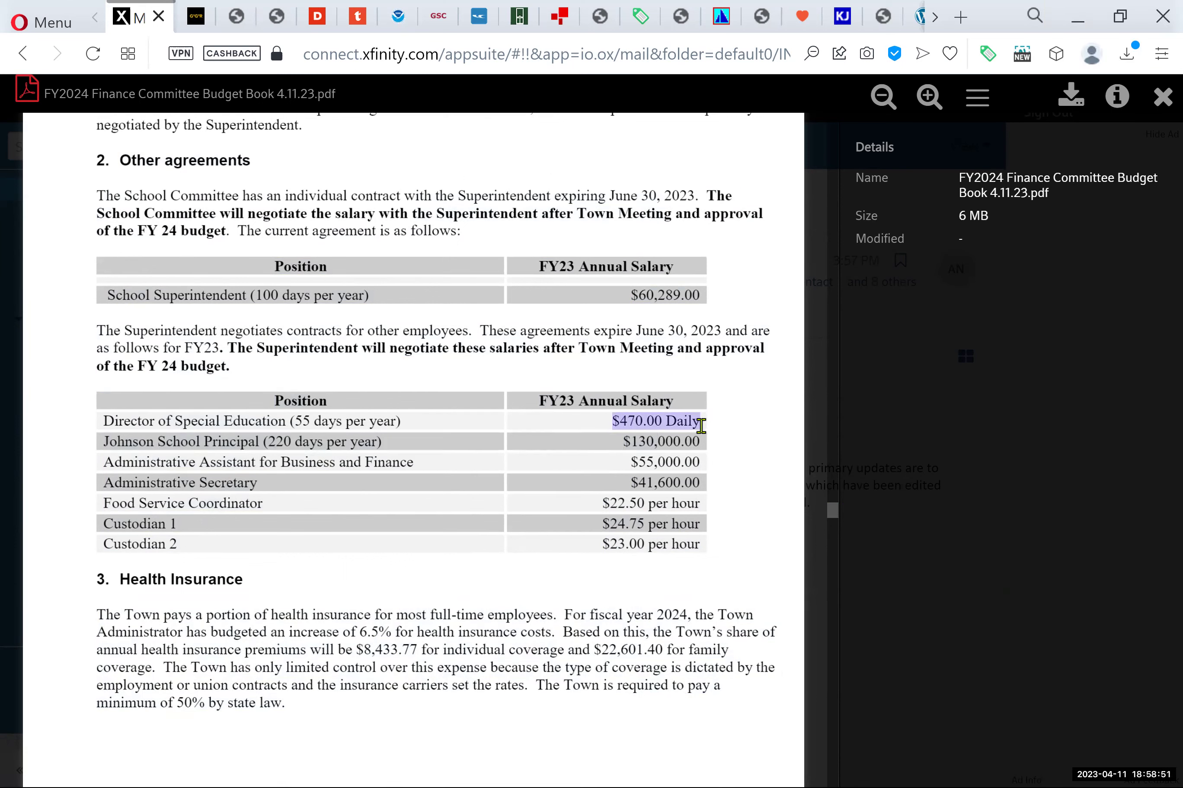
pyautogui.click(328, 581)
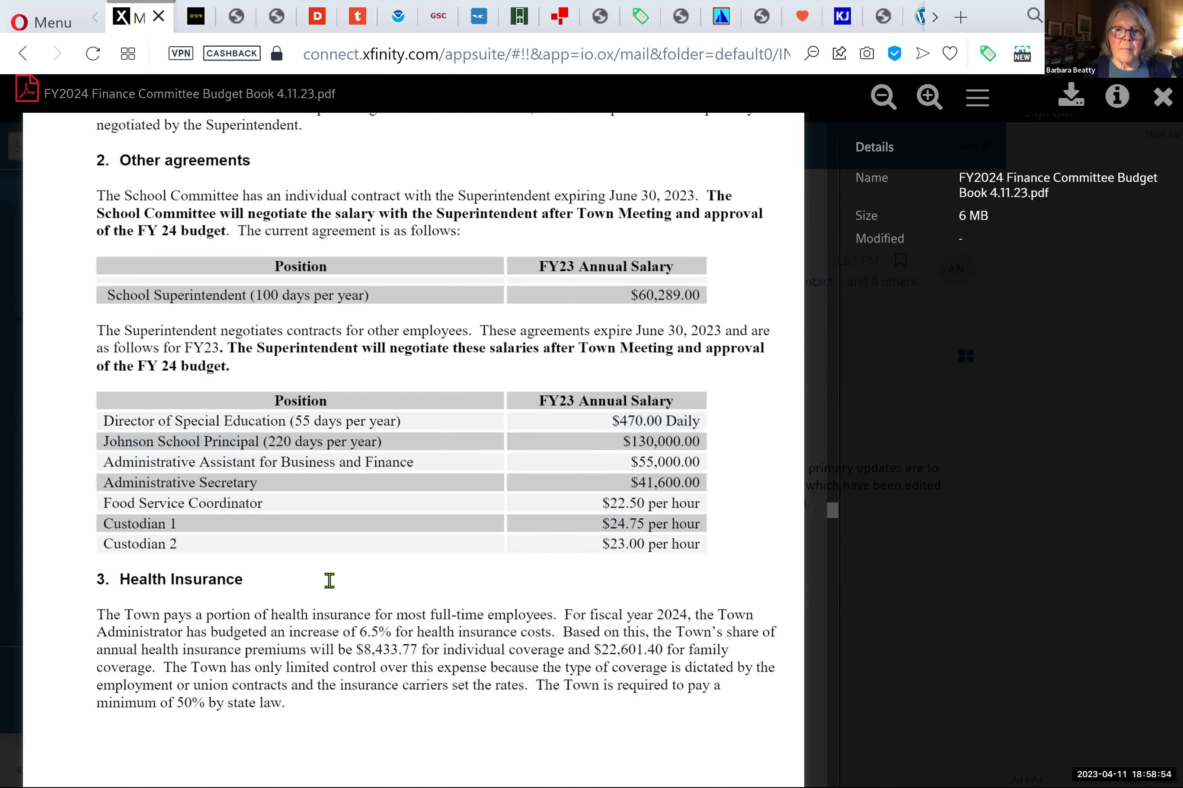
pyautogui.scroll(-2, 330, 580)
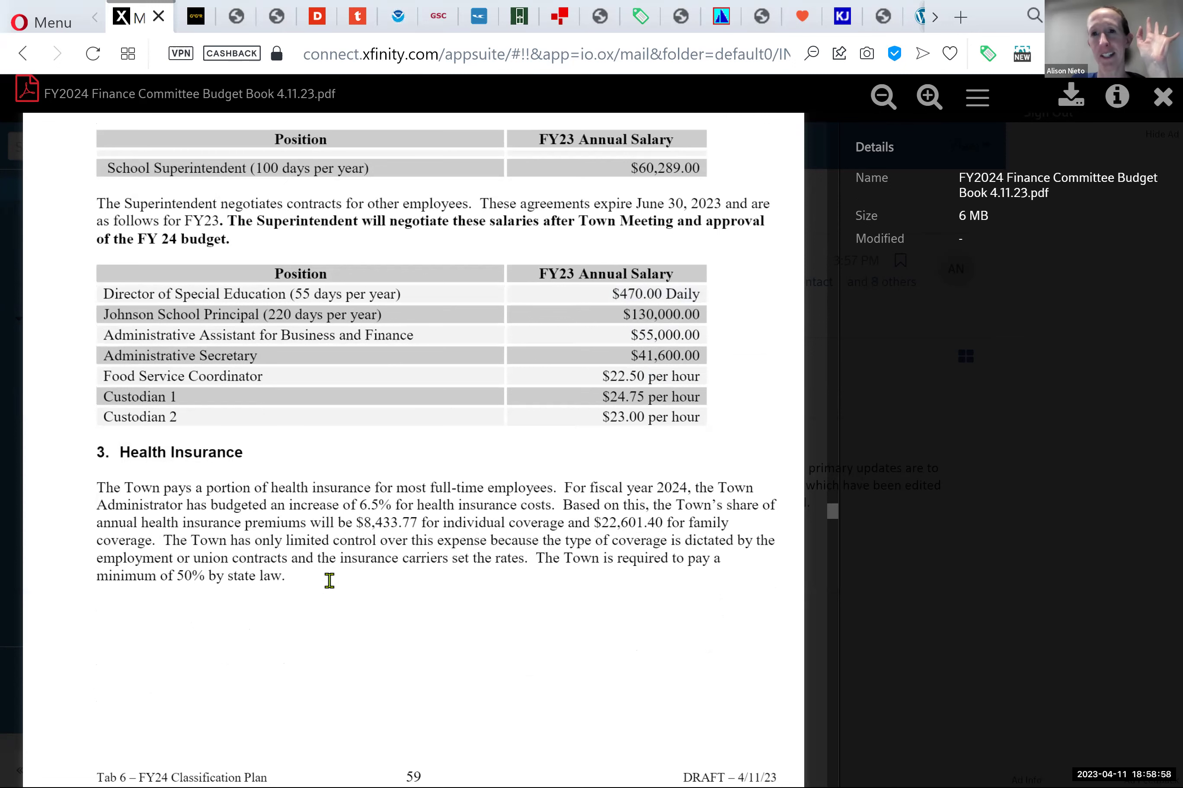
pyautogui.scroll(-1, 329, 581)
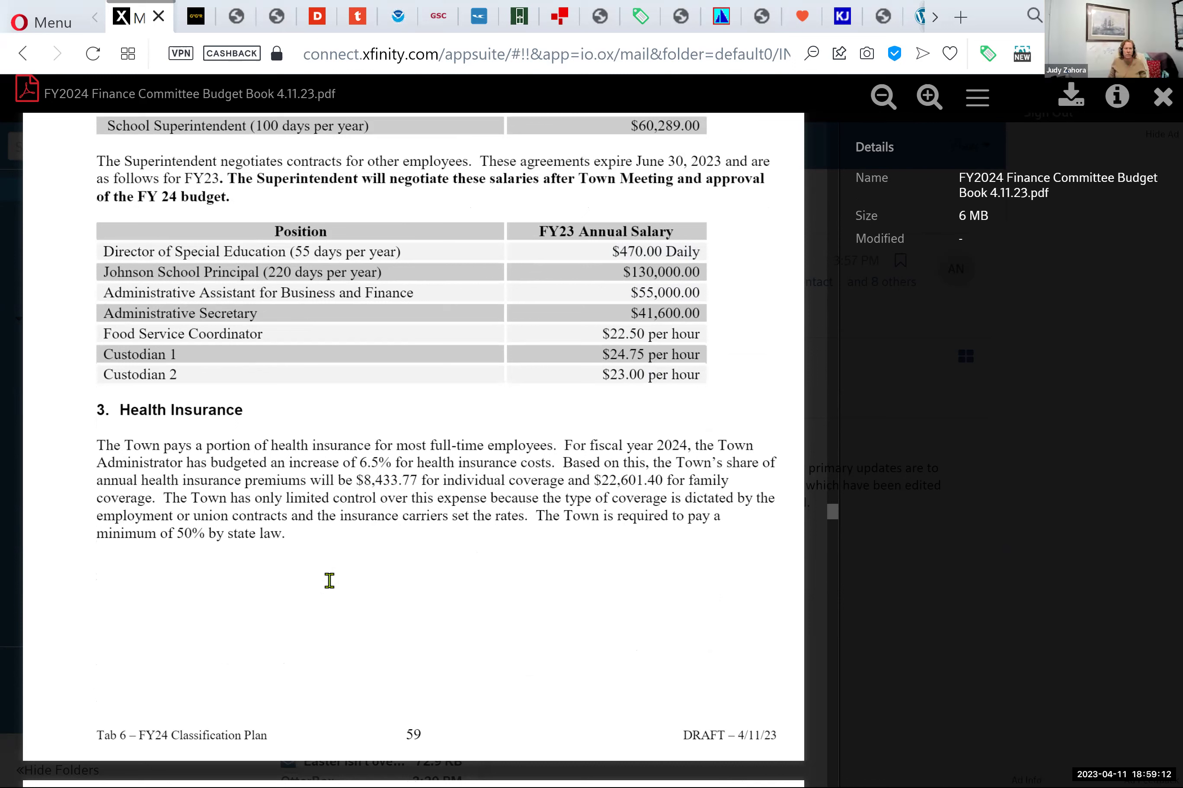
pyautogui.scroll(-3, 329, 580)
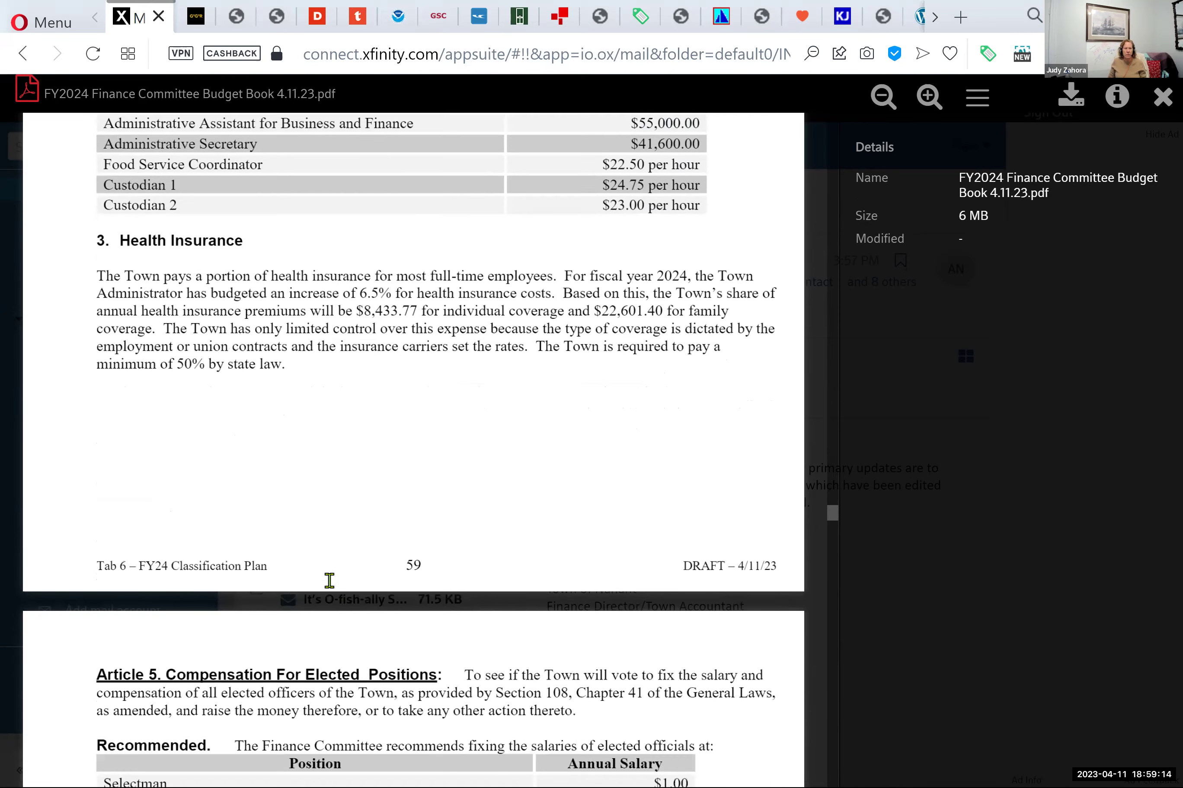
# - Look back through the Article 4 pages from the Health Insurance section on page 59 to the Fiscal Year 2024 positions table on page 56
pyautogui.scroll(5, 330, 580)
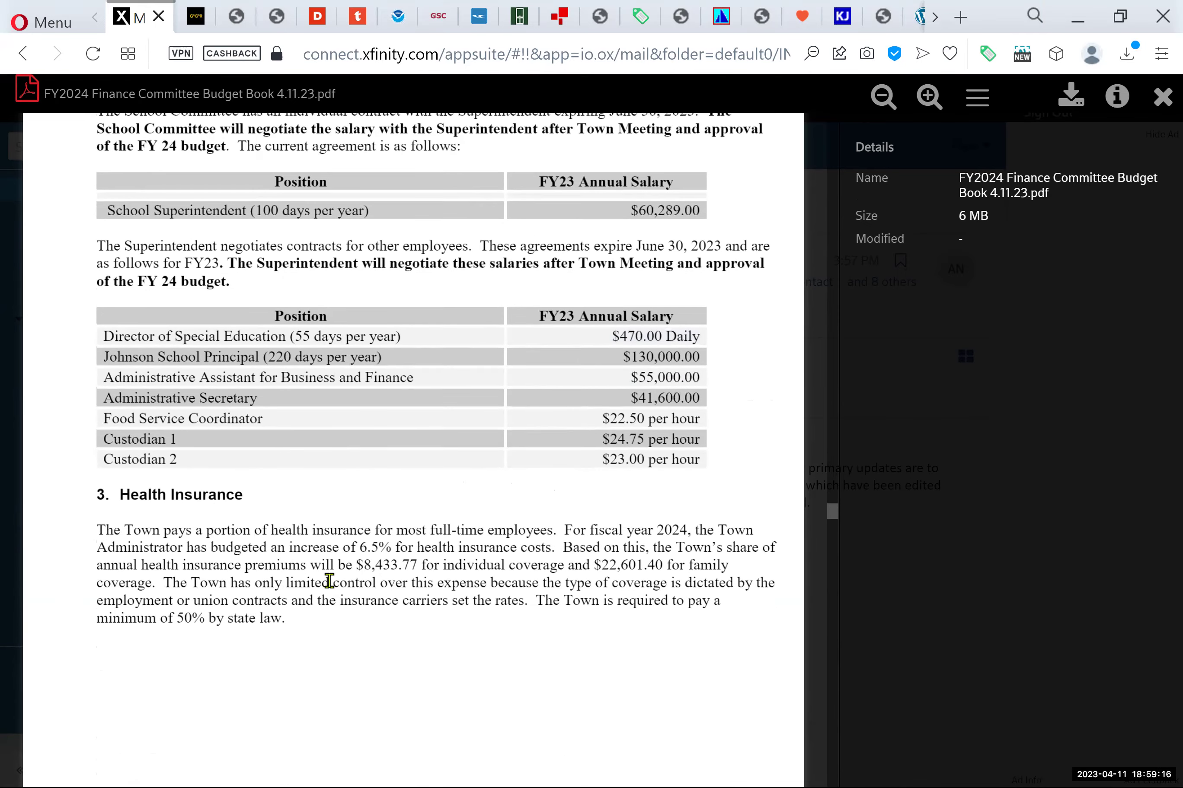
pyautogui.scroll(1, 329, 581)
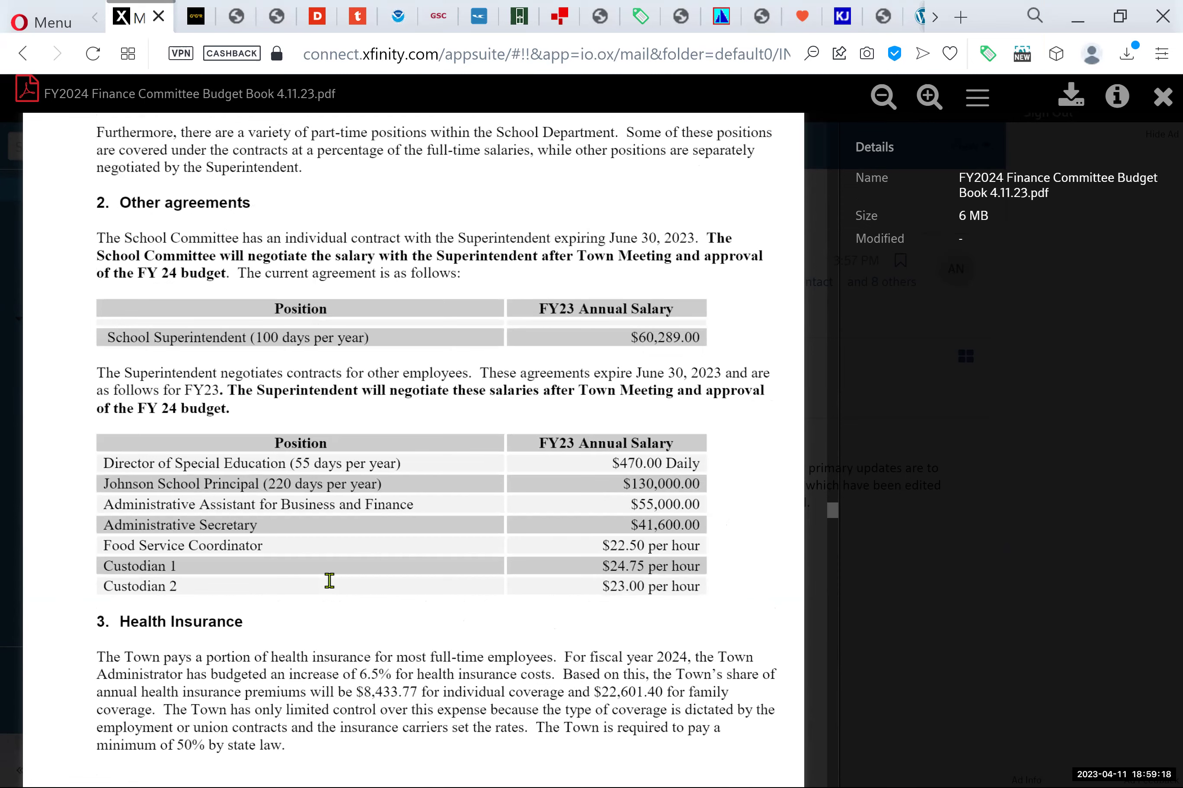
pyautogui.scroll(5, 329, 581)
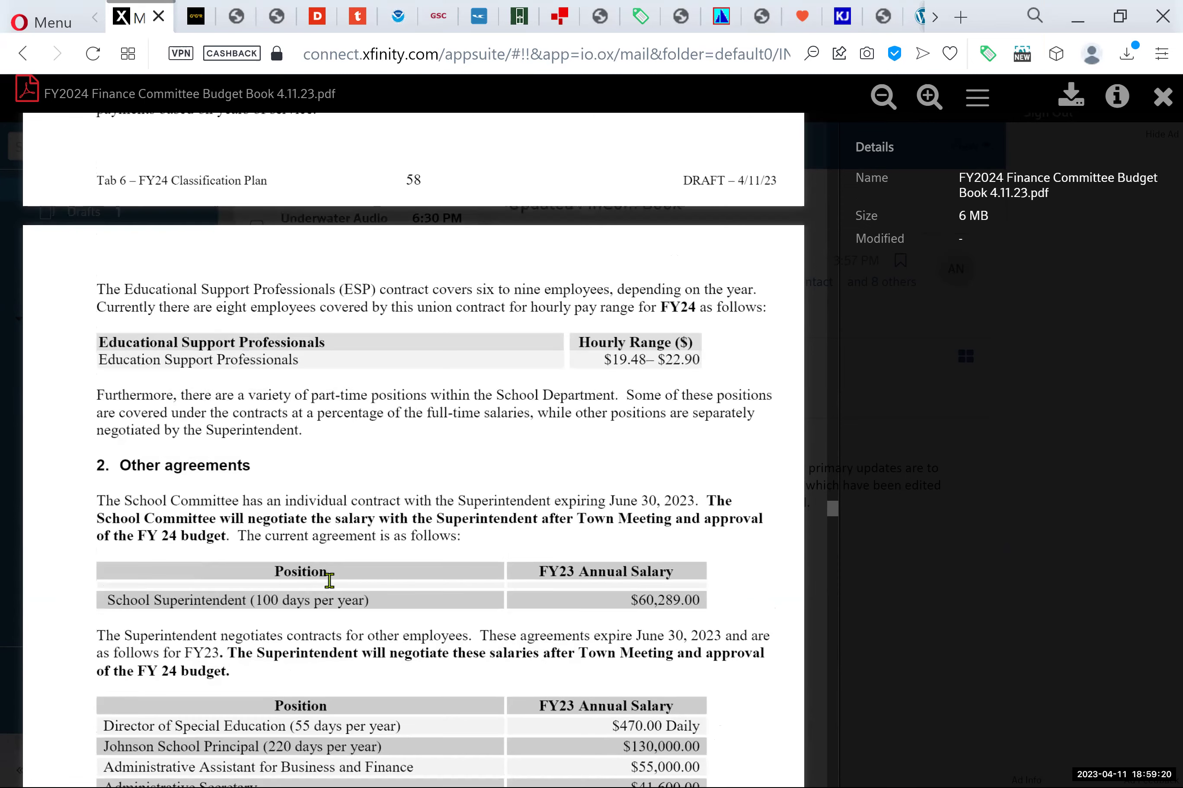
pyautogui.scroll(10, 329, 580)
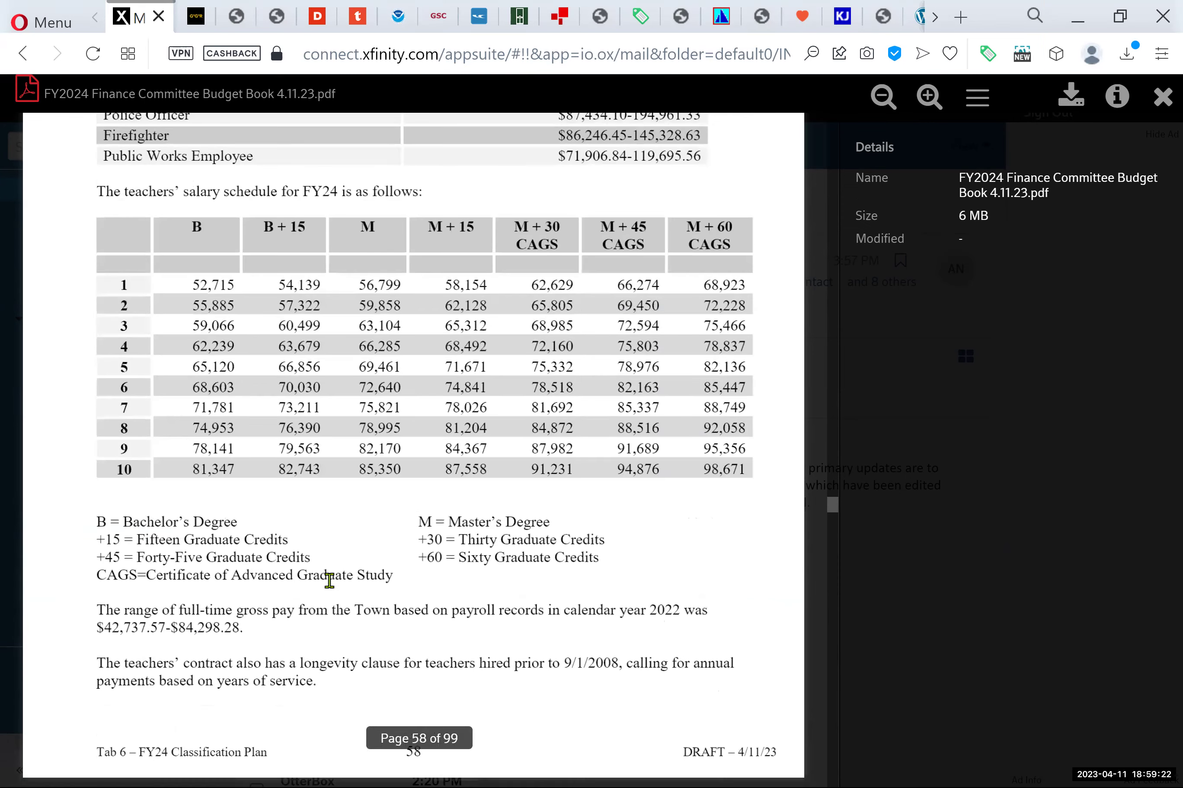
pyautogui.scroll(2, 329, 581)
pyautogui.scroll(9, 329, 580)
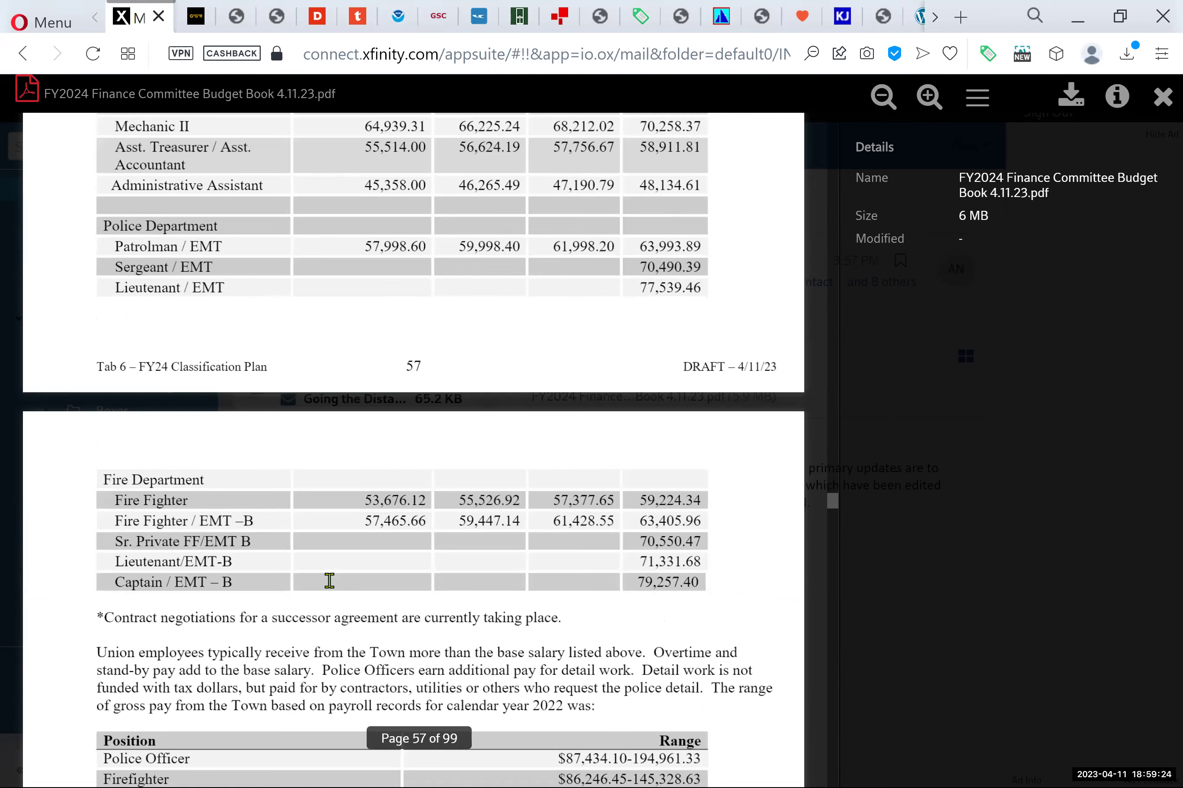
pyautogui.scroll(9, 329, 580)
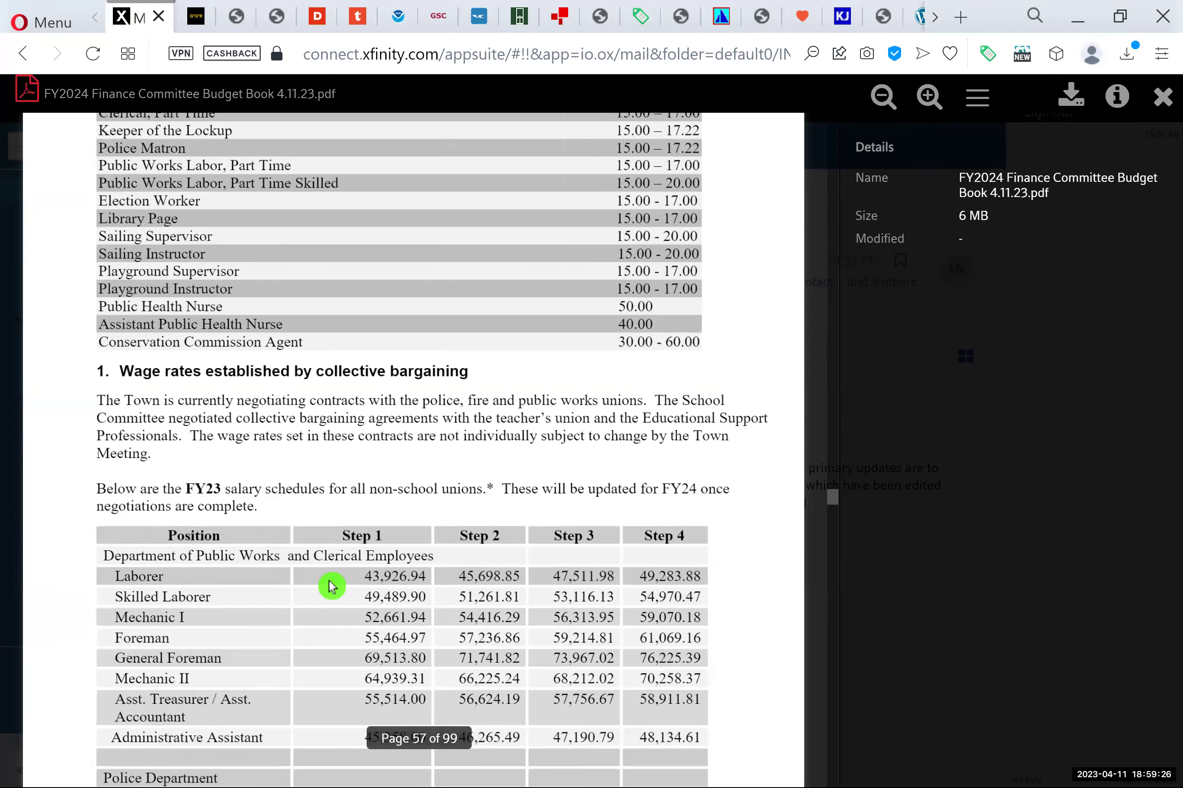
pyautogui.scroll(14, 330, 585)
pyautogui.scroll(1, 330, 585)
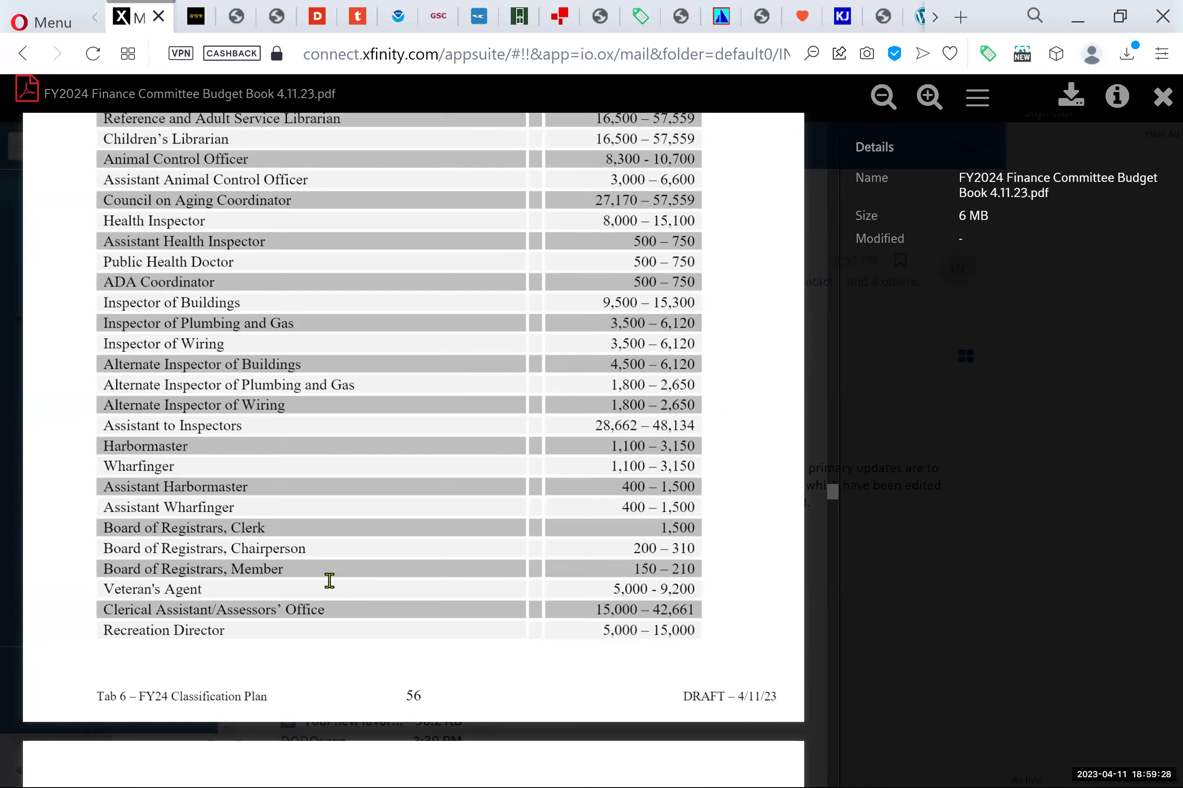
pyautogui.scroll(2, 329, 581)
pyautogui.scroll(6, 329, 580)
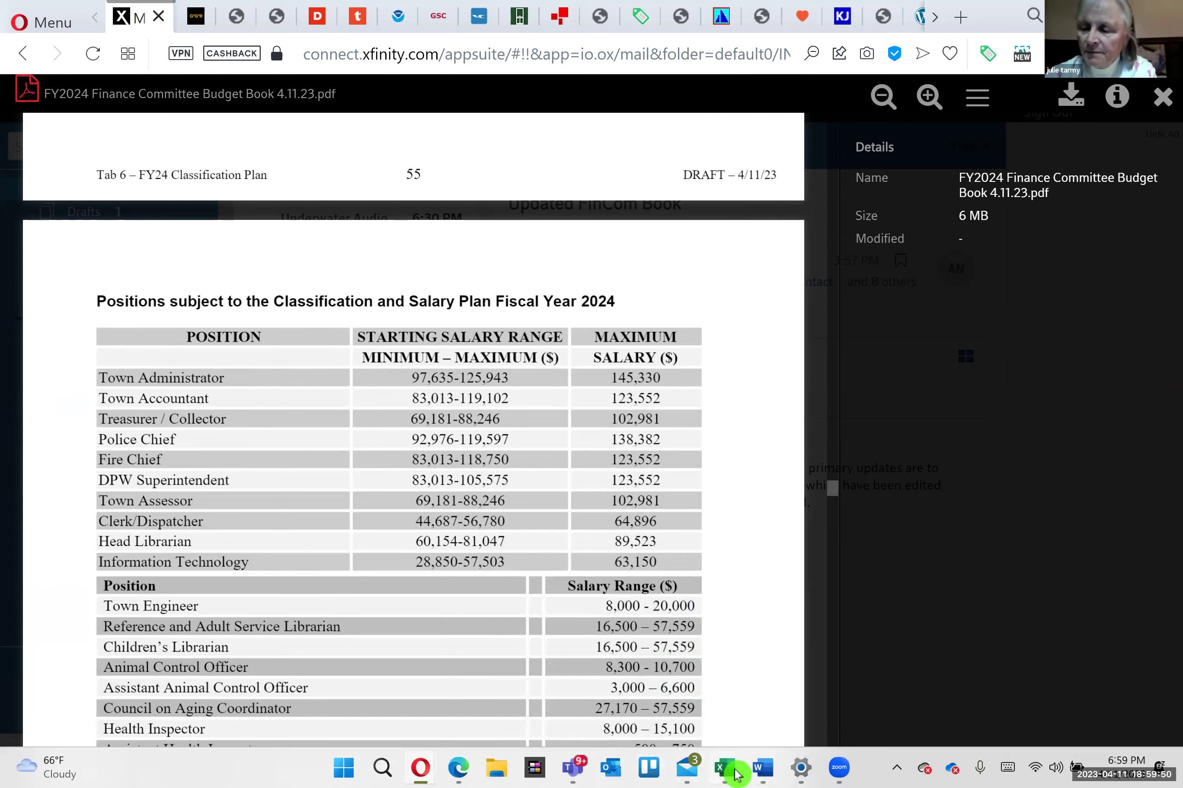
# - Switch to the FinCom 2023 tracker workbook in Excel and set the vote for Article 4 (Salary & Classification Plan) to Recommended
pyautogui.moveTo(726, 773)
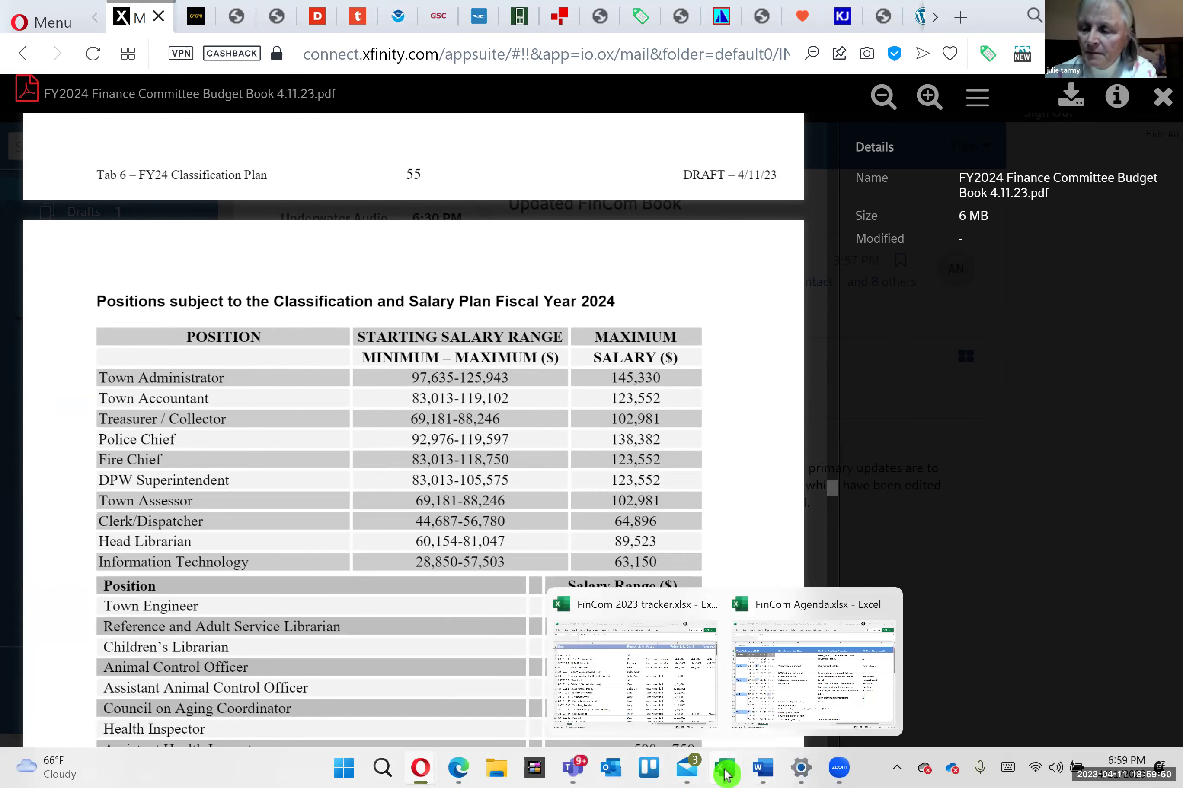
pyautogui.click(711, 724)
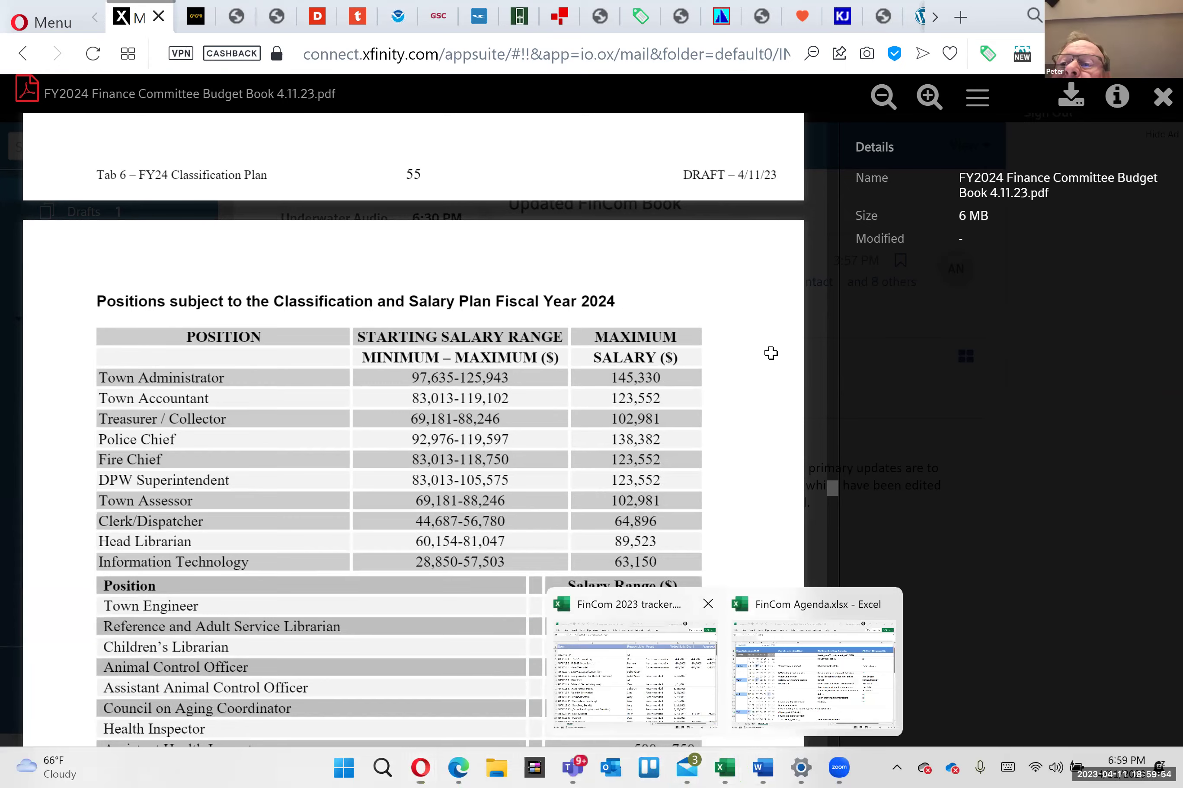
pyautogui.click(730, 381)
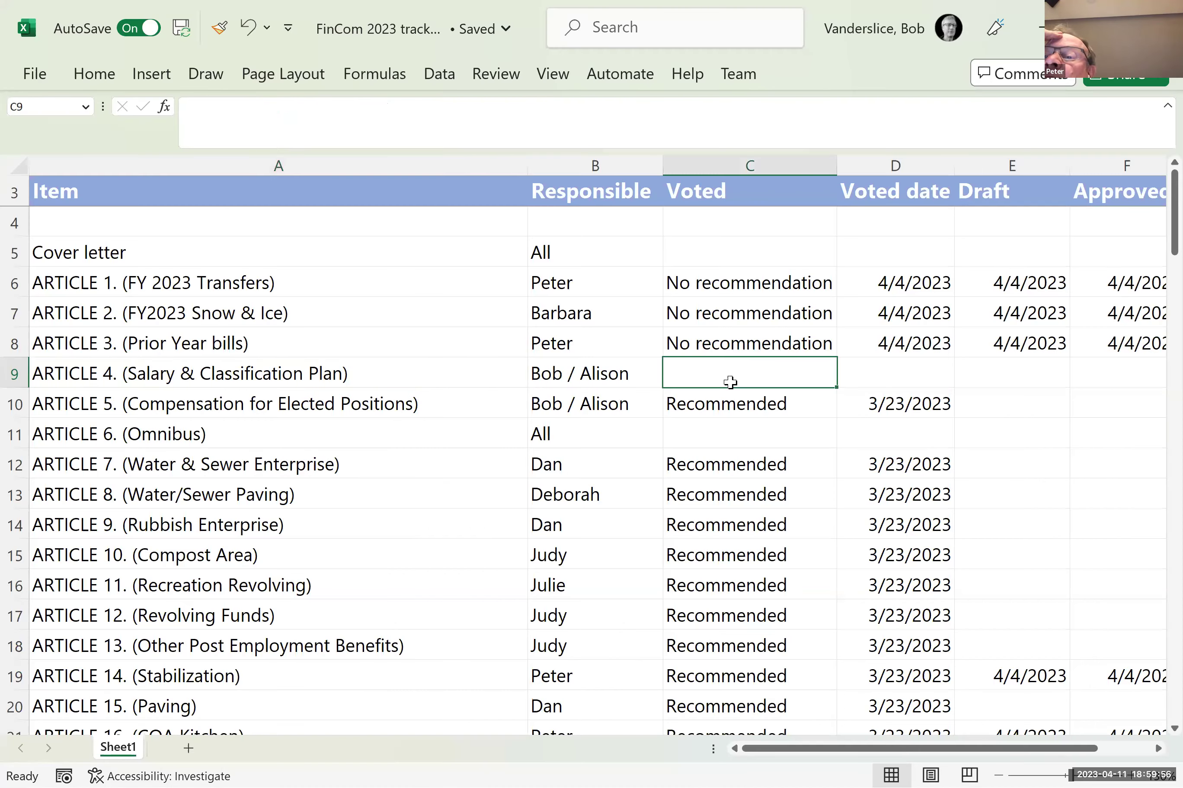
pyautogui.write('Rec')
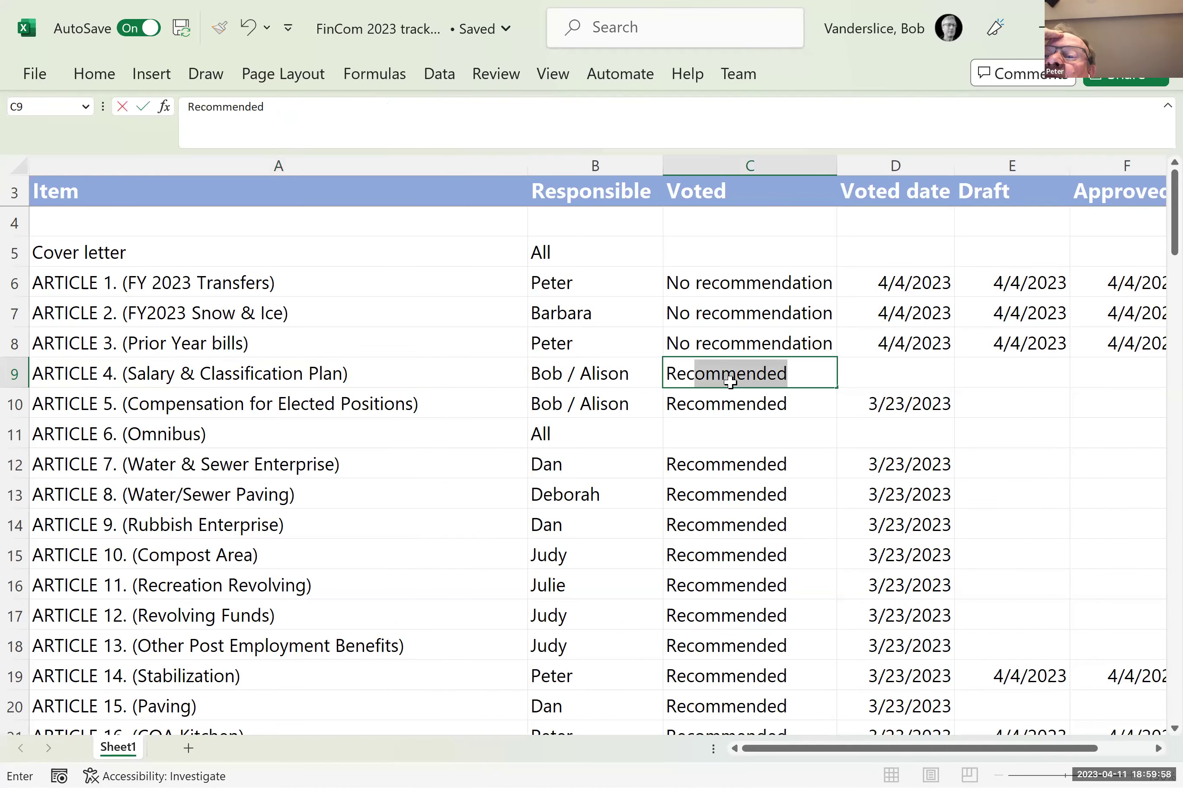
pyautogui.press('Tab')
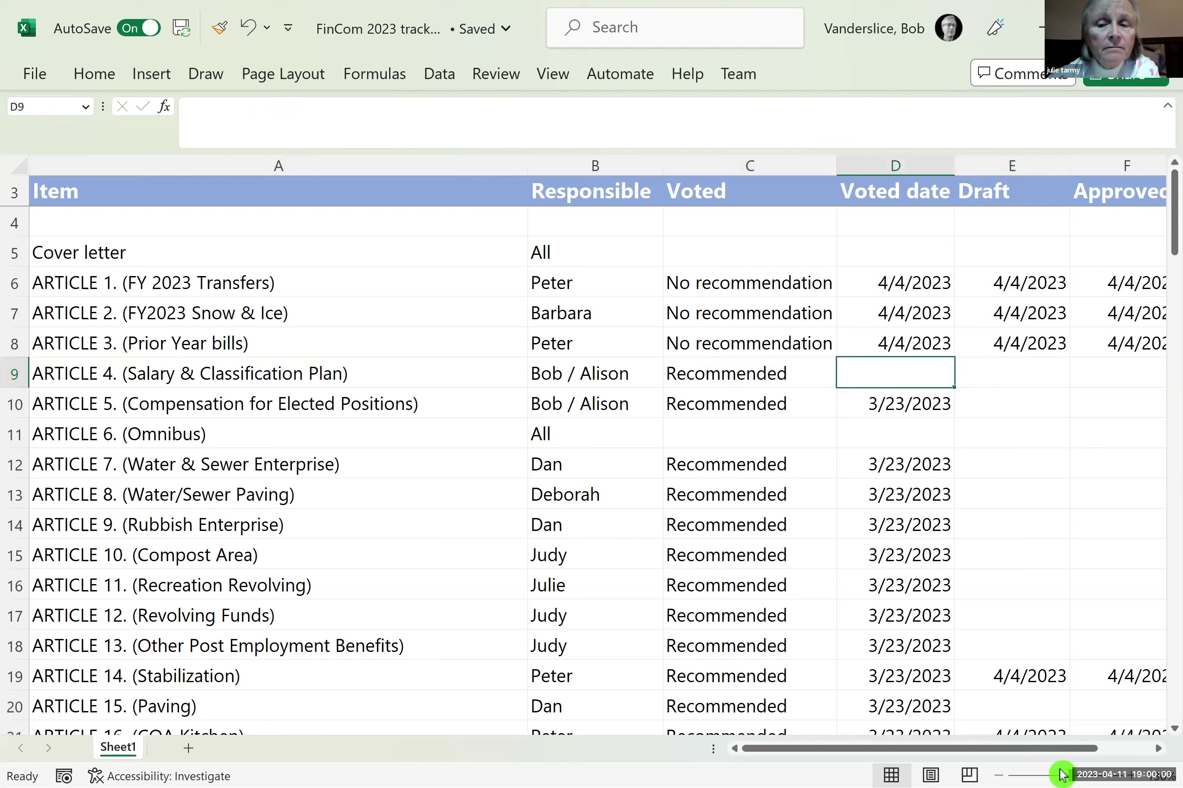
# - Enter 4/11/2023 as both the voted date and the draft date for Article 4
pyautogui.moveTo(1119, 775)
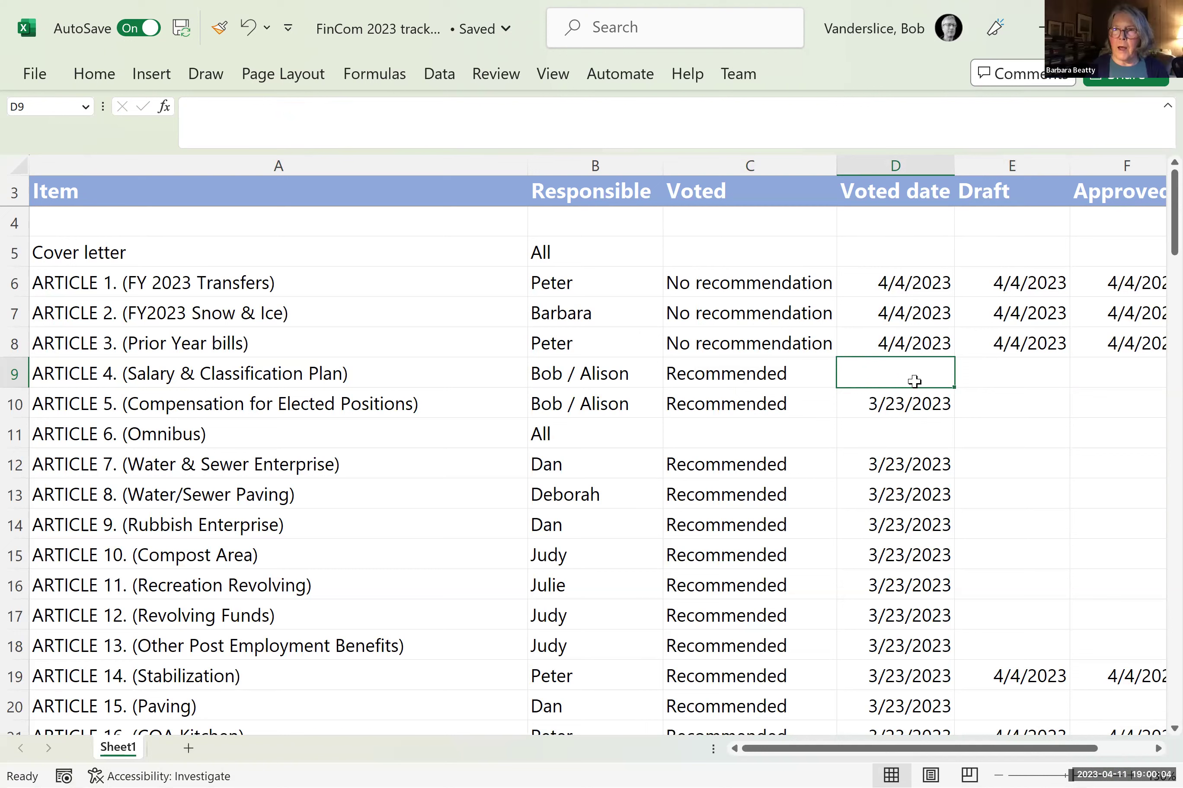
pyautogui.write('4/11/')
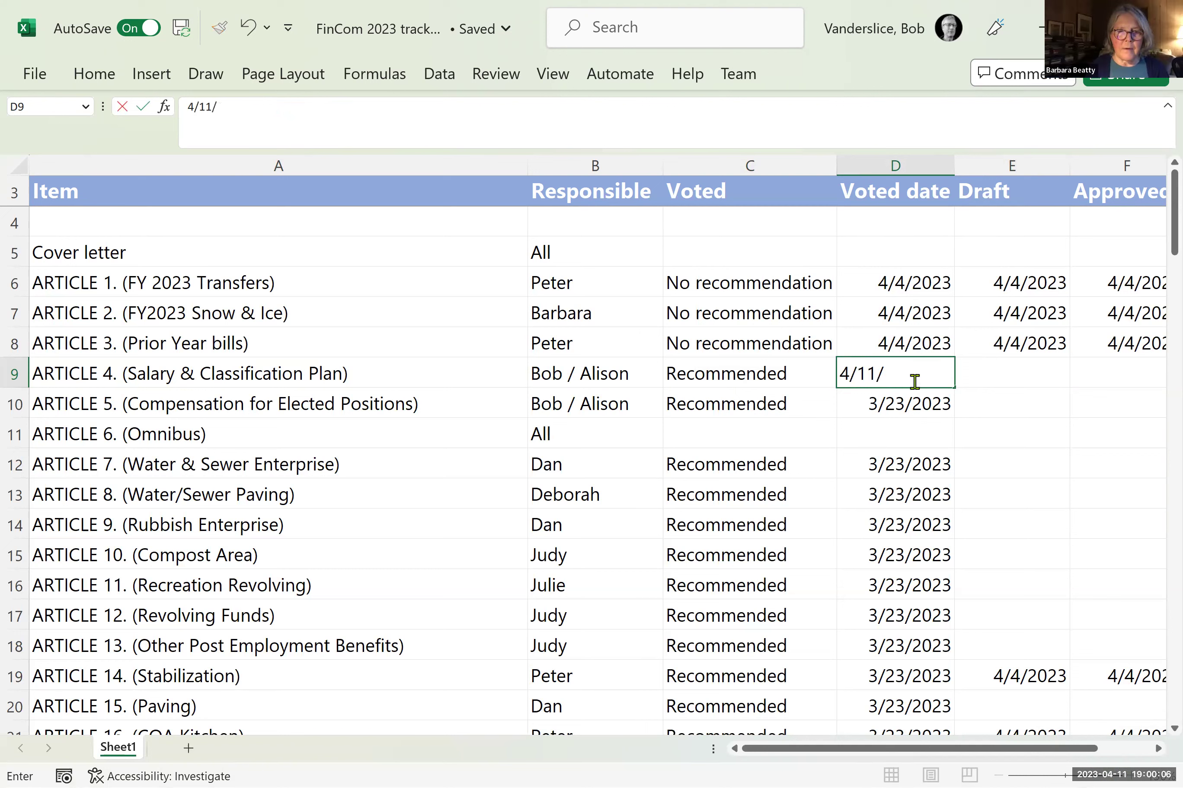
pyautogui.write('2023')
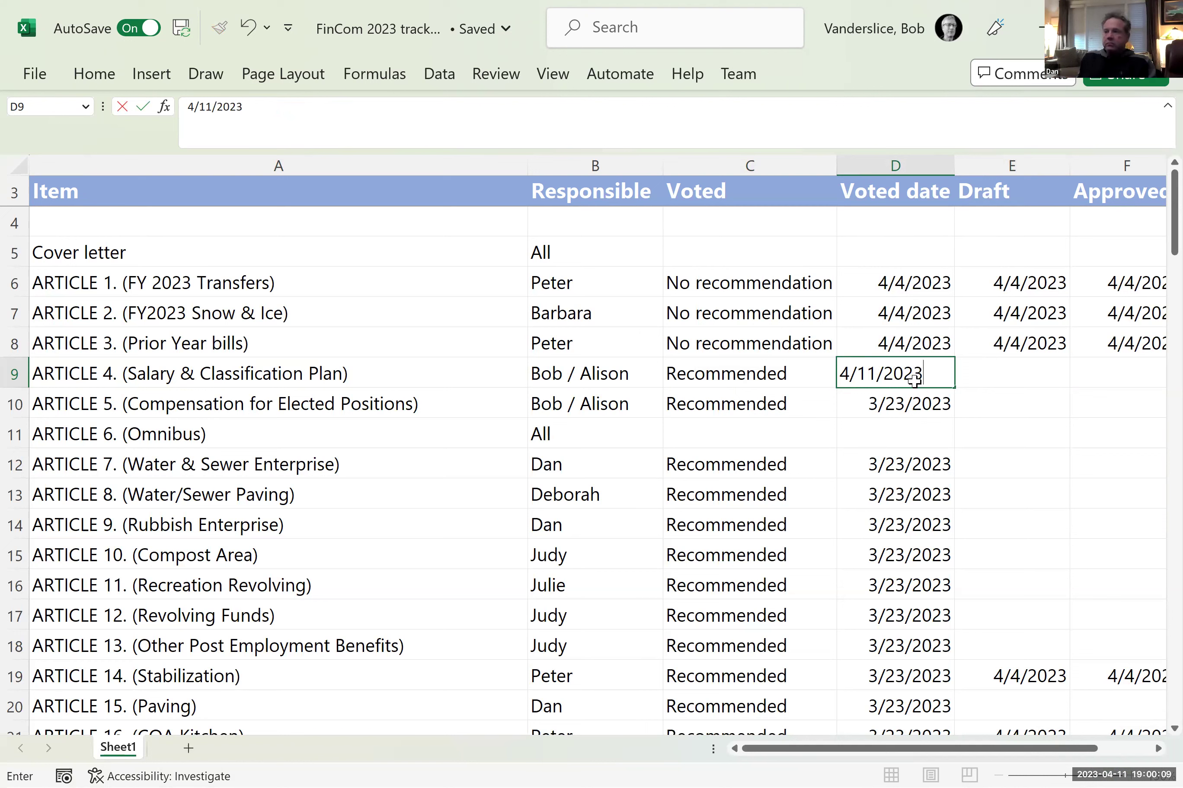
pyautogui.press('Tab')
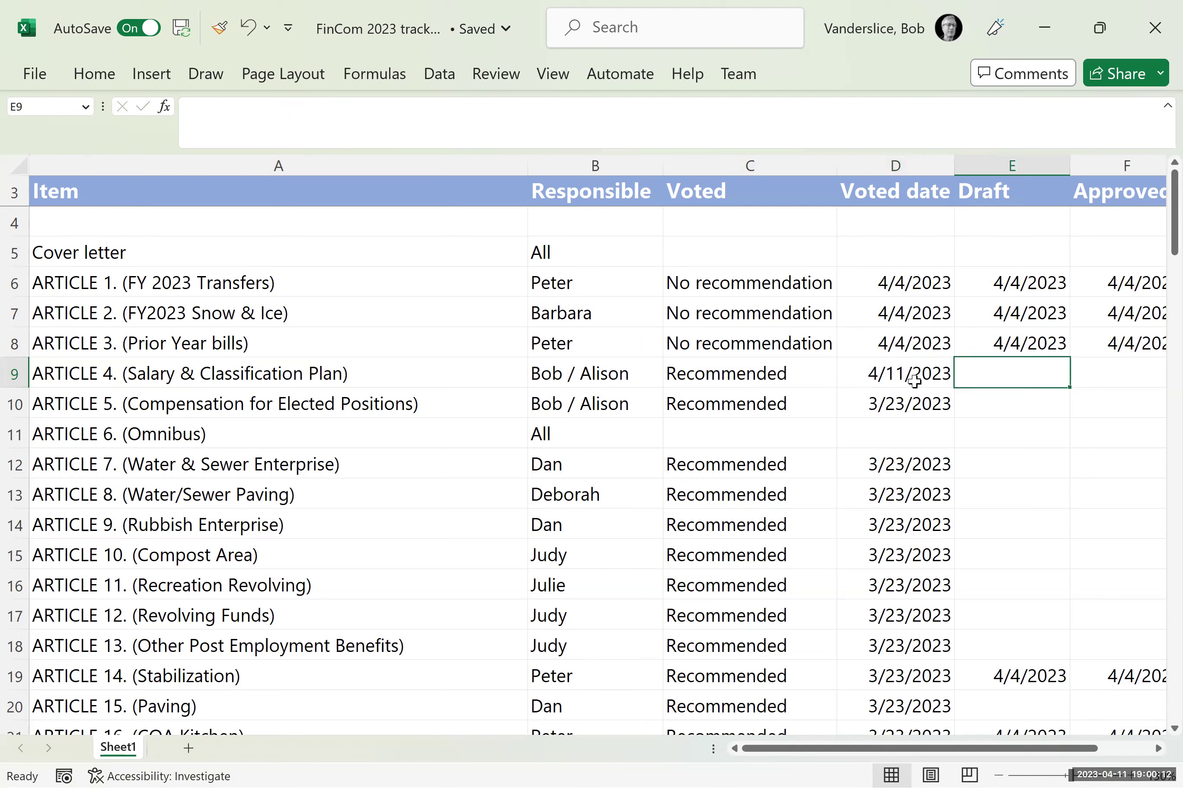
pyautogui.write('4/11')
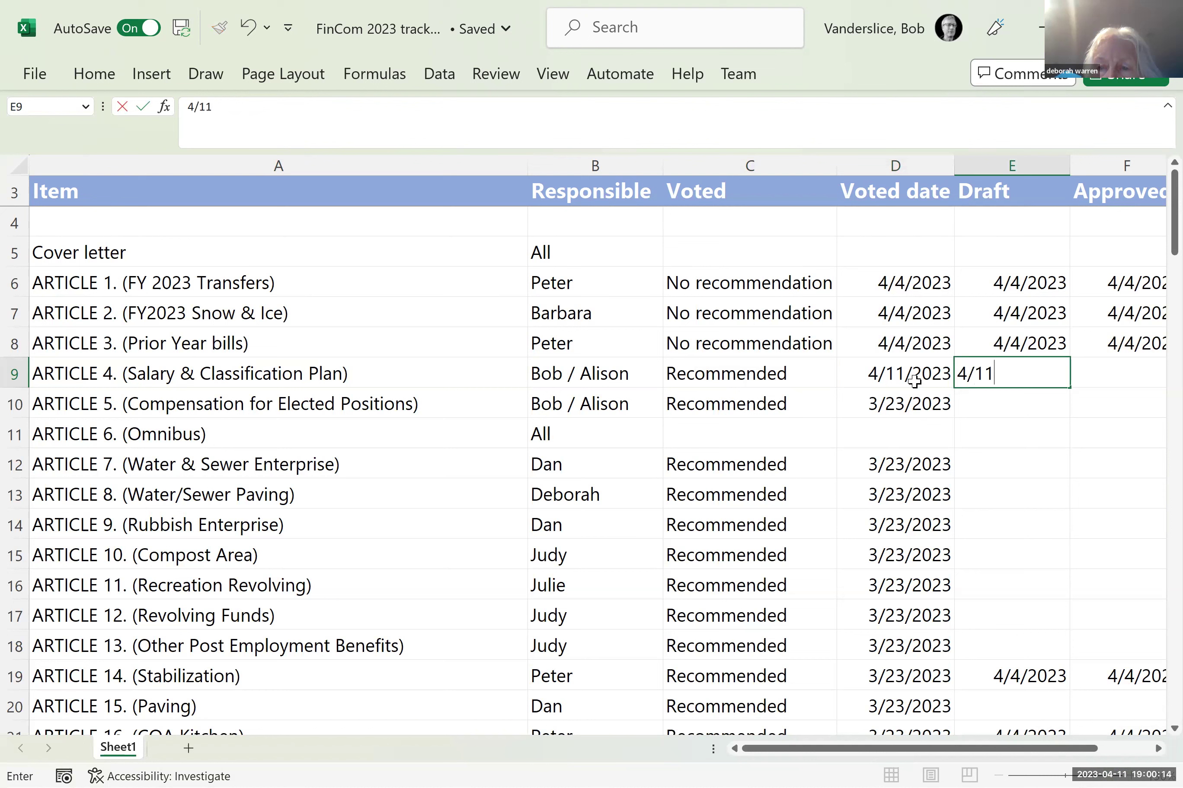
pyautogui.write('/20')
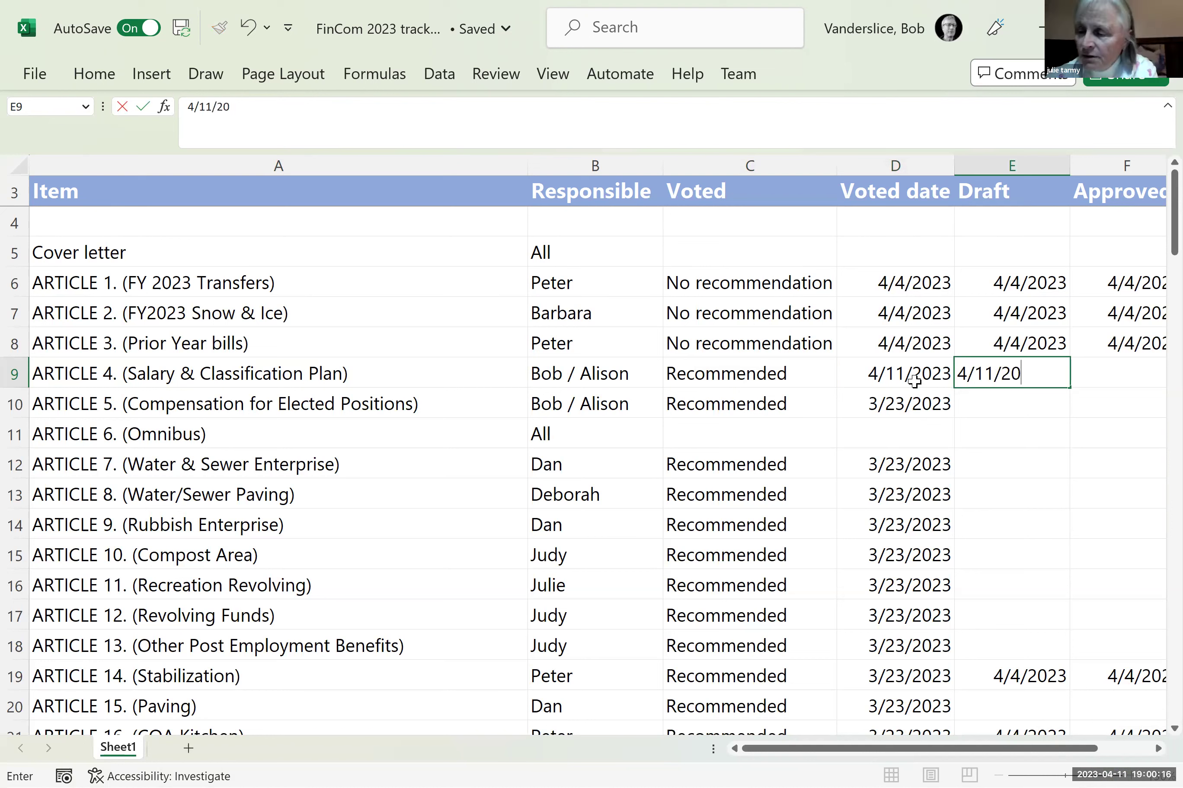
pyautogui.write('23')
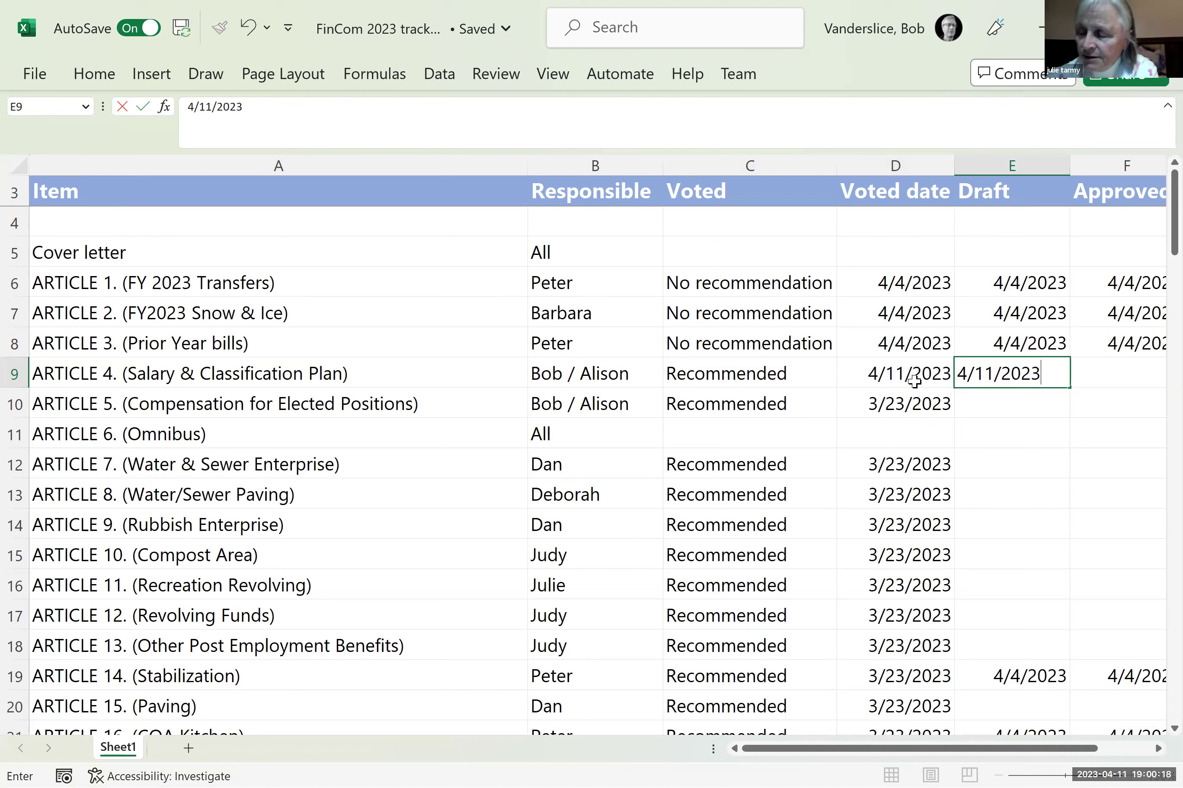
pyautogui.hotkey('ctrl', 'Return')
# - Enter 4/11/2023 as the approved date for Article 4
pyautogui.press('Right')
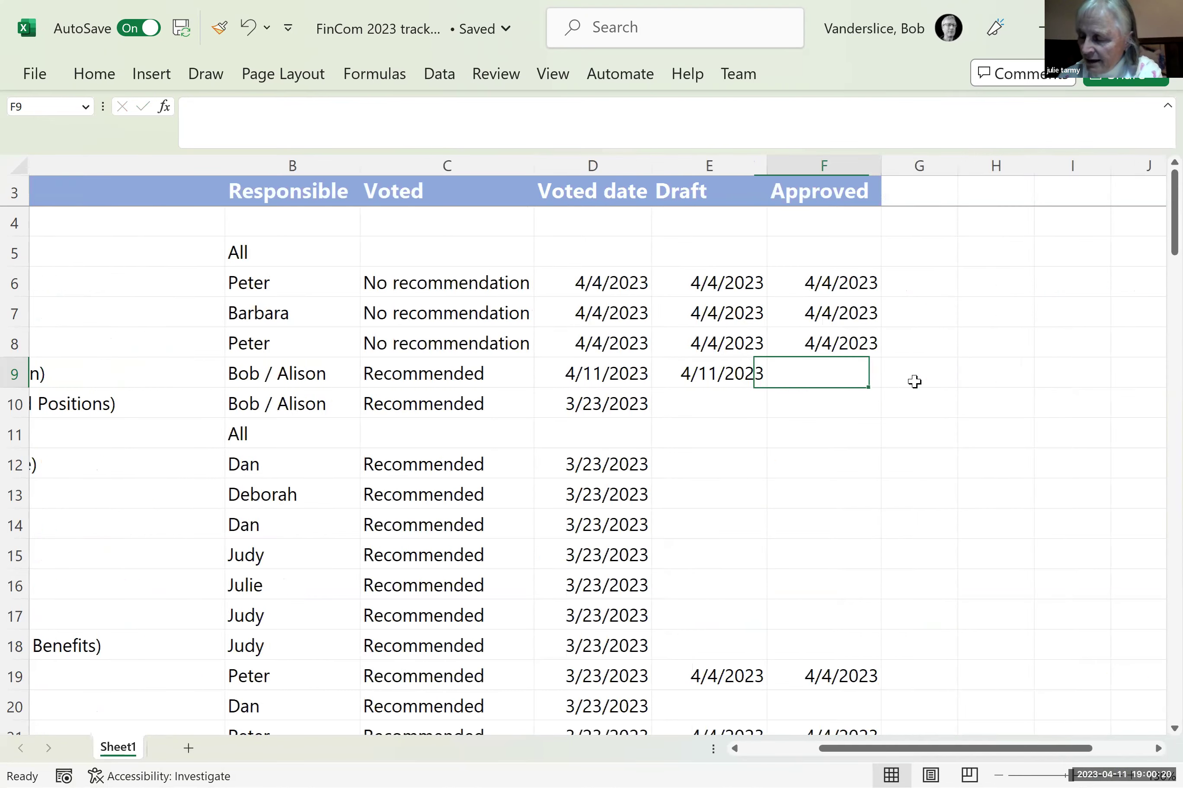
pyautogui.hscroll(2, 914, 382)
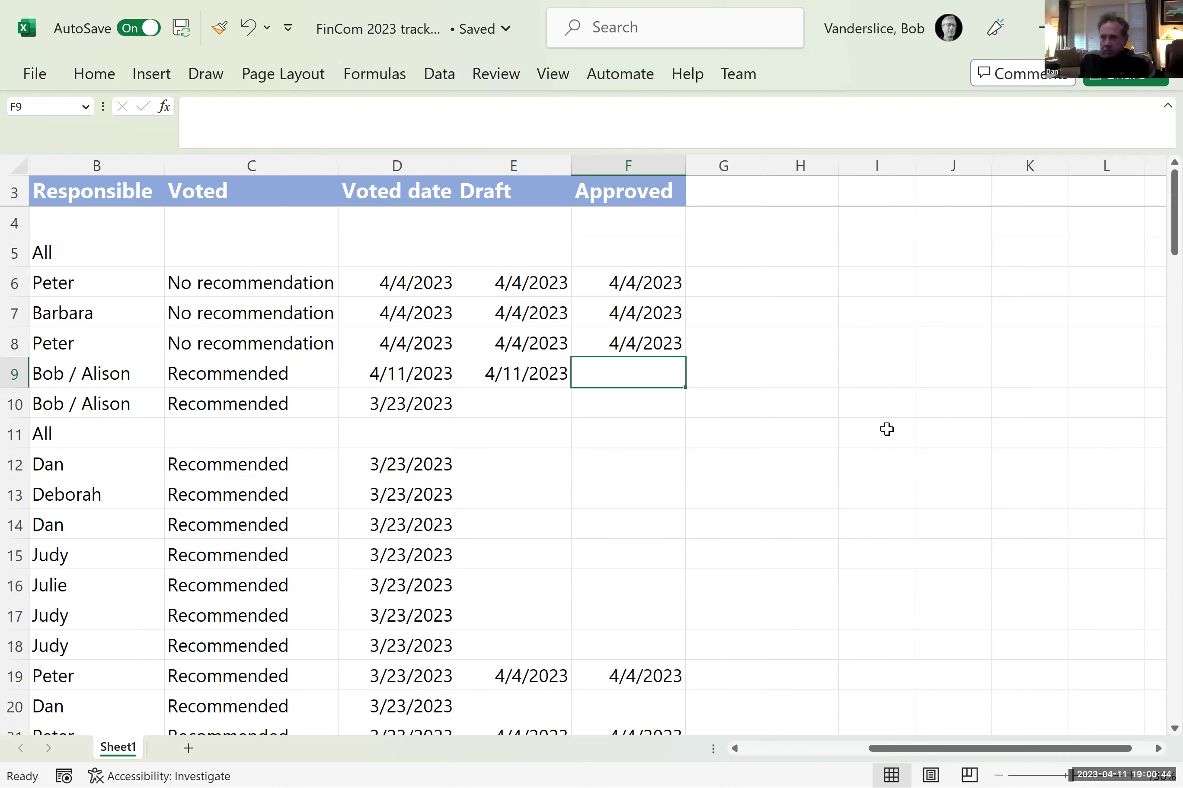
pyautogui.write('4')
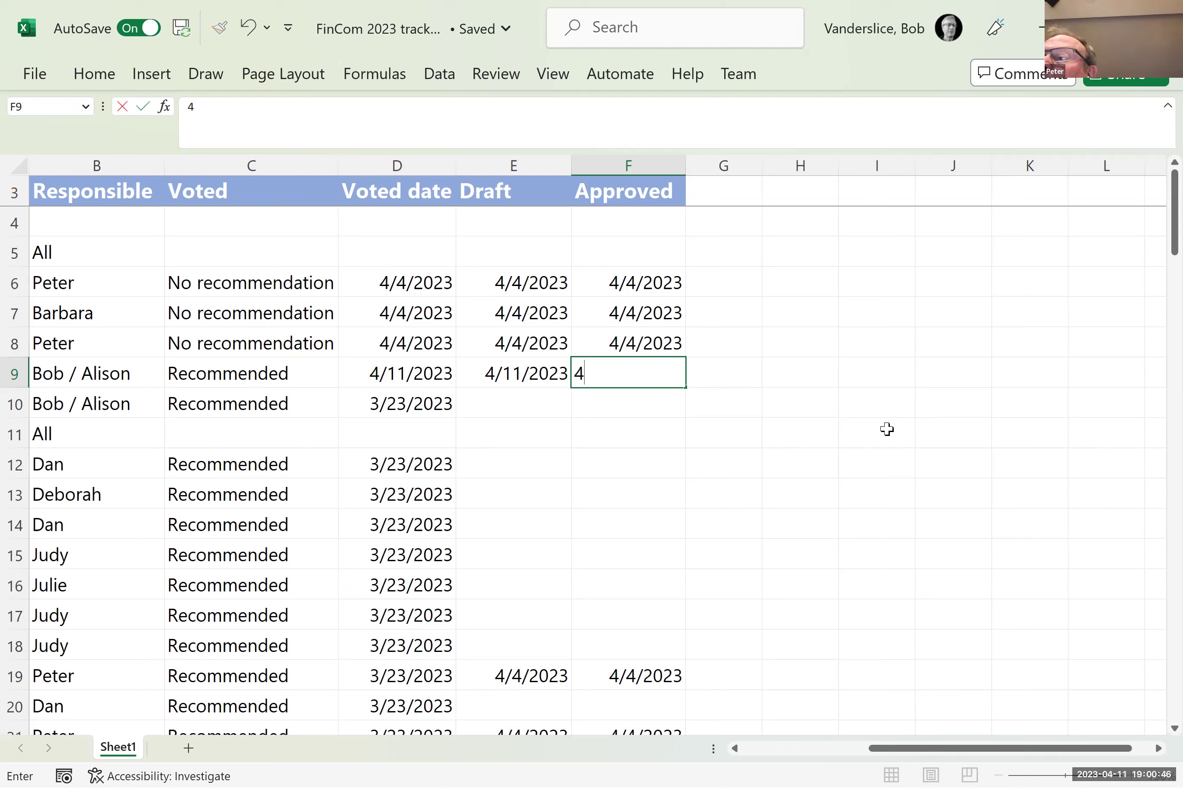
pyautogui.write('/11/2023')
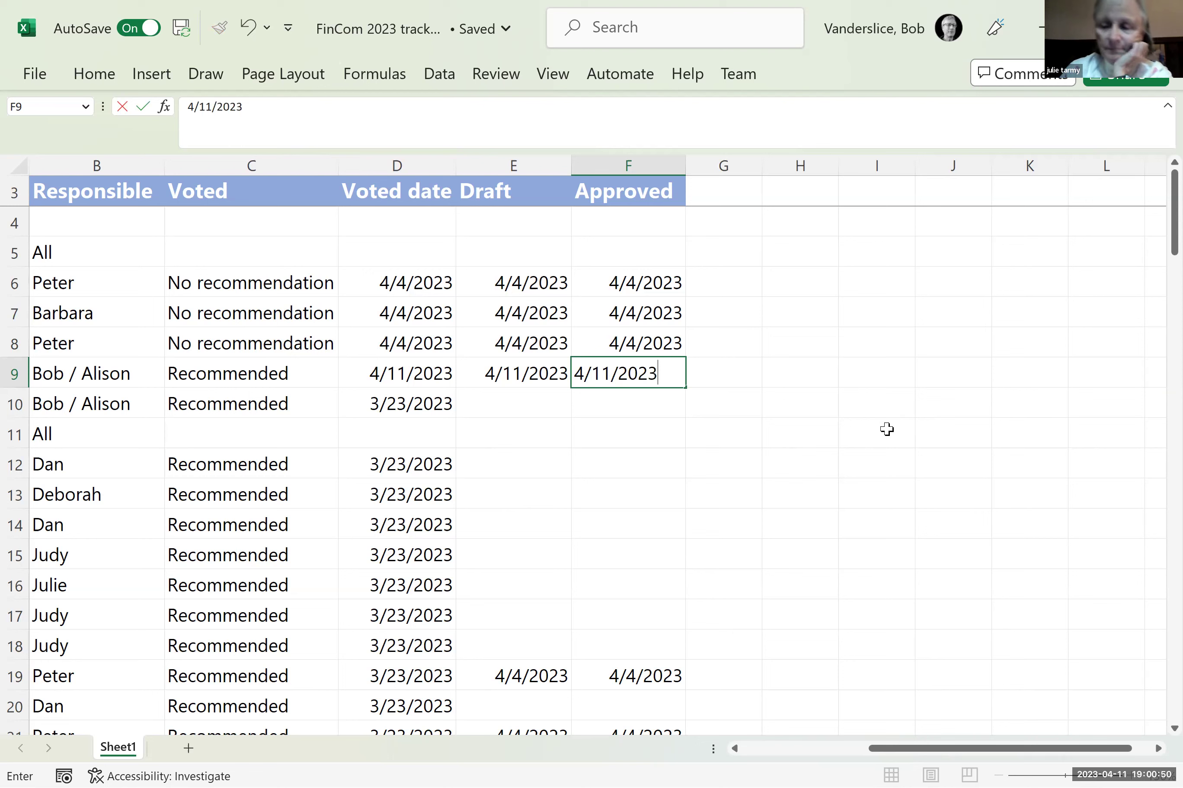
pyautogui.press('Return')
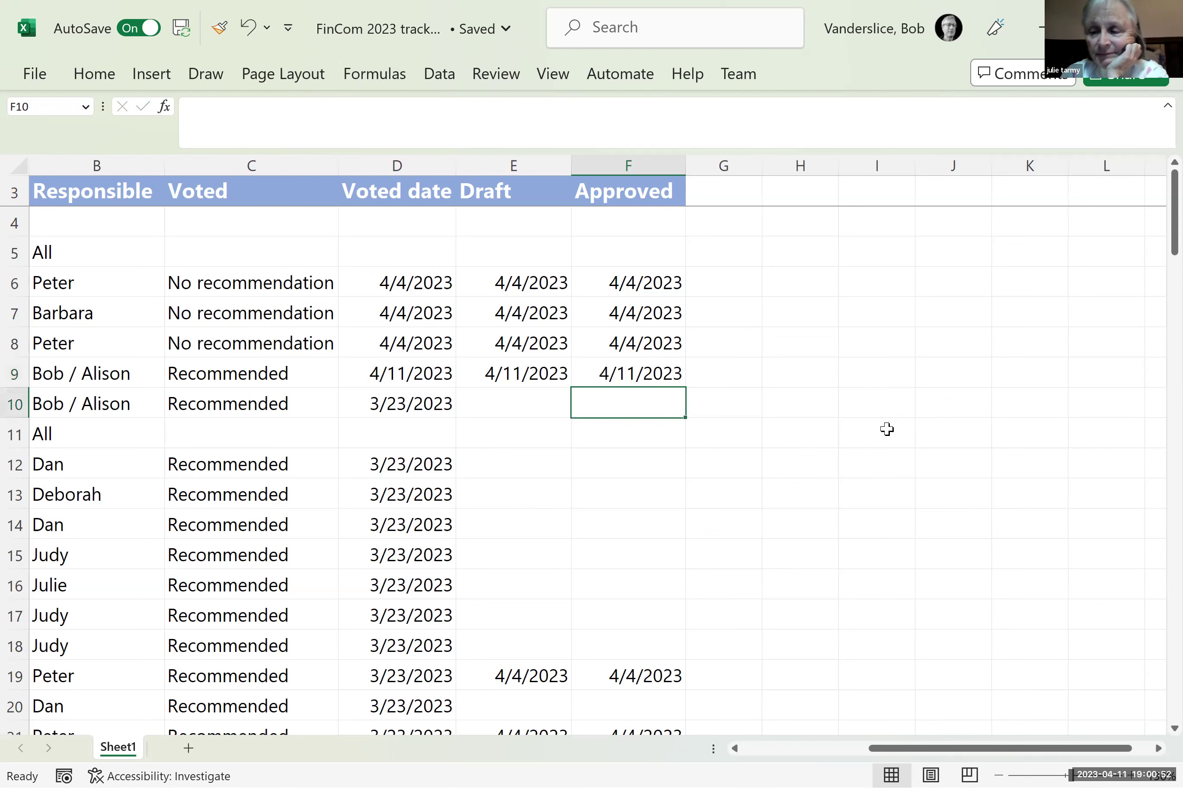
pyautogui.press('Left')
pyautogui.press('Left')
pyautogui.press('Left')
pyautogui.press('Left')
pyautogui.press('Left')
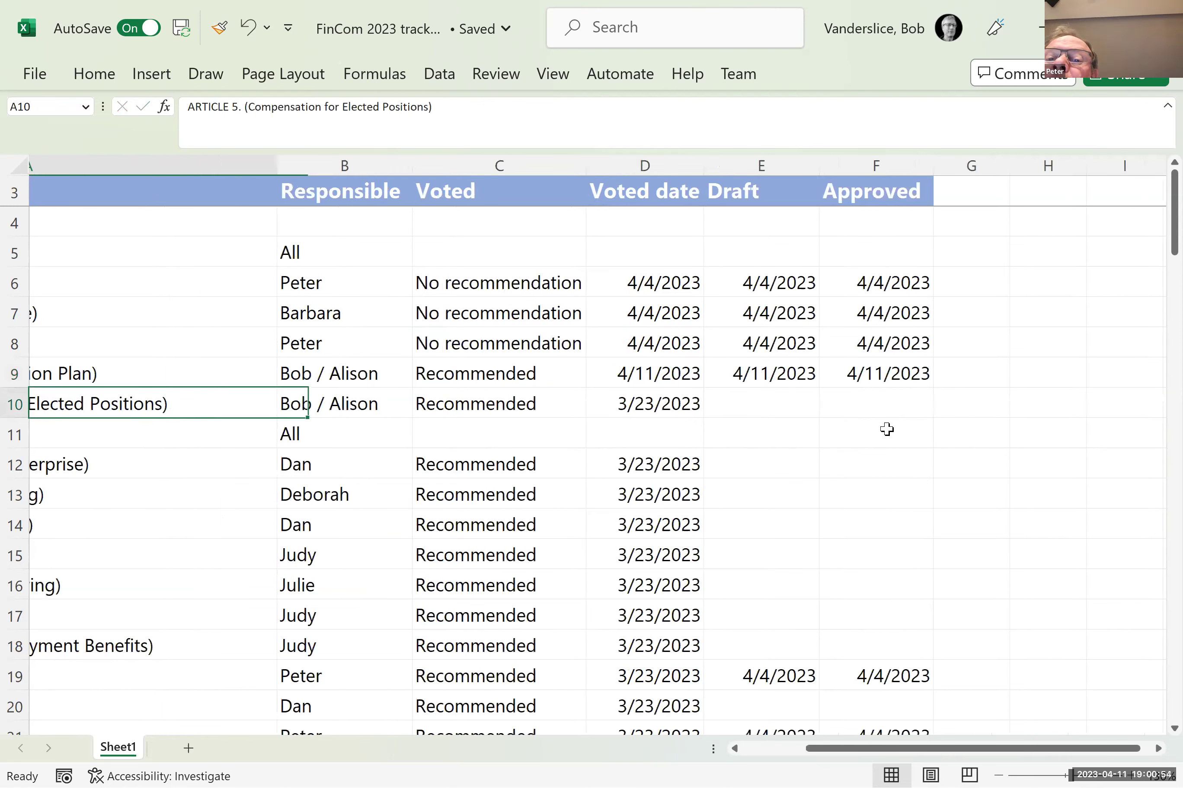
pyautogui.press('Right')
pyautogui.press('Right')
pyautogui.press('Right')
pyautogui.press('Right')
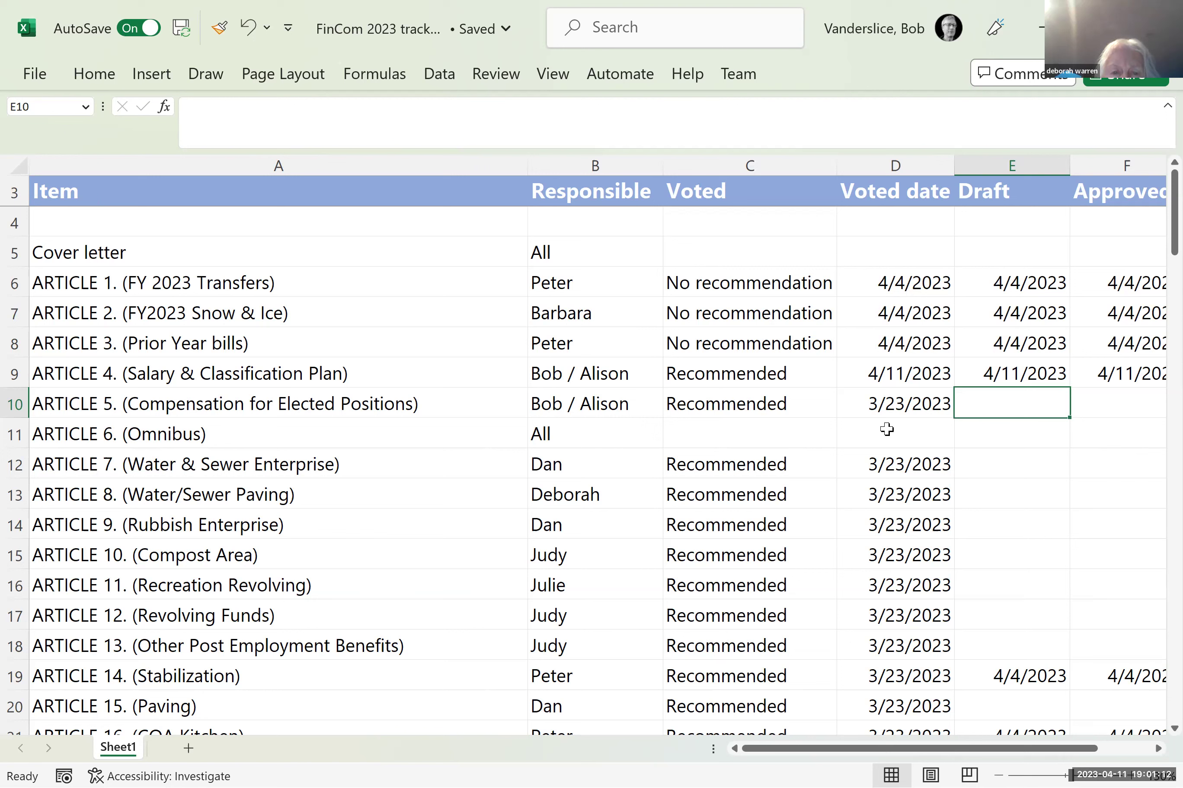
pyautogui.write('4')
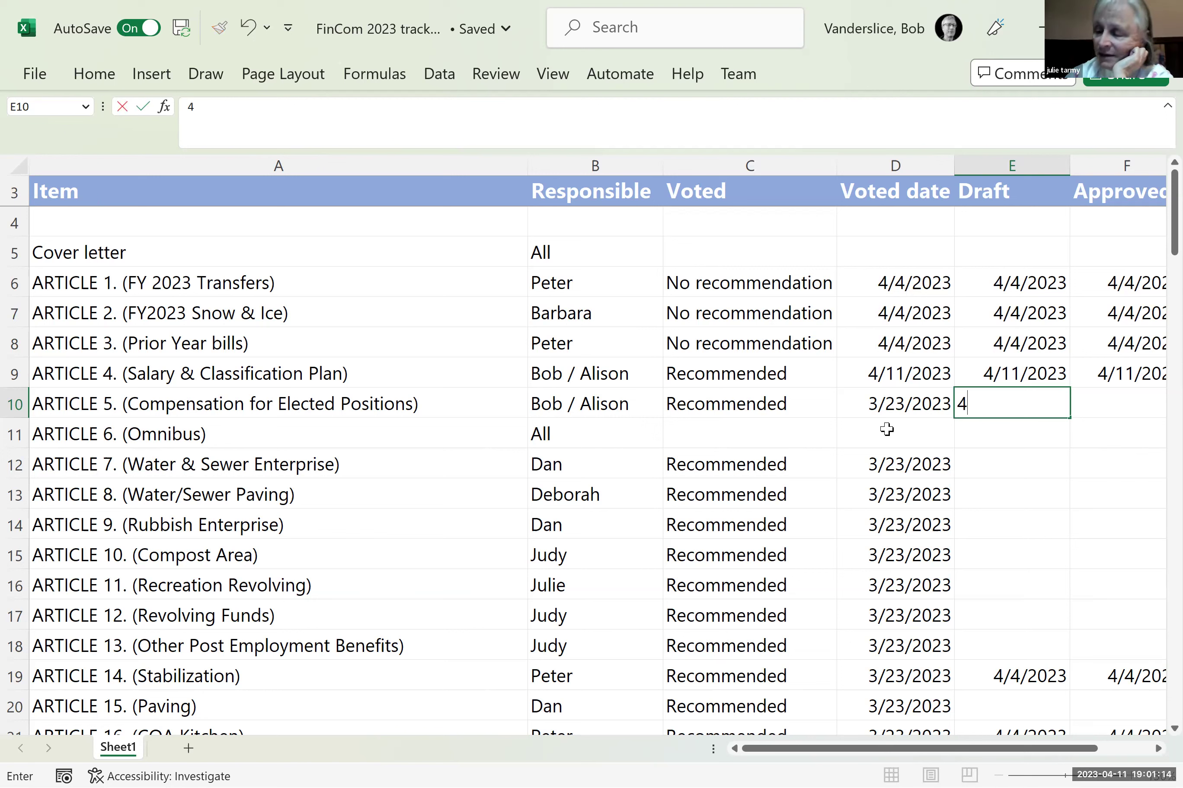
pyautogui.press('BackSpace')
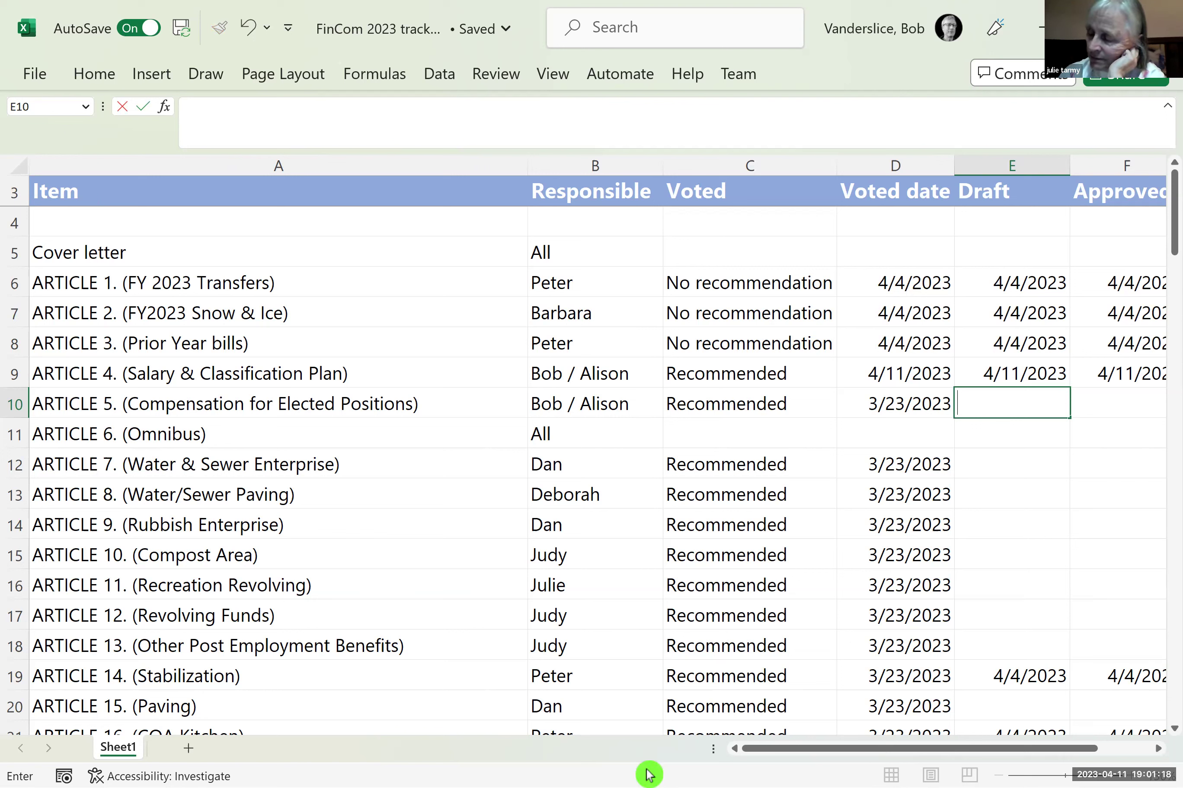
# - Switch back to the budget book PDF in Opera, highlight the Fiscal Year 2024 positions and salary table for discussion, and clear the highlighting
pyautogui.moveTo(650, 771)
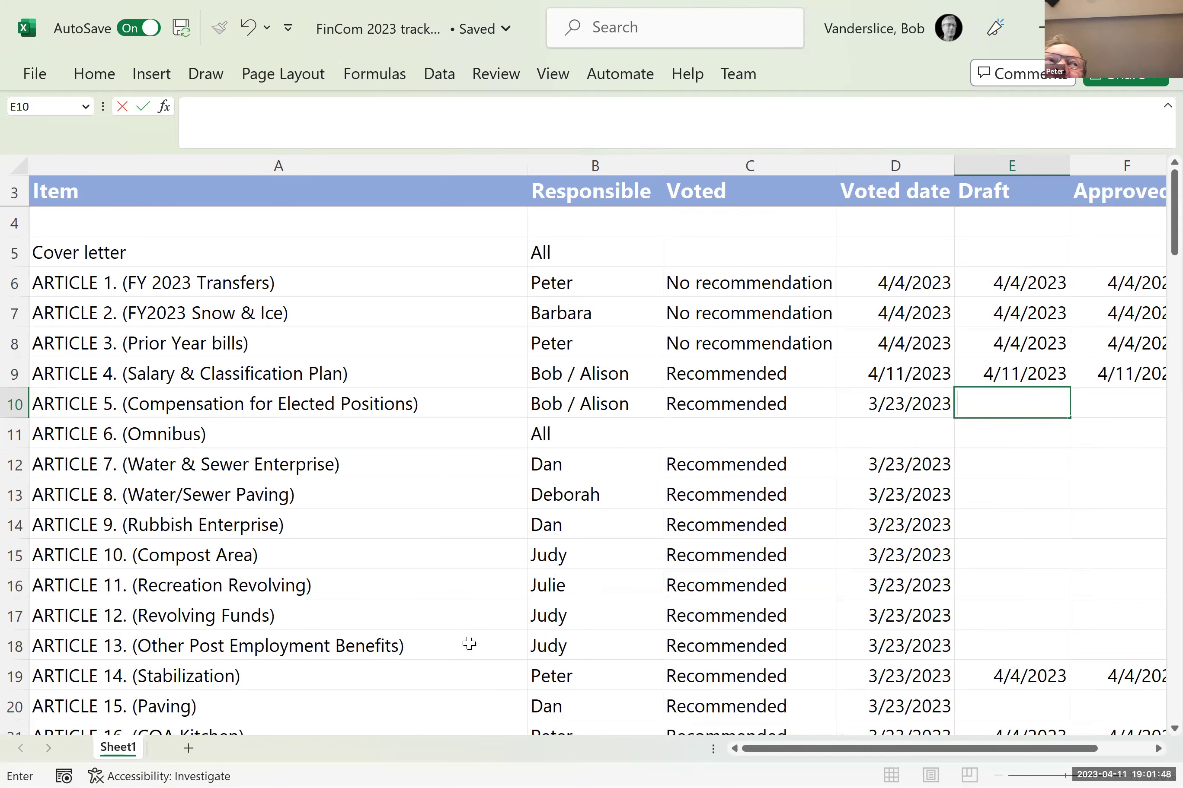
pyautogui.moveTo(532, 774)
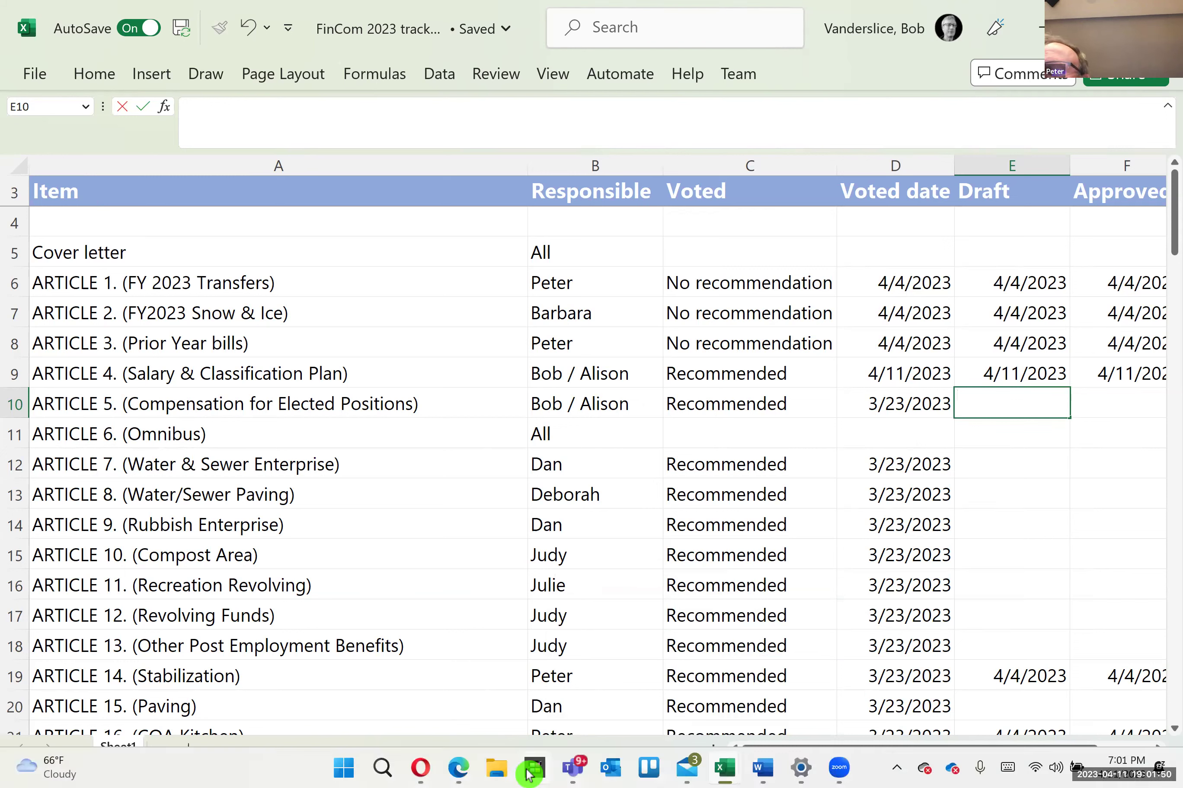
pyautogui.moveTo(422, 773)
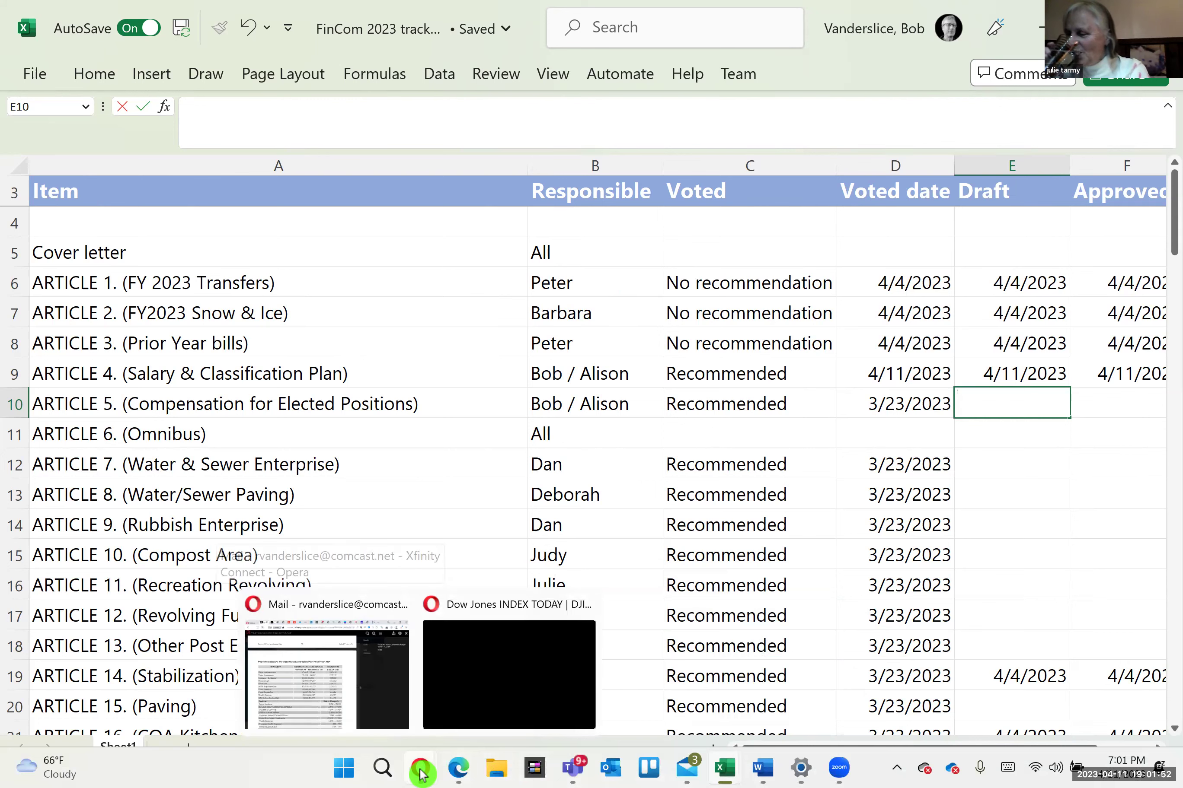
pyautogui.click(396, 726)
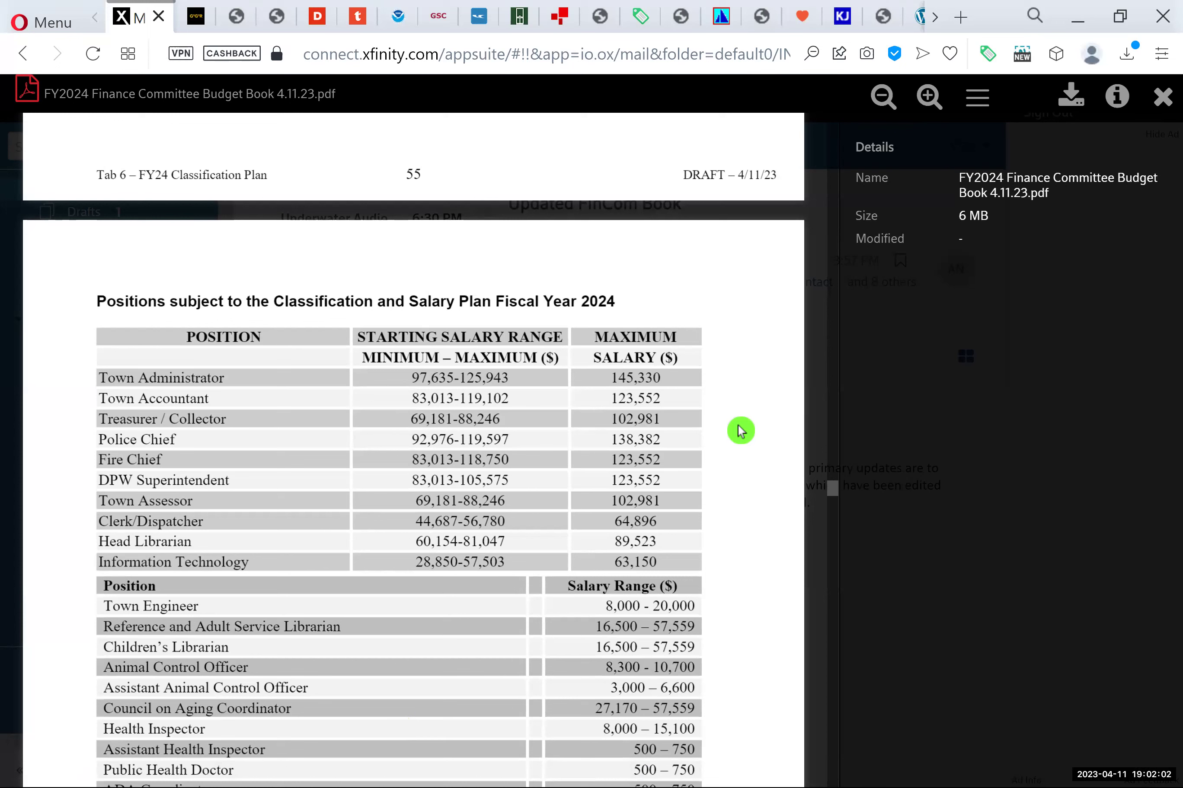
pyautogui.moveTo(174, 339); pyautogui.dragTo(344, 608)
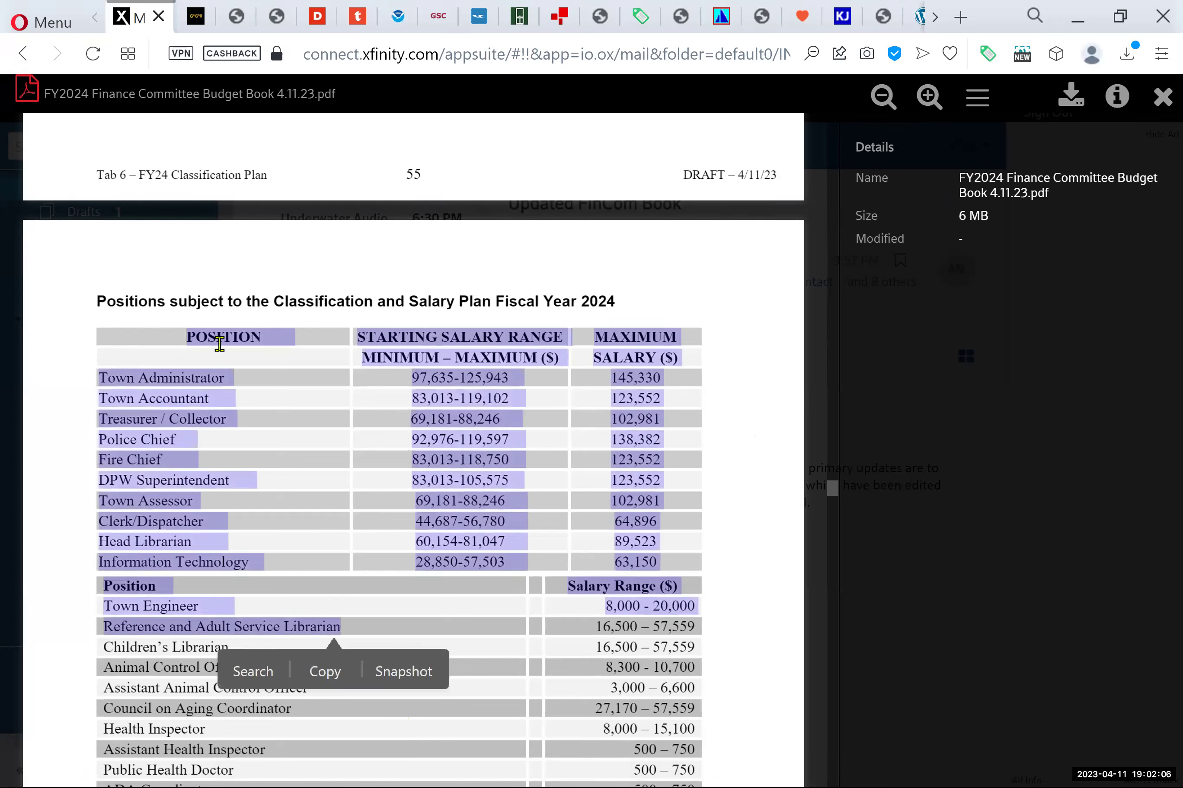
pyautogui.click(544, 377)
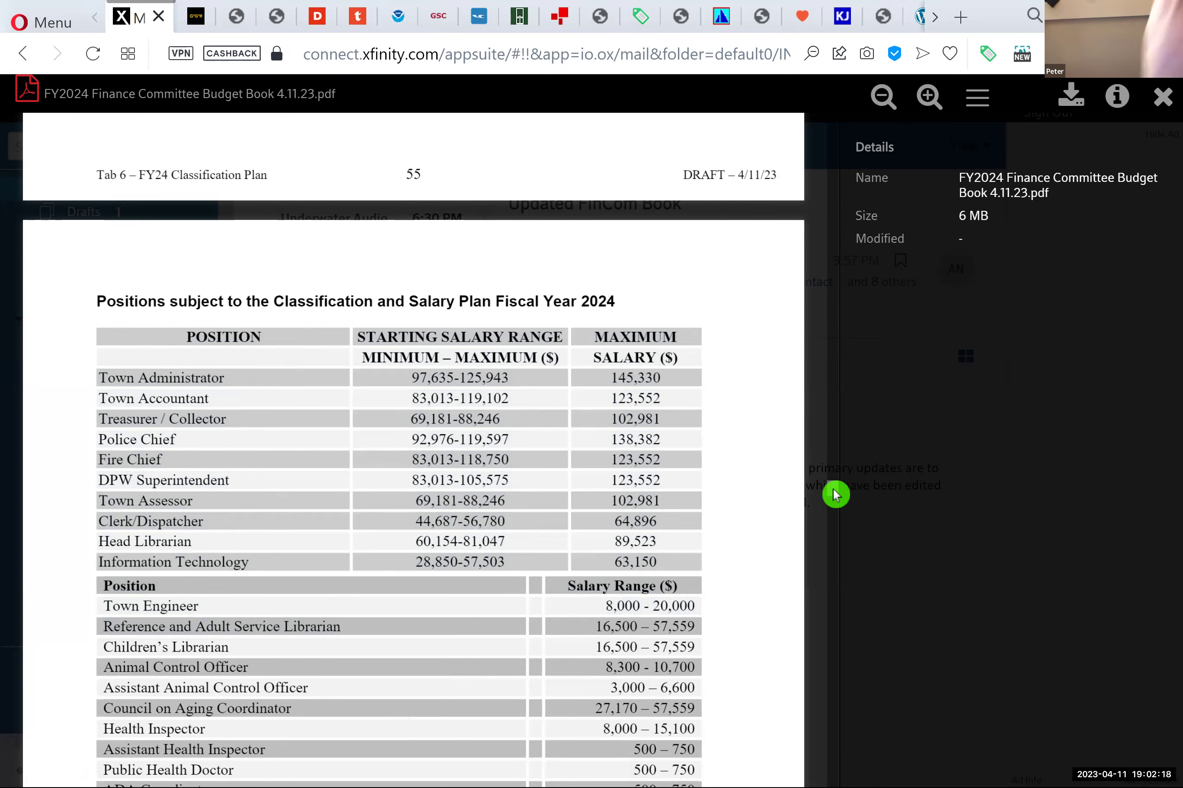
# - Examine Article 4 in the budget book, from its recommendation on page 55 through the salary tables to the Health Insurance section
pyautogui.scroll(5, 837, 489)
pyautogui.scroll(8, 838, 489)
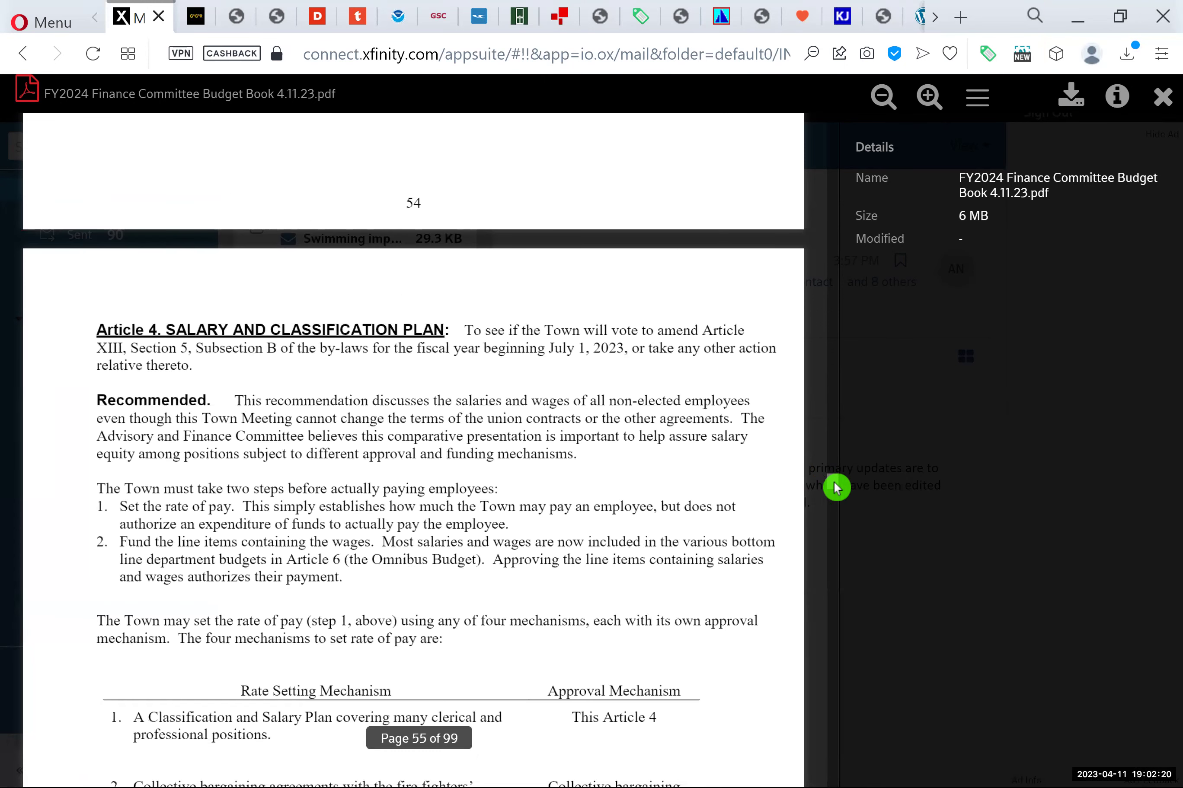
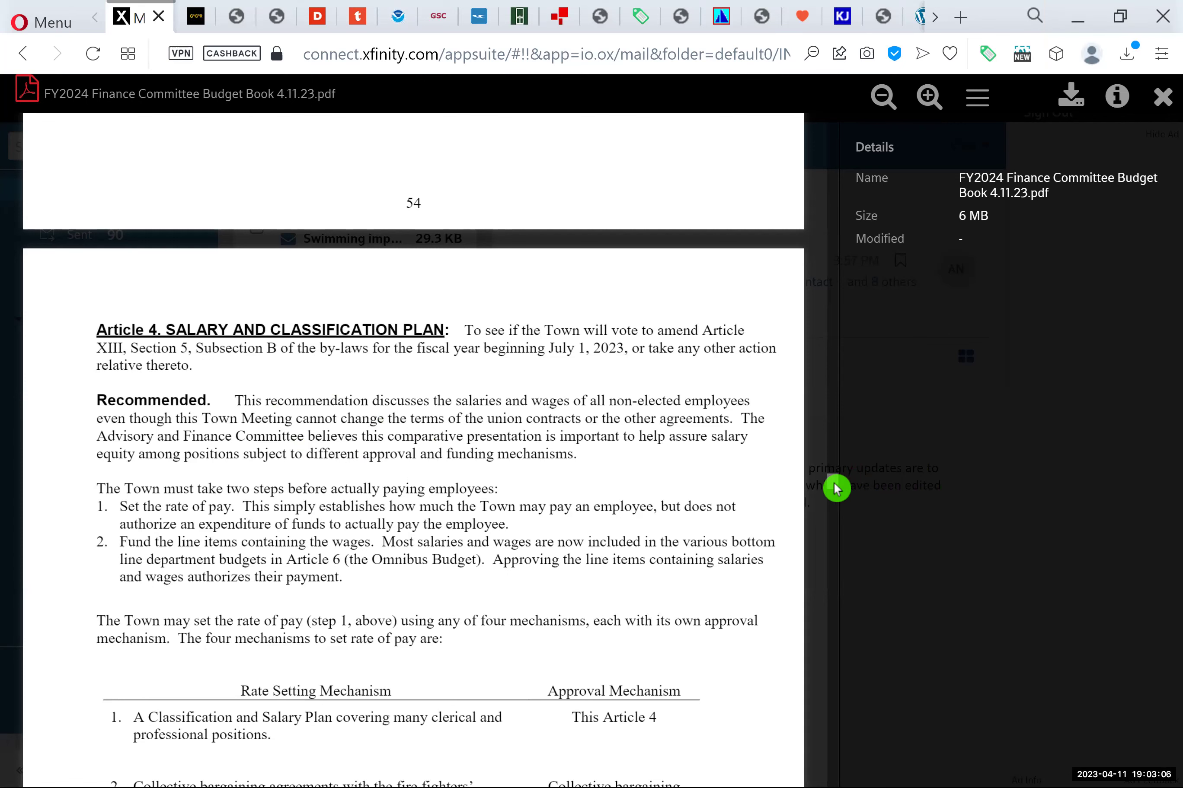
pyautogui.scroll(-10, 836, 489)
pyautogui.scroll(-8, 835, 493)
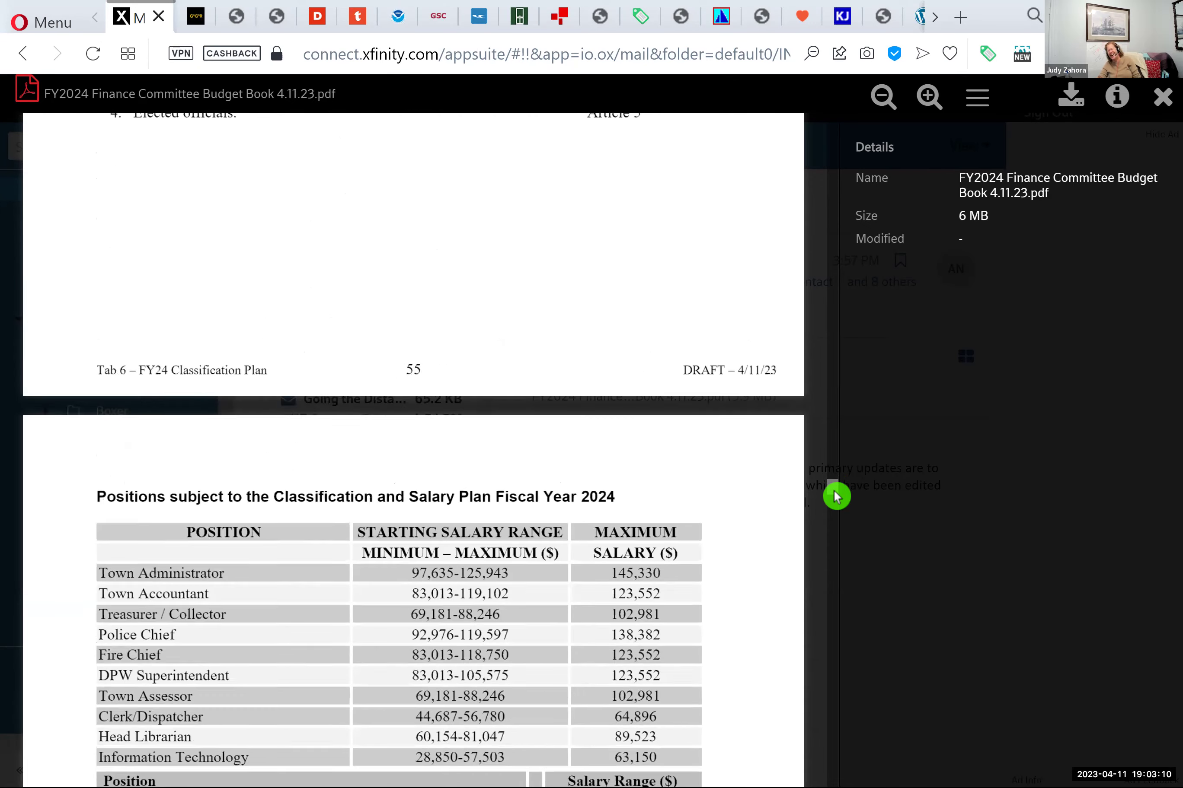
pyautogui.scroll(-8, 836, 499)
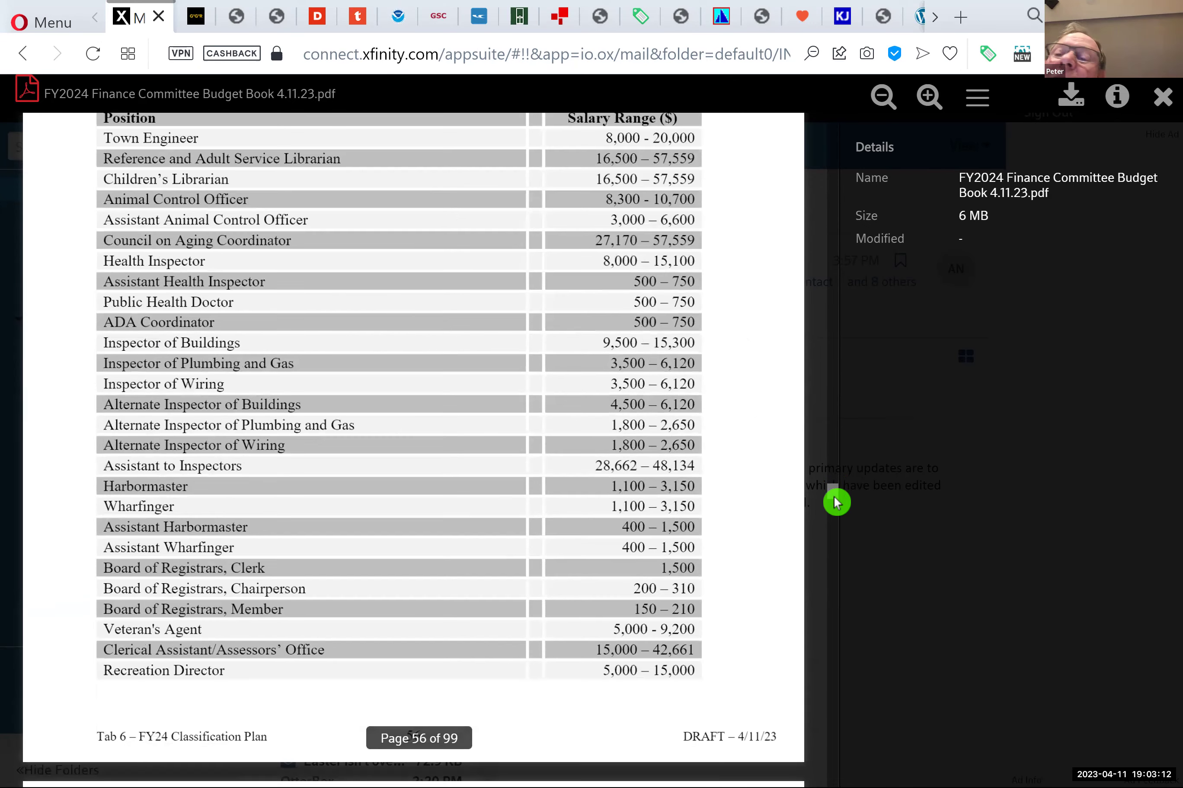
pyautogui.scroll(-8, 836, 502)
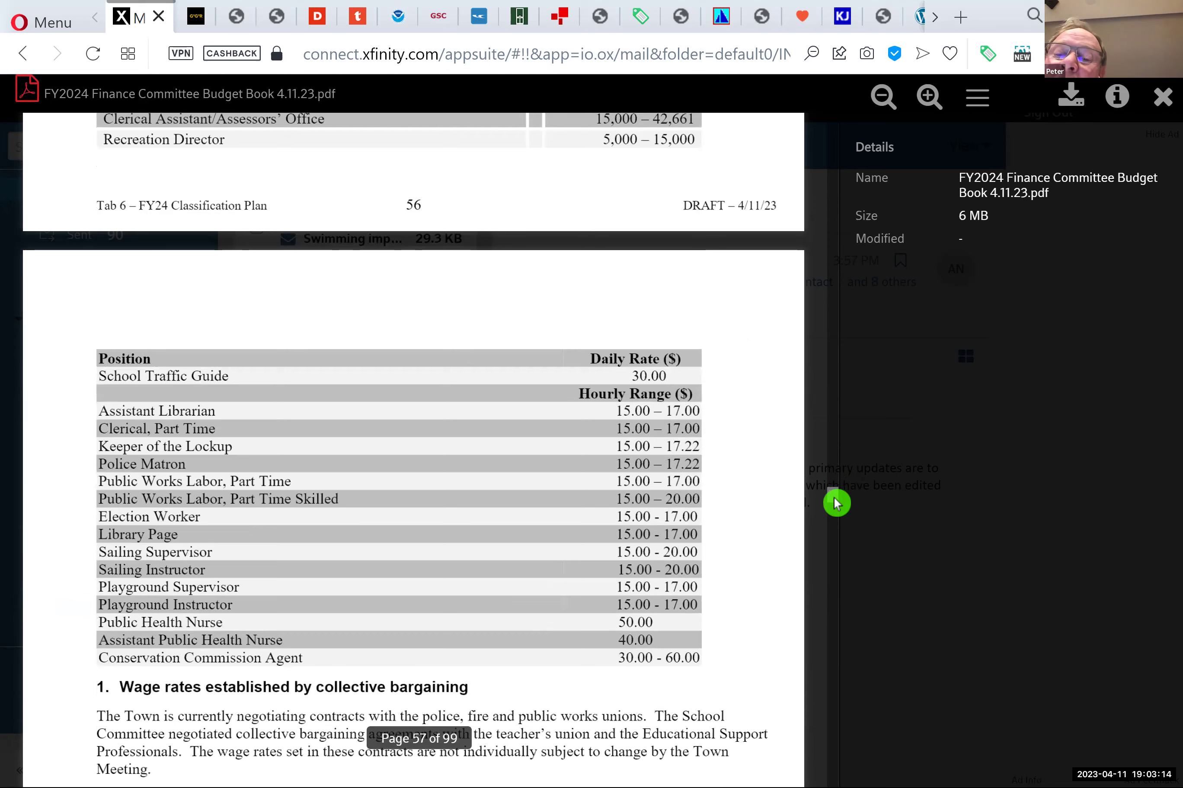
pyautogui.scroll(-2, 835, 501)
pyautogui.scroll(-10, 836, 506)
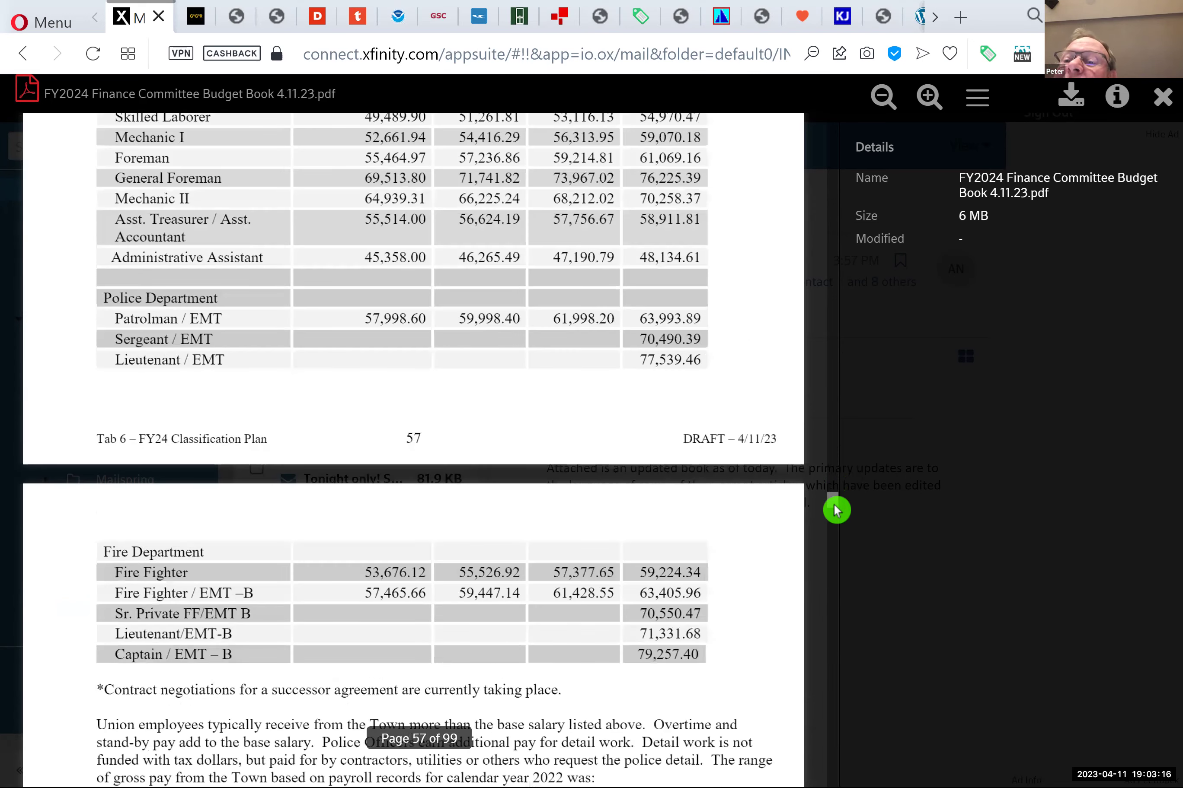
pyautogui.scroll(-7, 836, 514)
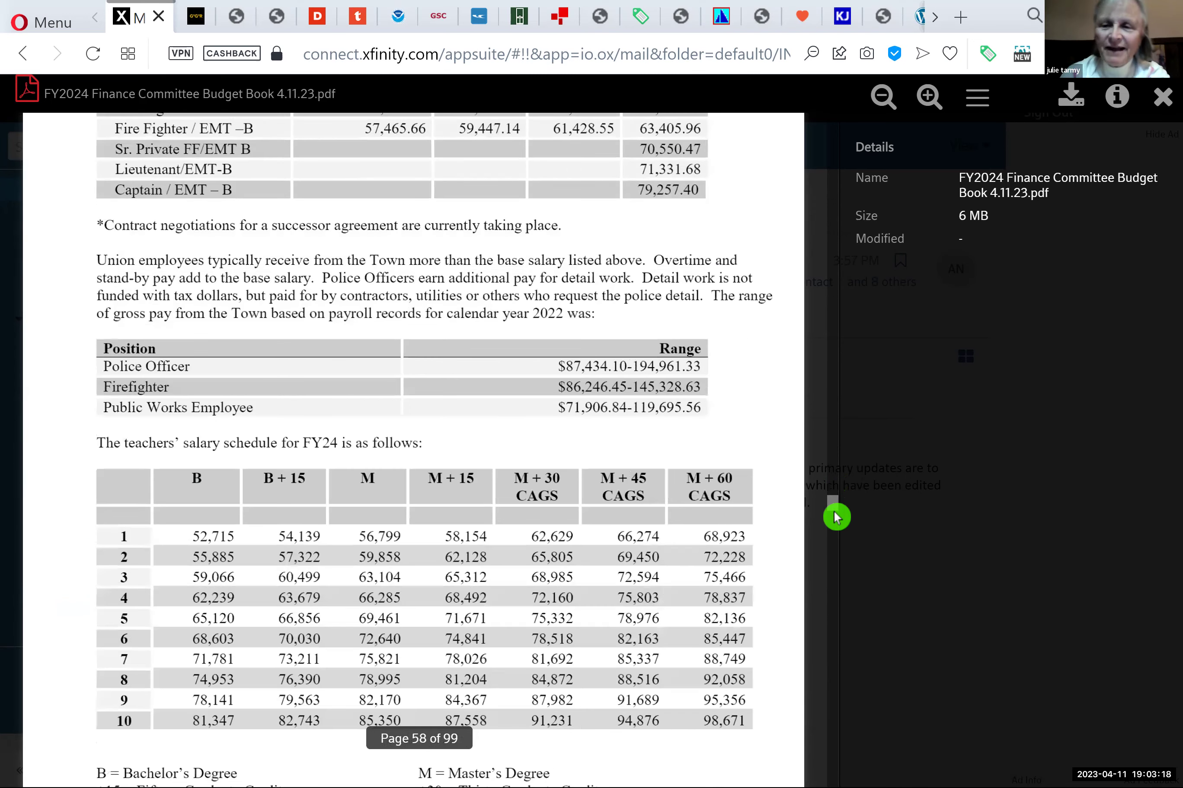
pyautogui.scroll(-8, 836, 518)
pyautogui.scroll(-5, 836, 519)
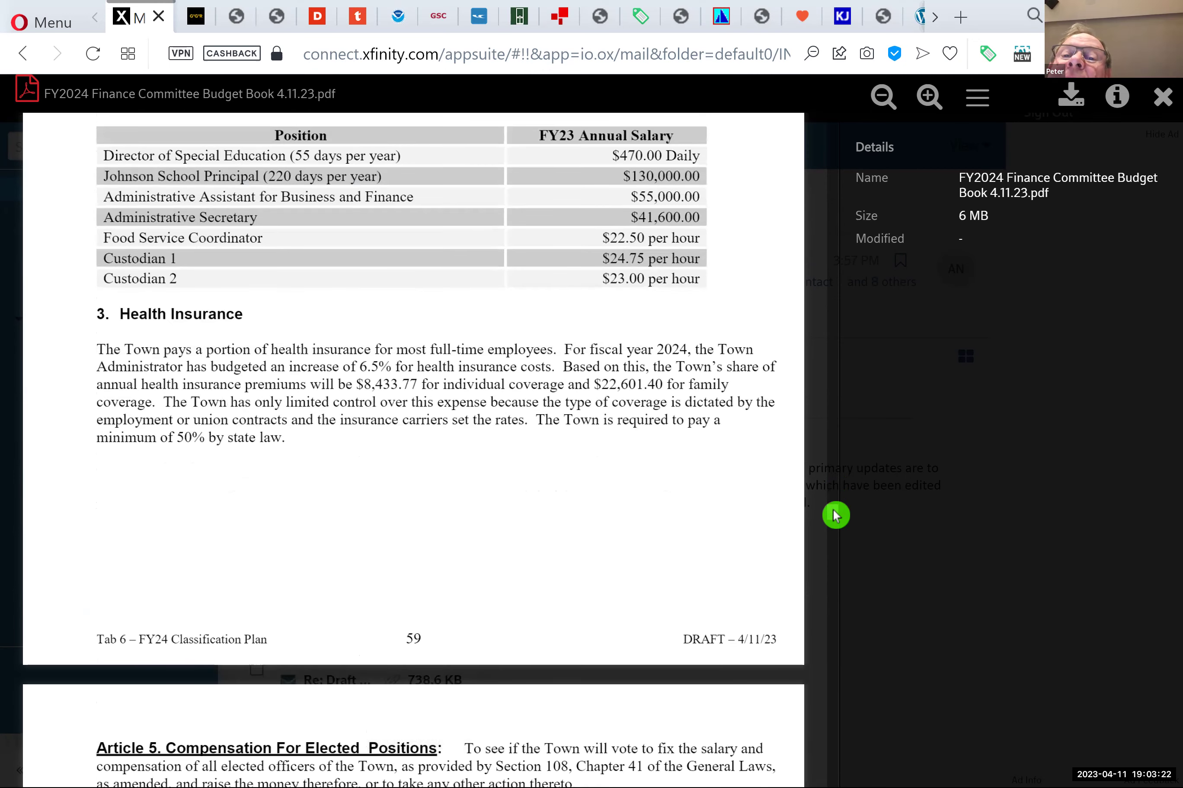
# - Go to Article 5, Compensation For Elected Positions, and highlight its recommendation text and table of elected officials' salaries
pyautogui.scroll(-4, 836, 515)
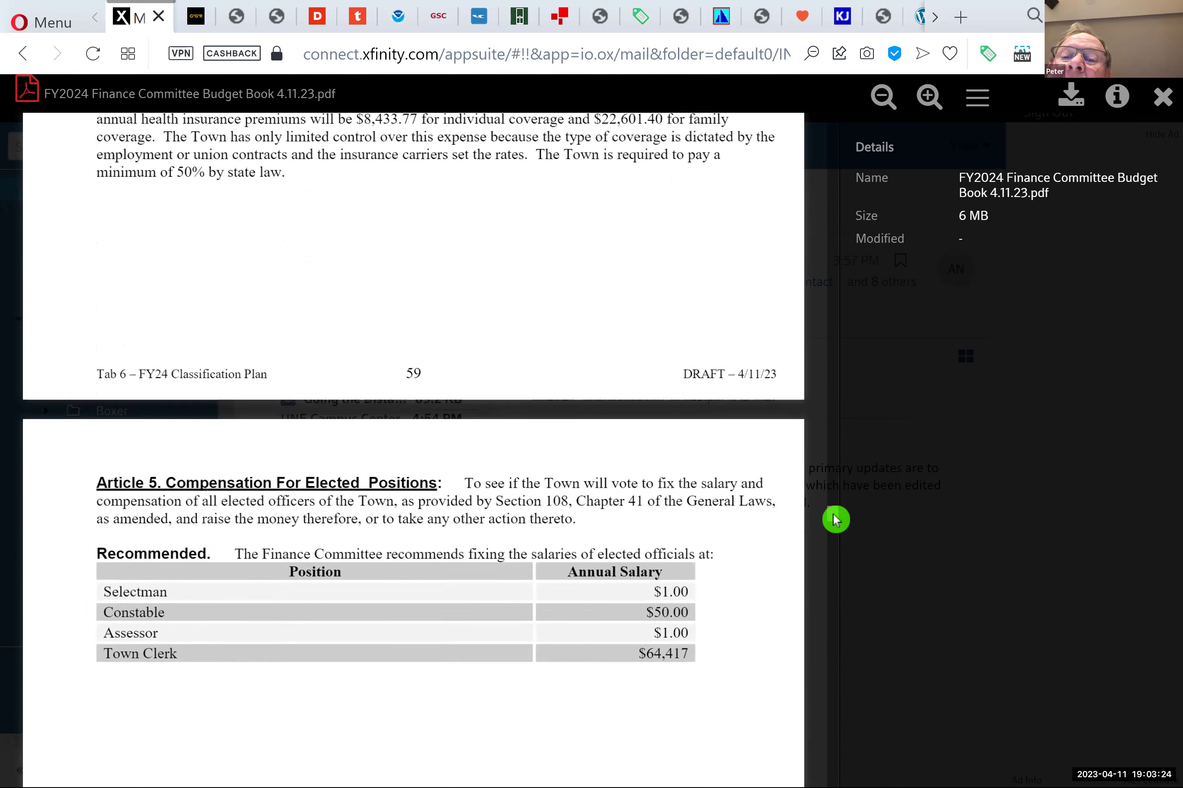
pyautogui.scroll(-5, 835, 514)
pyautogui.scroll(5, 814, 510)
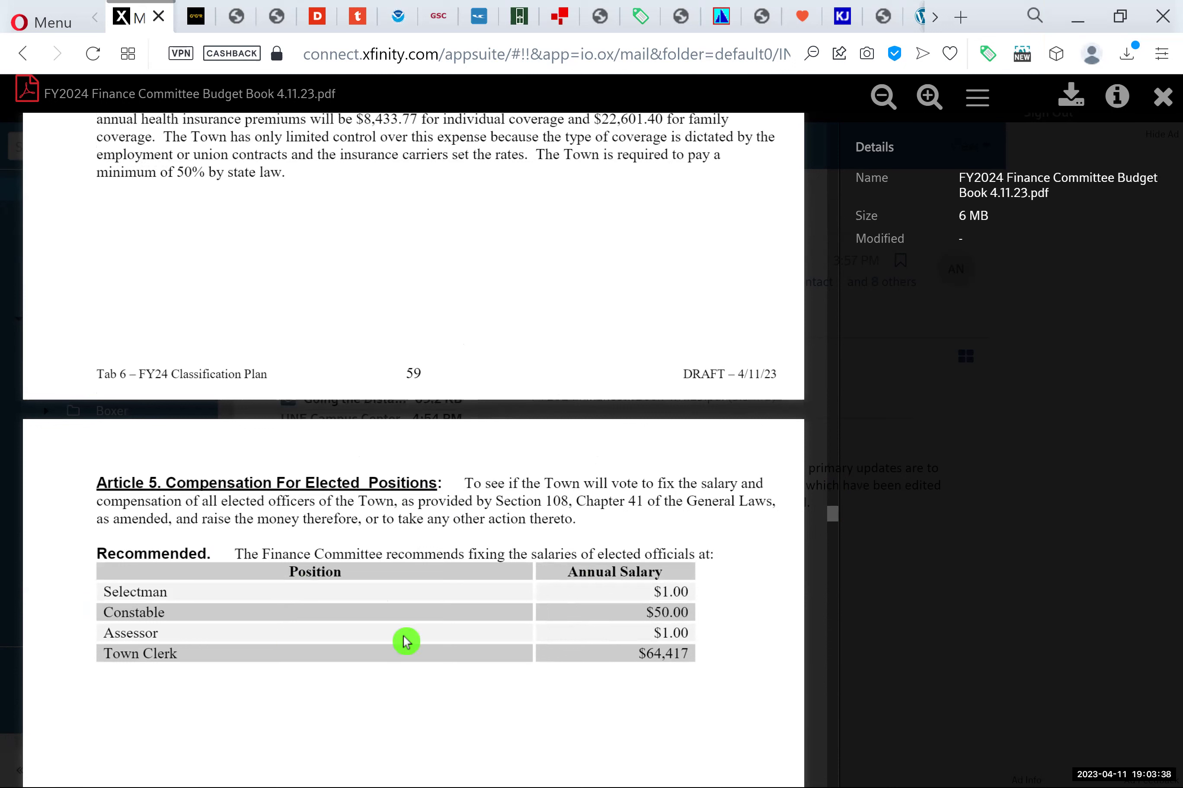
pyautogui.moveTo(230, 556); pyautogui.dragTo(683, 636)
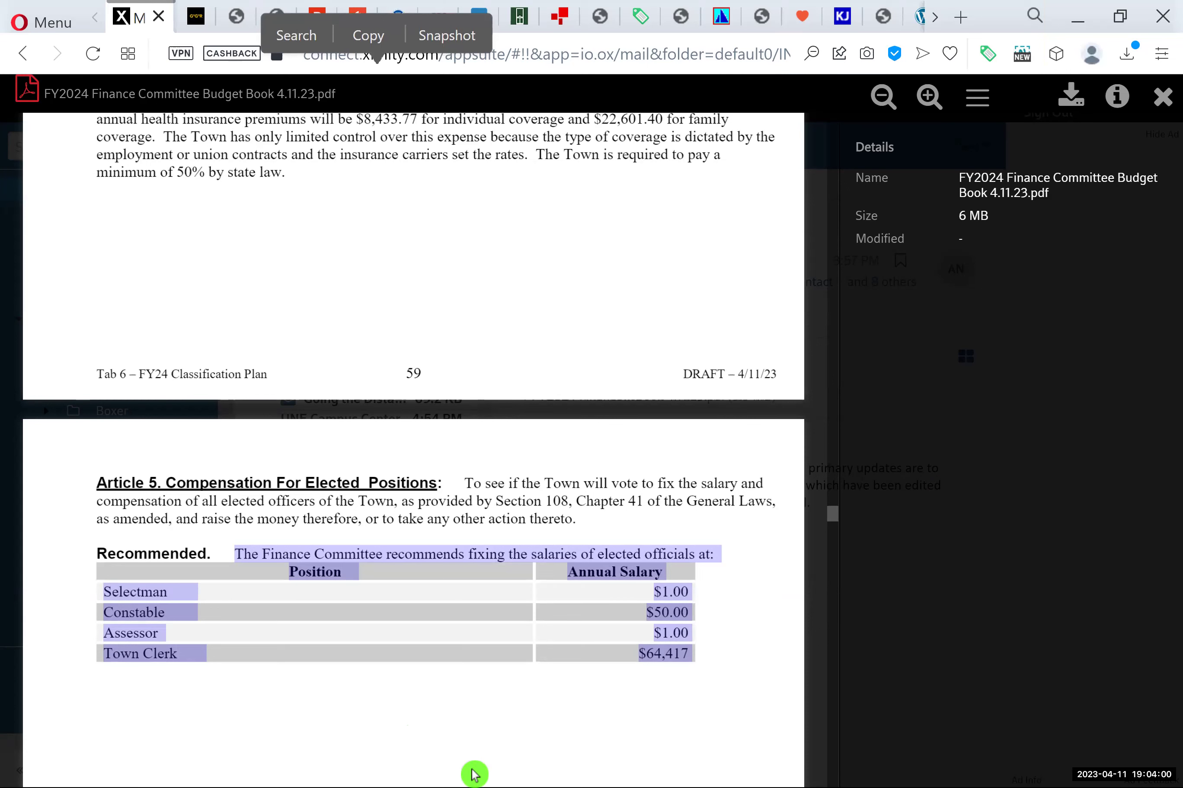
# - Switch to the FinCom 2023 tracker workbook in Excel and enter 4/11/2023 as the draft date for Article 5
pyautogui.moveTo(724, 768)
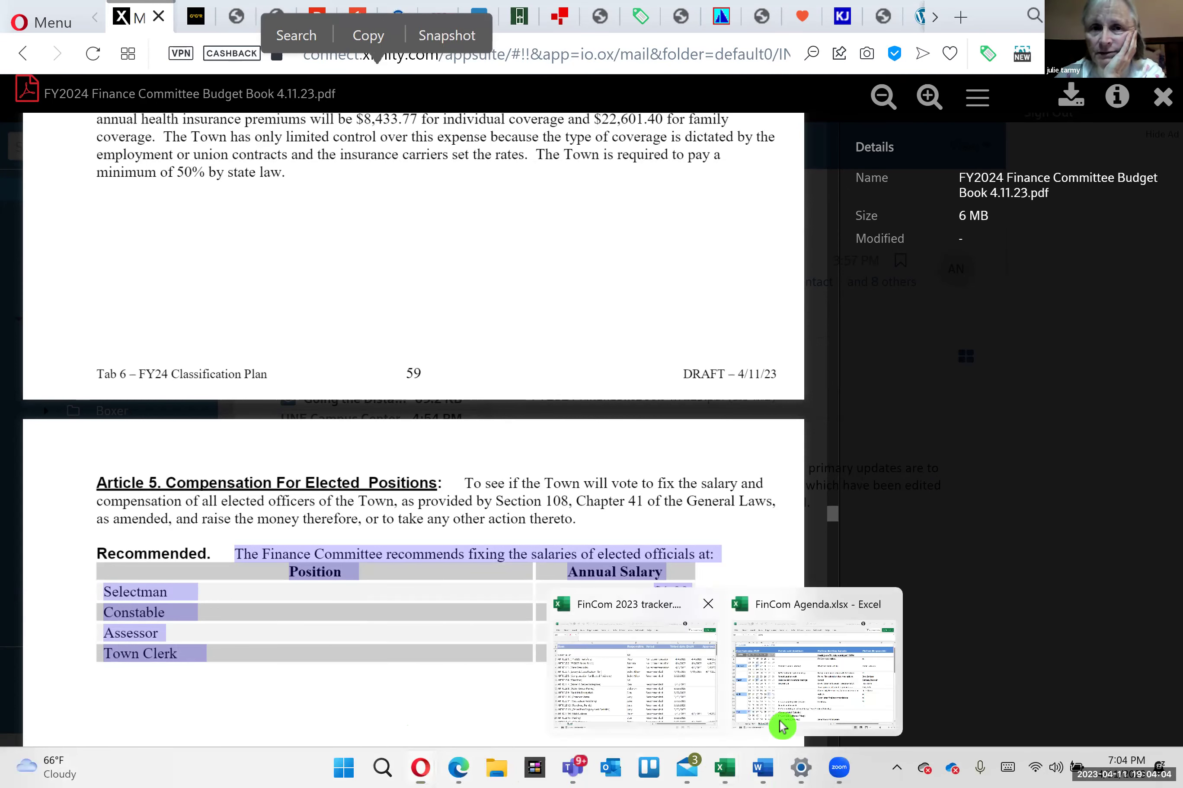
pyautogui.click(781, 726)
pyautogui.write('4/11')
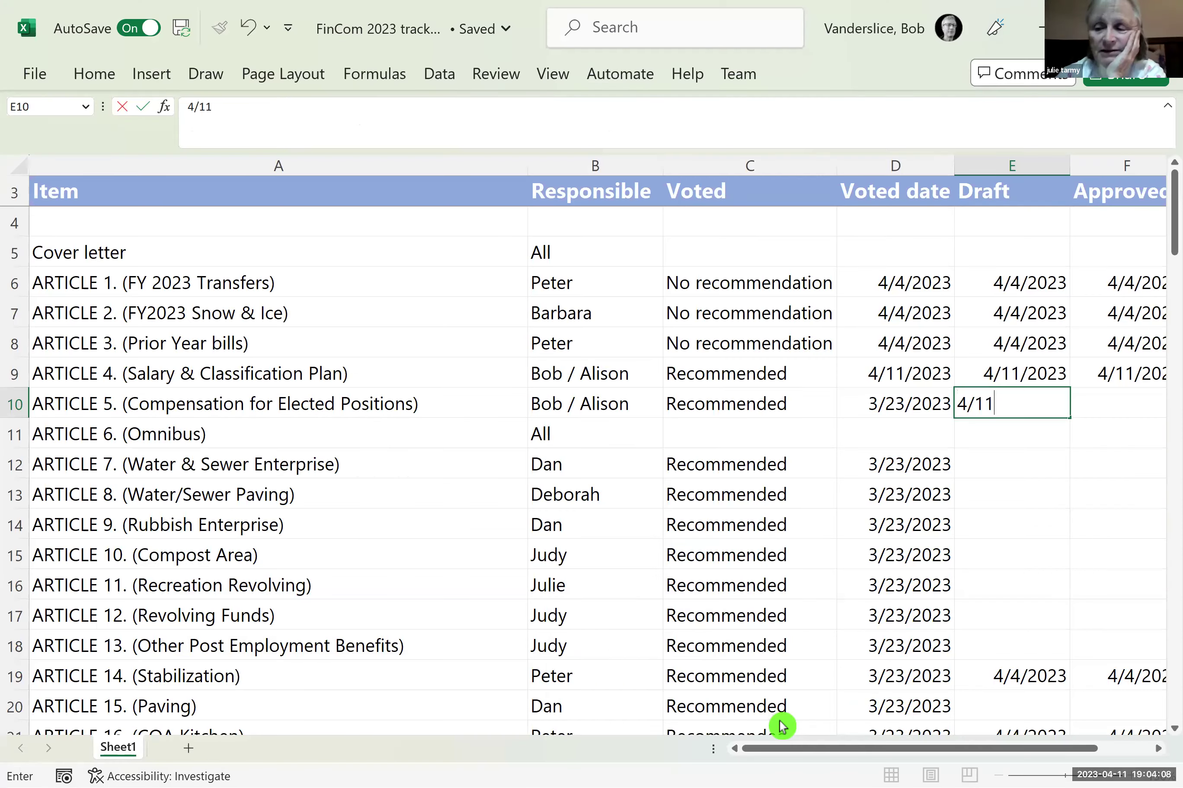
pyautogui.write('/2023')
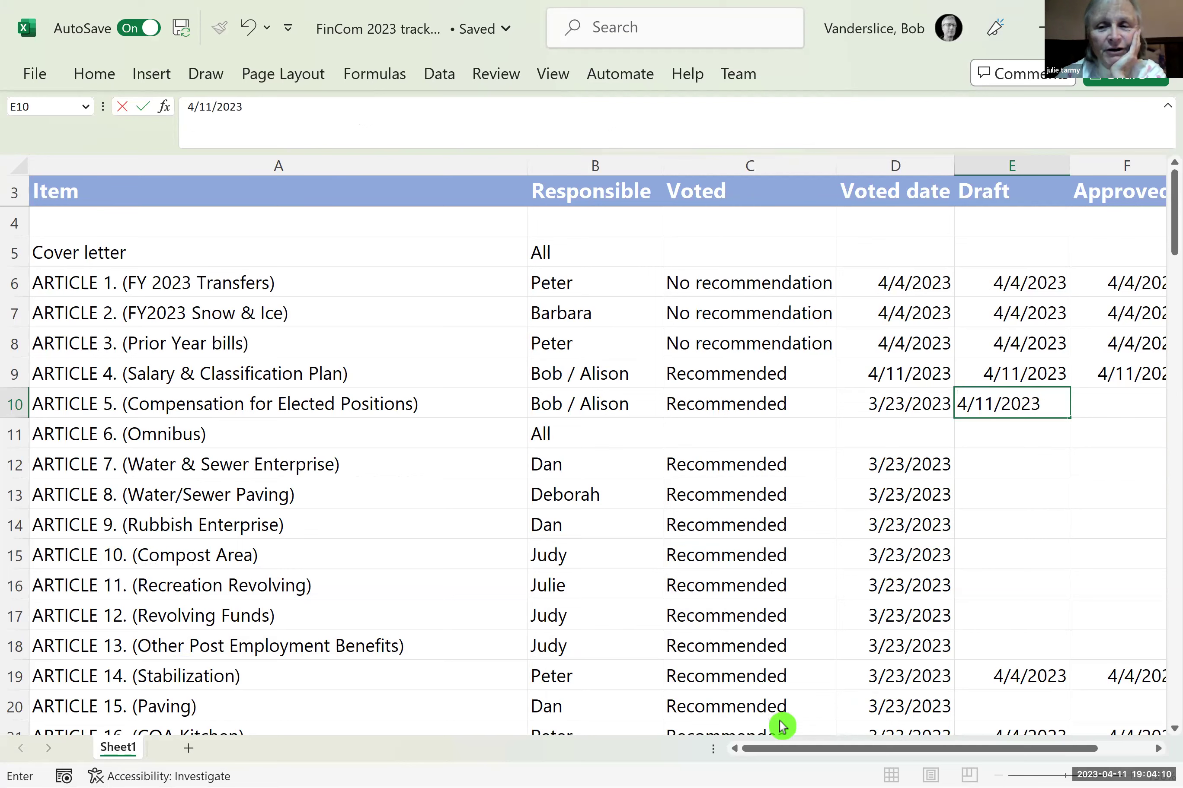
pyautogui.press('Tab')
# - Copy Article 4's approved date of 4/11/2023 into the approved date for Article 5
pyautogui.press('Up')
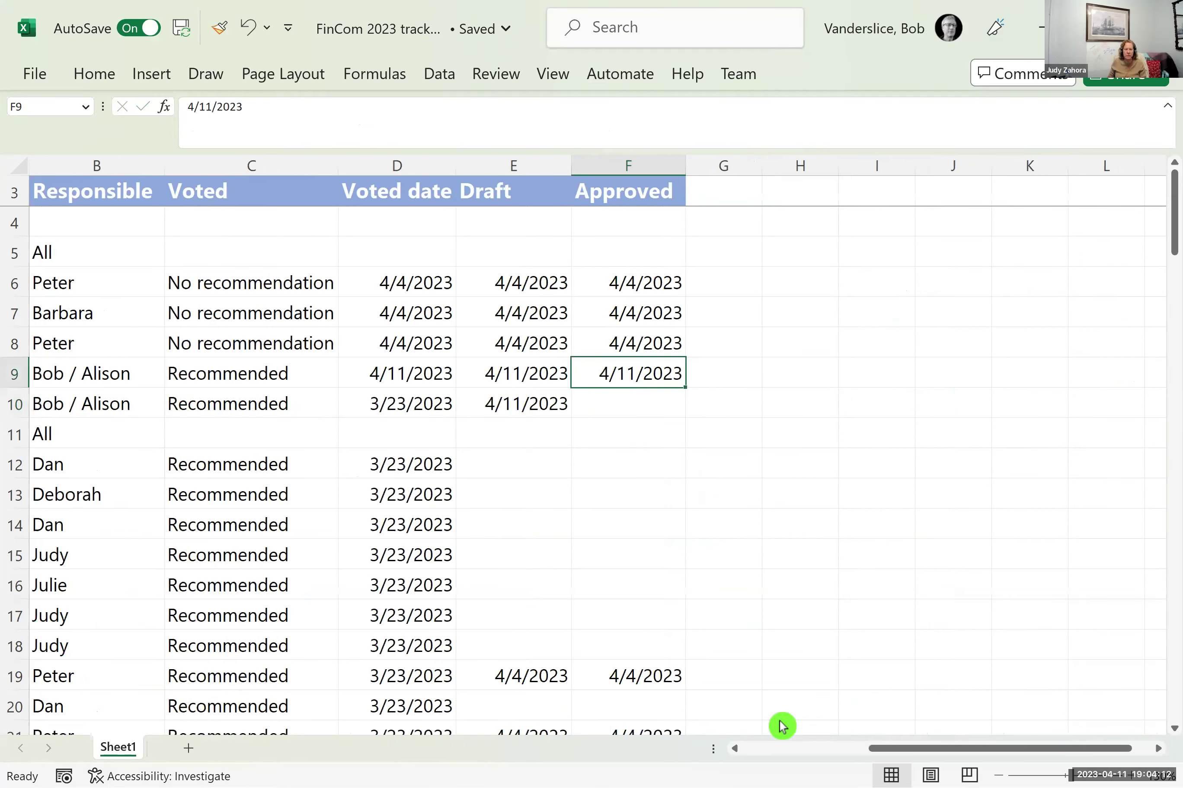
pyautogui.hotkey('ctrl', 'c')
pyautogui.press('Down')
pyautogui.hotkey('ctrl', 'v')
pyautogui.press('Down')
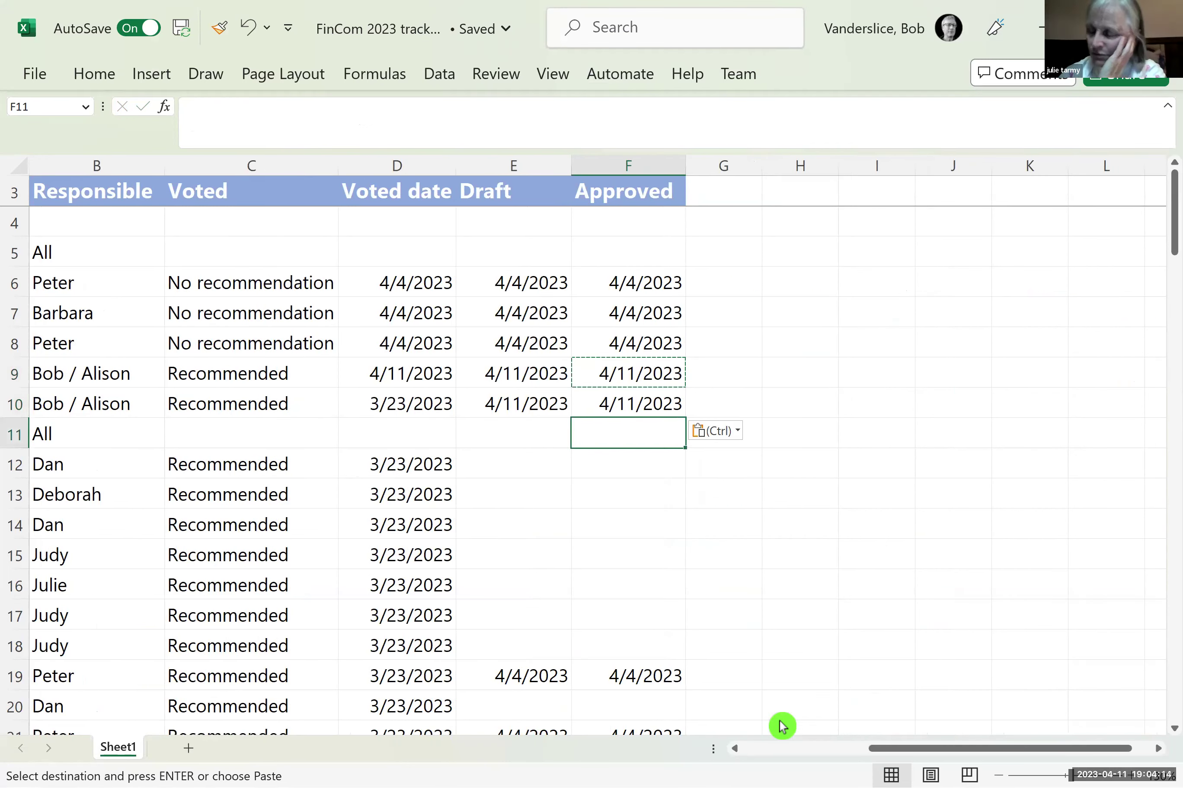
# - Copy Article 4's Recommended vote and its 4/11/2023 voted, draft and approved dates to Article 6 (Omnibus)
pyautogui.press('Left')
pyautogui.press('Left')
pyautogui.press('Left')
pyautogui.press('Left')
pyautogui.press('Left')
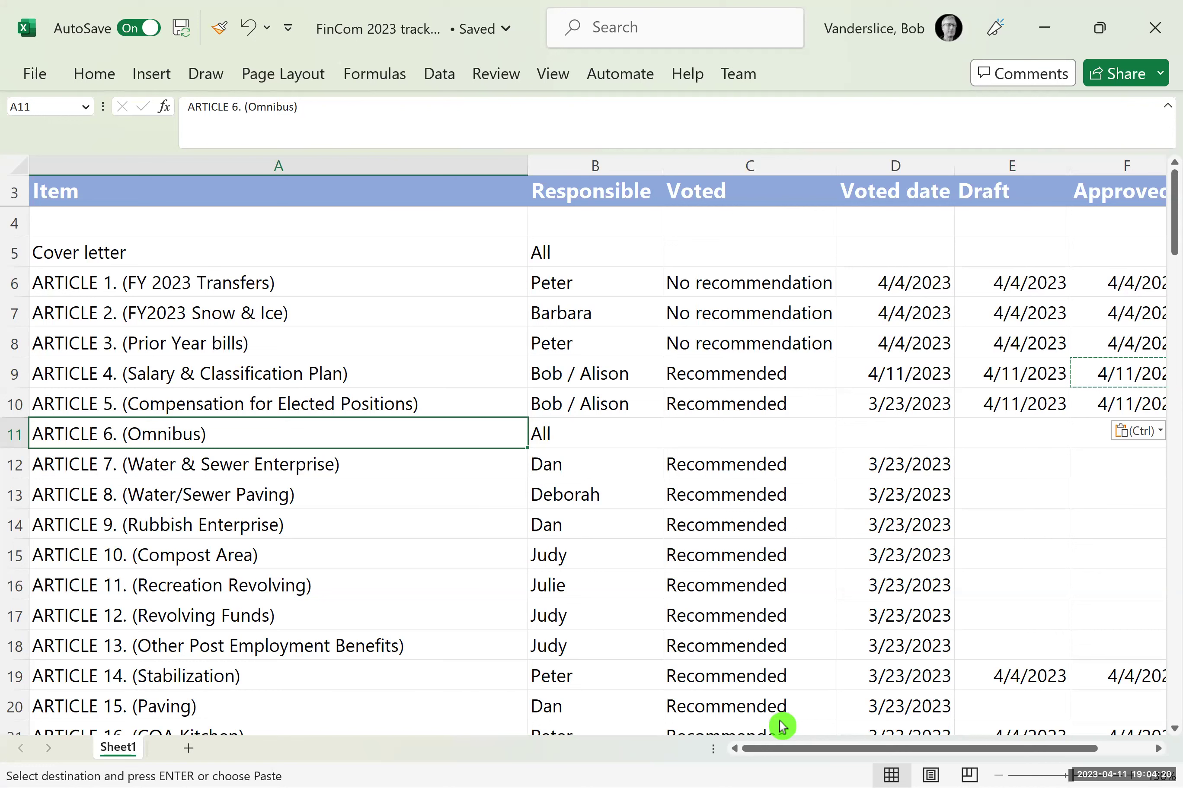
pyautogui.press('Right')
pyautogui.press('Right')
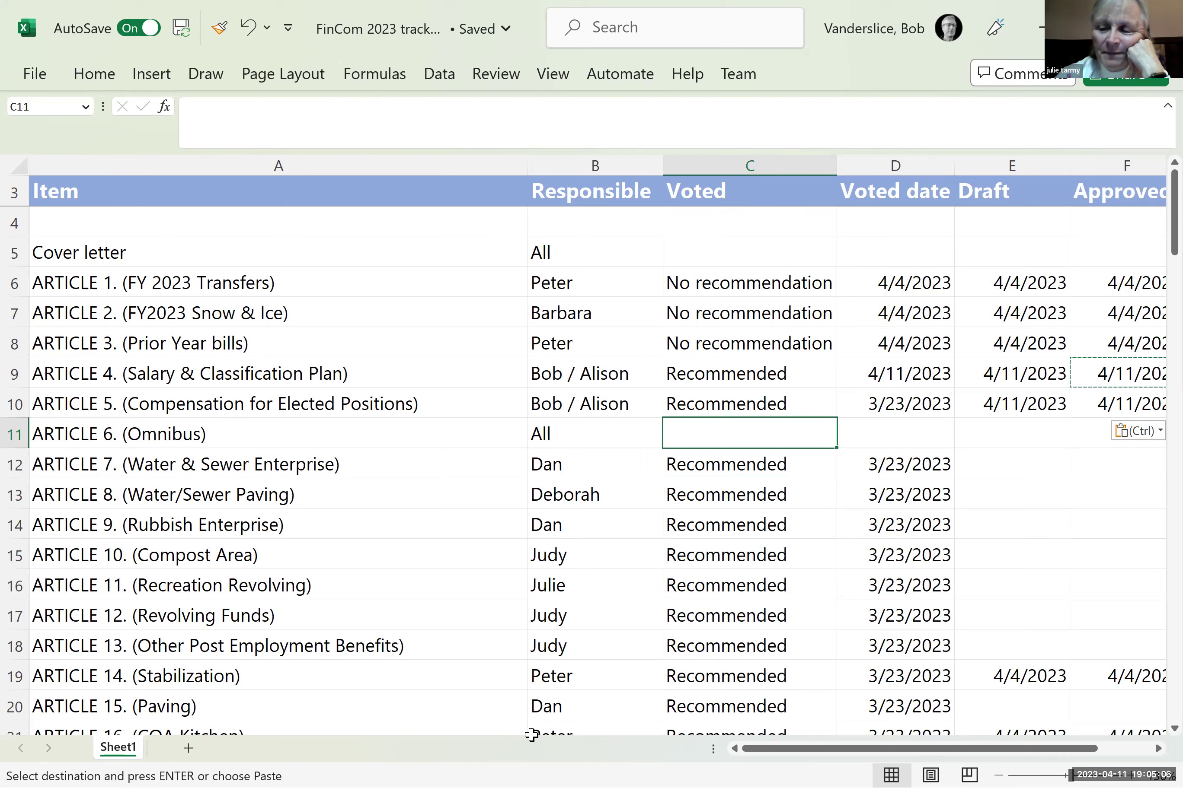
pyautogui.press('Up')
pyautogui.press('Up')
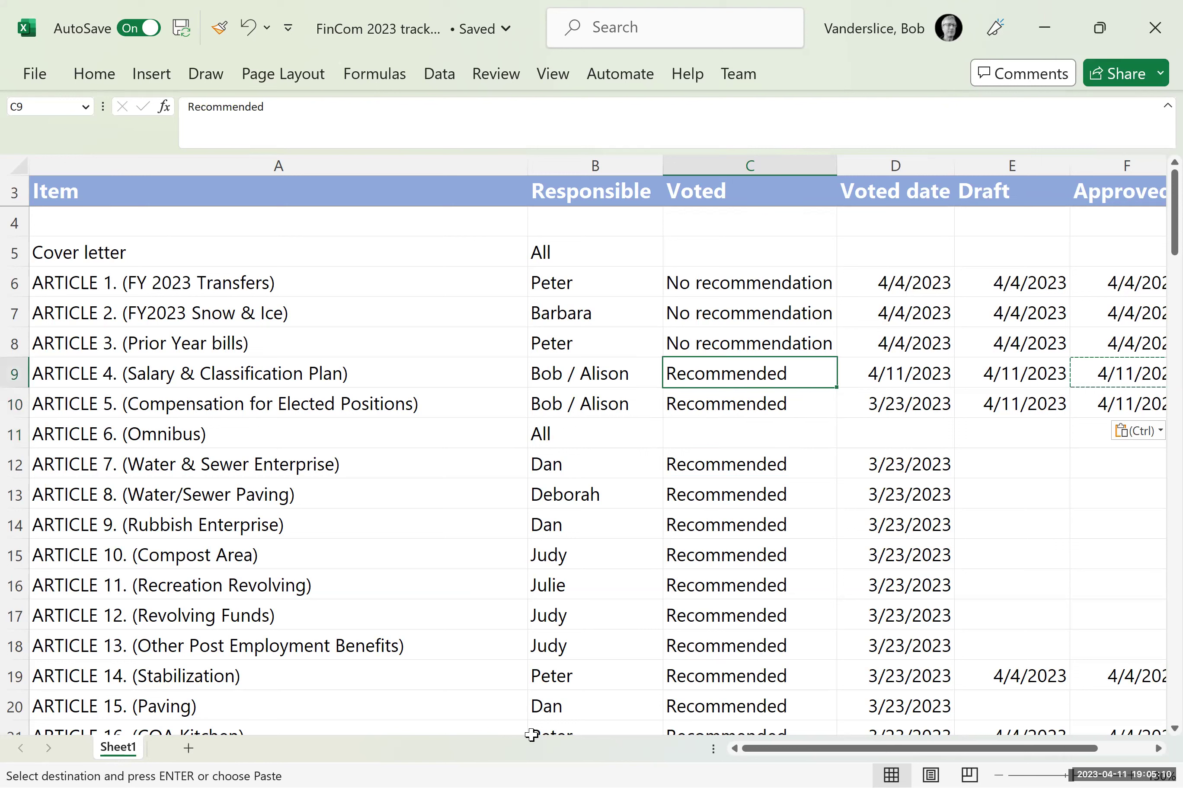
pyautogui.hotkey('shift', 'Right')
pyautogui.hotkey('shift', 'Right')
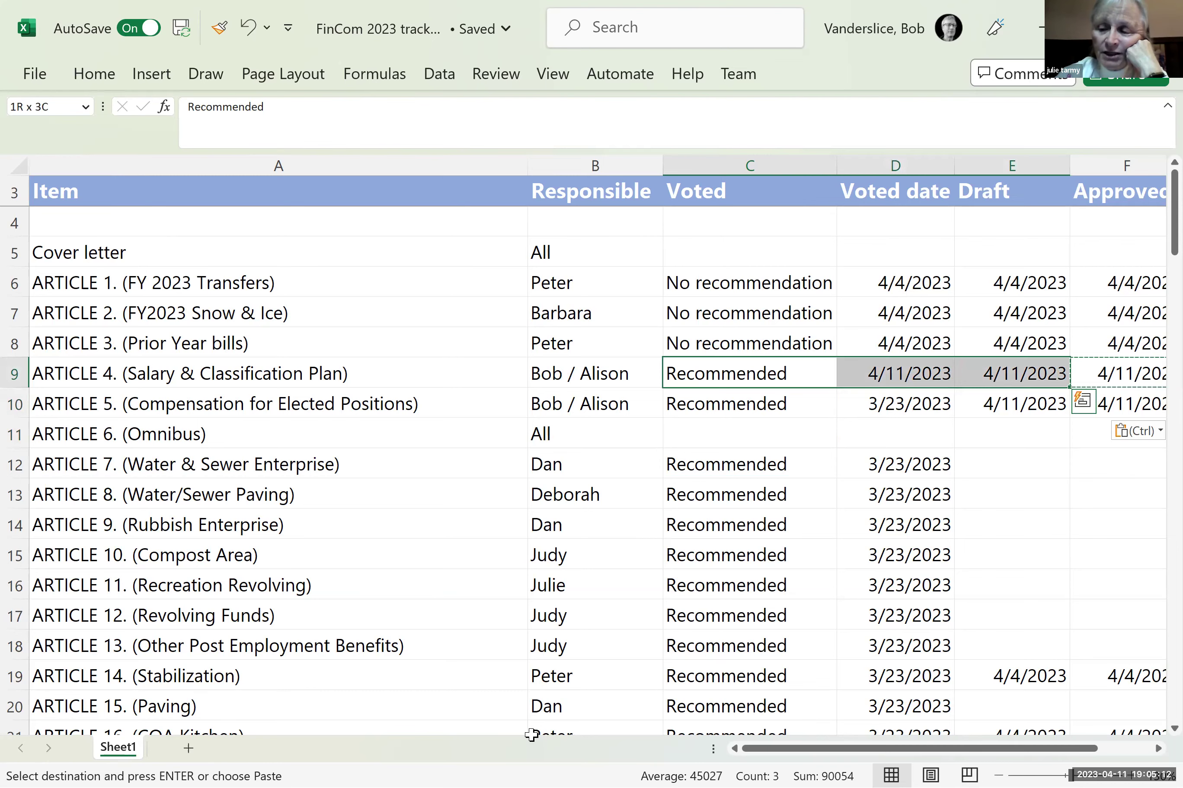
pyautogui.hotkey('shift', 'Right')
pyautogui.hotkey('ctrl', 'c')
pyautogui.press('Down')
pyautogui.press('Down')
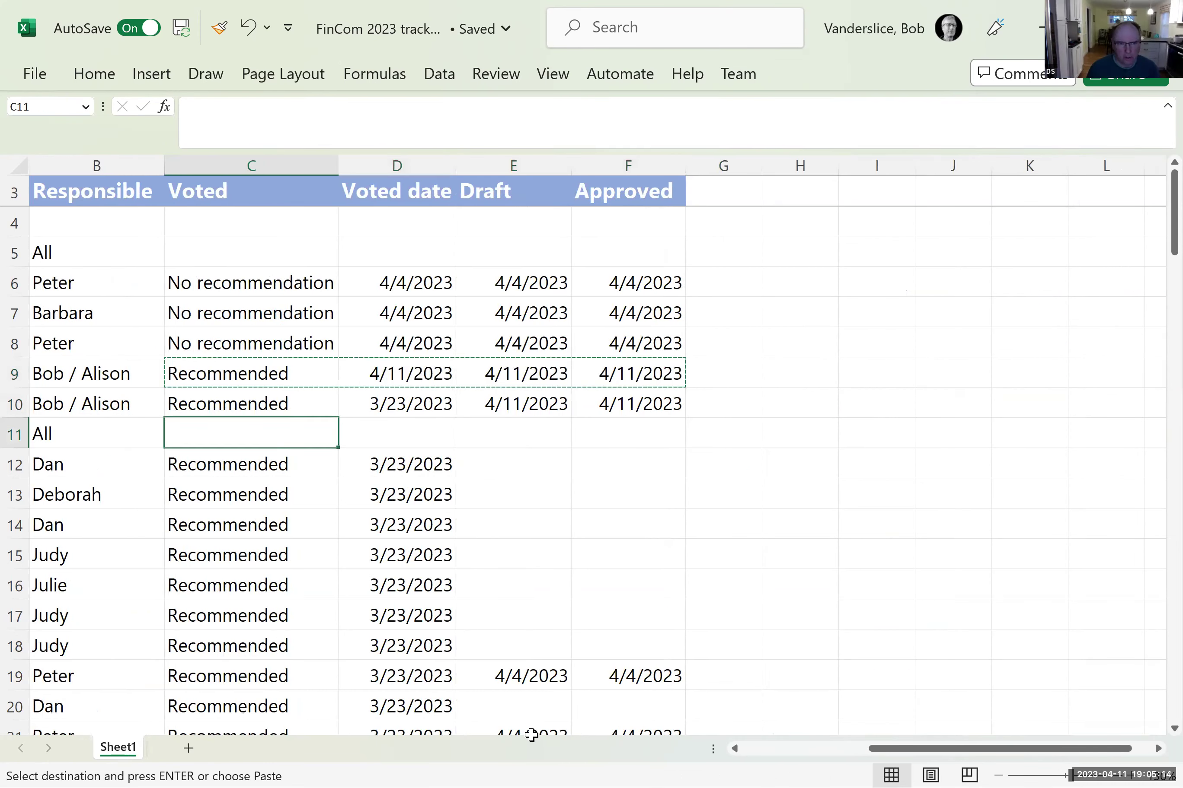
pyautogui.hotkey('ctrl', 'v')
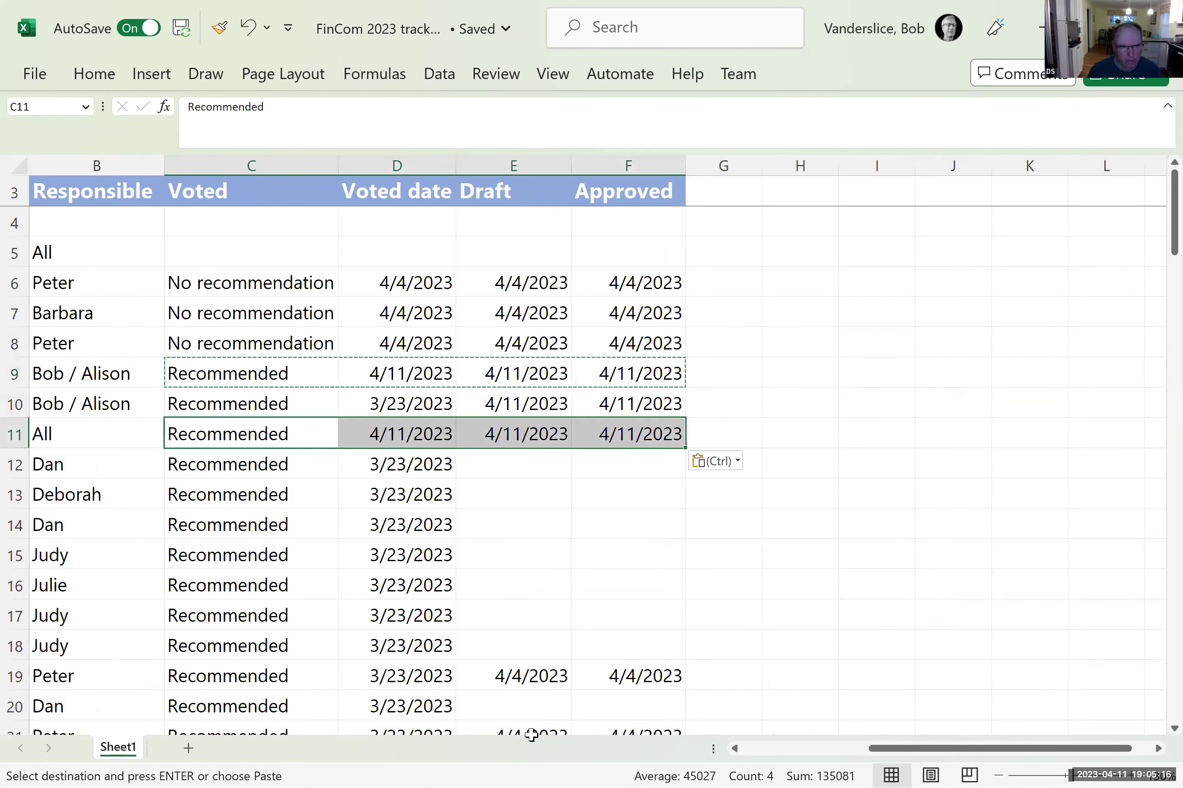
pyautogui.press('Left')
pyautogui.press('Left')
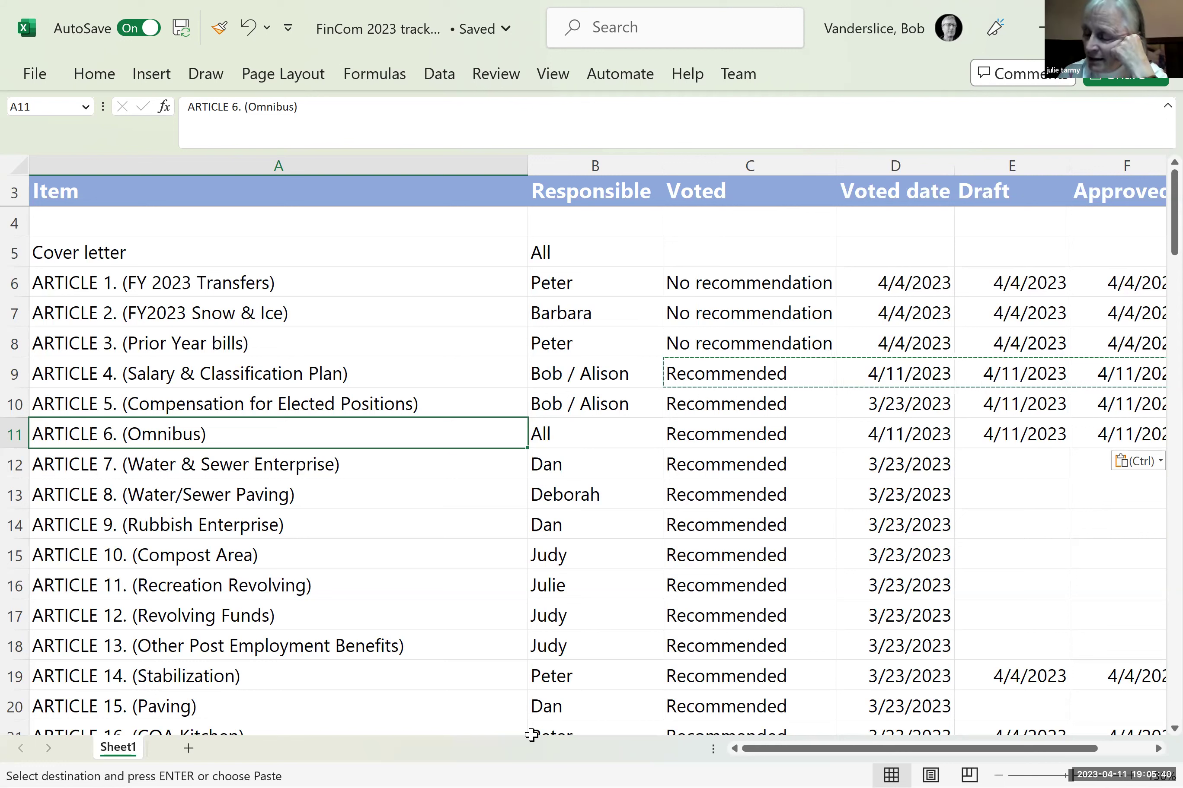
# - Check the vote, voted date, draft and approved entries for Article 7 (Water & Sewer Enterprise)
pyautogui.press('Down')
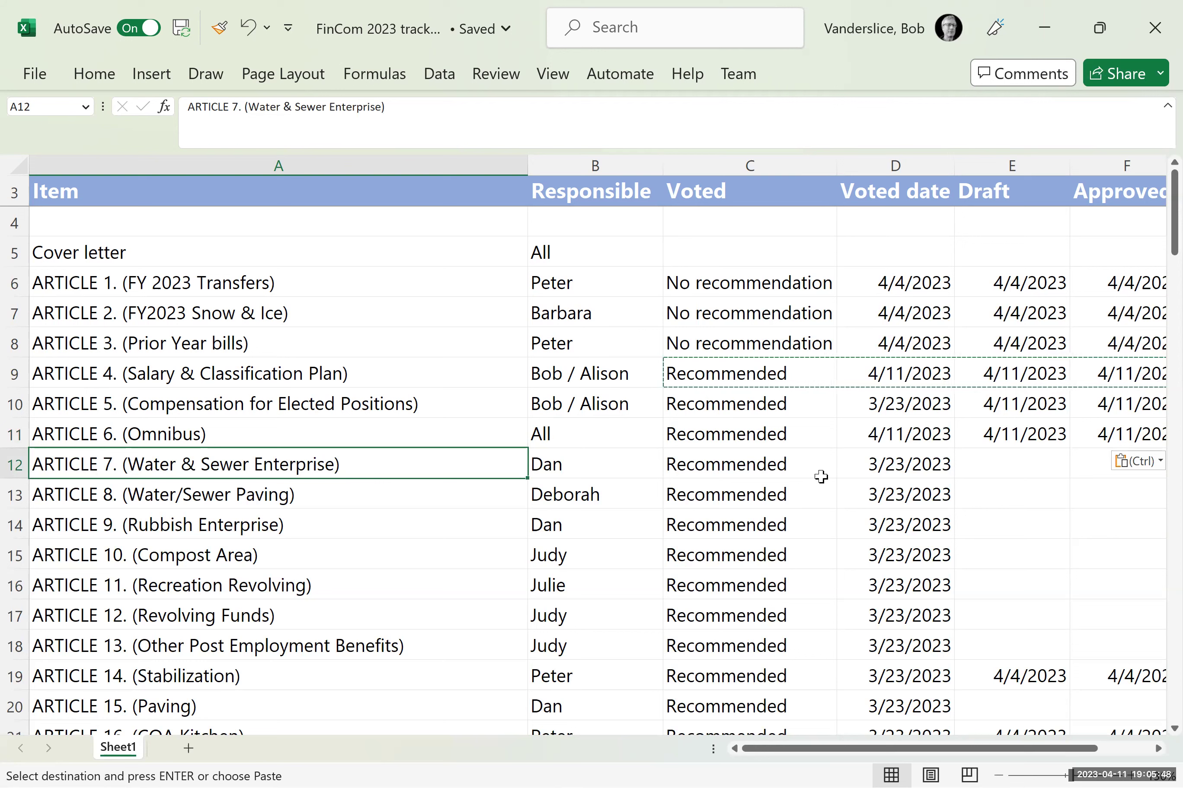
pyautogui.click(1030, 469)
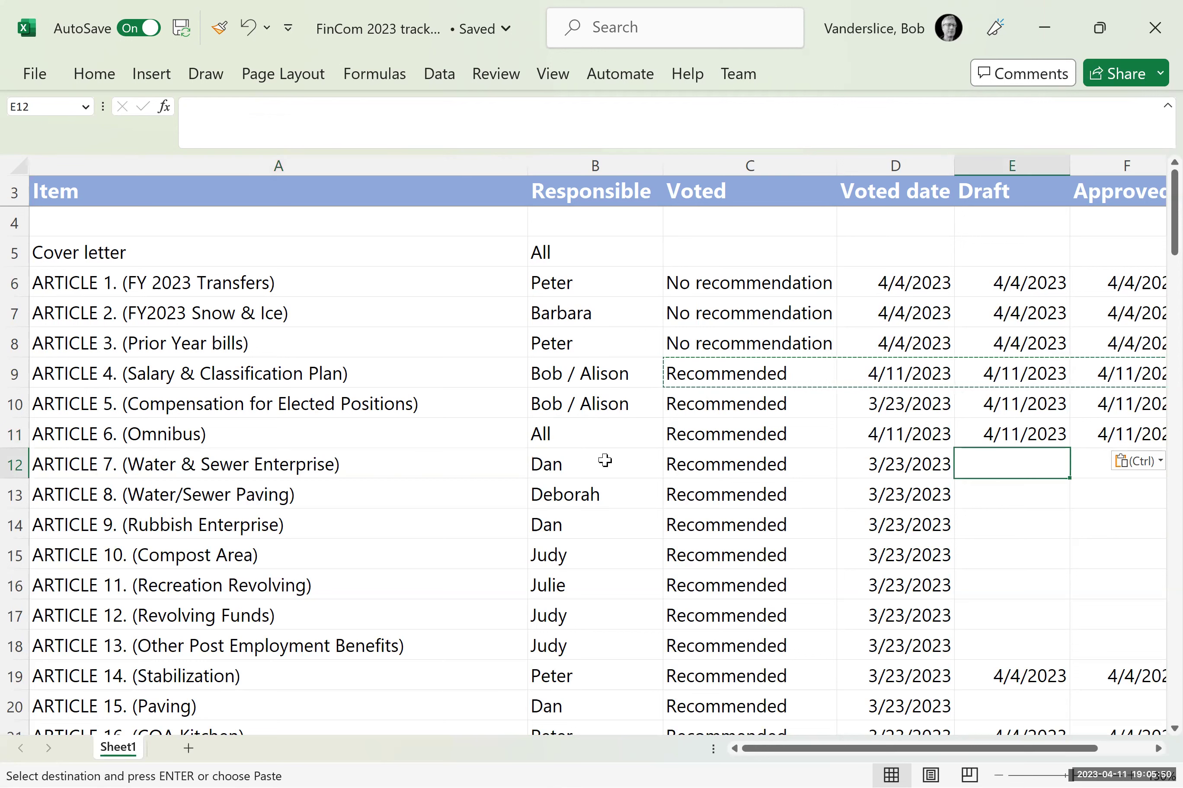
pyautogui.click(700, 468)
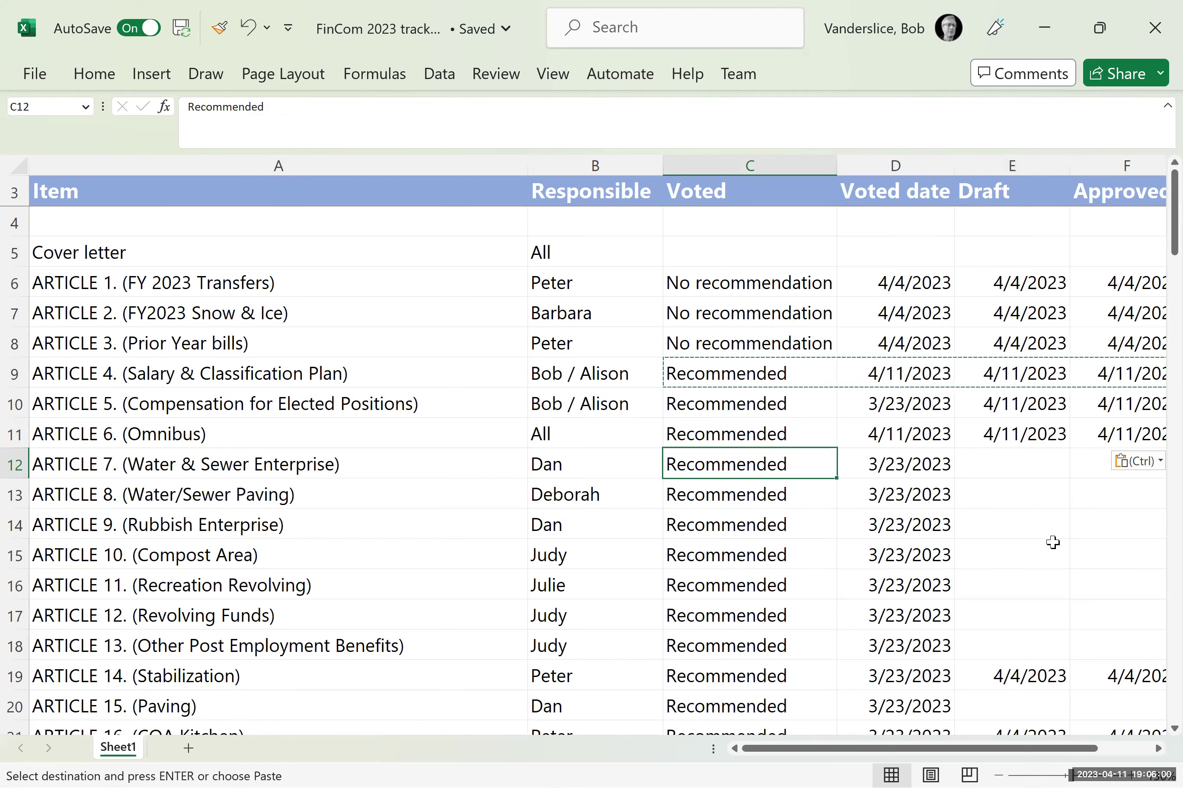
pyautogui.press('Right')
pyautogui.press('Right')
pyautogui.press('Right')
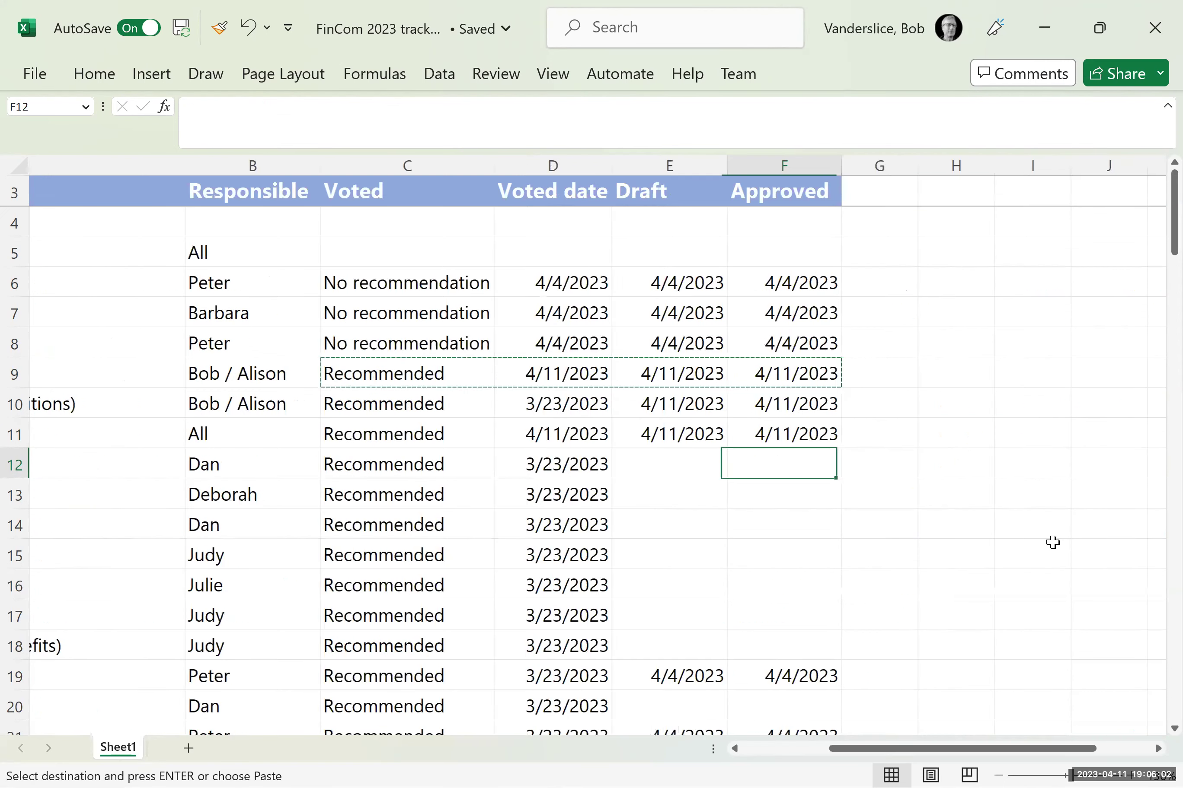
pyautogui.hotkey('ctrl', 'v')
pyautogui.press('Left')
pyautogui.press('Left')
pyautogui.press('Left')
pyautogui.press('Left')
pyautogui.press('Left')
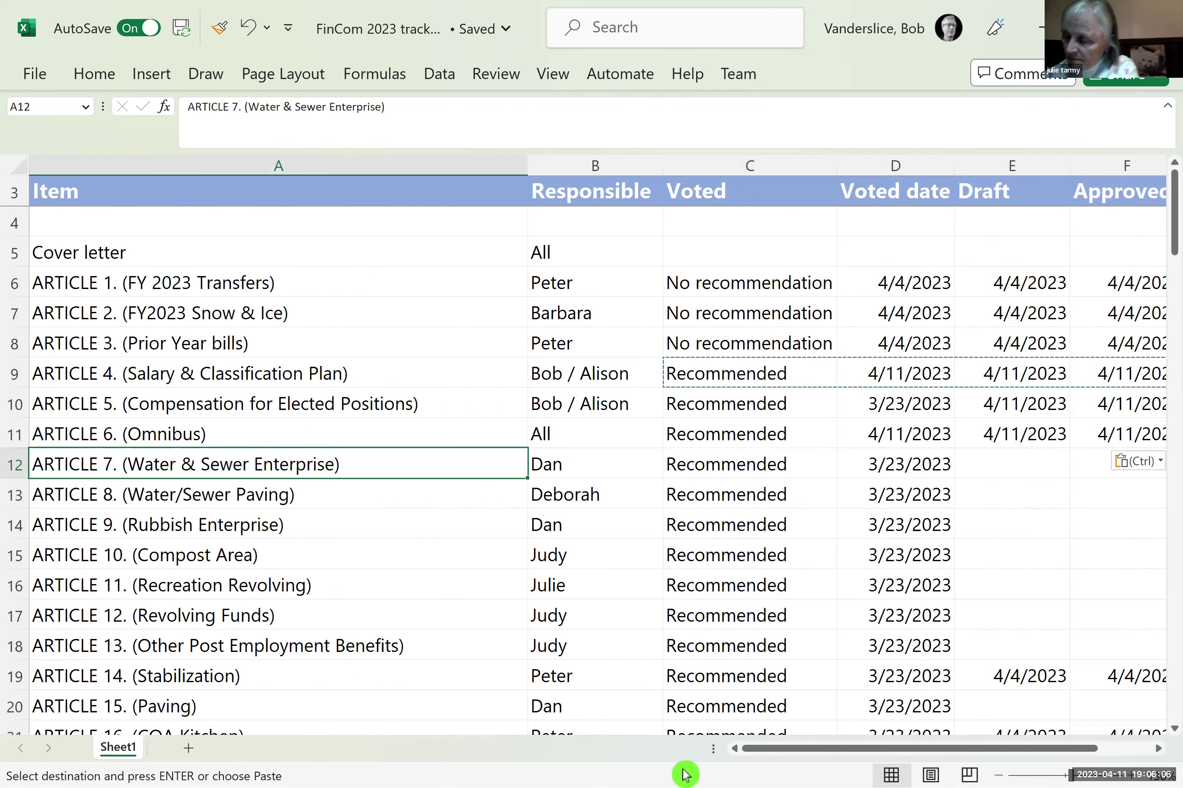
# - Switch back to the budget book PDF in Opera, clear the Article 5 highlighting and go to Tab 7, FY2024 Capital Plan
pyautogui.moveTo(684, 775)
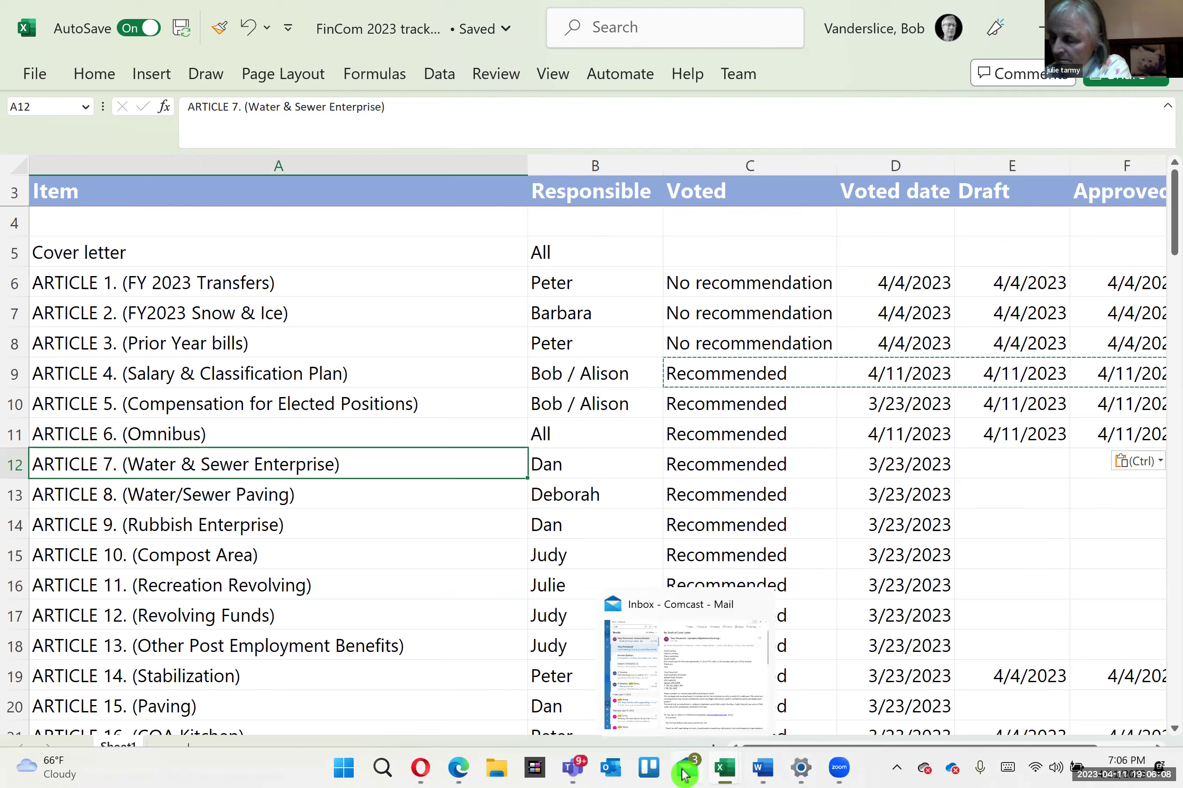
pyautogui.moveTo(720, 774)
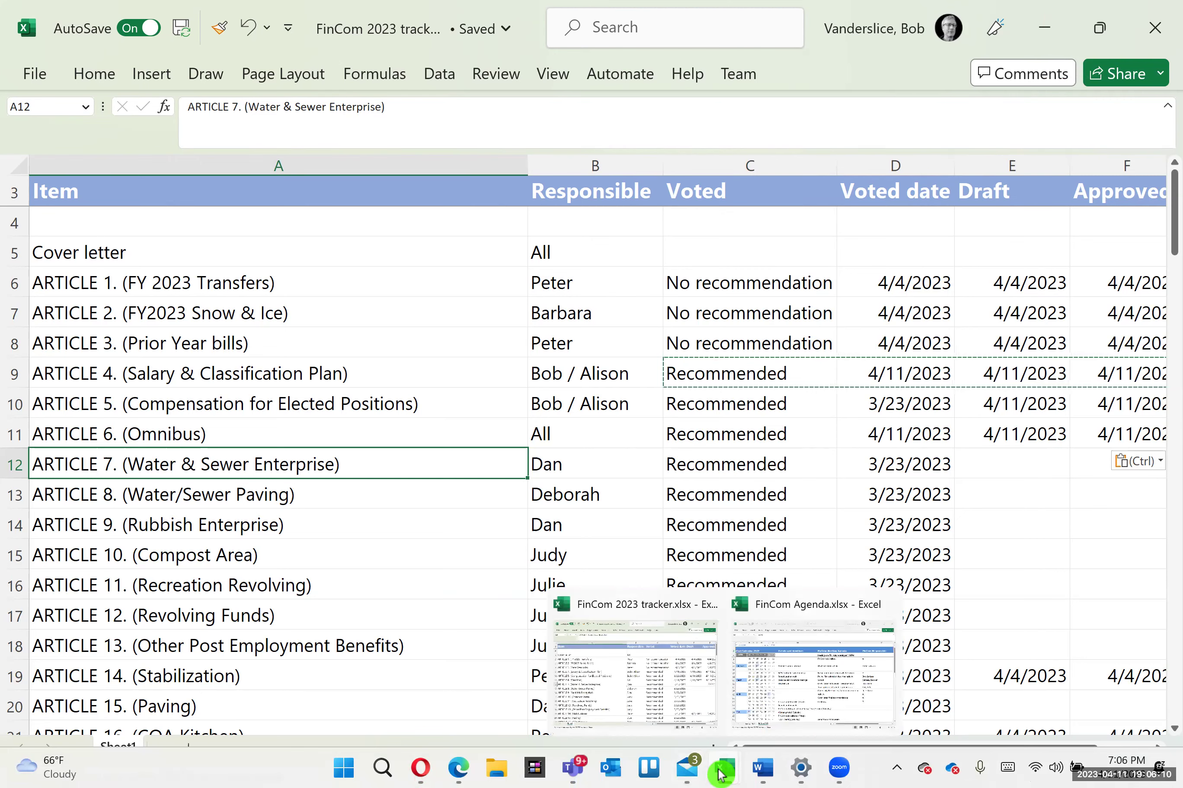
pyautogui.moveTo(763, 772)
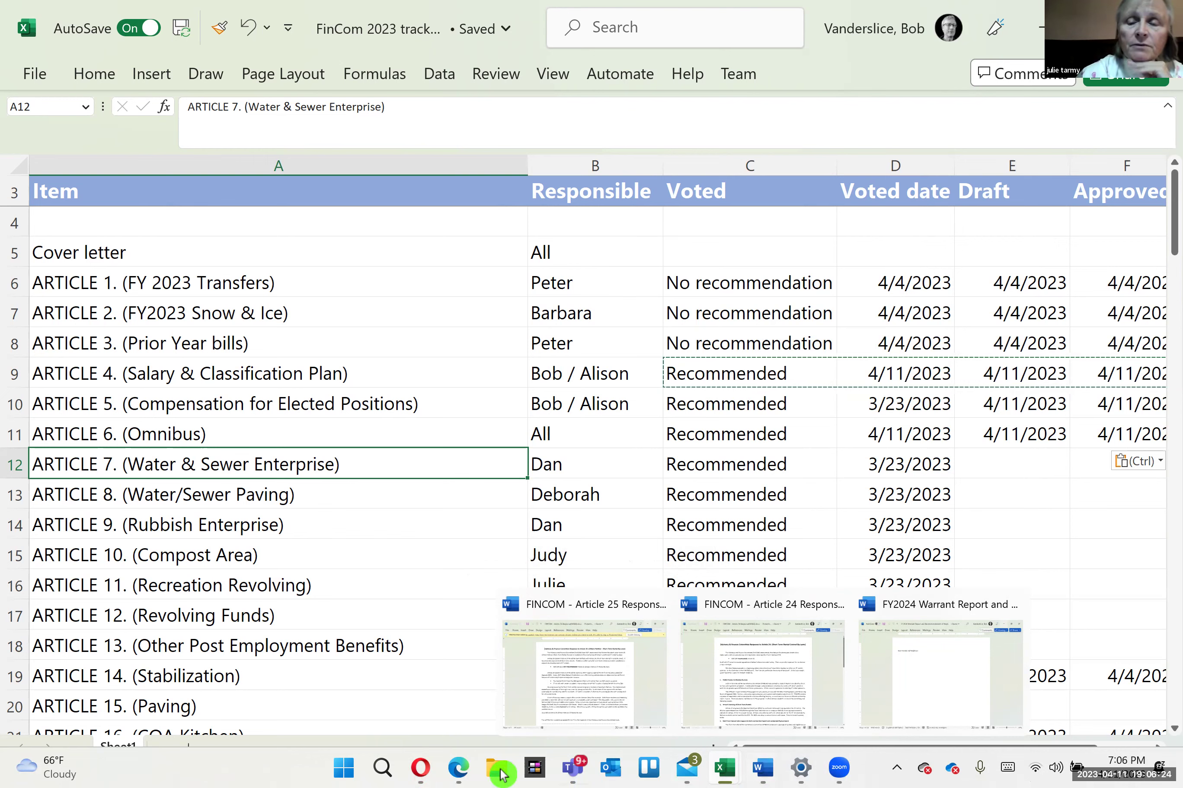
pyautogui.click(399, 761)
pyautogui.click(326, 672)
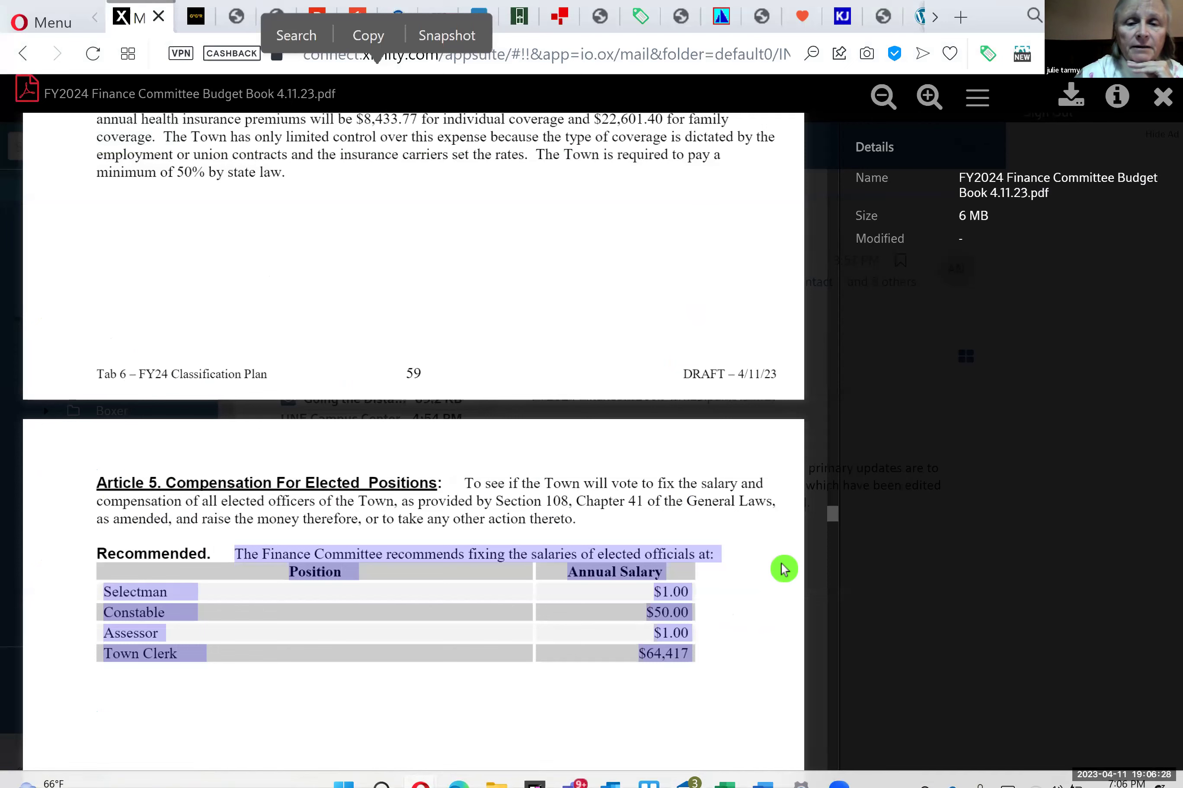
pyautogui.click(780, 568)
pyautogui.scroll(-4, 771, 578)
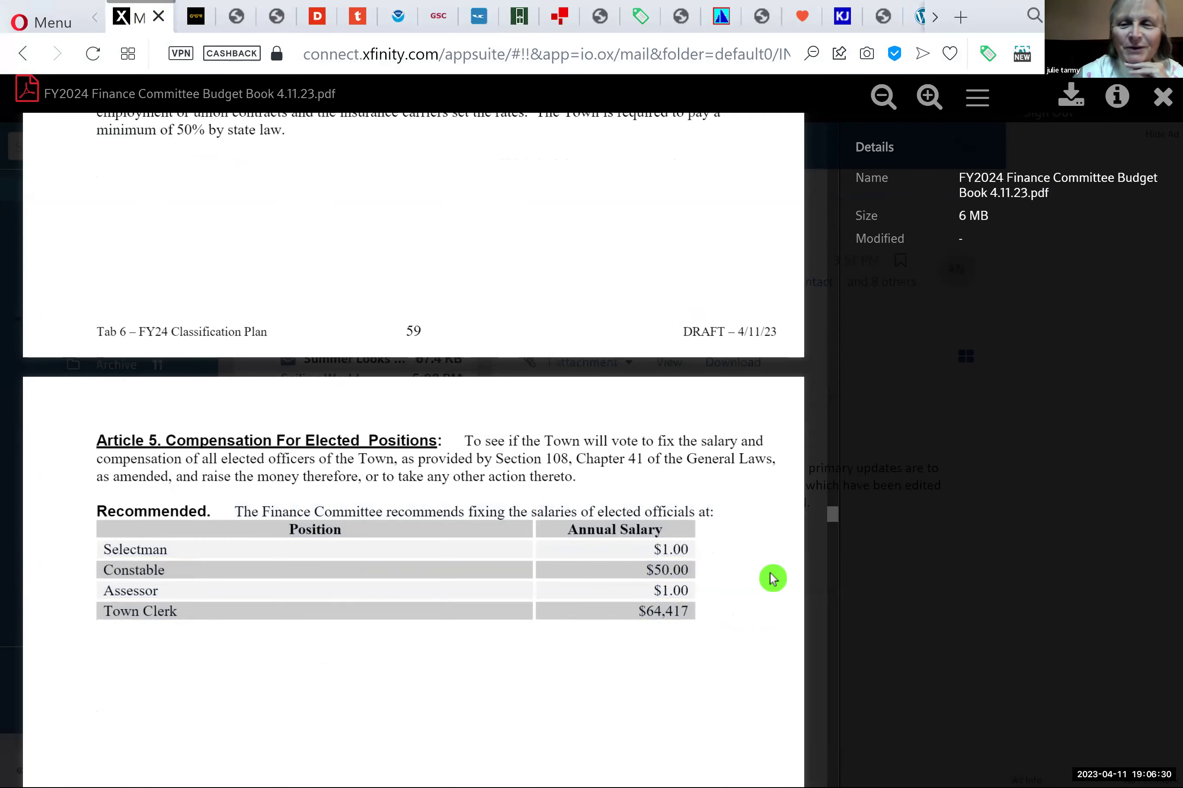
pyautogui.scroll(-18, 769, 573)
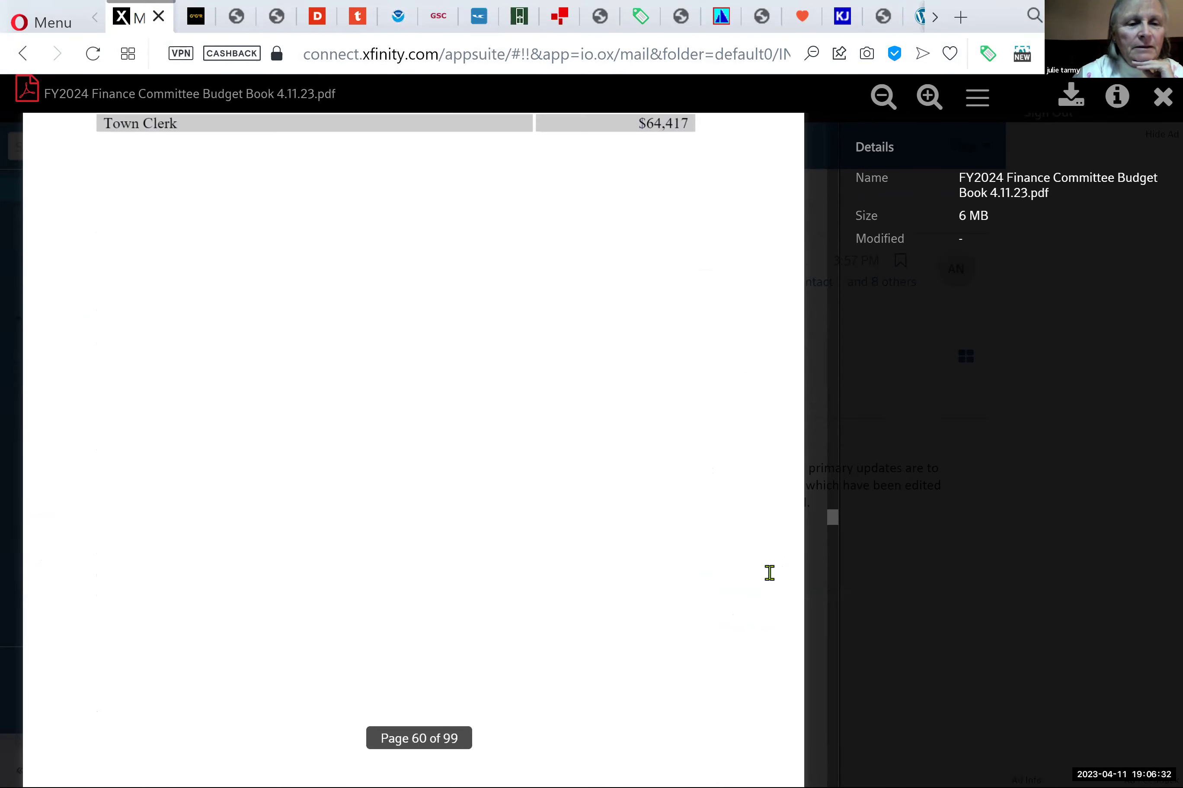
pyautogui.scroll(-18, 772, 578)
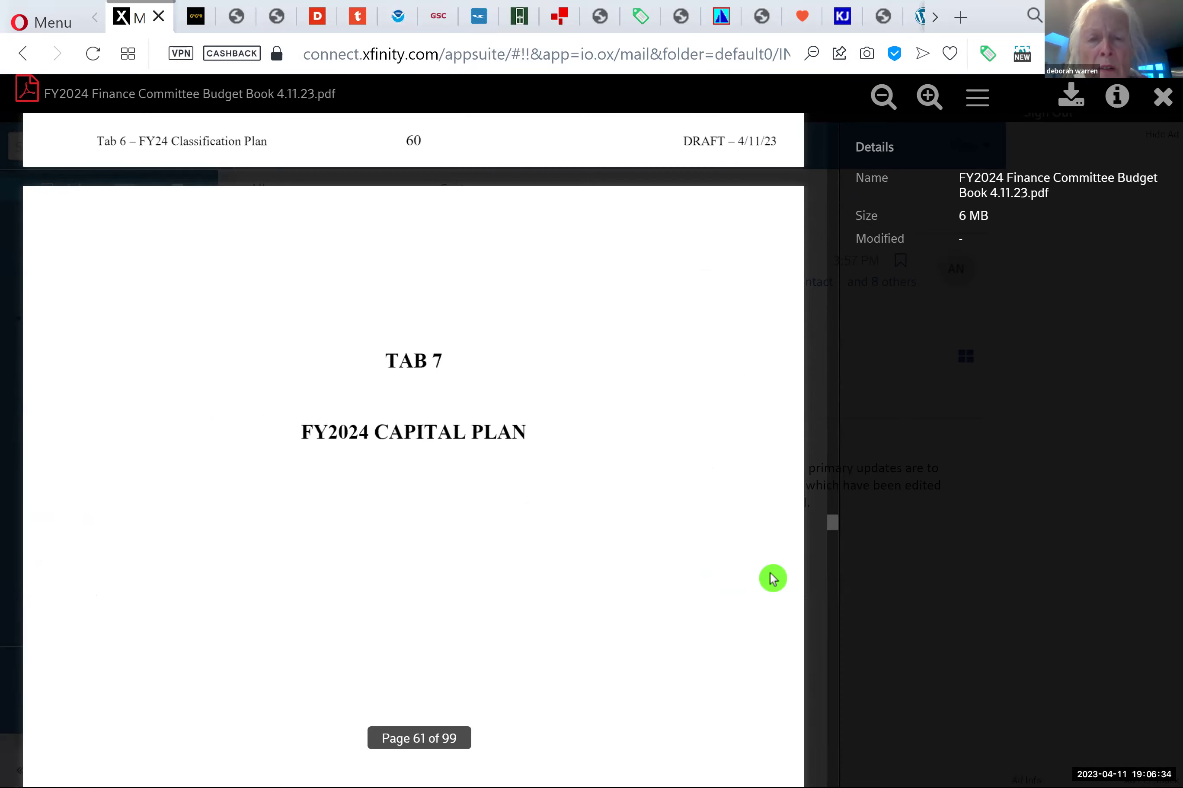
# - Look through the Tab 7 capital plan tables and the Tab 8 Annual Town Meeting Warrant articles in the budget book
pyautogui.scroll(-20, 771, 577)
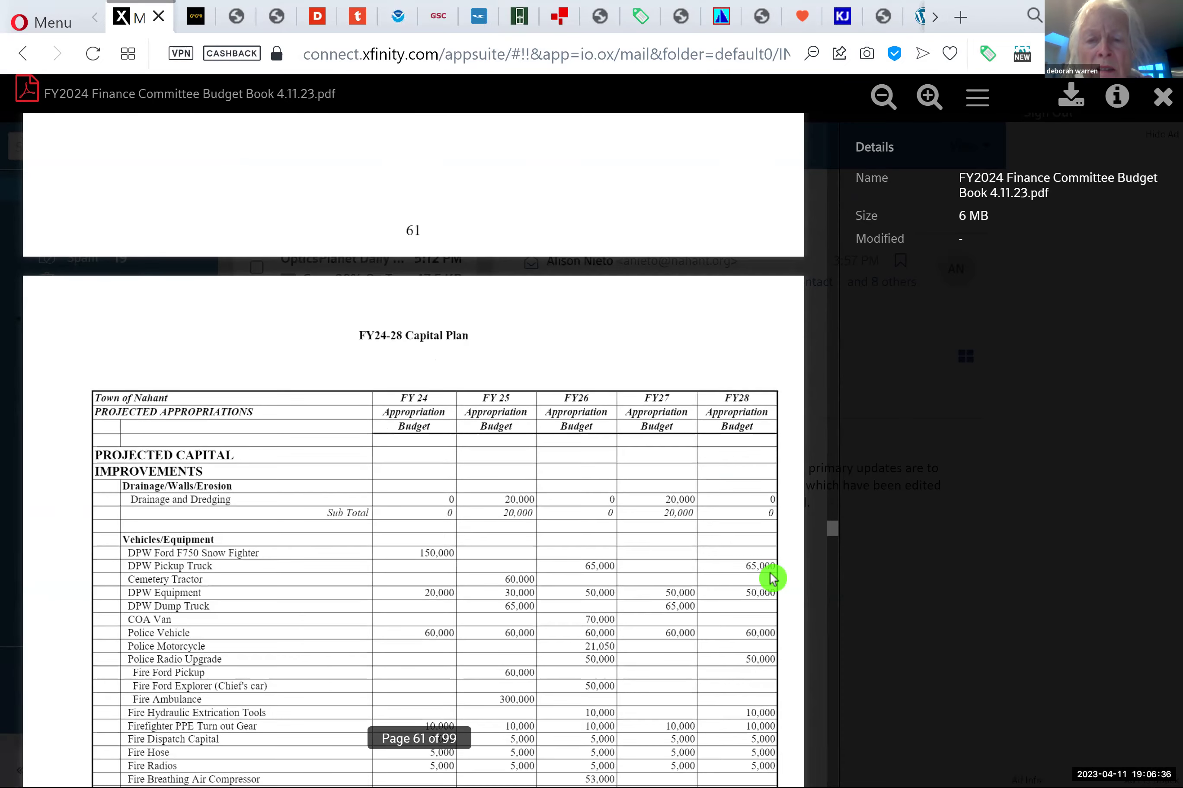
pyautogui.scroll(-20, 769, 573)
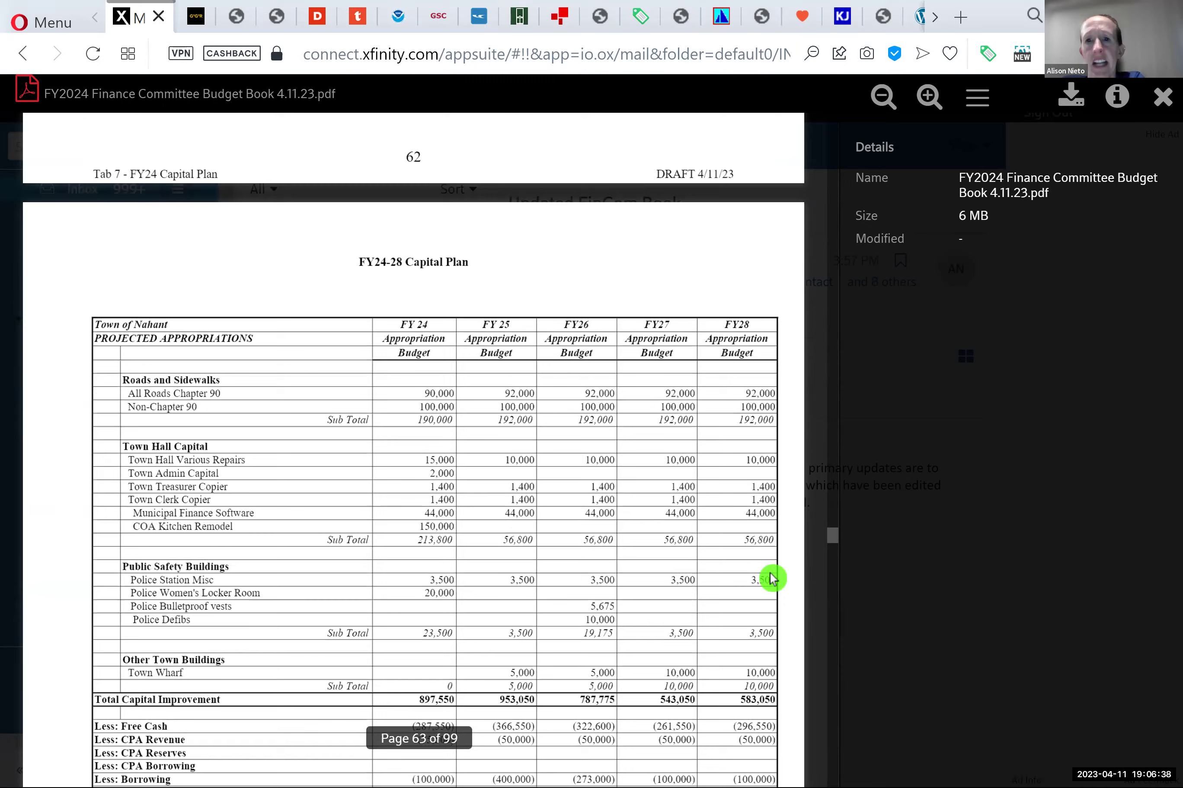
pyautogui.scroll(-20, 770, 575)
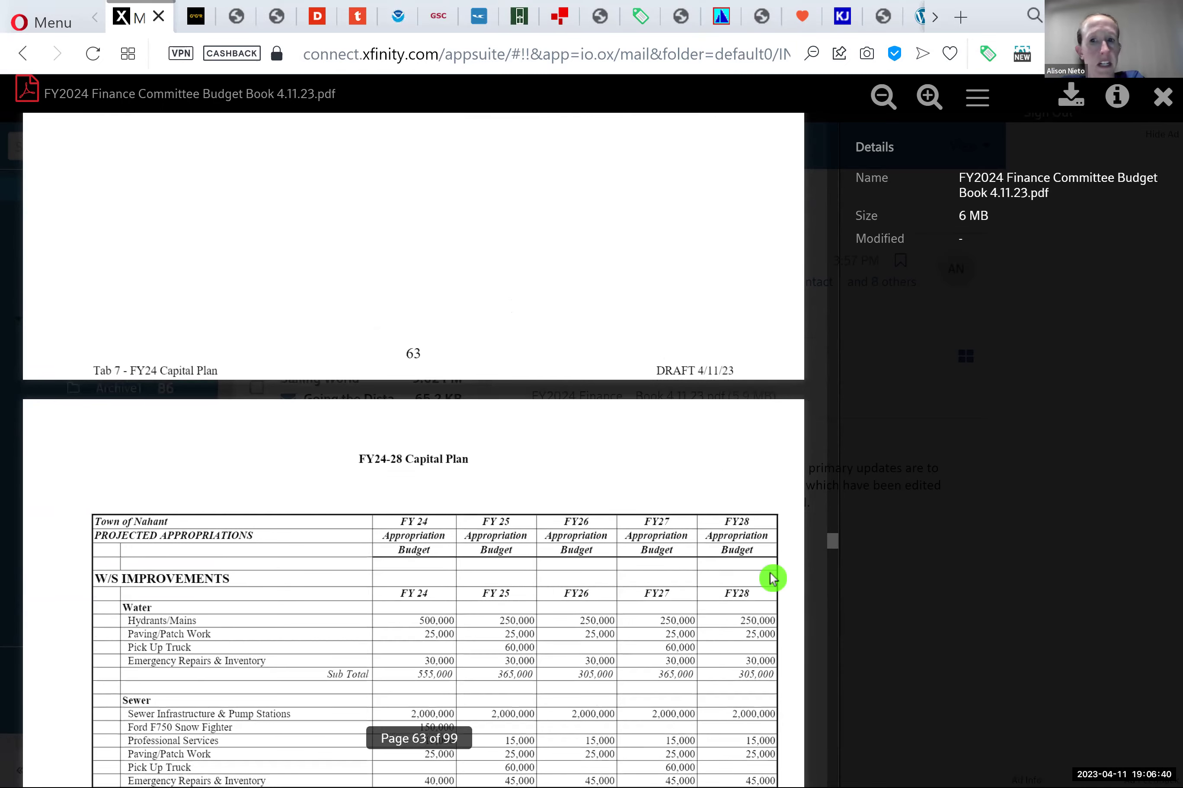
pyautogui.scroll(-20, 772, 578)
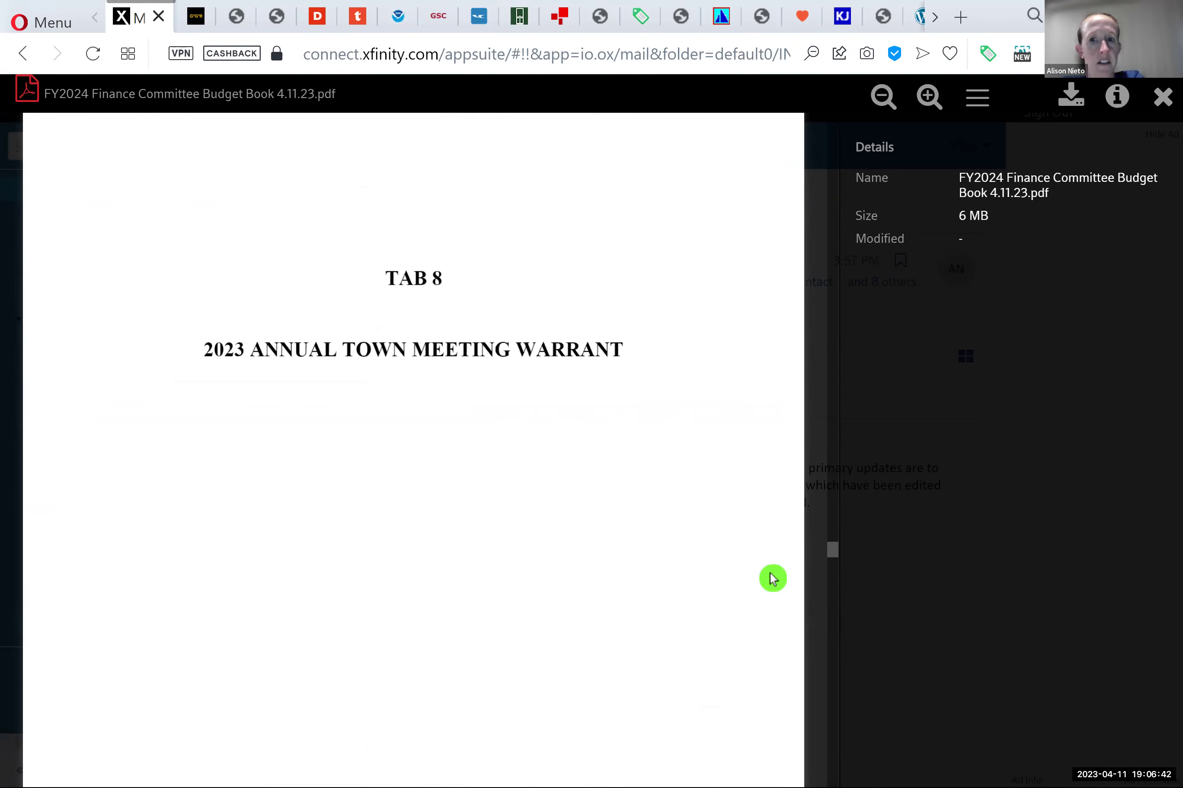
pyautogui.scroll(-15, 771, 575)
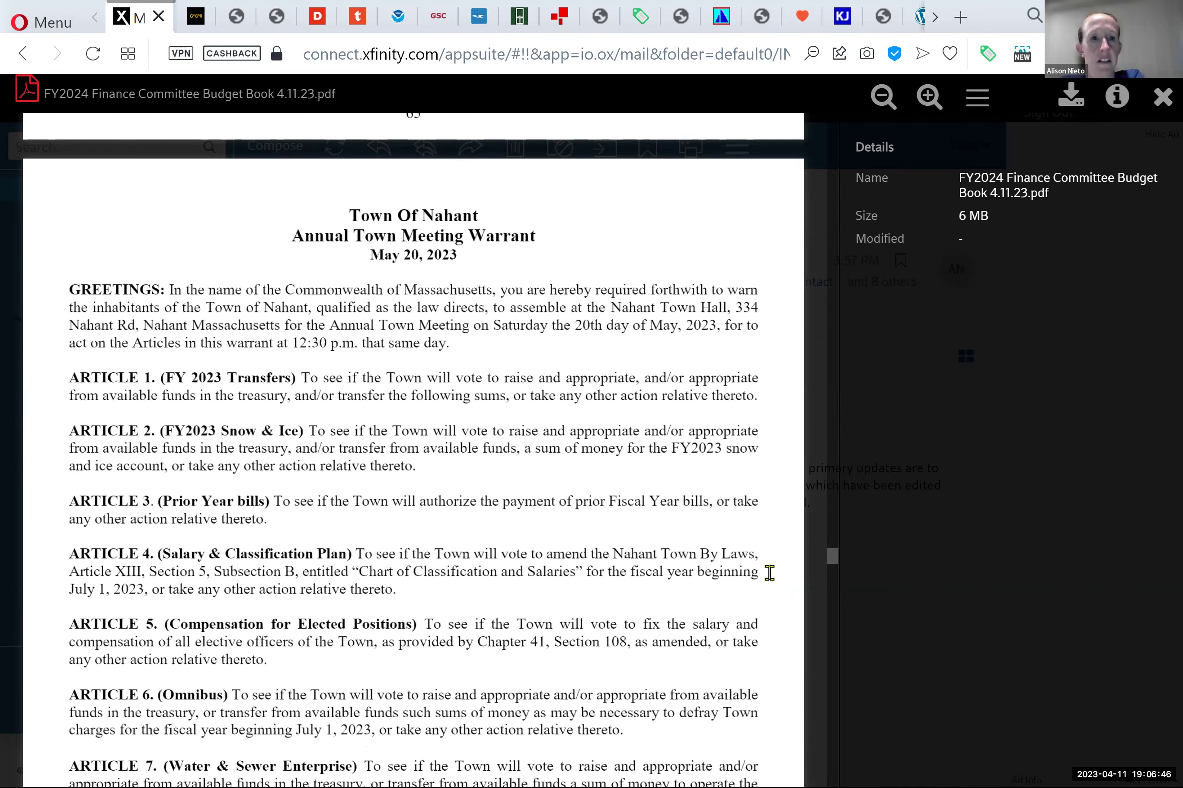
pyautogui.scroll(-8, 769, 573)
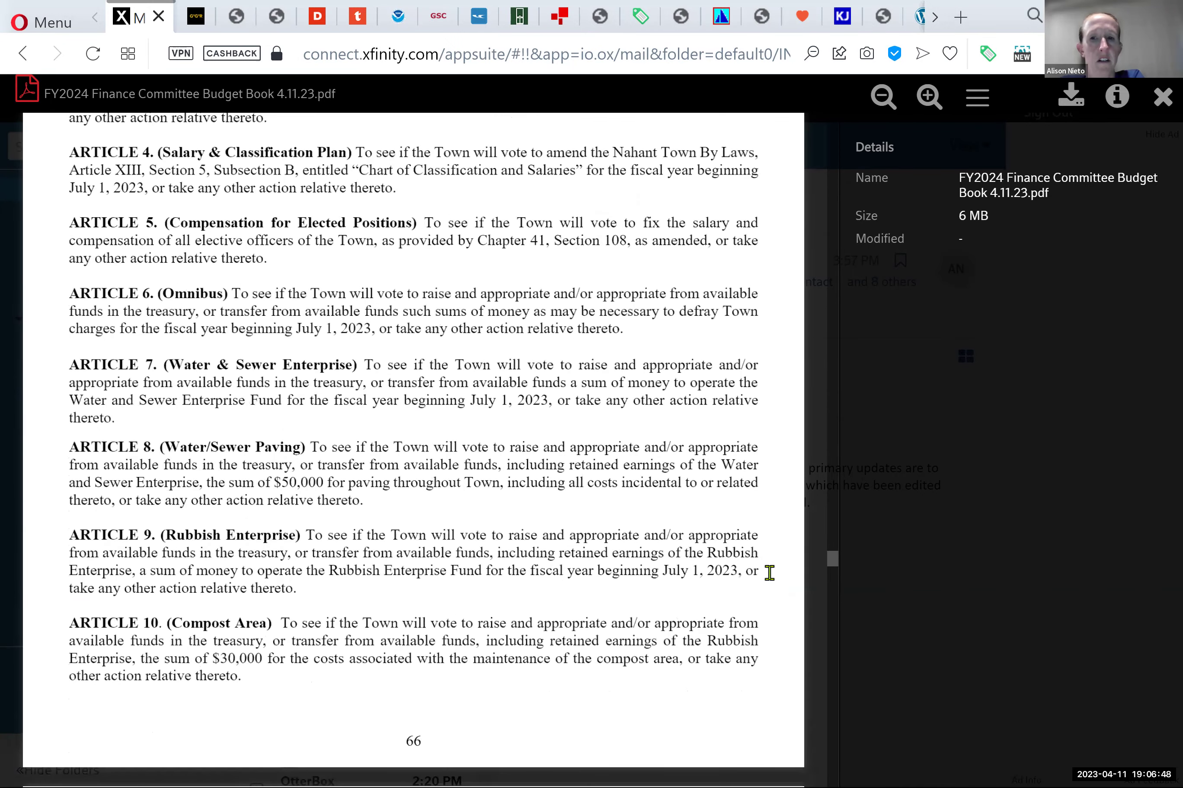
pyautogui.scroll(-5, 770, 573)
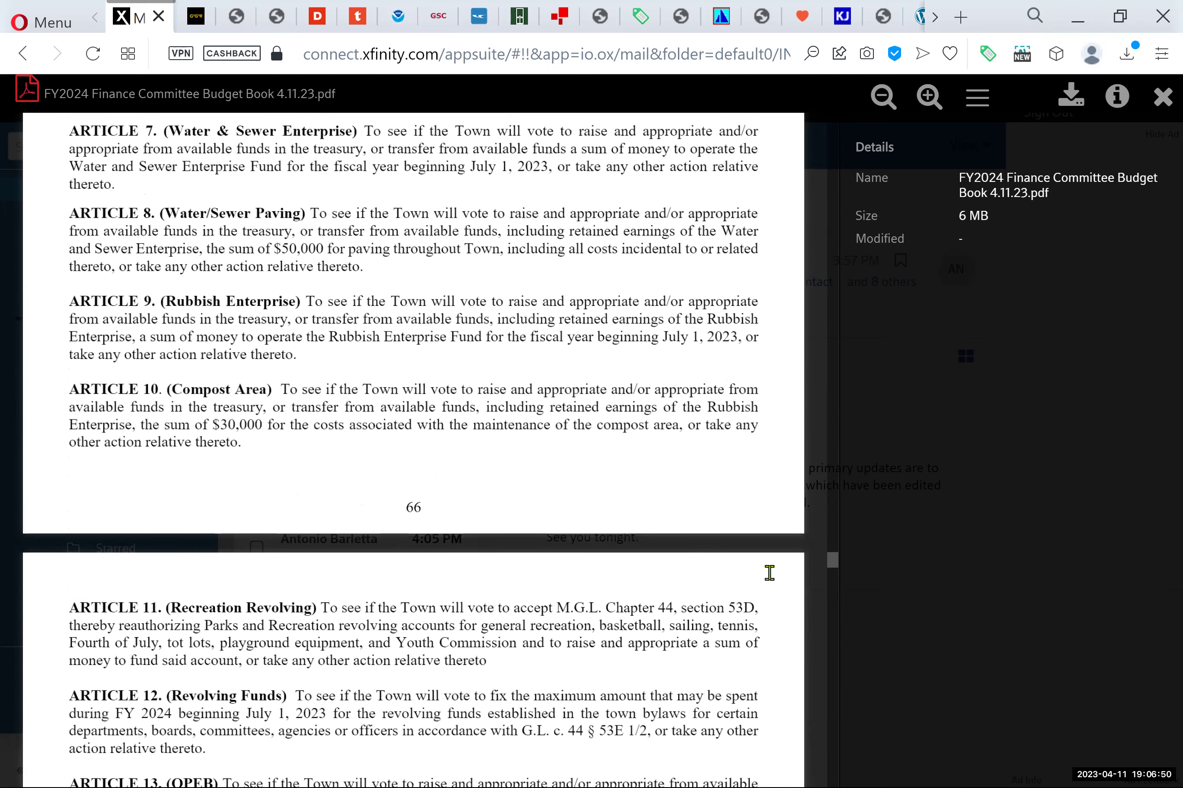
pyautogui.scroll(-20, 770, 573)
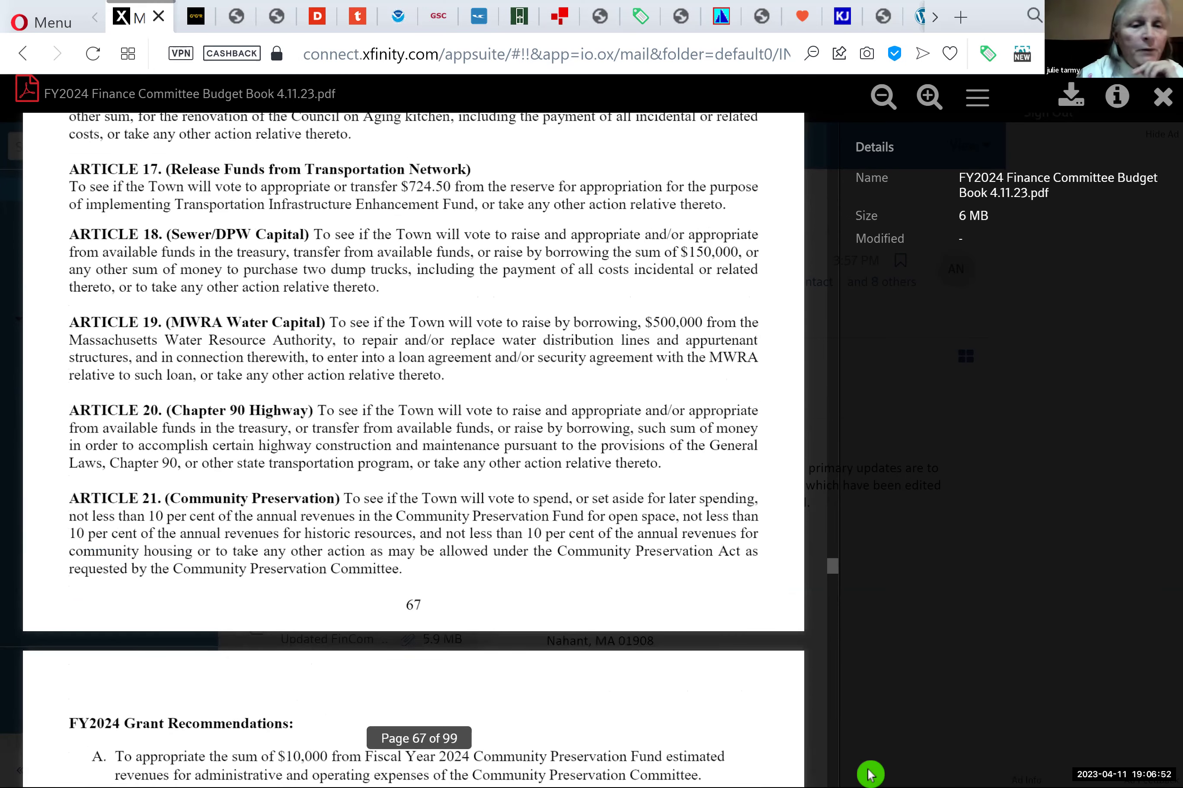
pyautogui.scroll(-4, 869, 772)
# - Switch to the FY2024 Warrant Report and Recommendations document in Word and go to Articles 1 to 3 on page 3
pyautogui.moveTo(761, 767)
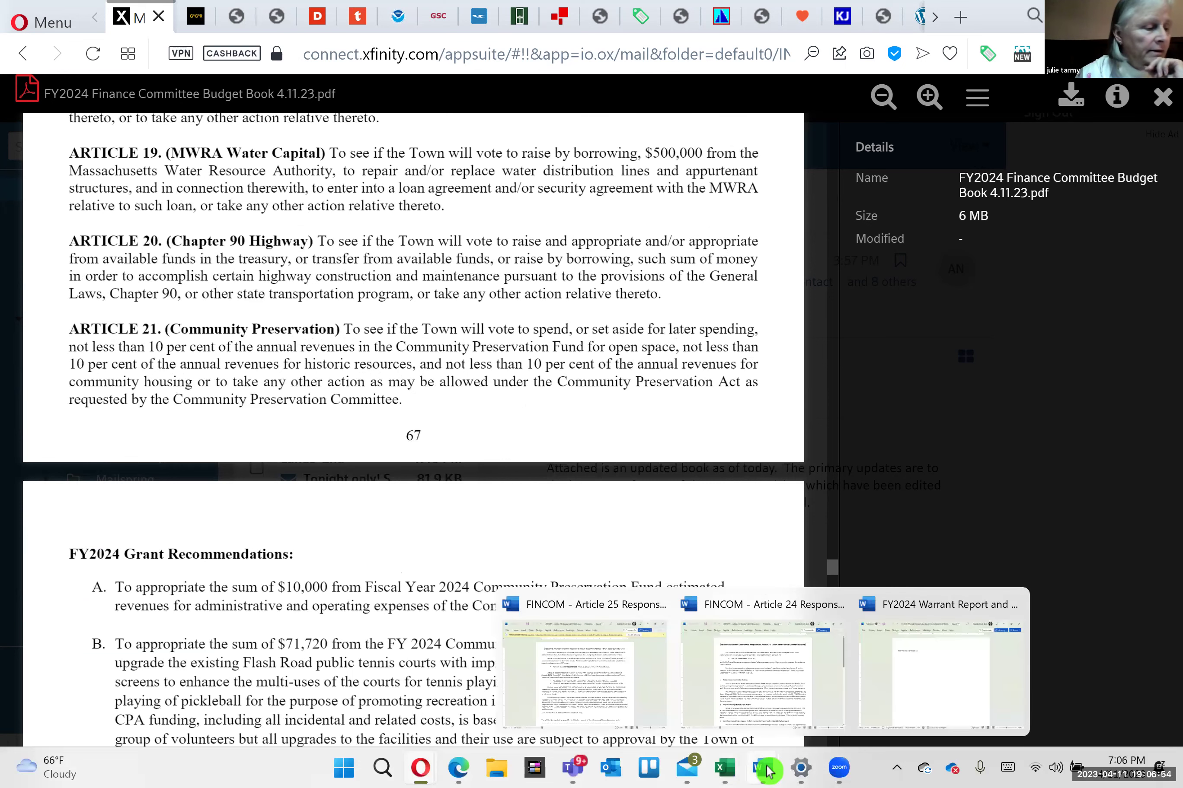
pyautogui.click(846, 726)
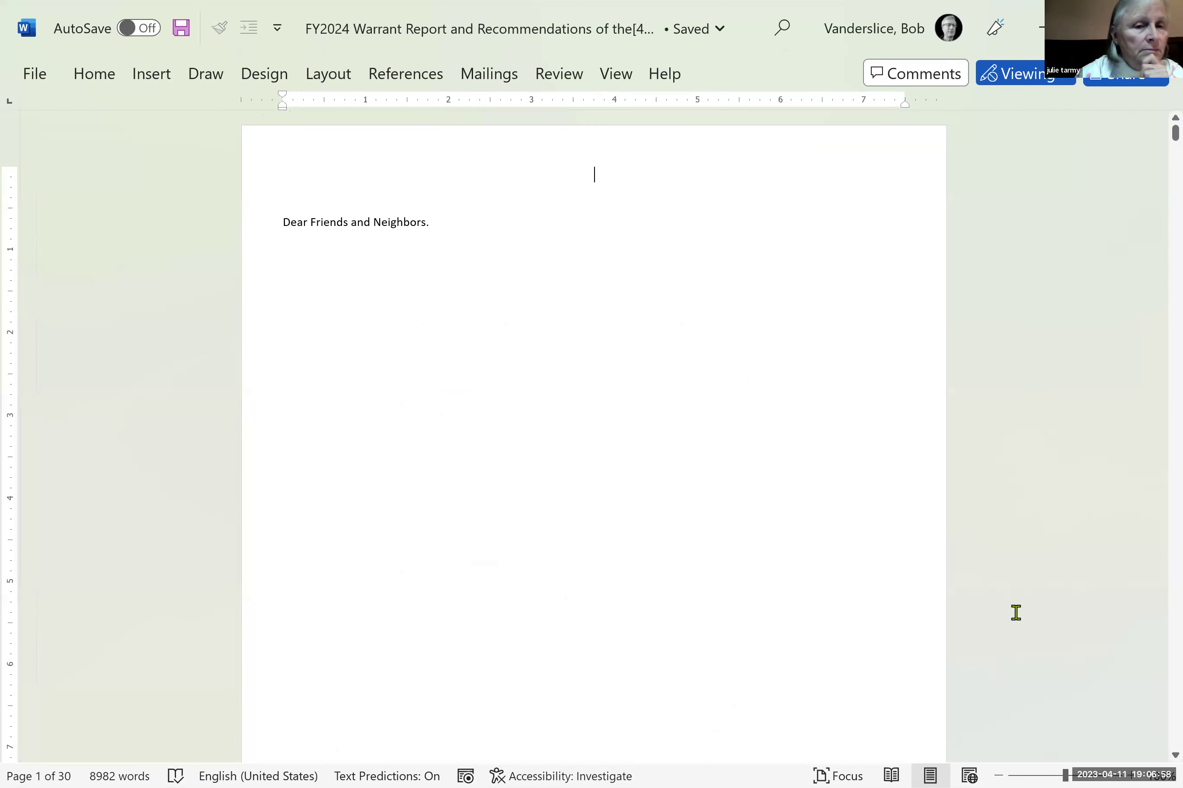
pyautogui.press('Down')
pyautogui.press('Down')
pyautogui.press('Down')
pyautogui.scroll(-15, 1016, 613)
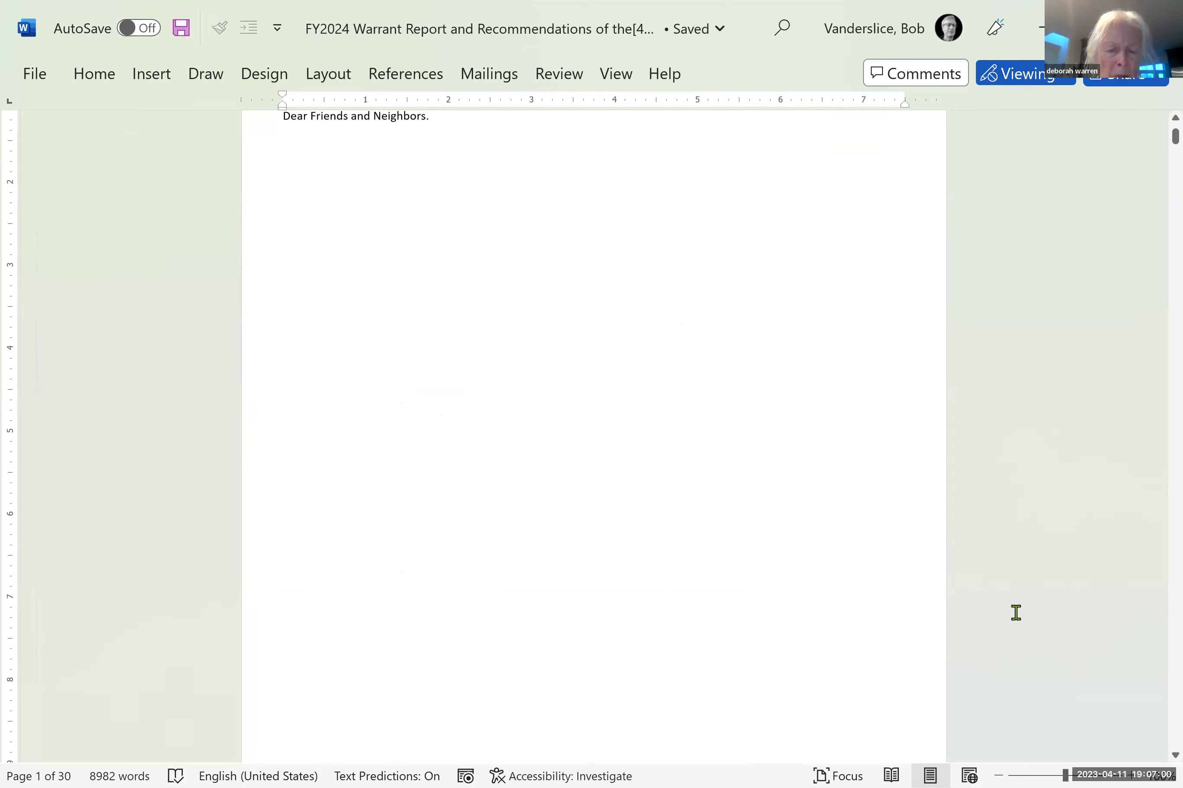
pyautogui.scroll(-3, 1015, 612)
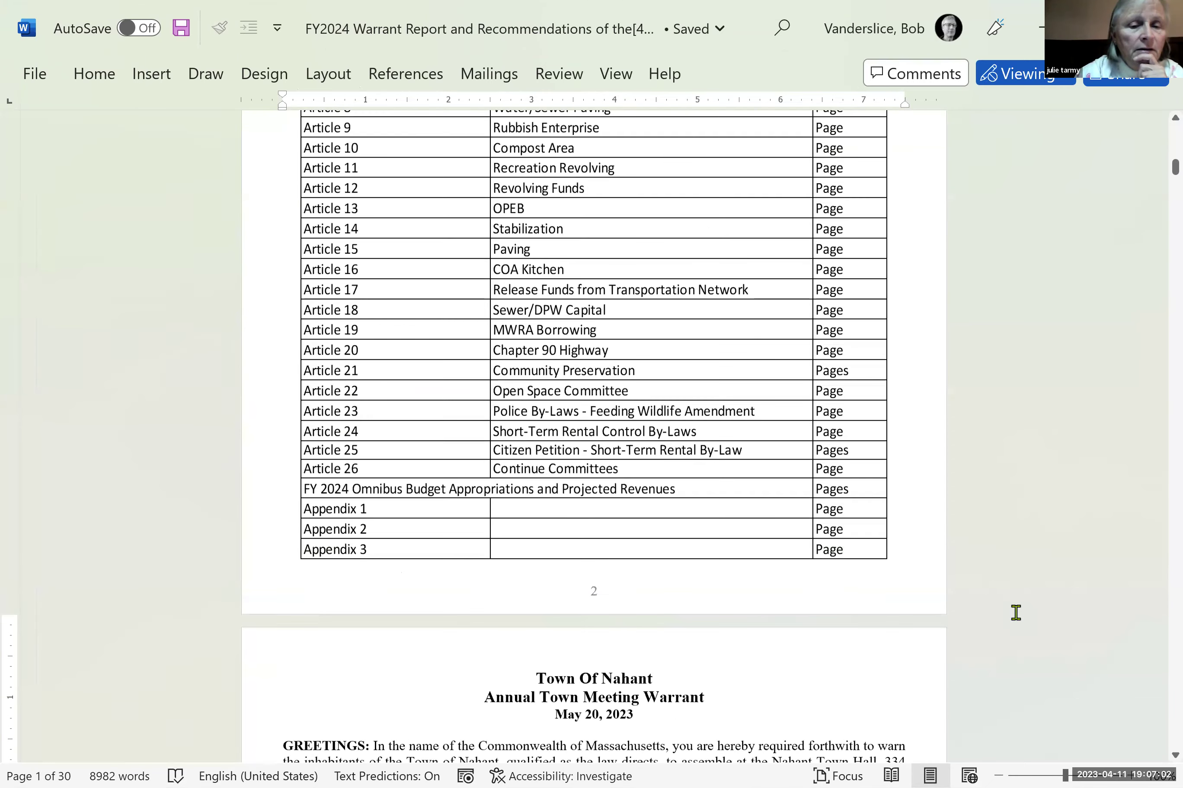
pyautogui.scroll(-3, 1015, 613)
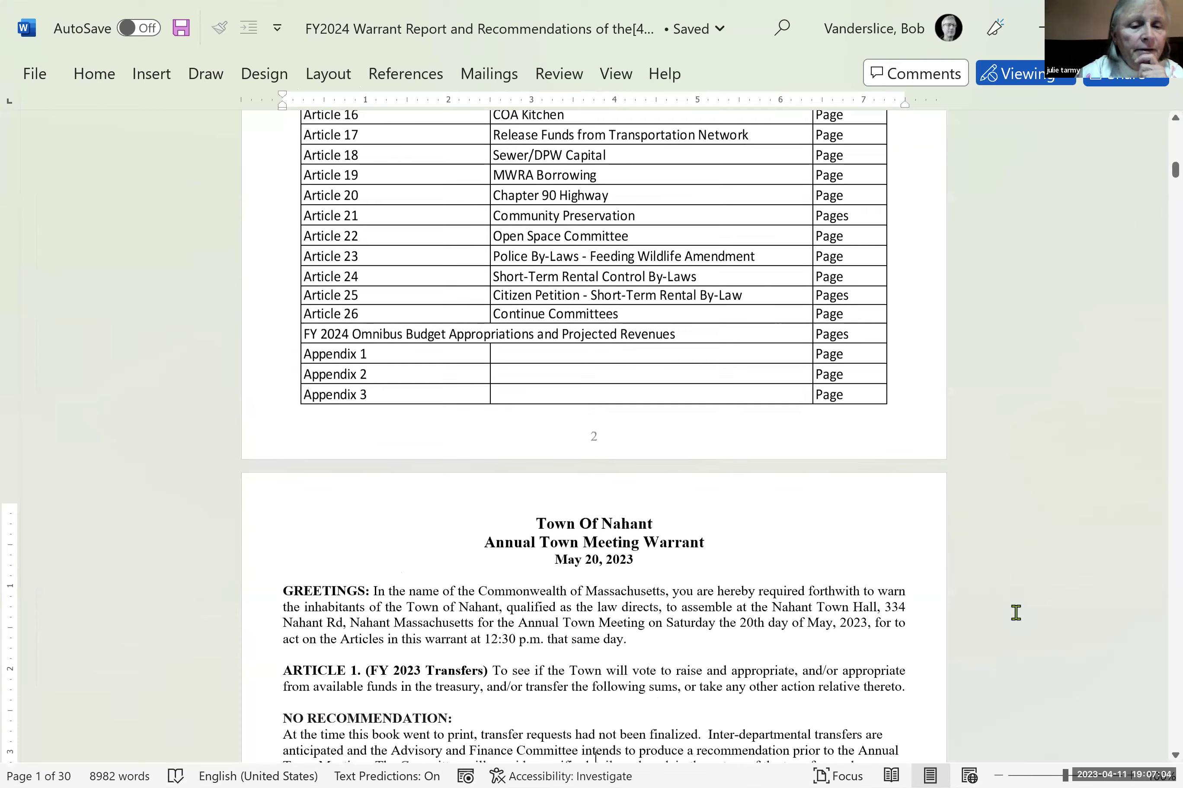
pyautogui.scroll(-3, 1016, 613)
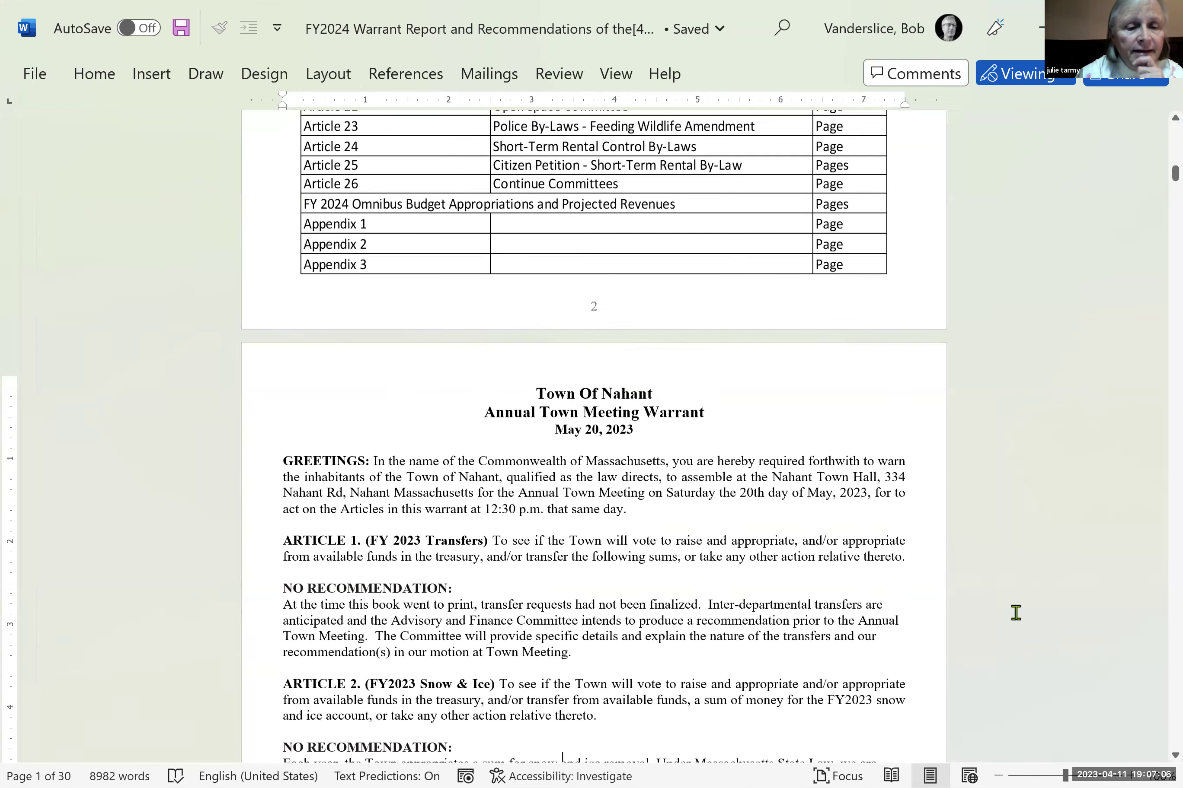
pyautogui.scroll(-3, 1016, 612)
pyautogui.scroll(-1, 1016, 612)
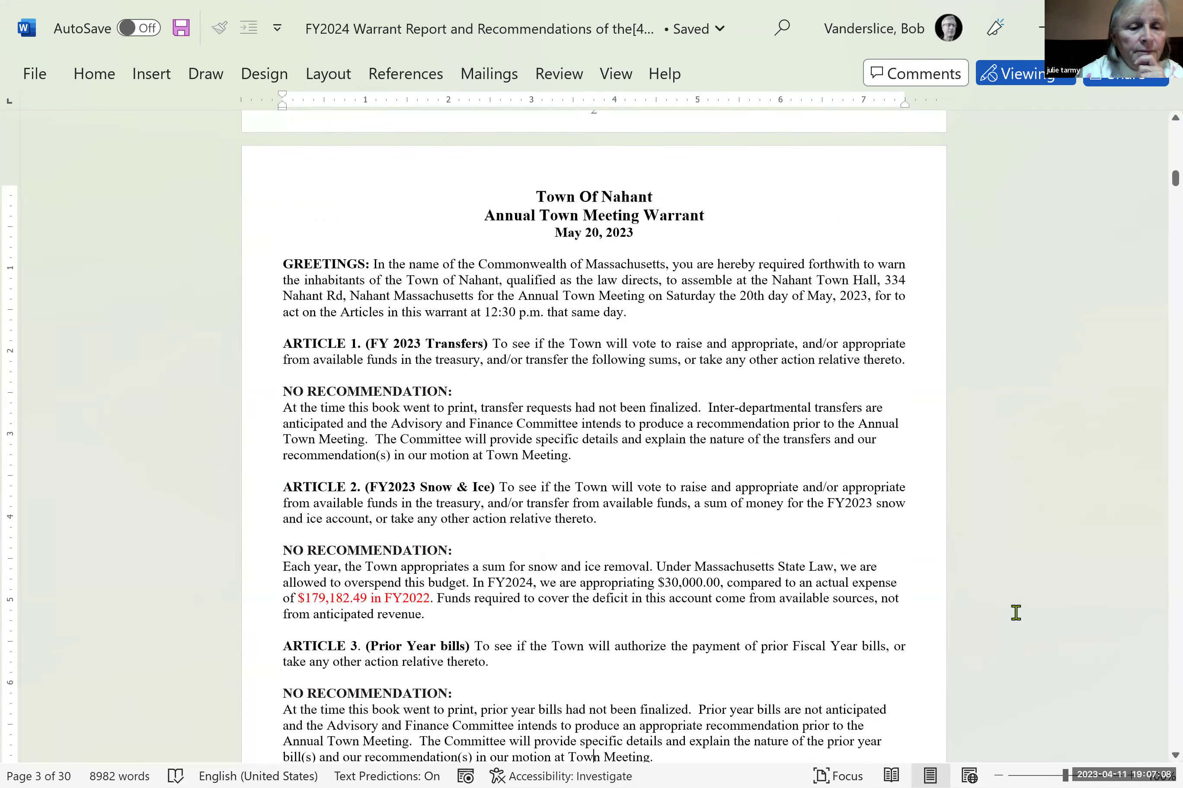
pyautogui.scroll(-3, 1015, 612)
pyautogui.scroll(-2, 1016, 612)
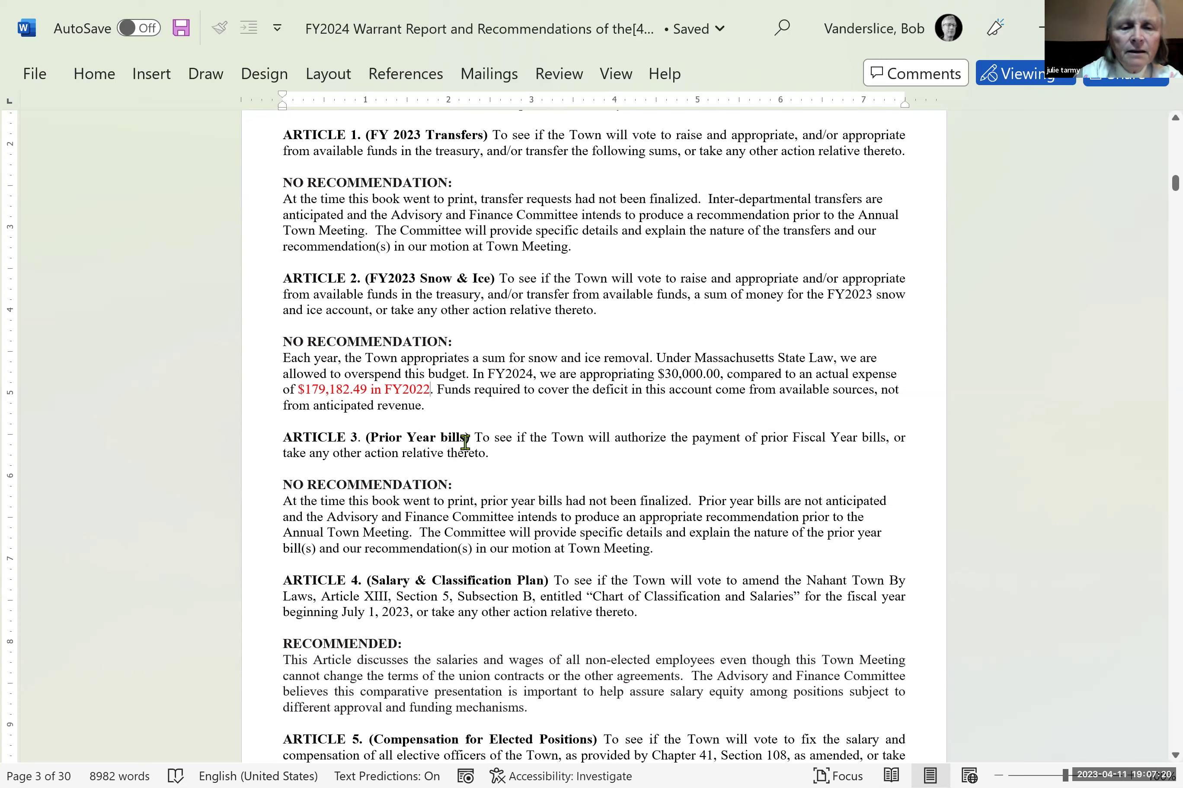
# - Select the red text "$179,182.49 in FY2022" in Article 2's snow and ice recommendation
pyautogui.hotkey('shift', 'Left')
pyautogui.hotkey('shift', 'Left')
pyautogui.hotkey('shift', 'Left')
pyautogui.hotkey('shift', 'Left')
pyautogui.hotkey('shift', 'Left')
pyautogui.hotkey('shift', 'Left')
pyautogui.hotkey('shift', 'Left')
pyautogui.hotkey('shift', 'Left')
pyautogui.hotkey('shift', 'Left')
pyautogui.hotkey('shift', 'Left')
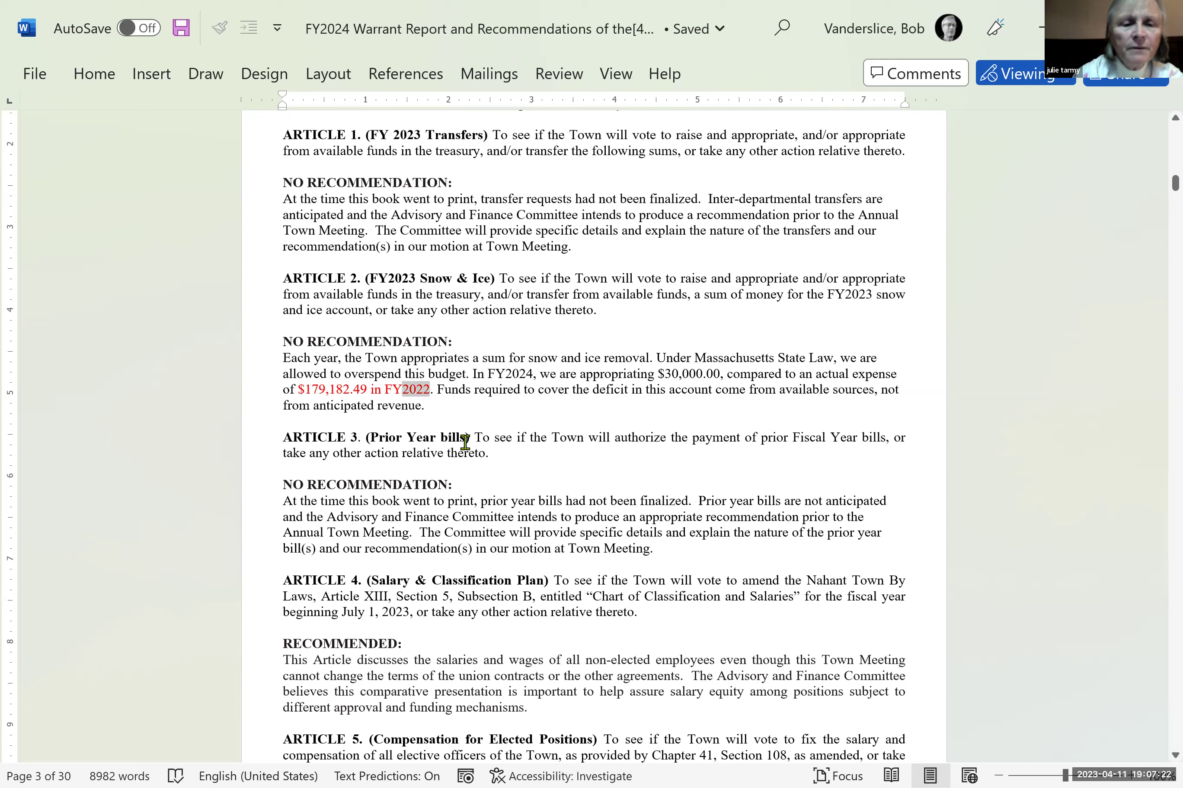
pyautogui.hotkey('shift', 'Left')
pyautogui.hotkey('shift', 'Left')
pyautogui.hotkey('shift', 'Left')
pyautogui.hotkey('shift', 'Left')
pyautogui.hotkey('shift', 'Left')
pyautogui.hotkey('shift', 'Left')
pyautogui.hotkey('shift', 'Left')
pyautogui.hotkey('shift', 'Left')
pyautogui.hotkey('shift', 'Left')
pyautogui.hotkey('shift', 'Left')
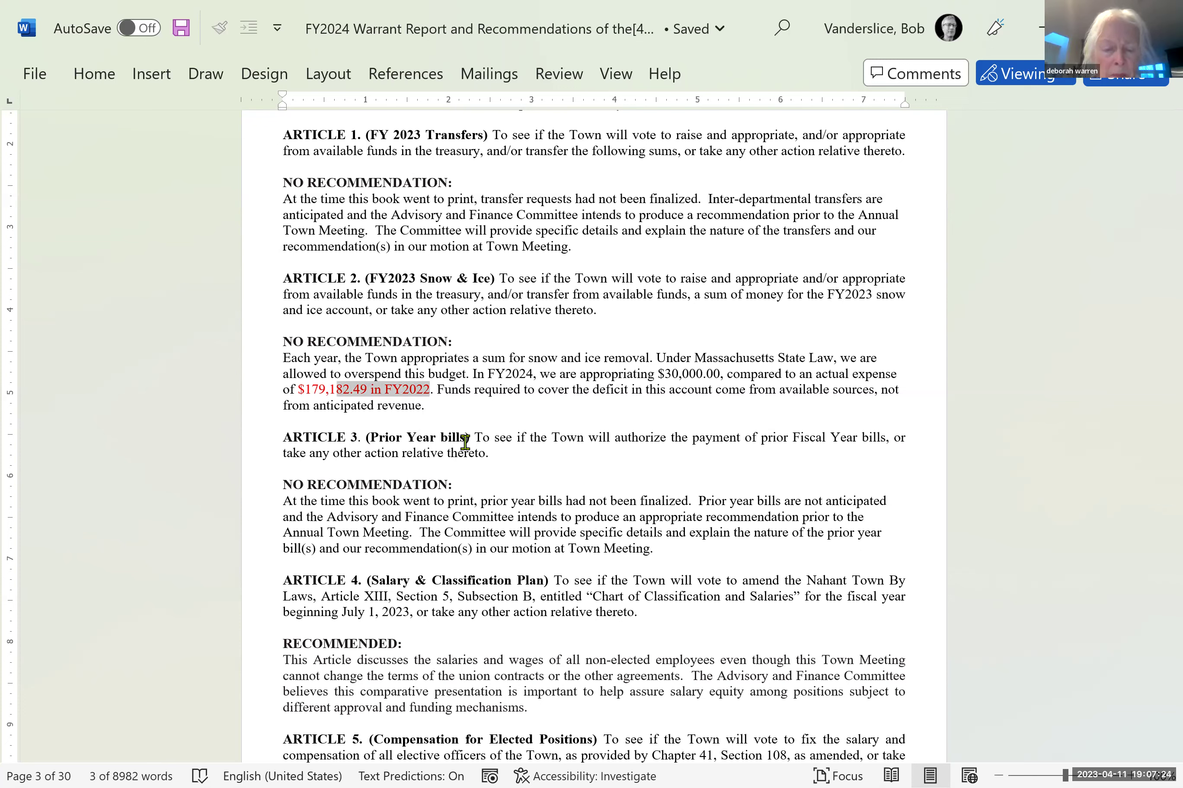
pyautogui.hotkey('shift', 'Left')
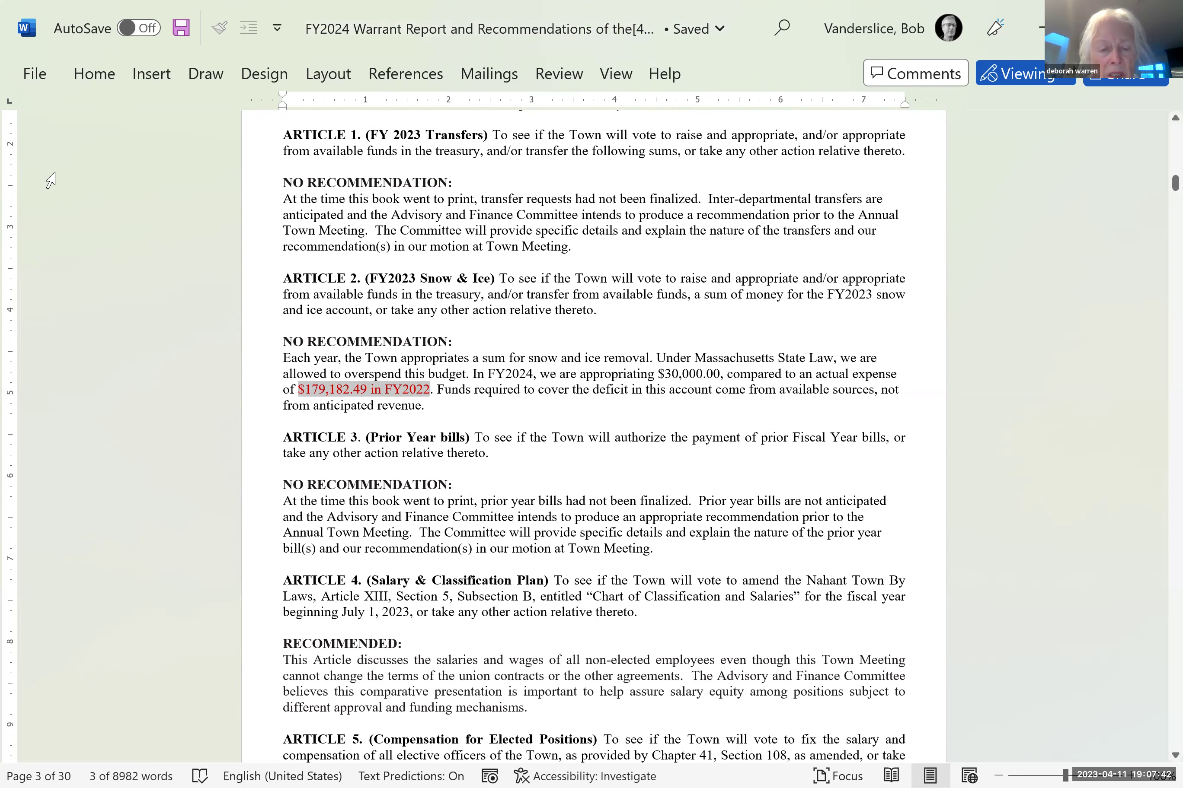
# - Save the warrant report as a Word document on the Desktop under its existing file name, accepting the upgrade to the newest file format
pyautogui.click(34, 76)
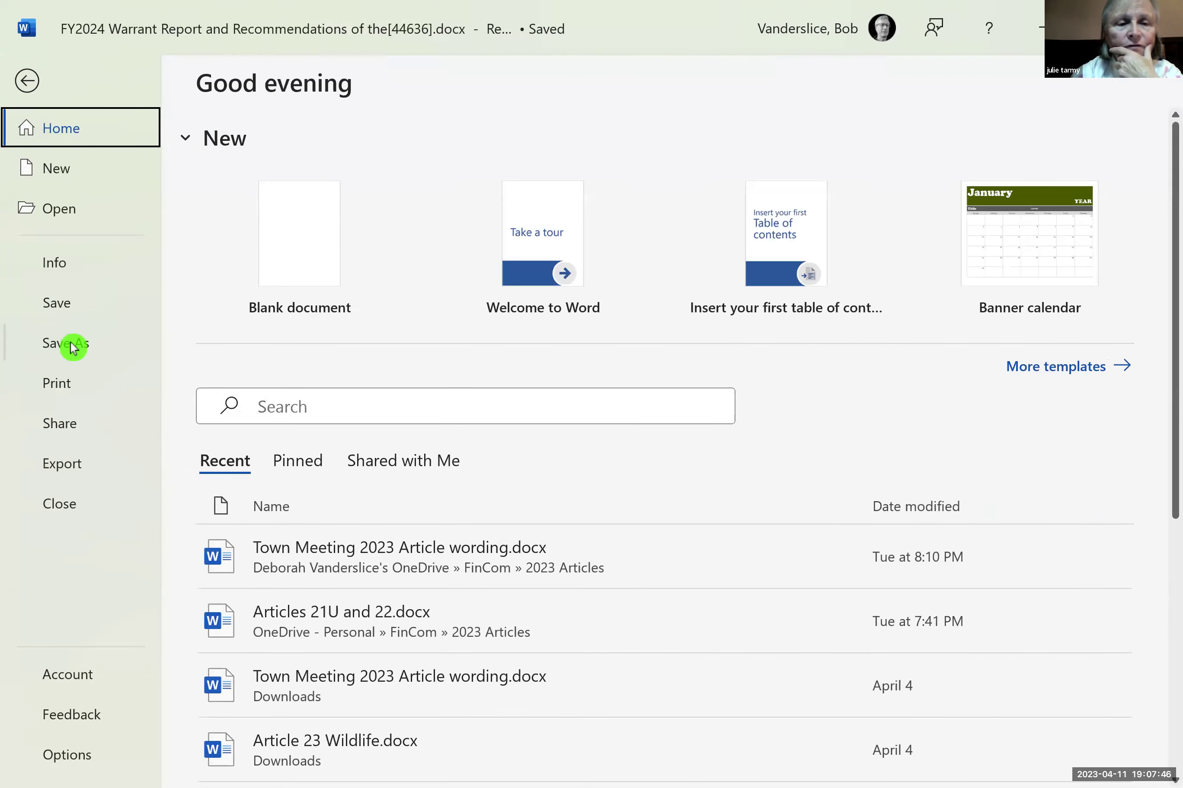
pyautogui.click(73, 348)
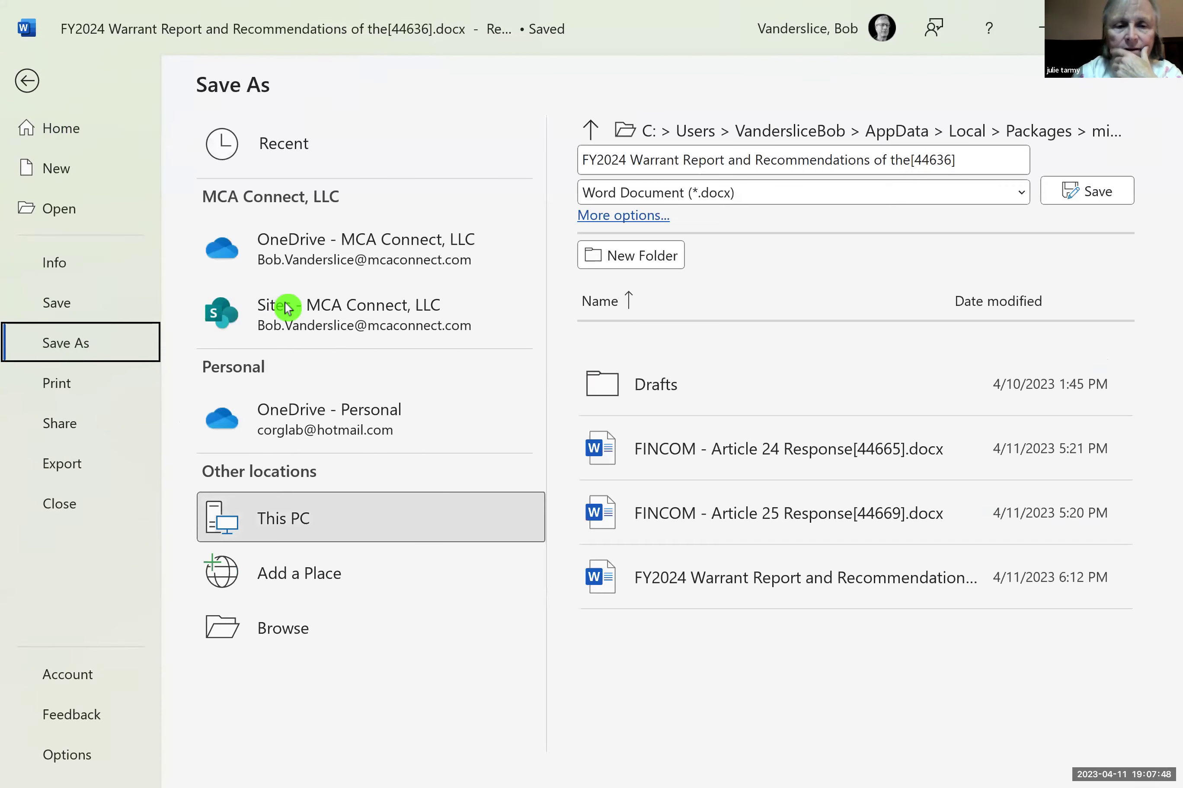
pyautogui.click(304, 636)
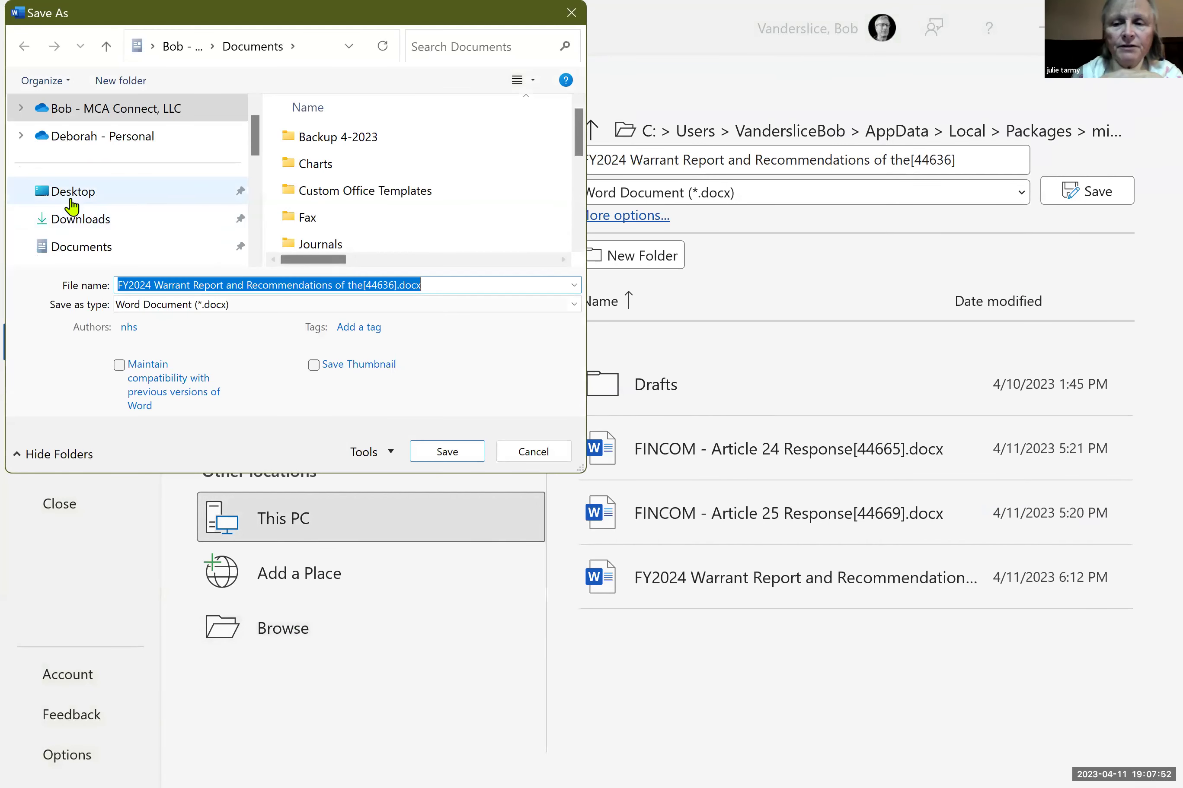
pyautogui.click(75, 193)
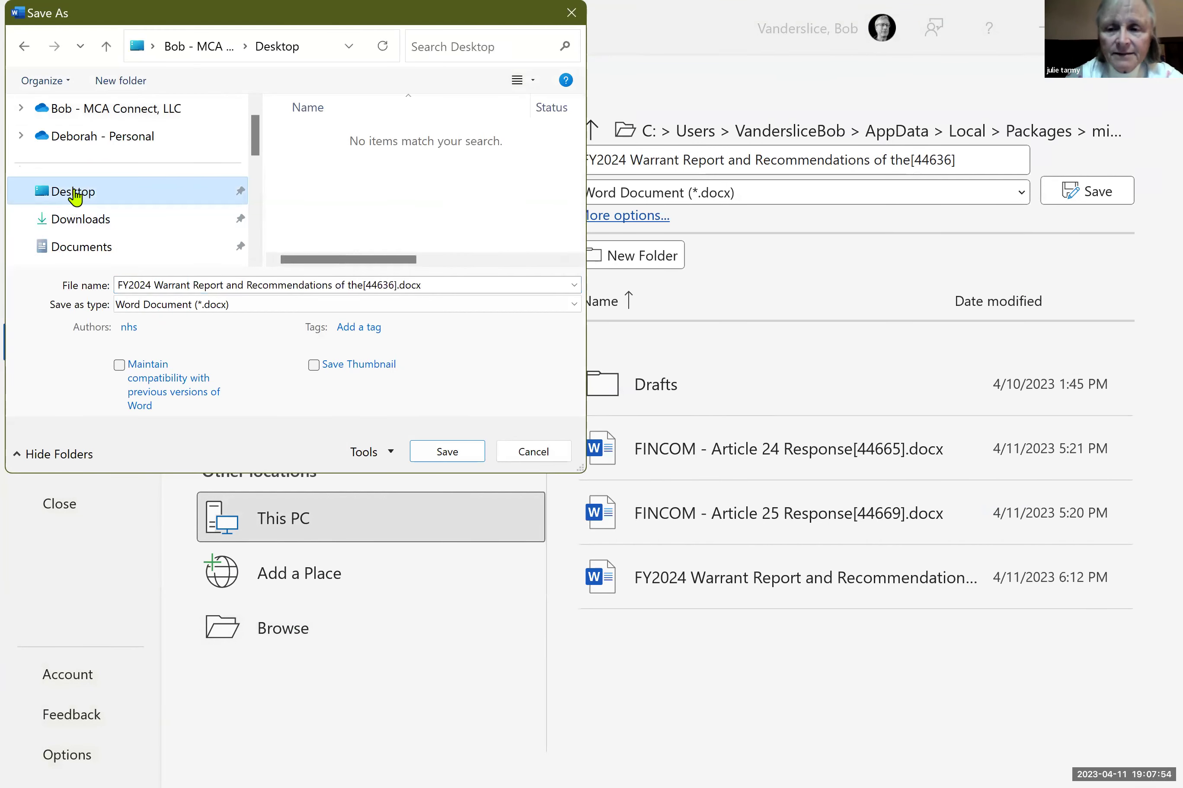
pyautogui.click(452, 453)
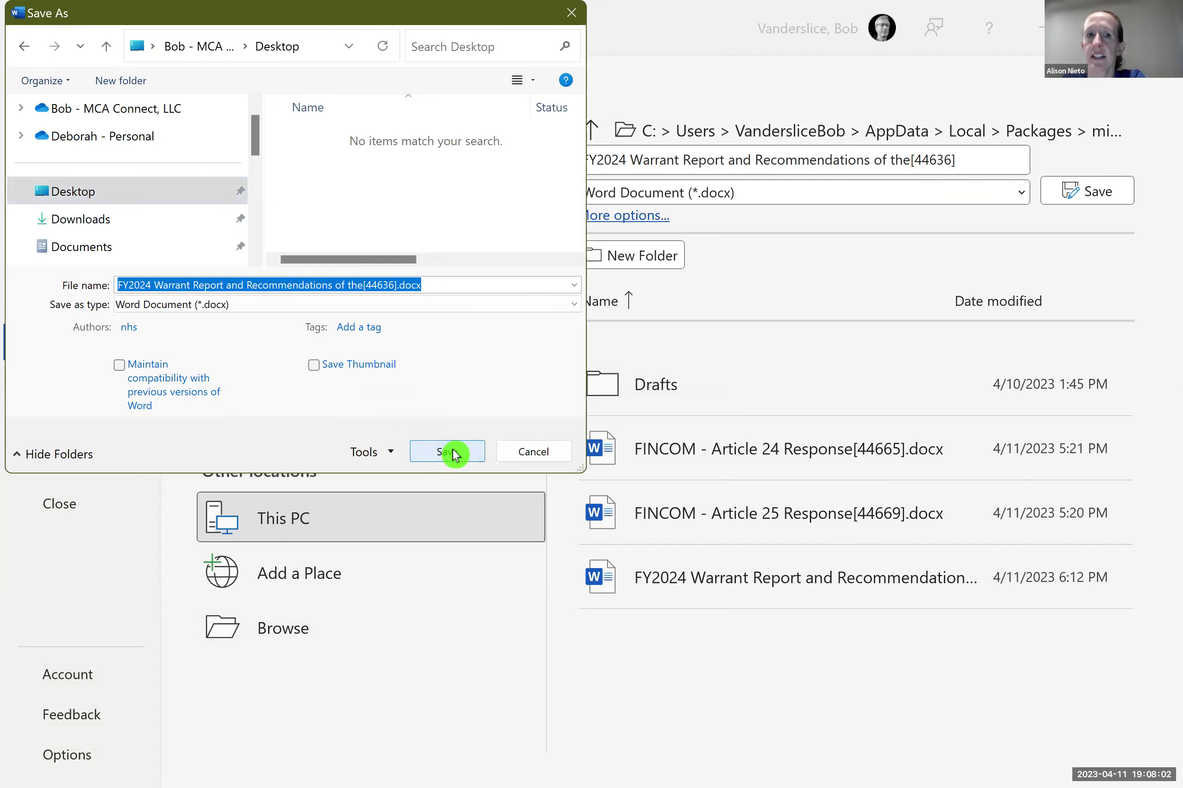
pyautogui.click(452, 453)
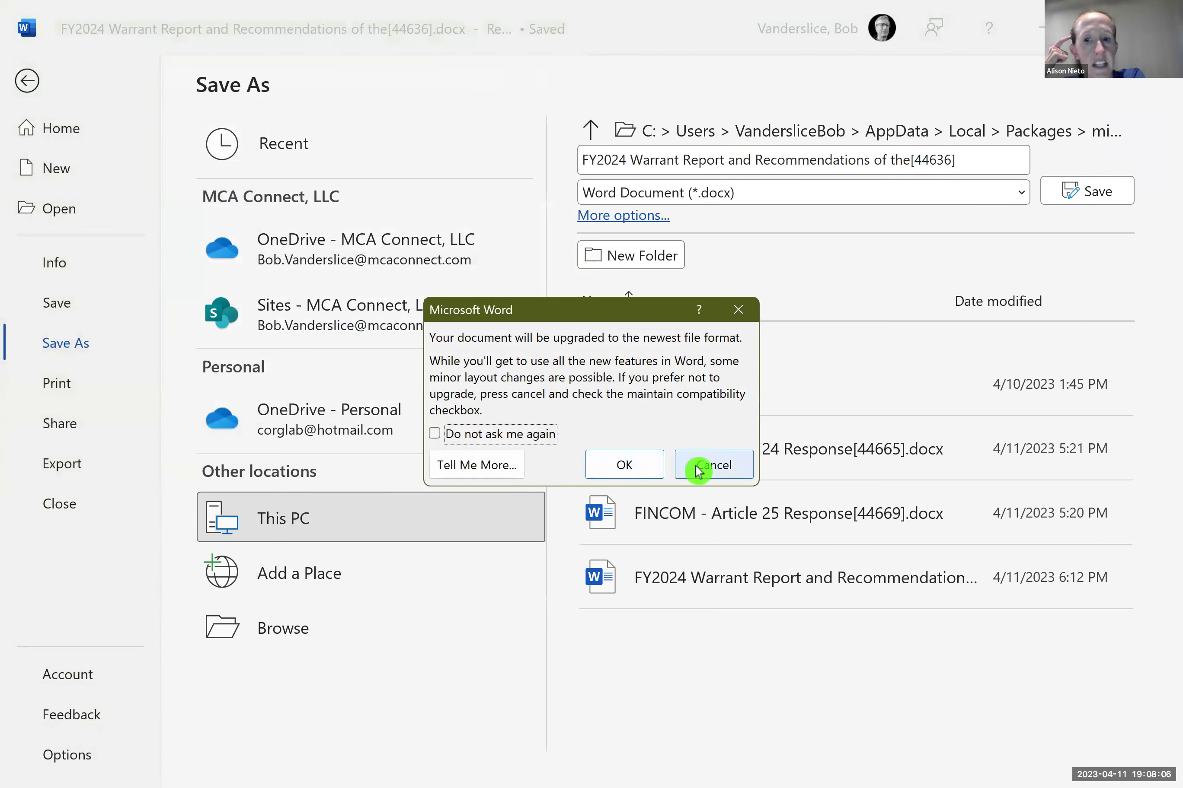
pyautogui.click(634, 472)
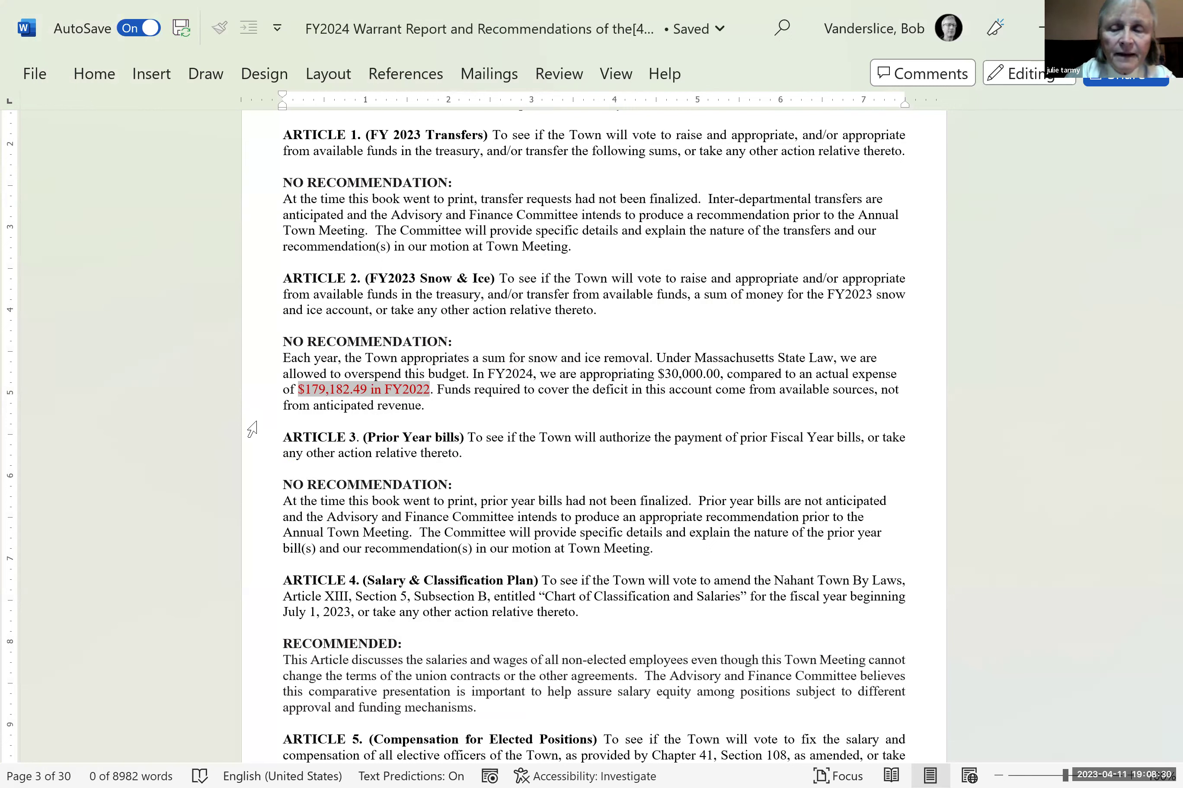
# - Read through the articles and recommendations from Article 3 (Prior Year bills) to the wording of Article 7
pyautogui.press('Down')
pyautogui.press('Down')
pyautogui.press('Down')
pyautogui.press('Down')
pyautogui.press('Down')
pyautogui.press('Down')
pyautogui.press('Down')
pyautogui.press('Down')
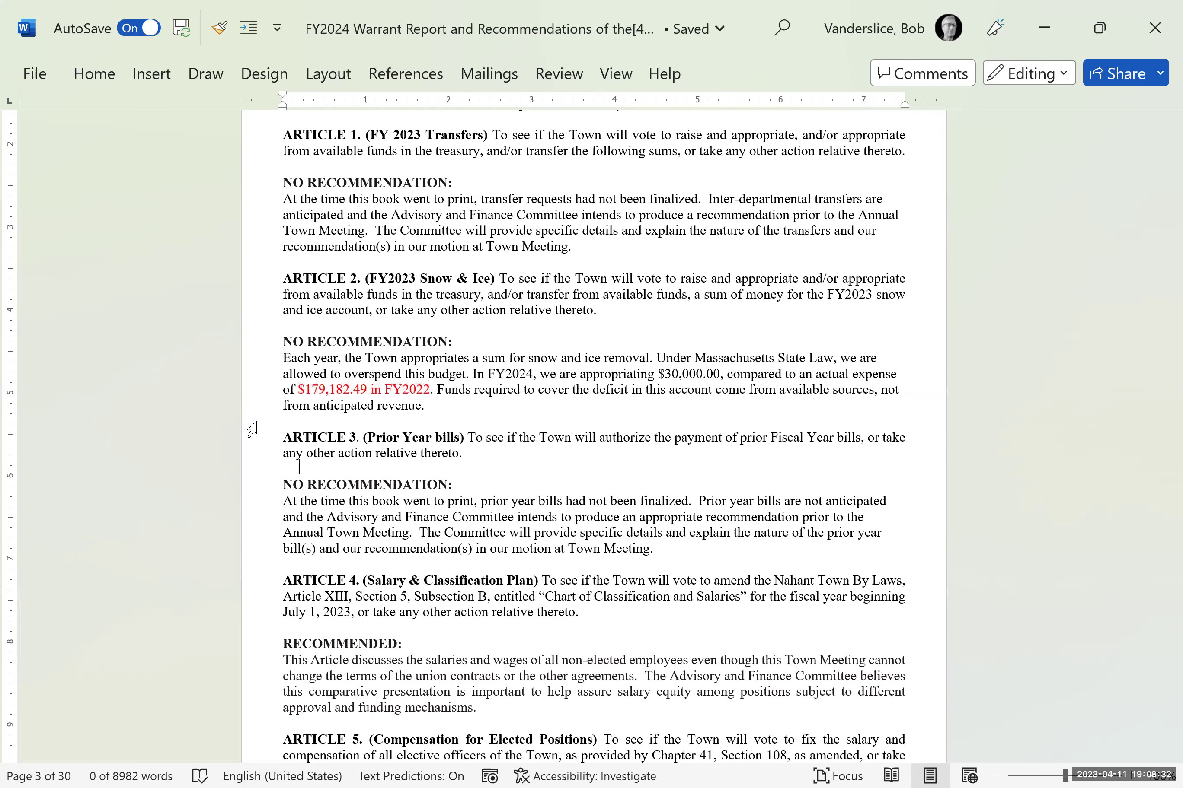
pyautogui.press('Down')
pyautogui.press('Down')
pyautogui.press('Down')
pyautogui.press('Down')
pyautogui.press('Down')
pyautogui.press('Down')
pyautogui.press('Down')
pyautogui.press('Down')
pyautogui.press('Down')
pyautogui.press('Down')
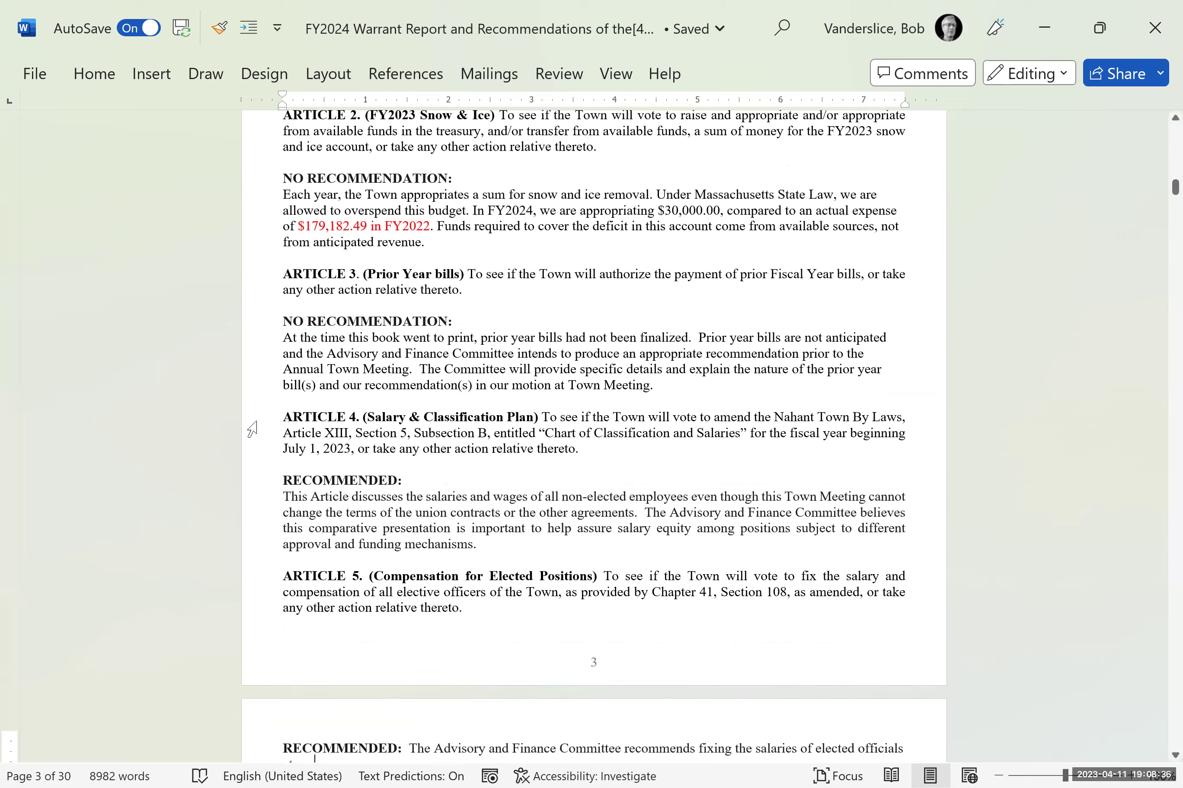
pyautogui.press('Down')
pyautogui.press('Down')
pyautogui.press('Down')
pyautogui.press('Down')
pyautogui.press('Down')
pyautogui.press('Down')
pyautogui.press('Down')
pyautogui.press('Down')
pyautogui.press('Down')
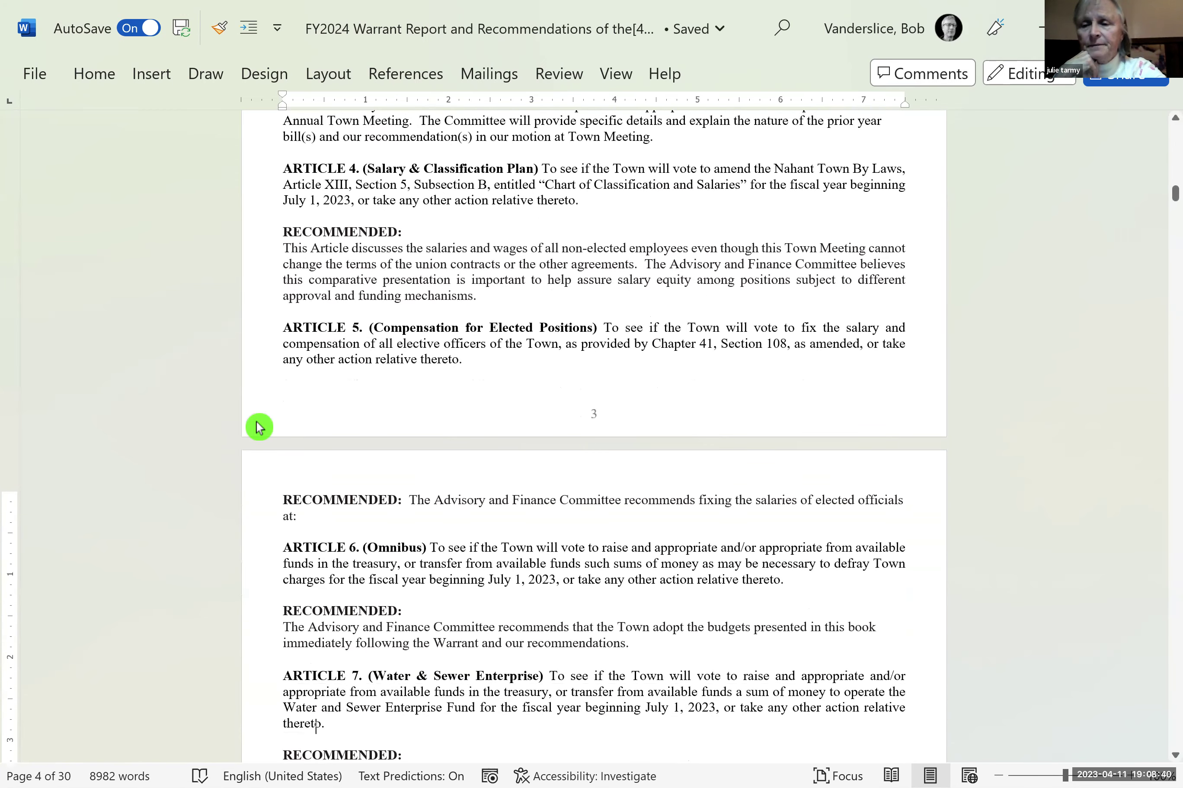
# - Return to the red FY2022 snow and ice expense figure in Article 2's recommendation
pyautogui.press('Up')
pyautogui.press('Up')
pyautogui.press('Up')
pyautogui.press('Up')
pyautogui.press('Up')
pyautogui.press('Up')
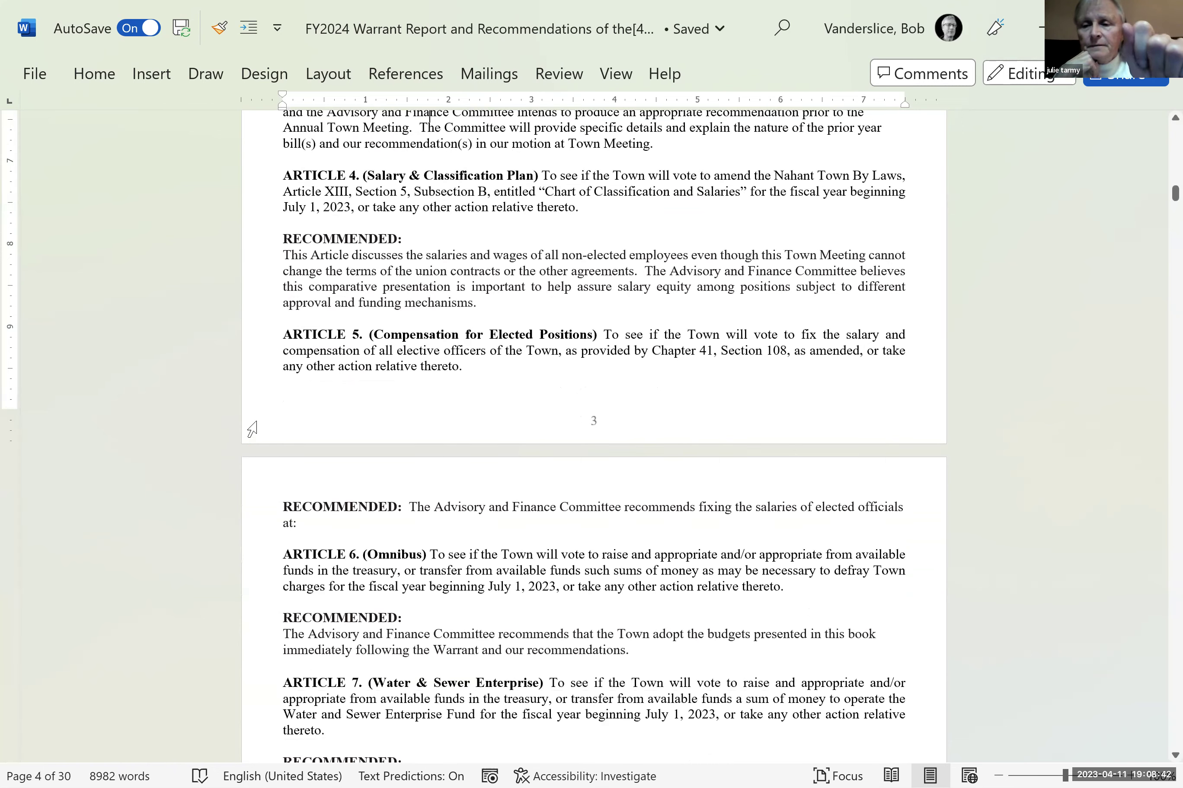
pyautogui.press('Up')
pyautogui.press('Up')
pyautogui.press('Up')
pyautogui.press('Up')
pyautogui.press('Up')
pyautogui.press('Up')
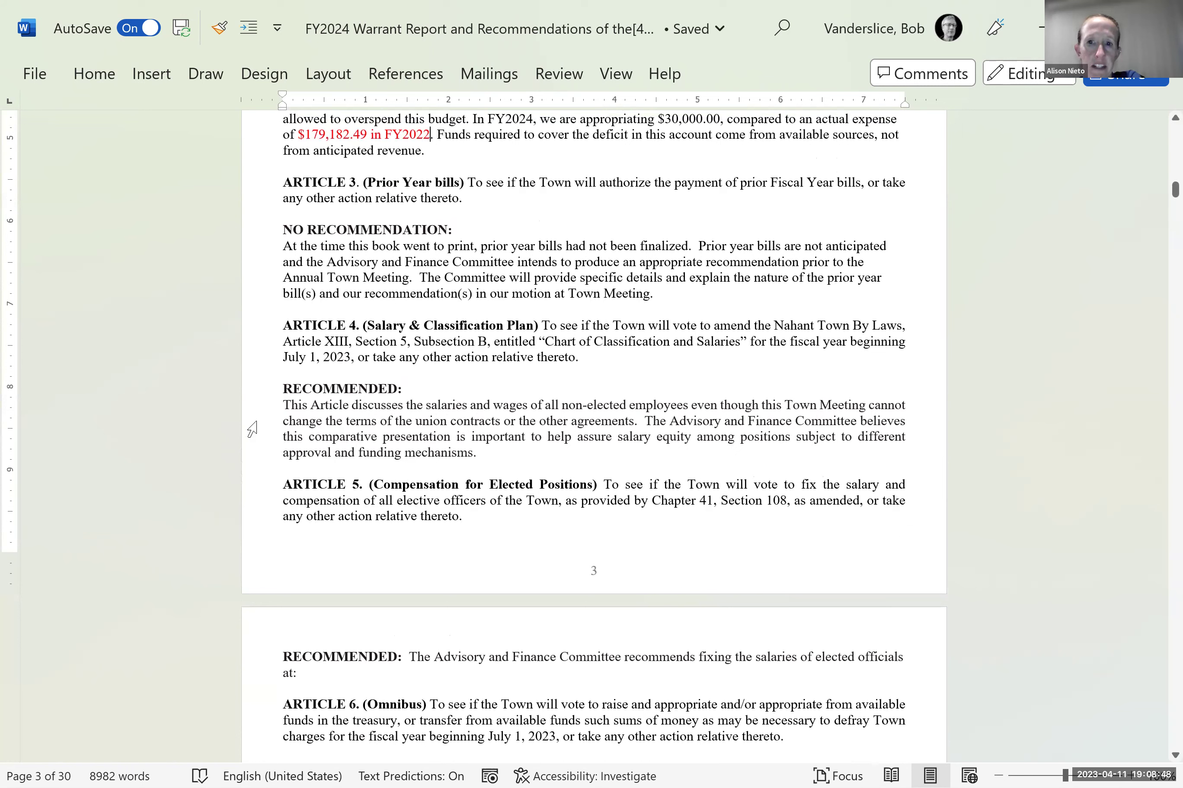
# - Review the recommendations for Articles 3 to 6 and continue to the Water & Sewer Enterprise FY24 table under Article 7
pyautogui.press('Down')
pyautogui.press('Down')
pyautogui.press('Down')
pyautogui.press('Down')
pyautogui.press('Down')
pyautogui.press('Down')
pyautogui.press('Down')
pyautogui.press('Down')
pyautogui.press('Down')
pyautogui.press('Down')
pyautogui.press('Down')
pyautogui.press('Down')
pyautogui.press('Down')
pyautogui.press('Down')
pyautogui.press('Down')
pyautogui.press('Down')
pyautogui.press('Down')
pyautogui.press('Down')
pyautogui.press('Down')
pyautogui.press('Down')
pyautogui.press('Down')
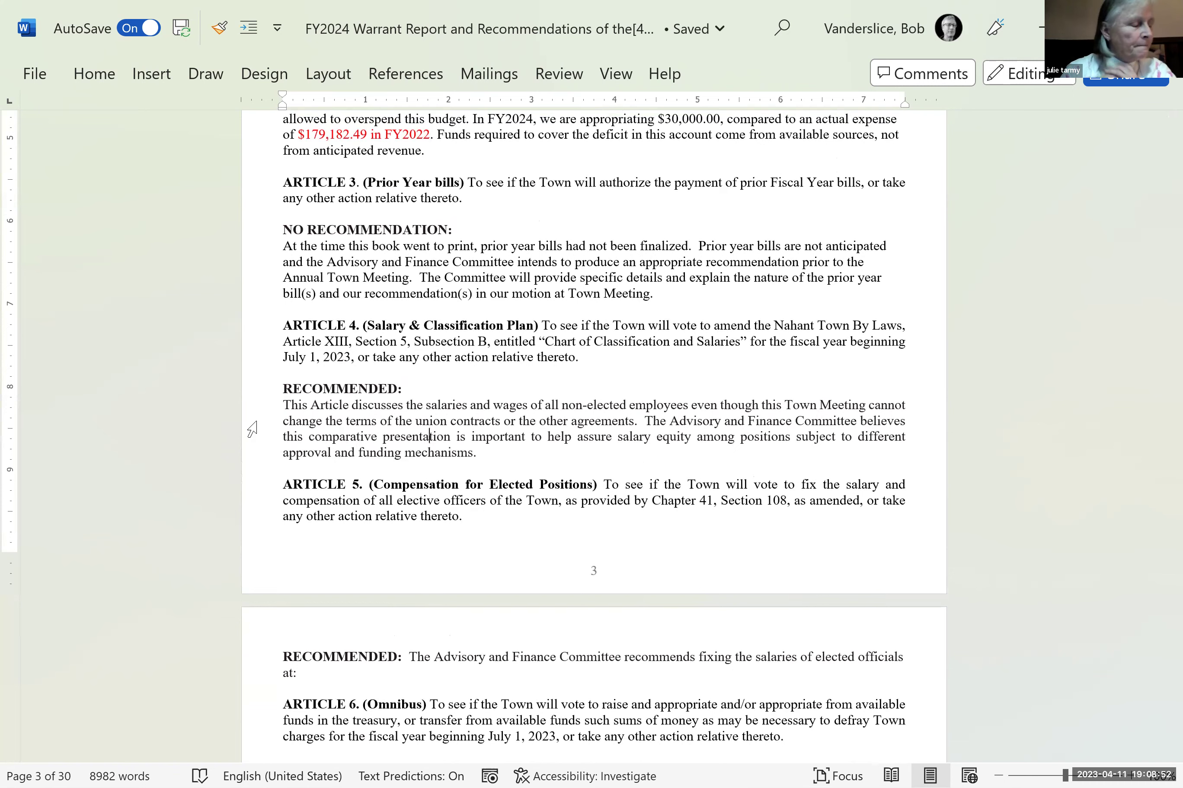
pyautogui.press('Down')
pyautogui.press('Down')
pyautogui.press('Down')
pyautogui.press('Down')
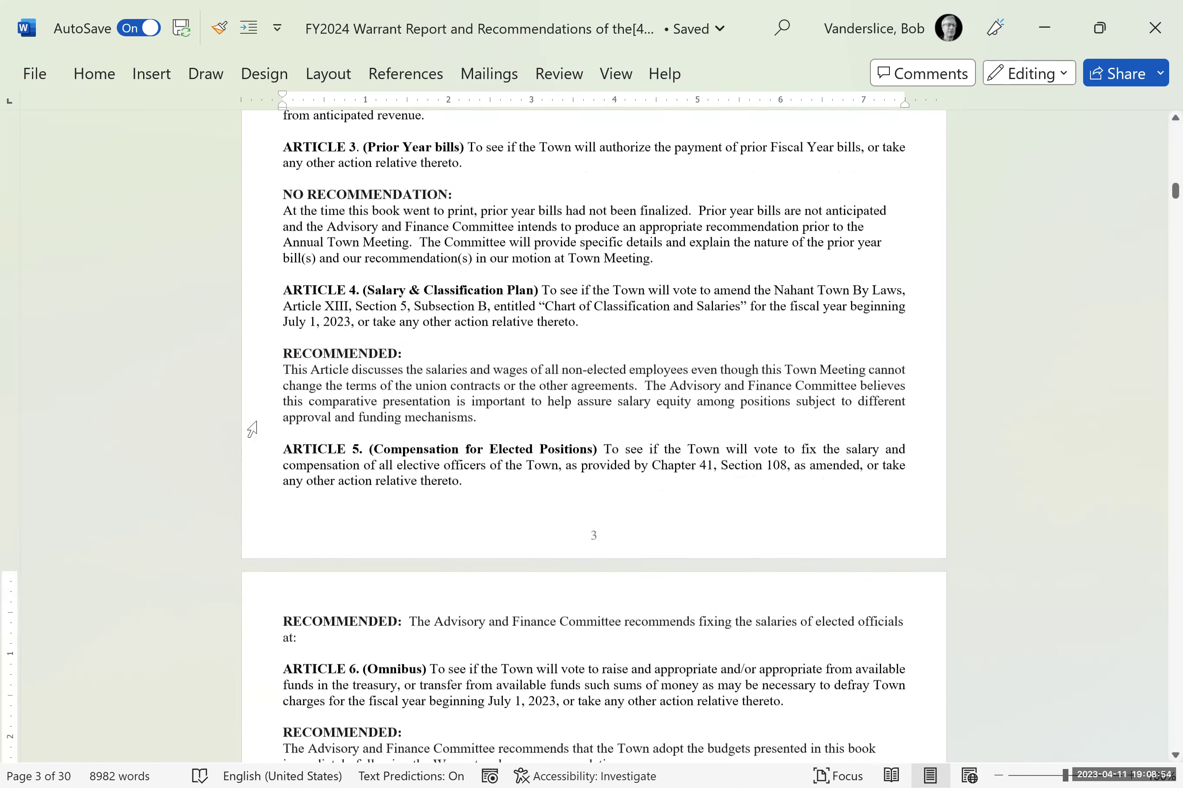
pyautogui.press('Down')
pyautogui.press('Down')
pyautogui.press('Down')
pyautogui.press('Down')
pyautogui.press('Down')
pyautogui.press('Down')
pyautogui.press('Down')
pyautogui.press('Down')
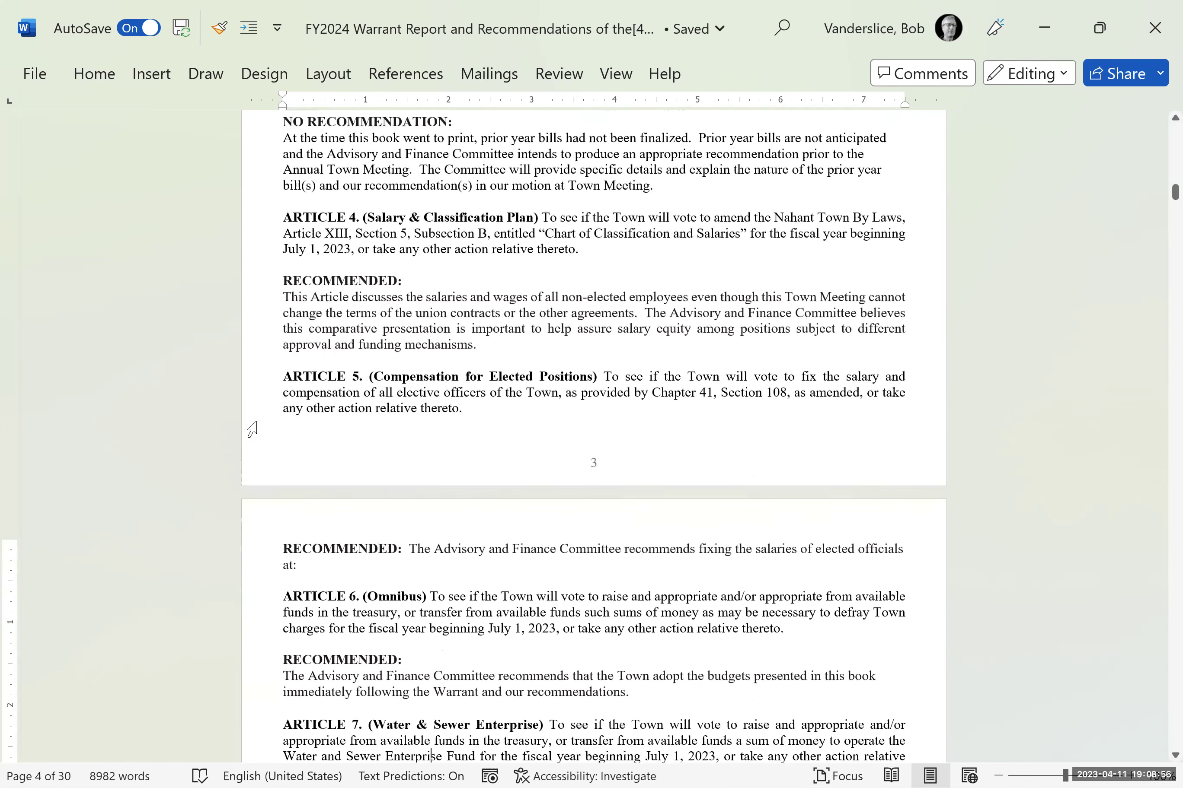
pyautogui.press('Down')
pyautogui.press('Down')
pyautogui.press('Down')
pyautogui.press('Down')
pyautogui.press('Down')
pyautogui.press('Down')
pyautogui.press('Down')
pyautogui.press('Down')
pyautogui.press('Down')
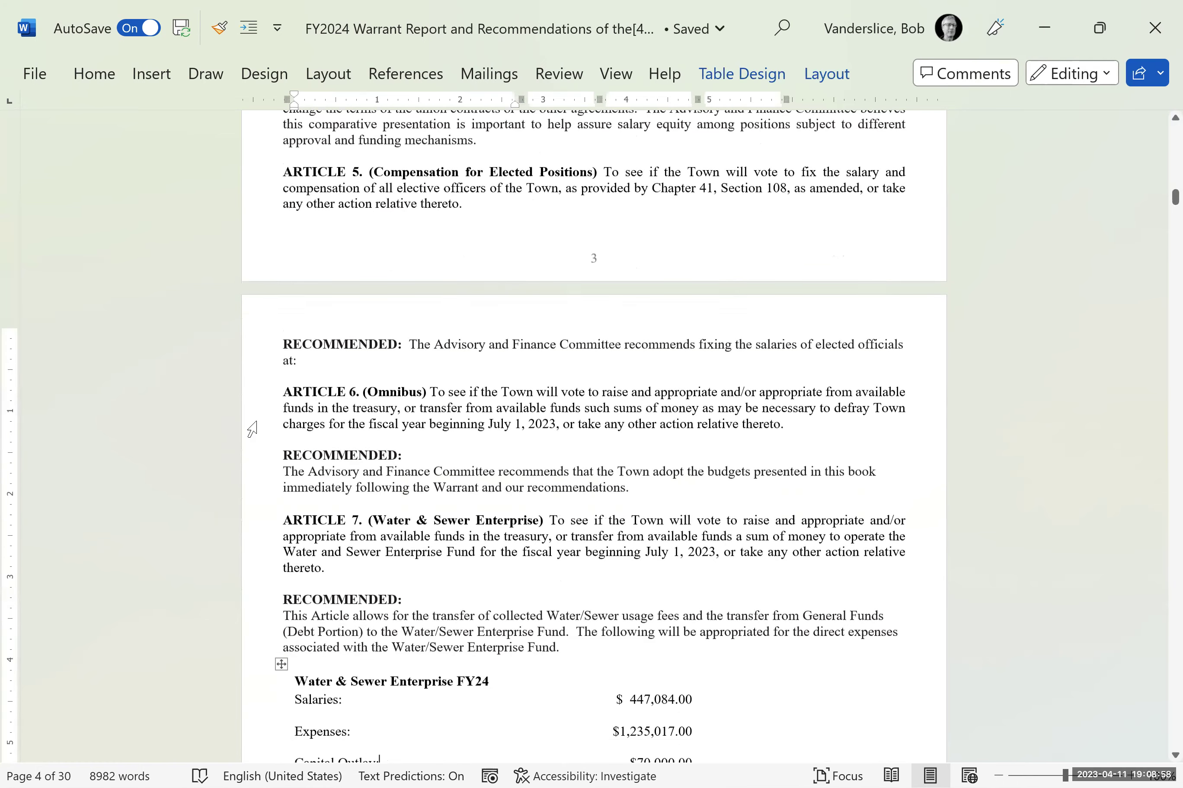
# - Review Article 7's recommendation and its Water & Sewer Enterprise FY24 table, highlighting the whole passage for discussion
pyautogui.press('Down')
pyautogui.press('Down')
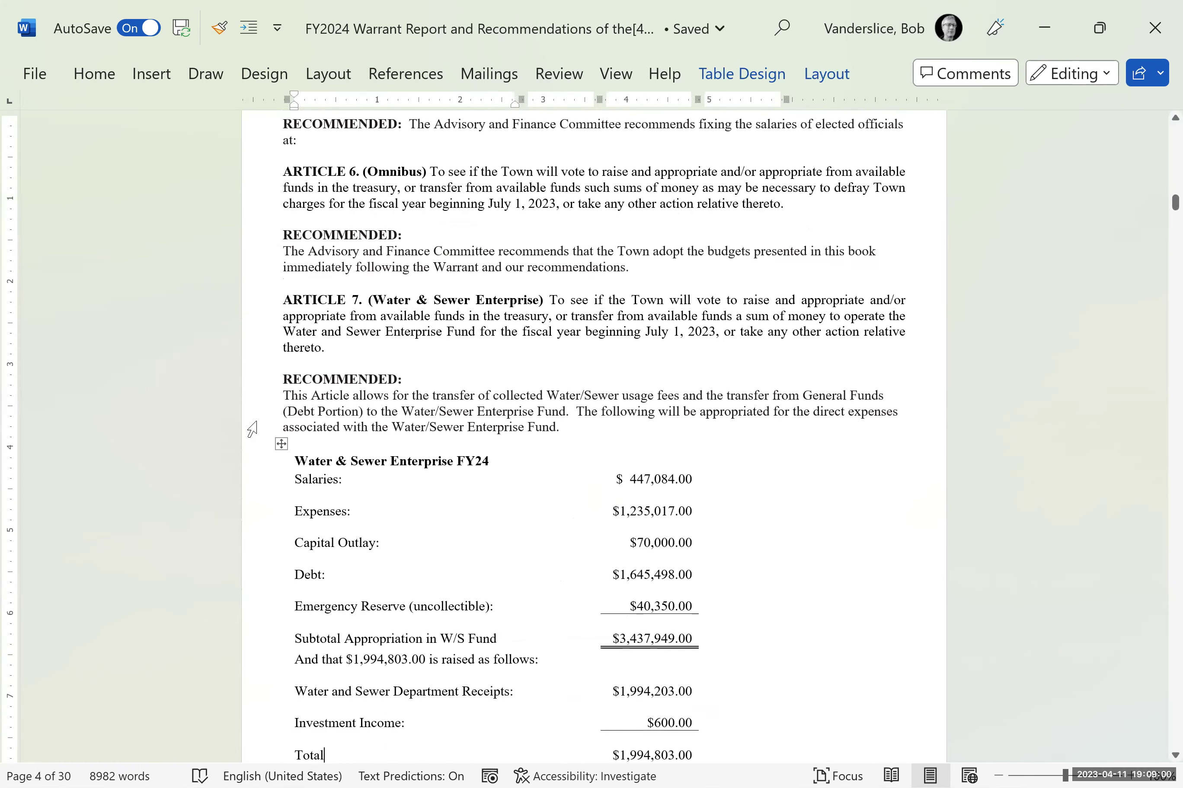
pyautogui.scroll(-2, 252, 428)
pyautogui.click(316, 215)
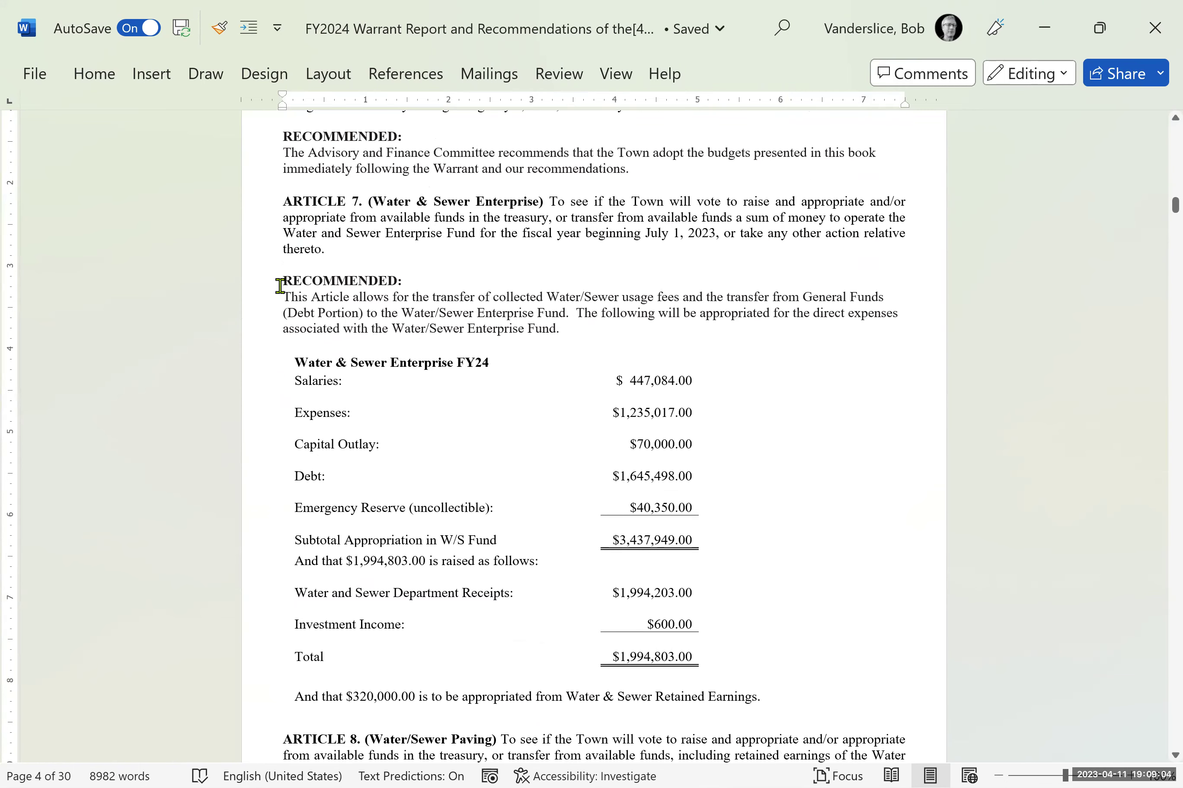
pyautogui.moveTo(286, 296); pyautogui.dragTo(689, 627)
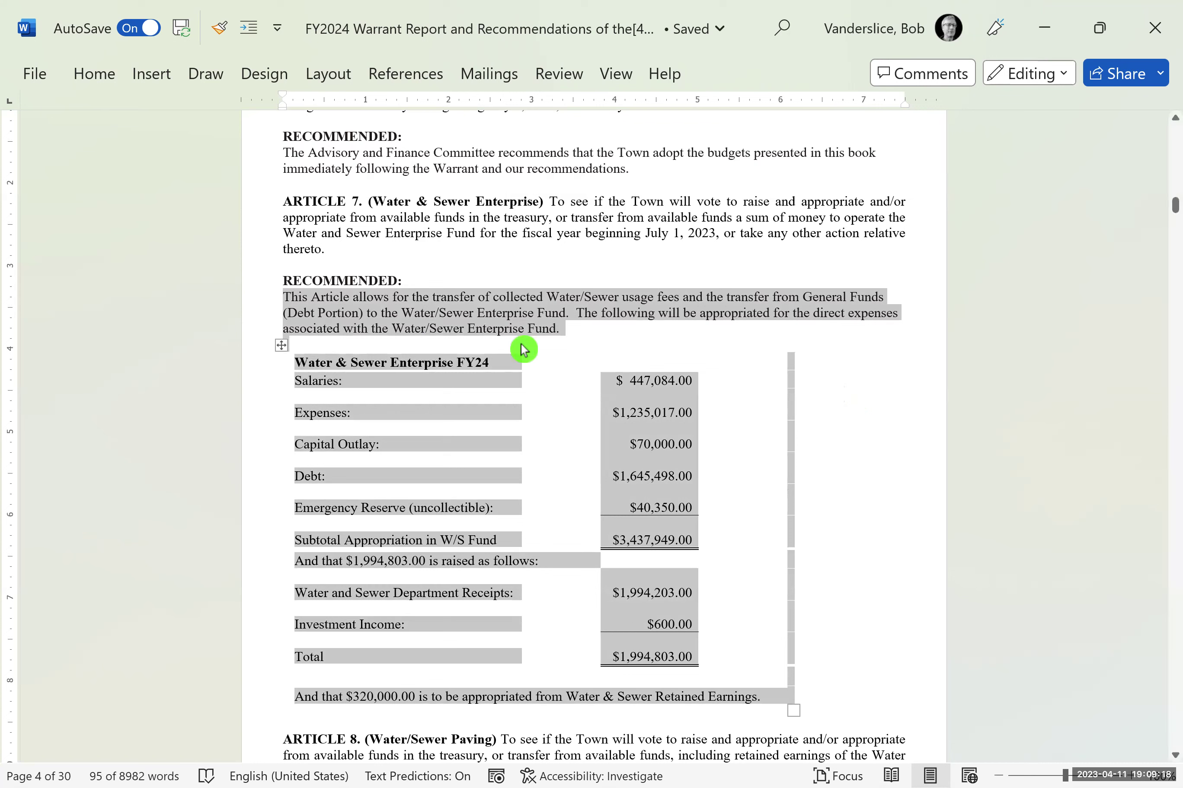
pyautogui.click(861, 363)
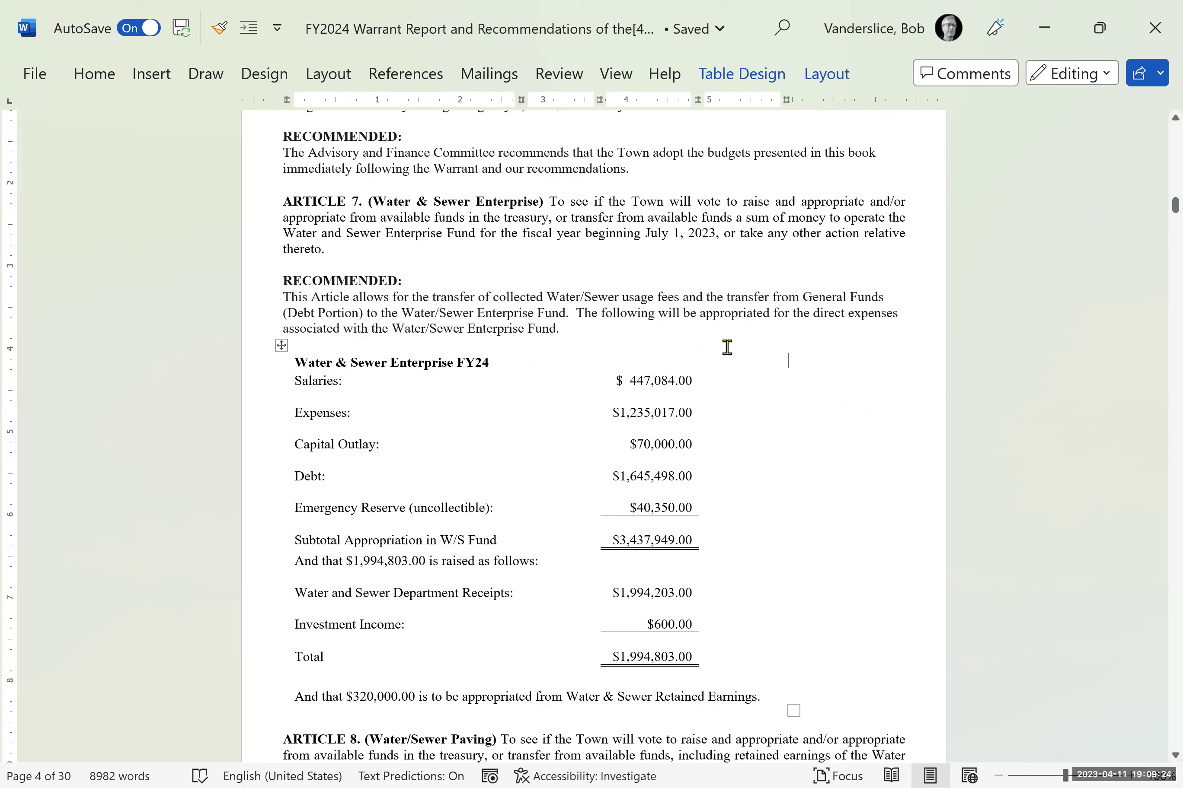
pyautogui.click(705, 351)
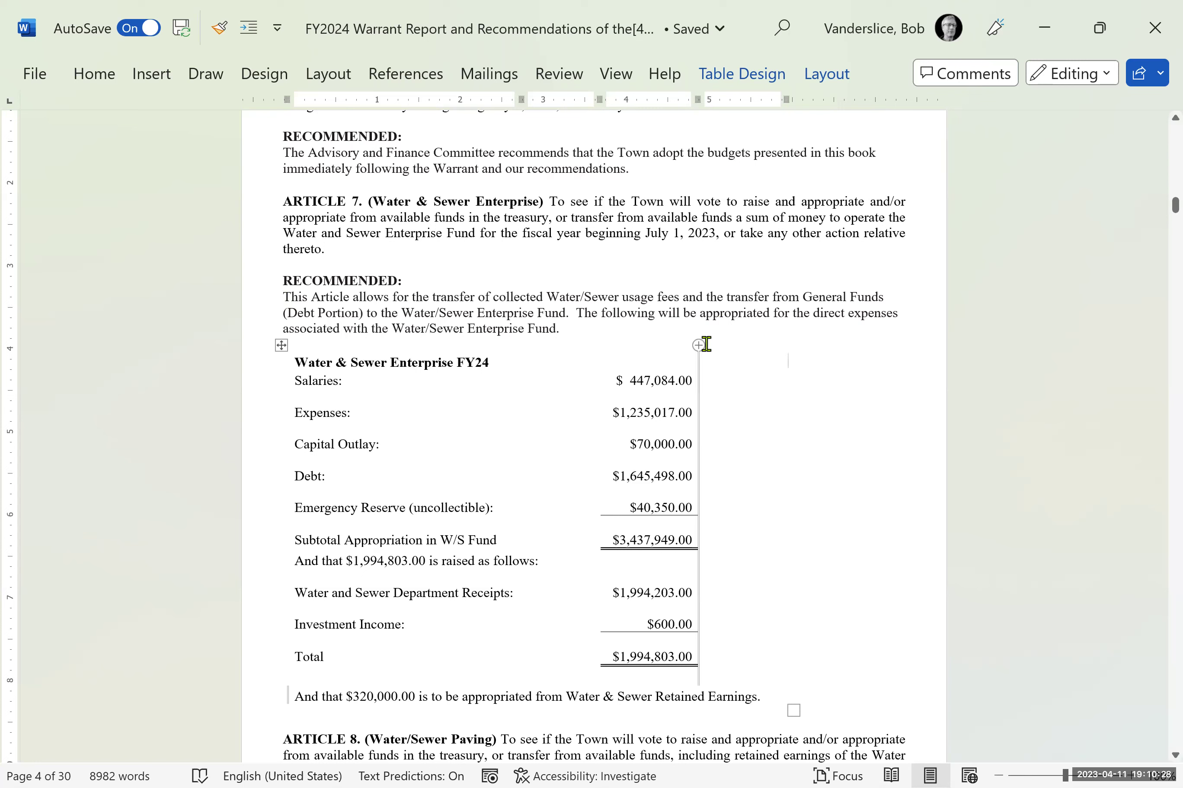
# - In Article 7's recommendation, insert "to the General Fund." after "usage fees" and begin the following sentence with "It also"
pyautogui.click(685, 300)
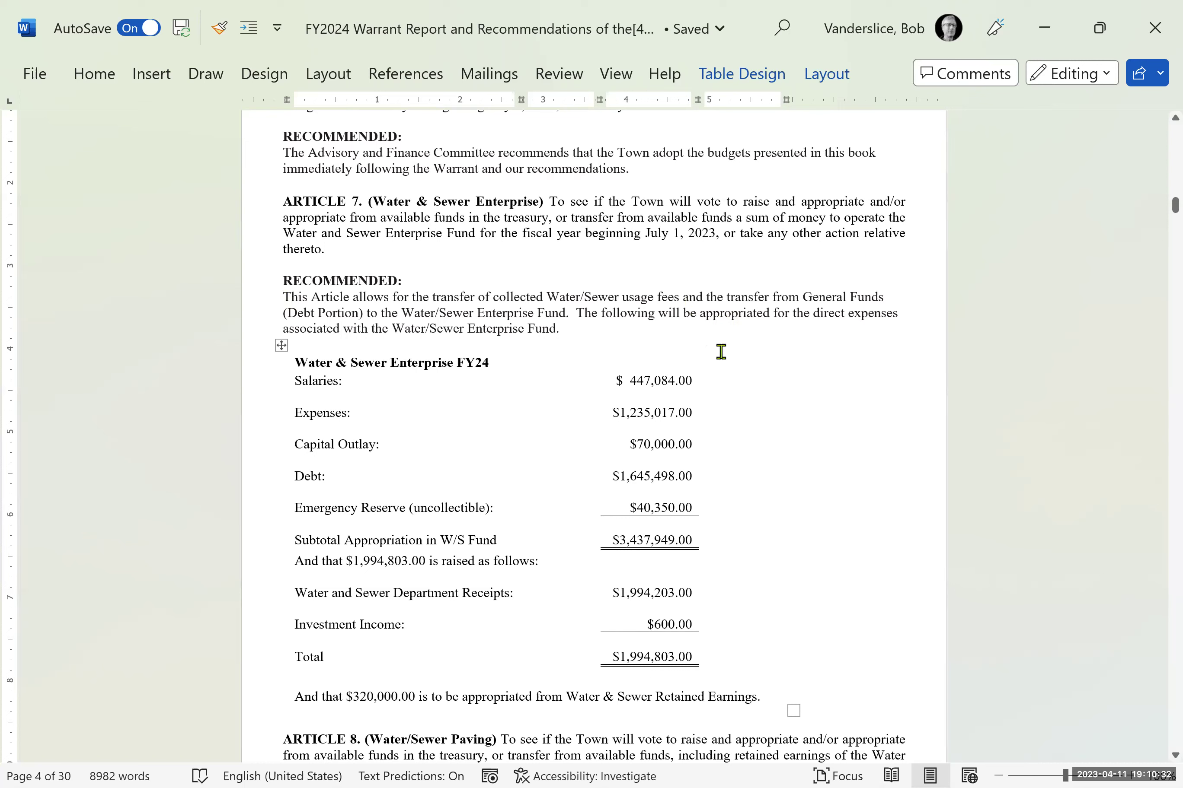
pyautogui.write('to the ')
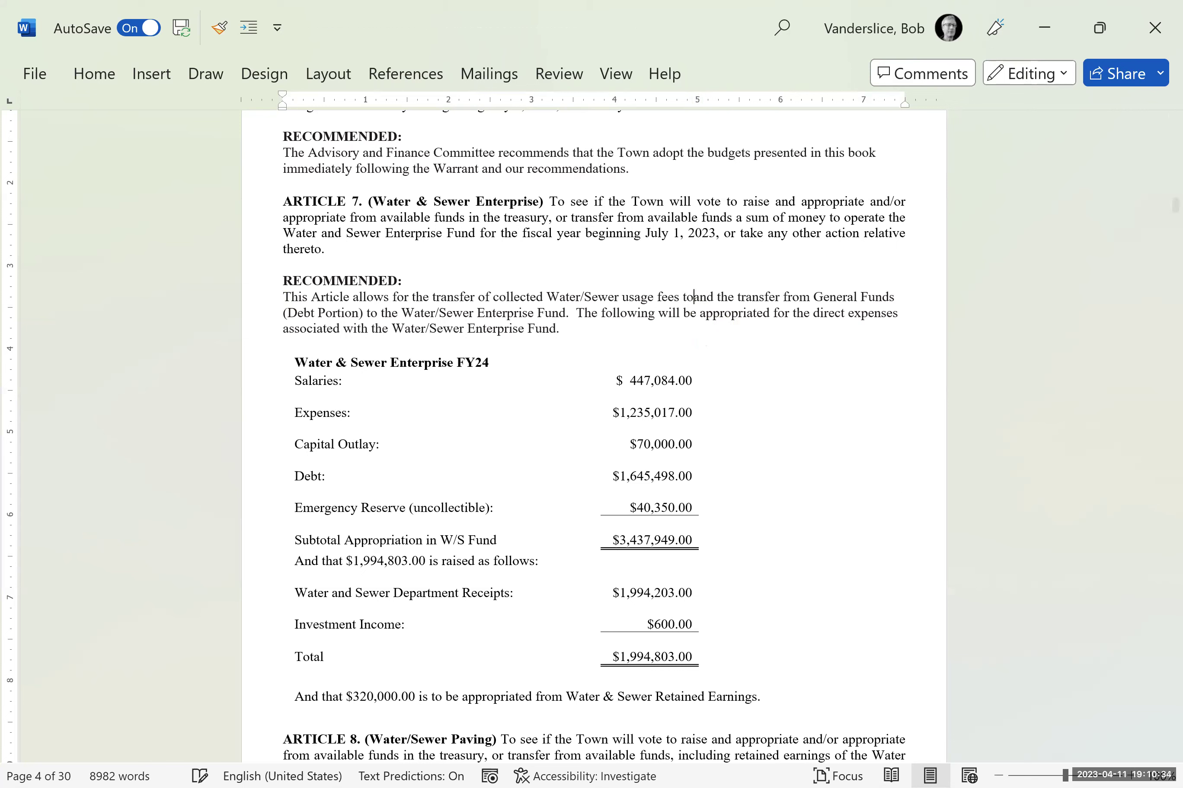
pyautogui.write('General')
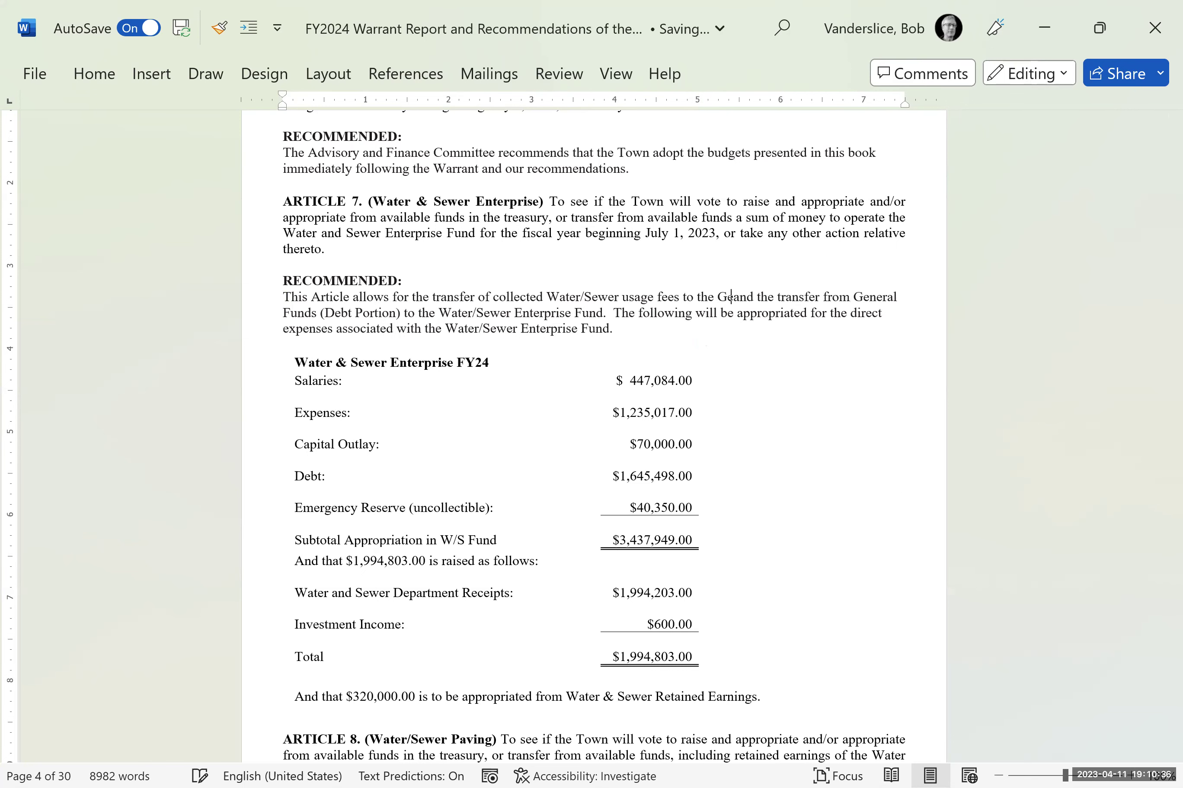
pyautogui.write(' Fund')
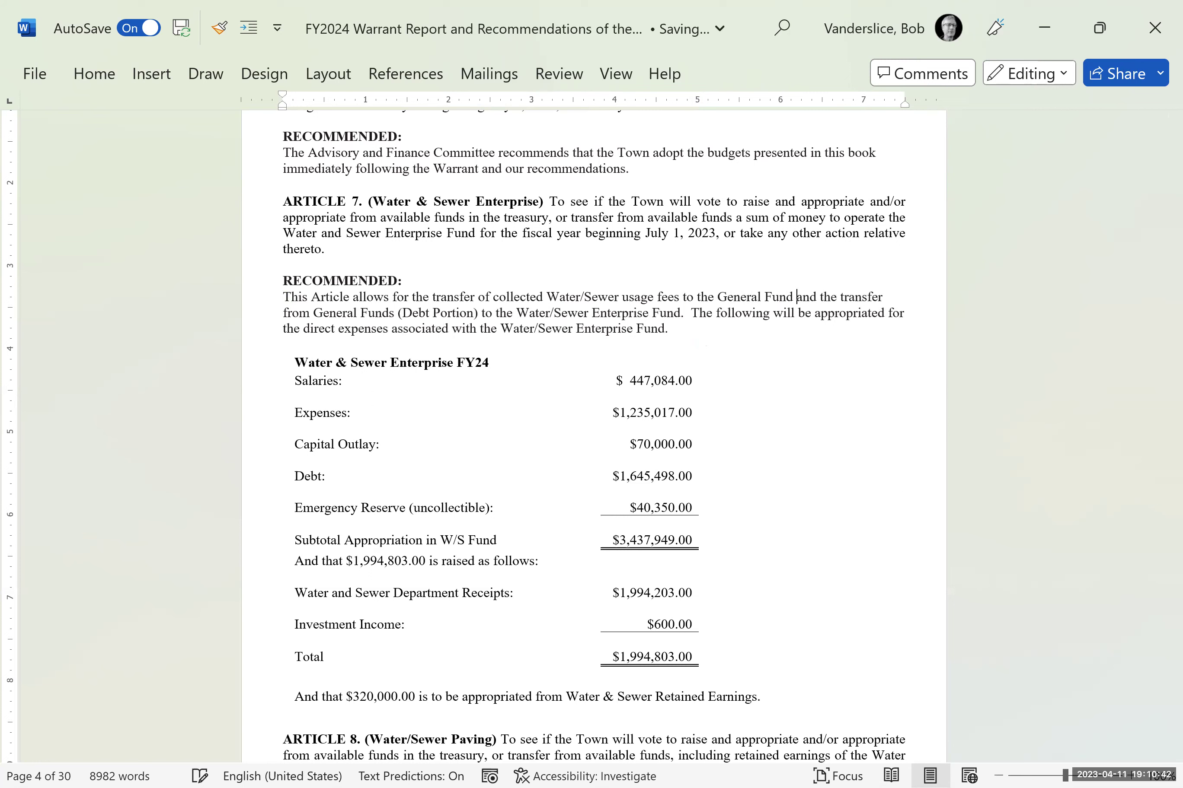
pyautogui.press('BackSpace')
pyautogui.write('.  ')
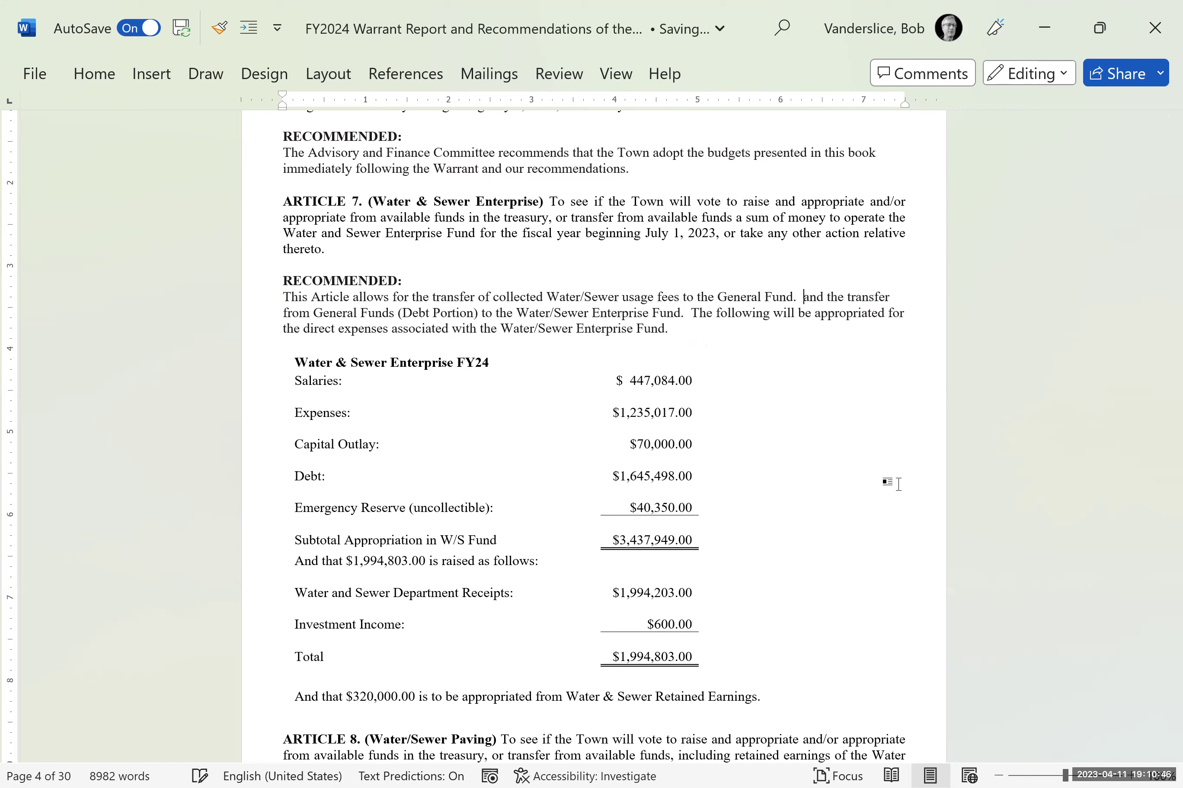
pyautogui.write('It also')
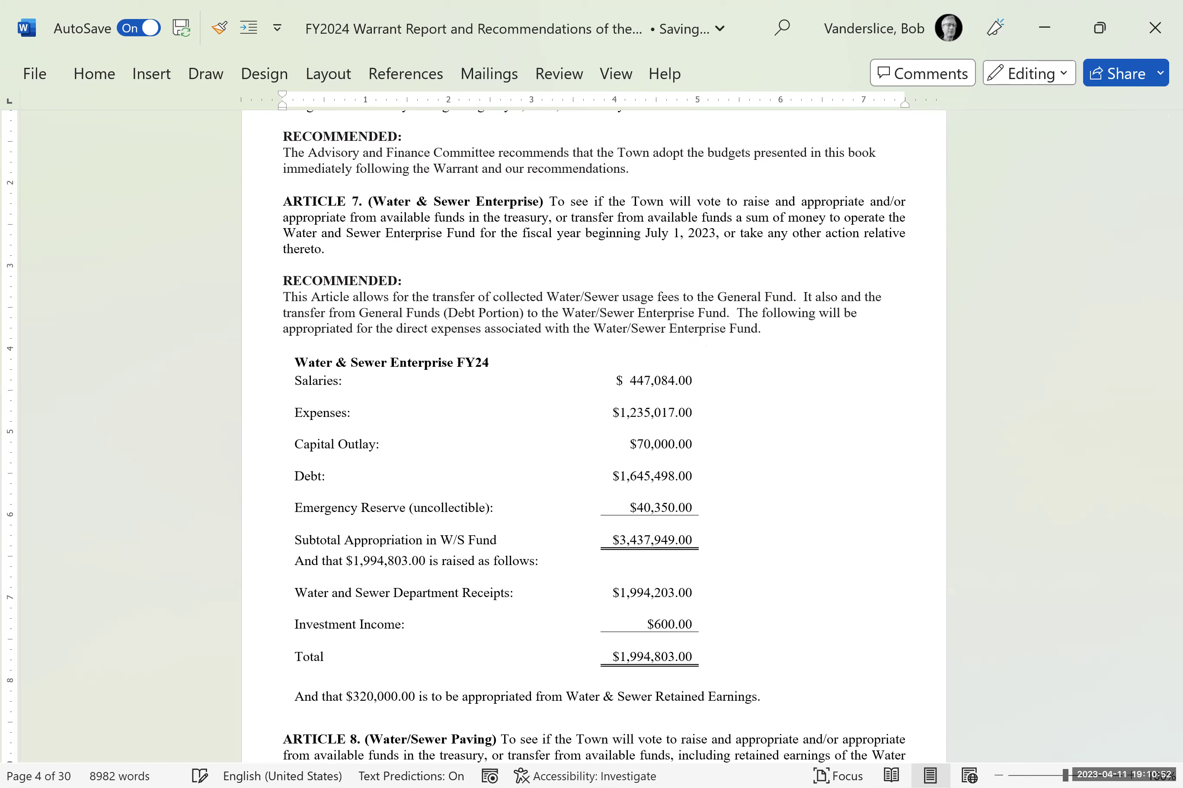
# - Replace "allows for" with "approves" in the first sentence of Article 7's recommendation
pyautogui.click(390, 300)
pyautogui.press('BackSpace')
pyautogui.press('BackSpace')
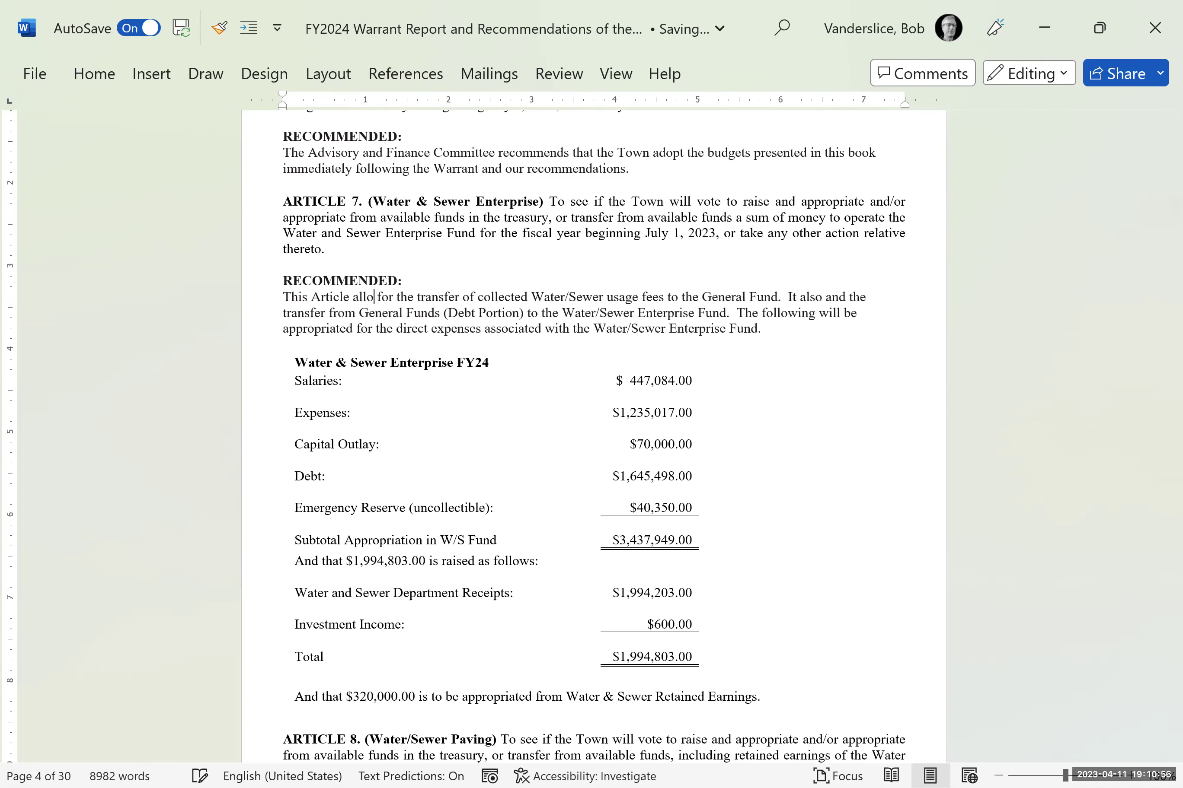
pyautogui.press('BackSpace')
pyautogui.press('BackSpace')
pyautogui.press('BackSpace')
pyautogui.write('pproves')
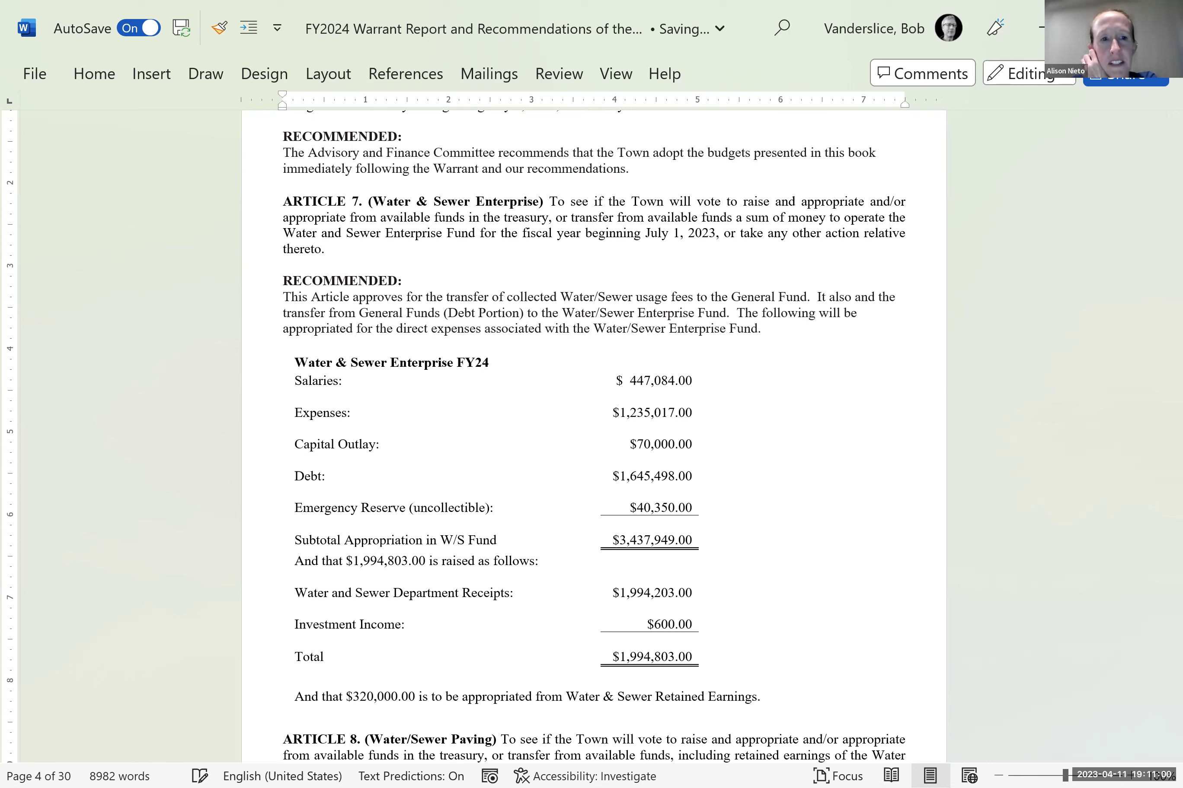
pyautogui.press('Delete')
pyautogui.press('Delete')
pyautogui.press('Delete')
pyautogui.press('Delete')
# - End the first sentence of Article 7's recommendation with "to cover general and administrative expenses of the Water and Sewer Department" after "General Fund"
pyautogui.press('Right')
pyautogui.press('Right')
pyautogui.press('Right')
pyautogui.press('Right')
pyautogui.press('Right')
pyautogui.press('Right')
pyautogui.press('Right')
pyautogui.press('Right')
pyautogui.press('Right')
pyautogui.press('Right')
pyautogui.press('Right')
pyautogui.press('Right')
pyautogui.press('Right')
pyautogui.press('Right')
pyautogui.press('Right')
pyautogui.press('Right')
pyautogui.press('Right')
pyautogui.press('Right')
pyautogui.press('Right')
pyautogui.press('Right')
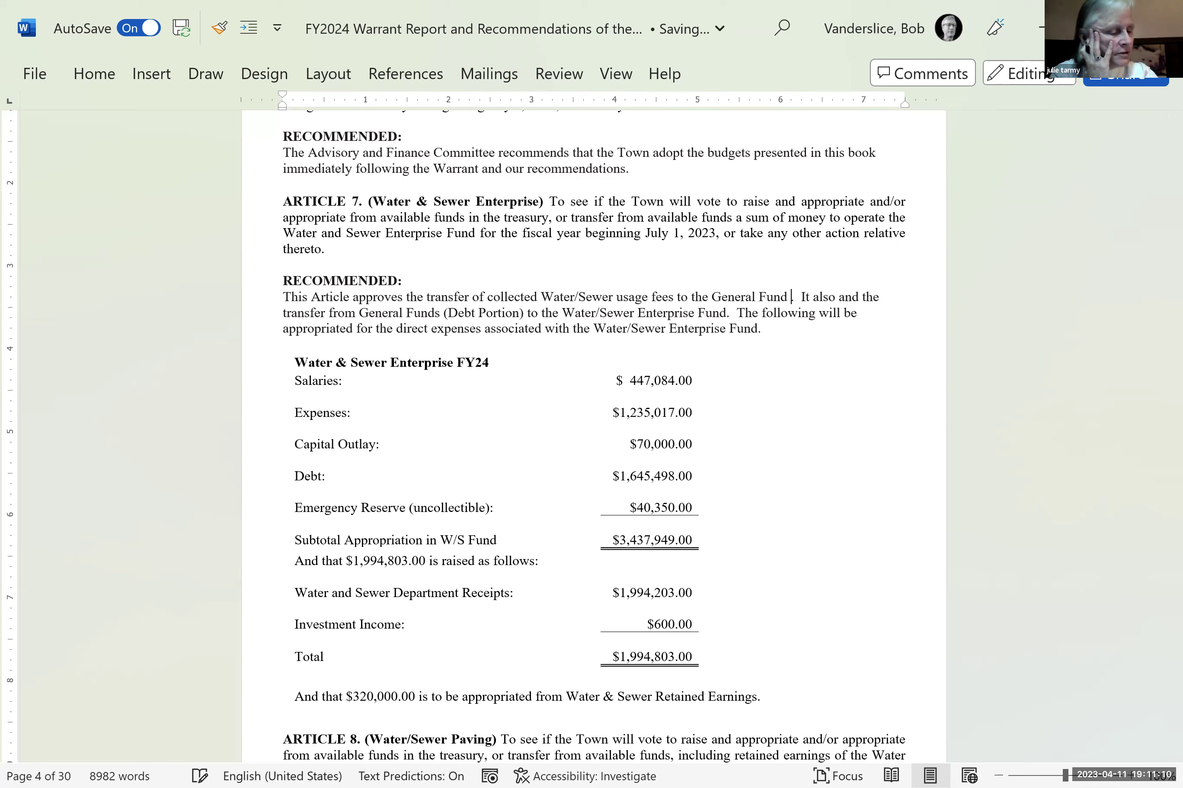
pyautogui.write('for g')
pyautogui.press('BackSpace')
pyautogui.press('BackSpace')
pyautogui.press('BackSpace')
pyautogui.press('BackSpace')
pyautogui.press('BackSpace')
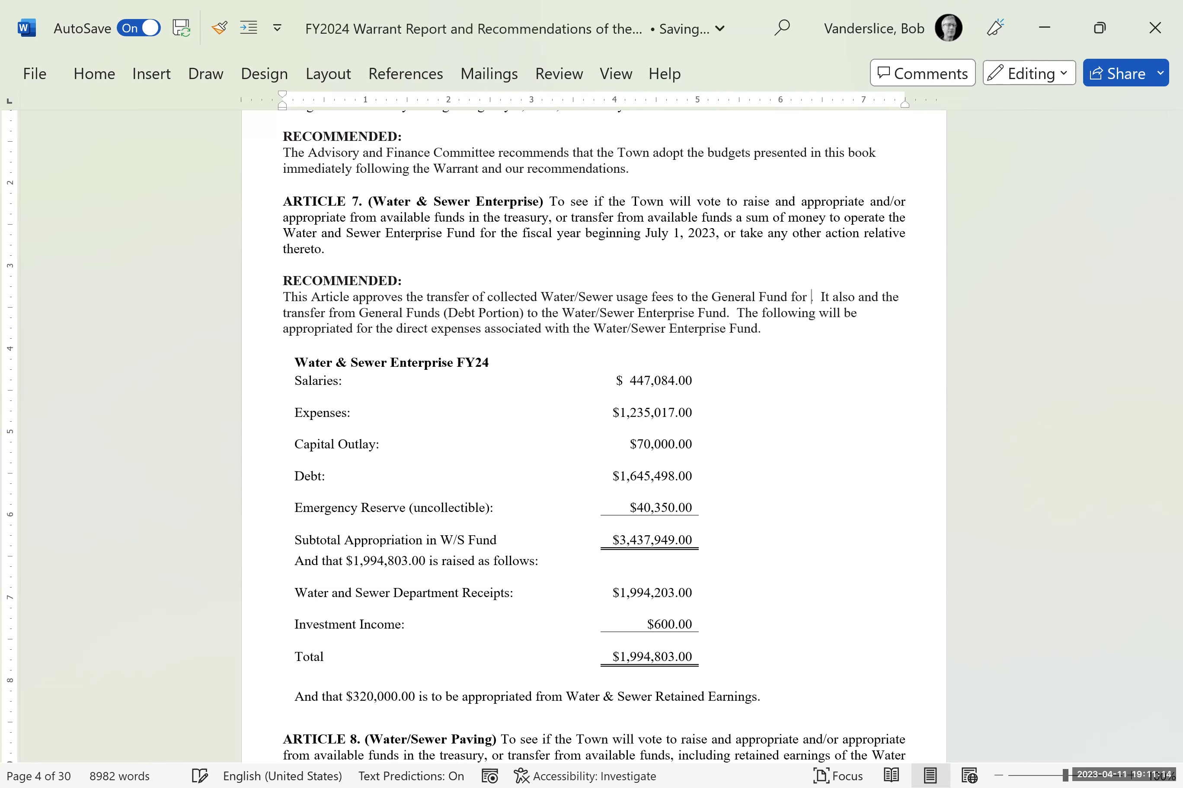
pyautogui.write('to cover ge')
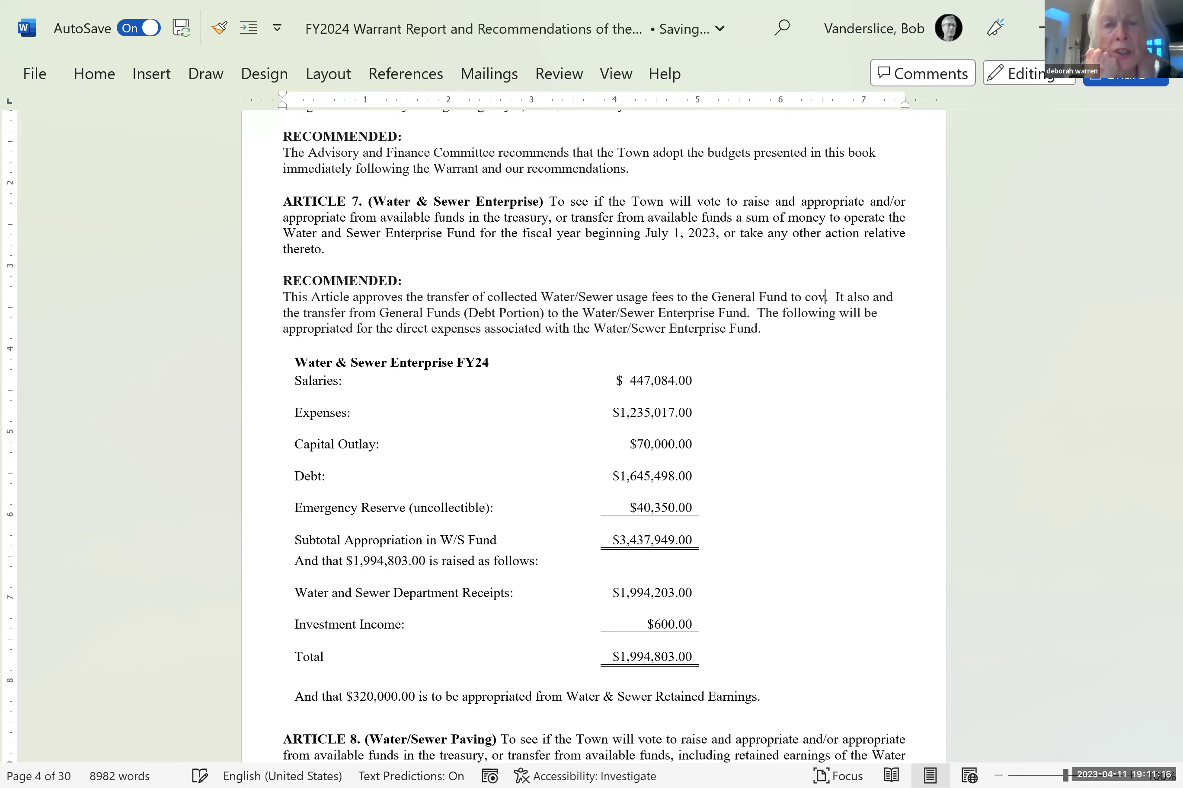
pyautogui.write('neral and')
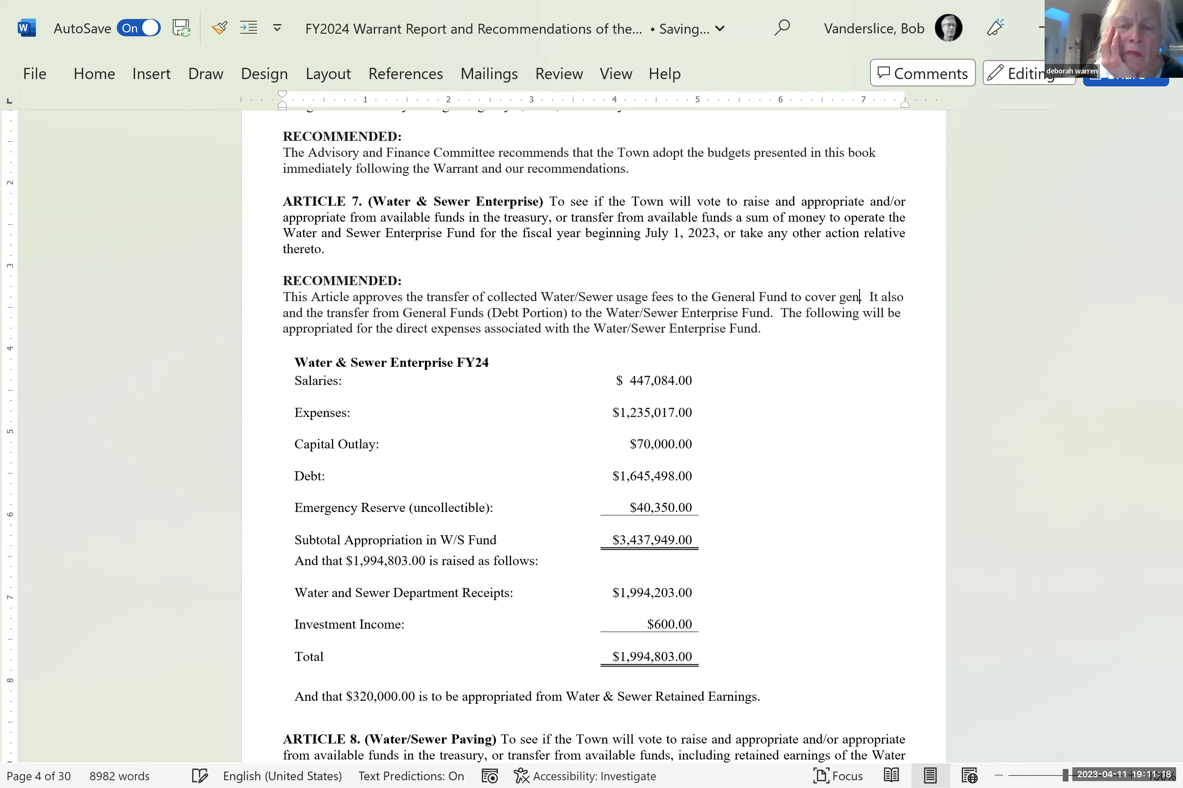
pyautogui.write(' administra')
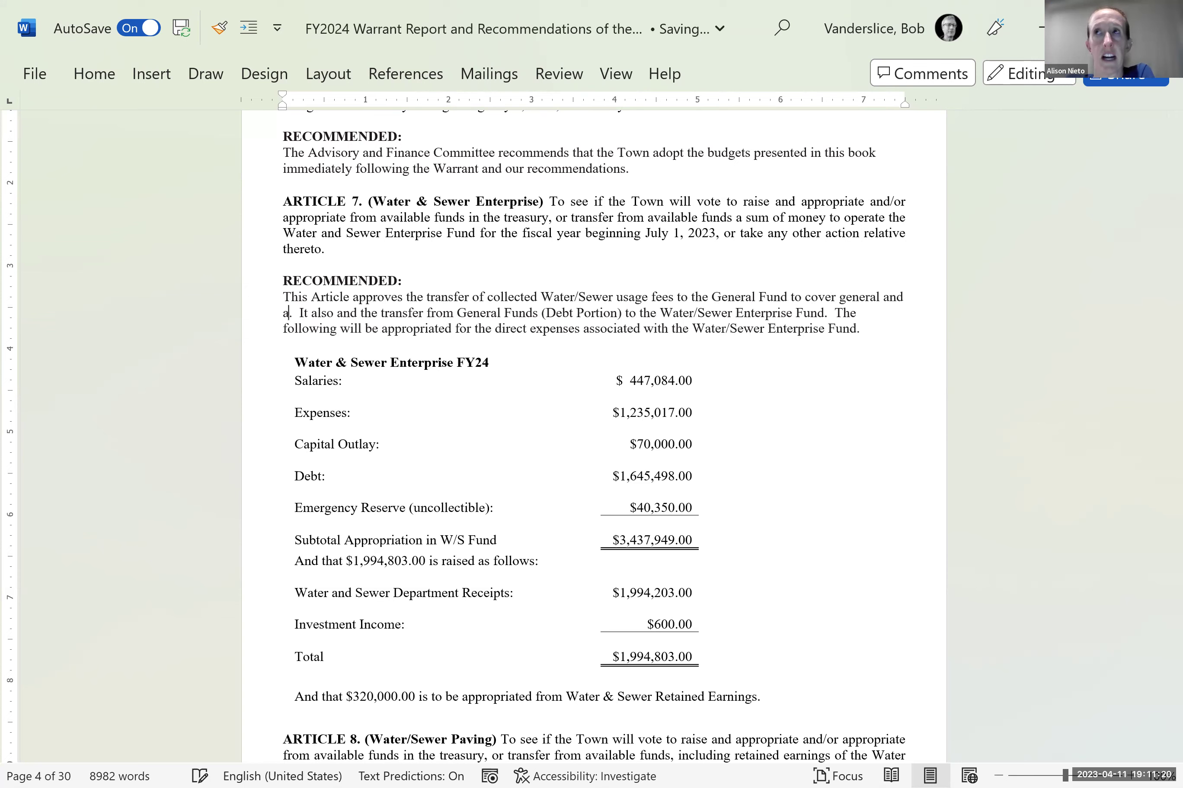
pyautogui.write('tive ex')
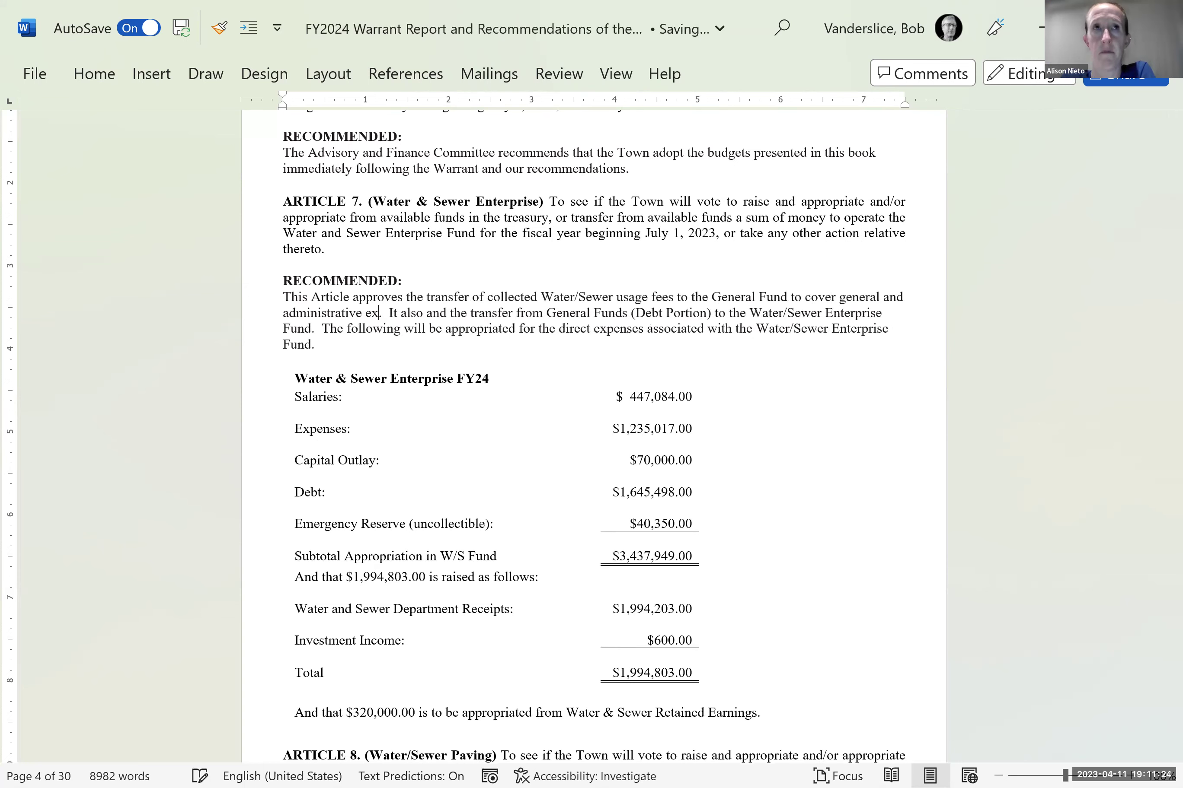
pyautogui.write('penses of the Water and S')
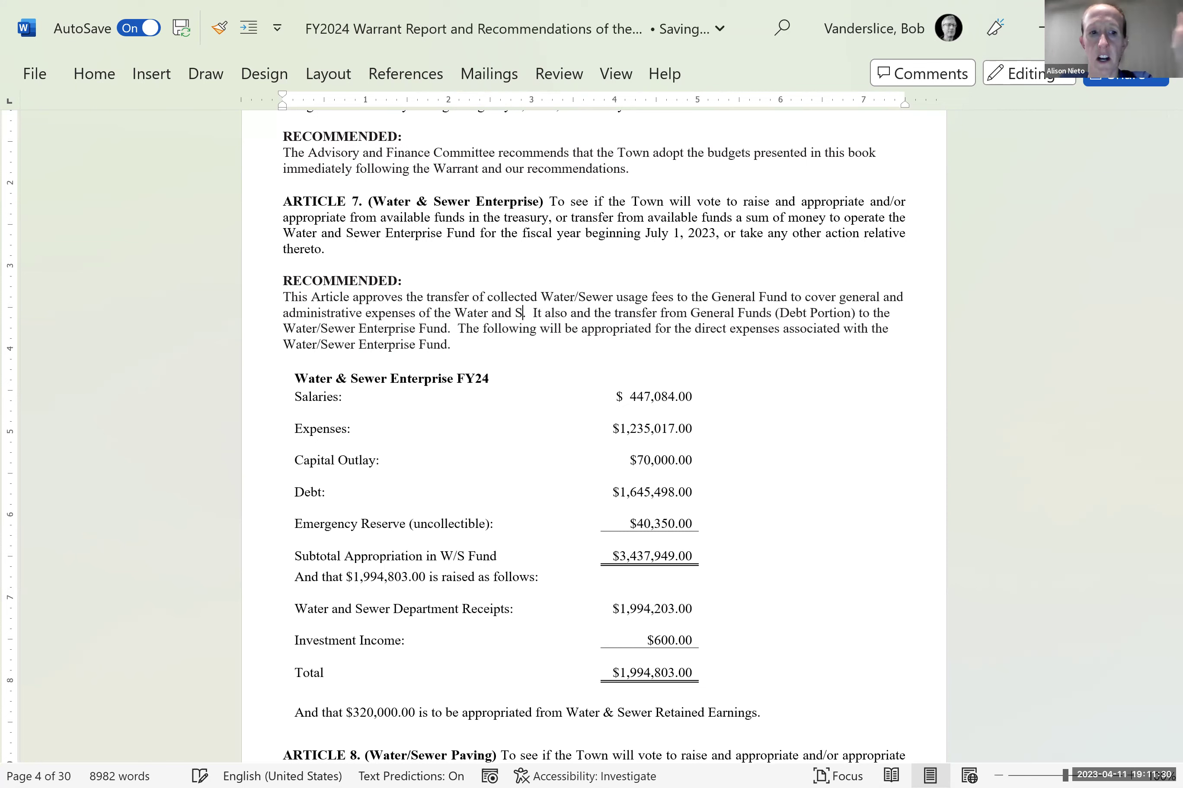
pyautogui.write('ewer')
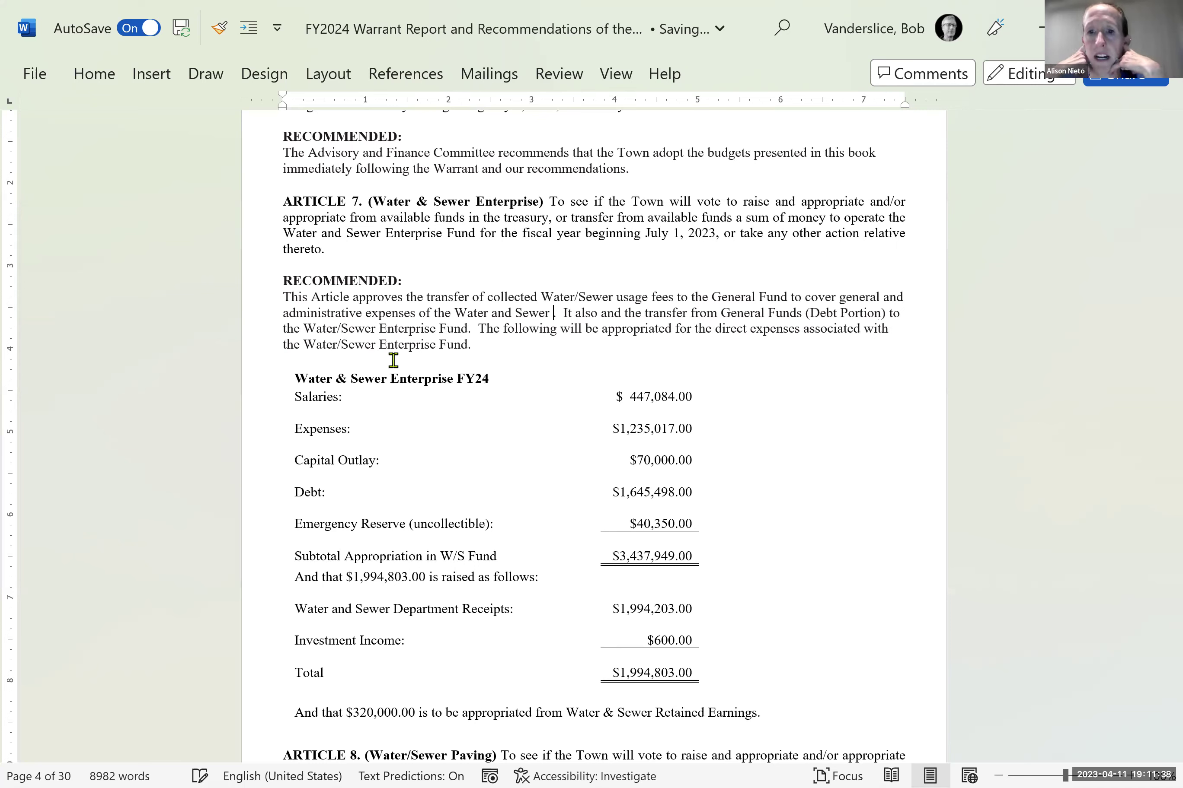
pyautogui.write('Department')
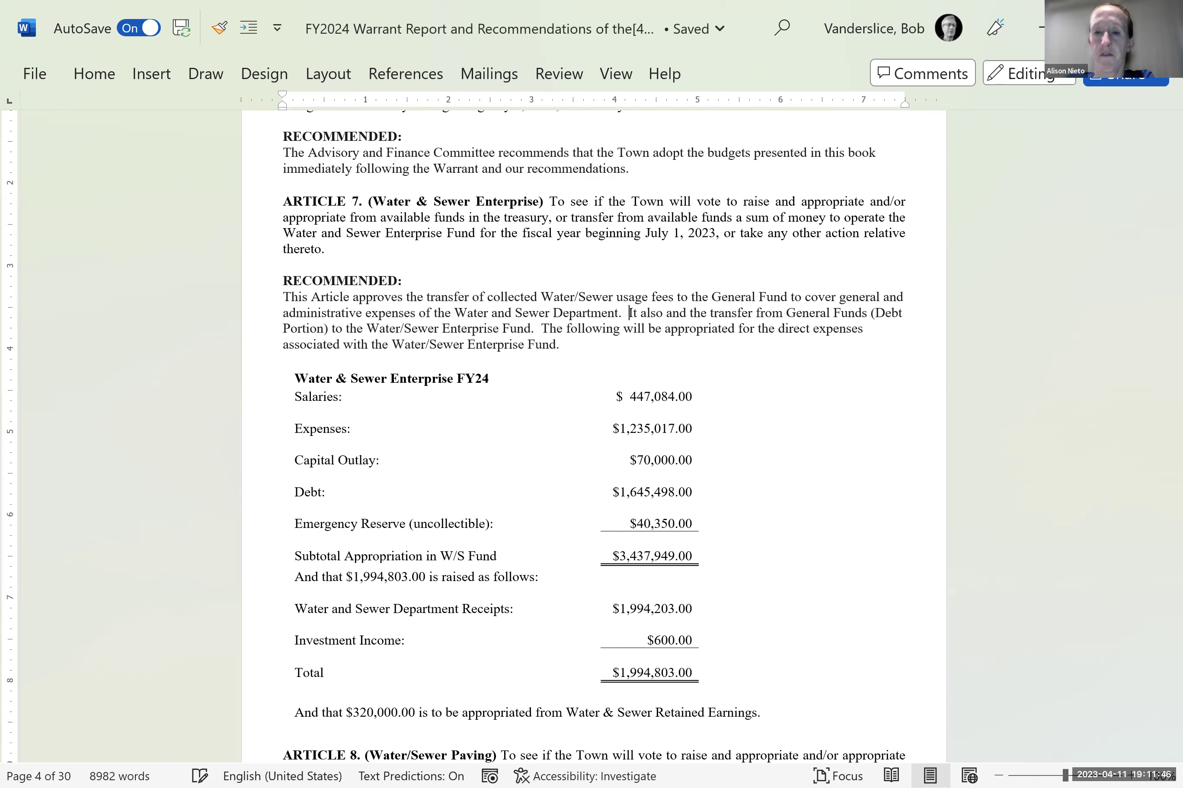
# - Reword the start of the second sentence in Article 7's recommendation from "It also and" to "The Article also approves"
pyautogui.write('The Article also ')
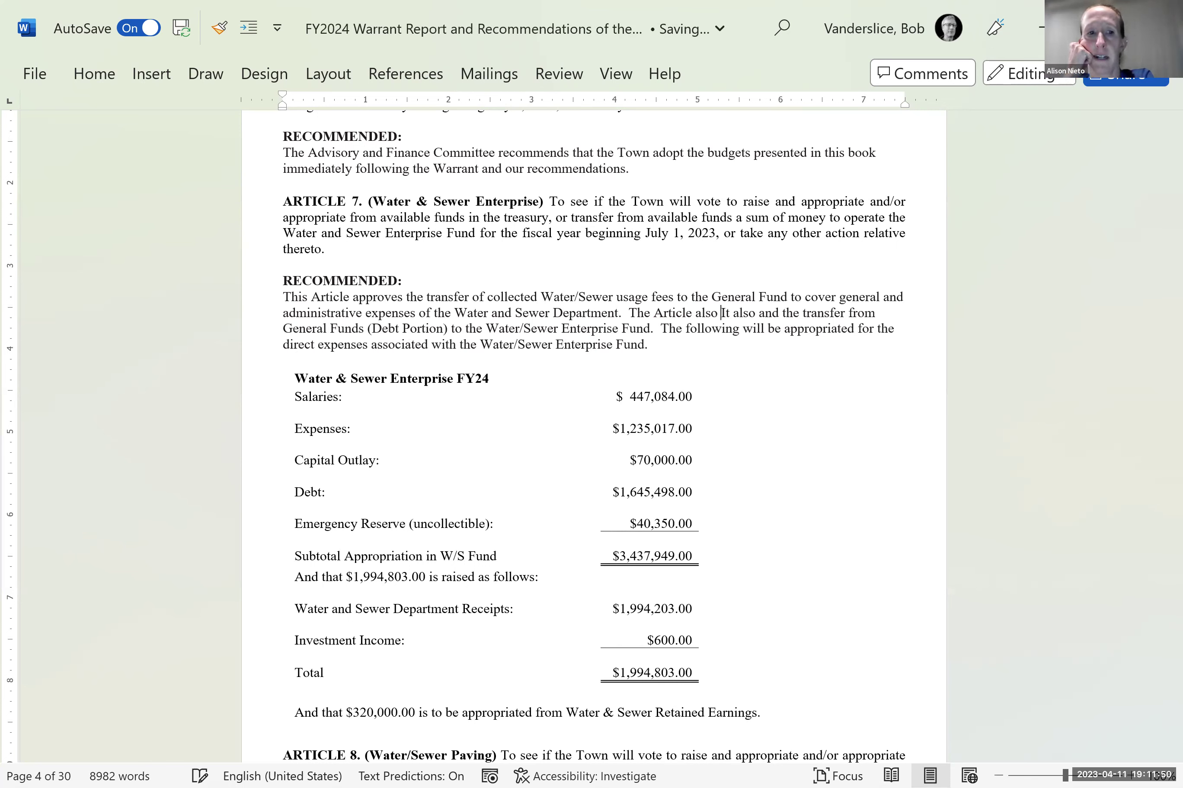
pyautogui.write('approves')
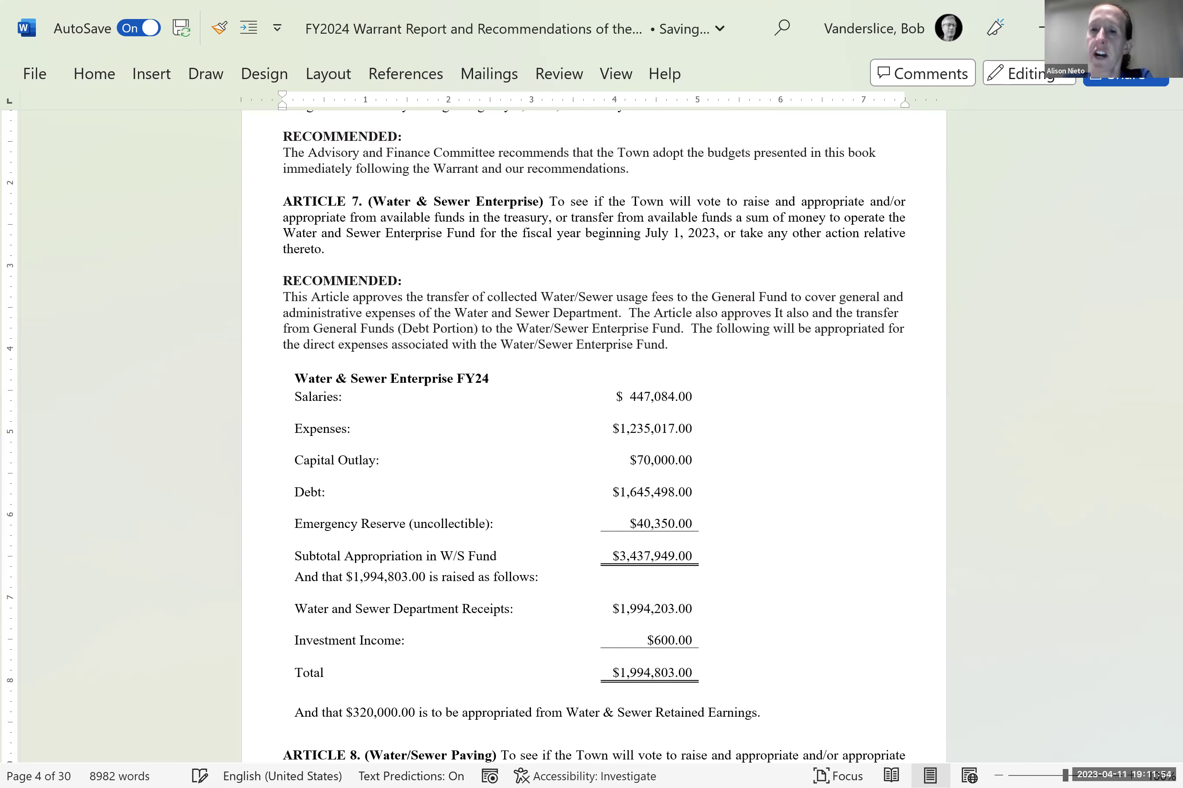
pyautogui.press('Delete')
pyautogui.press('Delete')
pyautogui.press('Delete')
pyautogui.press('Delete')
pyautogui.press('Delete')
pyautogui.press('Delete')
pyautogui.press('Delete')
pyautogui.press('Delete')
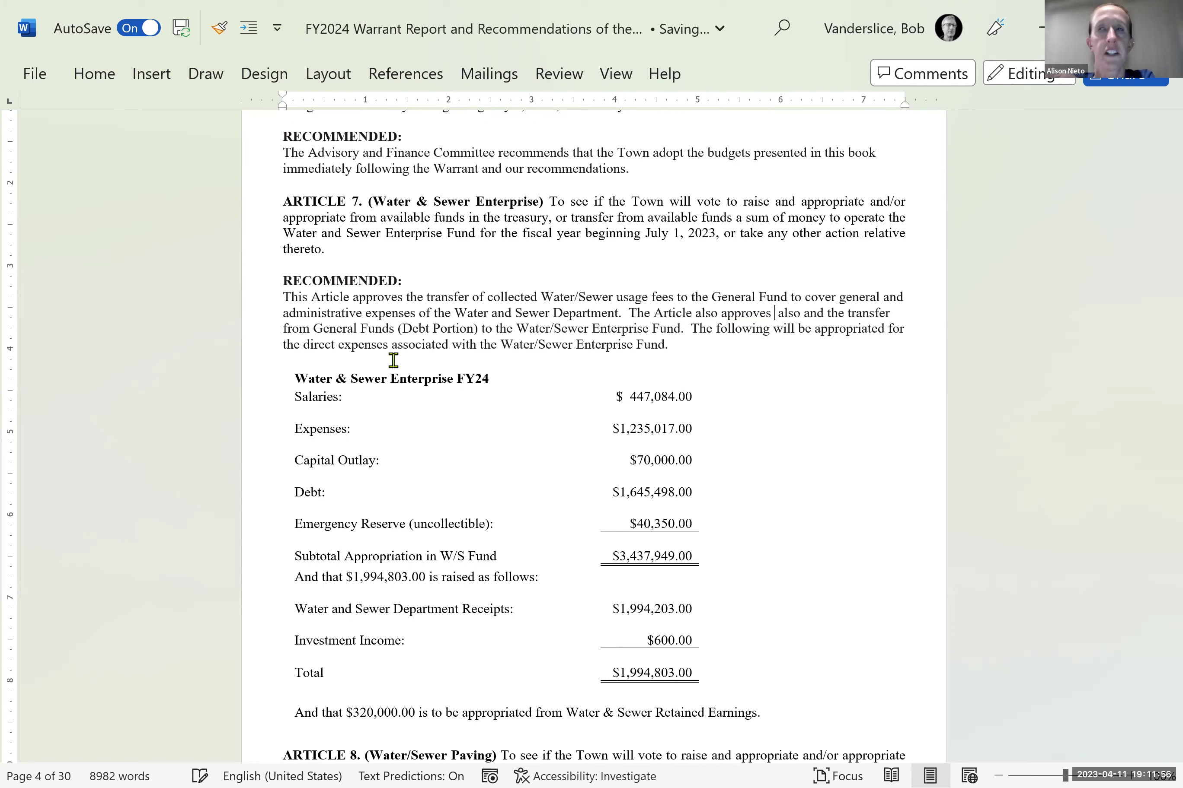
pyautogui.press('Delete')
pyautogui.press('Delete')
pyautogui.press('Delete')
pyautogui.press('Delete')
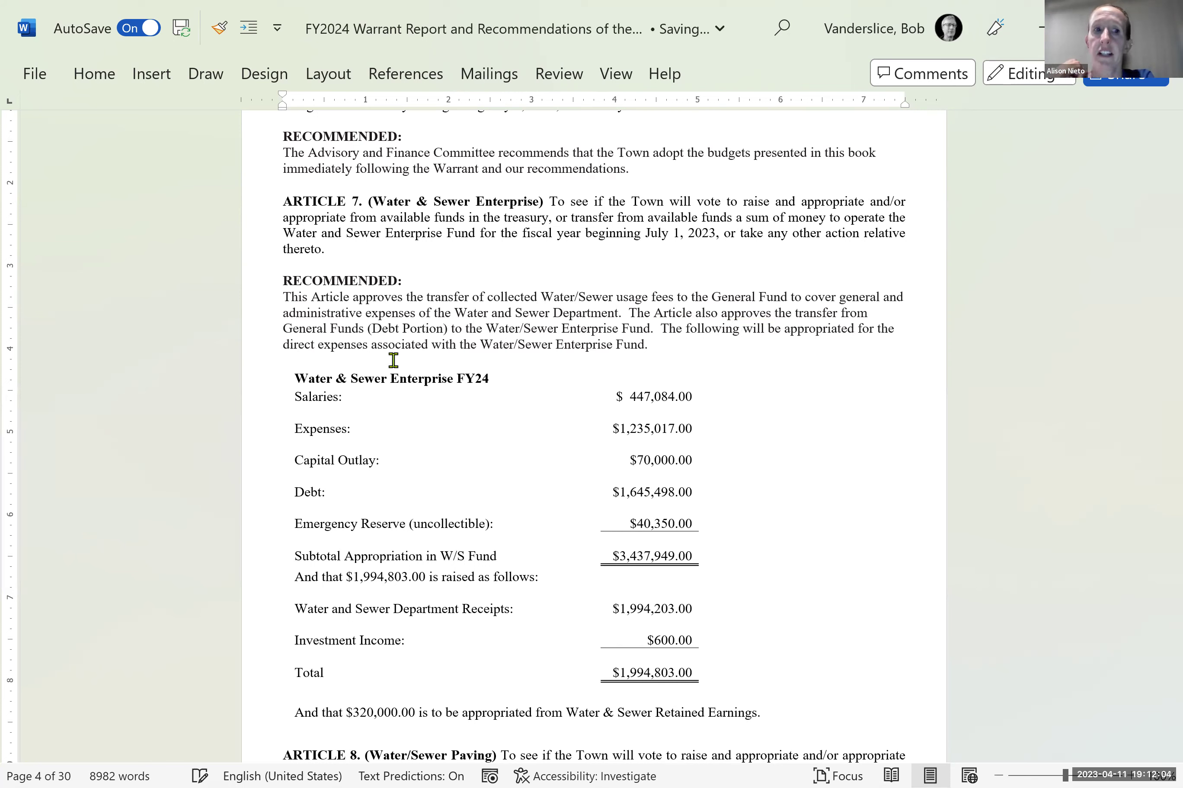
# - Insert "Town" before "General Funds (Debt Portion)" in the second sentence of Article 7's recommendation
pyautogui.press('Right')
pyautogui.press('Right')
pyautogui.press('Right')
pyautogui.press('Right')
pyautogui.press('Right')
pyautogui.press('Right')
pyautogui.press('Right')
pyautogui.press('Right')
pyautogui.press('Right')
pyautogui.press('Right')
pyautogui.press('Right')
pyautogui.press('Right')
pyautogui.press('Right')
pyautogui.press('Right')
pyautogui.press('Right')
pyautogui.press('Right')
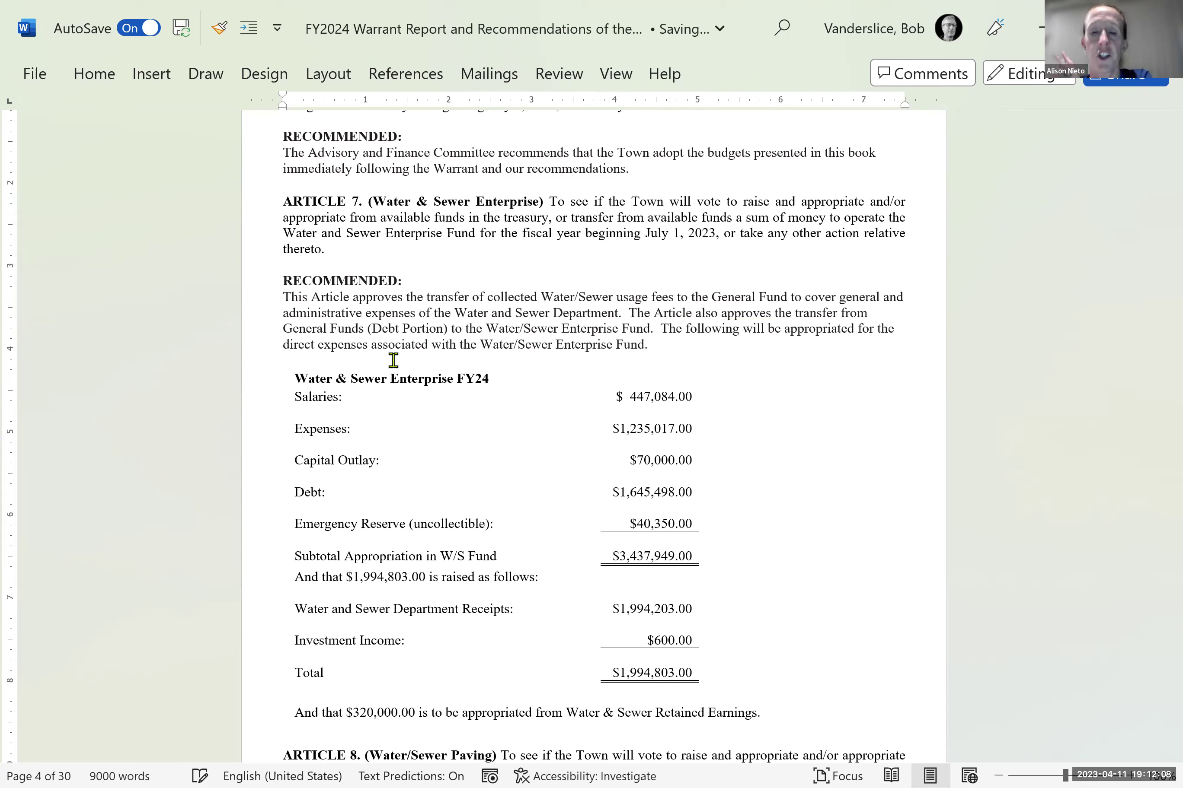
pyautogui.write('Town')
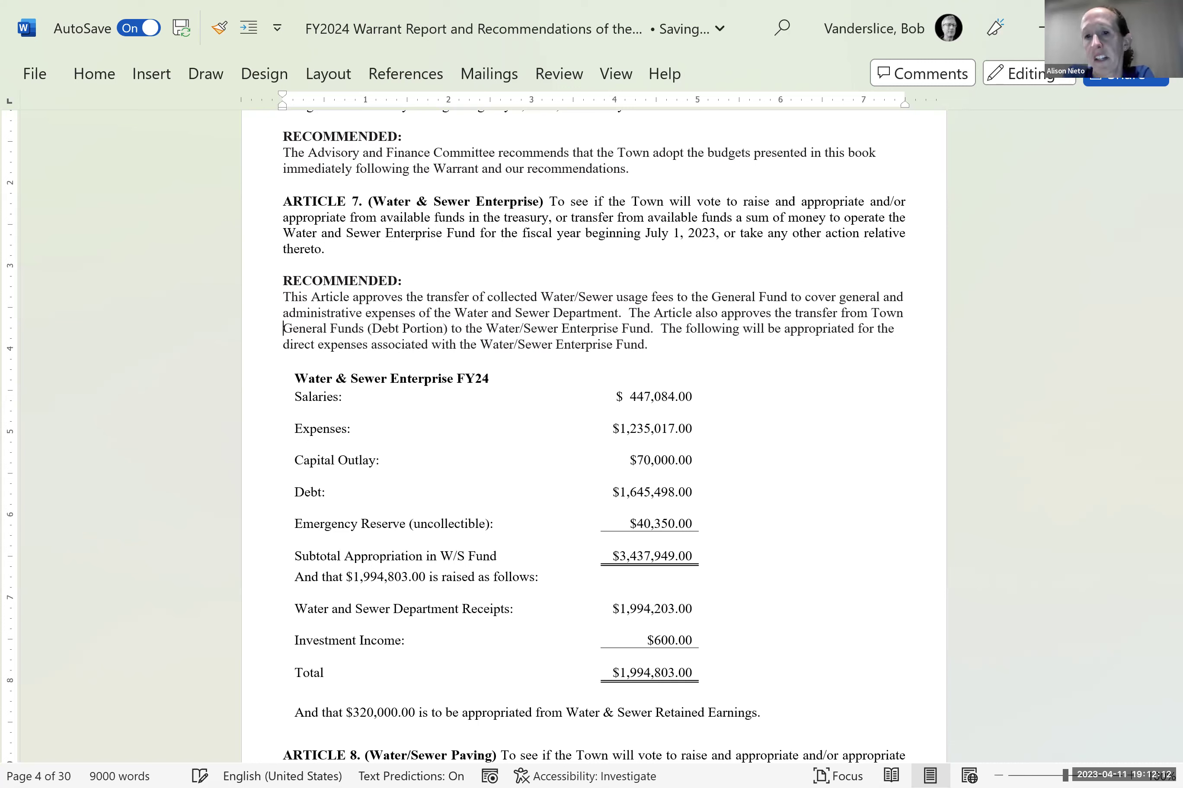
# - End the second sentence of Article 7's recommendation with "to cover Water and Sewer debt service" after "Water/Sewer Enterprise Fund"
pyautogui.press('Right')
pyautogui.press('Right')
pyautogui.press('Right')
pyautogui.press('Right')
pyautogui.press('Right')
pyautogui.press('Right')
pyautogui.press('Right')
pyautogui.press('Right')
pyautogui.press('Right')
pyautogui.press('Right')
pyautogui.press('Right')
pyautogui.press('Right')
pyautogui.press('Right')
pyautogui.press('Right')
pyautogui.press('Right')
pyautogui.press('Right')
pyautogui.press('Right')
pyautogui.press('Right')
pyautogui.press('Right')
pyautogui.press('Right')
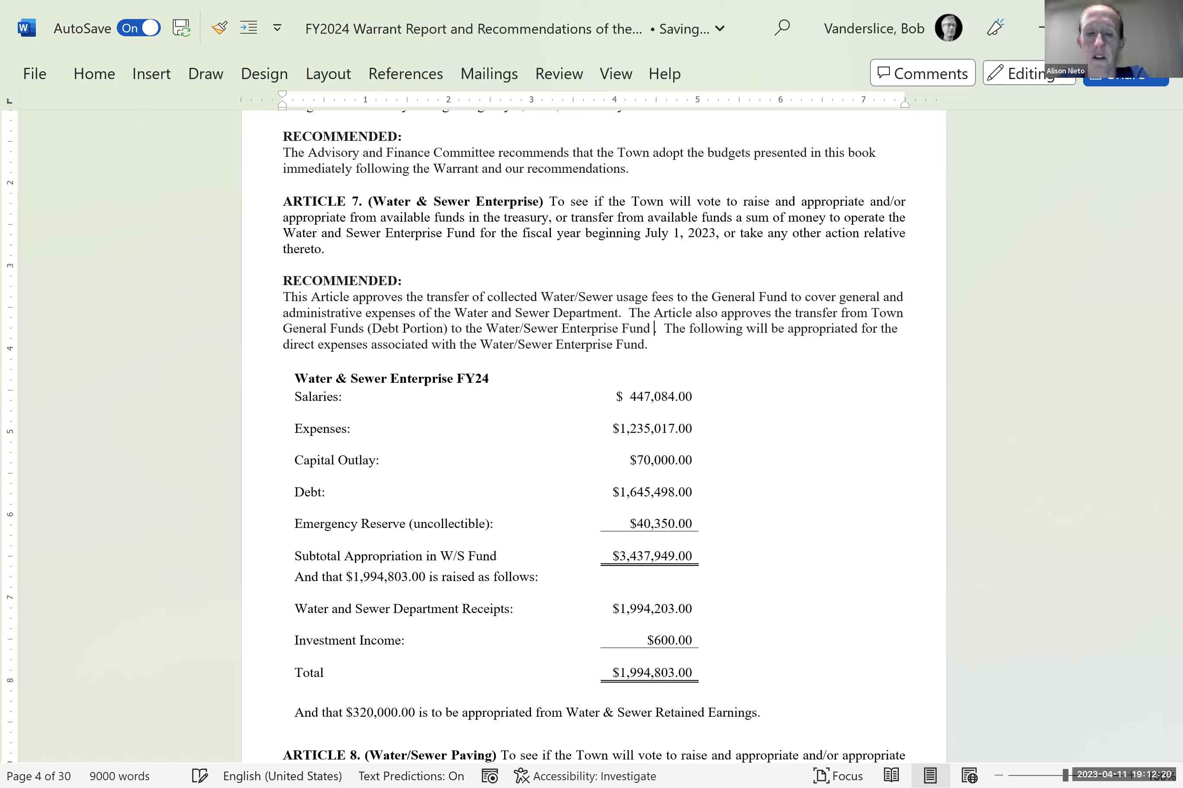
pyautogui.write('to cover ')
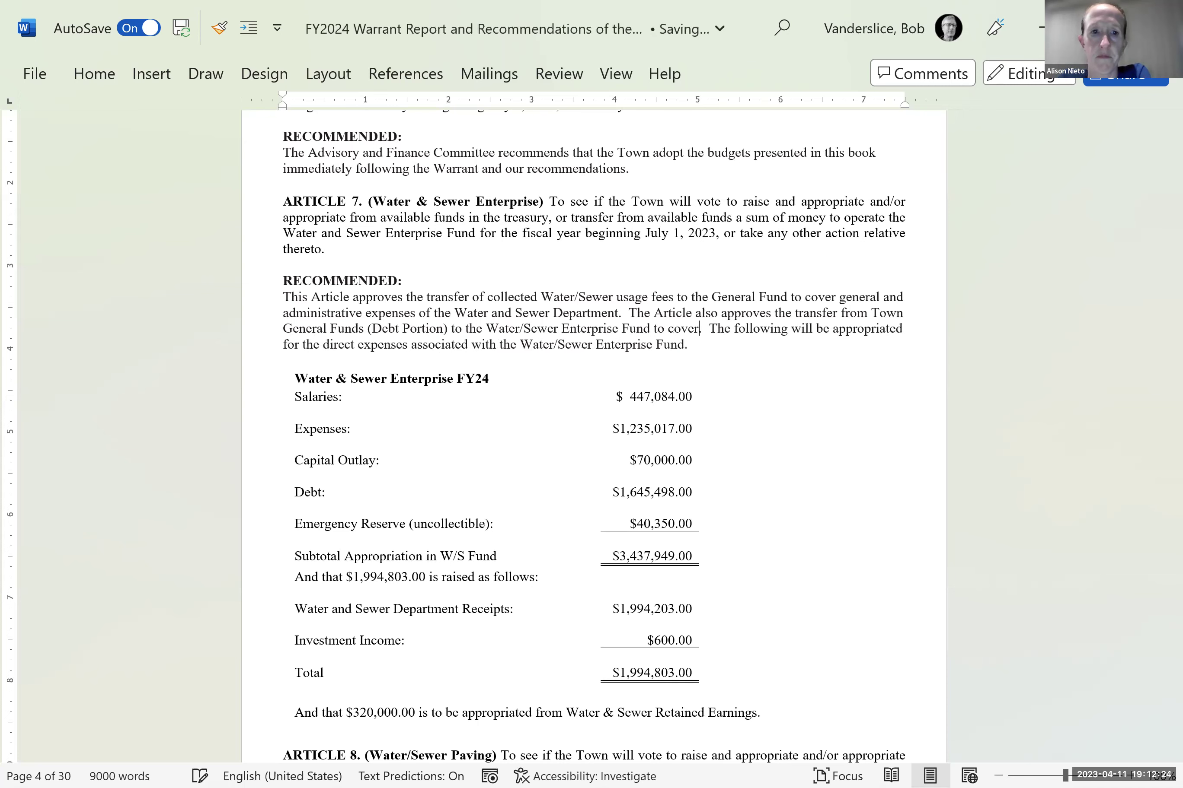
pyautogui.write('xxxx')
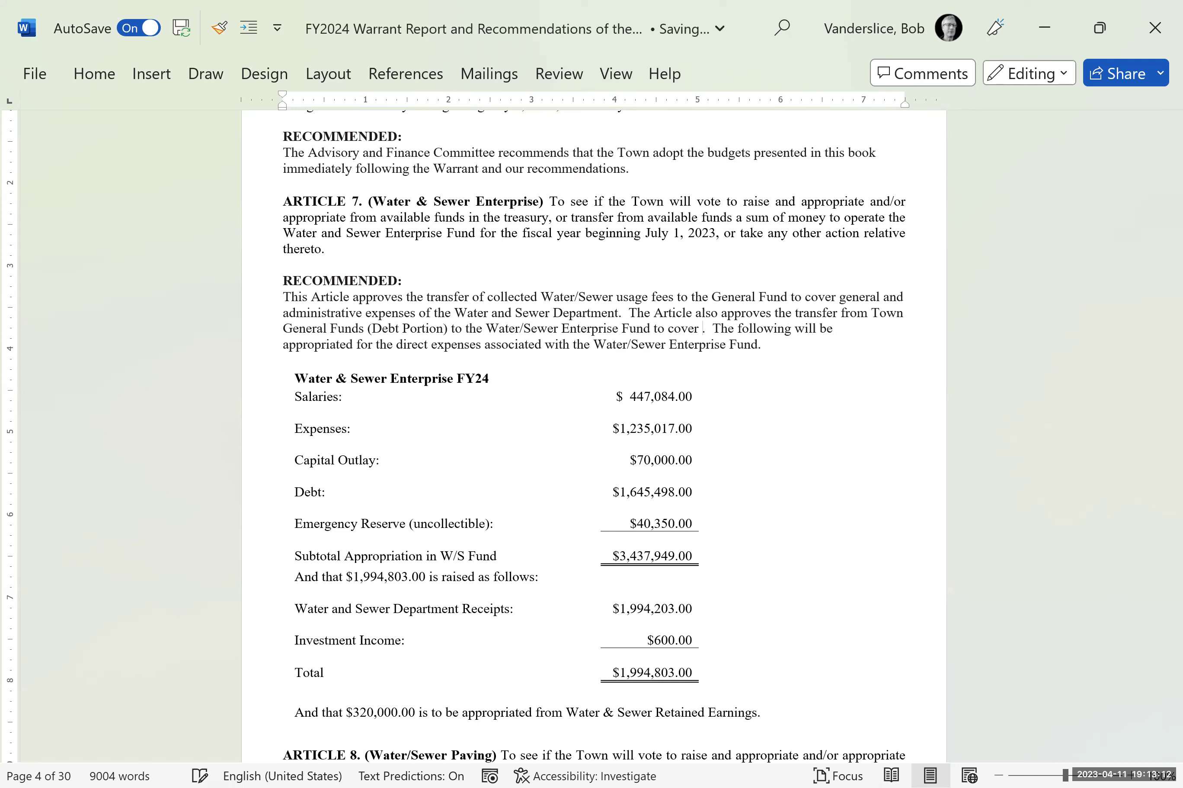
pyautogui.write('W')
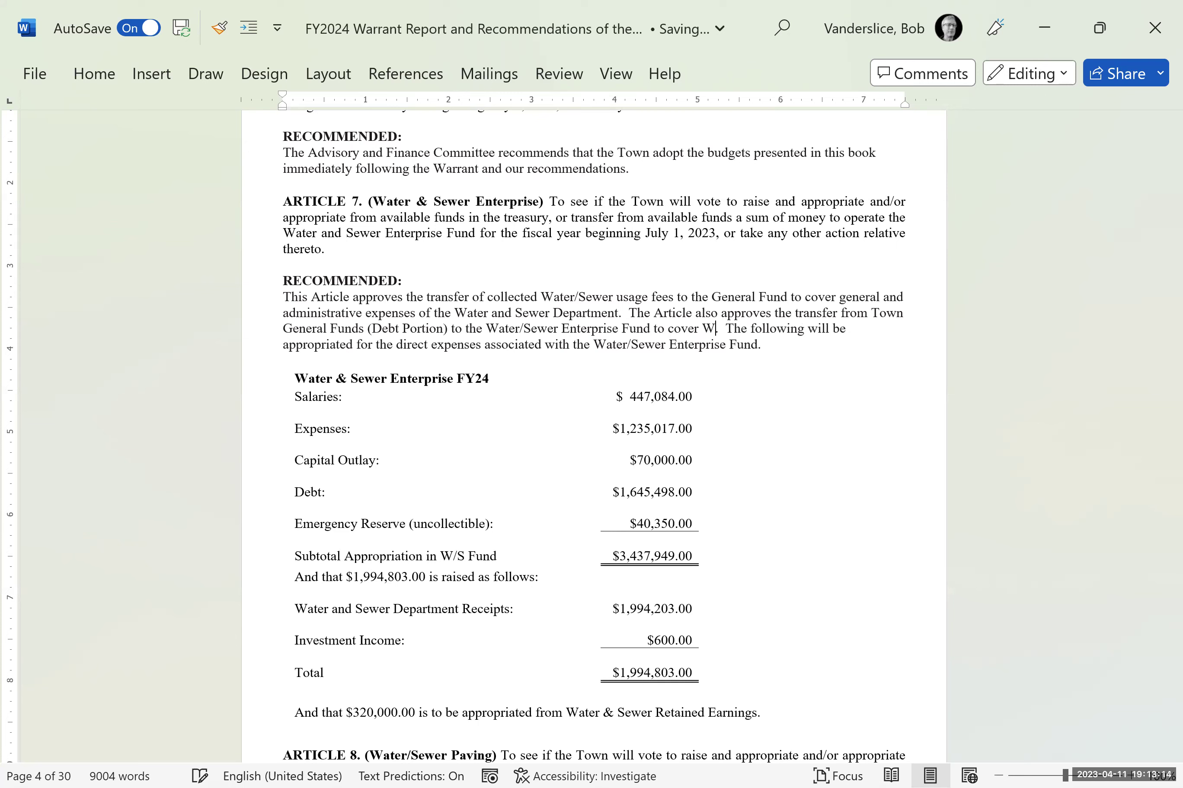
pyautogui.write('ater and Sew')
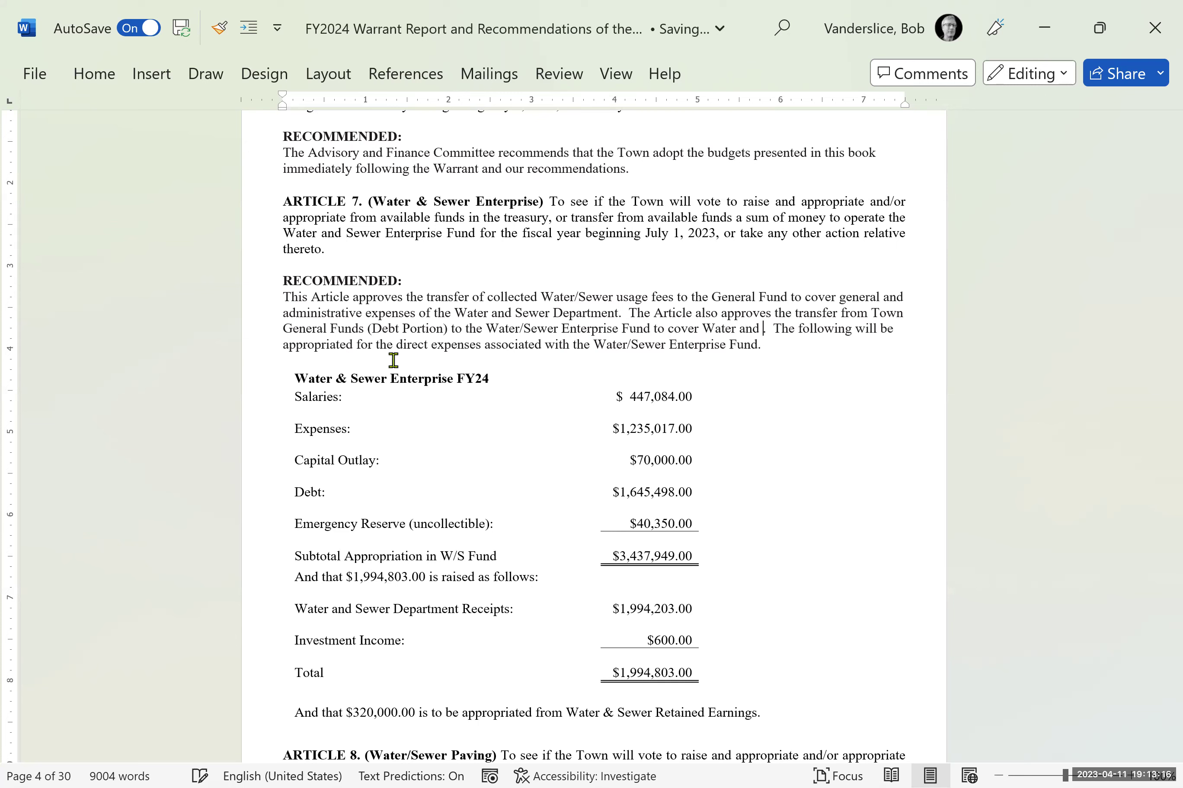
pyautogui.write('er debt')
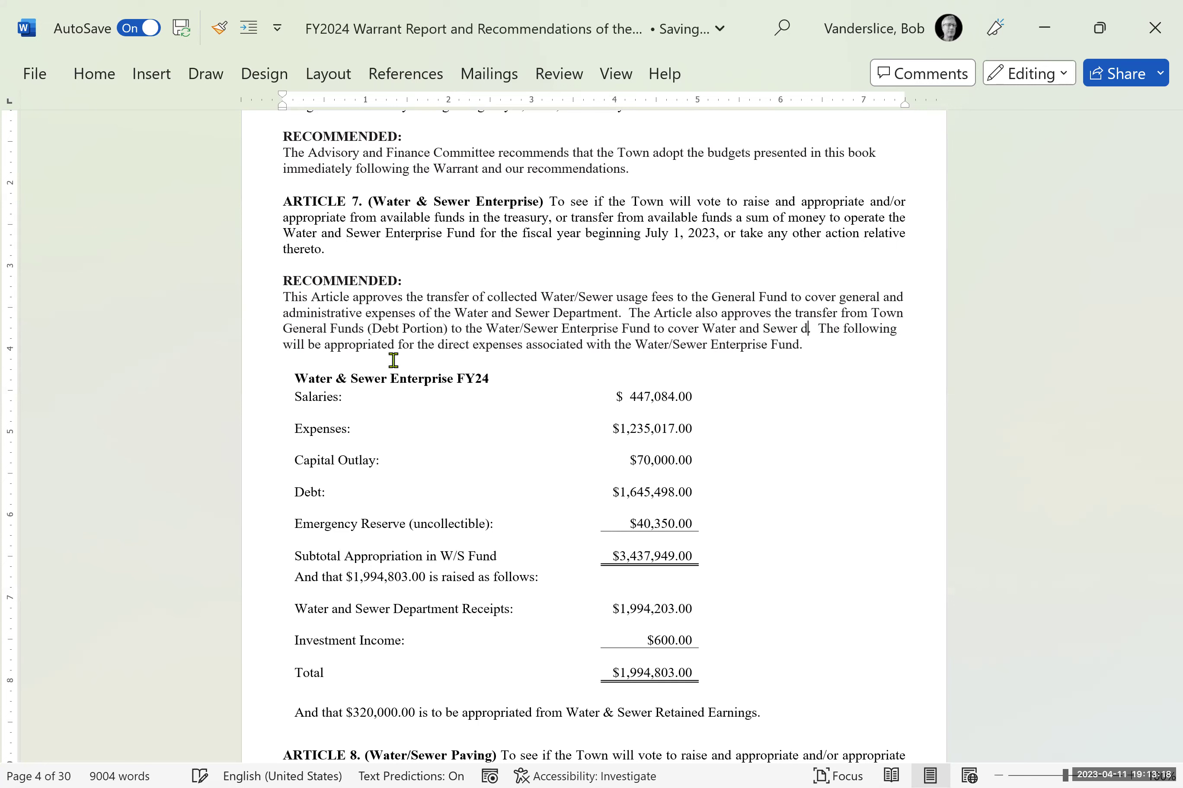
pyautogui.write(' ser')
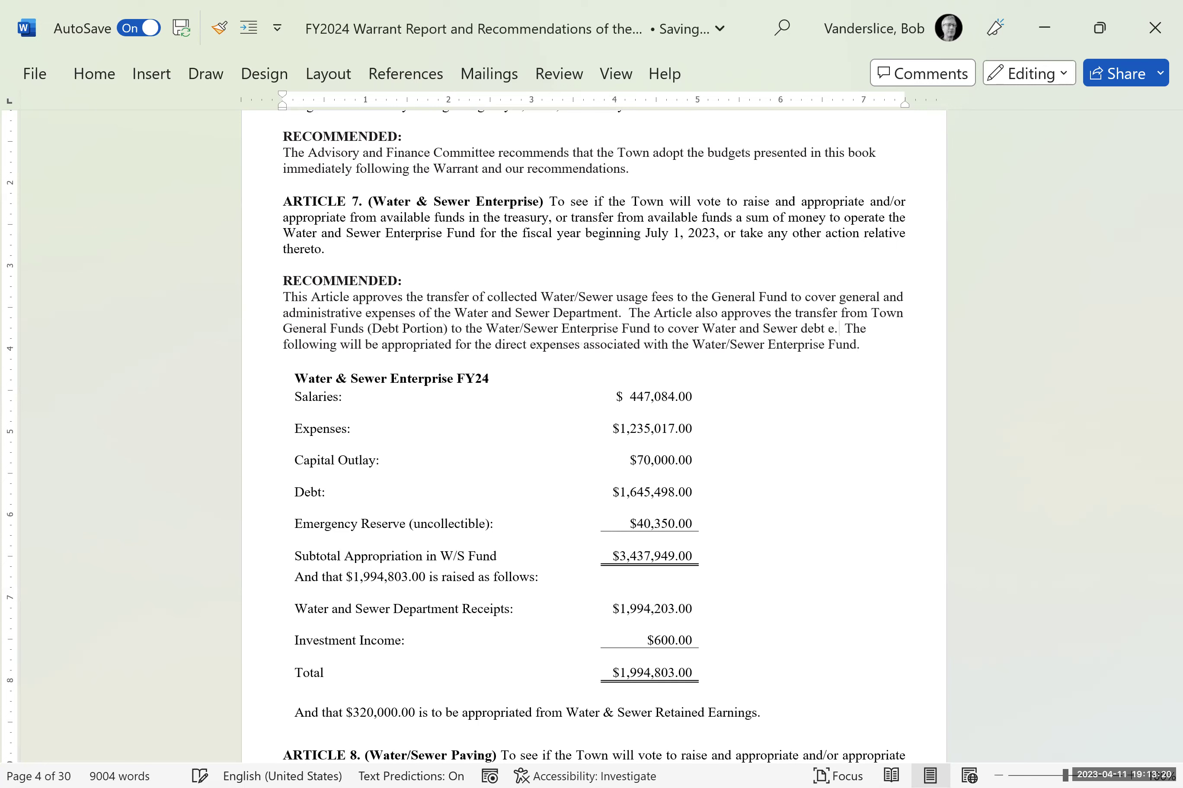
pyautogui.write('vice')
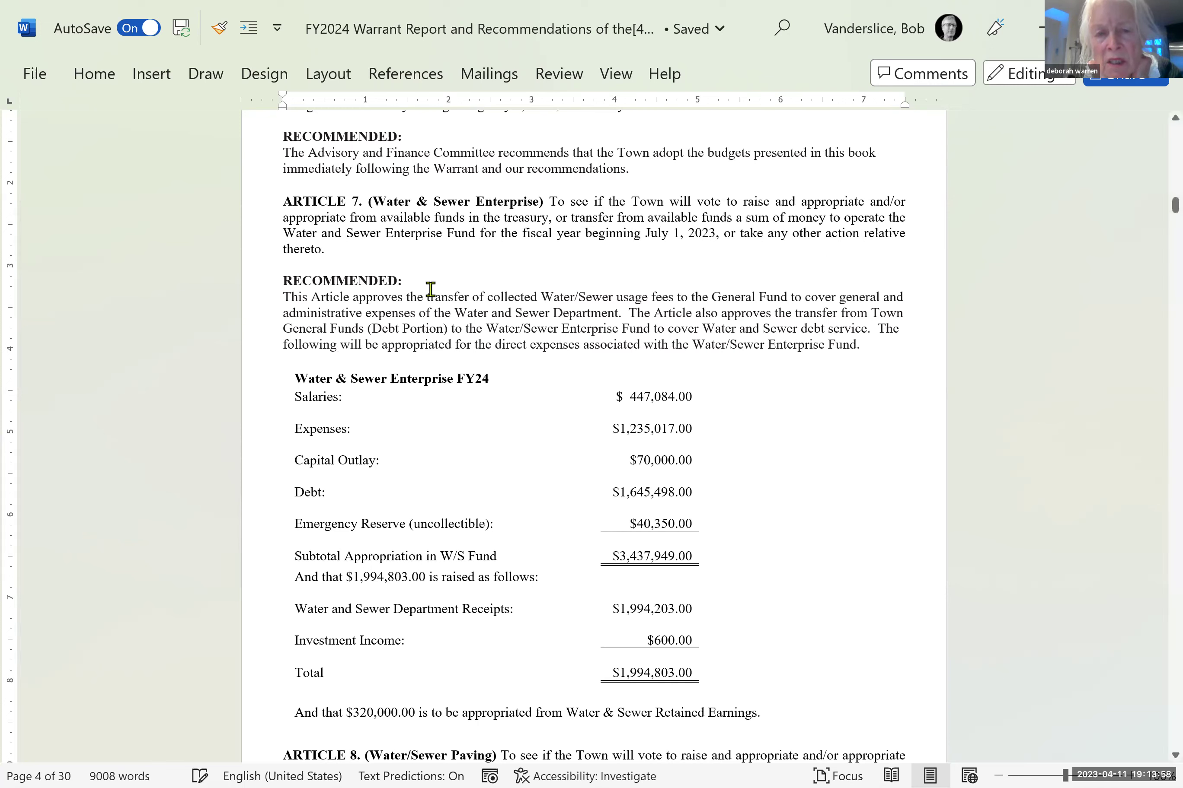
# - Remove "(Debt Portion)" after "Town General Funds" in the second sentence of Article 7's recommendation
pyautogui.click(448, 331)
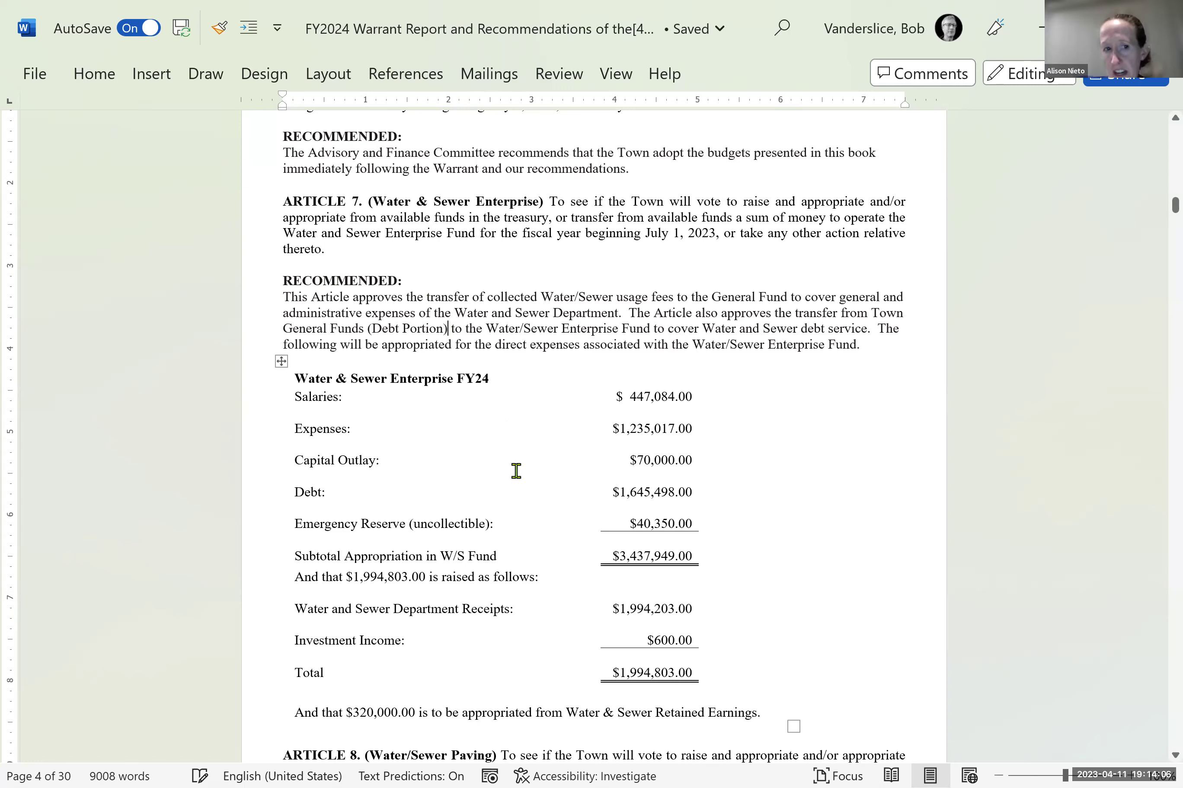
pyautogui.press('BackSpace')
pyautogui.press('BackSpace')
pyautogui.press('BackSpace')
pyautogui.press('BackSpace')
pyautogui.press('BackSpace')
pyautogui.press('BackSpace')
pyautogui.press('BackSpace')
pyautogui.press('BackSpace')
pyautogui.press('BackSpace')
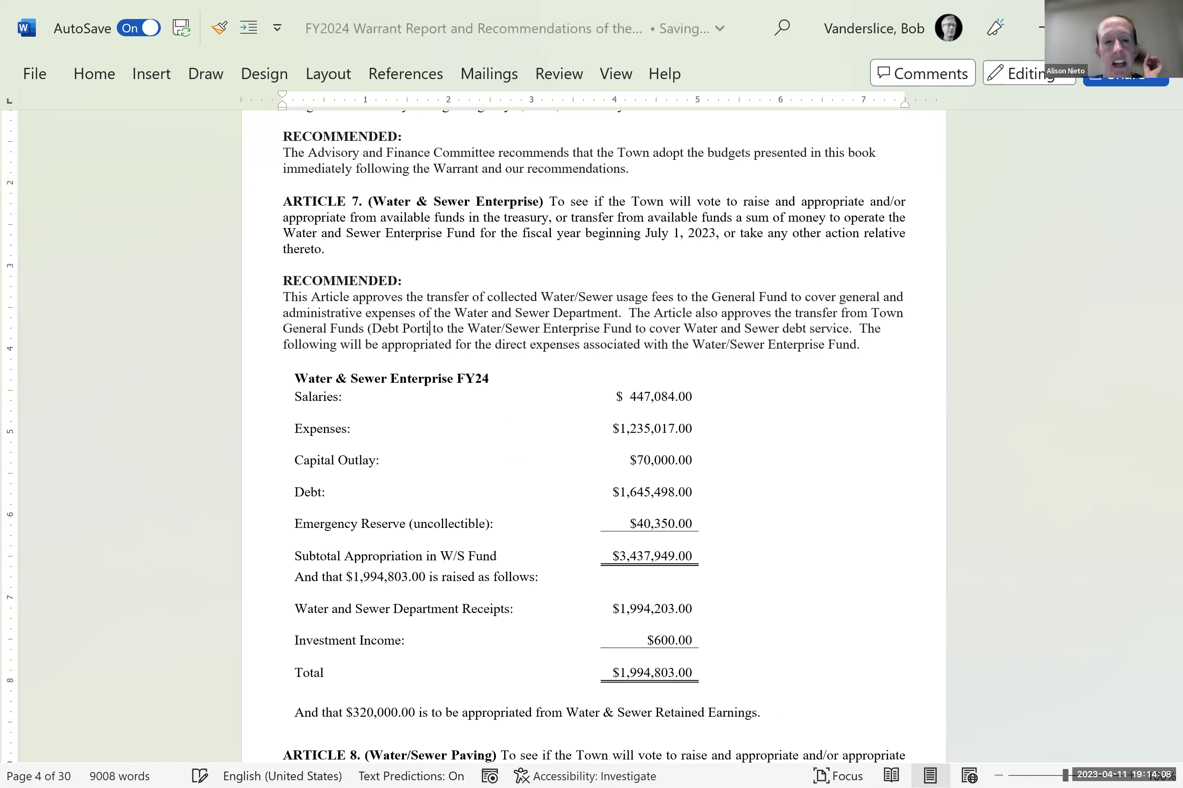
pyautogui.press('BackSpace')
pyautogui.press('BackSpace')
pyautogui.press('BackSpace')
pyautogui.press('BackSpace')
pyautogui.press('BackSpace')
pyautogui.press('BackSpace')
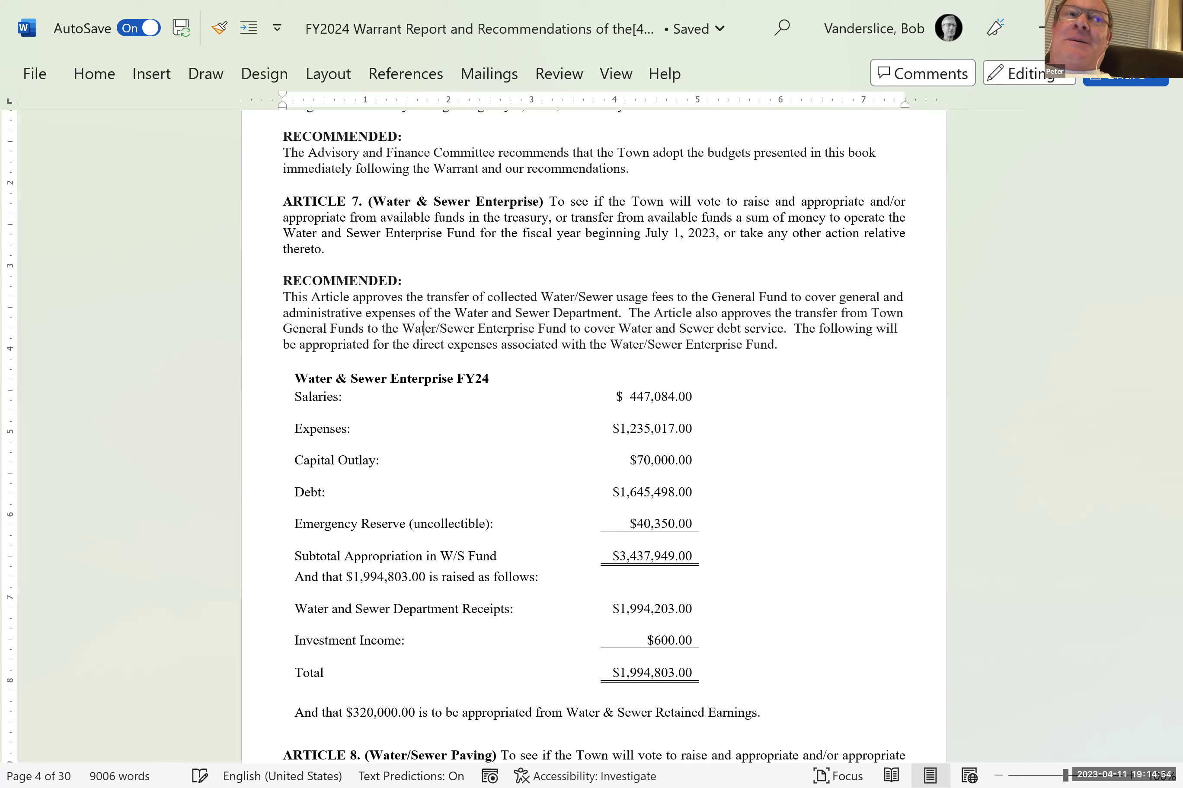
# - Move the sentence starting "The following will be appropriated" into its own paragraph after a blank line, without a leading space
pyautogui.click(511, 328)
pyautogui.click(759, 328)
pyautogui.click(770, 328)
pyautogui.click(783, 328)
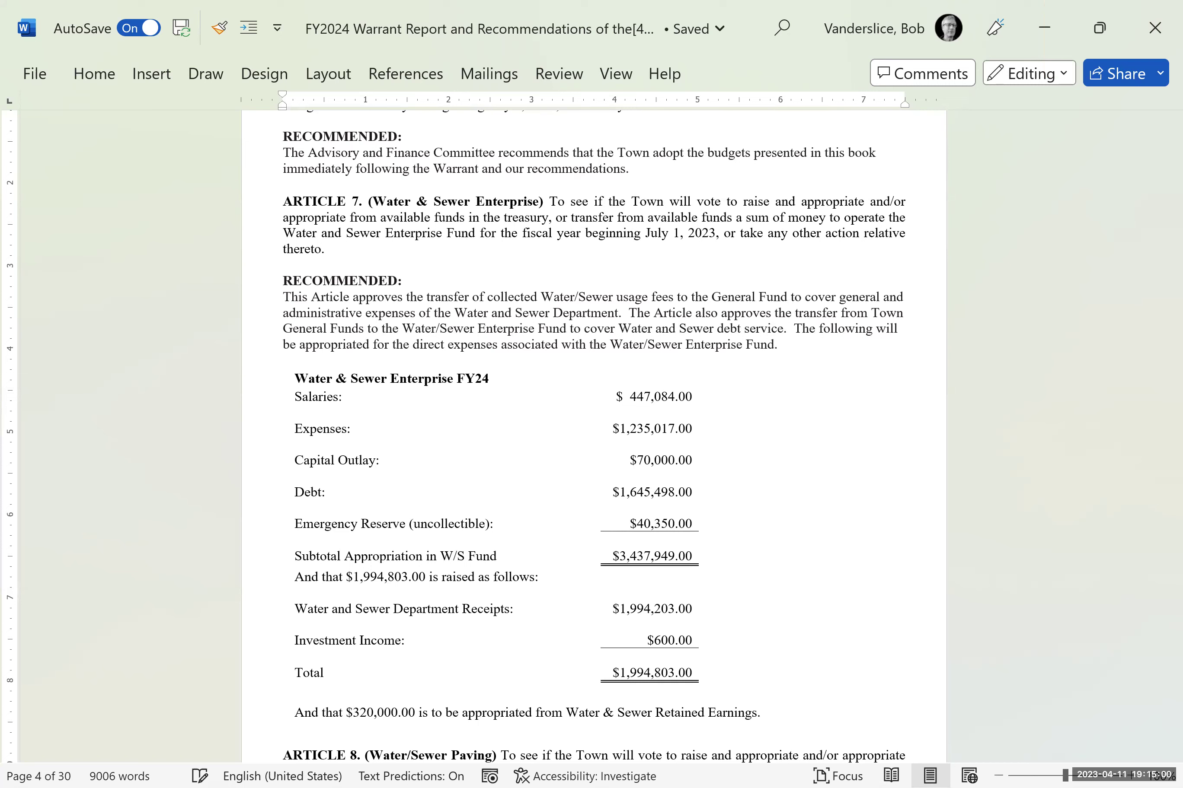
pyautogui.click(790, 328)
pyautogui.press('Return')
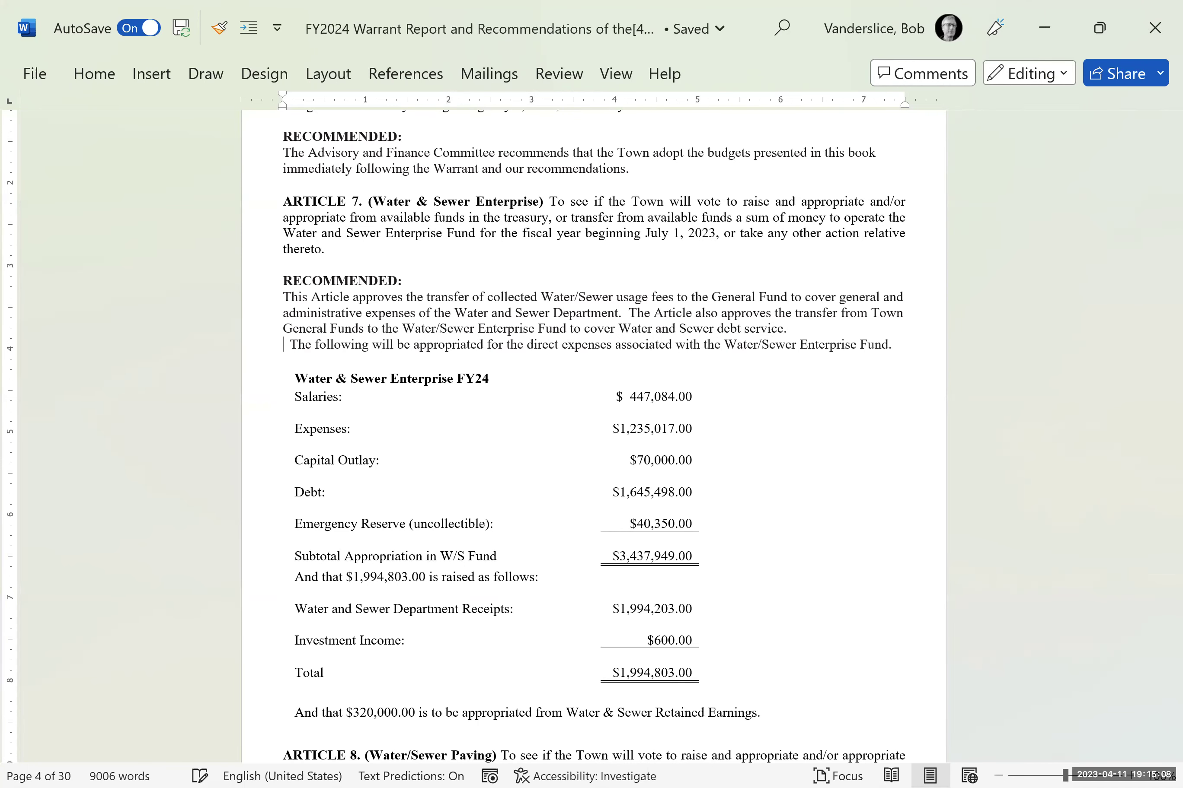
pyautogui.press('Return')
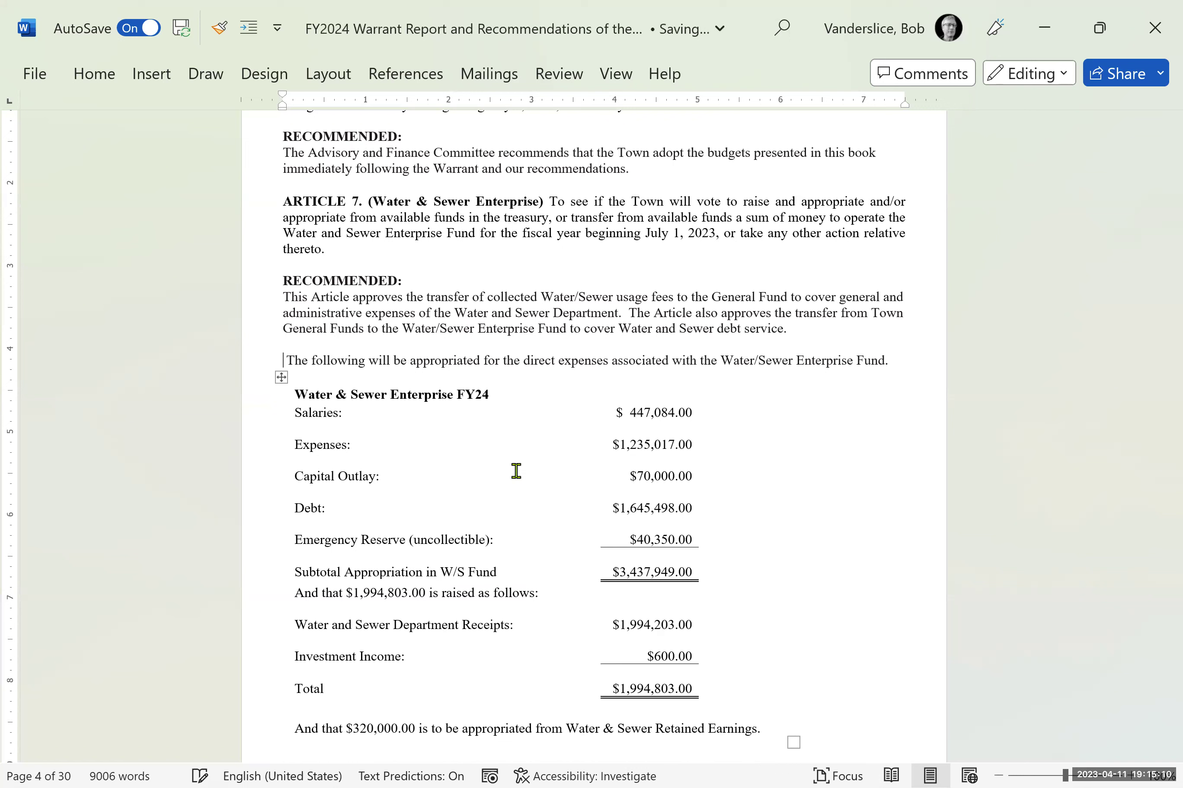
pyautogui.press('Delete')
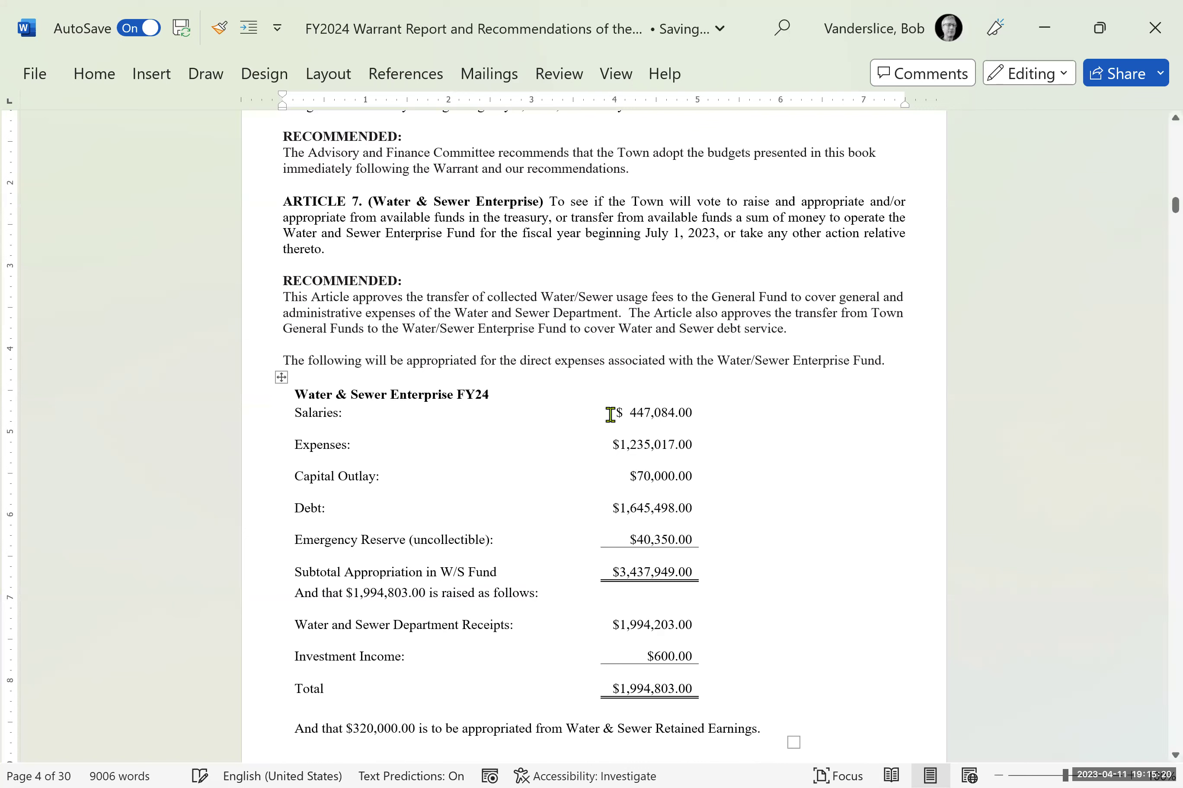
pyautogui.moveTo(609, 414); pyautogui.dragTo(683, 555)
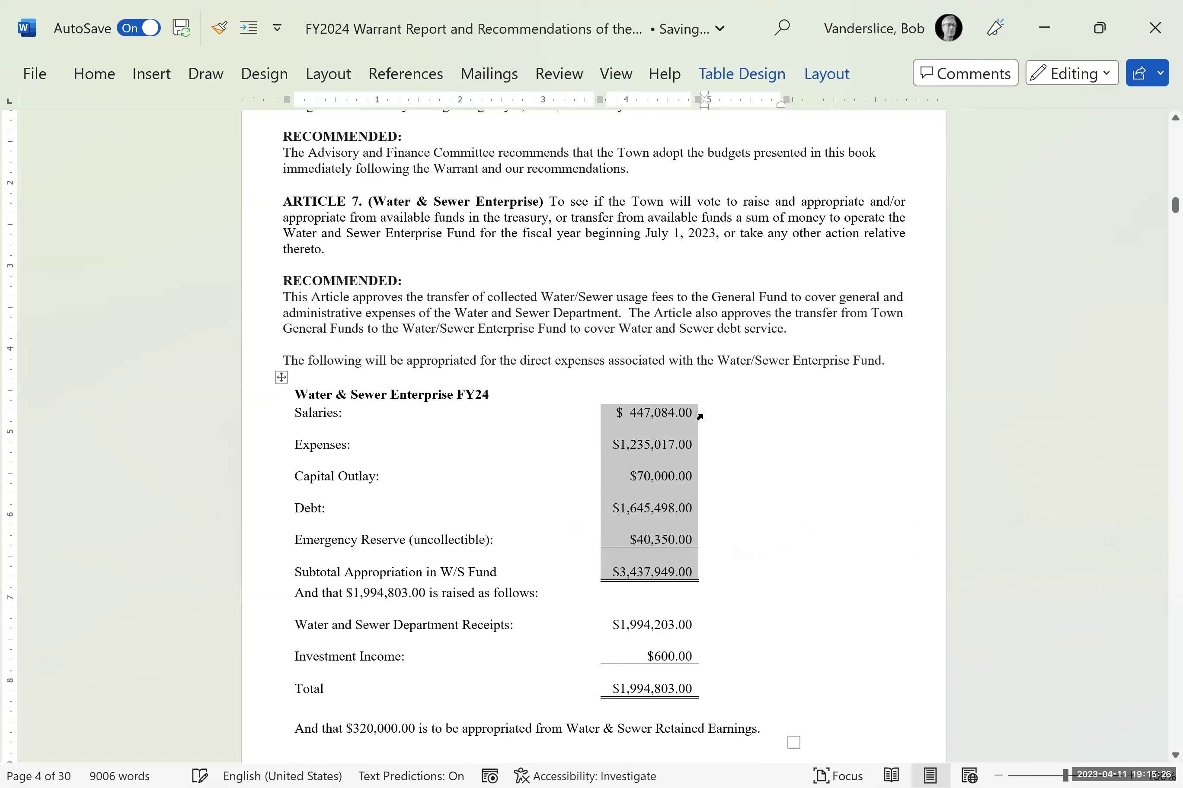
pyautogui.click(496, 432)
pyautogui.click(498, 395)
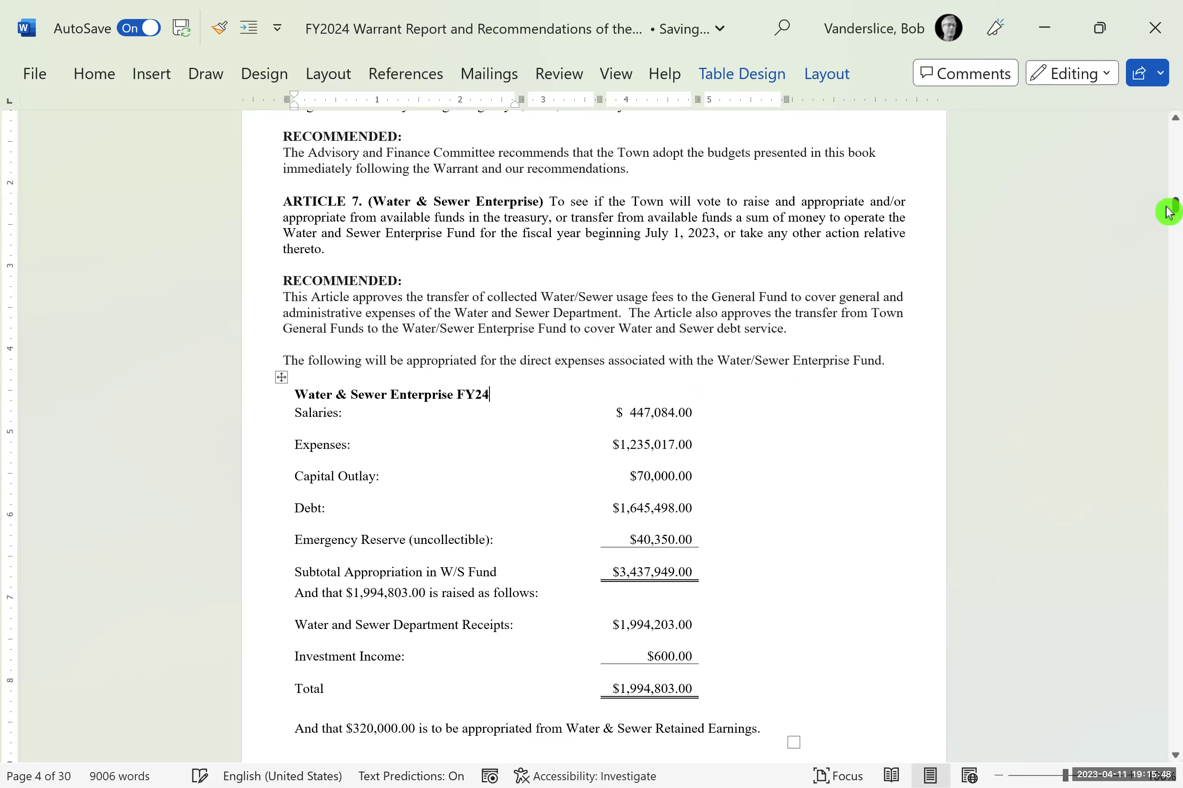
pyautogui.moveTo(1168, 212); pyautogui.dragTo(1168, 224)
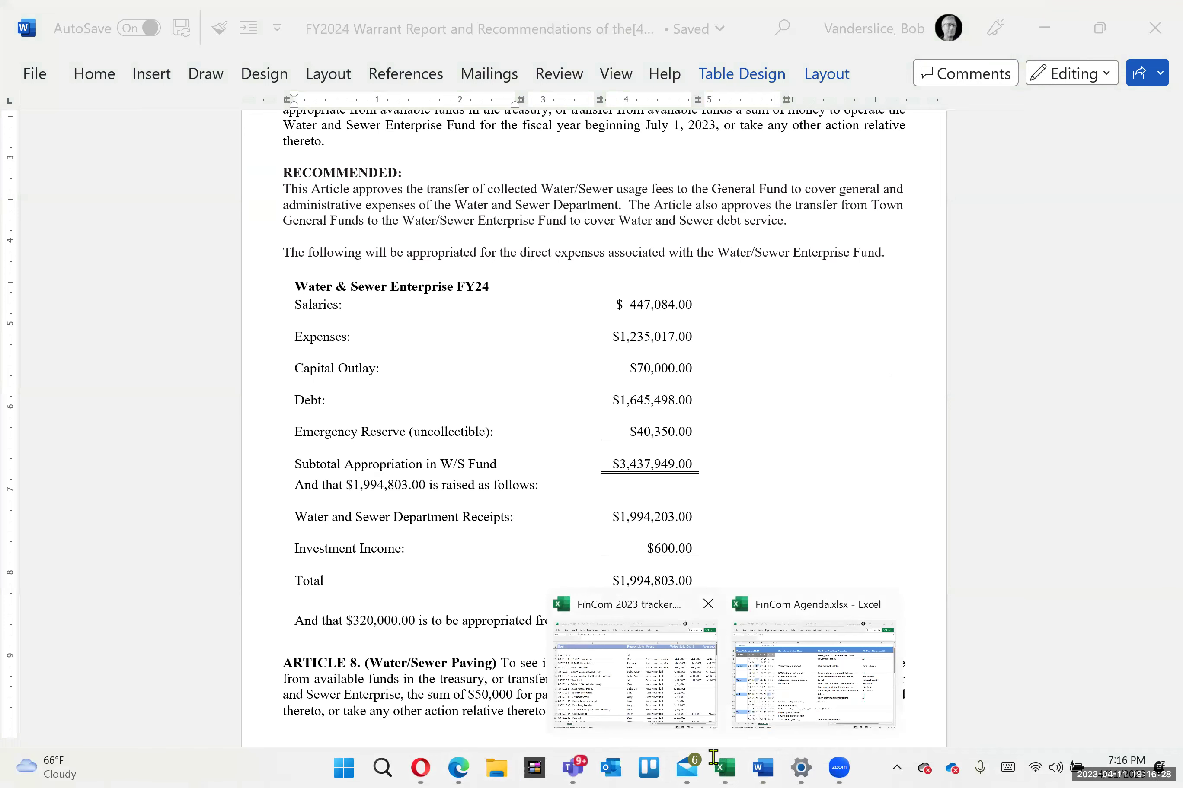
# - Switch to the FinCom 2023 tracker in Excel and copy Article 6's Draft and Approved dates, 4/11/2023, into Article 7's row
pyautogui.hotkey('alt', 'Tab')
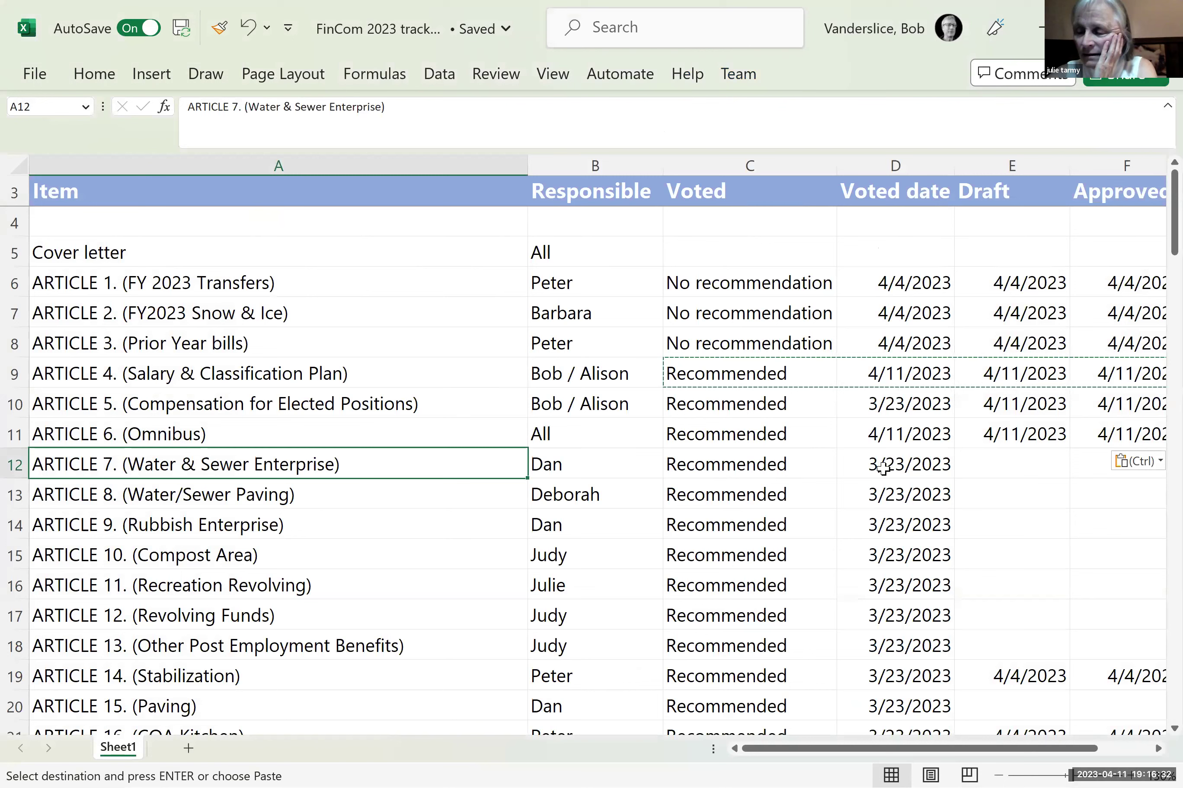
pyautogui.click(1039, 424)
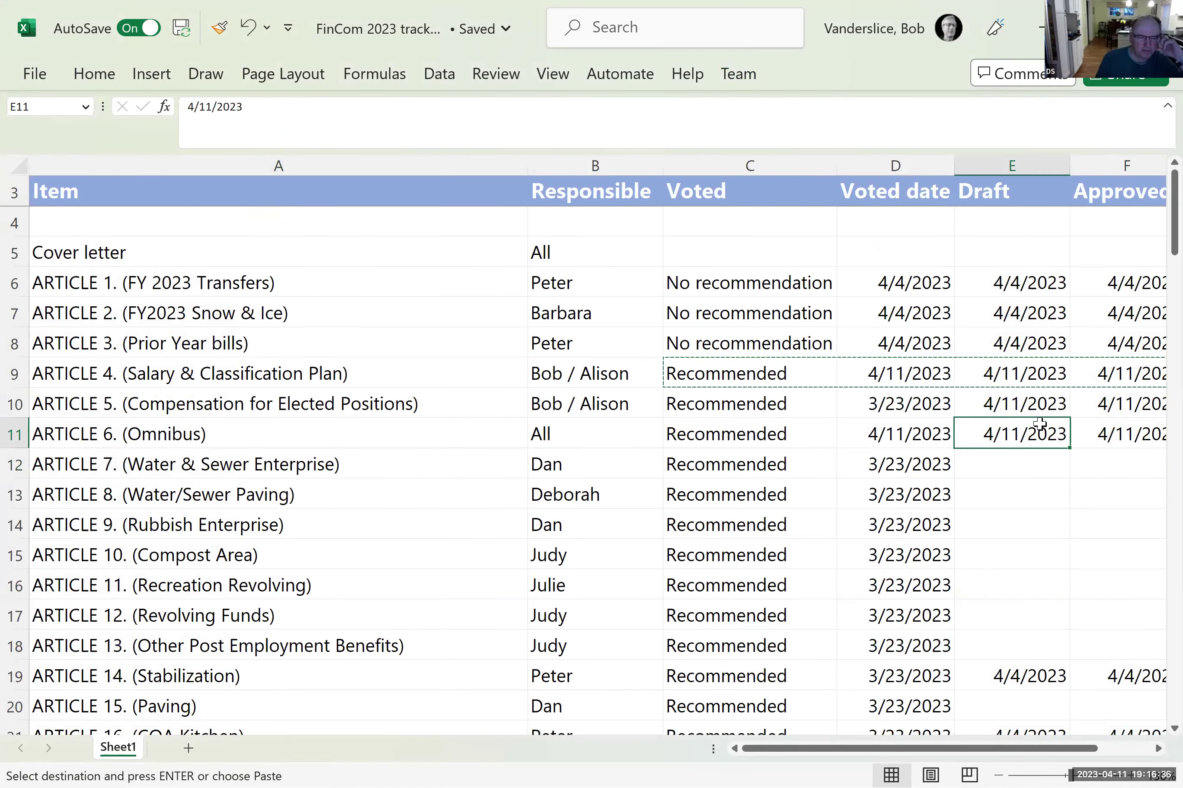
pyautogui.hotkey('shift', 'Right')
pyautogui.hotkey('ctrl', 'c')
pyautogui.press('Down')
pyautogui.hotkey('ctrl', 'v')
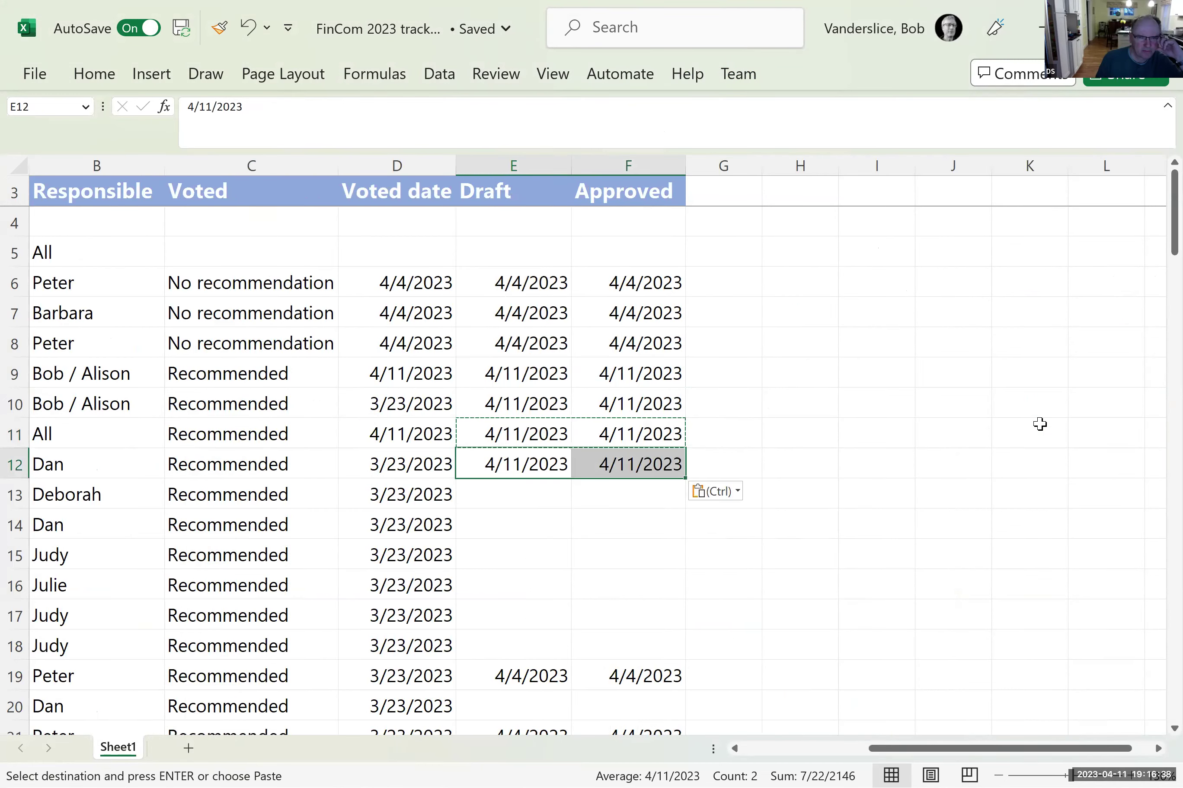
pyautogui.press('Down')
pyautogui.press('Left')
pyautogui.press('Left')
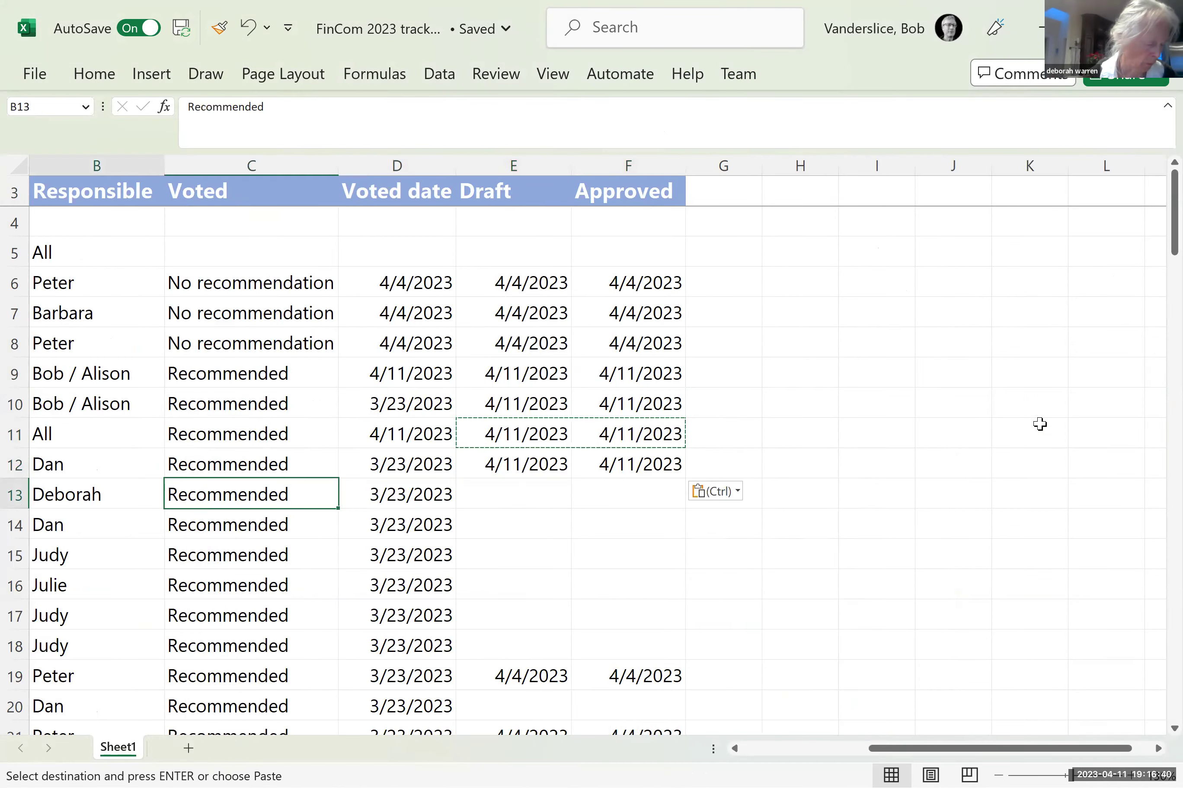
pyautogui.press('Left')
pyautogui.press('Left')
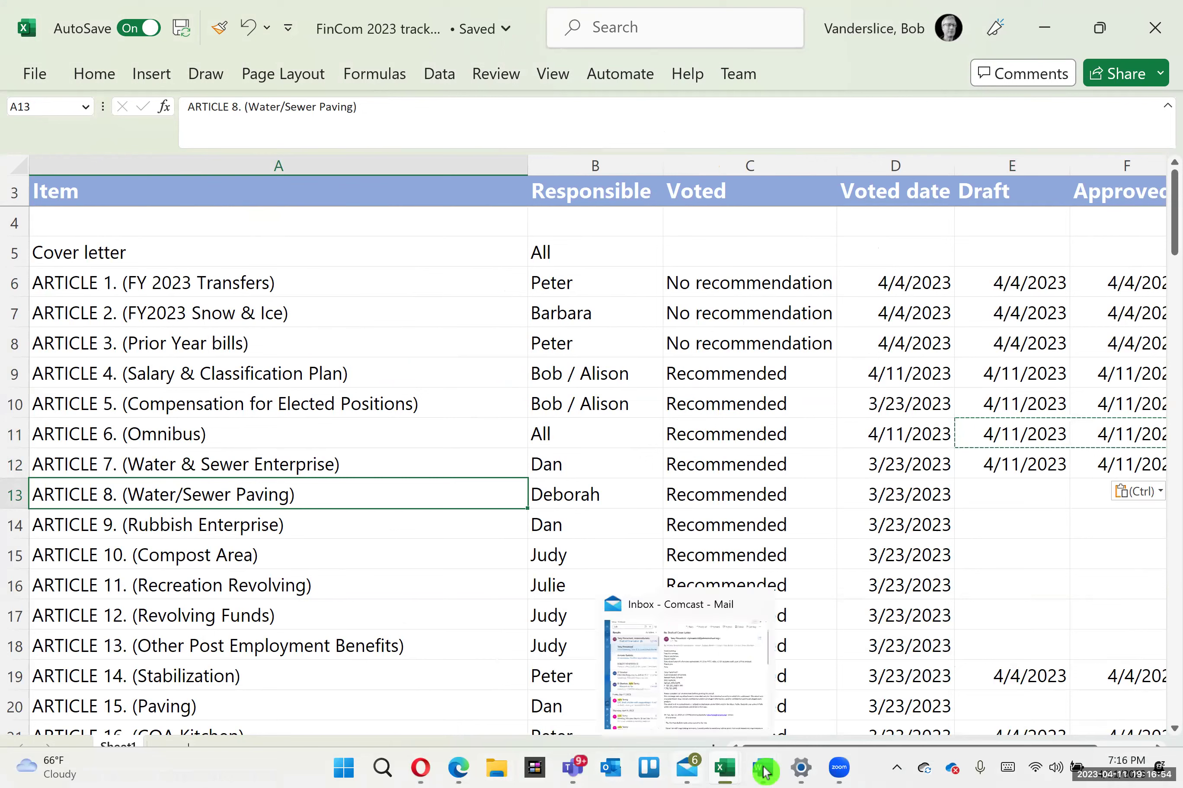
# - Return to the FY2024 Warrant Report in Word and review Article 8 (Water/Sewer Paving) and its recommendation
pyautogui.moveTo(764, 774)
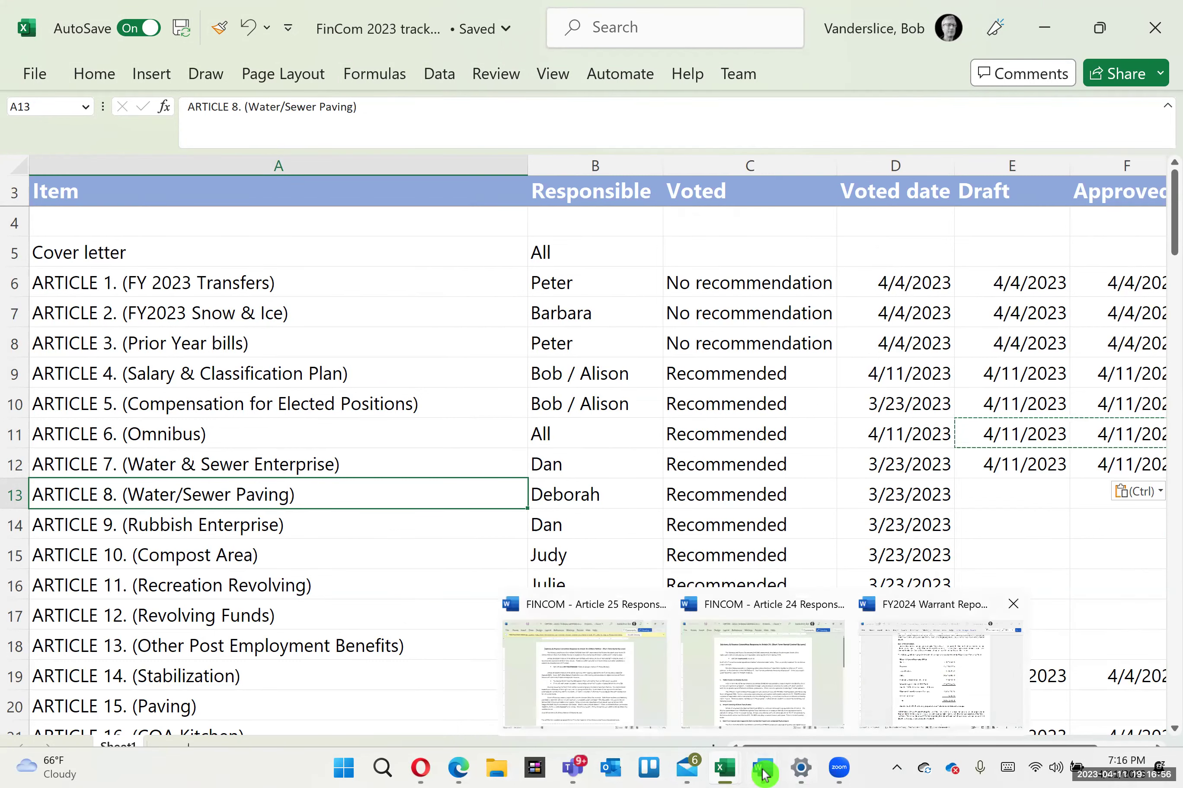
pyautogui.click(939, 672)
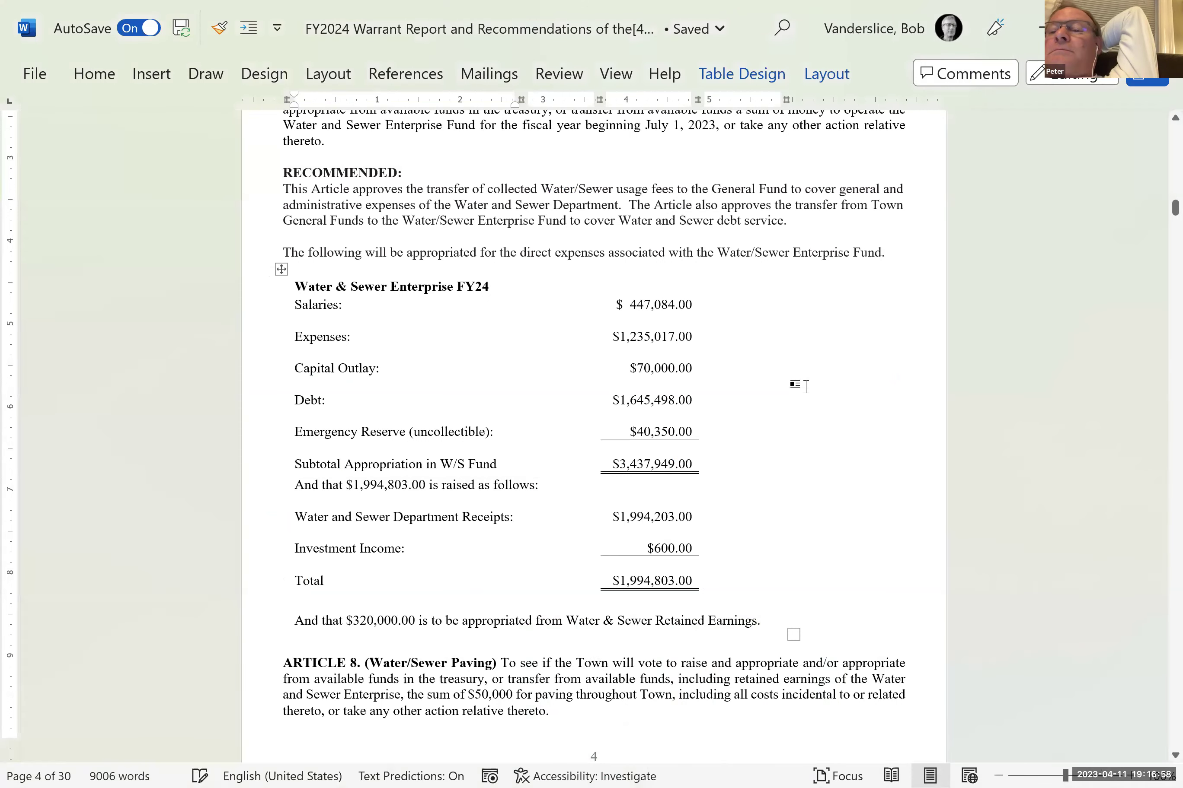
pyautogui.click(770, 382)
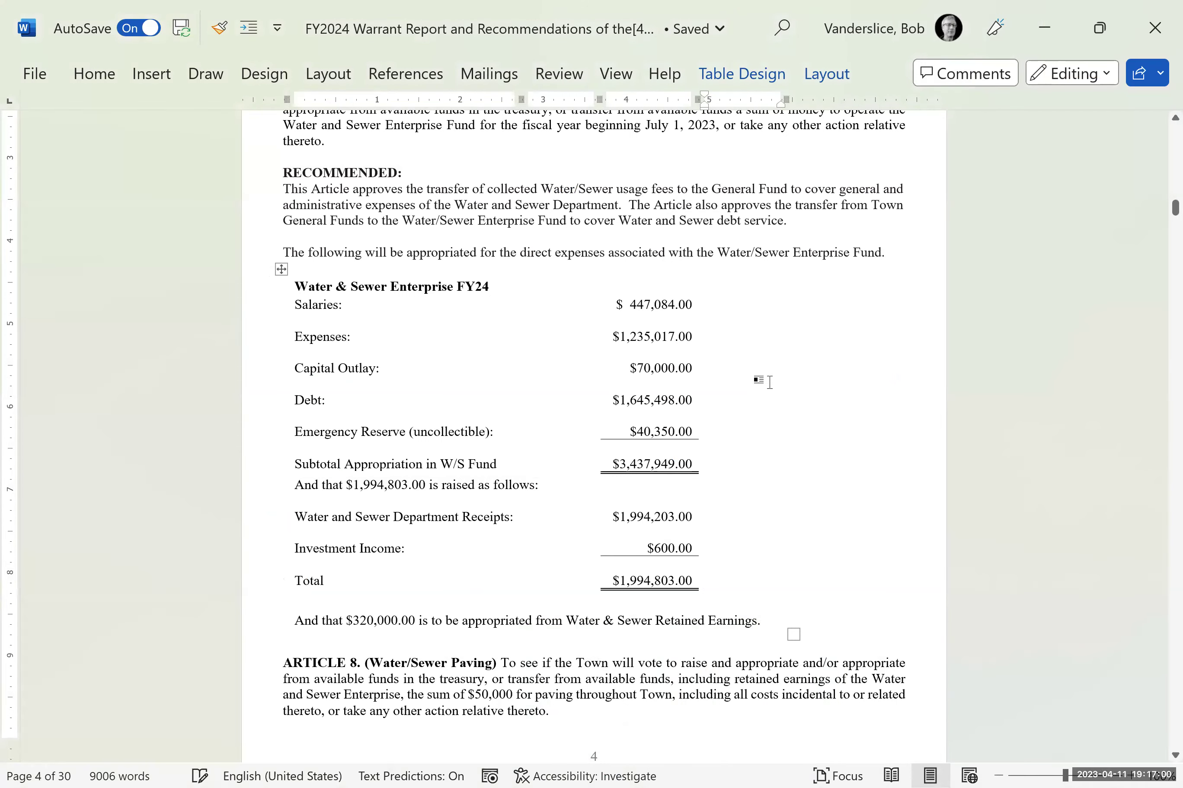
pyautogui.press('Down')
pyautogui.press('Down')
pyautogui.press('Down')
pyautogui.press('Down')
pyautogui.press('Down')
pyautogui.press('Down')
pyautogui.press('Down')
pyautogui.press('Down')
pyautogui.press('Down')
pyautogui.press('Down')
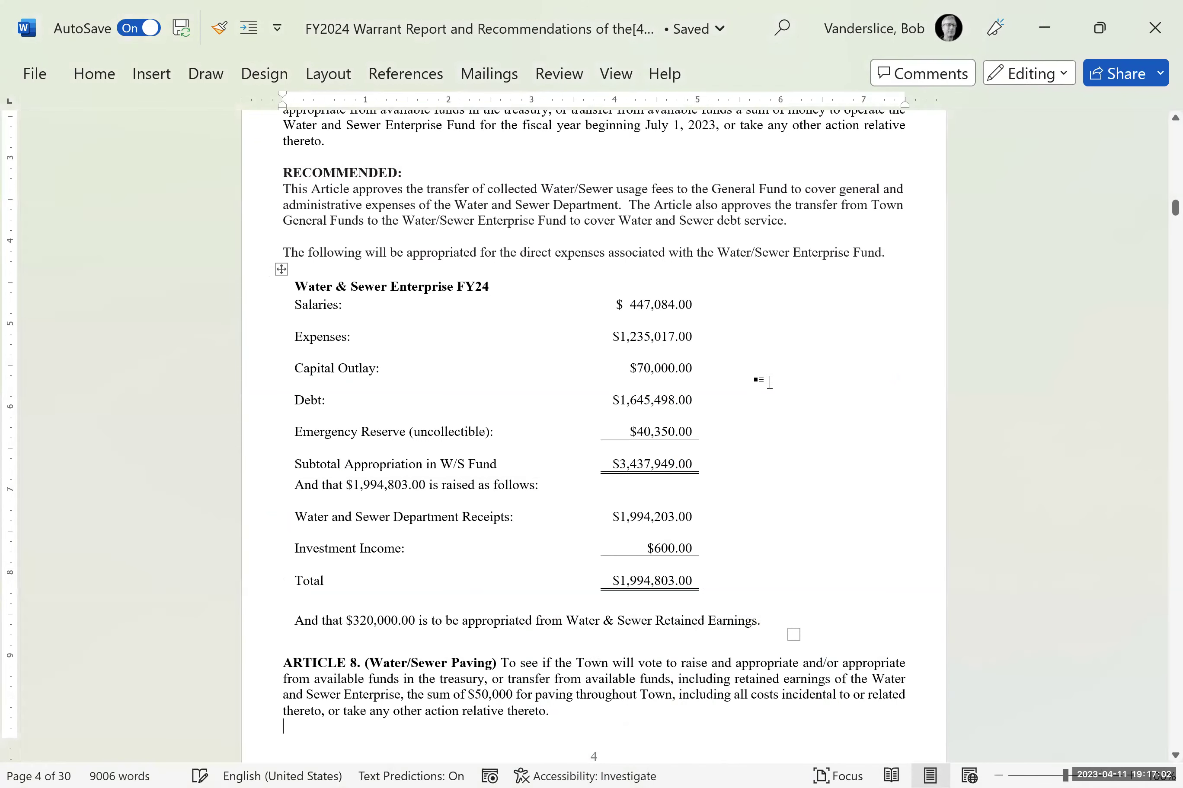
pyautogui.press('Down')
pyautogui.press('Down')
pyautogui.press('Down')
pyautogui.press('Down')
pyautogui.press('Down')
pyautogui.press('Down')
pyautogui.press('Down')
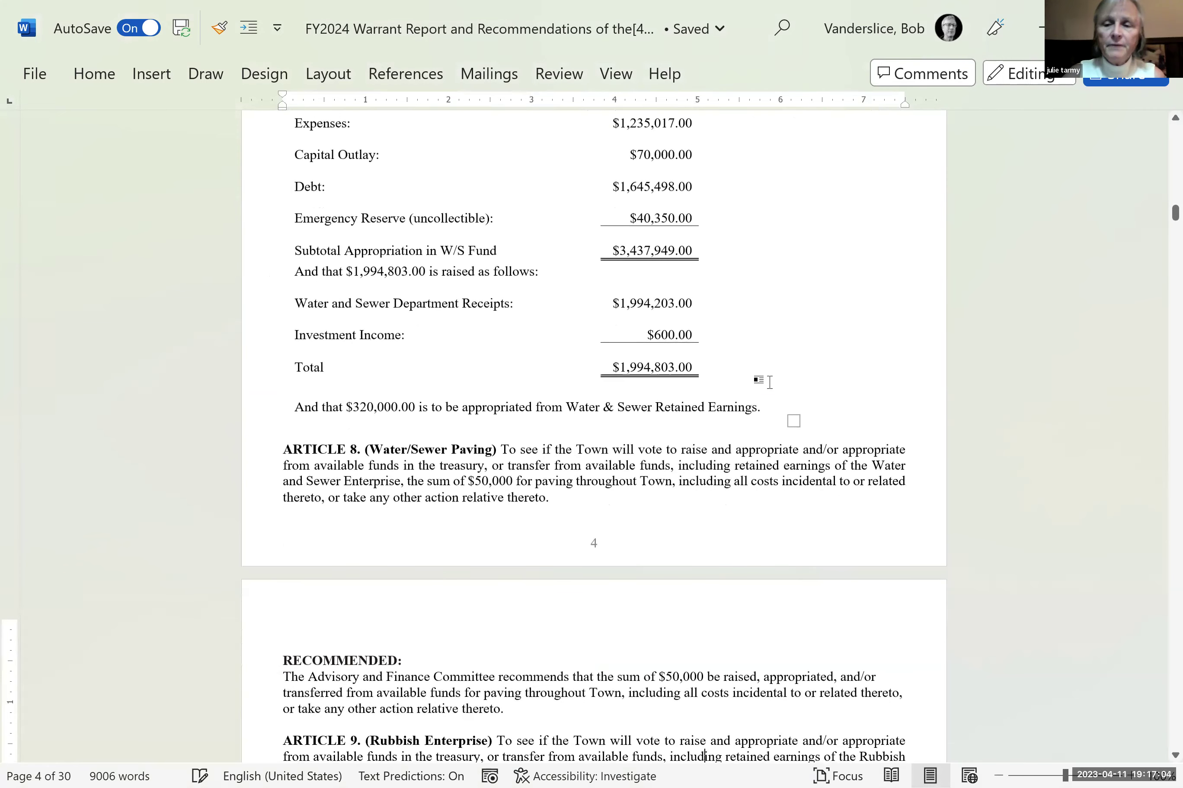
pyautogui.press('Down')
pyautogui.press('Down')
pyautogui.press('Down')
pyautogui.press('Down')
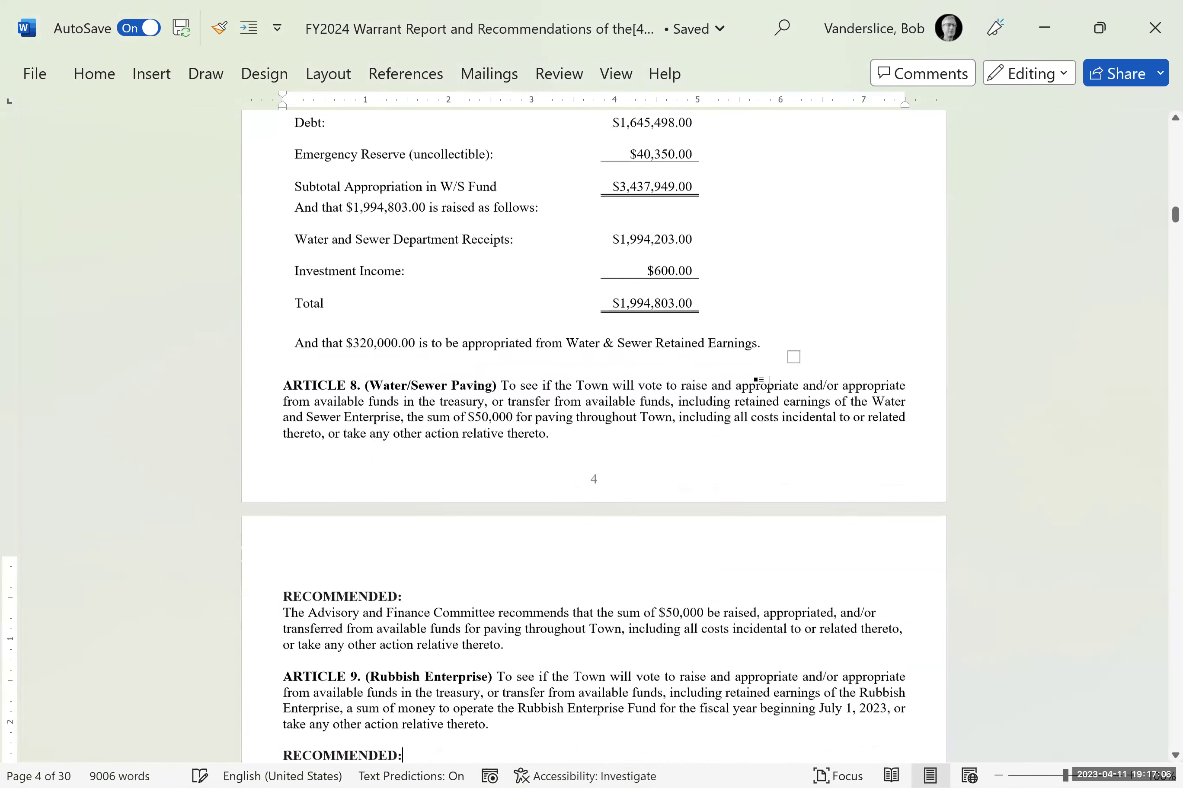
pyautogui.press('Down')
pyautogui.press('Down')
pyautogui.press('Down')
pyautogui.press('Down')
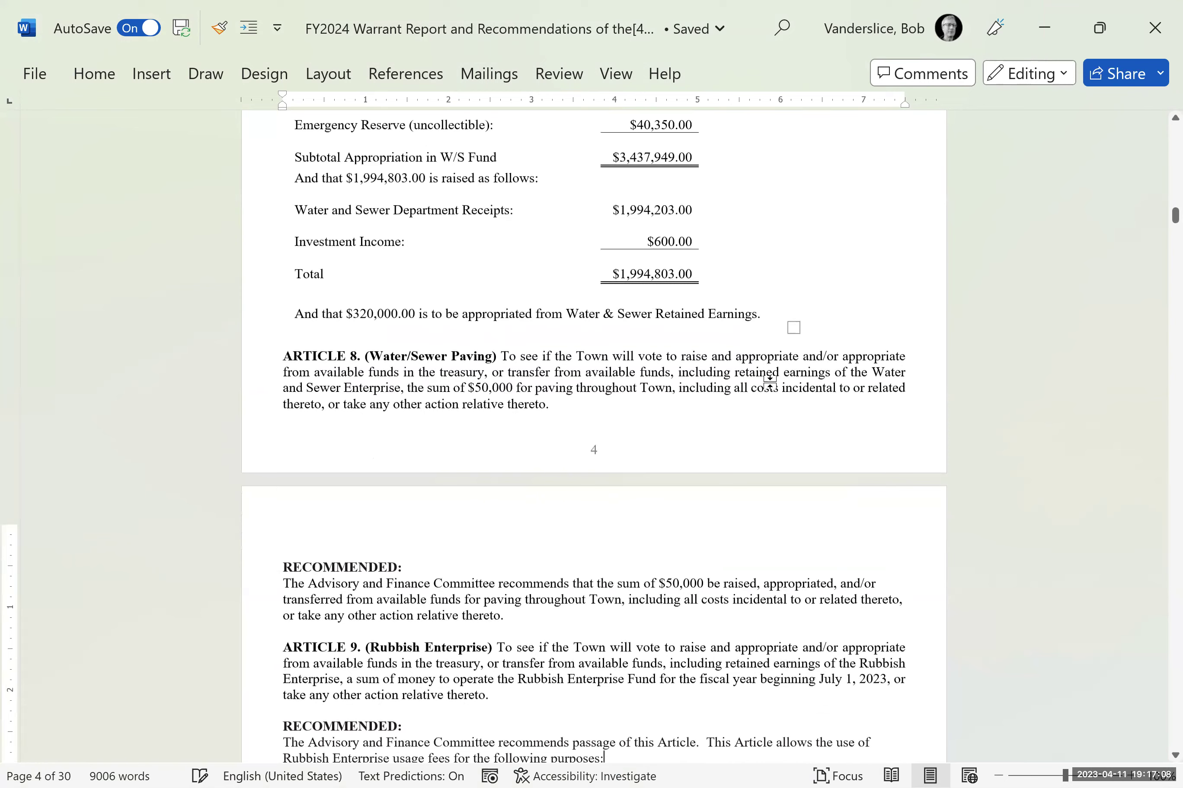
pyautogui.press('Down')
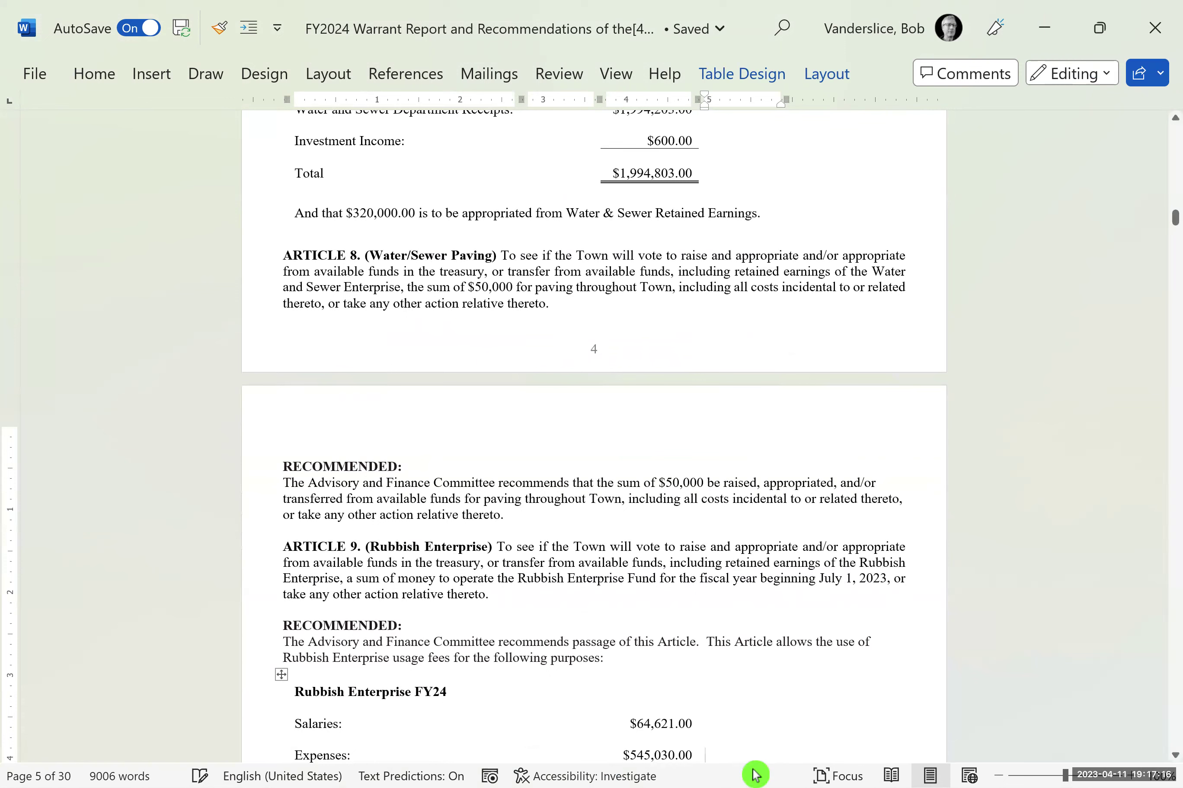
# - Switch to the FinCom 2023 tracker in Excel and copy Article 7's Draft and Approved dates, 4/11/2023, into Article 8's row
pyautogui.moveTo(757, 776)
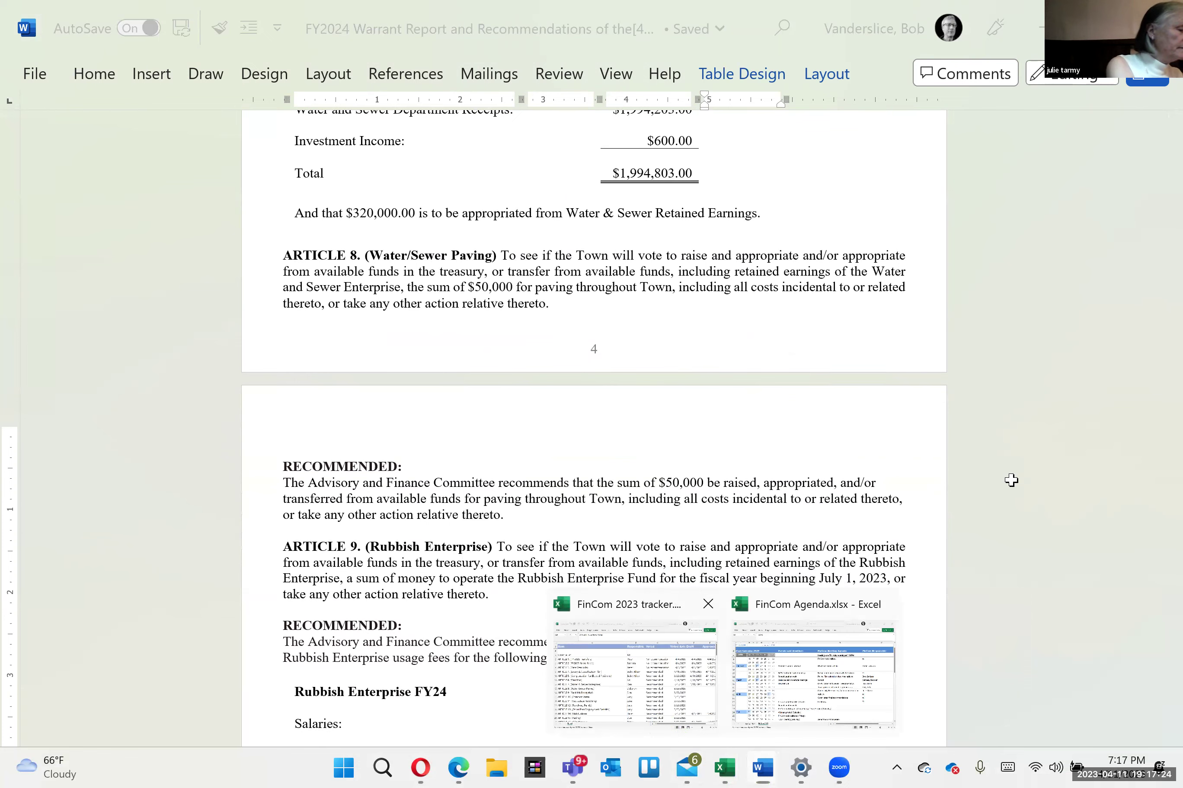
pyautogui.hotkey('alt', 'Tab')
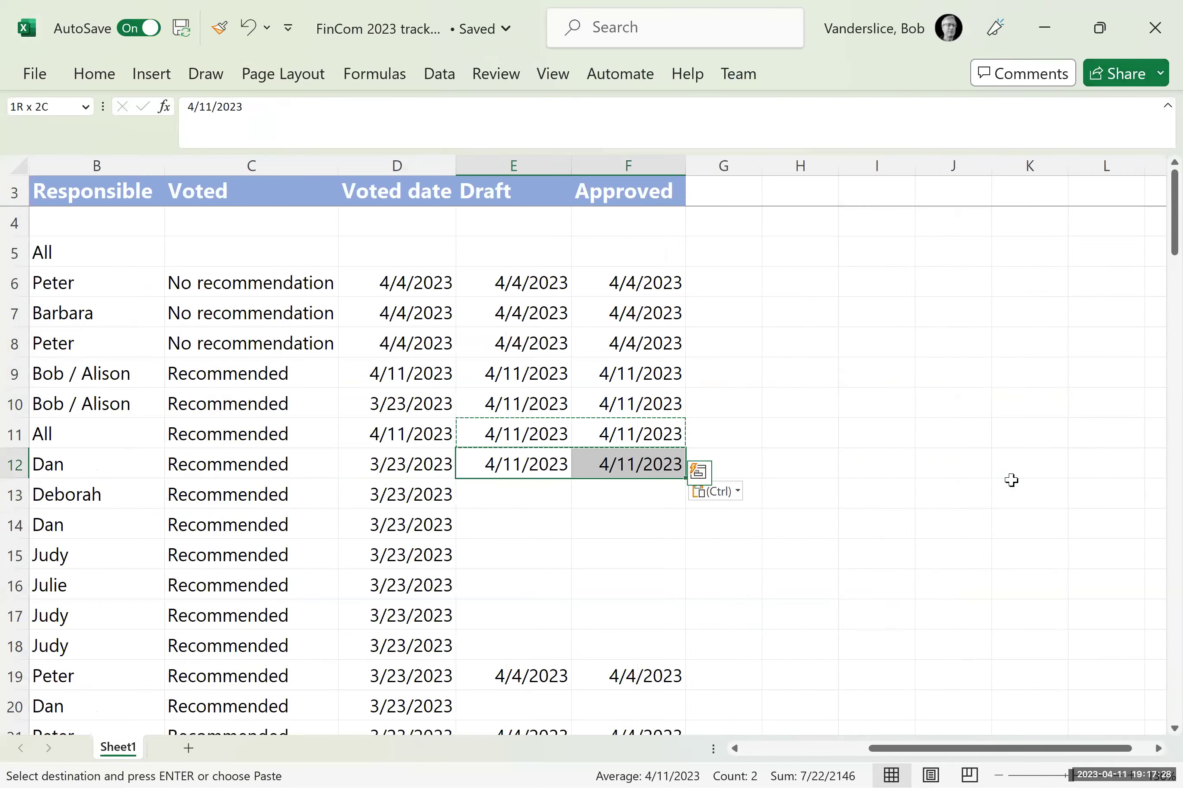
pyautogui.hotkey('ctrl', 'c')
pyautogui.press('Down')
pyautogui.hotkey('ctrl', 'v')
pyautogui.press('Down')
pyautogui.press('Home')
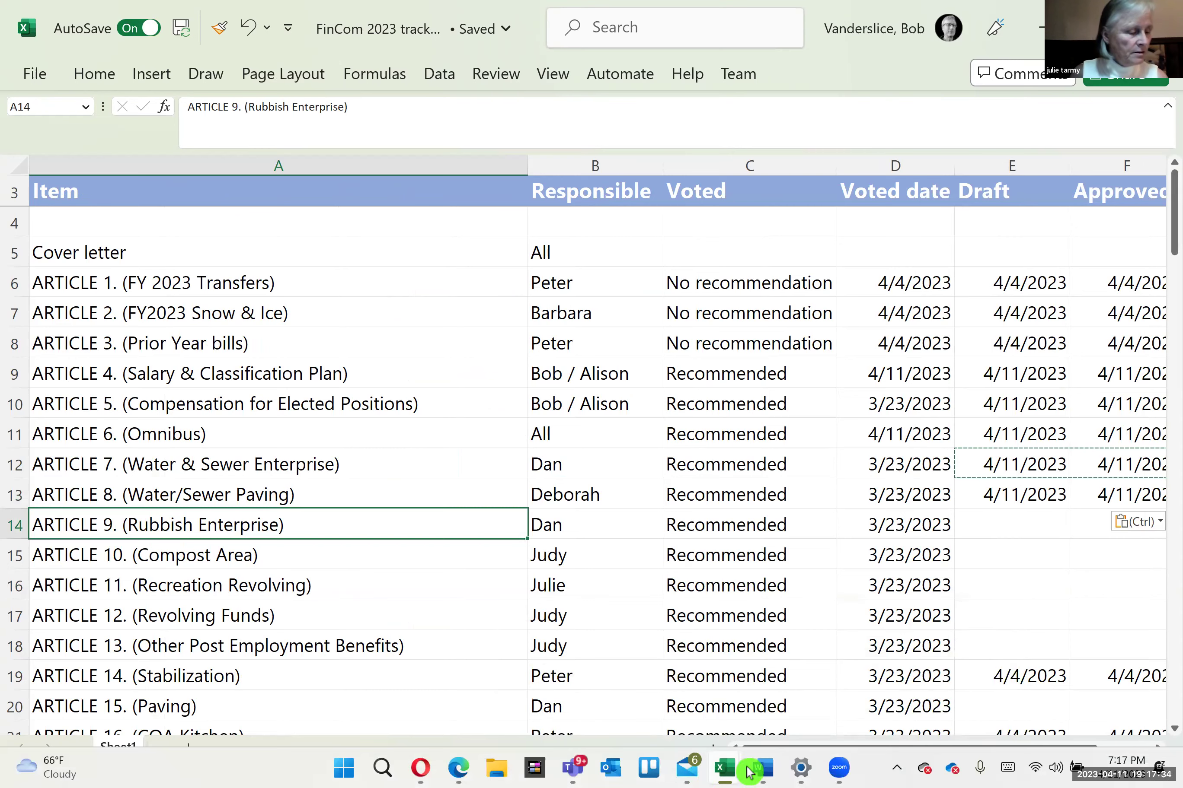
pyautogui.moveTo(875, 735)
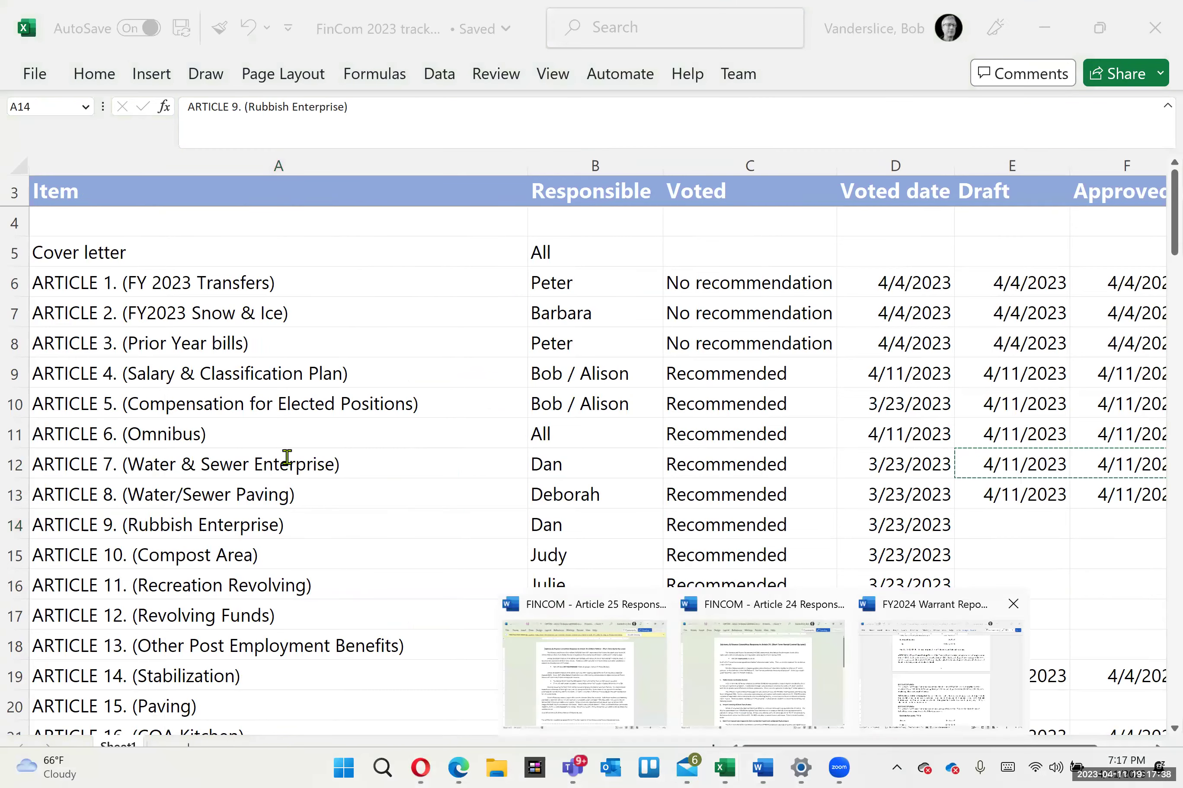
# - Return to the FY2024 Warrant Report in Word and review Article 9 (Rubbish Enterprise) with its recommendation and budget table
pyautogui.press('Return')
pyautogui.click(661, 420)
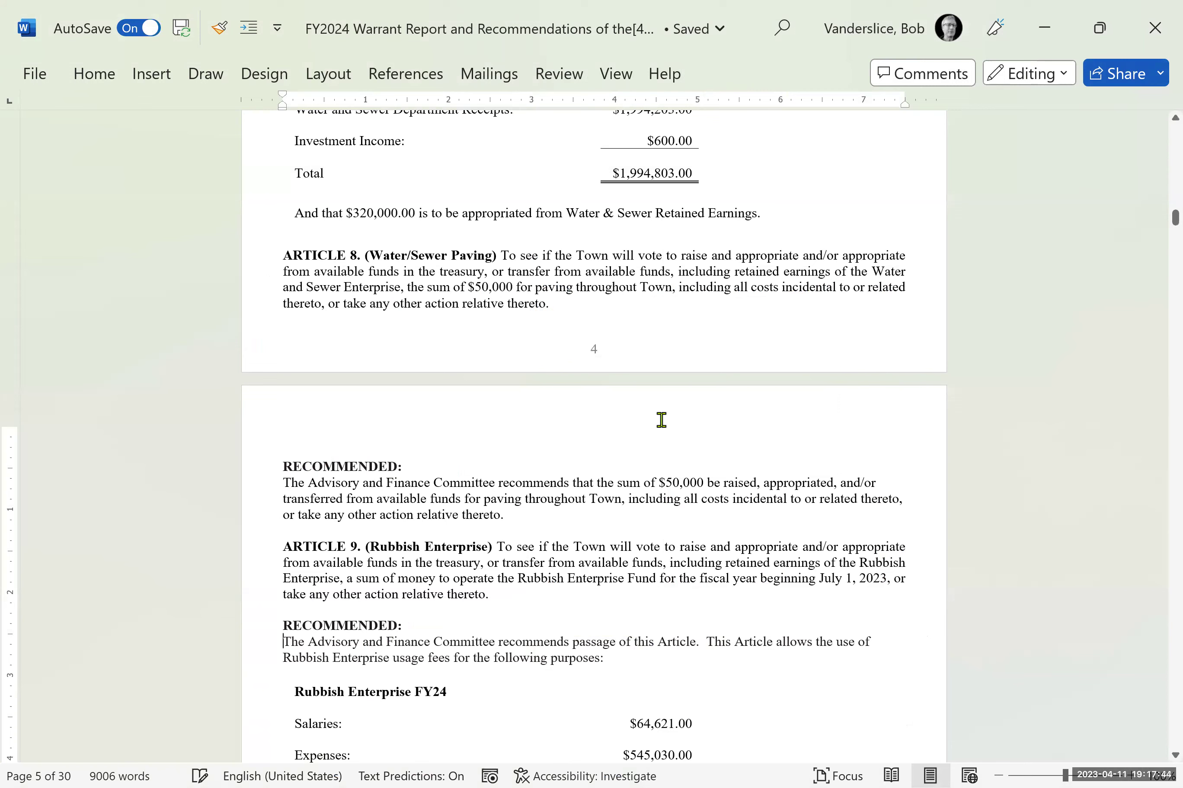
pyautogui.press('Down')
pyautogui.press('Down')
pyautogui.press('Down')
pyautogui.press('Down')
pyautogui.press('Down')
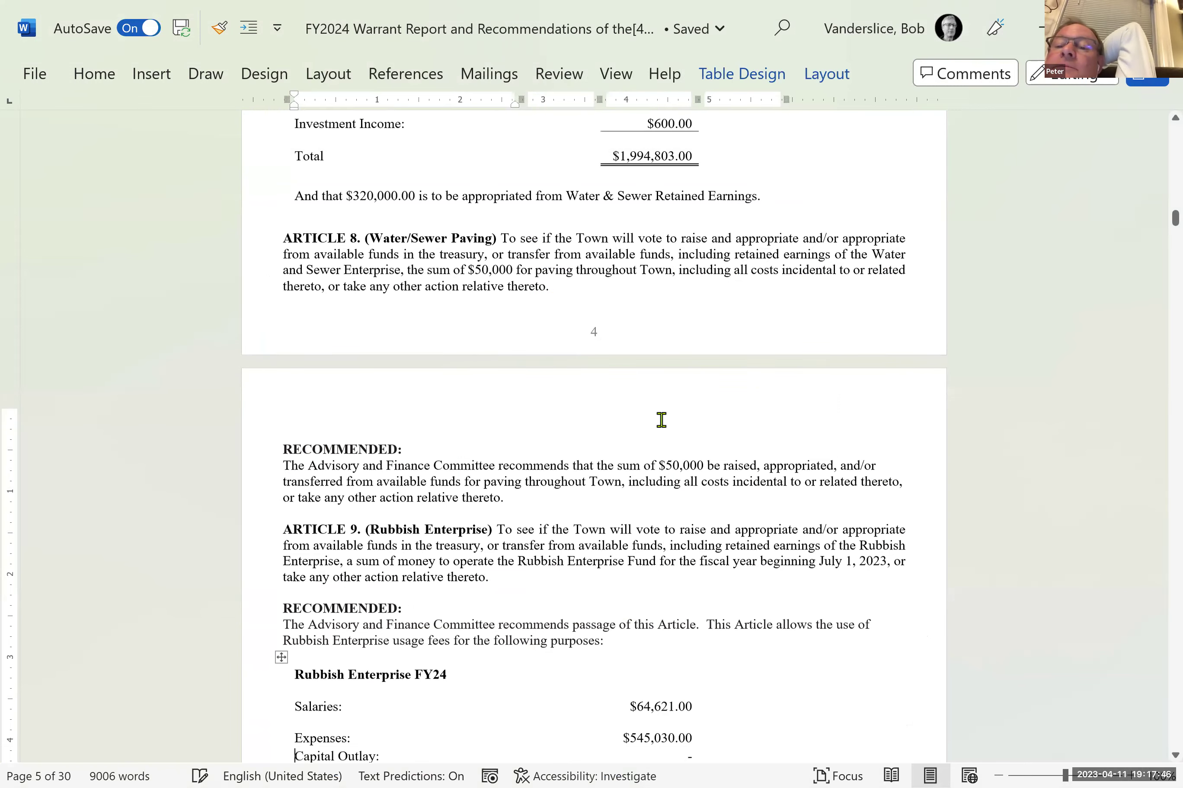
pyautogui.press('Down')
pyautogui.press('Down')
pyautogui.press('Down')
pyautogui.press('Down')
pyautogui.press('Down')
pyautogui.press('Down')
pyautogui.press('Down')
pyautogui.press('Down')
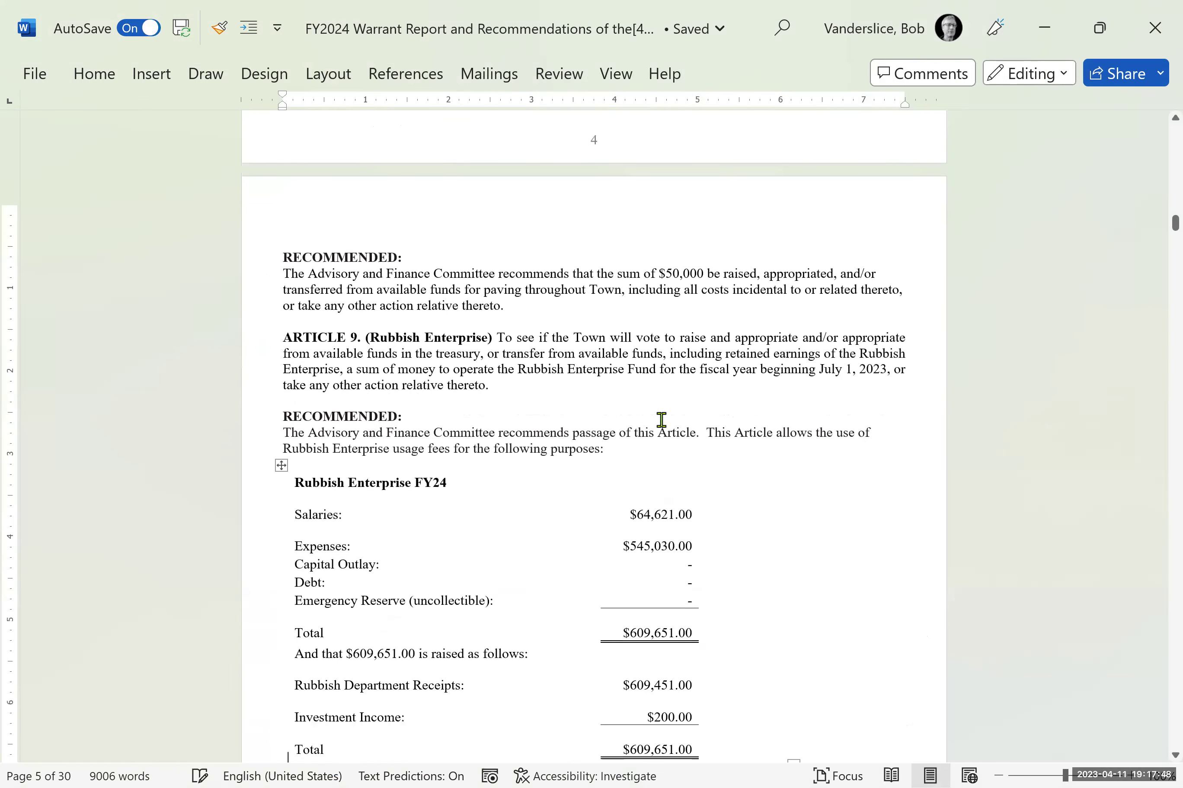
pyautogui.press('Down')
pyautogui.press('Down')
pyautogui.press('Down')
pyautogui.press('Down')
pyautogui.press('Down')
pyautogui.press('Down')
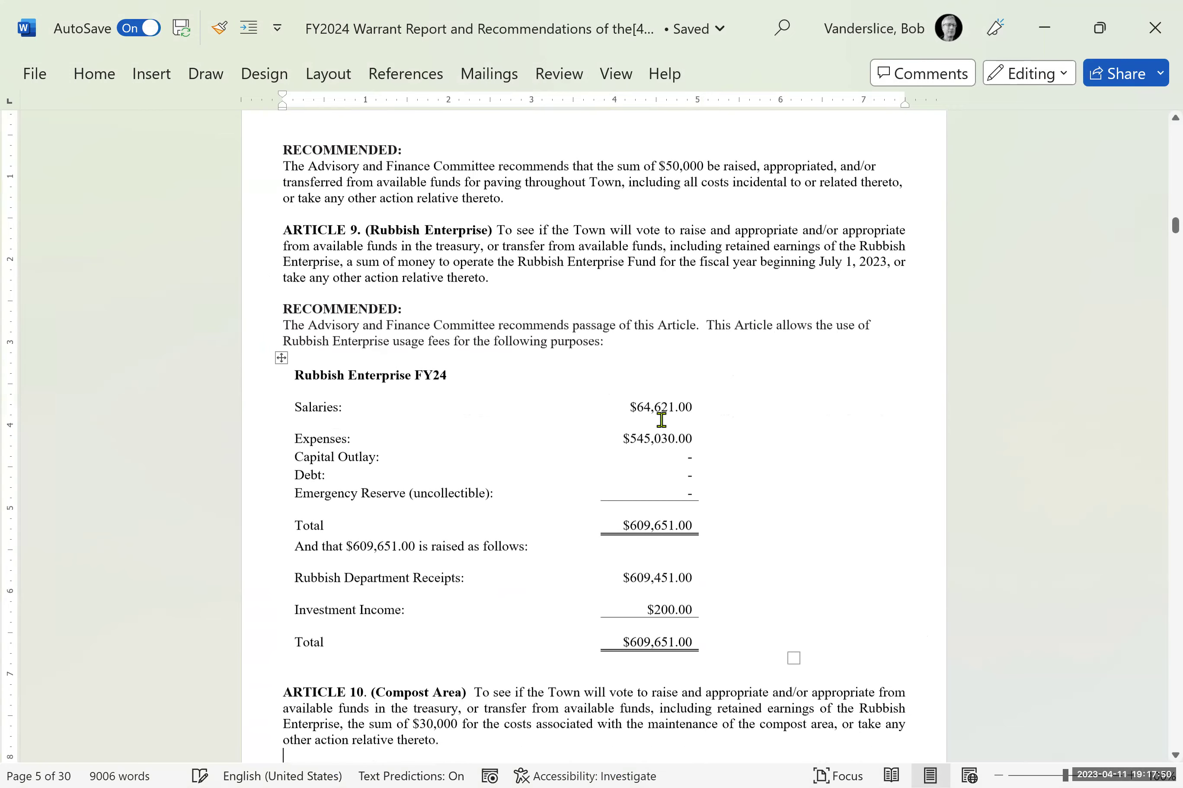
pyautogui.press('Down')
pyautogui.press('Down')
pyautogui.press('Down')
pyautogui.press('Down')
pyautogui.press('Down')
pyautogui.press('Down')
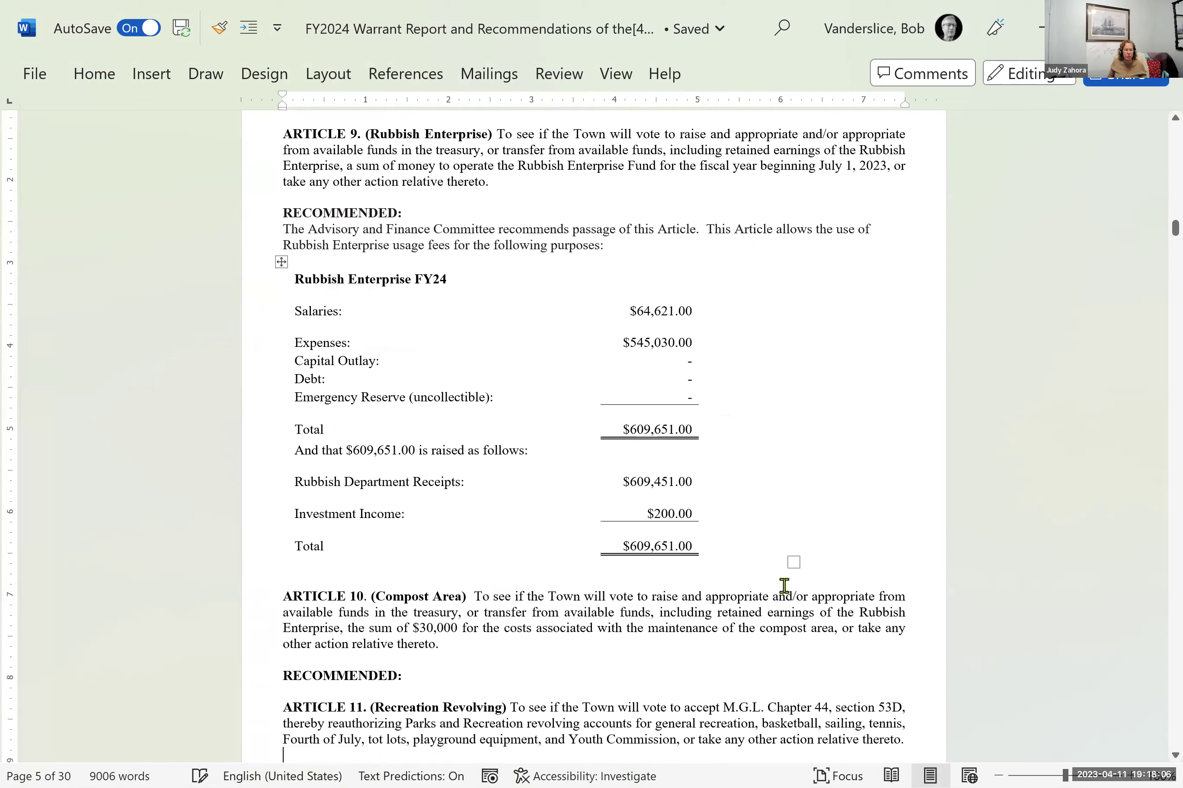
pyautogui.moveTo(783, 584); pyautogui.dragTo(848, 342)
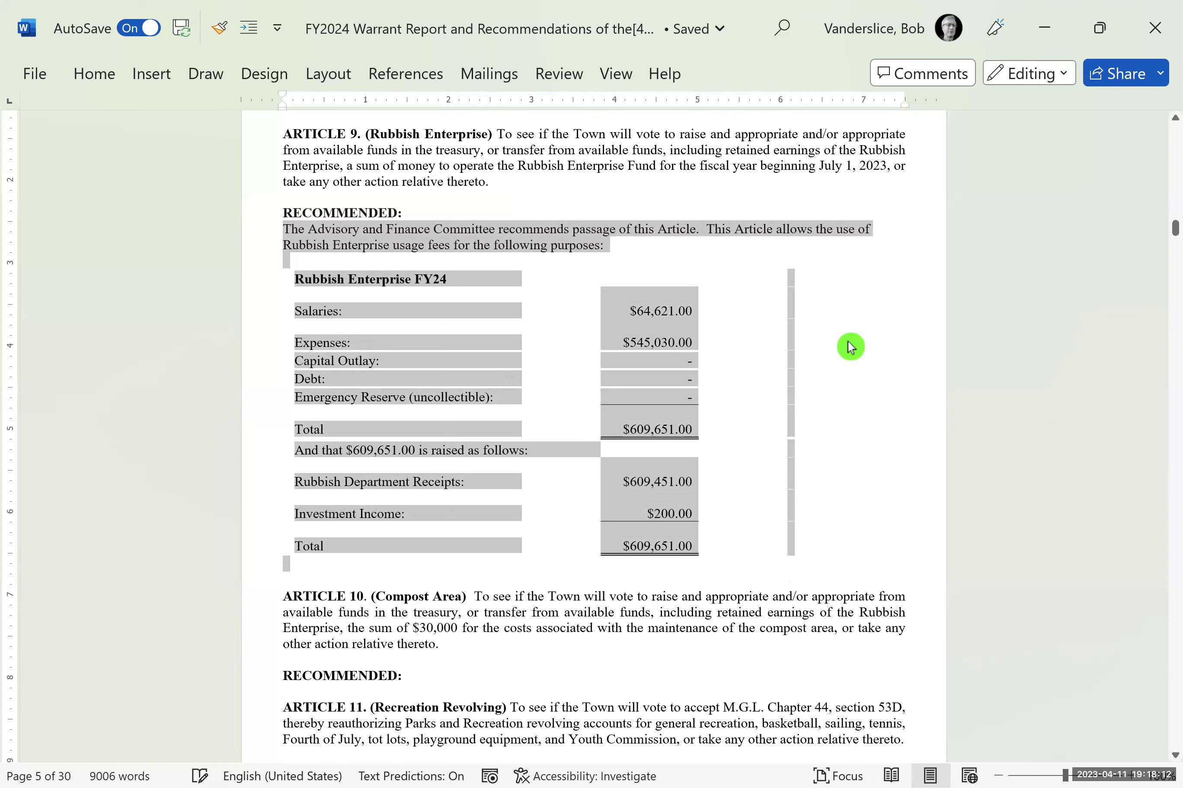
pyautogui.click(849, 347)
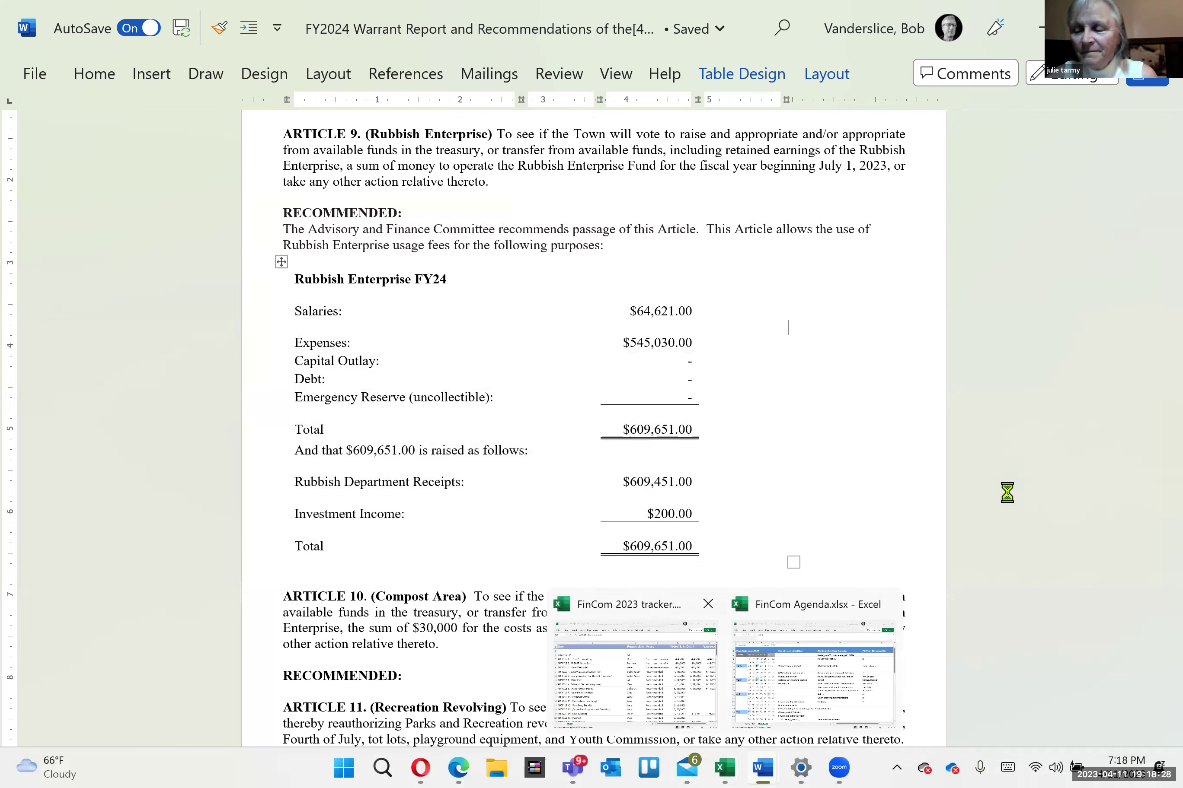
# - Switch to the FinCom 2023 tracker in Excel and copy Article 8's Draft and Approved dates, 4/11/2023, into Article 9's row
pyautogui.hotkey('alt', 'Tab')
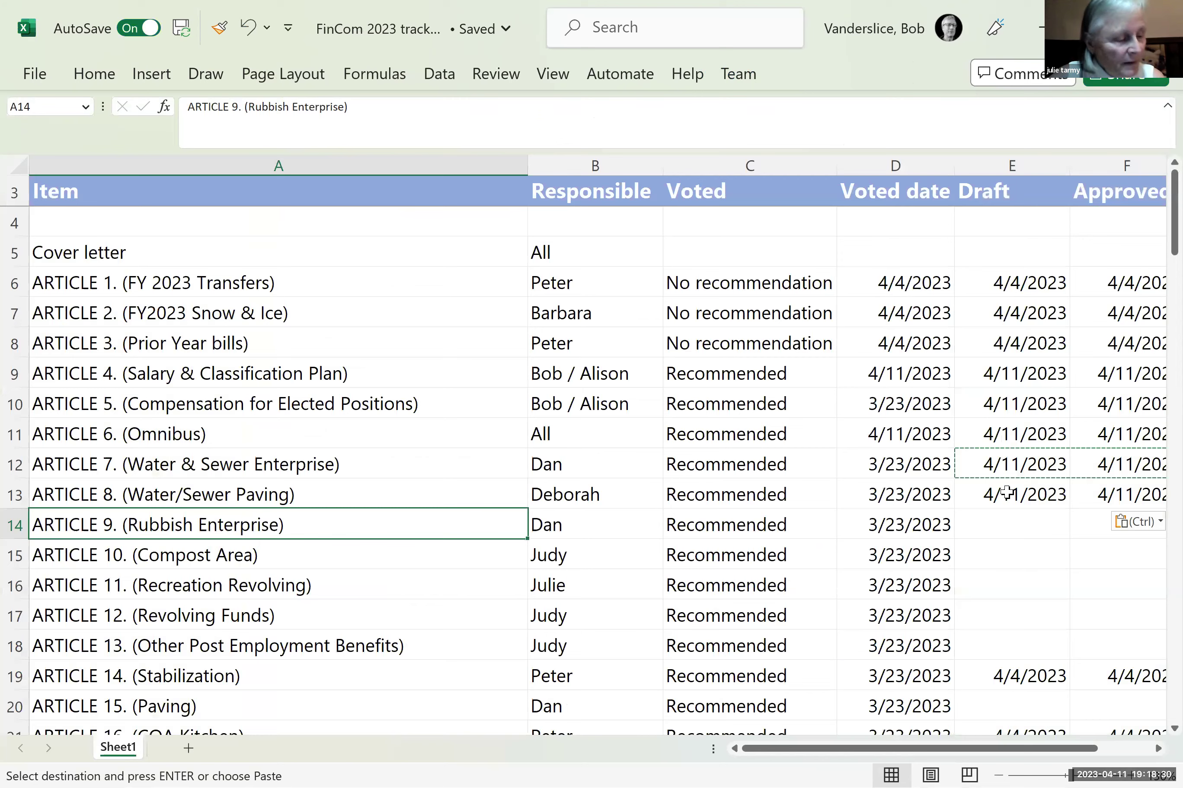
pyautogui.hotkey('ctrl', 'v')
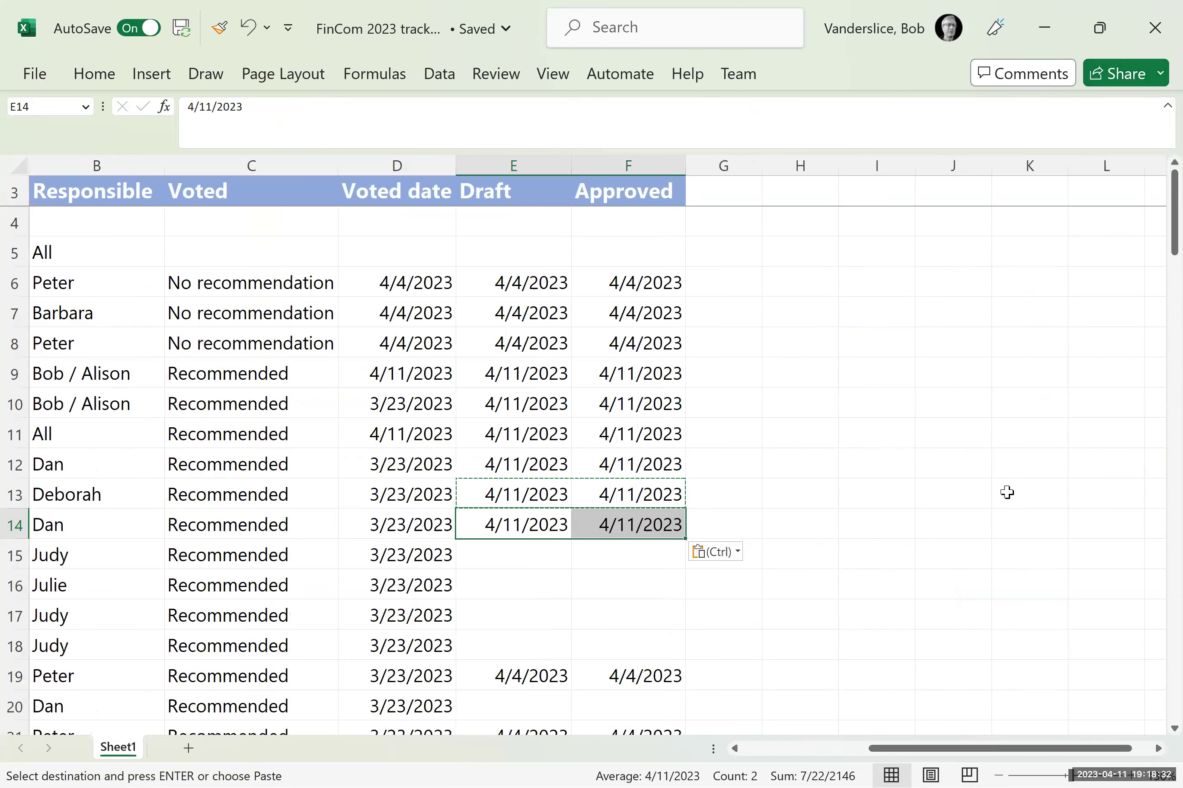
pyautogui.press('Down')
pyautogui.press('Home')
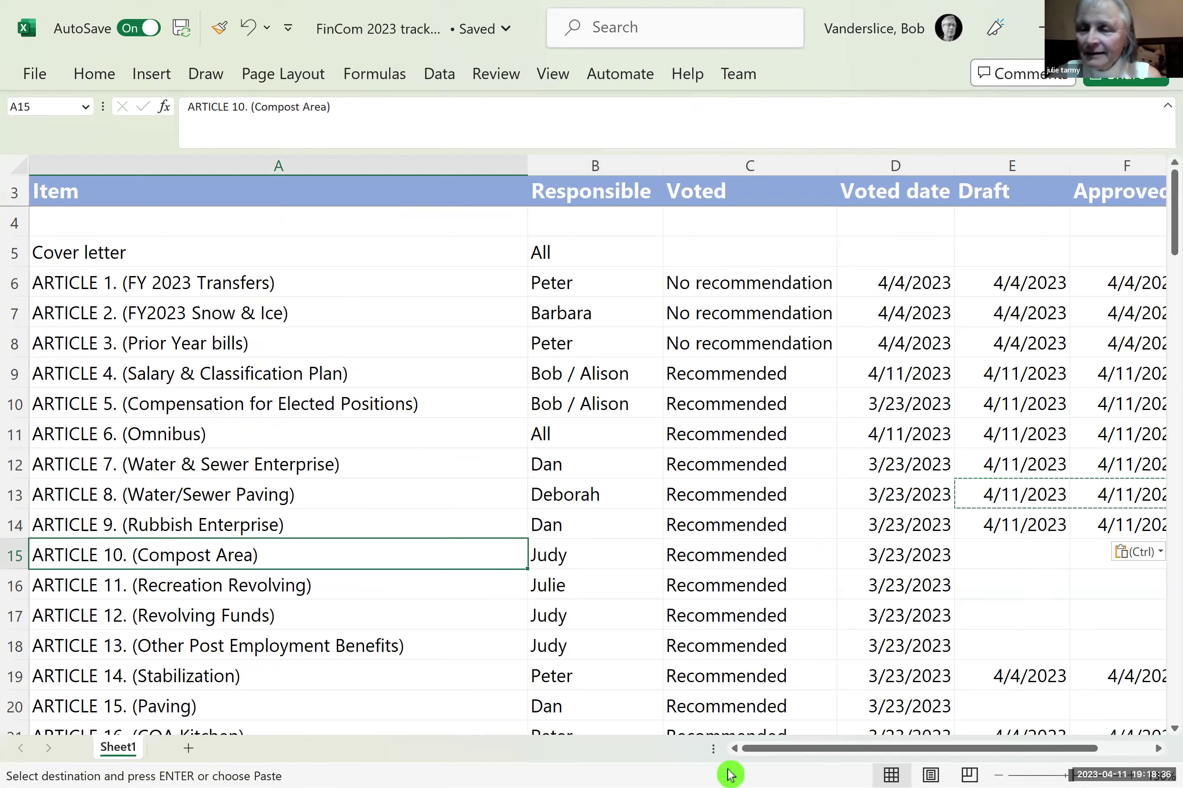
# - Return to the FY2024 Warrant Report in Word and add an empty line under Article 10's RECOMMENDED heading
pyautogui.moveTo(771, 755)
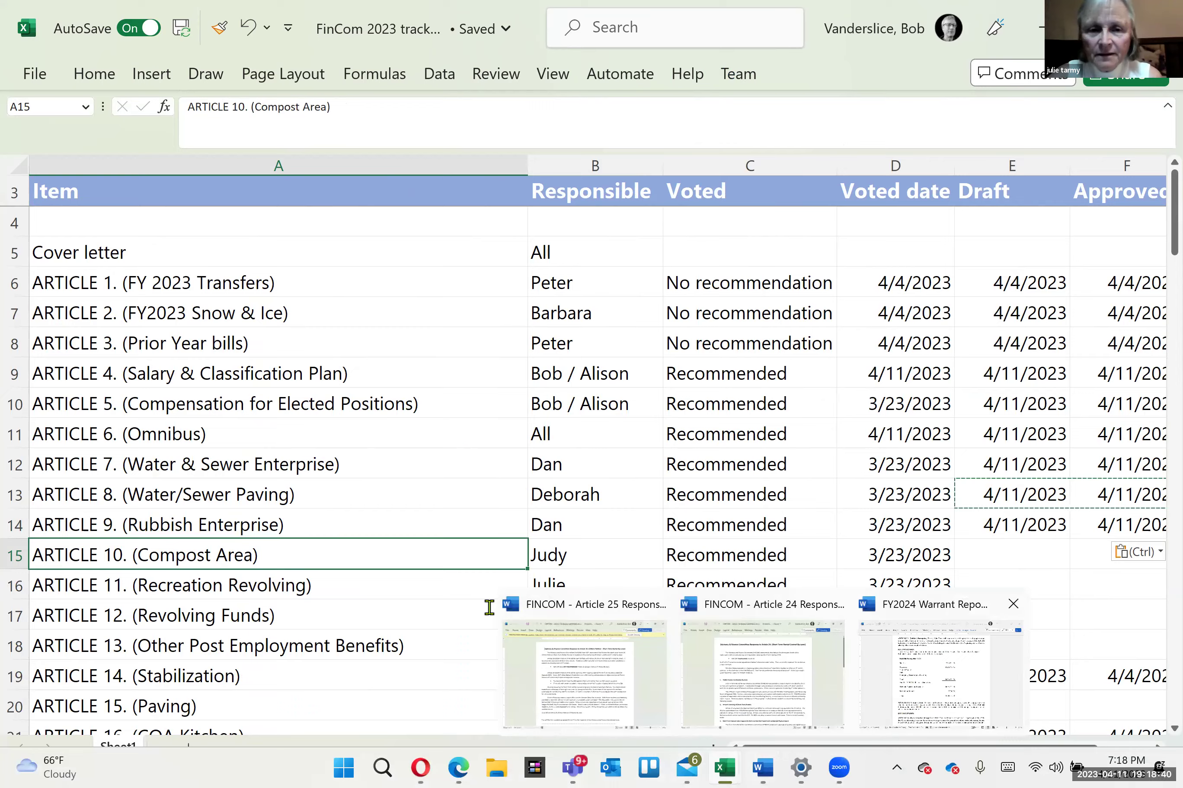
pyautogui.click(940, 666)
pyautogui.click(498, 599)
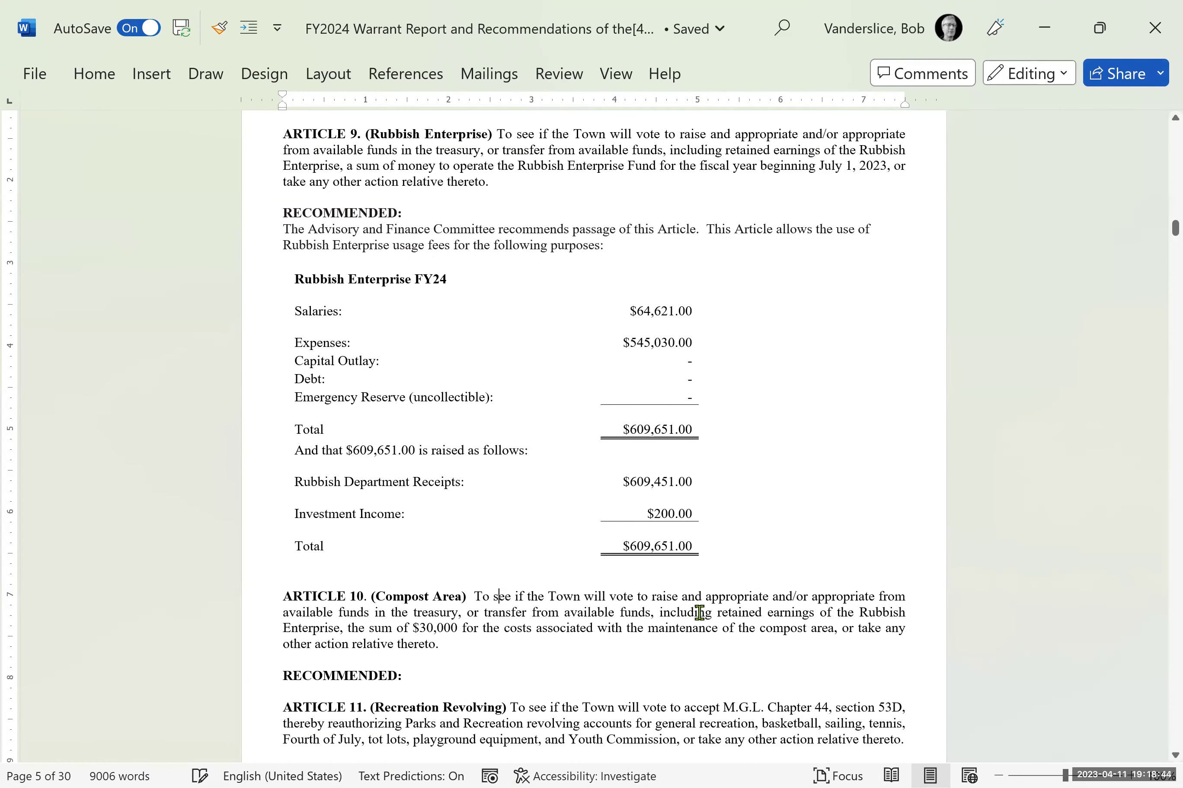
pyautogui.press('Down')
pyautogui.press('Down')
pyautogui.press('Down')
pyautogui.press('Down')
pyautogui.press('Down')
pyautogui.press('Down')
pyautogui.press('Down')
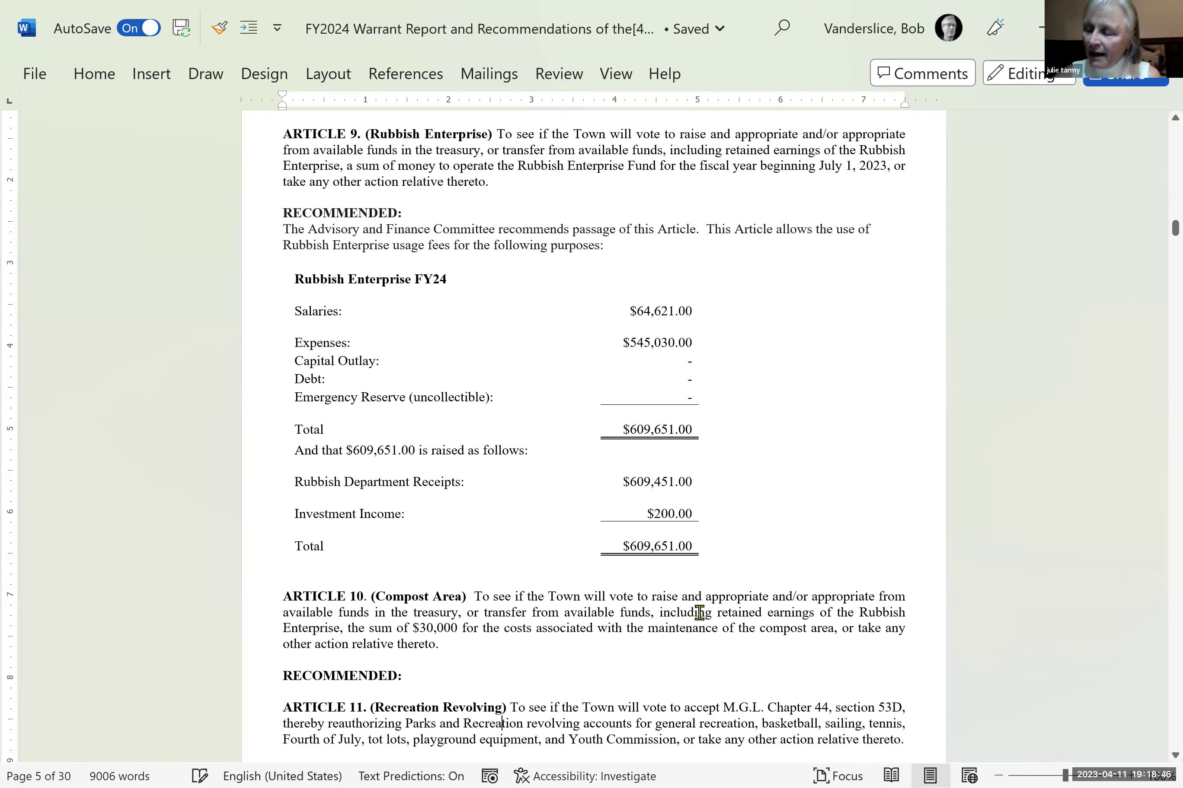
pyautogui.scroll(-3, 700, 612)
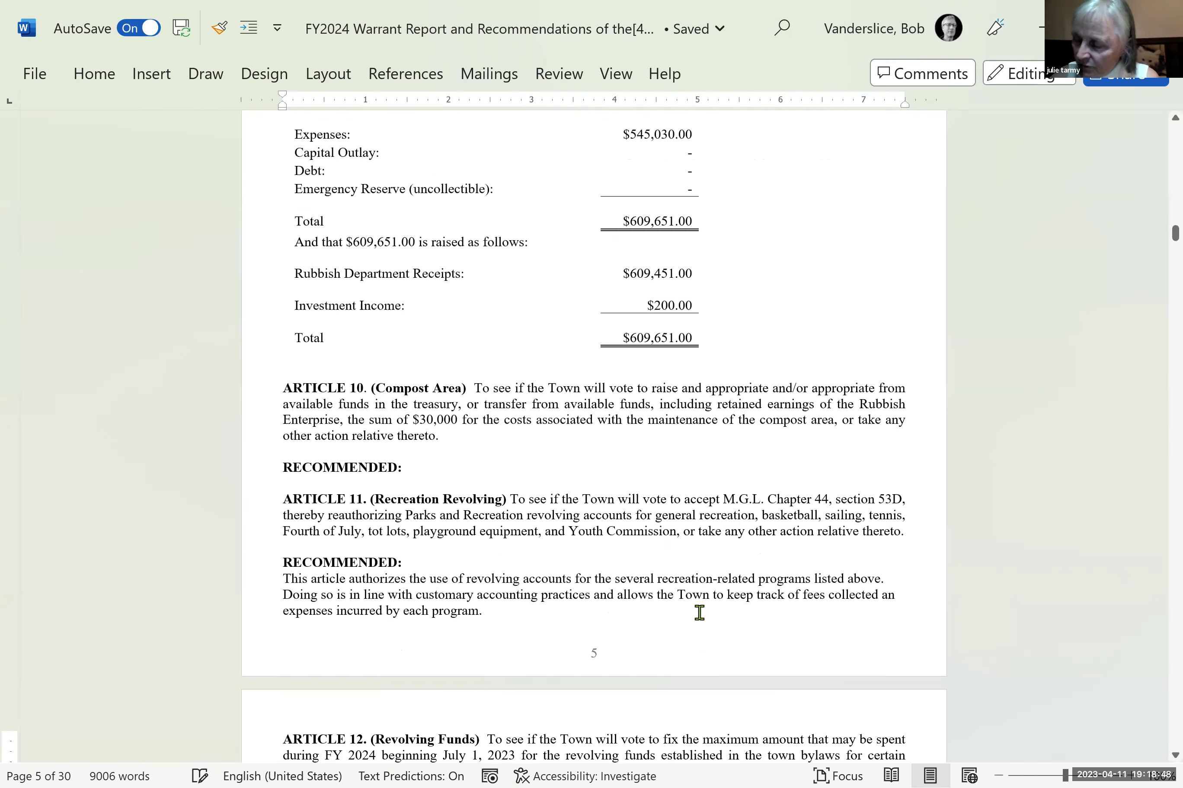
pyautogui.press('Down')
pyautogui.press('Down')
pyautogui.press('Down')
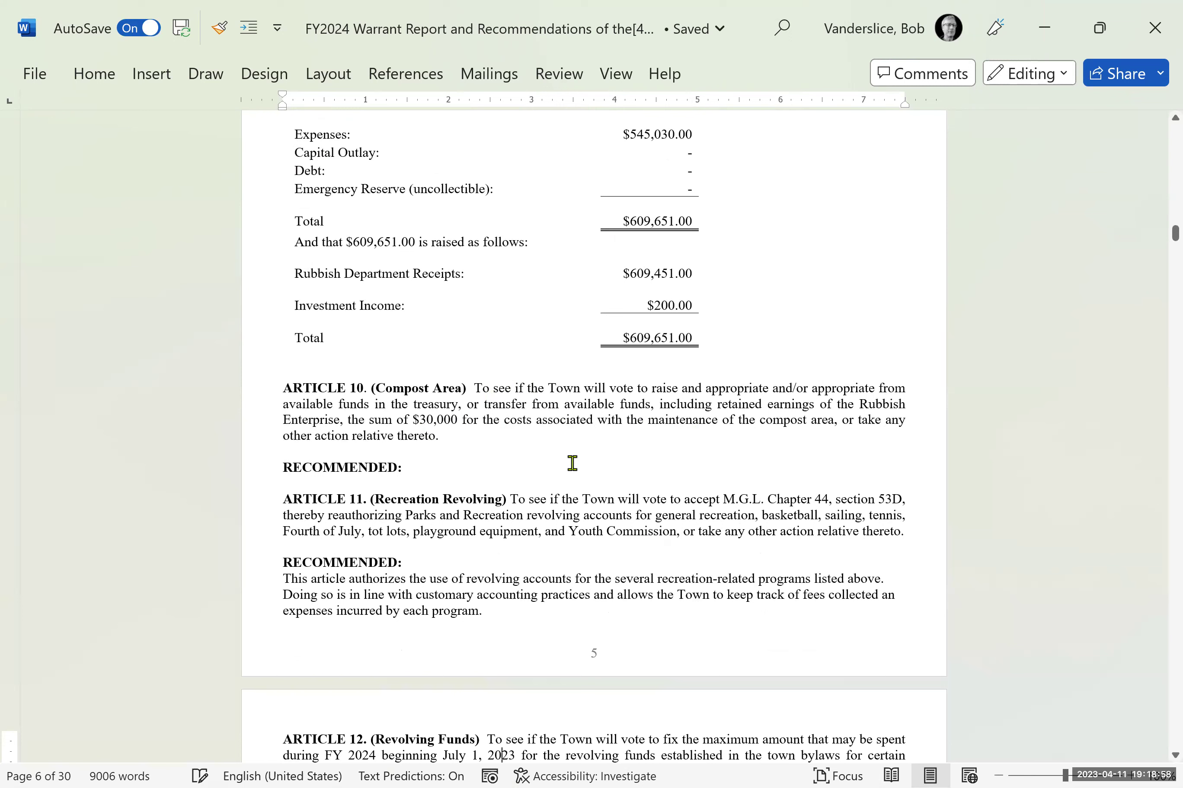
pyautogui.click(415, 468)
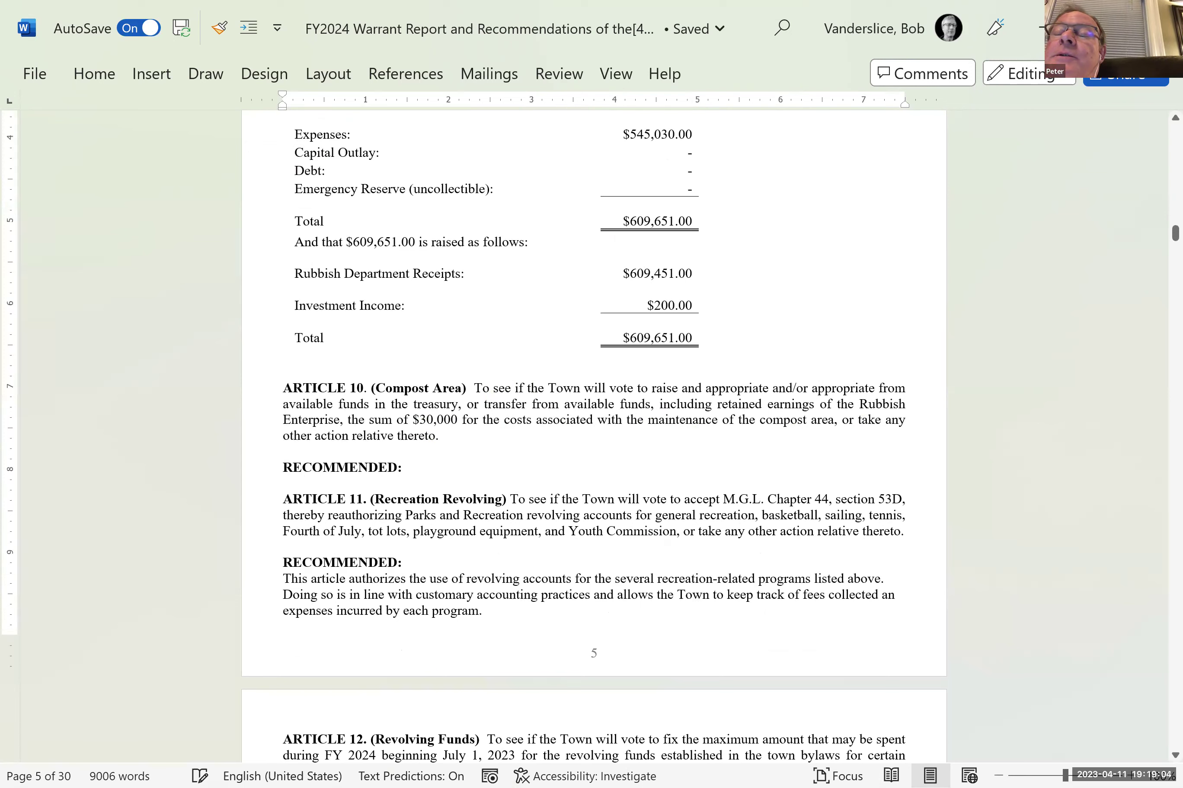
pyautogui.press('Return')
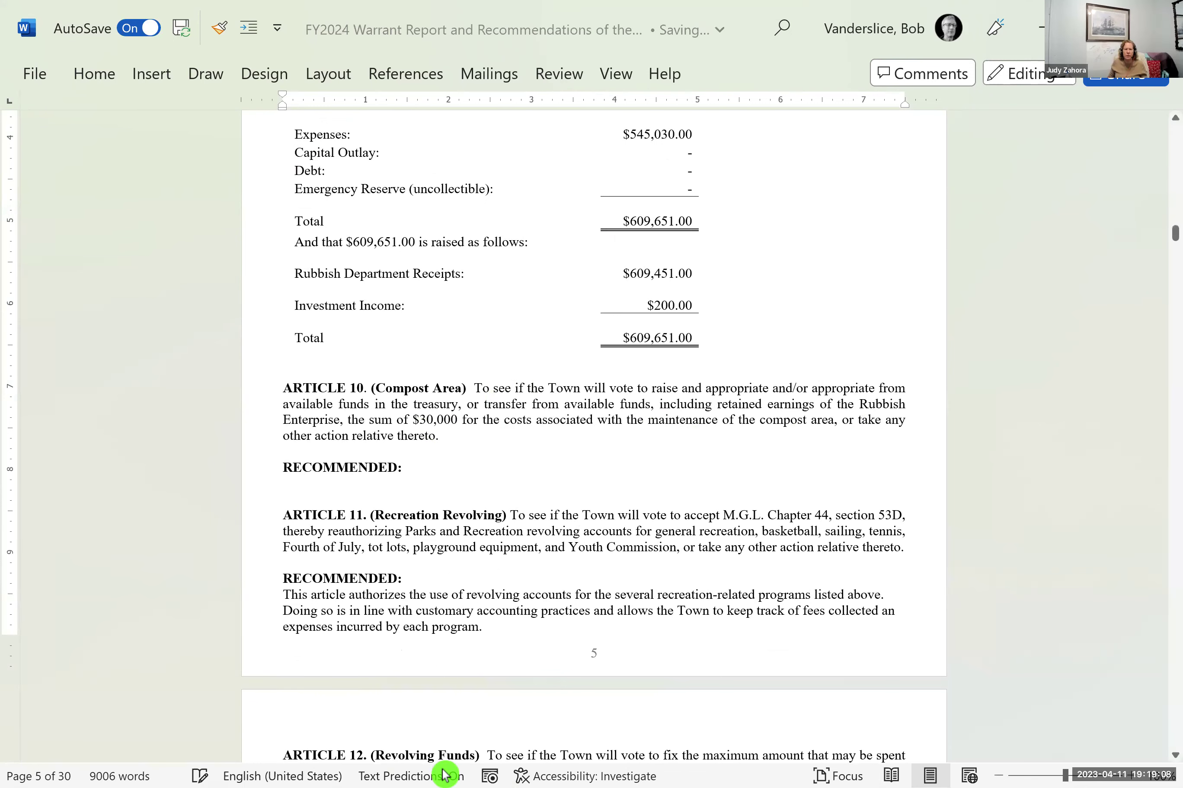
# - Switch to the Xfinity mailbox in Opera, close the budget book PDF preview, and search for the responsible committee member's messages
pyautogui.moveTo(444, 773)
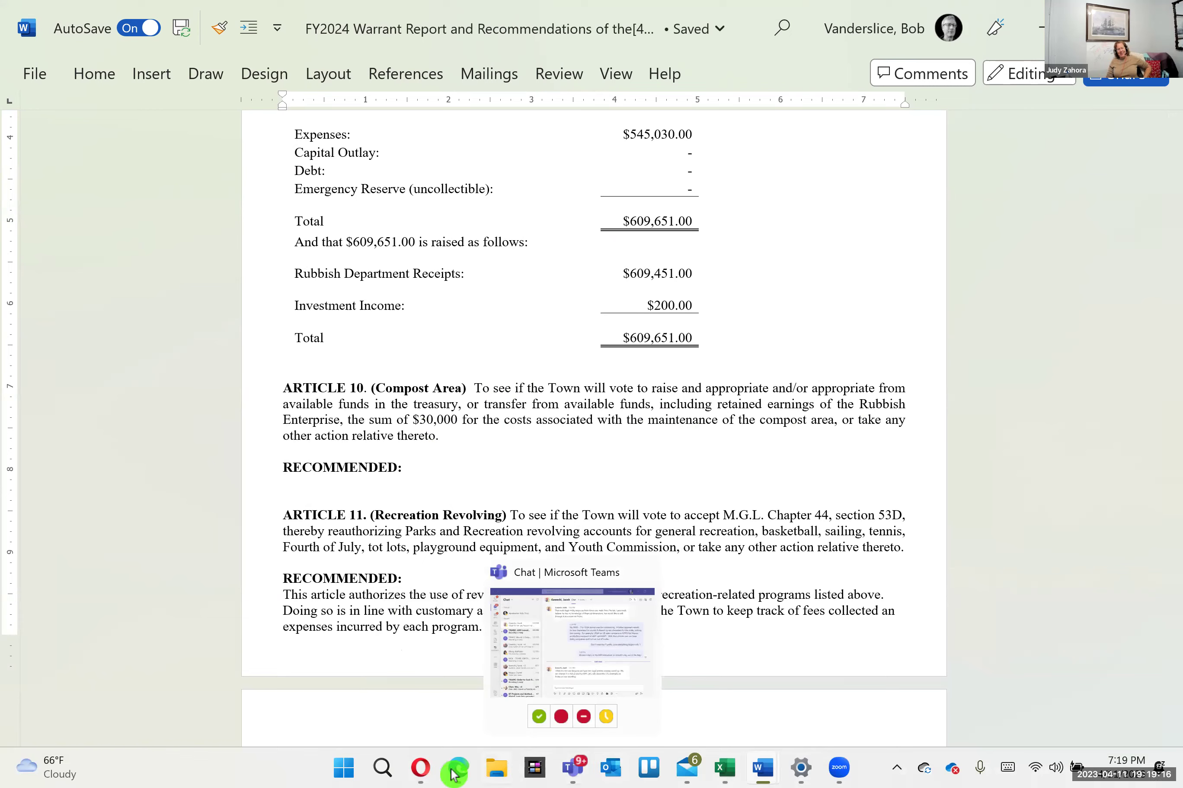
pyautogui.click(381, 734)
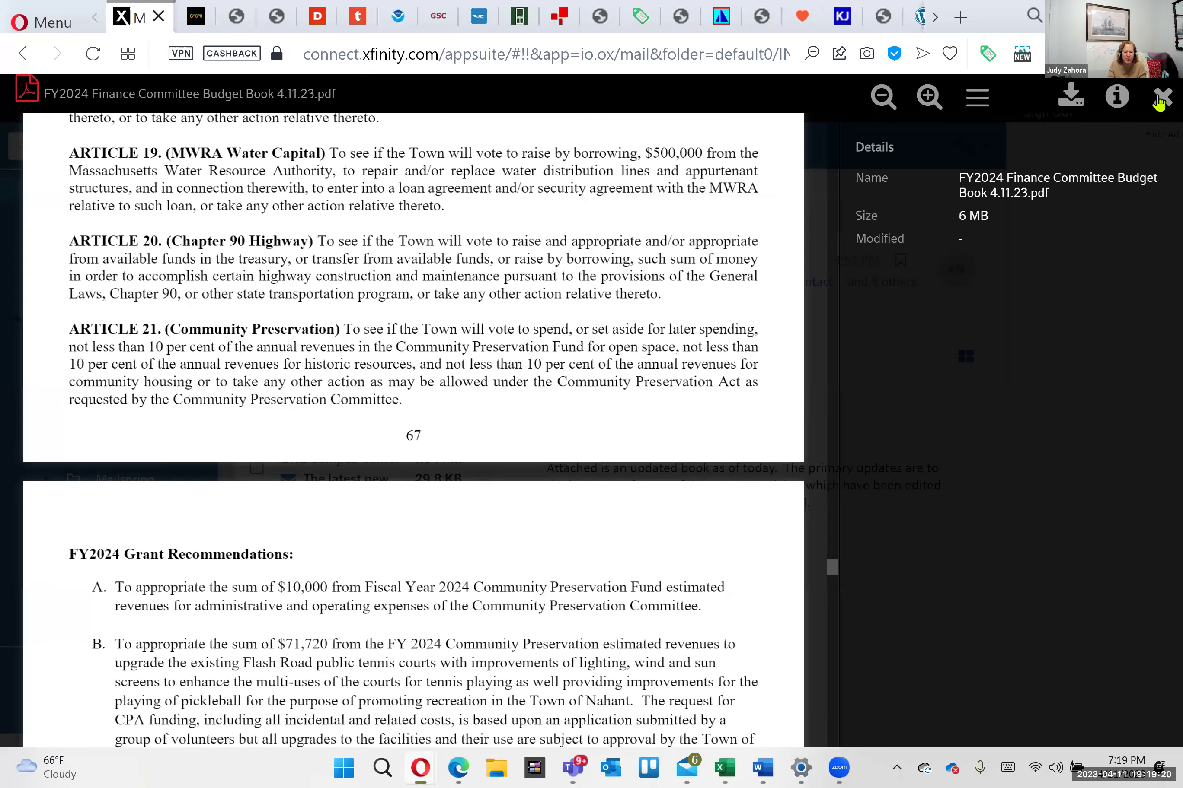
pyautogui.click(1160, 99)
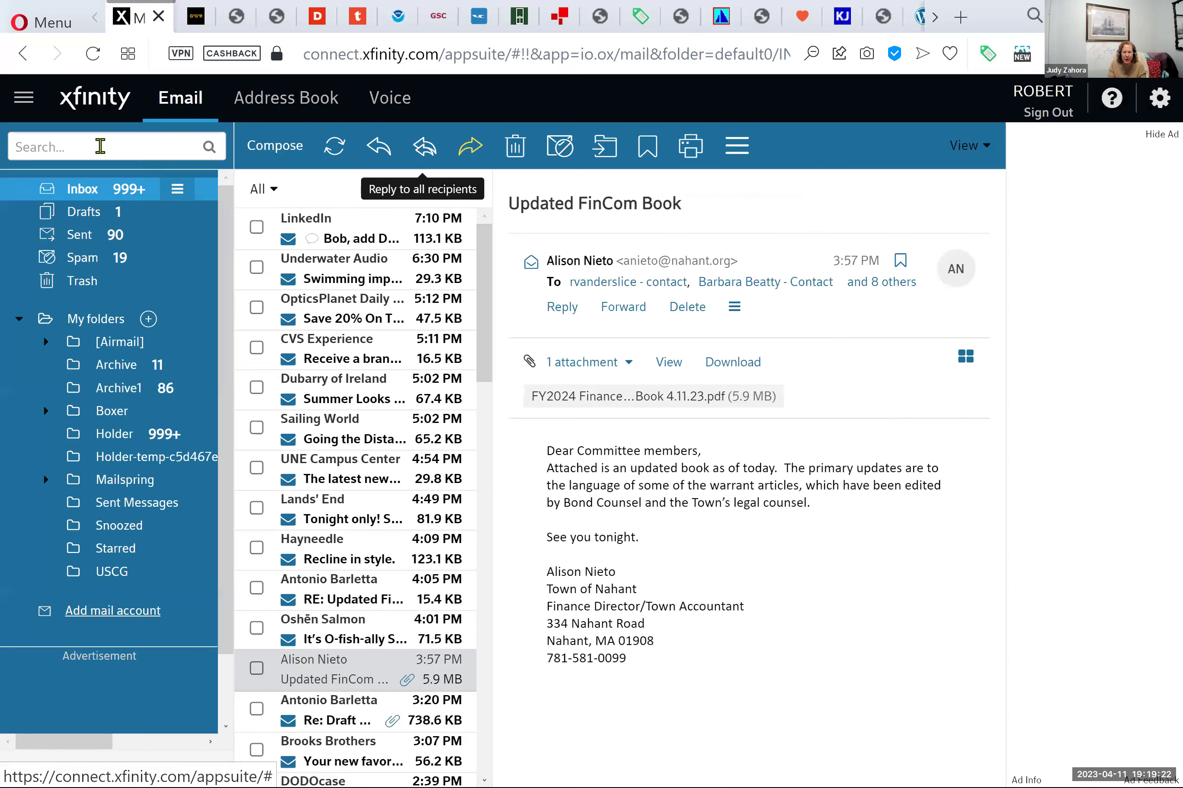
pyautogui.click(100, 147)
pyautogui.write('jud')
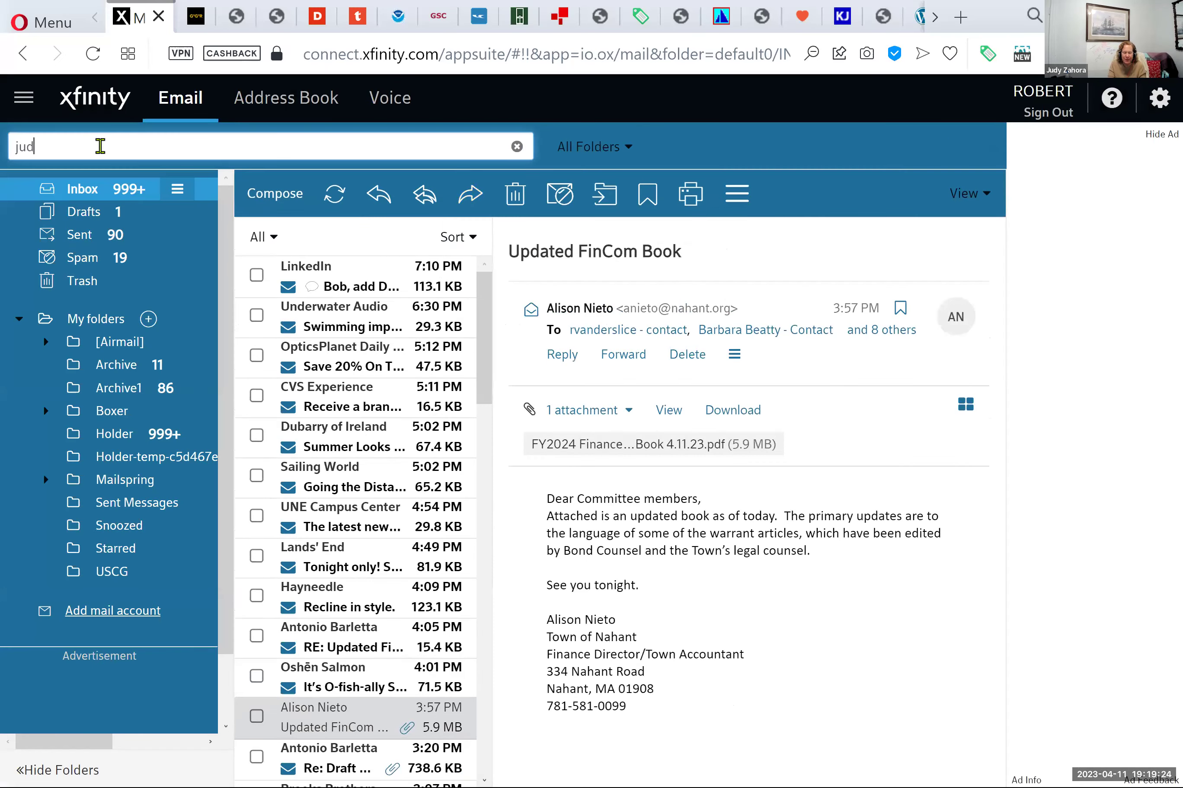
pyautogui.write('y')
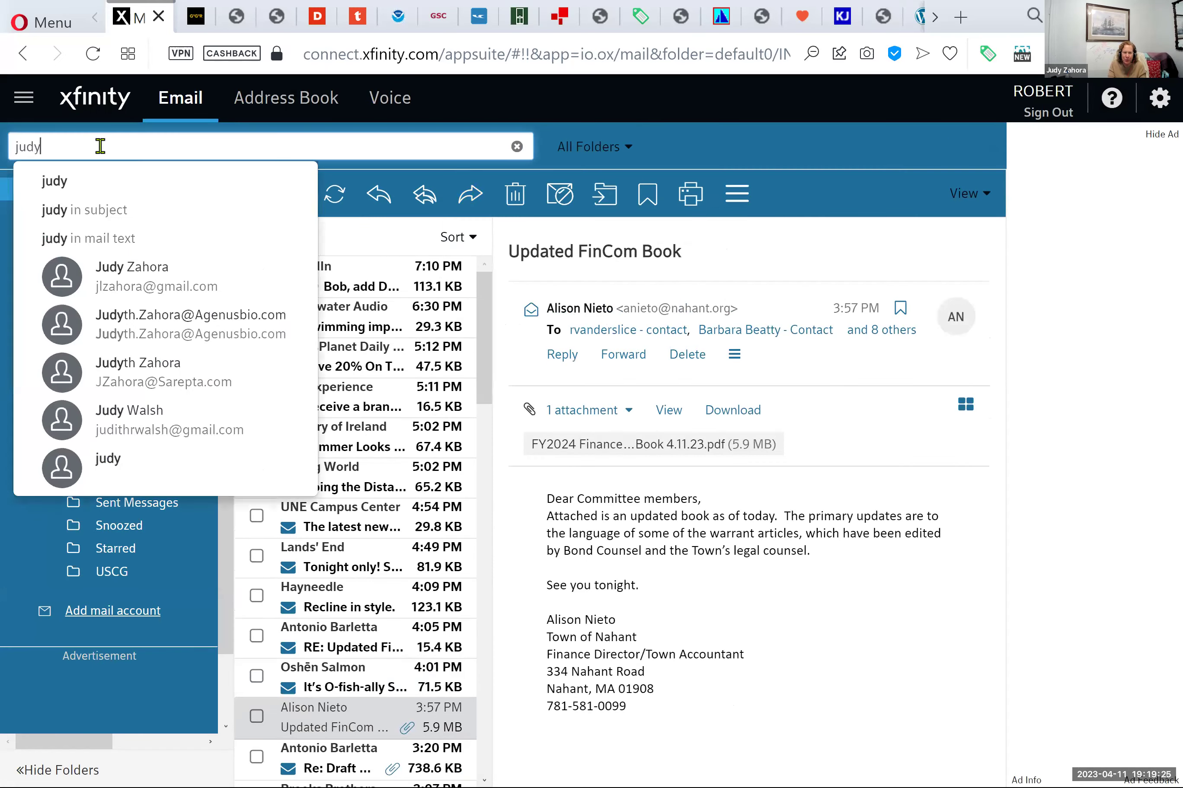
pyautogui.click(117, 281)
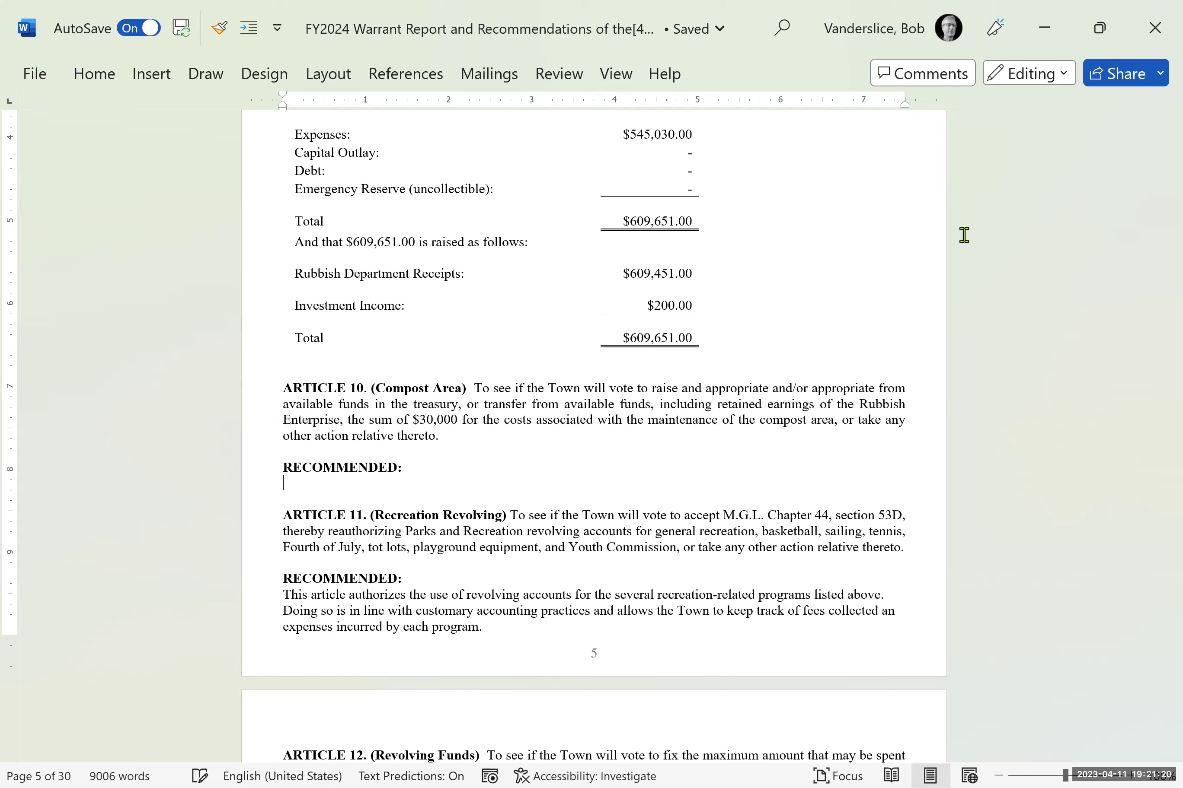
# - Return to the FY2024 Warrant Report in Word and read through Article 11 (Recreation Revolving) and its recommendation
pyautogui.press('Down')
pyautogui.press('Down')
pyautogui.press('Down')
pyautogui.press('Down')
pyautogui.press('Down')
pyautogui.press('Down')
pyautogui.press('Down')
pyautogui.press('Down')
pyautogui.press('Down')
pyautogui.press('Down')
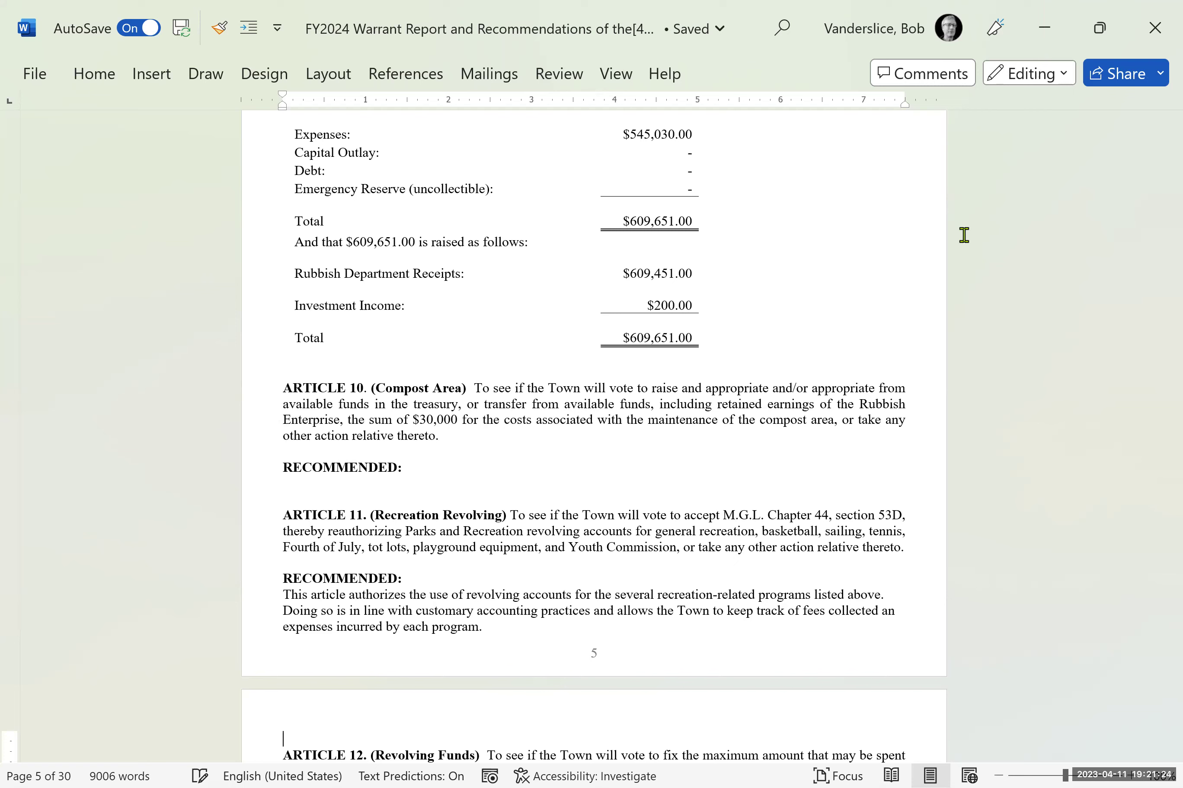
# - Switch to the FinCom 2023 tracker in Excel and check the entry for Article 11 (Recreation Revolving)
pyautogui.moveTo(826, 775)
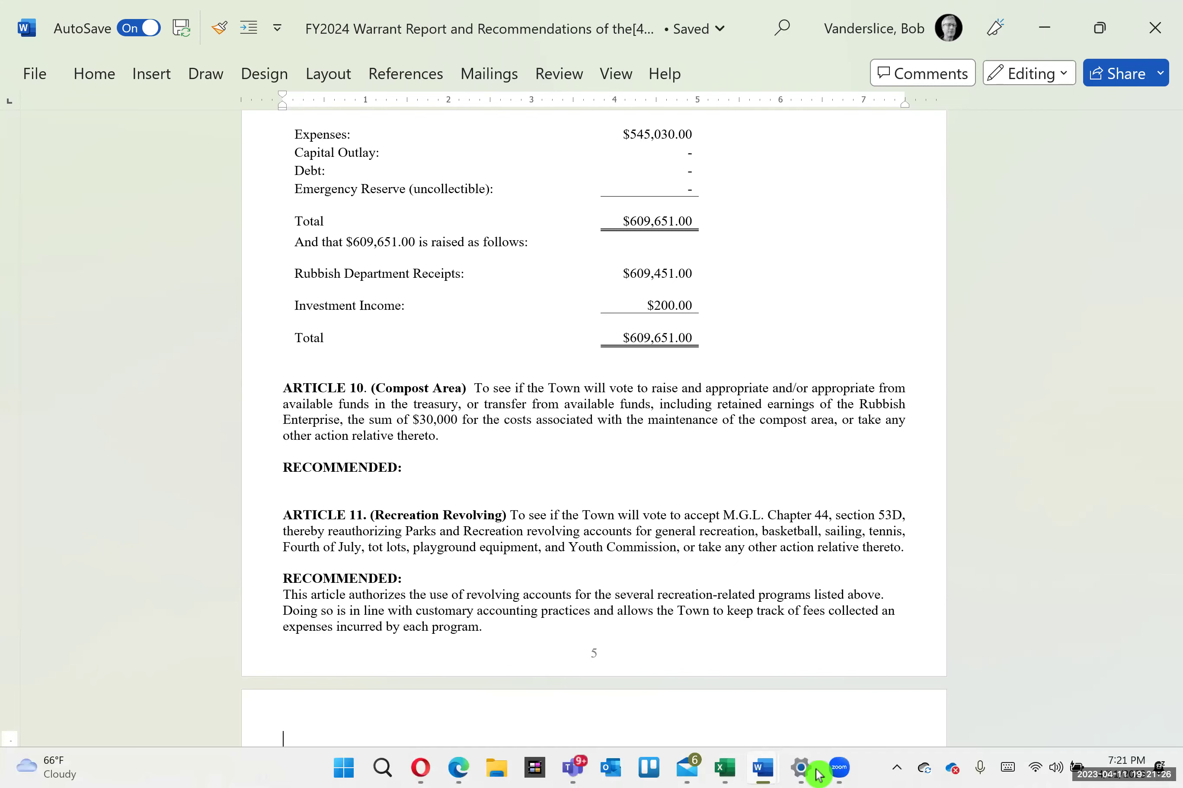
pyautogui.moveTo(726, 771)
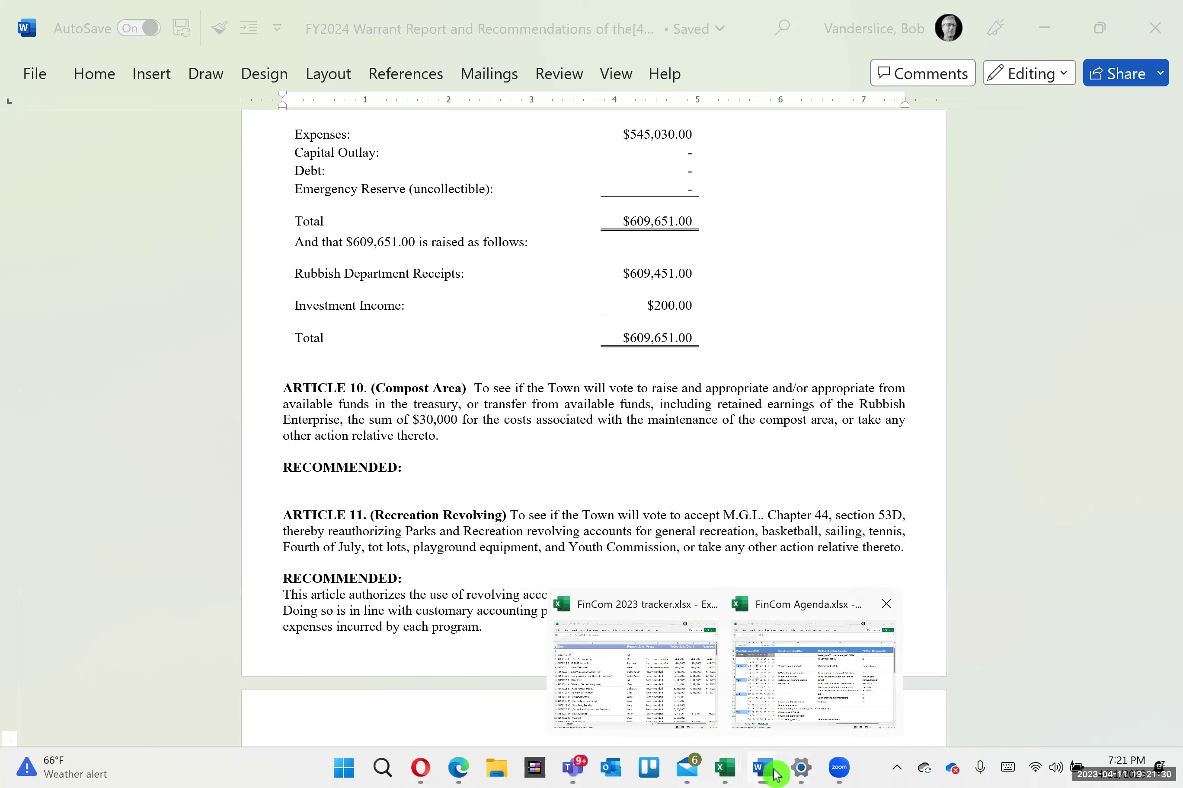
pyautogui.click(737, 775)
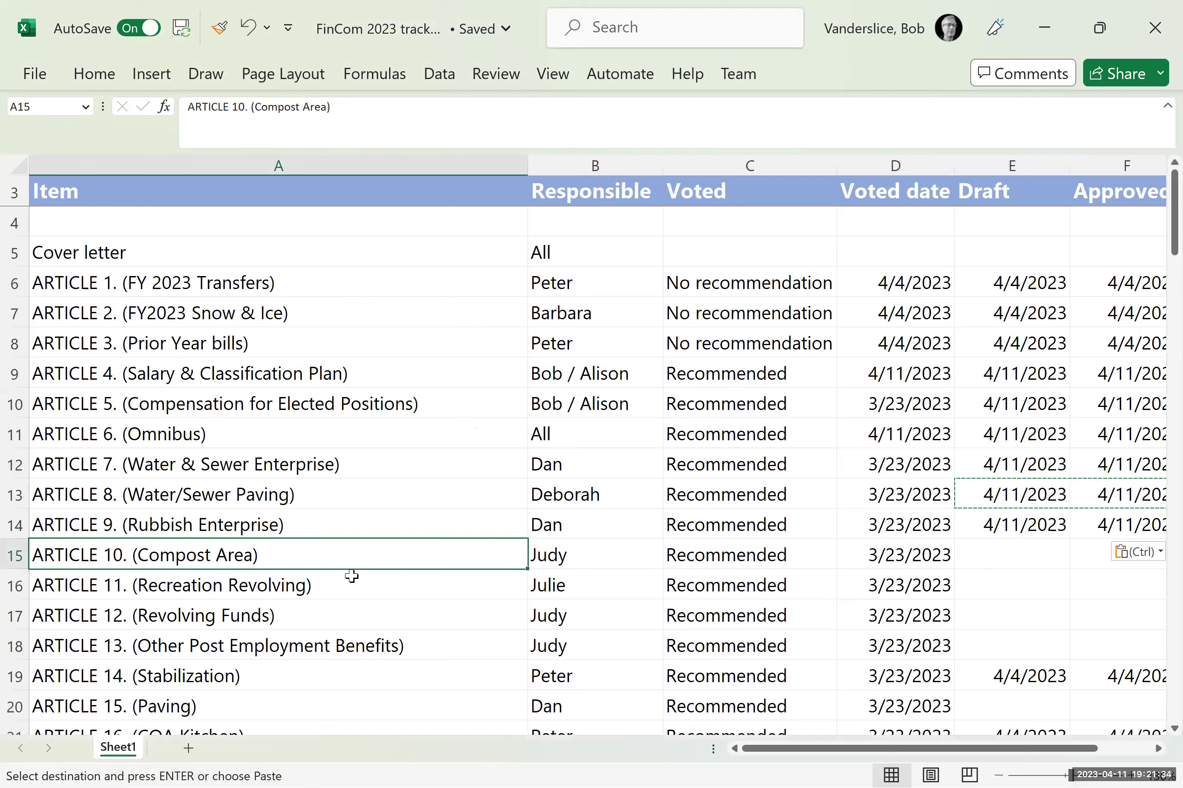
pyautogui.click(350, 589)
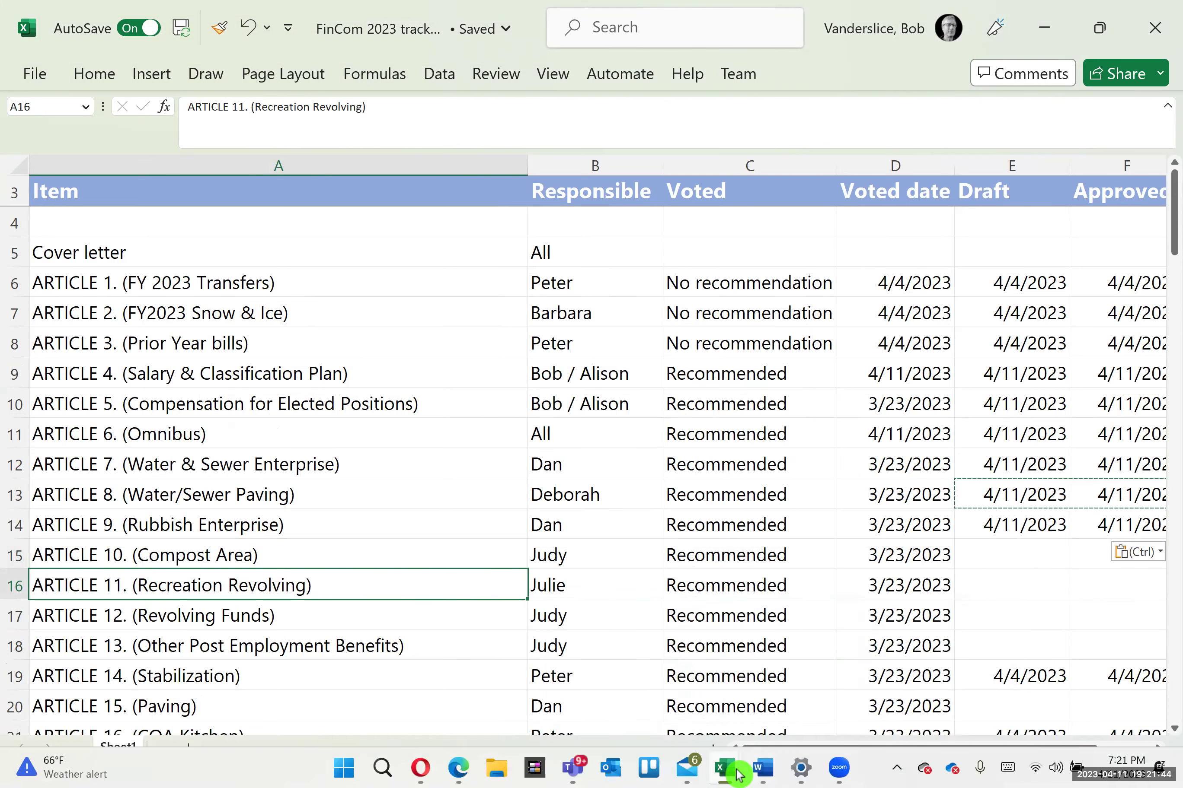
# - Return to the Warrant Report in Word and replace "Doing so is in line with customary" with "This is good" in Article 11's recommendation
pyautogui.moveTo(739, 774)
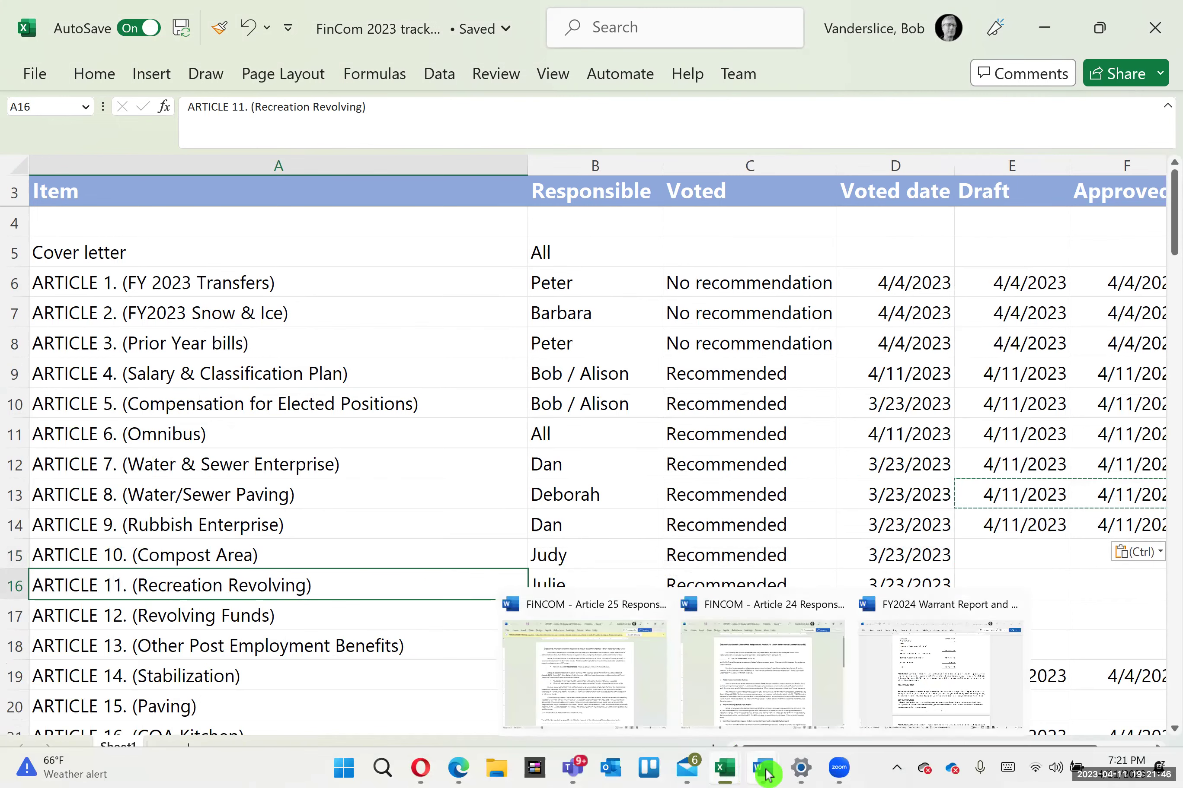
pyautogui.click(797, 752)
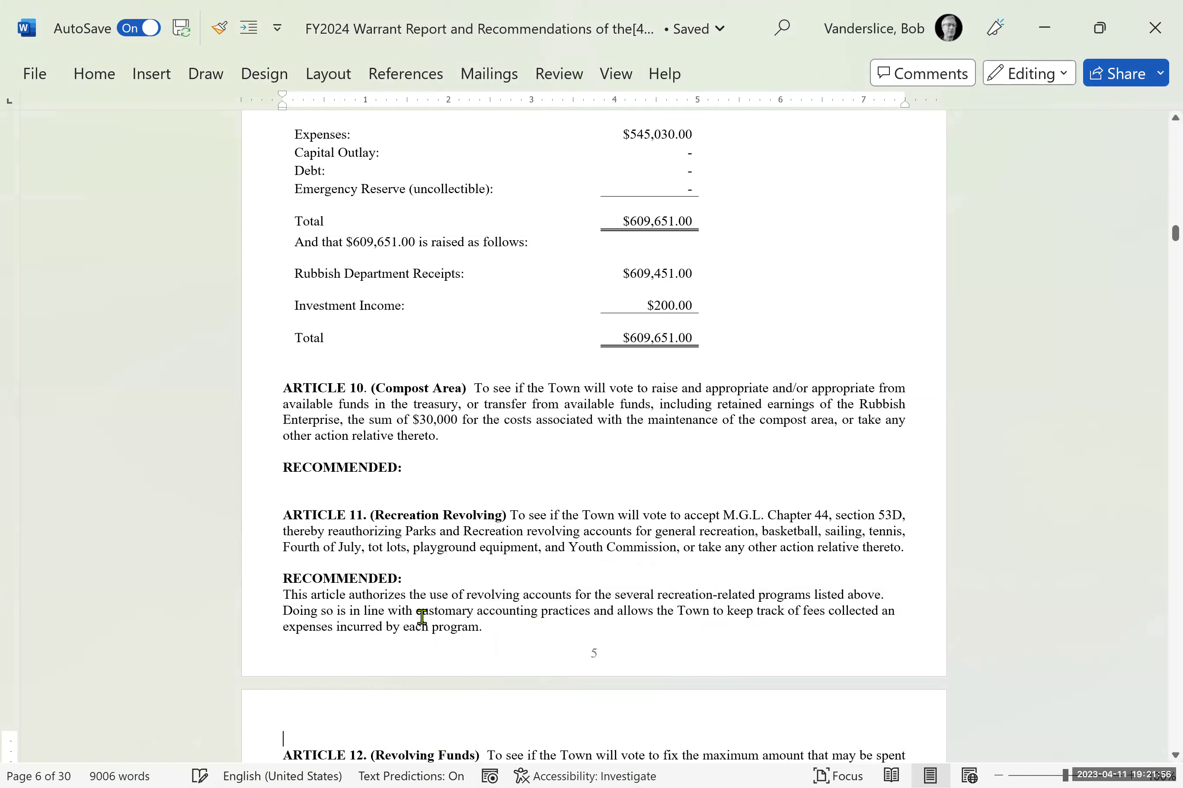
pyautogui.click(473, 613)
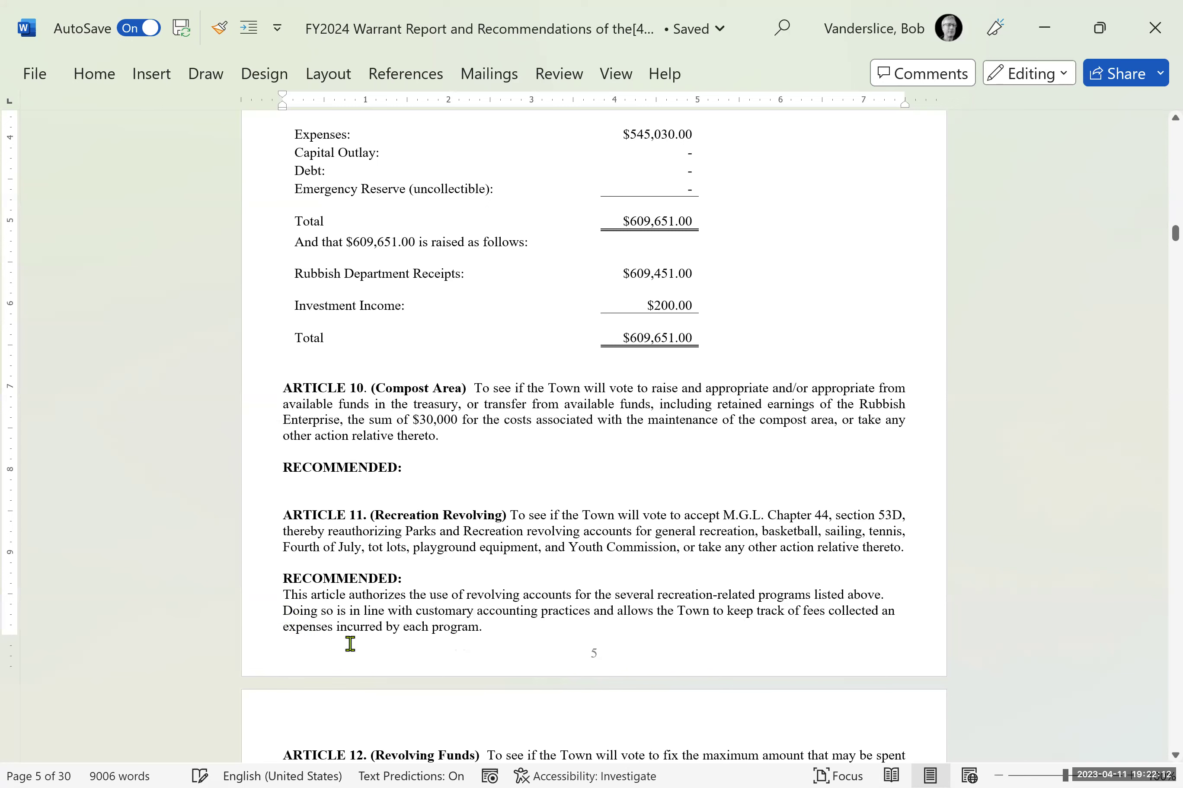
pyautogui.press('BackSpace')
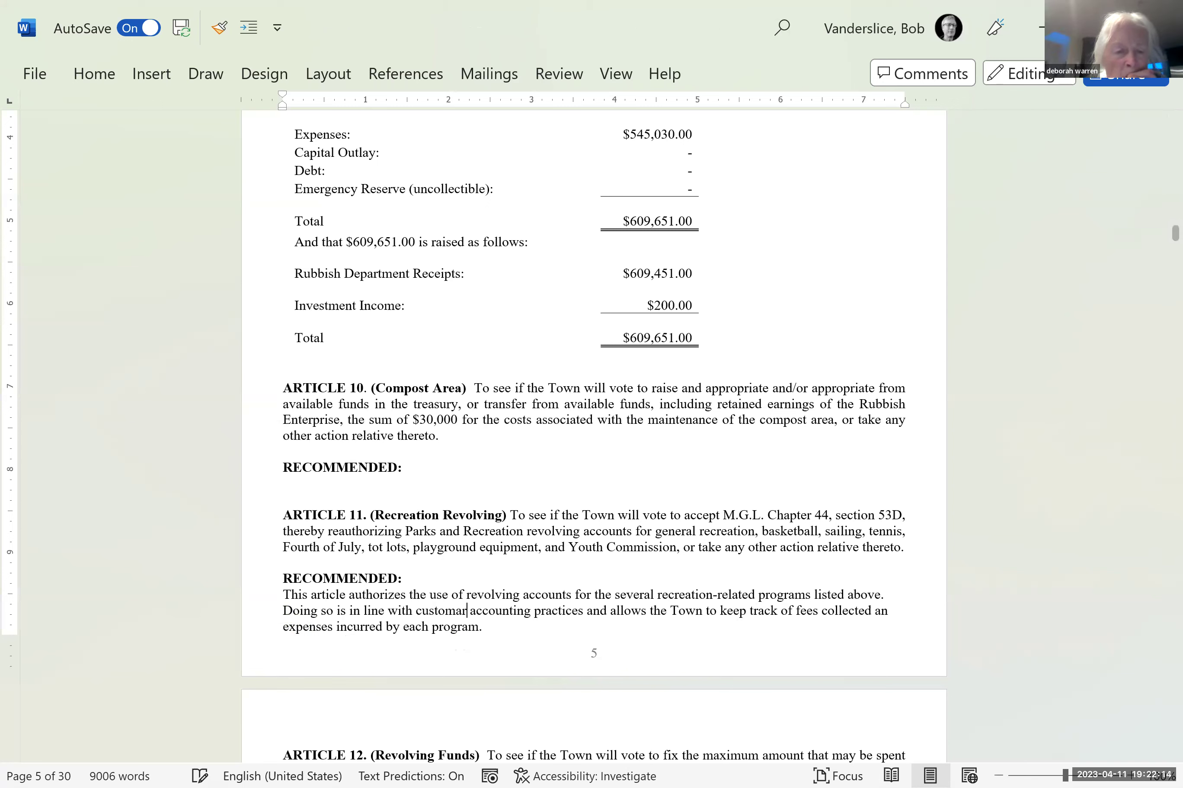
pyautogui.press('BackSpace')
pyautogui.press('BackSpace')
pyautogui.press('BackSpace')
pyautogui.press('BackSpace')
pyautogui.press('BackSpace')
pyautogui.press('BackSpace')
pyautogui.press('BackSpace')
pyautogui.press('BackSpace')
pyautogui.press('BackSpace')
pyautogui.press('BackSpace')
pyautogui.press('BackSpace')
pyautogui.press('BackSpace')
pyautogui.press('BackSpace')
pyautogui.press('BackSpace')
pyautogui.press('BackSpace')
pyautogui.press('BackSpace')
pyautogui.press('BackSpace')
pyautogui.press('BackSpace')
pyautogui.press('BackSpace')
pyautogui.press('BackSpace')
pyautogui.press('BackSpace')
pyautogui.press('BackSpace')
pyautogui.press('BackSpace')
pyautogui.press('BackSpace')
pyautogui.press('BackSpace')
pyautogui.press('BackSpace')
pyautogui.write('This is good')
# - Change "accounting practices" to the singular "accounting practice" in Article 11's recommendation
pyautogui.click(391, 610)
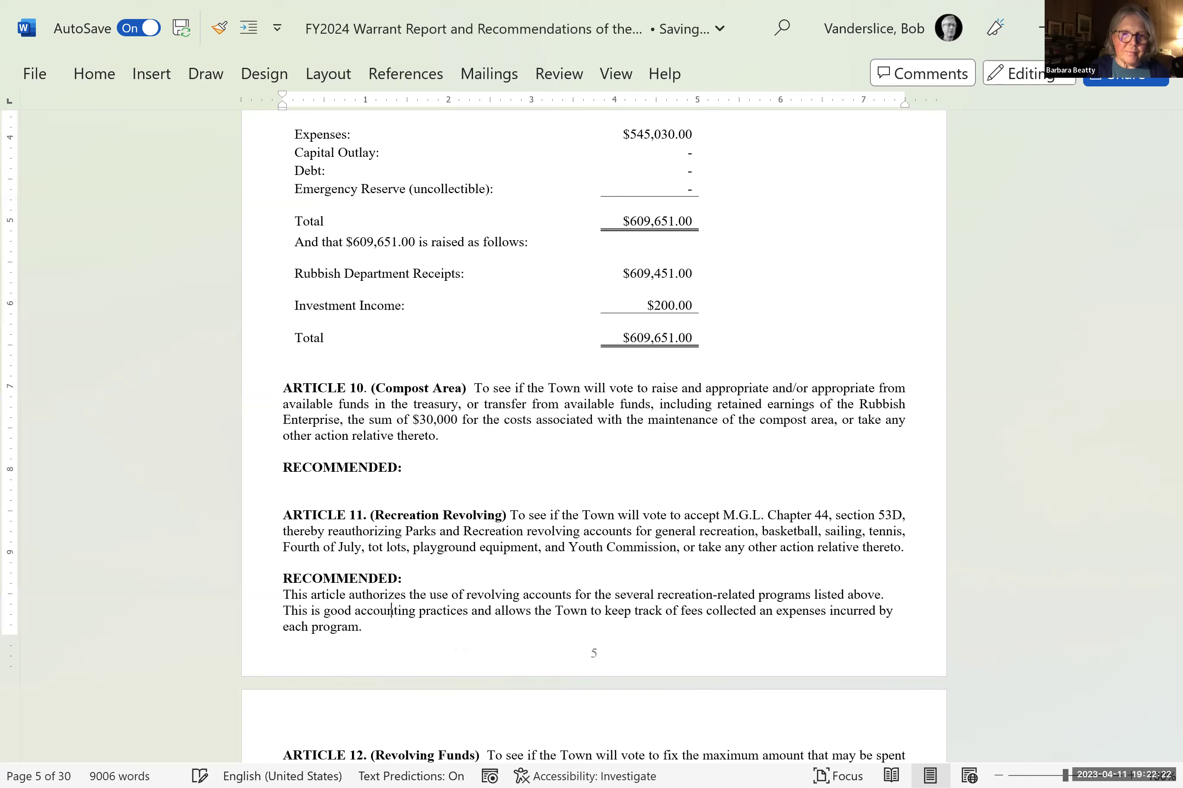
pyautogui.click(467, 611)
pyautogui.press('BackSpace')
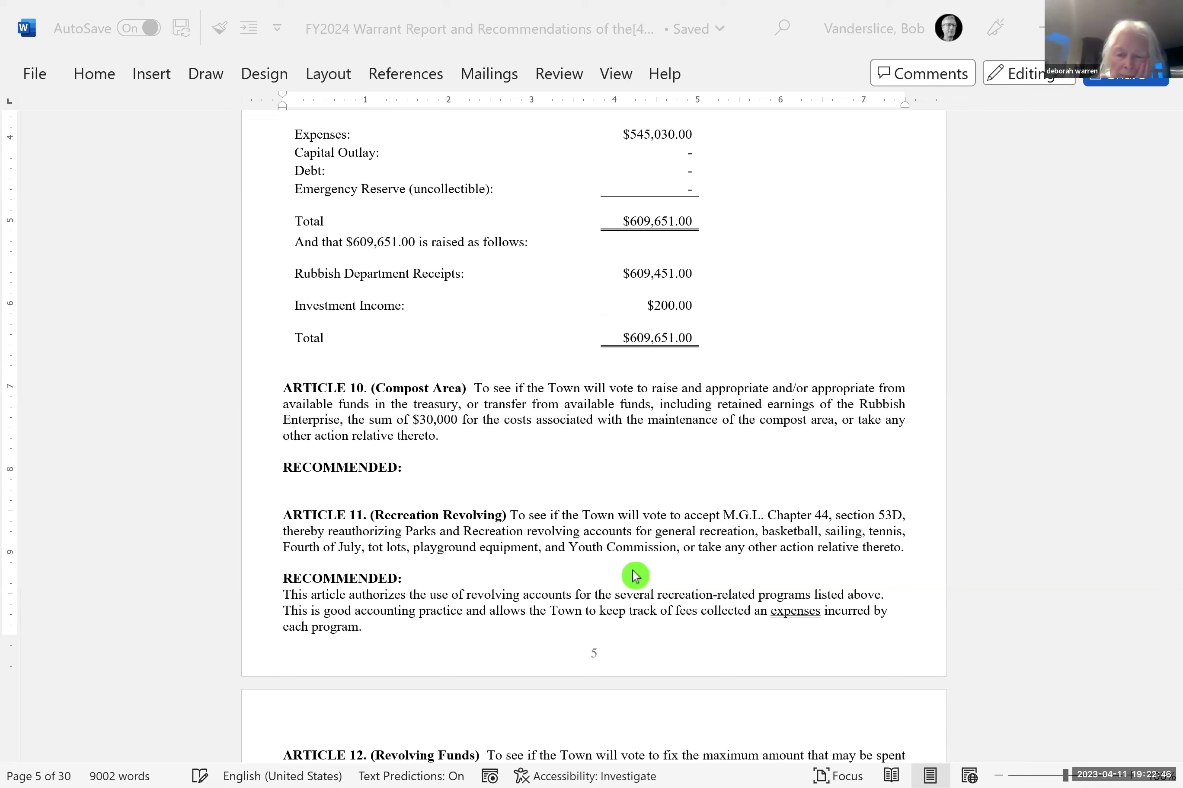
# - Add "The Advisory and Finance Committee recommends passage of this Article" as the recommendation for Article 10 (Compost Area)
pyautogui.click(410, 478)
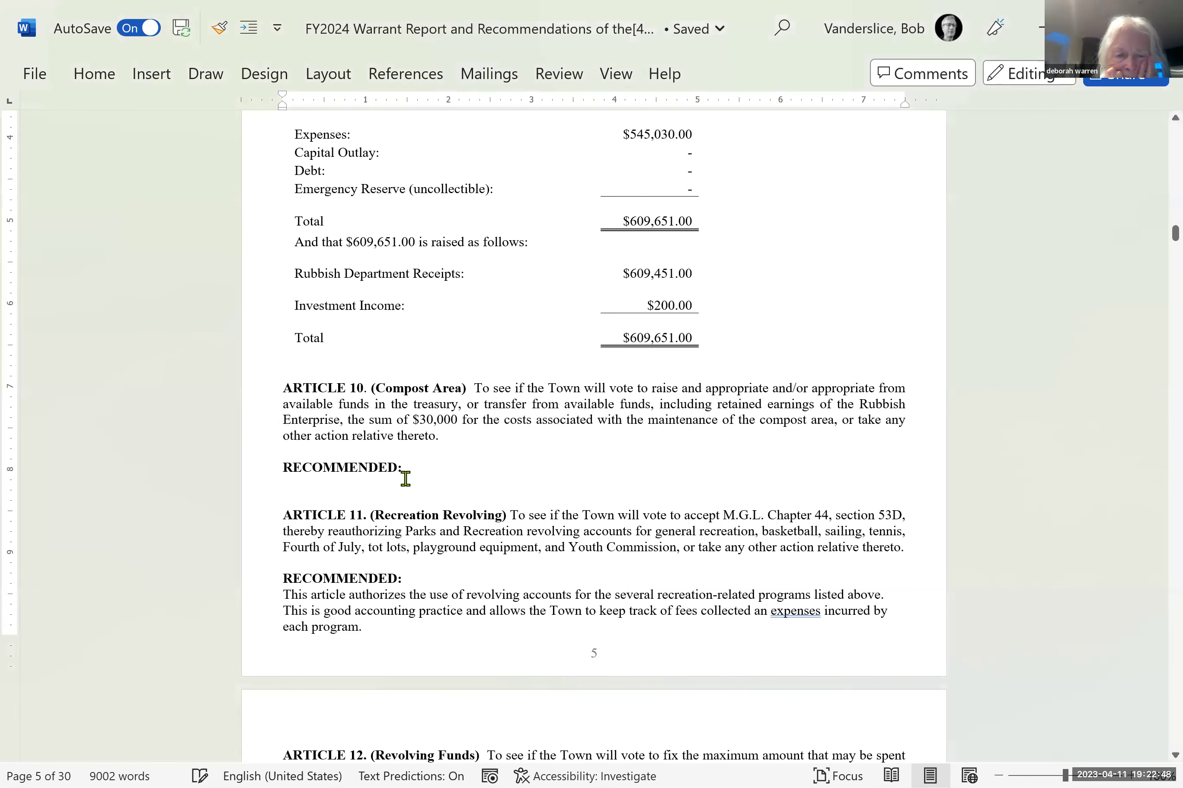
pyautogui.click(422, 467)
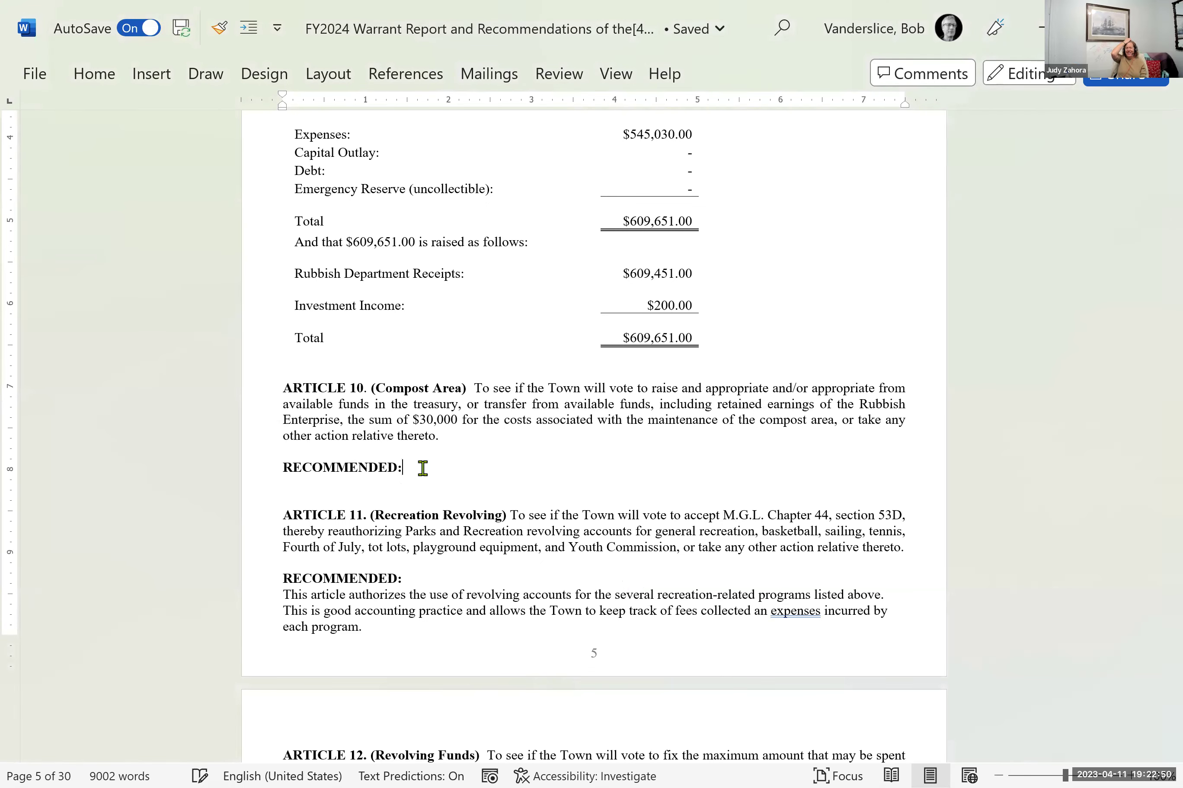
pyautogui.write('The Advisory and Finance Committee recommends passage of this Article')
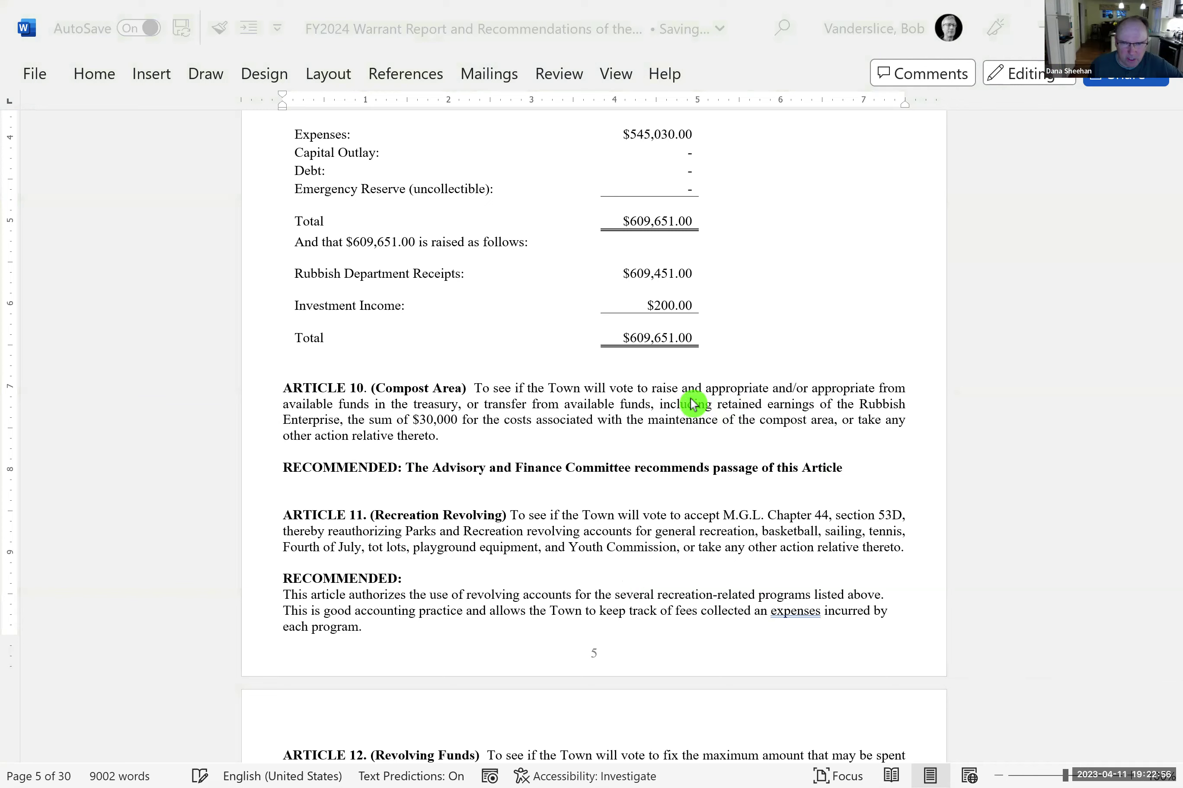
# - Copy the regular formatting of Article 10's body text onto its new recommendation sentence and end the sentence with a period
pyautogui.moveTo(703, 404); pyautogui.dragTo(718, 420)
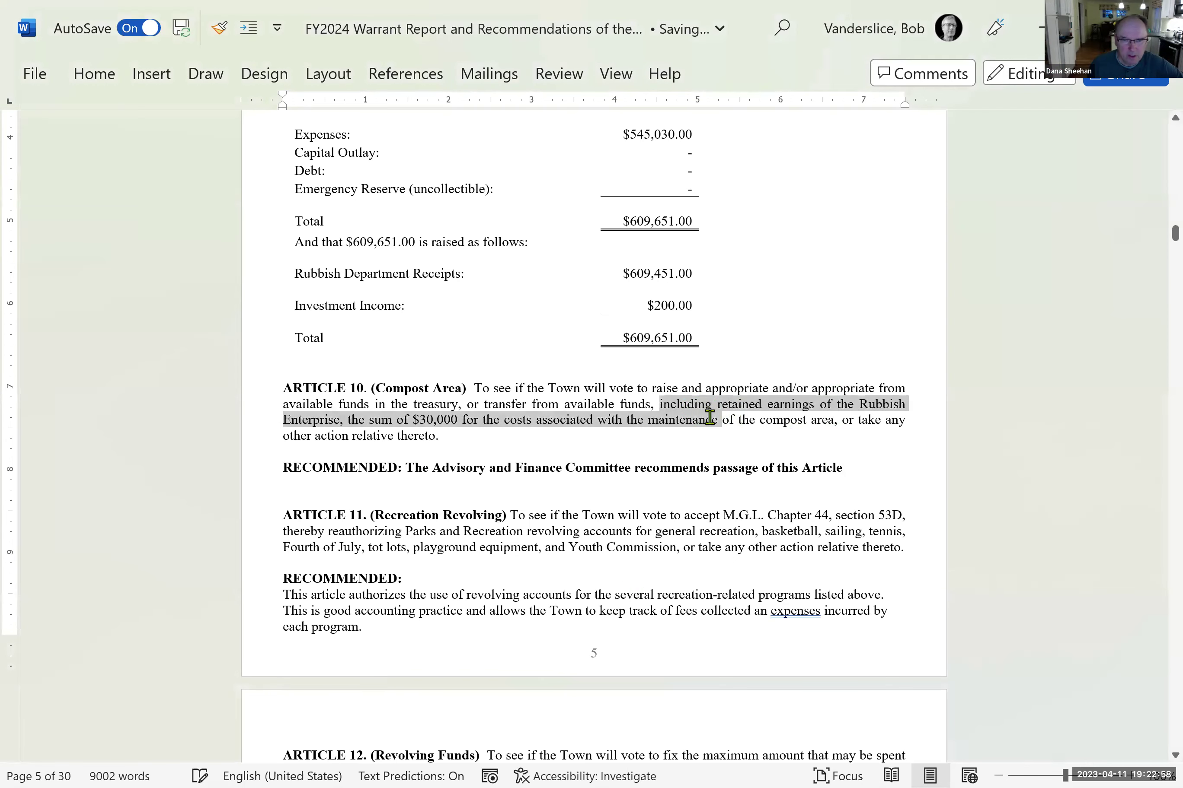
pyautogui.click(219, 28)
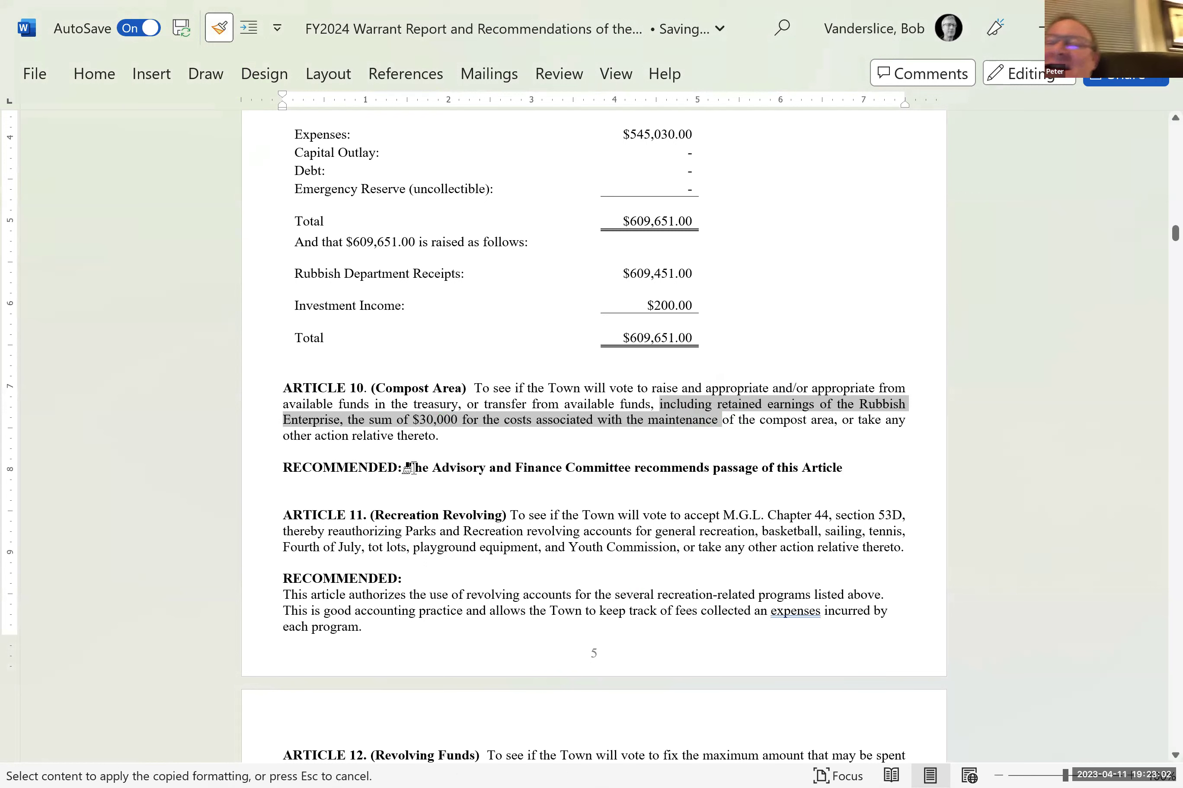
pyautogui.moveTo(406, 468); pyautogui.dragTo(868, 465)
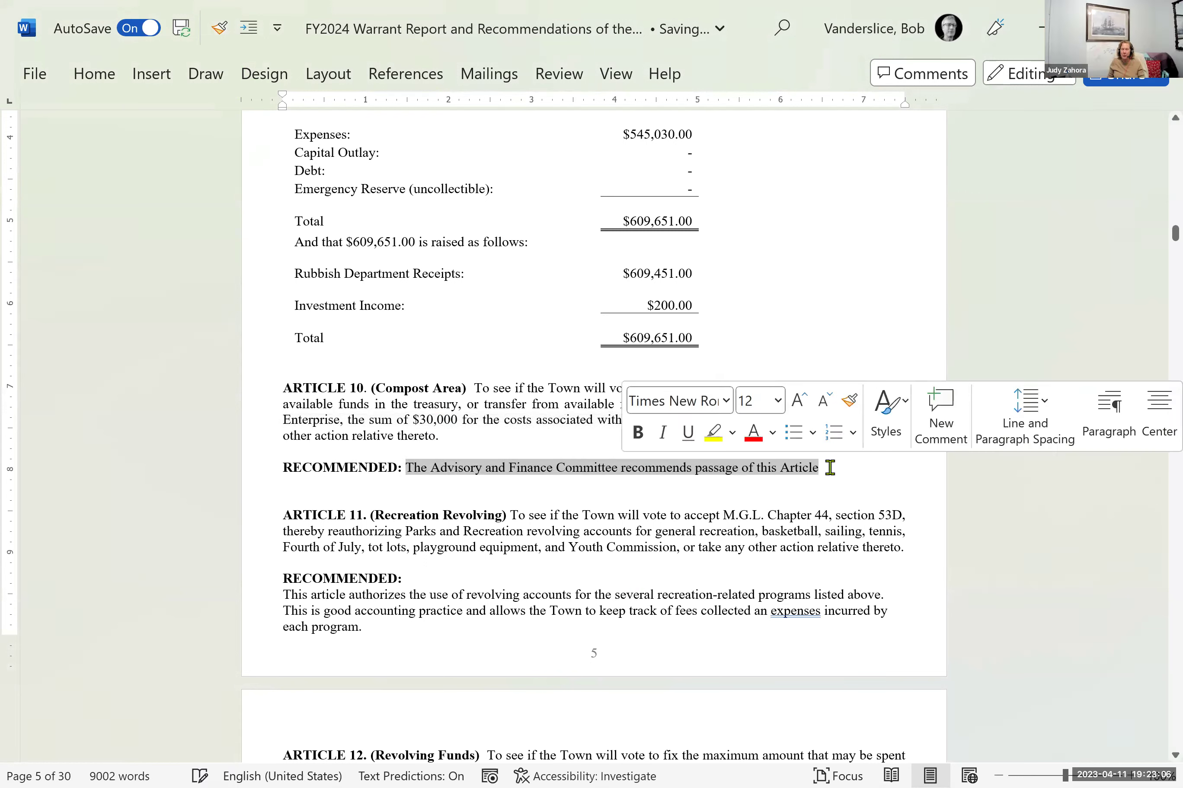
pyautogui.click(872, 464)
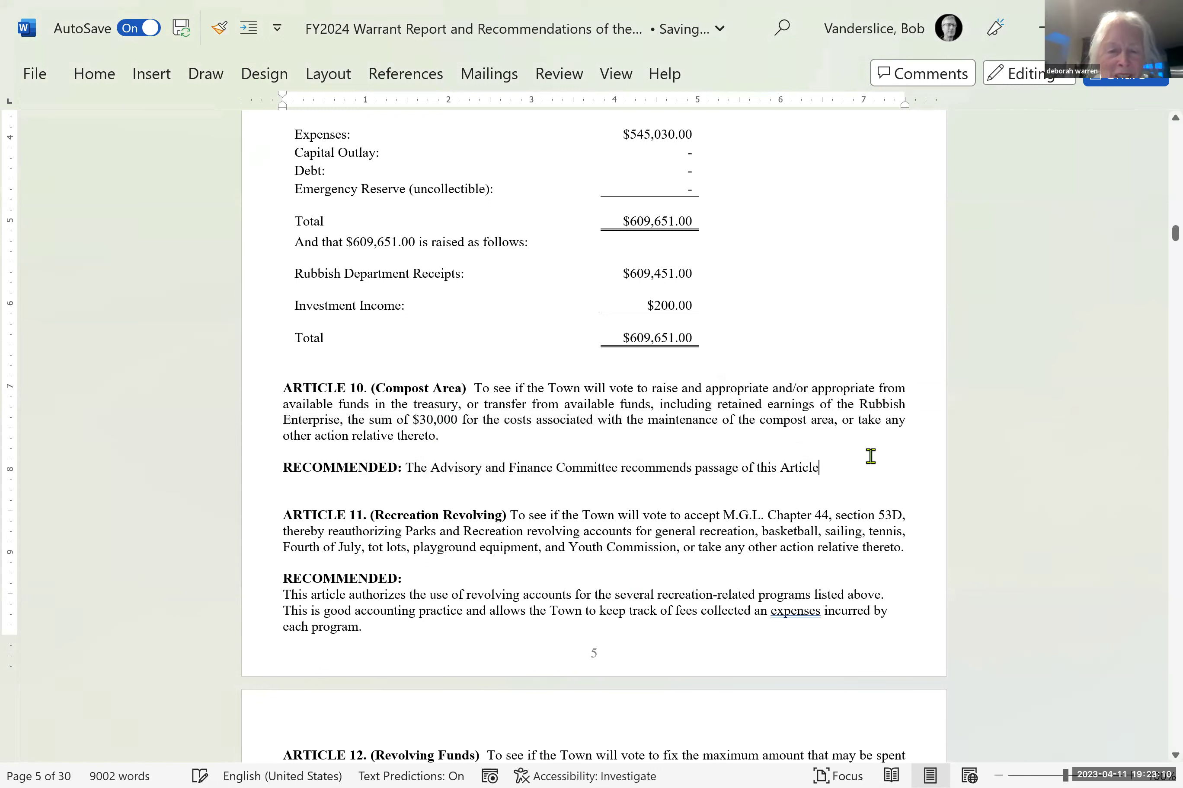
pyautogui.write('.')
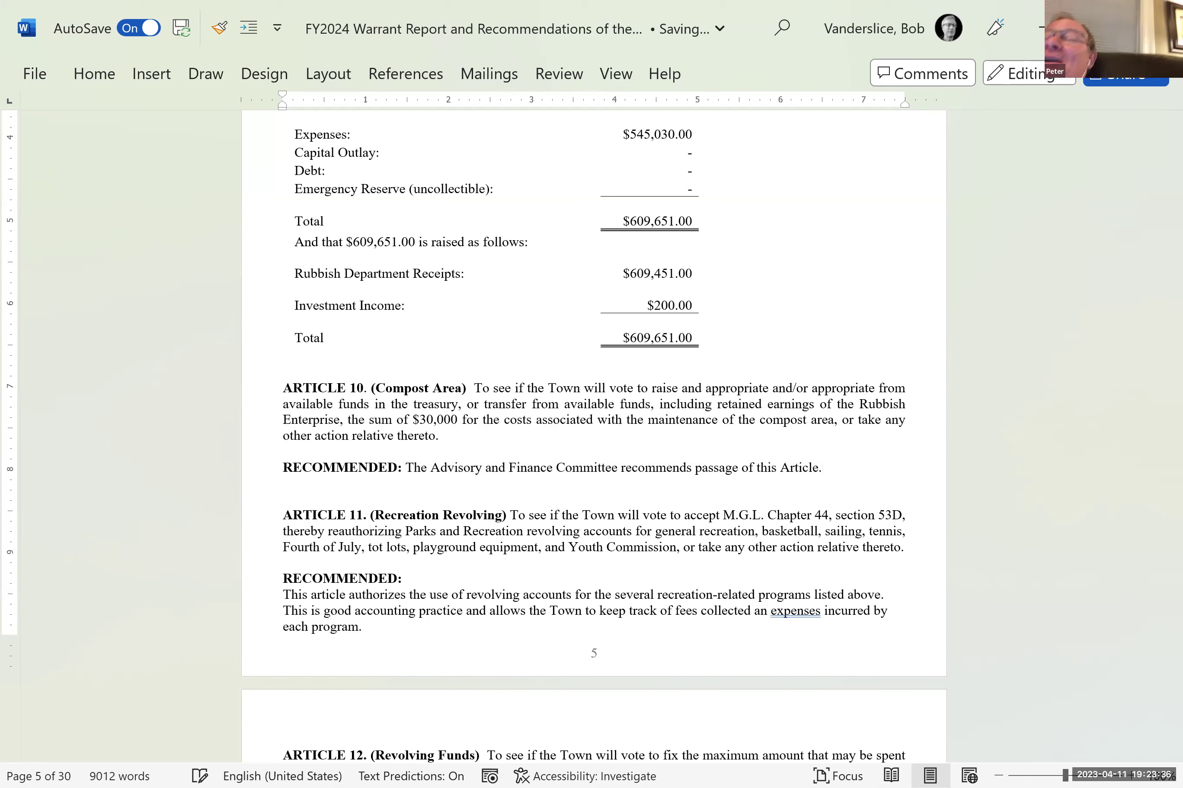
pyautogui.write('Com')
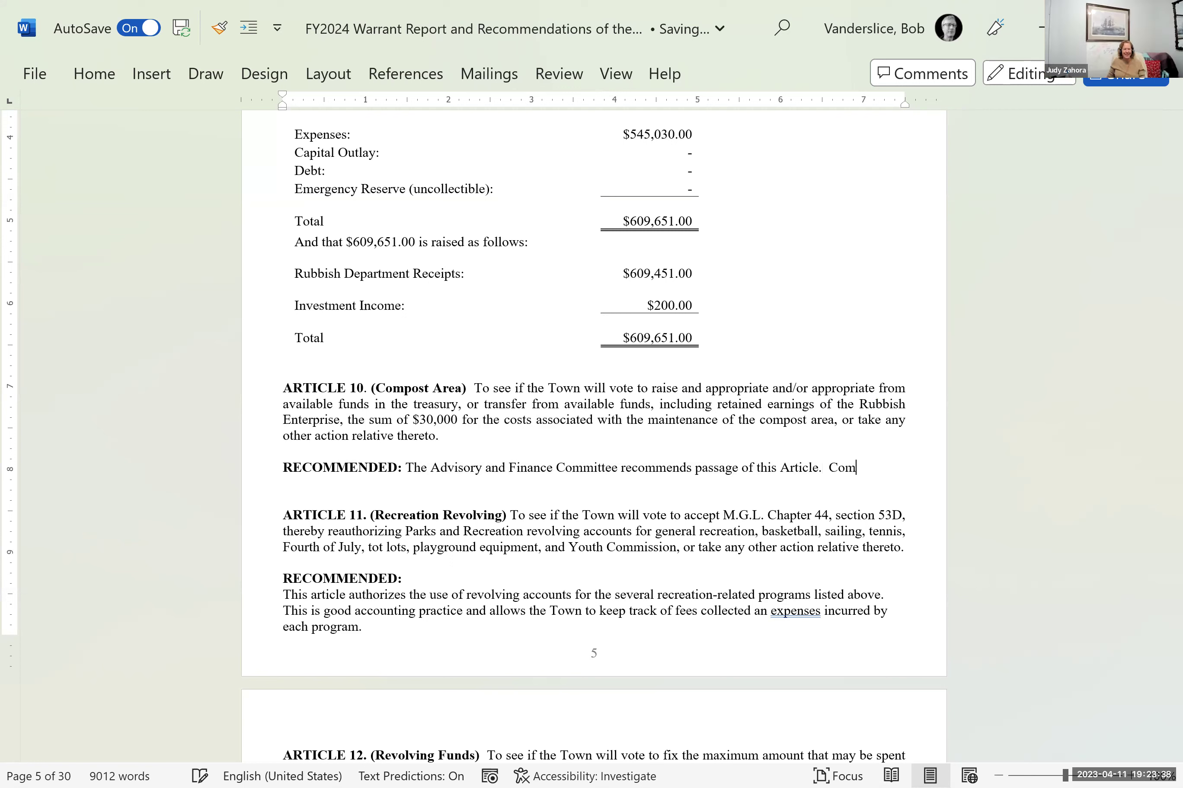
pyautogui.write('post is')
pyautogui.press('BackSpace')
pyautogui.press('BackSpace')
pyautogui.press('BackSpace')
pyautogui.press('BackSpace')
pyautogui.press('BackSpace')
pyautogui.press('BackSpace')
pyautogui.press('BackSpace')
pyautogui.press('BackSpace')
pyautogui.press('BackSpace')
pyautogui.press('BackSpace')
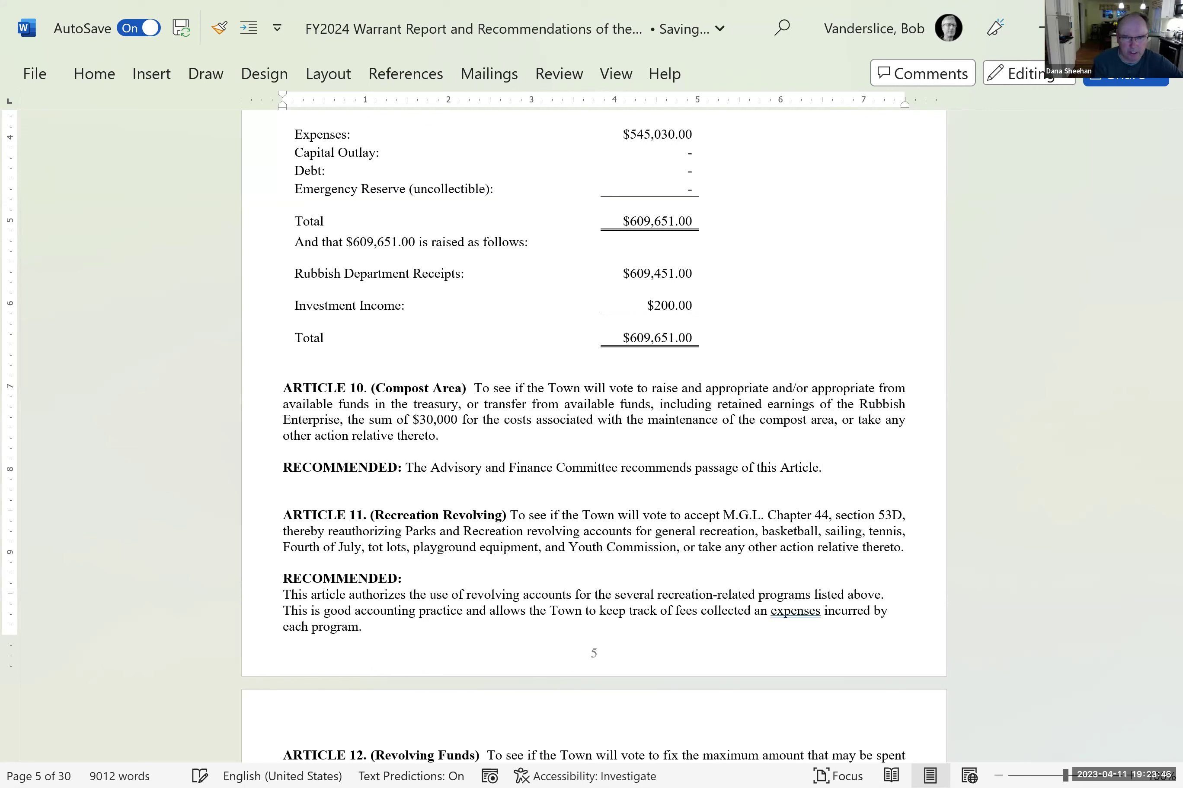
pyautogui.write('The')
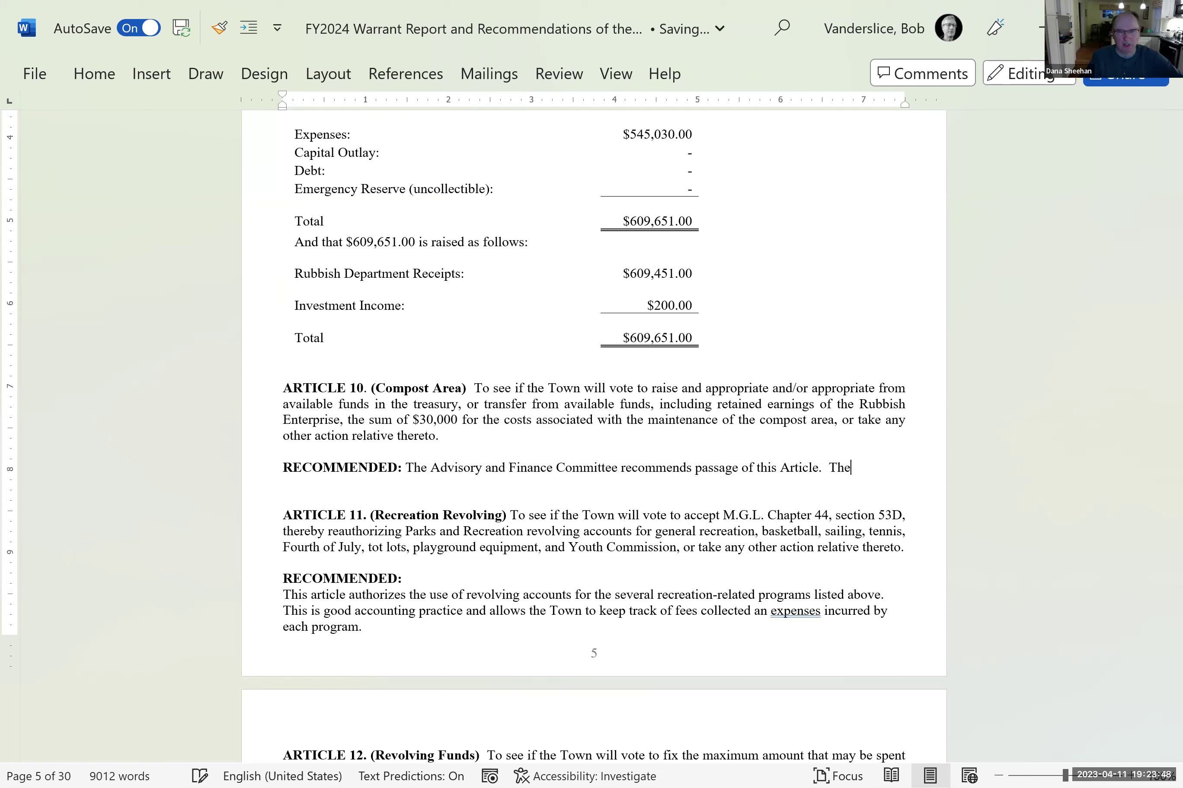
pyautogui.write(' com')
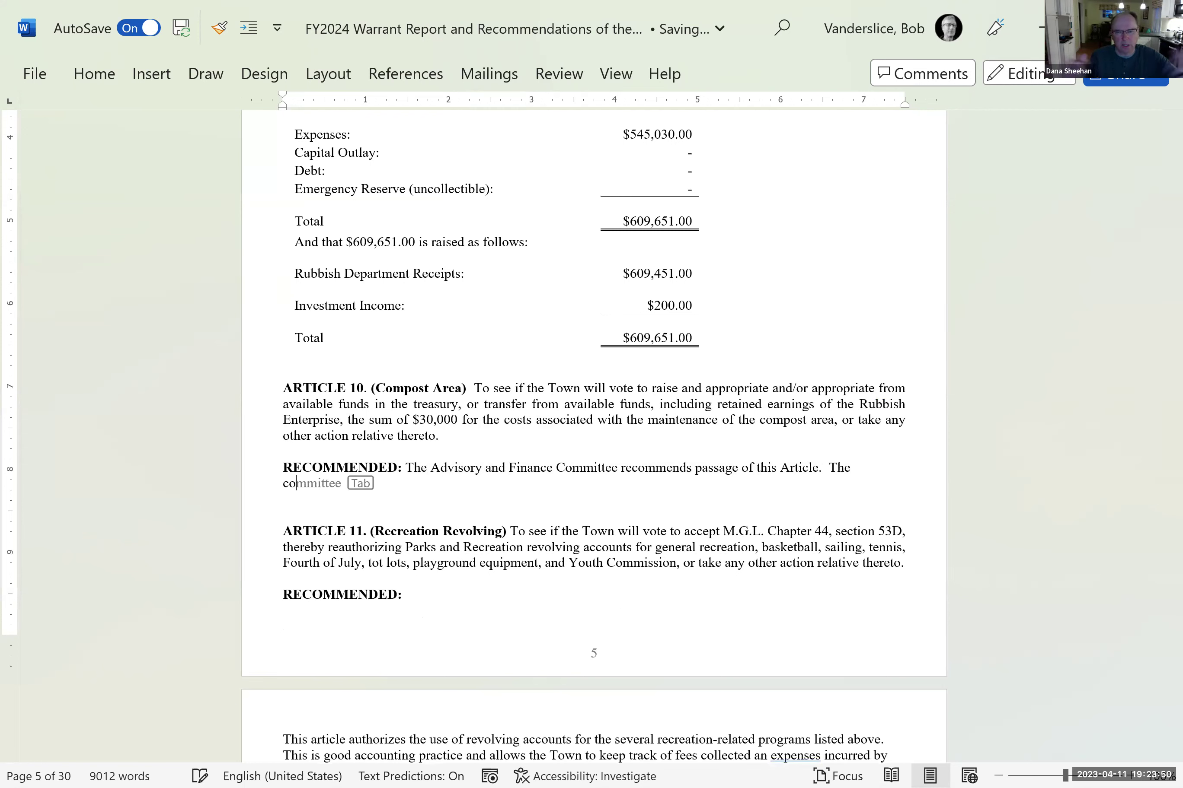
pyautogui.write('pos')
pyautogui.press('BackSpace')
pyautogui.press('BackSpace')
pyautogui.press('BackSpace')
pyautogui.press('BackSpace')
pyautogui.press('BackSpace')
pyautogui.press('BackSpace')
pyautogui.press('BackSpace')
pyautogui.press('BackSpace')
pyautogui.press('BackSpace')
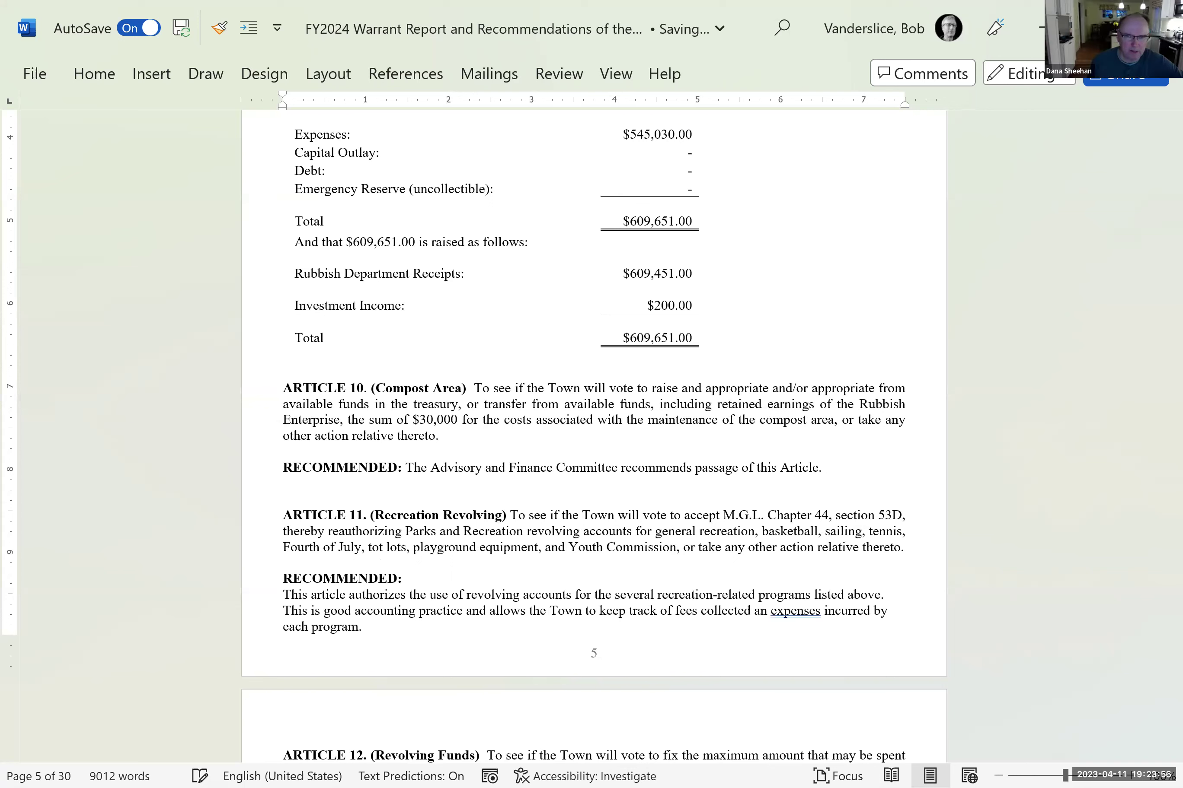
pyautogui.write('This ')
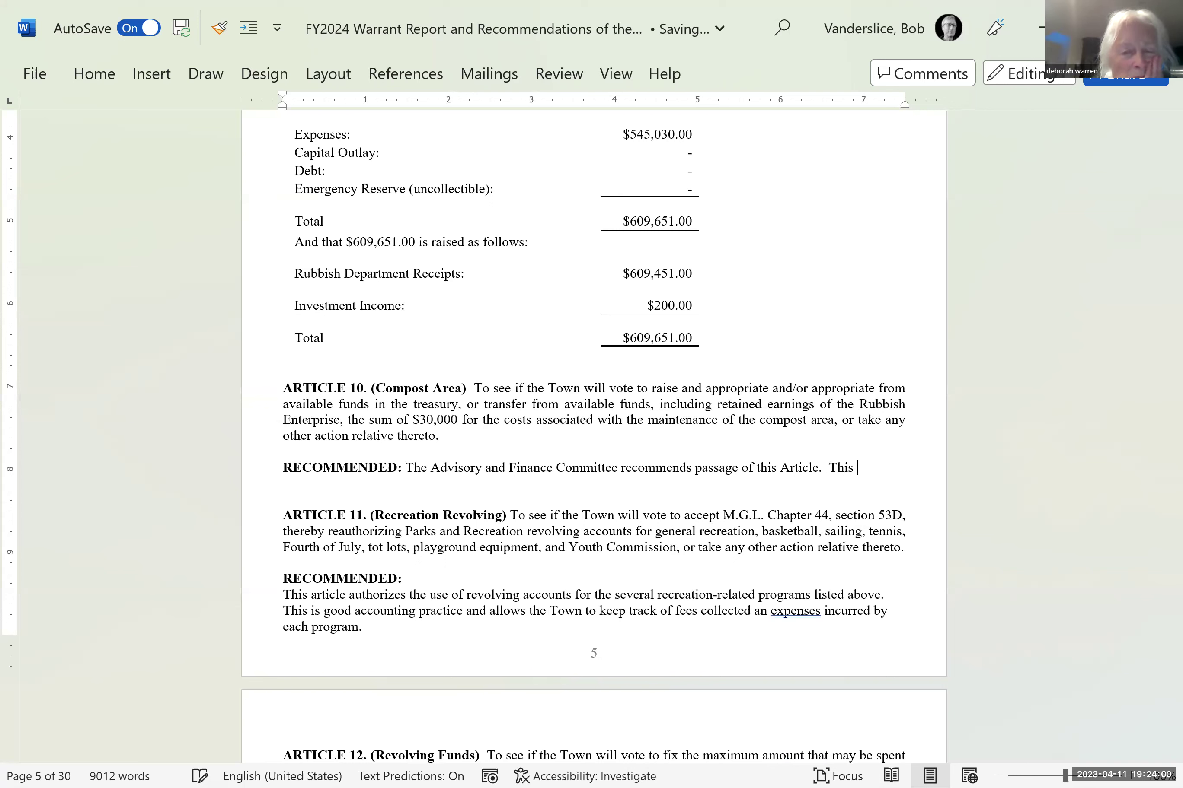
pyautogui.write('Article ')
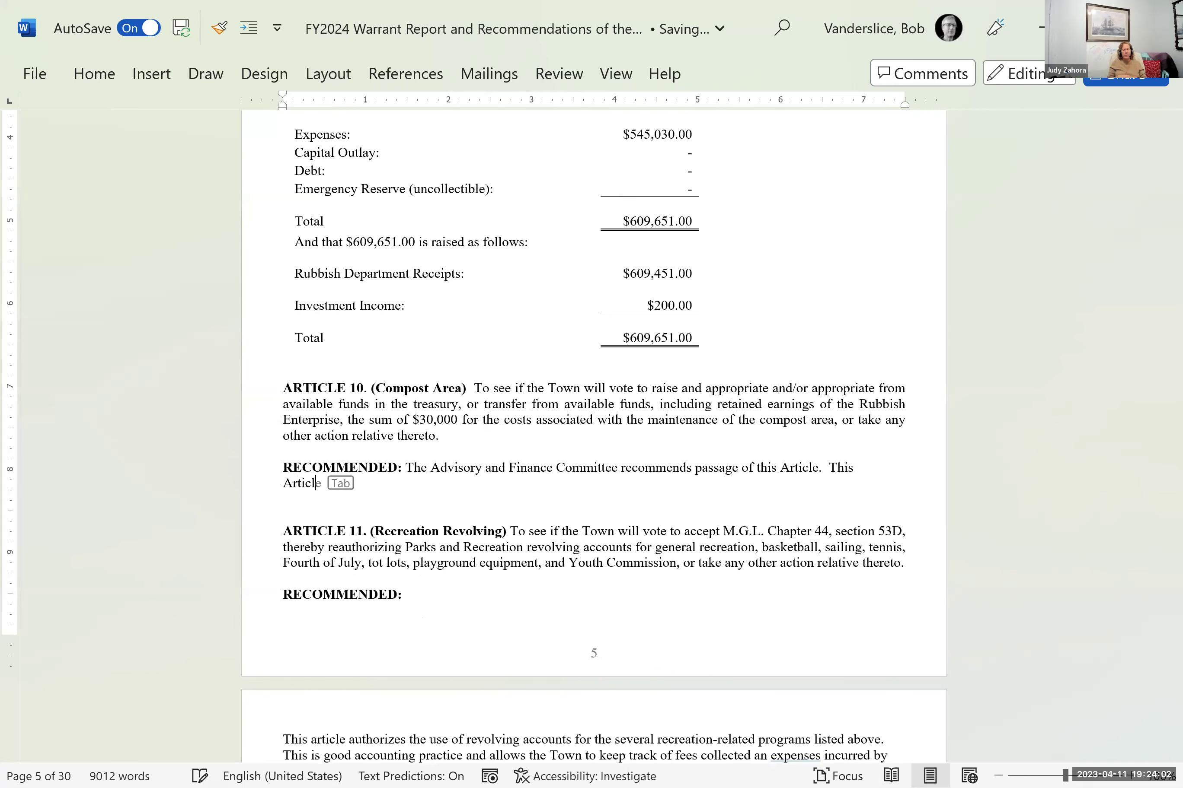
pyautogui.write('fund')
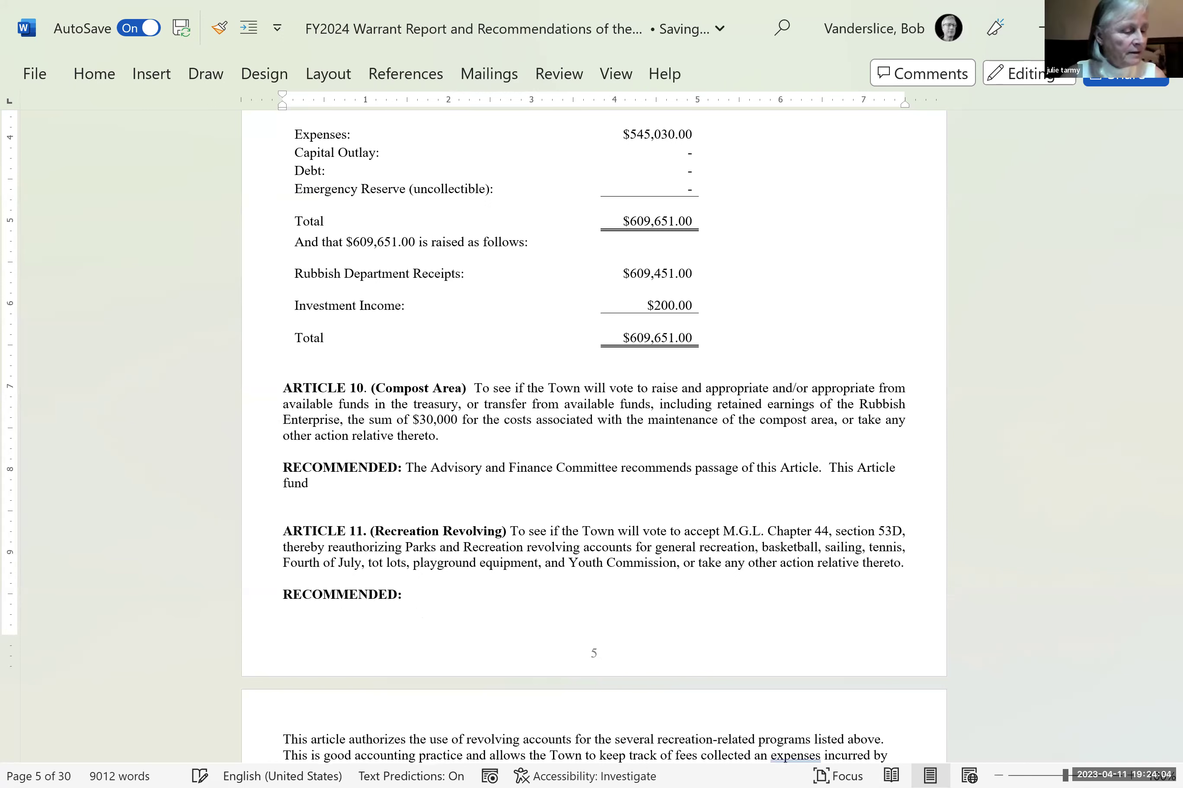
pyautogui.press('BackSpace')
pyautogui.press('BackSpace')
pyautogui.press('BackSpace')
pyautogui.press('BackSpace')
pyautogui.press('BackSpace')
pyautogui.press('BackSpace')
pyautogui.press('BackSpace')
pyautogui.press('BackSpace')
pyautogui.press('BackSpace')
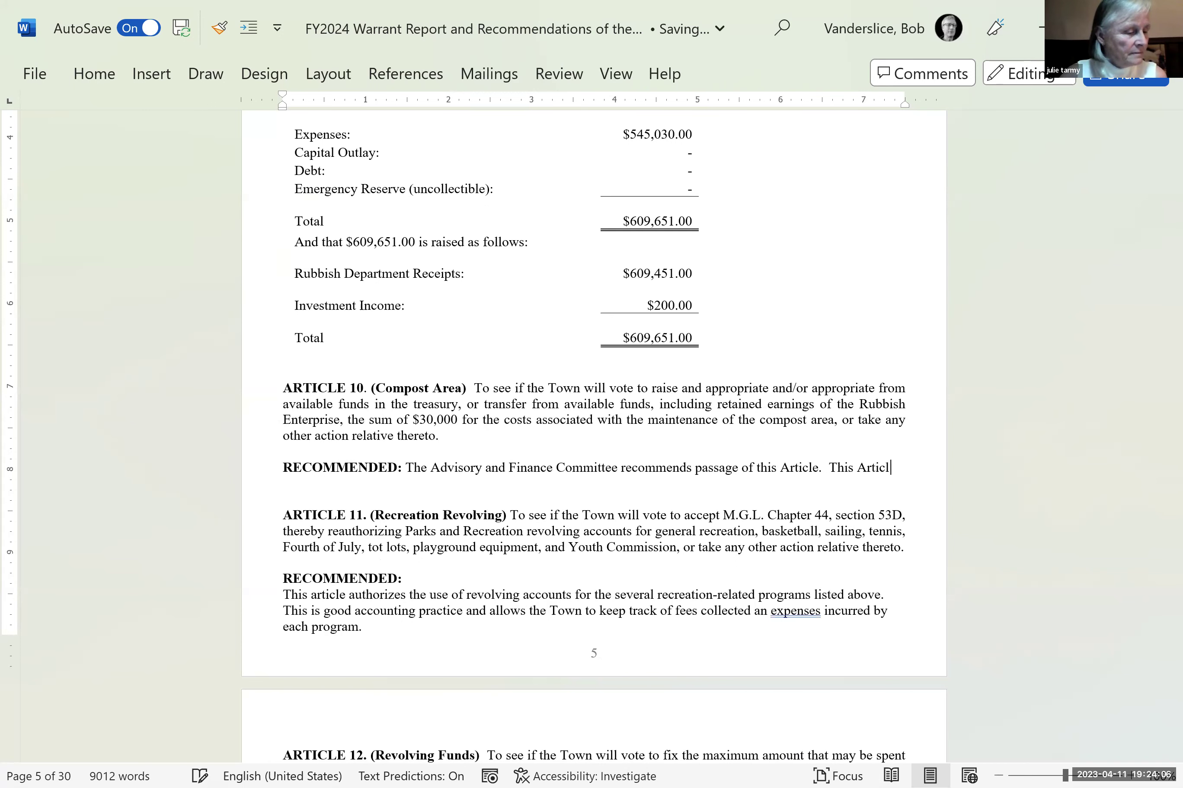
pyautogui.press('BackSpace')
pyautogui.press('BackSpace')
pyautogui.press('BackSpace')
pyautogui.press('BackSpace')
pyautogui.press('BackSpace')
pyautogui.press('BackSpace')
pyautogui.press('BackSpace')
pyautogui.press('BackSpace')
pyautogui.press('BackSpace')
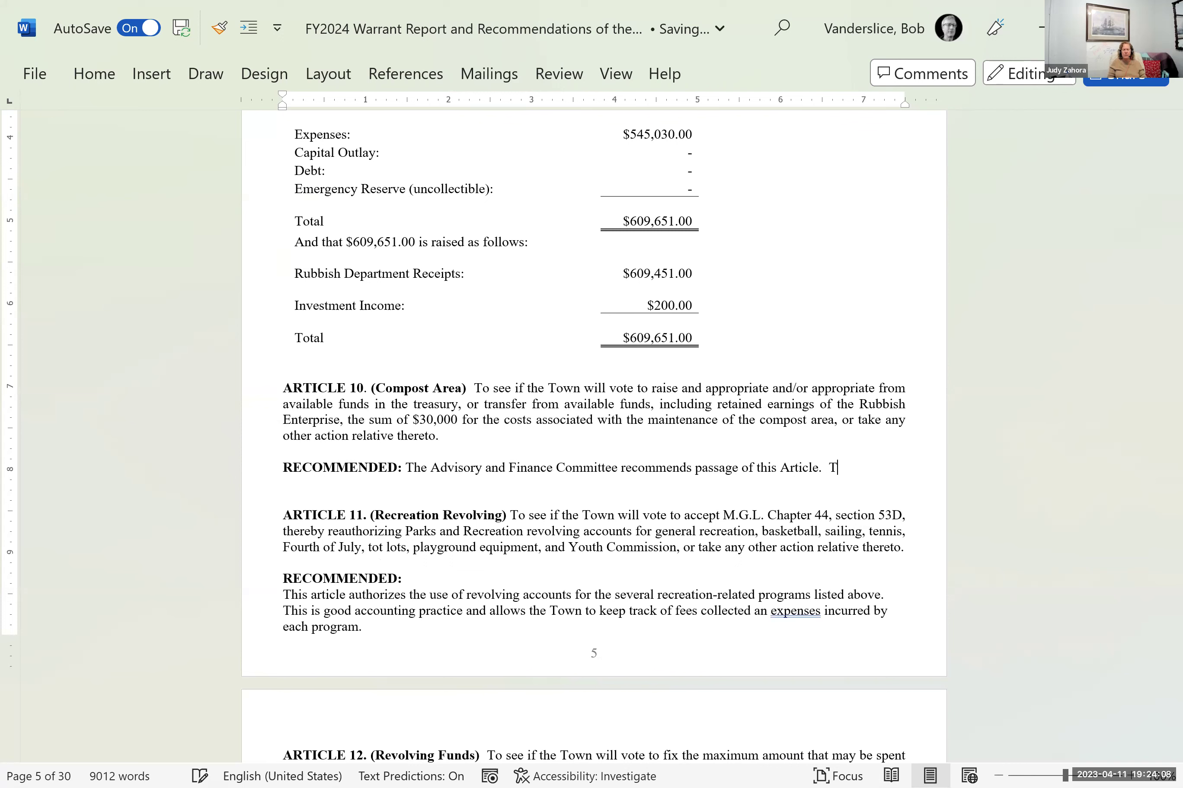
pyautogui.press('BackSpace')
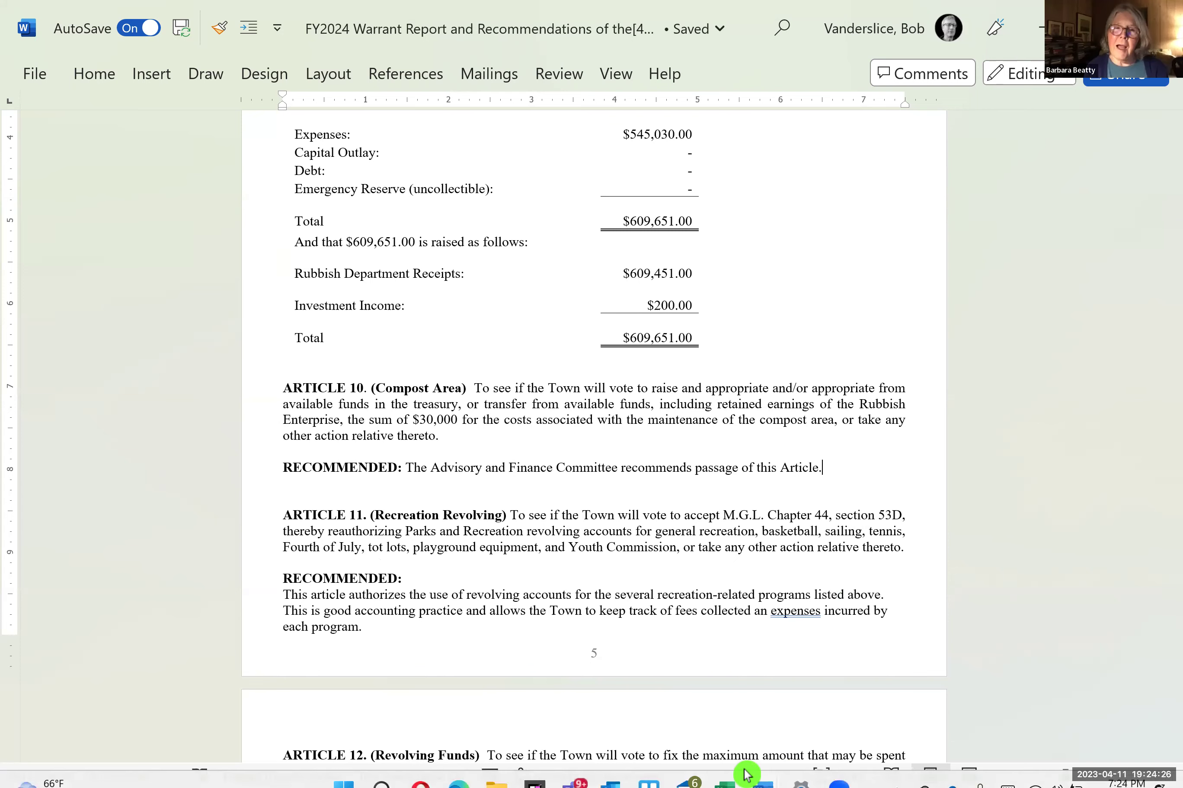
# - Switch to the FinCom 2023 tracker in Excel and copy Article 9's 4/11/2023 draft and approved dates to Article 10 (Compost Area)
pyautogui.moveTo(746, 774)
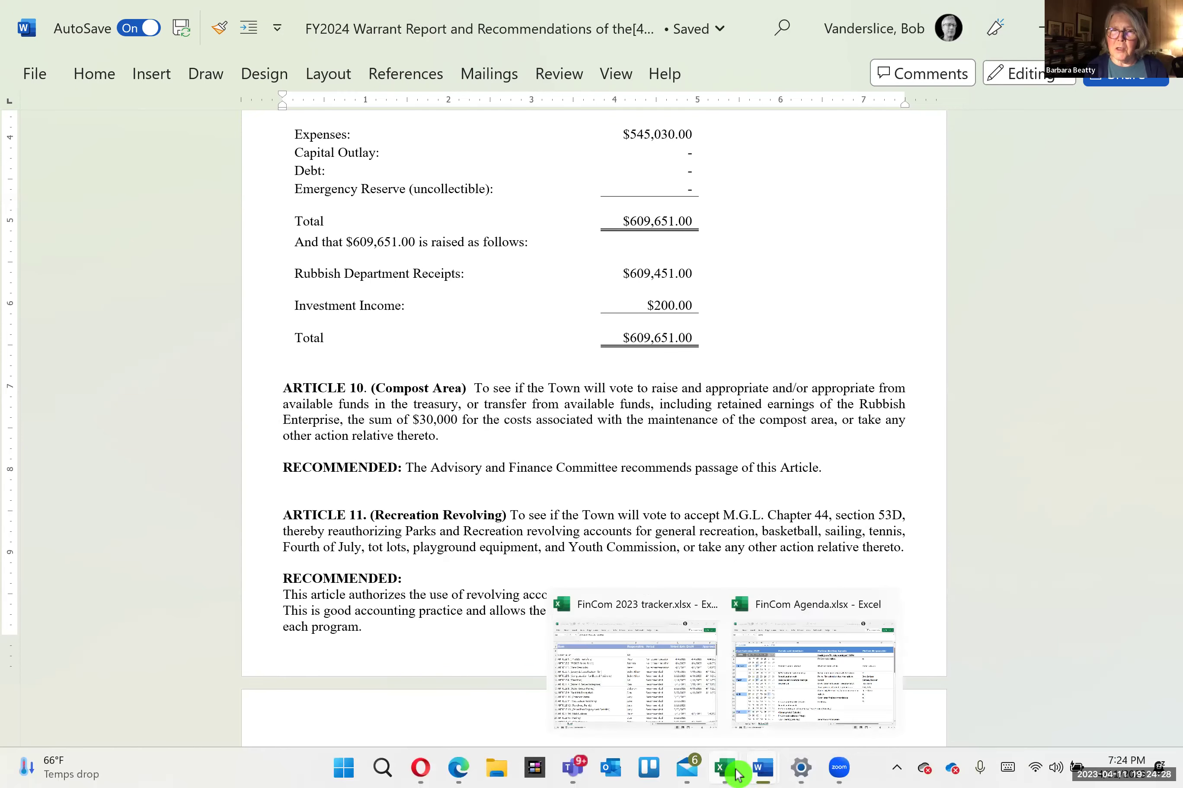
pyautogui.click(700, 725)
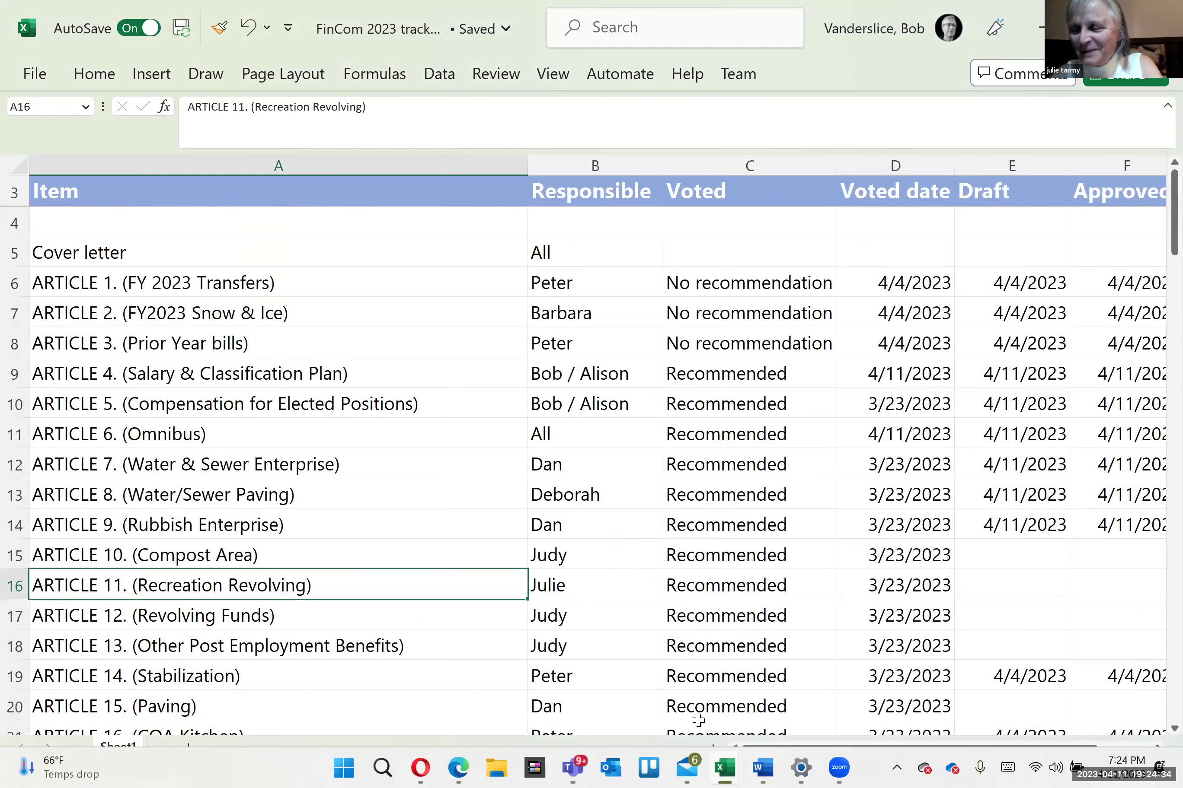
pyautogui.click(991, 562)
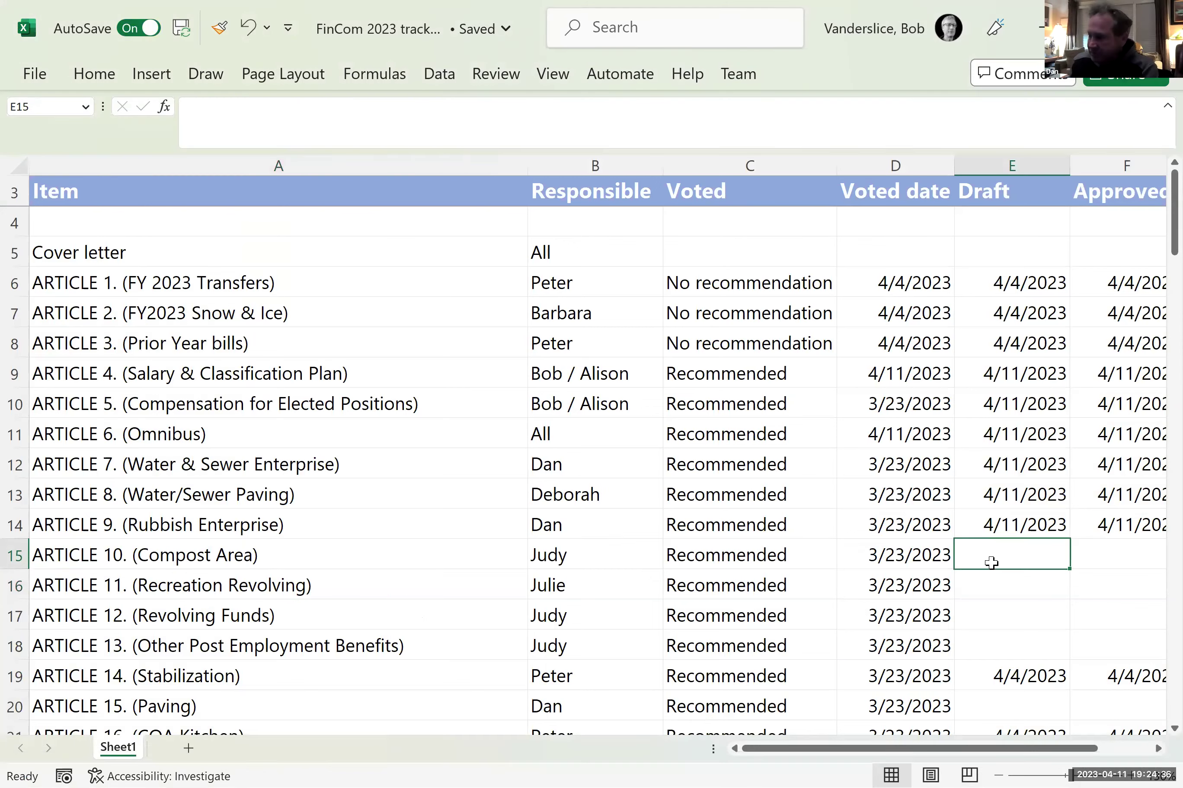
pyautogui.press('Up')
pyautogui.hotkey('shift', 'Right')
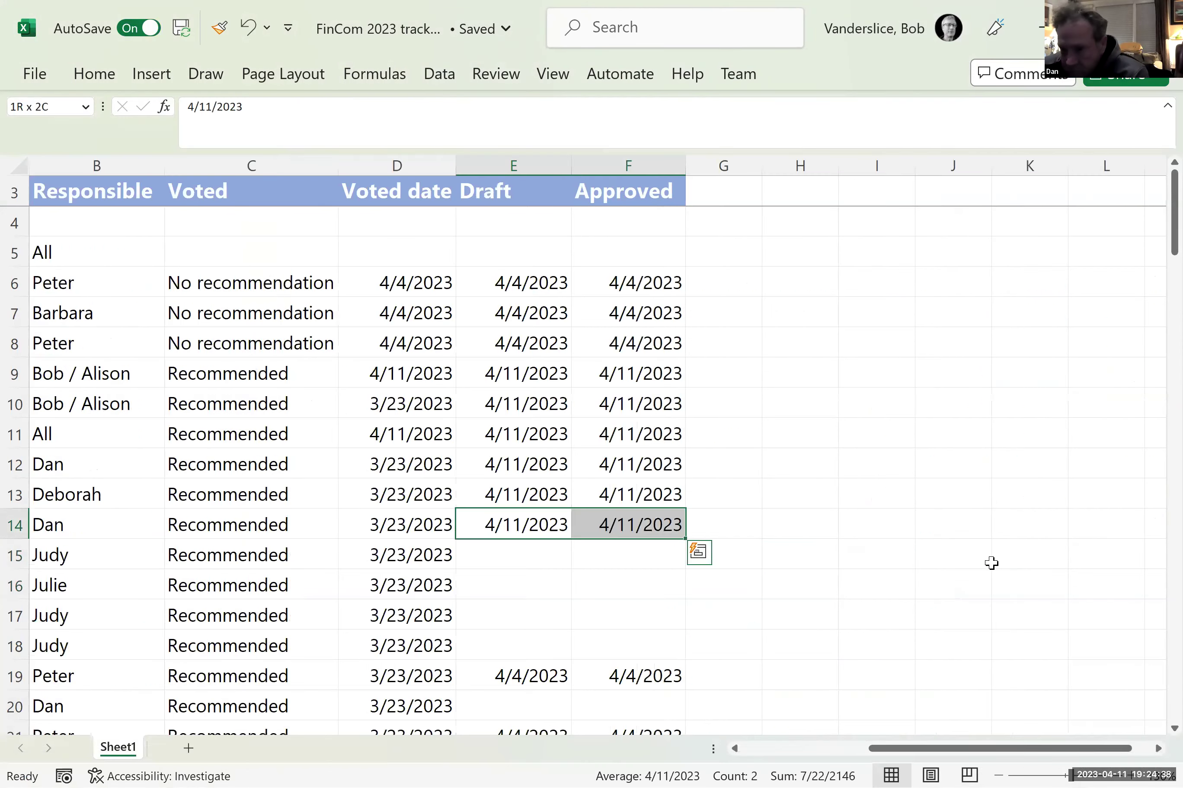
pyautogui.hotkey('ctrl', 'c')
pyautogui.press('Down')
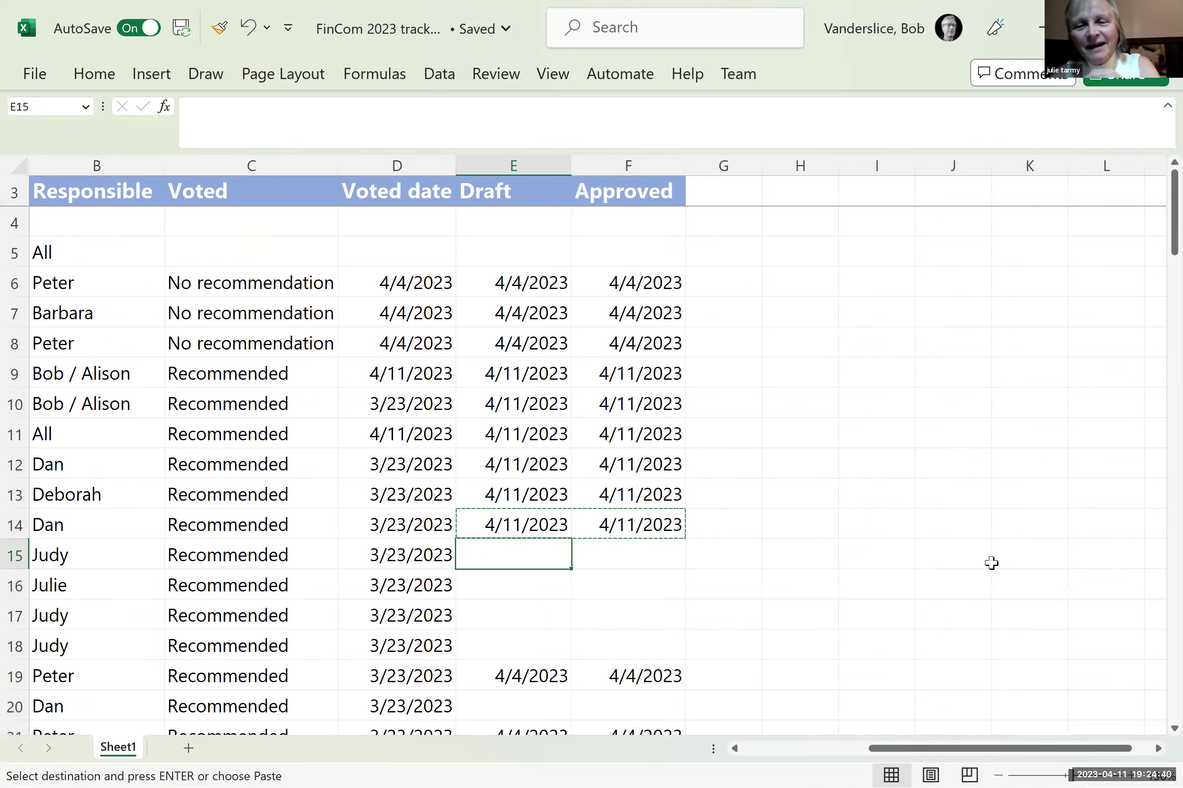
pyautogui.hotkey('ctrl', 'v')
# - Go to the Draft date cell in the Article 11 (Recreation Revolving) row
pyautogui.press('Left')
pyautogui.press('Left')
pyautogui.press('Left')
pyautogui.press('Left')
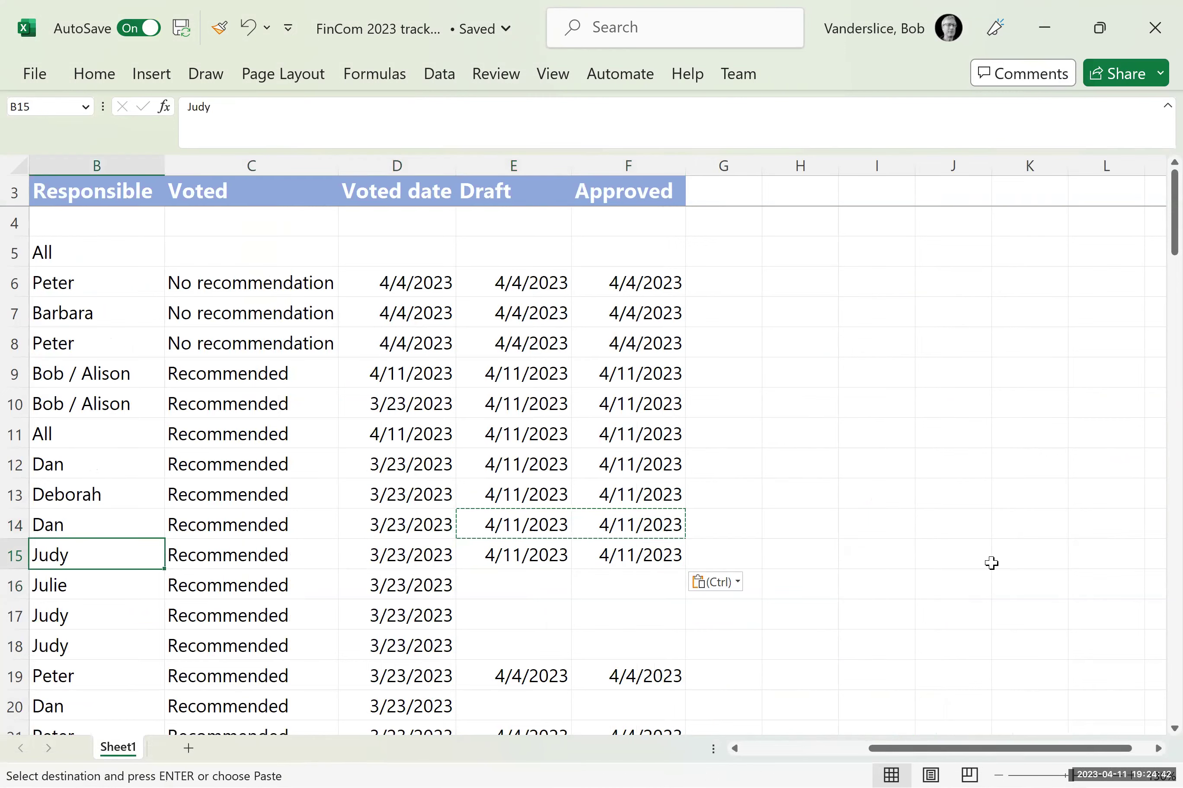
pyautogui.press('Down')
pyautogui.press('Right')
pyautogui.press('Right')
pyautogui.press('Right')
pyautogui.press('Right')
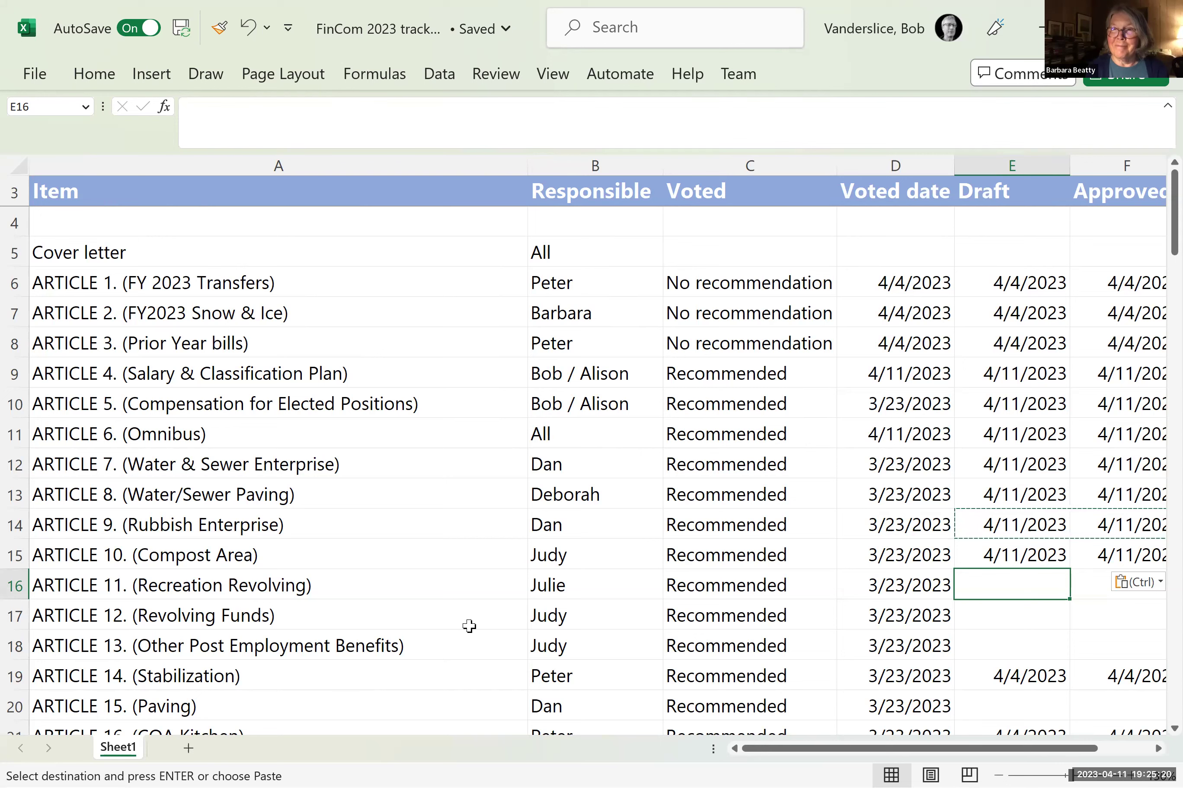
# - Return to the Warrant Report in Word and correct "an expenses" to "and expenses" in Article 11's recommendation
pyautogui.moveTo(686, 774)
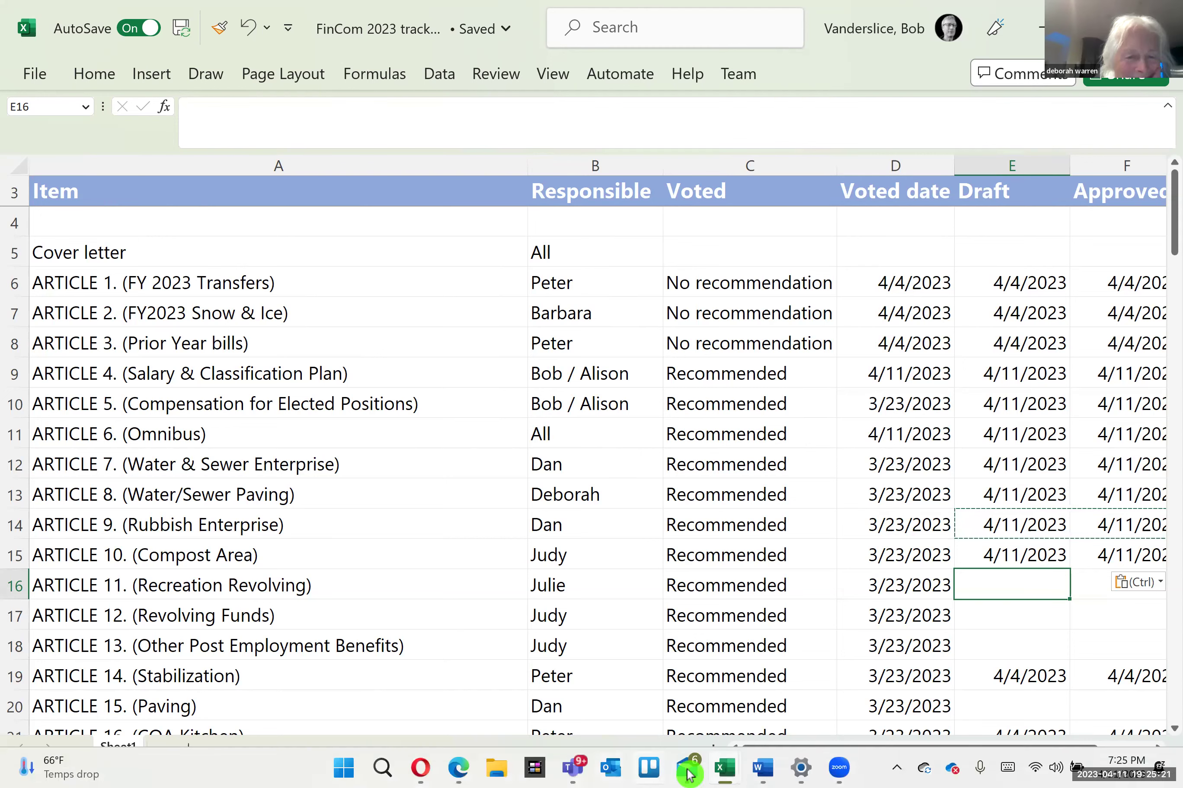
pyautogui.click(772, 754)
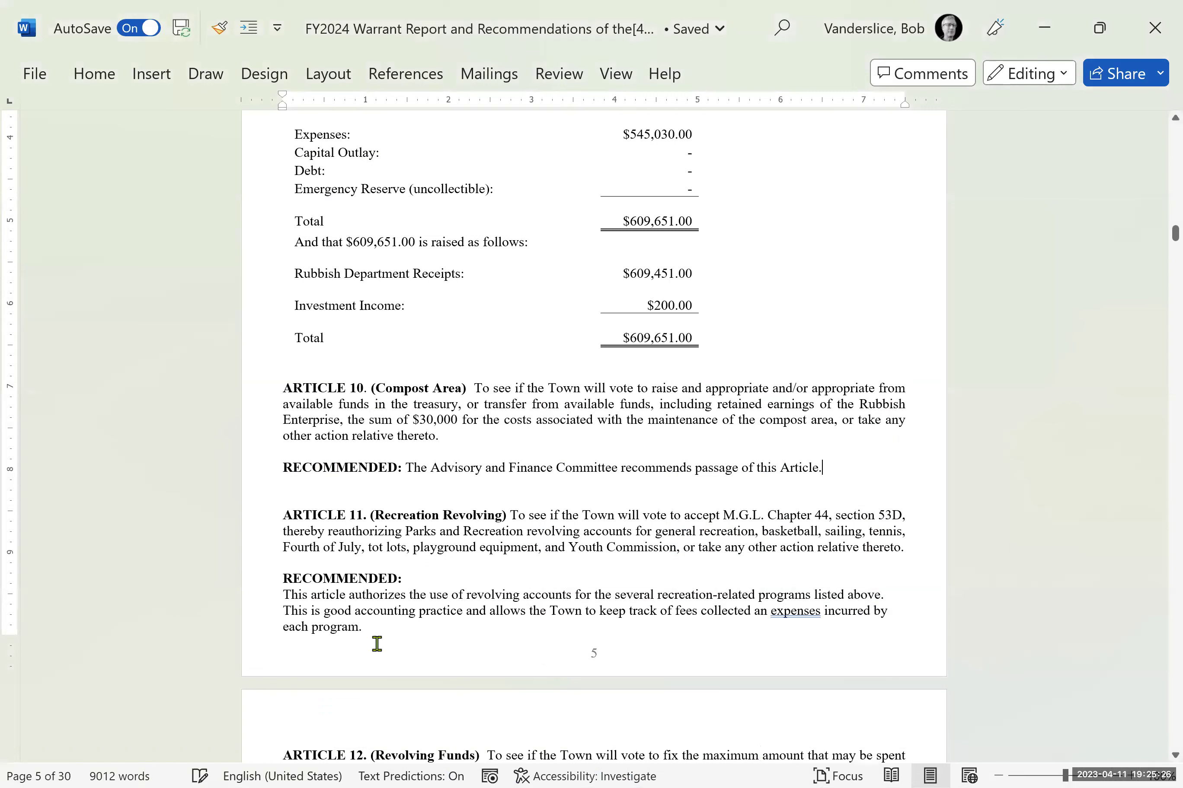
pyautogui.click(428, 653)
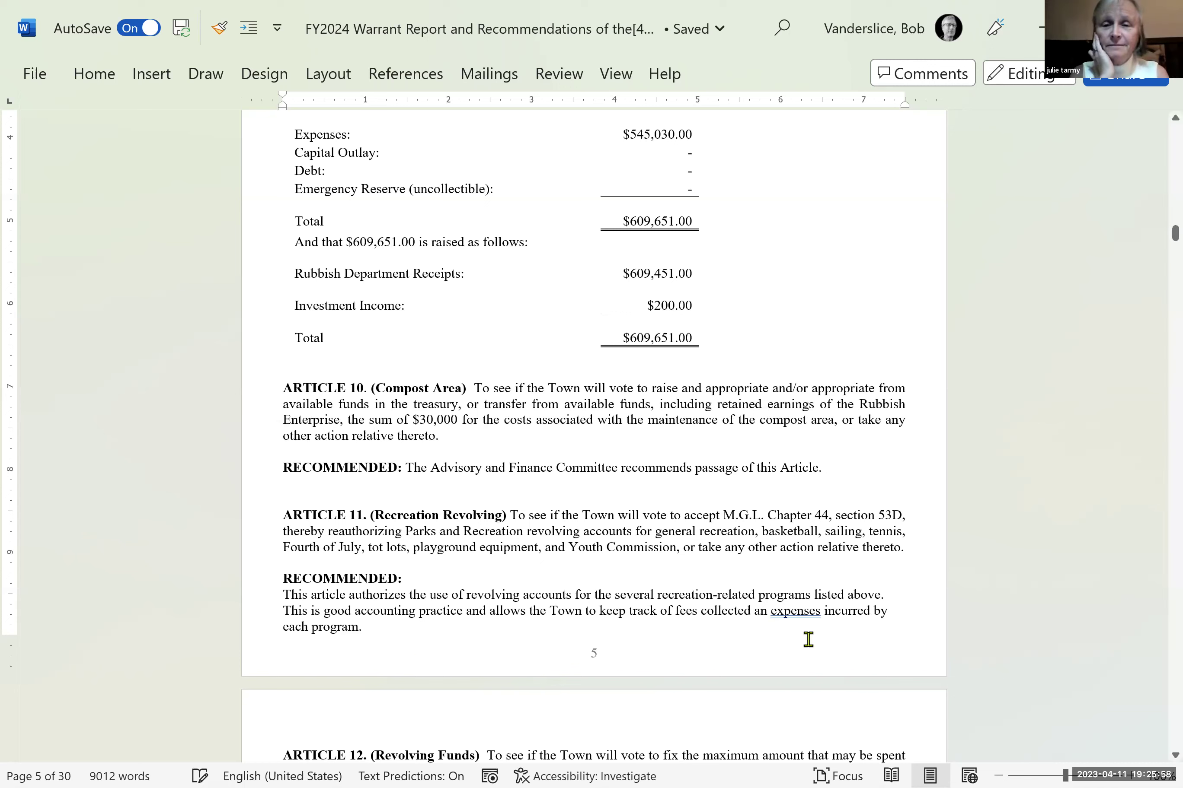
pyautogui.click(768, 615)
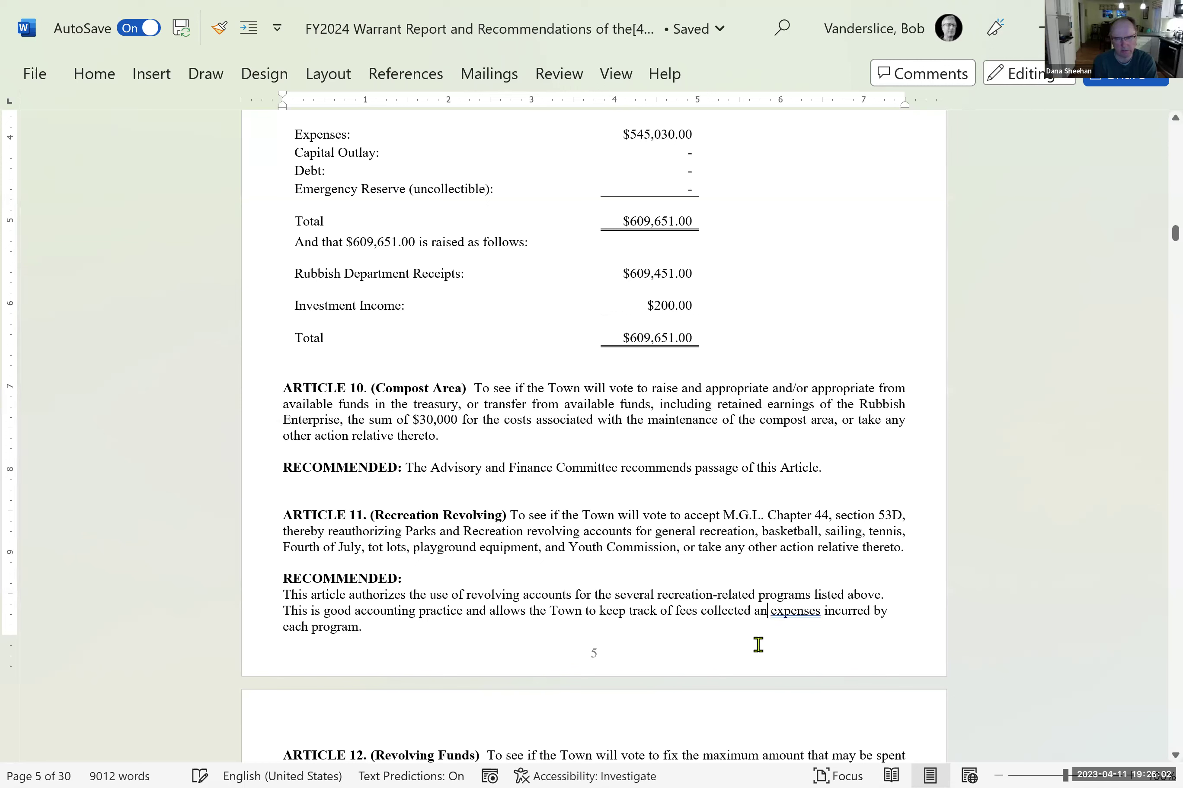
pyautogui.write('d')
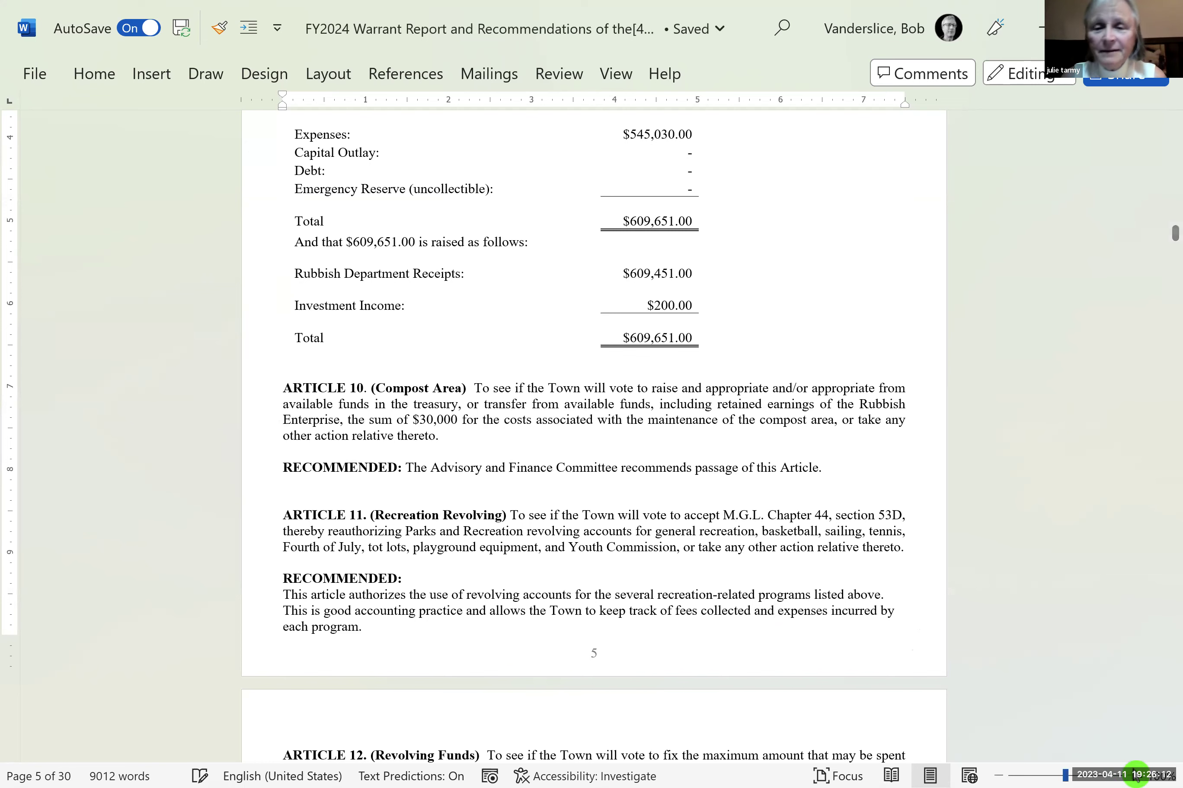
# - Enlarge the Warrant Report page and read on from Article 11's recommendation to Article 12 (Revolving Funds) and its spending limit table
pyautogui.moveTo(1131, 777)
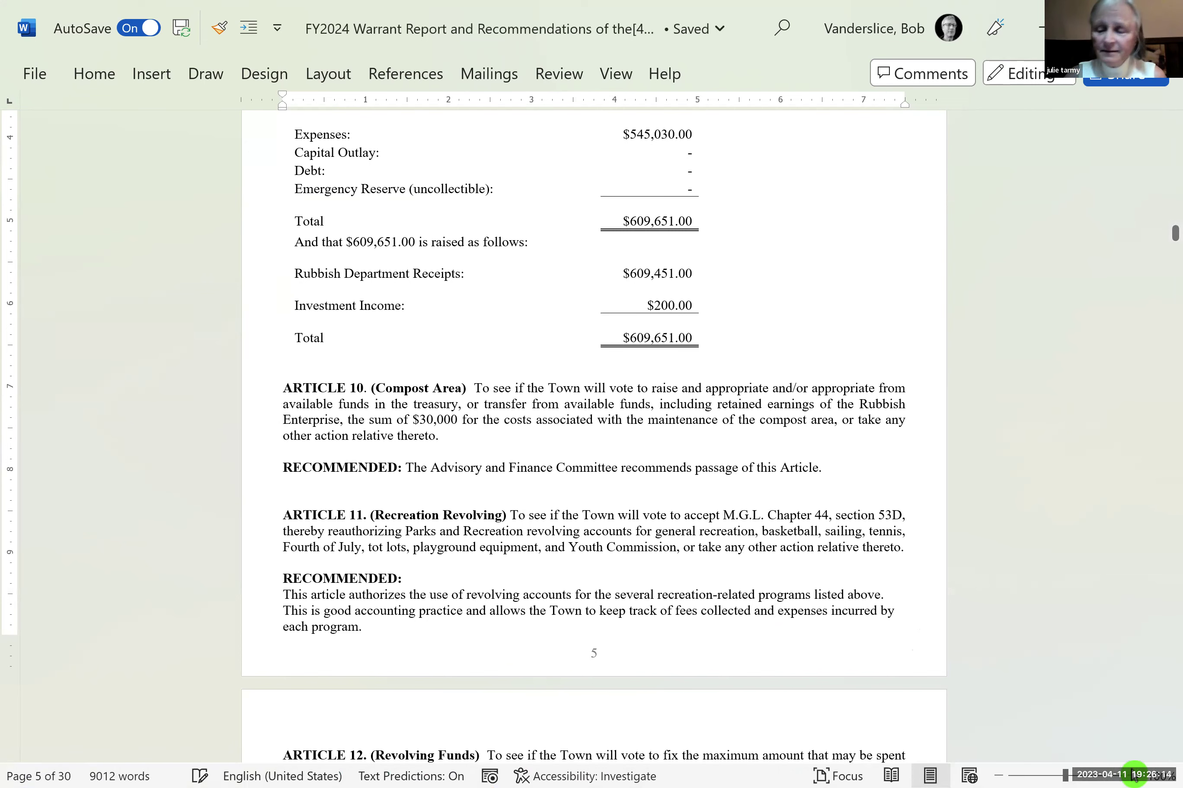
pyautogui.scroll(3, 1134, 777)
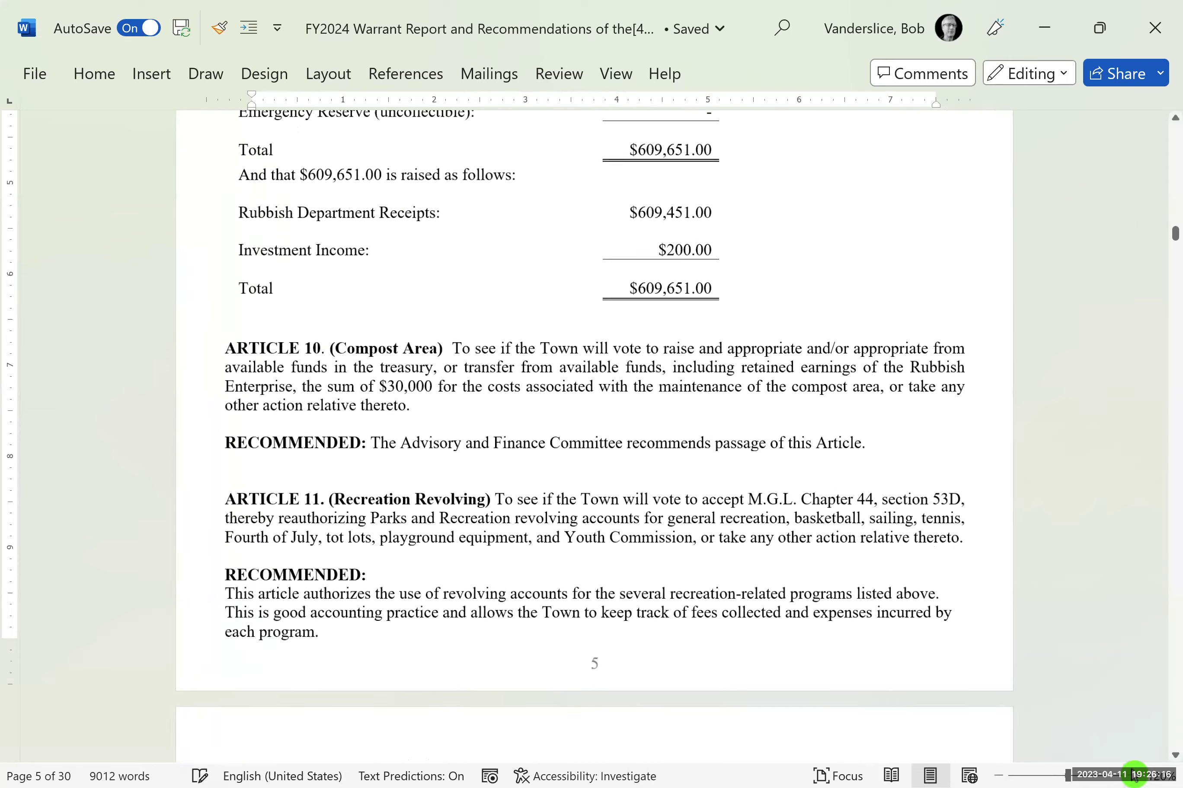
pyautogui.scroll(1, 1134, 777)
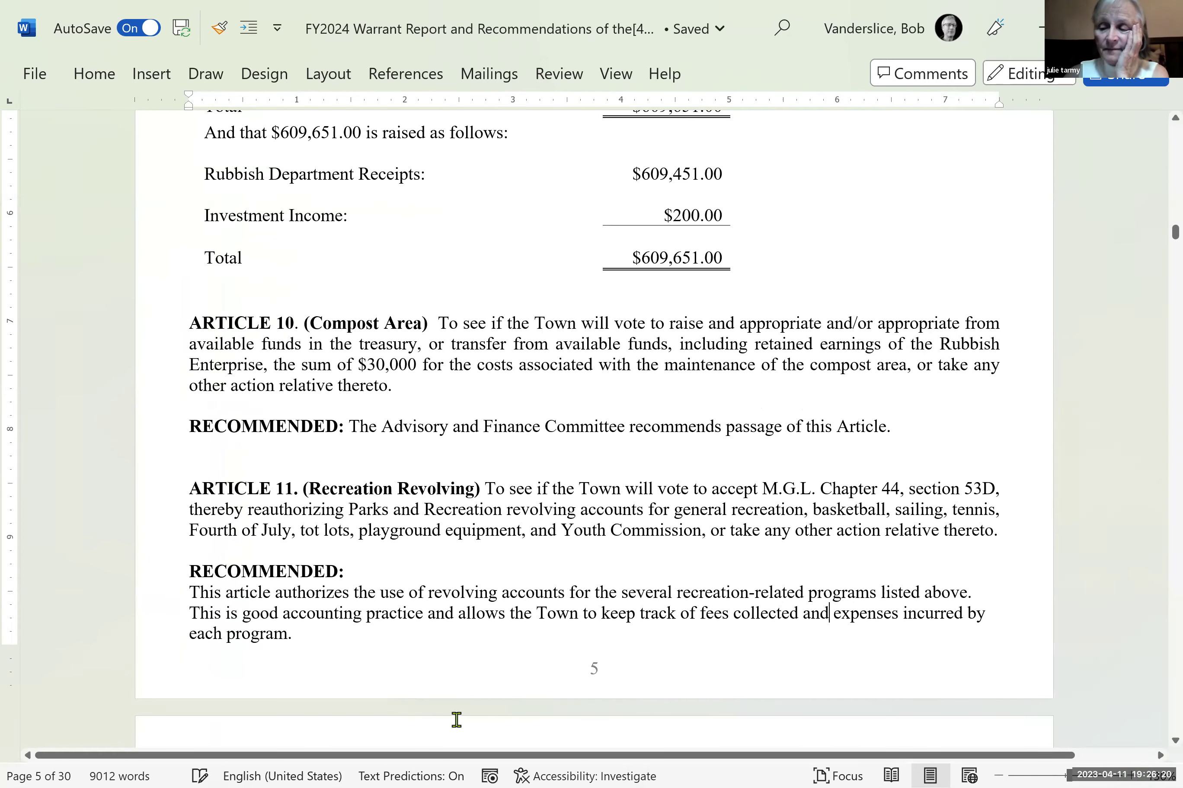
pyautogui.click(314, 633)
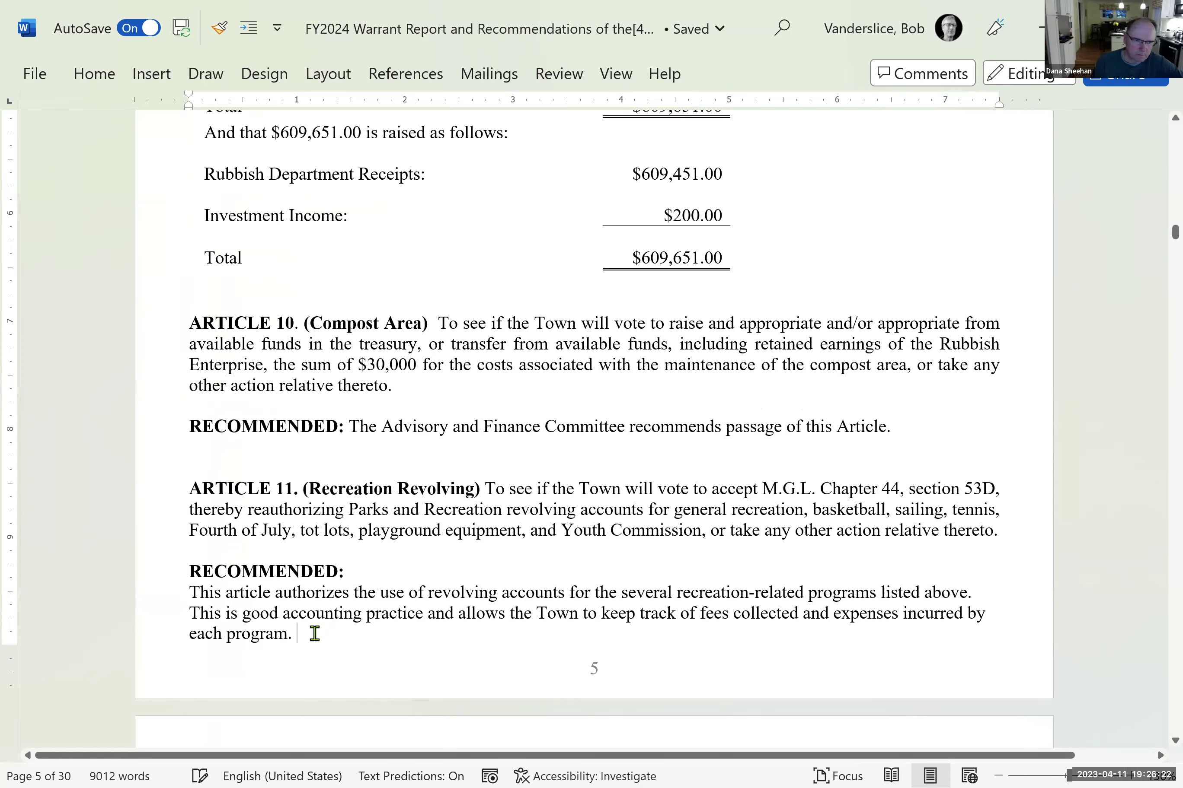
pyautogui.scroll(-3, 314, 633)
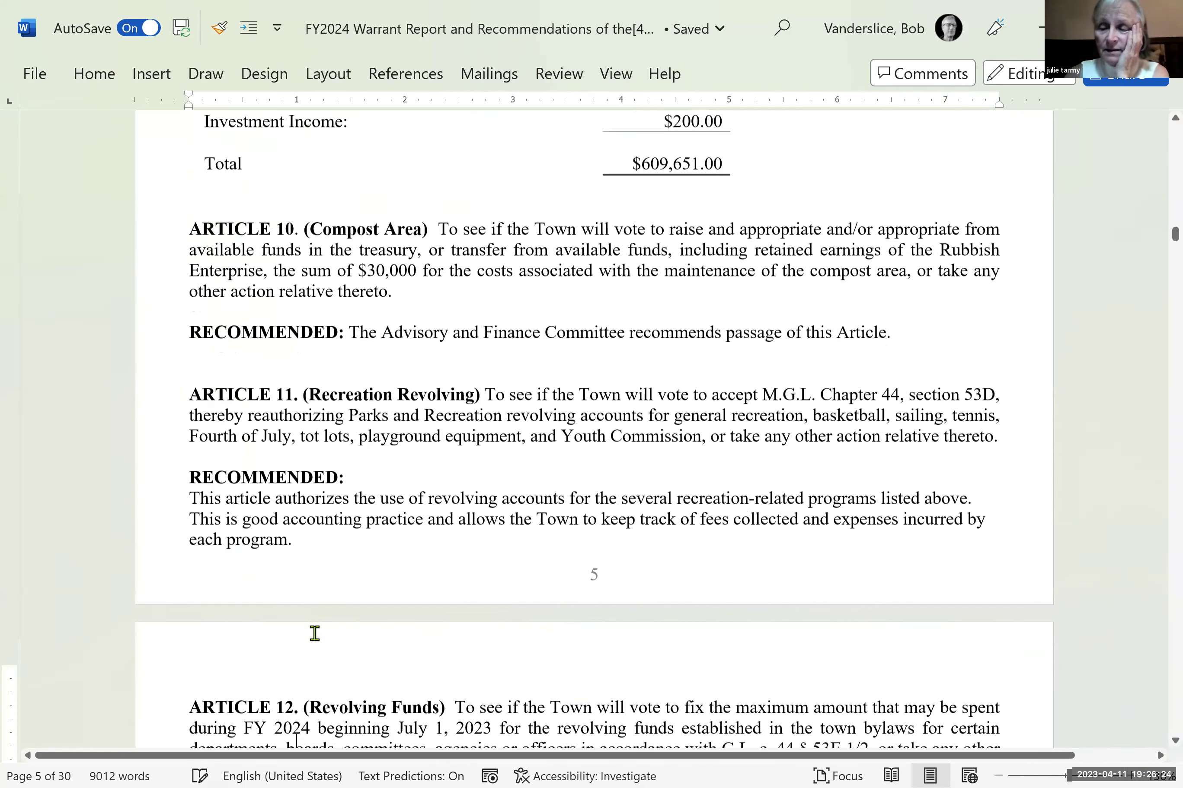
pyautogui.scroll(-1, 315, 633)
pyautogui.scroll(-5, 315, 633)
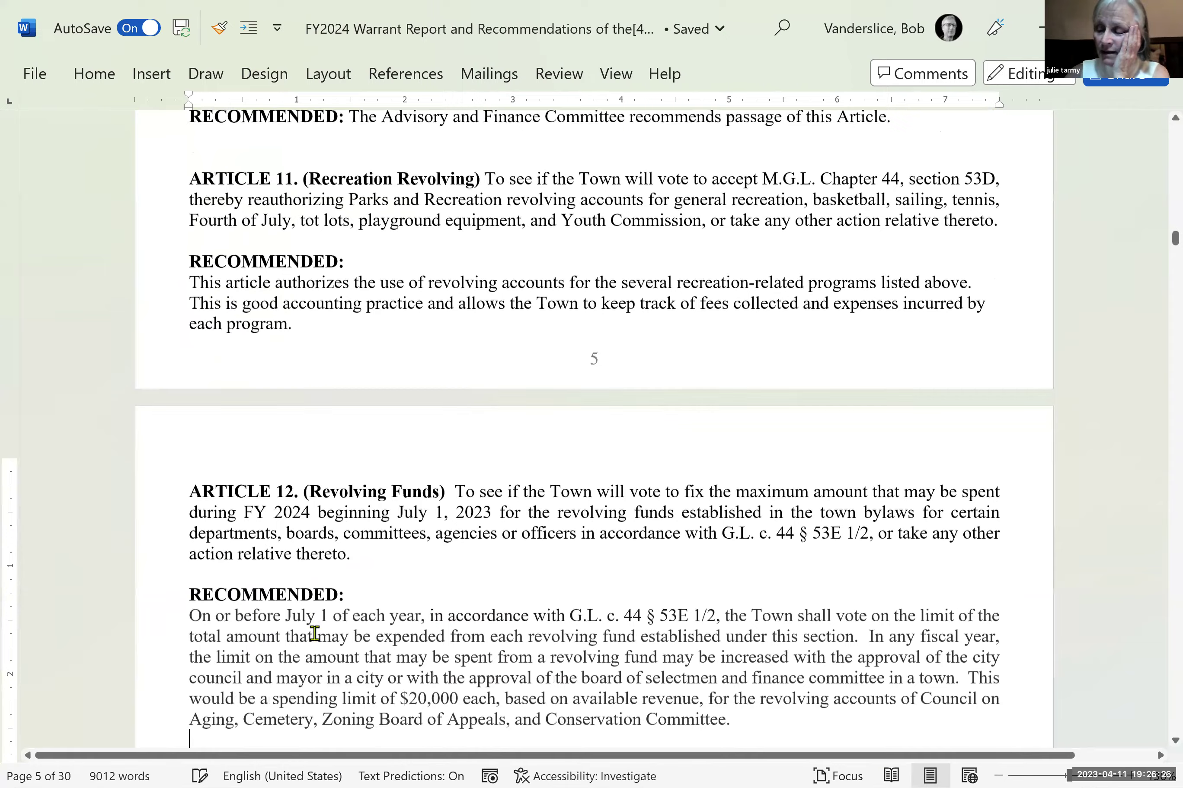
pyautogui.scroll(-3, 314, 633)
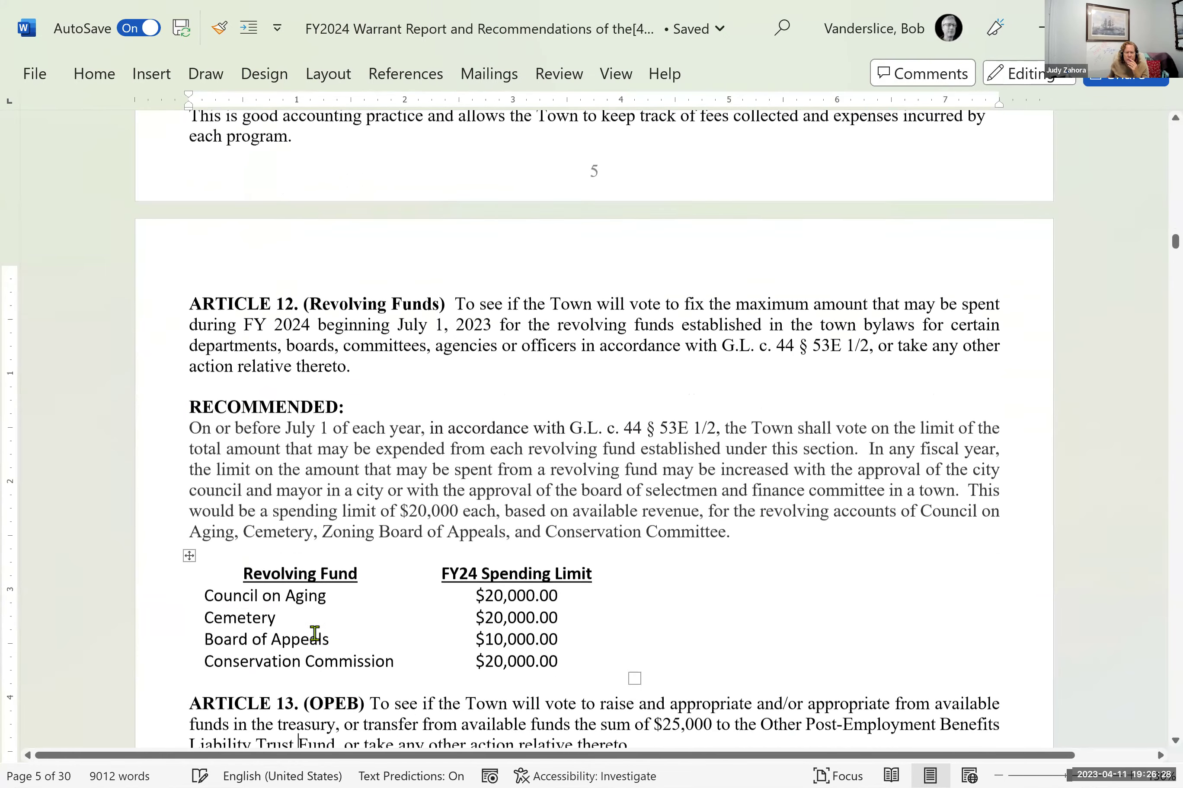
pyautogui.scroll(-1, 315, 633)
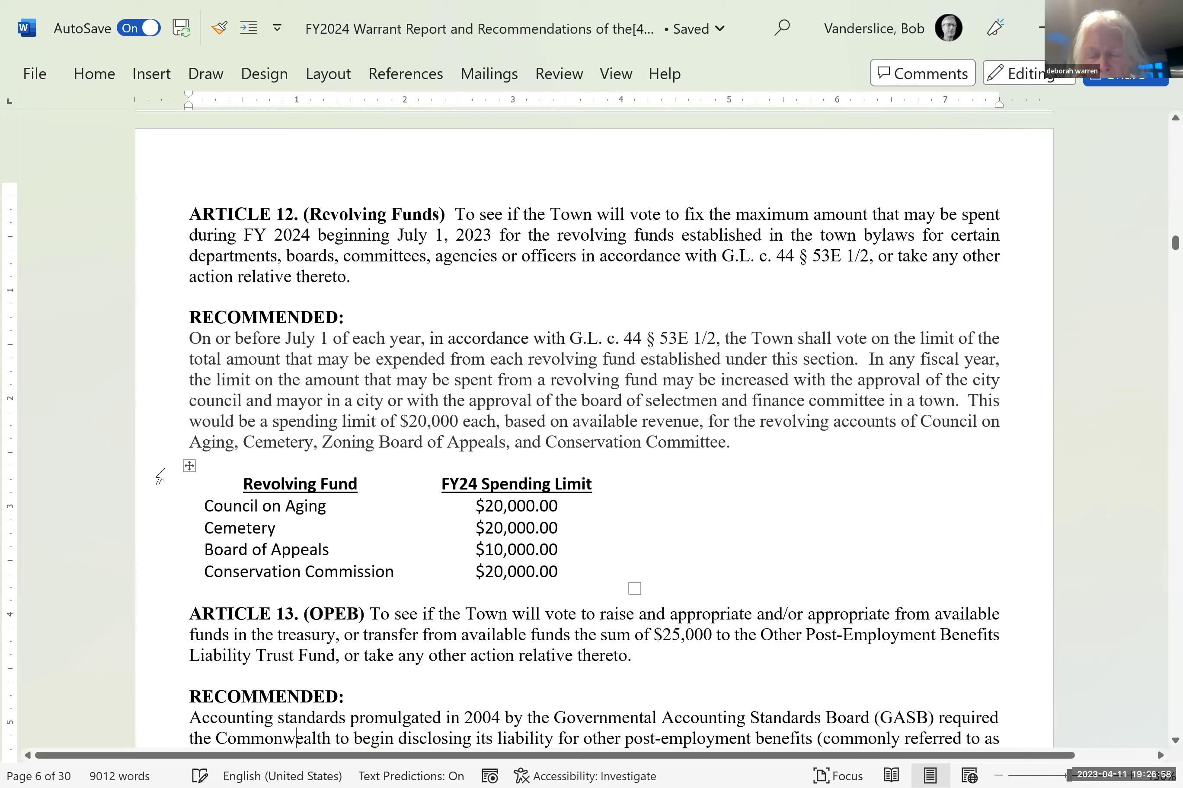
pyautogui.moveTo(239, 483); pyautogui.dragTo(568, 568)
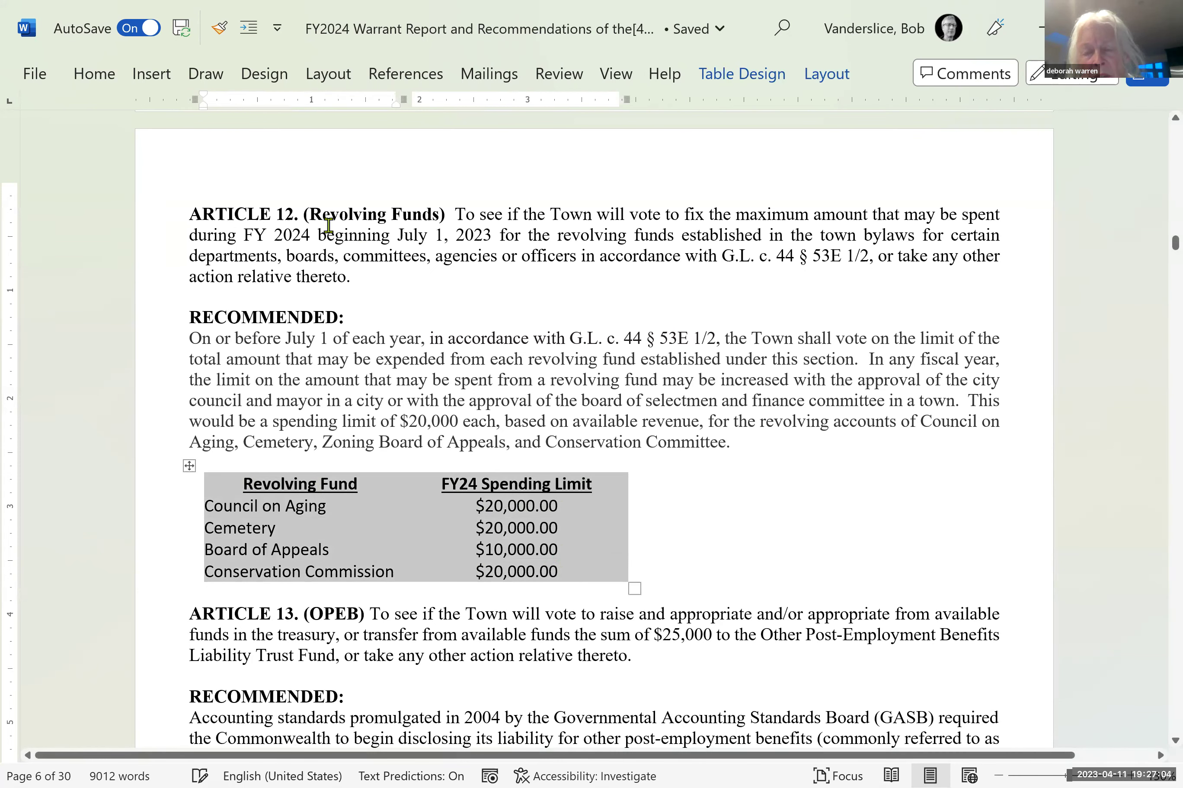
pyautogui.click(99, 80)
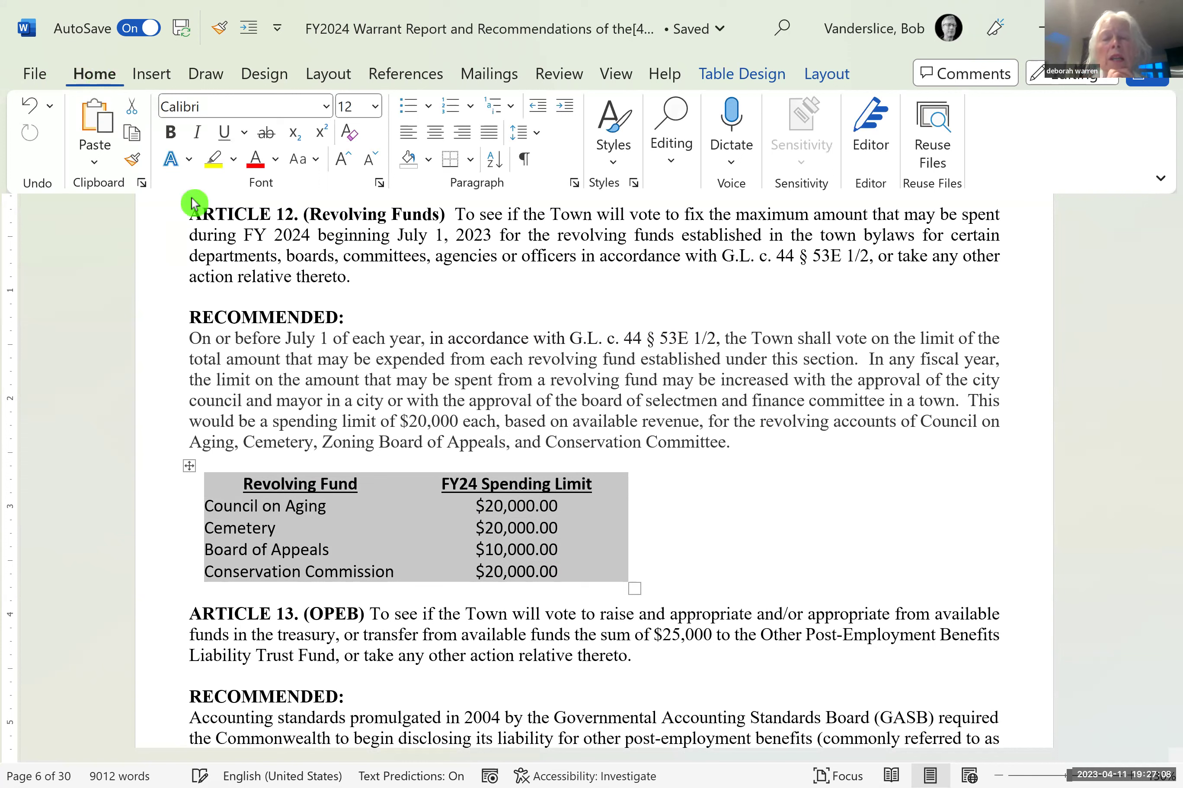
pyautogui.click(313, 360)
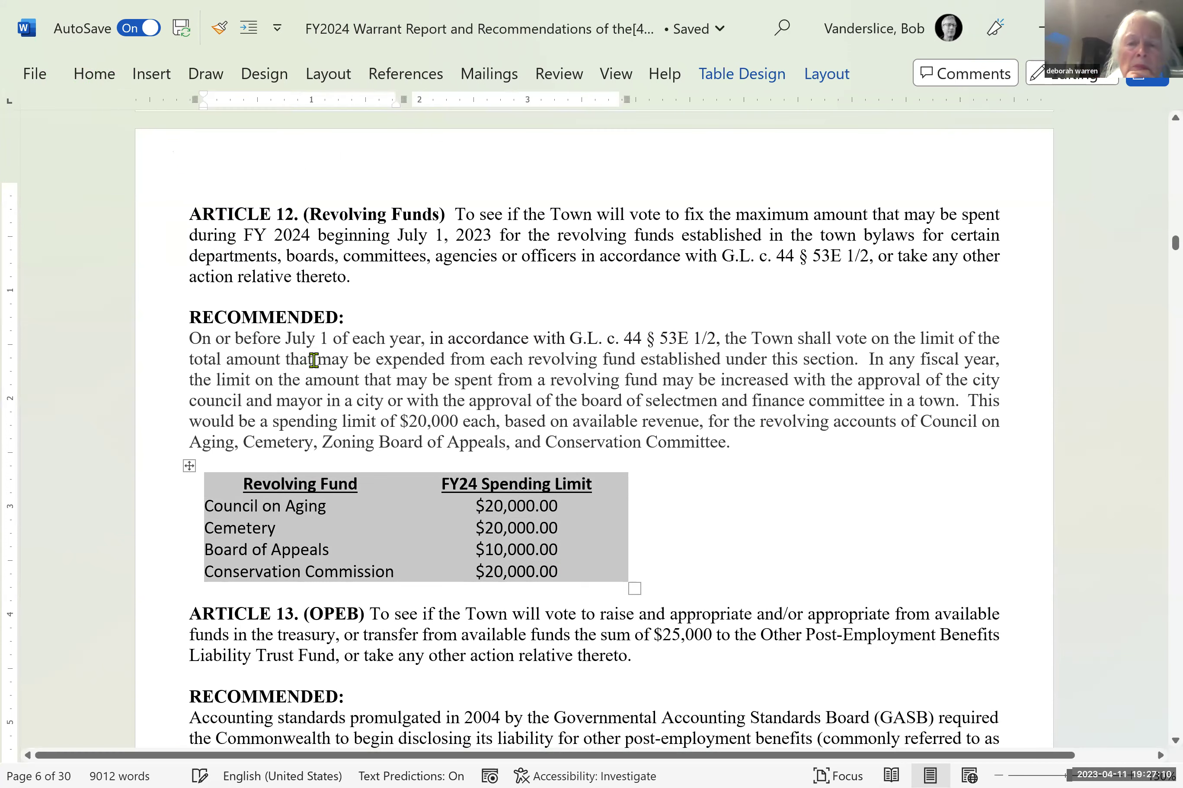
pyautogui.click(313, 360)
pyautogui.click(100, 79)
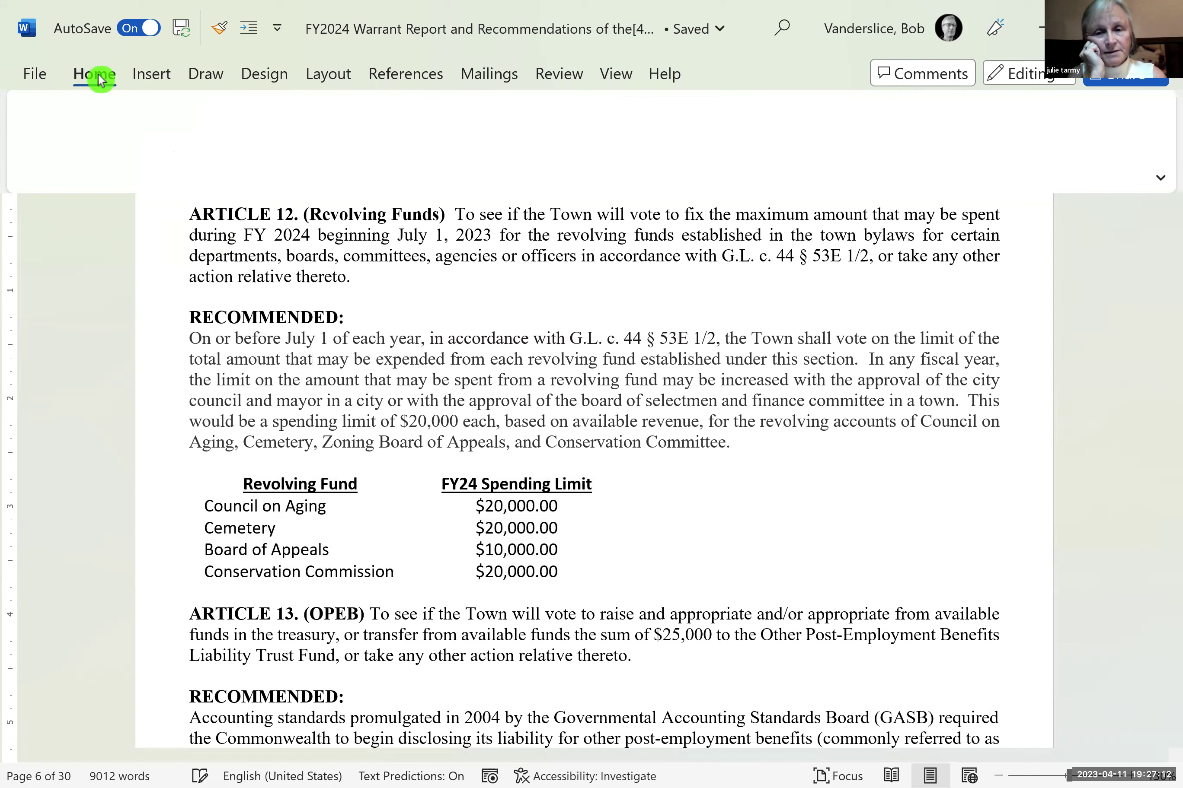
# - Set the font of Article 12's Revolving Fund spending limit table to Times New Roman
pyautogui.moveTo(233, 490); pyautogui.dragTo(562, 568)
pyautogui.click(107, 78)
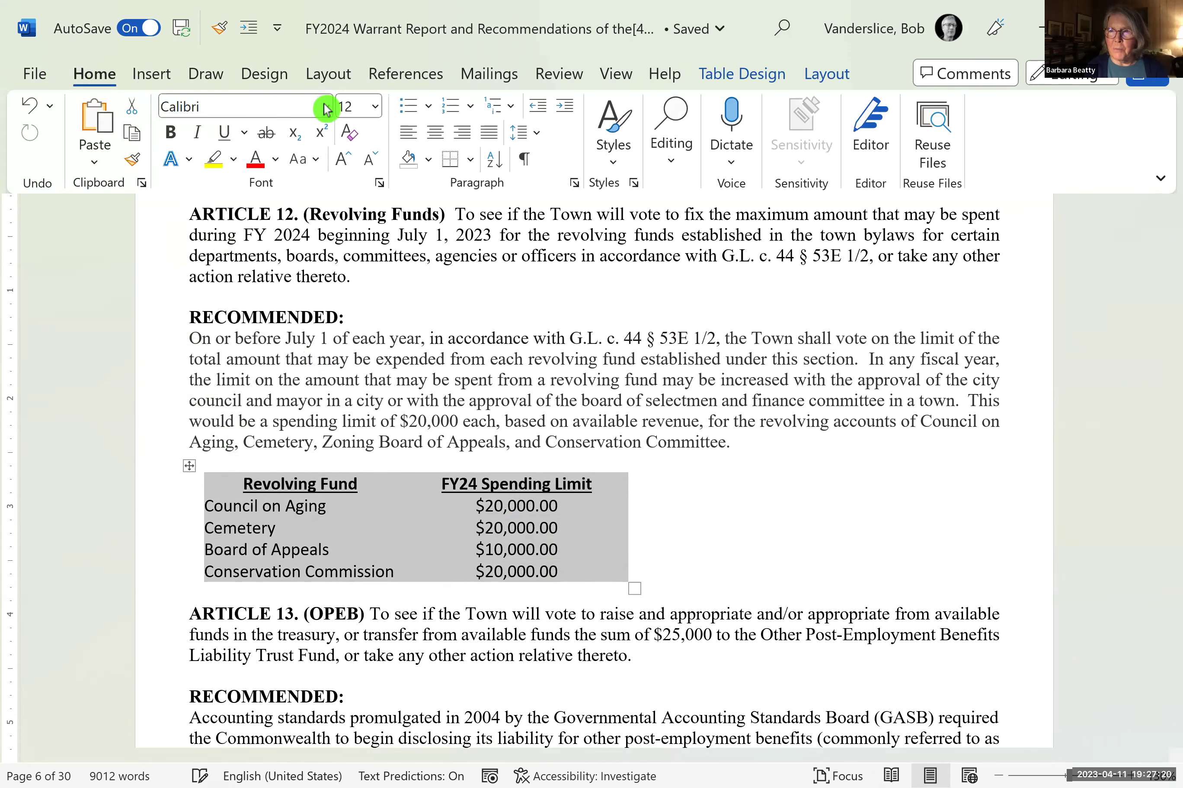
pyautogui.click(326, 109)
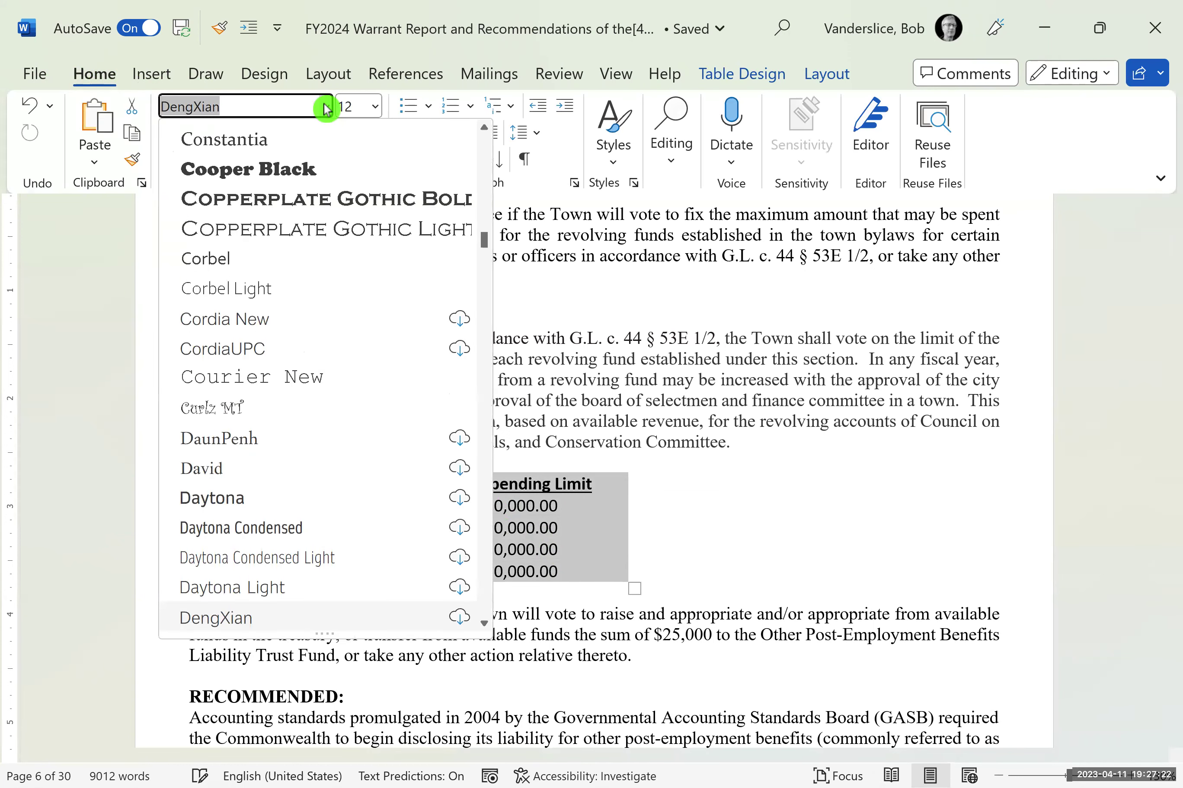
pyautogui.write('Times New Roman')
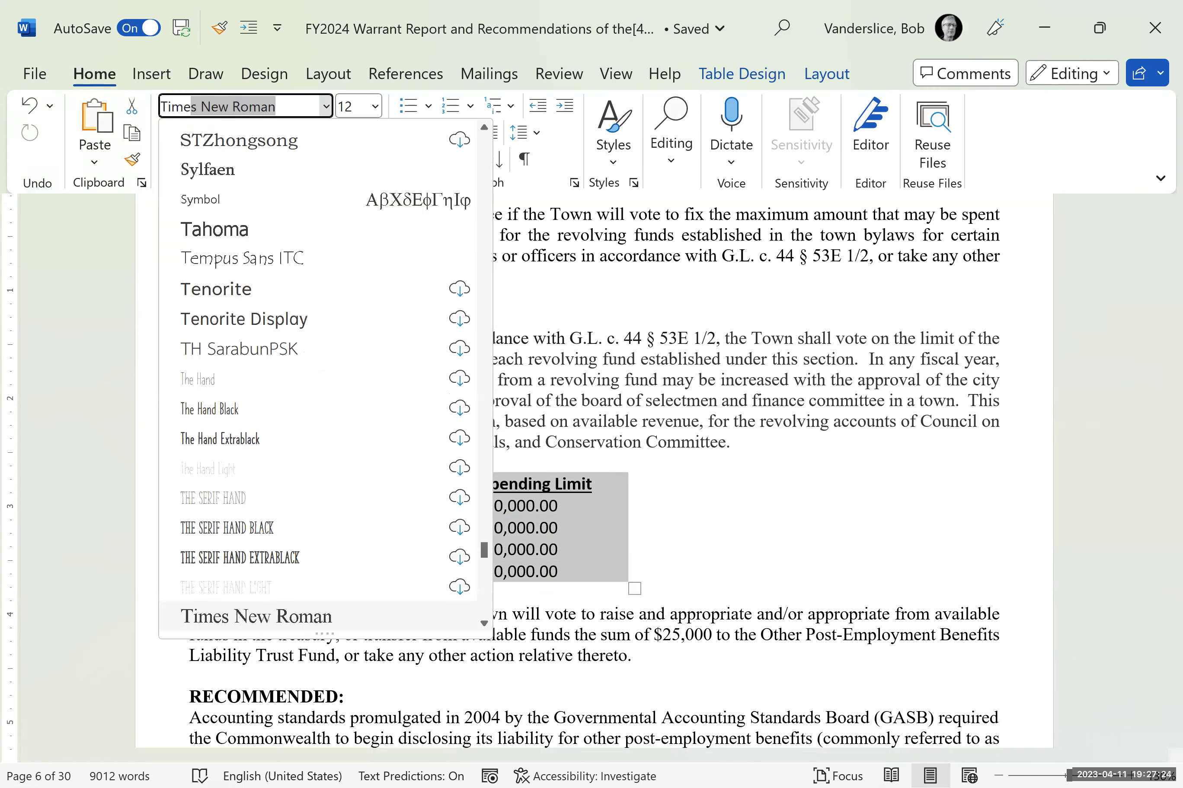
pyautogui.press('Return')
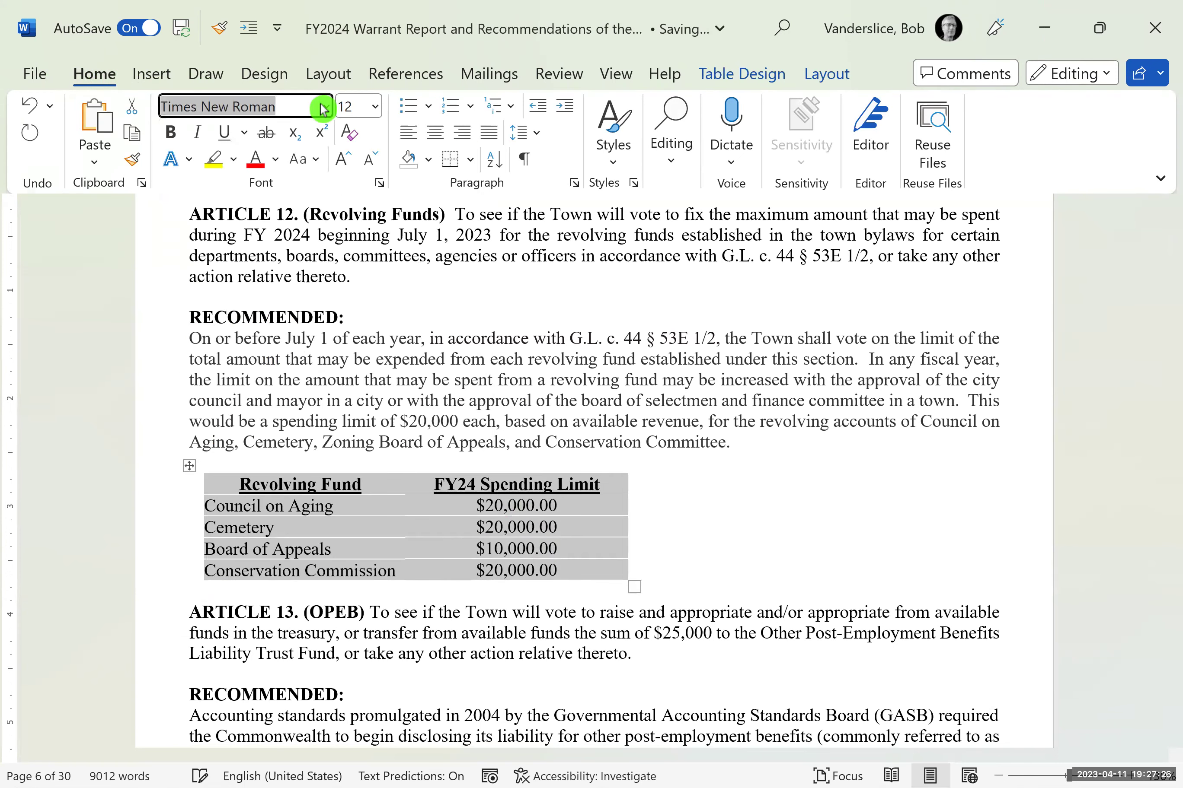
pyautogui.click(729, 526)
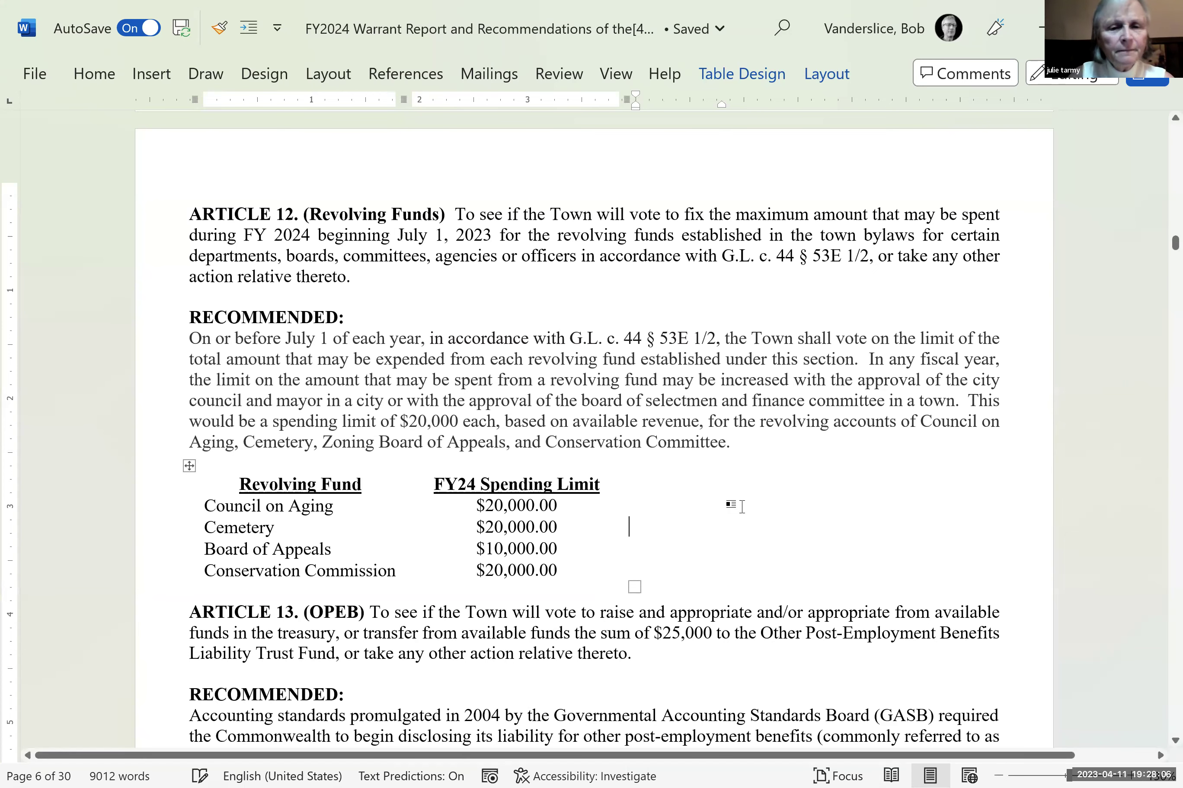
# - Delete the closing sentence of Article 12's recommendation about a spending limit of $20,000 each, starting at "This would be"
pyautogui.scroll(-1, 737, 507)
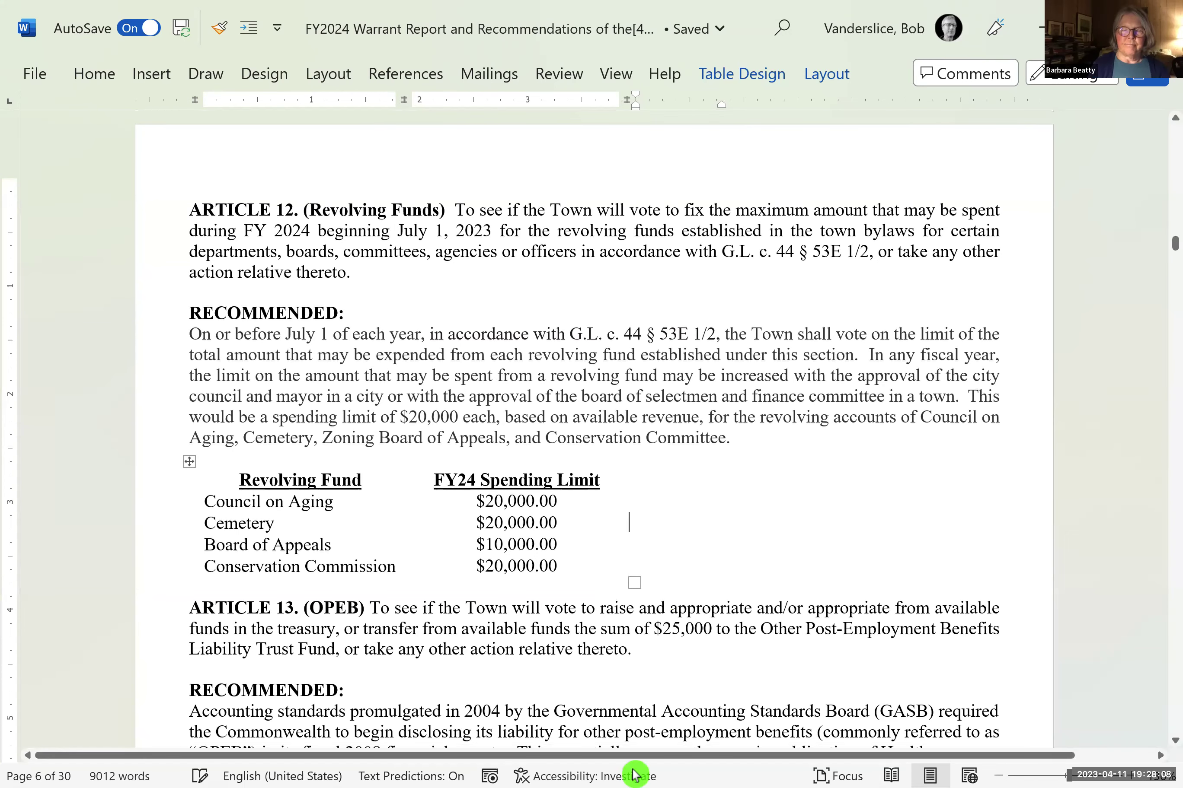
pyautogui.moveTo(725, 774)
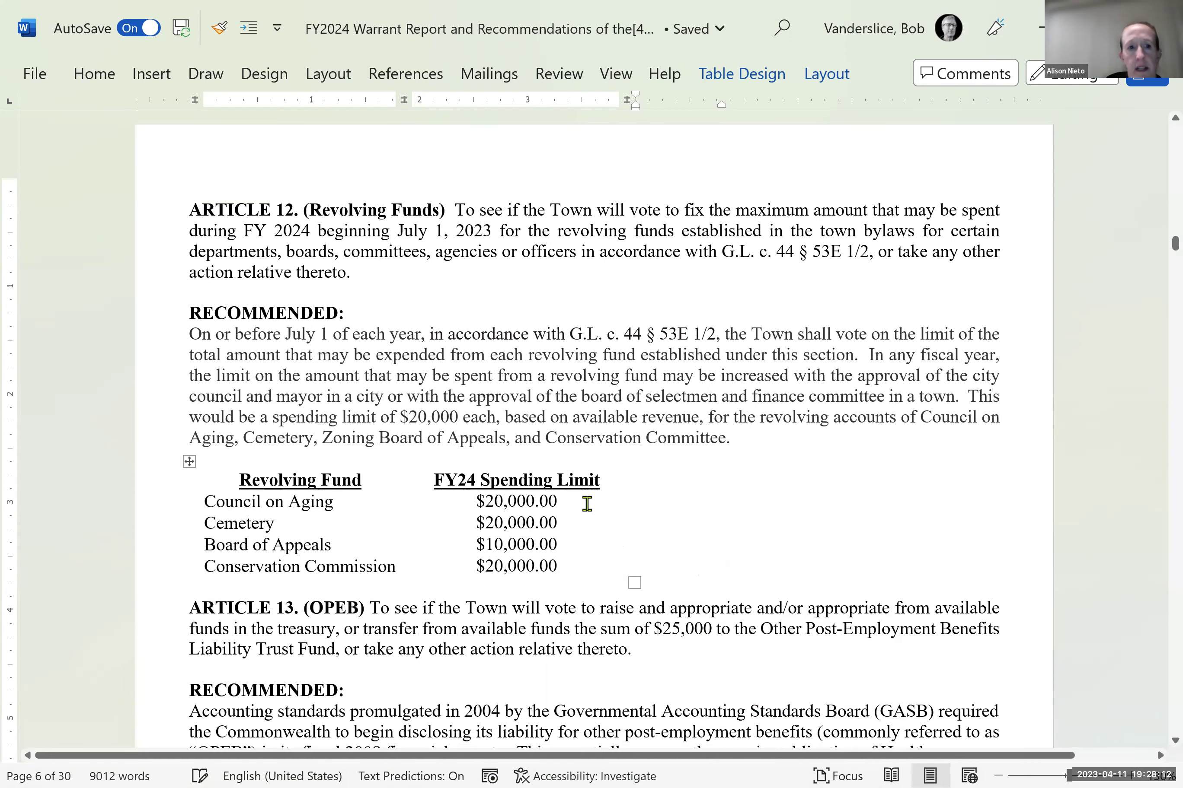
pyautogui.click(430, 423)
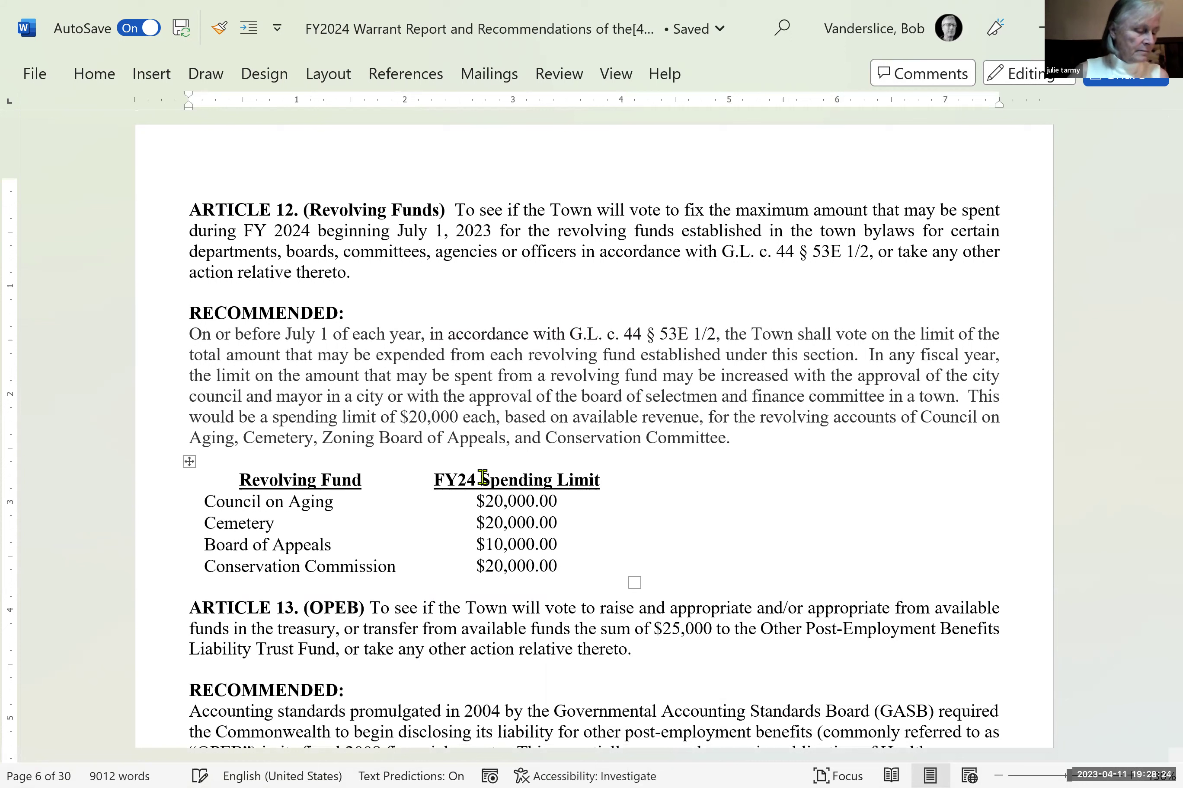
pyautogui.press('Right')
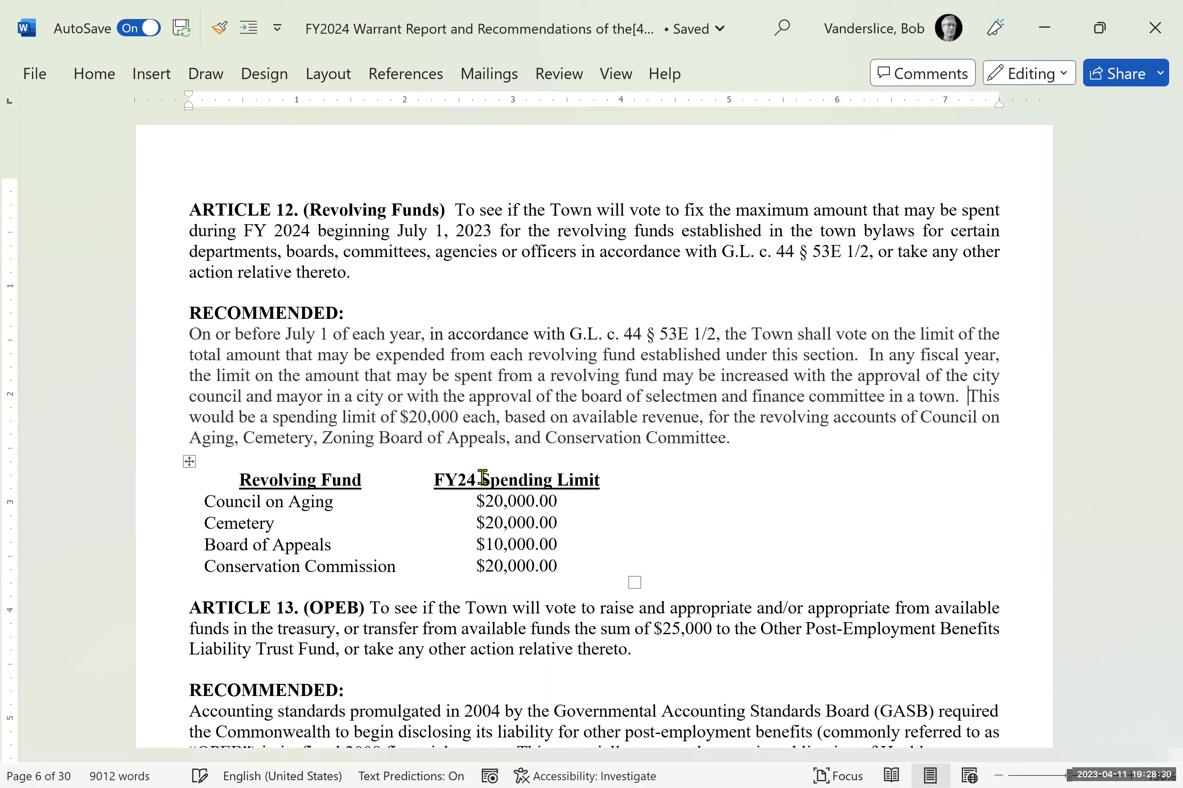
pyautogui.hotkey('ctrl', 'shift', 'Down')
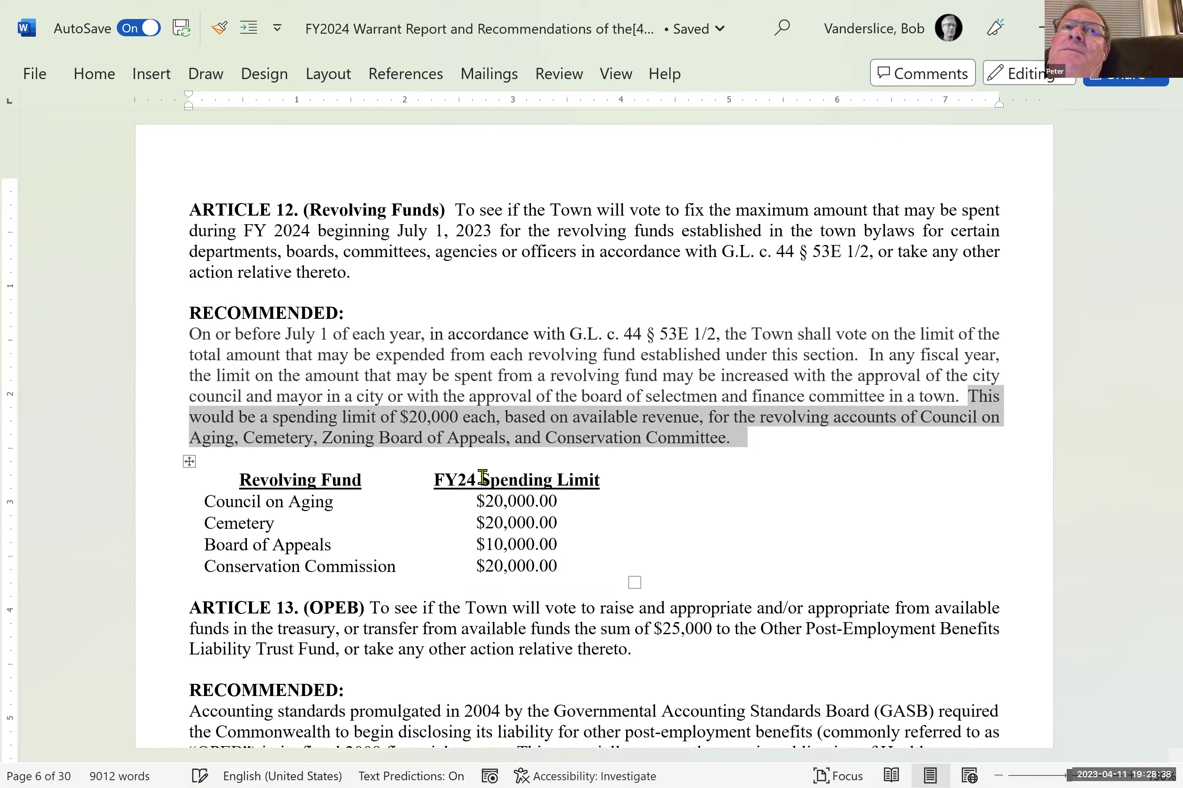
pyautogui.press('Delete')
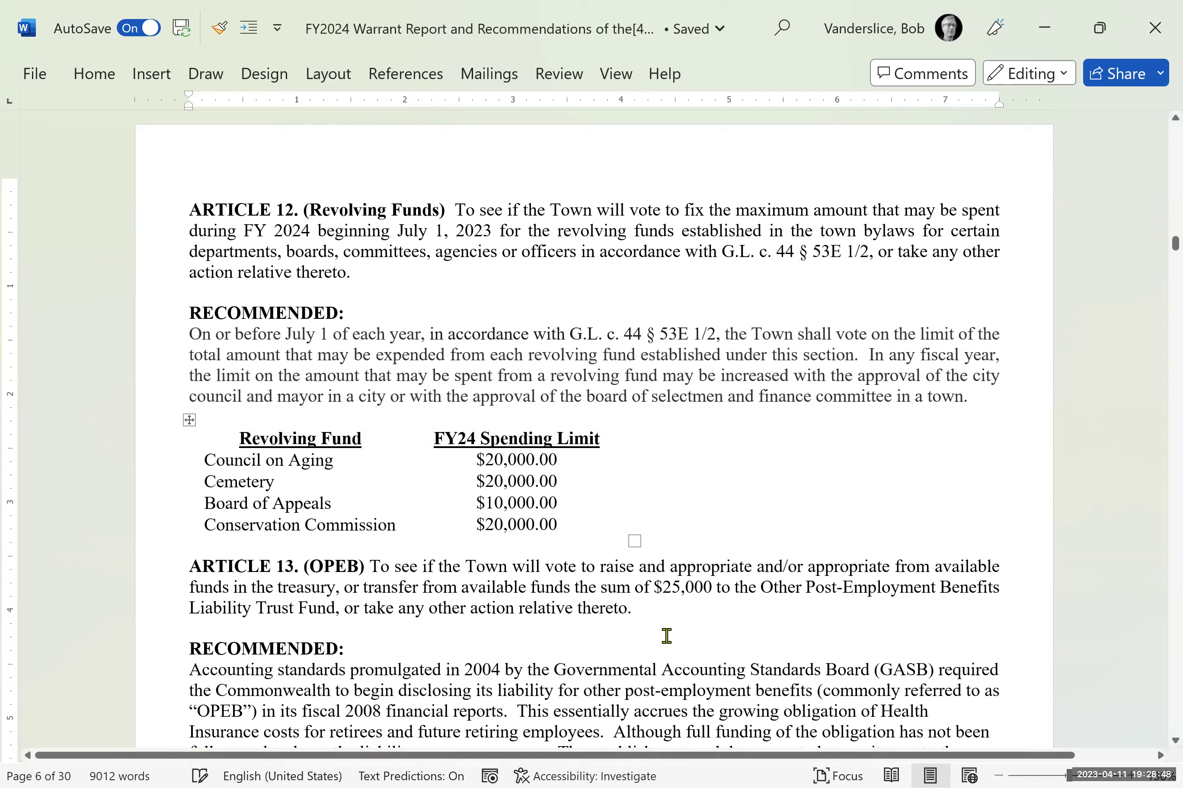
# - Switch to the FinCom 2023 tracker in Excel and copy Article 10's 4/11/2023 draft and approved dates to Articles 11 and 12
pyautogui.moveTo(723, 767)
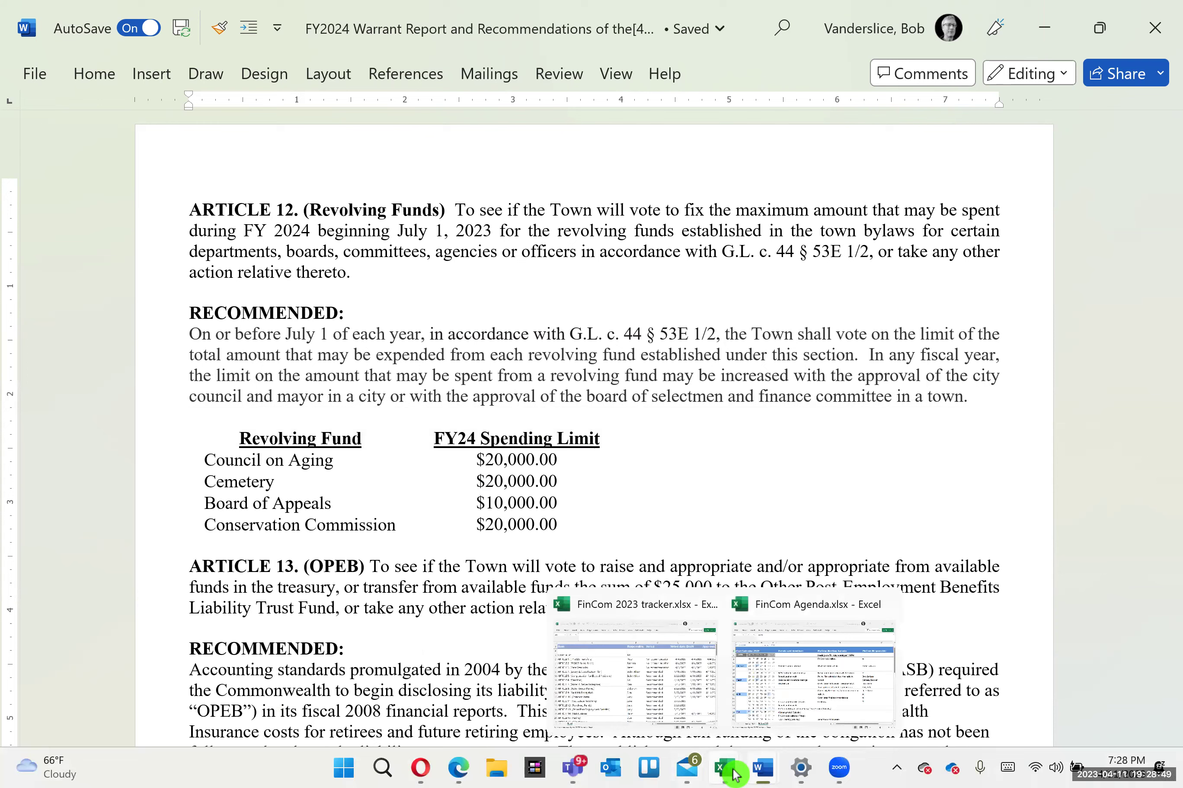
pyautogui.click(705, 737)
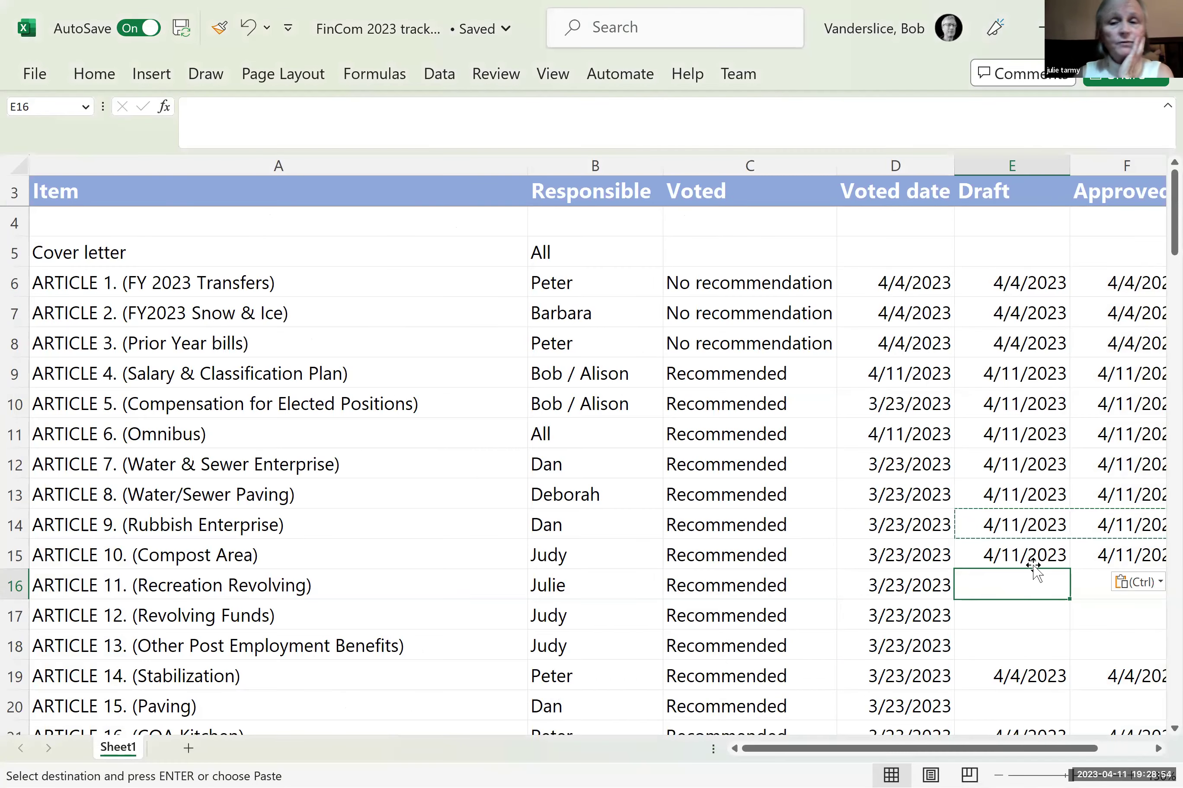
pyautogui.click(1016, 553)
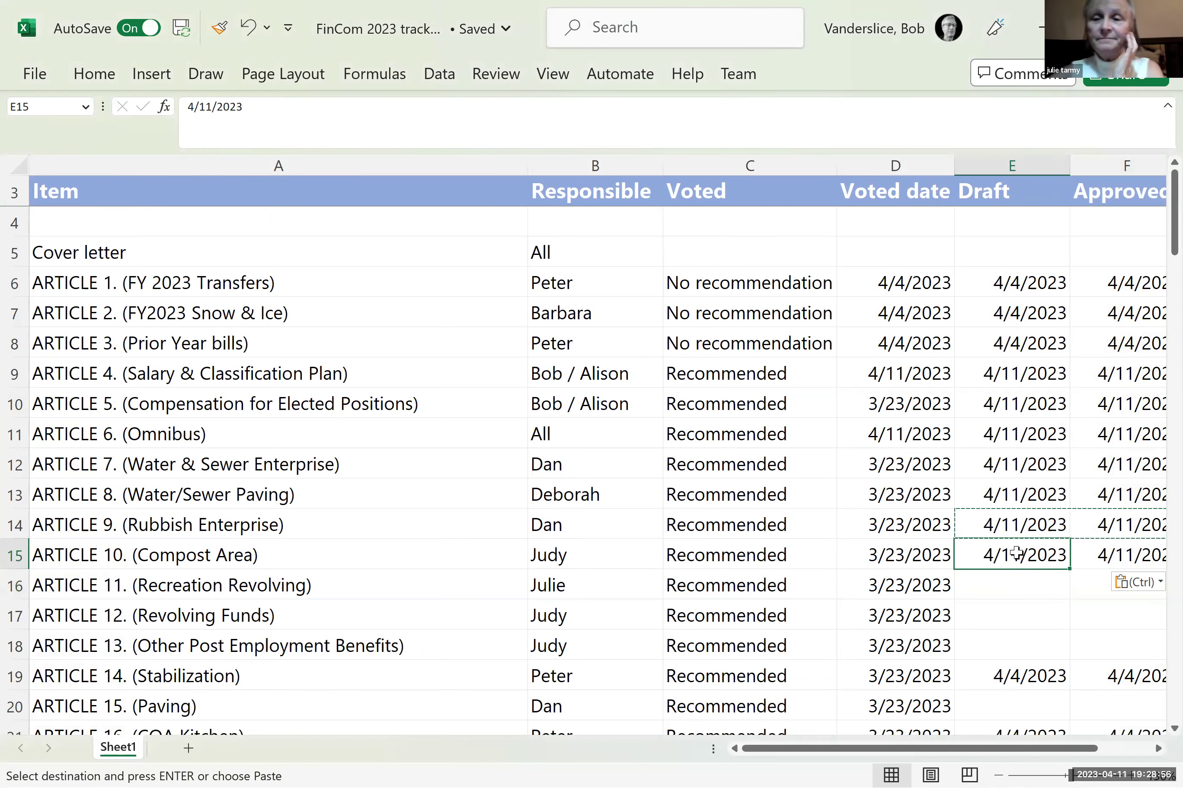
pyautogui.hotkey('shift', 'Right')
pyautogui.hotkey('ctrl', 'c')
pyautogui.press('Down')
pyautogui.hotkey('shift', 'Down')
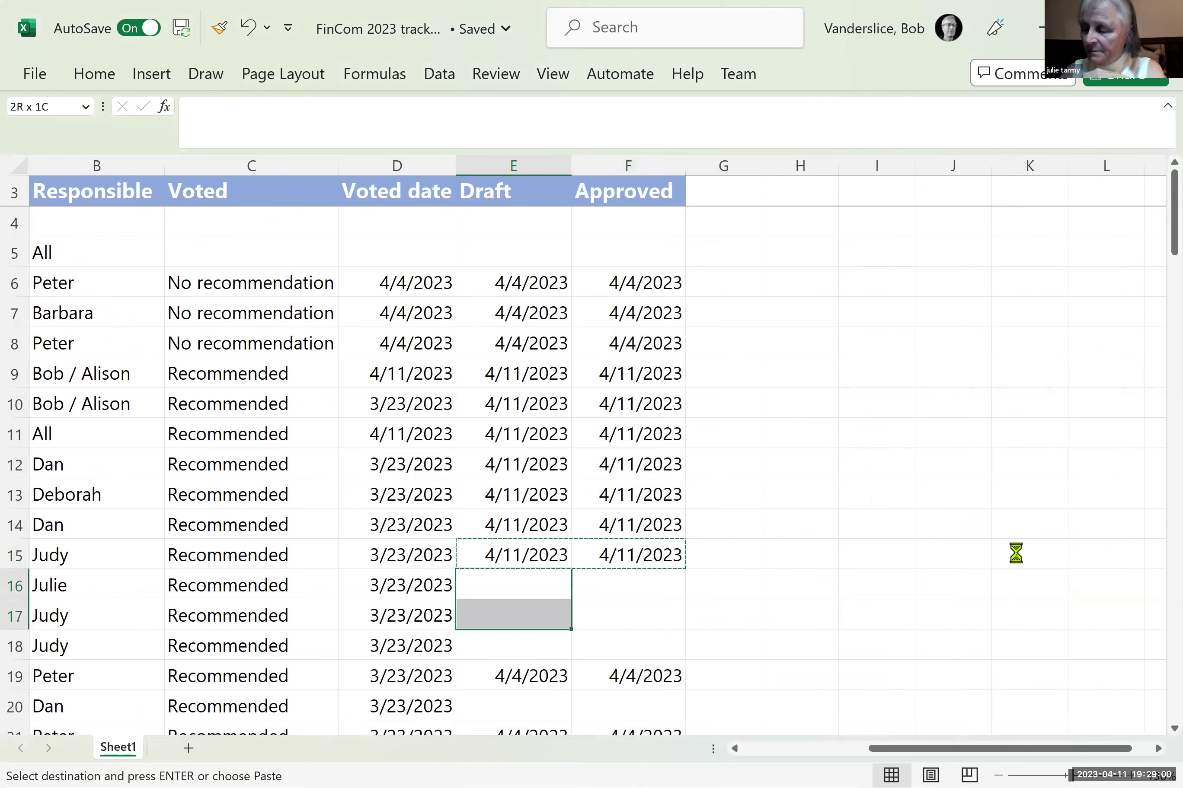
pyautogui.hotkey('ctrl', 'v')
pyautogui.press('Down')
pyautogui.press('Down')
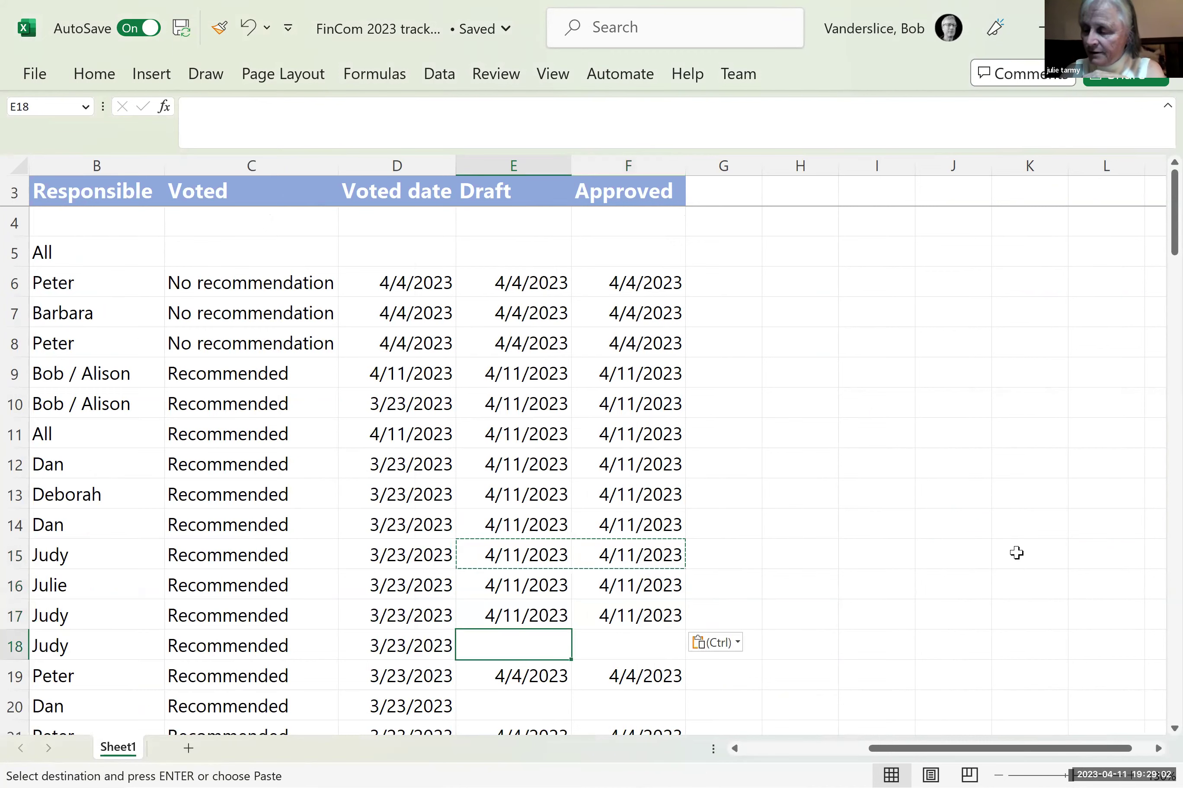
# - Go to the Item cell of Article 13 (Other Post Employment Benefits) in the tracker
pyautogui.press('Left')
pyautogui.press('Left')
pyautogui.press('Left')
pyautogui.press('Left')
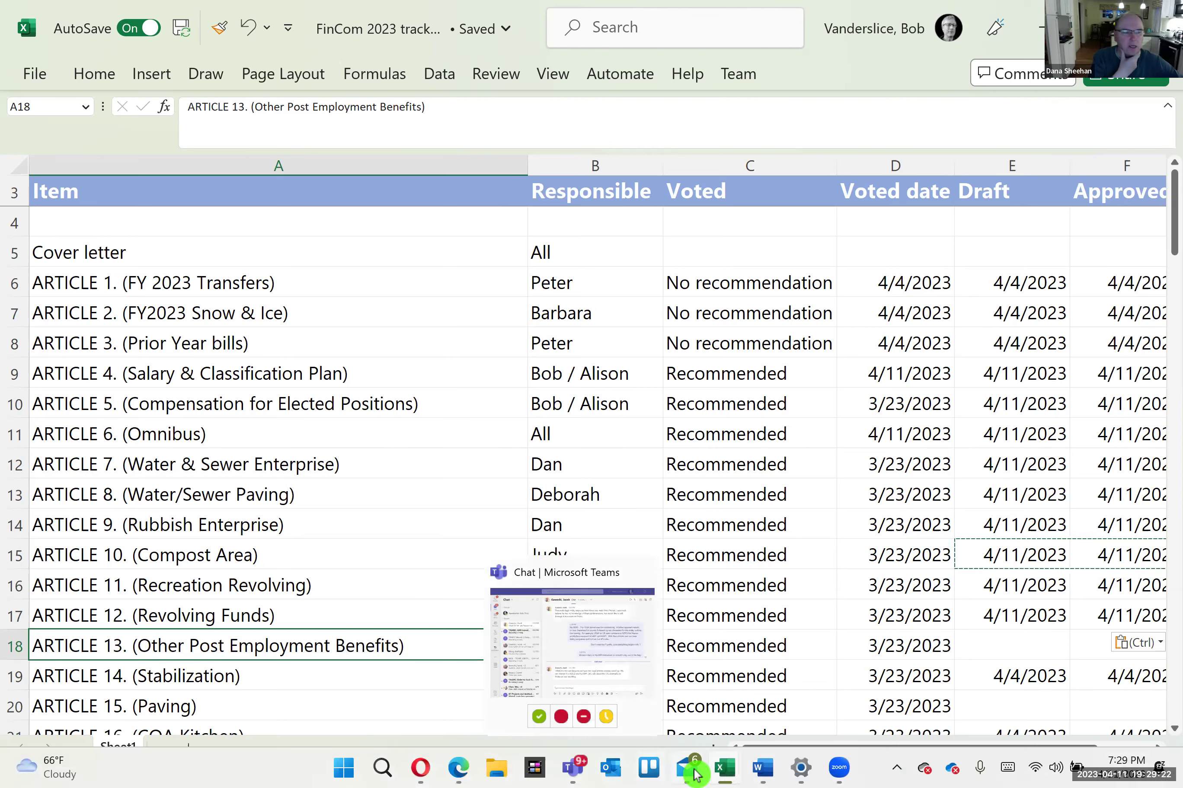
# - Switch to the FY2024 Warrant Report in Word and go to Article 13 (OPEB) and its recommendation
pyautogui.click(765, 769)
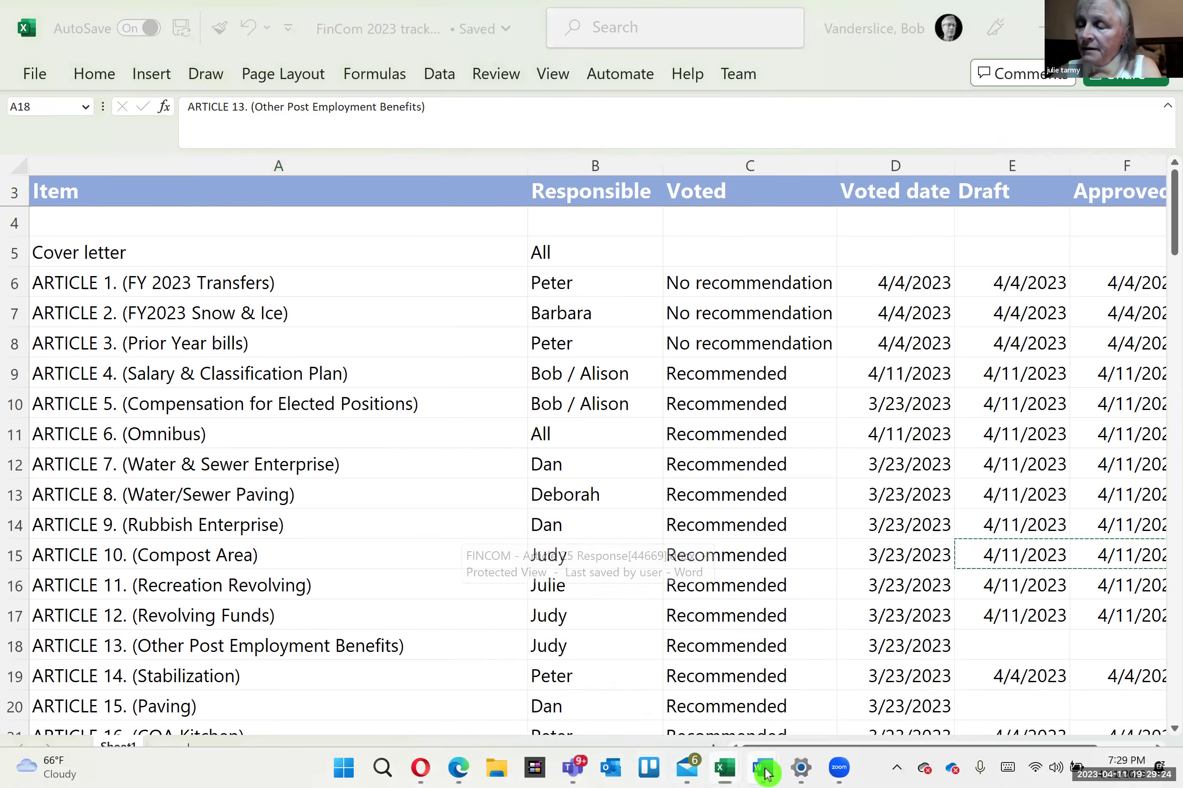
pyautogui.click(933, 732)
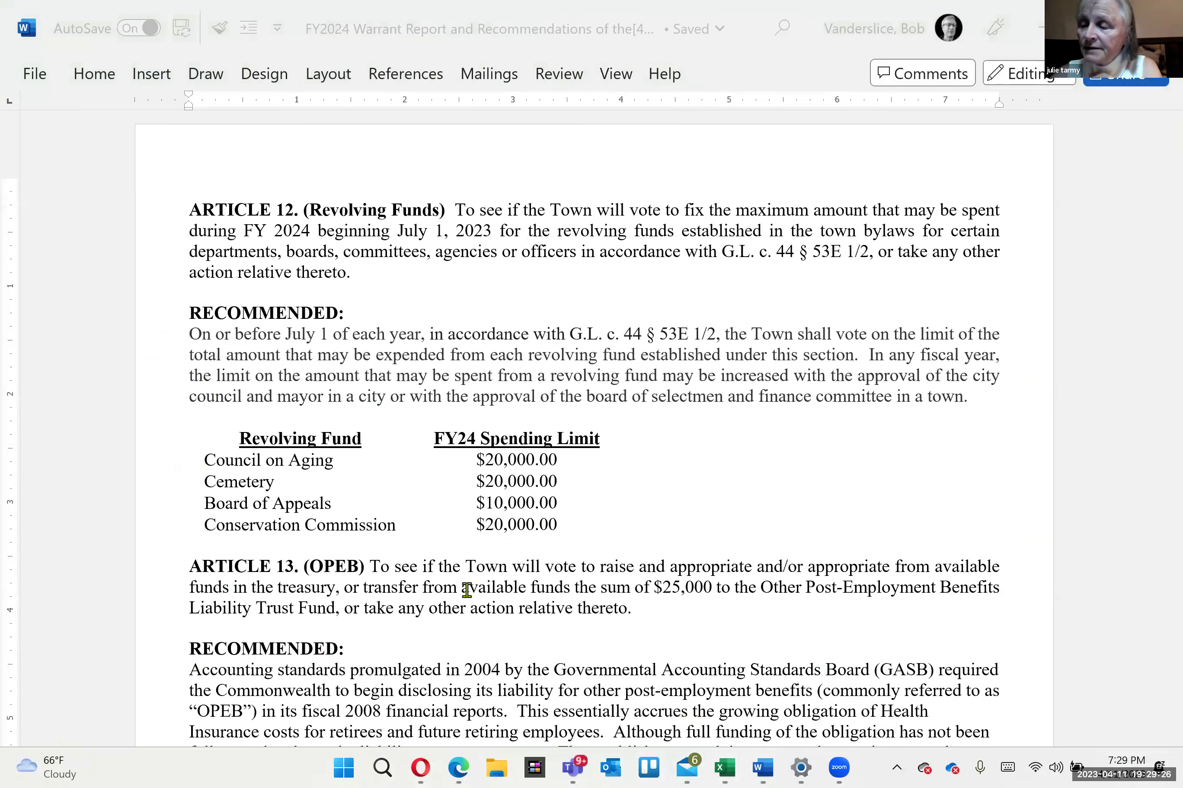
pyautogui.click(361, 646)
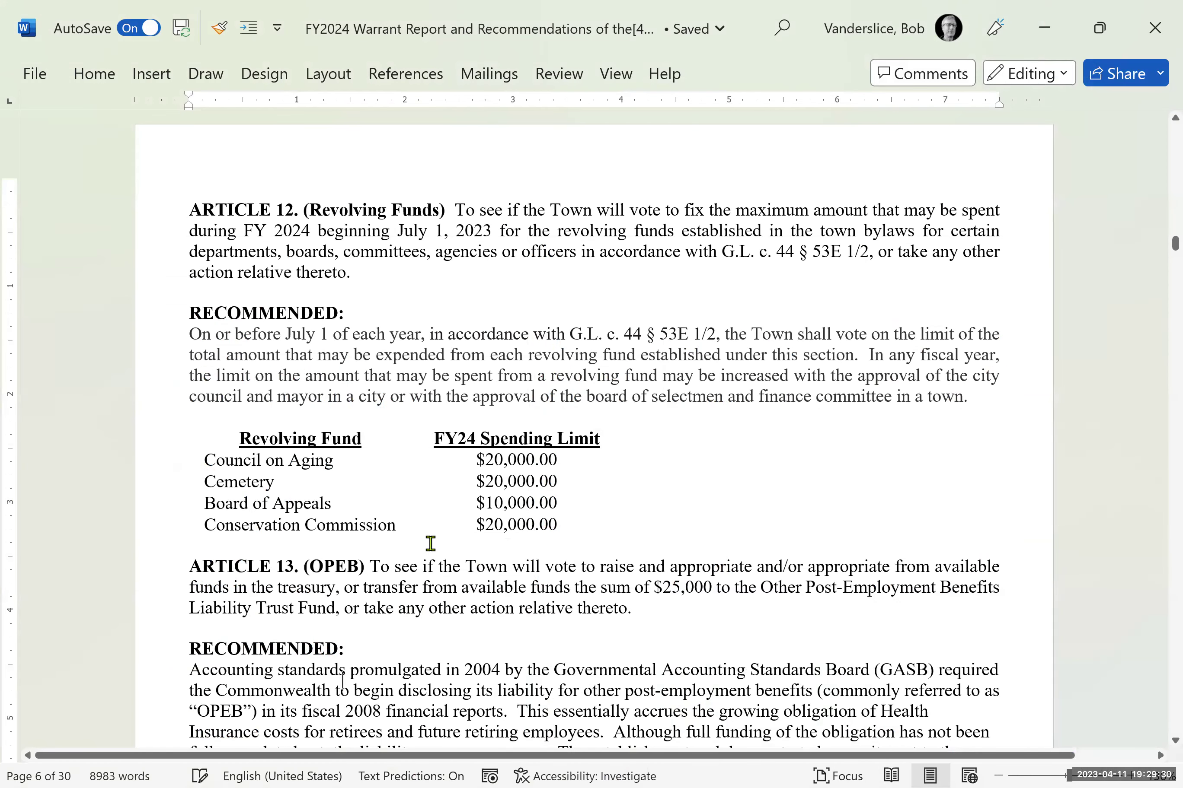
pyautogui.scroll(-2, 430, 543)
pyautogui.scroll(-3, 430, 543)
pyautogui.scroll(-1, 430, 543)
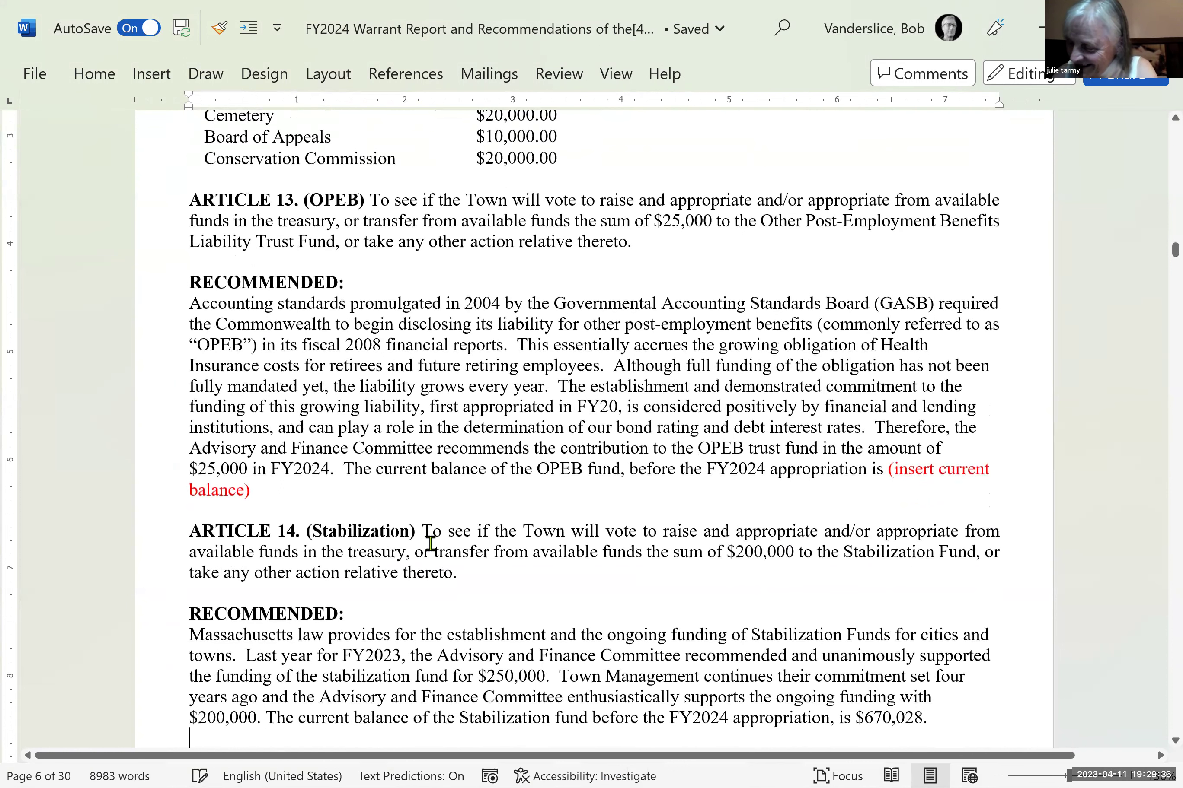
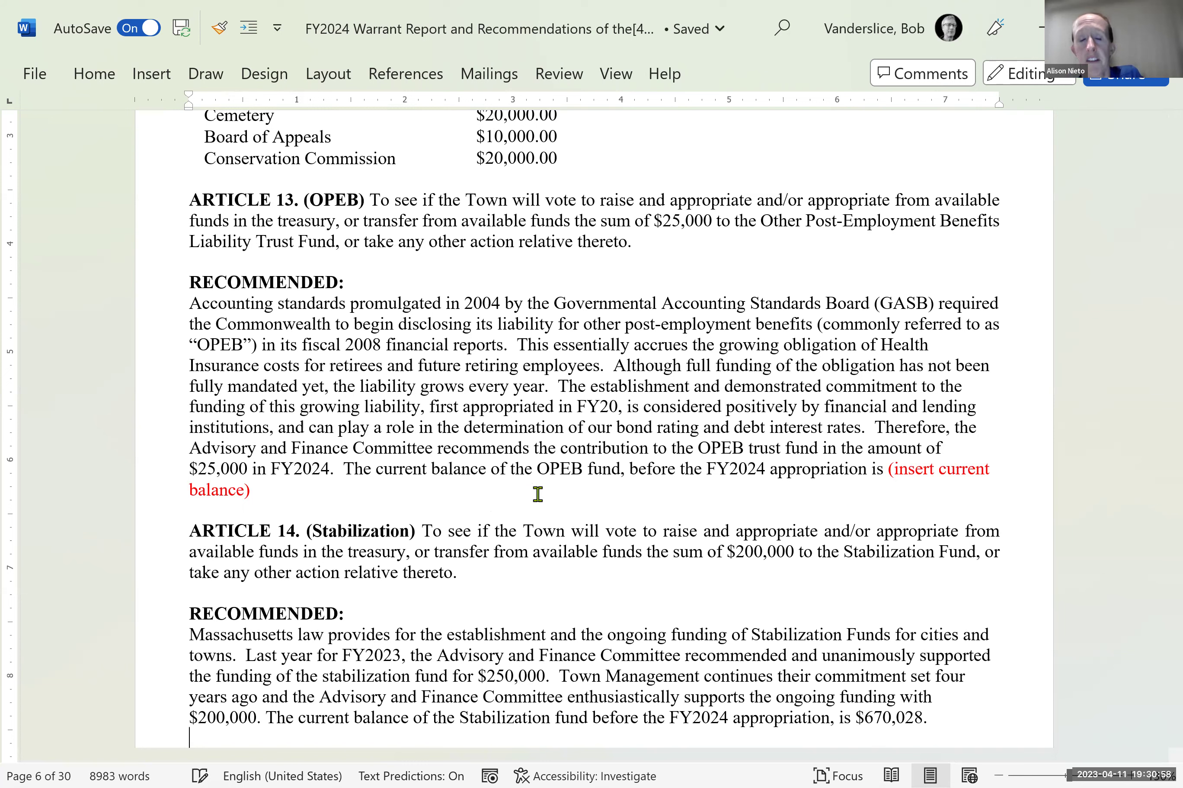
# - Enter $105,510 as the OPEB fund's current balance before the red placeholder in Article 13's recommendation
pyautogui.click(886, 472)
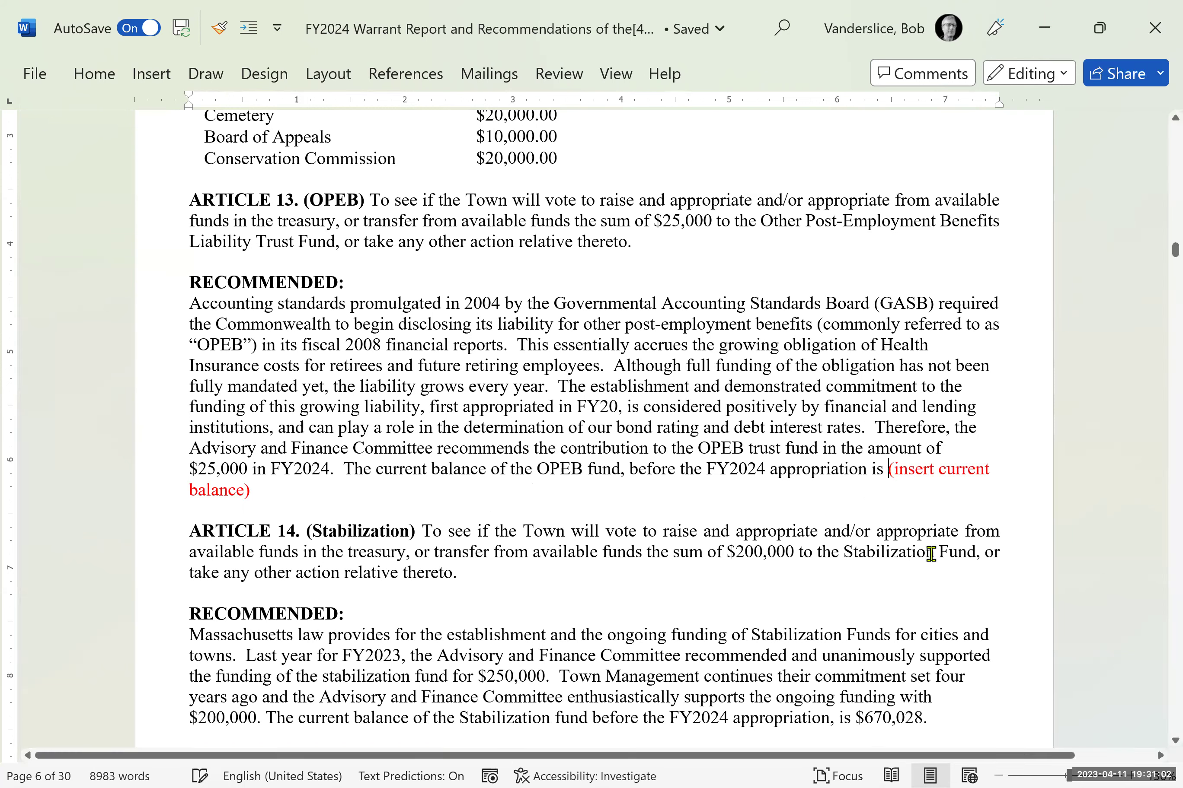
pyautogui.write('#103')
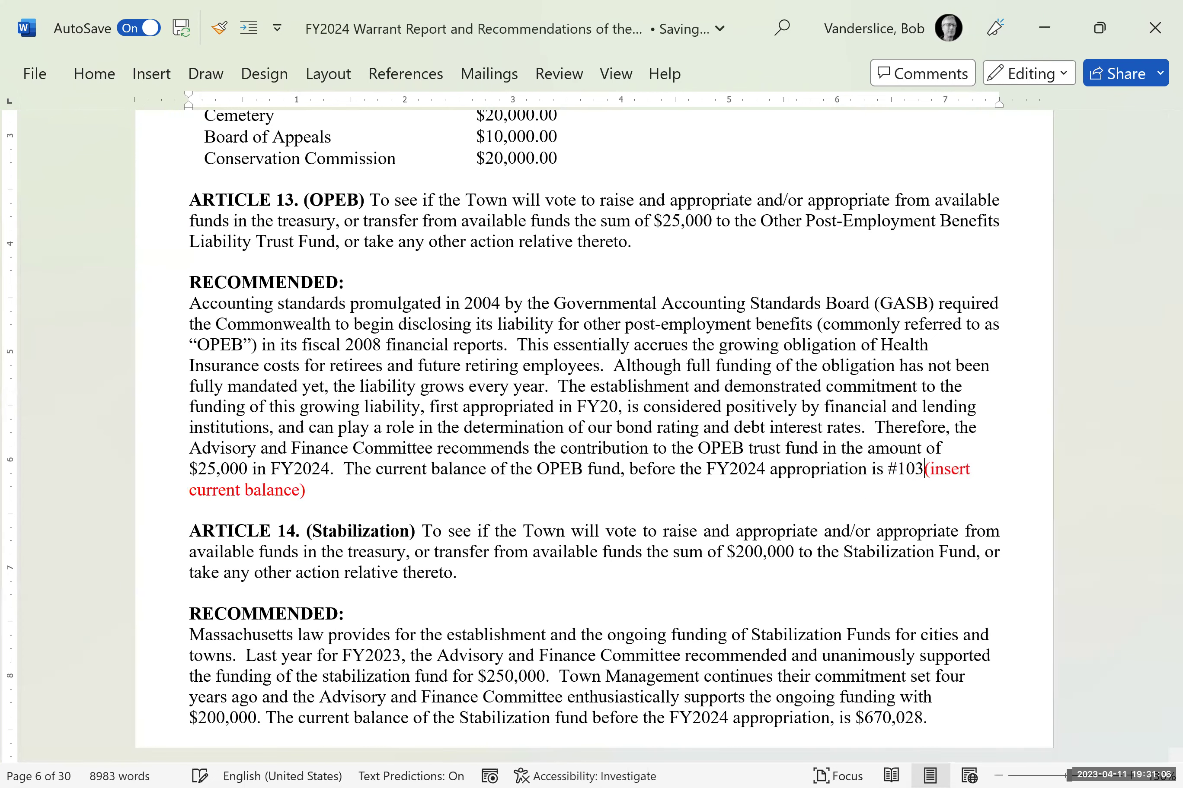
pyautogui.write(',00')
pyautogui.press('BackSpace')
pyautogui.press('BackSpace')
pyautogui.press('BackSpace')
pyautogui.press('BackSpace')
pyautogui.press('BackSpace')
pyautogui.press('BackSpace')
pyautogui.press('BackSpace')
pyautogui.write('$')
pyautogui.write('105,')
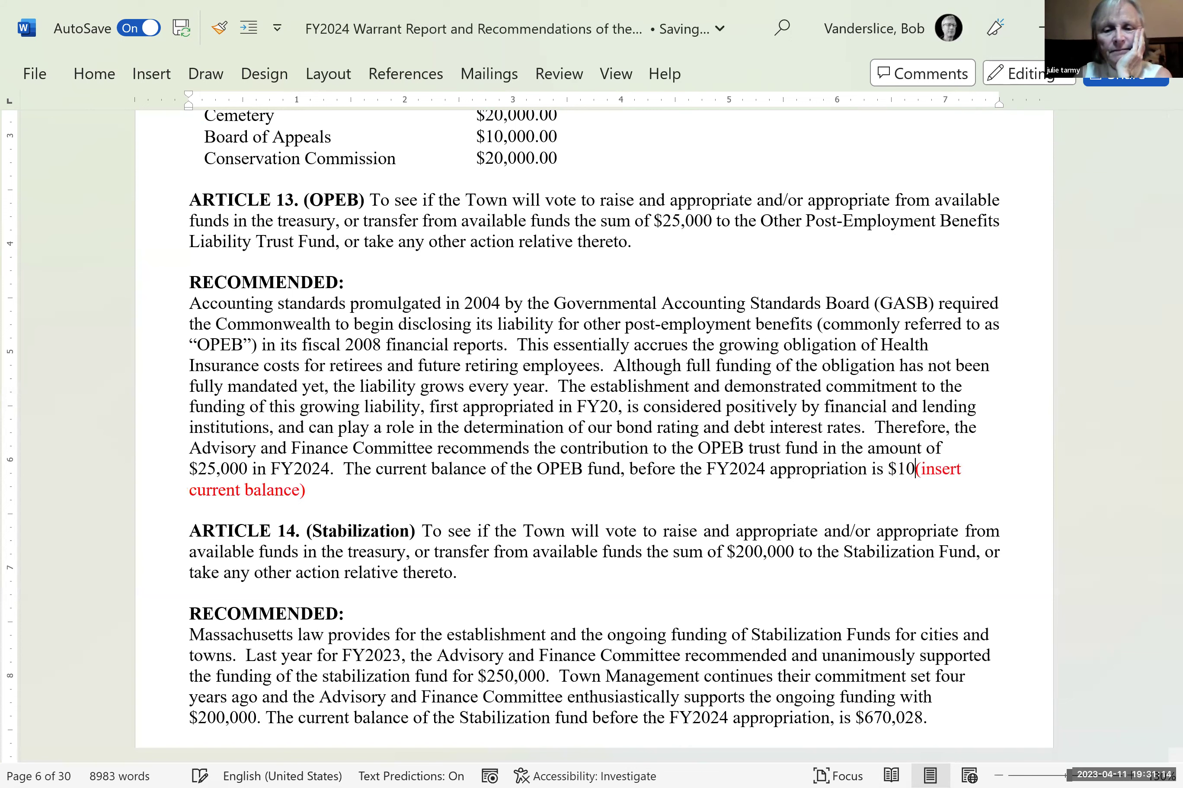
pyautogui.write('510(insert current balance')
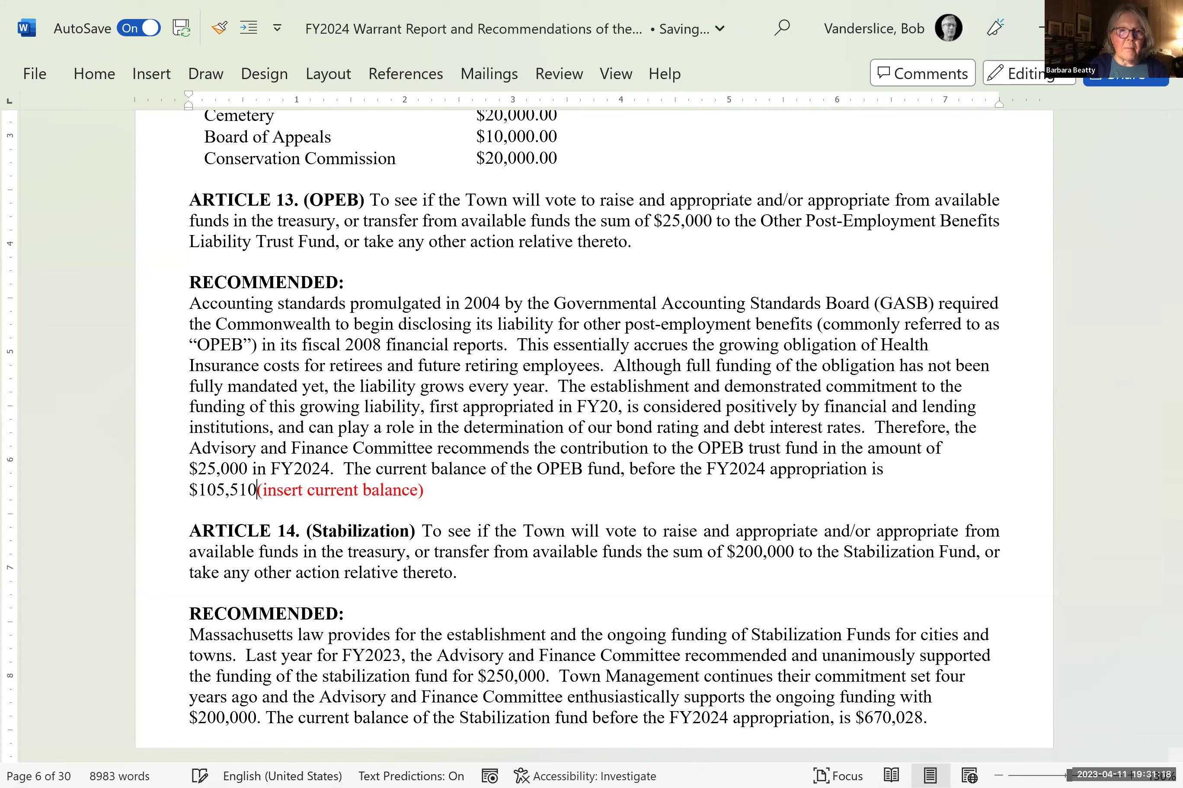
# - Correct the OPEB fund's current balance in Article 13's recommendation to $103,510.00
pyautogui.press('Left')
pyautogui.press('Left')
pyautogui.press('Left')
pyautogui.press('Left')
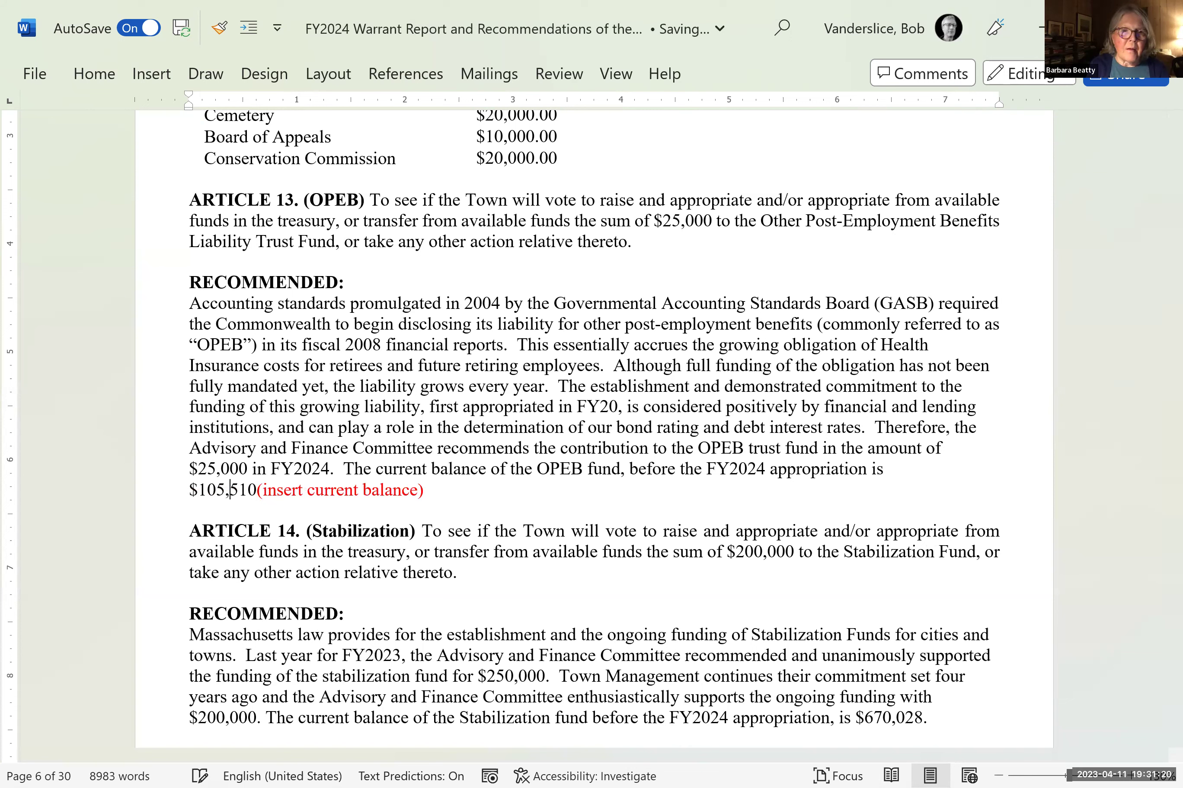
pyautogui.press('BackSpace')
pyautogui.write('3')
pyautogui.press('Right')
pyautogui.press('Right')
pyautogui.press('Right')
pyautogui.press('Right')
pyautogui.write('.00')
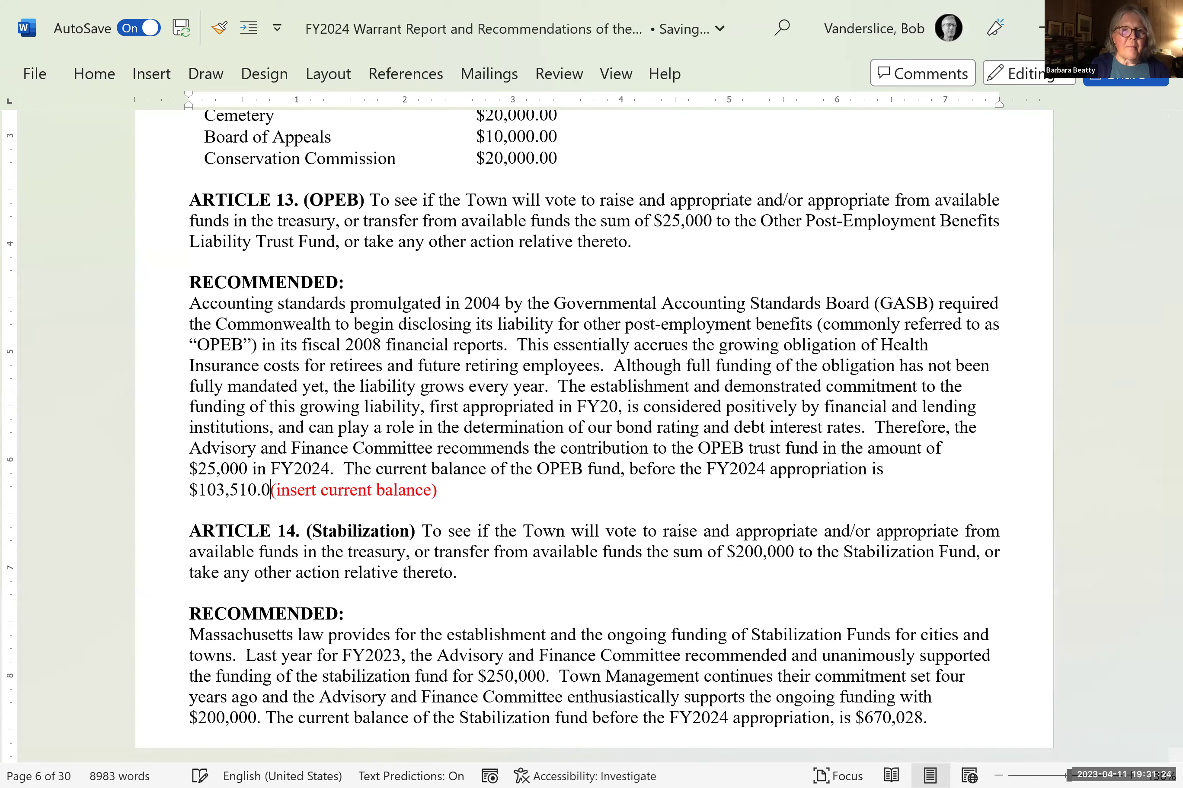
# - End Article 13's balance sentence with a period and delete the red "(insert current balance)" placeholder
pyautogui.write('.')
pyautogui.press('Delete')
pyautogui.press('Delete')
pyautogui.press('Delete')
pyautogui.press('Delete')
pyautogui.press('Delete')
pyautogui.press('Delete')
pyautogui.press('Delete')
pyautogui.press('Delete')
pyautogui.press('Delete')
pyautogui.press('Delete')
pyautogui.press('Delete')
pyautogui.press('Delete')
pyautogui.press('Delete')
pyautogui.press('Delete')
pyautogui.press('Delete')
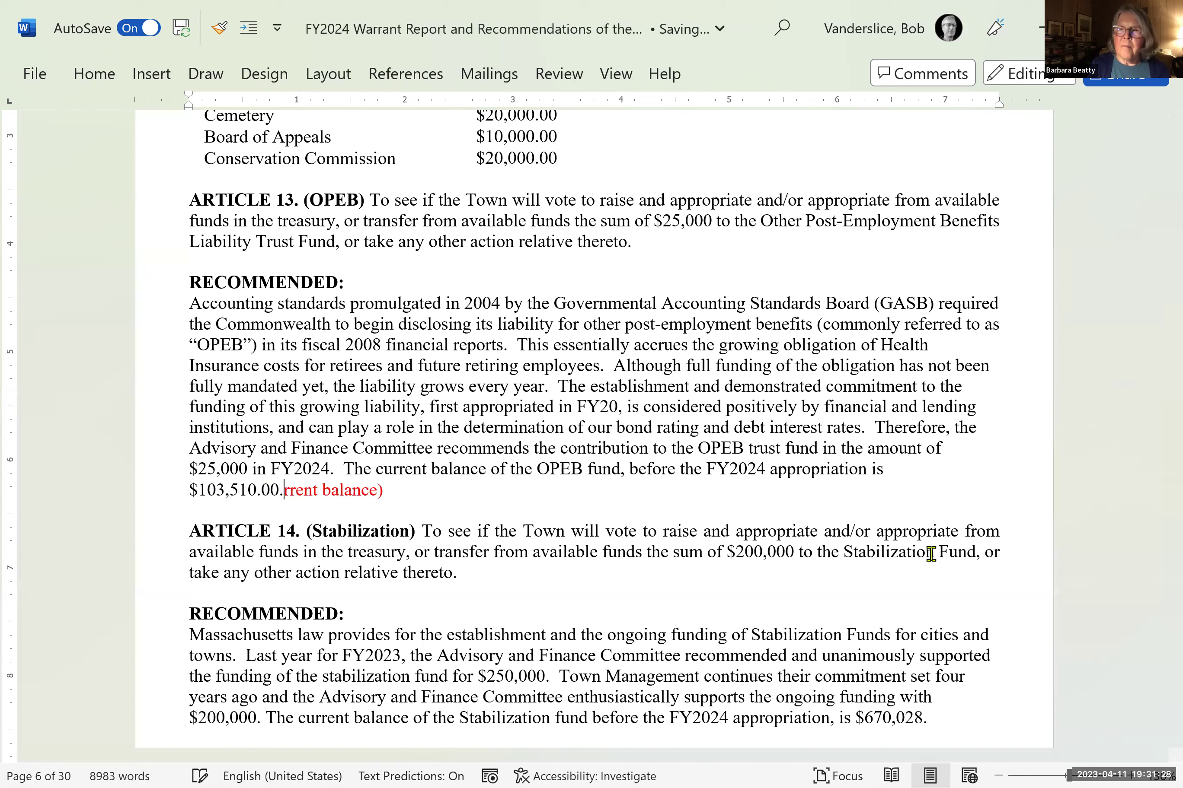
pyautogui.press('Delete')
pyautogui.press('Delete')
pyautogui.press('Delete')
pyautogui.press('Delete')
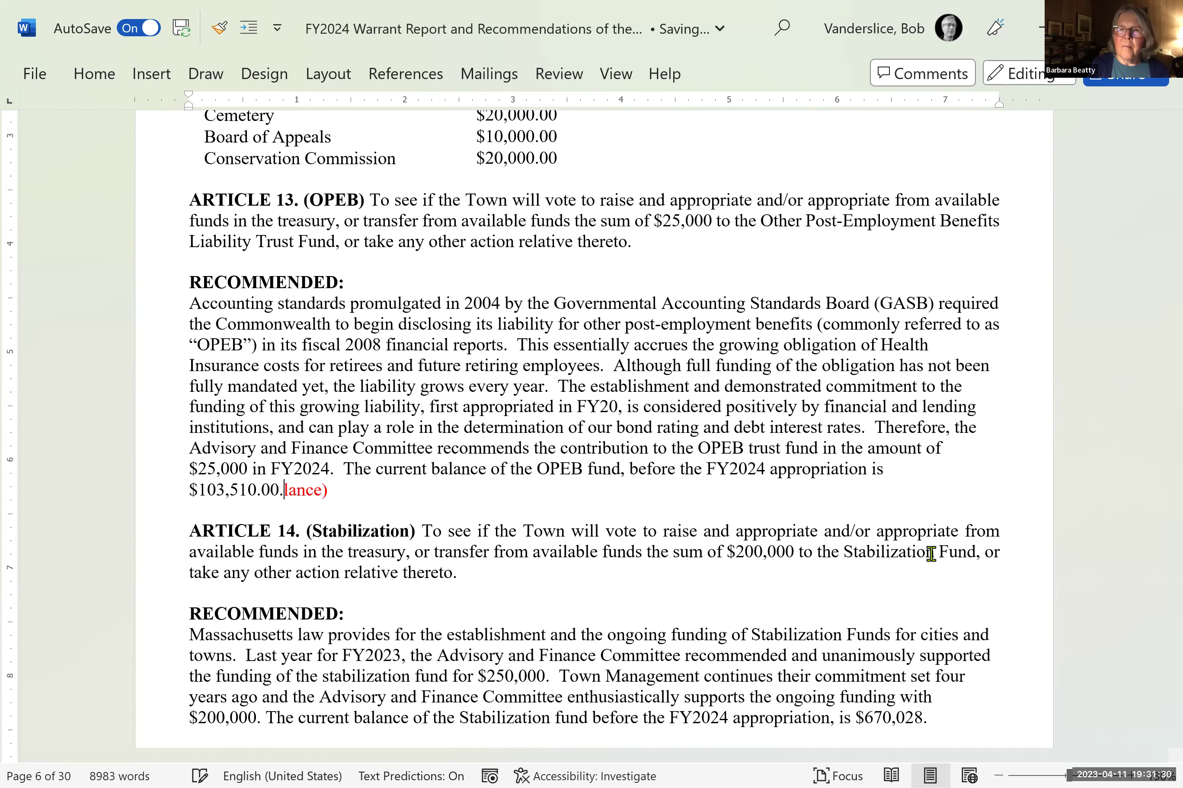
pyautogui.press('Delete')
pyautogui.press('Delete')
pyautogui.press('Delete')
pyautogui.press('Delete')
pyautogui.press('Delete')
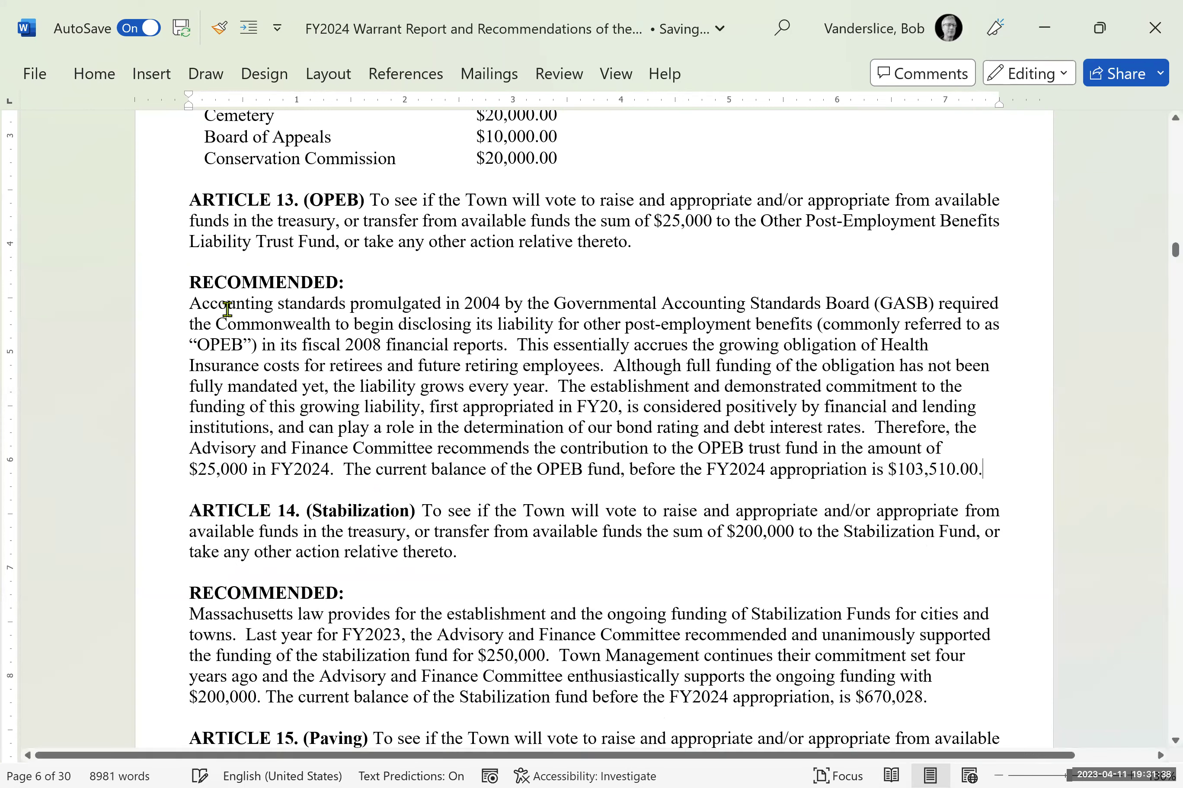
pyautogui.moveTo(194, 304); pyautogui.dragTo(992, 465)
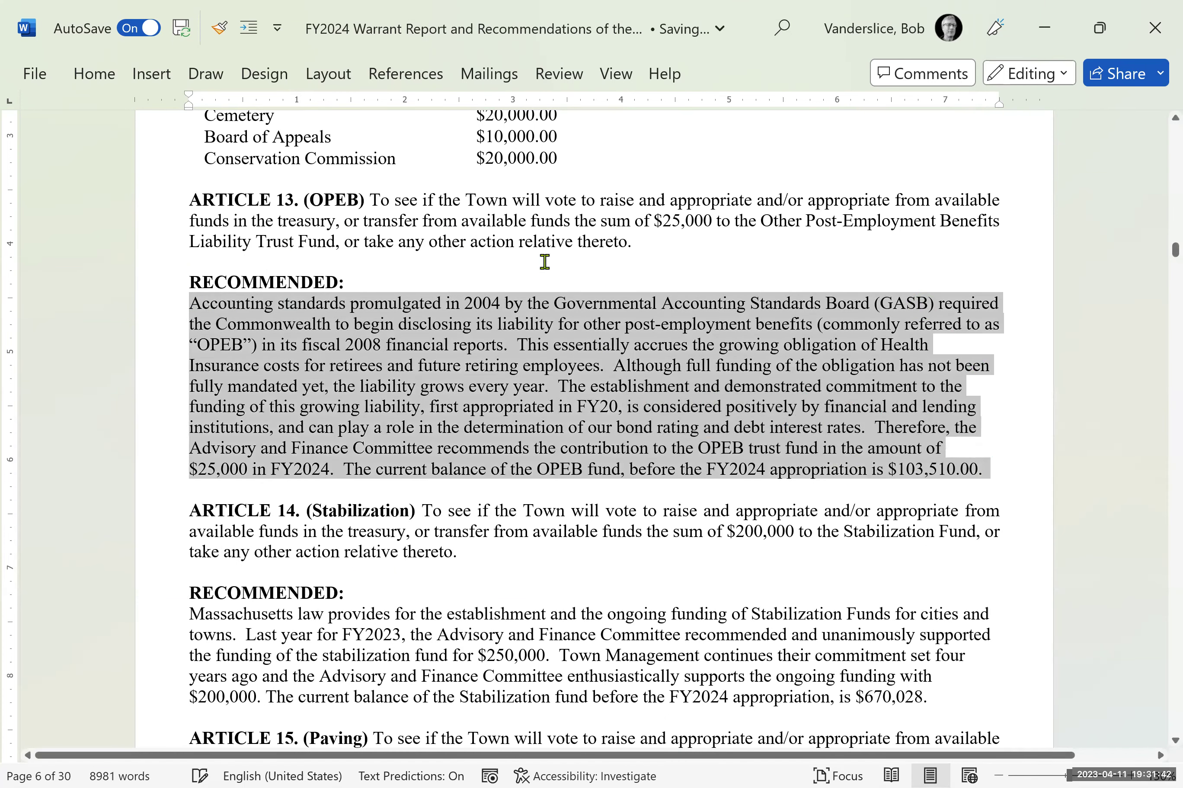
pyautogui.click(397, 304)
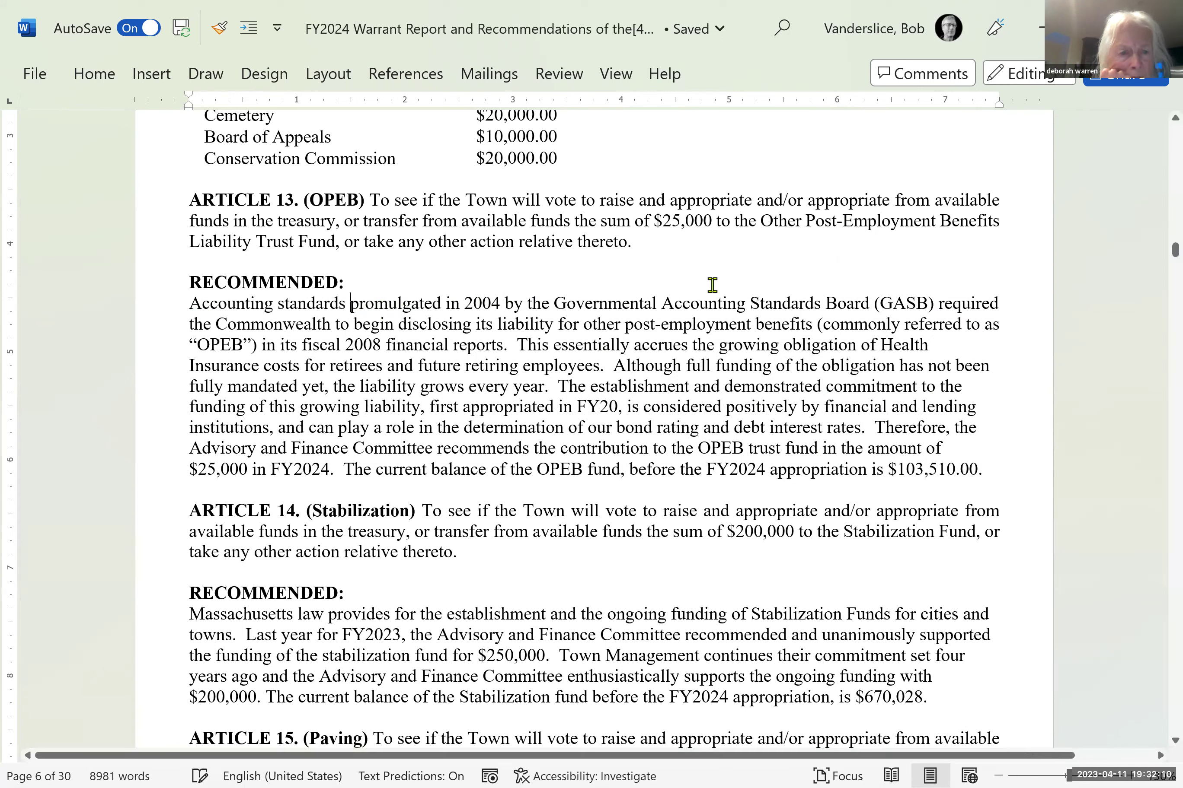
# - Delete the opening words "Accounting standards promulgated in 2004 by the" so Article 13's recommendation starts at "Governmental Accounting Standards Board"
pyautogui.click(554, 304)
pyautogui.press('BackSpace')
pyautogui.press('BackSpace')
pyautogui.press('BackSpace')
pyautogui.press('BackSpace')
pyautogui.press('BackSpace')
pyautogui.press('BackSpace')
pyautogui.press('BackSpace')
pyautogui.press('BackSpace')
pyautogui.press('BackSpace')
pyautogui.press('BackSpace')
pyautogui.press('BackSpace')
pyautogui.press('BackSpace')
pyautogui.press('BackSpace')
pyautogui.press('BackSpace')
pyautogui.press('BackSpace')
pyautogui.press('BackSpace')
pyautogui.press('BackSpace')
pyautogui.press('BackSpace')
pyautogui.press('BackSpace')
pyautogui.press('BackSpace')
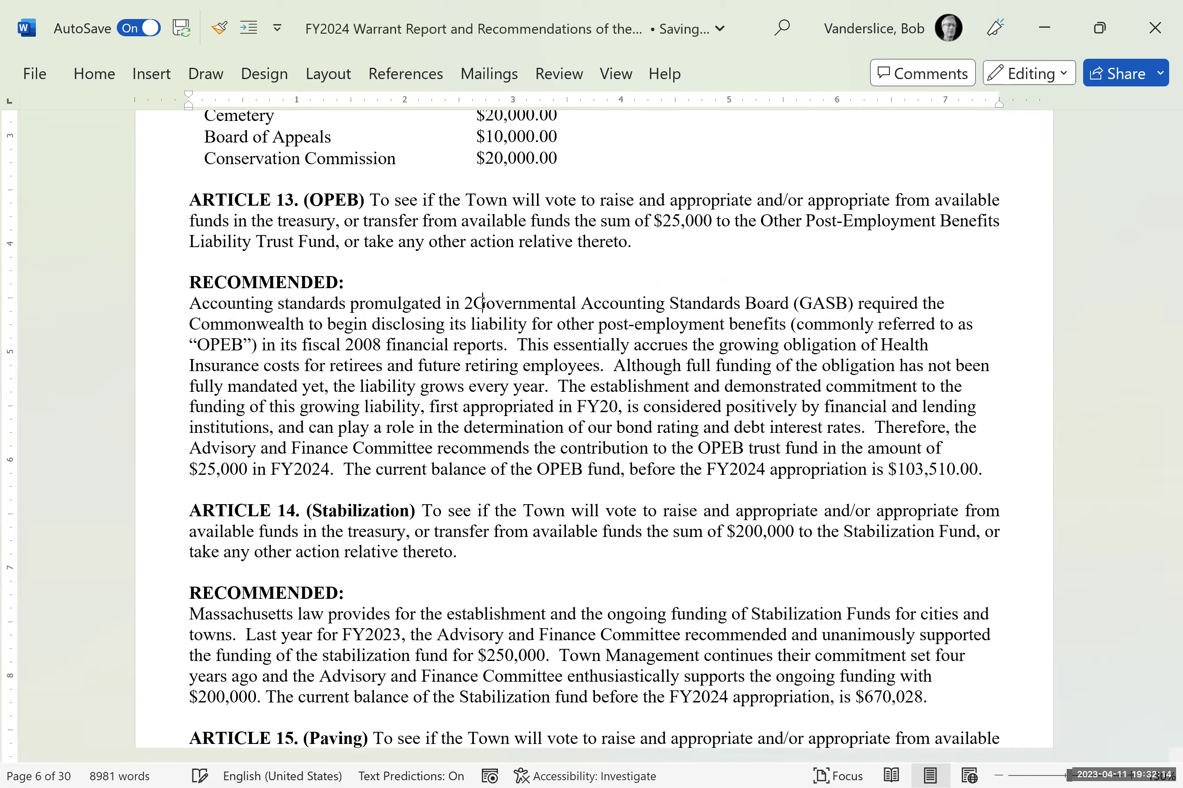
pyautogui.press('BackSpace')
pyautogui.press('BackSpace')
pyautogui.press('BackSpace')
pyautogui.press('BackSpace')
pyautogui.press('BackSpace')
pyautogui.press('BackSpace')
pyautogui.press('BackSpace')
pyautogui.press('BackSpace')
pyautogui.press('BackSpace')
pyautogui.press('BackSpace')
pyautogui.press('BackSpace')
pyautogui.press('BackSpace')
pyautogui.press('BackSpace')
pyautogui.press('BackSpace')
pyautogui.press('BackSpace')
pyautogui.press('BackSpace')
pyautogui.press('BackSpace')
pyautogui.press('BackSpace')
pyautogui.press('BackSpace')
pyautogui.press('BackSpace')
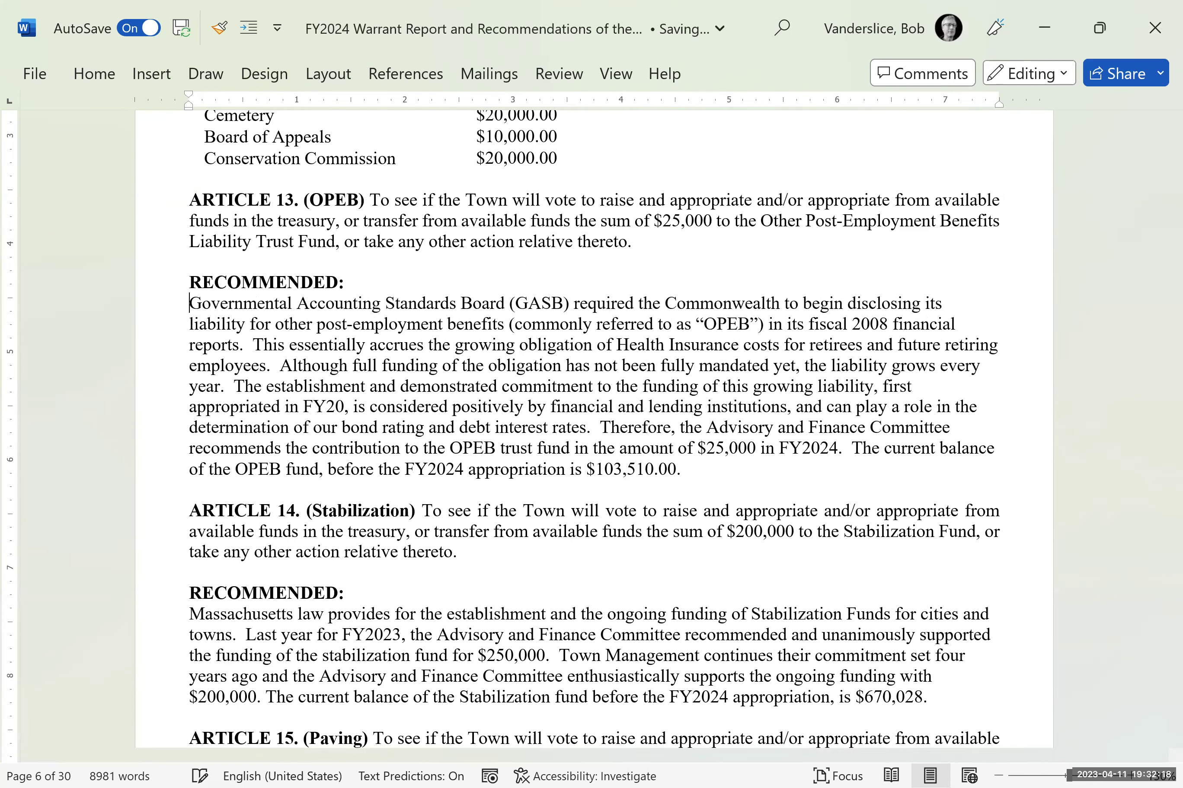
# - Move the text cursor to the sentence starting "The establishment and demonstrated commitment" in Article 13's recommendation
pyautogui.press('Right')
pyautogui.press('Right')
pyautogui.press('Right')
pyautogui.press('Right')
pyautogui.press('Right')
pyautogui.press('Right')
pyautogui.press('Right')
pyautogui.press('Right')
pyautogui.press('Right')
pyautogui.press('Right')
pyautogui.press('Right')
pyautogui.press('Right')
pyautogui.press('Right')
pyautogui.press('Right')
pyautogui.press('Right')
pyautogui.press('Right')
pyautogui.press('Right')
pyautogui.press('Right')
pyautogui.press('Right')
pyautogui.press('Right')
pyautogui.press('Down')
pyautogui.press('Down')
pyautogui.press('Down')
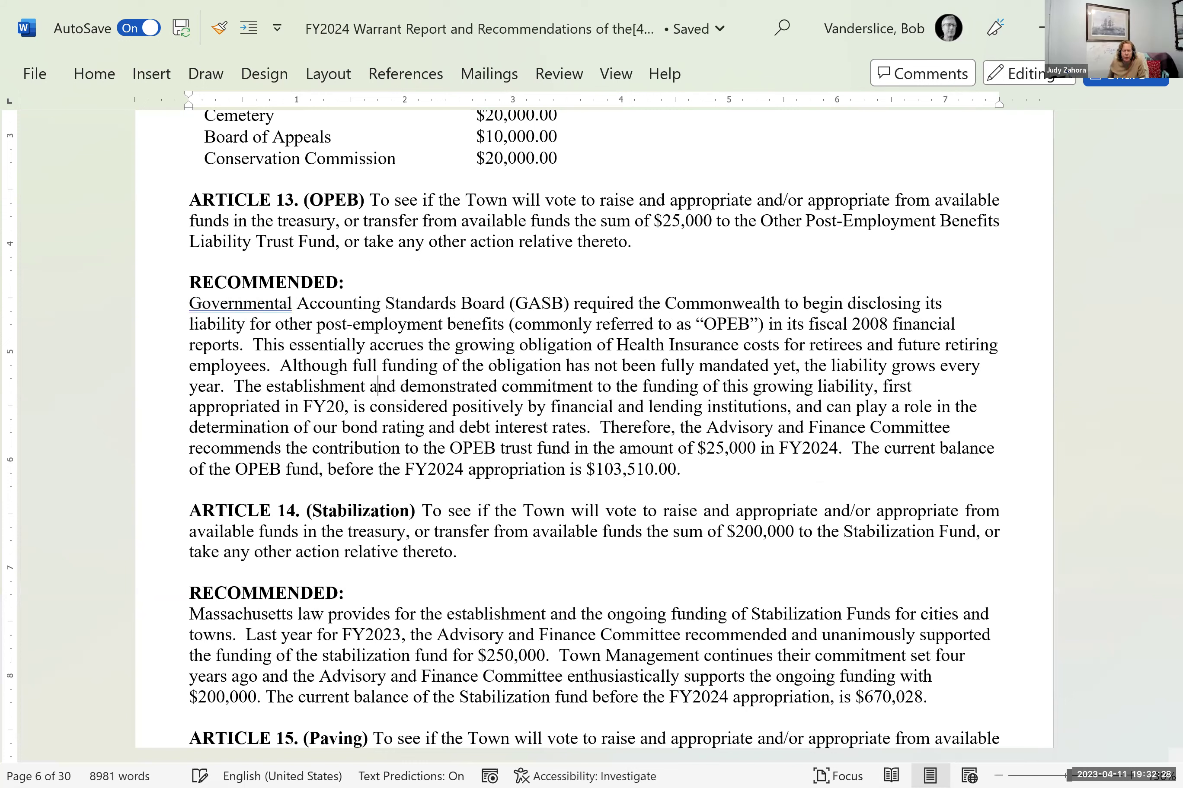
# - Insert "The" before "commitment to the funding of this growing liability" in Article 13's recommendation
pyautogui.press('Down')
pyautogui.press('Left')
pyautogui.press('Left')
pyautogui.press('Left')
pyautogui.press('Left')
pyautogui.press('Left')
pyautogui.press('Left')
pyautogui.press('Left')
pyautogui.press('Left')
pyautogui.press('Left')
pyautogui.press('Left')
pyautogui.press('Left')
pyautogui.press('Left')
pyautogui.press('Left')
pyautogui.press('Left')
pyautogui.press('Left')
pyautogui.press('Down')
pyautogui.press('Up')
pyautogui.press('Right')
pyautogui.press('Right')
pyautogui.press('Right')
pyautogui.press('Right')
pyautogui.press('Right')
pyautogui.press('Right')
pyautogui.press('Right')
pyautogui.press('Right')
pyautogui.press('Right')
pyautogui.press('Right')
pyautogui.press('Right')
pyautogui.press('Right')
pyautogui.press('Right')
pyautogui.press('Right')
pyautogui.press('Right')
pyautogui.press('Right')
pyautogui.press('Right')
pyautogui.press('Right')
pyautogui.press('Right')
pyautogui.press('Right')
pyautogui.press('Right')
pyautogui.press('Right')
pyautogui.press('Right')
pyautogui.press('Down')
pyautogui.press('Left')
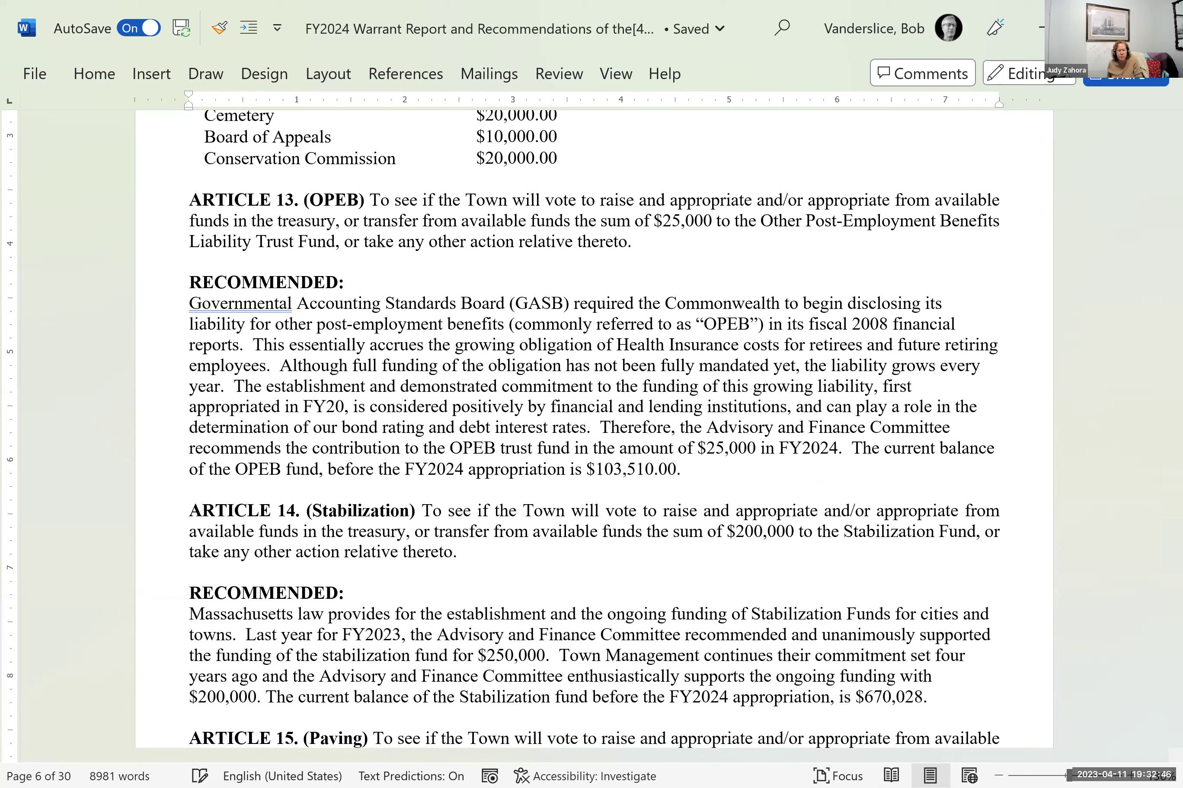
pyautogui.write('The')
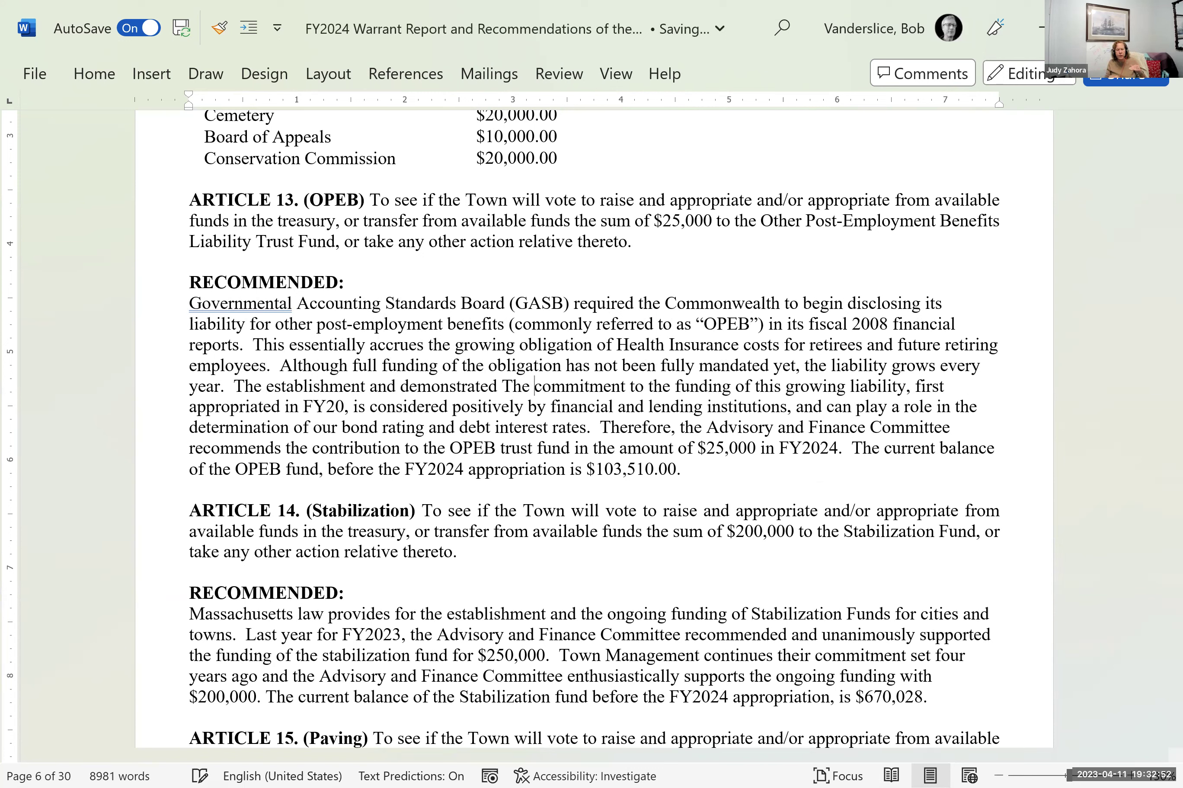
# - Insert "This" before "Governmental Accounting Standards Board" at the start of Article 13's recommendation
pyautogui.press('Left')
pyautogui.press('Left')
pyautogui.press('Left')
pyautogui.press('Left')
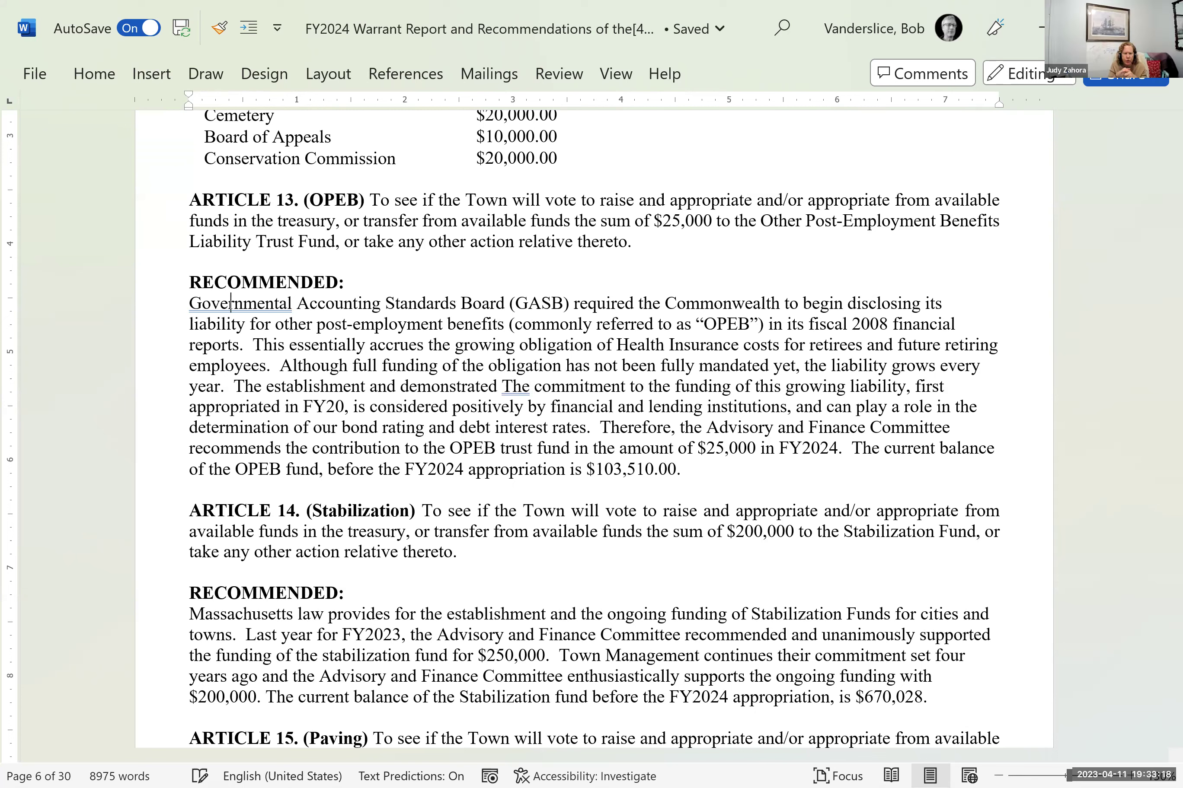
pyautogui.write('This ')
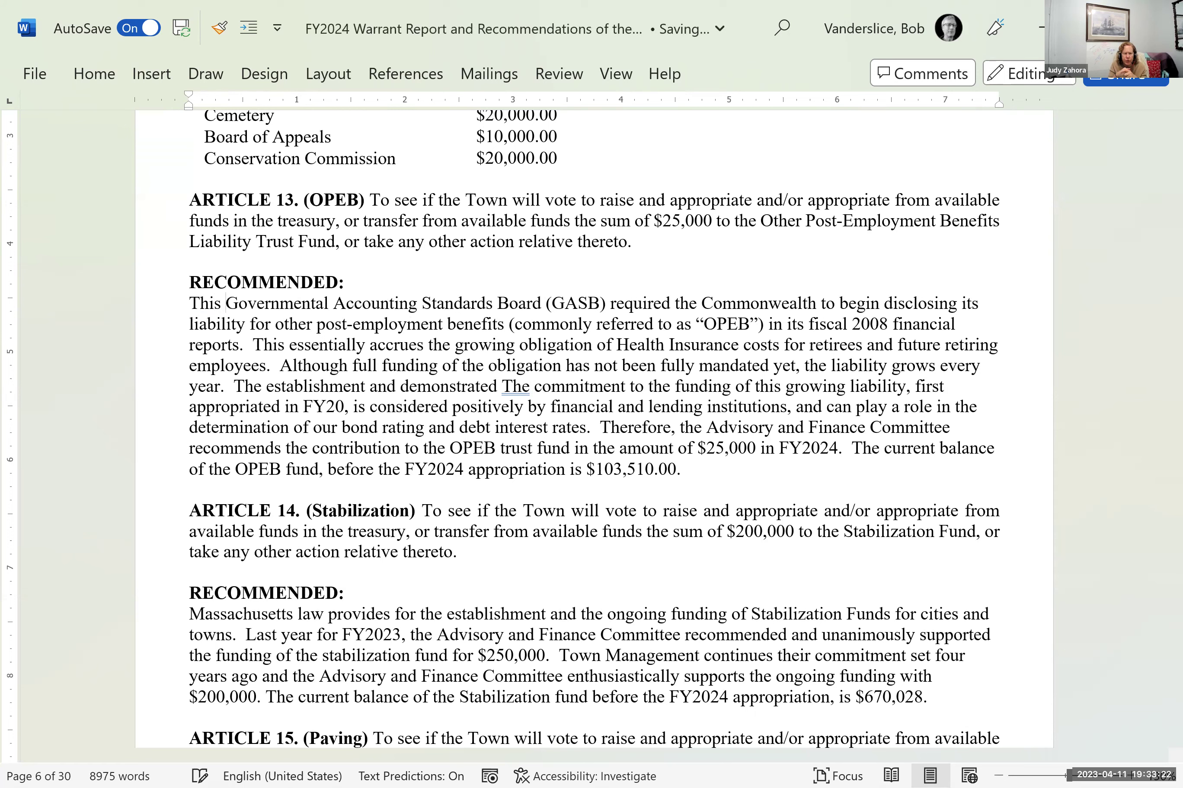
# - Insert "Article funds a portion of the growing" after "This" at the start of the Article 13 recommendation
pyautogui.write('Articl')
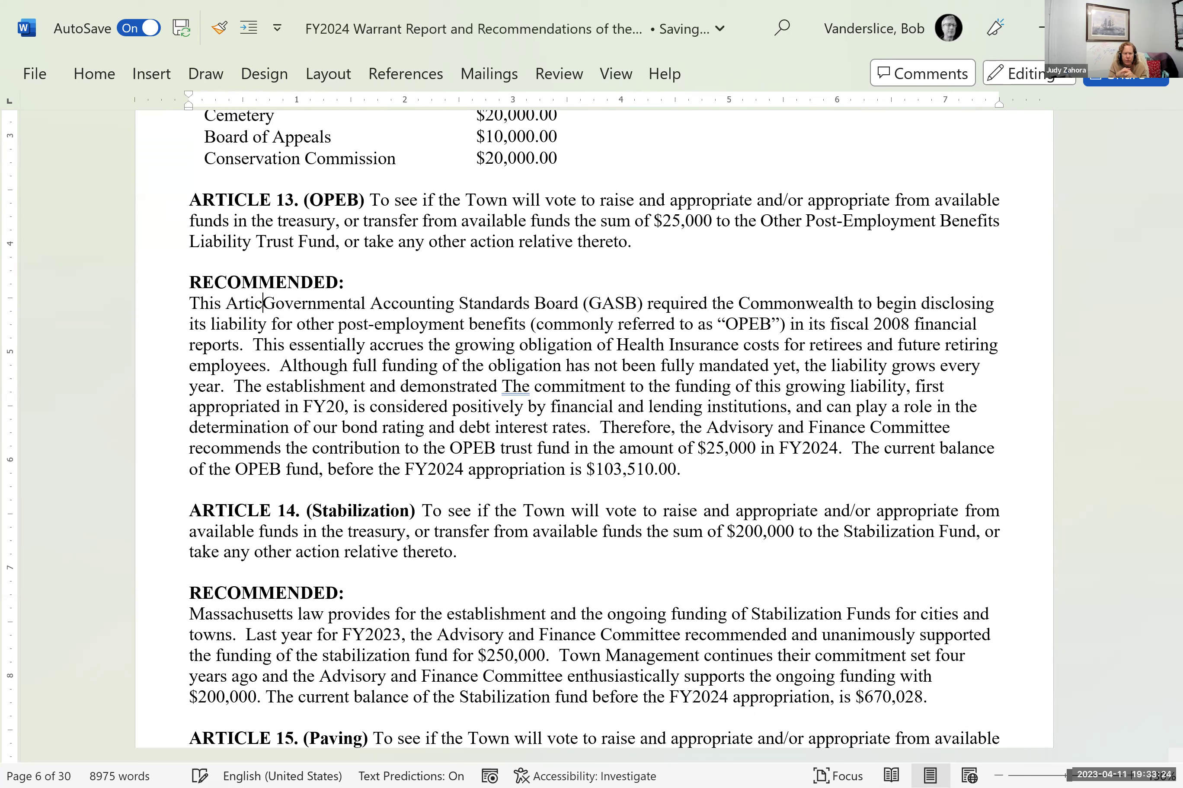
pyautogui.write('e fund')
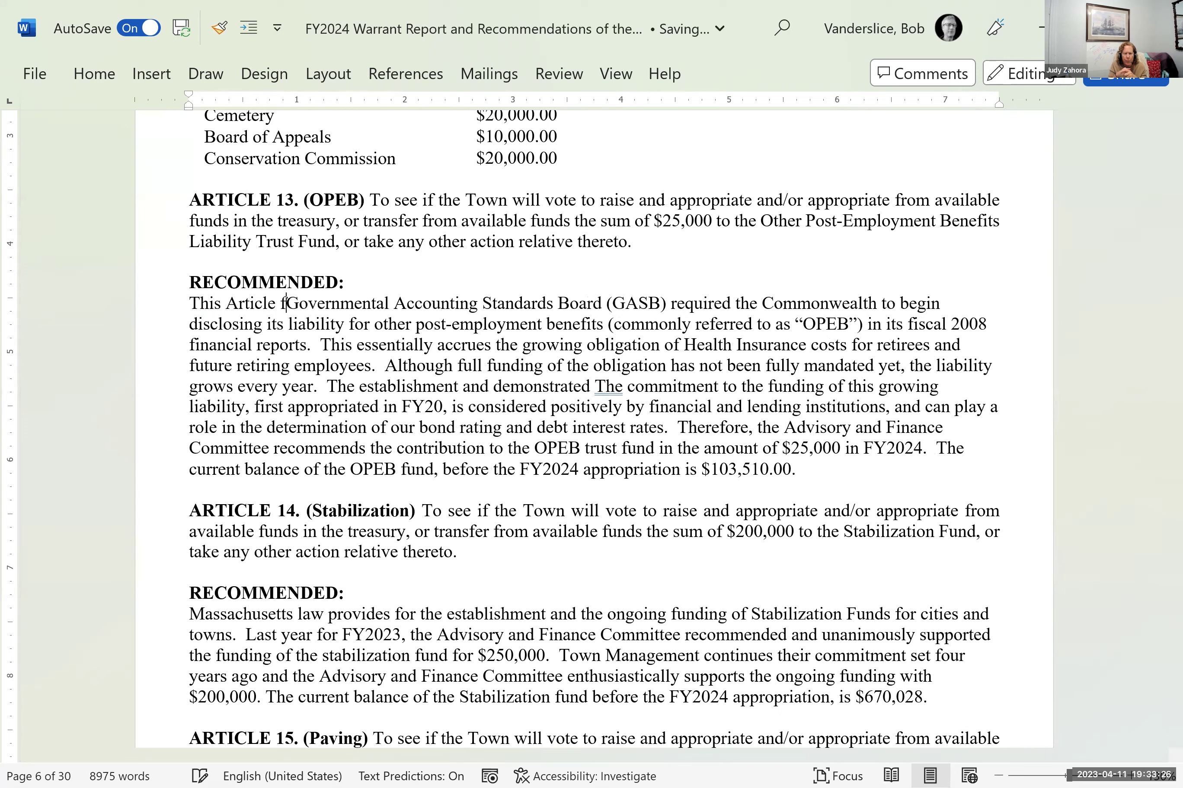
pyautogui.write('s ')
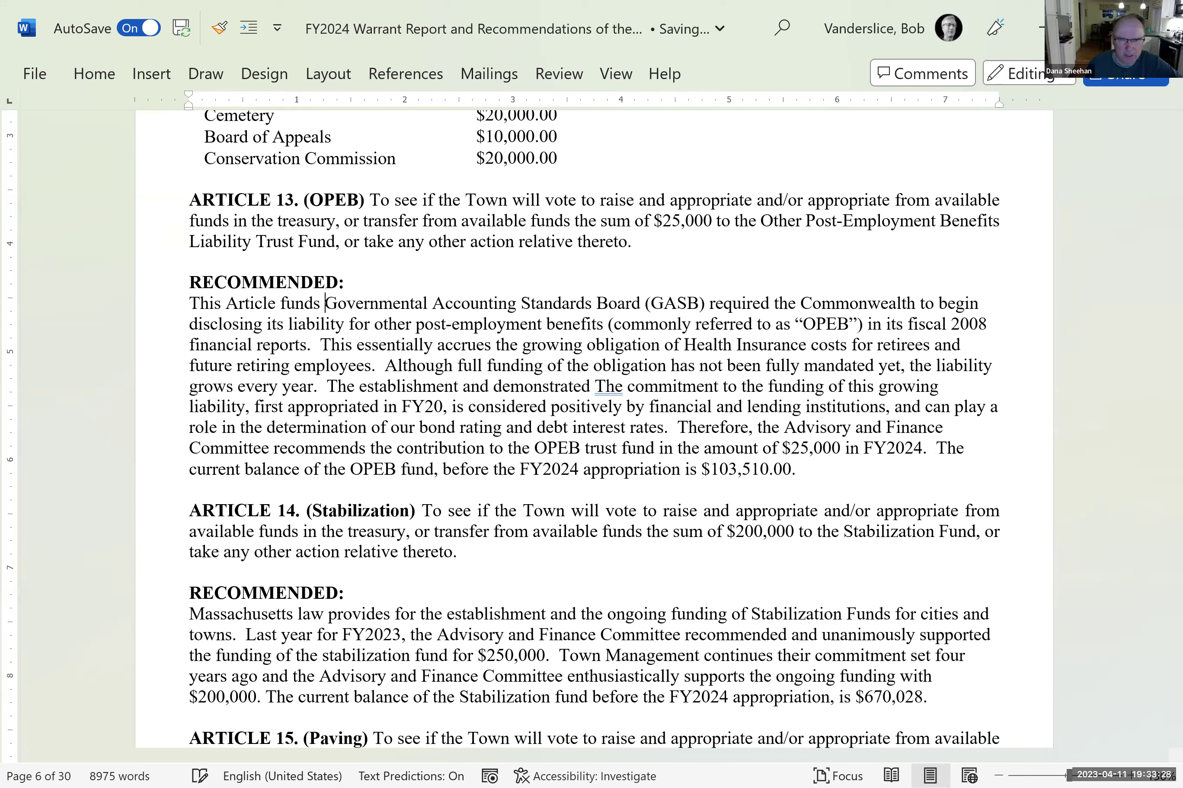
pyautogui.write('a port')
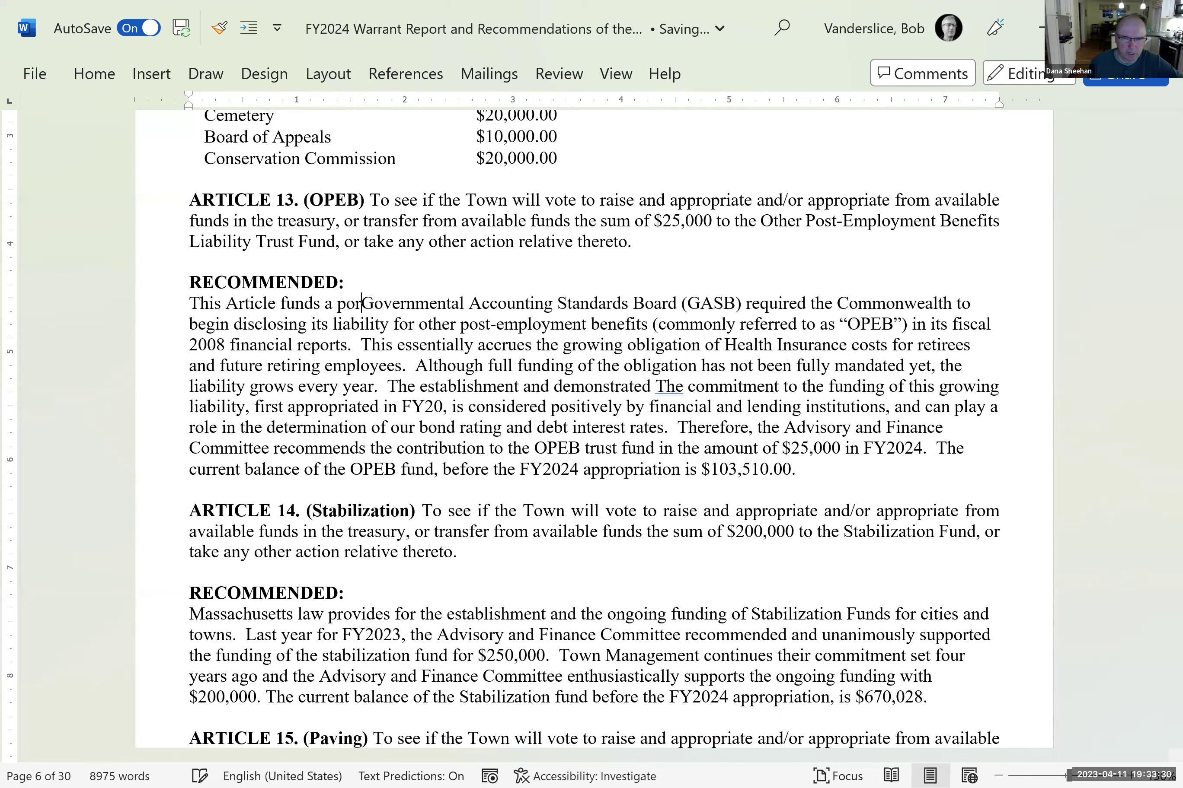
pyautogui.write('ion of the')
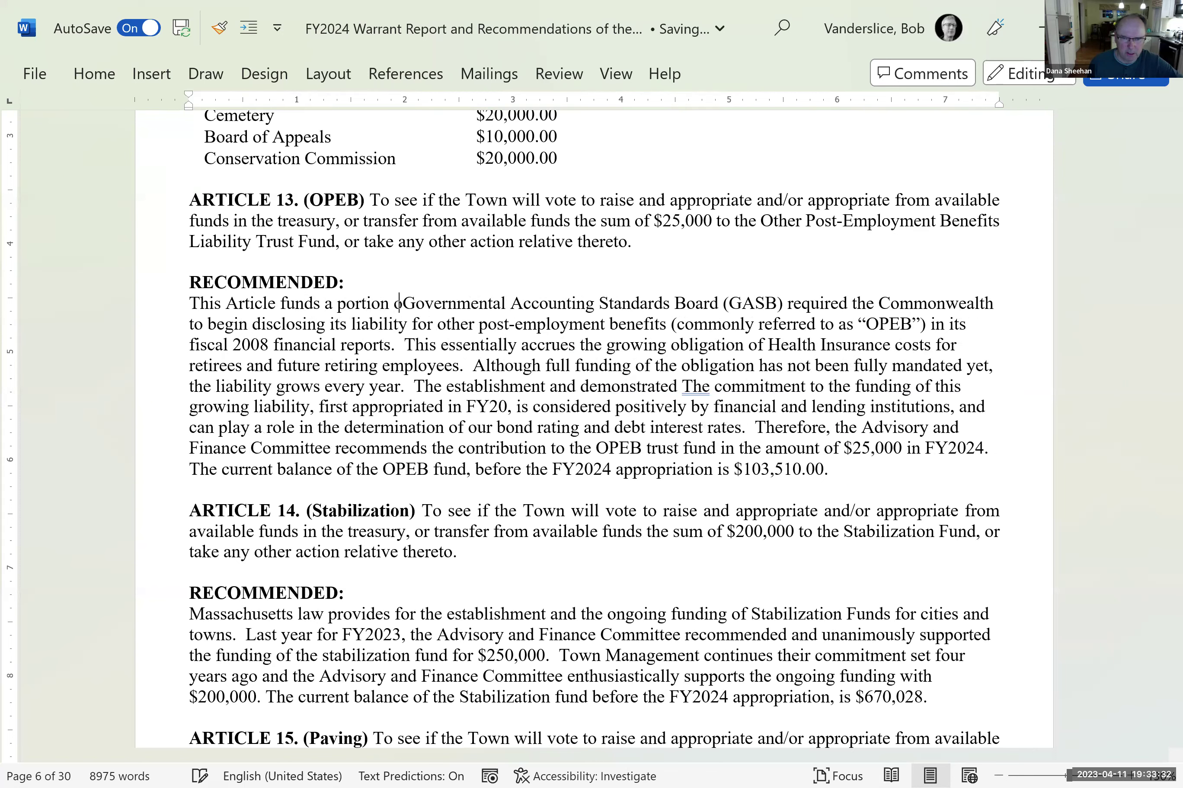
pyautogui.write(' growing')
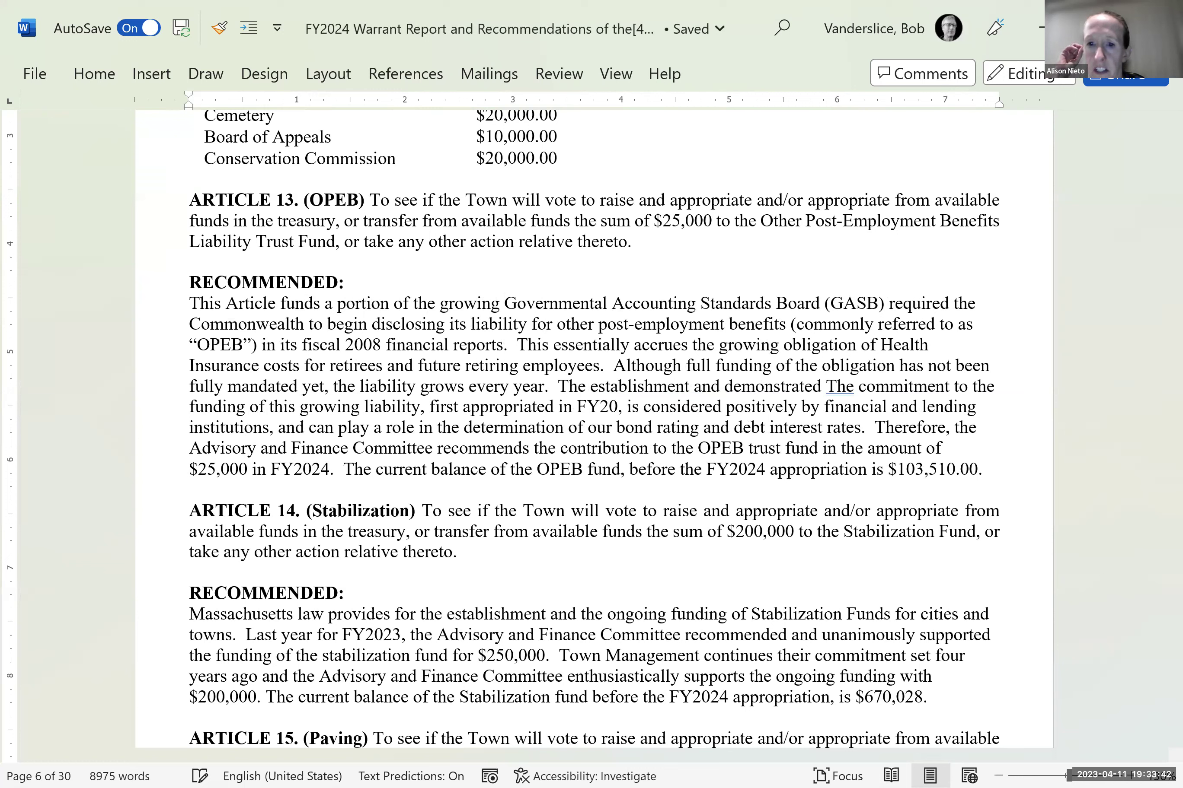
# - Delete the newly inserted wording that follows "This Article" in the opening sentence of the Article 13 recommendation
pyautogui.press('BackSpace')
pyautogui.press('BackSpace')
pyautogui.press('BackSpace')
pyautogui.press('BackSpace')
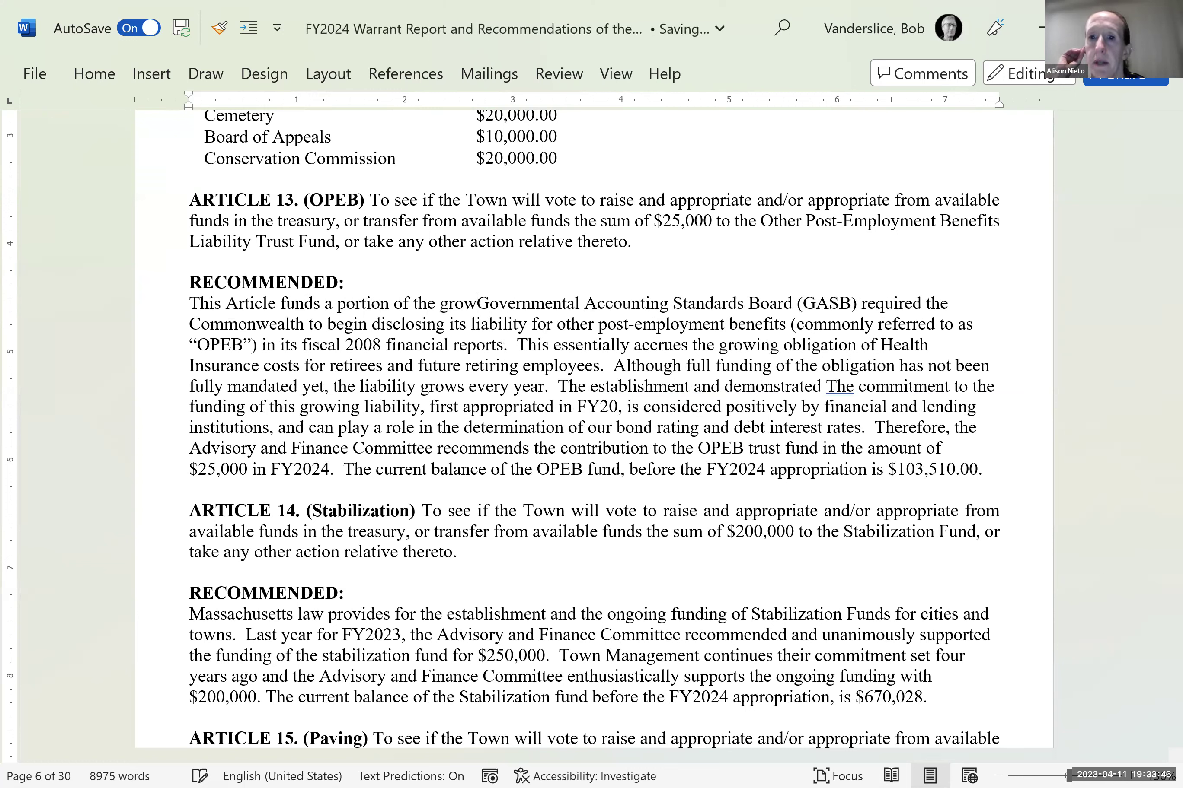
pyautogui.press('BackSpace')
pyautogui.press('BackSpace')
pyautogui.press('BackSpace')
pyautogui.press('BackSpace')
pyautogui.press('BackSpace')
pyautogui.press('BackSpace')
pyautogui.press('BackSpace')
pyautogui.press('BackSpace')
pyautogui.press('BackSpace')
pyautogui.press('BackSpace')
pyautogui.press('BackSpace')
pyautogui.press('BackSpace')
pyautogui.press('BackSpace')
pyautogui.press('BackSpace')
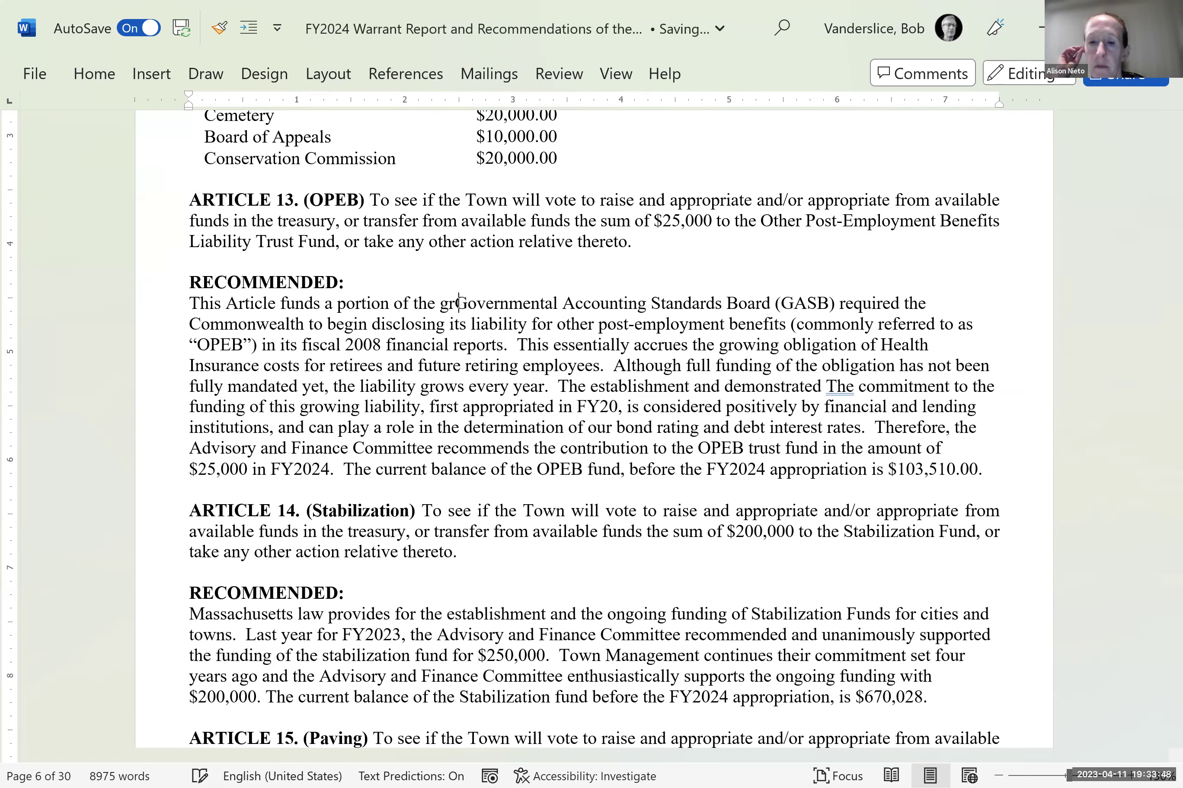
pyautogui.press('BackSpace')
pyautogui.press('BackSpace')
pyautogui.press('BackSpace')
pyautogui.press('BackSpace')
pyautogui.press('BackSpace')
pyautogui.press('BackSpace')
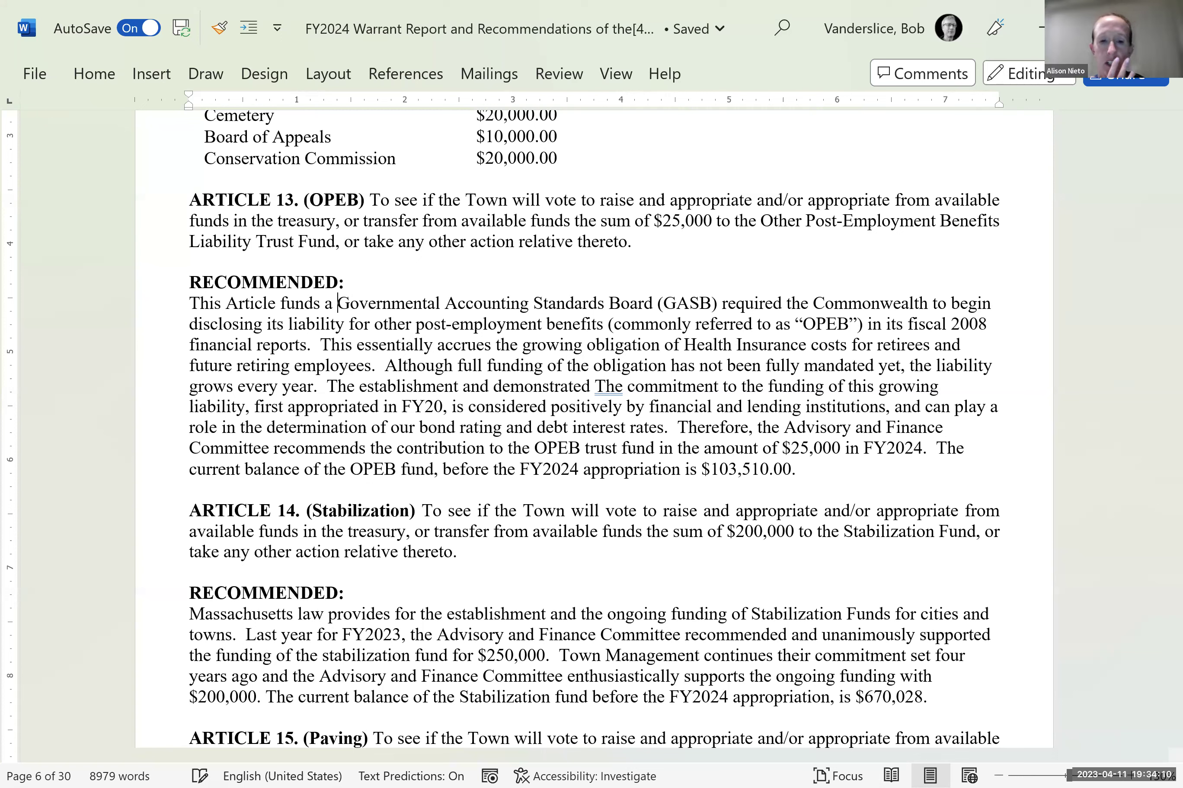
pyautogui.press('BackSpace')
pyautogui.press('BackSpace')
pyautogui.press('BackSpace')
pyautogui.press('BackSpace')
pyautogui.press('BackSpace')
pyautogui.press('BackSpace')
pyautogui.press('BackSpace')
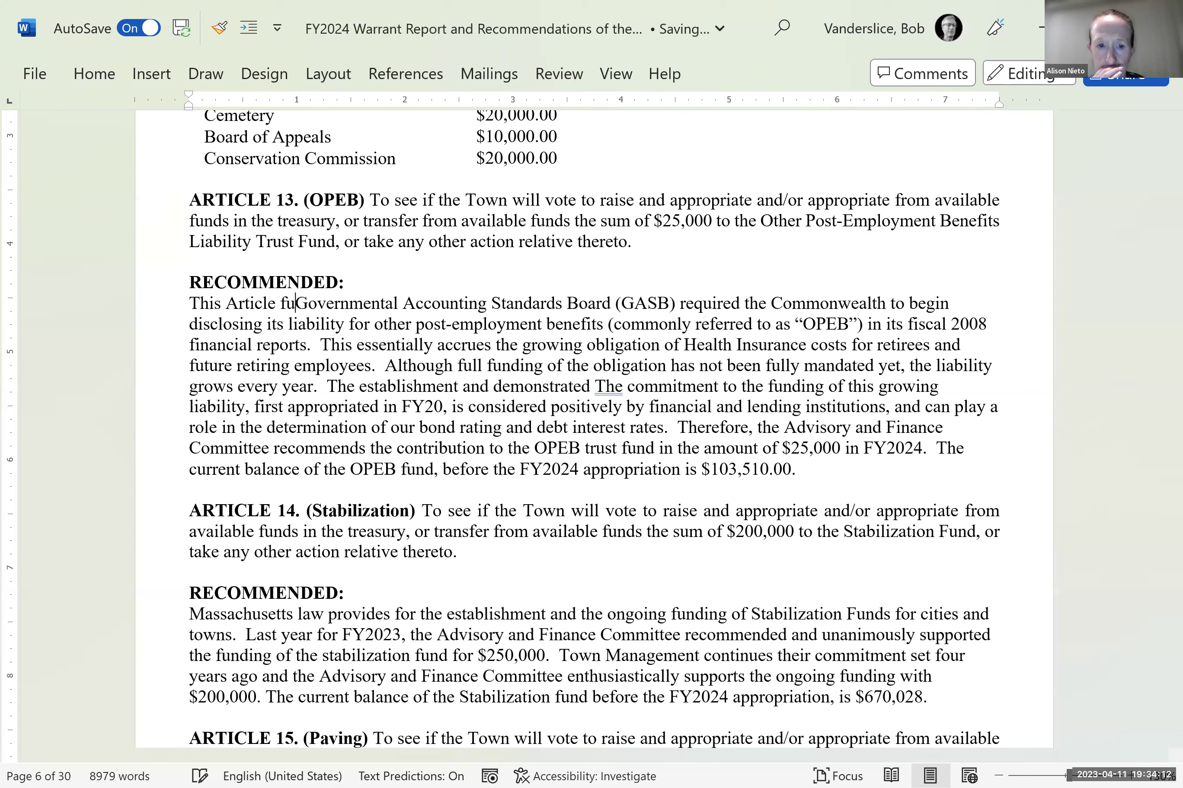
# - Reword the opening sentence after "This Article" to read "funds a portion of the Town's growing liability for"
pyautogui.write('unds a ')
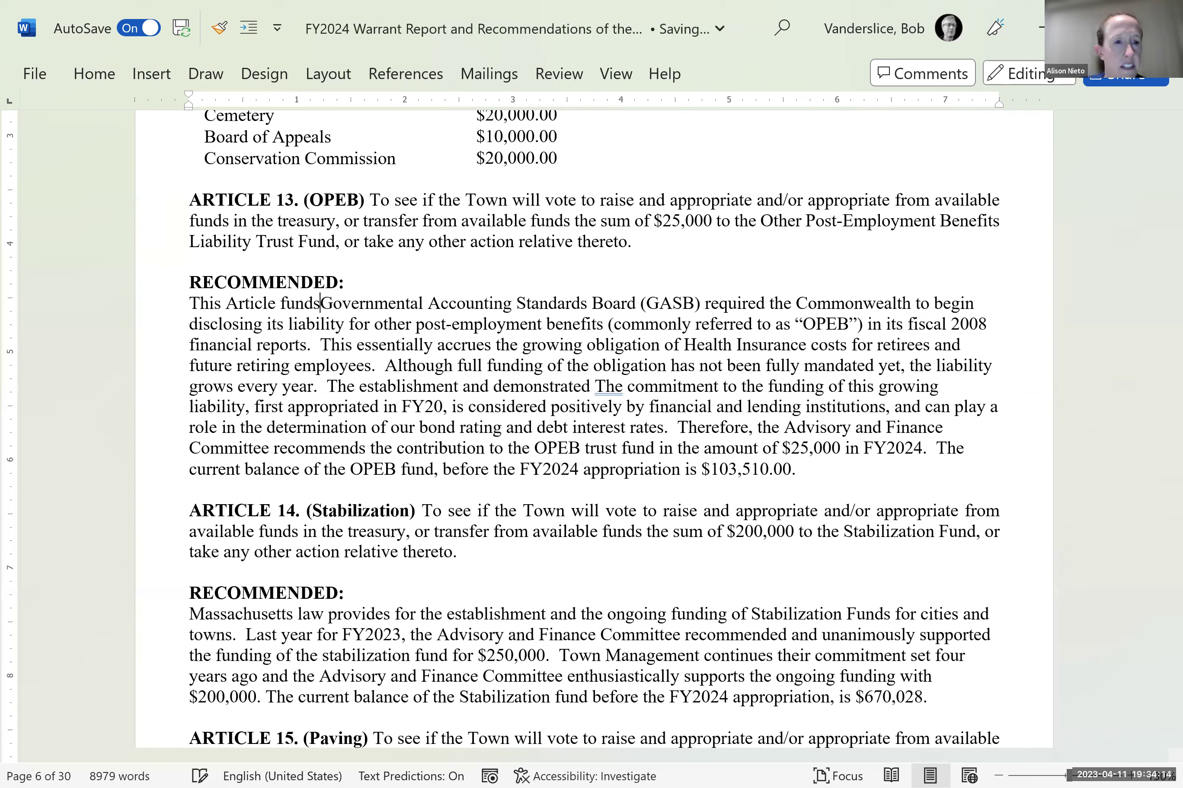
pyautogui.write('portion o')
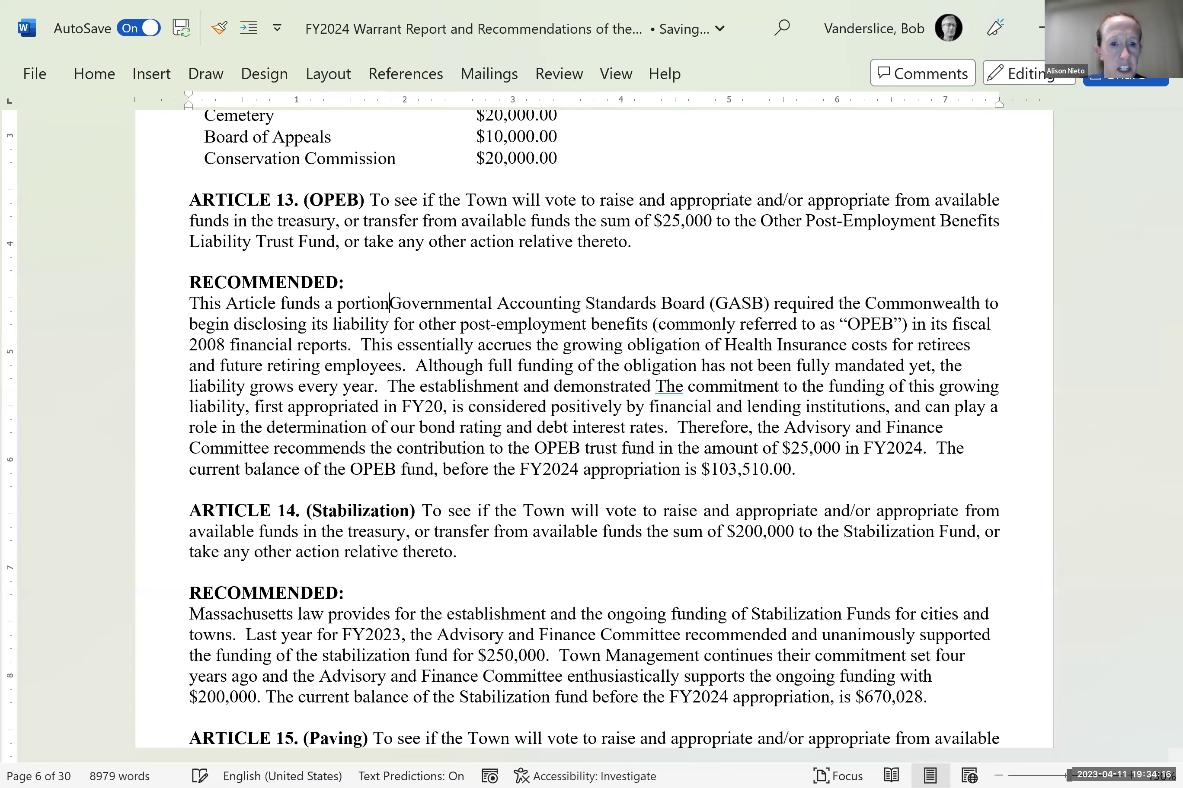
pyautogui.write('f the Town')
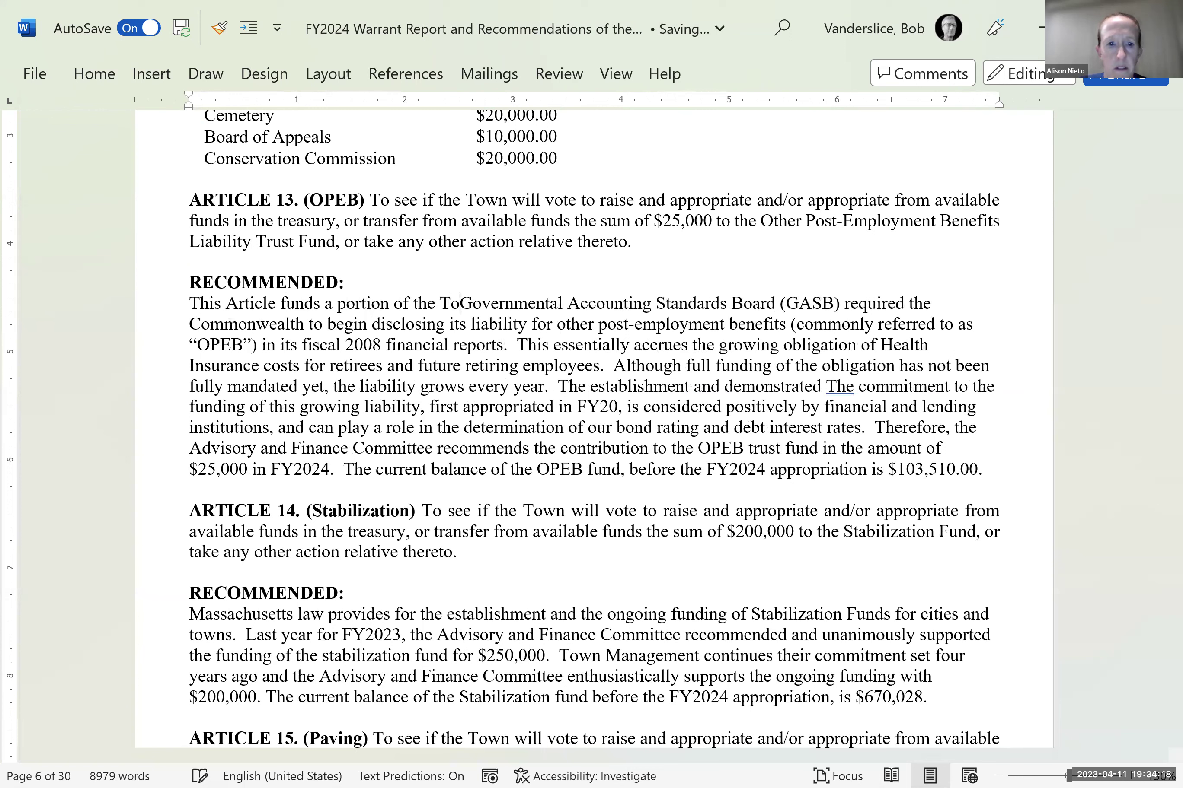
pyautogui.write("'s ")
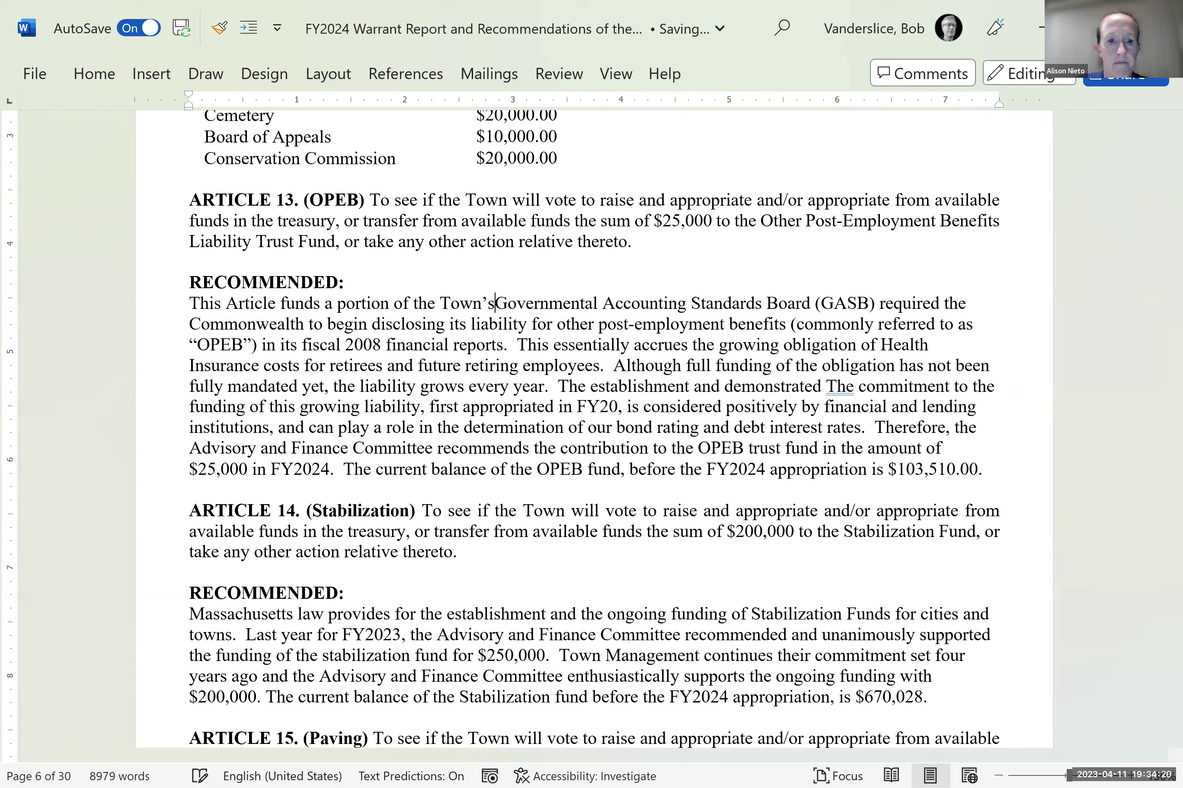
pyautogui.write('growin')
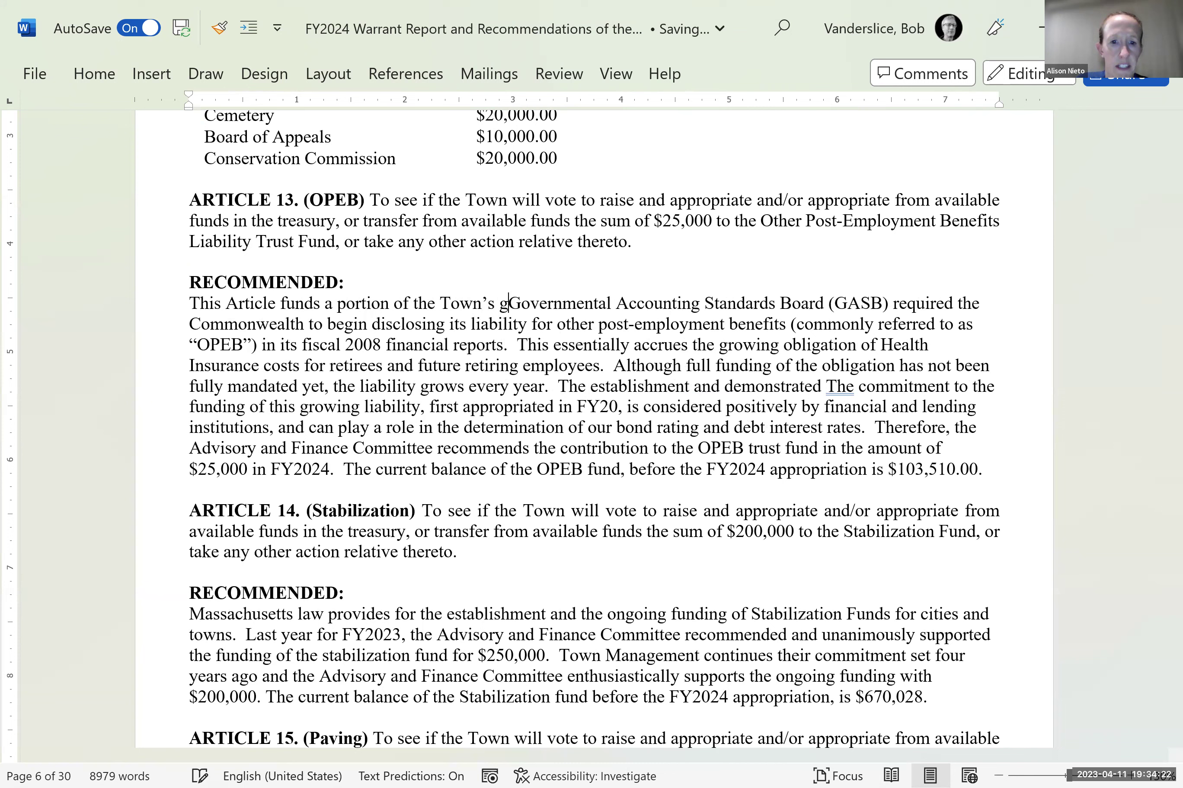
pyautogui.write('g liabil')
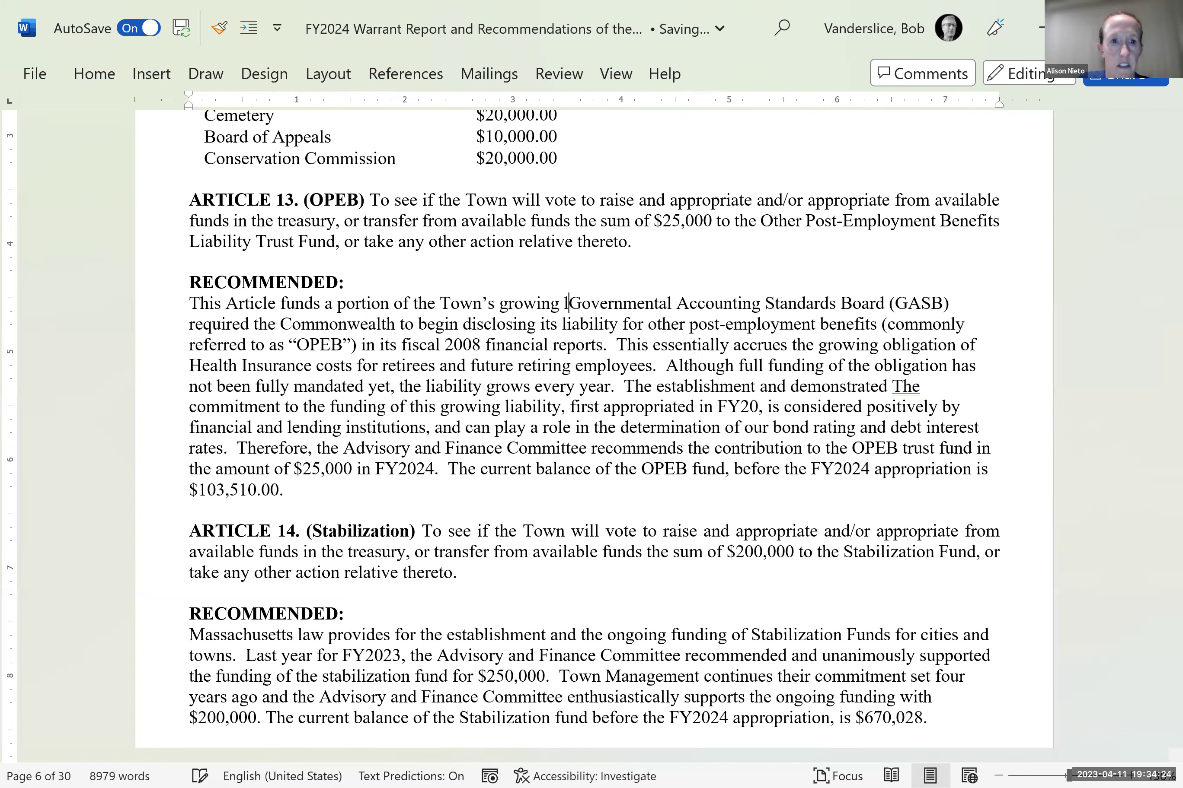
pyautogui.write('ity for')
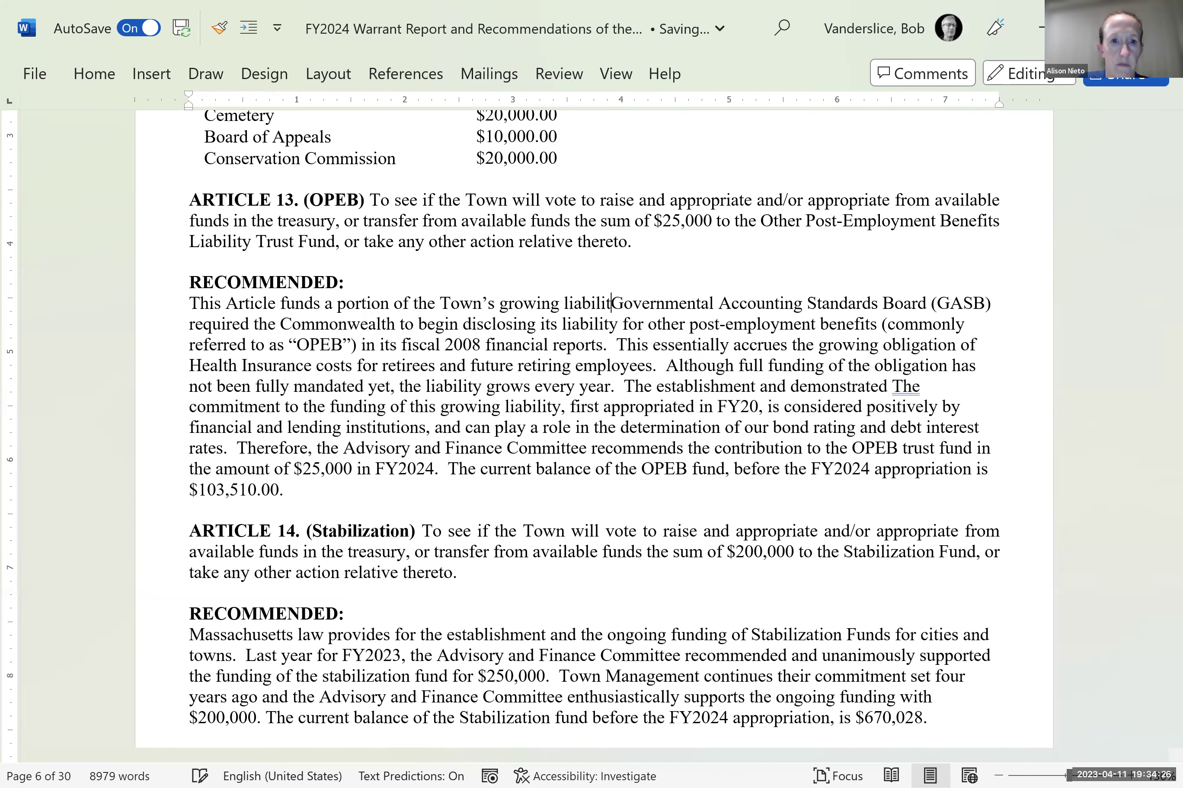
# - Continue the opening sentence of the Article 13 recommendation with "health care coverage" after "liability for"
pyautogui.write(' heal')
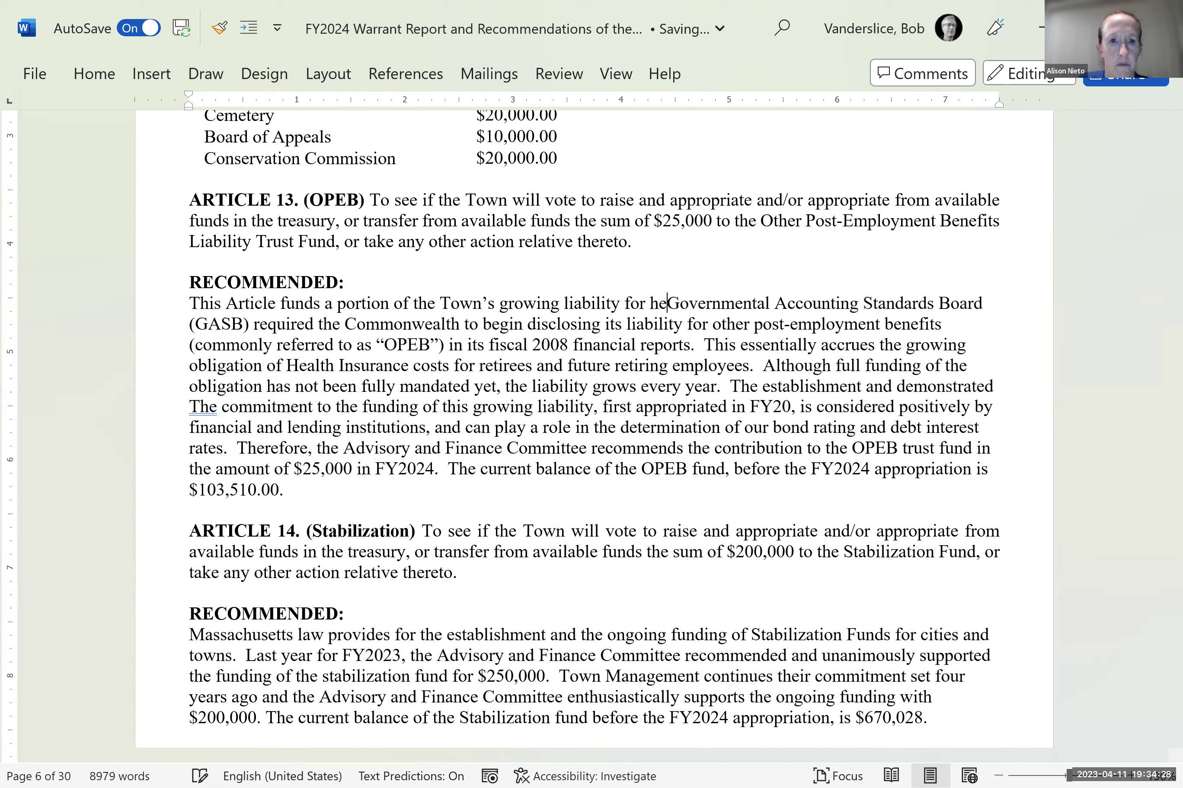
pyautogui.press('BackSpace')
pyautogui.press('BackSpace')
pyautogui.press('BackSpace')
pyautogui.press('BackSpace')
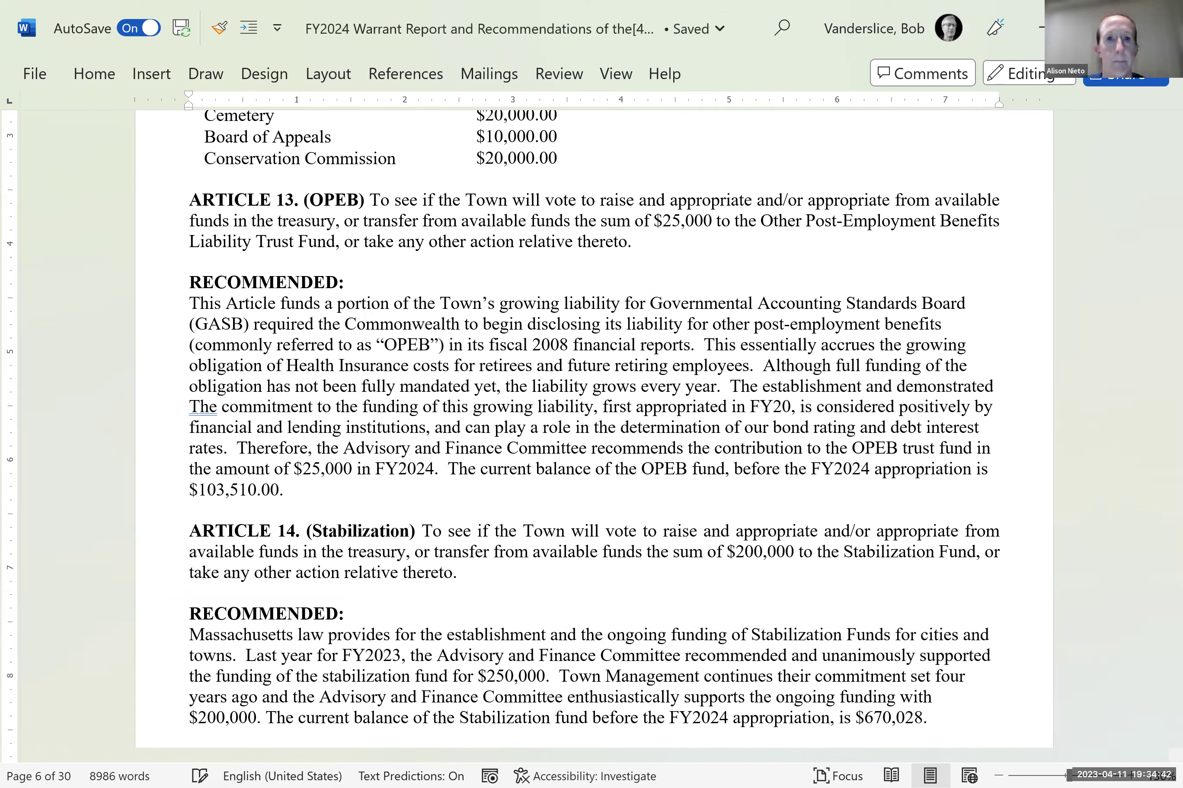
pyautogui.write('heal')
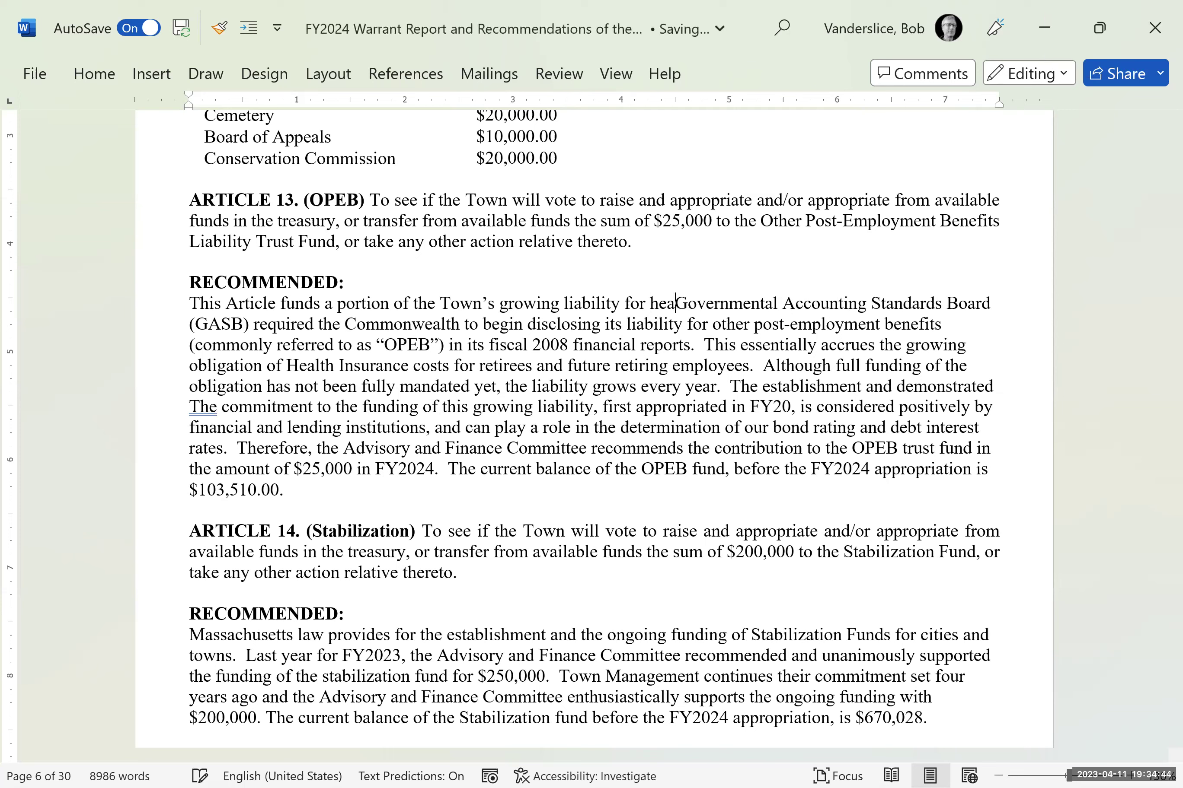
pyautogui.write('th care')
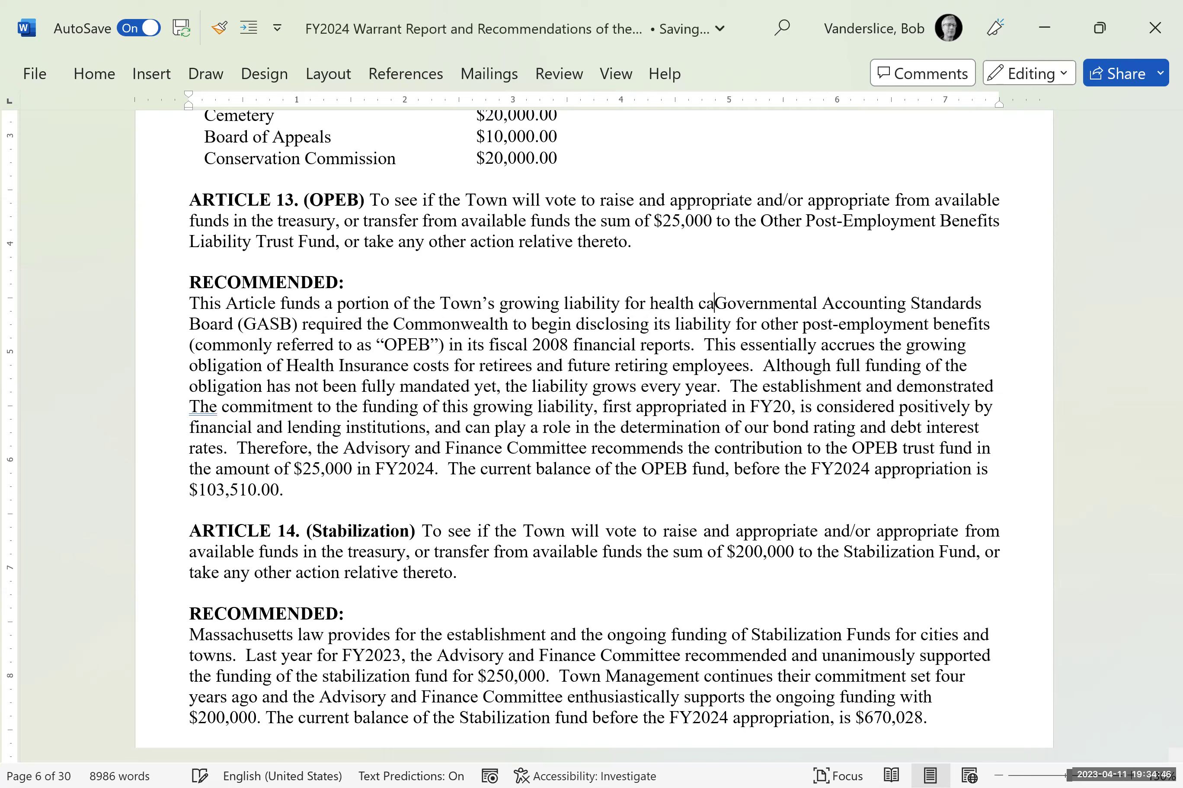
pyautogui.write(' coverage')
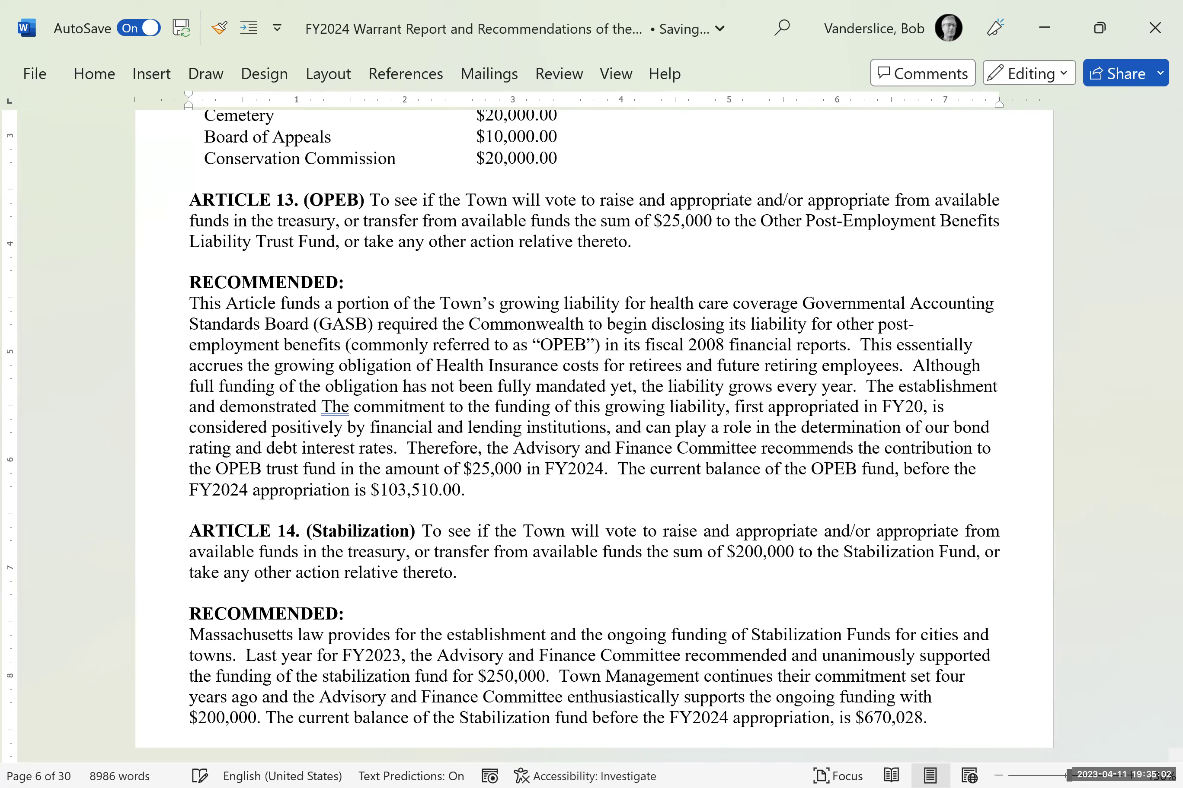
# - Complete the opening sentence with "that will be due to future retirees" after "health care coverage"
pyautogui.write('dues')
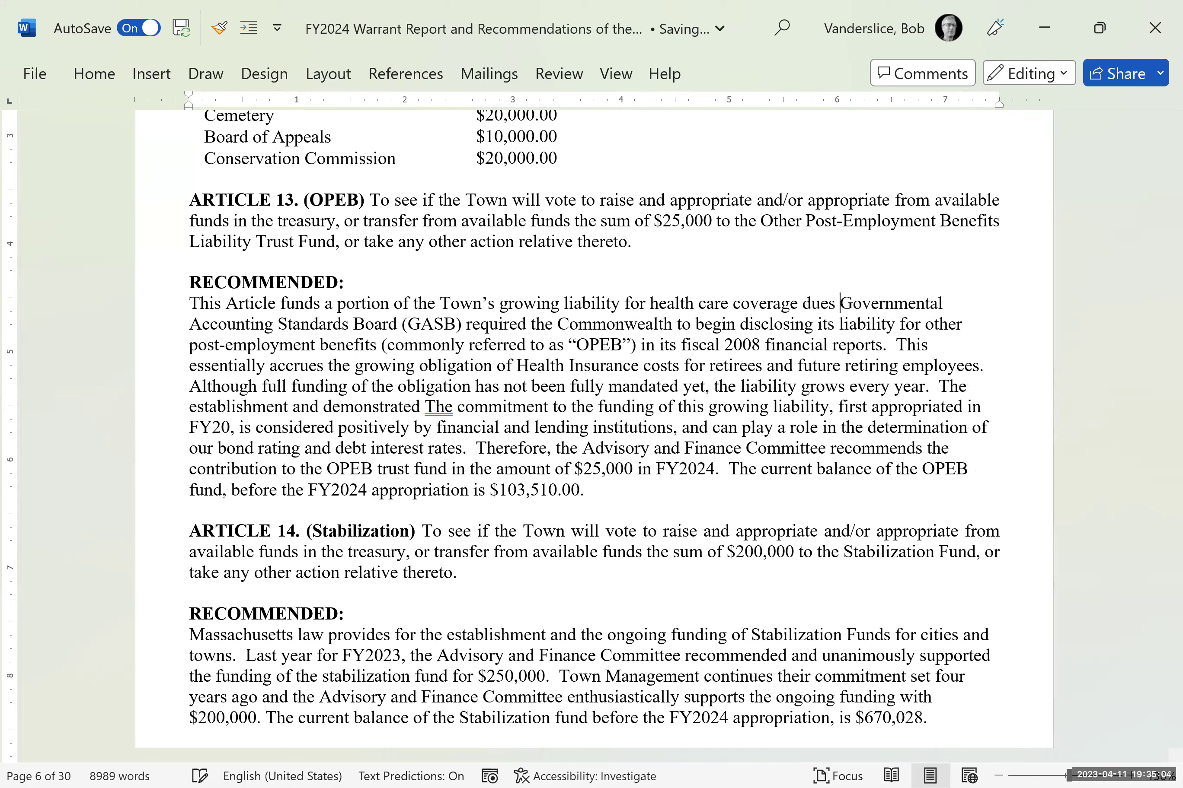
pyautogui.press('BackSpace')
pyautogui.press('BackSpace')
pyautogui.press('BackSpace')
pyautogui.press('BackSpace')
pyautogui.write('that')
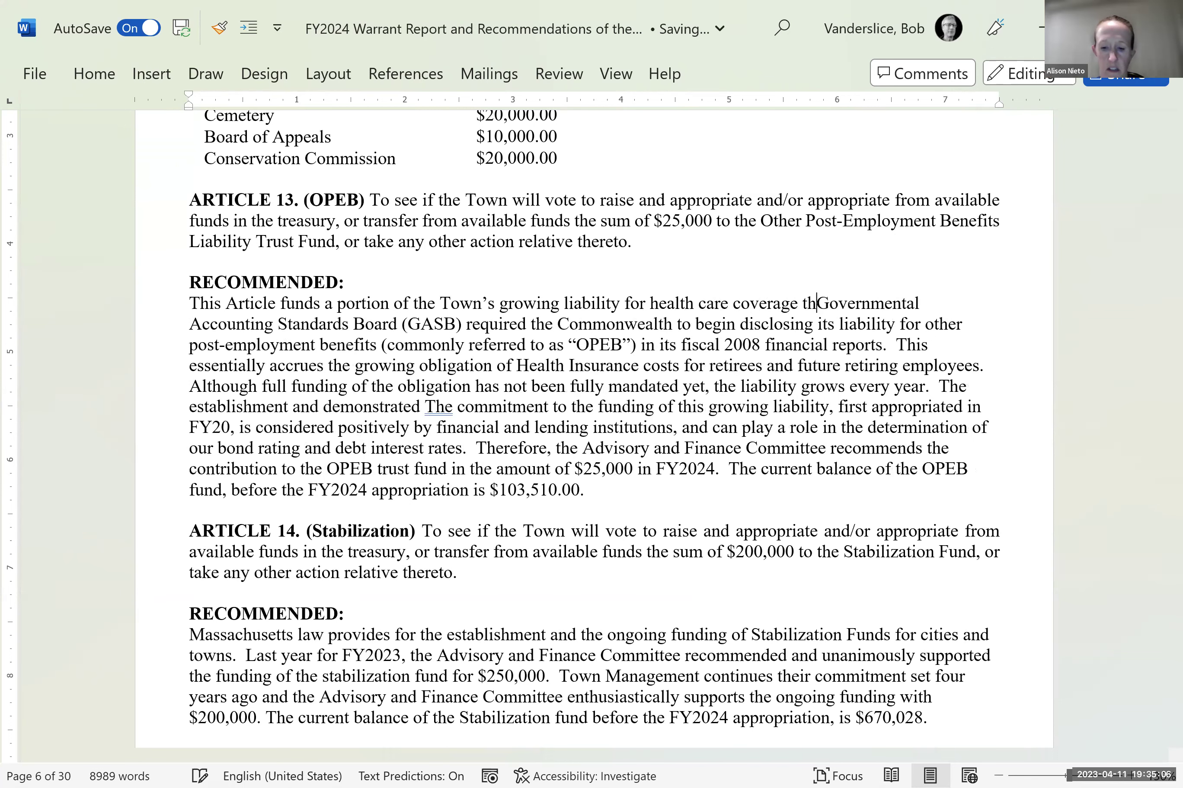
pyautogui.write(' will be ')
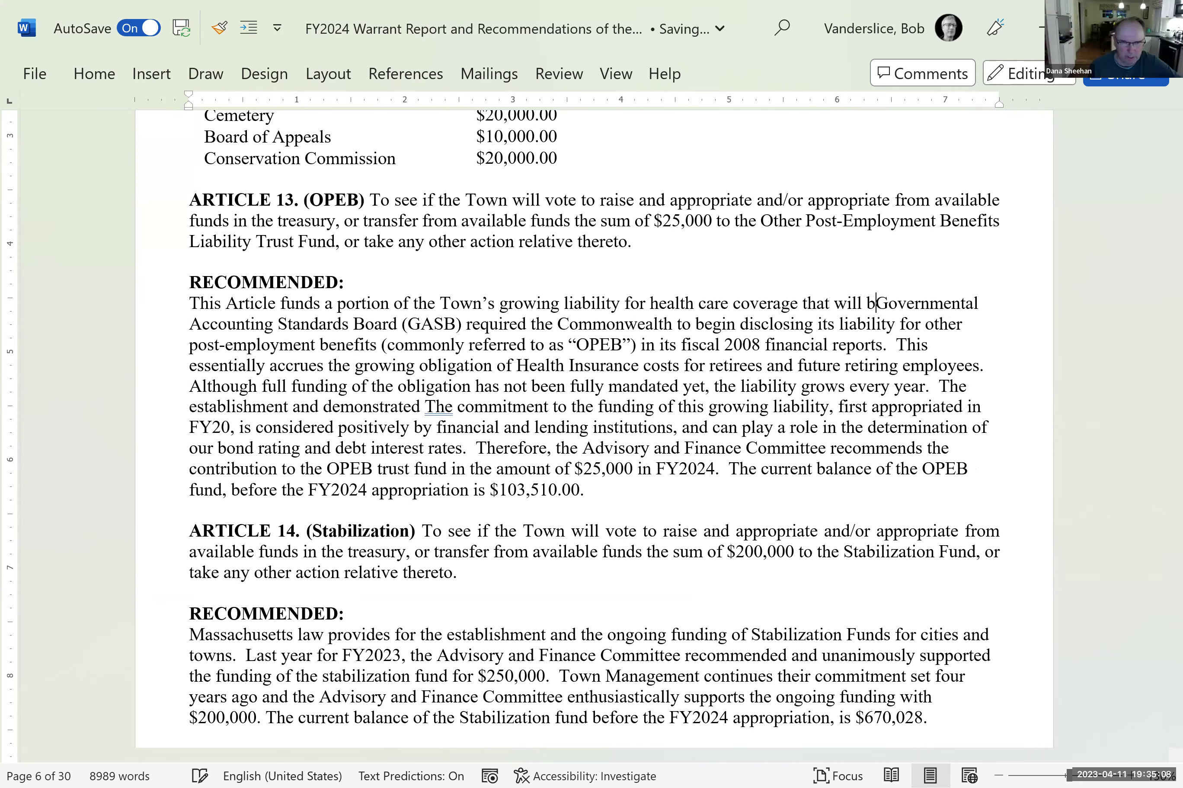
pyautogui.write('due ')
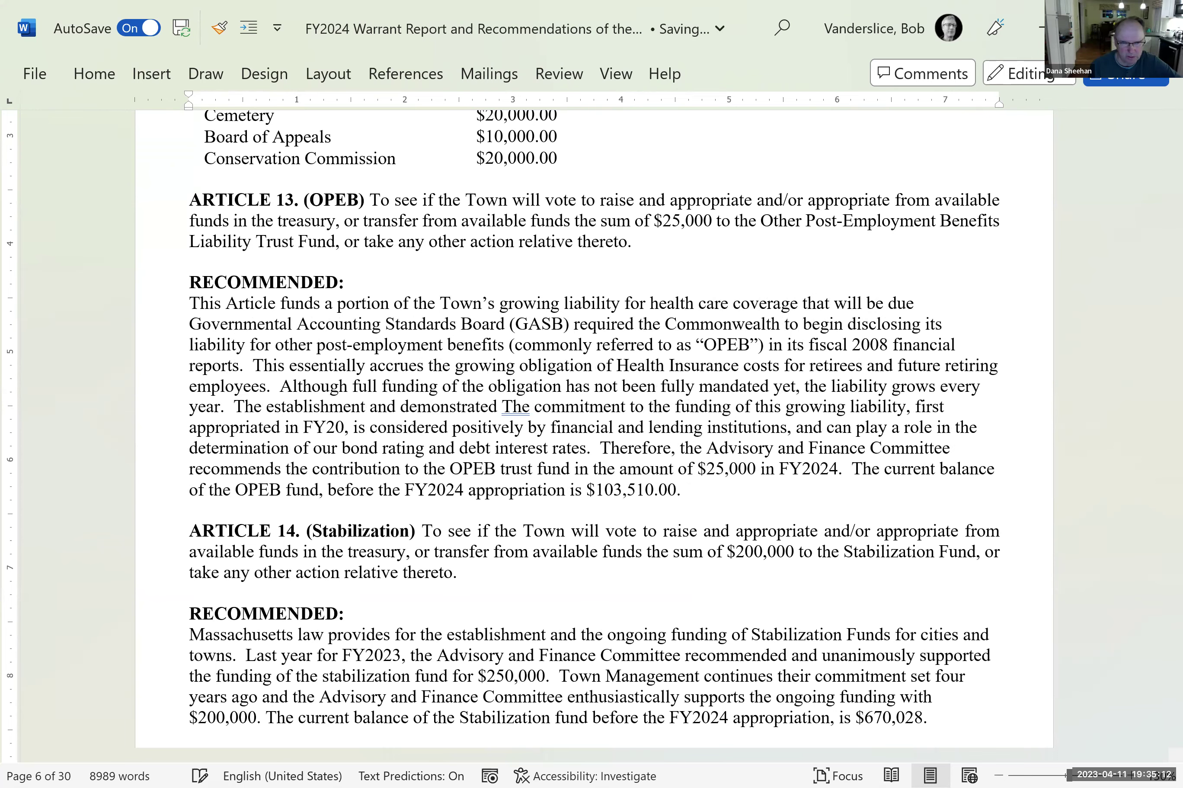
pyautogui.write('to')
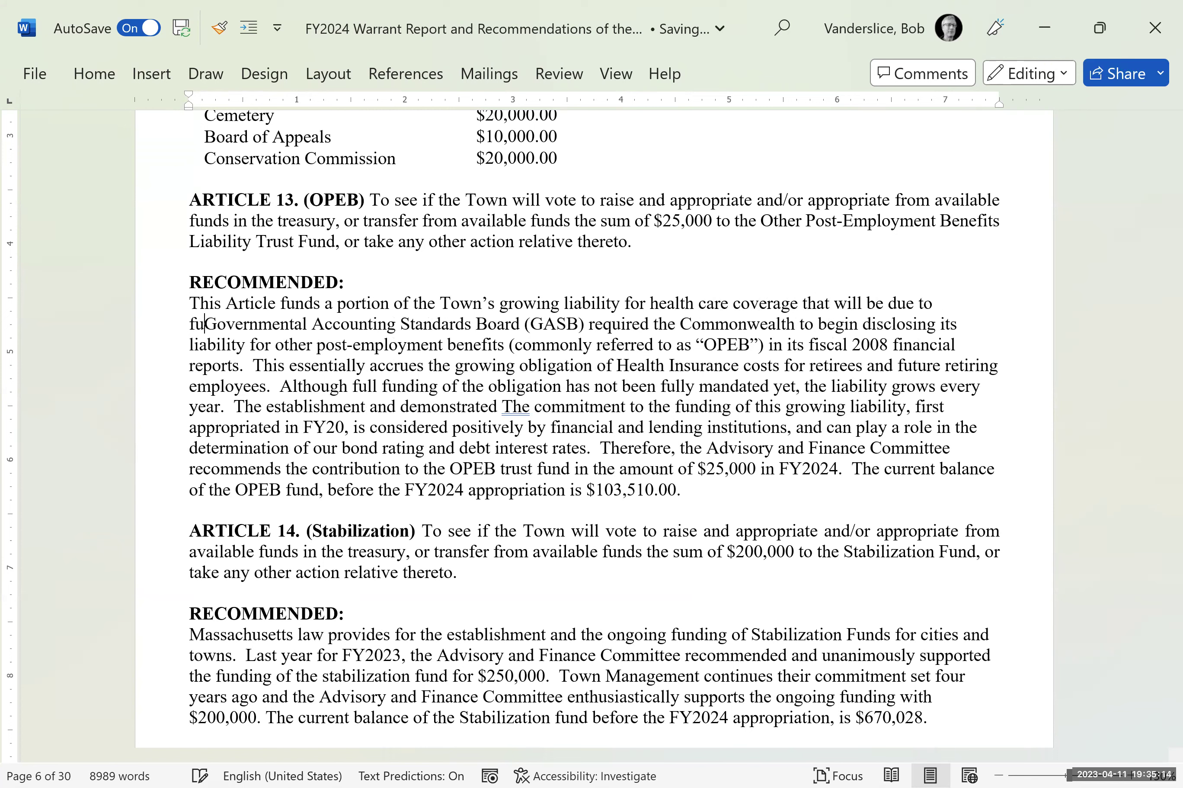
pyautogui.write(' future retir')
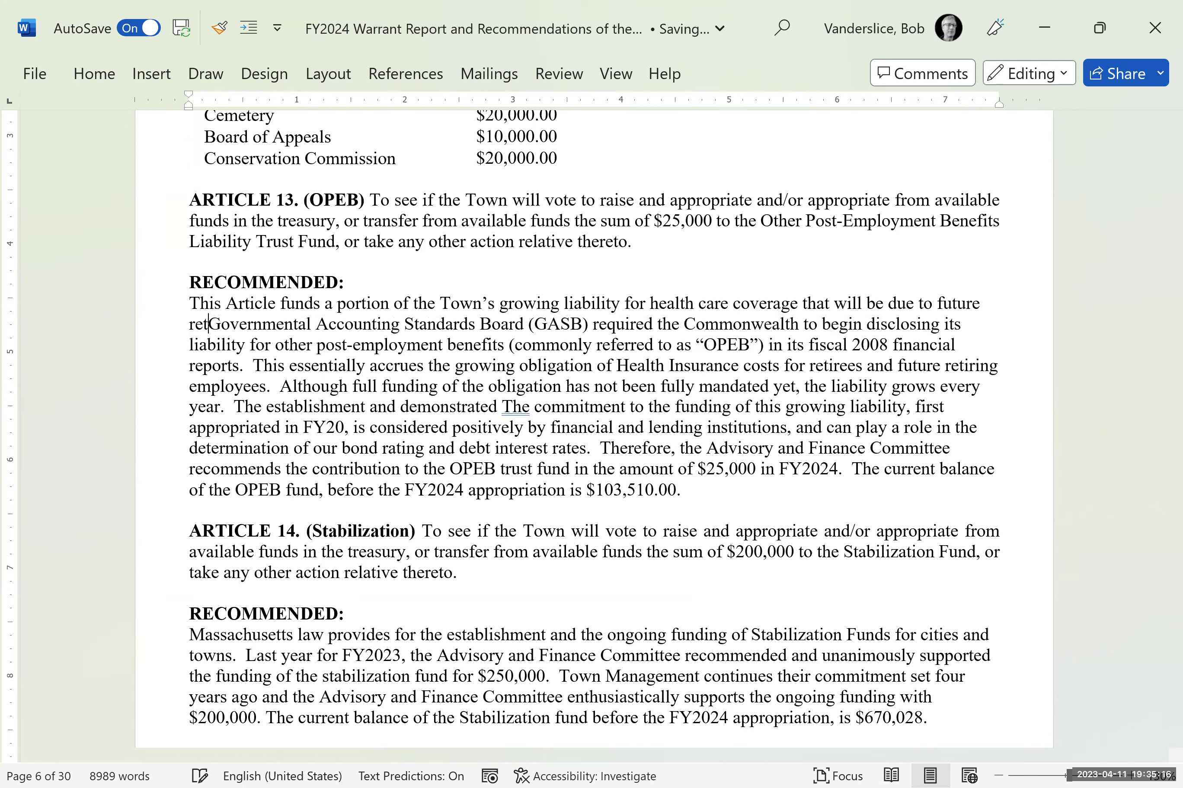
pyautogui.write('ees')
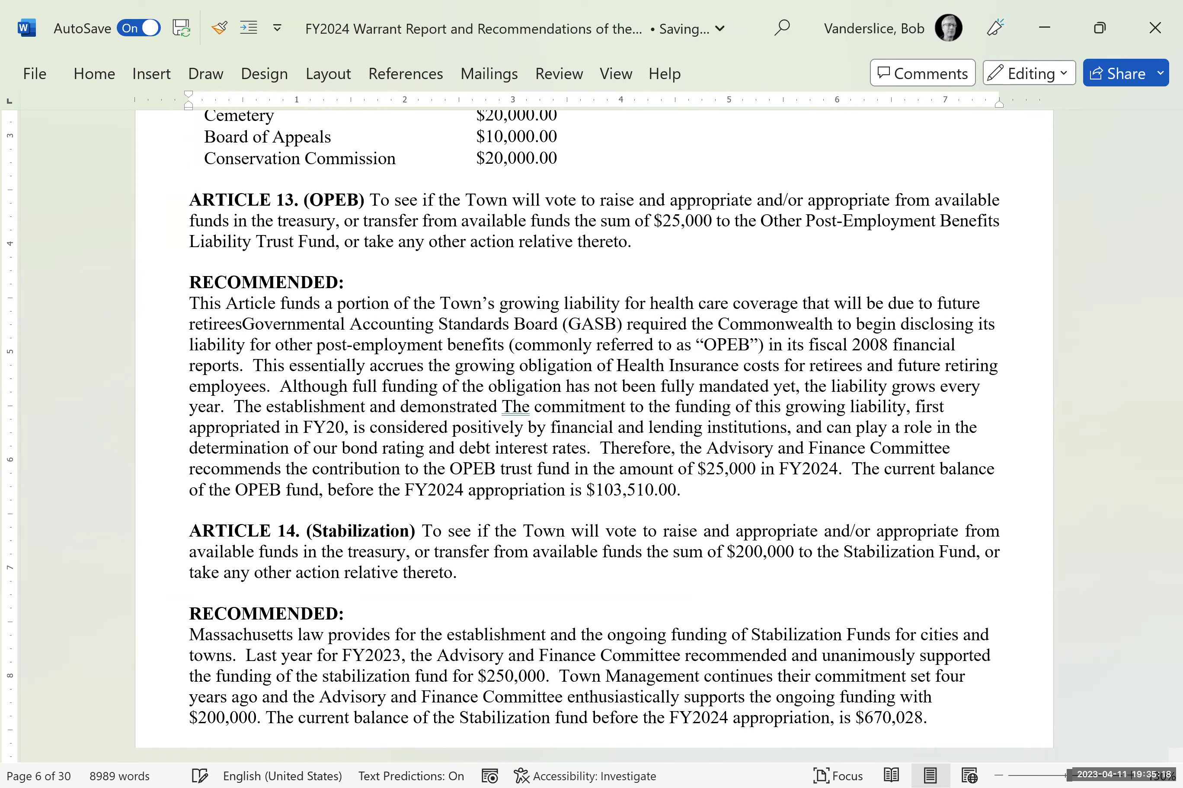
# - End the opening sentence with a period and add "The total unfunded liability is $3.2 million." after "future retirees"
pyautogui.write('.  Th')
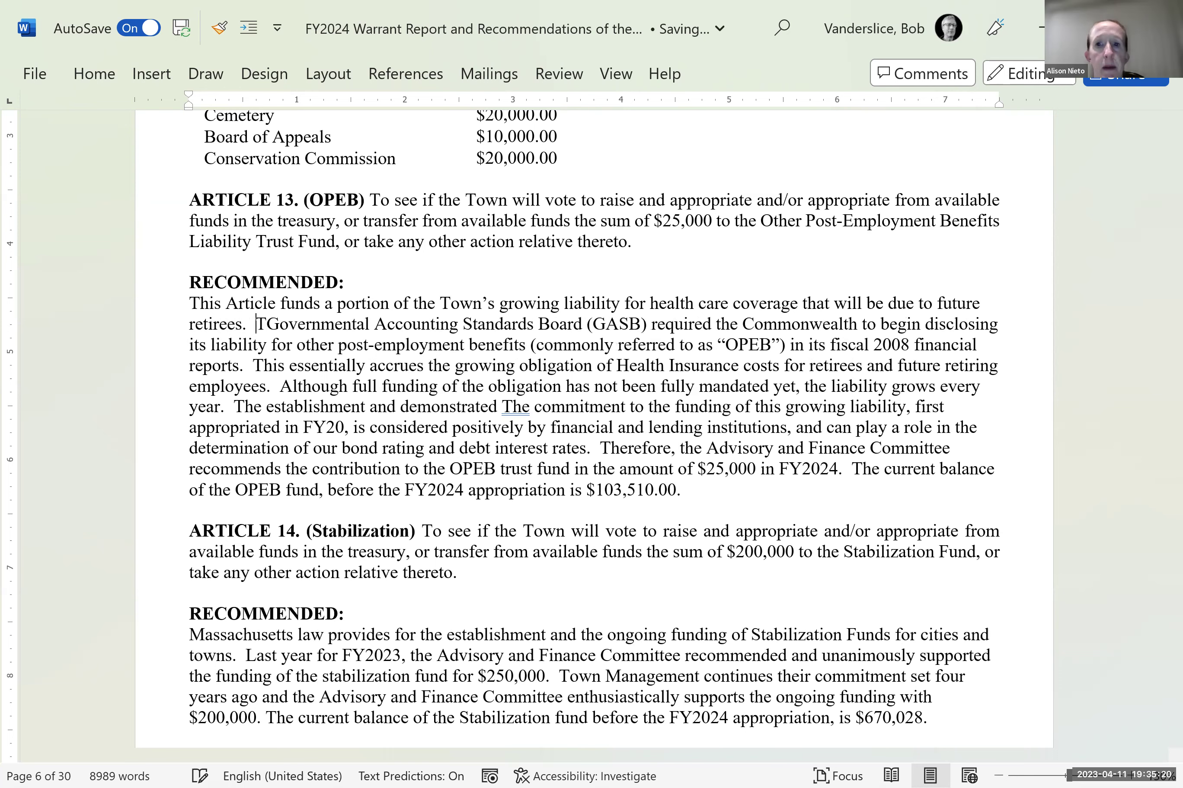
pyautogui.write('e total u')
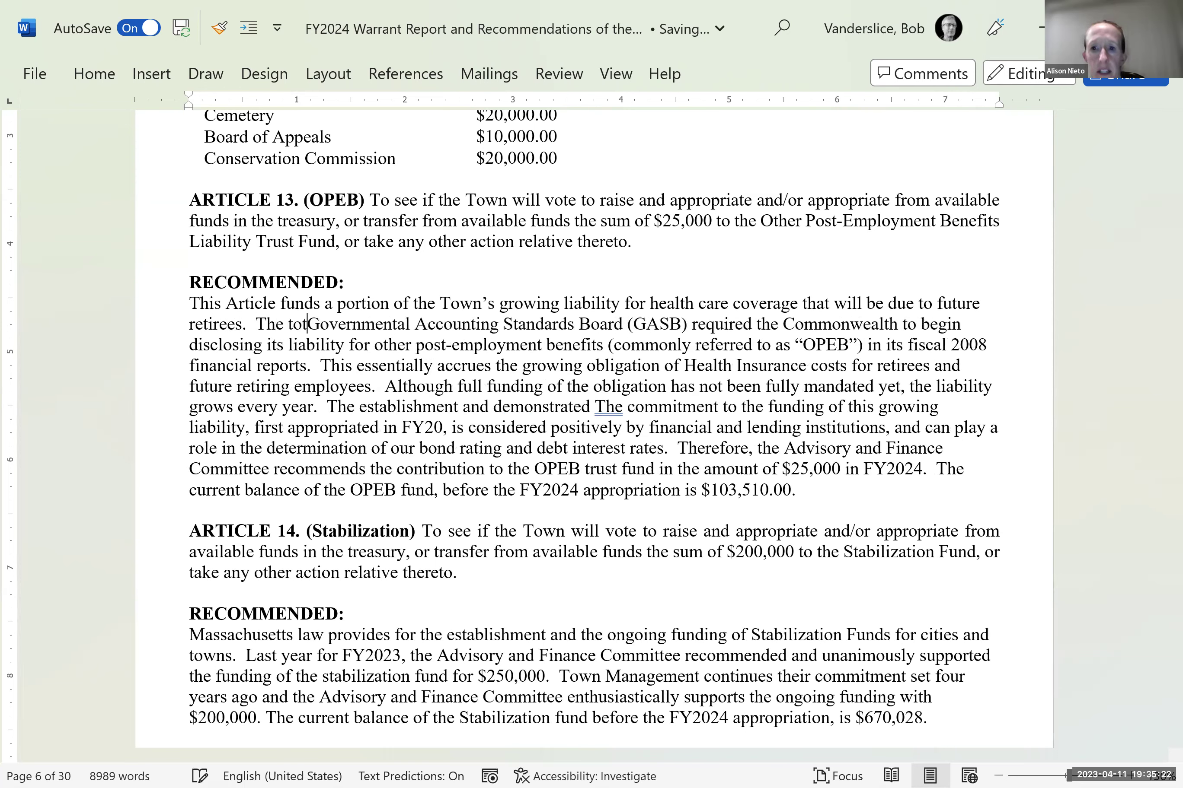
pyautogui.write('nfunded l')
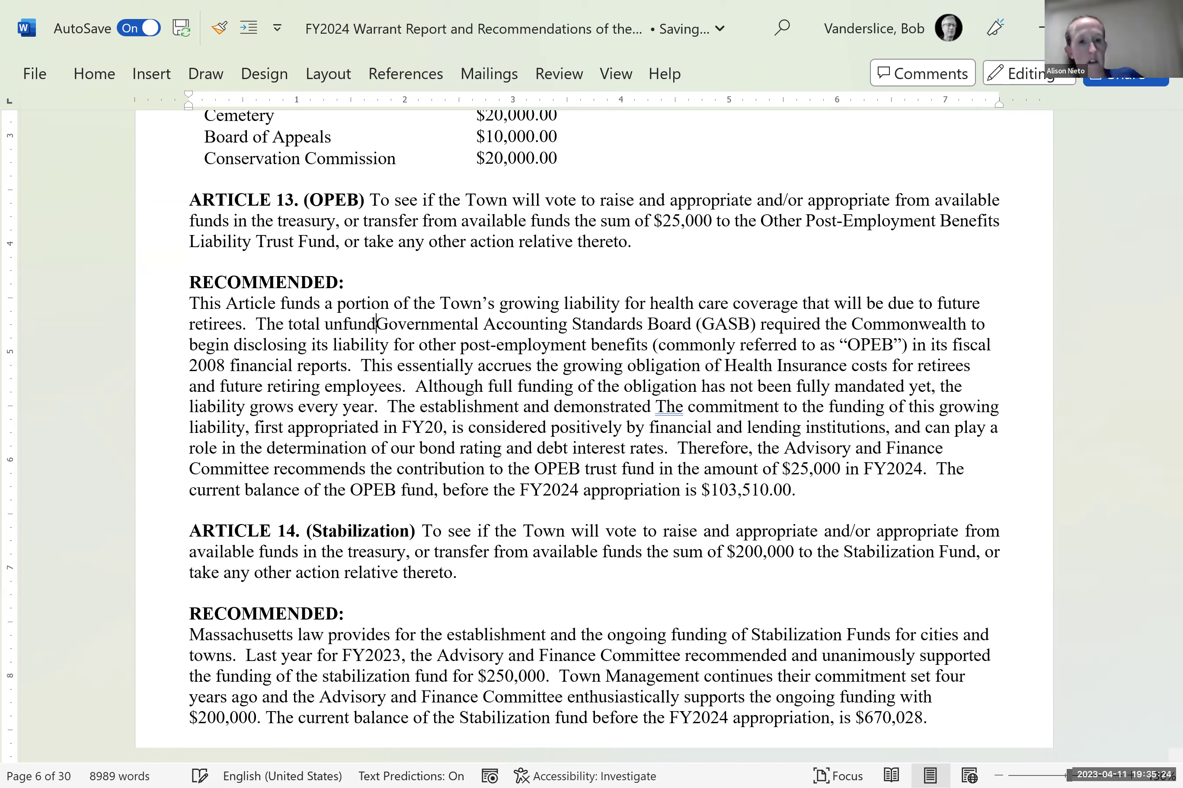
pyautogui.write('iability is ')
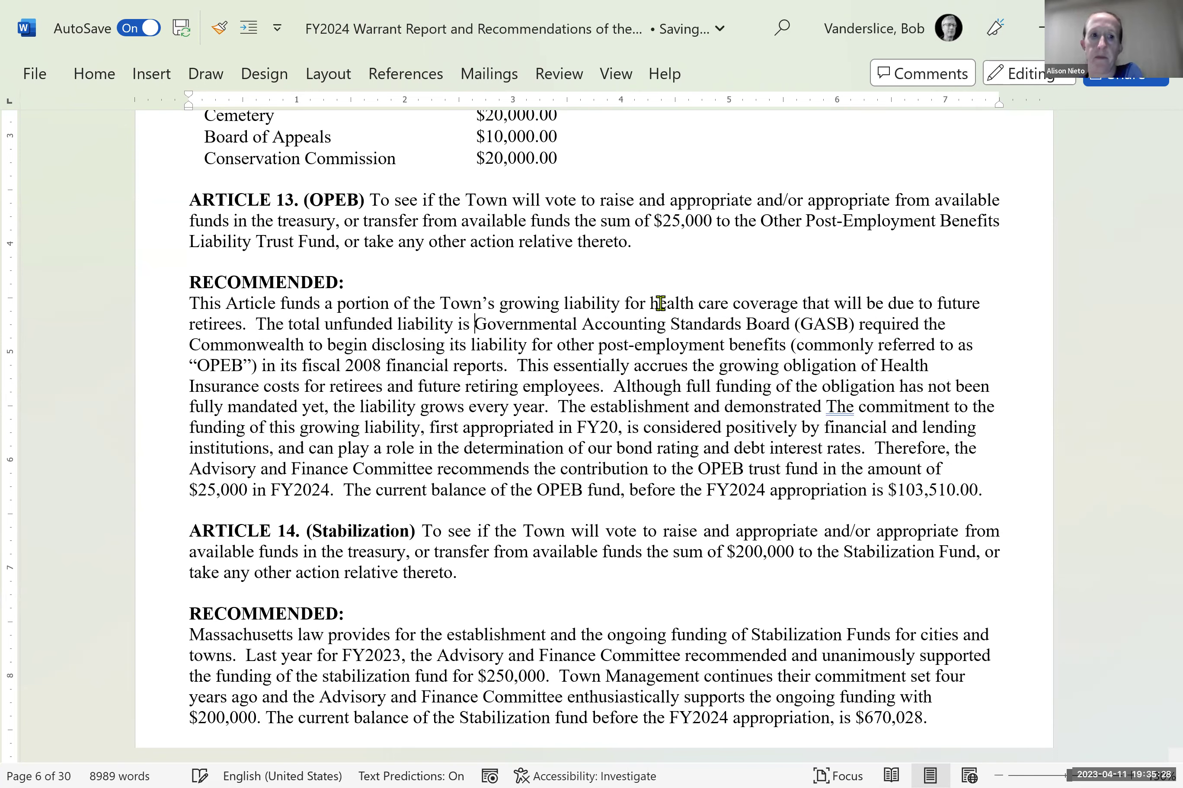
pyautogui.write('$')
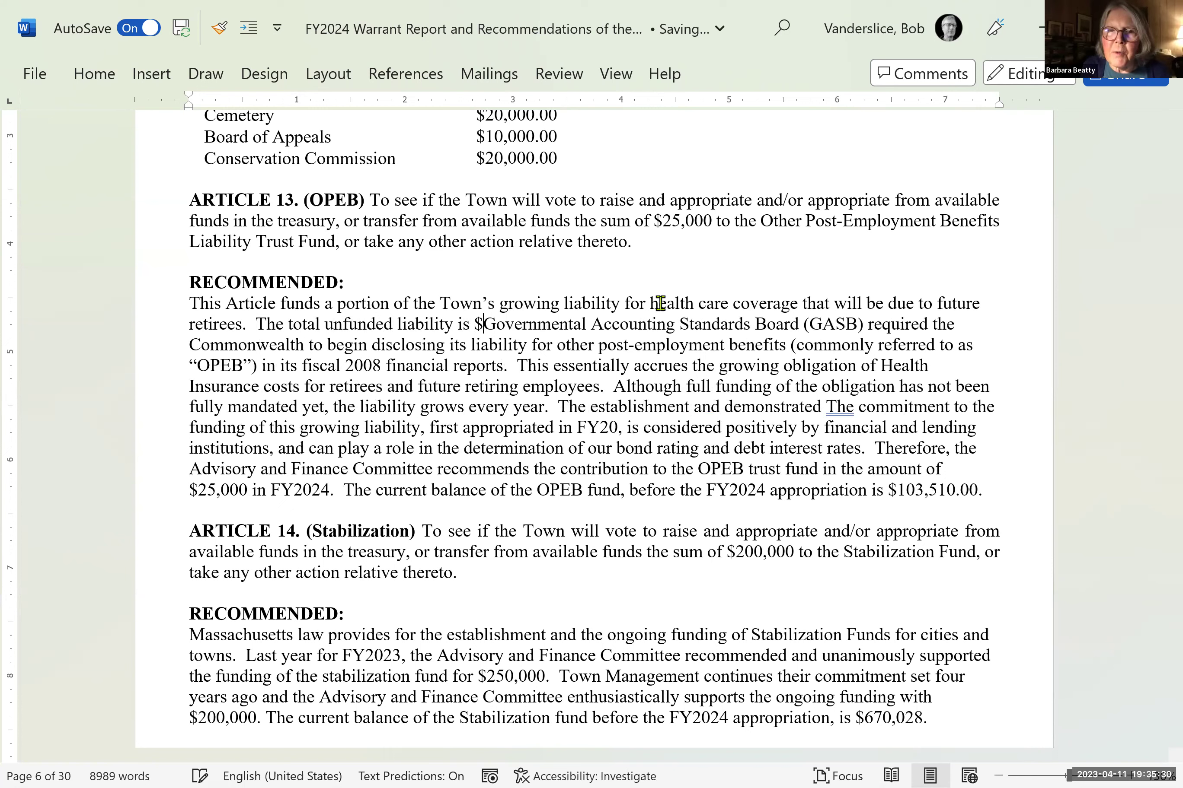
pyautogui.write('3')
pyautogui.write('.2 mi')
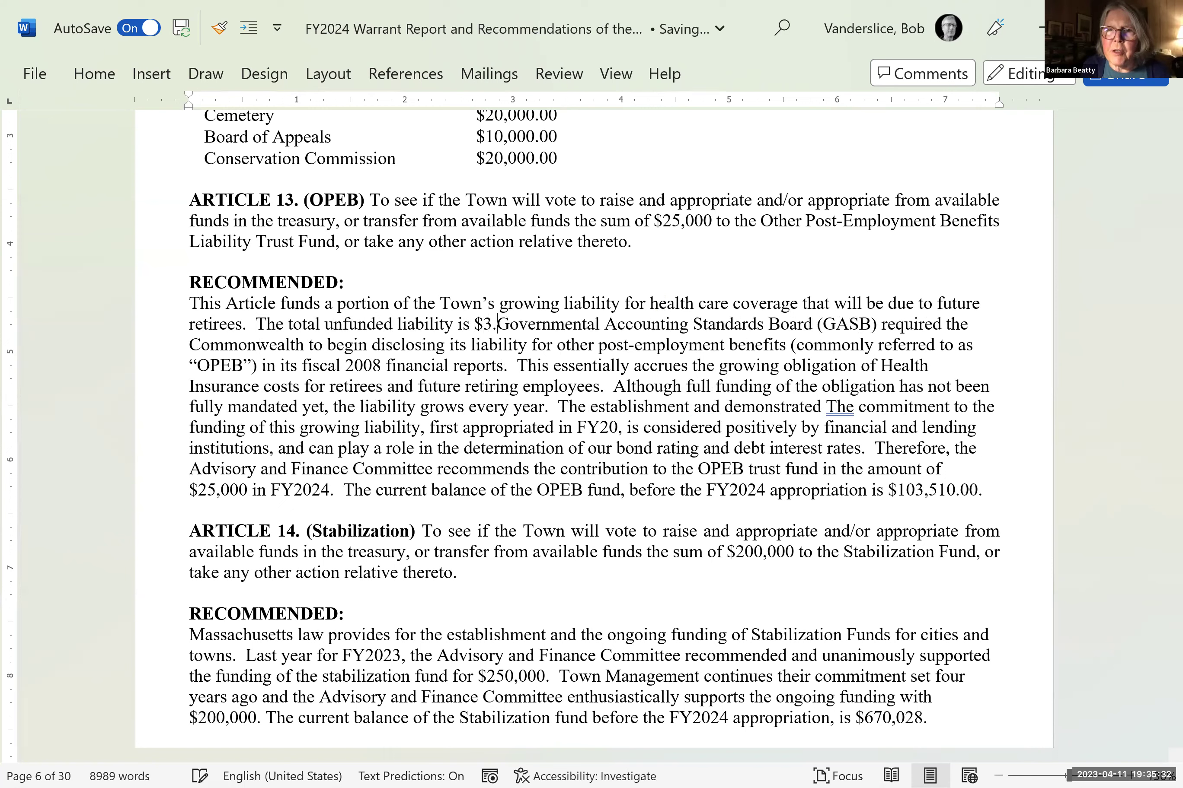
pyautogui.write('llio')
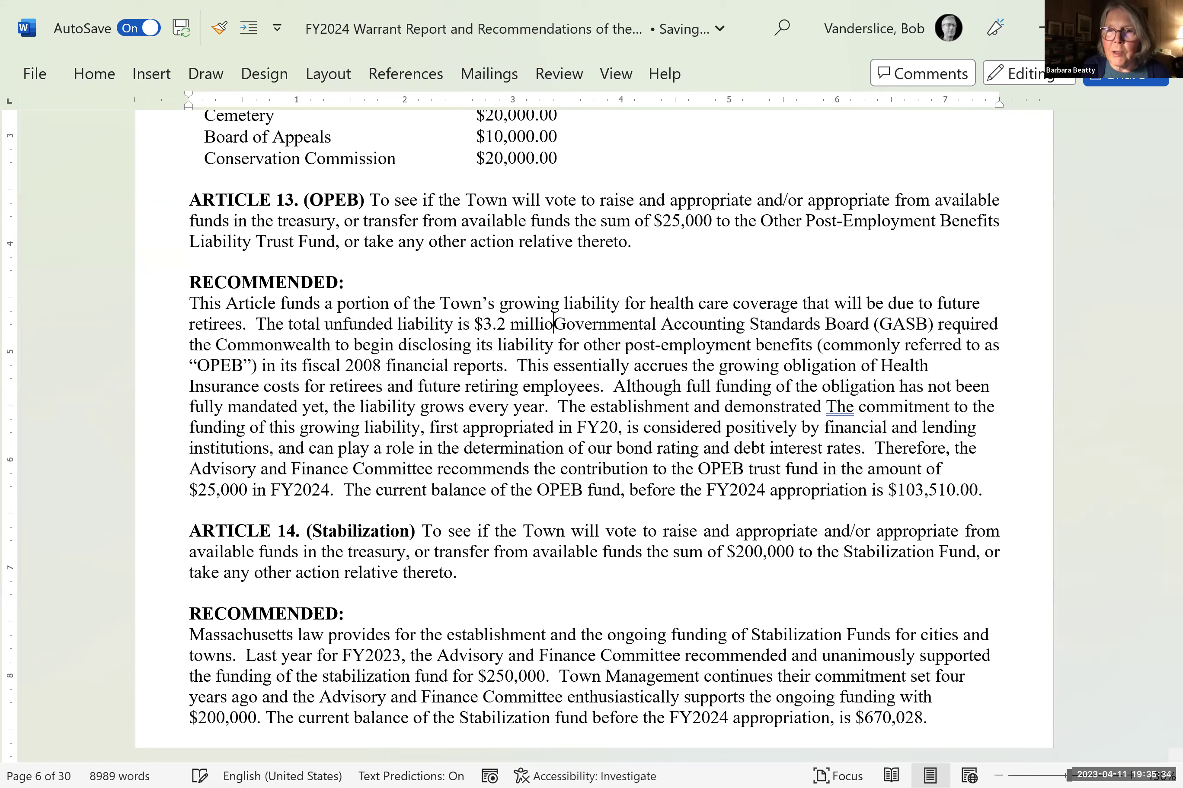
pyautogui.write('n')
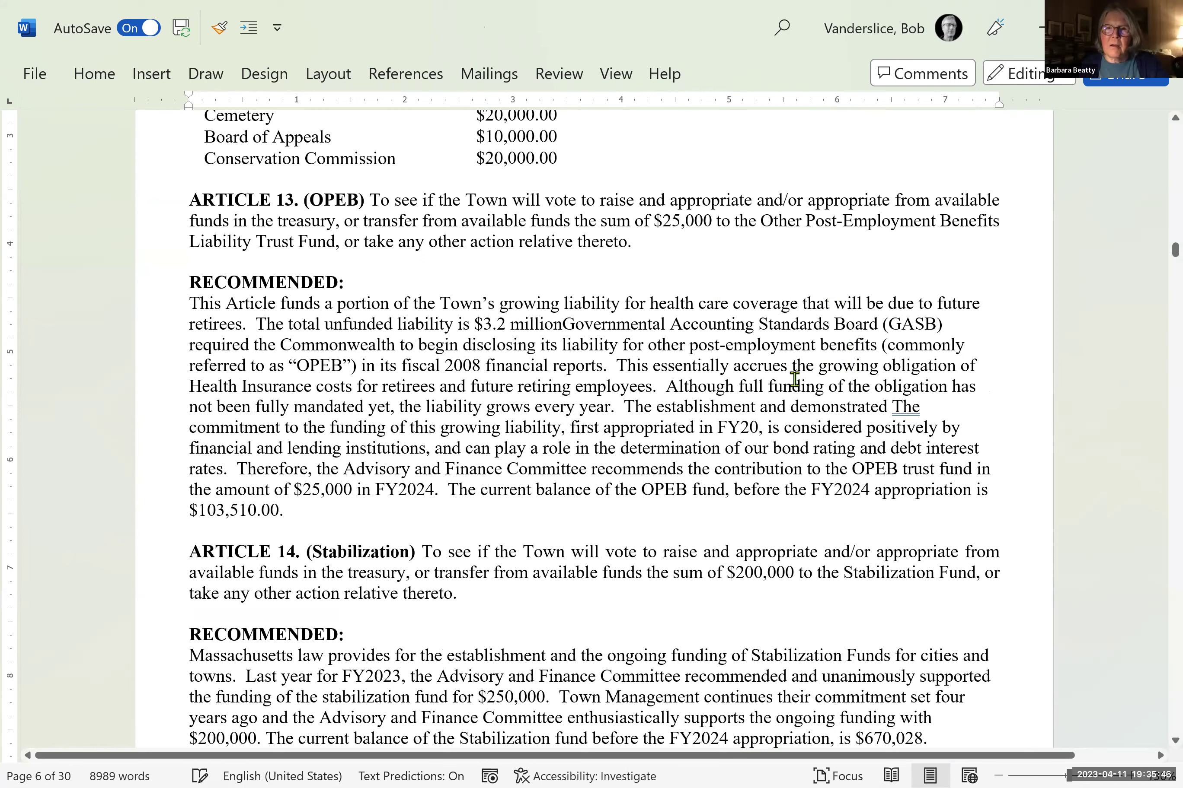
pyautogui.write('.')
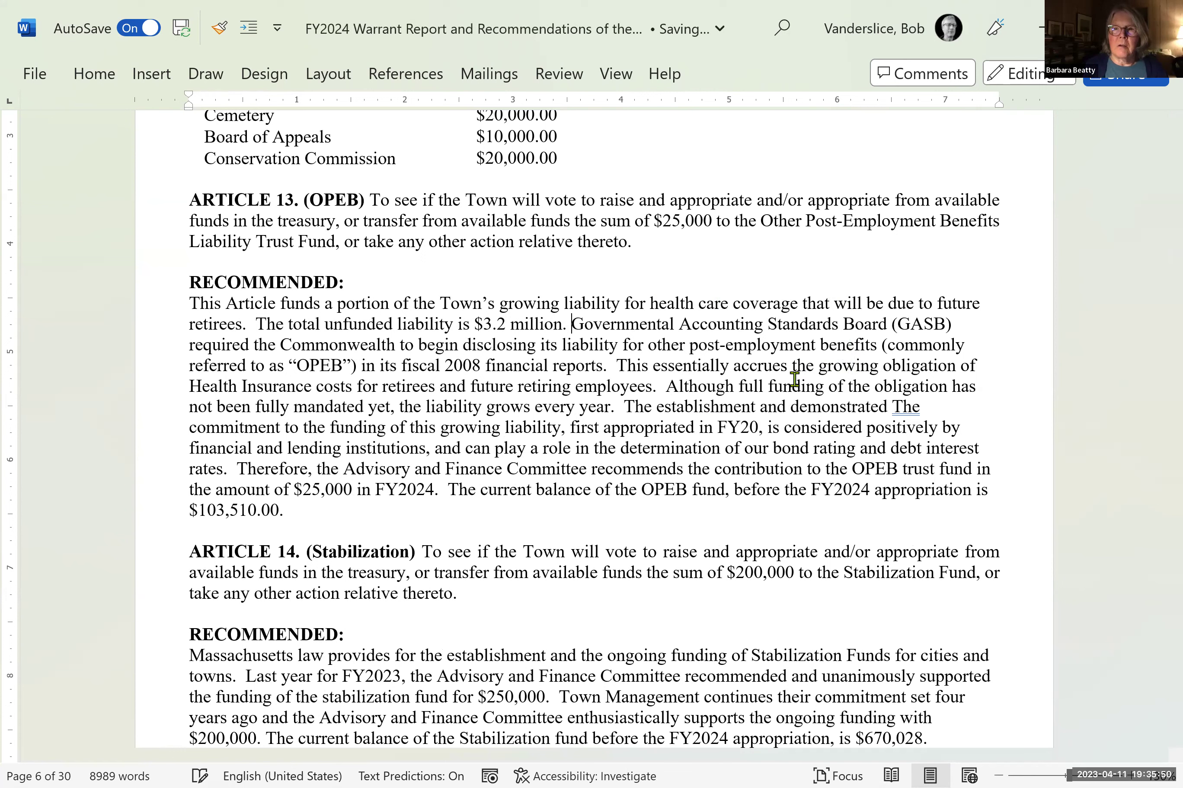
# - Delete the old Article 13 text from "Governmental Accounting Standards Board" through "The establishment and demonstrated", keeping "The commitment to the funding"
pyautogui.hotkey('shift', 'Down')
pyautogui.hotkey('shift', 'Down')
pyautogui.hotkey('shift', 'Down')
pyautogui.hotkey('shift', 'Down')
pyautogui.hotkey('shift', 'Right')
pyautogui.hotkey('shift', 'Right')
pyautogui.hotkey('shift', 'Right')
pyautogui.hotkey('shift', 'Right')
pyautogui.hotkey('shift', 'Right')
pyautogui.hotkey('shift', 'Right')
pyautogui.hotkey('shift', 'Right')
pyautogui.hotkey('shift', 'Right')
pyautogui.hotkey('shift', 'Right')
pyautogui.hotkey('shift', 'Right')
pyautogui.hotkey('shift', 'Right')
pyautogui.hotkey('shift', 'Right')
pyautogui.hotkey('shift', 'Right')
pyautogui.hotkey('shift', 'Right')
pyautogui.hotkey('shift', 'Right')
pyautogui.hotkey('shift', 'Right')
pyautogui.hotkey('shift', 'Right')
pyautogui.hotkey('shift', 'Right')
pyautogui.hotkey('shift', 'Right')
pyautogui.hotkey('shift', 'Right')
pyautogui.hotkey('shift', 'Right')
pyautogui.hotkey('shift', 'Right')
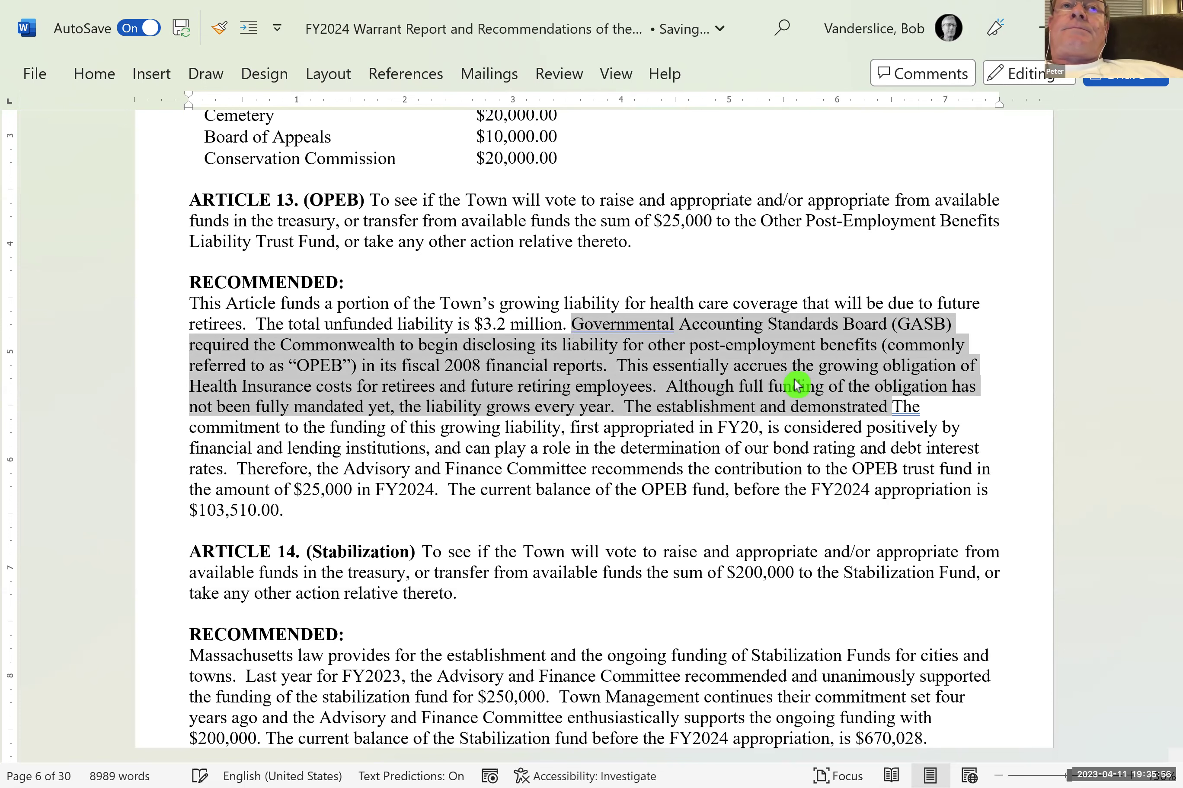
pyautogui.press('Delete')
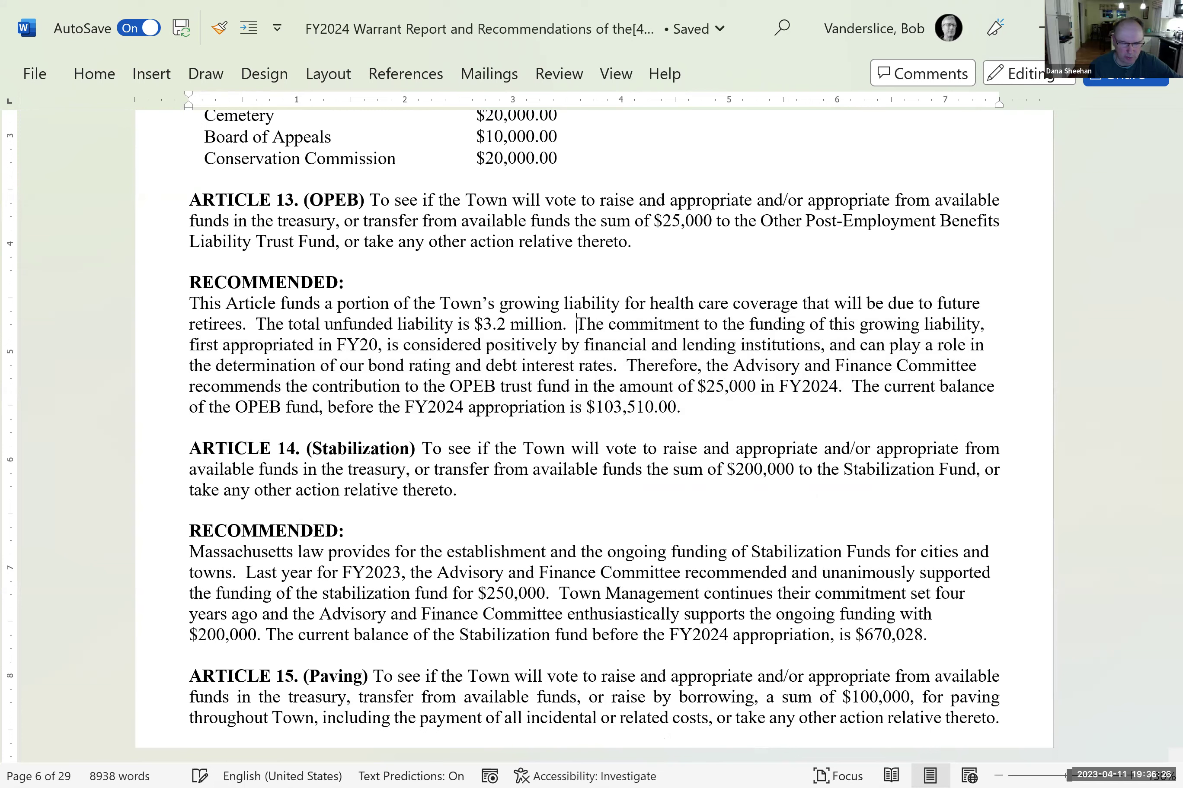
pyautogui.click(576, 324)
pyautogui.write('Finan')
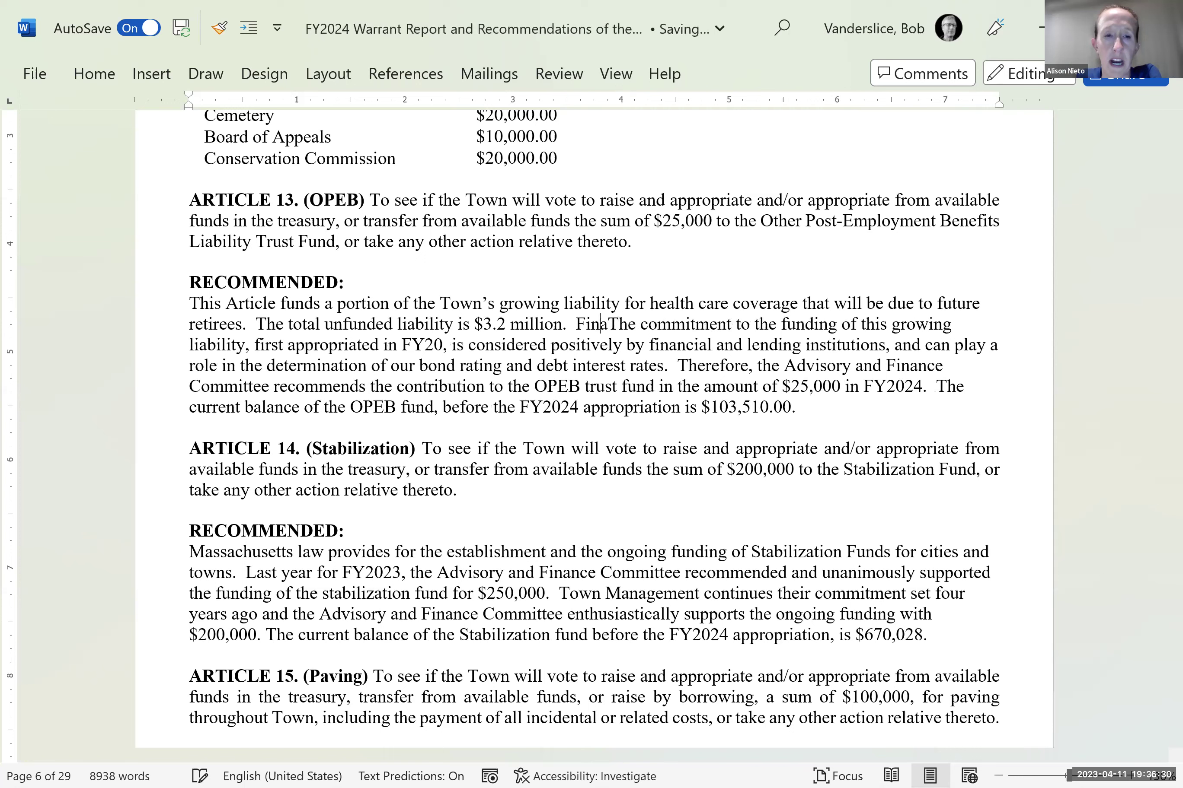
pyautogui.write('cial')
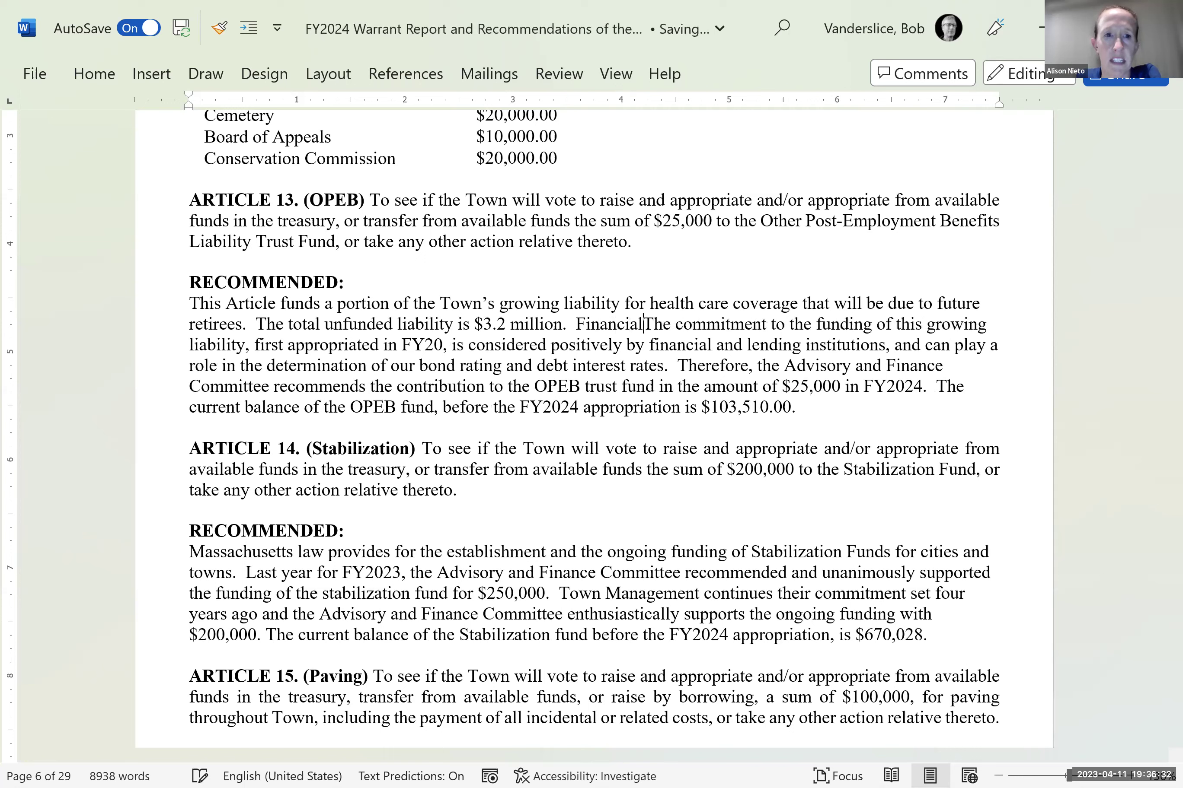
pyautogui.press('BackSpace')
pyautogui.press('BackSpace')
pyautogui.press('BackSpace')
pyautogui.press('BackSpace')
pyautogui.press('BackSpace')
pyautogui.press('BackSpace')
pyautogui.press('BackSpace')
pyautogui.press('BackSpace')
pyautogui.press('BackSpace')
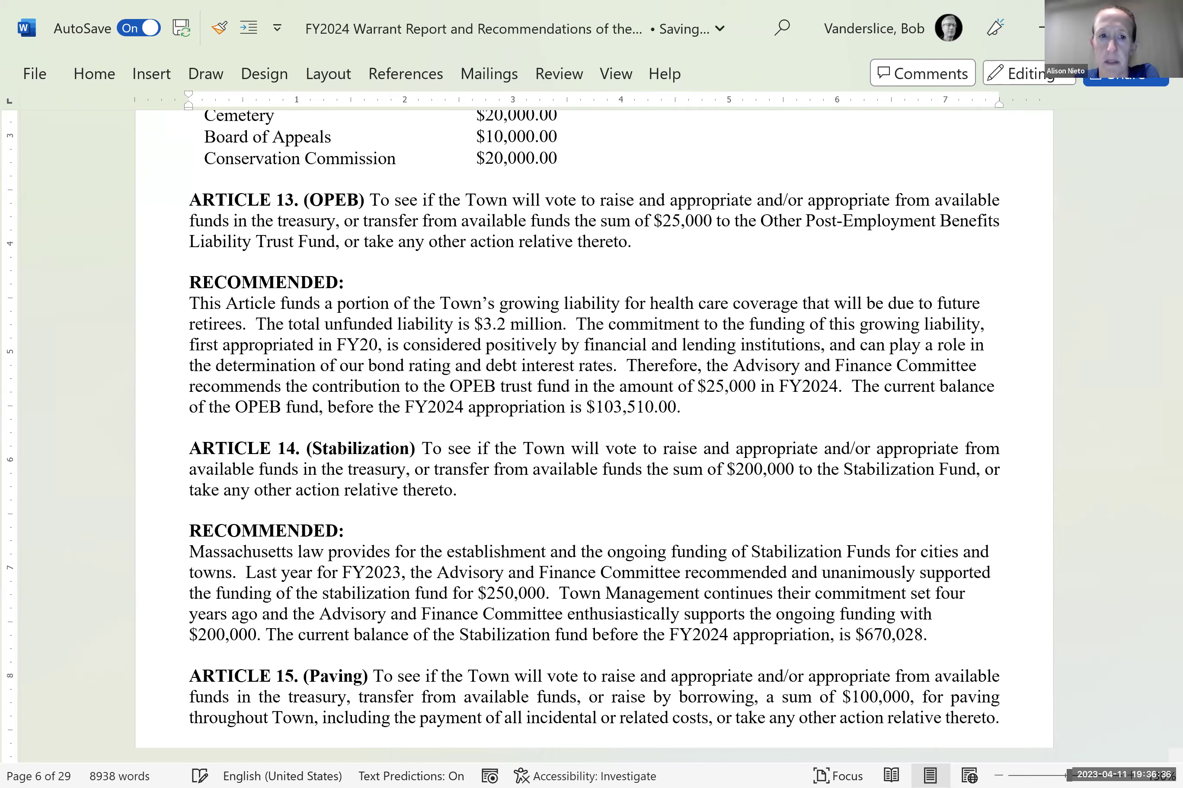
# - Insert "These funds will only be paid as Town employees retire" after the $3.2 million sentence
pyautogui.write('This Th')
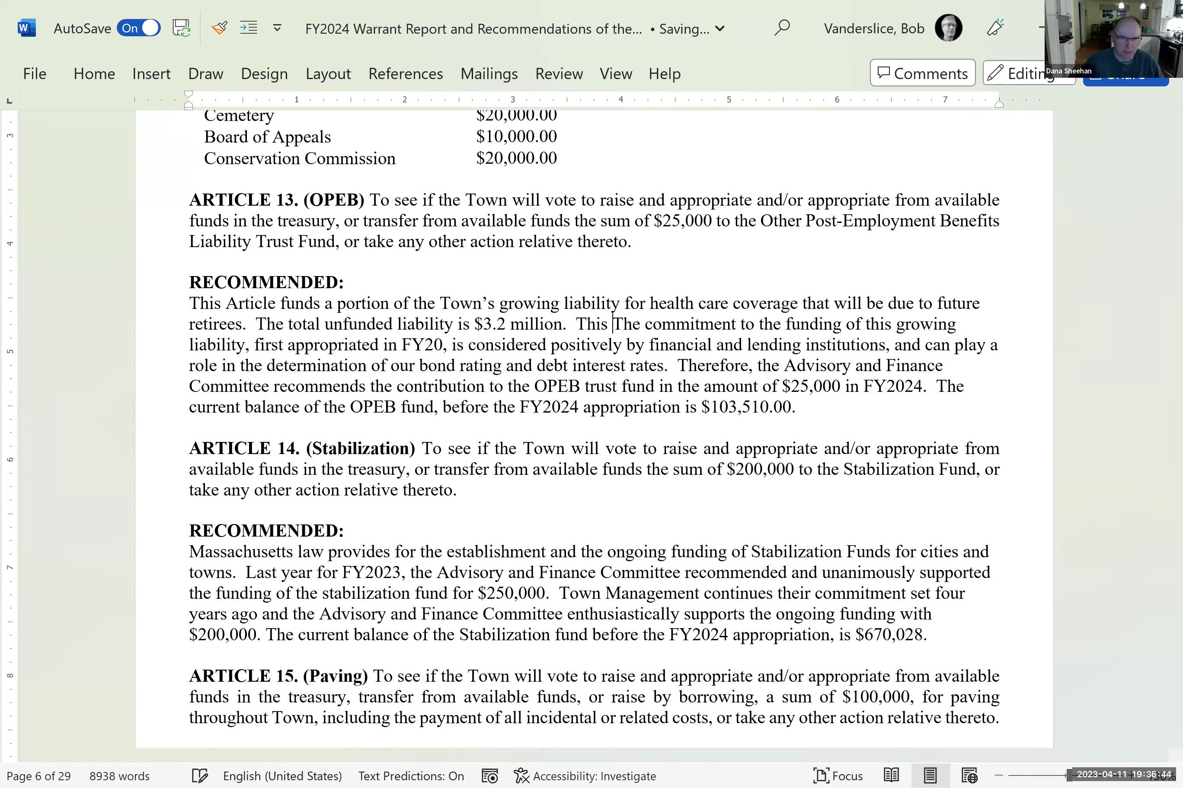
pyautogui.press('BackSpace')
pyautogui.press('BackSpace')
pyautogui.press('BackSpace')
pyautogui.write('ese funds will only be paid as')
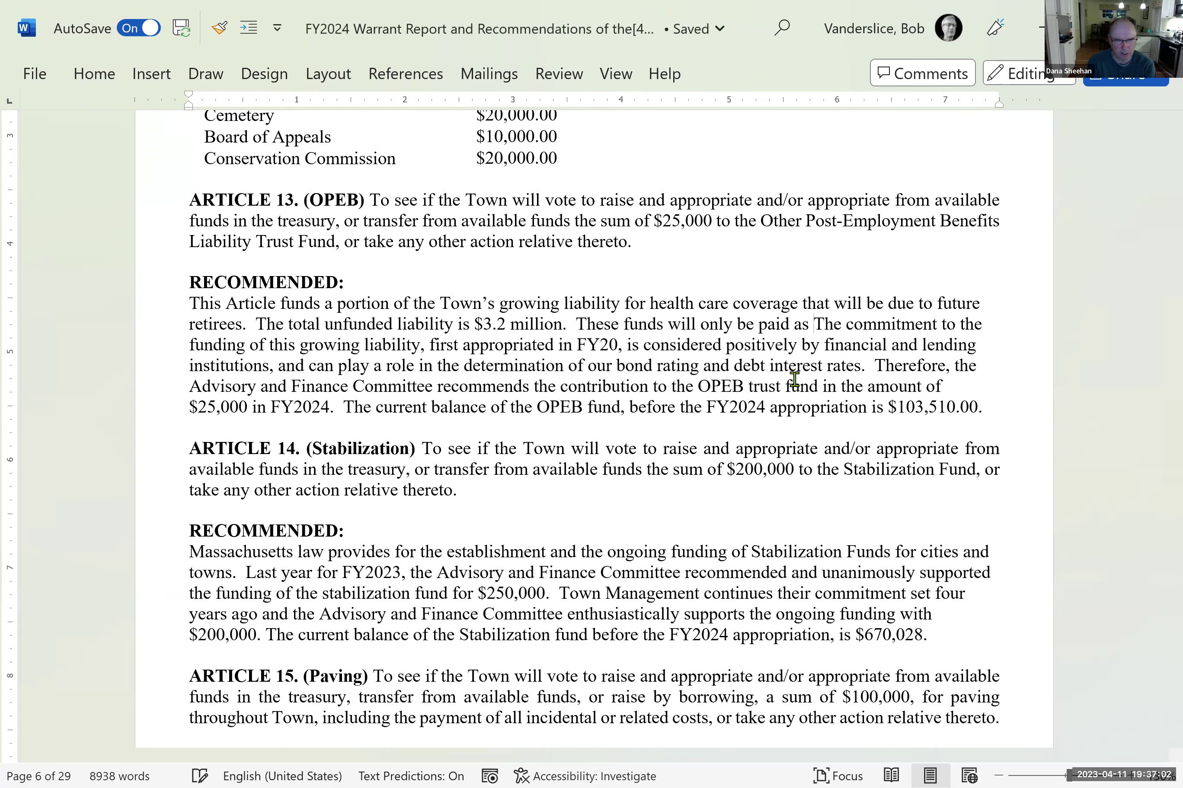
pyautogui.write('To')
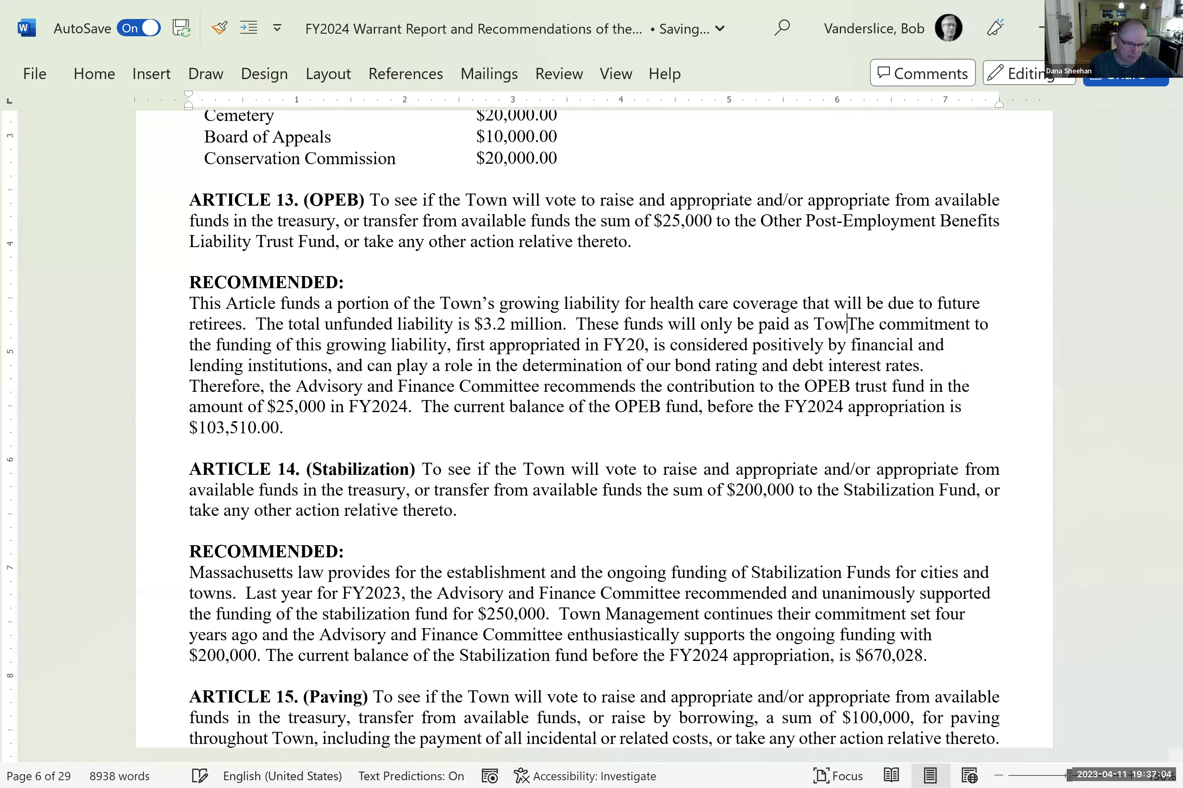
pyautogui.write('wn employ')
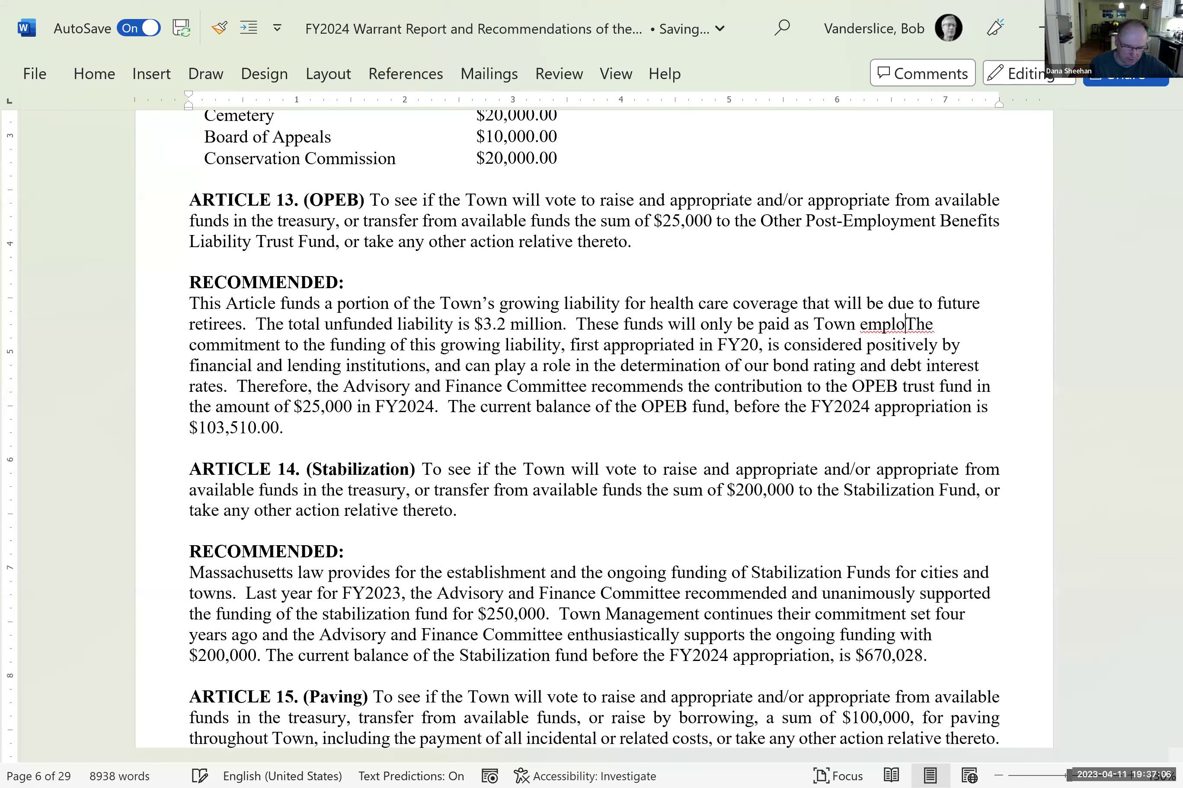
pyautogui.write('ees retir')
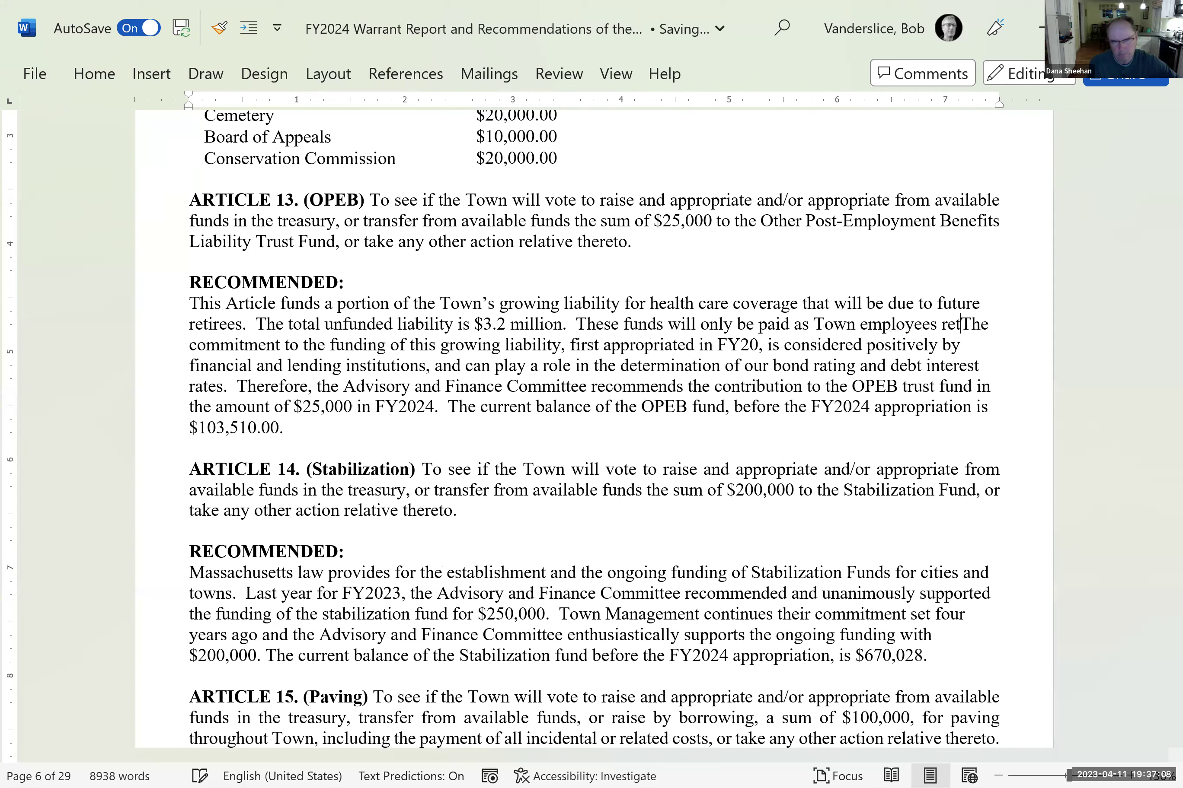
pyautogui.write('e')
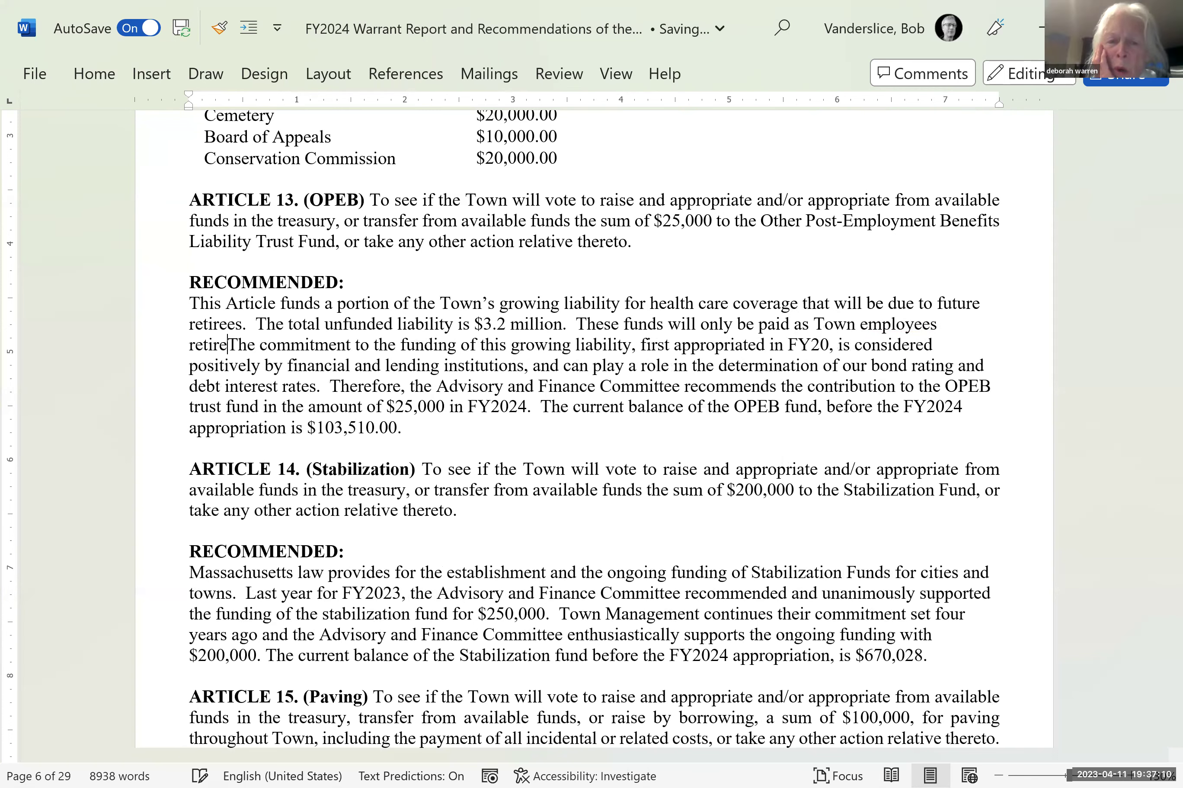
# - Complete the sentence after "Town employees retire" with "; it is not due immediately."
pyautogui.write('; it')
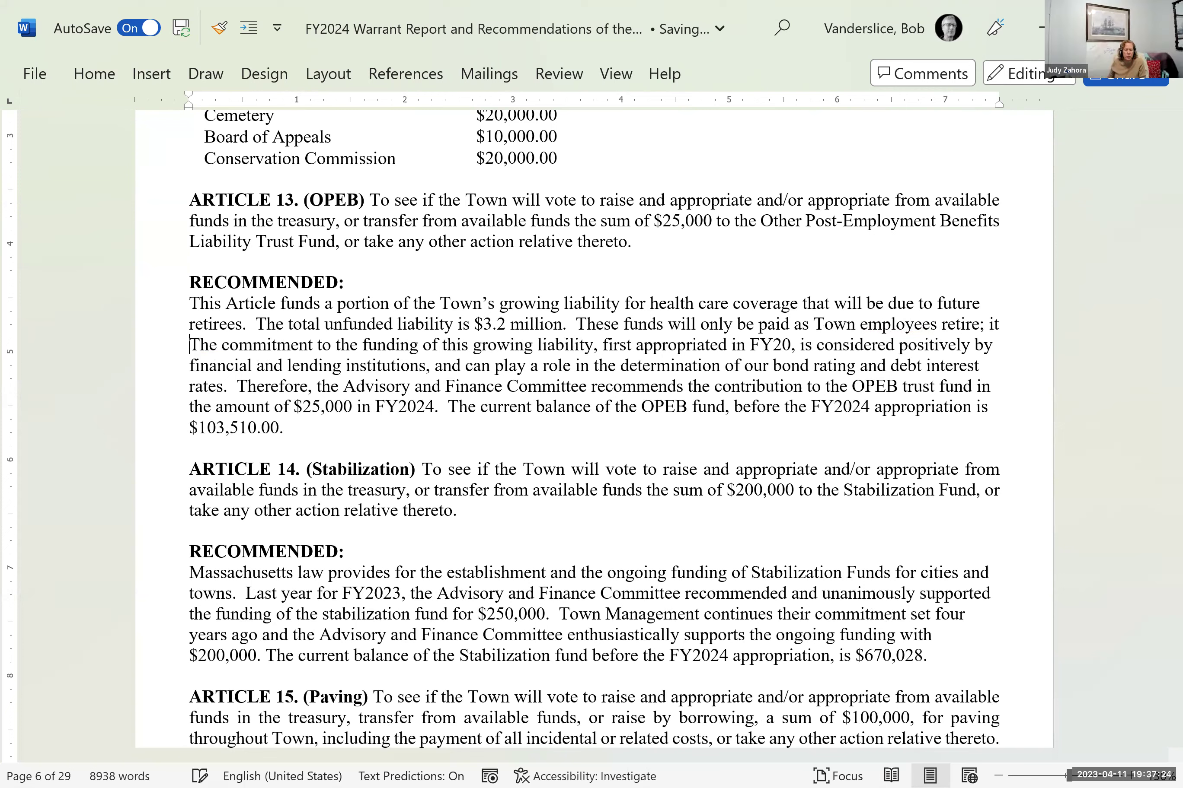
pyautogui.write('is n')
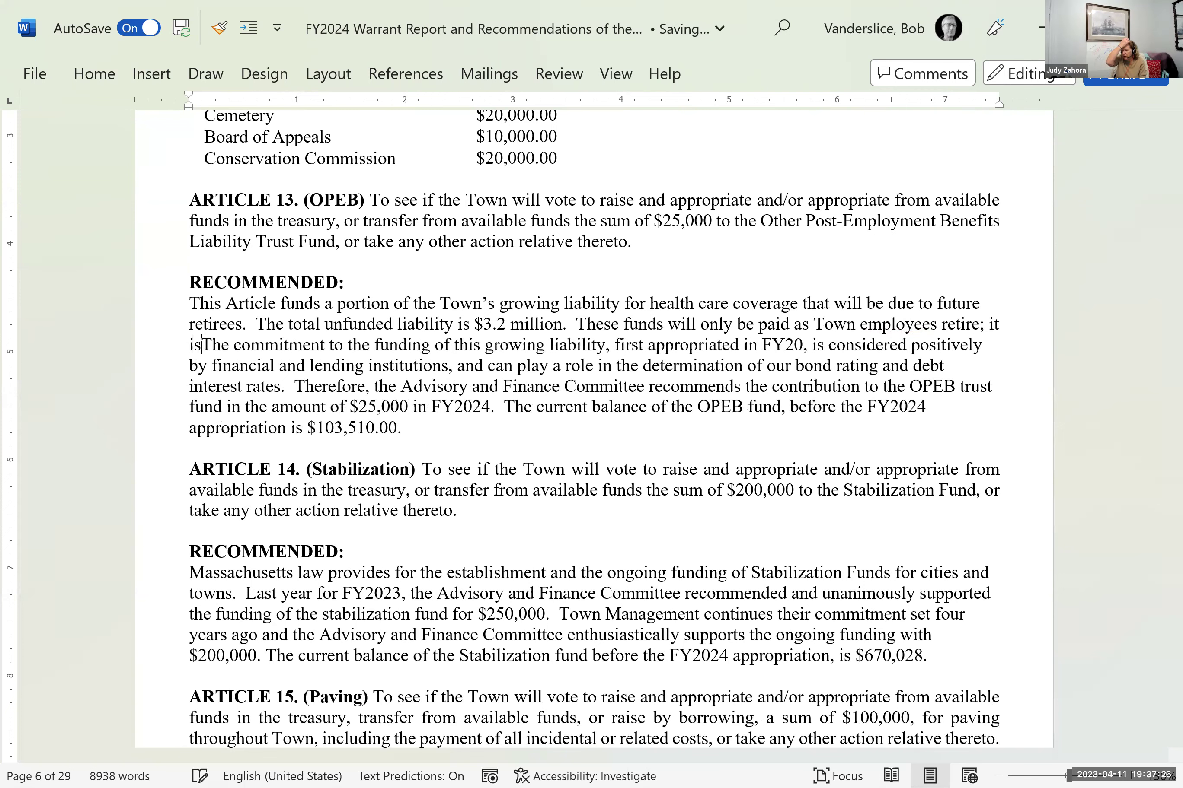
pyautogui.write('ot due im')
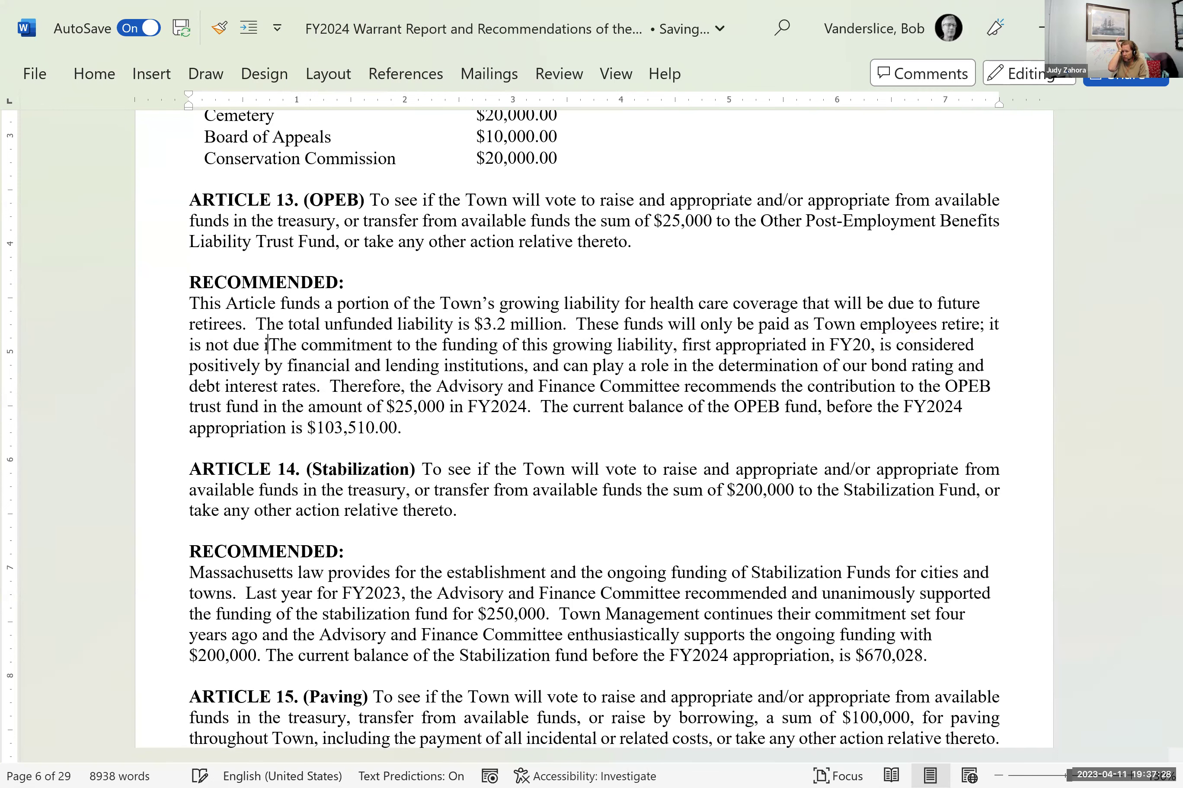
pyautogui.write('mediatel')
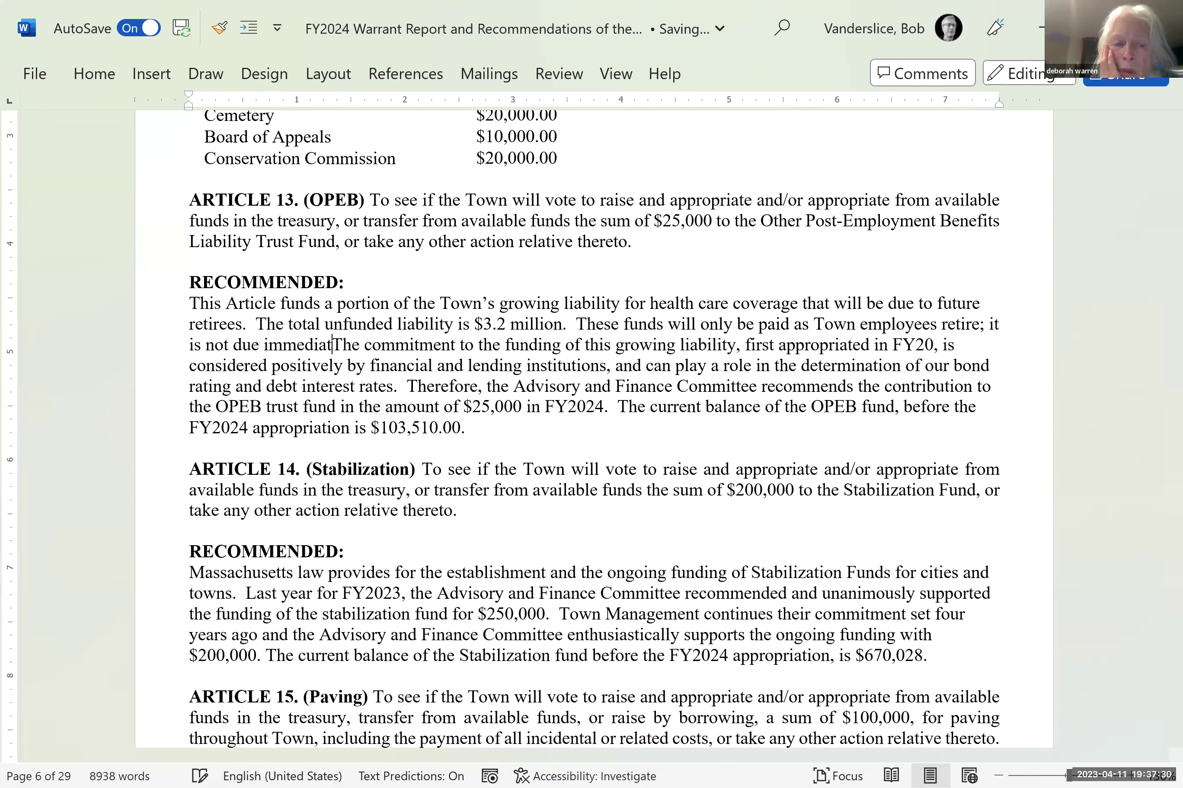
pyautogui.write('y')
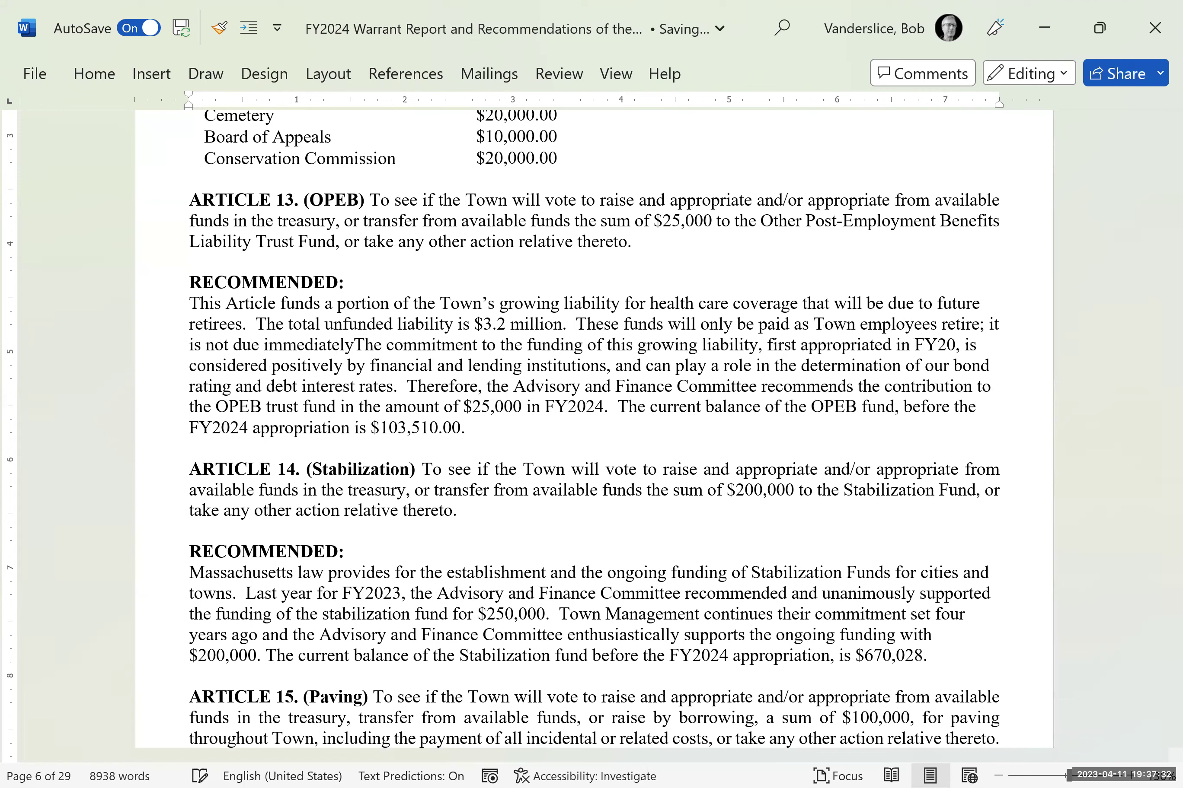
pyautogui.write('.')
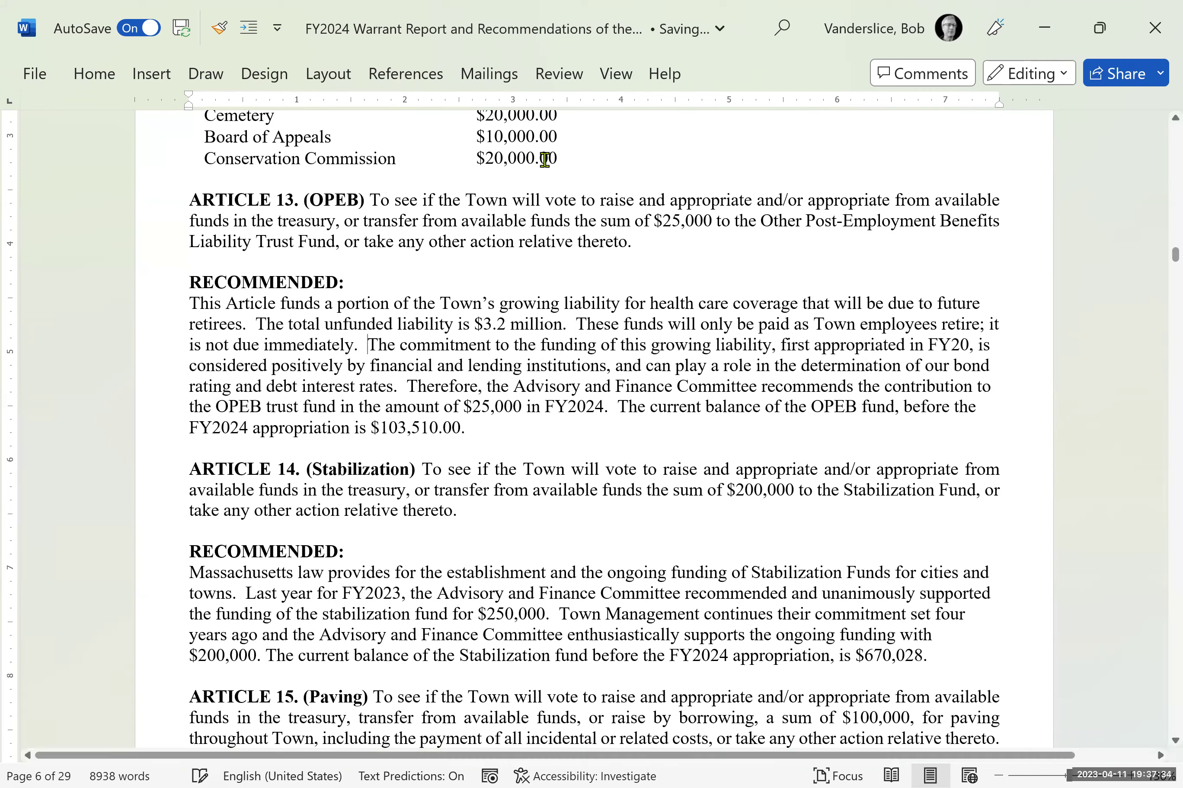
# - Remove the word "growing" before "liability" in the opening sentence of the Article 13 recommendation
pyautogui.click(500, 303)
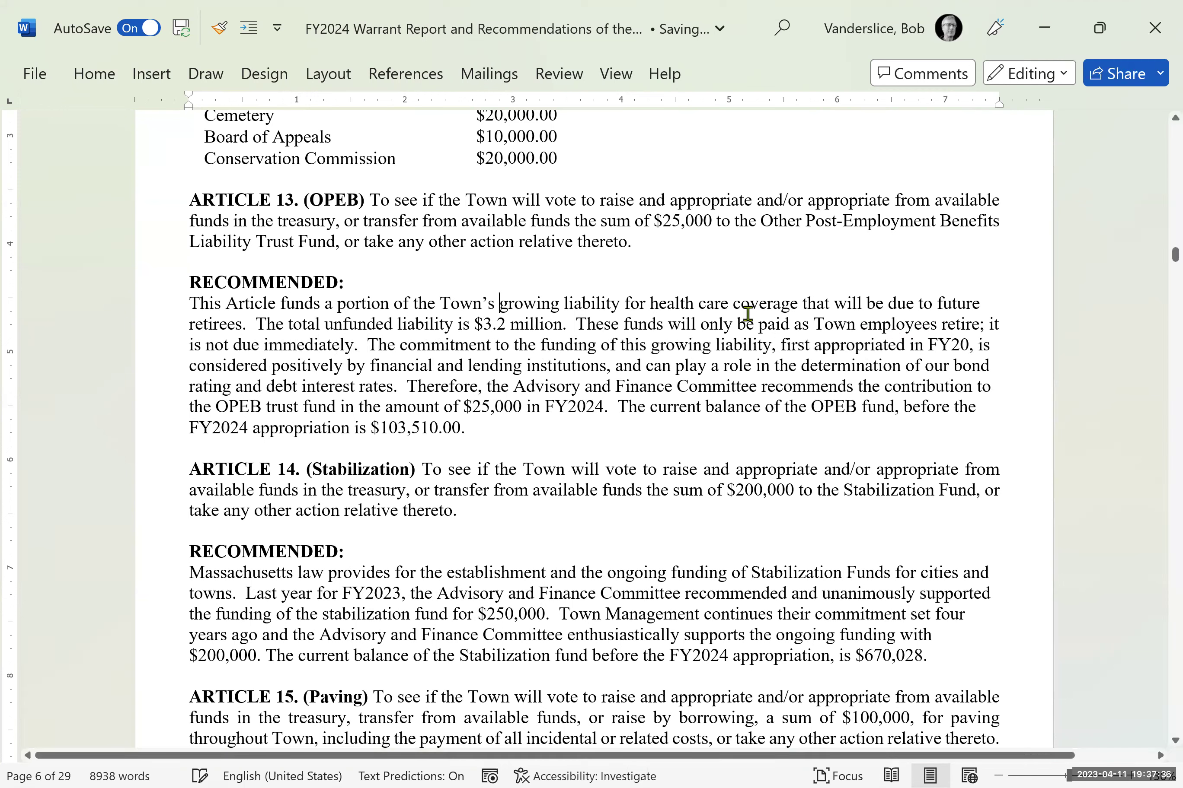
pyautogui.press('Delete')
pyautogui.press('Delete')
pyautogui.press('Delete')
pyautogui.press('Delete')
pyautogui.press('Delete')
pyautogui.press('Delete')
pyautogui.press('Delete')
pyautogui.press('Delete')
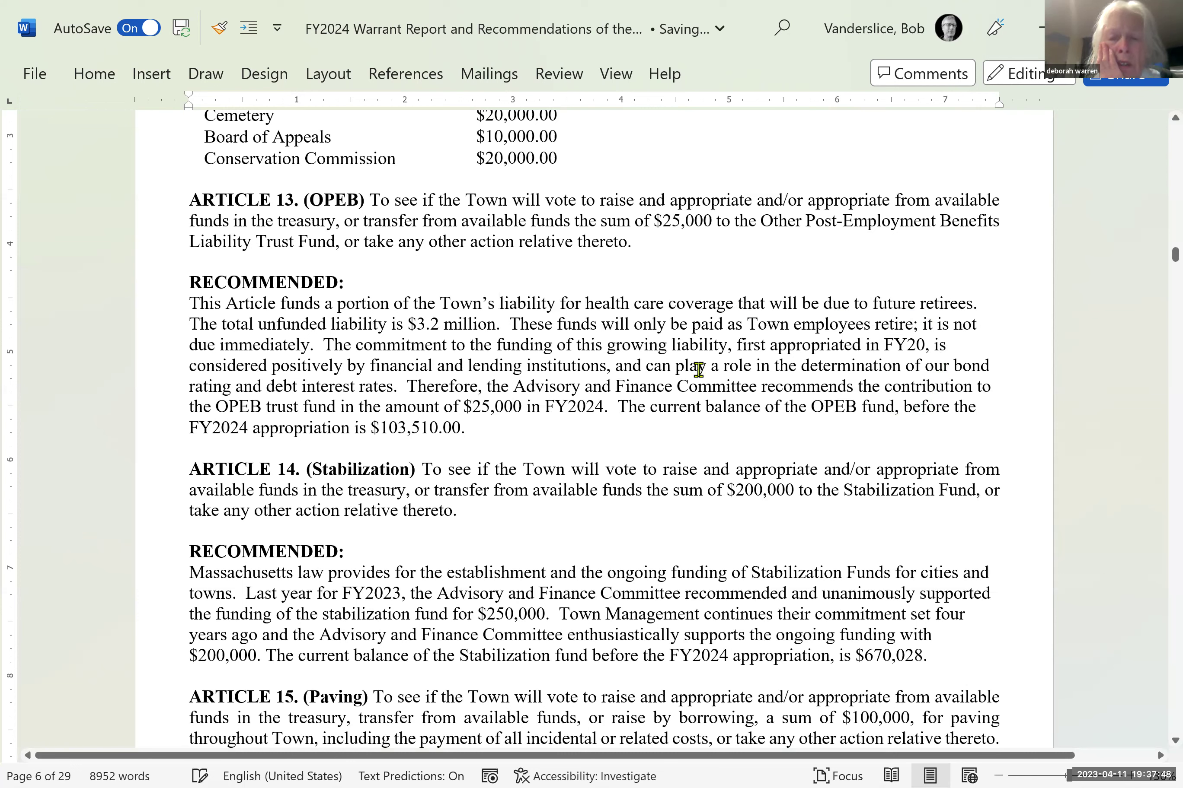
# - Replace "that will be due" with "owed" after "health care coverage" in the opening sentence
pyautogui.click(743, 304)
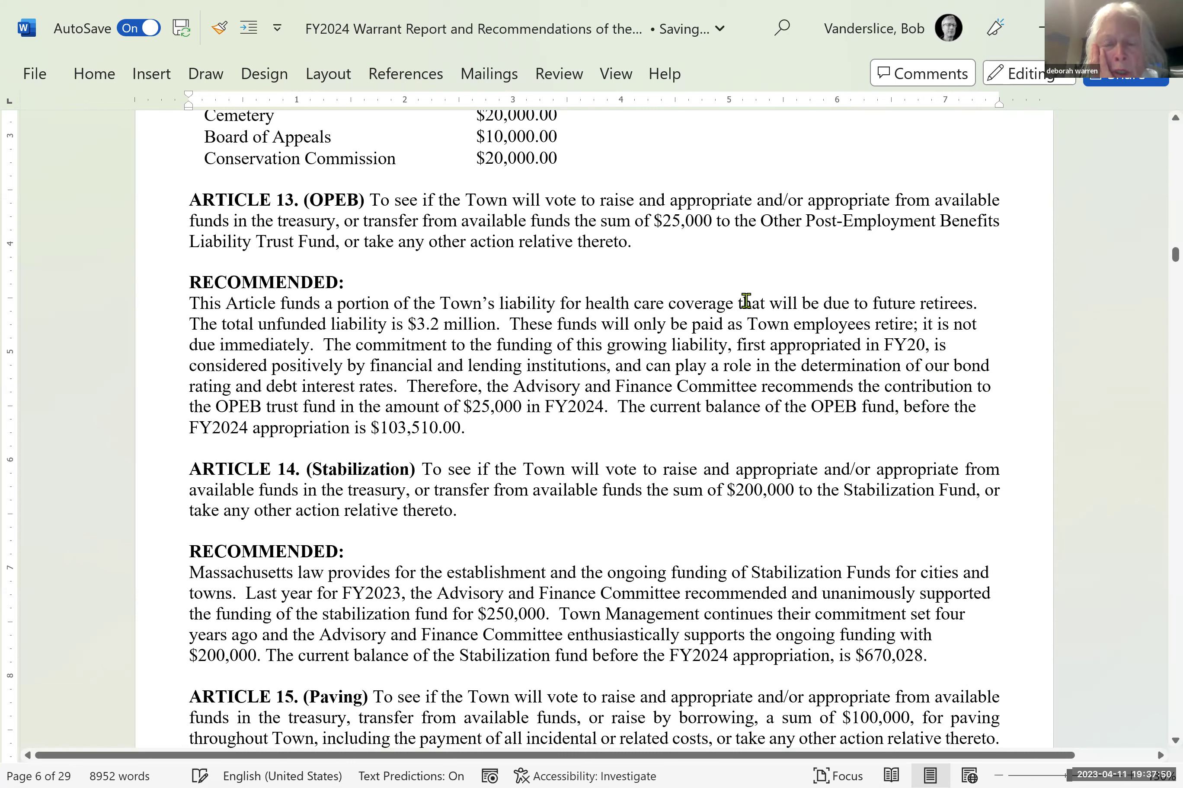
pyautogui.press('Left')
pyautogui.press('Delete')
pyautogui.press('Delete')
pyautogui.press('Delete')
pyautogui.press('Delete')
pyautogui.press('Delete')
pyautogui.press('Delete')
pyautogui.press('Delete')
pyautogui.press('Delete')
pyautogui.press('Delete')
pyautogui.press('Delete')
pyautogui.press('Delete')
pyautogui.press('Delete')
pyautogui.press('Delete')
pyautogui.press('Delete')
pyautogui.press('Delete')
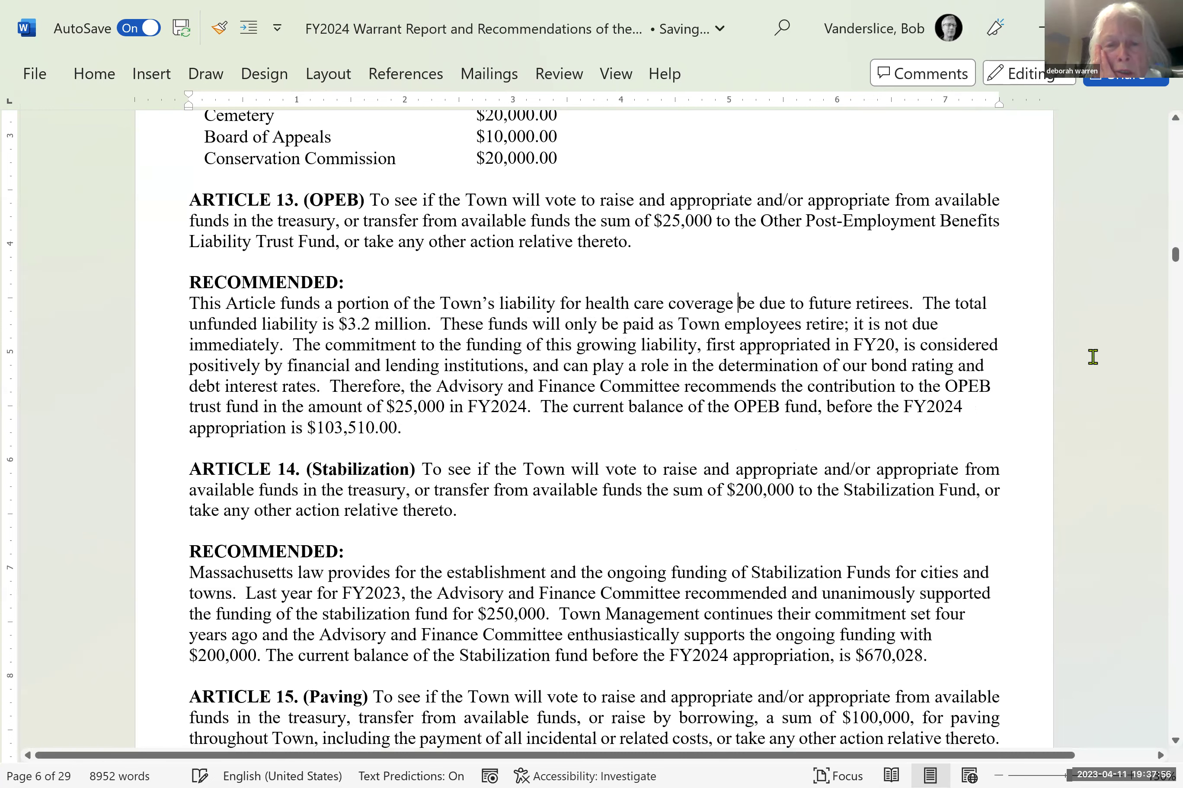
pyautogui.press('Delete')
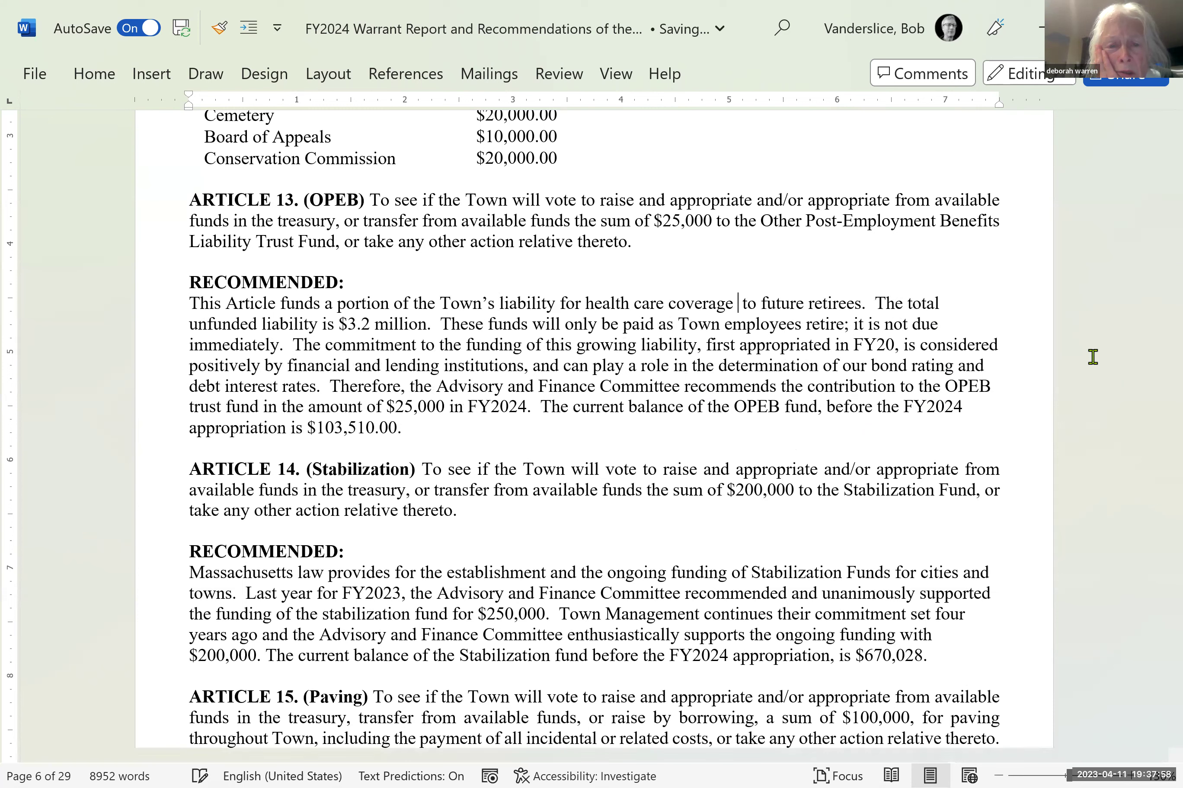
pyautogui.write('owed')
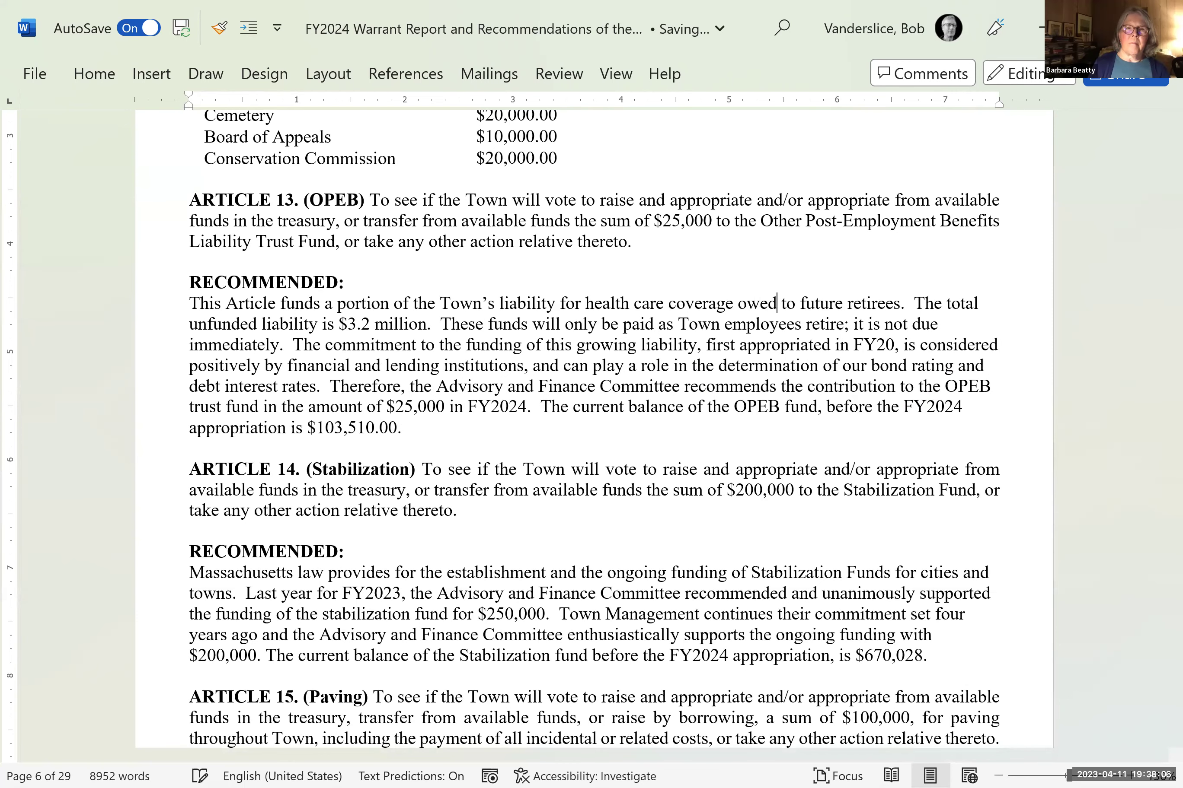
# - Add "based on an actuarial evaluation" after "$3.2 million" in the Article 13 recommendation's unfunded liability sentence
pyautogui.scroll(1, 396, 351)
pyautogui.doubleClick(367, 332)
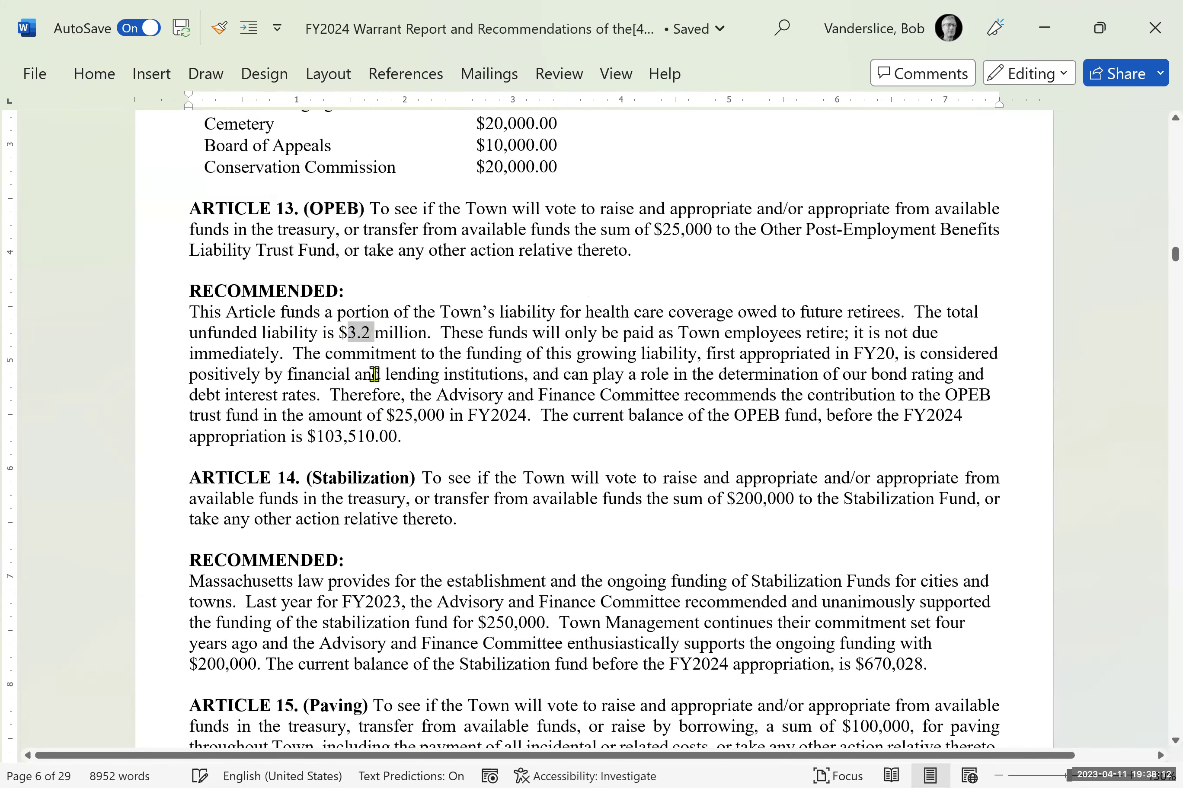
pyautogui.press('Left')
pyautogui.press('Left')
pyautogui.click(427, 334)
pyautogui.write('based on a')
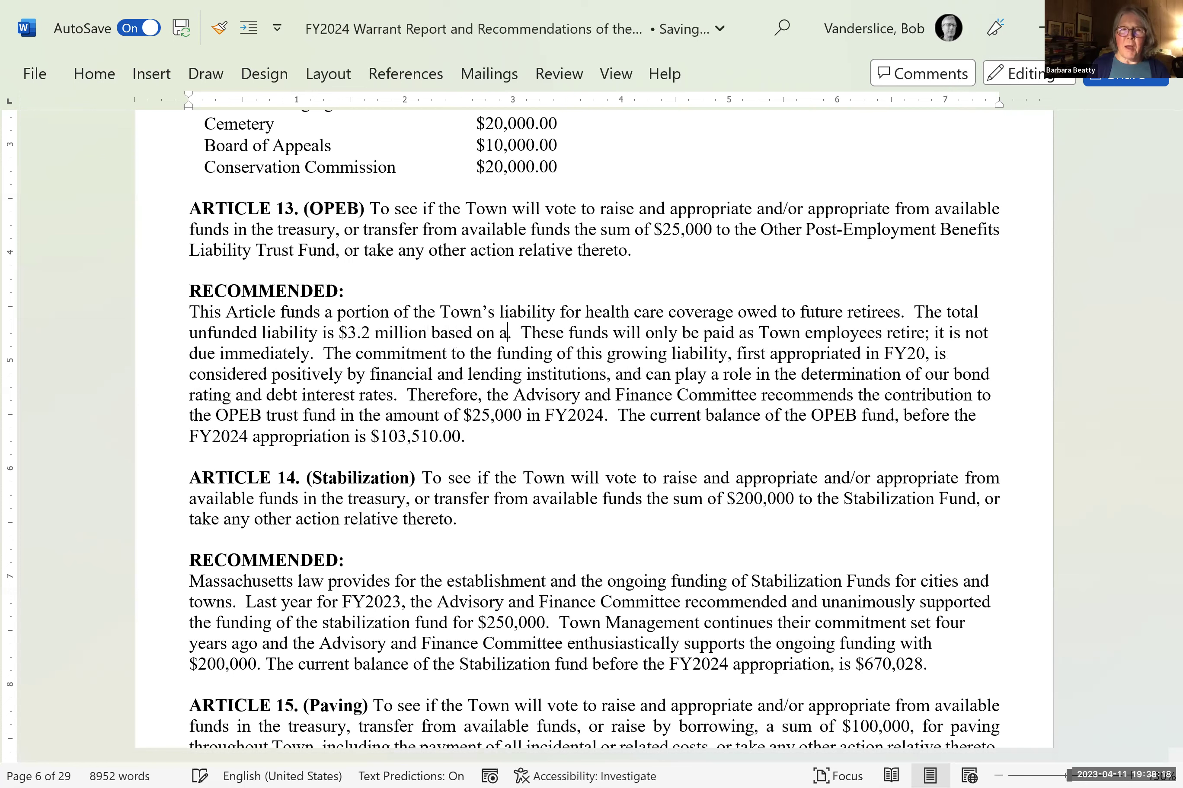
pyautogui.write('n acc')
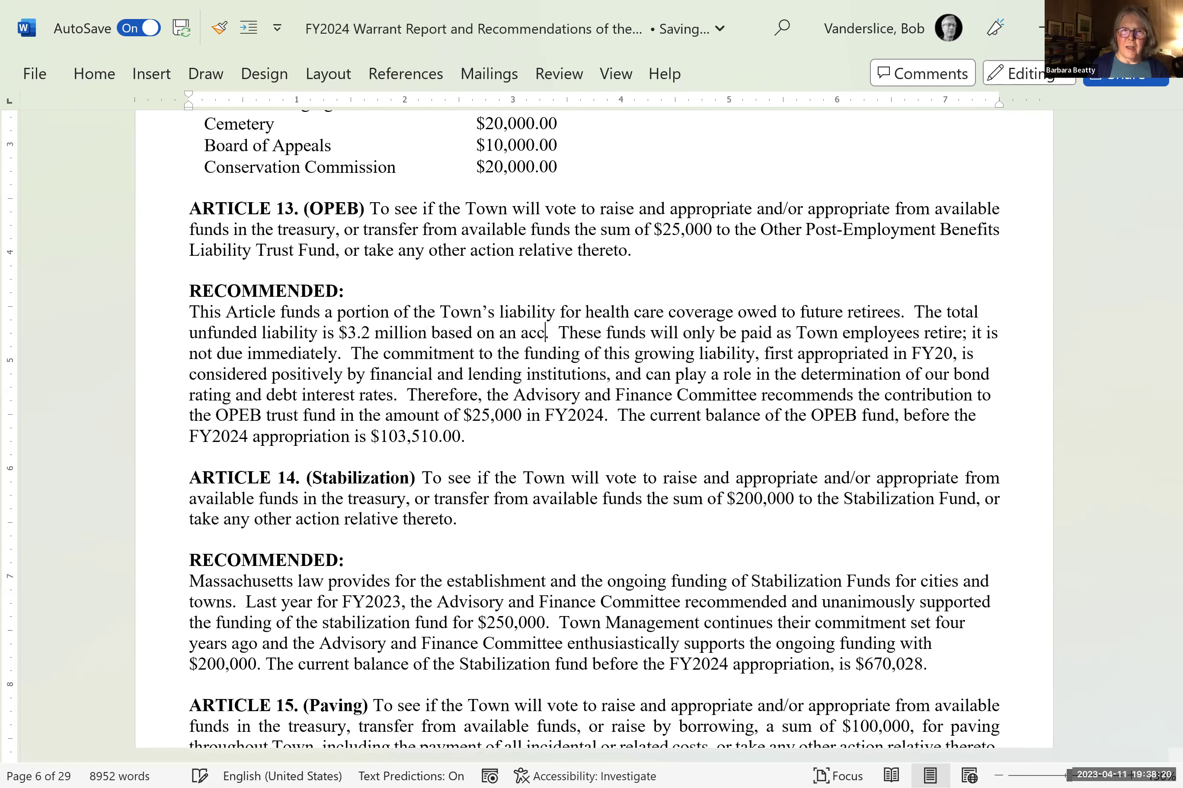
pyautogui.write('tua')
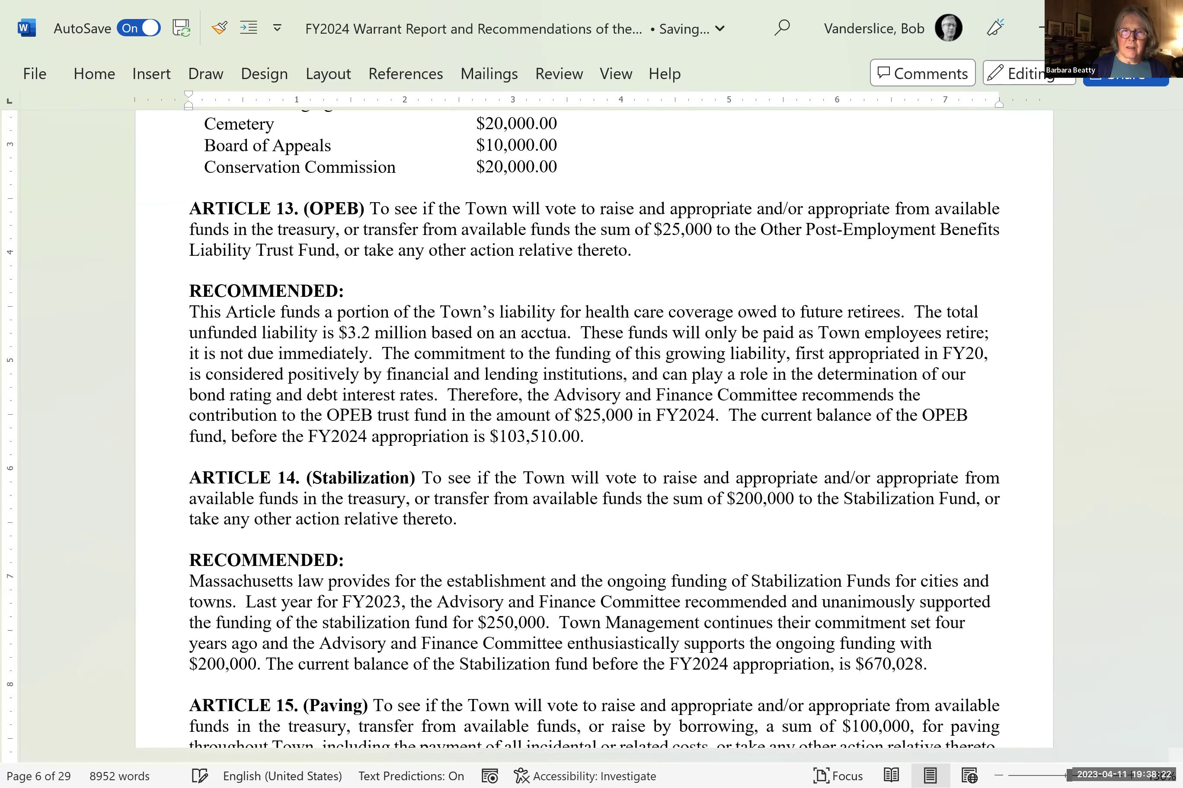
pyautogui.write('rial ')
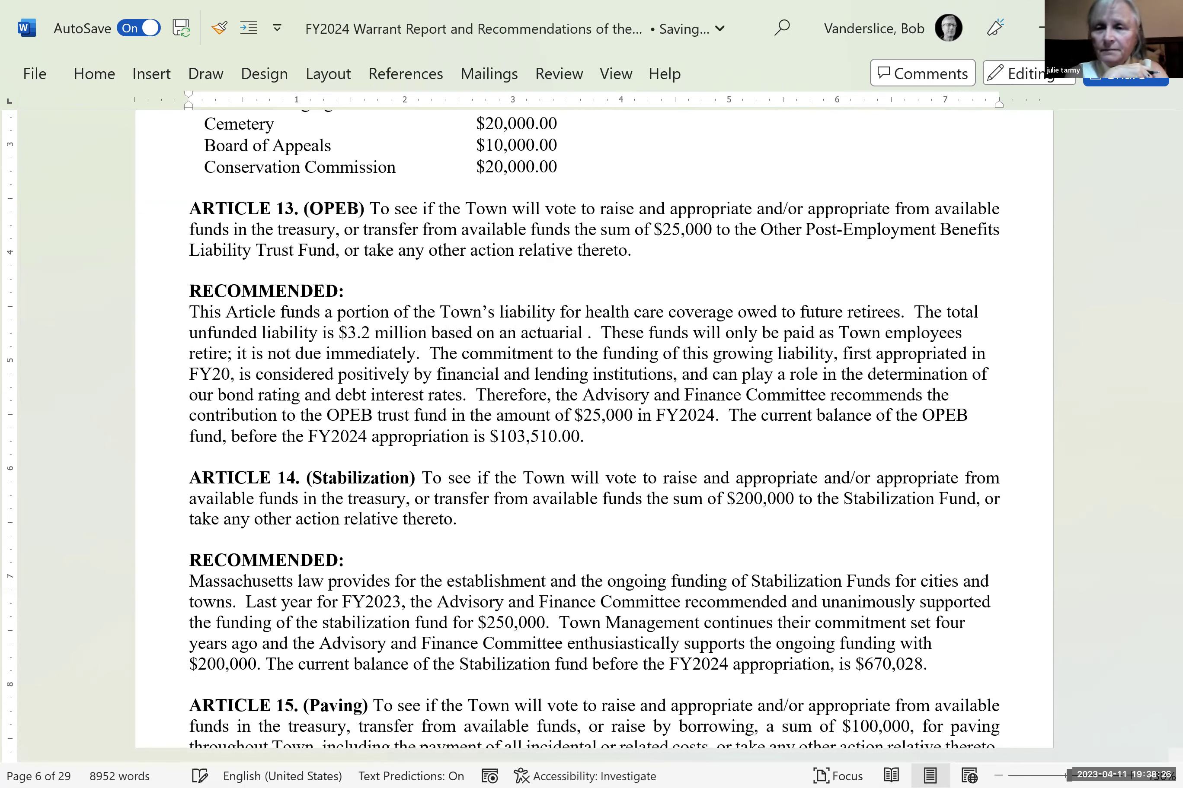
pyautogui.write('evaluation')
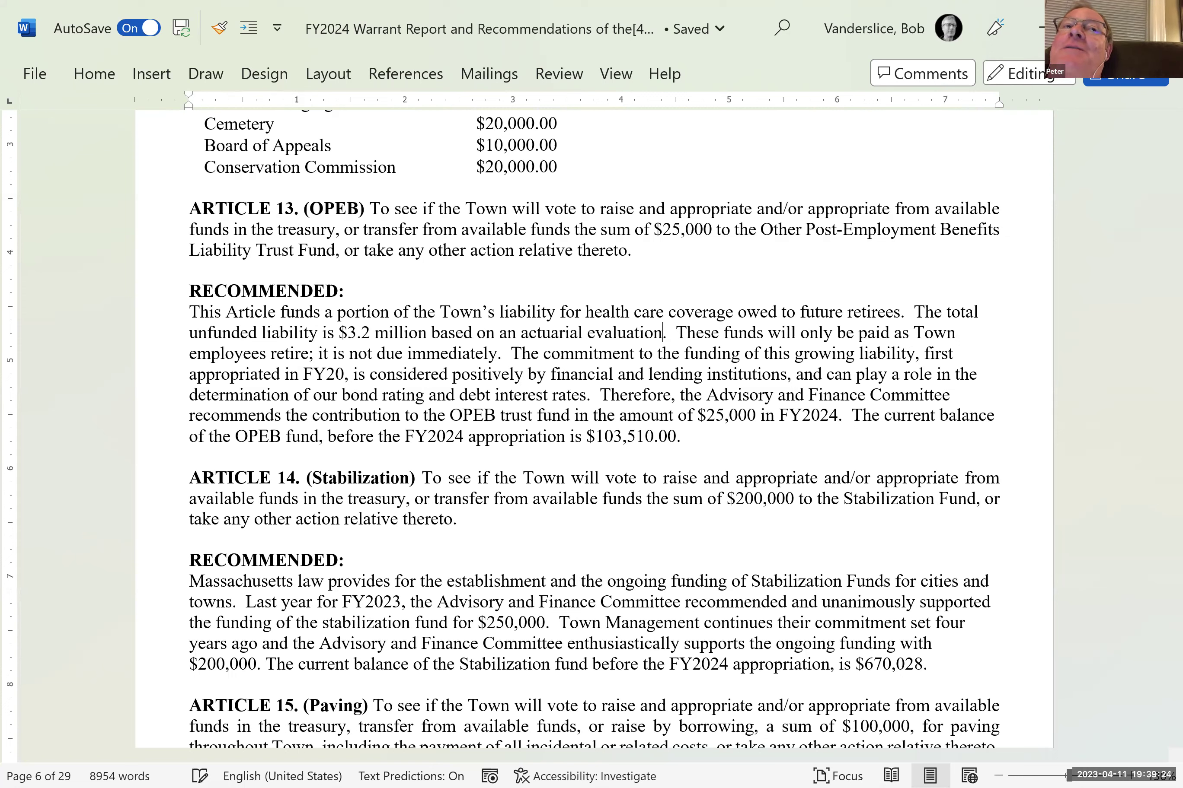
# - Insert the parenthetical "(if all Town employees retire today)" after "actuarial evaluation" in the Article 13 recommendation
pyautogui.write('(')
pyautogui.write('if')
pyautogui.write(' ev')
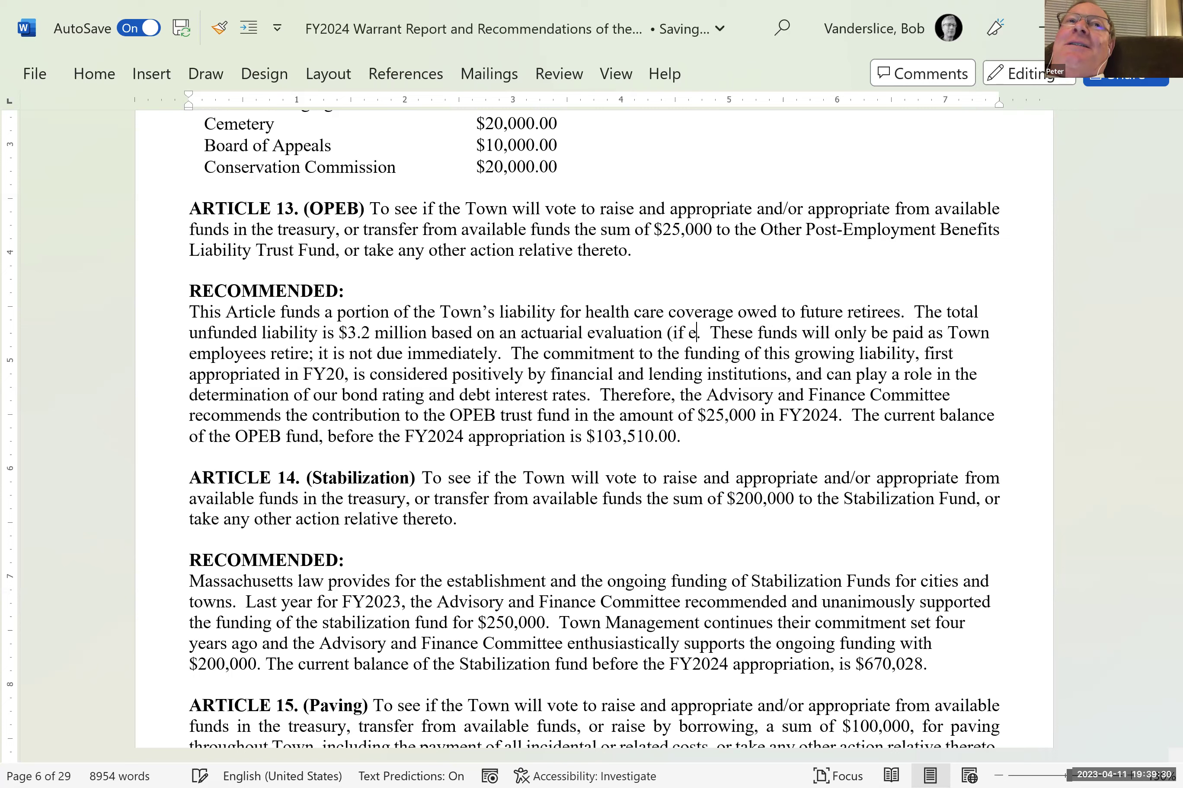
pyautogui.press('BackSpace')
pyautogui.press('BackSpace')
pyautogui.write('all T')
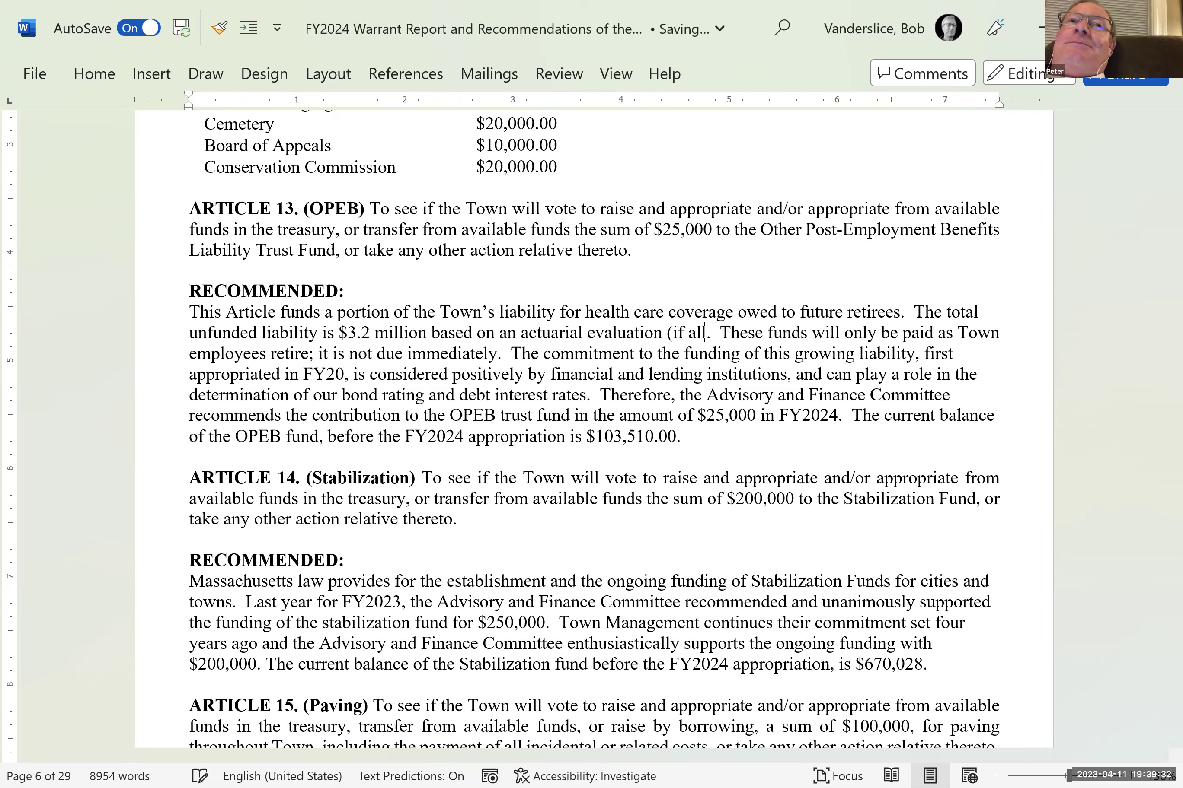
pyautogui.write('own employ')
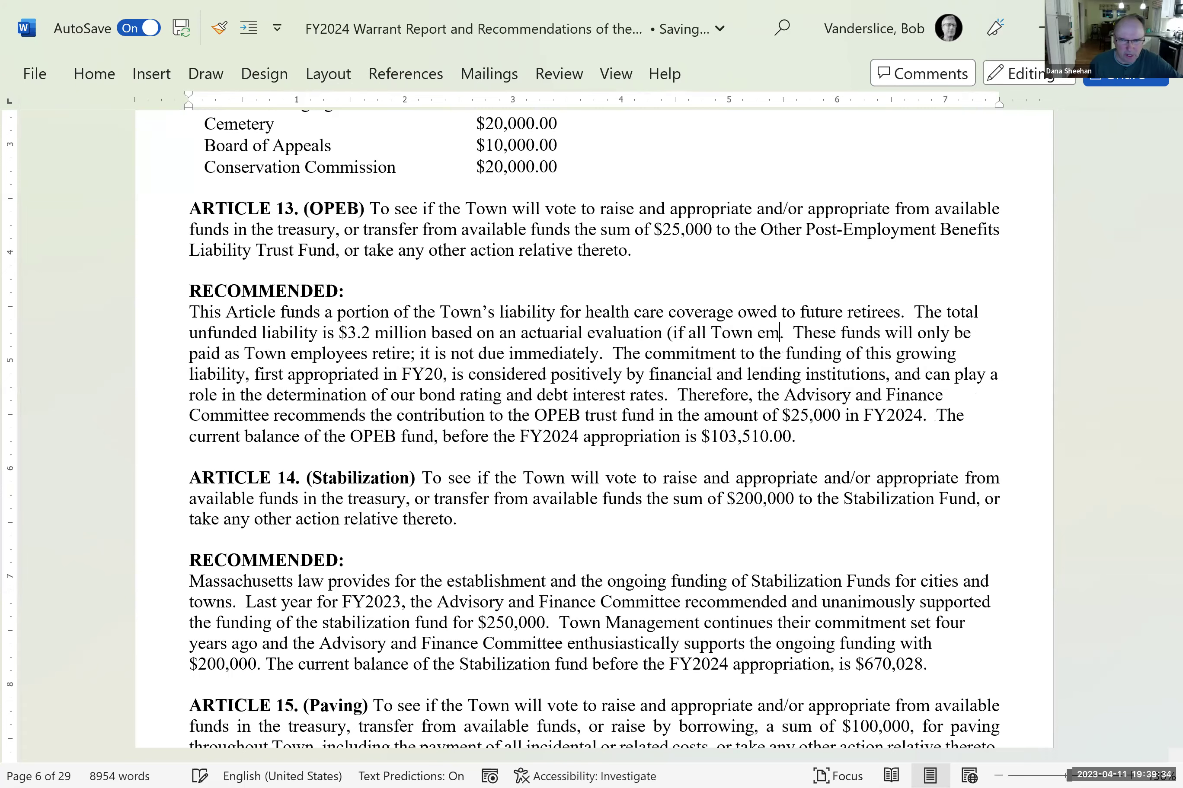
pyautogui.write('ees ret')
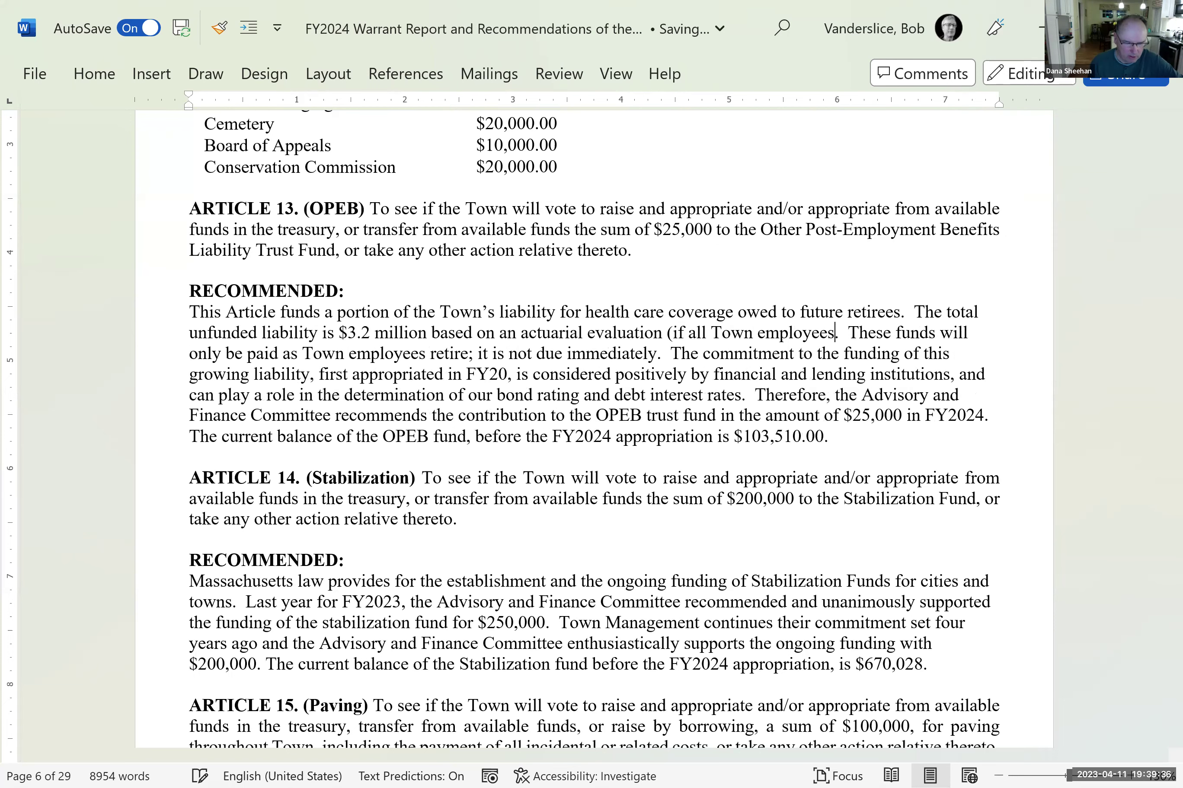
pyautogui.write('ire')
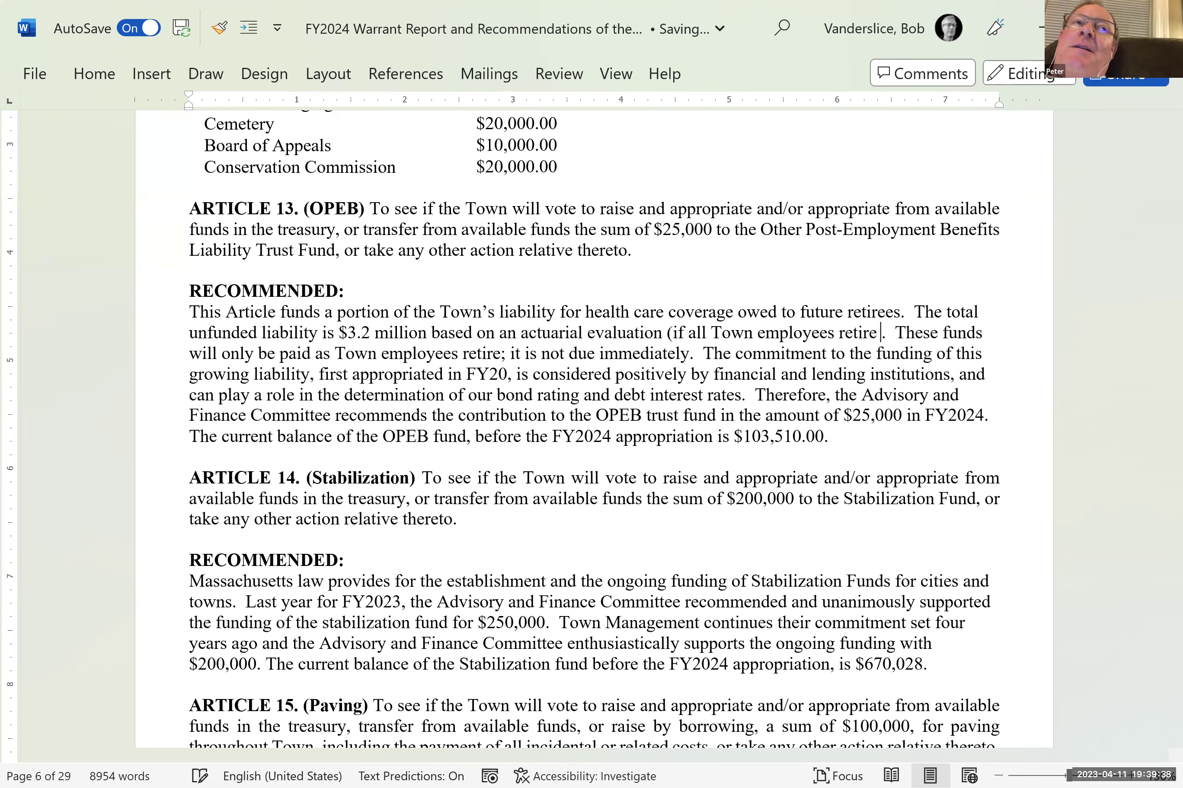
pyautogui.write(' today')
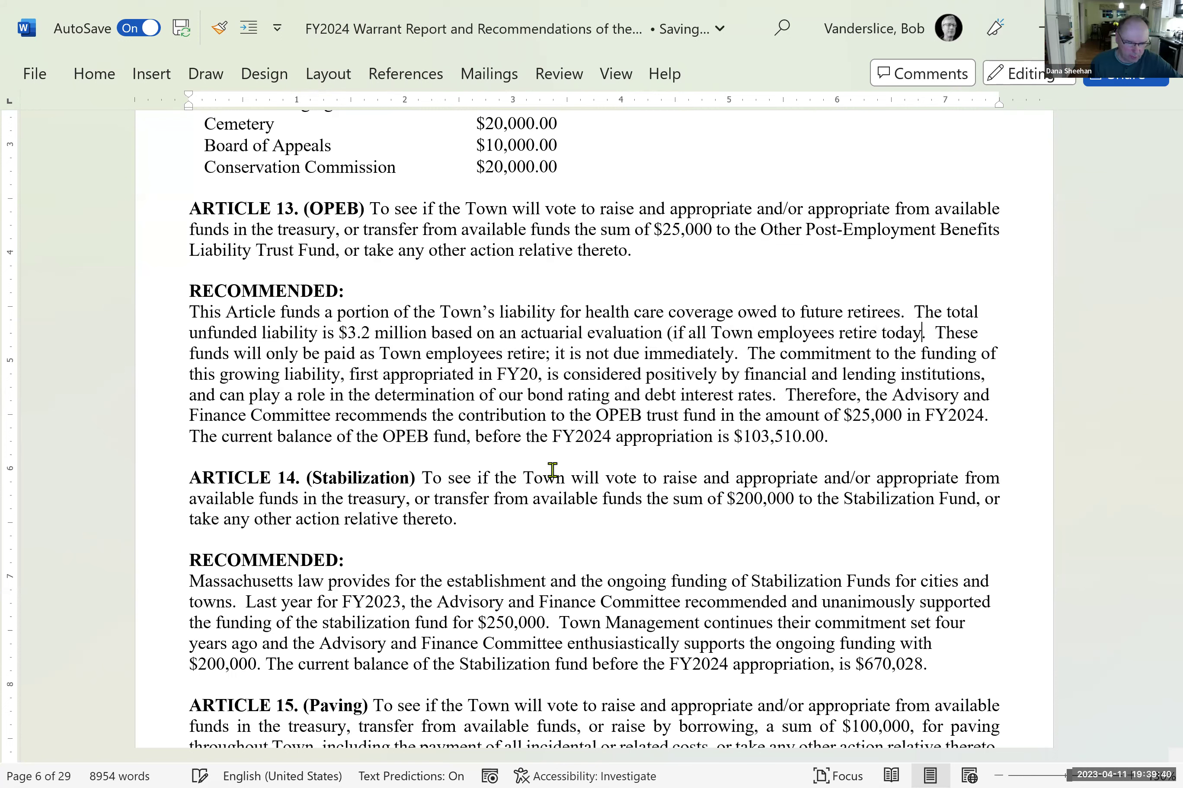
pyautogui.write(')')
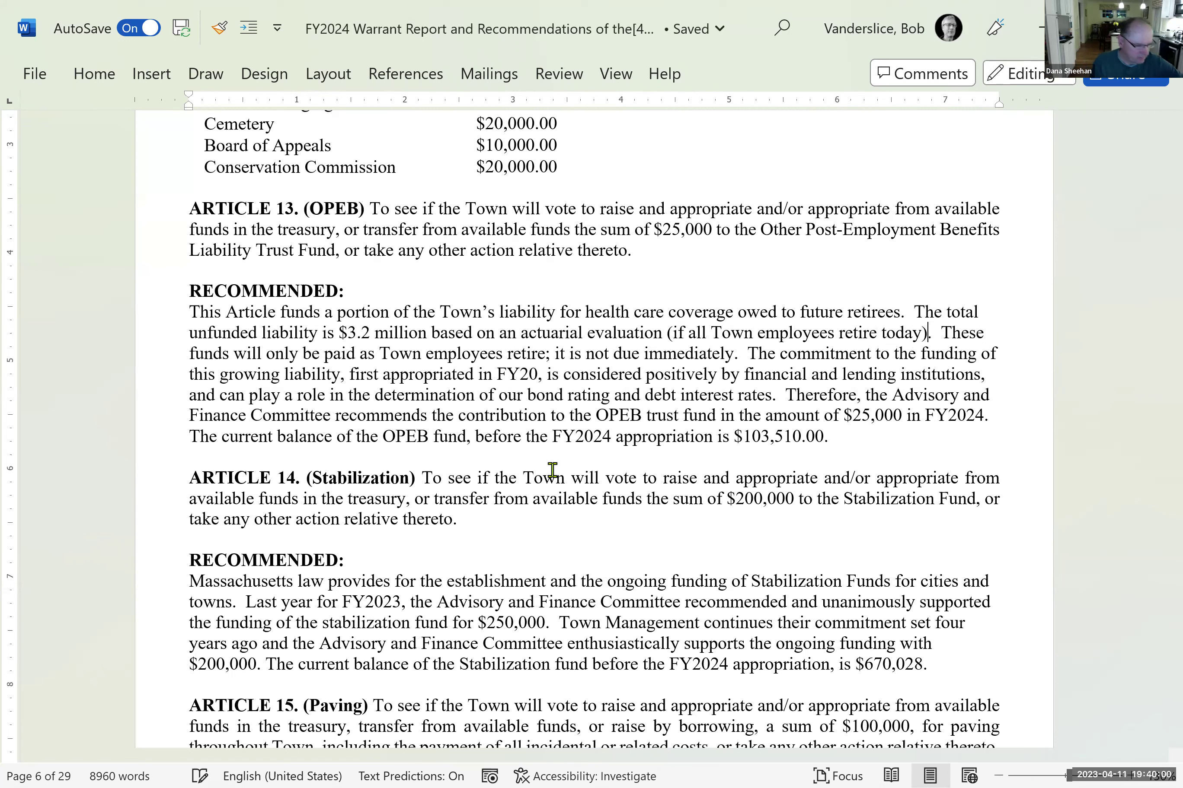
# - Delete the whole sentence on the total unfunded liability of $3.2 million from the Article 13 recommendation
pyautogui.press('Right')
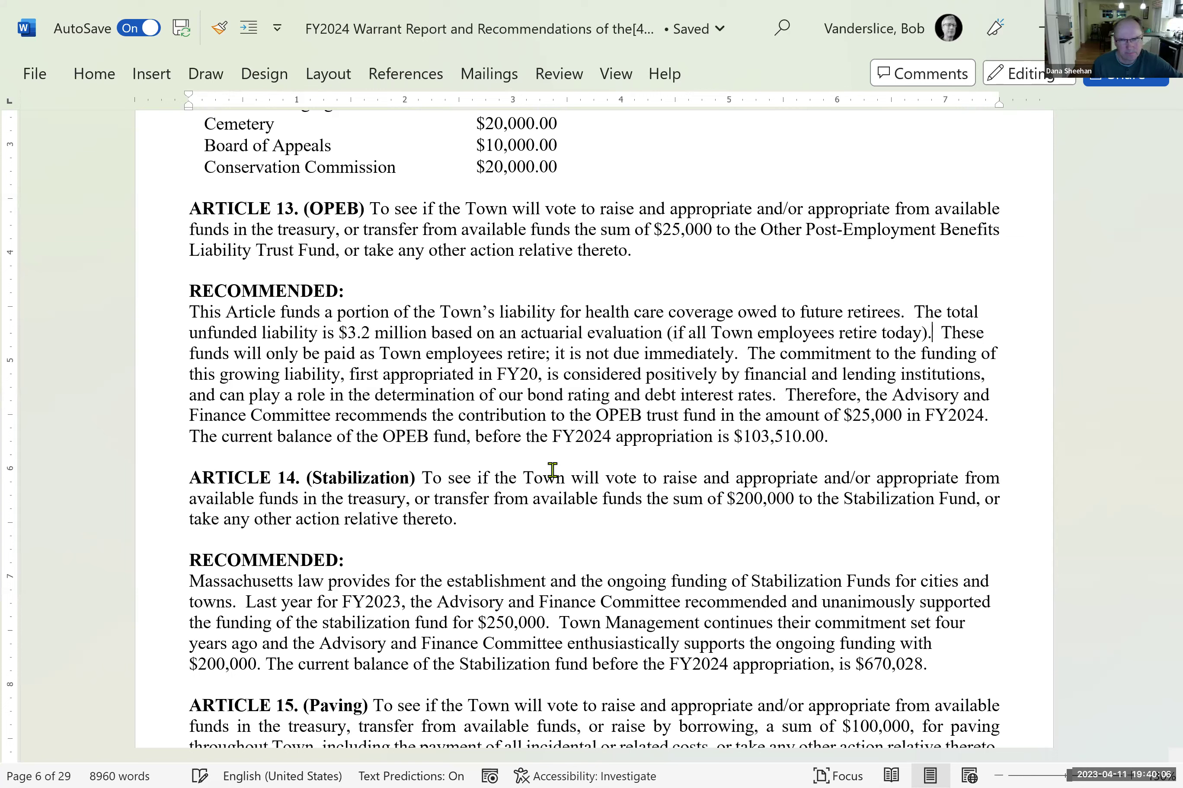
pyautogui.hotkey('ctrl', 'shift', 'Left')
pyautogui.hotkey('ctrl', 'shift', 'Left')
pyautogui.hotkey('ctrl', 'shift', 'Left')
pyautogui.hotkey('ctrl', 'shift', 'Left')
pyautogui.hotkey('ctrl', 'shift', 'Left')
pyautogui.hotkey('ctrl', 'shift', 'Left')
pyautogui.hotkey('ctrl', 'shift', 'Left')
pyautogui.hotkey('ctrl', 'shift', 'Left')
pyautogui.hotkey('ctrl', 'shift', 'Left')
pyautogui.hotkey('ctrl', 'shift', 'Left')
pyautogui.hotkey('ctrl', 'shift', 'Left')
pyautogui.hotkey('ctrl', 'shift', 'Left')
pyautogui.hotkey('ctrl', 'shift', 'Left')
pyautogui.hotkey('ctrl', 'shift', 'Left')
pyautogui.hotkey('ctrl', 'shift', 'Left')
pyautogui.hotkey('ctrl', 'shift', 'Left')
pyautogui.hotkey('ctrl', 'shift', 'Left')
pyautogui.hotkey('ctrl', 'shift', 'Left')
pyautogui.hotkey('ctrl', 'shift', 'Left')
pyautogui.hotkey('ctrl', 'shift', 'Left')
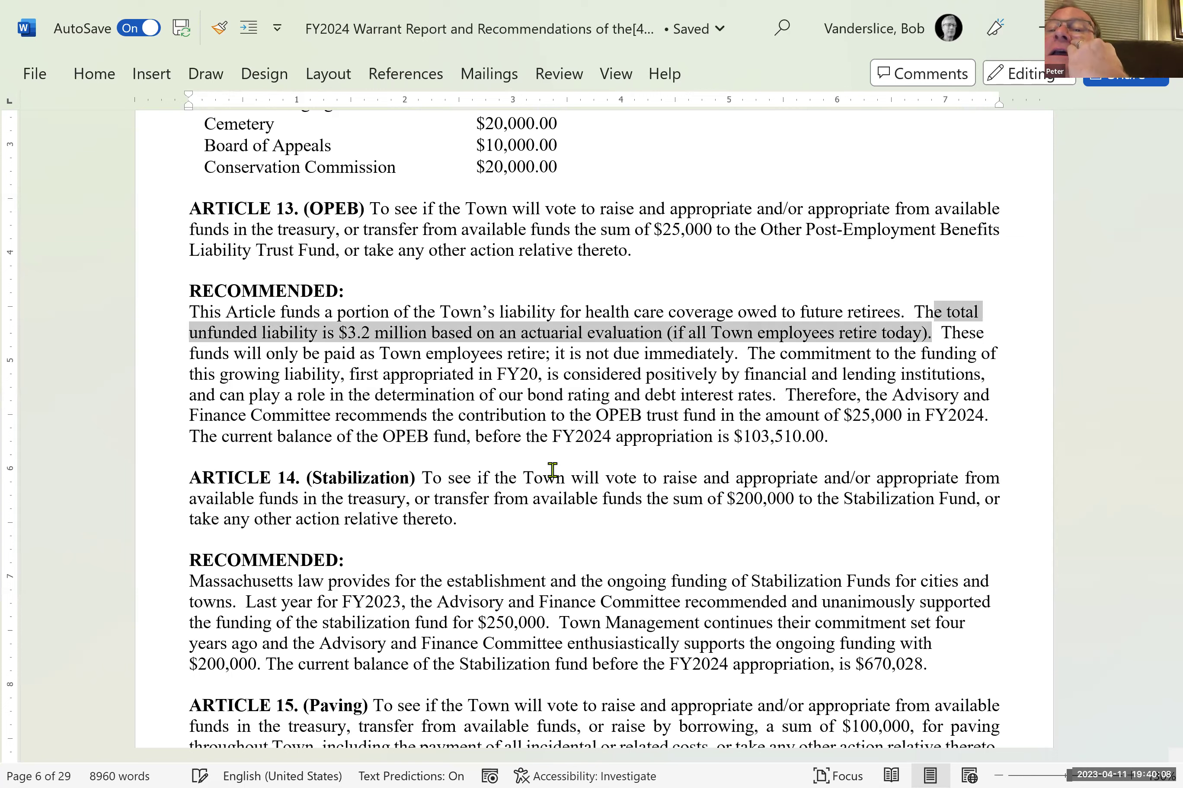
pyautogui.hotkey('shift', 'Left')
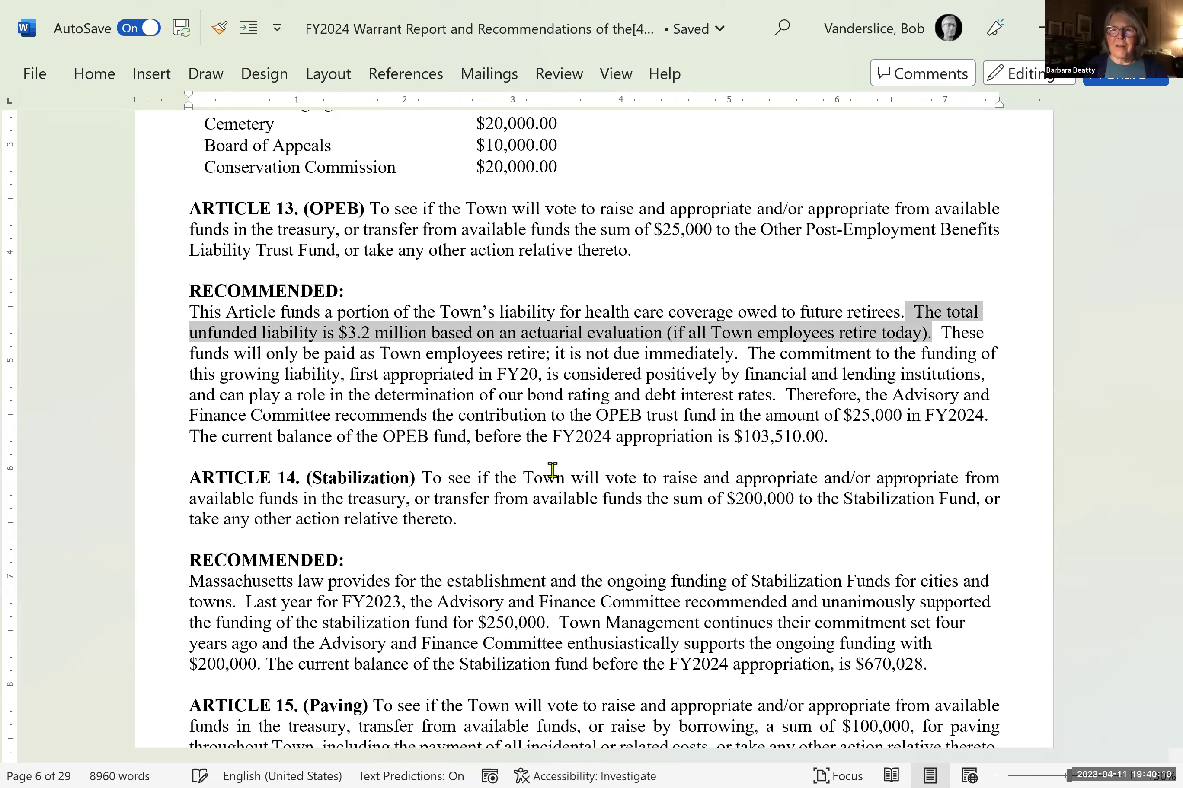
pyautogui.press('Delete')
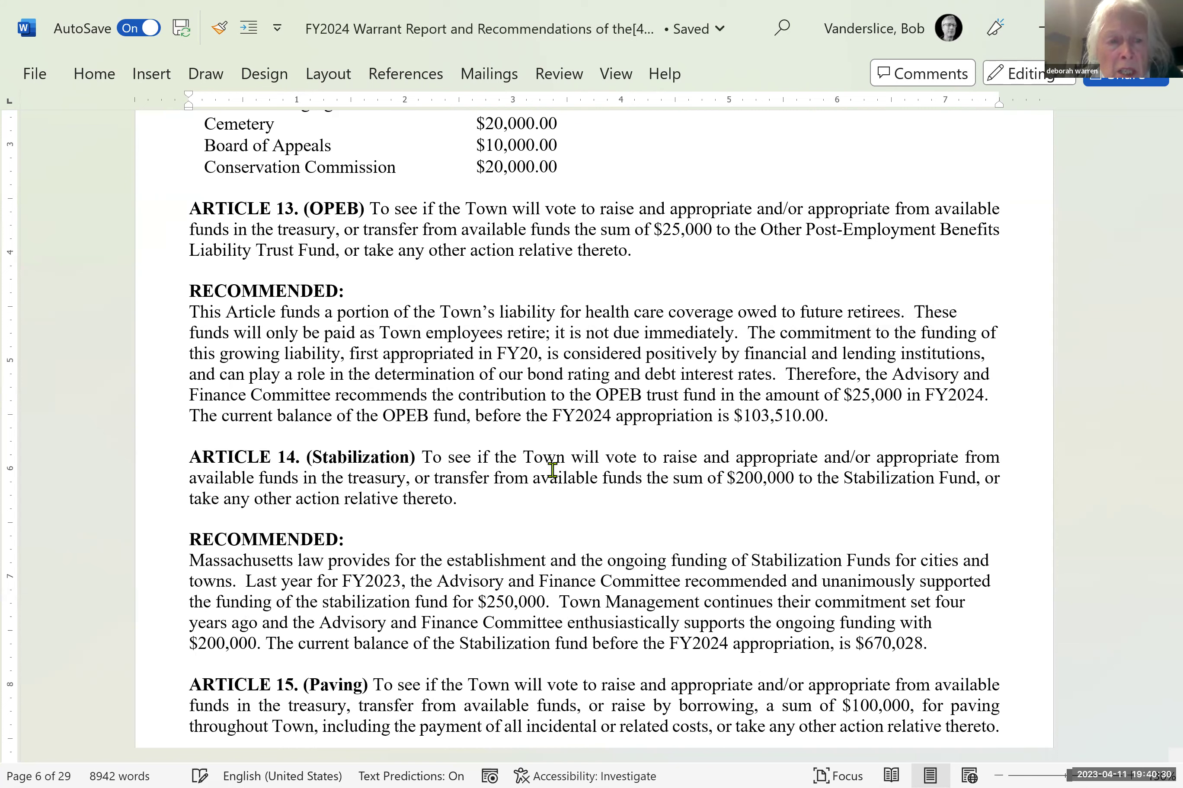
# - Shorten "The commitment to the funding of this growing liability" to "The commitment to fund this growing liability" in the Article 13 recommendation
pyautogui.press('Down')
pyautogui.press('Left')
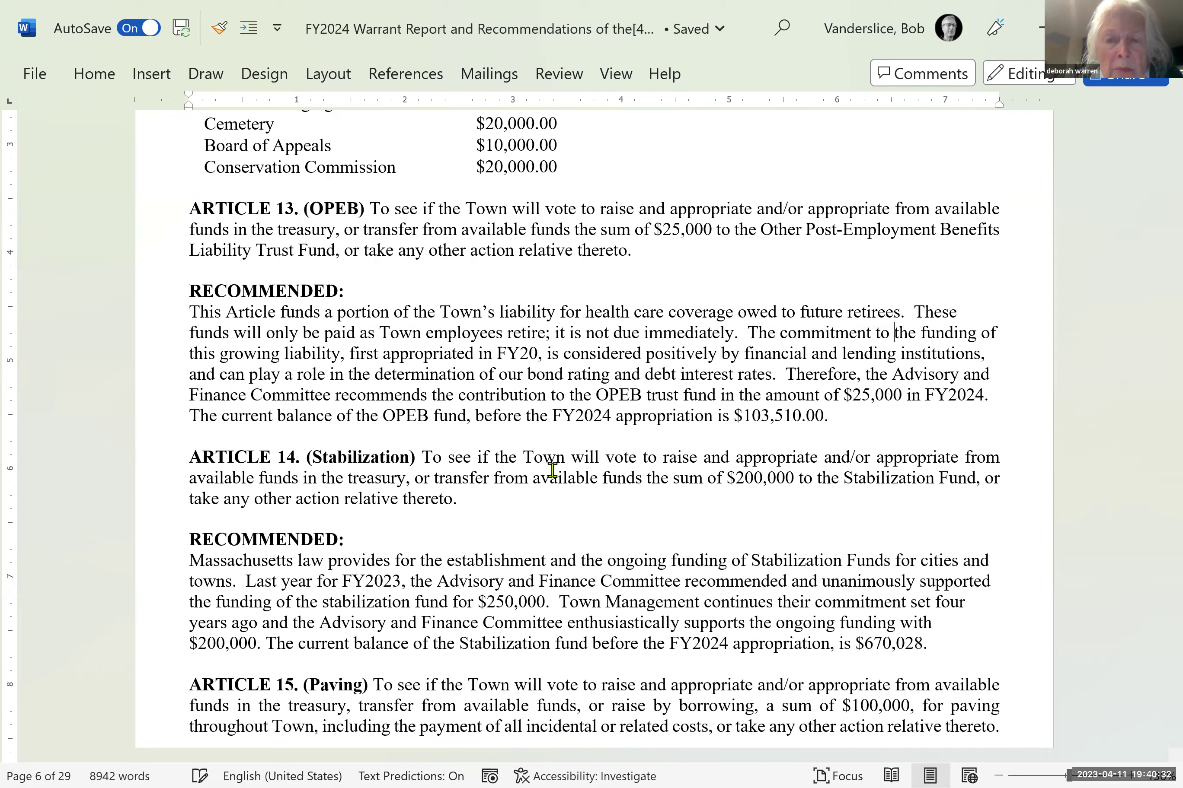
pyautogui.press('BackSpace')
pyautogui.press('Delete')
pyautogui.press('Delete')
pyautogui.press('Delete')
pyautogui.press('Right')
pyautogui.press('Right')
pyautogui.press('Right')
pyautogui.press('Right')
pyautogui.press('Delete')
pyautogui.press('Delete')
pyautogui.press('Delete')
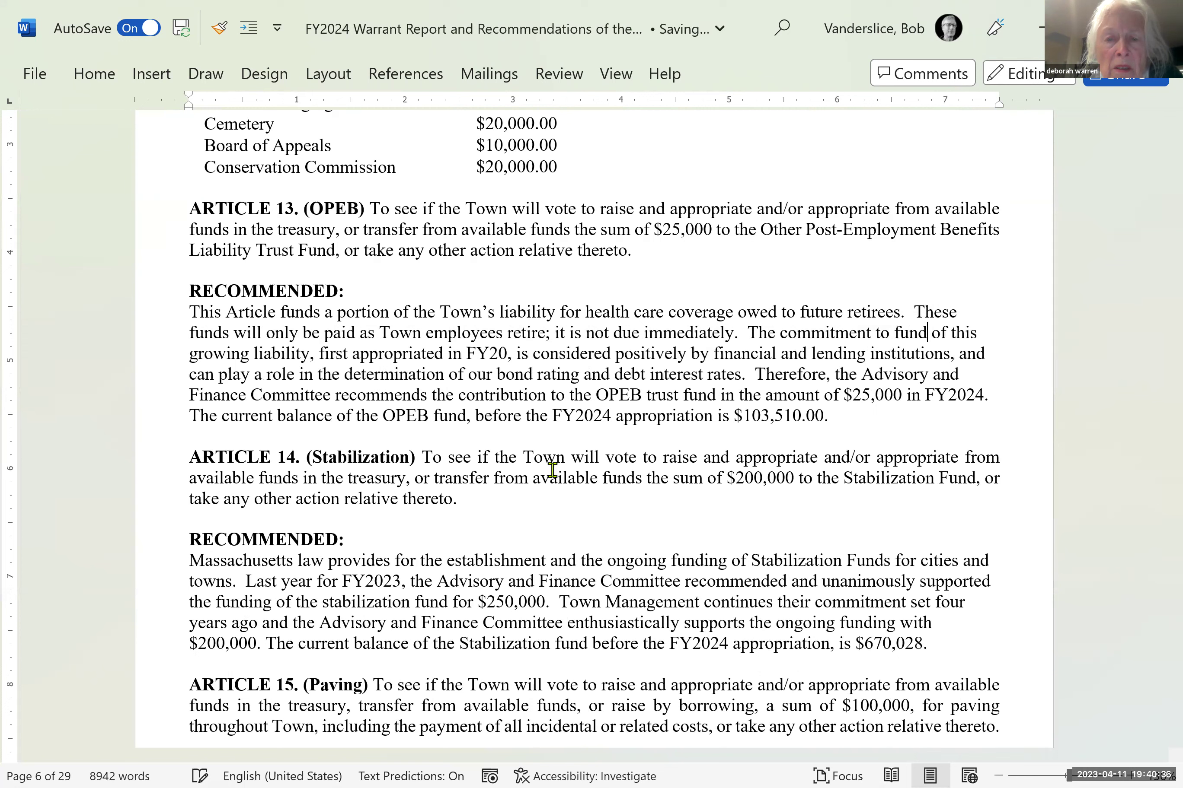
pyautogui.press('Delete')
pyautogui.press('Delete')
pyautogui.press('Delete')
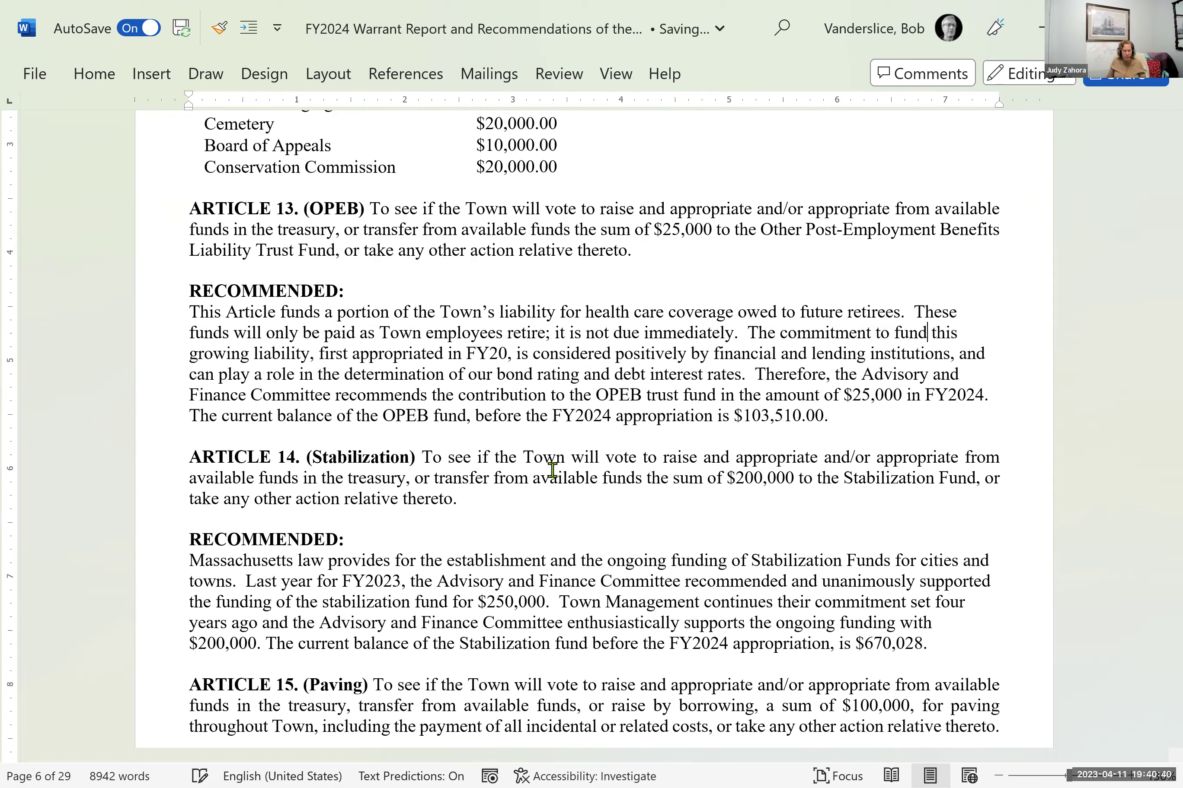
pyautogui.press('Left')
pyautogui.press('Left')
pyautogui.press('Left')
pyautogui.press('Left')
pyautogui.press('Left')
pyautogui.press('Left')
pyautogui.press('Left')
pyautogui.press('Left')
pyautogui.press('Left')
pyautogui.press('Left')
pyautogui.press('Left')
pyautogui.press('Left')
pyautogui.press('Left')
pyautogui.press('Left')
pyautogui.press('Left')
pyautogui.press('Left')
pyautogui.press('Left')
pyautogui.press('Left')
pyautogui.press('Left')
pyautogui.press('Left')
pyautogui.press('Left')
pyautogui.press('Left')
pyautogui.press('Left')
pyautogui.press('Left')
pyautogui.press('Left')
pyautogui.press('Left')
pyautogui.press('Left')
pyautogui.press('Left')
pyautogui.press('Left')
pyautogui.press('Left')
pyautogui.press('Left')
pyautogui.press('Left')
pyautogui.press('Left')
pyautogui.press('Left')
pyautogui.press('Left')
pyautogui.press('Left')
pyautogui.press('Left')
pyautogui.press('Left')
pyautogui.press('Left')
pyautogui.press('Left')
pyautogui.press('Left')
pyautogui.press('Left')
pyautogui.press('Left')
pyautogui.press('Left')
pyautogui.press('Left')
pyautogui.press('Left')
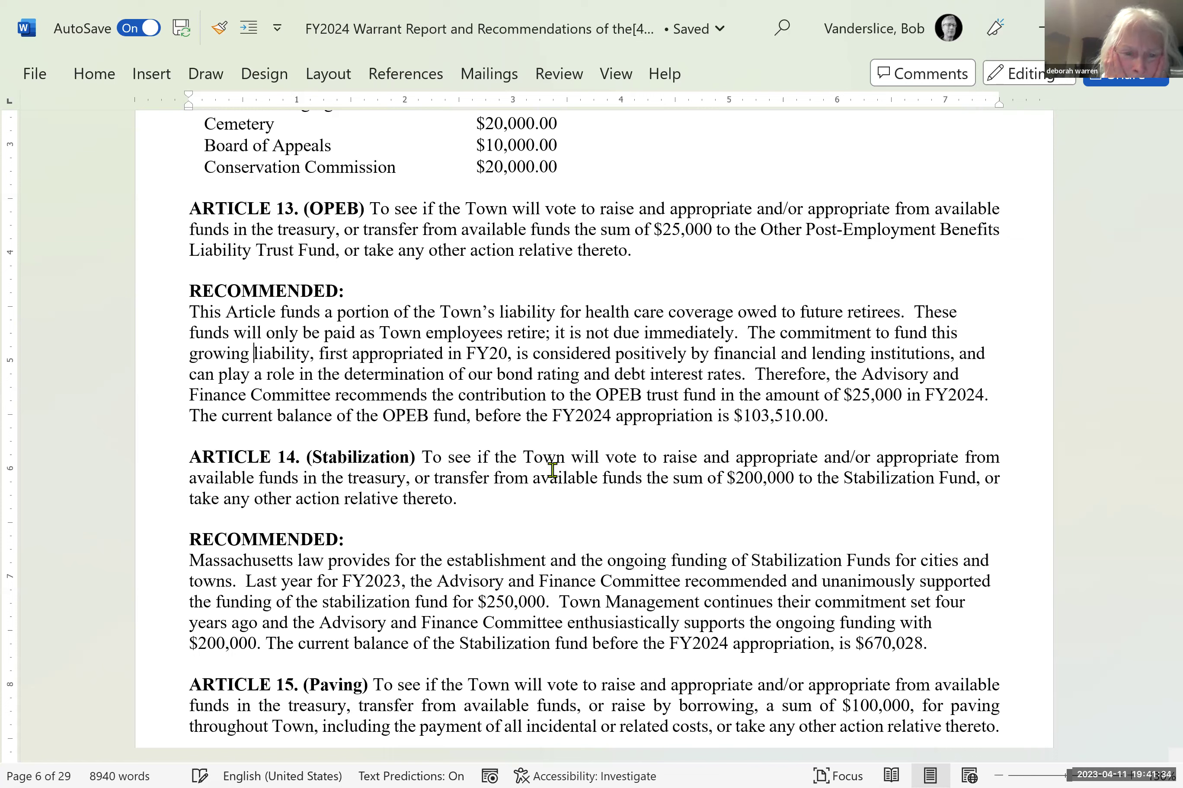
# - Replace "can play a role in the" with "helps" before "determination of our bond rating" in the Article 13 recommendation
pyautogui.press('Down')
pyautogui.press('Left')
pyautogui.press('Left')
pyautogui.press('Left')
pyautogui.press('Left')
pyautogui.press('Left')
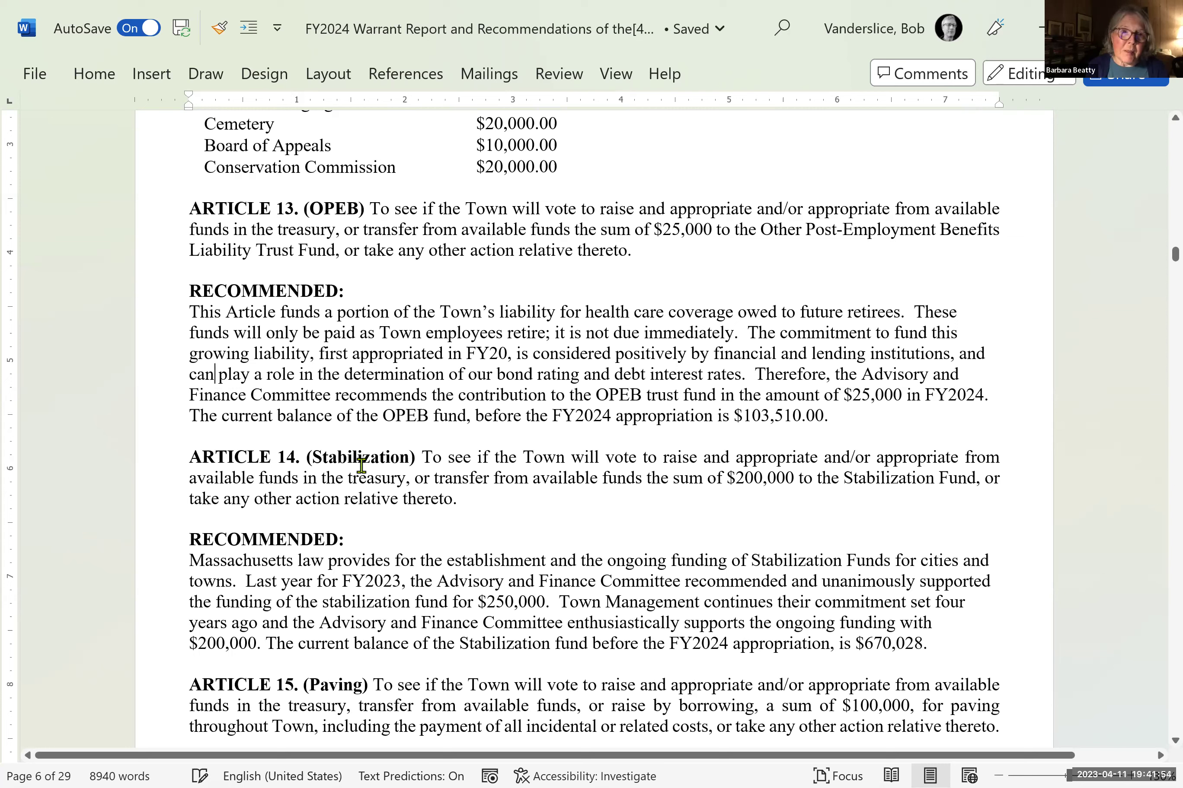
pyautogui.press('Home')
pyautogui.write('helps')
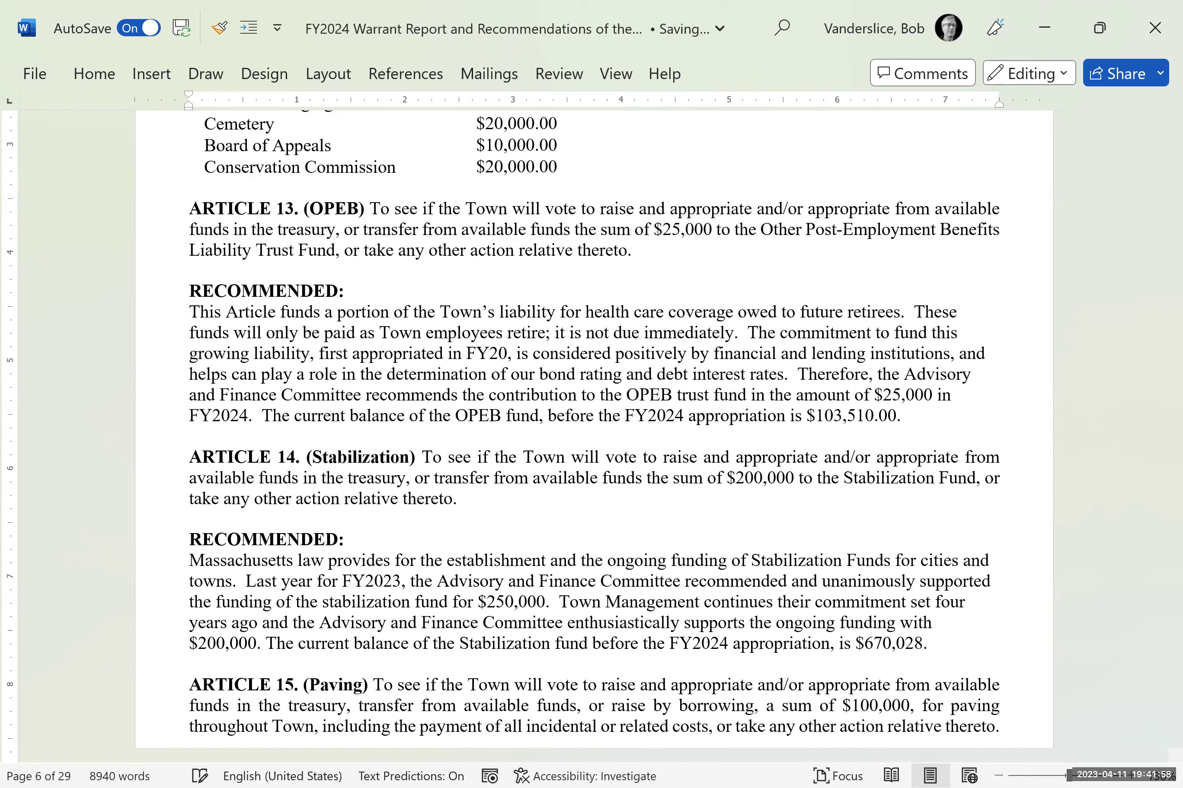
pyautogui.press('Delete')
pyautogui.press('Delete')
pyautogui.press('Delete')
pyautogui.press('Delete')
pyautogui.press('Delete')
pyautogui.press('Delete')
pyautogui.press('Delete')
pyautogui.press('Delete')
pyautogui.press('Delete')
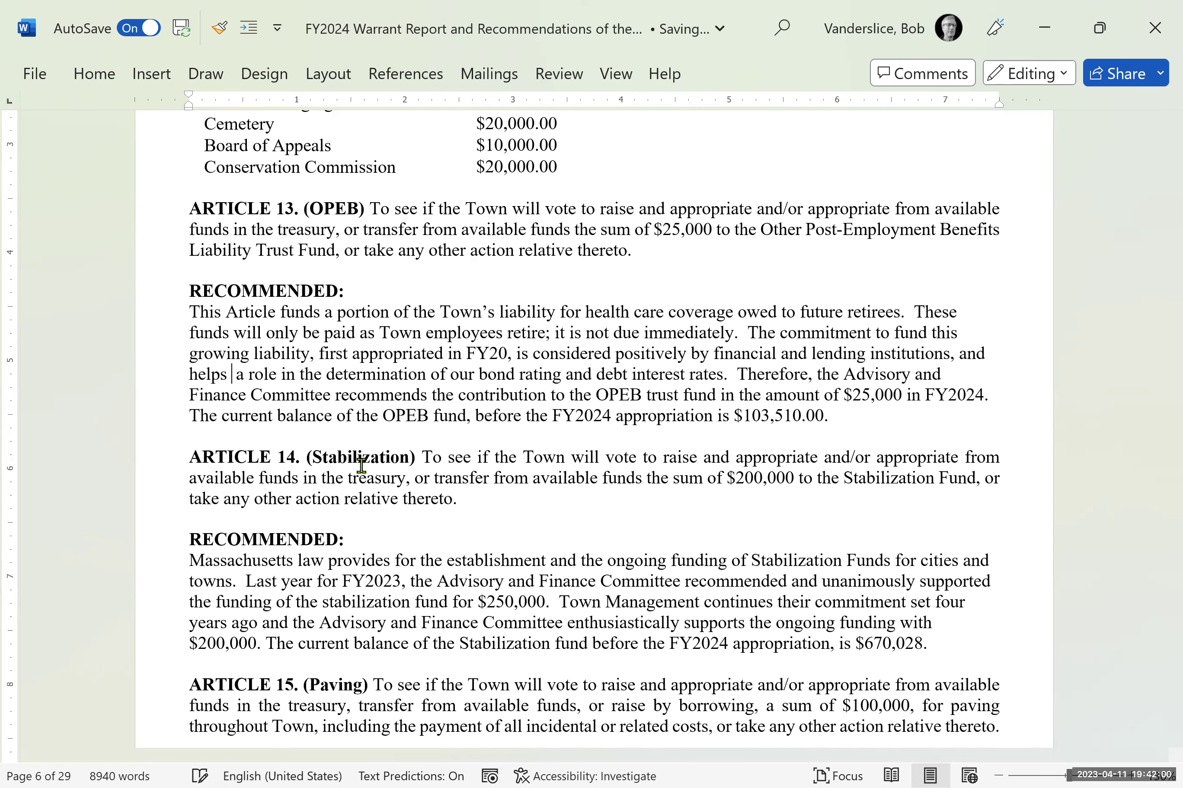
pyautogui.press('Delete')
pyautogui.press('Delete')
pyautogui.press('Delete')
pyautogui.press('Delete')
pyautogui.press('Delete')
pyautogui.press('Delete')
pyautogui.press('Delete')
pyautogui.press('Delete')
pyautogui.press('Delete')
pyautogui.press('Delete')
pyautogui.press('Delete')
pyautogui.press('Delete')
pyautogui.press('Delete')
pyautogui.press('Delete')
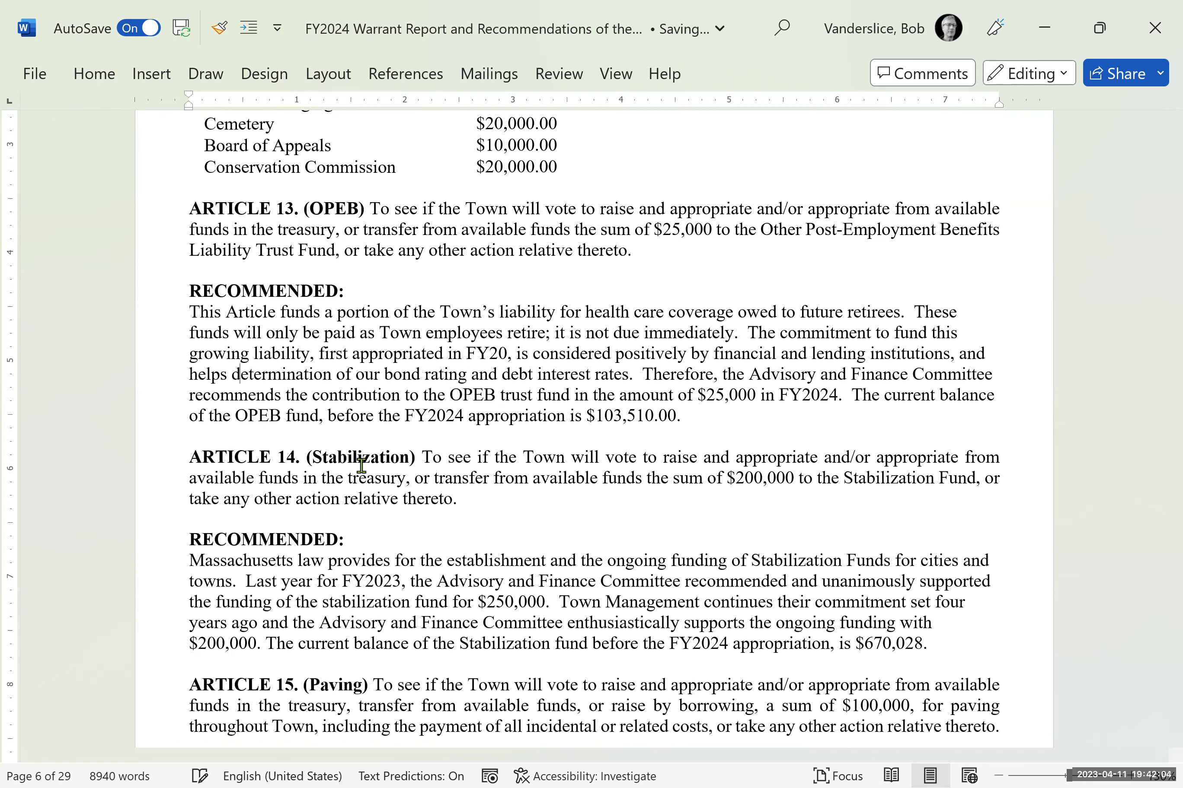
# - Change "determination of" to "determine" after "helps" in the bond rating sentence
pyautogui.press('Right')
pyautogui.press('Right')
pyautogui.press('Right')
pyautogui.press('Right')
pyautogui.press('Right')
pyautogui.press('Right')
pyautogui.press('Right')
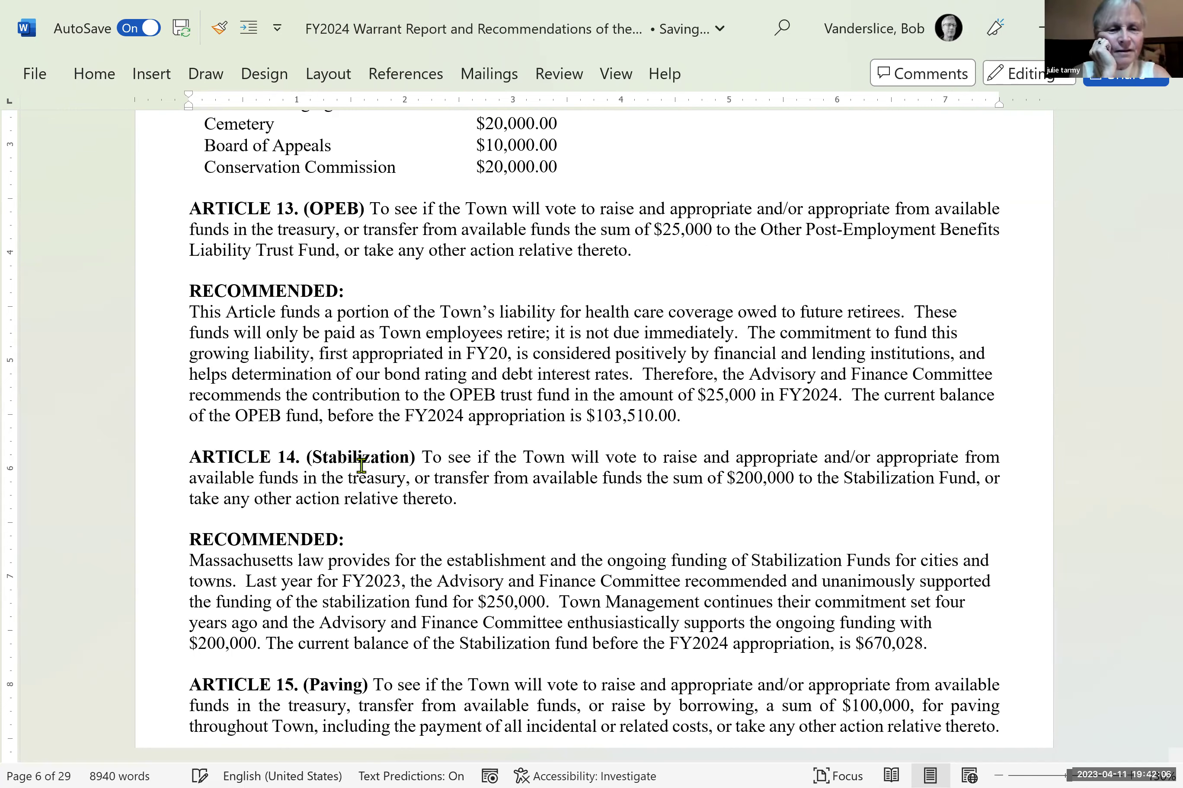
pyautogui.write('e')
pyautogui.press('Delete')
pyautogui.press('Delete')
pyautogui.press('Delete')
pyautogui.press('Delete')
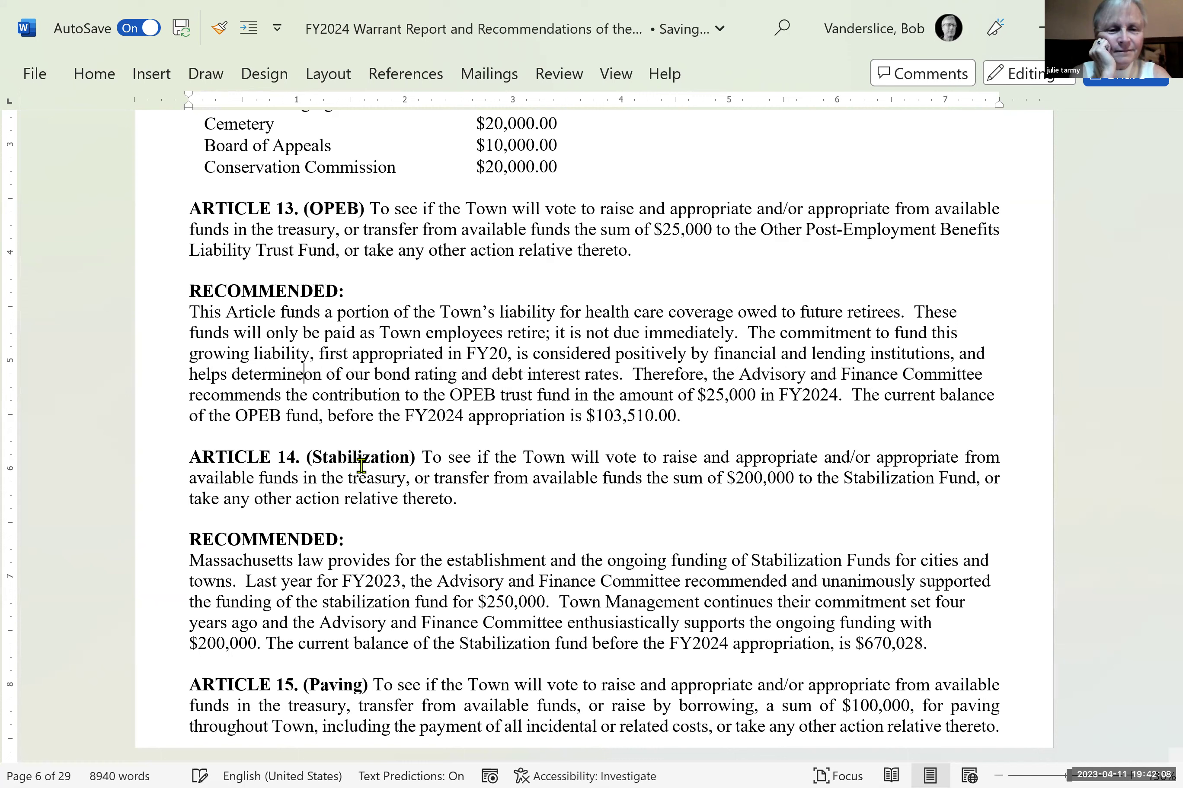
pyautogui.press('Delete')
pyautogui.press('Delete')
pyautogui.press('Delete')
pyautogui.press('Delete')
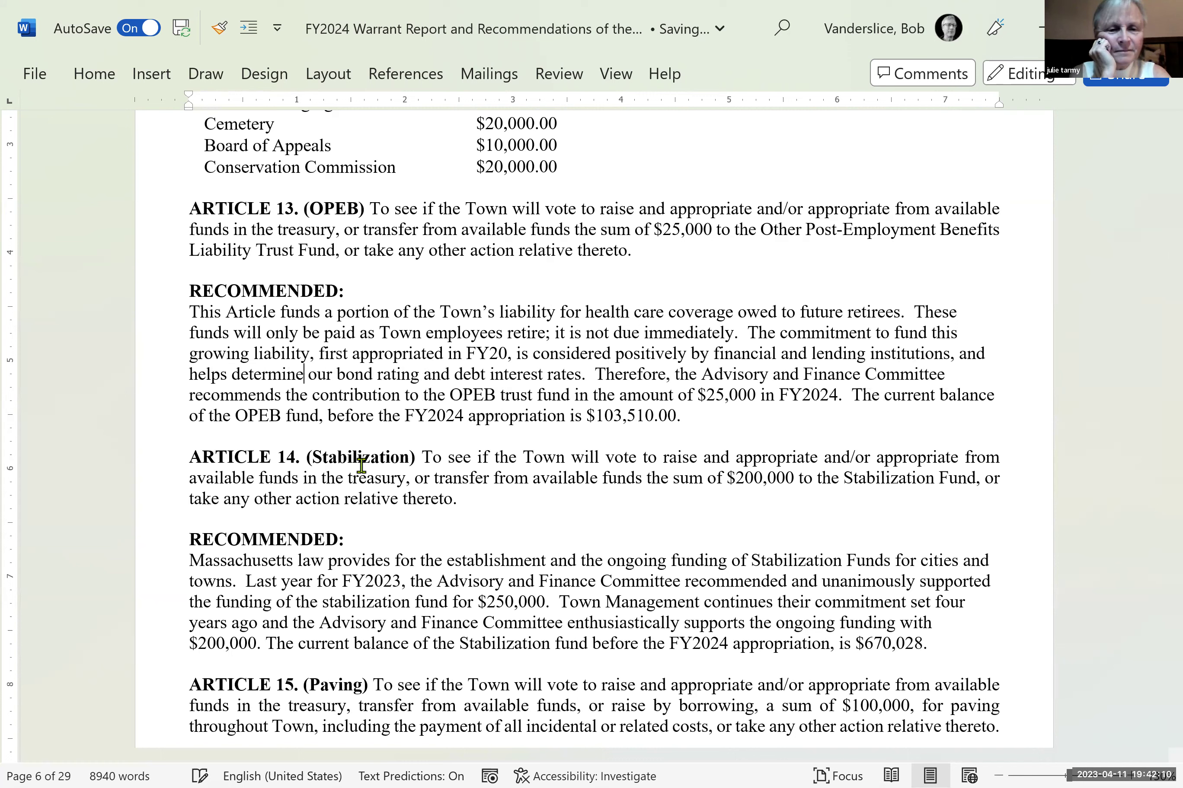
# - Replace "our" with "the Town's" before "bond rating and debt interest rates" in the Article 13 recommendation
pyautogui.write('th')
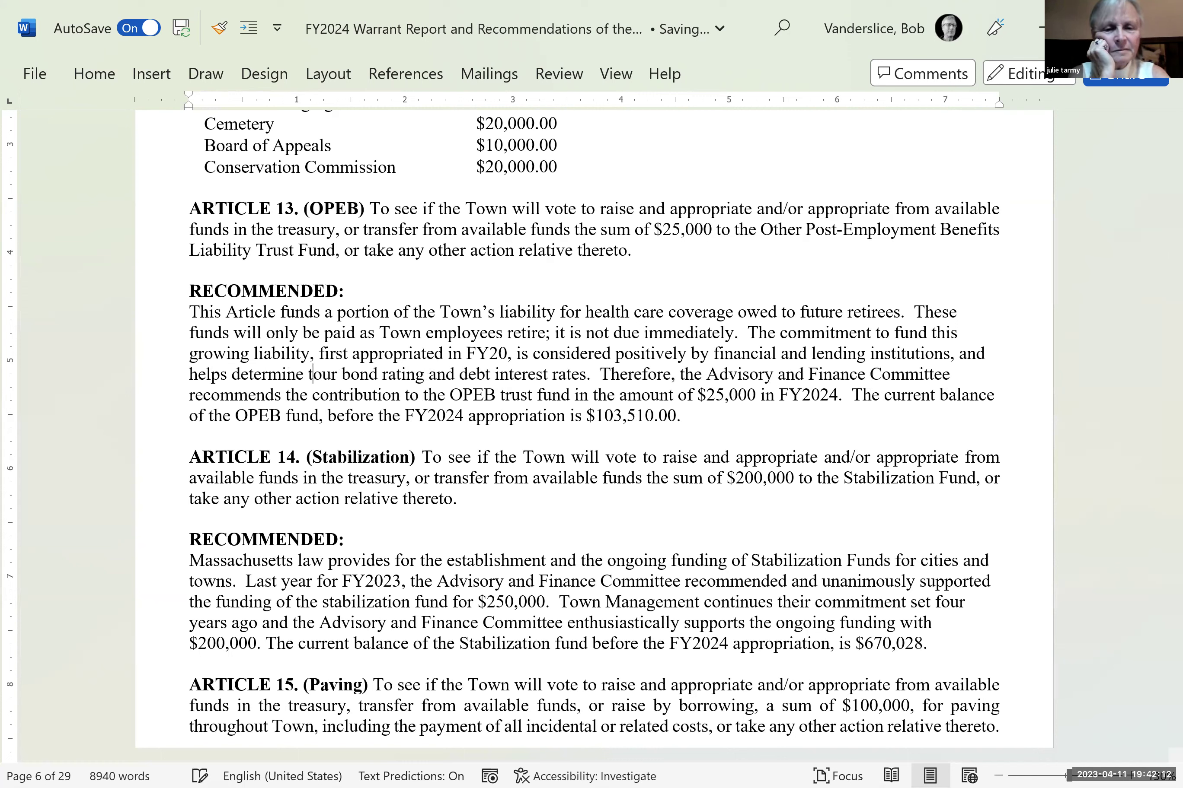
pyautogui.write('e')
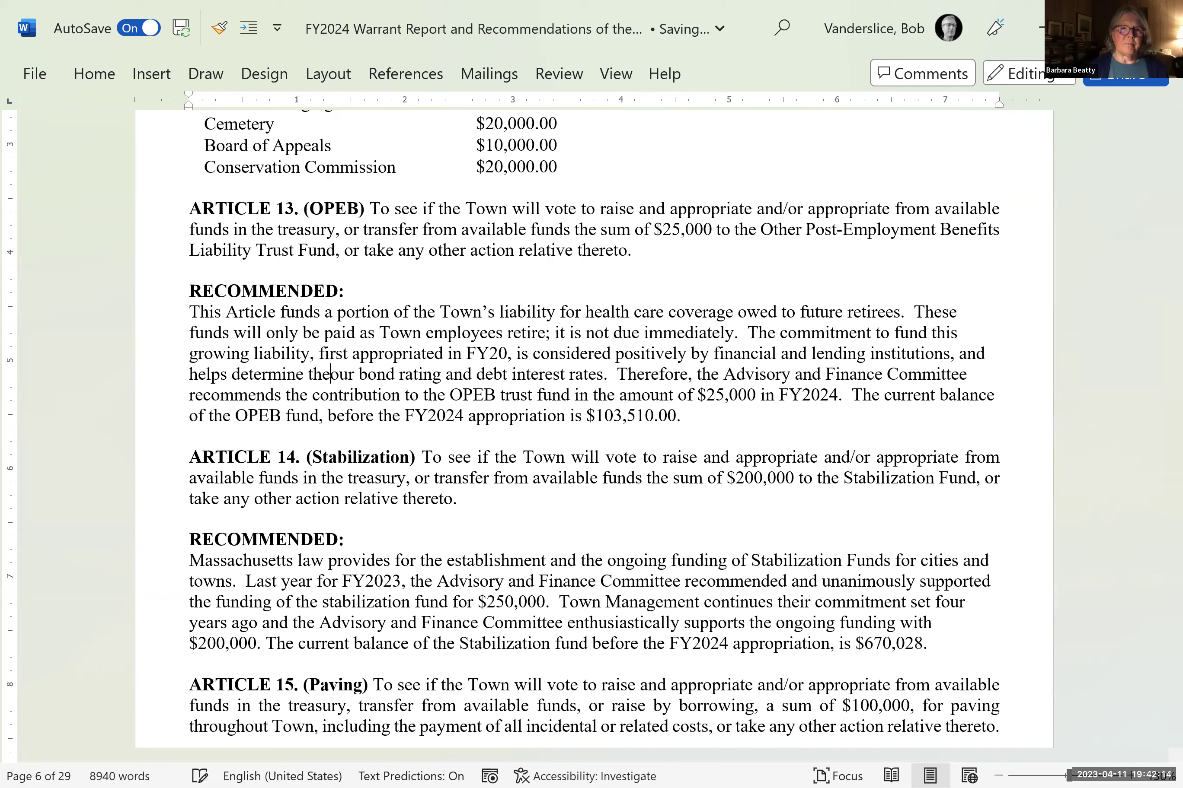
pyautogui.write(" Town's")
pyautogui.press('Delete')
pyautogui.press('Delete')
pyautogui.press('Delete')
pyautogui.press('Delete')
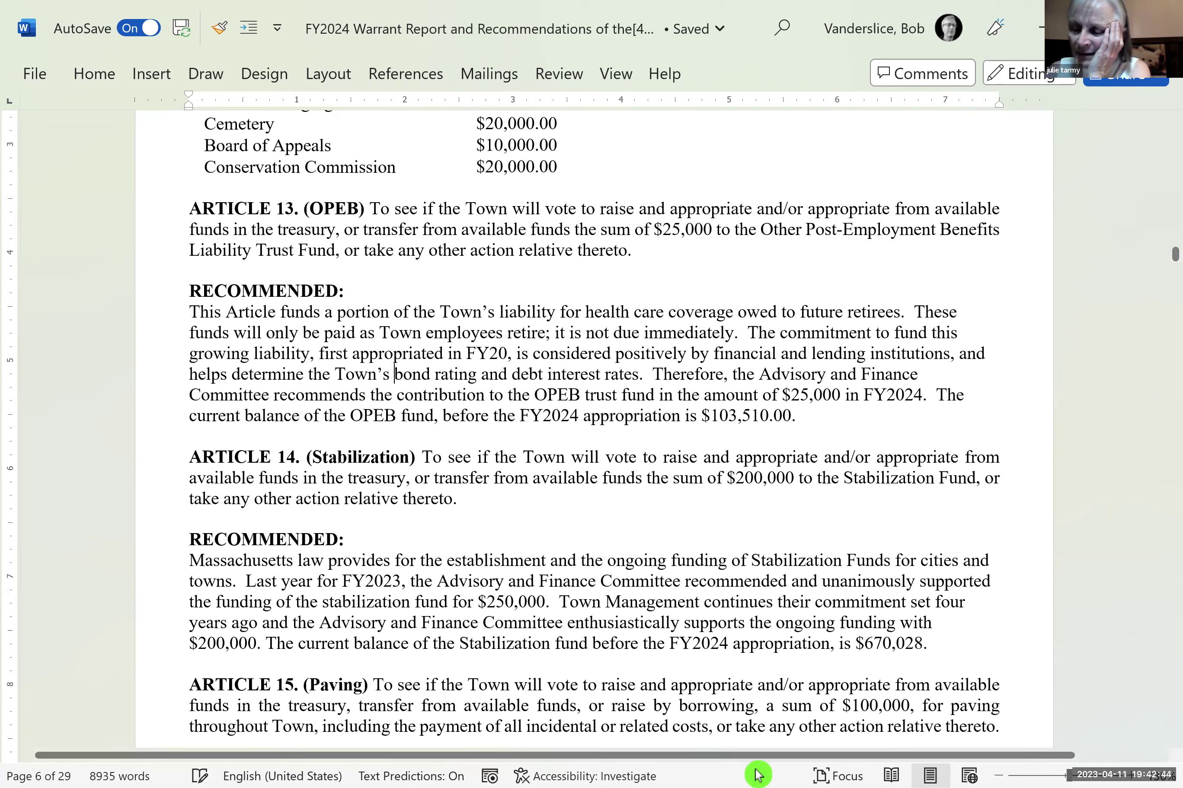
# - Switch to the FinCom 2023 tracker in Excel and copy the Article 12 Draft and Approved dates, 4/11/2023, into the Article 13 row
pyautogui.moveTo(729, 774)
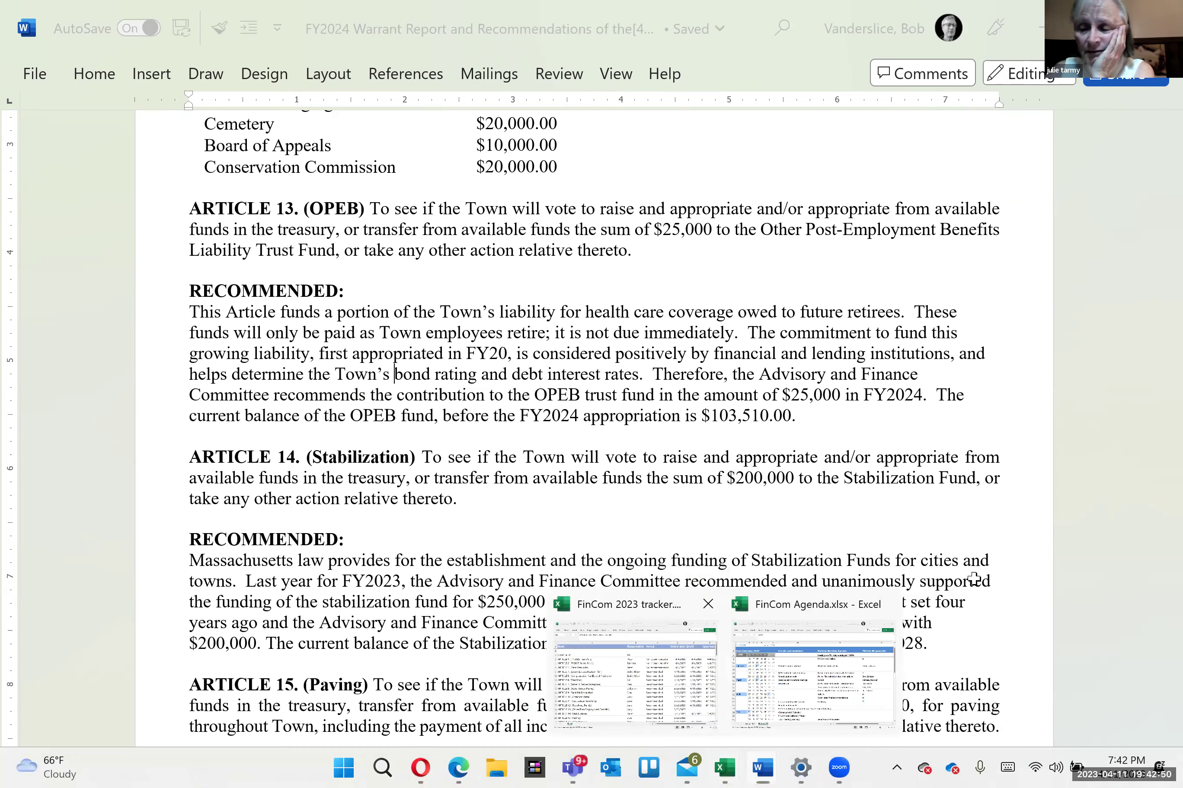
pyautogui.hotkey('alt', 'Tab')
pyautogui.press('Right')
pyautogui.press('Right')
pyautogui.press('Right')
pyautogui.press('Right')
pyautogui.press('Up')
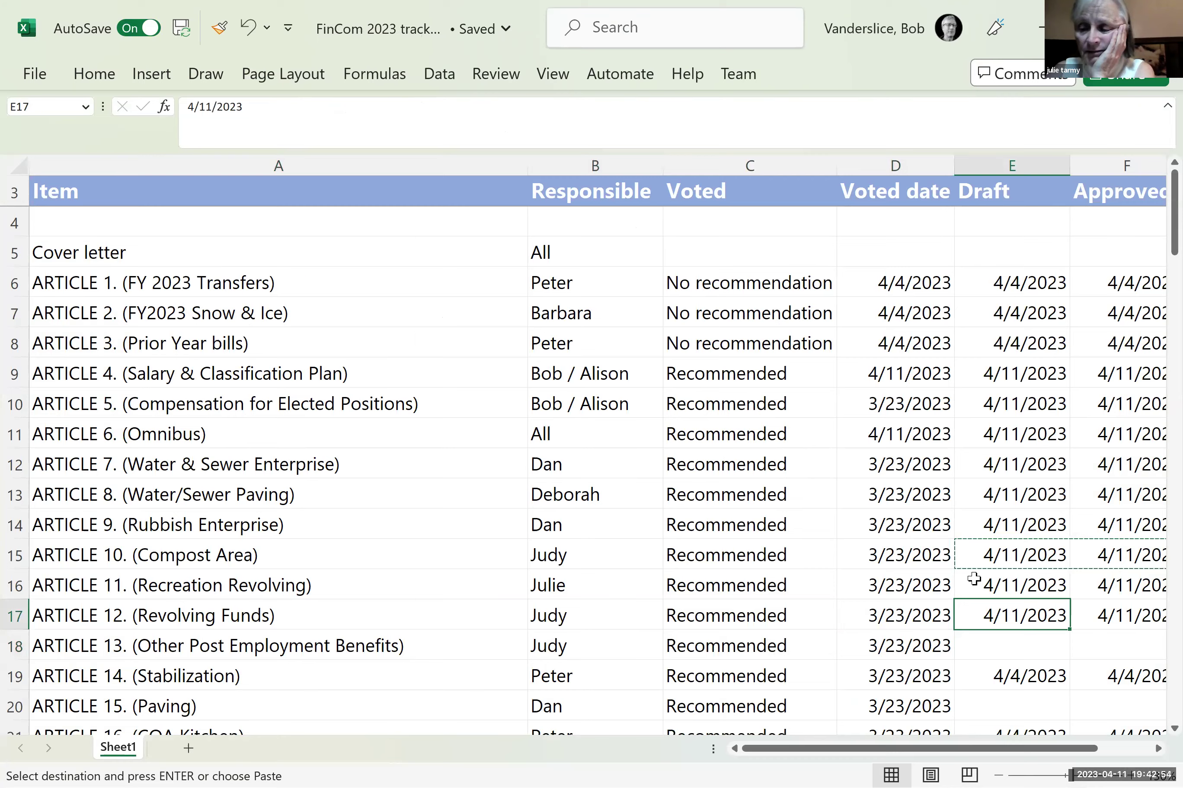
pyautogui.hotkey('shift', 'Right')
pyautogui.hotkey('ctrl', 'v')
pyautogui.hotkey('ctrl', 'c')
pyautogui.press('Down')
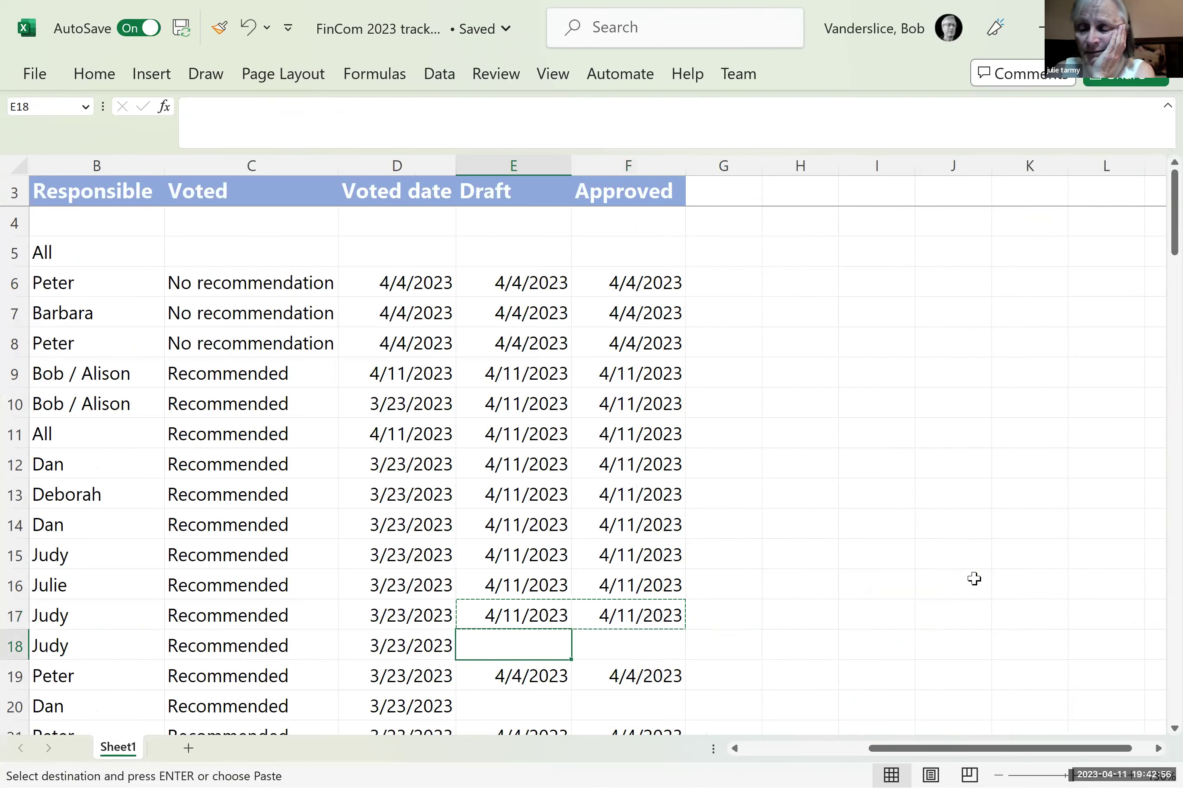
pyautogui.hotkey('ctrl', 'v')
# - Check the Draft and Approved dates of the tracker's remaining articles through Article 26 and return to the Article 15 (Paving) item
pyautogui.press('Down')
pyautogui.press('Down')
pyautogui.press('Down')
pyautogui.press('Down')
pyautogui.press('Down')
pyautogui.press('Down')
pyautogui.press('Down')
pyautogui.press('Down')
pyautogui.press('Down')
pyautogui.press('Down')
pyautogui.press('Down')
pyautogui.press('Down')
pyautogui.press('Down')
pyautogui.press('Down')
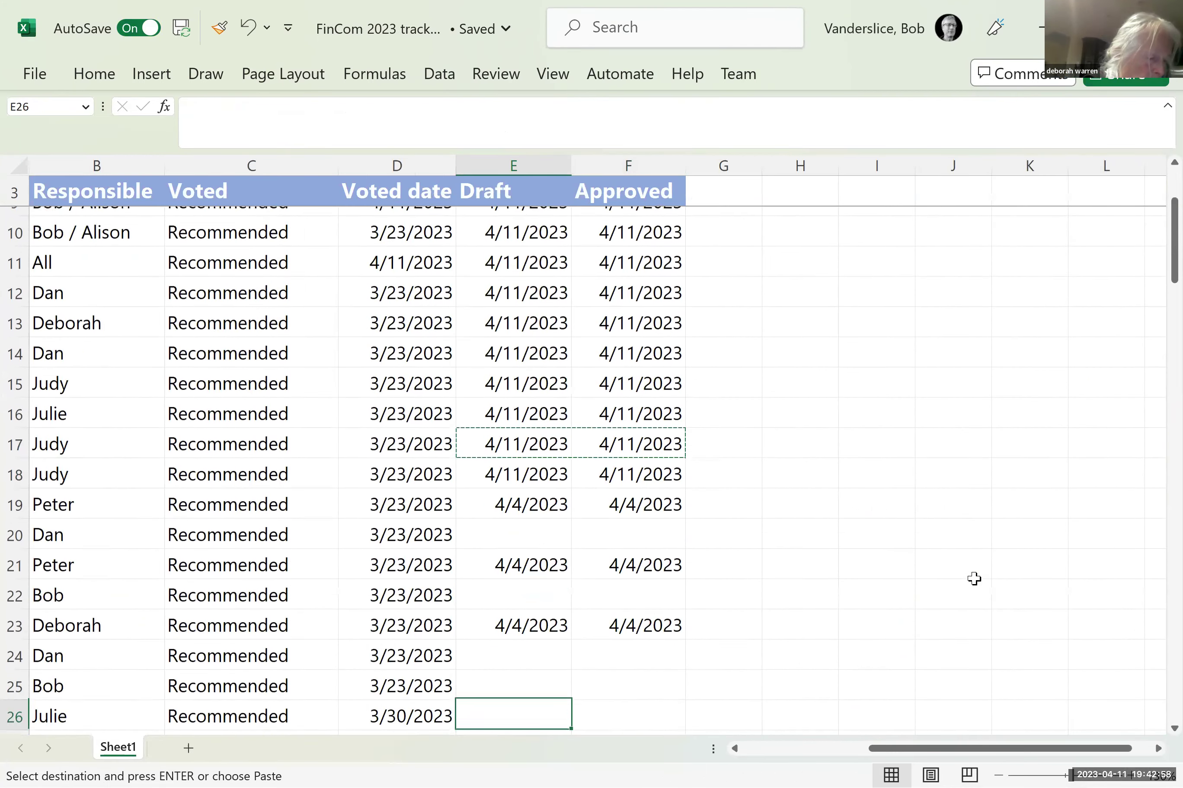
pyautogui.press('Up')
pyautogui.press('Up')
pyautogui.press('Up')
pyautogui.press('Up')
pyautogui.press('Up')
pyautogui.press('Up')
pyautogui.press('Up')
pyautogui.press('Up')
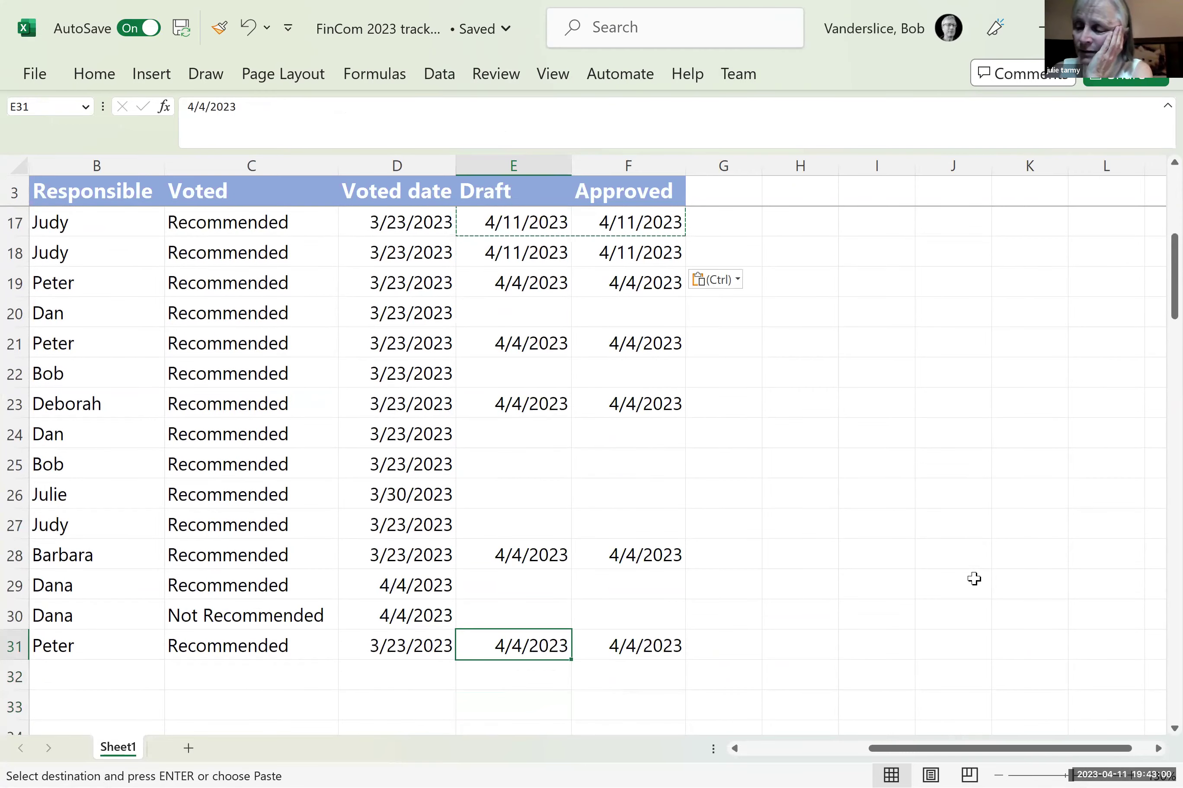
pyautogui.press('Up')
pyautogui.press('Up')
pyautogui.press('Up')
pyautogui.press('Up')
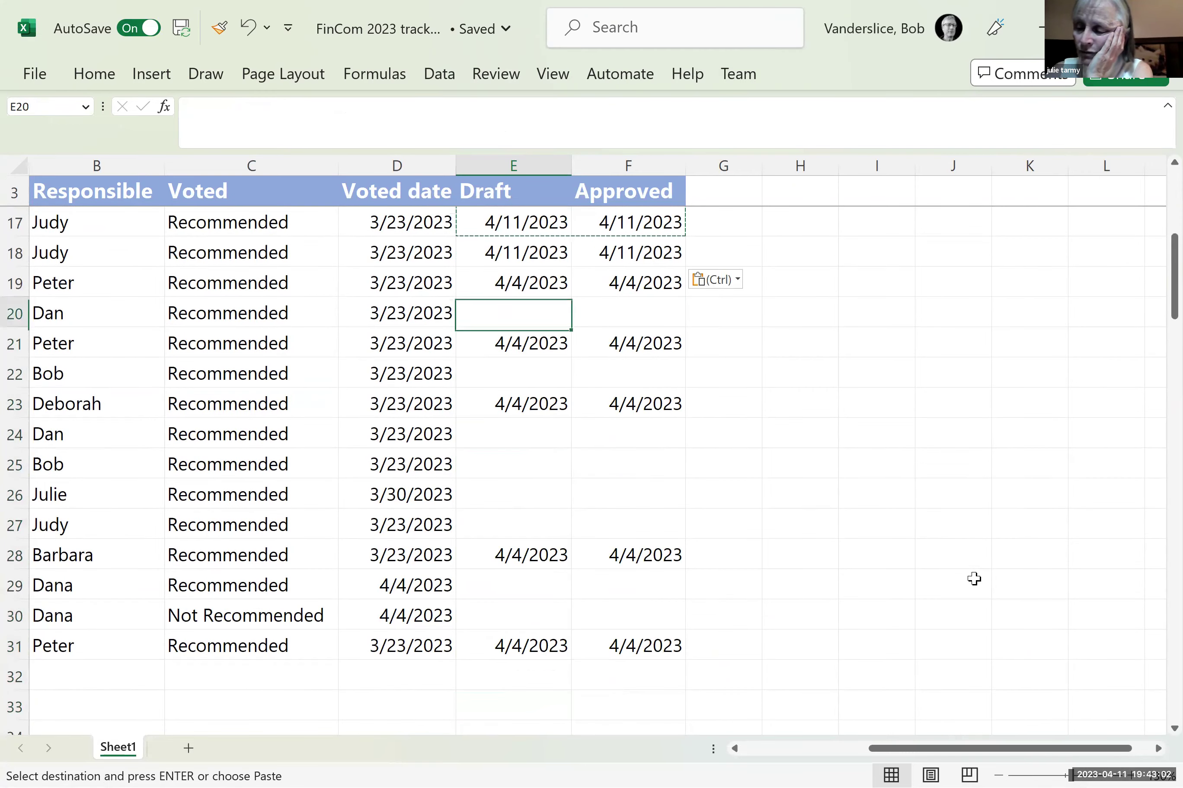
pyautogui.press('Left')
pyautogui.press('Left')
pyautogui.press('Left')
pyautogui.press('Left')
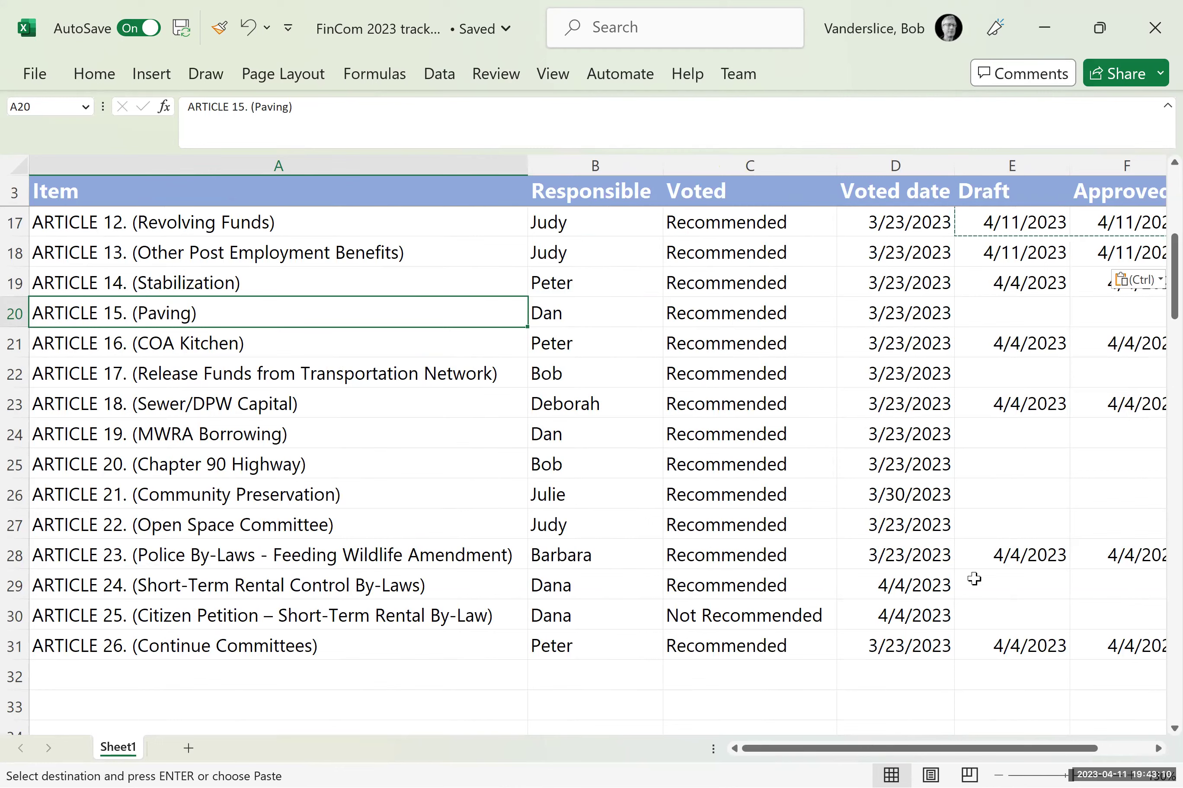
# - Switch to the FY2024 warrant report in Word and replace "is hereby" with "be" after "$100,000" in the Article 15 recommendation
pyautogui.moveTo(785, 769)
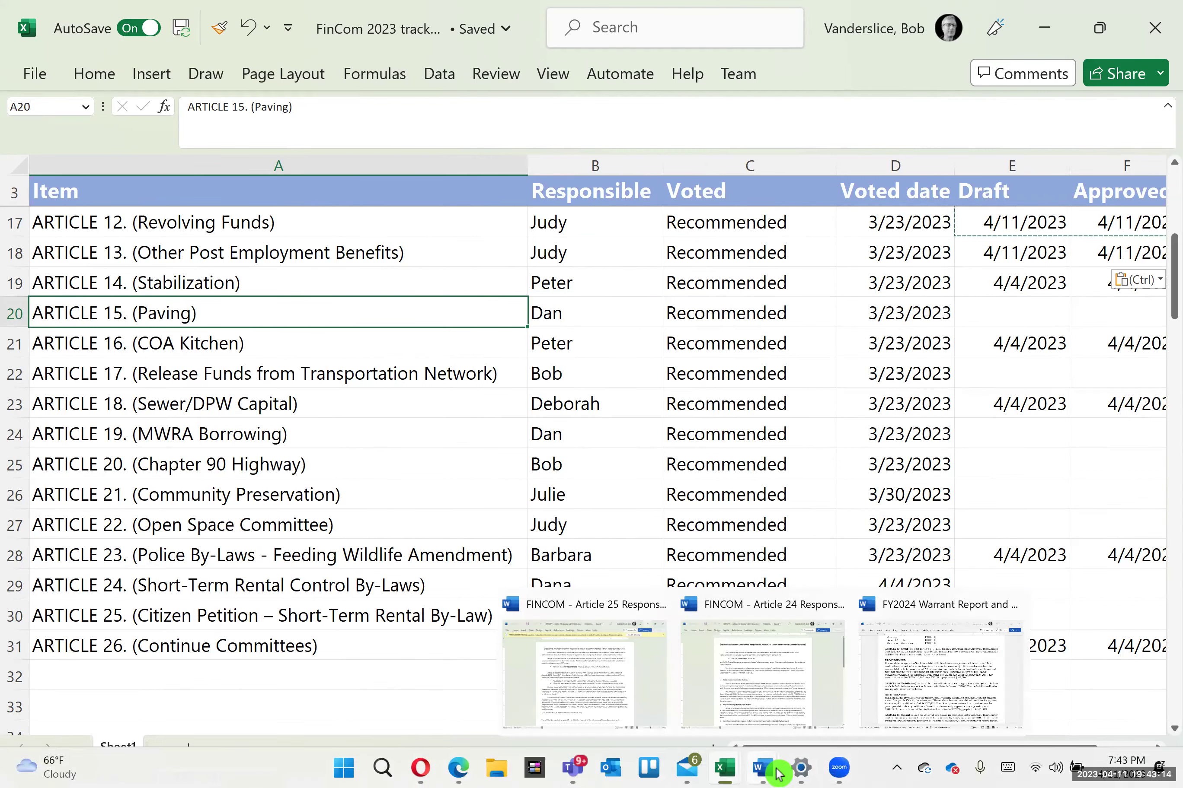
pyautogui.click(873, 724)
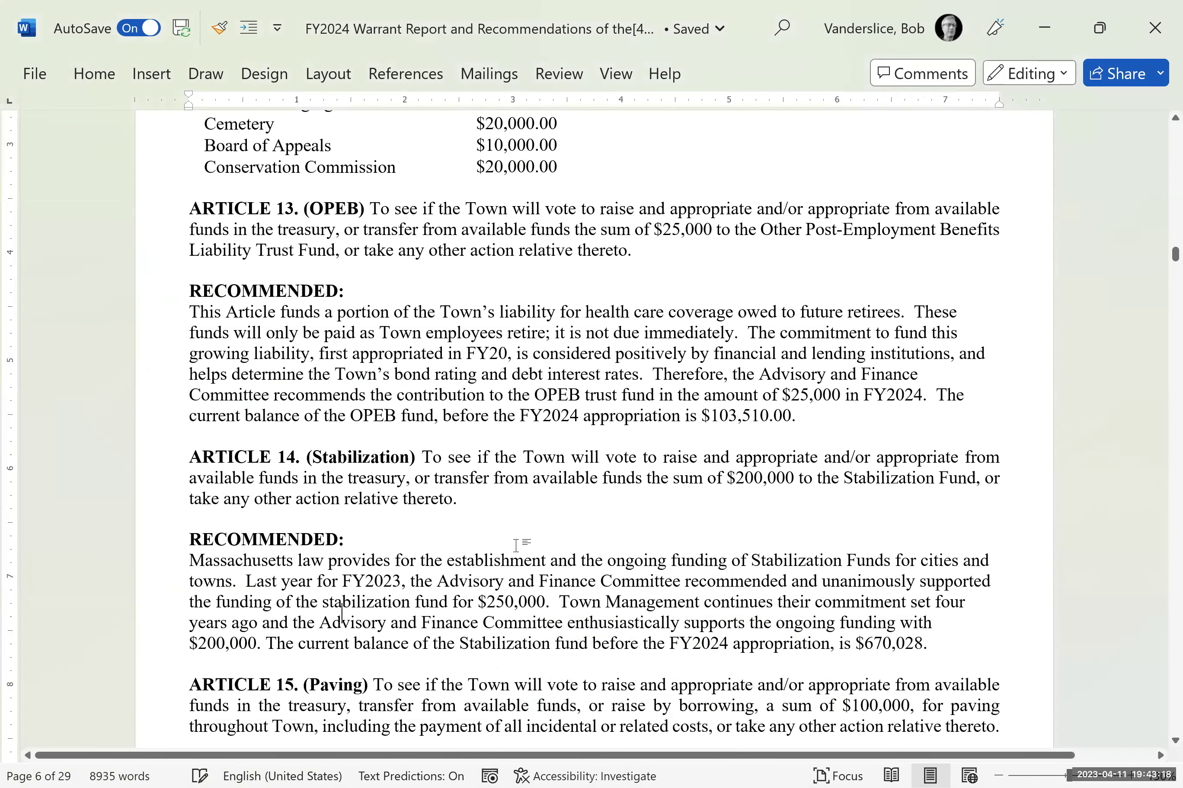
pyautogui.press('Down')
pyautogui.press('Down')
pyautogui.press('Down')
pyautogui.press('Down')
pyautogui.press('Down')
pyautogui.press('Down')
pyautogui.press('Down')
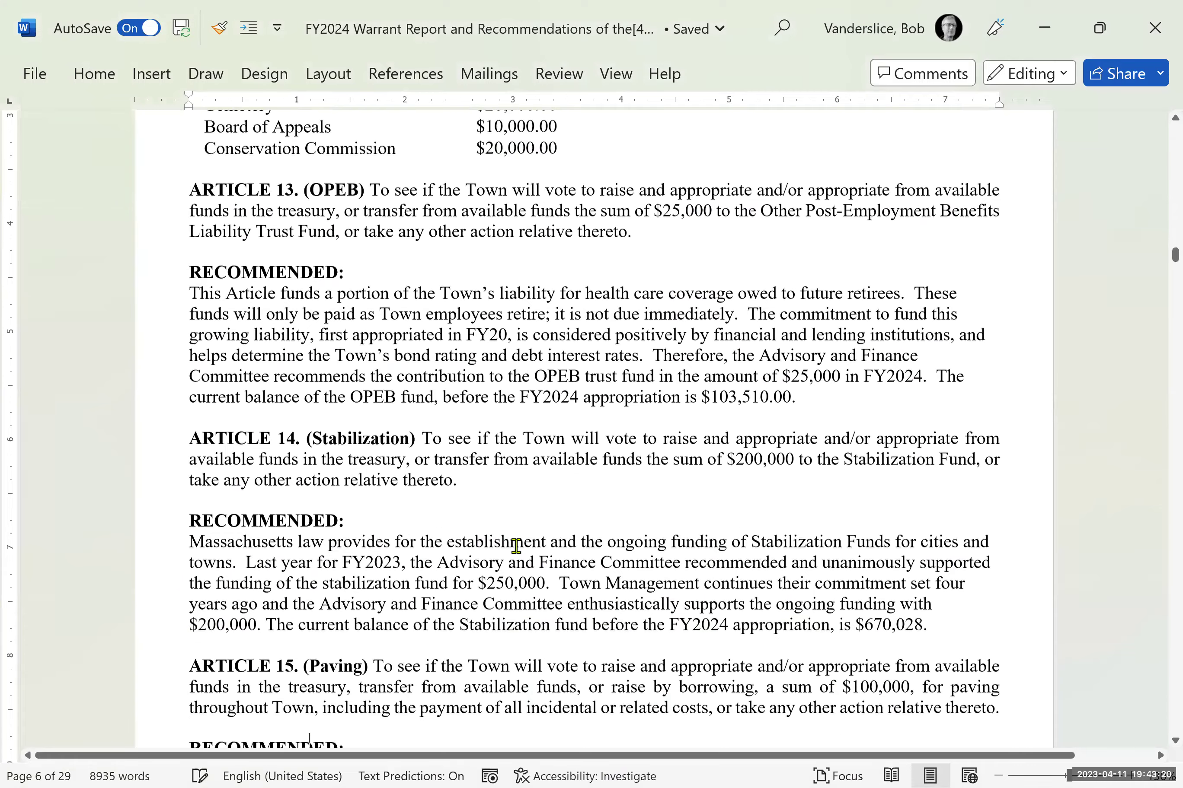
pyautogui.press('Down')
pyautogui.press('Down')
pyautogui.press('Down')
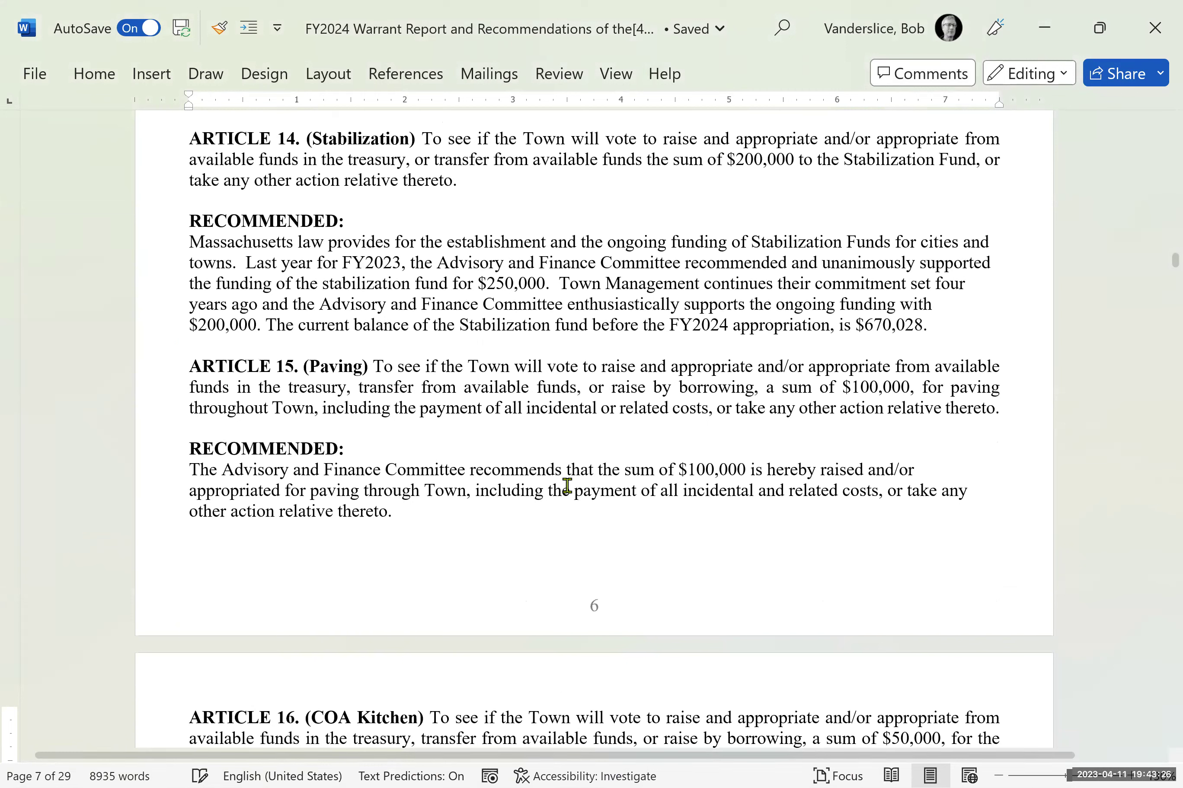
pyautogui.click(748, 467)
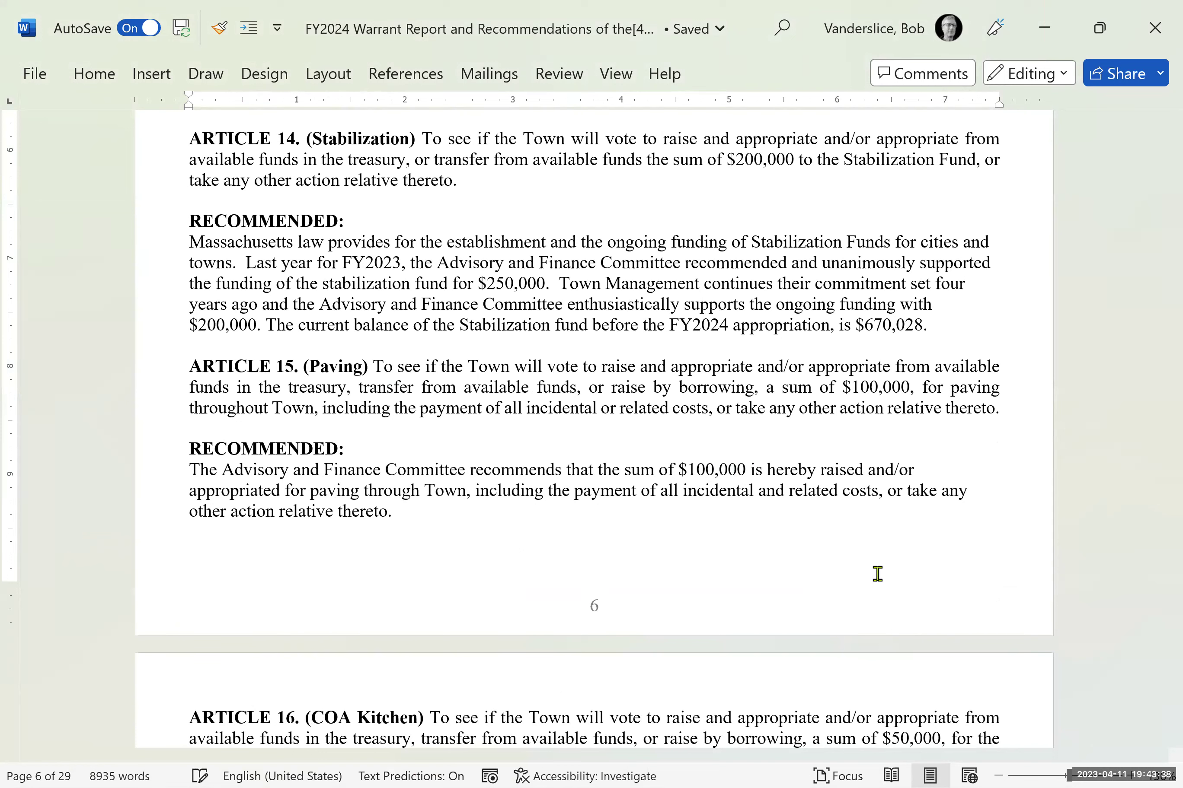
pyautogui.write('be')
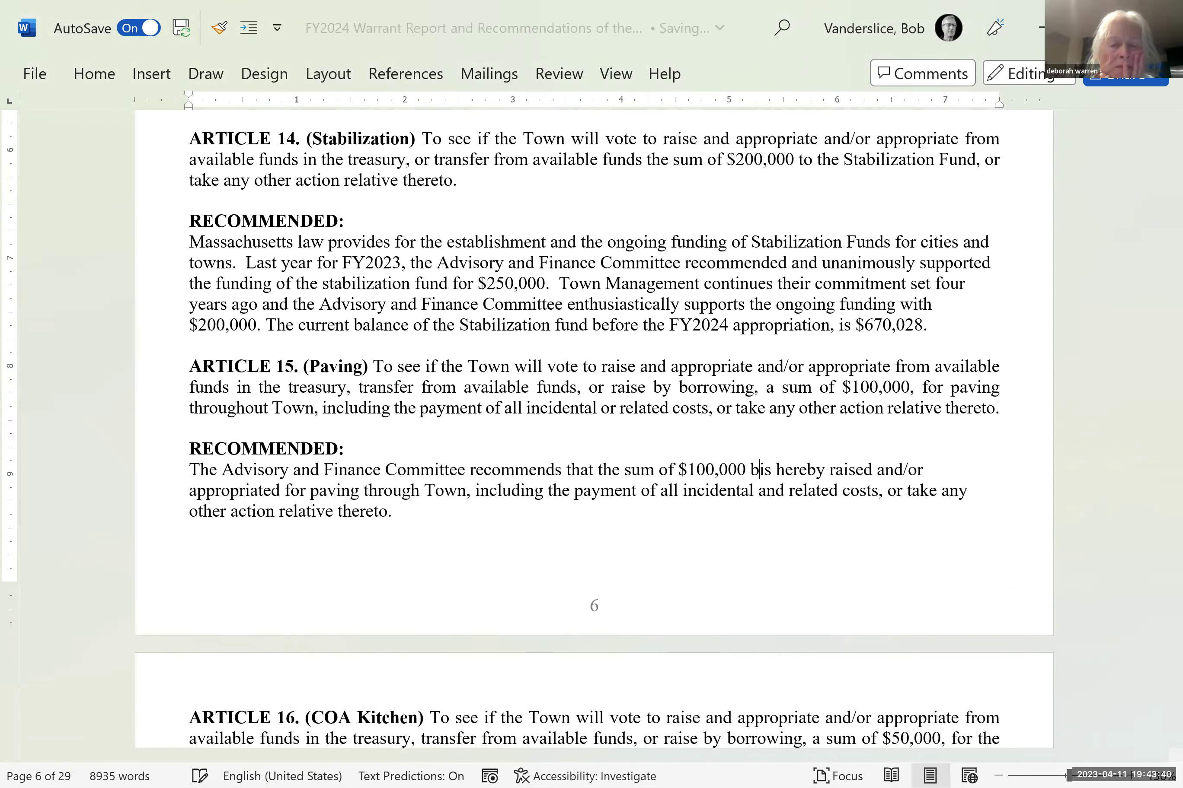
pyautogui.press('Delete')
pyautogui.press('Delete')
pyautogui.press('Delete')
pyautogui.press('Delete')
pyautogui.press('Delete')
pyautogui.press('Delete')
pyautogui.press('Delete')
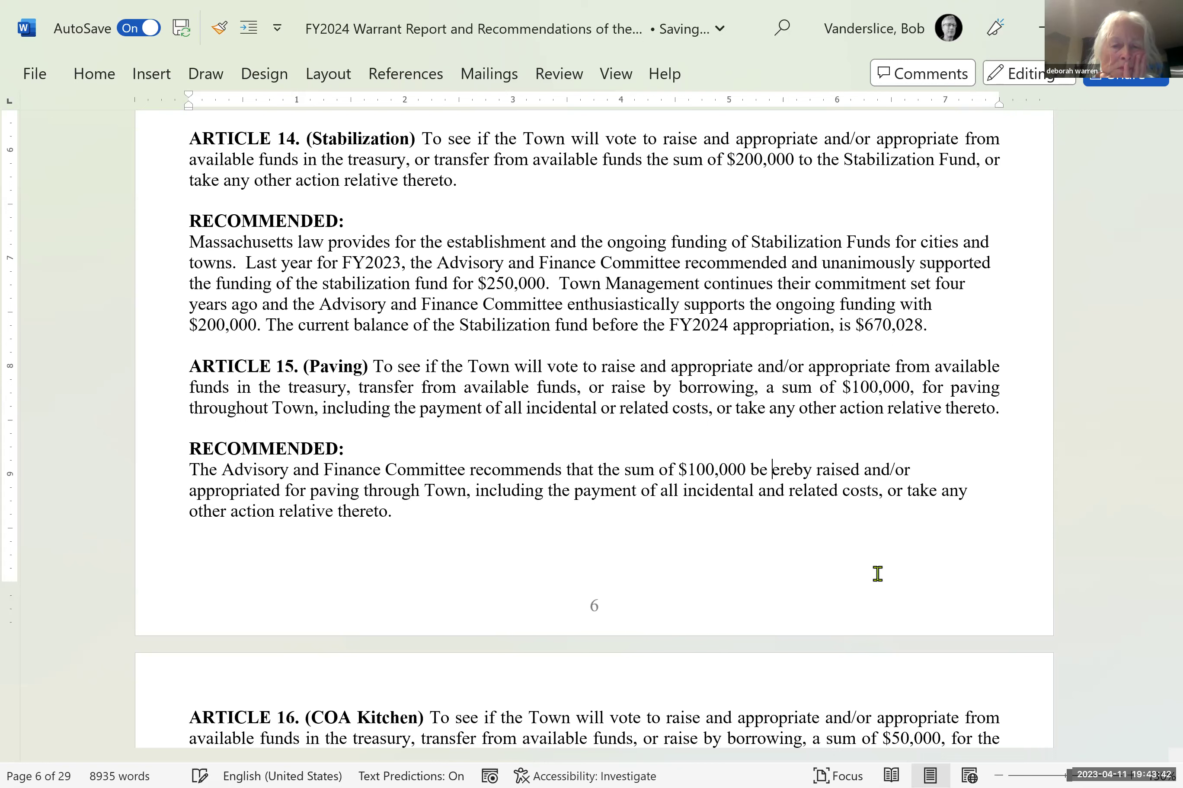
pyautogui.press('Delete')
pyautogui.press('Delete')
pyautogui.press('Delete')
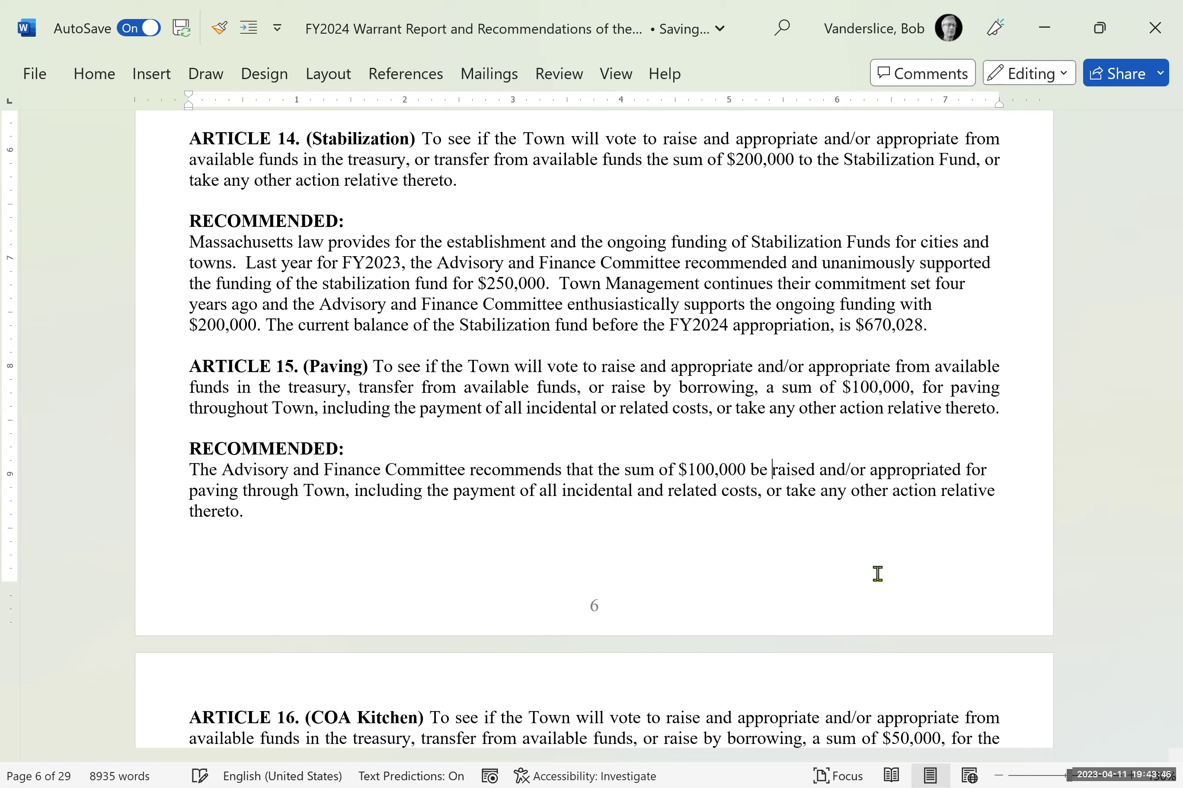
# - In the Article 15 recommendation, change "through" to "throughout" and end the sentence after "related costs", deleting "or take any other action relative thereto"
pyautogui.click(299, 491)
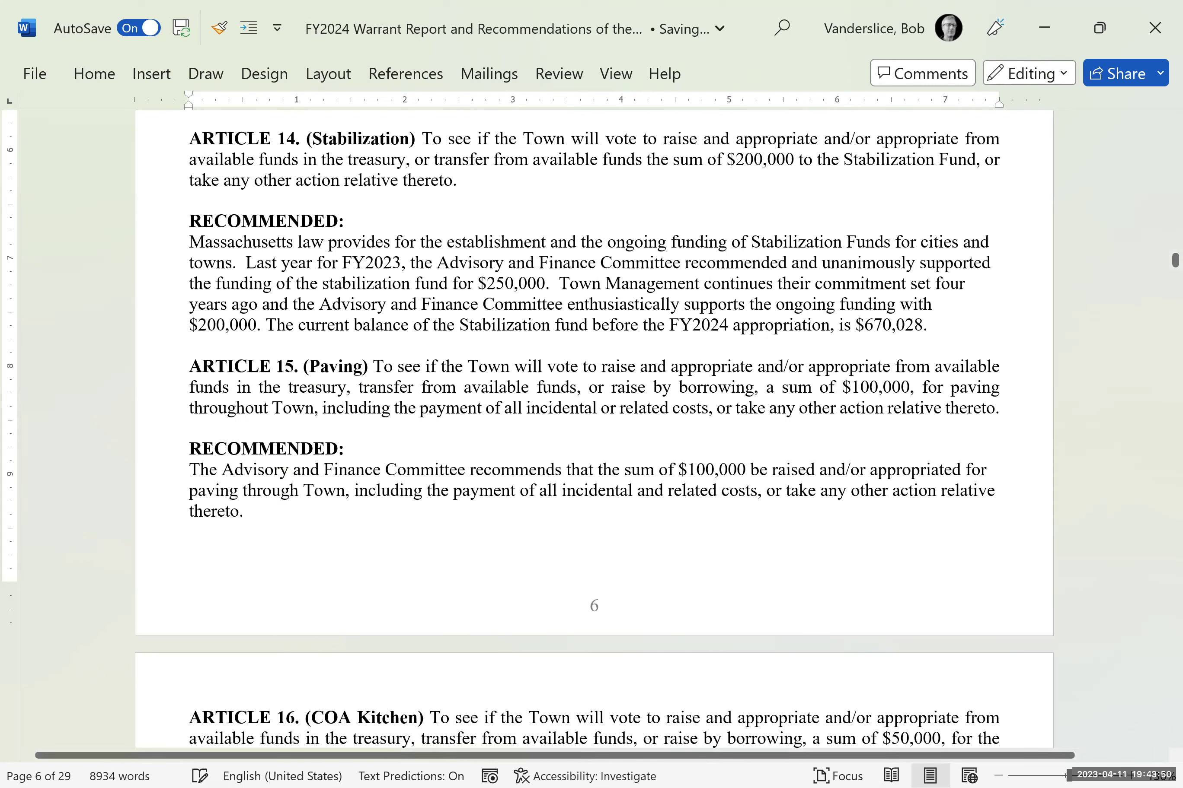
pyautogui.write('out')
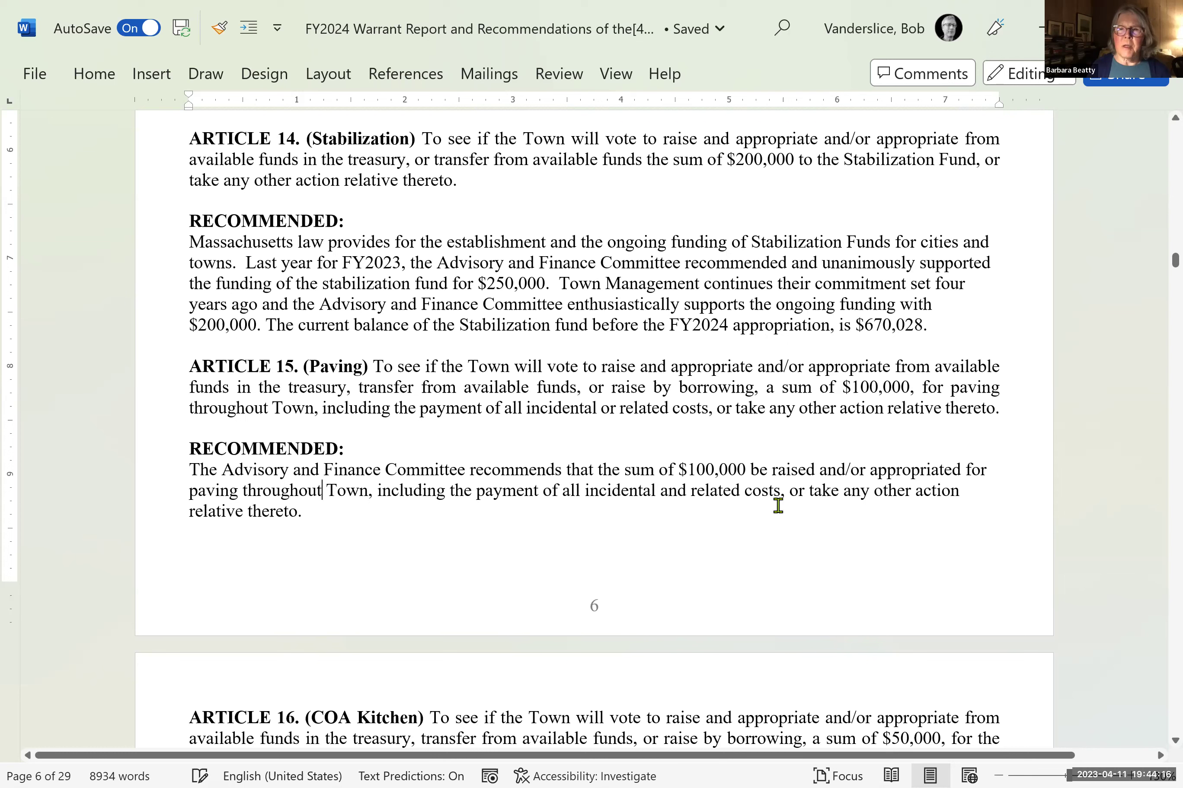
pyautogui.click(786, 492)
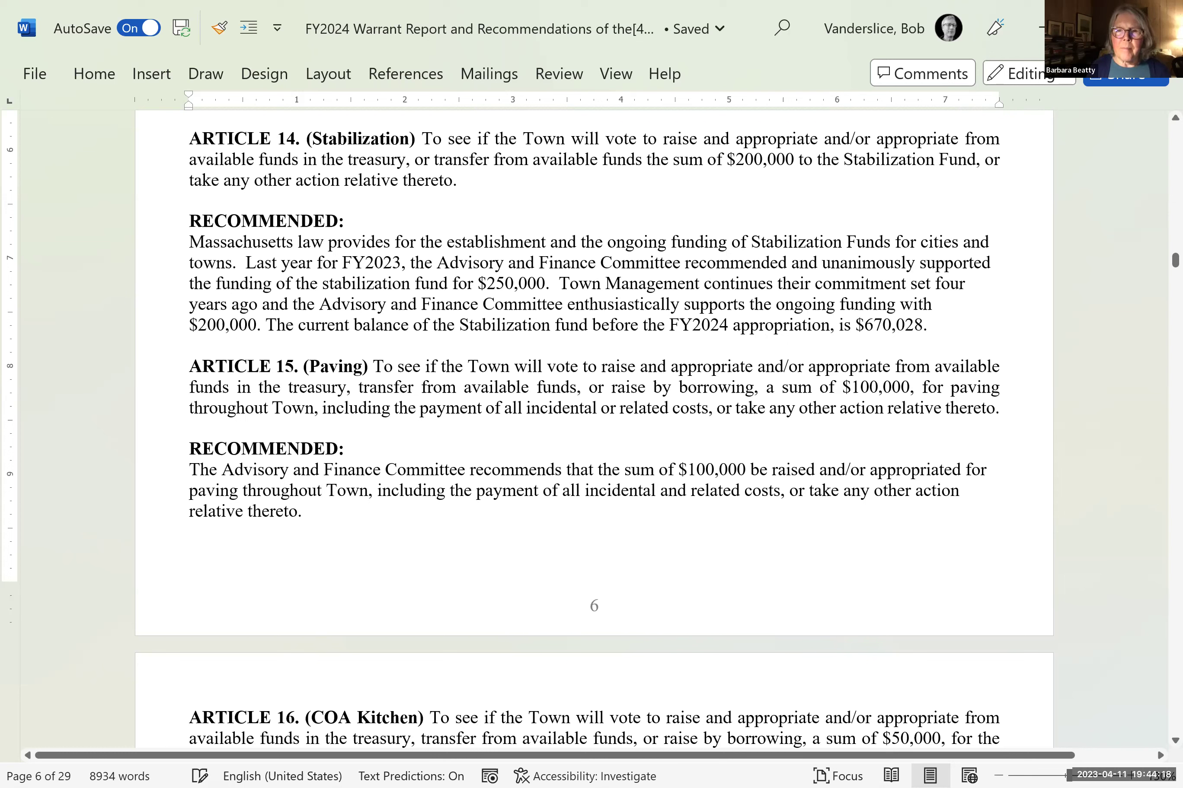
pyautogui.press('BackSpace')
pyautogui.write('.')
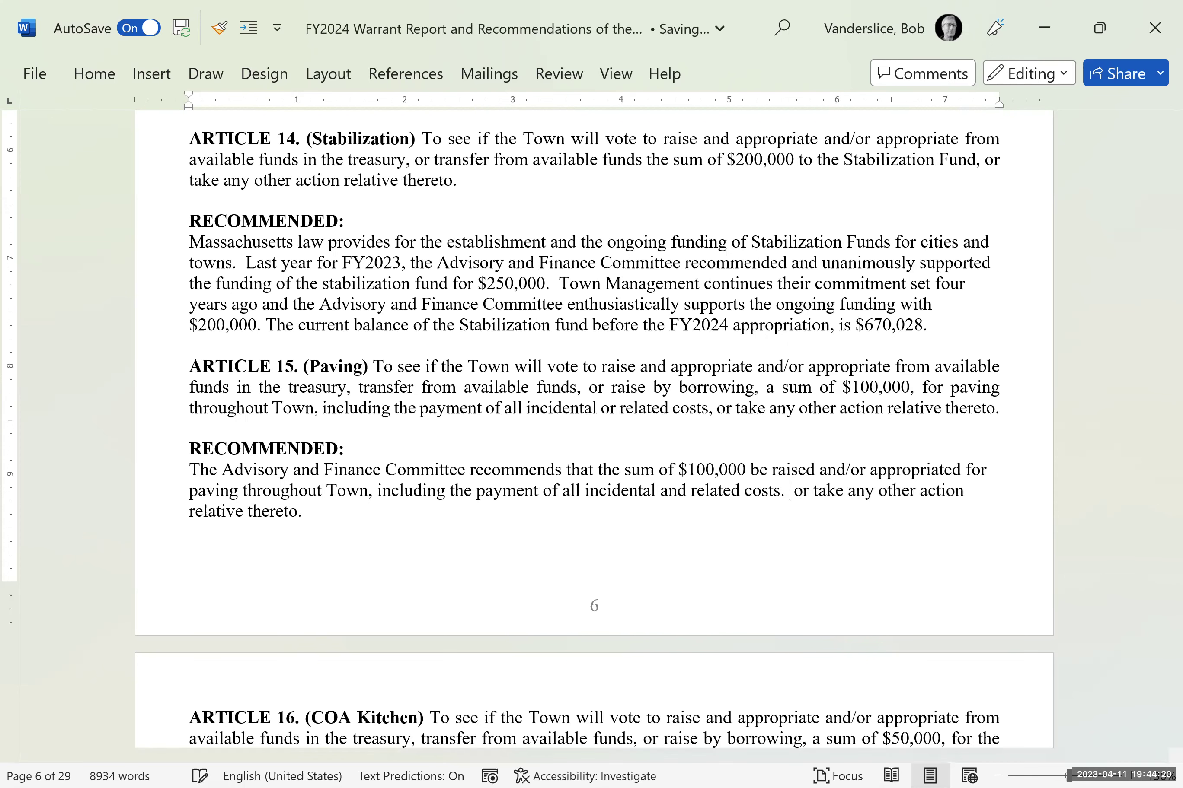
pyautogui.hotkey('ctrl', 'Delete')
pyautogui.hotkey('ctrl', 'Delete')
pyautogui.hotkey('ctrl', 'Delete')
pyautogui.hotkey('ctrl', 'Delete')
pyautogui.hotkey('ctrl', 'Delete')
pyautogui.hotkey('ctrl', 'Delete')
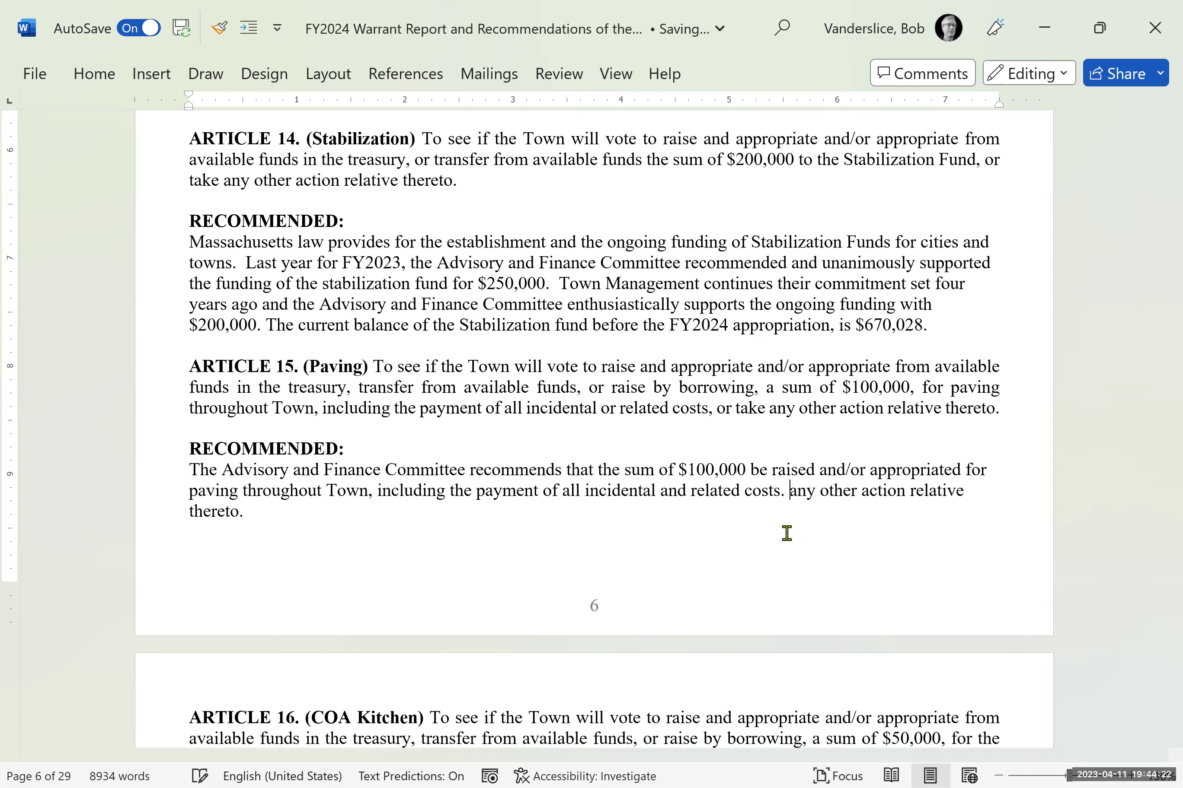
pyautogui.press('Delete')
pyautogui.press('Delete')
pyautogui.press('Delete')
pyautogui.press('Delete')
pyautogui.press('Delete')
pyautogui.press('Delete')
pyautogui.press('Delete')
pyautogui.press('Delete')
pyautogui.press('Delete')
pyautogui.press('Delete')
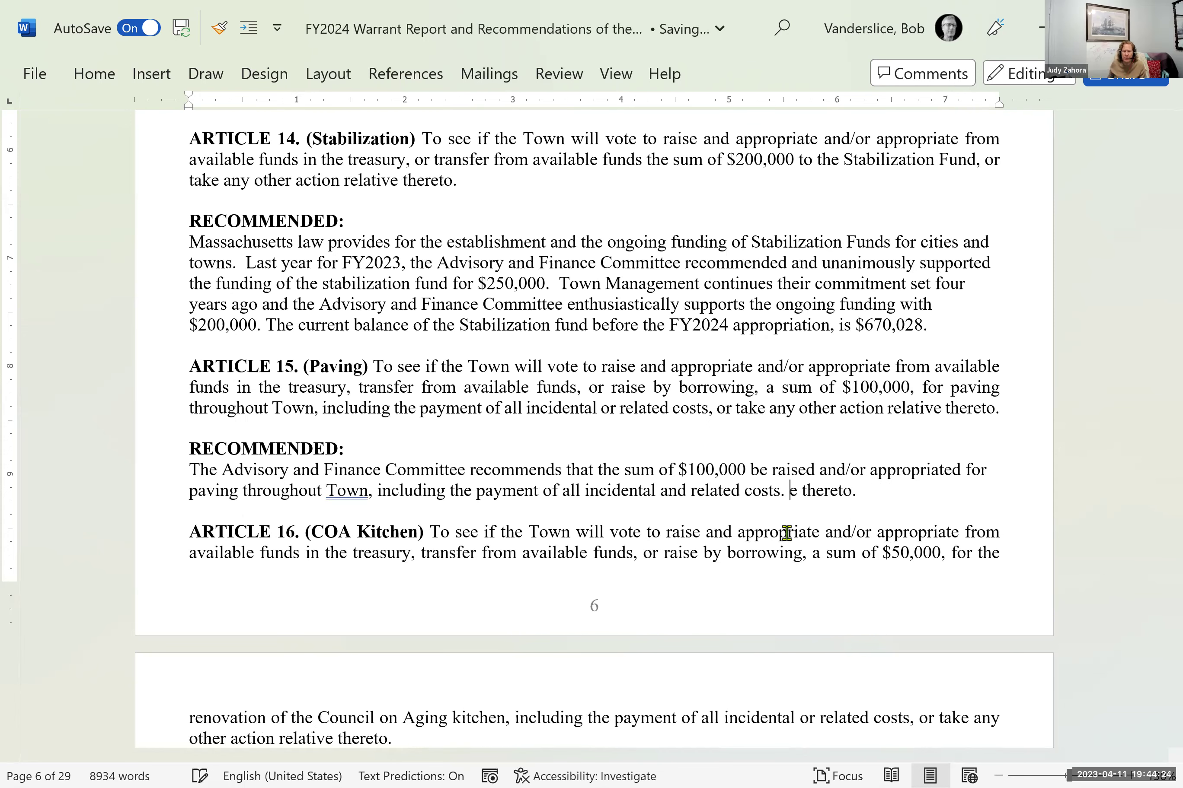
pyautogui.press('Delete')
pyautogui.press('Delete')
pyautogui.press('Delete')
pyautogui.press('Delete')
pyautogui.press('Delete')
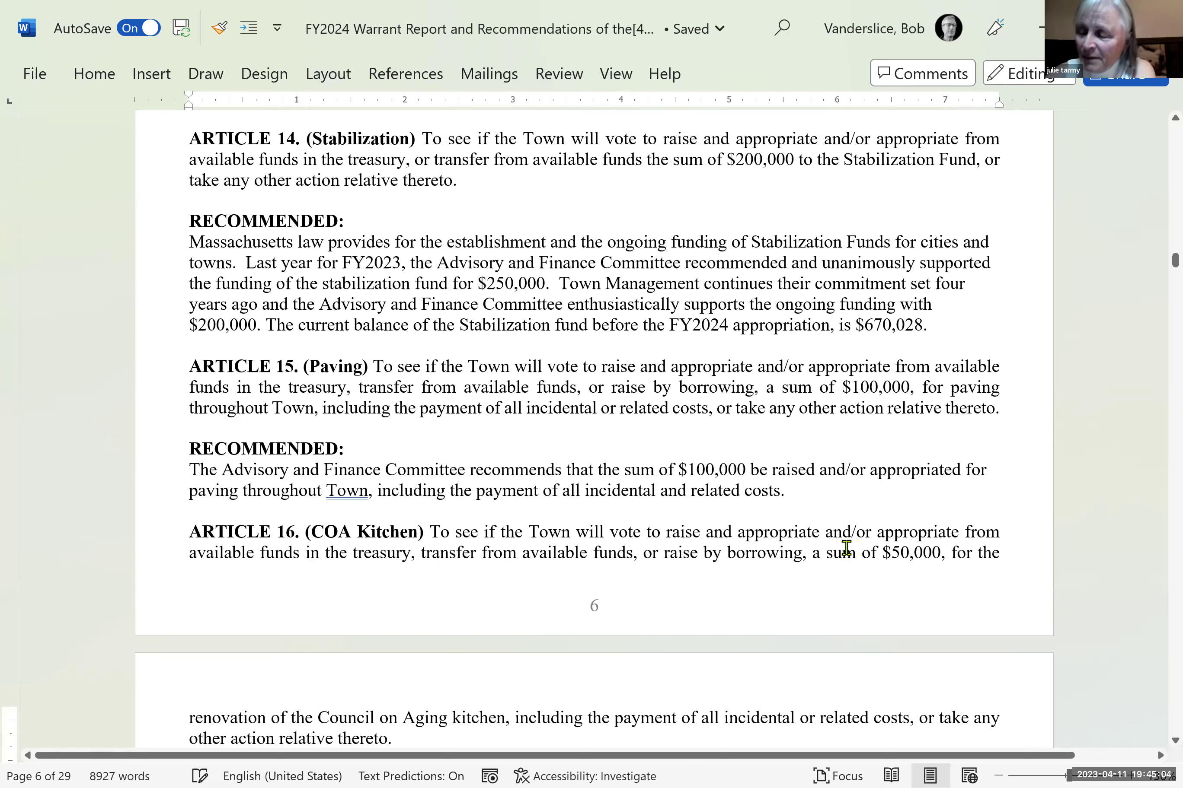
# - Insert "commercial grade" before "kitchen is antiquated" in the Article 16 (COA Kitchen) recommendation
pyautogui.scroll(-1, 846, 547)
pyautogui.scroll(-1, 846, 548)
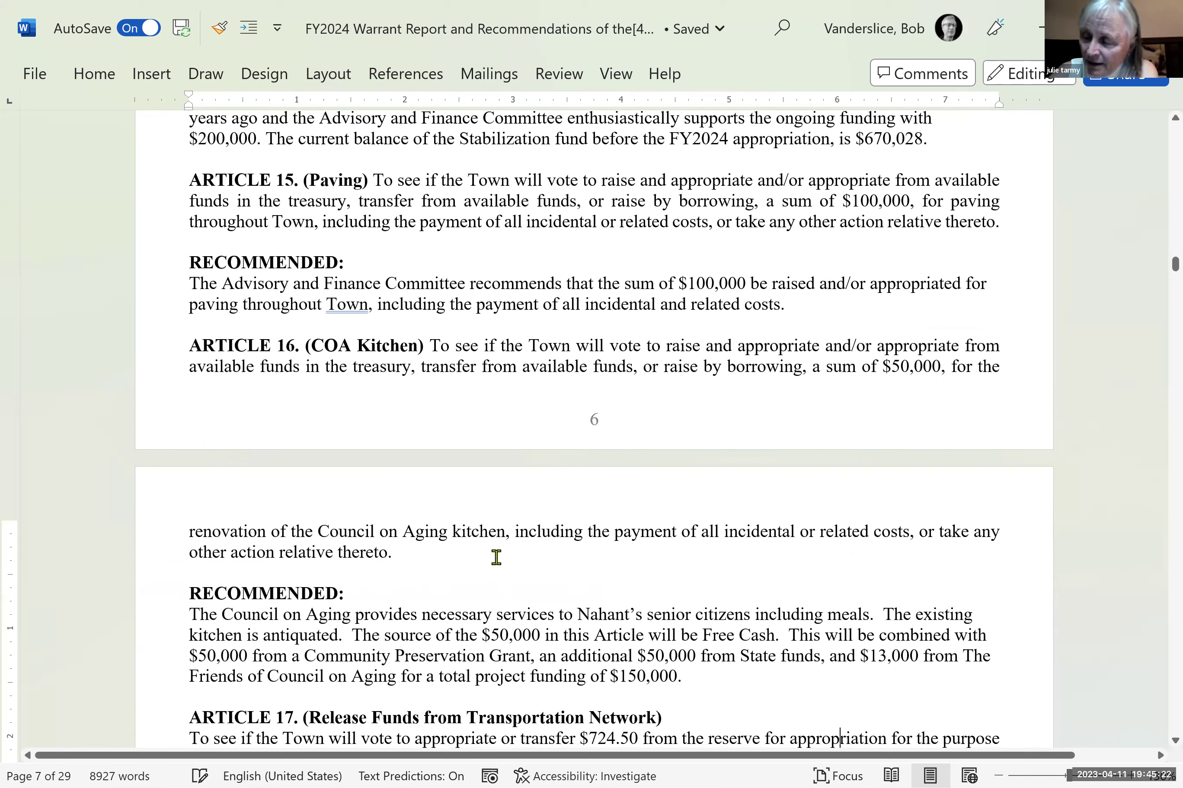
pyautogui.click(538, 442)
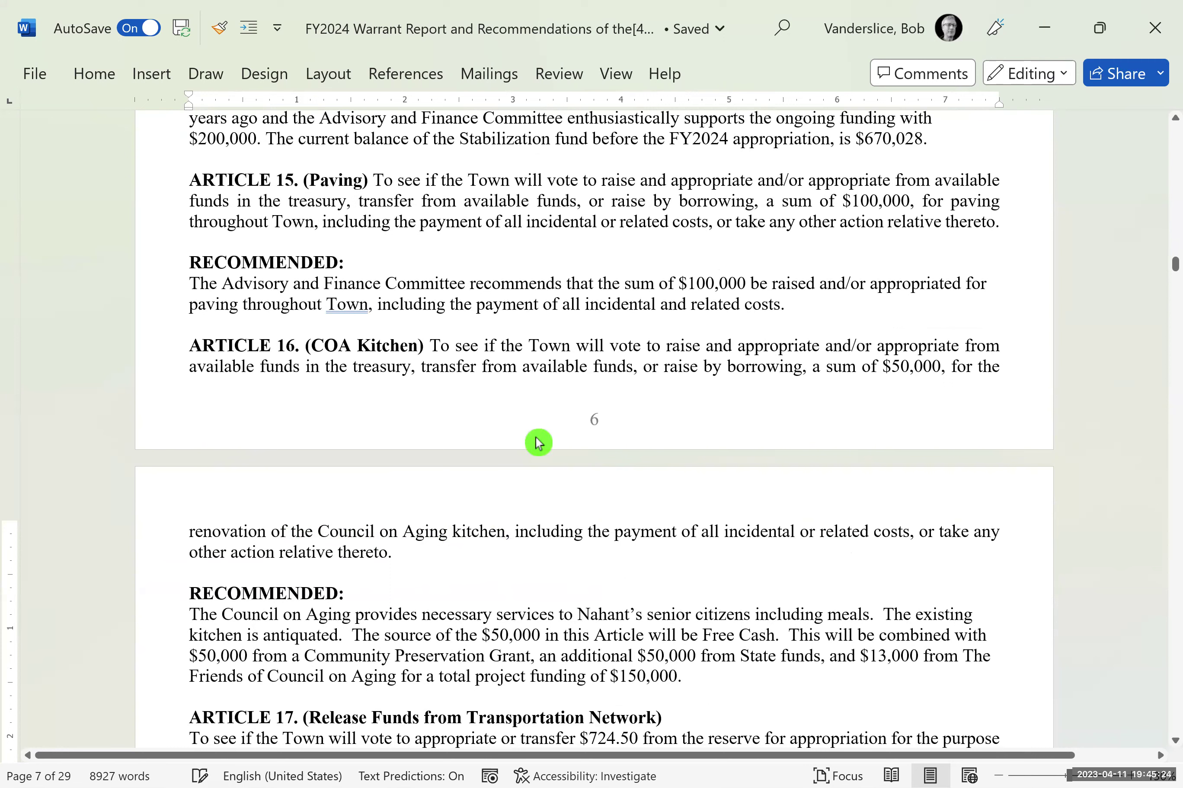
pyautogui.click(1163, 441)
pyautogui.click(1168, 273)
pyautogui.moveTo(1168, 273); pyautogui.dragTo(1170, 274)
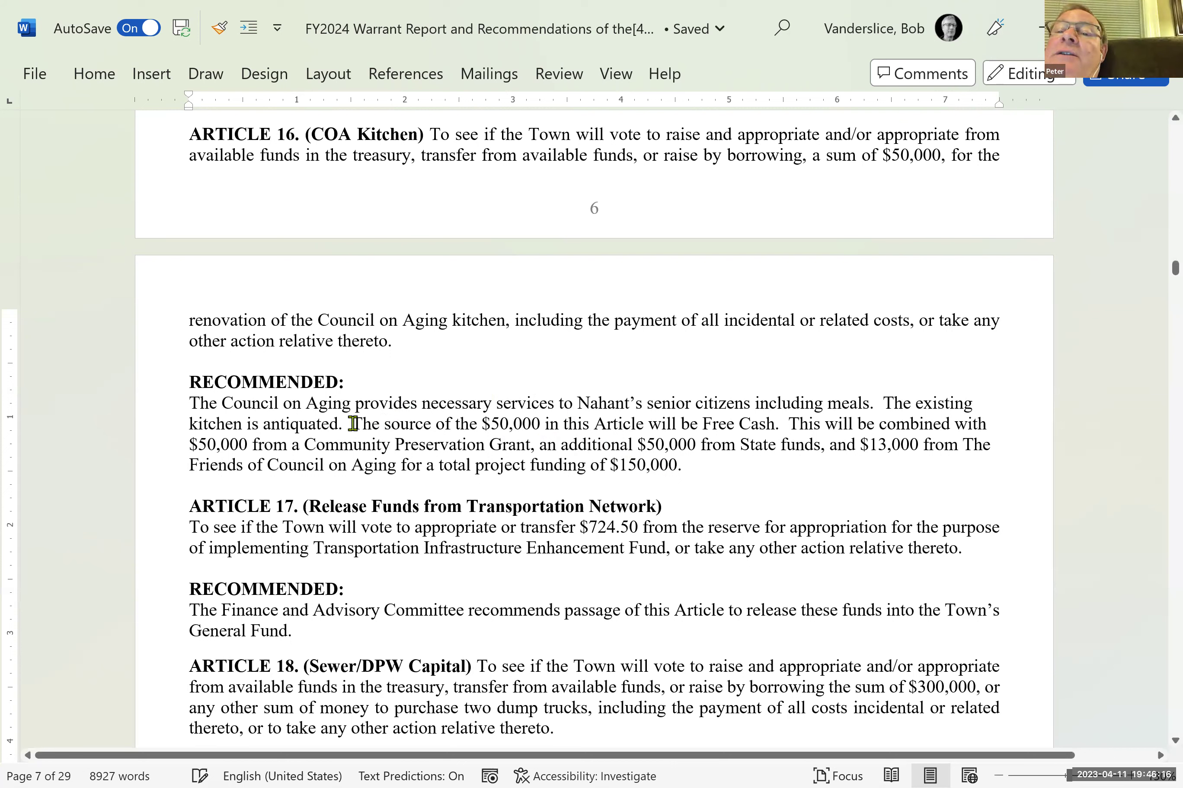
pyautogui.click(974, 403)
pyautogui.write('comm')
pyautogui.write('e')
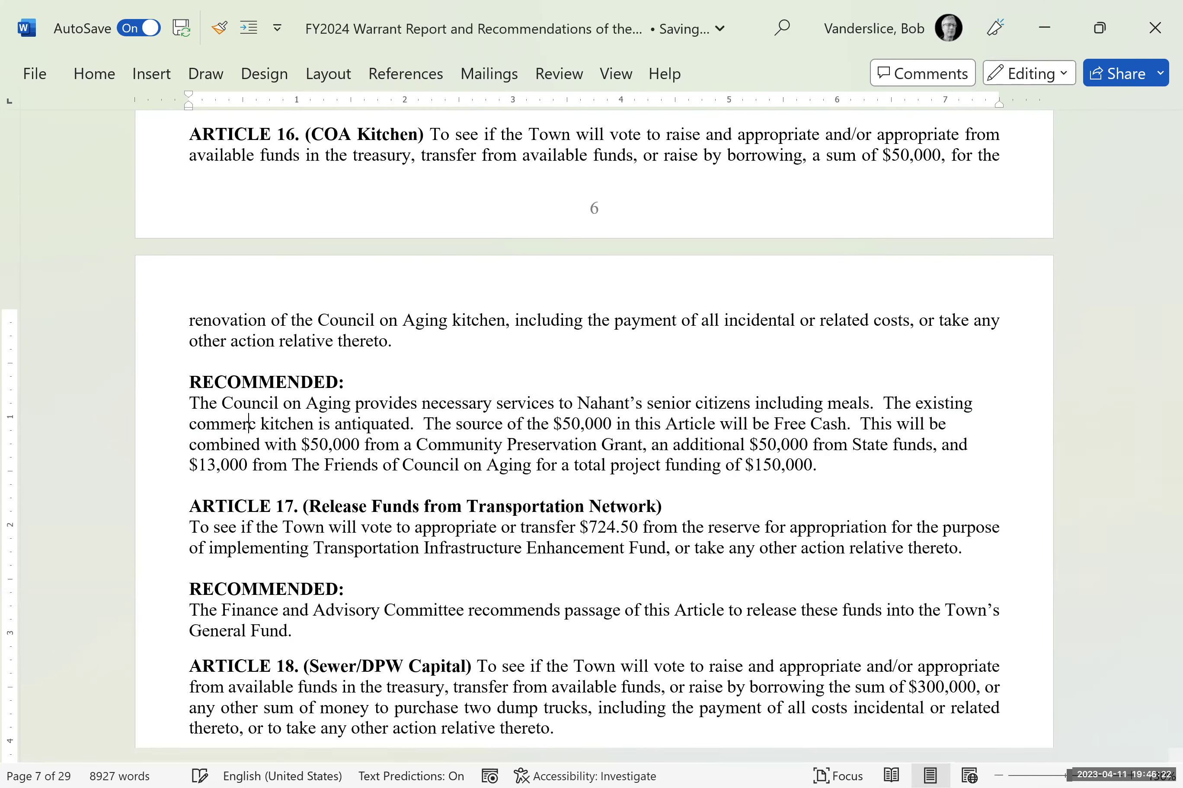
pyautogui.write('rcial grade')
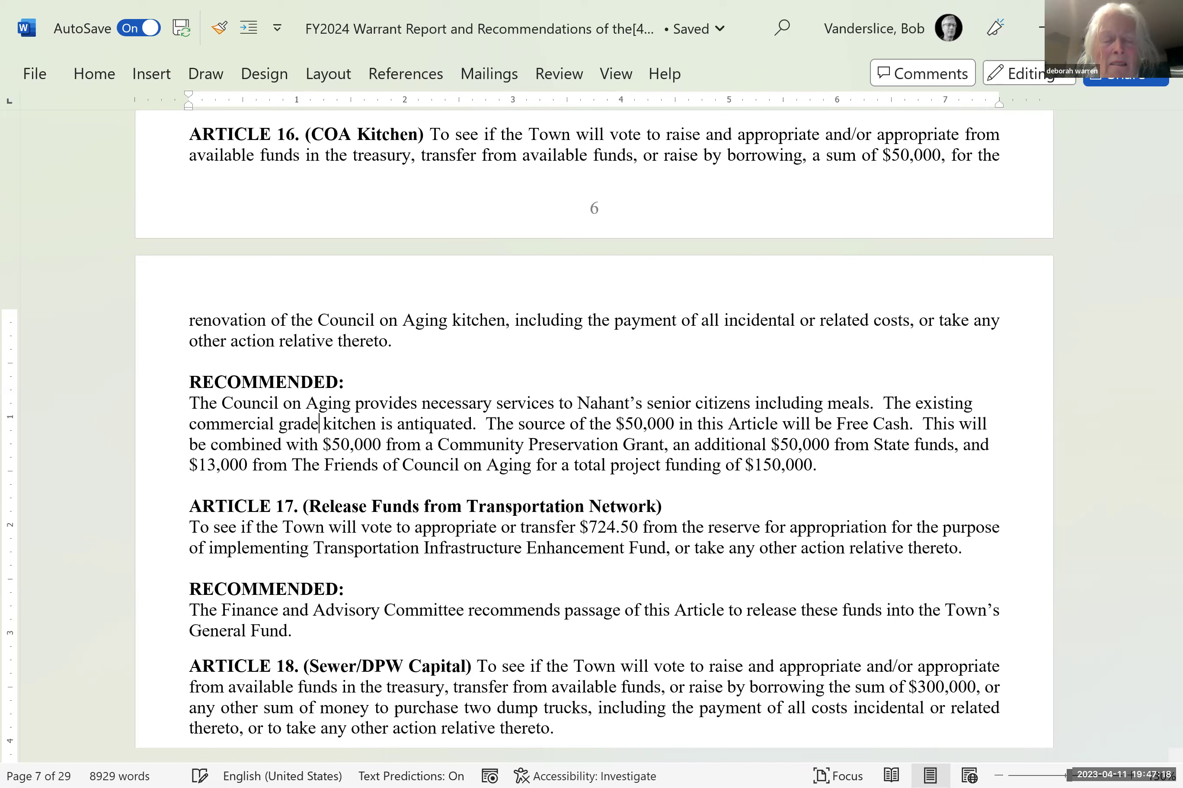
pyautogui.press('Right')
pyautogui.press('Right')
pyautogui.press('Right')
pyautogui.press('Right')
pyautogui.press('Right')
pyautogui.press('Right')
pyautogui.press('Right')
pyautogui.press('Right')
pyautogui.press('Right')
pyautogui.press('Right')
pyautogui.press('Right')
pyautogui.press('Right')
pyautogui.write('not')
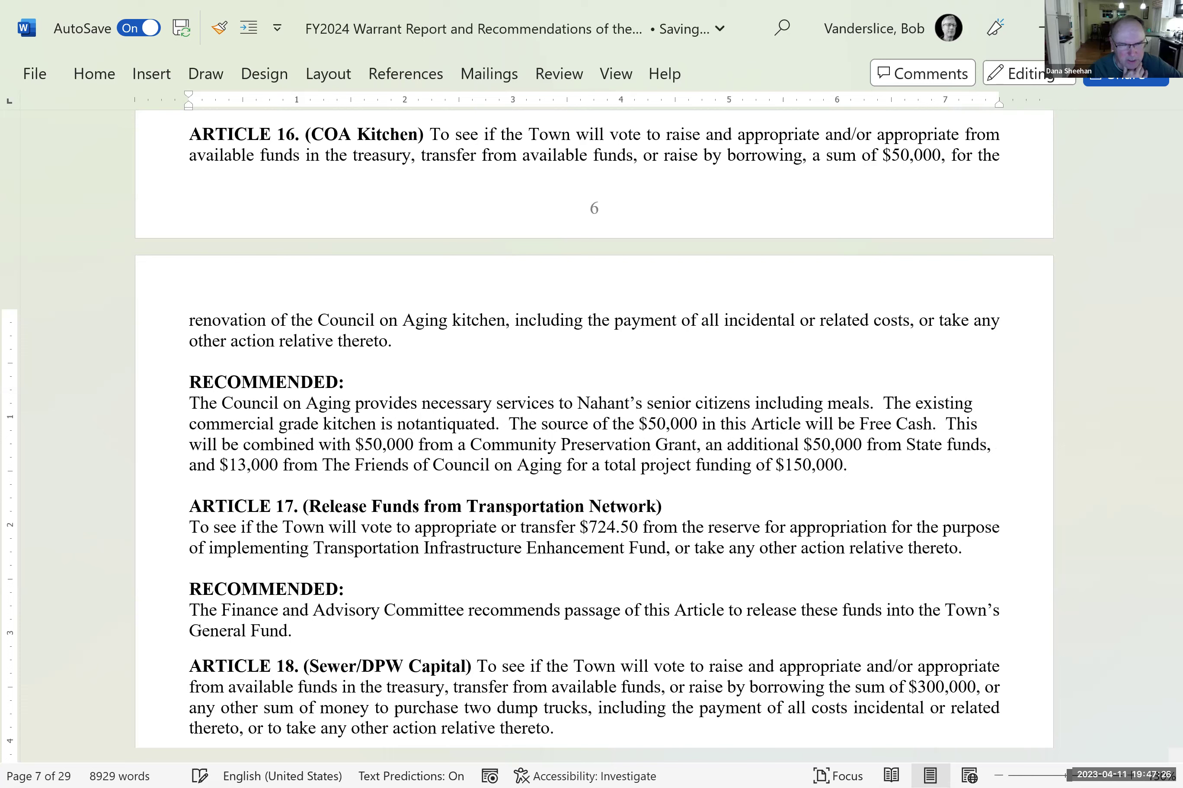
pyautogui.press('BackSpace')
pyautogui.press('BackSpace')
pyautogui.press('BackSpace')
# - Add "and not fit for purpose" after "antiquated" in the Article 16 recommendation
pyautogui.press('Right')
pyautogui.press('Right')
pyautogui.press('Right')
pyautogui.press('Right')
pyautogui.press('Right')
pyautogui.press('Right')
pyautogui.press('Right')
pyautogui.press('Right')
pyautogui.press('Right')
pyautogui.press('Right')
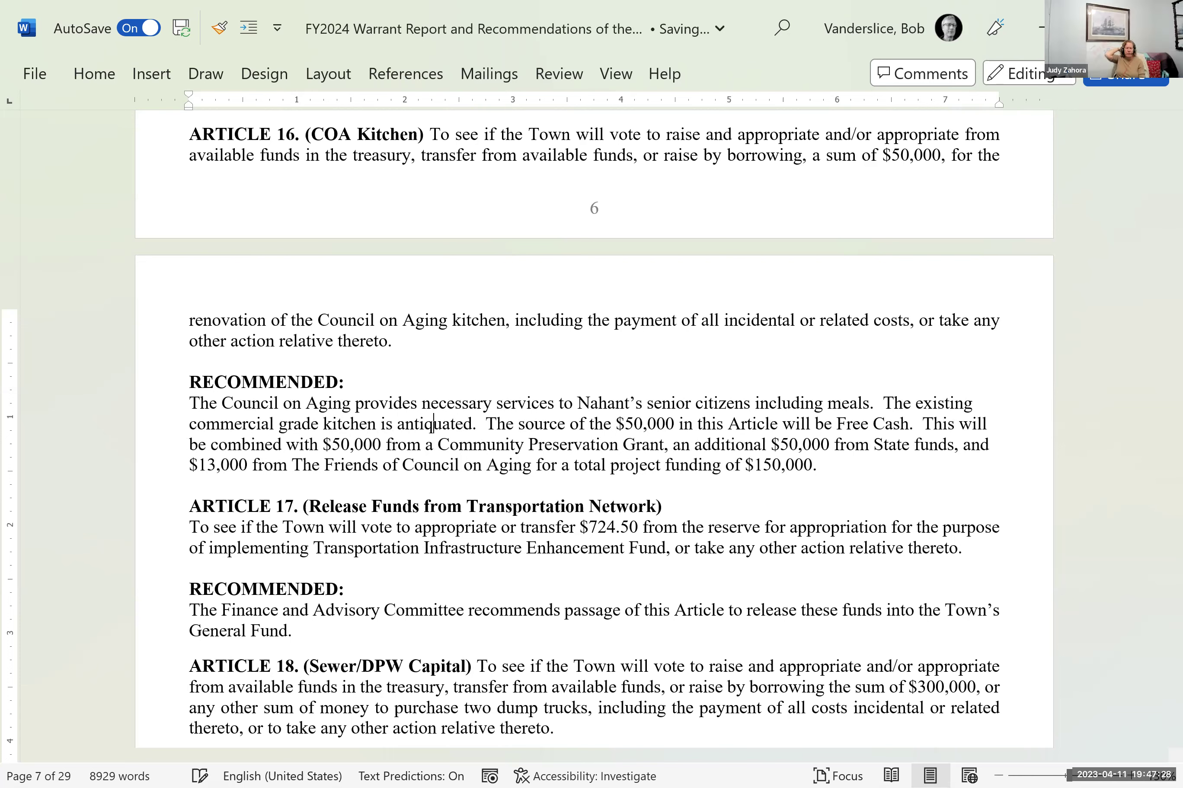
pyautogui.write('and not ')
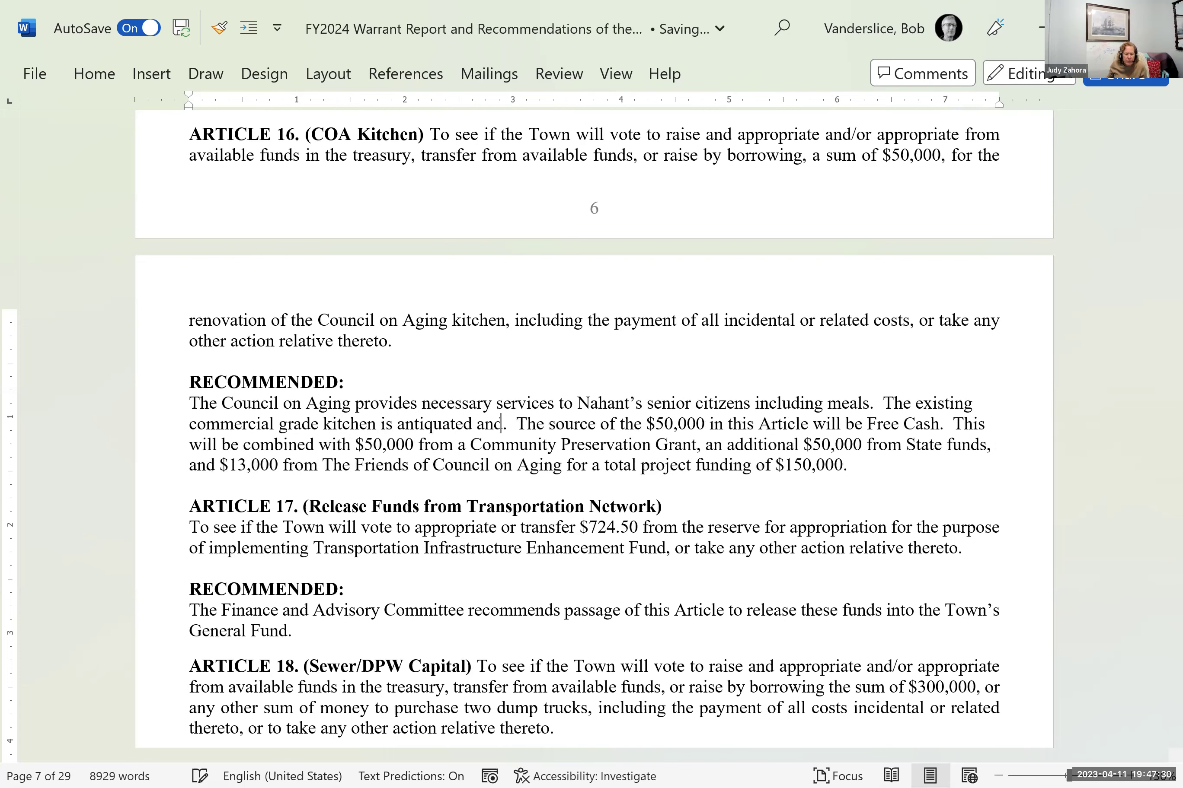
pyautogui.write('fit for pu')
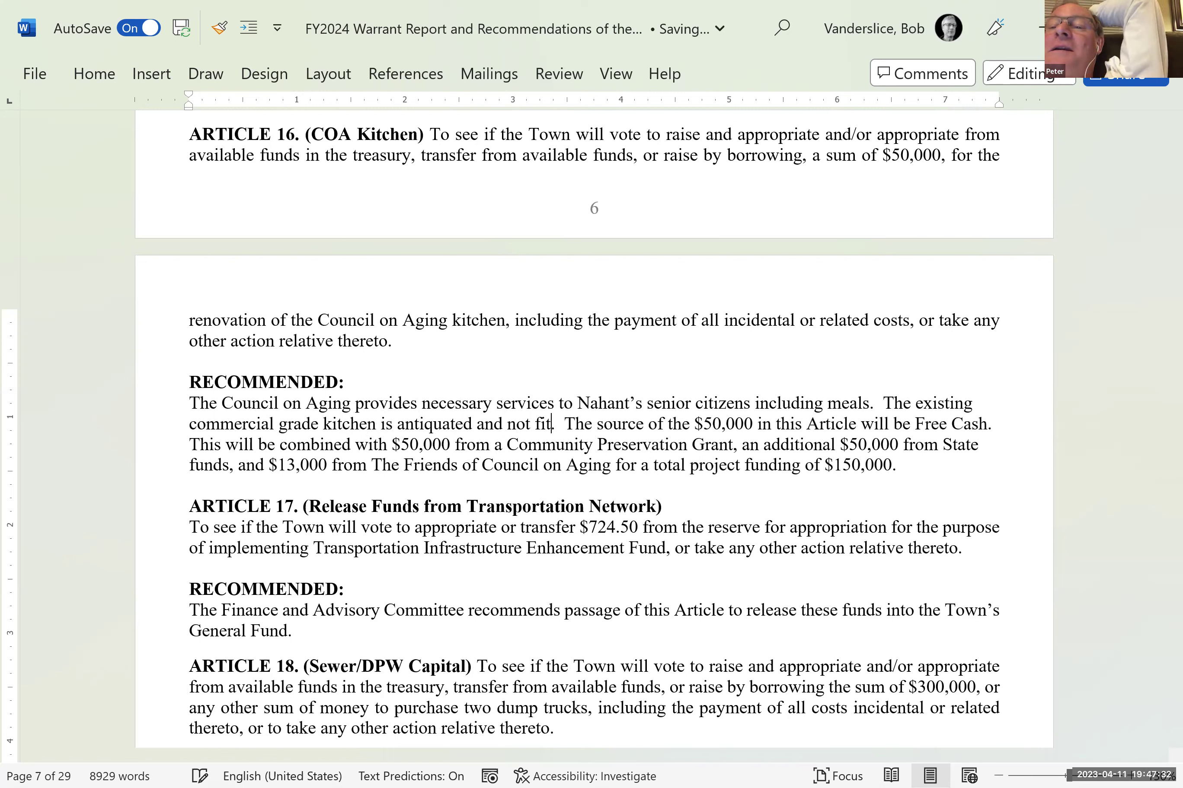
pyautogui.write('rpose')
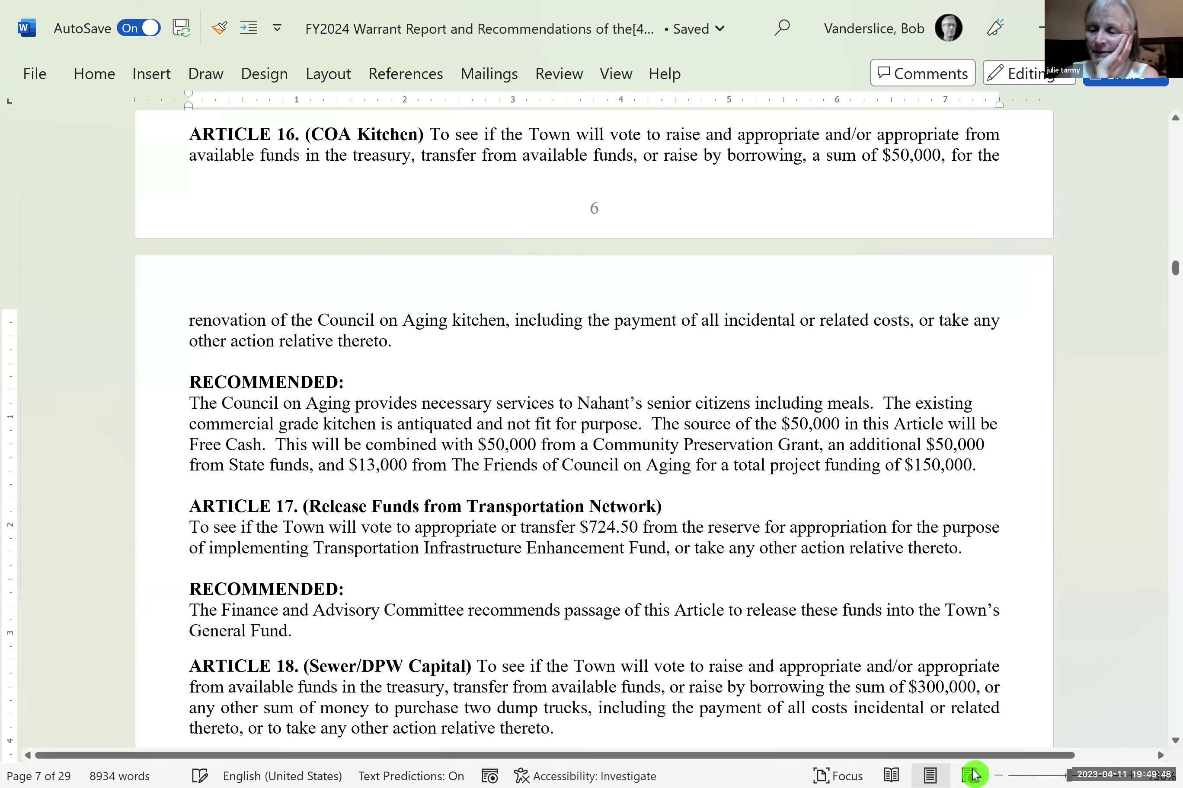
# - Switch to the FinCom 2023 tracker in Excel and copy Article 14's 4/4/2023 draft and approved dates into the Article 15 (Paving) row
pyautogui.moveTo(727, 769)
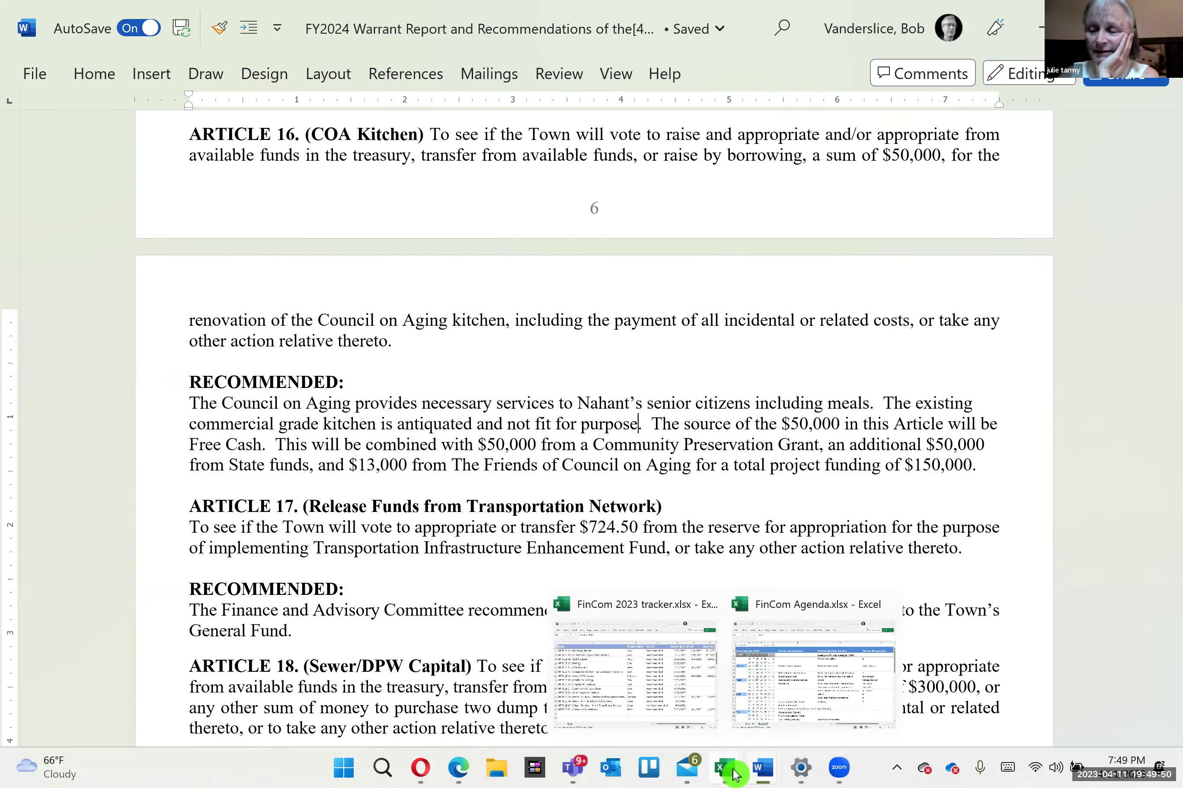
pyautogui.click(706, 731)
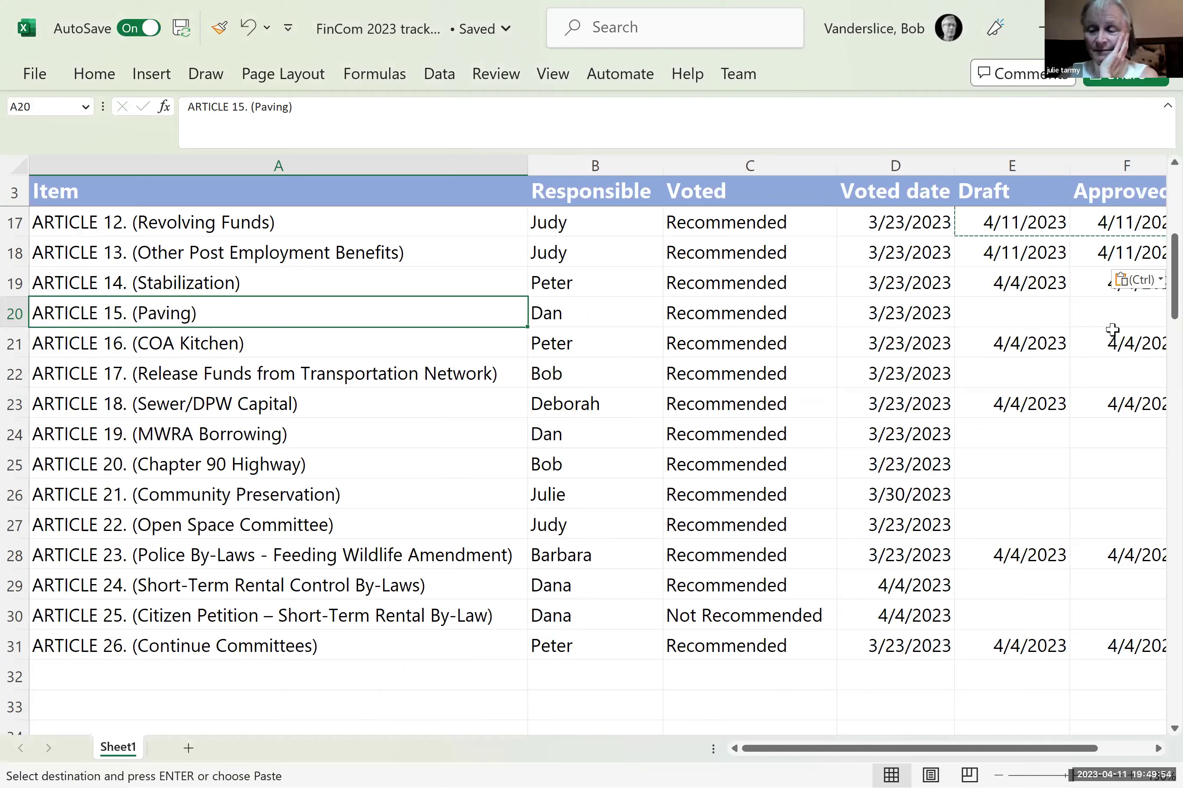
pyautogui.click(1033, 285)
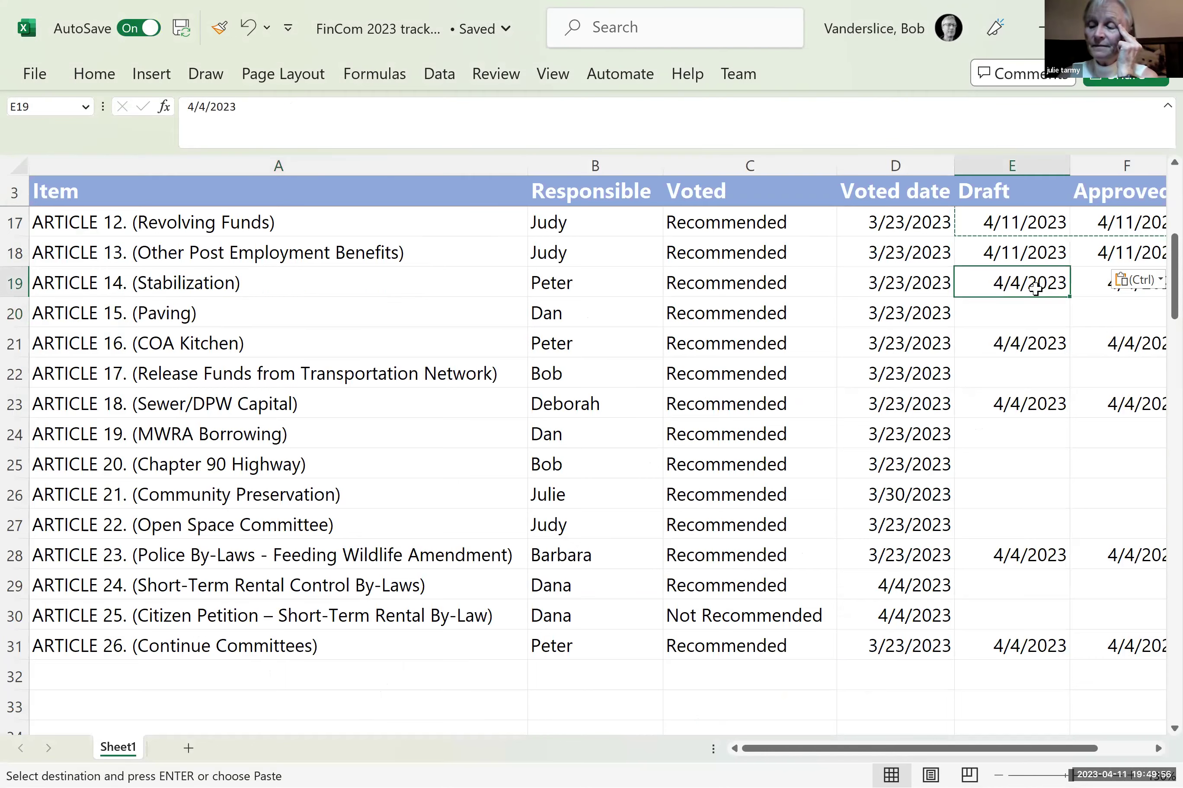
pyautogui.hotkey('shift', 'Right')
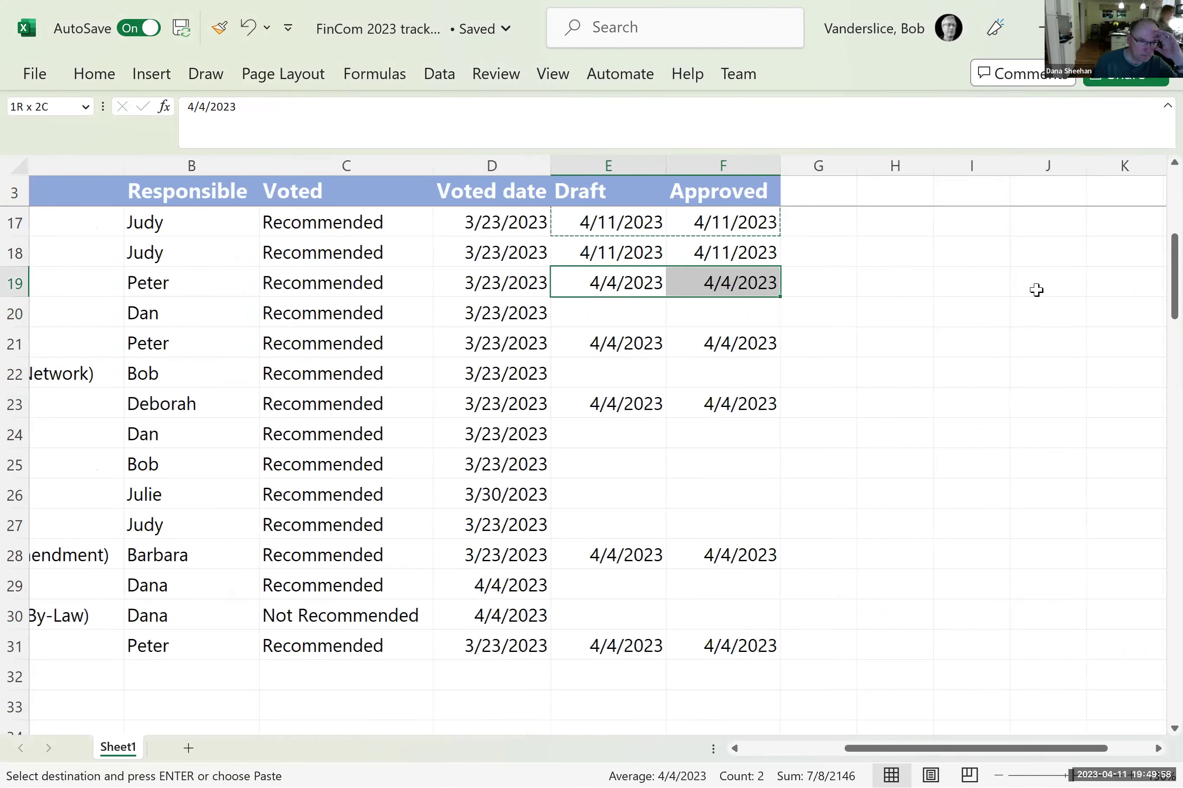
pyautogui.hotkey('ctrl', 'c')
pyautogui.press('Down')
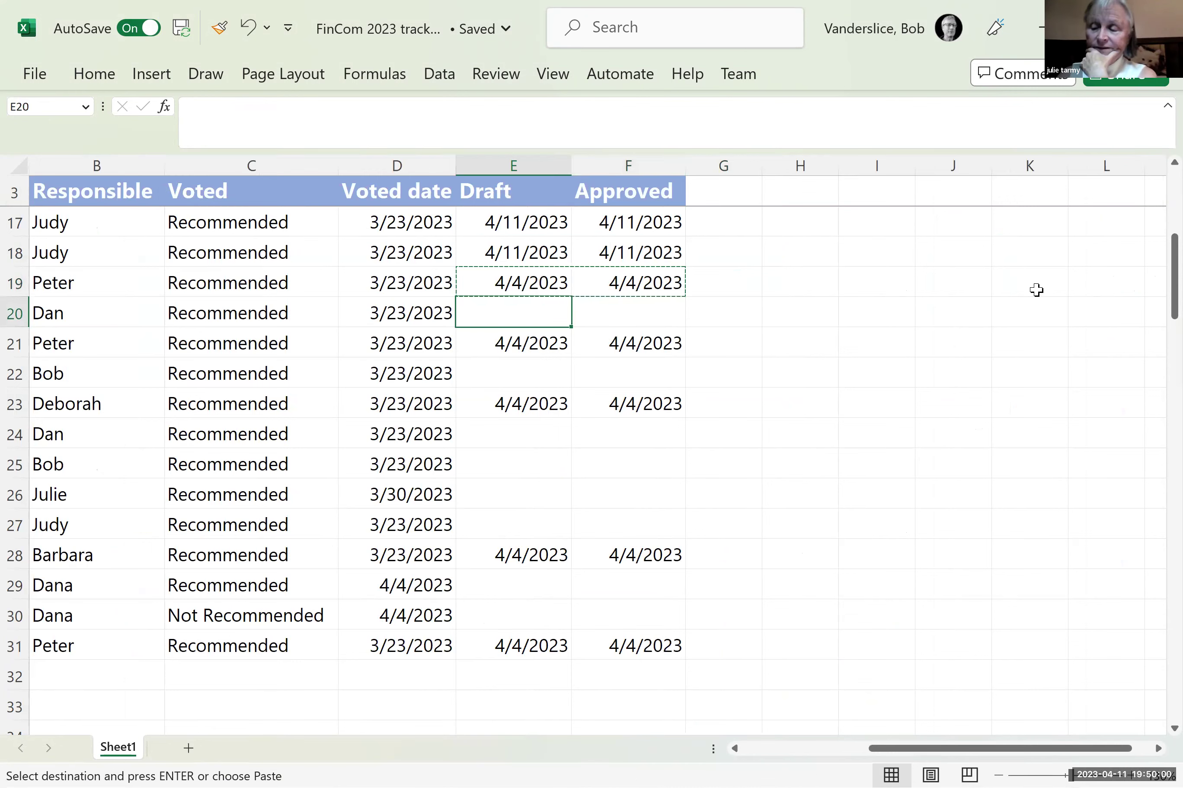
pyautogui.hotkey('ctrl', 'v')
# - Check the tracker entries for Article 16 (COA Kitchen) and Article 17 (Release Funds from Transportation Network)
pyautogui.press('Down')
pyautogui.press('Down')
pyautogui.press('Left')
pyautogui.press('Left')
pyautogui.press('Left')
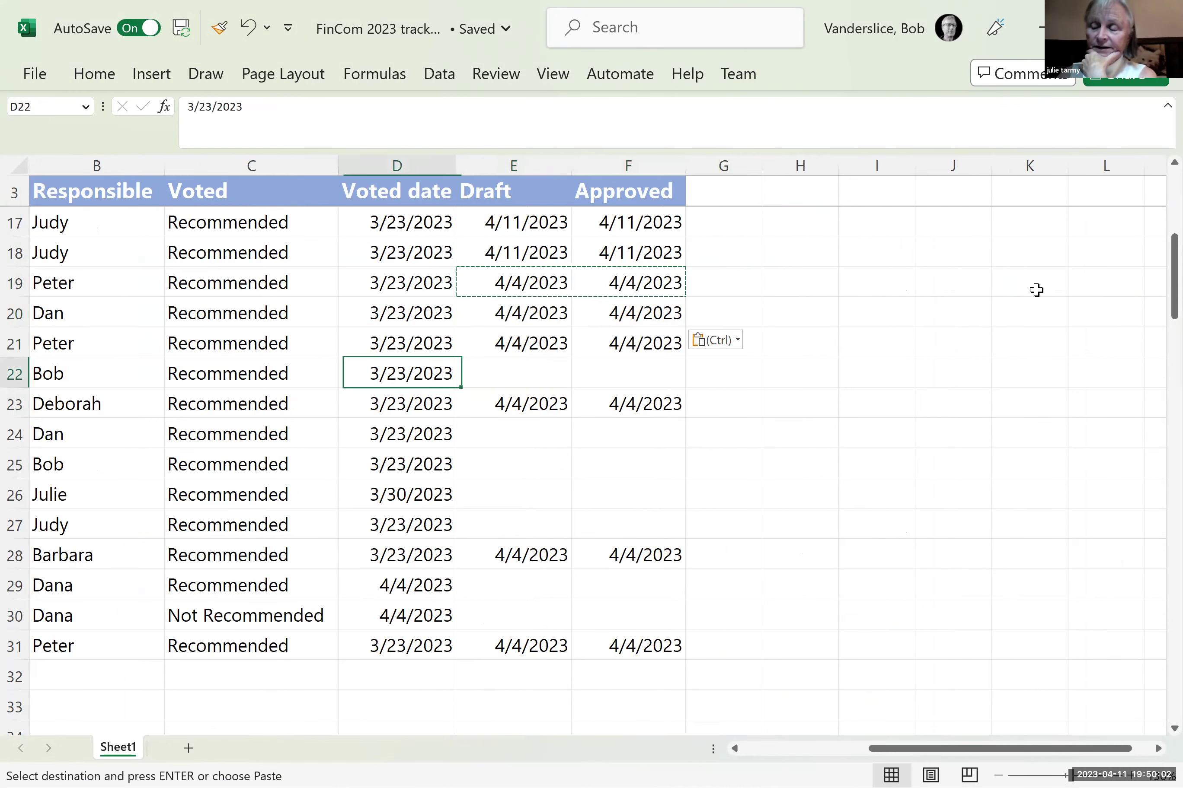
pyautogui.press('Left')
pyautogui.press('Right')
pyautogui.press('Right')
pyautogui.press('Right')
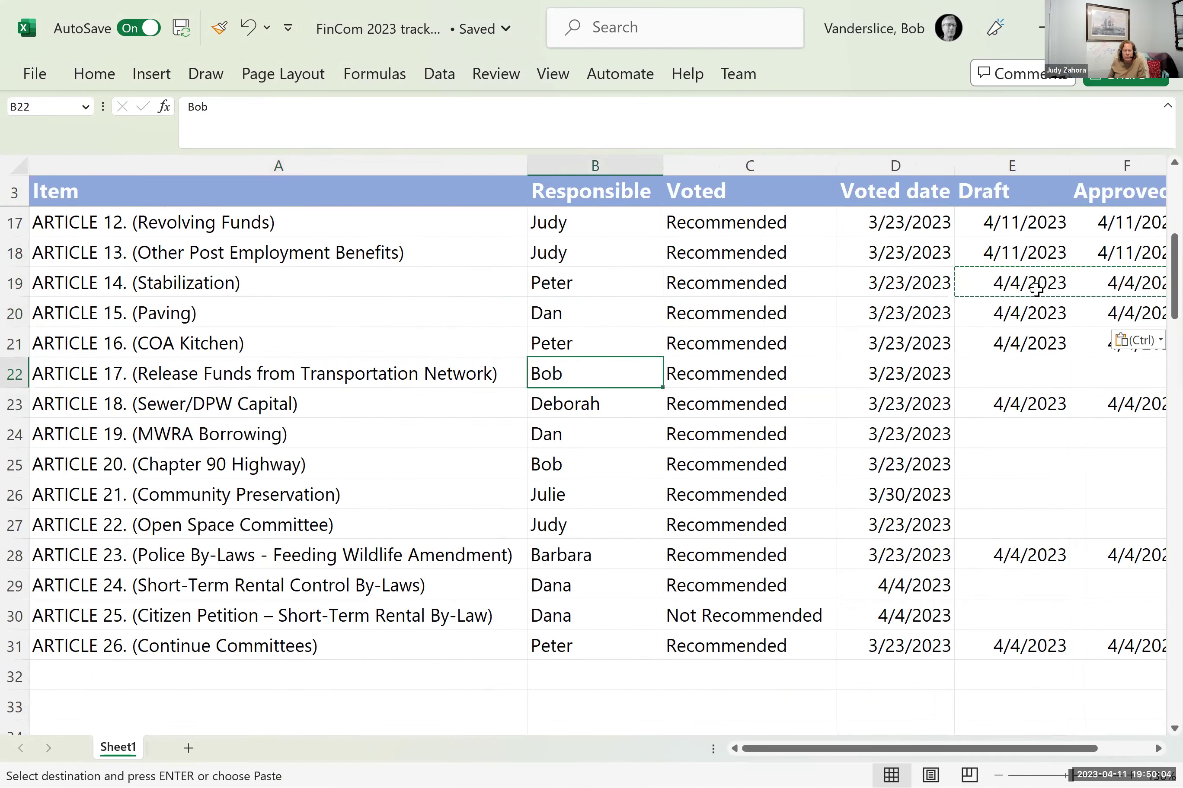
pyautogui.press('Right')
pyautogui.press('Left')
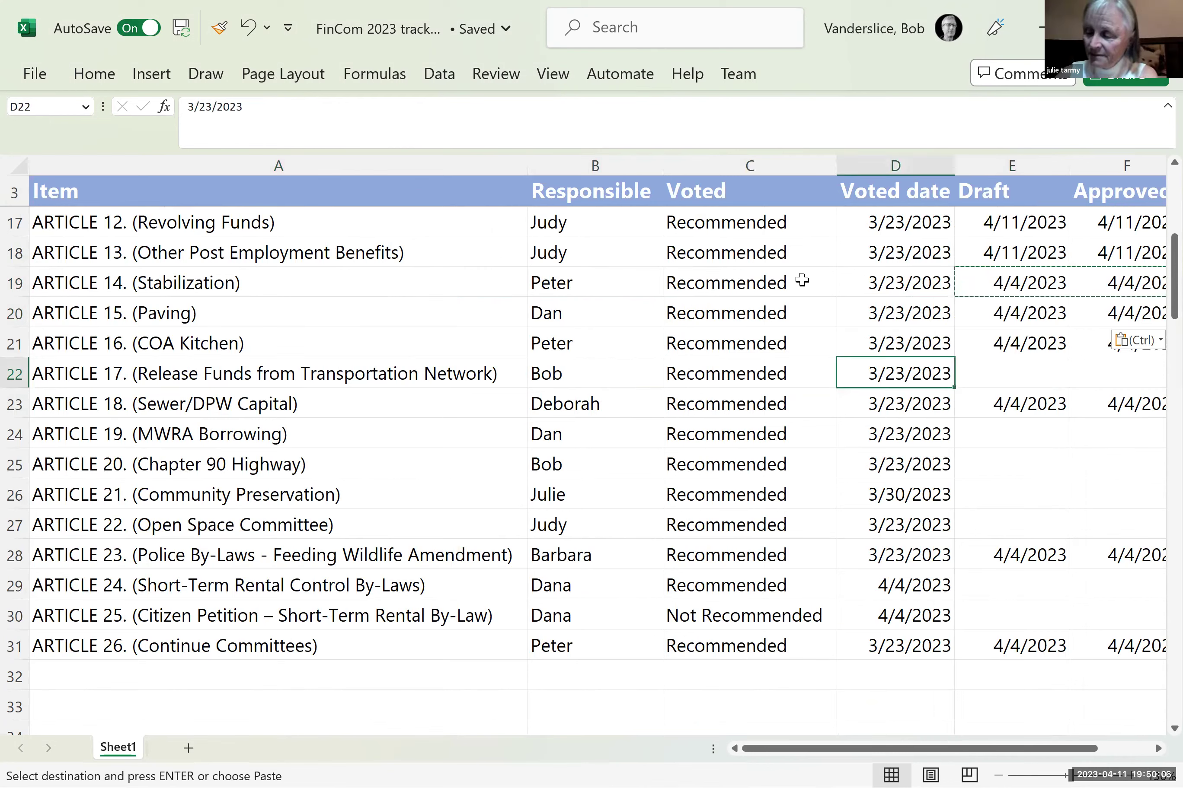
pyautogui.click(387, 347)
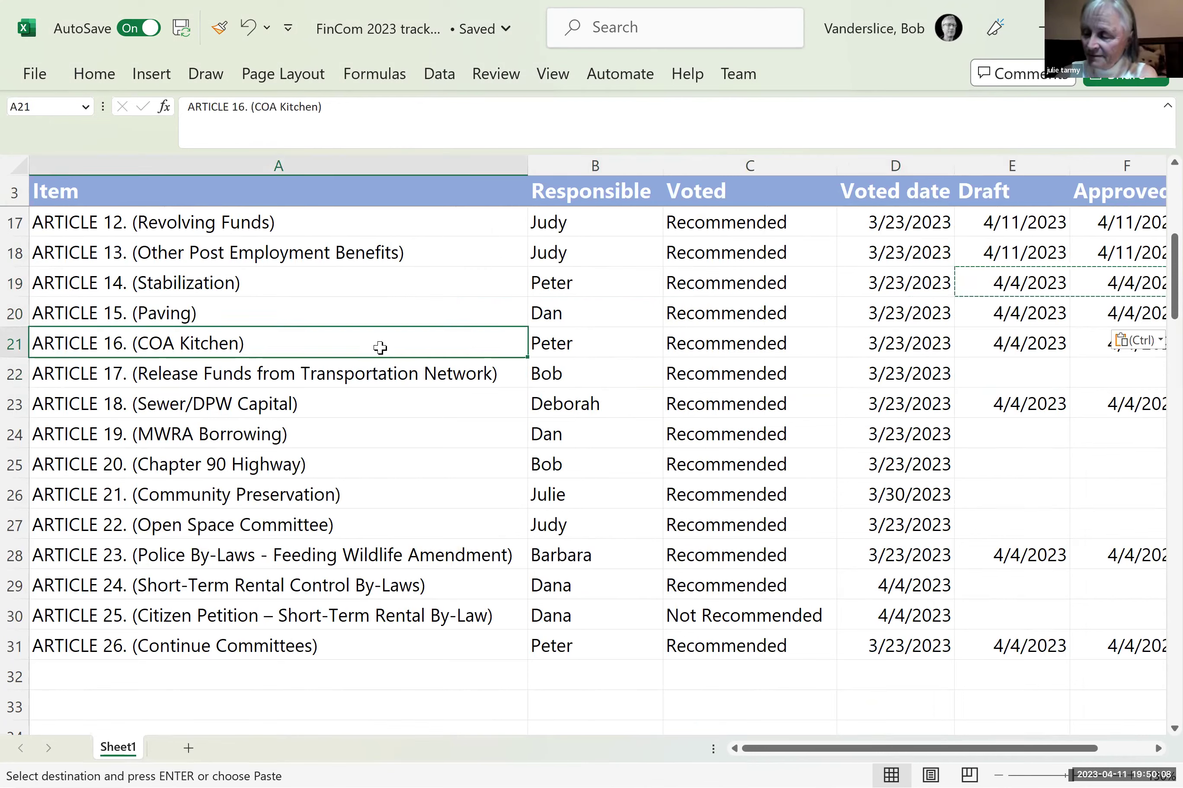
pyautogui.click(242, 376)
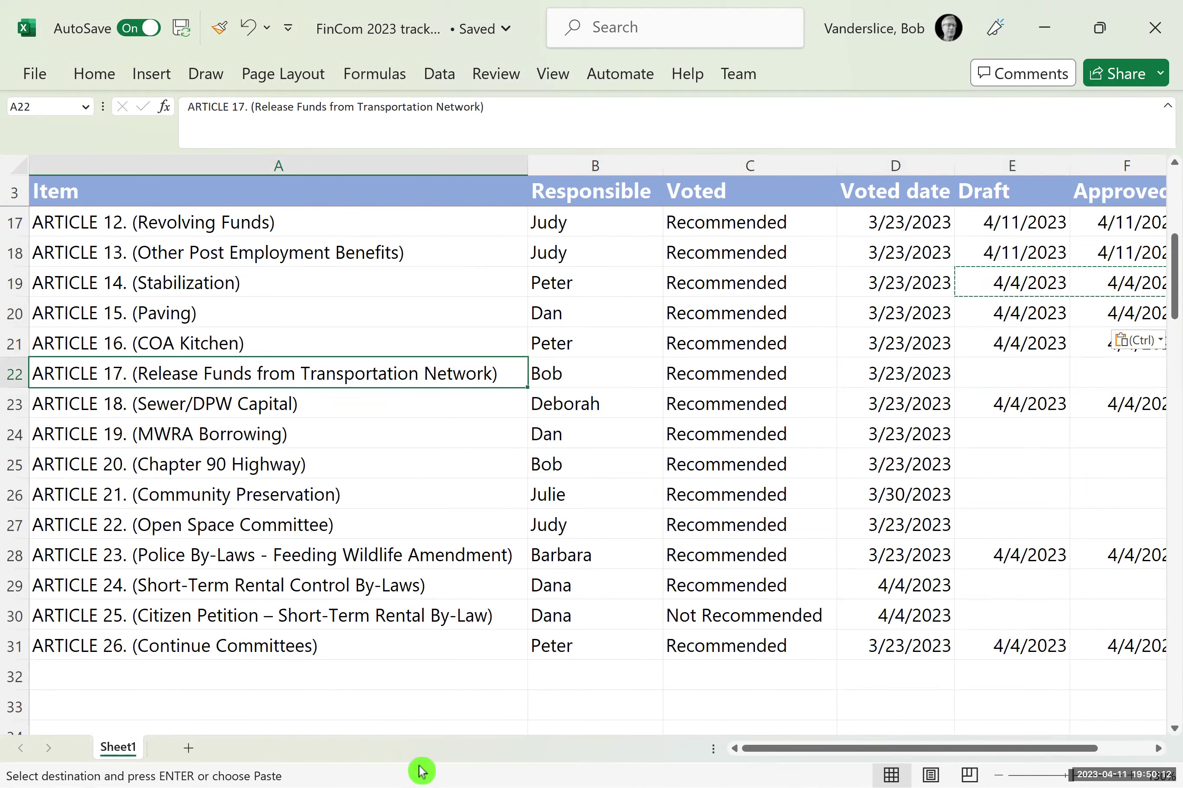
# - Switch to the FY2024 warrant report in Word and review the Article 17 recommendation
pyautogui.moveTo(527, 786)
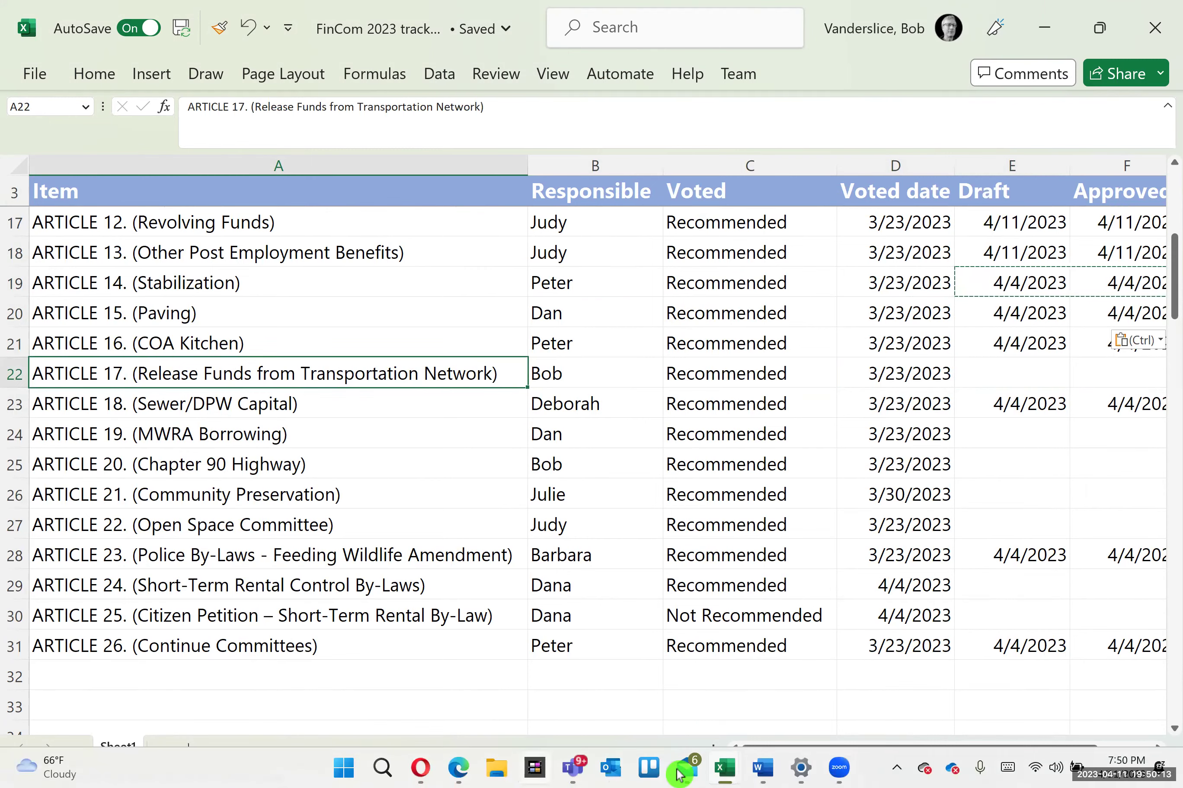
pyautogui.click(769, 768)
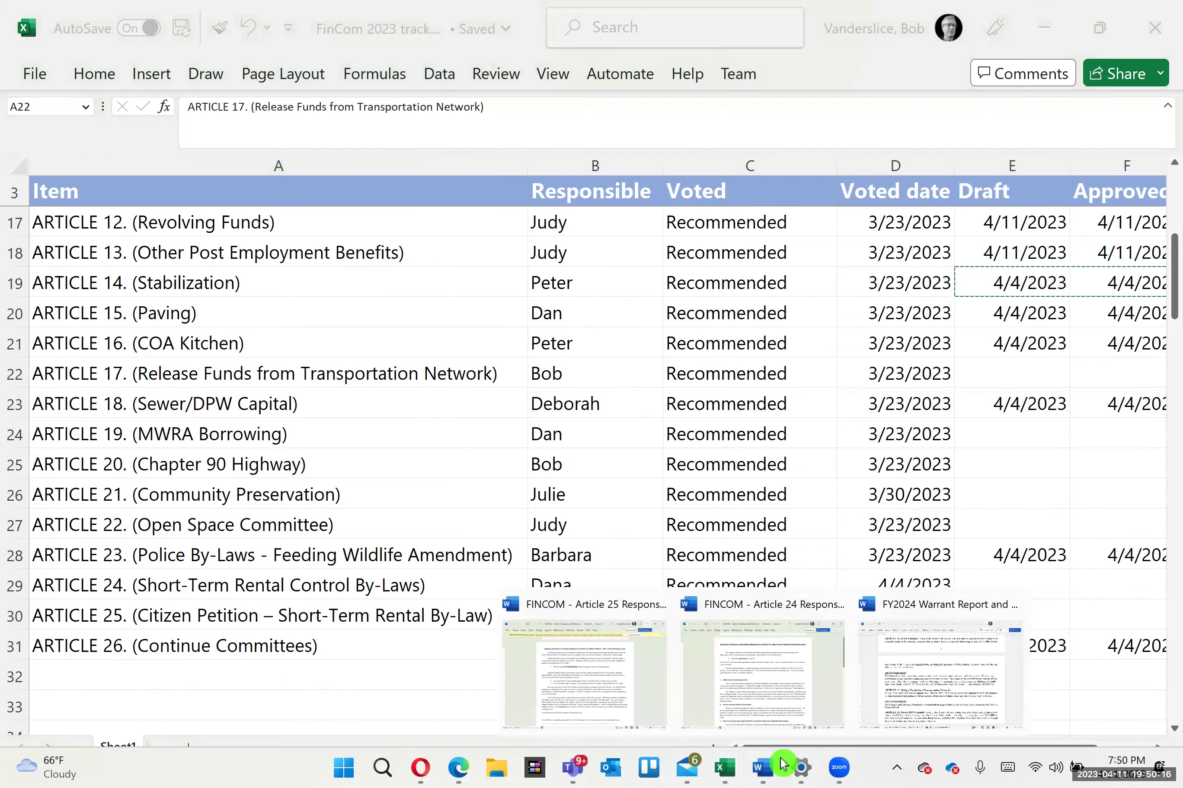
pyautogui.click(884, 628)
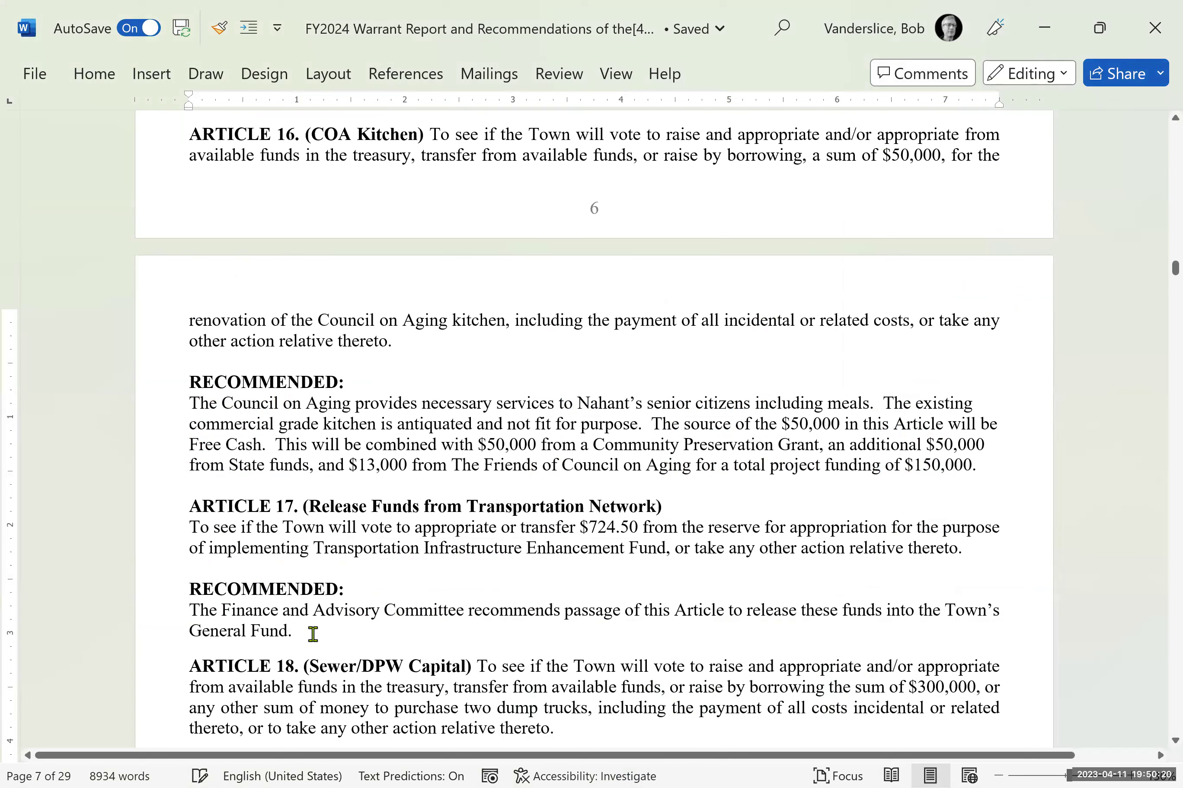
pyautogui.moveTo(305, 631); pyautogui.dragTo(196, 608)
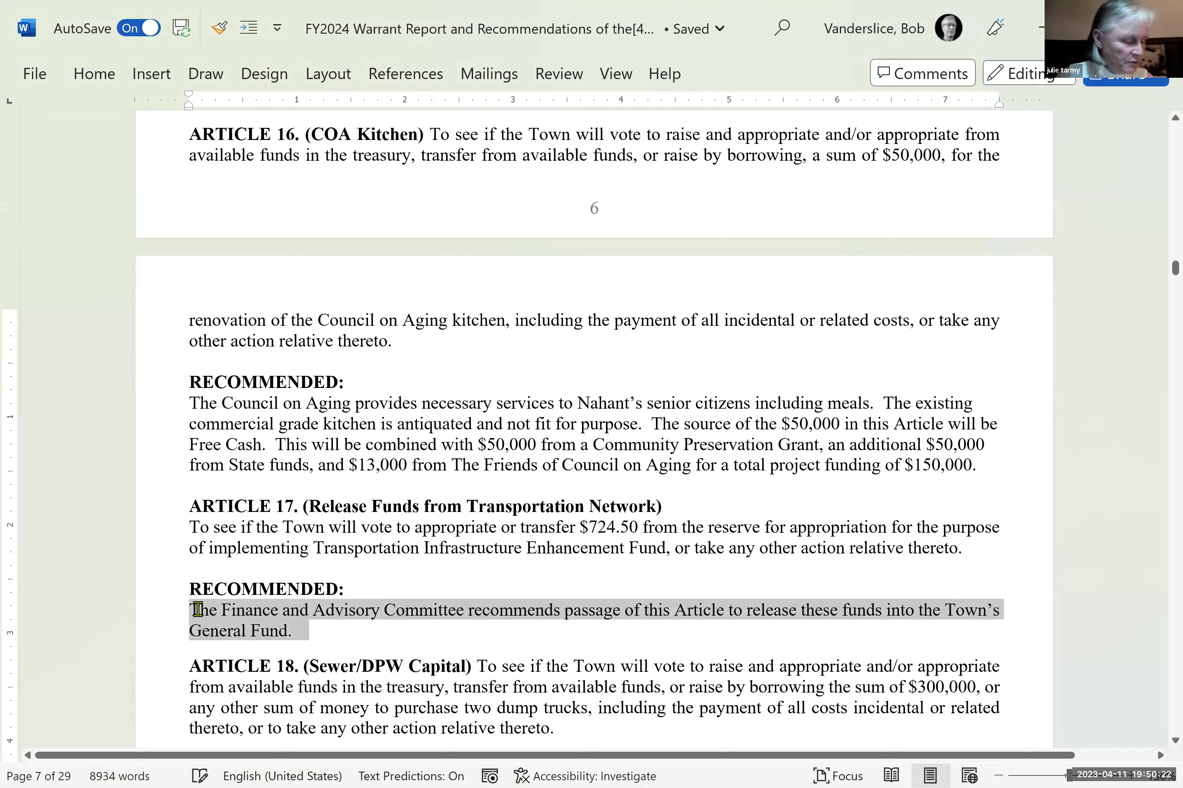
pyautogui.click(407, 640)
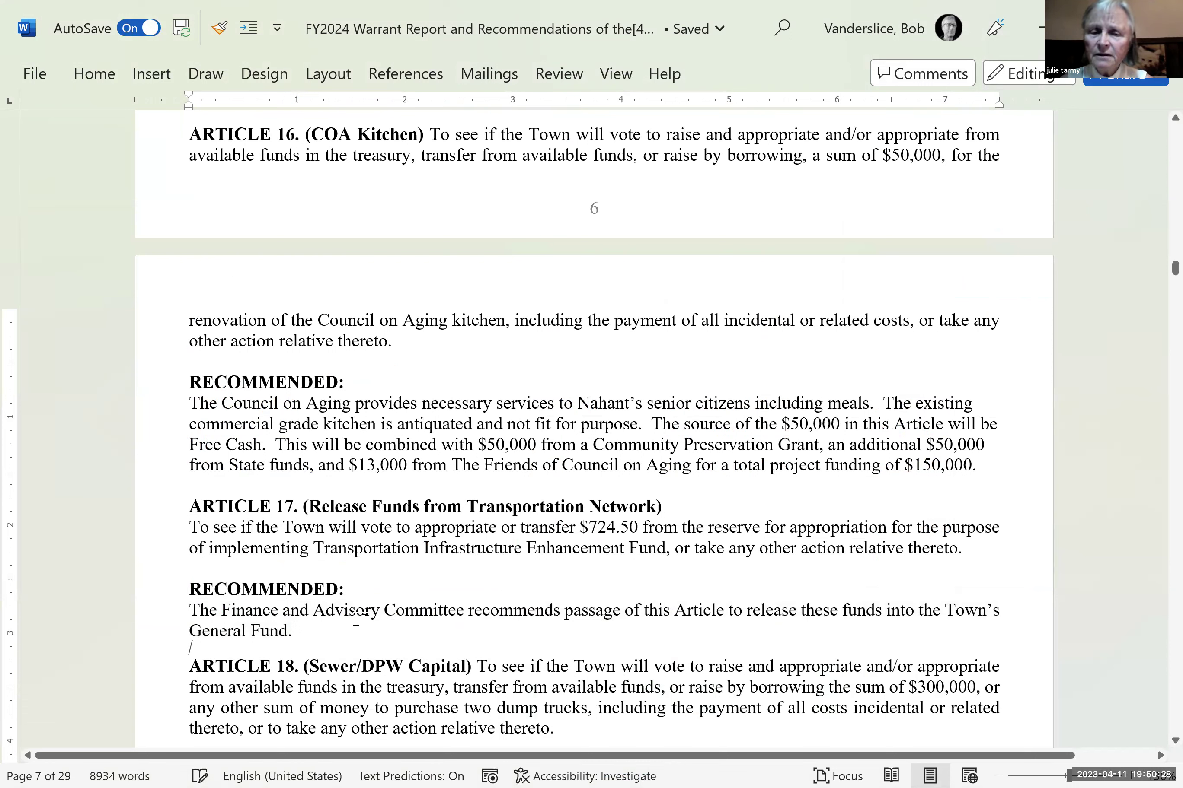
pyautogui.click(319, 630)
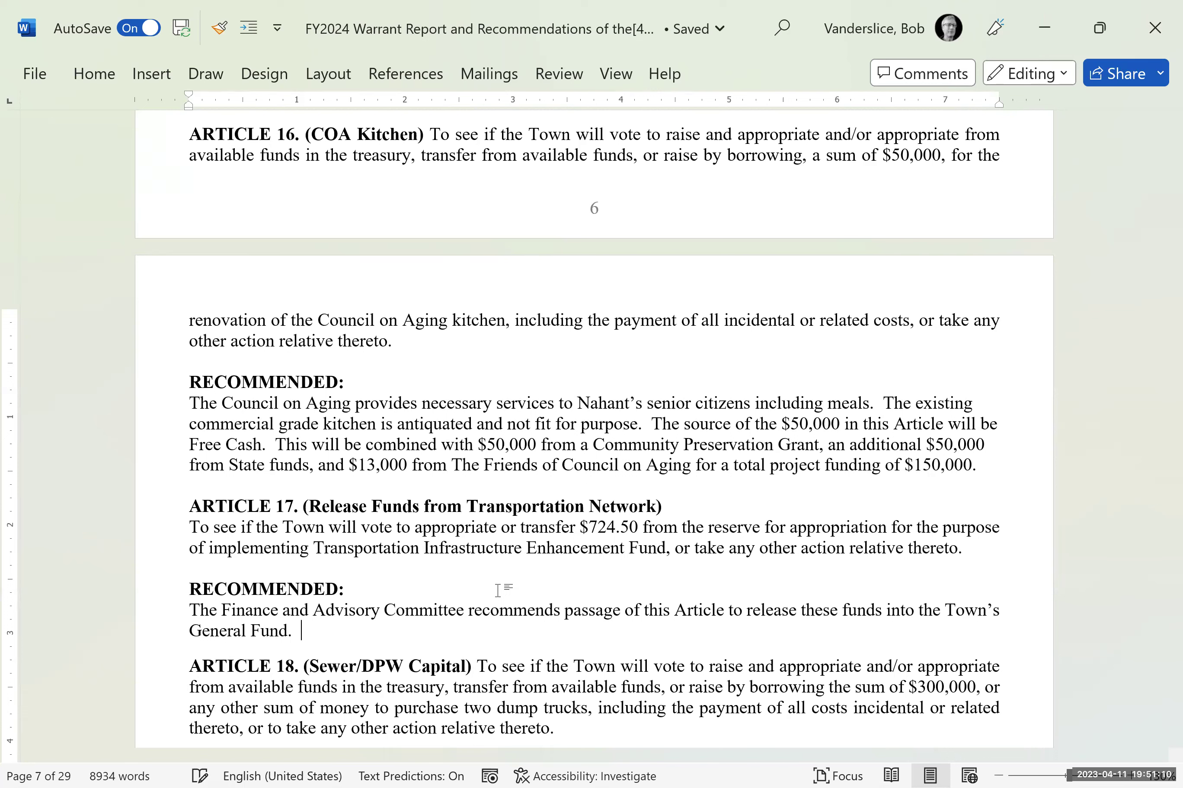
pyautogui.write('The Stat')
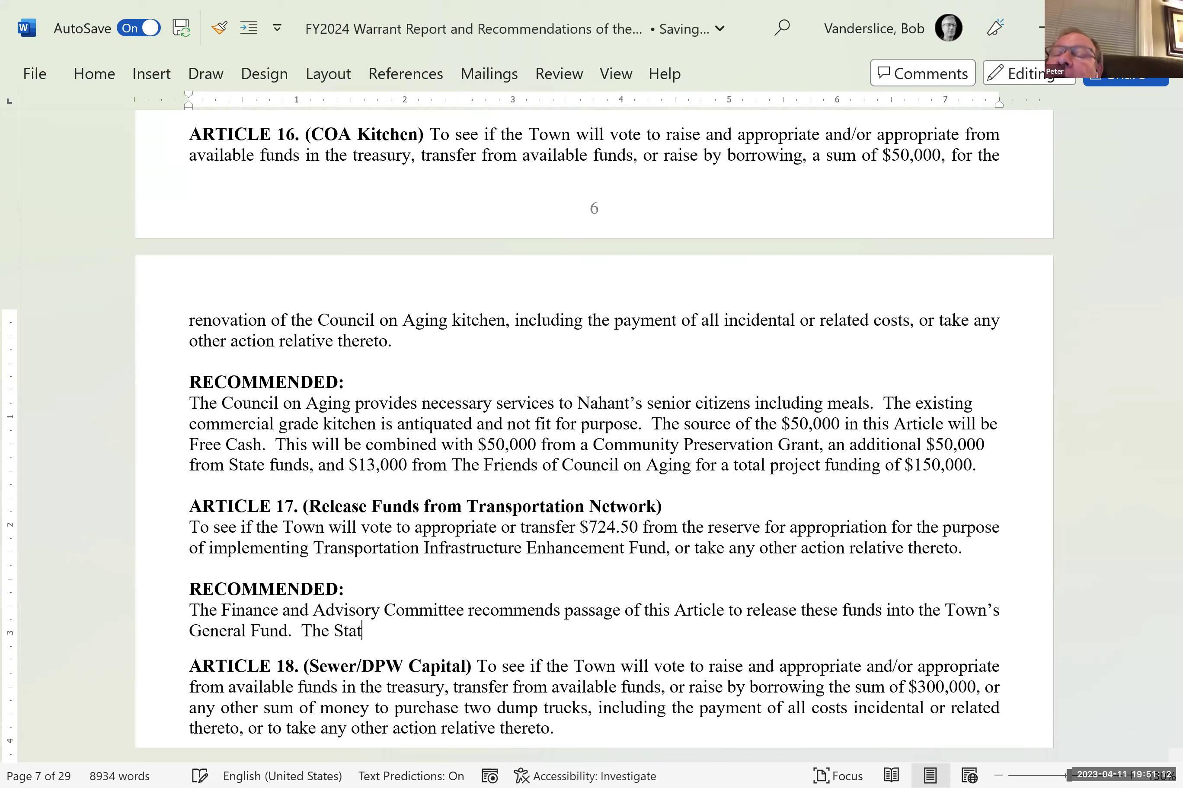
pyautogui.write('e has cha')
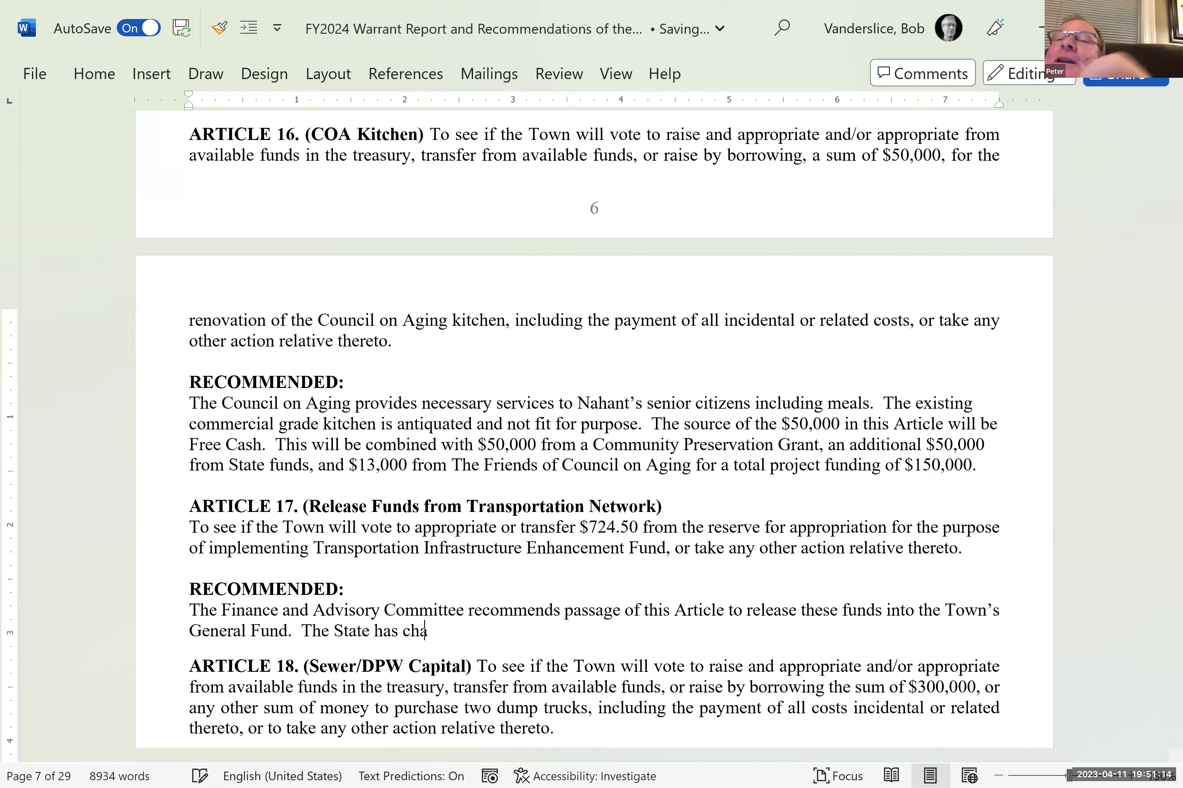
pyautogui.write('nged')
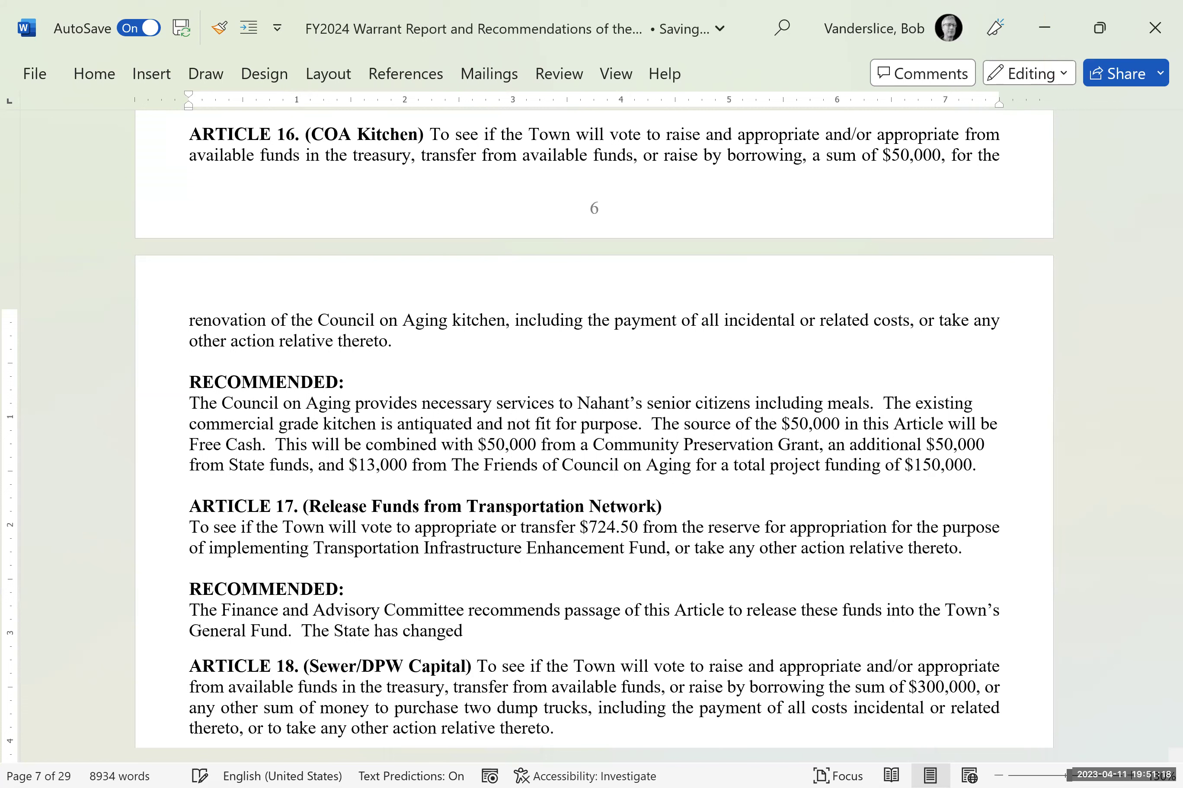
pyautogui.press('BackSpace')
pyautogui.press('BackSpace')
pyautogui.press('BackSpace')
pyautogui.press('BackSpace')
pyautogui.press('BackSpace')
pyautogui.press('BackSpace')
pyautogui.press('BackSpace')
pyautogui.press('BackSpace')
pyautogui.press('BackSpace')
pyautogui.press('BackSpace')
pyautogui.press('BackSpace')
pyautogui.press('BackSpace')
pyautogui.press('BackSpace')
pyautogui.press('BackSpace')
pyautogui.press('BackSpace')
pyautogui.press('BackSpace')
pyautogui.press('BackSpace')
pyautogui.press('BackSpace')
pyautogui.press('BackSpace')
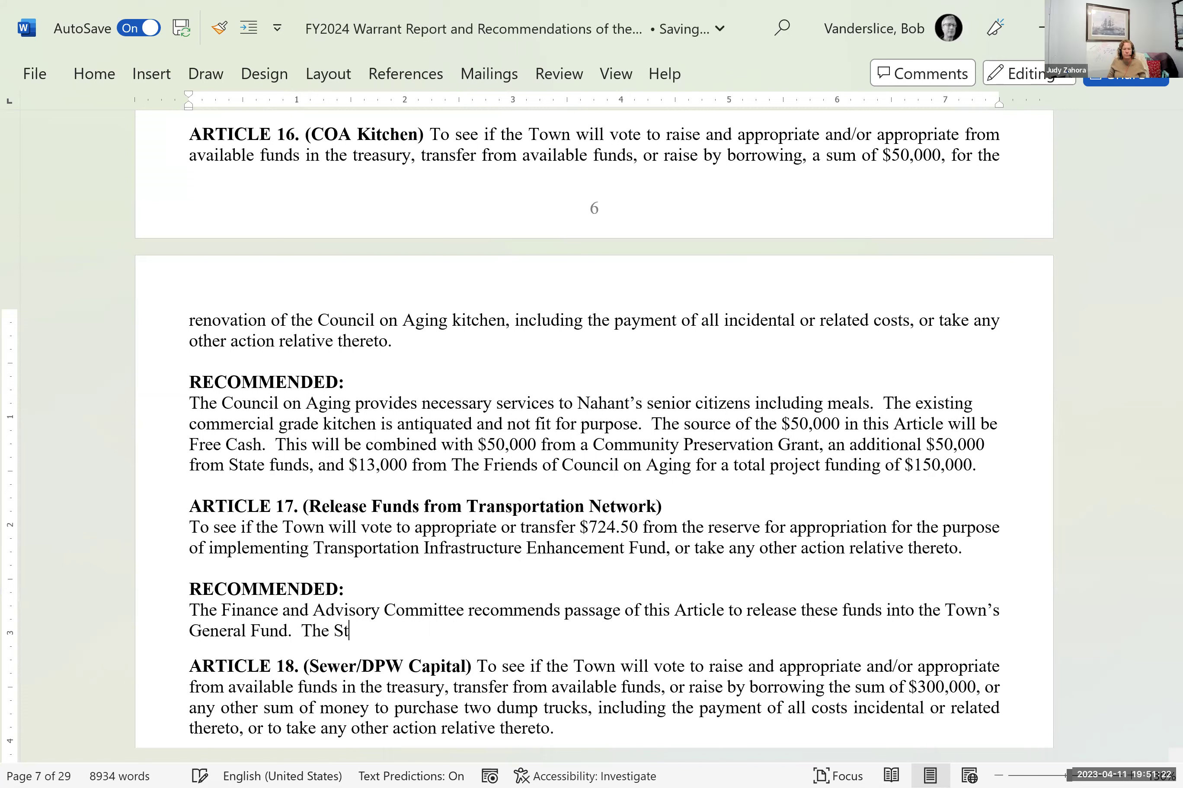
pyautogui.press('BackSpace')
pyautogui.press('BackSpace')
pyautogui.press('BackSpace')
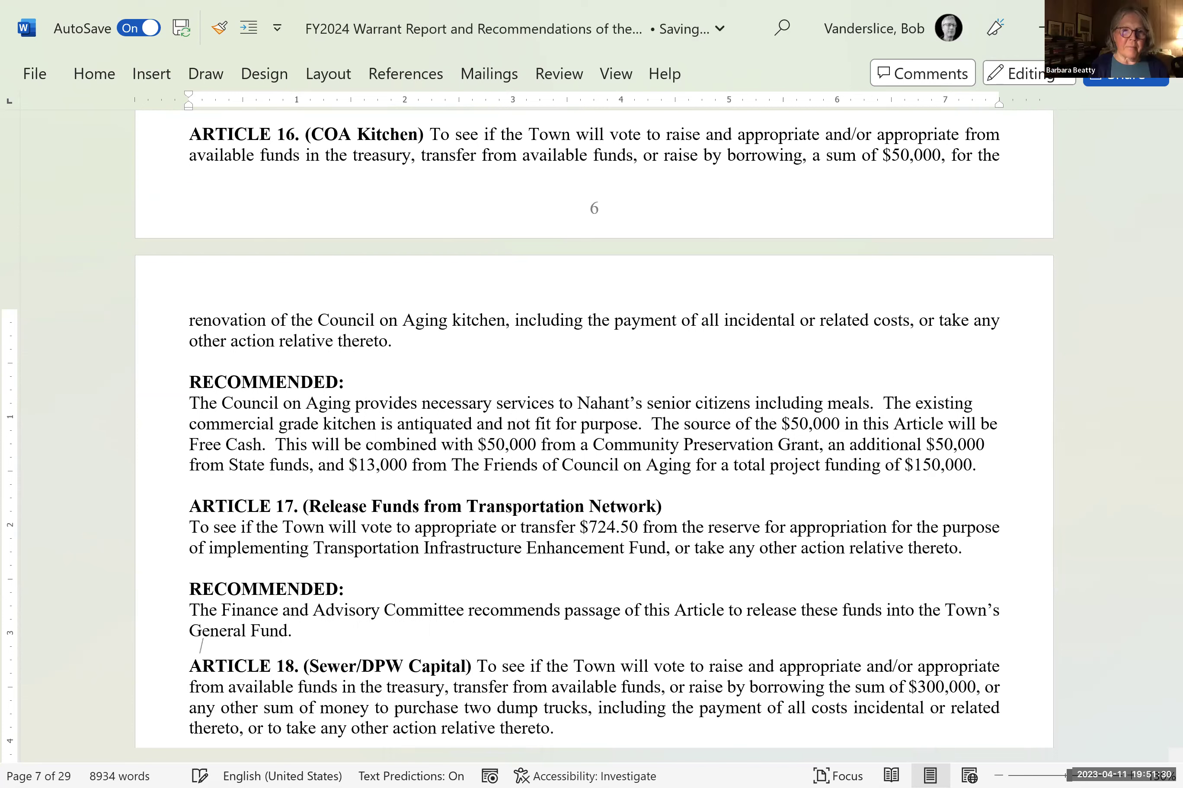
# - Add a line below Article 19's RECOMMENDED heading and insert the recommendation about borrowing $500,000 from the MWRA at zero percent (0%) interest after the heading
pyautogui.scroll(-3, 291, 728)
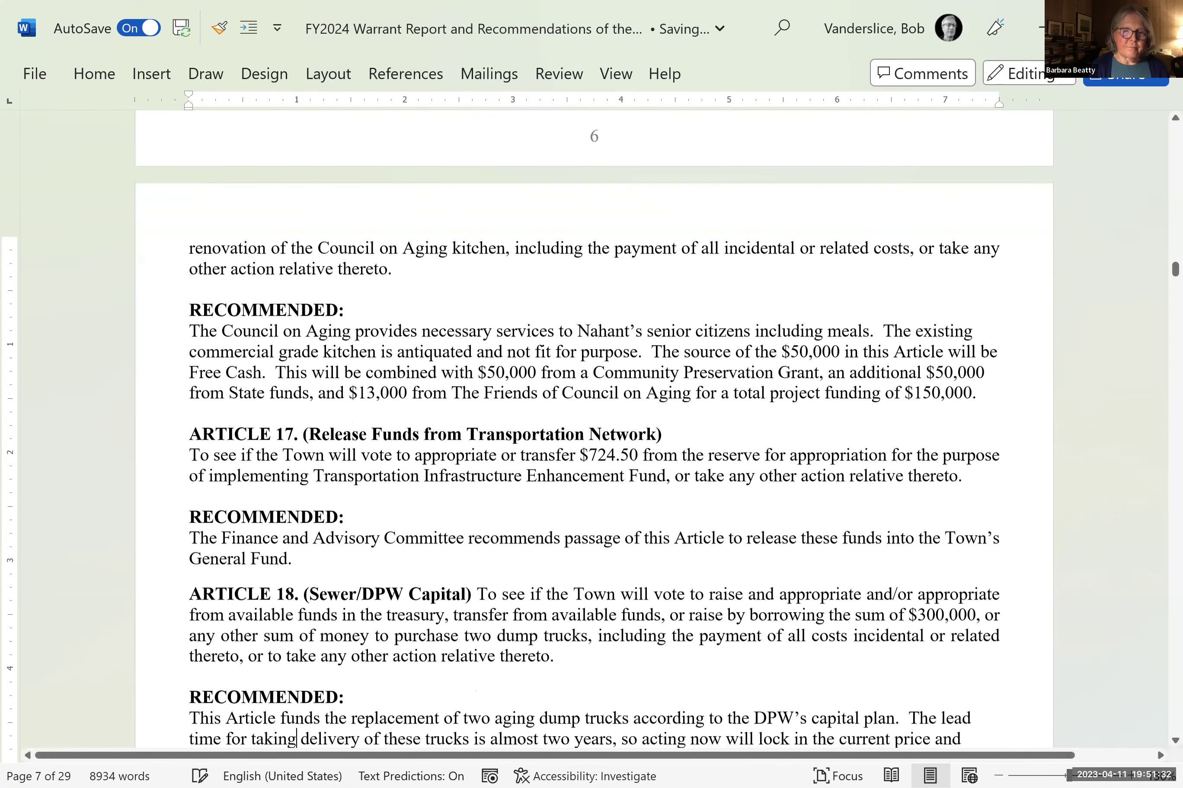
pyautogui.scroll(-2, 294, 739)
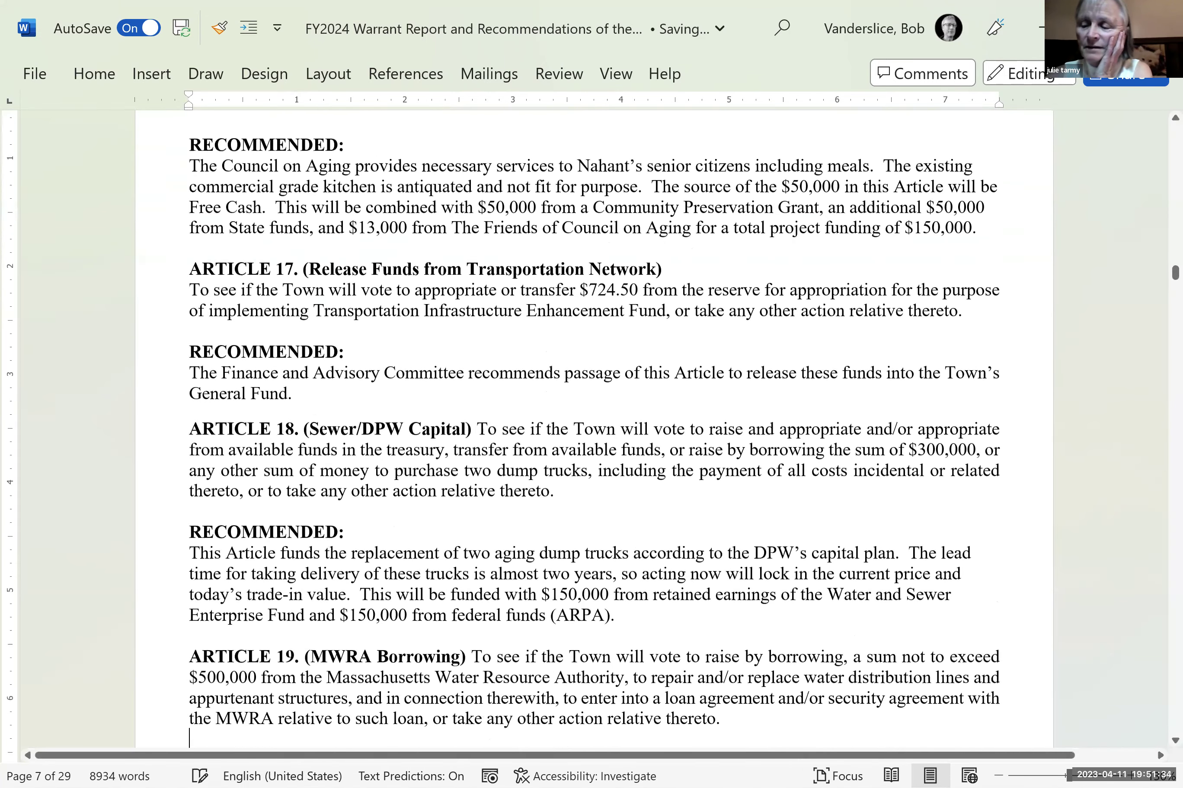
pyautogui.scroll(-1, 191, 740)
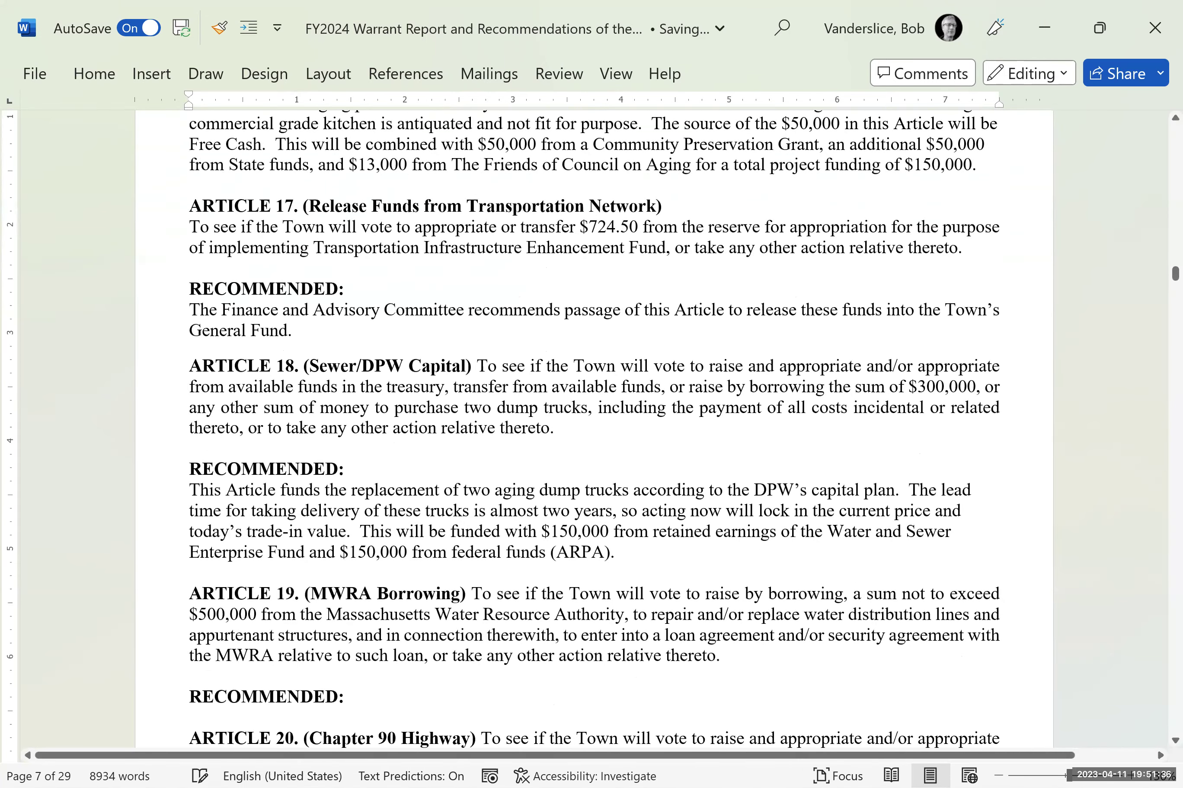
pyautogui.scroll(-1, 293, 738)
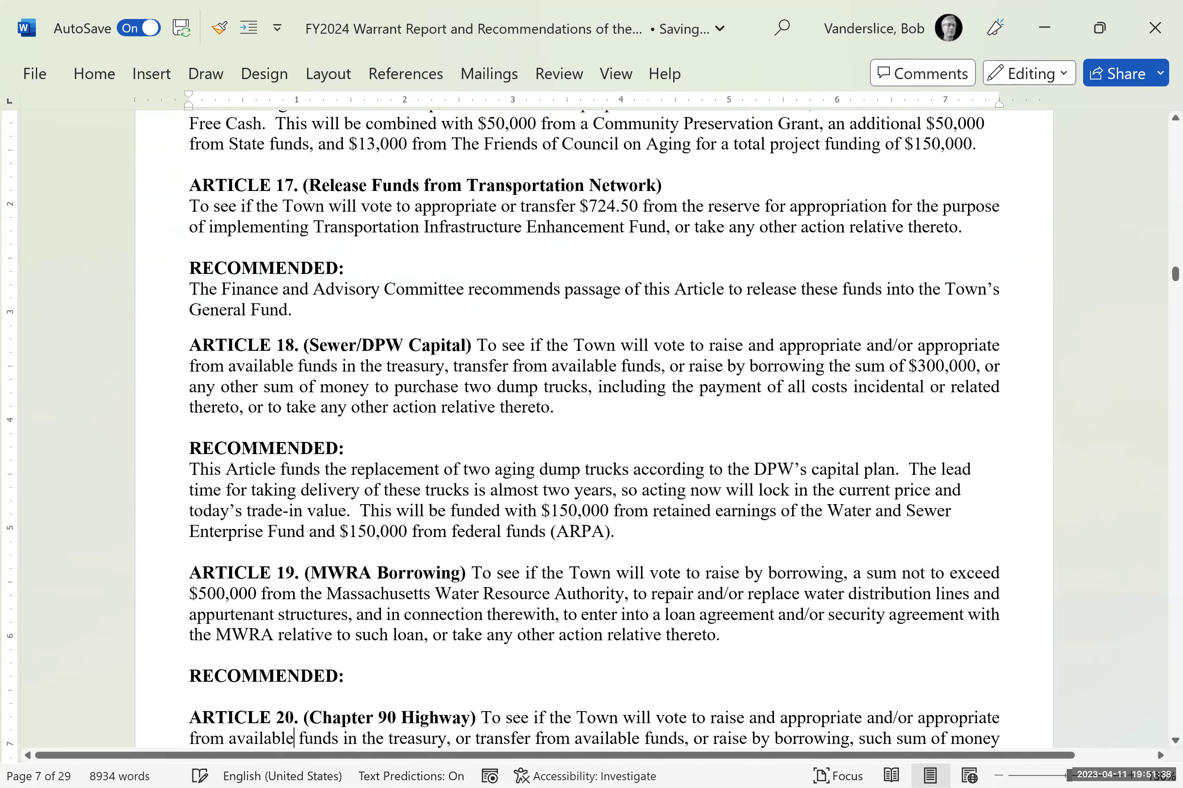
pyautogui.scroll(-5, 293, 738)
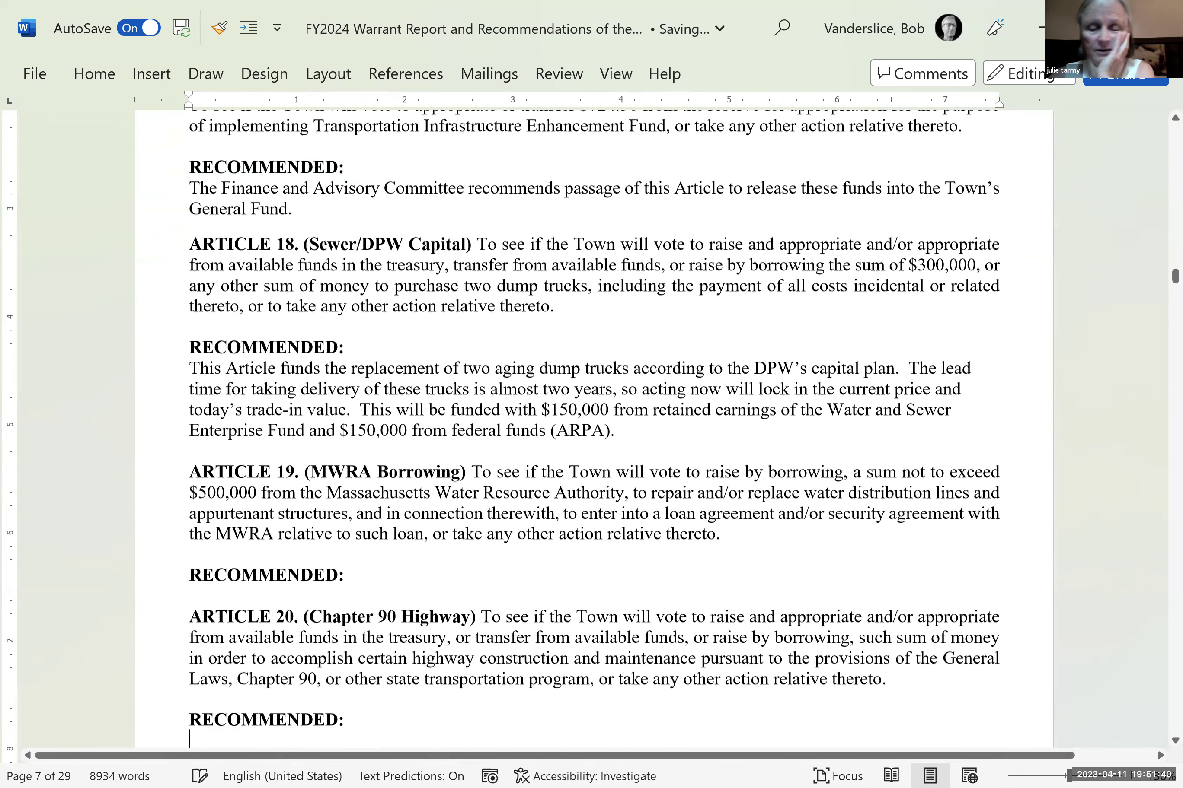
pyautogui.scroll(-5, 293, 737)
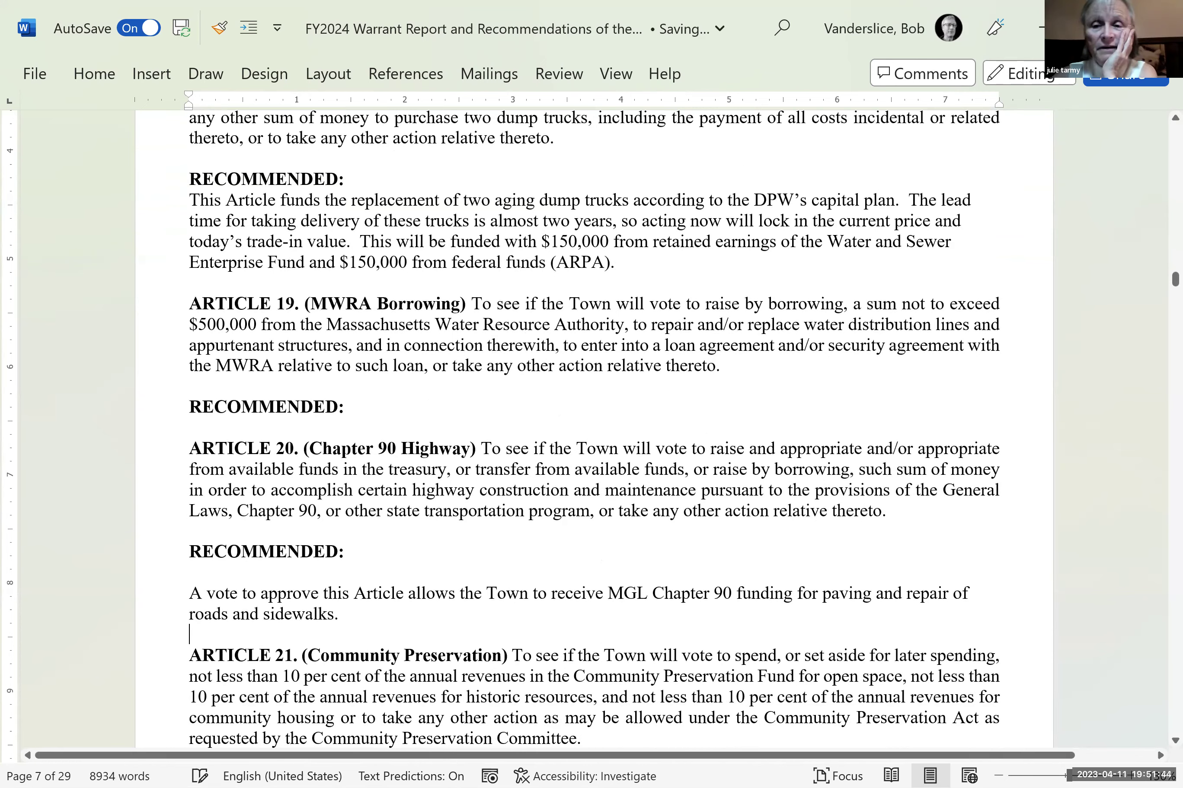
pyautogui.scroll(2, 291, 137)
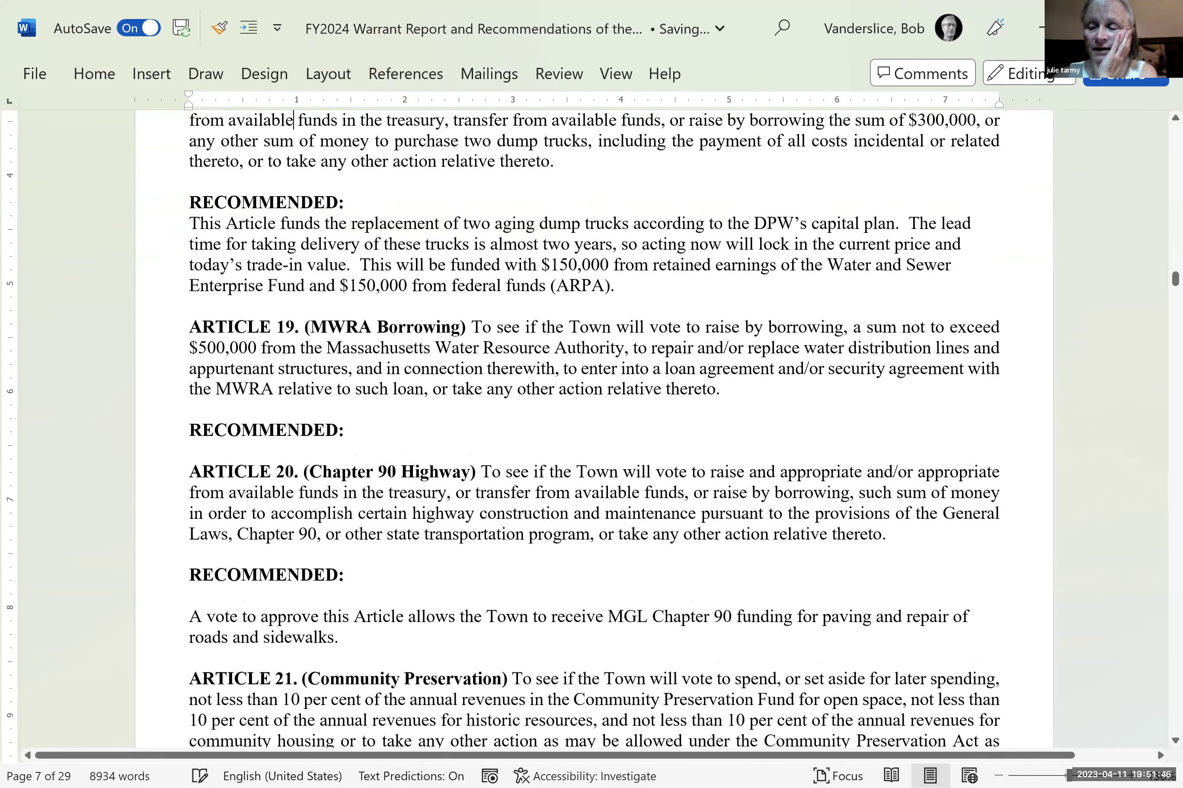
pyautogui.scroll(2, 294, 120)
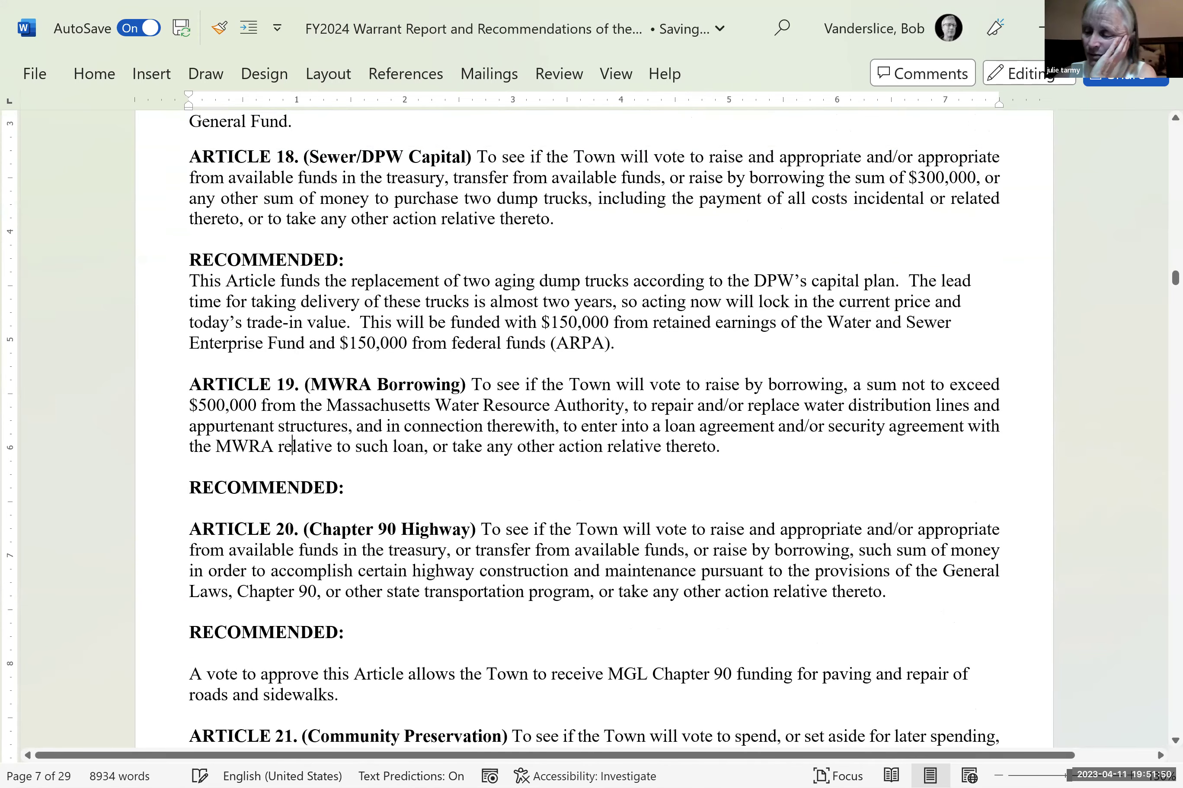
pyautogui.press('Right')
pyautogui.press('Right')
pyautogui.press('Right')
pyautogui.press('Right')
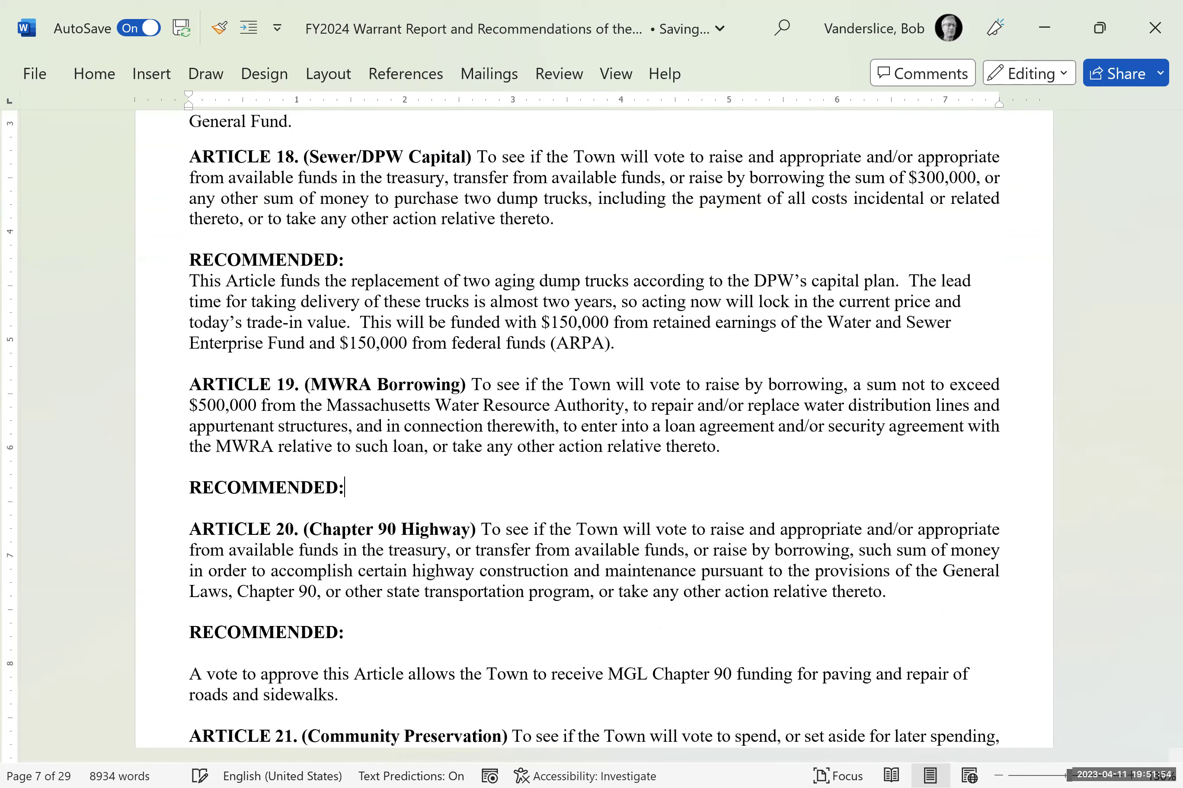
pyautogui.press('Return')
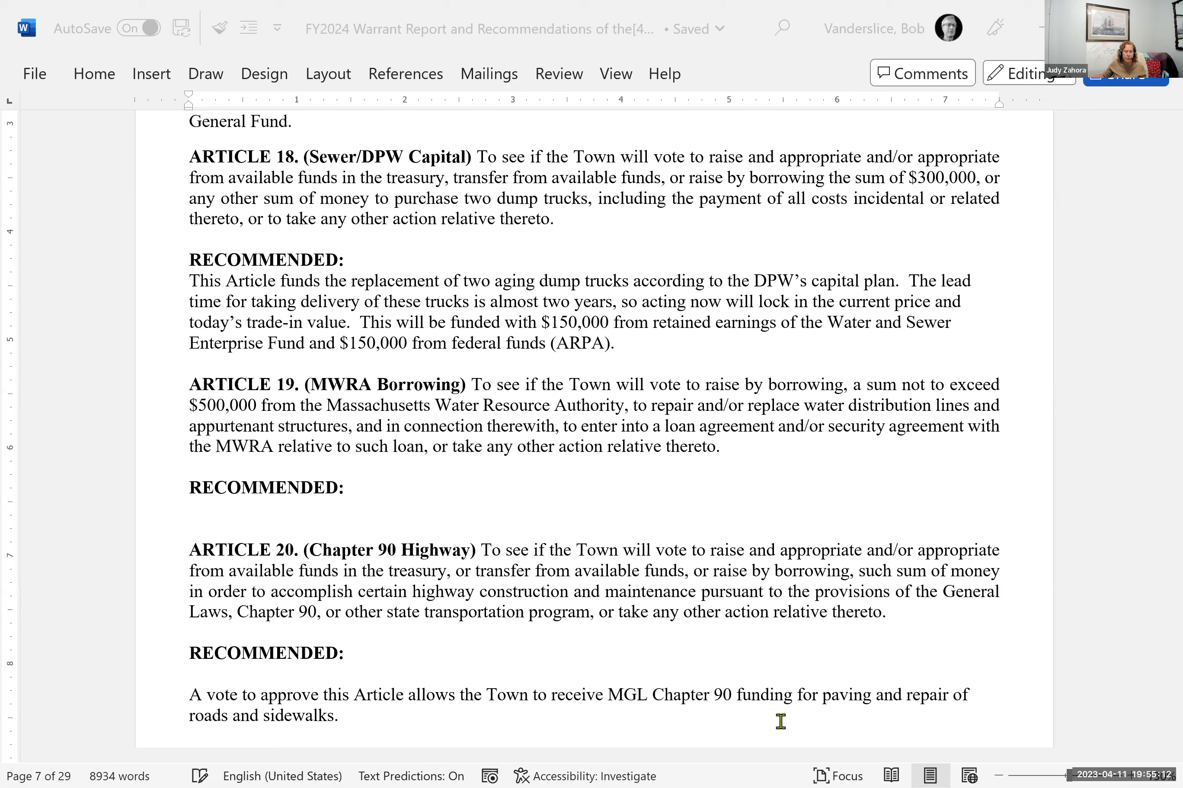
pyautogui.click(363, 486)
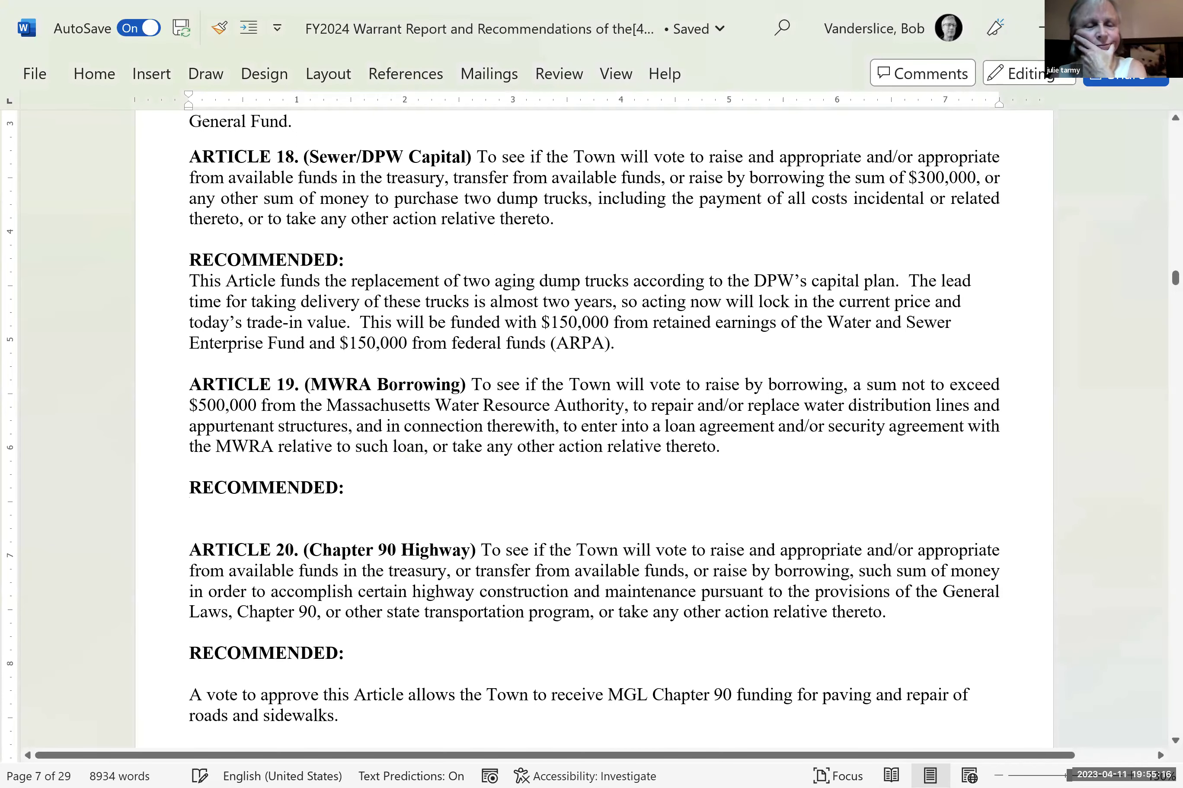
pyautogui.write('This Articl will allow the Town to borrow $500,000 from the MWRA at a zero percent (0%) interest rate.  the funds can only be used on the water delivery system and associated appurtenant structures. The cost of financial makes thepassages of this article extremely attractive. Because this Article is a borrowing, a 2/3 (67%) vote is required for passage. These funds and some of the unspent funds from prior years will be bundled in connection to the major water system upgrades in the next years.')
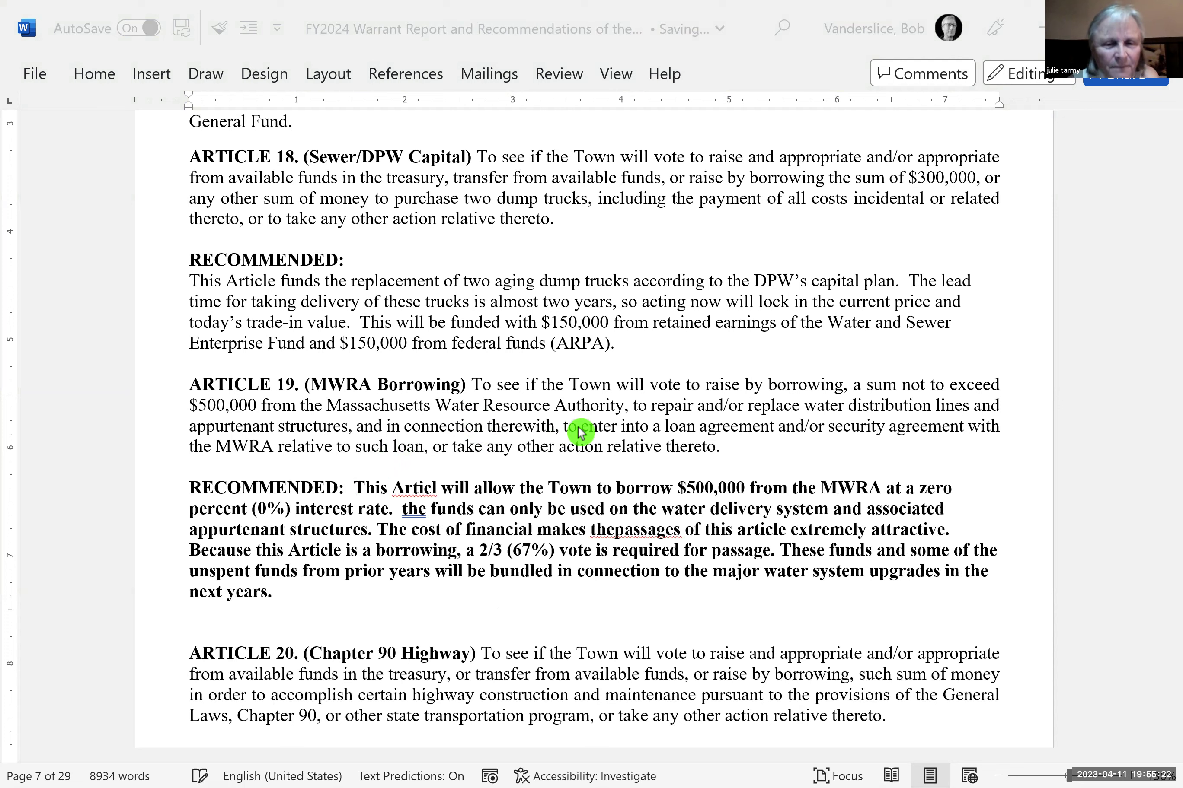
# - Copy the regular formatting of the Article 19 (MWRA Borrowing) body text onto the inserted recommendation text, leaving out the RECOMMENDED heading
pyautogui.click(611, 406)
pyautogui.click(222, 31)
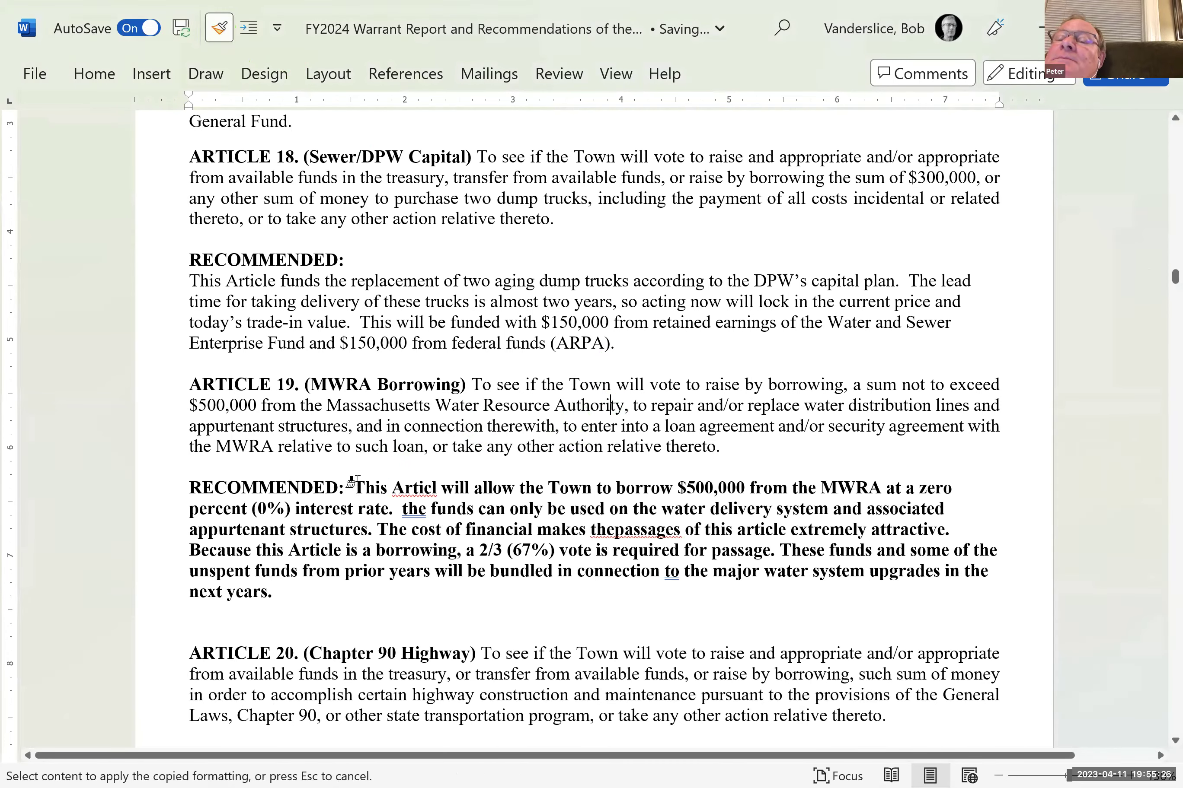
pyautogui.moveTo(354, 487)
pyautogui.mouseDown()
pyautogui.moveTo(795, 570)
pyautogui.moveTo(810, 598)
pyautogui.mouseUp()
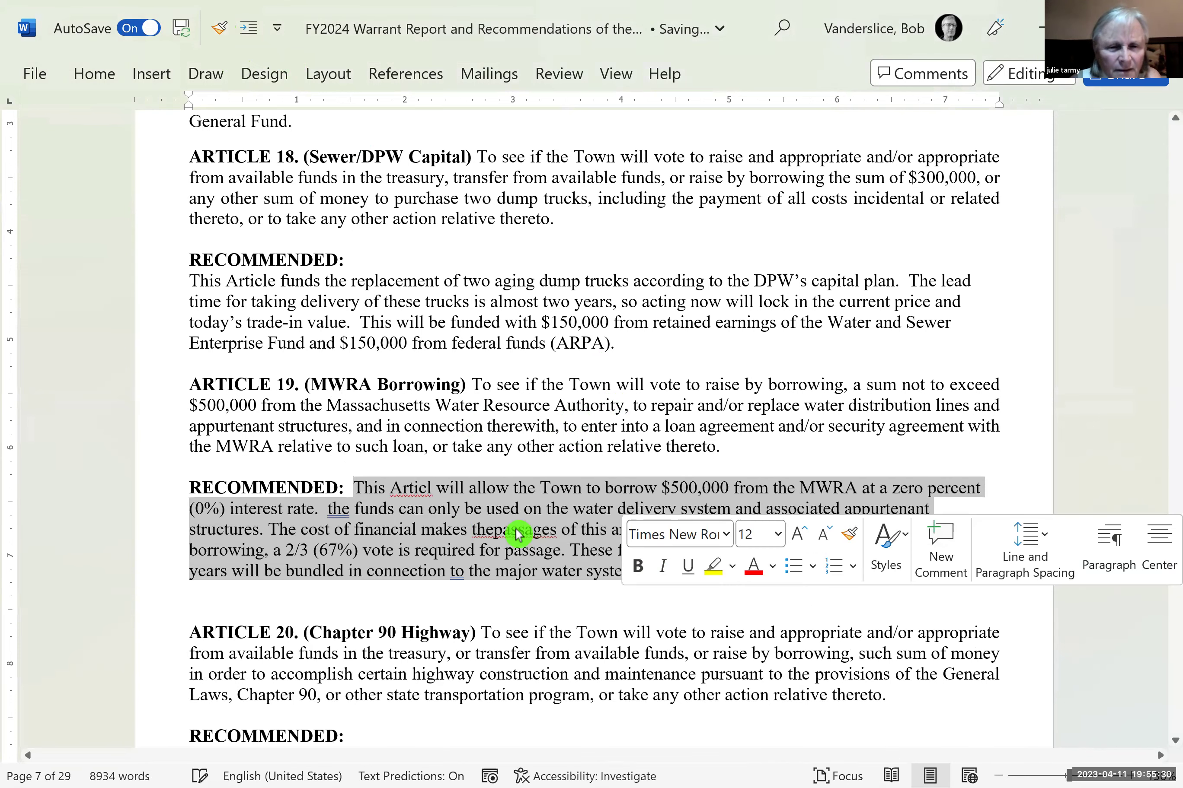
# - Correct "Articl" to "Article" and capitalize "the" at the start of the second sentence in Article 19's recommendation
pyautogui.click(433, 488)
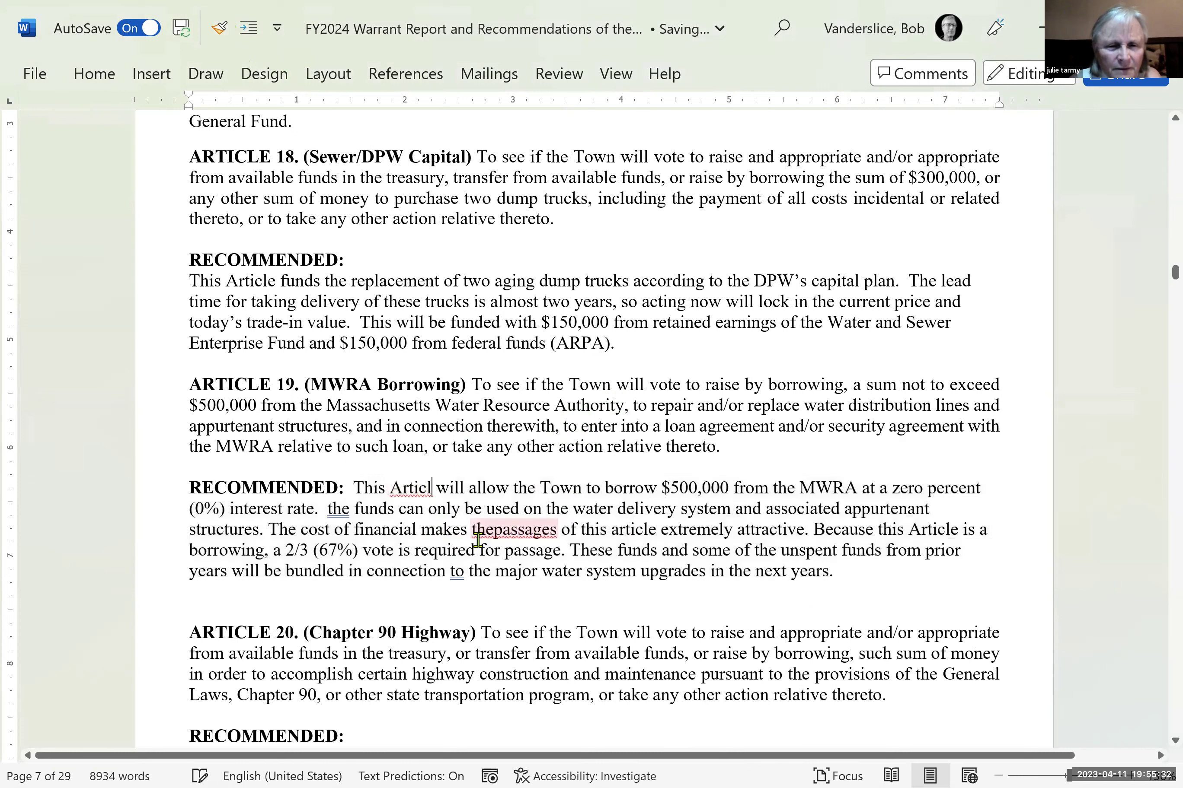
pyautogui.write('e')
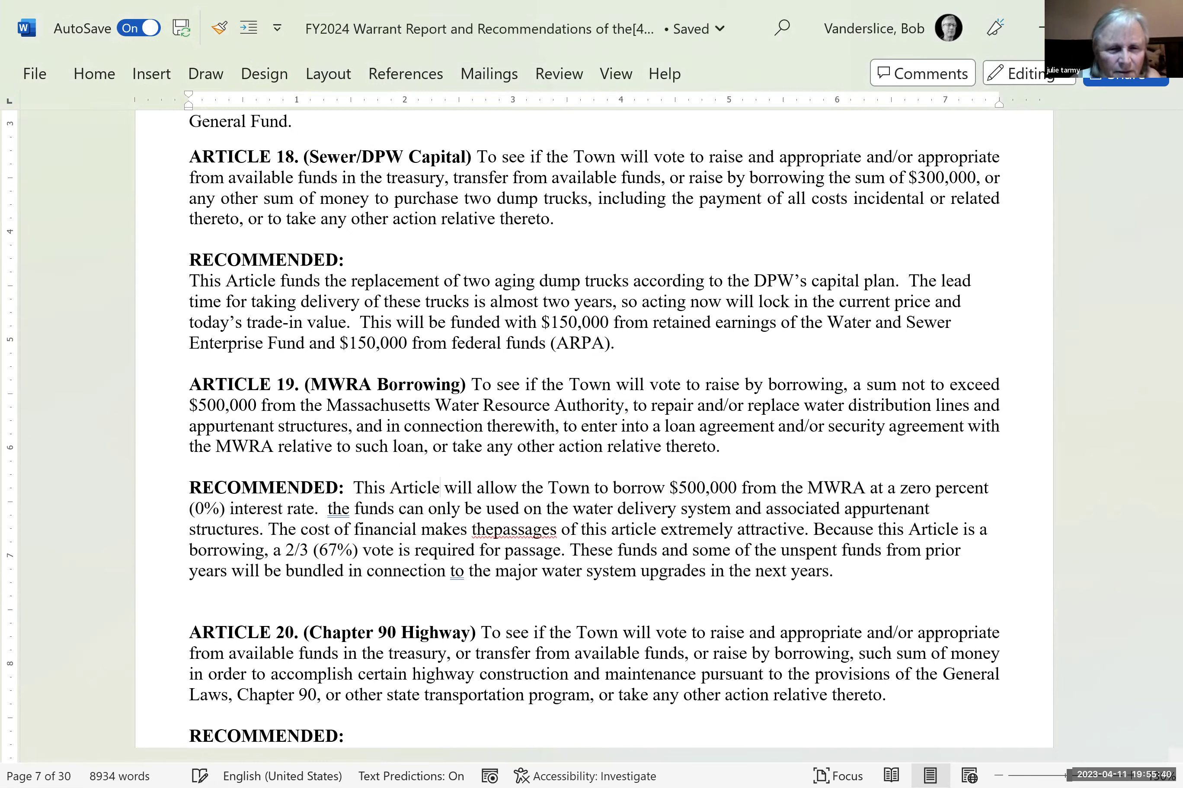
pyautogui.rightClick(332, 508)
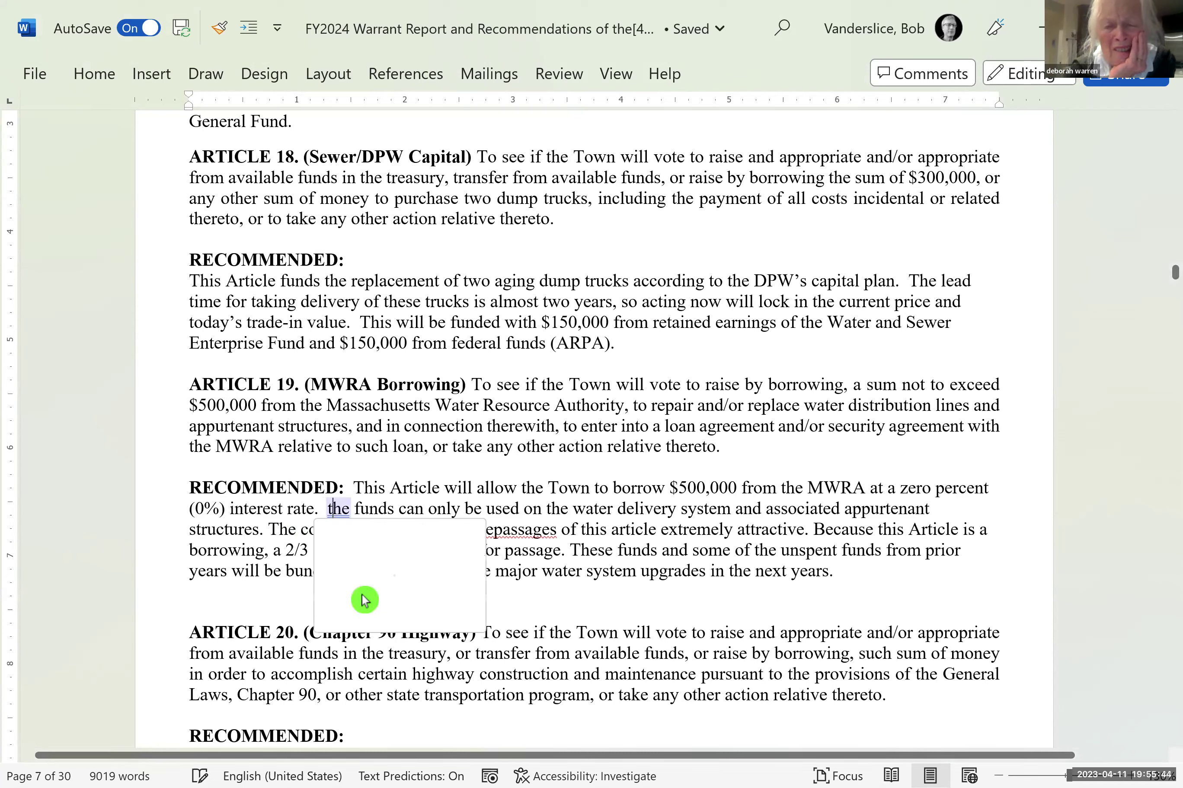
pyautogui.click(362, 593)
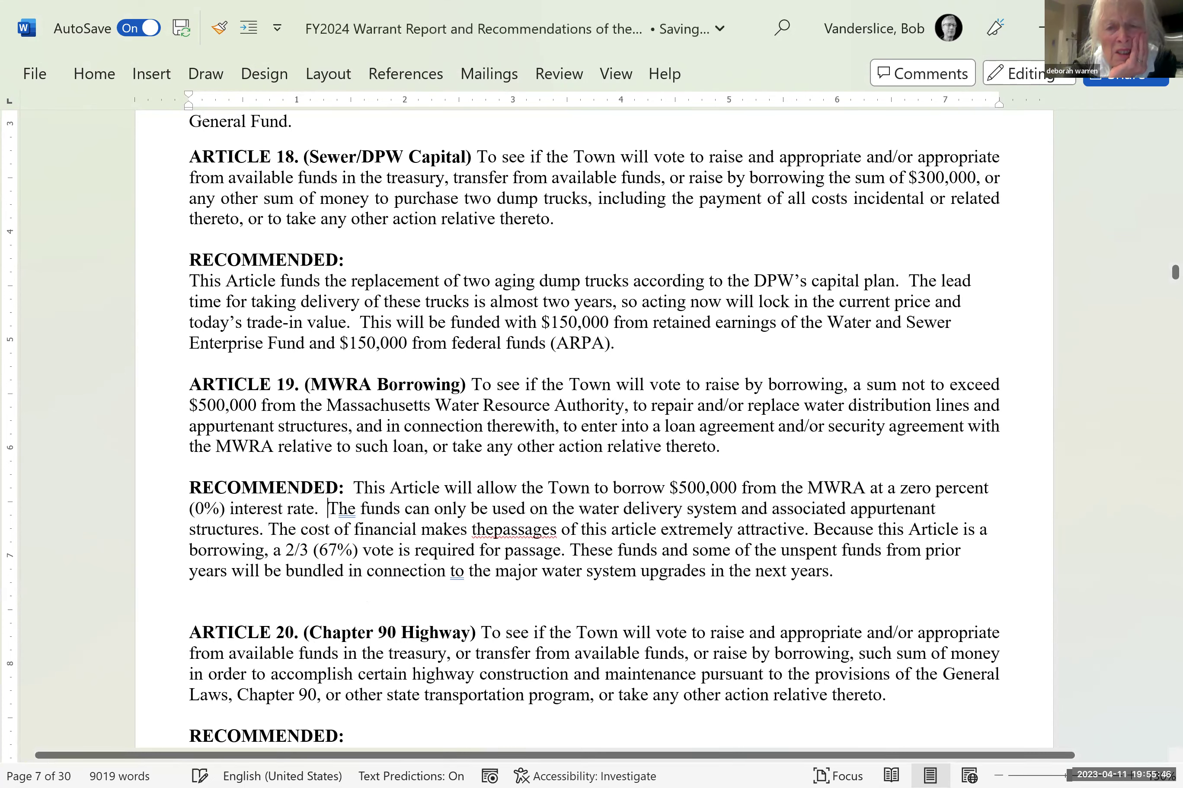
pyautogui.press('Right')
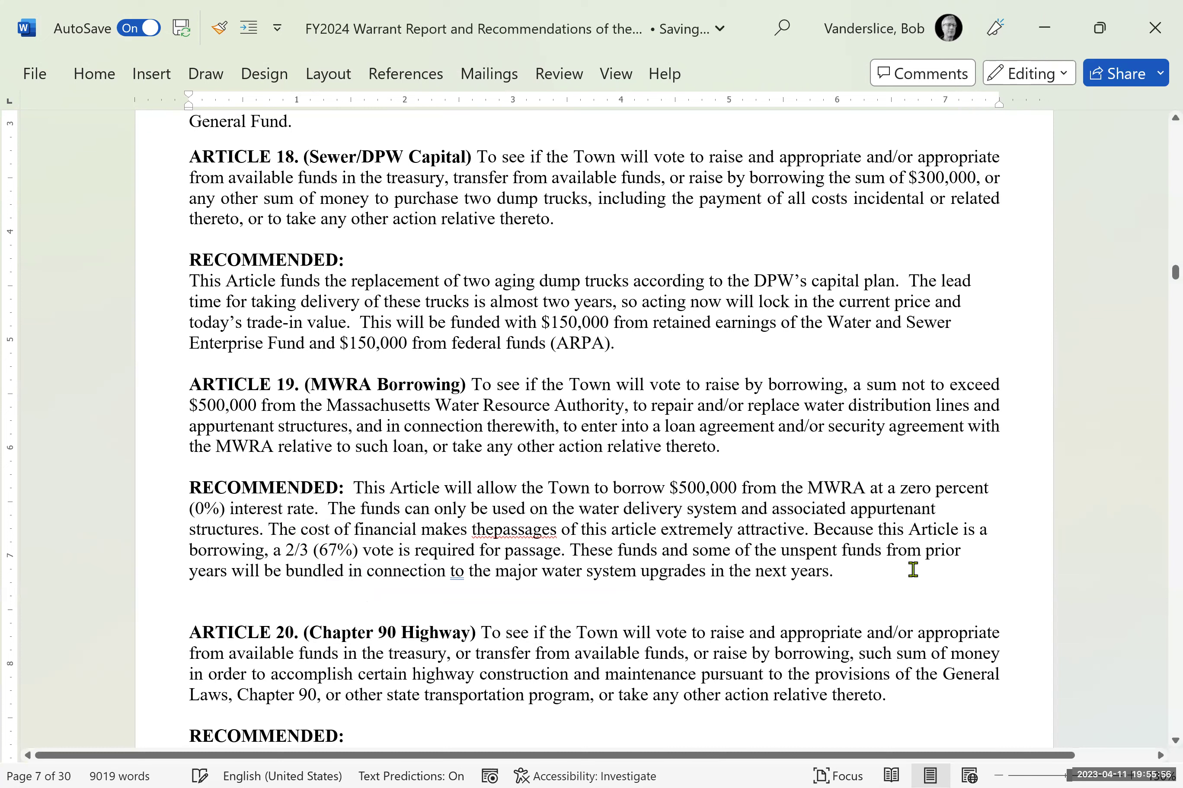
# - Remove the word "appurtenant" before "structures" in Article 19's recommendation
pyautogui.click(938, 510)
pyautogui.press('Delete')
pyautogui.press('BackSpace')
pyautogui.press('BackSpace')
pyautogui.press('BackSpace')
pyautogui.press('BackSpace')
pyautogui.press('BackSpace')
pyautogui.press('BackSpace')
pyautogui.press('BackSpace')
pyautogui.press('BackSpace')
pyautogui.press('BackSpace')
pyautogui.press('BackSpace')
pyautogui.press('BackSpace')
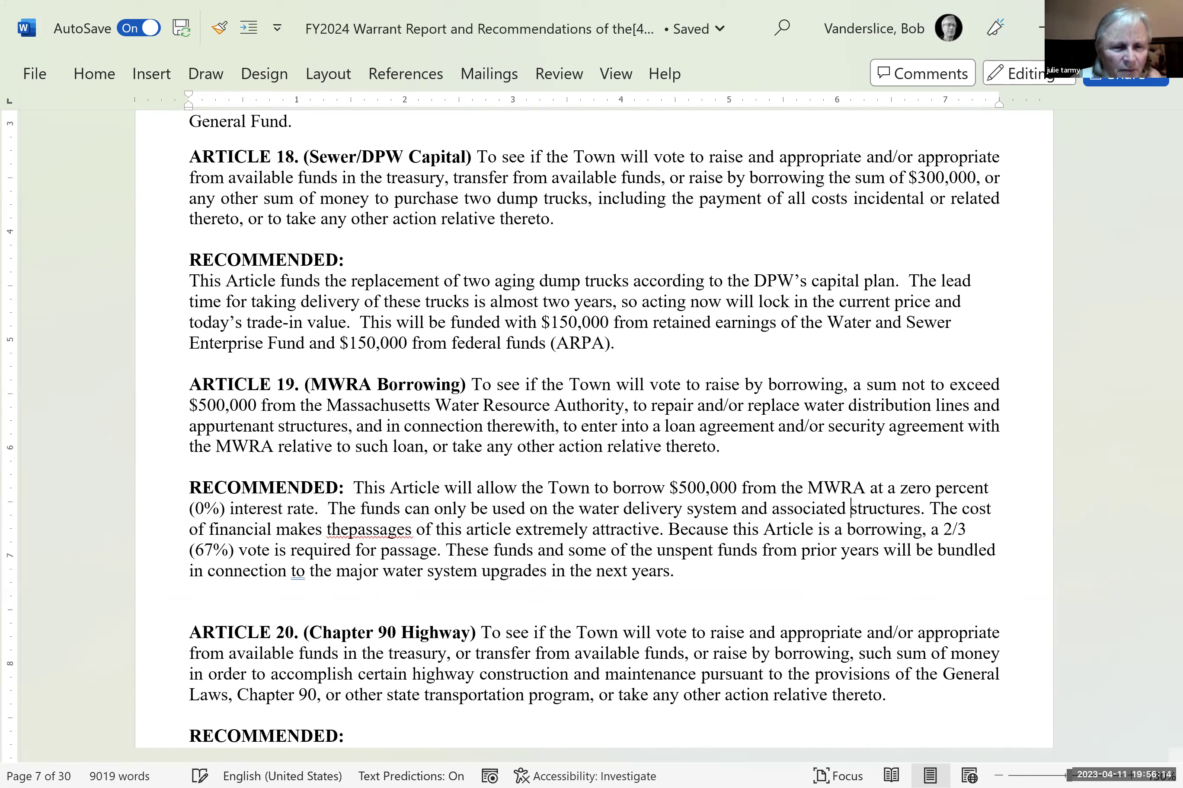
# - Correct "thepassages" to "the passage" in the cost sentence of Article 19's recommendation
pyautogui.press('Down')
pyautogui.press('Left')
pyautogui.press('Left')
pyautogui.press('Left')
pyautogui.press('Left')
pyautogui.press('Left')
pyautogui.press('Left')
pyautogui.press('Left')
pyautogui.press('Left')
pyautogui.press('Left')
pyautogui.press('Left')
pyautogui.press('Left')
pyautogui.press('Left')
pyautogui.press('Left')
pyautogui.press('Left')
pyautogui.press('Left')
pyautogui.press('Left')
pyautogui.press('Left')
pyautogui.press('Left')
pyautogui.press('Left')
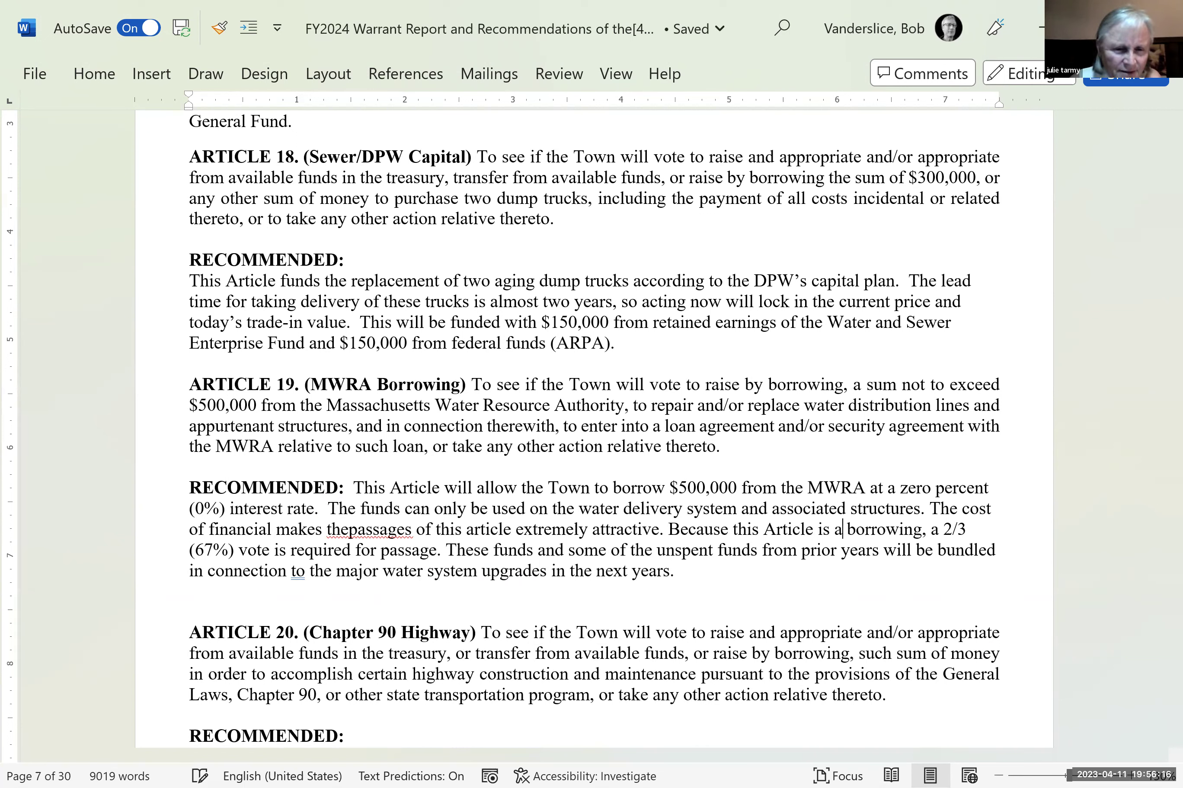
pyautogui.press('Left')
pyautogui.press('Left')
pyautogui.press('Left')
pyautogui.press('Left')
pyautogui.press('Left')
pyautogui.press('Left')
pyautogui.press('Left')
pyautogui.press('Left')
pyautogui.press('Left')
pyautogui.press('Left')
pyautogui.press('Left')
pyautogui.press('Left')
pyautogui.press('Left')
pyautogui.press('Left')
pyautogui.press('Left')
pyautogui.press('Left')
pyautogui.press('Left')
pyautogui.press('Left')
pyautogui.press('Left')
pyautogui.press('Left')
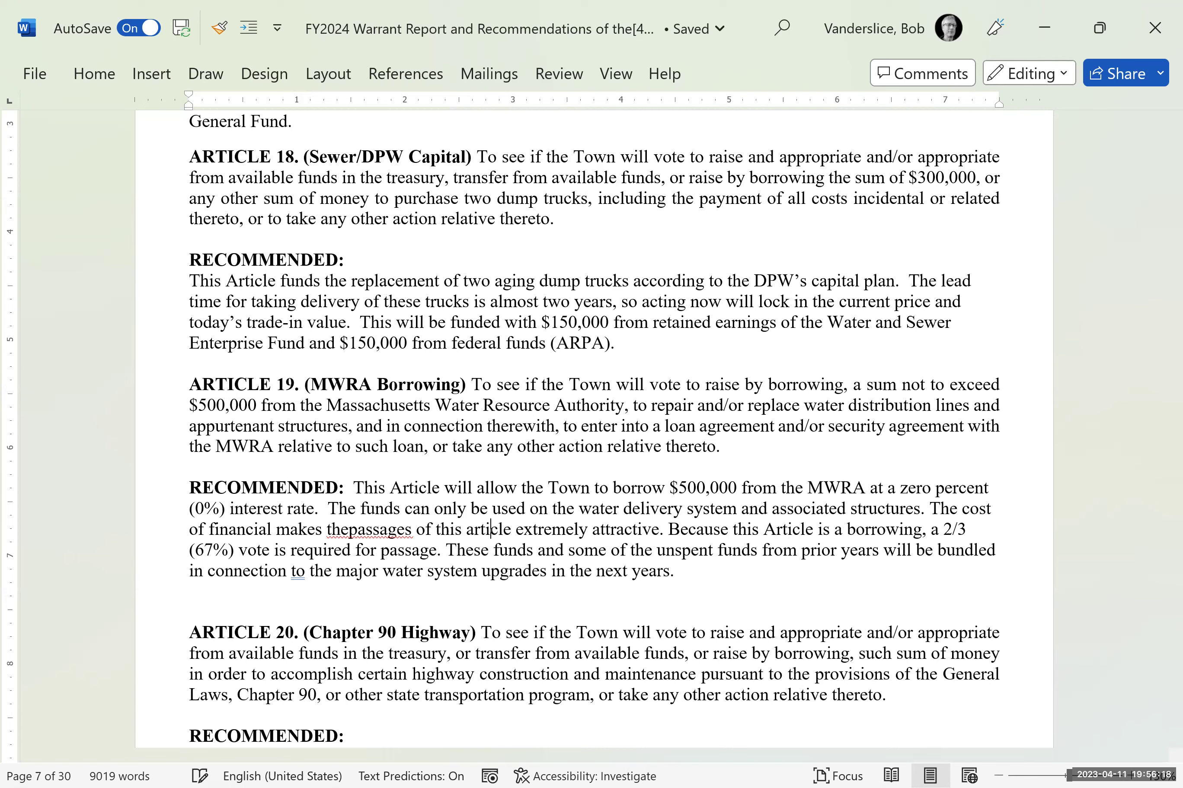
pyautogui.press('Right')
pyautogui.press('Right')
pyautogui.press('Right')
pyautogui.press('Right')
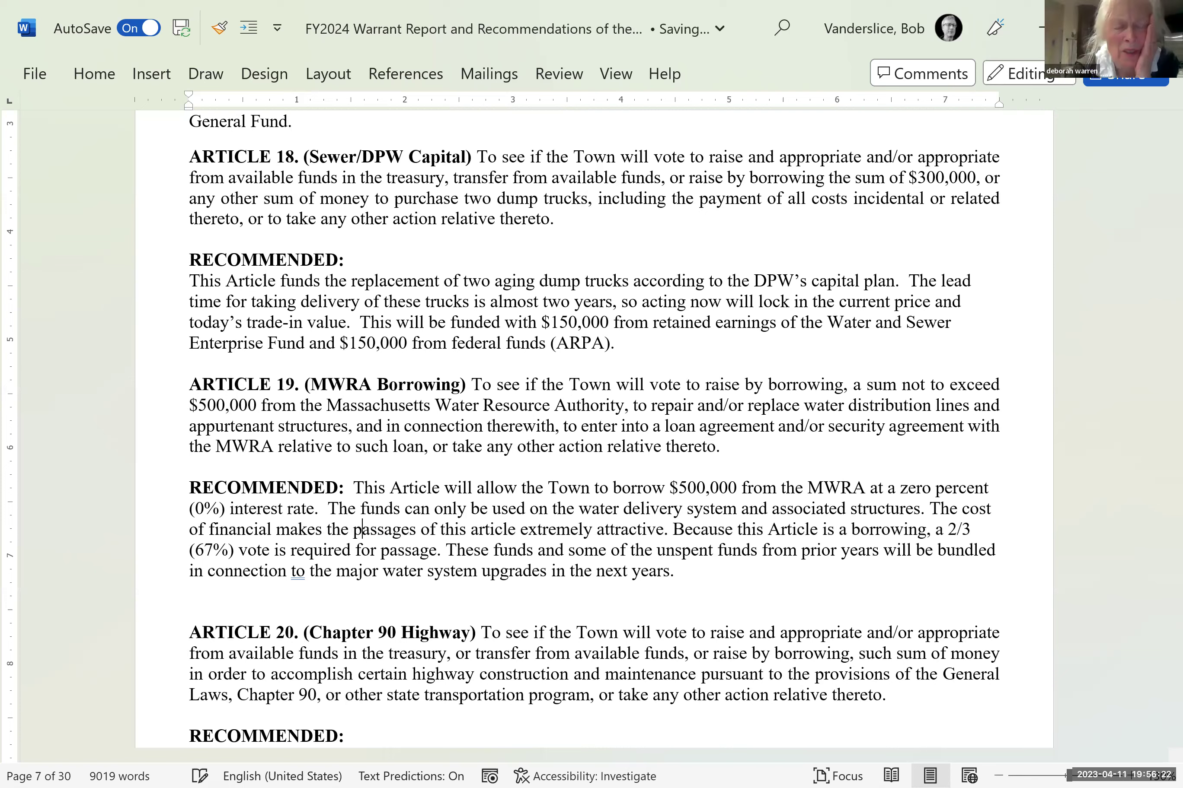
pyautogui.press('Delete')
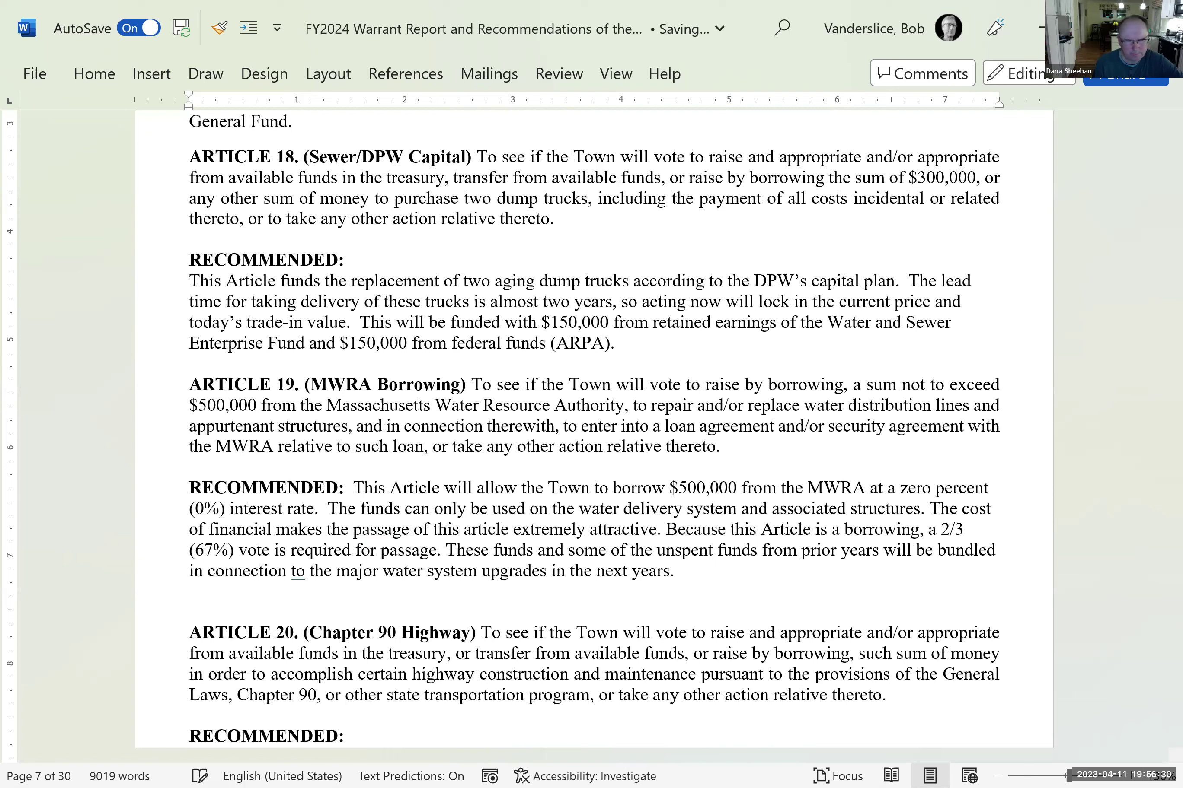
# - Delete the sentence "The cost of financial makes the passage of this article extremely attractive." from Article 19's recommendation
pyautogui.press('Up')
pyautogui.press('Up')
pyautogui.press('Right')
pyautogui.press('Right')
pyautogui.press('Right')
pyautogui.press('Right')
pyautogui.press('Right')
pyautogui.press('Right')
pyautogui.press('Right')
pyautogui.press('Right')
pyautogui.press('Right')
pyautogui.press('Right')
pyautogui.press('Right')
pyautogui.press('Right')
pyautogui.press('Right')
pyautogui.press('Right')
pyautogui.press('Right')
pyautogui.press('Right')
pyautogui.press('Right')
pyautogui.press('Right')
pyautogui.press('Right')
pyautogui.press('Right')
pyautogui.press('Right')
pyautogui.press('Right')
pyautogui.press('Right')
pyautogui.press('Right')
pyautogui.press('Right')
pyautogui.press('Right')
pyautogui.press('Right')
pyautogui.press('Right')
pyautogui.press('Right')
pyautogui.press('Right')
pyautogui.press('Right')
pyautogui.press('Right')
pyautogui.press('Right')
pyautogui.press('Right')
pyautogui.press('Right')
pyautogui.press('Right')
pyautogui.press('Right')
pyautogui.press('Right')
pyautogui.press('Right')
pyautogui.press('Right')
pyautogui.press('Left')
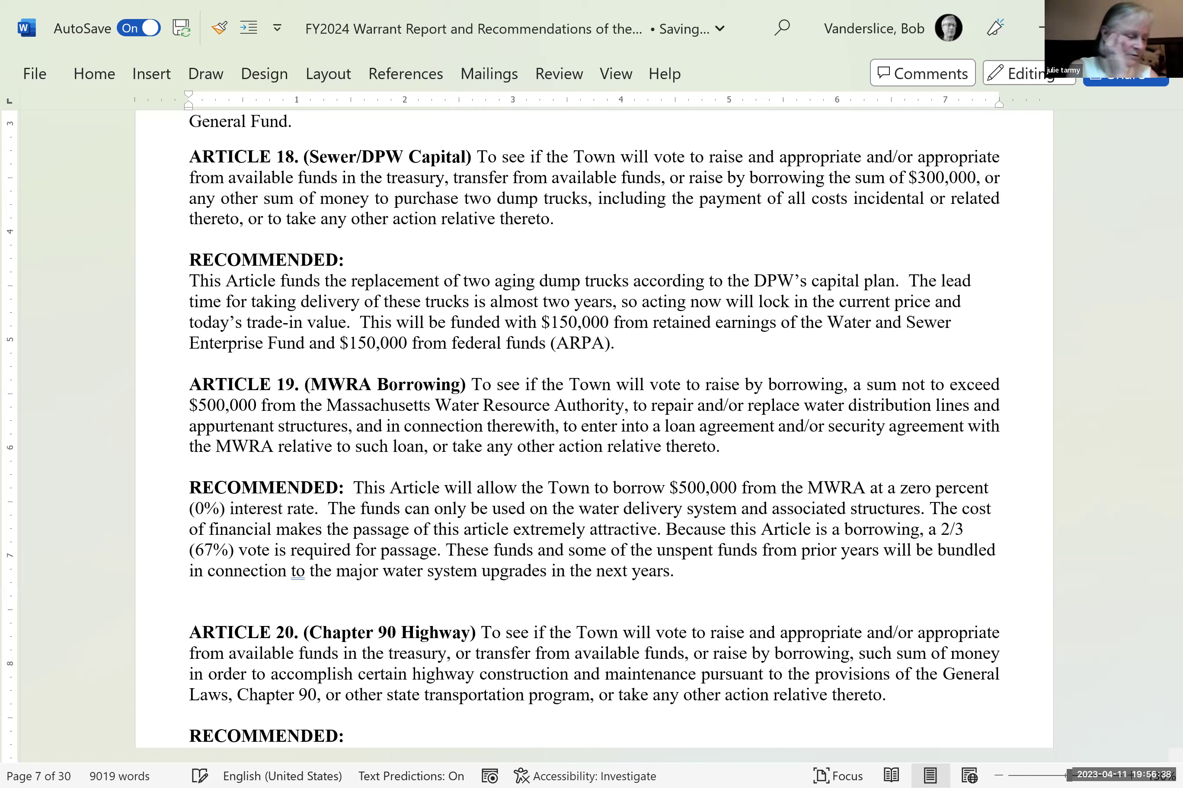
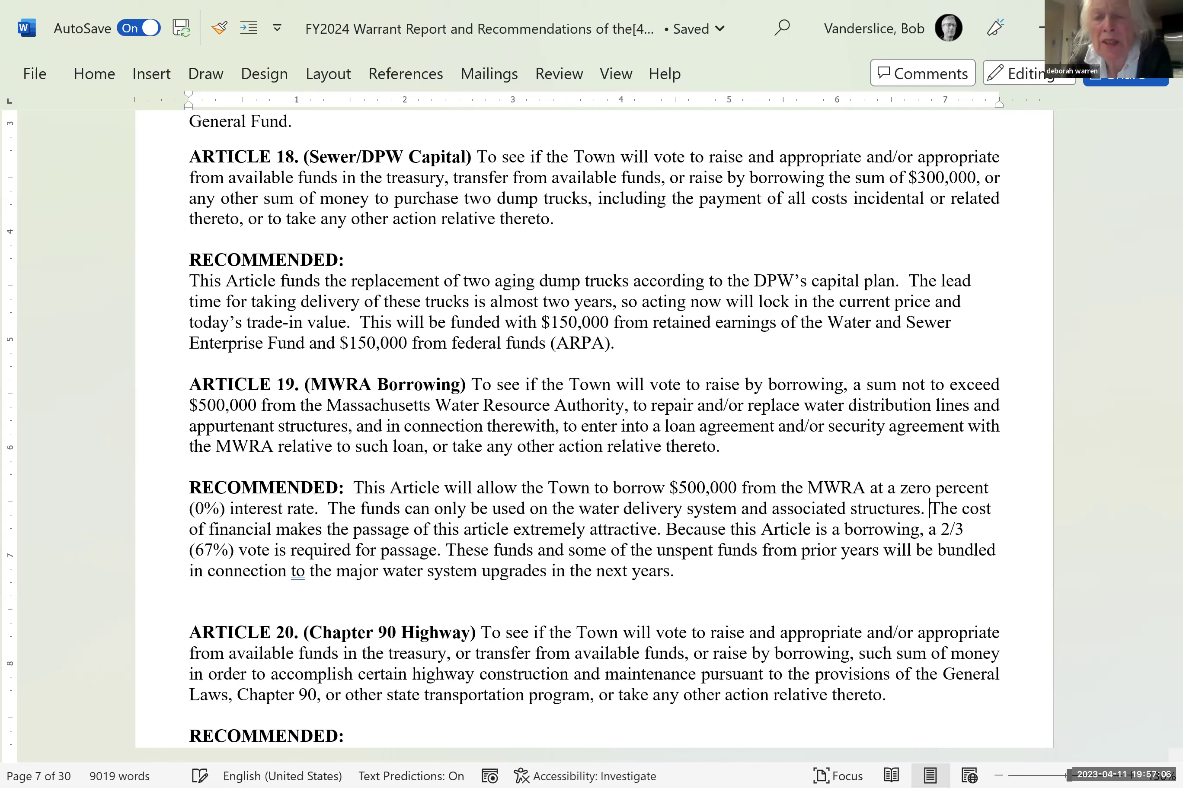
pyautogui.hotkey('shift', 'Down')
pyautogui.hotkey('shift', 'Left')
pyautogui.hotkey('shift', 'Left')
pyautogui.hotkey('shift', 'Left')
pyautogui.hotkey('shift', 'Left')
pyautogui.hotkey('shift', 'Left')
pyautogui.hotkey('shift', 'Left')
pyautogui.hotkey('shift', 'Left')
pyautogui.hotkey('shift', 'Left')
pyautogui.hotkey('shift', 'Left')
pyautogui.hotkey('shift', 'Left')
pyautogui.hotkey('shift', 'Left')
pyautogui.hotkey('shift', 'Left')
pyautogui.hotkey('shift', 'Left')
pyautogui.hotkey('shift', 'Left')
pyautogui.hotkey('shift', 'Left')
pyautogui.hotkey('shift', 'Left')
pyautogui.hotkey('shift', 'Left')
pyautogui.hotkey('shift', 'Left')
pyautogui.hotkey('shift', 'Left')
pyautogui.hotkey('shift', 'Left')
pyautogui.hotkey('shift', 'Left')
pyautogui.hotkey('shift', 'Left')
pyautogui.hotkey('shift', 'Left')
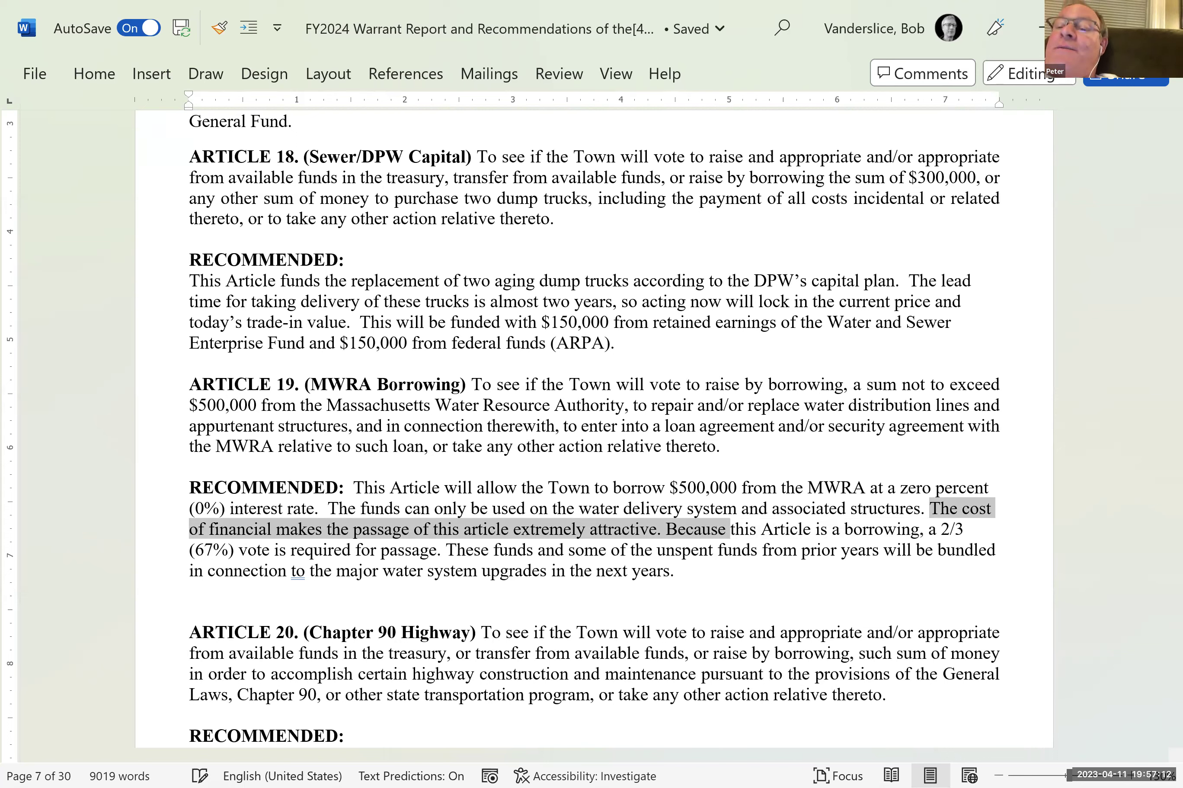
pyautogui.hotkey('shift', 'Left')
pyautogui.hotkey('shift', 'Left')
pyautogui.hotkey('shift', 'Left')
pyautogui.hotkey('shift', 'Left')
pyautogui.hotkey('shift', 'Left')
pyautogui.hotkey('shift', 'Left')
pyautogui.hotkey('shift', 'Left')
pyautogui.hotkey('shift', 'Left')
pyautogui.hotkey('shift', 'Left')
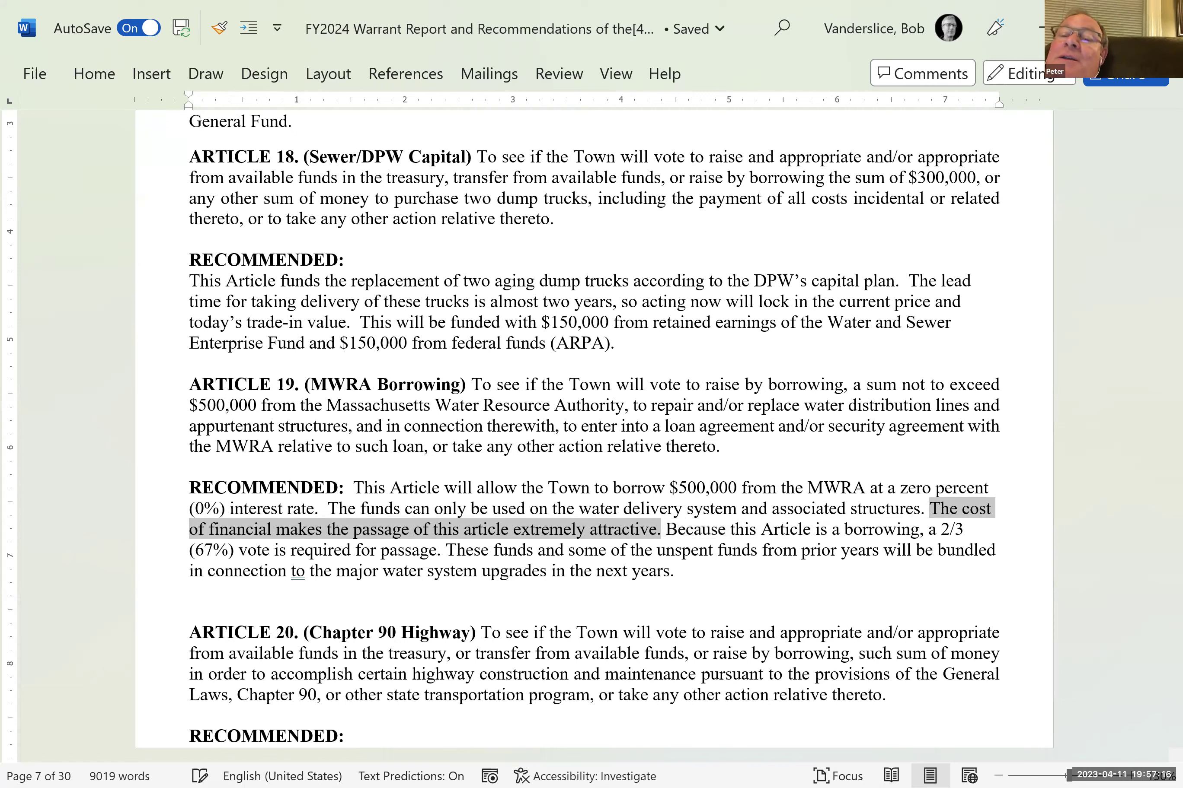
pyautogui.press('Delete')
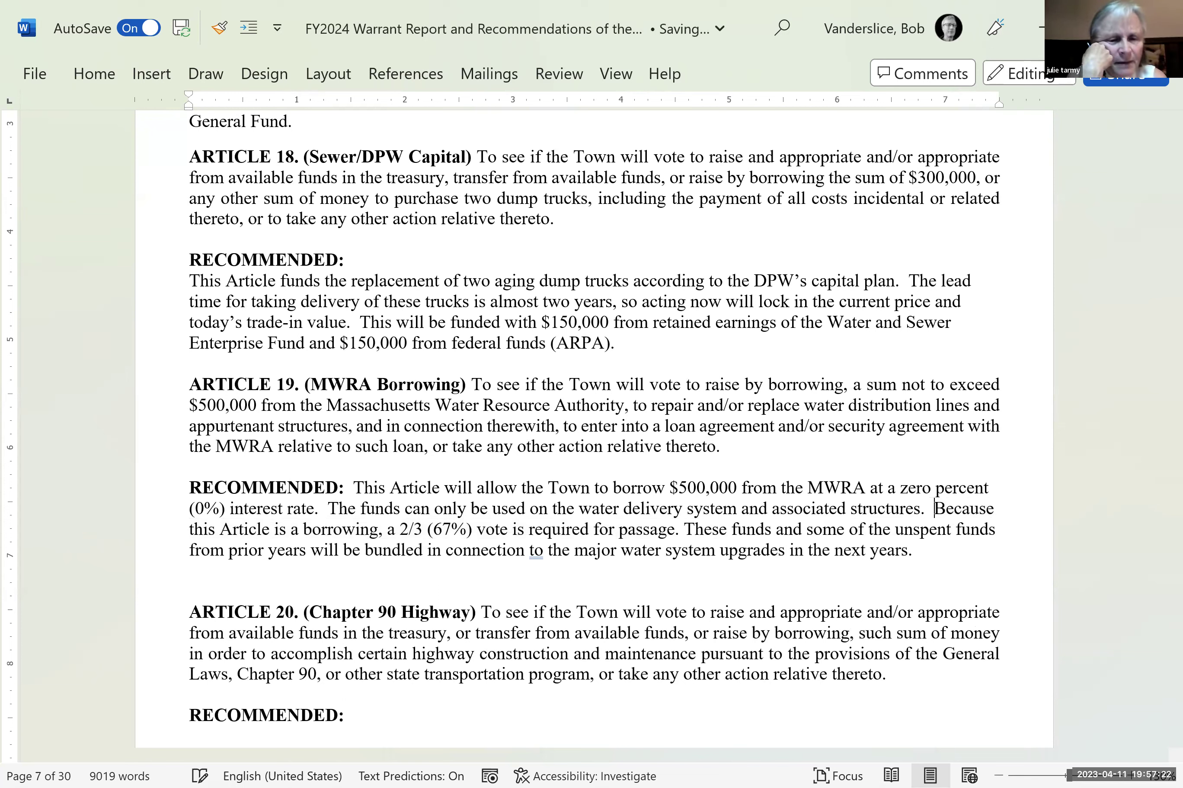
# - Delete the sentence "Because this Article is a borrowing, a 2/3 (67%) vote is required for passage." from Article 19's recommendation
pyautogui.hotkey('shift', 'Down')
pyautogui.hotkey('shift', 'Left')
pyautogui.hotkey('shift', 'Left')
pyautogui.hotkey('shift', 'Left')
pyautogui.hotkey('shift', 'Left')
pyautogui.hotkey('shift', 'Left')
pyautogui.hotkey('shift', 'Left')
pyautogui.hotkey('shift', 'Left')
pyautogui.hotkey('shift', 'Left')
pyautogui.hotkey('shift', 'Left')
pyautogui.hotkey('shift', 'Left')
pyautogui.hotkey('shift', 'Left')
pyautogui.hotkey('shift', 'Left')
pyautogui.hotkey('shift', 'Left')
pyautogui.hotkey('shift', 'Left')
pyautogui.hotkey('shift', 'Left')
pyautogui.hotkey('shift', 'Left')
pyautogui.hotkey('shift', 'Left')
pyautogui.hotkey('shift', 'Left')
pyautogui.hotkey('shift', 'Left')
pyautogui.hotkey('shift', 'Left')
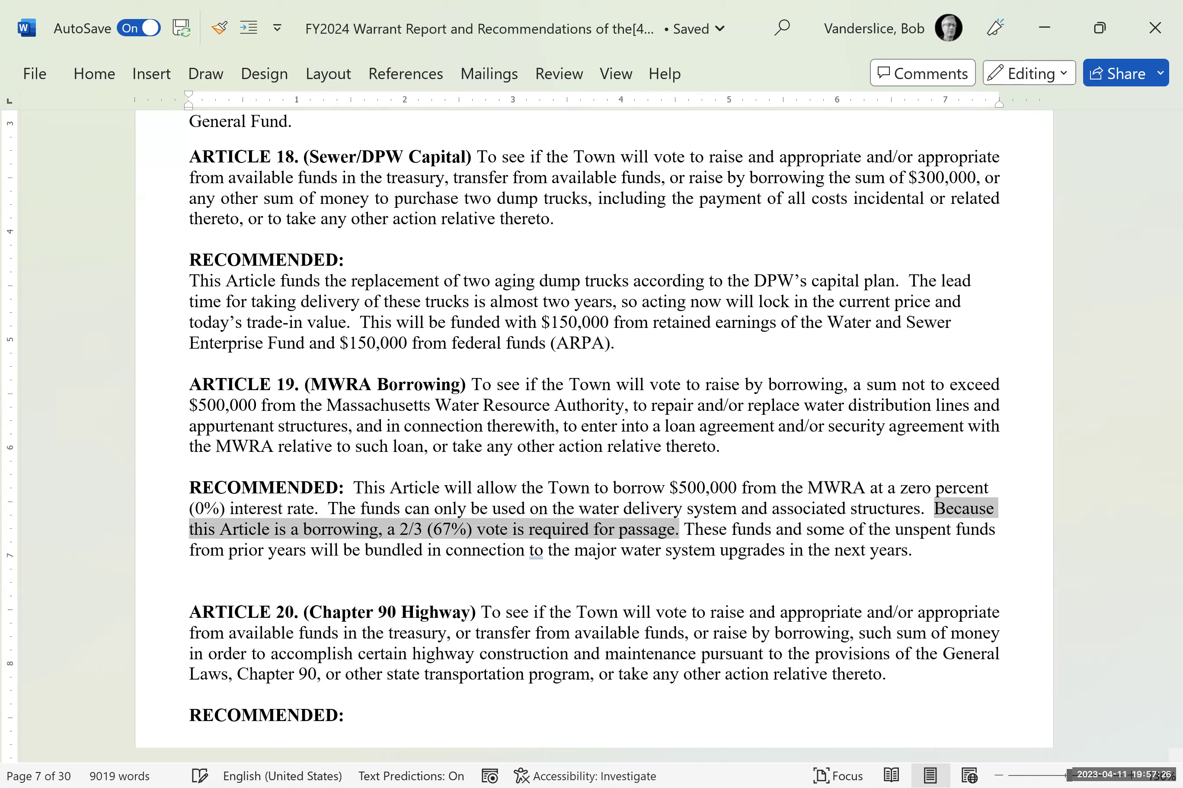
pyautogui.press('Delete')
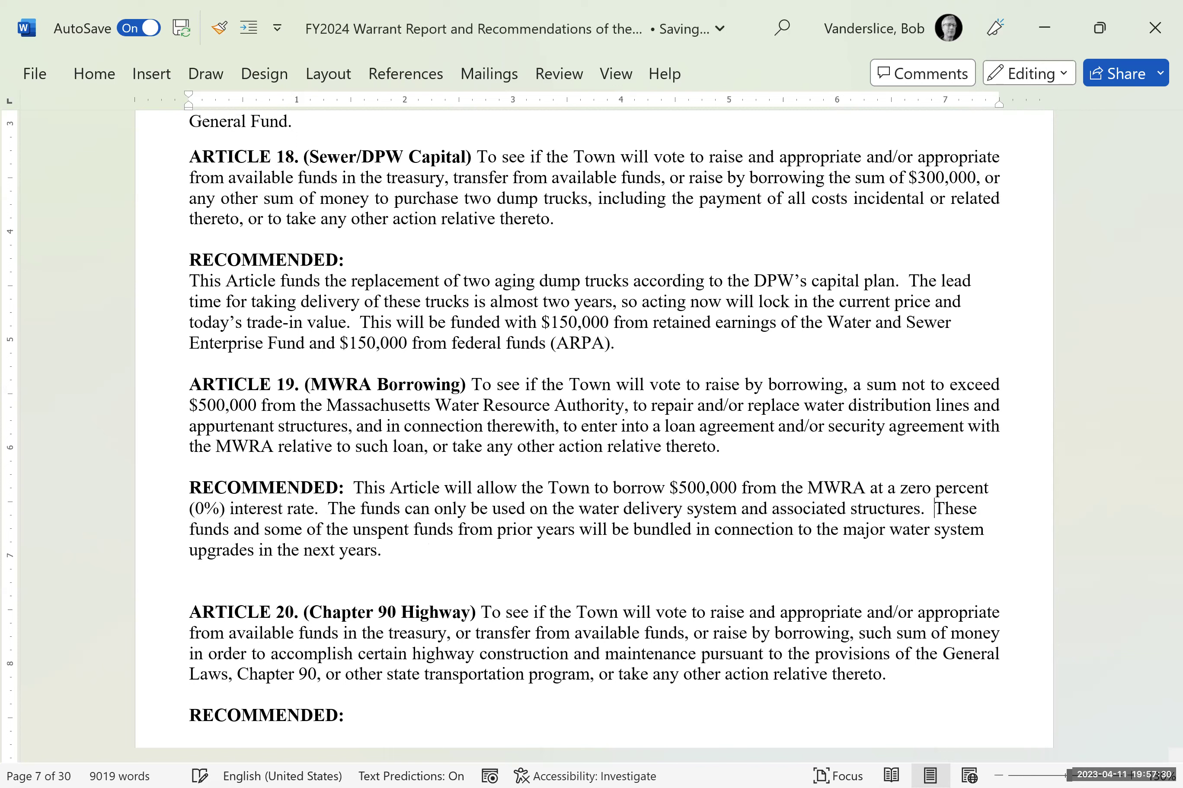
# - Delete the closing sentence about bundling these and unspent prior-year funds with major water system upgrades from Article 19's recommendation
pyautogui.hotkey('shift', 'Down')
pyautogui.hotkey('shift', 'Down')
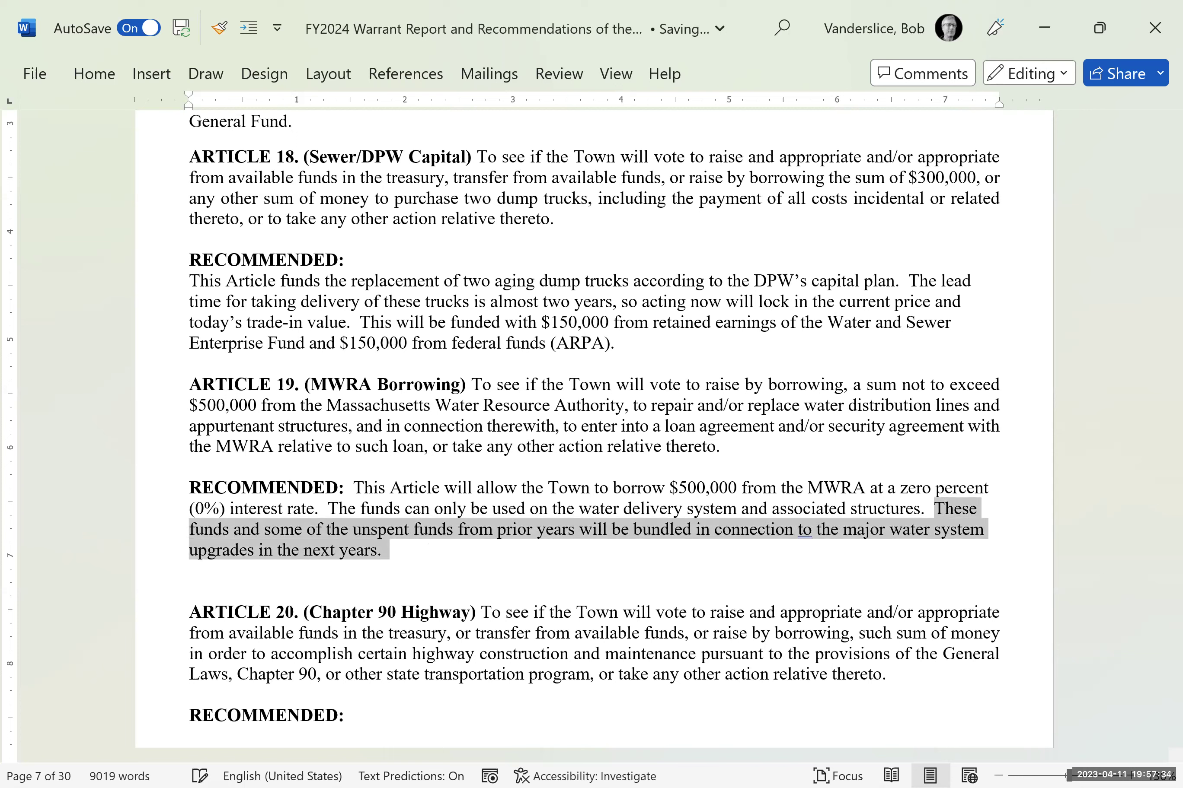
pyautogui.press('Delete')
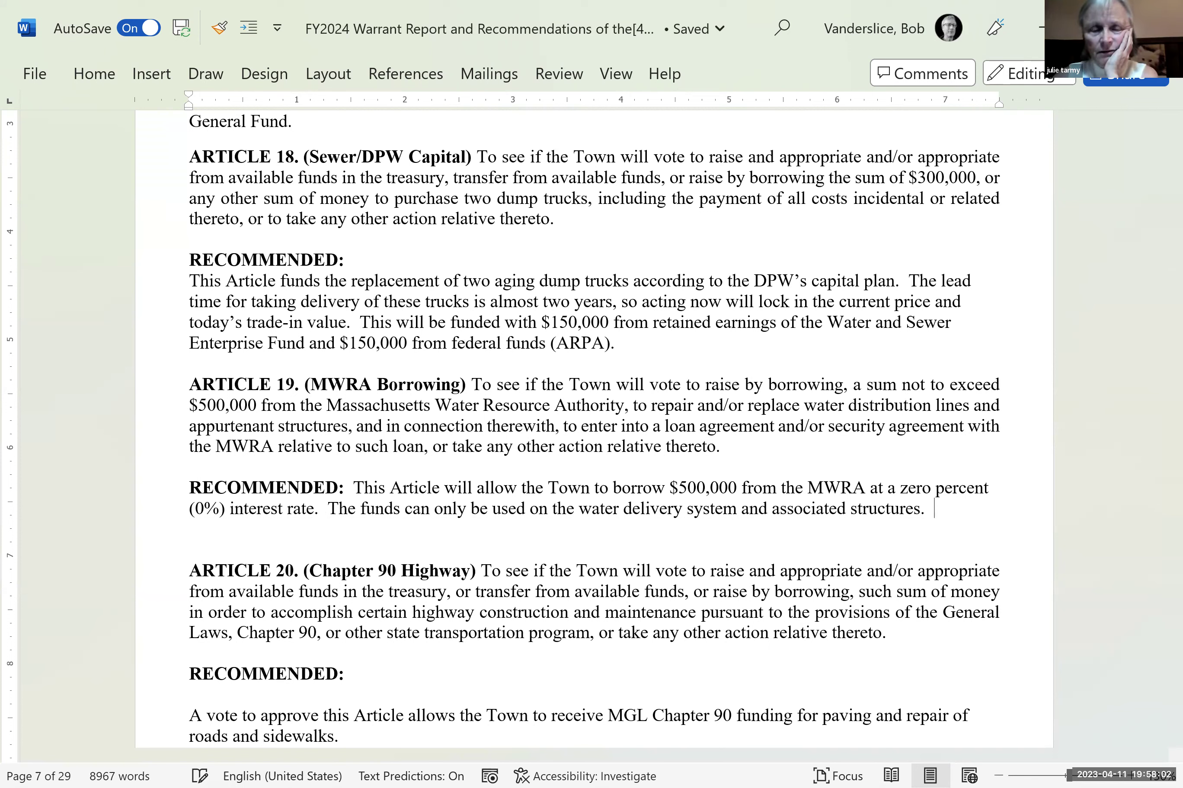
# - Review the recommendation text under Article 20 (Chapter 90 Highway)
pyautogui.press('Down')
pyautogui.press('Down')
pyautogui.press('Down')
pyautogui.press('Down')
pyautogui.press('Down')
pyautogui.press('Down')
pyautogui.press('Down')
pyautogui.press('Down')
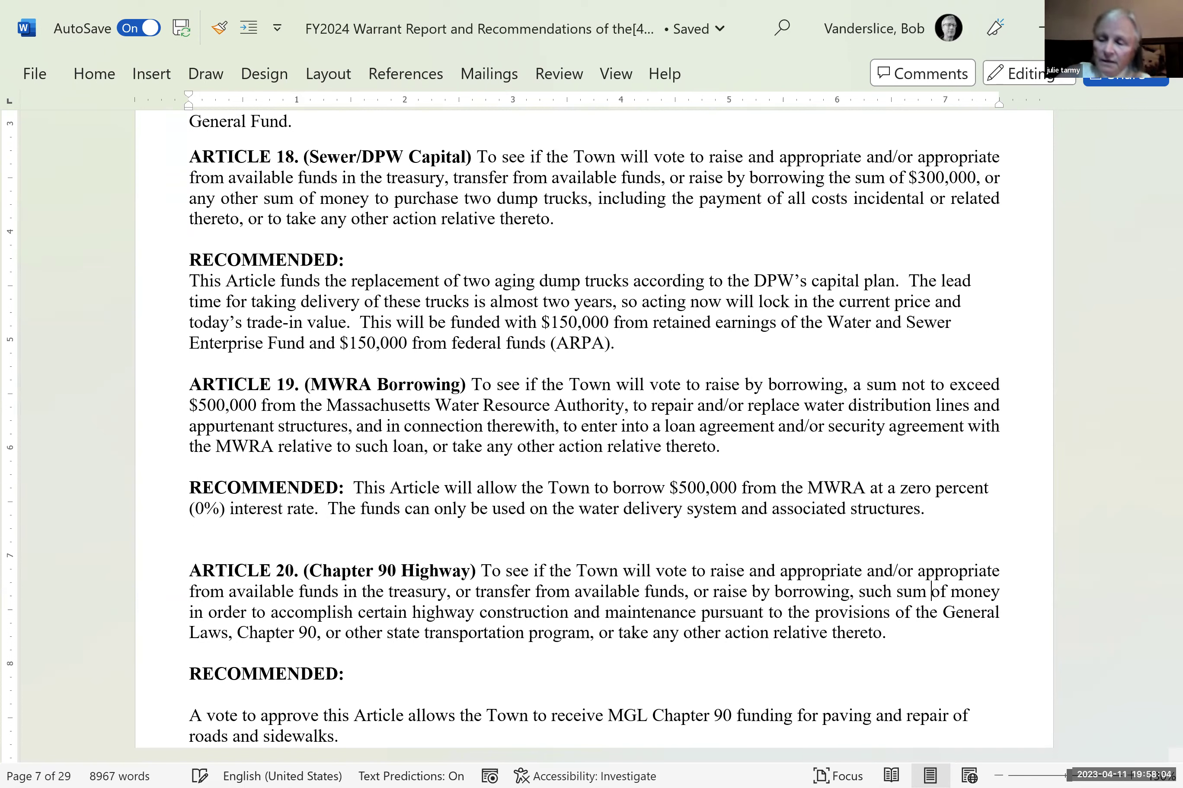
pyautogui.press('Down')
pyautogui.press('Down')
pyautogui.scroll(-2, 933, 738)
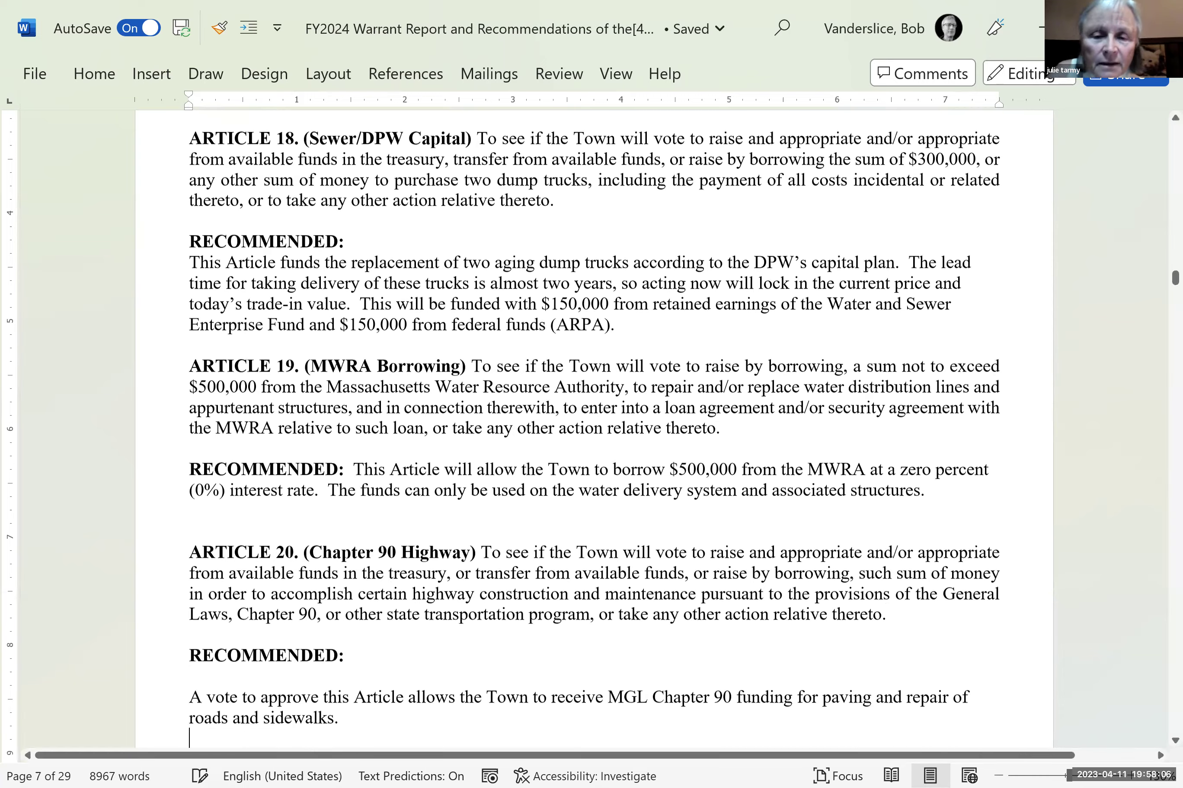
pyautogui.press('Down')
pyautogui.press('Down')
pyautogui.press('Down')
pyautogui.press('Down')
pyautogui.press('Down')
pyautogui.press('Down')
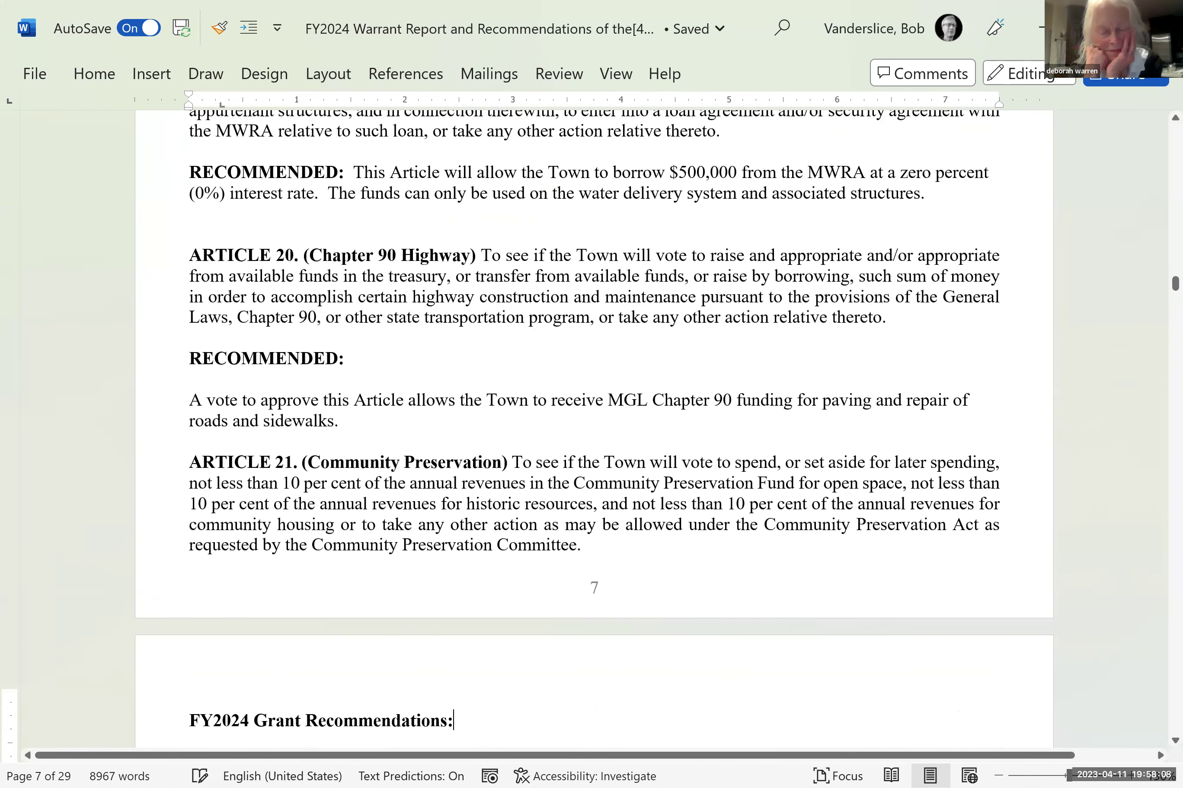
pyautogui.click(365, 364)
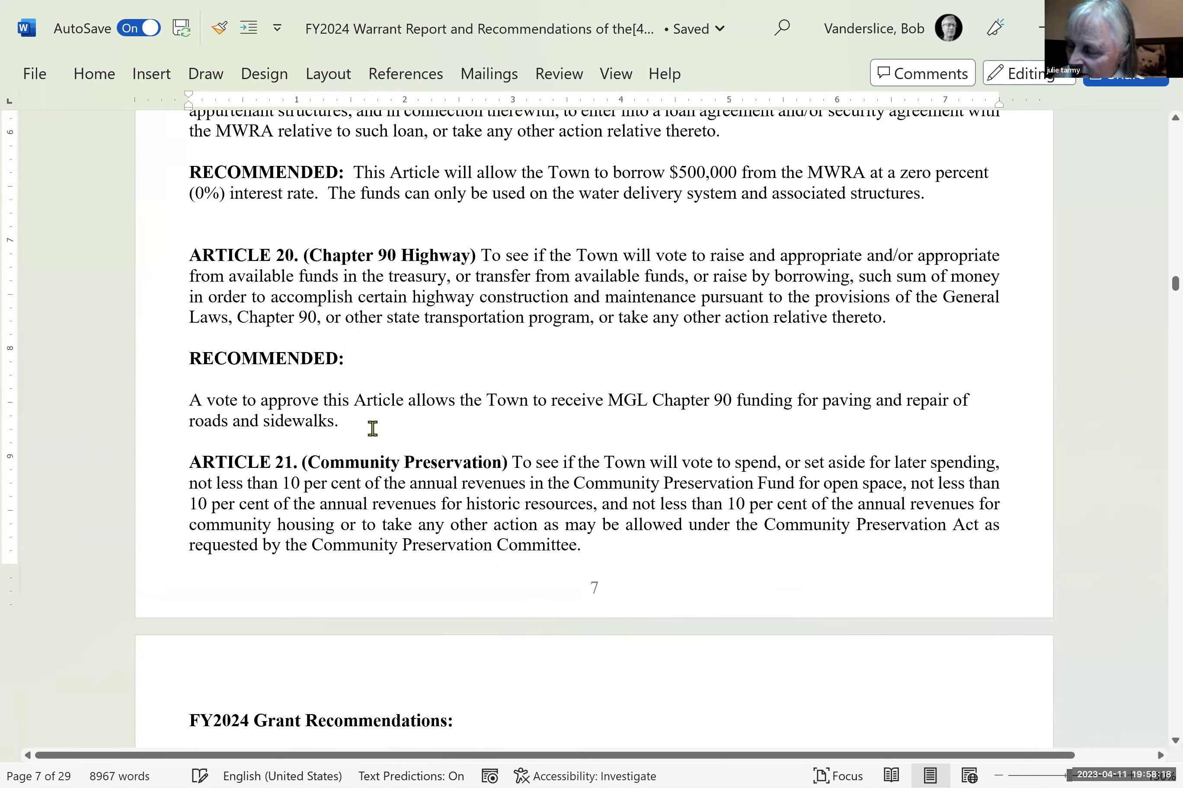
# - Switch to the FinCom 2023 tracker in Excel and go to the draft date of Article 17
pyautogui.moveTo(476, 776)
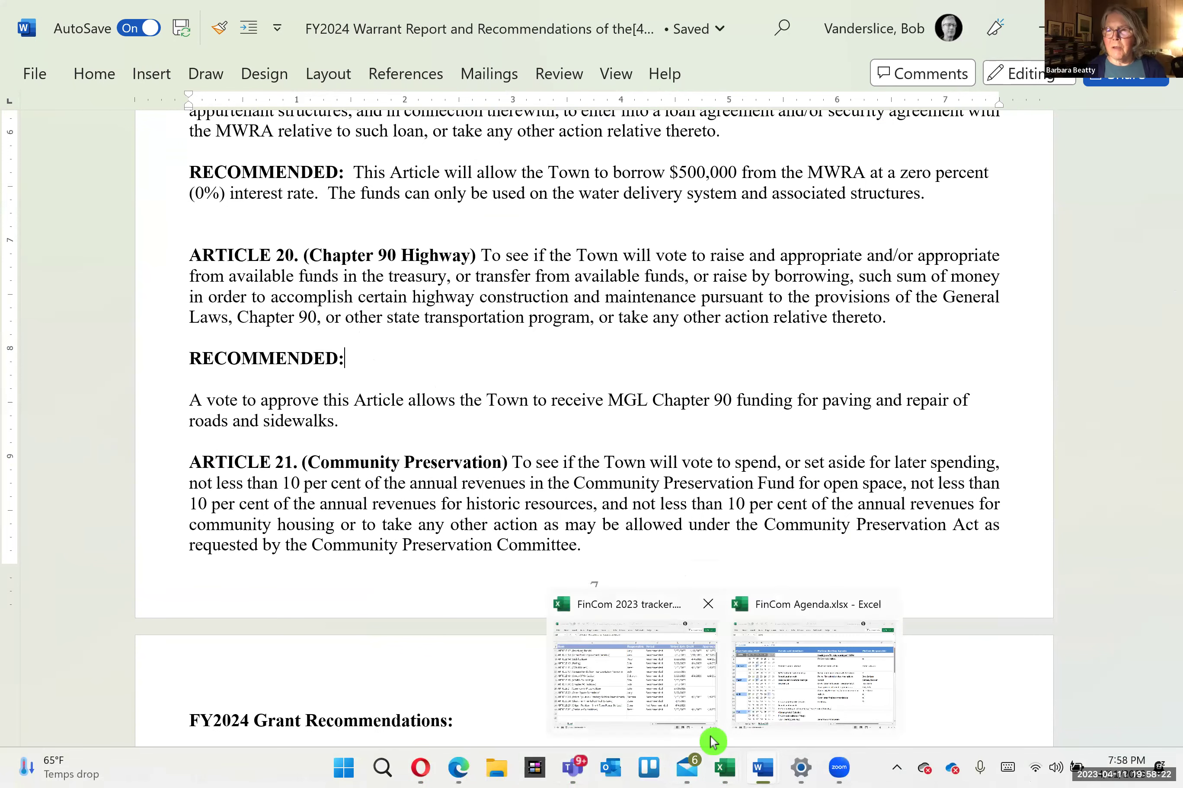
pyautogui.click(713, 740)
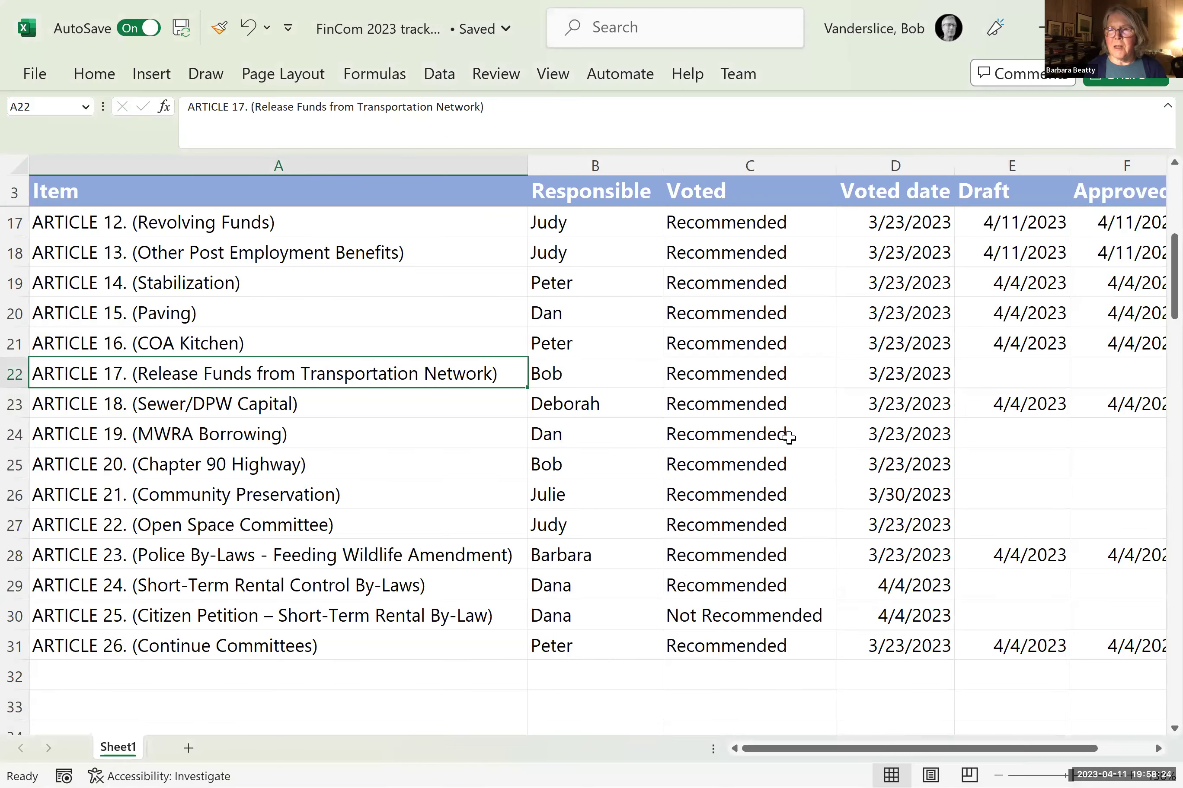
pyautogui.press('Right')
pyautogui.press('Right')
pyautogui.press('Right')
pyautogui.press('Right')
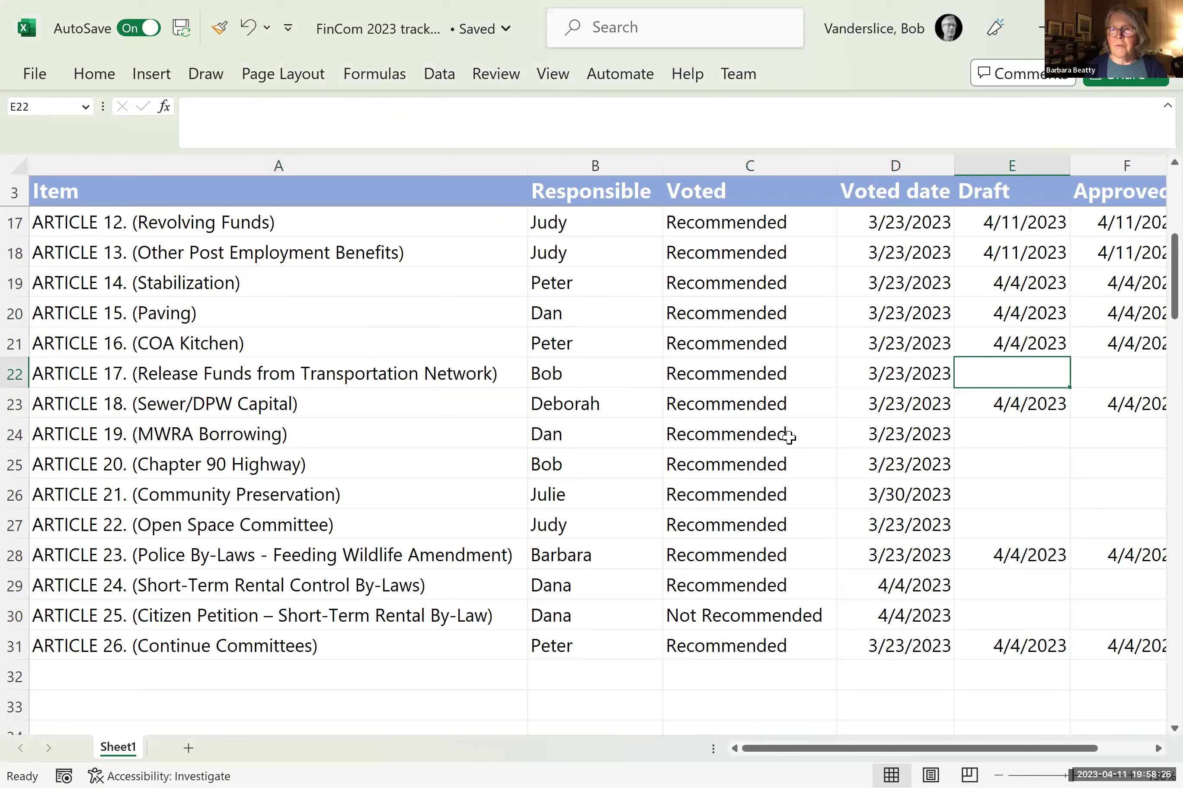
# - Copy Article 16's draft and approved dates, 4/4/2023, to Article 17
pyautogui.press('Left')
pyautogui.press('Up')
pyautogui.press('Right')
pyautogui.hotkey('shift', 'Right')
pyautogui.hotkey('ctrl', 'c')
pyautogui.press('Down')
pyautogui.hotkey('ctrl', 'v')
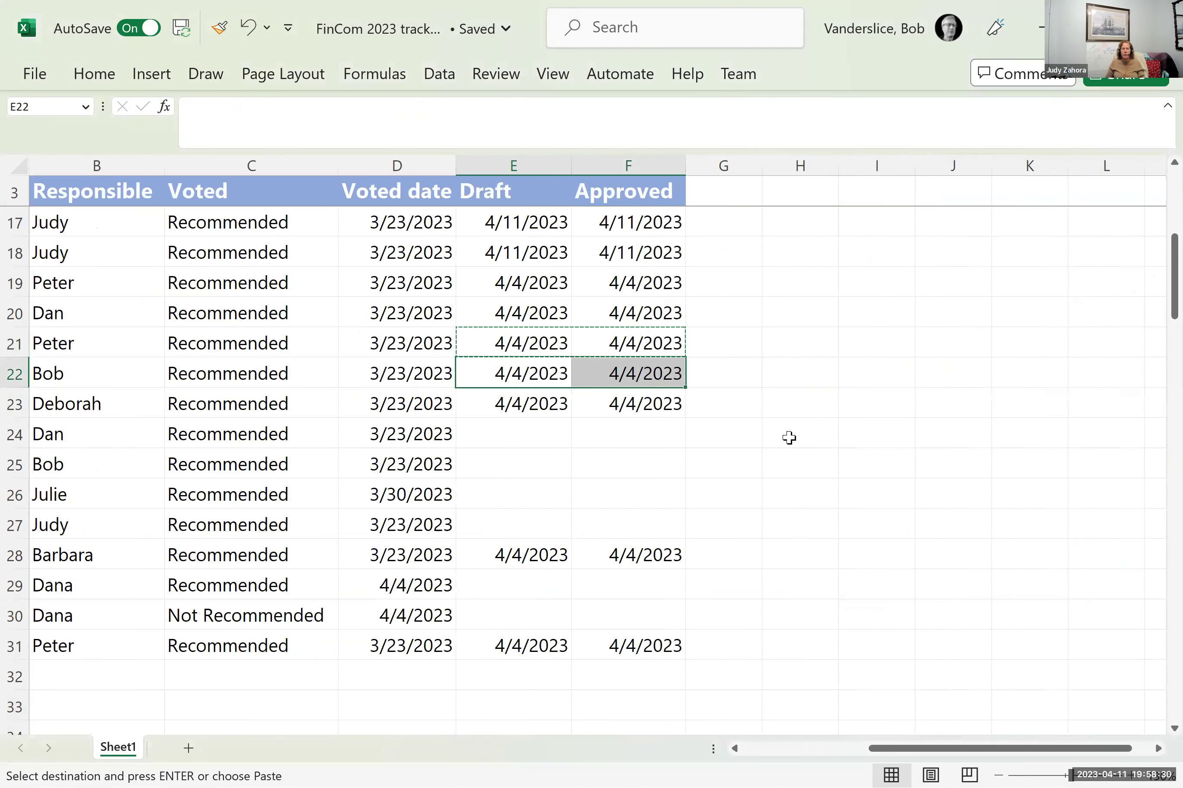
# - Paste the copied 4/4/2023 draft and approved dates into Article 19's row
pyautogui.press('Home')
pyautogui.press('Down')
pyautogui.press('Down')
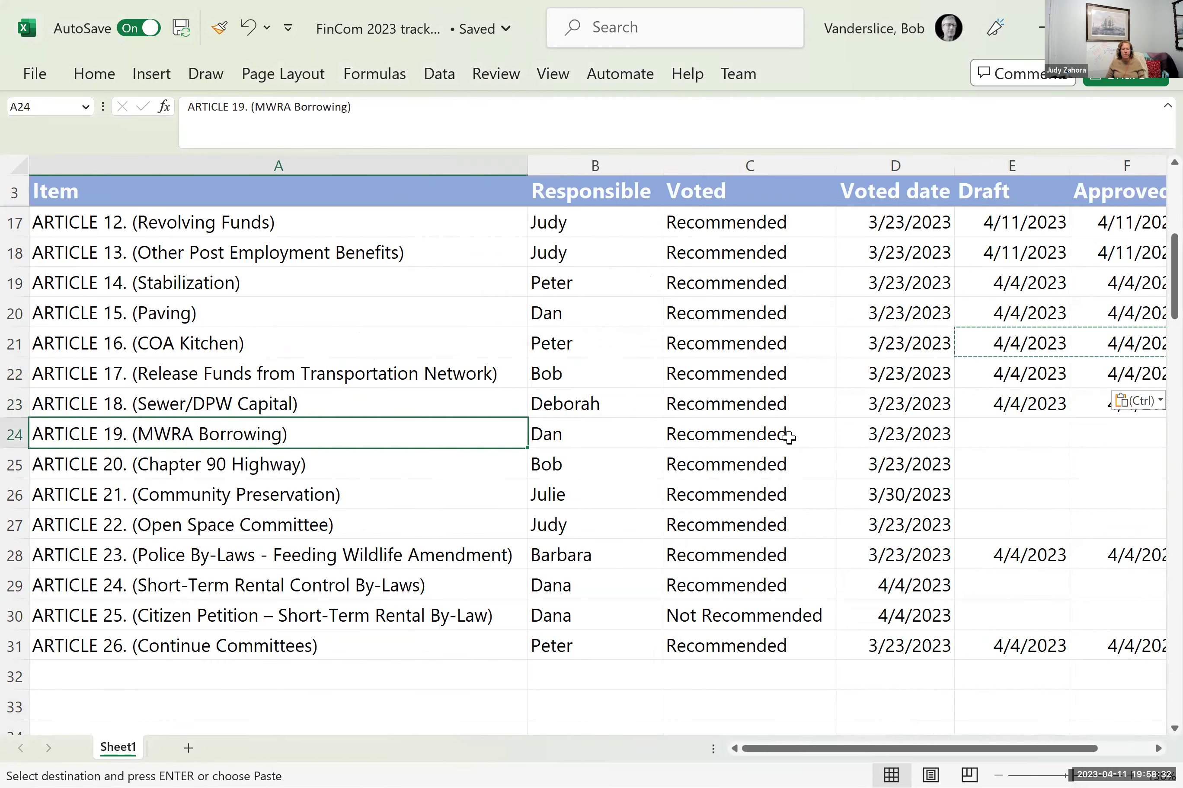
pyautogui.press('Right')
pyautogui.press('Right')
pyautogui.press('Right')
pyautogui.press('Right')
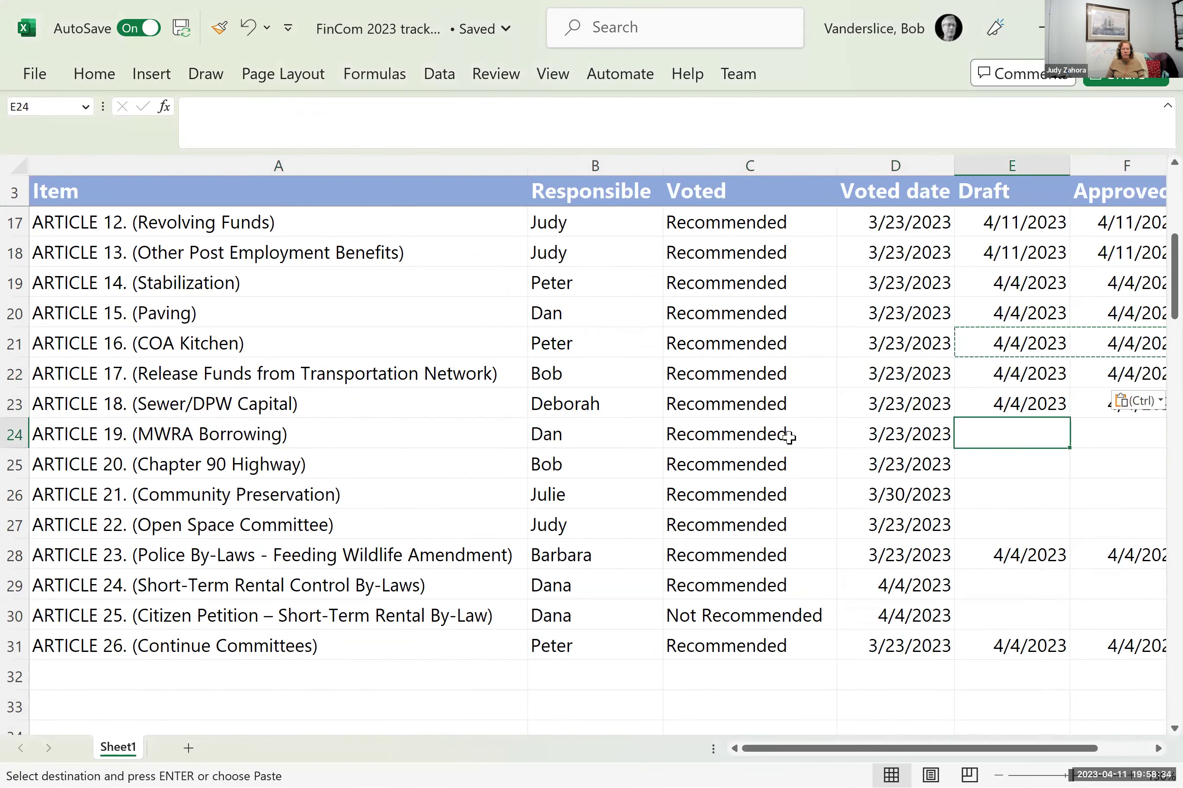
pyautogui.hotkey('ctrl', 'v')
# - Replace Article 17's draft and approved dates with 4/11/2023, copied from Article 13's row
pyautogui.press('Up')
pyautogui.press('Up')
pyautogui.press('Up')
pyautogui.press('Up')
pyautogui.press('Down')
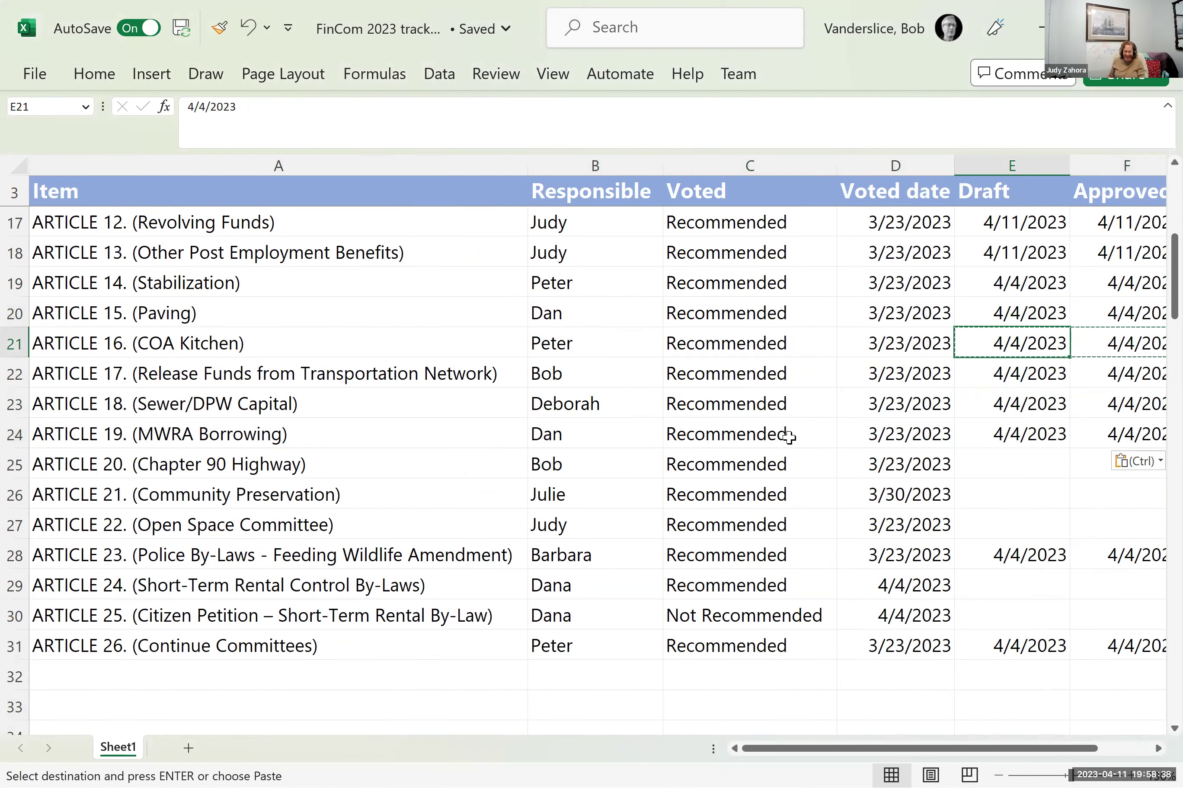
pyautogui.press('Up')
pyautogui.press('Up')
pyautogui.press('Up')
pyautogui.hotkey('shift', 'Right')
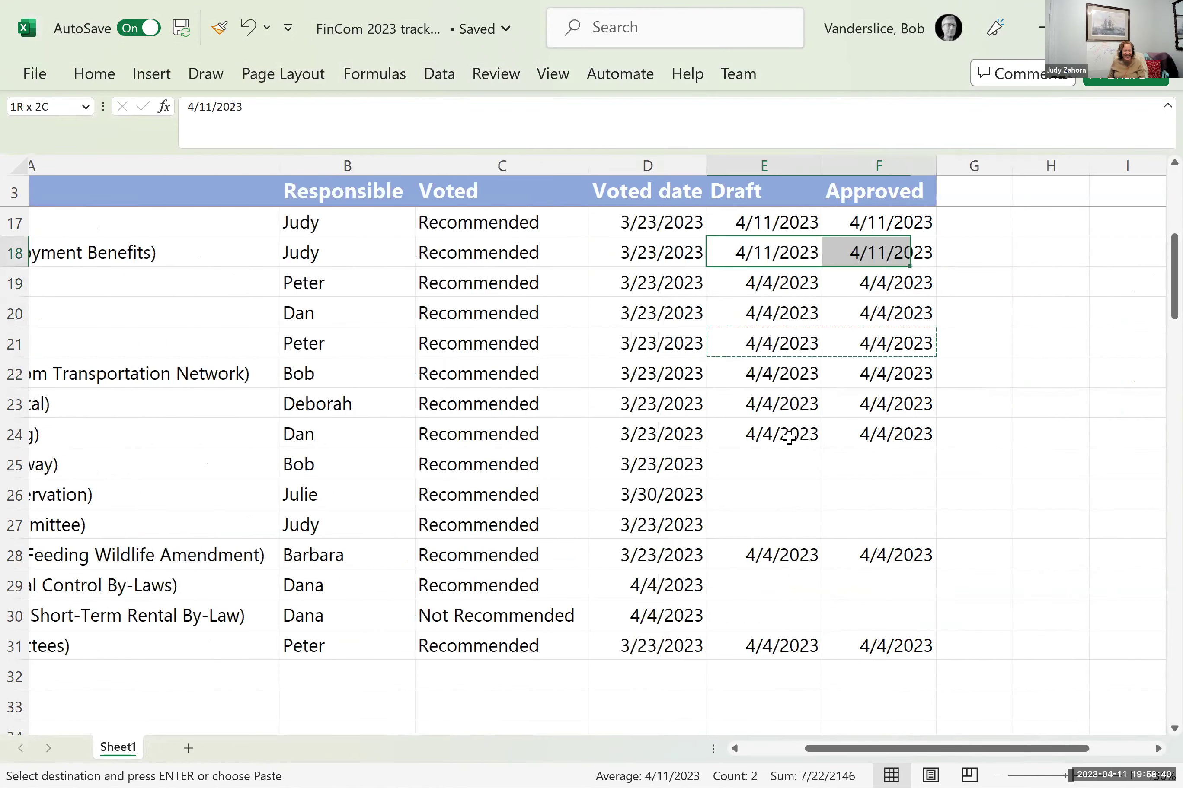
pyautogui.hotkey('ctrl', 'c')
pyautogui.press('Down')
pyautogui.press('Down')
pyautogui.press('Down')
pyautogui.press('Down')
pyautogui.press('Left')
pyautogui.press('Left')
pyautogui.press('Left')
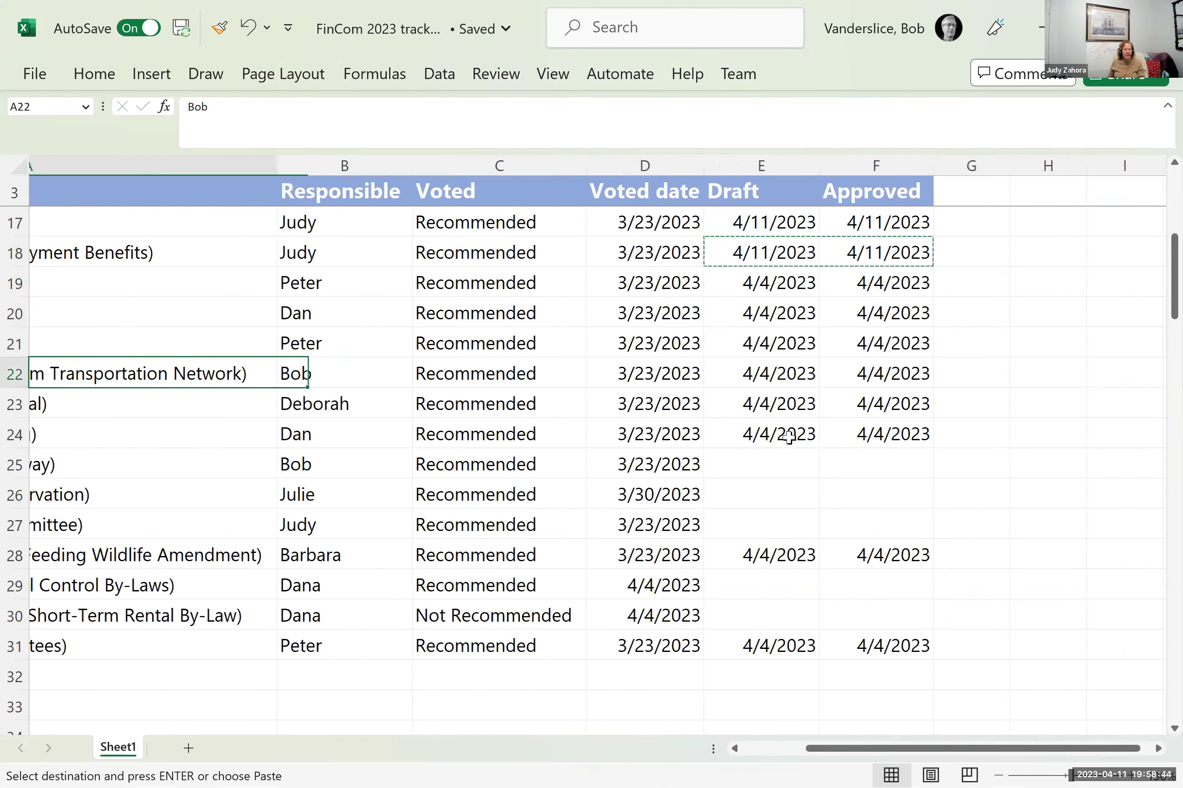
pyautogui.press('Right')
pyautogui.press('Right')
pyautogui.press('Right')
pyautogui.press('Right')
pyautogui.hotkey('ctrl', 'v')
# - Replace Article 19's draft and approved dates with the copied 4/11/2023 dates
pyautogui.press('Down')
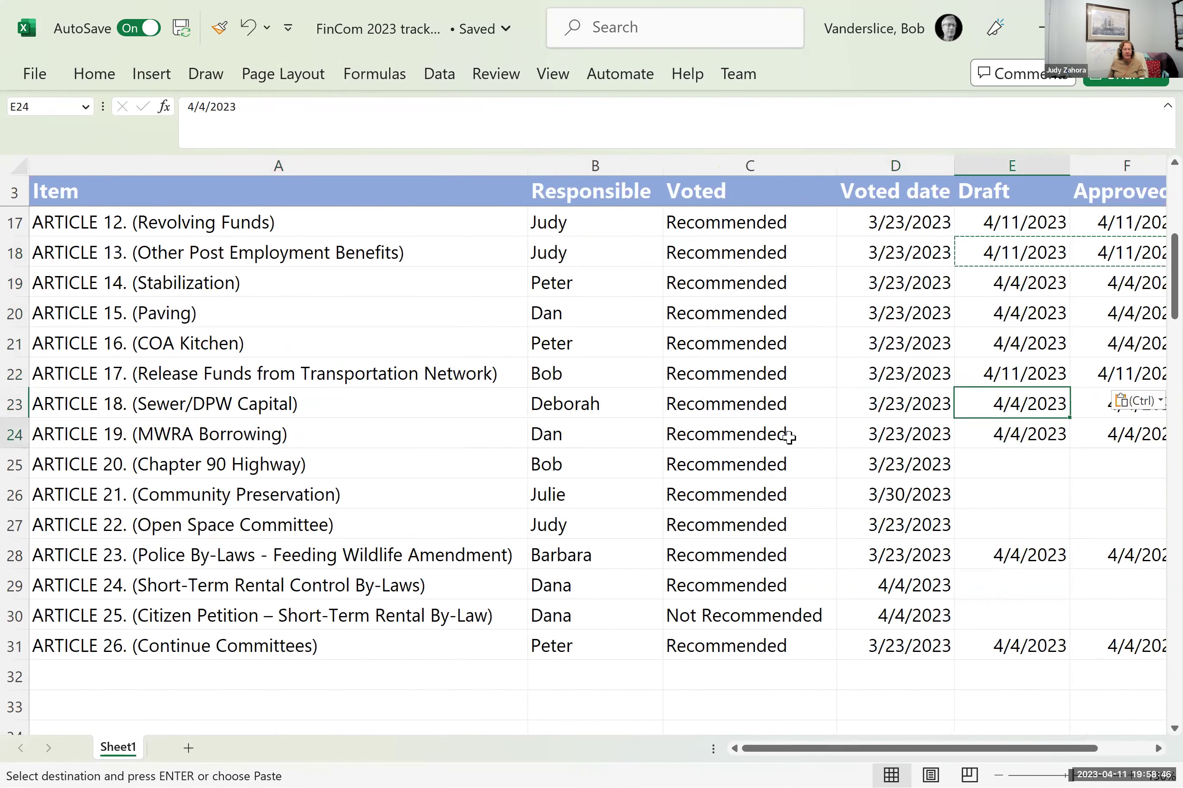
pyautogui.press('Down')
pyautogui.hotkey('ctrl', 'v')
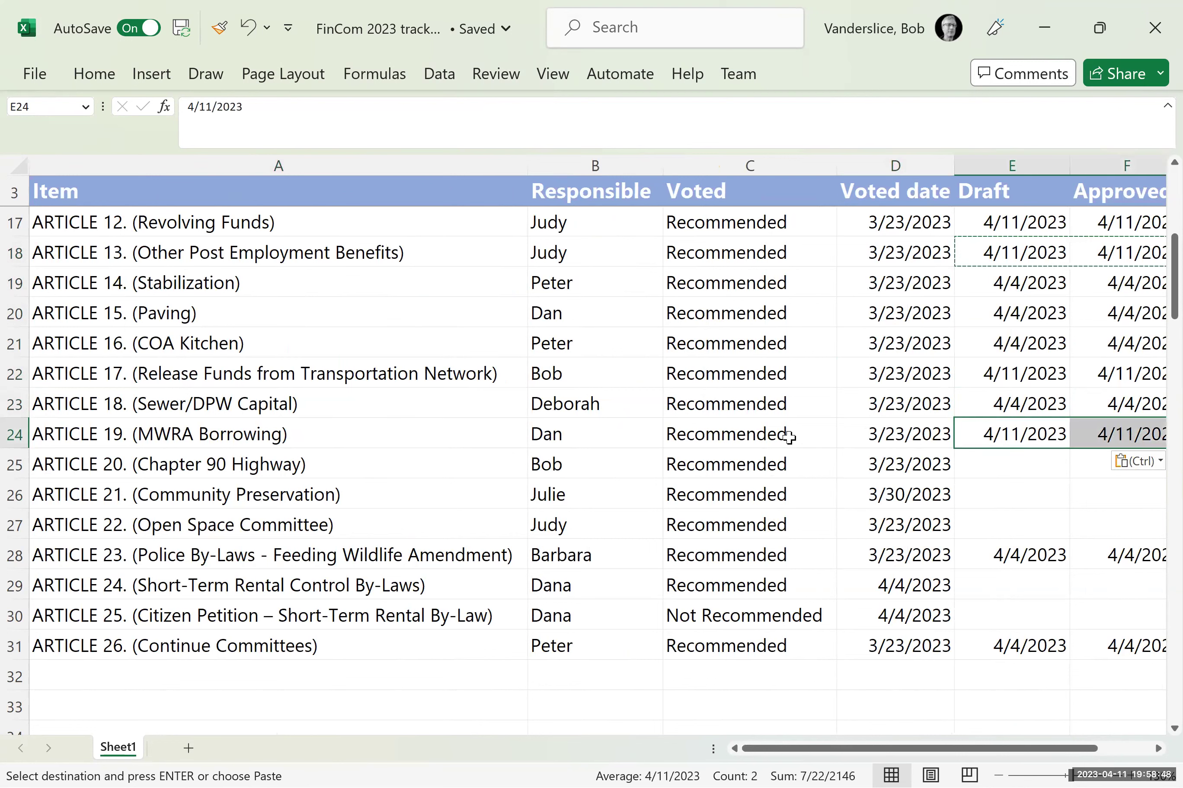
pyautogui.press('Down')
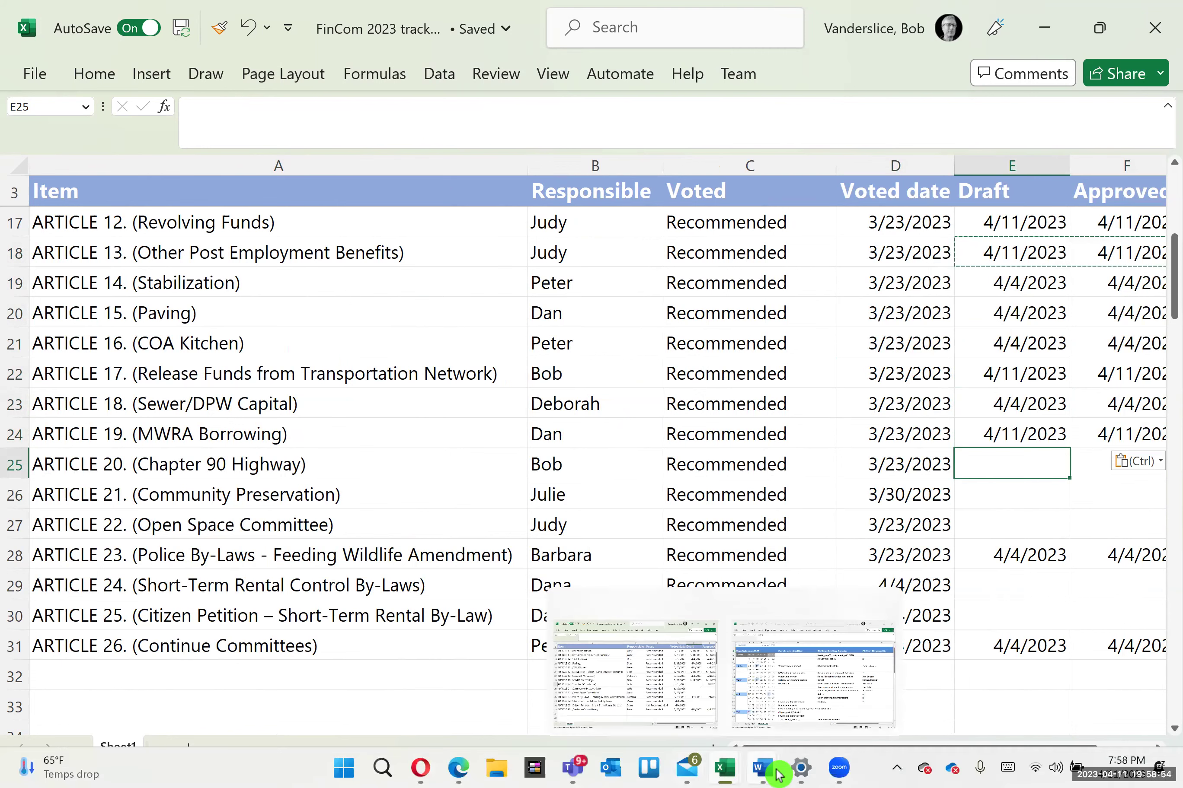
# - Switch back to the FY2024 warrant report in Word and add "The Chapter 90 funds" at the end of Article 20's recommendation
pyautogui.click(767, 774)
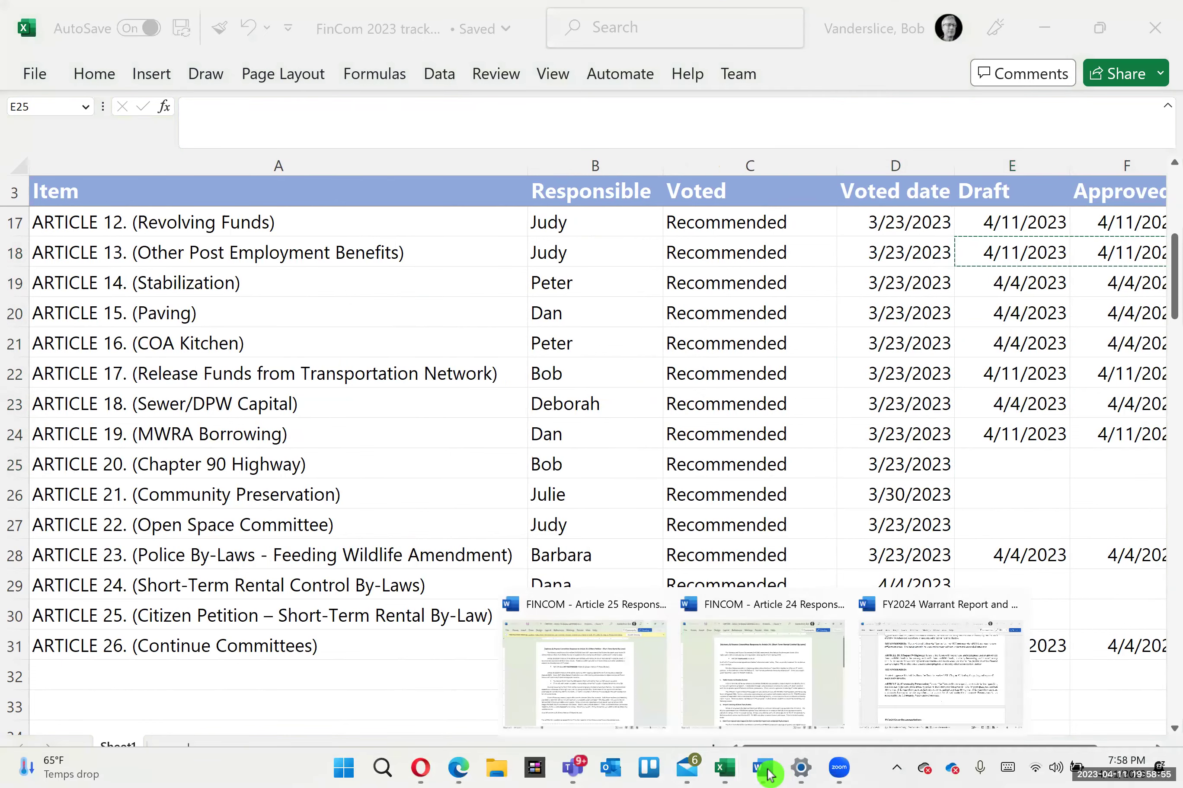
pyautogui.click(818, 740)
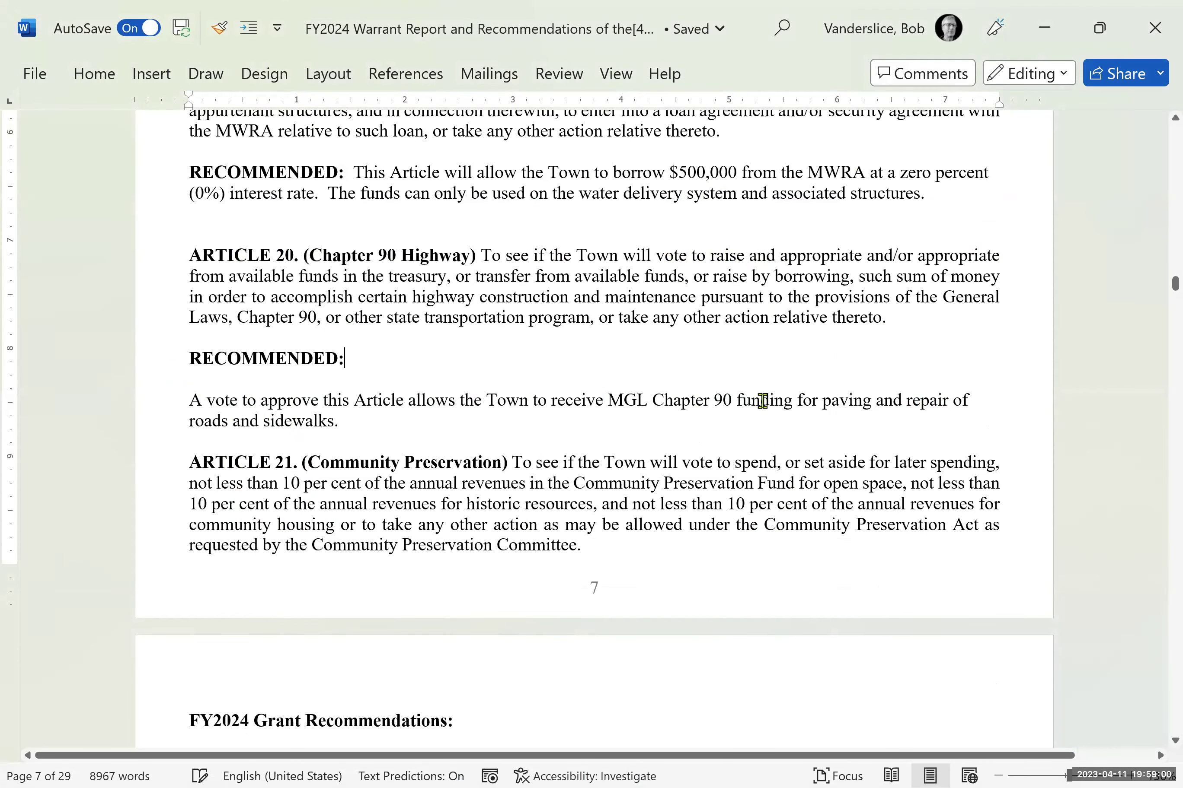
pyautogui.click(350, 421)
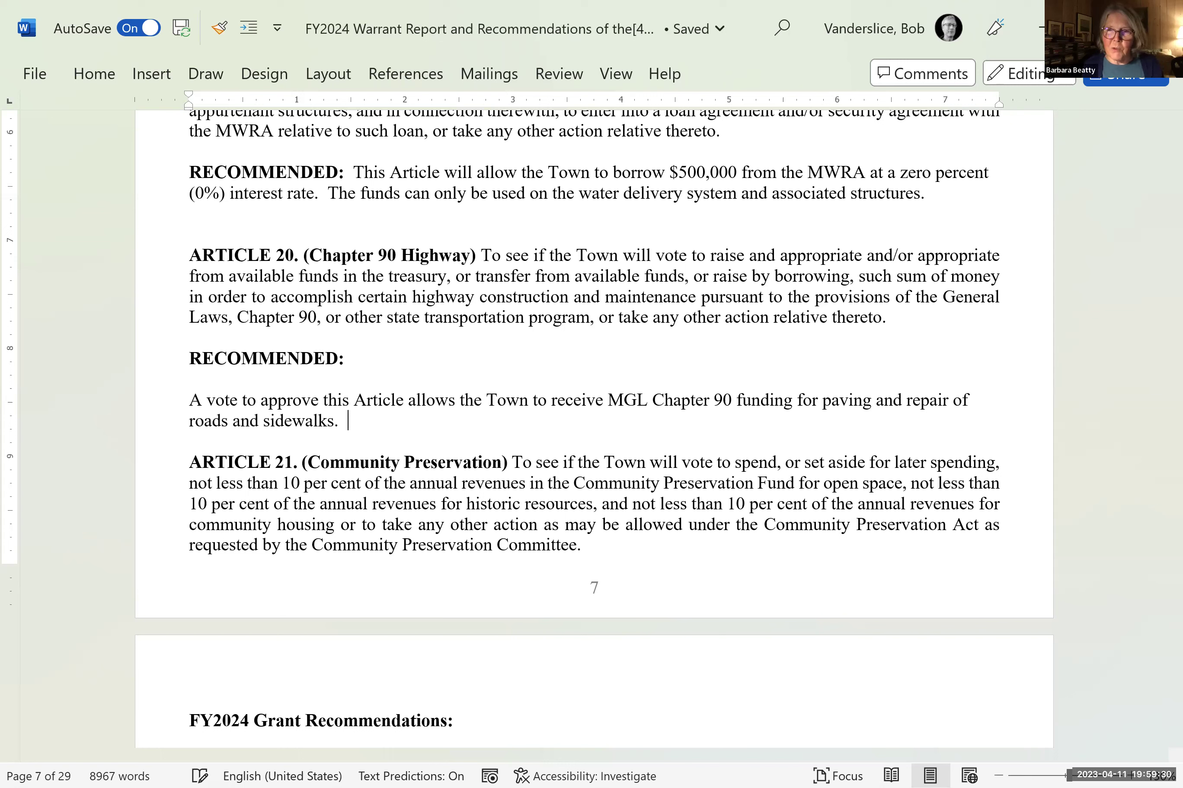
pyautogui.write('Thi')
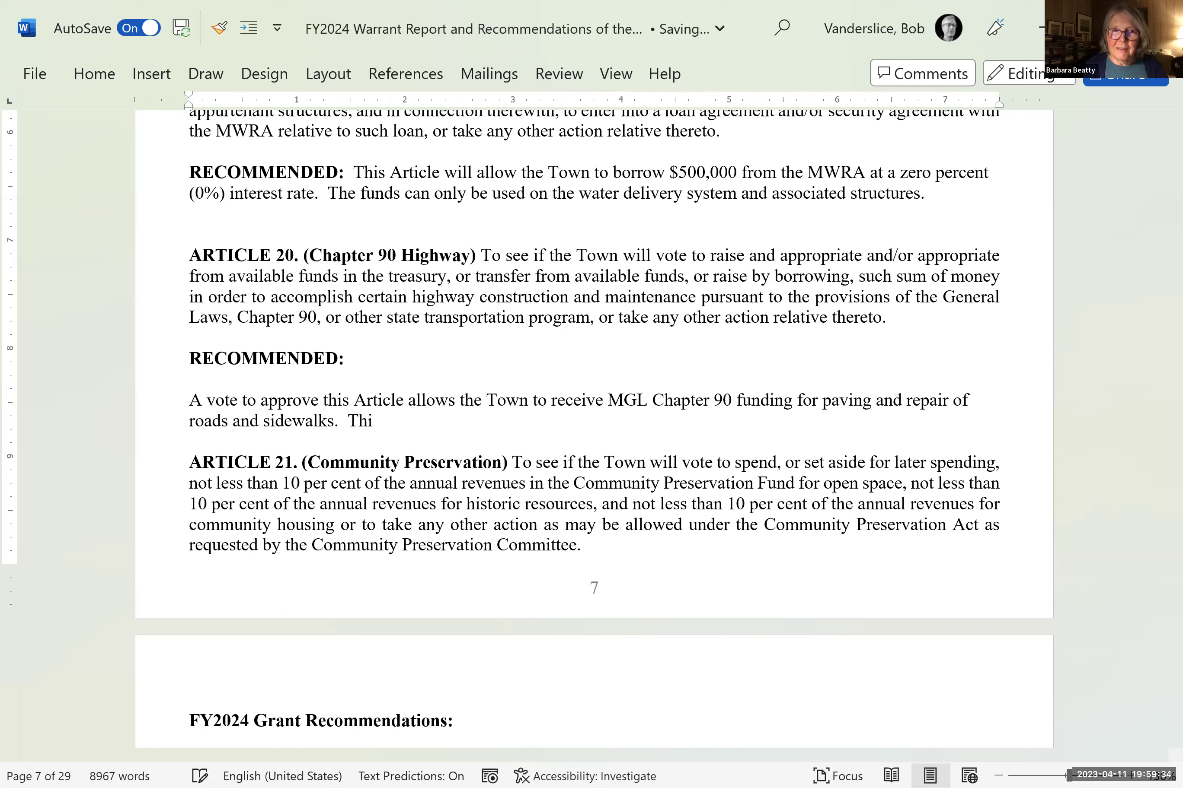
pyautogui.press('BackSpace')
pyautogui.write('e ')
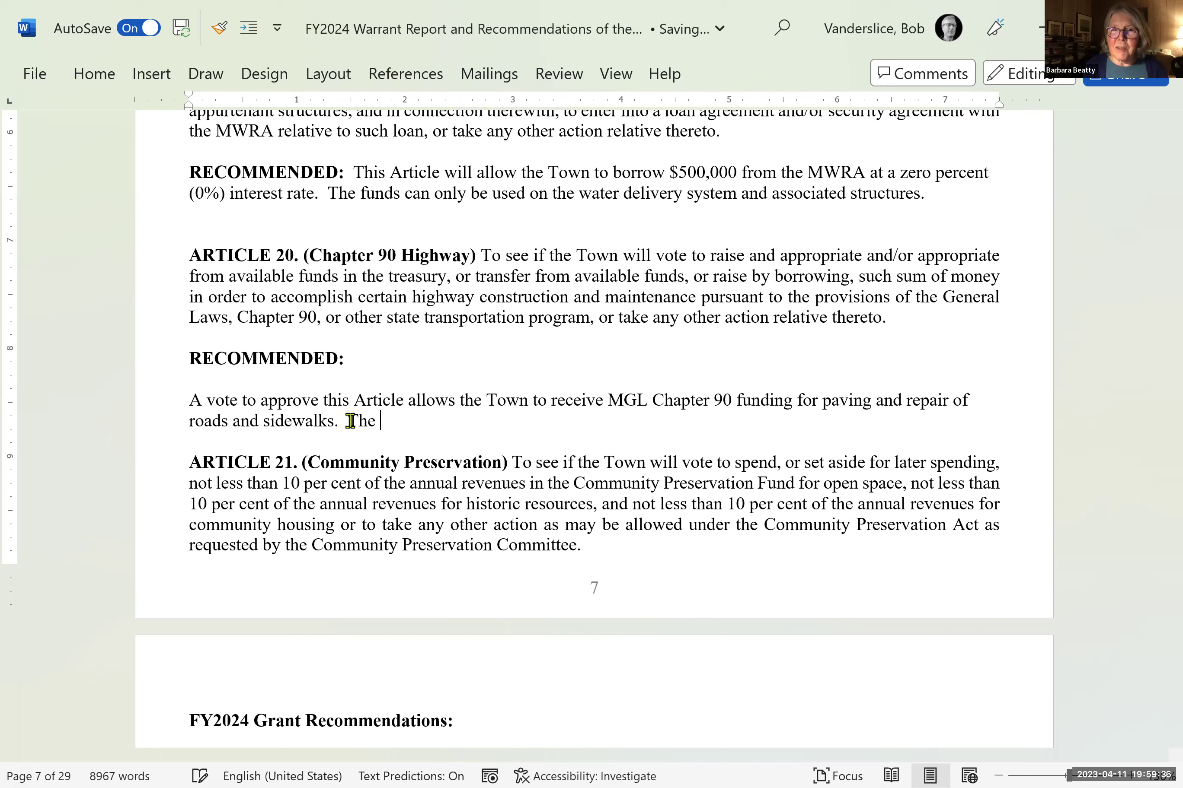
pyautogui.write('Capt')
pyautogui.press('BackSpace')
pyautogui.press('BackSpace')
pyautogui.press('BackSpace')
pyautogui.write('hapter 90')
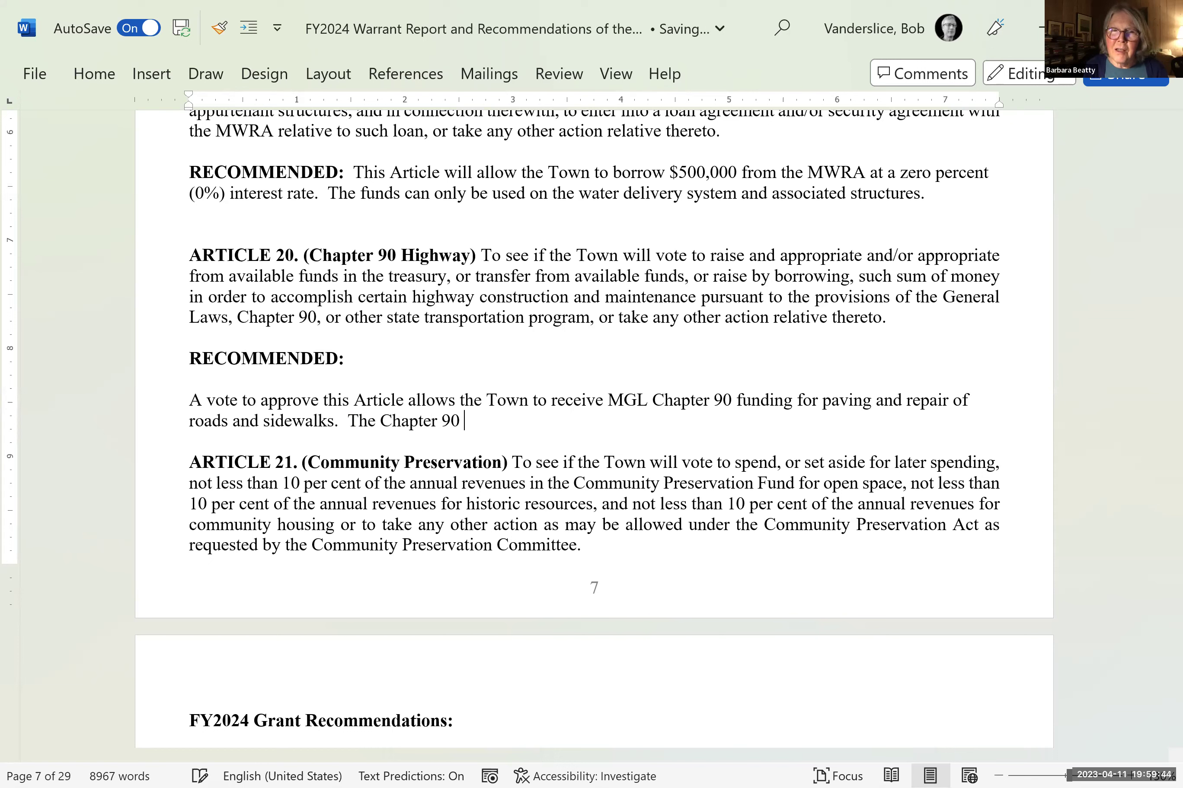
pyautogui.write('funds')
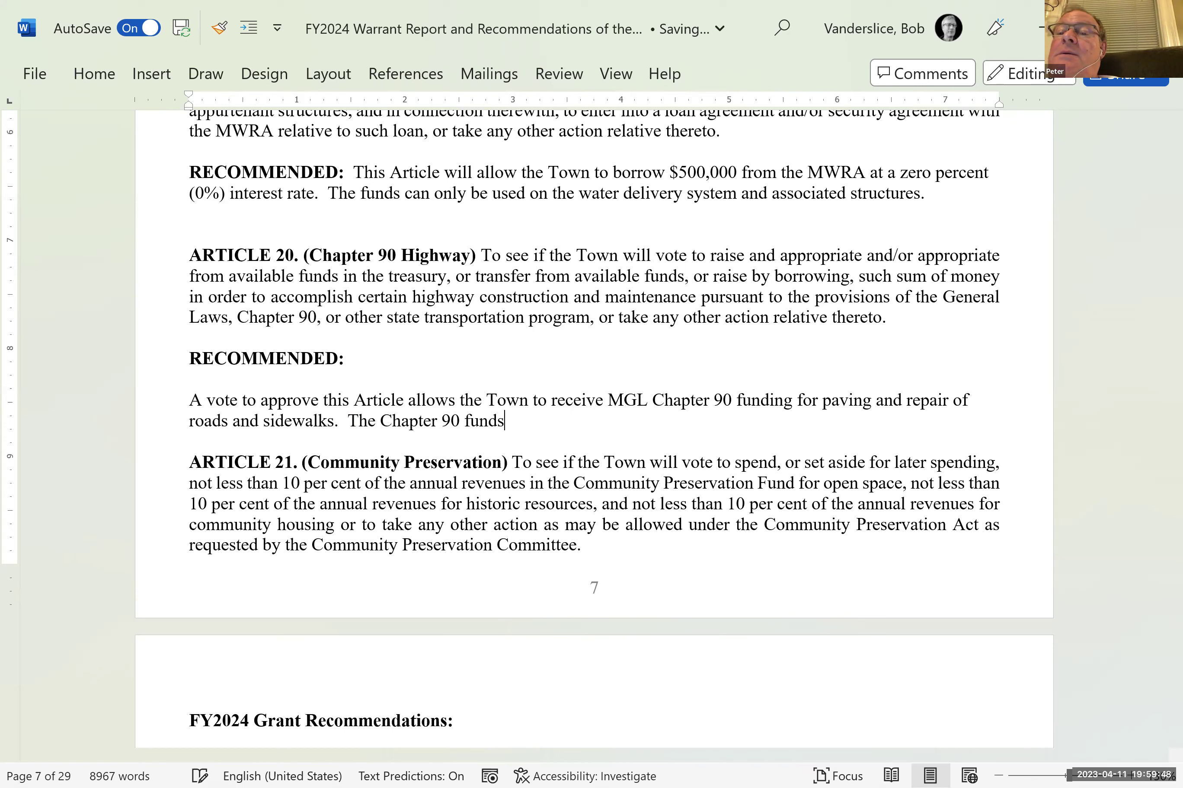
# - Insert "State gives" before "Chapter 90 funds" in the new sentence of Article 20's recommendation
pyautogui.click(439, 421)
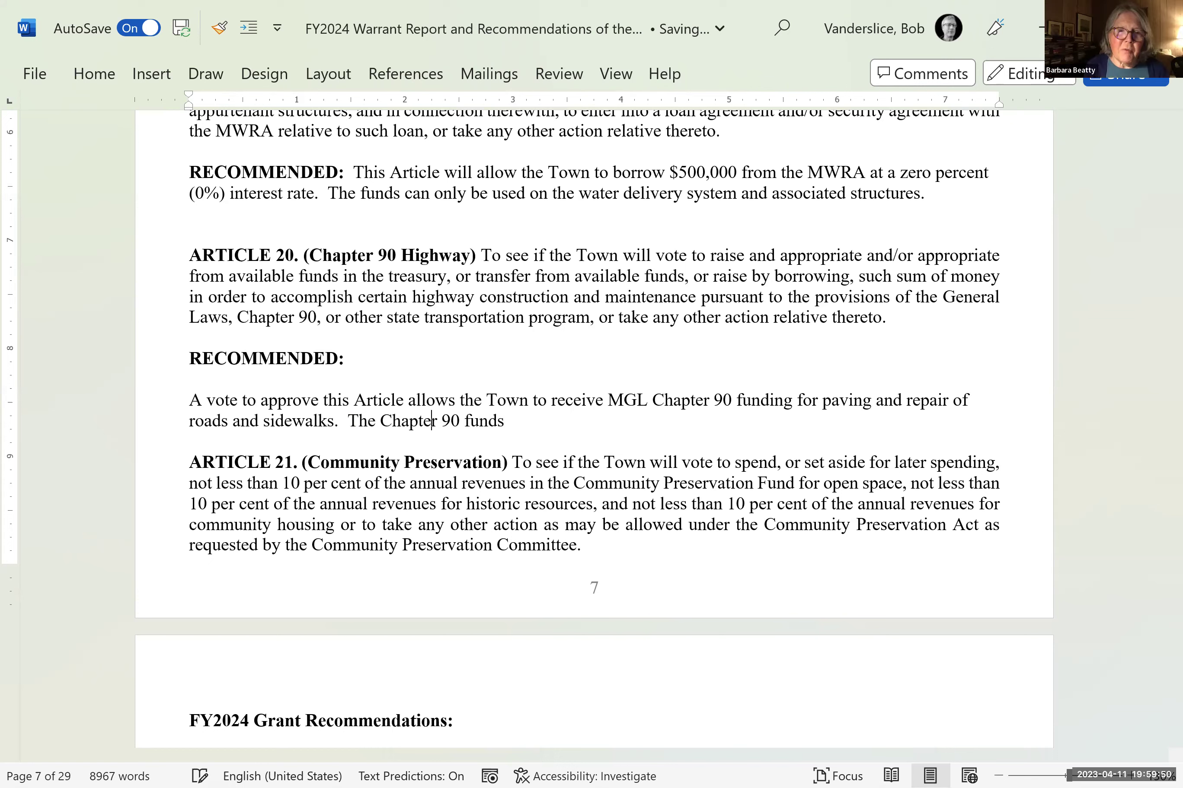
pyautogui.click(358, 420)
pyautogui.write('State')
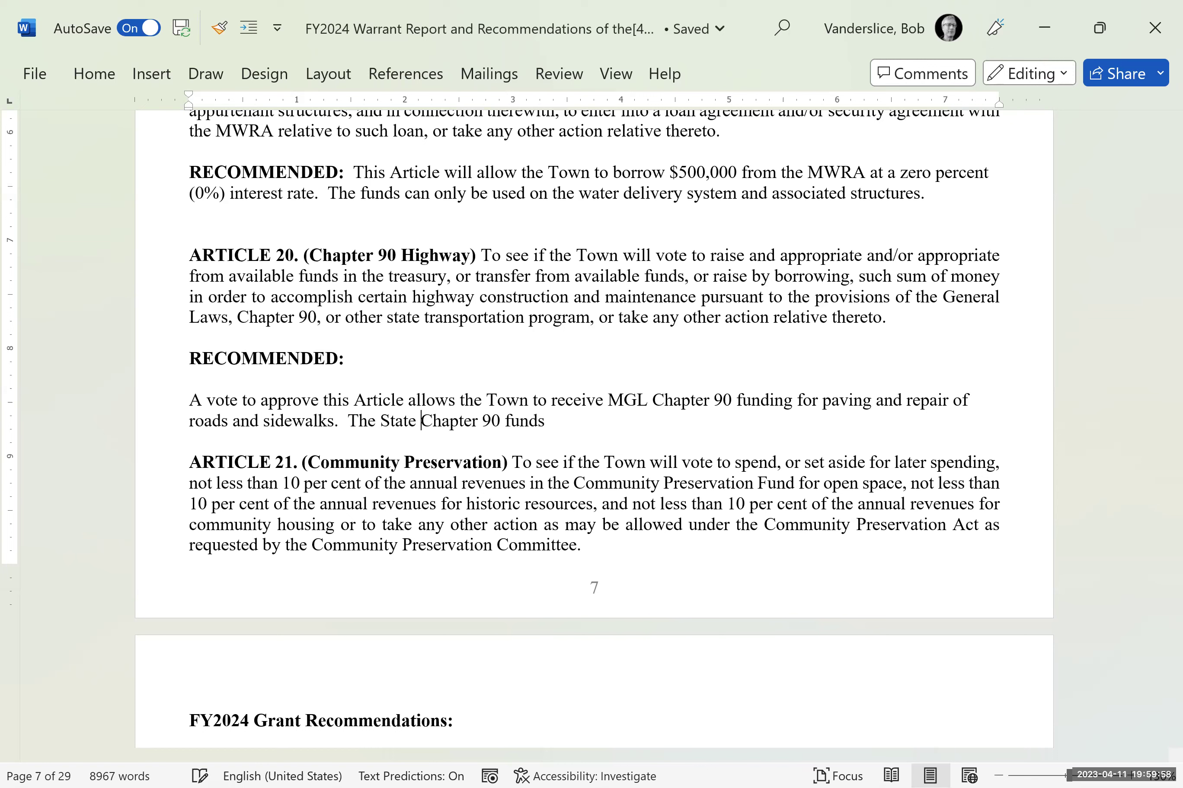
pyautogui.write('give')
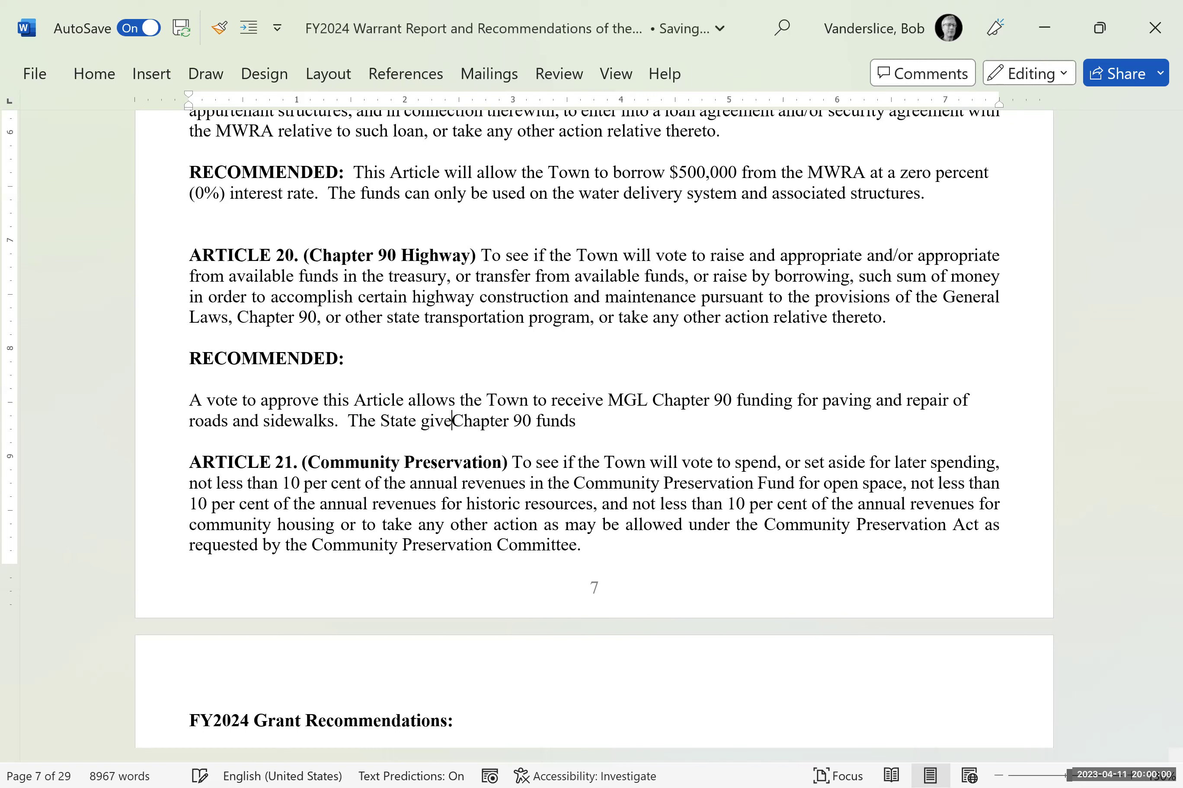
pyautogui.press('BackSpace')
pyautogui.write('s')
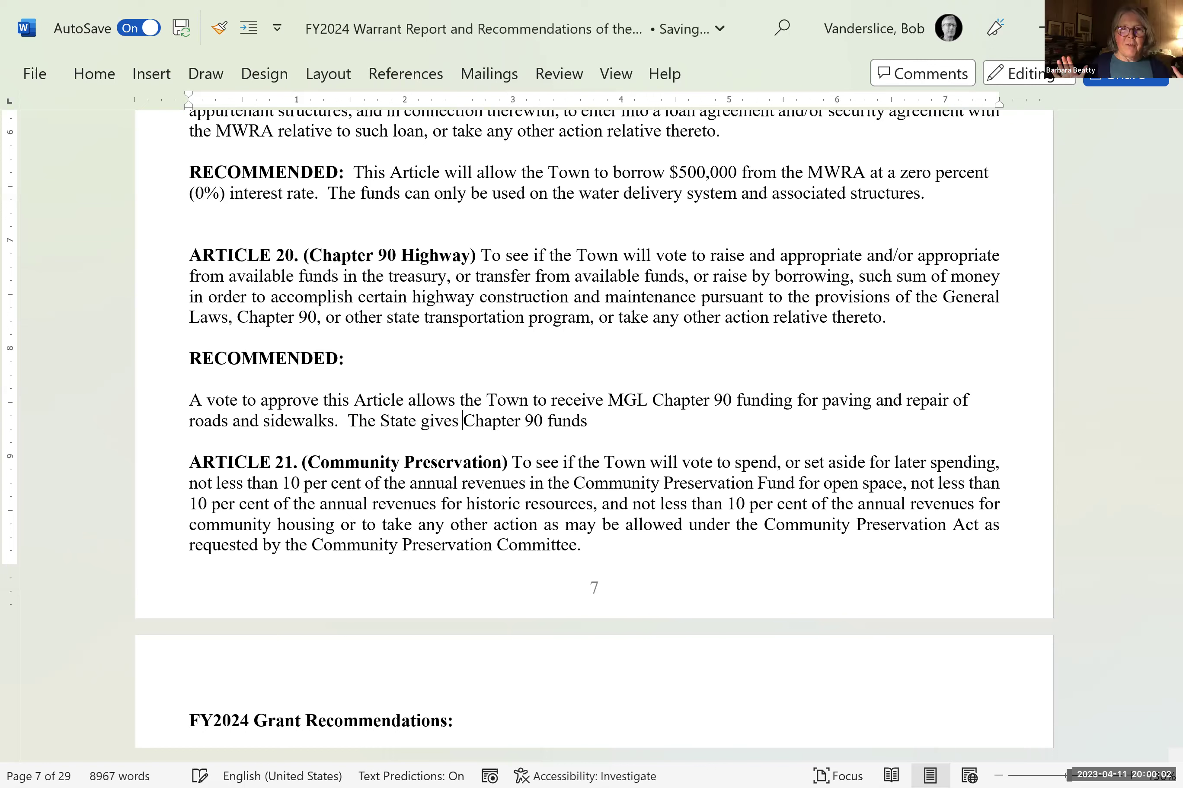
# - Replace "gives" with "grants all Towns" before "Chapter 90 funds" in the second sentence of Article 20's recommendation
pyautogui.press('BackSpace')
pyautogui.press('BackSpace')
pyautogui.press('BackSpace')
pyautogui.press('BackSpace')
pyautogui.press('BackSpace')
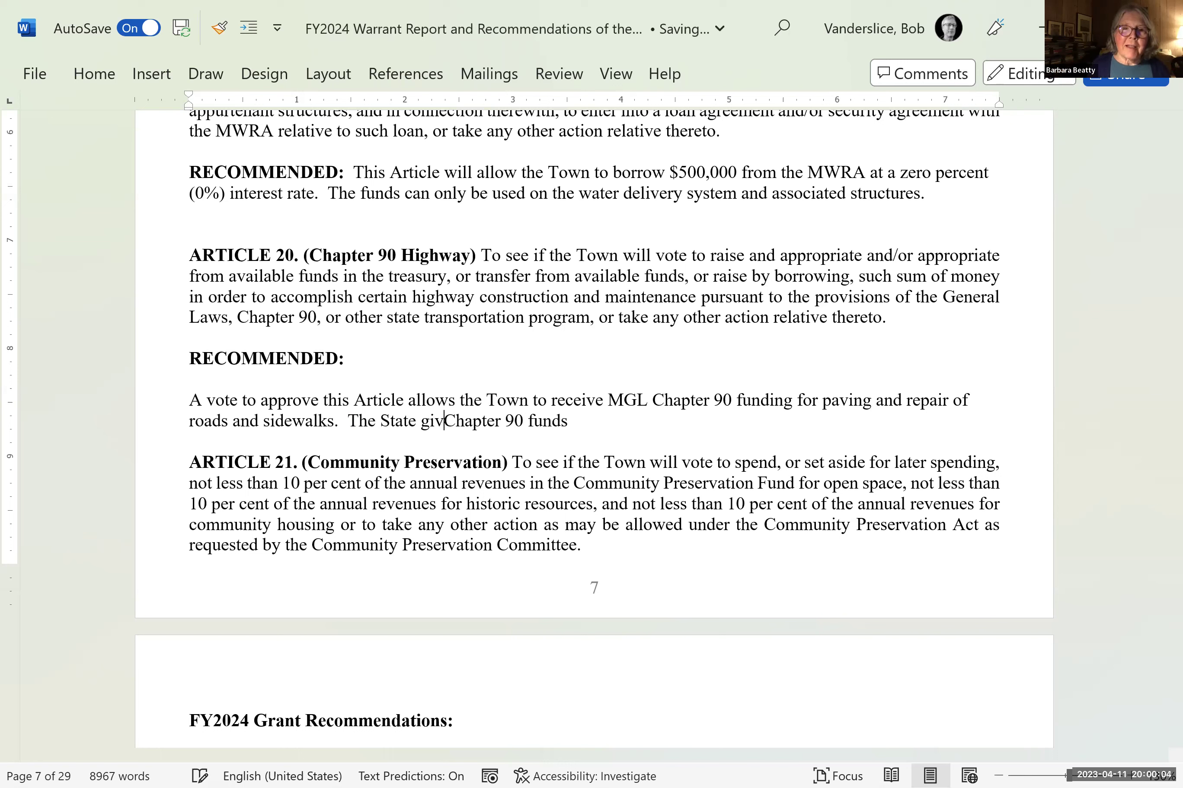
pyautogui.write('rants ')
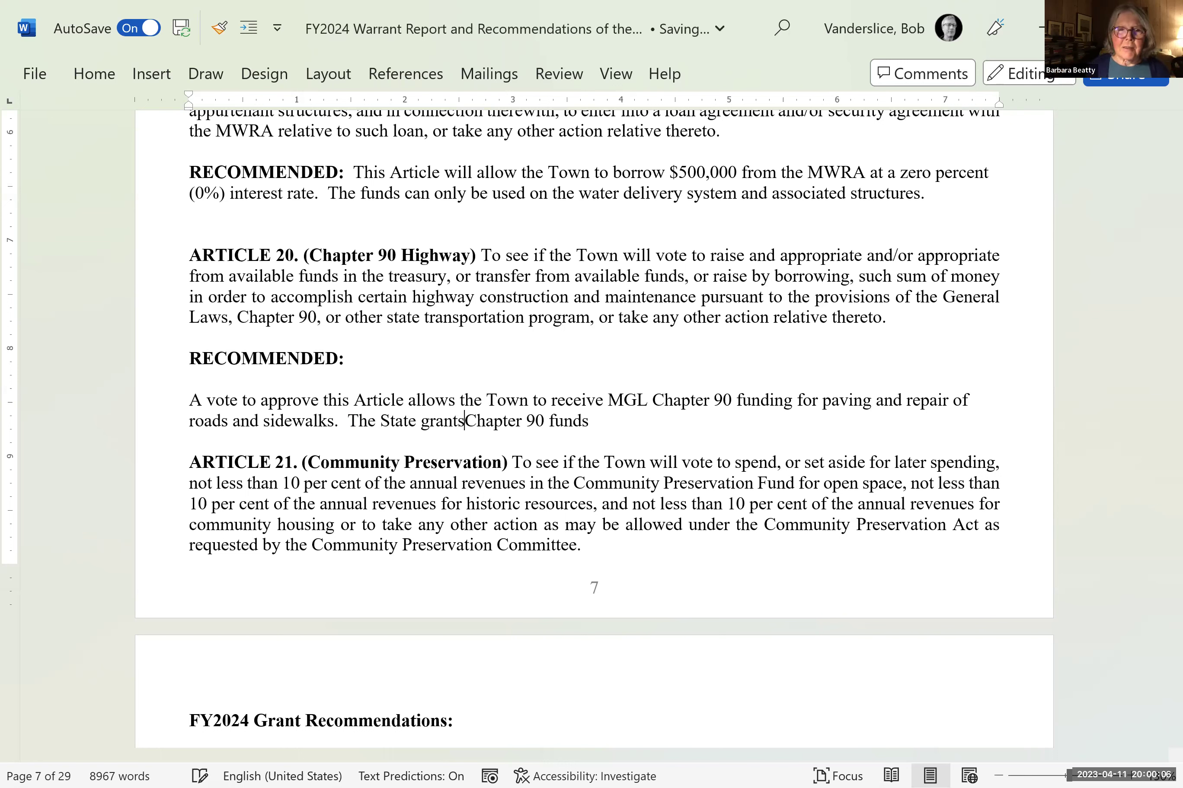
pyautogui.write('all Tow')
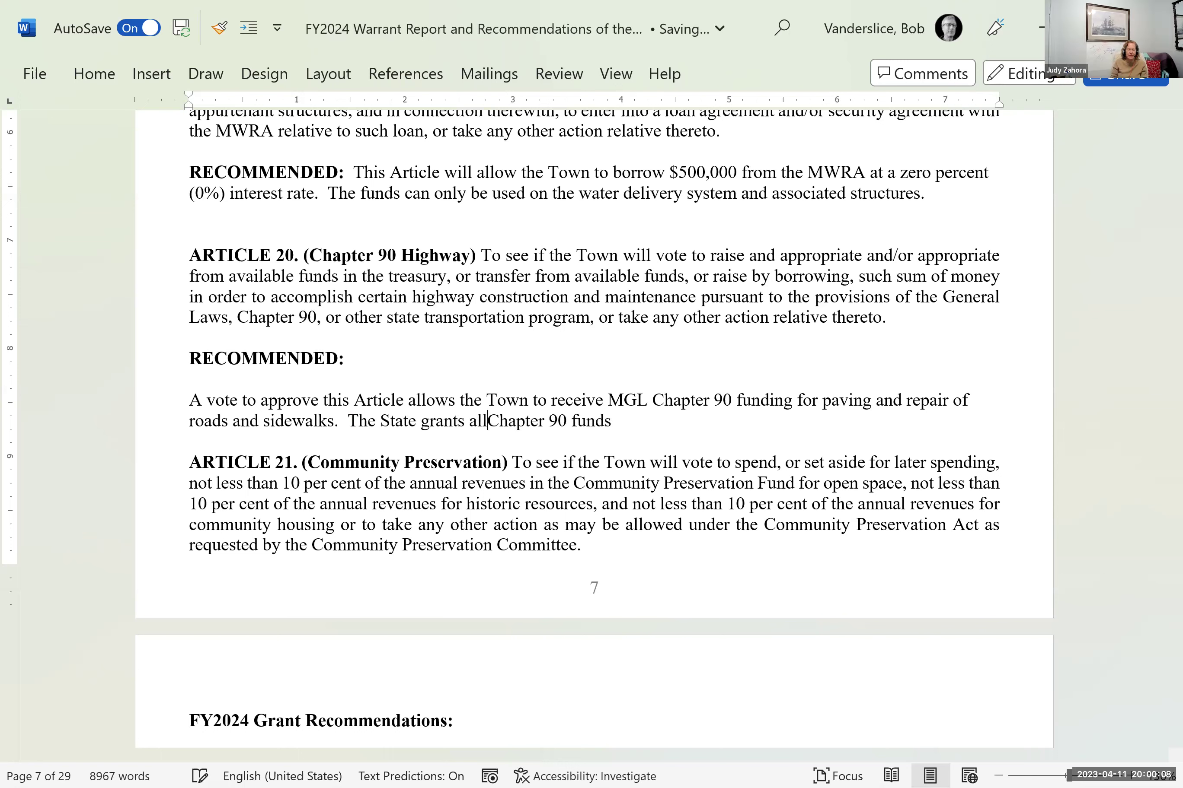
pyautogui.write('ns')
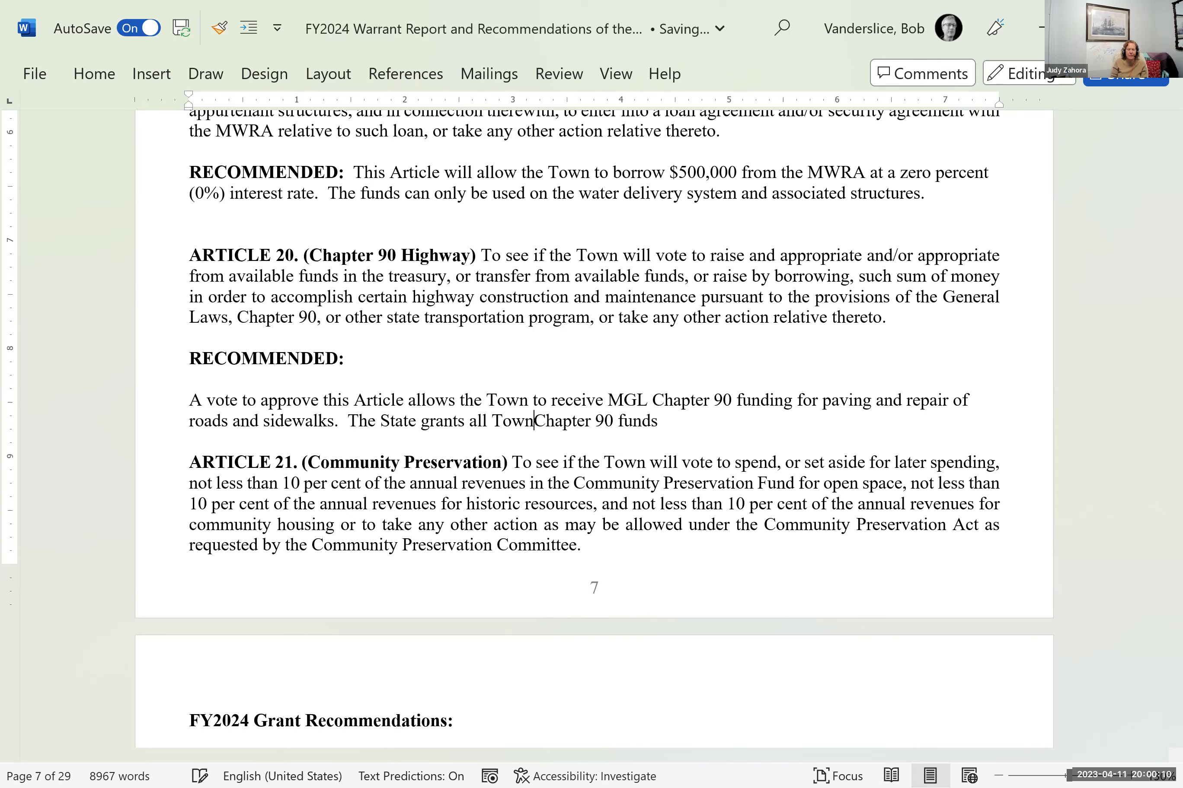
pyautogui.write(' Ch')
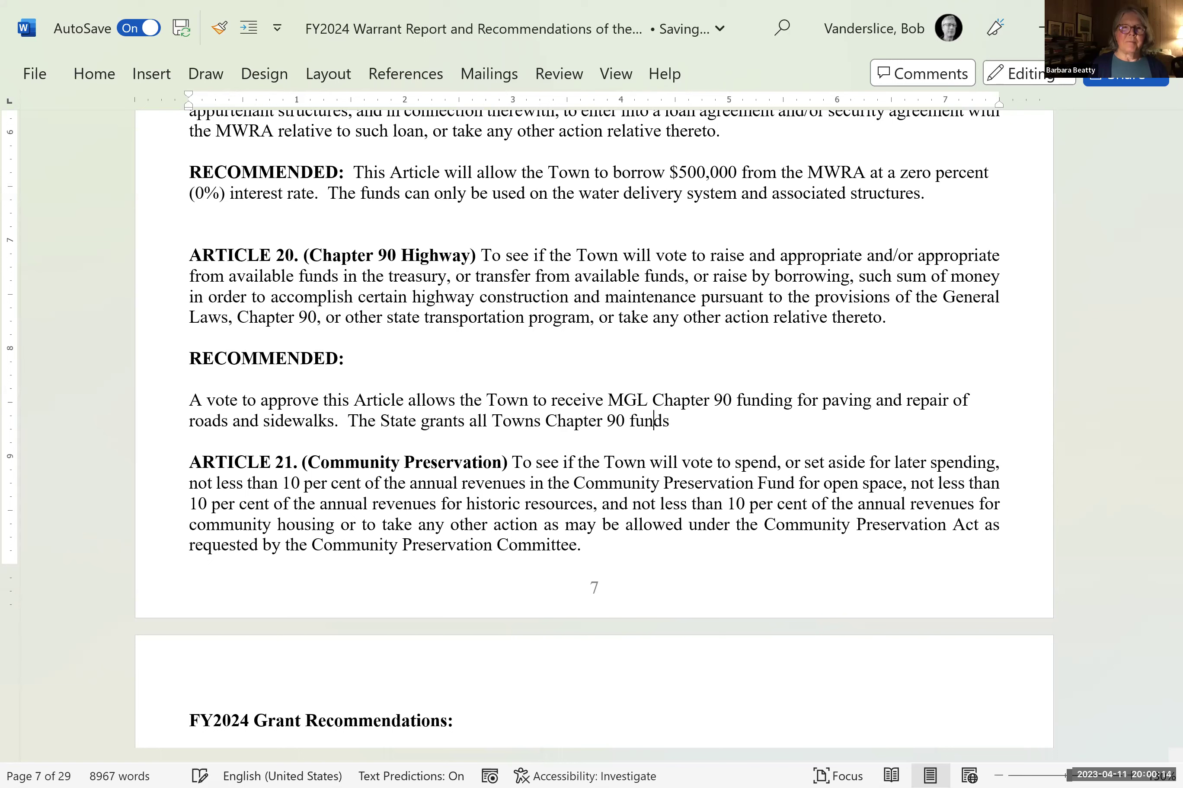
pyautogui.write('apter 90 funds a')
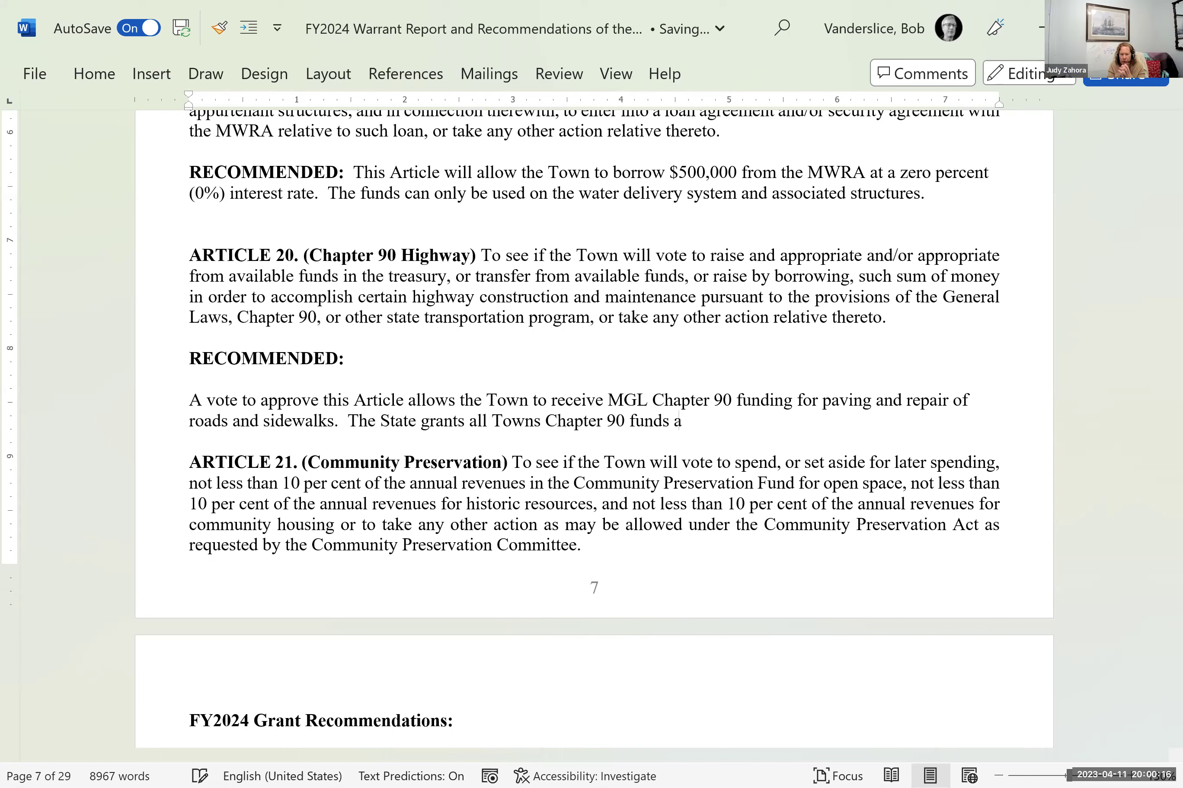
pyautogui.write('nd this Article allows')
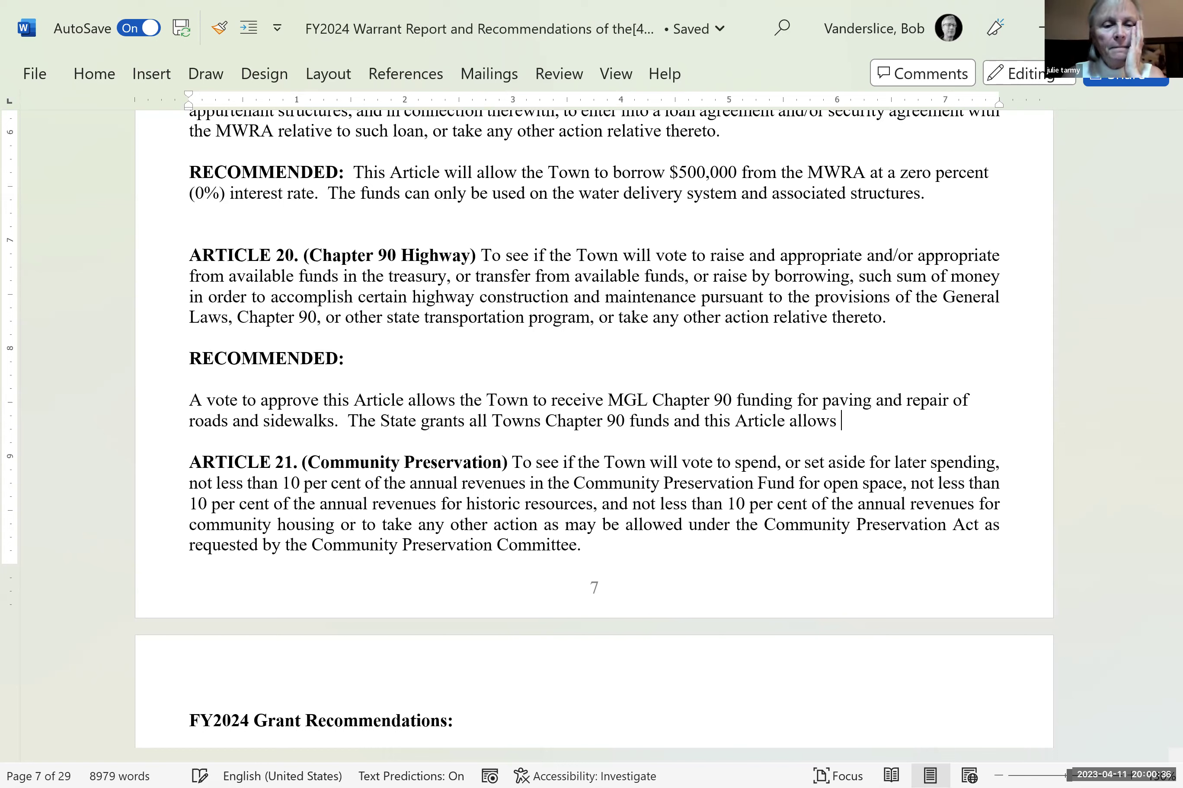
pyautogui.write('the Tow')
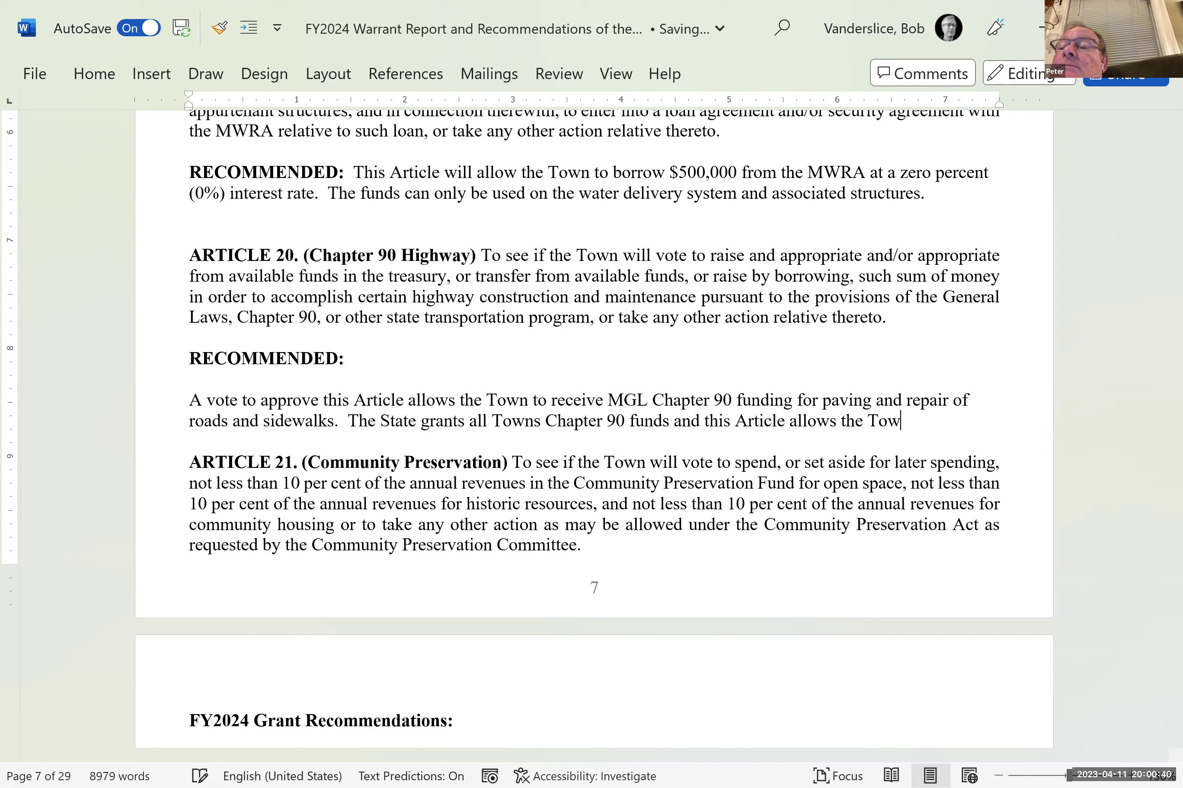
pyautogui.write('n to')
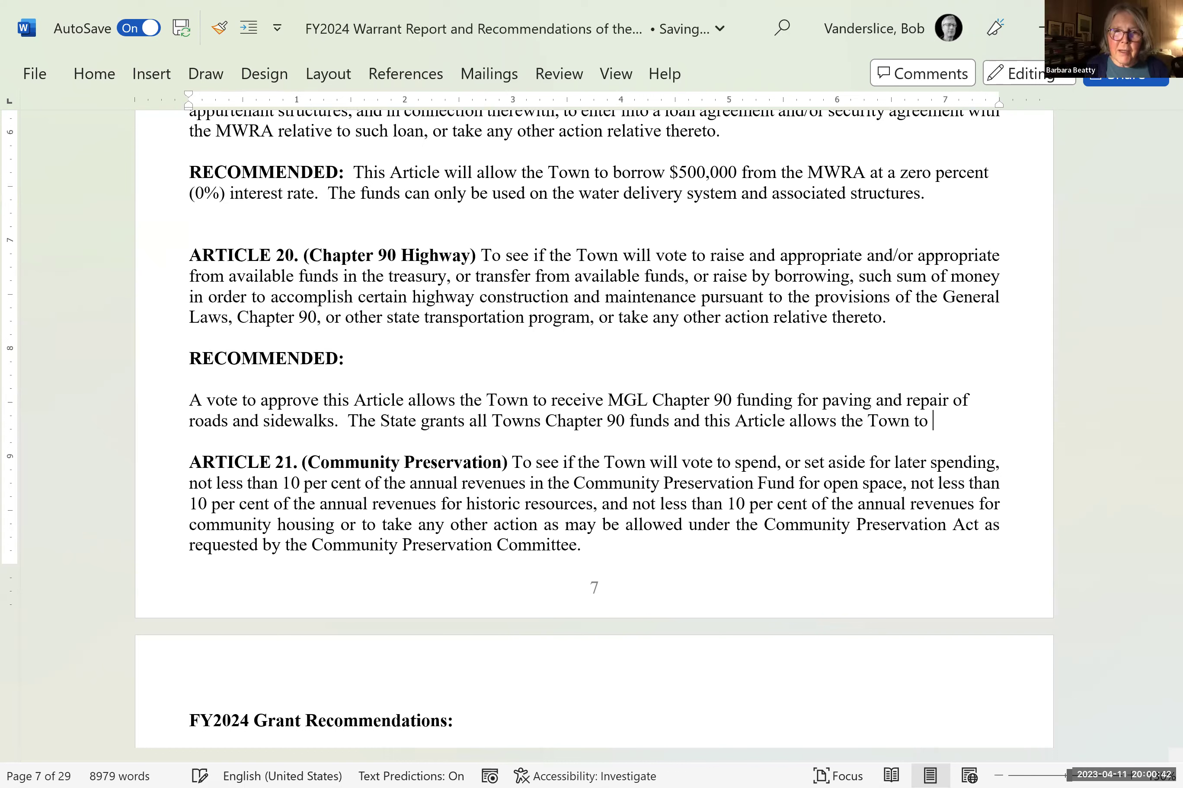
pyautogui.press('BackSpace')
pyautogui.press('BackSpace')
pyautogui.press('BackSpace')
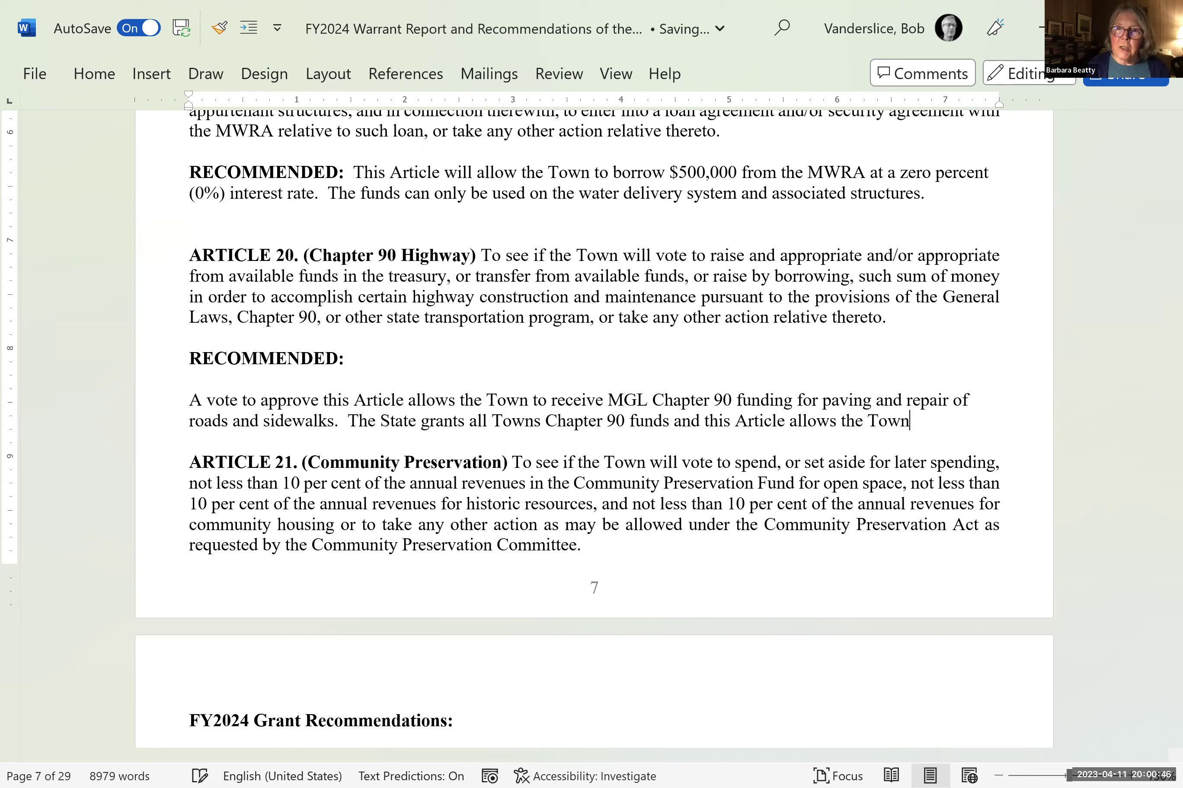
pyautogui.press('BackSpace')
pyautogui.press('BackSpace')
pyautogui.press('BackSpace')
pyautogui.press('BackSpace')
pyautogui.press('BackSpace')
pyautogui.press('BackSpace')
pyautogui.press('BackSpace')
pyautogui.press('BackSpace')
pyautogui.press('BackSpace')
pyautogui.press('BackSpace')
pyautogui.press('BackSpace')
pyautogui.press('BackSpace')
pyautogui.press('BackSpace')
pyautogui.press('BackSpace')
pyautogui.press('BackSpace')
pyautogui.press('BackSpace')
pyautogui.press('BackSpace')
pyautogui.press('BackSpace')
pyautogui.press('BackSpace')
pyautogui.press('BackSpace')
pyautogui.press('BackSpace')
pyautogui.press('BackSpace')
pyautogui.press('BackSpace')
pyautogui.press('BackSpace')
pyautogui.press('BackSpace')
pyautogui.press('BackSpace')
pyautogui.press('BackSpace')
pyautogui.press('BackSpace')
pyautogui.press('BackSpace')
pyautogui.press('BackSpace')
pyautogui.press('BackSpace')
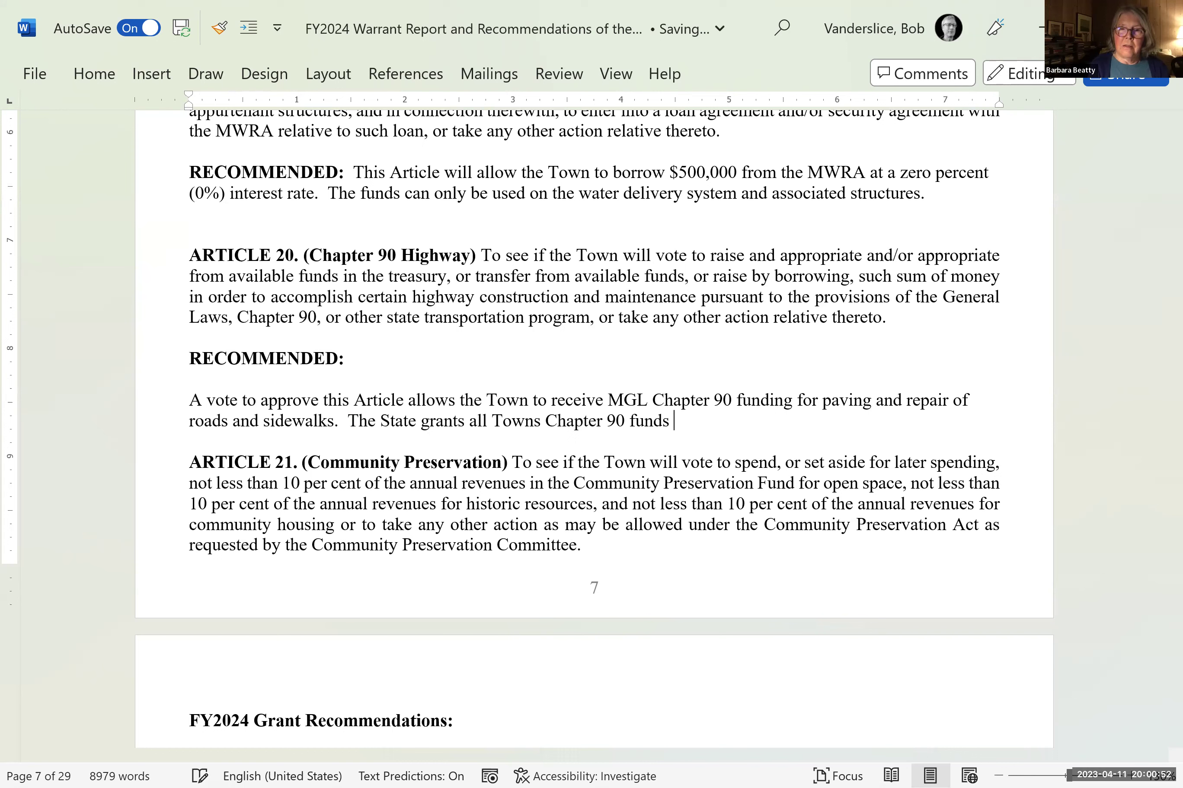
# - Copy "for paving and repair of roads and sidewalks" from Article 20's first recommendation sentence to the end of the second, and close it with a period
pyautogui.click(673, 399)
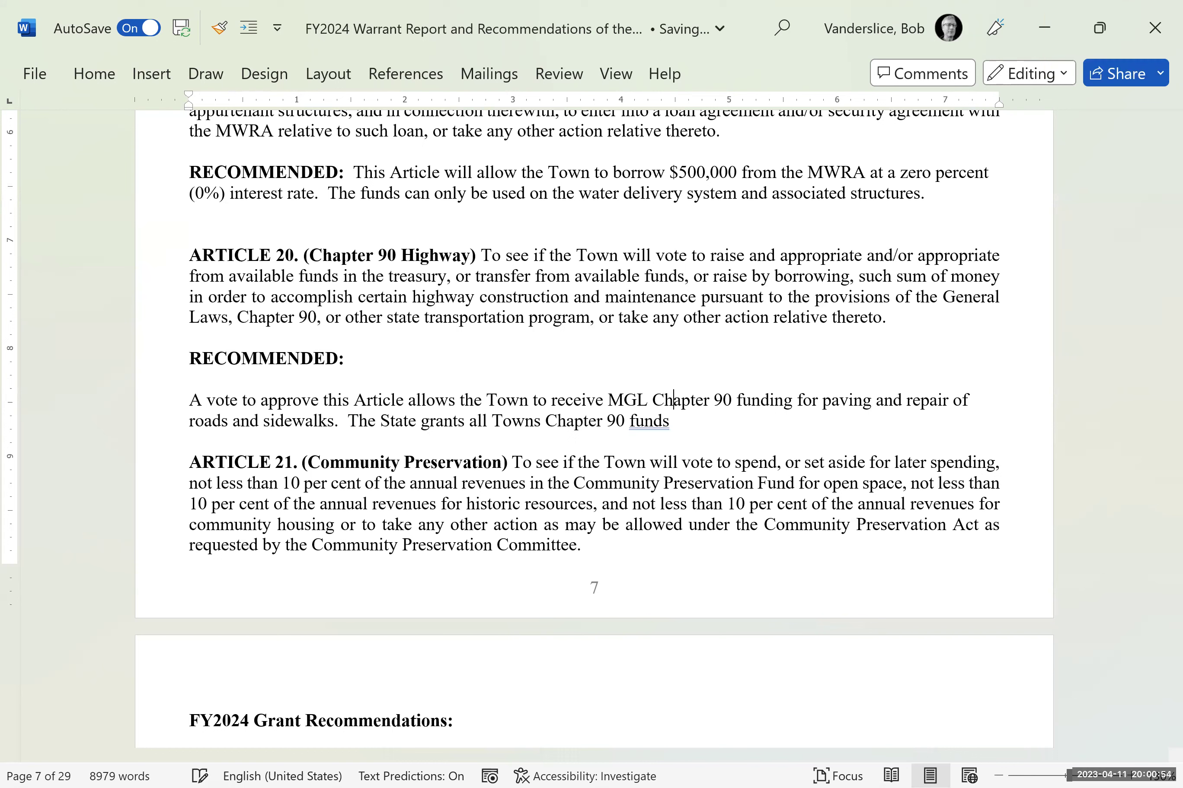
pyautogui.press('Left')
pyautogui.press('Left')
pyautogui.hotkey('ctrl', 'shift', 'Down')
pyautogui.hotkey('shift', 'Left')
pyautogui.hotkey('shift', 'Left')
pyautogui.hotkey('shift', 'Left')
pyautogui.hotkey('shift', 'Left')
pyautogui.hotkey('shift', 'Left')
pyautogui.hotkey('shift', 'Left')
pyautogui.hotkey('shift', 'Left')
pyautogui.hotkey('shift', 'Left')
pyautogui.hotkey('shift', 'Left')
pyautogui.hotkey('shift', 'Left')
pyautogui.hotkey('shift', 'Left')
pyautogui.hotkey('shift', 'Left')
pyautogui.hotkey('shift', 'Left')
pyautogui.hotkey('shift', 'Left')
pyautogui.hotkey('shift', 'Left')
pyautogui.hotkey('shift', 'Left')
pyautogui.hotkey('shift', 'Left')
pyautogui.hotkey('shift', 'Left')
pyautogui.hotkey('shift', 'Left')
pyautogui.hotkey('shift', 'Left')
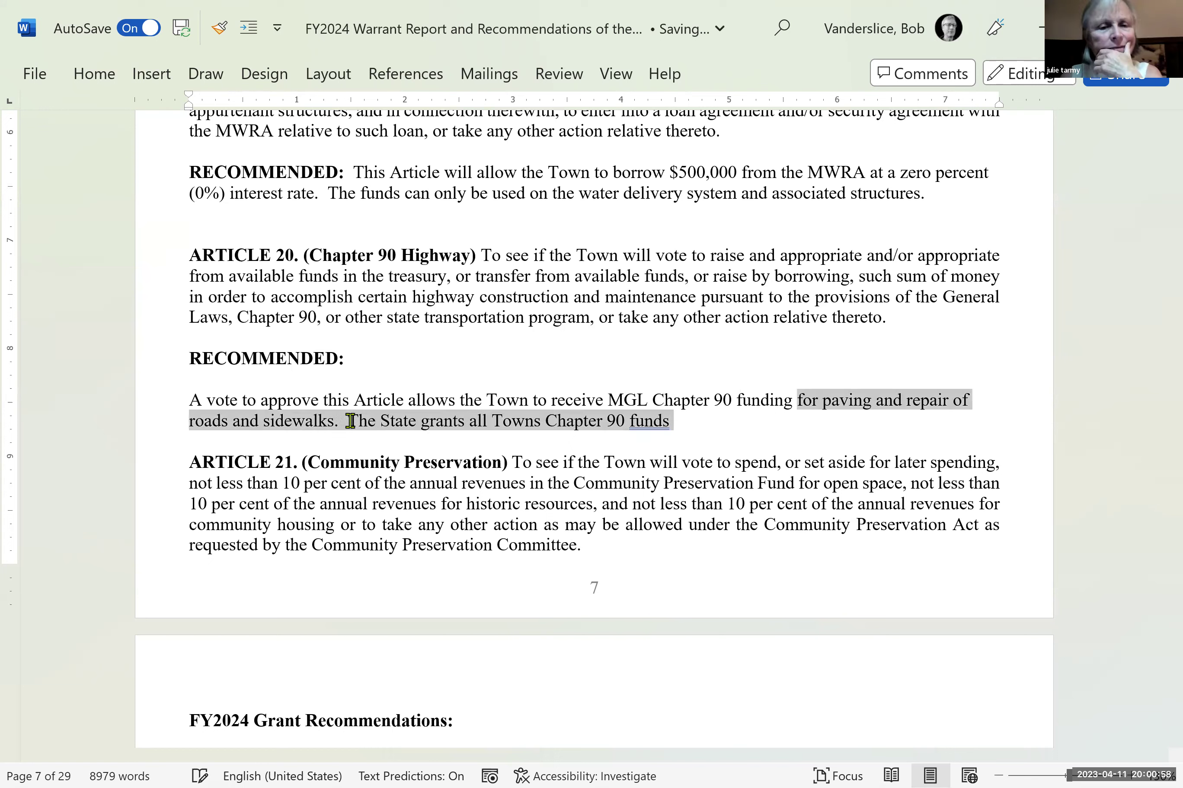
pyautogui.hotkey('shift', 'Left')
pyautogui.hotkey('shift', 'Left')
pyautogui.hotkey('shift', 'Left')
pyautogui.hotkey('shift', 'Left')
pyautogui.hotkey('shift', 'Left')
pyautogui.hotkey('shift', 'Left')
pyautogui.hotkey('shift', 'Left')
pyautogui.hotkey('shift', 'Left')
pyautogui.hotkey('shift', 'Left')
pyautogui.hotkey('shift', 'Left')
pyautogui.hotkey('shift', 'Left')
pyautogui.hotkey('shift', 'Left')
pyautogui.hotkey('shift', 'Left')
pyautogui.hotkey('ctrl', 'c')
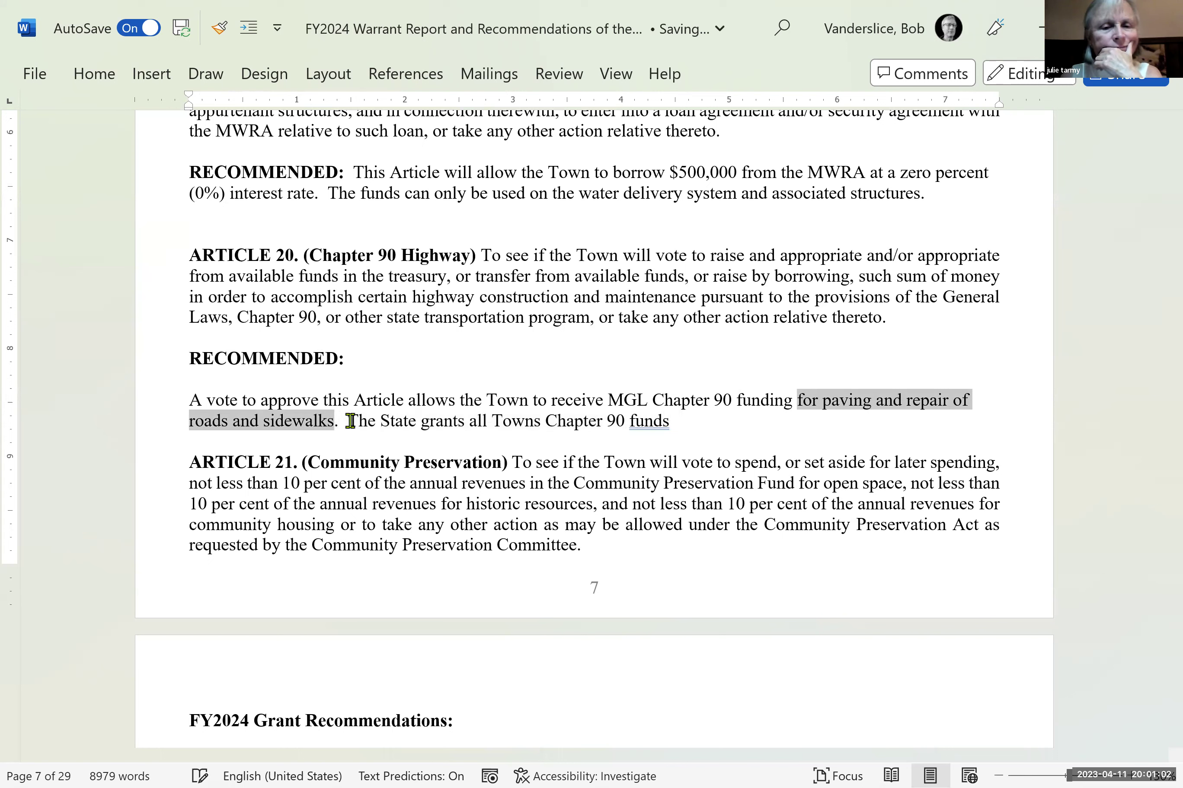
pyautogui.press('Right')
pyautogui.press('Right')
pyautogui.press('Right')
pyautogui.press('Right')
pyautogui.press('Right')
pyautogui.press('Right')
pyautogui.press('Right')
pyautogui.press('Right')
pyautogui.press('Right')
pyautogui.press('Right')
pyautogui.press('Right')
pyautogui.press('Right')
pyautogui.press('Right')
pyautogui.press('Right')
pyautogui.press('Right')
pyautogui.press('Right')
pyautogui.press('Right')
pyautogui.press('Right')
pyautogui.press('Right')
pyautogui.press('Right')
pyautogui.press('Right')
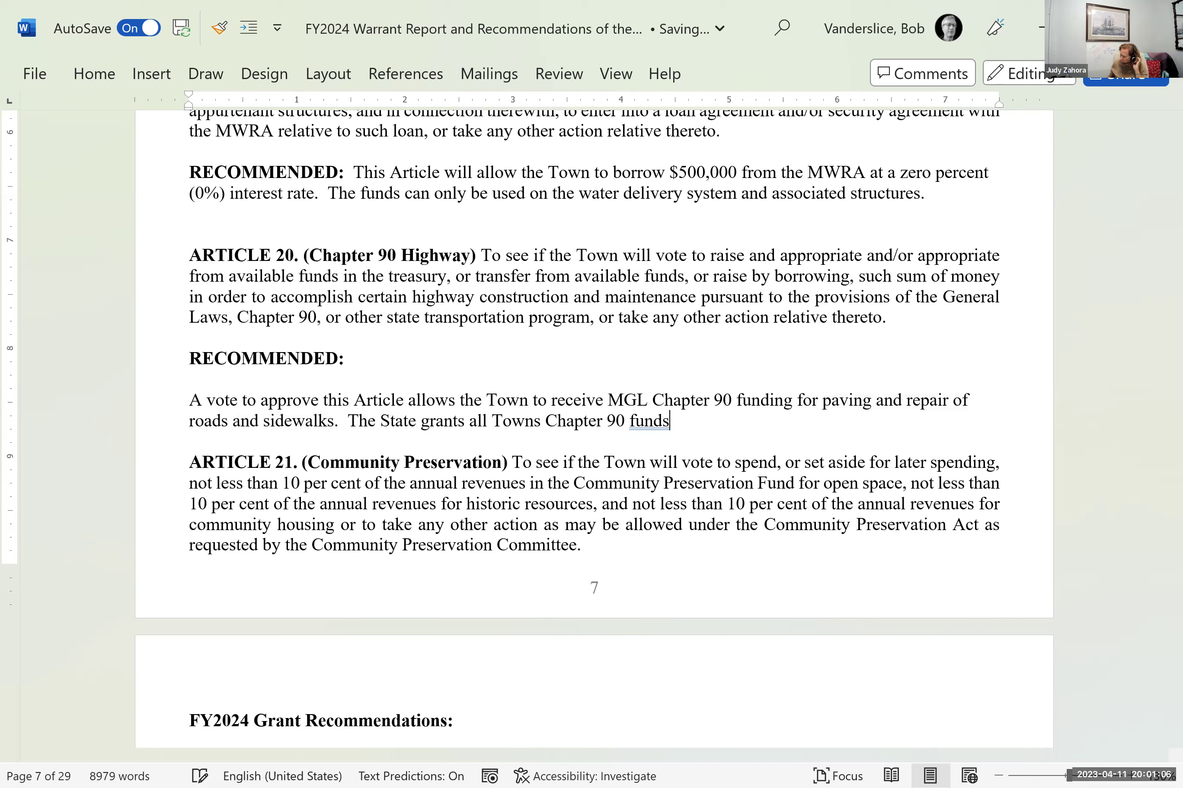
pyautogui.hotkey('ctrl', 'v')
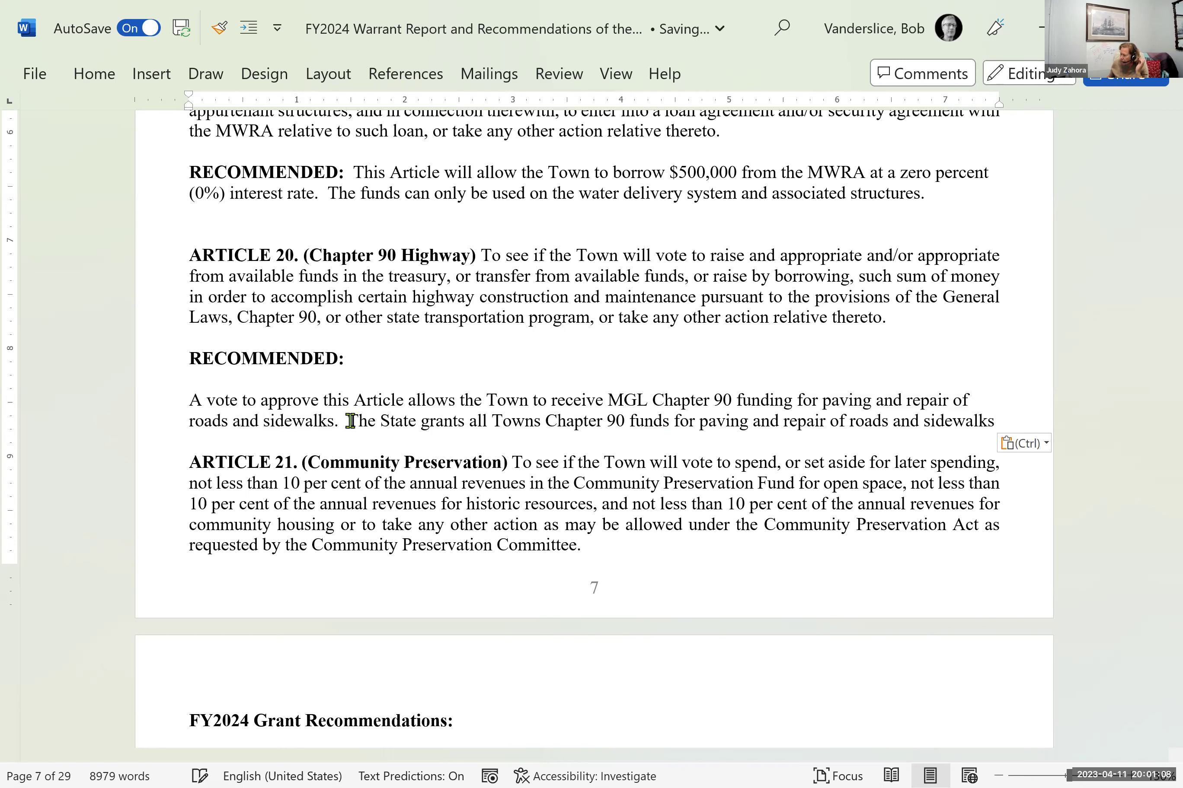
pyautogui.write('.')
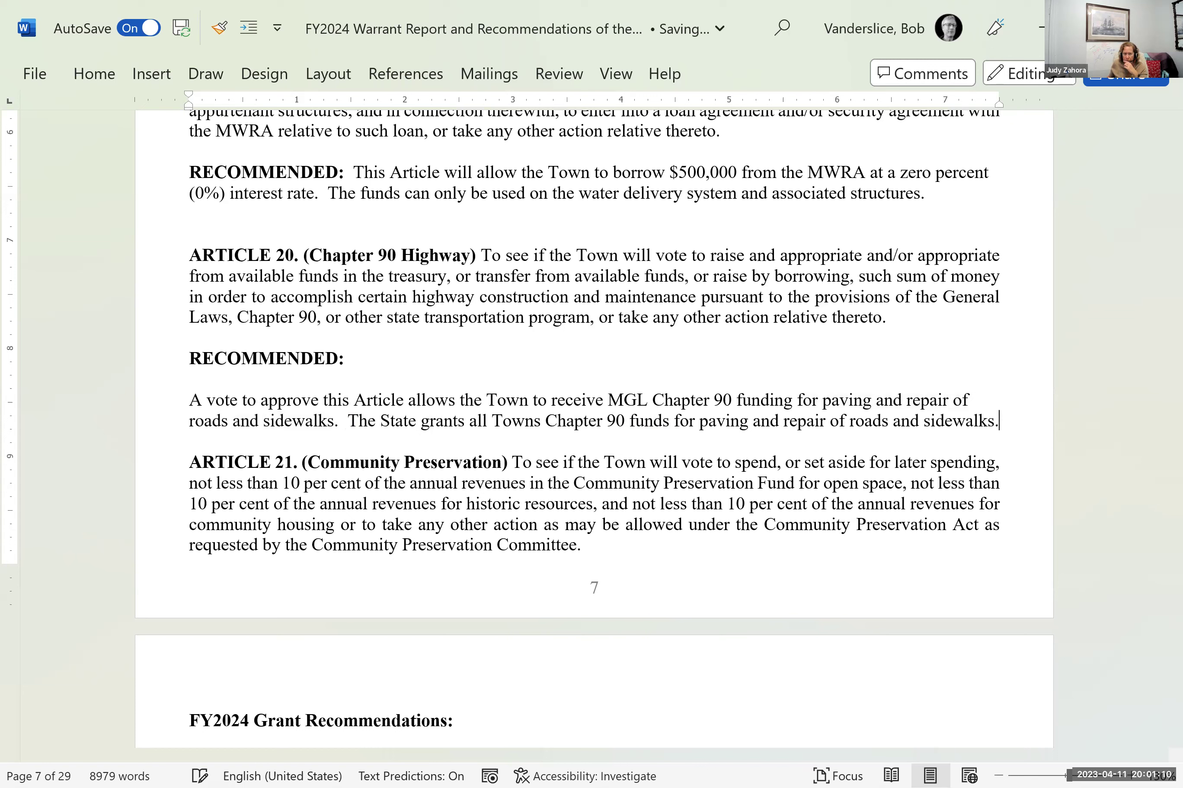
# - Delete the first sentence of Article 20's recommendation so the paragraph begins with "The State grants all Towns"
pyautogui.press('Left')
pyautogui.press('Left')
pyautogui.press('Left')
pyautogui.press('Left')
pyautogui.press('Left')
pyautogui.press('Left')
pyautogui.press('Left')
pyautogui.press('Left')
pyautogui.press('Left')
pyautogui.press('Left')
pyautogui.press('Left')
pyautogui.press('Left')
pyautogui.press('Left')
pyautogui.press('Left')
pyautogui.press('Left')
pyautogui.press('Left')
pyautogui.press('Left')
pyautogui.press('Left')
pyautogui.press('Left')
pyautogui.press('Left')
pyautogui.press('Left')
pyautogui.press('Left')
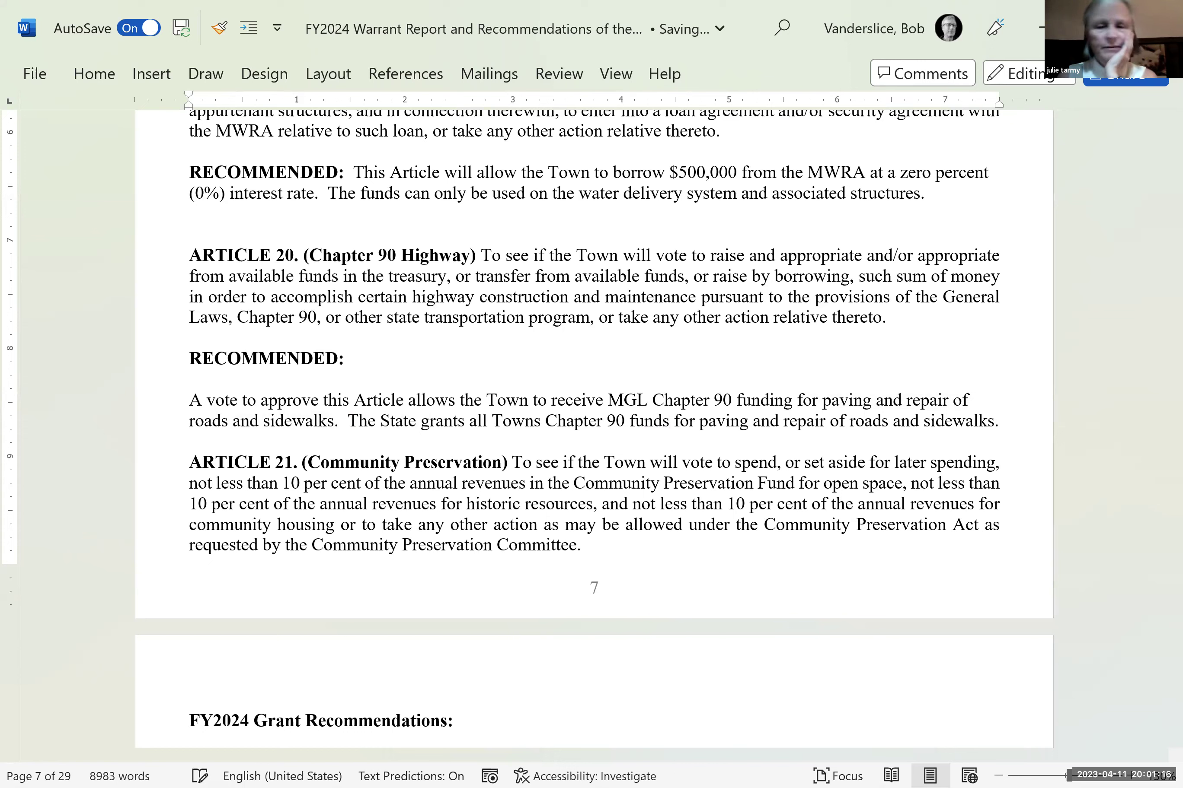
pyautogui.press('BackSpace')
pyautogui.press('BackSpace')
pyautogui.press('BackSpace')
pyautogui.press('BackSpace')
pyautogui.press('BackSpace')
pyautogui.press('BackSpace')
pyautogui.press('BackSpace')
pyautogui.press('BackSpace')
pyautogui.press('BackSpace')
pyautogui.press('BackSpace')
pyautogui.press('BackSpace')
pyautogui.press('BackSpace')
pyautogui.press('BackSpace')
pyautogui.press('BackSpace')
pyautogui.press('BackSpace')
pyautogui.press('BackSpace')
pyautogui.press('BackSpace')
pyautogui.press('BackSpace')
pyautogui.press('BackSpace')
pyautogui.press('BackSpace')
pyautogui.press('BackSpace')
pyautogui.press('BackSpace')
pyautogui.press('BackSpace')
pyautogui.press('BackSpace')
pyautogui.press('BackSpace')
pyautogui.press('BackSpace')
pyautogui.press('BackSpace')
pyautogui.press('BackSpace')
pyautogui.press('BackSpace')
pyautogui.press('BackSpace')
pyautogui.press('BackSpace')
pyautogui.press('BackSpace')
pyautogui.press('BackSpace')
pyautogui.press('BackSpace')
pyautogui.press('BackSpace')
pyautogui.press('BackSpace')
pyautogui.press('BackSpace')
pyautogui.press('BackSpace')
pyautogui.press('BackSpace')
pyautogui.press('BackSpace')
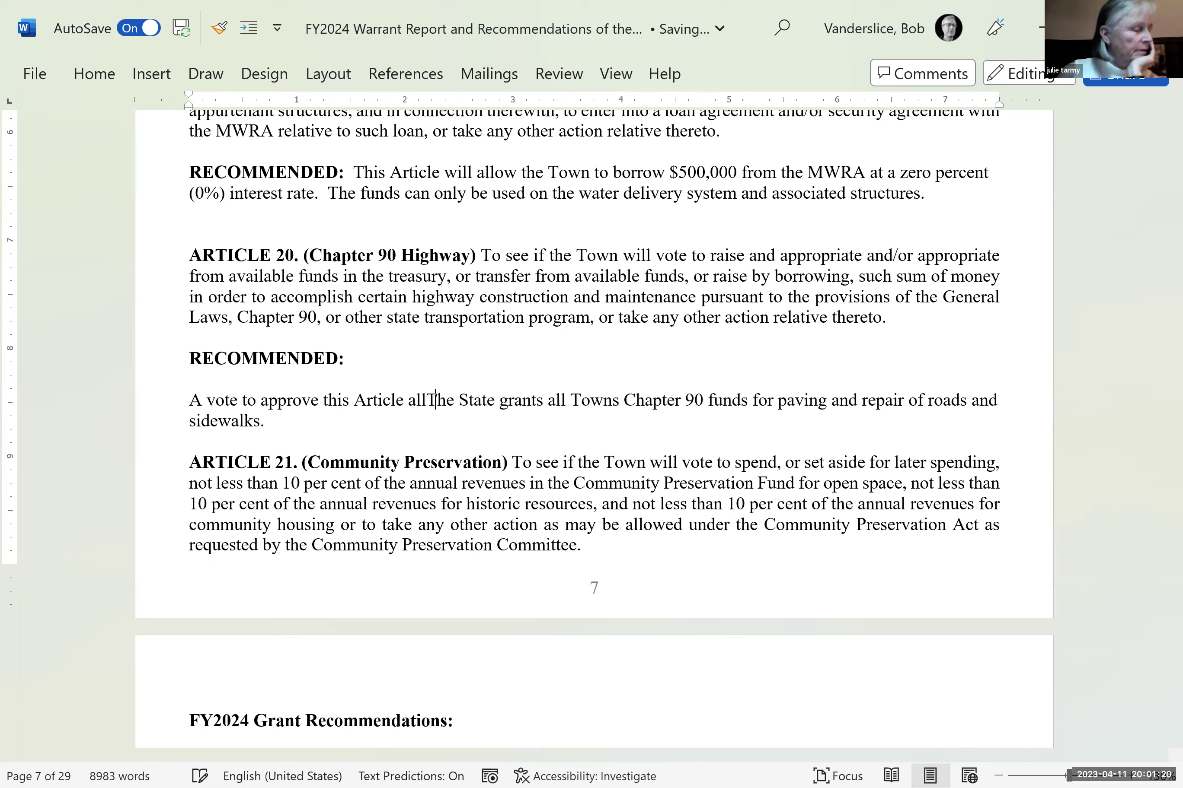
pyautogui.press('BackSpace')
pyautogui.press('BackSpace')
pyautogui.press('BackSpace')
pyautogui.press('BackSpace')
pyautogui.press('BackSpace')
pyautogui.press('BackSpace')
pyautogui.press('BackSpace')
pyautogui.press('BackSpace')
pyautogui.press('BackSpace')
pyautogui.press('BackSpace')
pyautogui.press('BackSpace')
pyautogui.press('BackSpace')
pyautogui.press('BackSpace')
pyautogui.press('BackSpace')
pyautogui.press('BackSpace')
pyautogui.press('BackSpace')
pyautogui.press('BackSpace')
pyautogui.press('BackSpace')
pyautogui.press('BackSpace')
pyautogui.press('BackSpace')
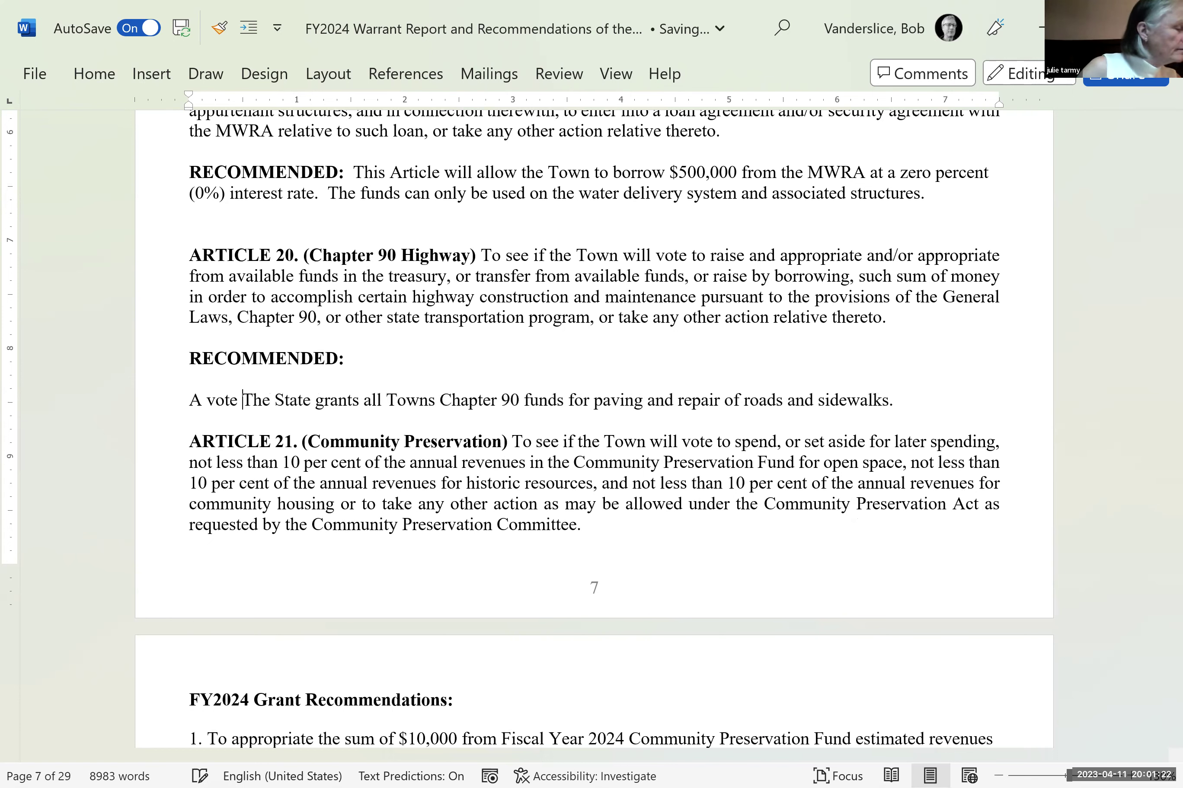
pyautogui.press('BackSpace')
pyautogui.press('BackSpace')
pyautogui.press('BackSpace')
pyautogui.press('BackSpace')
pyautogui.press('BackSpace')
pyautogui.press('BackSpace')
pyautogui.press('BackSpace')
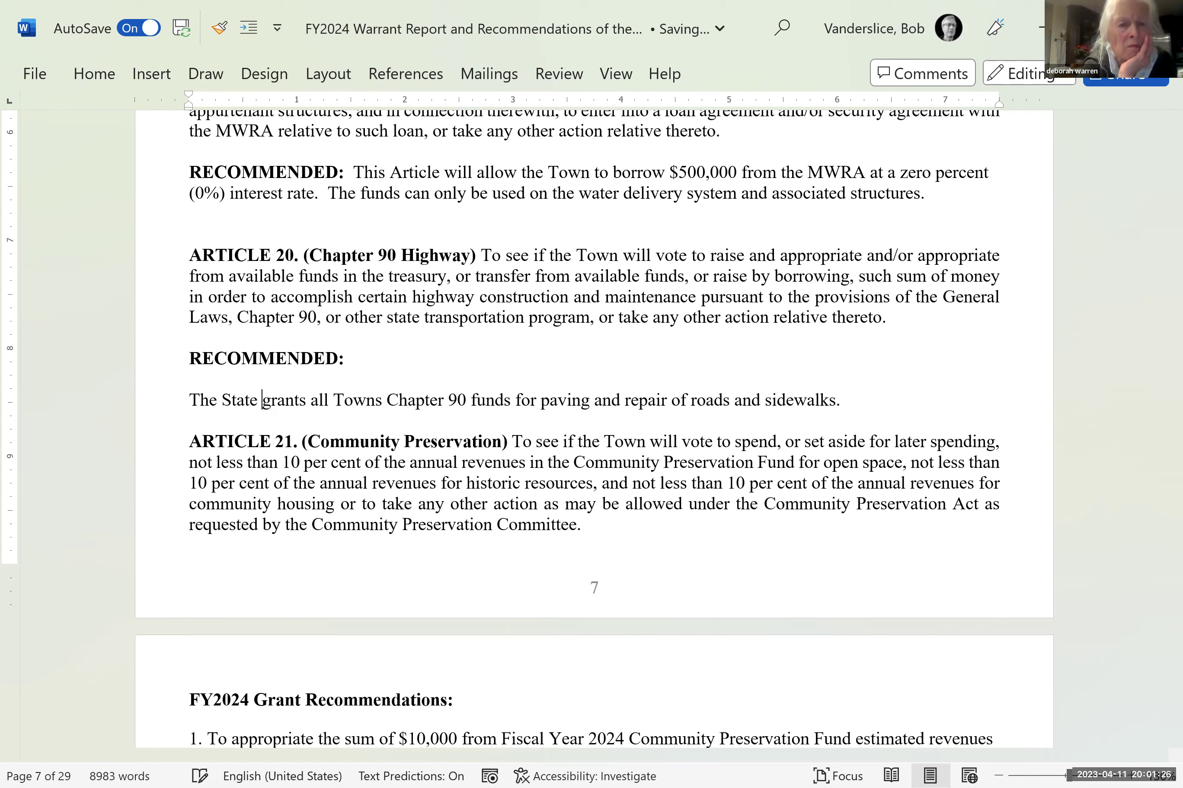
# - Add "Approving this Article allows the Town to receive these funds." at the end of Article 20's recommendation
pyautogui.click(457, 400)
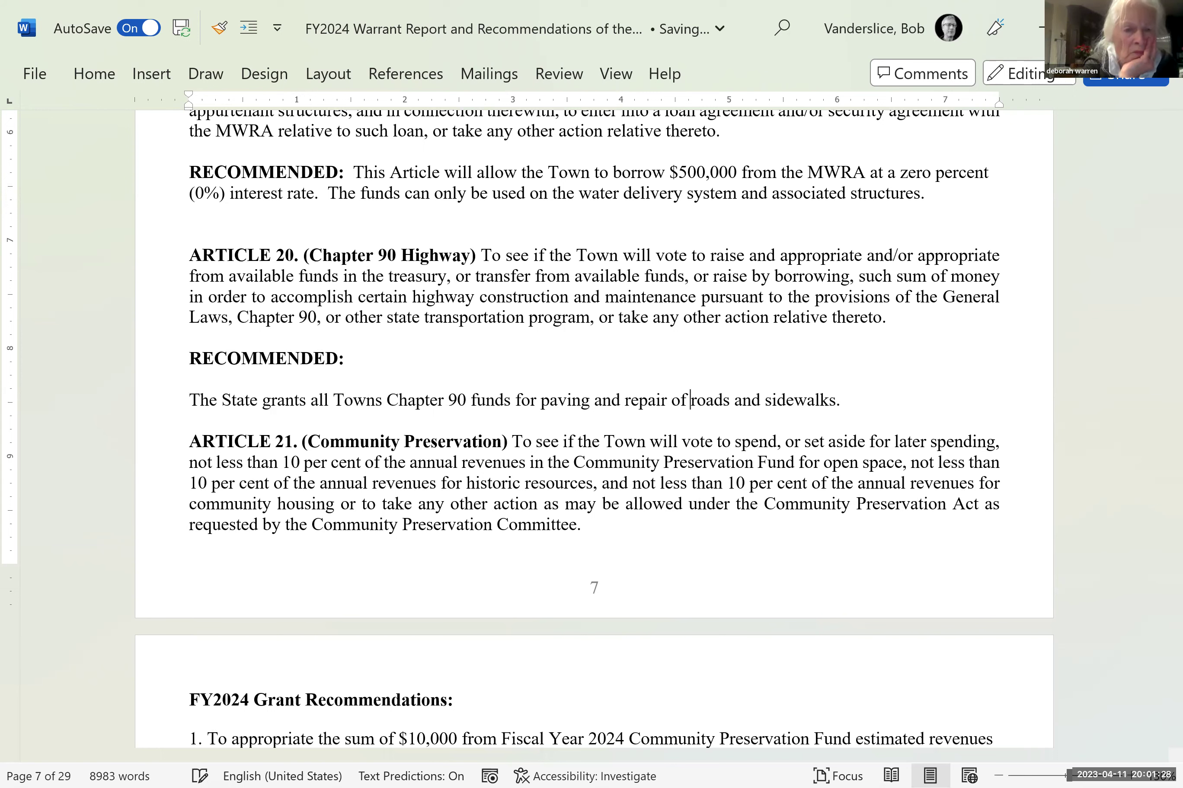
pyautogui.press('End')
pyautogui.write('Approving ')
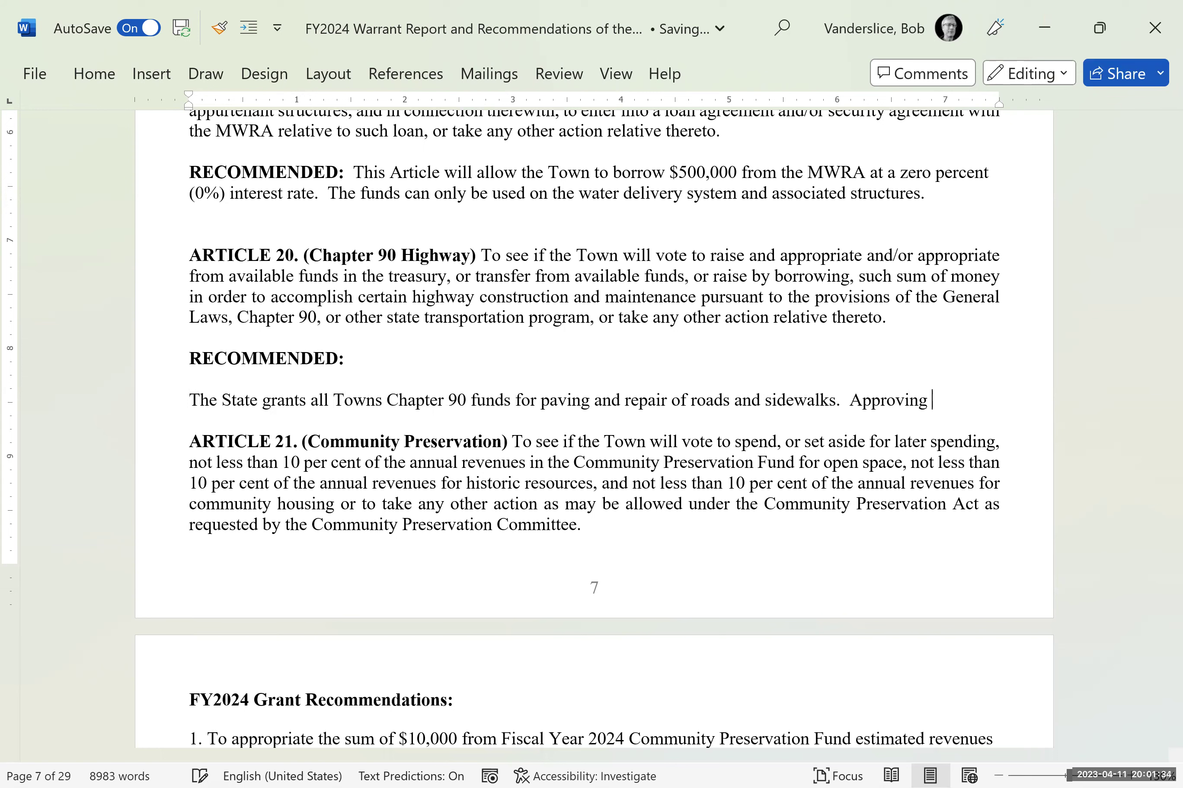
pyautogui.write('this Article all')
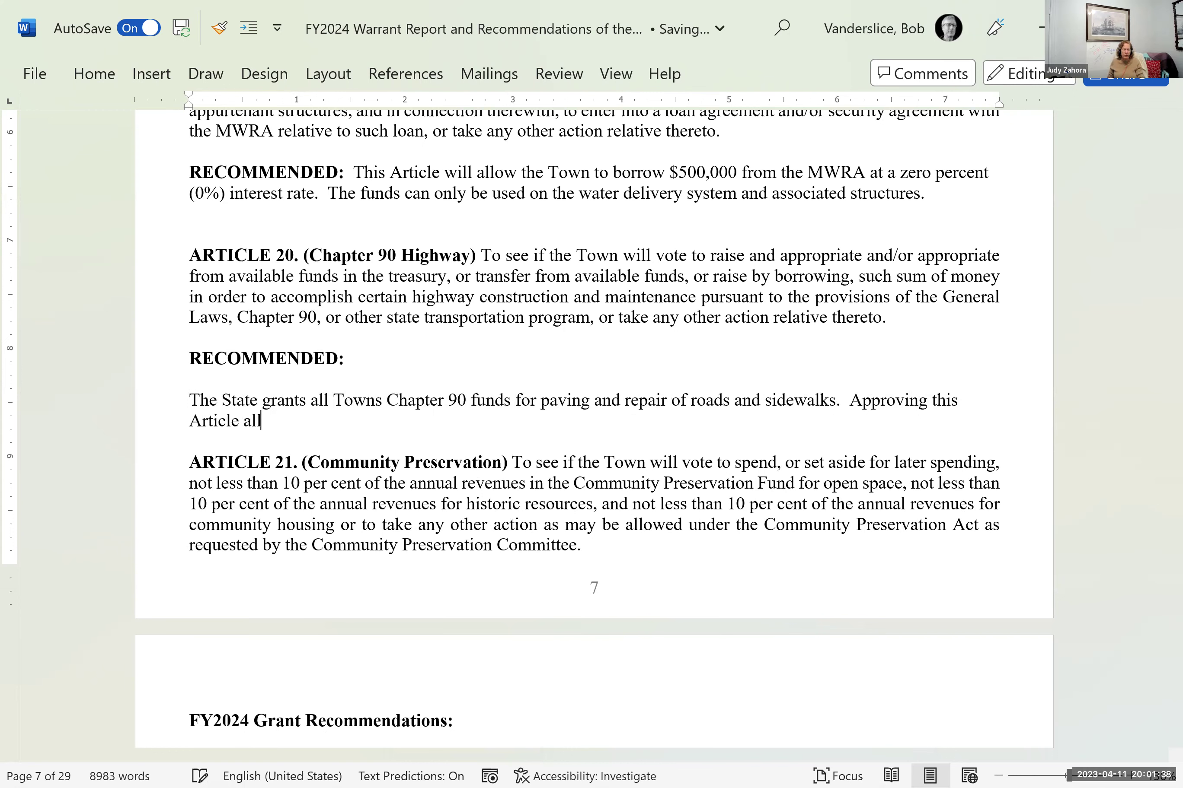
pyautogui.write('ows the ')
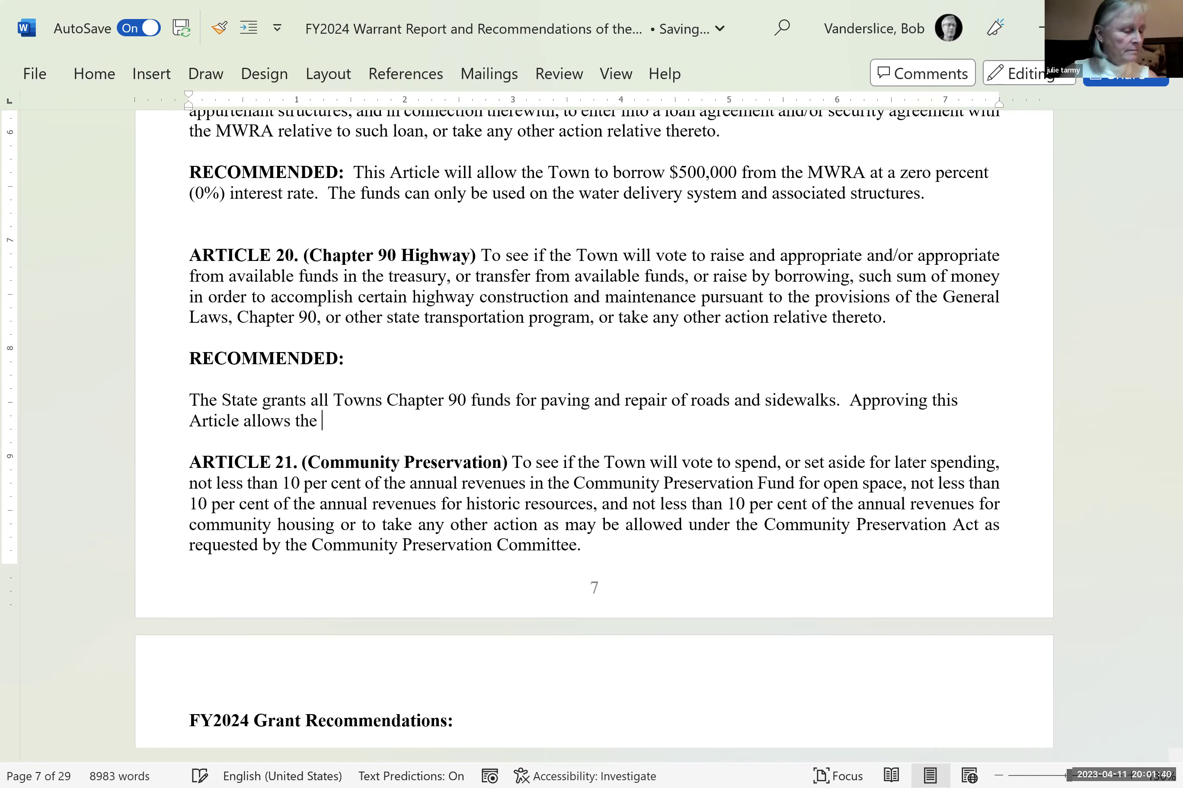
pyautogui.write('Town to re')
pyautogui.write('cie')
pyautogui.press('BackSpace')
pyautogui.press('BackSpace')
pyautogui.write('ei')
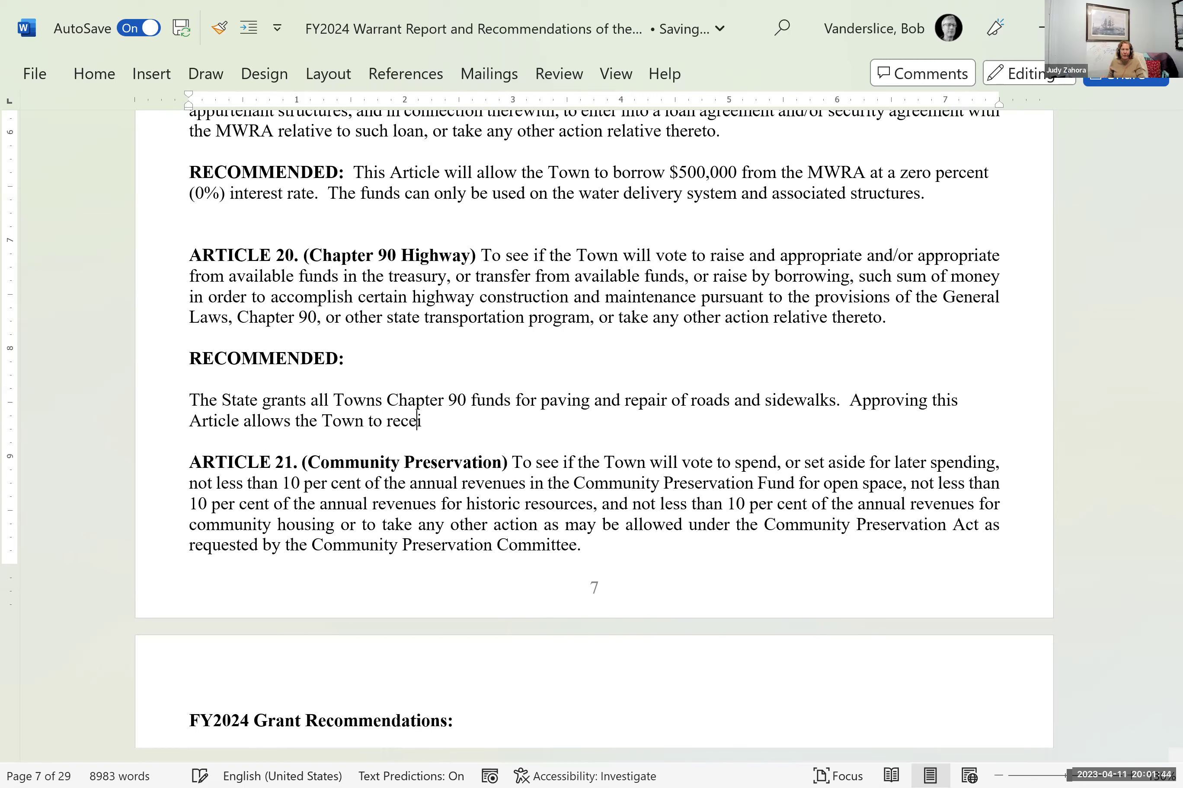
pyautogui.write('ve th')
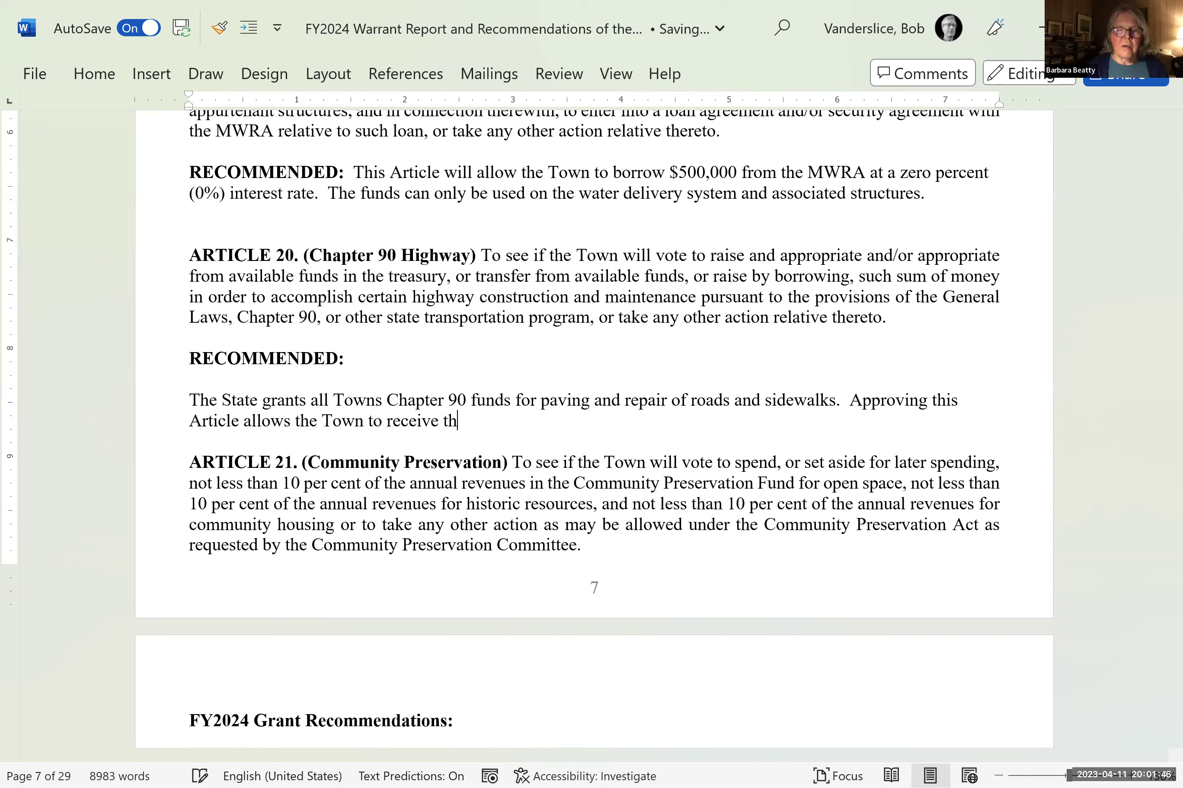
pyautogui.write('ese funds.')
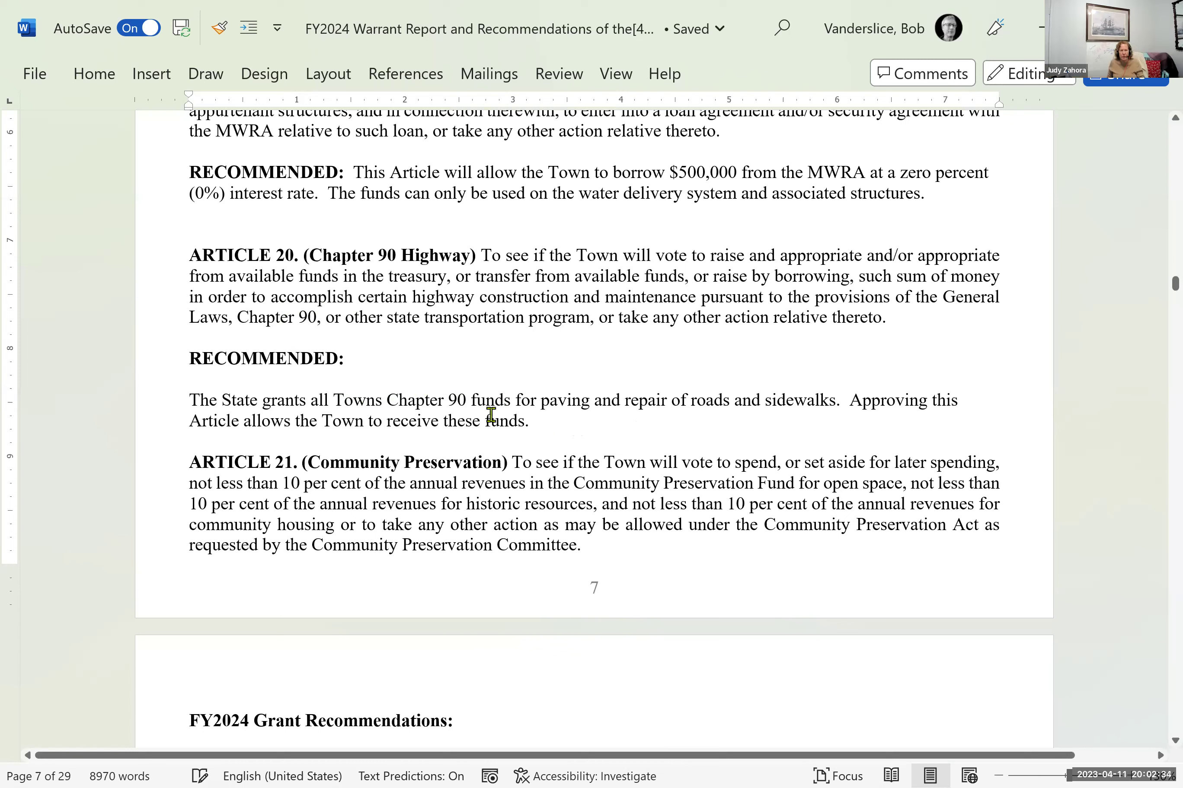
# - Insert "Massachusetts General Law," before "Chapter 90 funds" in Article 20's recommendation
pyautogui.click(388, 400)
pyautogui.write('Massac')
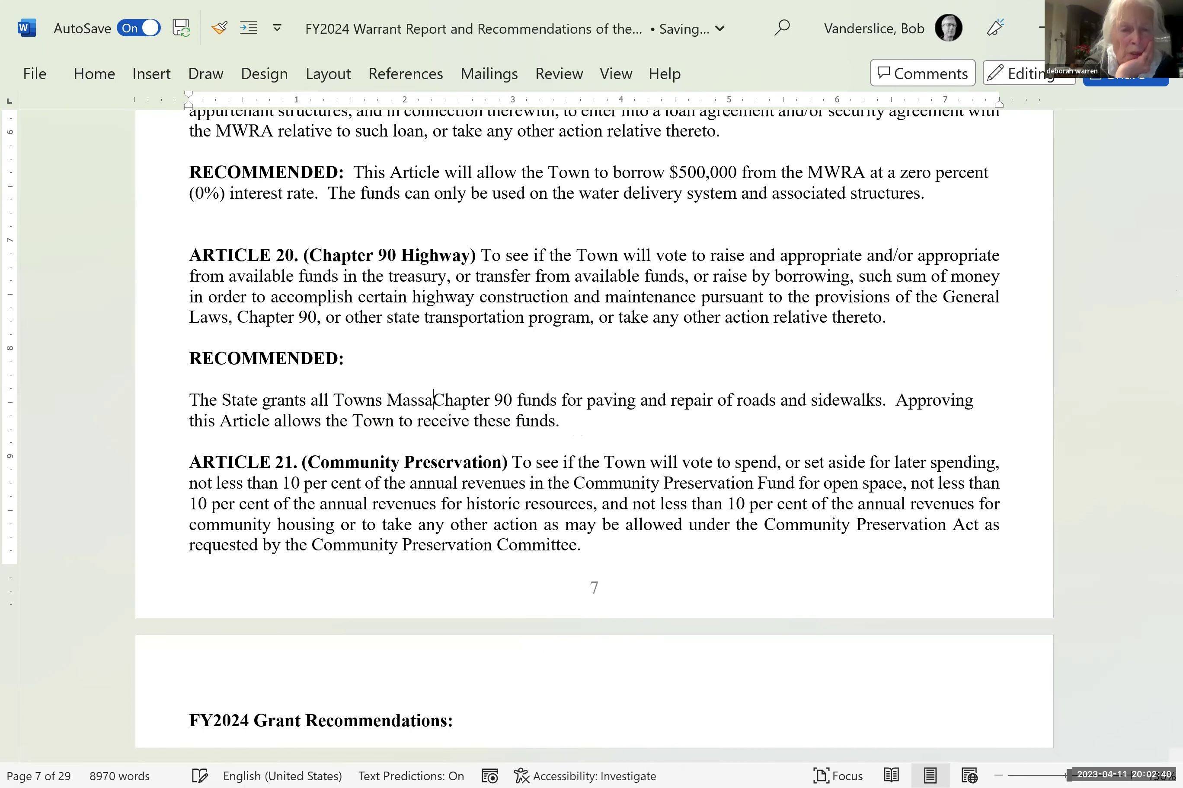
pyautogui.write('huset')
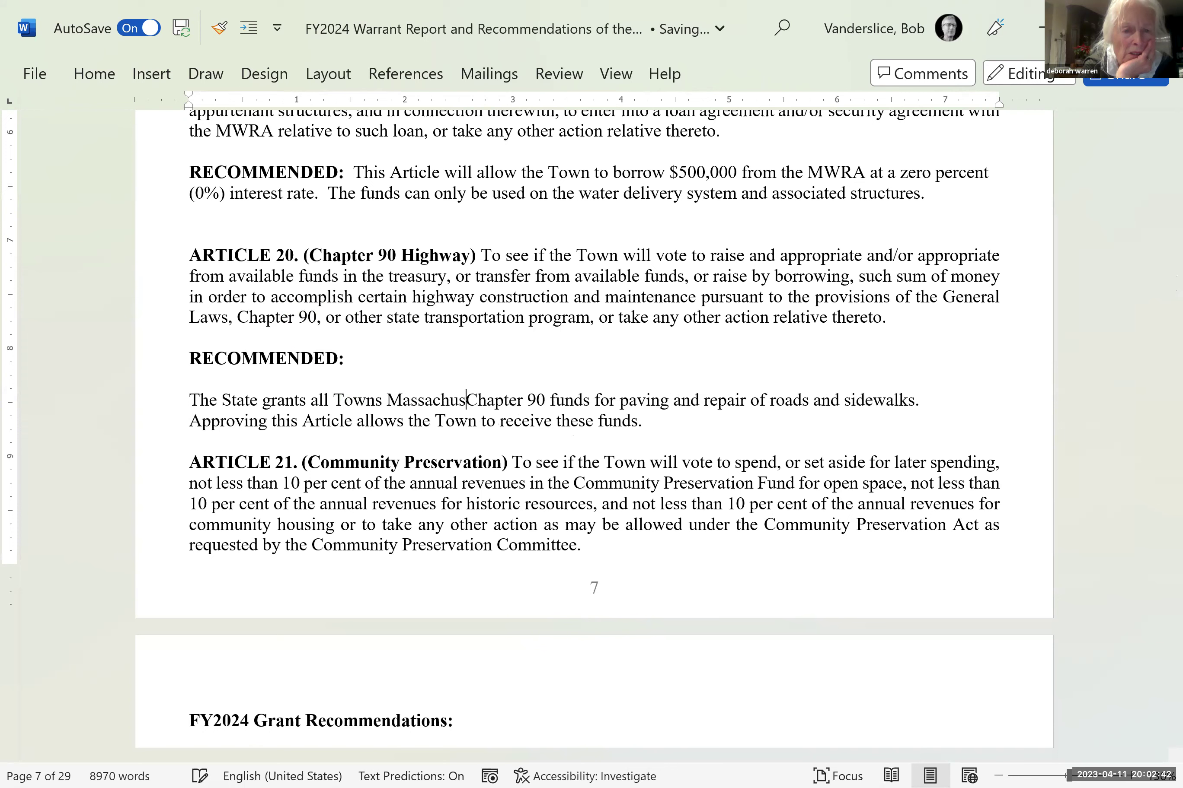
pyautogui.write('ts Gener')
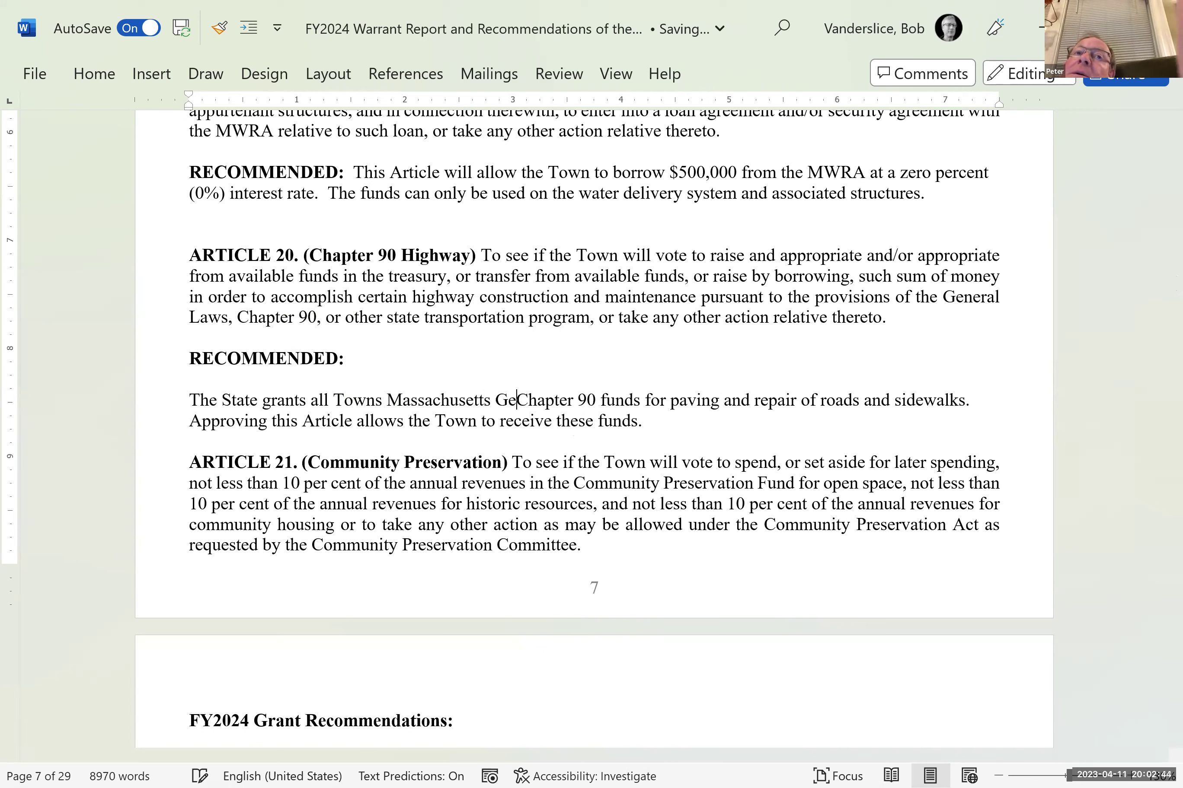
pyautogui.write('al Law')
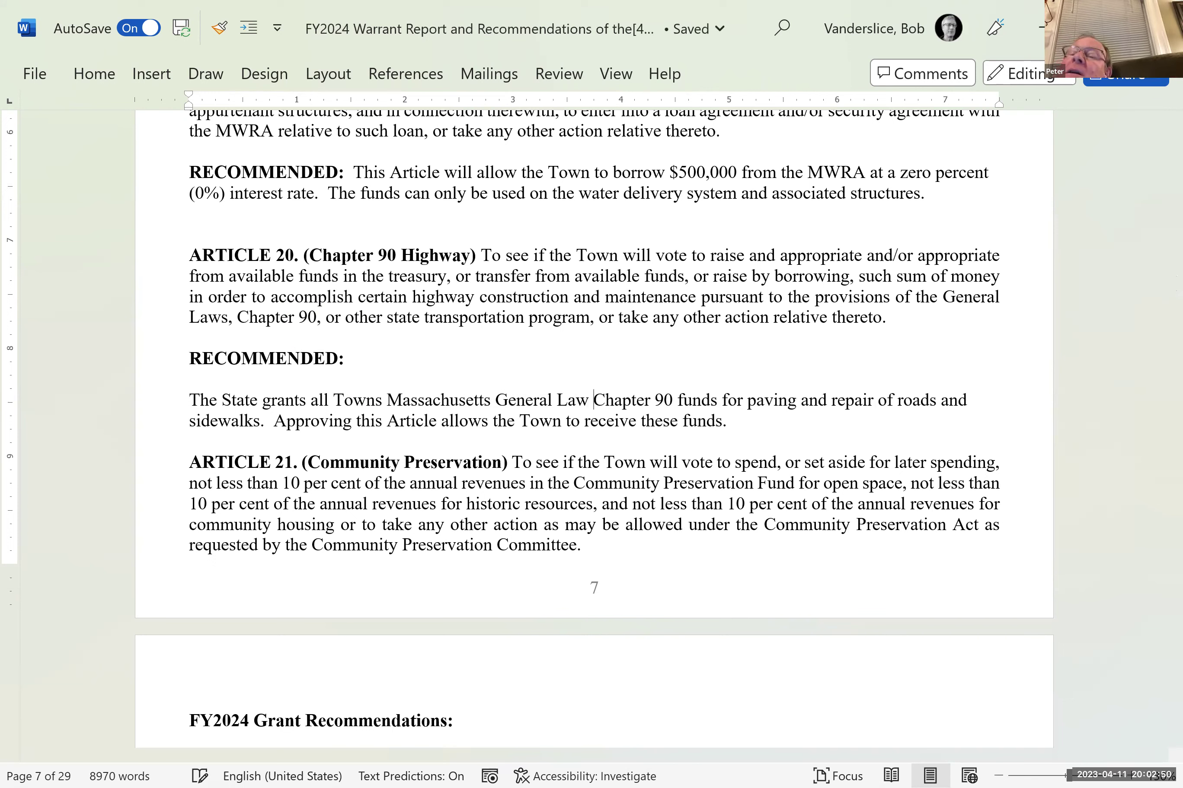
pyautogui.write(',')
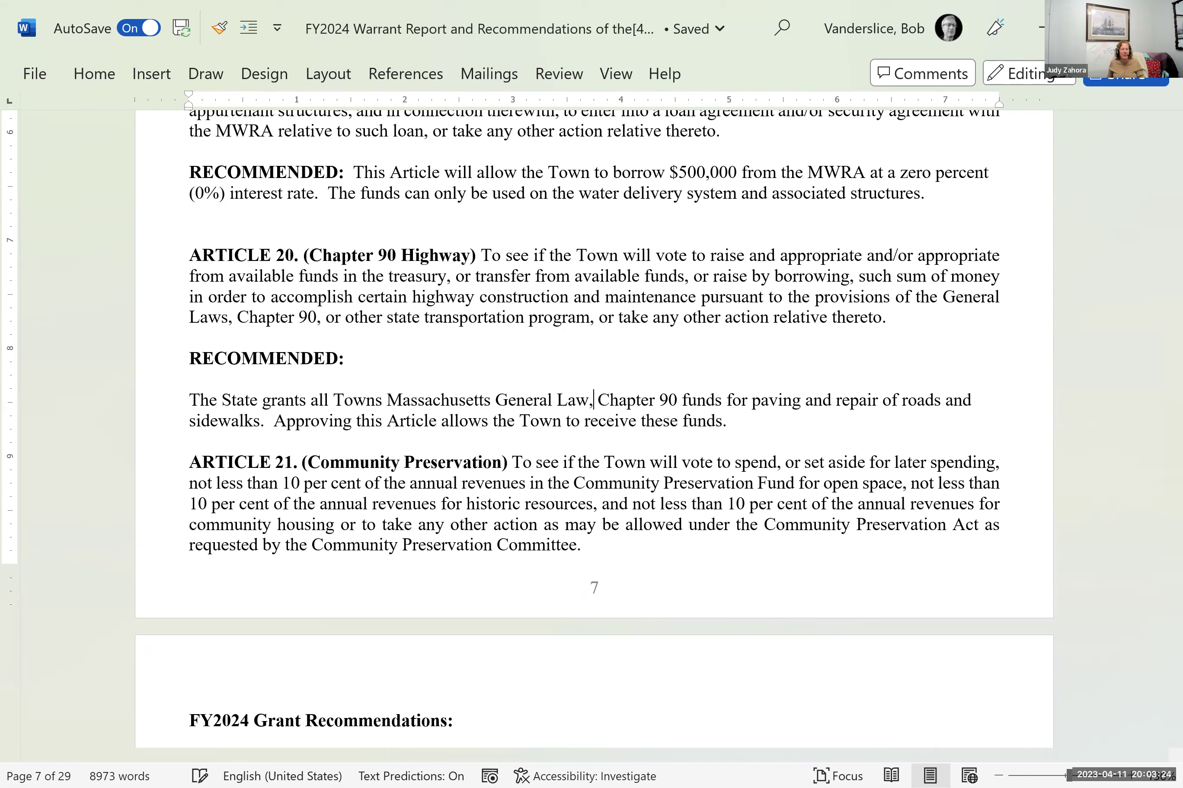
# - Replace "allows" with "is necessary for" in the last sentence of Article 20's recommendation
pyautogui.click(489, 420)
pyautogui.press('BackSpace')
pyautogui.press('BackSpace')
pyautogui.press('BackSpace')
pyautogui.press('BackSpace')
pyautogui.press('BackSpace')
pyautogui.press('BackSpace')
pyautogui.press('BackSpace')
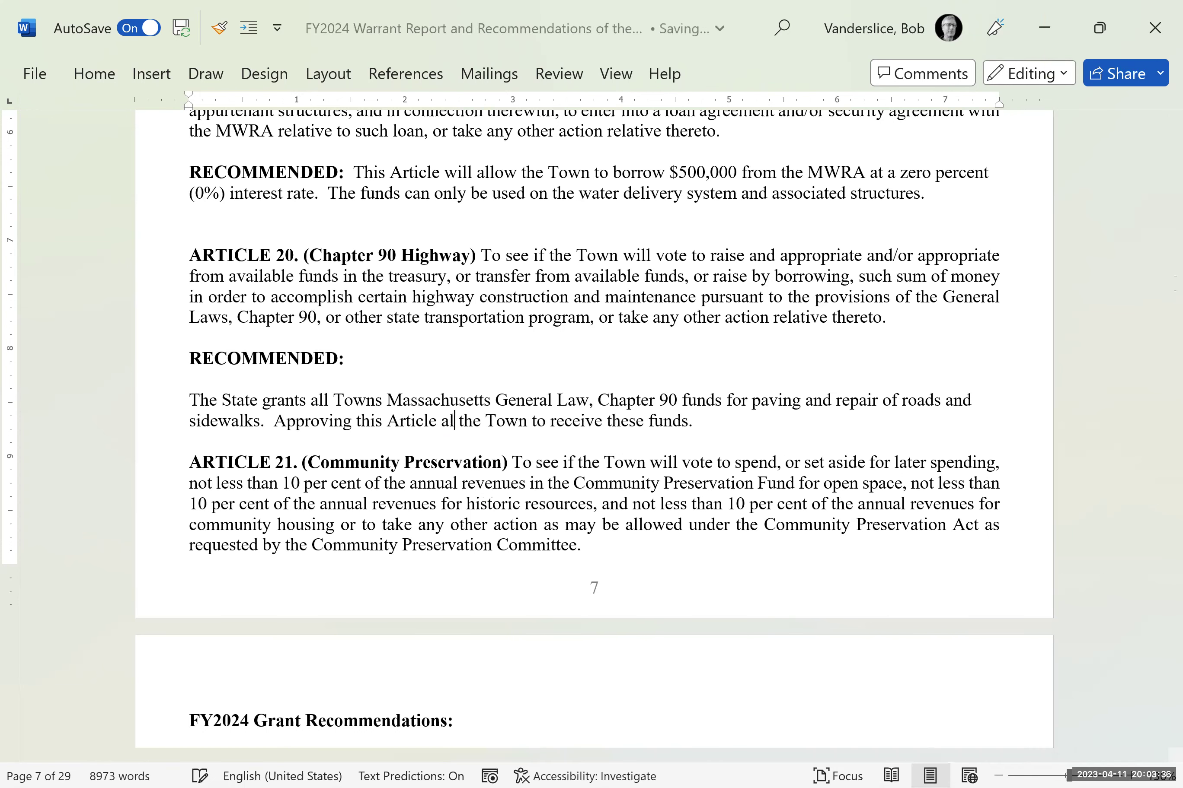
pyautogui.write('is ne')
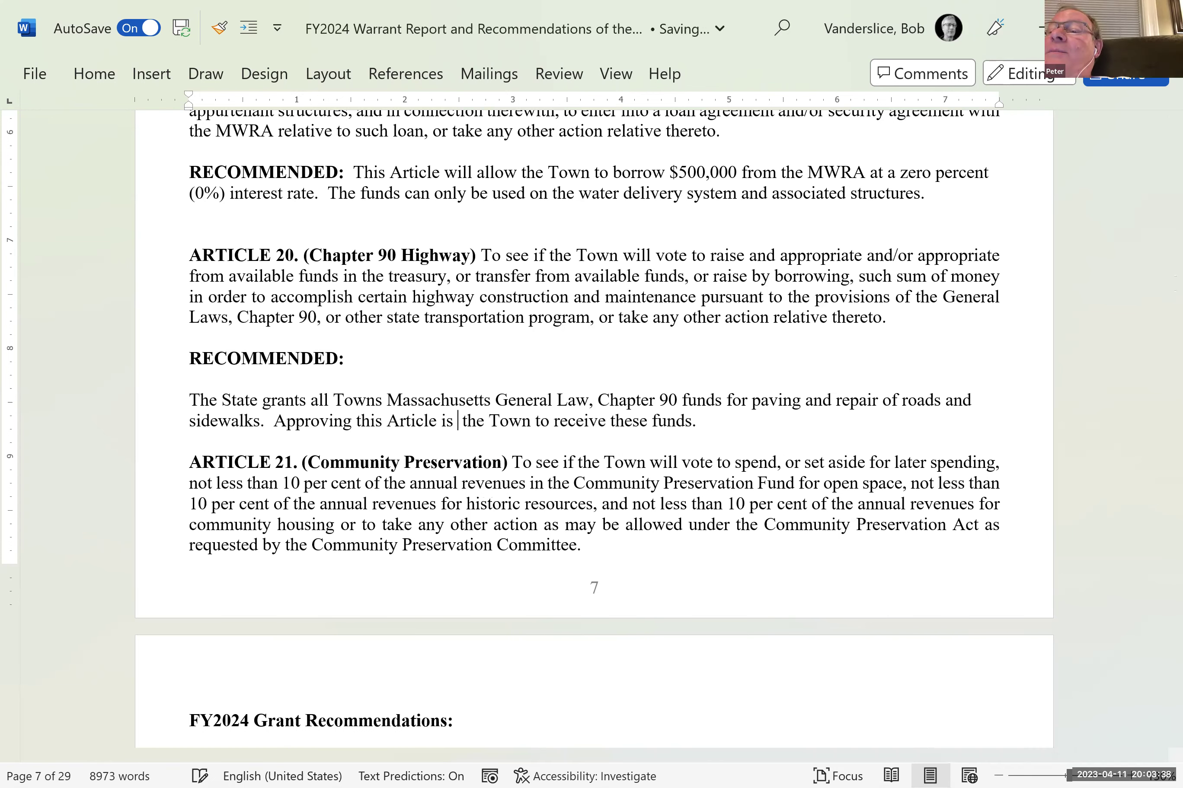
pyautogui.write('cessary ')
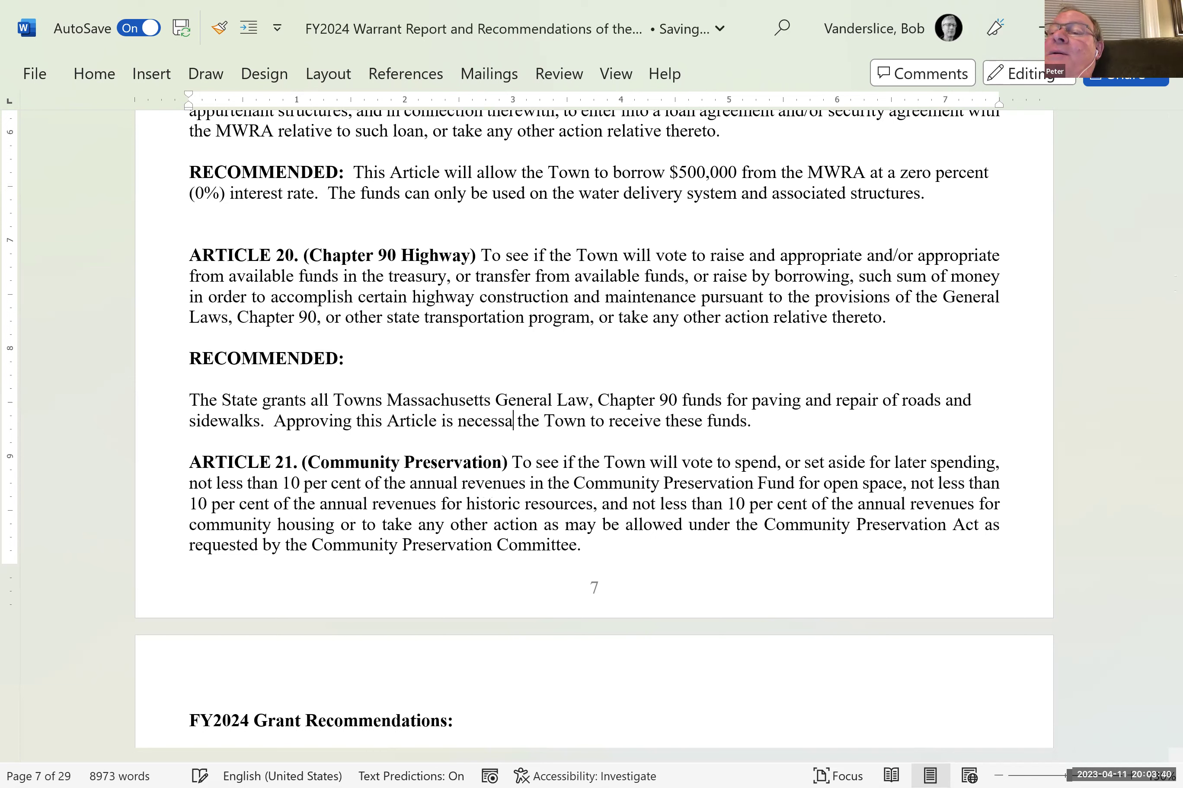
pyautogui.write('for')
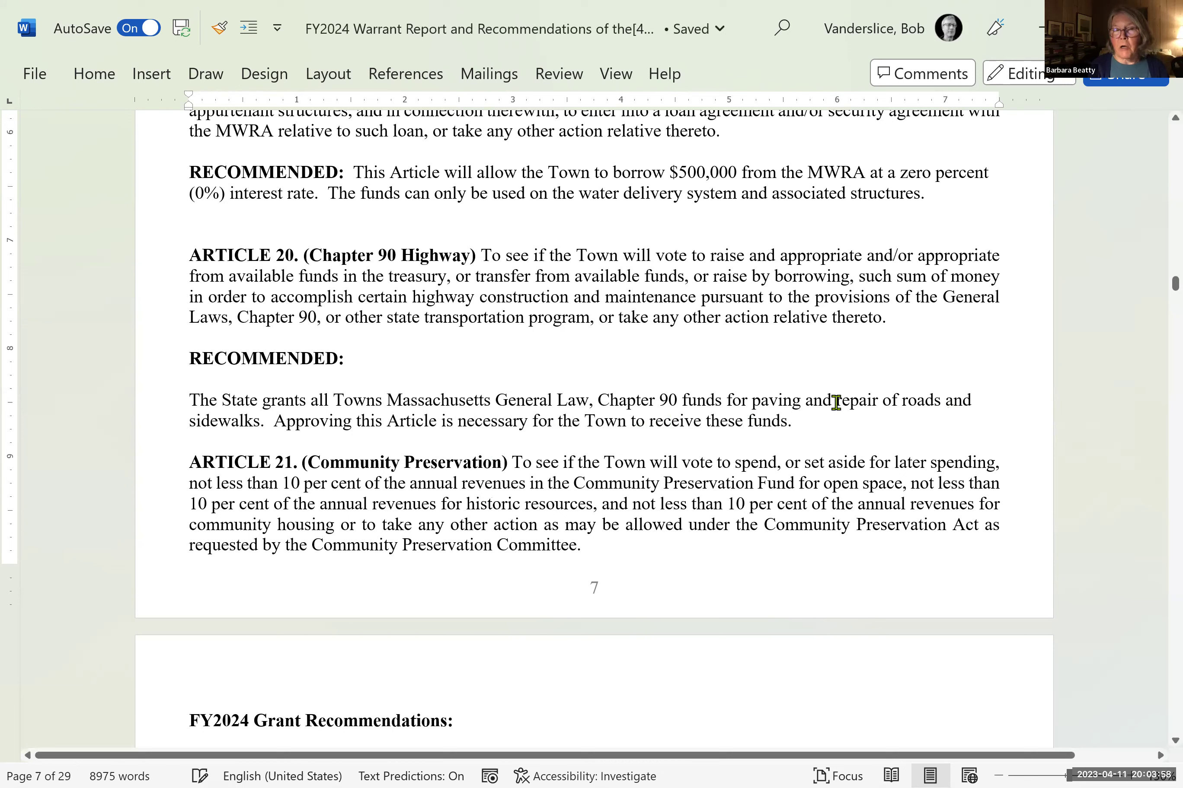
# - Remove "repair of" after "paving and" in Article 20's recommendation and change "roads" to "road"
pyautogui.click(836, 402)
pyautogui.press('Delete')
pyautogui.press('Delete')
pyautogui.press('Delete')
pyautogui.press('Delete')
pyautogui.press('Delete')
pyautogui.press('Delete')
pyautogui.press('Delete')
pyautogui.press('Delete')
pyautogui.press('Delete')
pyautogui.press('Delete')
pyautogui.press('Right')
pyautogui.press('Right')
pyautogui.press('Right')
pyautogui.press('Right')
pyautogui.press('Right')
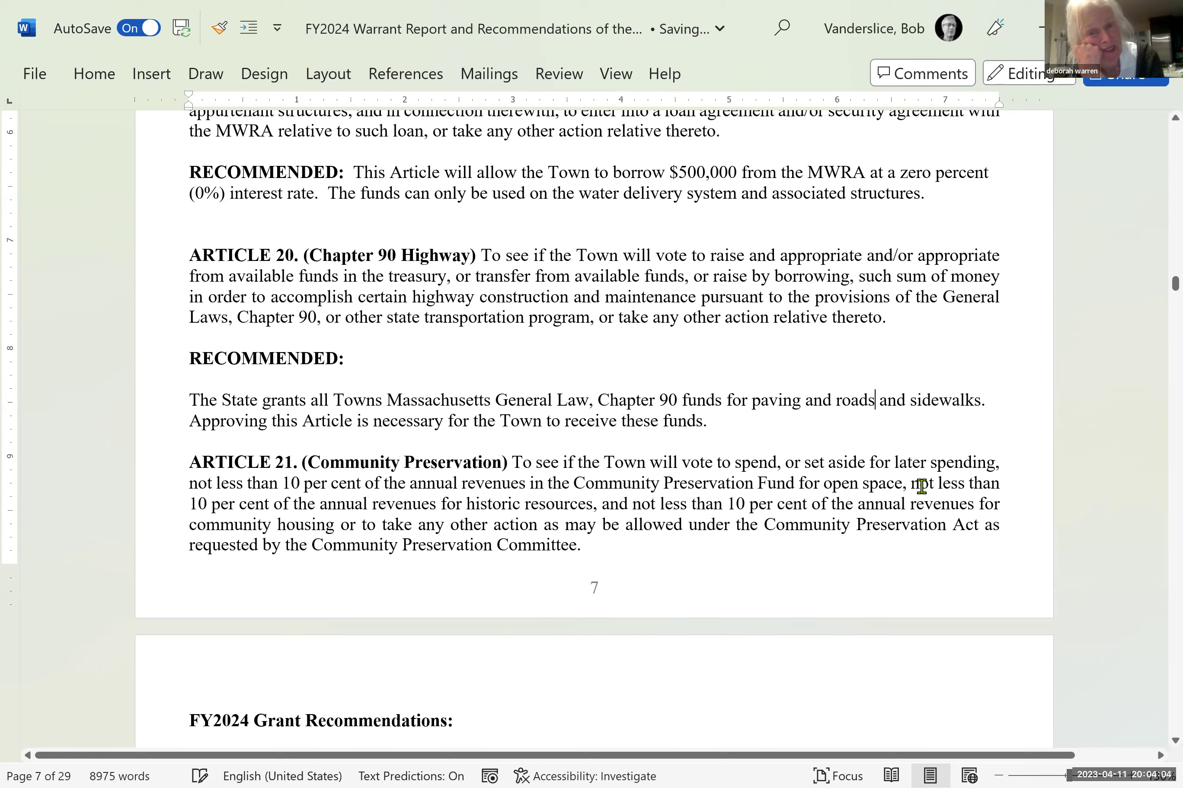
pyautogui.press('BackSpace')
# - Add "repair" at the end of the first sentence of Article 20's recommendation and change "sidewalks" to "sidewalk"
pyautogui.press('Right')
pyautogui.press('Right')
pyautogui.press('Right')
pyautogui.press('Right')
pyautogui.press('Right')
pyautogui.press('Right')
pyautogui.press('Right')
pyautogui.press('Right')
pyautogui.press('Right')
pyautogui.press('Right')
pyautogui.press('Right')
pyautogui.press('Right')
pyautogui.press('Right')
pyautogui.press('Right')
pyautogui.write('repair')
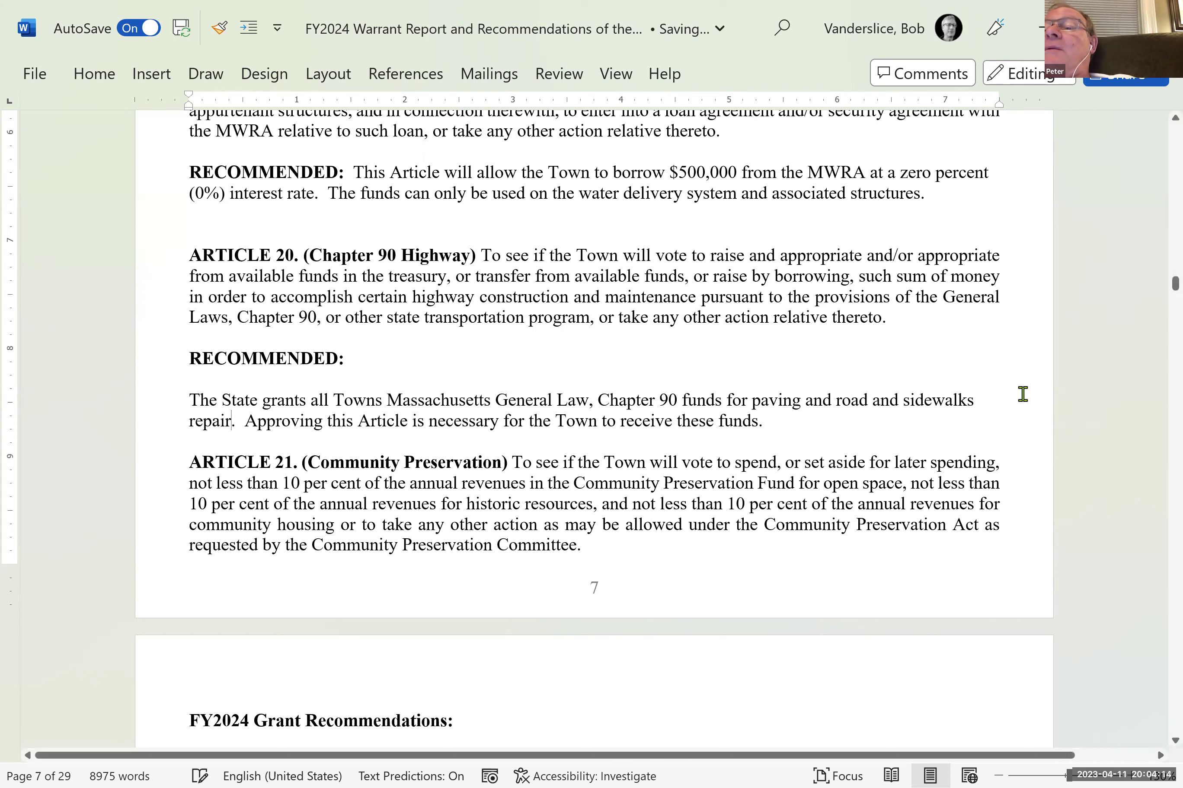
pyautogui.click(974, 401)
pyautogui.press('BackSpace')
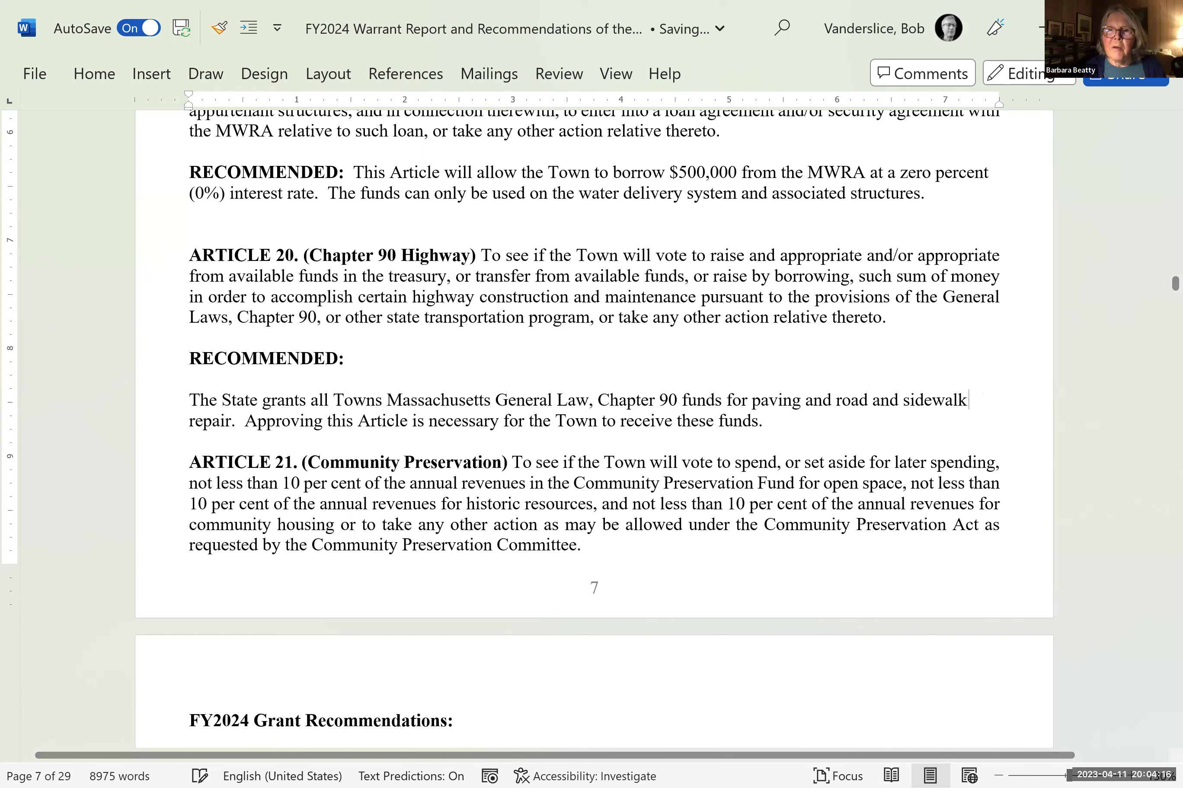
# - Change "repair" to "repairs" at the end of the first sentence of Article 20's recommendation
pyautogui.press('Down')
pyautogui.press('Left')
pyautogui.press('Left')
pyautogui.press('Left')
pyautogui.press('Left')
pyautogui.press('Left')
pyautogui.press('Left')
pyautogui.press('Left')
pyautogui.press('Left')
pyautogui.press('Left')
pyautogui.press('Left')
pyautogui.press('Left')
pyautogui.press('Left')
pyautogui.press('Left')
pyautogui.press('Left')
pyautogui.press('Left')
pyautogui.press('Left')
pyautogui.press('Left')
pyautogui.press('Left')
pyautogui.press('Left')
pyautogui.press('Left')
pyautogui.press('Left')
pyautogui.press('Left')
pyautogui.press('Left')
pyautogui.press('Left')
pyautogui.press('Left')
pyautogui.press('Left')
pyautogui.press('Left')
pyautogui.press('Left')
pyautogui.press('Left')
pyautogui.press('Left')
pyautogui.press('Left')
pyautogui.press('Left')
pyautogui.press('Left')
pyautogui.press('Left')
pyautogui.press('Left')
pyautogui.press('Left')
pyautogui.press('Left')
pyautogui.press('Left')
pyautogui.press('Left')
pyautogui.press('Left')
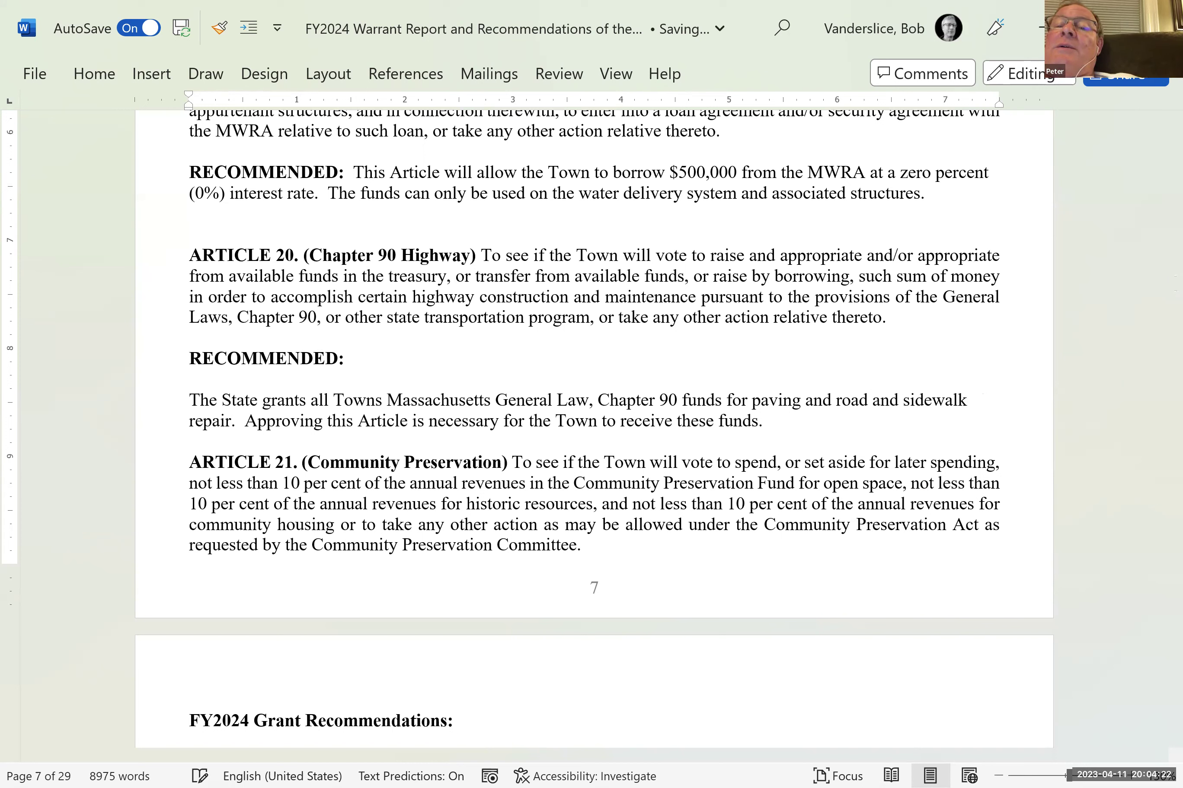
pyautogui.write('s')
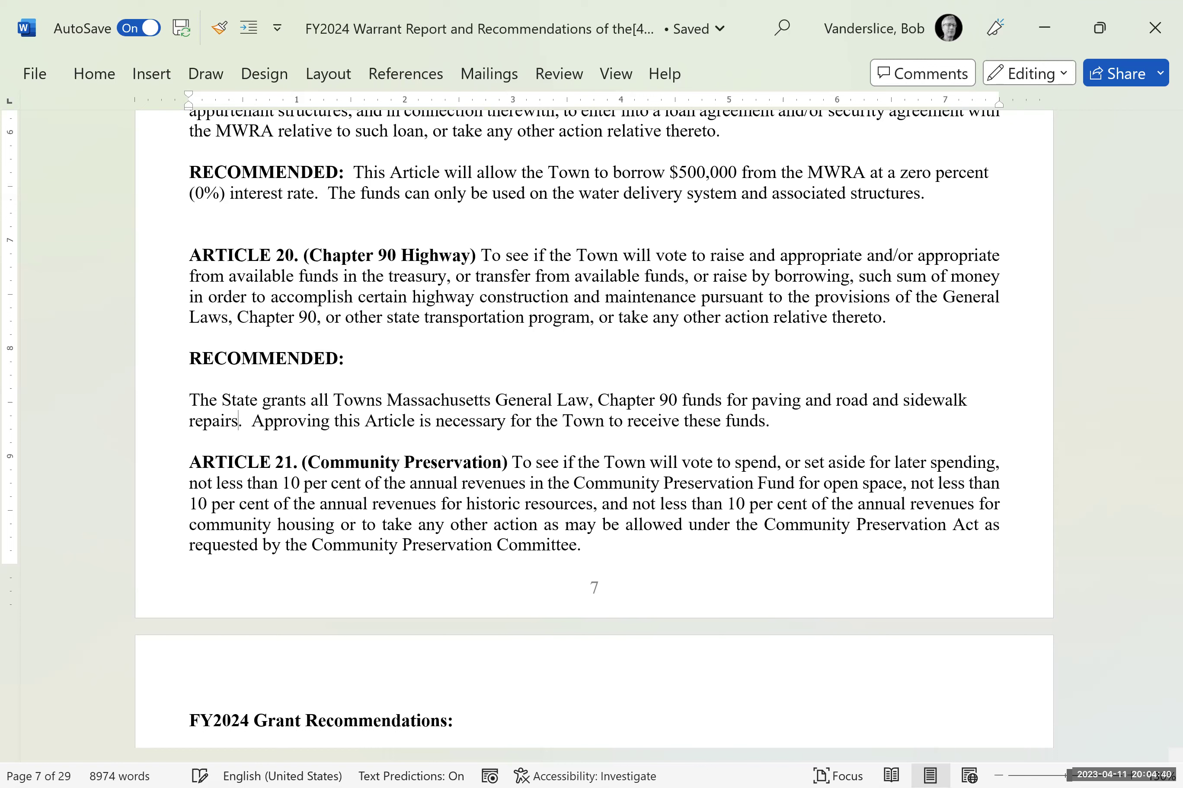
pyautogui.click(241, 358)
pyautogui.press('Right')
pyautogui.press('Right')
pyautogui.press('Right')
pyautogui.press('Right')
pyautogui.press('Right')
pyautogui.press('Right')
pyautogui.press('Right')
pyautogui.hotkey('shift', 'Left')
pyautogui.hotkey('shift', 'Left')
pyautogui.hotkey('shift', 'Left')
pyautogui.hotkey('shift', 'Left')
pyautogui.hotkey('shift', 'Left')
pyautogui.hotkey('shift', 'Left')
pyautogui.hotkey('shift', 'Left')
pyautogui.hotkey('shift', 'Left')
pyautogui.hotkey('shift', 'Left')
pyautogui.hotkey('shift', 'Left')
pyautogui.hotkey('shift', 'Left')
pyautogui.hotkey('shift', 'Left')
pyautogui.hotkey('shift', 'Left')
pyautogui.hotkey('shift', 'Left')
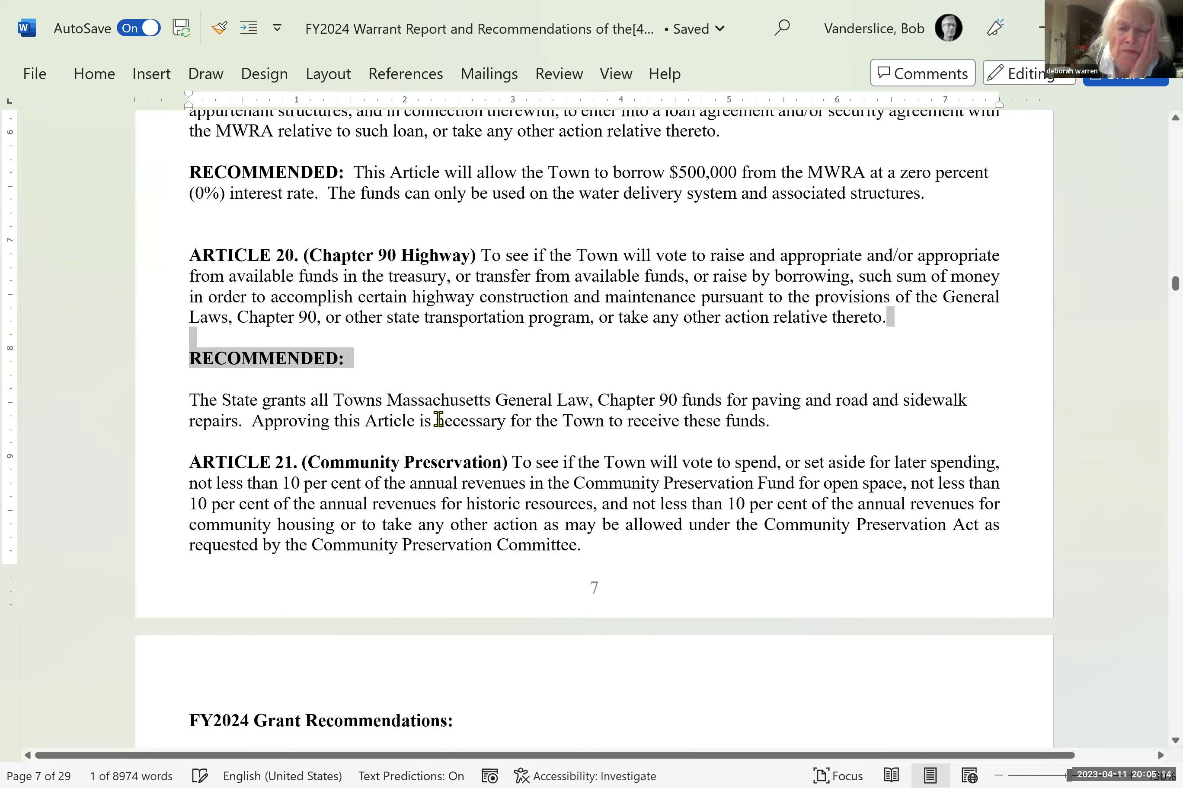
# - Replace "is necessary for" with "allows" in the last sentence of Article 20's recommendation
pyautogui.click(419, 420)
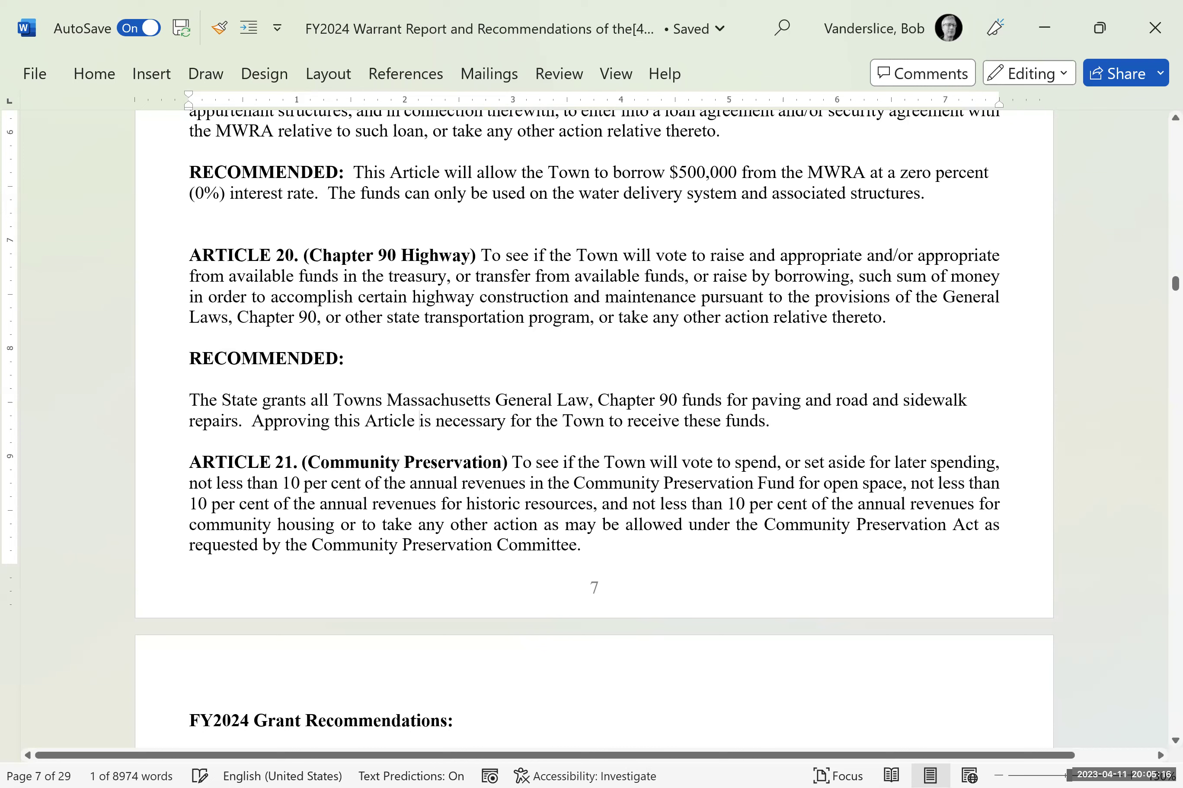
pyautogui.write('allows')
pyautogui.press('Delete')
pyautogui.press('Delete')
pyautogui.press('Delete')
pyautogui.press('Delete')
pyautogui.press('Delete')
pyautogui.press('Delete')
pyautogui.press('Delete')
pyautogui.press('Delete')
pyautogui.press('Delete')
pyautogui.press('Delete')
pyautogui.press('Delete')
pyautogui.press('Delete')
pyautogui.press('Delete')
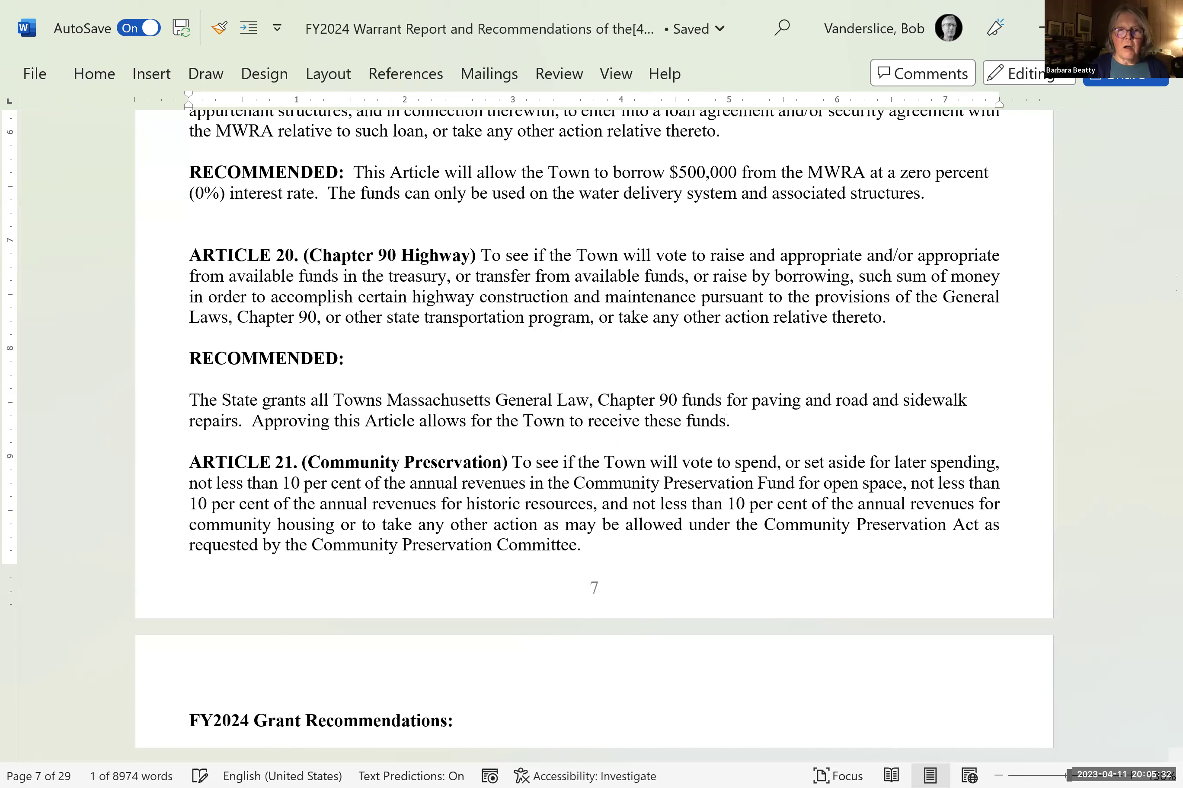
pyautogui.press('Delete')
pyautogui.press('Delete')
pyautogui.press('Delete')
pyautogui.press('Delete')
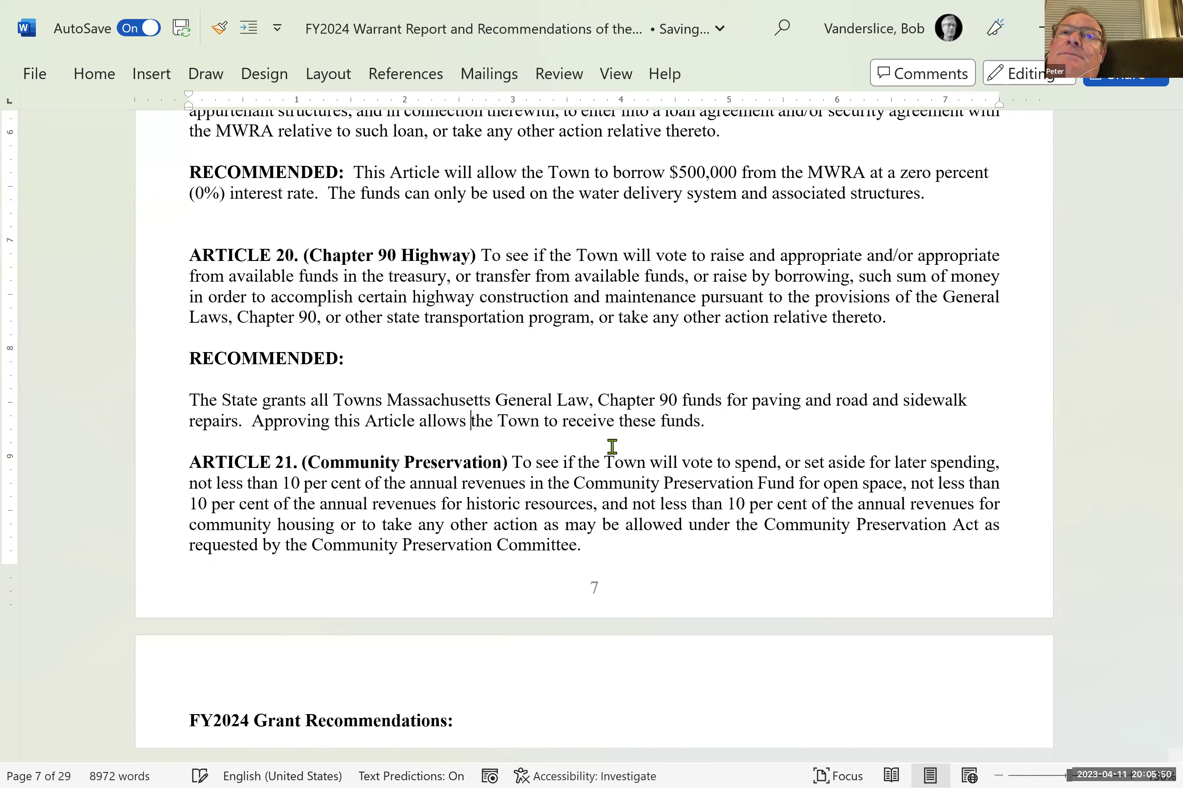
# - Review Article 21 (Community Preservation) and the first FY2024 grant recommendations with their supporting statements
pyautogui.press('Down')
pyautogui.press('Down')
pyautogui.press('Down')
pyautogui.press('Down')
pyautogui.press('Down')
pyautogui.press('Down')
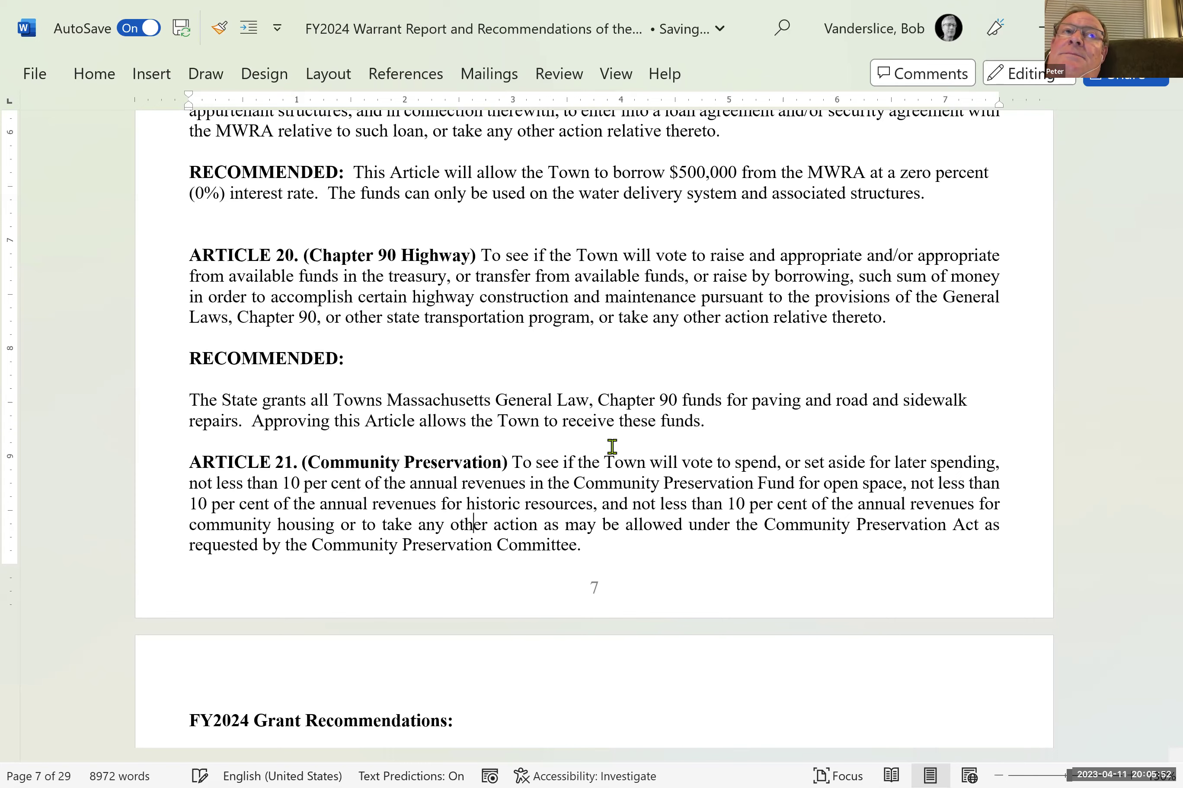
pyautogui.press('Down')
pyautogui.press('Down')
pyautogui.press('Down')
pyautogui.press('Down')
pyautogui.press('Down')
pyautogui.press('Down')
pyautogui.press('Down')
pyautogui.press('Down')
pyautogui.press('Down')
pyautogui.press('Down')
pyautogui.press('Down')
pyautogui.press('Down')
pyautogui.press('Down')
pyautogui.press('Down')
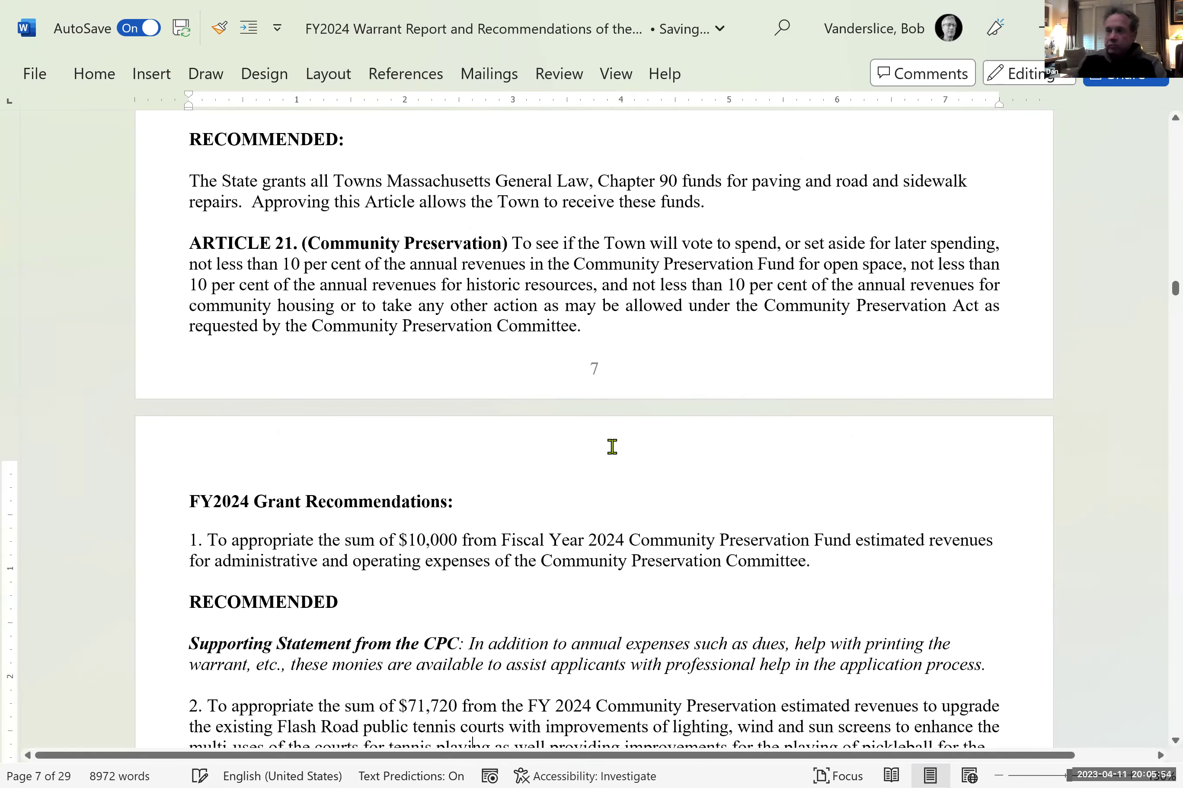
pyautogui.press('Down')
pyautogui.press('Down')
pyautogui.press('Down')
pyautogui.press('Down')
pyautogui.press('Down')
pyautogui.press('Down')
pyautogui.press('Down')
pyautogui.press('Down')
pyautogui.press('Down')
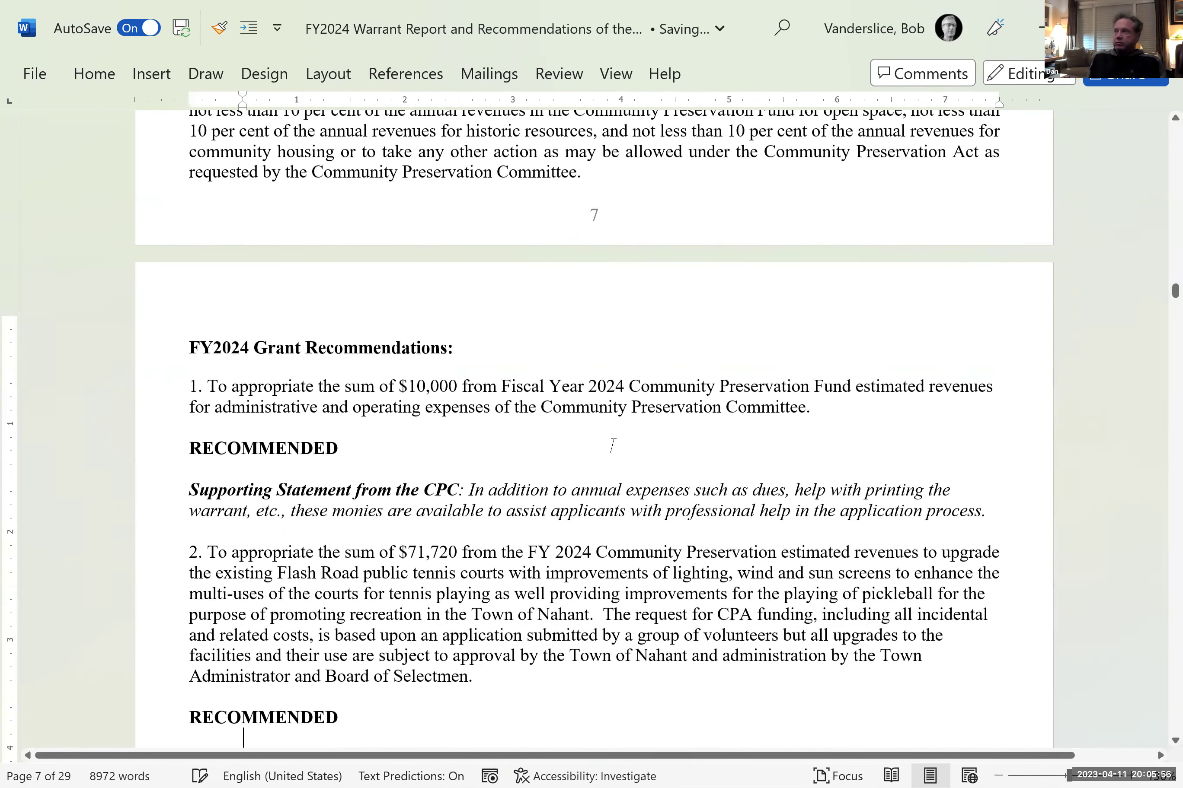
pyautogui.press('Down')
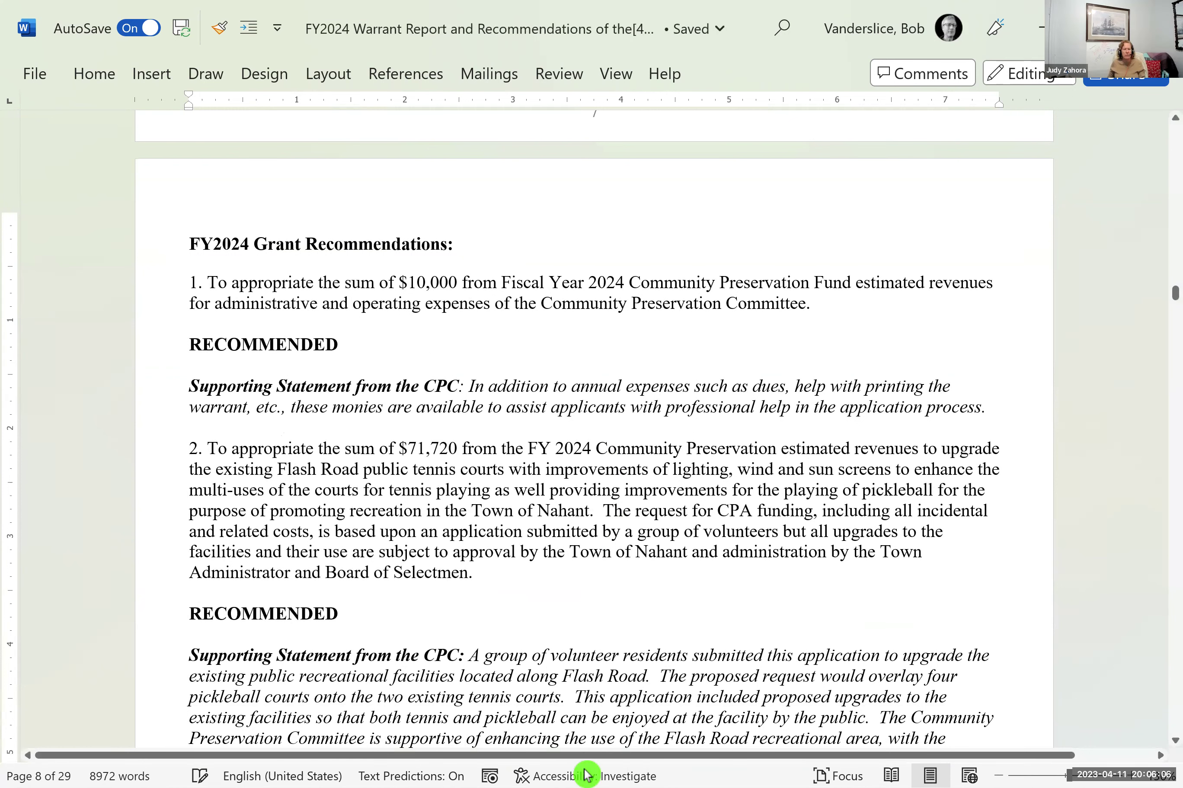
pyautogui.click(356, 345)
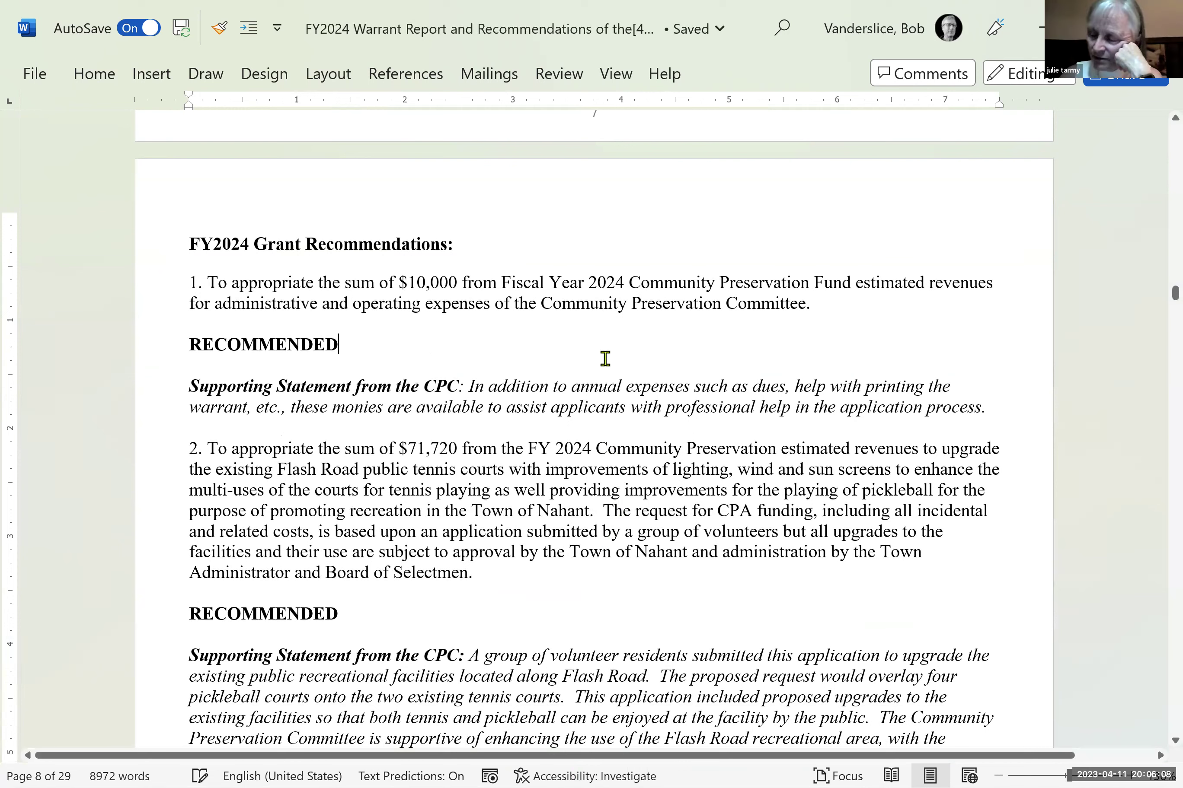
pyautogui.press('Up')
pyautogui.press('Up')
pyautogui.press('Up')
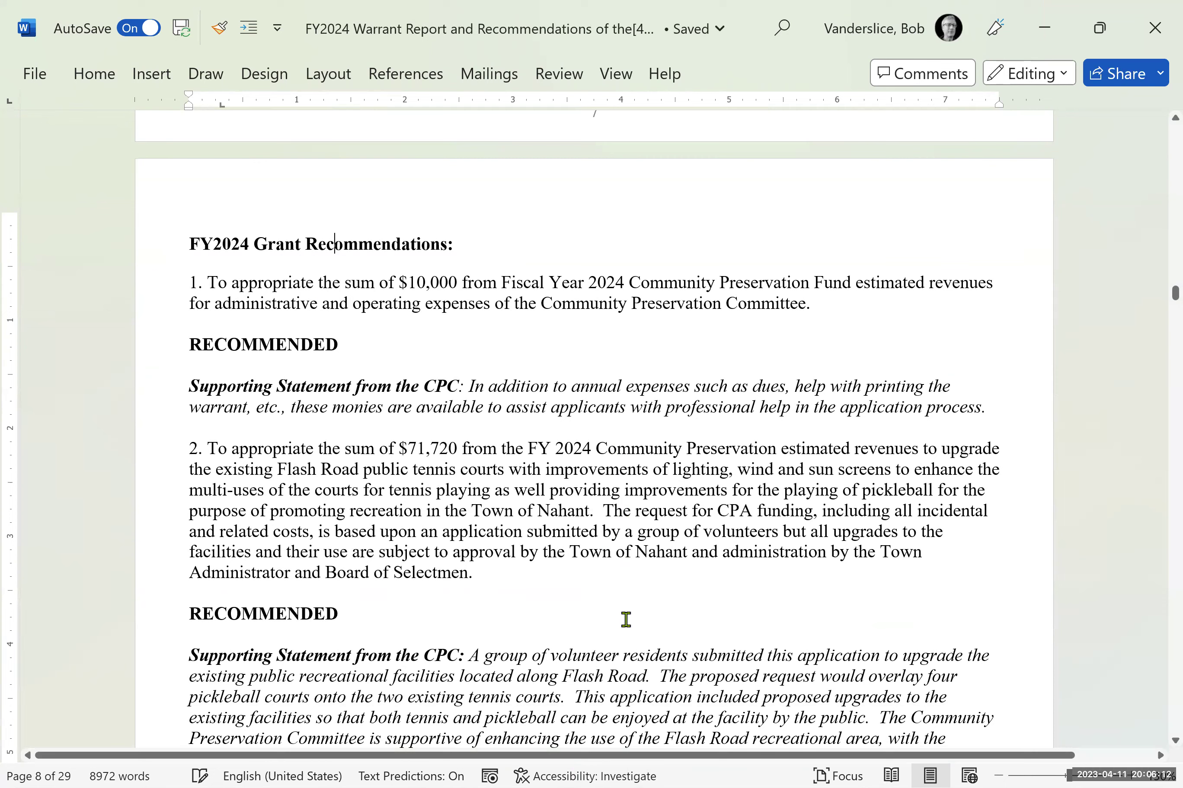
# - Switch to the FinCom 2023 tracker in Excel and copy Article 19's 4/11/2023 draft and approved dates to Article 20
pyautogui.moveTo(643, 776)
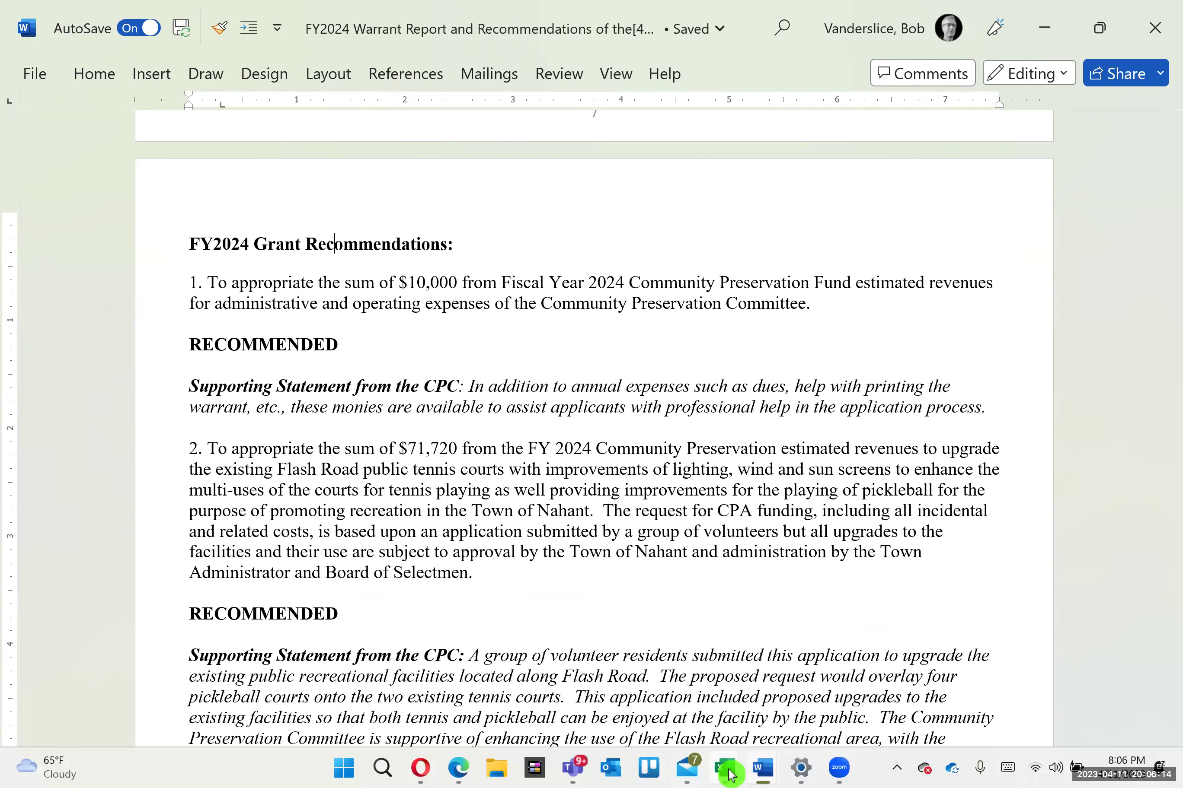
pyautogui.moveTo(728, 773)
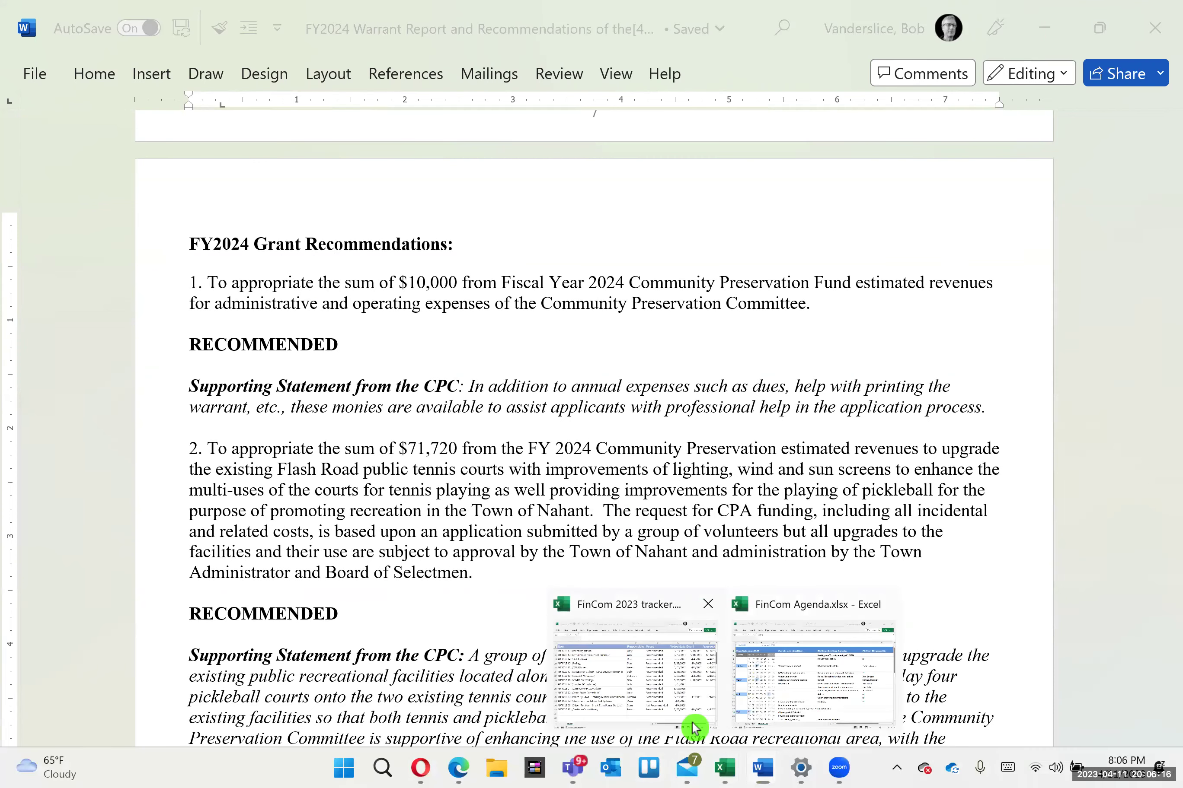
pyautogui.click(693, 725)
pyautogui.press('Up')
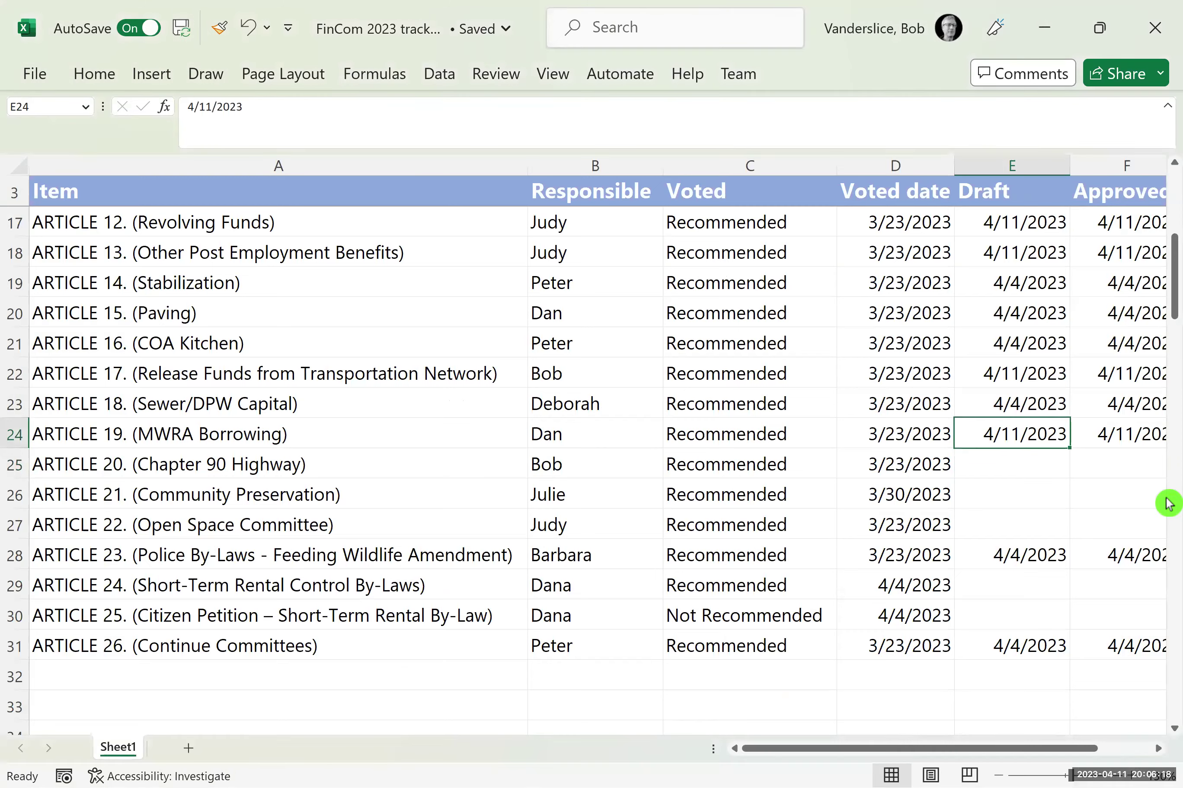
pyautogui.hotkey('shift', 'Right')
pyautogui.hotkey('ctrl', 'c')
pyautogui.press('Down')
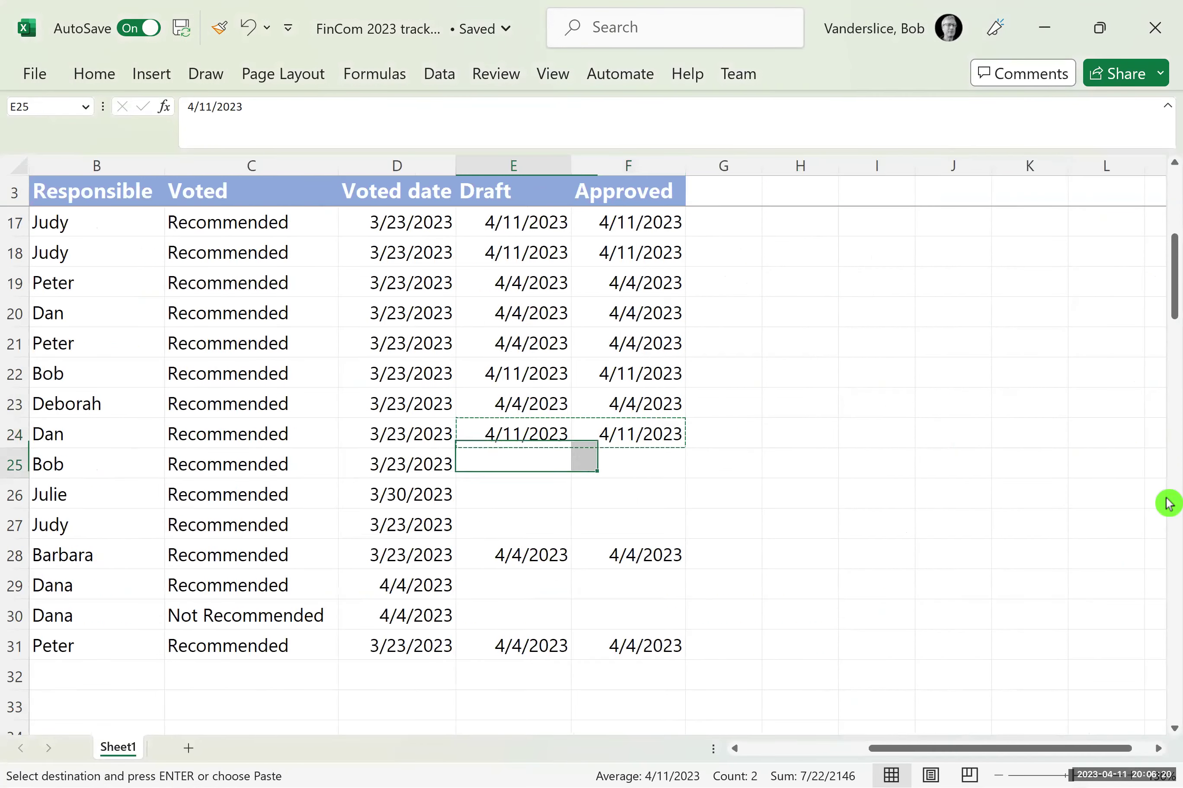
pyautogui.hotkey('ctrl', 'v')
pyautogui.press('Down')
pyautogui.press('Left')
pyautogui.press('Left')
pyautogui.press('Left')
pyautogui.press('Left')
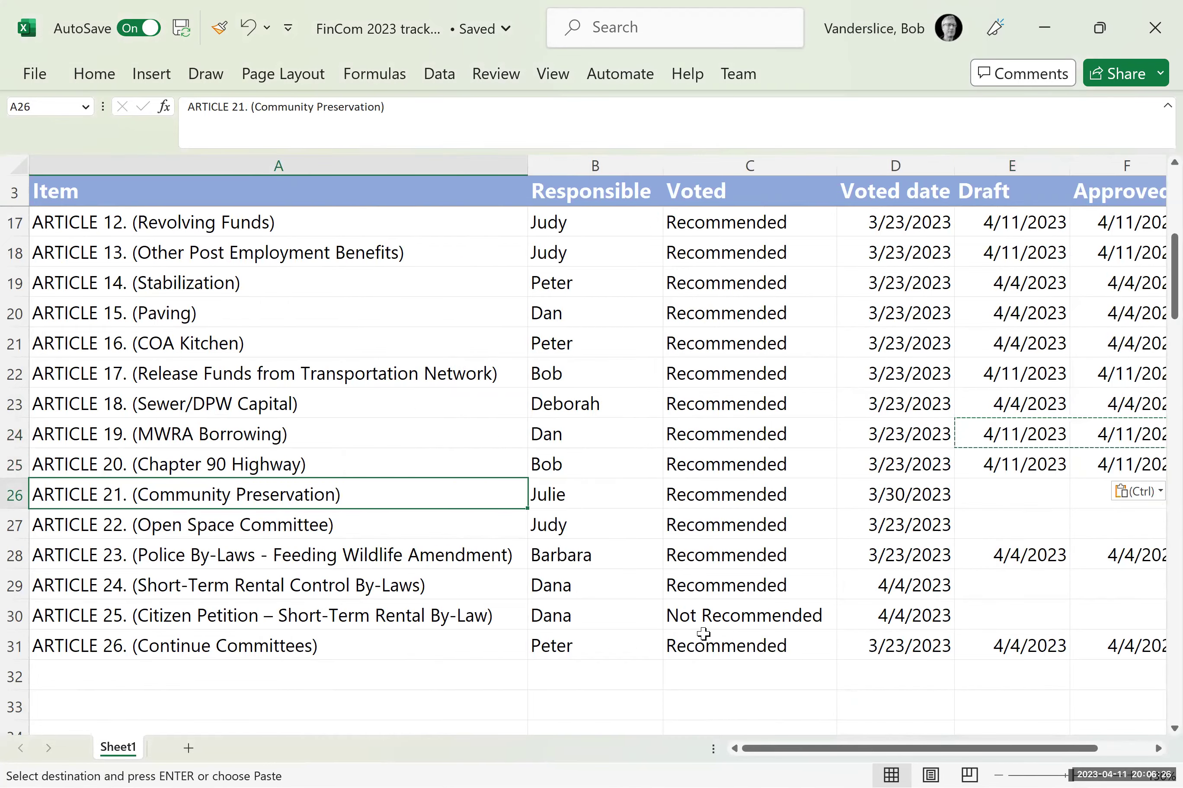
# - Switch to the FY2024 Warrant Report in Word and review Article 21's grant recommendations 1 to 3 with their supporting statements
pyautogui.moveTo(760, 772)
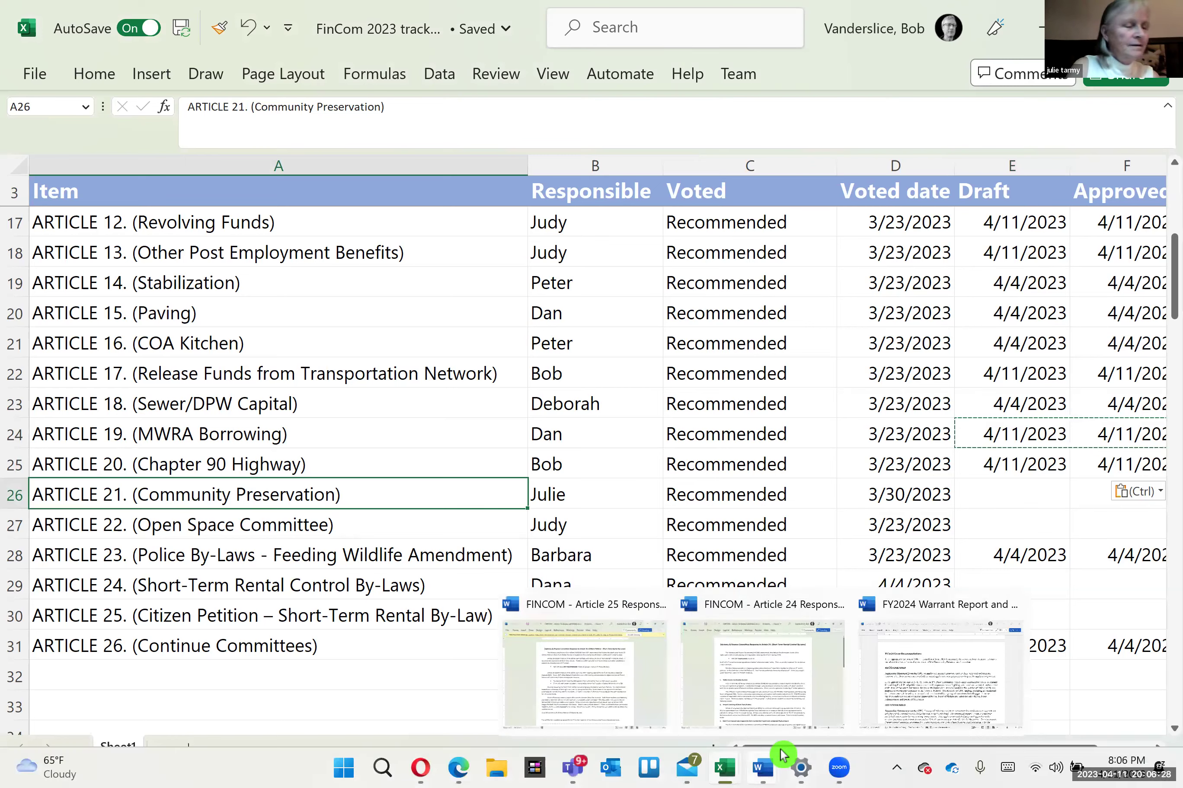
pyautogui.click(940, 672)
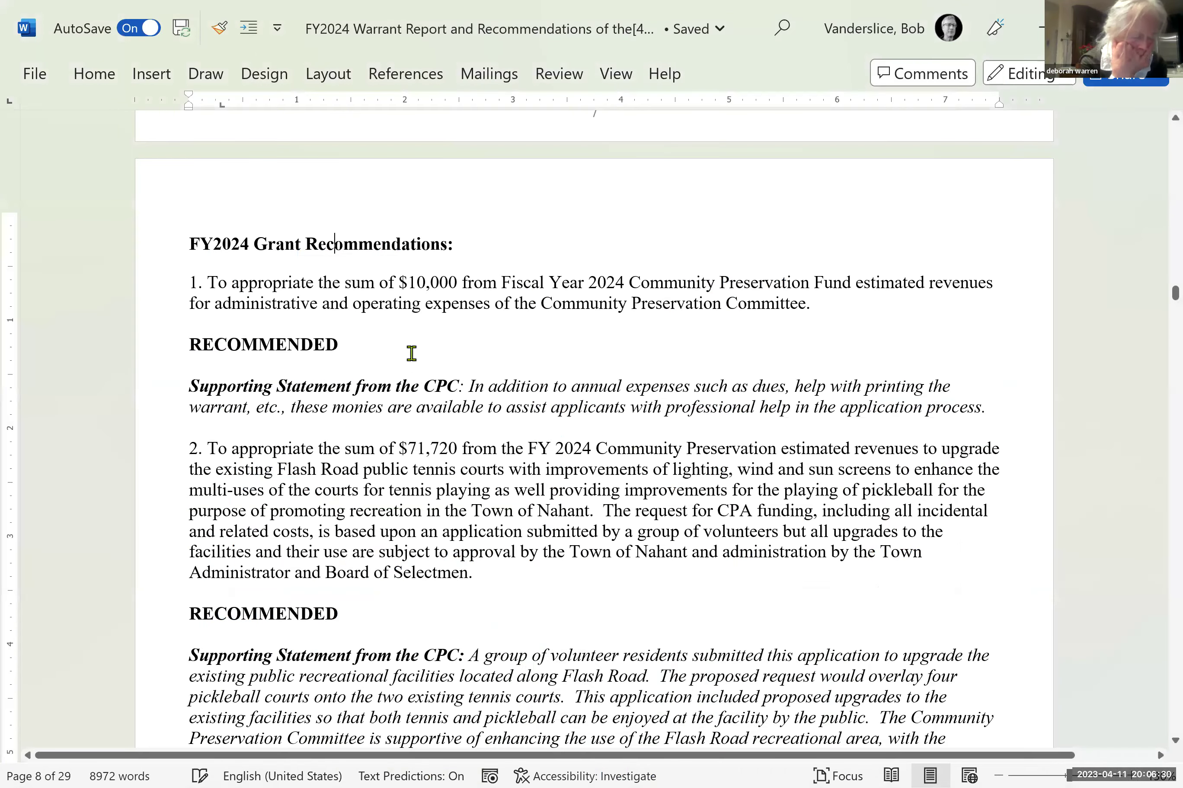
pyautogui.click(354, 344)
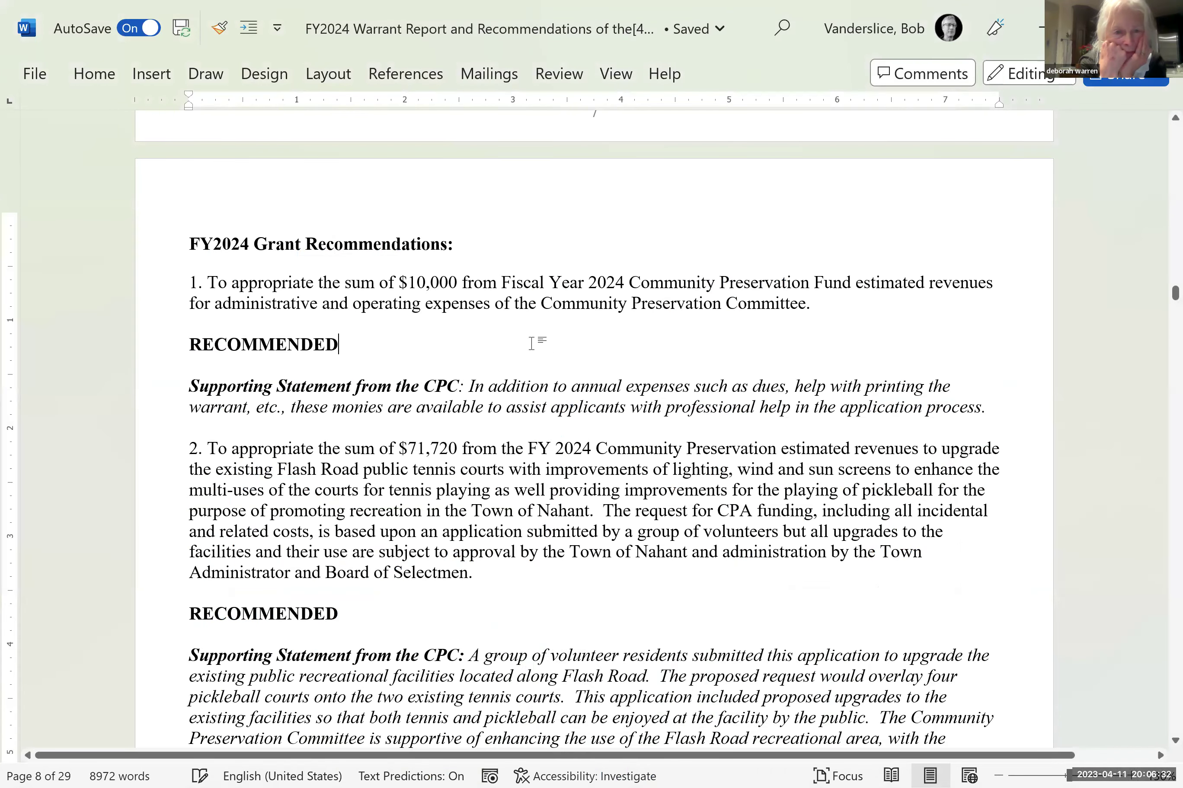
pyautogui.press('Down')
pyautogui.press('Down')
pyautogui.press('Down')
pyautogui.press('Down')
pyautogui.press('Down')
pyautogui.press('Down')
pyautogui.press('Down')
pyautogui.press('Down')
pyautogui.press('Down')
pyautogui.press('Down')
pyautogui.press('Down')
pyautogui.press('Down')
pyautogui.press('Down')
pyautogui.press('Down')
pyautogui.press('Down')
pyautogui.press('Down')
pyautogui.press('Down')
pyautogui.press('Down')
pyautogui.press('Down')
pyautogui.press('Down')
pyautogui.press('Down')
pyautogui.press('Down')
pyautogui.press('Down')
pyautogui.press('Down')
pyautogui.press('Down')
pyautogui.press('Down')
pyautogui.press('Down')
pyautogui.press('Down')
pyautogui.press('Down')
pyautogui.press('Down')
pyautogui.press('Down')
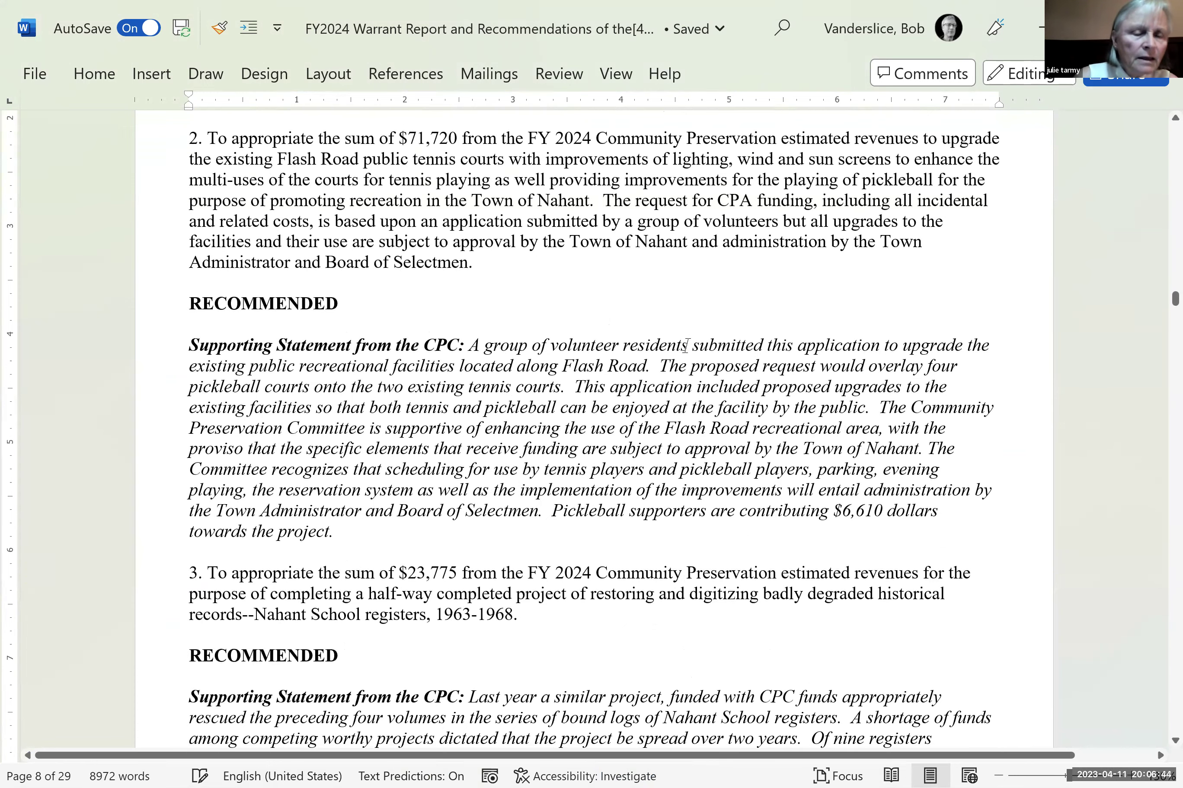
pyautogui.press('Down')
pyautogui.press('Down')
pyautogui.press('Down')
pyautogui.press('Down')
pyautogui.press('Down')
pyautogui.press('Down')
pyautogui.press('Down')
pyautogui.press('Down')
pyautogui.press('Down')
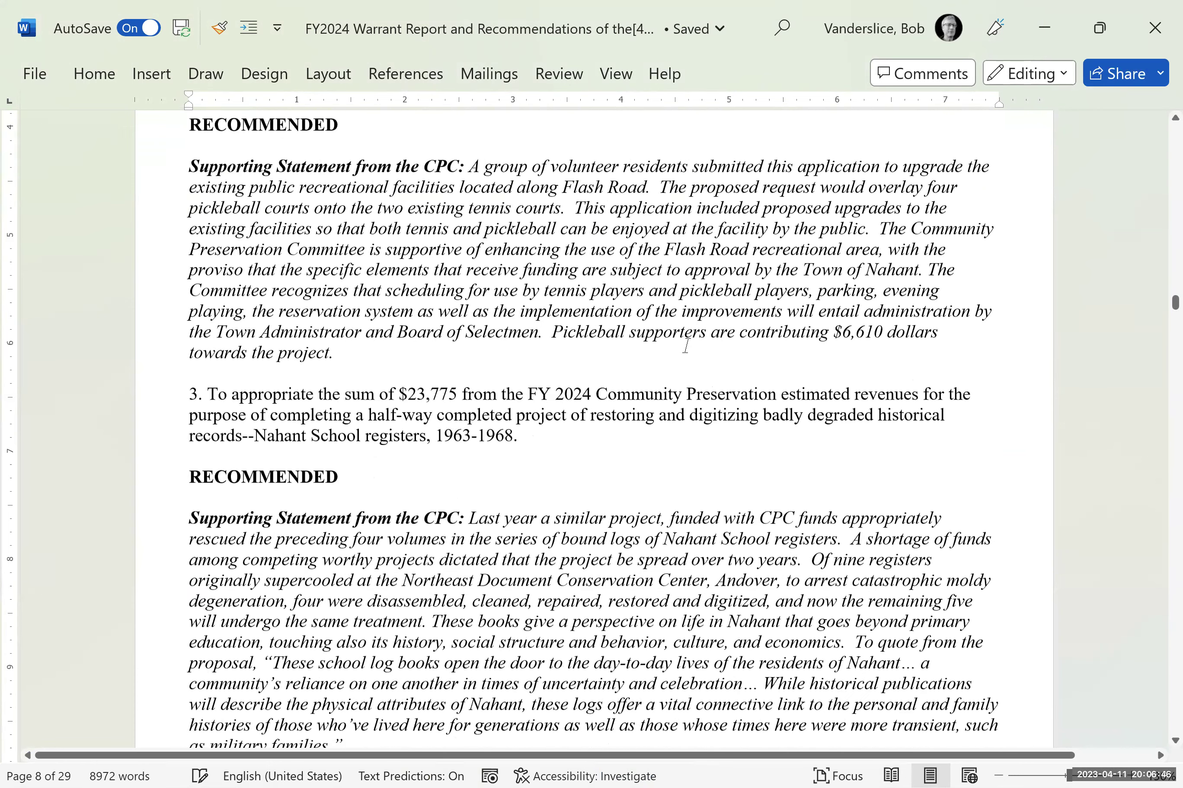
pyautogui.press('Down')
pyautogui.press('Down')
pyautogui.press('Down')
pyautogui.press('Down')
pyautogui.press('Down')
pyautogui.press('Down')
pyautogui.press('Down')
pyautogui.press('Down')
pyautogui.press('Down')
pyautogui.press('Down')
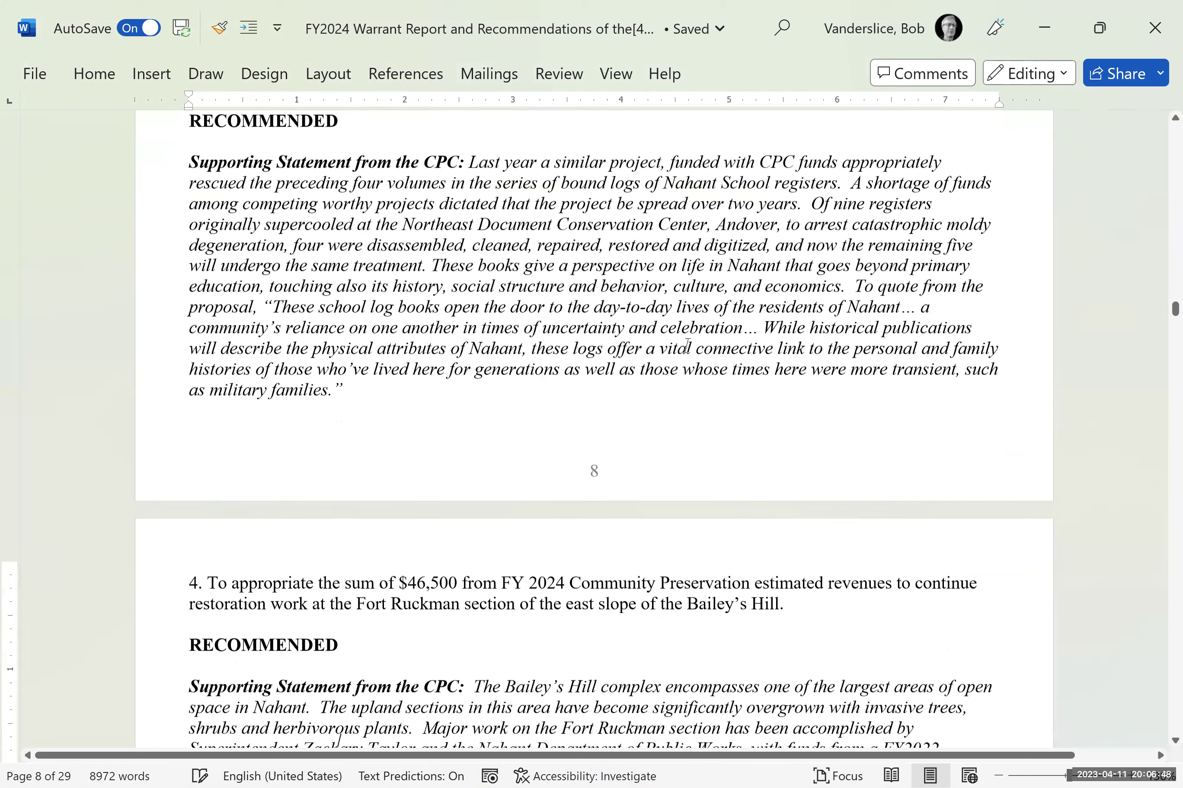
# - Review Article 21's grant recommendations 4 to 8 and the Community Preservation Committee's supporting statements
pyautogui.press('Down')
pyautogui.press('Down')
pyautogui.press('Down')
pyautogui.press('Down')
pyautogui.press('Down')
pyautogui.press('Down')
pyautogui.press('Down')
pyautogui.press('Down')
pyautogui.press('Down')
pyautogui.press('Down')
pyautogui.click(690, 351)
pyautogui.scroll(-8, 690, 352)
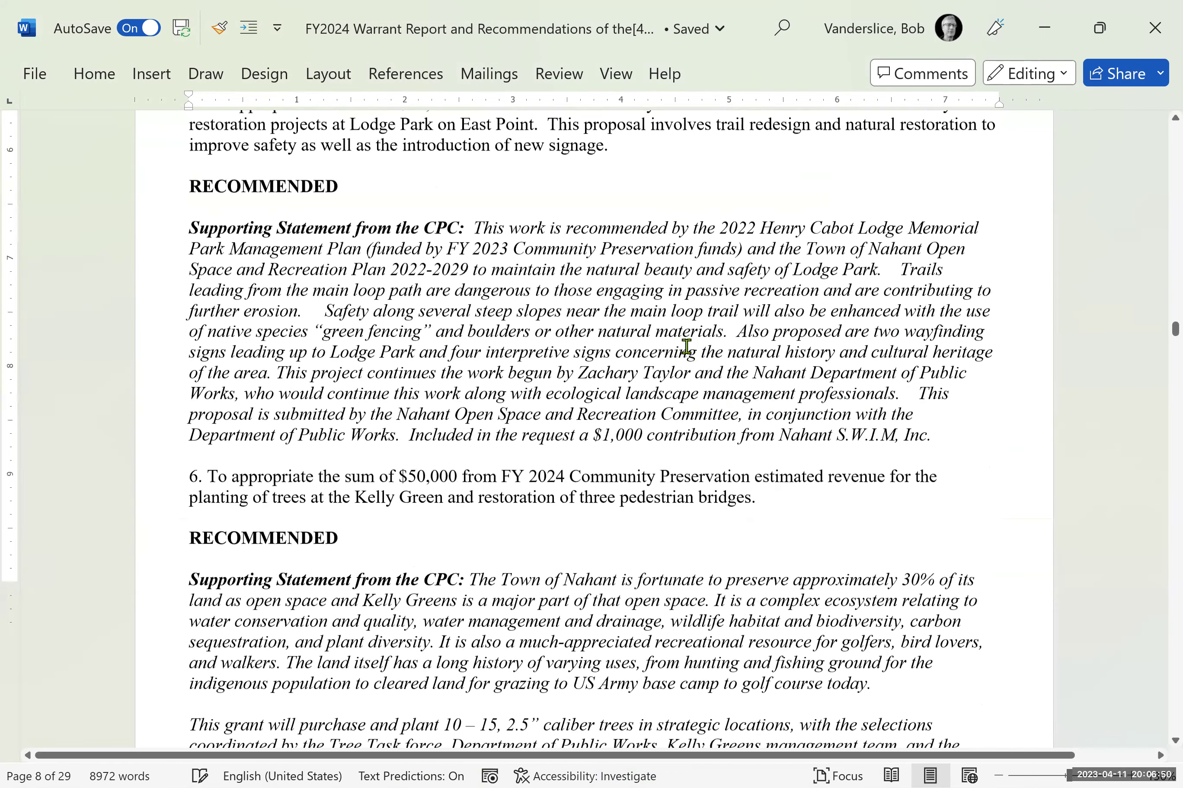
pyautogui.press('Down')
pyautogui.press('Down')
pyautogui.press('Down')
pyautogui.press('Down')
pyautogui.press('Down')
pyautogui.press('Down')
pyautogui.press('Down')
pyautogui.press('Down')
pyautogui.press('Down')
pyautogui.press('Down')
pyautogui.press('Down')
pyautogui.press('Down')
pyautogui.press('Down')
pyautogui.press('Down')
pyautogui.press('Down')
pyautogui.press('Down')
pyautogui.press('Down')
pyautogui.press('Down')
pyautogui.press('Down')
pyautogui.press('Down')
pyautogui.press('Down')
pyautogui.press('Down')
pyautogui.press('Down')
pyautogui.press('Down')
pyautogui.press('Down')
pyautogui.press('Down')
pyautogui.press('Down')
pyautogui.press('Down')
pyautogui.press('Down')
pyautogui.press('Down')
pyautogui.press('Down')
pyautogui.press('Down')
pyautogui.press('Down')
pyautogui.press('Down')
pyautogui.press('Down')
pyautogui.press('Down')
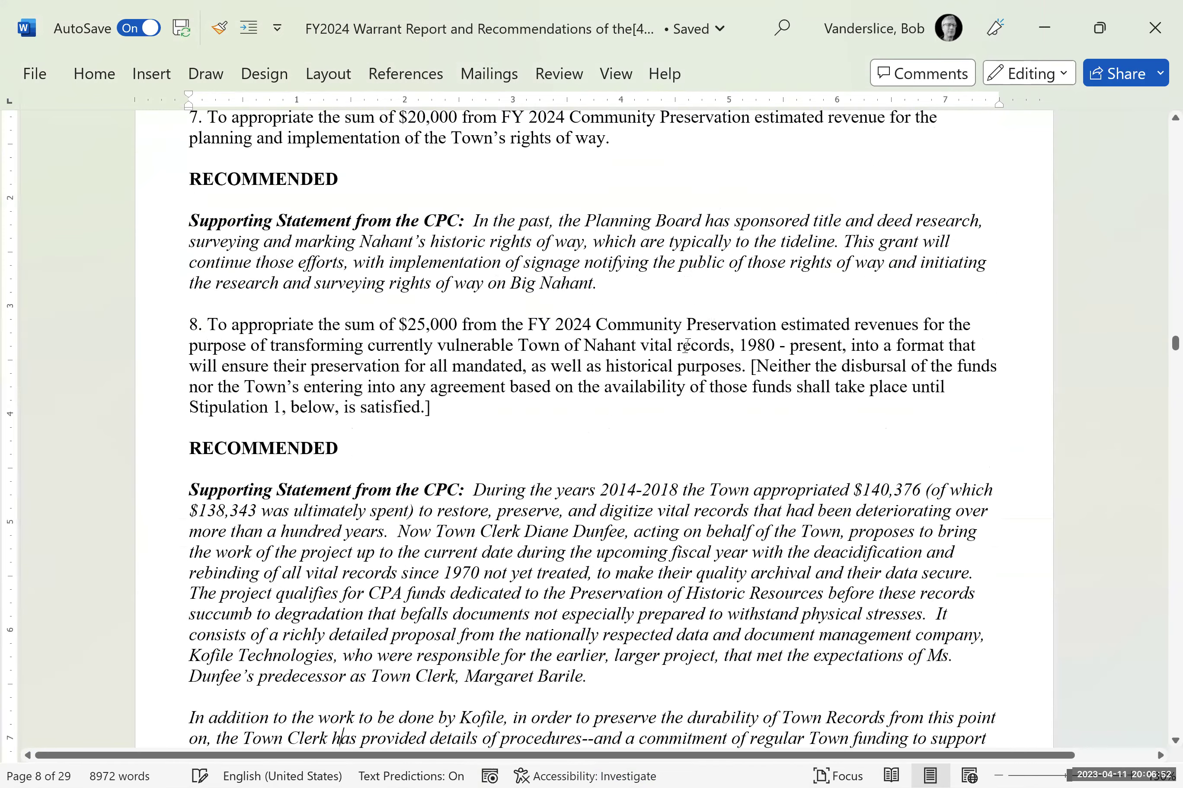
# - Review the debt service grant recommendations 9 to 11 at the end of Article 21 with their supporting statements
pyautogui.press('Down')
pyautogui.press('Down')
pyautogui.press('Down')
pyautogui.press('Down')
pyautogui.press('Down')
pyautogui.press('Down')
pyautogui.press('Down')
pyautogui.press('Down')
pyautogui.press('Down')
pyautogui.press('Down')
pyautogui.press('Down')
pyautogui.press('Down')
pyautogui.press('Down')
pyautogui.press('Down')
pyautogui.press('Down')
pyautogui.press('Down')
pyautogui.press('Down')
pyautogui.press('Down')
pyautogui.press('Down')
pyautogui.press('Down')
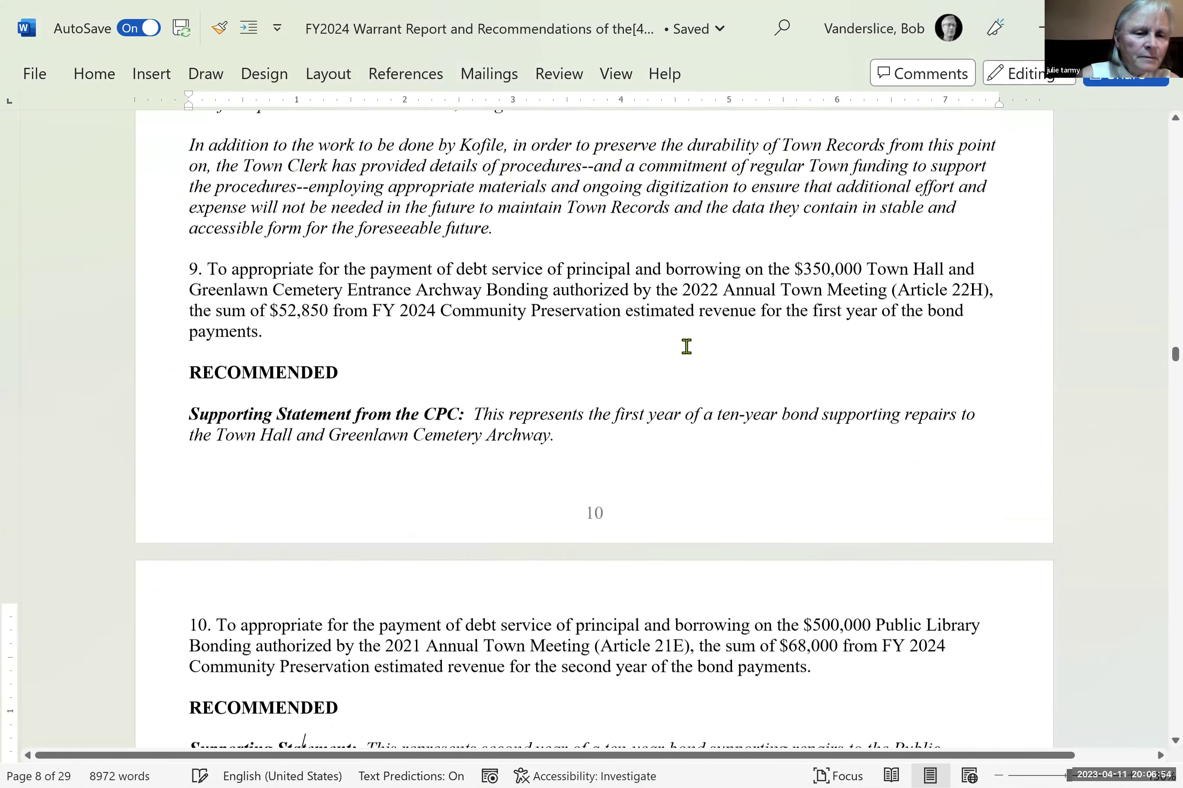
pyautogui.press('Down')
pyautogui.press('Down')
pyautogui.press('Down')
pyautogui.press('Down')
pyautogui.press('Down')
pyautogui.press('Down')
pyautogui.press('Down')
pyautogui.press('Down')
pyautogui.press('Down')
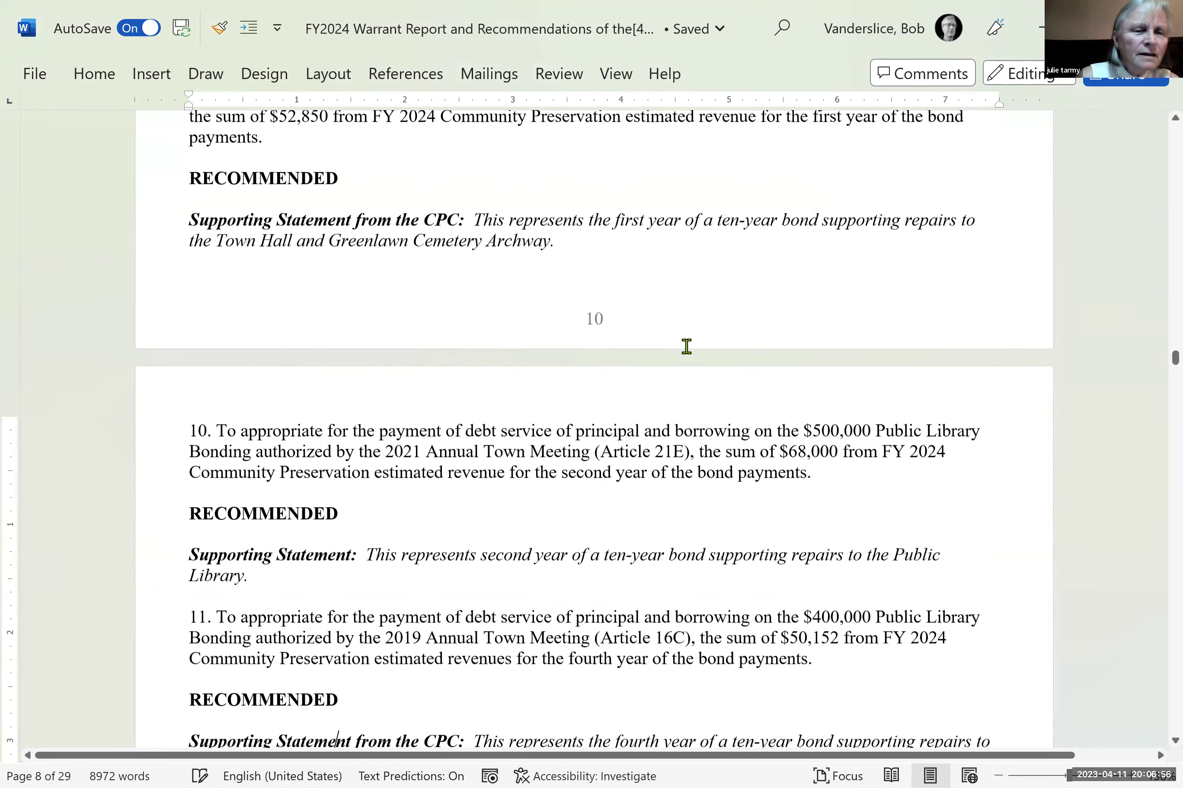
pyautogui.press('Down')
pyautogui.press('Down')
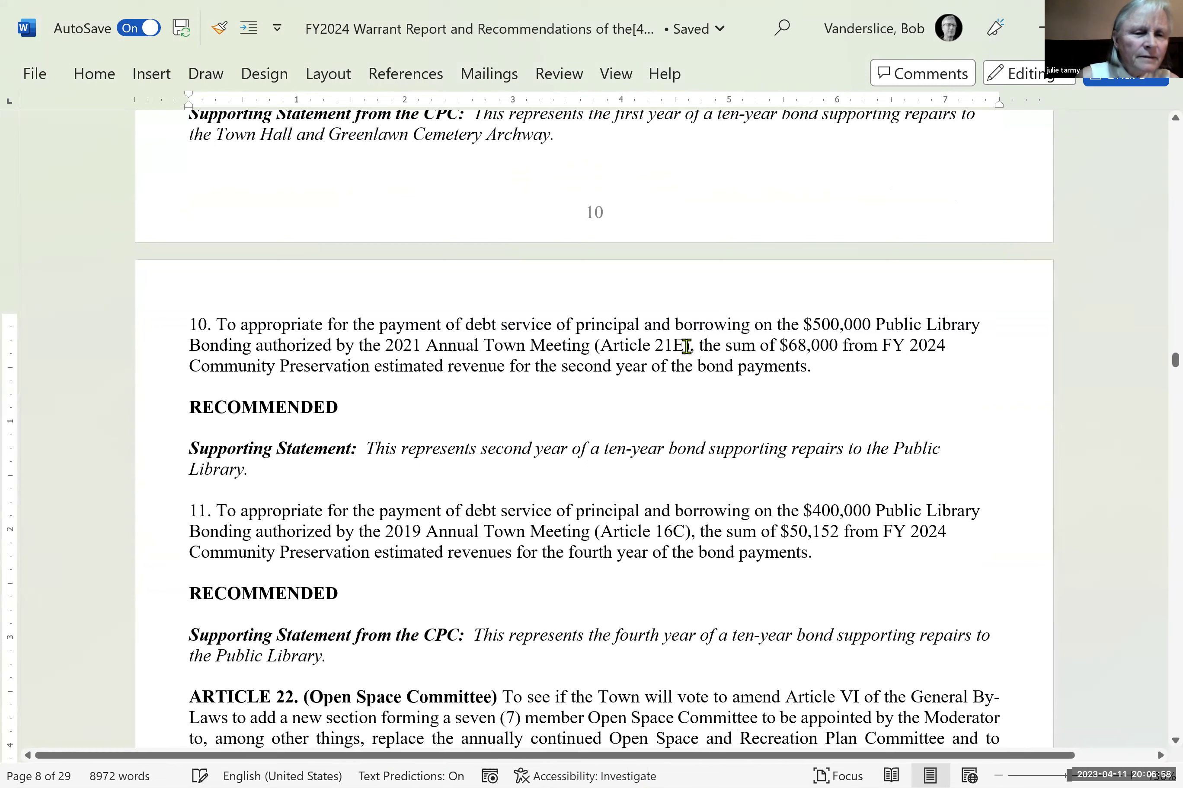
# - Examine the text of Article 22 (Open Space Committee) and the recommendation line below it
pyautogui.press('Down')
pyautogui.press('Down')
pyautogui.press('Down')
pyautogui.press('Down')
pyautogui.press('Down')
pyautogui.press('Down')
pyautogui.press('Down')
pyautogui.press('Down')
pyautogui.press('Down')
pyautogui.press('Down')
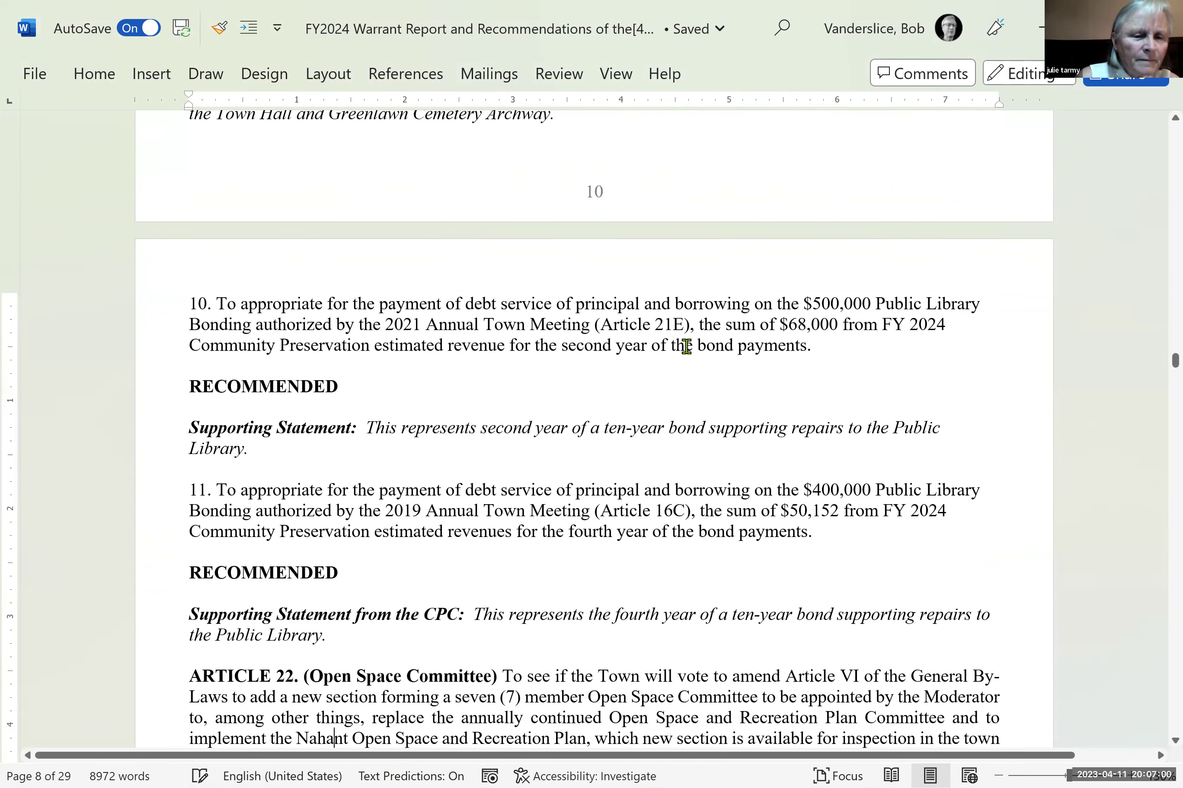
pyautogui.press('Up')
pyautogui.press('Up')
pyautogui.press('Up')
pyautogui.press('Up')
pyautogui.press('Up')
pyautogui.press('Up')
pyautogui.press('Up')
pyautogui.press('Up')
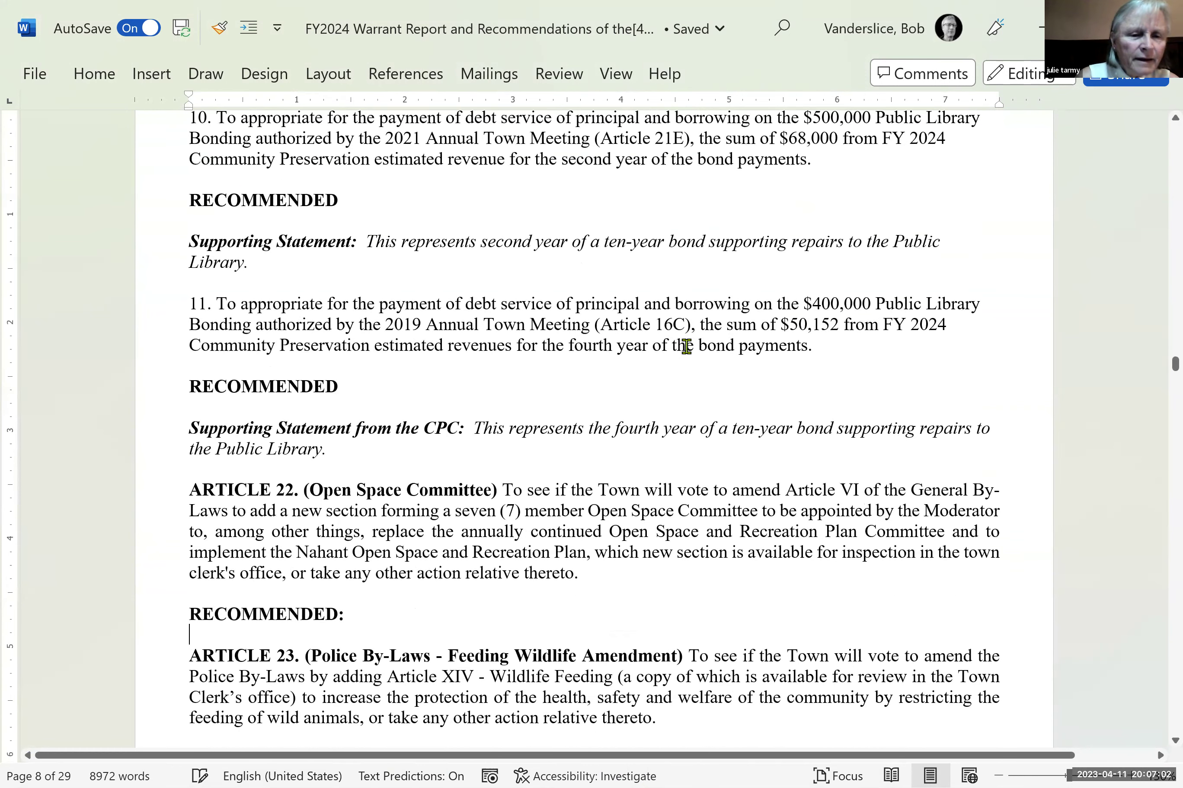
# - Go back from Article 22 through Article 21's debt service grant recommendations 11, 10 and 9 and reread their supporting statements
pyautogui.press('Up')
pyautogui.press('Up')
pyautogui.press('Up')
pyautogui.press('Up')
pyautogui.press('Up')
pyautogui.press('Up')
pyautogui.press('Up')
pyautogui.press('Up')
pyautogui.press('Up')
pyautogui.press('Up')
pyautogui.press('Up')
pyautogui.press('Up')
pyautogui.press('Up')
pyautogui.press('Up')
pyautogui.press('Up')
pyautogui.press('Up')
pyautogui.press('Up')
pyautogui.press('Up')
pyautogui.press('Up')
pyautogui.press('Up')
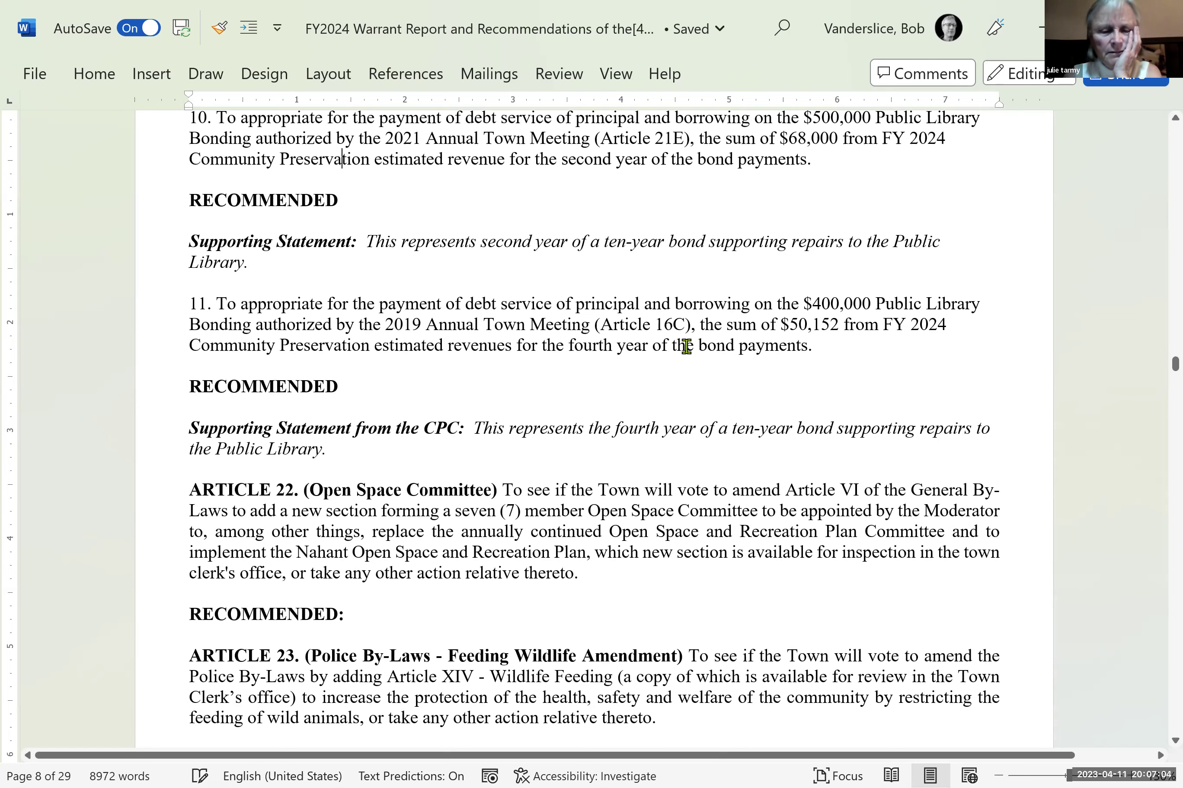
pyautogui.press('Up')
pyautogui.press('Up')
pyautogui.press('Up')
pyautogui.press('Up')
pyautogui.press('Up')
pyautogui.press('Up')
pyautogui.press('Up')
pyautogui.press('Up')
pyautogui.press('Up')
pyautogui.press('Up')
pyautogui.press('Up')
pyautogui.press('Up')
pyautogui.press('Up')
pyautogui.press('Up')
pyautogui.press('Up')
pyautogui.press('Up')
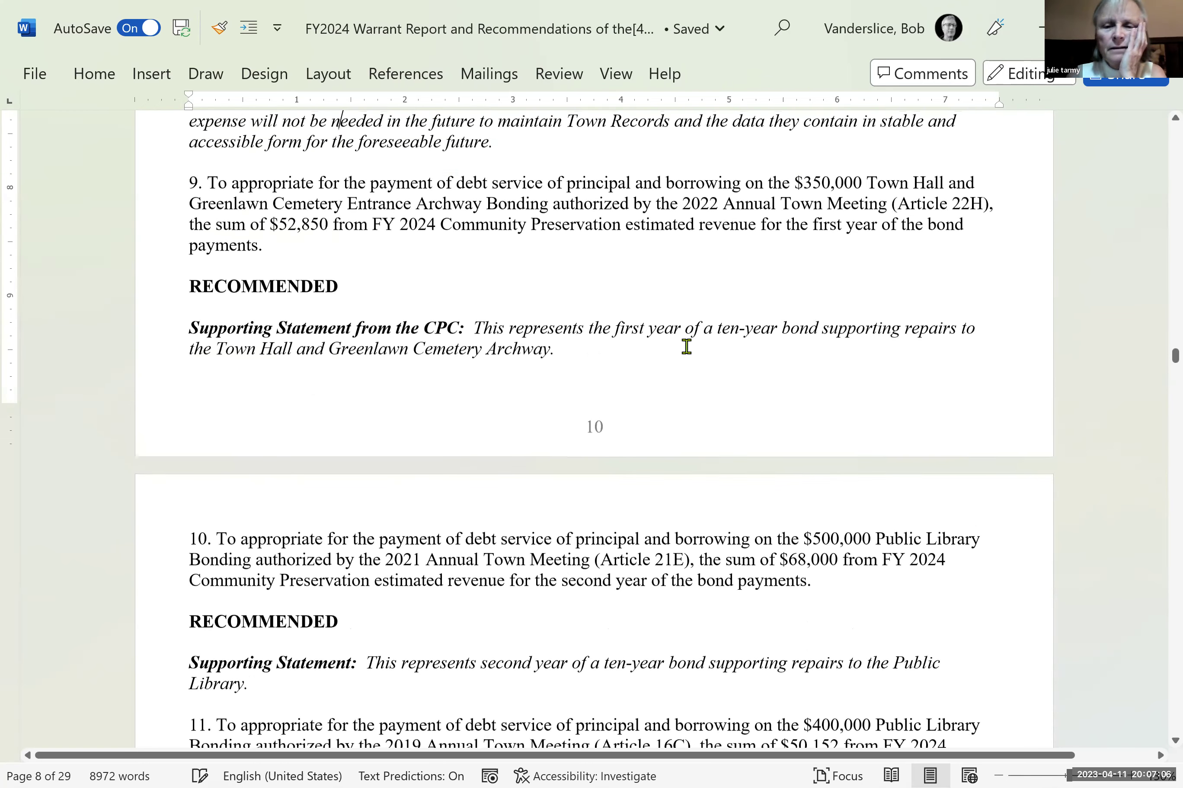
# - Review Article 21's grant recommendations 8 (vital records preservation) and 7 (Town's rights of way) with their supporting statements
pyautogui.press('Up')
pyautogui.press('Up')
pyautogui.press('Up')
pyautogui.press('Up')
pyautogui.press('Up')
pyautogui.press('Up')
pyautogui.press('Up')
pyautogui.press('Up')
pyautogui.press('Up')
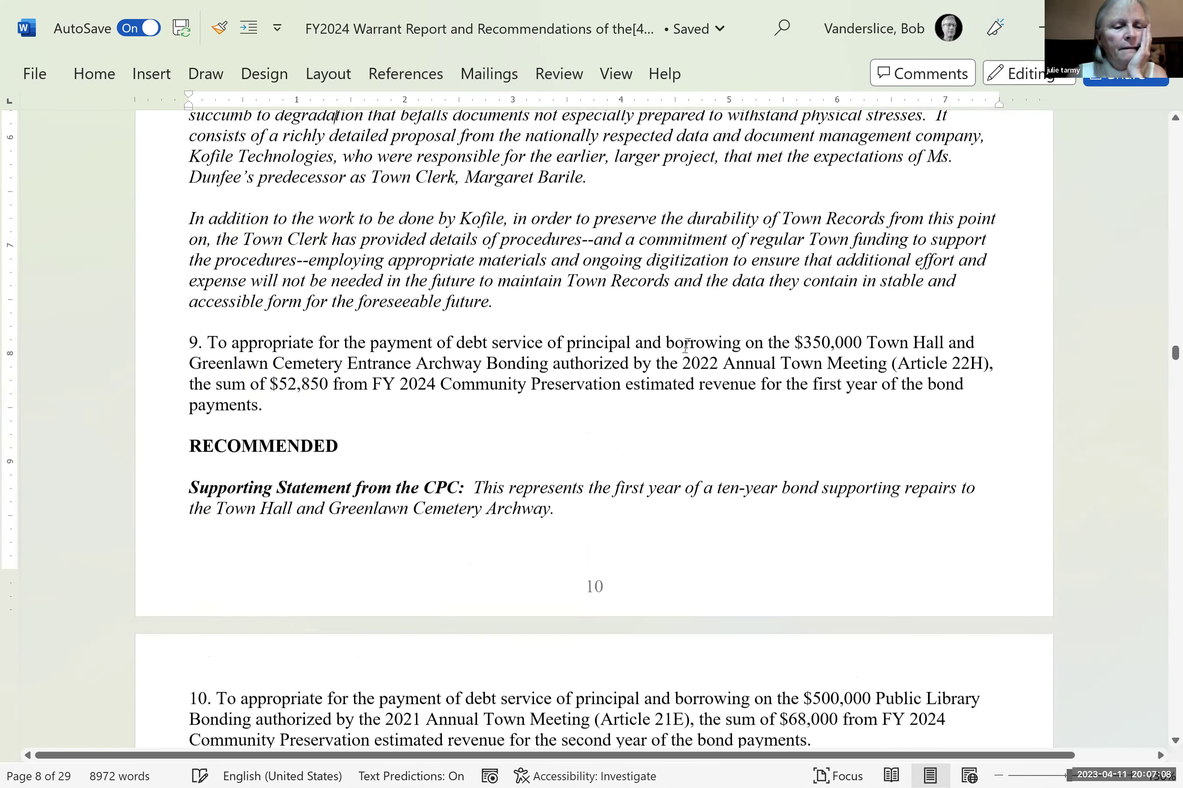
pyautogui.press('Up')
pyautogui.press('Up')
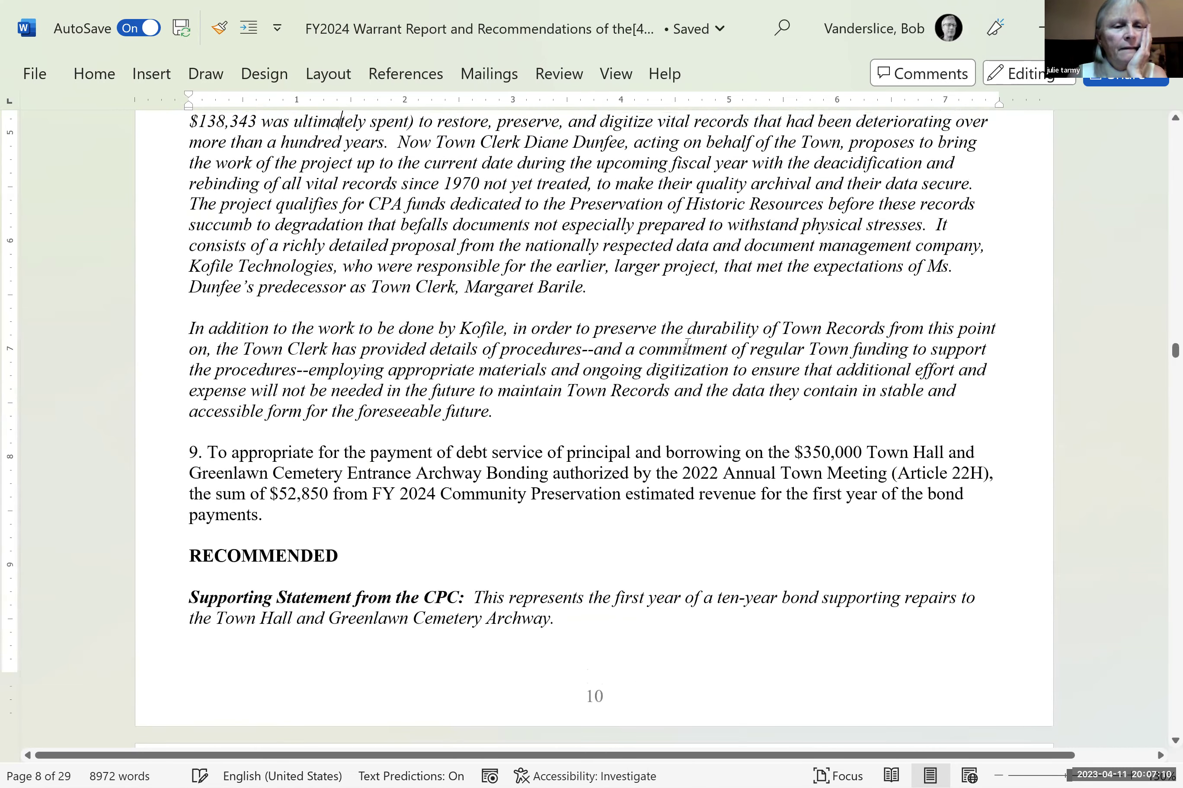
pyautogui.press('Up')
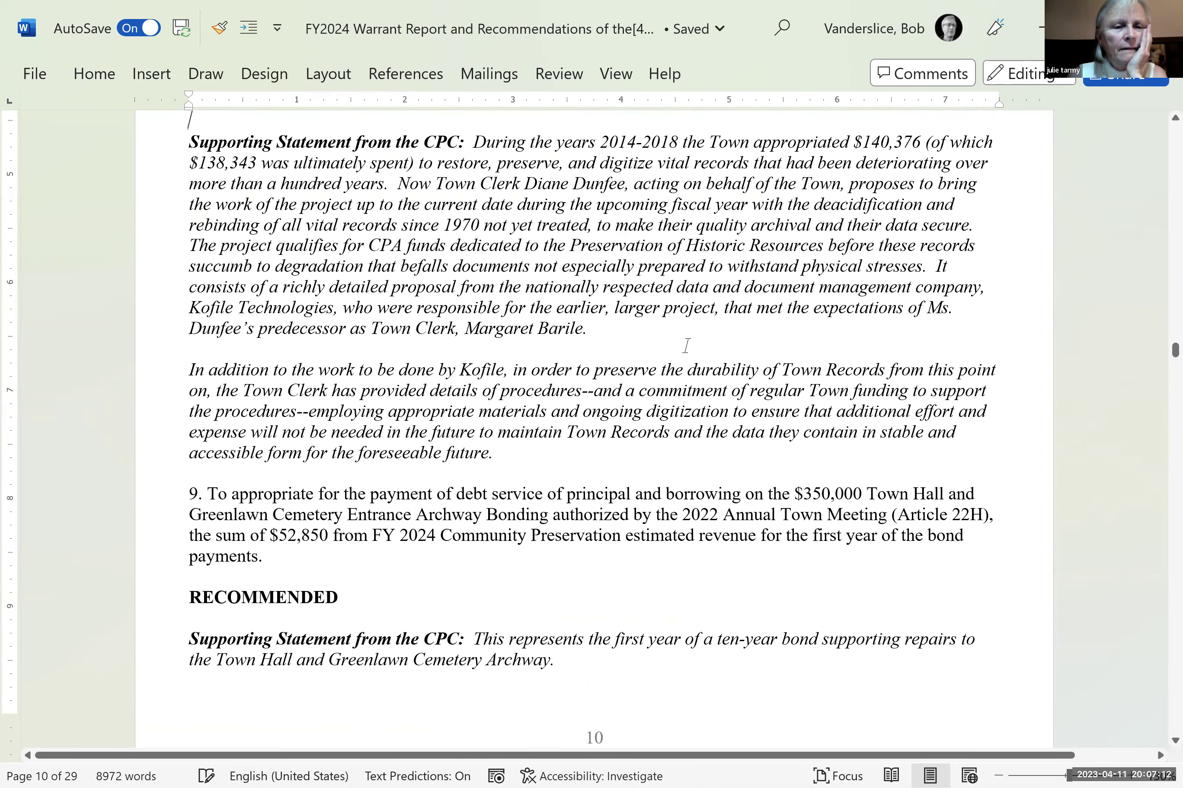
pyautogui.press('Up')
pyautogui.press('Up')
pyautogui.press('Up')
pyautogui.press('Up')
pyautogui.press('Up')
pyautogui.press('Up')
pyautogui.press('Up')
pyautogui.press('Up')
pyautogui.press('Up')
pyautogui.press('Up')
pyautogui.press('Up')
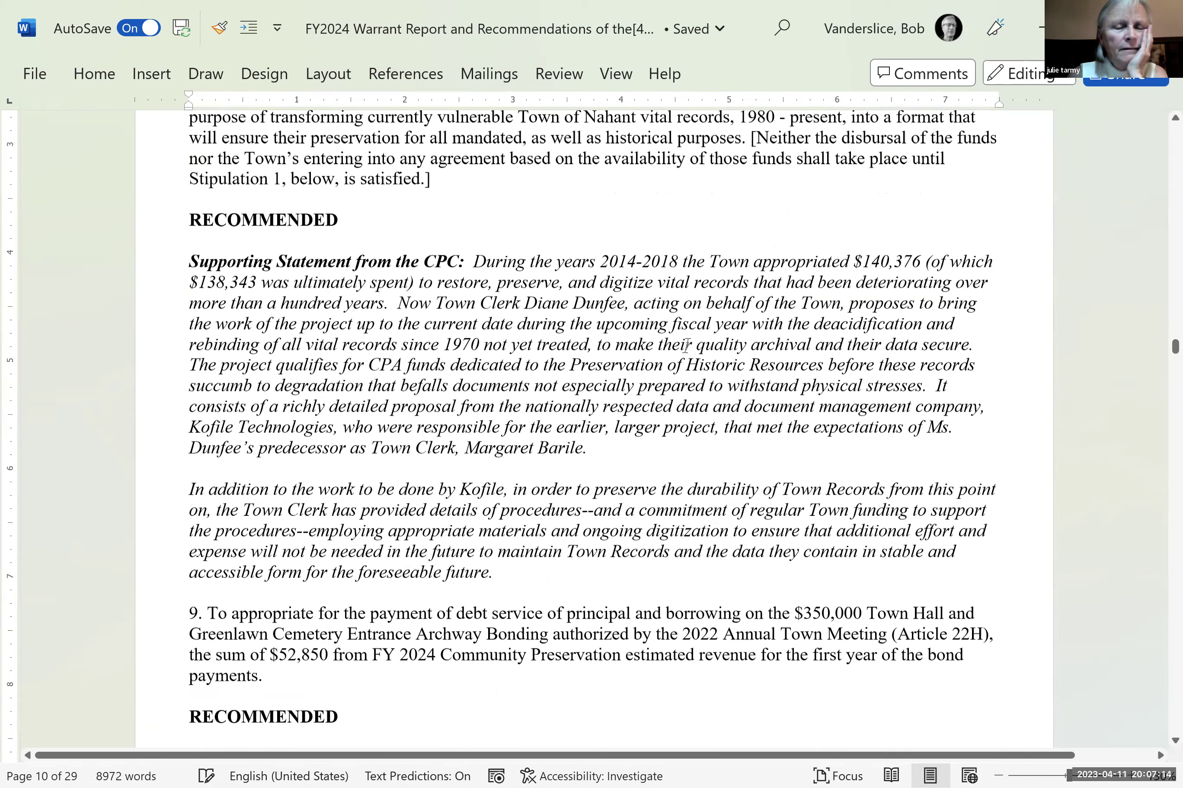
pyautogui.press('Up')
pyautogui.press('Up')
pyautogui.press('Up')
pyautogui.press('Up')
pyautogui.press('Up')
pyautogui.press('Up')
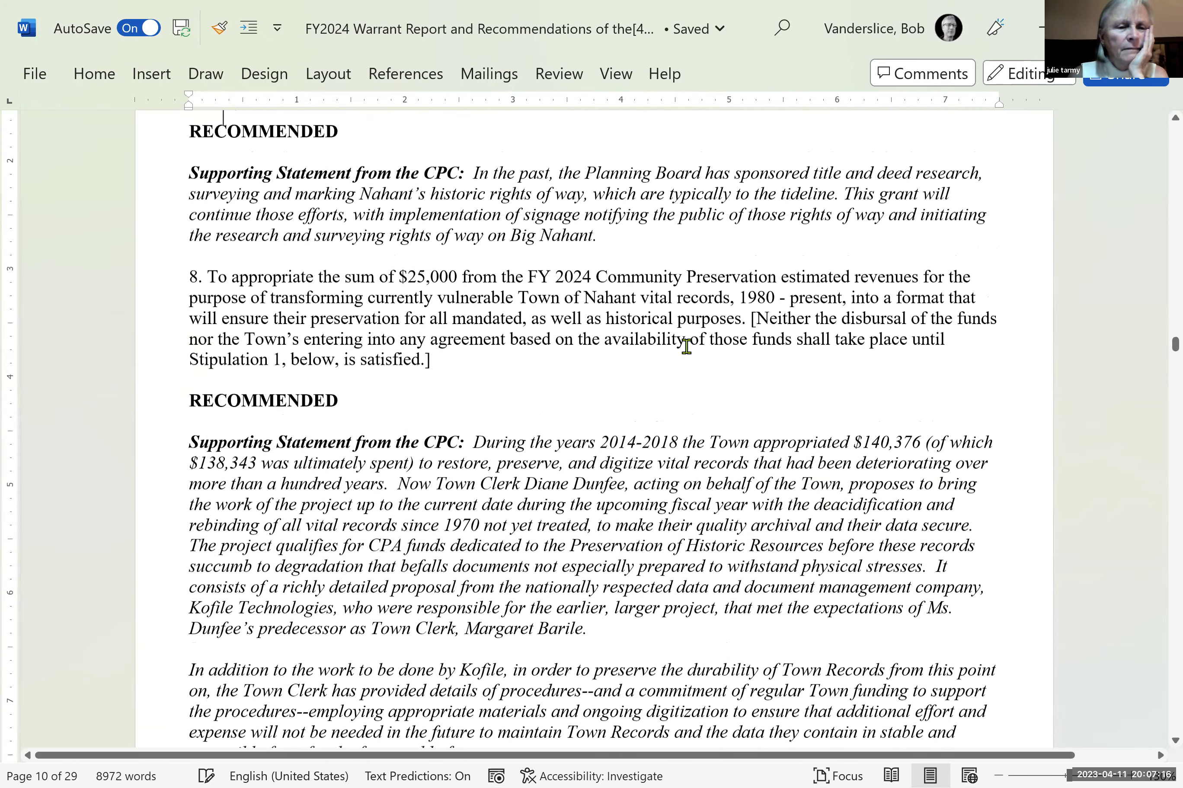
pyautogui.press('Up')
pyautogui.press('Up')
pyautogui.press('Up')
pyautogui.press('Up')
pyautogui.press('Up')
pyautogui.press('Up')
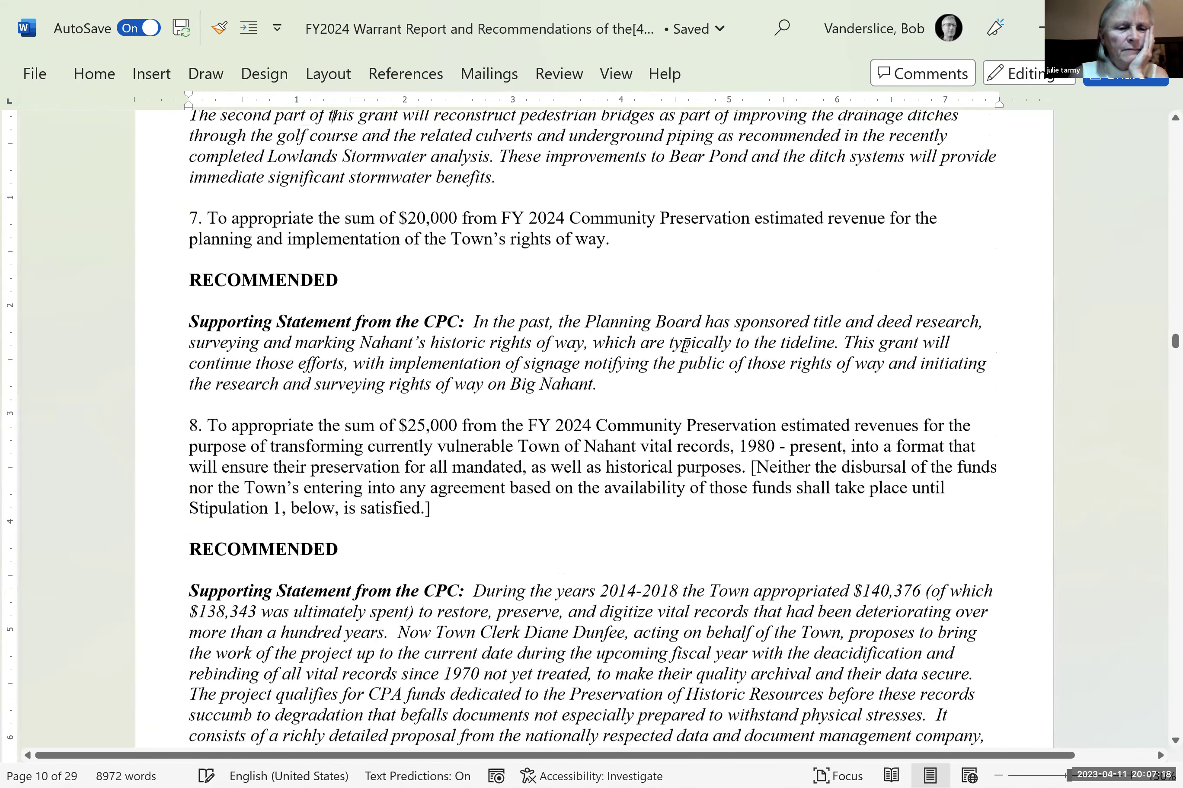
pyautogui.press('Up')
pyautogui.press('Up')
pyautogui.press('Up')
pyautogui.press('Up')
pyautogui.press('Up')
pyautogui.press('Up')
pyautogui.press('Up')
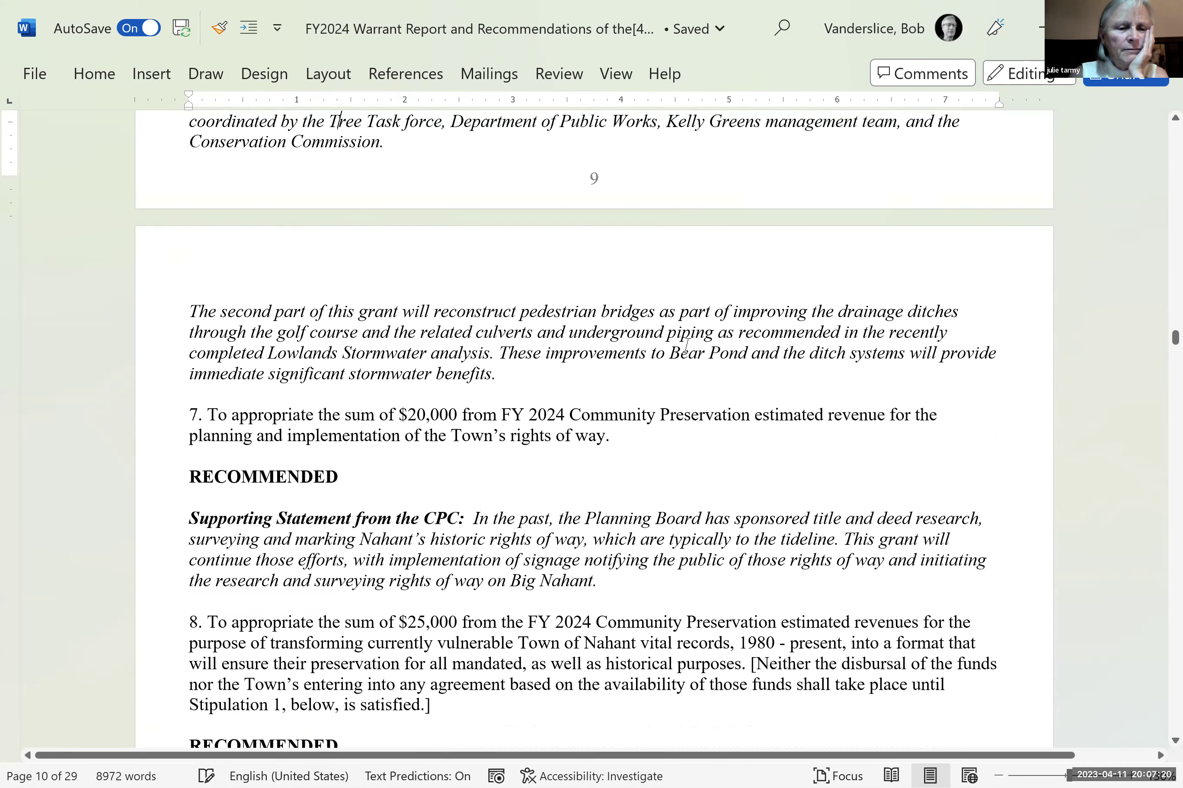
# - Review Article 21's grant recommendation 6 on Kelly Green tree planting and pedestrian bridges with its supporting statement
pyautogui.press('Up')
pyautogui.press('Up')
pyautogui.press('Up')
pyautogui.press('Up')
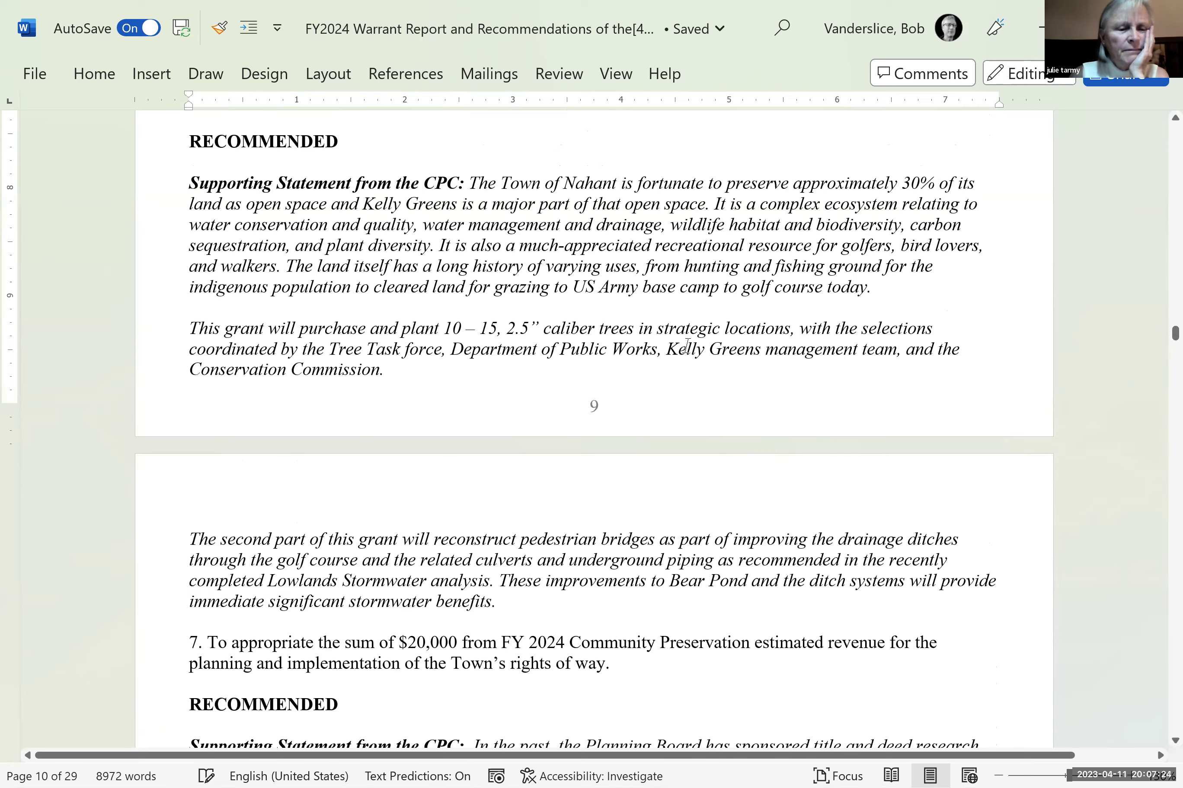
pyautogui.press('Up')
pyautogui.press('Up')
pyautogui.press('Up')
pyautogui.press('Up')
pyautogui.press('Up')
pyautogui.press('Up')
pyautogui.press('Up')
pyautogui.press('Up')
pyautogui.press('Up')
pyautogui.press('Up')
pyautogui.press('Up')
pyautogui.press('Up')
pyautogui.press('Up')
pyautogui.press('Up')
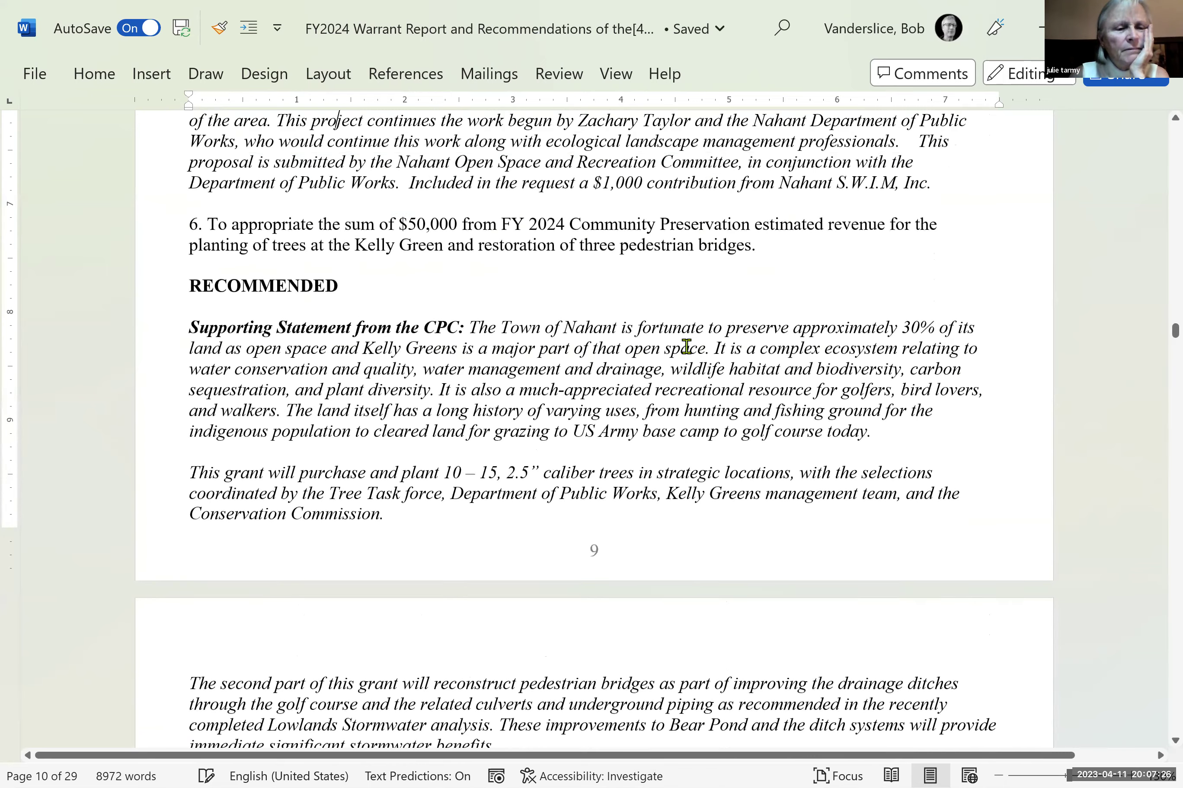
pyautogui.press('Up')
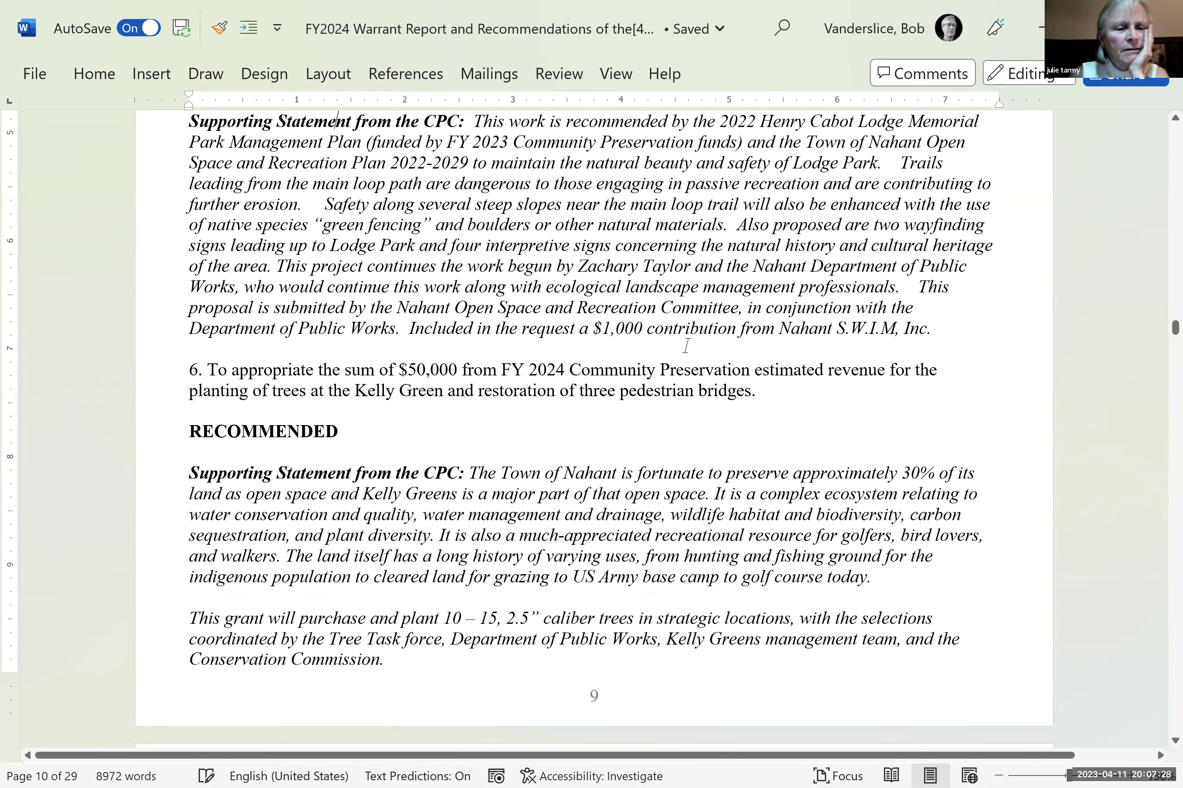
# - Review Article 21's grant recommendation 5 on the Lodge Park restoration projects with its supporting statement
pyautogui.press('Up')
pyautogui.press('Up')
pyautogui.press('Up')
pyautogui.press('Up')
pyautogui.press('Up')
pyautogui.press('Up')
pyautogui.press('Up')
pyautogui.press('Up')
pyautogui.press('Up')
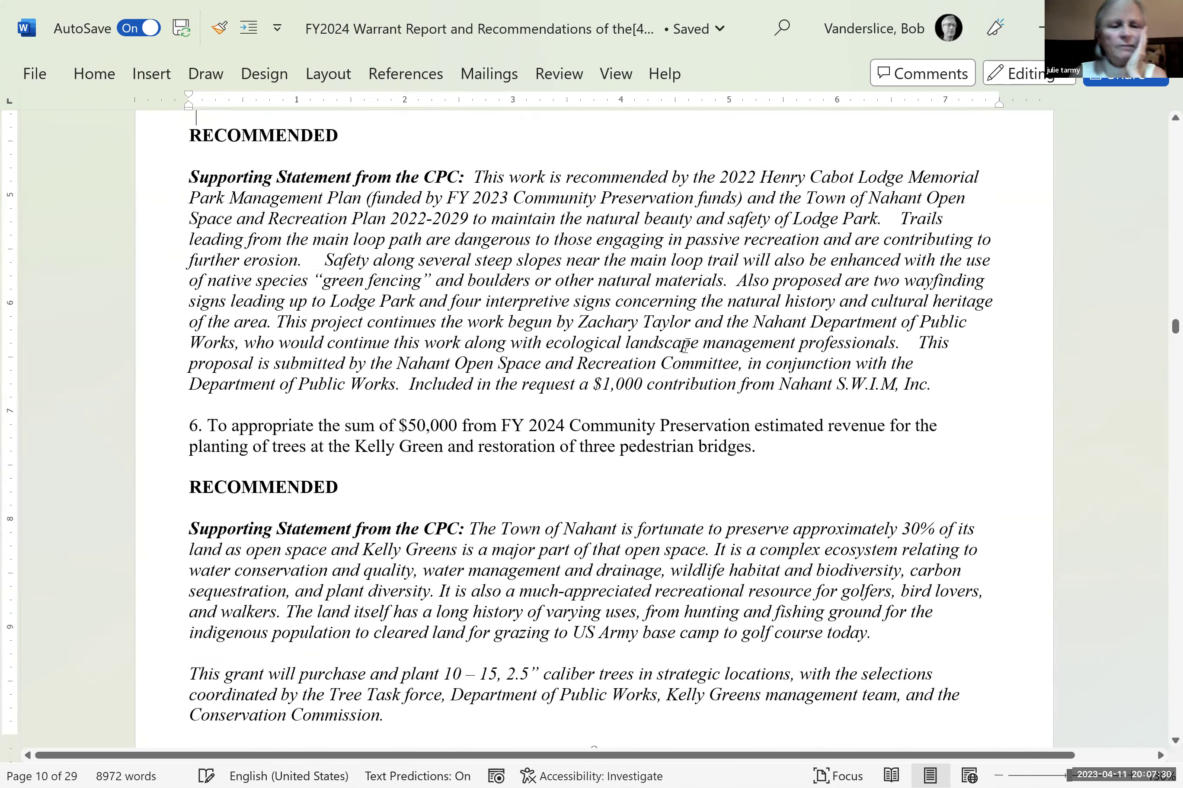
pyautogui.press('Up')
pyautogui.press('Up')
pyautogui.press('Up')
pyautogui.press('Up')
pyautogui.press('Up')
pyautogui.press('Up')
pyautogui.press('Up')
pyautogui.press('Up')
pyautogui.press('Up')
pyautogui.press('Up')
pyautogui.press('Up')
pyautogui.press('Up')
pyautogui.press('Up')
pyautogui.press('Up')
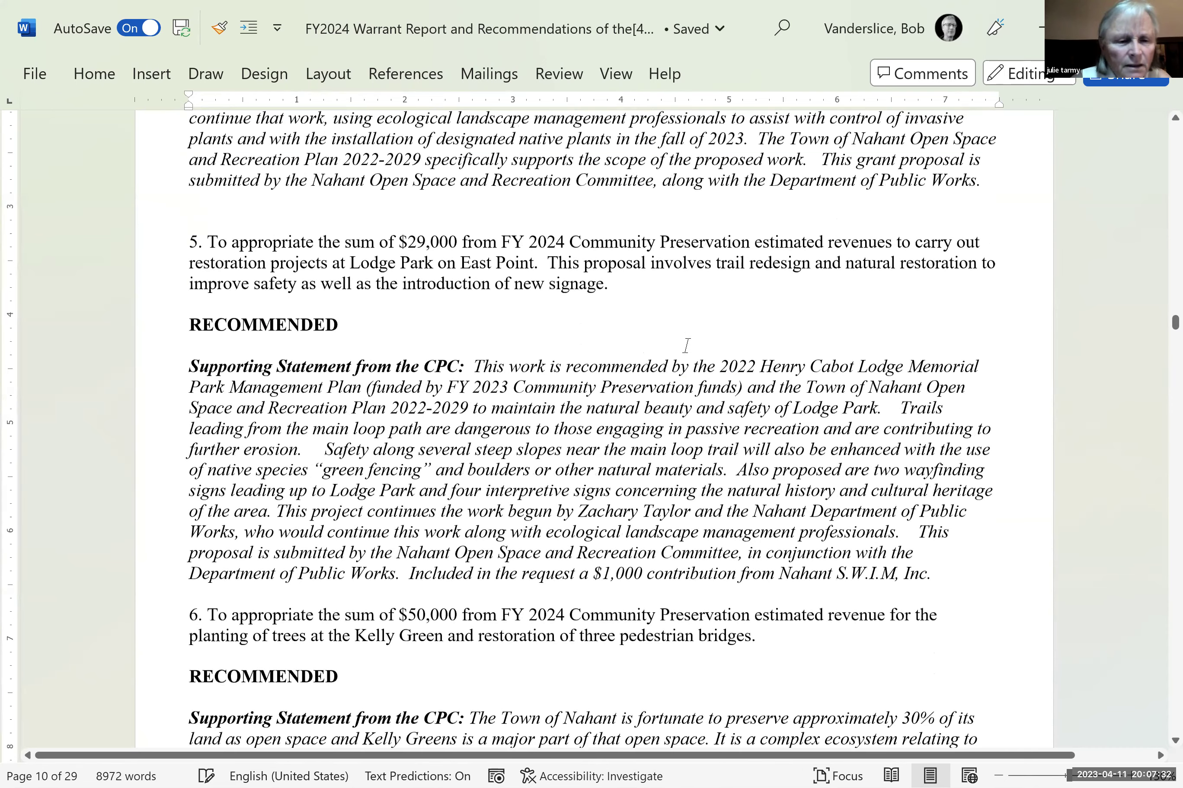
# - Review Article 21's grant recommendation 4 on the Fort Ruckman section of Bailey's Hill with its supporting statement
pyautogui.press('Up')
pyautogui.press('Up')
pyautogui.press('Up')
pyautogui.press('Up')
pyautogui.press('Up')
pyautogui.press('Up')
pyautogui.press('Up')
pyautogui.press('Up')
pyautogui.press('Up')
pyautogui.press('Up')
pyautogui.press('Up')
pyautogui.press('Up')
pyautogui.press('Up')
pyautogui.press('Up')
pyautogui.press('Up')
pyautogui.press('Up')
pyautogui.press('Up')
pyautogui.press('Up')
pyautogui.press('Up')
pyautogui.press('Up')
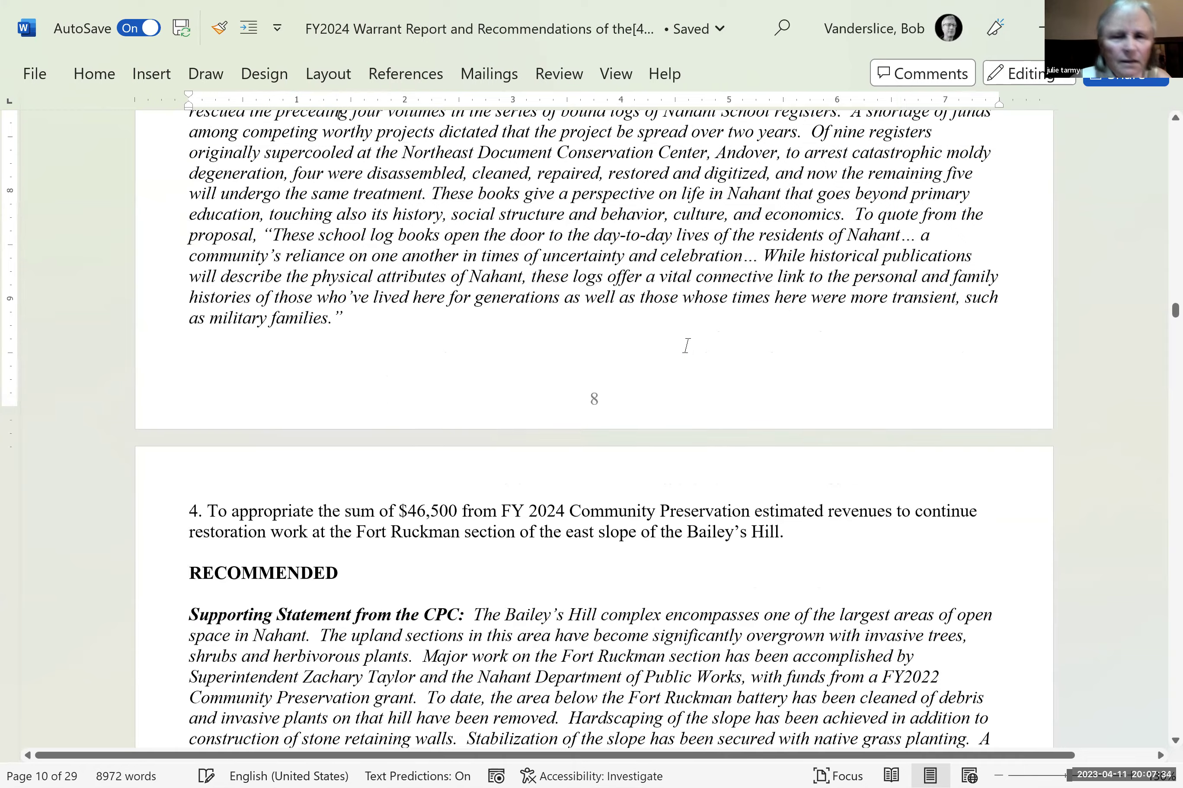
# - Review Article 21's grant recommendation 3 on restoring and digitizing the Nahant School registers with its supporting statement
pyautogui.press('Up')
pyautogui.press('Up')
pyautogui.press('Up')
pyautogui.press('Up')
pyautogui.press('Up')
pyautogui.press('Up')
pyautogui.press('Up')
pyautogui.press('Up')
pyautogui.press('Up')
pyautogui.press('Up')
pyautogui.press('Up')
pyautogui.press('Up')
pyautogui.press('Up')
pyautogui.press('Up')
pyautogui.press('Up')
pyautogui.press('Up')
pyautogui.press('Up')
pyautogui.press('Up')
pyautogui.press('Up')
pyautogui.press('Up')
pyautogui.press('Up')
pyautogui.press('Up')
pyautogui.press('Up')
pyautogui.press('Up')
pyautogui.press('Up')
pyautogui.press('Up')
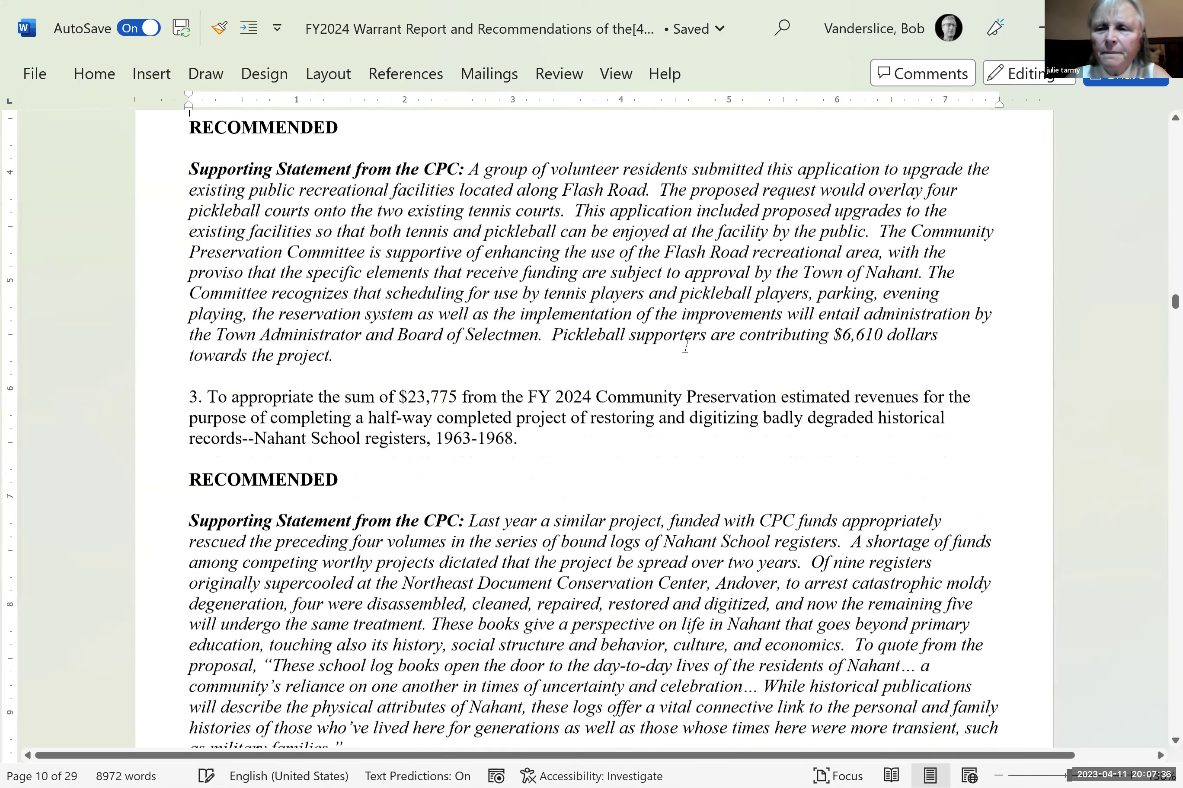
# - Go back to the start of the FY2024 Grant Recommendations, past the Flash Road tennis court upgrade request
pyautogui.press('Up')
pyautogui.press('Up')
pyautogui.press('Up')
pyautogui.press('Up')
pyautogui.press('Up')
pyautogui.press('Up')
pyautogui.press('Up')
pyautogui.press('Up')
pyautogui.press('Up')
pyautogui.press('Up')
pyautogui.press('Up')
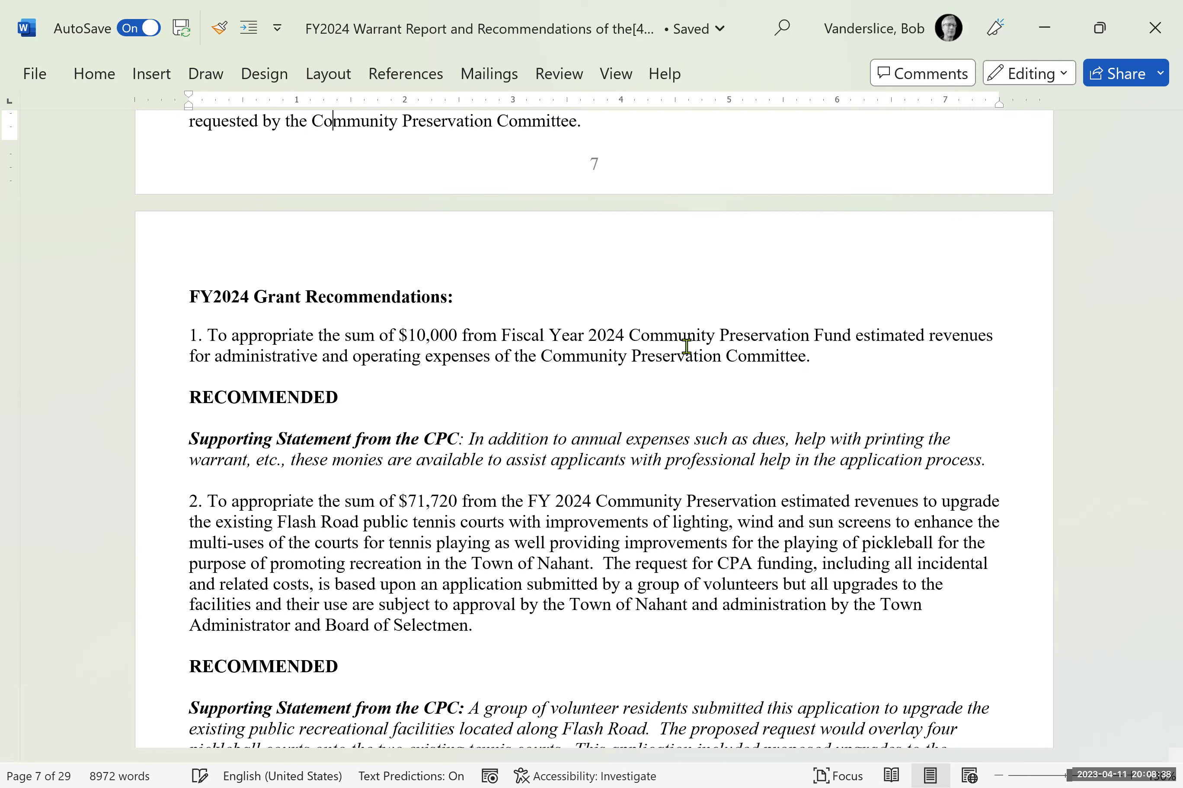
# - Read grant recommendations 1 (administrative expenses) and 2 (Flash Road courts) together with their recommendation lines
pyautogui.press('Down')
pyautogui.press('Down')
pyautogui.press('Down')
pyautogui.press('Down')
pyautogui.press('Down')
pyautogui.press('Down')
pyautogui.press('Down')
pyautogui.press('Down')
pyautogui.press('Down')
pyautogui.press('Down')
pyautogui.press('Down')
pyautogui.press('Down')
pyautogui.press('Down')
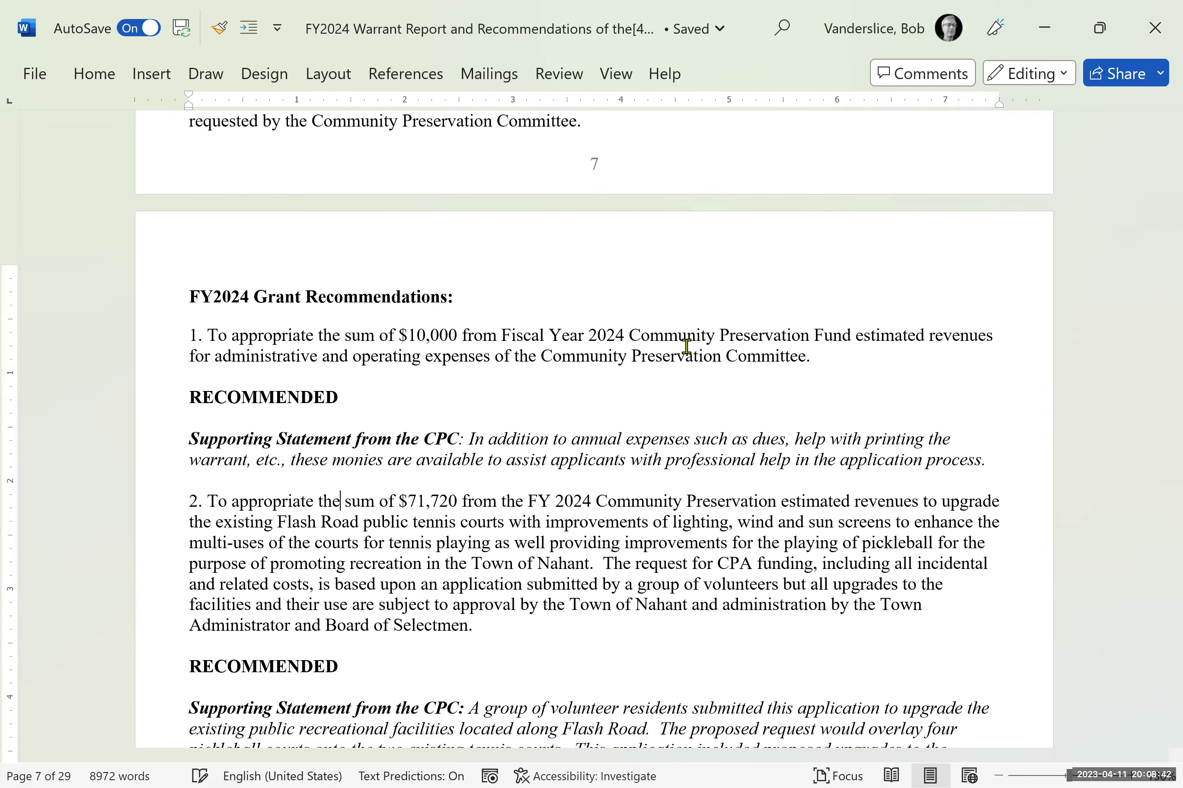
pyautogui.press('Down')
pyautogui.press('Down')
pyautogui.press('Down')
pyautogui.press('Down')
pyautogui.press('Down')
pyautogui.press('Down')
pyautogui.press('Down')
pyautogui.press('Down')
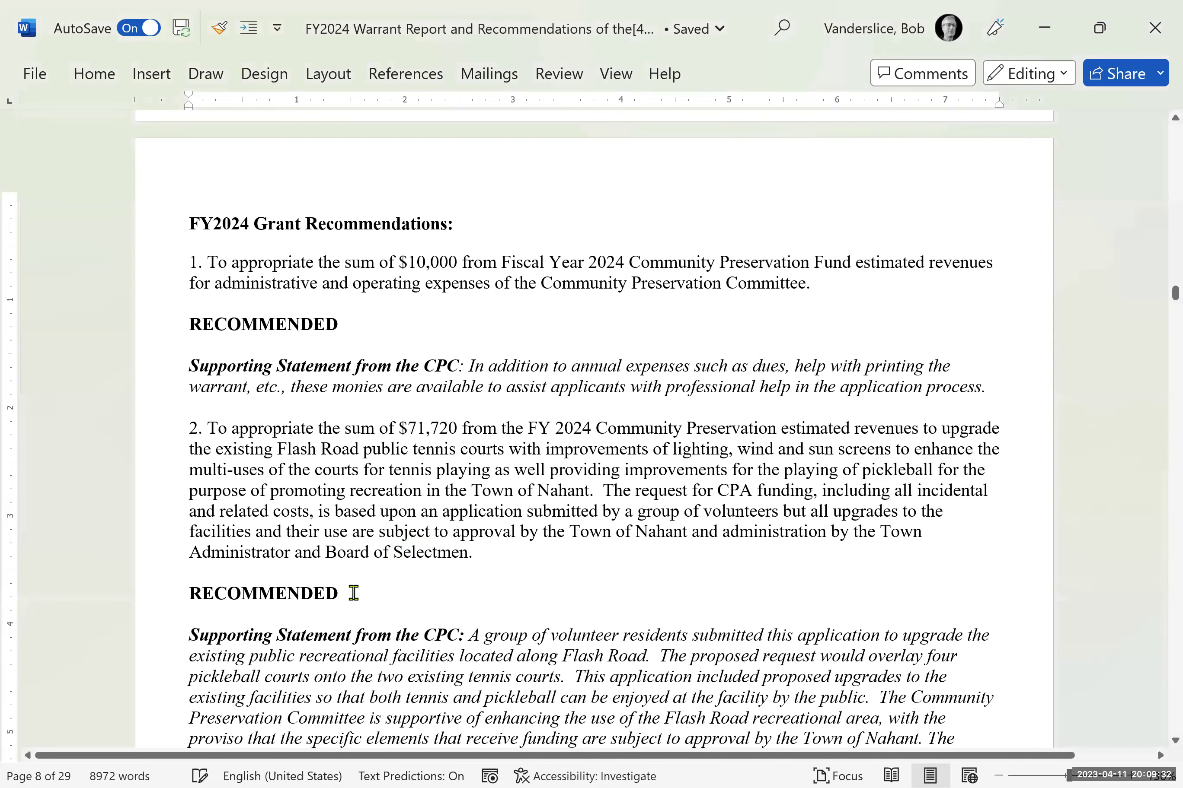
# - Look through grant recommendations 3 to 11 down to the end of Article 21
pyautogui.scroll(-2, 353, 593)
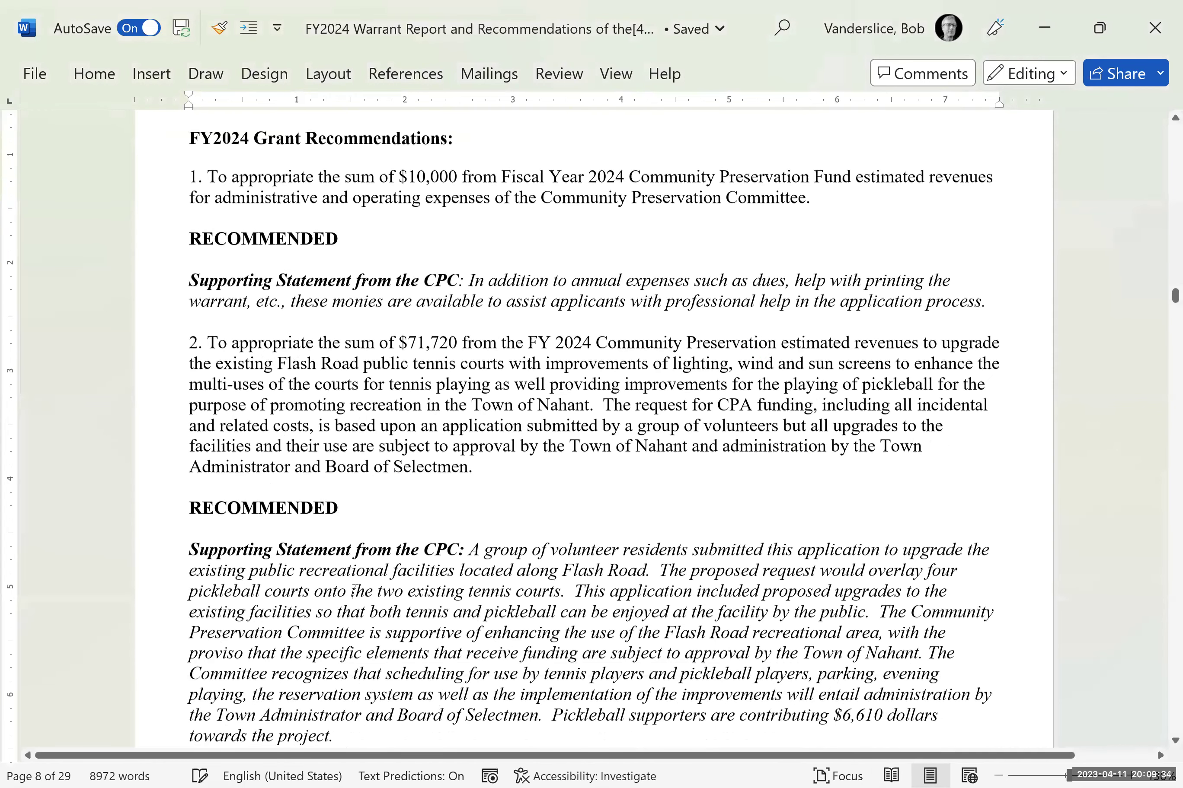
pyautogui.scroll(-15, 354, 593)
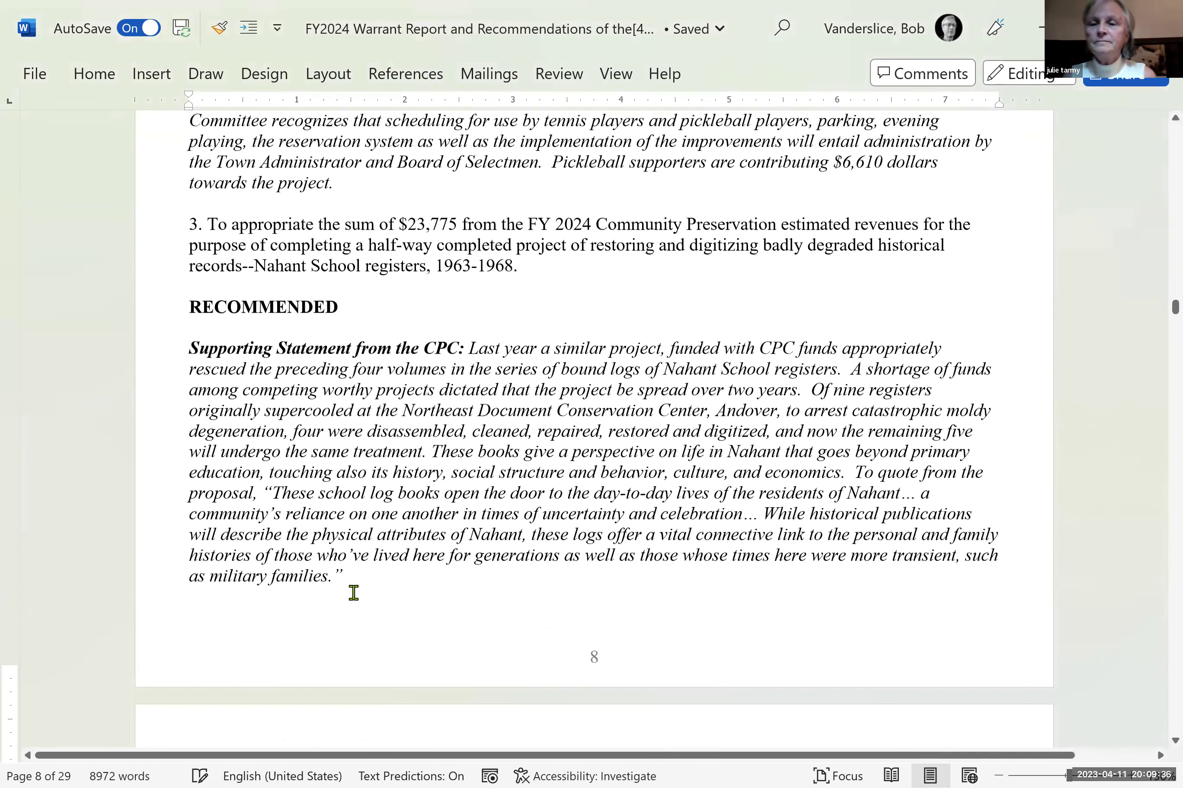
pyautogui.scroll(-6, 354, 593)
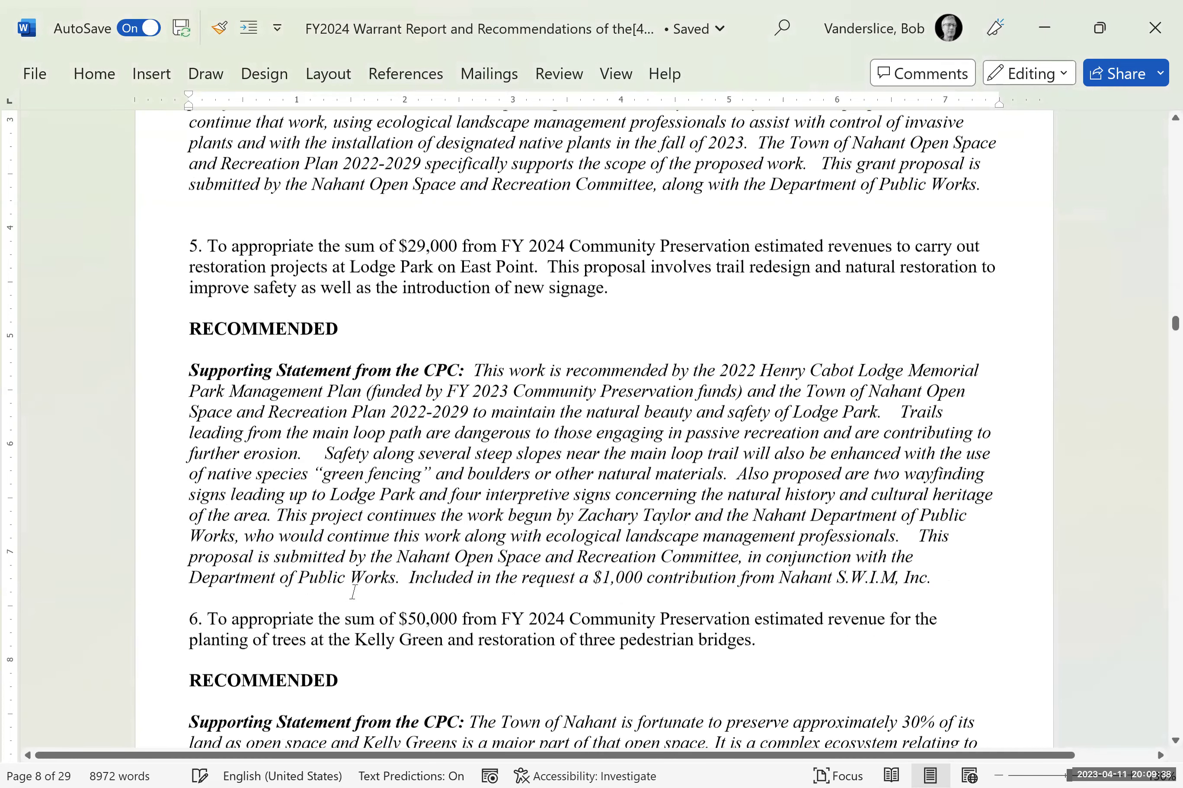
pyautogui.scroll(-10, 353, 593)
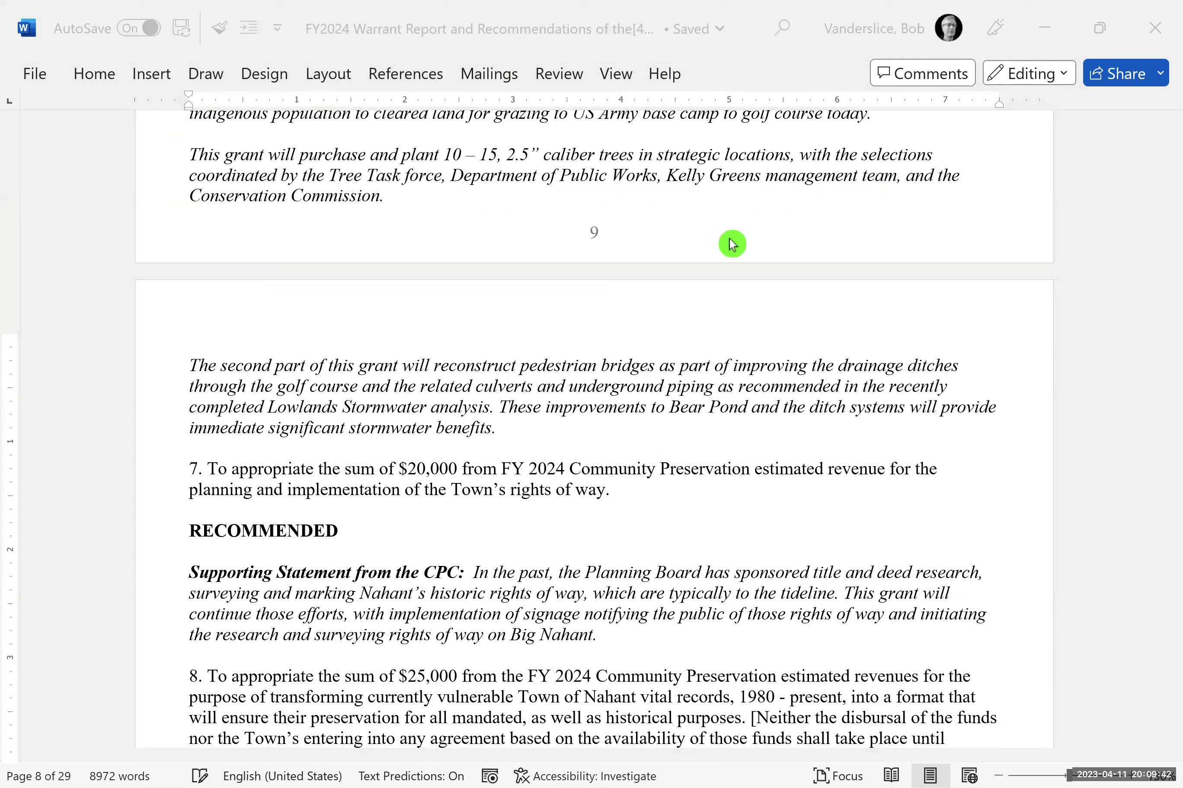
pyautogui.click(685, 503)
pyautogui.click(684, 504)
pyautogui.press('Down')
pyautogui.press('Down')
pyautogui.press('Down')
pyautogui.press('Down')
pyautogui.press('Down')
pyautogui.press('Down')
pyautogui.press('Down')
pyautogui.press('Down')
pyautogui.press('Down')
pyautogui.press('Down')
pyautogui.press('Down')
pyautogui.scroll(-3, 684, 500)
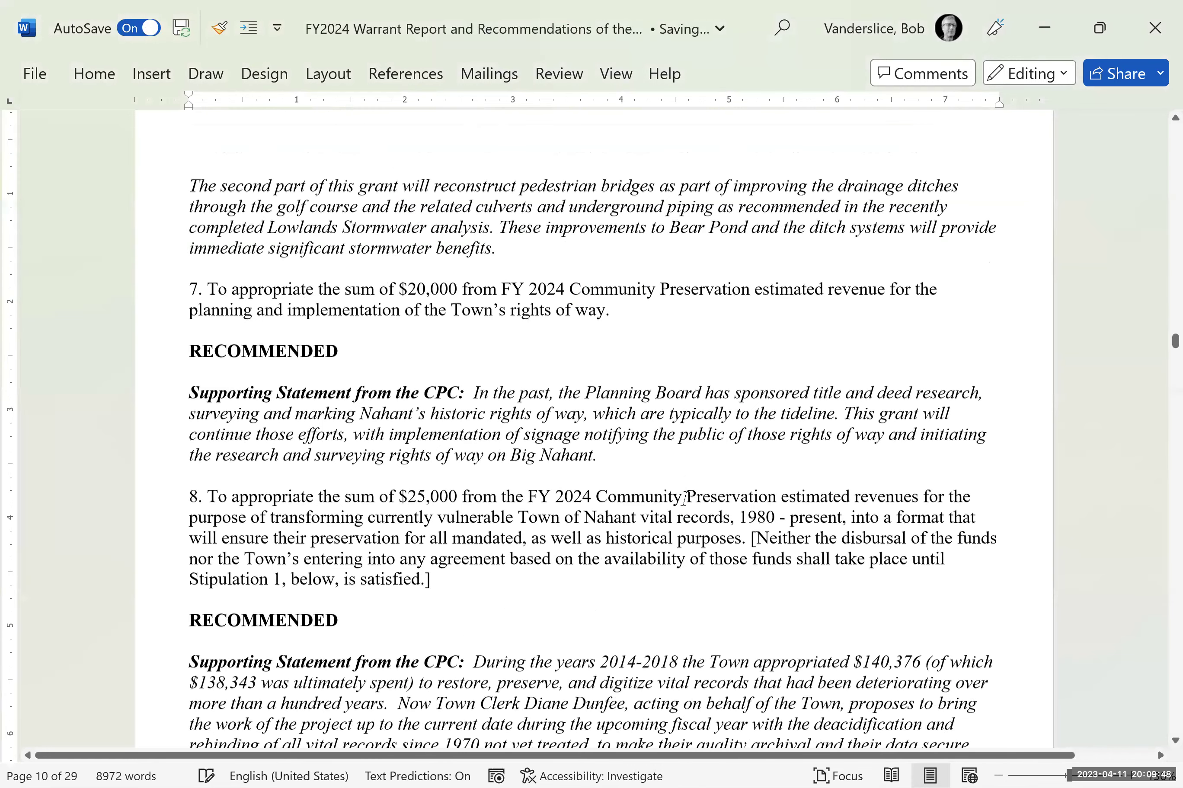
pyautogui.scroll(-20, 684, 499)
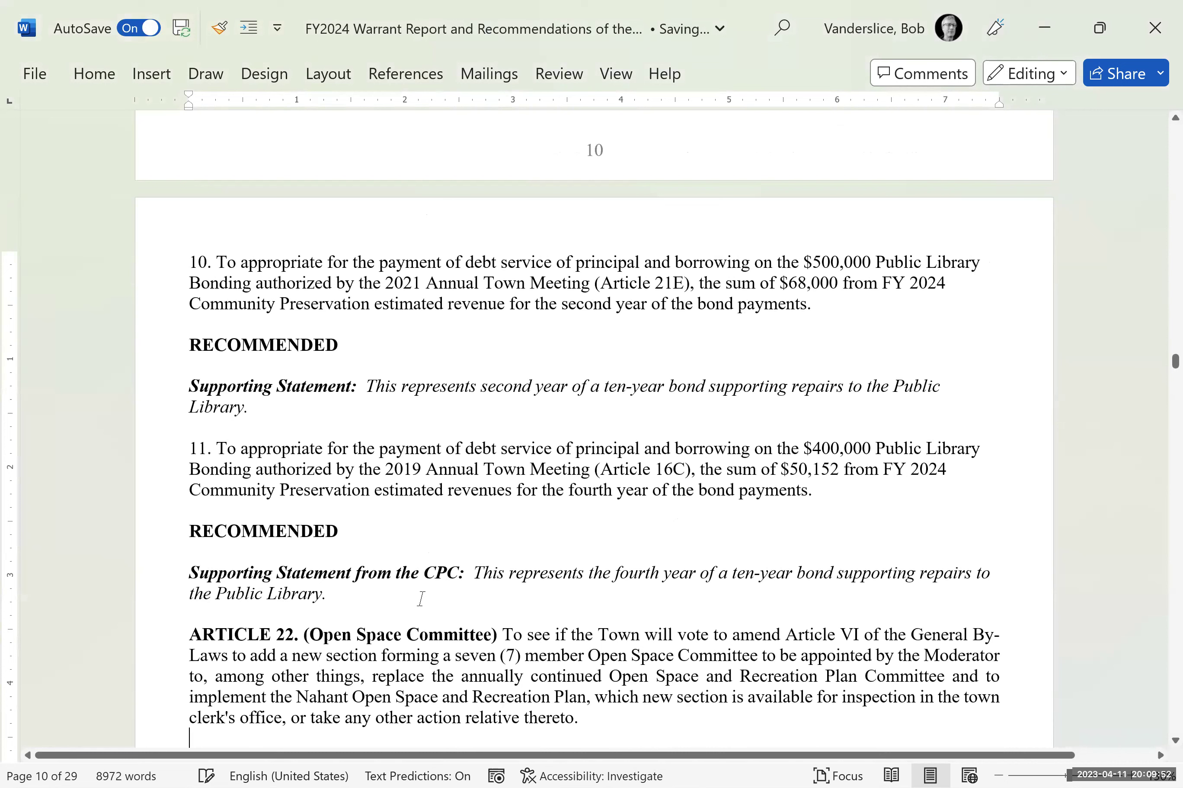
# - Add paragraph L after recommendation 11's supporting statement, recommending that unappropriated Fiscal Year 2024 Community Preservation Fund estimated revenues be set aside for later appropriation
pyautogui.click(359, 595)
pyautogui.press('Return')
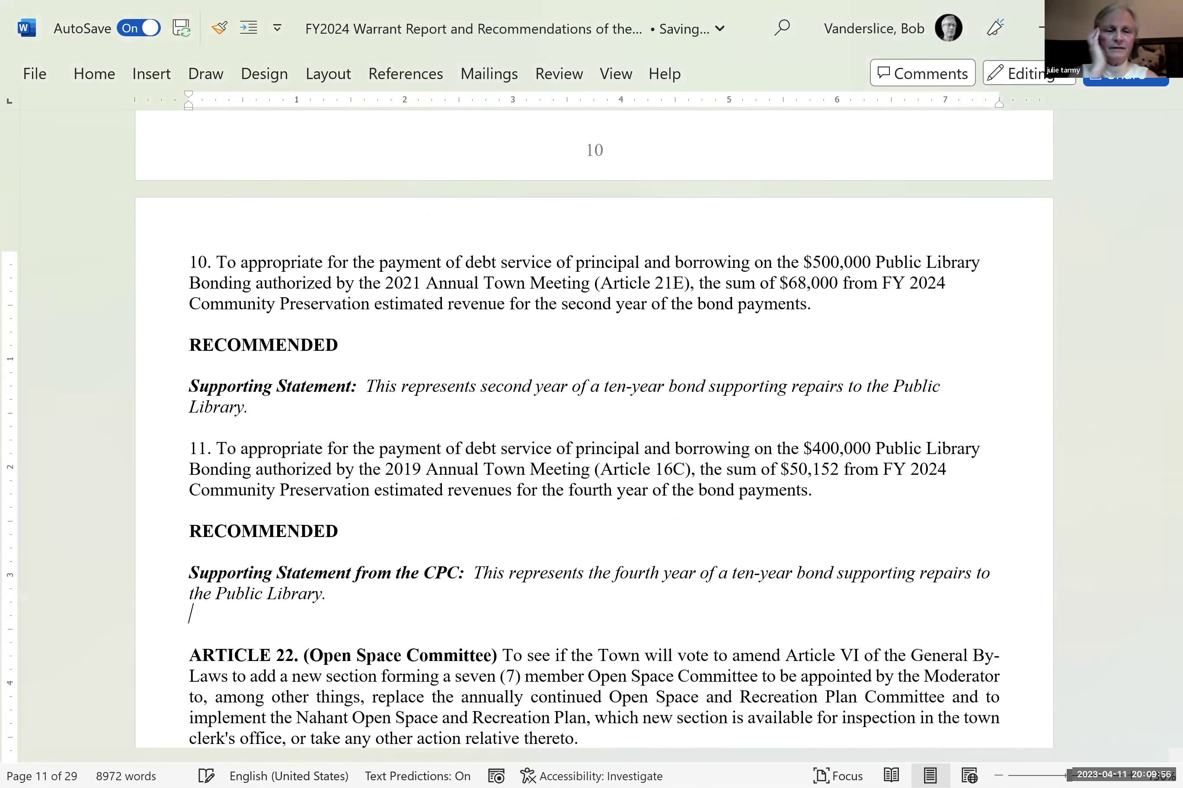
pyautogui.press('Return')
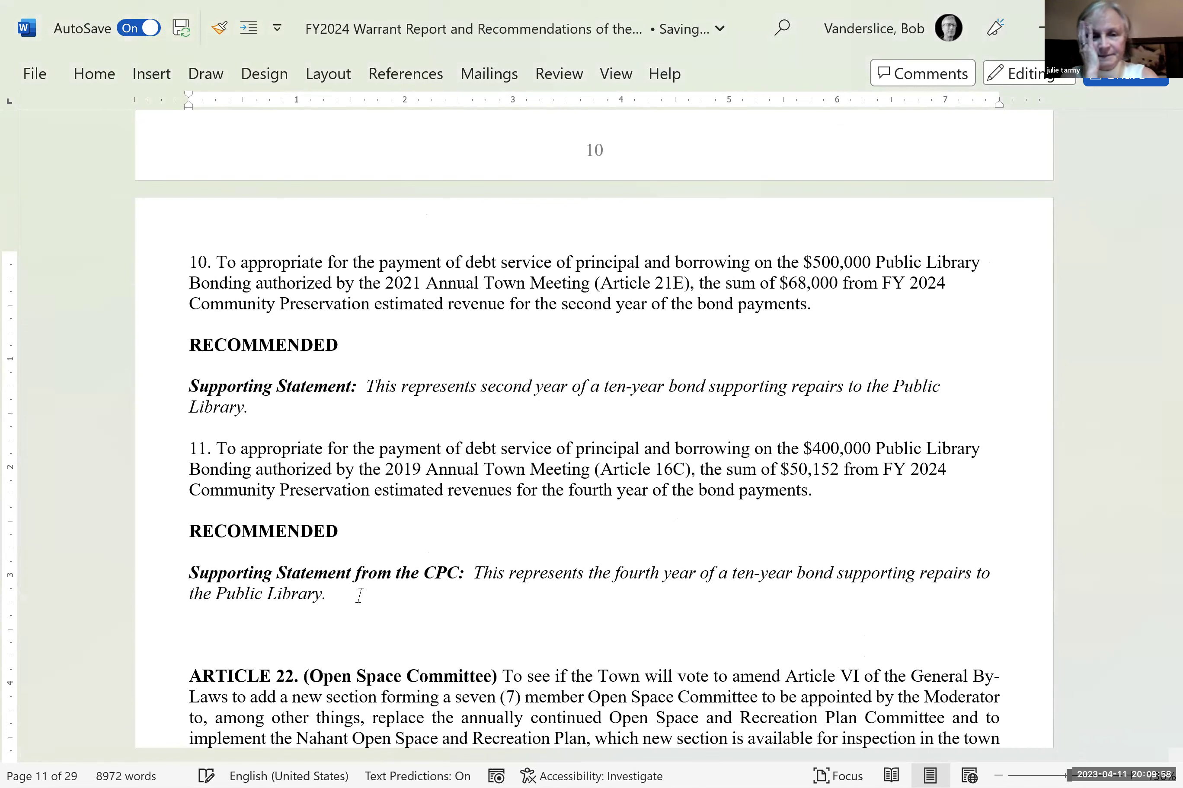
pyautogui.write('L. To recommend the Town set aside from Fiscal Year 2024 Community Preservation Fund estimated revenues for later appropriation any other amount not otherwise set aside or appropriated as aforesaid to be maintained in the Community Preservation Fund General Reserves Account for later appropriation.')
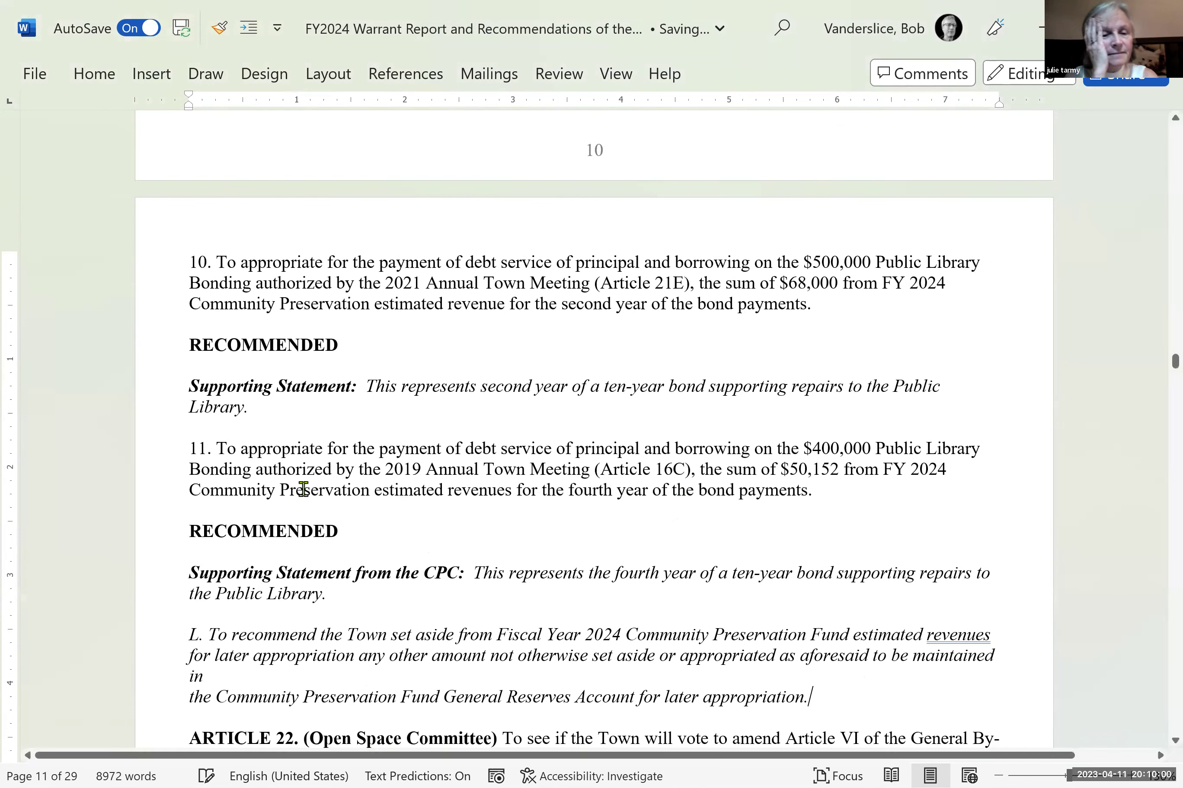
# - Copy the formatting of recommendation 11's text onto the whole of paragraph L
pyautogui.moveTo(264, 449); pyautogui.dragTo(383, 470)
pyautogui.click(213, 29)
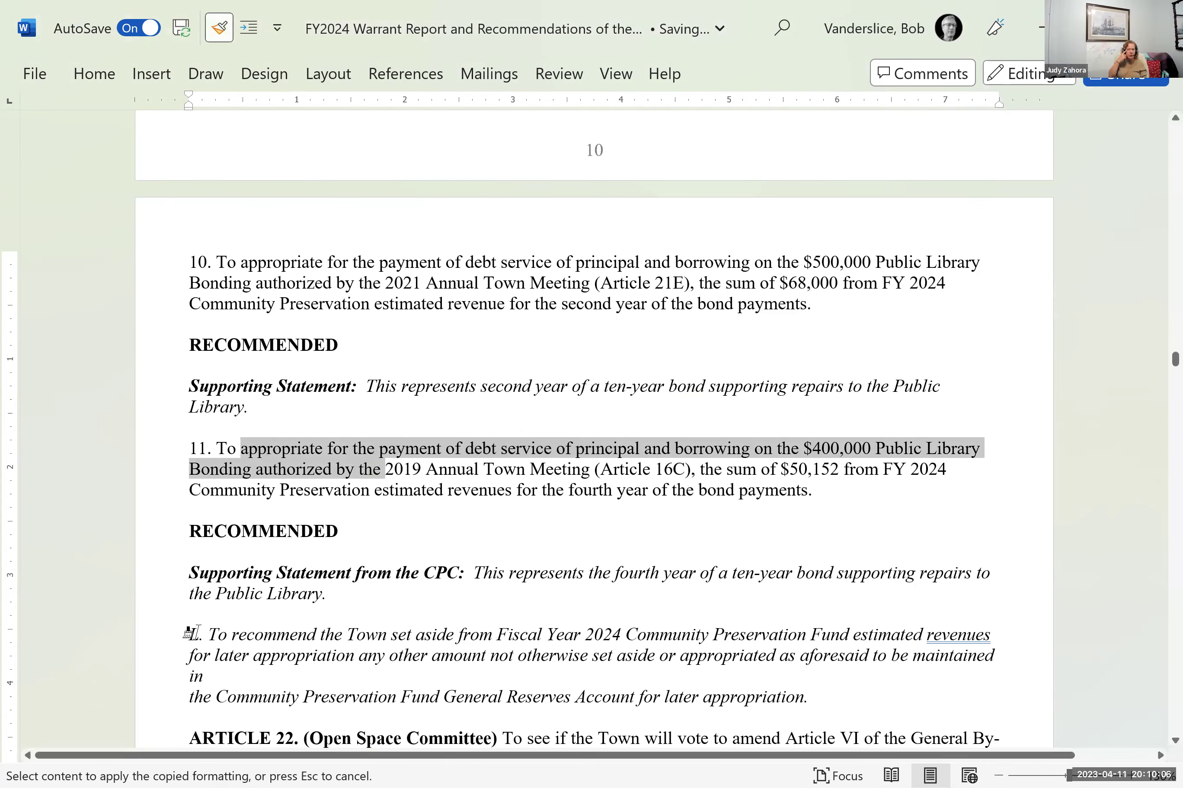
pyautogui.moveTo(212, 636); pyautogui.dragTo(221, 643)
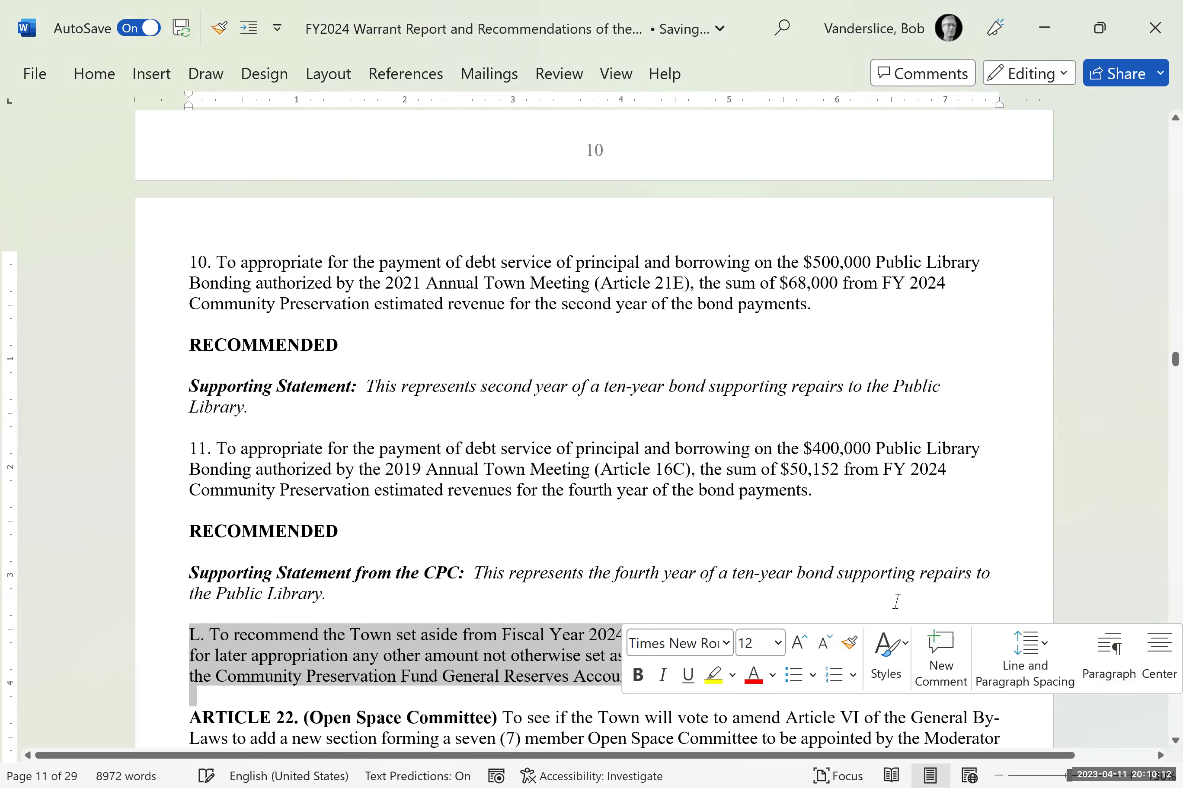
# - Insert two blank lines between paragraph L and Article 22
pyautogui.moveTo(1169, 362); pyautogui.dragTo(1168, 369)
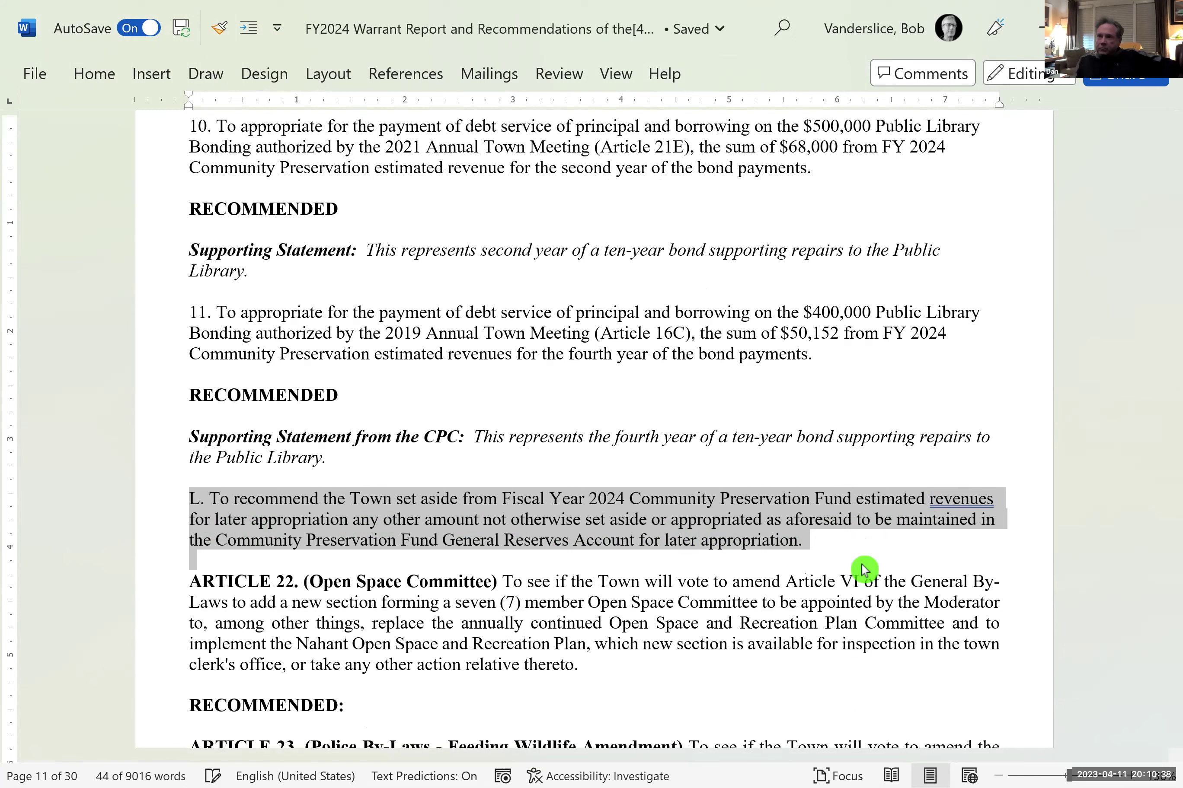
pyautogui.click(822, 539)
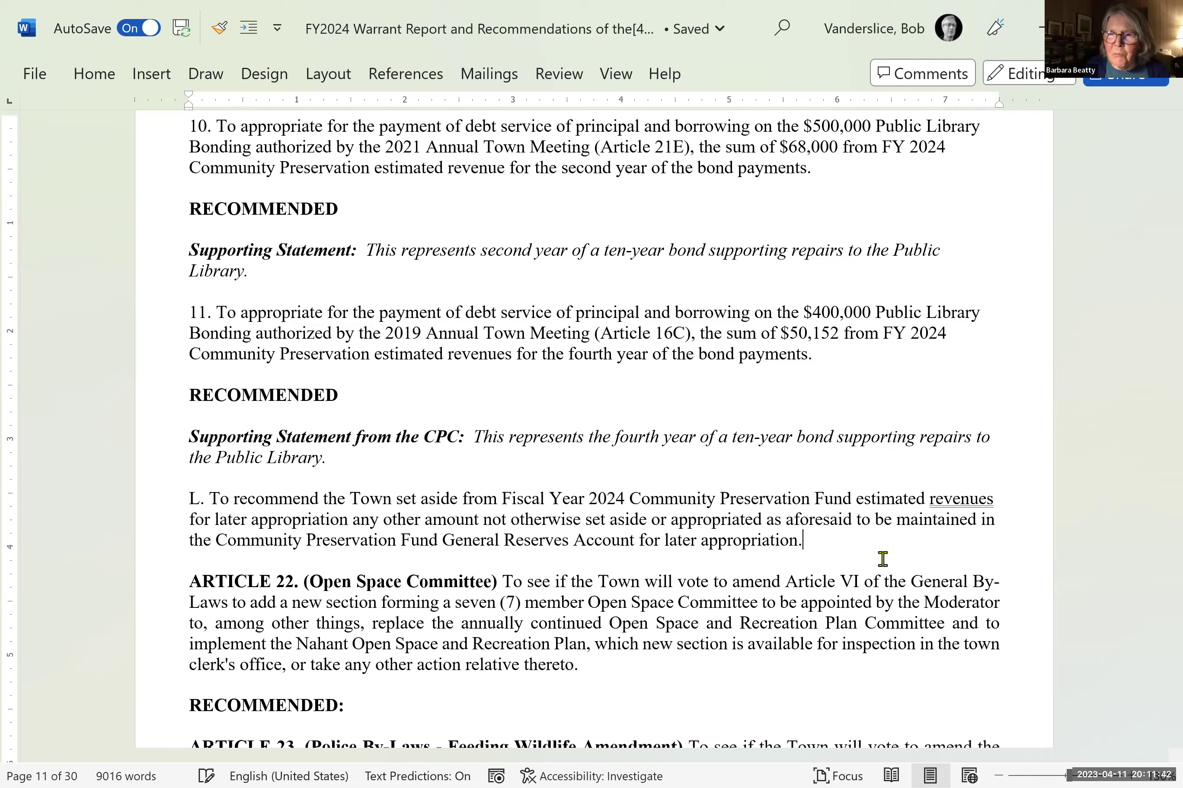
pyautogui.press('Return')
pyautogui.press('Return')
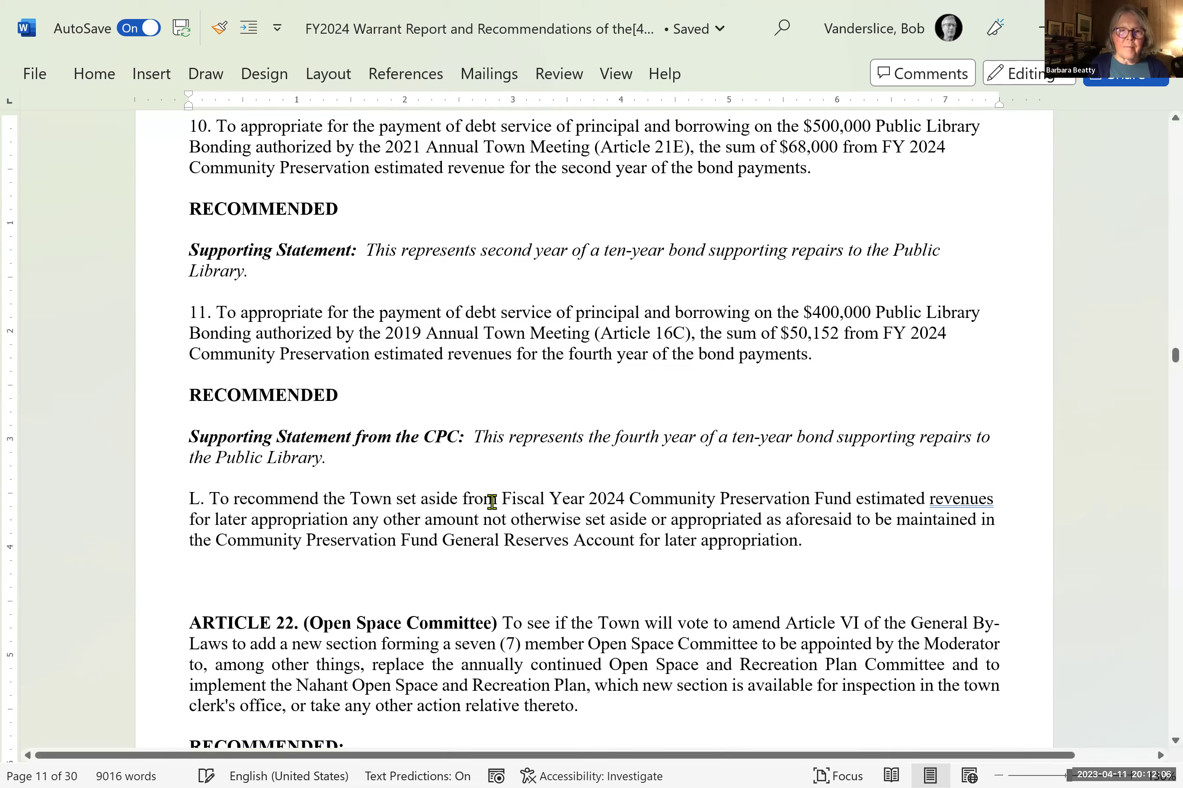
pyautogui.click(355, 398)
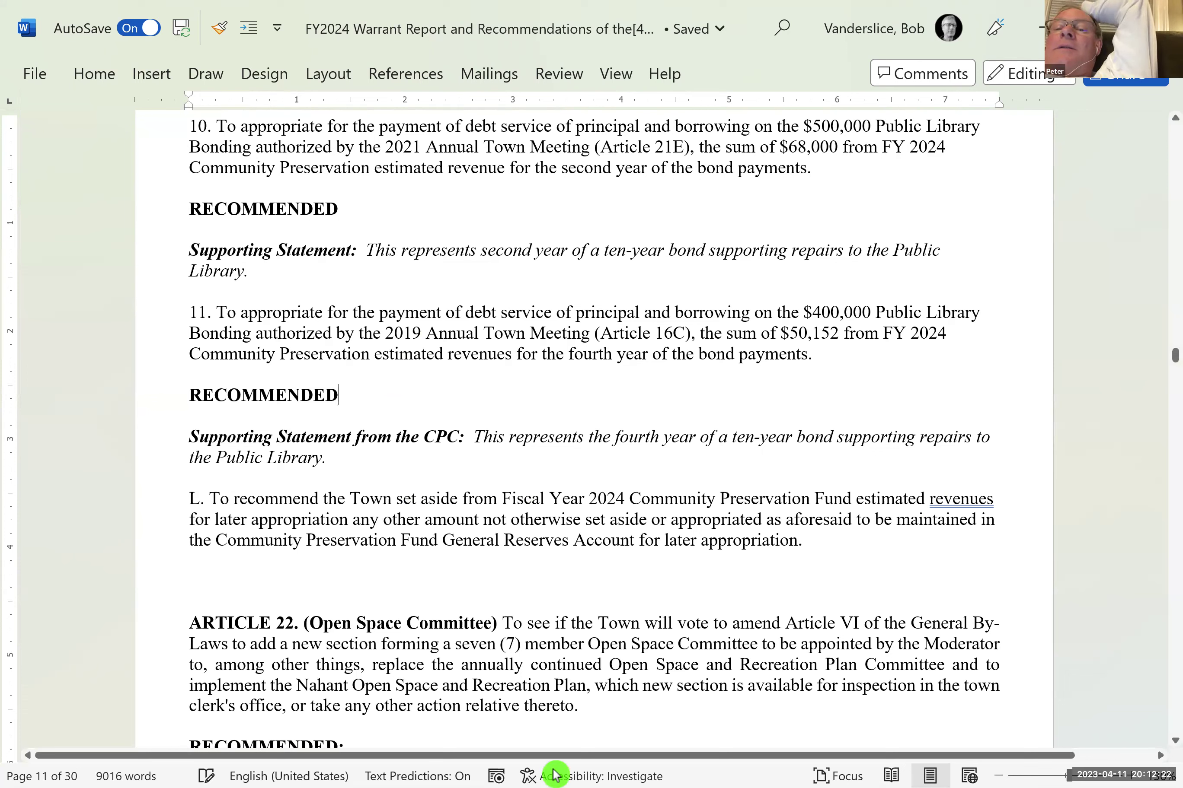
# - Switch to the FinCom 2023 tracker in Excel and add the note "Except for L" beside Article 21's Approved cell
pyautogui.moveTo(752, 773)
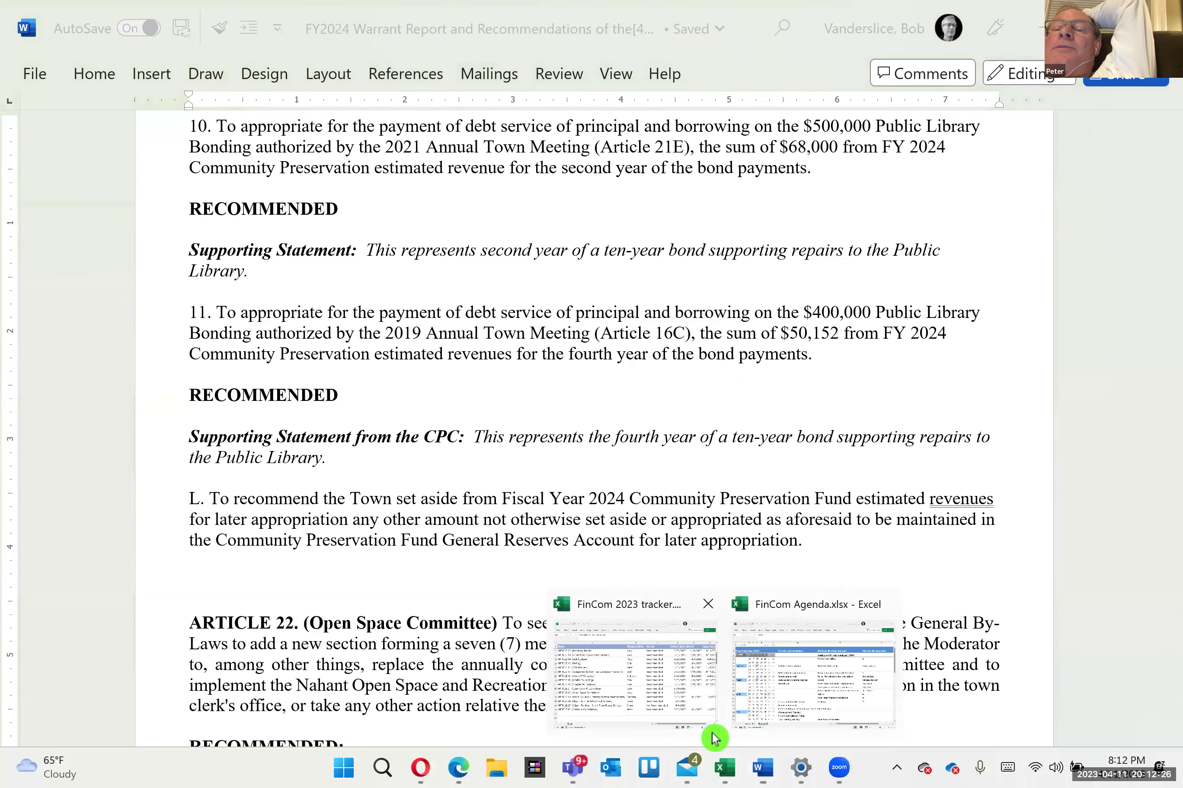
pyautogui.click(712, 737)
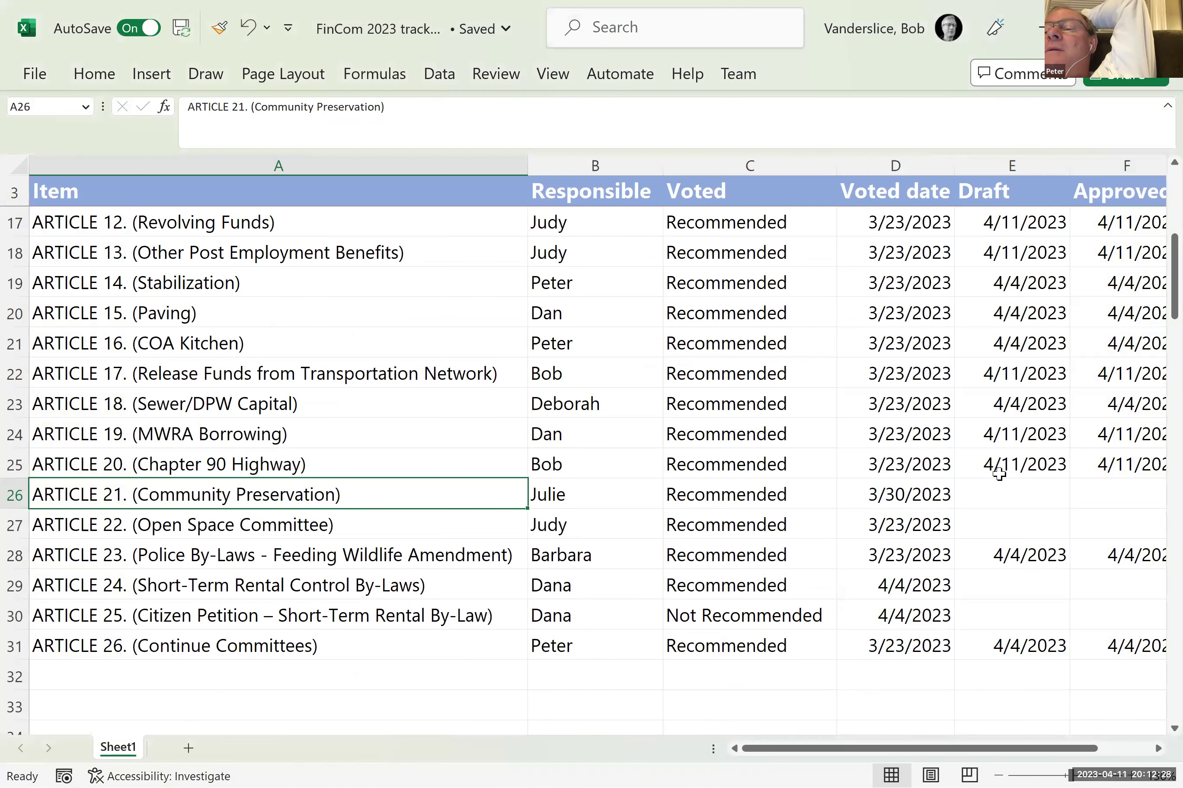
pyautogui.click(1002, 492)
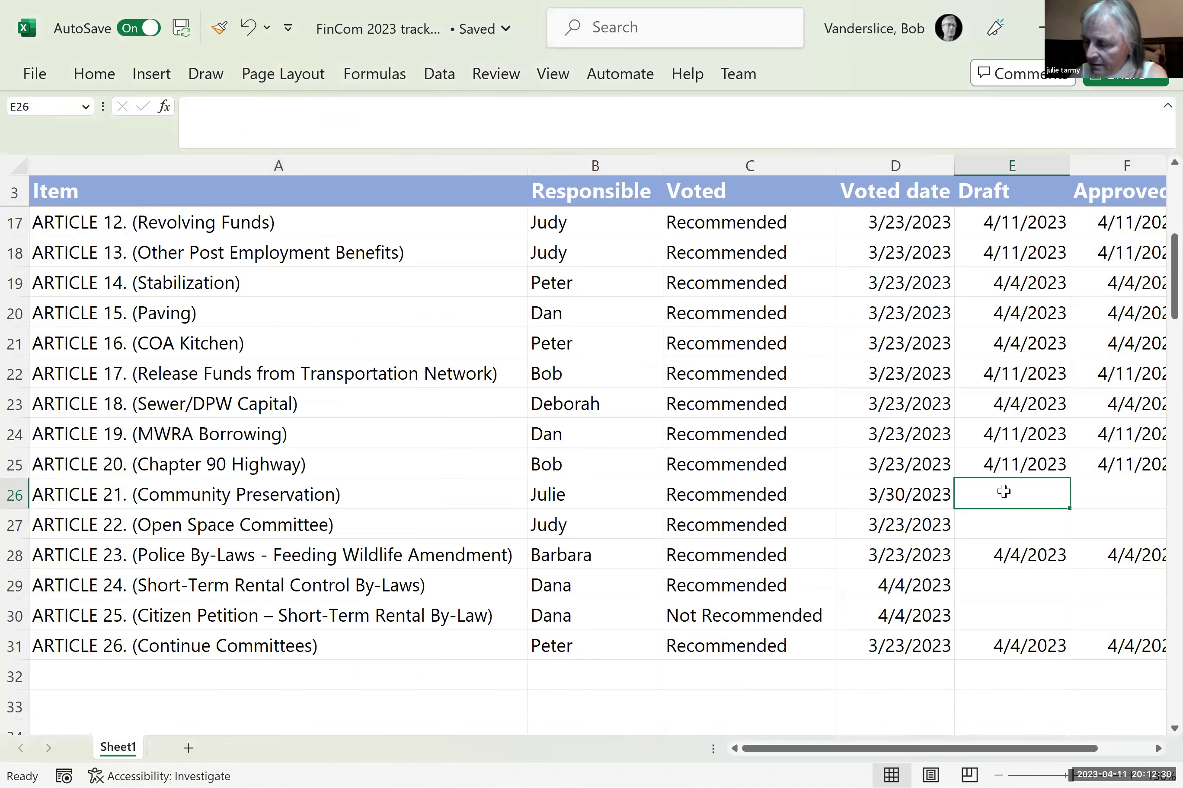
pyautogui.press('Right')
pyautogui.press('Right')
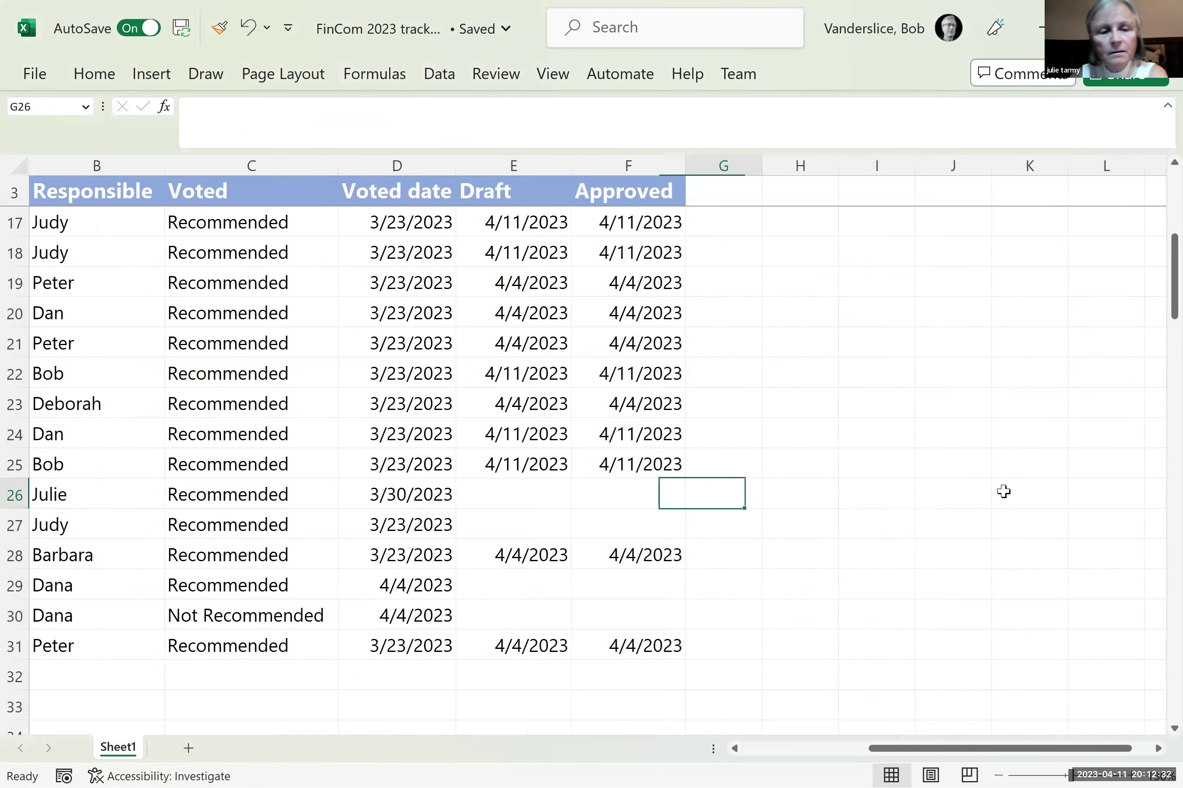
pyautogui.write('E')
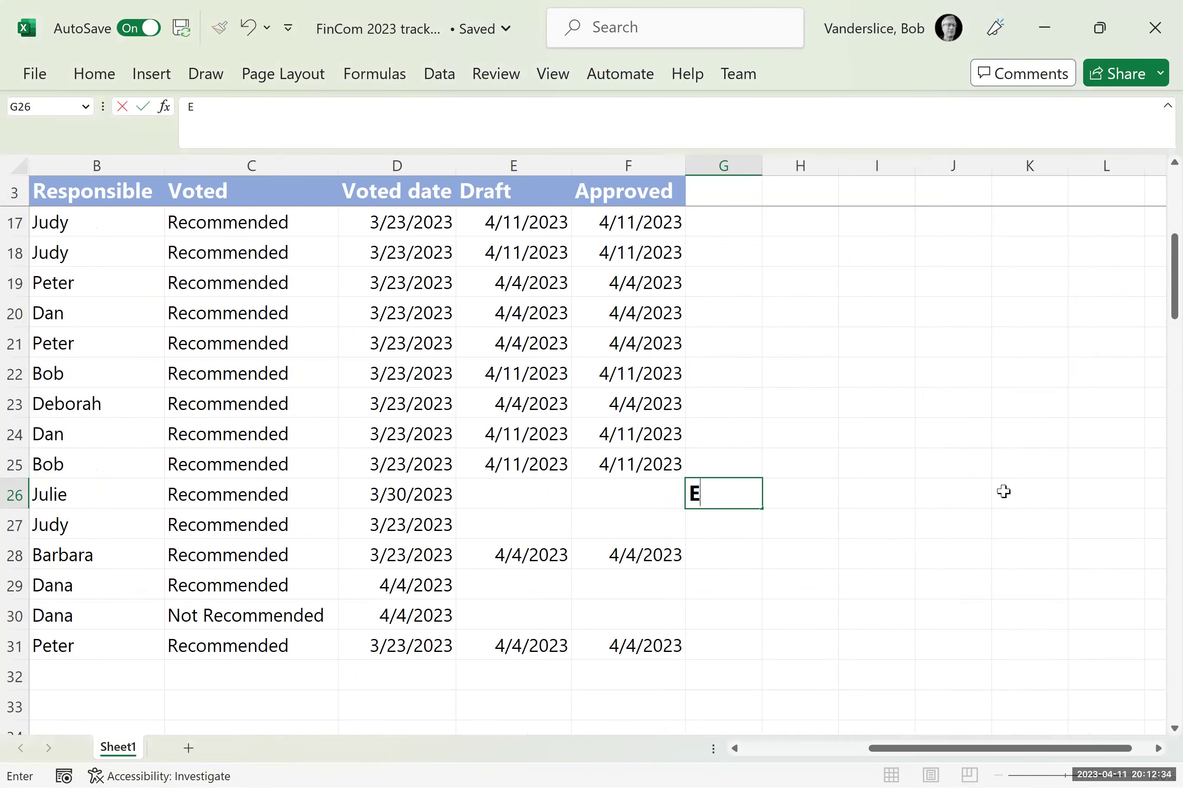
pyautogui.write('xcept fo')
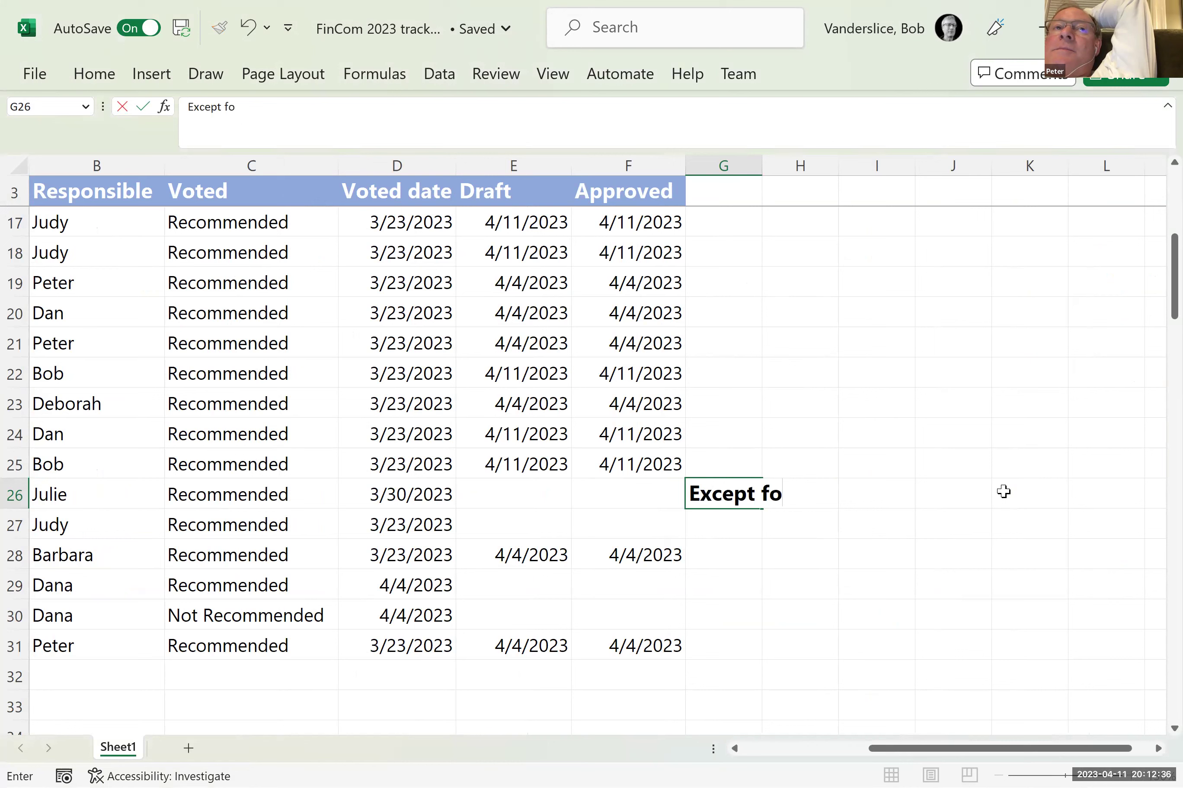
pyautogui.write('r L')
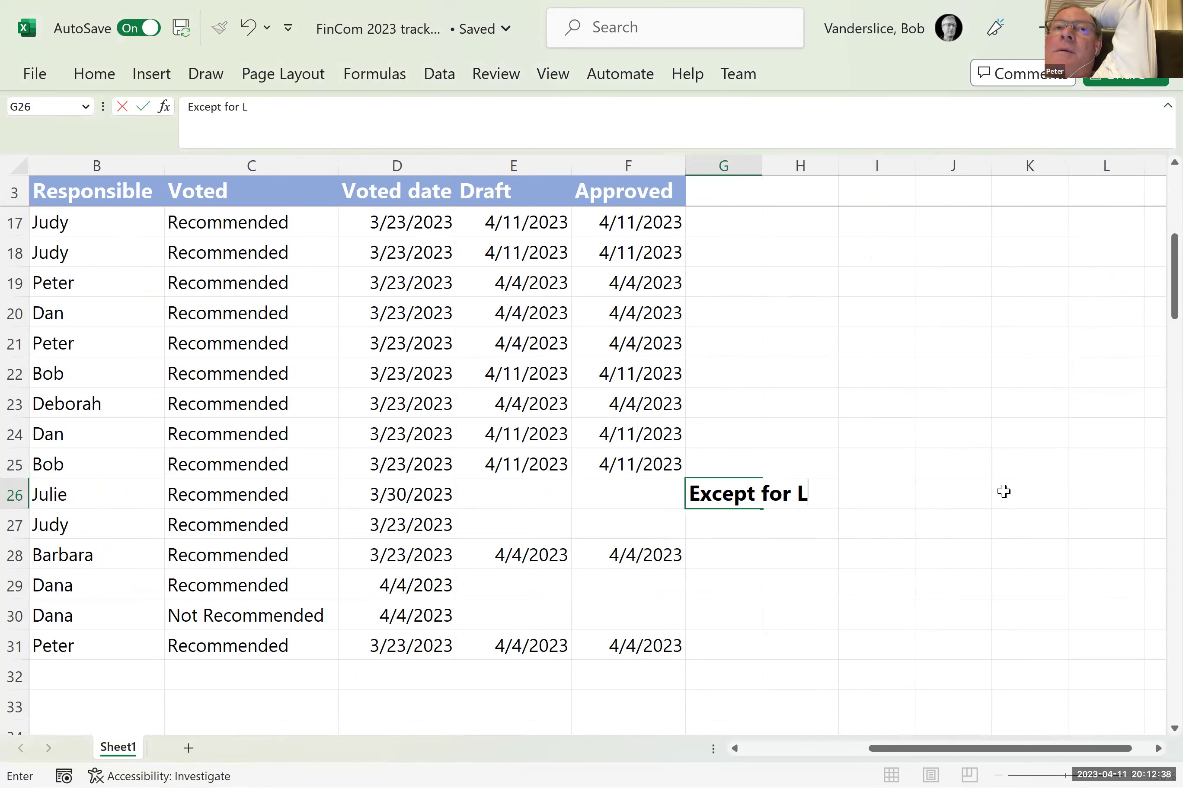
# - Copy Article 20's 4/11/2023 Draft and Approved dates to Article 21, and apply the date cells' formatting to the "Except for L" note
pyautogui.click(509, 459)
pyautogui.hotkey('shift', 'Right')
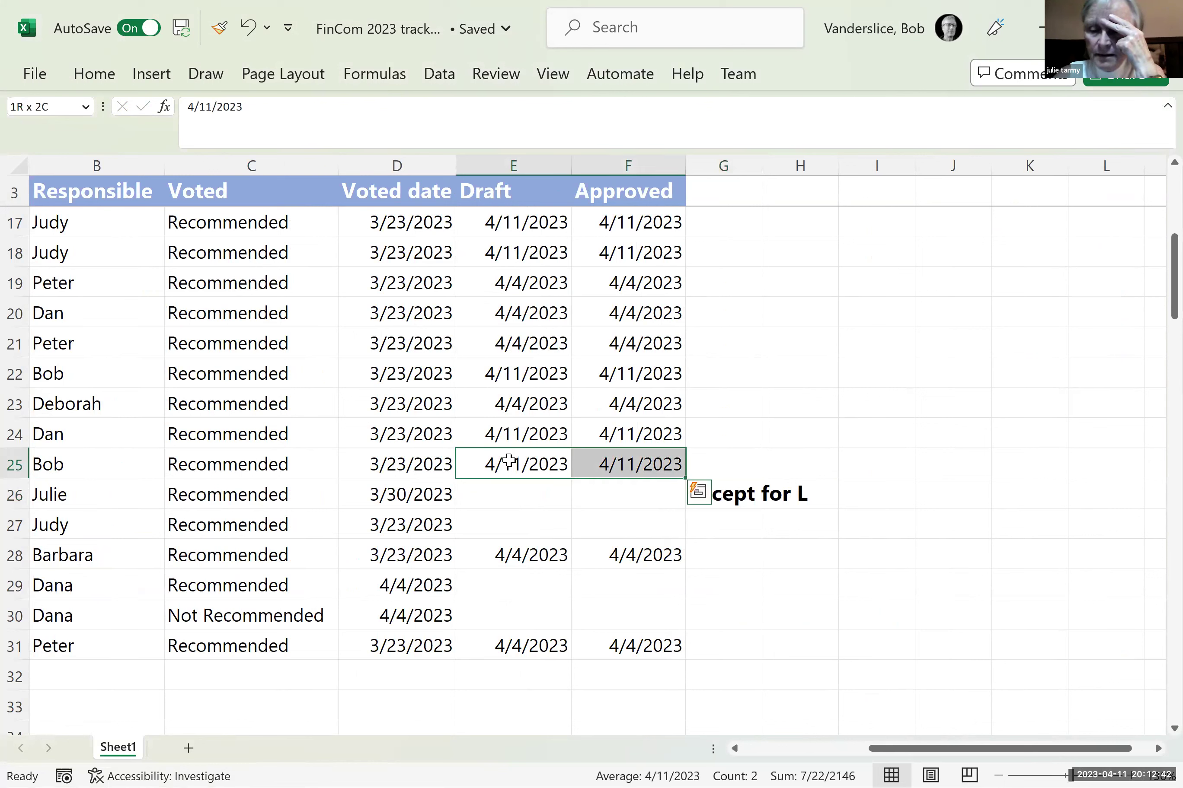
pyautogui.hotkey('ctrl', 'c')
pyautogui.press('Down')
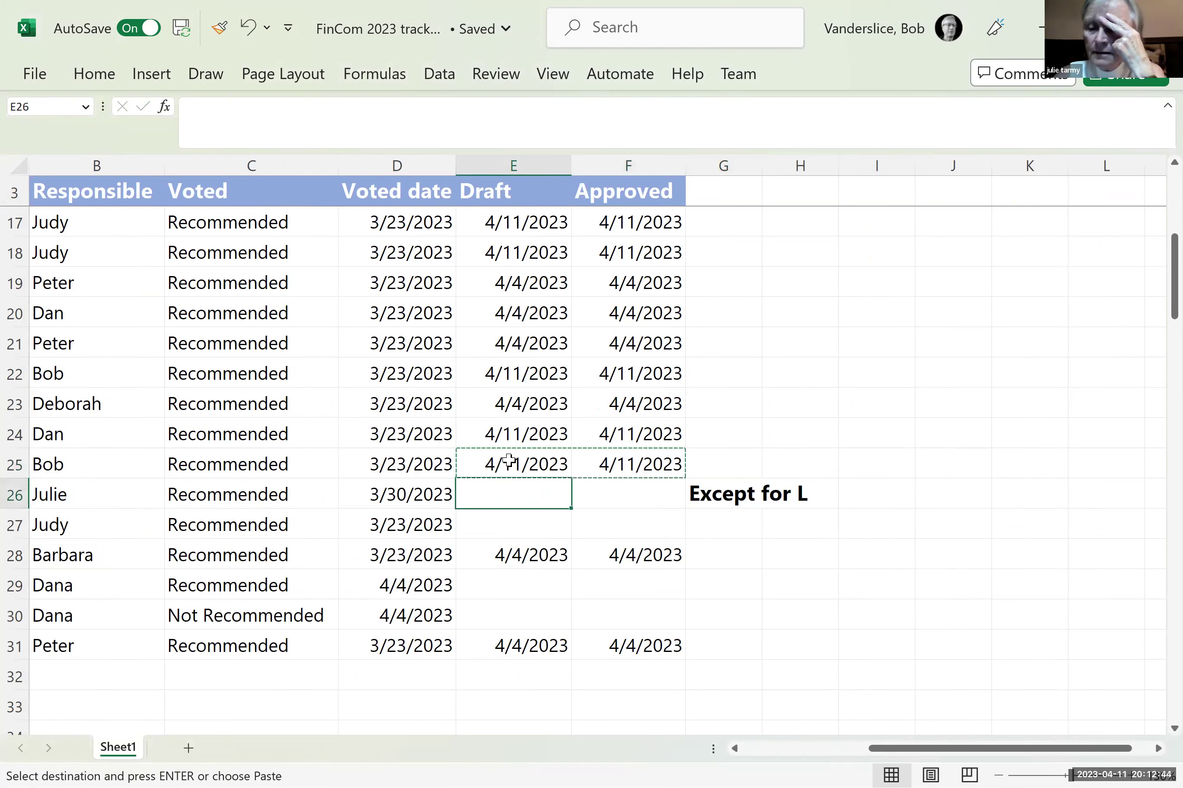
pyautogui.hotkey('ctrl', 'v')
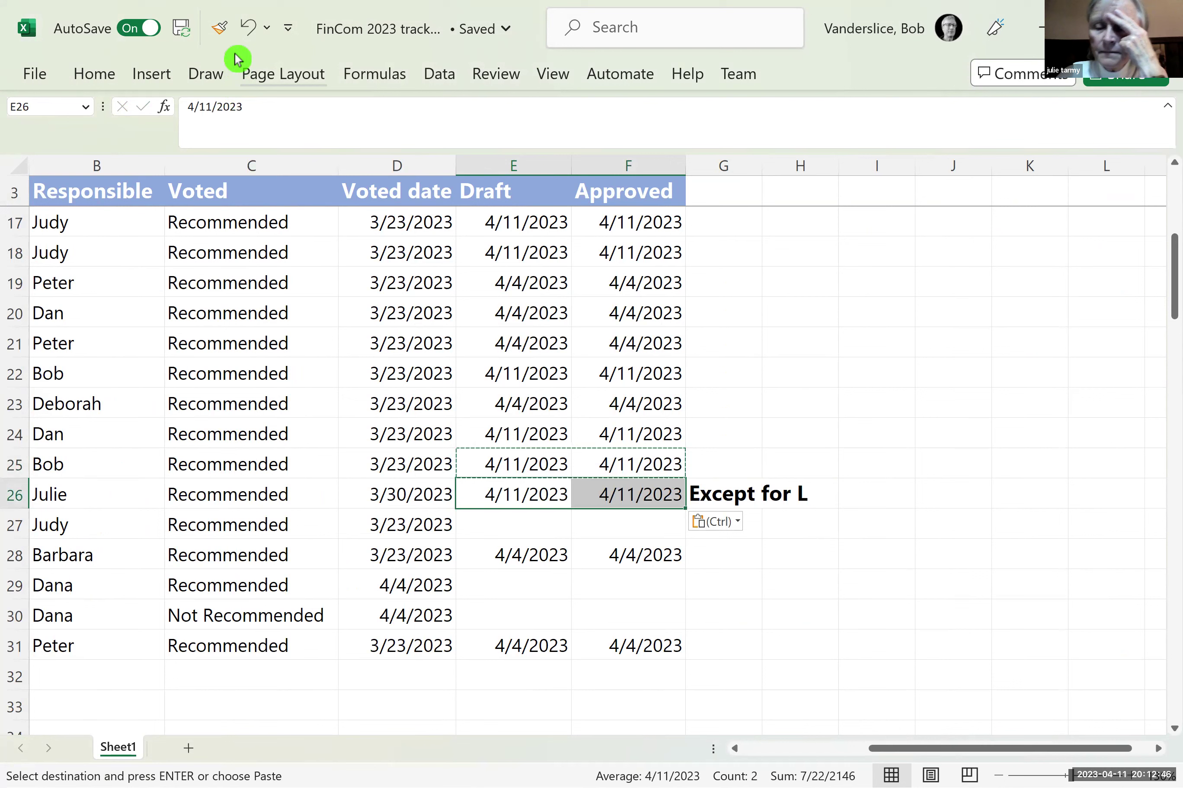
pyautogui.click(217, 23)
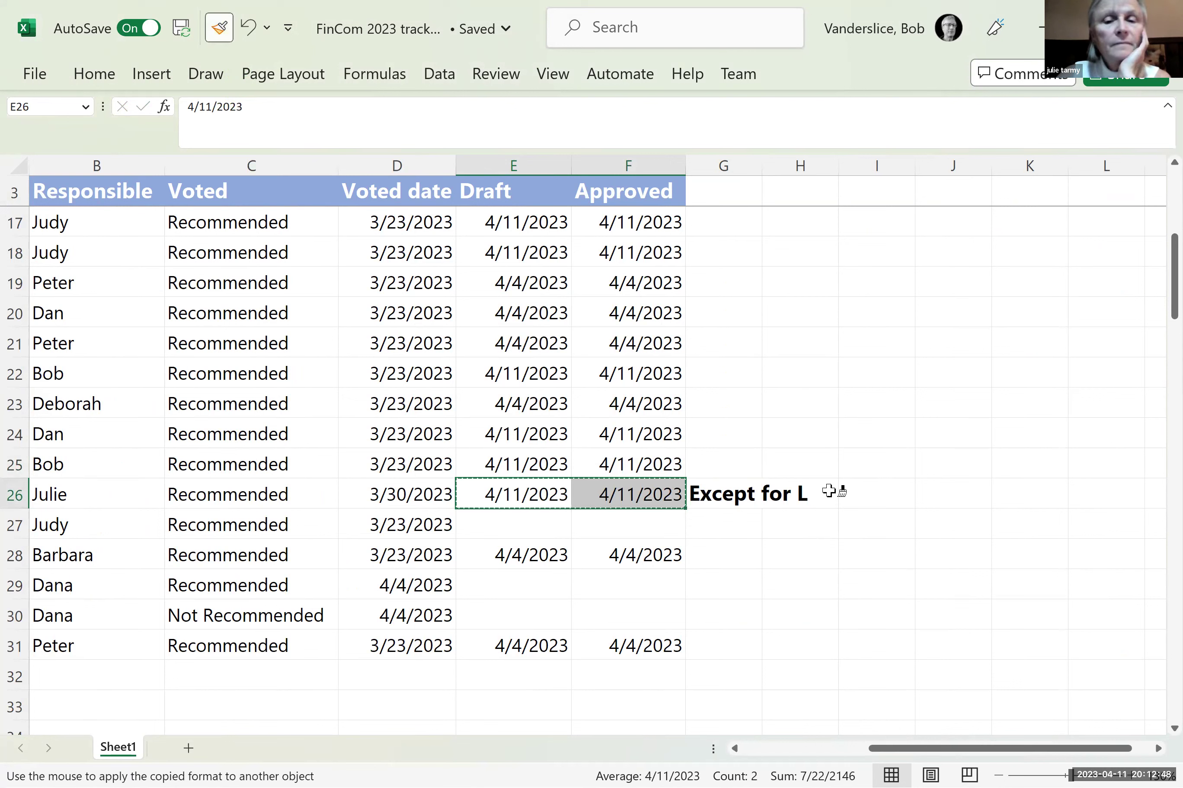
pyautogui.click(701, 493)
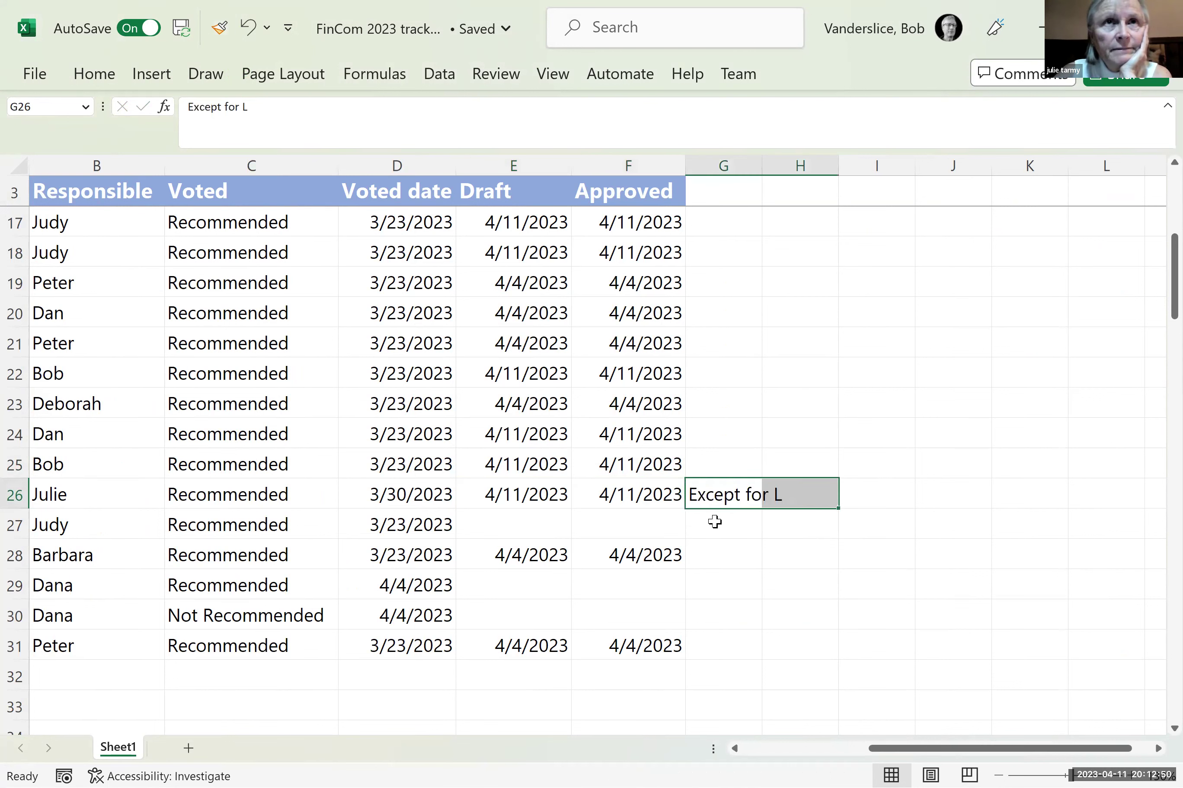
# - Go to the Article 22 (Open Space Committee) row in the tracker and select its item name
pyautogui.click(532, 525)
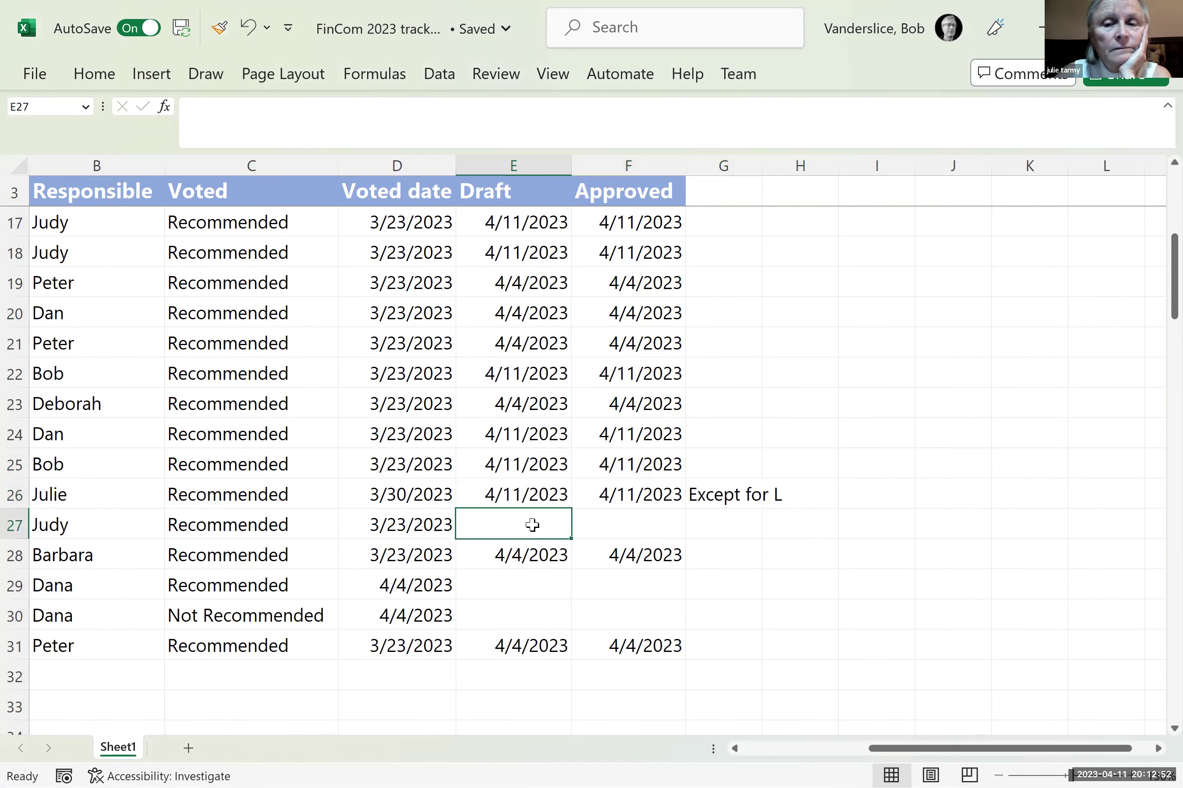
pyautogui.press('Left')
pyautogui.press('Left')
pyautogui.press('Left')
pyautogui.hscroll(-5, 532, 526)
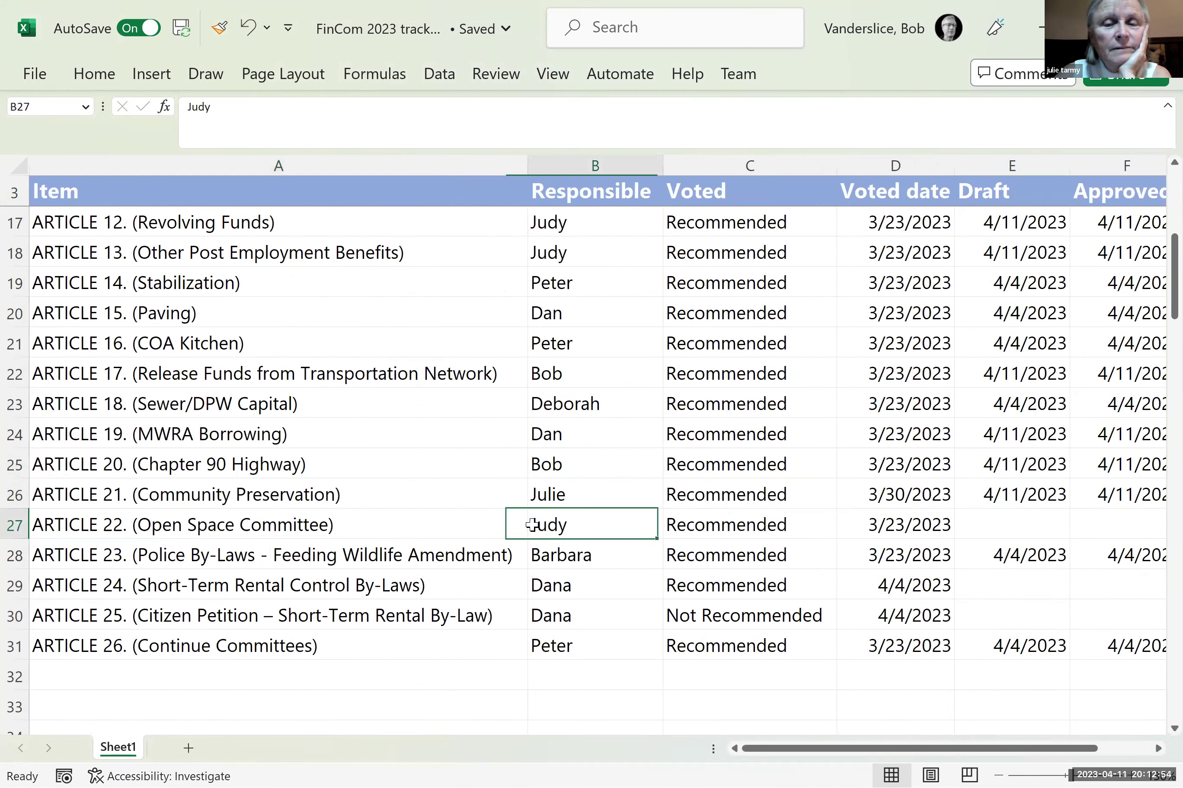
pyautogui.press('Left')
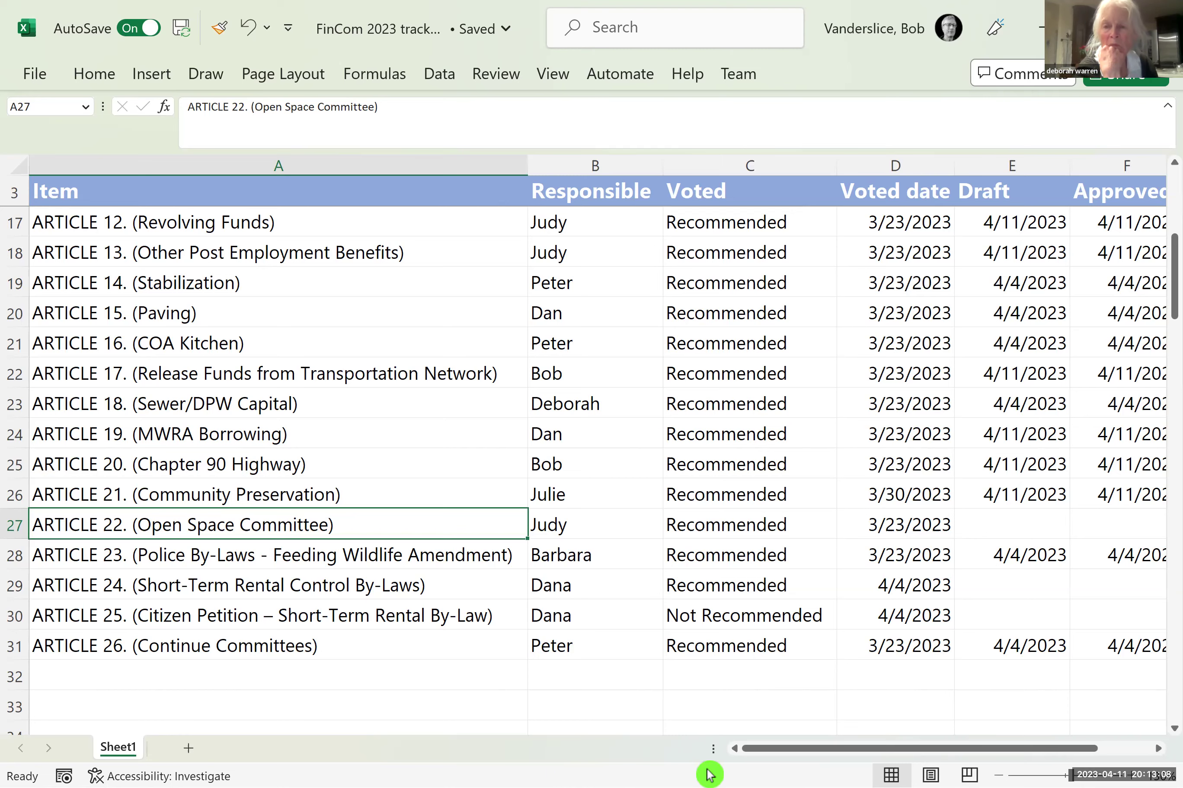
# - Switch to the FY2024 warrant report in Word and read through Articles 22 to 24 and their recommendations
pyautogui.moveTo(762, 771)
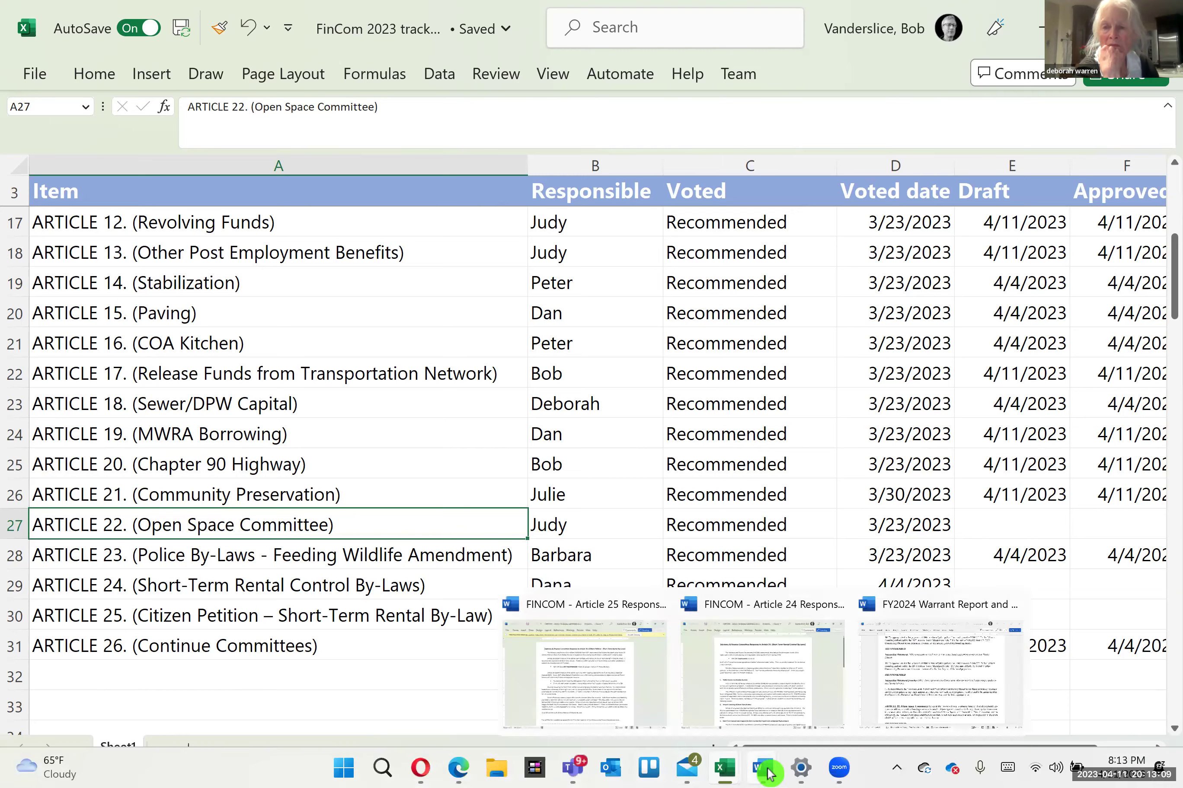
pyautogui.click(888, 726)
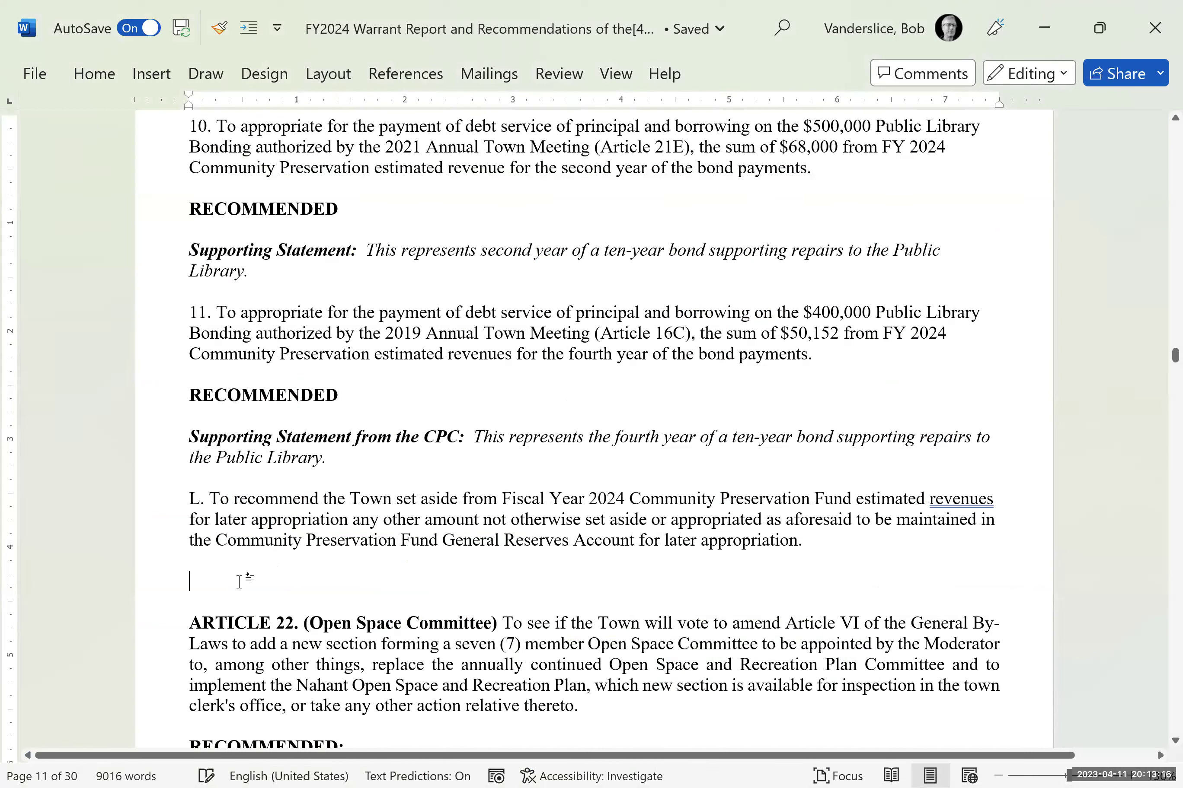
pyautogui.press('Down')
pyautogui.press('Down')
pyautogui.press('Down')
pyautogui.press('Down')
pyautogui.press('Down')
pyautogui.press('Down')
pyautogui.press('Down')
pyautogui.press('Down')
pyautogui.press('Down')
pyautogui.press('Down')
pyautogui.press('Down')
pyautogui.press('Down')
pyautogui.press('Down')
pyautogui.press('Down')
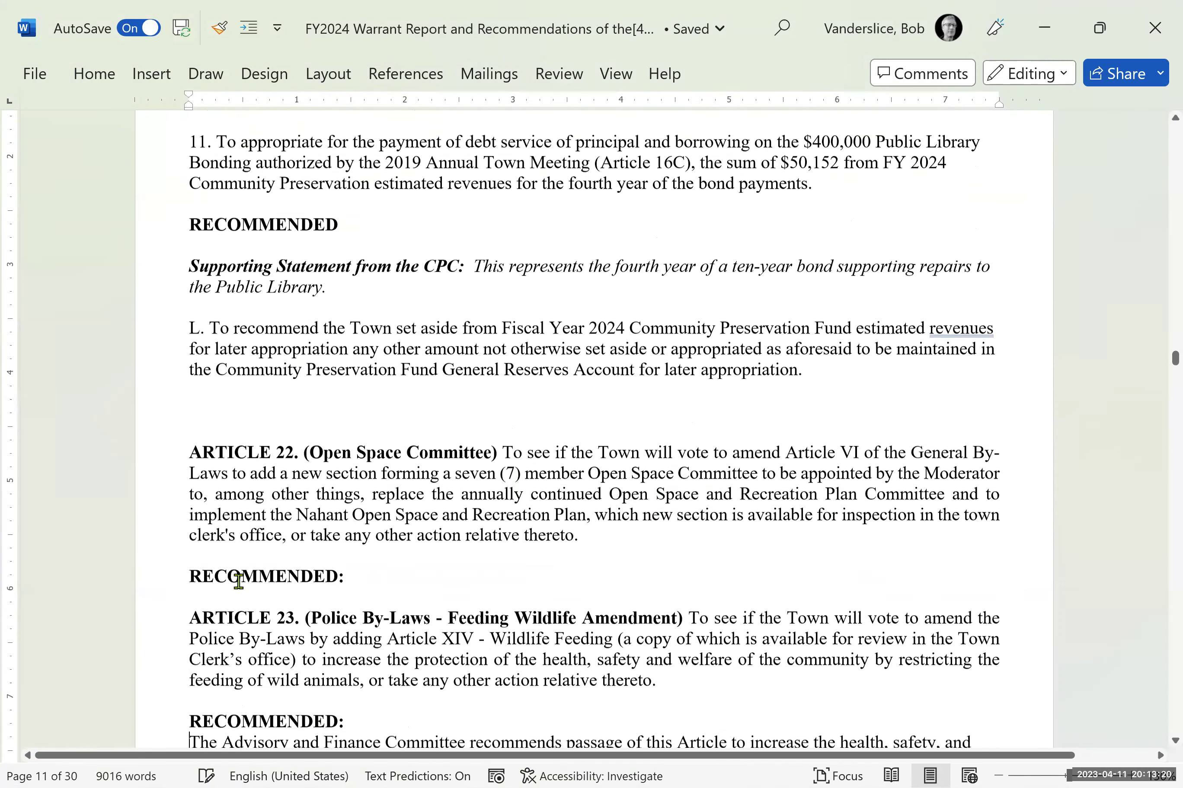
pyautogui.press('Down')
pyautogui.press('Down')
pyautogui.press('Down')
pyautogui.press('Down')
pyautogui.press('Down')
pyautogui.press('Down')
pyautogui.press('Down')
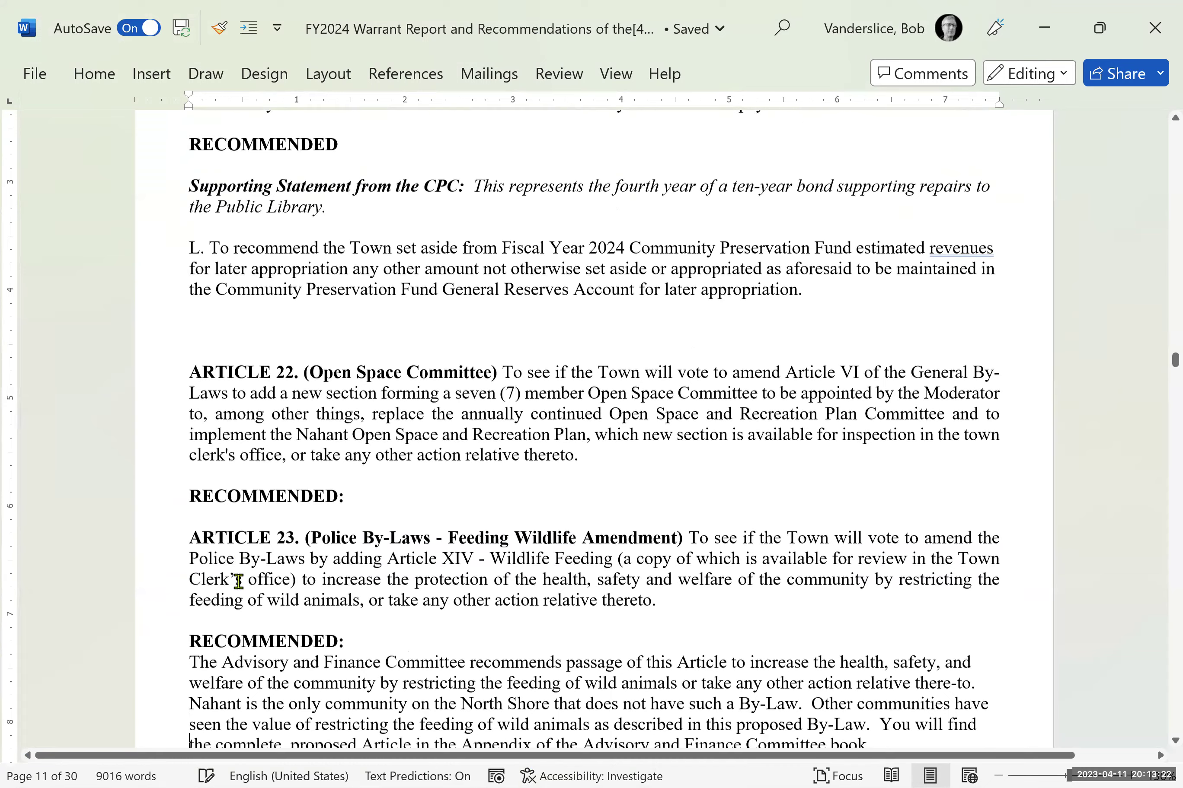
pyautogui.press('Down')
pyautogui.press('Down')
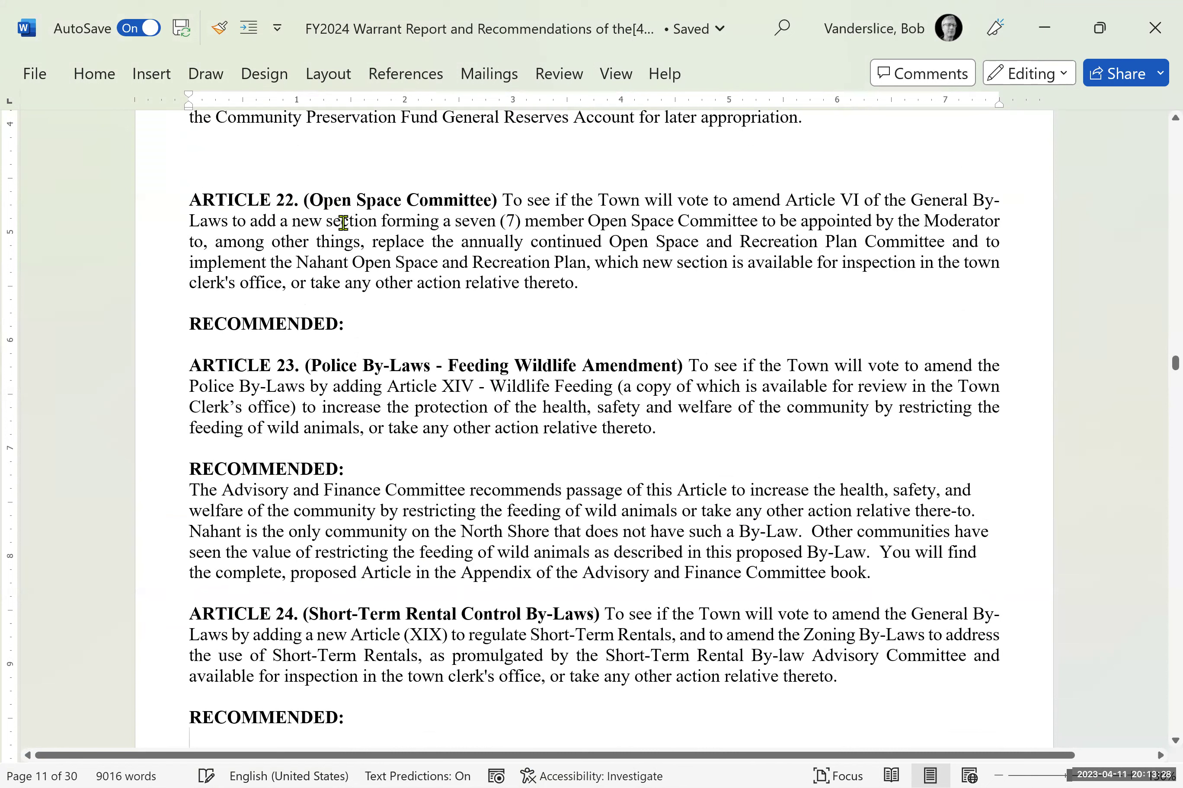
# - Start Article 22's recommendation text after "RECOMMENDED:" with "This Article makes the Open Space Committee"
pyautogui.click(355, 324)
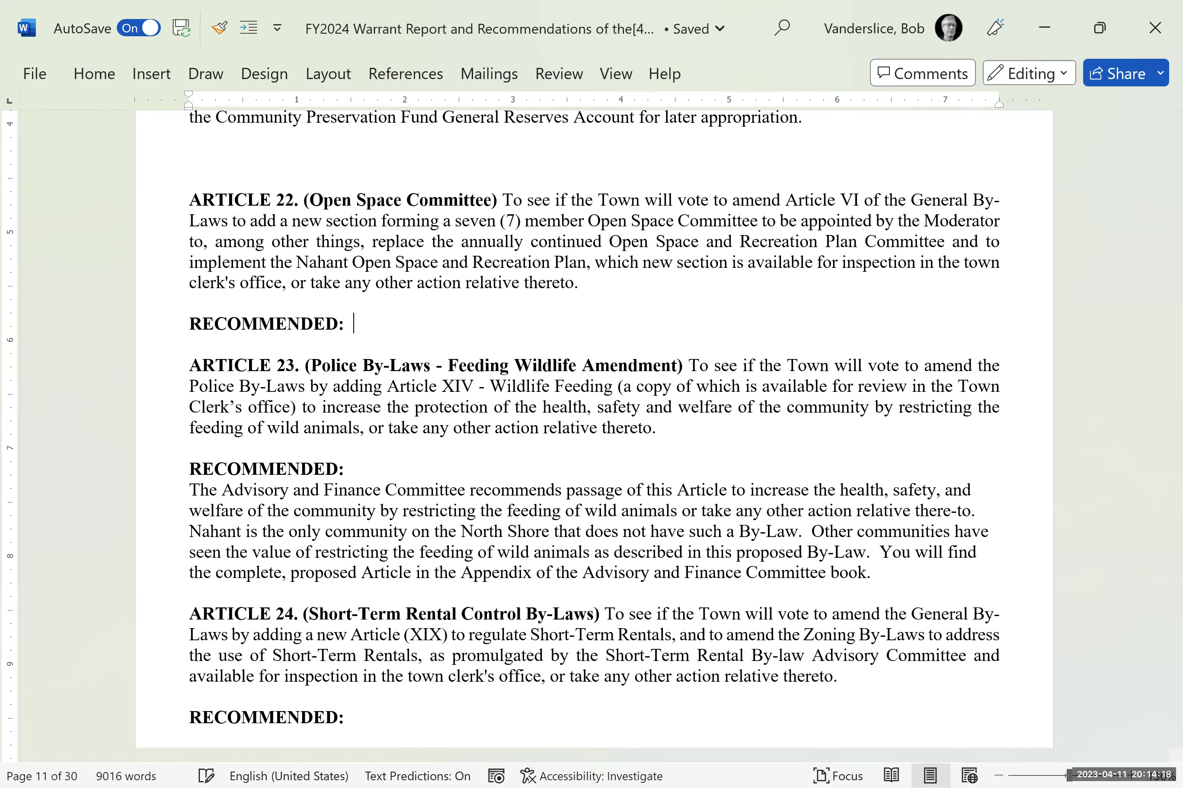
pyautogui.write('Th')
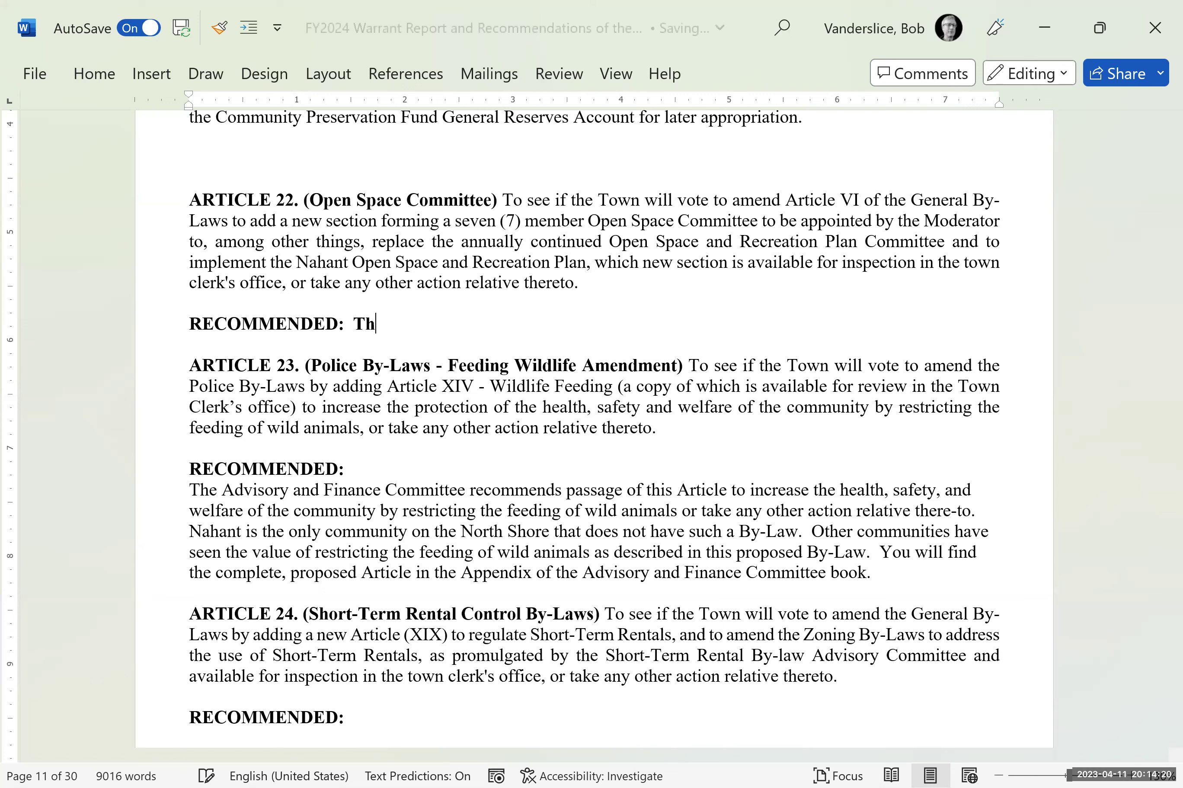
pyautogui.write('is Ae')
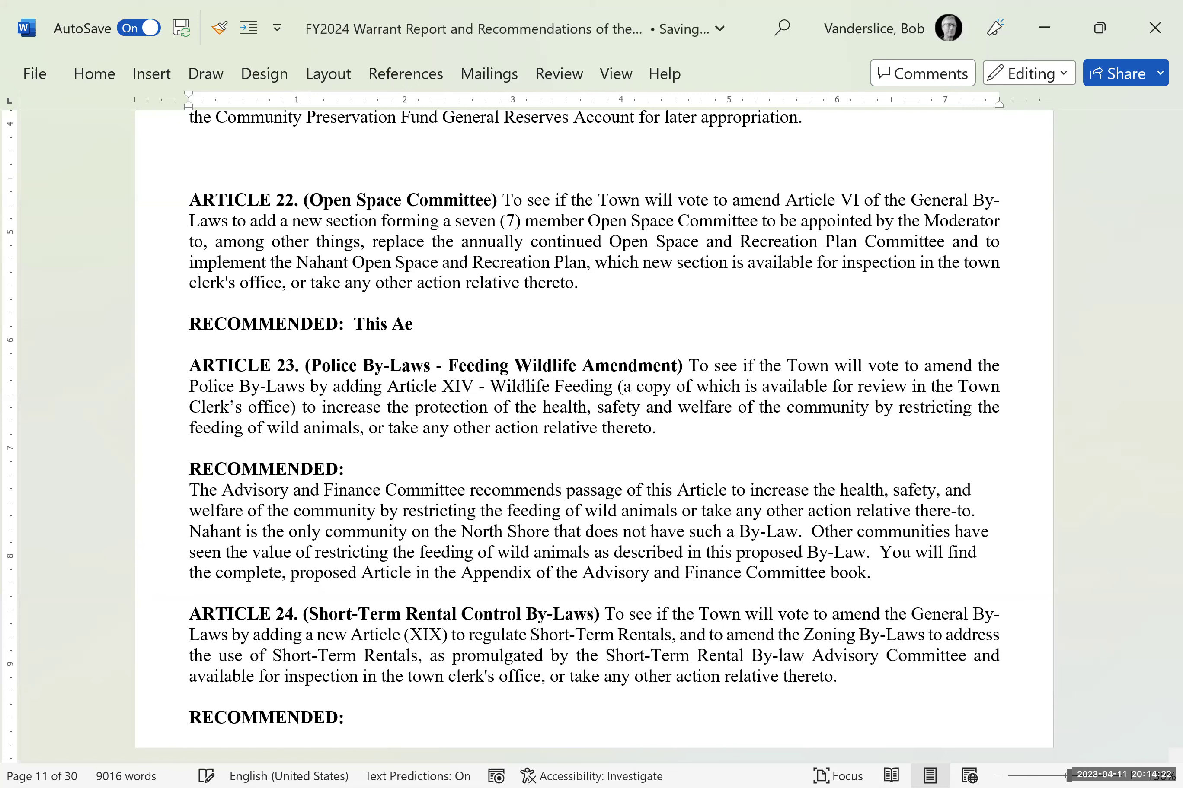
pyautogui.press('BackSpace')
pyautogui.write('rticle makes the')
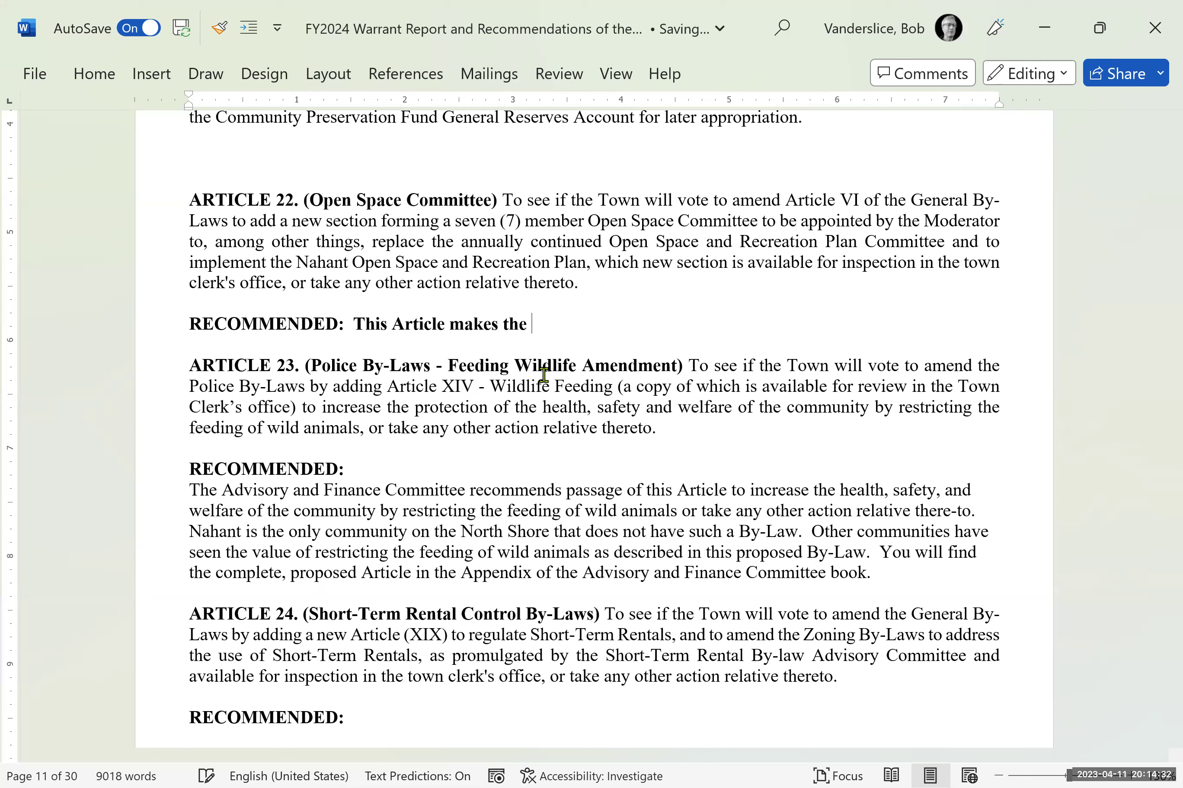
pyautogui.write(' Open Space Comm')
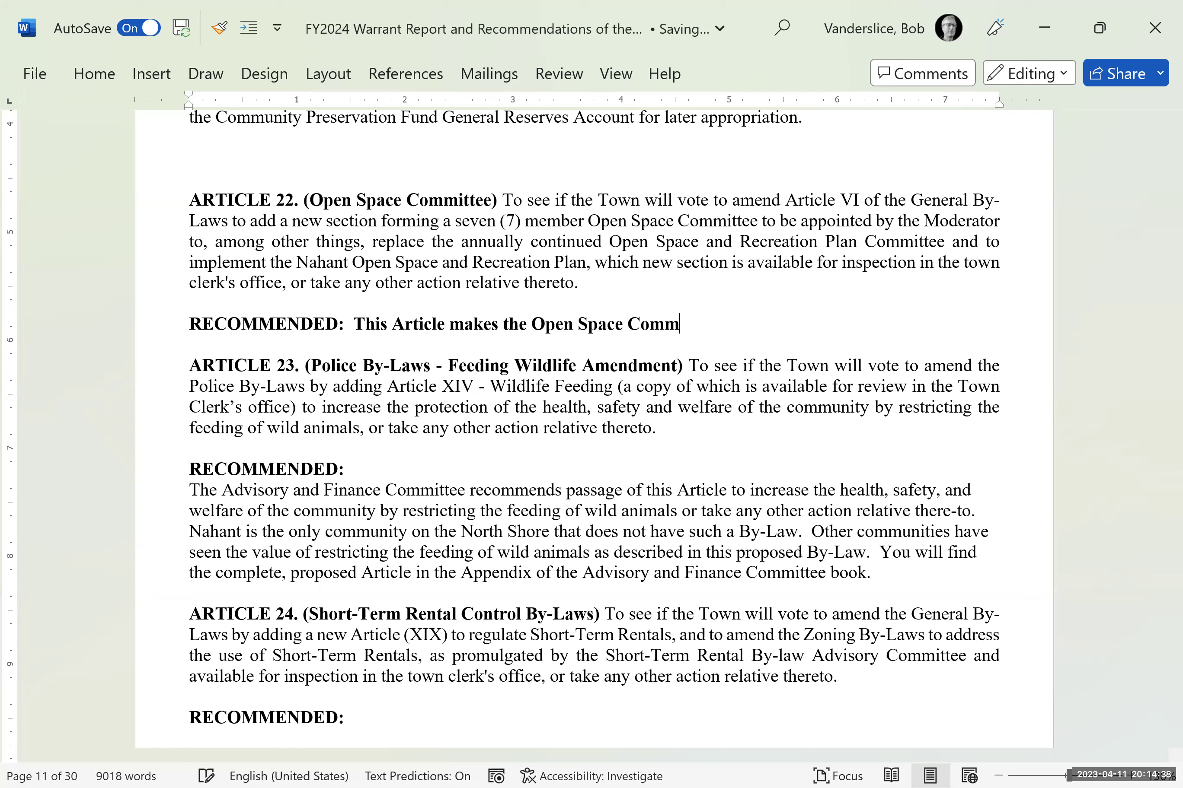
pyautogui.write('ittee')
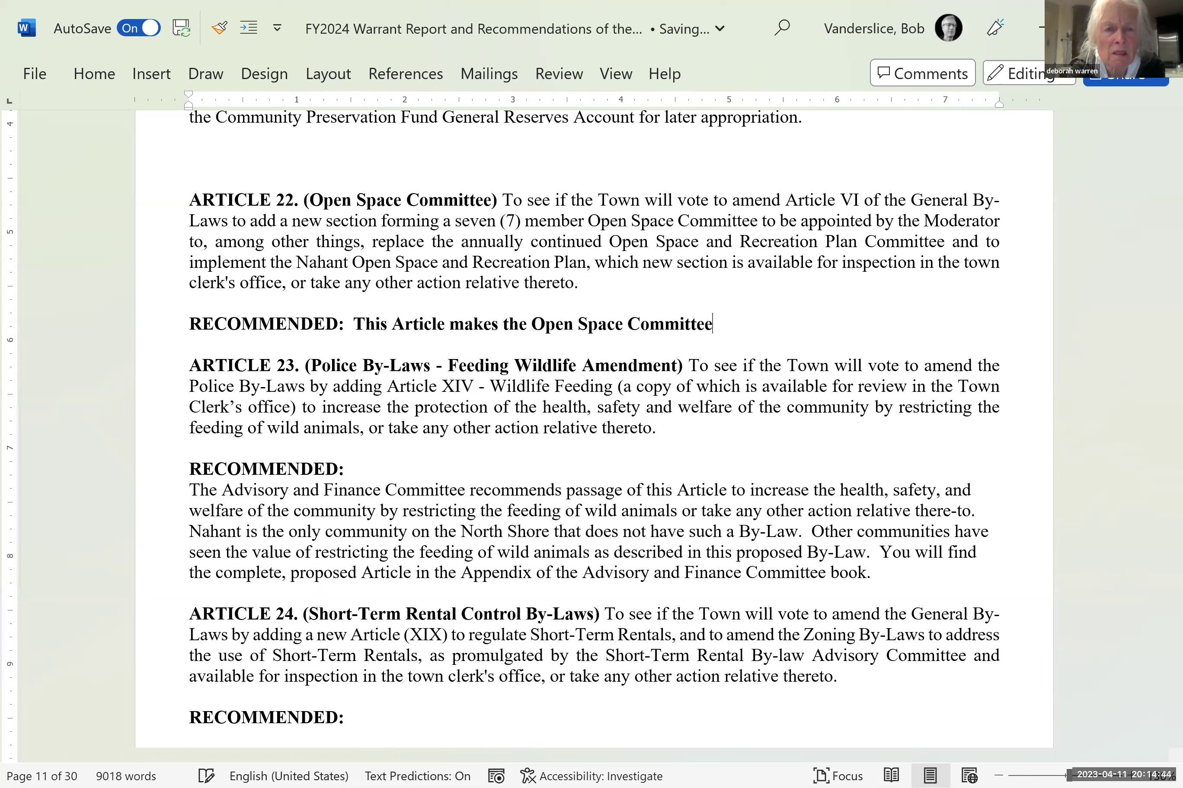
# - Expand the committee's name in Article 22's recommendation to read "existing Open Space and Recreation Committee"
pyautogui.click(531, 324)
pyautogui.write('existing')
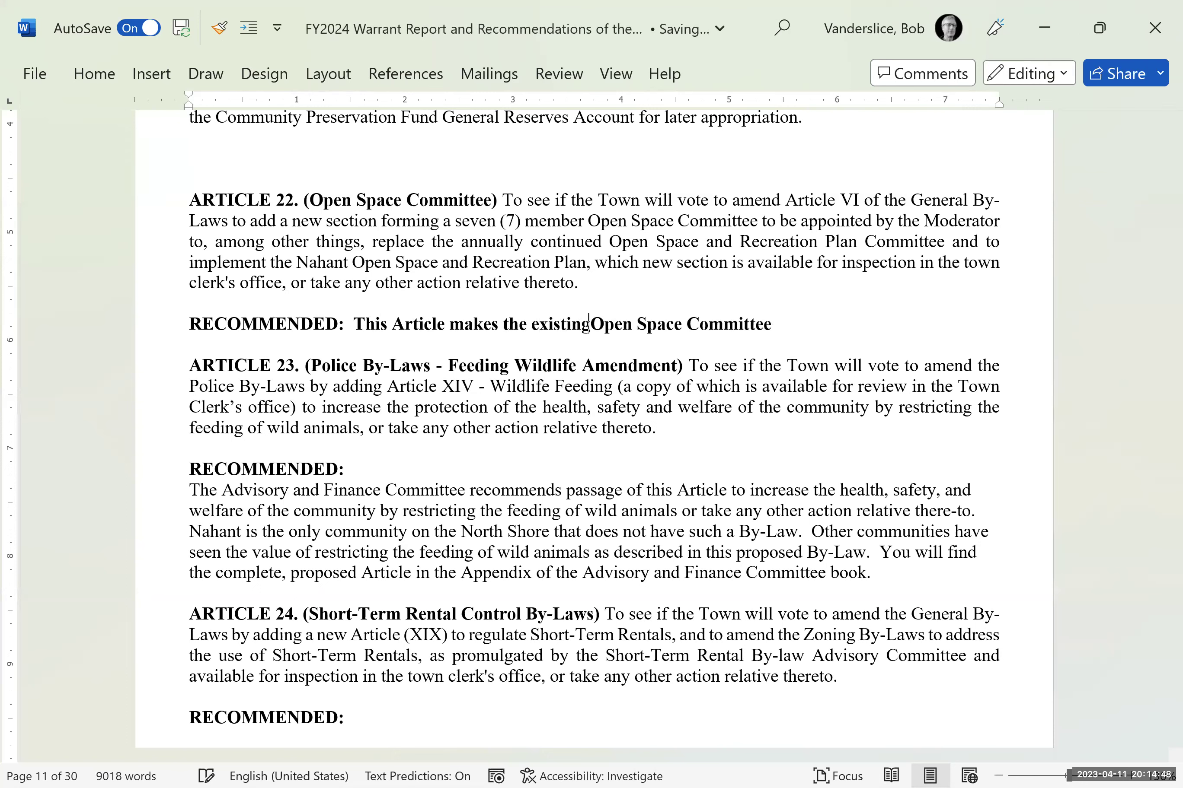
pyautogui.press('End')
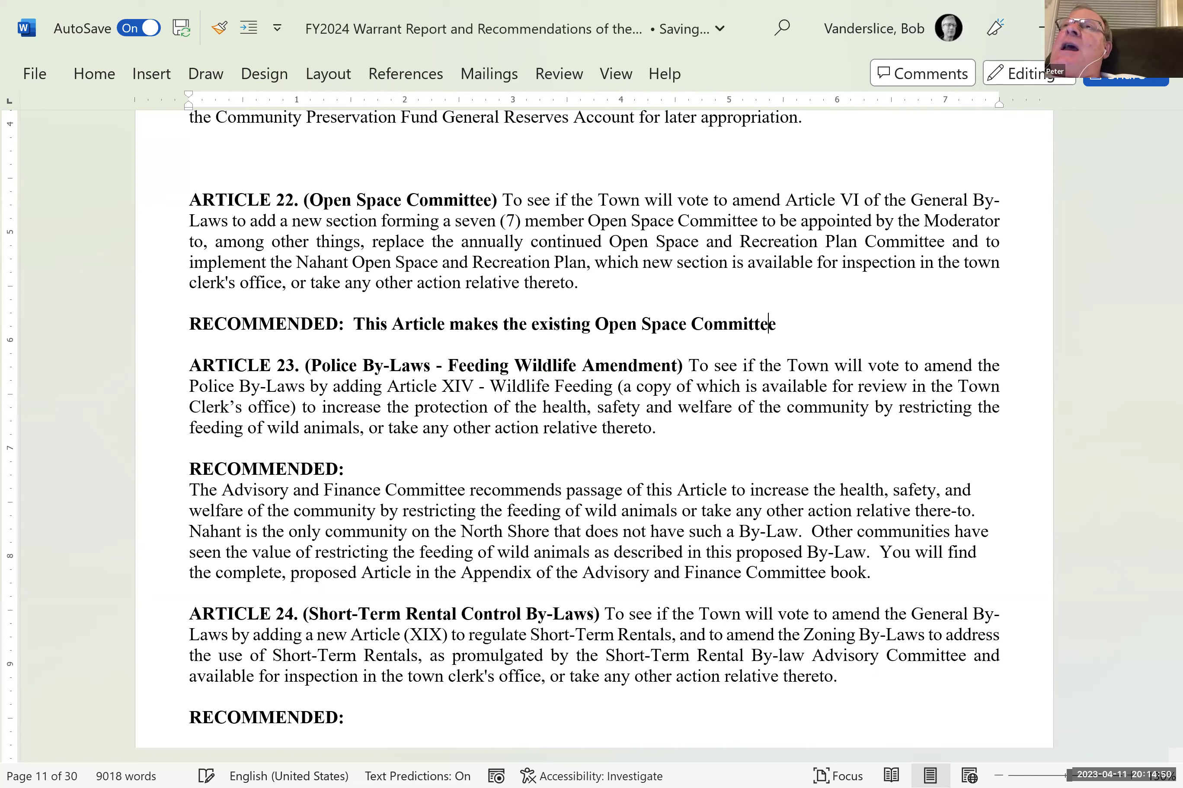
pyautogui.press('Left')
pyautogui.press('Left')
pyautogui.press('Left')
pyautogui.press('Left')
pyautogui.press('Left')
pyautogui.press('Left')
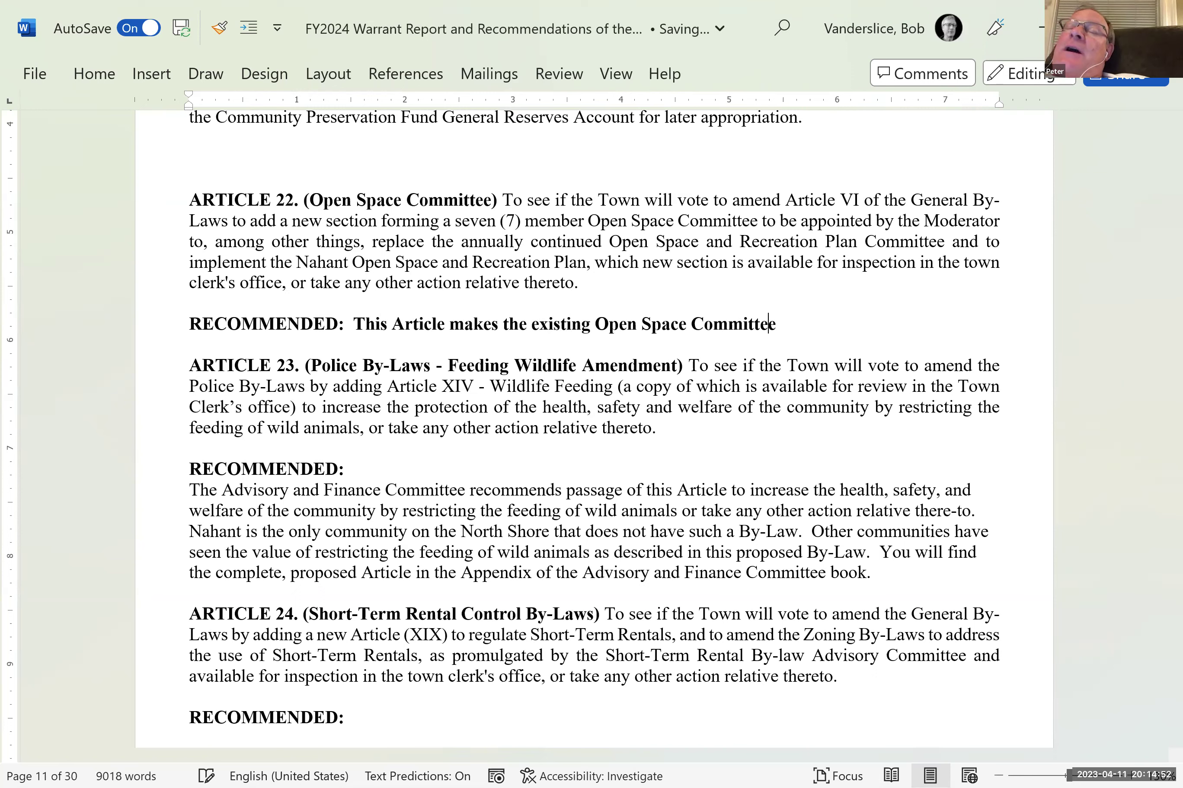
pyautogui.press('Right')
pyautogui.press('Right')
pyautogui.write('and Recrea')
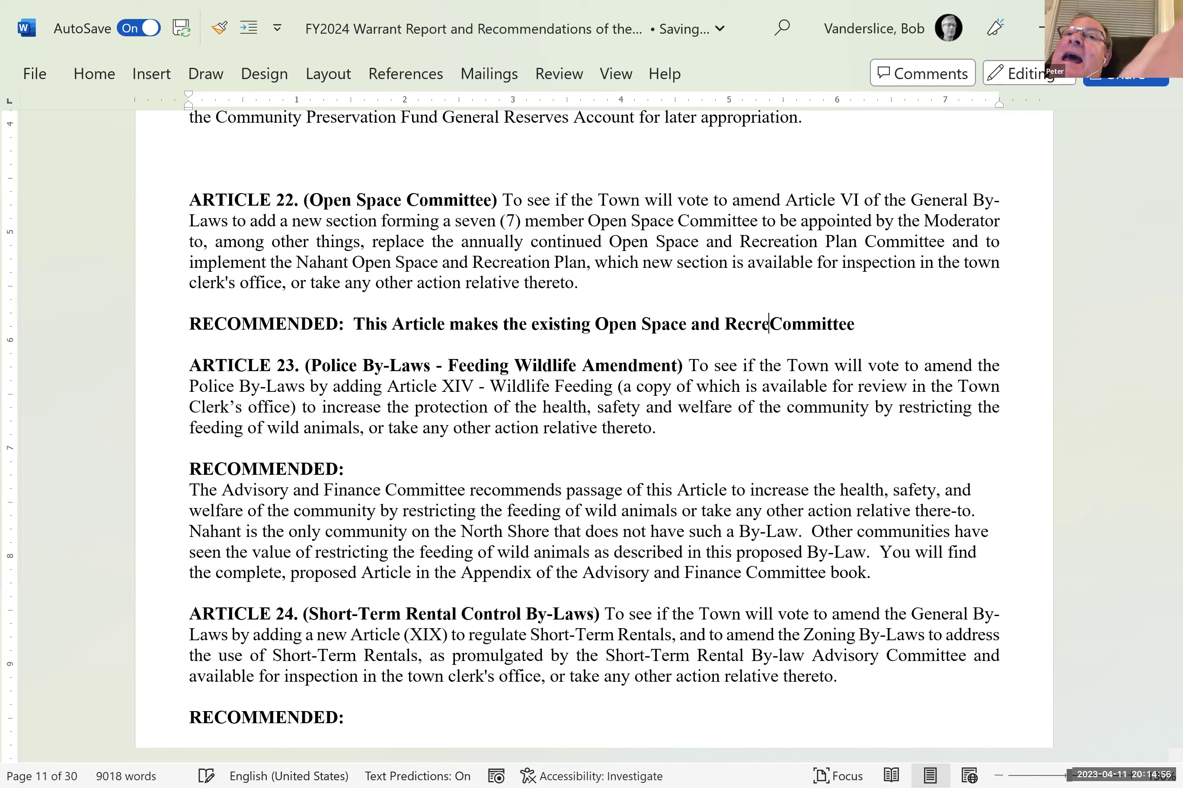
pyautogui.write('tion')
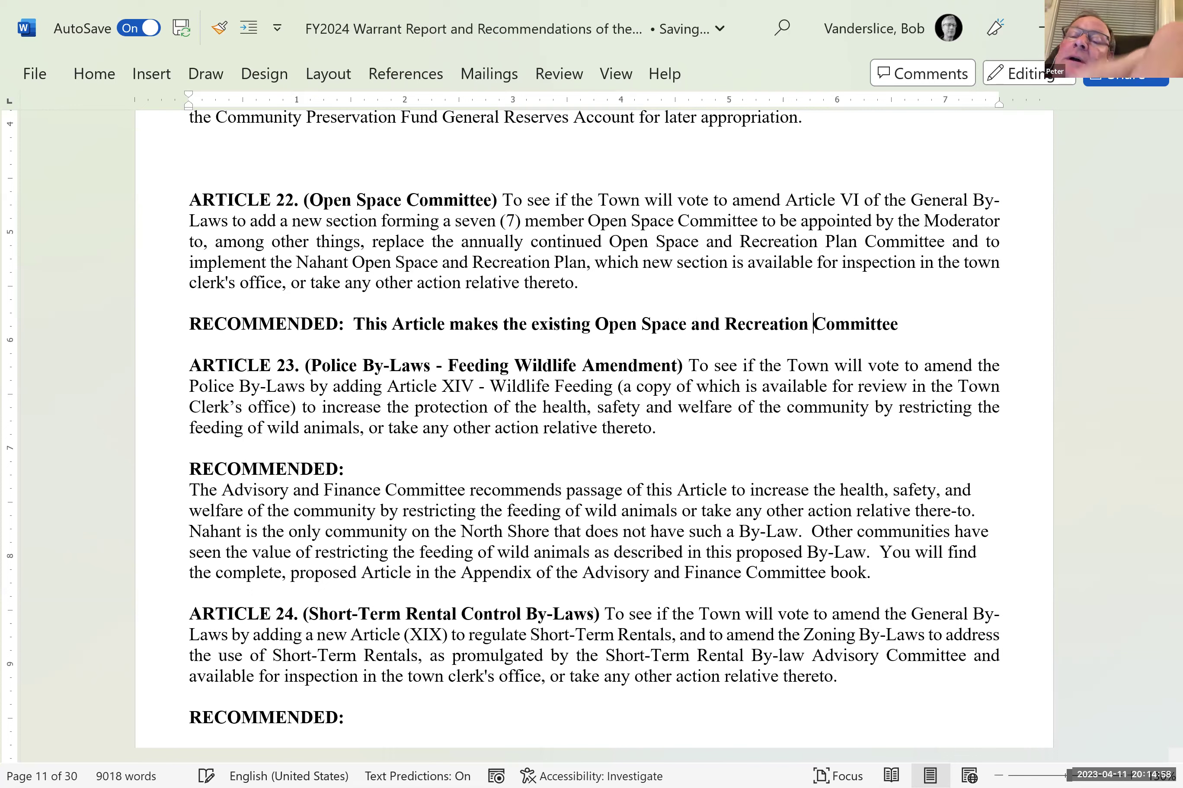
# - Continue Article 22's recommendation after "Open Space and Recreation Committee" with "a standing Committee"
pyautogui.press('Right')
pyautogui.press('Right')
pyautogui.press('Right')
pyautogui.press('Right')
pyautogui.press('Right')
pyautogui.press('Right')
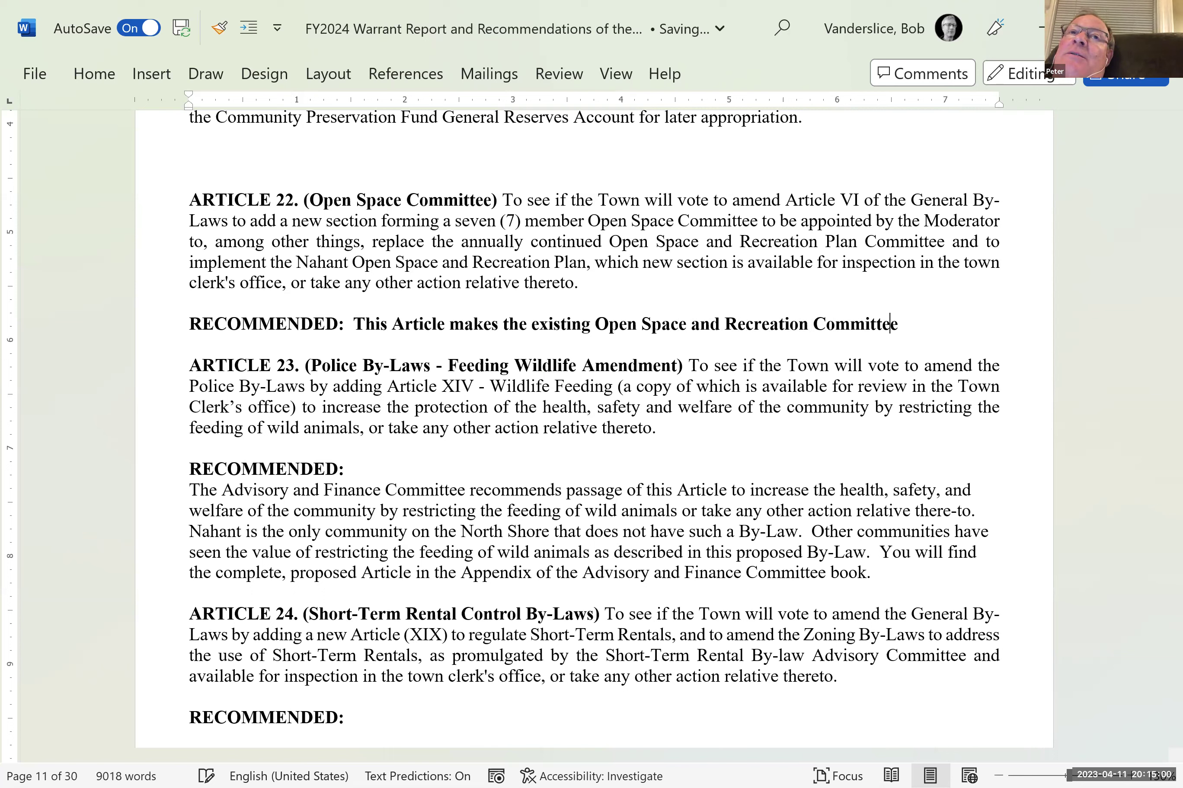
pyautogui.write('a standin')
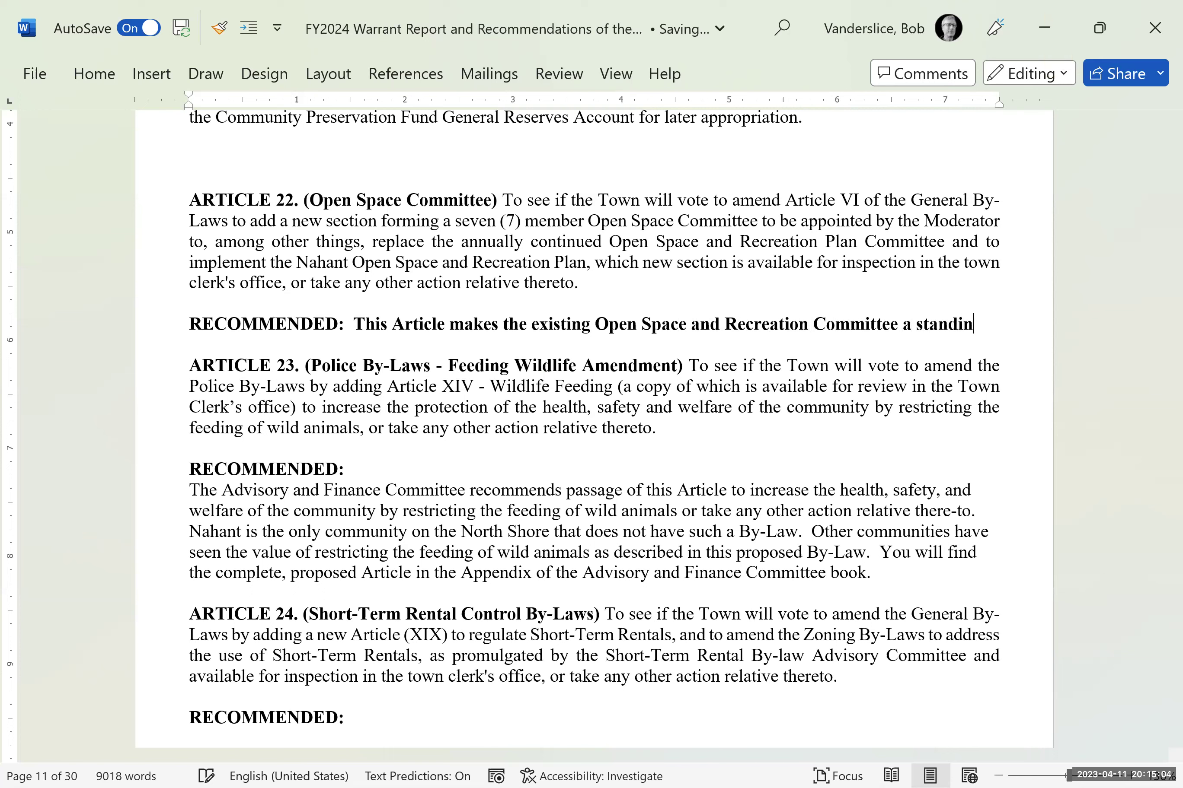
pyautogui.write('g Co')
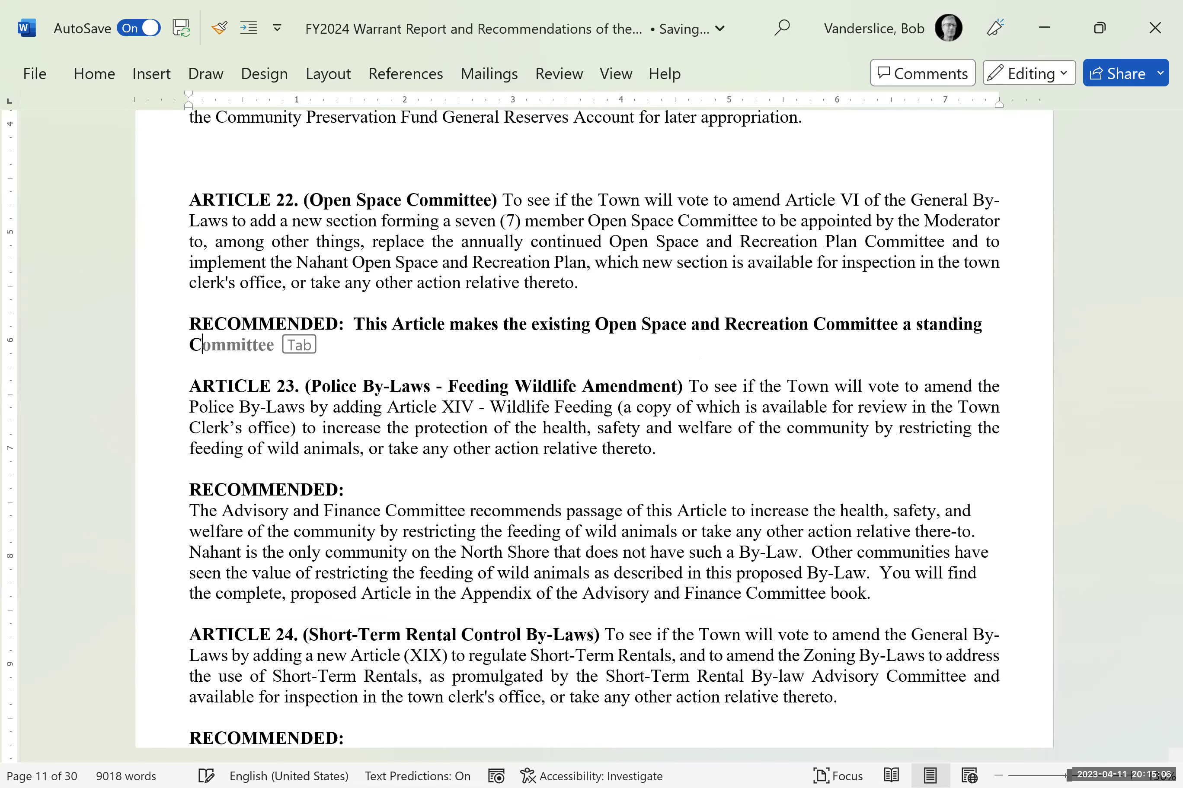
pyautogui.write('mmittee')
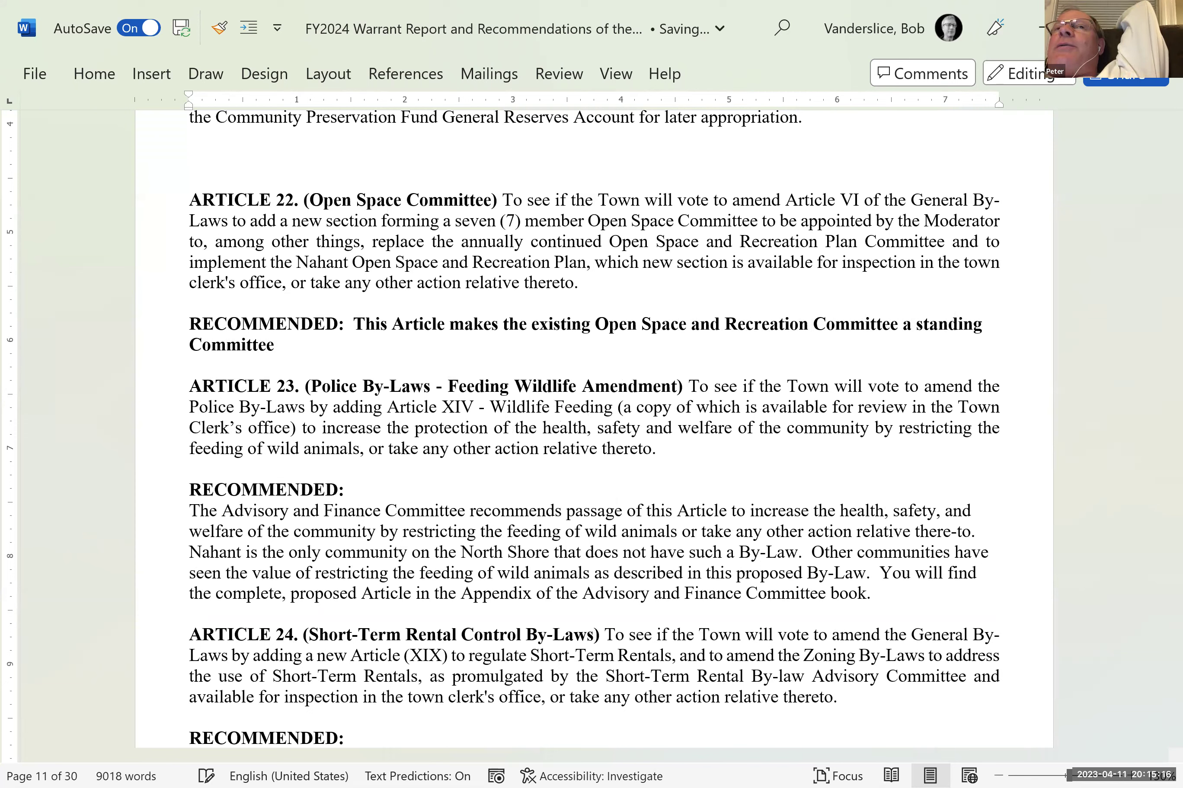
# - Continue Article 22's recommendation after "a standing Committee" with "which will continue from year to year"
pyautogui.write('whic')
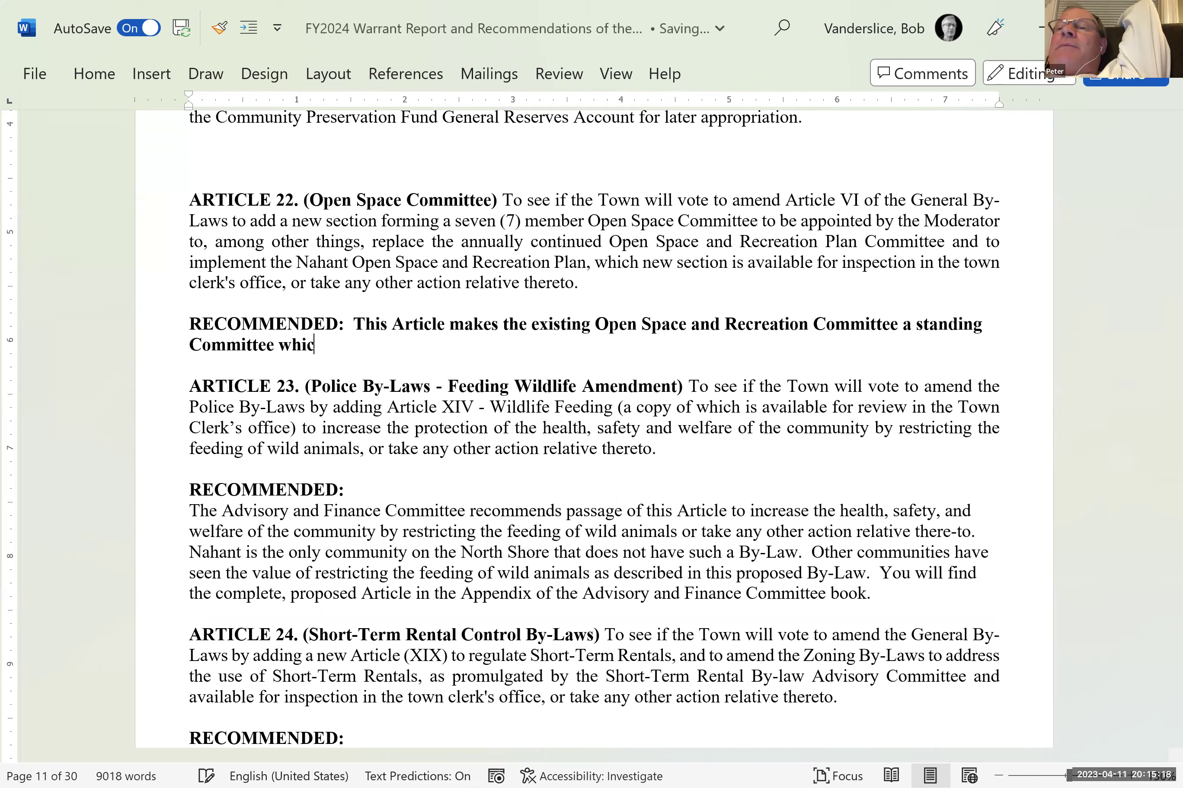
pyautogui.write('h will con')
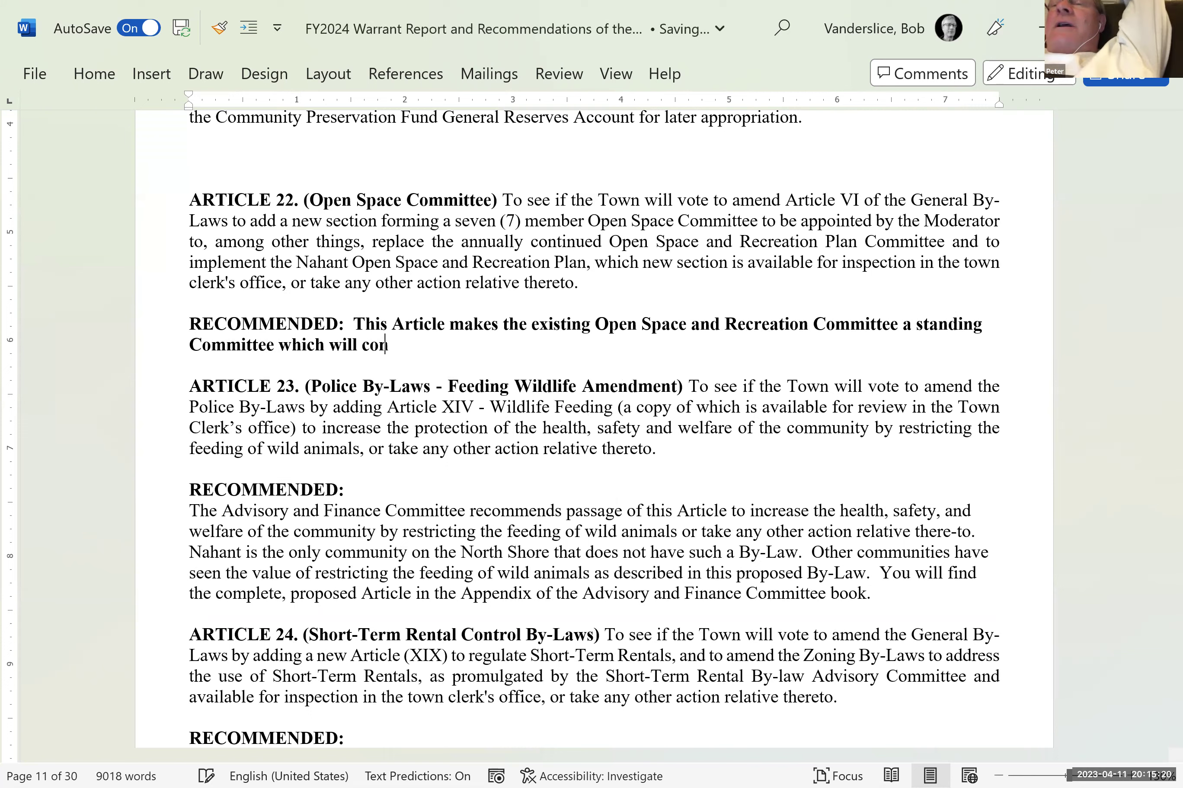
pyautogui.write('tinue fro')
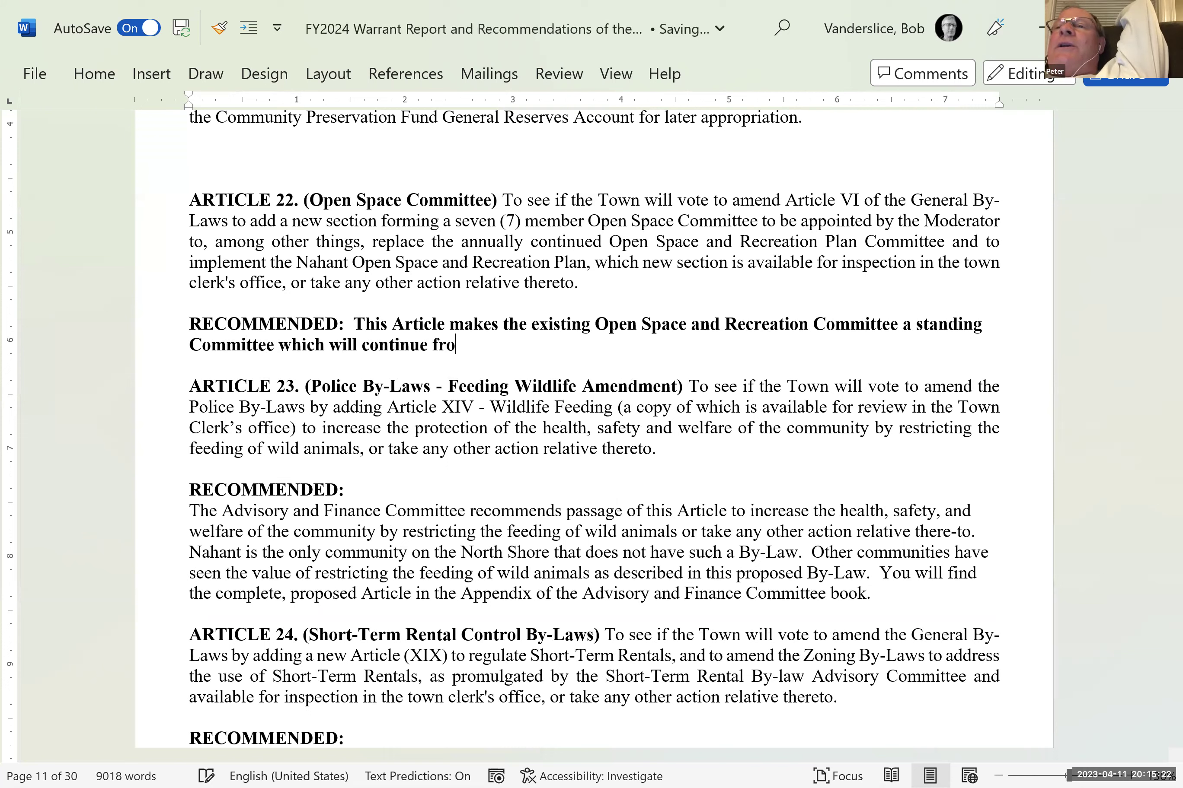
pyautogui.write('m year to uea')
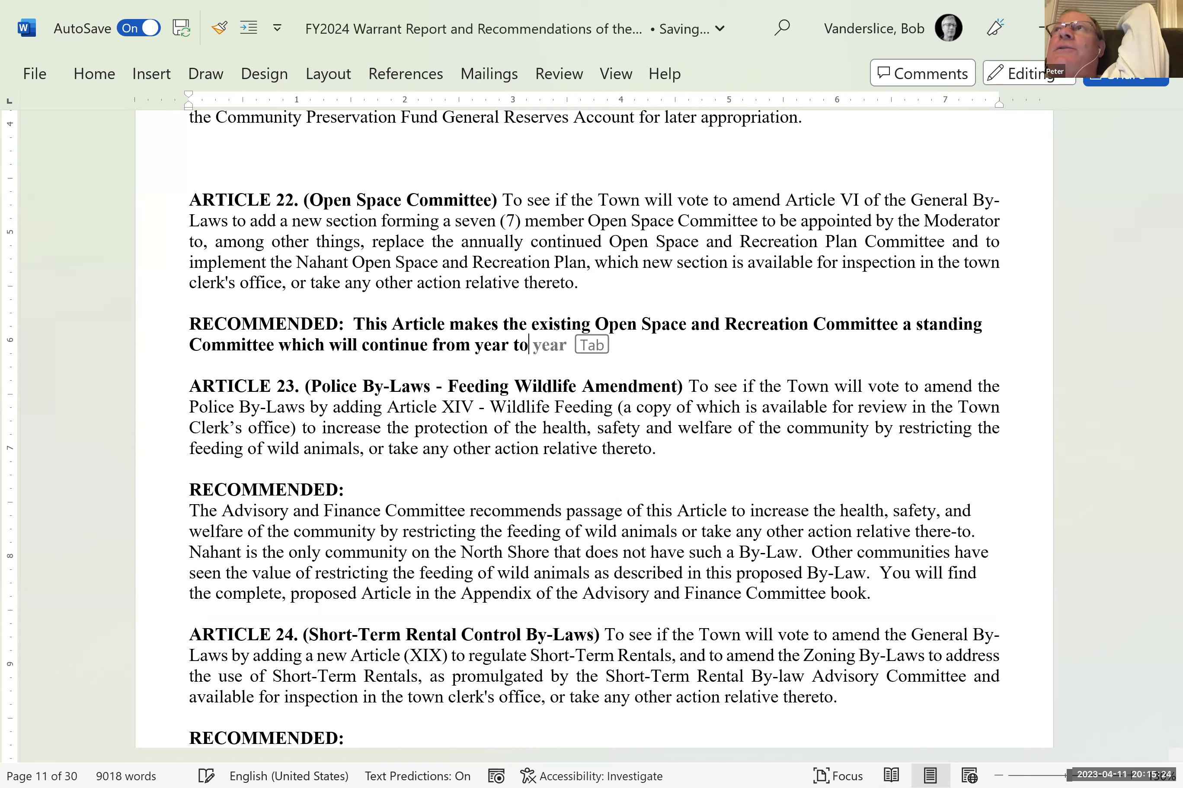
pyautogui.press('BackSpace')
pyautogui.press('BackSpace')
pyautogui.press('BackSpace')
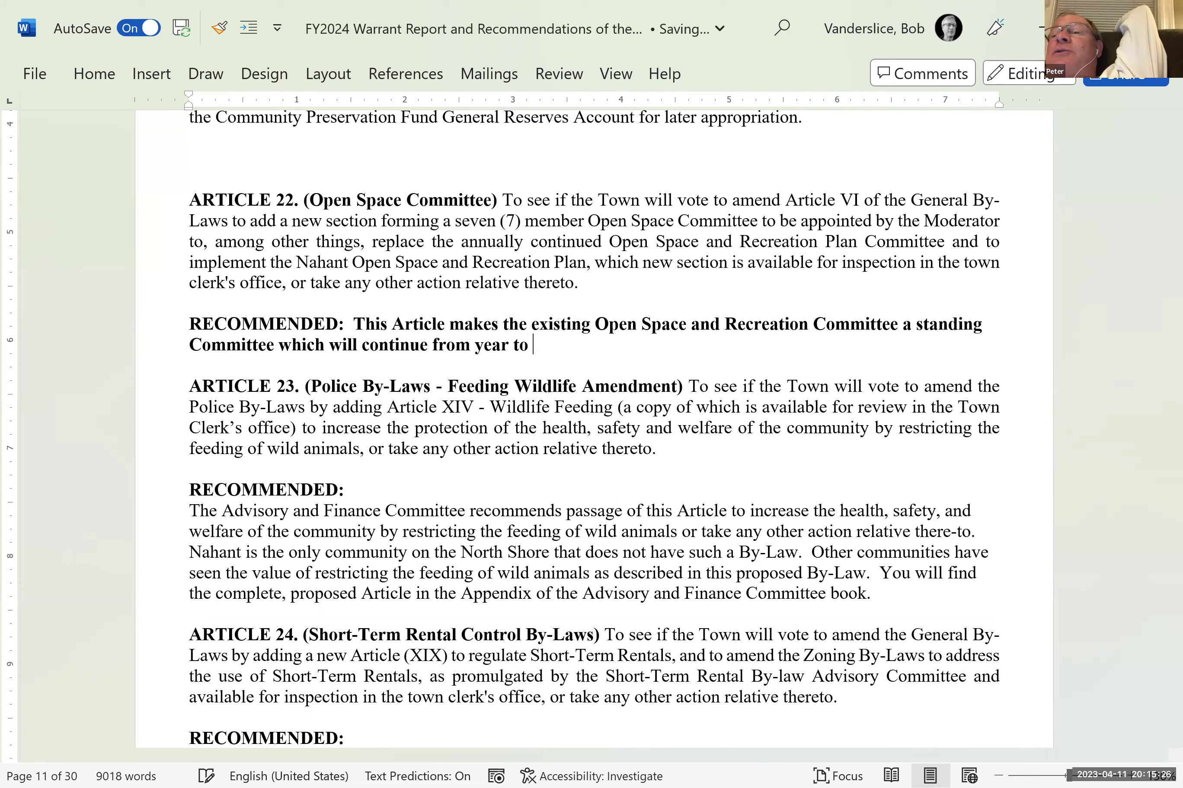
pyautogui.write('year')
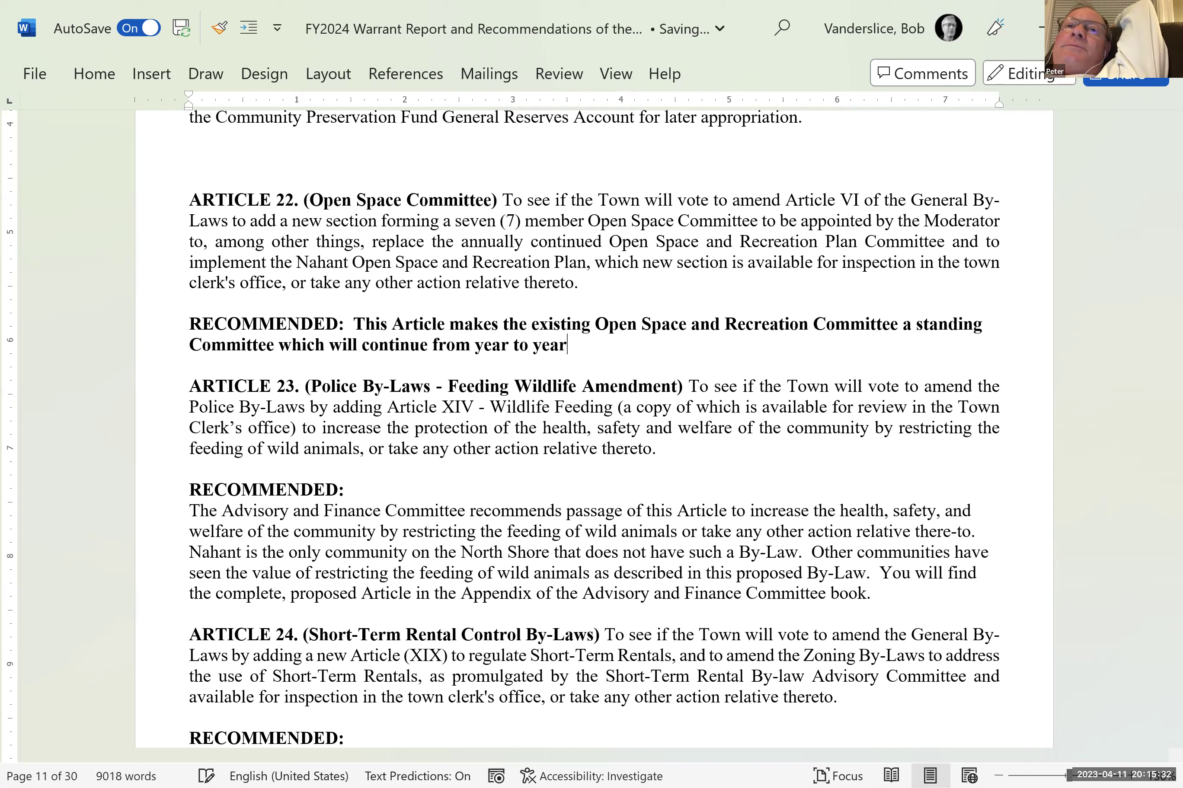
# - Complete the Article 22 recommendation sentence with "without Town Meeting approval."
pyautogui.write('w')
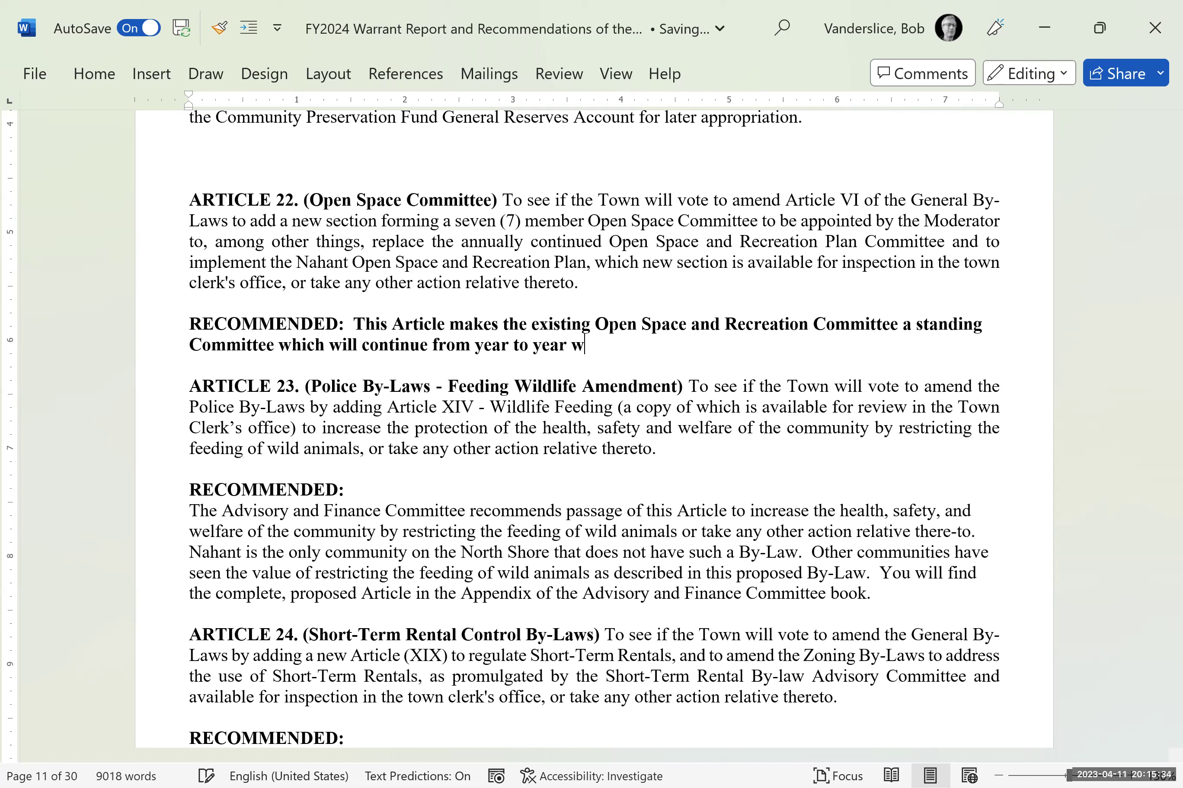
pyautogui.write('ithout Town Meeti')
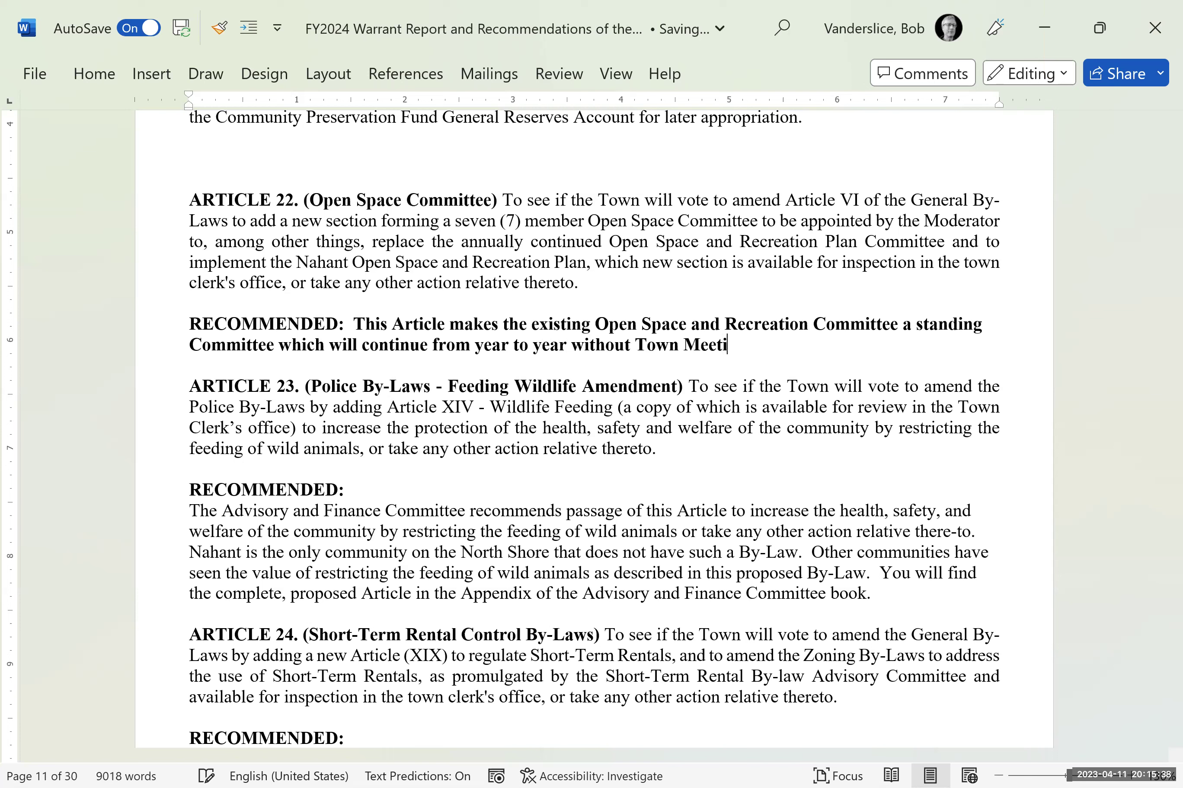
pyautogui.write('ng approval.')
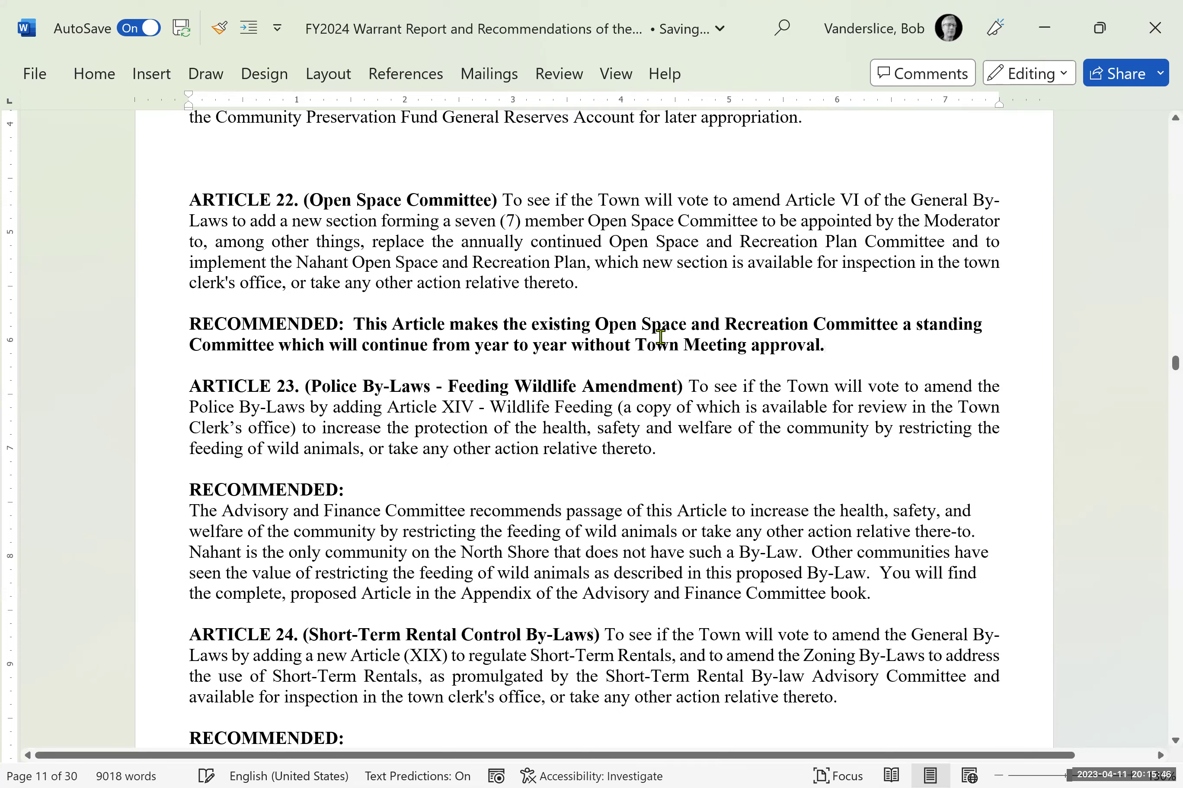
# - Copy the formatting of the Article 22 body text onto the recommendation sentence that follows "RECOMMENDED:"
pyautogui.moveTo(432, 241); pyautogui.dragTo(457, 260)
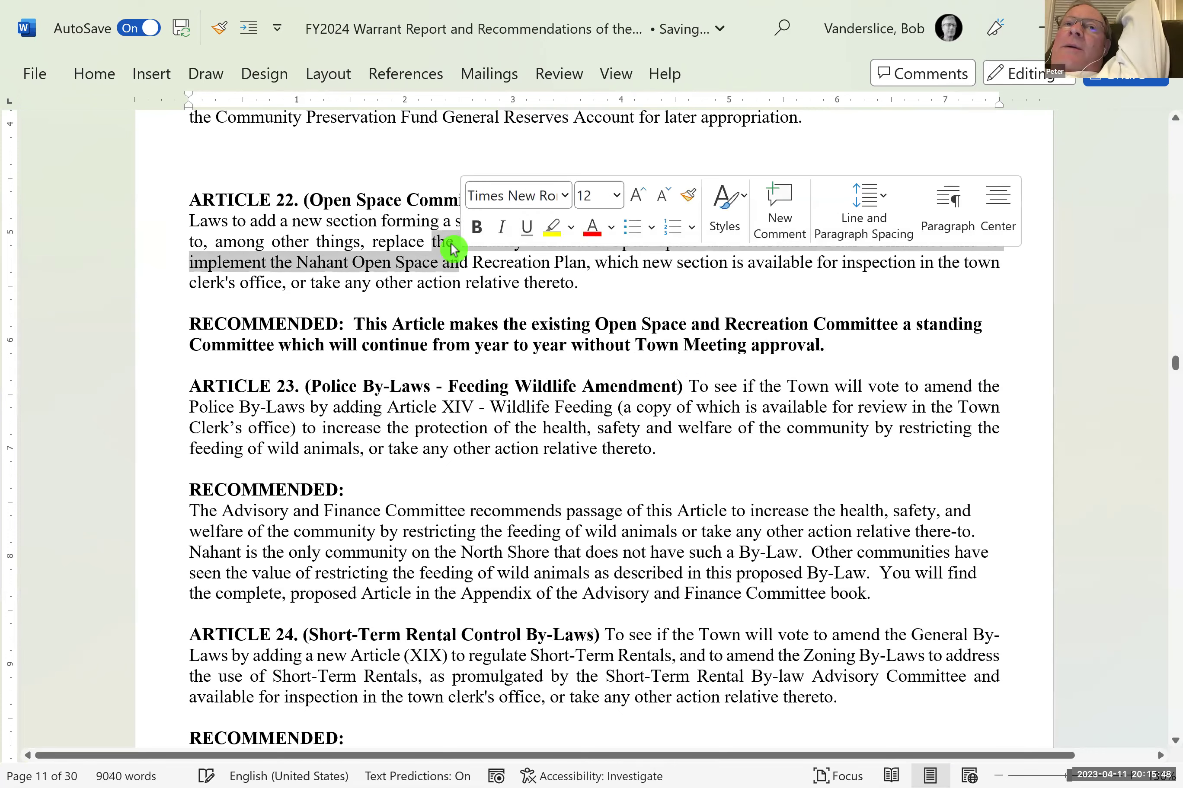
pyautogui.click(218, 28)
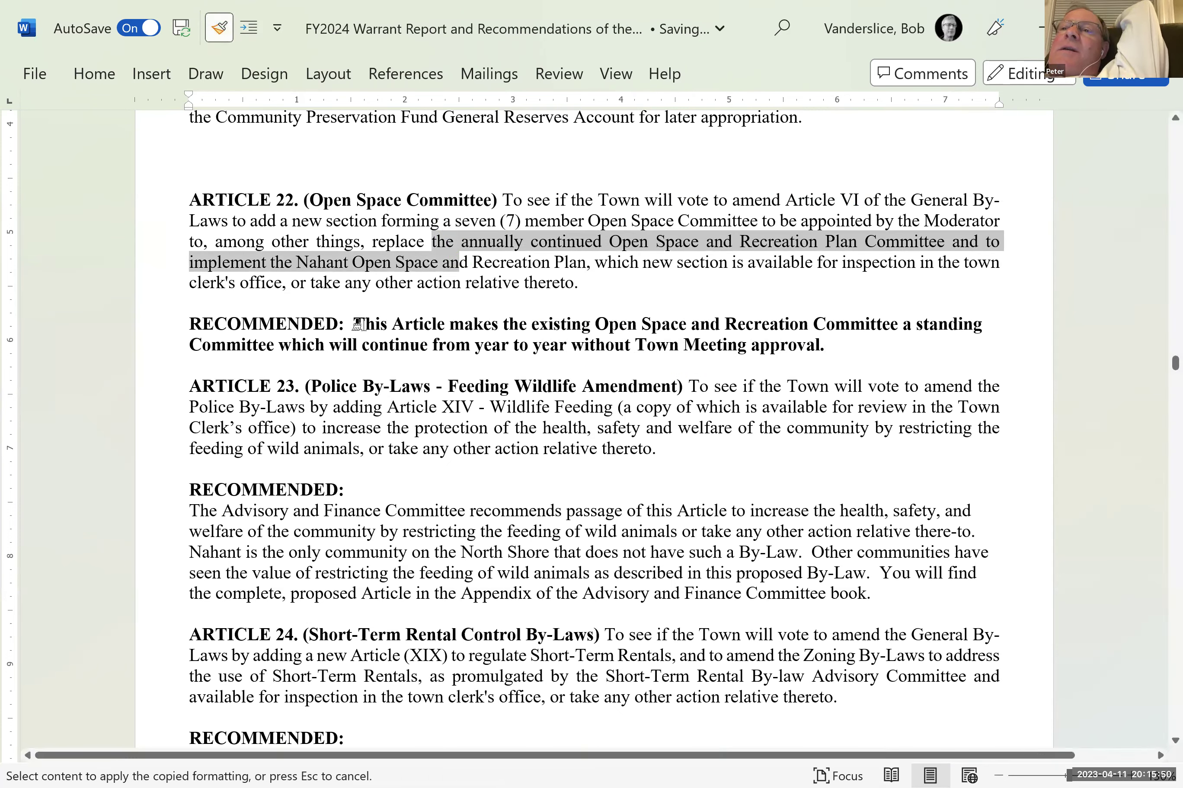
pyautogui.moveTo(349, 325); pyautogui.dragTo(856, 351)
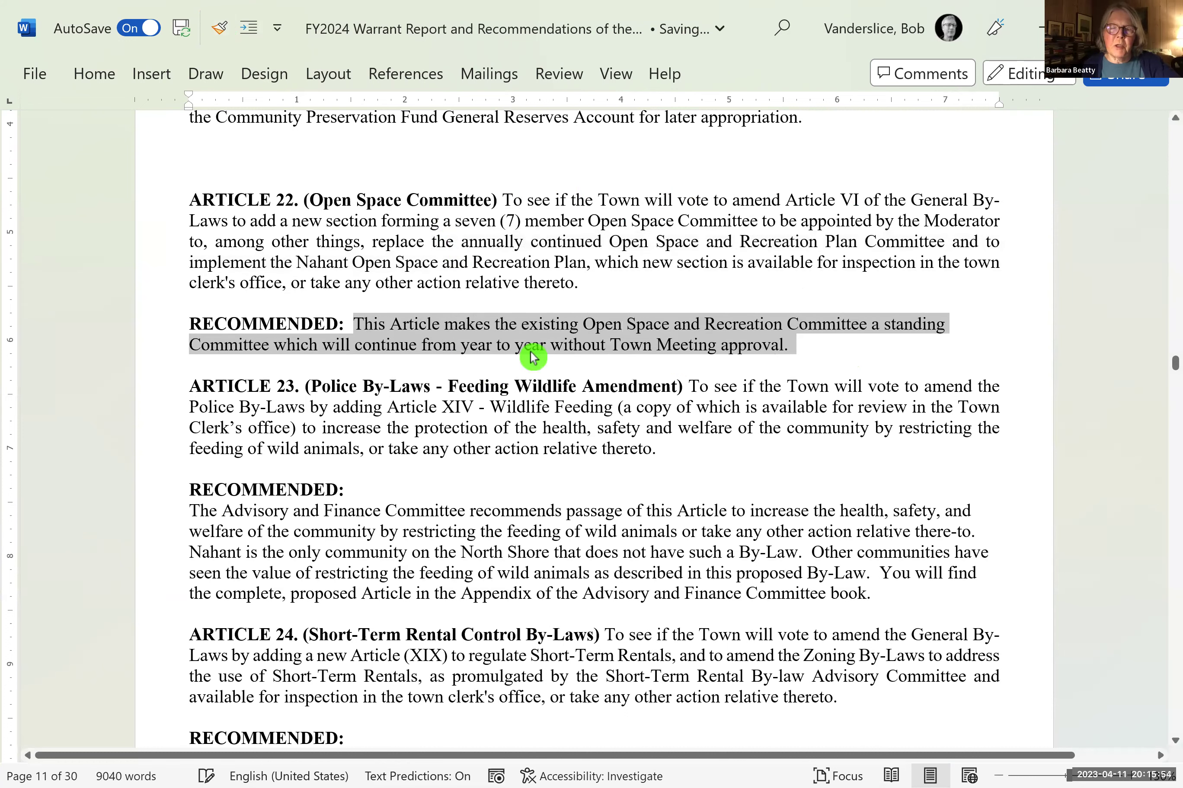
# - End the Article 22 recommendation with a period after "year to year" and delete "without Town Meeting approval."
pyautogui.doubleClick(555, 346)
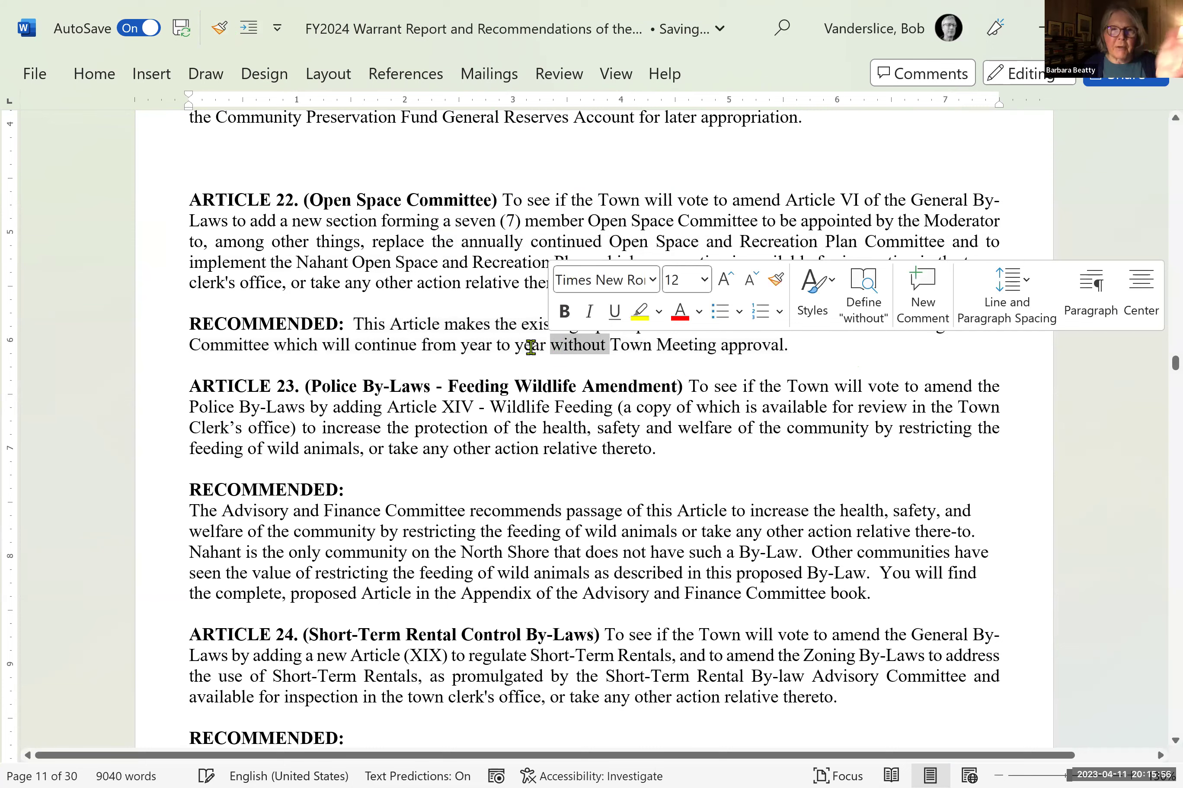
pyautogui.click(546, 346)
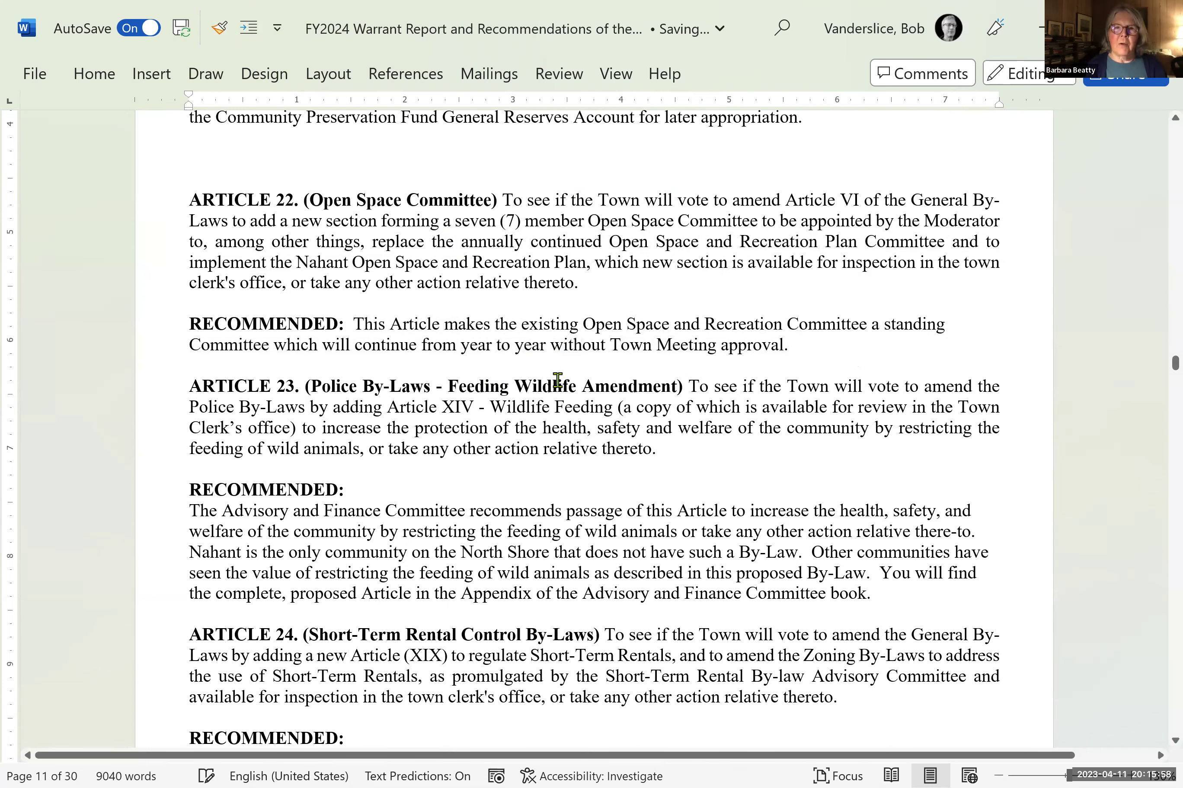
pyautogui.write('.')
pyautogui.press('Delete')
pyautogui.press('Delete')
pyautogui.press('Delete')
pyautogui.press('Delete')
pyautogui.press('Delete')
pyautogui.press('Delete')
pyautogui.press('Delete')
pyautogui.press('Delete')
pyautogui.press('Delete')
pyautogui.press('Delete')
pyautogui.press('Delete')
pyautogui.press('Delete')
pyautogui.press('Delete')
pyautogui.press('Delete')
pyautogui.press('Delete')
pyautogui.press('Delete')
pyautogui.press('Delete')
pyautogui.press('Delete')
pyautogui.press('Delete')
pyautogui.press('Delete')
pyautogui.press('Delete')
pyautogui.press('Delete')
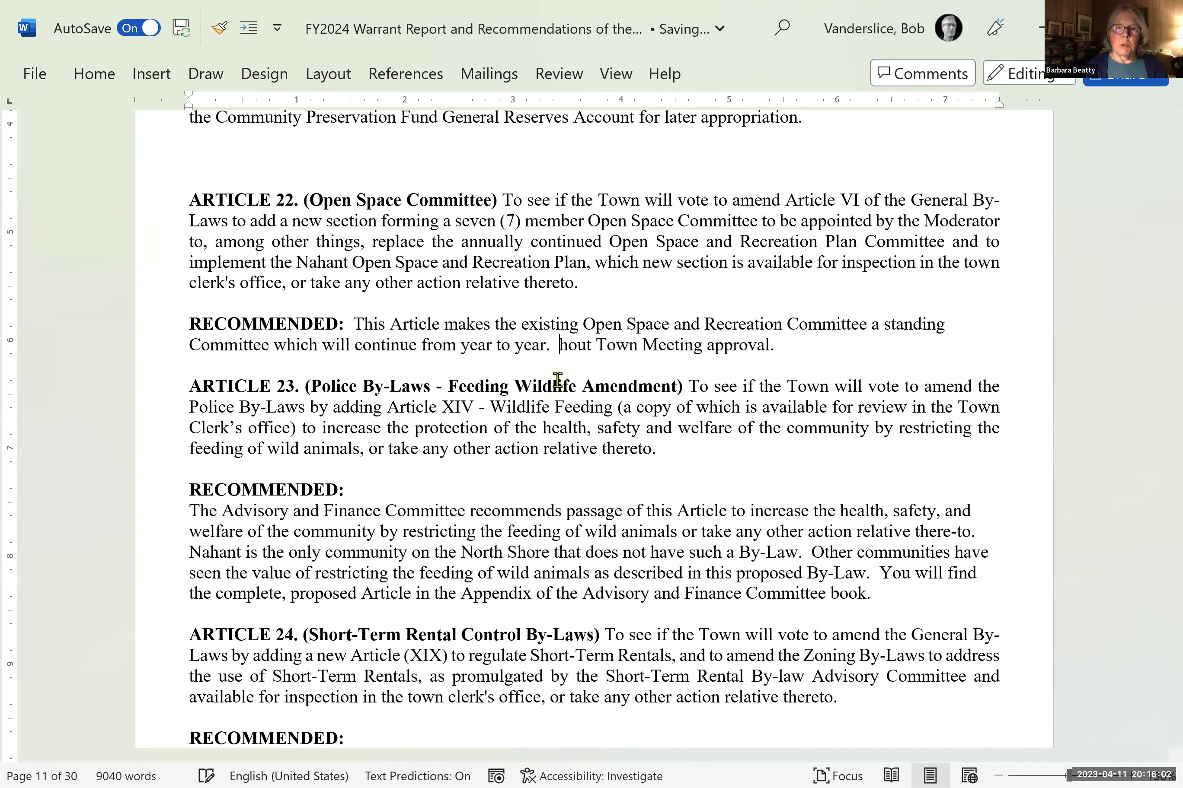
pyautogui.press('Delete')
pyautogui.press('Delete')
pyautogui.press('Delete')
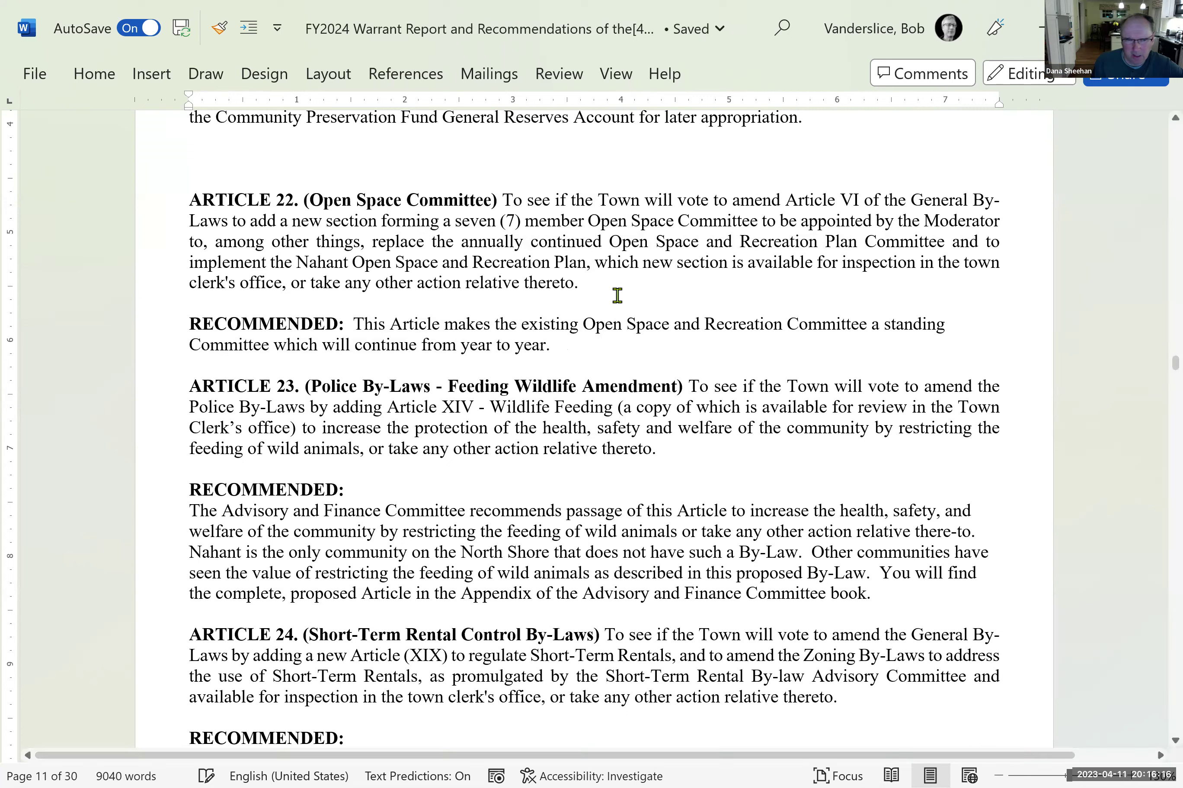
# - Insert "Plan" before the first "Committee" in the Article 22 recommendation and extend the sentence with "and renames the Committee to the Open Space Committee"
pyautogui.click(786, 325)
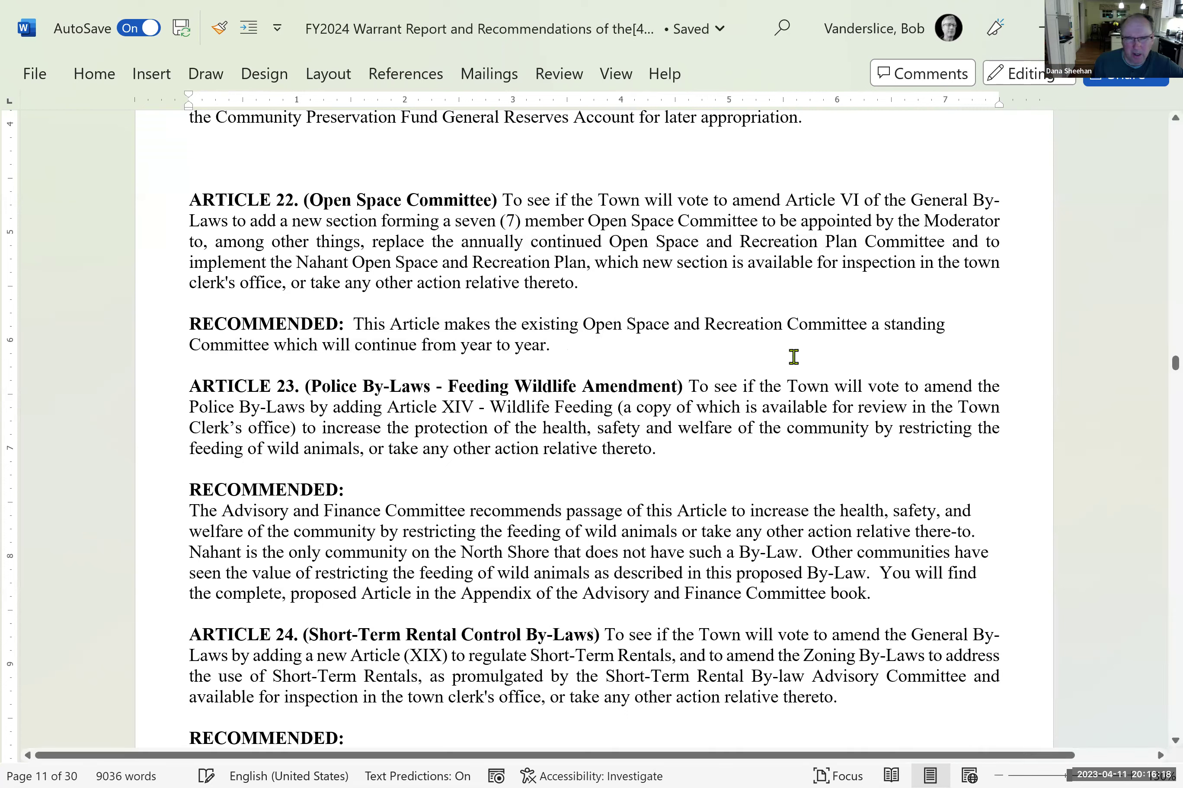
pyautogui.write('Plan')
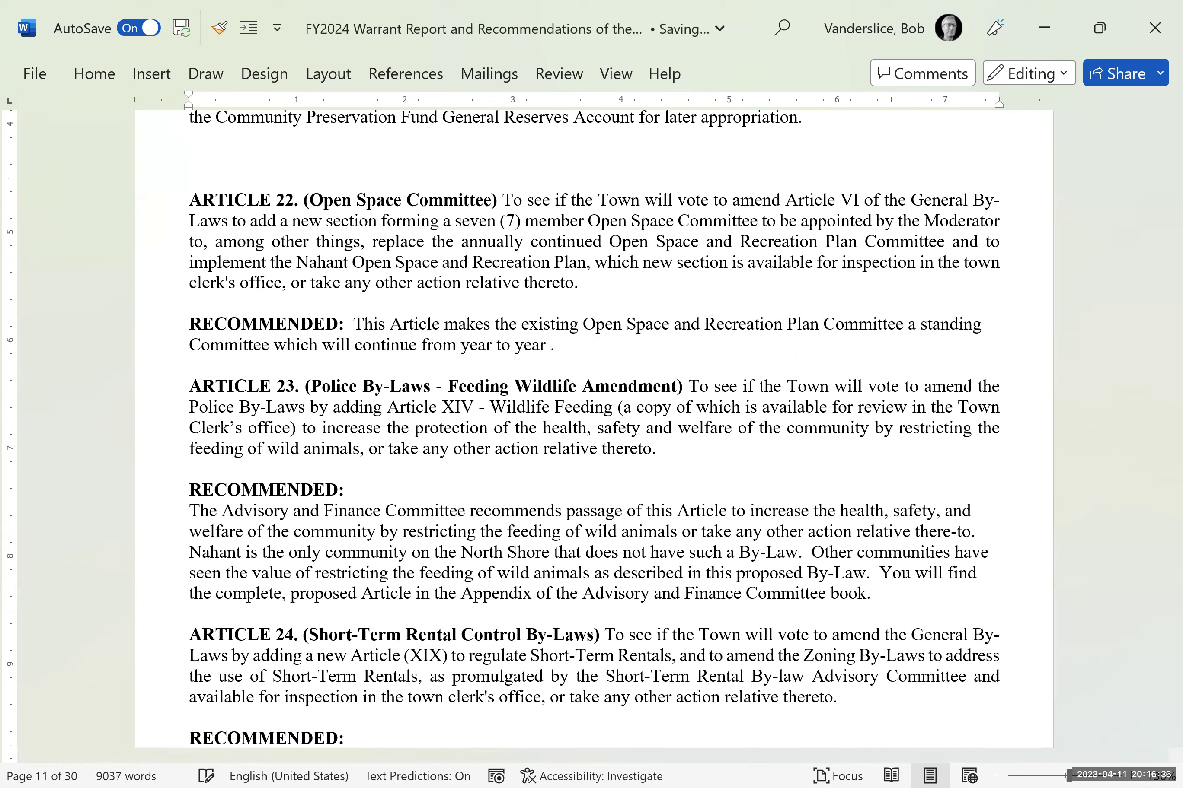
pyautogui.write('and rena')
pyautogui.write('mes t')
pyautogui.write('he Co')
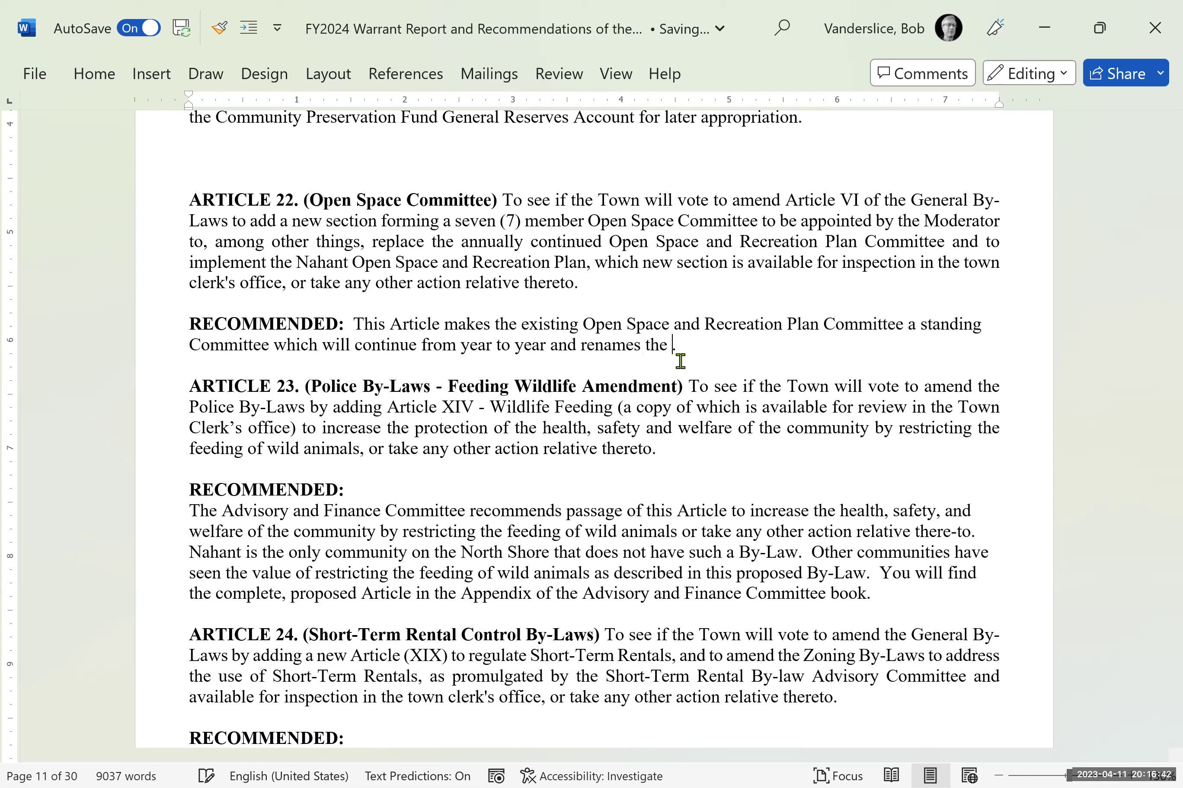
pyautogui.write('mmittee to')
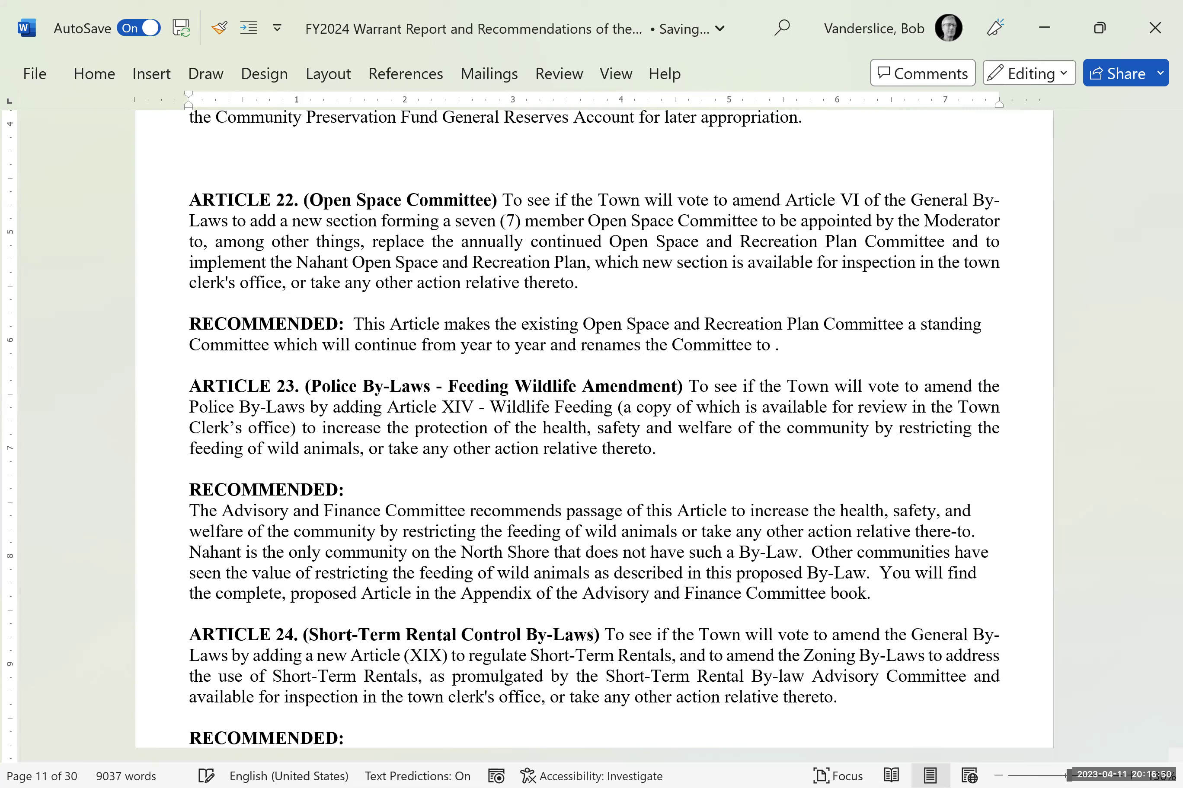
pyautogui.write('the Op')
pyautogui.write('en Spac')
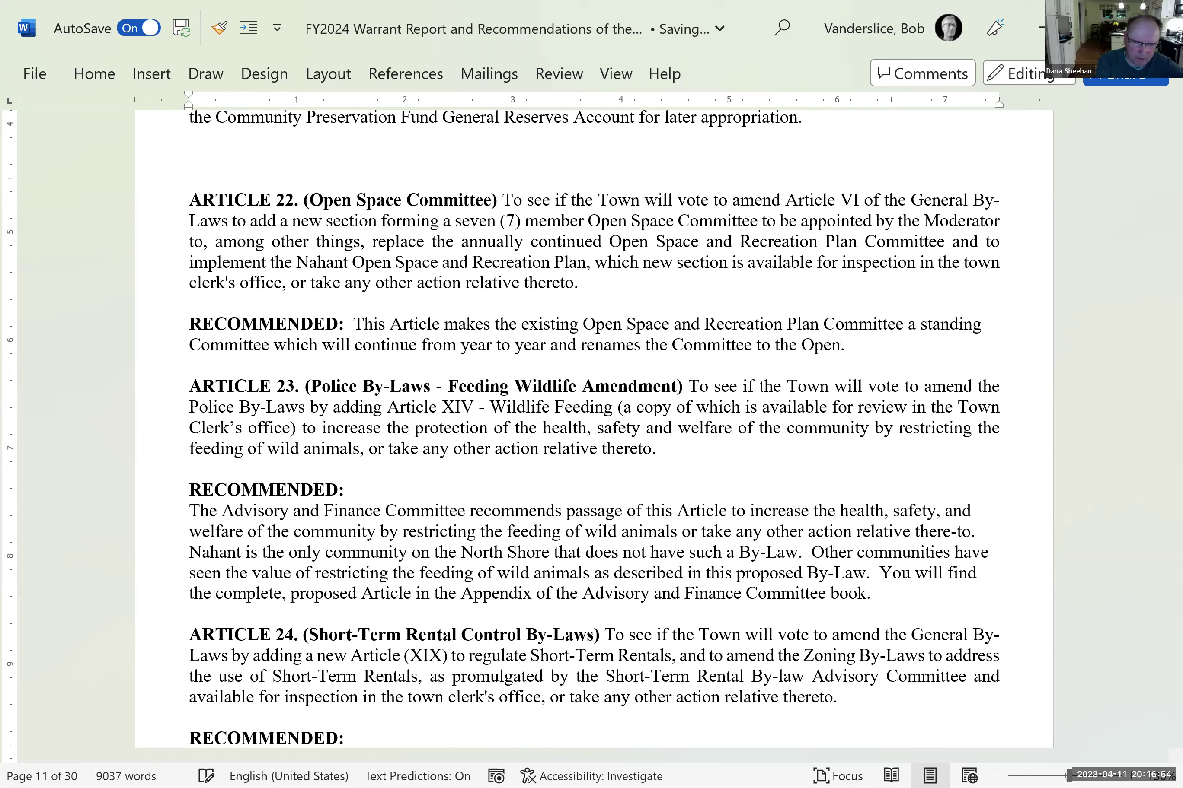
pyautogui.write('e ')
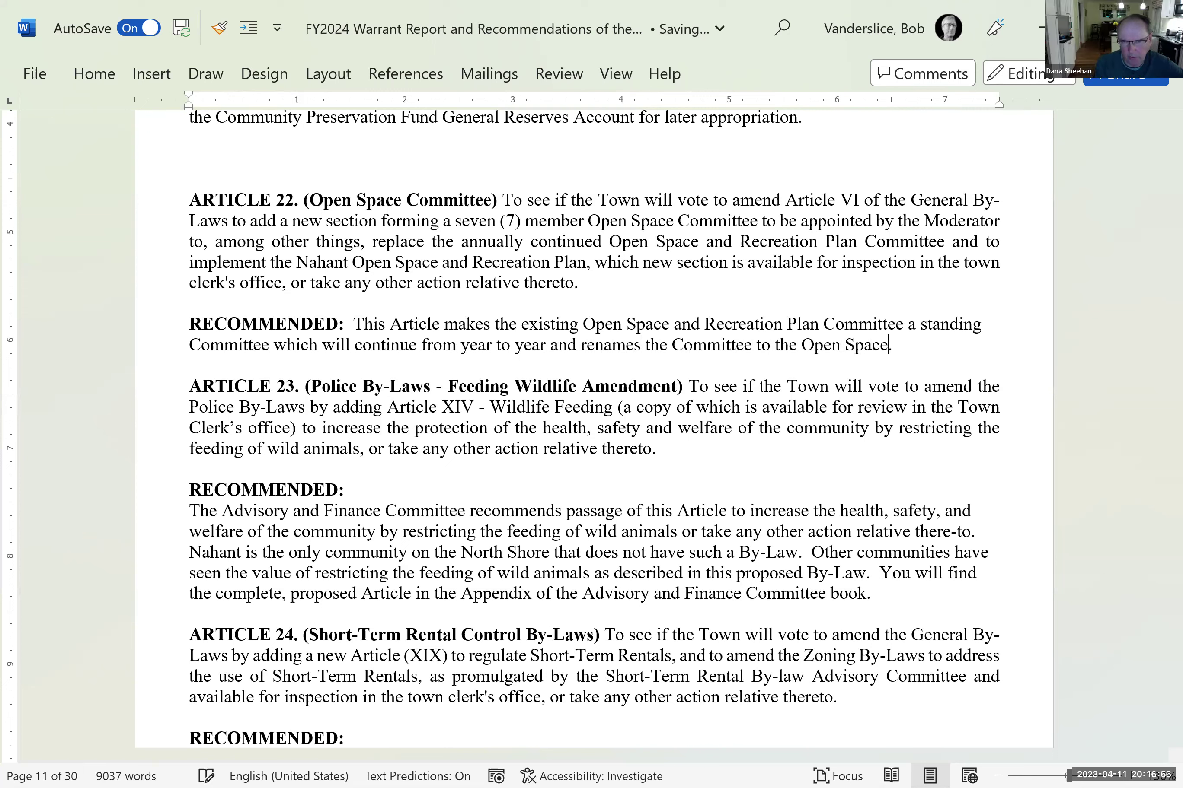
pyautogui.write('Committee')
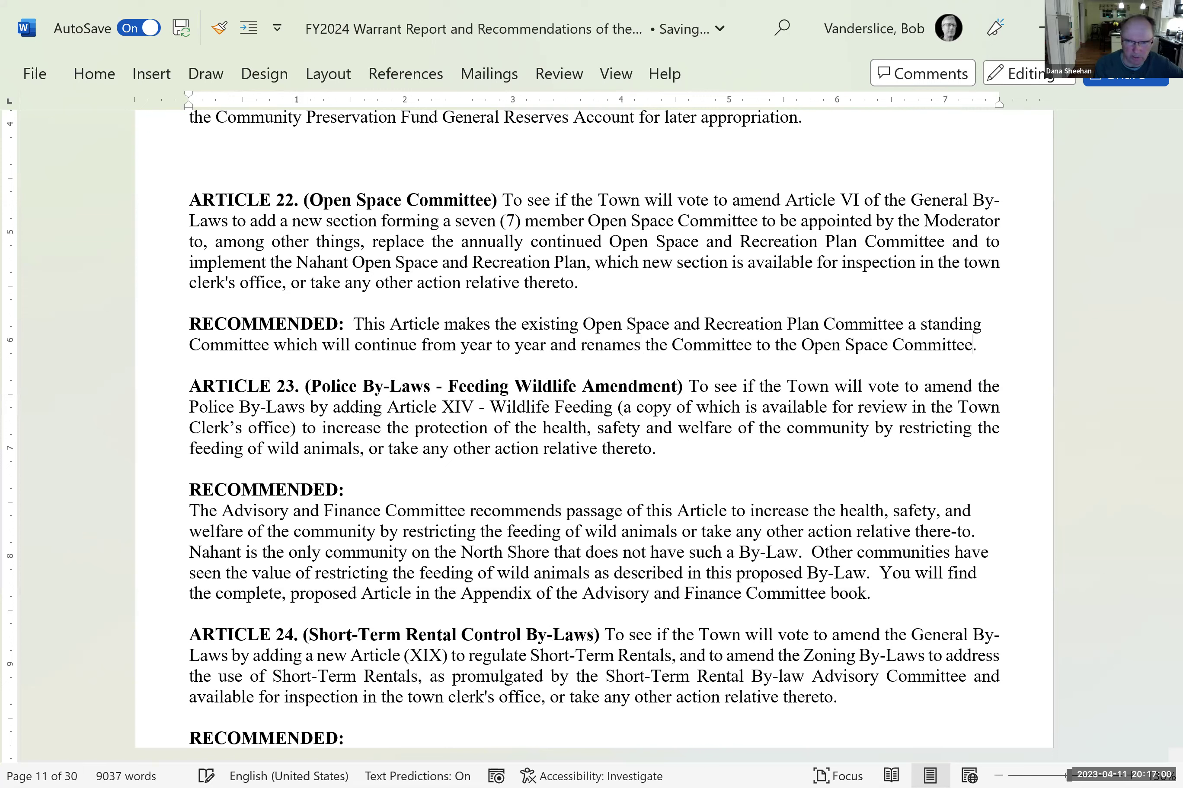
# - Enclose "Open Space Committee" at the end of the Article 22 recommendation in single quotation marks
pyautogui.write("'")
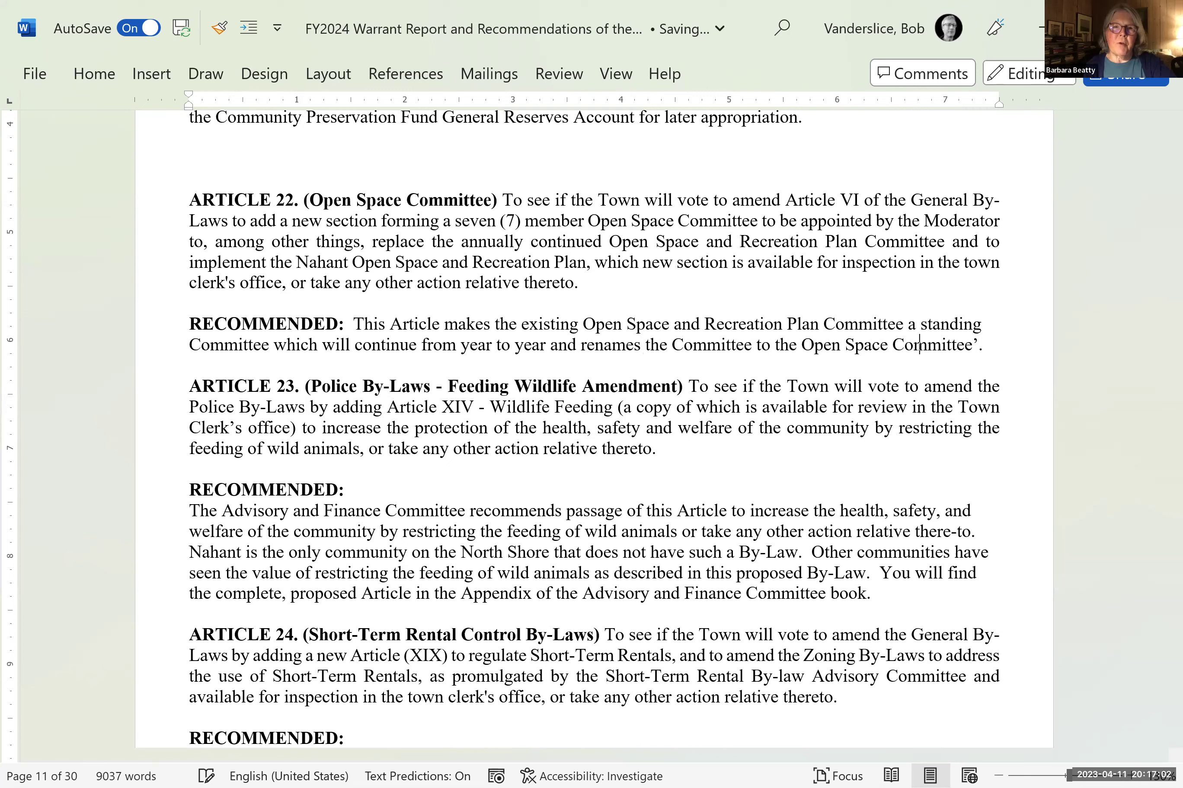
pyautogui.click(801, 344)
pyautogui.write("'")
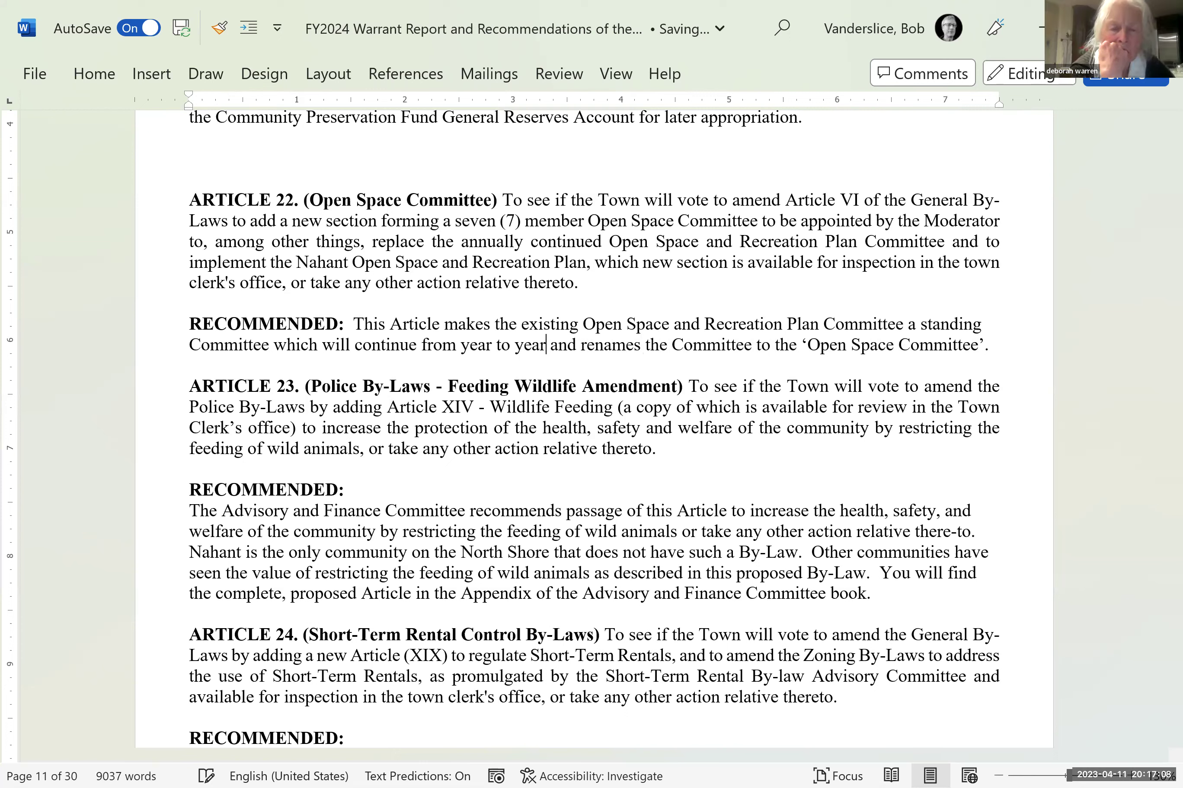
# - Reword "year to year and renames" in the Article 22 recommendation as "year to year, renamed"
pyautogui.click(546, 344)
pyautogui.write(',')
pyautogui.press('Delete')
pyautogui.press('Delete')
pyautogui.press('Delete')
pyautogui.press('Right')
pyautogui.press('Right')
pyautogui.press('Right')
pyautogui.press('Right')
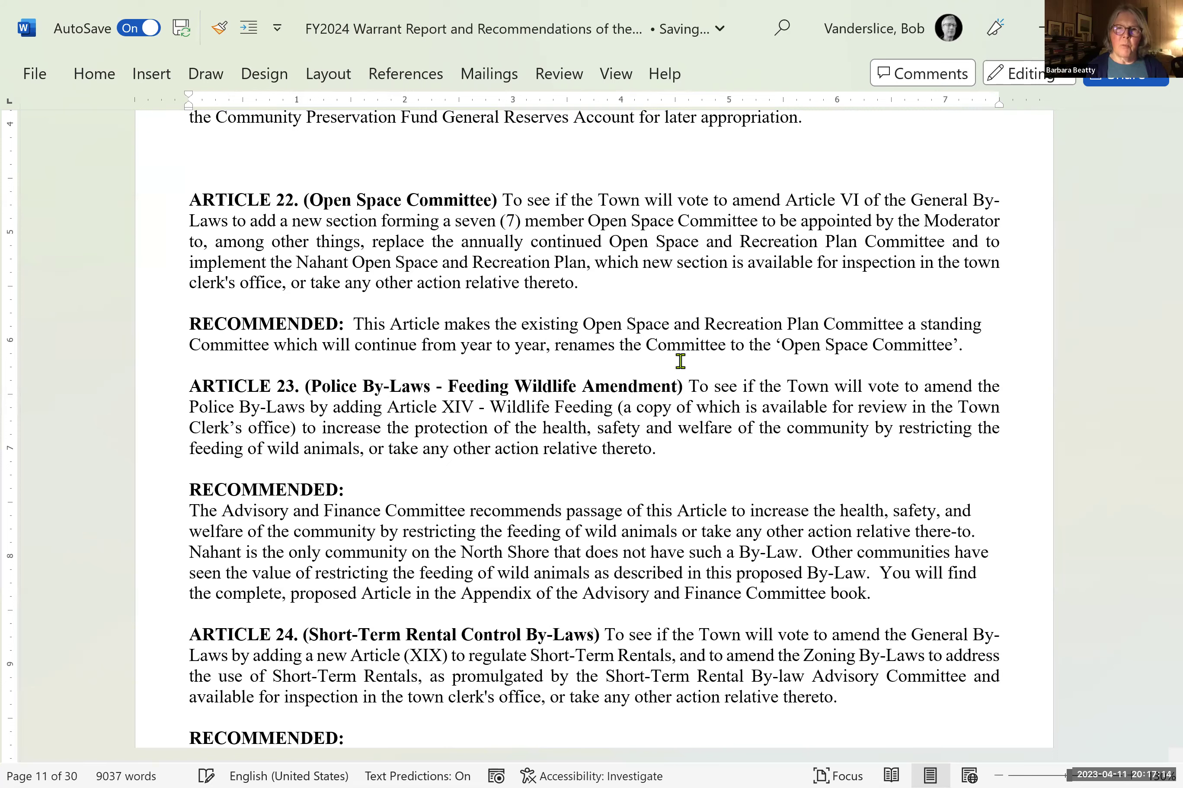
pyautogui.write('d')
pyautogui.press('Delete')
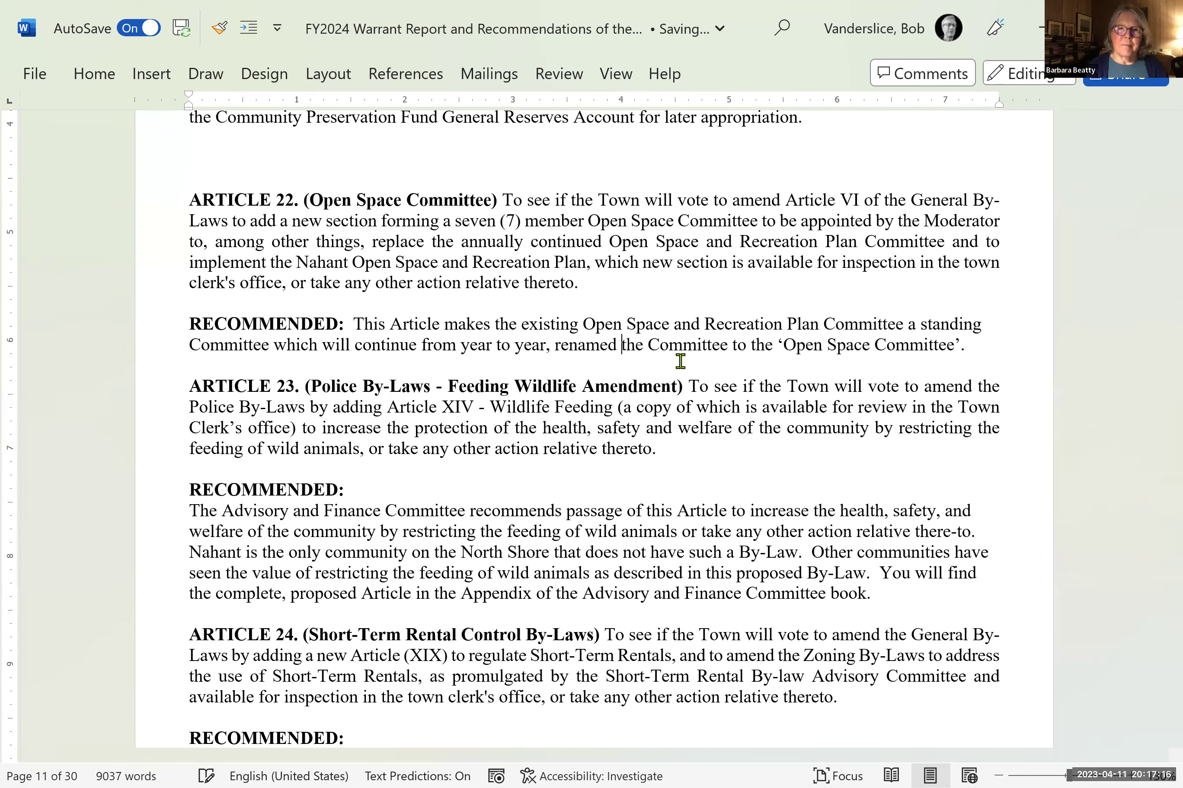
# - Add the sentence "The responsibilities of this Committee will remain the same." at the end of the Article 22 recommendation
pyautogui.press('Right')
pyautogui.press('Right')
pyautogui.press('Right')
pyautogui.press('Right')
pyautogui.press('Right')
pyautogui.press('Right')
pyautogui.press('Right')
pyautogui.press('Right')
pyautogui.press('Right')
pyautogui.press('Right')
pyautogui.press('Right')
pyautogui.press('Right')
pyautogui.press('Right')
pyautogui.press('Right')
pyautogui.press('Right')
pyautogui.press('Right')
pyautogui.press('Right')
pyautogui.press('Right')
pyautogui.press('Right')
pyautogui.press('Right')
pyautogui.write('Th')
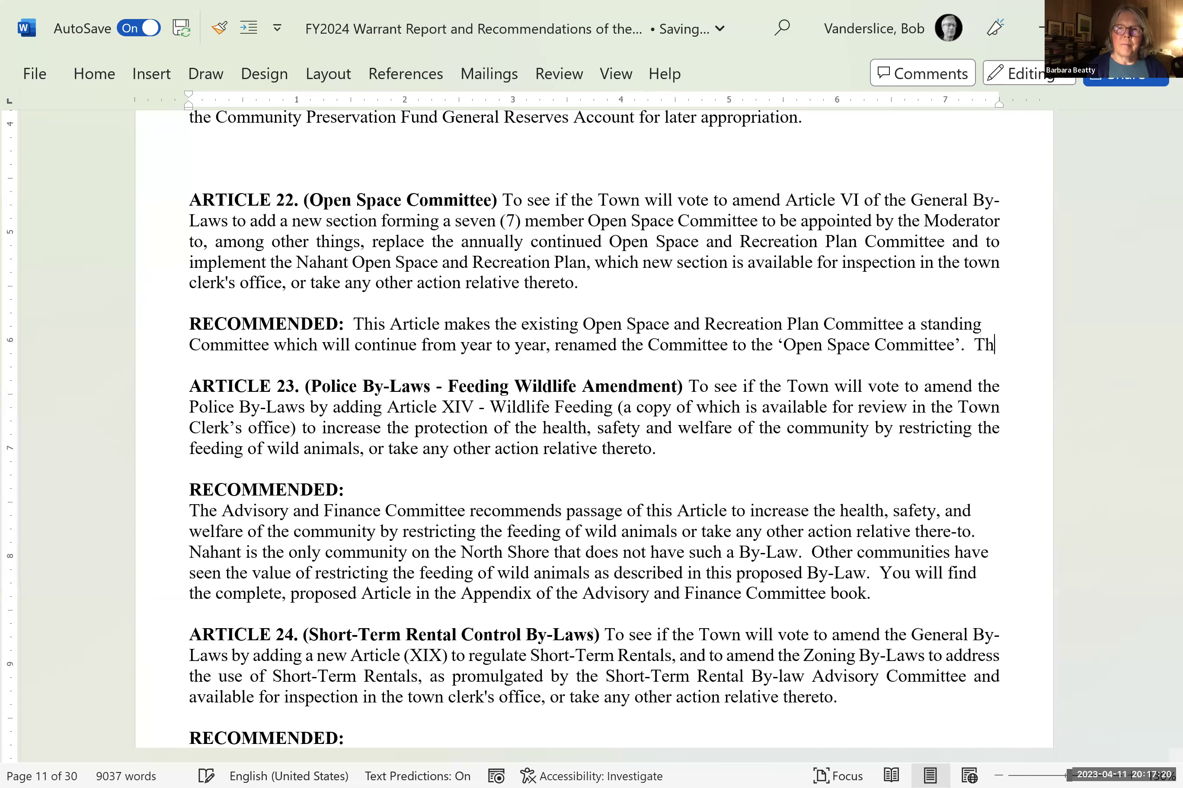
pyautogui.write('e responsibilii')
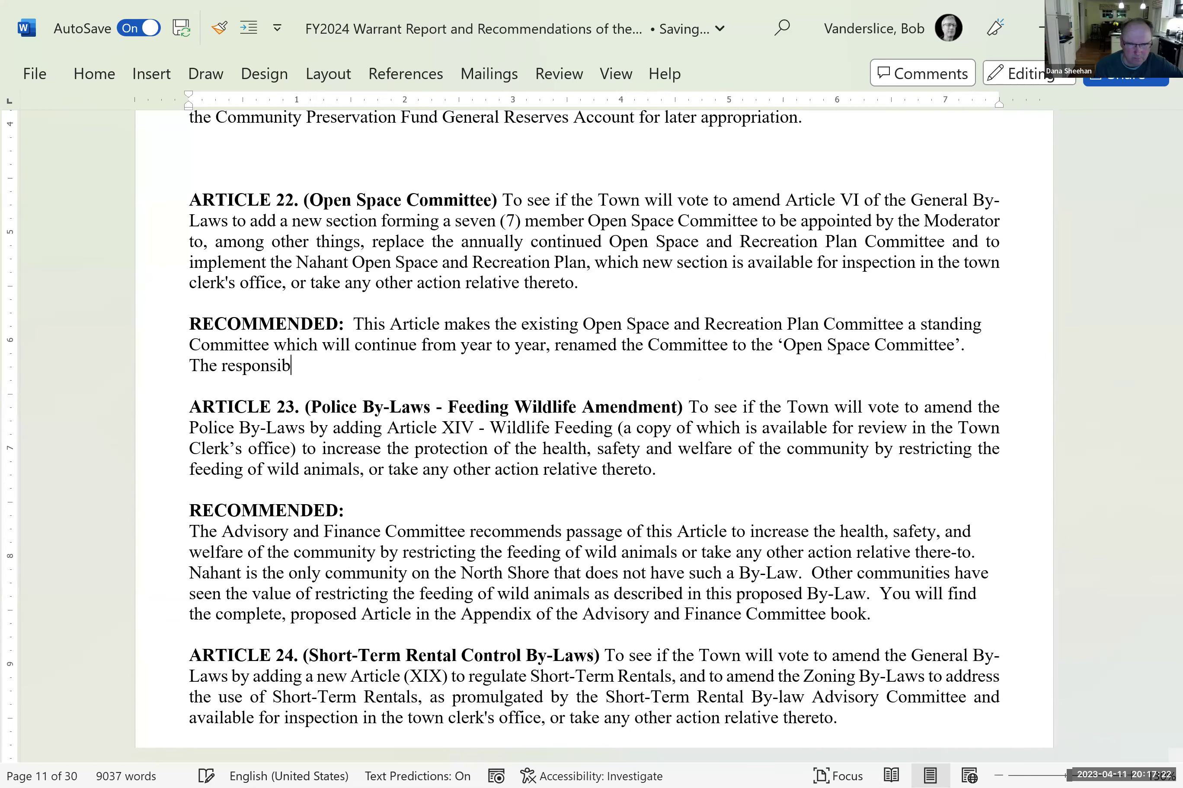
pyautogui.press('BackSpace')
pyautogui.write('ties o')
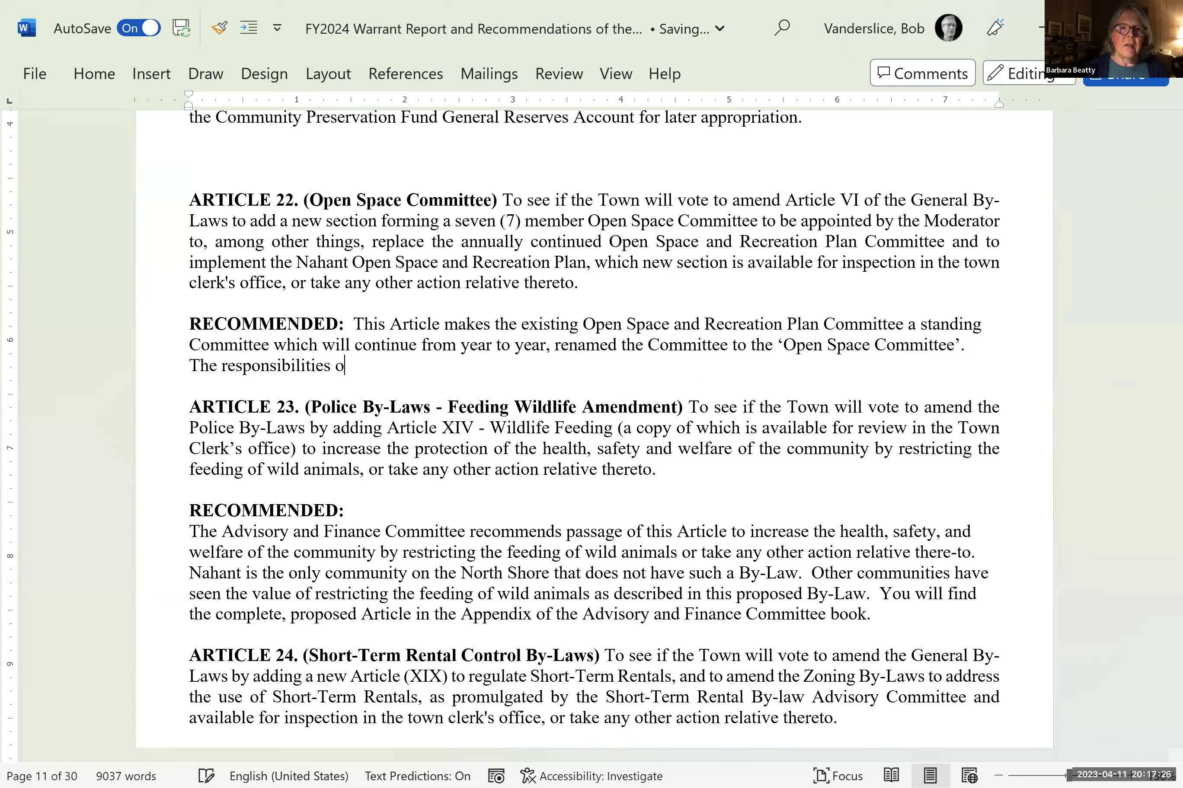
pyautogui.write('f this ')
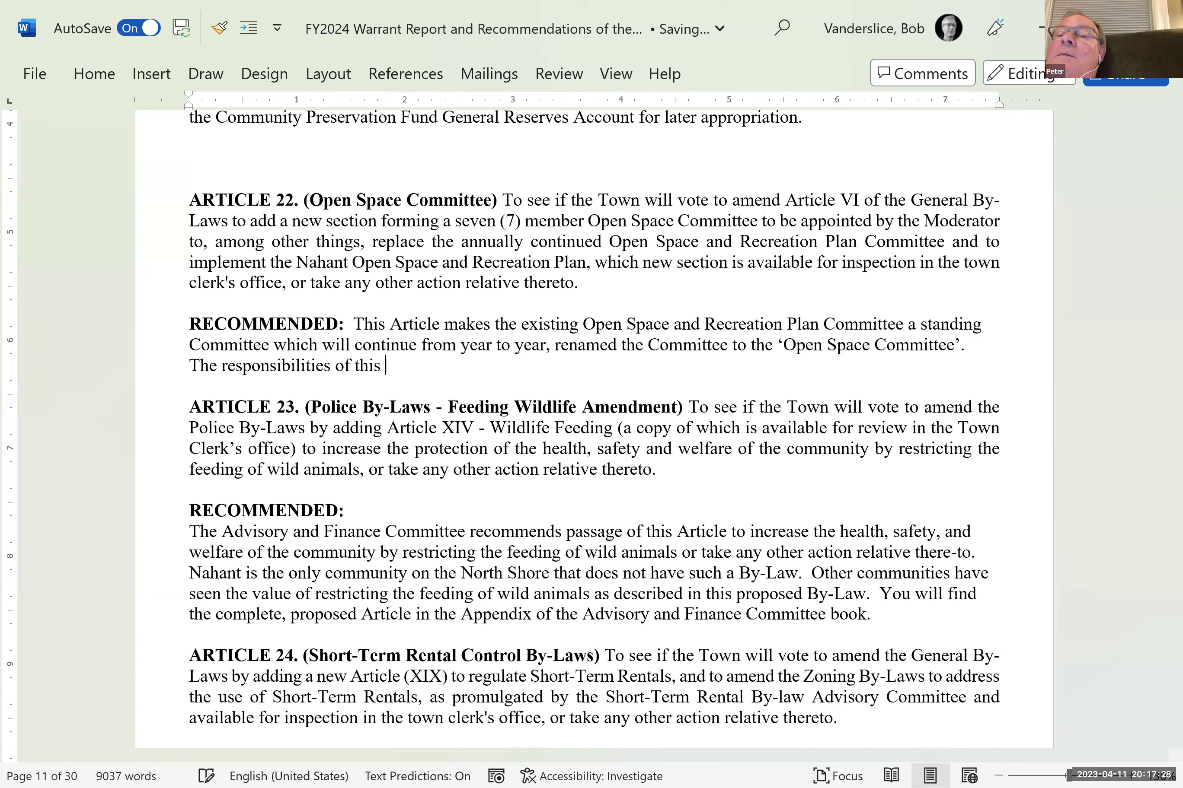
pyautogui.write('Comm')
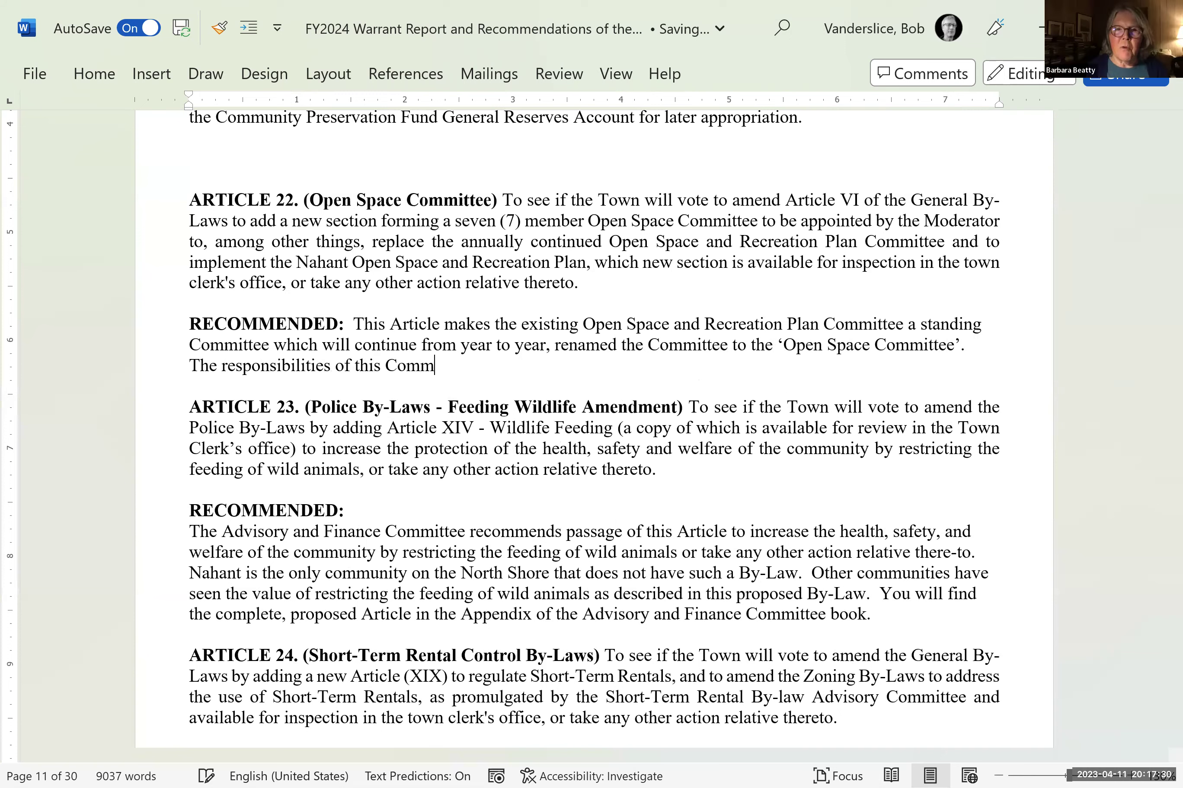
pyautogui.write('ittee wi')
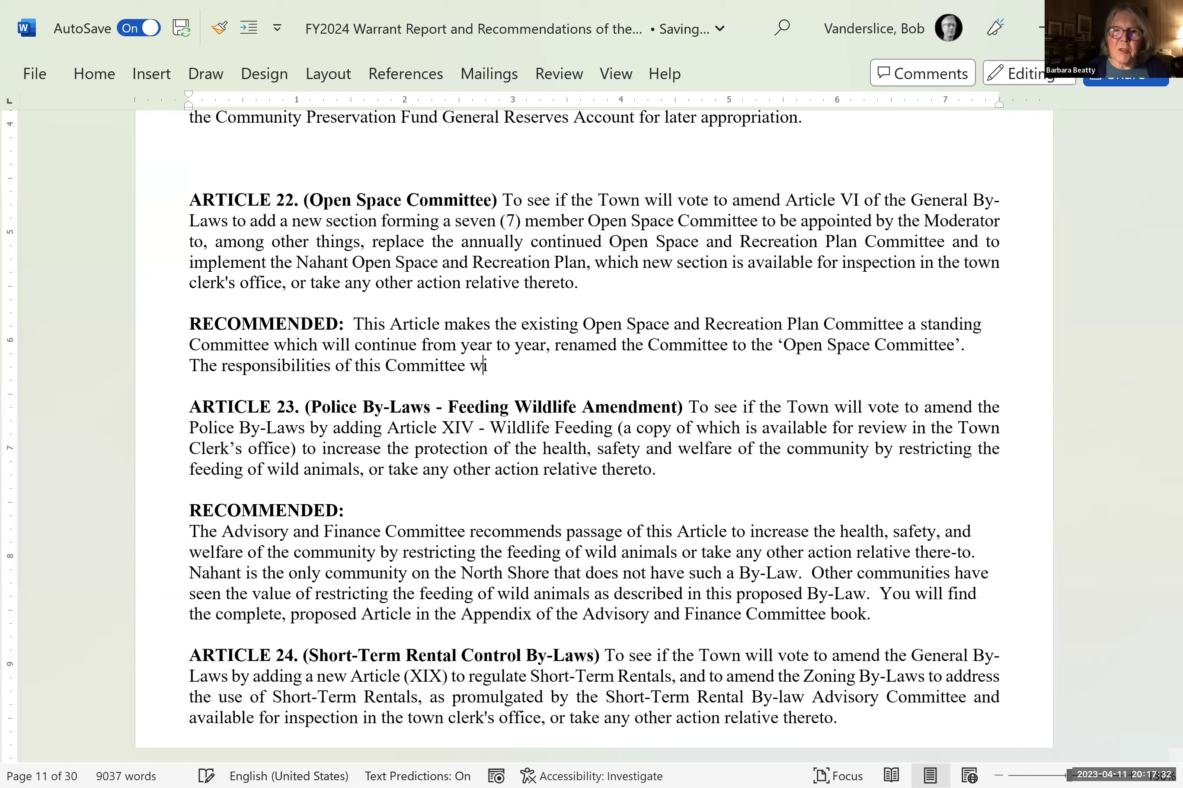
pyautogui.write('ll renain ')
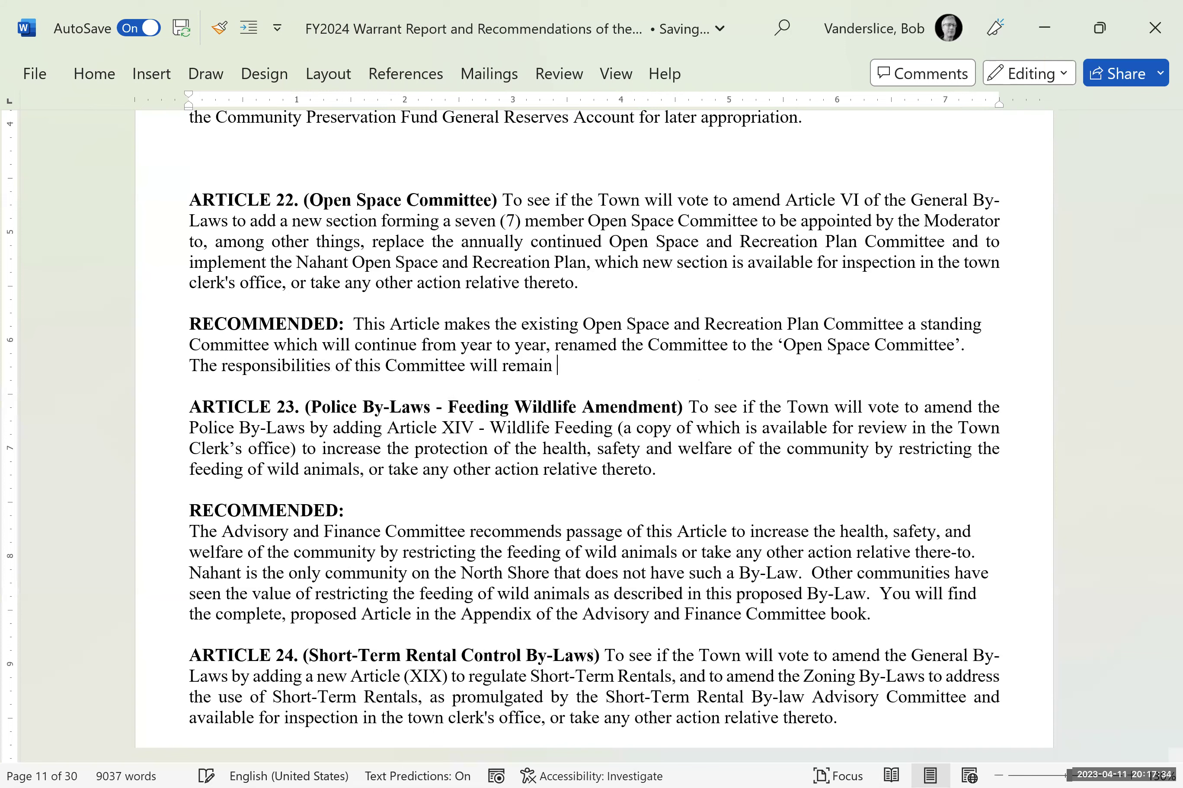
pyautogui.write('the same.')
# - Remove the single quotation marks around "Open Space Committee" in the Article 22 recommendation
pyautogui.press('Up')
pyautogui.press('Right')
pyautogui.press('Right')
pyautogui.press('Right')
pyautogui.press('Right')
pyautogui.press('Right')
pyautogui.press('Delete')
pyautogui.press('Right')
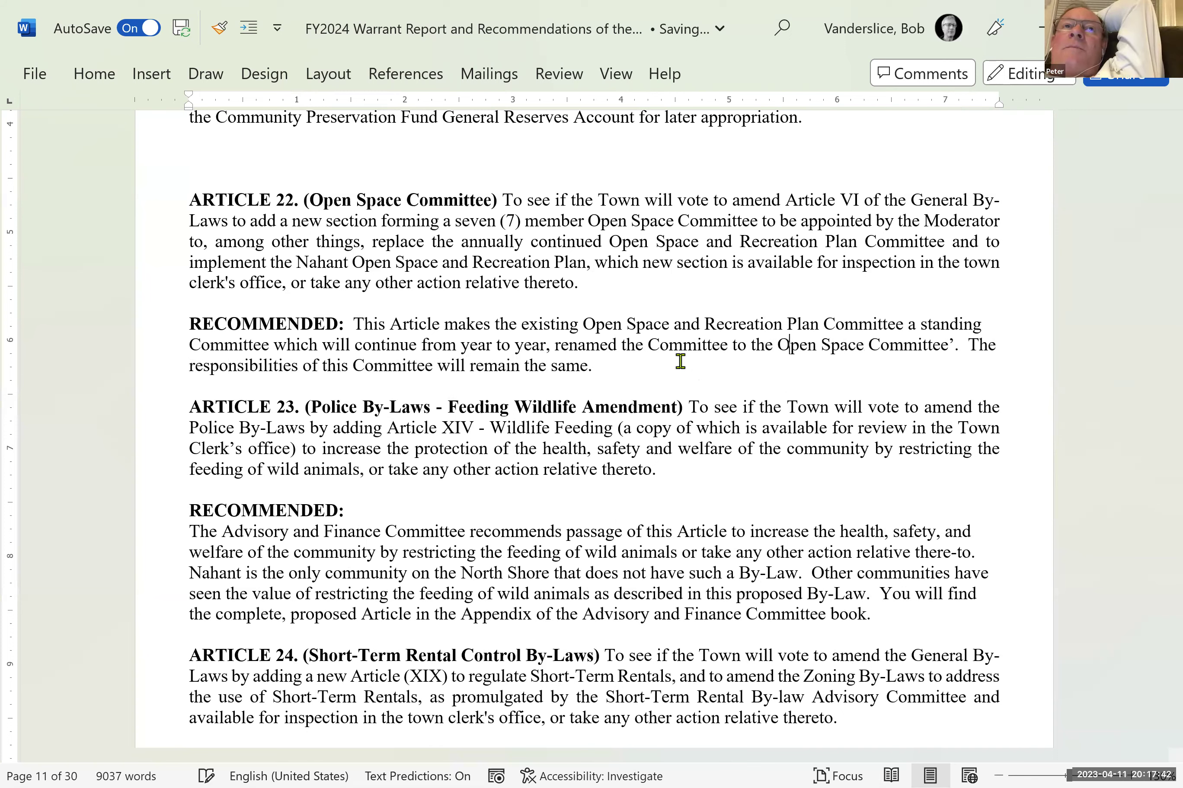
pyautogui.press('Right')
pyautogui.press('Right')
pyautogui.press('Right')
pyautogui.press('Right')
pyautogui.press('Right')
pyautogui.press('Right')
pyautogui.press('Right')
pyautogui.press('Right')
pyautogui.press('Right')
pyautogui.press('Right')
pyautogui.press('Right')
pyautogui.press('Right')
pyautogui.press('Right')
pyautogui.press('Right')
pyautogui.press('Right')
pyautogui.press('Right')
pyautogui.press('Right')
pyautogui.press('Right')
pyautogui.press('Right')
pyautogui.press('Right')
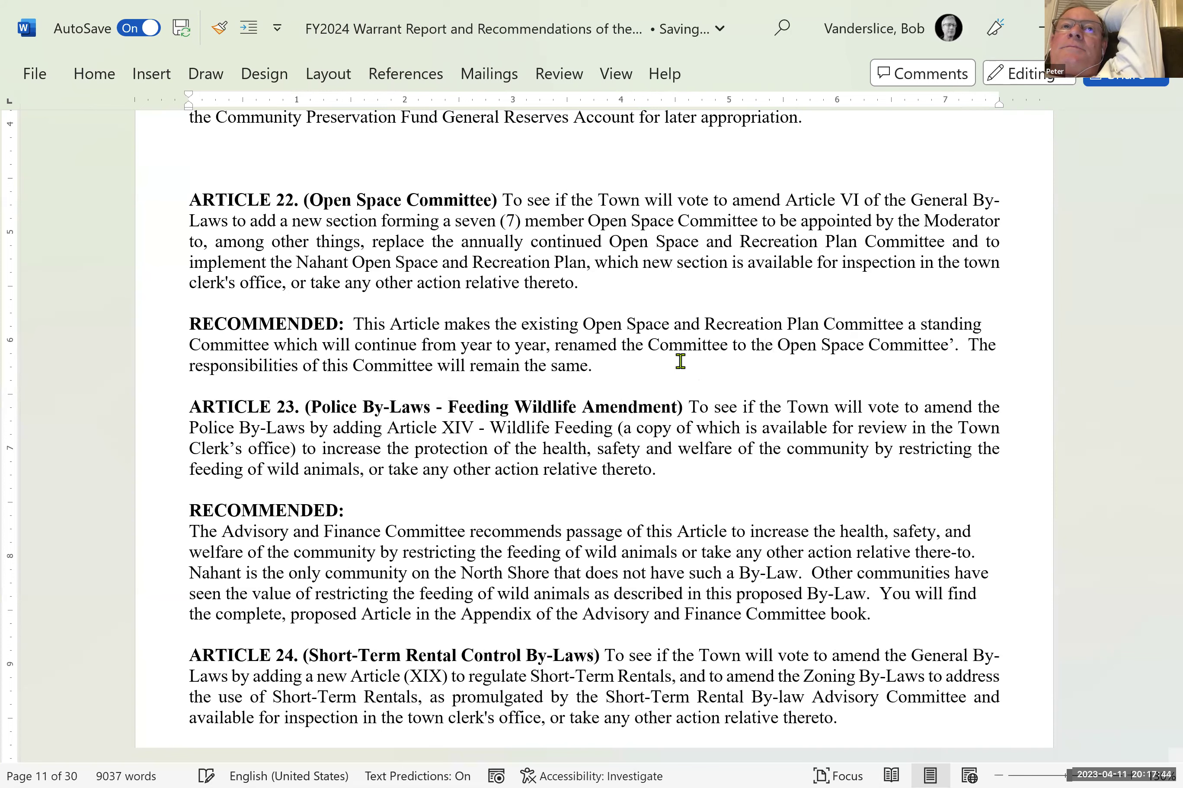
pyautogui.press('BackSpace')
# - Delete the redundant "Committee to the" so that the Article 22 recommendation reads "renamed the Open Space Committee"
pyautogui.press('Left')
pyautogui.press('Left')
pyautogui.press('Left')
pyautogui.press('Left')
pyautogui.press('Left')
pyautogui.press('Left')
pyautogui.press('Left')
pyautogui.press('Left')
pyautogui.press('Left')
pyautogui.press('Left')
pyautogui.press('Left')
pyautogui.press('Left')
pyautogui.press('Left')
pyautogui.press('Left')
pyautogui.press('Left')
pyautogui.press('Left')
pyautogui.press('Left')
pyautogui.press('Left')
pyautogui.press('Left')
pyautogui.press('Left')
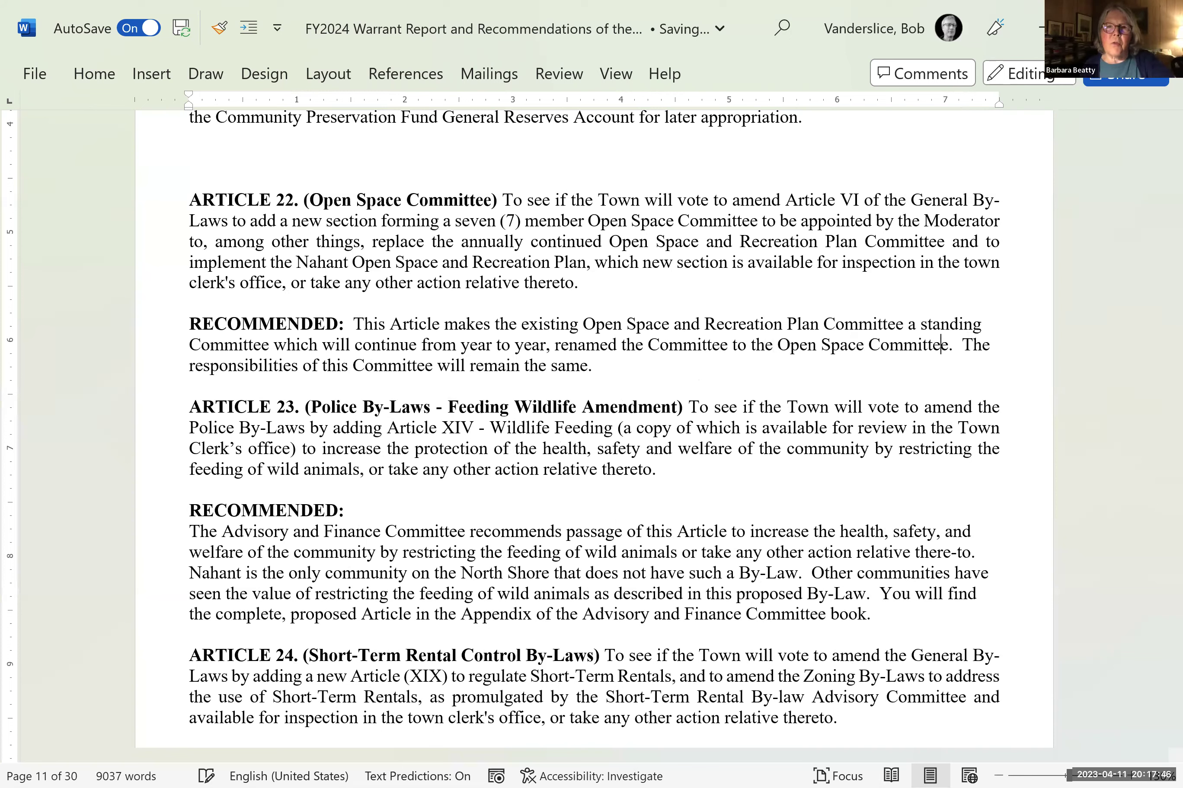
pyautogui.press('Left')
pyautogui.press('Left')
pyautogui.press('Left')
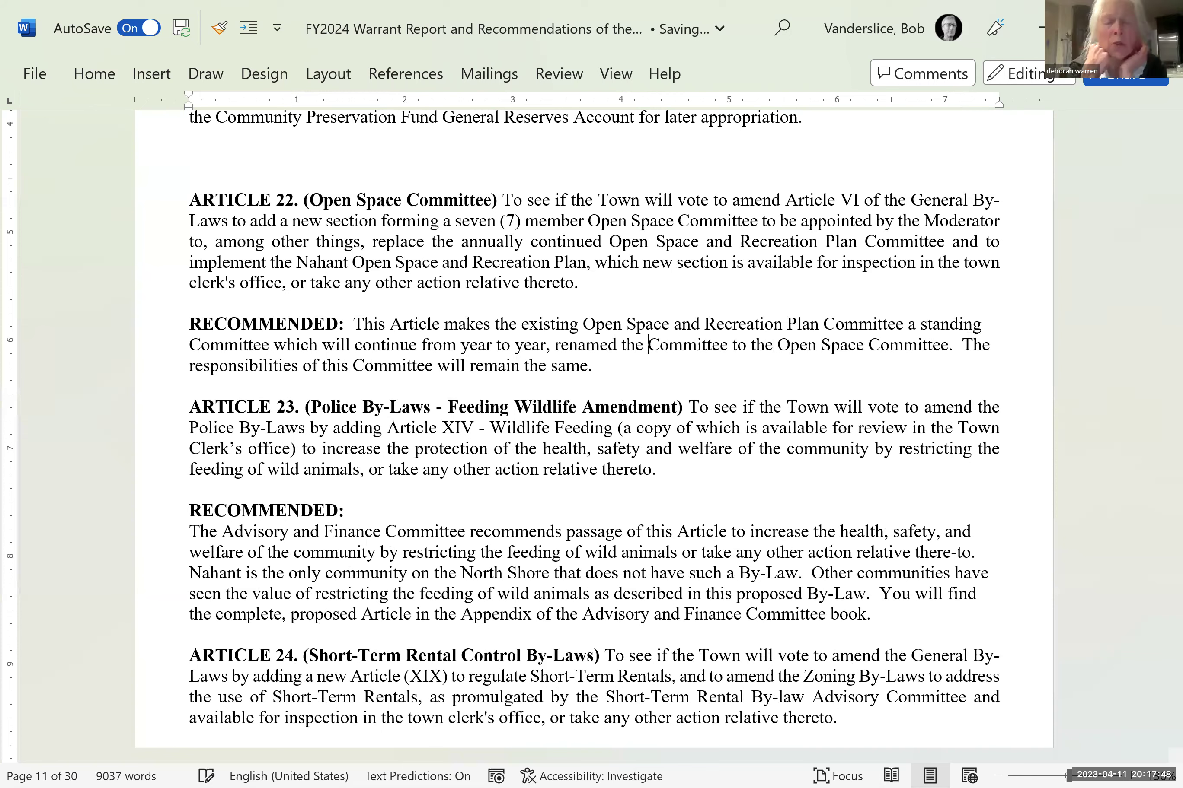
pyautogui.press('Delete')
pyautogui.press('Delete')
pyautogui.press('Delete')
pyautogui.press('Delete')
pyautogui.press('Delete')
pyautogui.press('Delete')
pyautogui.press('Delete')
pyautogui.press('Delete')
pyautogui.press('Delete')
pyautogui.press('Delete')
pyautogui.press('Delete')
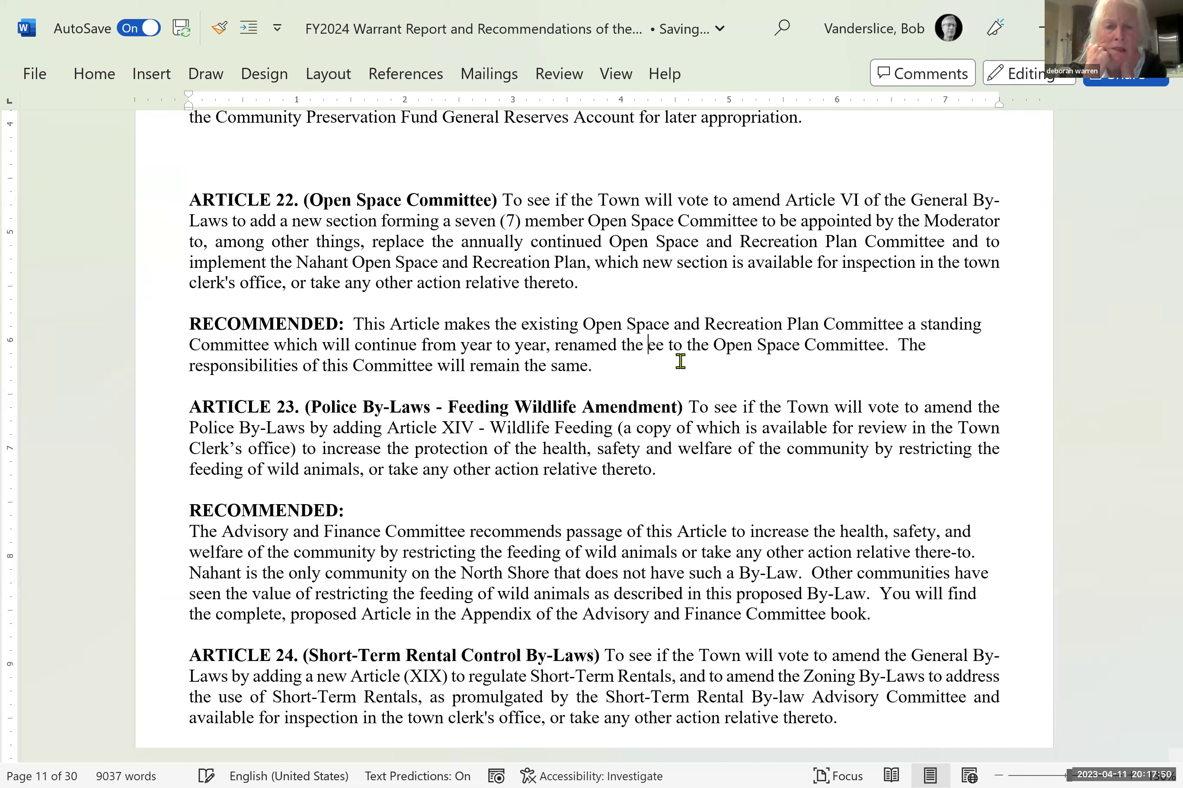
pyautogui.press('Delete')
pyautogui.press('Delete')
pyautogui.press('Delete')
pyautogui.press('Delete')
pyautogui.press('Delete')
pyautogui.press('Delete')
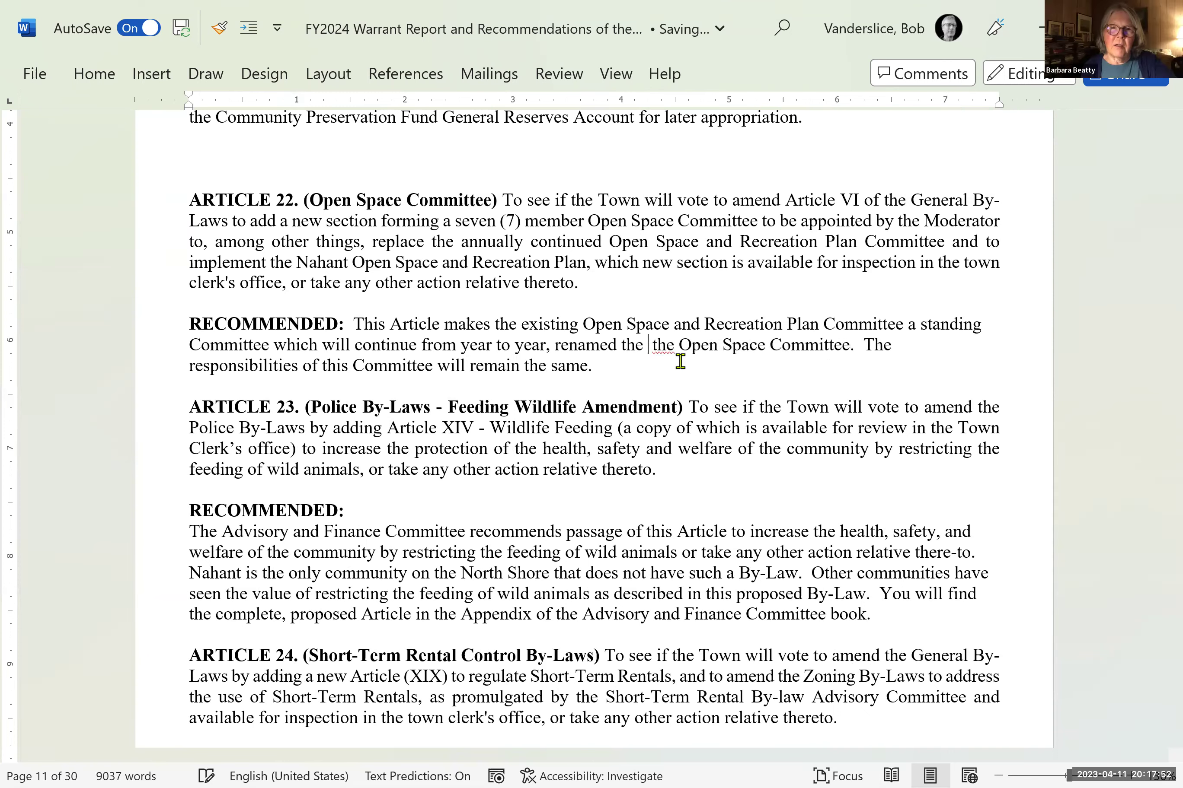
pyautogui.press('Delete')
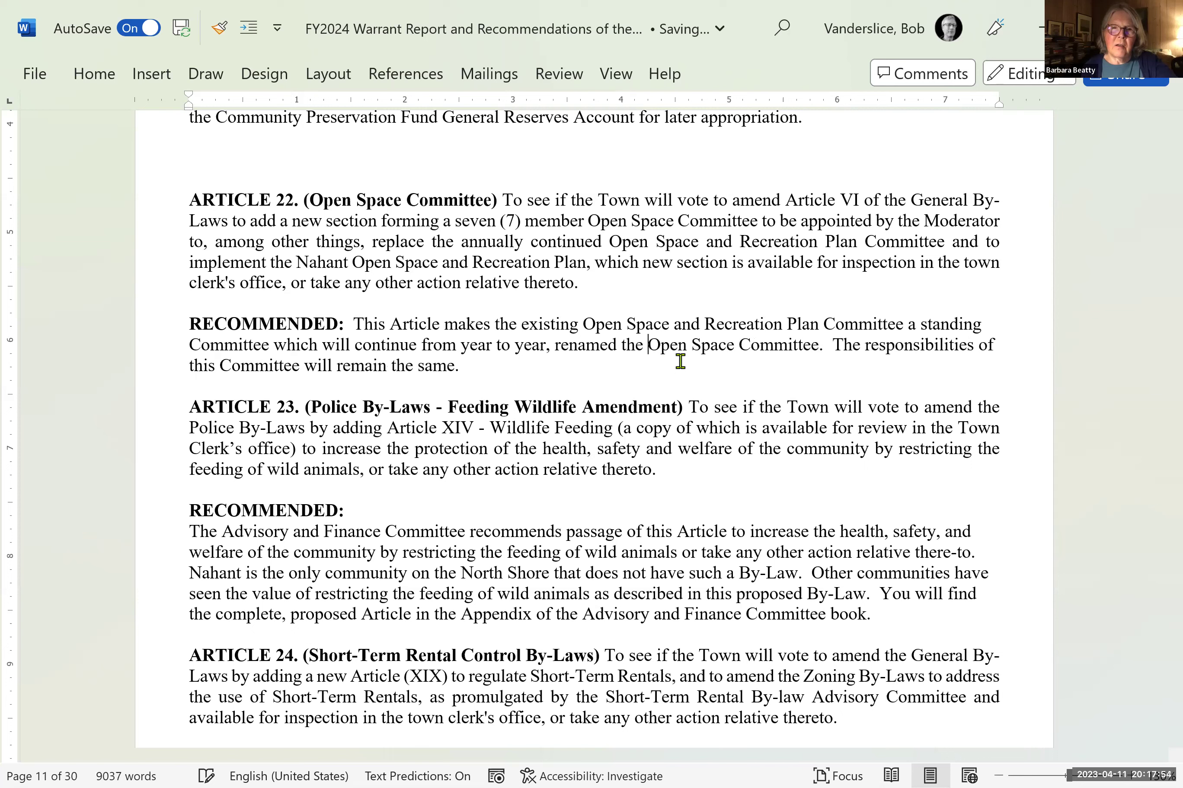
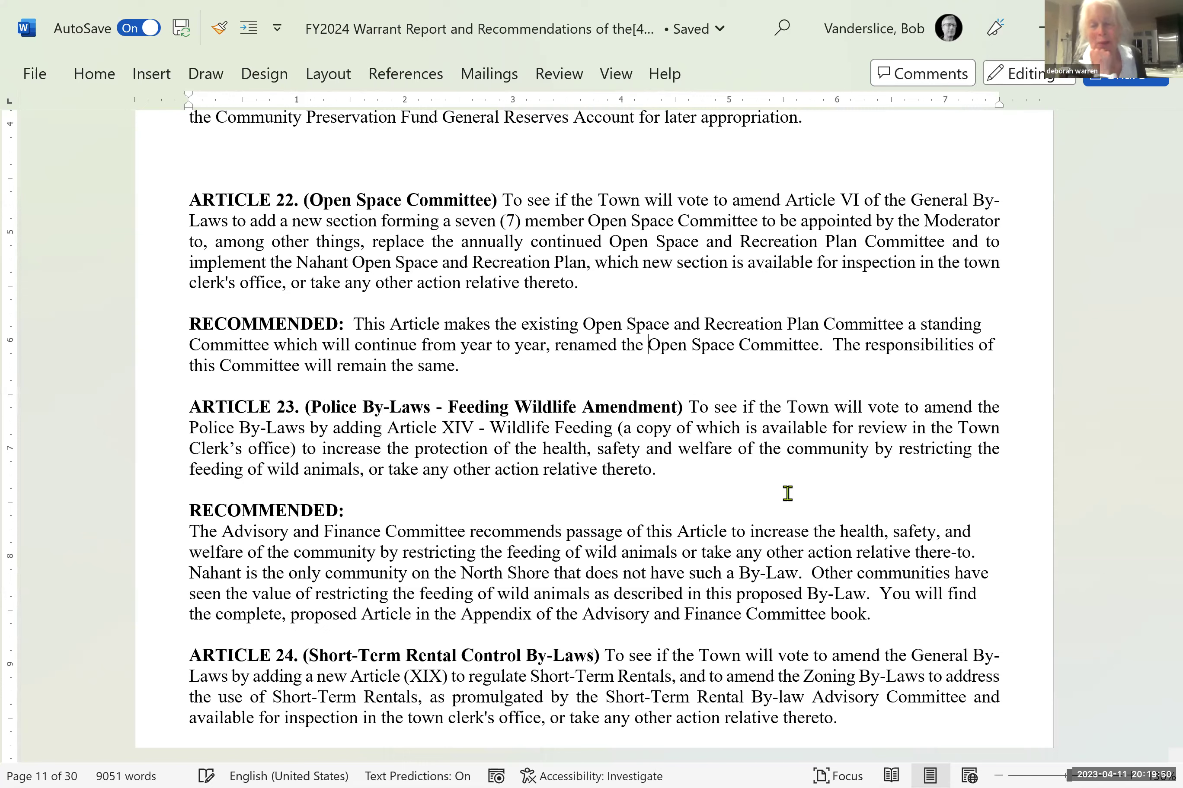
# - Delete "will" from the last sentence of the Article 22 recommendation so that it reads "this Committee remain the same"
pyautogui.click(336, 366)
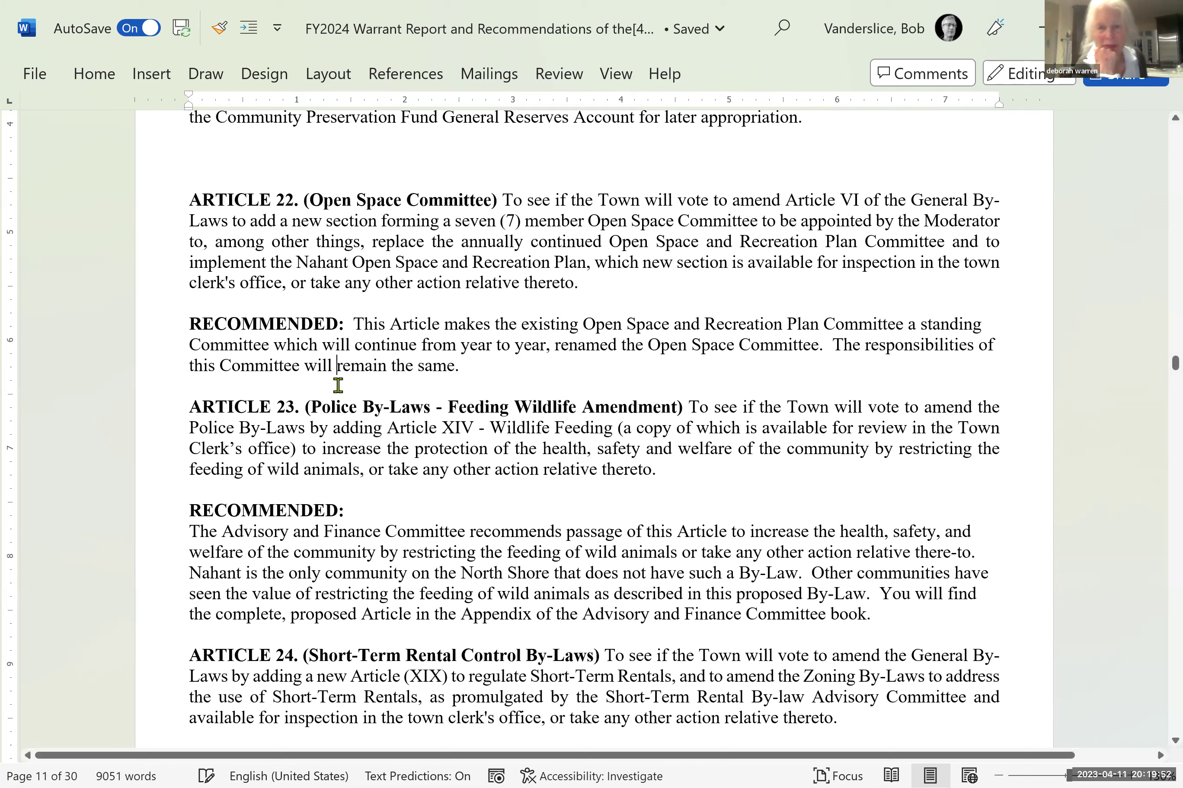
pyautogui.press('BackSpace')
pyautogui.press('BackSpace')
pyautogui.press('BackSpace')
pyautogui.press('BackSpace')
pyautogui.press('BackSpace')
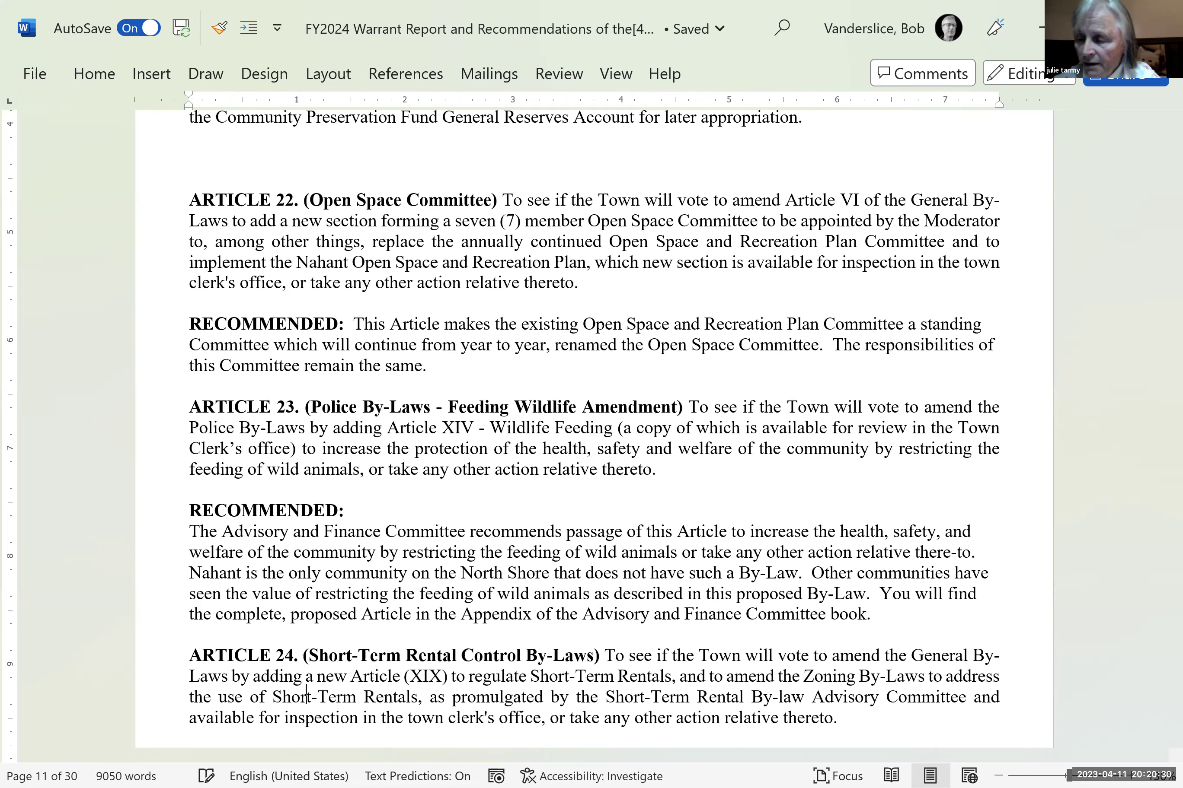
# - Delete "The Advisory and Finance Committee recommends passage of" from the Article 23 recommendation so that it begins with "This Article"
pyautogui.click(190, 737)
pyautogui.scroll(-3, 190, 737)
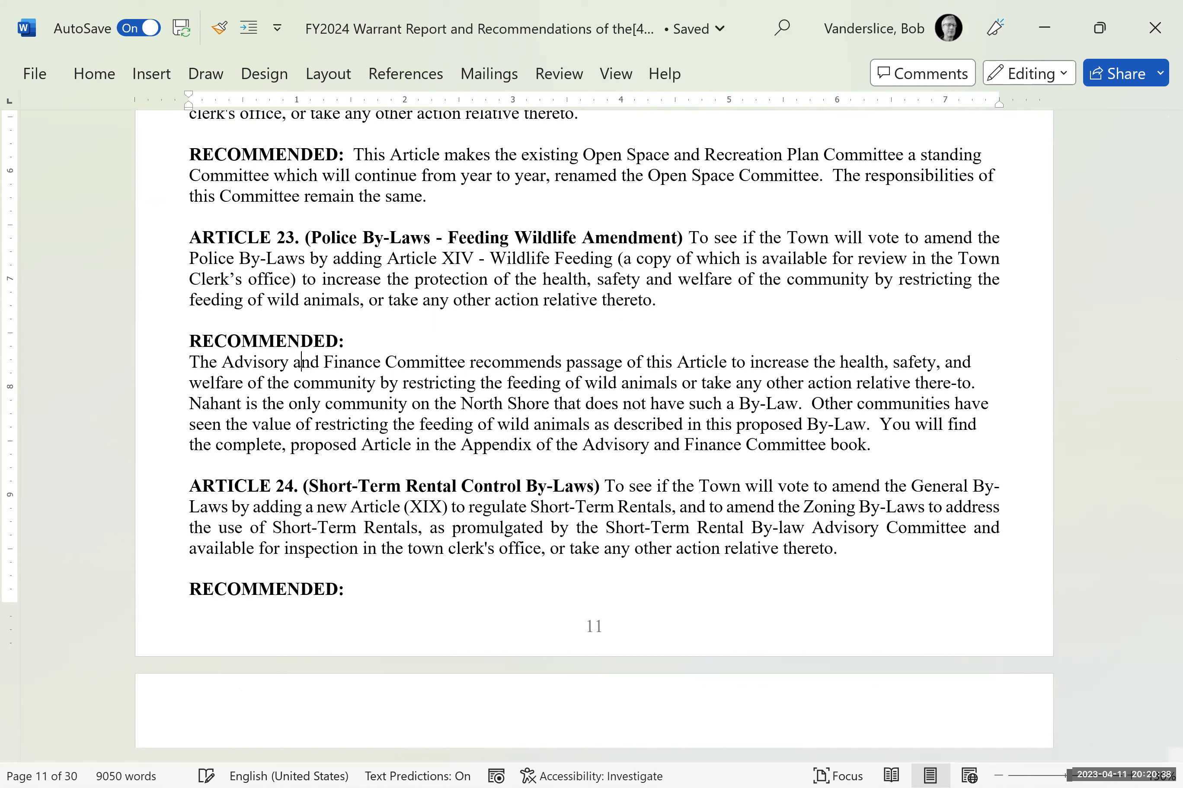
pyautogui.click(290, 362)
pyautogui.press('Left')
pyautogui.press('Left')
pyautogui.press('Left')
pyautogui.press('Left')
pyautogui.press('Left')
pyautogui.press('Left')
pyautogui.press('Left')
pyautogui.press('Left')
pyautogui.press('Left')
pyautogui.press('Left')
pyautogui.press('Left')
pyautogui.press('Left')
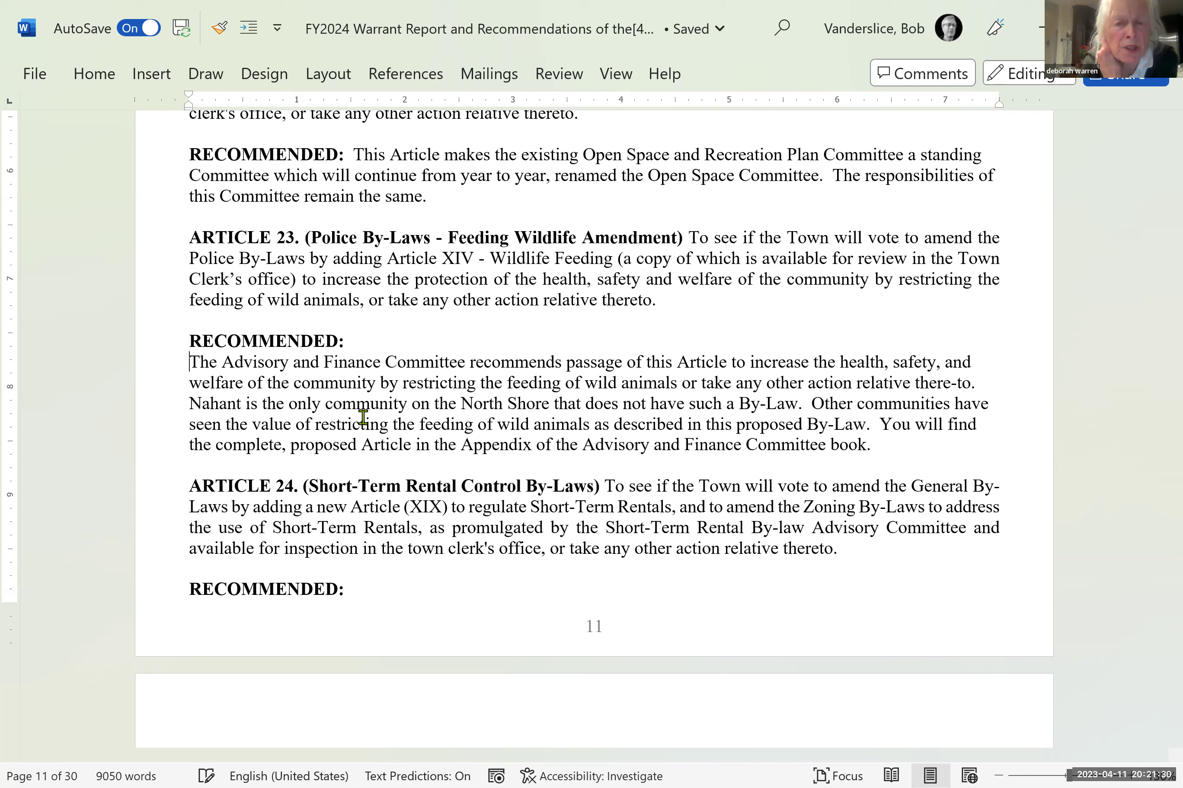
pyautogui.hotkey('shift', 'Right')
pyautogui.hotkey('shift', 'Right')
pyautogui.hotkey('shift', 'Right')
pyautogui.hotkey('shift', 'Right')
pyautogui.hotkey('shift', 'Right')
pyautogui.hotkey('shift', 'Right')
pyautogui.hotkey('shift', 'Right')
pyautogui.hotkey('shift', 'Right')
pyautogui.hotkey('shift', 'Right')
pyautogui.hotkey('shift', 'Right')
pyautogui.hotkey('shift', 'Right')
pyautogui.hotkey('shift', 'Right')
pyautogui.hotkey('shift', 'Right')
pyautogui.hotkey('shift', 'Right')
pyautogui.hotkey('shift', 'Right')
pyautogui.hotkey('shift', 'Right')
pyautogui.hotkey('shift', 'Right')
pyautogui.hotkey('shift', 'Right')
pyautogui.hotkey('shift', 'Right')
pyautogui.hotkey('shift', 'Right')
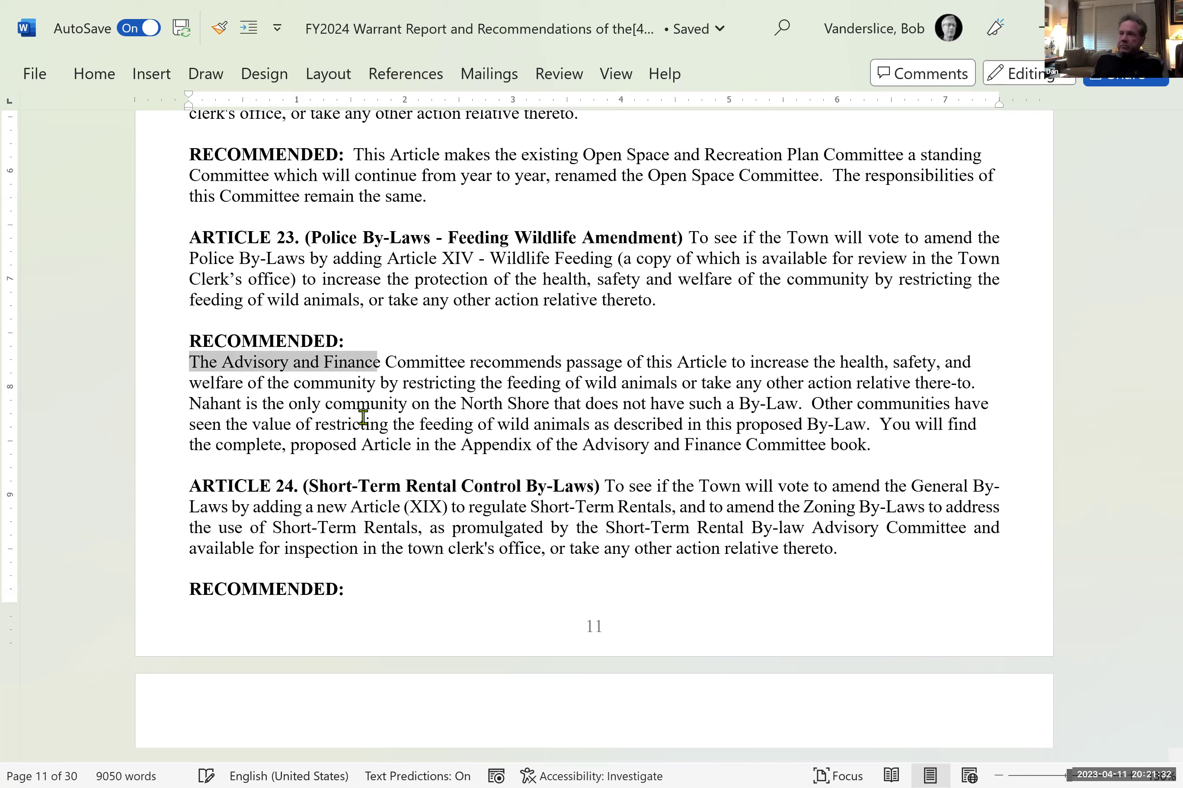
pyautogui.hotkey('shift', 'Right')
pyautogui.hotkey('shift', 'Right')
pyautogui.hotkey('shift', 'Right')
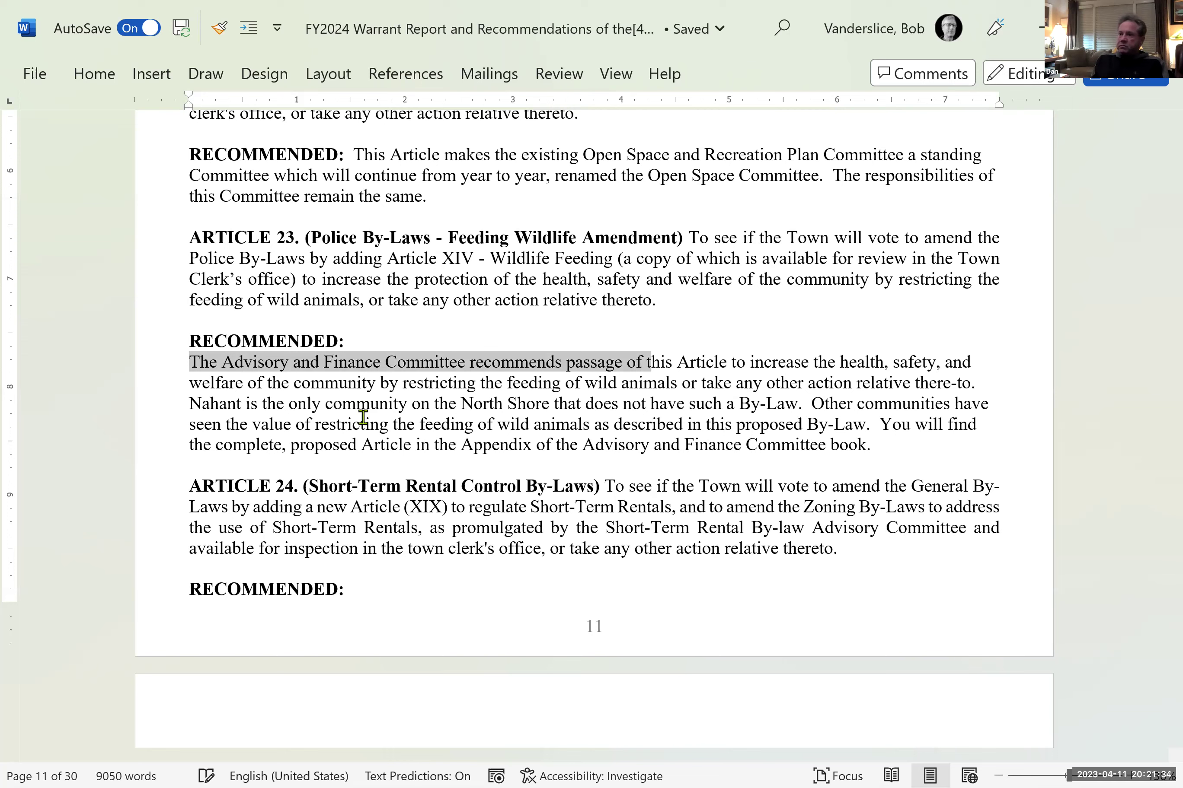
pyautogui.press('Delete')
pyautogui.write('T')
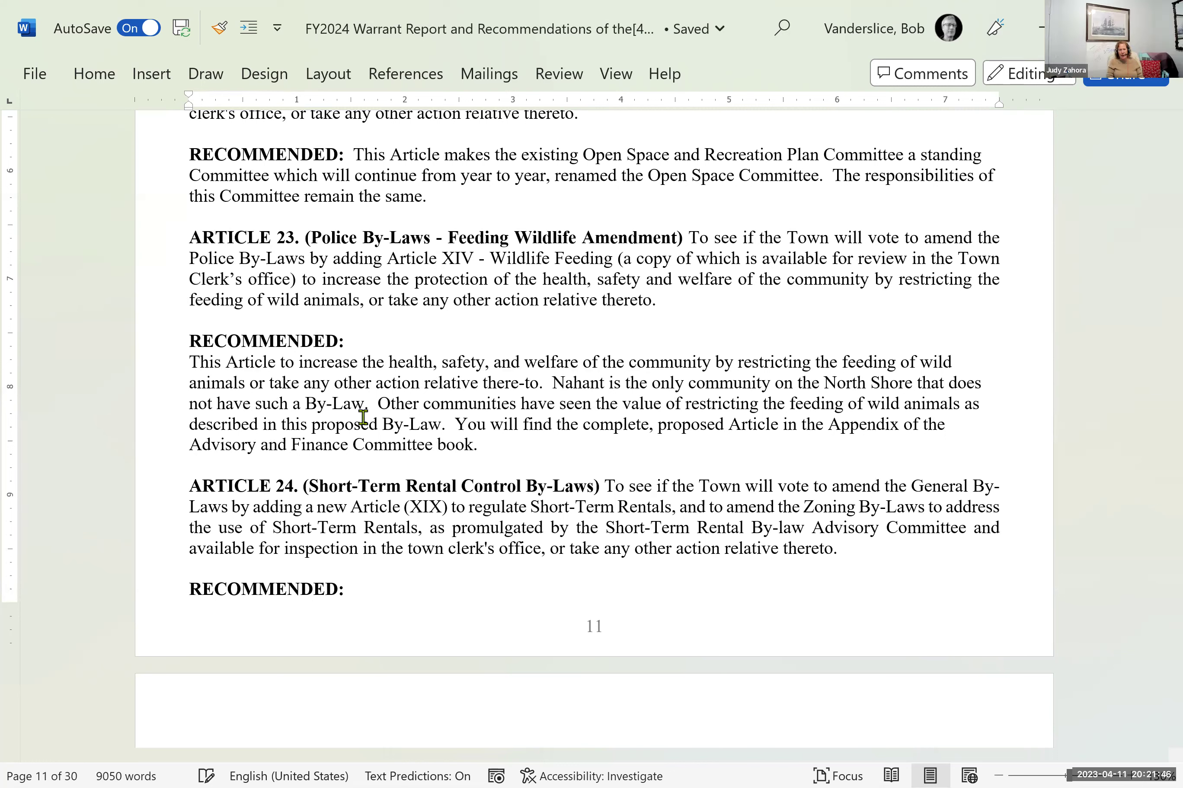
# - Insert "improves" after "This Article" in the Article 23 recommendation
pyautogui.press('Right')
pyautogui.press('Right')
pyautogui.press('Right')
pyautogui.press('Right')
pyautogui.press('Right')
pyautogui.press('Right')
pyautogui.press('Right')
pyautogui.press('Right')
pyautogui.press('Right')
pyautogui.press('Right')
pyautogui.press('Right')
pyautogui.press('Right')
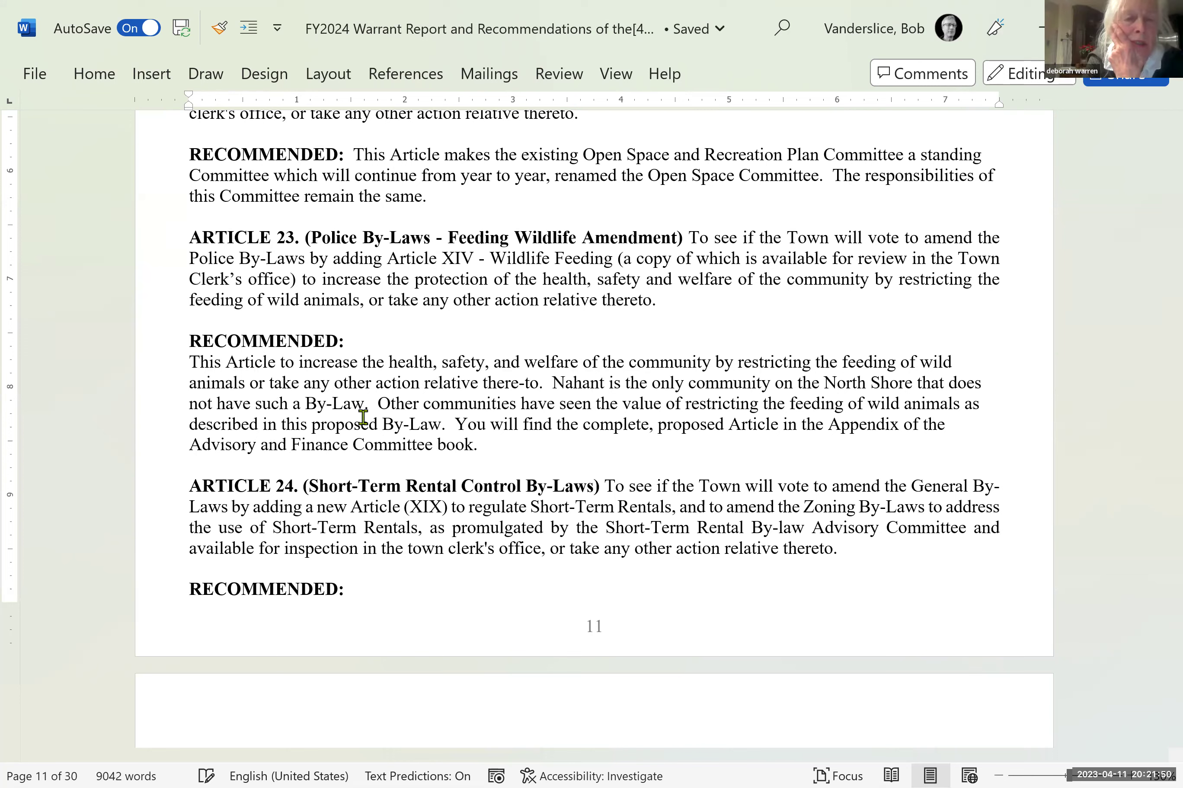
pyautogui.write('improves')
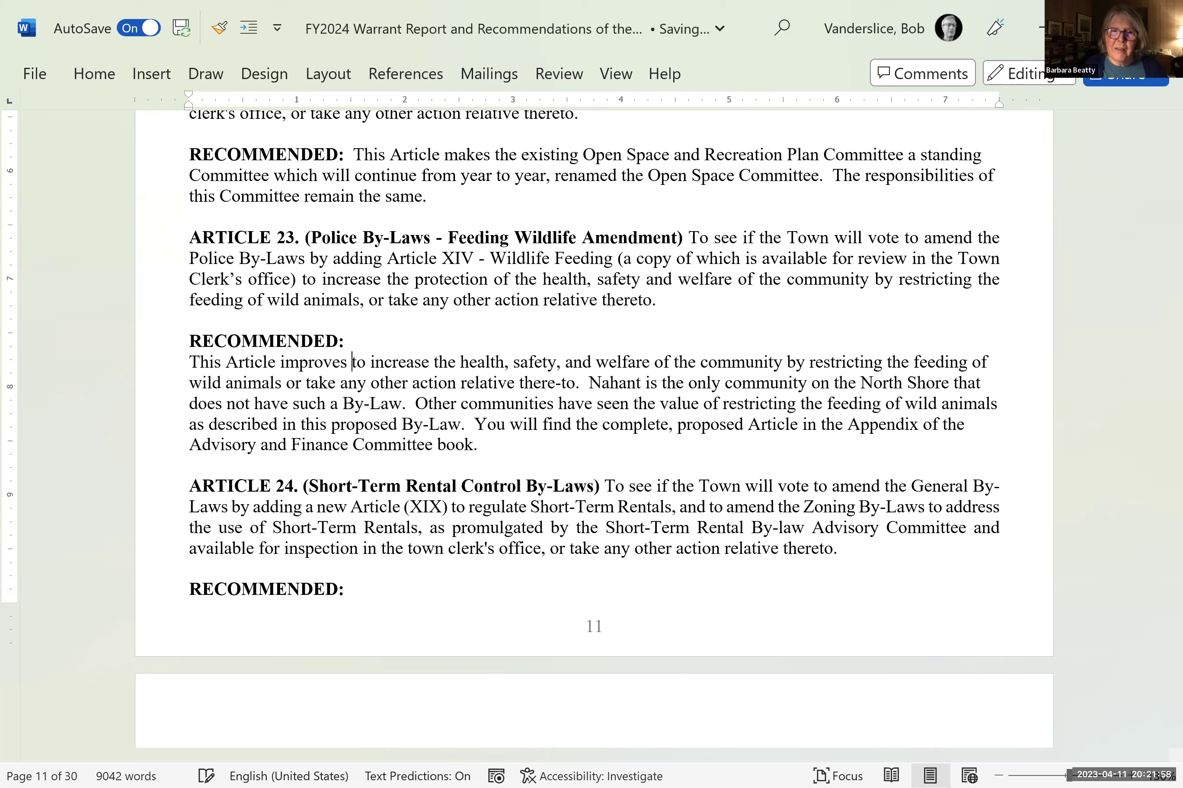
# - Delete the initial "i" of "improves" in the Article 23 recommendation
pyautogui.press('Left')
pyautogui.press('Left')
pyautogui.press('Left')
pyautogui.press('Left')
pyautogui.press('Left')
pyautogui.press('Left')
pyautogui.press('Left')
pyautogui.press('Left')
pyautogui.press('Left')
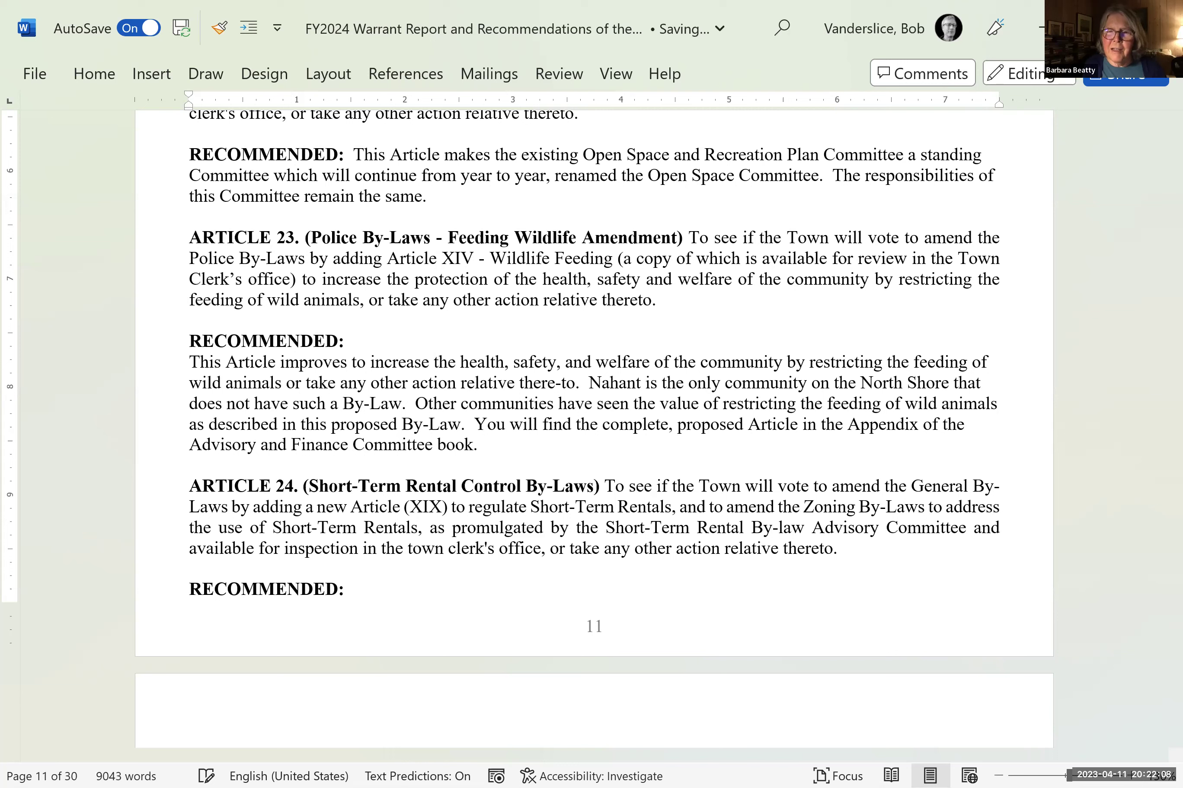
pyautogui.press('Delete')
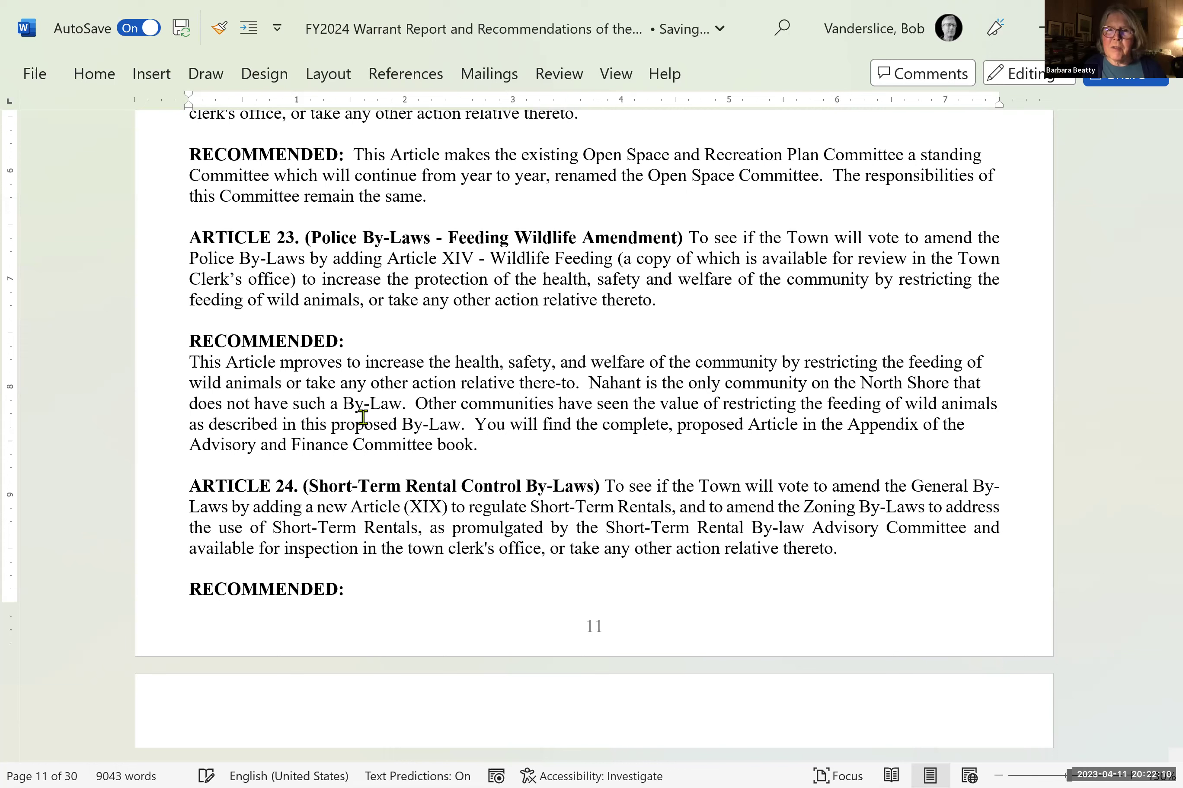
pyautogui.press('Down')
pyautogui.press('Right')
pyautogui.press('Right')
pyautogui.press('Right')
pyautogui.press('Right')
pyautogui.press('Right')
pyautogui.press('Right')
pyautogui.press('Right')
pyautogui.press('Right')
pyautogui.press('Right')
pyautogui.press('Right')
pyautogui.press('Right')
pyautogui.press('Right')
pyautogui.press('Right')
pyautogui.press('Right')
pyautogui.press('Right')
pyautogui.press('Right')
pyautogui.press('Right')
pyautogui.press('Right')
pyautogui.press('Right')
pyautogui.press('Right')
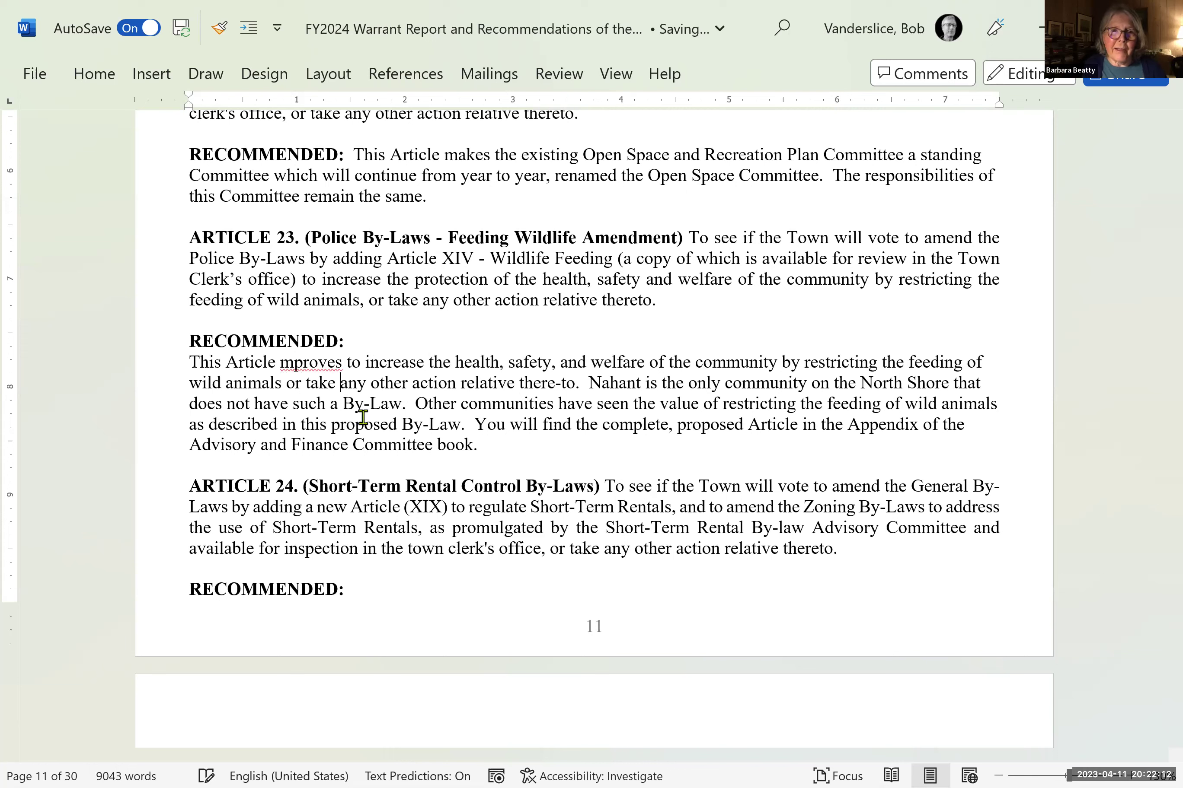
pyautogui.press('Right')
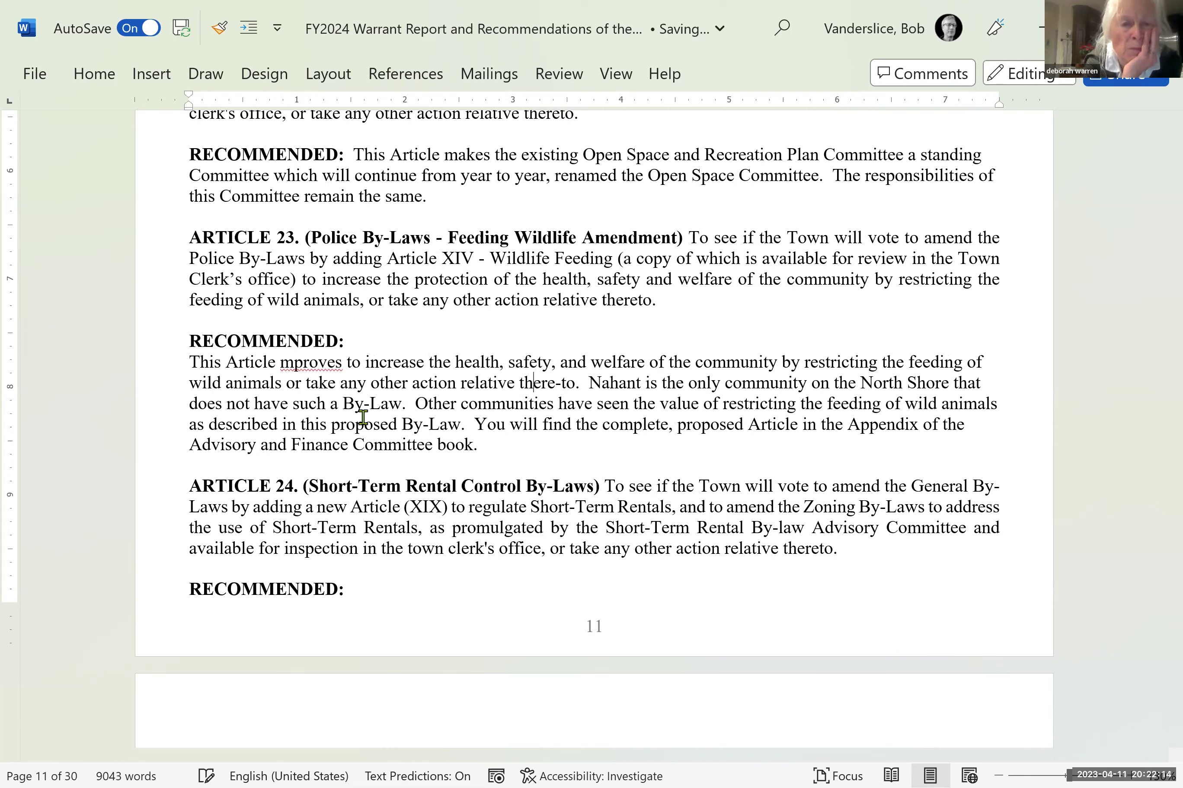
pyautogui.press('Left')
pyautogui.press('Left')
pyautogui.press('Left')
pyautogui.press('Left')
pyautogui.press('Left')
pyautogui.press('Left')
pyautogui.press('Left')
pyautogui.press('Left')
pyautogui.press('Left')
pyautogui.press('Left')
pyautogui.press('Left')
pyautogui.press('Left')
pyautogui.press('Left')
pyautogui.press('Left')
pyautogui.press('Left')
pyautogui.press('Left')
pyautogui.press('Left')
pyautogui.press('Left')
pyautogui.press('Left')
pyautogui.press('Left')
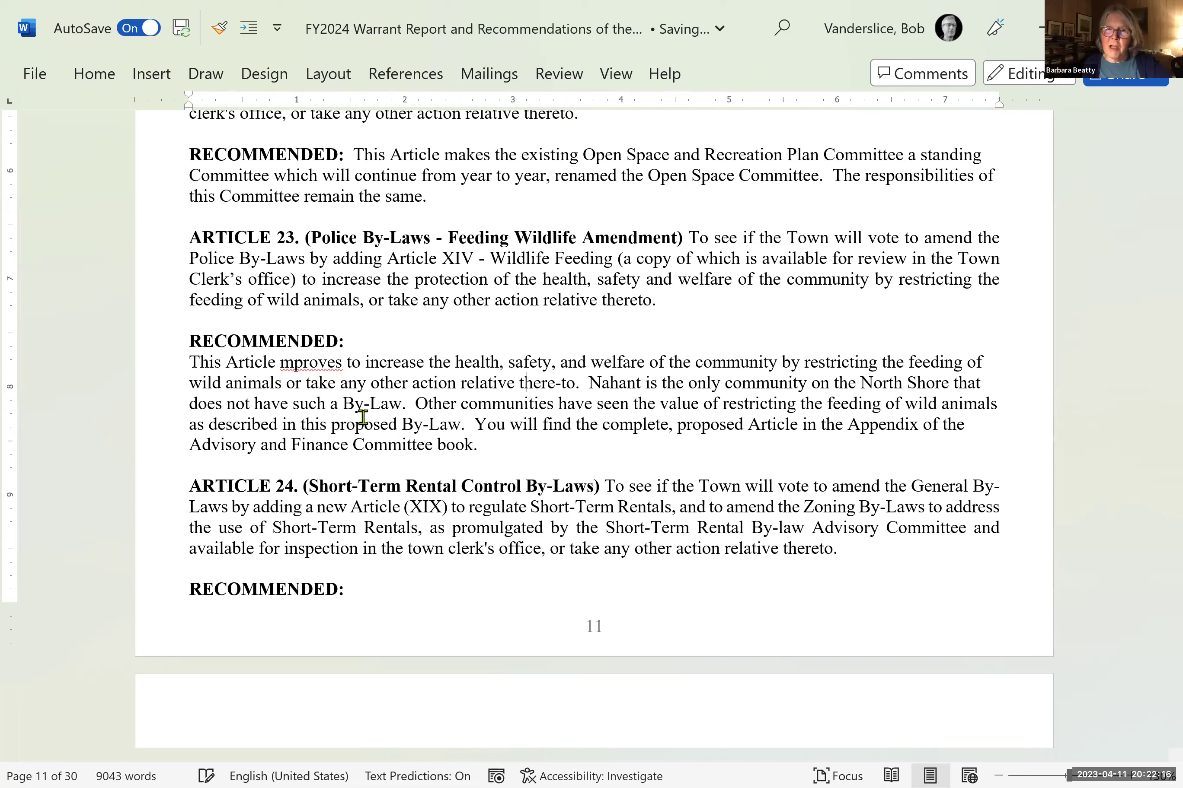
# - Insert "restricts" after "This Article" in the Article 23 recommendation and delete the leftover "mproves to increase"
pyautogui.press('Up')
pyautogui.press('Left')
pyautogui.press('Left')
pyautogui.press('Left')
pyautogui.press('Left')
pyautogui.press('Left')
pyautogui.press('Left')
pyautogui.press('Left')
pyautogui.press('Left')
pyautogui.press('Left')
pyautogui.press('Left')
pyautogui.press('Left')
pyautogui.press('Left')
pyautogui.write('restricts')
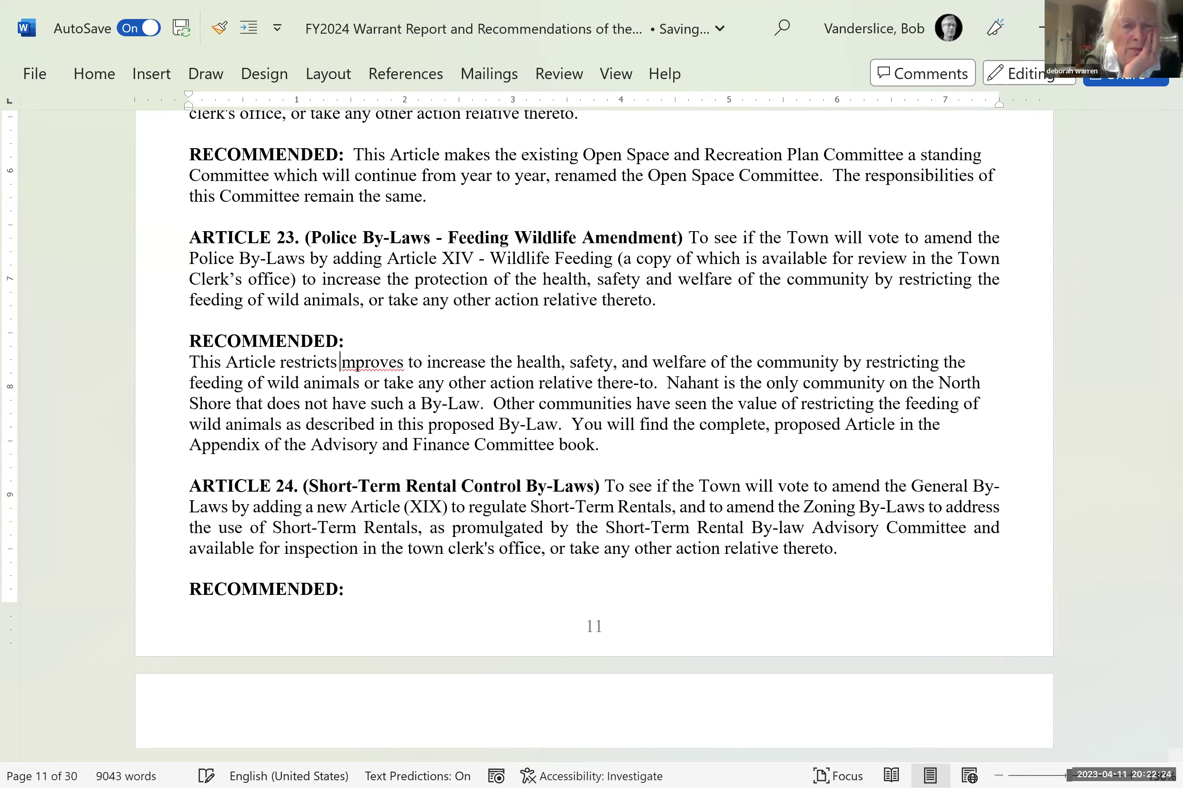
pyautogui.press('Delete')
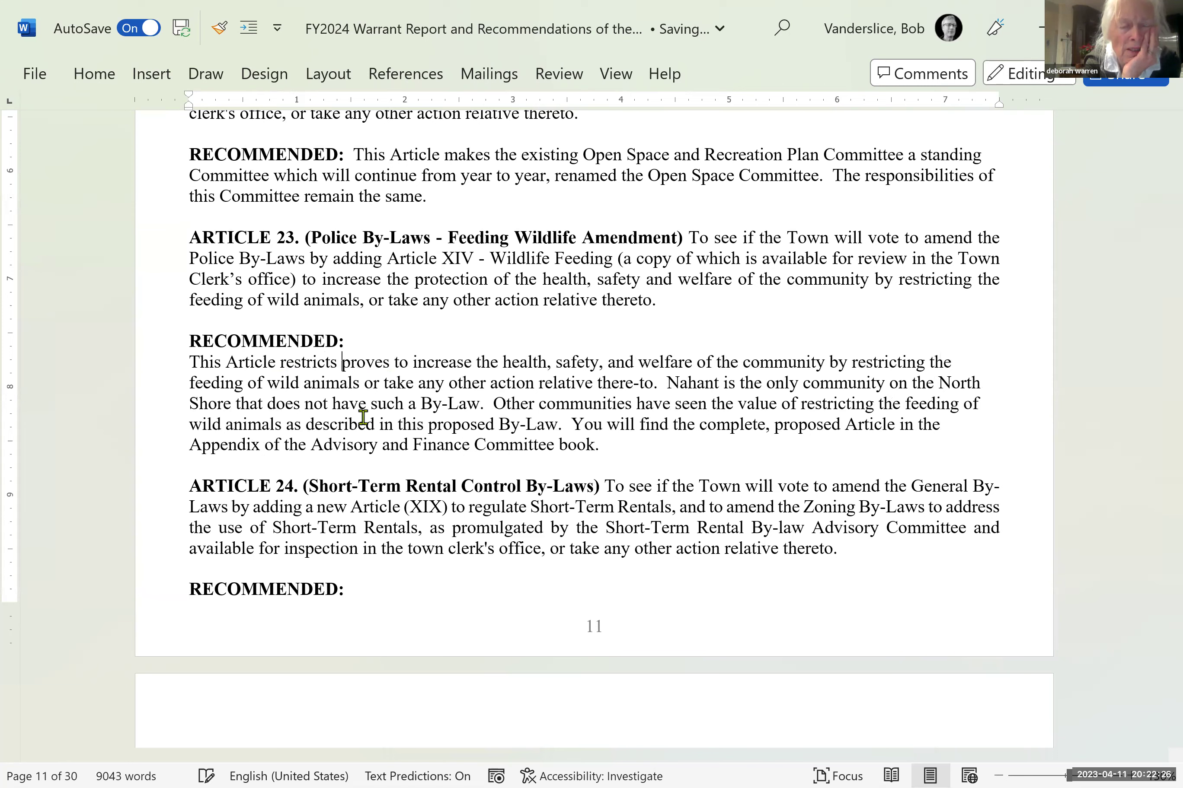
pyautogui.press('Delete')
pyautogui.press('Delete')
pyautogui.press('Delete')
pyautogui.press('Delete')
pyautogui.press('Delete')
pyautogui.press('Delete')
pyautogui.press('Delete')
pyautogui.press('Delete')
pyautogui.press('Delete')
pyautogui.press('Delete')
pyautogui.press('Delete')
pyautogui.press('Delete')
pyautogui.press('Delete')
pyautogui.press('Delete')
pyautogui.press('Delete')
pyautogui.press('Delete')
pyautogui.press('Delete')
pyautogui.press('Delete')
pyautogui.press('Delete')
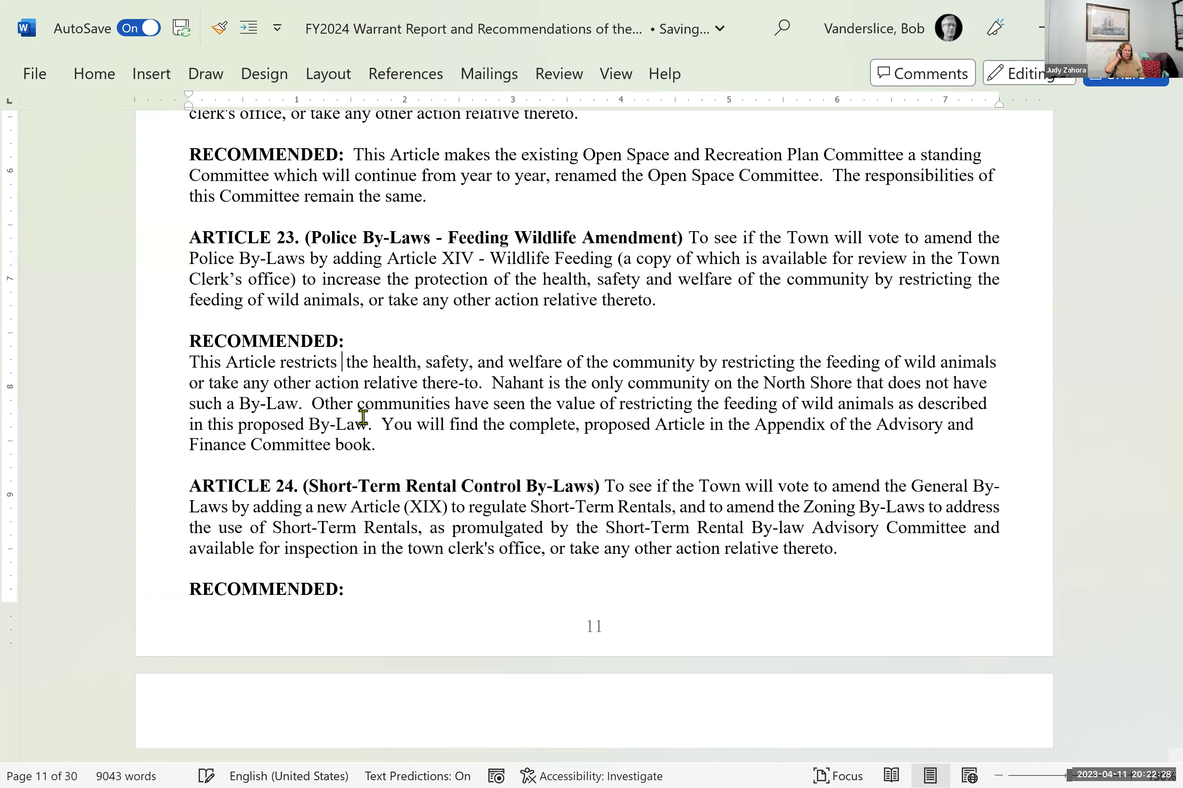
# - Delete "the health, safety, and welfare of the community by restricting the" after "This Article restricts" in the Article 23 recommendation
pyautogui.press('Delete')
pyautogui.press('Delete')
pyautogui.press('Delete')
pyautogui.press('Delete')
pyautogui.press('Delete')
pyautogui.press('Delete')
pyautogui.press('Delete')
pyautogui.press('Delete')
pyautogui.press('Delete')
pyautogui.press('Delete')
pyautogui.press('Delete')
pyautogui.press('Delete')
pyautogui.press('Delete')
pyautogui.press('Delete')
pyautogui.press('Delete')
pyautogui.press('Delete')
pyautogui.press('Delete')
pyautogui.press('Delete')
pyautogui.press('Delete')
pyautogui.press('Delete')
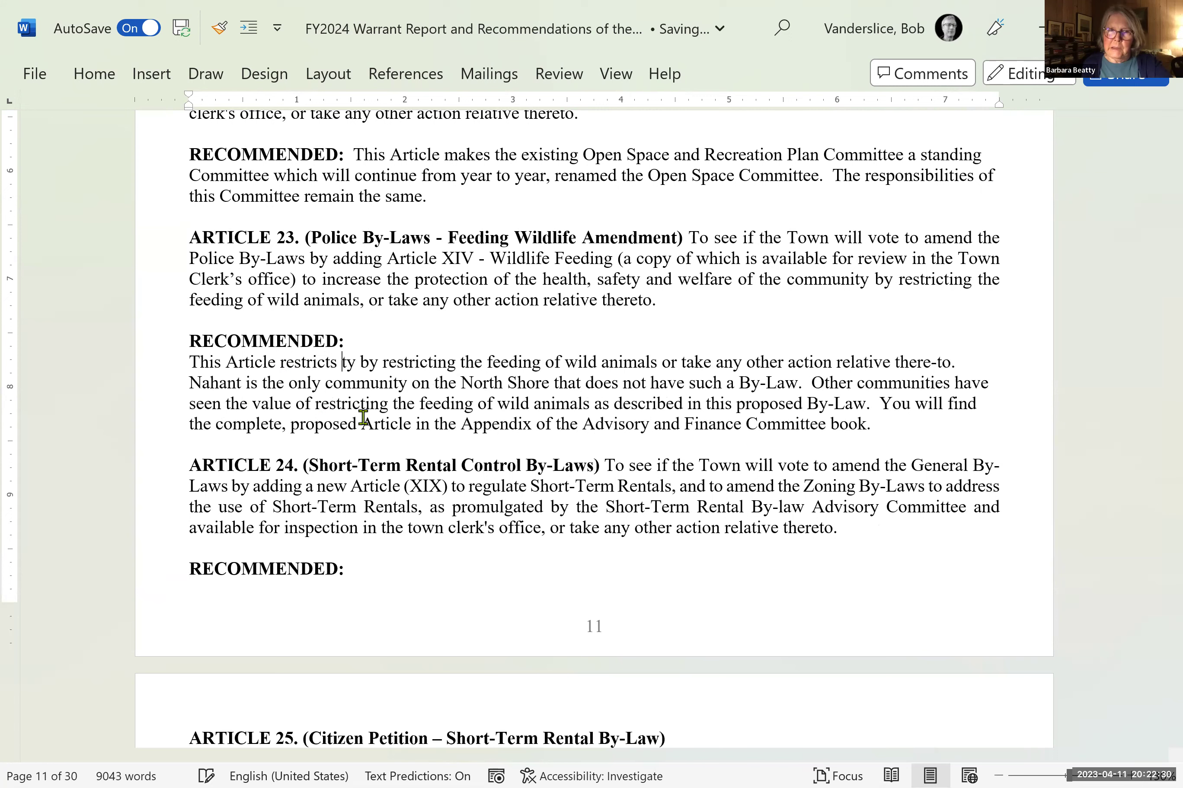
pyautogui.press('Delete')
pyautogui.press('Delete')
pyautogui.press('Delete')
pyautogui.press('Delete')
pyautogui.press('Delete')
pyautogui.press('Delete')
pyautogui.press('Delete')
pyautogui.press('Delete')
pyautogui.press('Delete')
pyautogui.press('Delete')
pyautogui.press('Delete')
pyautogui.press('Delete')
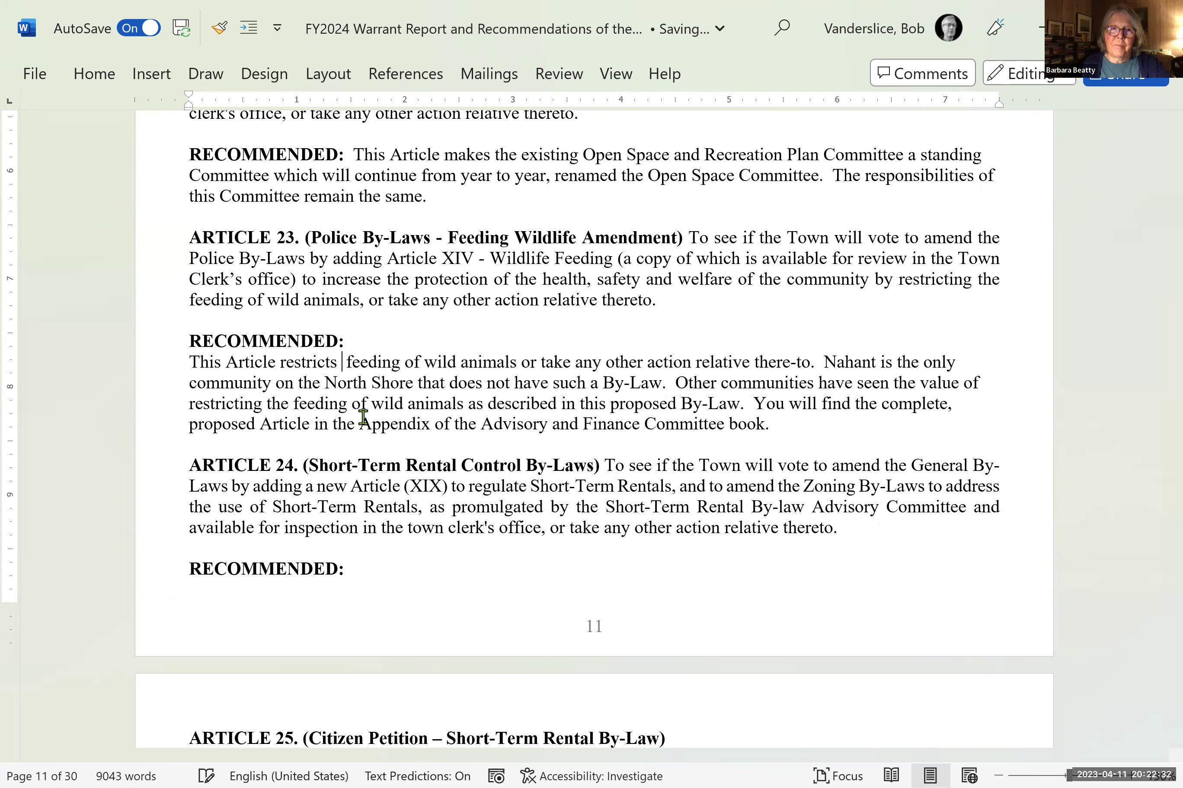
# - Insert a period after "feeding of wild animals" in the first sentence of the Article 23 recommendation
pyautogui.press('Right')
pyautogui.press('Right')
pyautogui.press('Right')
pyautogui.press('Right')
pyautogui.press('Right')
pyautogui.press('Right')
pyautogui.press('Right')
pyautogui.press('Right')
pyautogui.press('Right')
pyautogui.press('Right')
pyautogui.press('Right')
pyautogui.press('Right')
pyautogui.press('Right')
pyautogui.press('Right')
pyautogui.press('Right')
pyautogui.press('Right')
pyautogui.press('Right')
pyautogui.press('Right')
pyautogui.press('Right')
pyautogui.press('Right')
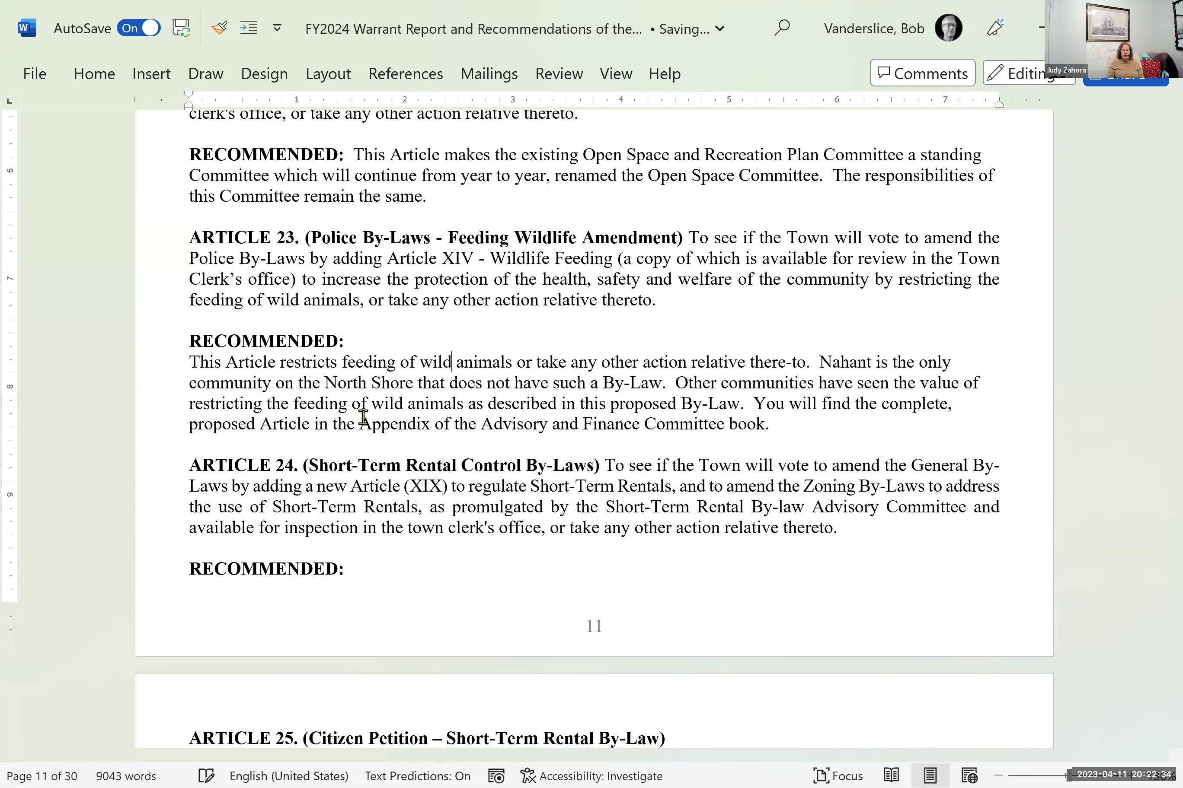
pyautogui.write('.')
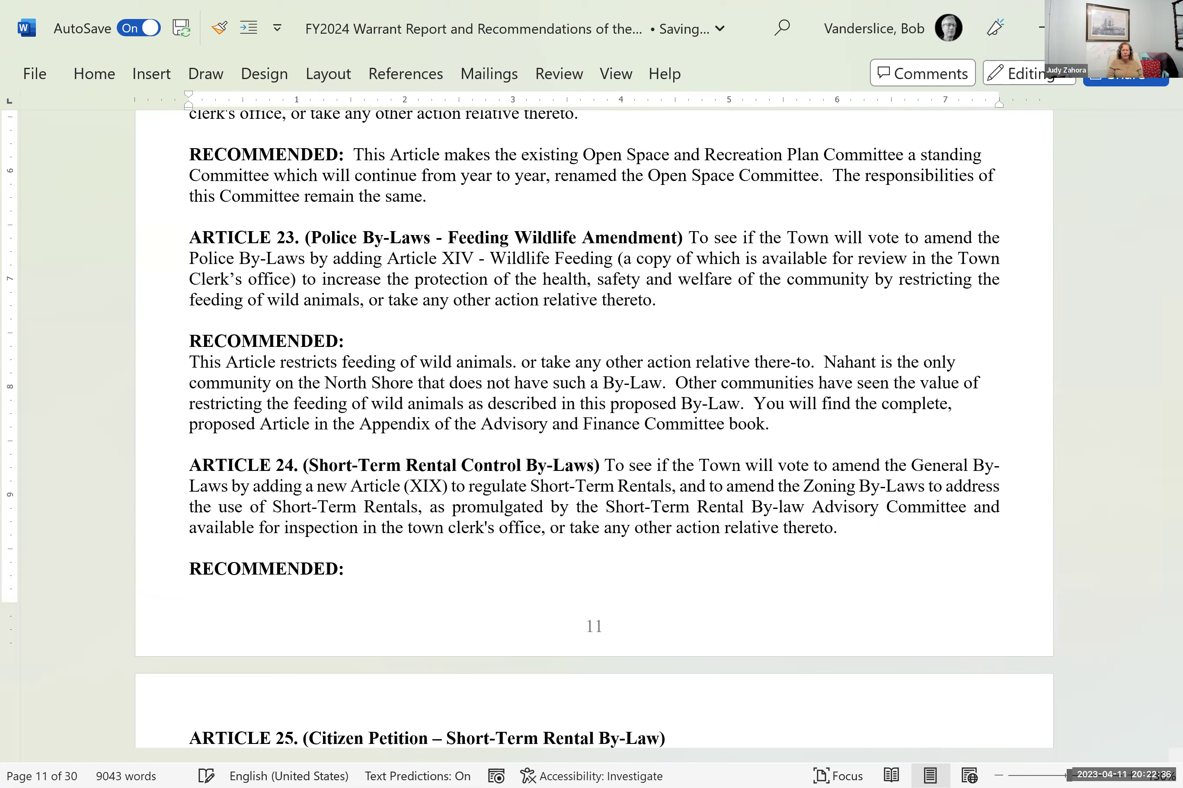
# - Delete the leftover "or take any other action relative there-to." after the first sentence of the Article 23 recommendation
pyautogui.press('Delete')
pyautogui.press('Delete')
pyautogui.press('Delete')
pyautogui.press('Delete')
pyautogui.press('Delete')
pyautogui.press('Delete')
pyautogui.press('Delete')
pyautogui.press('Delete')
pyautogui.press('Delete')
pyautogui.press('Delete')
pyautogui.press('Delete')
pyautogui.press('Delete')
pyautogui.press('Delete')
pyautogui.press('Delete')
pyautogui.press('Delete')
pyautogui.press('Delete')
pyautogui.press('Delete')
pyautogui.press('Delete')
pyautogui.press('Delete')
pyautogui.press('Delete')
pyautogui.press('Delete')
pyautogui.press('Delete')
pyautogui.press('Delete')
pyautogui.press('Delete')
pyautogui.press('Delete')
pyautogui.press('Delete')
pyautogui.press('Delete')
pyautogui.press('Delete')
pyautogui.press('Delete')
pyautogui.press('Delete')
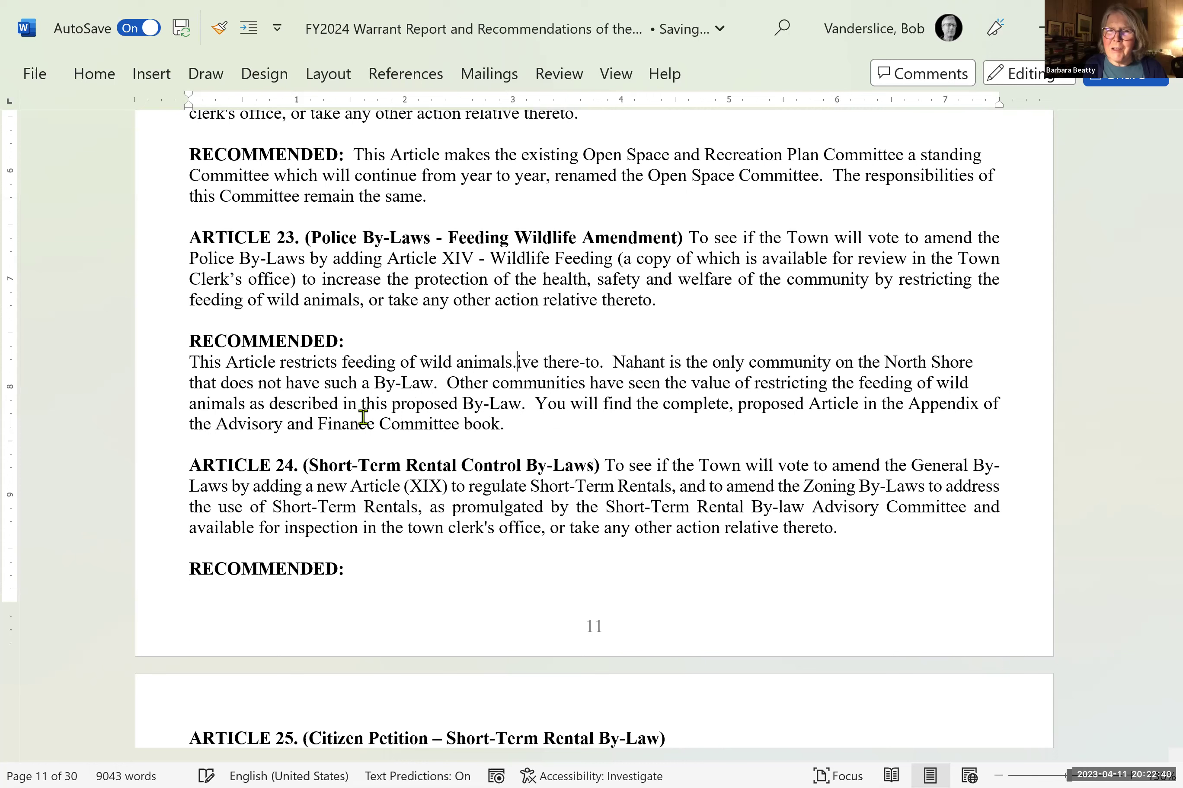
pyautogui.press('Delete')
pyautogui.press('Delete')
pyautogui.press('Delete')
pyautogui.press('Delete')
pyautogui.press('Delete')
pyautogui.press('Delete')
pyautogui.press('Delete')
pyautogui.press('Delete')
pyautogui.press('Delete')
pyautogui.press('Delete')
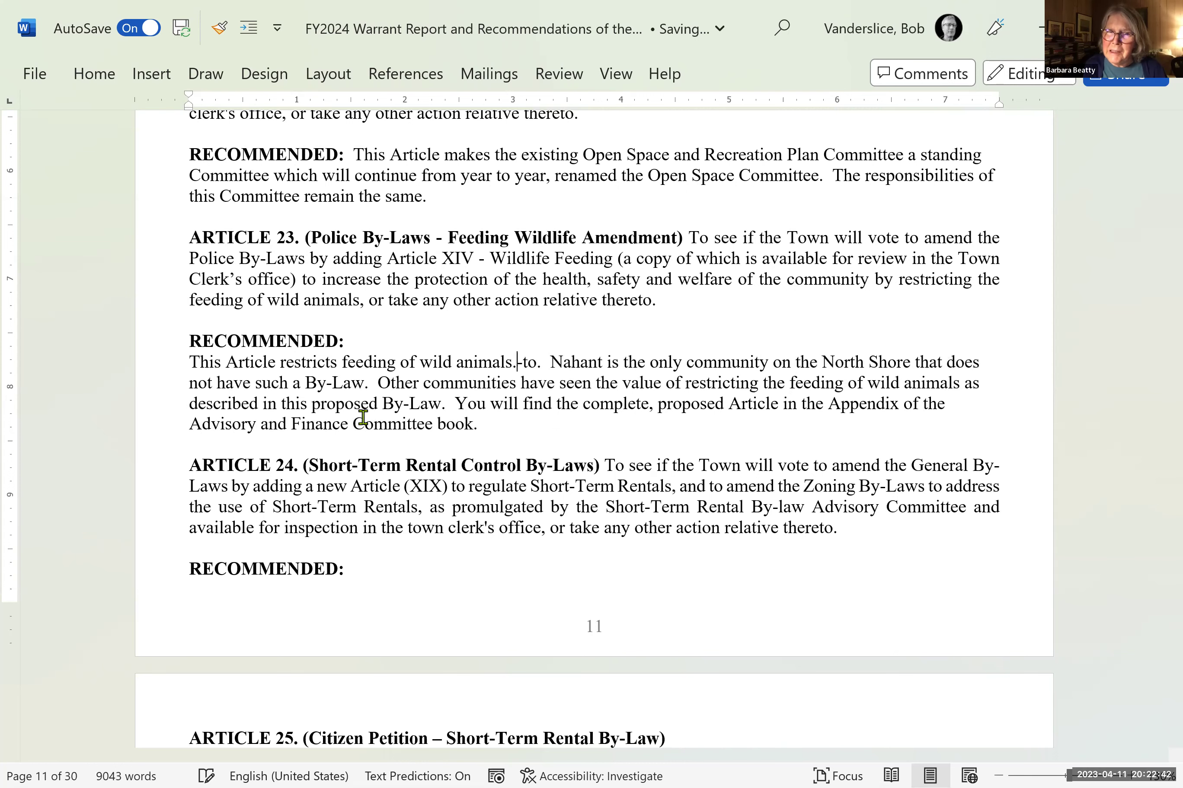
pyautogui.press('Delete')
pyautogui.press('Delete')
pyautogui.press('Delete')
pyautogui.press('Delete')
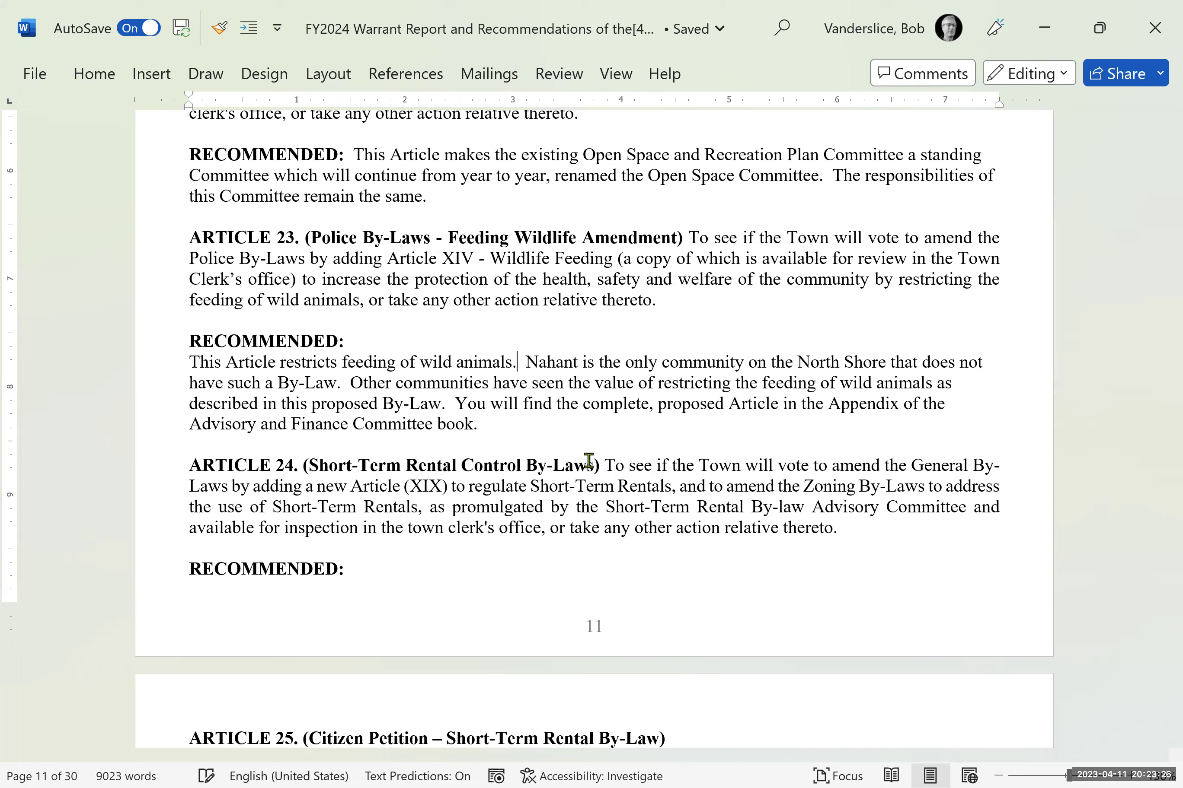
# - Remove the extra space before "Nahant" in the Article 23 recommendation
pyautogui.press('Right')
pyautogui.press('Right')
pyautogui.press('Right')
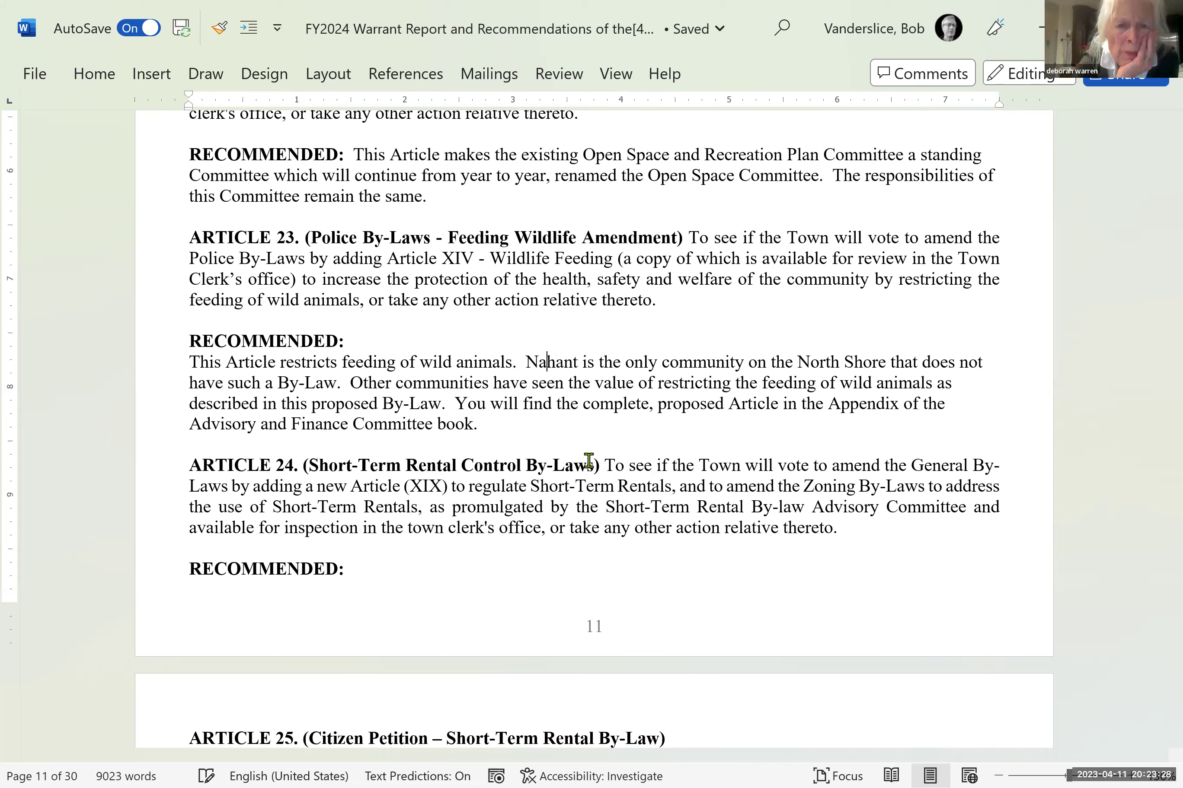
pyautogui.press('Left')
pyautogui.press('Left')
pyautogui.press('Left')
pyautogui.press('Right')
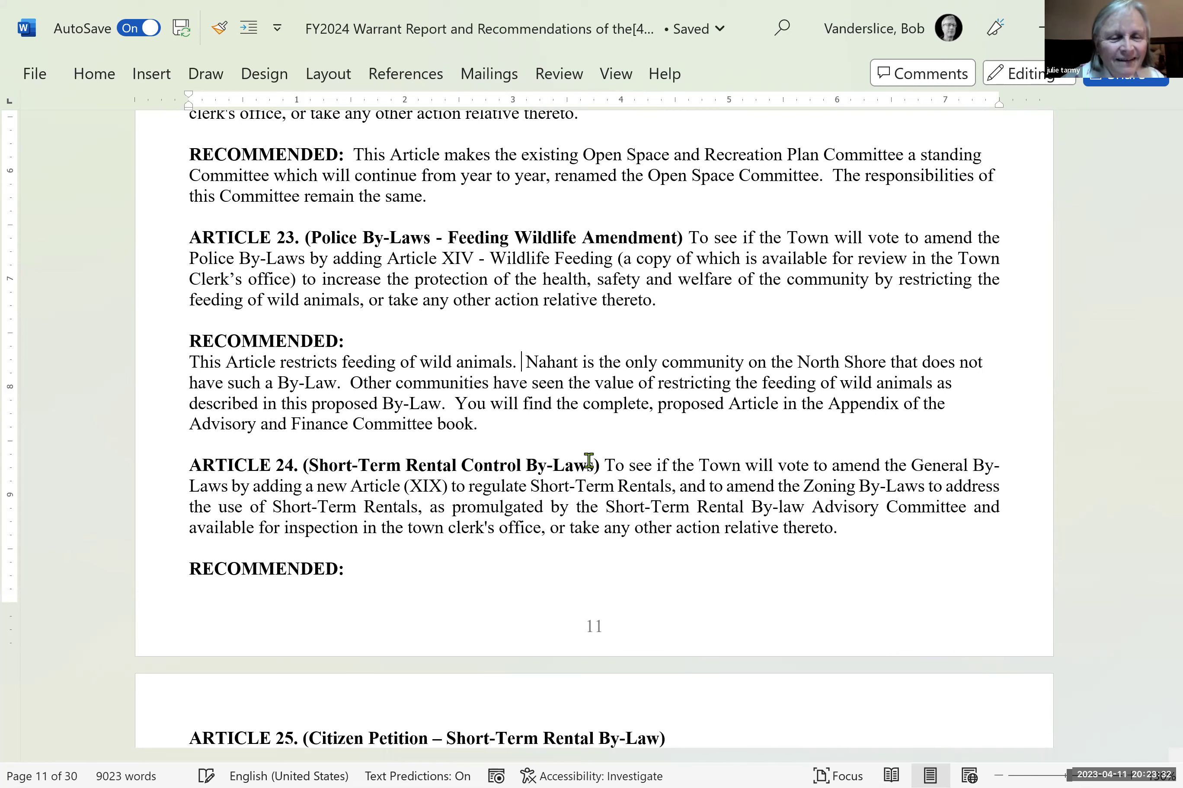
pyautogui.press('Delete')
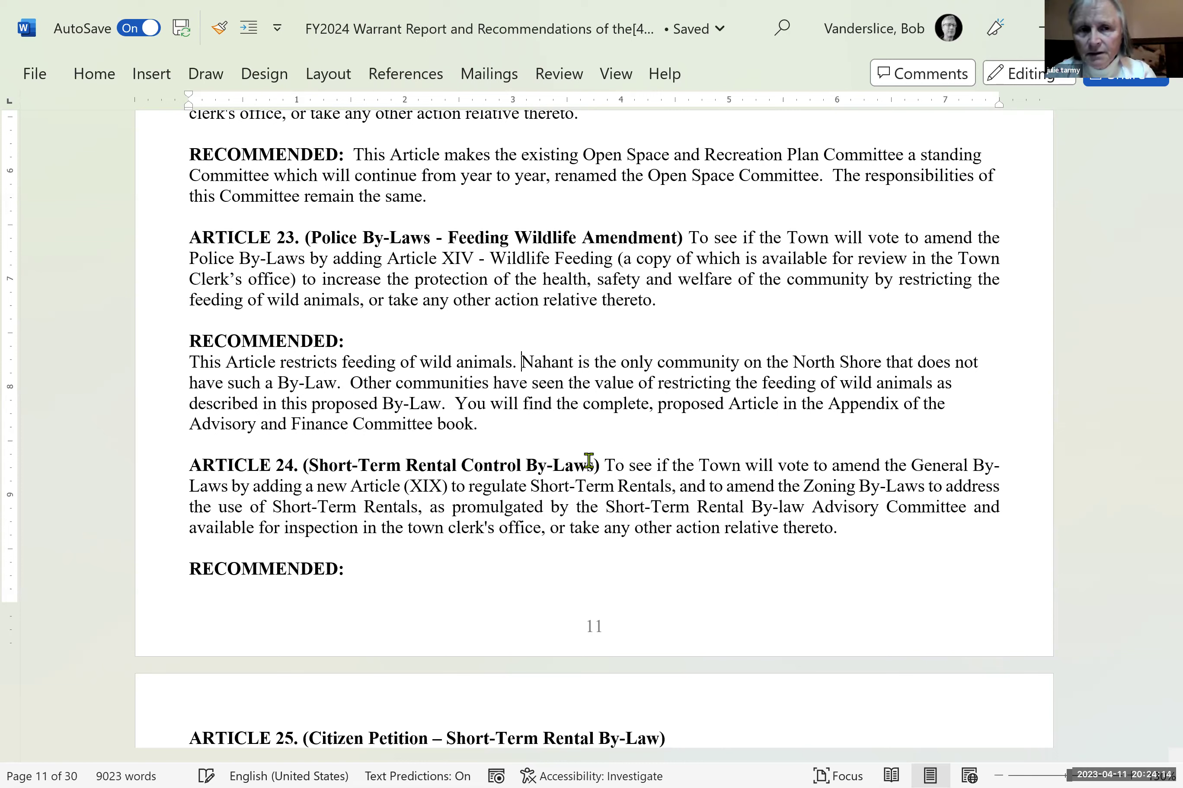
# - Delete "of" between "feeding" and "wild animals" in the first sentence of the Article 23 recommendation
pyautogui.press('Left')
pyautogui.press('Left')
pyautogui.press('Left')
pyautogui.press('Left')
pyautogui.press('Left')
pyautogui.press('Left')
pyautogui.press('Left')
pyautogui.press('Left')
pyautogui.press('Left')
pyautogui.press('Left')
pyautogui.press('Left')
pyautogui.press('Left')
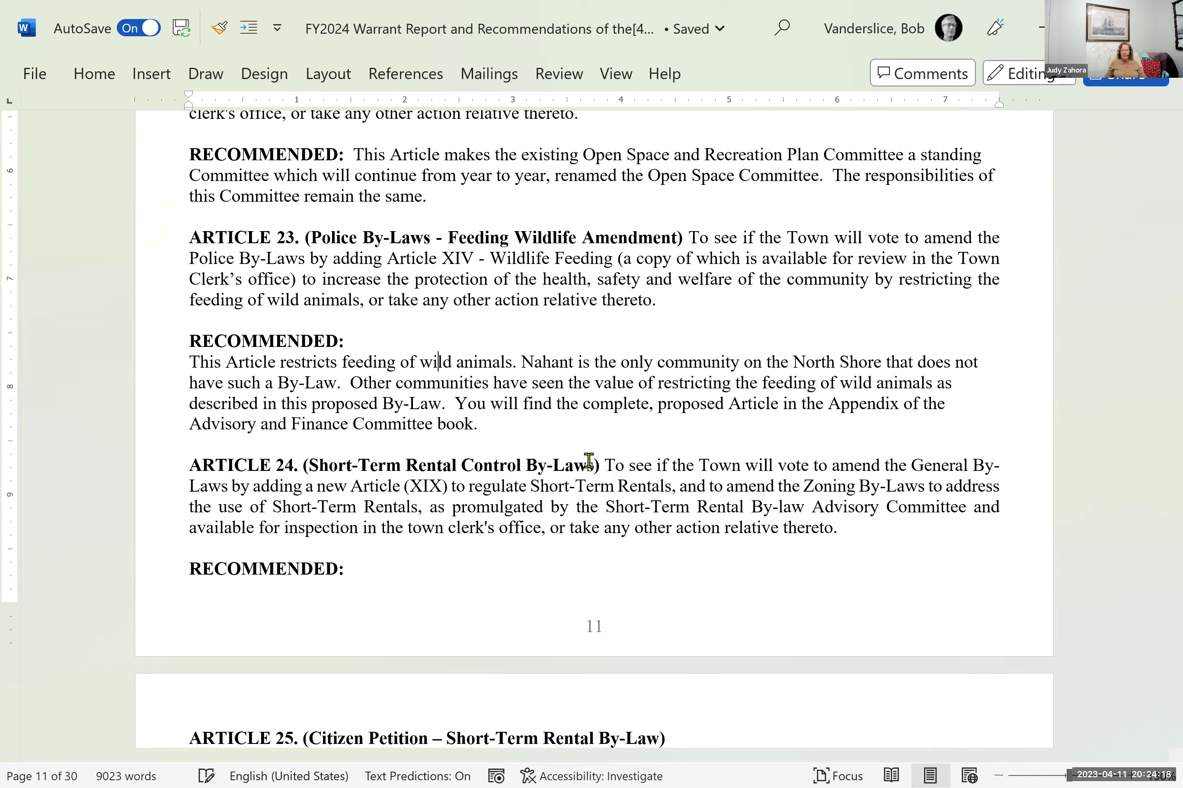
pyautogui.press('BackSpace')
pyautogui.press('BackSpace')
pyautogui.press('BackSpace')
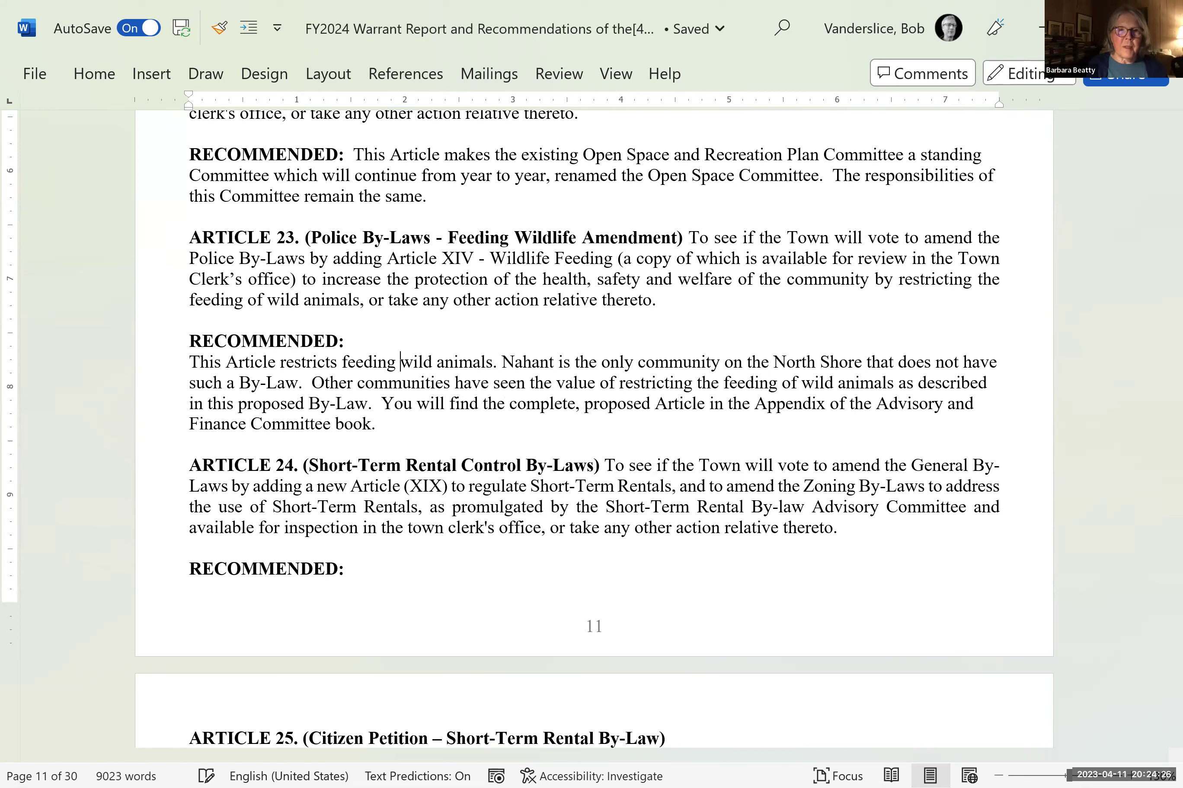
pyautogui.click(402, 383)
pyautogui.press('Down')
pyautogui.press('Down')
pyautogui.press('Down')
pyautogui.press('Down')
pyautogui.press('Down')
pyautogui.press('Down')
pyautogui.press('Down')
pyautogui.press('Down')
pyautogui.press('Up')
pyautogui.press('Up')
pyautogui.press('Up')
pyautogui.press('Up')
pyautogui.press('Up')
pyautogui.press('Up')
pyautogui.press('Up')
pyautogui.press('Up')
pyautogui.press('Up')
pyautogui.press('Up')
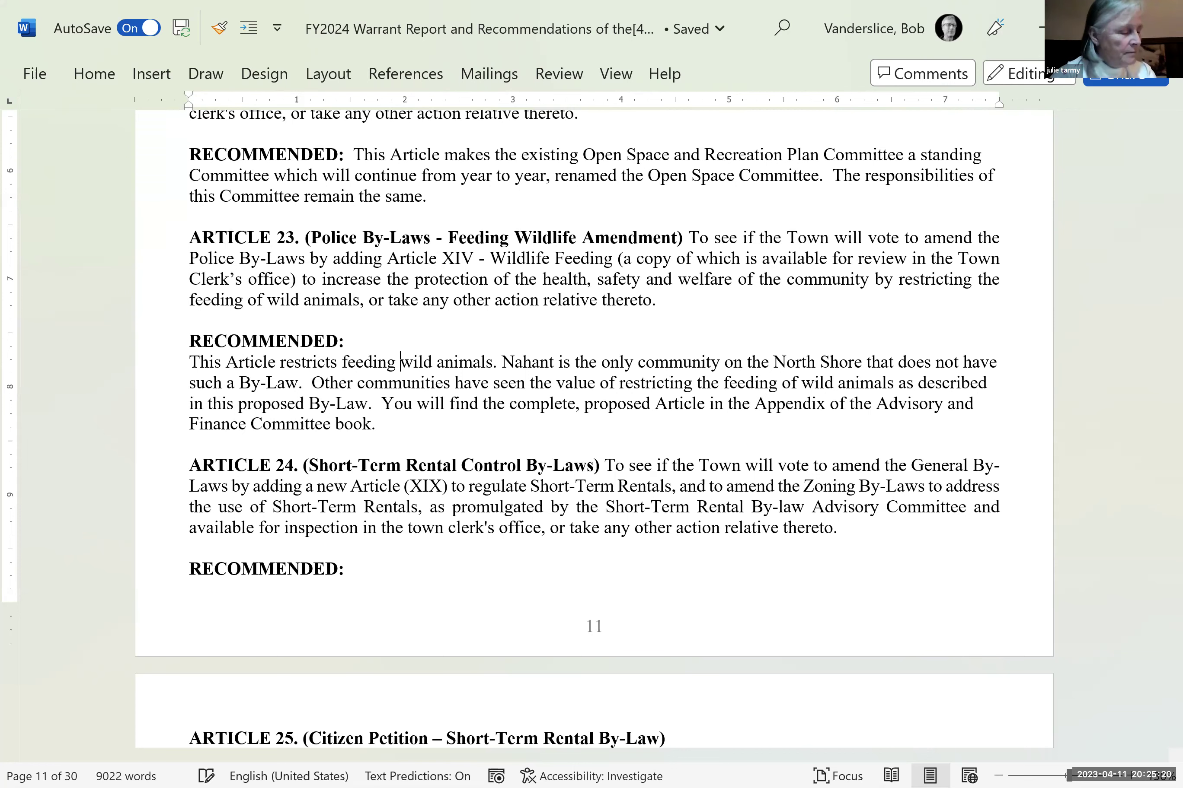
# - Examine Article 24 on short-term rental control and the opening of Article 25, the citizen petition on short-term rentals
pyautogui.press('Down')
pyautogui.press('Down')
pyautogui.press('Down')
pyautogui.press('Down')
pyautogui.press('Down')
pyautogui.press('Down')
pyautogui.press('Down')
pyautogui.press('Down')
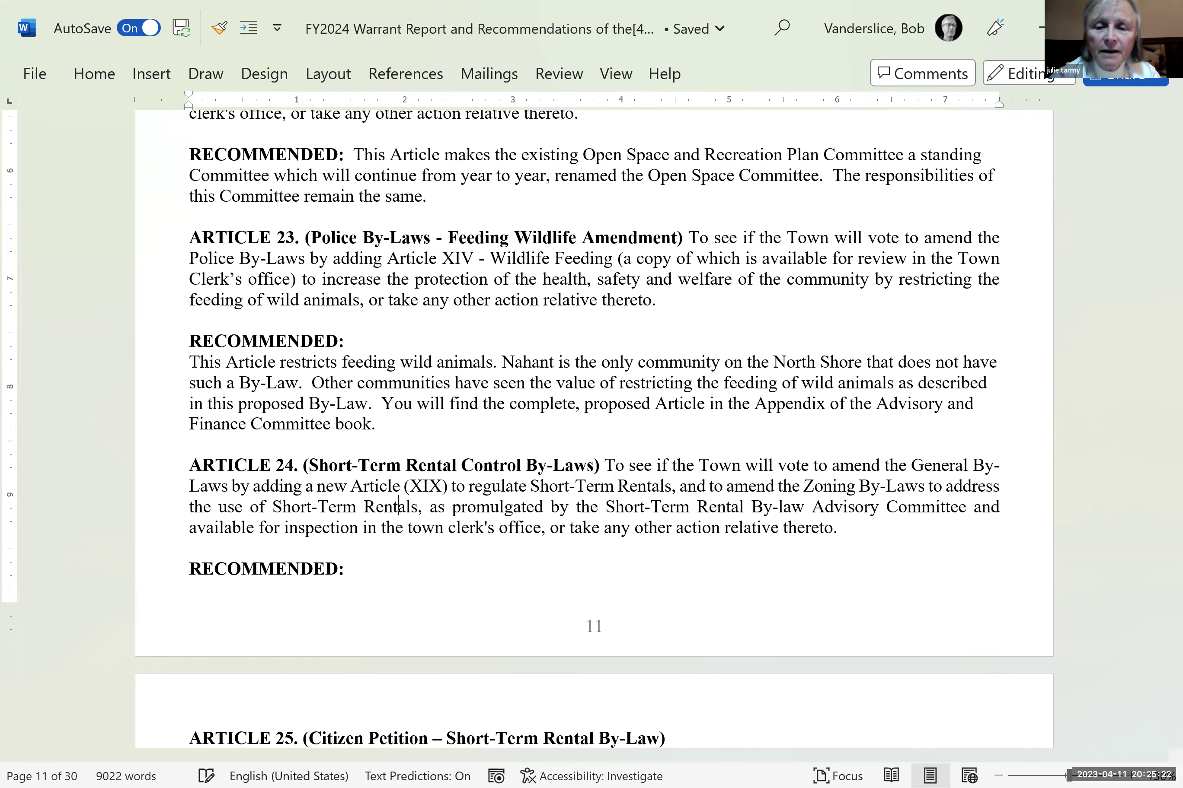
pyautogui.press('Down')
pyautogui.press('Down')
pyautogui.press('Down')
pyautogui.press('Down')
pyautogui.press('Down')
pyautogui.press('Down')
pyautogui.press('Down')
pyautogui.press('Down')
pyautogui.press('Down')
pyautogui.press('Down')
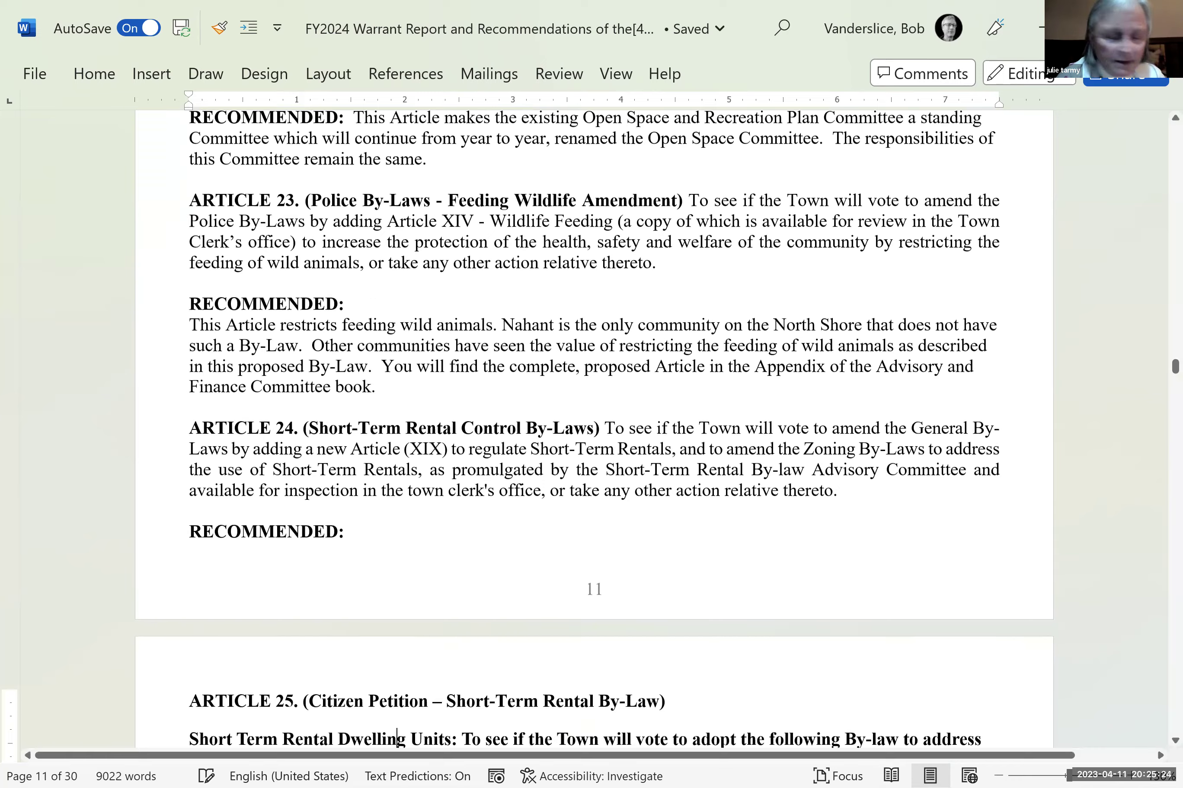
pyautogui.press('Down')
pyautogui.press('Down')
pyautogui.press('Down')
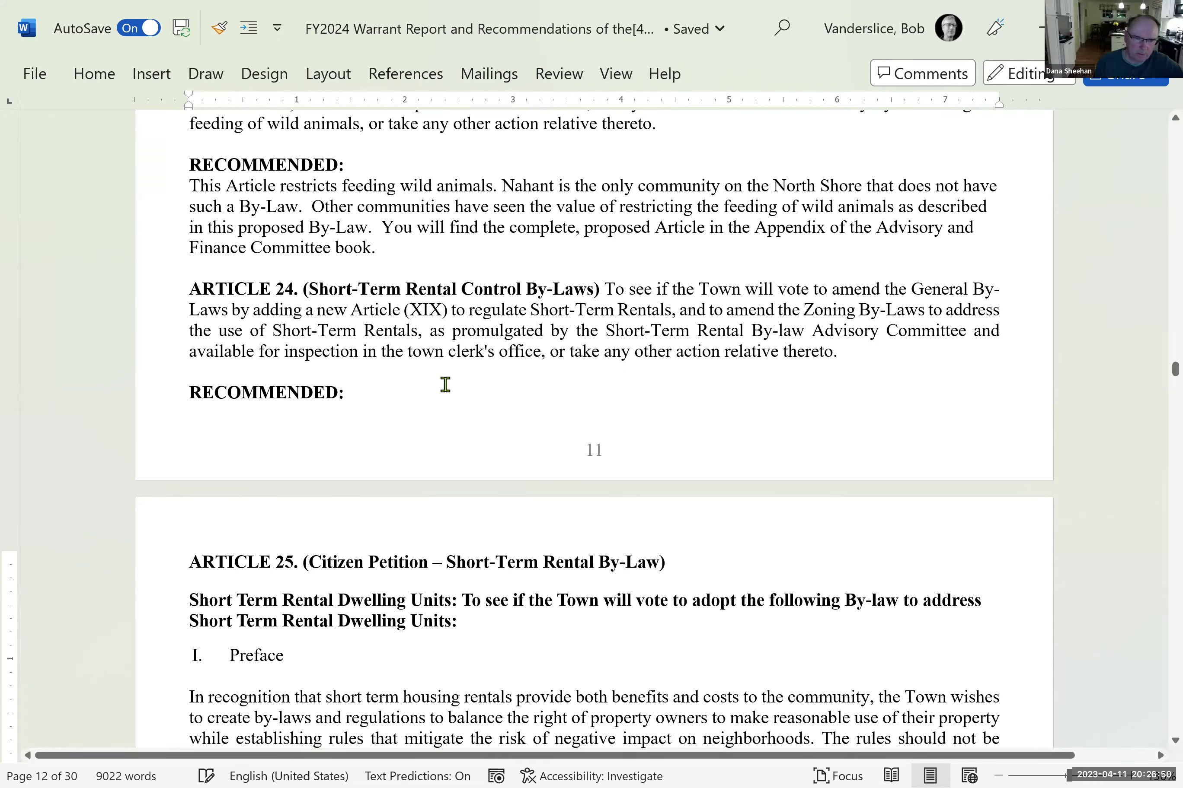
pyautogui.click(361, 395)
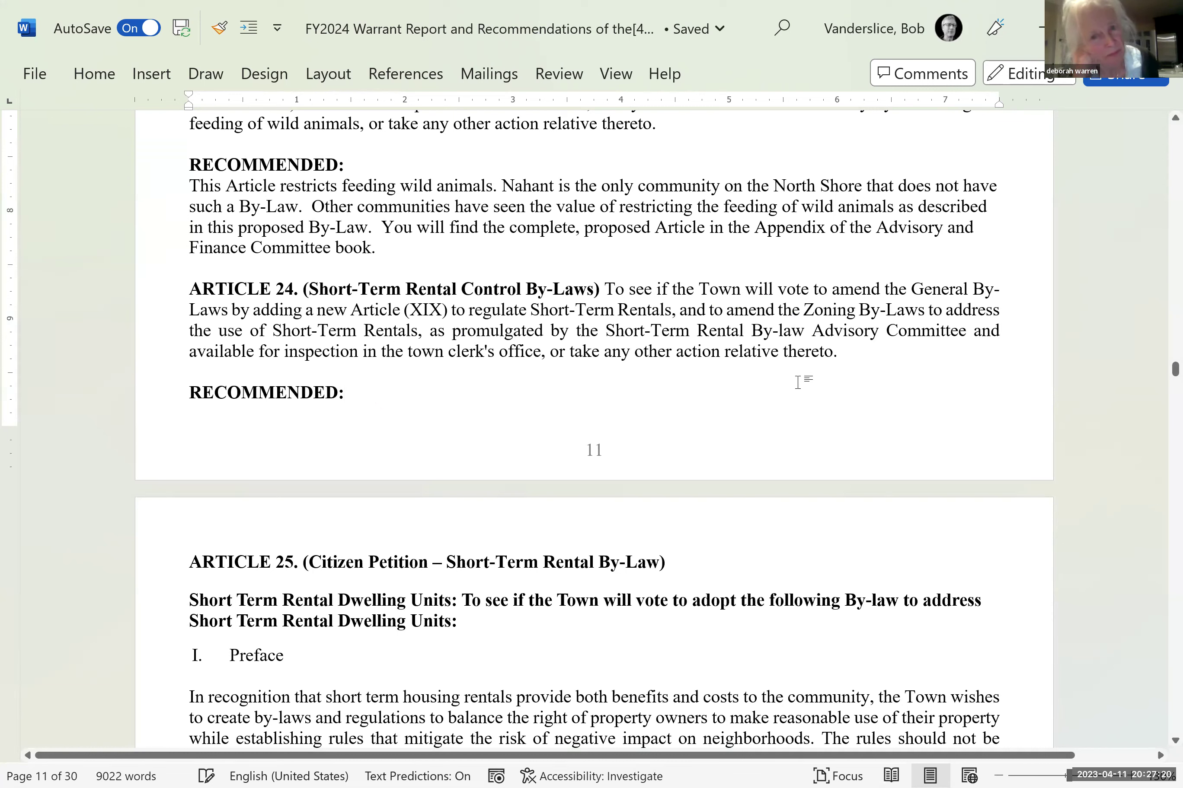
pyautogui.click(752, 330)
pyautogui.press('BackSpace')
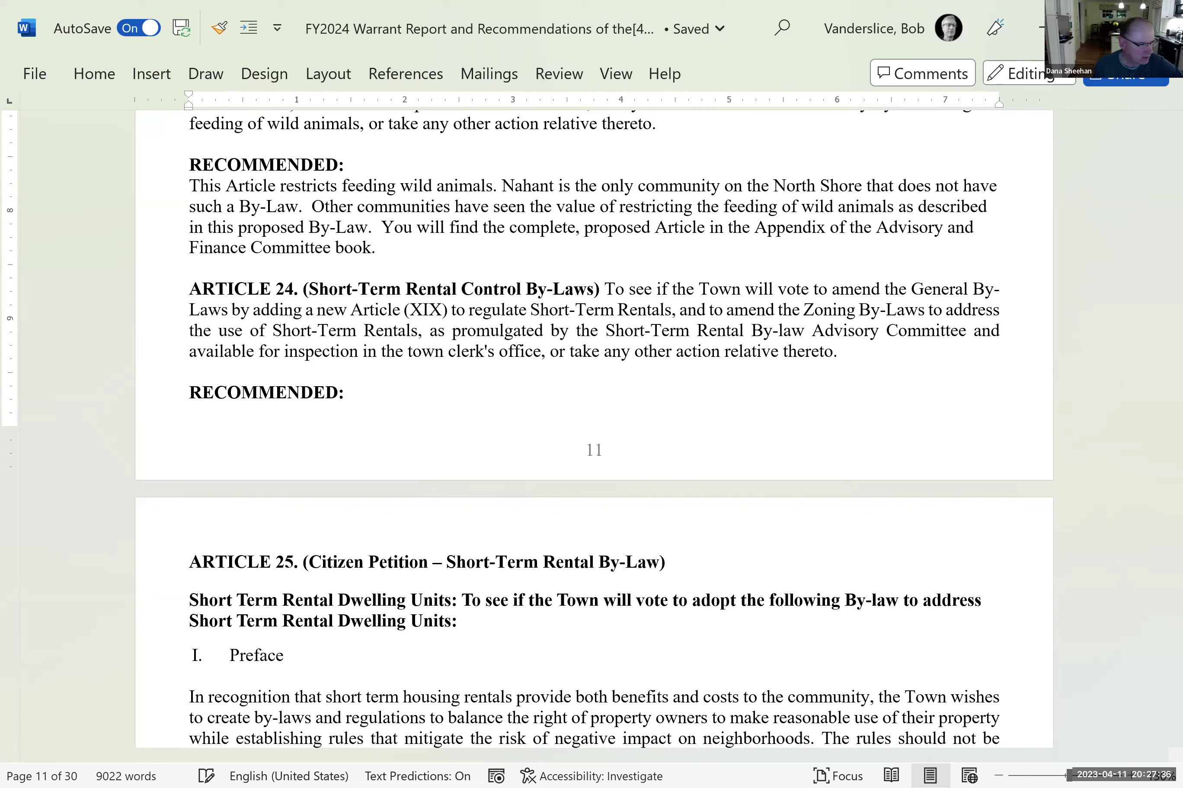
pyautogui.click(195, 267)
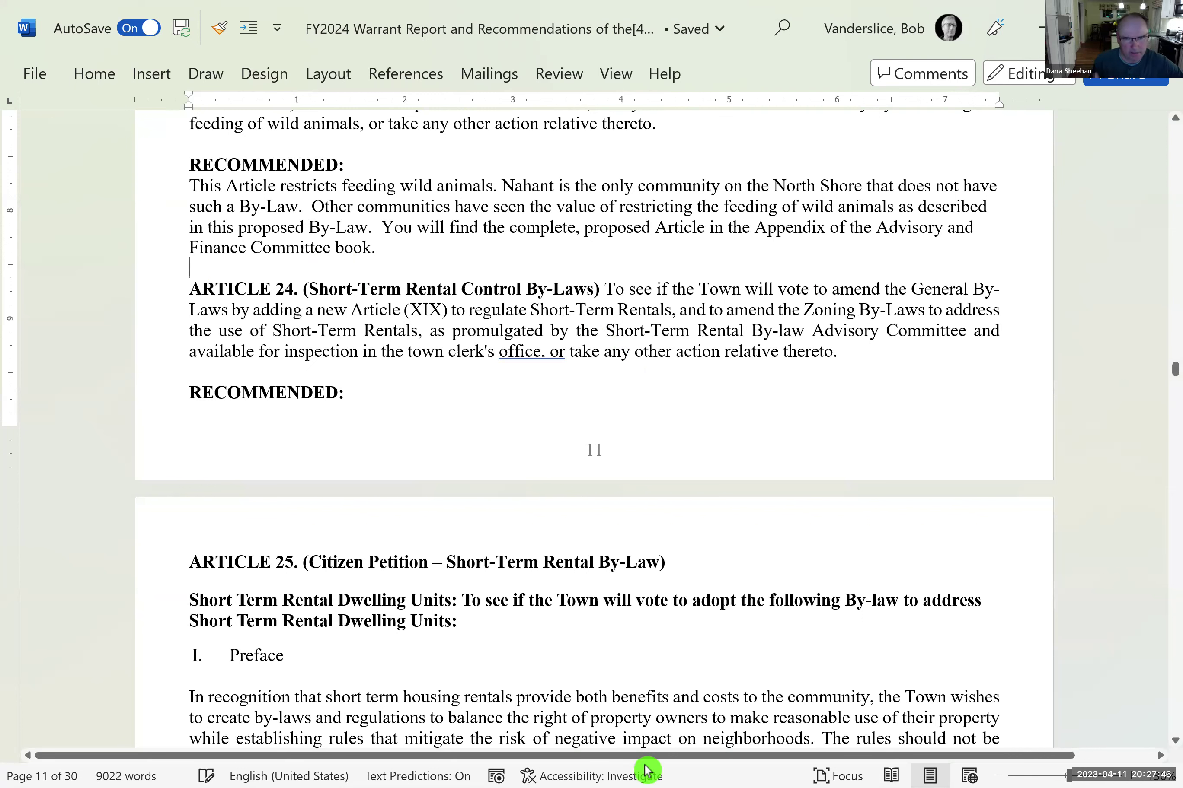
# - Switch to the document FINCOM - Article 24 Response[44665].docx
pyautogui.moveTo(640, 773)
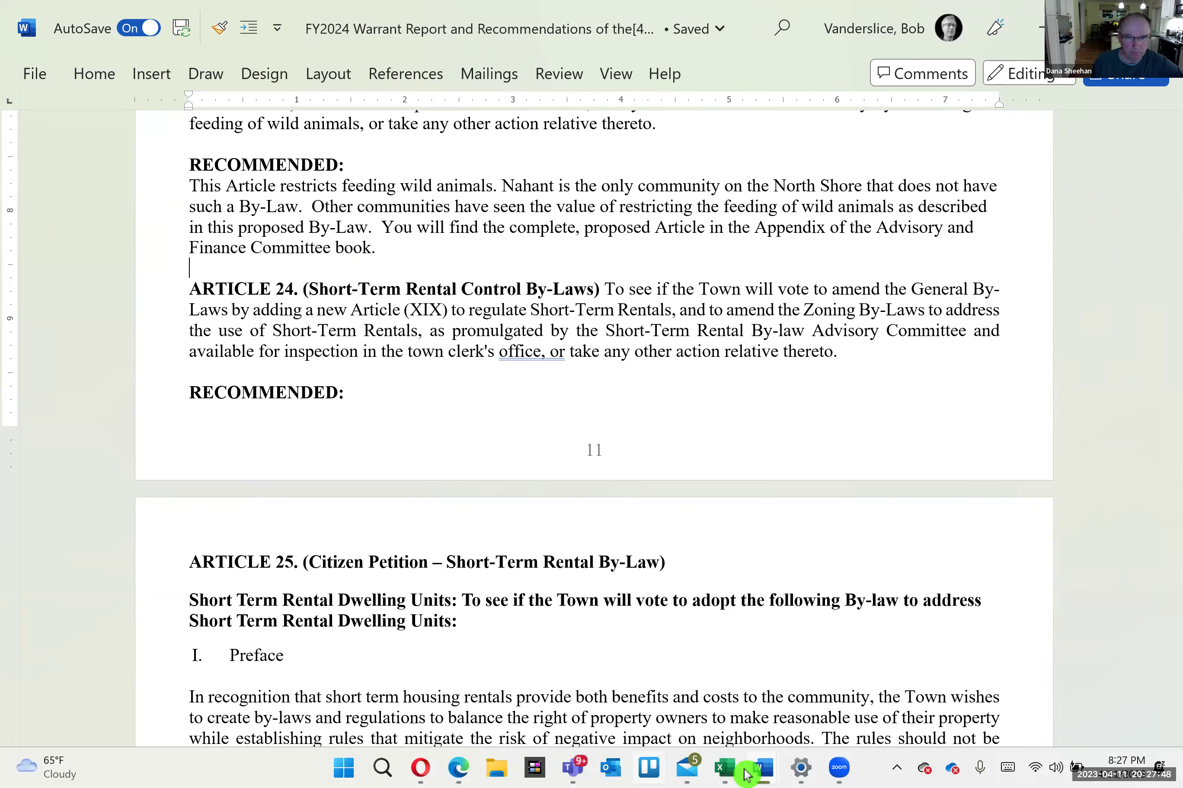
pyautogui.moveTo(759, 771)
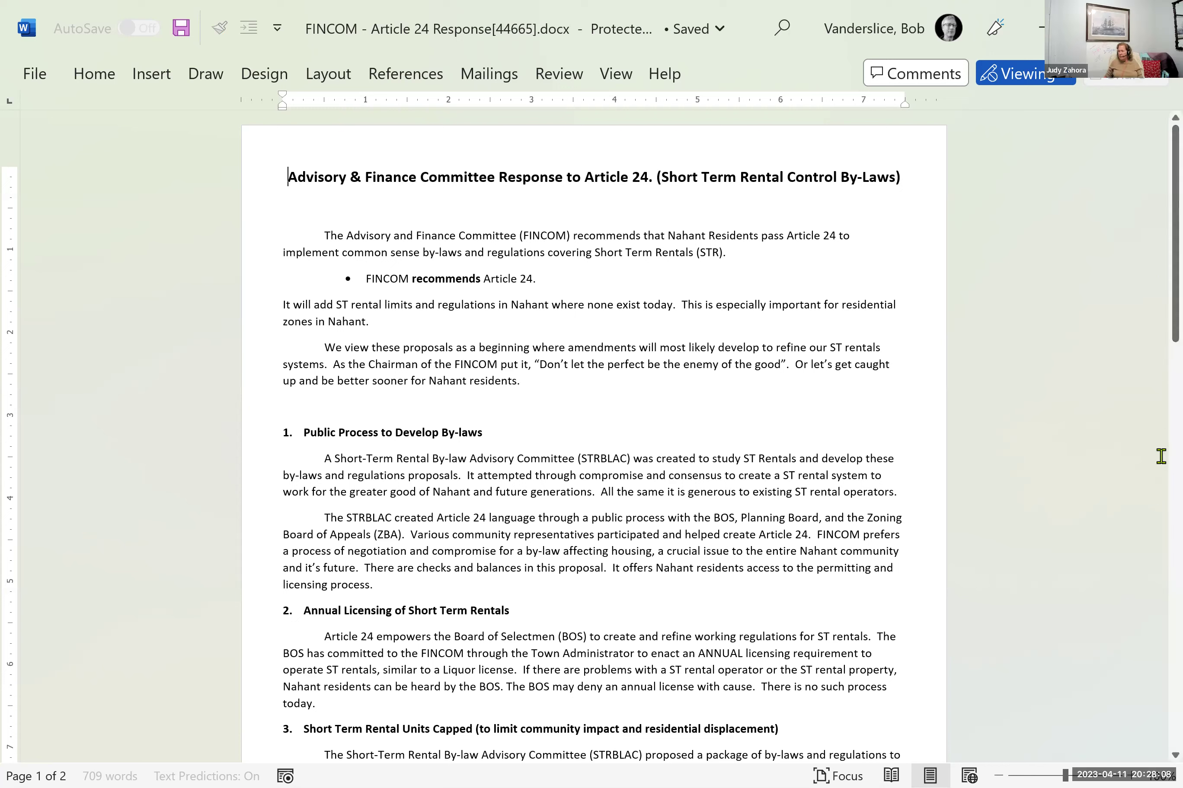
pyautogui.moveTo(982, 786)
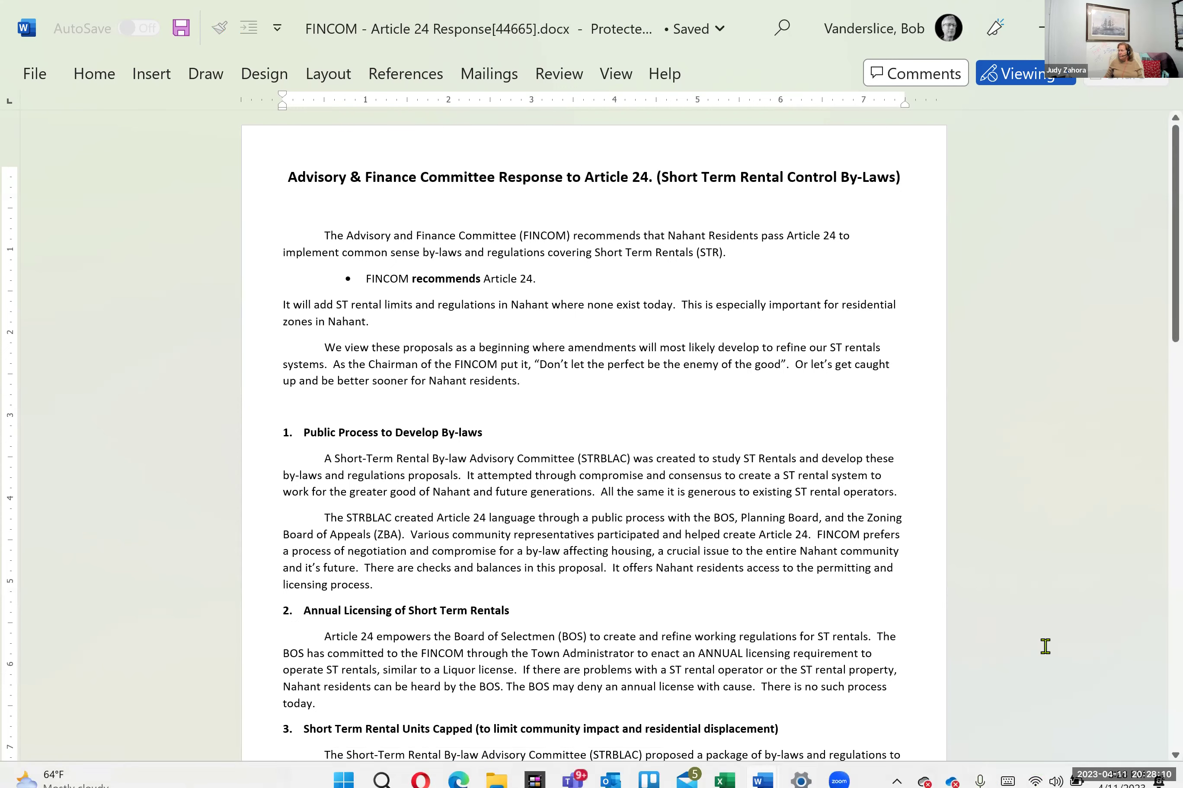
pyautogui.moveTo(1071, 774)
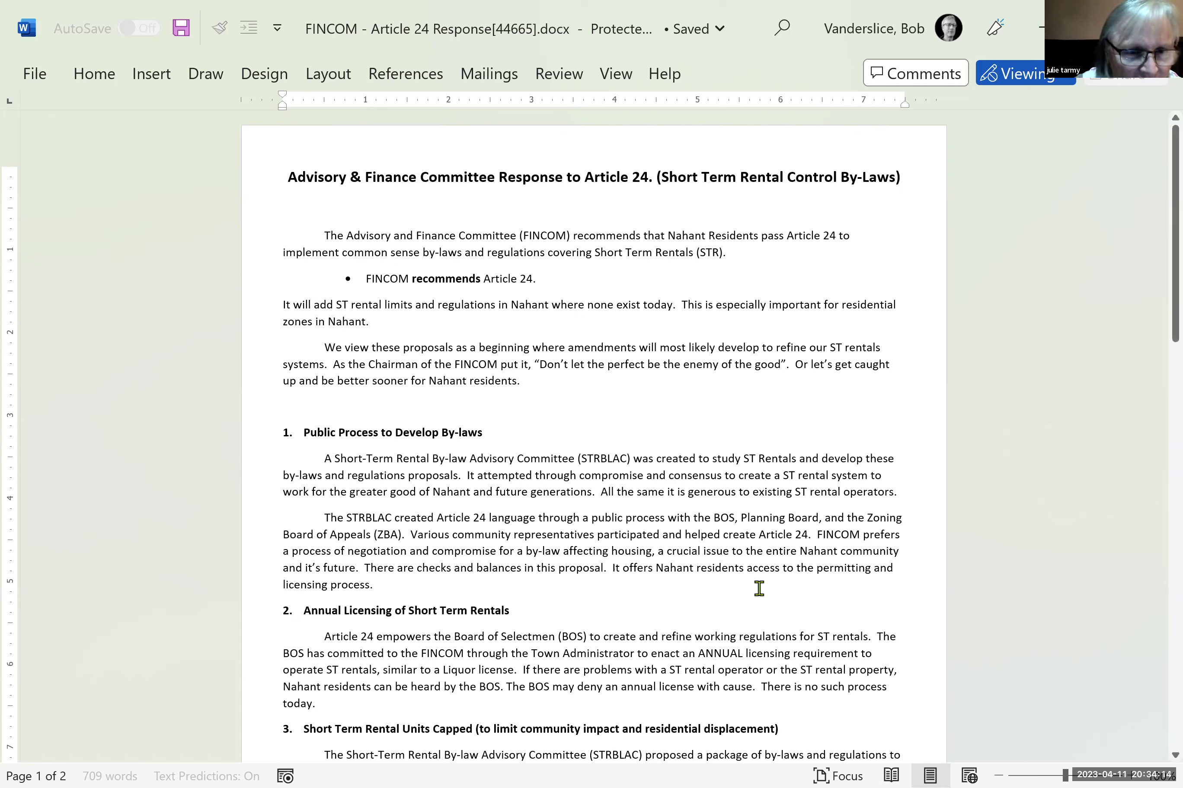
# - Enlarge the Article 24 response until its text fills the window width for reading
pyautogui.moveTo(861, 770)
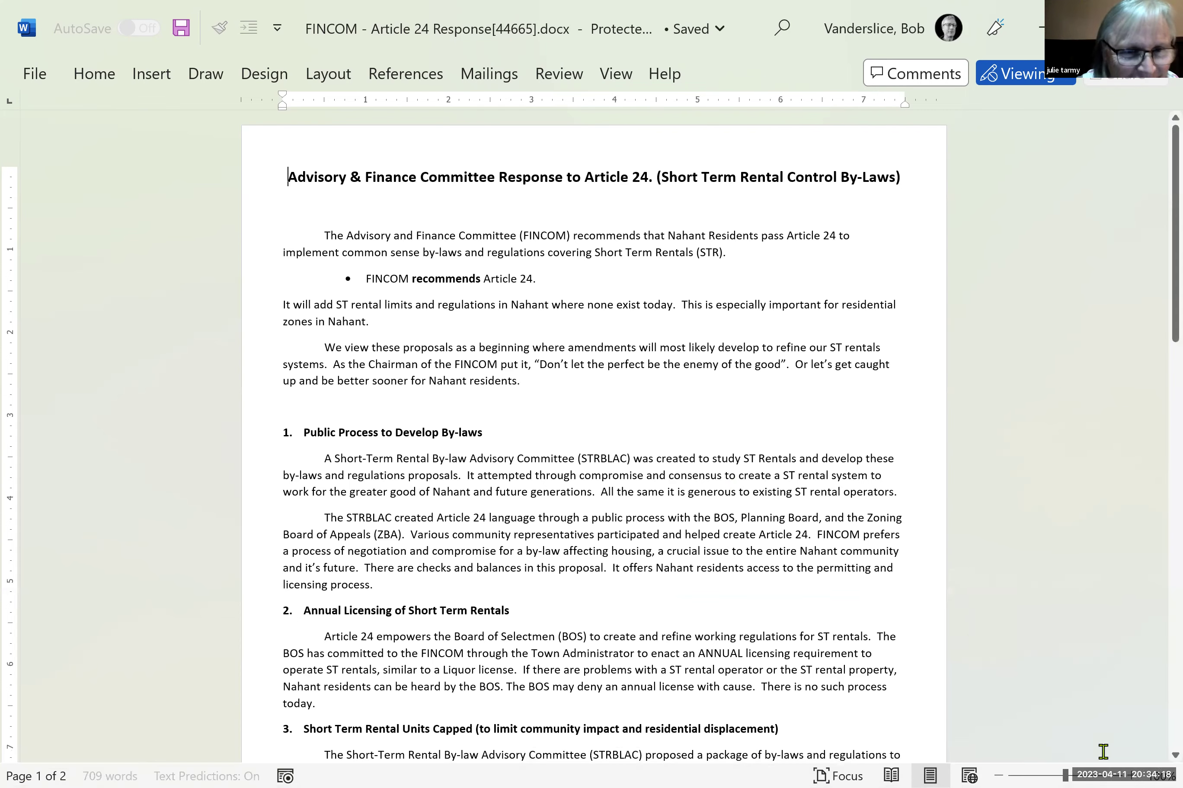
pyautogui.click(1136, 774)
pyautogui.click(1136, 774)
pyautogui.click(1132, 774)
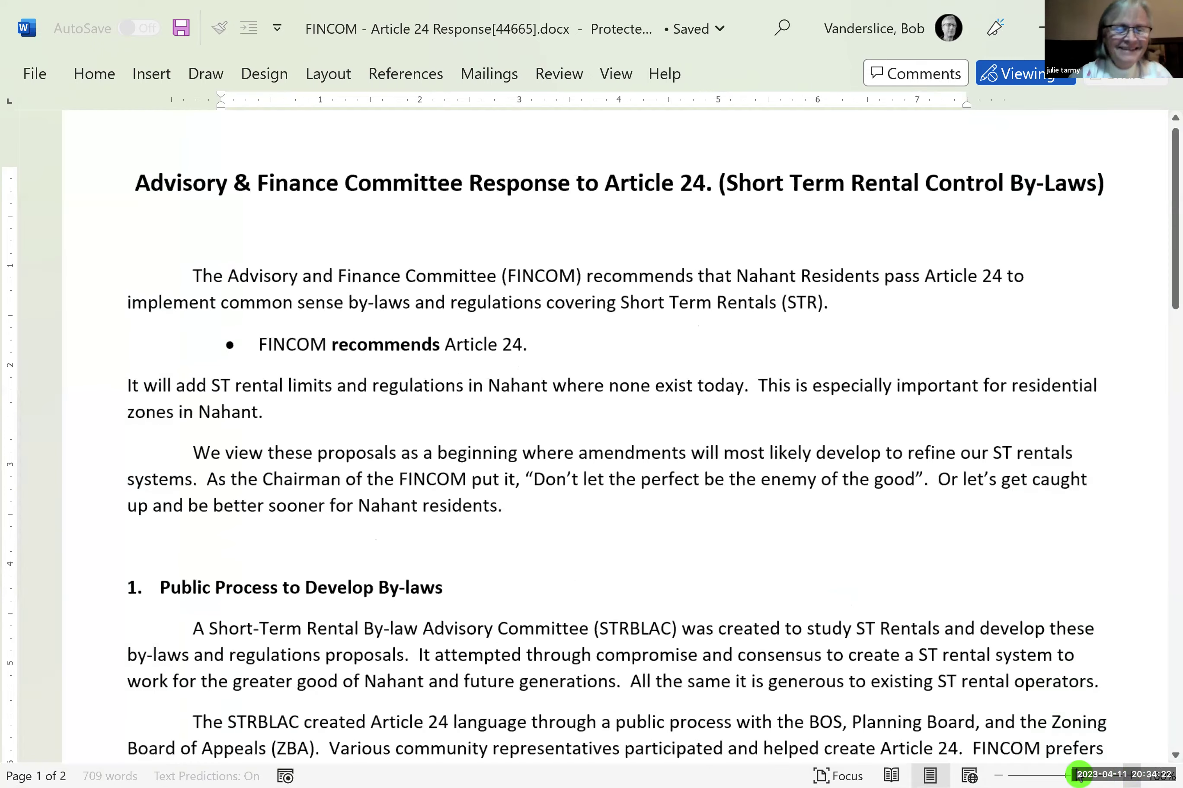
pyautogui.click(1078, 774)
pyautogui.click(998, 774)
pyautogui.click(998, 774)
pyautogui.click(998, 774)
pyautogui.click(998, 774)
pyautogui.click(998, 774)
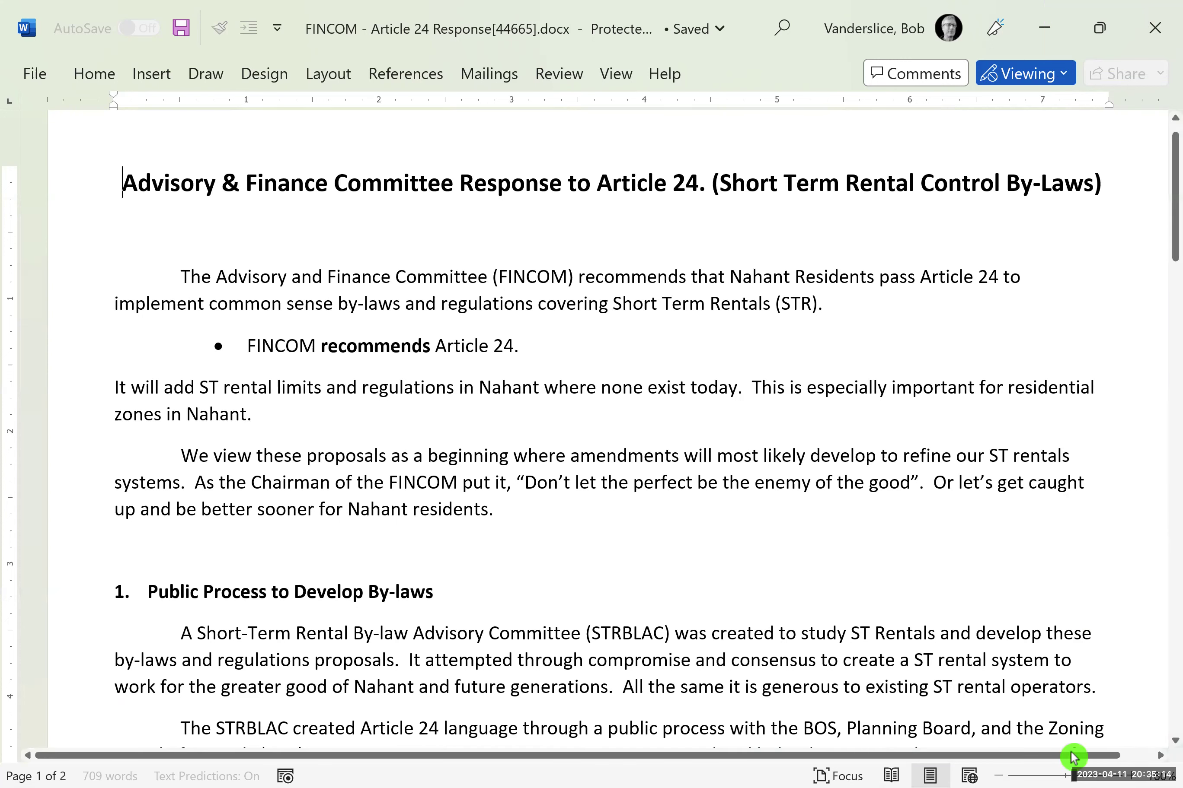
pyautogui.moveTo(1068, 771)
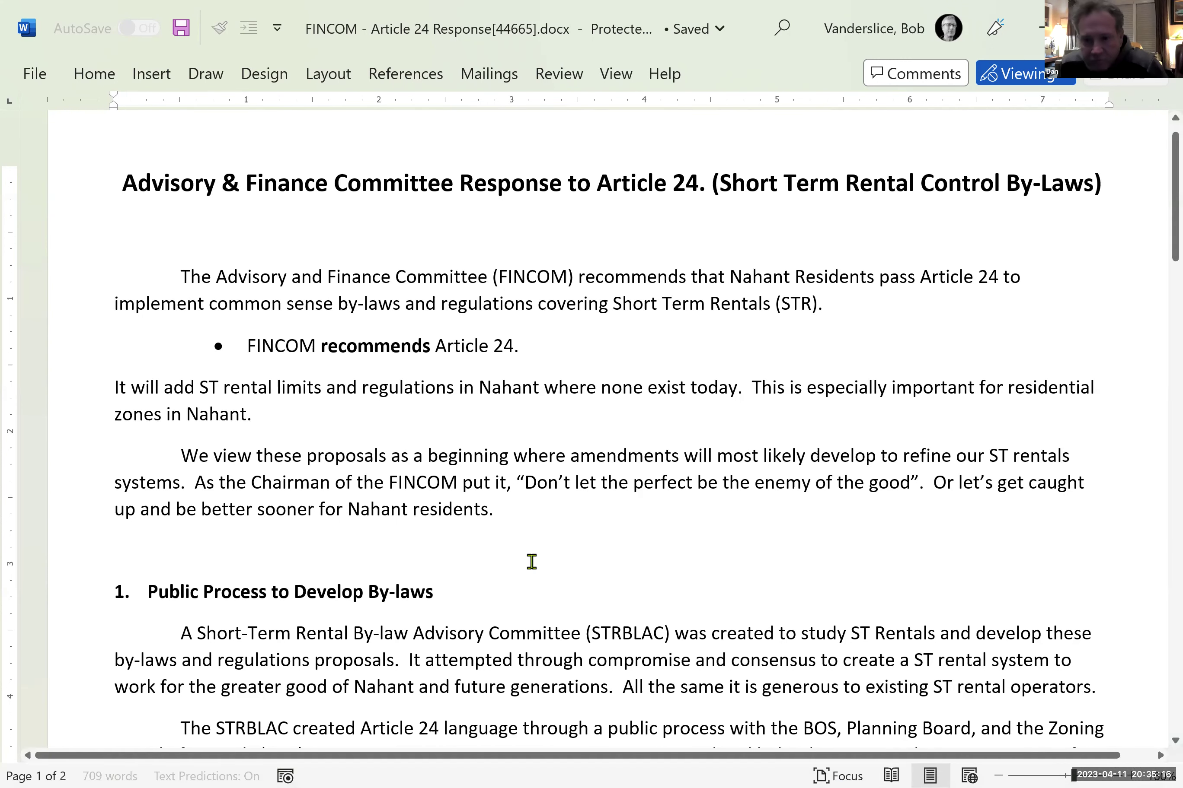
# - Try to edit the opening sentence of the protected Article 24 response, at its start and at "(FINCOM)"
pyautogui.click(545, 510)
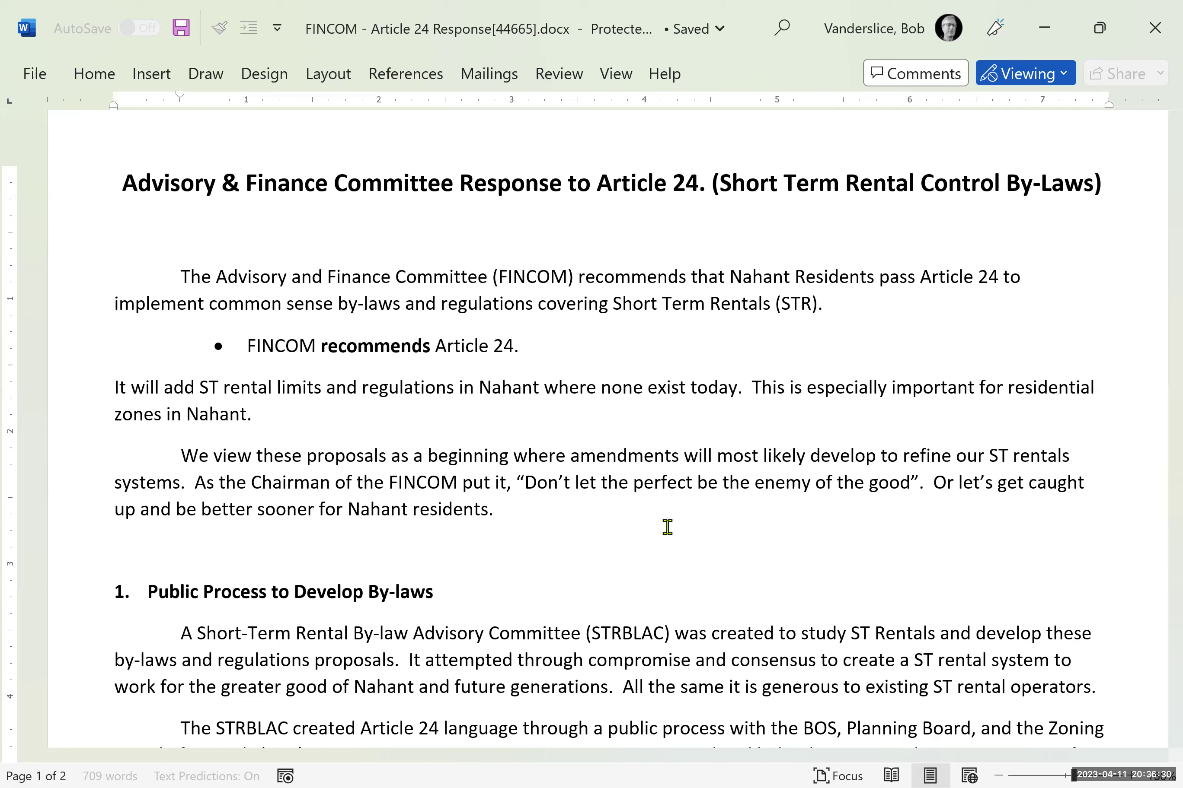
pyautogui.click(181, 277)
pyautogui.press('BackSpace')
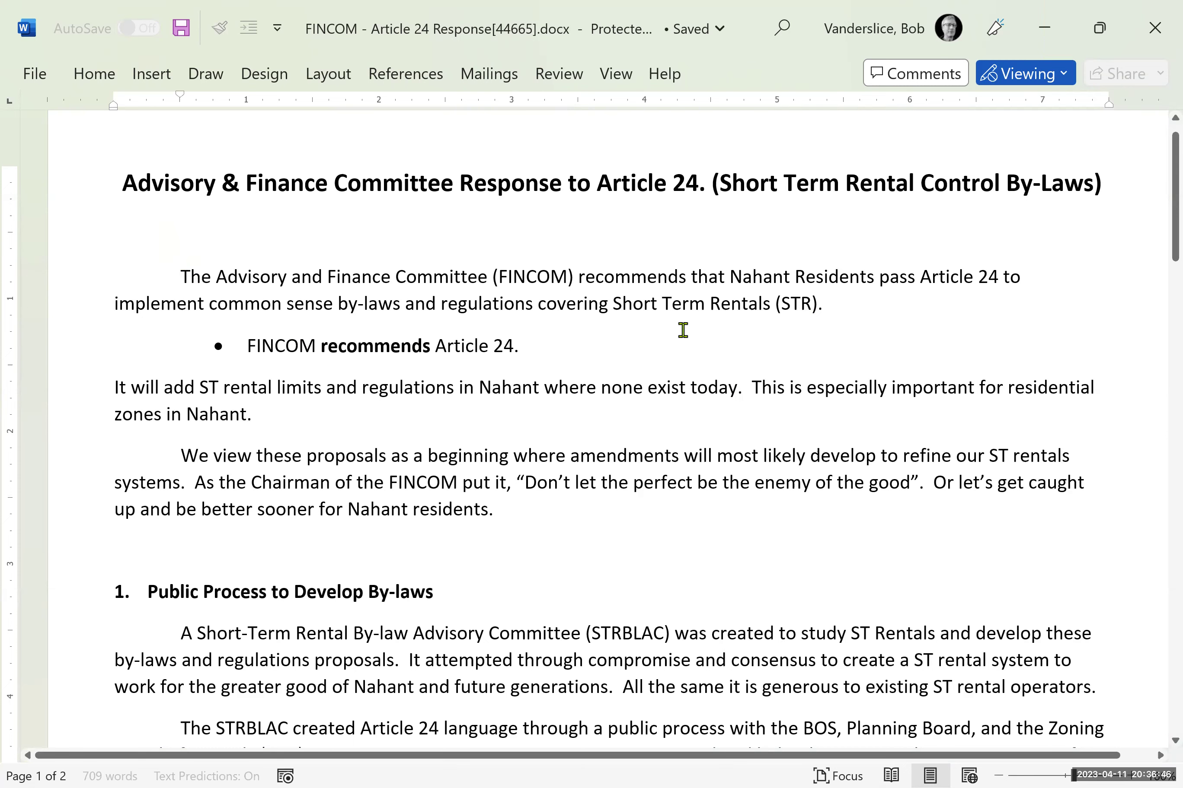
pyautogui.scroll(-1, 677, 336)
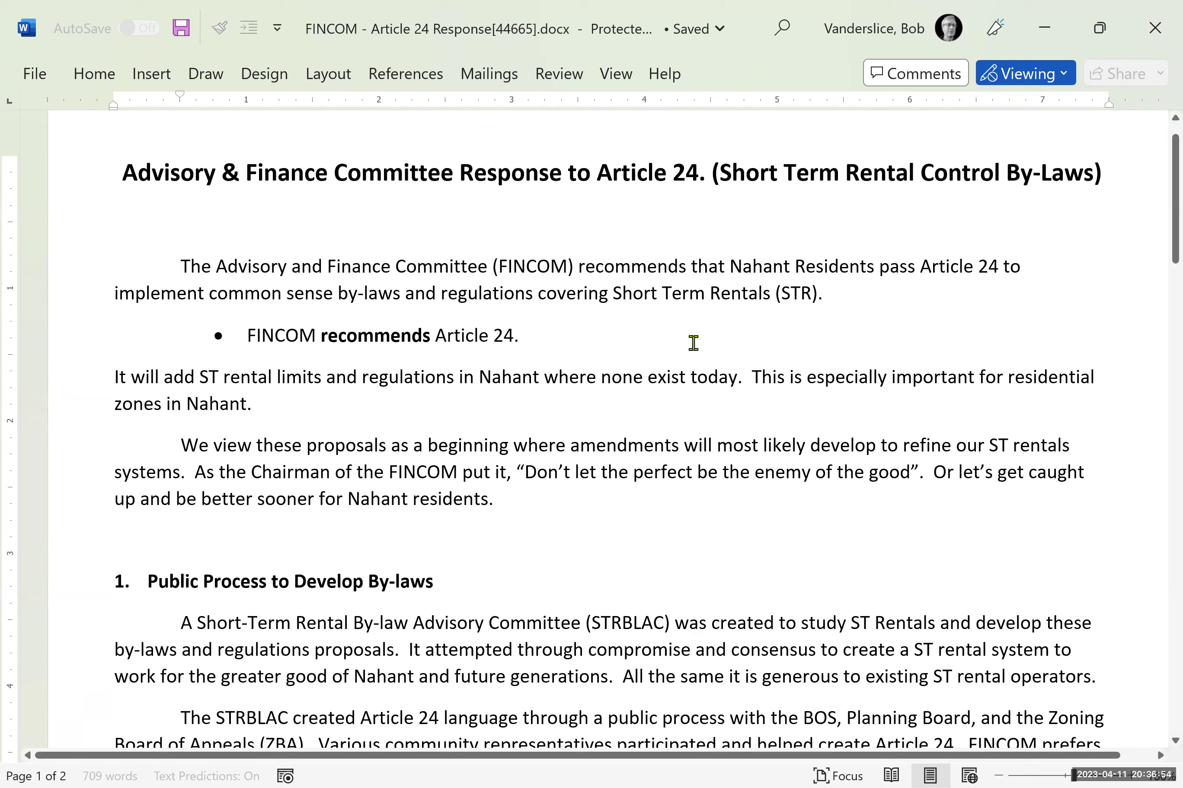
pyautogui.hotkey('shift', 'Right')
pyautogui.hotkey('shift', 'Right')
pyautogui.hotkey('shift', 'Right')
pyautogui.hotkey('shift', 'Right')
pyautogui.hotkey('shift', 'Right')
pyautogui.hotkey('shift', 'Right')
pyautogui.hotkey('shift', 'Right')
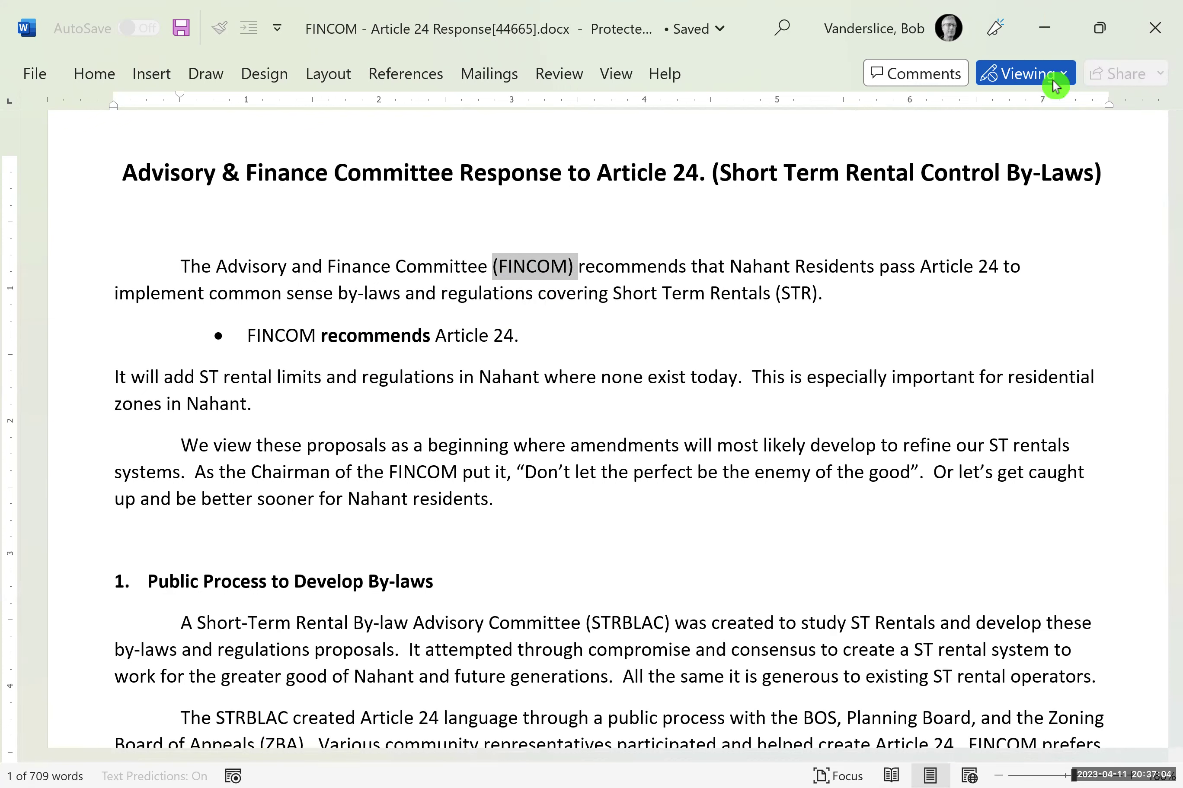
# - Try to change the protected Article 24 response from viewing to editing mode
pyautogui.click(1066, 77)
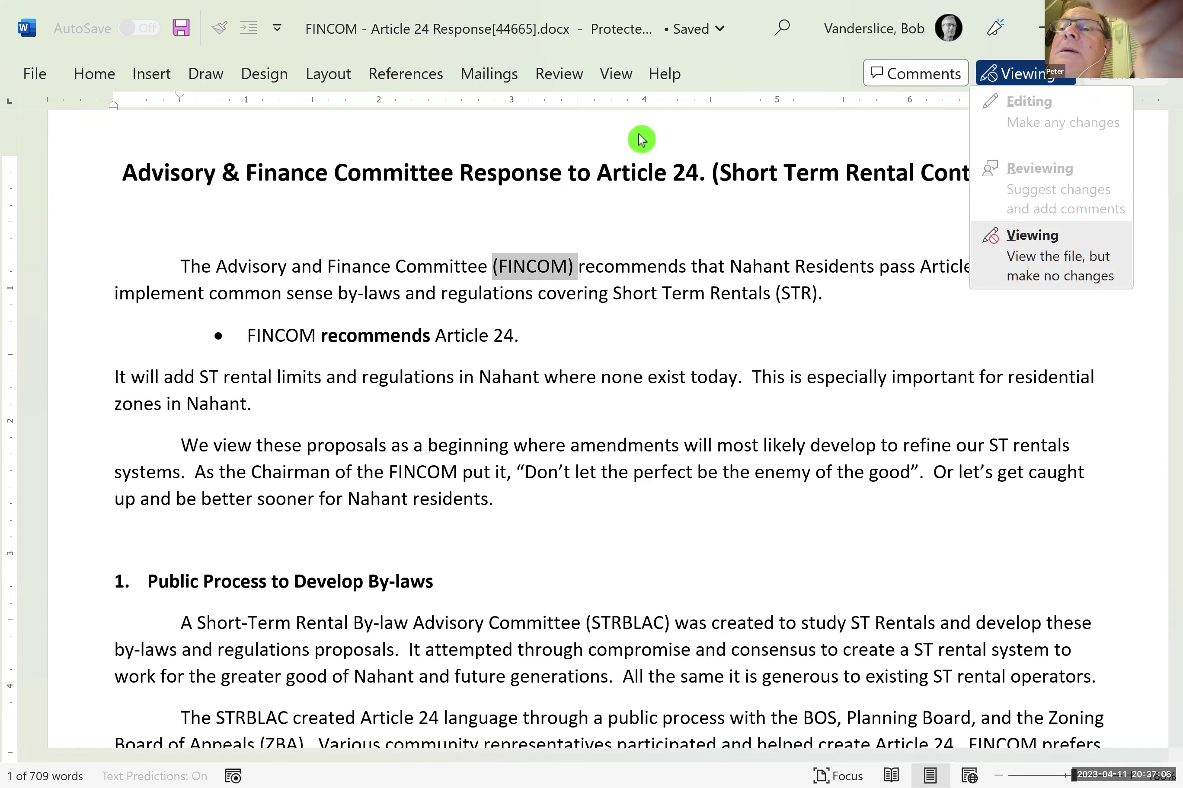
pyautogui.click(513, 141)
pyautogui.click(31, 72)
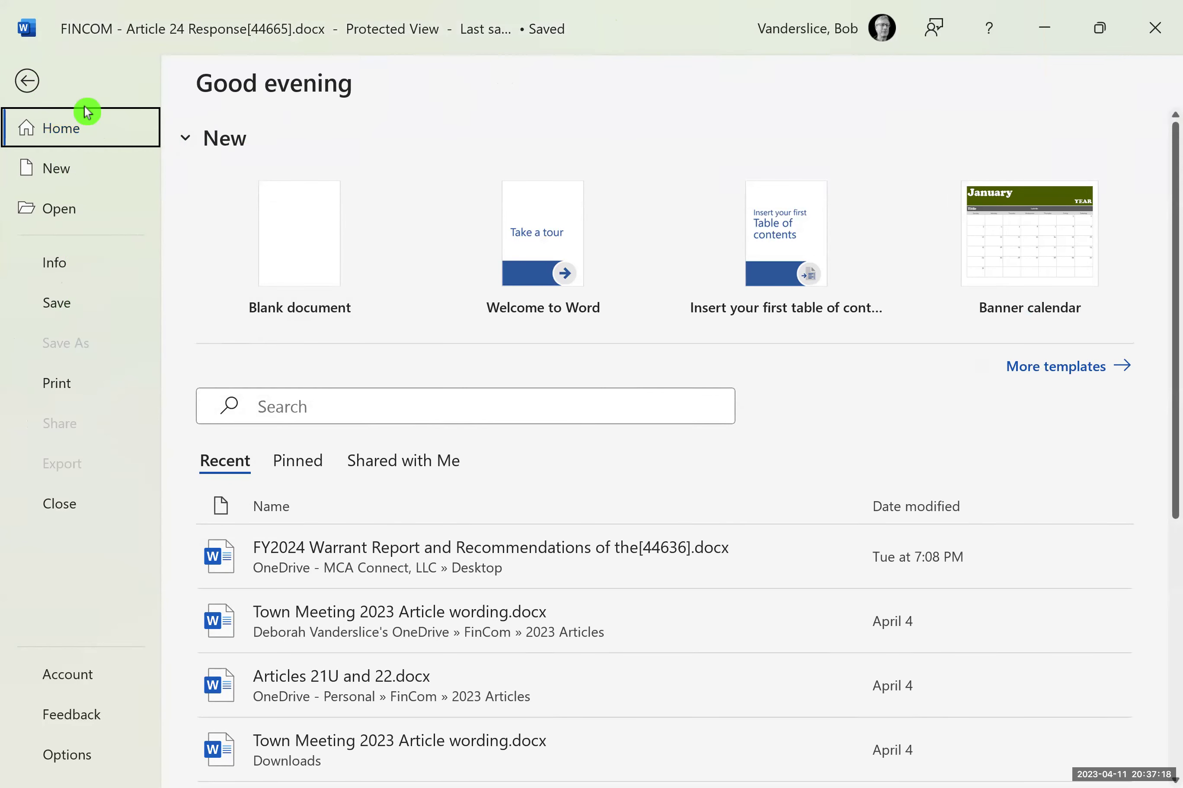
pyautogui.click(27, 81)
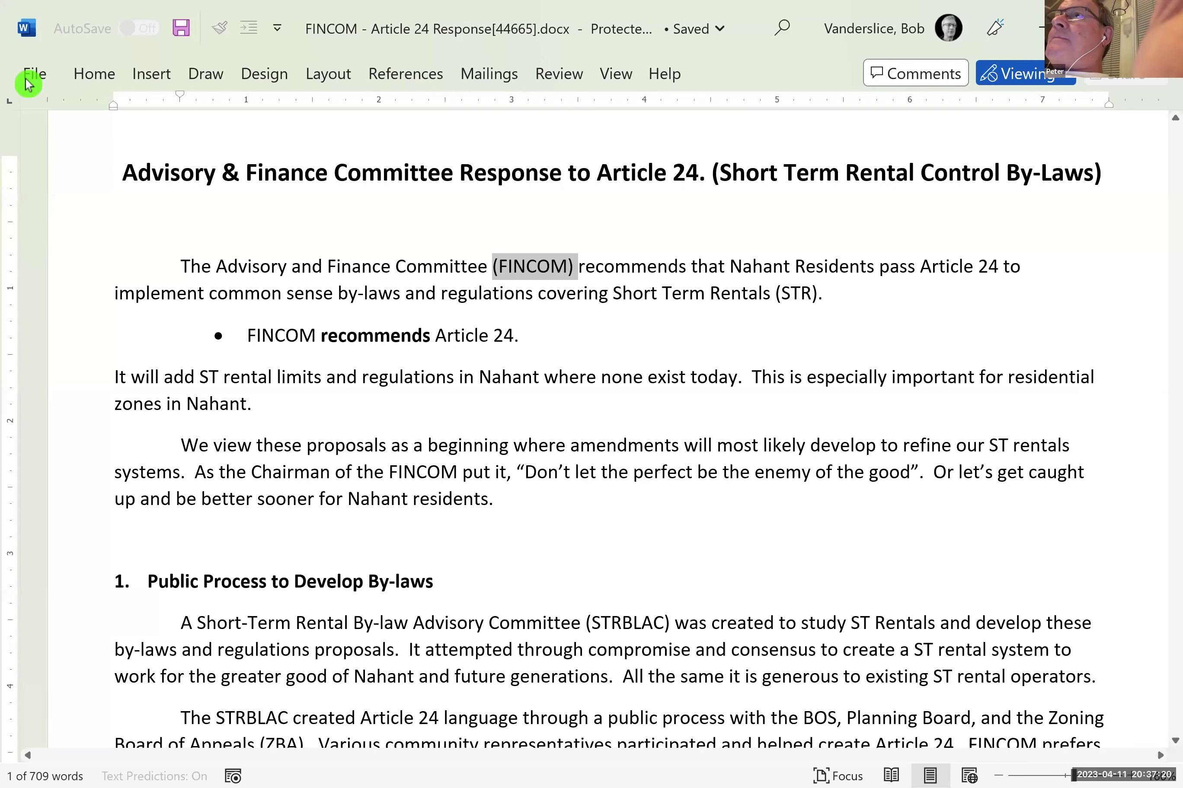
pyautogui.click(549, 272)
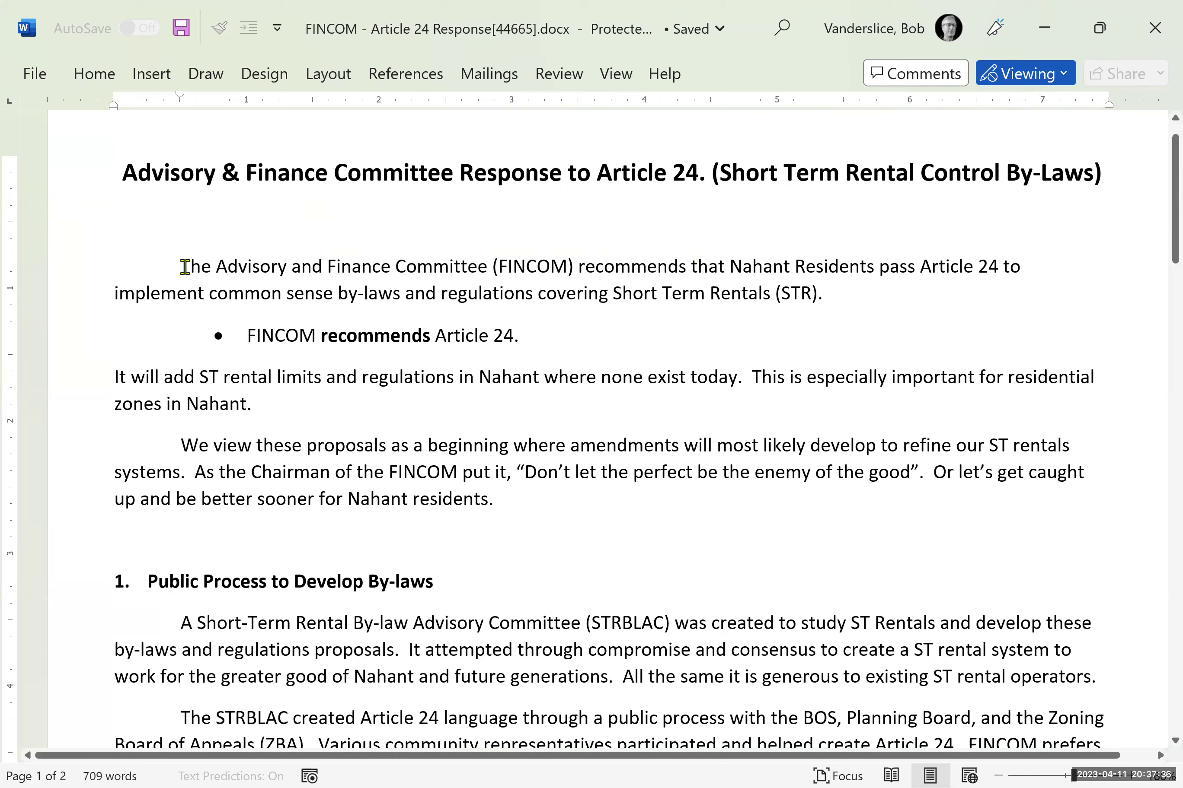
# - Copy the Article 24 response text from its opening sentence to the end into a new blank document
pyautogui.moveTo(179, 263); pyautogui.dragTo(586, 441)
pyautogui.click(31, 77)
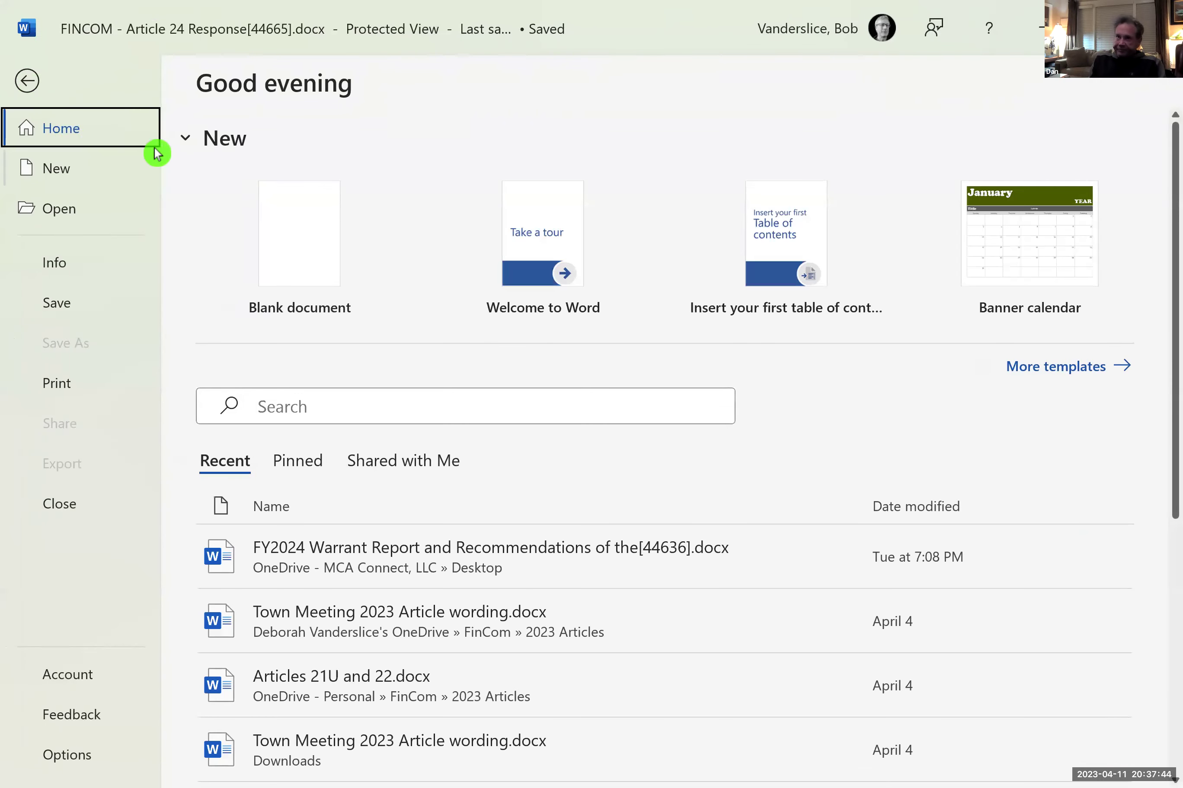
pyautogui.click(285, 231)
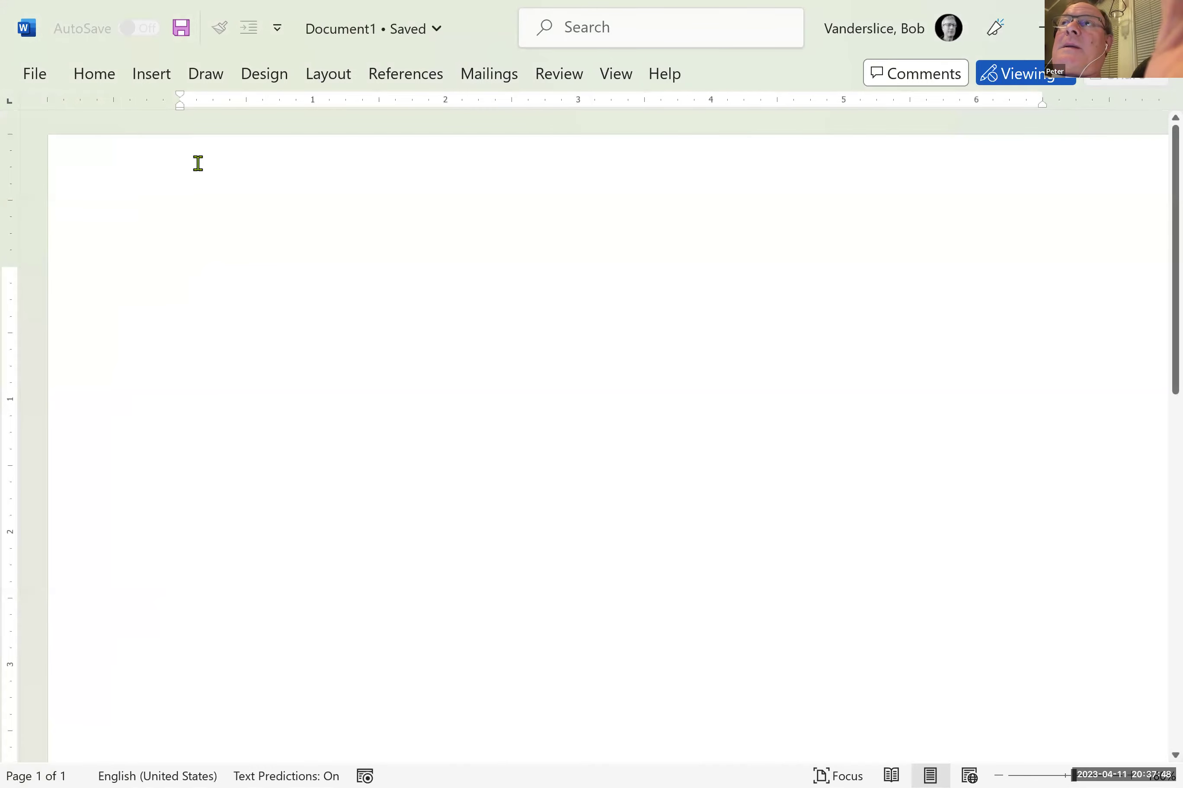
pyautogui.hotkey('ctrl', 'v')
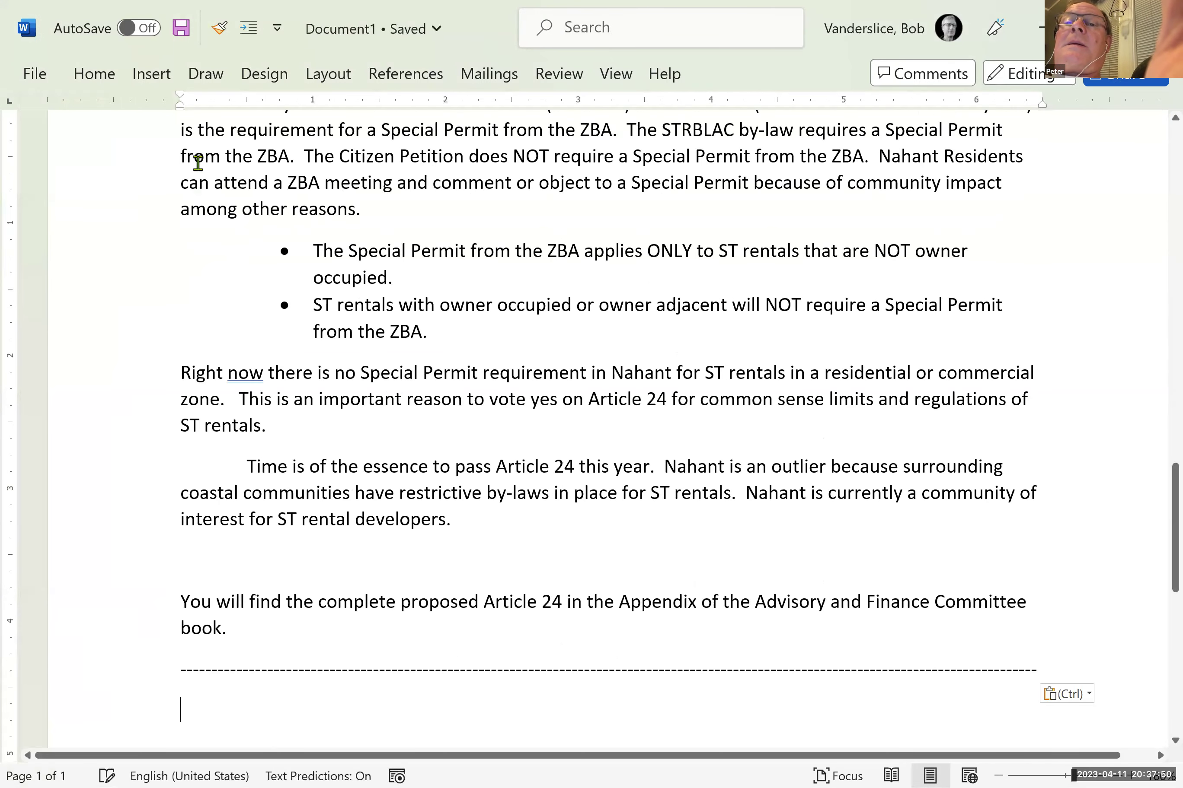
# - Delete "The Advisory and Finance Committee (FINCOM) recommends that Nahant Residents pass" so the opening sentence starts with "Article 24"
pyautogui.scroll(4, 552, 280)
pyautogui.scroll(5, 553, 280)
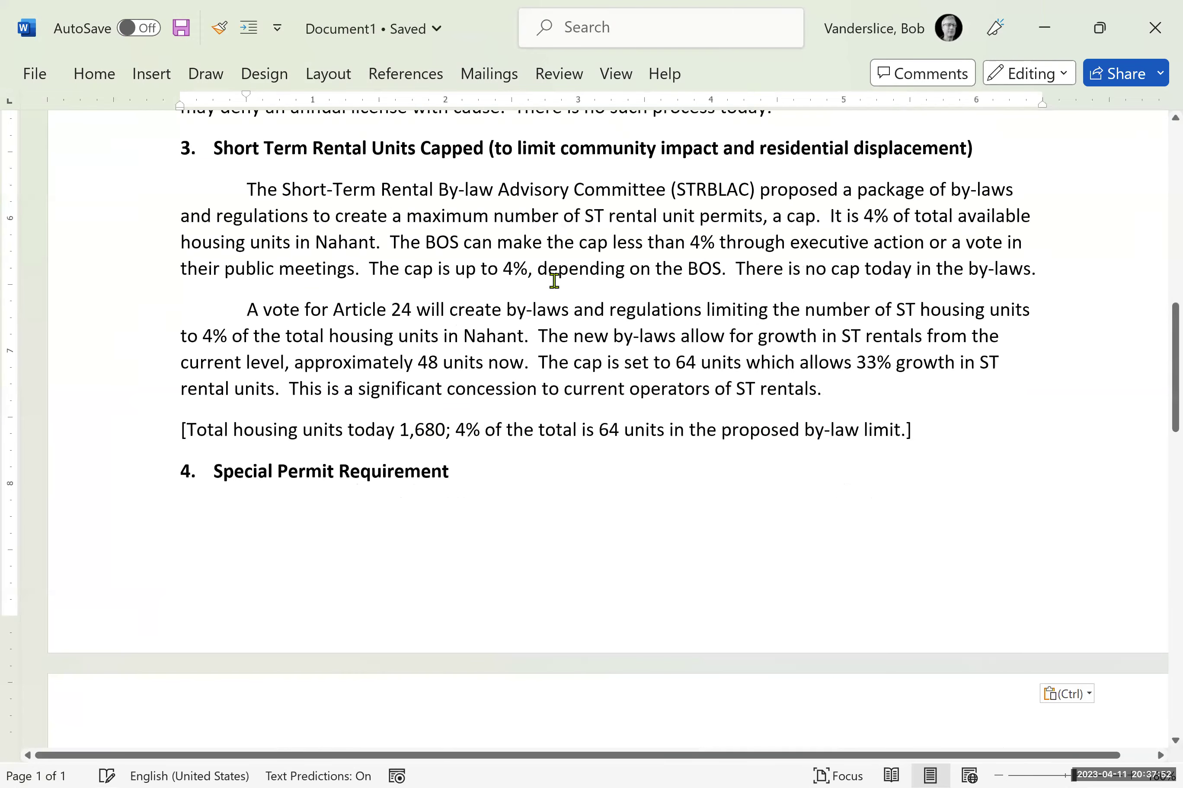
pyautogui.scroll(10, 554, 280)
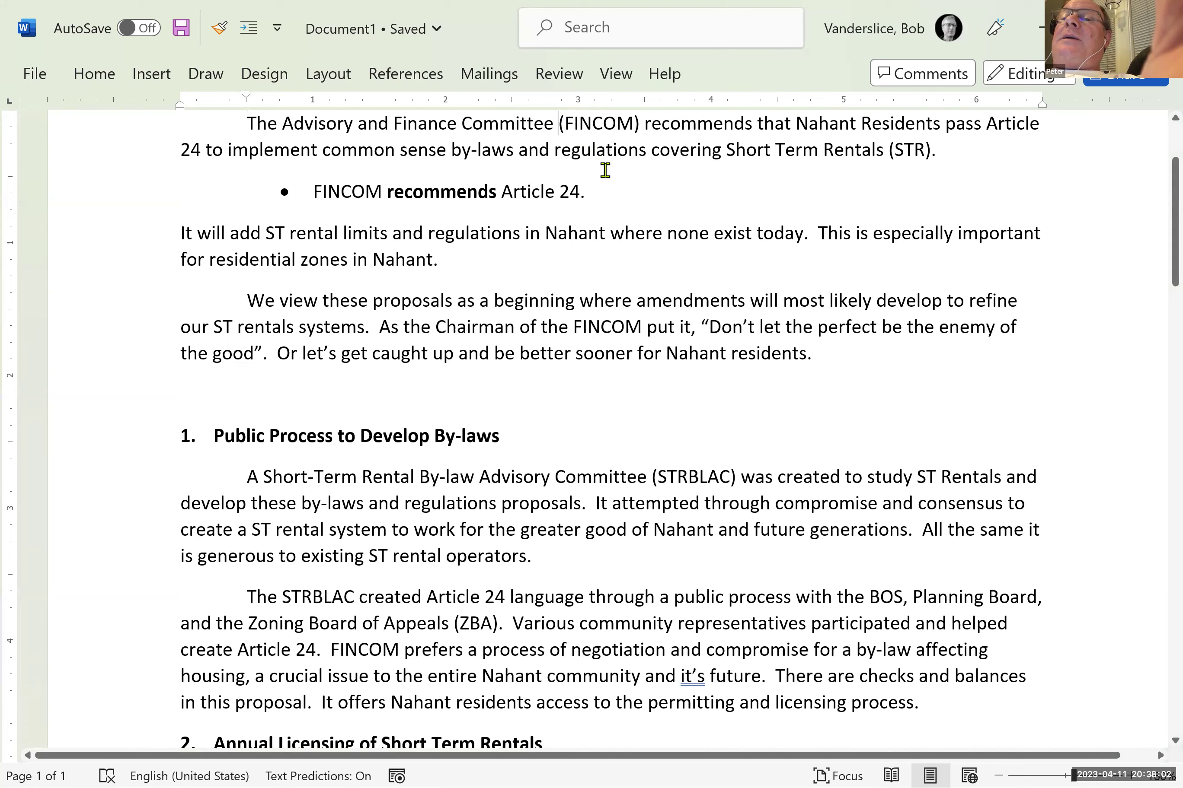
pyautogui.press('Right')
pyautogui.press('Right')
pyautogui.press('Right')
pyautogui.press('Right')
pyautogui.press('Right')
pyautogui.press('Right')
pyautogui.press('Right')
pyautogui.press('Right')
pyautogui.press('Right')
pyautogui.press('Right')
pyautogui.press('Right')
pyautogui.press('Right')
pyautogui.press('Right')
pyautogui.press('Right')
pyautogui.press('Right')
pyautogui.press('Right')
pyautogui.press('Right')
pyautogui.press('Right')
pyautogui.press('Right')
pyautogui.press('Right')
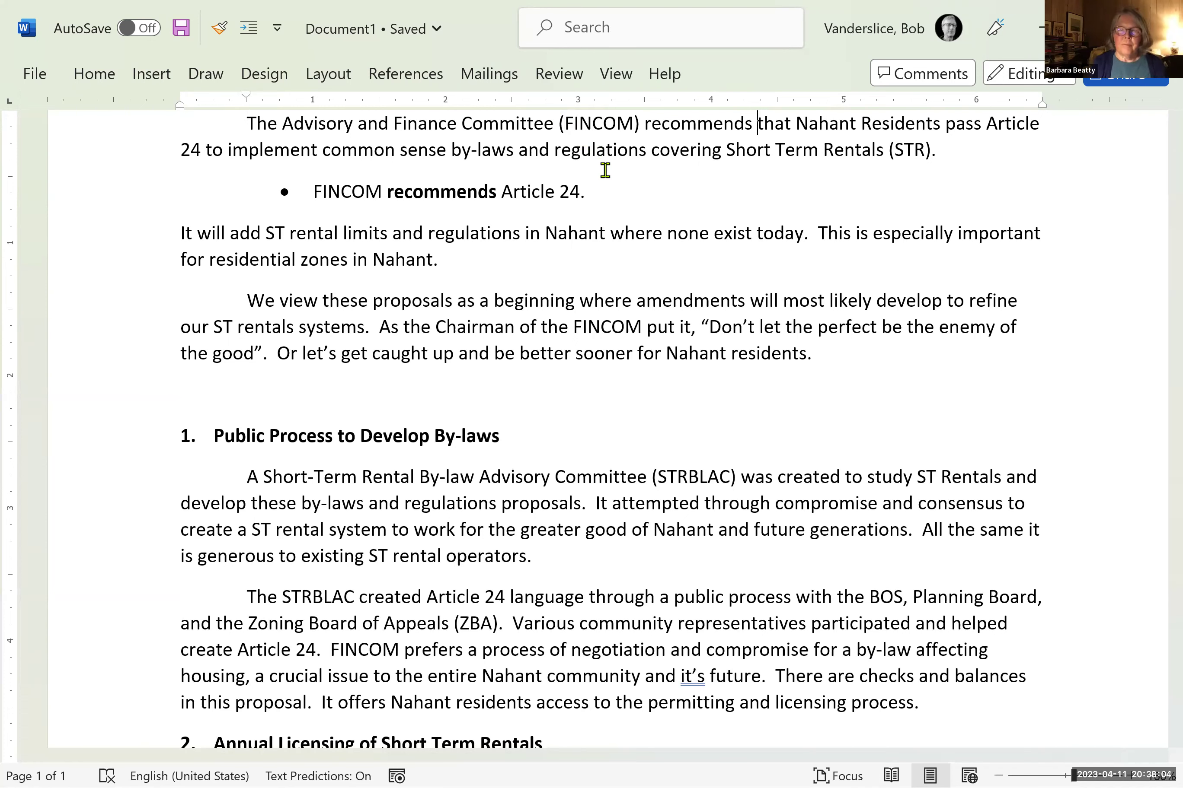
pyautogui.press('BackSpace')
pyautogui.press('BackSpace')
pyautogui.press('BackSpace')
pyautogui.press('BackSpace')
pyautogui.press('BackSpace')
pyautogui.press('BackSpace')
pyautogui.press('BackSpace')
pyautogui.press('BackSpace')
pyautogui.press('BackSpace')
pyautogui.press('BackSpace')
pyautogui.press('BackSpace')
pyautogui.press('BackSpace')
pyautogui.press('BackSpace')
pyautogui.press('BackSpace')
pyautogui.press('BackSpace')
pyautogui.press('BackSpace')
pyautogui.press('BackSpace')
pyautogui.press('BackSpace')
pyautogui.press('BackSpace')
pyautogui.press('BackSpace')
pyautogui.press('BackSpace')
pyautogui.press('BackSpace')
pyautogui.press('BackSpace')
pyautogui.press('BackSpace')
pyautogui.press('BackSpace')
pyautogui.press('BackSpace')
pyautogui.press('BackSpace')
pyautogui.press('BackSpace')
pyautogui.press('BackSpace')
pyautogui.press('BackSpace')
pyautogui.press('BackSpace')
pyautogui.press('BackSpace')
pyautogui.press('BackSpace')
pyautogui.press('BackSpace')
pyautogui.press('BackSpace')
pyautogui.press('BackSpace')
pyautogui.press('BackSpace')
pyautogui.press('BackSpace')
pyautogui.press('BackSpace')
pyautogui.press('BackSpace')
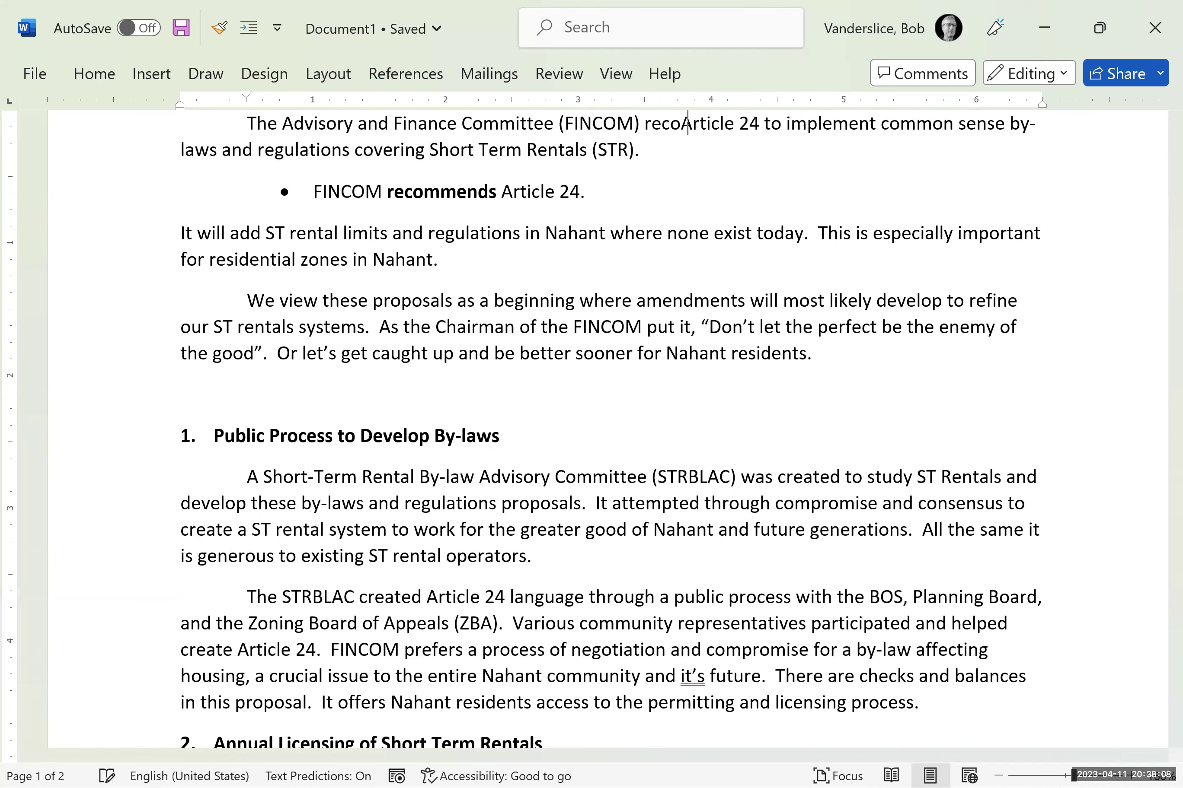
pyautogui.press('BackSpace')
pyautogui.press('BackSpace')
pyautogui.press('BackSpace')
pyautogui.press('BackSpace')
pyautogui.press('BackSpace')
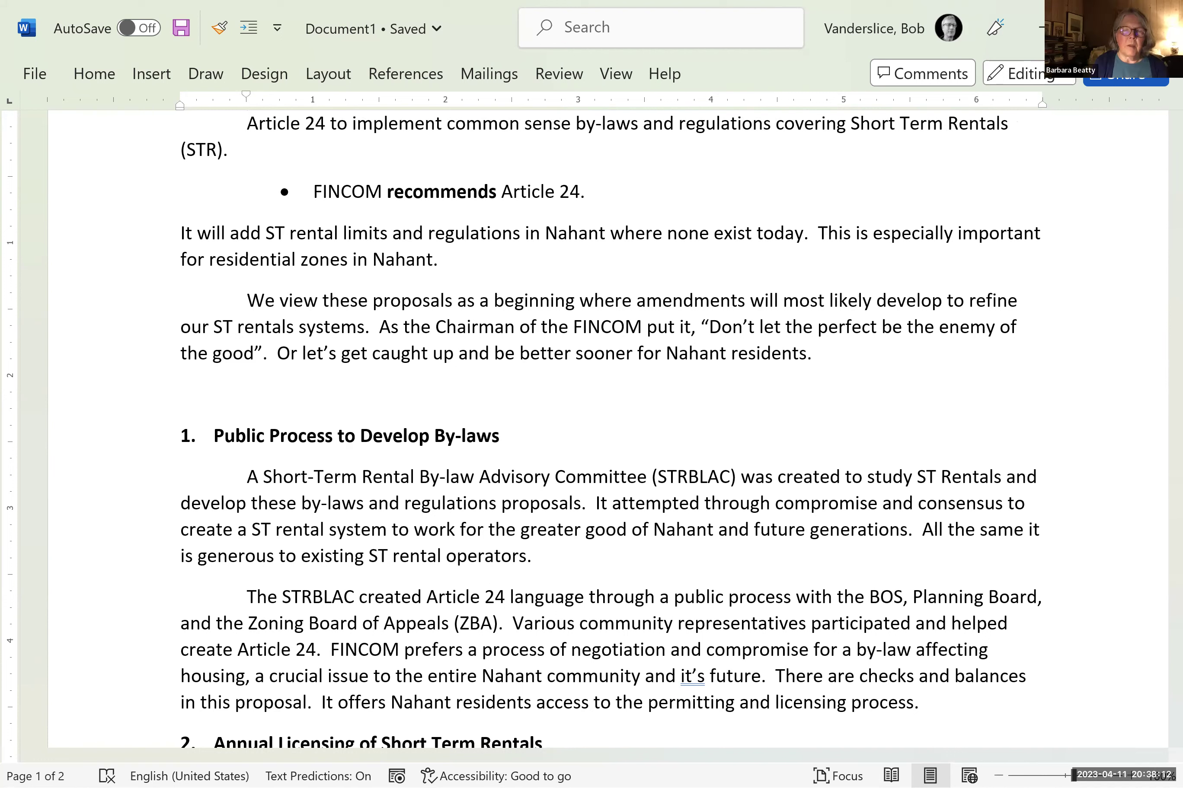
# - Change "to implement" to "implements" in the opening sentence
pyautogui.press('Right')
pyautogui.press('Delete')
pyautogui.press('Delete')
pyautogui.press('Delete')
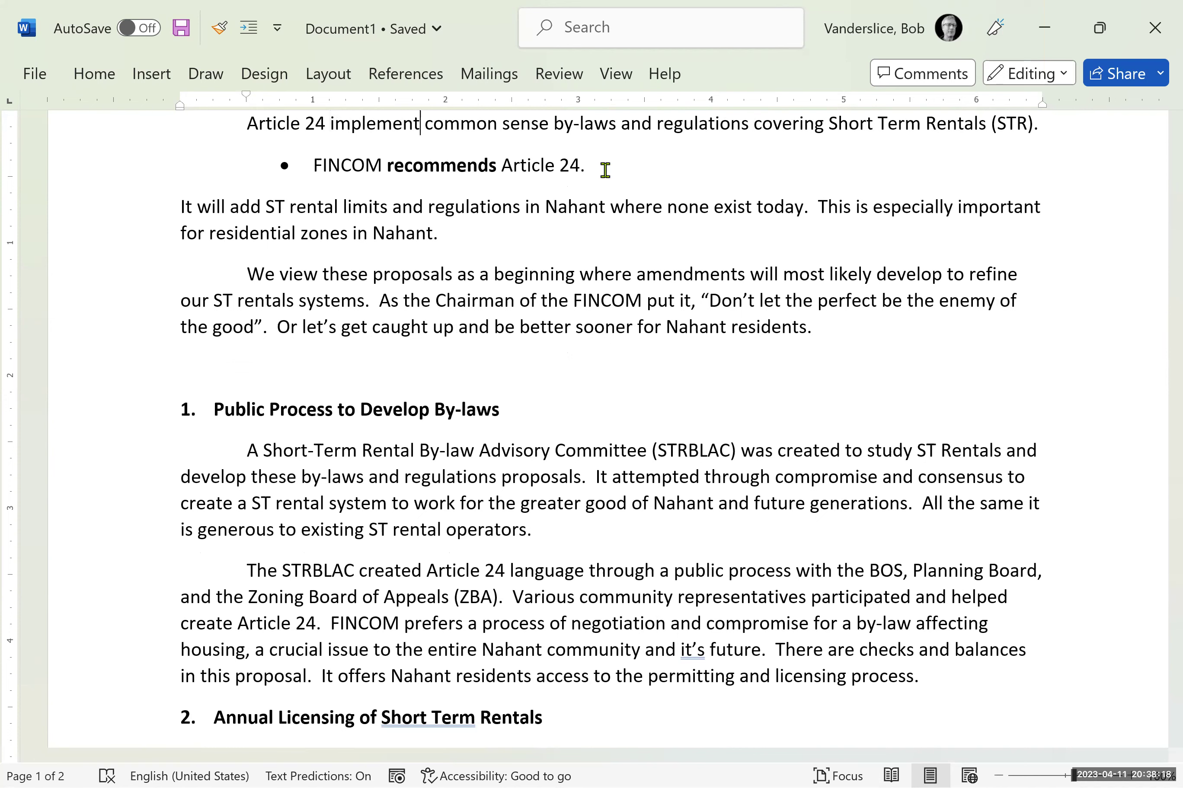
pyautogui.write('s')
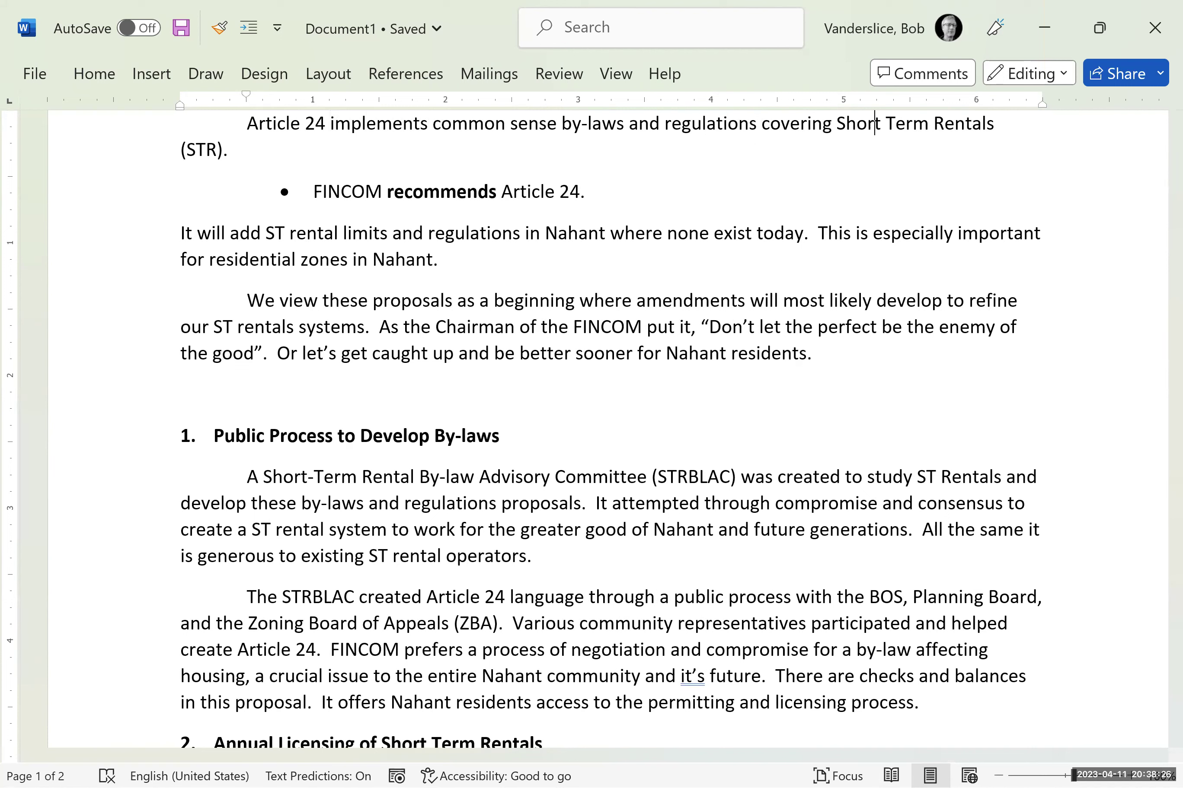
# - Copy the phrase "where none exist today." from the paragraph beginning "It will add ST rental limits"
pyautogui.click(873, 233)
pyautogui.press('Up')
pyautogui.press('Down')
pyautogui.hotkey('shift', 'Right')
pyautogui.hotkey('shift', 'Right')
pyautogui.hotkey('shift', 'Right')
pyautogui.hotkey('shift', 'Right')
pyautogui.hotkey('shift', 'Right')
pyautogui.hotkey('shift', 'Right')
pyautogui.hotkey('shift', 'Right')
pyautogui.hotkey('shift', 'Right')
pyautogui.hotkey('shift', 'Right')
pyautogui.hotkey('shift', 'Right')
pyautogui.hotkey('shift', 'Right')
pyautogui.hotkey('shift', 'Right')
pyautogui.hotkey('shift', 'Right')
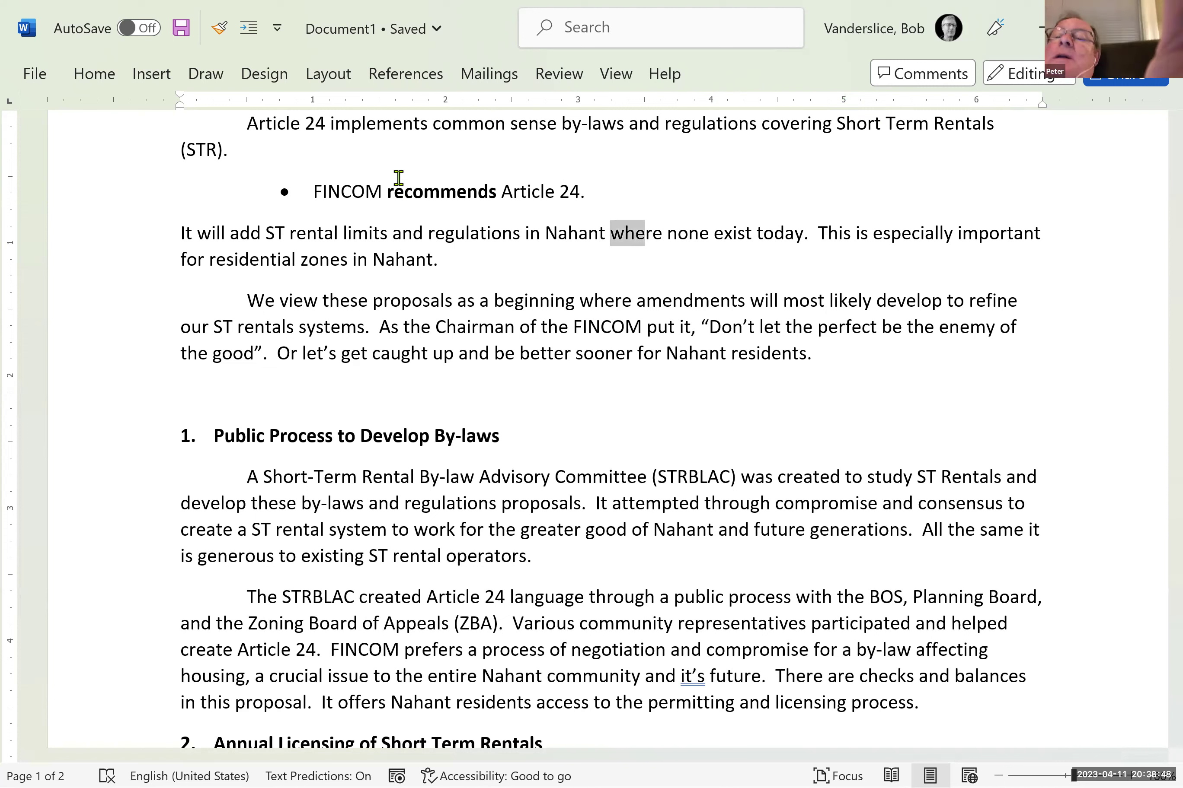
pyautogui.hotkey('shift', 'Right')
pyautogui.hotkey('shift', 'Right')
pyautogui.hotkey('shift', 'Right')
pyautogui.hotkey('shift', 'Right')
pyautogui.hotkey('shift', 'Right')
pyautogui.hotkey('shift', 'Right')
pyautogui.hotkey('shift', 'Right')
pyautogui.hotkey('shift', 'Right')
pyautogui.hotkey('shift', 'Right')
pyautogui.hotkey('shift', 'Right')
pyautogui.hotkey('ctrl', 'c')
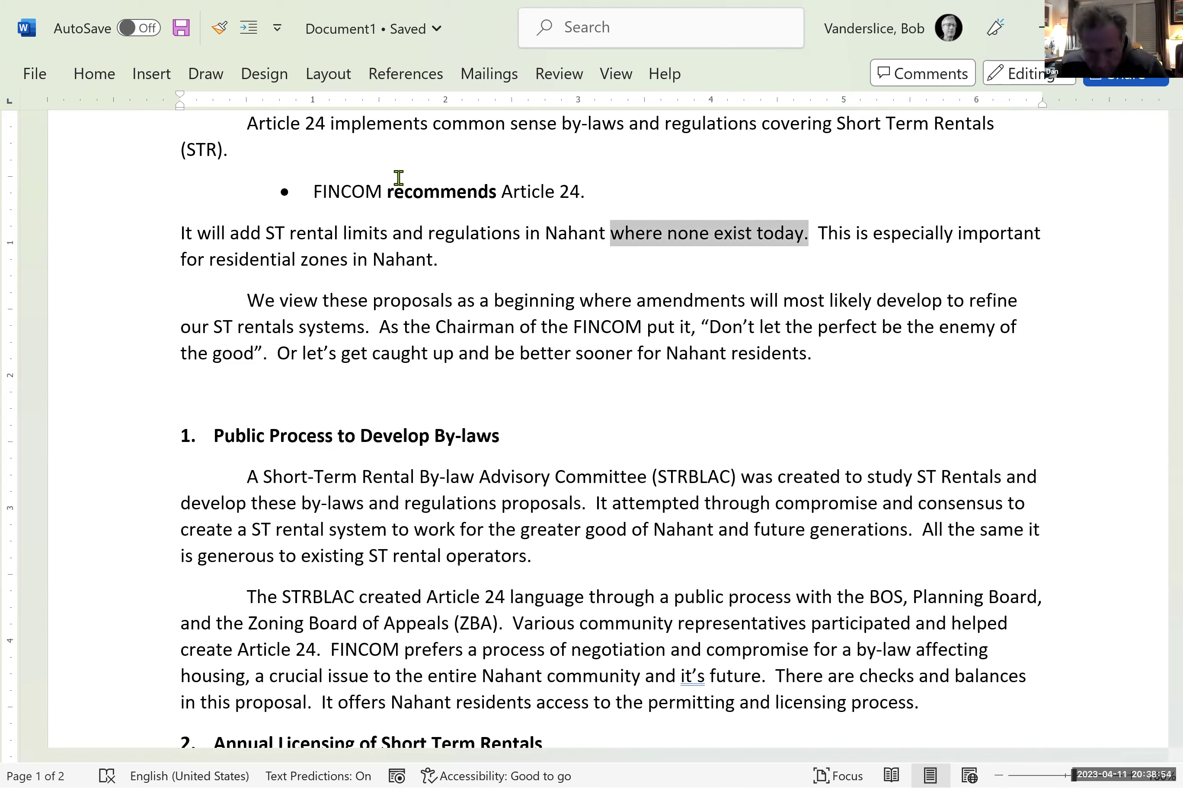
# - Replace "(STR)." at the end of the opening sentence with the copied phrase "where none exist today."
pyautogui.press('Up')
pyautogui.press('Up')
pyautogui.press('Up')
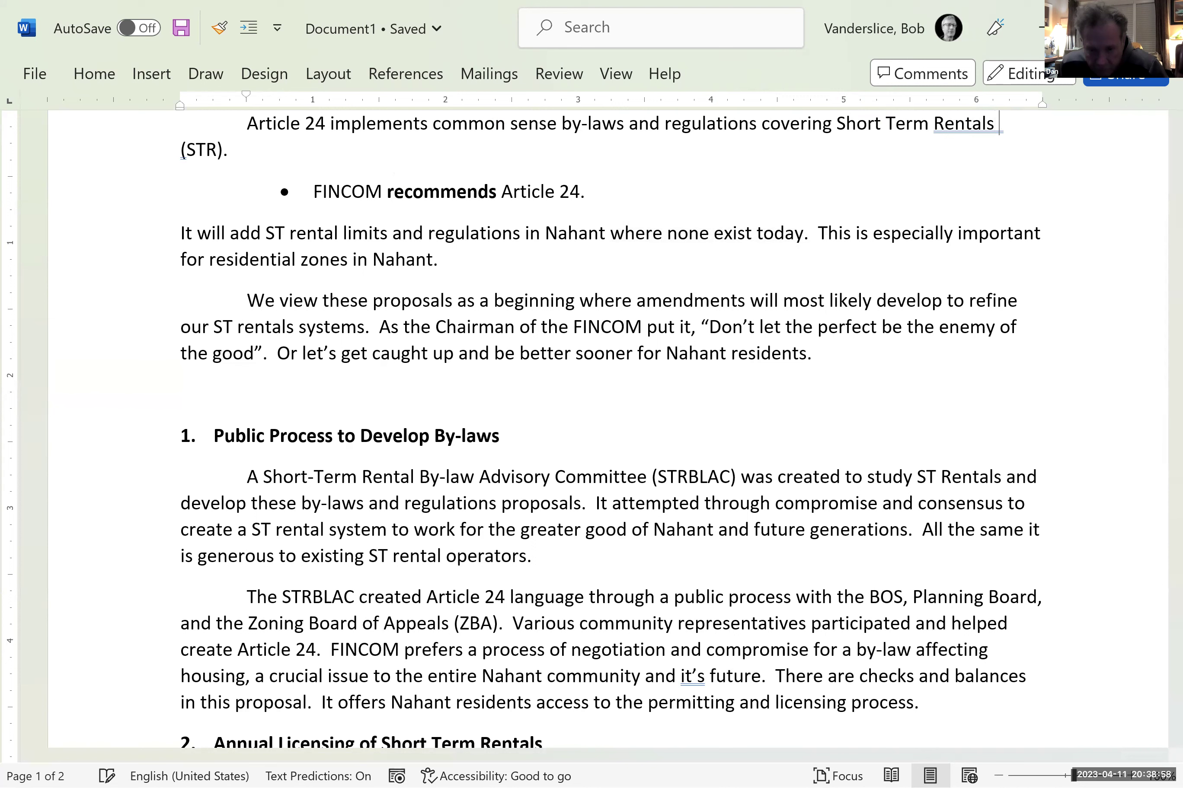
pyautogui.hotkey('ctrl', 'v')
pyautogui.press('Delete')
pyautogui.press('Delete')
pyautogui.press('Delete')
pyautogui.press('Delete')
pyautogui.press('Delete')
pyautogui.press('Delete')
pyautogui.press('Delete')
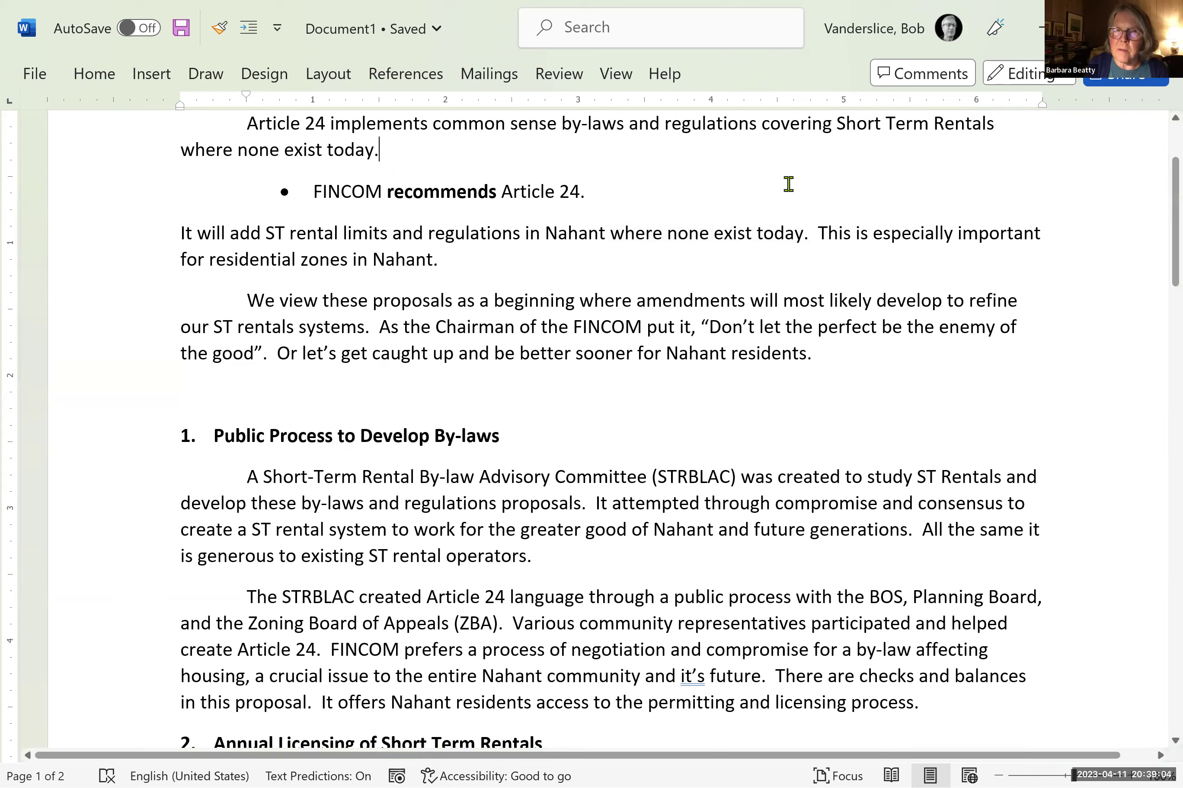
# - Insert a comma directly after "Short Term Rentals" in the opening sentence
pyautogui.click(997, 122)
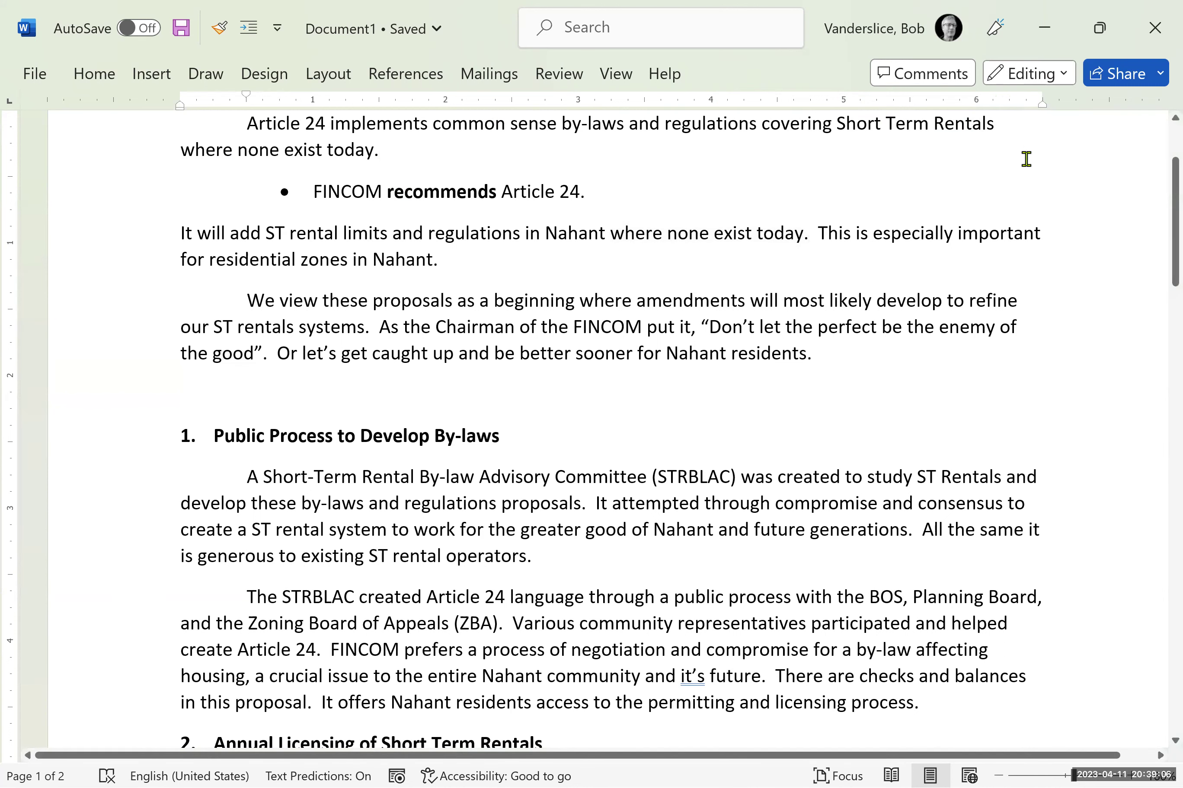
pyautogui.press('BackSpace')
pyautogui.write(',')
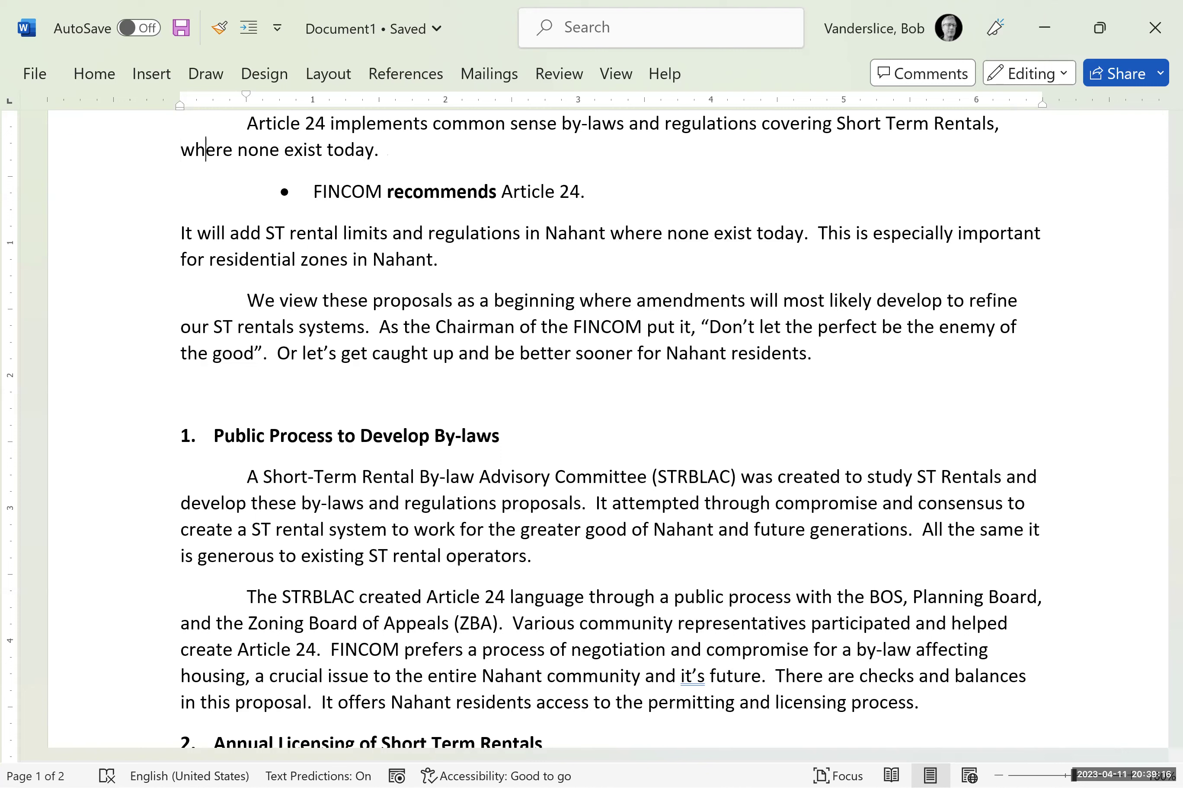
# - Hyphenate "common sense" as "common-sense" in the opening sentence about Article 24
pyautogui.press('Right')
pyautogui.press('Right')
pyautogui.press('Right')
pyautogui.press('Right')
pyautogui.press('Right')
pyautogui.press('Right')
pyautogui.press('Right')
pyautogui.press('Right')
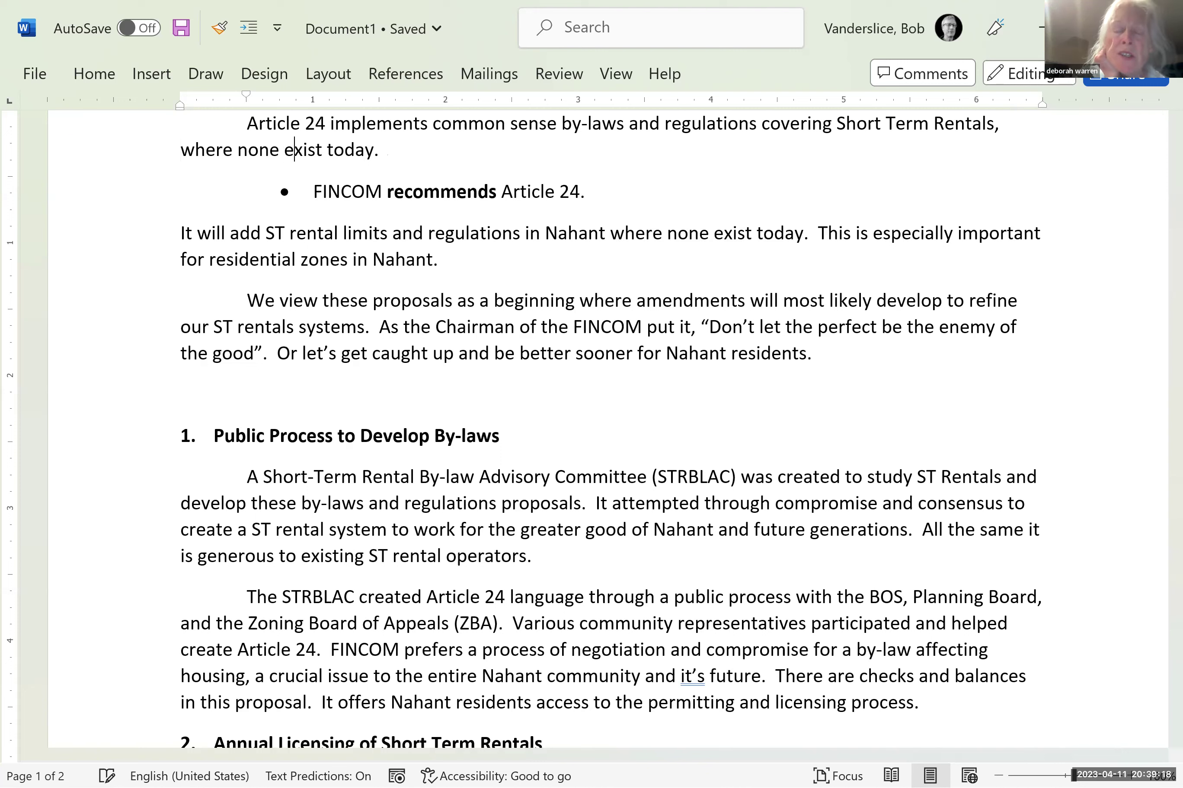
pyautogui.press('Up')
pyautogui.press('Right')
pyautogui.press('Right')
pyautogui.press('Right')
pyautogui.press('Right')
pyautogui.press('Right')
pyautogui.press('Right')
pyautogui.click(540, 123)
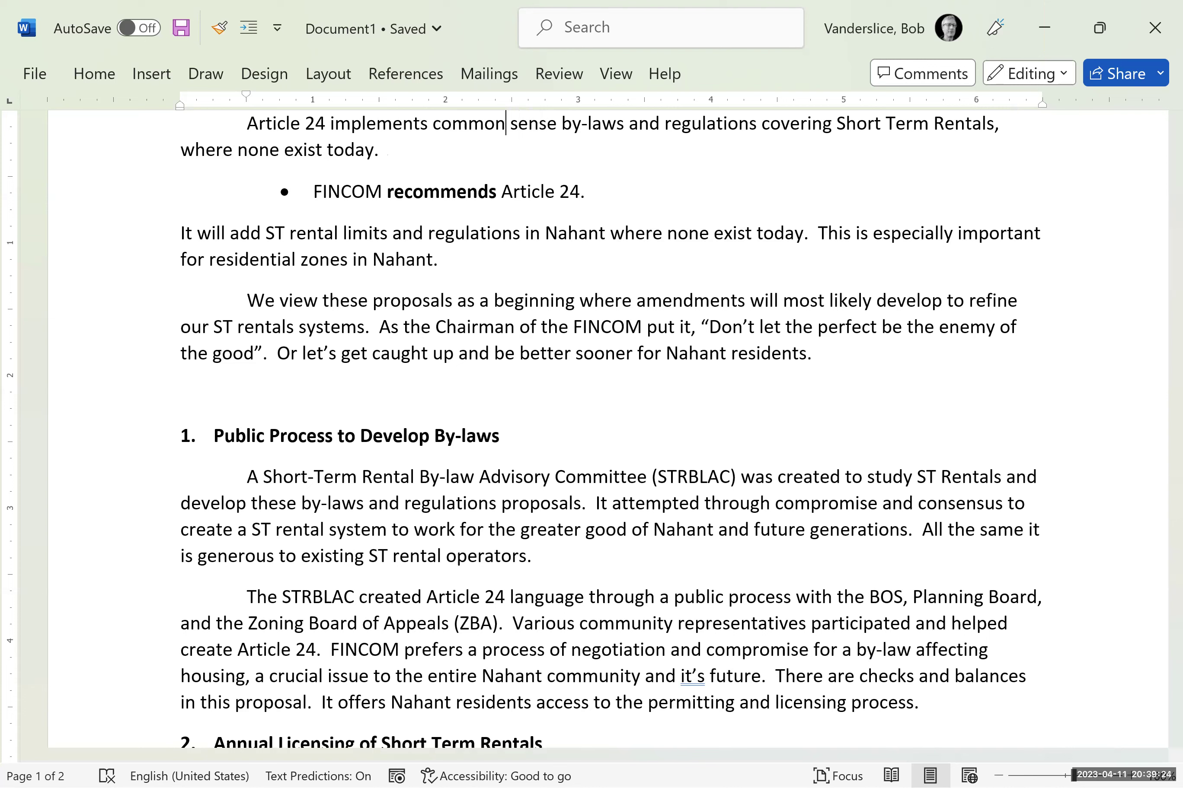
pyautogui.write('-')
pyautogui.press('Delete')
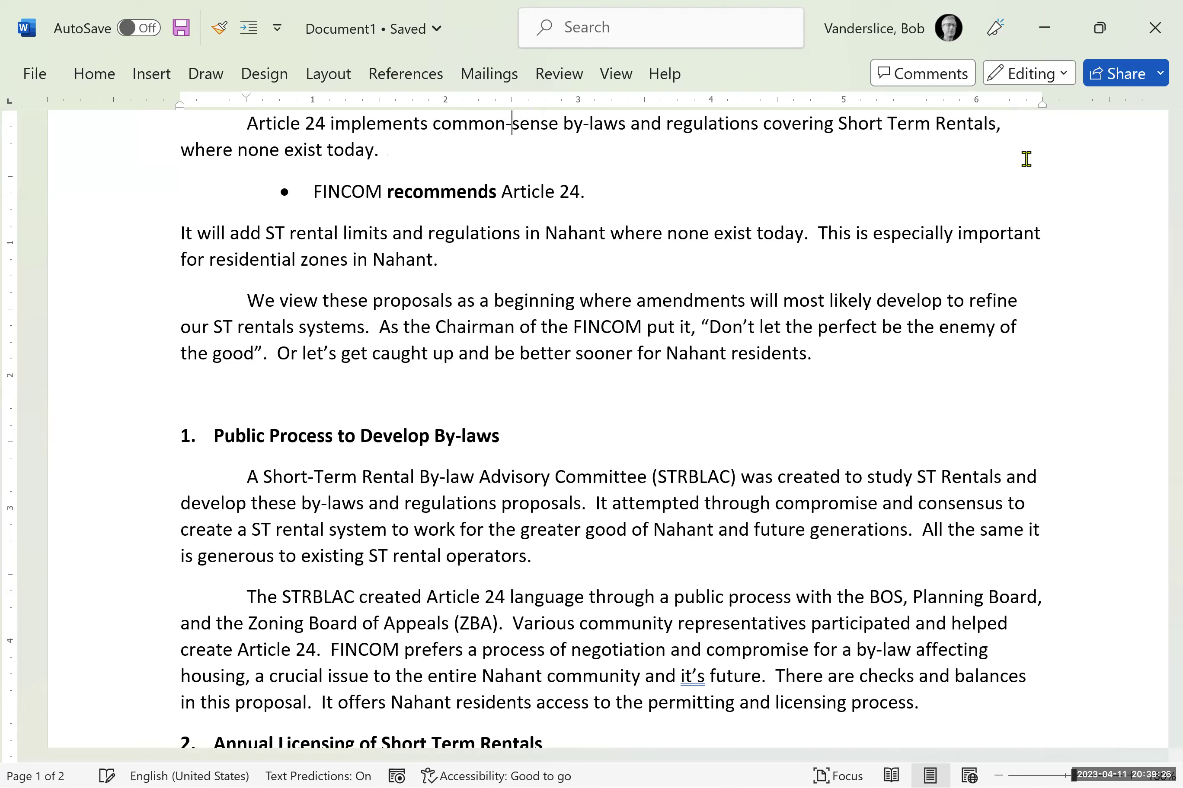
# - Capitalize "by-laws" as "By-Laws" in the opening sentence
pyautogui.press('Delete')
pyautogui.write('B')
pyautogui.press('Right')
pyautogui.press('Right')
pyautogui.press('Delete')
pyautogui.write('L')
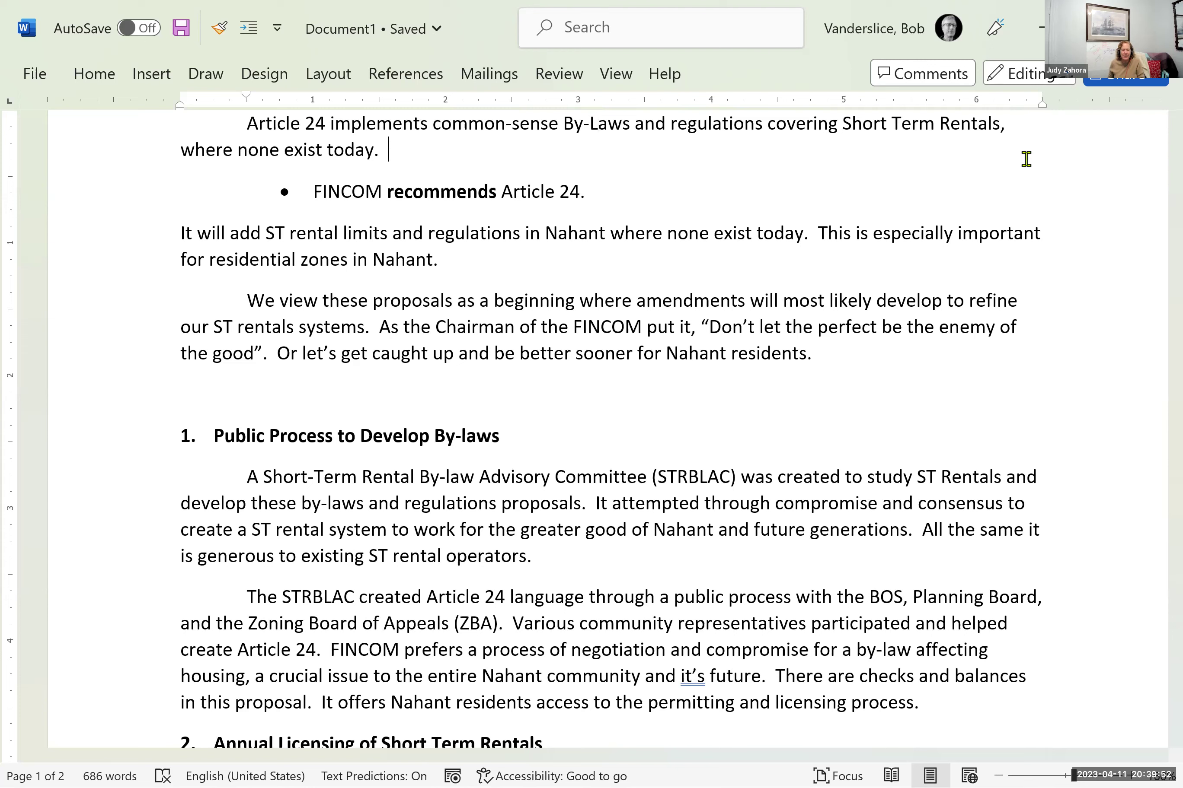
# - Try deleting the recommendation bullet and the entire paragraph beginning "It will add ST rental limits", and undo the deletion
pyautogui.hotkey('shift', 'Down')
pyautogui.hotkey('shift', 'Down')
pyautogui.hotkey('shift', 'Down')
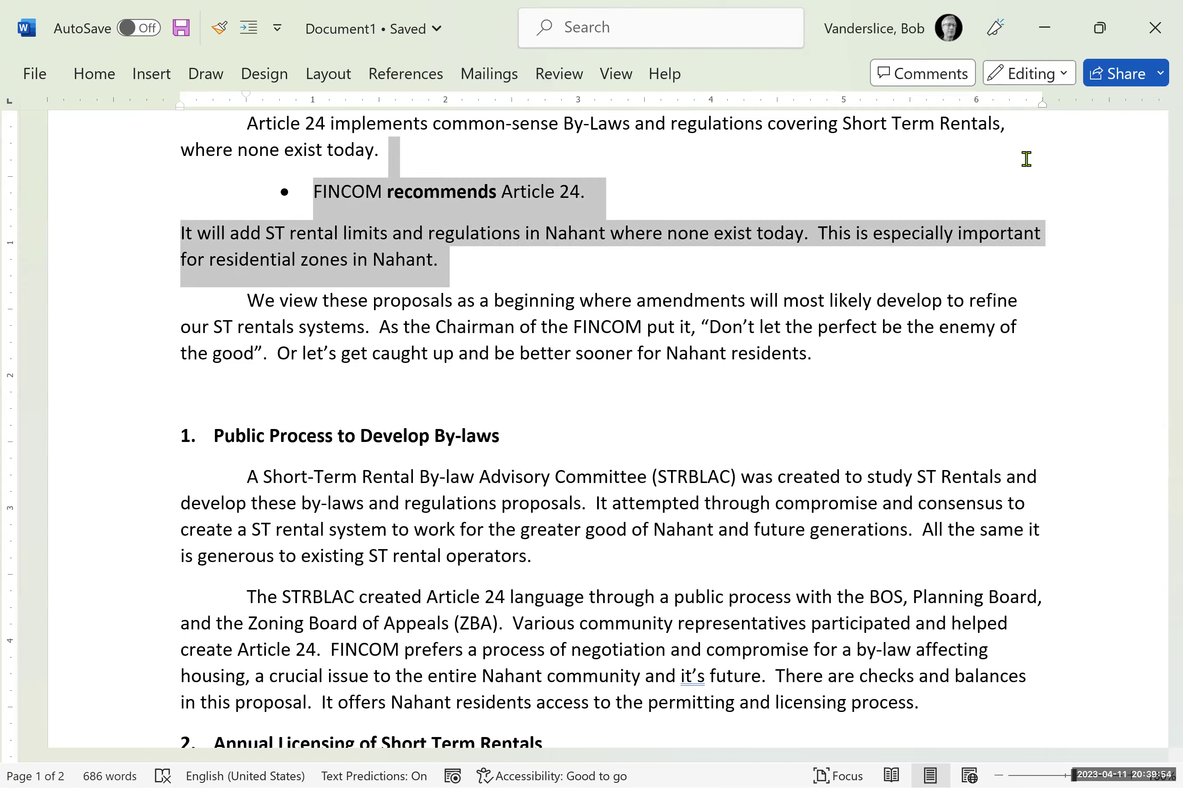
pyautogui.press('Delete')
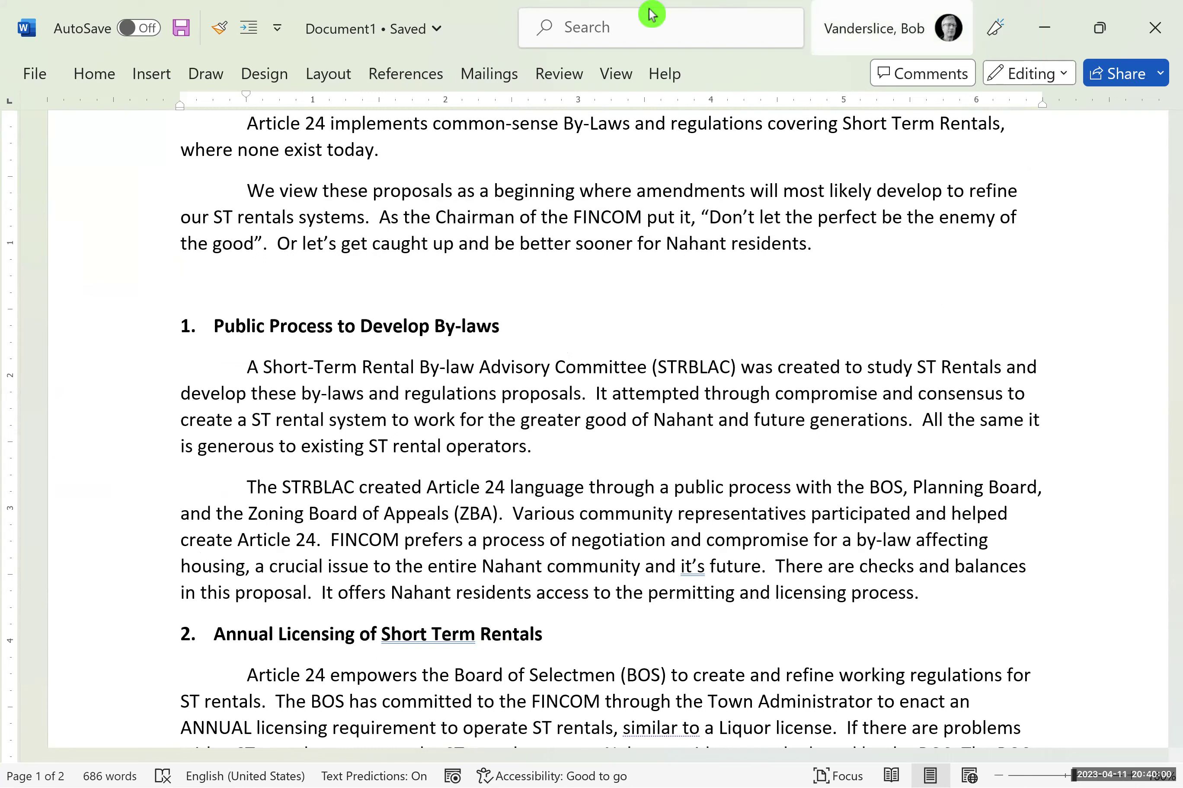
pyautogui.click(86, 78)
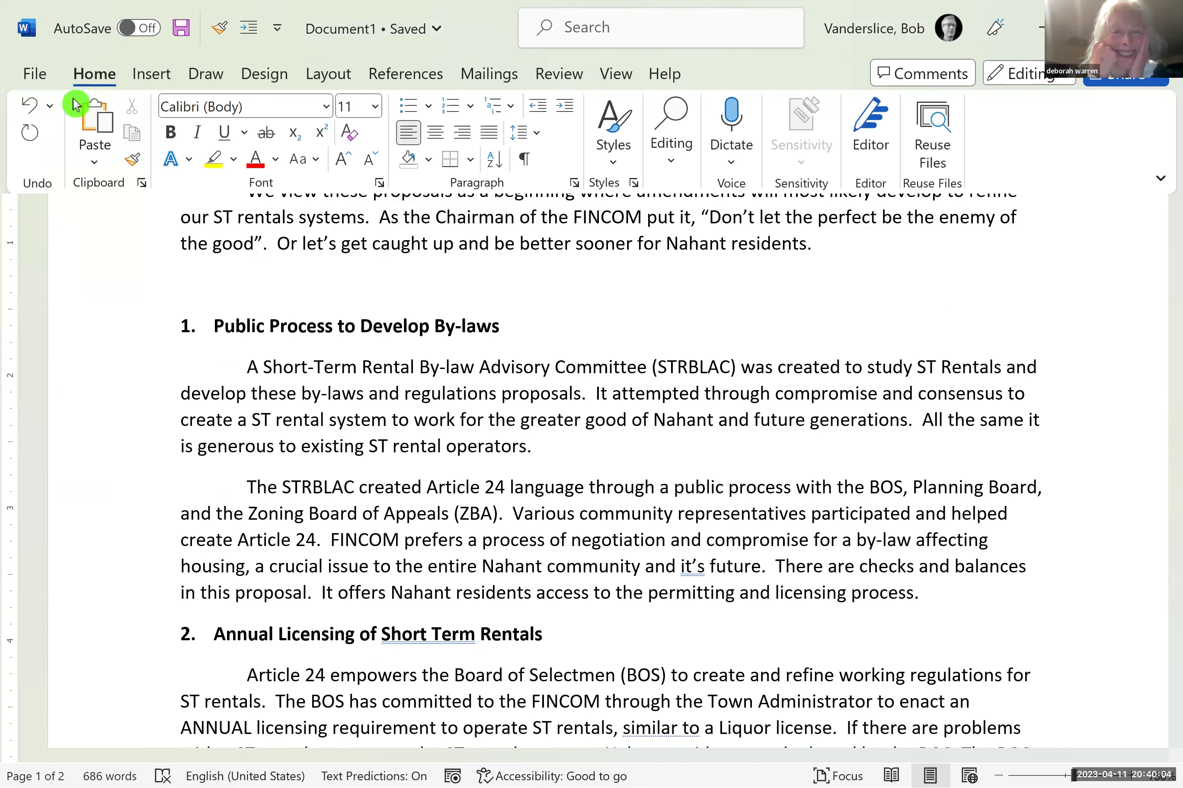
pyautogui.click(28, 107)
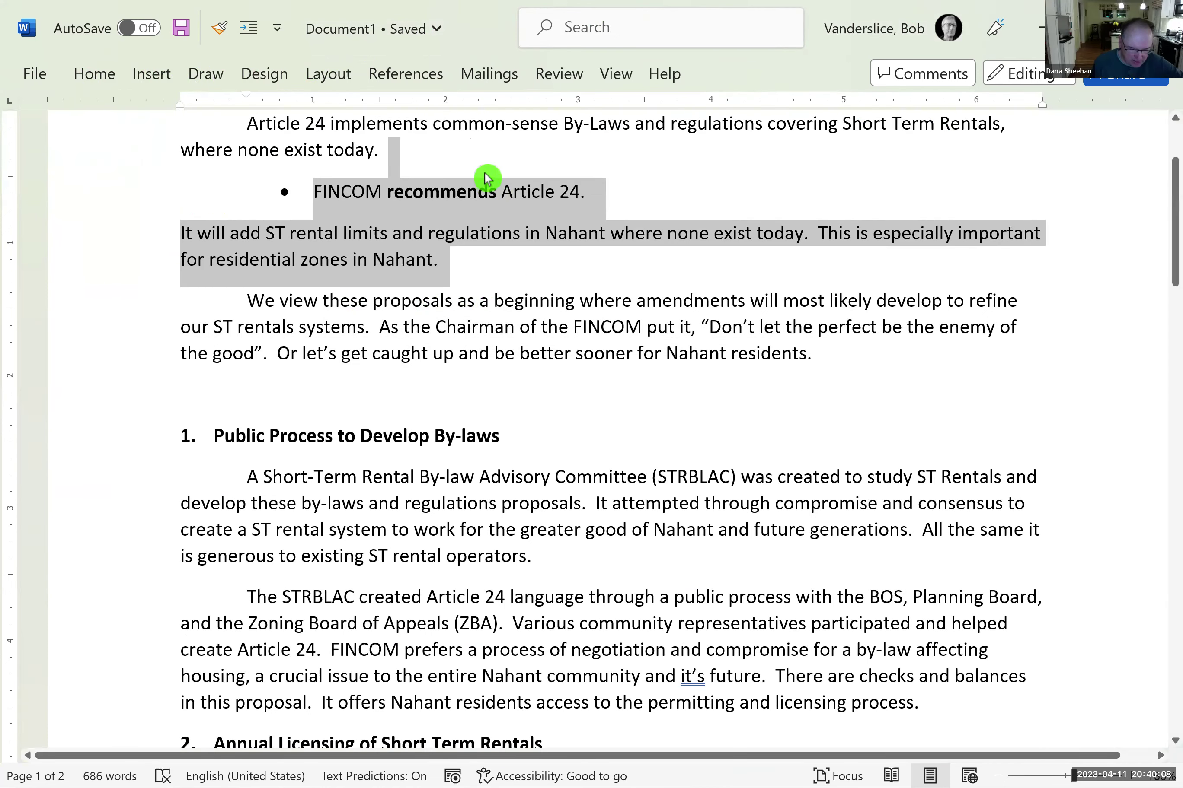
# - Delete the recommendation bullet and the sentence beginning "It will add ST rental limits", joining "This is especially important" to the opening paragraph
pyautogui.click(393, 150)
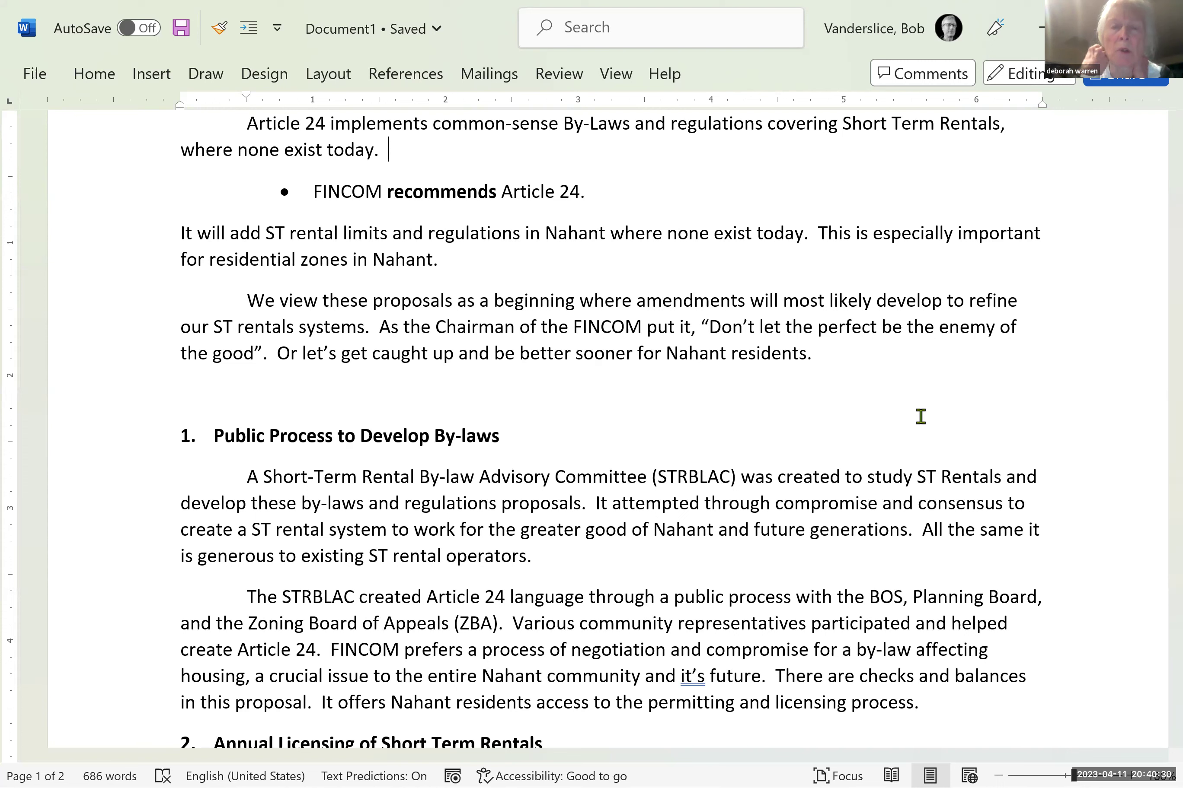
pyautogui.hotkey('shift', 'Down')
pyautogui.hotkey('shift', 'Down')
pyautogui.hotkey('ctrl', 'shift', 'Right')
pyautogui.hotkey('ctrl', 'shift', 'Right')
pyautogui.hotkey('ctrl', 'shift', 'Right')
pyautogui.hotkey('ctrl', 'shift', 'Right')
pyautogui.hotkey('ctrl', 'shift', 'Right')
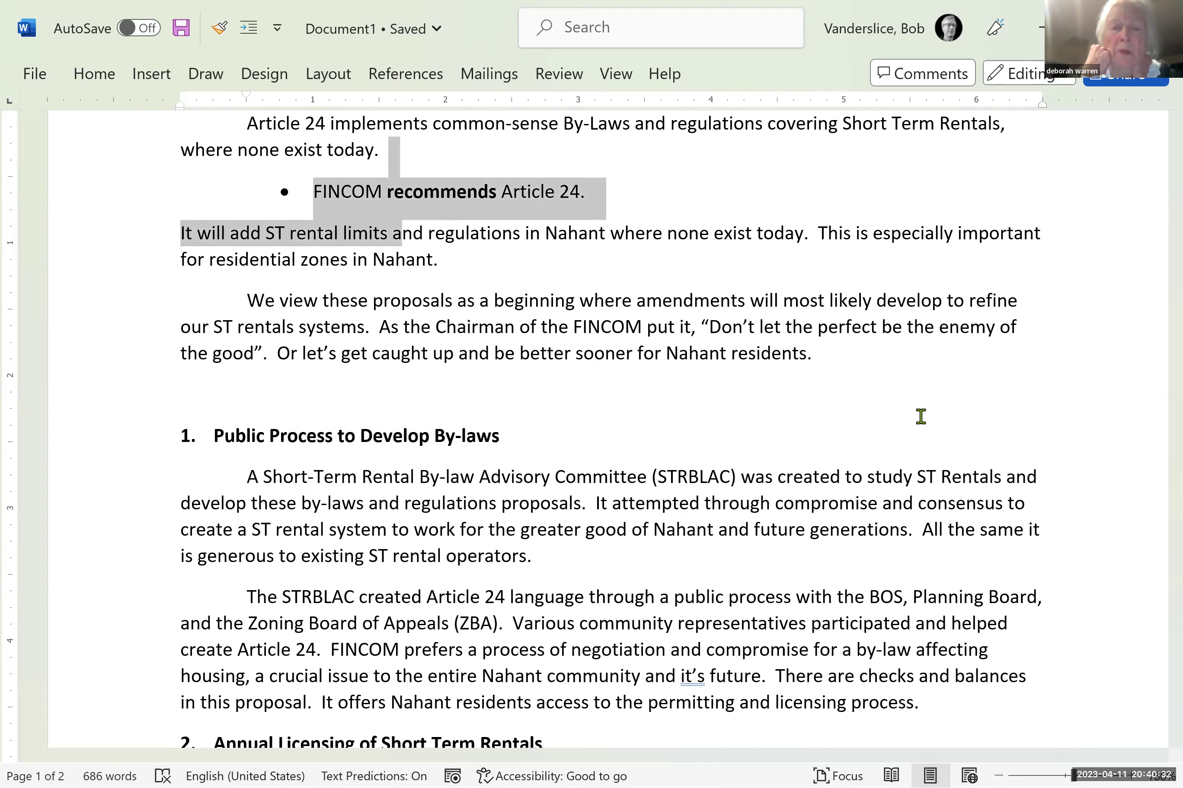
pyautogui.hotkey('ctrl', 'shift', 'Right')
pyautogui.hotkey('ctrl', 'shift', 'Right')
pyautogui.hotkey('ctrl', 'shift', 'Right')
pyautogui.hotkey('ctrl', 'shift', 'Right')
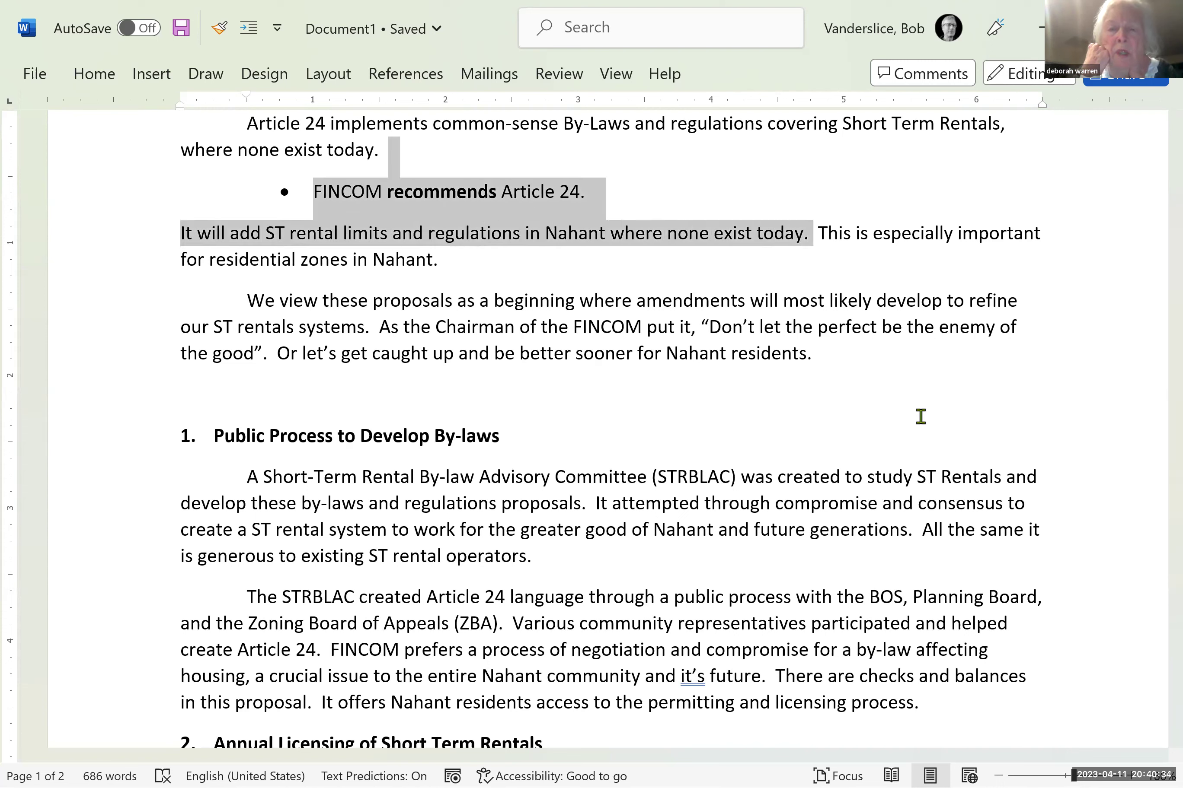
pyautogui.press('Delete')
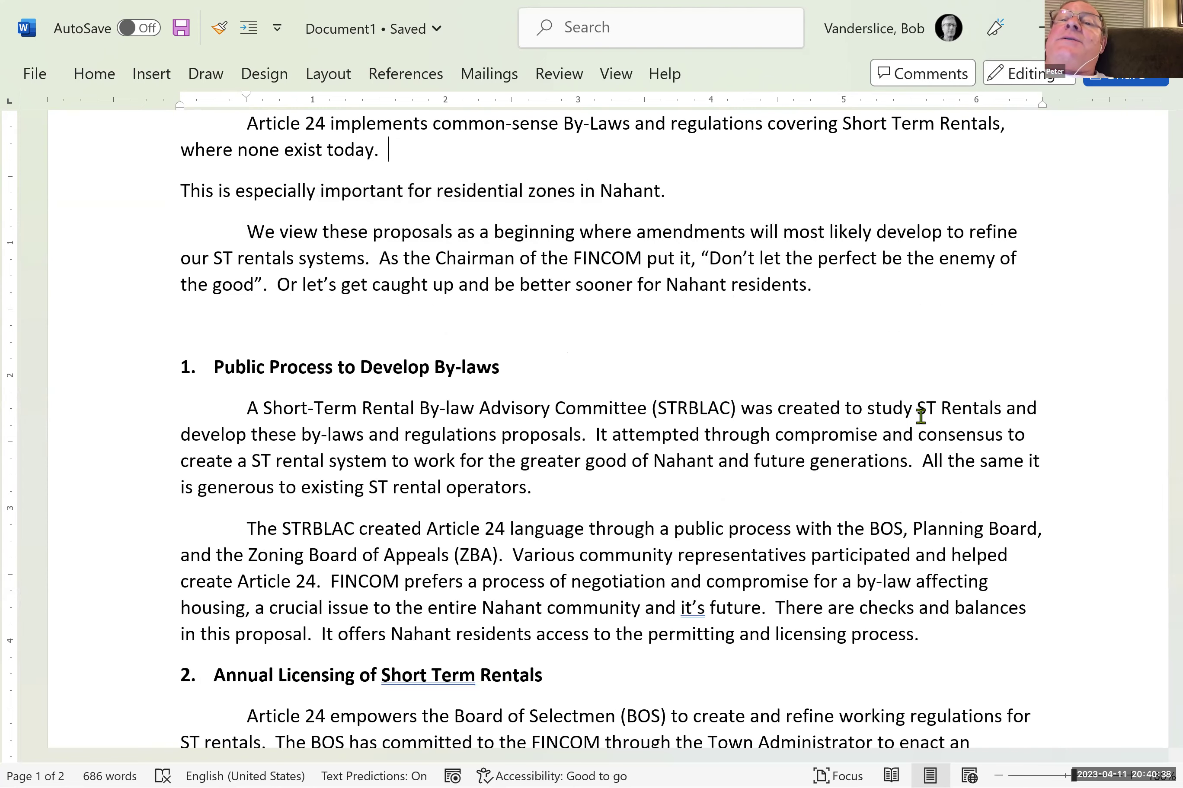
pyautogui.press('Delete')
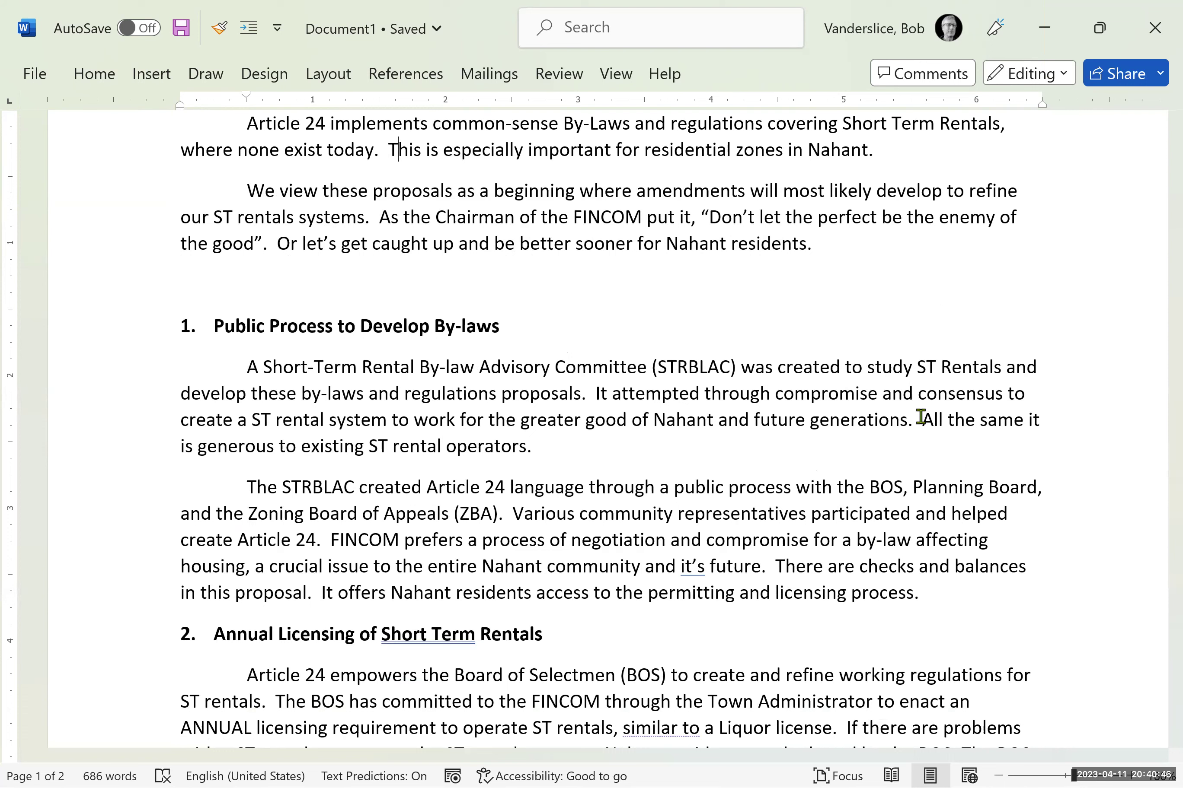
# - Delete the lead-in "As the Chairman of the FINCOM put it," before the quotation in the second paragraph
pyautogui.press('Down')
pyautogui.press('Down')
pyautogui.hotkey('shift', 'Right')
pyautogui.hotkey('shift', 'Right')
pyautogui.hotkey('shift', 'Right')
pyautogui.hotkey('shift', 'Right')
pyautogui.hotkey('shift', 'Right')
pyautogui.hotkey('shift', 'Right')
pyautogui.hotkey('shift', 'Right')
pyautogui.hotkey('shift', 'Right')
pyautogui.hotkey('shift', 'Right')
pyautogui.hotkey('shift', 'Right')
pyautogui.hotkey('shift', 'Right')
pyautogui.hotkey('shift', 'Right')
pyautogui.hotkey('shift', 'Right')
pyautogui.hotkey('shift', 'Right')
pyautogui.hotkey('shift', 'Right')
pyautogui.hotkey('shift', 'Right')
pyautogui.hotkey('shift', 'Right')
pyautogui.hotkey('shift', 'Right')
pyautogui.hotkey('shift', 'Right')
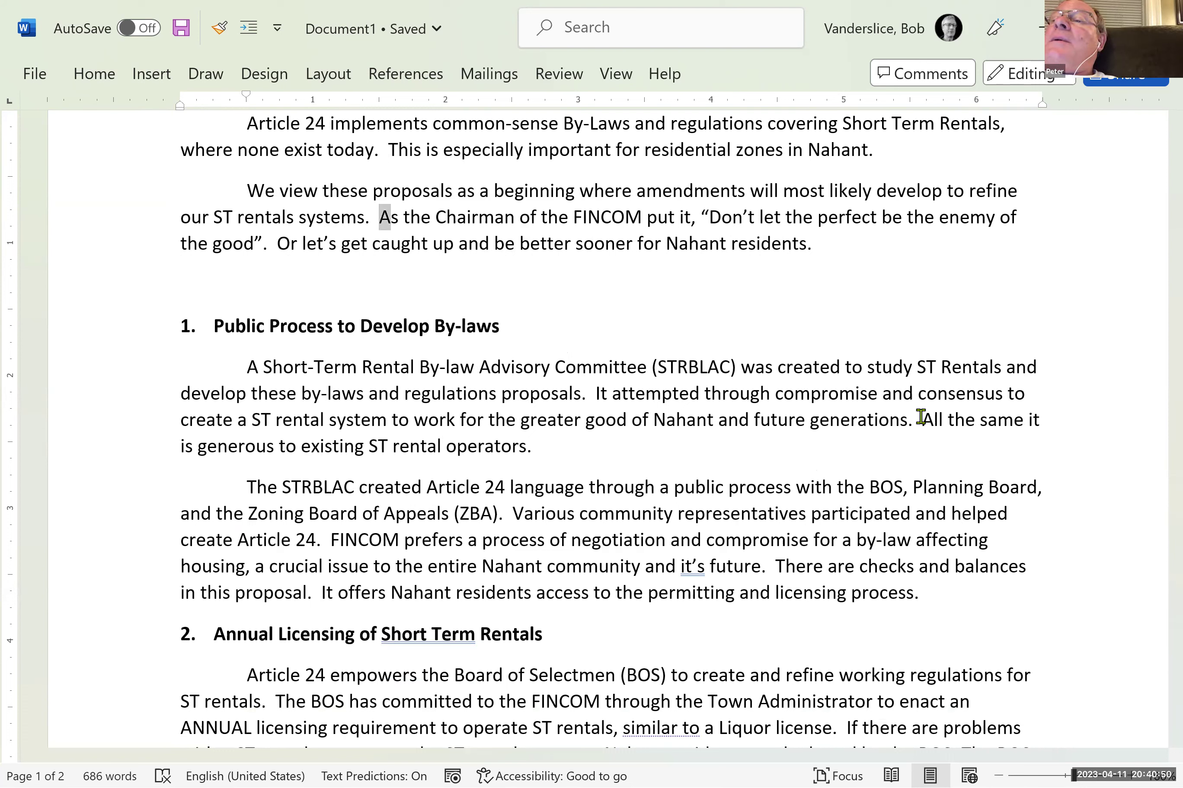
pyautogui.hotkey('shift', 'Right')
pyautogui.hotkey('shift', 'Right')
pyautogui.hotkey('shift', 'Right')
pyautogui.hotkey('shift', 'Right')
pyautogui.hotkey('shift', 'Right')
pyautogui.hotkey('shift', 'Right')
pyautogui.hotkey('shift', 'Right')
pyautogui.hotkey('shift', 'Right')
pyautogui.hotkey('shift', 'Right')
pyautogui.hotkey('shift', 'Right')
pyautogui.hotkey('shift', 'Right')
pyautogui.hotkey('shift', 'Right')
pyautogui.hotkey('shift', 'Right')
pyautogui.hotkey('shift', 'Right')
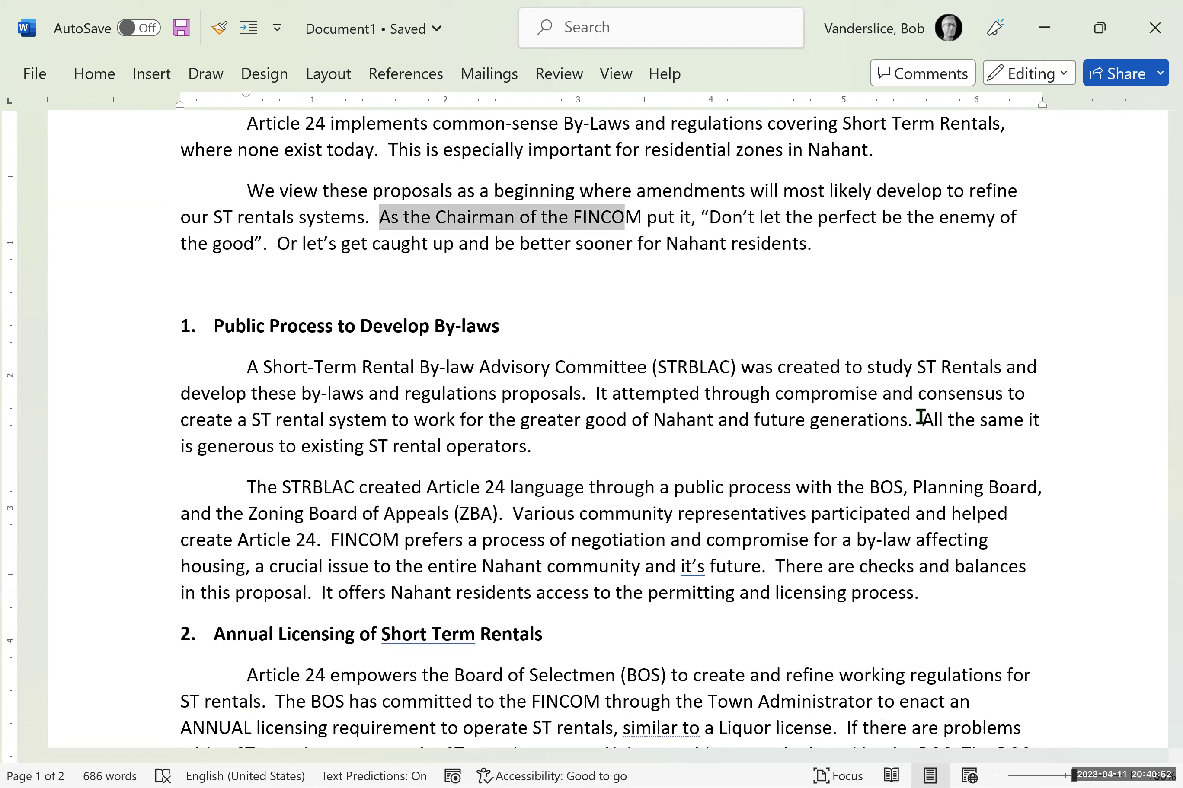
pyautogui.hotkey('shift', 'Right')
pyautogui.hotkey('shift', 'Right')
pyautogui.hotkey('shift', 'Right')
pyautogui.hotkey('shift', 'Right')
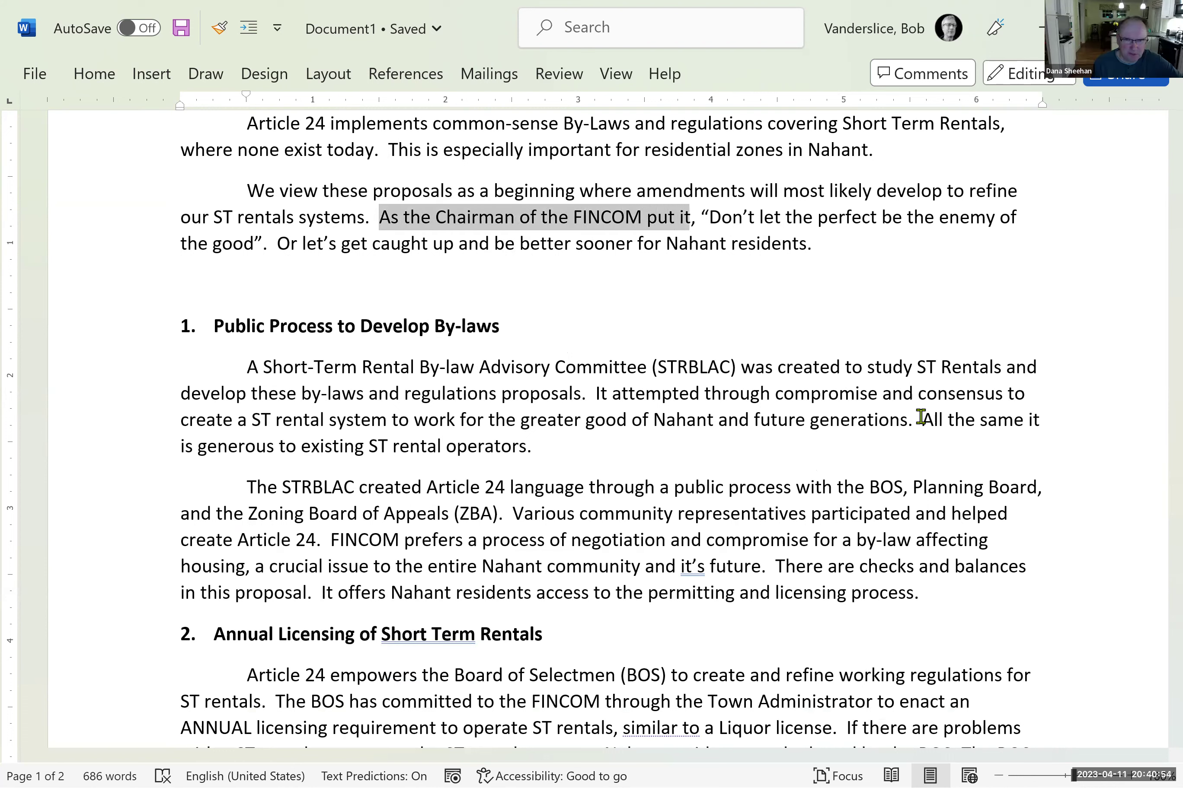
pyautogui.press('Delete')
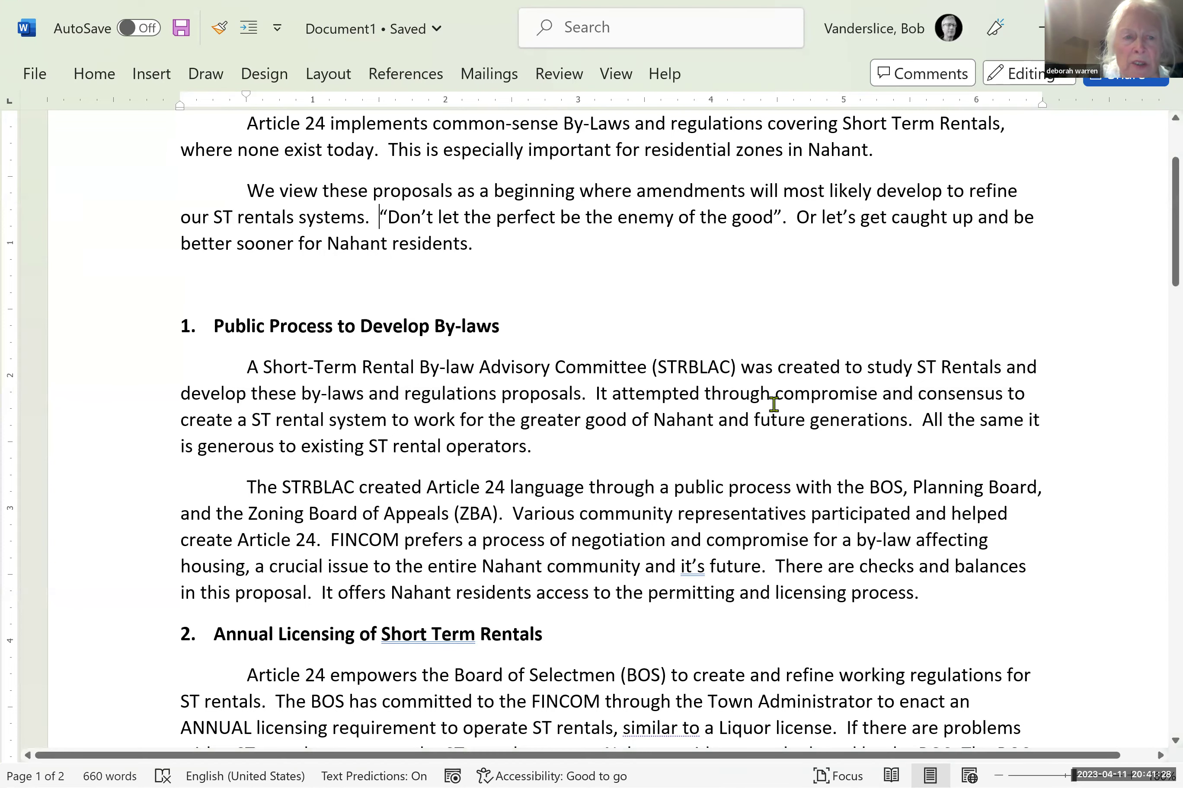
pyautogui.scroll(1, 739, 354)
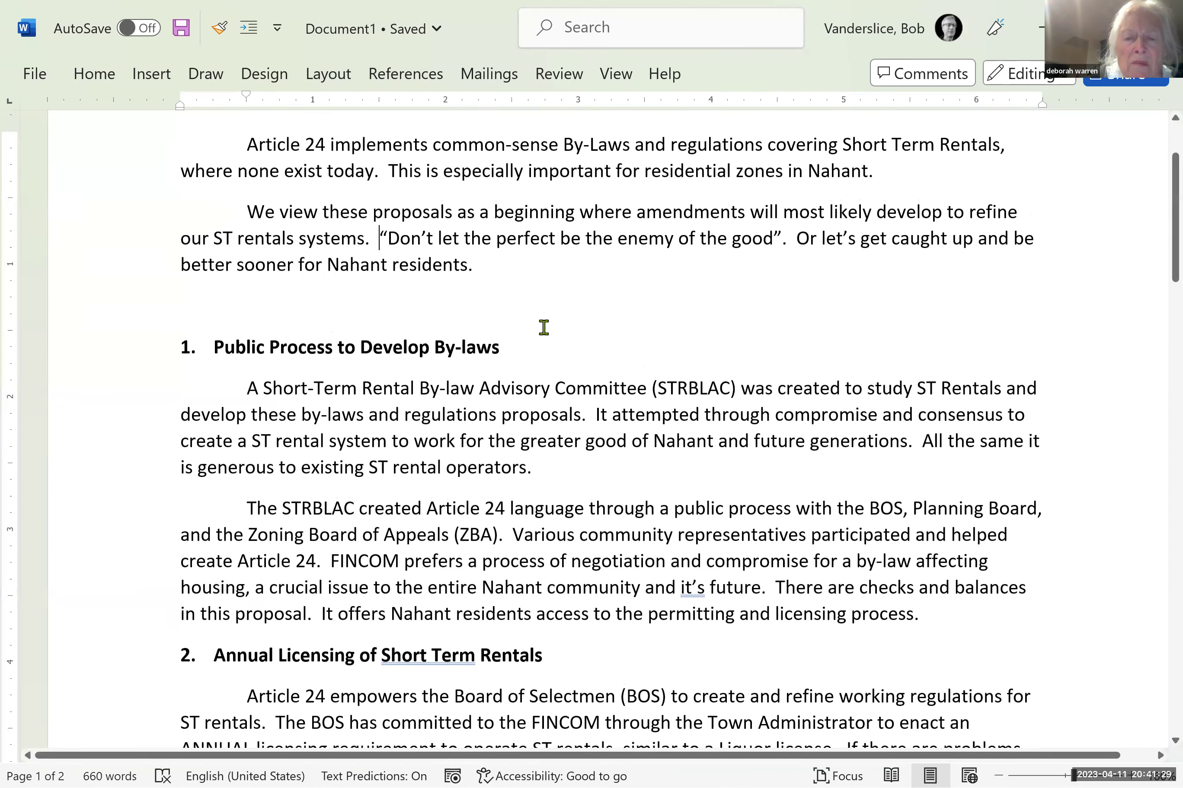
pyautogui.click(485, 265)
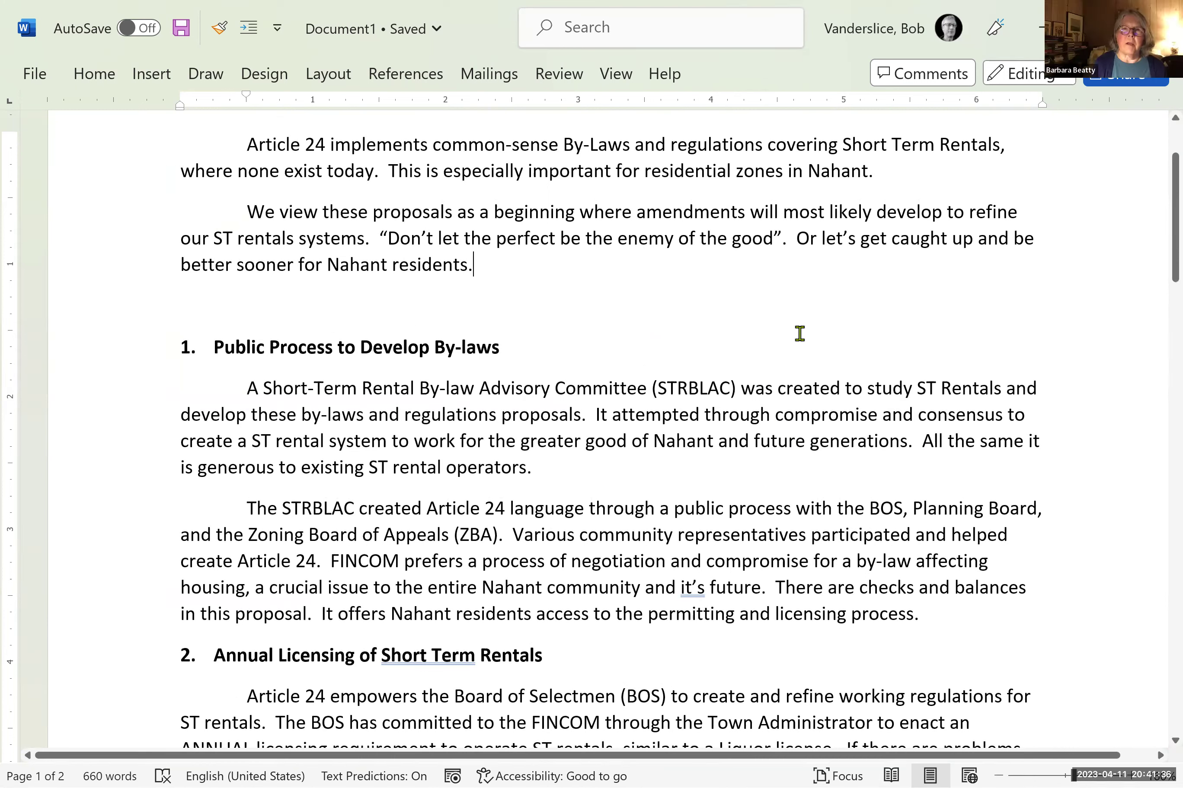
pyautogui.hotkey('shift', 'Up')
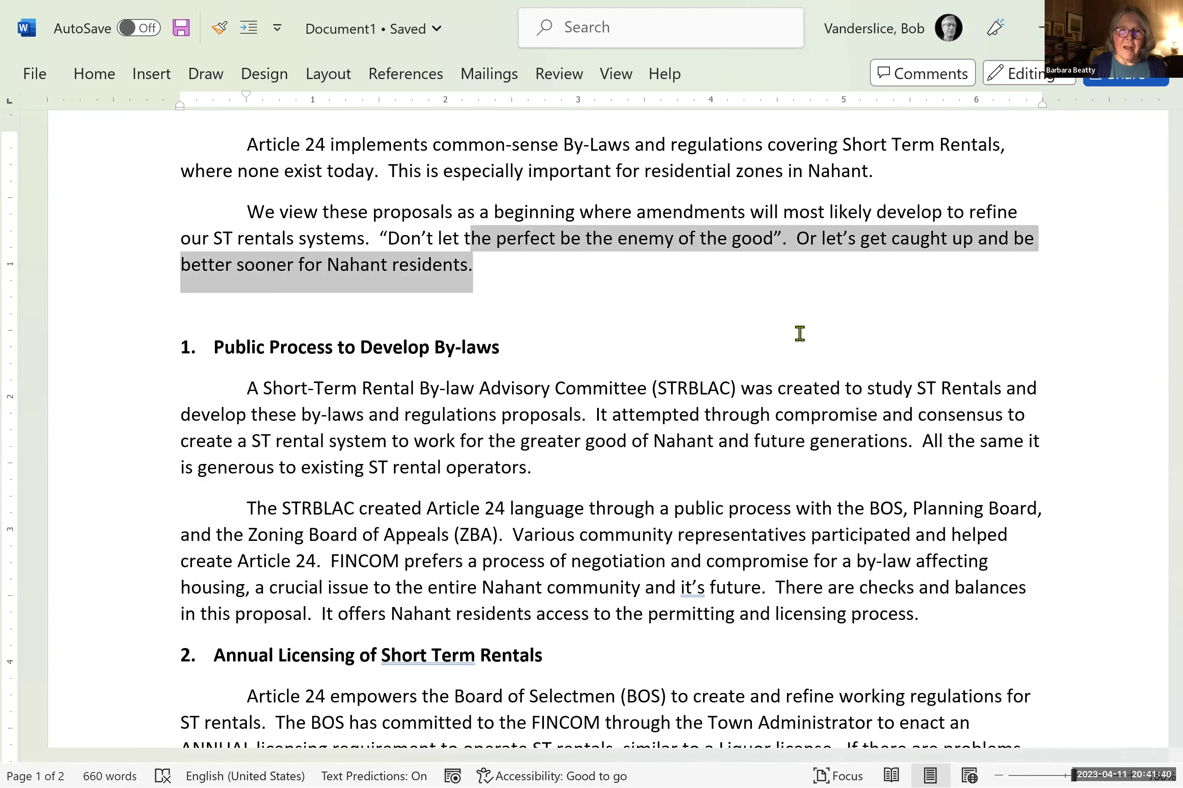
pyautogui.press('Right')
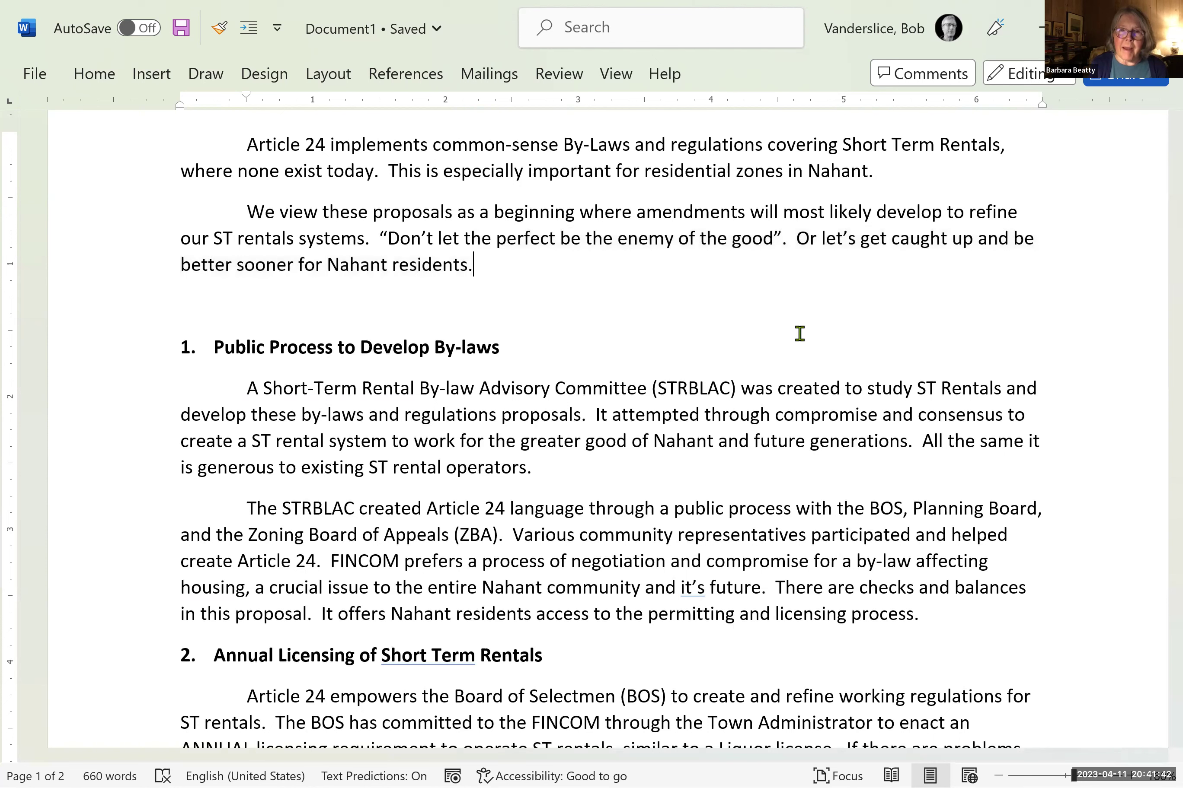
pyautogui.press('Up')
pyautogui.press('Up')
pyautogui.hotkey('ctrl', 'Right')
pyautogui.hotkey('ctrl', 'Right')
pyautogui.hotkey('ctrl', 'Right')
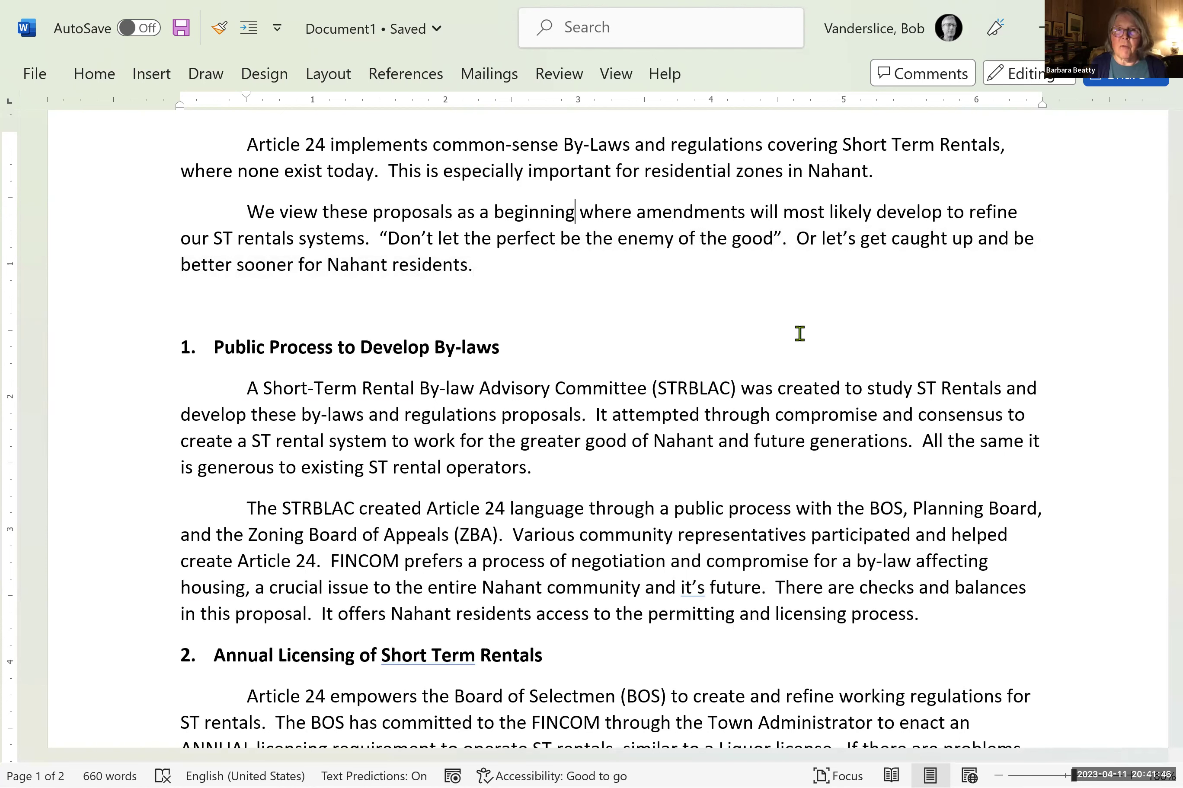
pyautogui.press('Right')
pyautogui.press('Right')
pyautogui.press('Right')
pyautogui.press('Right')
pyautogui.press('Right')
pyautogui.press('Right')
pyautogui.press('Right')
pyautogui.press('Left')
pyautogui.press('Left')
pyautogui.press('Left')
pyautogui.press('Left')
pyautogui.press('Left')
pyautogui.press('Left')
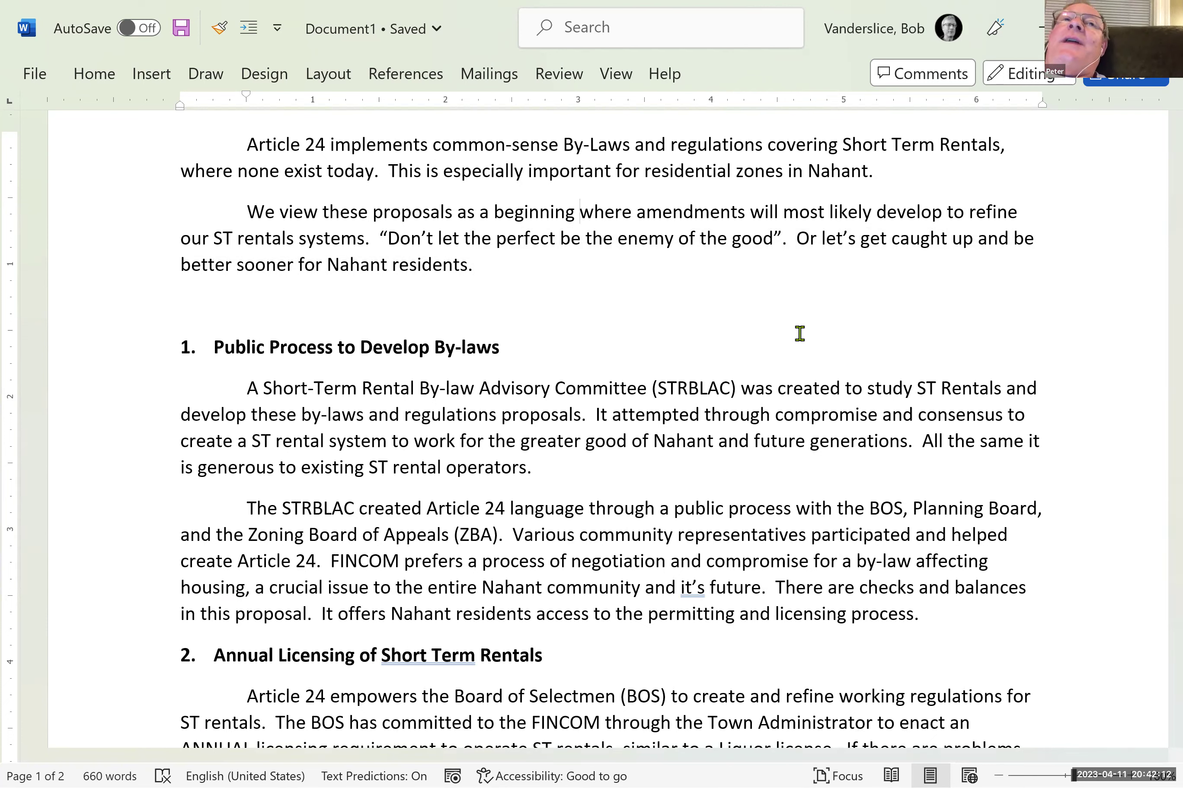
# - Delete the sentence "Or let's get caught up and be better sooner for Nahant residents." from the end of the second paragraph
pyautogui.press('Down')
pyautogui.press('BackSpace')
pyautogui.press('BackSpace')
pyautogui.press('BackSpace')
pyautogui.press('BackSpace')
pyautogui.press('BackSpace')
pyautogui.press('BackSpace')
pyautogui.press('BackSpace')
pyautogui.press('BackSpace')
pyautogui.press('BackSpace')
pyautogui.press('BackSpace')
pyautogui.press('BackSpace')
pyautogui.press('BackSpace')
pyautogui.press('BackSpace')
pyautogui.press('BackSpace')
pyautogui.press('BackSpace')
pyautogui.press('BackSpace')
pyautogui.press('BackSpace')
pyautogui.press('BackSpace')
pyautogui.press('BackSpace')
pyautogui.press('BackSpace')
pyautogui.press('BackSpace')
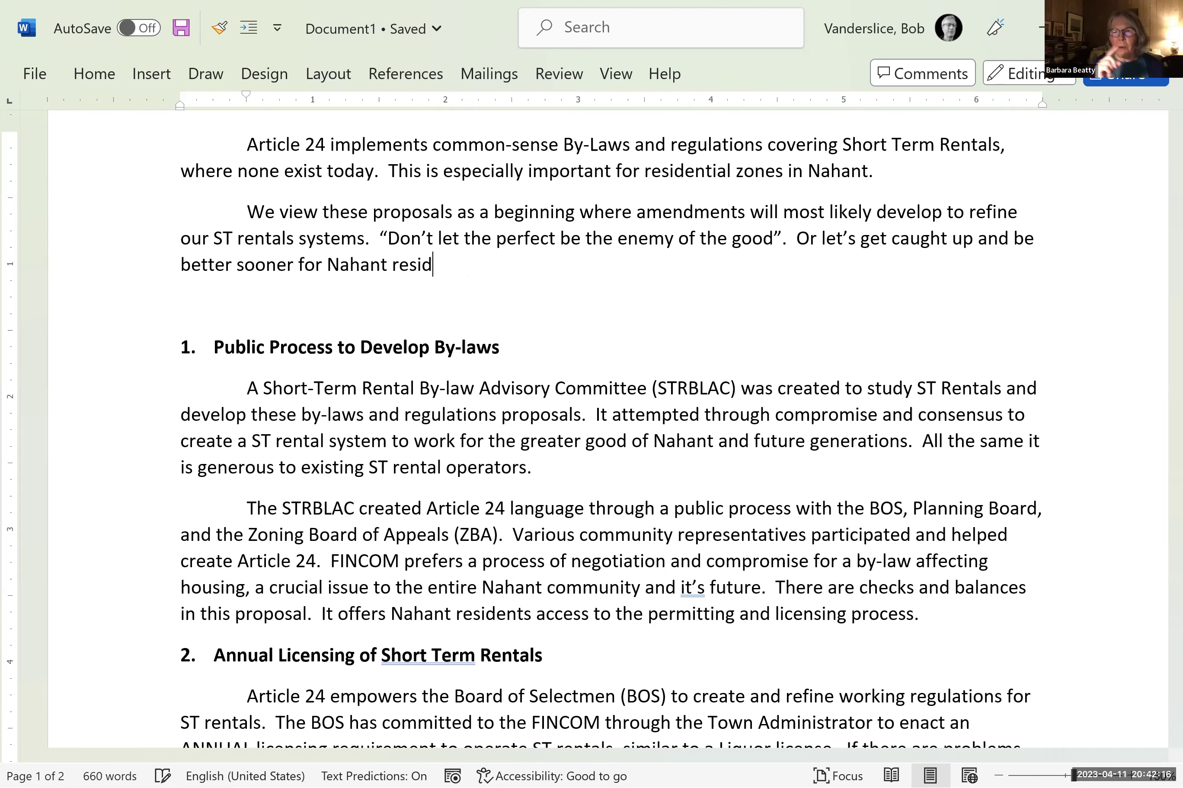
pyautogui.press('BackSpace')
pyautogui.press('BackSpace')
pyautogui.press('BackSpace')
pyautogui.press('BackSpace')
pyautogui.press('BackSpace')
pyautogui.press('BackSpace')
pyautogui.press('BackSpace')
pyautogui.press('BackSpace')
pyautogui.press('BackSpace')
pyautogui.press('BackSpace')
pyautogui.press('BackSpace')
pyautogui.press('BackSpace')
pyautogui.press('BackSpace')
pyautogui.press('BackSpace')
pyautogui.press('BackSpace')
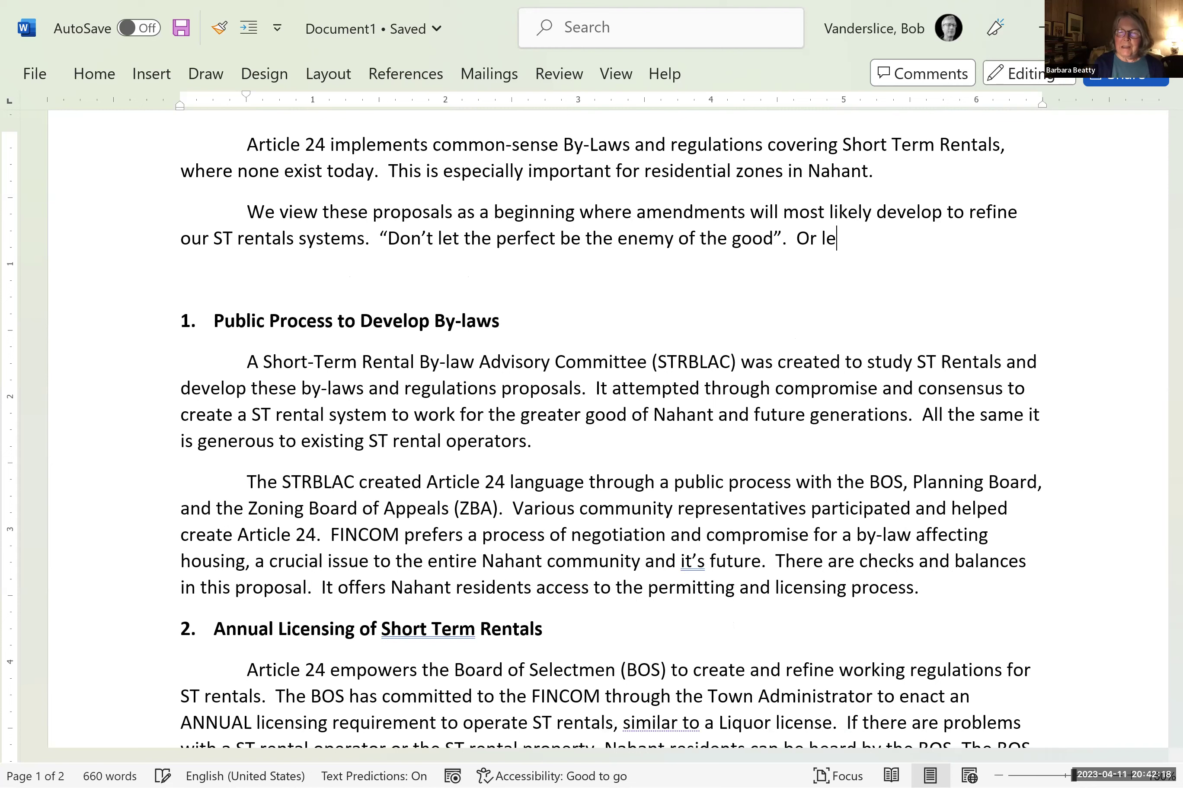
# - Try inserting "with future" after "as a beginning" in the second paragraph, and undo the insertion
pyautogui.click(798, 212)
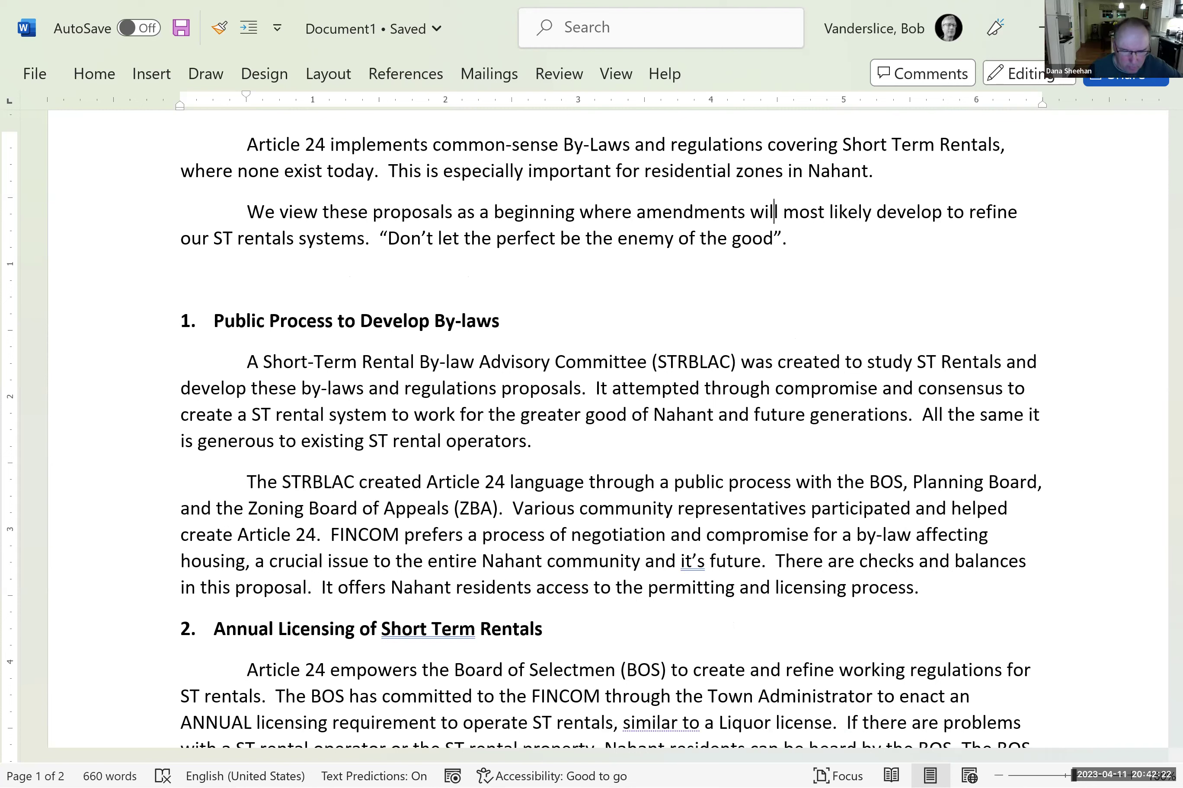
pyautogui.click(712, 211)
pyautogui.press('Left')
pyautogui.press('Left')
pyautogui.press('Left')
pyautogui.press('Left')
pyautogui.press('Left')
pyautogui.press('Left')
pyautogui.press('Left')
pyautogui.press('Left')
pyautogui.press('Left')
pyautogui.press('Left')
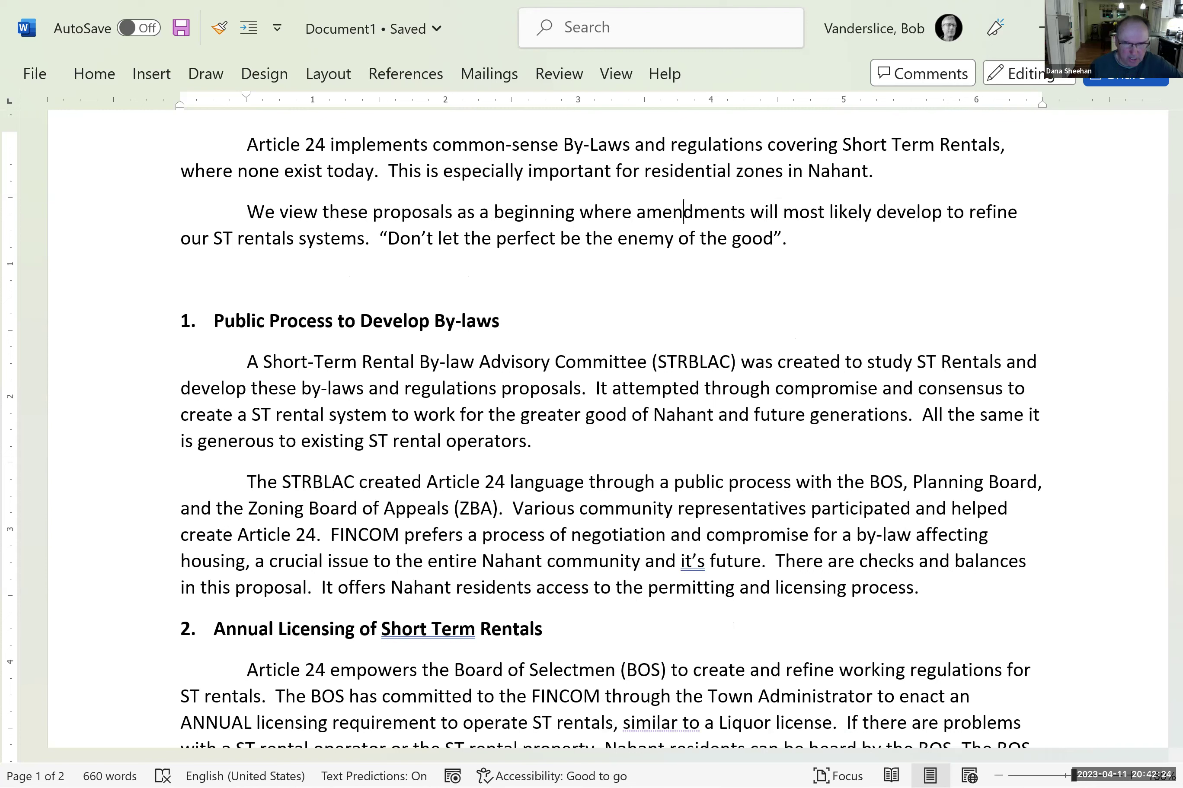
pyautogui.press('Left')
pyautogui.press('Left')
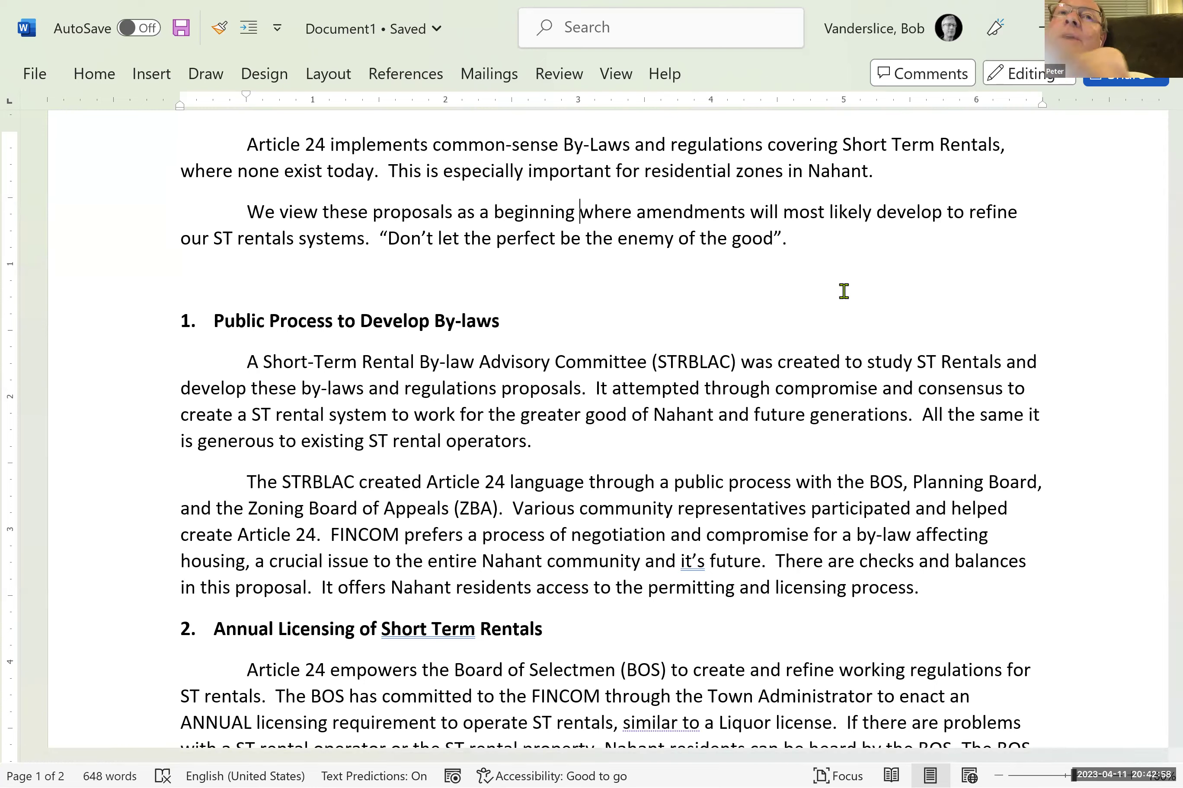
pyautogui.press('Right')
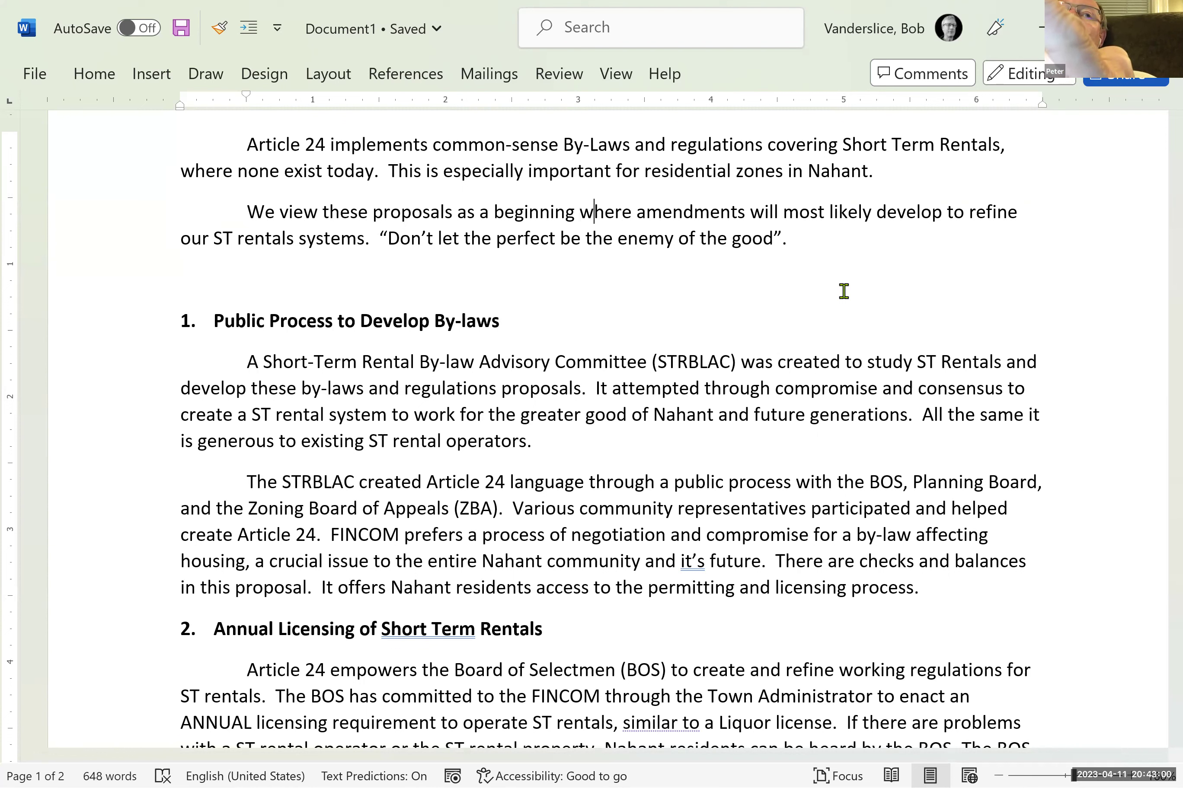
pyautogui.write('ith fut')
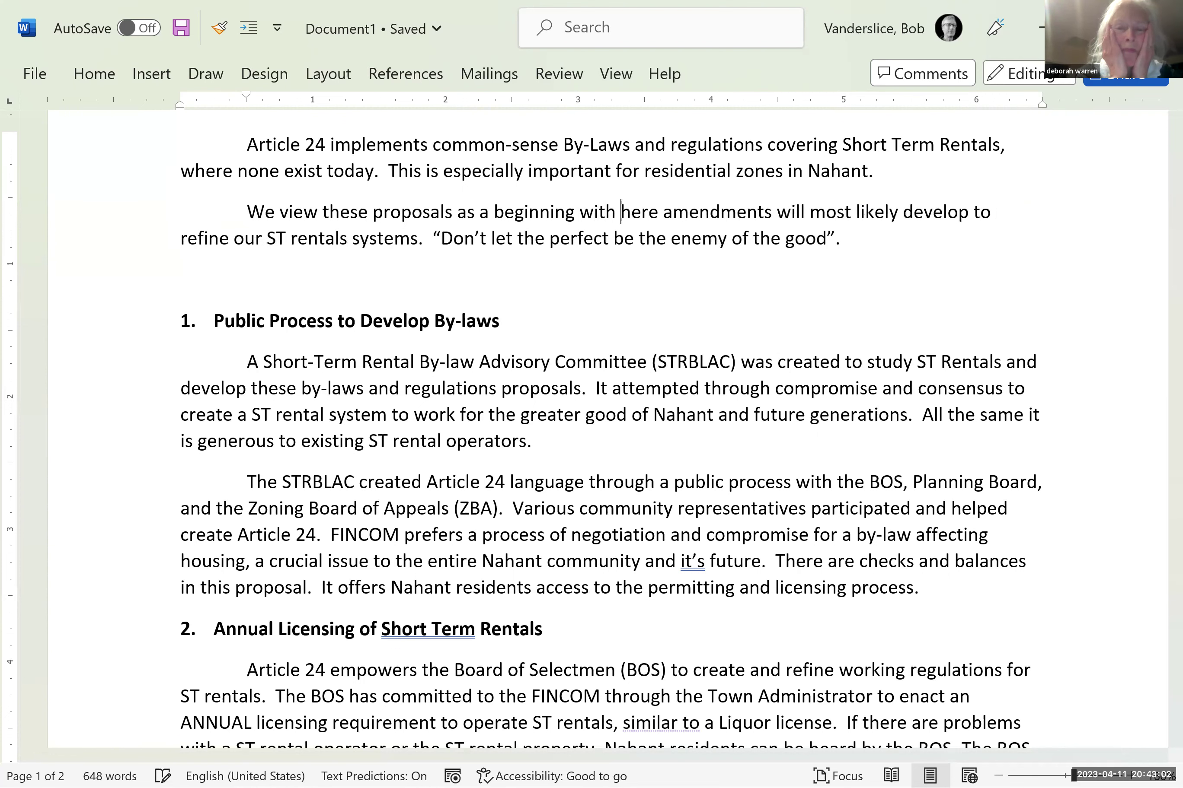
pyautogui.write('ure')
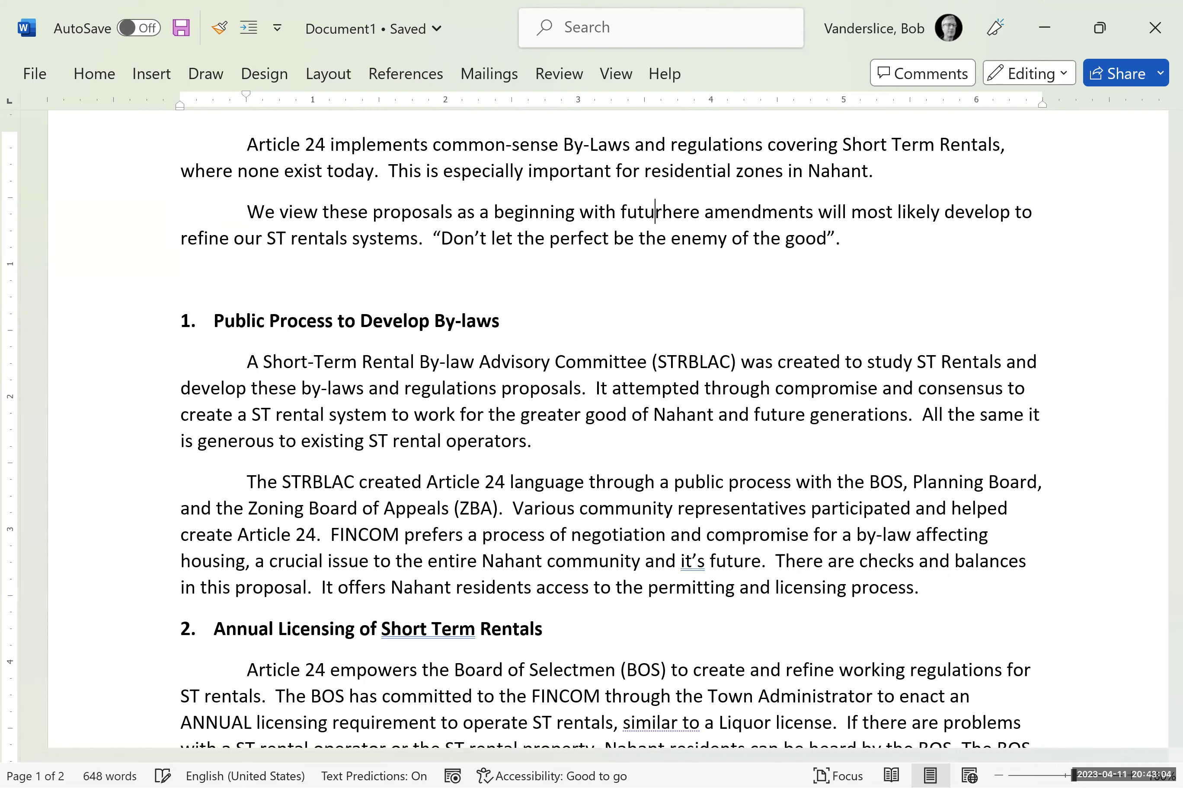
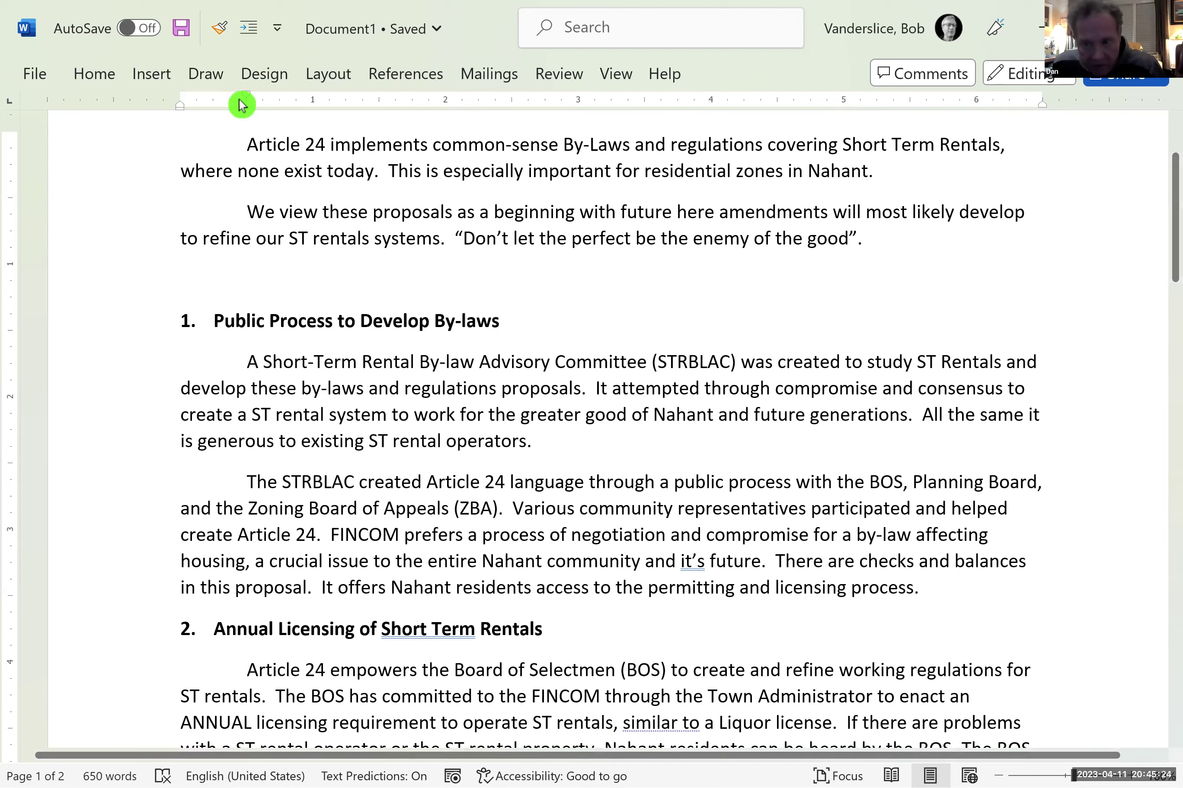
pyautogui.click(98, 74)
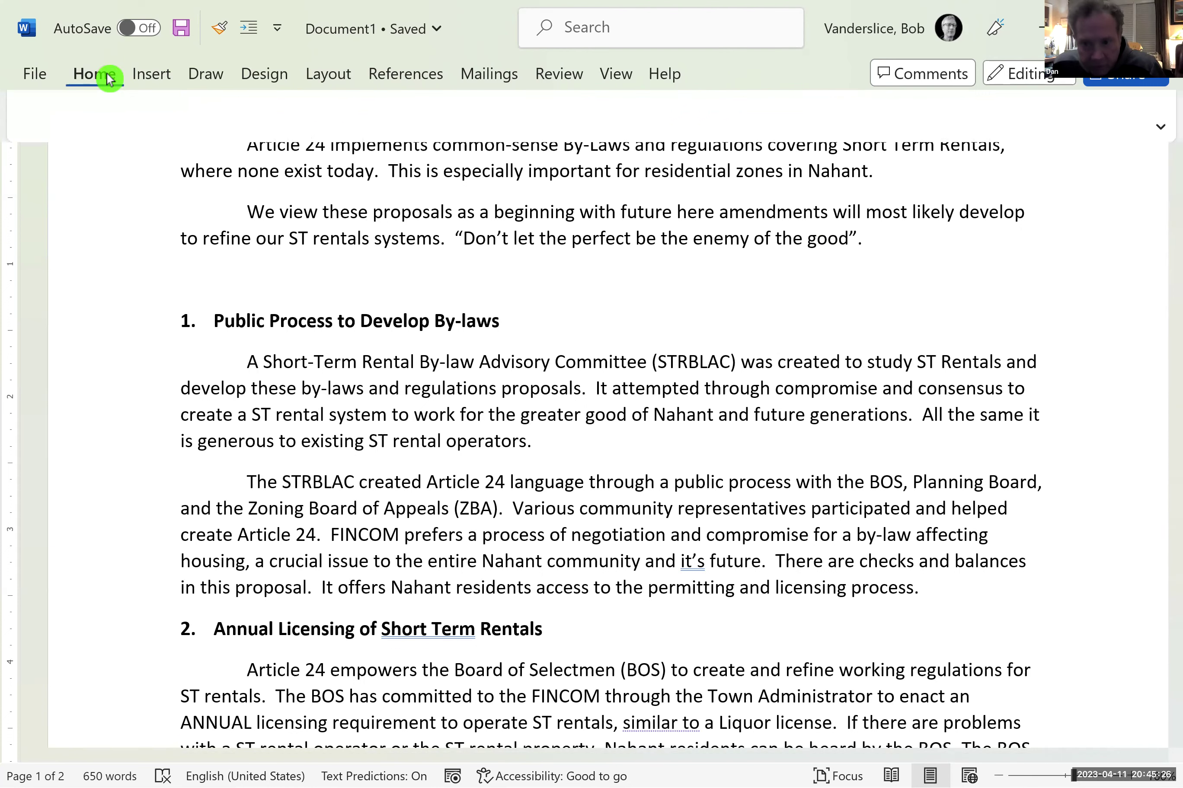
pyautogui.click(26, 104)
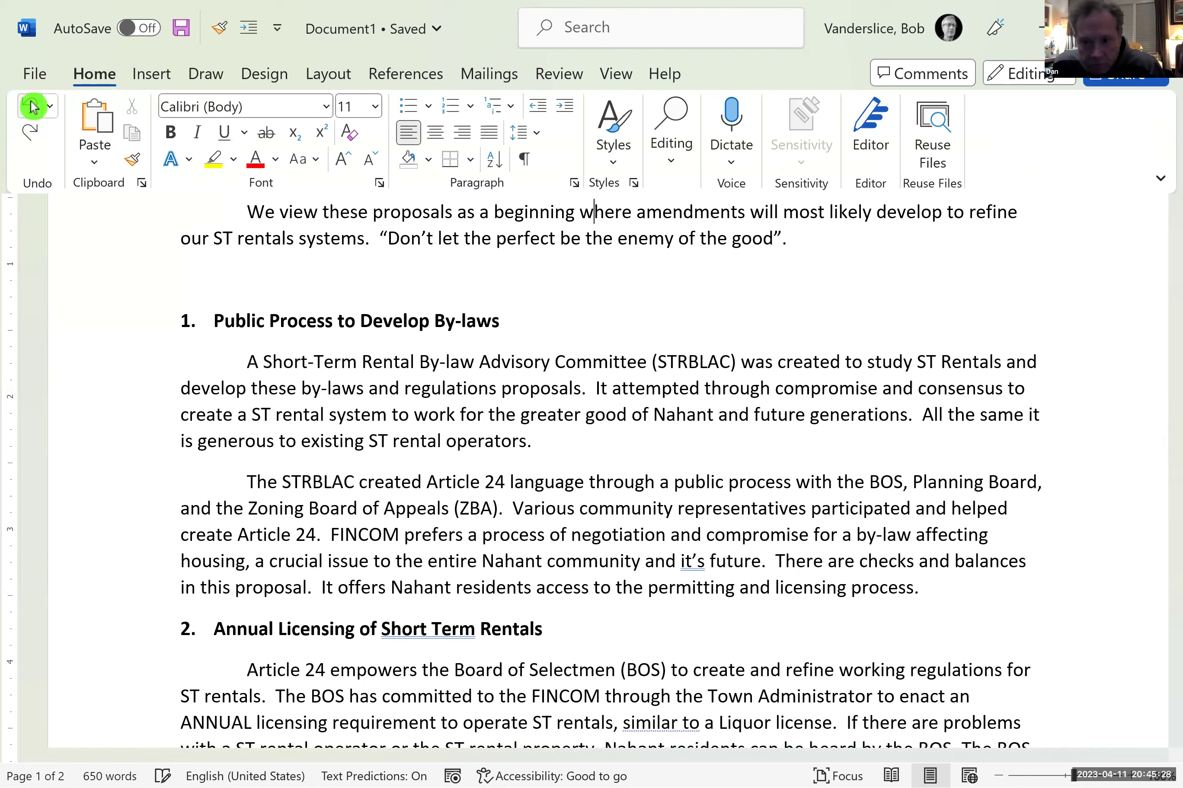
# - Insert "with future refinements continuing to improve the Town's" after "We view these proposals as a beginning" in the second paragraph
pyautogui.click(700, 321)
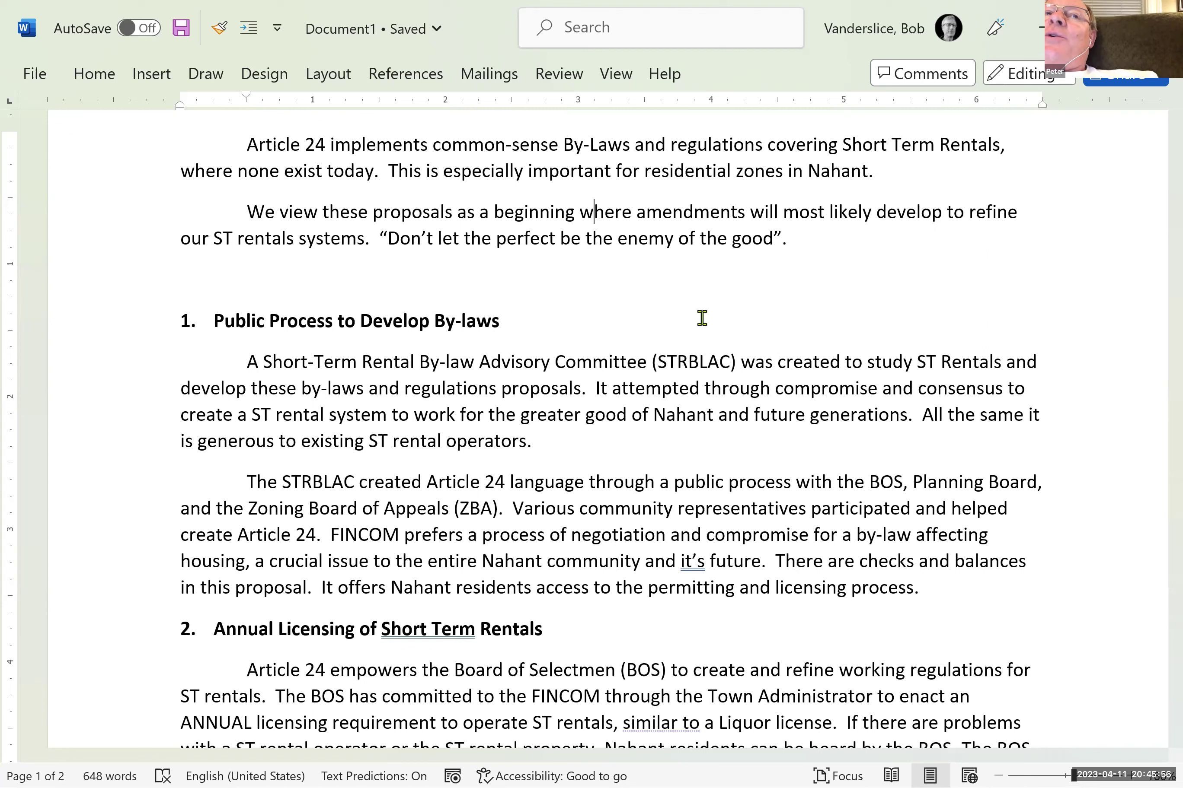
pyautogui.write('ith f')
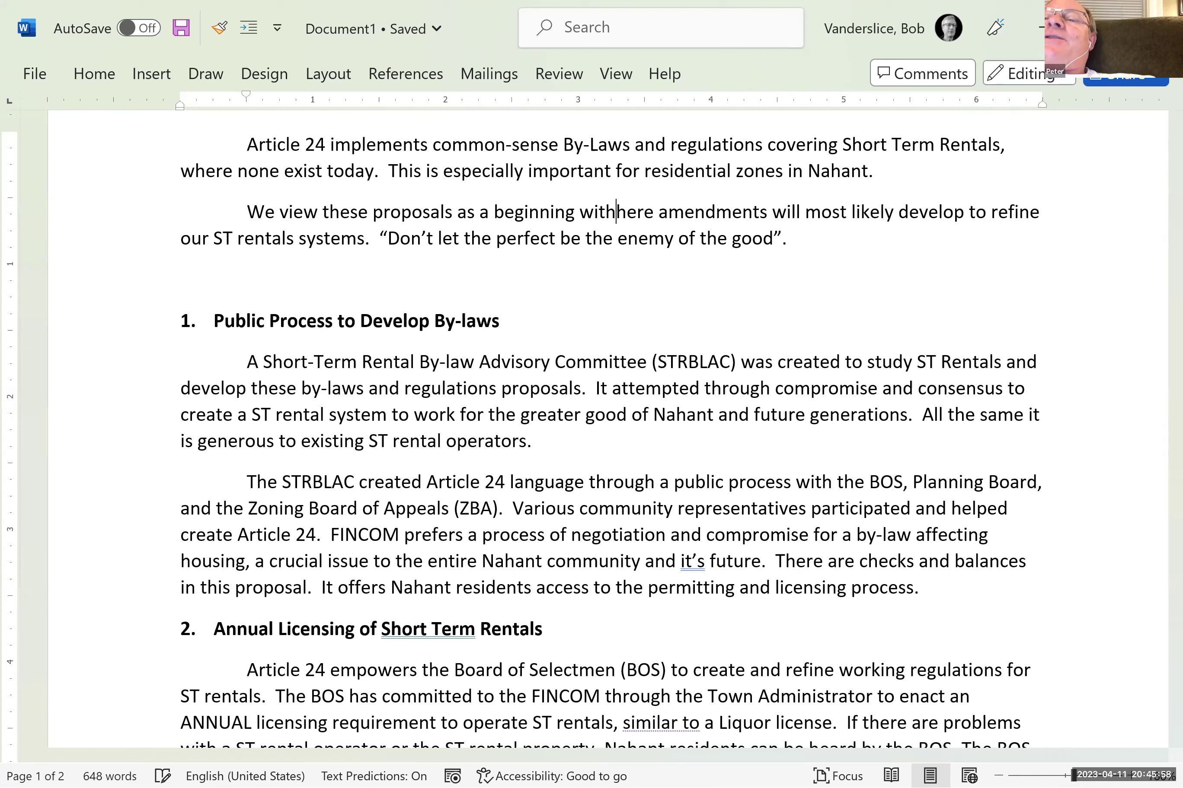
pyautogui.write('uture refi')
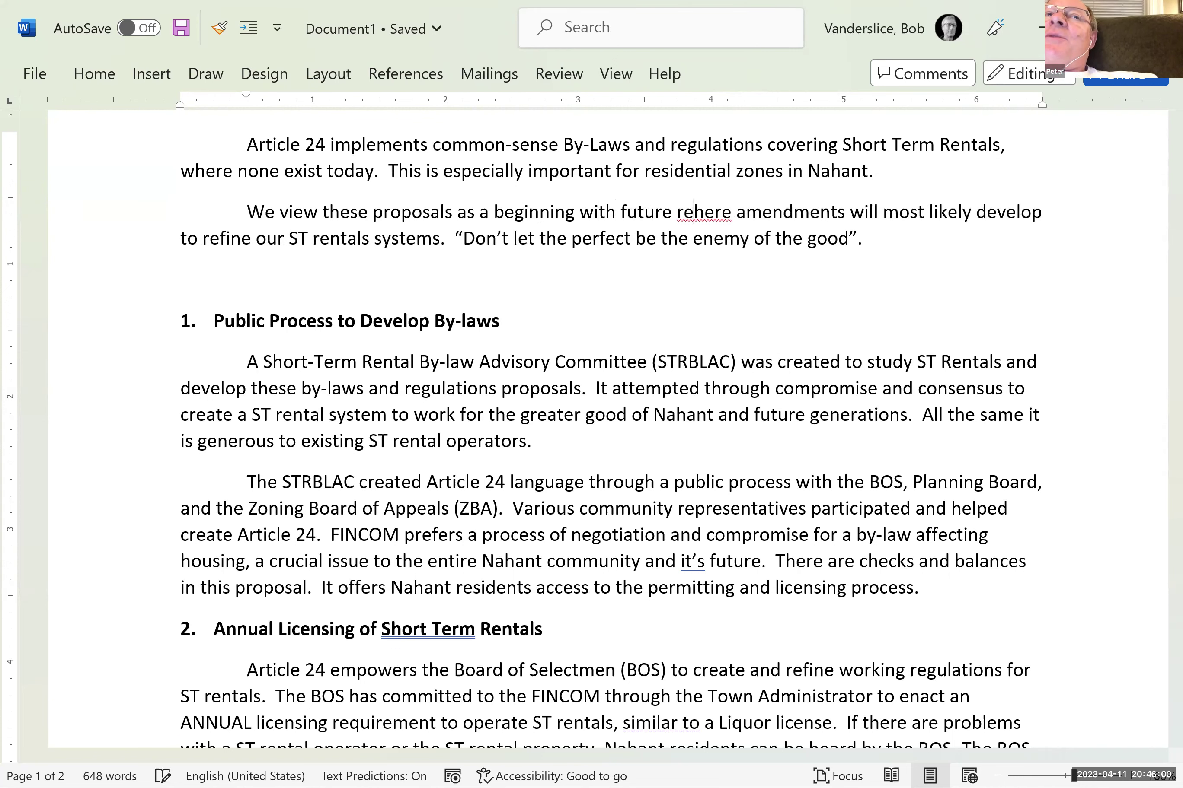
pyautogui.write('nements ')
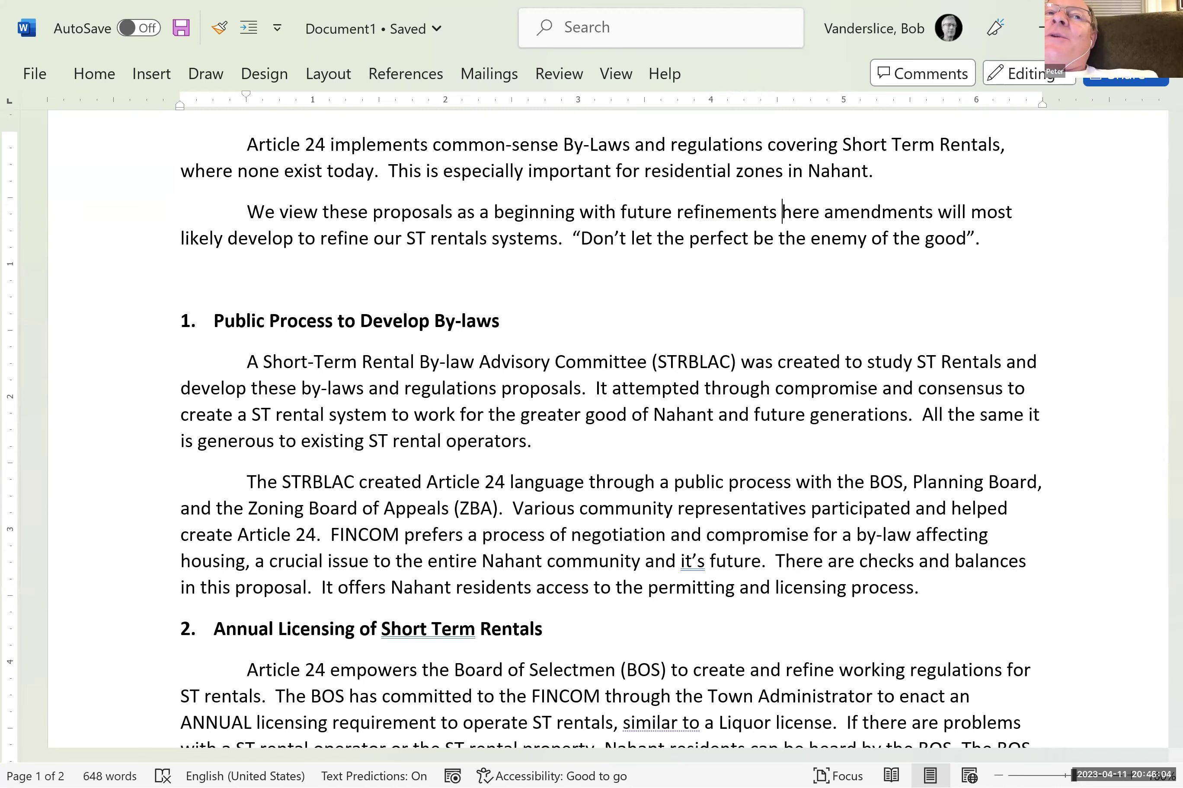
pyautogui.write('conti')
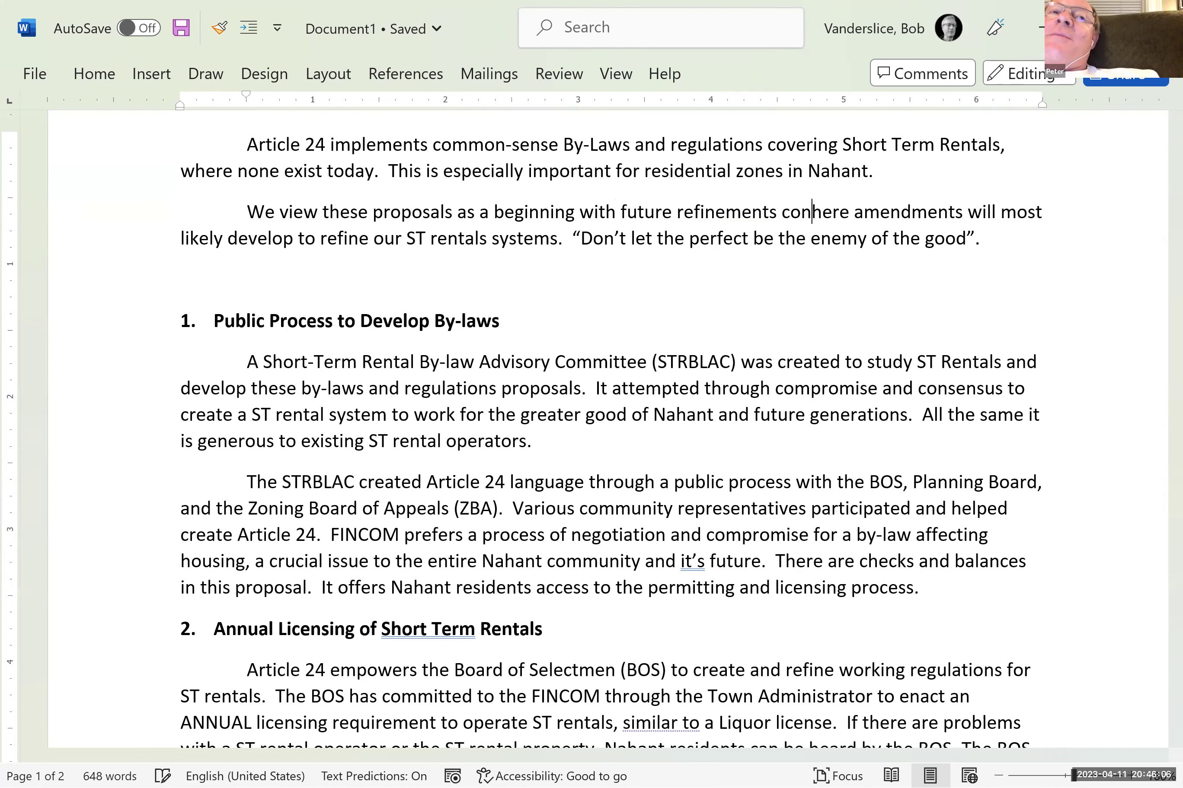
pyautogui.write('nuing to ')
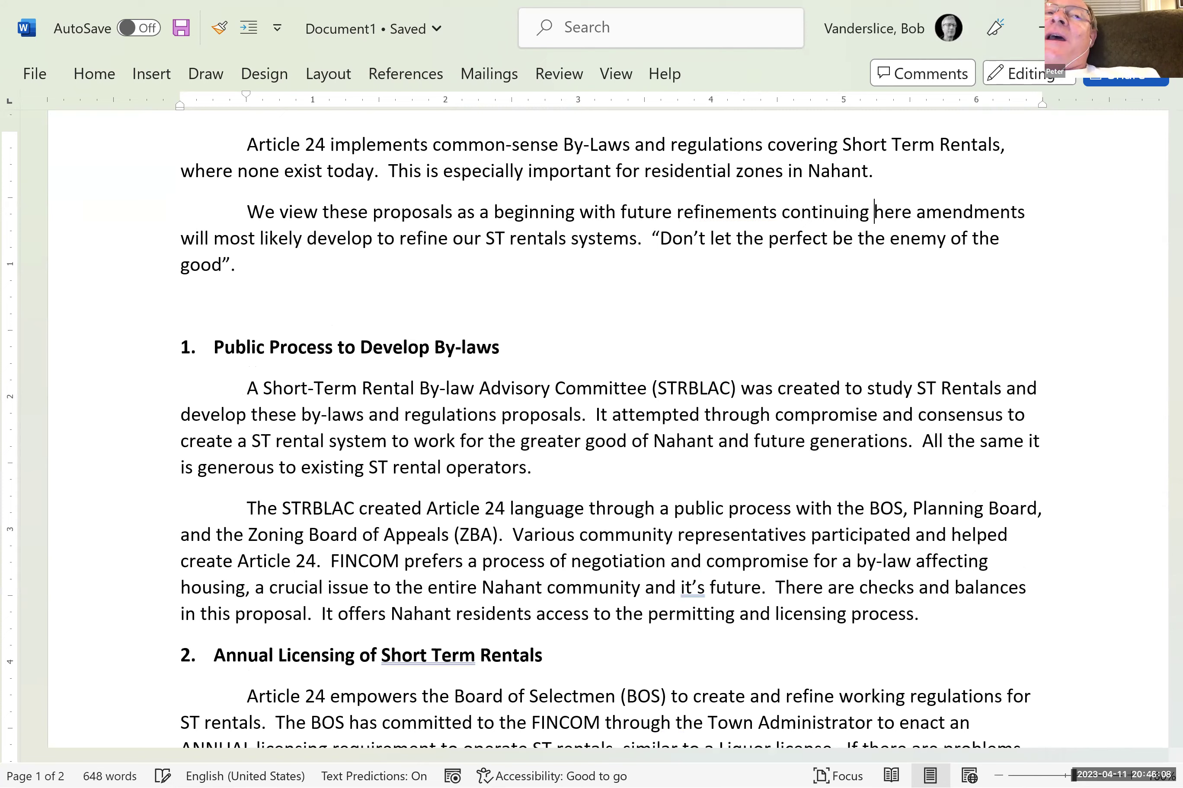
pyautogui.write('improve')
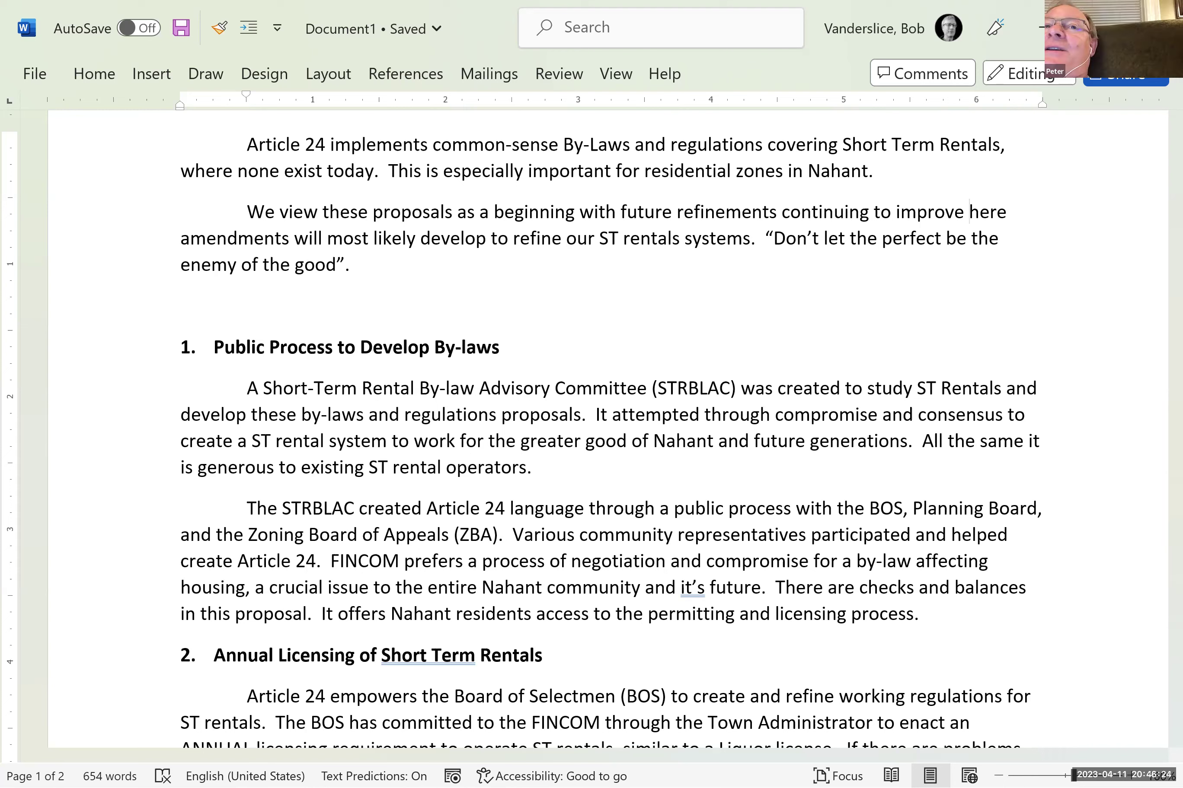
pyautogui.write('e Town')
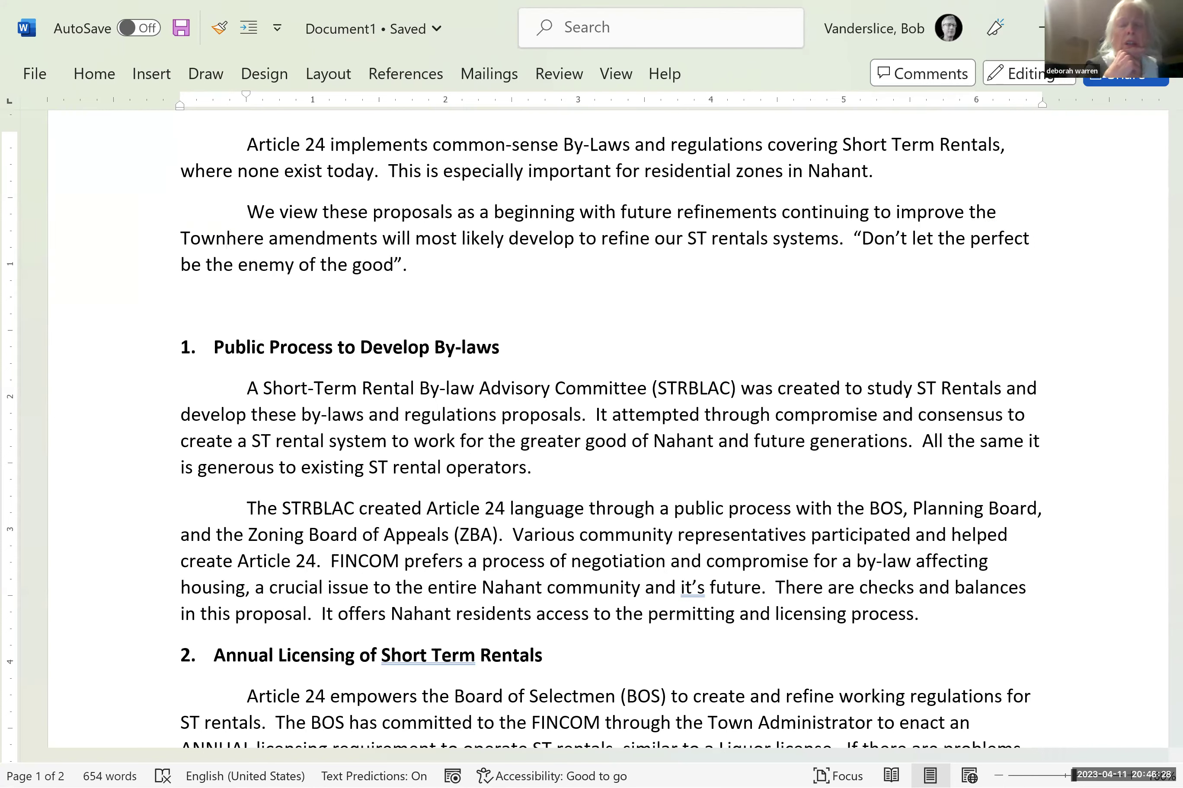
pyautogui.write("'s")
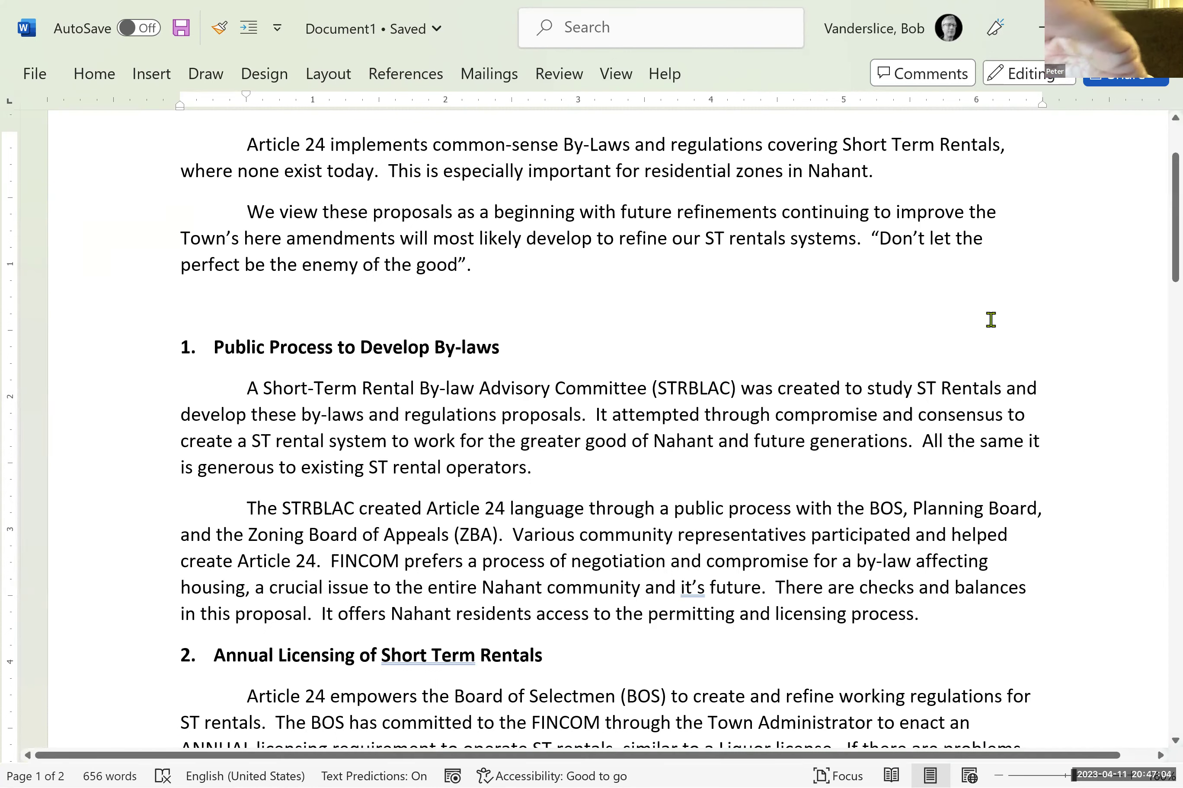
# - Replace "Town's" after "continuing to improve the" with "Short Term Rental By-Laws." to end the sentence
pyautogui.press('BackSpace')
pyautogui.press('BackSpace')
pyautogui.press('BackSpace')
pyautogui.press('BackSpace')
pyautogui.press('BackSpace')
pyautogui.press('BackSpace')
pyautogui.press('BackSpace')
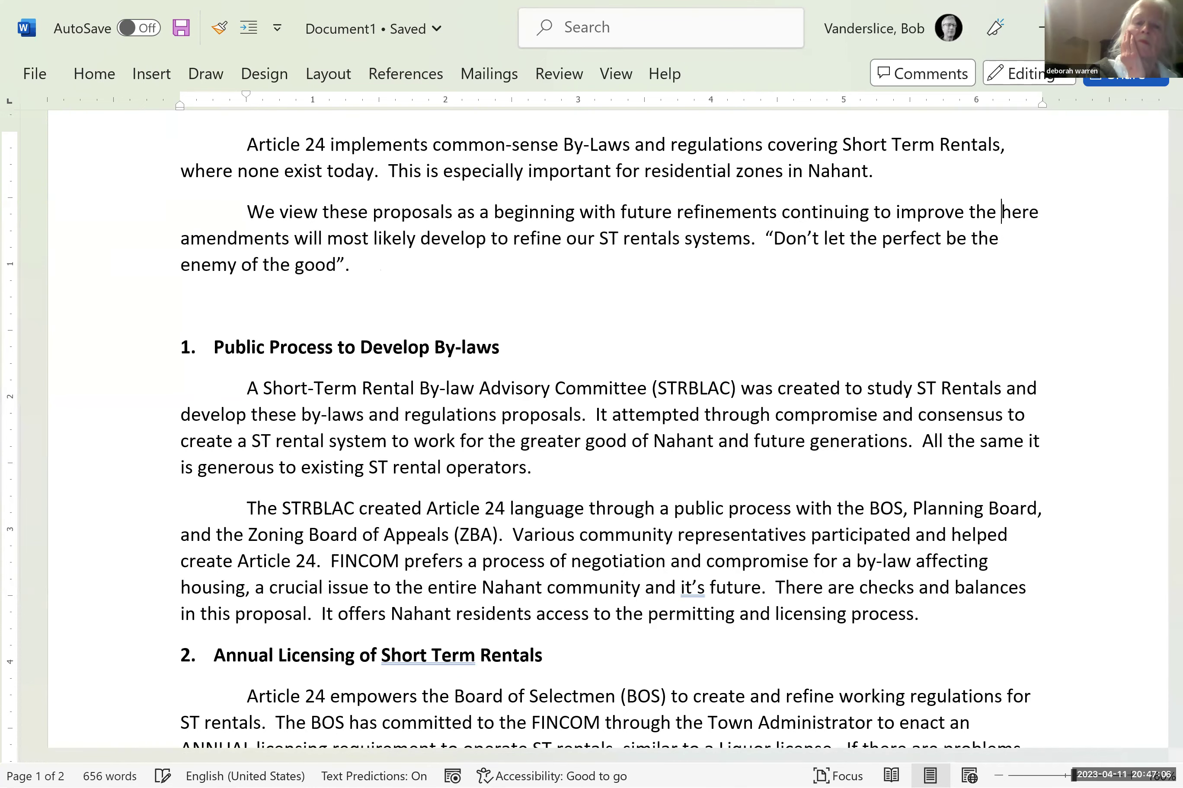
pyautogui.write('Short Term Re')
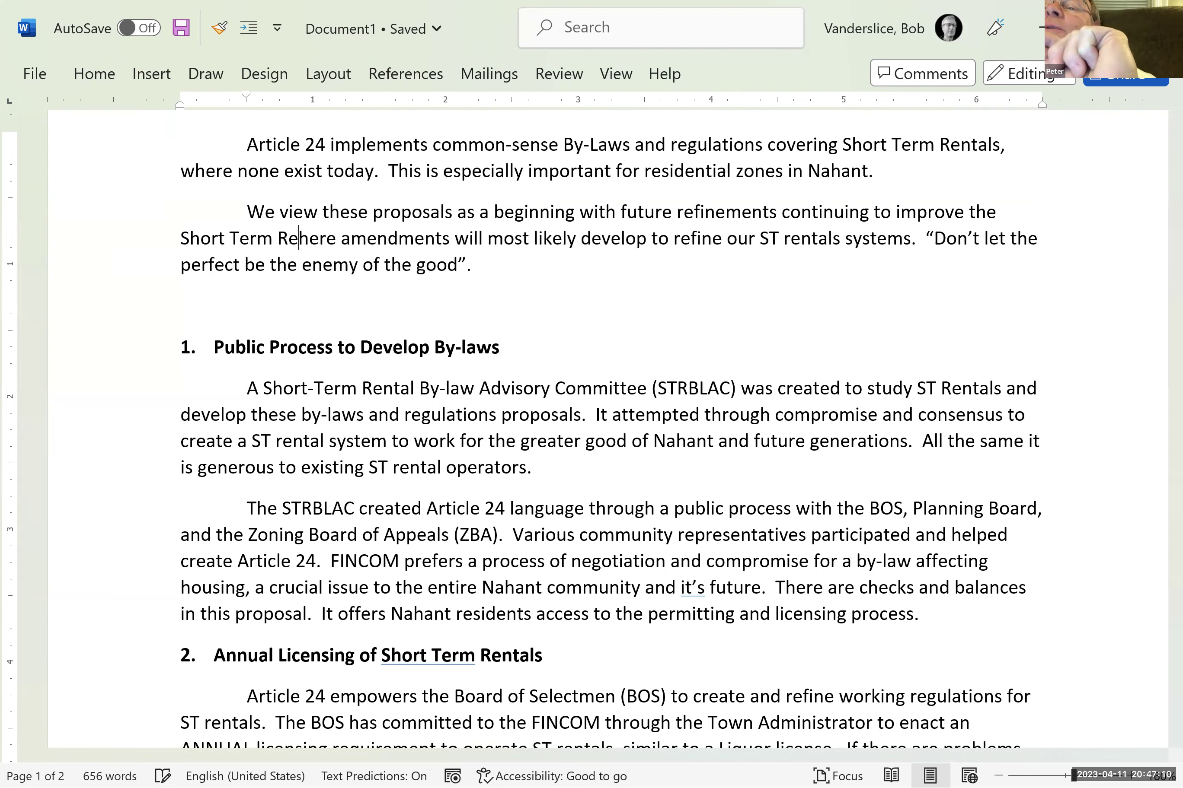
pyautogui.write('ntal')
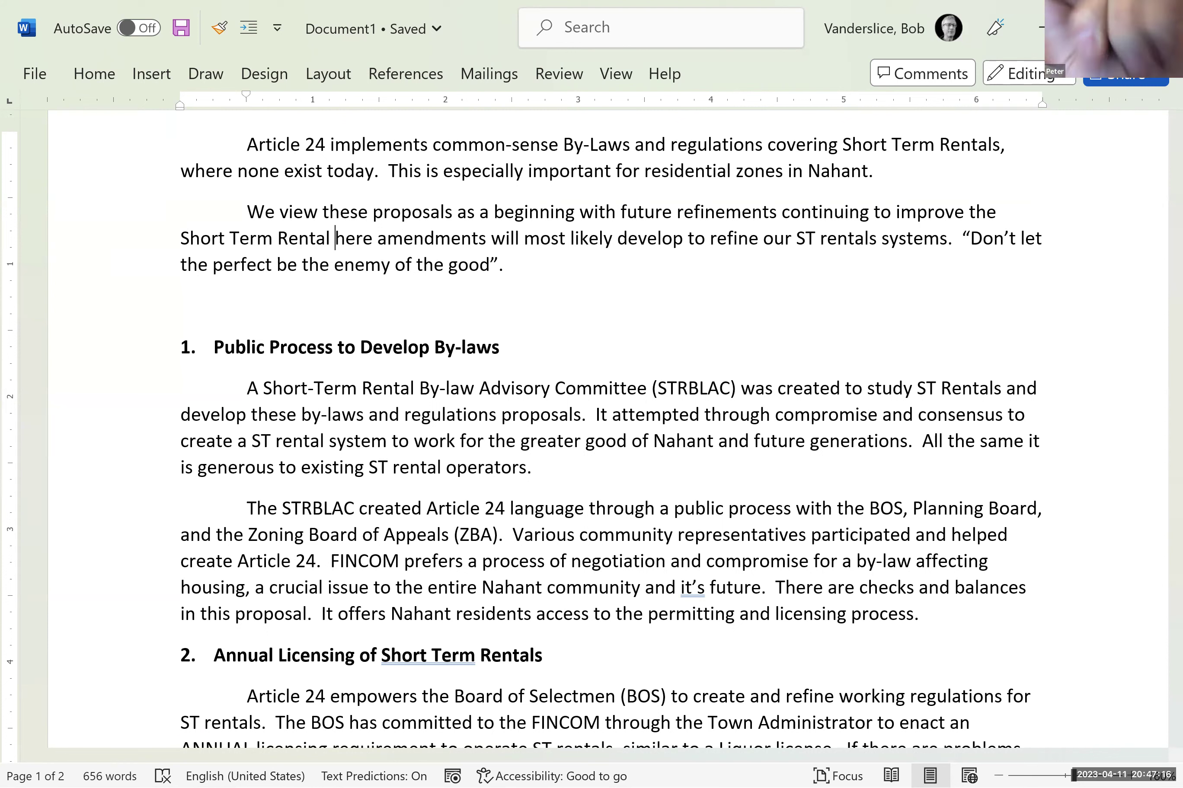
pyautogui.write('By')
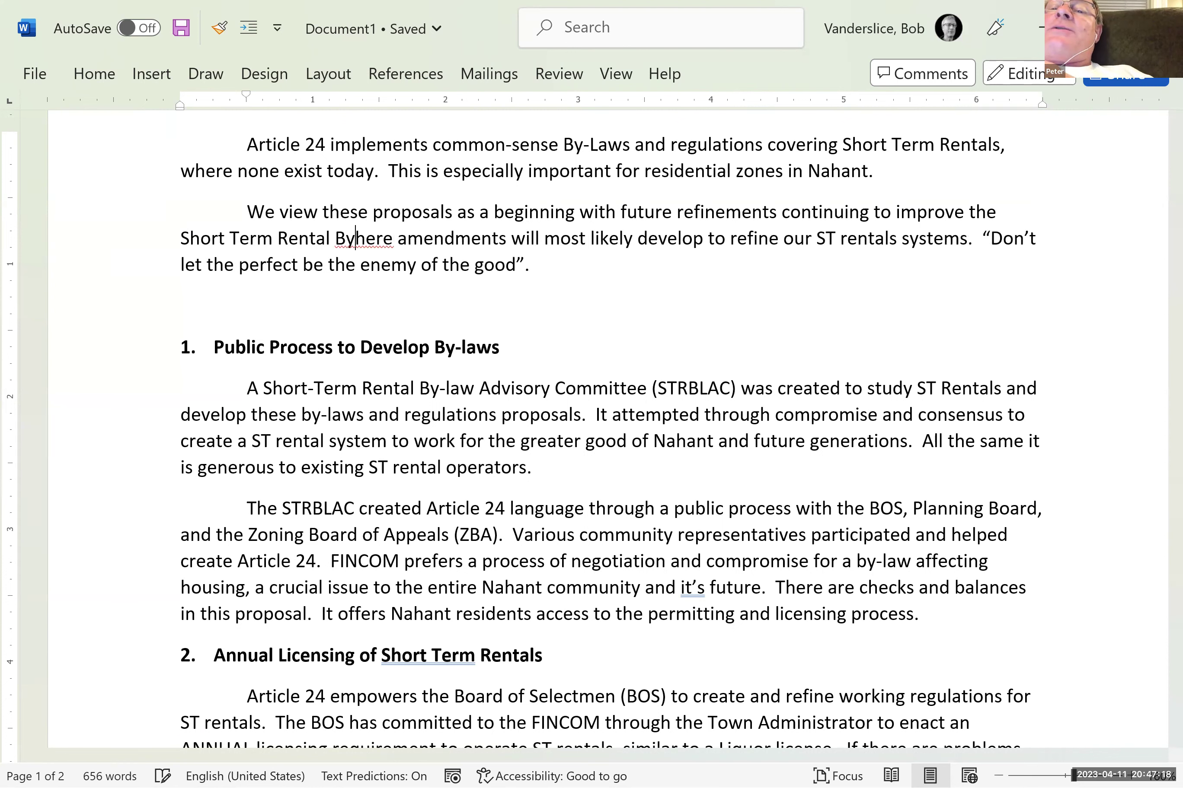
pyautogui.write('-Laws')
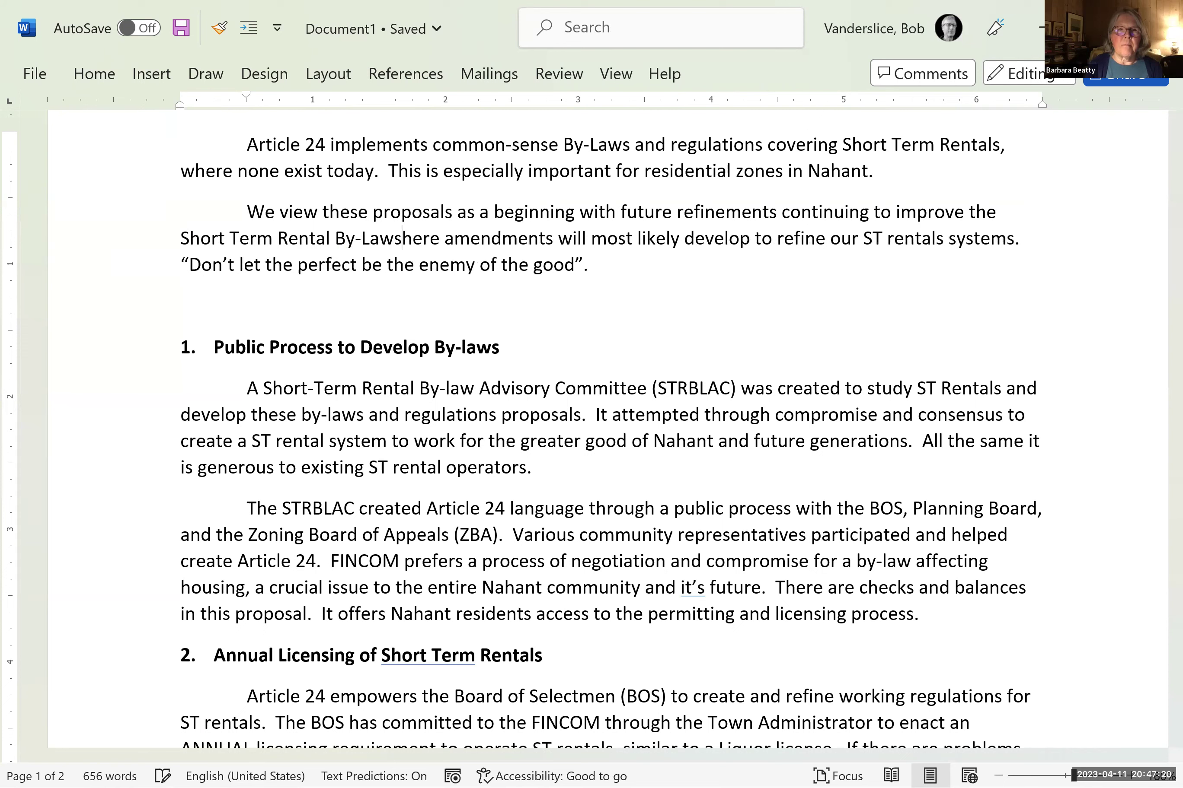
pyautogui.write('.')
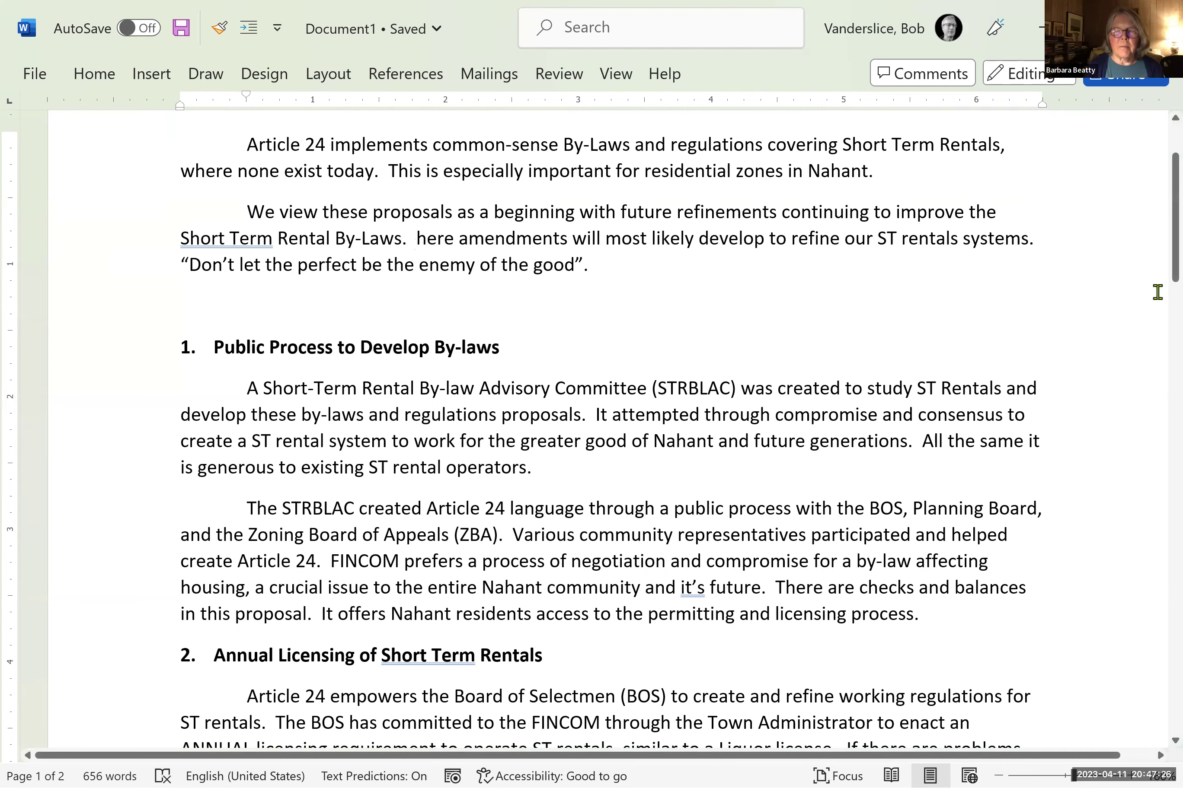
# - Insert "most likely" before "with future refinements" and add a comma after "beginning" in the second paragraph
pyautogui.click(581, 213)
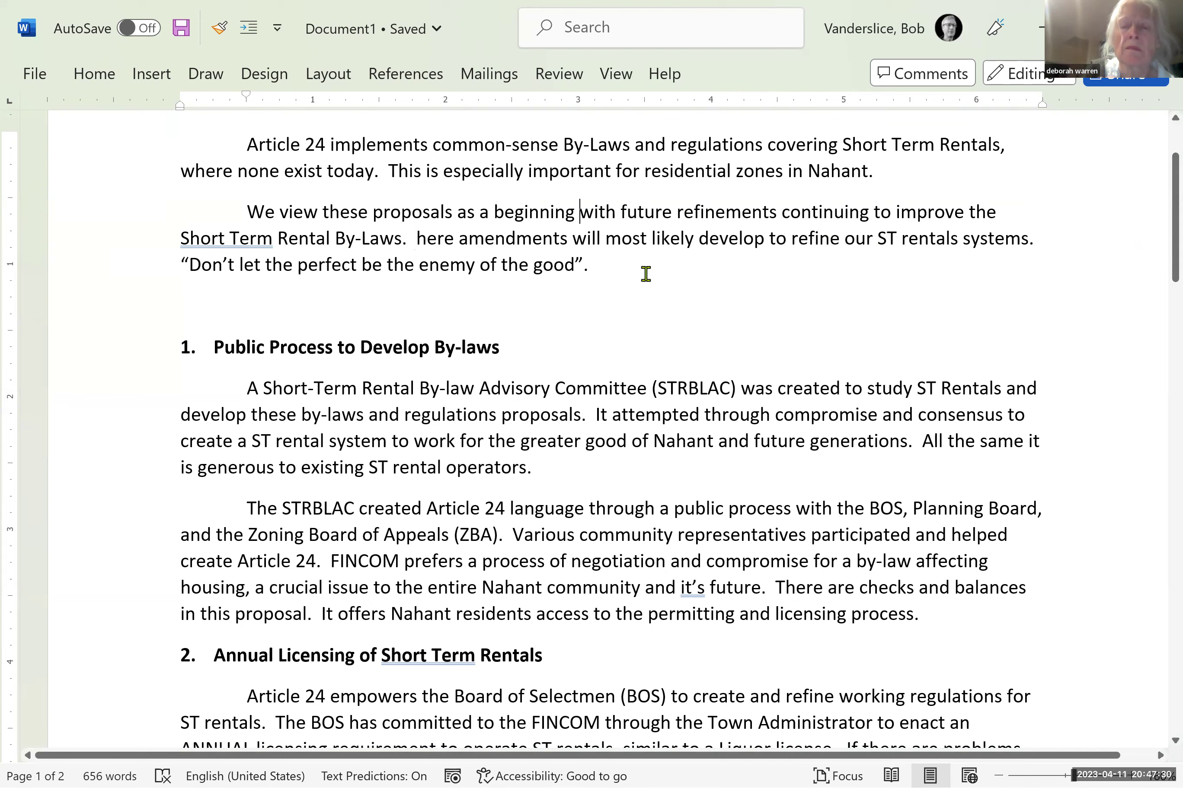
pyautogui.write('most likely')
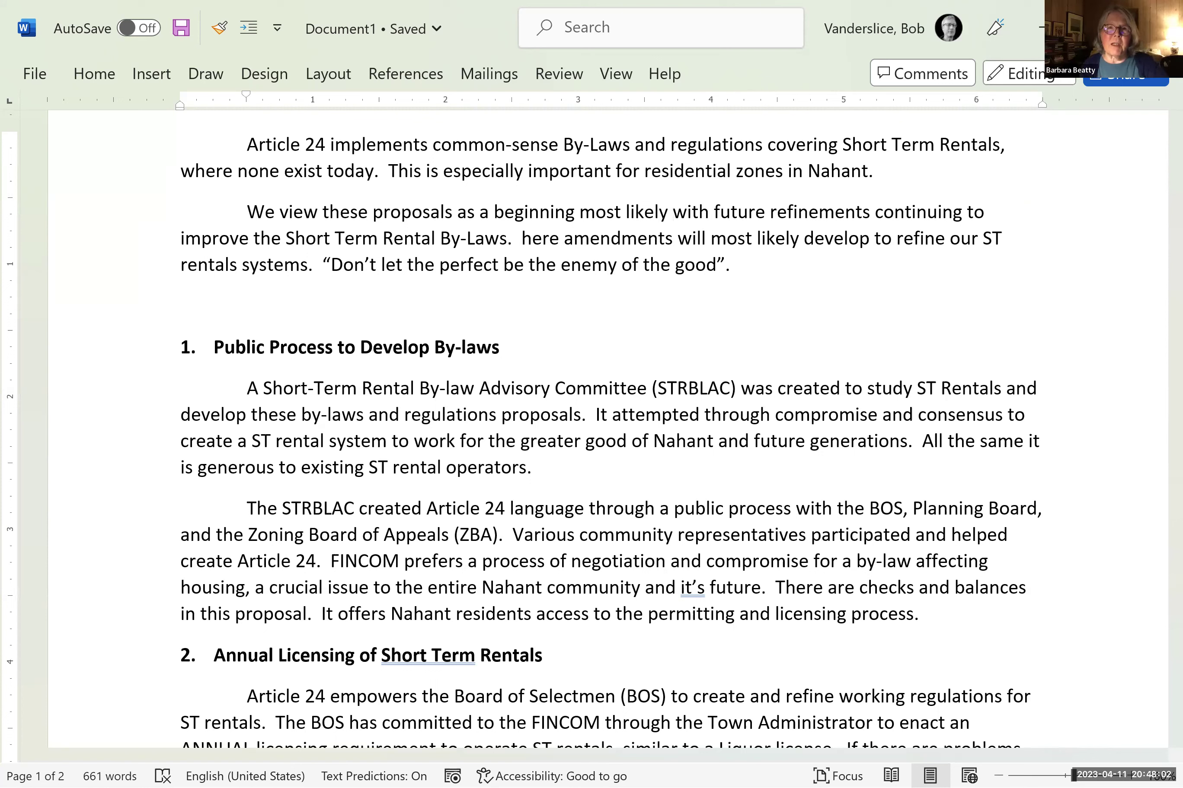
pyautogui.press('Left')
pyautogui.press('Left')
pyautogui.press('Left')
pyautogui.press('Left')
pyautogui.press('Left')
pyautogui.press('Left')
pyautogui.press('Left')
pyautogui.press('Left')
pyautogui.press('Left')
pyautogui.press('Left')
pyautogui.press('Left')
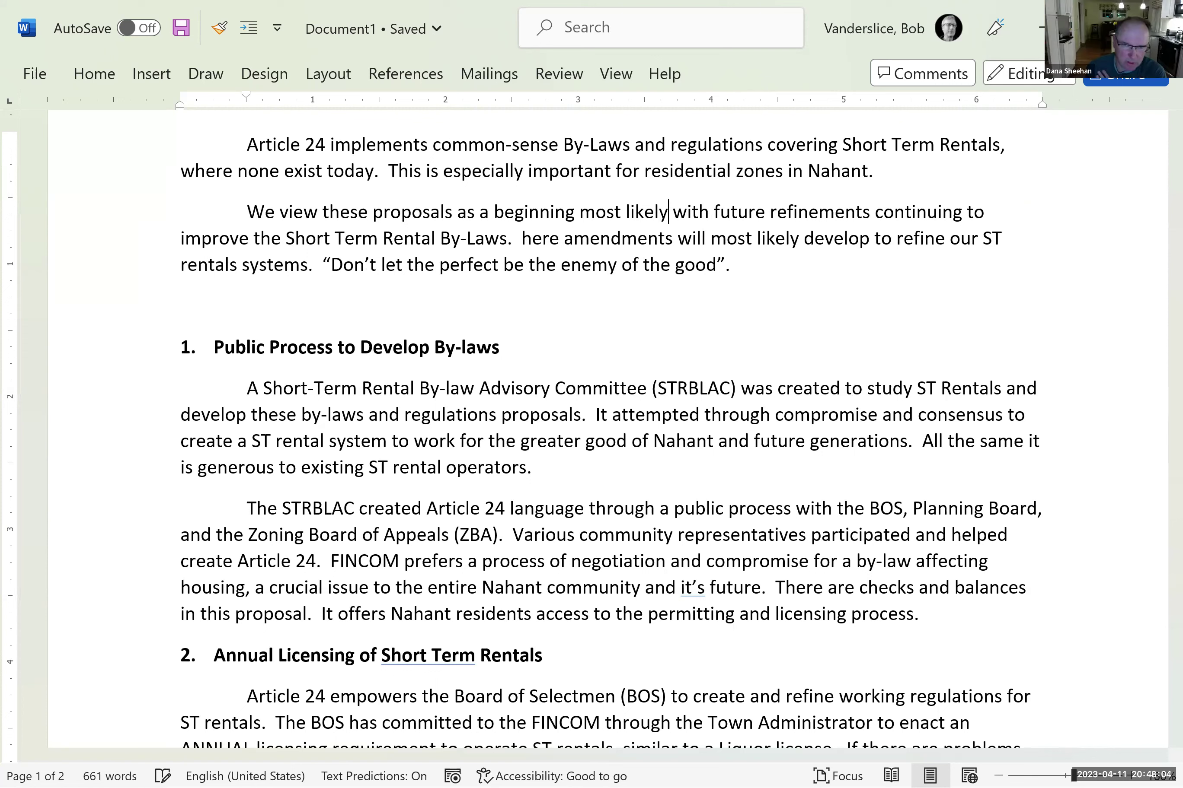
pyautogui.press('Left')
pyautogui.press('Left')
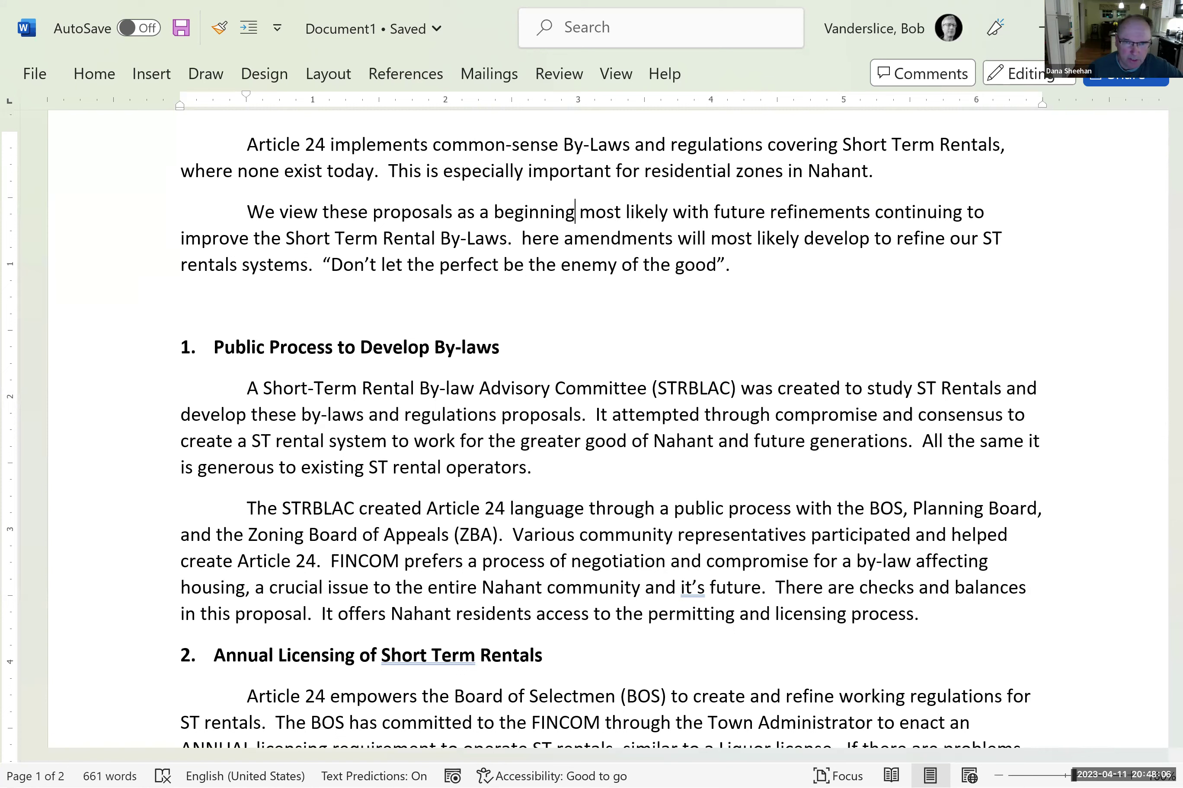
pyautogui.write(',')
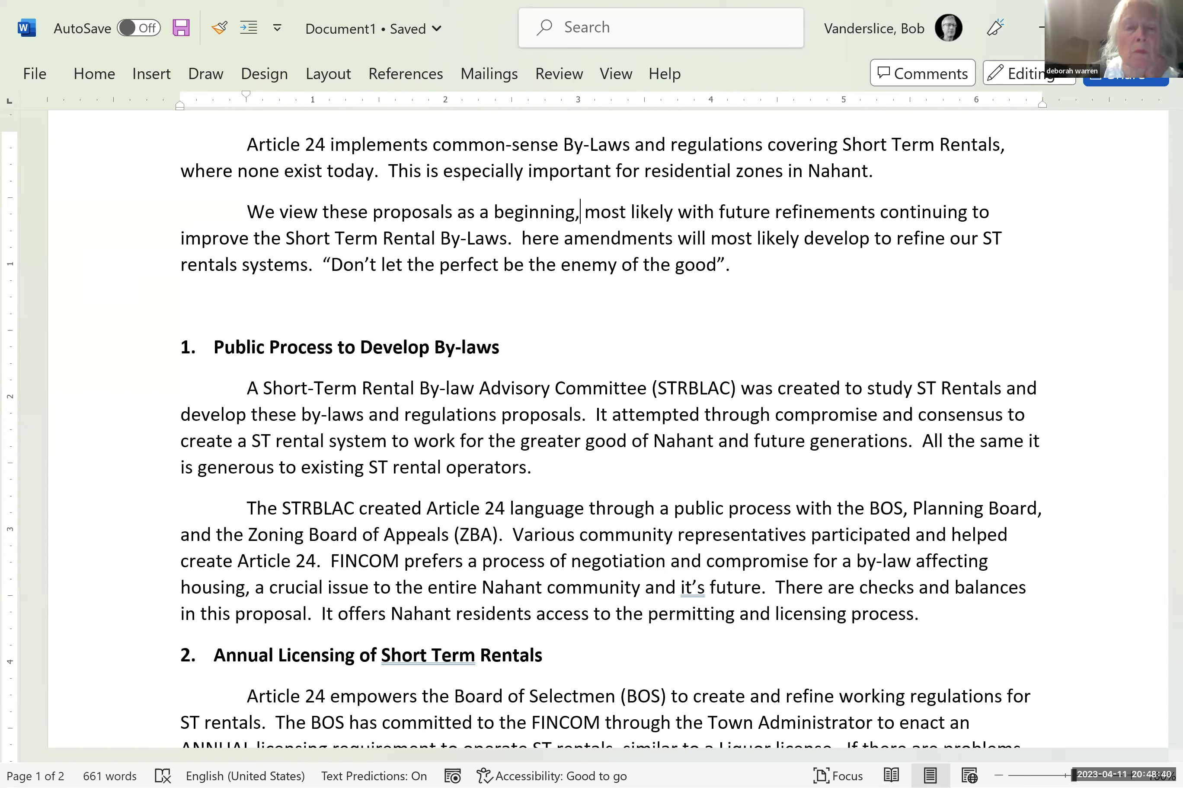
# - Delete the leftover text "here amendments will most likely develop to refine our ST rentals systems." and the extra spaces before the quotation
pyautogui.press('Down')
pyautogui.press('Left')
pyautogui.press('Left')
pyautogui.press('Left')
pyautogui.press('Left')
pyautogui.press('Left')
pyautogui.press('Left')
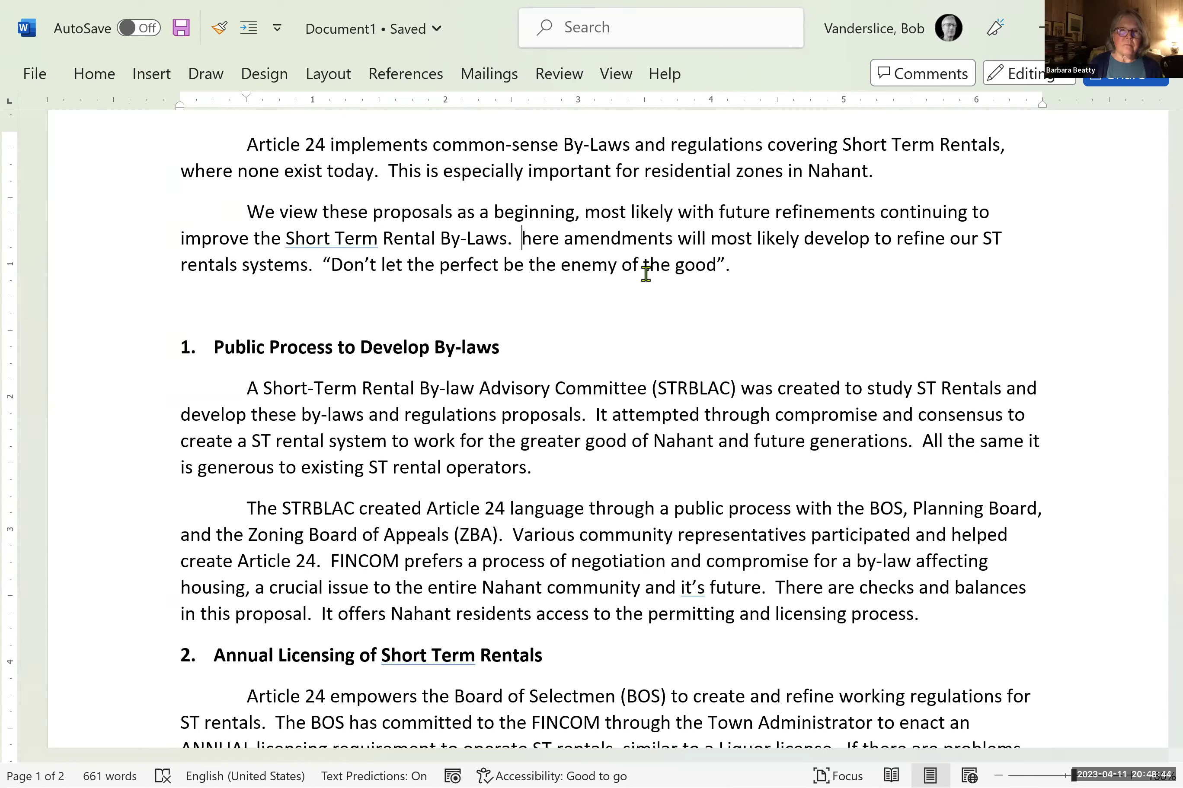
pyautogui.hotkey('shift', 'Down')
pyautogui.hotkey('shift', 'Left')
pyautogui.hotkey('shift', 'Left')
pyautogui.hotkey('shift', 'Left')
pyautogui.hotkey('shift', 'Left')
pyautogui.hotkey('shift', 'Left')
pyautogui.hotkey('shift', 'Left')
pyautogui.hotkey('shift', 'Left')
pyautogui.hotkey('shift', 'Left')
pyautogui.hotkey('shift', 'Left')
pyautogui.hotkey('shift', 'Left')
pyautogui.hotkey('shift', 'Left')
pyautogui.hotkey('shift', 'Left')
pyautogui.hotkey('shift', 'Left')
pyautogui.hotkey('shift', 'Left')
pyautogui.hotkey('shift', 'Left')
pyautogui.hotkey('shift', 'Left')
pyautogui.hotkey('shift', 'Left')
pyautogui.hotkey('shift', 'Left')
pyautogui.hotkey('shift', 'Left')
pyautogui.hotkey('shift', 'Left')
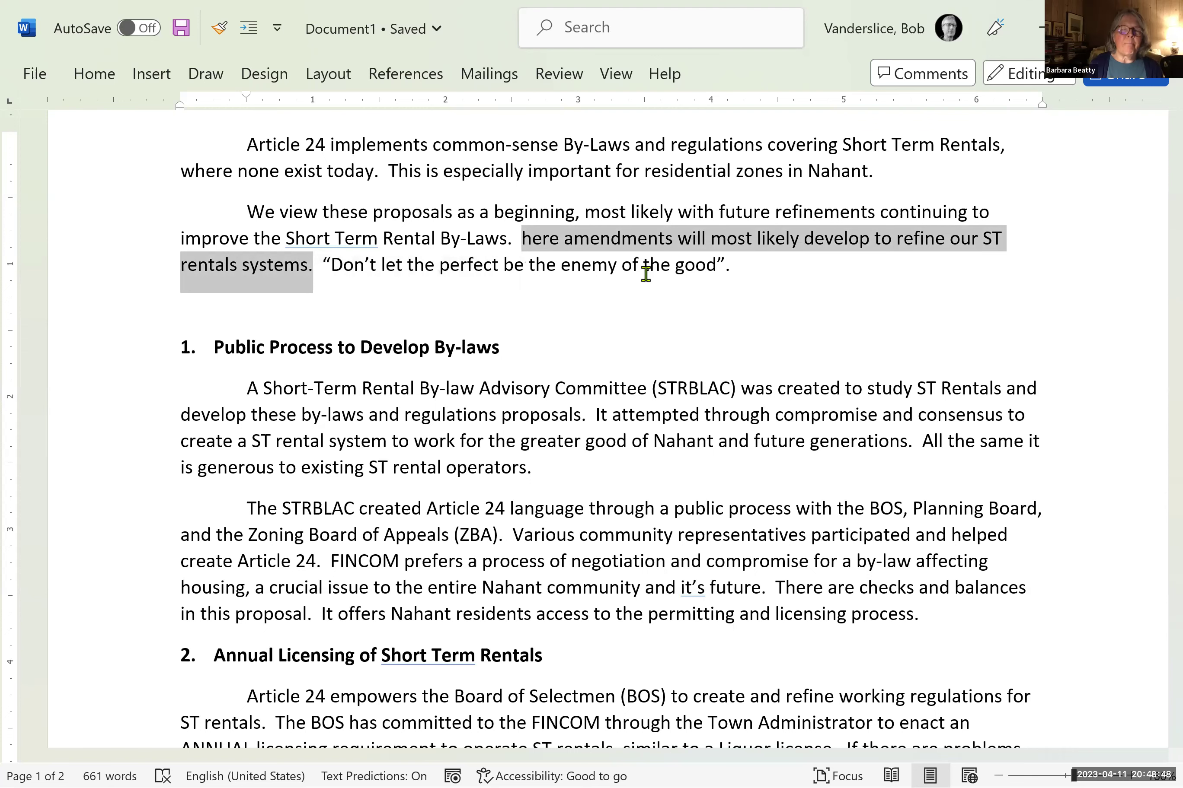
pyautogui.press('Delete')
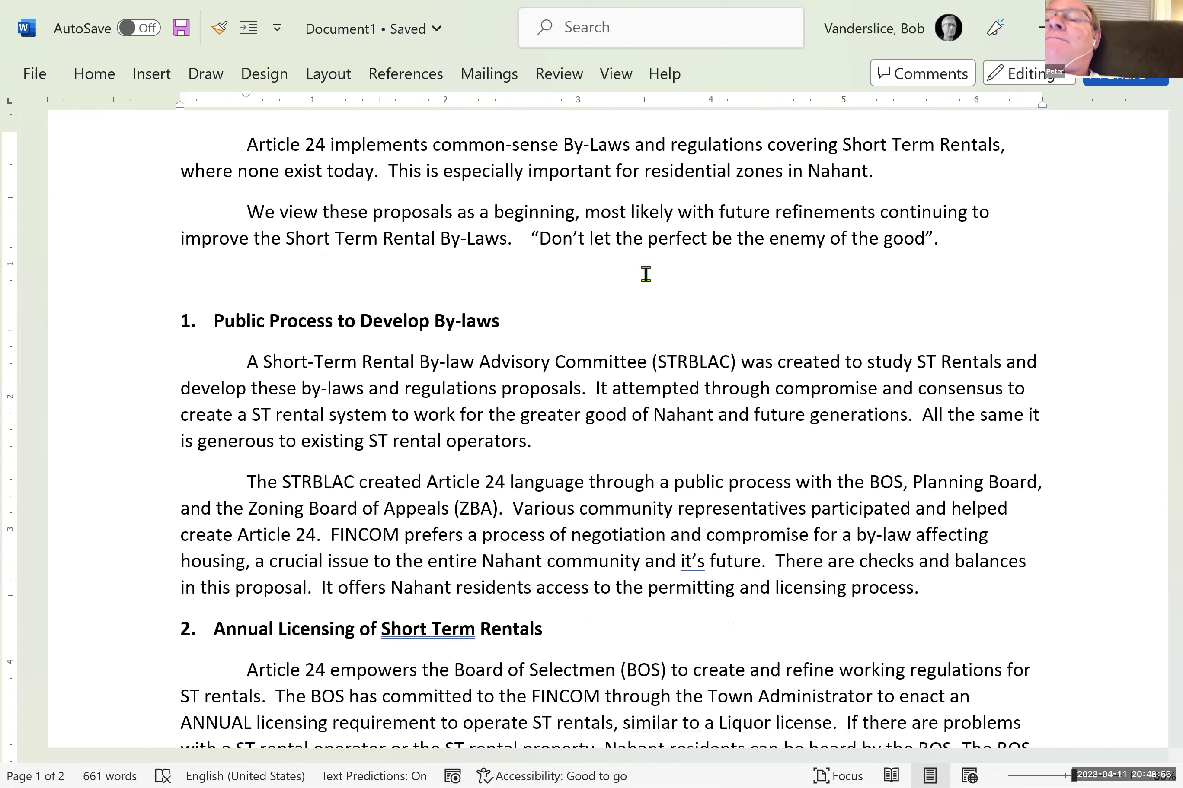
pyautogui.press('Delete')
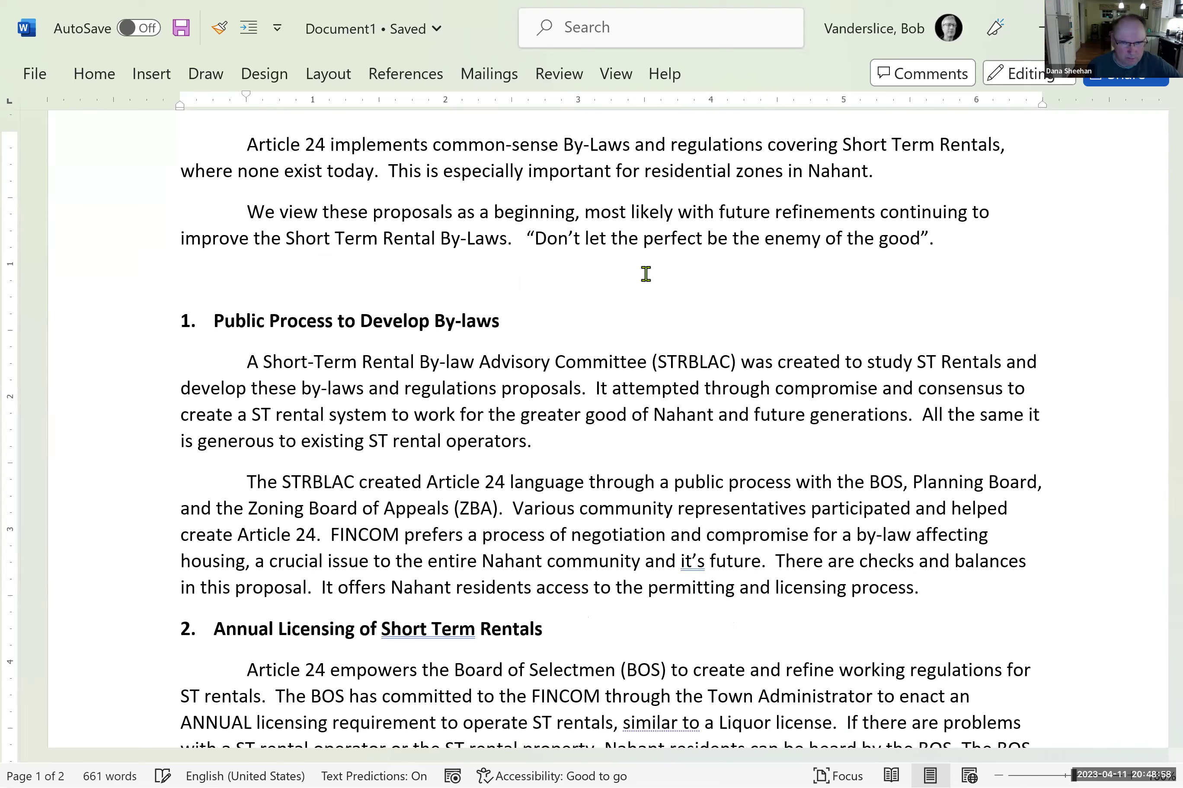
pyautogui.press('Delete')
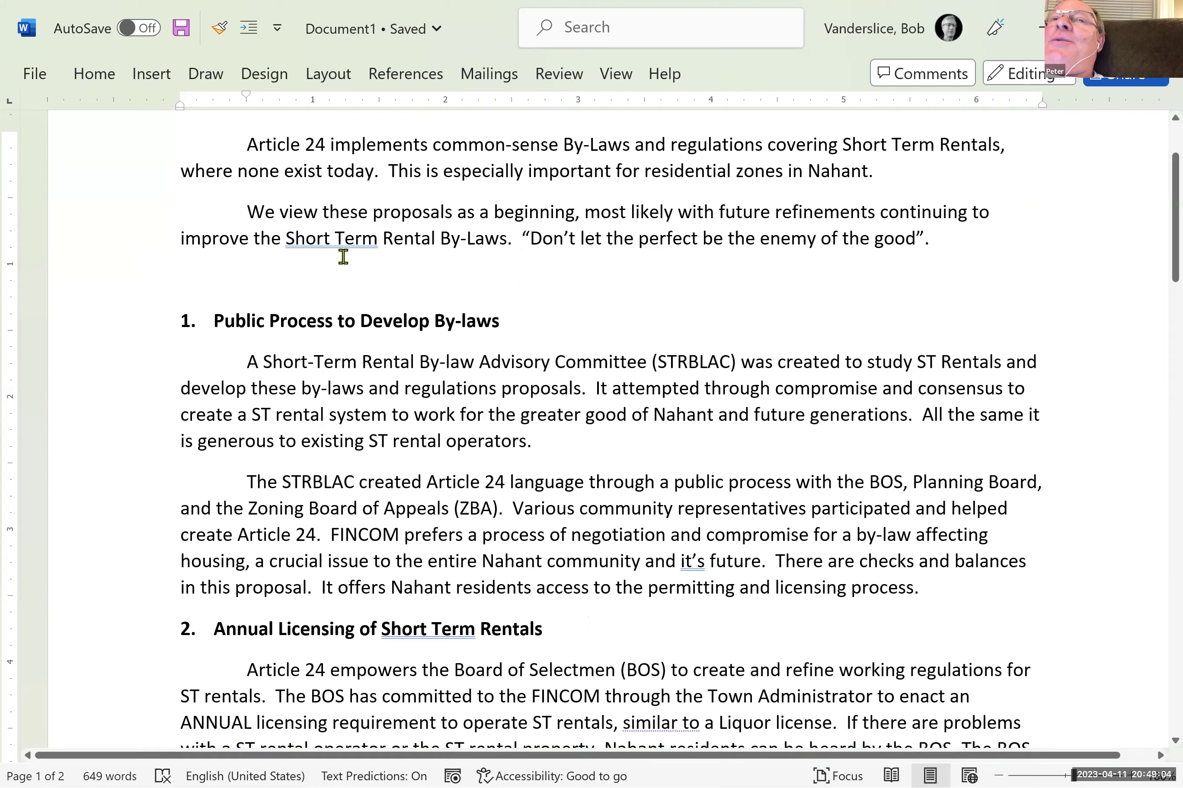
# - Replace "these proposals" with "this Article" after "We view" in the second paragraph
pyautogui.click(316, 239)
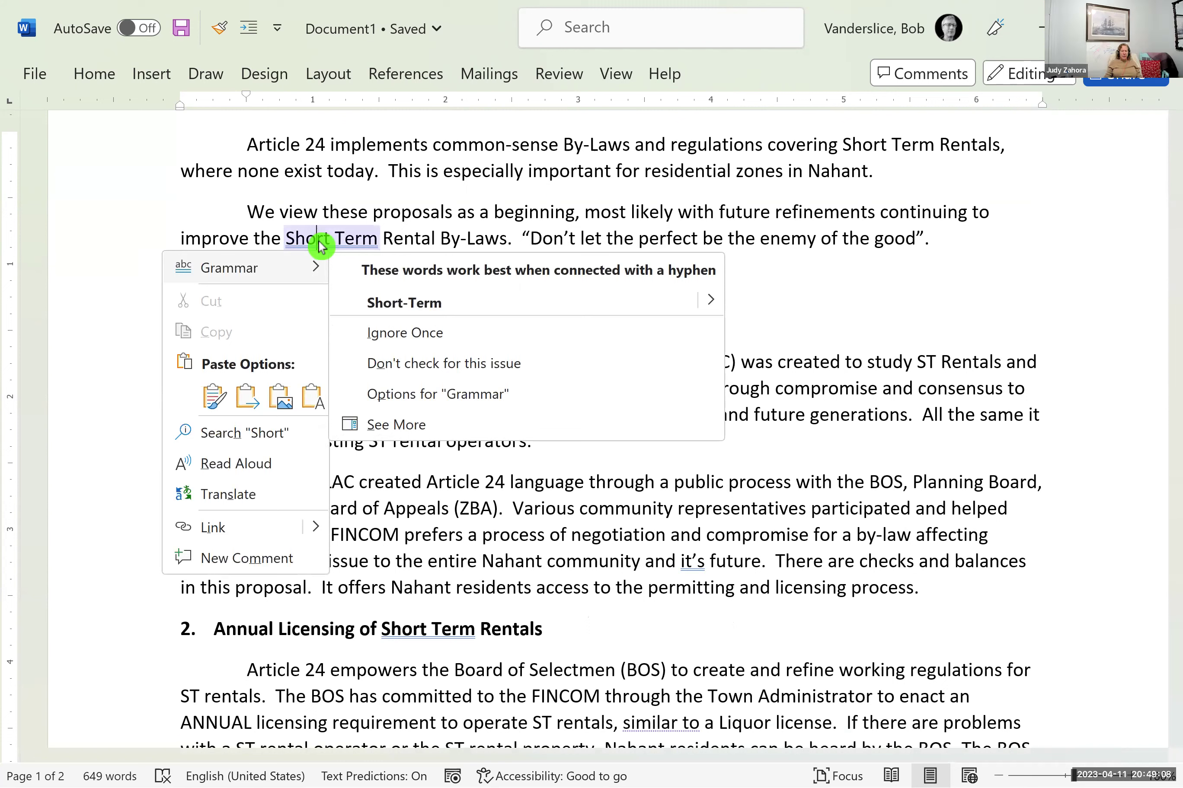
pyautogui.click(97, 207)
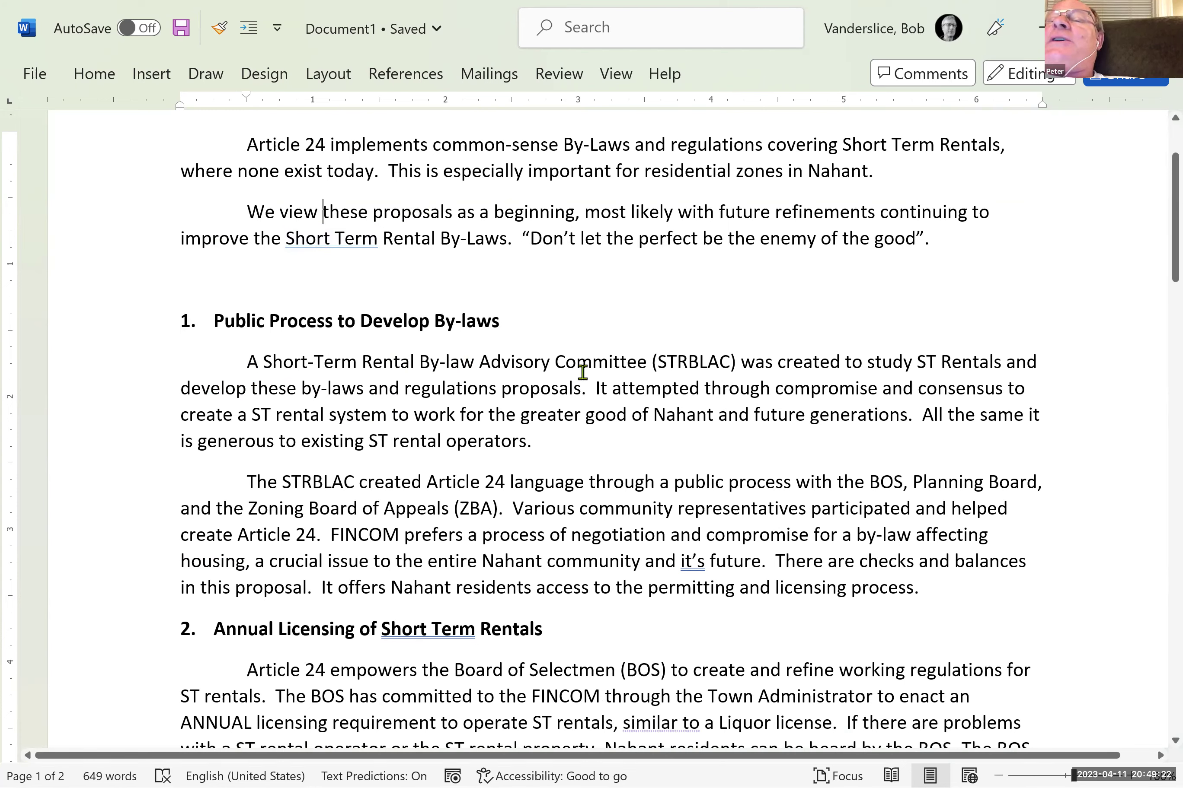
pyautogui.write('this A')
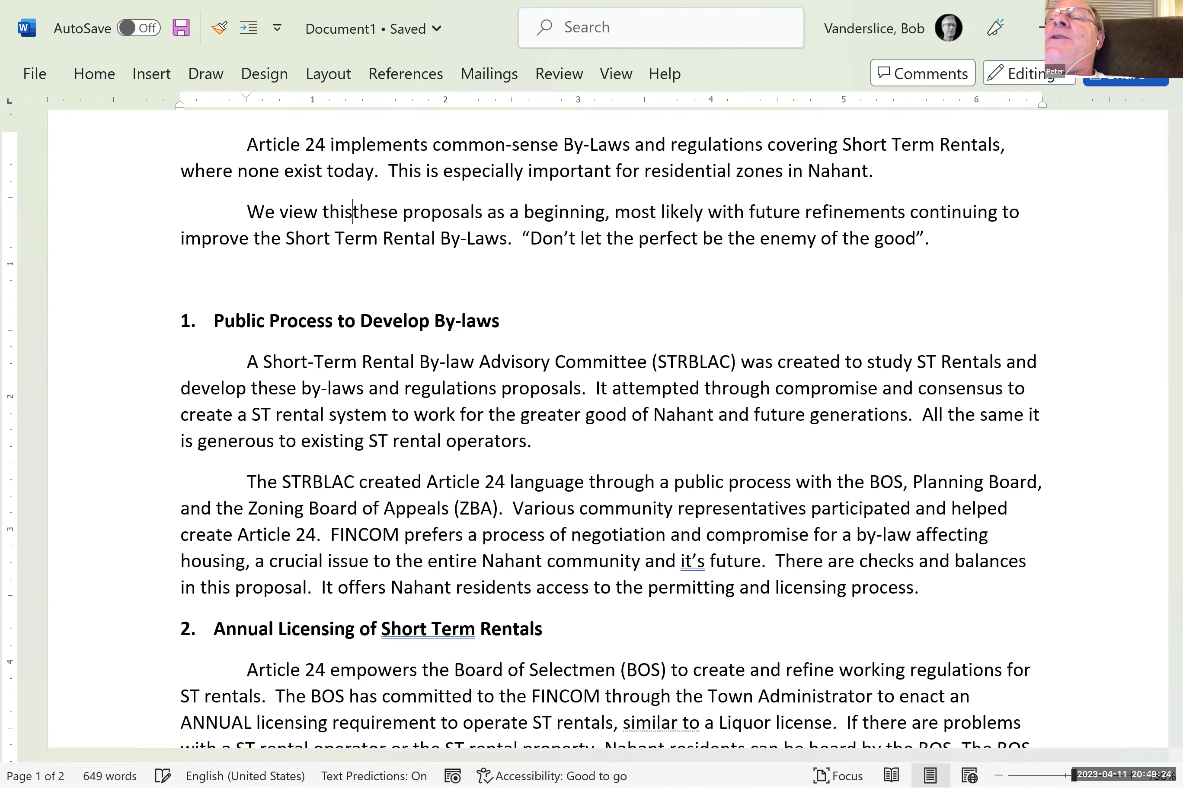
pyautogui.write('rticle')
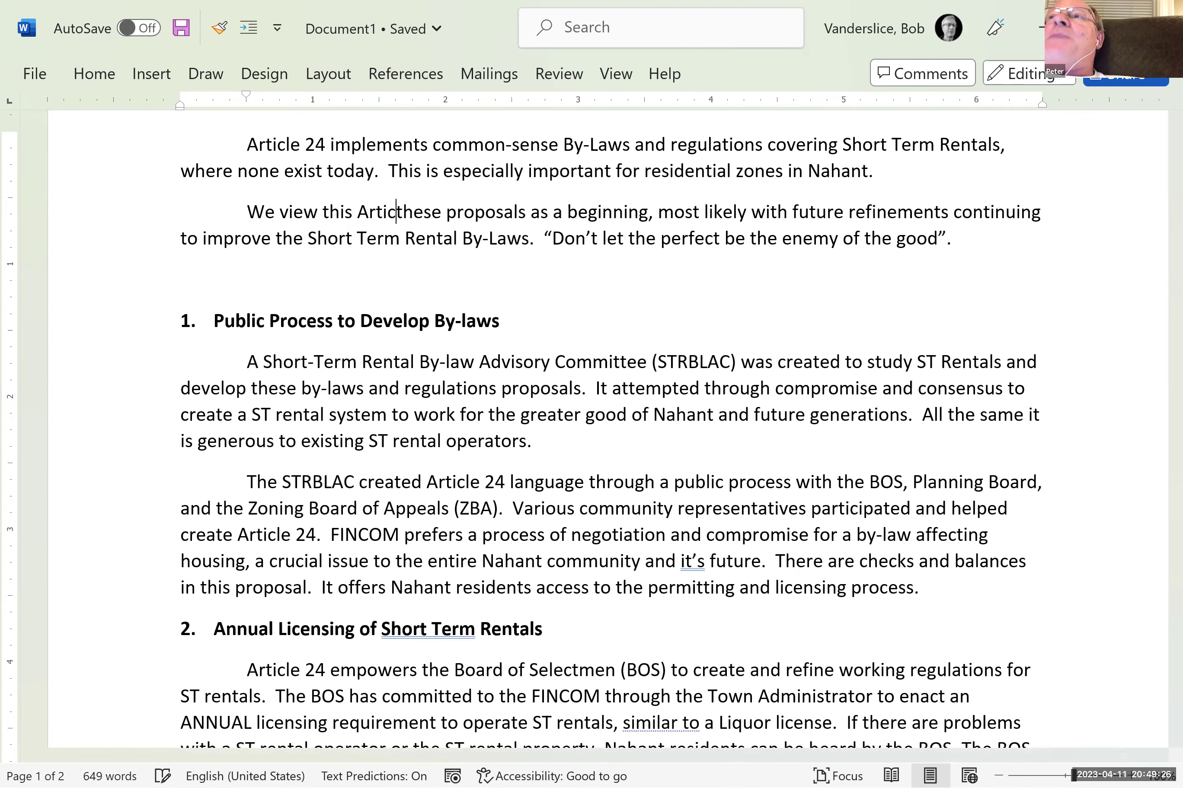
pyautogui.hotkey('shift', 'Right')
pyautogui.hotkey('shift', 'Right')
pyautogui.hotkey('shift', 'Right')
pyautogui.hotkey('shift', 'Right')
pyautogui.hotkey('shift', 'Right')
pyautogui.hotkey('shift', 'Right')
pyautogui.hotkey('shift', 'Right')
pyautogui.hotkey('shift', 'Right')
pyautogui.hotkey('shift', 'Right')
pyautogui.hotkey('shift', 'Right')
pyautogui.hotkey('shift', 'Right')
pyautogui.hotkey('shift', 'Right')
pyautogui.hotkey('shift', 'Right')
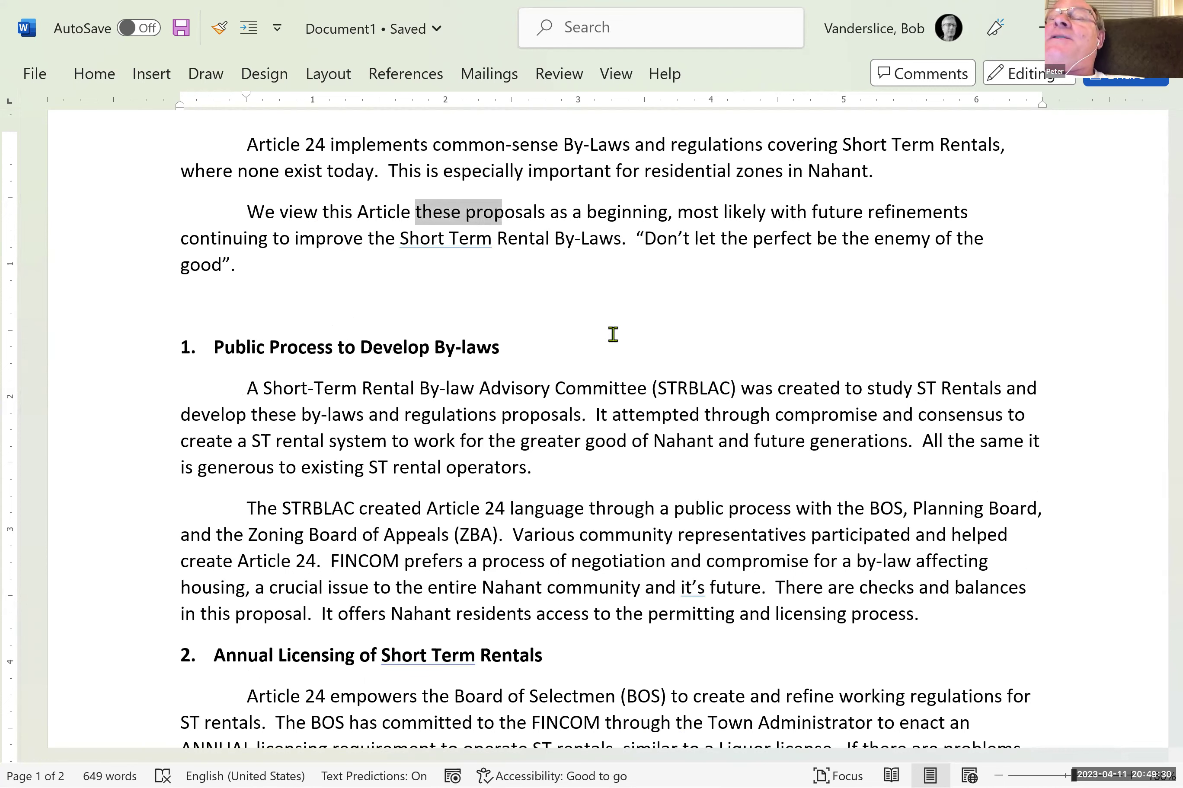
pyautogui.hotkey('shift', 'Right')
pyautogui.hotkey('shift', 'Right')
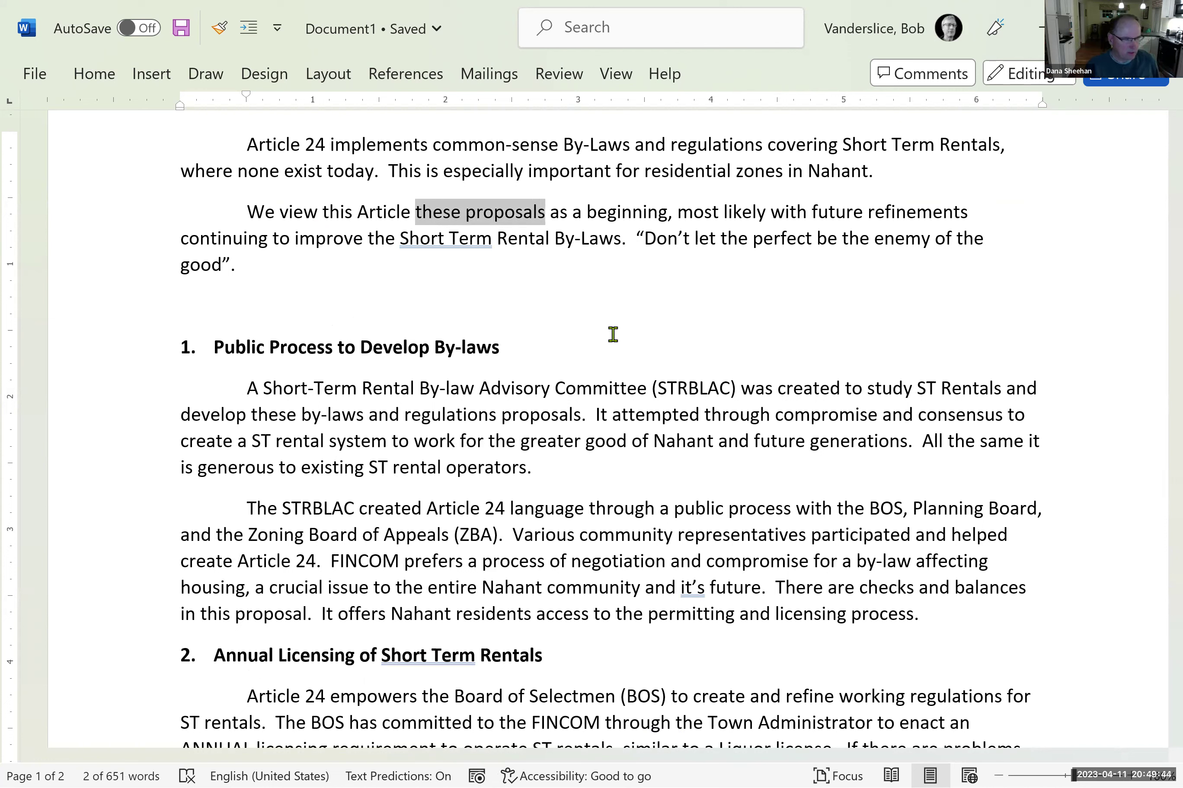
pyautogui.hotkey('shift', 'Right')
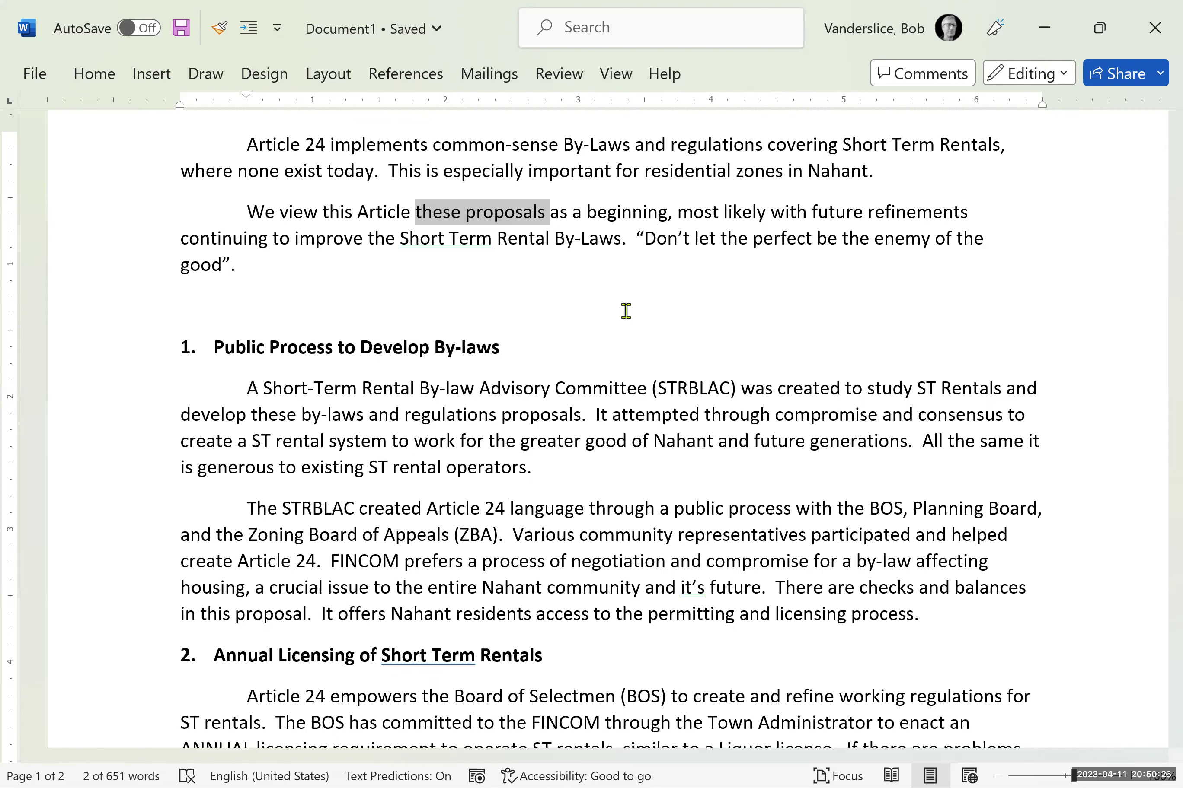
pyautogui.press('Delete')
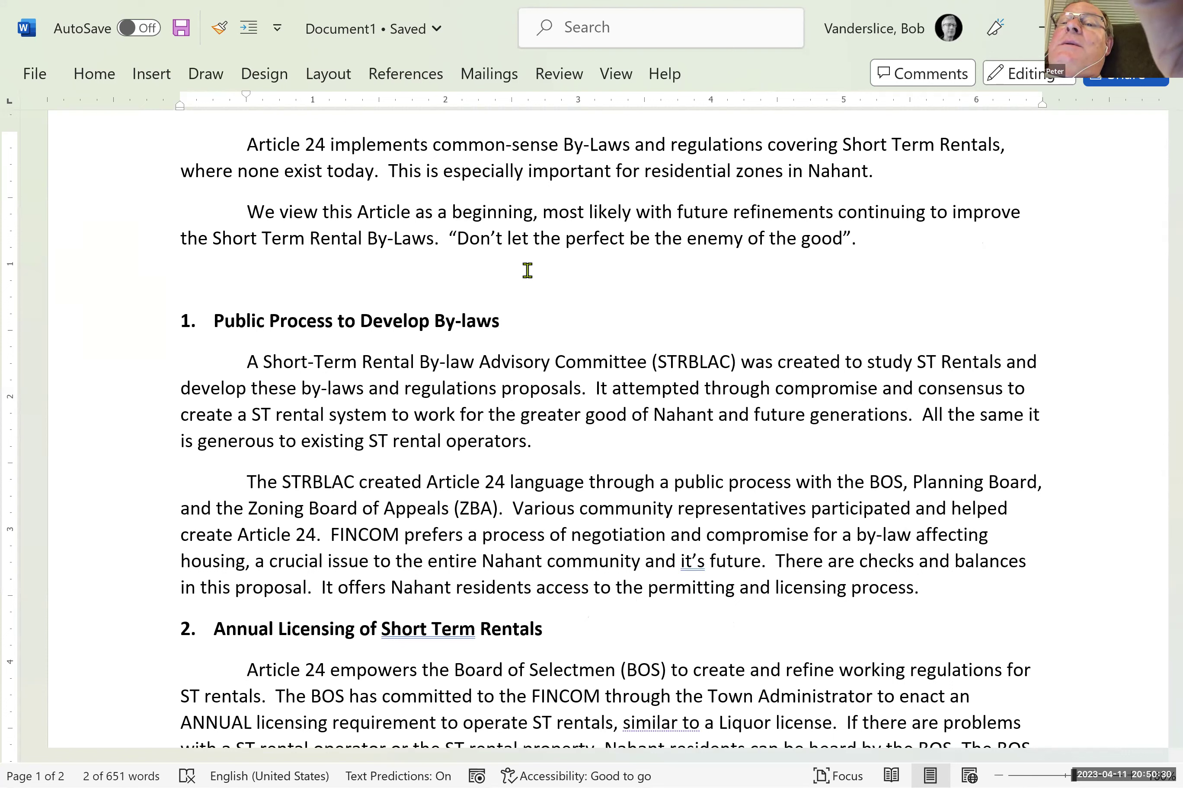
# - Look over numbered sections 1 to 3, from the public process to the cap on rental units
pyautogui.click(540, 276)
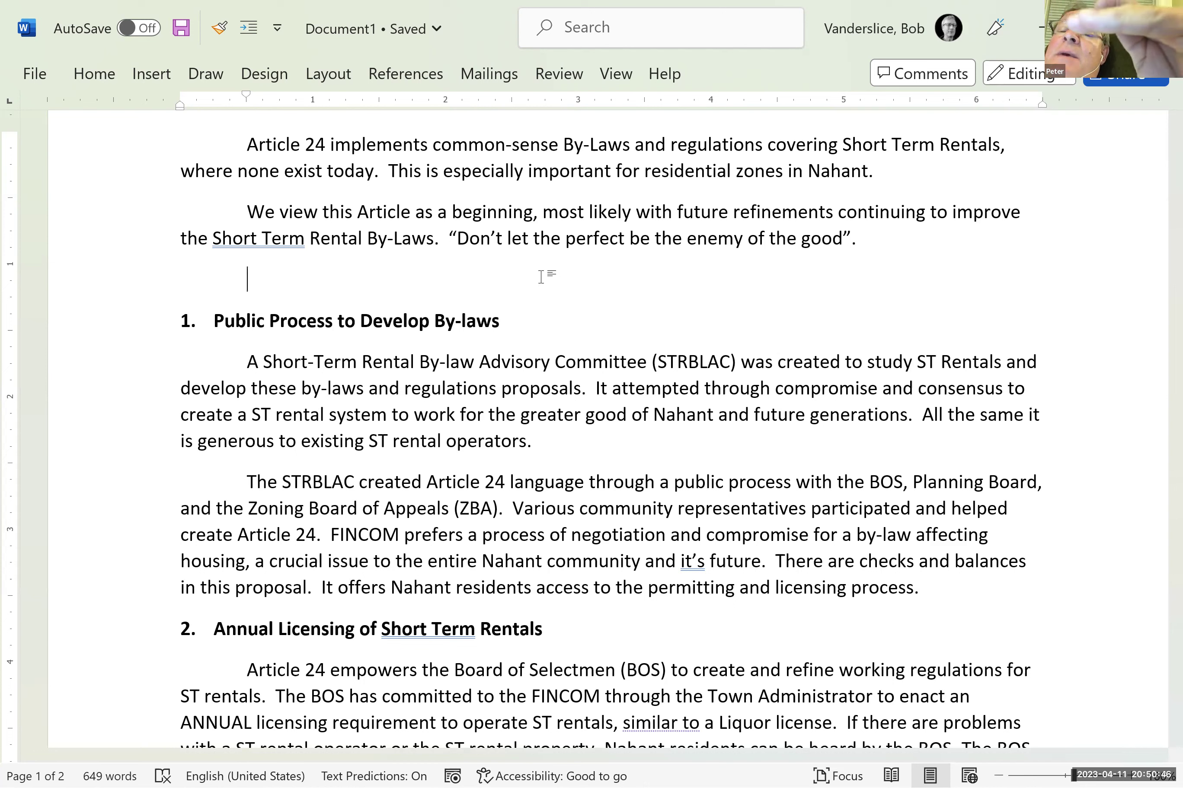
pyautogui.press('Down')
pyautogui.press('Down')
pyautogui.press('Down')
pyautogui.press('Down')
pyautogui.press('Down')
pyautogui.press('Down')
pyautogui.press('Down')
pyautogui.press('Down')
pyautogui.press('Down')
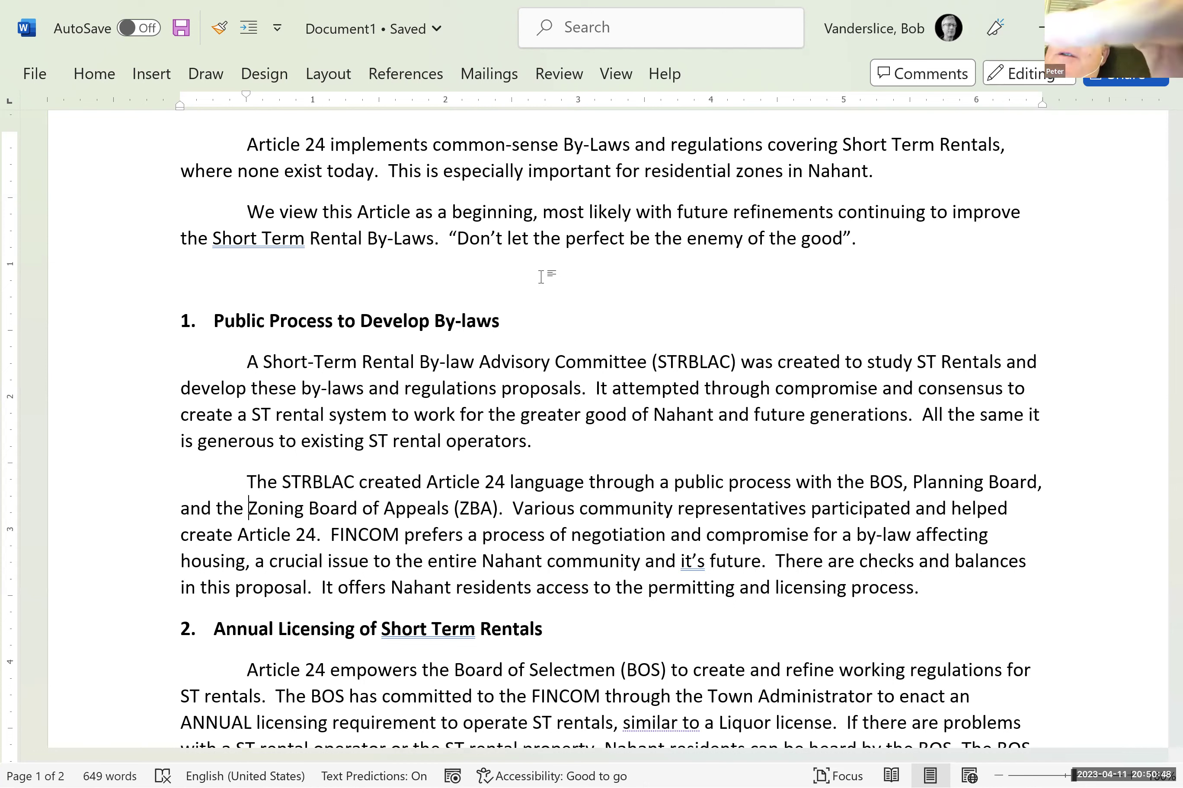
pyautogui.press('Down')
pyautogui.press('Down')
pyautogui.press('Down')
pyautogui.press('Down')
pyautogui.press('Down')
pyautogui.press('Down')
pyautogui.press('Down')
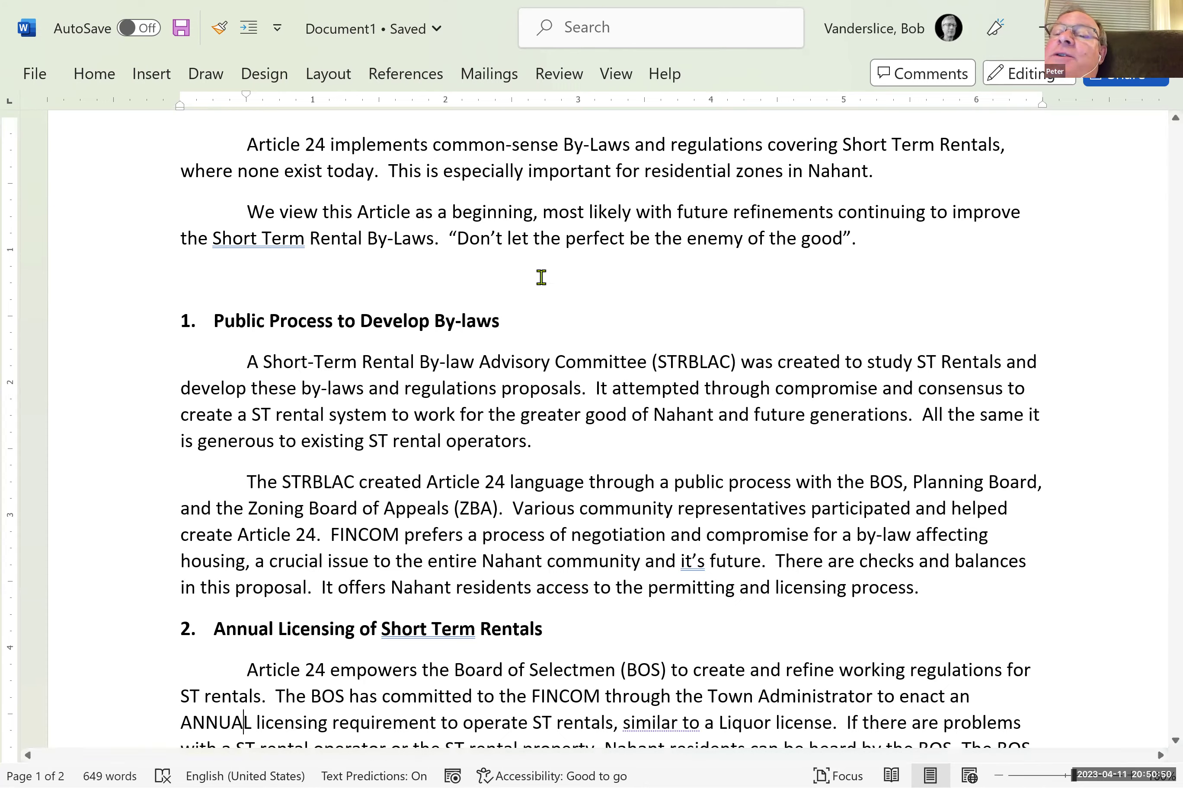
pyautogui.press('Down')
pyautogui.press('Down')
pyautogui.press('Down')
pyautogui.press('Down')
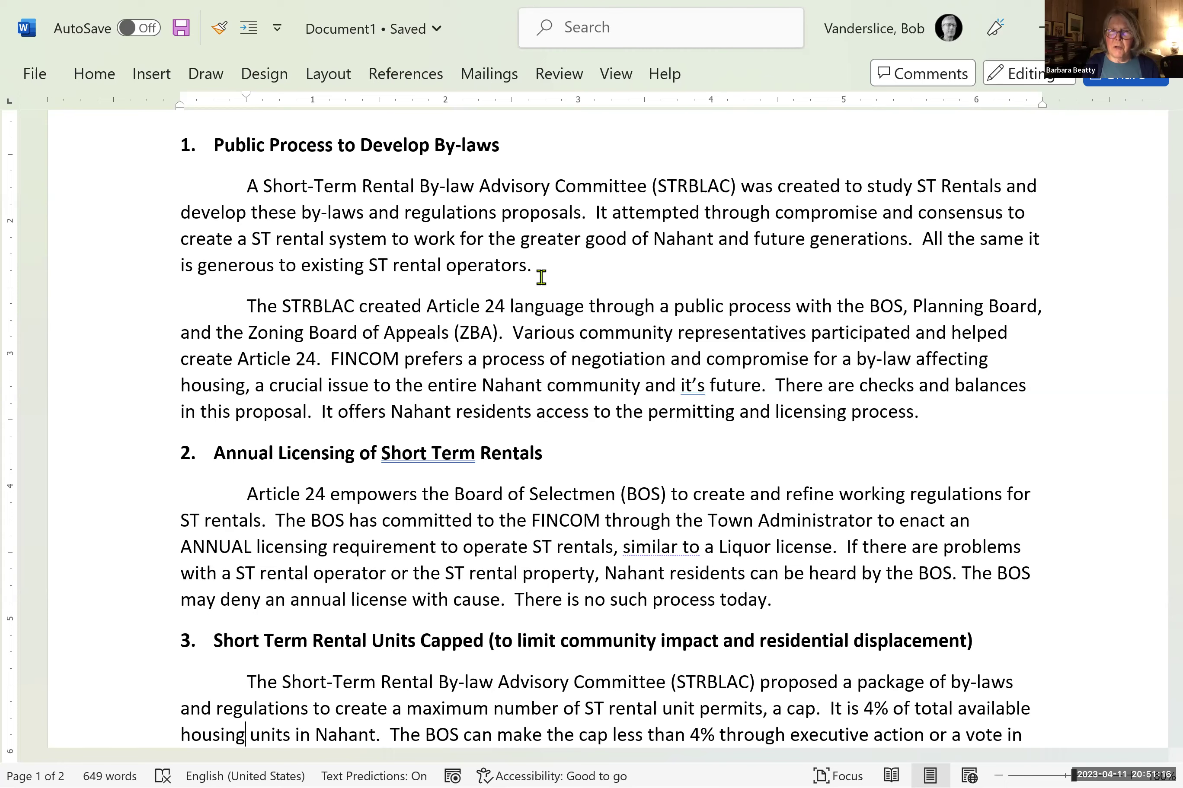
# - Delete the quotation "Don't let the perfect be the enemy of the good" from the end of the second paragraph
pyautogui.press('Up')
pyautogui.press('Up')
pyautogui.press('Up')
pyautogui.press('Up')
pyautogui.press('Up')
pyautogui.press('Up')
pyautogui.press('Up')
pyautogui.press('Up')
pyautogui.press('Up')
pyautogui.press('Up')
pyautogui.press('Up')
pyautogui.press('Up')
pyautogui.press('Up')
pyautogui.press('Up')
pyautogui.press('Up')
pyautogui.press('Up')
pyautogui.press('Up')
pyautogui.press('Up')
pyautogui.press('Up')
pyautogui.press('Up')
pyautogui.press('Up')
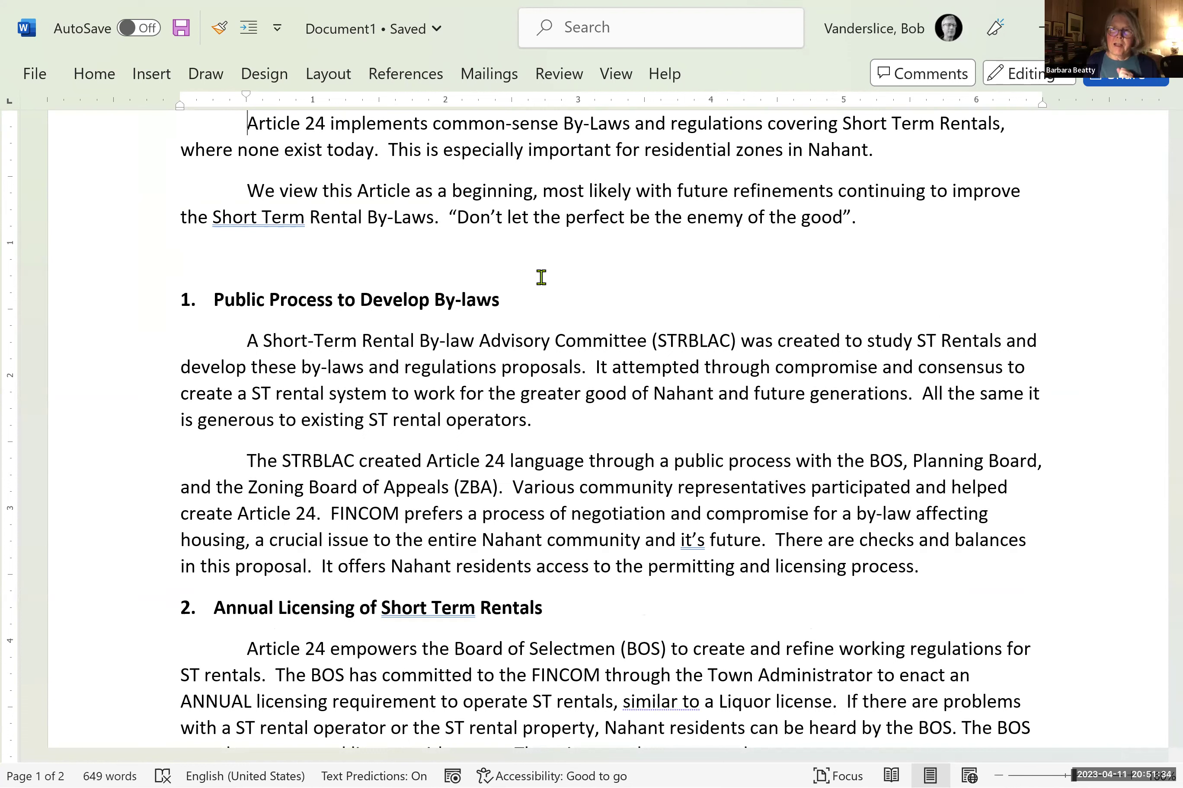
pyautogui.moveTo(865, 219); pyautogui.dragTo(447, 227)
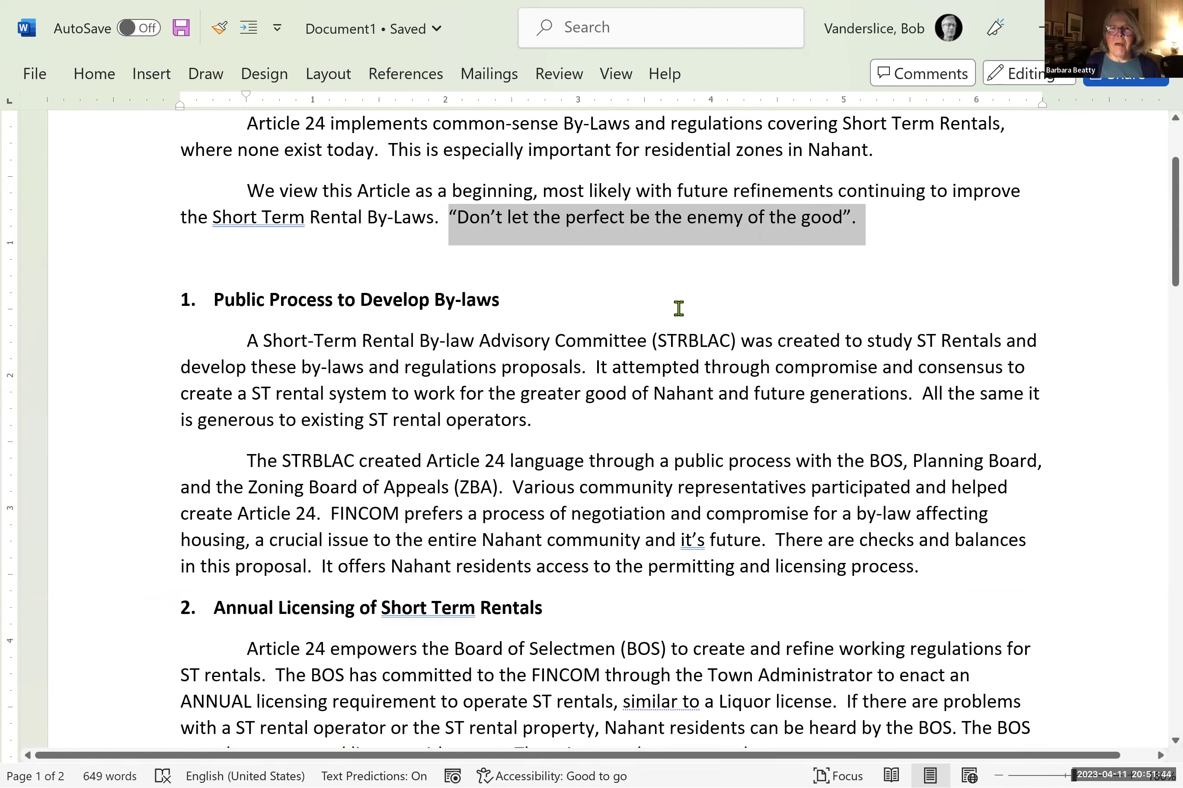
pyautogui.press('Delete')
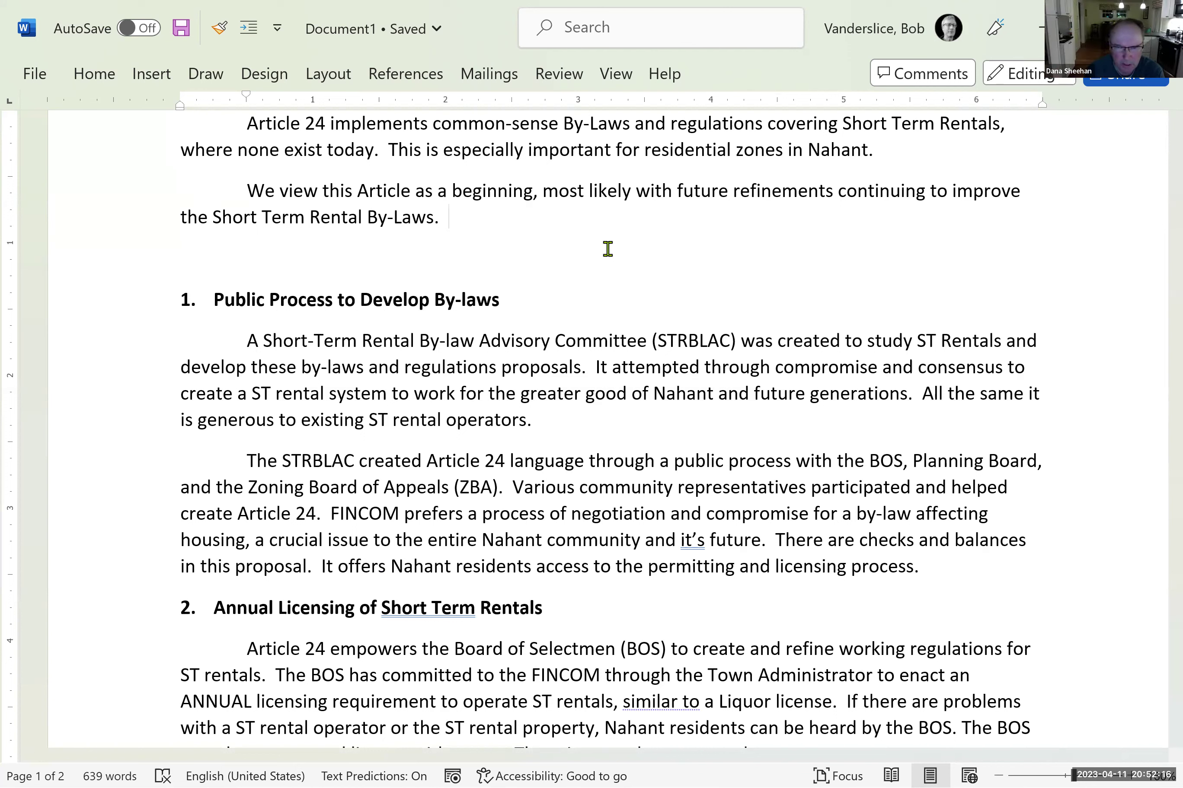
# - Delete the abbreviation "(STRBLAC)" after "Short-Term Rental By-law Advisory Committee" in section 1's first paragraph
pyautogui.press('Down')
pyautogui.press('Down')
pyautogui.press('Down')
pyautogui.press('Down')
pyautogui.press('Down')
pyautogui.press('Down')
pyautogui.press('Down')
pyautogui.press('Down')
pyautogui.press('Down')
pyautogui.press('Down')
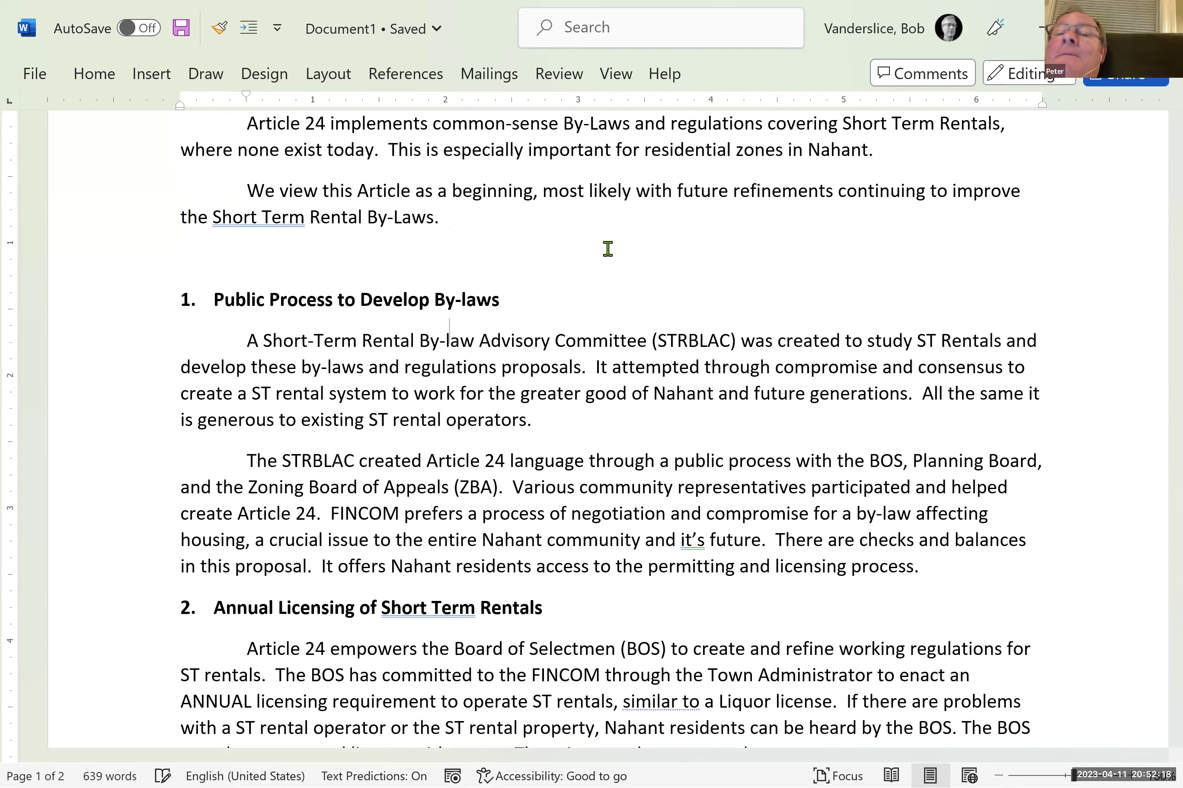
pyautogui.press('Down')
pyautogui.press('Down')
pyautogui.press('Down')
pyautogui.press('Down')
pyautogui.press('Down')
pyautogui.press('Down')
pyautogui.press('Down')
pyautogui.press('Down')
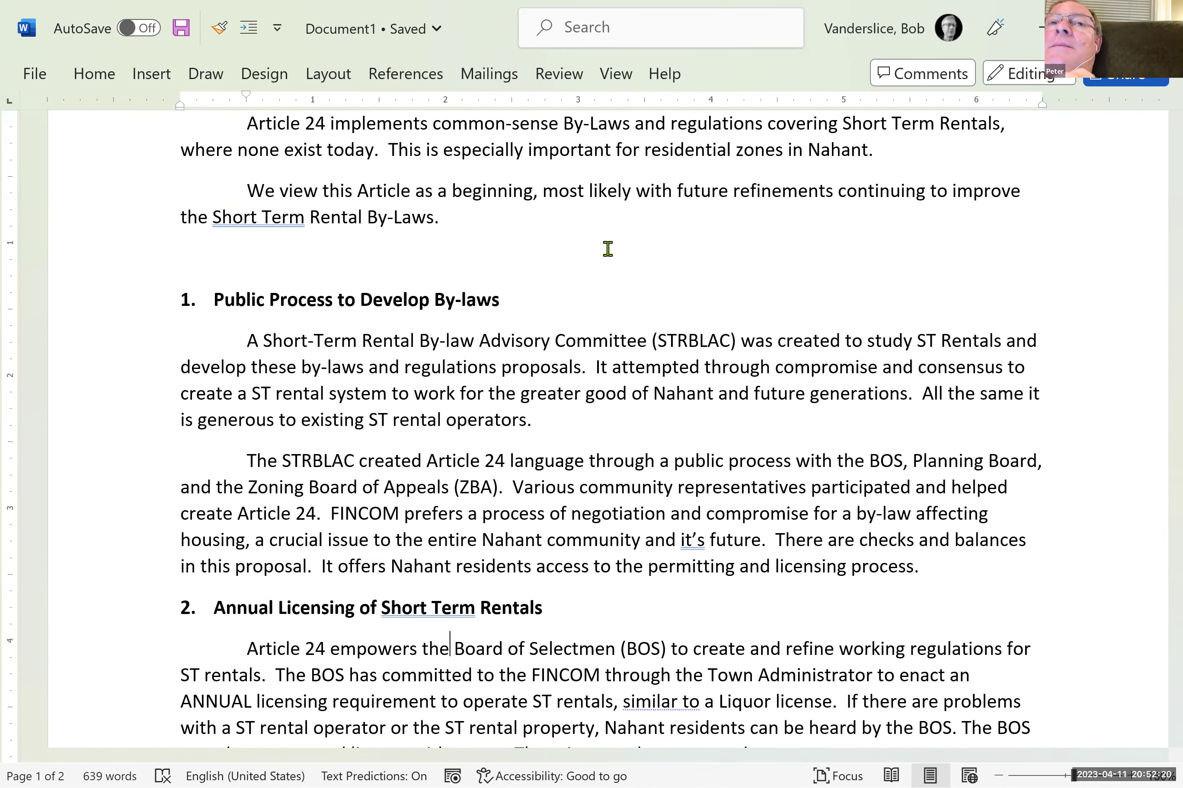
pyautogui.press('Down')
pyautogui.press('Down')
pyautogui.press('Down')
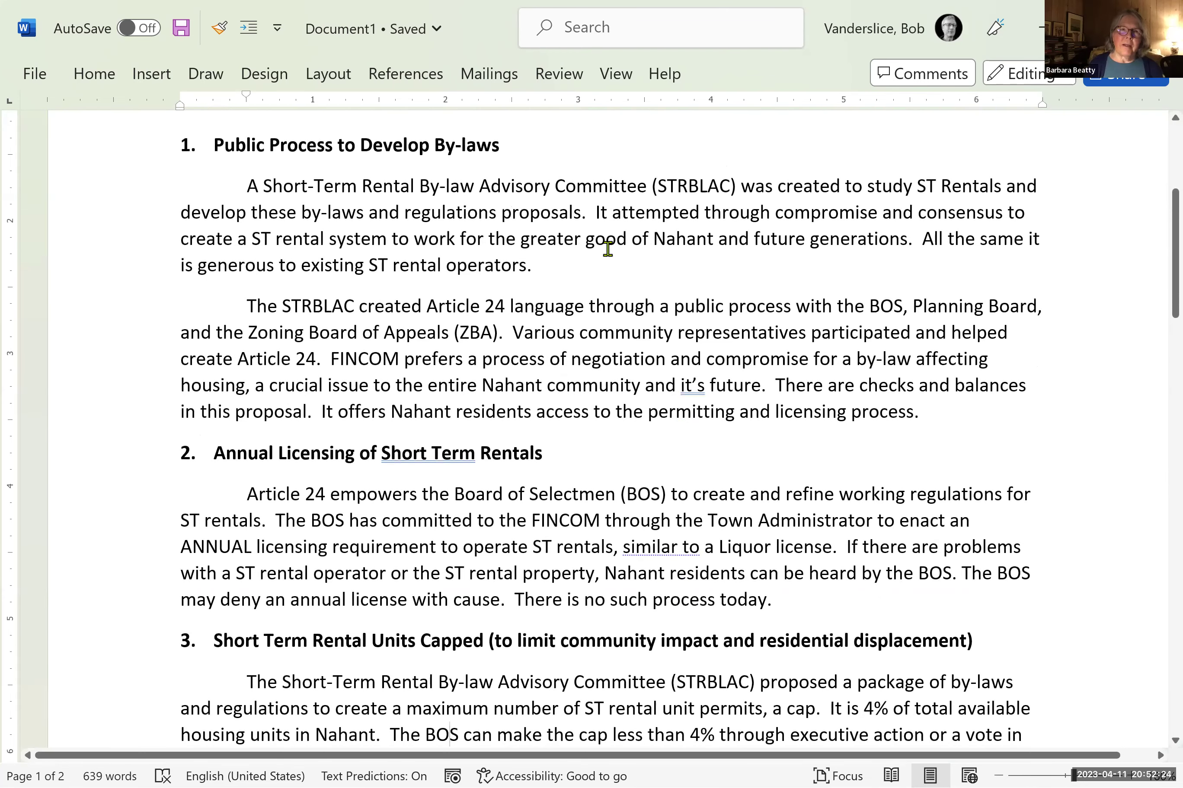
pyautogui.moveTo(952, 778)
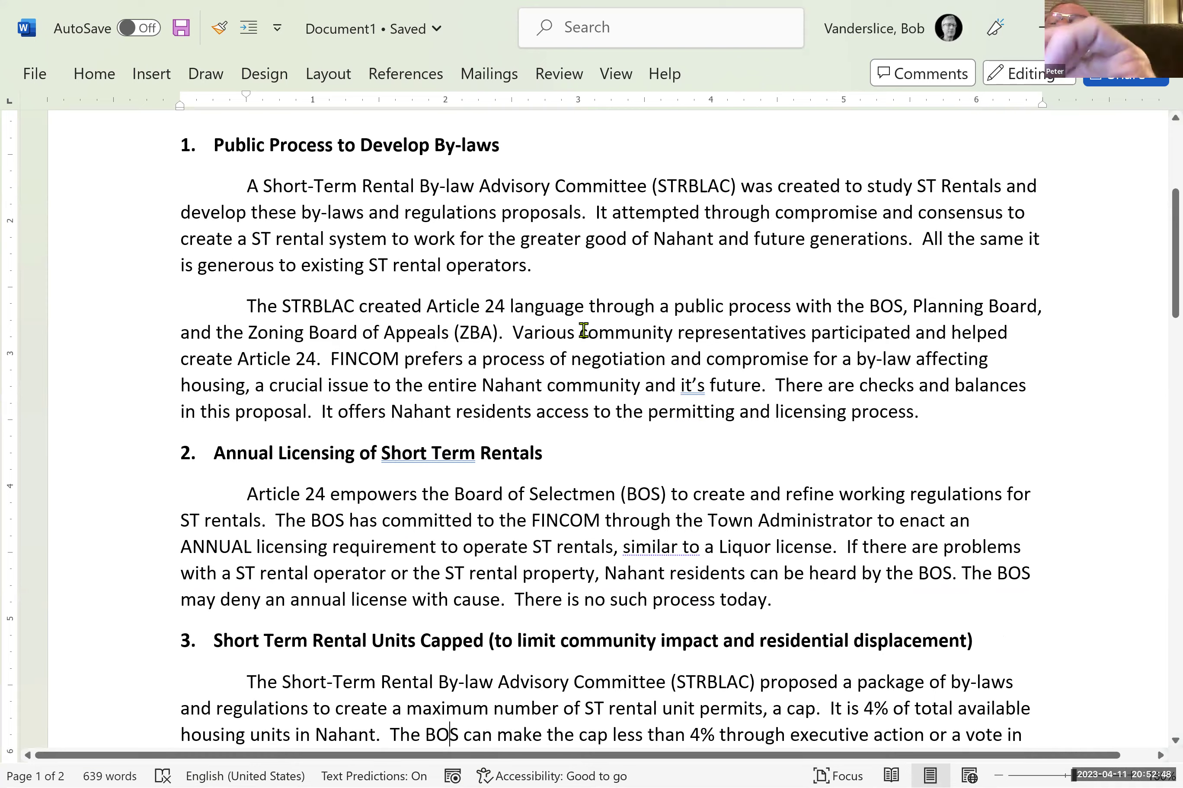
pyautogui.scroll(-1, 703, 262)
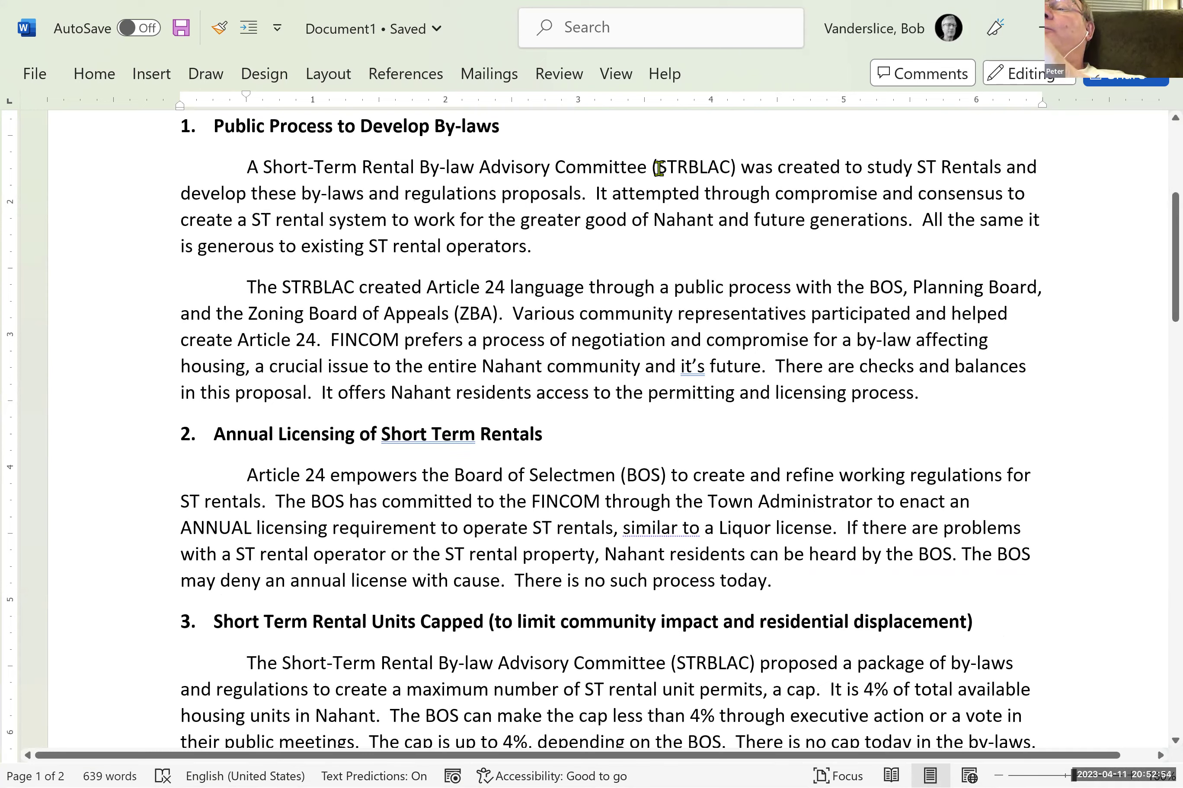
pyautogui.moveTo(655, 168); pyautogui.dragTo(738, 168)
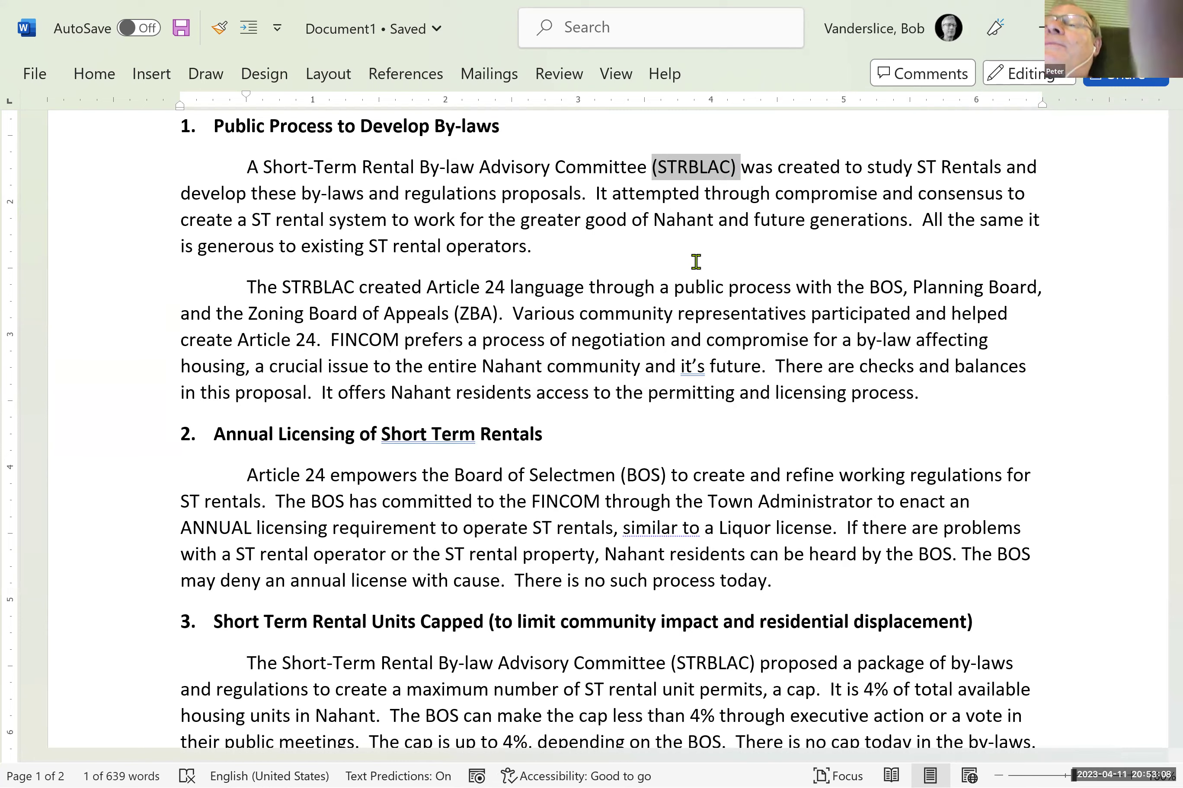
pyautogui.press('Delete')
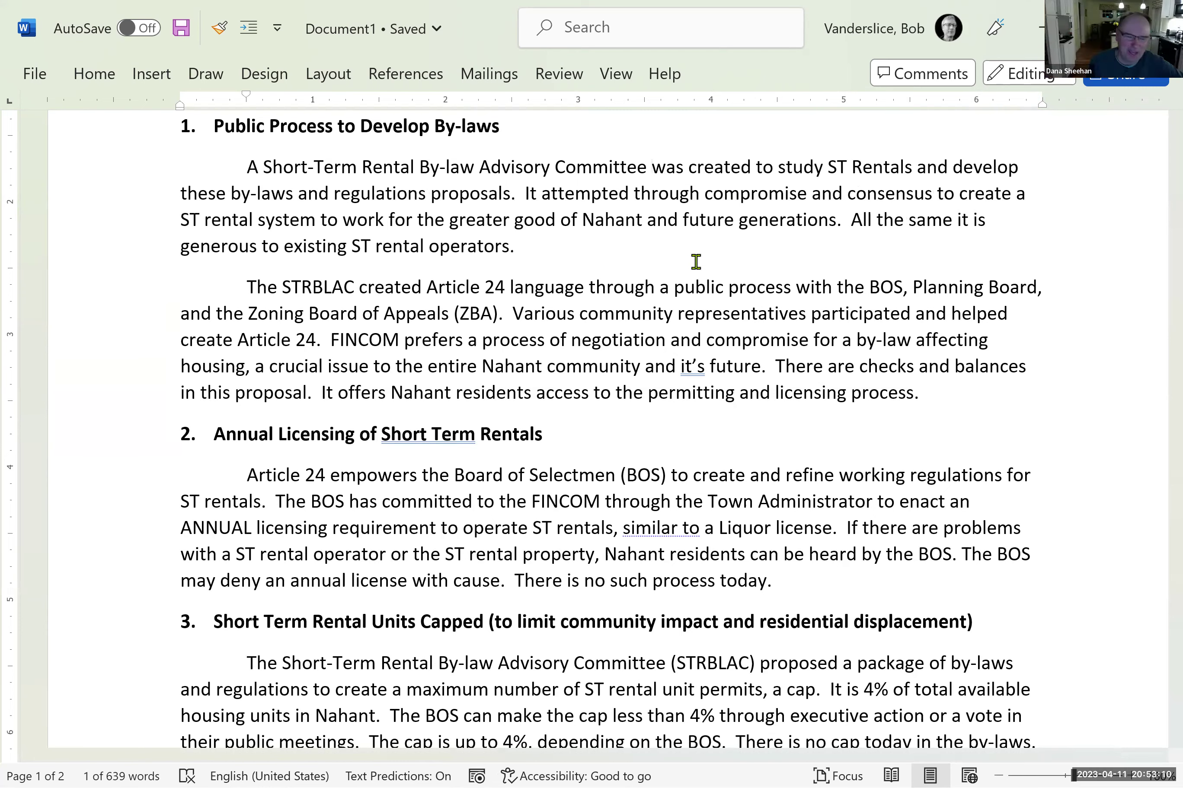
# - Delete "ST Rentals" after "was created to study" in section 1 so the phrase reads "study and develop"
pyautogui.press('Right')
pyautogui.press('Right')
pyautogui.press('Right')
pyautogui.press('Right')
pyautogui.press('Right')
pyautogui.press('Right')
pyautogui.press('Right')
pyautogui.press('Right')
pyautogui.press('Right')
pyautogui.press('Right')
pyautogui.press('Right')
pyautogui.press('Right')
pyautogui.press('Right')
pyautogui.press('Right')
pyautogui.press('Right')
pyautogui.press('Right')
pyautogui.press('Right')
pyautogui.press('Right')
pyautogui.press('Right')
pyautogui.press('Right')
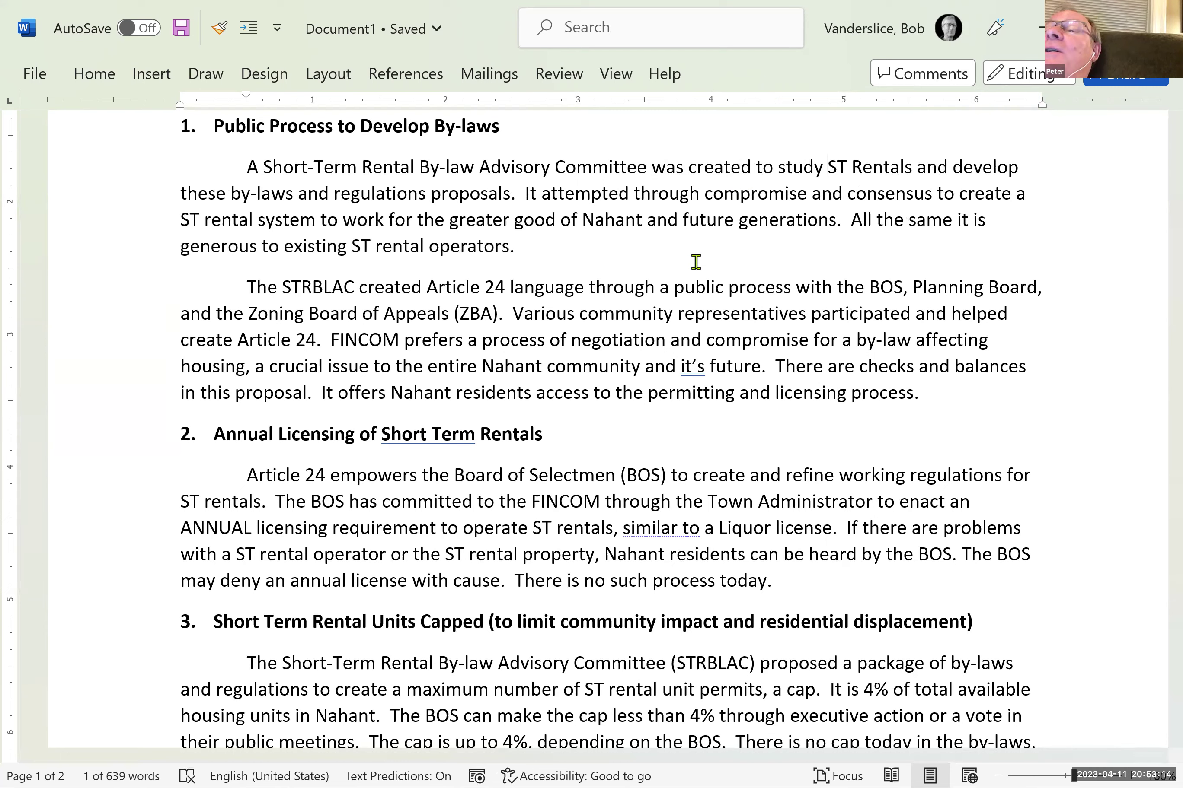
pyautogui.write('ShorS')
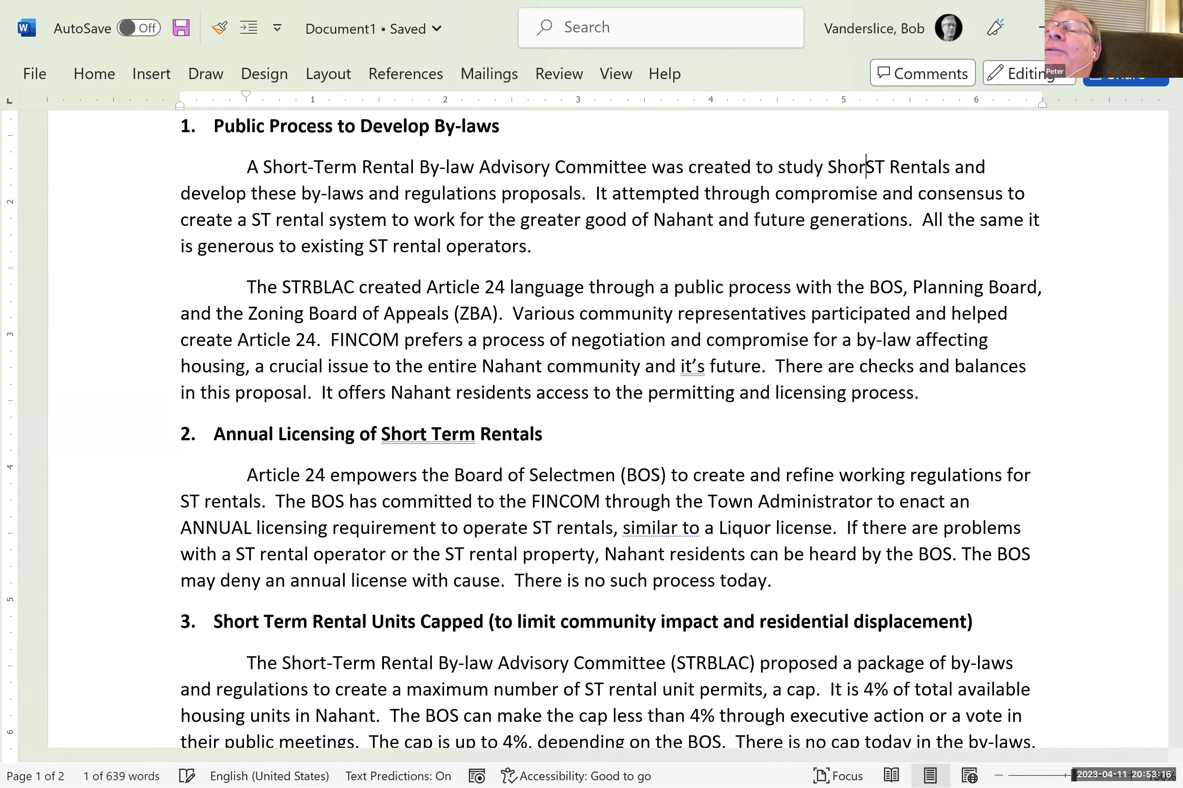
pyautogui.press('Left')
pyautogui.press('Left')
pyautogui.press('Left')
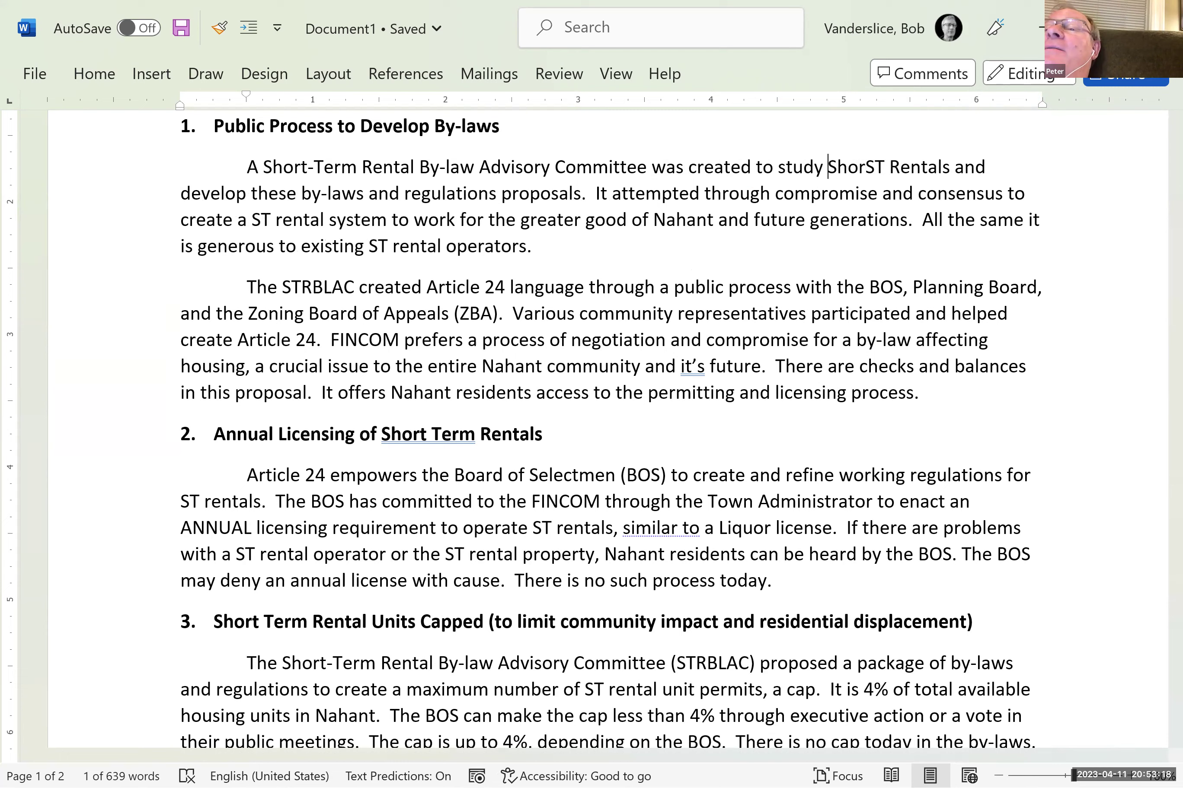
pyautogui.press('Delete')
pyautogui.press('Delete')
pyautogui.press('Delete')
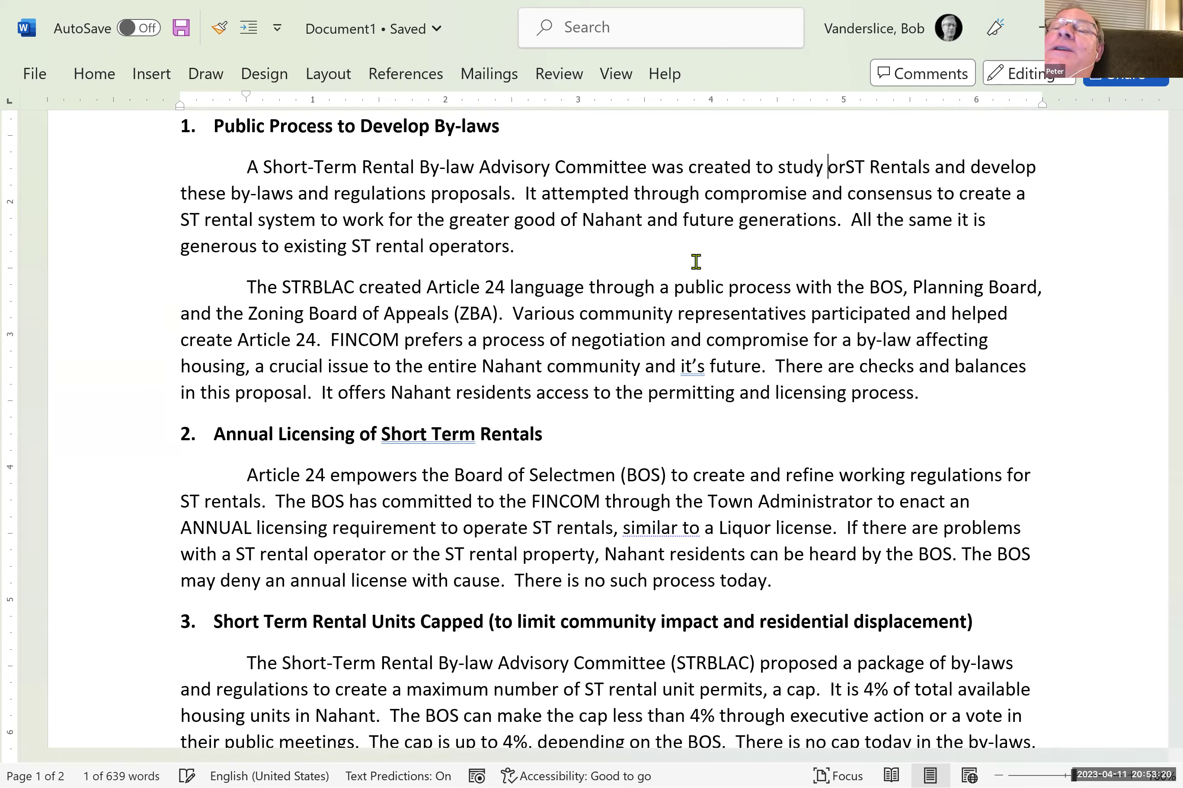
pyautogui.press('Delete')
pyautogui.press('Delete')
pyautogui.press('Delete')
pyautogui.press('Delete')
pyautogui.press('Delete')
pyautogui.press('Delete')
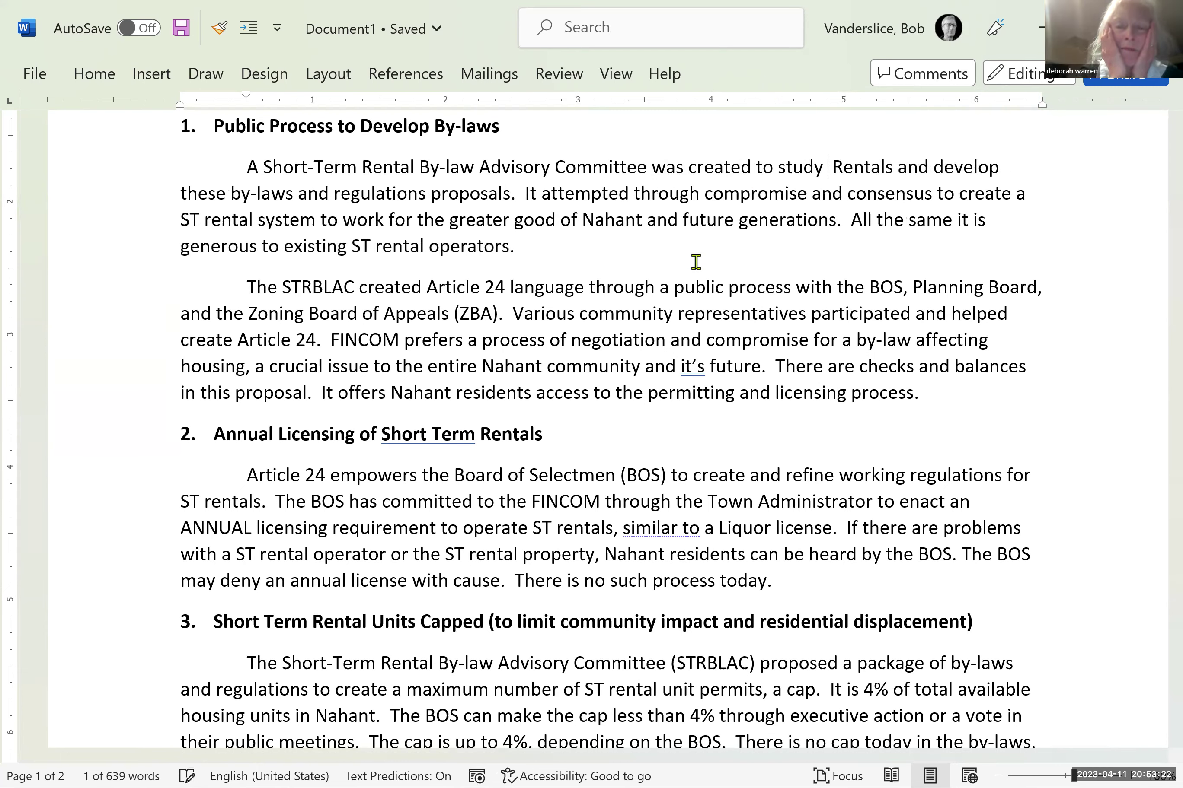
pyautogui.press('Delete')
pyautogui.press('Delete')
pyautogui.press('Delete')
pyautogui.press('Delete')
pyautogui.press('Delete')
pyautogui.press('Delete')
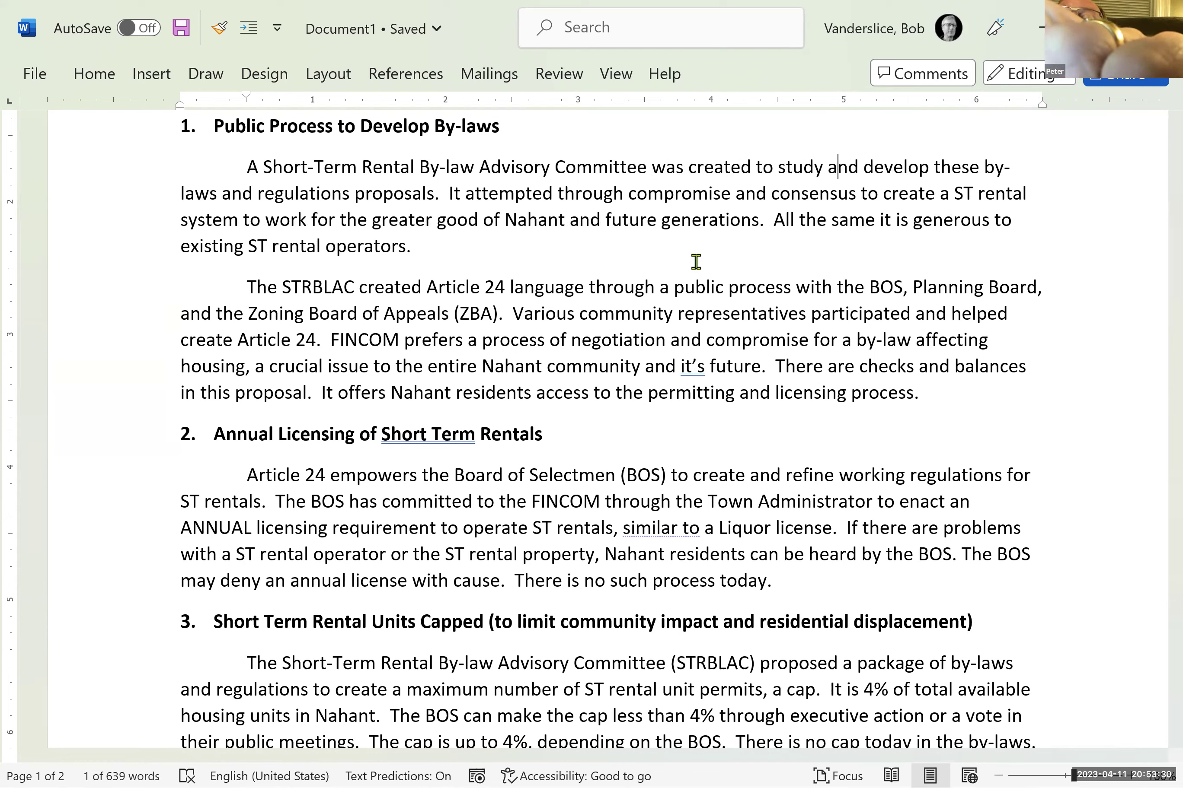
# - Capitalize "by-laws" as "By-laws" after "develop these" in section 1's first sentence
pyautogui.press('End')
pyautogui.press('Left')
pyautogui.press('Left')
pyautogui.press('BackSpace')
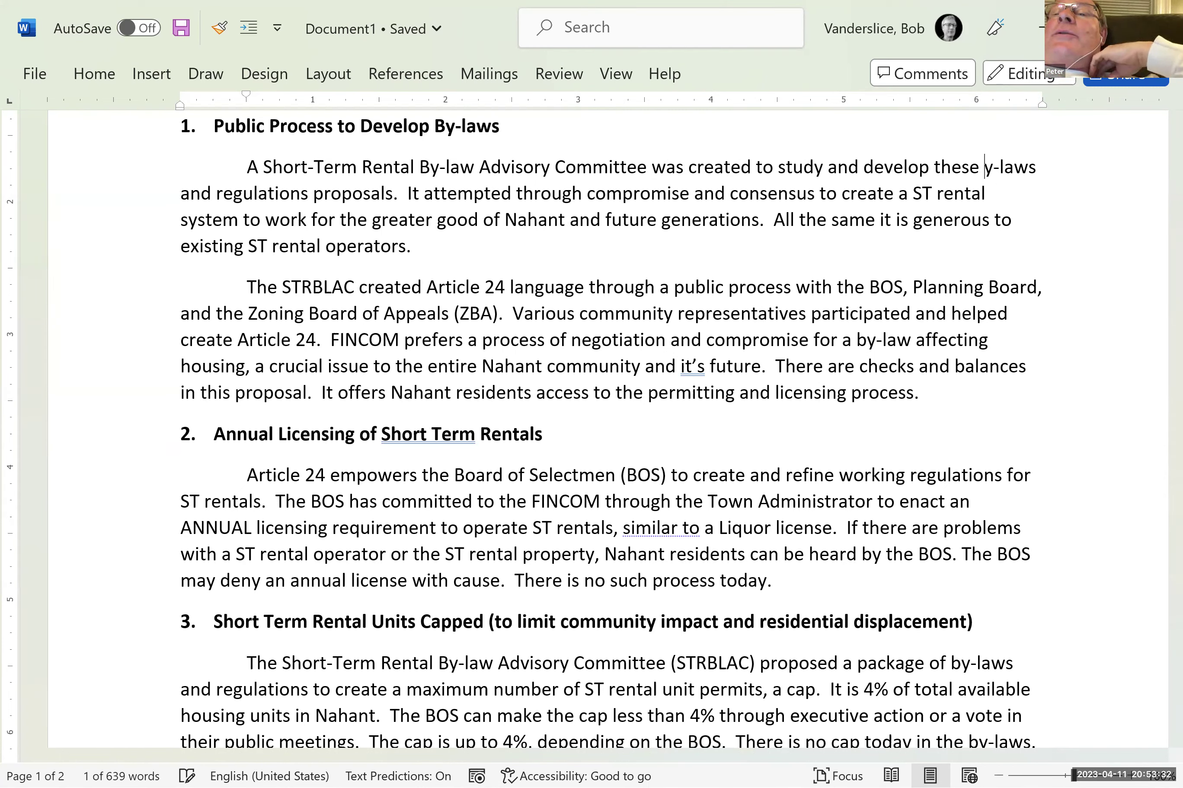
pyautogui.write('B')
# - Capitalize "laws" in section 1's first sentence so the term reads "By-Laws"
pyautogui.press('Down')
pyautogui.press('Left')
pyautogui.press('Left')
pyautogui.press('Left')
pyautogui.press('Left')
pyautogui.press('Left')
pyautogui.press('Left')
pyautogui.press('Left')
pyautogui.press('Left')
pyautogui.press('Left')
pyautogui.press('Left')
pyautogui.press('Left')
pyautogui.press('Left')
pyautogui.press('Left')
pyautogui.press('Left')
pyautogui.press('Left')
pyautogui.press('Left')
pyautogui.press('Left')
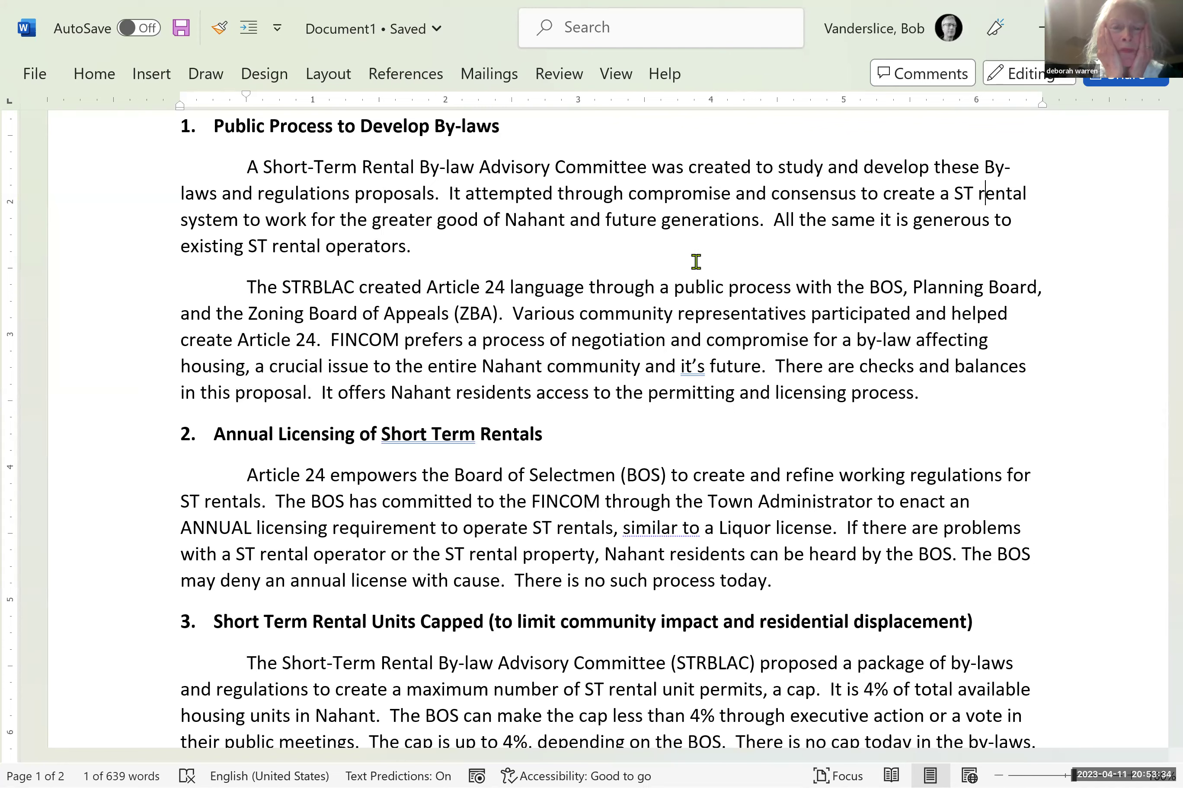
pyautogui.press('Left')
pyautogui.press('Left')
pyautogui.press('Left')
pyautogui.press('Left')
pyautogui.press('Left')
pyautogui.press('Left')
pyautogui.press('Left')
pyautogui.press('Left')
pyautogui.press('Left')
pyautogui.press('Left')
pyautogui.press('Left')
pyautogui.press('Left')
pyautogui.press('Left')
pyautogui.press('Left')
pyautogui.press('Left')
pyautogui.press('Left')
pyautogui.press('Left')
pyautogui.press('Left')
pyautogui.press('Left')
pyautogui.press('Left')
pyautogui.press('Left')
pyautogui.press('Left')
pyautogui.press('Left')
pyautogui.press('Left')
pyautogui.press('Left')
pyautogui.press('Left')
pyautogui.press('Left')
pyautogui.press('Left')
pyautogui.press('Left')
pyautogui.press('Left')
pyautogui.press('Left')
pyautogui.press('Left')
pyautogui.press('Left')
pyautogui.press('Left')
pyautogui.press('Left')
pyautogui.press('Left')
pyautogui.press('Left')
pyautogui.press('Left')
pyautogui.press('BackSpace')
pyautogui.write('L')
# - End section 1's first sentence after "regulations" by deleting "proposals", keeping "It attempted" as the start of the following sentence
pyautogui.press('Right')
pyautogui.press('Right')
pyautogui.press('Right')
pyautogui.press('Right')
pyautogui.press('Right')
pyautogui.press('Right')
pyautogui.press('Right')
pyautogui.press('Right')
pyautogui.press('Right')
pyautogui.press('Right')
pyautogui.press('Right')
pyautogui.press('Right')
pyautogui.press('Right')
pyautogui.press('Right')
pyautogui.press('Right')
pyautogui.press('Right')
pyautogui.press('Right')
pyautogui.press('Right')
pyautogui.press('Right')
pyautogui.press('Right')
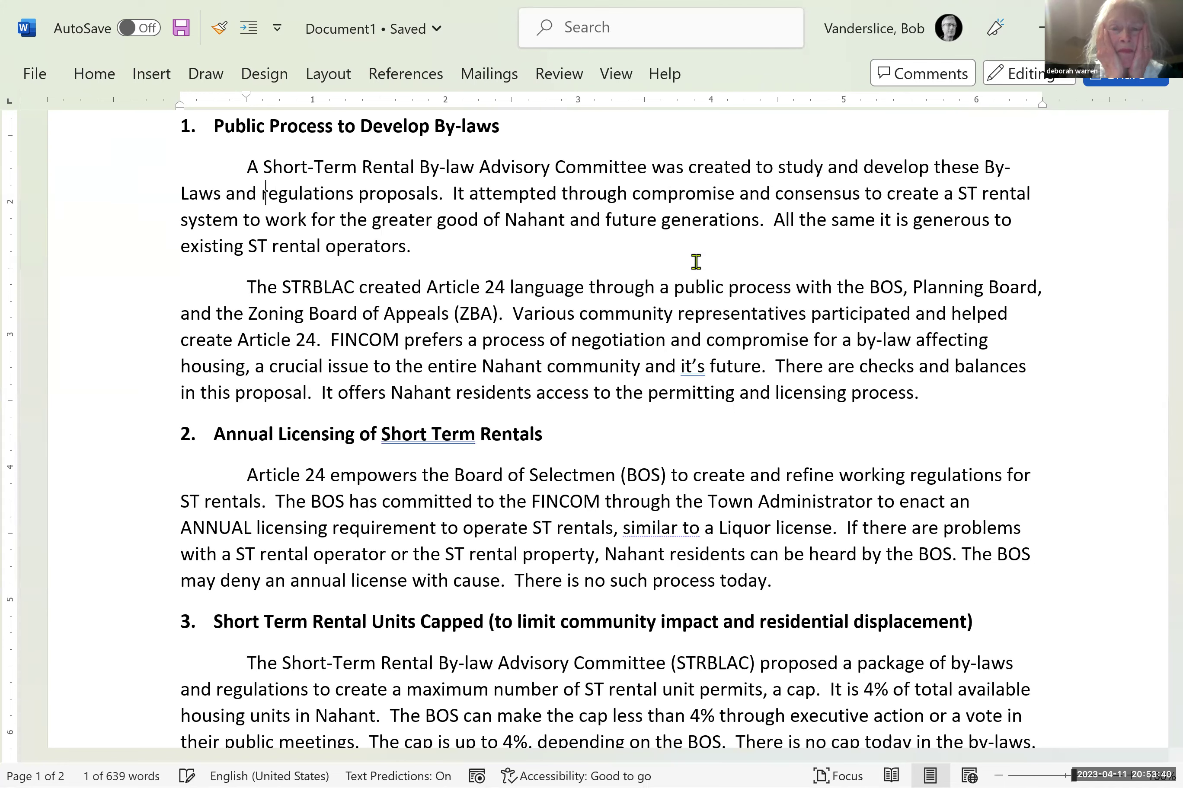
pyautogui.press('Left')
pyautogui.write('.')
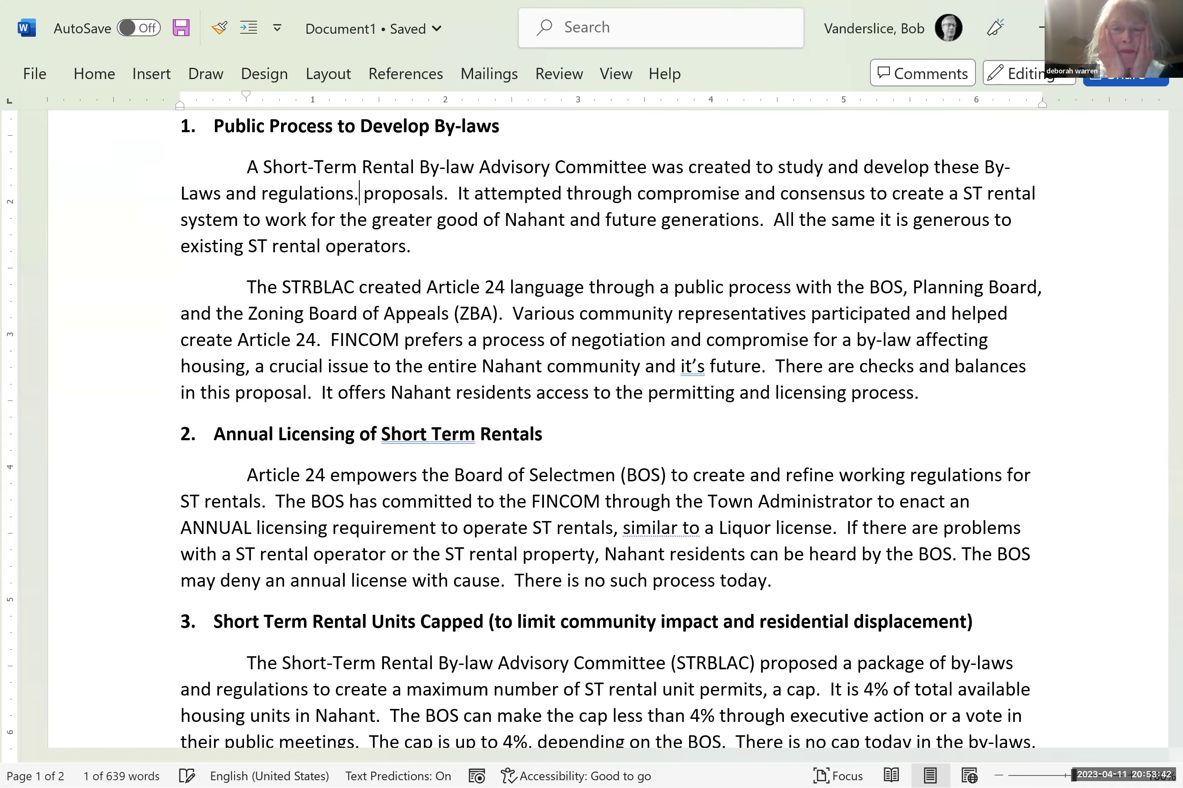
pyautogui.press('Delete')
pyautogui.press('Delete')
pyautogui.press('Delete')
pyautogui.press('Delete')
pyautogui.press('Delete')
pyautogui.press('Delete')
pyautogui.press('Delete')
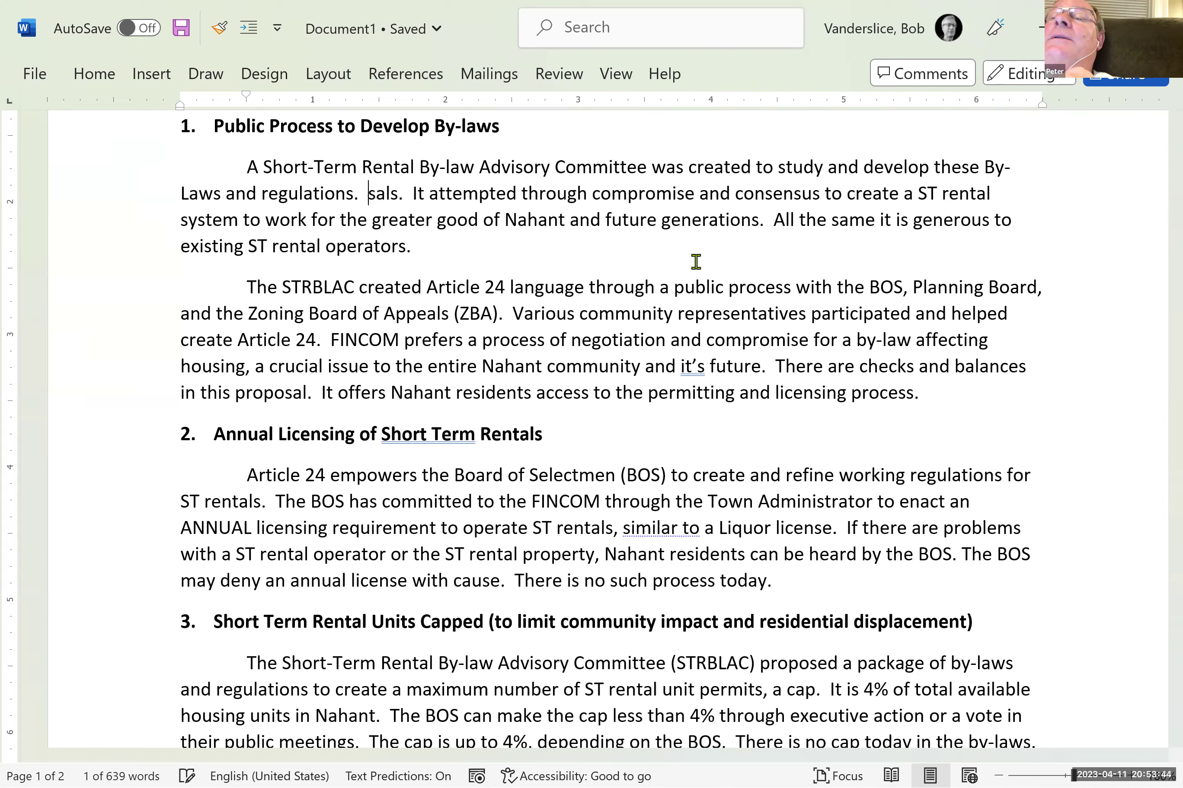
pyautogui.press('Delete')
pyautogui.press('Delete')
pyautogui.press('Delete')
pyautogui.press('Delete')
pyautogui.press('Delete')
pyautogui.press('Delete')
pyautogui.press('Delete')
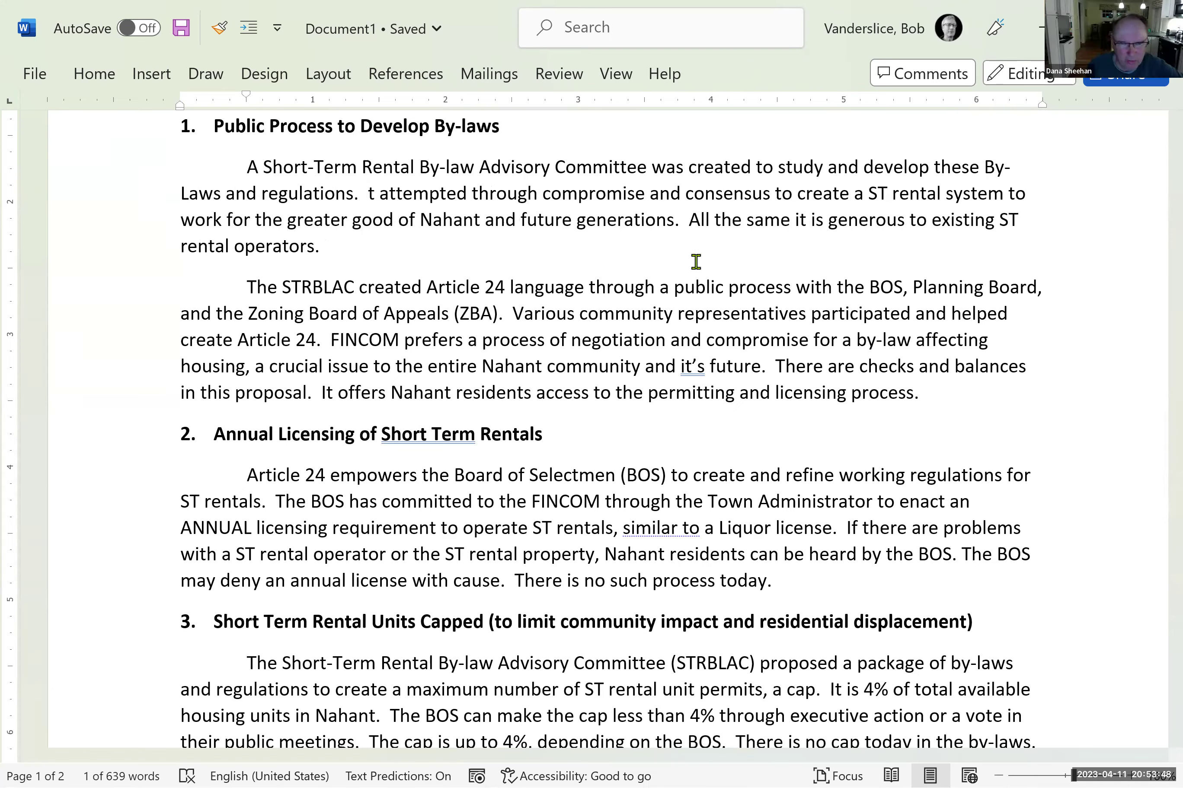
pyautogui.write('I')
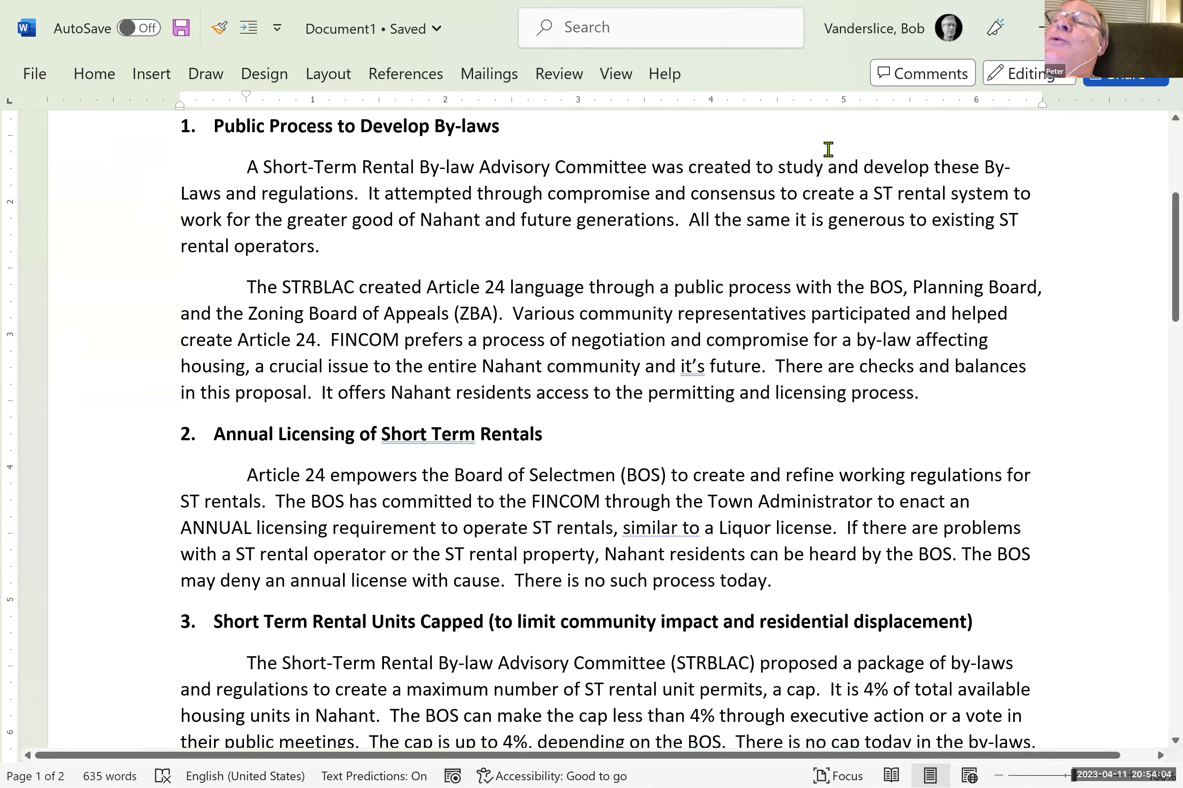
# - Insert "the issues" after "created to study" in section 1's first sentence so it reads "study the issues and develop"
pyautogui.rightClick(828, 167)
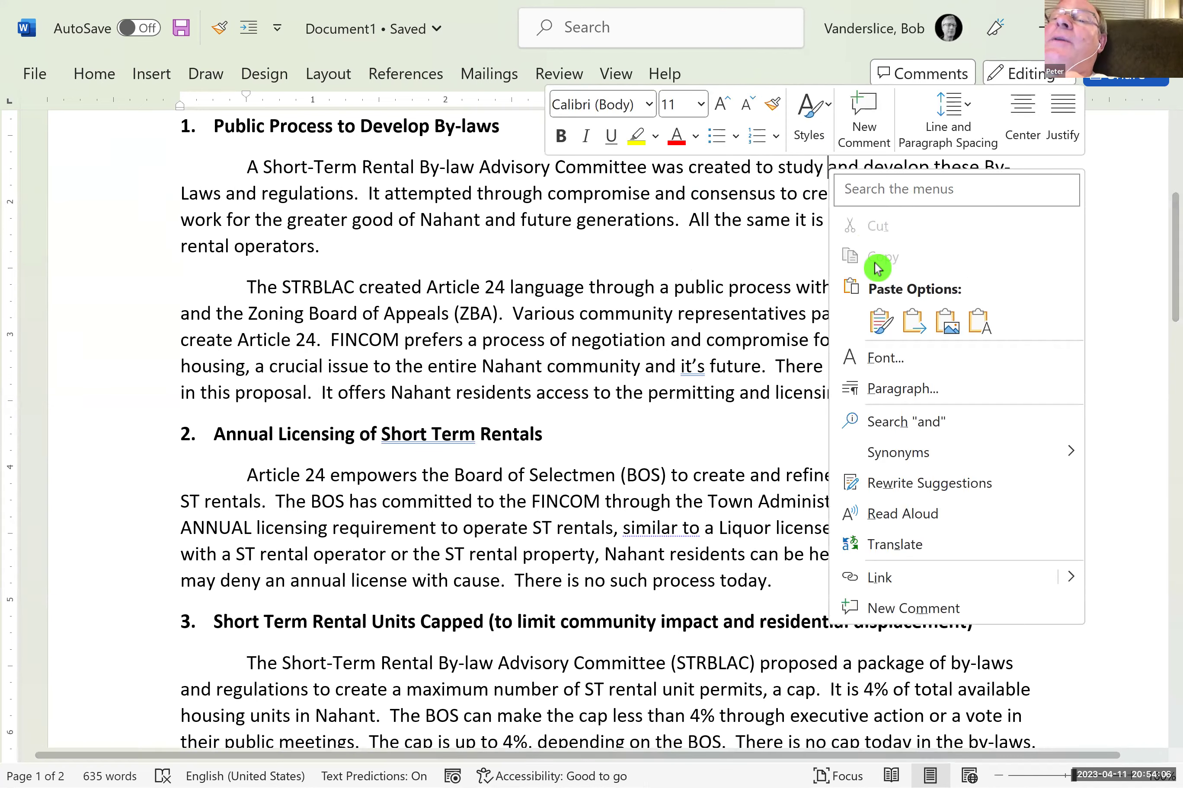
pyautogui.click(835, 168)
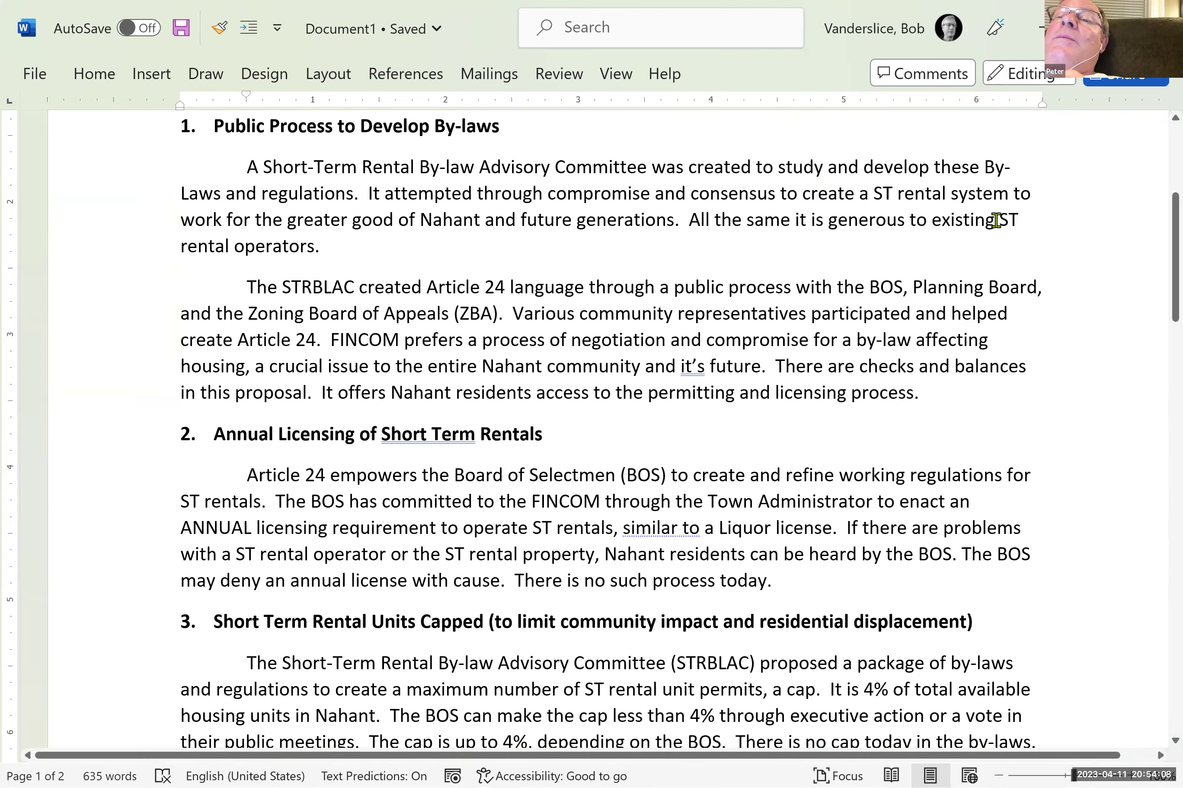
pyautogui.write('the issu')
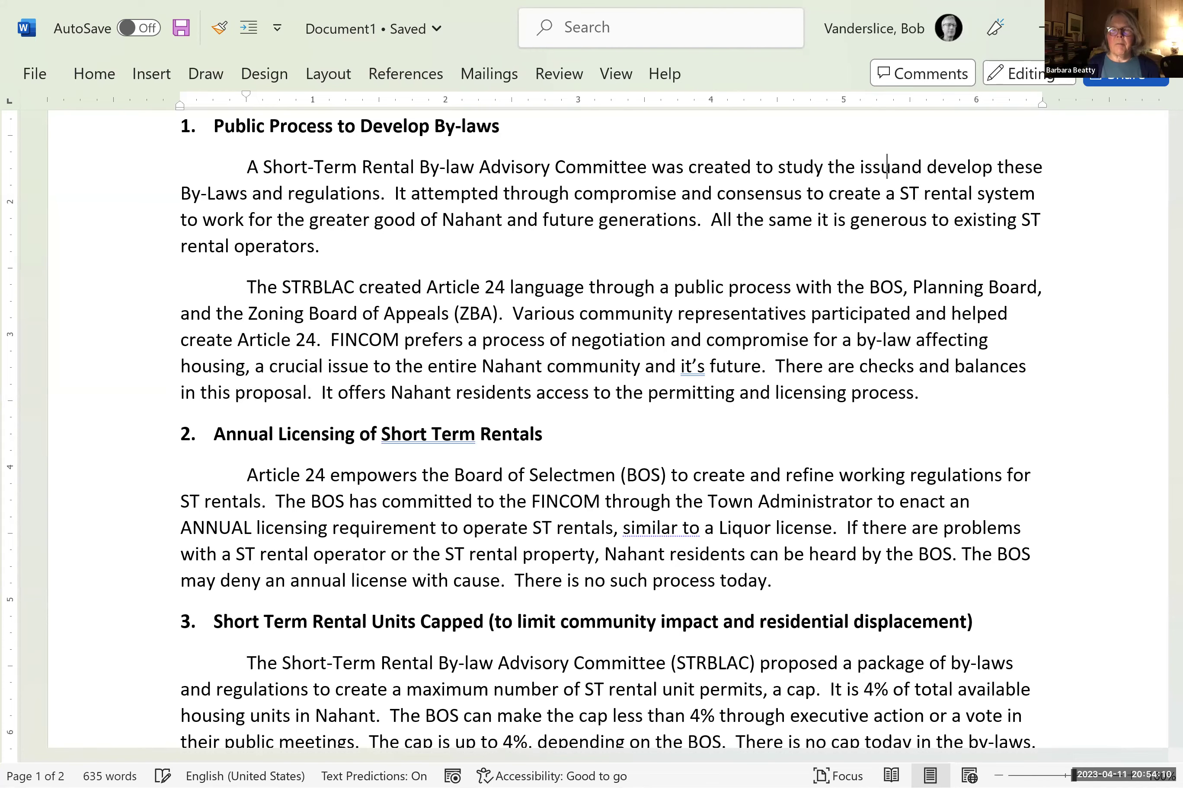
pyautogui.write('es related ')
pyautogui.write('to ')
pyautogui.write('Short')
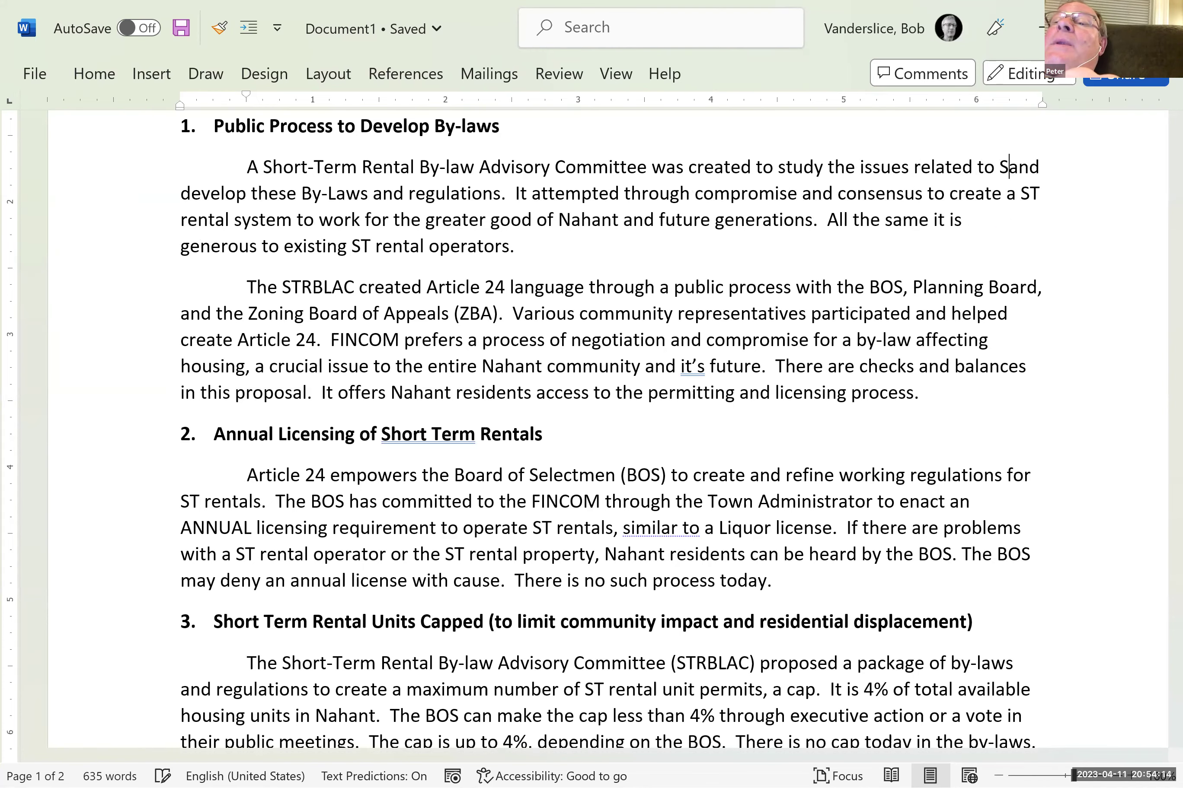
pyautogui.press('BackSpace')
pyautogui.press('BackSpace')
pyautogui.press('BackSpace')
pyautogui.press('BackSpace')
pyautogui.press('BackSpace')
pyautogui.press('BackSpace')
pyautogui.press('BackSpace')
pyautogui.press('BackSpace')
pyautogui.press('BackSpace')
pyautogui.press('BackSpace')
pyautogui.press('BackSpace')
pyautogui.press('BackSpace')
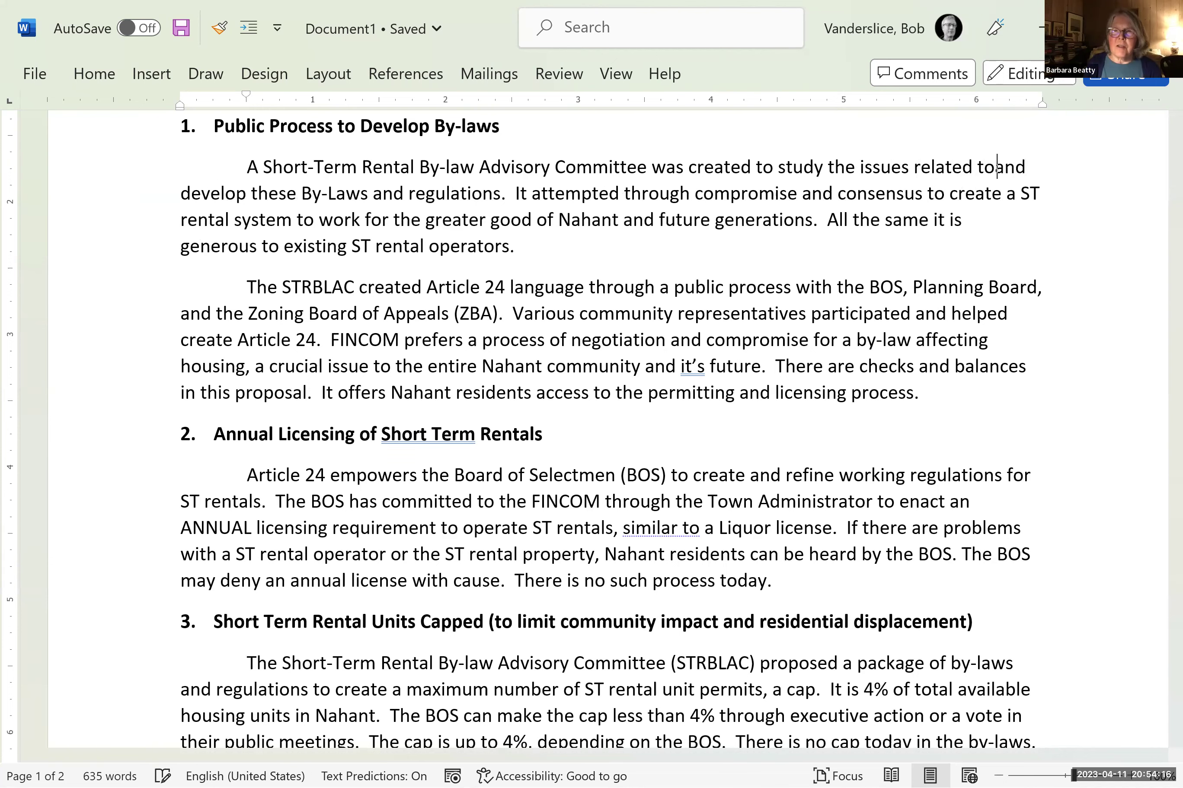
pyautogui.press('BackSpace')
pyautogui.press('BackSpace')
pyautogui.press('BackSpace')
pyautogui.press('BackSpace')
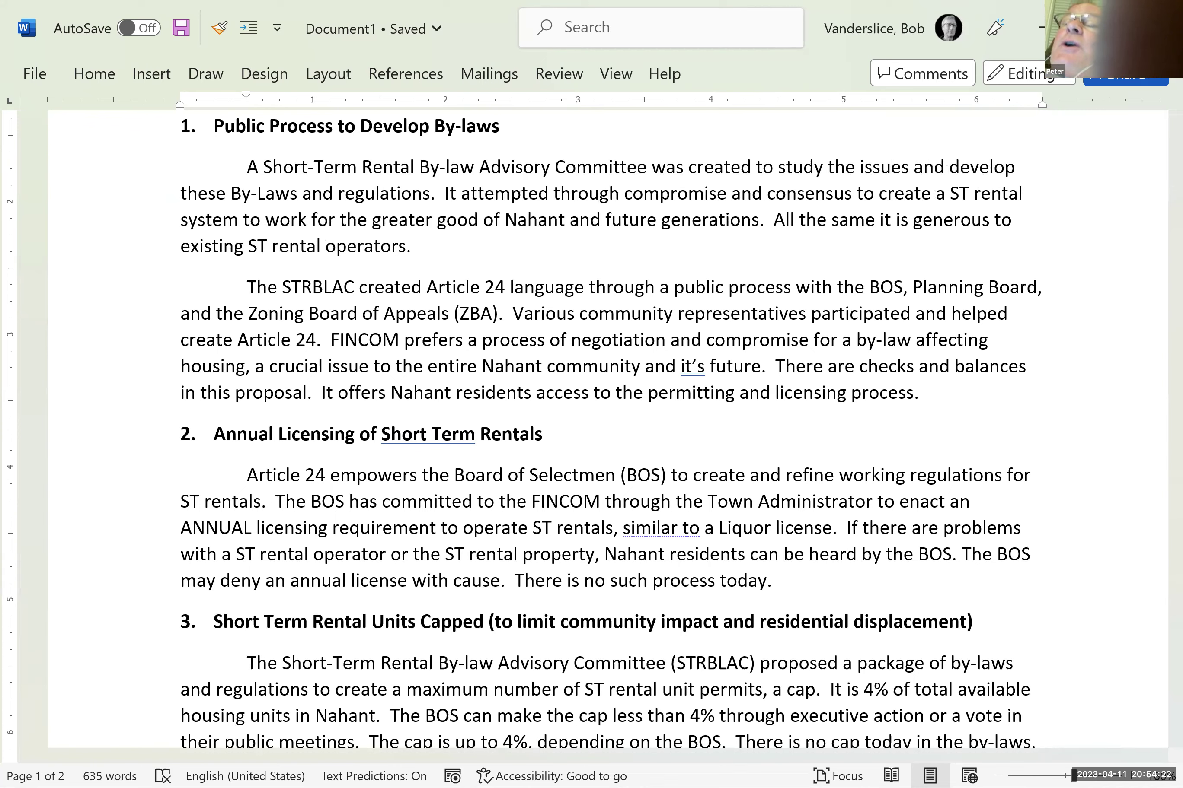
# - Copy the phrase "a public process with the BOS, Planning Board, and the Zoning Board of Appeals (ZBA)" from section 1's second paragraph
pyautogui.click(914, 193)
pyautogui.press('Left')
pyautogui.press('Left')
pyautogui.press('Left')
pyautogui.press('Left')
pyautogui.press('Left')
pyautogui.press('Left')
pyautogui.press('Left')
pyautogui.press('Left')
pyautogui.press('Left')
pyautogui.press('Left')
pyautogui.press('Left')
pyautogui.press('Left')
pyautogui.press('Left')
pyautogui.press('Left')
pyautogui.press('Left')
pyautogui.press('Left')
pyautogui.press('Left')
pyautogui.press('Left')
pyautogui.press('Left')
pyautogui.press('Left')
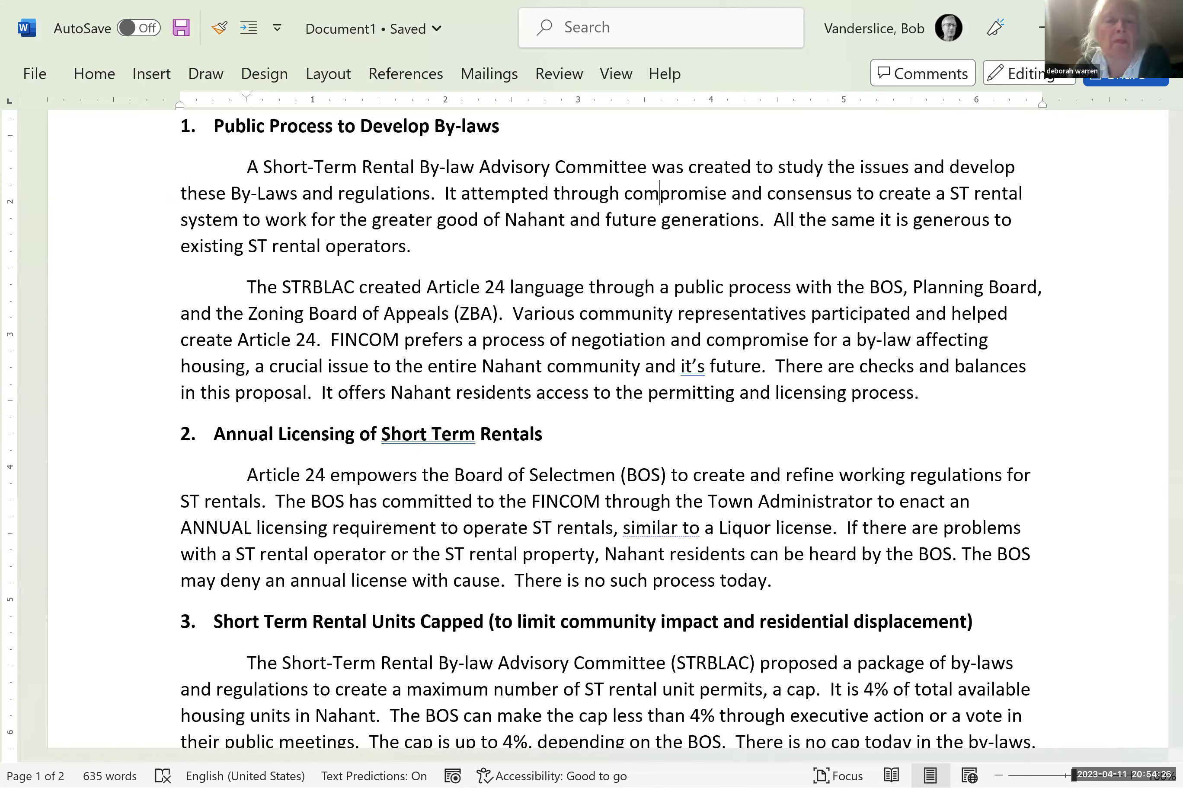
pyautogui.press('Down')
pyautogui.press('Down')
pyautogui.press('Down')
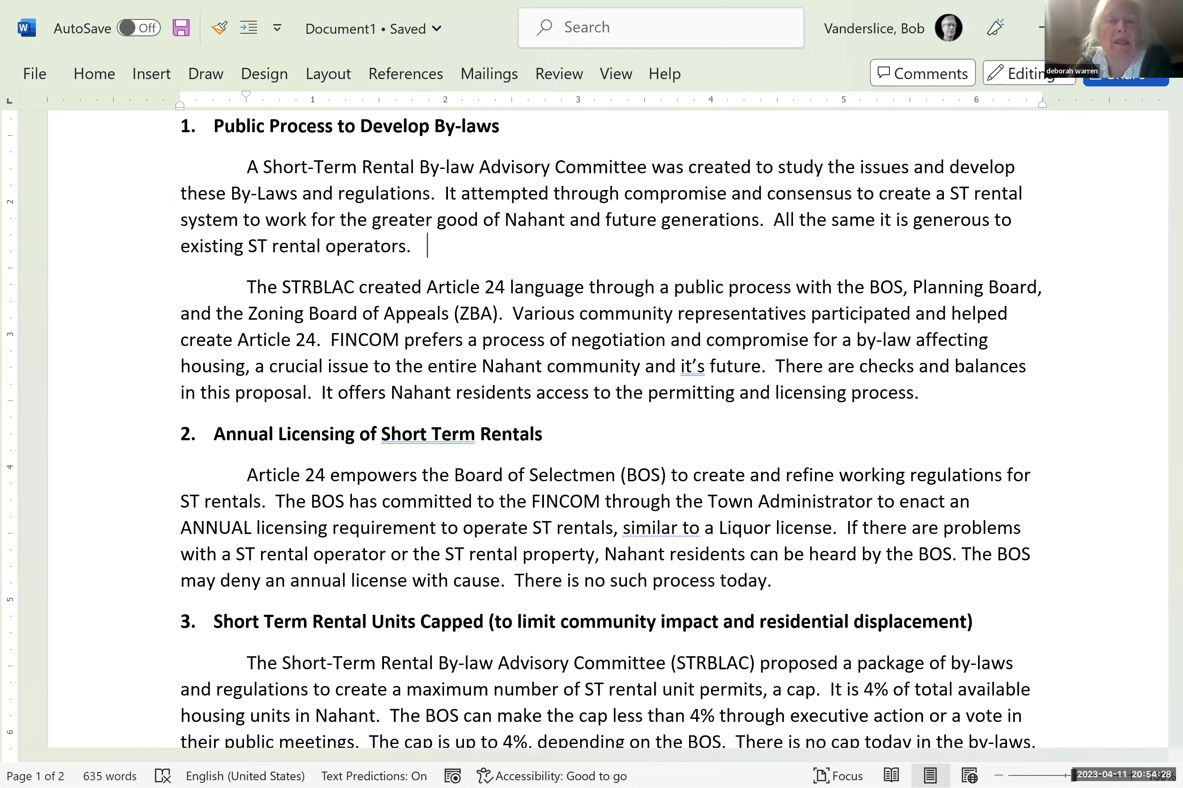
pyautogui.hotkey('shift', 'Right')
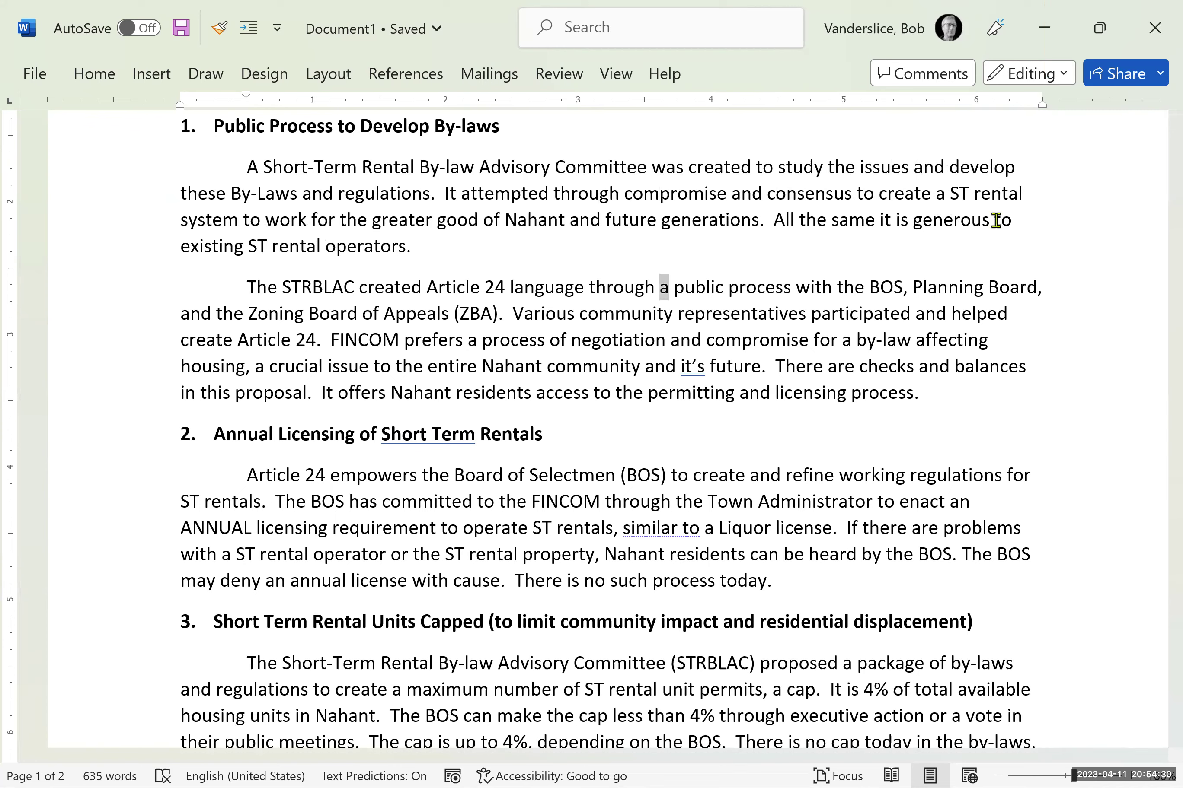
pyautogui.hotkey('shift', 'Down')
pyautogui.hotkey('shift', 'Left')
pyautogui.hotkey('shift', 'Left')
pyautogui.hotkey('shift', 'Left')
pyautogui.hotkey('shift', 'Left')
pyautogui.hotkey('shift', 'Left')
pyautogui.hotkey('shift', 'Left')
pyautogui.hotkey('shift', 'Left')
pyautogui.hotkey('shift', 'Left')
pyautogui.hotkey('shift', 'Left')
pyautogui.hotkey('shift', 'Left')
pyautogui.hotkey('shift', 'Left')
pyautogui.hotkey('shift', 'Left')
pyautogui.hotkey('shift', 'Left')
pyautogui.hotkey('shift', 'Left')
pyautogui.hotkey('shift', 'Left')
pyautogui.hotkey('shift', 'Left')
pyautogui.hotkey('shift', 'Left')
pyautogui.hotkey('shift', 'Left')
pyautogui.hotkey('shift', 'Left')
pyautogui.hotkey('shift', 'Left')
pyautogui.hotkey('ctrl', 'c')
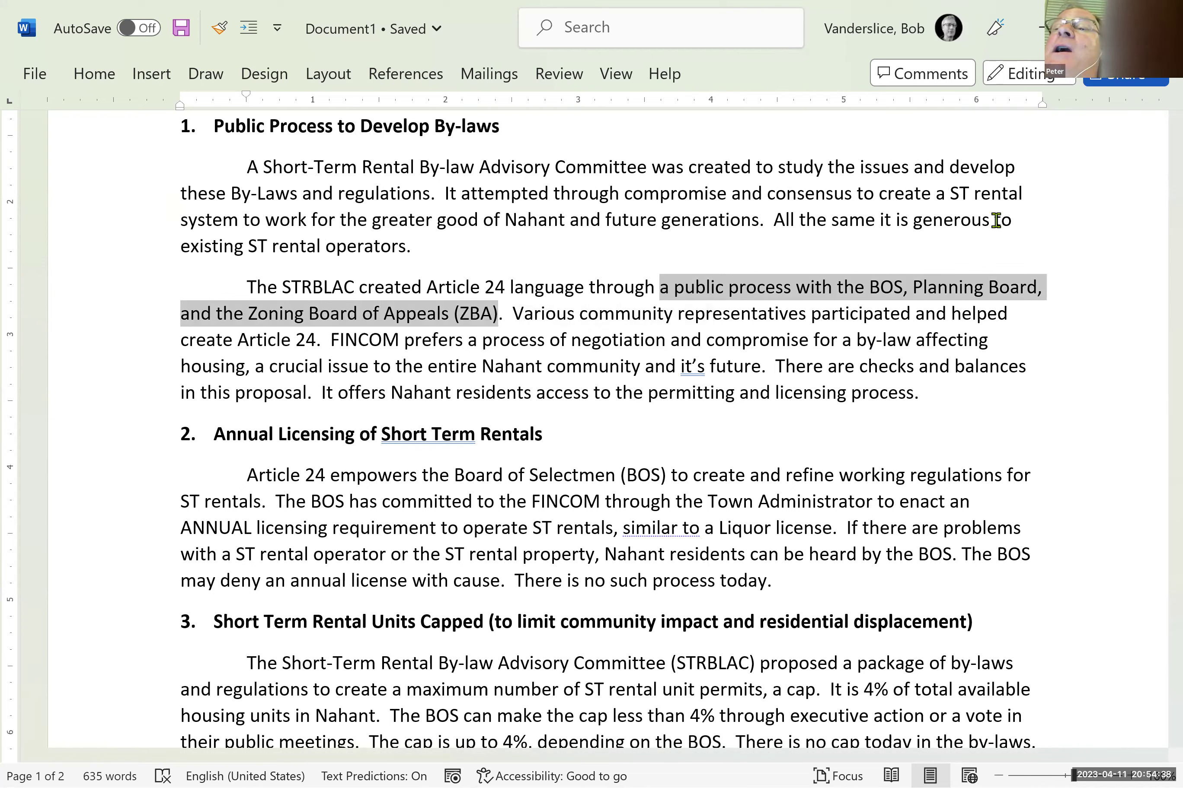
# - Paste the copied phrase before "It attempted" in section 1's first paragraph and capitalize its opening "A"
pyautogui.click(449, 193)
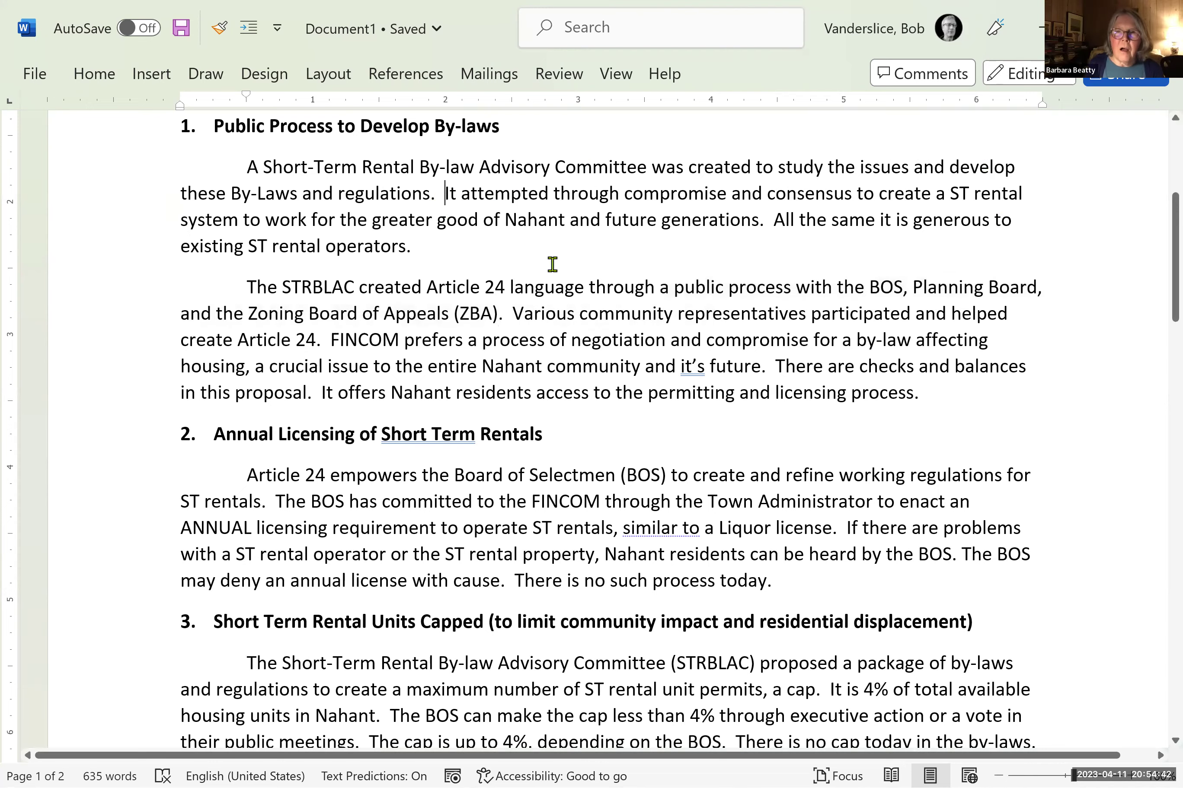
pyautogui.hotkey('ctrl', 'v')
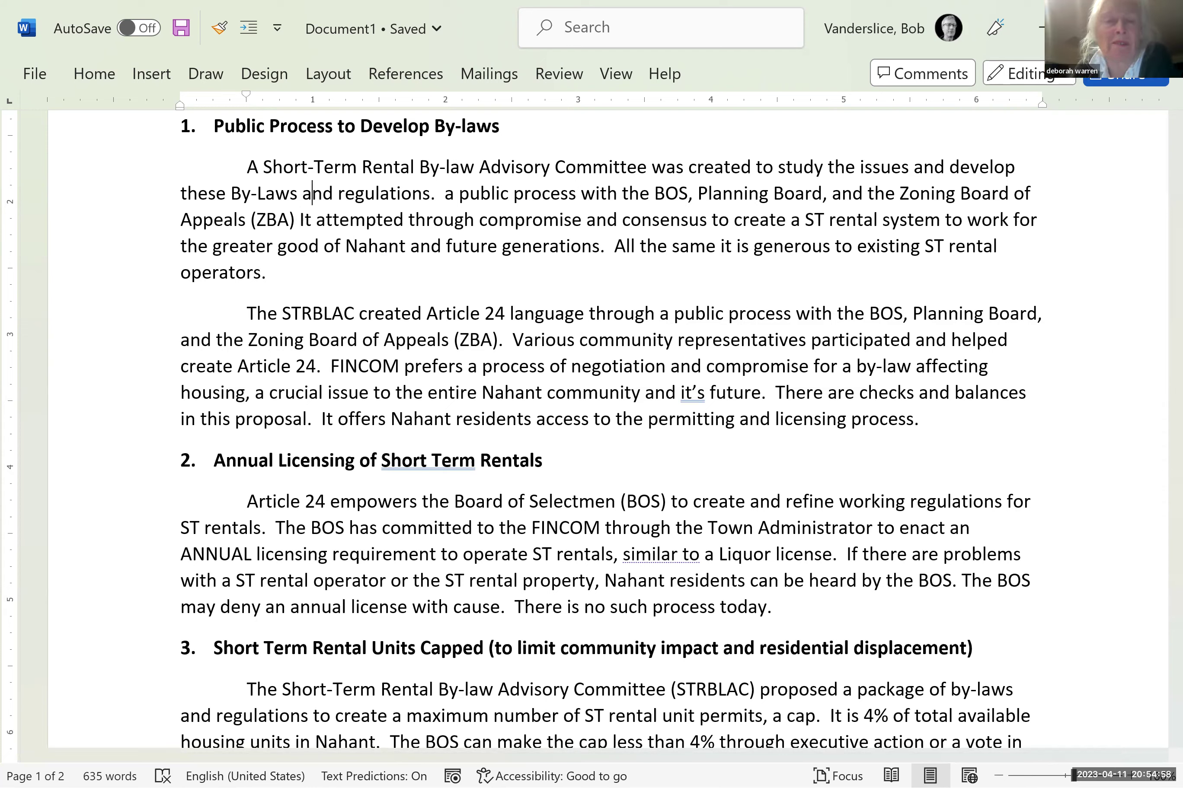
pyautogui.click(431, 193)
pyautogui.click(445, 193)
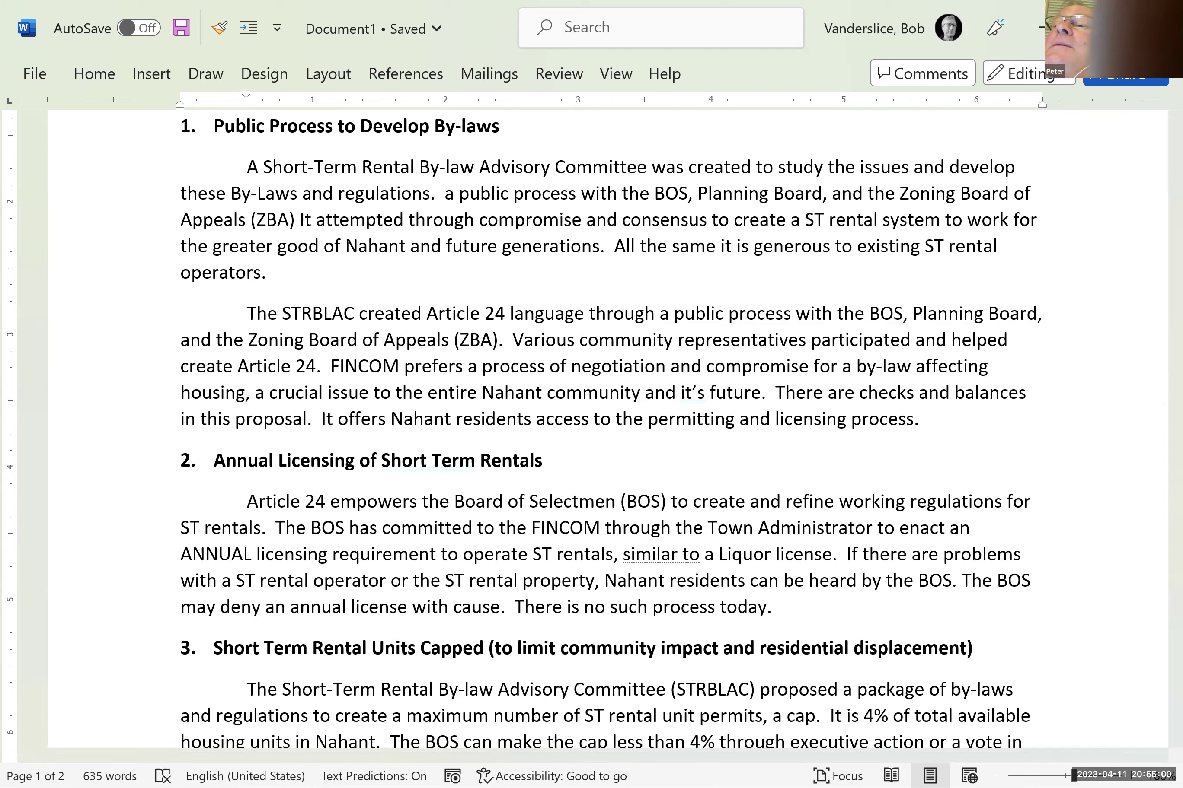
pyautogui.press('Delete')
pyautogui.write('A')
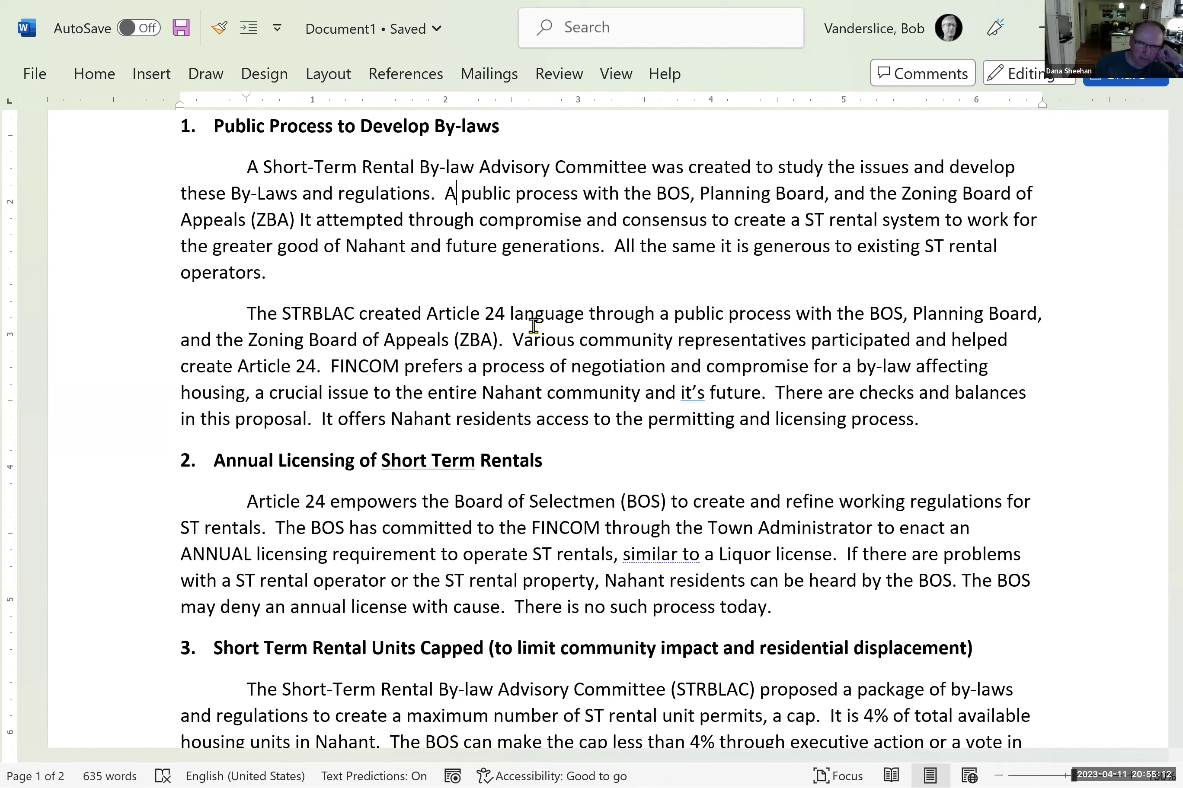
# - Place the text cursor directly before "It attempted" in section 1's first paragraph
pyautogui.press('Right')
pyautogui.press('Right')
pyautogui.press('Right')
pyautogui.press('Right')
pyautogui.press('Right')
pyautogui.press('Right')
pyautogui.press('Right')
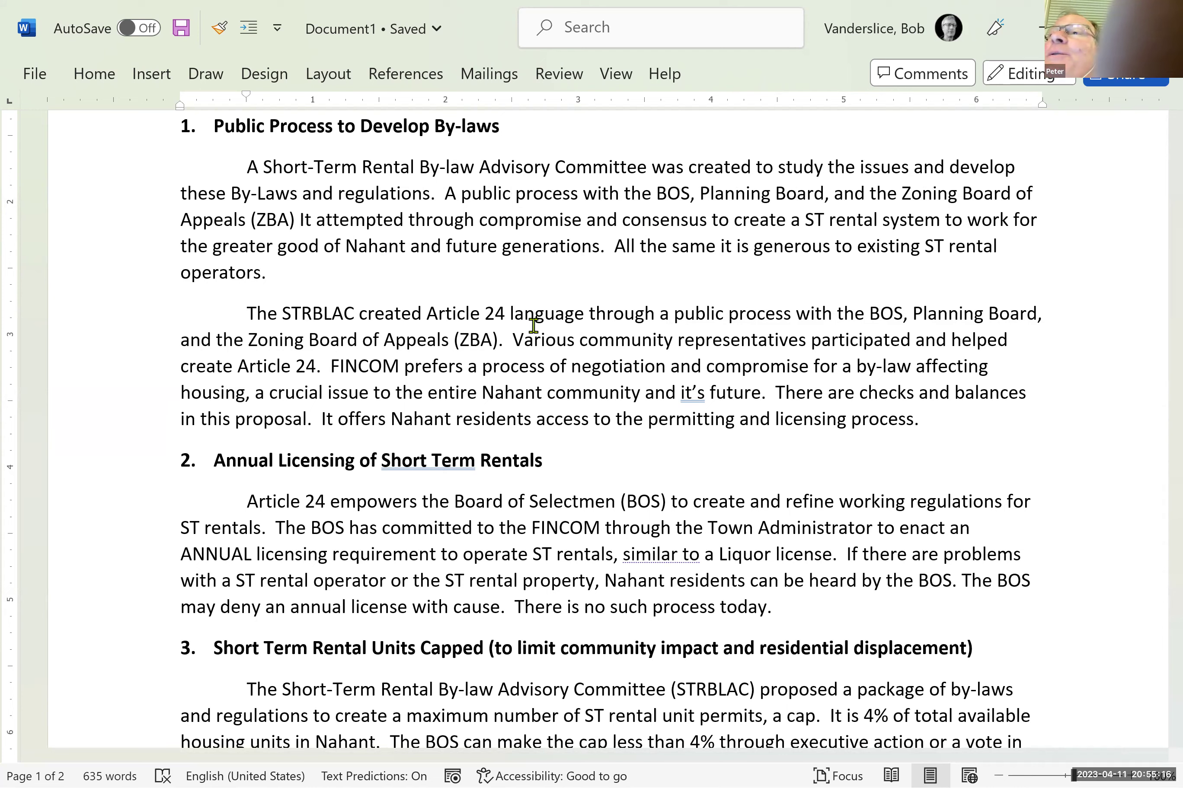
pyautogui.press('Down')
pyautogui.press('Down')
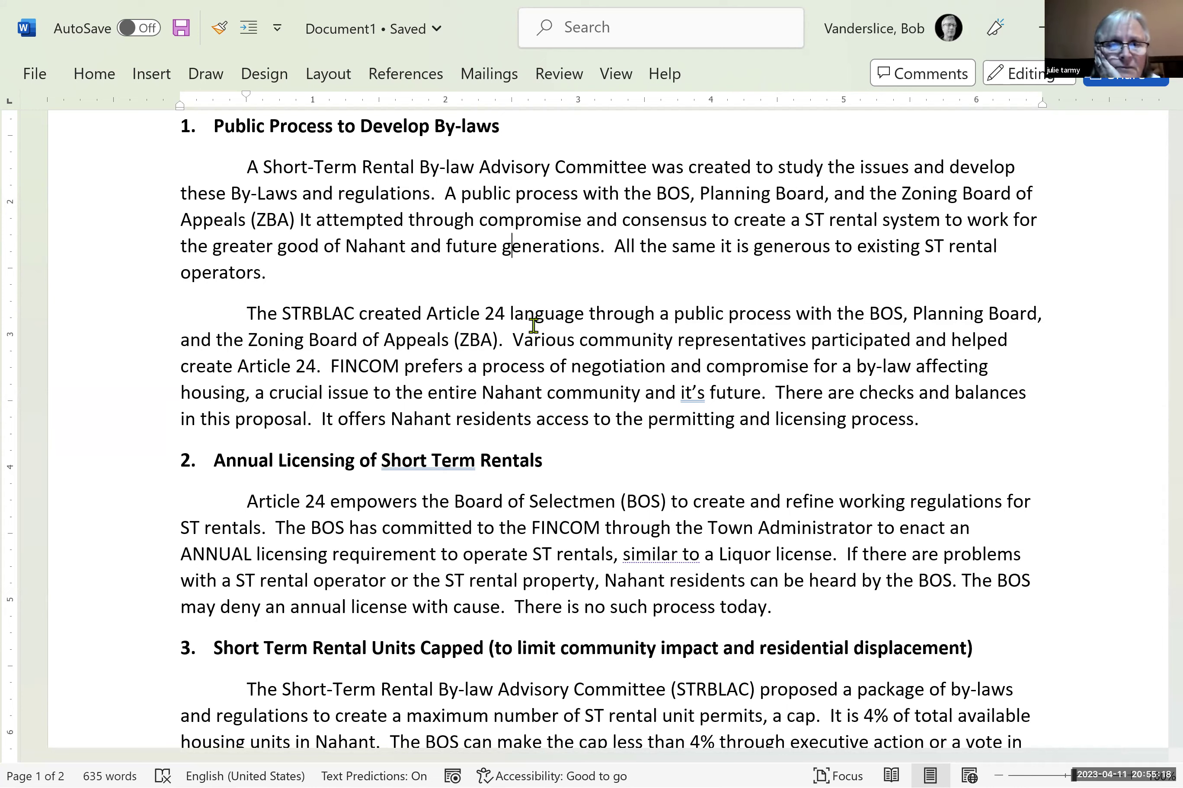
pyautogui.press('Up')
pyautogui.hotkey('ctrl', 'Left')
pyautogui.hotkey('ctrl', 'Left')
pyautogui.hotkey('ctrl', 'Left')
pyautogui.hotkey('ctrl', 'Left')
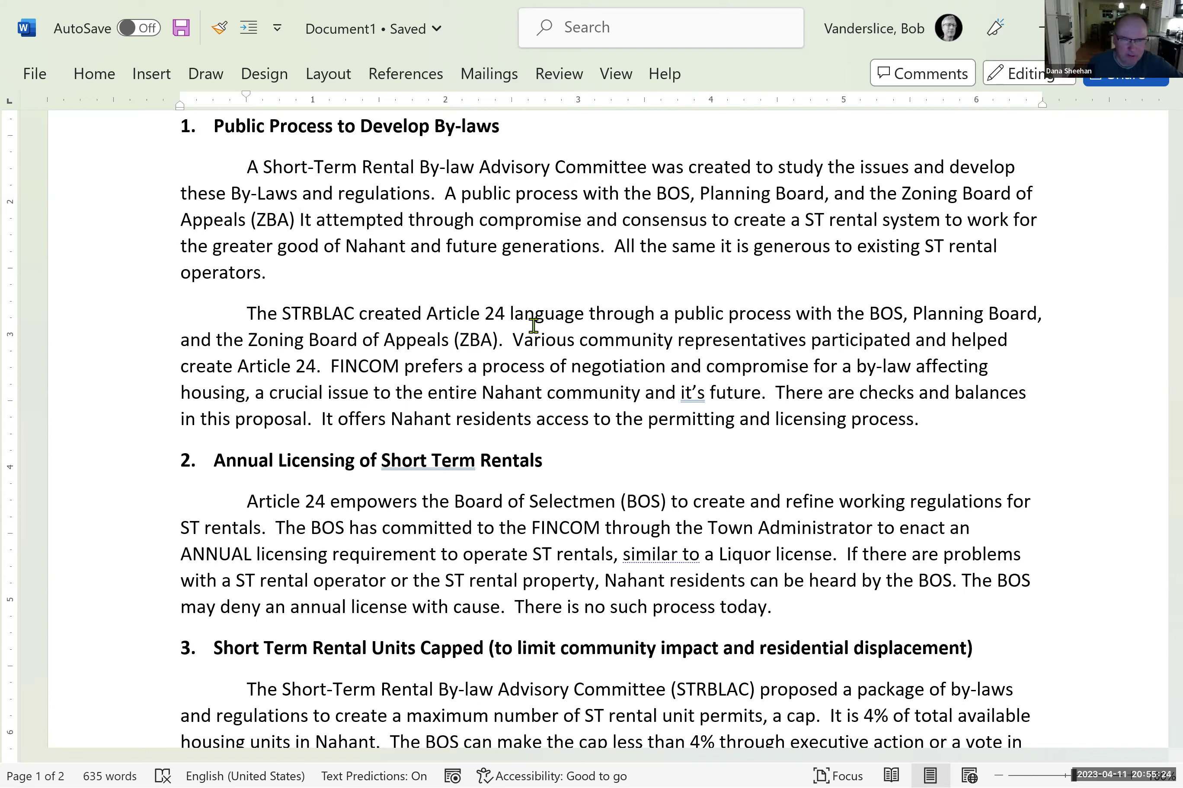
pyautogui.write('em')
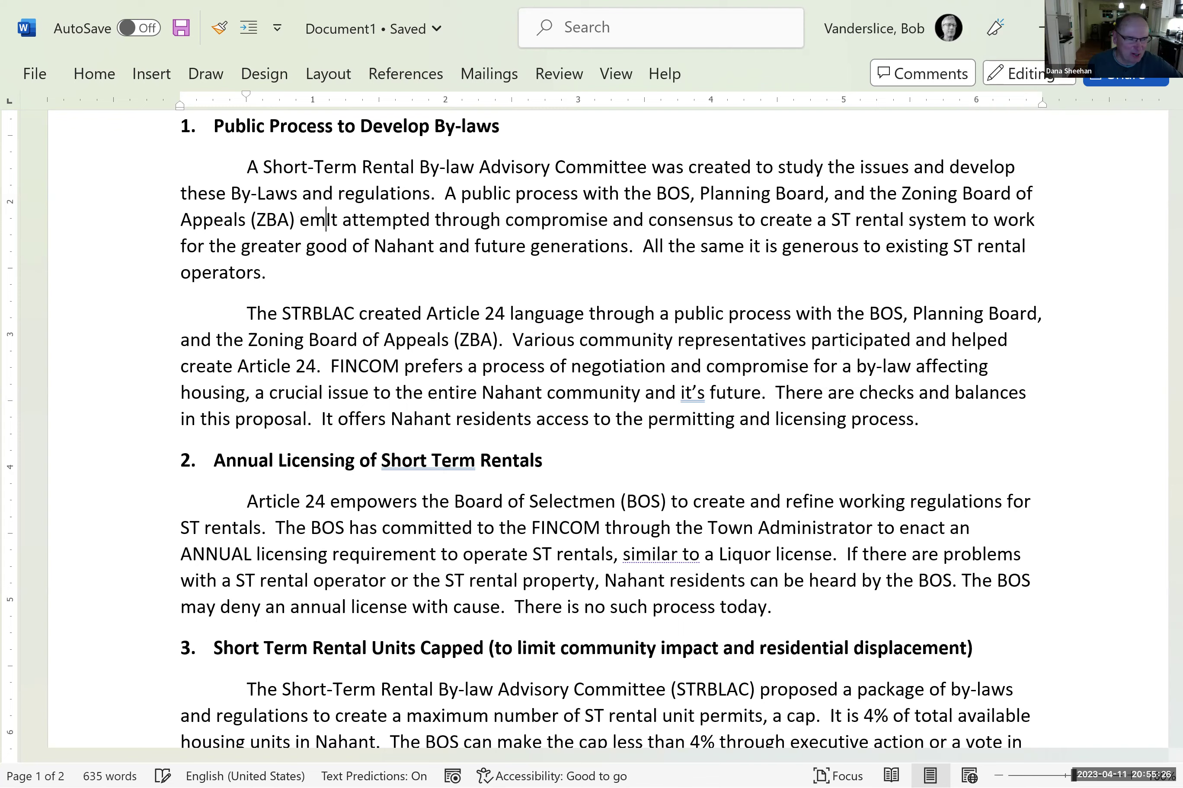
pyautogui.press('BackSpace')
pyautogui.press('BackSpace')
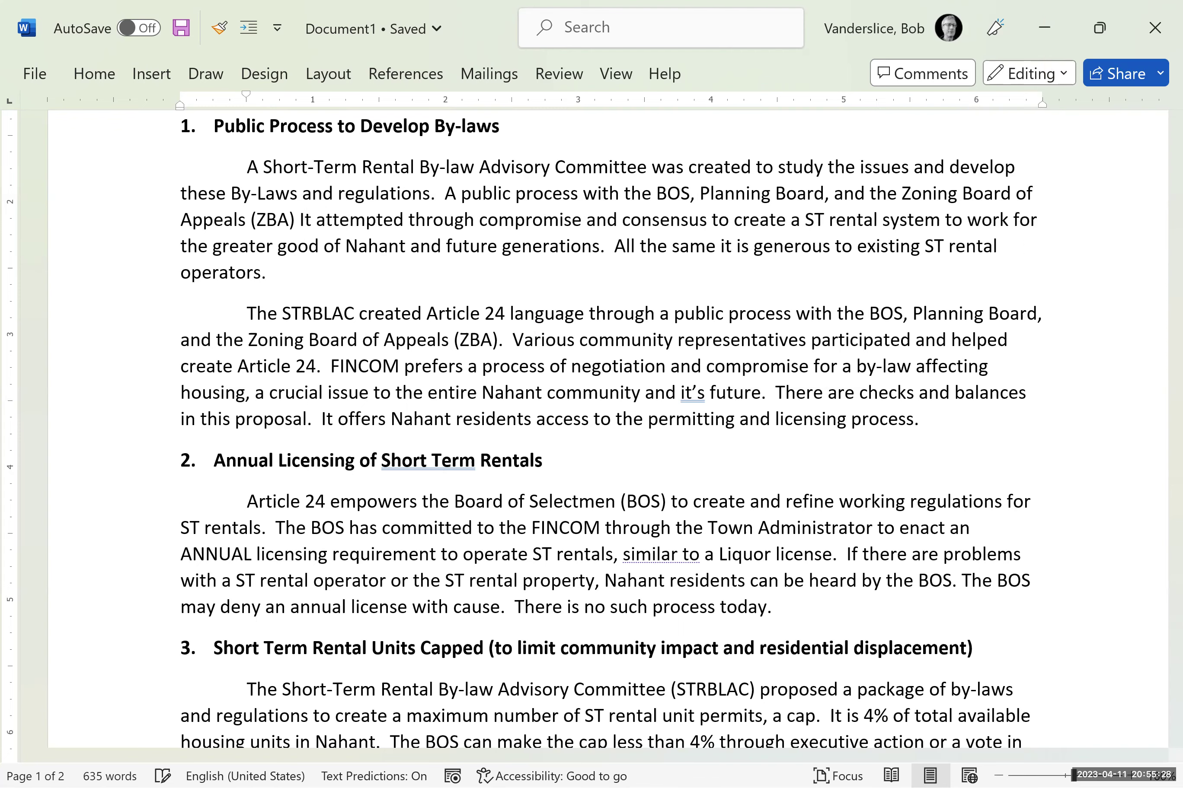
pyautogui.write('fo')
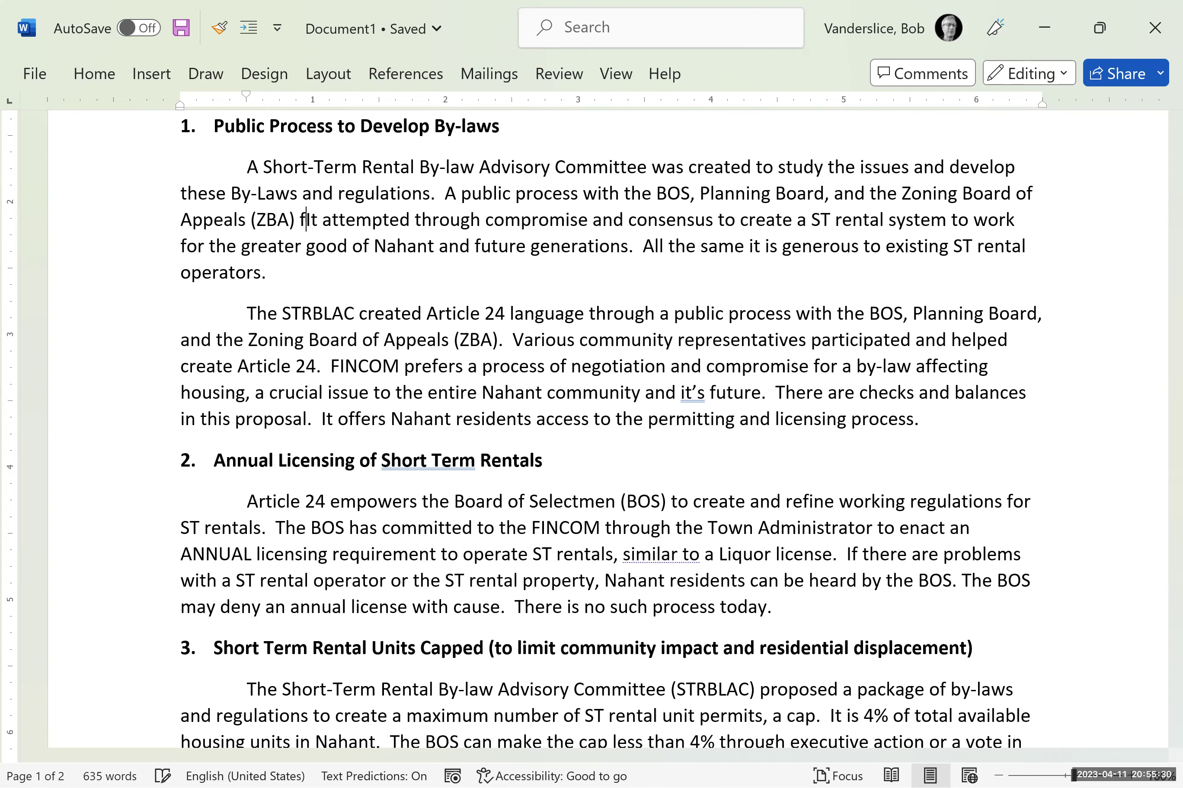
pyautogui.press('BackSpace')
pyautogui.press('BackSpace')
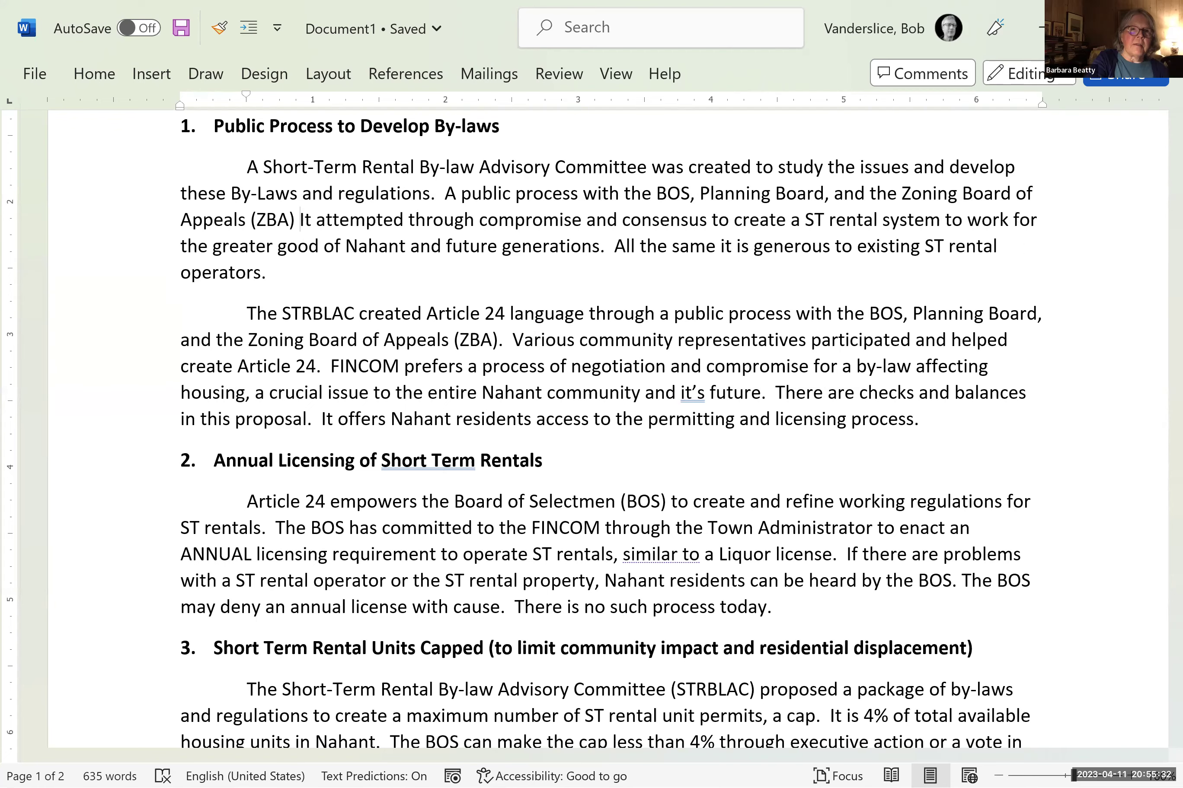
# - Delete "It" before "attempted" so that "(ZBA)" runs directly into "attempted through compromise"
pyautogui.press('Delete')
pyautogui.press('Delete')
pyautogui.press('Delete')
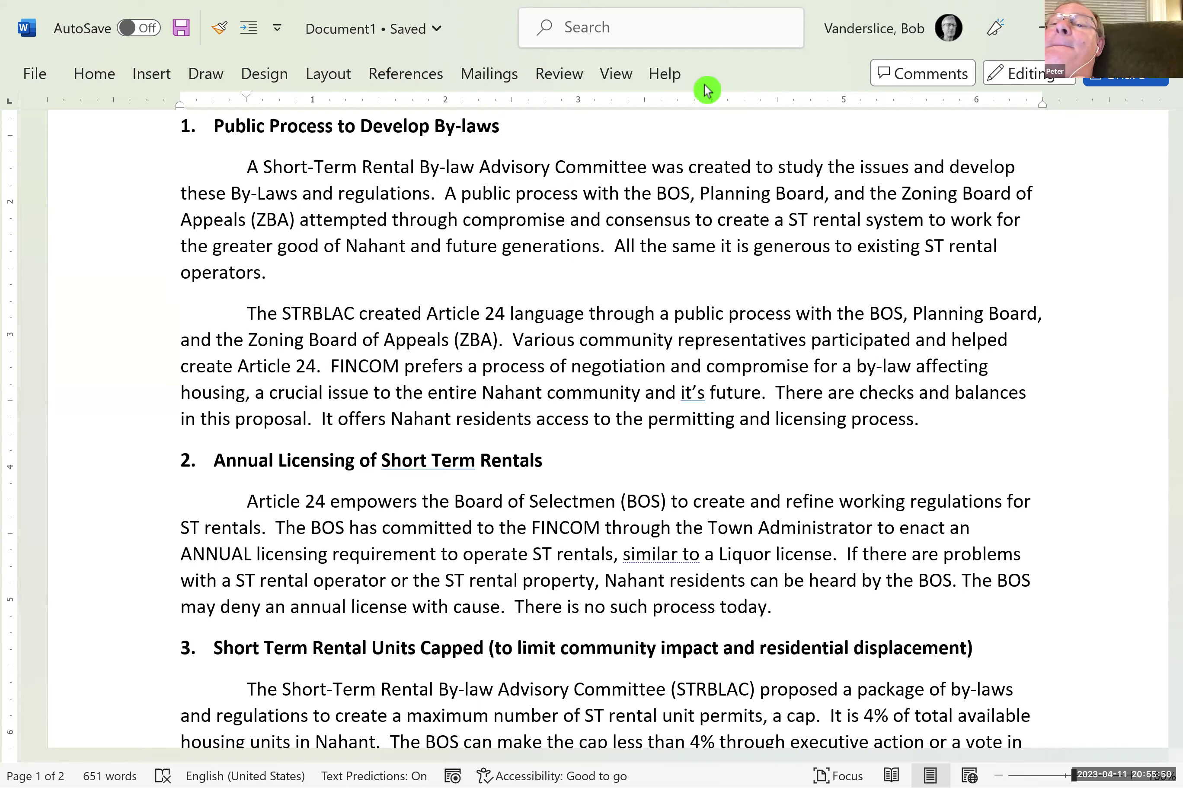
# - Spell out "BOS" as "Board of Selectmen" in the second sentence of section 1's first paragraph
pyautogui.click(666, 193)
pyautogui.write('ao')
pyautogui.press('BackSpace')
pyautogui.press('BackSpace')
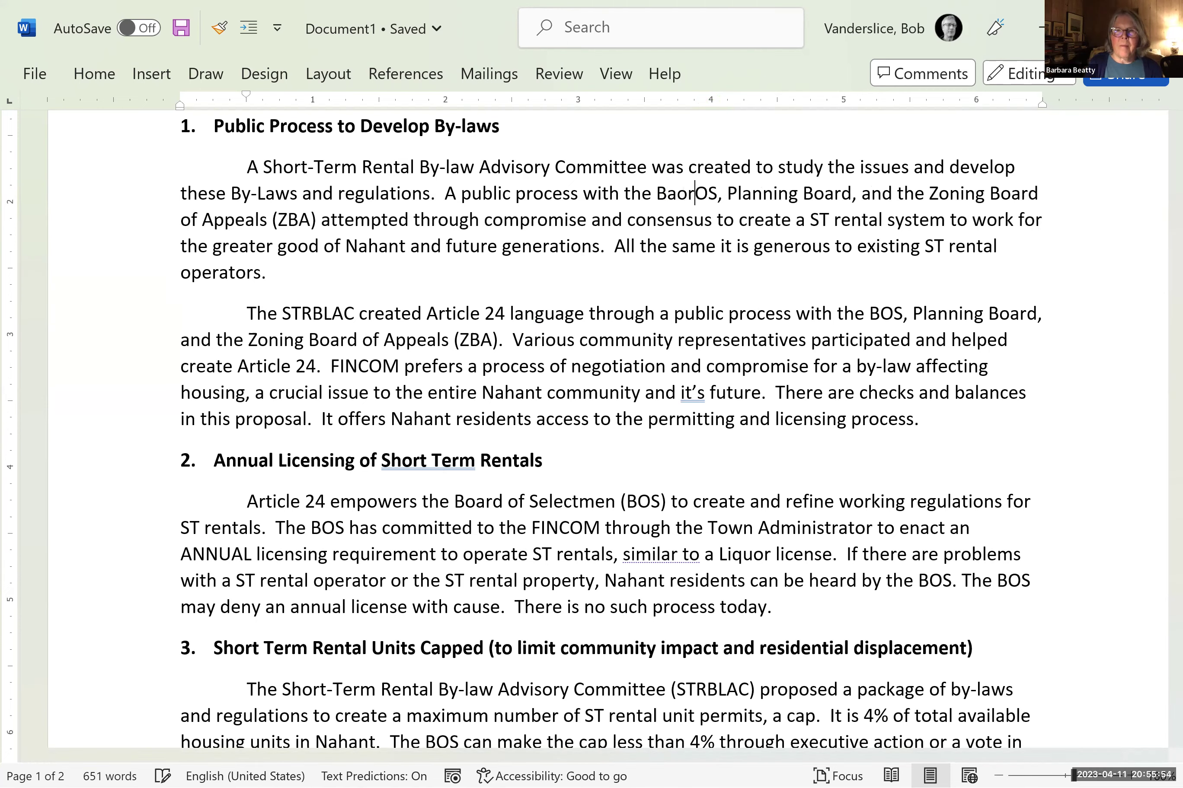
pyautogui.write('ord')
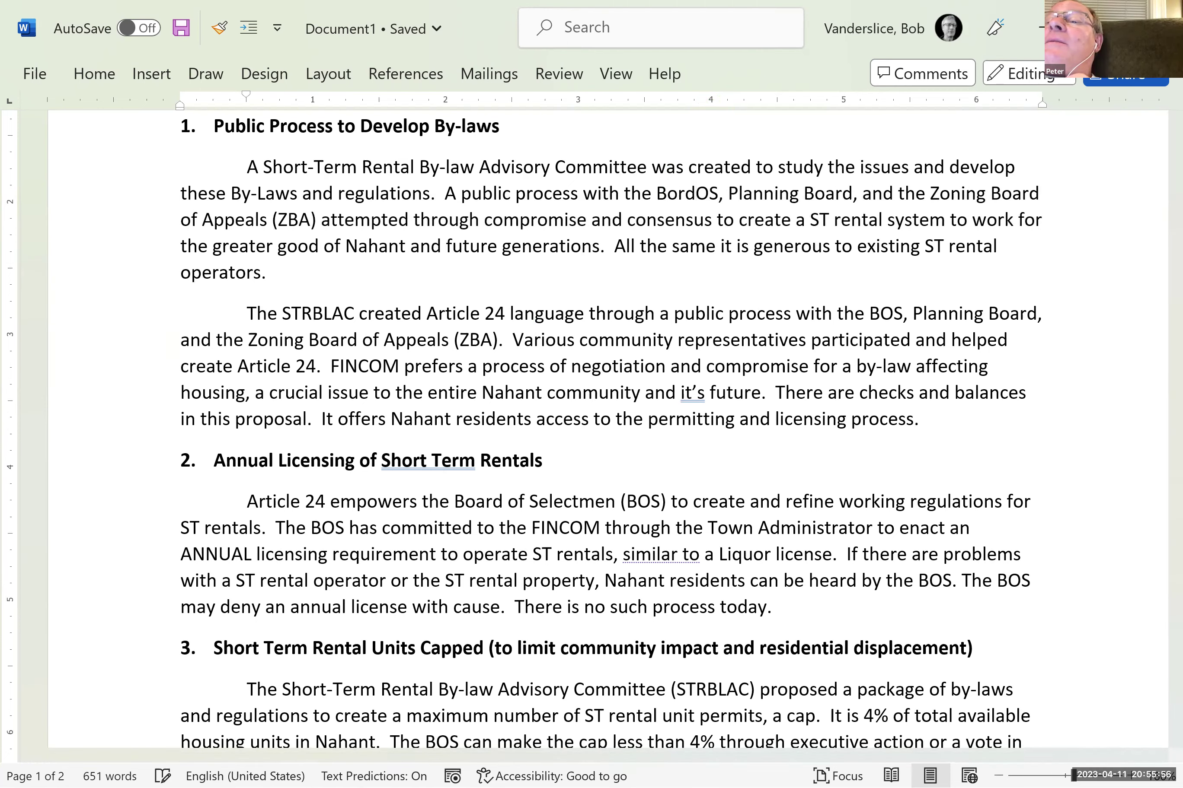
pyautogui.press('BackSpace')
pyautogui.press('BackSpace')
pyautogui.write('ard of Se')
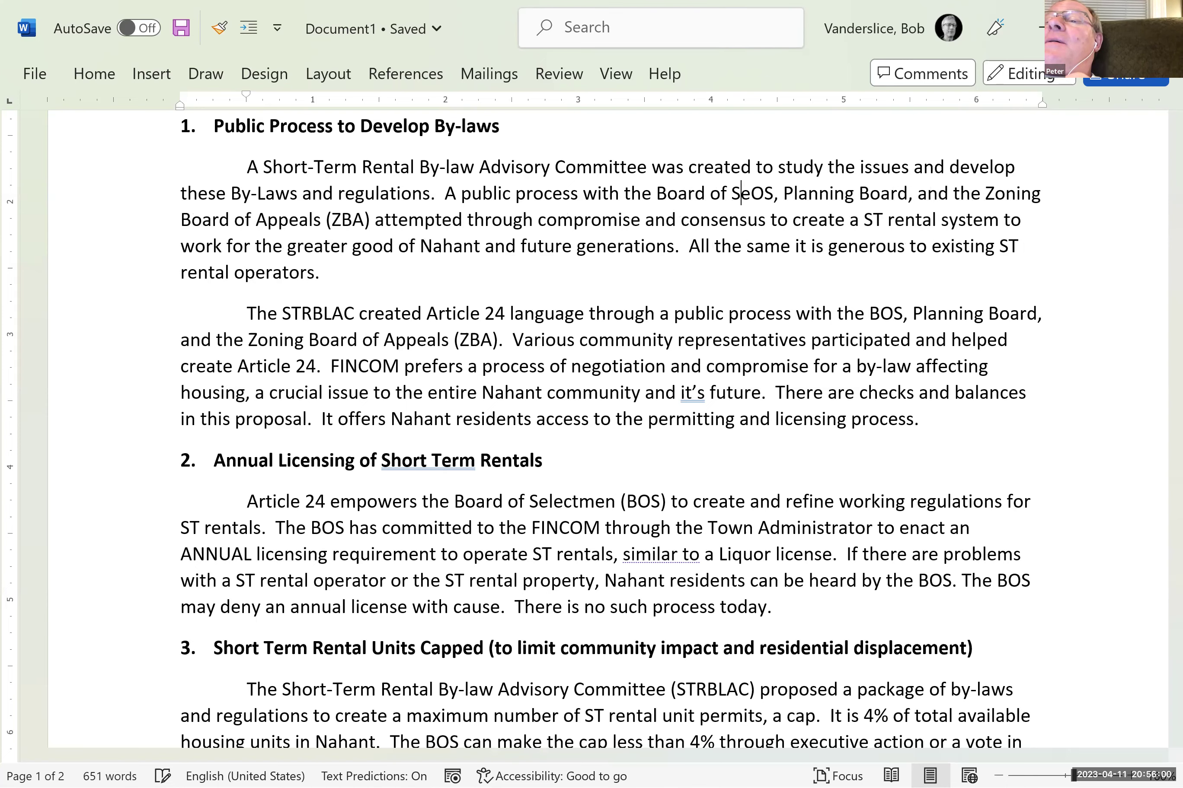
pyautogui.write('lectment')
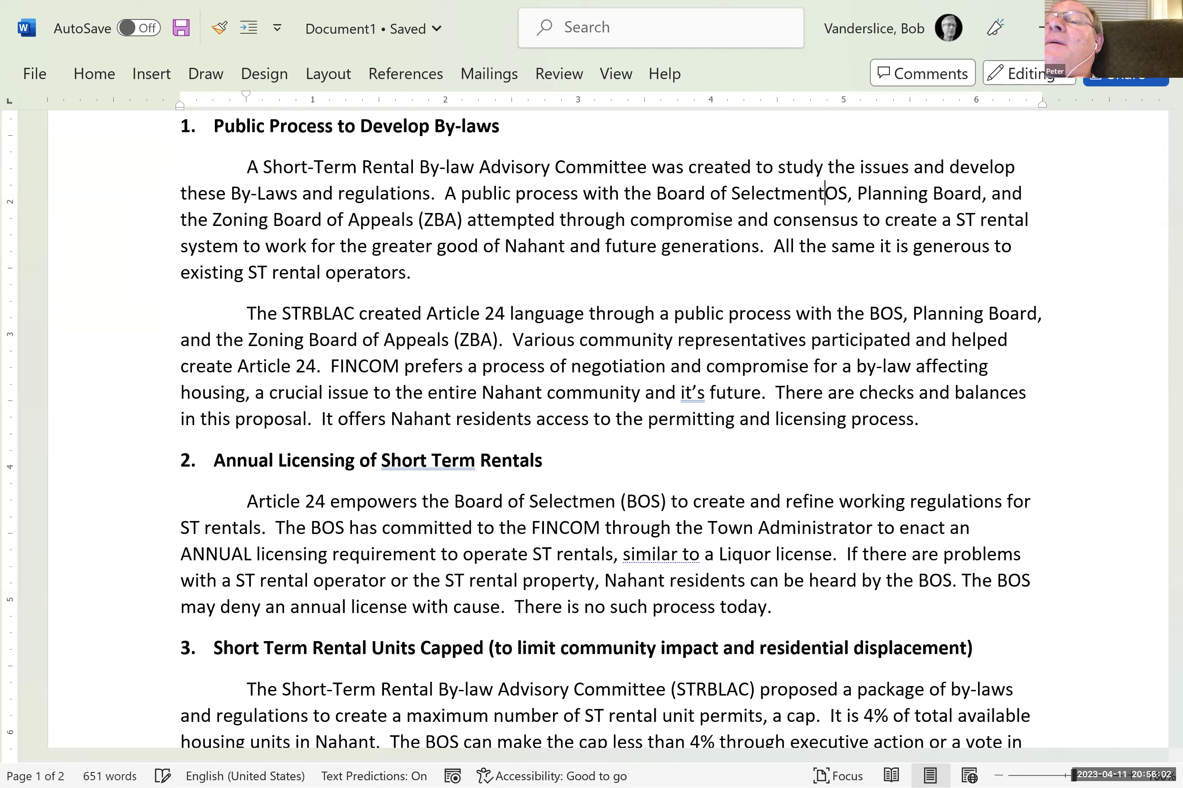
pyautogui.press('BackSpace')
pyautogui.press('Delete')
pyautogui.press('Delete')
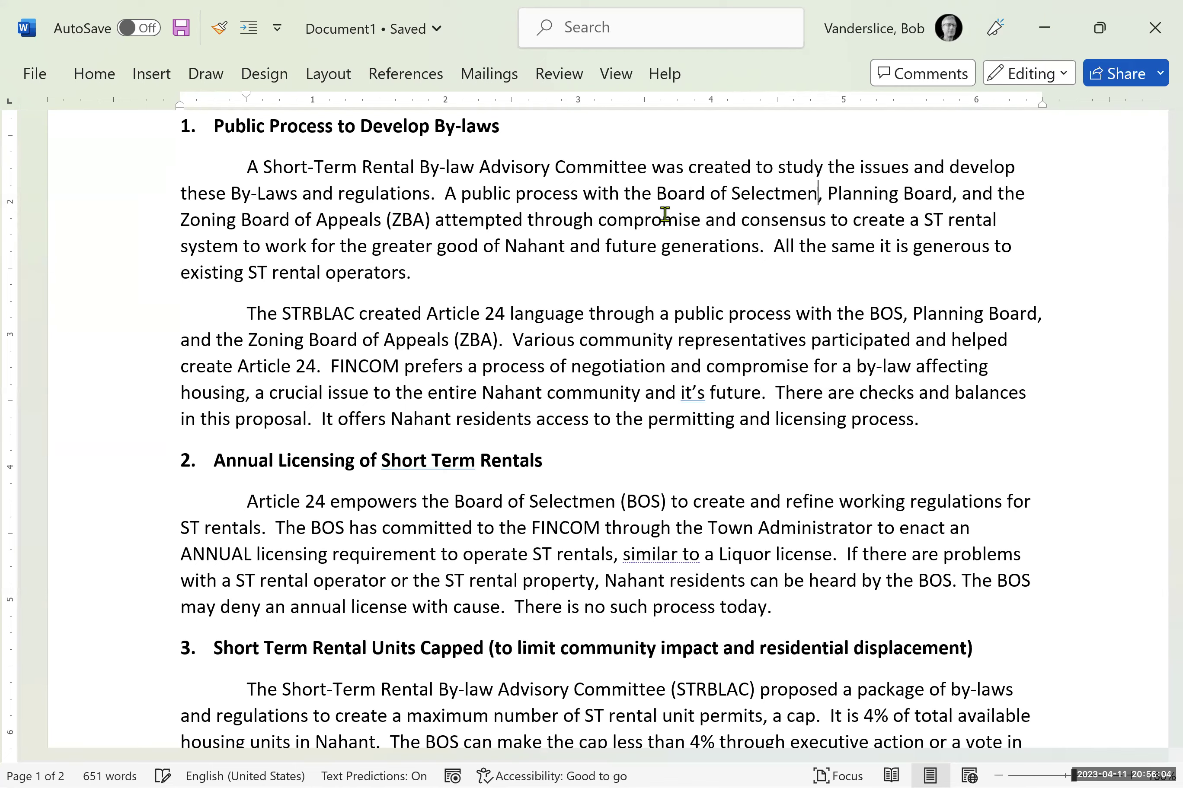
# - Remove the abbreviation "(ZBA)" after "Zoning Board of Appeals" in section 1's first paragraph
pyautogui.press('Down')
pyautogui.press('Down')
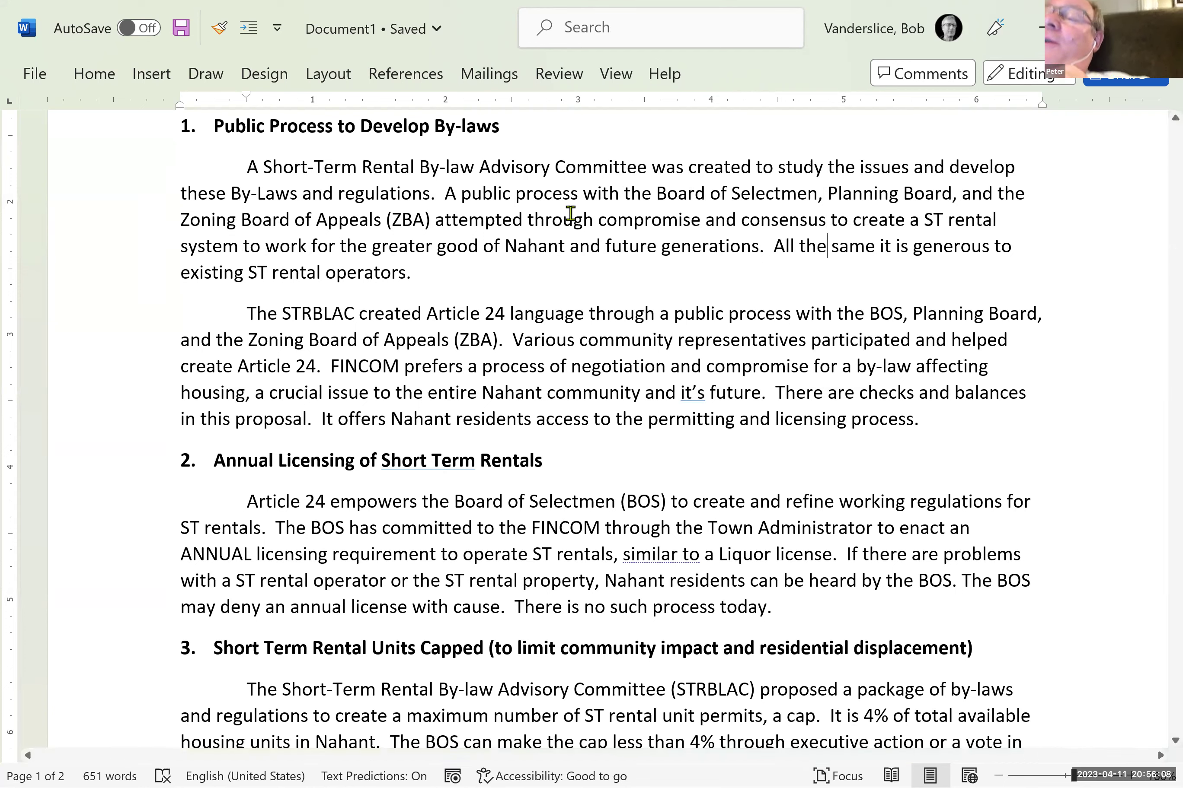
pyautogui.click(429, 221)
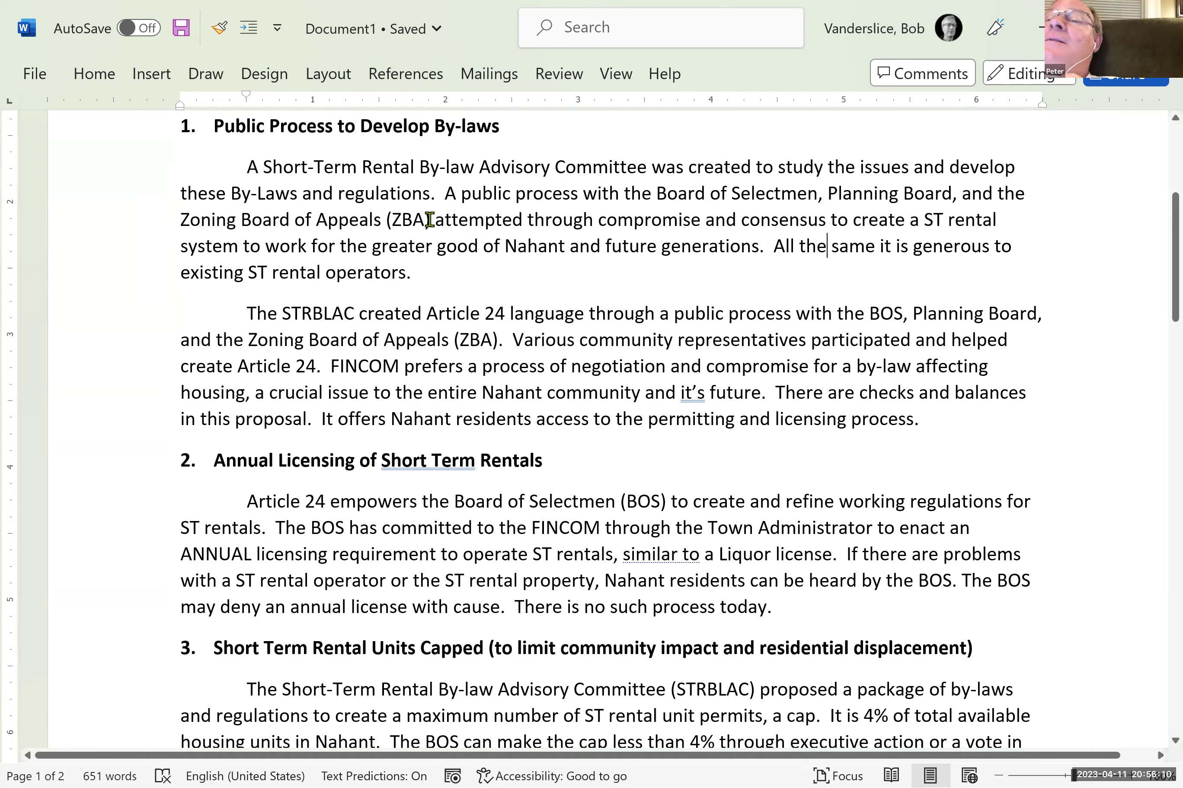
pyautogui.press('BackSpace')
pyautogui.press('BackSpace')
pyautogui.press('BackSpace')
pyautogui.press('BackSpace')
pyautogui.press('BackSpace')
pyautogui.press('BackSpace')
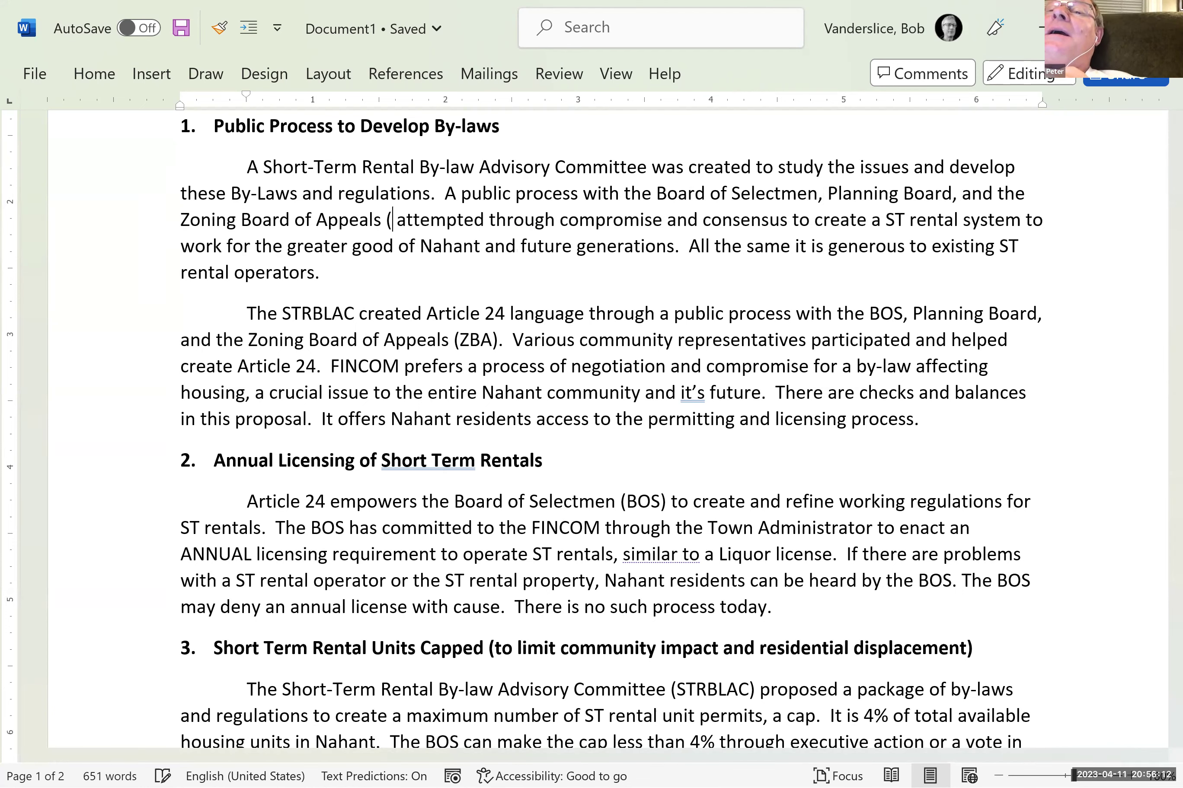
pyautogui.click(386, 220)
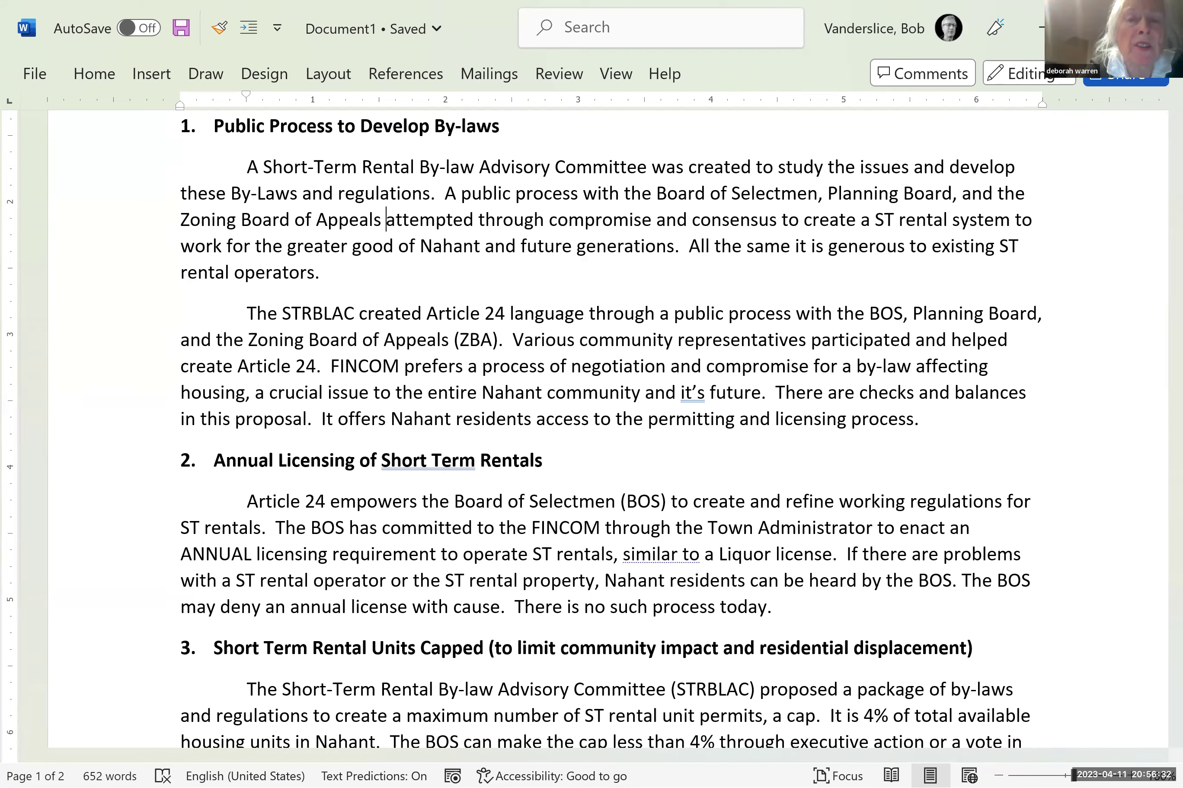
# - Replace "attempted" with "created" after "Zoning Board of Appeals" in section 1's second sentence
pyautogui.write('cr')
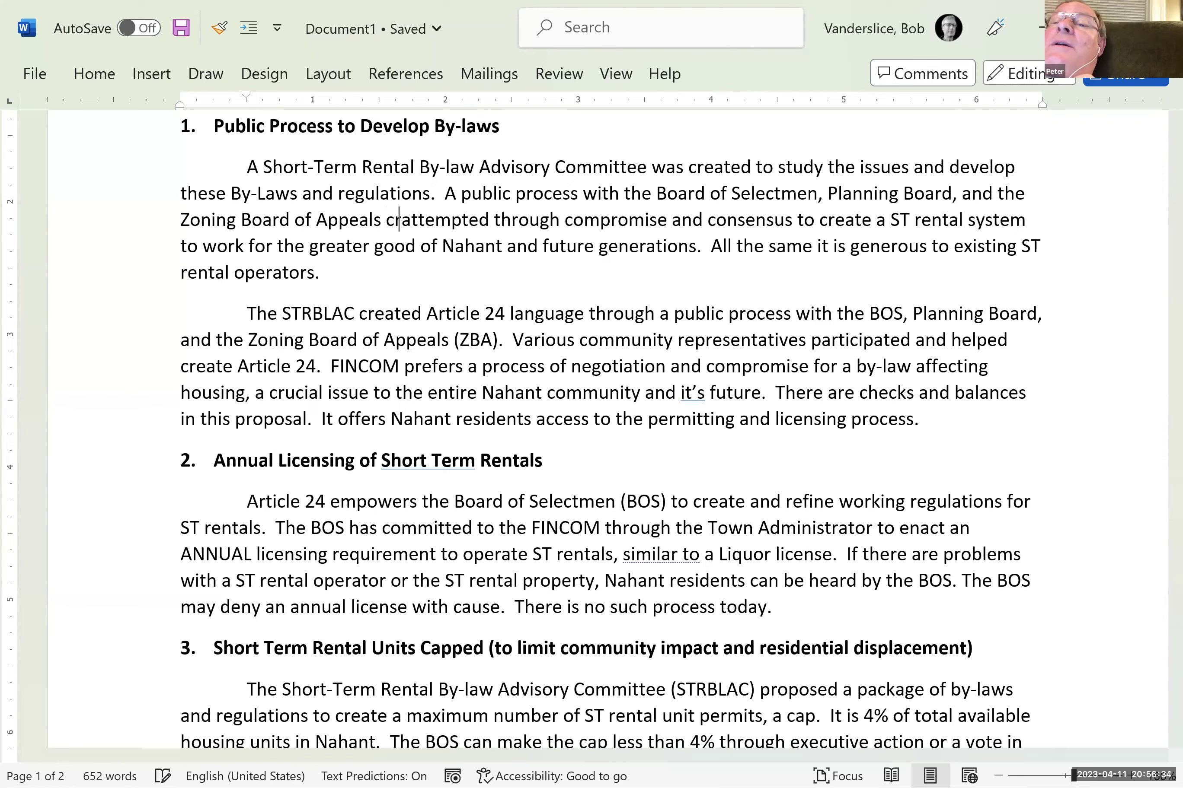
pyautogui.write('eated')
pyautogui.press('Delete')
pyautogui.press('Delete')
pyautogui.press('Delete')
pyautogui.press('Delete')
pyautogui.press('Delete')
pyautogui.press('Delete')
pyautogui.press('Delete')
pyautogui.press('Delete')
pyautogui.press('Delete')
pyautogui.press('Delete')
pyautogui.press('Delete')
pyautogui.press('Right')
pyautogui.press('Right')
pyautogui.press('Right')
pyautogui.press('Right')
pyautogui.press('Right')
pyautogui.press('Right')
pyautogui.press('Right')
pyautogui.press('Right')
pyautogui.press('Right')
pyautogui.press('Right')
pyautogui.press('Right')
pyautogui.press('Right')
pyautogui.press('Right')
pyautogui.press('Right')
pyautogui.press('Right')
pyautogui.press('Right')
pyautogui.press('Right')
pyautogui.press('Right')
pyautogui.press('Right')
pyautogui.press('Right')
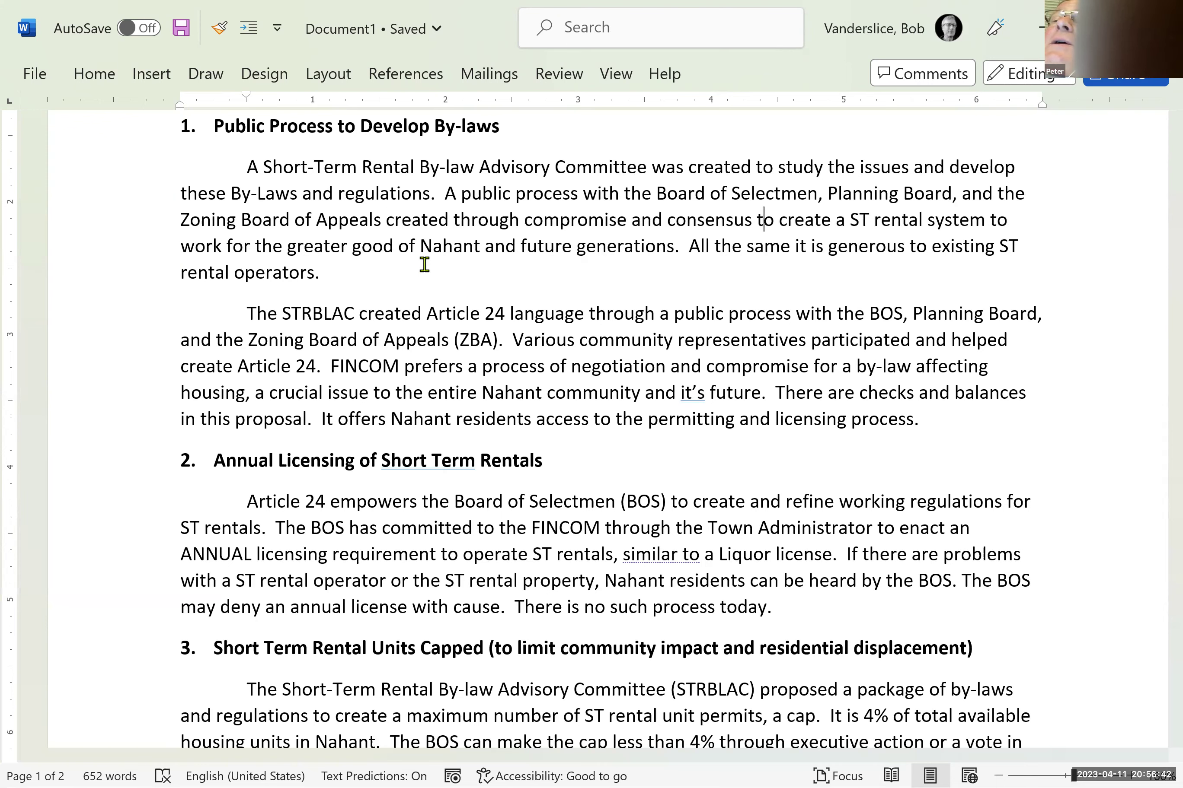
pyautogui.press('Left')
pyautogui.press('Left')
pyautogui.press('Left')
pyautogui.press('Left')
pyautogui.press('Left')
pyautogui.press('Left')
pyautogui.press('Left')
pyautogui.press('Left')
pyautogui.press('Left')
pyautogui.press('Left')
pyautogui.press('Left')
pyautogui.press('Left')
pyautogui.press('Left')
pyautogui.press('Left')
pyautogui.press('Left')
pyautogui.press('Left')
pyautogui.press('Left')
pyautogui.press('Left')
pyautogui.press('Left')
pyautogui.press('Left')
pyautogui.press('Left')
pyautogui.press('Left')
pyautogui.press('Left')
pyautogui.press('Left')
pyautogui.press('Left')
pyautogui.press('Left')
pyautogui.press('Left')
pyautogui.press('Left')
pyautogui.press('Left')
pyautogui.press('Left')
pyautogui.press('Left')
pyautogui.press('Left')
pyautogui.press('Left')
pyautogui.press('Left')
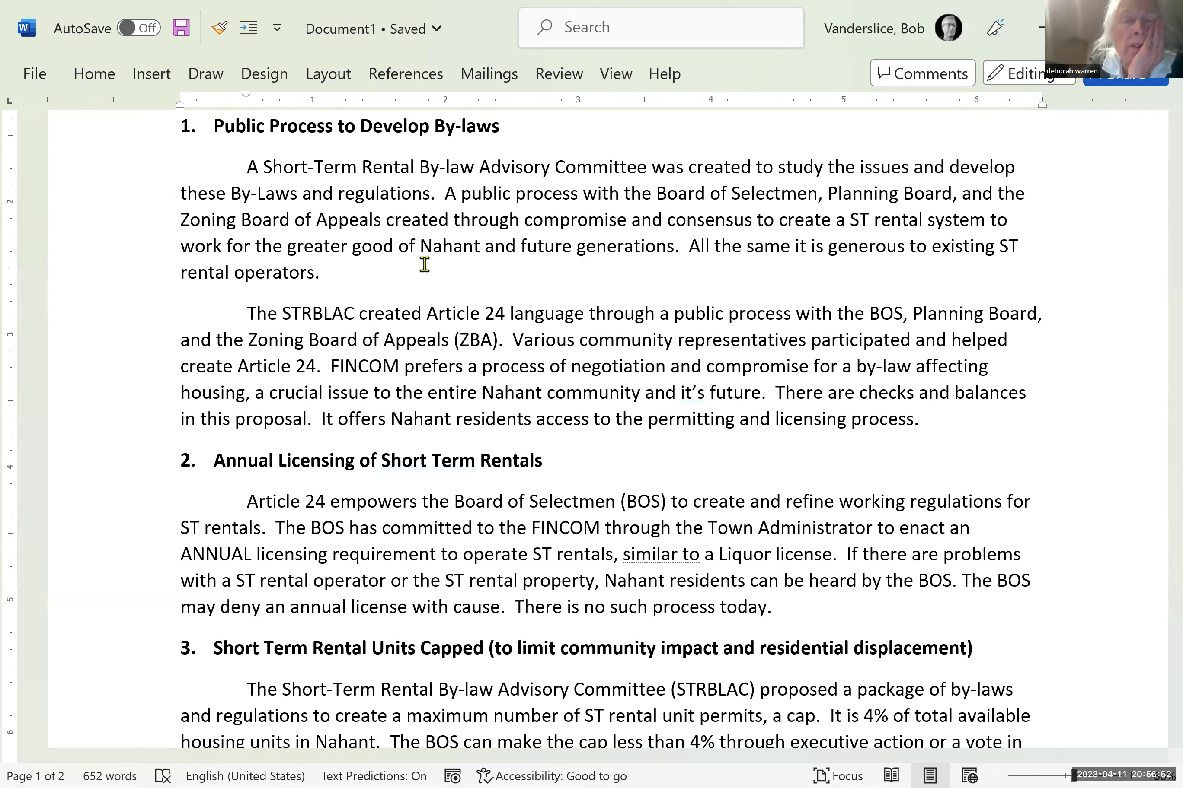
# - Delete "to create" after "compromise and consensus" in the second sentence of section 1's first paragraph
pyautogui.press('Right')
pyautogui.press('Right')
pyautogui.press('Right')
pyautogui.press('Right')
pyautogui.press('Right')
pyautogui.press('Right')
pyautogui.press('Right')
pyautogui.press('Right')
pyautogui.press('Right')
pyautogui.press('Right')
pyautogui.press('Right')
pyautogui.press('Right')
pyautogui.press('Right')
pyautogui.press('Right')
pyautogui.press('Right')
pyautogui.press('Right')
pyautogui.press('Right')
pyautogui.press('Right')
pyautogui.press('Right')
pyautogui.press('Right')
pyautogui.press('Right')
pyautogui.press('Right')
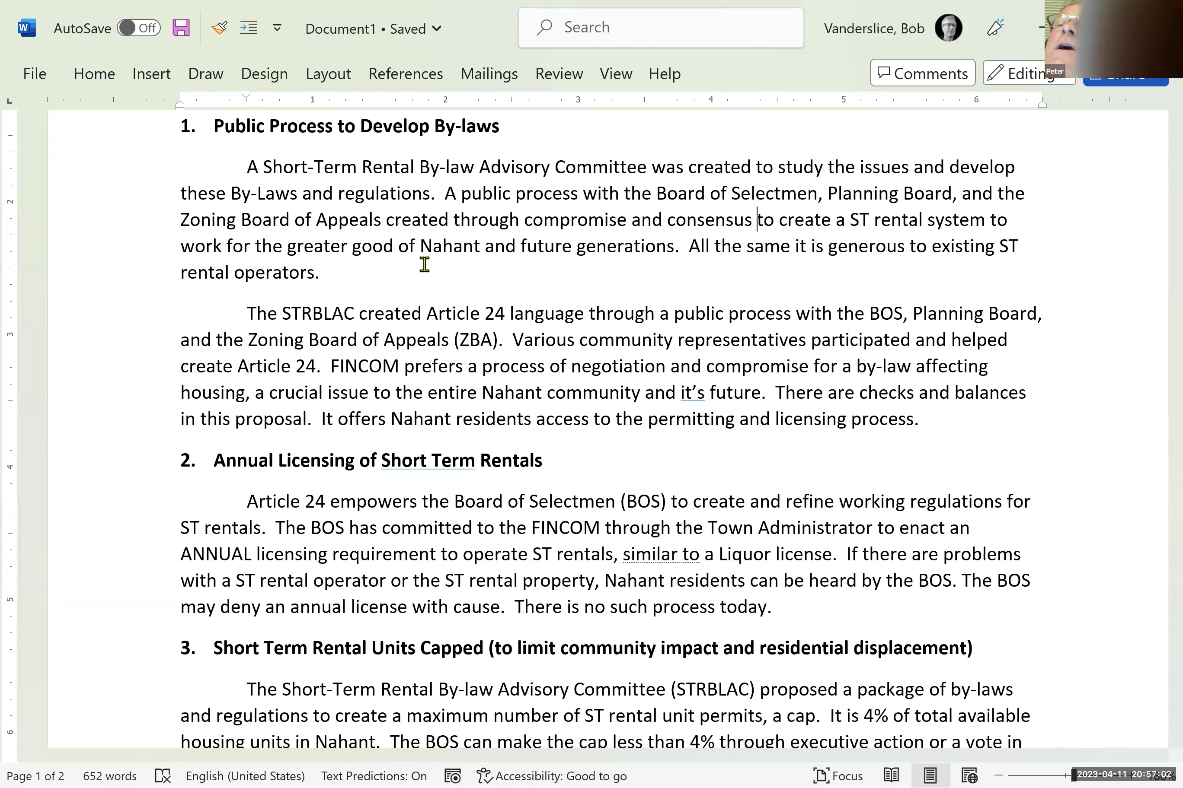
pyautogui.press('Delete')
pyautogui.press('Delete')
pyautogui.press('Delete')
pyautogui.press('Delete')
pyautogui.press('Delete')
pyautogui.press('Delete')
pyautogui.press('Delete')
pyautogui.press('Delete')
pyautogui.press('Delete')
pyautogui.press('Delete')
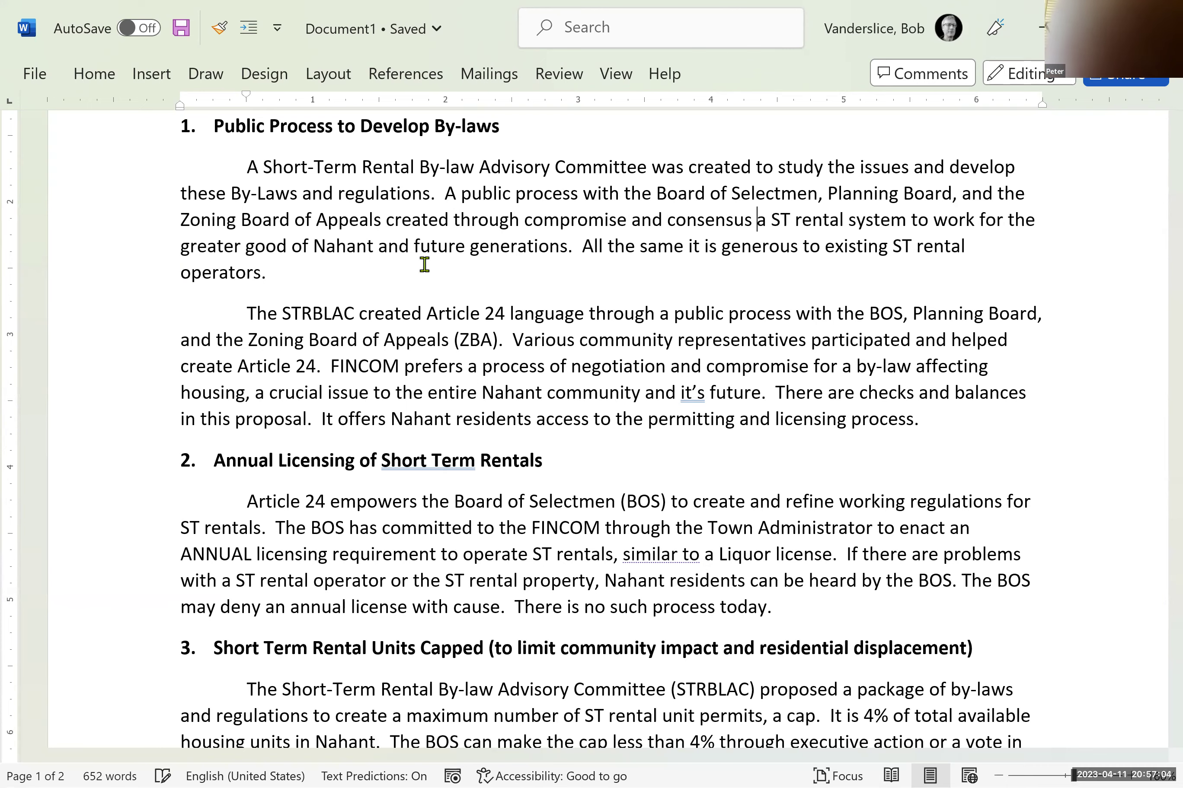
# - Shorten "a ST rental system" to "a system" in section 1's second sentence
pyautogui.press('Delete')
pyautogui.press('Delete')
pyautogui.press('Delete')
pyautogui.press('Delete')
pyautogui.press('Delete')
pyautogui.write('a')
pyautogui.press('Delete')
pyautogui.press('Delete')
pyautogui.press('Delete')
pyautogui.press('Delete')
pyautogui.press('Delete')
pyautogui.press('Delete')
pyautogui.press('Delete')
pyautogui.press('Delete')
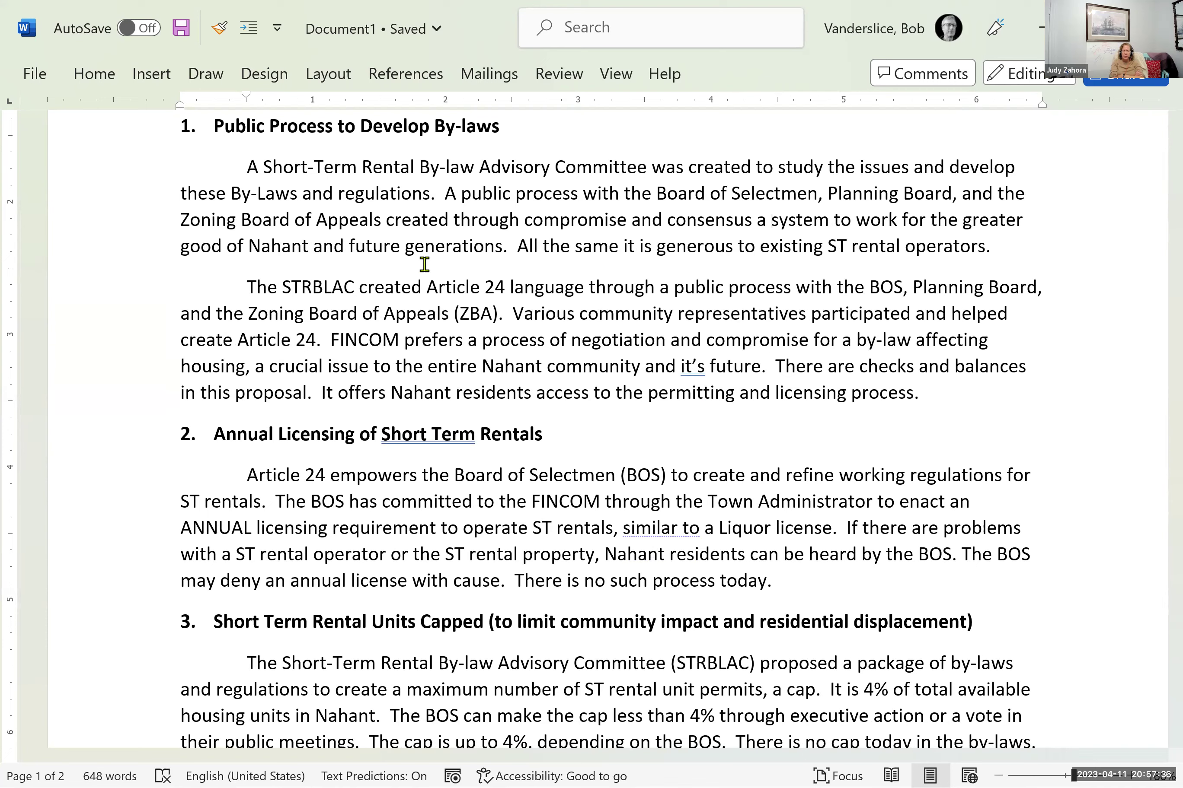
pyautogui.press('Down')
pyautogui.press('Left')
pyautogui.press('Left')
pyautogui.press('Left')
pyautogui.press('Left')
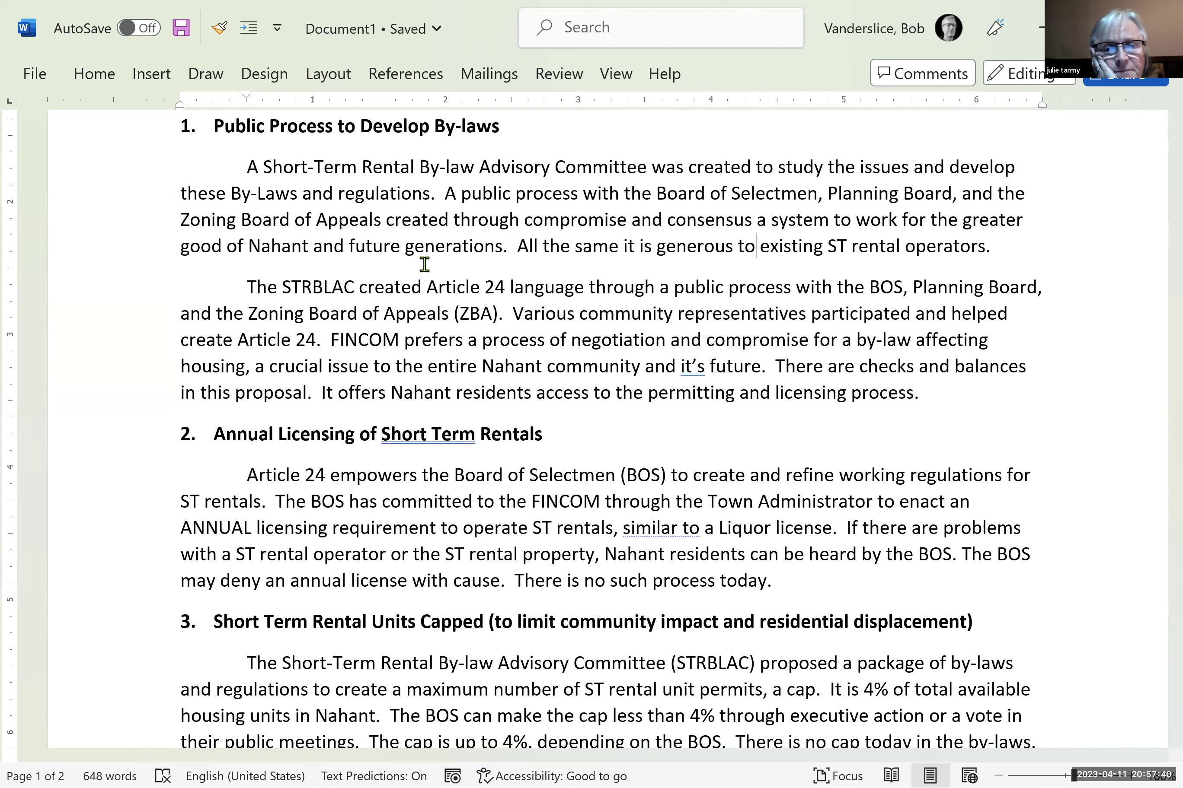
pyautogui.press('Left')
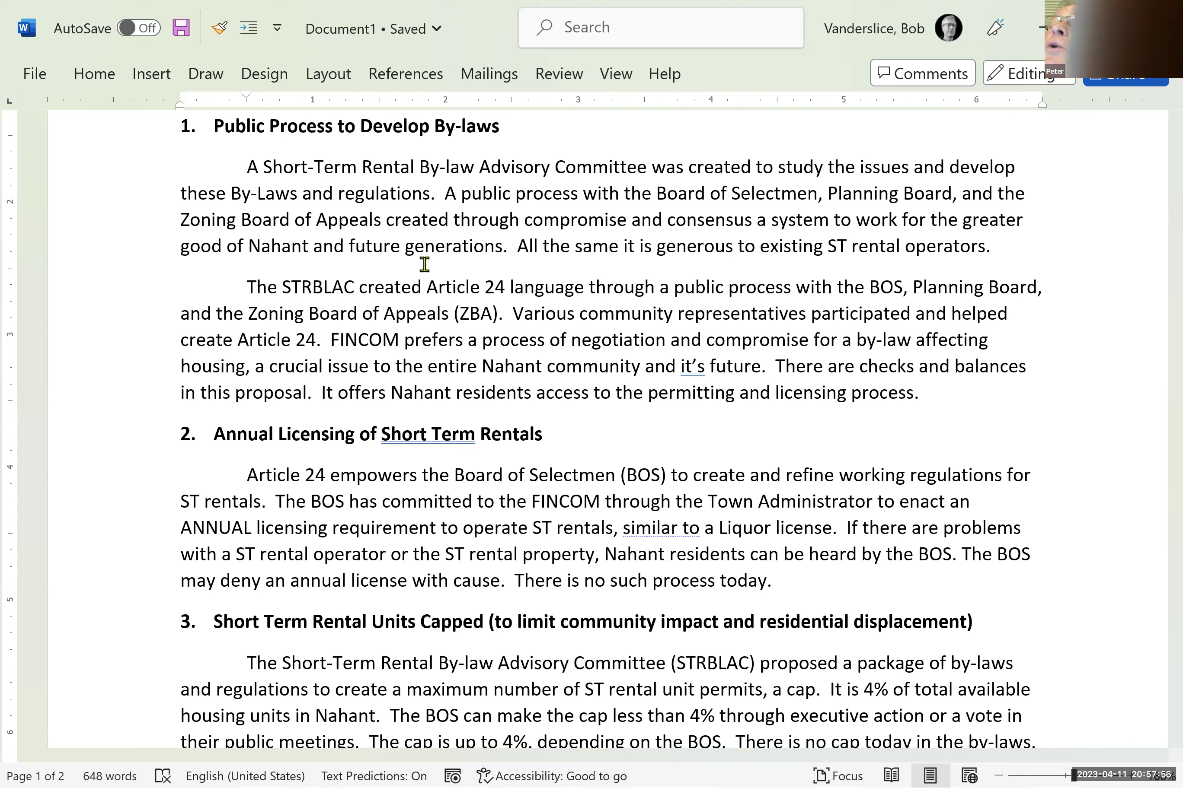
# - Set off "through compromise and consensus" with commas after "created" and after "consensus" in section 1's second sentence
pyautogui.click(451, 220)
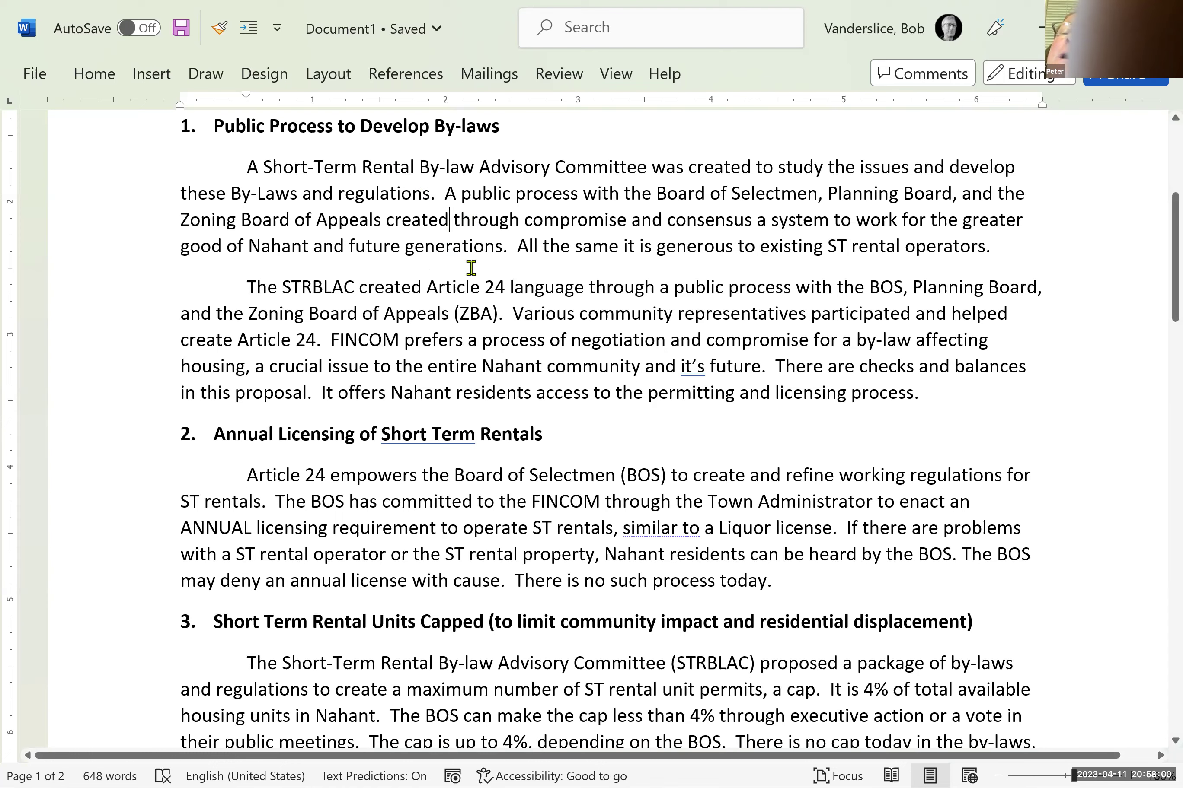
pyautogui.write(',')
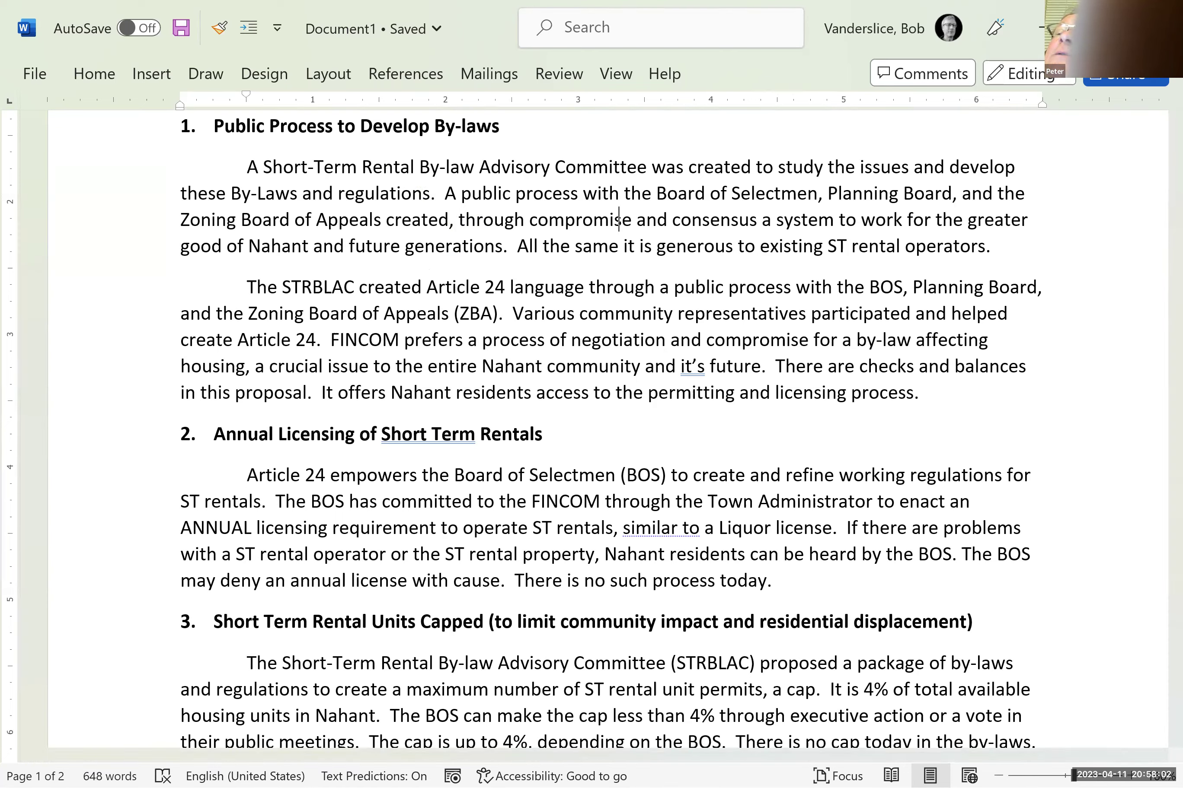
pyautogui.click(756, 220)
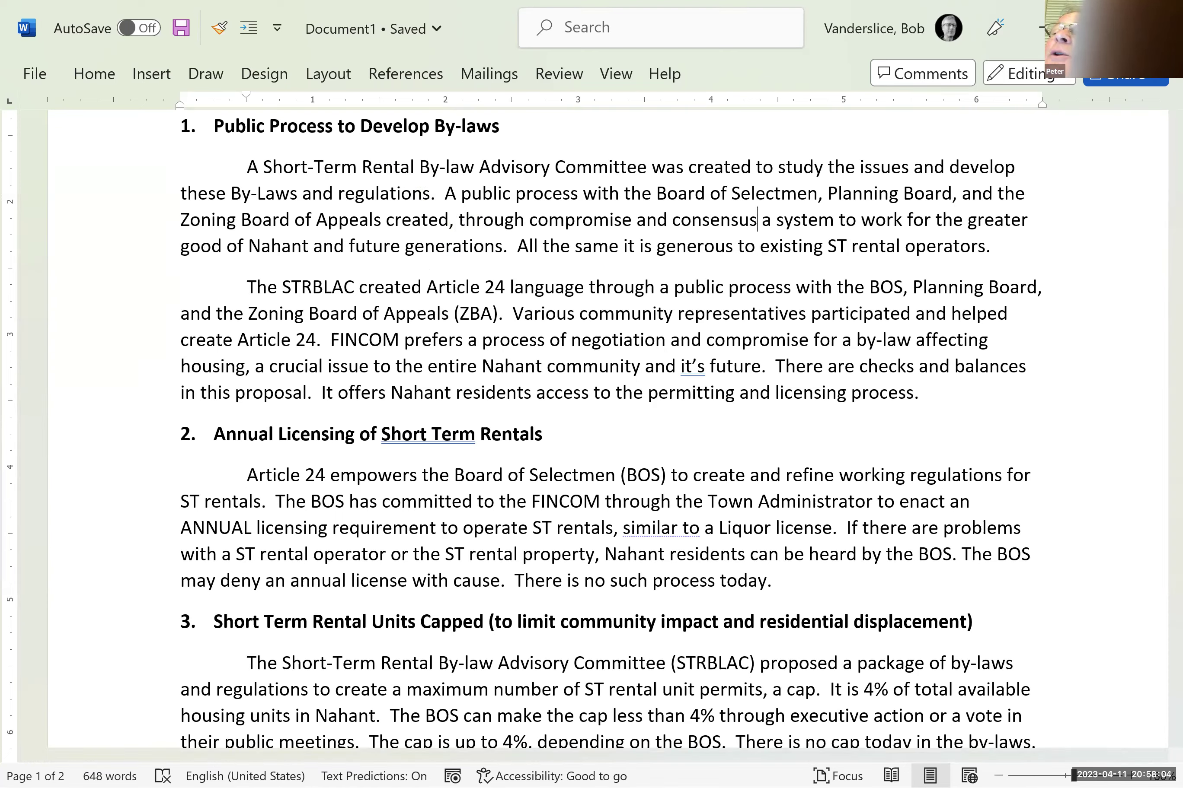
pyautogui.write(',')
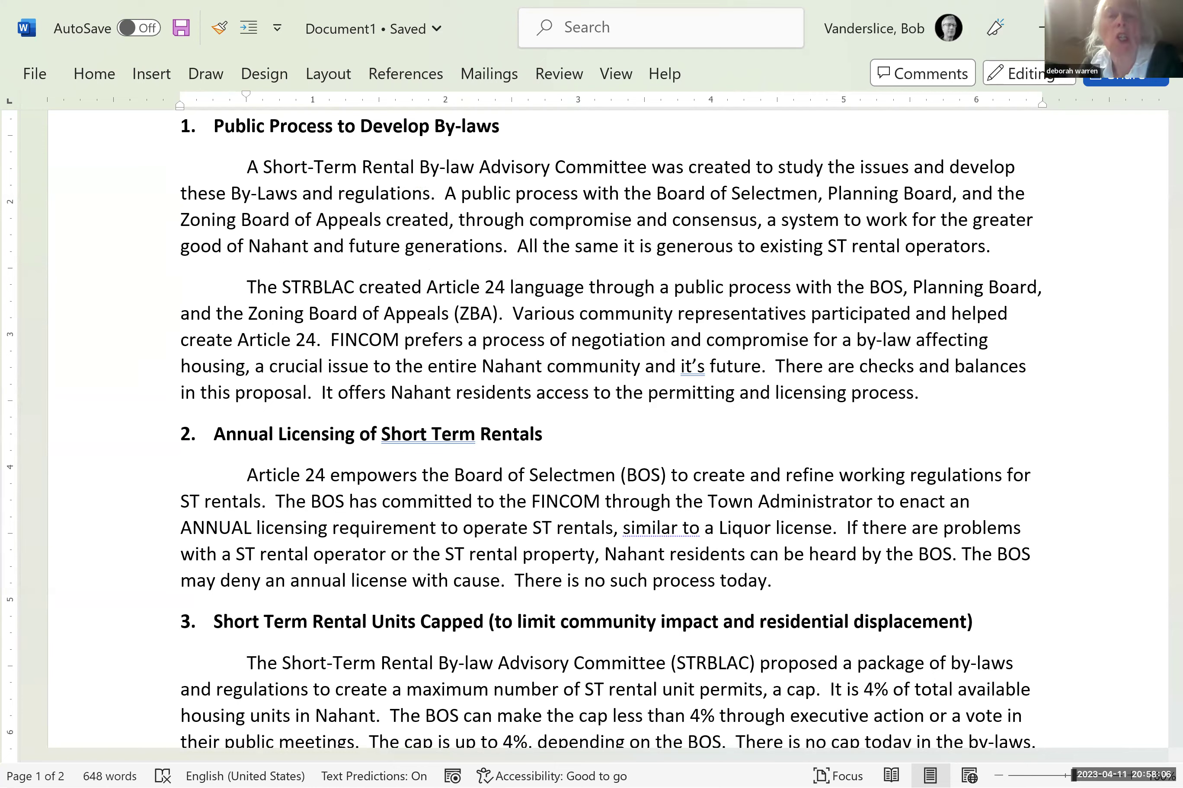
# - Insert "while being fair" after "future generations", before the period ending section 1's second sentence
pyautogui.click(733, 247)
pyautogui.click(619, 246)
pyautogui.click(508, 247)
pyautogui.press('Left')
pyautogui.write('whi')
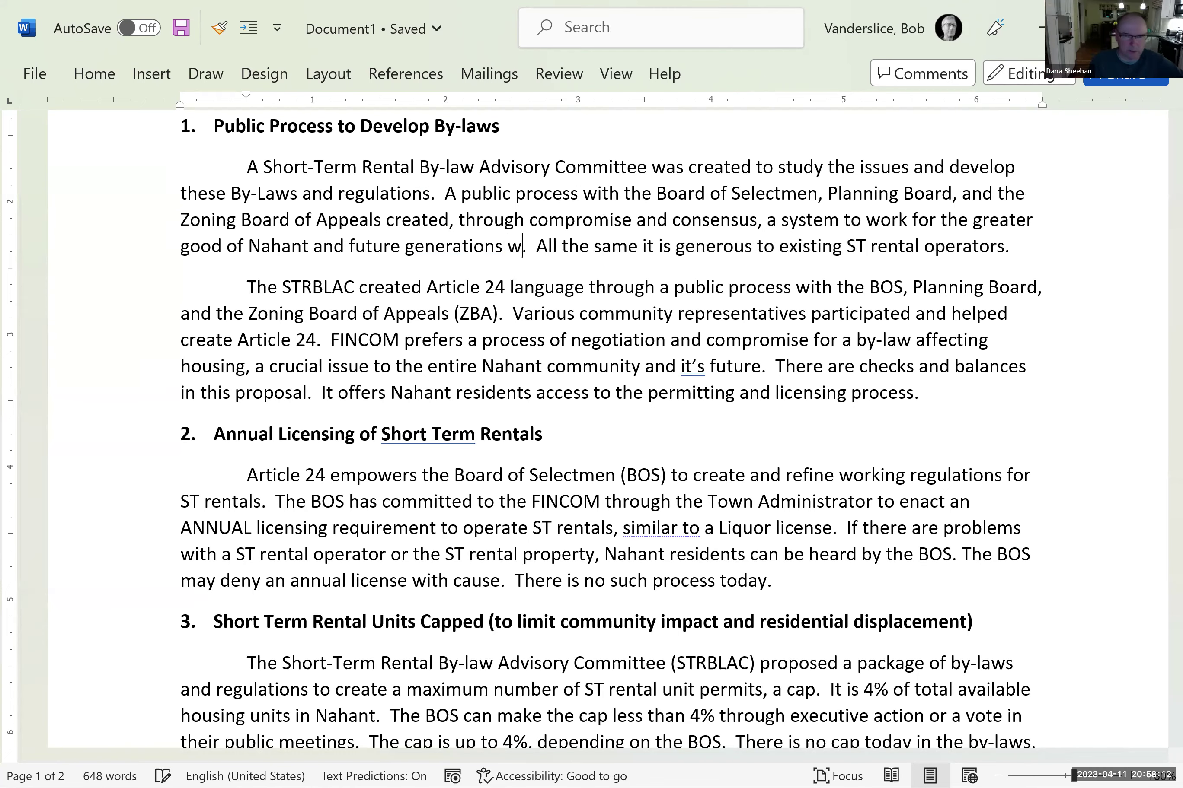
pyautogui.write('l')
pyautogui.write('e be')
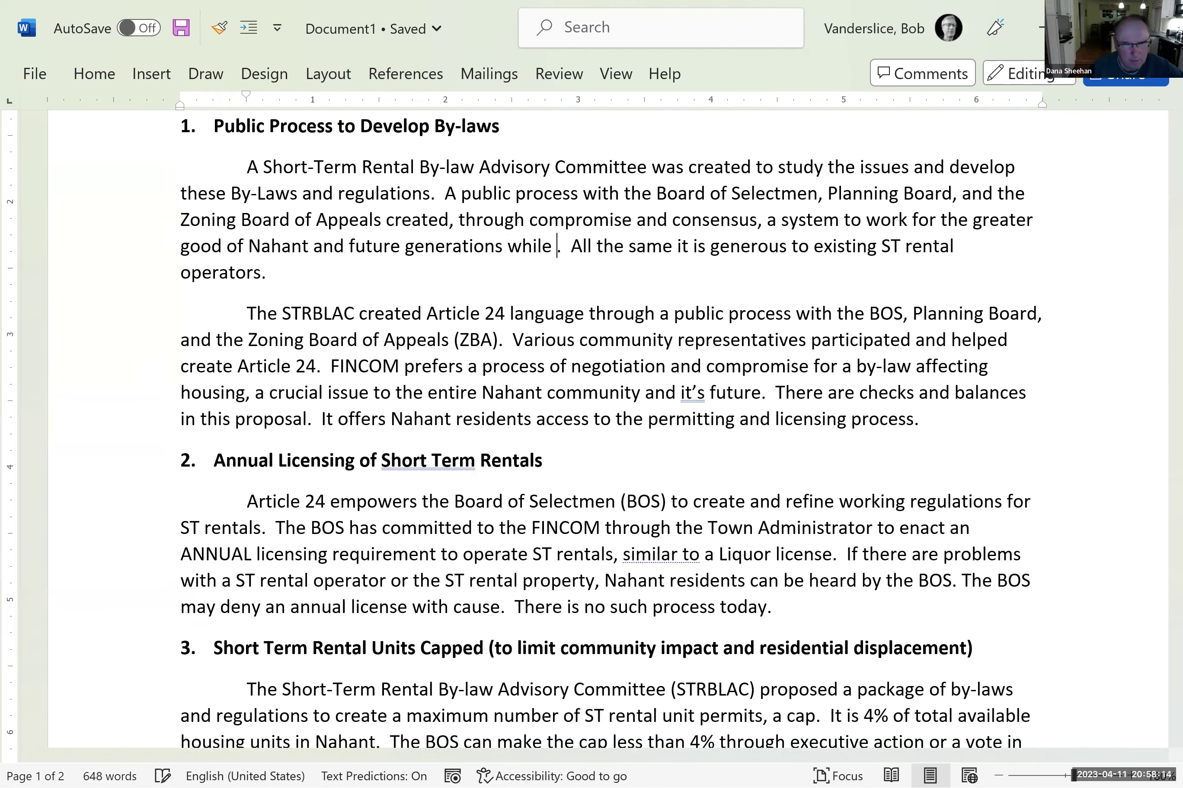
pyautogui.write('ing fa')
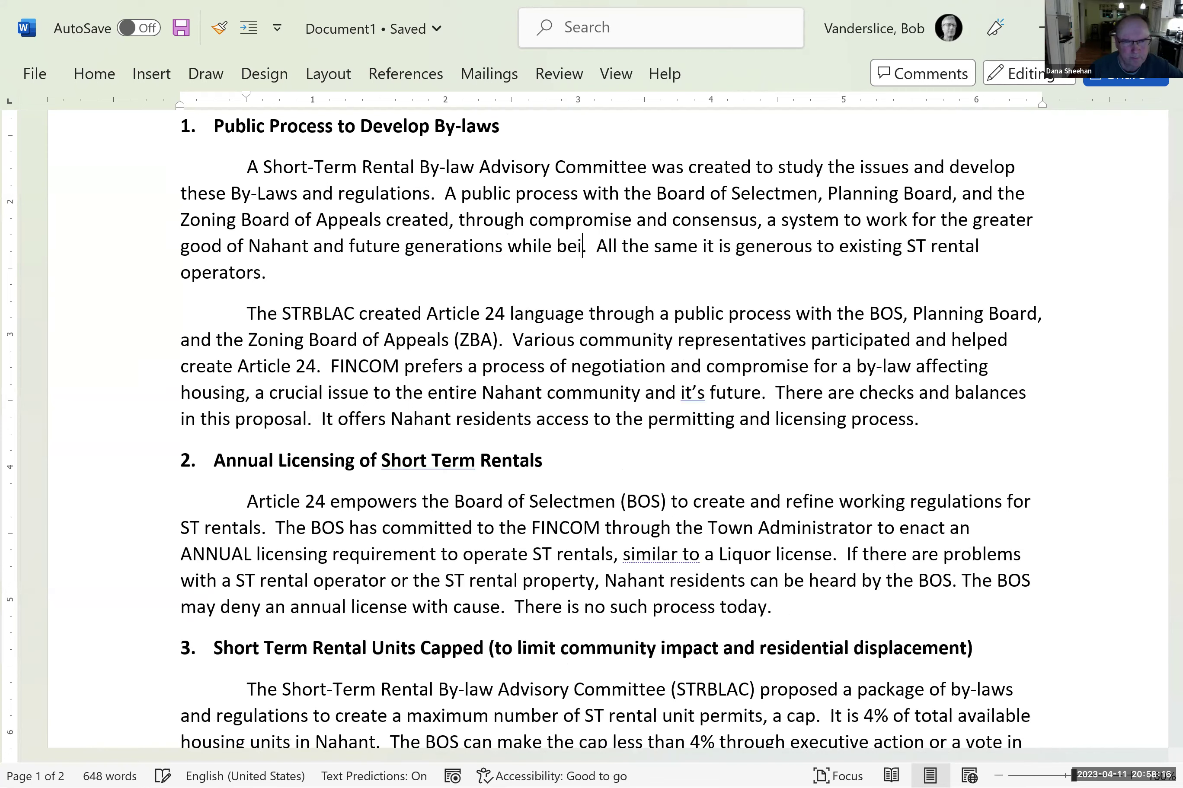
pyautogui.write('ir')
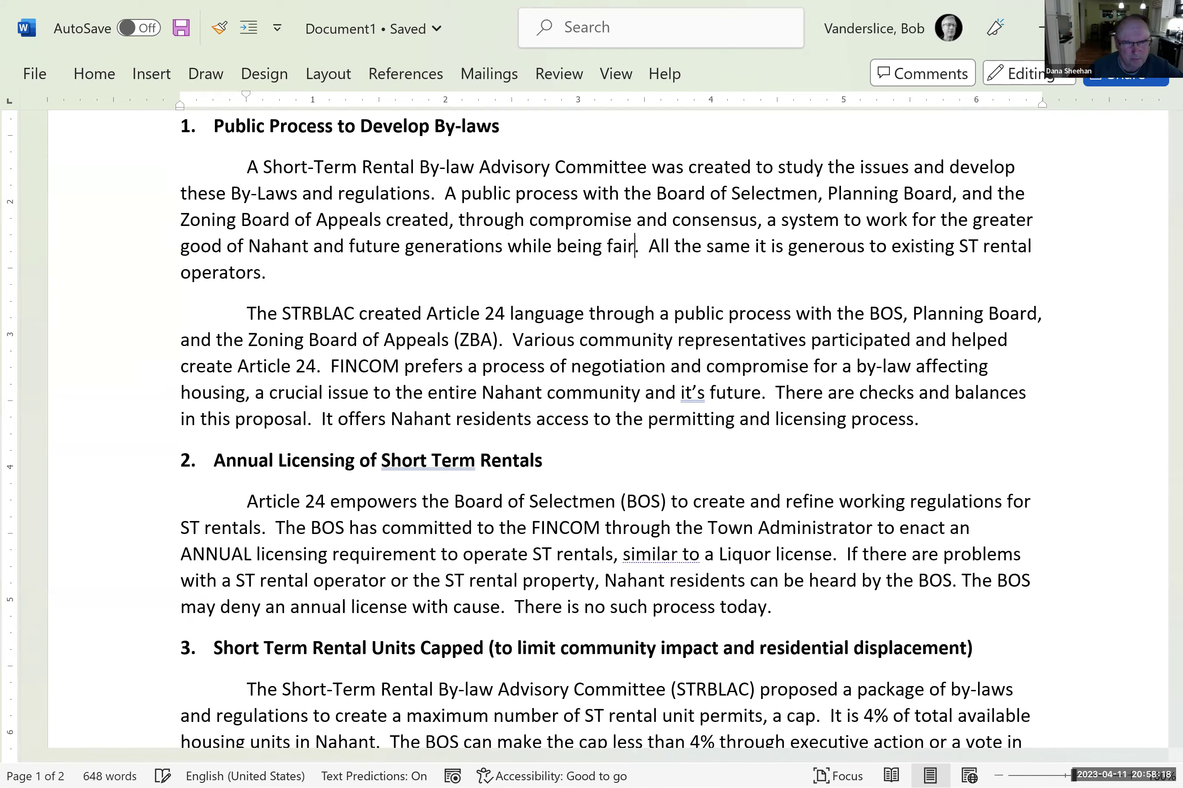
# - Delete the period and "All the same it is generous" after "being fair" so section 1's second sentence runs into "to existing ST rental operators"
pyautogui.press('Delete')
pyautogui.press('Delete')
pyautogui.press('Delete')
pyautogui.press('Delete')
pyautogui.press('Delete')
pyautogui.press('Delete')
pyautogui.press('Delete')
pyautogui.press('Delete')
pyautogui.press('Delete')
pyautogui.press('Delete')
pyautogui.press('Delete')
pyautogui.press('Delete')
pyautogui.press('Delete')
pyautogui.press('Delete')
pyautogui.press('Delete')
pyautogui.press('Delete')
pyautogui.press('Delete')
pyautogui.press('Delete')
pyautogui.press('Delete')
pyautogui.press('Delete')
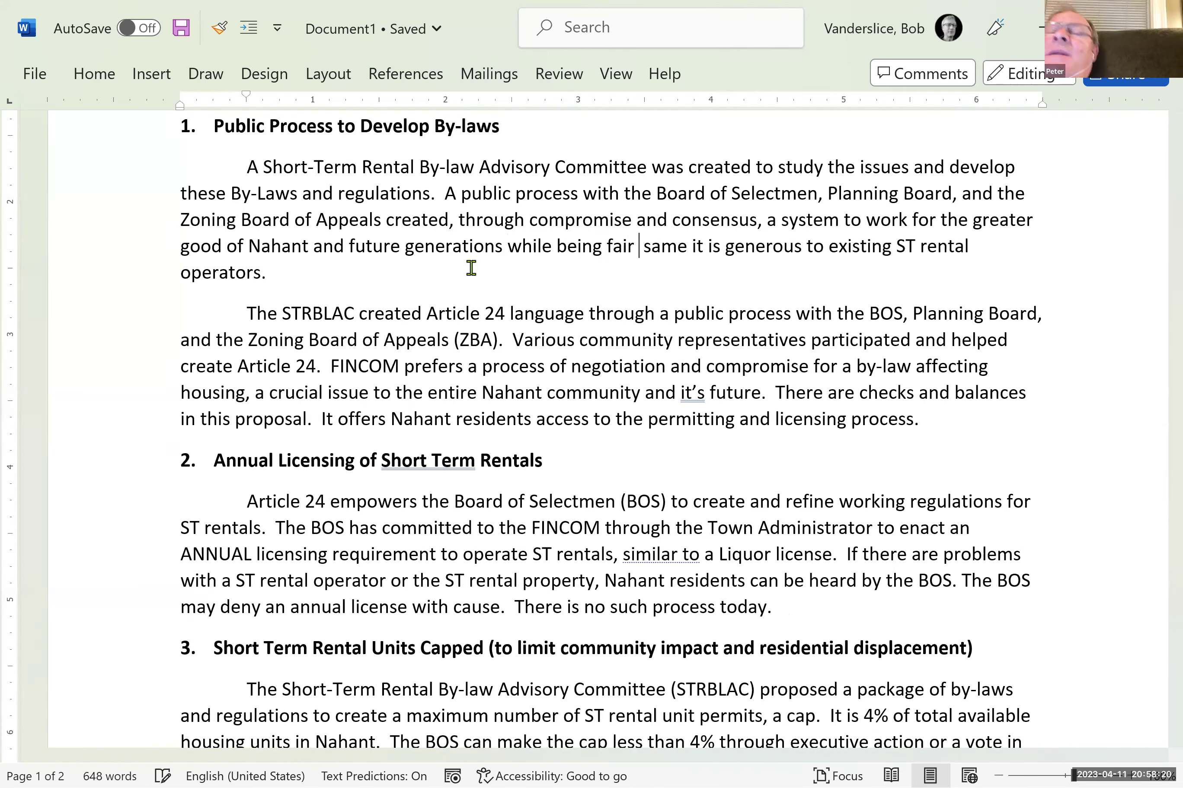
pyautogui.press('Delete')
pyautogui.press('Delete')
pyautogui.press('Delete')
pyautogui.press('Delete')
pyautogui.press('Delete')
pyautogui.press('Delete')
pyautogui.press('Delete')
pyautogui.press('Delete')
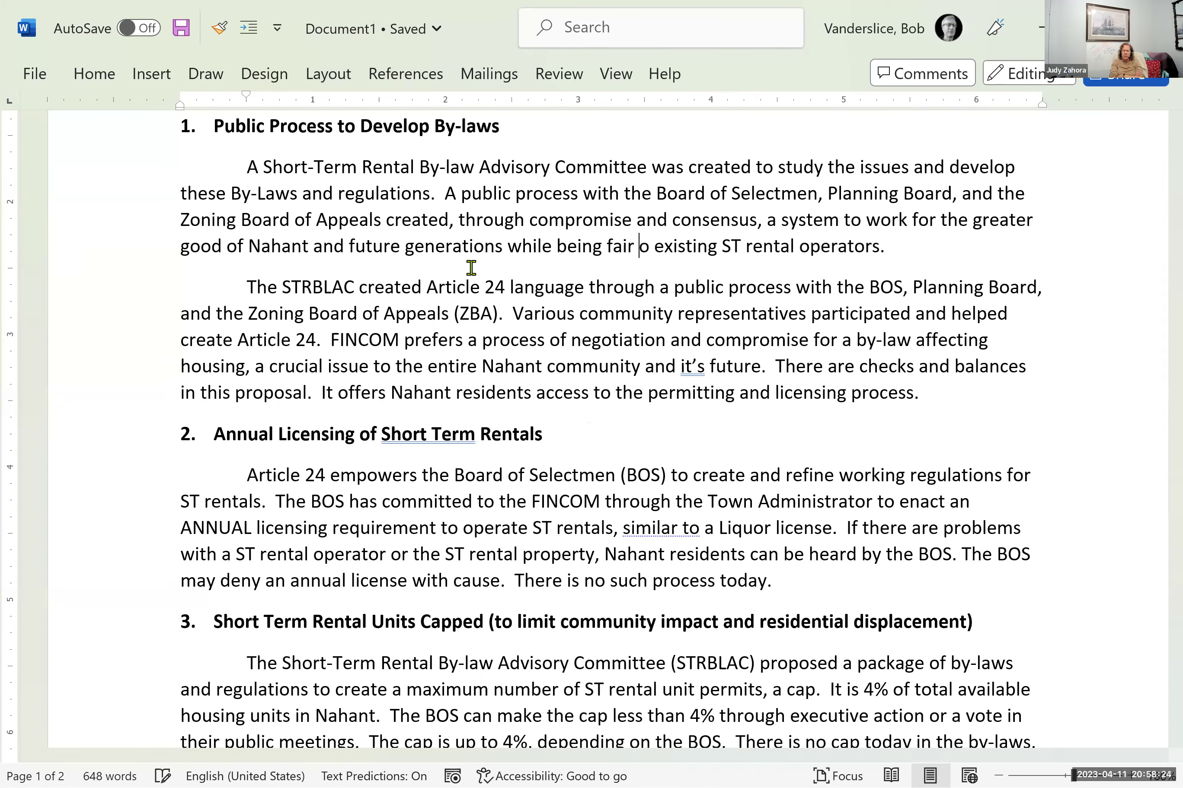
# - Expand "ST" to "Short Term" before "rental operators" at the end of section 1's first paragraph
pyautogui.press('Right')
pyautogui.press('Right')
pyautogui.press('Right')
pyautogui.press('Right')
pyautogui.press('Right')
pyautogui.press('Right')
pyautogui.press('Right')
pyautogui.press('Right')
pyautogui.press('Right')
pyautogui.press('Right')
pyautogui.press('Right')
pyautogui.press('Right')
pyautogui.press('Right')
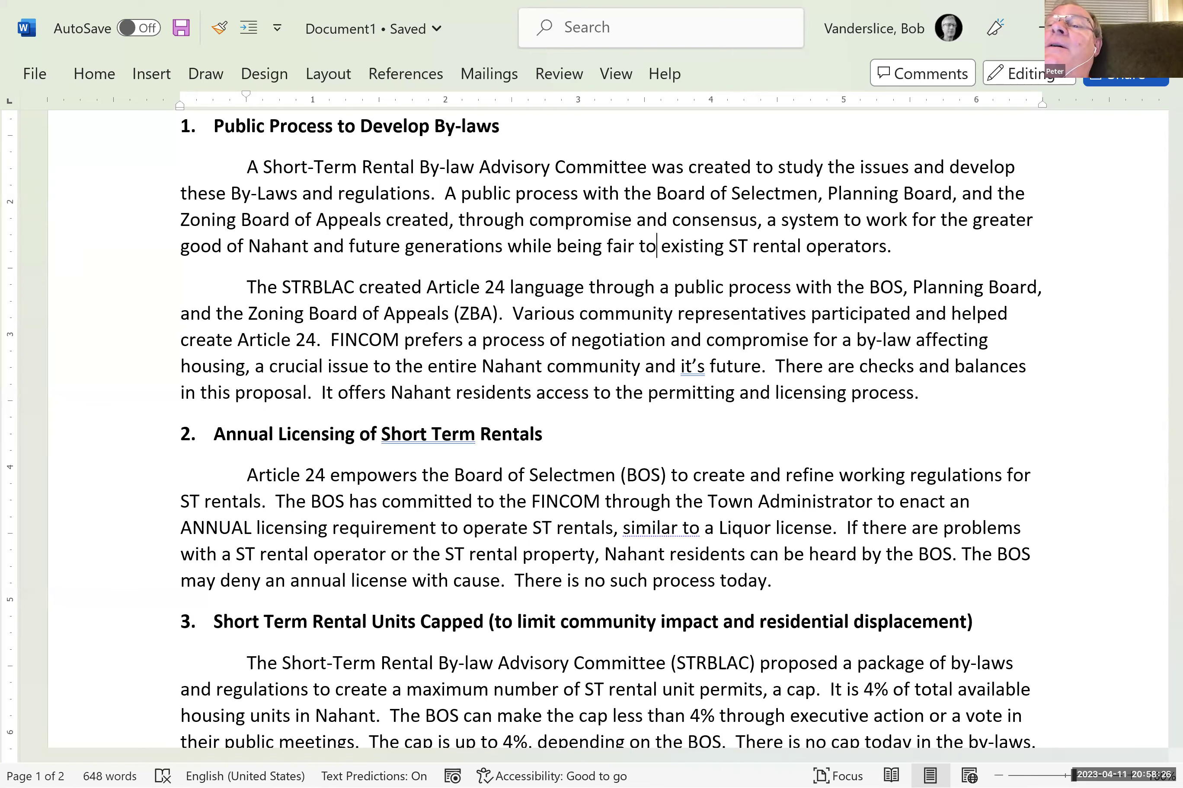
pyautogui.press('Left')
pyautogui.press('Left')
pyautogui.press('Left')
pyautogui.press('Left')
pyautogui.press('Left')
pyautogui.press('Left')
pyautogui.press('Left')
pyautogui.press('Right')
pyautogui.press('Right')
pyautogui.press('Right')
pyautogui.press('Right')
pyautogui.press('Right')
pyautogui.press('Right')
pyautogui.press('Right')
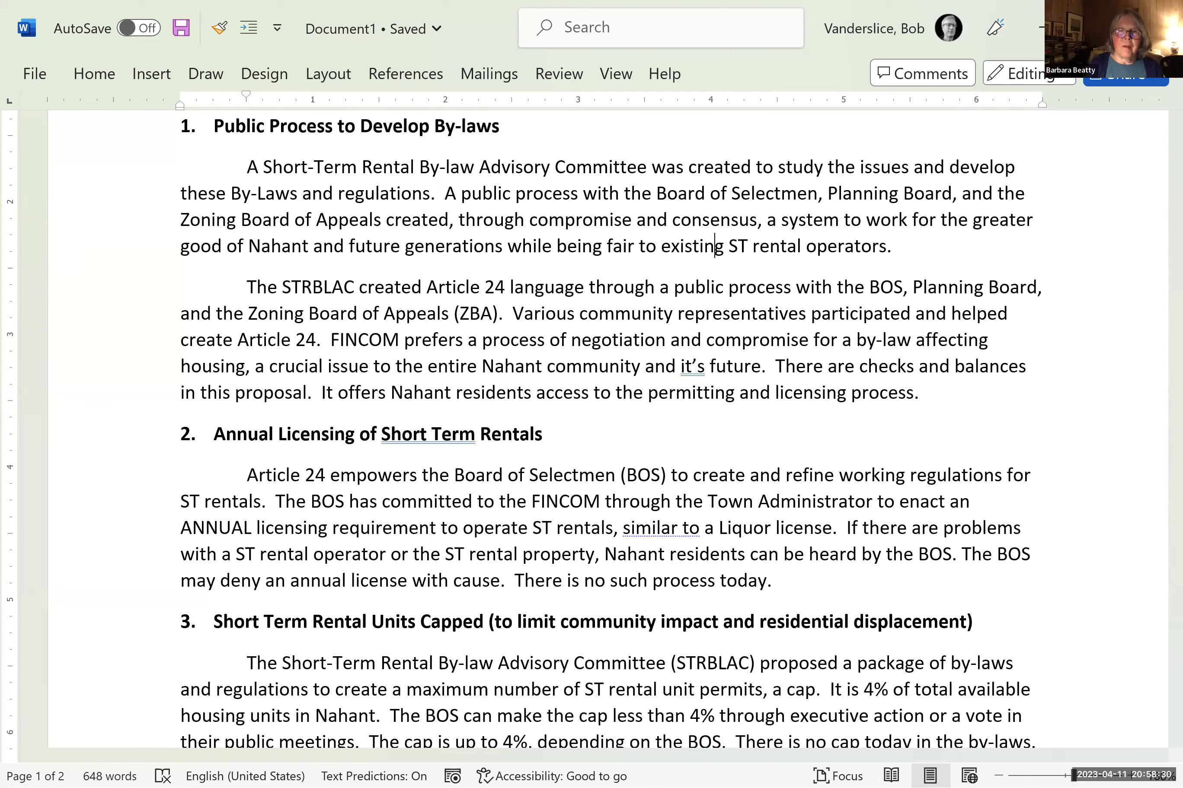
pyautogui.write('hort')
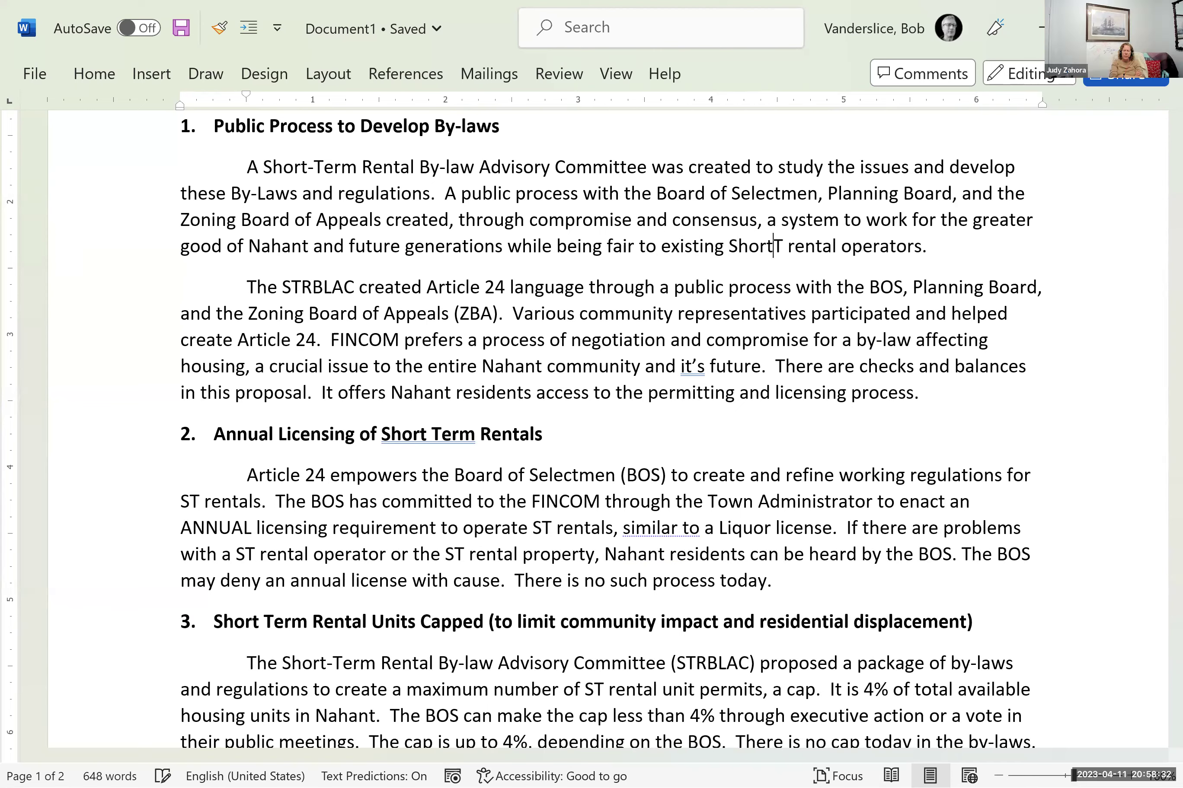
pyautogui.press('Right')
pyautogui.write('erm')
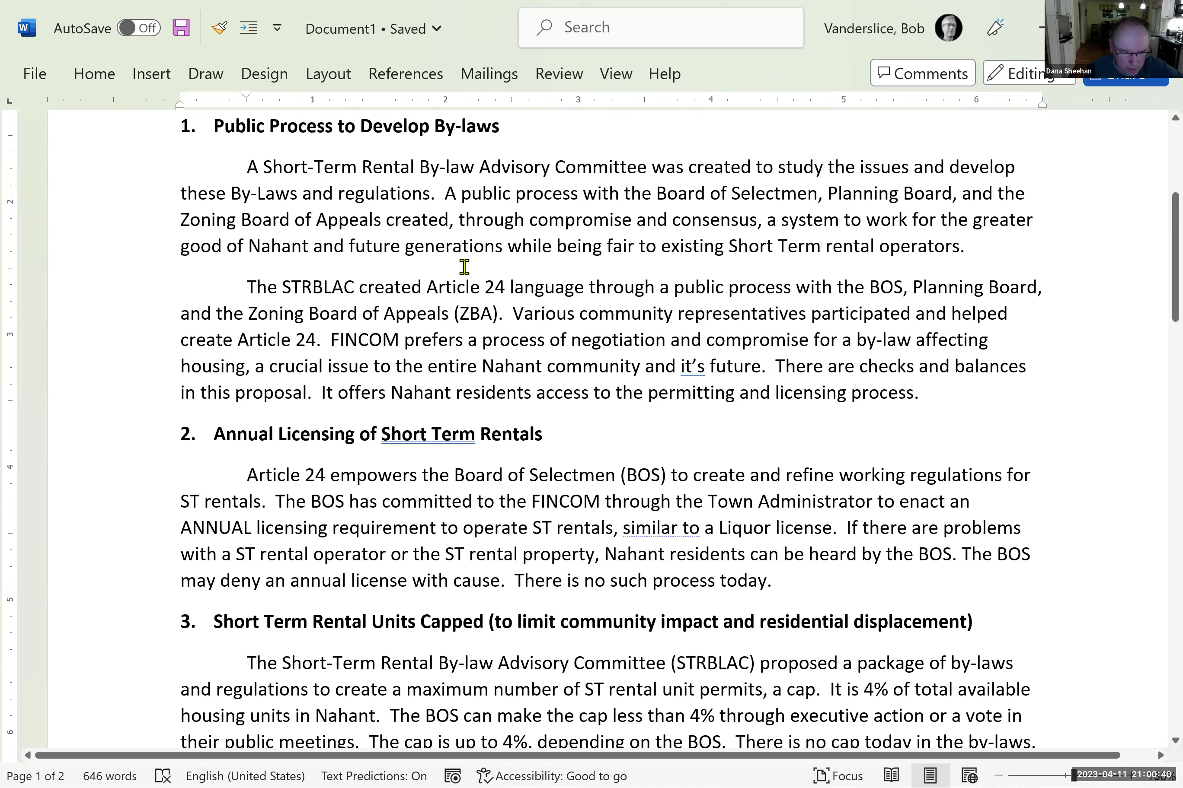
# - Review the Article 24 response from its introduction through the paragraphs of section 3, then return to section 1
pyautogui.scroll(2, 465, 264)
pyautogui.scroll(2, 444, 220)
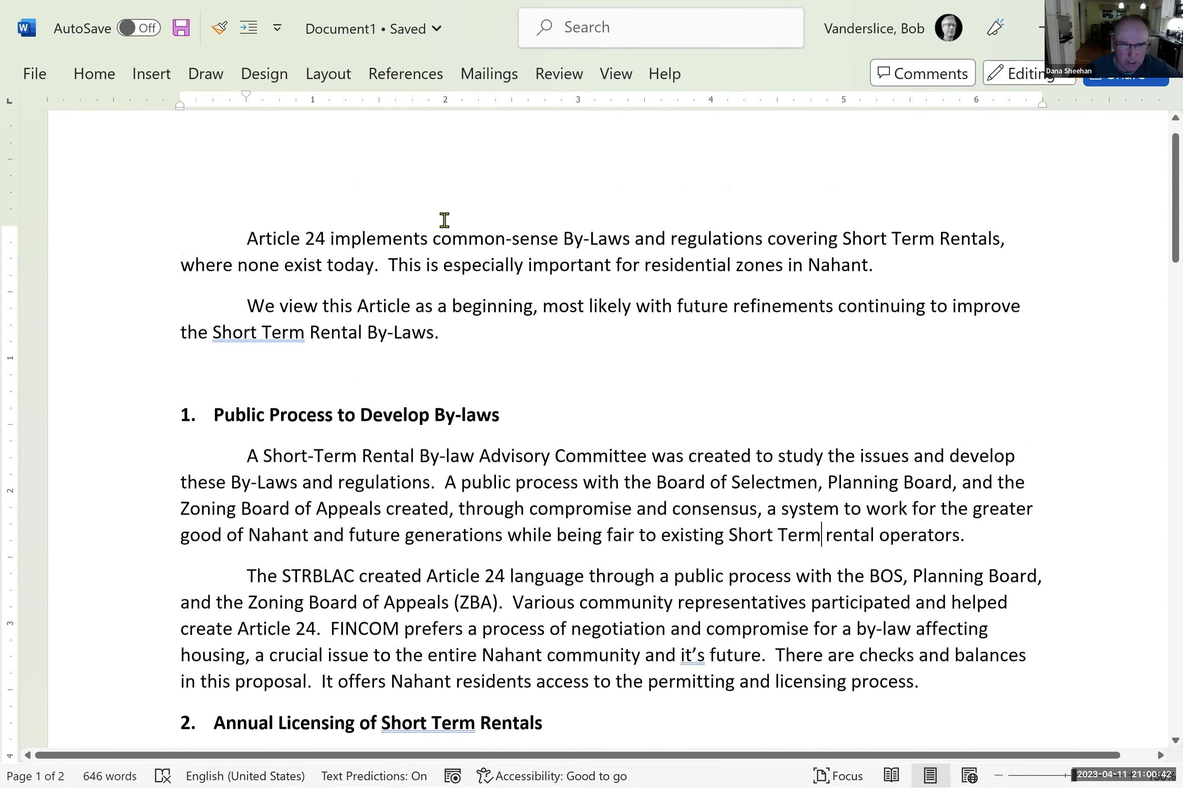
pyautogui.press('Down')
pyautogui.press('Down')
pyautogui.press('Down')
pyautogui.press('Down')
pyautogui.press('Down')
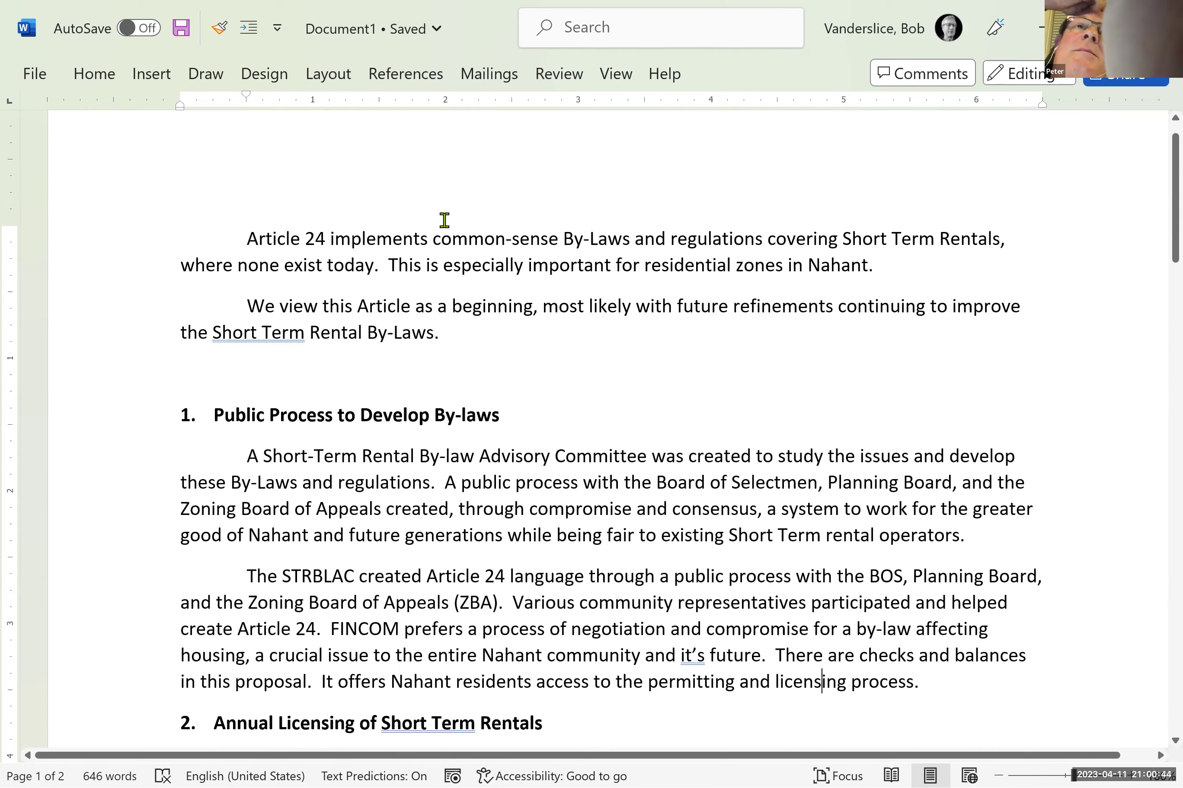
pyautogui.press('Down')
pyautogui.press('Down')
pyautogui.press('Down')
pyautogui.press('Down')
pyautogui.press('Down')
pyautogui.press('Down')
pyautogui.press('Down')
pyautogui.press('Down')
pyautogui.press('Down')
pyautogui.press('Down')
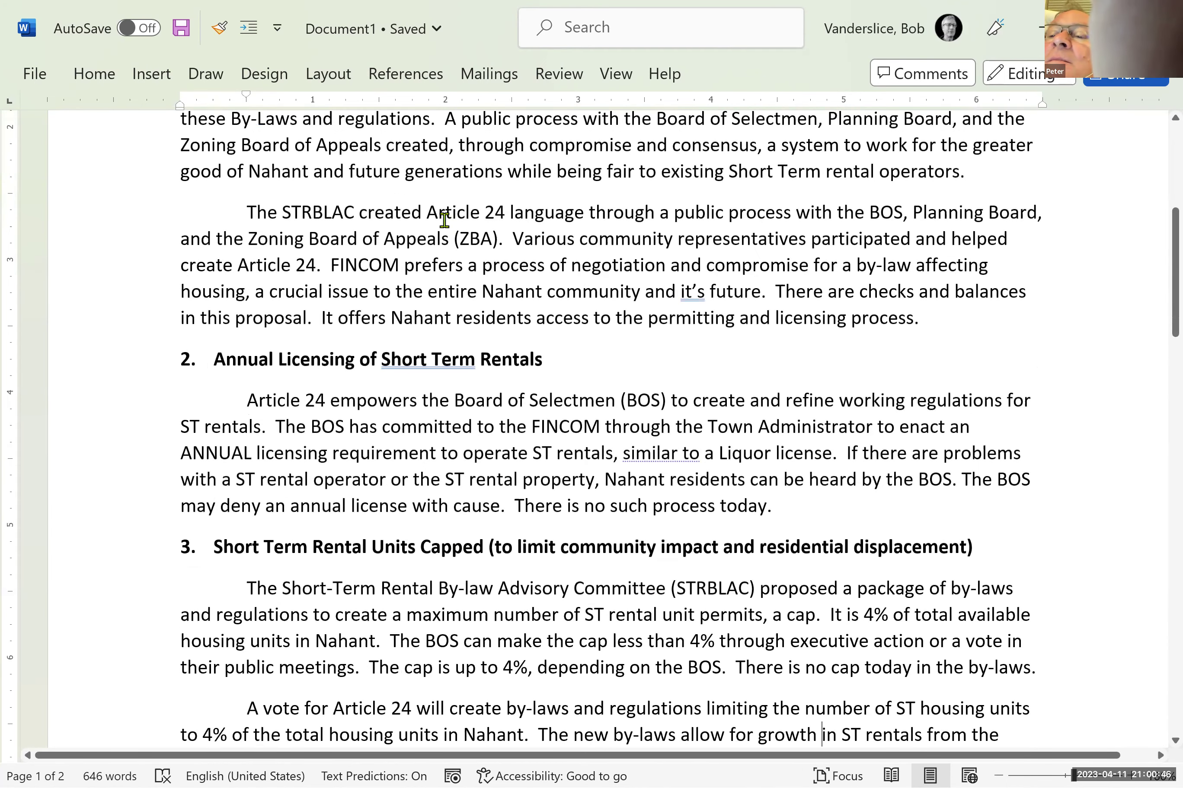
pyautogui.press('Up')
pyautogui.press('Up')
pyautogui.press('Up')
pyautogui.press('Up')
pyautogui.press('Up')
pyautogui.press('Up')
pyautogui.press('Up')
pyautogui.press('Up')
pyautogui.press('Up')
pyautogui.press('Up')
pyautogui.press('Up')
pyautogui.press('Up')
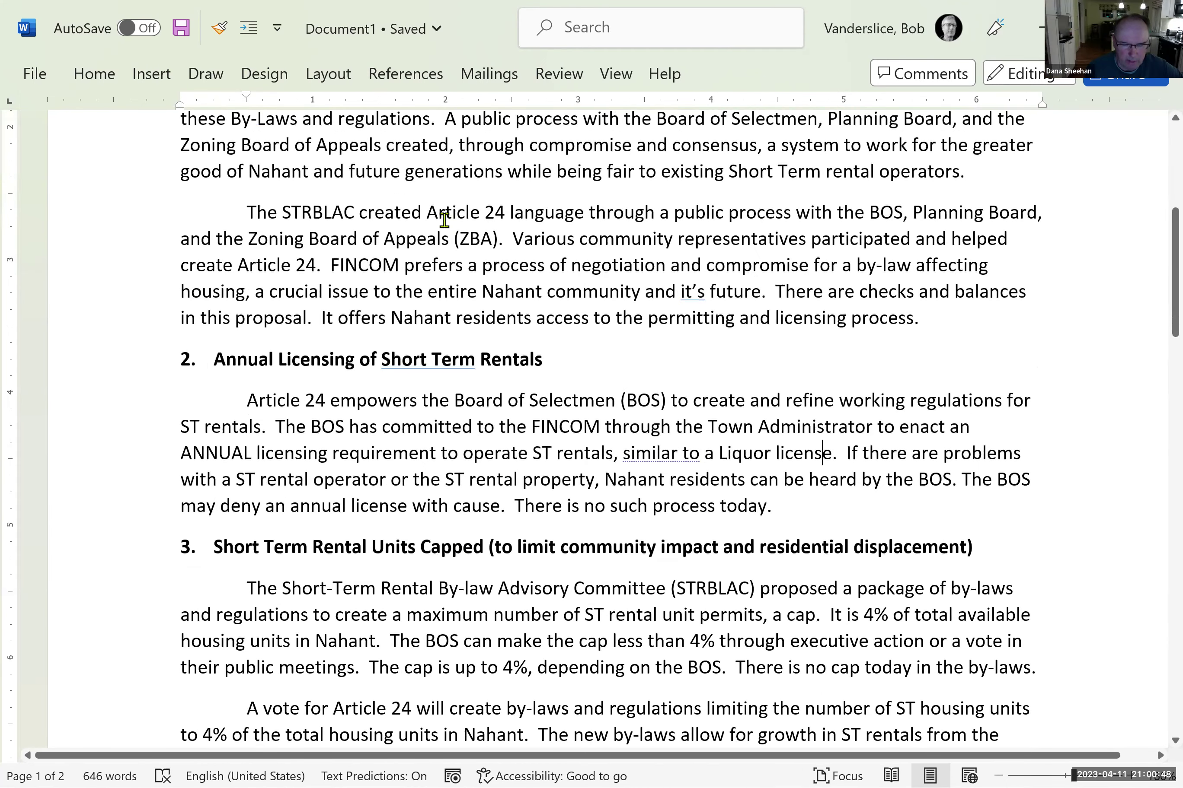
pyautogui.press('Up')
pyautogui.press('Up')
pyautogui.press('Up')
pyautogui.press('Up')
pyautogui.press('Up')
pyautogui.press('Up')
pyautogui.press('Up')
pyautogui.press('Up')
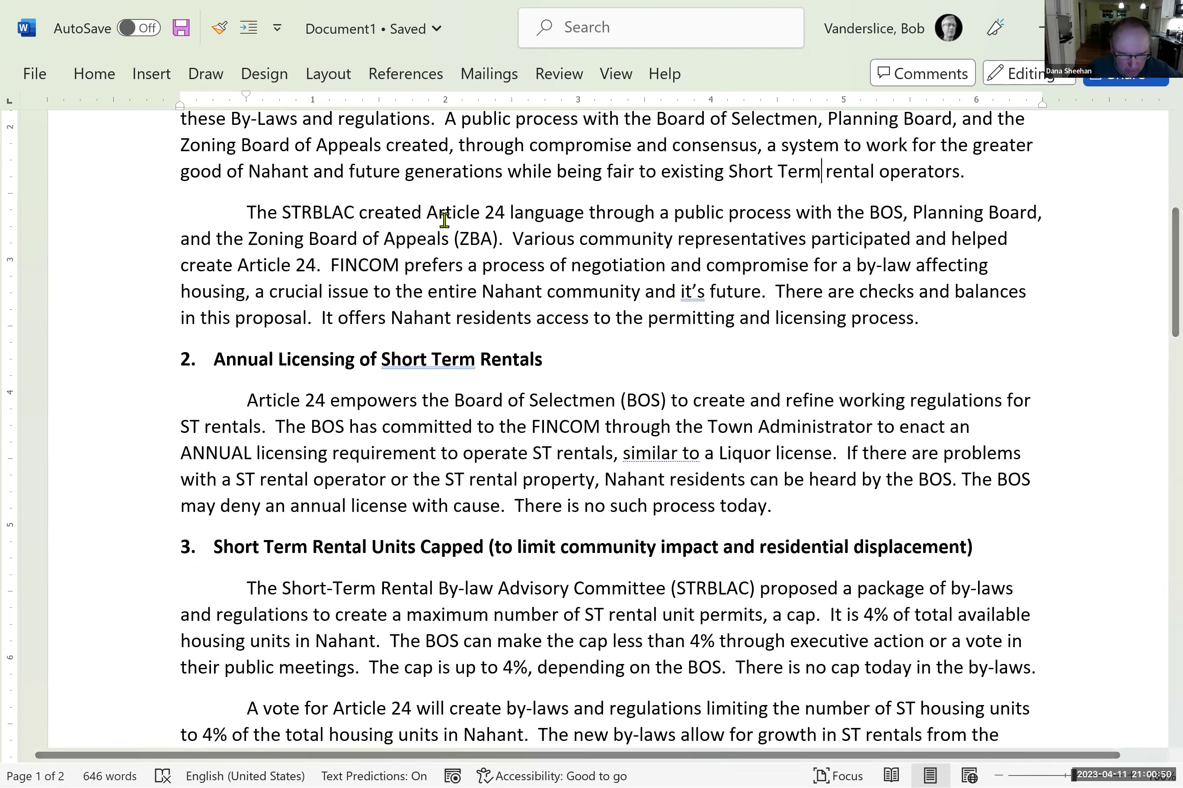
pyautogui.press('Up')
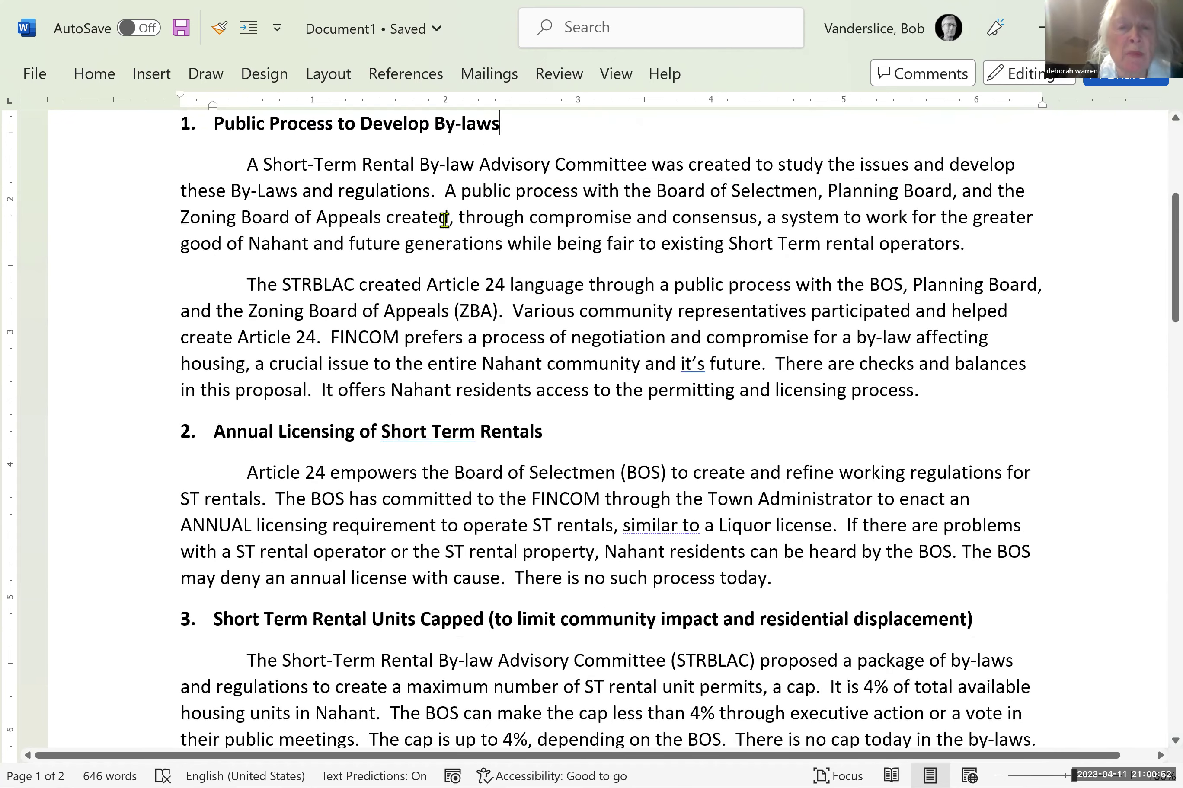
# - Dismiss the Windows Update restart notification covering the document
pyautogui.click(503, 245)
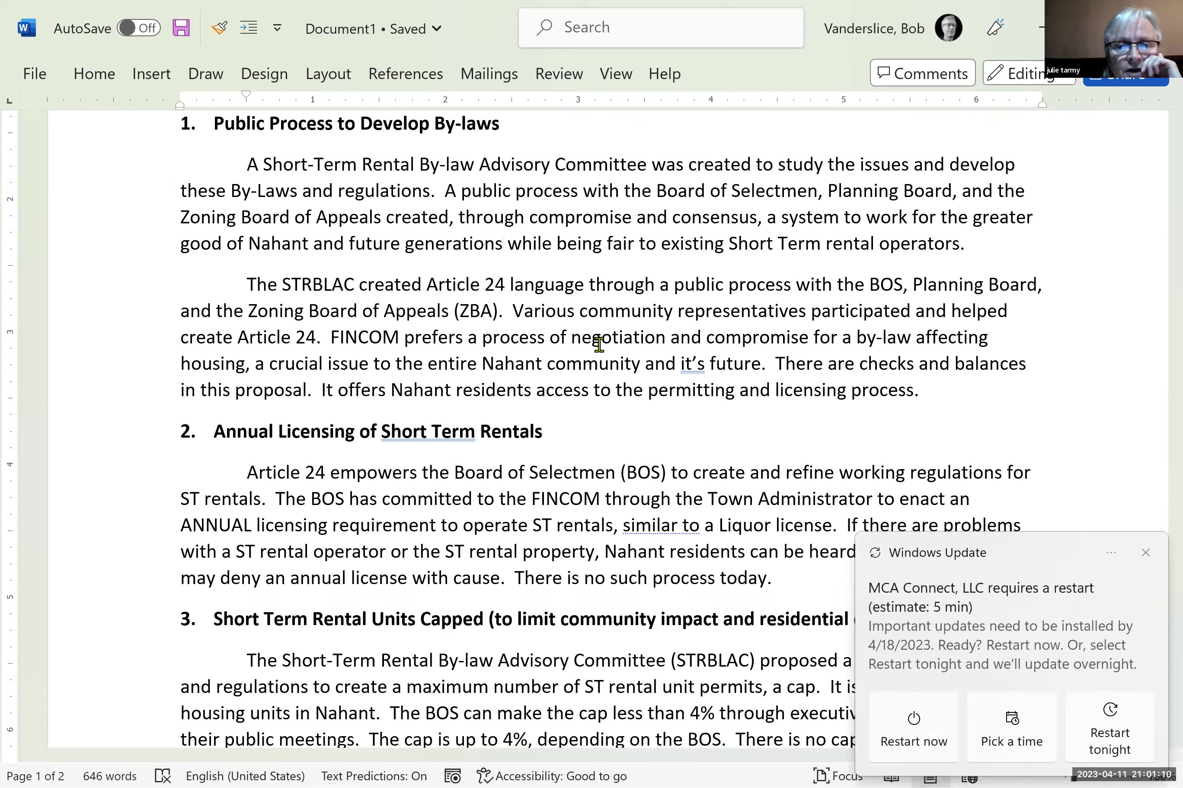
pyautogui.click(1143, 554)
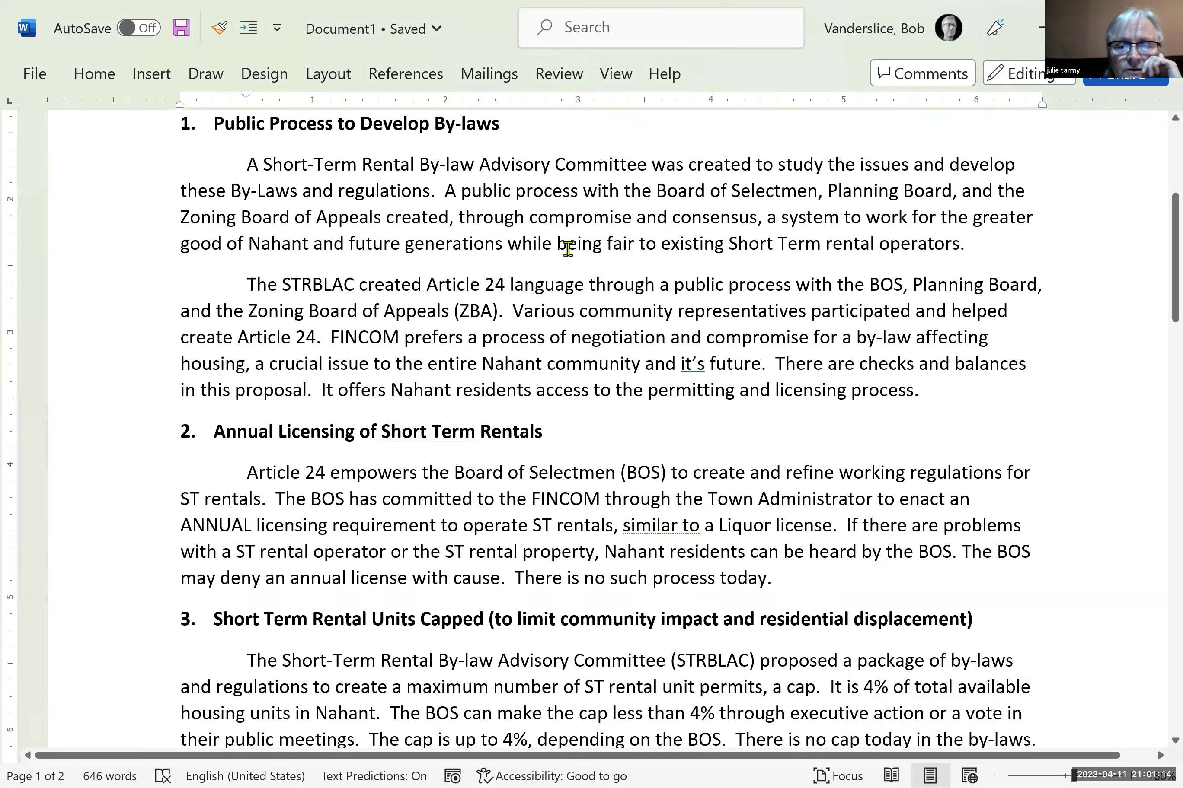
pyautogui.click(555, 245)
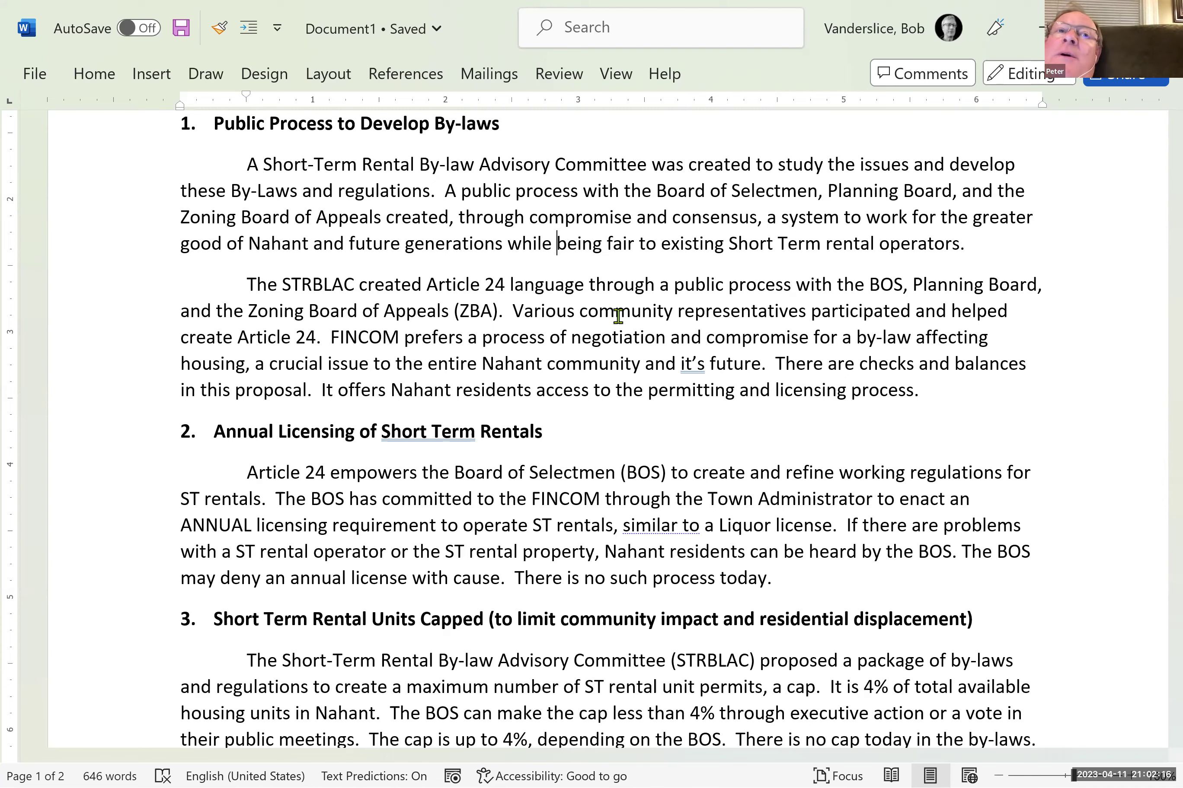
pyautogui.press('Left')
pyautogui.press('Left')
pyautogui.press('Left')
pyautogui.press('Left')
pyautogui.press('Left')
pyautogui.press('Left')
pyautogui.press('Left')
pyautogui.press('Left')
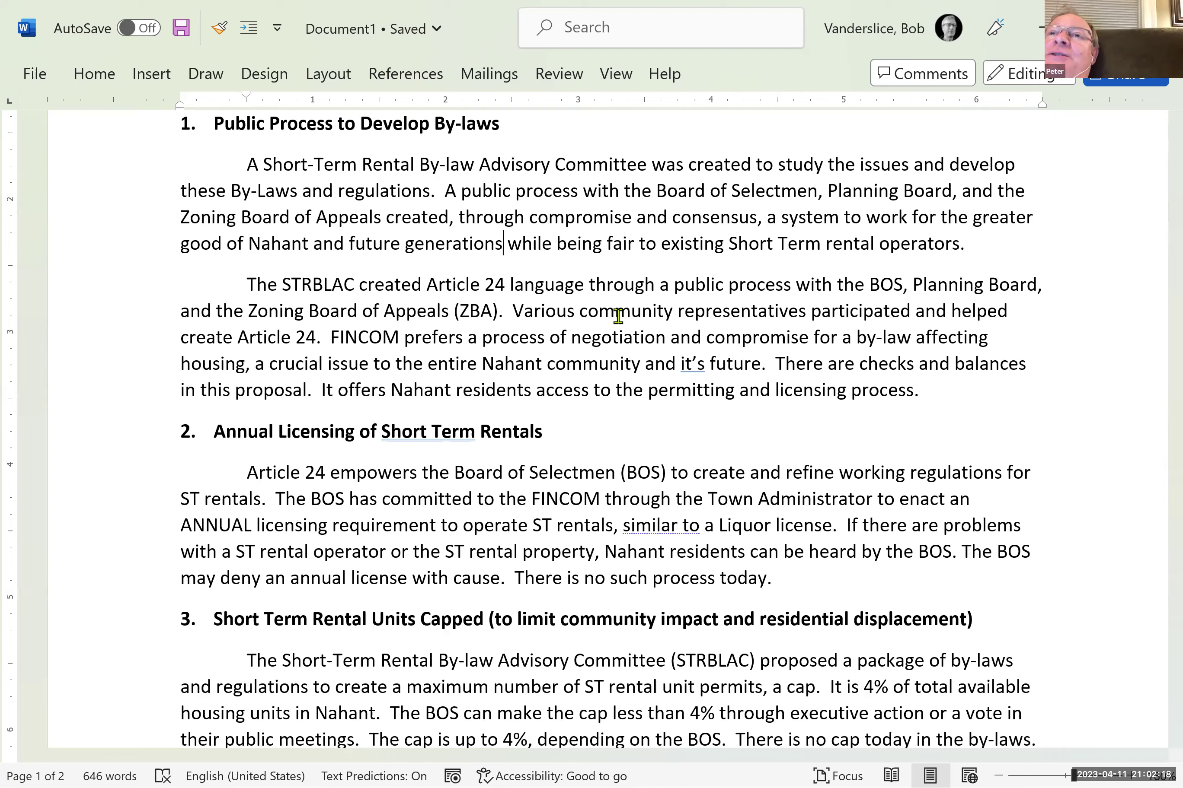
pyautogui.press('Right')
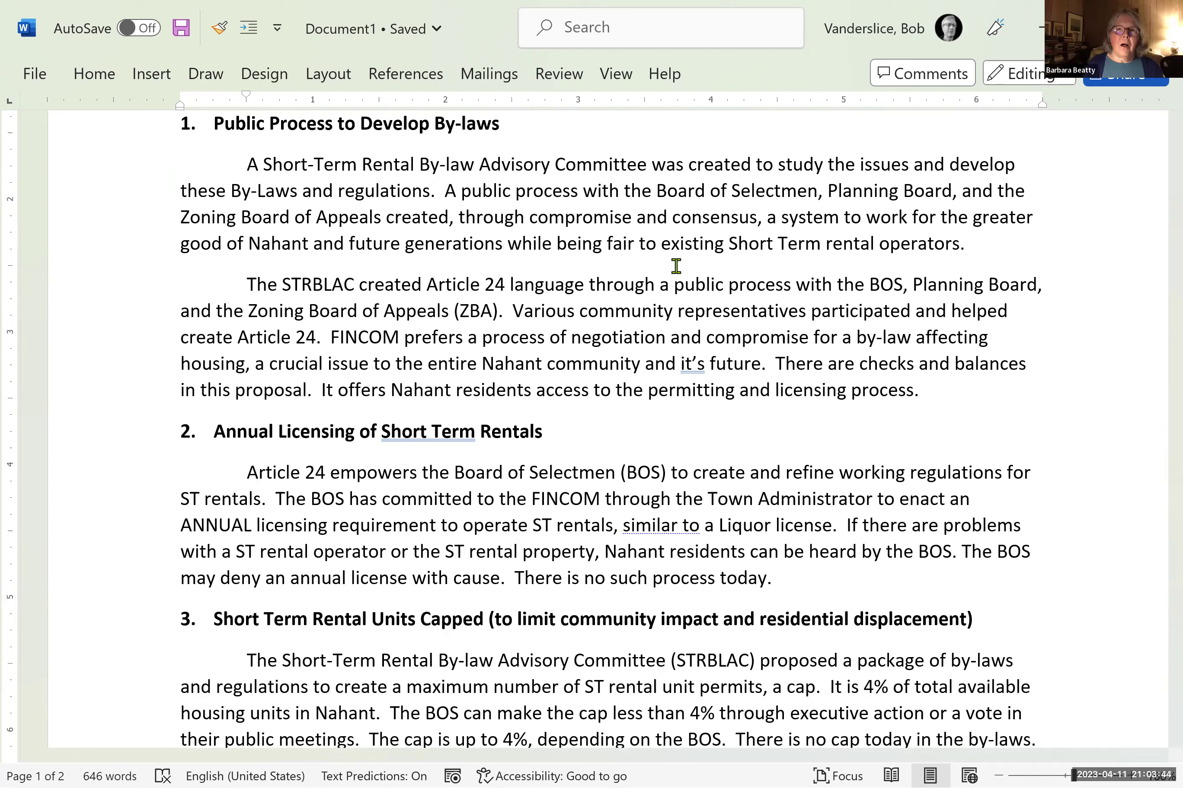
# - Delete "existing" before "Short Term rental operators" in section 1's first paragraph
pyautogui.click(663, 245)
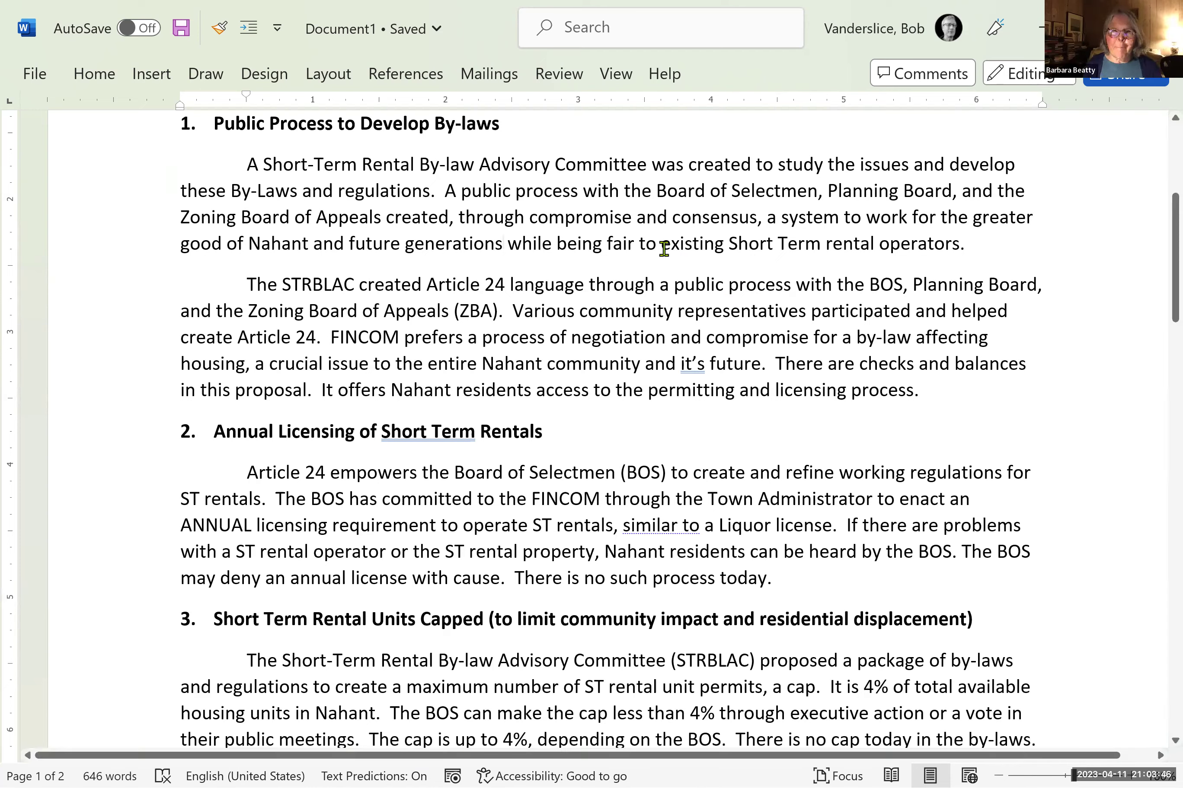
pyautogui.press('Delete')
pyautogui.press('Delete')
pyautogui.press('Delete')
pyautogui.press('Delete')
pyautogui.press('Delete')
pyautogui.press('Delete')
pyautogui.press('Delete')
pyautogui.press('Delete')
pyautogui.press('Delete')
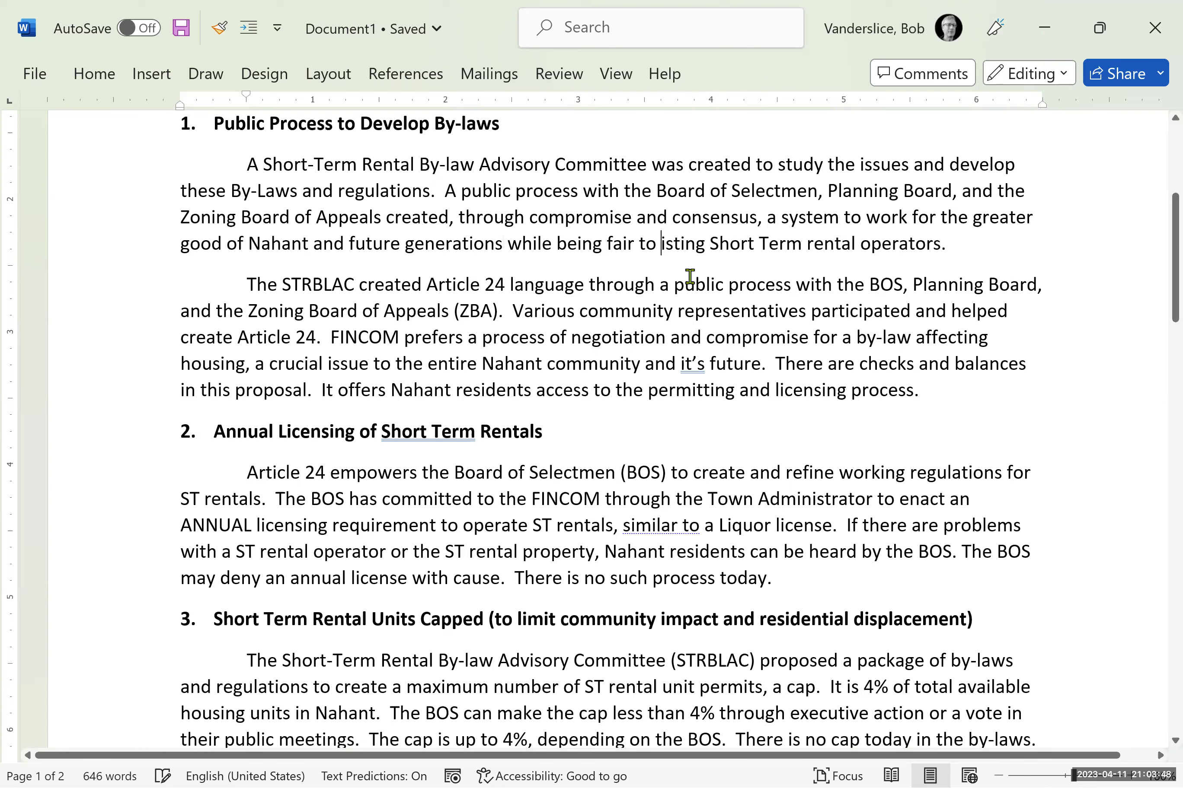
pyautogui.press('Delete')
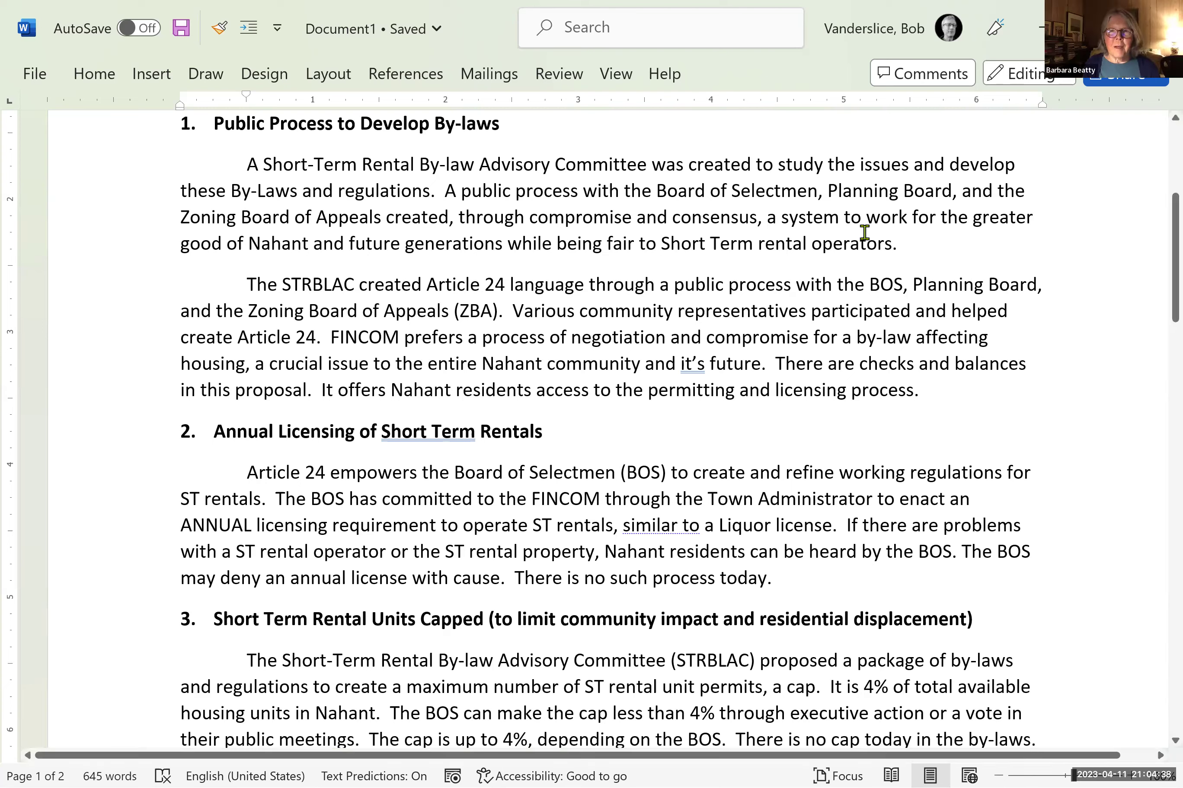
# - Insert "protect Nahant homeowners" after "a system to" in section 1's second sentence
pyautogui.click(870, 217)
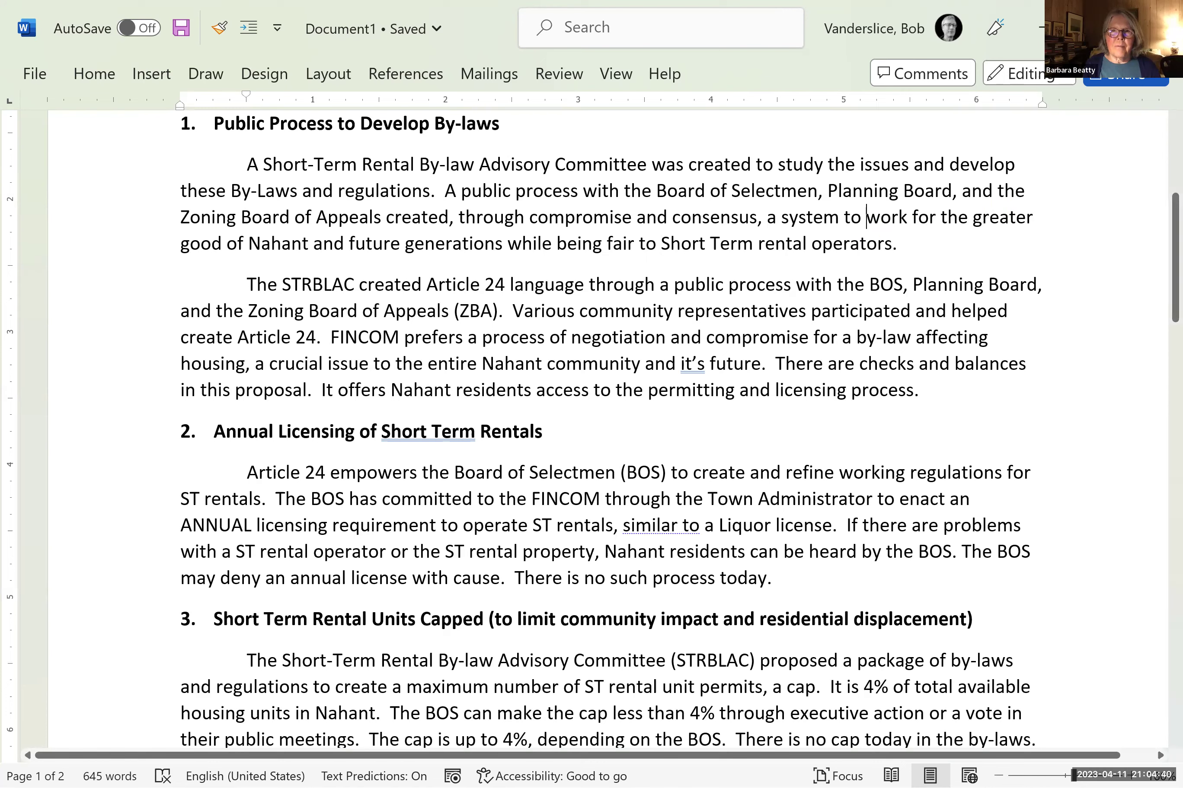
pyautogui.write('protec')
pyautogui.write('t N')
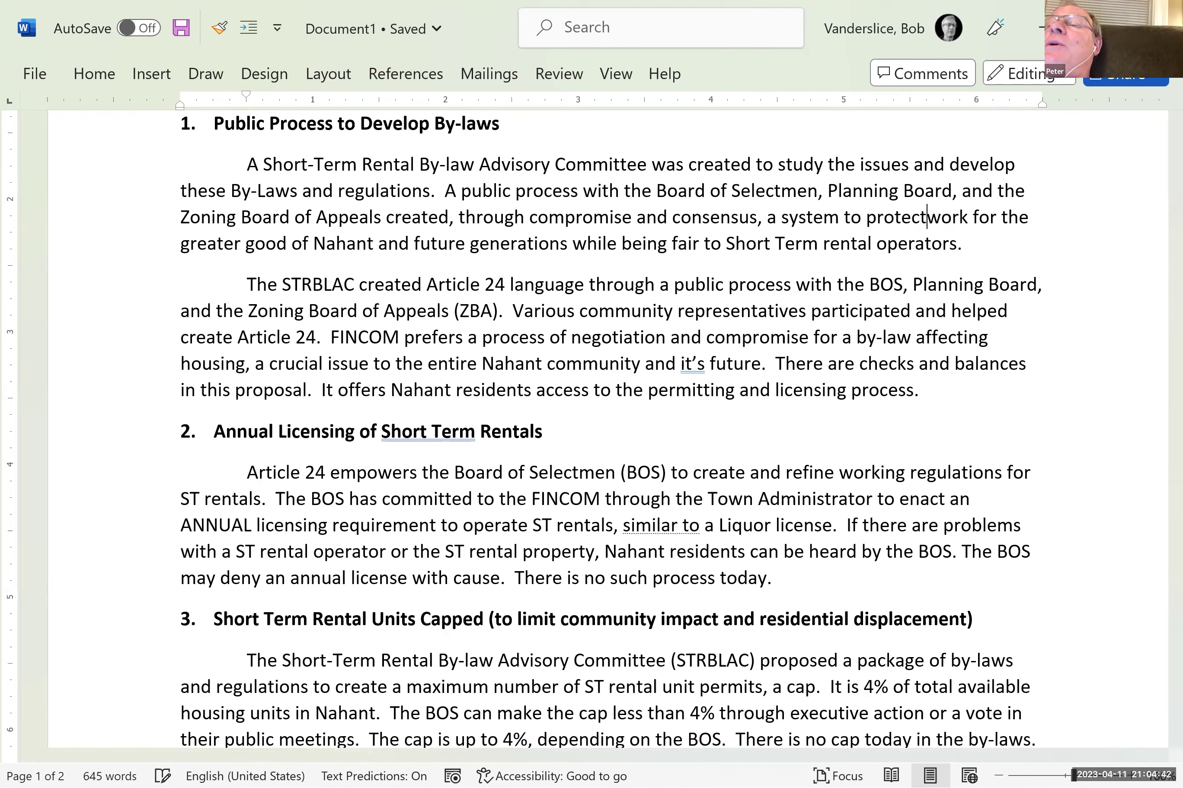
pyautogui.write('ahant ho')
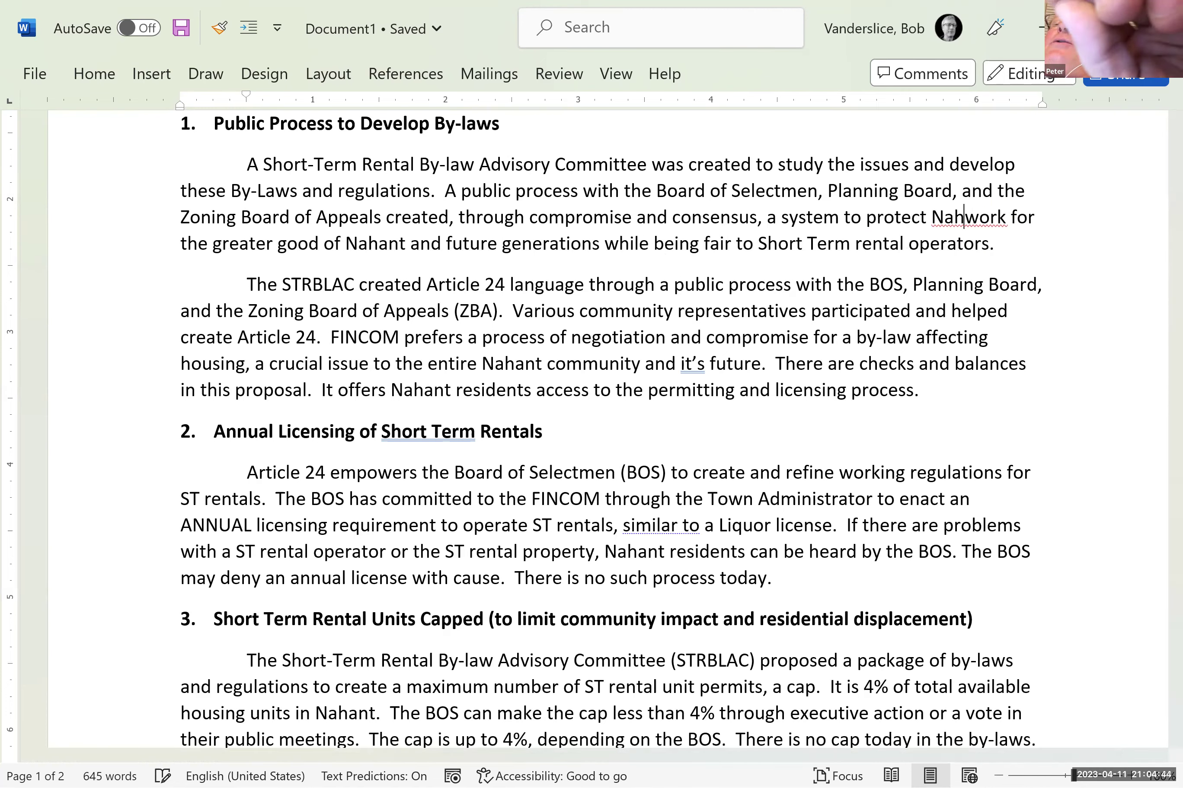
pyautogui.write('meowner')
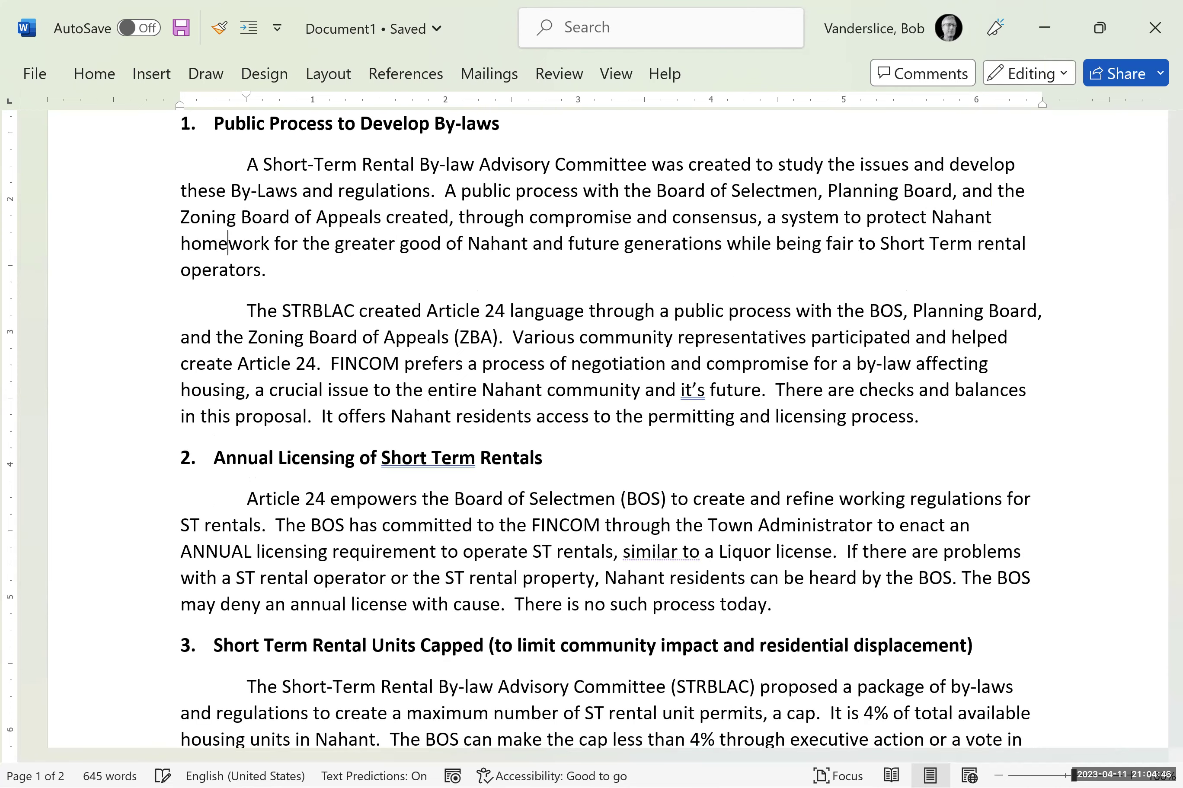
pyautogui.write('s')
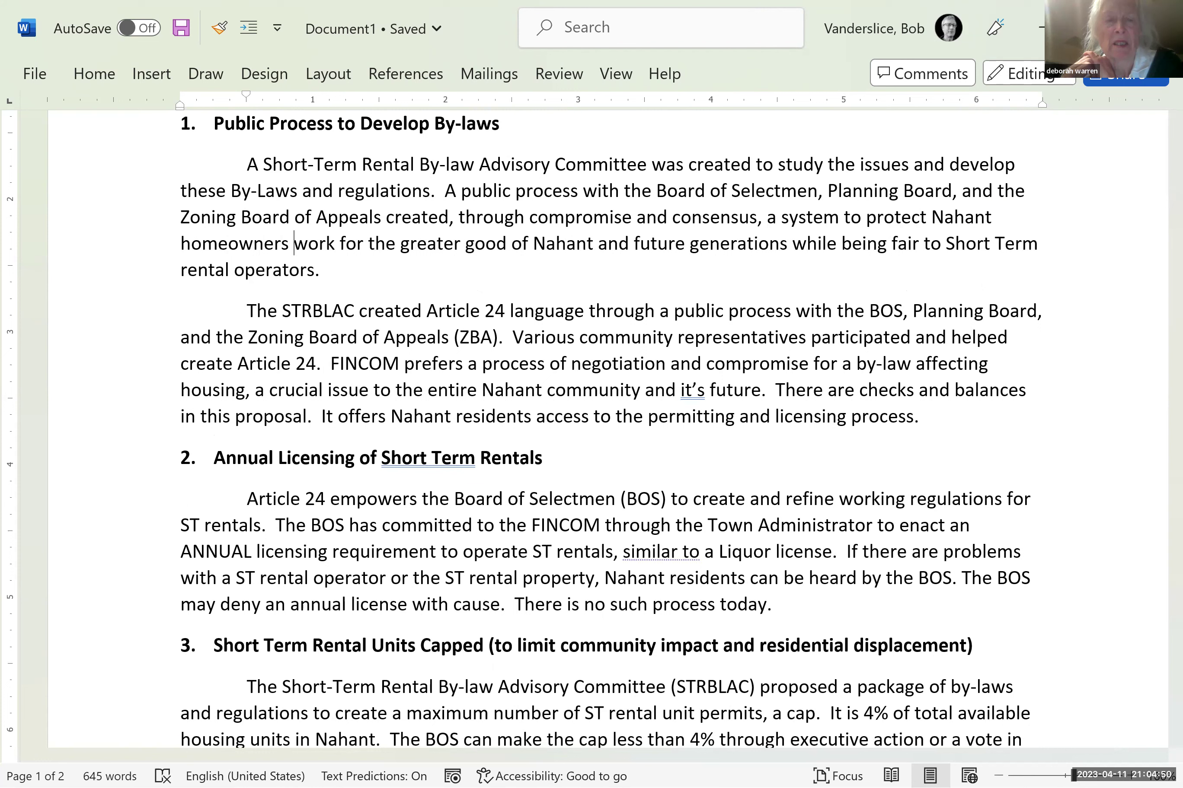
pyautogui.hotkey('shift', 'Right')
pyautogui.hotkey('shift', 'Right')
pyautogui.hotkey('shift', 'Right')
pyautogui.hotkey('shift', 'Right')
pyautogui.hotkey('shift', 'Right')
pyautogui.hotkey('shift', 'Right')
pyautogui.hotkey('shift', 'Right')
pyautogui.hotkey('shift', 'Right')
pyautogui.hotkey('shift', 'Right')
pyautogui.hotkey('shift', 'Right')
pyautogui.hotkey('shift', 'Right')
pyautogui.hotkey('shift', 'Right')
pyautogui.hotkey('shift', 'Right')
pyautogui.hotkey('shift', 'Right')
pyautogui.hotkey('shift', 'Right')
pyautogui.hotkey('shift', 'Right')
pyautogui.hotkey('shift', 'Right')
pyautogui.hotkey('shift', 'Right')
pyautogui.hotkey('shift', 'Right')
pyautogui.hotkey('shift', 'Right')
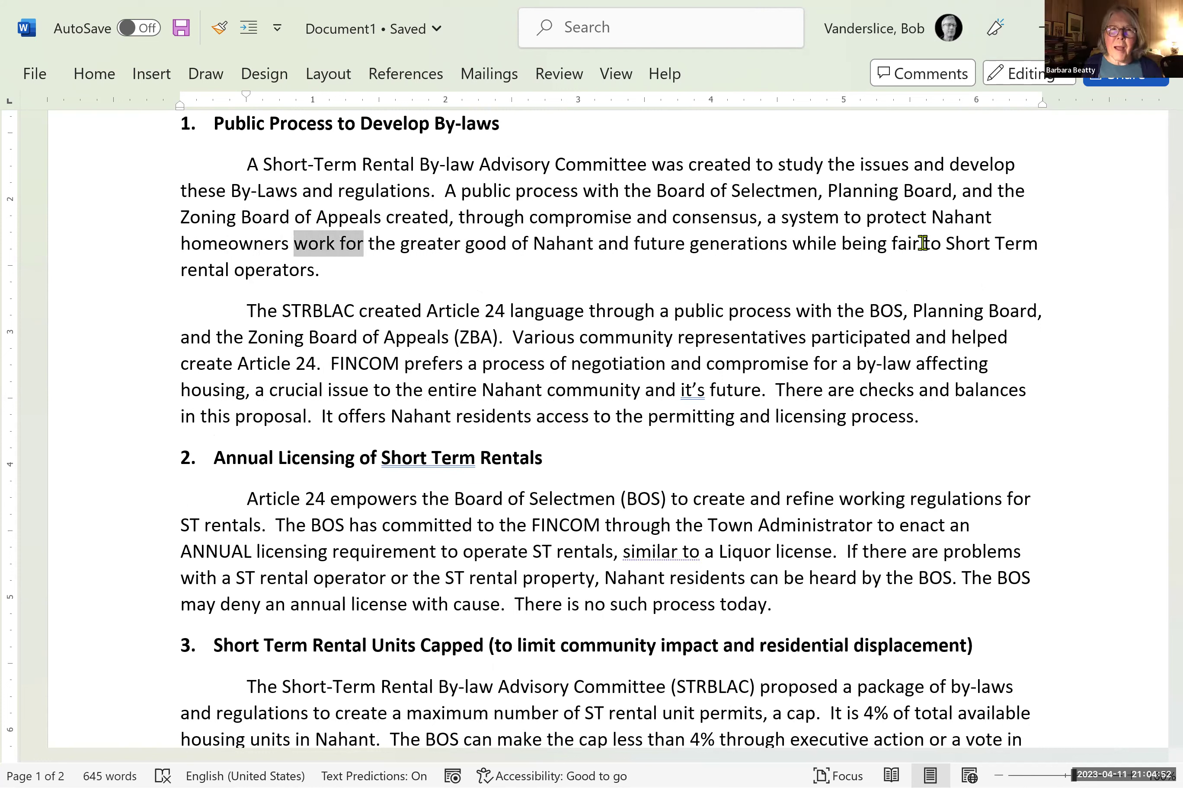
pyautogui.hotkey('shift', 'Right')
pyautogui.hotkey('shift', 'Right')
pyautogui.hotkey('shift', 'Right')
pyautogui.hotkey('shift', 'Right')
pyautogui.hotkey('shift', 'Right')
pyautogui.hotkey('shift', 'Right')
pyautogui.hotkey('shift', 'Right')
pyautogui.hotkey('shift', 'Right')
pyautogui.hotkey('shift', 'Right')
pyautogui.hotkey('shift', 'Right')
pyautogui.hotkey('shift', 'Right')
pyautogui.hotkey('shift', 'Right')
pyautogui.hotkey('shift', 'Right')
pyautogui.hotkey('shift', 'Right')
pyautogui.hotkey('shift', 'Right')
pyautogui.hotkey('shift', 'Right')
pyautogui.hotkey('shift', 'Right')
pyautogui.hotkey('shift', 'Right')
pyautogui.hotkey('shift', 'Right')
pyautogui.hotkey('shift', 'Right')
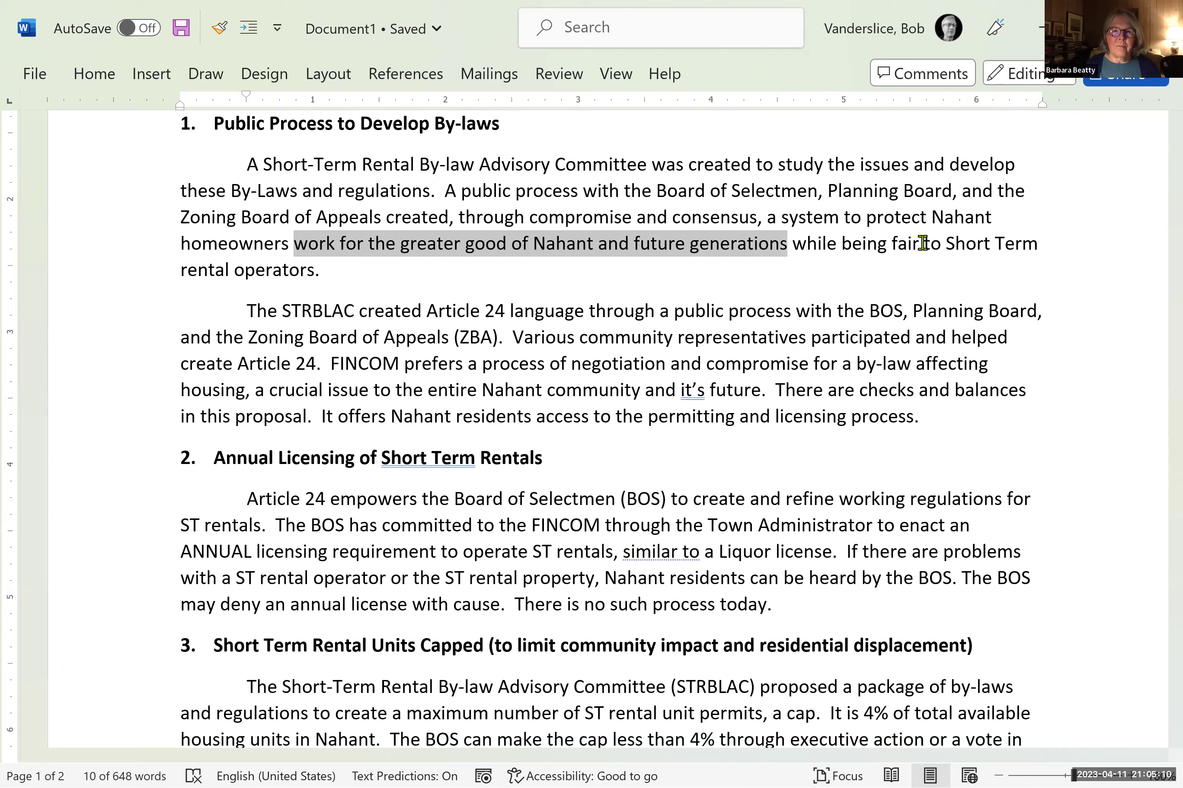
pyautogui.hotkey('shift', 'Right')
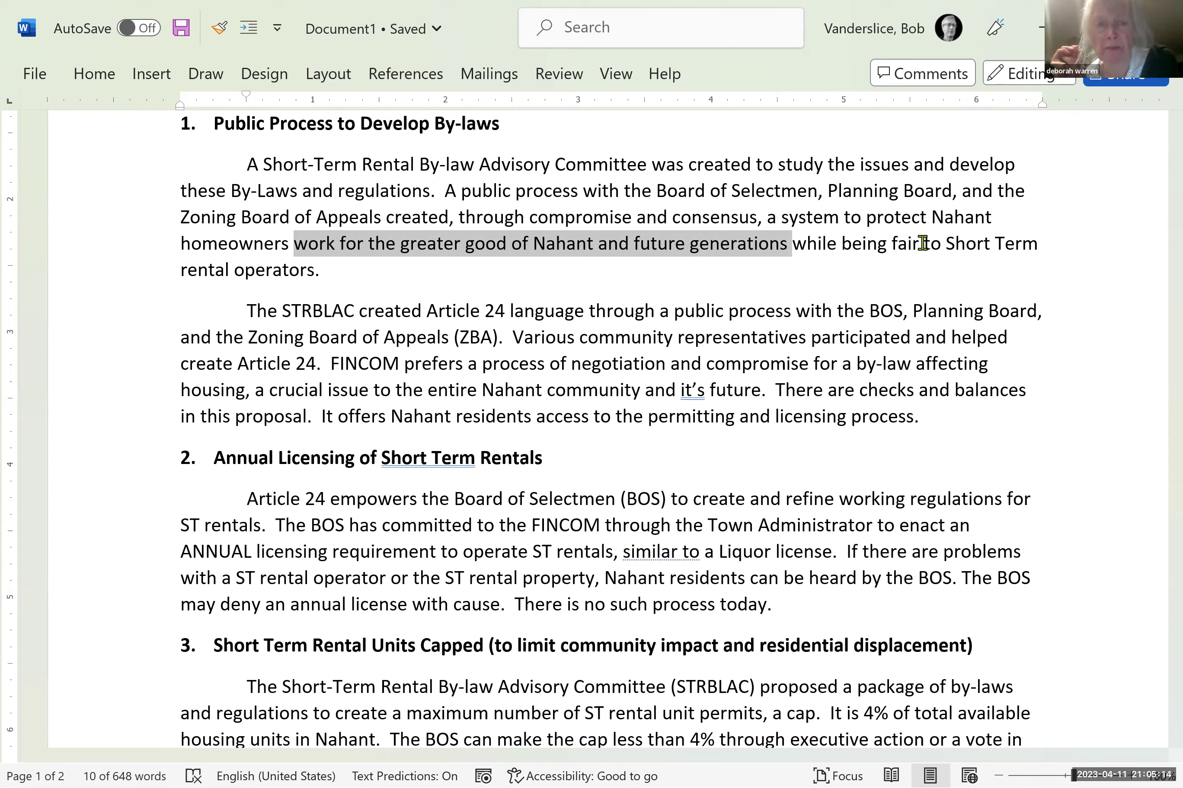
pyautogui.hotkey('ctrl', 't')
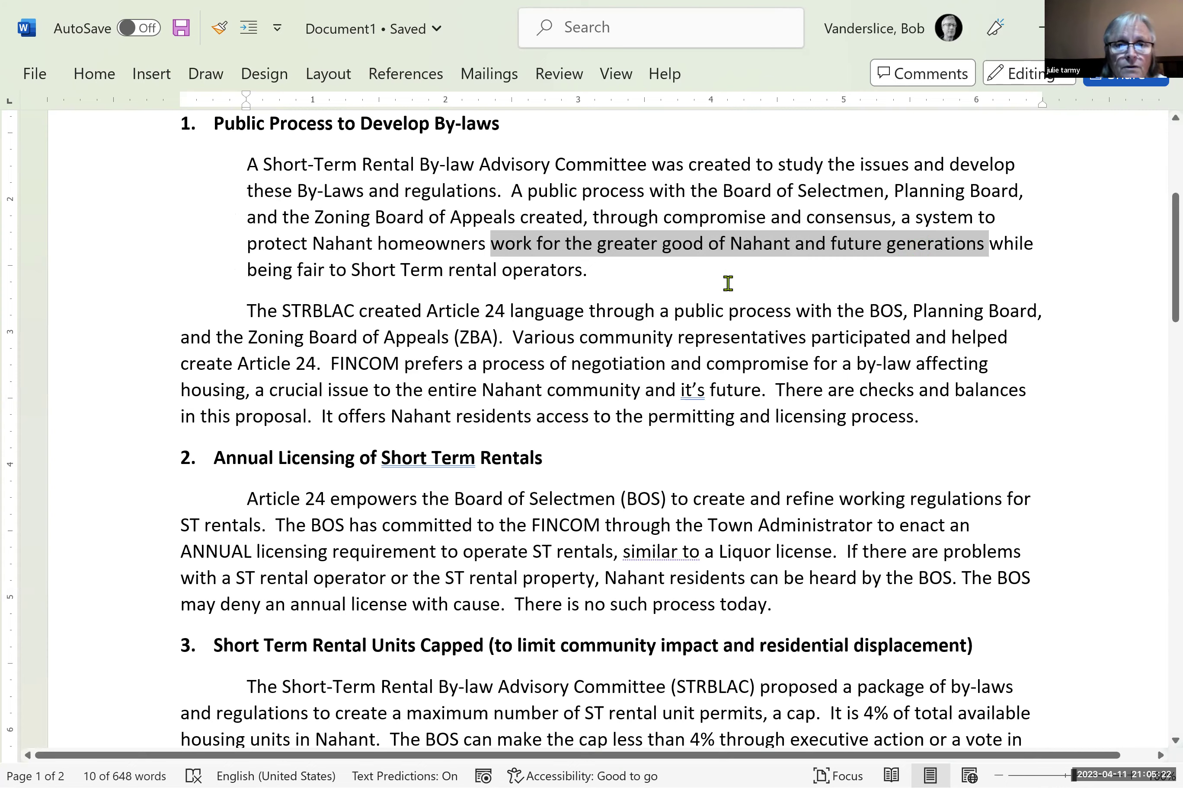
pyautogui.click(94, 76)
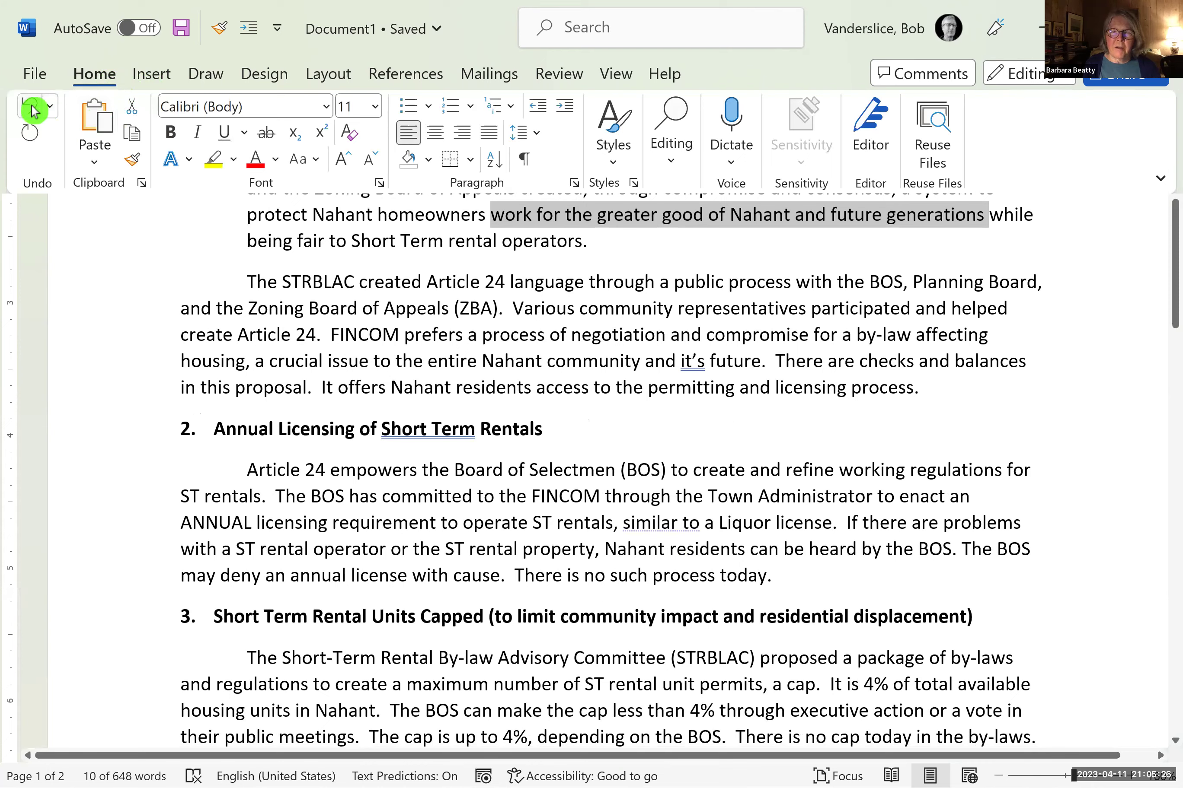
pyautogui.click(32, 107)
pyautogui.click(397, 257)
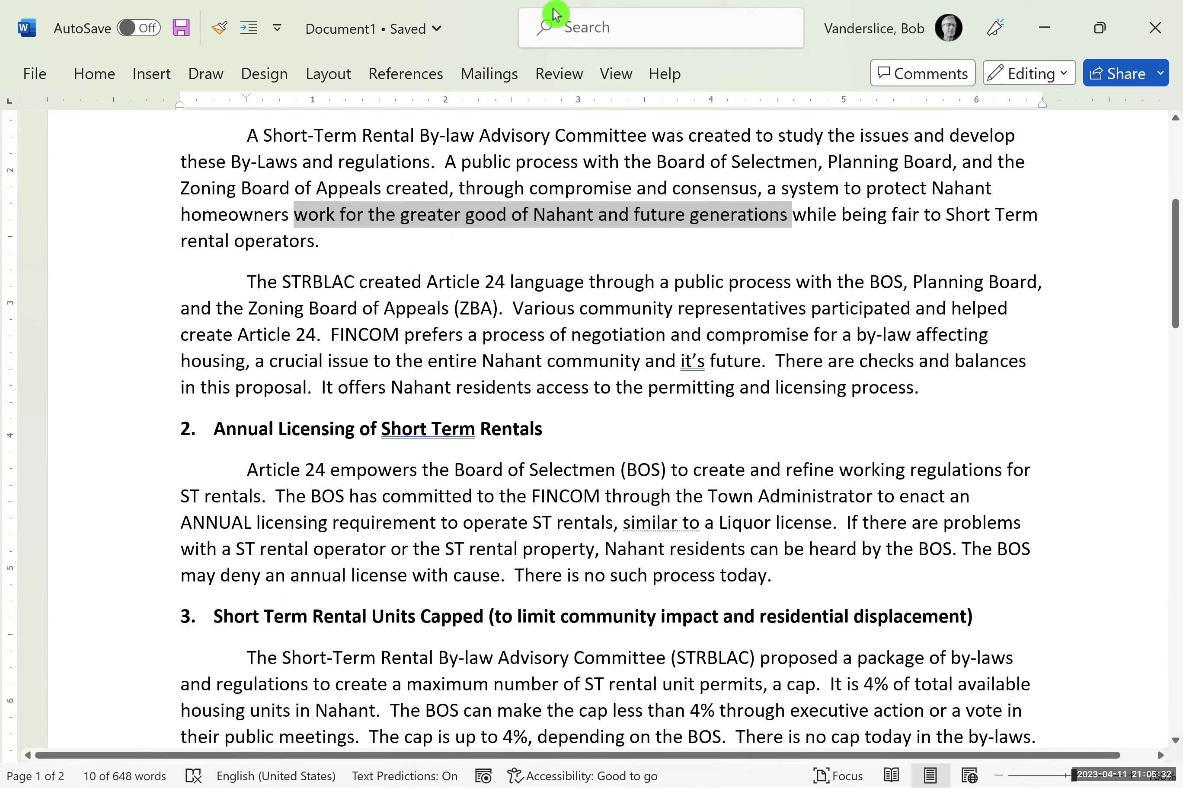
pyautogui.click(788, 214)
pyautogui.press('Right')
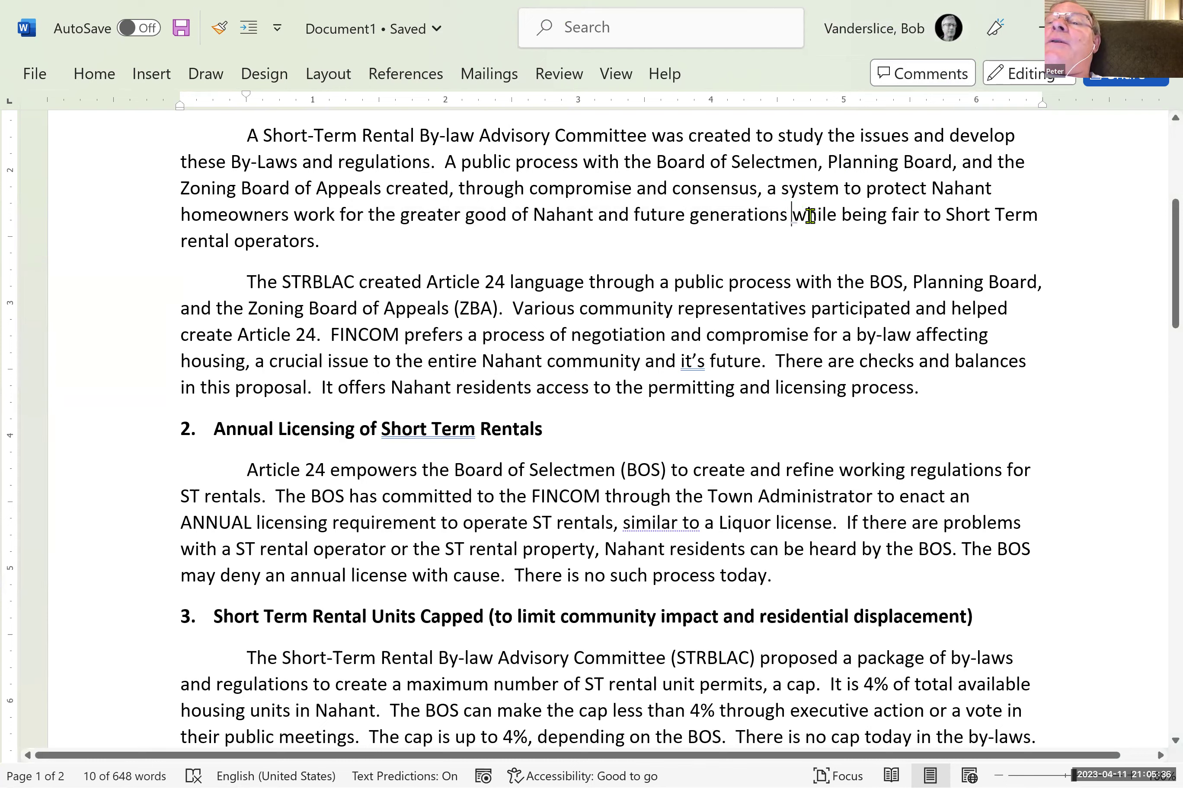
pyautogui.hotkey('shift', 'Left')
pyautogui.hotkey('shift', 'Left')
pyautogui.hotkey('shift', 'Left')
pyautogui.hotkey('shift', 'Left')
pyautogui.hotkey('shift', 'Left')
pyautogui.hotkey('shift', 'Left')
pyautogui.hotkey('shift', 'Left')
pyautogui.hotkey('shift', 'Left')
pyautogui.hotkey('shift', 'Left')
pyautogui.hotkey('shift', 'Left')
pyautogui.hotkey('shift', 'Left')
pyautogui.hotkey('shift', 'Left')
pyautogui.hotkey('shift', 'Left')
pyautogui.hotkey('shift', 'Left')
pyautogui.hotkey('shift', 'Left')
pyautogui.hotkey('shift', 'Left')
pyautogui.hotkey('shift', 'Left')
pyautogui.hotkey('shift', 'Left')
pyautogui.hotkey('shift', 'Left')
pyautogui.hotkey('shift', 'Left')
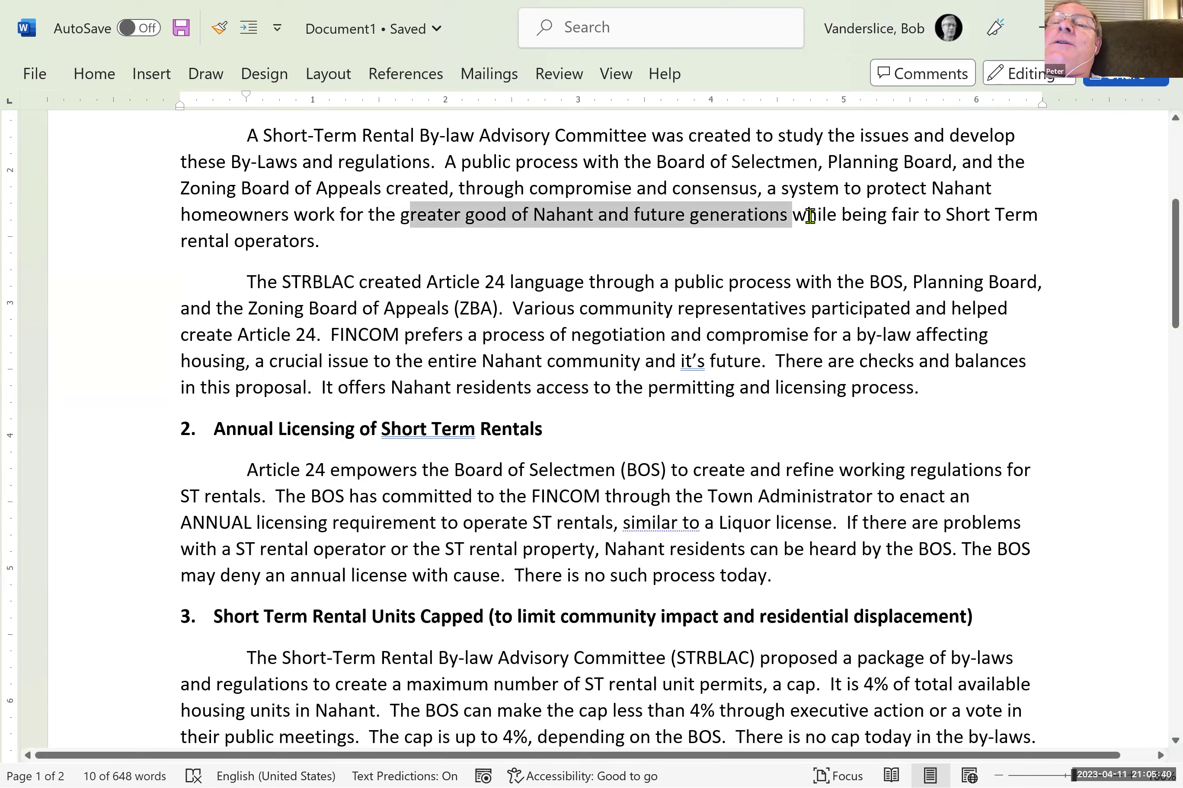
pyautogui.hotkey('shift', 'Left')
pyautogui.hotkey('shift', 'Left')
pyautogui.hotkey('shift', 'Left')
pyautogui.hotkey('shift', 'Left')
pyautogui.hotkey('shift', 'Left')
pyautogui.hotkey('shift', 'Left')
pyautogui.hotkey('shift', 'Left')
pyautogui.hotkey('shift', 'Left')
pyautogui.hotkey('shift', 'Left')
pyautogui.hotkey('shift', 'Left')
pyautogui.hotkey('shift', 'Left')
pyautogui.hotkey('shift', 'Left')
pyautogui.hotkey('shift', 'Left')
pyautogui.hotkey('shift', 'Left')
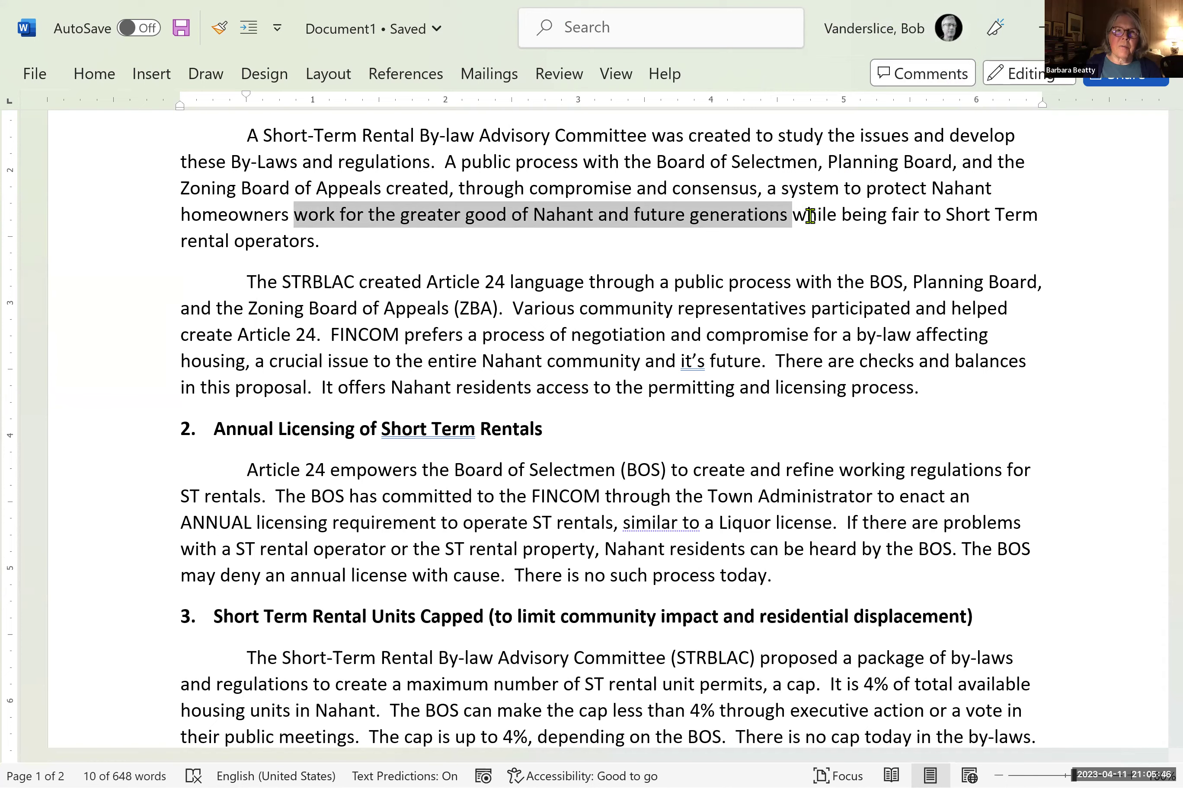
pyautogui.hotkey('ctrl', 't')
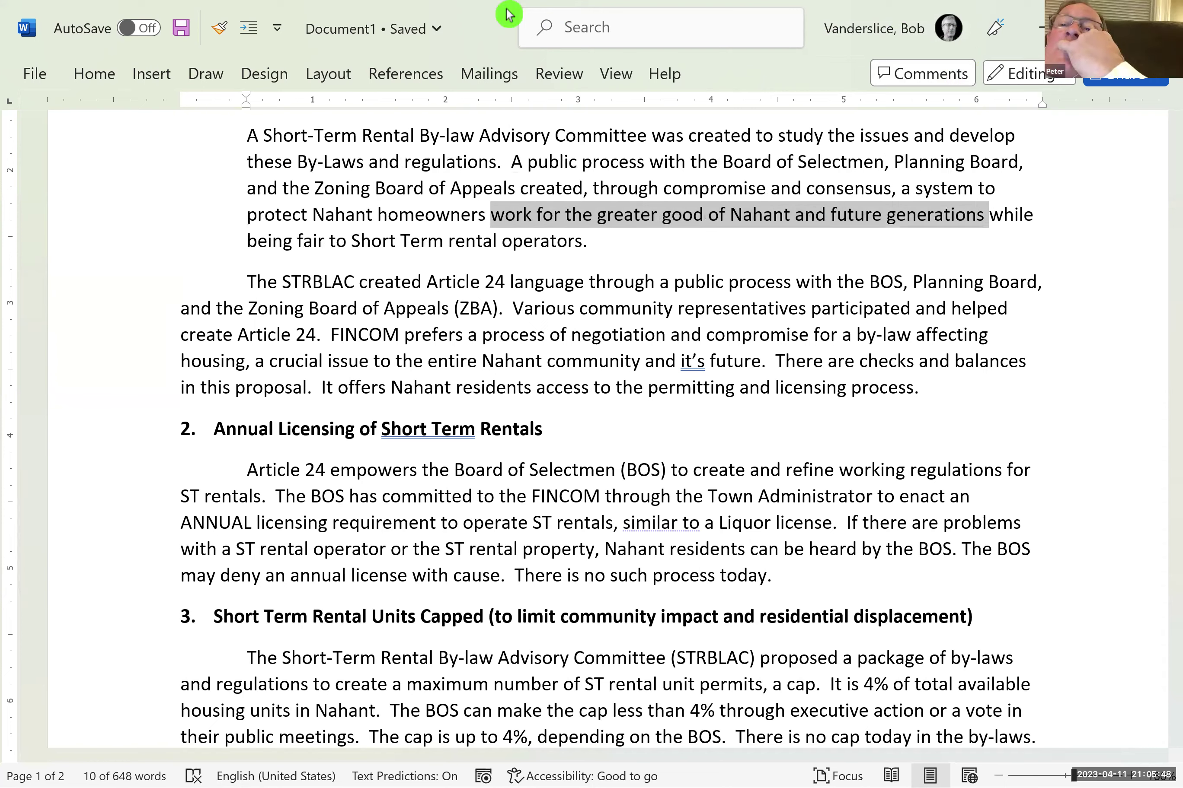
pyautogui.click(102, 81)
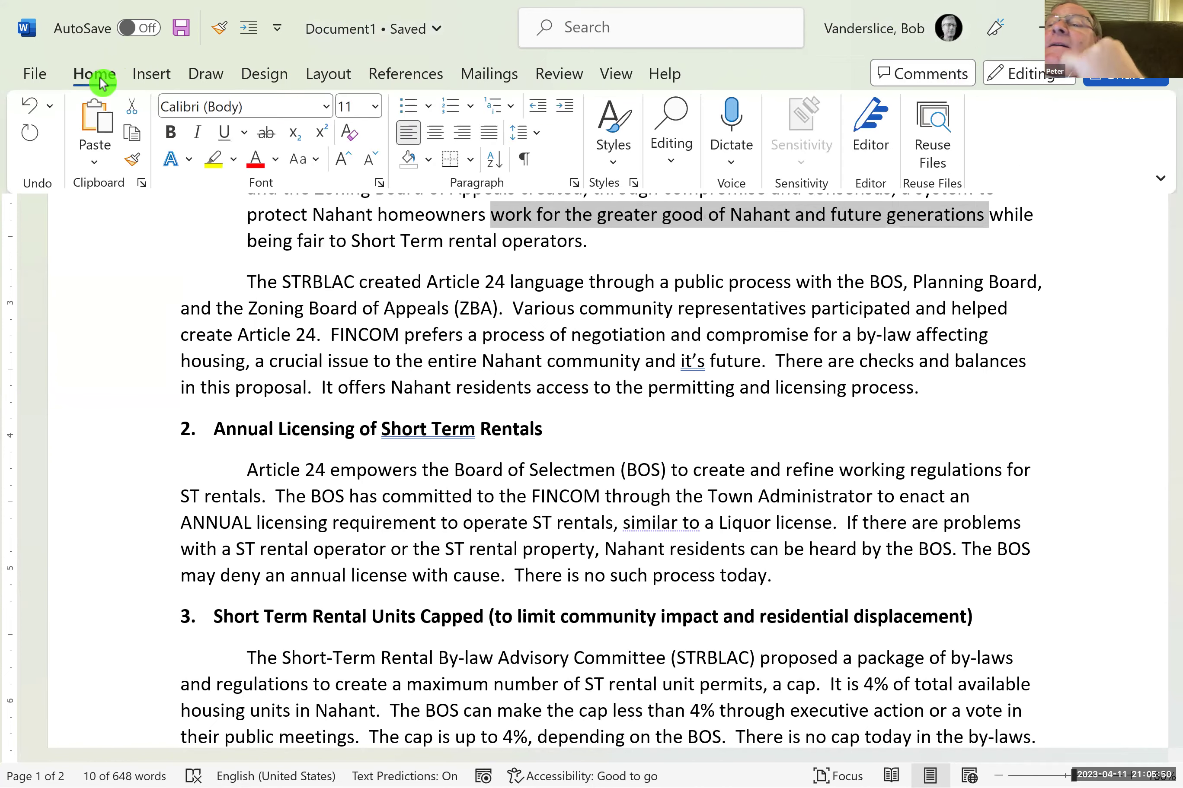
pyautogui.click(31, 108)
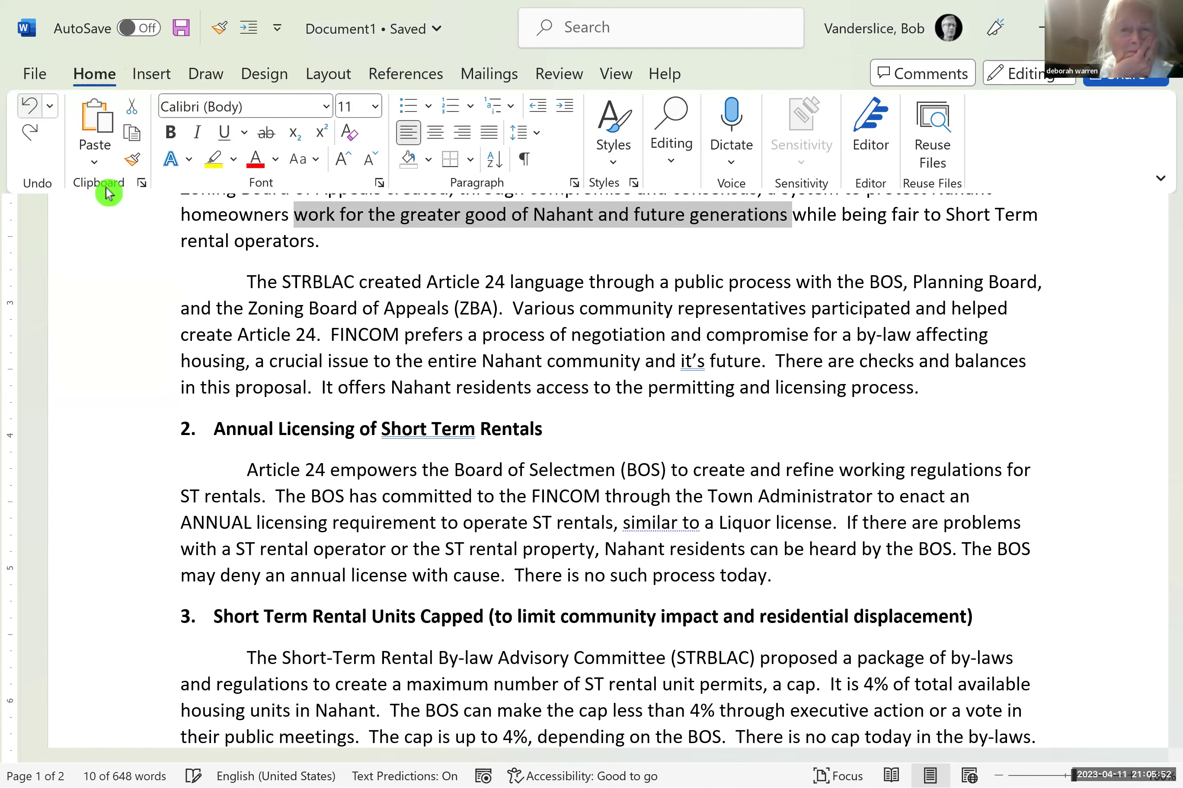
# - Add two blank paragraphs after section 1's first paragraph, following "rental operators."
pyautogui.click(338, 240)
pyautogui.click(338, 240)
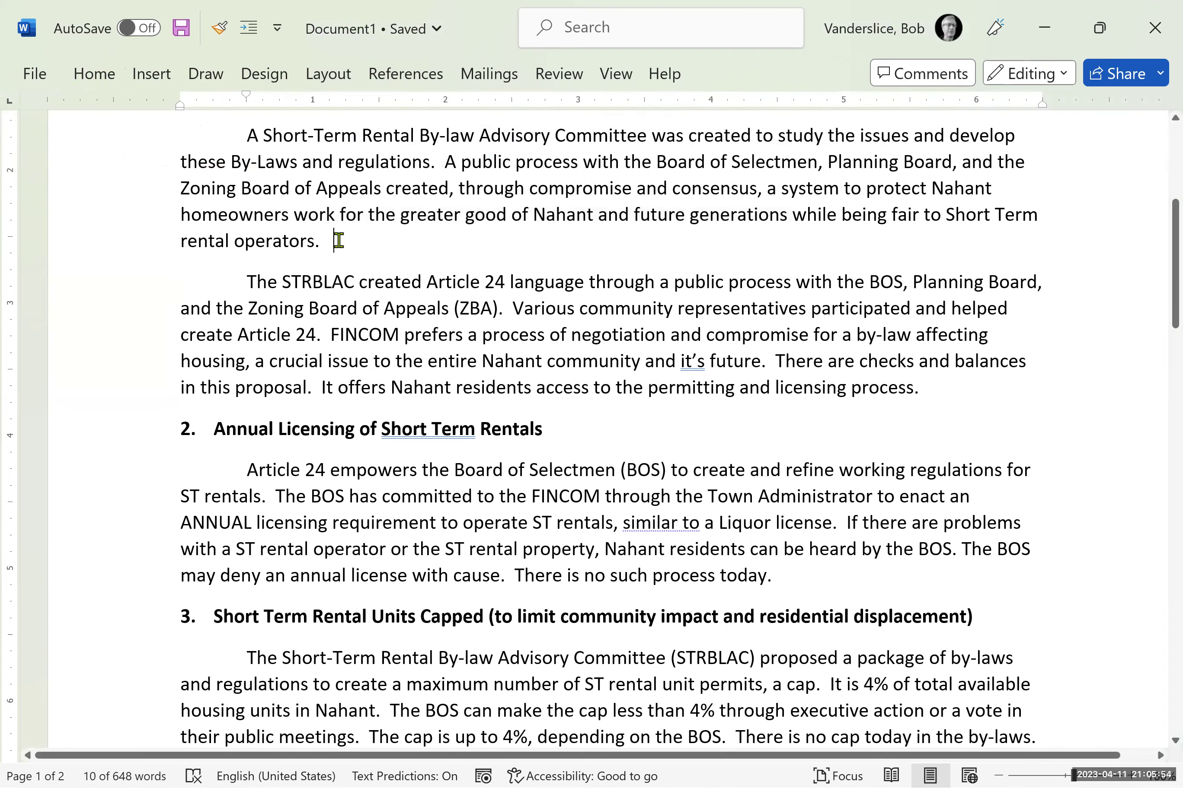
pyautogui.press('Return')
pyautogui.press('Return')
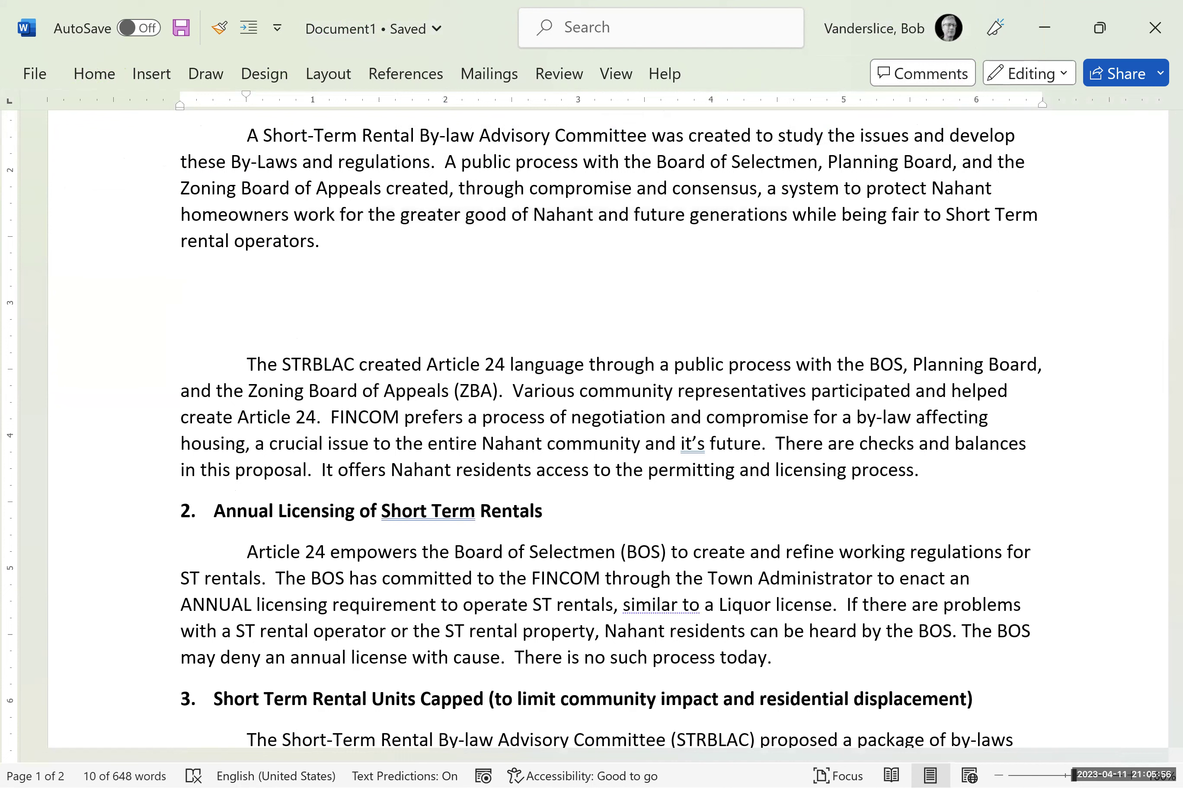
# - Copy "work for the greater good of Nahant and future generations" from section 1's first paragraph into the blank paragraph directly above "The STRBLAC created"
pyautogui.click(296, 212)
pyautogui.hotkey('shift', 'Right')
pyautogui.hotkey('shift', 'Right')
pyautogui.hotkey('shift', 'Right')
pyautogui.hotkey('shift', 'Right')
pyautogui.hotkey('shift', 'Right')
pyautogui.hotkey('shift', 'Right')
pyautogui.hotkey('shift', 'Right')
pyautogui.hotkey('shift', 'Right')
pyautogui.hotkey('shift', 'Right')
pyautogui.hotkey('shift', 'Right')
pyautogui.hotkey('shift', 'Right')
pyautogui.hotkey('shift', 'Right')
pyautogui.hotkey('shift', 'Right')
pyautogui.hotkey('shift', 'Right')
pyautogui.hotkey('shift', 'Right')
pyautogui.hotkey('shift', 'Right')
pyautogui.hotkey('shift', 'Right')
pyautogui.hotkey('shift', 'Right')
pyautogui.hotkey('shift', 'Right')
pyautogui.hotkey('shift', 'Right')
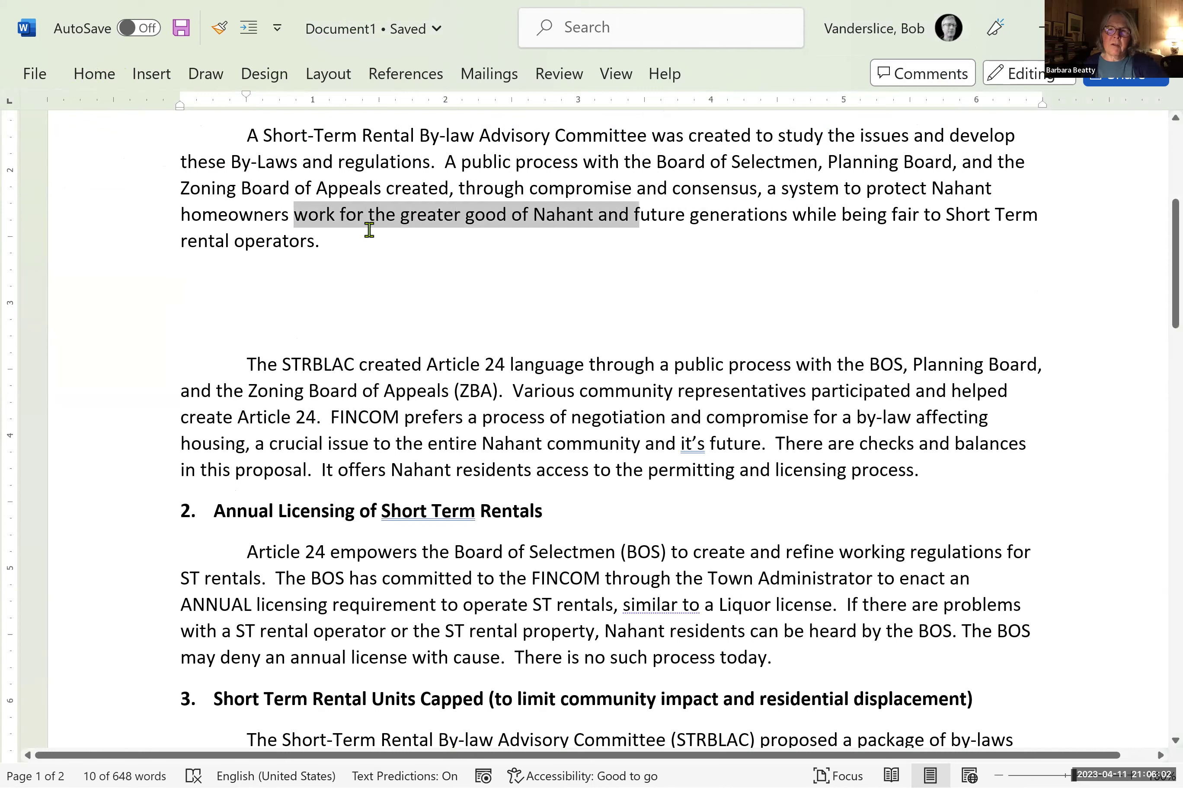
pyautogui.hotkey('shift', 'Right')
pyautogui.hotkey('shift', 'Right')
pyautogui.hotkey('shift', 'Right')
pyautogui.hotkey('shift', 'Right')
pyautogui.hotkey('shift', 'Right')
pyautogui.hotkey('shift', 'Right')
pyautogui.hotkey('shift', 'Right')
pyautogui.hotkey('shift', 'Right')
pyautogui.hotkey('shift', 'Right')
pyautogui.hotkey('shift', 'Right')
pyautogui.hotkey('shift', 'Right')
pyautogui.hotkey('shift', 'Right')
pyautogui.hotkey('shift', 'Right')
pyautogui.hotkey('shift', 'Right')
pyautogui.hotkey('shift', 'Right')
pyautogui.hotkey('shift', 'Right')
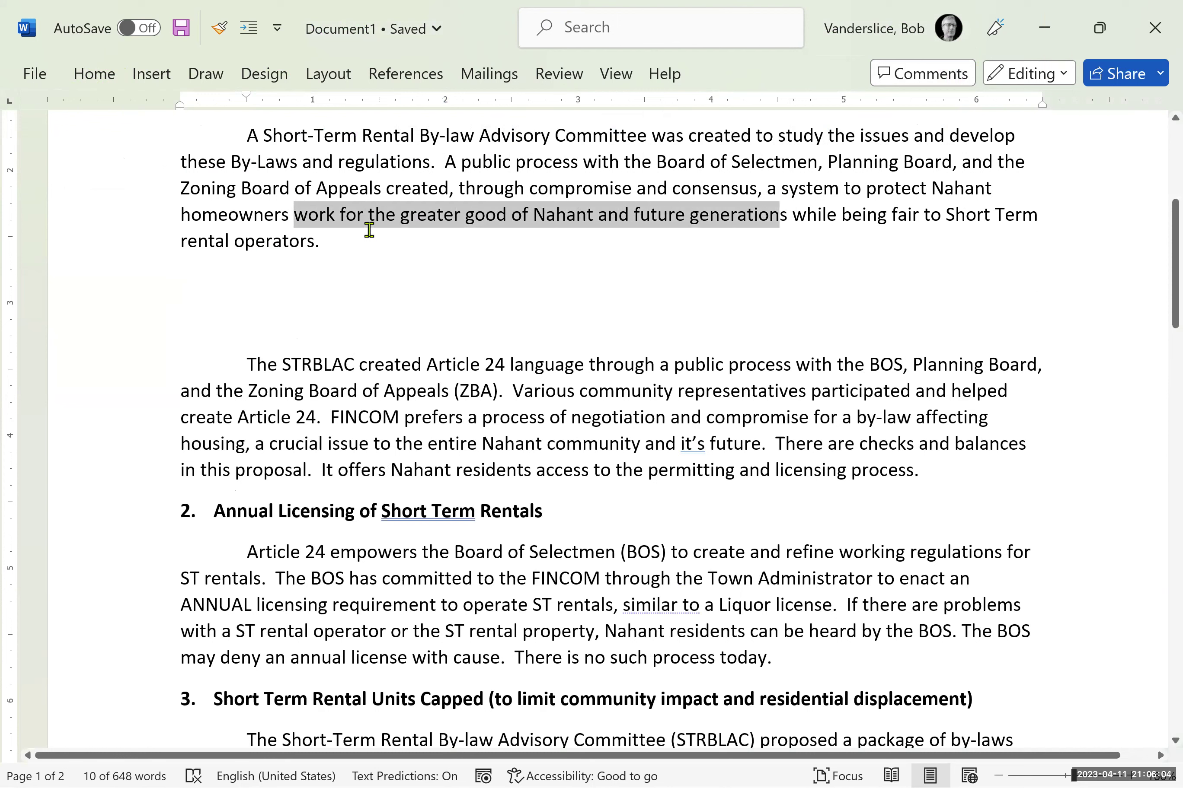
pyautogui.hotkey('shift', 'Right')
pyautogui.hotkey('shift', 'Right')
pyautogui.hotkey('ctrl', 'c')
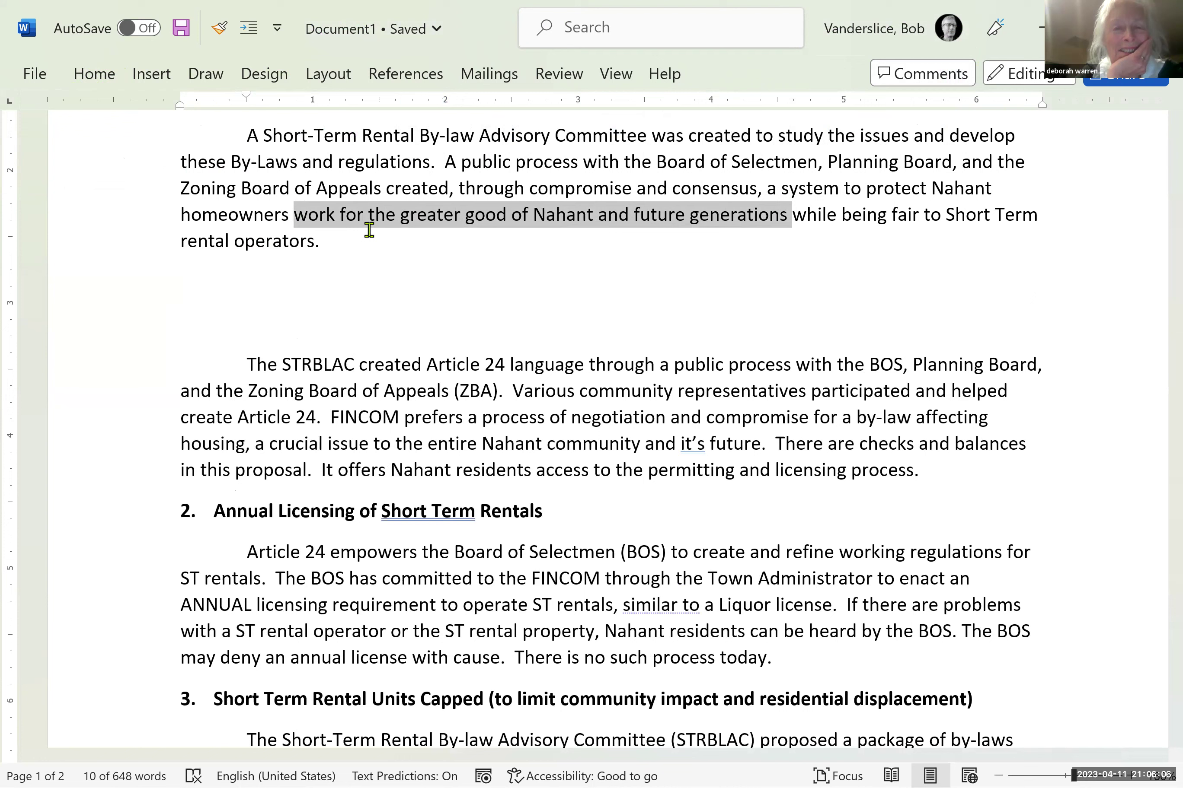
pyautogui.press('Down')
pyautogui.press('Down')
pyautogui.press('Down')
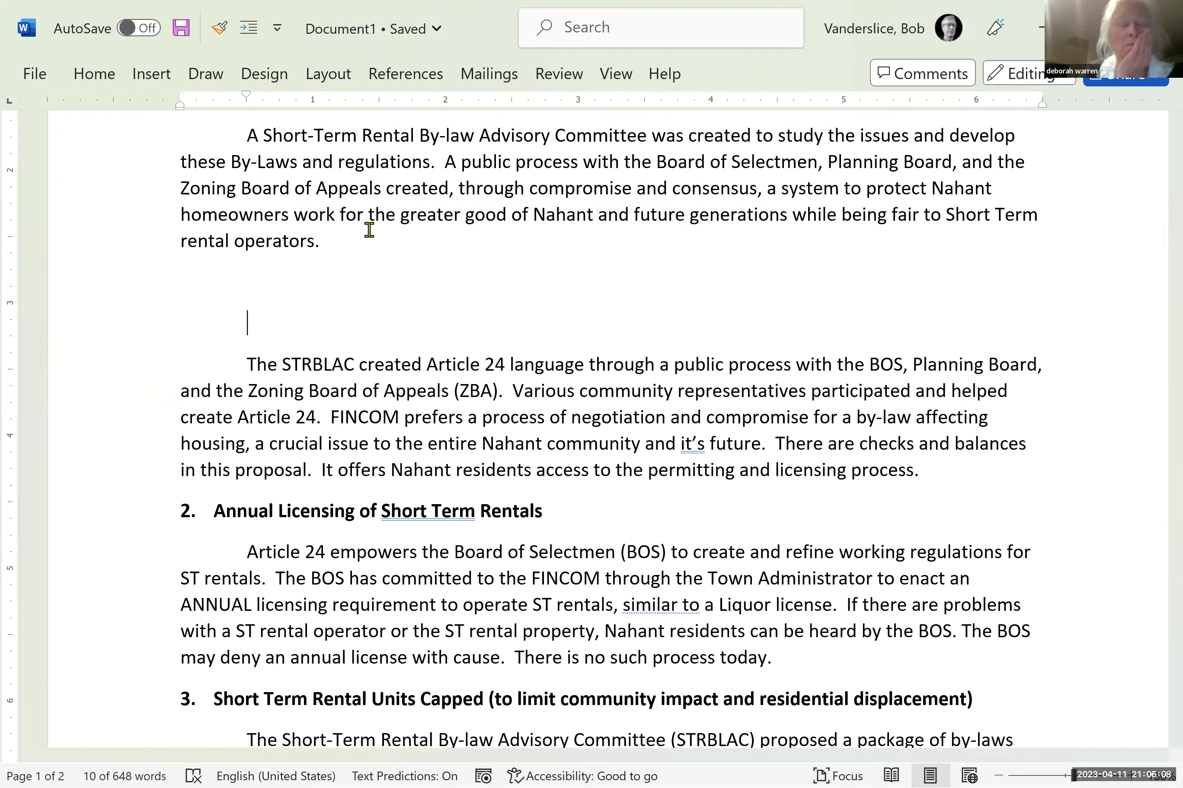
pyautogui.press('Up')
pyautogui.press('Down')
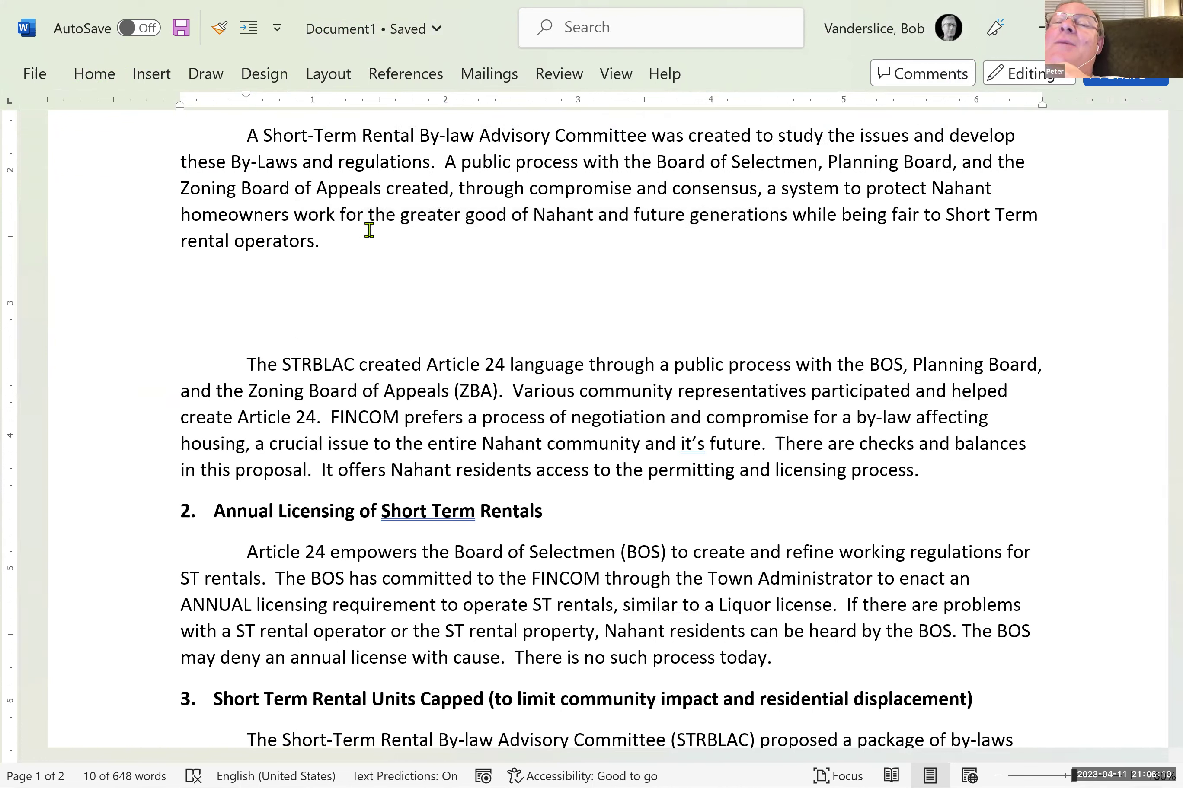
pyautogui.hotkey('ctrl', 'v')
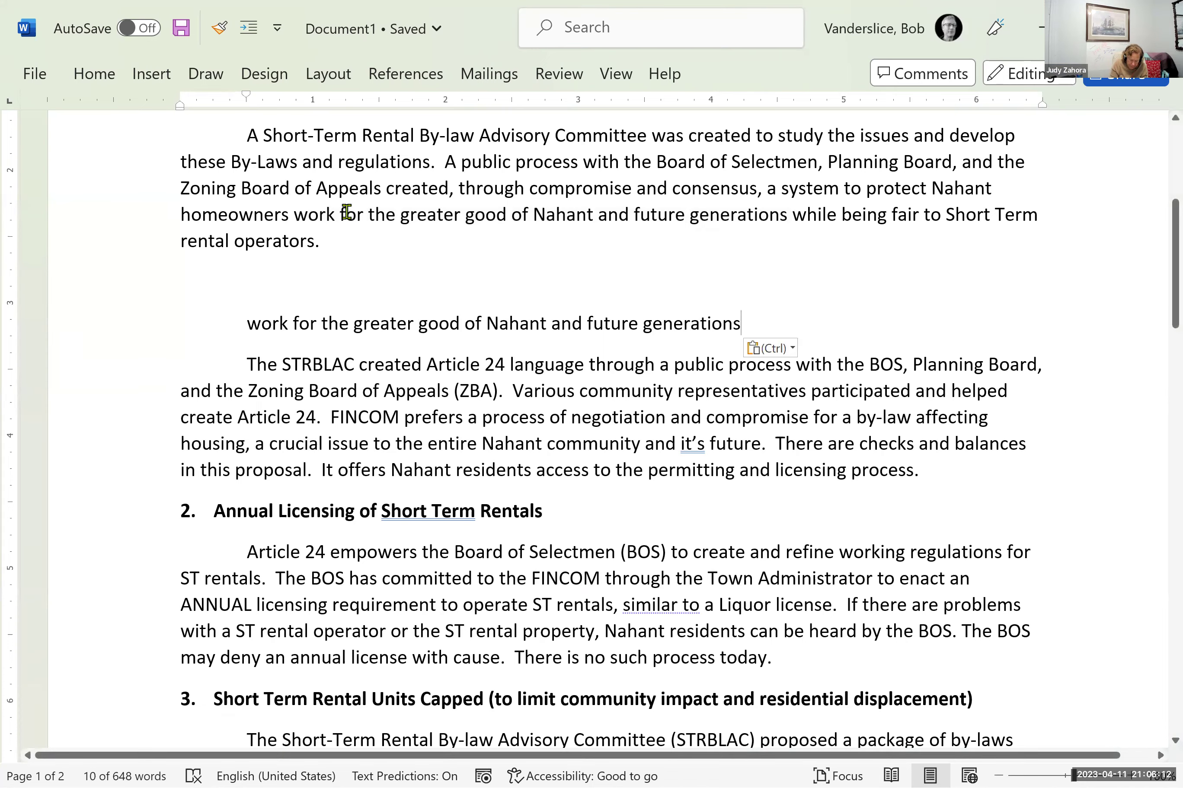
# - Delete "work for the greater good of Nahant and future generations" after "homeowners" in section 1's first paragraph
pyautogui.click(294, 213)
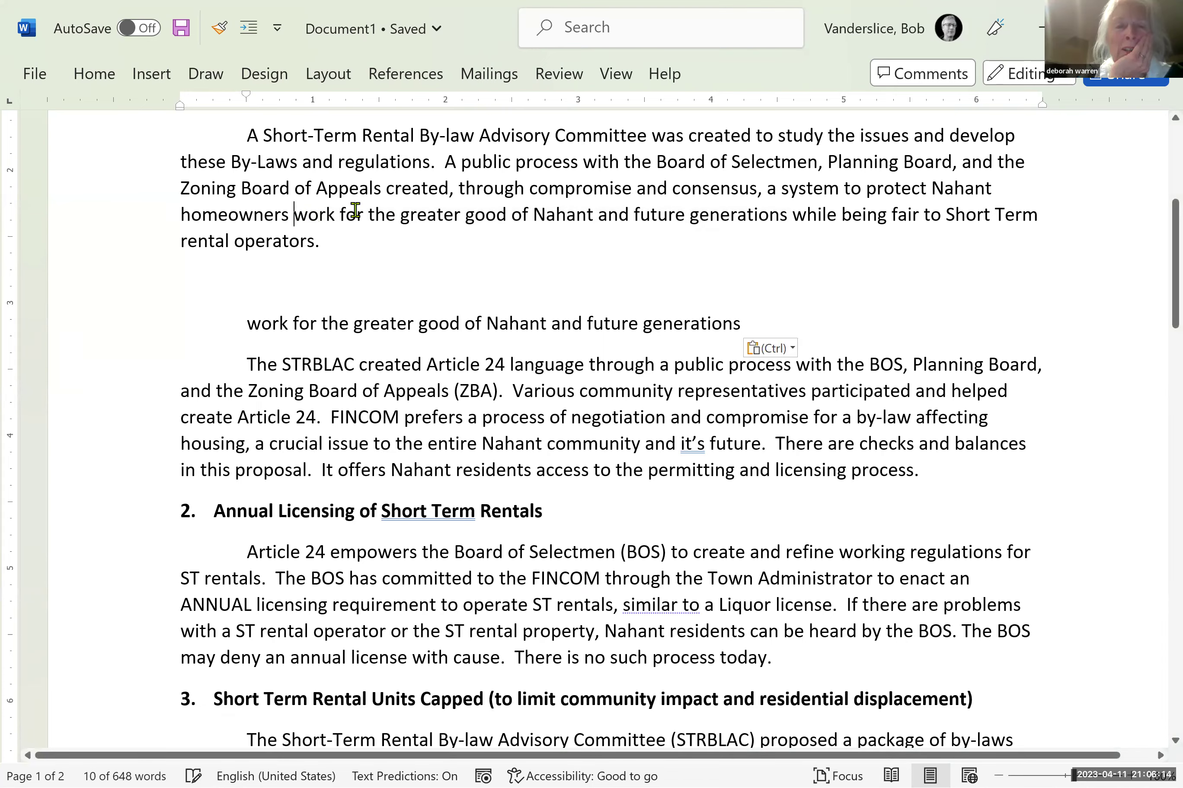
pyautogui.press('Delete')
pyautogui.press('Delete')
pyautogui.press('Delete')
pyautogui.press('Delete')
pyautogui.press('Delete')
pyautogui.press('Delete')
pyautogui.press('Delete')
pyautogui.press('Delete')
pyautogui.press('Delete')
pyautogui.press('Delete')
pyautogui.press('Delete')
pyautogui.press('Delete')
pyautogui.press('Delete')
pyautogui.press('Delete')
pyautogui.press('Delete')
pyautogui.press('Delete')
pyautogui.press('Delete')
pyautogui.press('Delete')
pyautogui.press('Delete')
pyautogui.press('Delete')
pyautogui.press('Delete')
pyautogui.press('Delete')
pyautogui.press('Delete')
pyautogui.press('Delete')
pyautogui.press('Delete')
pyautogui.press('Delete')
pyautogui.press('Delete')
pyautogui.press('Delete')
pyautogui.press('Delete')
pyautogui.press('Delete')
pyautogui.press('Delete')
pyautogui.press('Delete')
pyautogui.press('Delete')
pyautogui.press('Delete')
pyautogui.press('Delete')
pyautogui.press('Delete')
pyautogui.press('Delete')
pyautogui.press('Delete')
pyautogui.press('Delete')
pyautogui.press('Delete')
pyautogui.press('Delete')
pyautogui.press('Delete')
pyautogui.press('Delete')
pyautogui.press('Delete')
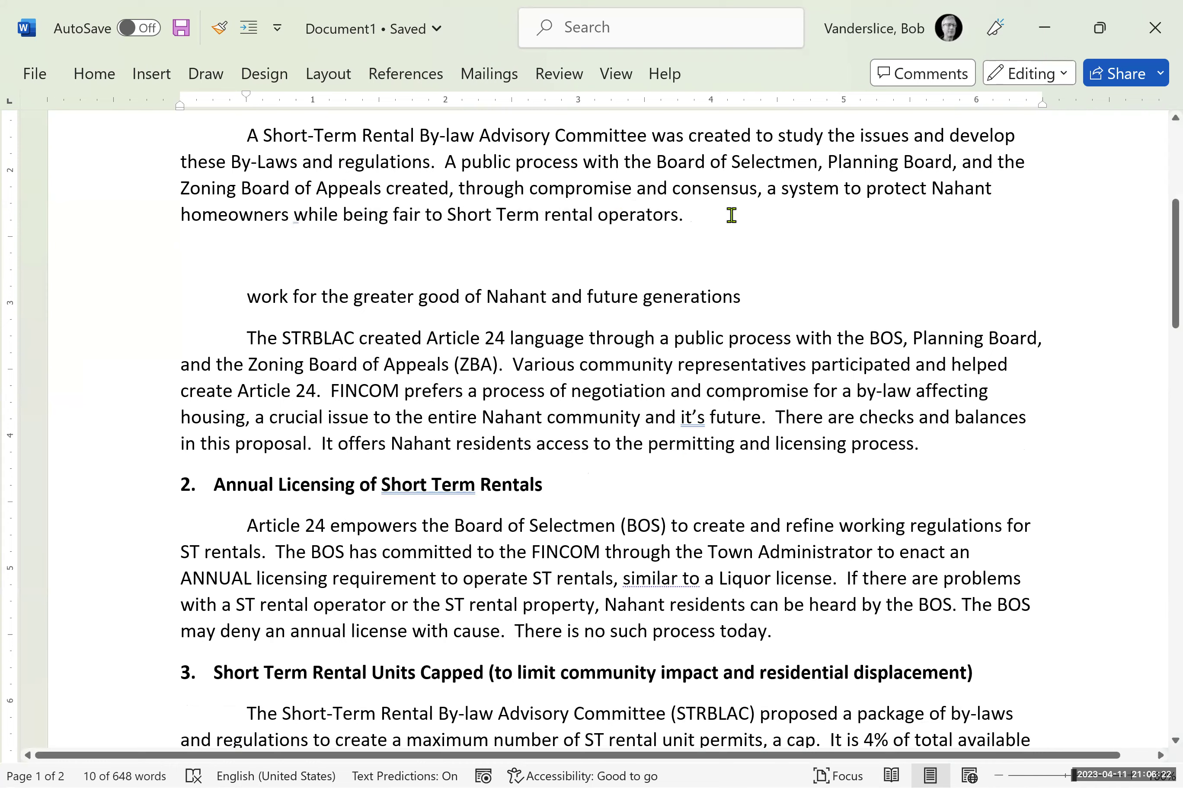
pyautogui.click(711, 214)
pyautogui.moveTo(247, 297); pyautogui.dragTo(801, 305)
pyautogui.click(868, 287)
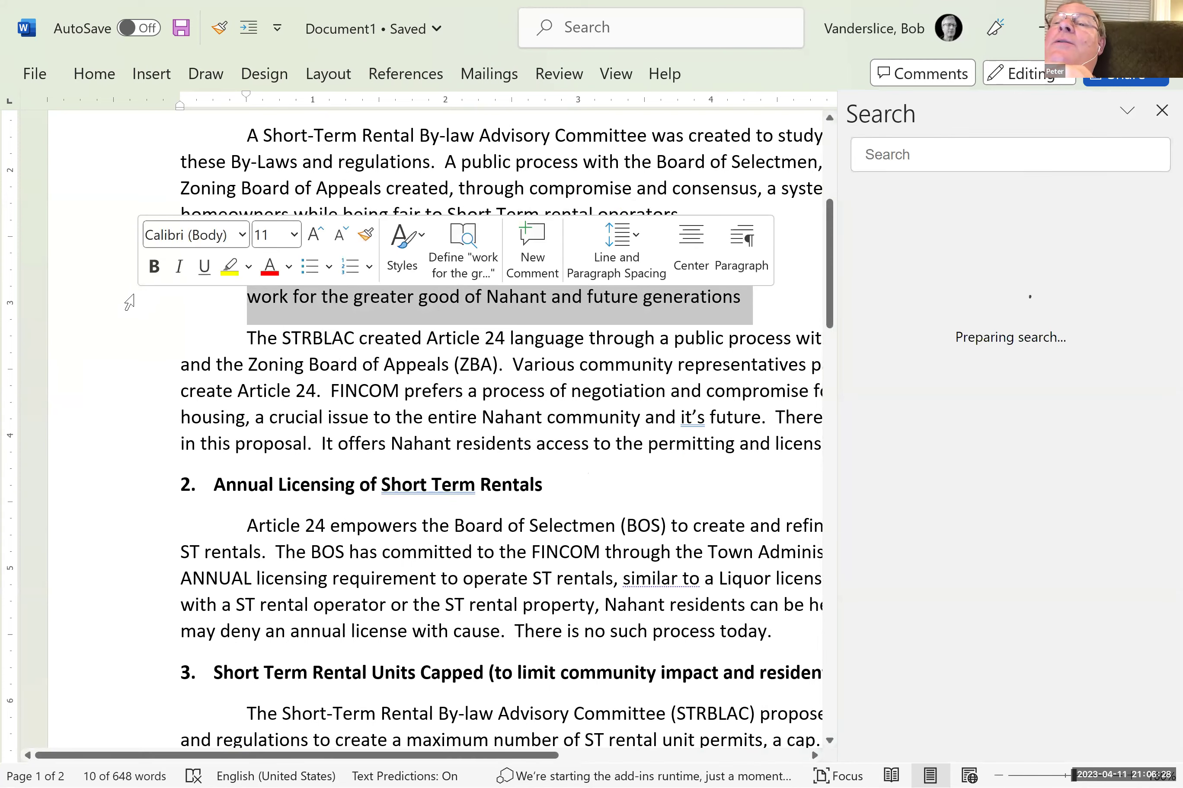
pyautogui.click(1162, 110)
pyautogui.press('Left')
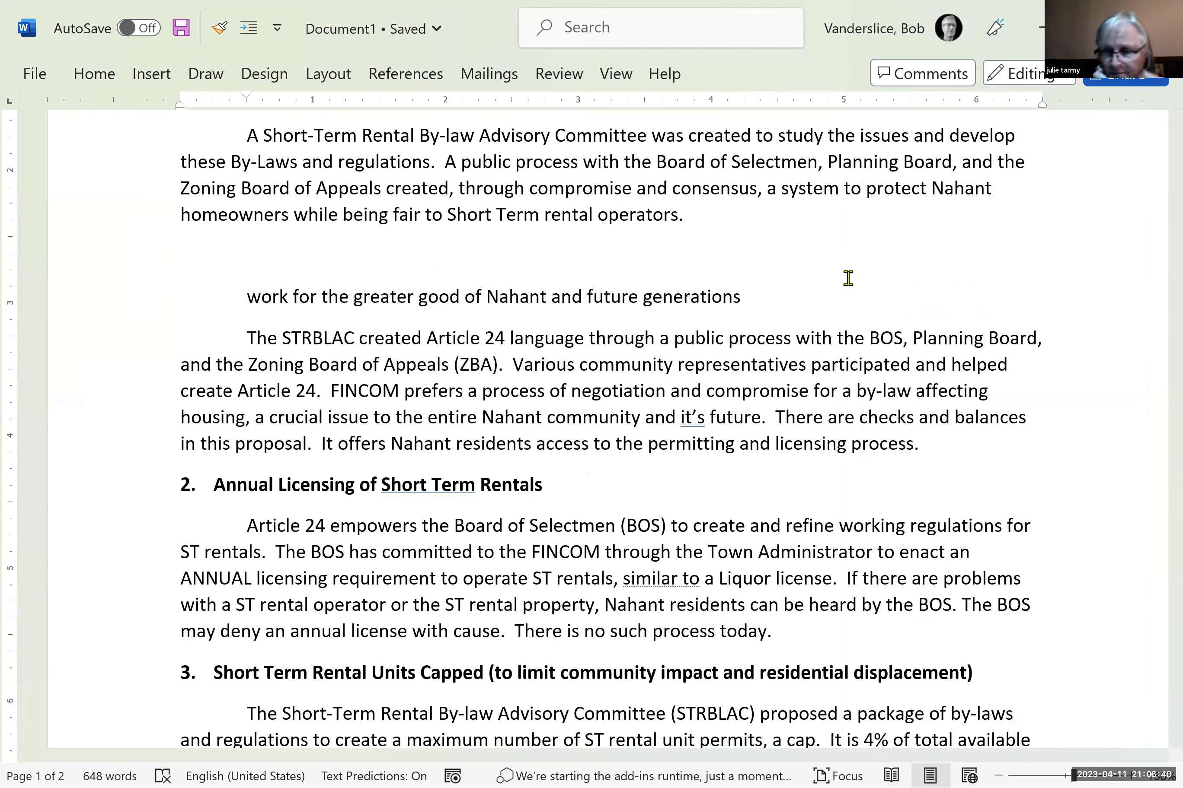
# - Replace "homeowners" with "residents" before "while being fair to Short Term rental operators" in section 1's first paragraph
pyautogui.click(496, 214)
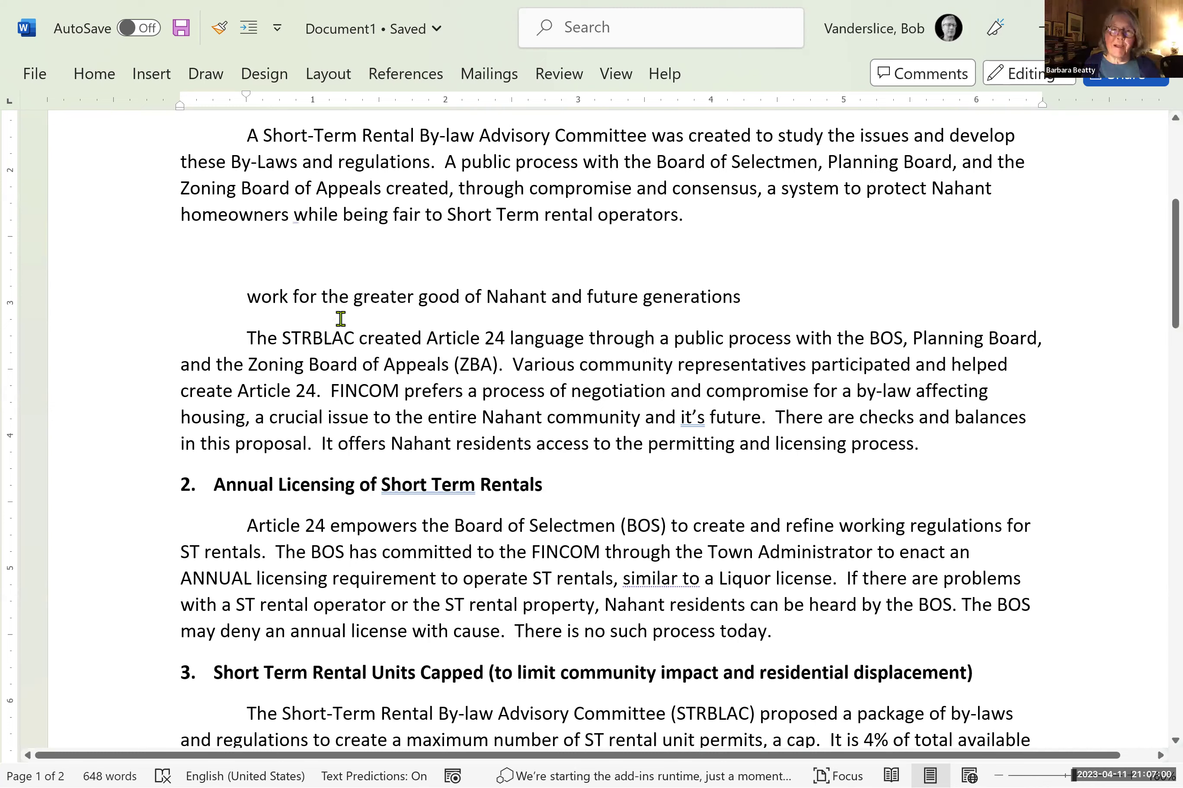
pyautogui.press('BackSpace')
pyautogui.press('BackSpace')
pyautogui.press('BackSpace')
pyautogui.press('BackSpace')
pyautogui.press('BackSpace')
pyautogui.press('BackSpace')
pyautogui.press('BackSpace')
pyautogui.press('BackSpace')
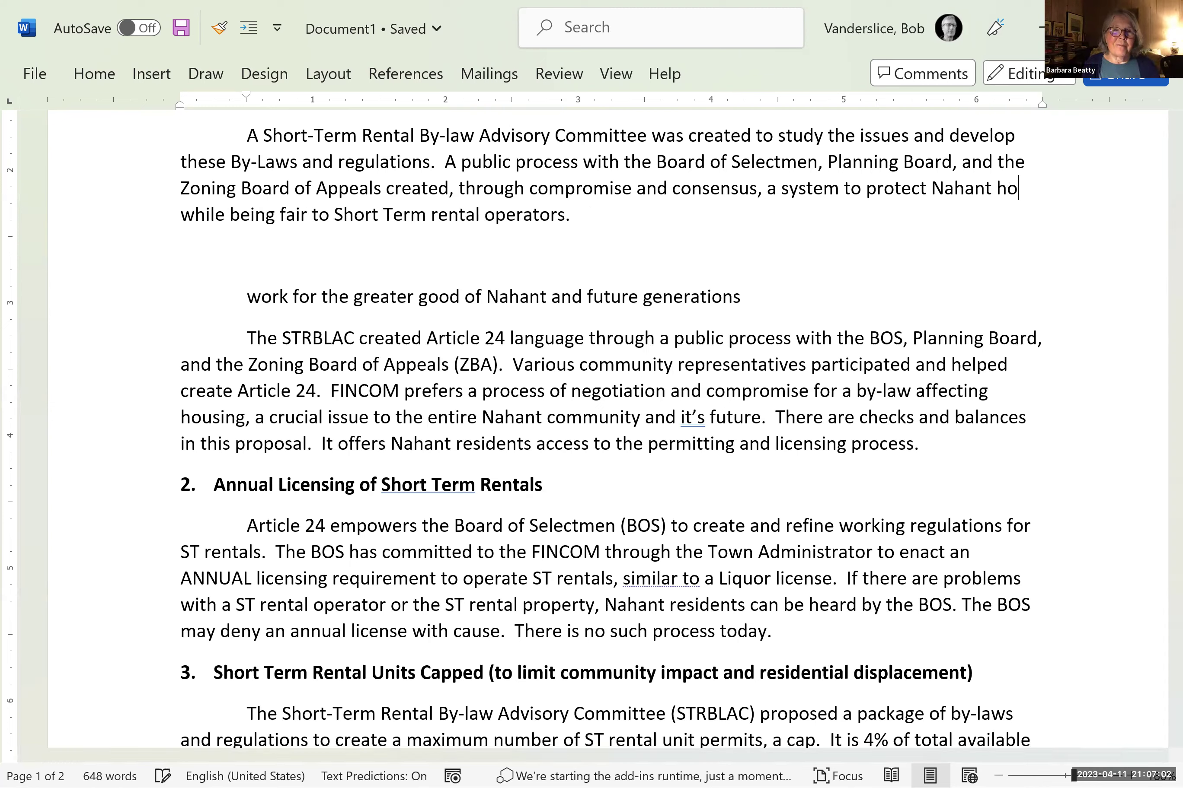
pyautogui.press('BackSpace')
pyautogui.press('BackSpace')
pyautogui.write('residents while being fair to Short Term rental operators.')
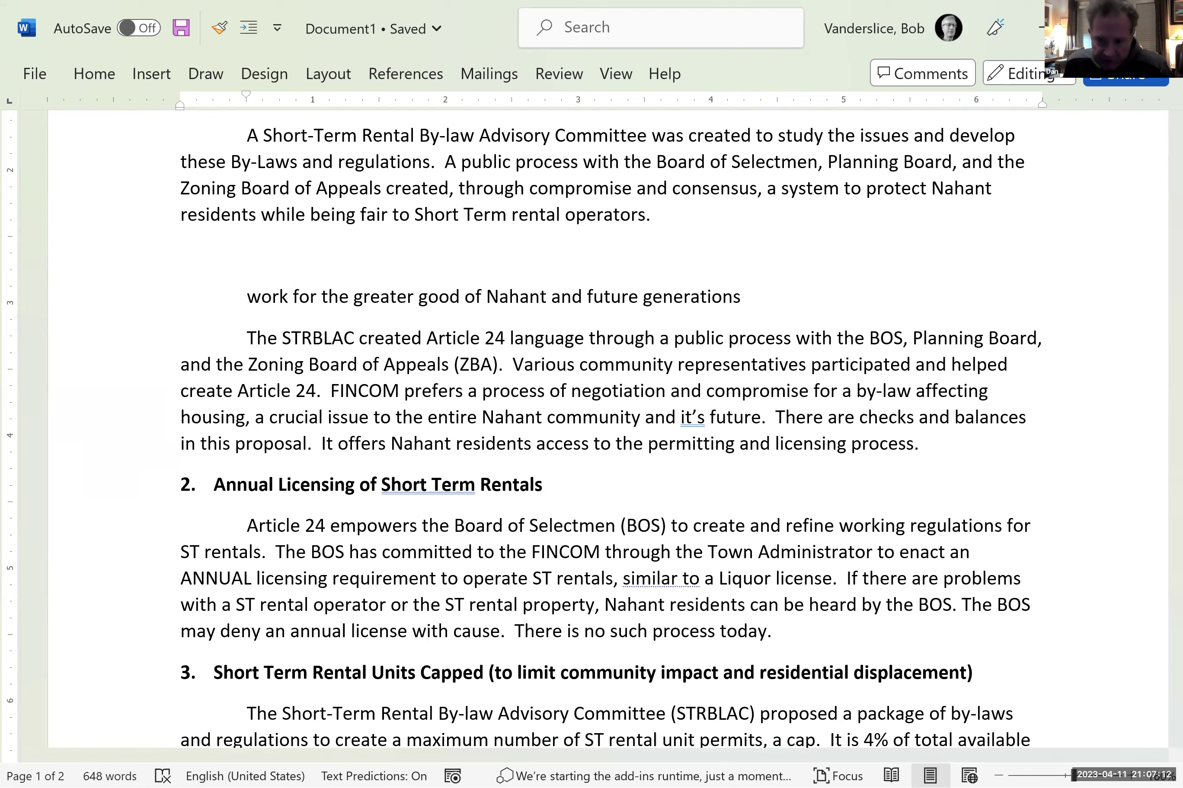
# - Copy the sentences from "There are checks and balances" through "licensing process." to the end of section 1's first paragraph
pyautogui.click(669, 216)
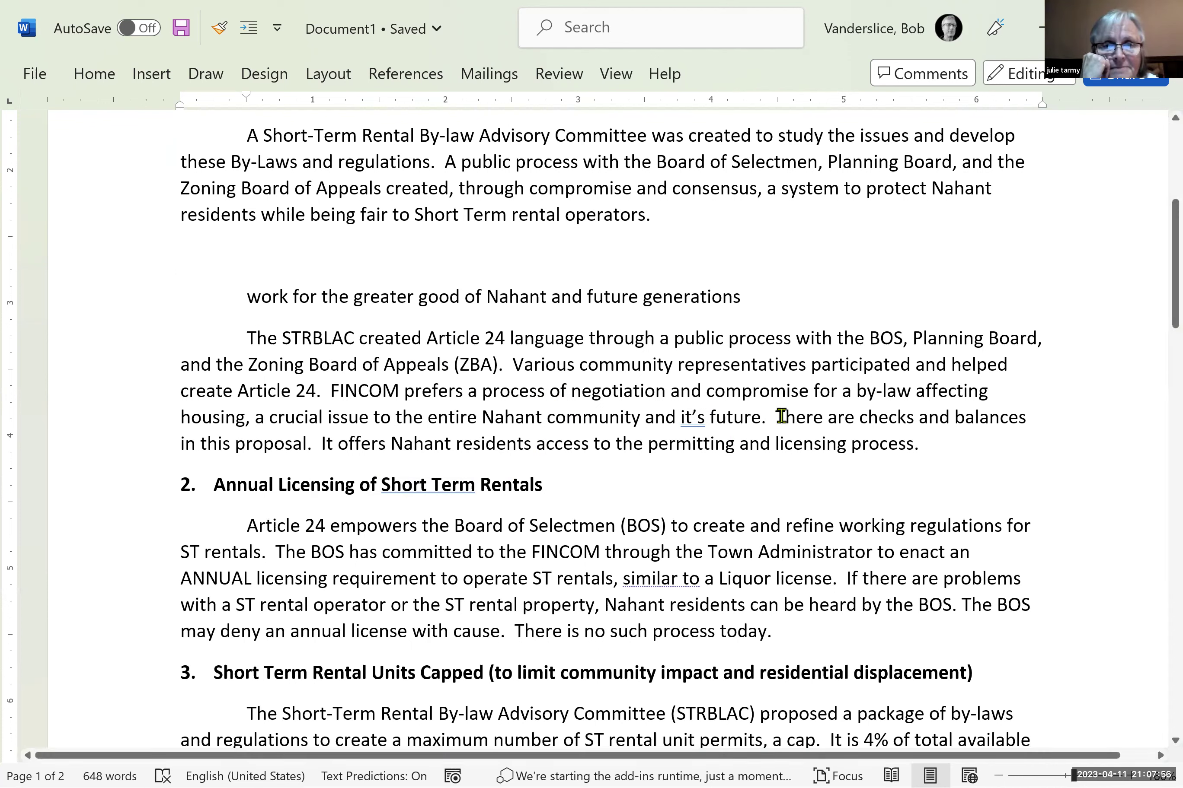
pyautogui.moveTo(779, 416); pyautogui.dragTo(932, 457)
pyautogui.hotkey('ctrl', 'c')
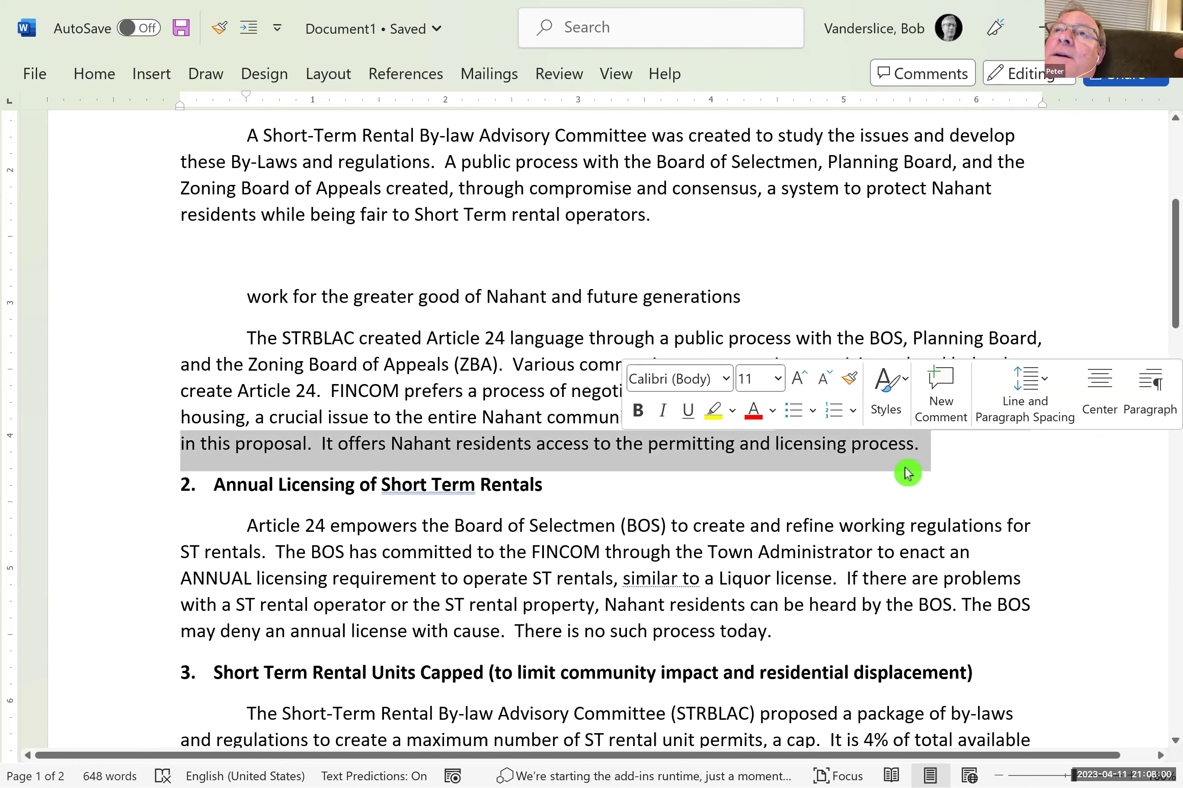
pyautogui.click(732, 228)
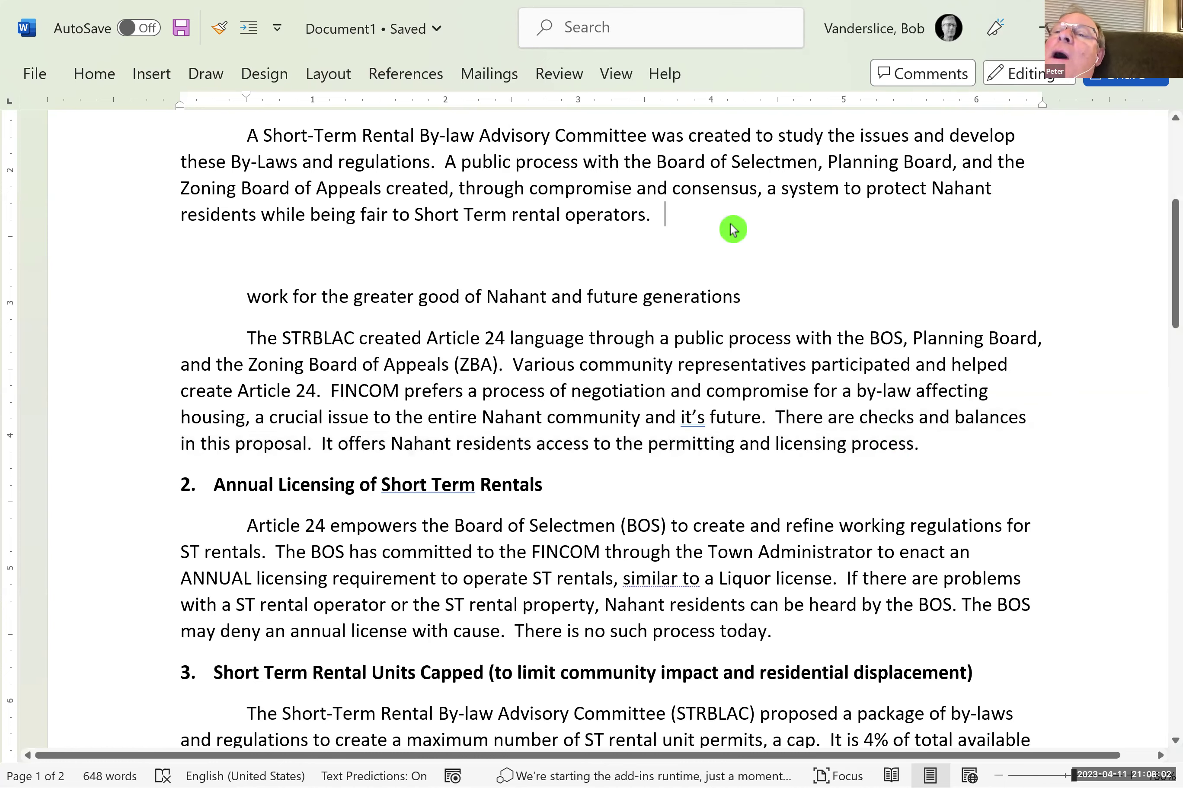
pyautogui.rightClick(733, 229)
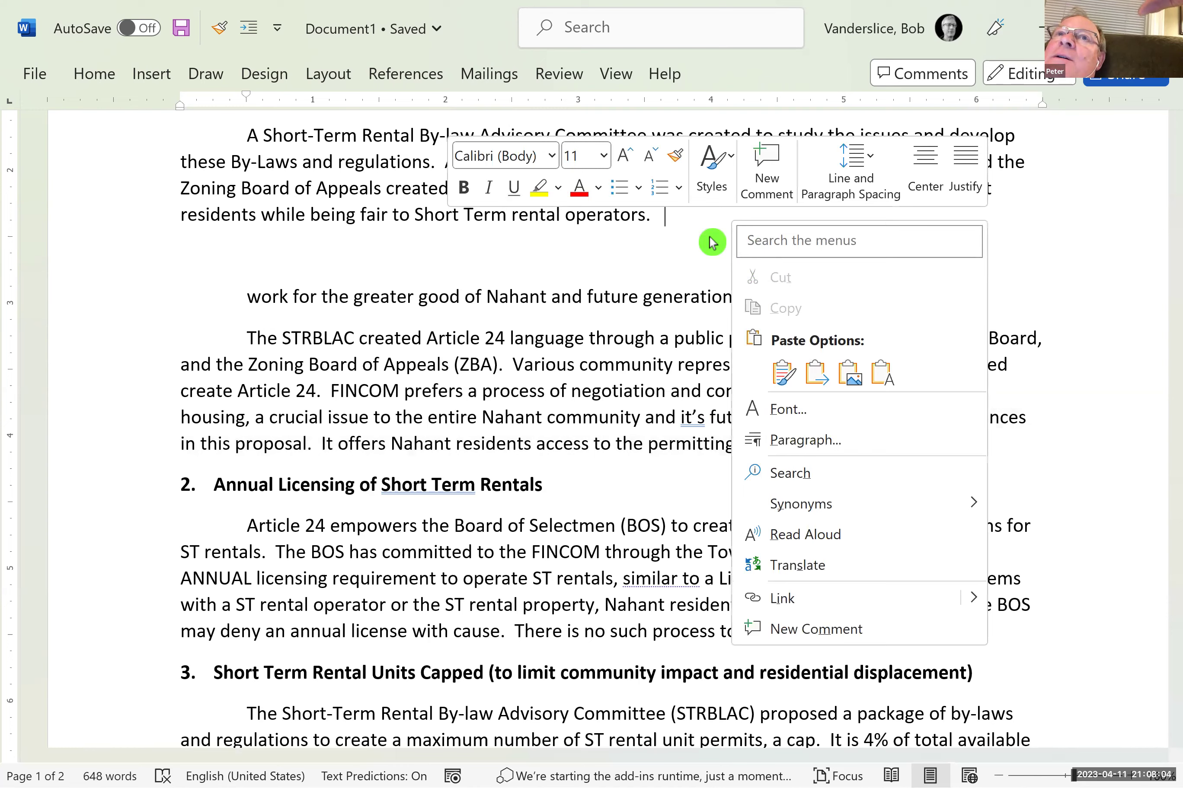
pyautogui.click(697, 230)
pyautogui.hotkey('ctrl', 'v')
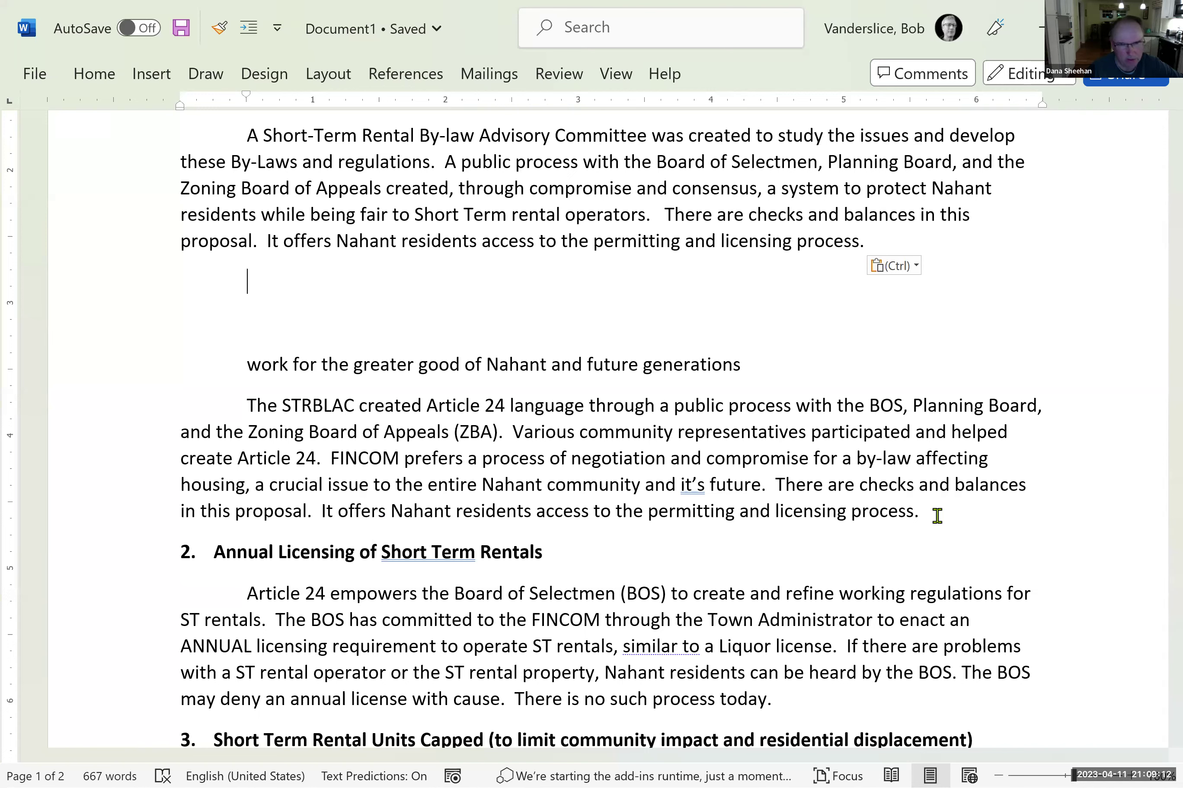
pyautogui.hotkey('shift', 'Down')
pyautogui.hotkey('shift', 'Down')
pyautogui.hotkey('shift', 'Down')
pyautogui.hotkey('shift', 'Down')
pyautogui.hotkey('shift', 'Down')
pyautogui.hotkey('shift', 'Down')
pyautogui.hotkey('shift', 'Down')
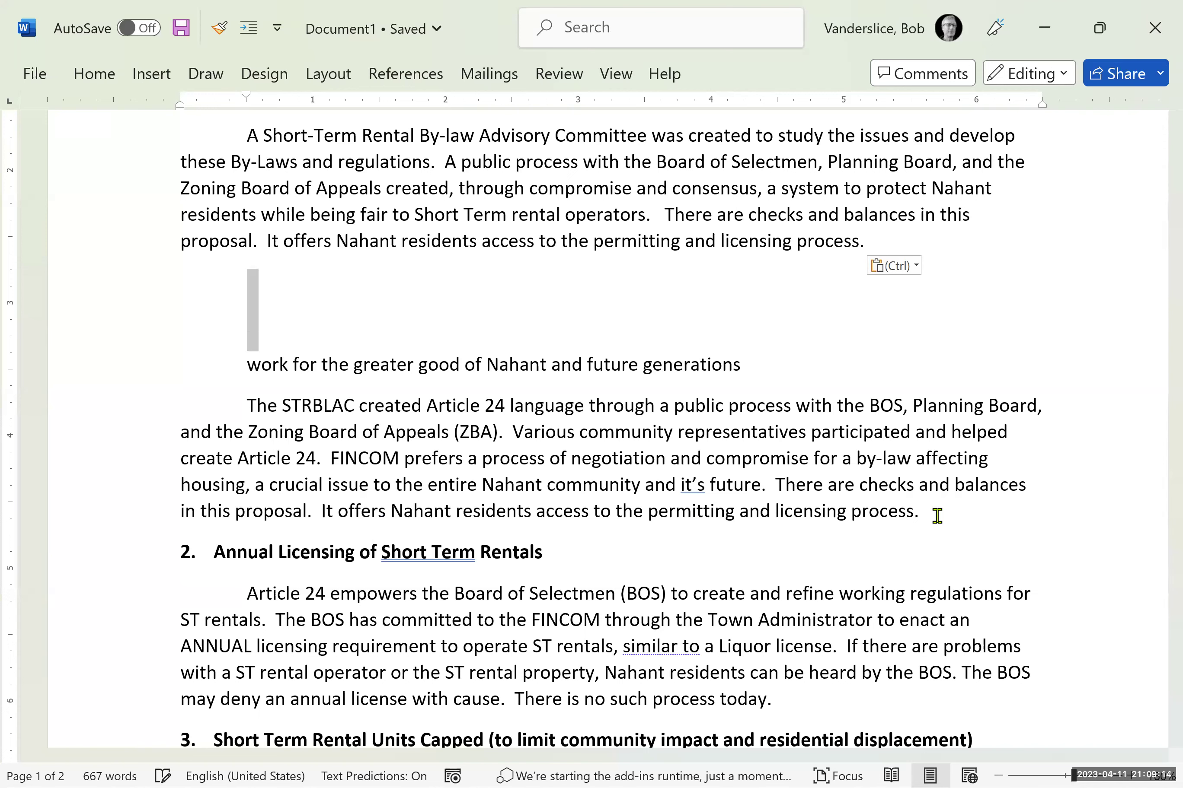
pyautogui.hotkey('shift', 'Right')
pyautogui.hotkey('shift', 'Right')
pyautogui.hotkey('shift', 'Right')
pyautogui.hotkey('shift', 'Right')
pyautogui.hotkey('shift', 'Right')
pyautogui.hotkey('shift', 'Right')
pyautogui.hotkey('shift', 'Right')
pyautogui.hotkey('shift', 'Right')
pyautogui.hotkey('shift', 'Right')
pyautogui.hotkey('shift', 'Right')
pyautogui.hotkey('shift', 'Right')
pyautogui.hotkey('shift', 'Right')
pyautogui.hotkey('shift', 'Right')
pyautogui.hotkey('shift', 'Right')
pyautogui.hotkey('shift', 'Right')
pyautogui.hotkey('shift', 'Right')
pyautogui.hotkey('shift', 'Right')
pyautogui.hotkey('shift', 'Right')
pyautogui.hotkey('shift', 'Right')
pyautogui.hotkey('shift', 'Right')
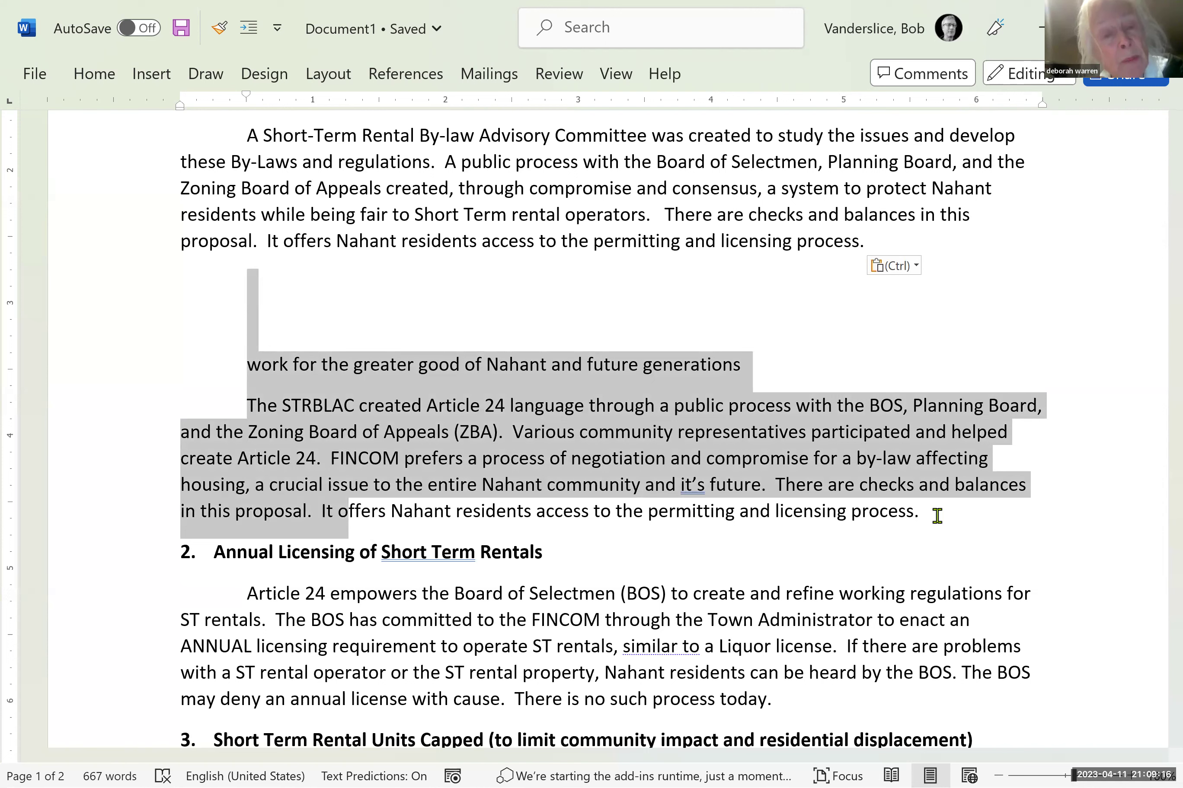
pyautogui.hotkey('shift', 'Right')
pyautogui.hotkey('shift', 'Right')
pyautogui.hotkey('shift', 'Right')
pyautogui.hotkey('shift', 'Right')
pyautogui.hotkey('shift', 'Right')
pyautogui.hotkey('shift', 'Right')
pyautogui.hotkey('shift', 'Right')
pyautogui.hotkey('shift', 'Right')
pyautogui.hotkey('shift', 'Right')
pyautogui.hotkey('shift', 'Right')
pyautogui.hotkey('shift', 'Right')
pyautogui.hotkey('shift', 'Right')
pyautogui.hotkey('shift', 'Right')
pyautogui.hotkey('shift', 'Right')
pyautogui.hotkey('shift', 'Right')
pyautogui.hotkey('shift', 'Right')
pyautogui.hotkey('shift', 'Right')
pyautogui.hotkey('shift', 'Right')
pyautogui.hotkey('shift', 'Right')
pyautogui.hotkey('shift', 'Right')
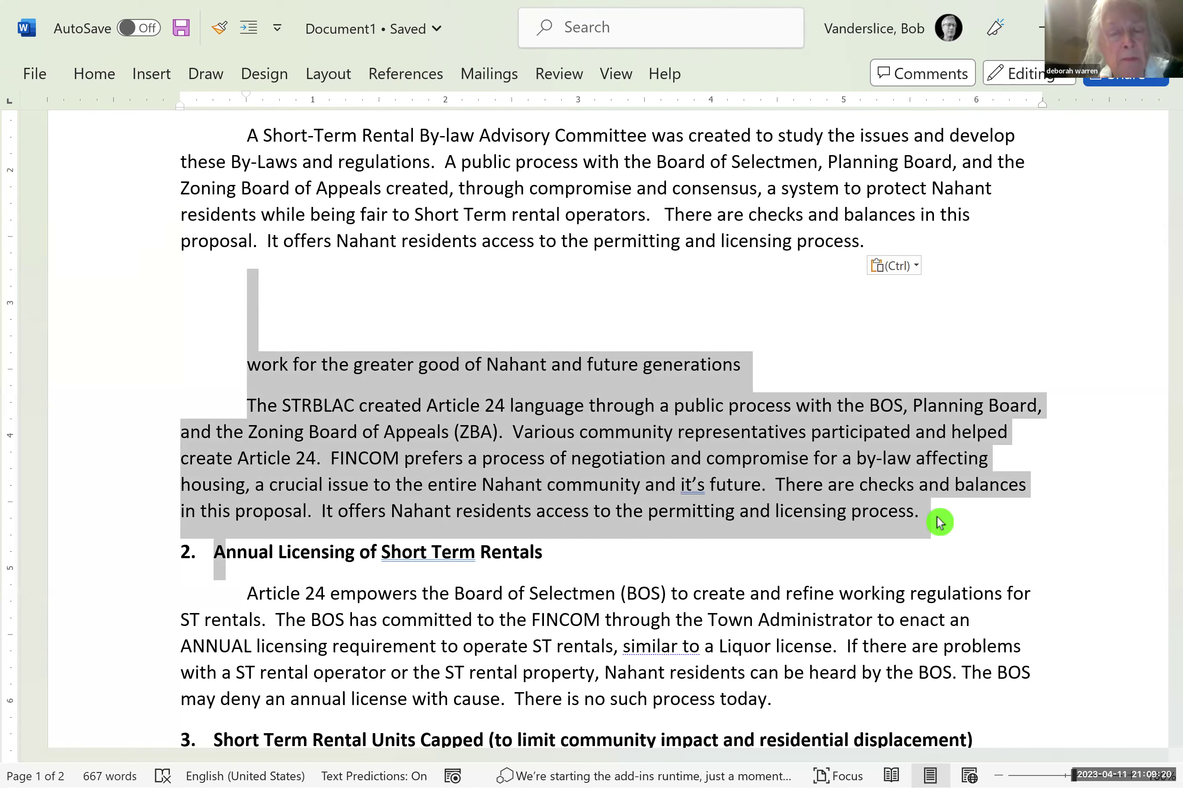
pyautogui.hotkey('shift', 'Left')
pyautogui.hotkey('shift', 'Left')
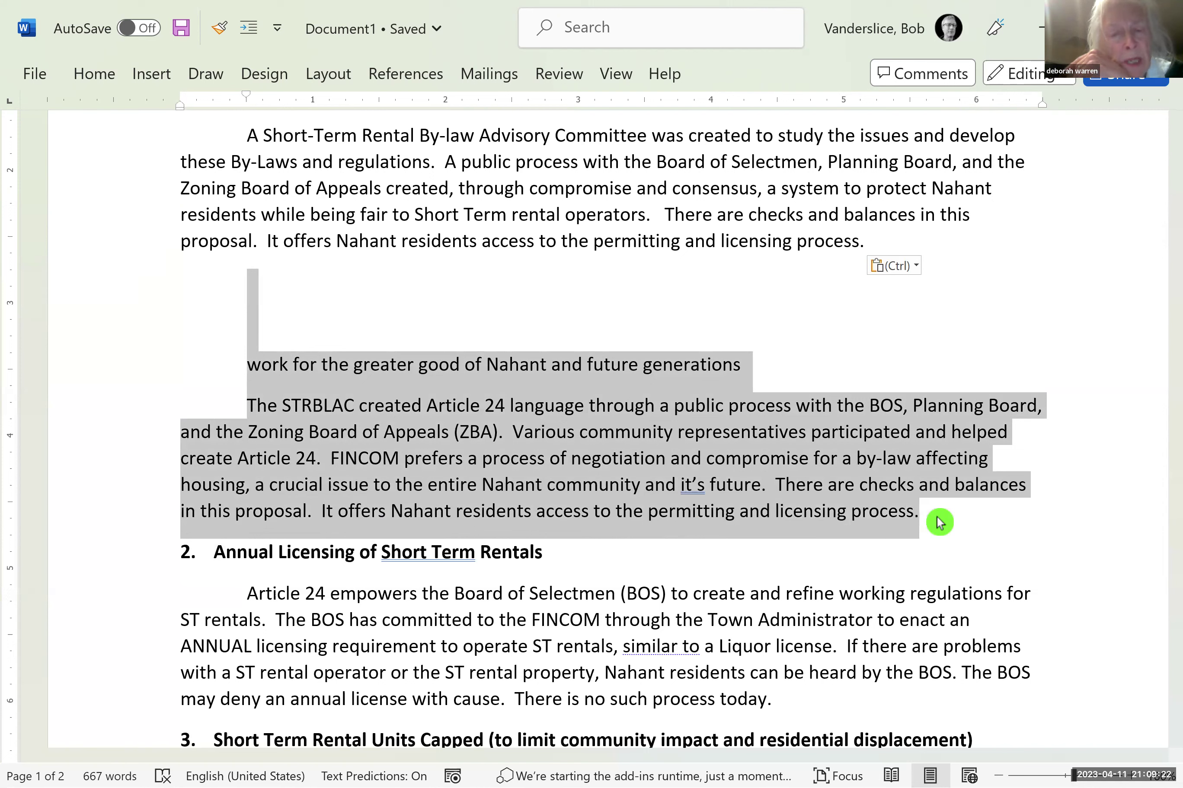
pyautogui.hotkey('shift', 'Right')
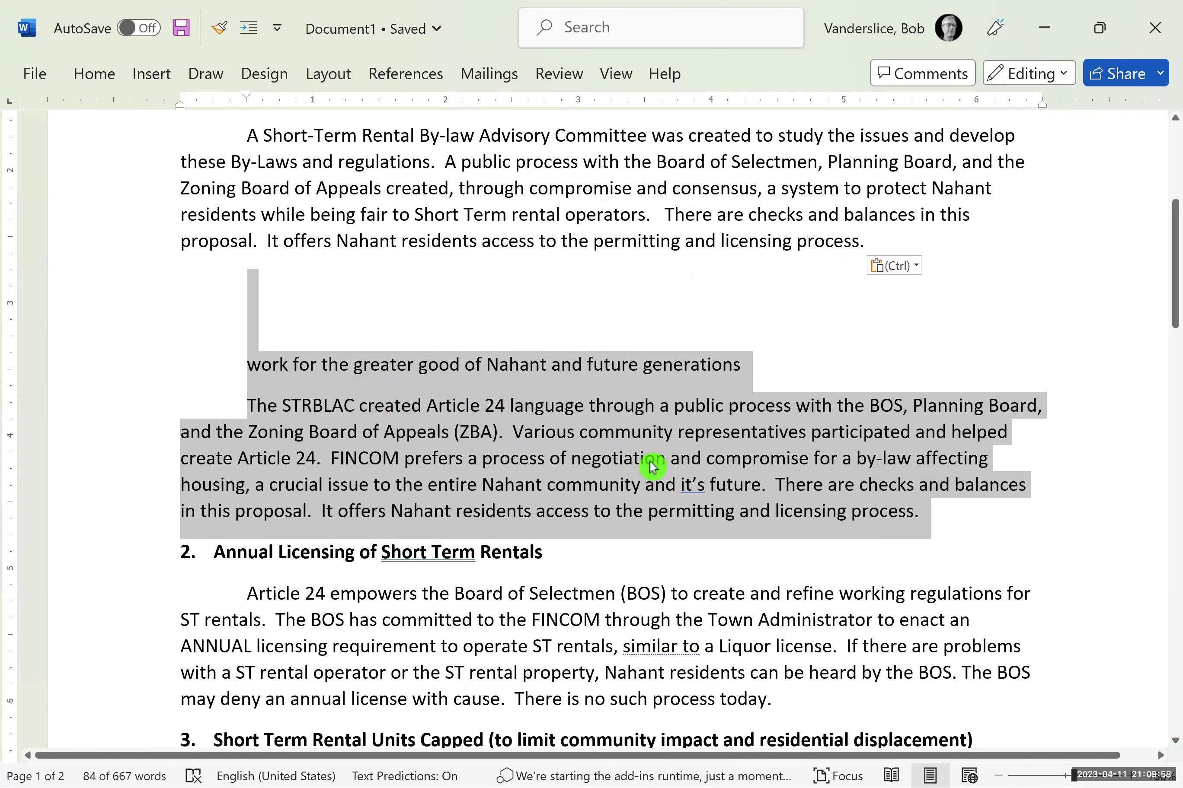
# - Delete section 1's old paragraph running from "The STRBLAC created Article 24 language" through "licensing process."
pyautogui.click(249, 404)
pyautogui.hotkey('shift', 'Down')
pyautogui.hotkey('shift', 'Down')
pyautogui.hotkey('shift', 'Down')
pyautogui.hotkey('shift', 'Down')
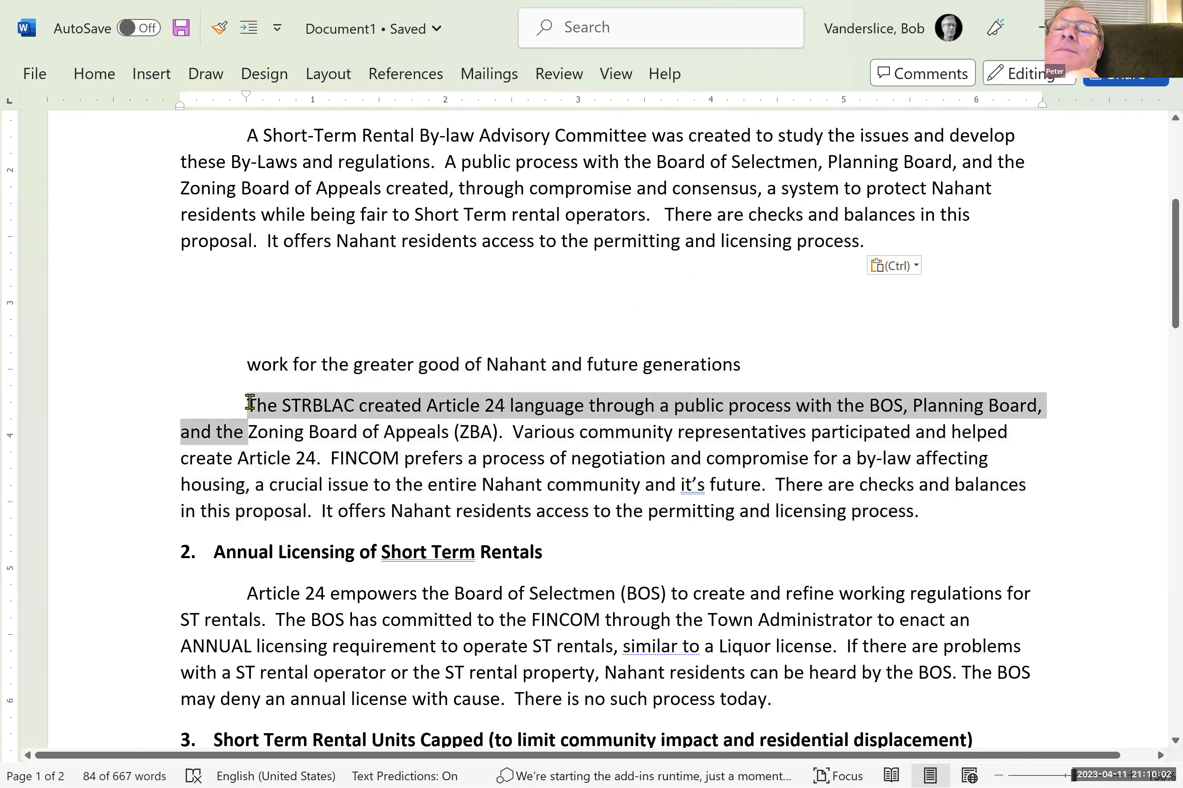
pyautogui.hotkey('shift', 'Right')
pyautogui.hotkey('shift', 'Right')
pyautogui.hotkey('shift', 'Right')
pyautogui.hotkey('shift', 'Right')
pyautogui.hotkey('shift', 'Right')
pyautogui.hotkey('shift', 'Right')
pyautogui.hotkey('shift', 'Right')
pyautogui.hotkey('shift', 'Right')
pyautogui.hotkey('shift', 'Right')
pyautogui.hotkey('shift', 'Right')
pyautogui.hotkey('shift', 'Right')
pyautogui.hotkey('shift', 'Right')
pyautogui.hotkey('shift', 'Right')
pyautogui.hotkey('shift', 'Right')
pyautogui.hotkey('shift', 'Right')
pyautogui.hotkey('shift', 'Right')
pyautogui.hotkey('shift', 'Right')
pyautogui.hotkey('shift', 'Right')
pyautogui.hotkey('shift', 'Right')
pyautogui.hotkey('shift', 'Right')
pyautogui.hotkey('shift', 'Right')
pyautogui.hotkey('shift', 'Right')
pyautogui.hotkey('shift', 'Right')
pyautogui.hotkey('shift', 'Right')
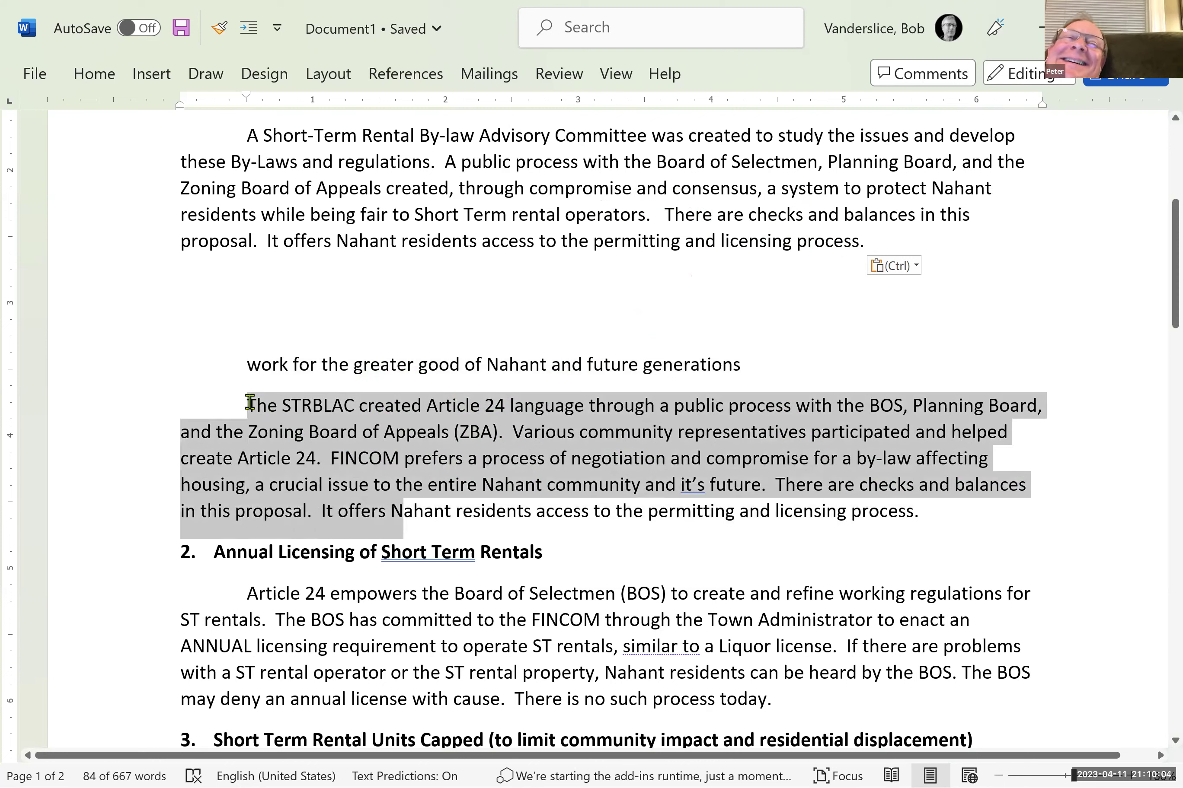
pyautogui.hotkey('shift', 'Right')
pyautogui.hotkey('shift', 'Right')
pyautogui.hotkey('shift', 'Right')
pyautogui.hotkey('shift', 'Right')
pyautogui.hotkey('shift', 'Right')
pyautogui.hotkey('shift', 'Right')
pyautogui.hotkey('shift', 'Right')
pyautogui.hotkey('shift', 'Right')
pyautogui.hotkey('shift', 'Right')
pyautogui.hotkey('shift', 'Right')
pyautogui.hotkey('shift', 'Right')
pyautogui.hotkey('shift', 'Right')
pyautogui.hotkey('shift', 'Right')
pyautogui.hotkey('shift', 'Right')
pyautogui.hotkey('shift', 'Right')
pyautogui.hotkey('shift', 'Right')
pyautogui.hotkey('shift', 'Right')
pyautogui.hotkey('shift', 'Right')
pyautogui.hotkey('shift', 'Right')
pyautogui.hotkey('shift', 'Right')
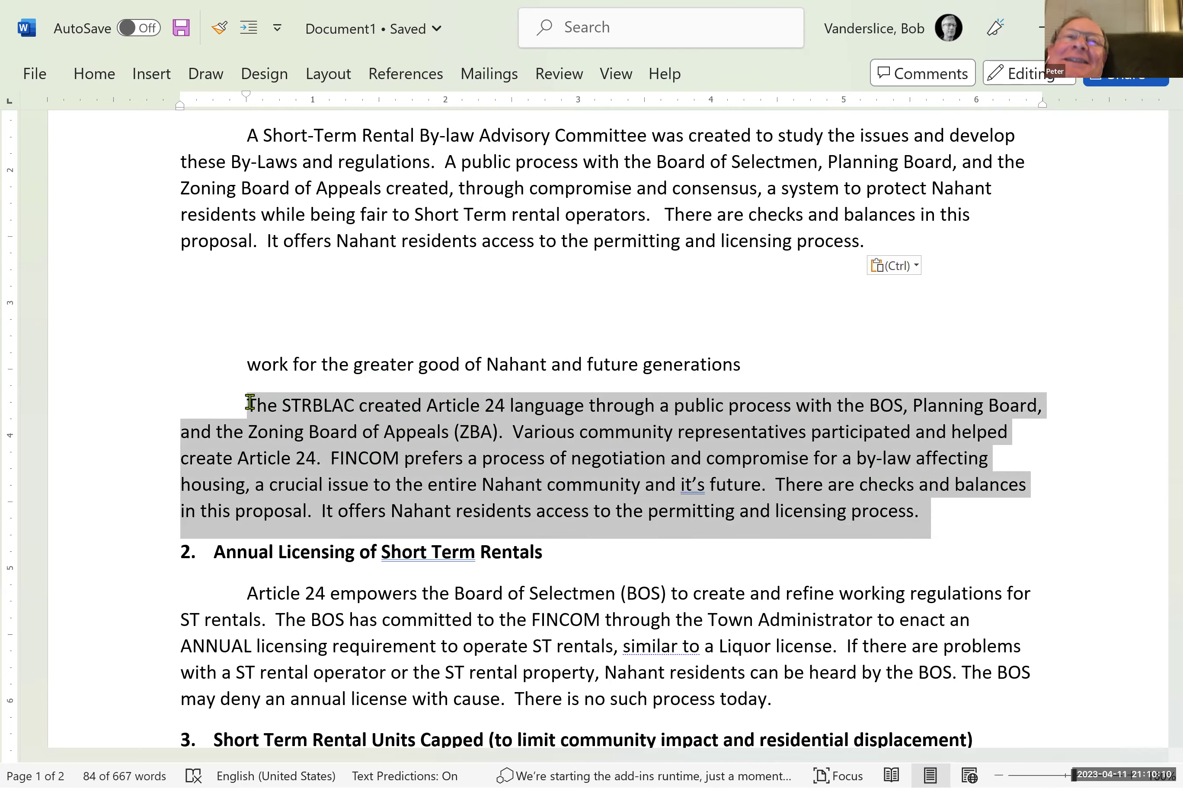
pyautogui.press('Delete')
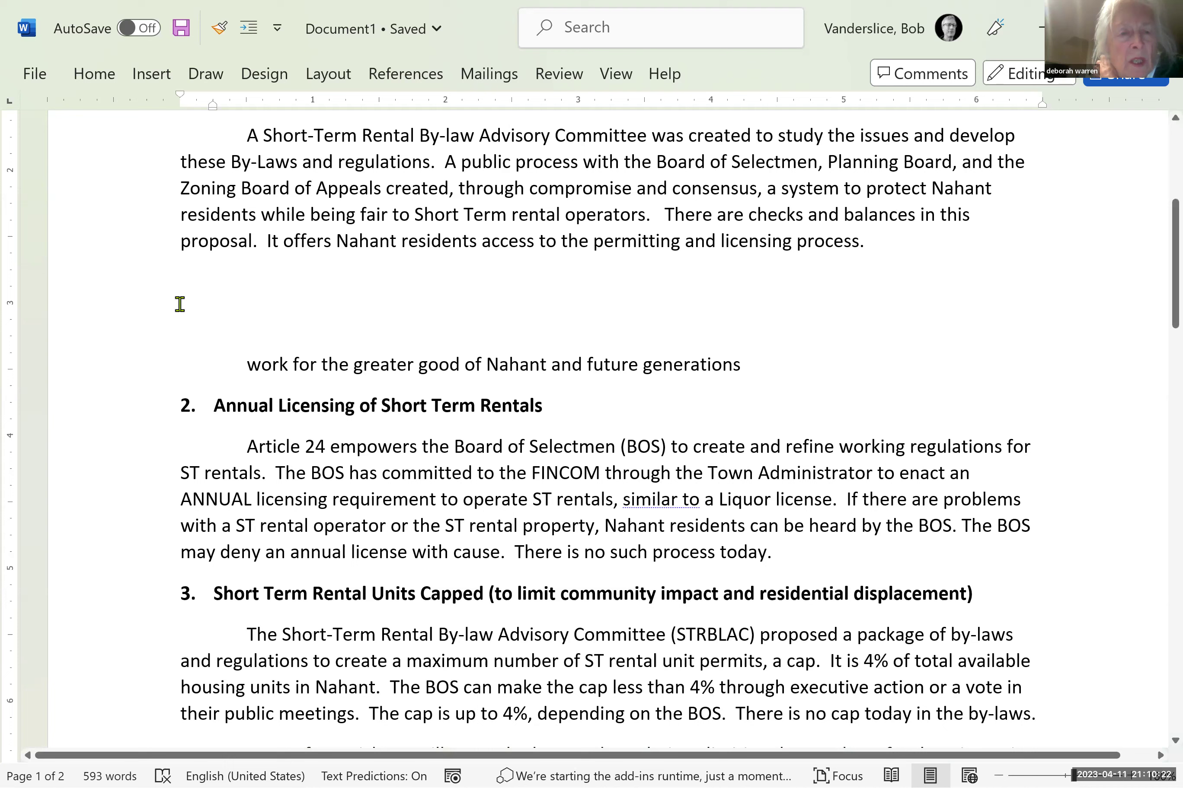
# - Remove the extra blank paragraphs and the line "work for the greater good of Nahant and future generations" above section 2, and clear the remaining blank paragraph's indent
pyautogui.click(525, 322)
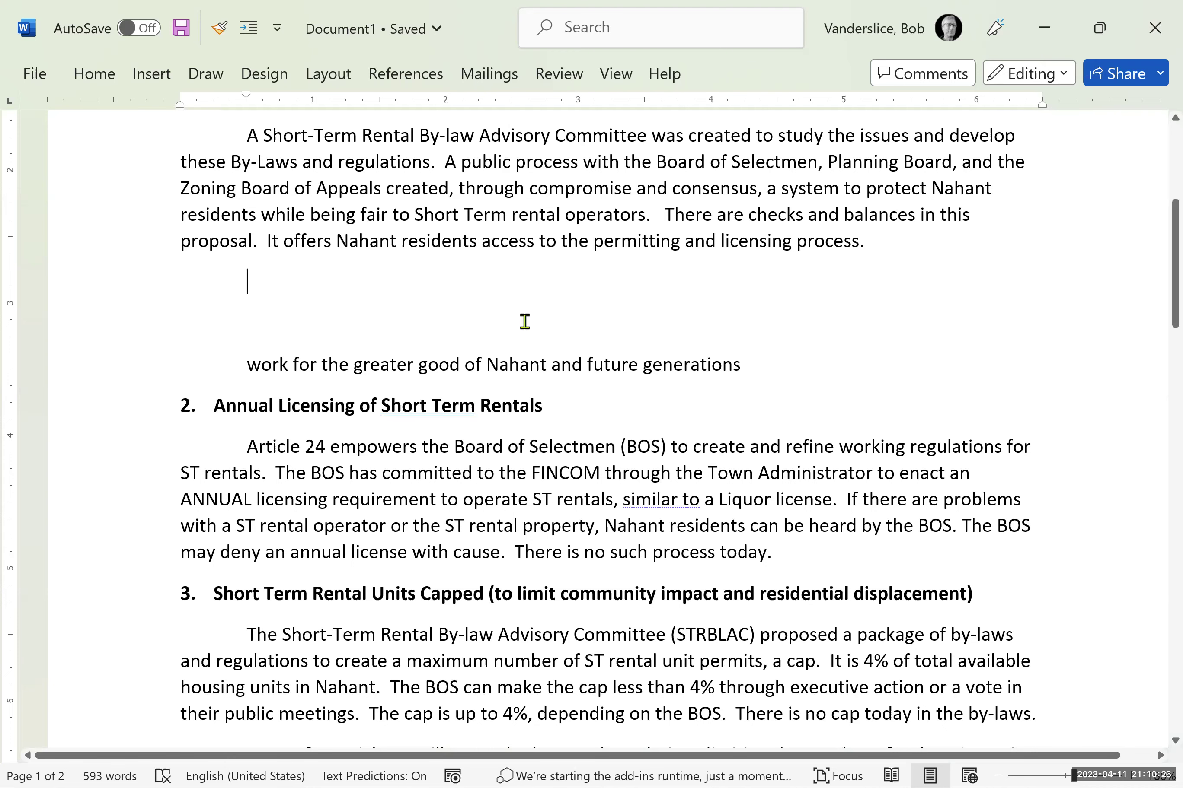
pyautogui.press('Delete')
pyautogui.press('Delete')
pyautogui.press('Delete')
pyautogui.press('Delete')
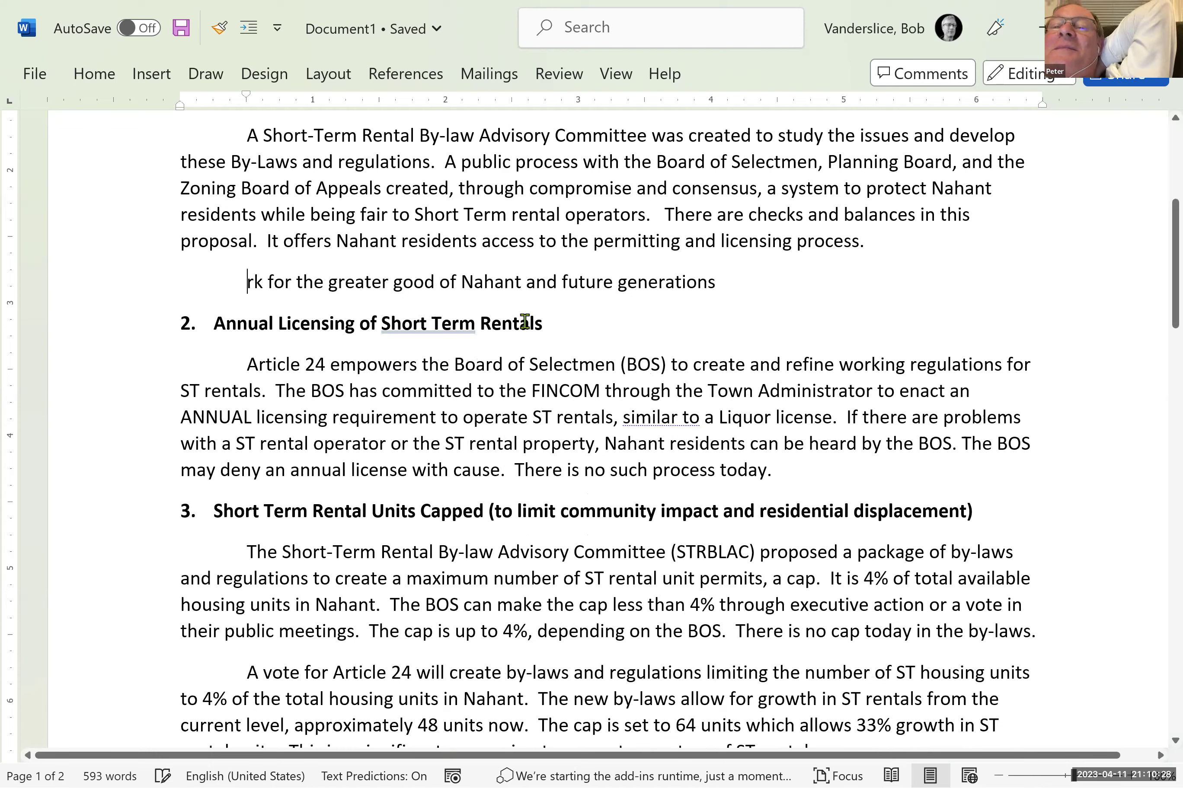
pyautogui.press('Delete')
pyautogui.press('Delete')
pyautogui.press('Delete')
pyautogui.press('Delete')
pyautogui.press('Delete')
pyautogui.press('Delete')
pyautogui.press('Delete')
pyautogui.press('Delete')
pyautogui.press('Delete')
pyautogui.press('Delete')
pyautogui.press('Delete')
pyautogui.press('Delete')
pyautogui.press('Delete')
pyautogui.press('Delete')
pyautogui.press('Delete')
pyautogui.press('Delete')
pyautogui.press('Delete')
pyautogui.press('Delete')
pyautogui.press('Delete')
pyautogui.press('Delete')
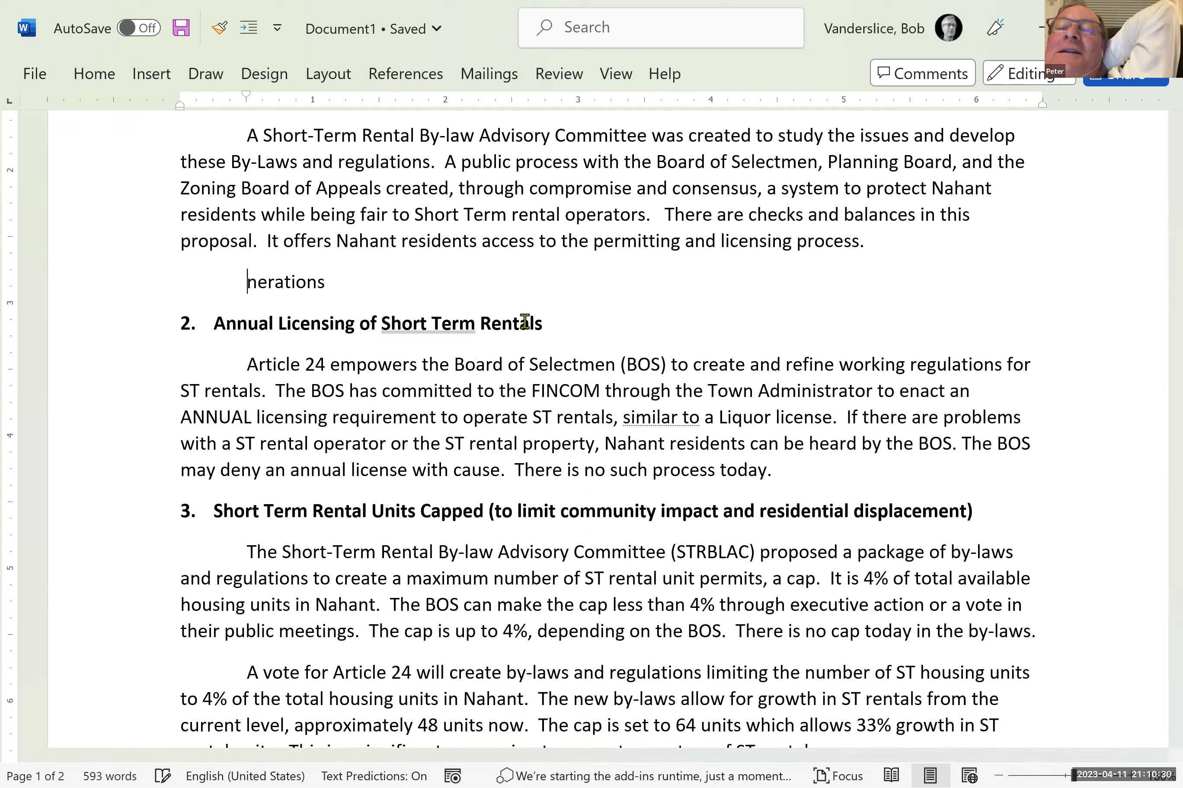
pyautogui.press('Delete')
pyautogui.press('Delete')
pyautogui.press('Delete')
pyautogui.press('Delete')
pyautogui.press('Delete')
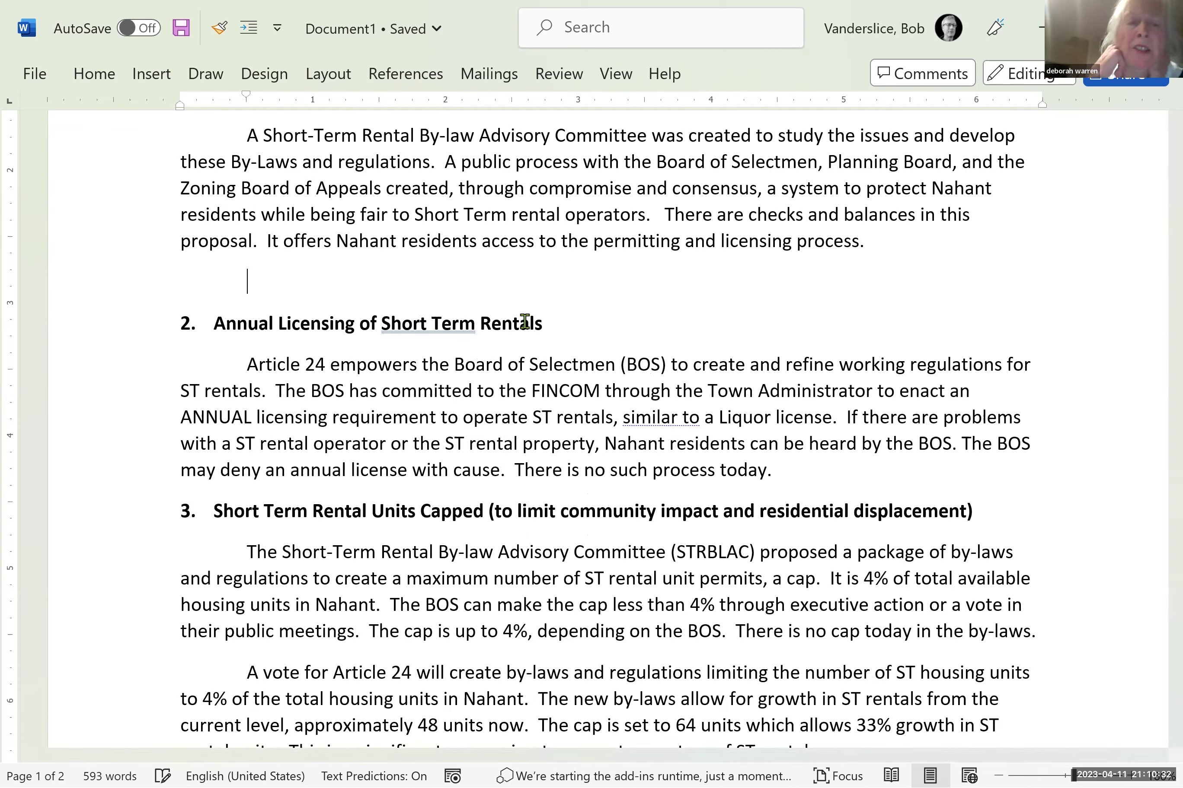
pyautogui.press('BackSpace')
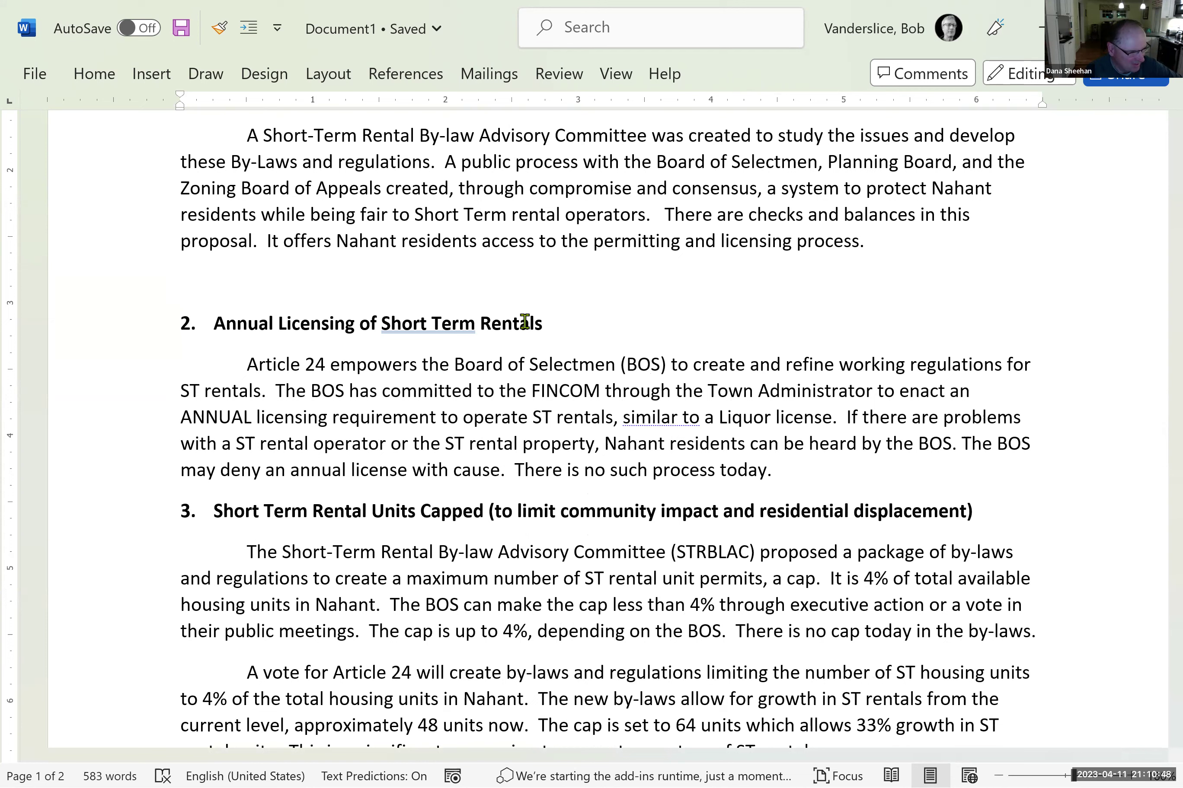
# - Replace every occurrence of "Short Term" with "Short-Term" throughout the document
pyautogui.click(104, 77)
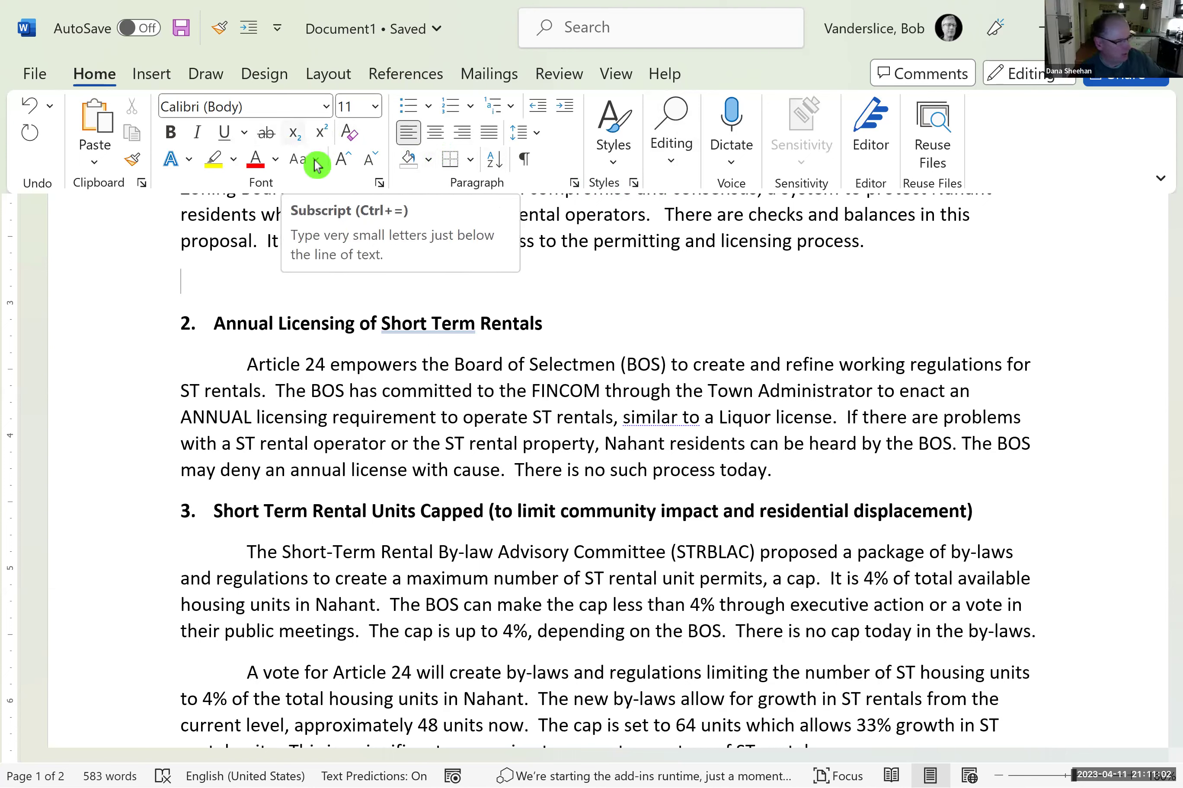
pyautogui.click(670, 168)
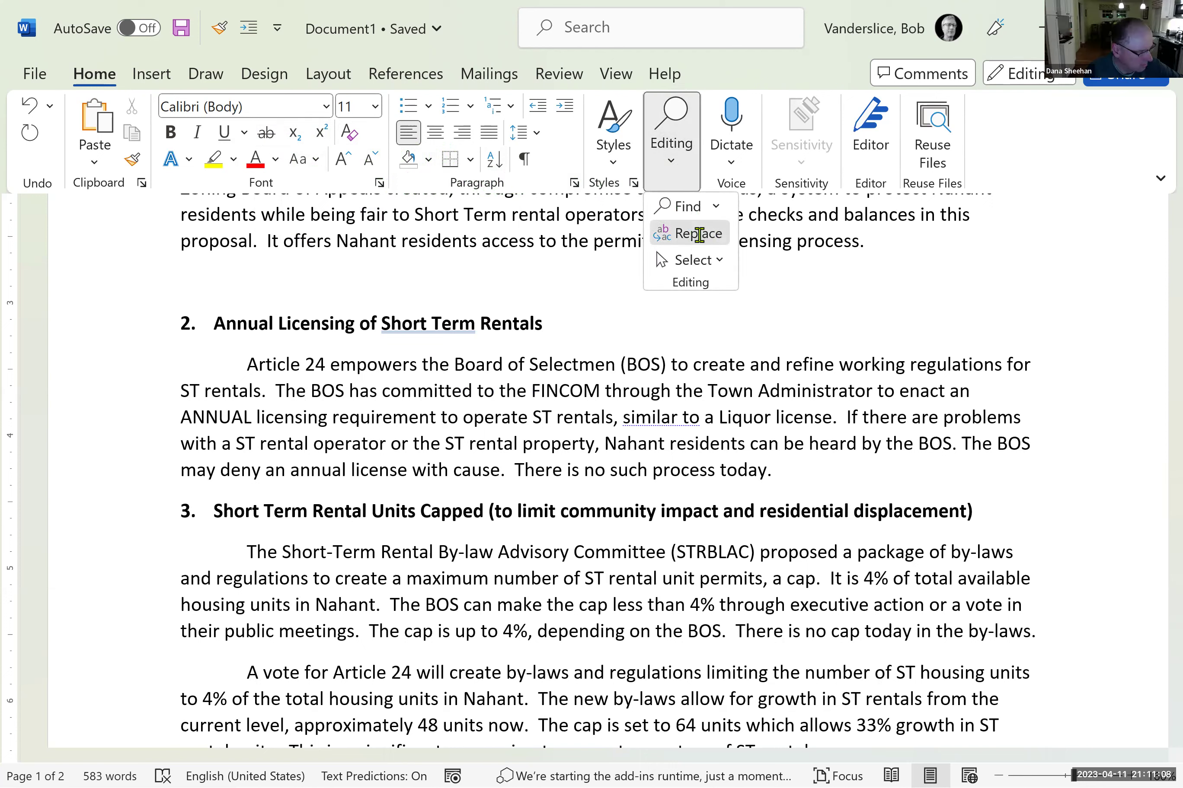
pyautogui.click(701, 235)
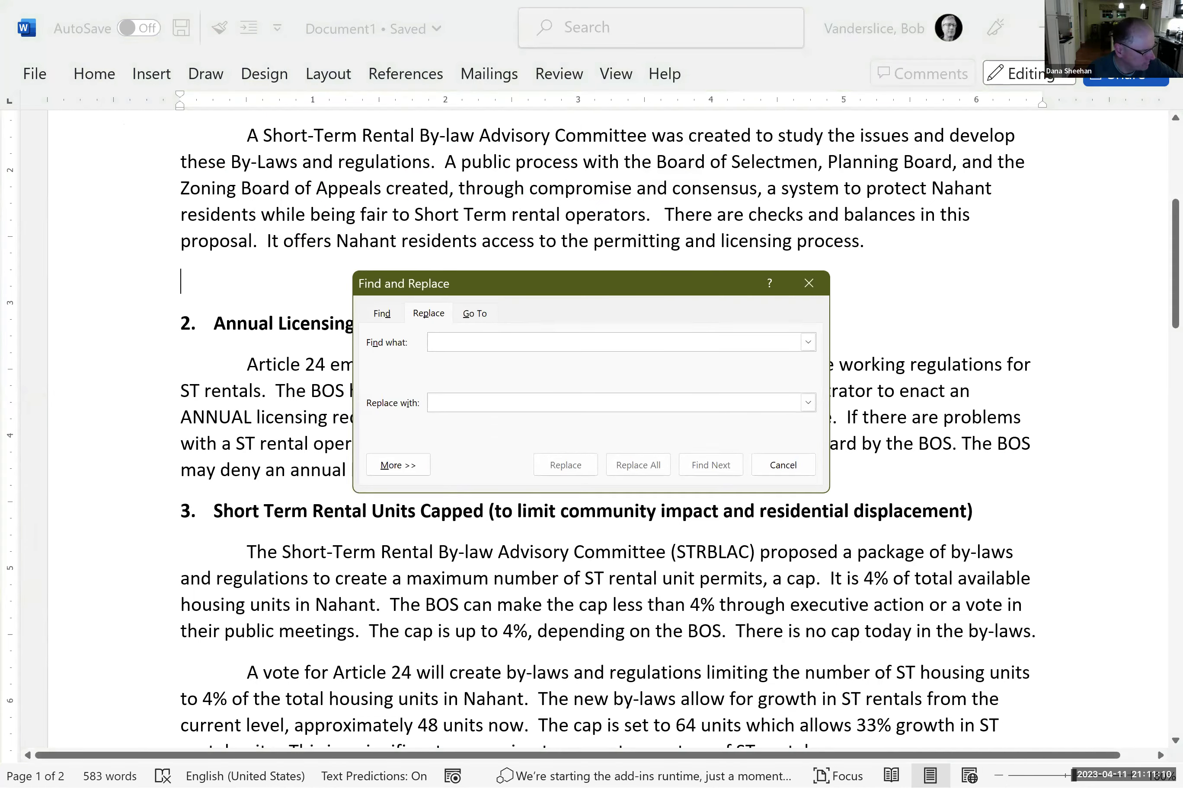
pyautogui.write('Short Term')
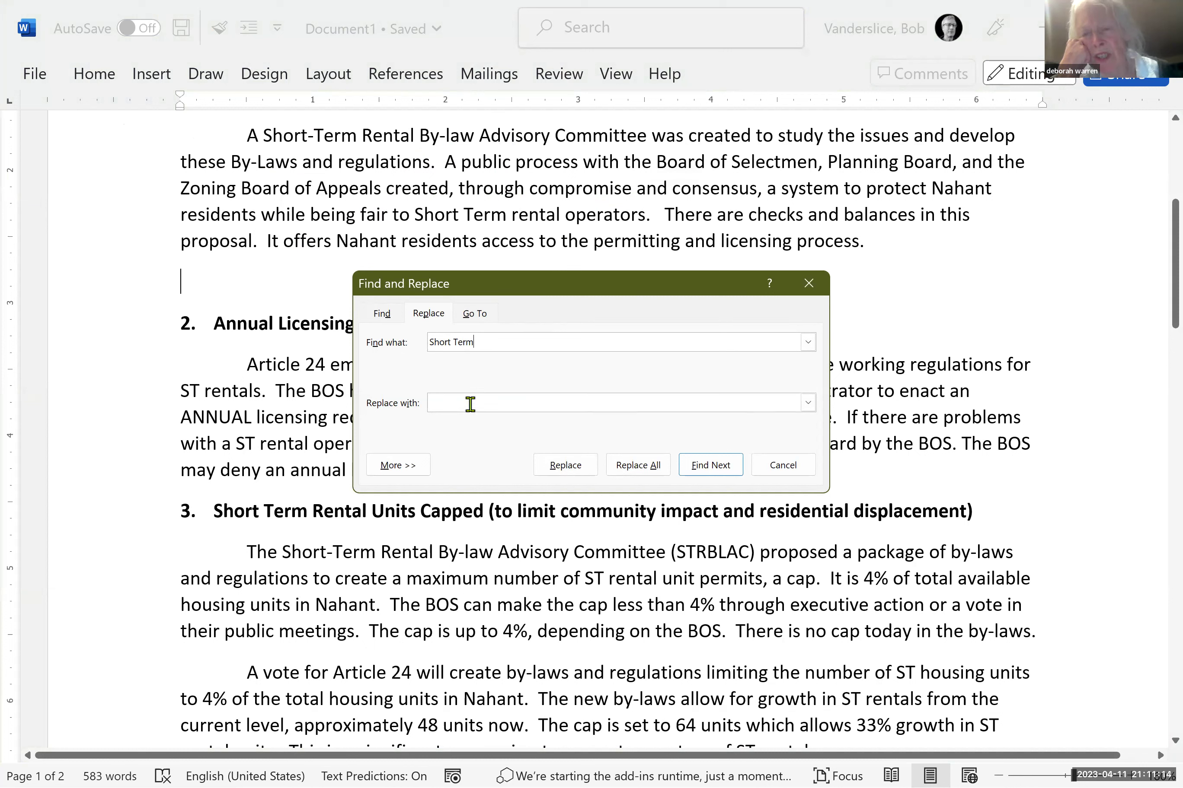
pyautogui.press('Tab')
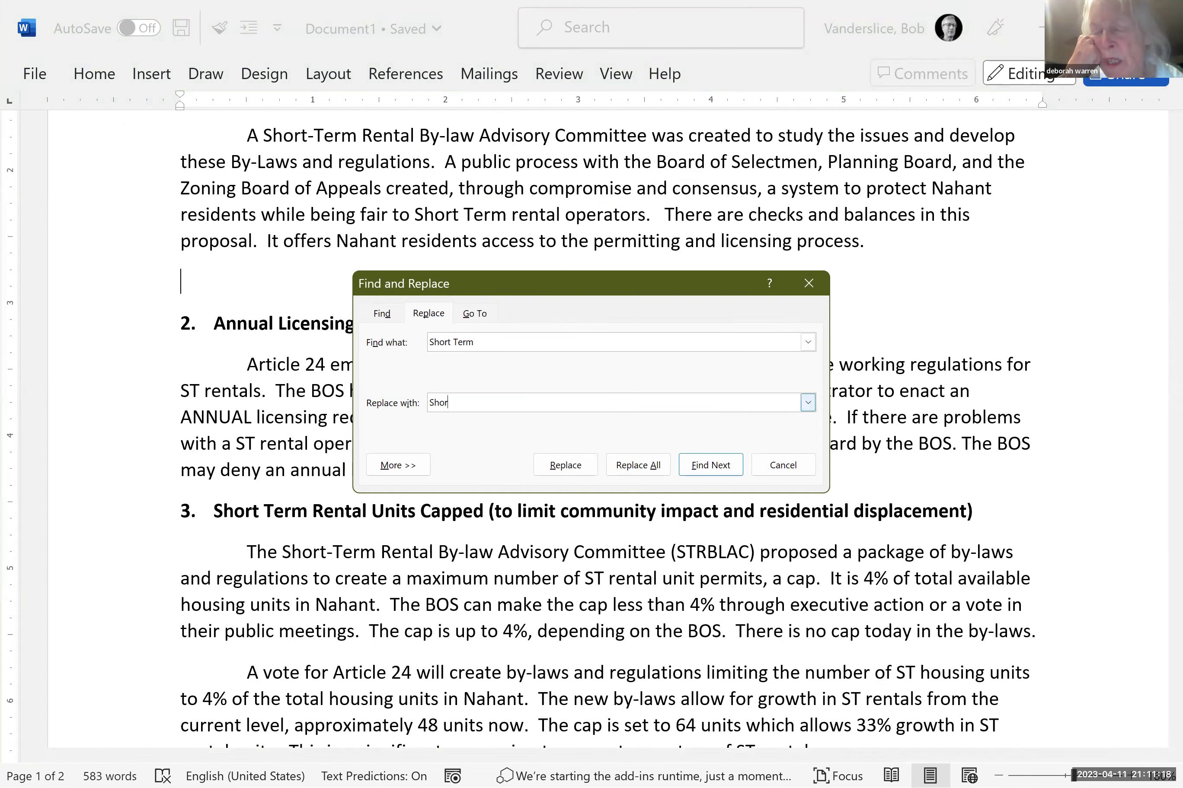
pyautogui.write('Short-Term')
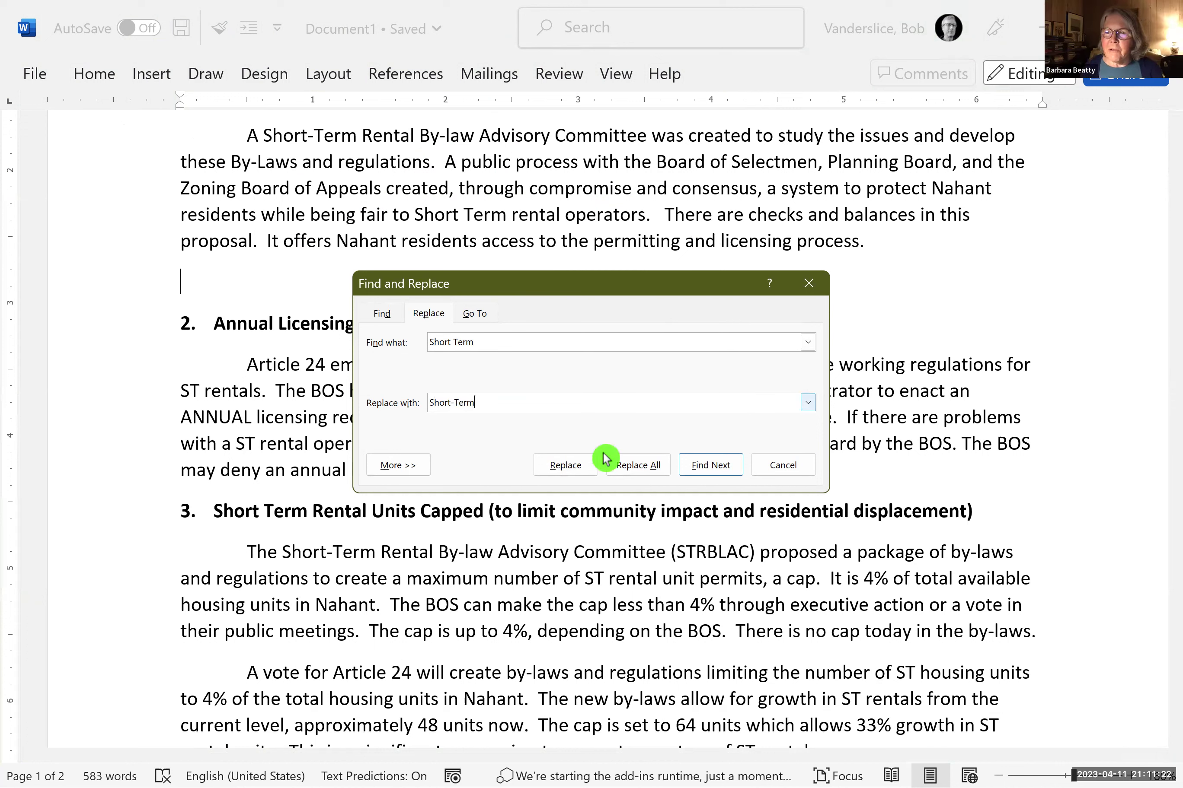
pyautogui.click(638, 465)
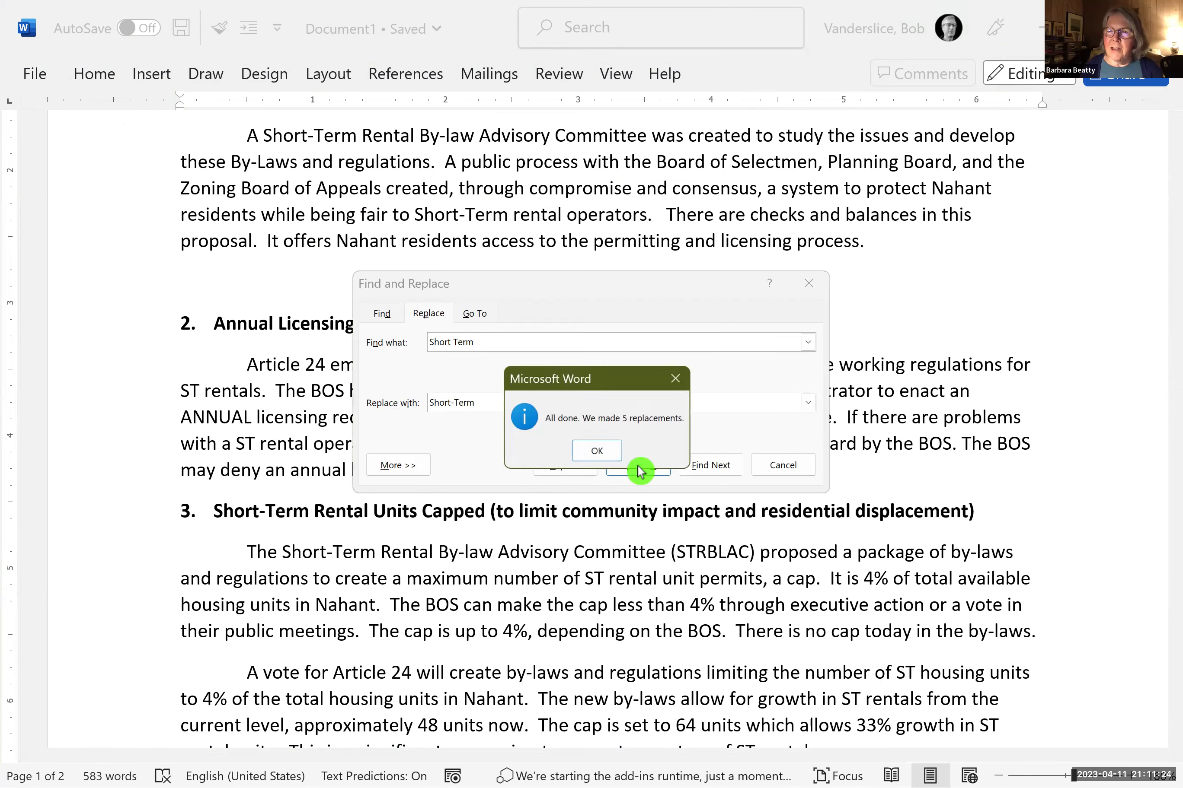
pyautogui.click(597, 453)
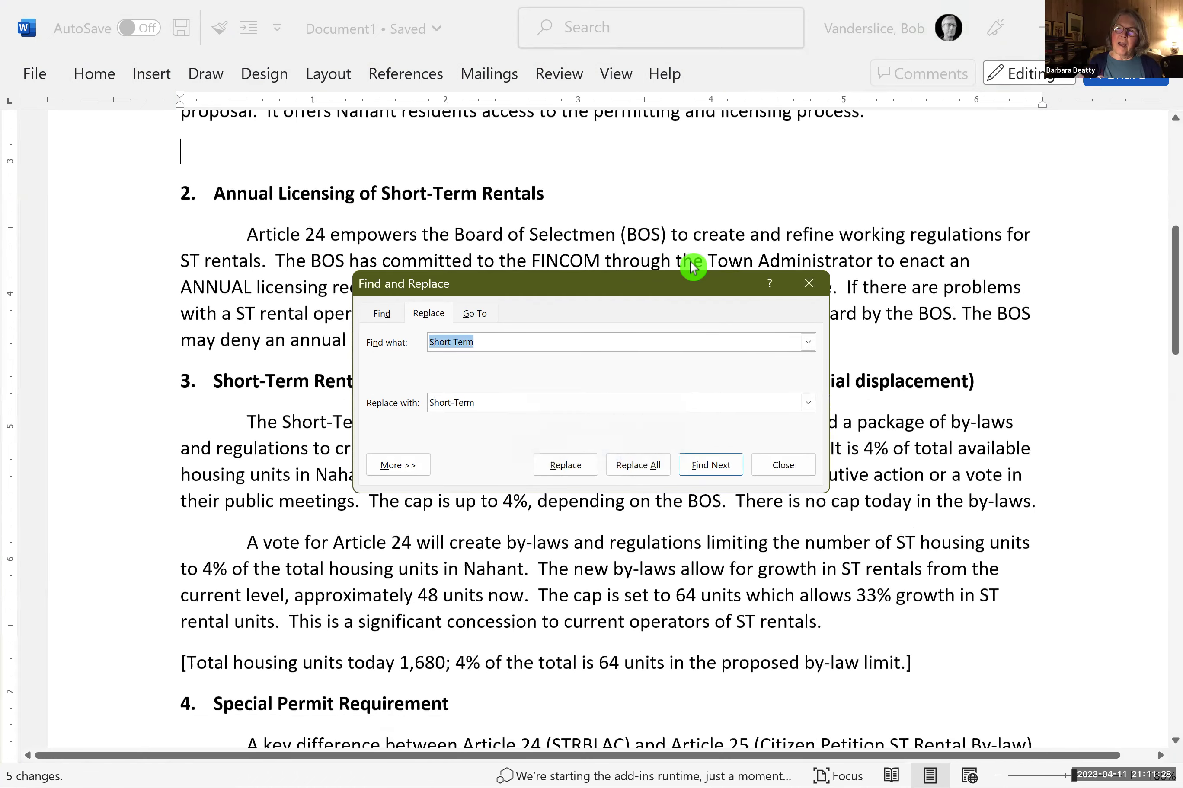
pyautogui.press('Escape')
# - Change "Article 24" to "This Article" at the start of section 2's paragraph on annual licensing
pyautogui.scroll(4, 692, 265)
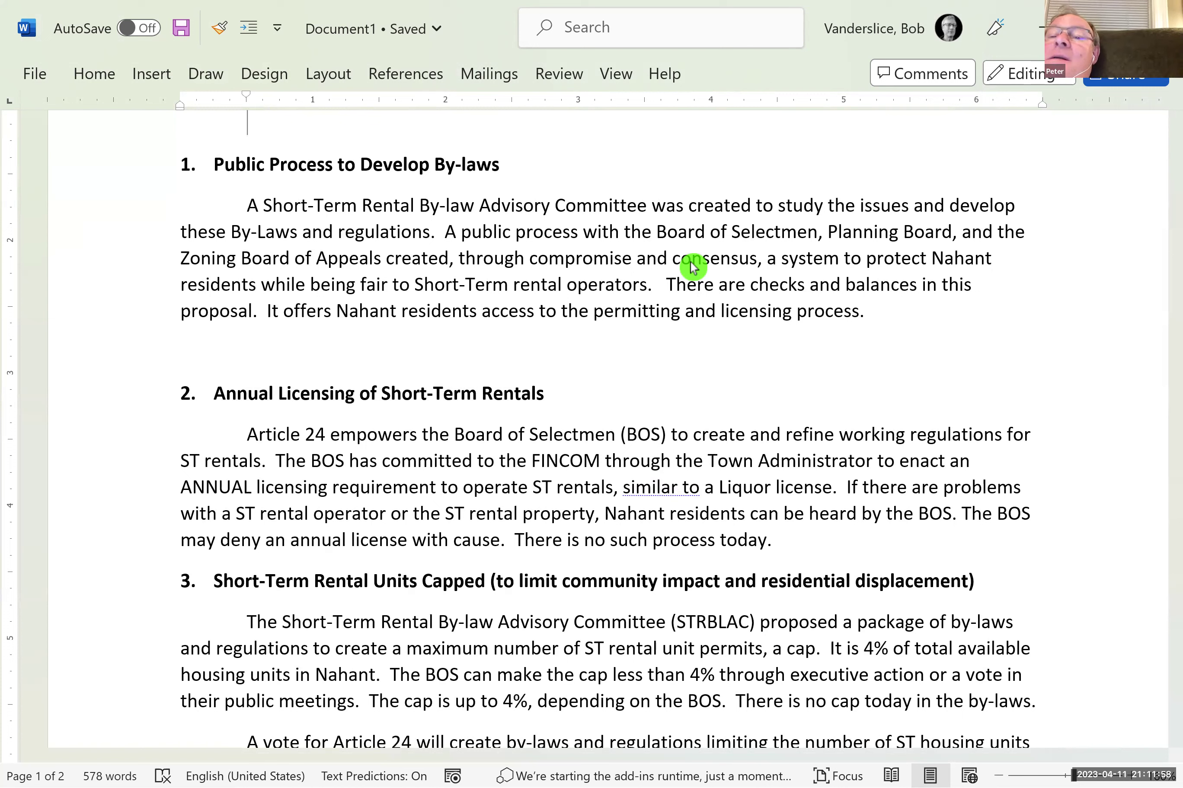
pyautogui.press('Down')
pyautogui.press('Down')
pyautogui.press('Down')
pyautogui.press('Down')
pyautogui.press('Down')
pyautogui.press('Down')
pyautogui.press('Down')
pyautogui.press('Down')
pyautogui.press('Down')
pyautogui.press('Down')
pyautogui.press('Down')
pyautogui.press('Down')
pyautogui.press('Down')
pyautogui.press('Down')
pyautogui.press('Down')
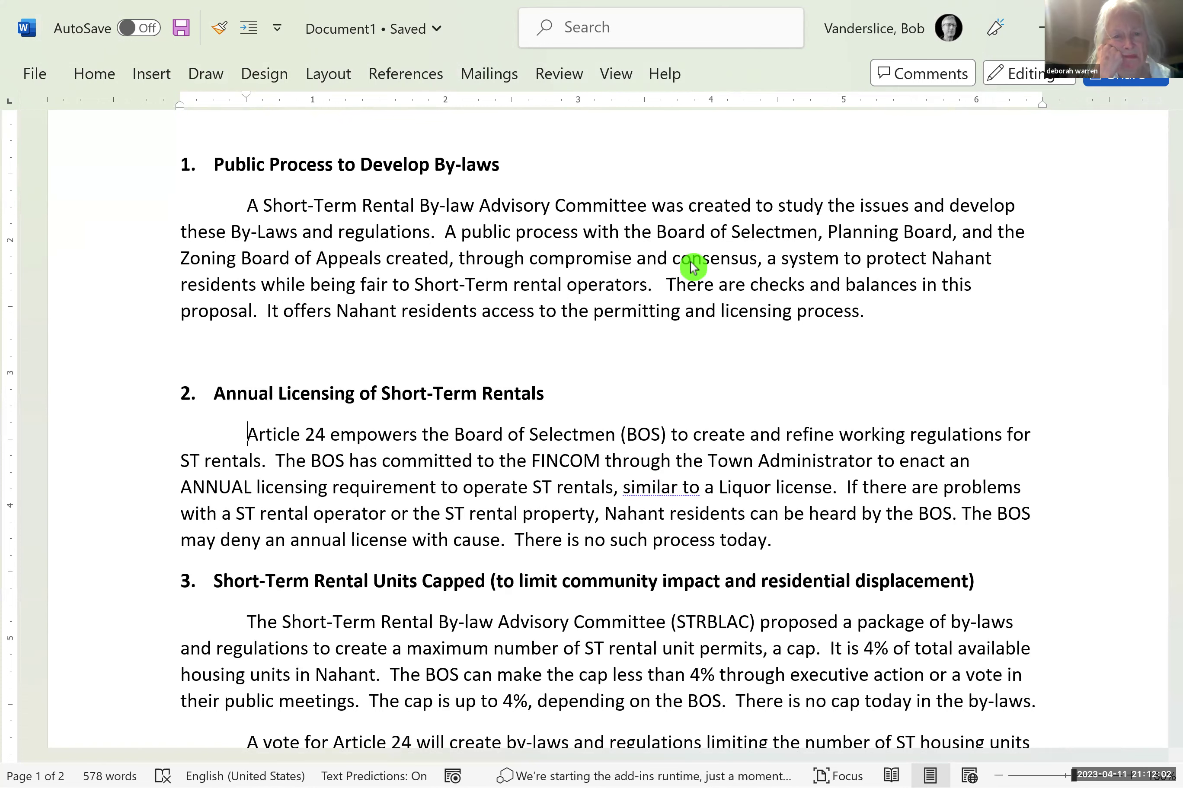
pyautogui.press('Down')
pyautogui.press('Down')
pyautogui.press('Down')
pyautogui.press('Down')
pyautogui.press('Down')
pyautogui.press('Down')
pyautogui.press('Down')
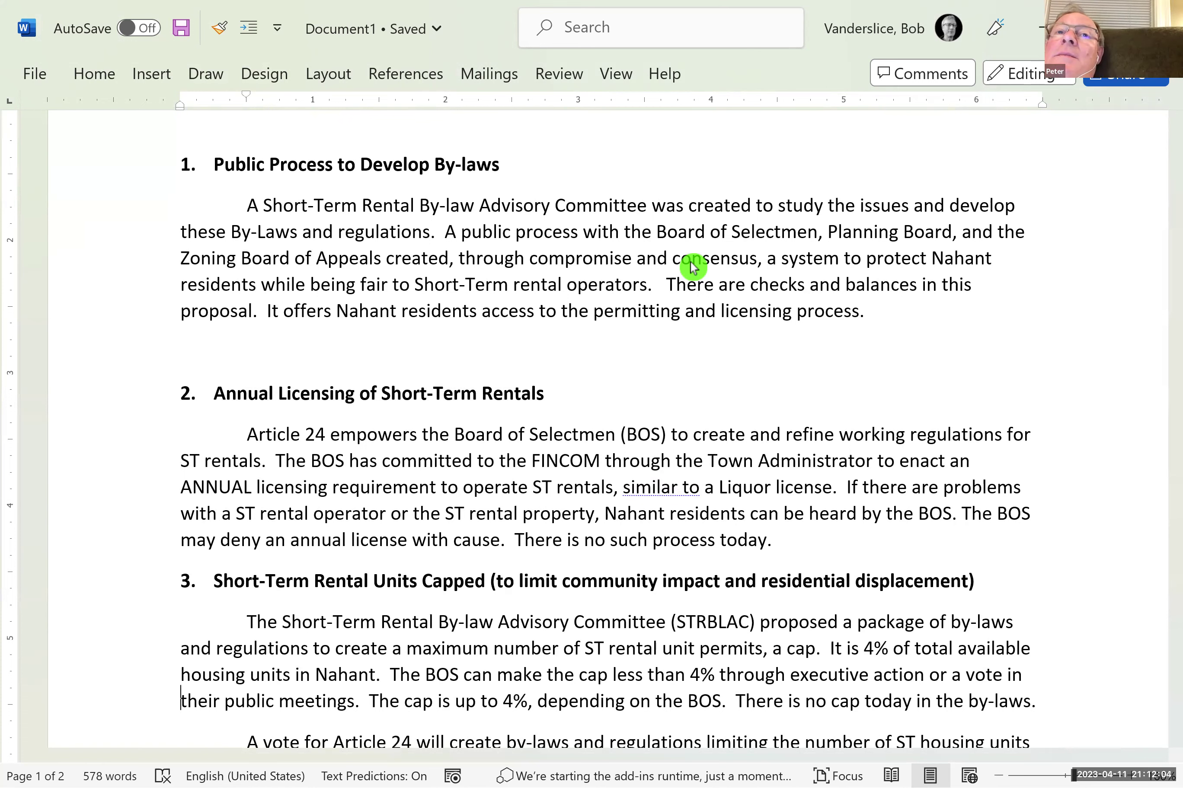
pyautogui.press('Up')
pyautogui.press('Up')
pyautogui.press('Up')
pyautogui.press('Up')
pyautogui.press('Up')
pyautogui.press('Up')
pyautogui.press('Up')
pyautogui.press('Up')
pyautogui.press('Up')
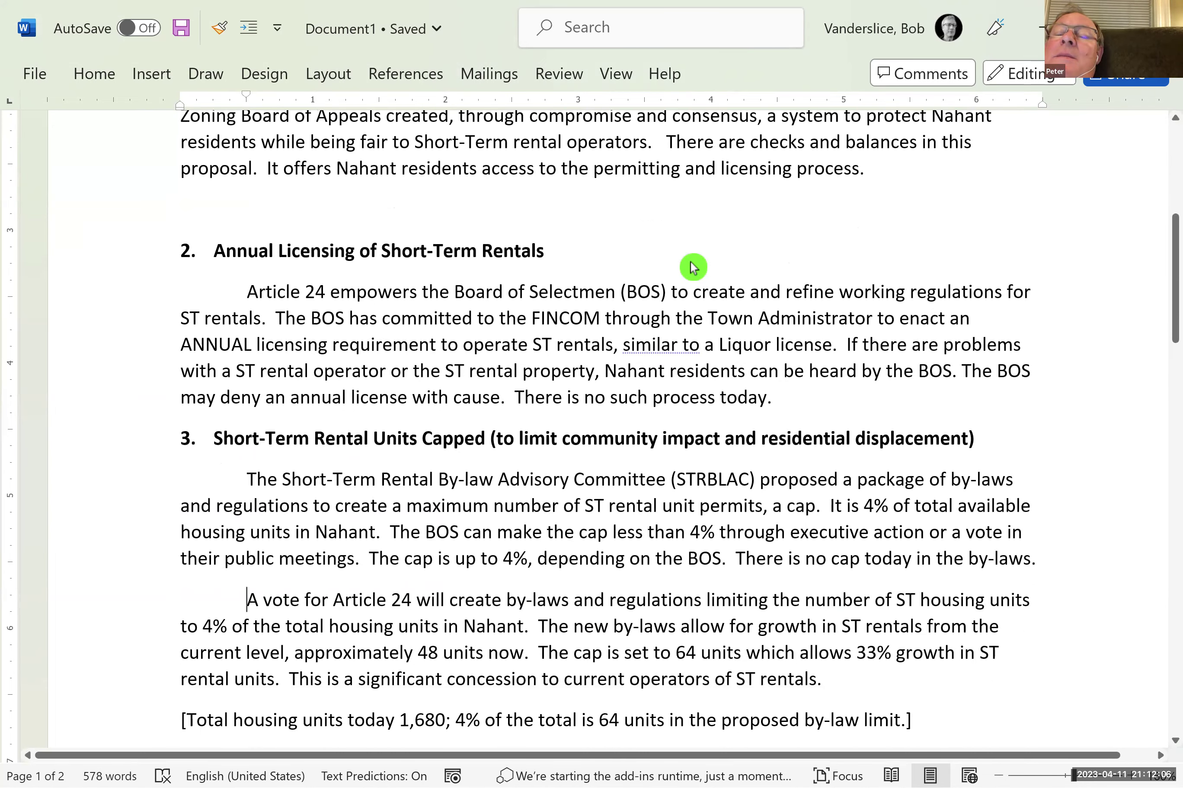
pyautogui.press('Up')
pyautogui.press('Up')
pyautogui.press('Up')
pyautogui.press('Up')
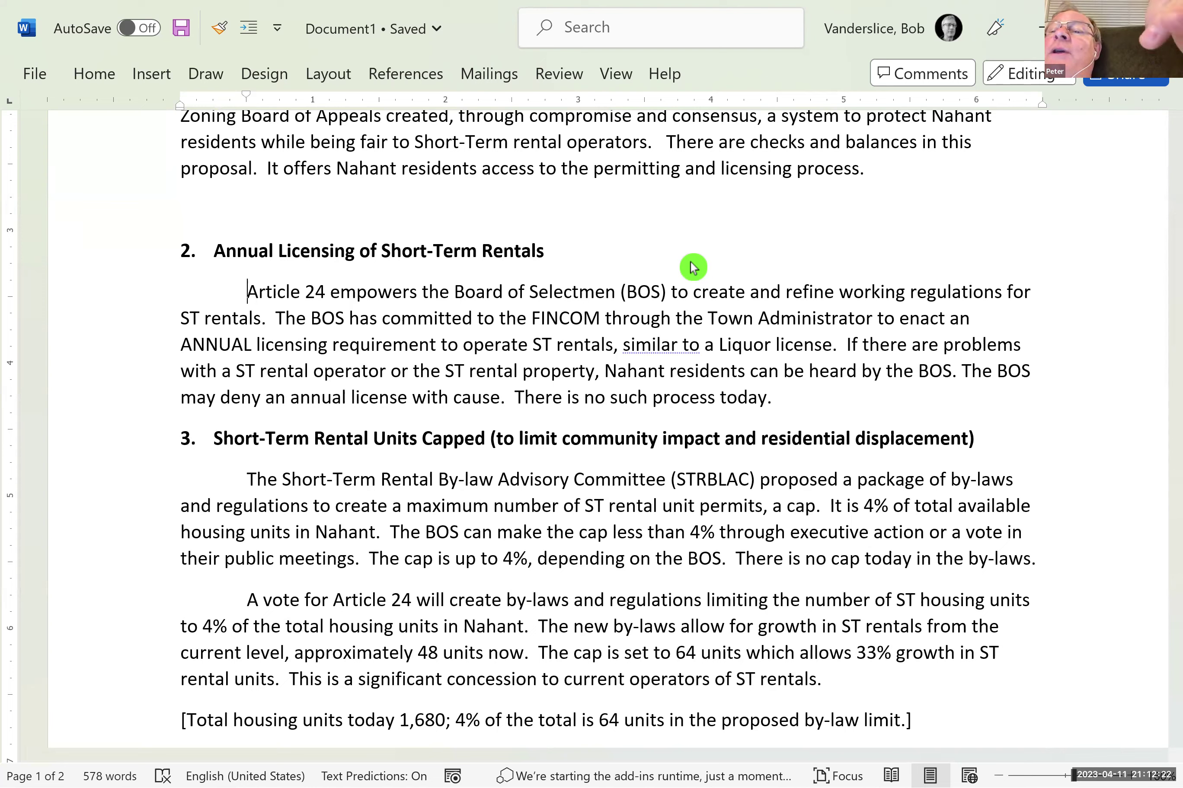
pyautogui.write('This')
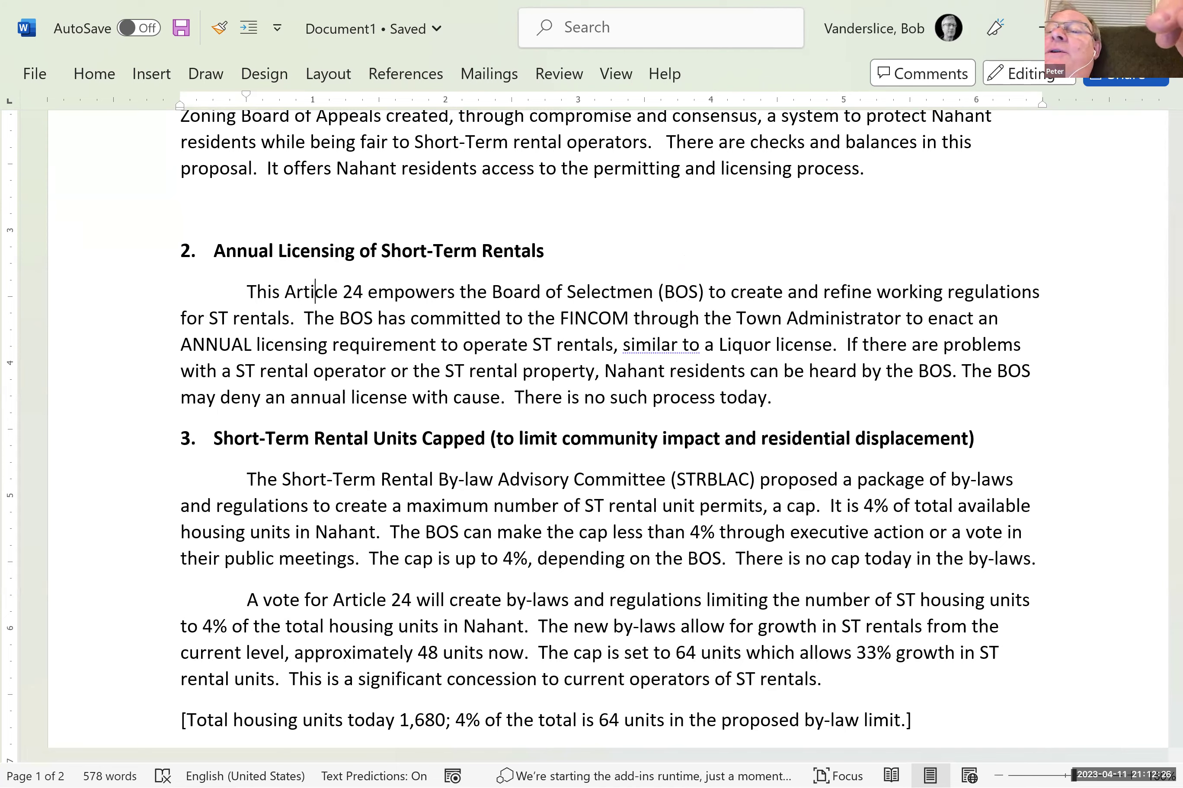
pyautogui.hotkey('ctrl', 'Right')
pyautogui.press('Delete')
pyautogui.press('Delete')
pyautogui.press('Delete')
# - Delete the abbreviation "(BOS)" after "Board of Selectmen" in section 2's first sentence
pyautogui.press('Right')
pyautogui.press('Right')
pyautogui.press('Right')
pyautogui.press('Right')
pyautogui.press('Right')
pyautogui.press('Right')
pyautogui.press('Right')
pyautogui.press('Right')
pyautogui.press('Right')
pyautogui.press('Right')
pyautogui.press('Right')
pyautogui.press('Right')
pyautogui.press('Right')
pyautogui.press('Right')
pyautogui.press('Right')
pyautogui.press('Right')
pyautogui.press('Right')
pyautogui.press('Right')
pyautogui.press('Right')
pyautogui.press('Right')
pyautogui.press('Right')
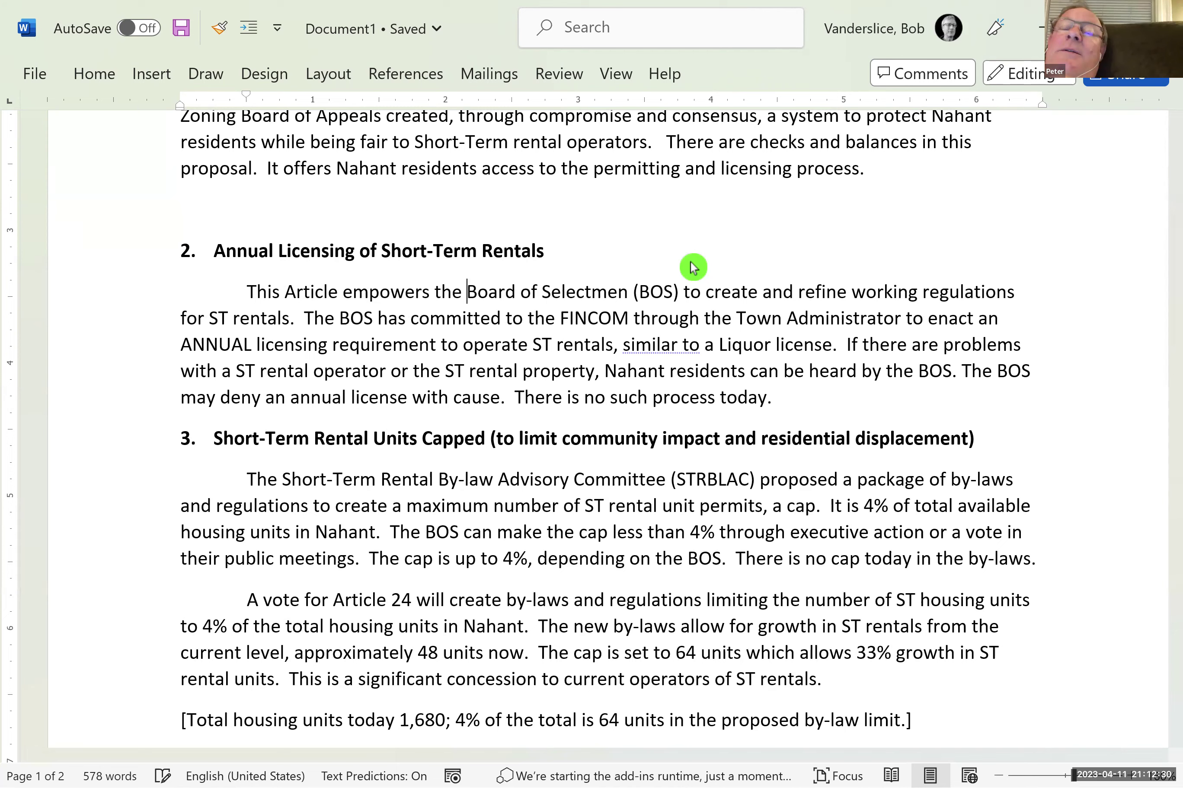
pyautogui.hotkey('ctrl', 'Right')
pyautogui.press('Delete')
pyautogui.press('Delete')
pyautogui.press('Delete')
pyautogui.press('Delete')
pyautogui.press('Delete')
pyautogui.press('Delete')
pyautogui.press('Delete')
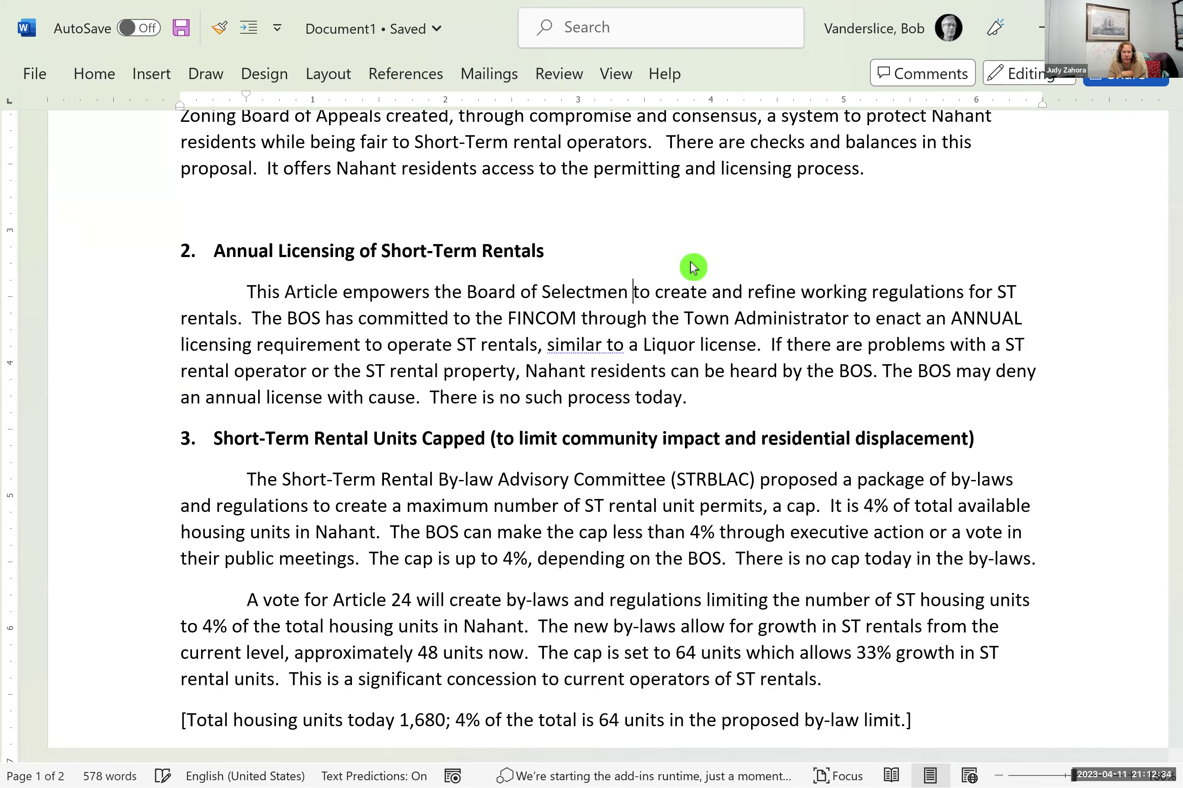
# - Delete the word "working" before "regulations" in section 2's first sentence
pyautogui.press('Right')
pyautogui.press('Right')
pyautogui.press('Right')
pyautogui.press('Right')
pyautogui.press('Right')
pyautogui.press('Right')
pyautogui.press('Right')
pyautogui.press('Right')
pyautogui.press('Right')
pyautogui.press('Right')
pyautogui.press('Right')
pyautogui.press('Right')
pyautogui.press('Right')
pyautogui.press('Right')
pyautogui.press('Right')
pyautogui.press('Right')
pyautogui.press('Right')
pyautogui.press('Right')
pyautogui.press('Right')
pyautogui.press('Right')
pyautogui.press('Right')
pyautogui.press('Delete')
pyautogui.press('Delete')
pyautogui.press('Delete')
pyautogui.press('Delete')
pyautogui.press('Delete')
pyautogui.press('Delete')
pyautogui.press('Delete')
pyautogui.press('Delete')
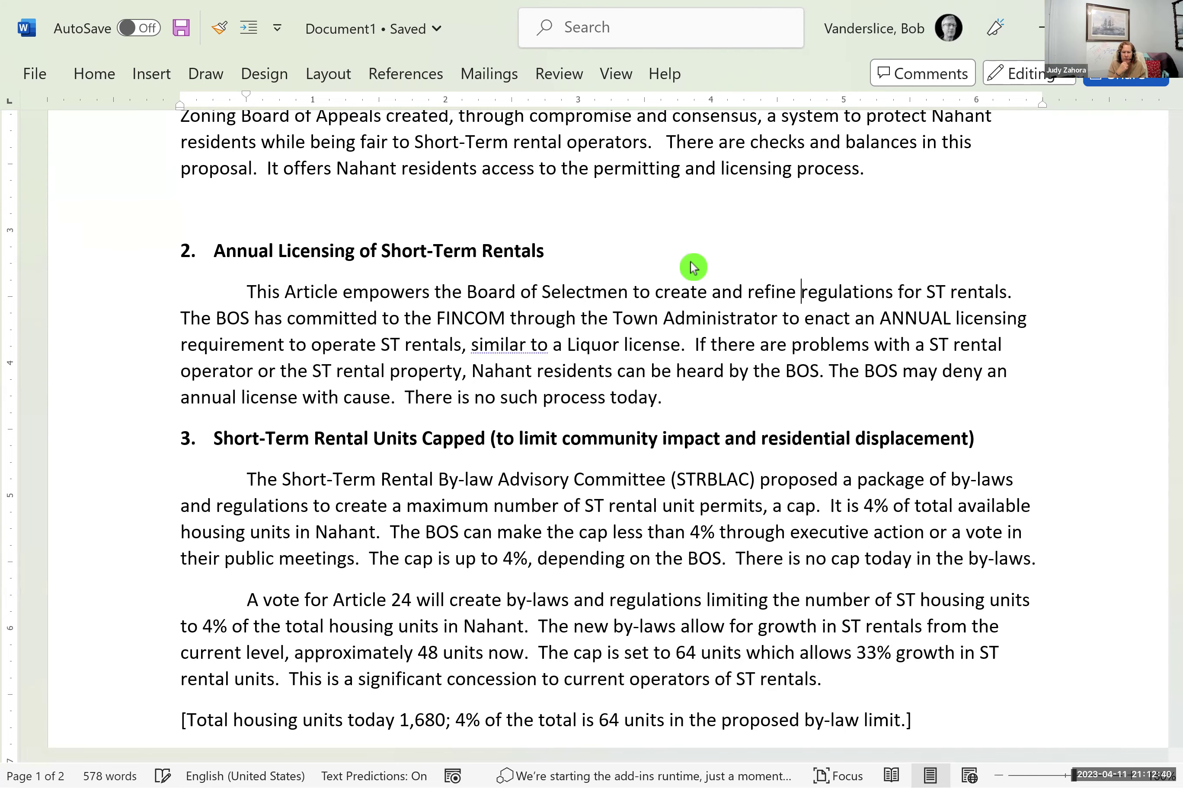
# - Replace "ST rentals" with "Short-Term Rentals" at the end of section 2's first sentence
pyautogui.press('Left')
pyautogui.press('Left')
pyautogui.press('Left')
pyautogui.press('Left')
pyautogui.press('Left')
pyautogui.press('Right')
pyautogui.press('Right')
pyautogui.press('Right')
pyautogui.press('Right')
pyautogui.press('Right')
pyautogui.hotkey('ctrl', 'Right')
pyautogui.hotkey('ctrl', 'Right')
pyautogui.press('Right')
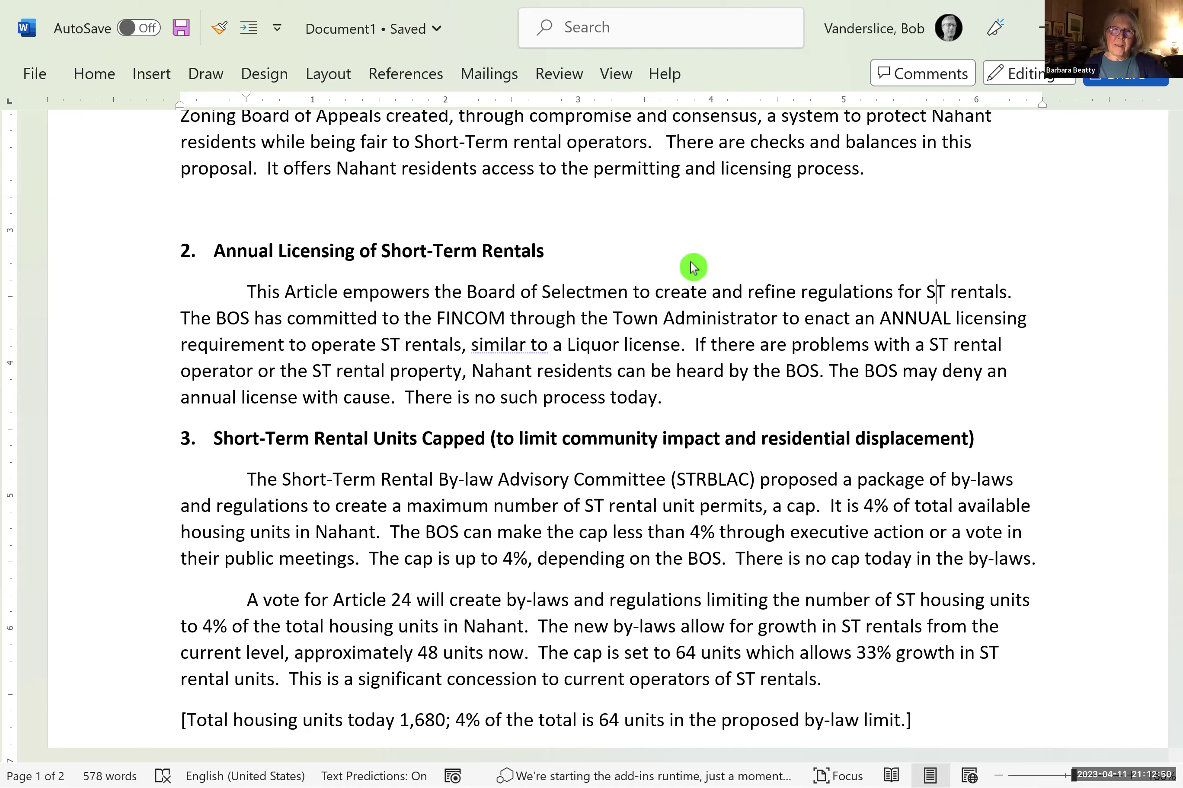
pyautogui.write('hort')
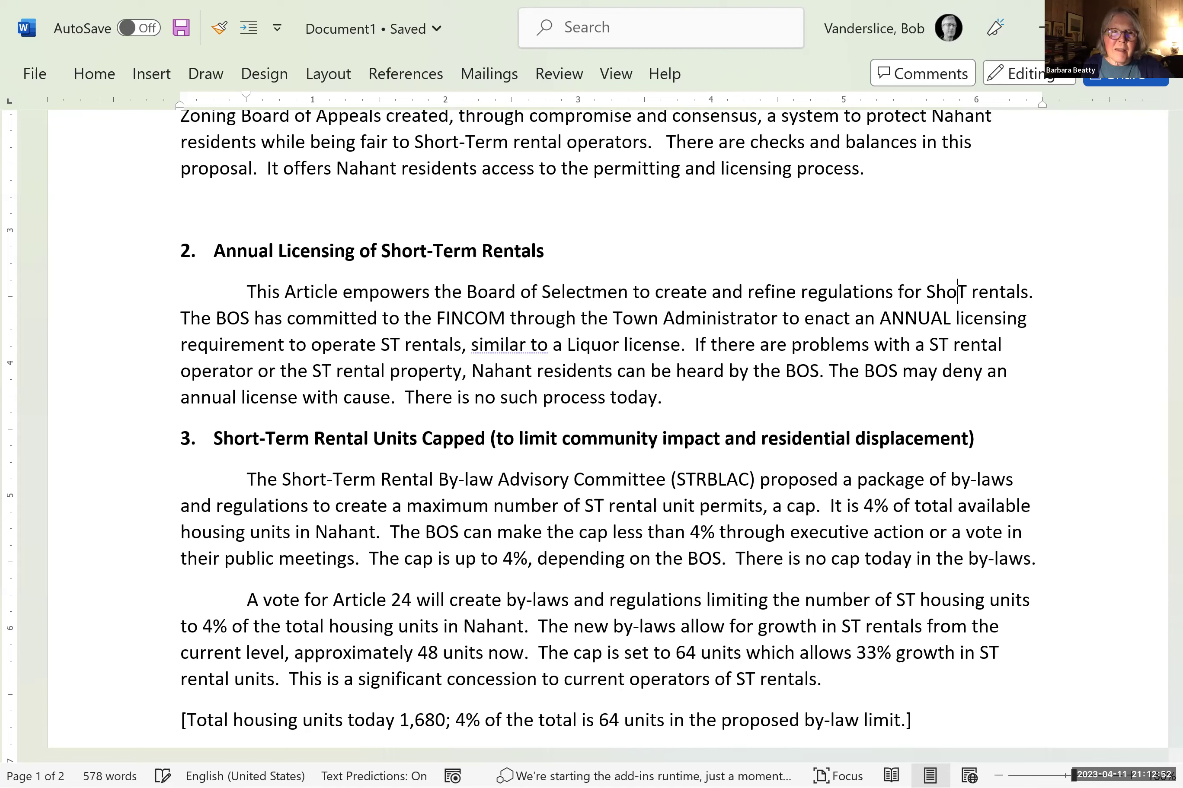
pyautogui.write('-Term')
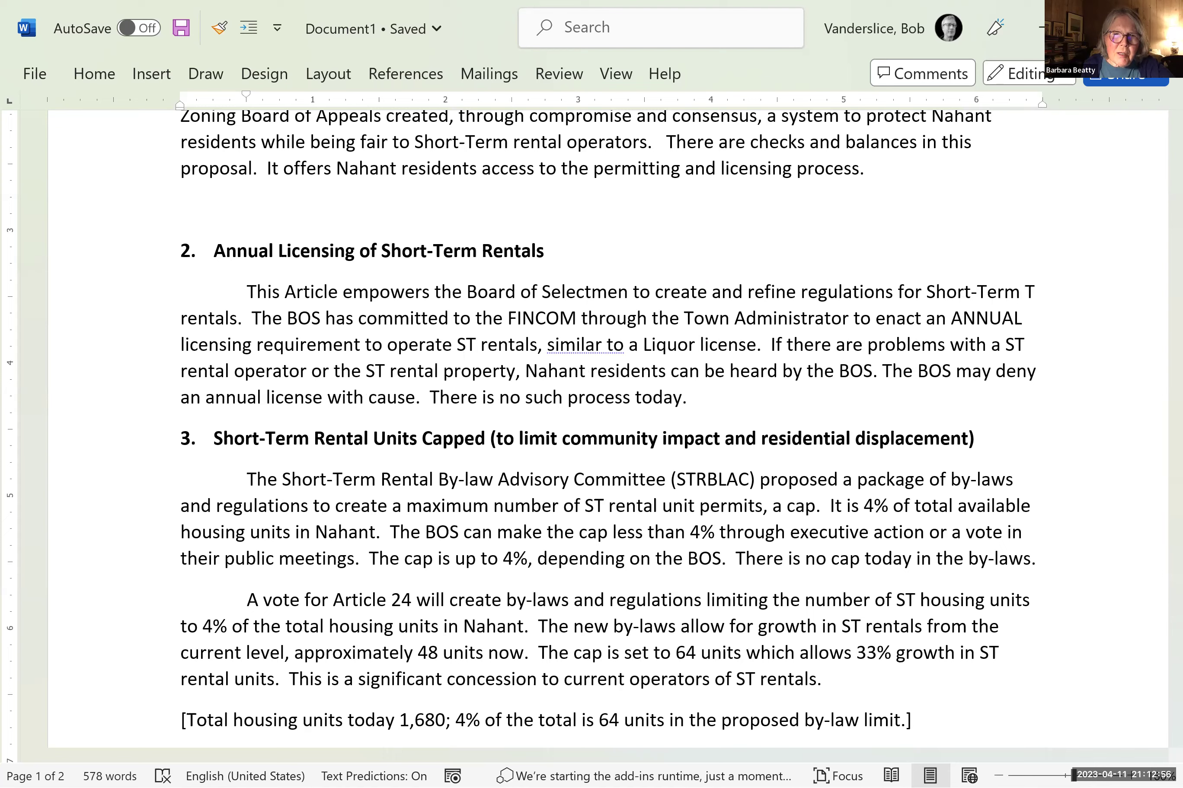
pyautogui.write(' R')
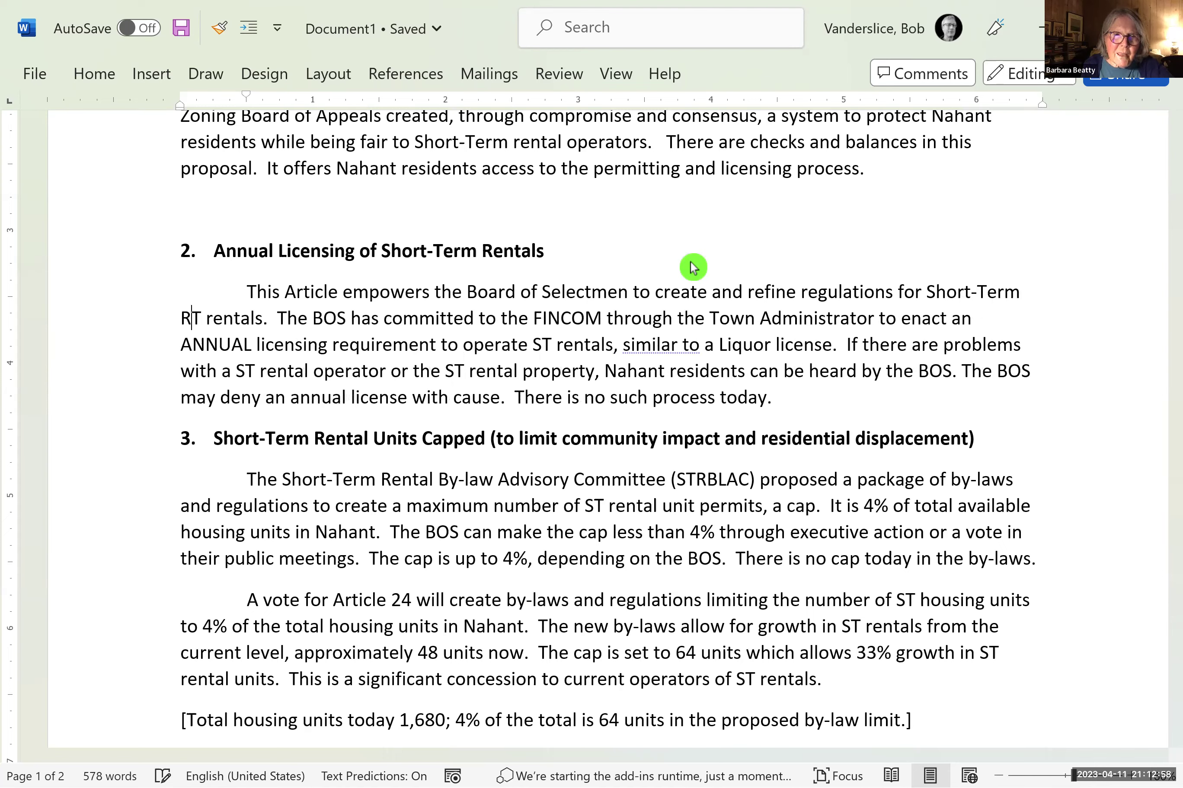
pyautogui.press('Delete')
pyautogui.press('Delete')
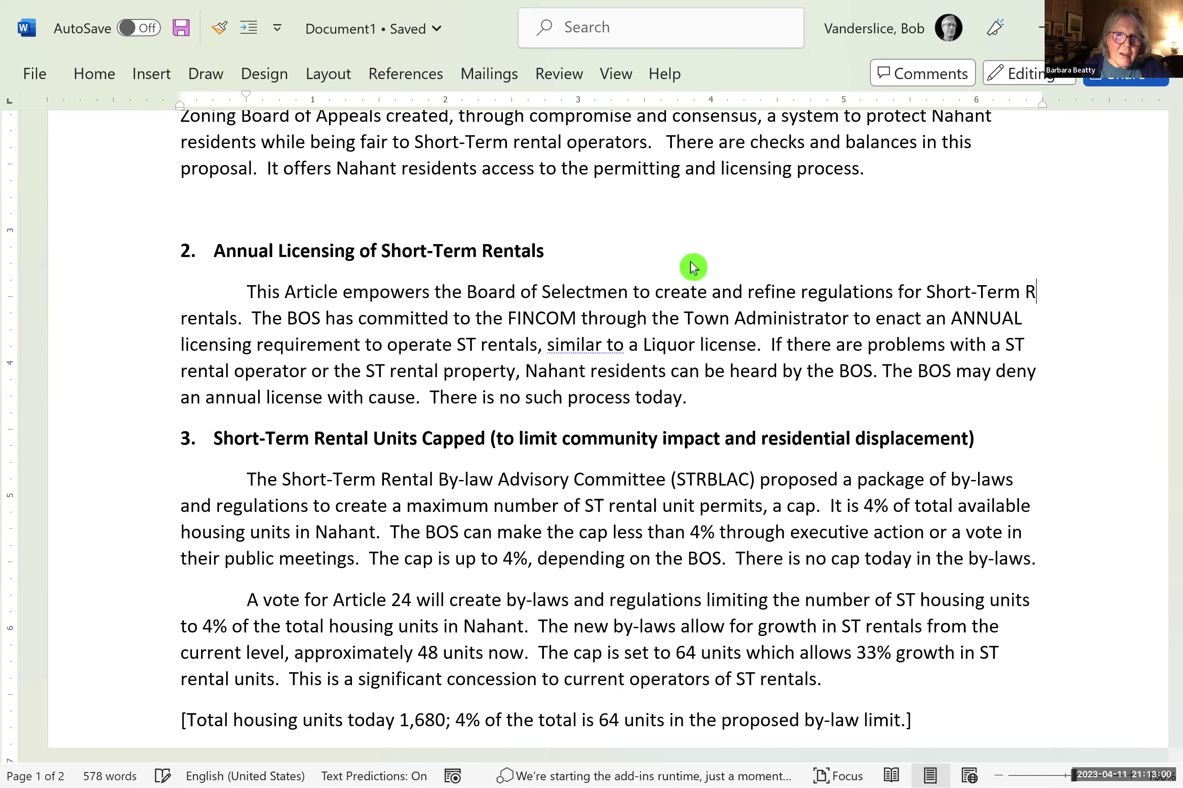
pyautogui.press('Delete')
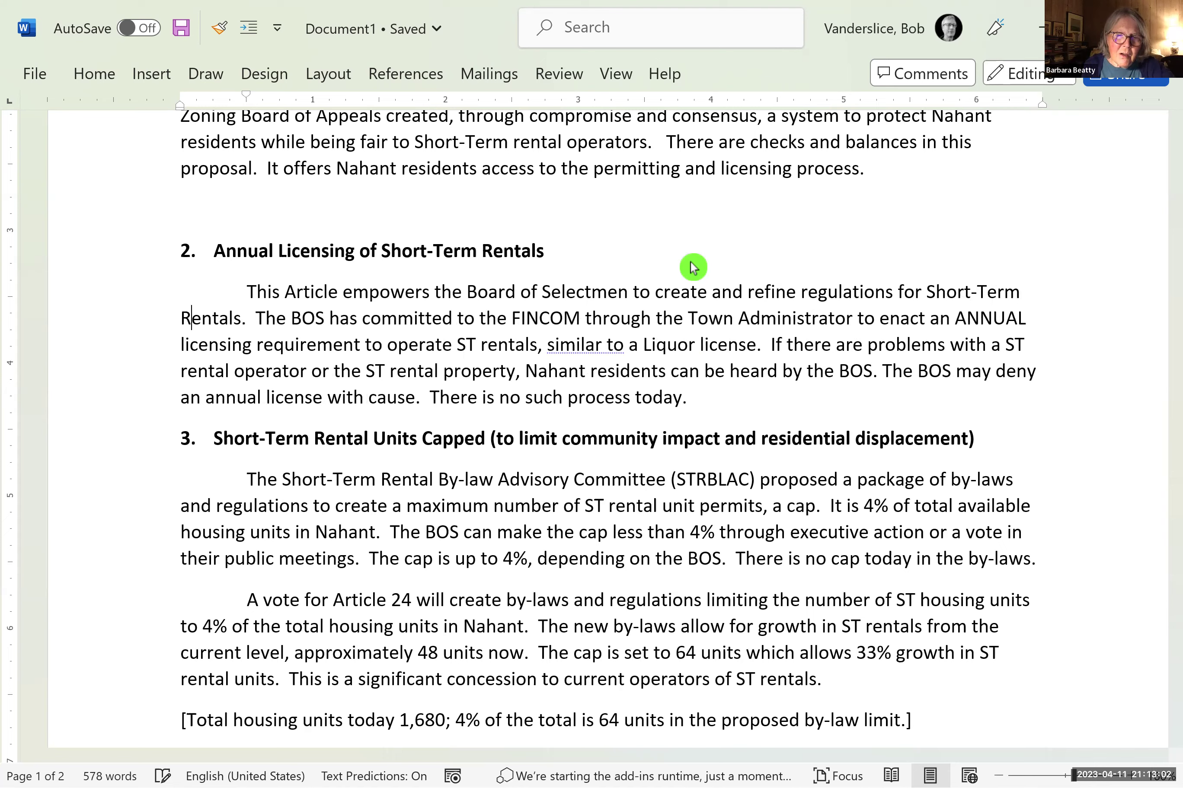
# - Insert "Finance and Advisory Committee recommends that the Short-Term Rental regulations include" after "The" at the start of section 2's second sentence
pyautogui.press('Right')
pyautogui.press('Right')
pyautogui.press('Right')
pyautogui.press('Right')
pyautogui.press('Right')
pyautogui.press('Right')
pyautogui.press('Right')
pyautogui.press('Right')
pyautogui.press('Right')
pyautogui.press('Right')
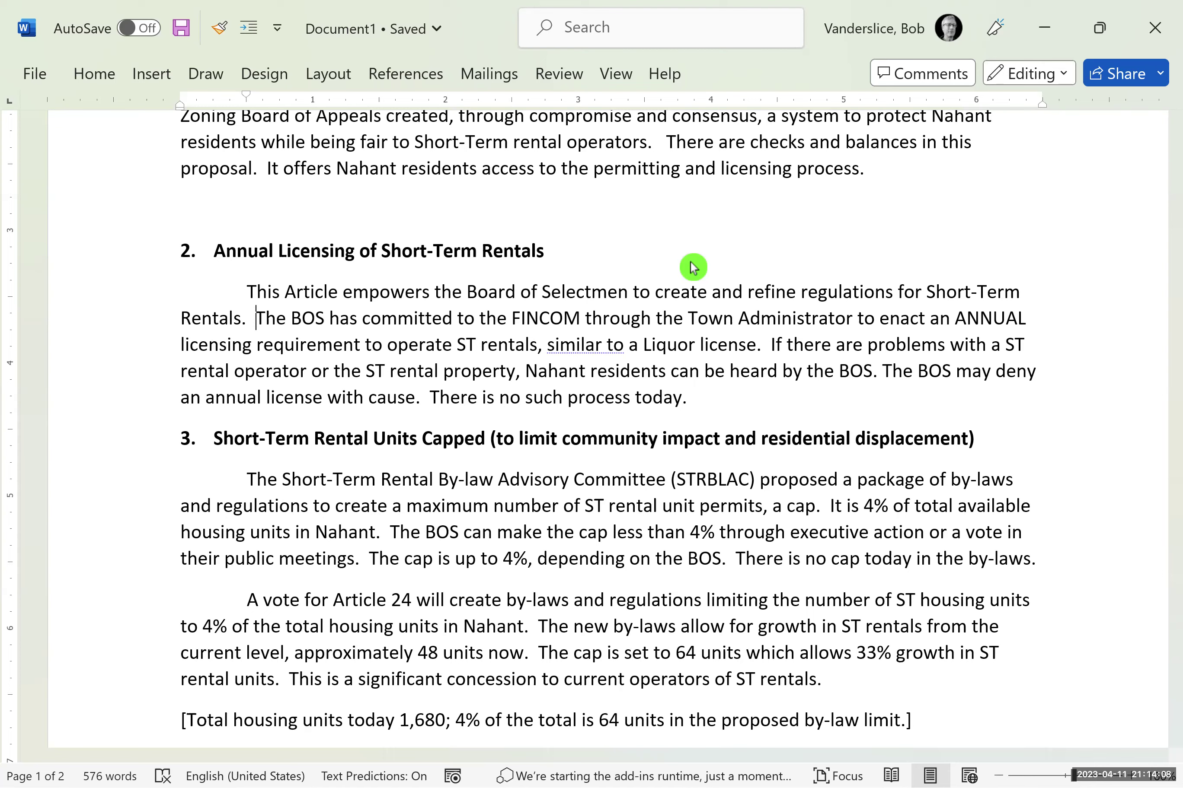
pyautogui.press('Right')
pyautogui.press('Right')
pyautogui.press('Right')
pyautogui.write('Finan')
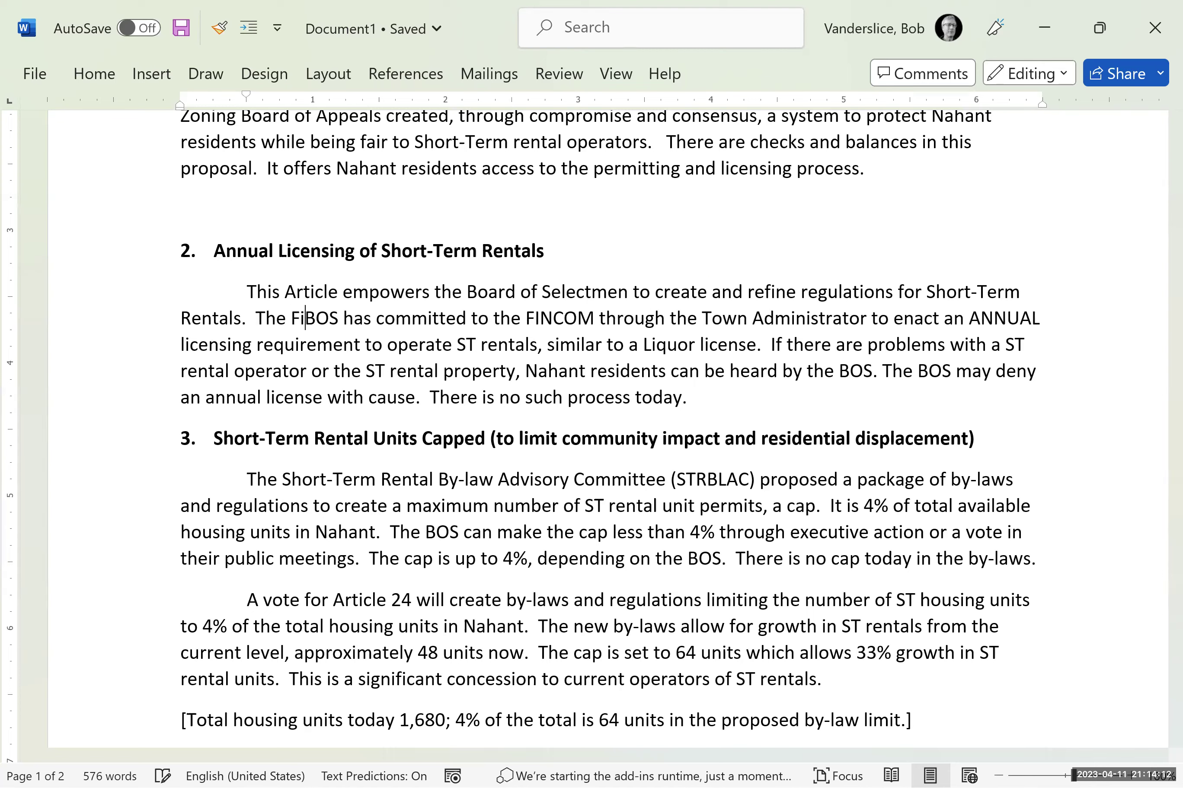
pyautogui.write('ce and Advis')
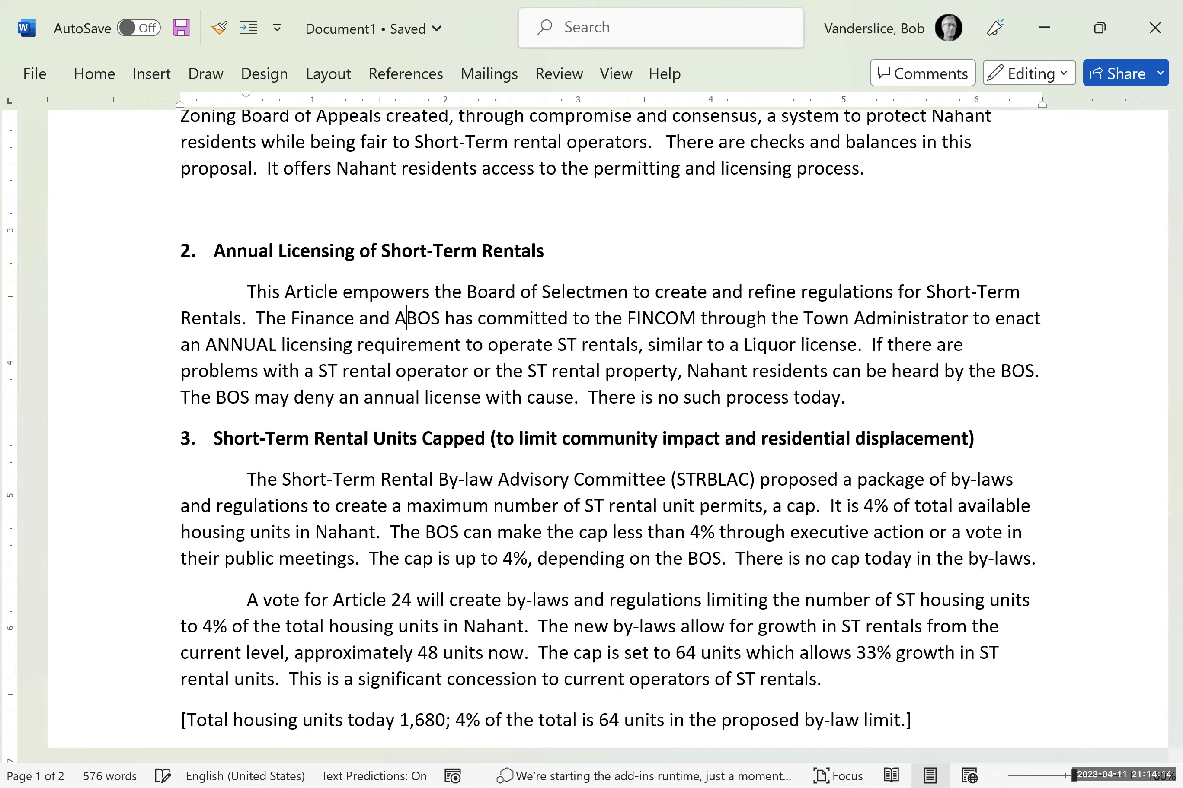
pyautogui.write('or')
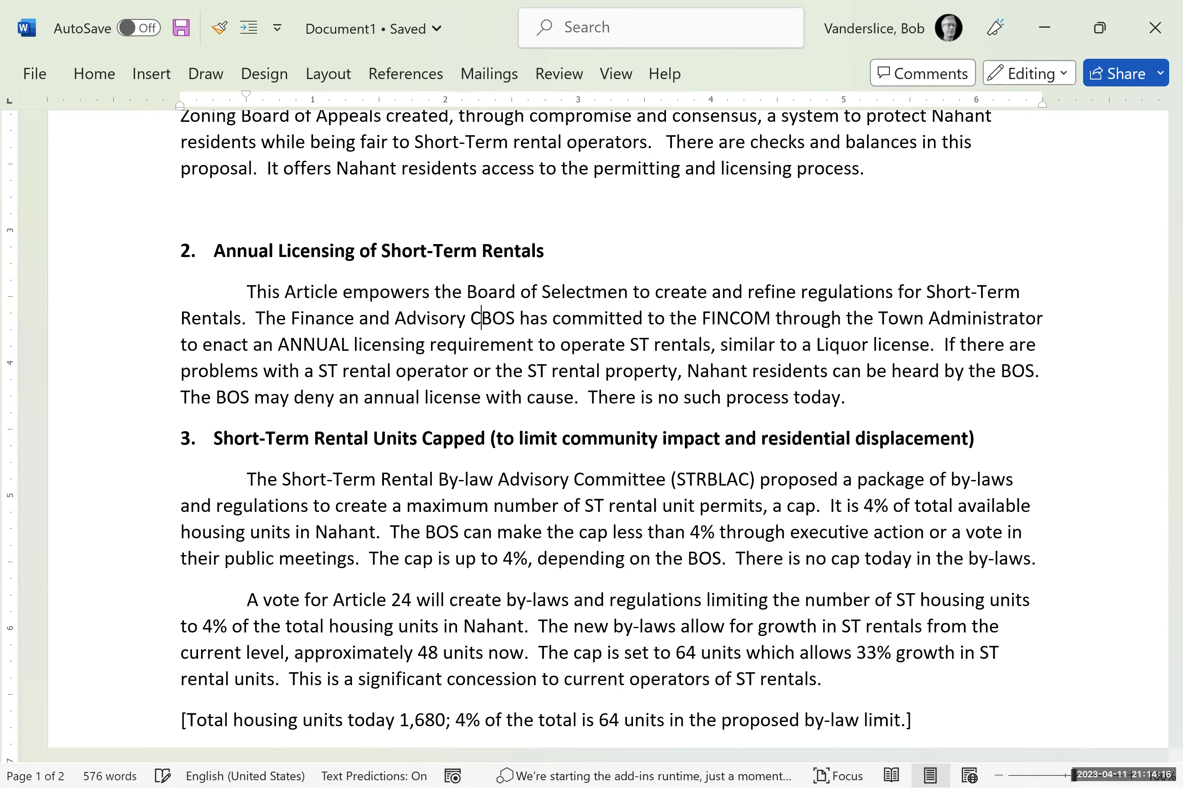
pyautogui.write('y Committee ')
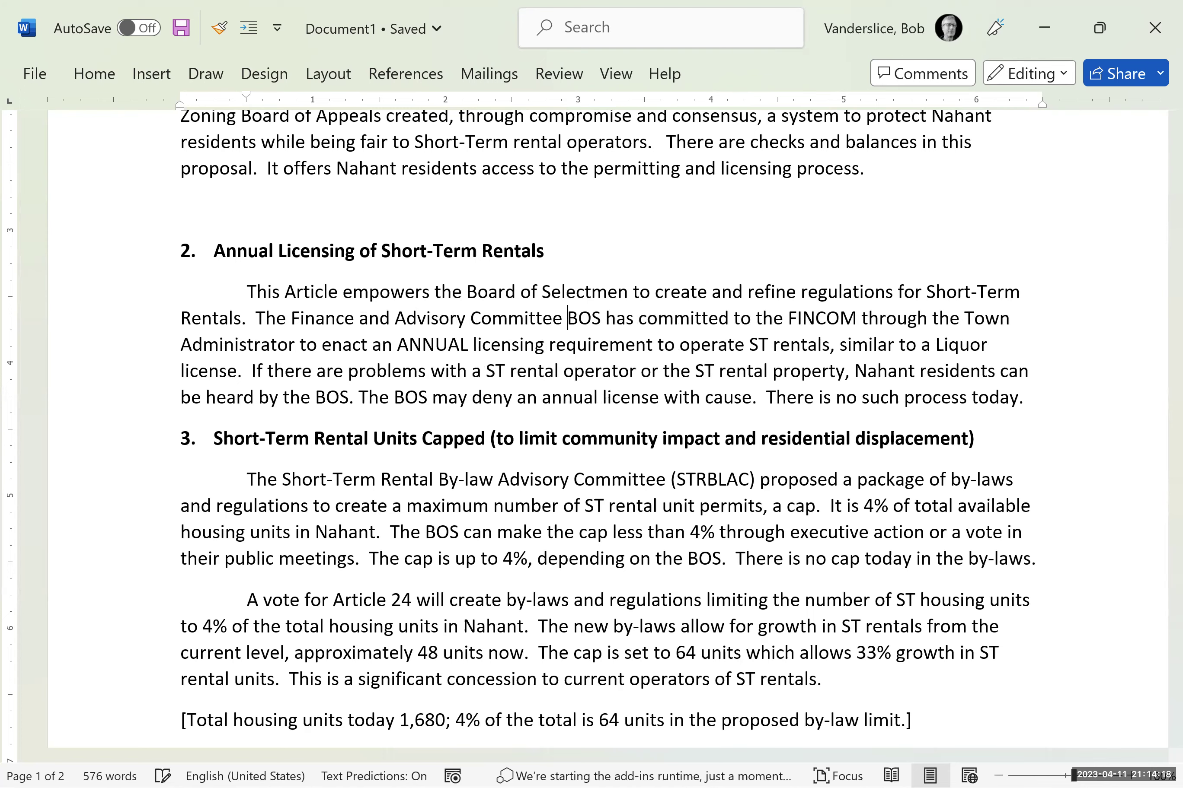
pyautogui.write('recommend')
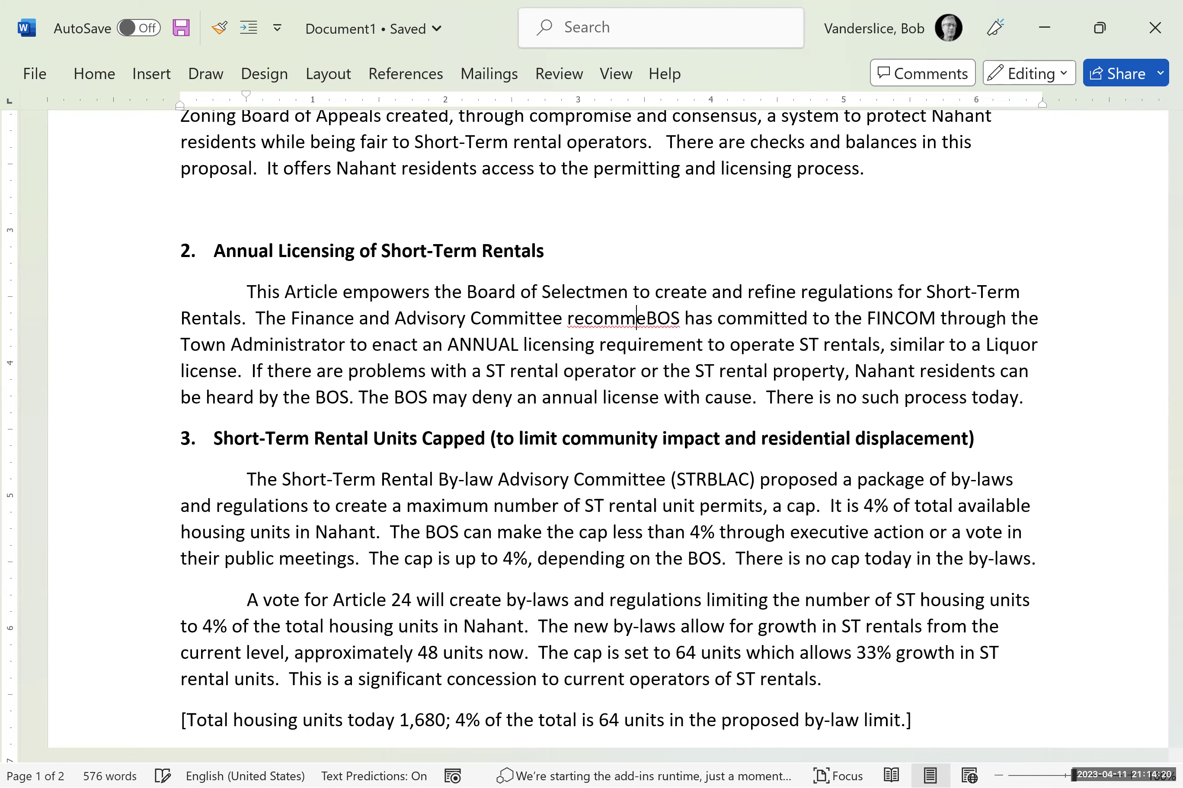
pyautogui.write('s')
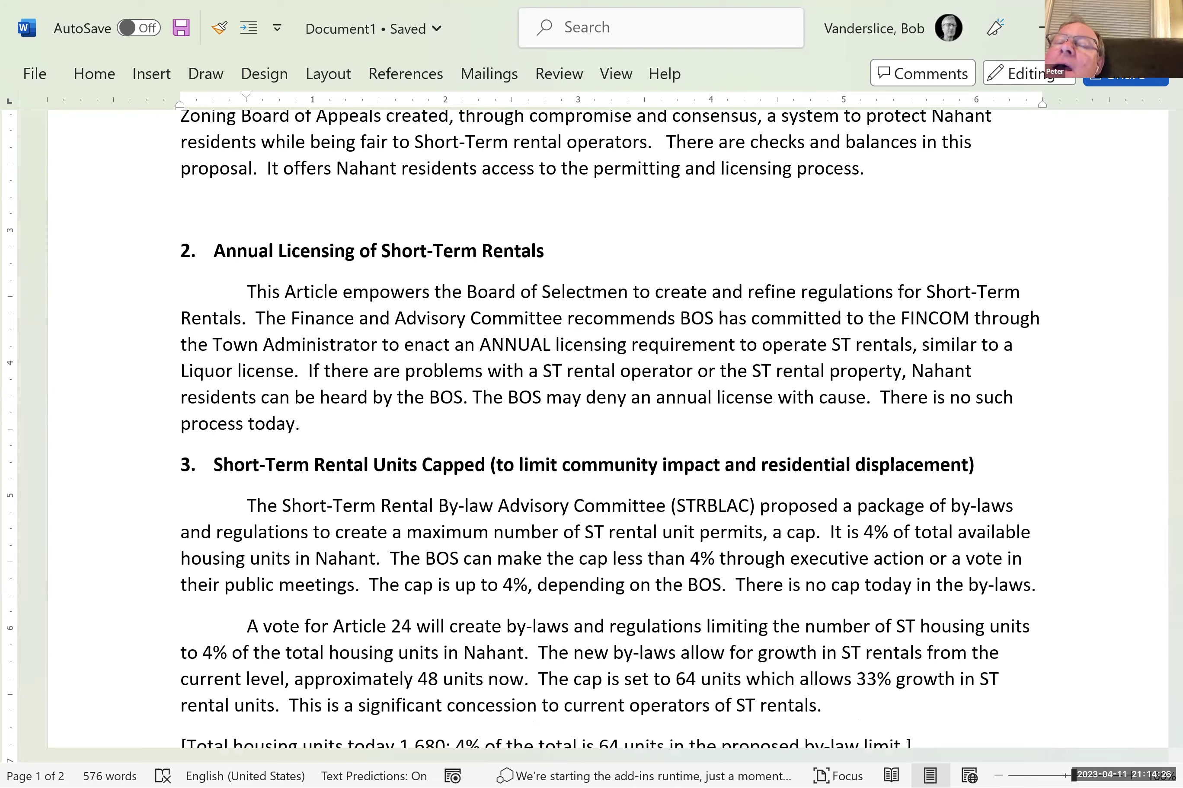
pyautogui.write(' that the Short')
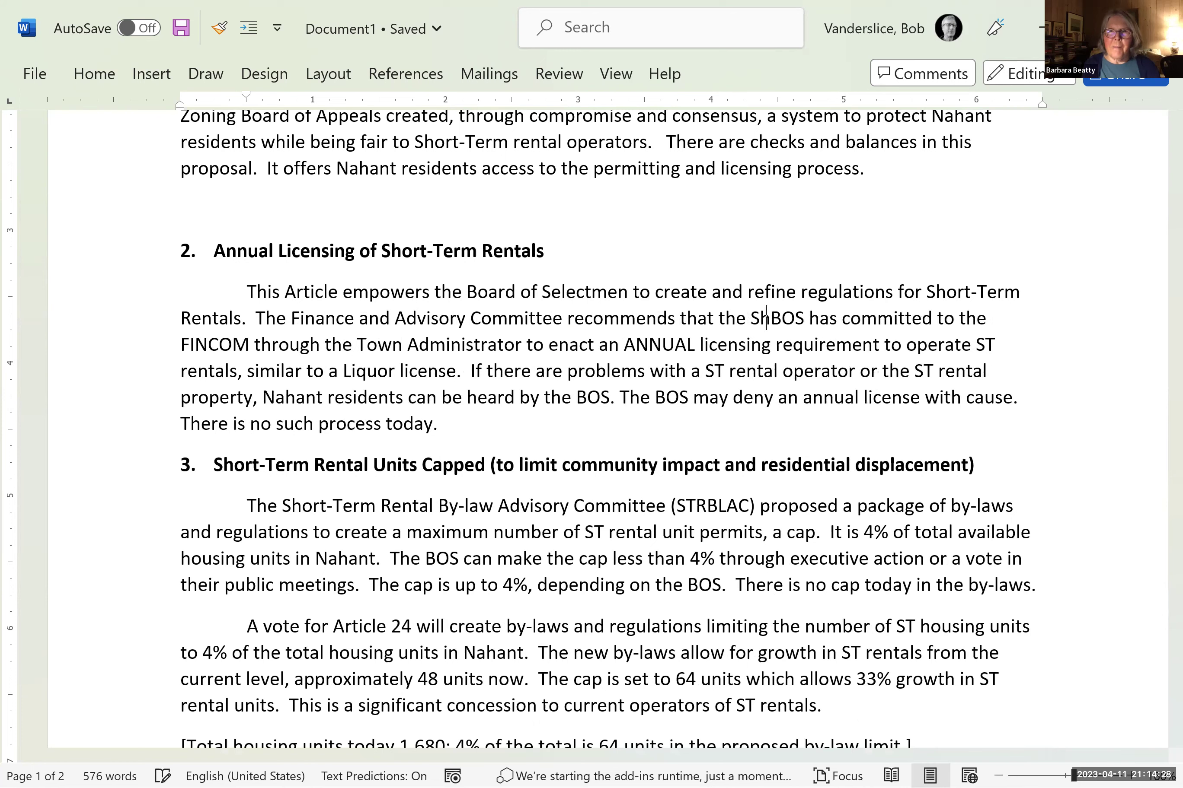
pyautogui.write('-Term')
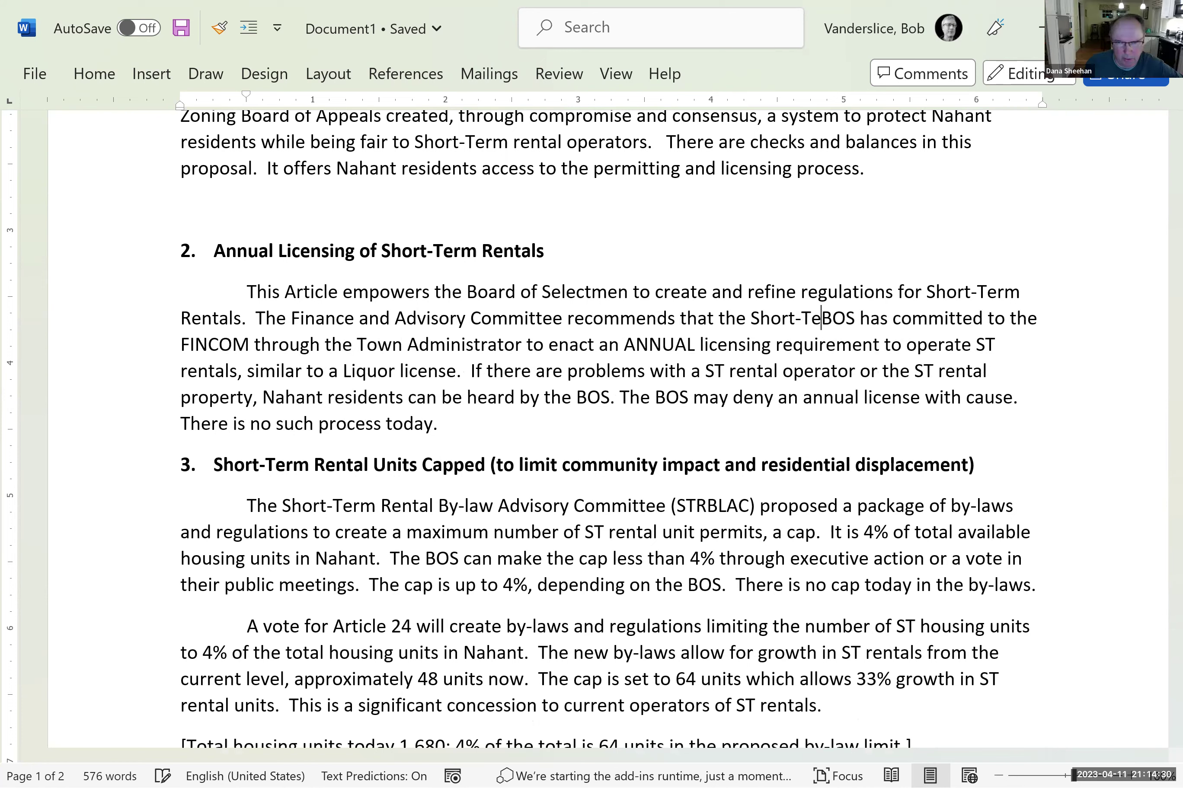
pyautogui.write(' Rental regulations')
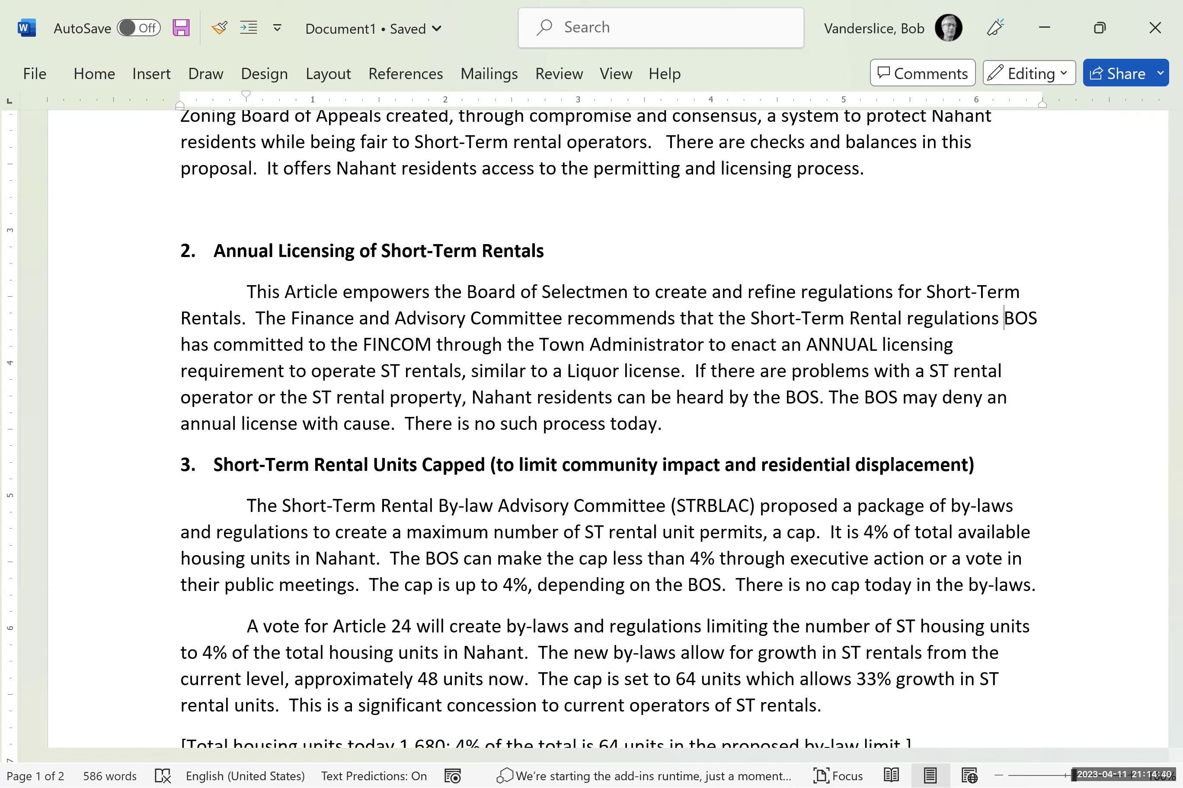
pyautogui.write('include ')
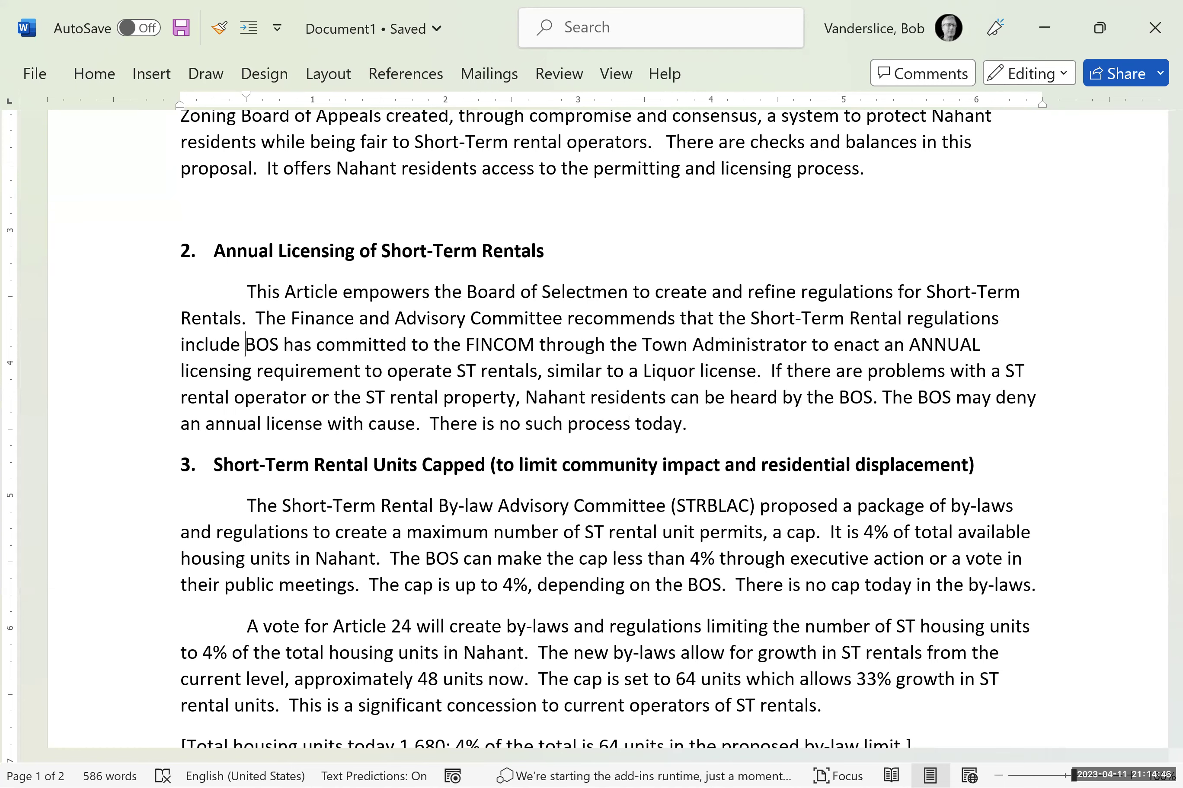
# - Insert "an annual licensing requirement." after "regulations include" in the section 2 paragraph, ahead of "BOS has committed"
pyautogui.write('an a')
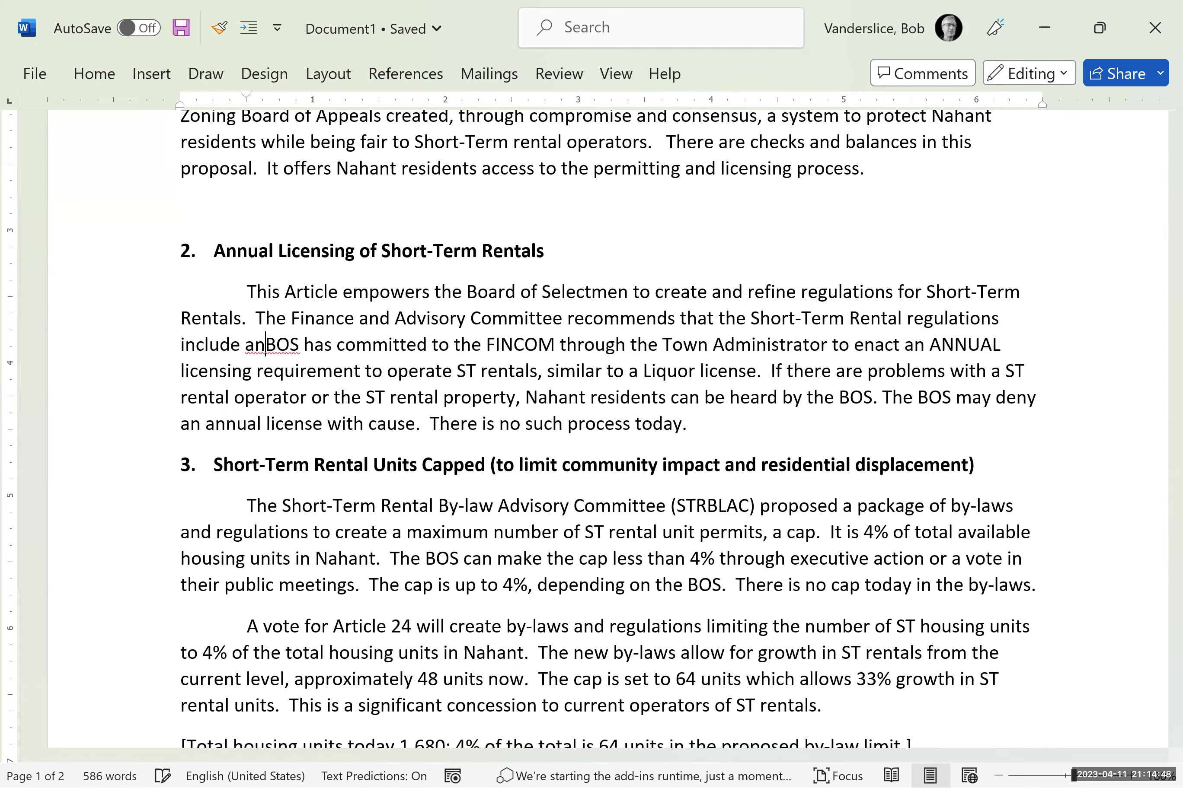
pyautogui.write('nnual ')
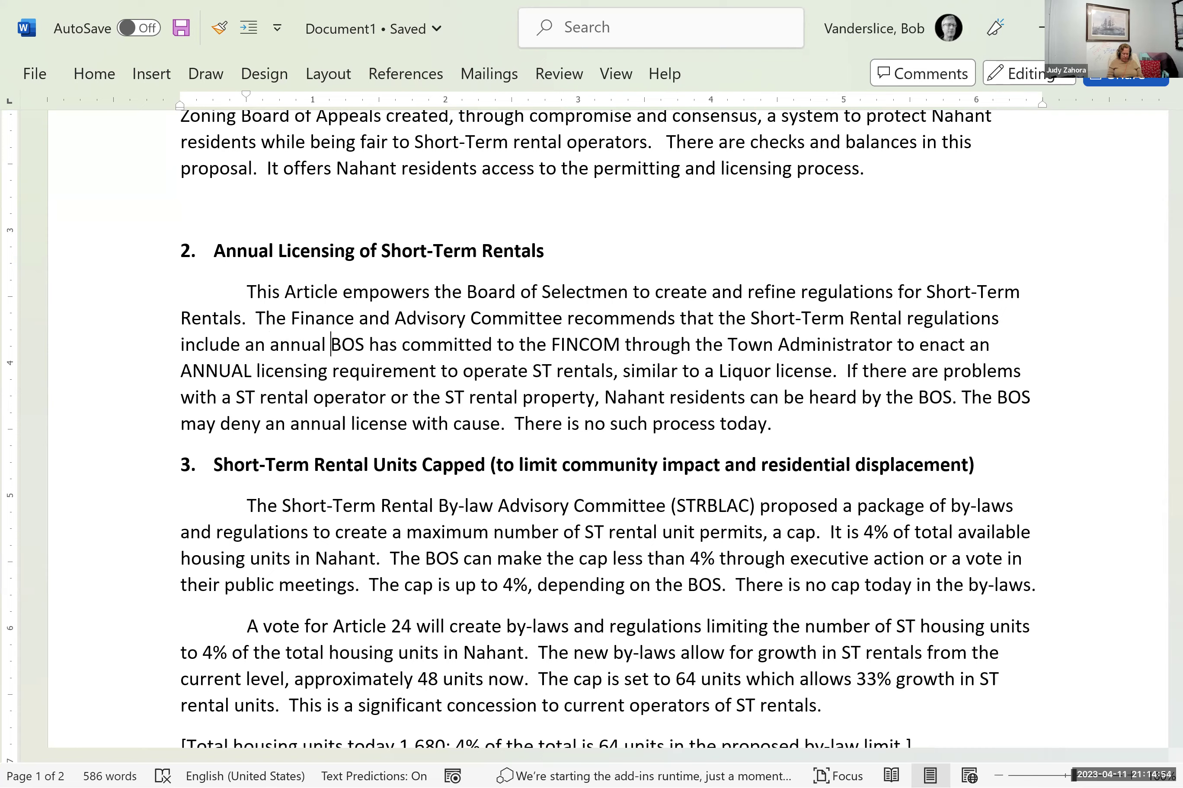
pyautogui.write('licensing ')
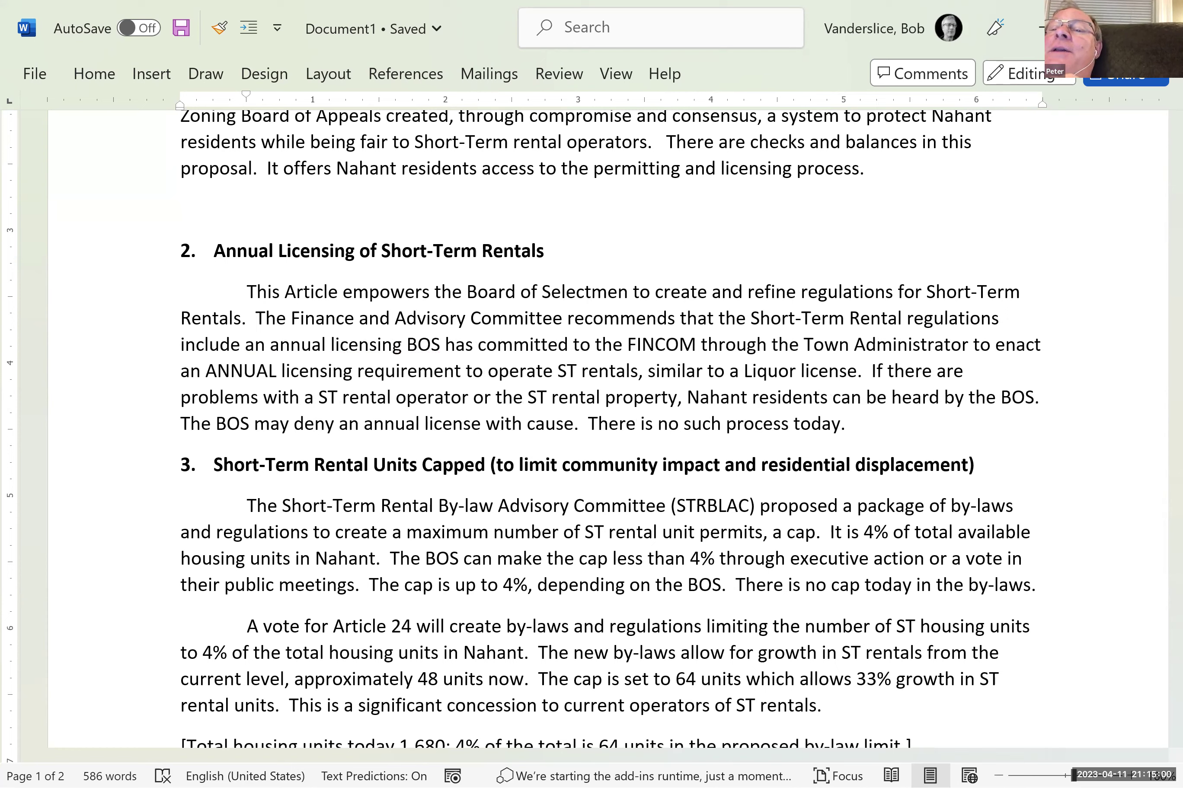
pyautogui.write('requirement.')
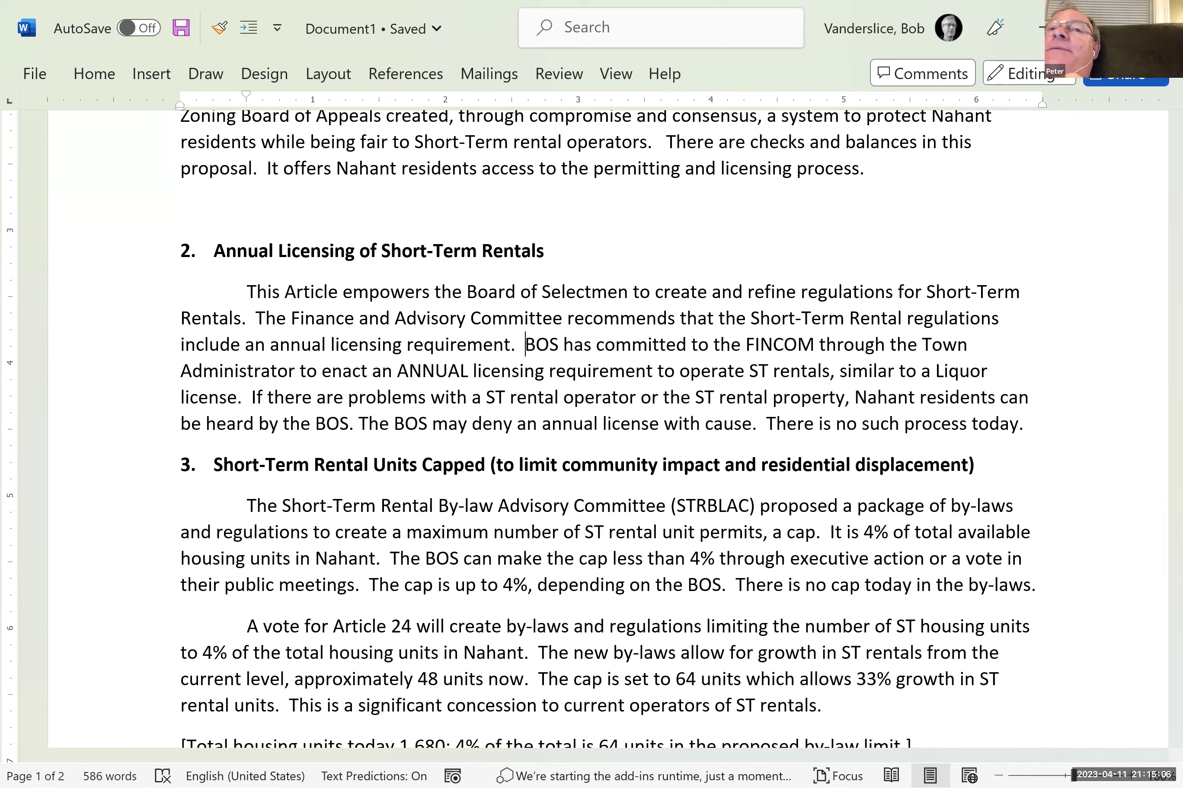
# - Extend the sentence after "annual licensing requirement" so that it ends with ", similar to a liquor license."
pyautogui.press('BackSpace')
pyautogui.press('BackSpace')
pyautogui.press('BackSpace')
pyautogui.write(', si')
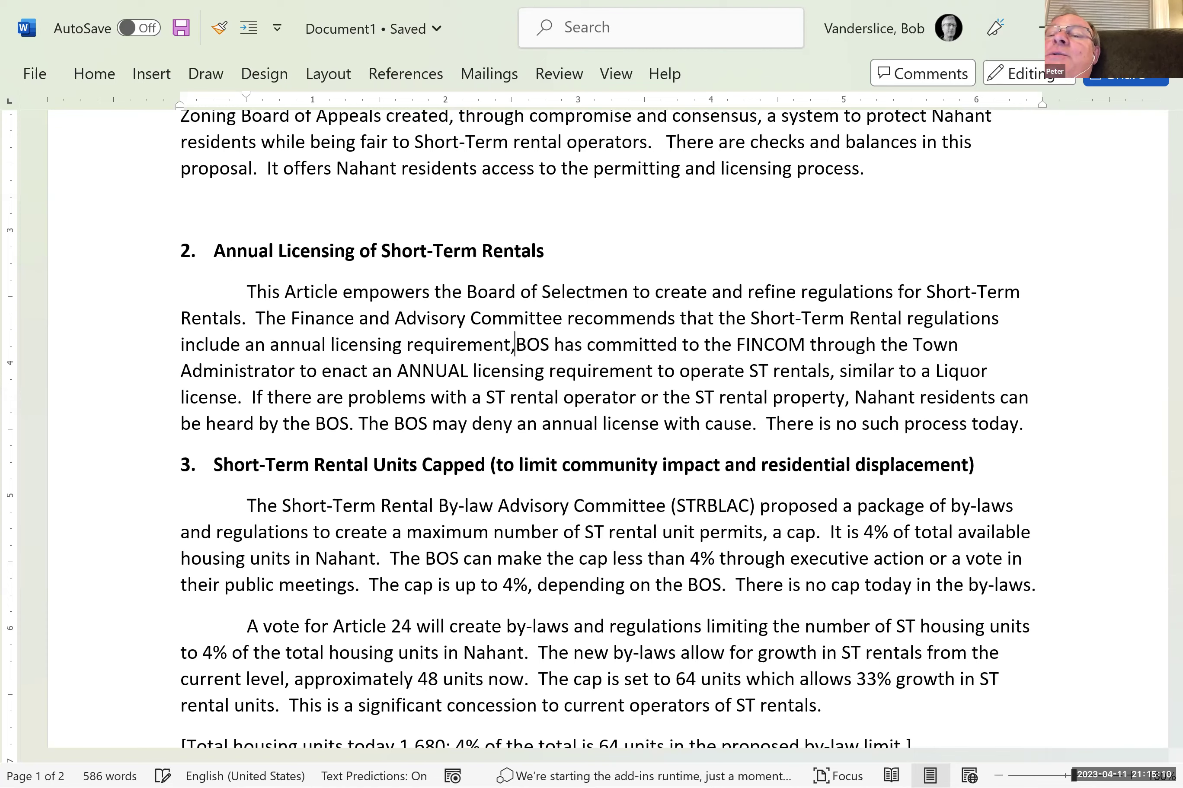
pyautogui.write('milar to a')
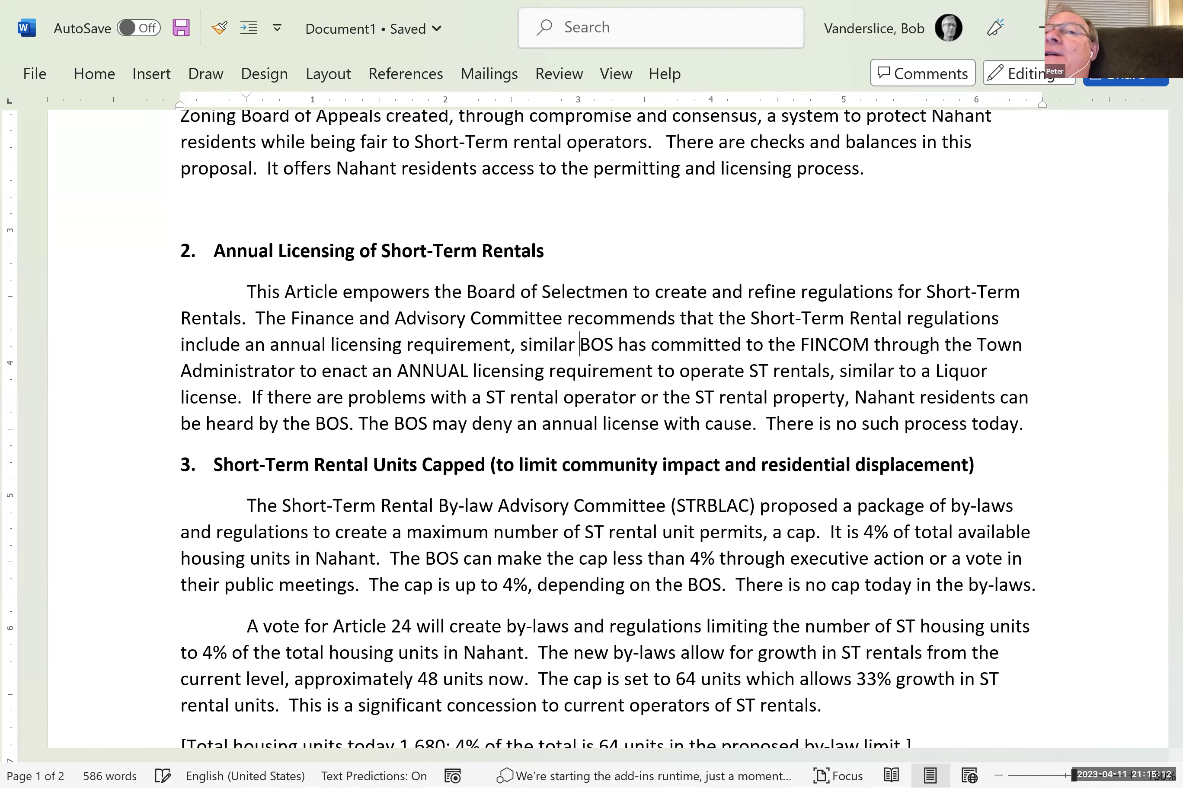
pyautogui.write(' liquor')
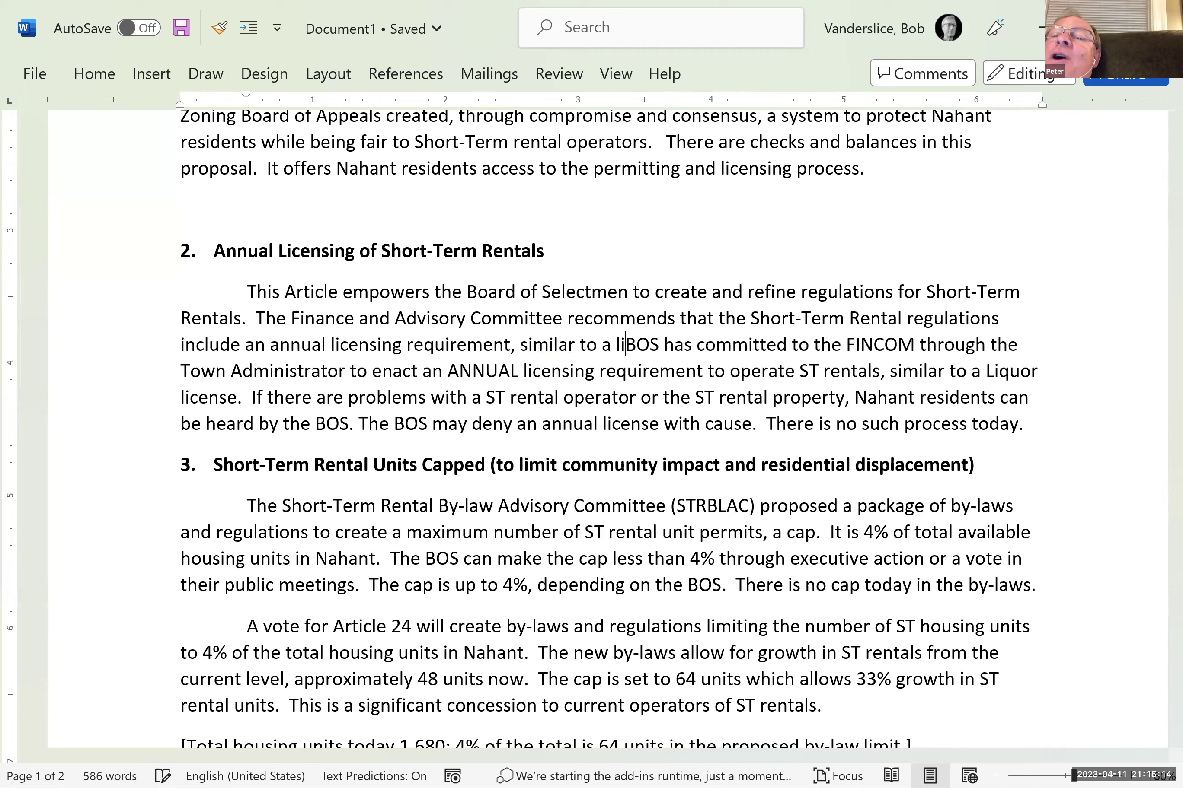
pyautogui.write(' license')
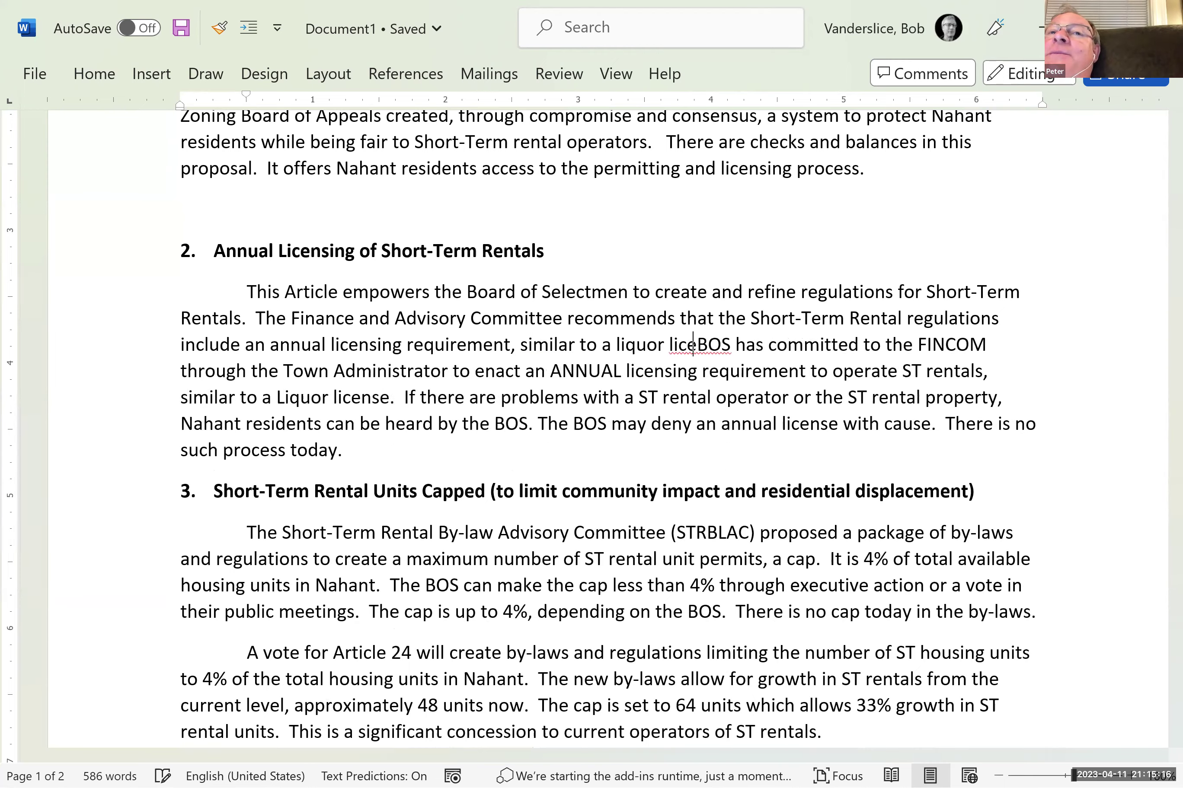
pyautogui.write('.')
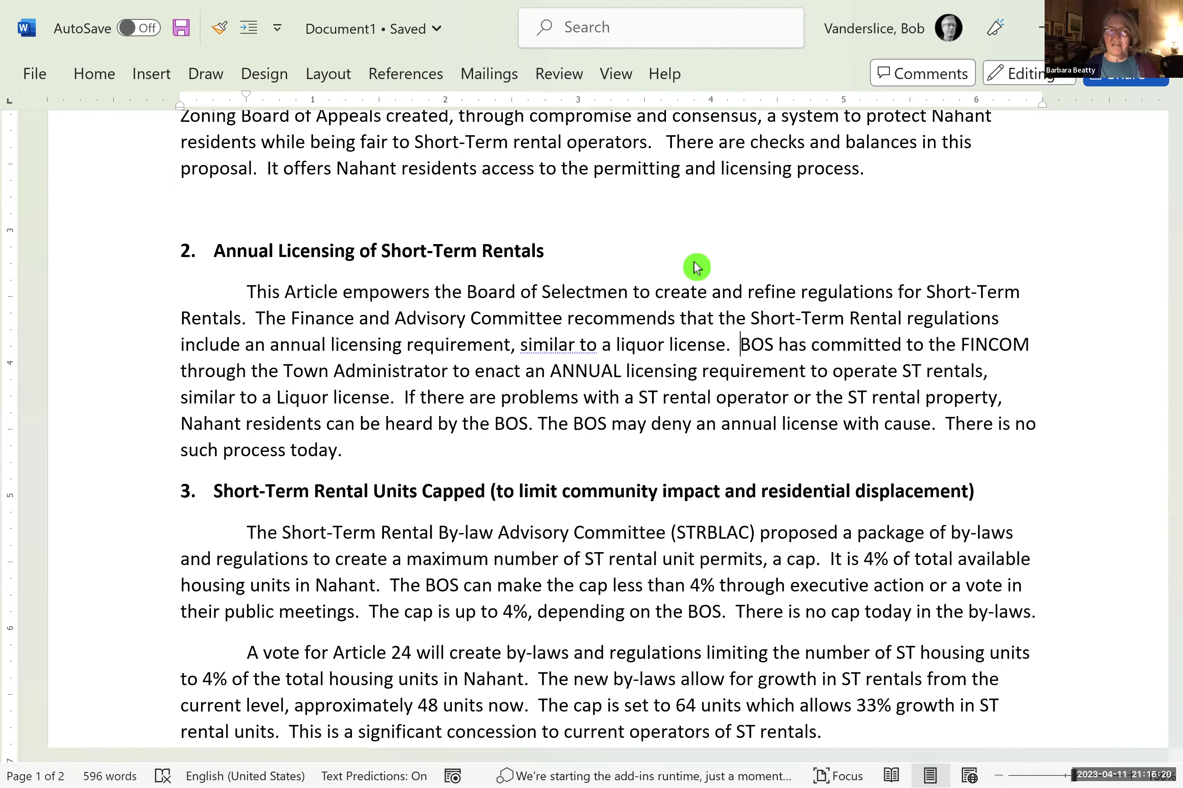
pyautogui.press('BackSpace')
pyautogui.press('BackSpace')
pyautogui.press('BackSpace')
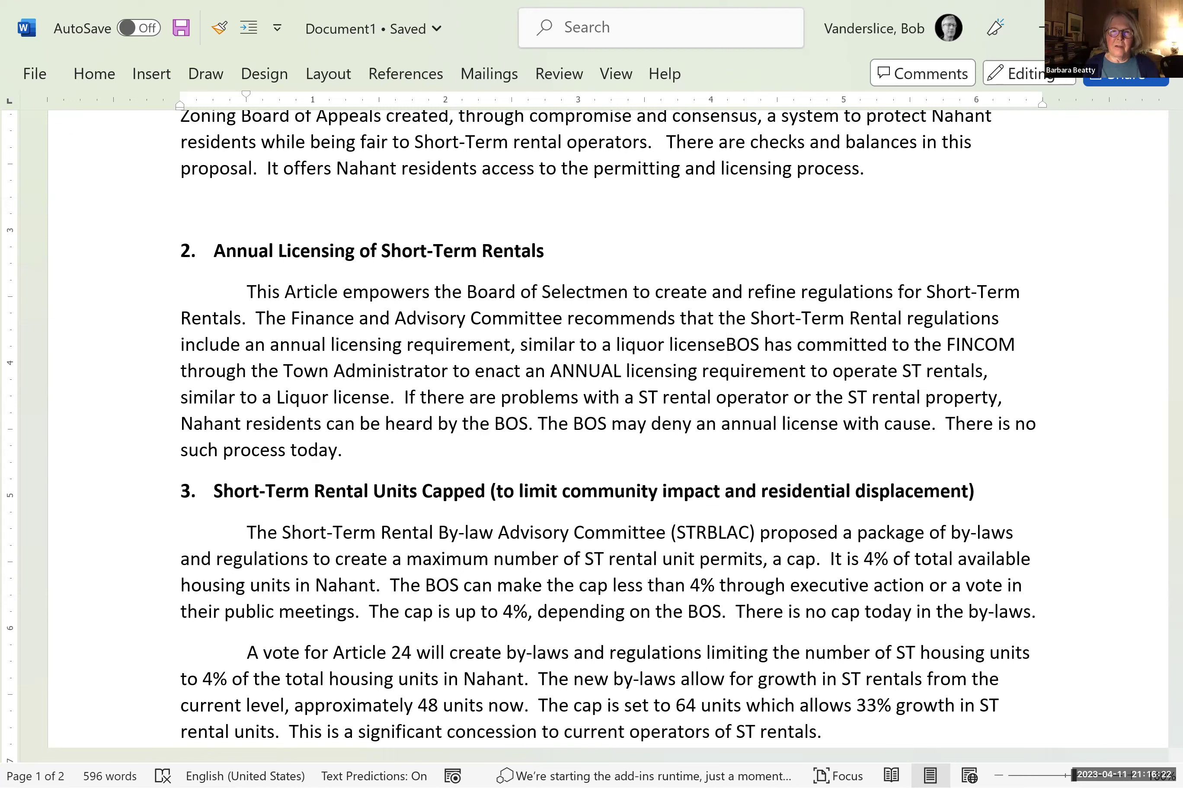
pyautogui.write('.')
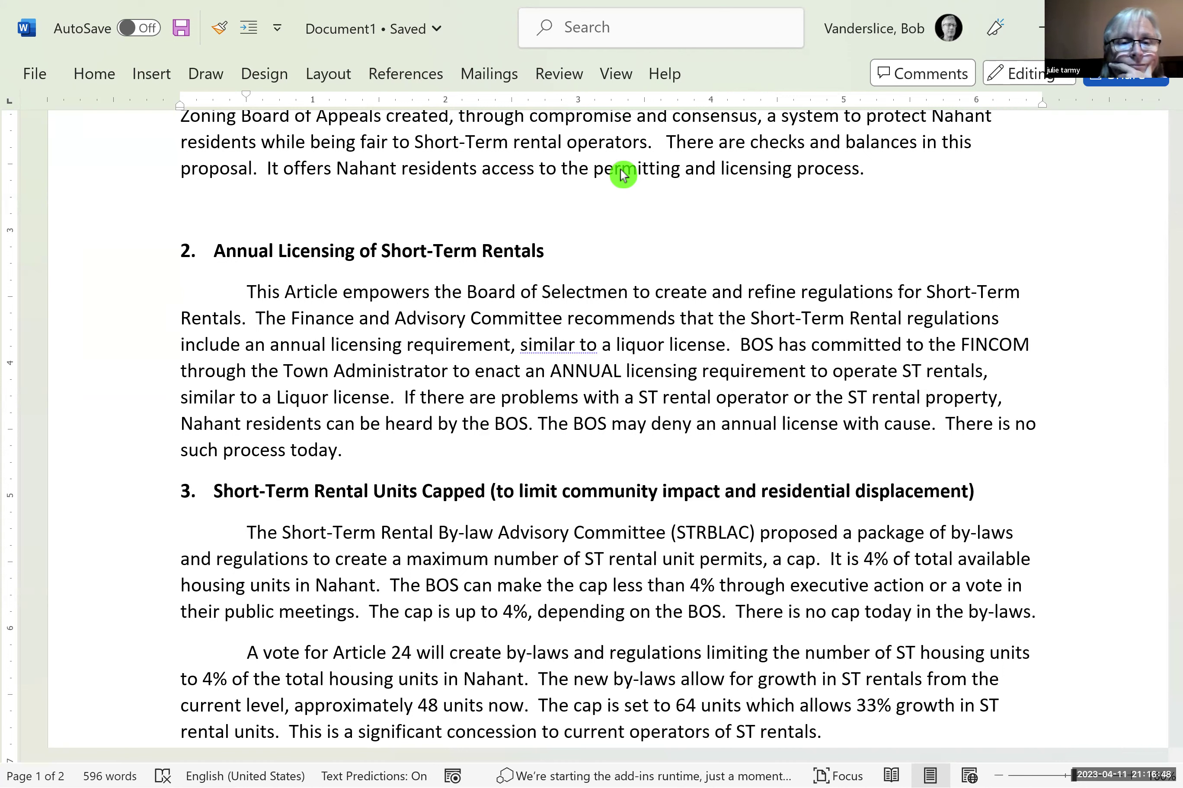
# - Select the phrase "annual licensing requirement" in the section 2 paragraph for review, and return to the end of that sentence
pyautogui.press('Left')
pyautogui.press('Left')
pyautogui.press('Left')
pyautogui.press('Left')
pyautogui.press('Left')
pyautogui.press('Left')
pyautogui.press('Left')
pyautogui.press('Left')
pyautogui.press('Left')
pyautogui.press('Left')
pyautogui.press('Left')
pyautogui.press('Left')
pyautogui.press('Left')
pyautogui.press('Left')
pyautogui.press('Left')
pyautogui.press('Left')
pyautogui.press('Left')
pyautogui.press('Left')
pyautogui.press('Left')
pyautogui.press('Left')
pyautogui.press('Left')
pyautogui.press('Left')
pyautogui.press('Left')
pyautogui.press('Left')
pyautogui.press('Left')
pyautogui.press('Left')
pyautogui.press('Left')
pyautogui.press('Left')
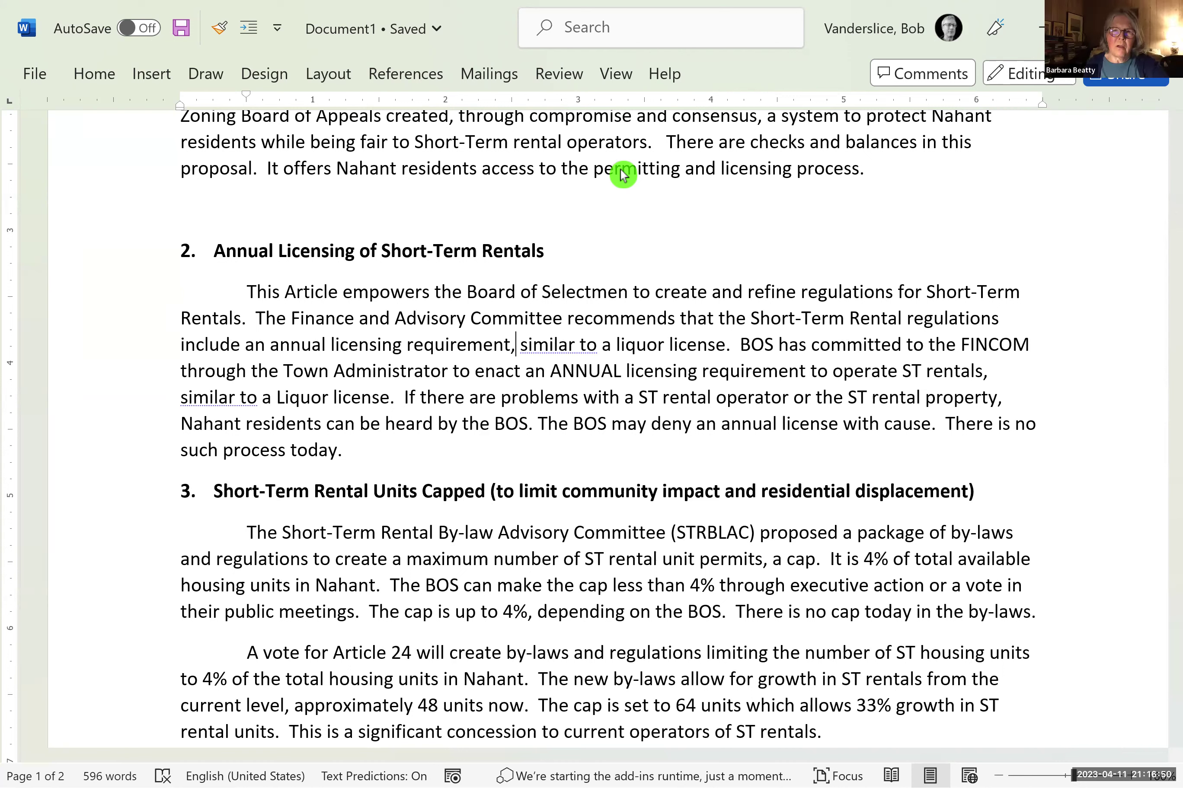
pyautogui.press('Left')
pyautogui.press('Left')
pyautogui.press('Left')
pyautogui.press('Left')
pyautogui.press('Left')
pyautogui.press('Left')
pyautogui.press('Left')
pyautogui.press('Left')
pyautogui.press('Left')
pyautogui.press('Left')
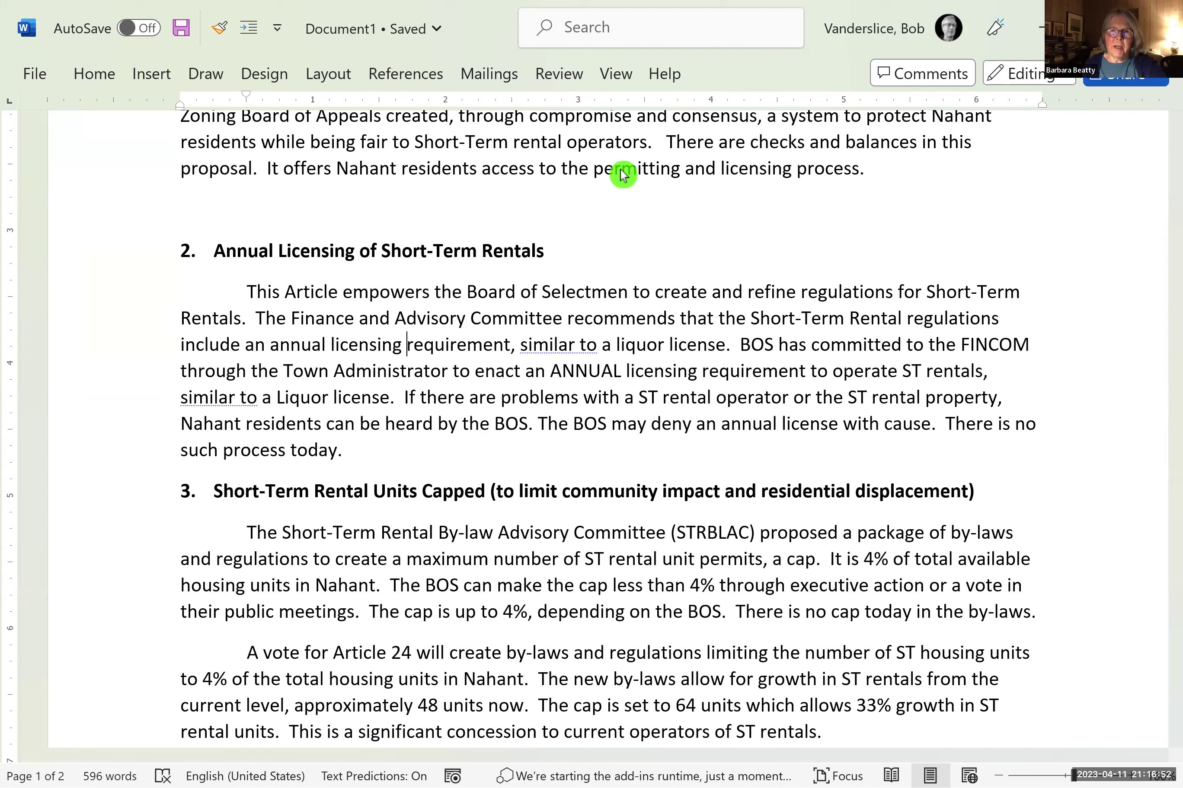
pyautogui.press('Right')
pyautogui.press('Right')
pyautogui.press('Right')
pyautogui.press('Right')
pyautogui.press('Right')
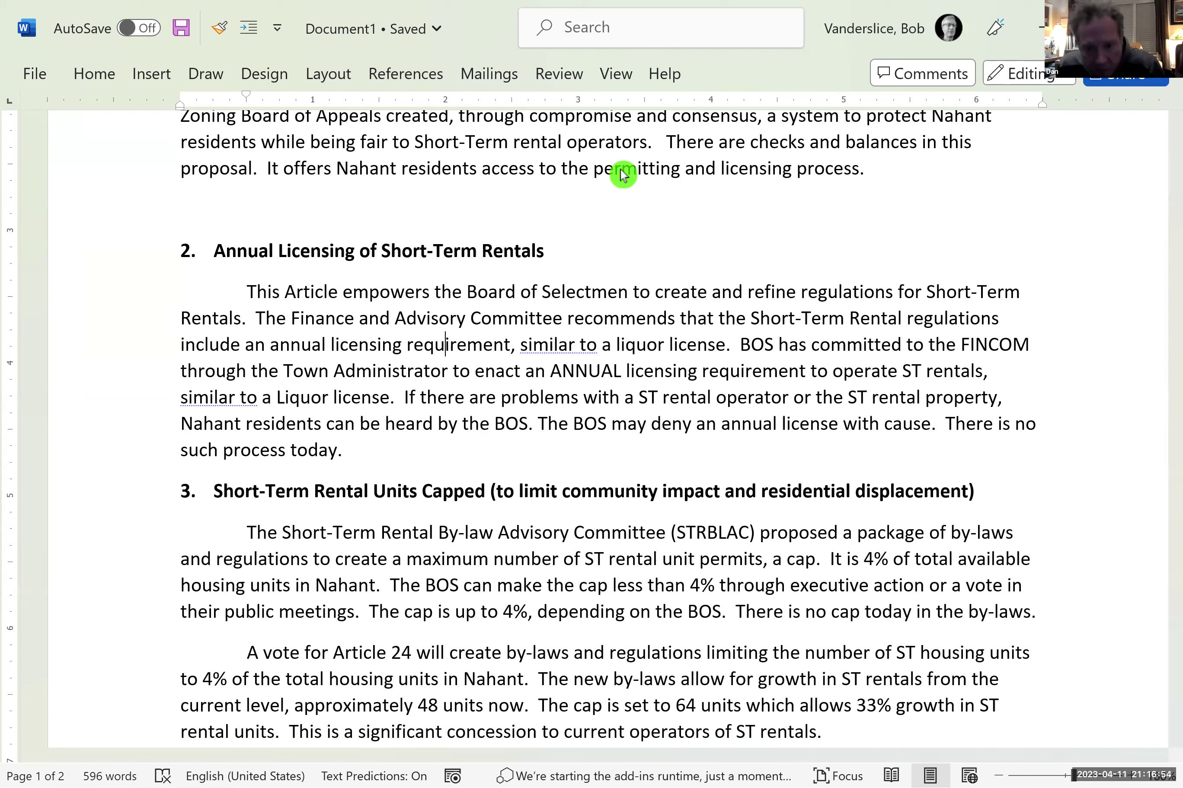
pyautogui.press('Right')
pyautogui.press('Right')
pyautogui.hotkey('shift', 'Left')
pyautogui.hotkey('shift', 'Left')
pyautogui.hotkey('shift', 'Left')
pyautogui.hotkey('shift', 'Left')
pyautogui.hotkey('shift', 'Left')
pyautogui.hotkey('shift', 'Left')
pyautogui.hotkey('shift', 'Left')
pyautogui.hotkey('shift', 'Left')
pyautogui.hotkey('shift', 'Left')
pyautogui.hotkey('shift', 'Left')
pyautogui.hotkey('shift', 'Left')
pyautogui.hotkey('shift', 'Left')
pyautogui.hotkey('shift', 'Left')
pyautogui.hotkey('shift', 'Left')
pyautogui.hotkey('shift', 'Left')
pyautogui.hotkey('shift', 'Left')
pyautogui.hotkey('shift', 'Left')
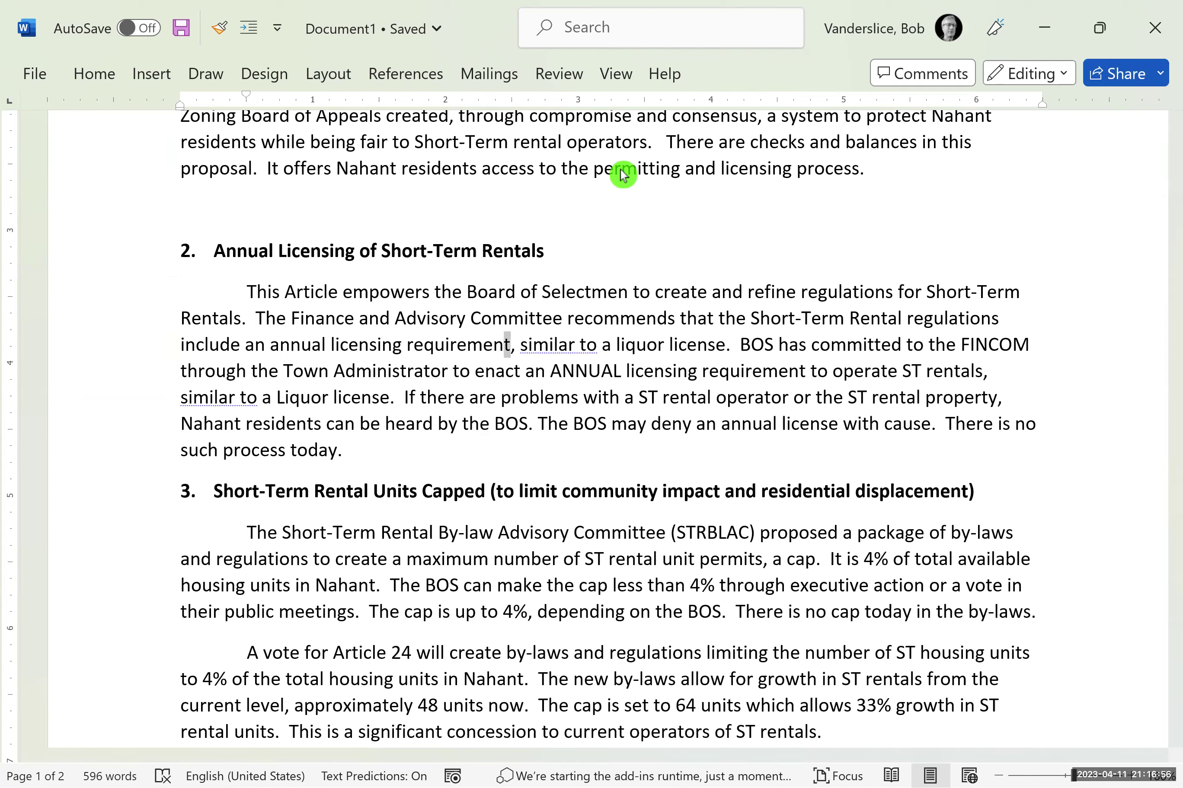
pyautogui.hotkey('shift', 'Left')
pyautogui.hotkey('shift', 'Left')
pyautogui.hotkey('shift', 'Left')
pyautogui.hotkey('shift', 'Left')
pyautogui.hotkey('shift', 'Left')
pyautogui.hotkey('shift', 'Left')
pyautogui.hotkey('shift', 'Left')
pyautogui.hotkey('shift', 'Left')
pyautogui.hotkey('shift', 'Left')
pyautogui.hotkey('shift', 'Left')
pyautogui.hotkey('shift', 'Left')
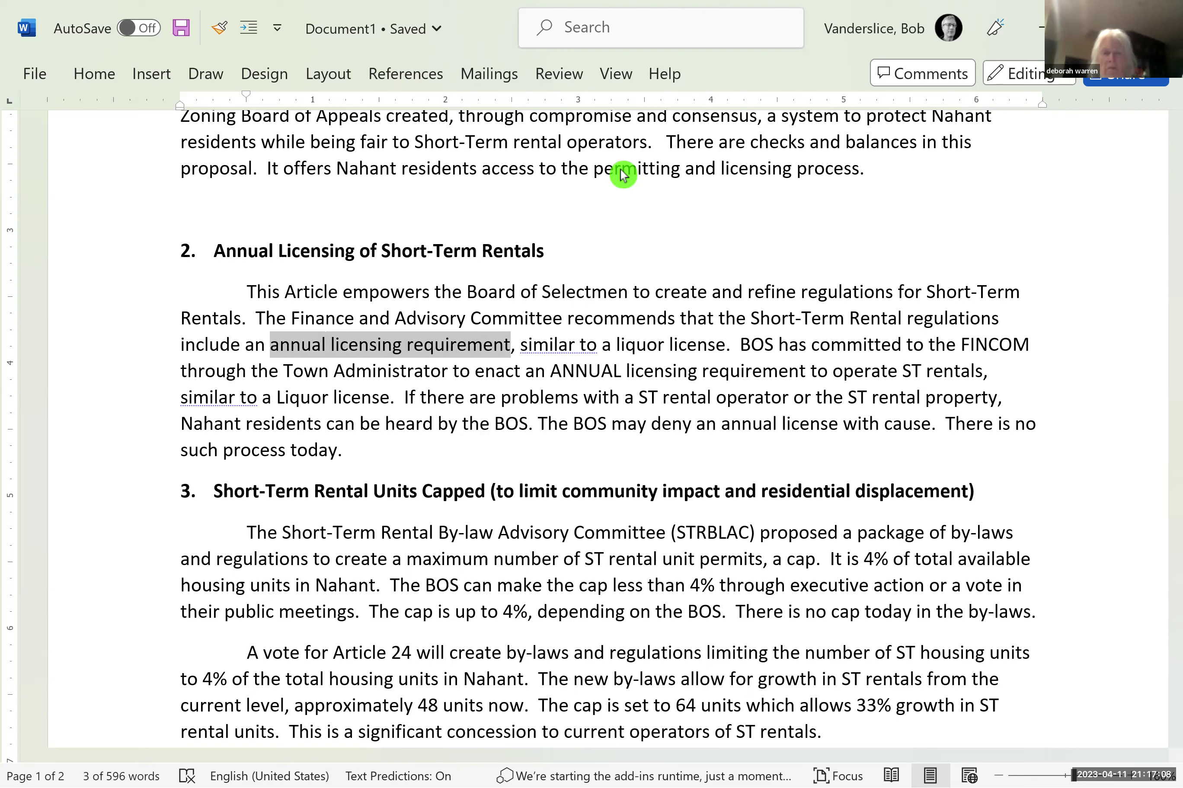
pyautogui.press('Right')
pyautogui.press('Right')
pyautogui.press('Right')
pyautogui.press('Right')
pyautogui.press('Right')
pyautogui.press('Right')
pyautogui.press('Right')
pyautogui.press('Right')
pyautogui.press('Right')
pyautogui.press('Right')
pyautogui.press('Right')
pyautogui.press('Right')
pyautogui.press('Right')
pyautogui.press('Right')
pyautogui.press('Right')
pyautogui.press('Right')
pyautogui.press('Right')
pyautogui.press('Right')
pyautogui.press('Right')
pyautogui.press('Right')
pyautogui.press('Right')
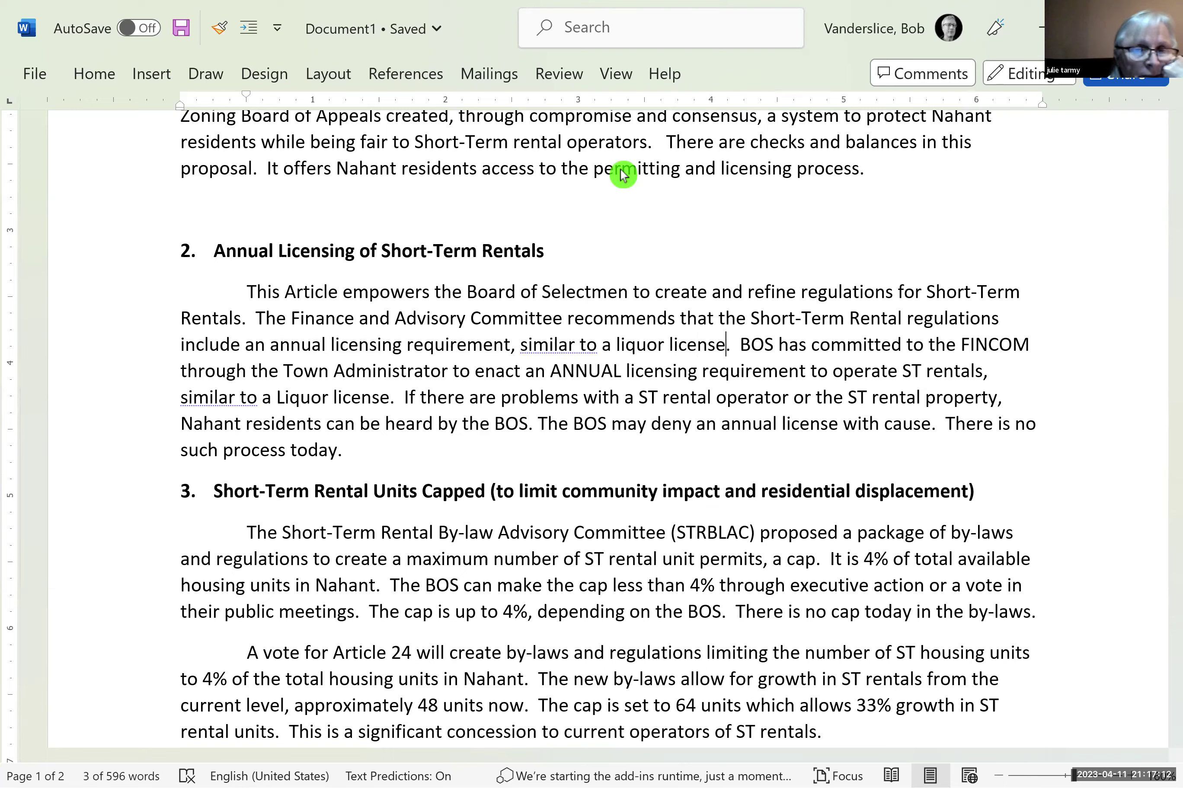
pyautogui.press('Right')
pyautogui.press('Right')
pyautogui.press('Right')
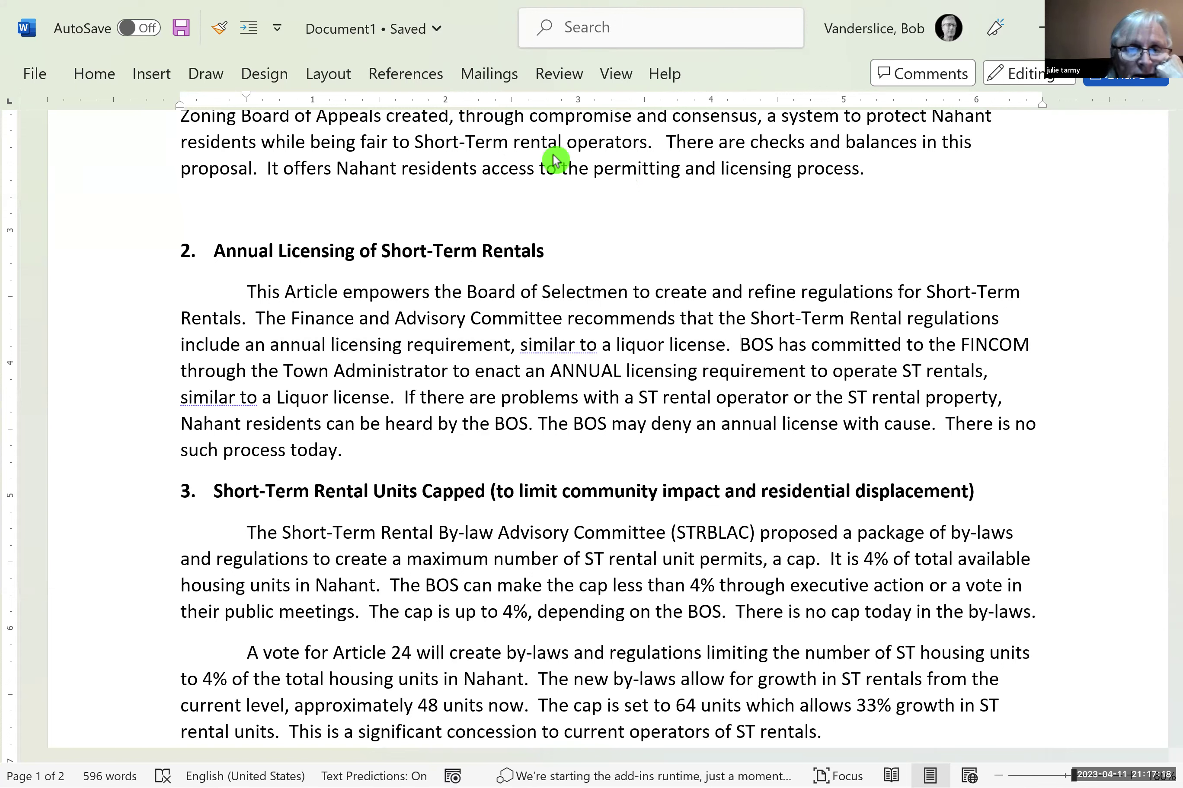
# - Reword the committee name in the section 2 paragraph to "Advisory and Finance Committee"
pyautogui.click(470, 317)
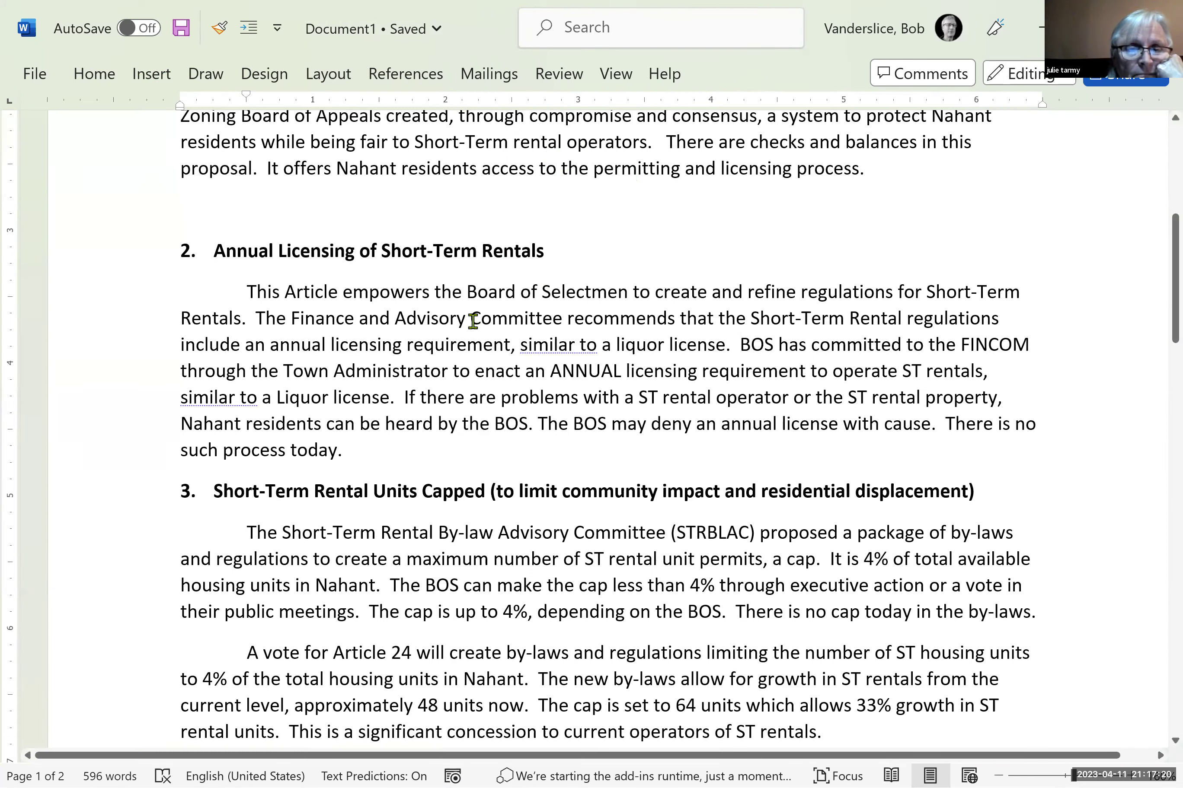
pyautogui.write('and Fina')
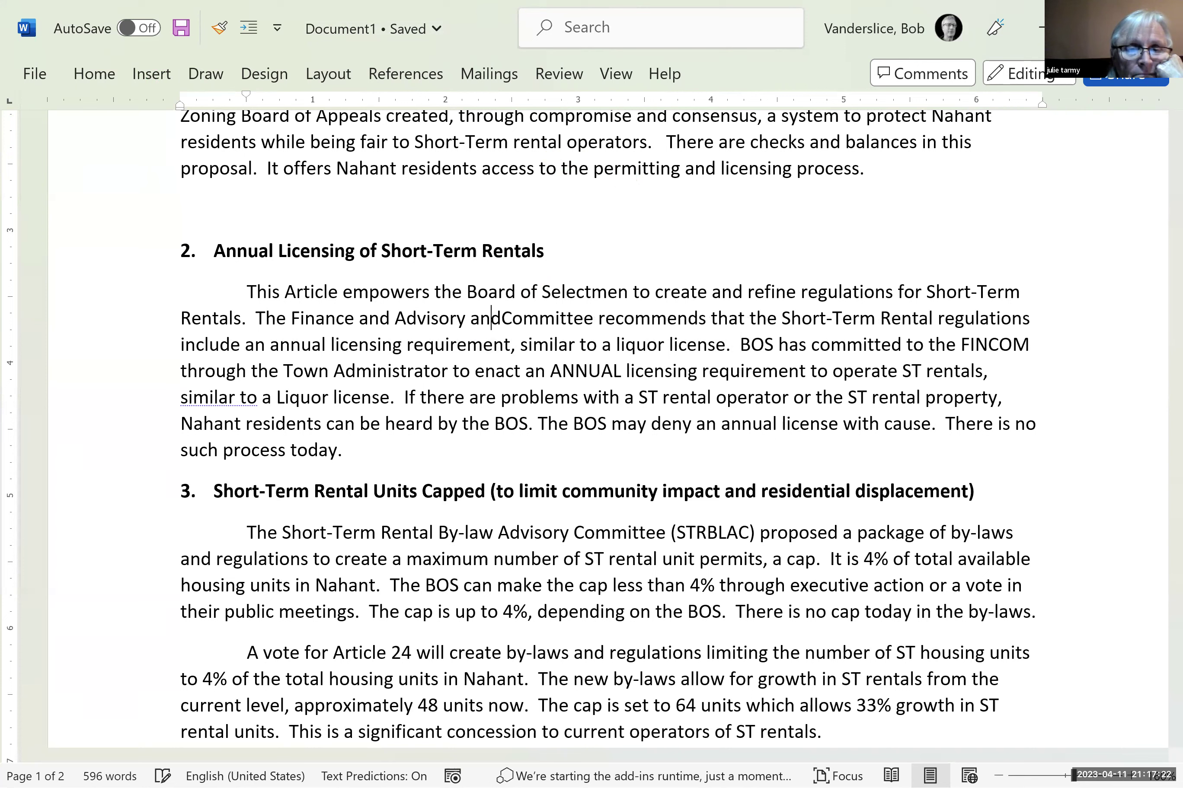
pyautogui.write('nce')
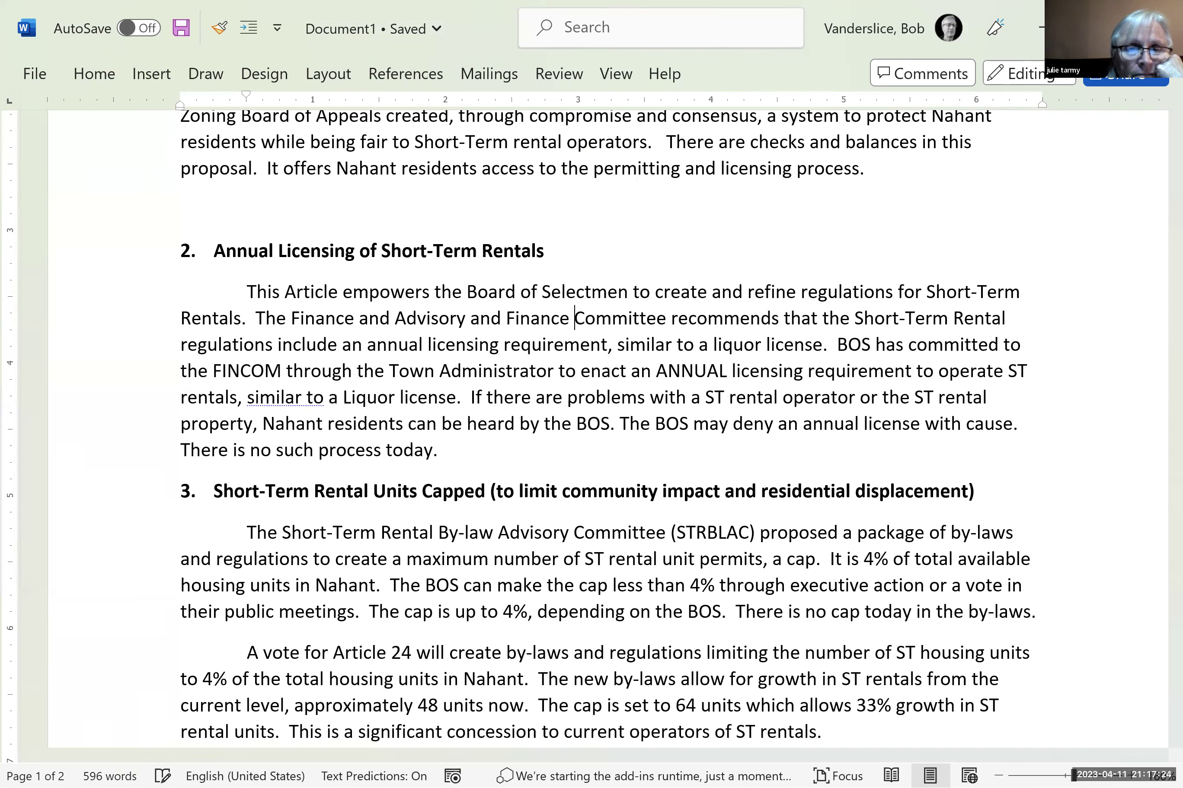
pyautogui.click(439, 317)
pyautogui.press('BackSpace')
pyautogui.press('BackSpace')
pyautogui.press('BackSpace')
pyautogui.press('BackSpace')
pyautogui.press('BackSpace')
pyautogui.press('BackSpace')
pyautogui.press('BackSpace')
pyautogui.press('BackSpace')
pyautogui.press('BackSpace')
pyautogui.press('BackSpace')
pyautogui.press('BackSpace')
pyautogui.press('BackSpace')
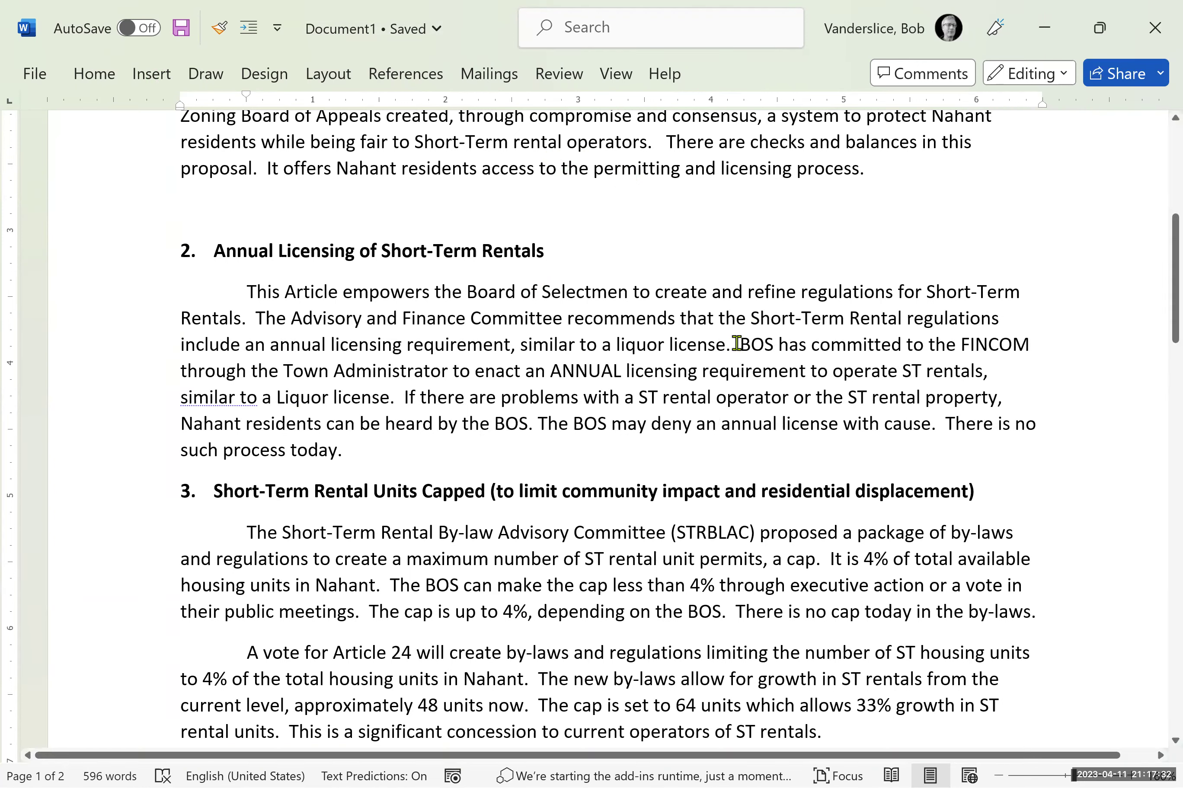
# - Delete the sentence from "BOS has committed to the FINCOM" through "similar to a Liquor license." and keep a period after "liquor license"
pyautogui.moveTo(737, 344); pyautogui.dragTo(410, 402)
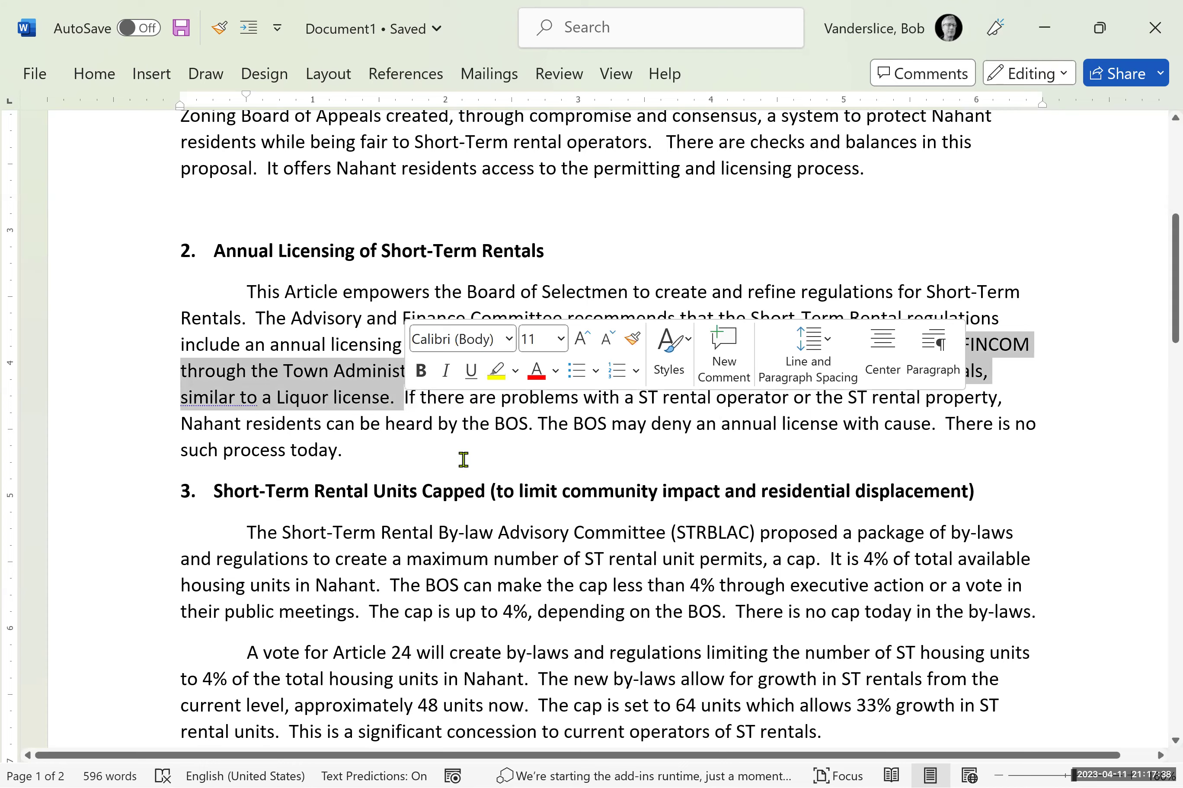
pyautogui.press('Delete')
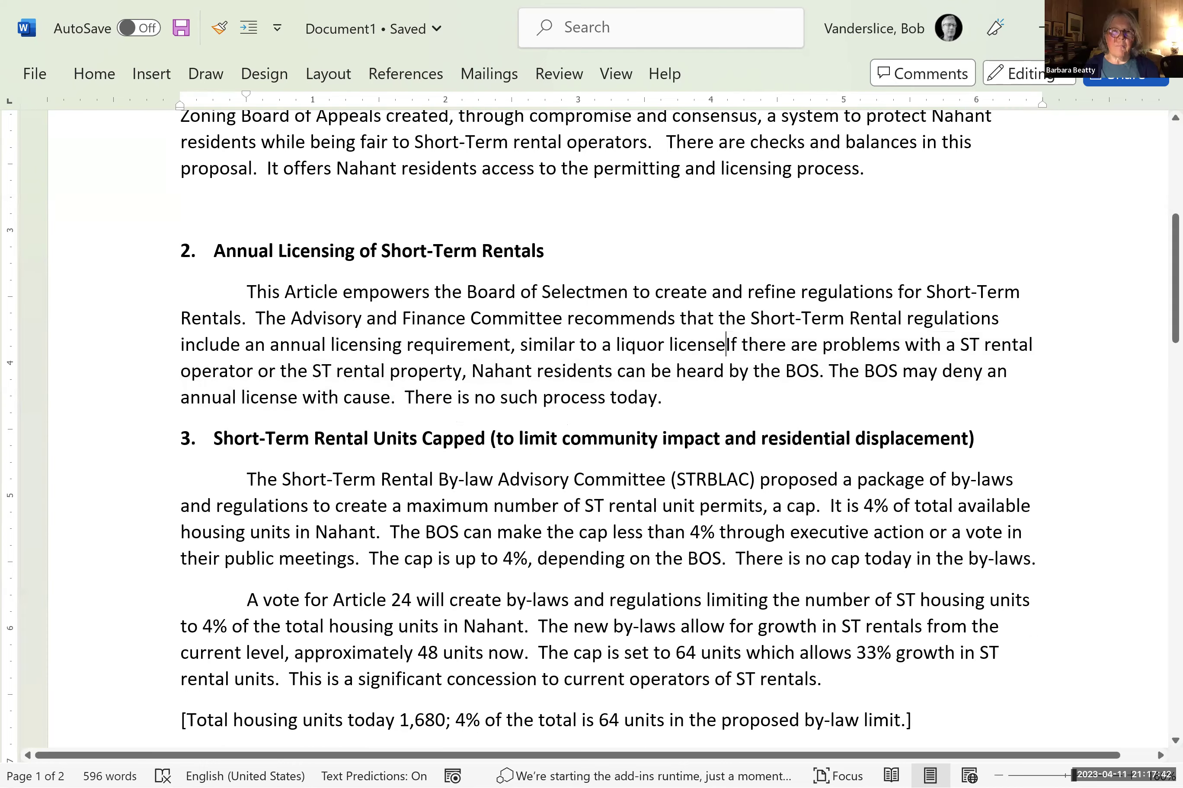
pyautogui.write('.')
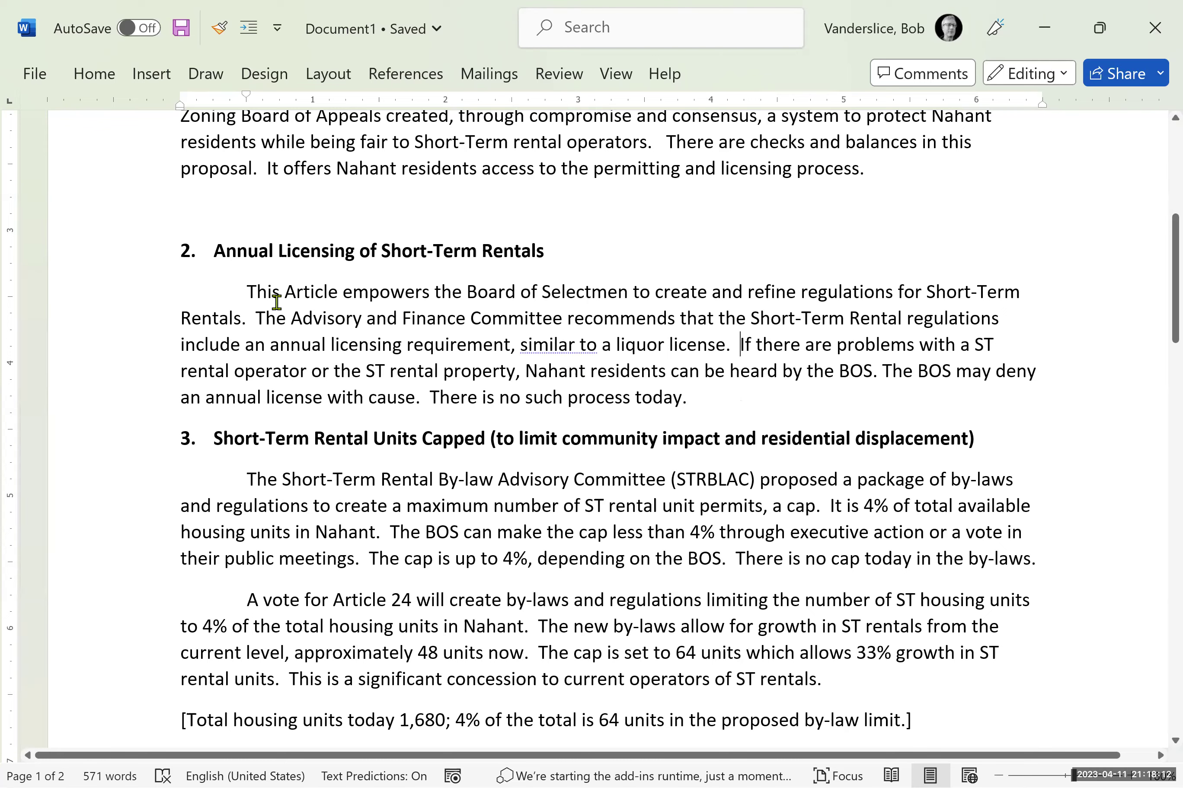
pyautogui.click(254, 293)
pyautogui.moveTo(521, 291); pyautogui.dragTo(982, 284)
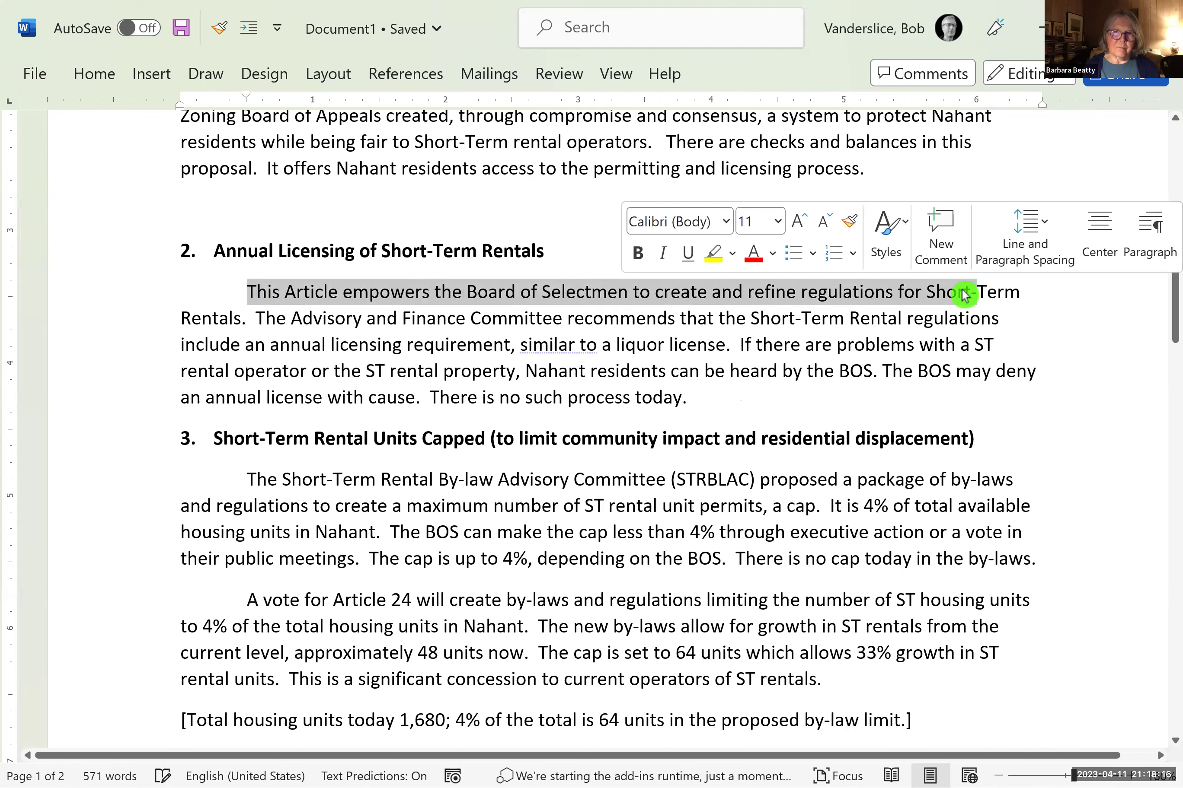
pyautogui.click(120, 356)
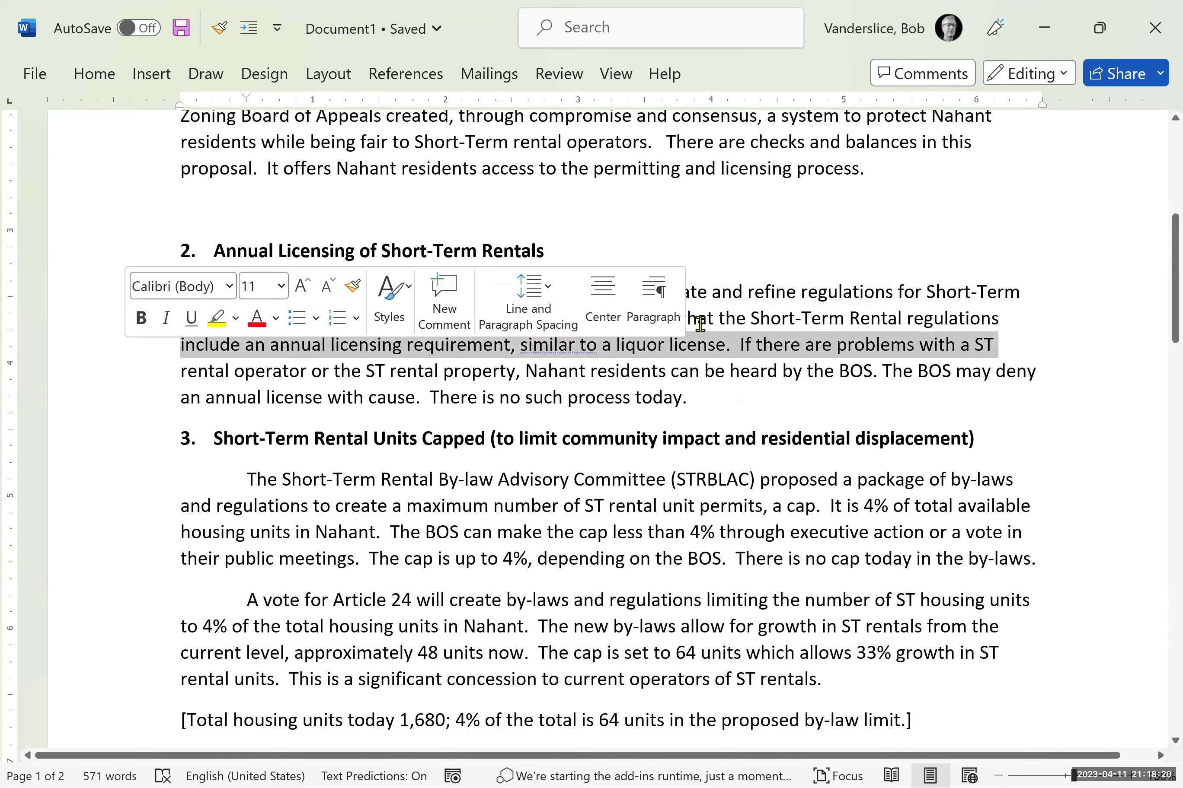
pyautogui.click(996, 398)
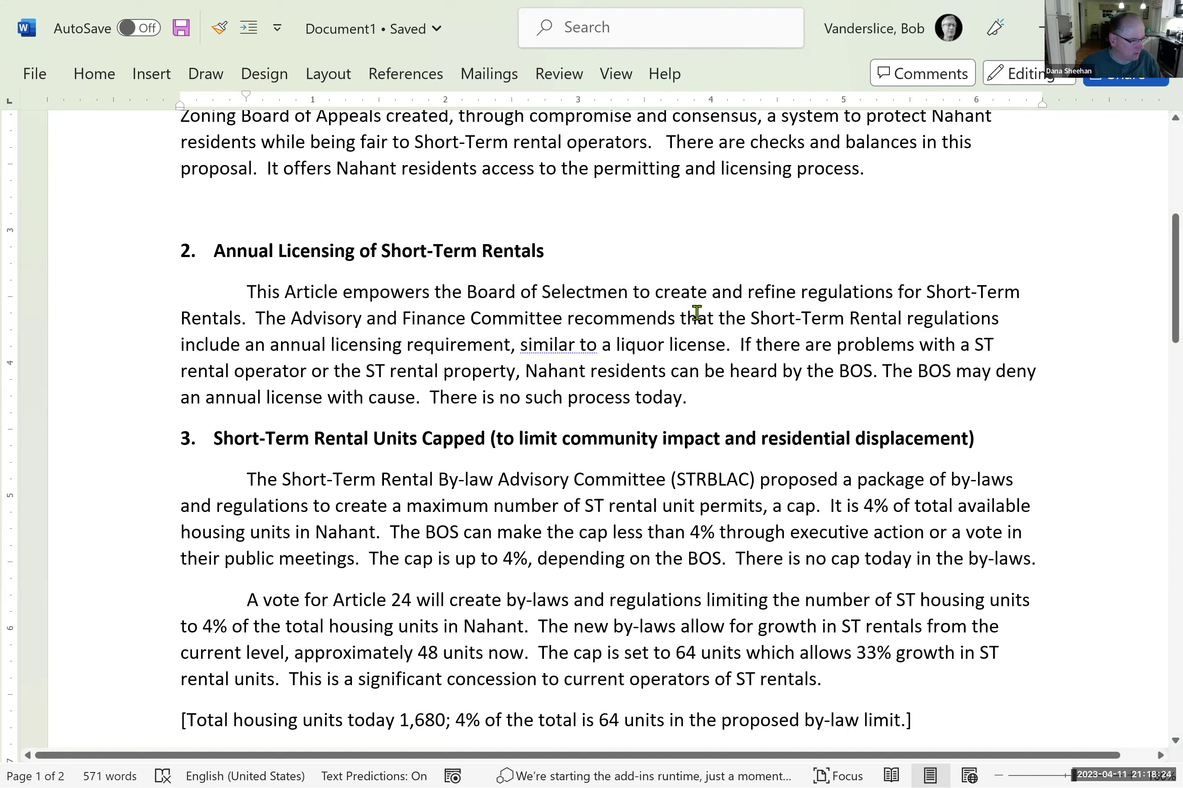
# - Insert "the Board of Selectmen include in" after "recommends that" in the section 2 paragraph
pyautogui.click(718, 318)
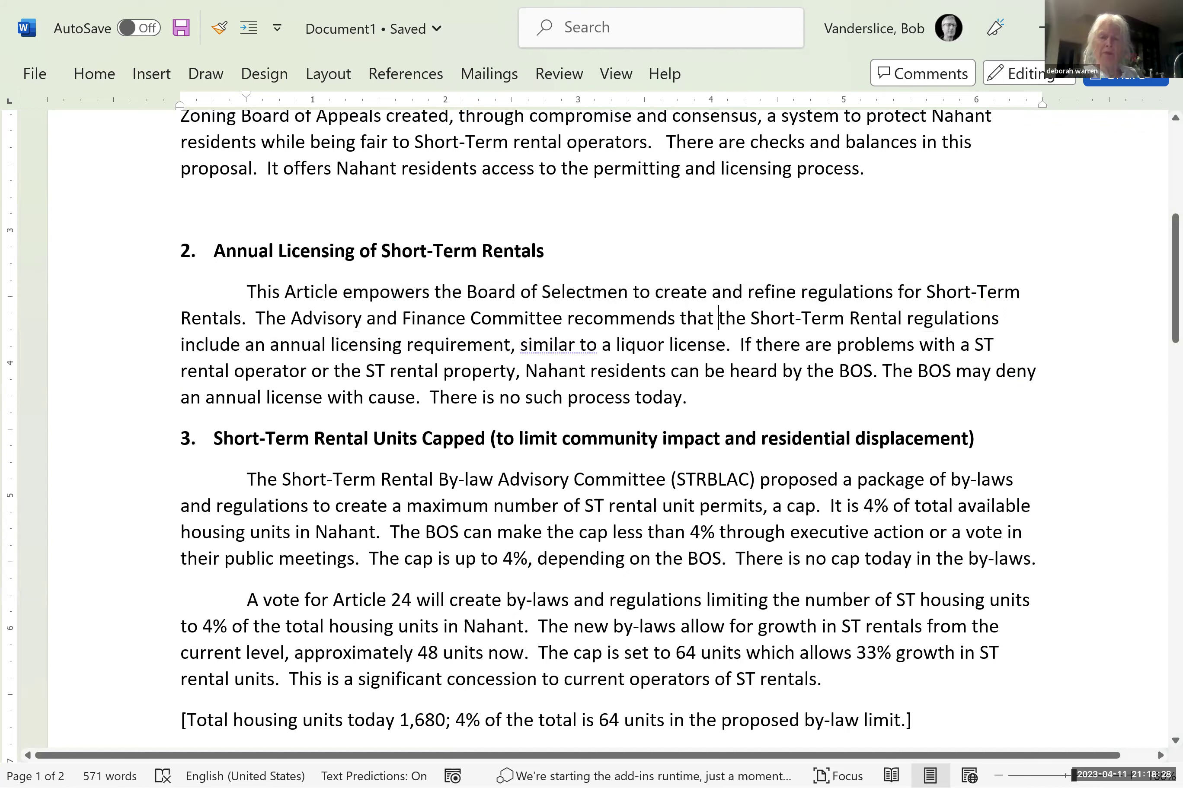
pyautogui.write('the Oa')
pyautogui.press('BackSpace')
pyautogui.press('BackSpace')
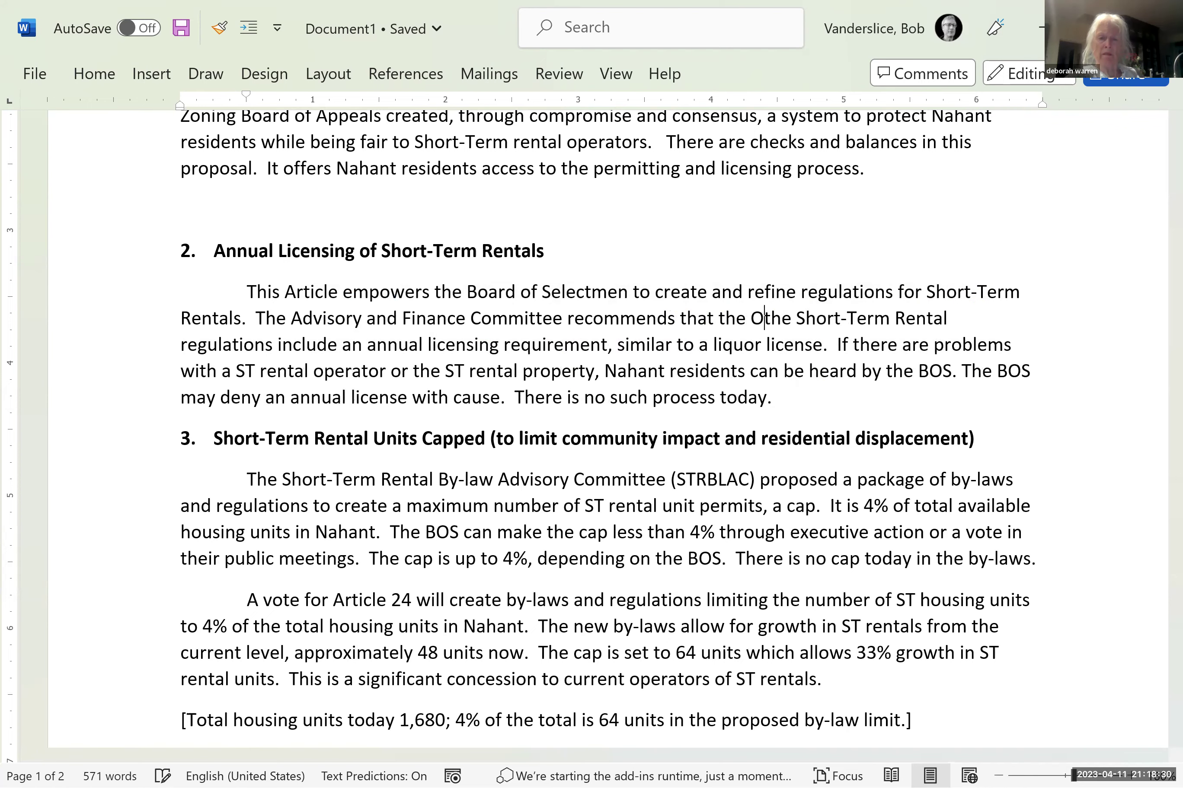
pyautogui.write('Board of Sele')
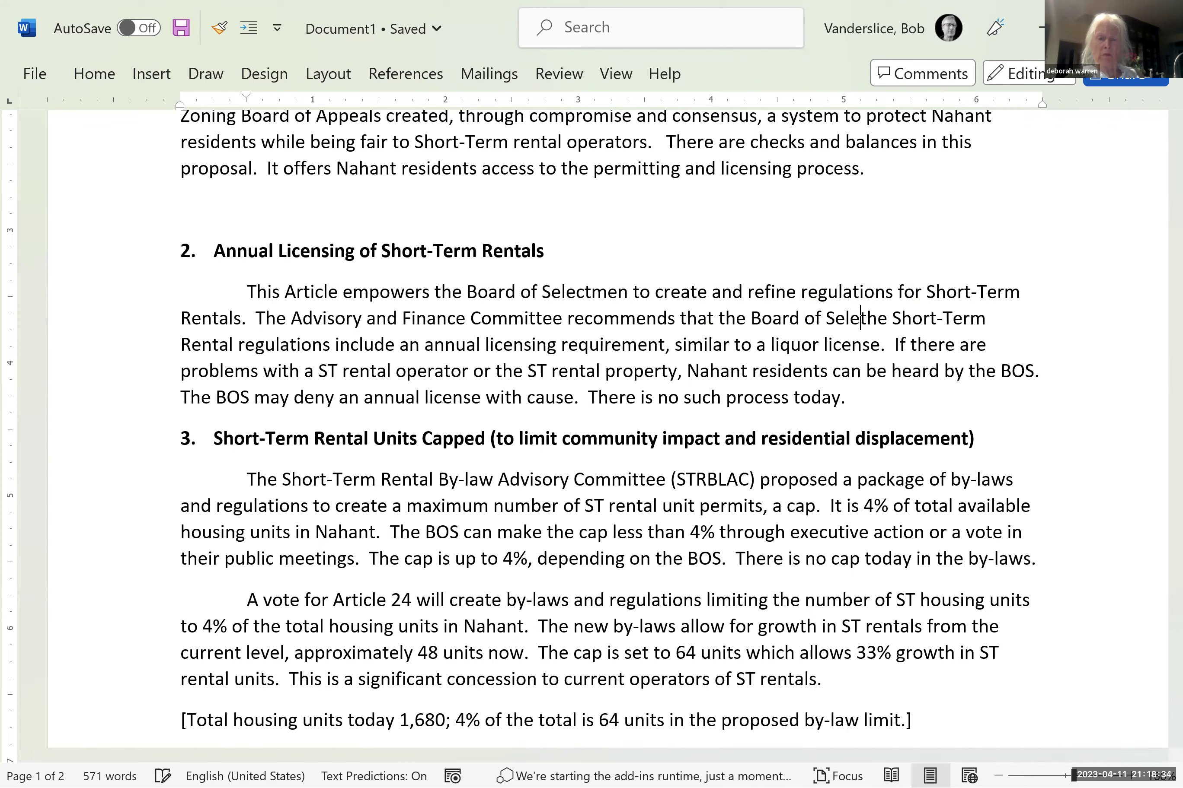
pyautogui.write('ctment')
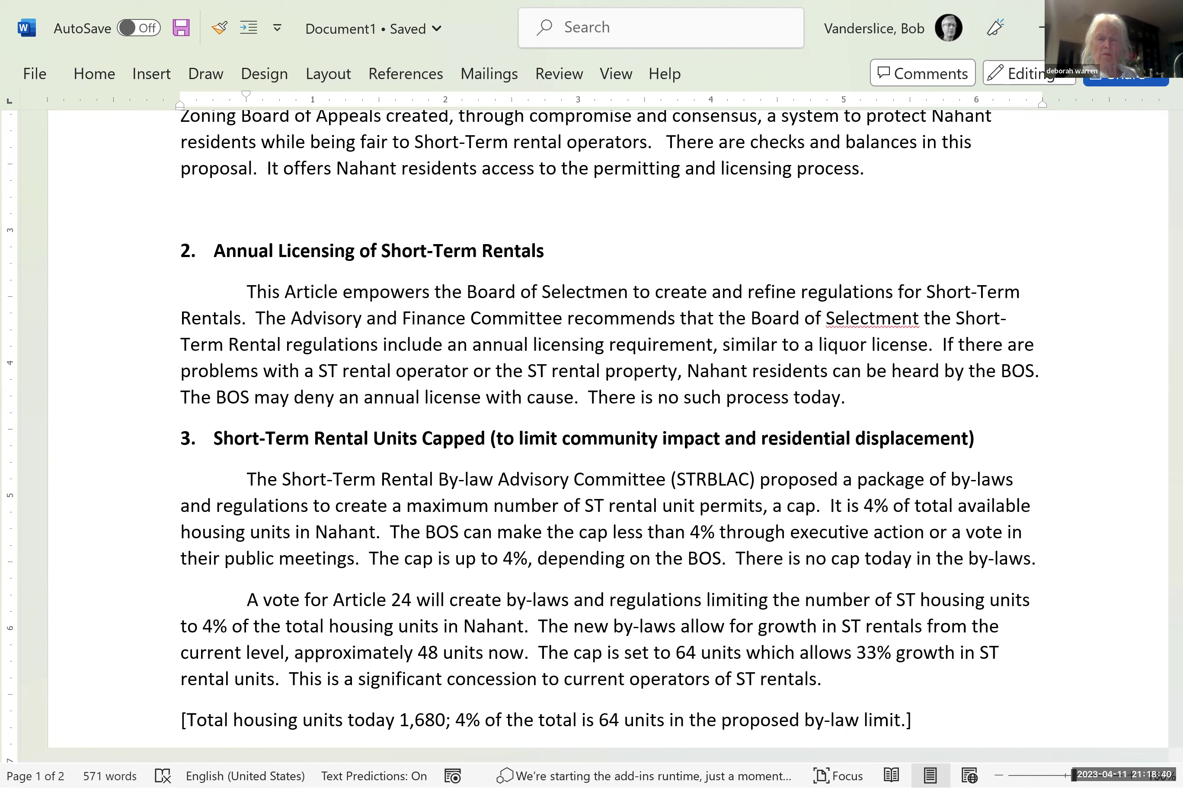
pyautogui.press('BackSpace')
pyautogui.press('BackSpace')
pyautogui.write('include ')
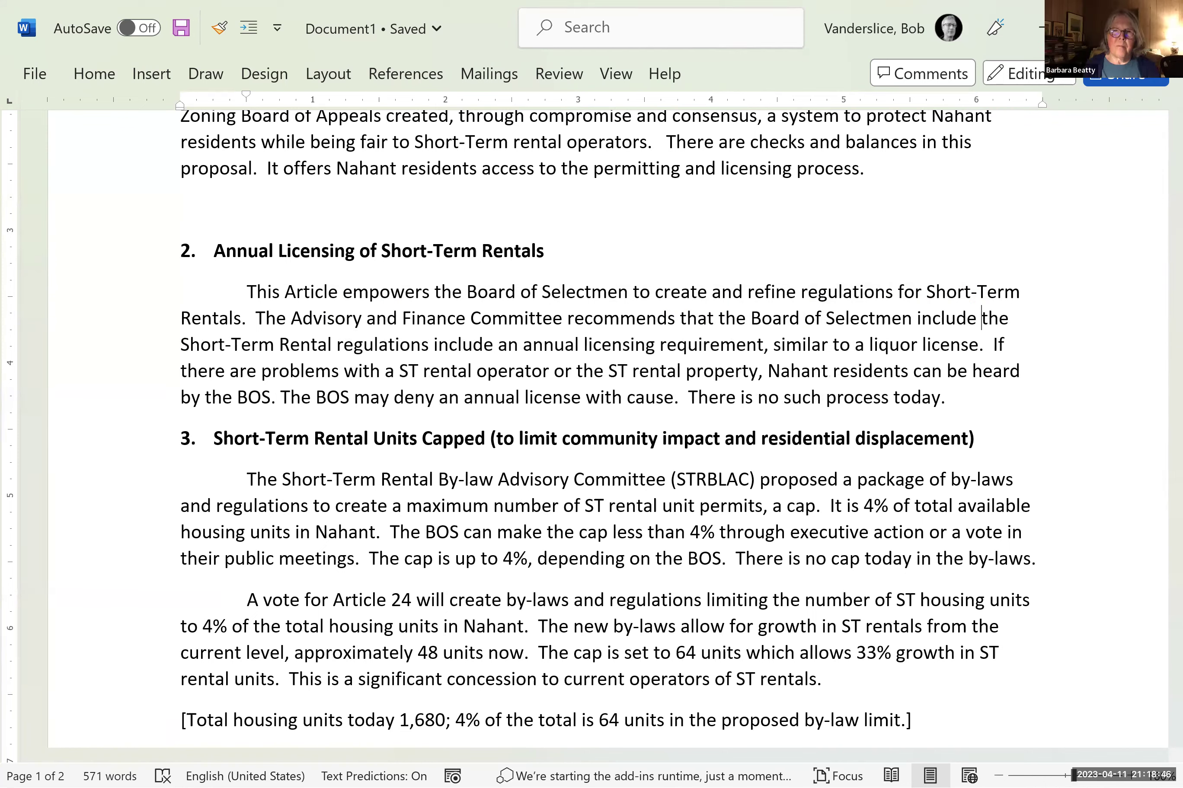
pyautogui.write('in')
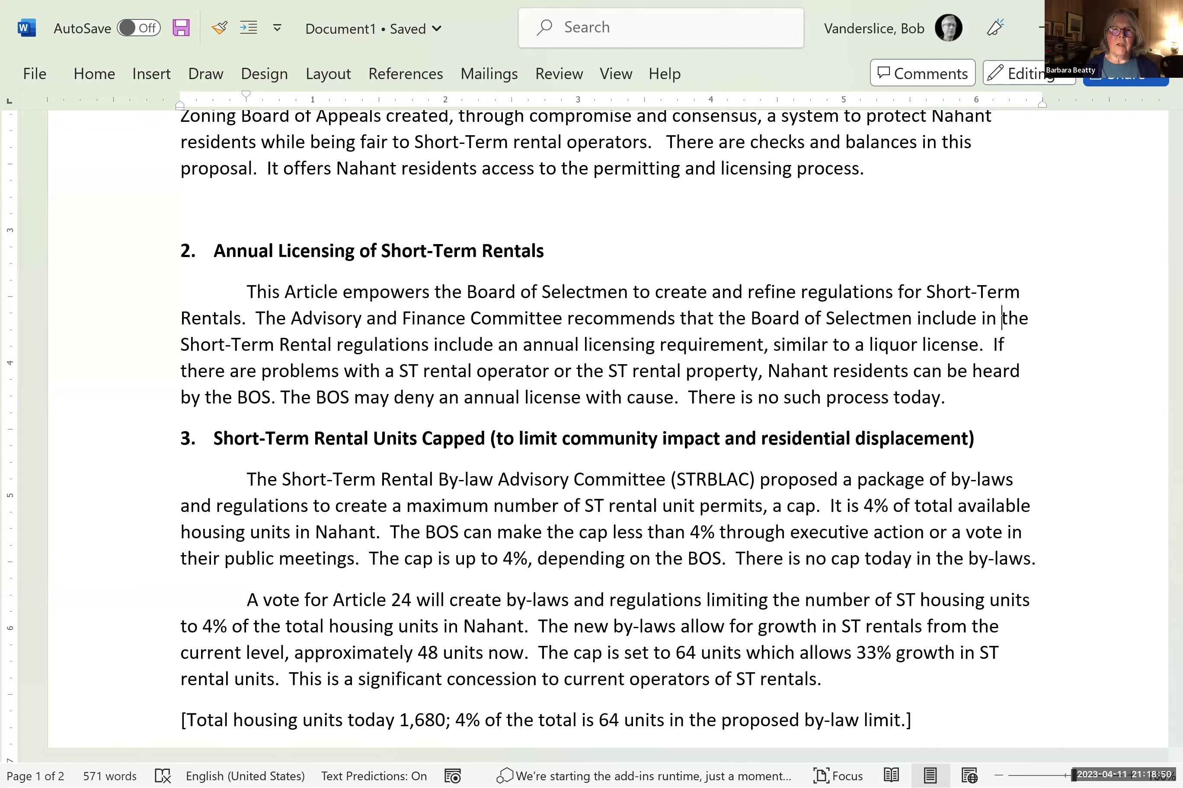
# - Delete the repeated word "include" after "Short-Term Rental regulations" in the section 2 paragraph
pyautogui.click(434, 345)
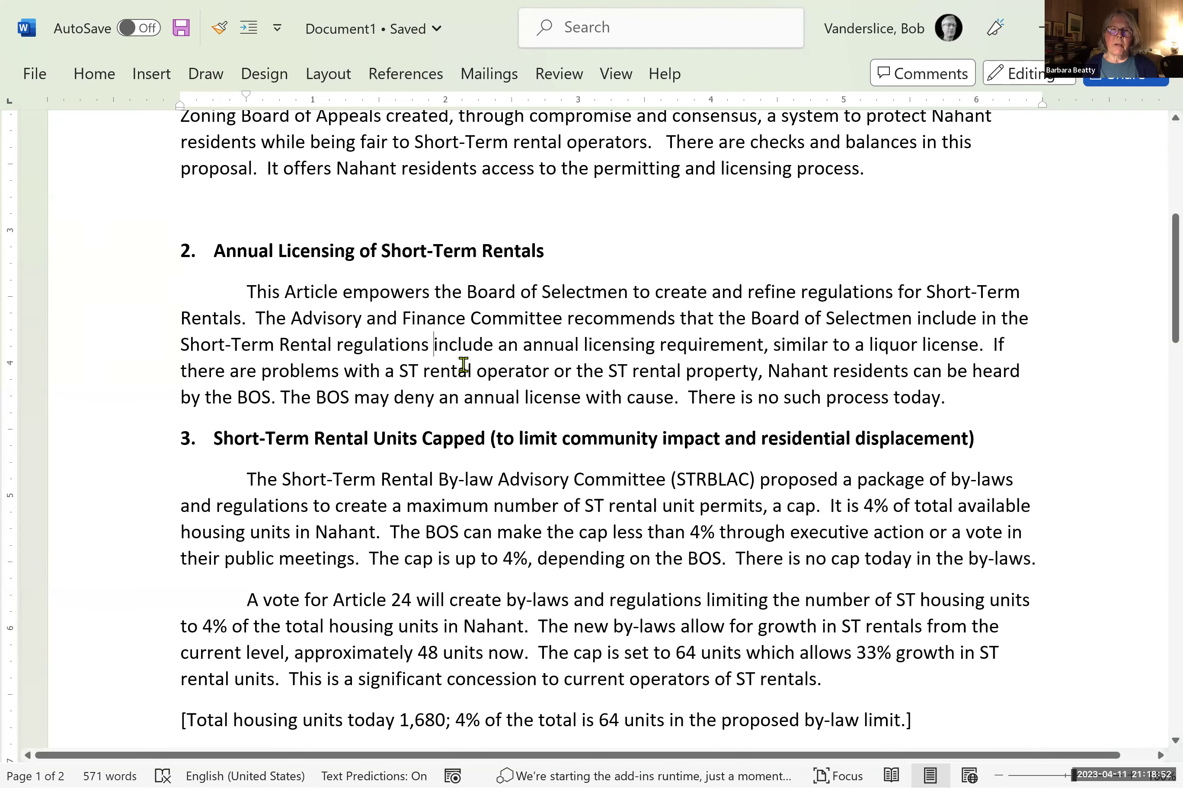
pyautogui.press('Delete')
pyautogui.press('Delete')
pyautogui.press('Delete')
pyautogui.press('Delete')
pyautogui.press('Delete')
pyautogui.press('Delete')
pyautogui.press('Delete')
pyautogui.press('Delete')
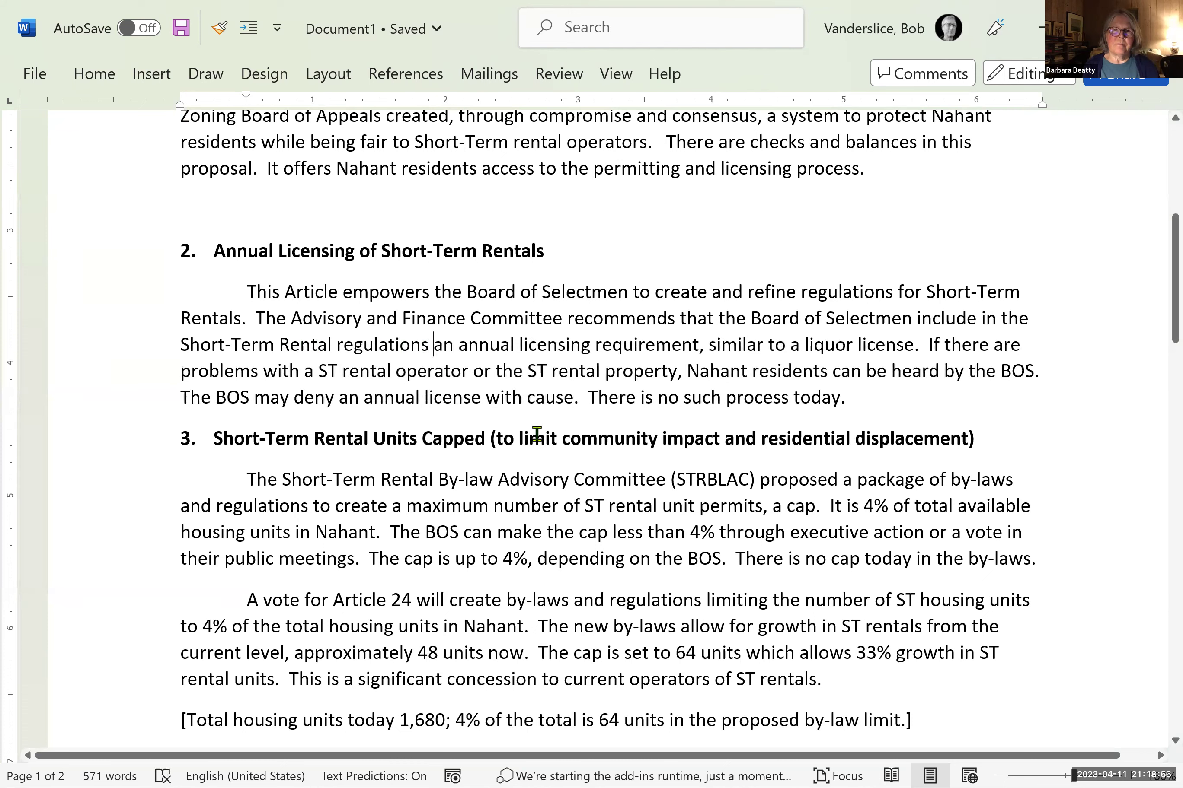
# - Insert "This provides for an annual review of each Short-Term Rental property" before "If there are problems" in the section 2 paragraph
pyautogui.press('Right')
pyautogui.press('Right')
pyautogui.press('Right')
pyautogui.press('Right')
pyautogui.press('Right')
pyautogui.press('Right')
pyautogui.press('Right')
pyautogui.press('Right')
pyautogui.press('Right')
pyautogui.press('Right')
pyautogui.press('Right')
pyautogui.press('Right')
pyautogui.press('Right')
pyautogui.press('Right')
pyautogui.press('Right')
pyautogui.press('Right')
pyautogui.press('Right')
pyautogui.press('Right')
pyautogui.press('Right')
pyautogui.press('Right')
pyautogui.press('Right')
pyautogui.press('Right')
pyautogui.press('Right')
pyautogui.press('Right')
pyautogui.press('Right')
pyautogui.press('Right')
pyautogui.press('Right')
pyautogui.press('Right')
pyautogui.press('Right')
pyautogui.press('Right')
pyautogui.press('Right')
pyautogui.press('Right')
pyautogui.press('Right')
pyautogui.press('Right')
pyautogui.press('Right')
pyautogui.press('Right')
pyautogui.press('Right')
pyautogui.press('Right')
pyautogui.press('Right')
pyautogui.press('Right')
pyautogui.press('Right')
pyautogui.press('Right')
pyautogui.press('Right')
pyautogui.press('Right')
pyautogui.press('Right')
pyautogui.press('Right')
pyautogui.press('Right')
pyautogui.press('Right')
pyautogui.press('Right')
pyautogui.press('Right')
pyautogui.press('Right')
pyautogui.press('Right')
pyautogui.press('Right')
pyautogui.press('Right')
pyautogui.press('Right')
pyautogui.press('Right')
pyautogui.press('Right')
pyautogui.press('Right')
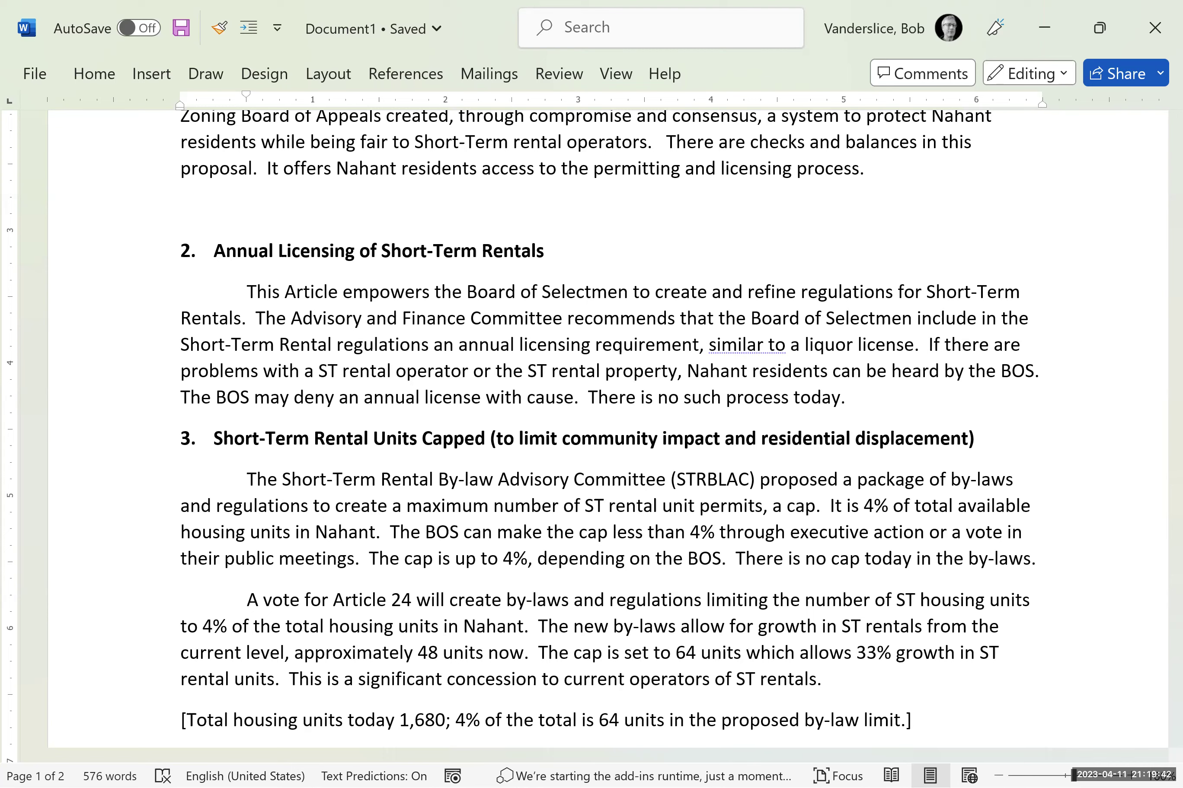
pyautogui.click(929, 344)
pyautogui.write('This')
pyautogui.write(' pro')
pyautogui.write('vides f')
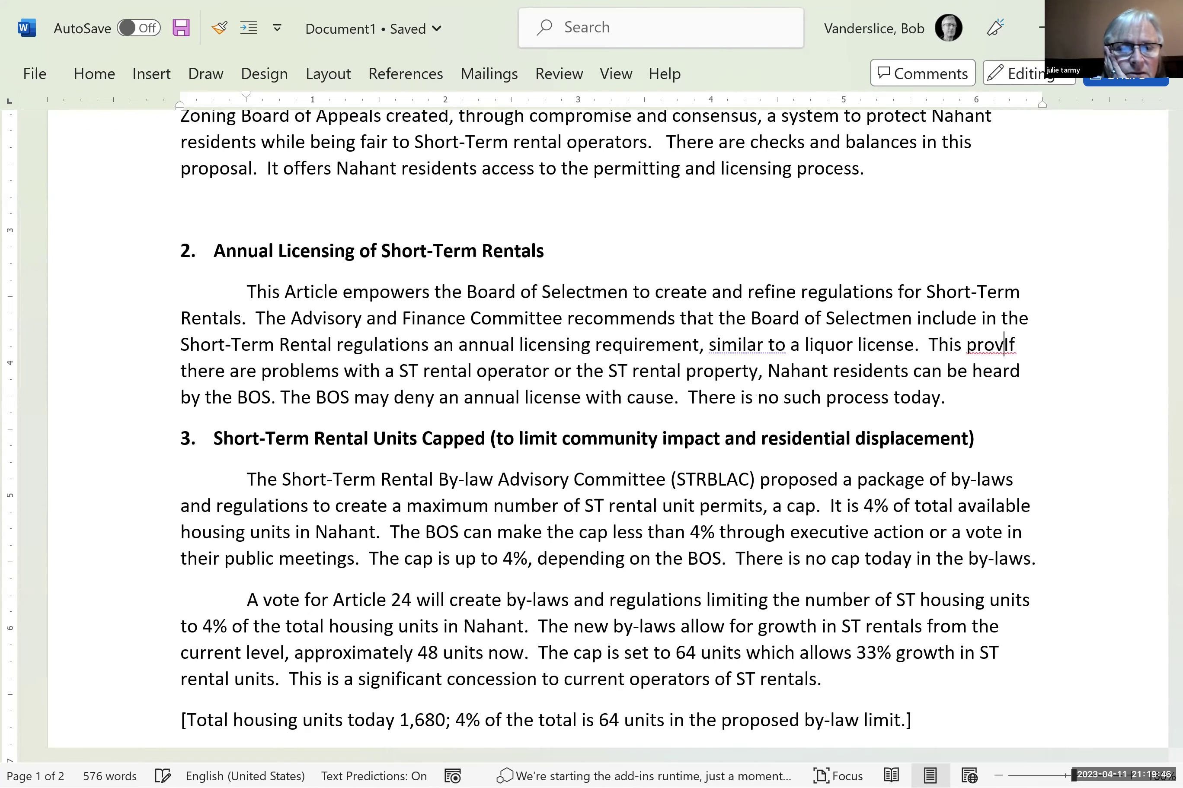
pyautogui.write('or an ann')
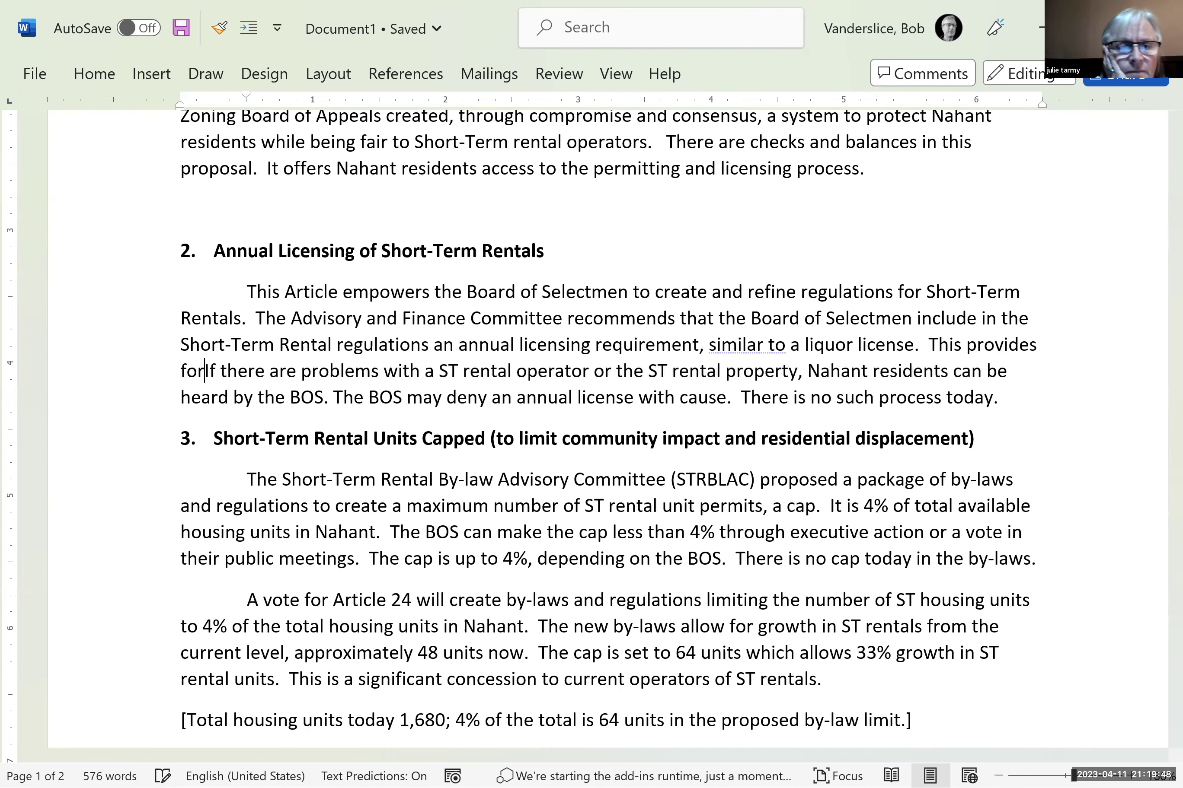
pyautogui.write('ual ')
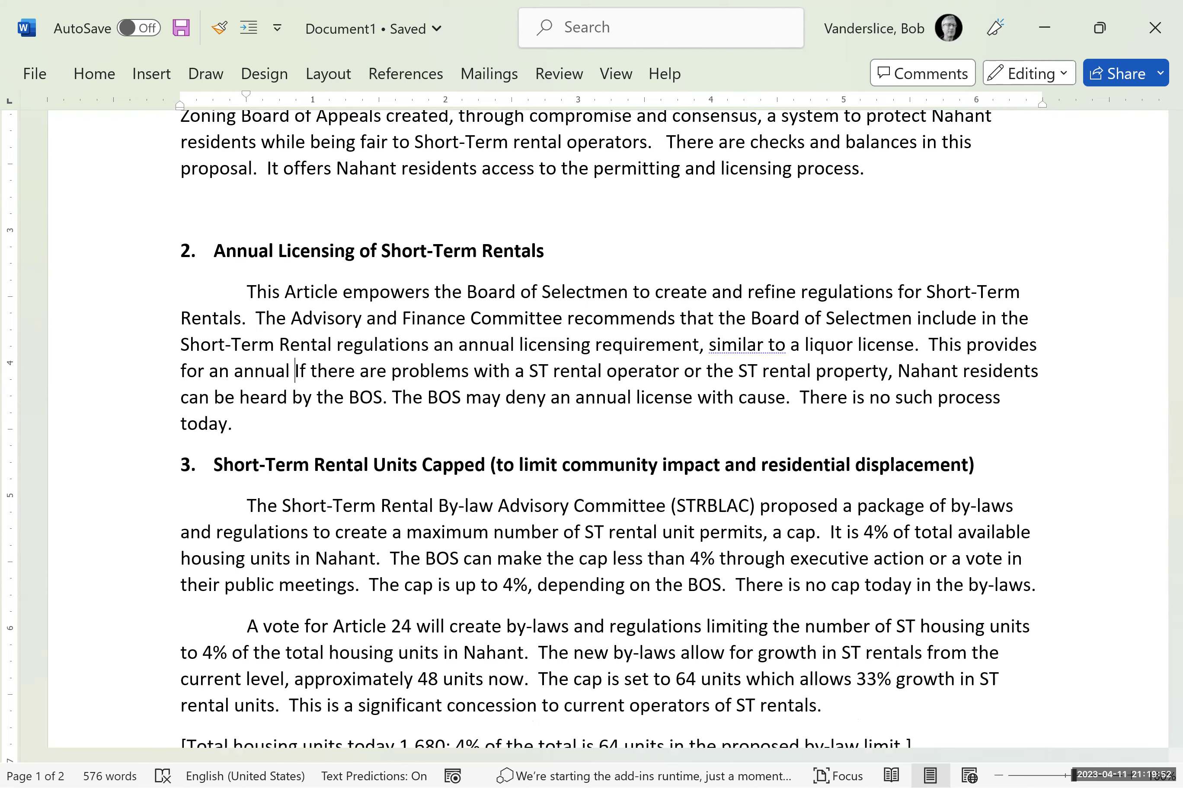
pyautogui.write('review')
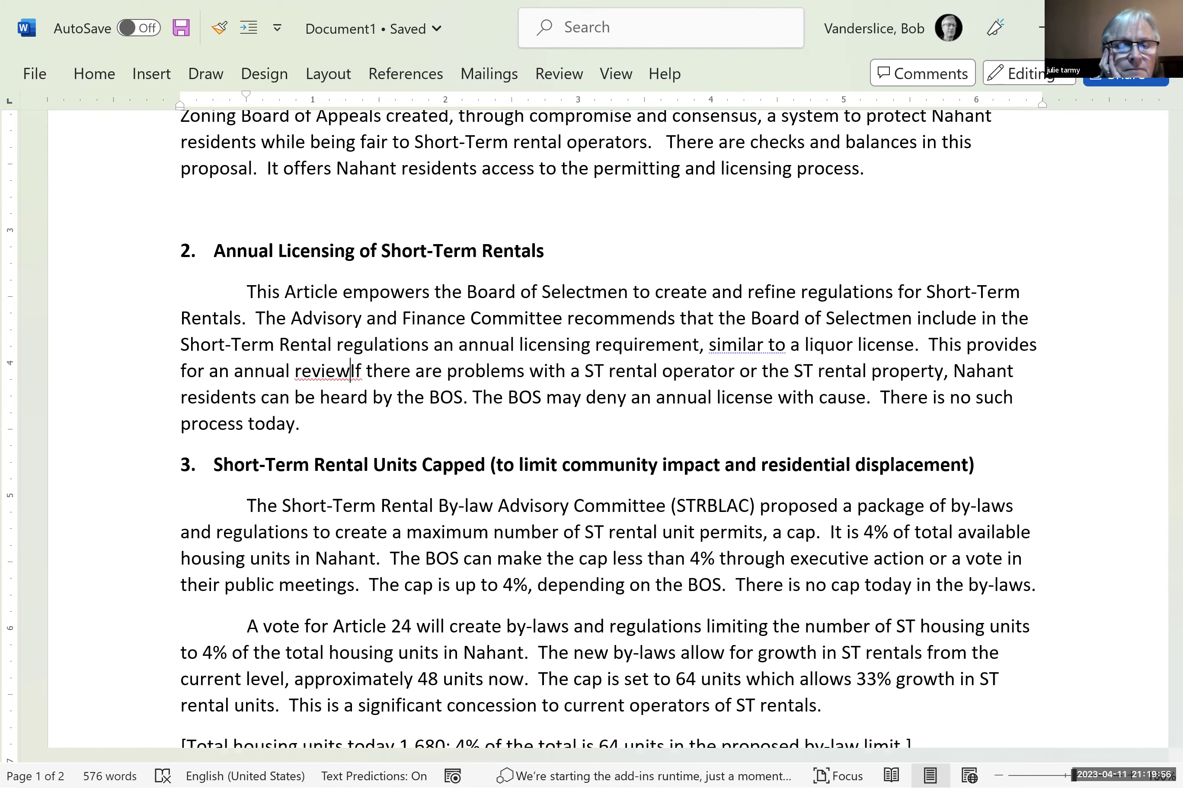
pyautogui.write(' of ea')
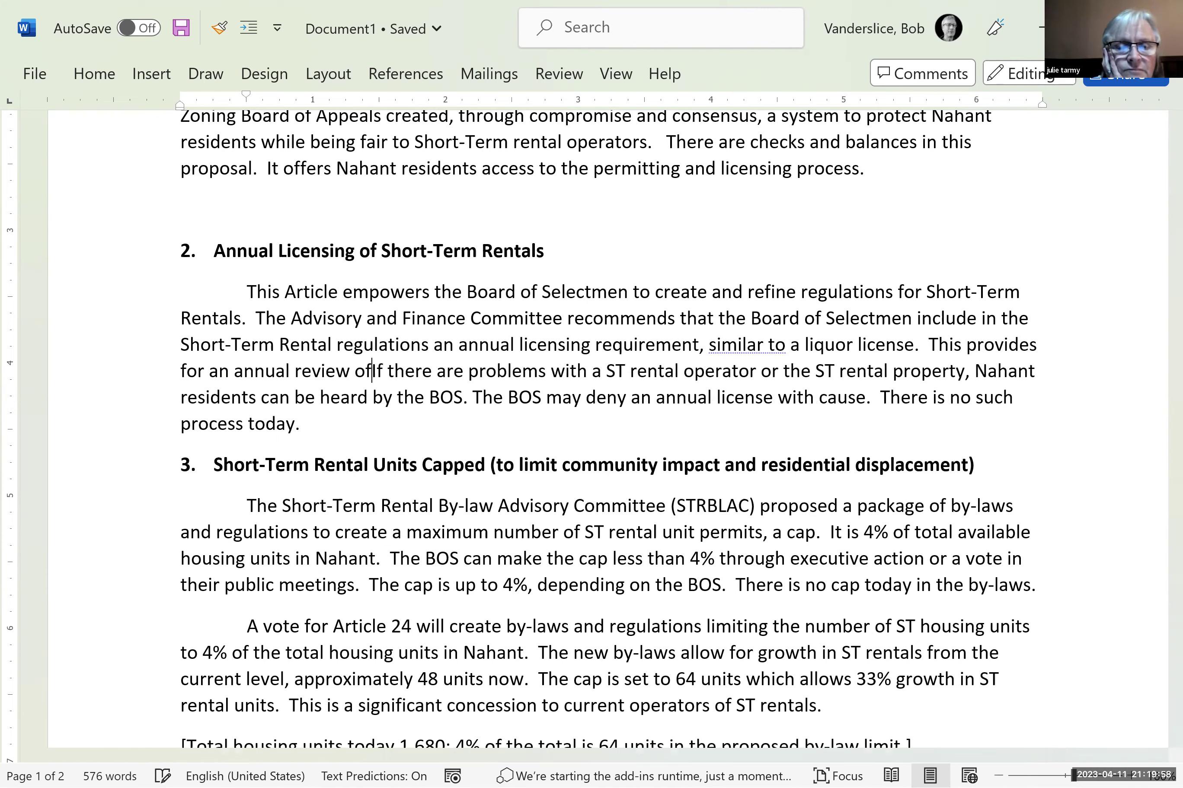
pyautogui.write('ch Short')
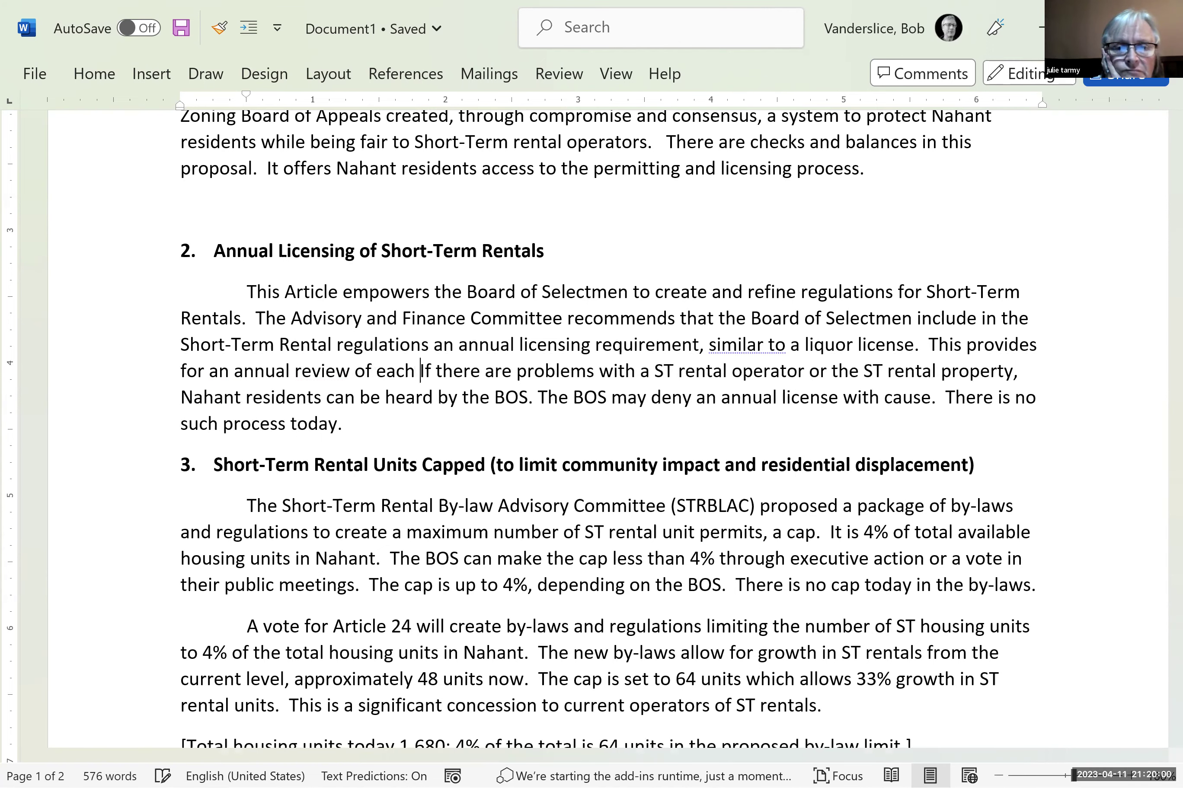
pyautogui.write('-Term ')
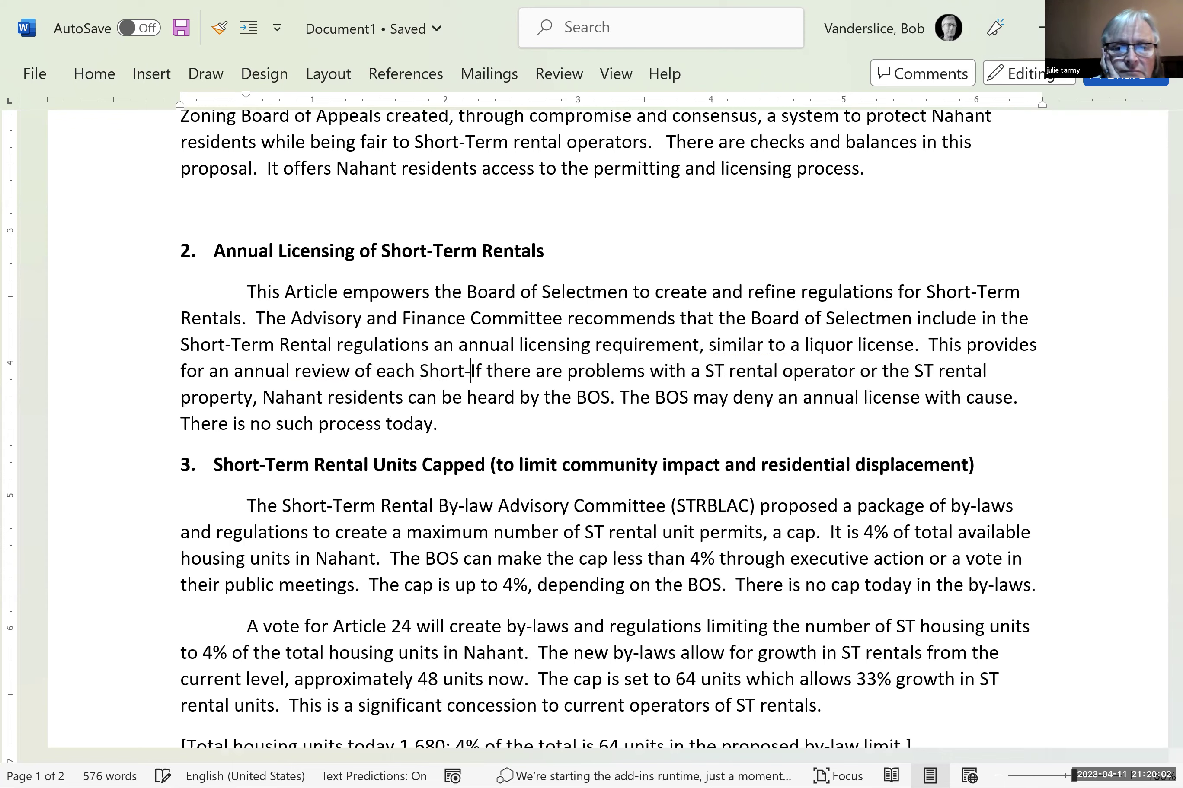
pyautogui.write('Rental ')
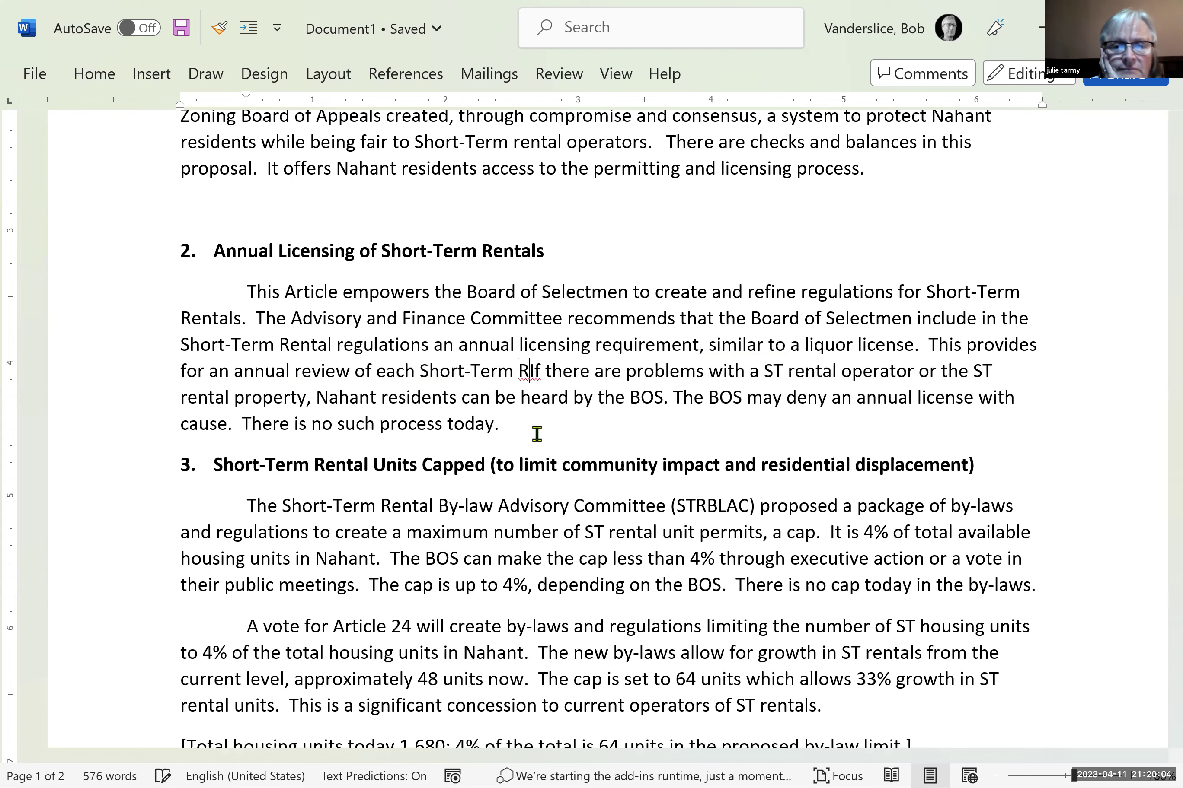
pyautogui.write('pro')
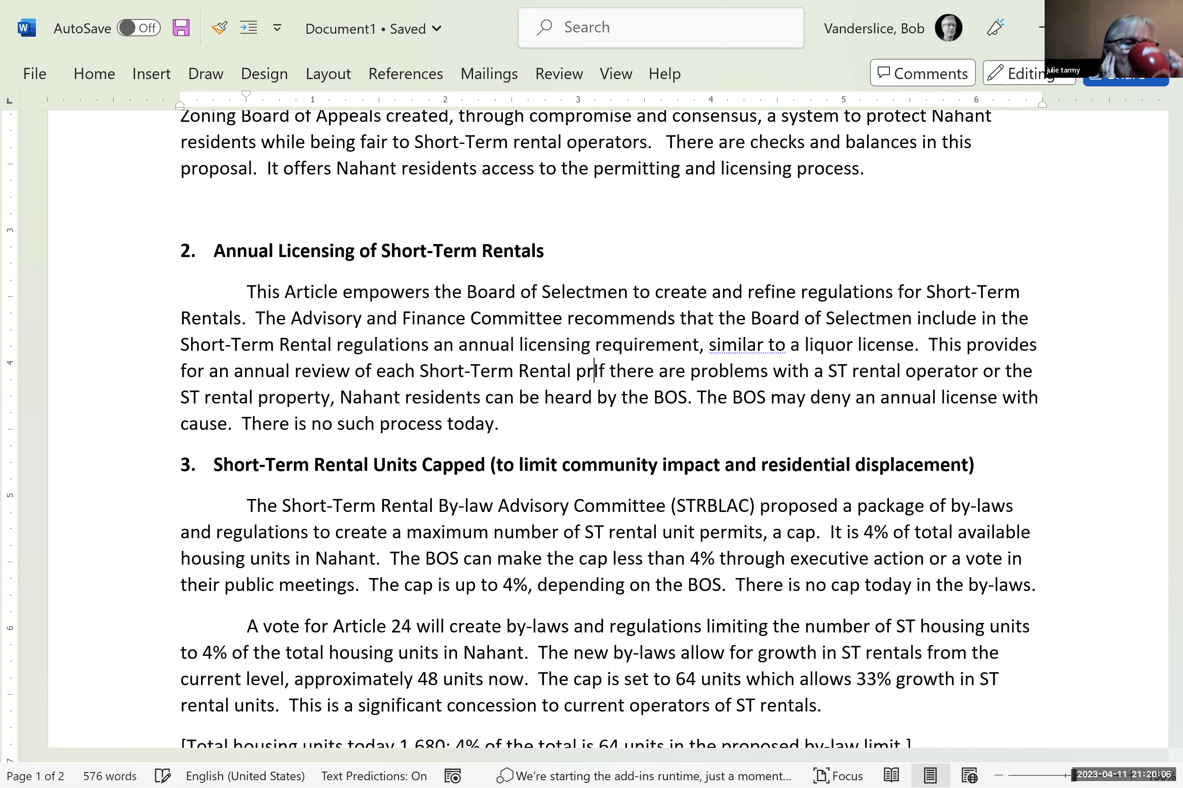
pyautogui.write('perty')
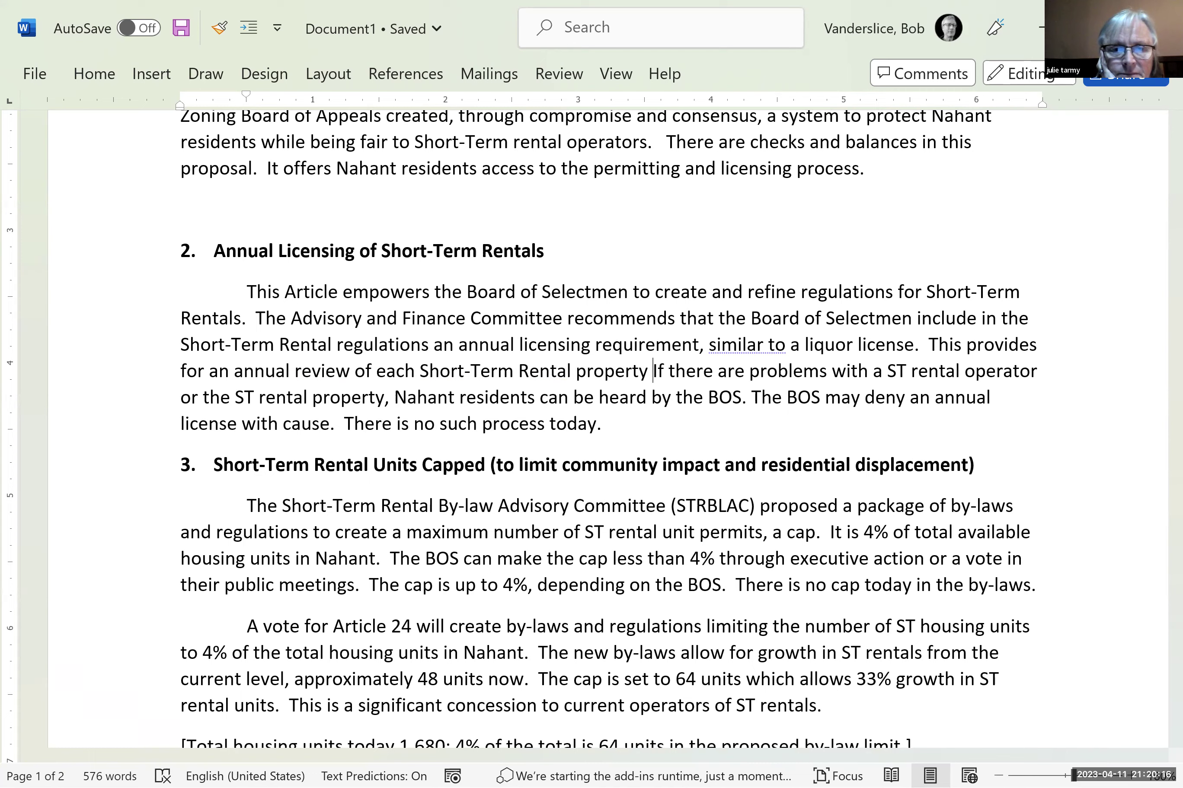
# - Join the new wording to the following sentence with "and", changing "If" to lowercase "if"
pyautogui.write('a')
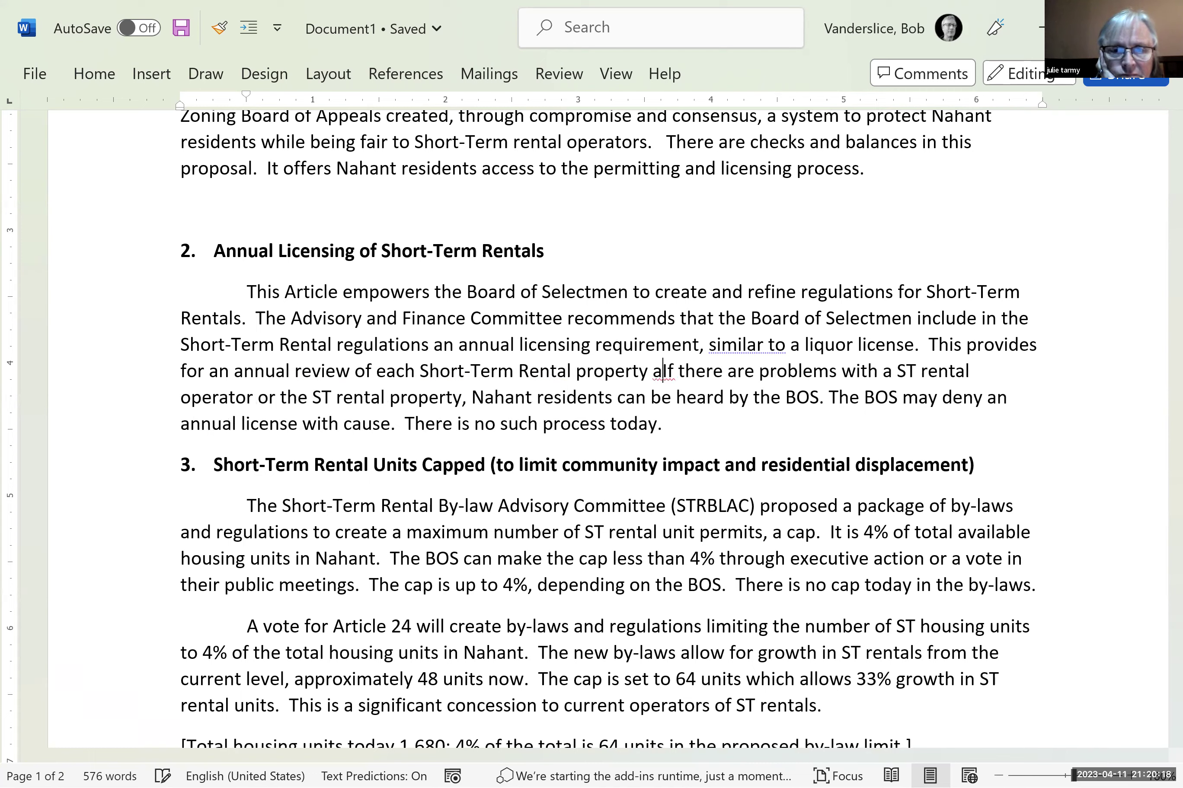
pyautogui.write('nd i')
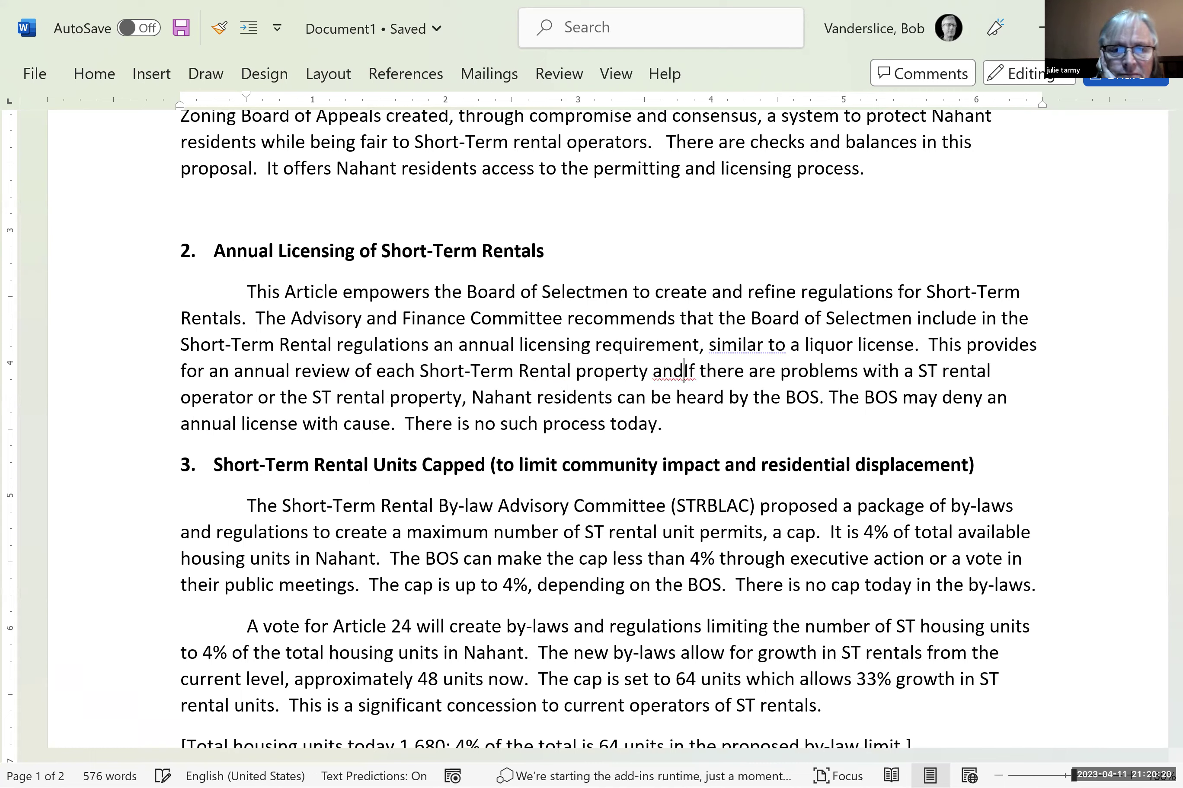
pyautogui.press('Delete')
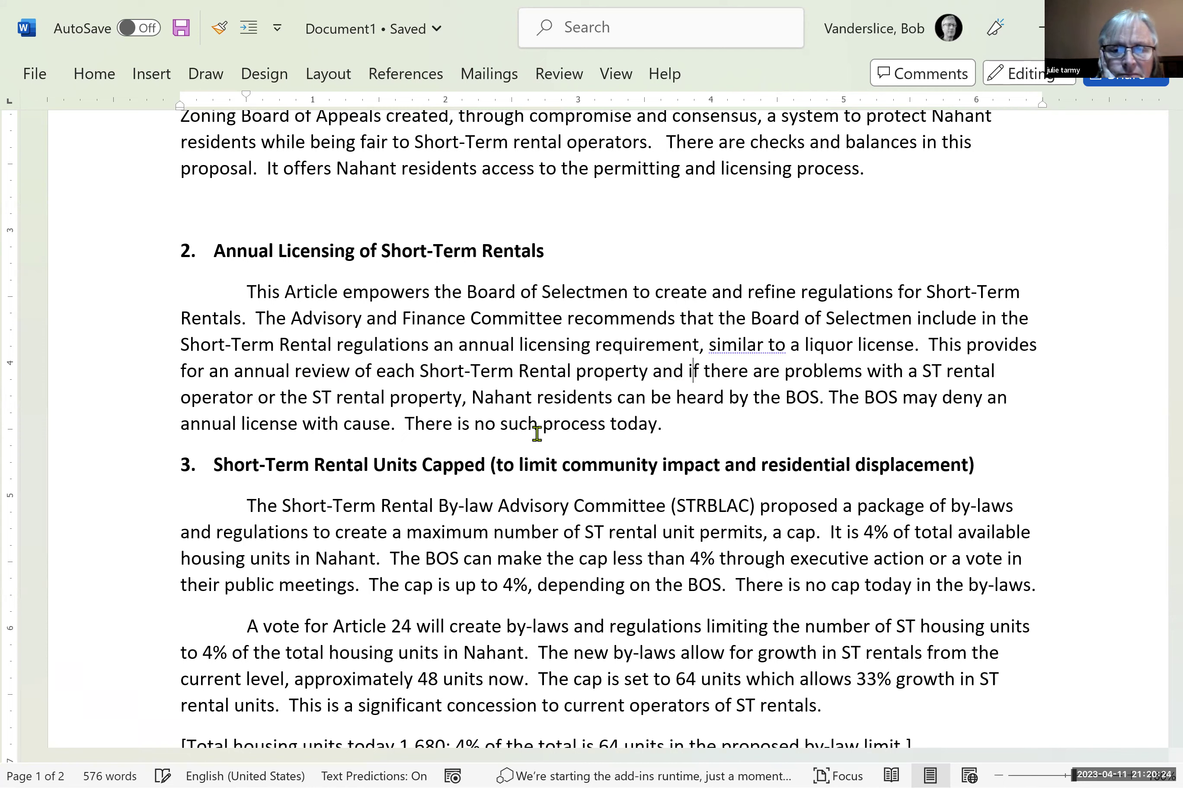
# - Insert "the license will not be renewed." after "if there are problems" in the section 2 paragraph
pyautogui.hotkey('ctrl', 'Right')
pyautogui.hotkey('ctrl', 'Right')
pyautogui.hotkey('ctrl', 'Right')
pyautogui.press('Right')
pyautogui.write('the ')
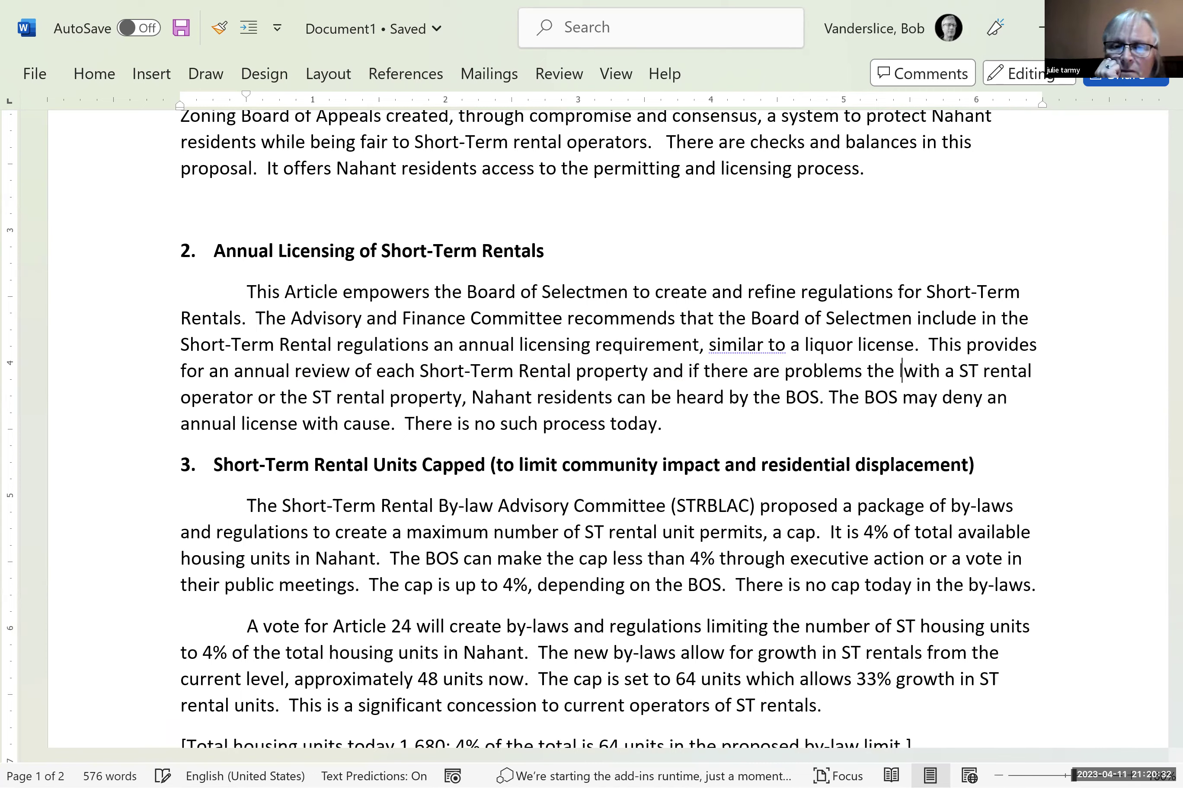
pyautogui.write('license ')
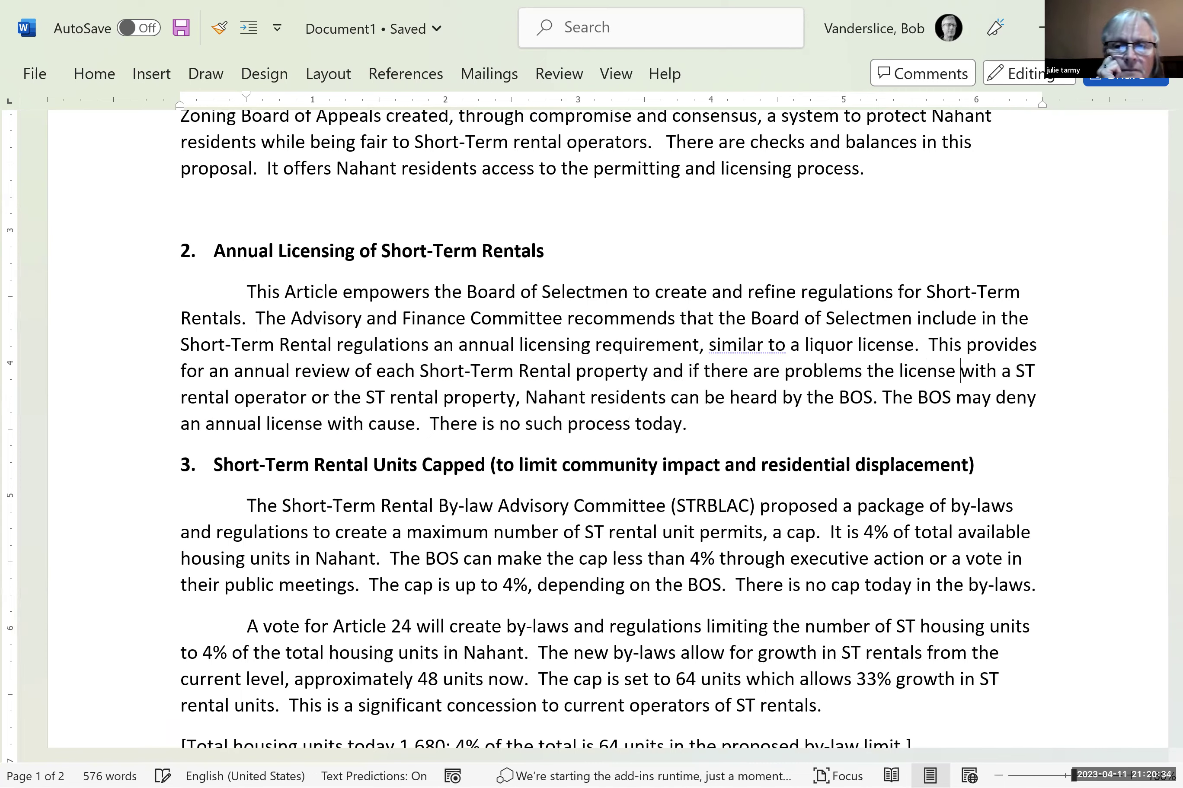
pyautogui.write('will not ')
pyautogui.write('be renewe')
pyautogui.write('d')
pyautogui.write('.  ')
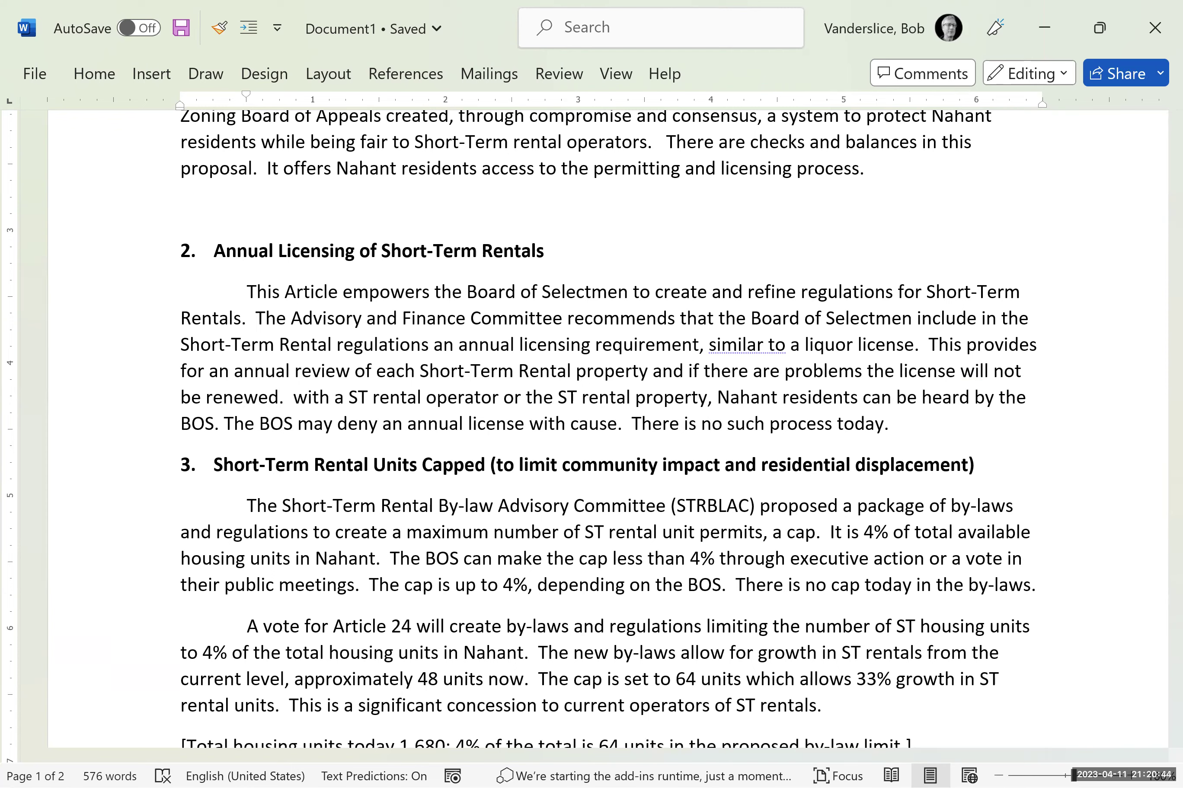
# - Add the sentence "The license may also be rescinded for cause at any time." after "the license will not be renewed."
pyautogui.write('The licens')
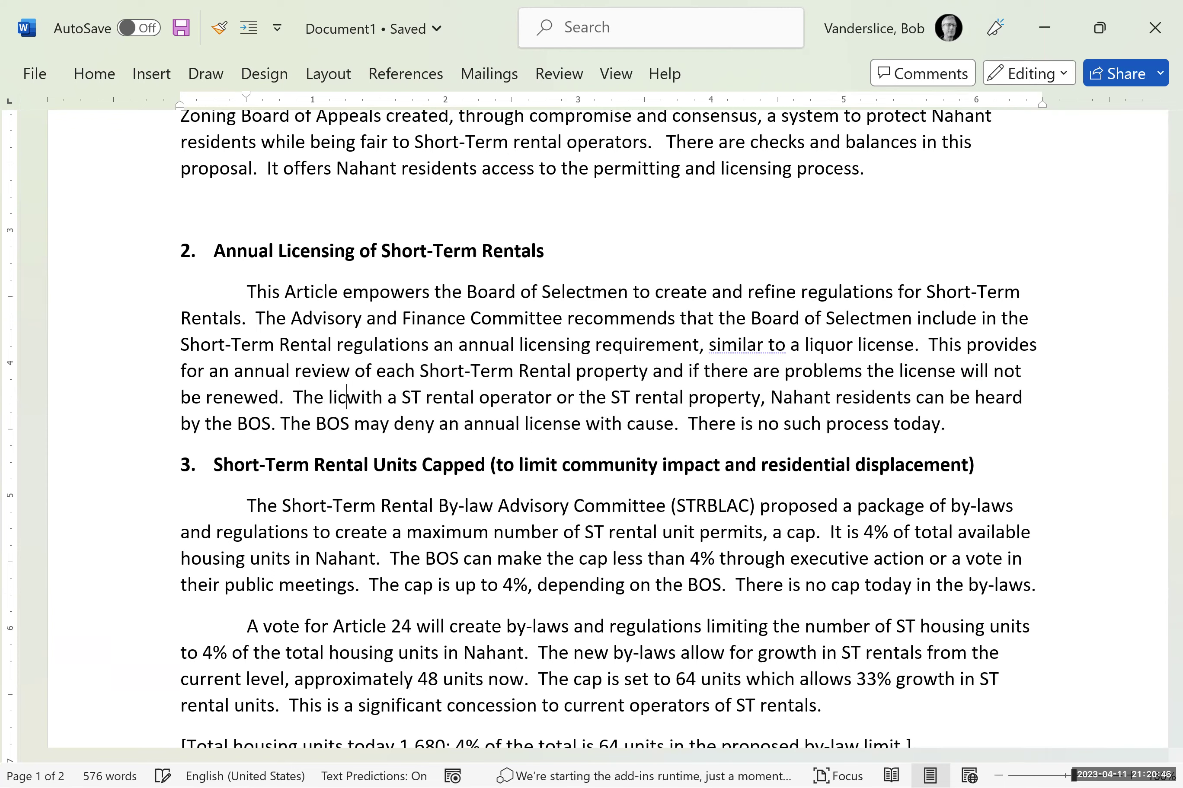
pyautogui.write('e')
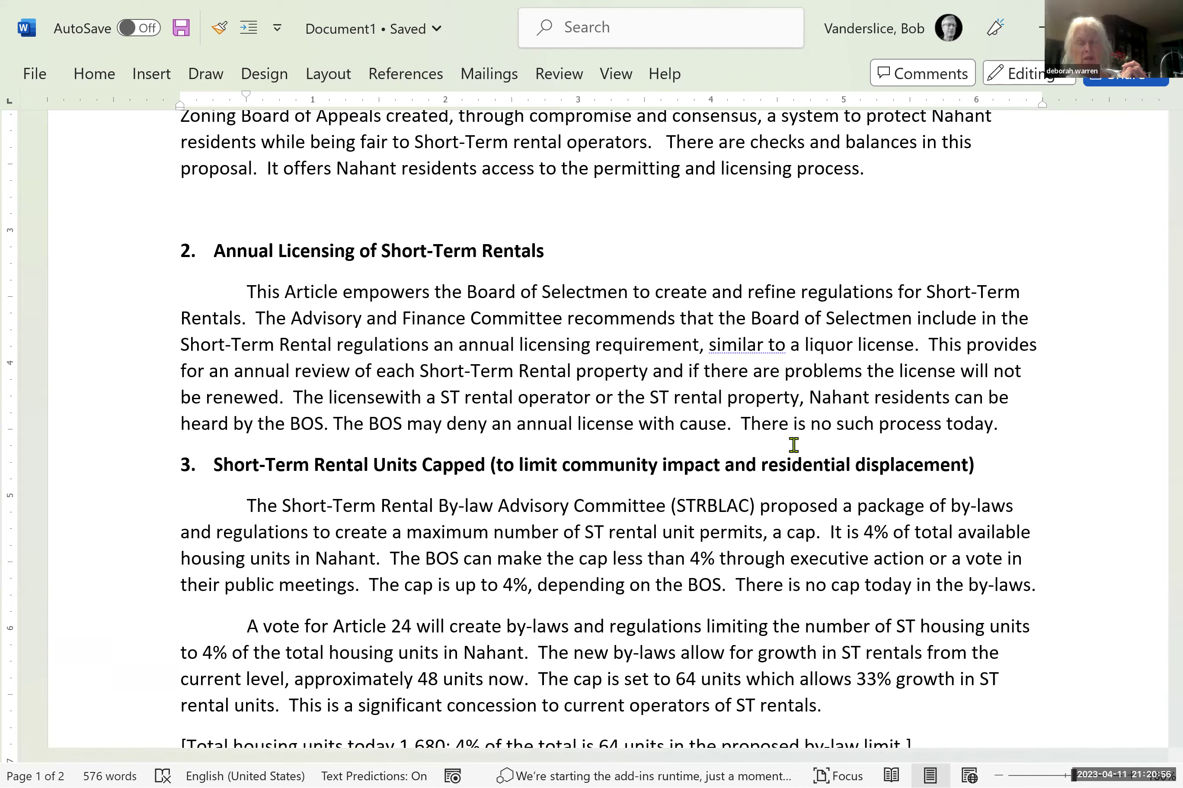
pyautogui.write('amy a')
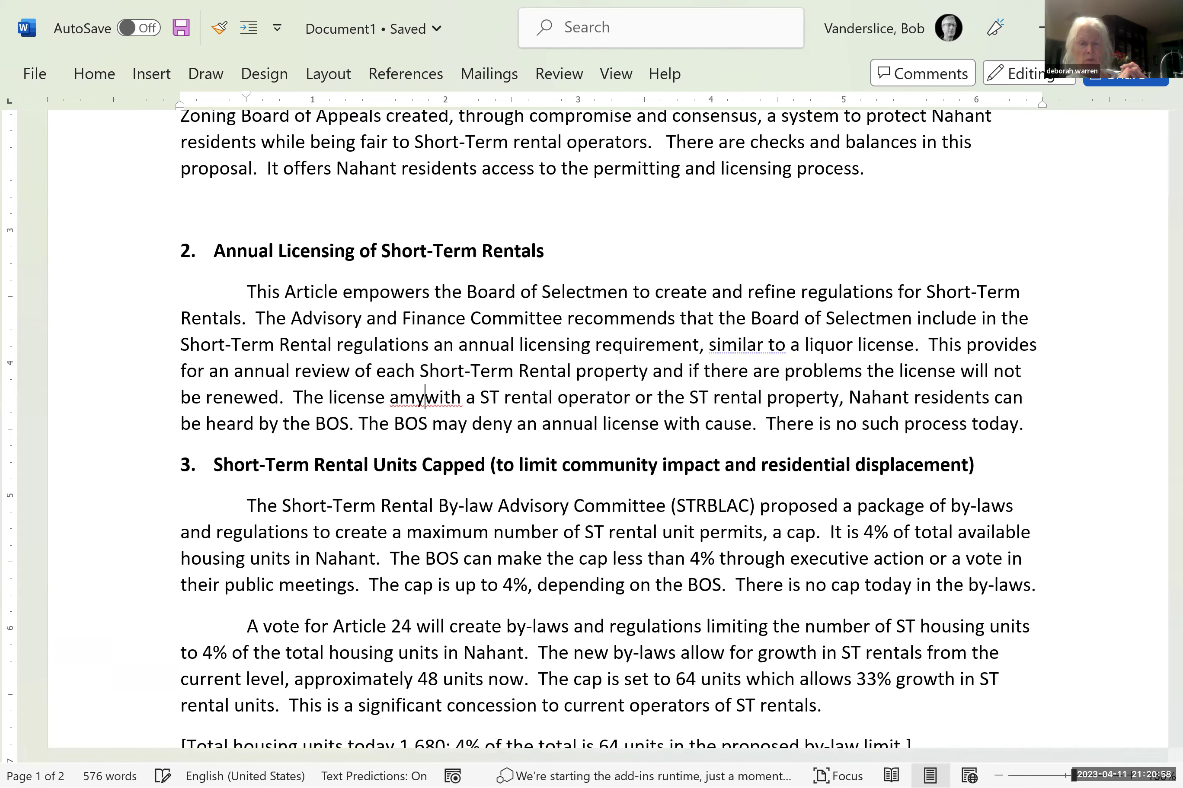
pyautogui.press('BackSpace')
pyautogui.press('BackSpace')
pyautogui.press('BackSpace')
pyautogui.press('BackSpace')
pyautogui.press('BackSpace')
pyautogui.write('may also b')
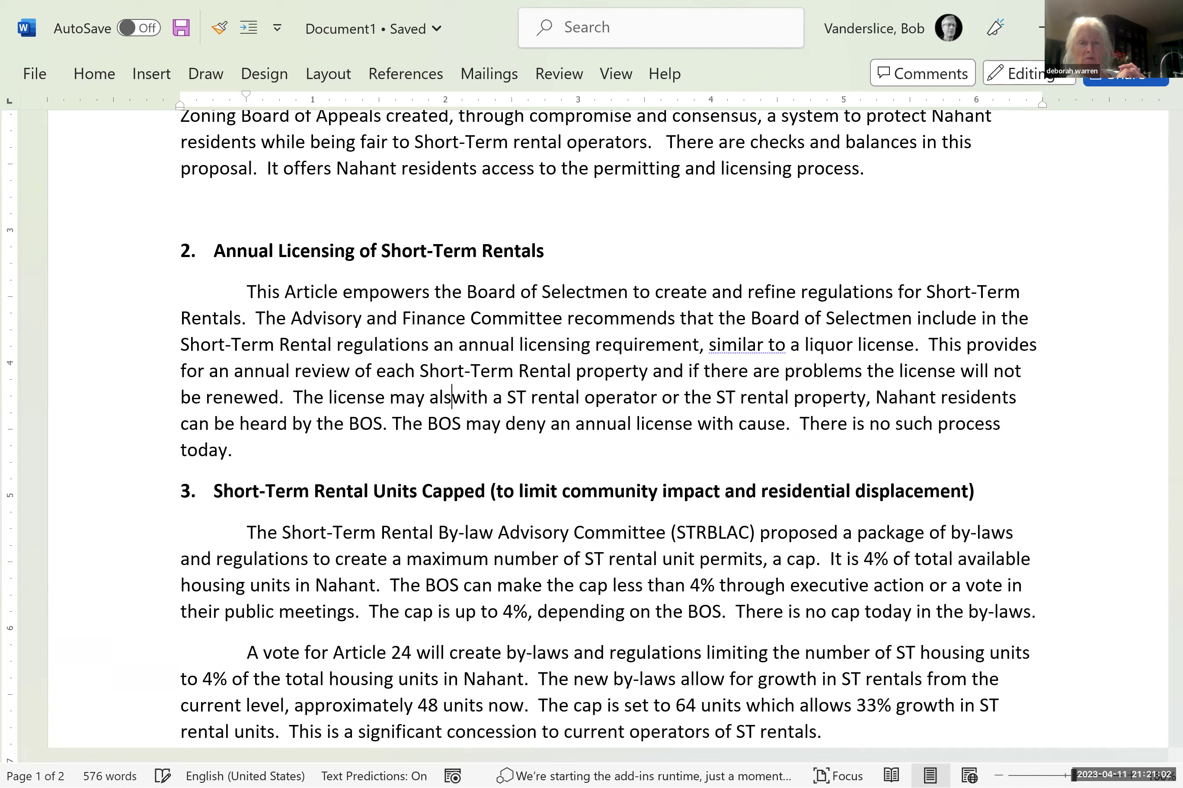
pyautogui.write('e resc')
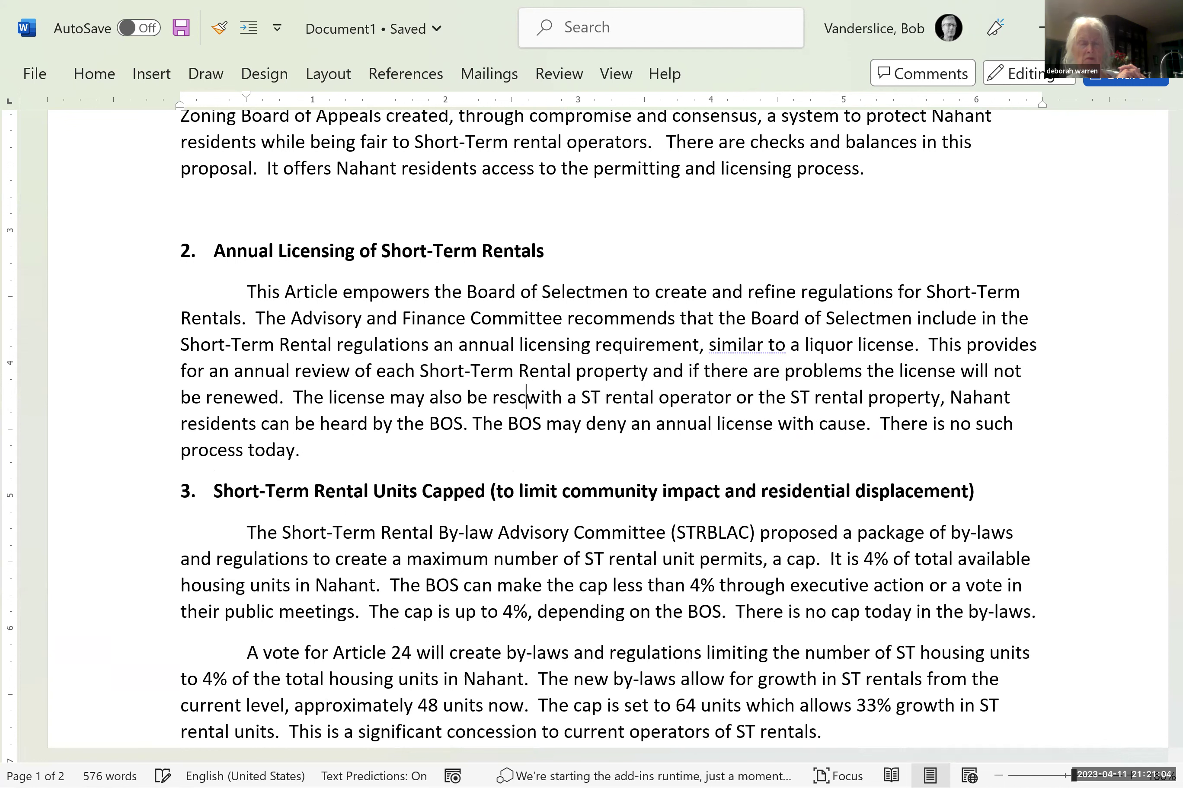
pyautogui.write('inded ')
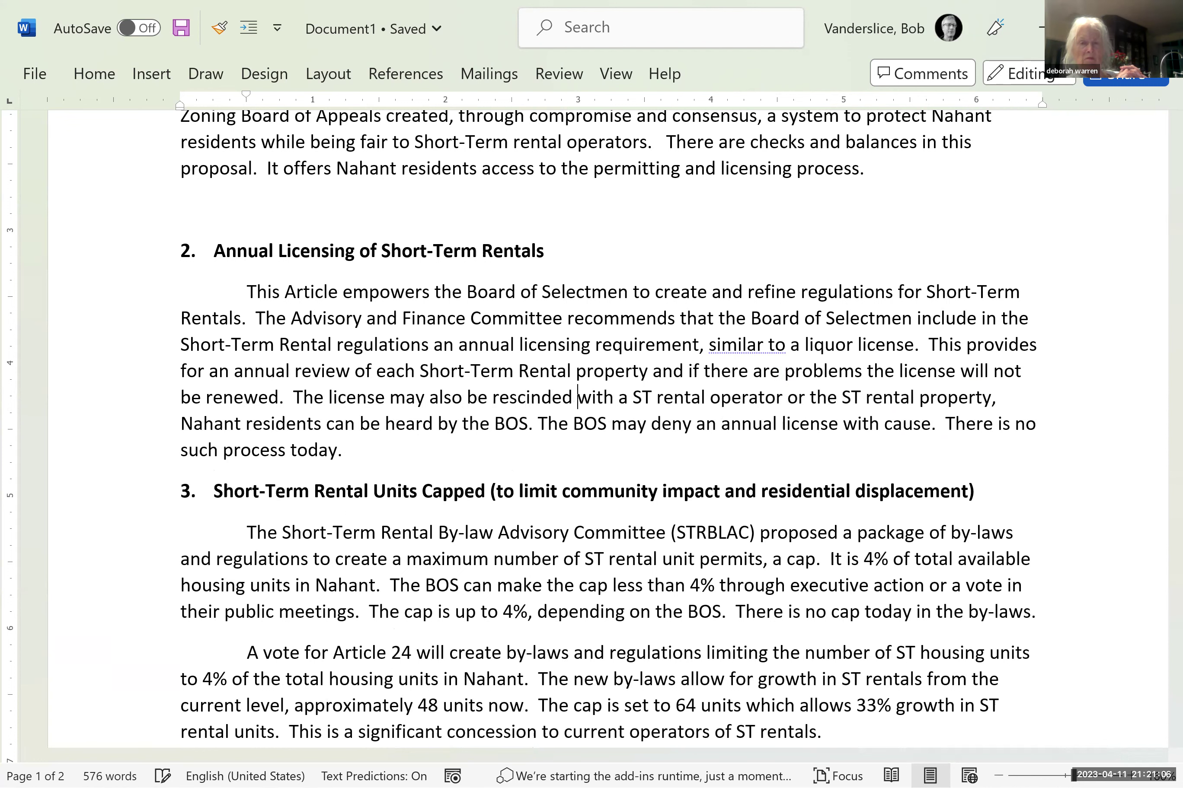
pyautogui.write('for ')
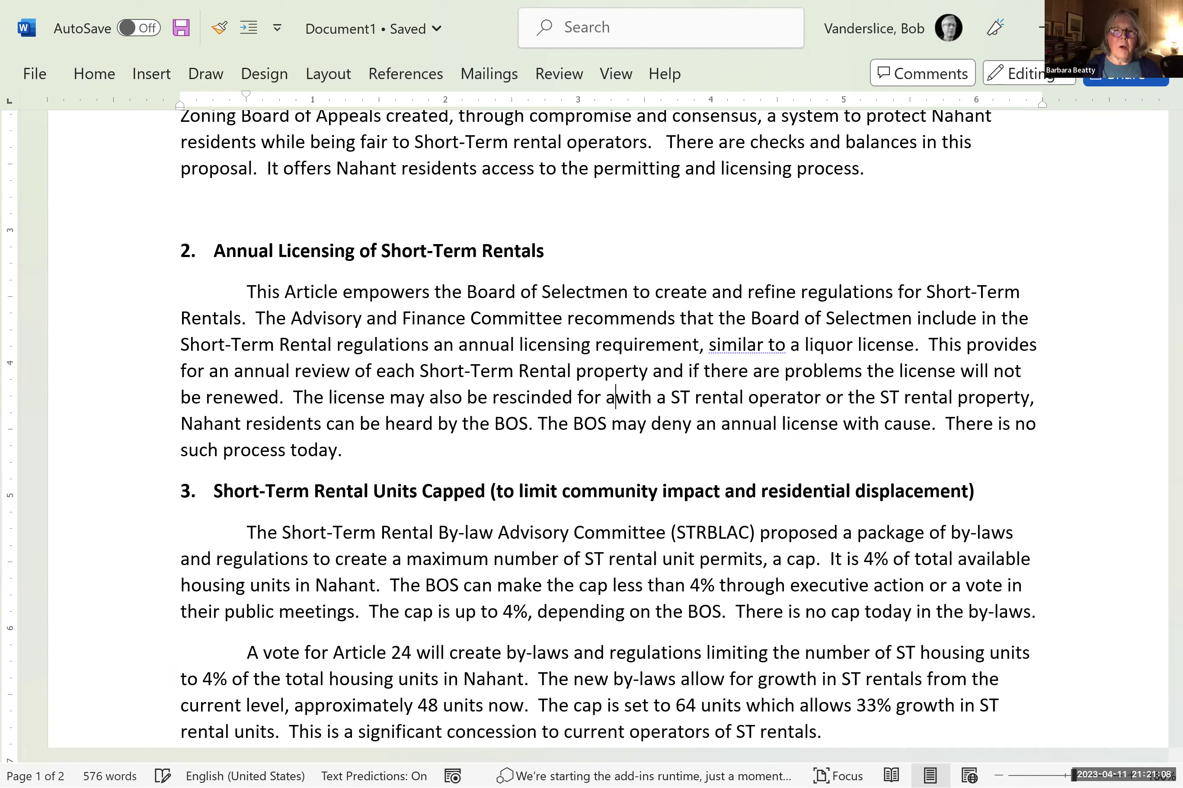
pyautogui.write('cause at ')
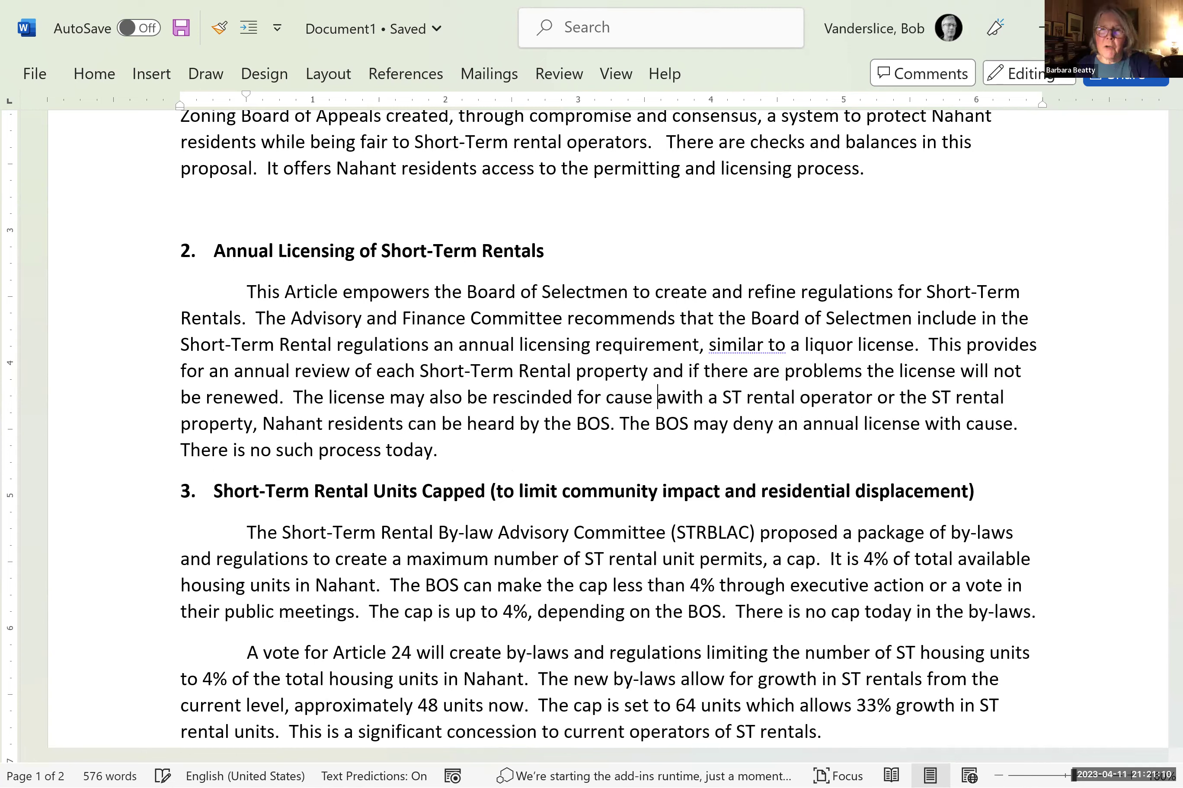
pyautogui.write('any tim')
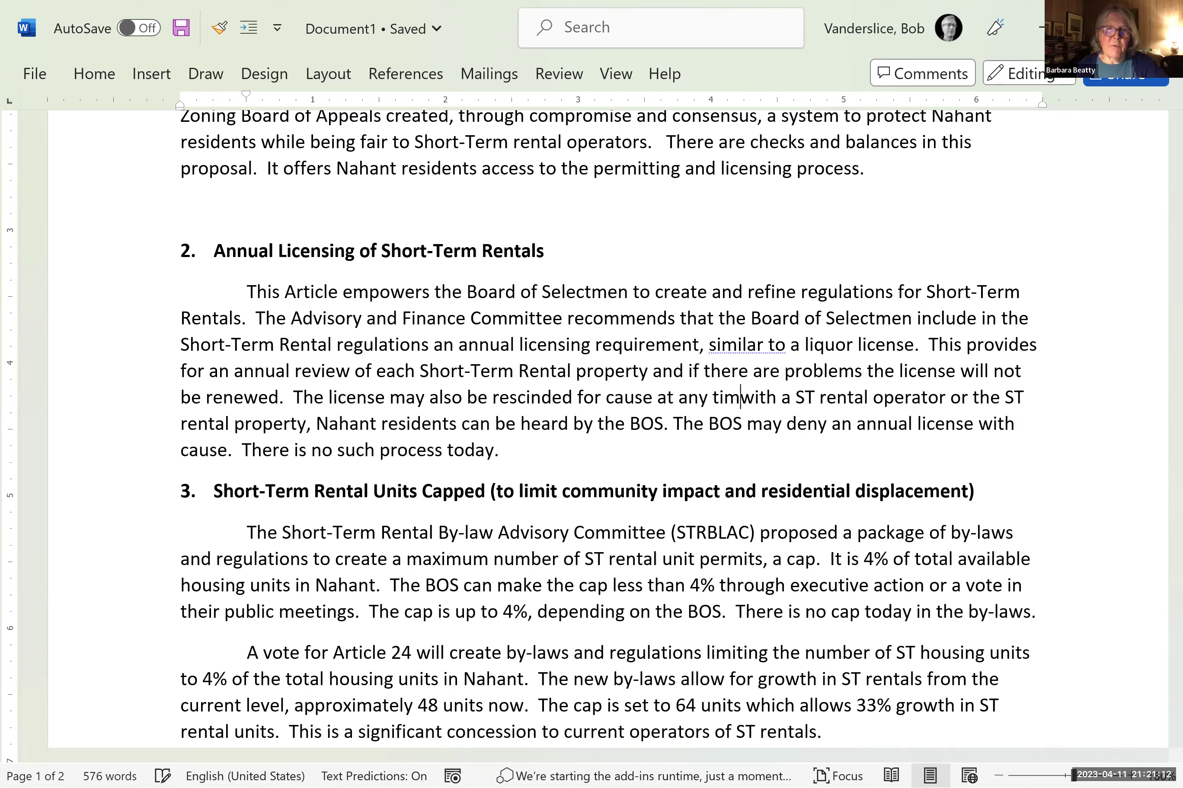
pyautogui.write('e.')
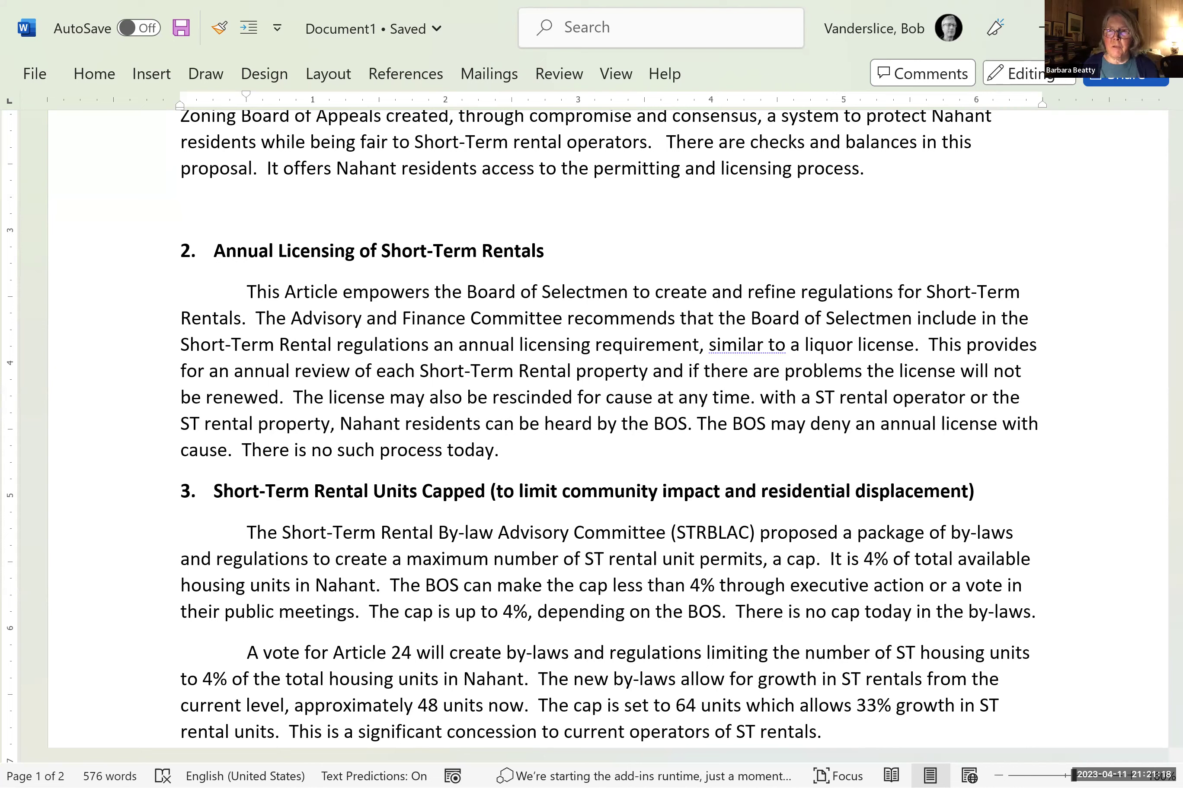
# - Insert "which may result in" after "annual review of each Short-Term Rental property" in the section 2 paragraph
pyautogui.click(651, 372)
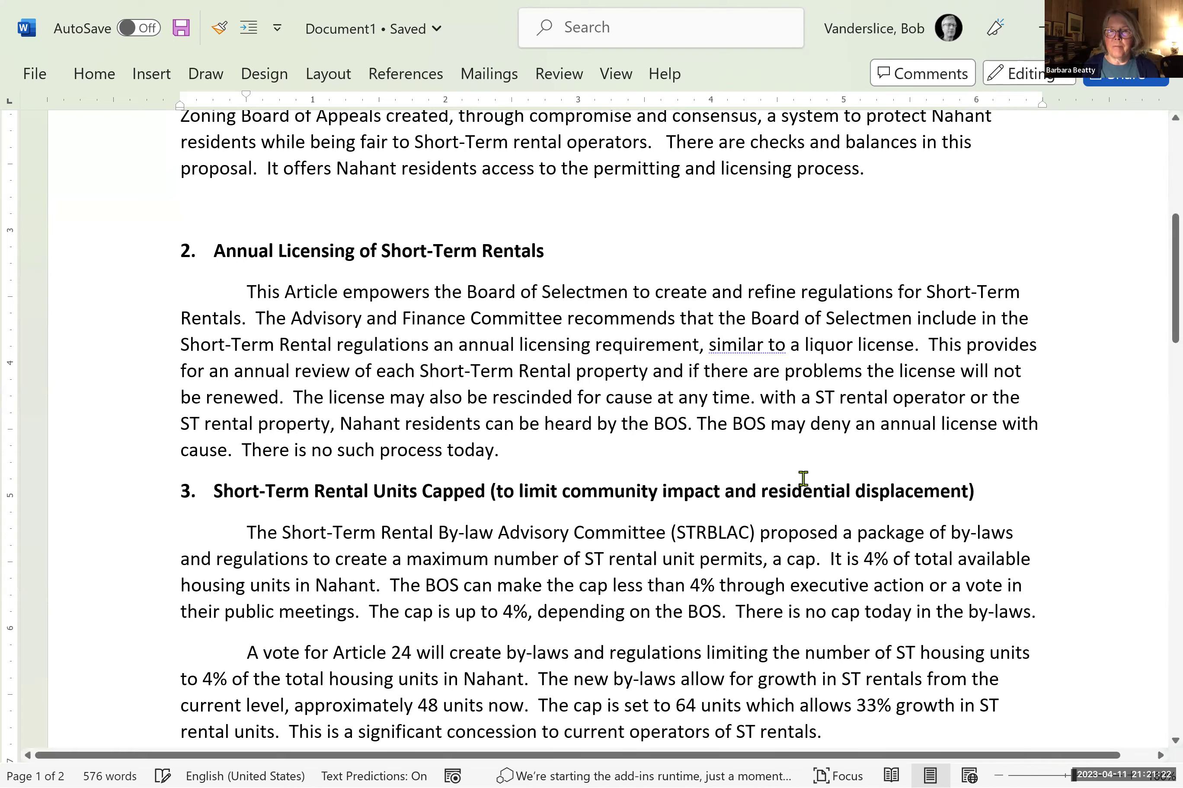
pyautogui.write('which m')
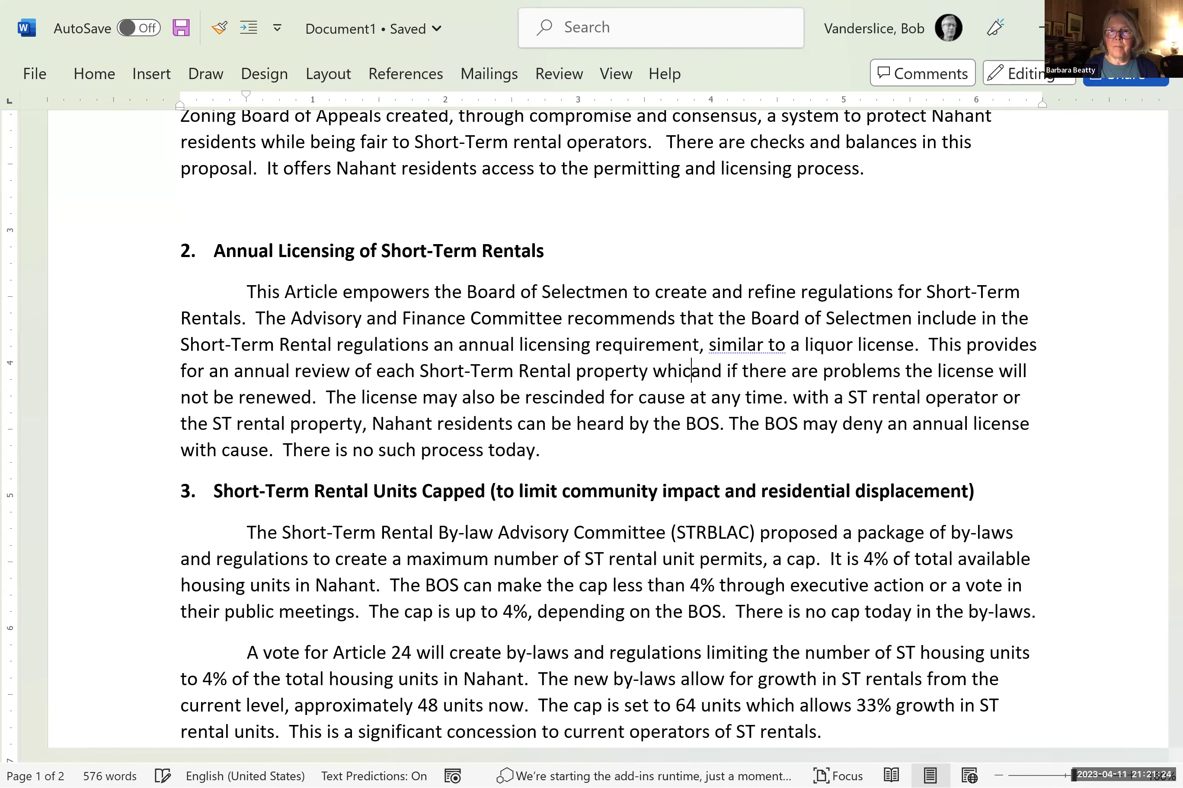
pyautogui.write('ay ')
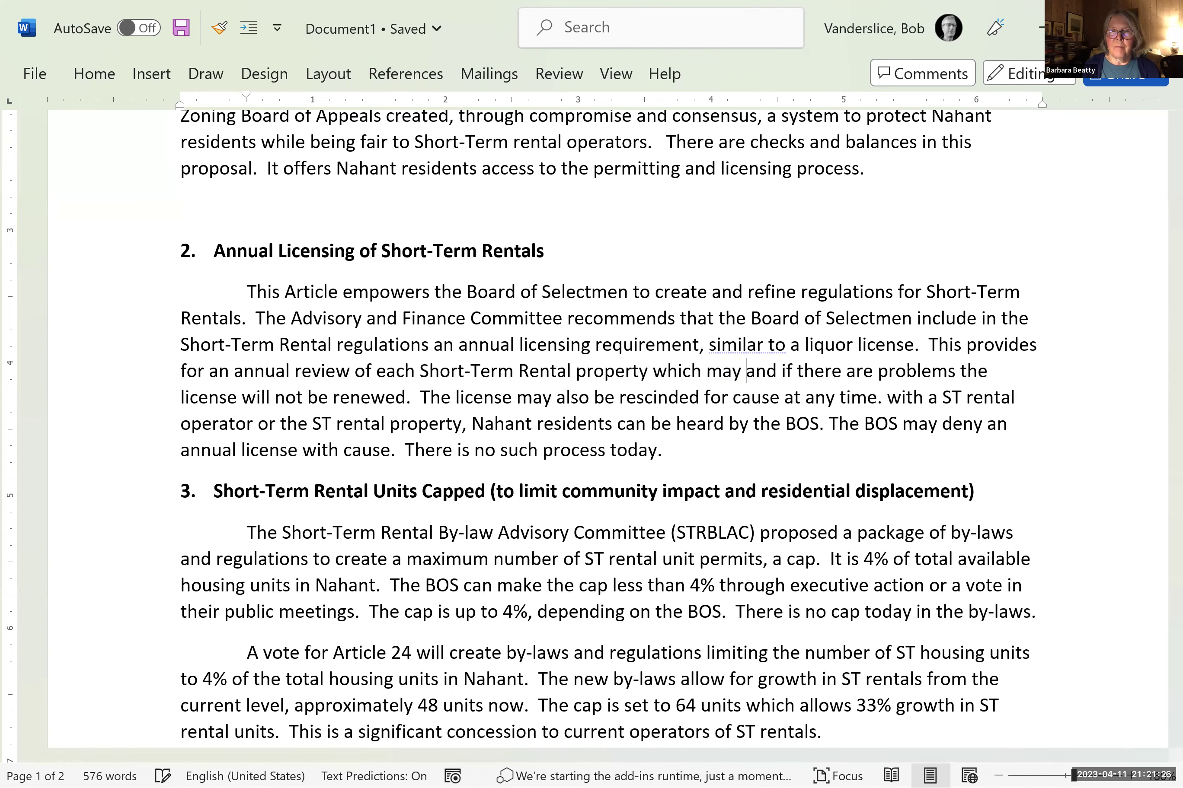
pyautogui.write('result ')
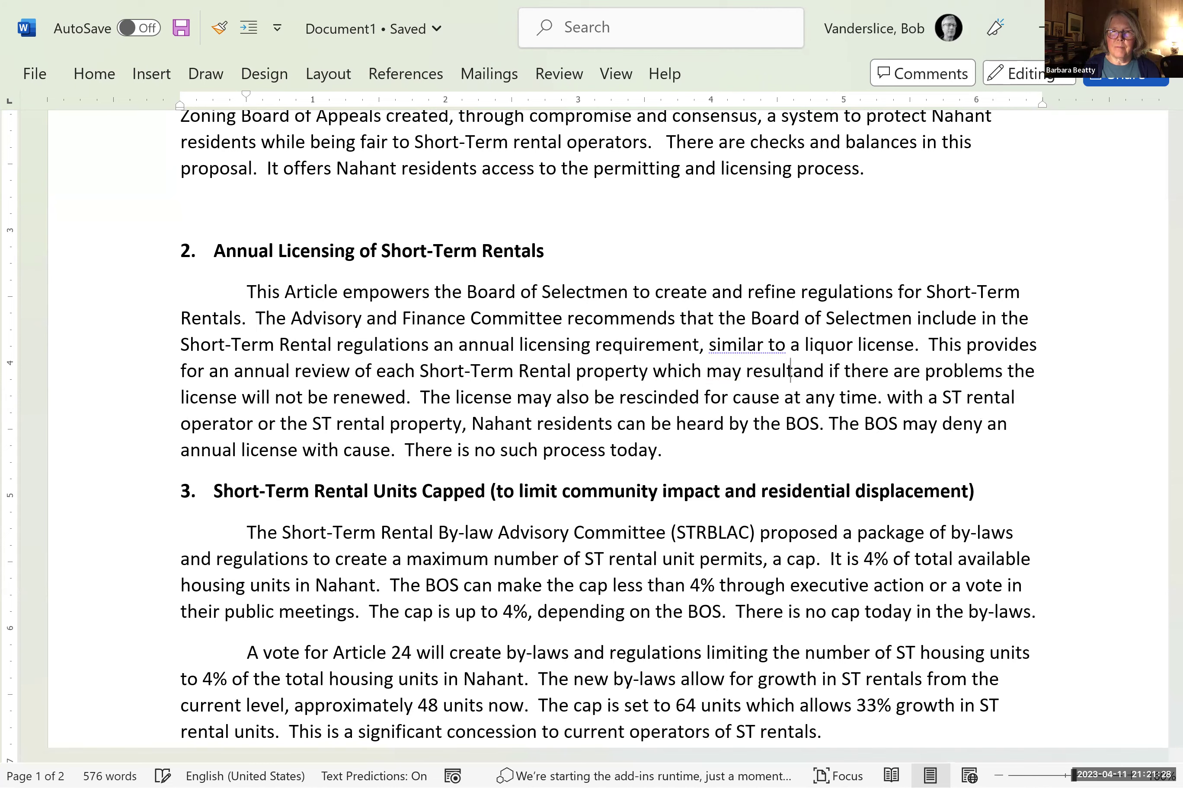
pyautogui.write('in')
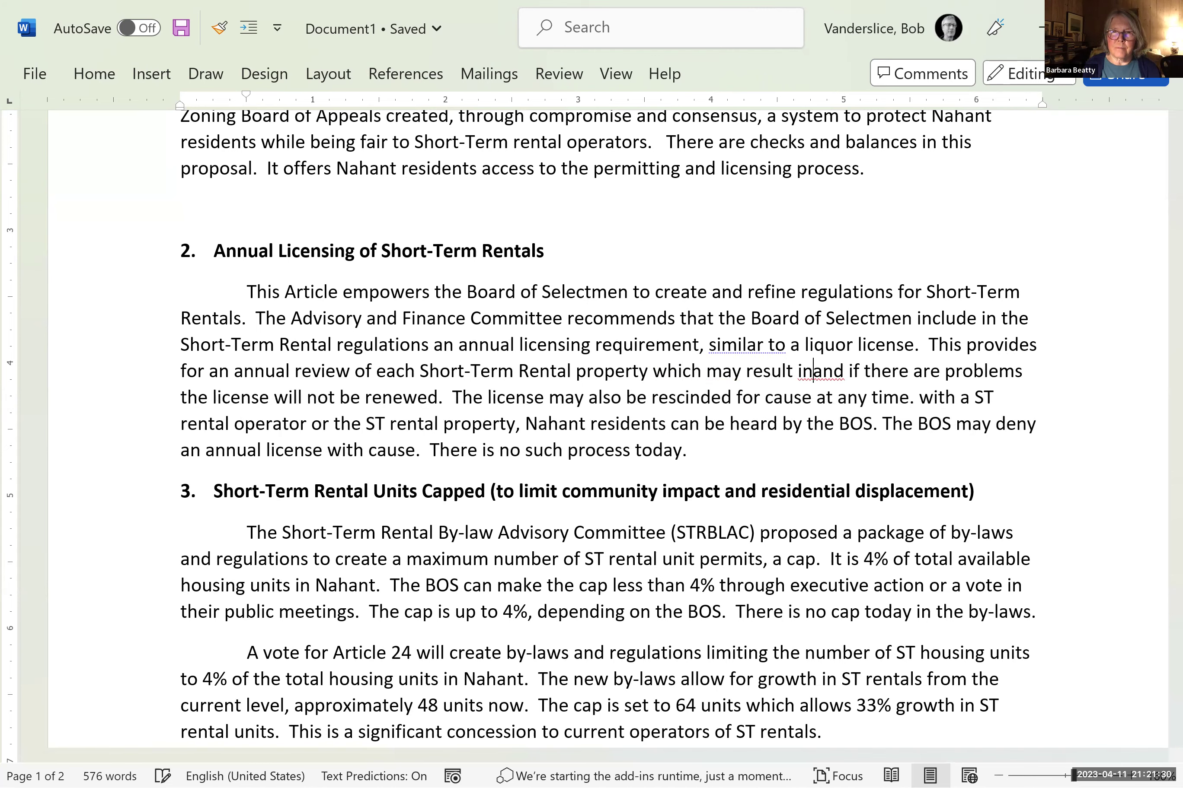
# - Delete "and if there are problems" after "which may result in" in the section 2 paragraph
pyautogui.press('Delete')
pyautogui.press('Delete')
pyautogui.press('Delete')
pyautogui.press('Delete')
pyautogui.press('Delete')
pyautogui.press('Delete')
pyautogui.press('Delete')
pyautogui.press('Delete')
pyautogui.press('Delete')
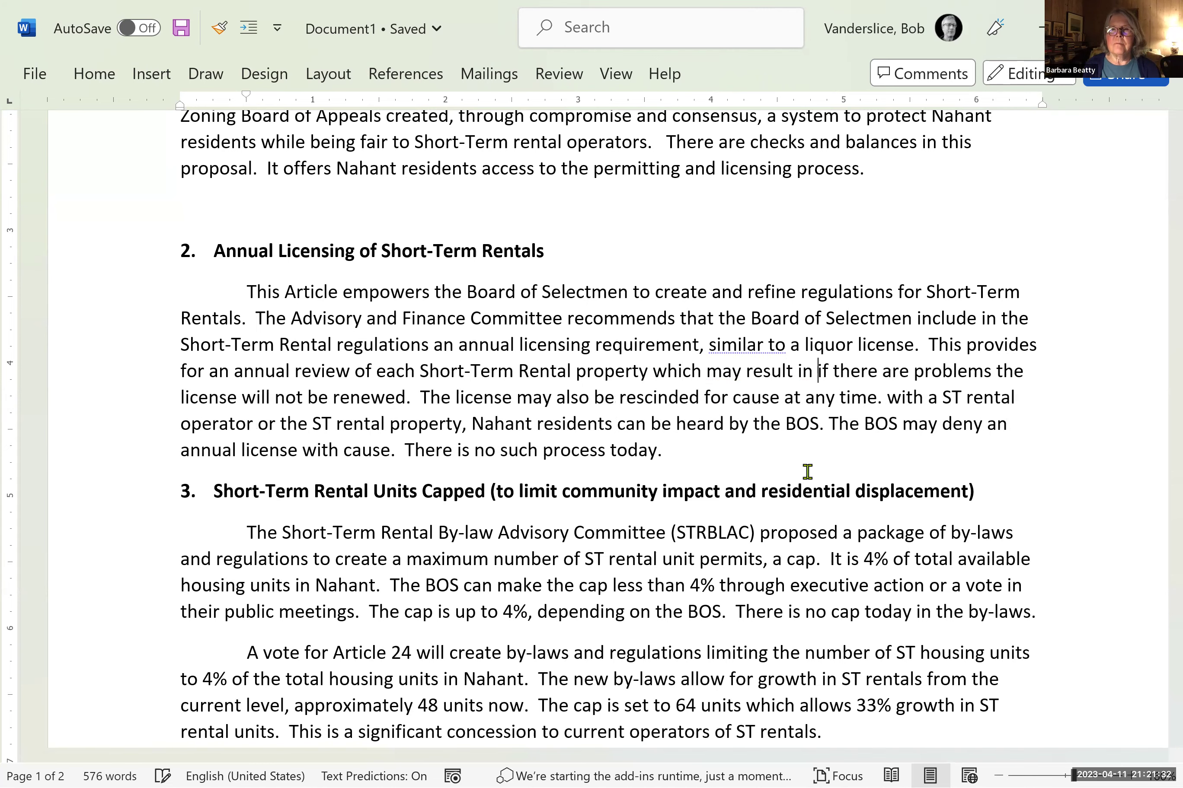
pyautogui.press('Delete')
pyautogui.press('Delete')
pyautogui.press('Delete')
pyautogui.press('Delete')
pyautogui.press('Delete')
pyautogui.press('Delete')
pyautogui.press('Delete')
pyautogui.press('Delete')
pyautogui.press('Delete')
pyautogui.press('Delete')
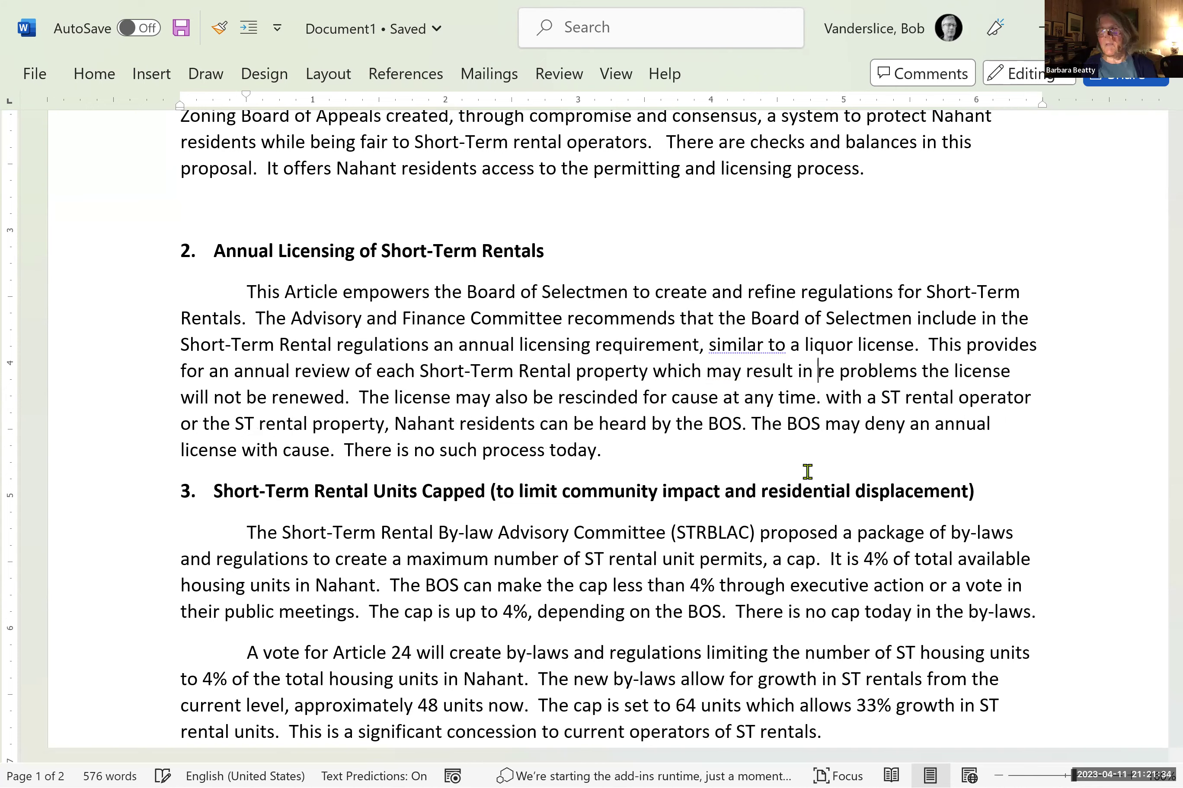
pyautogui.press('Delete')
pyautogui.press('Delete')
pyautogui.press('Delete')
pyautogui.press('Delete')
pyautogui.press('Delete')
pyautogui.press('Delete')
pyautogui.press('Delete')
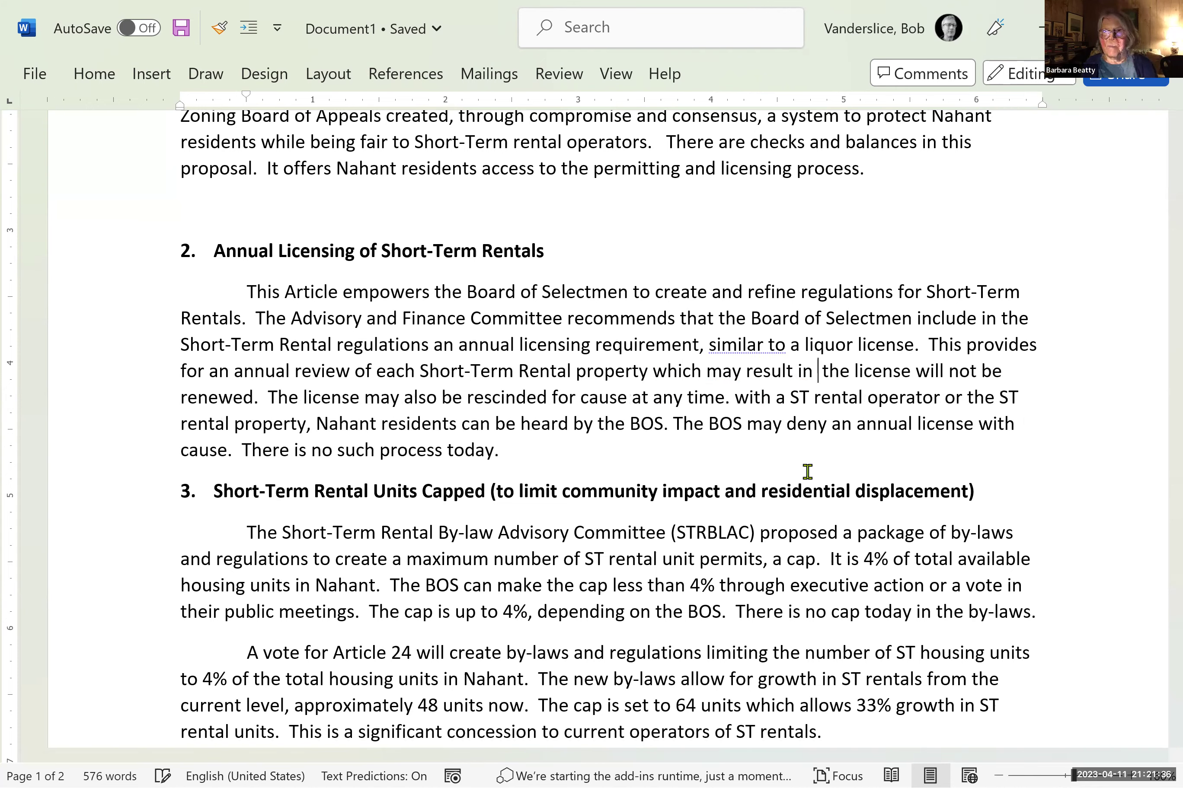
# - Remove "will" from "the license will not be renewed" in the section 2 paragraph
pyautogui.hotkey('ctrl', 'Right')
pyautogui.hotkey('ctrl', 'Right')
pyautogui.press('Delete')
pyautogui.press('Delete')
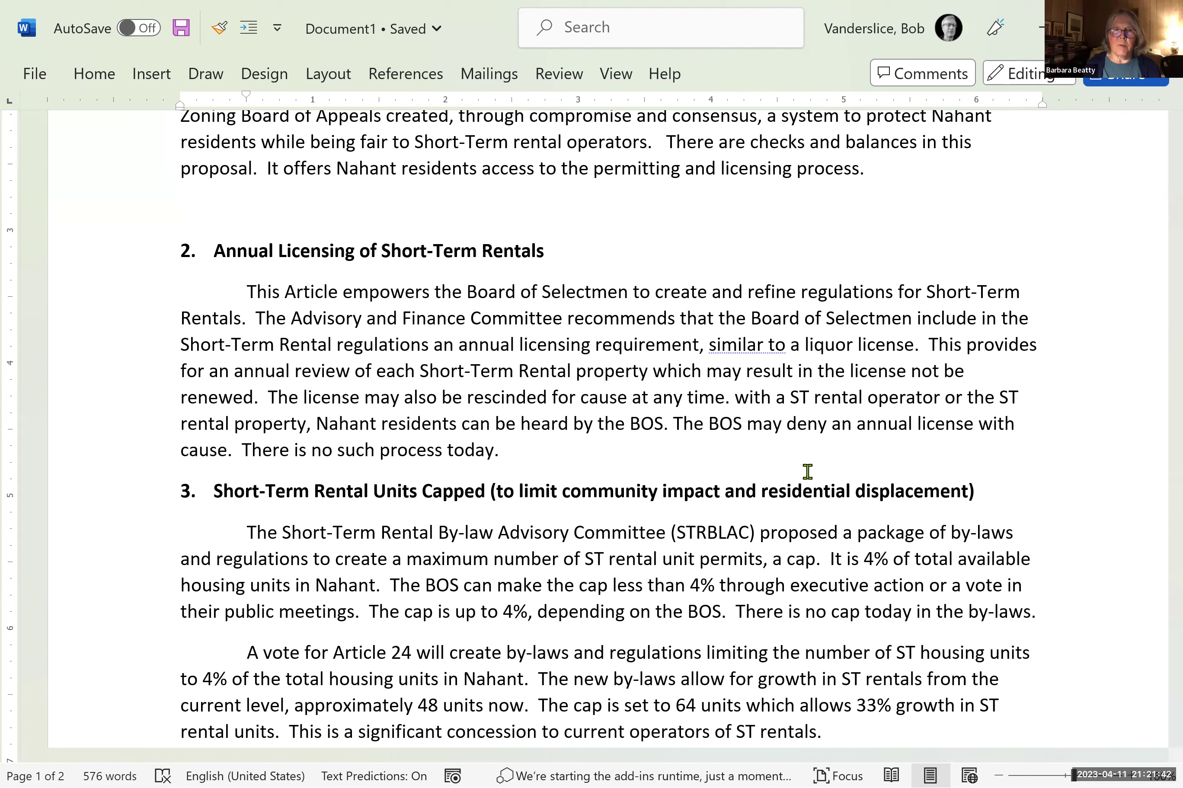
# - Insert "non-renewal." after "which may result in" to end the annual review sentence
pyautogui.hotkey('ctrl', 'Left')
pyautogui.hotkey('ctrl', 'Left')
pyautogui.write('non-')
pyautogui.write('renewa')
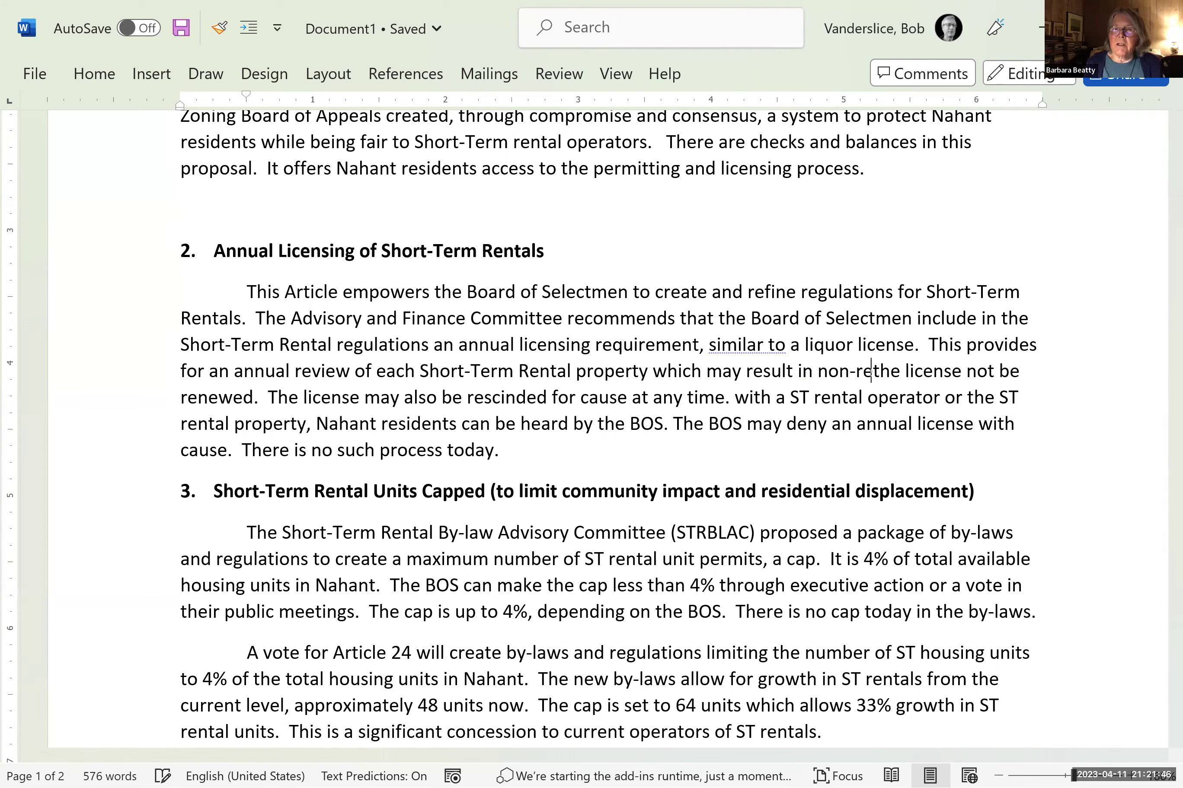
pyautogui.write('l')
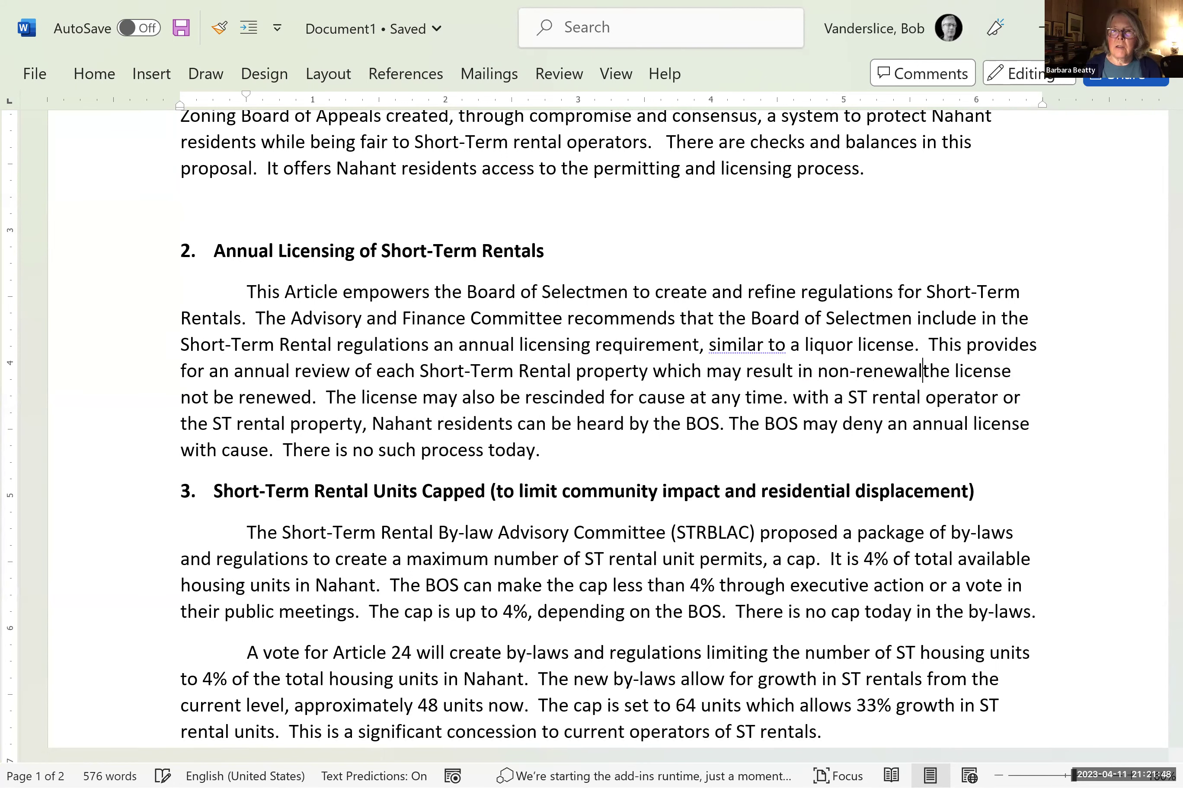
pyautogui.write('.')
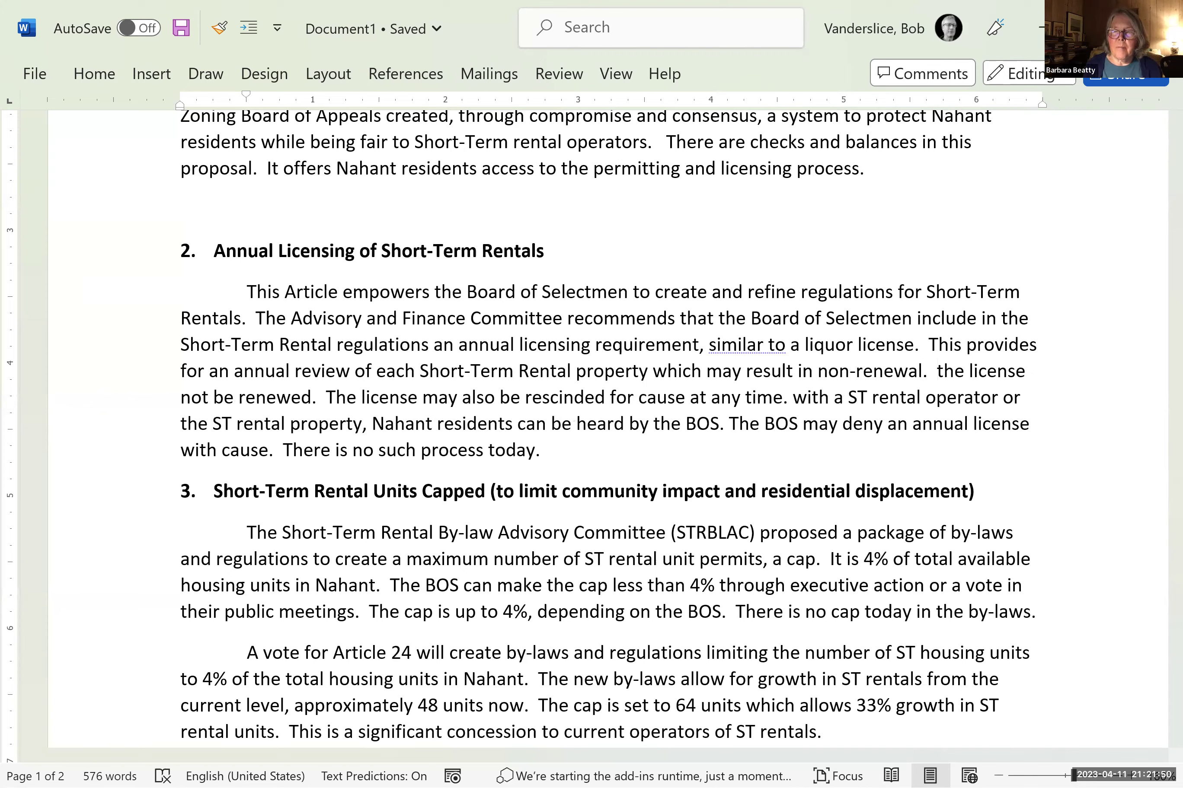
# - Delete the leftover "the license not be renewed." after "non-renewal." in the section 2 paragraph
pyautogui.press('Delete')
pyautogui.press('Delete')
pyautogui.press('Delete')
pyautogui.press('Delete')
pyautogui.press('Delete')
pyautogui.press('Delete')
pyautogui.press('Delete')
pyautogui.press('Delete')
pyautogui.press('Delete')
pyautogui.press('Delete')
pyautogui.press('Delete')
pyautogui.press('Delete')
pyautogui.press('Delete')
pyautogui.press('Delete')
pyautogui.press('Delete')
pyautogui.press('Delete')
pyautogui.press('Delete')
pyautogui.press('Delete')
pyautogui.press('Delete')
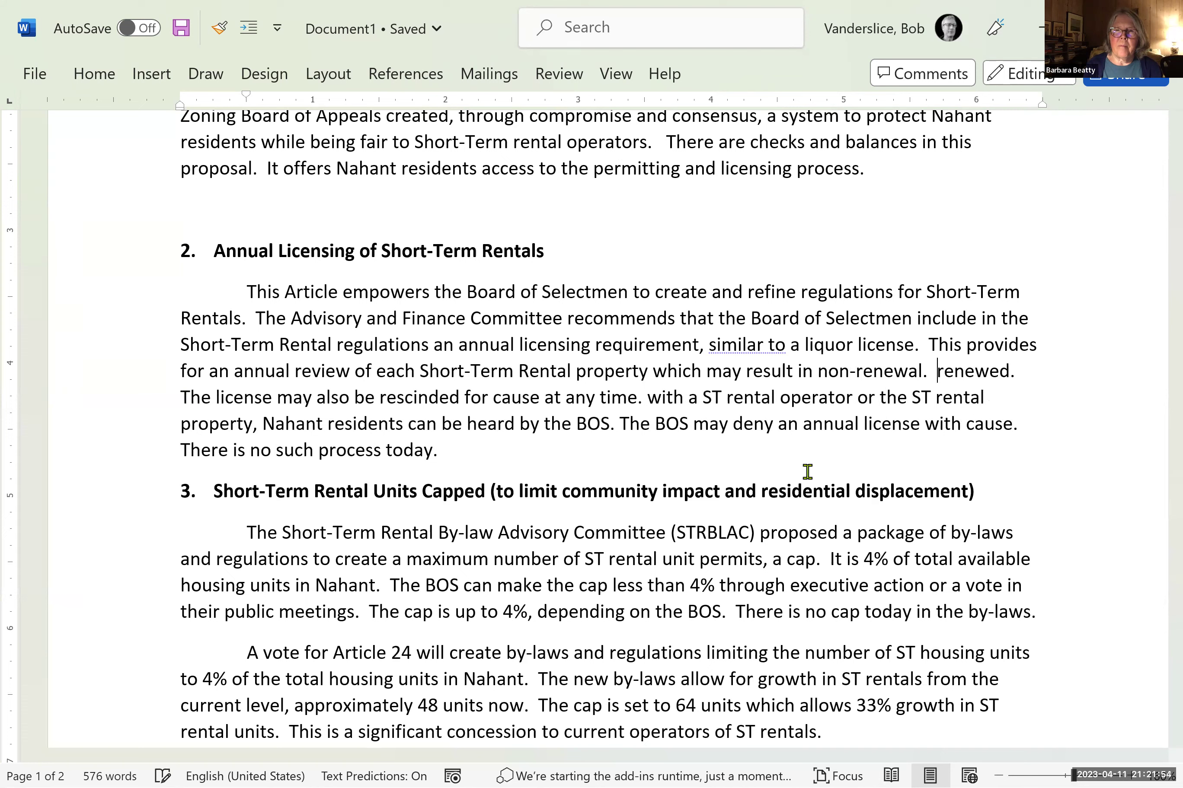
pyautogui.press('Delete')
pyautogui.press('Delete')
pyautogui.press('Delete')
pyautogui.press('Delete')
pyautogui.press('Delete')
pyautogui.press('Delete')
pyautogui.press('Delete')
pyautogui.press('Delete')
pyautogui.press('Delete')
pyautogui.press('Delete')
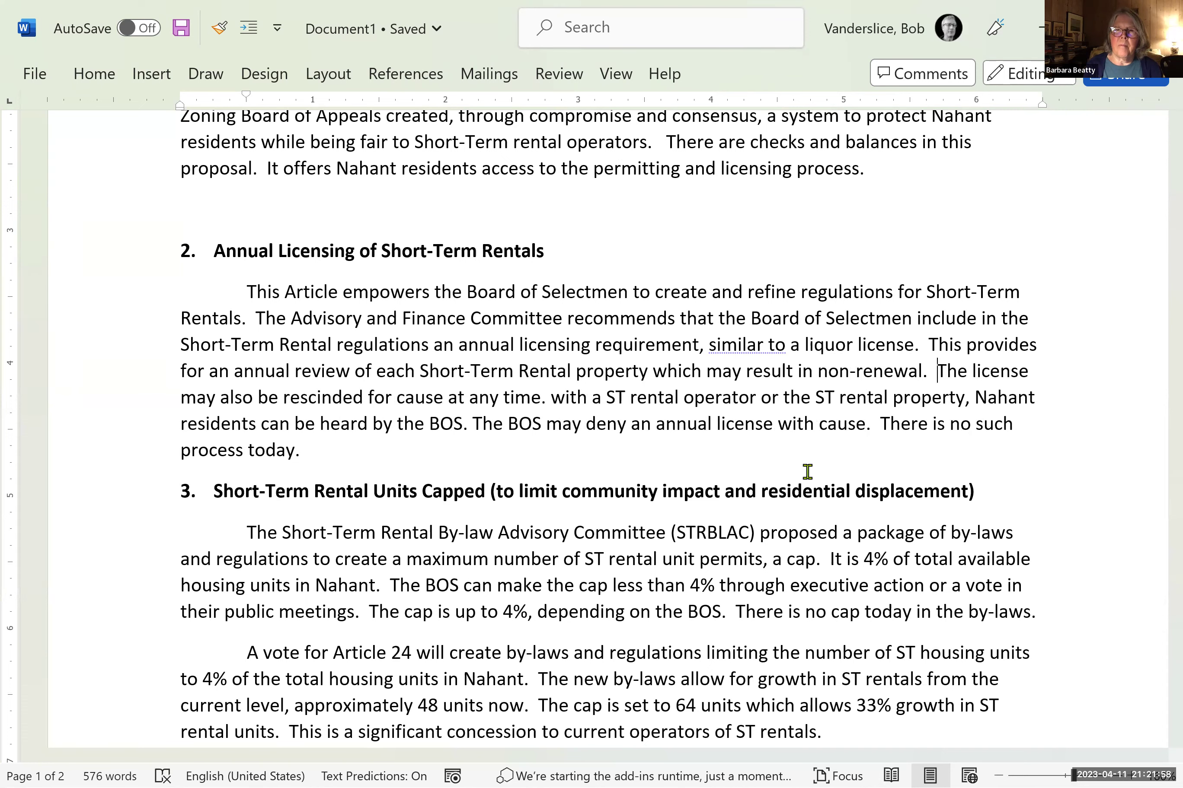
# - Replace "may" with "should" in the sentence about the license also being rescinded for cause
pyautogui.press('Right')
pyautogui.press('Right')
pyautogui.press('Right')
pyautogui.press('Right')
pyautogui.press('Right')
pyautogui.press('Right')
pyautogui.press('Right')
pyautogui.press('Right')
pyautogui.press('Right')
pyautogui.write('should')
pyautogui.press('Delete')
pyautogui.press('Delete')
pyautogui.press('Delete')
pyautogui.press('Delete')
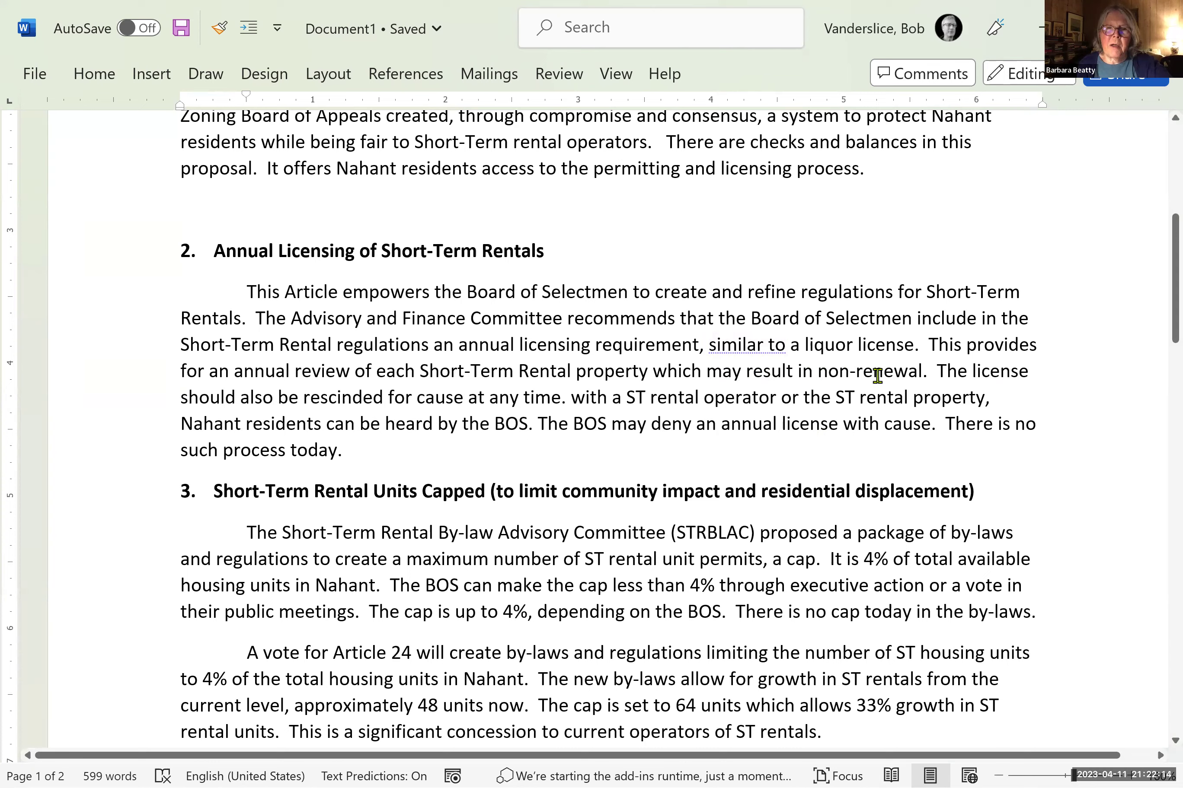
# - Replace "property" with "license" in "annual review of each Short-Term Rental property"
pyautogui.click(922, 372)
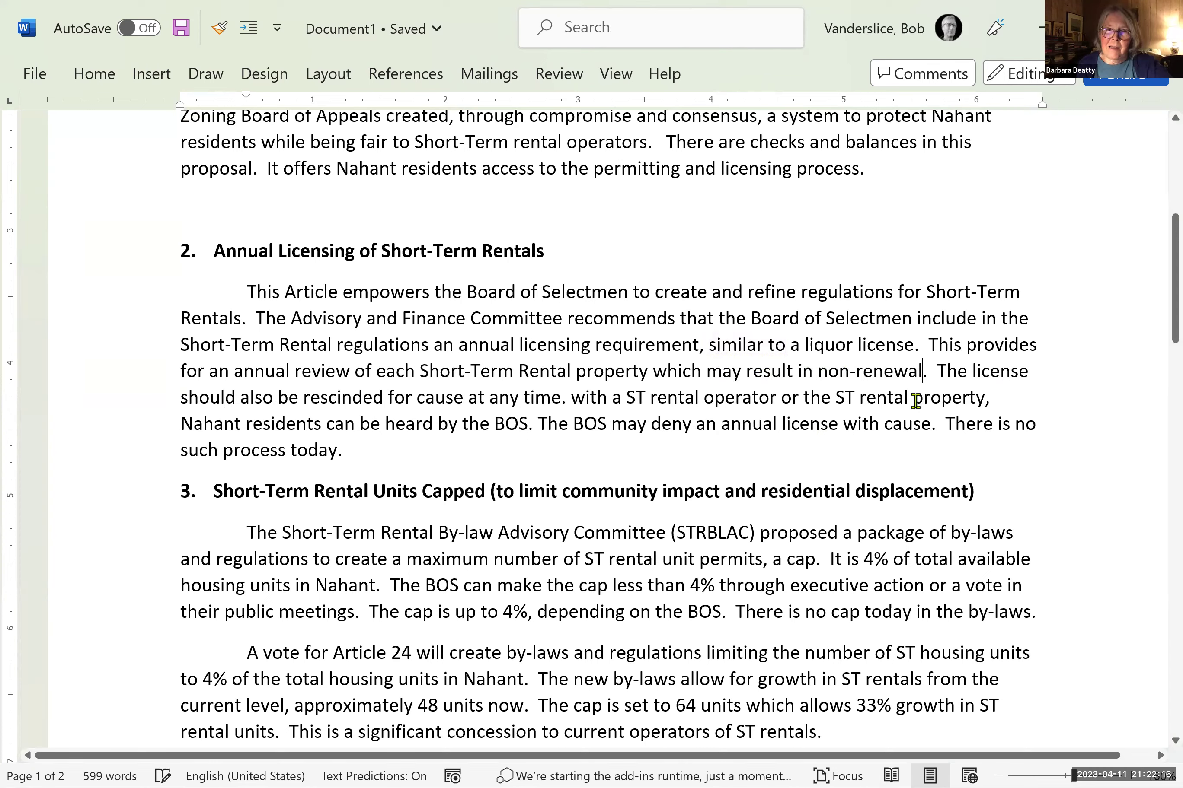
pyautogui.click(577, 373)
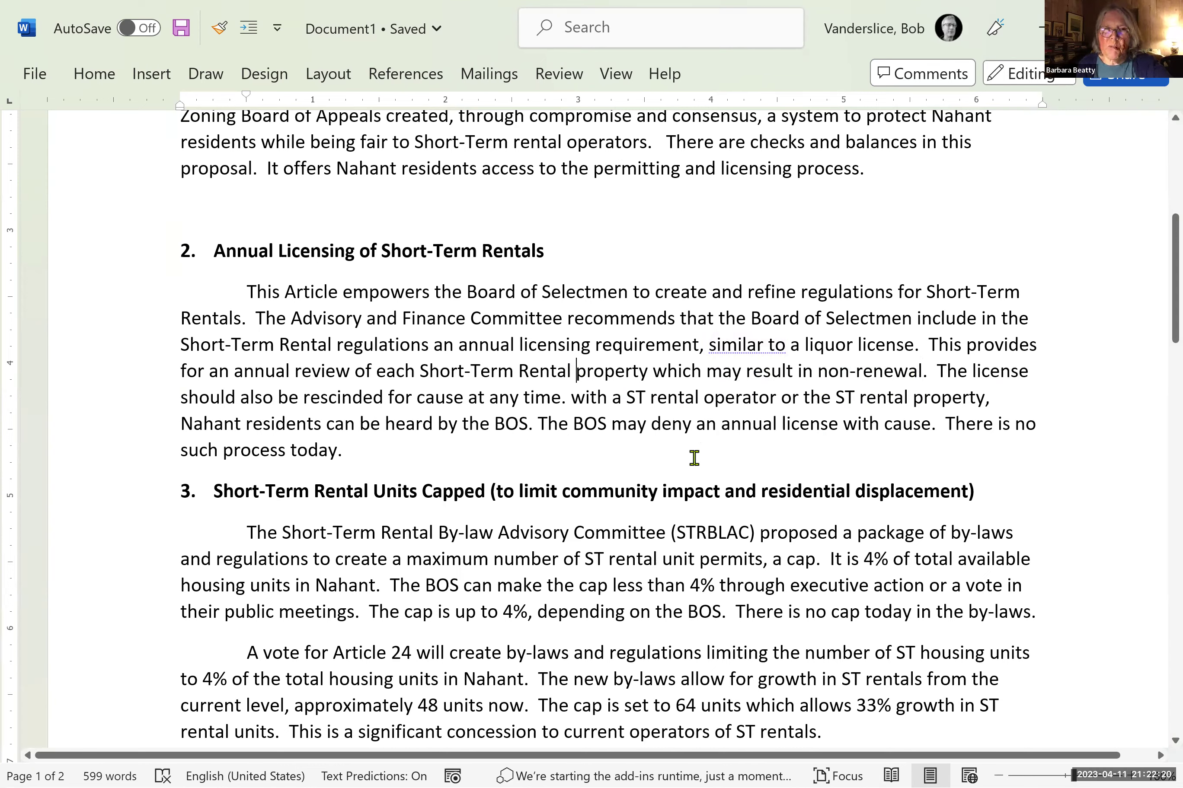
pyautogui.write('license')
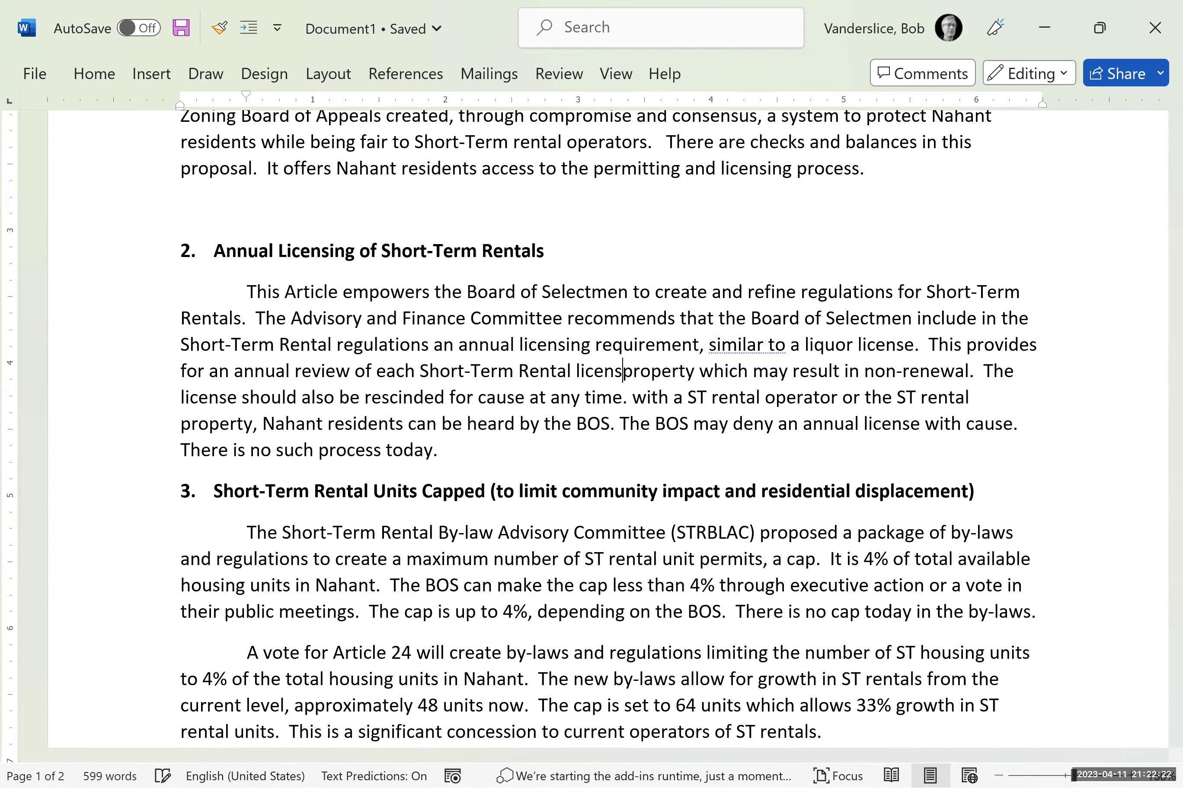
pyautogui.press('Delete')
pyautogui.press('Delete')
pyautogui.press('Delete')
pyautogui.press('Delete')
pyautogui.press('Delete')
pyautogui.press('Delete')
pyautogui.press('Delete')
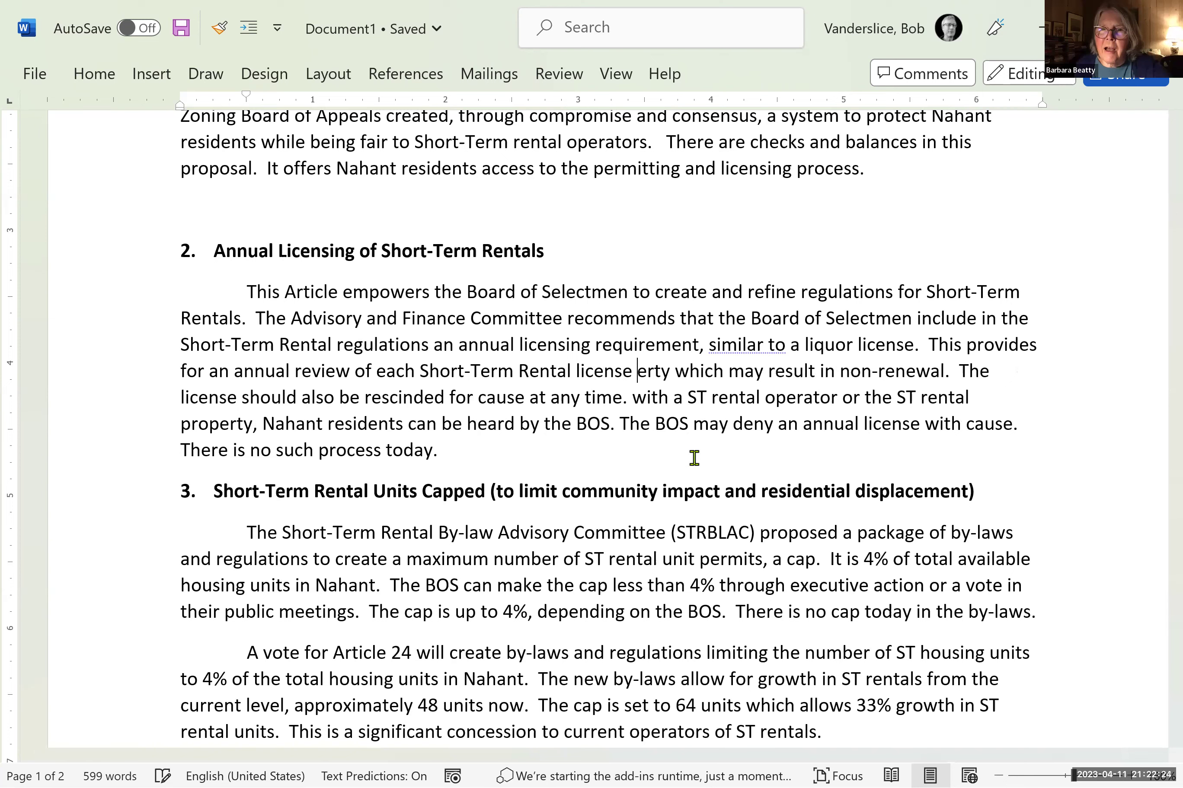
pyautogui.press('Delete')
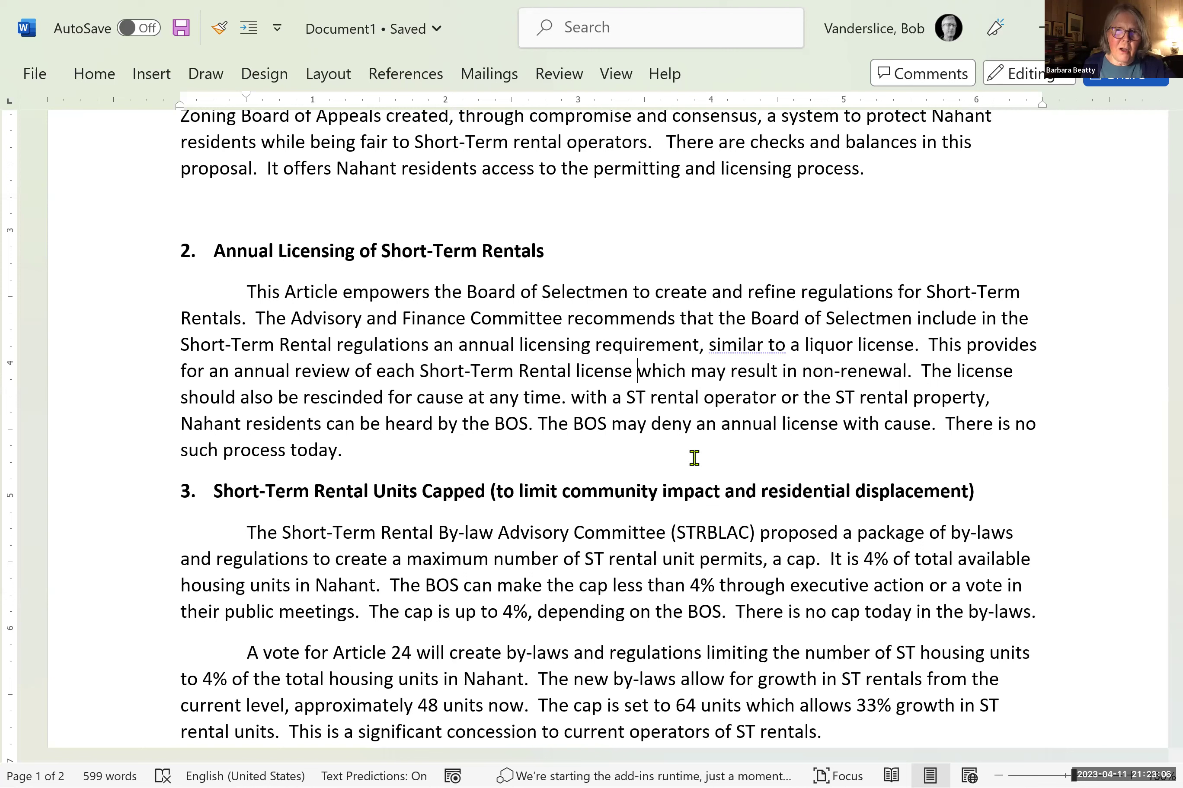
# - Replace "should" with "may" in the sentence about the license also being rescinded for cause
pyautogui.click(234, 398)
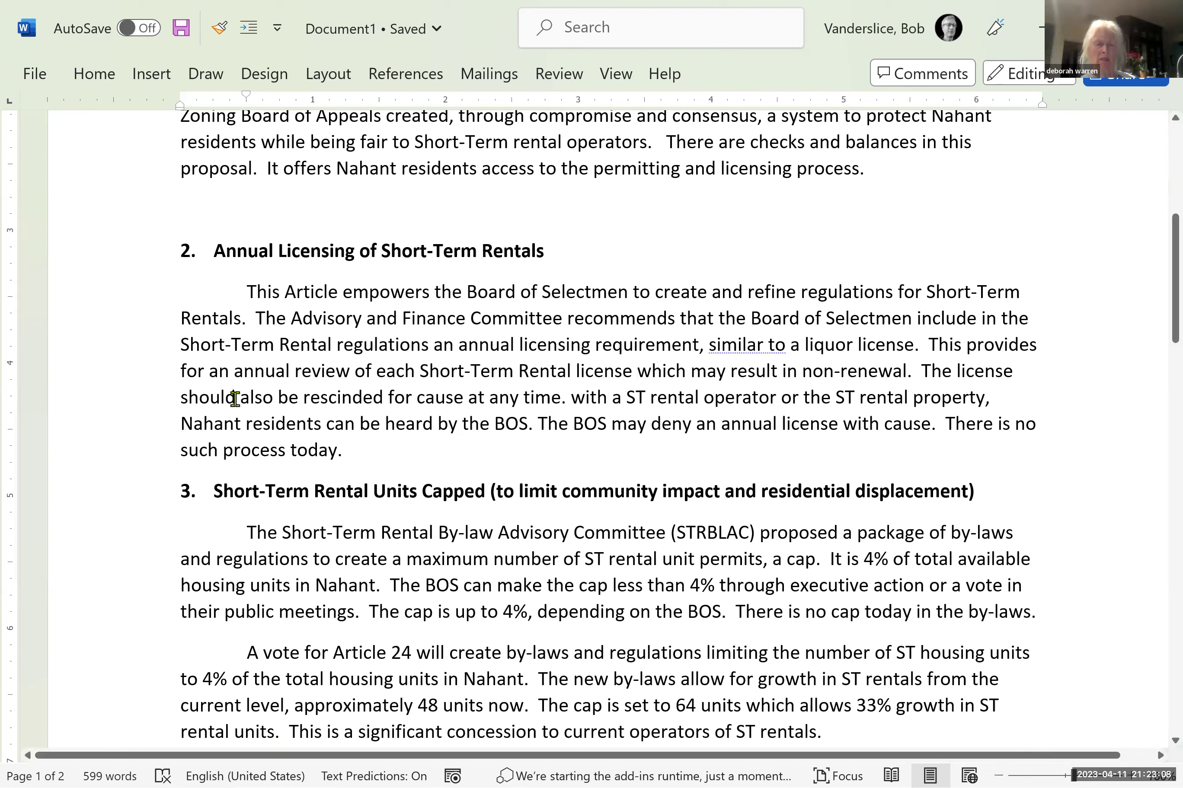
pyautogui.press('BackSpace')
pyautogui.press('BackSpace')
pyautogui.press('BackSpace')
pyautogui.press('BackSpace')
pyautogui.press('BackSpace')
pyautogui.press('BackSpace')
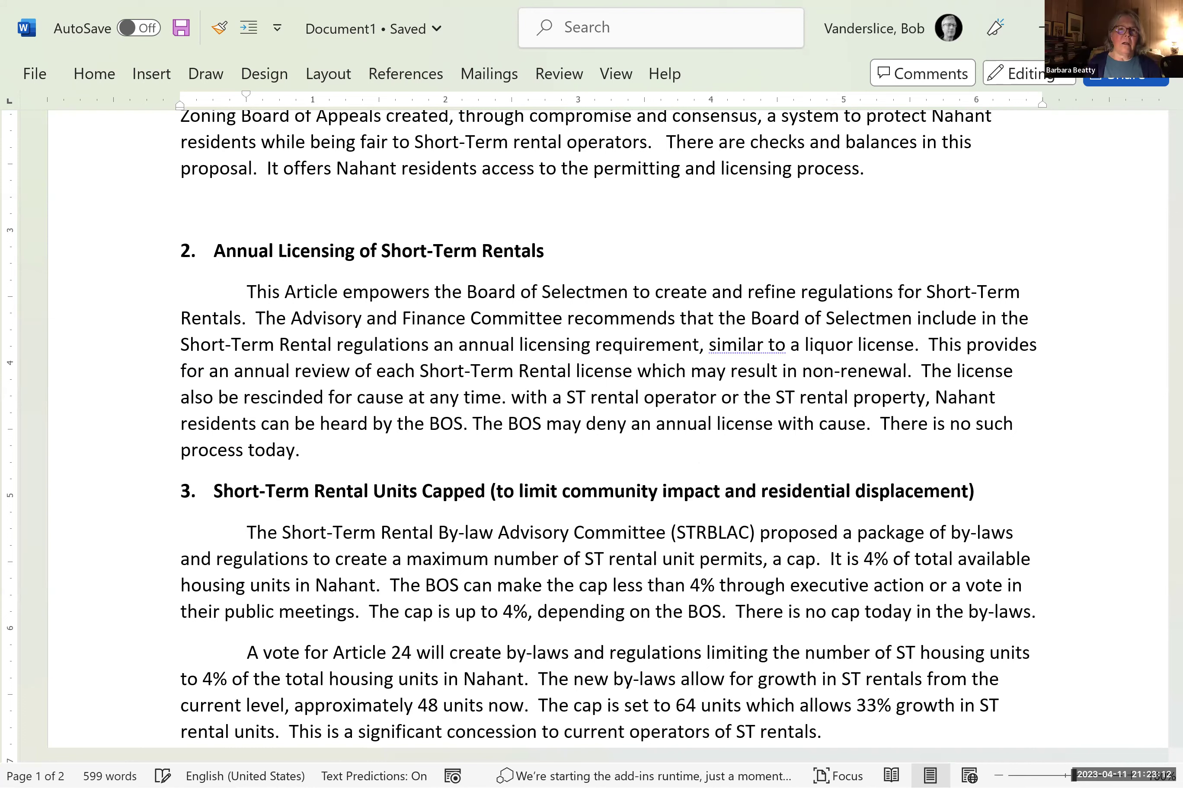
pyautogui.write('may')
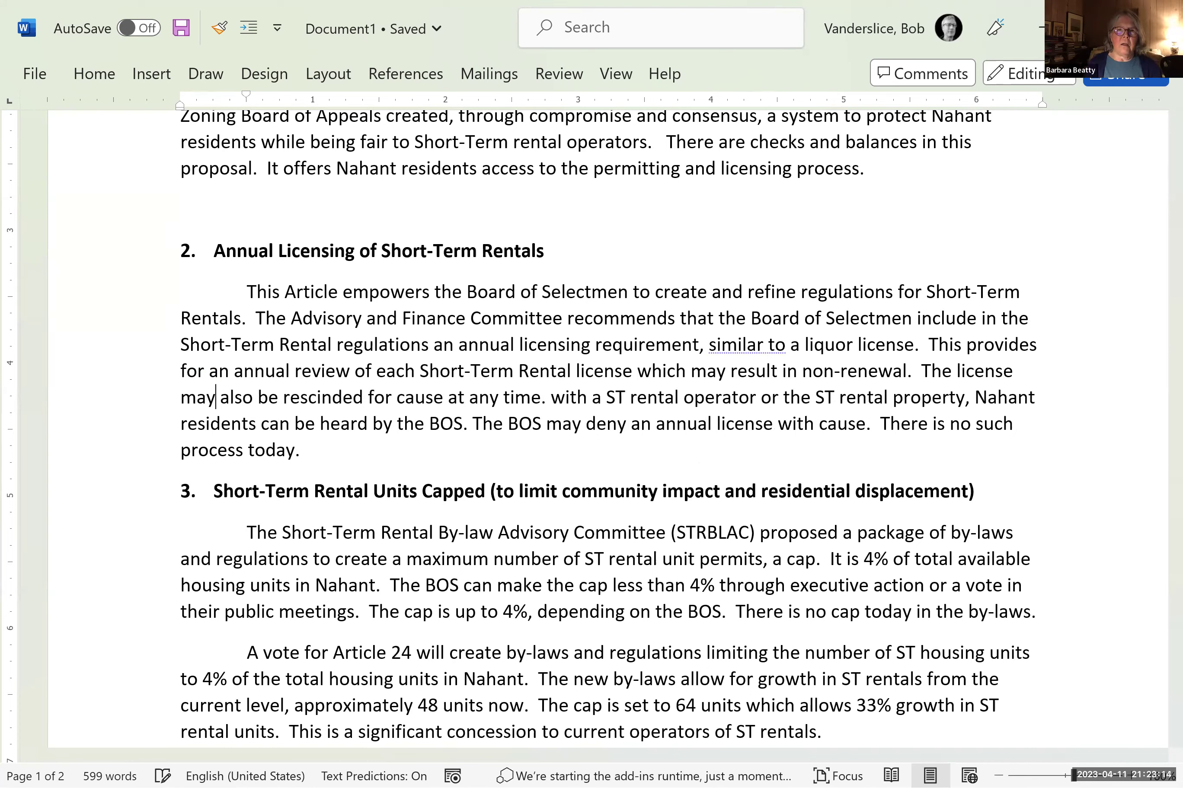
# - Delete the leftover fragment from "with a ST rental operator" through "heard by the BOS." after "at any time." in the section 2 paragraph
pyautogui.press('Right')
pyautogui.press('Right')
pyautogui.press('Right')
pyautogui.press('Right')
pyautogui.press('Right')
pyautogui.press('Right')
pyautogui.press('Right')
pyautogui.press('Right')
pyautogui.press('Right')
pyautogui.press('Right')
pyautogui.press('Right')
pyautogui.press('Right')
pyautogui.press('Right')
pyautogui.press('Right')
pyautogui.press('Right')
pyautogui.press('Right')
pyautogui.press('Right')
pyautogui.press('Right')
pyautogui.press('Right')
pyautogui.press('Right')
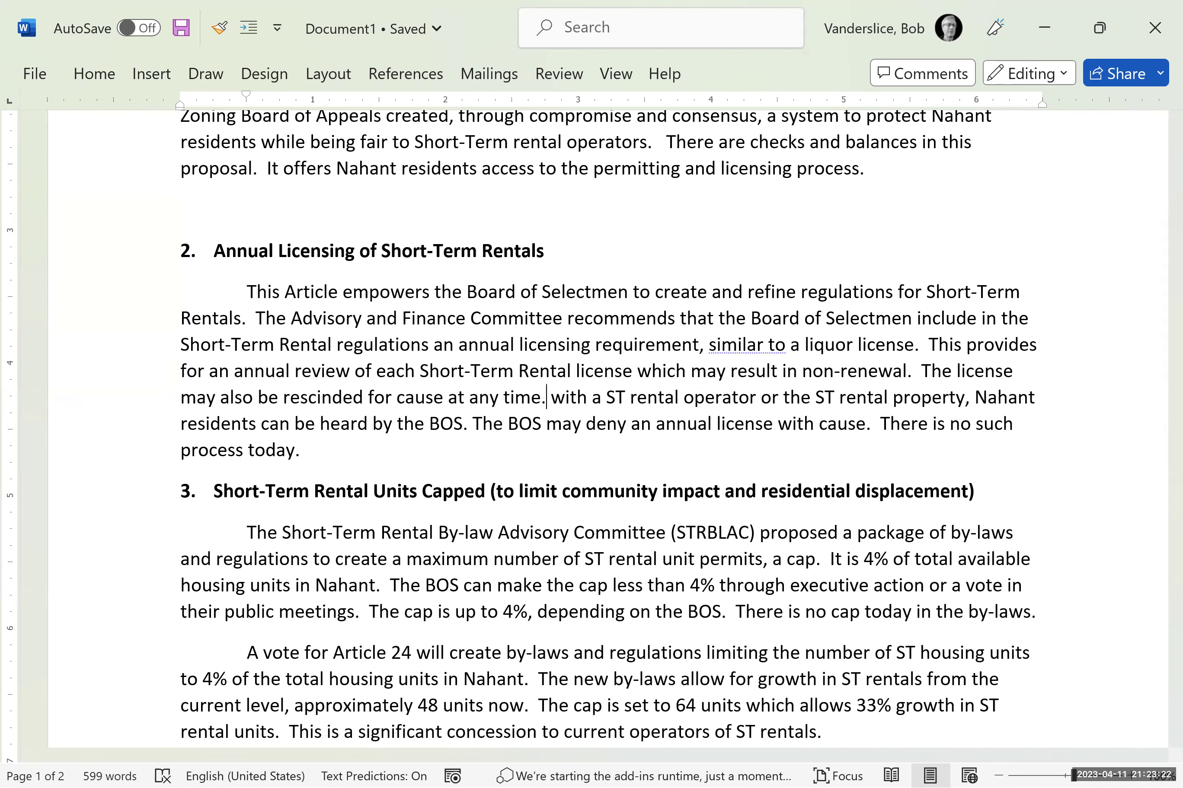
pyautogui.press('Delete')
pyautogui.press('Delete')
pyautogui.press('Delete')
pyautogui.press('Delete')
pyautogui.press('Delete')
pyautogui.press('Delete')
pyautogui.press('Delete')
pyautogui.press('Delete')
pyautogui.press('Delete')
pyautogui.press('Delete')
pyautogui.press('Delete')
pyautogui.press('Delete')
pyautogui.press('Delete')
pyautogui.press('Delete')
pyautogui.press('Delete')
pyautogui.press('Delete')
pyautogui.press('Delete')
pyautogui.press('Delete')
pyautogui.press('Delete')
pyautogui.press('Delete')
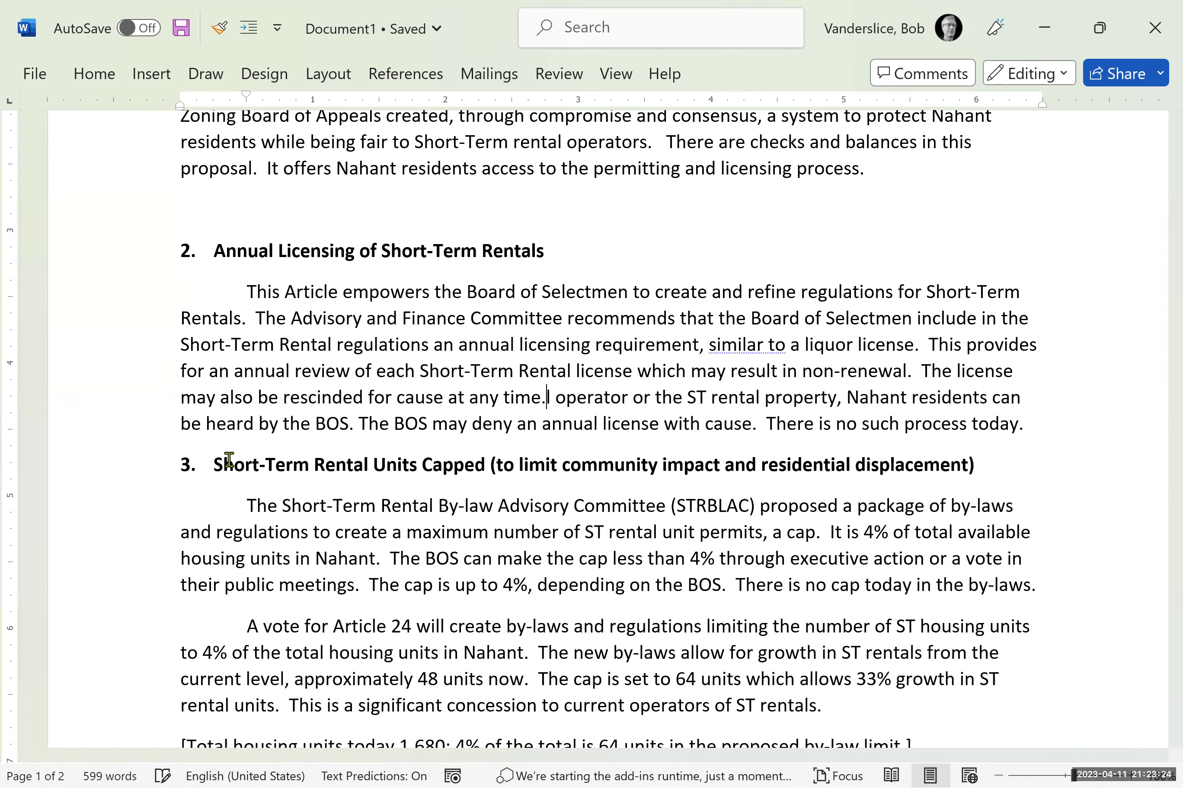
pyautogui.press('Delete')
pyautogui.press('Delete')
pyautogui.press('Delete')
pyautogui.press('Delete')
pyautogui.press('Delete')
pyautogui.press('Delete')
pyautogui.press('Delete')
pyautogui.press('Delete')
pyautogui.press('Delete')
pyautogui.press('Delete')
pyautogui.press('Delete')
pyautogui.press('Delete')
pyautogui.press('Delete')
pyautogui.press('Delete')
pyautogui.press('Delete')
pyautogui.press('Delete')
pyautogui.press('Delete')
pyautogui.press('Delete')
pyautogui.press('Delete')
pyautogui.press('Delete')
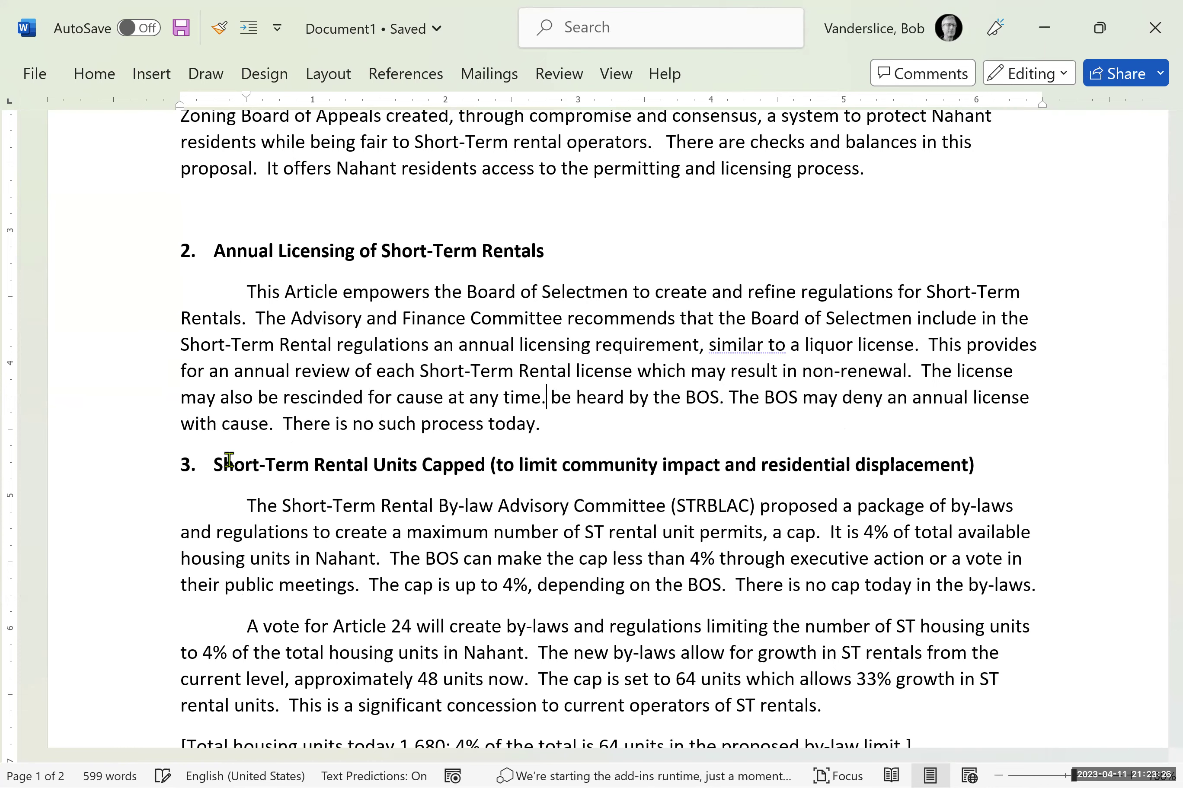
pyautogui.press('Delete')
pyautogui.press('Delete')
pyautogui.press('Delete')
pyautogui.press('Delete')
pyautogui.press('Delete')
pyautogui.press('Delete')
pyautogui.press('Delete')
pyautogui.press('Delete')
pyautogui.press('Delete')
pyautogui.press('Delete')
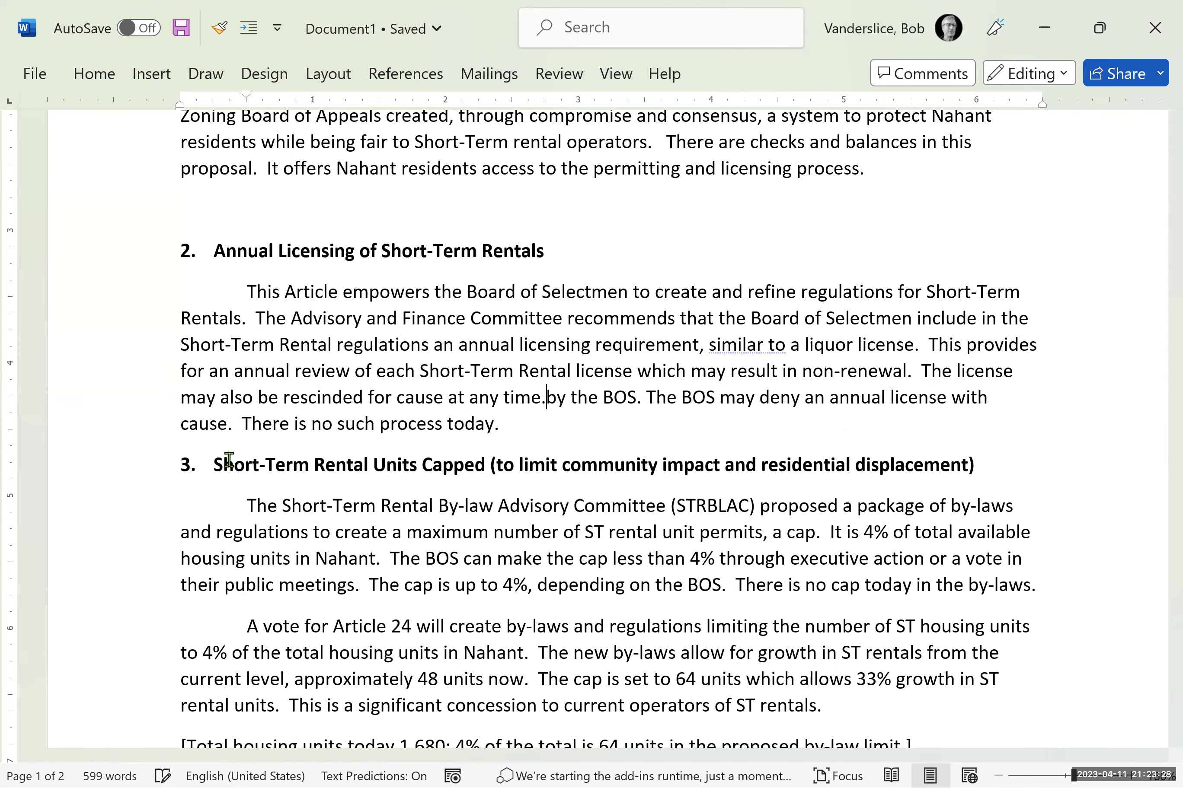
pyautogui.press('Delete')
pyautogui.press('Delete')
pyautogui.press('Delete')
pyautogui.press('Delete')
pyautogui.press('Delete')
pyautogui.press('Delete')
pyautogui.press('Delete')
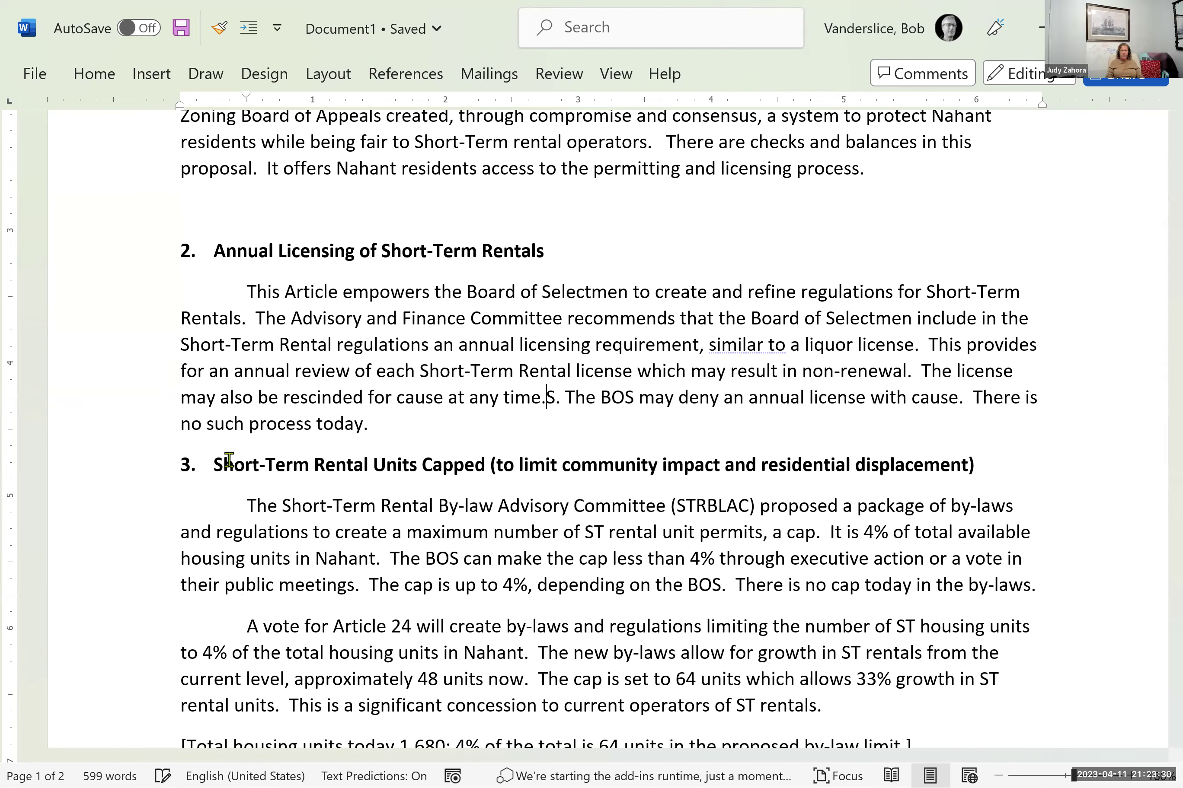
pyautogui.press('Delete')
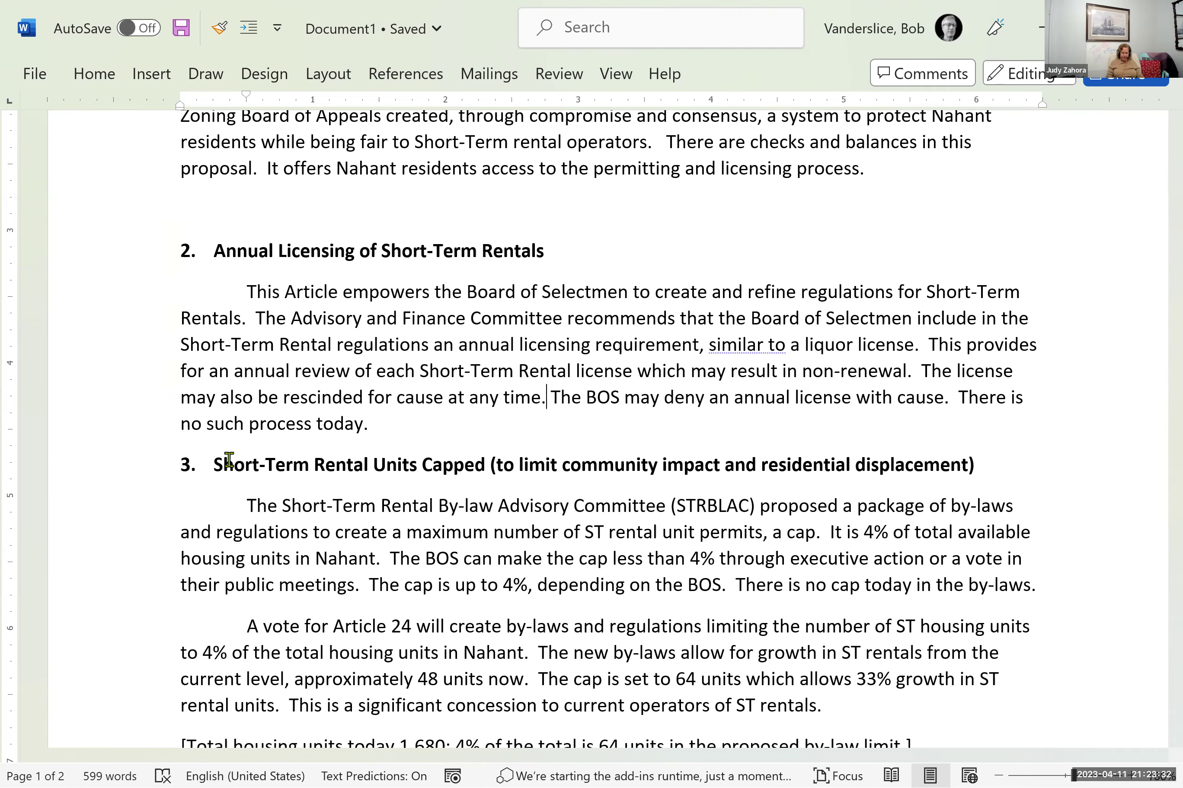
# - Delete the sentence "The BOS may deny an annual license with cause." from the section 2 paragraph
pyautogui.press('Delete')
pyautogui.press('Delete')
pyautogui.press('Delete')
pyautogui.press('Delete')
pyautogui.press('Delete')
pyautogui.press('Delete')
pyautogui.press('Delete')
pyautogui.press('Delete')
pyautogui.press('Delete')
pyautogui.press('Delete')
pyautogui.press('Delete')
pyautogui.press('Delete')
pyautogui.press('Delete')
pyautogui.press('Delete')
pyautogui.press('Delete')
pyautogui.press('Delete')
pyautogui.press('Delete')
pyautogui.press('Delete')
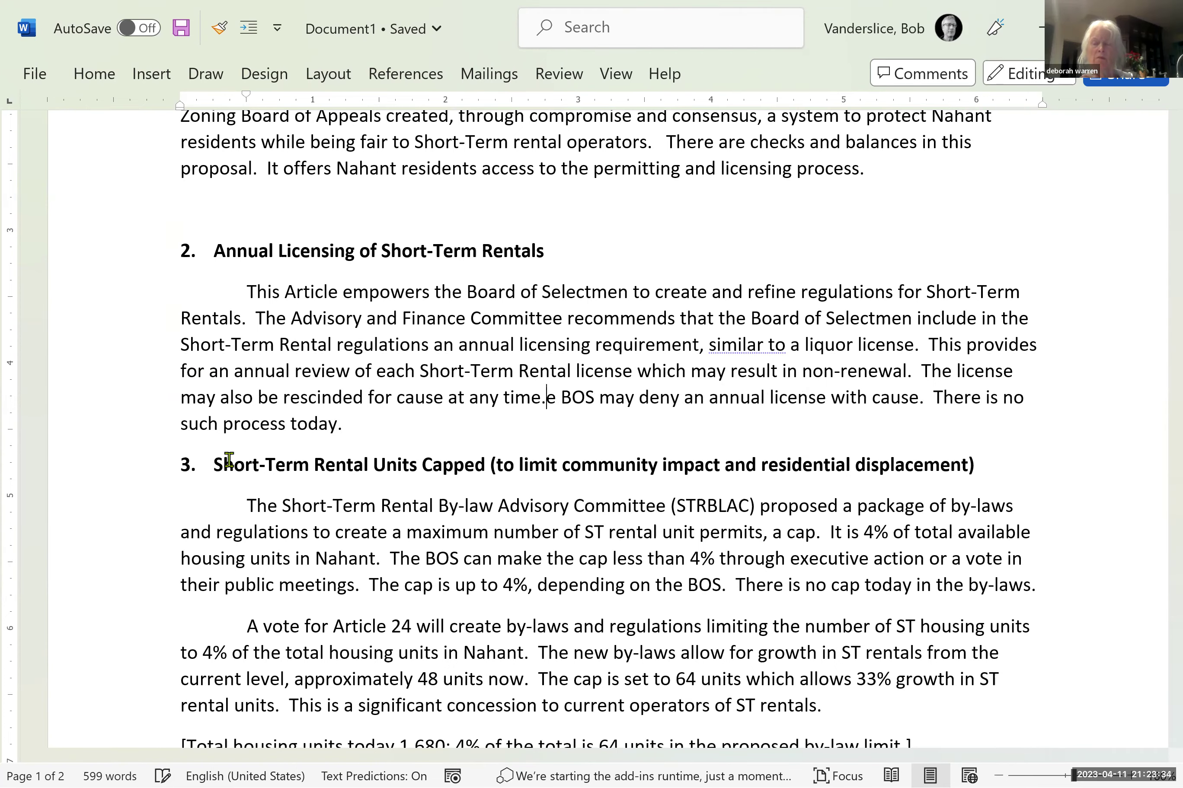
pyautogui.press('Delete')
pyautogui.press('Delete')
pyautogui.press('Delete')
pyautogui.press('Delete')
pyautogui.press('Delete')
pyautogui.press('Delete')
pyautogui.press('Delete')
pyautogui.press('Delete')
pyautogui.press('Delete')
pyautogui.press('Delete')
pyautogui.press('Delete')
pyautogui.press('Delete')
pyautogui.press('Delete')
pyautogui.press('Delete')
pyautogui.press('Delete')
pyautogui.press('Delete')
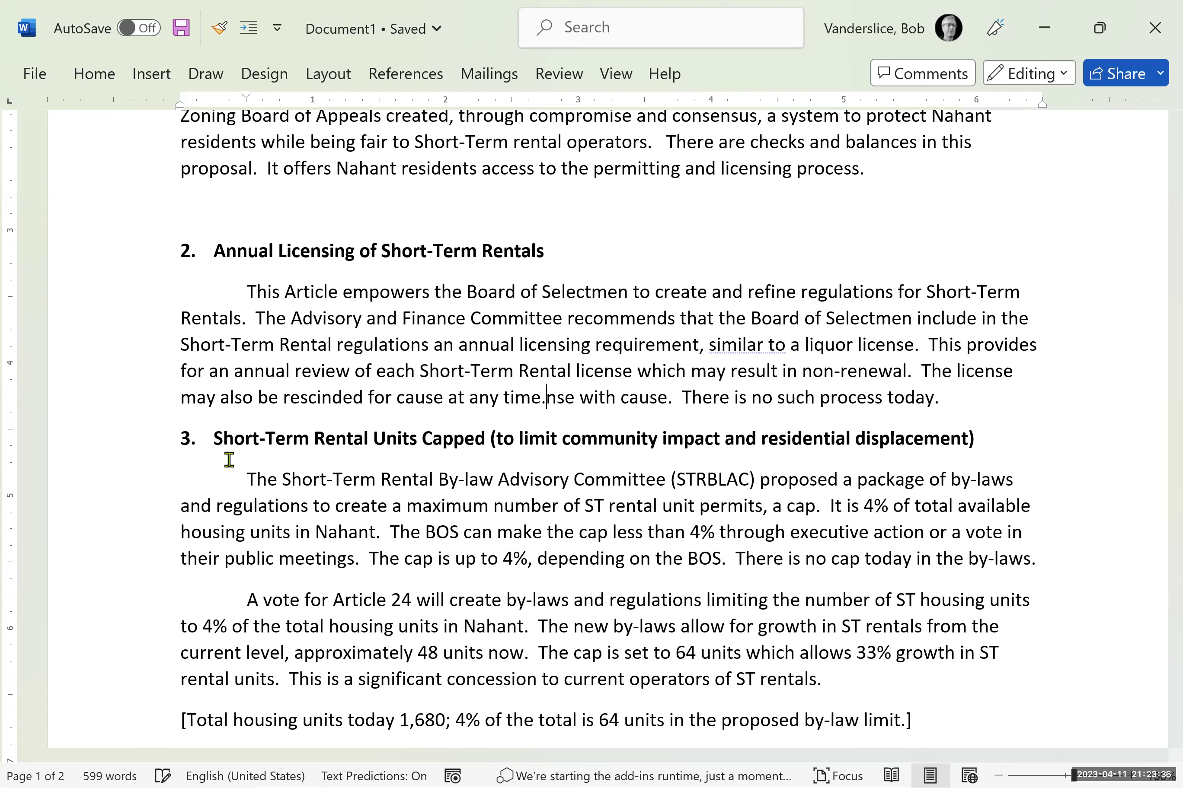
pyautogui.press('Delete')
pyautogui.press('Delete')
pyautogui.press('Delete')
pyautogui.press('Delete')
pyautogui.press('Delete')
pyautogui.press('Delete')
pyautogui.press('Delete')
pyautogui.press('Delete')
pyautogui.press('Delete')
pyautogui.press('Delete')
pyautogui.press('Delete')
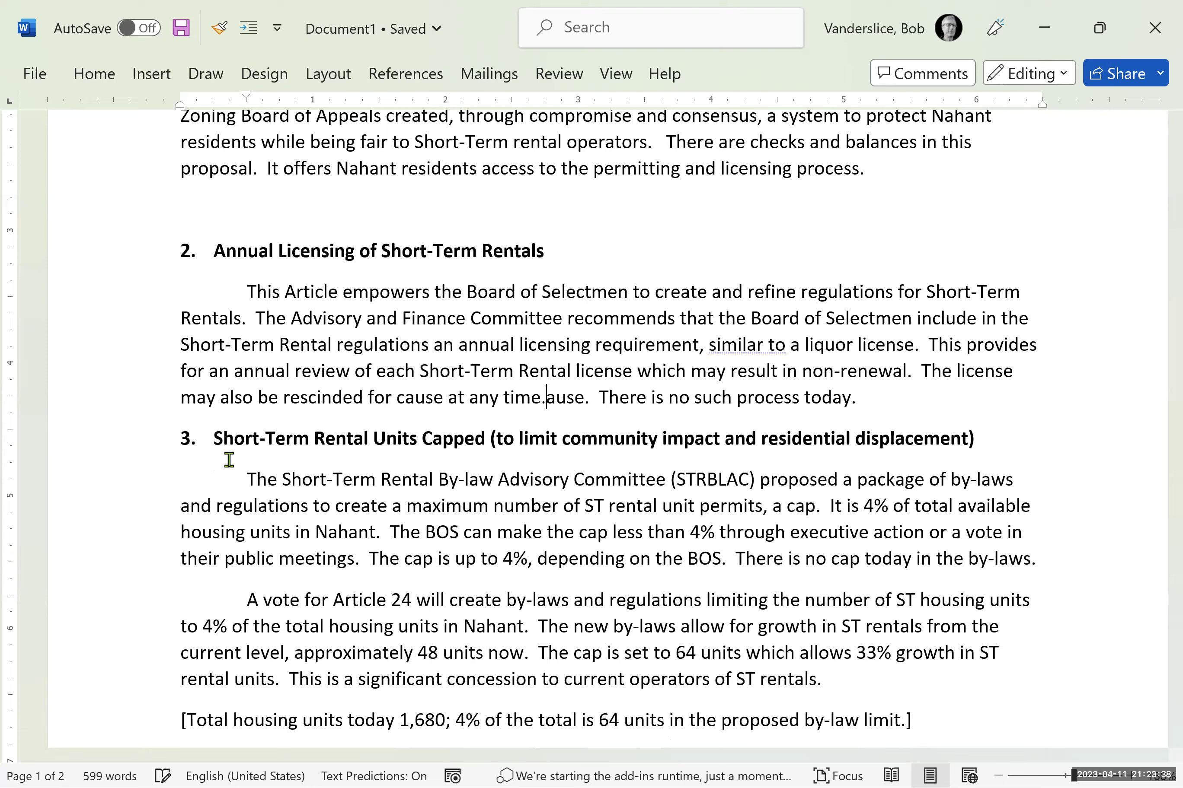
pyautogui.press('Delete')
pyautogui.press('Delete')
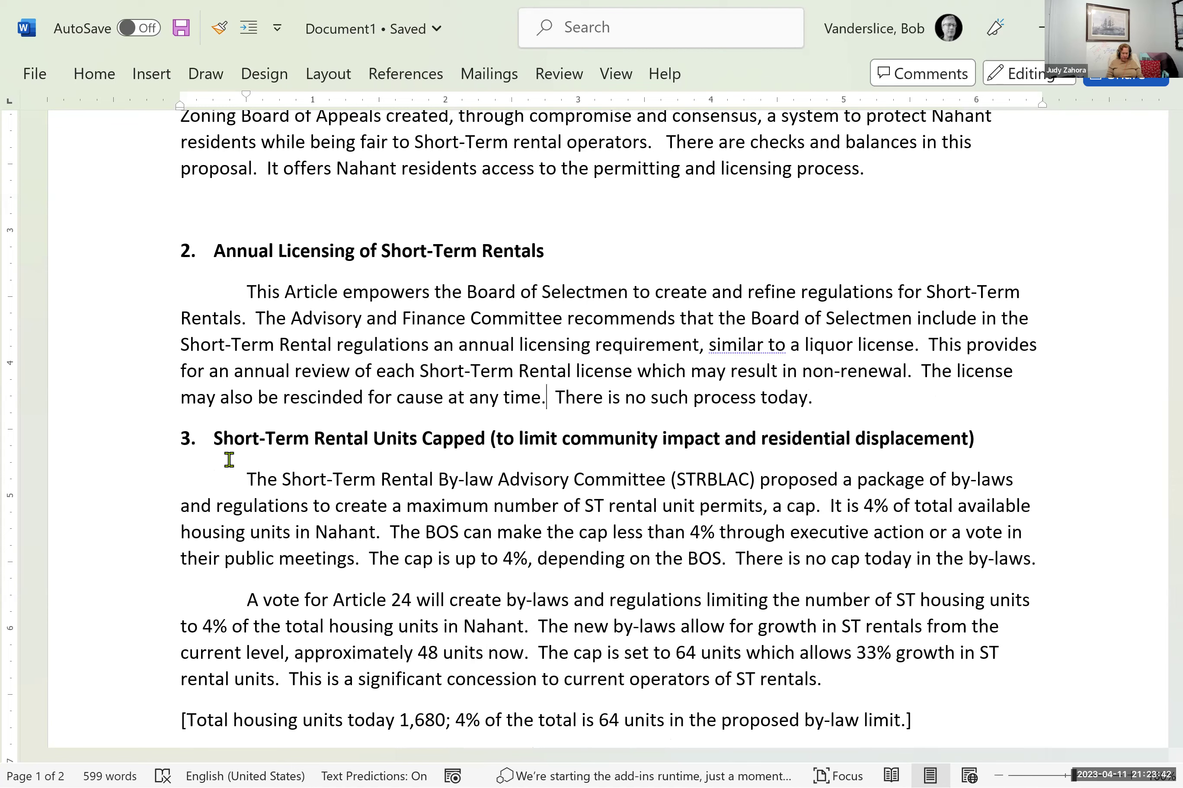
# - Place the text cursor at the end of the section 2 paragraph, after "There is no such process today."
pyautogui.press('Right')
pyautogui.press('Right')
pyautogui.press('Right')
pyautogui.press('Right')
pyautogui.press('Right')
pyautogui.press('Right')
pyautogui.press('Right')
pyautogui.press('Right')
pyautogui.press('Right')
pyautogui.press('Right')
pyautogui.press('Right')
pyautogui.press('Right')
pyautogui.press('Right')
pyautogui.press('Right')
pyautogui.press('Right')
pyautogui.press('Right')
pyautogui.press('Right')
pyautogui.press('Right')
pyautogui.press('Right')
pyautogui.press('Right')
pyautogui.press('Right')
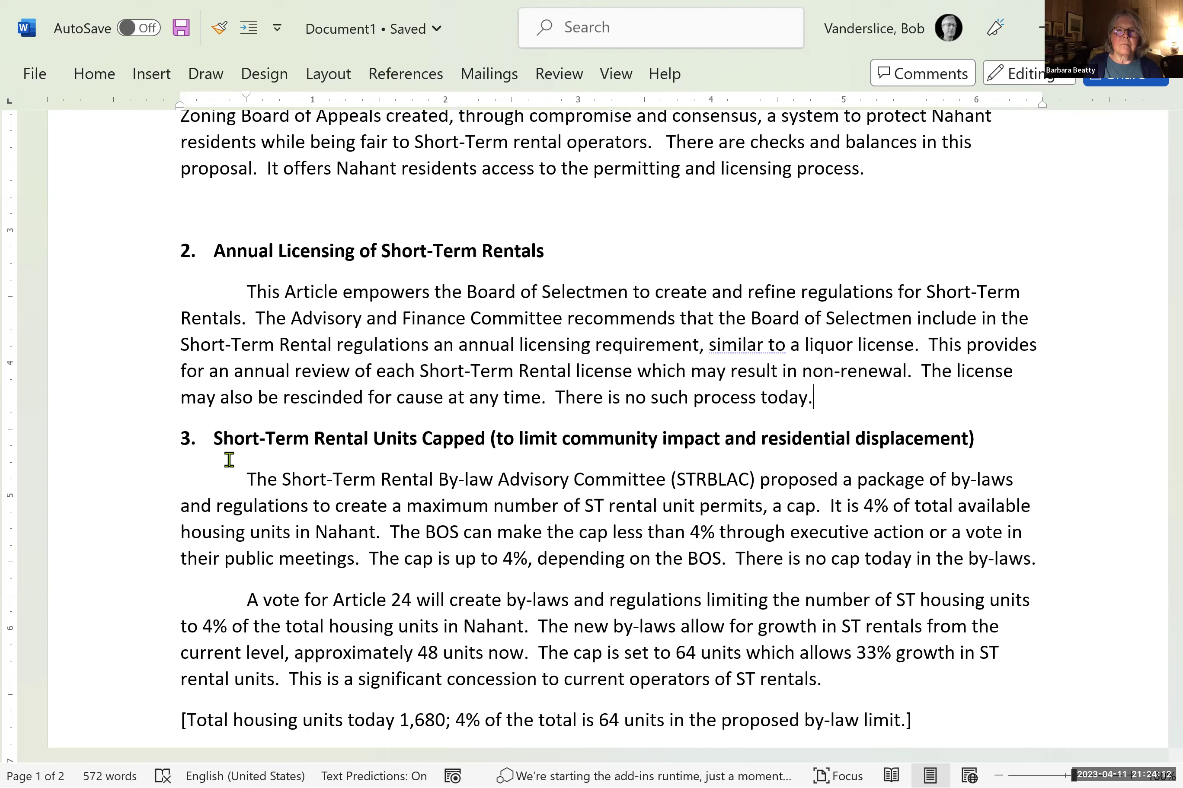
# - Insert a blank line between the section 2 paragraph and the section 3 heading
pyautogui.press('Return')
# - Read through the rest of the statement, from the unit cap section to the closing Appendix reference, and return to sections 2 and 3
pyautogui.press('Down')
pyautogui.press('Down')
pyautogui.press('Down')
pyautogui.press('Down')
pyautogui.press('Down')
pyautogui.press('Down')
pyautogui.press('Down')
pyautogui.press('Down')
pyautogui.press('Down')
pyautogui.press('Down')
pyautogui.press('Down')
pyautogui.press('Down')
pyautogui.press('Down')
pyautogui.press('Down')
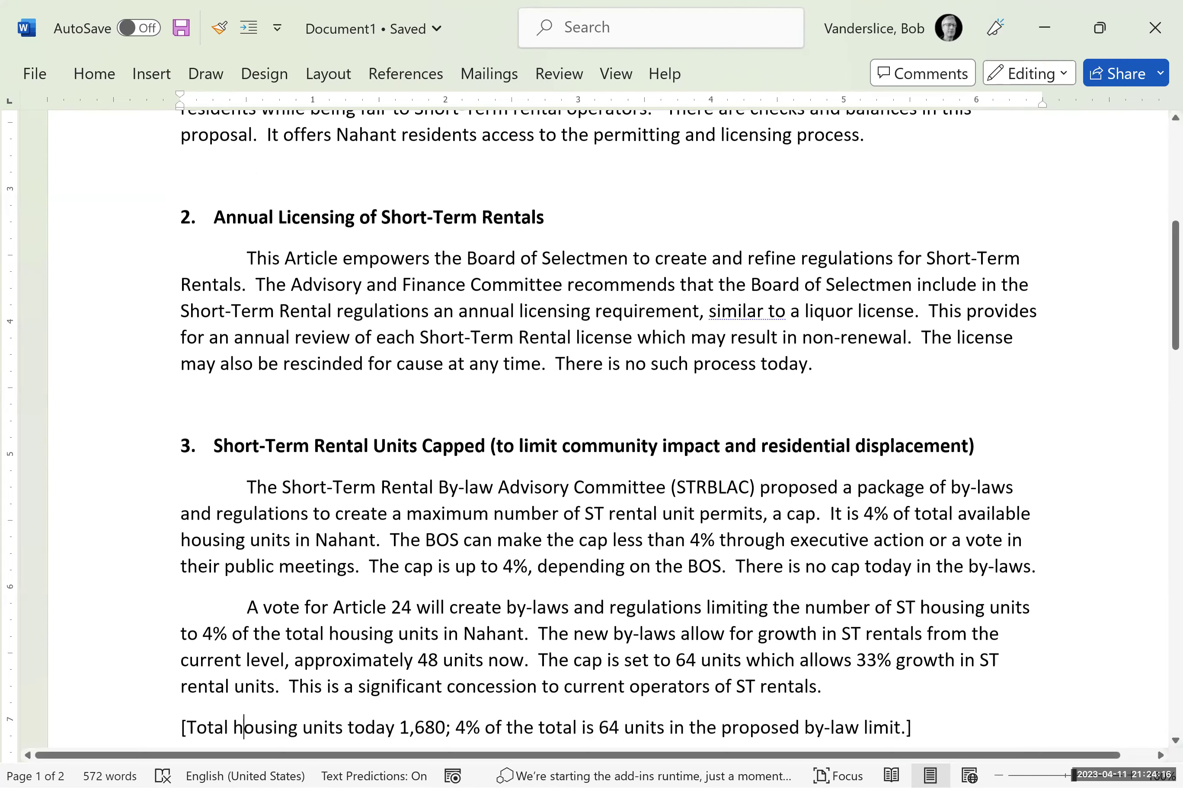
pyautogui.press('Down')
pyautogui.press('Down')
pyautogui.press('Down')
pyautogui.press('Down')
pyautogui.press('Down')
pyautogui.press('Down')
pyautogui.press('Down')
pyautogui.press('Down')
pyautogui.press('Down')
pyautogui.press('Down')
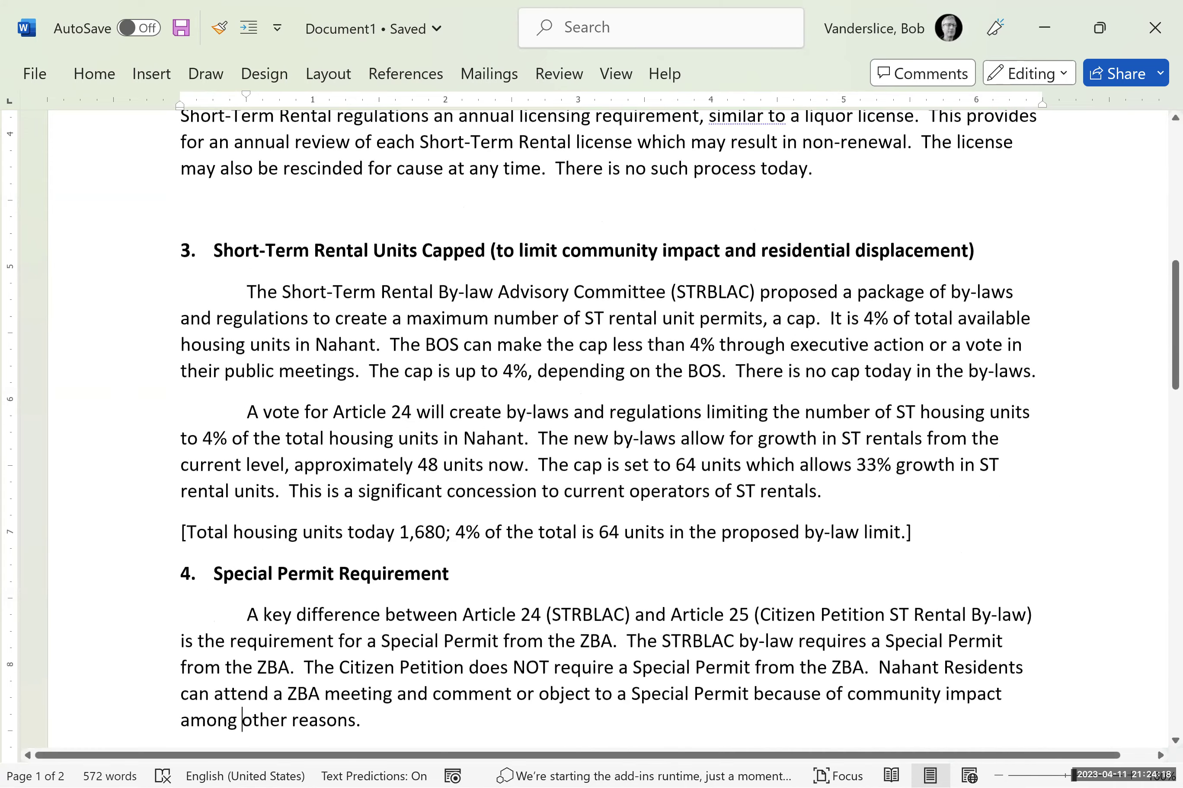
pyautogui.press('Down')
pyautogui.press('Down')
pyautogui.press('Down')
pyautogui.press('Down')
pyautogui.press('Down')
pyautogui.press('Down')
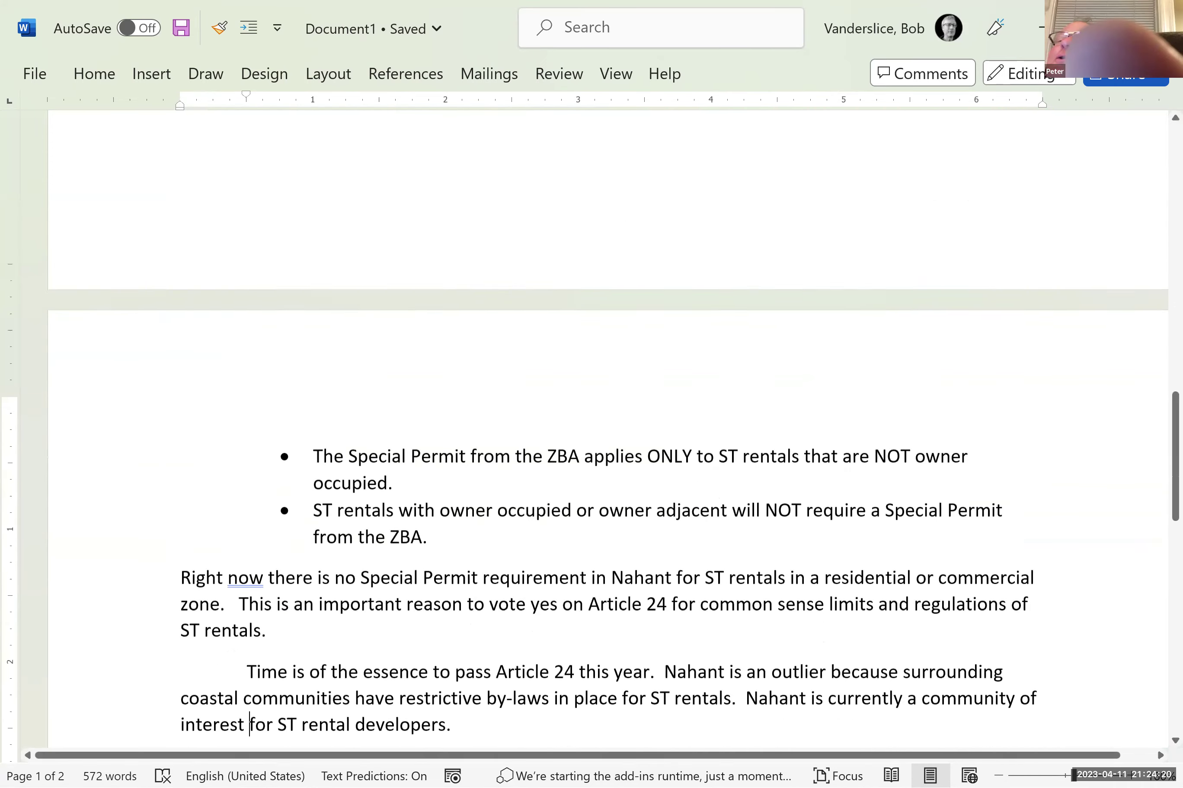
pyautogui.press('Up')
pyautogui.press('Up')
pyautogui.press('Up')
pyautogui.press('Up')
pyautogui.press('Up')
pyautogui.press('Up')
pyautogui.press('Up')
pyautogui.press('Up')
pyautogui.press('Up')
pyautogui.press('Up')
pyautogui.press('Up')
pyautogui.press('Up')
pyautogui.press('Up')
pyautogui.press('Up')
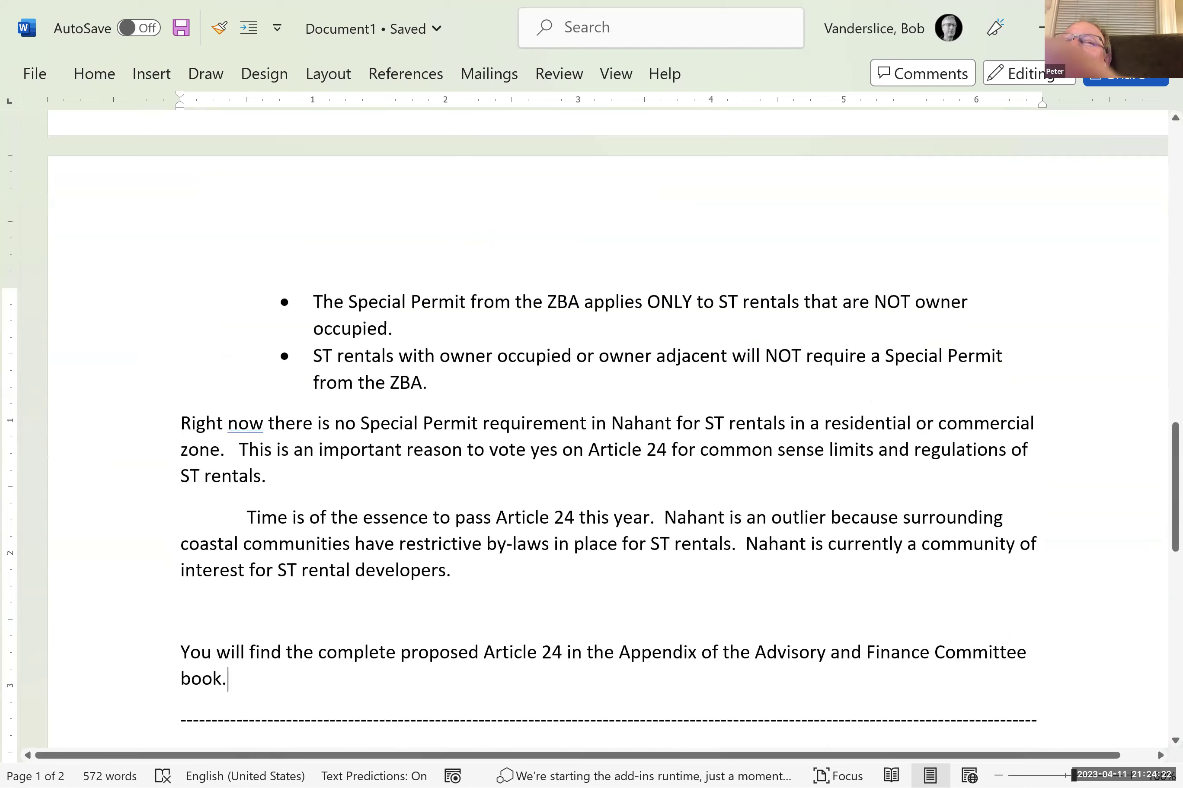
pyautogui.press('Up')
pyautogui.press('Up')
pyautogui.press('Up')
pyautogui.press('Up')
pyautogui.press('Up')
pyautogui.press('Up')
pyautogui.press('Up')
pyautogui.press('Up')
pyautogui.press('Up')
pyautogui.press('Up')
pyautogui.press('Up')
pyautogui.press('Up')
pyautogui.press('Up')
pyautogui.press('Up')
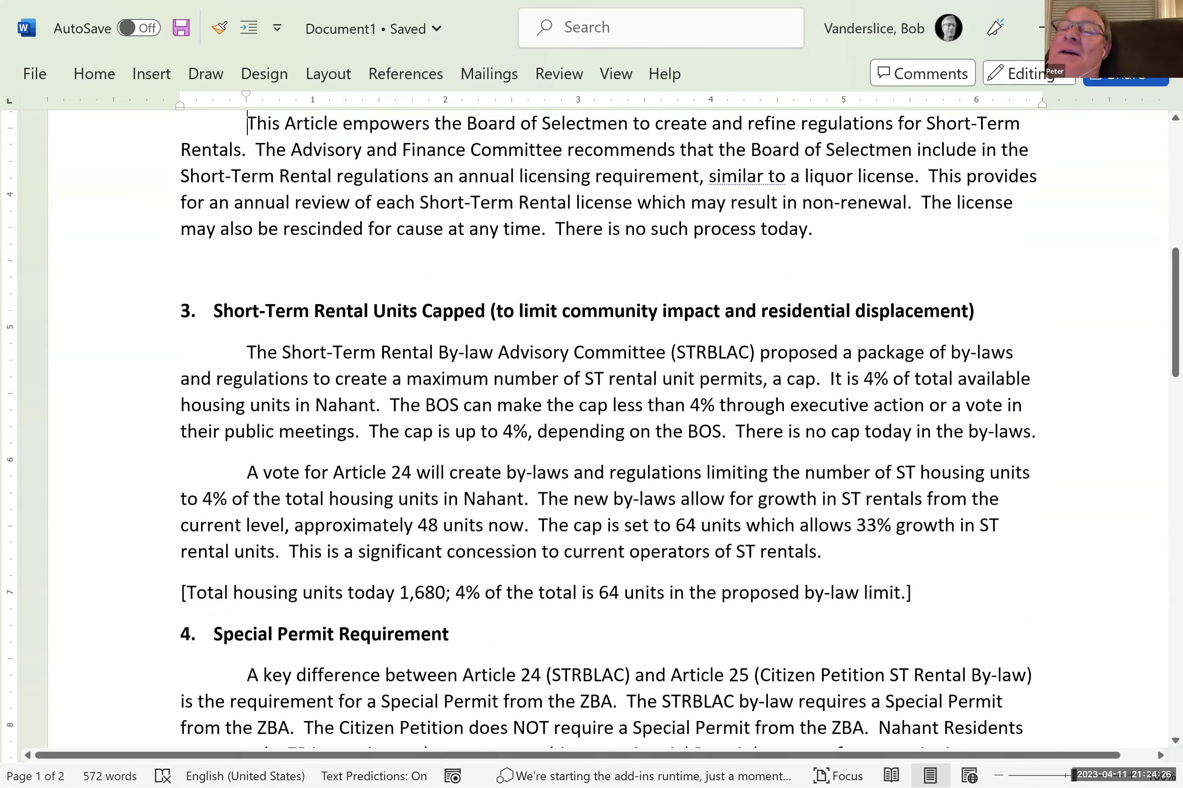
pyautogui.press('Up')
pyautogui.press('Up')
pyautogui.press('Down')
pyautogui.press('Down')
pyautogui.press('Down')
pyautogui.press('Down')
pyautogui.press('Down')
pyautogui.press('Down')
pyautogui.press('Down')
pyautogui.press('Down')
pyautogui.press('Down')
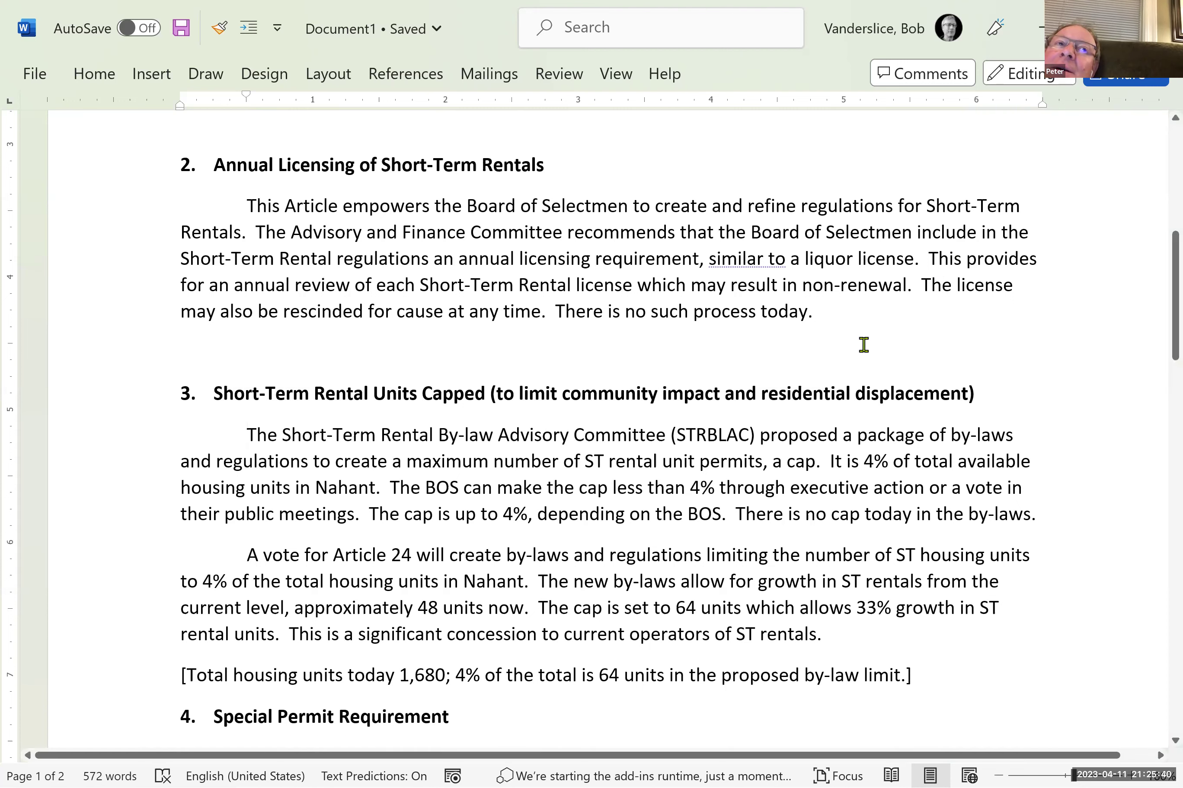
# - Insert "long-term" before "residential displacement" in the section 3 heading
pyautogui.click(762, 393)
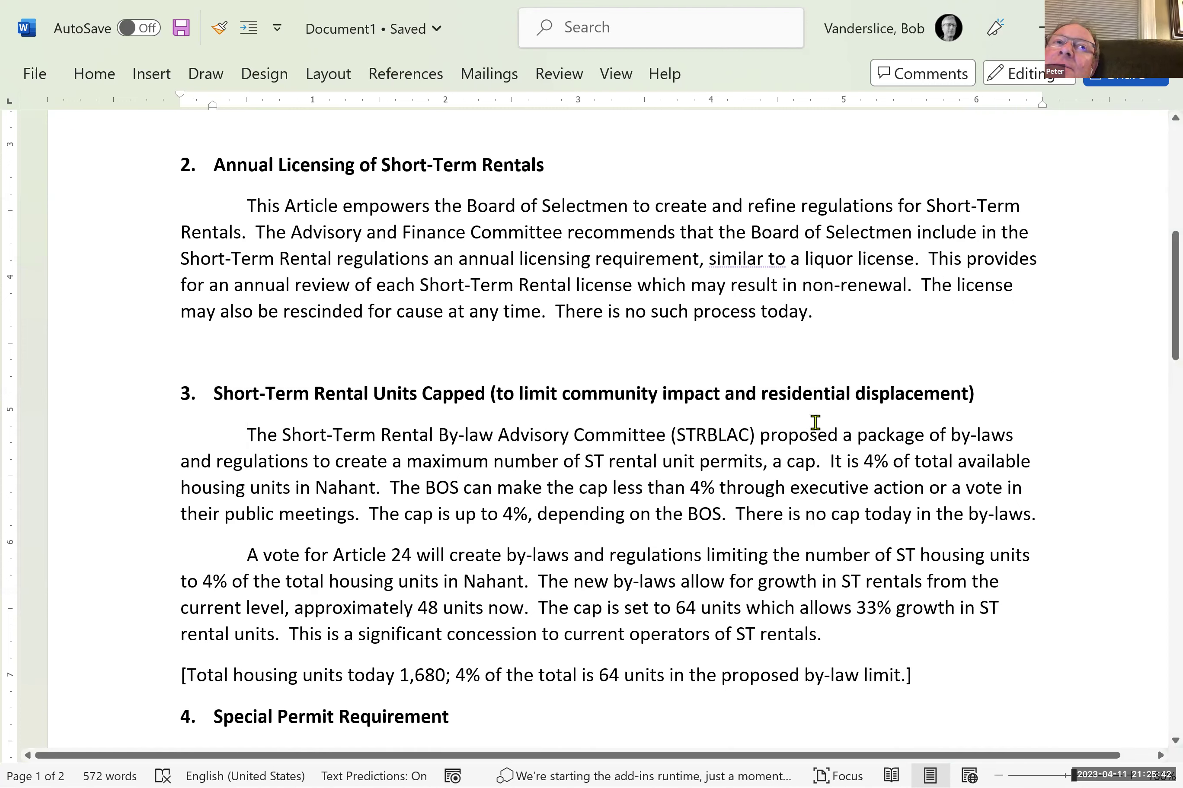
pyautogui.write('long term')
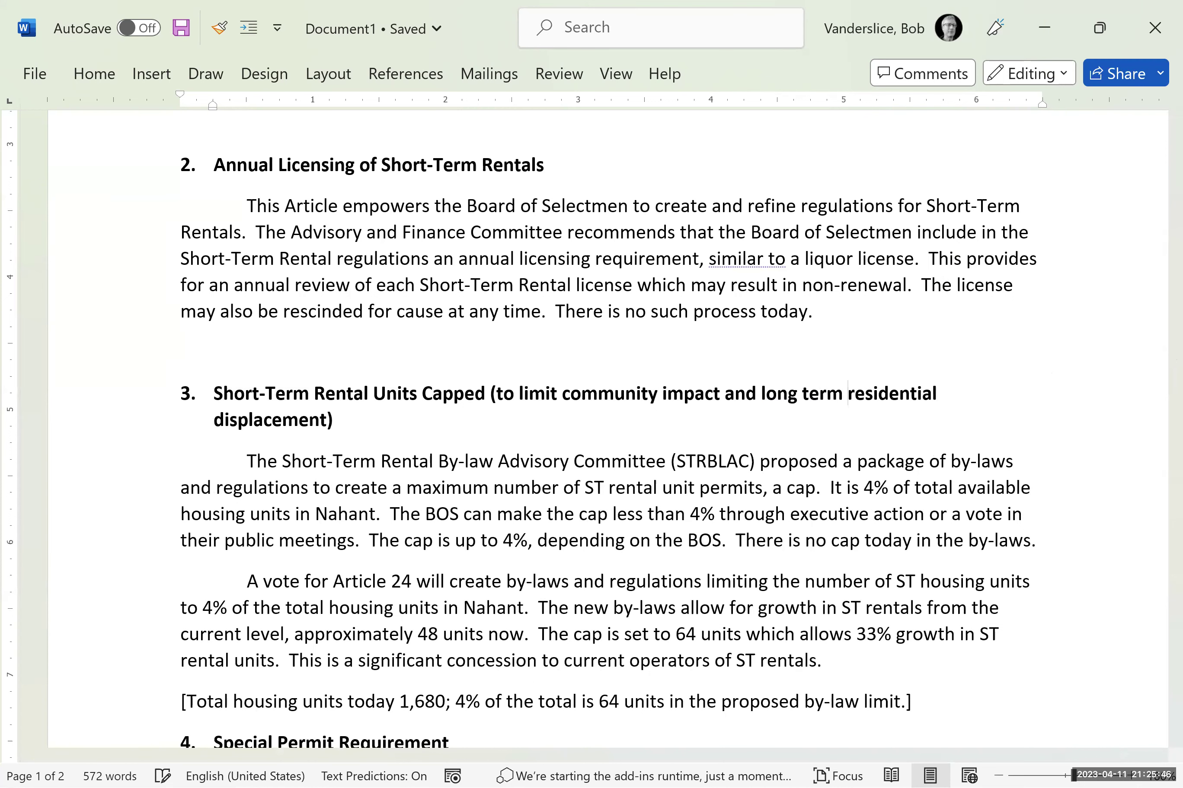
pyautogui.press('Left')
pyautogui.press('Left')
pyautogui.press('Left')
pyautogui.press('Left')
pyautogui.press('Left')
pyautogui.press('Left')
pyautogui.write('-')
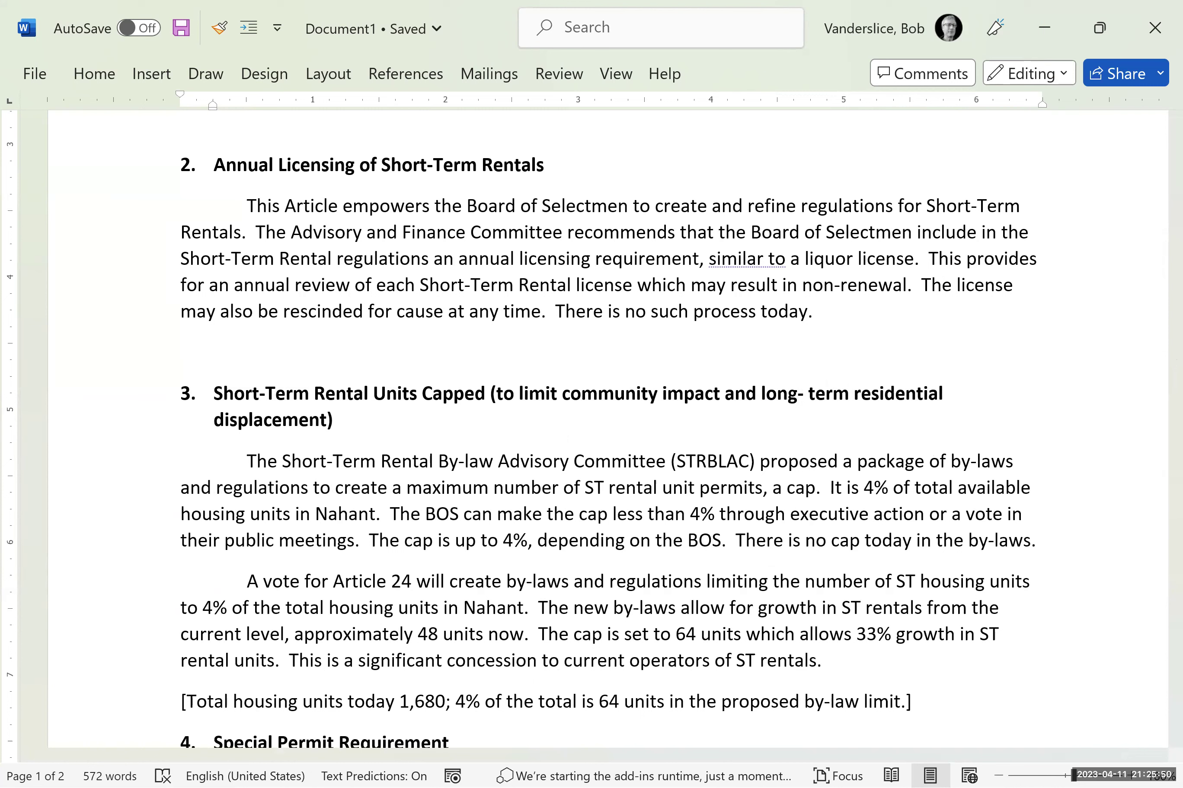
pyautogui.press('Delete')
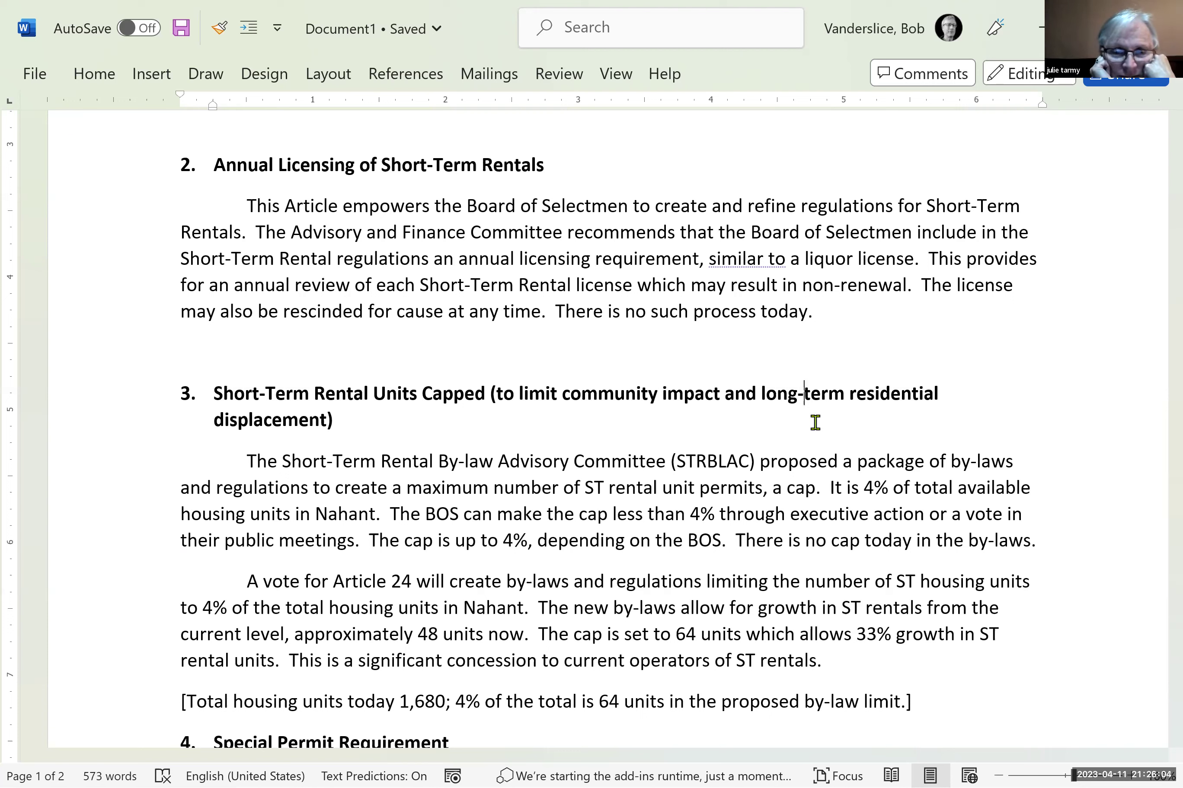
# - Delete the abbreviation "(STRBLAC)" after "Short-Term Rental By-law Advisory Committee" in the first section 3 paragraph
pyautogui.press('Down')
pyautogui.press('Down')
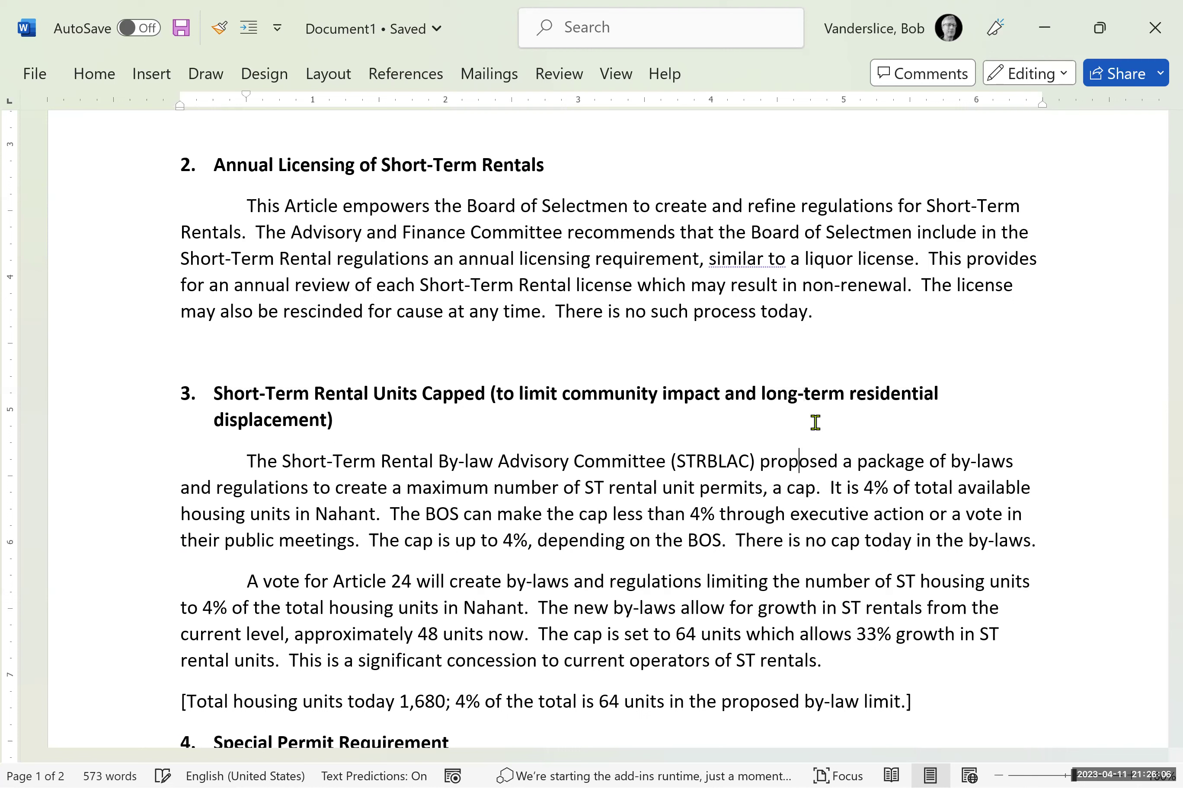
pyautogui.press('Left')
pyautogui.press('Left')
pyautogui.press('Left')
pyautogui.press('Left')
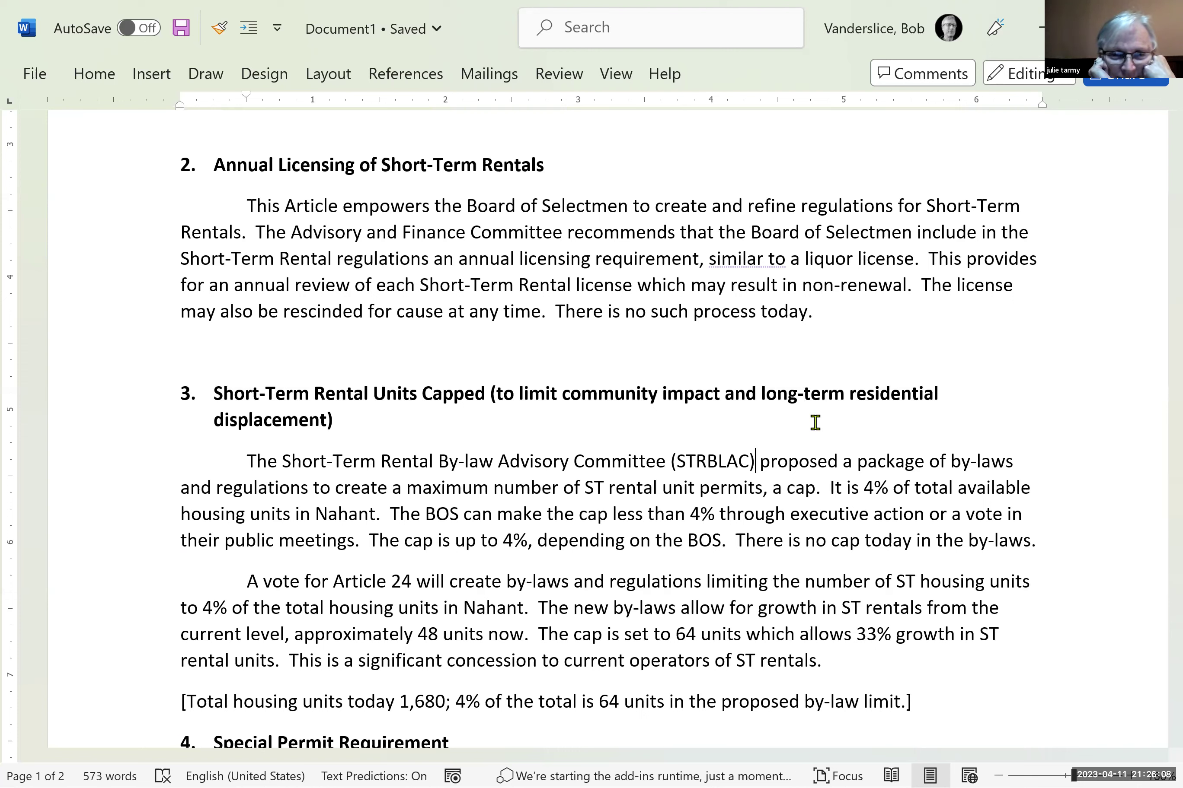
pyautogui.press('BackSpace')
pyautogui.press('BackSpace')
pyautogui.press('BackSpace')
pyautogui.press('BackSpace')
pyautogui.press('BackSpace')
pyautogui.press('BackSpace')
pyautogui.press('BackSpace')
pyautogui.press('BackSpace')
pyautogui.press('BackSpace')
pyautogui.press('BackSpace')
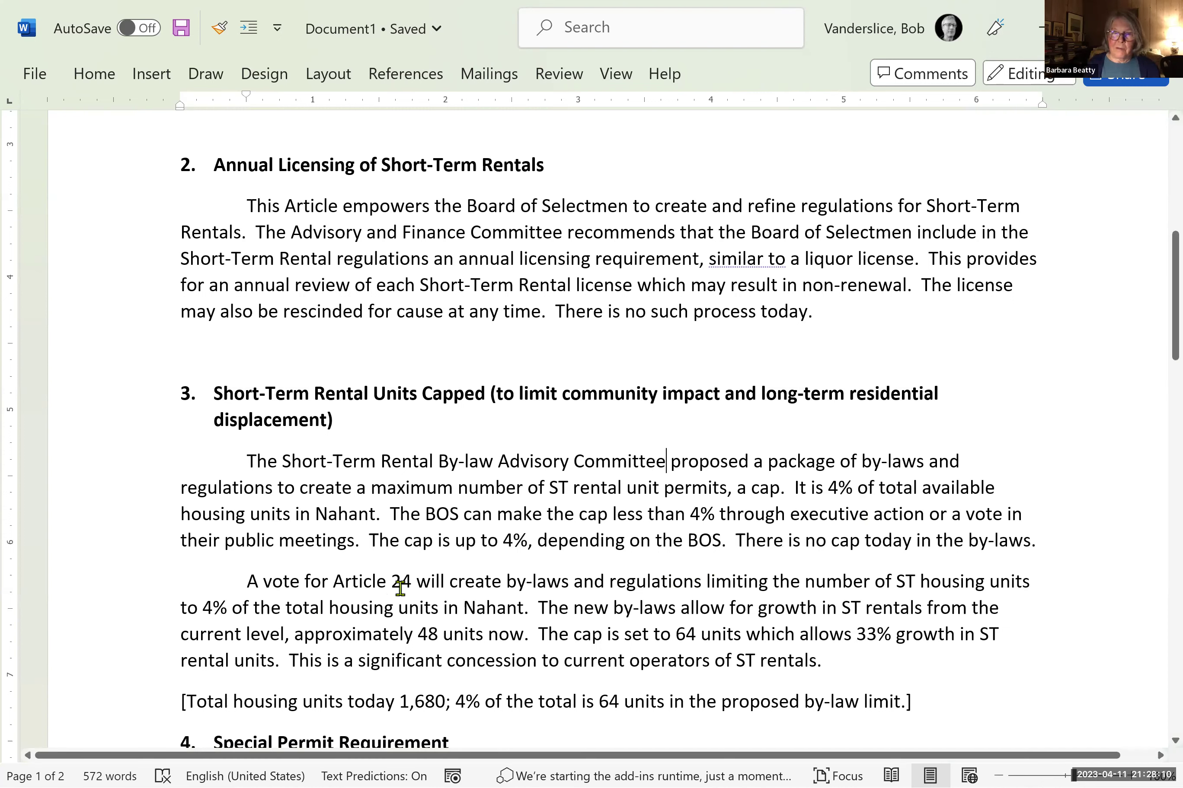
# - Replace "A vote for Article 24" with "This Article" at the start of the second section 3 paragraph
pyautogui.click(414, 583)
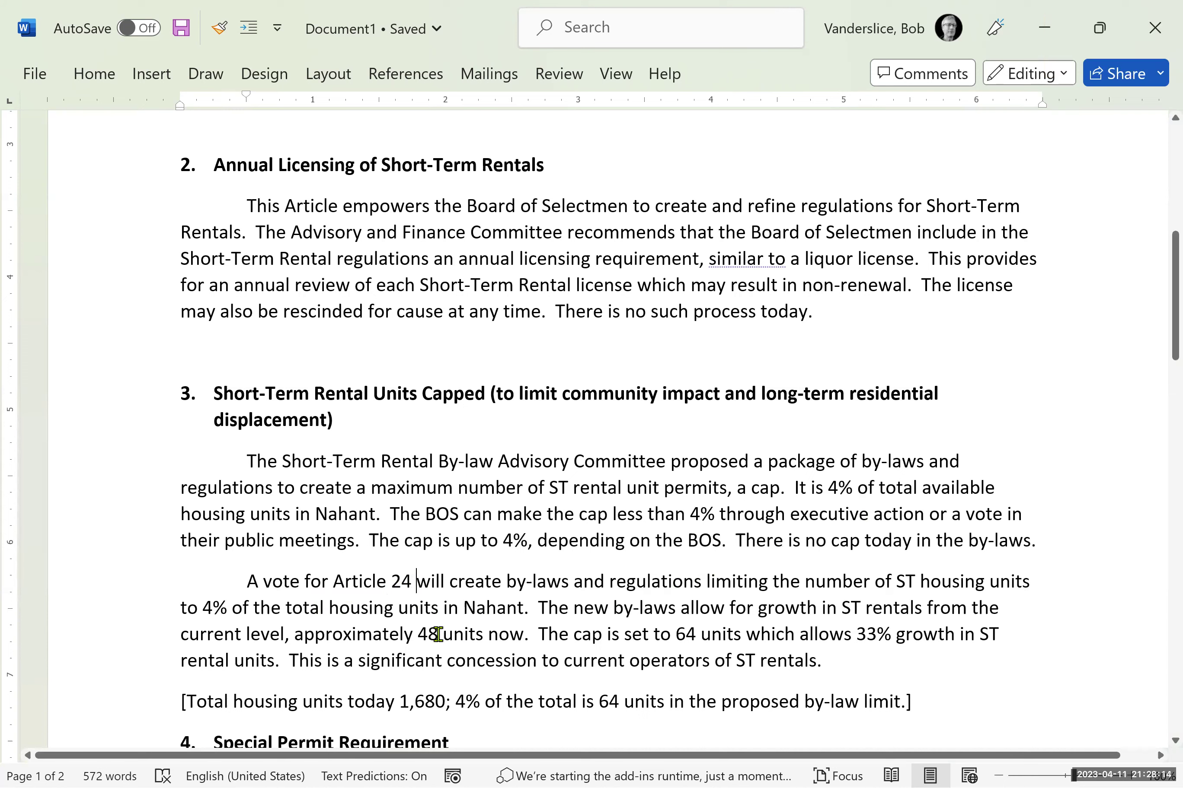
pyautogui.press('BackSpace')
pyautogui.press('BackSpace')
pyautogui.press('BackSpace')
pyautogui.press('BackSpace')
pyautogui.press('BackSpace')
pyautogui.press('BackSpace')
pyautogui.press('BackSpace')
pyautogui.press('BackSpace')
pyautogui.press('BackSpace')
pyautogui.press('BackSpace')
pyautogui.press('BackSpace')
pyautogui.press('BackSpace')
pyautogui.press('BackSpace')
pyautogui.press('BackSpace')
pyautogui.press('BackSpace')
pyautogui.press('BackSpace')
pyautogui.press('BackSpace')
pyautogui.press('BackSpace')
pyautogui.press('BackSpace')
pyautogui.press('BackSpace')
pyautogui.press('BackSpace')
pyautogui.press('BackSpace')
pyautogui.write('T')
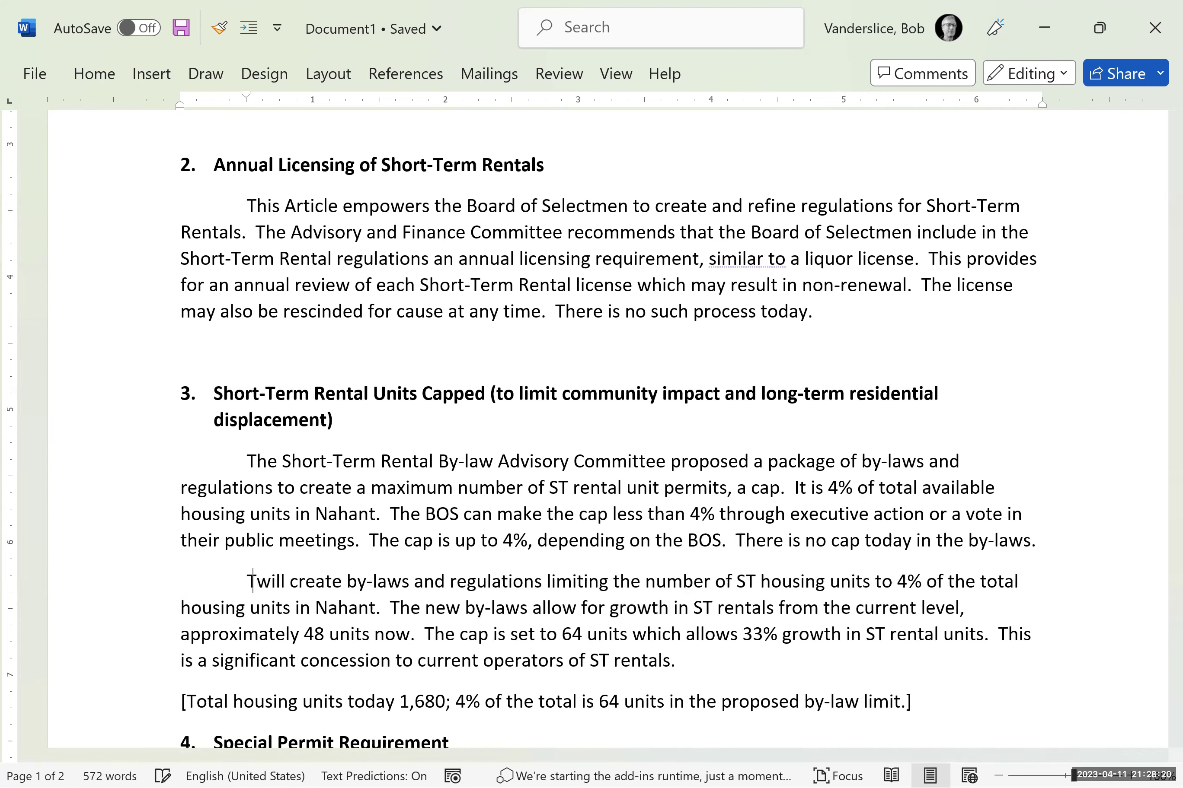
pyautogui.write('his Article')
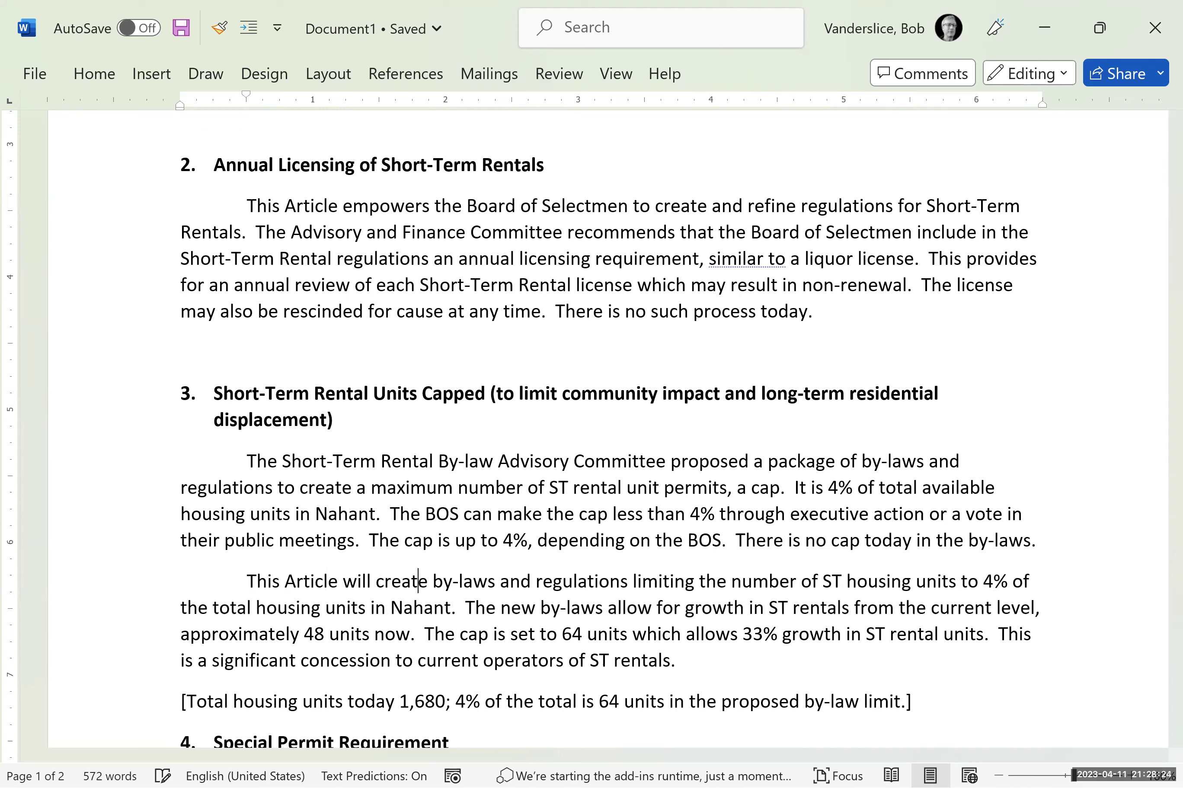
# - Replace "ST" with "Short-Term" before "housing units" in the first sentence of the second section 3 paragraph
pyautogui.click(659, 581)
pyautogui.click(832, 581)
pyautogui.write('hort')
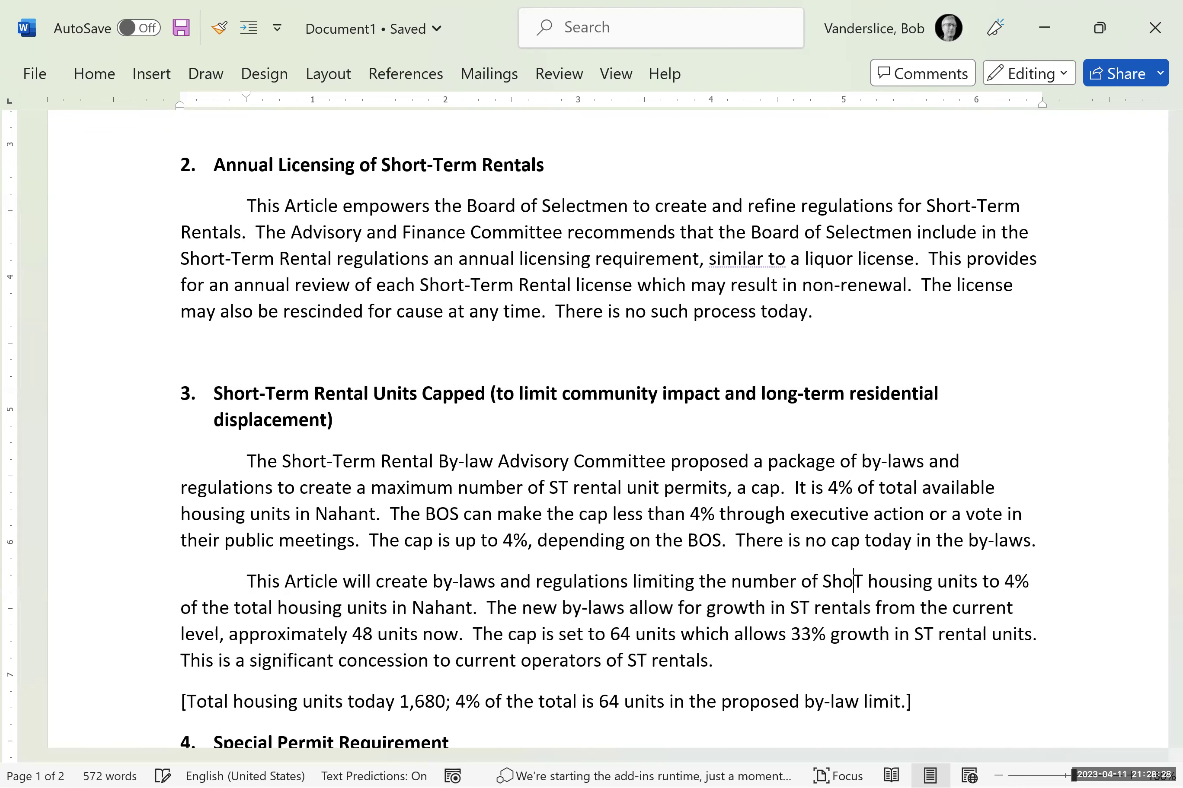
pyautogui.press('BackSpace')
pyautogui.write('-Term')
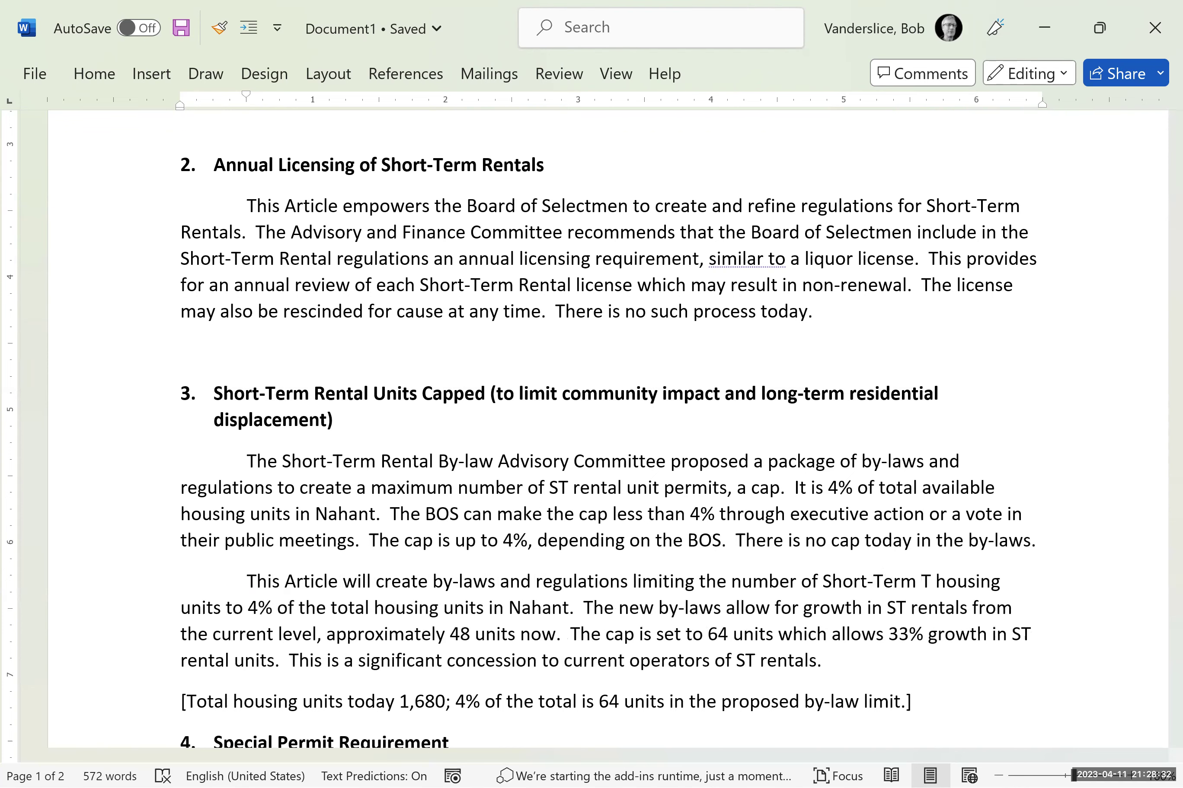
pyautogui.press('Delete')
pyautogui.press('Delete')
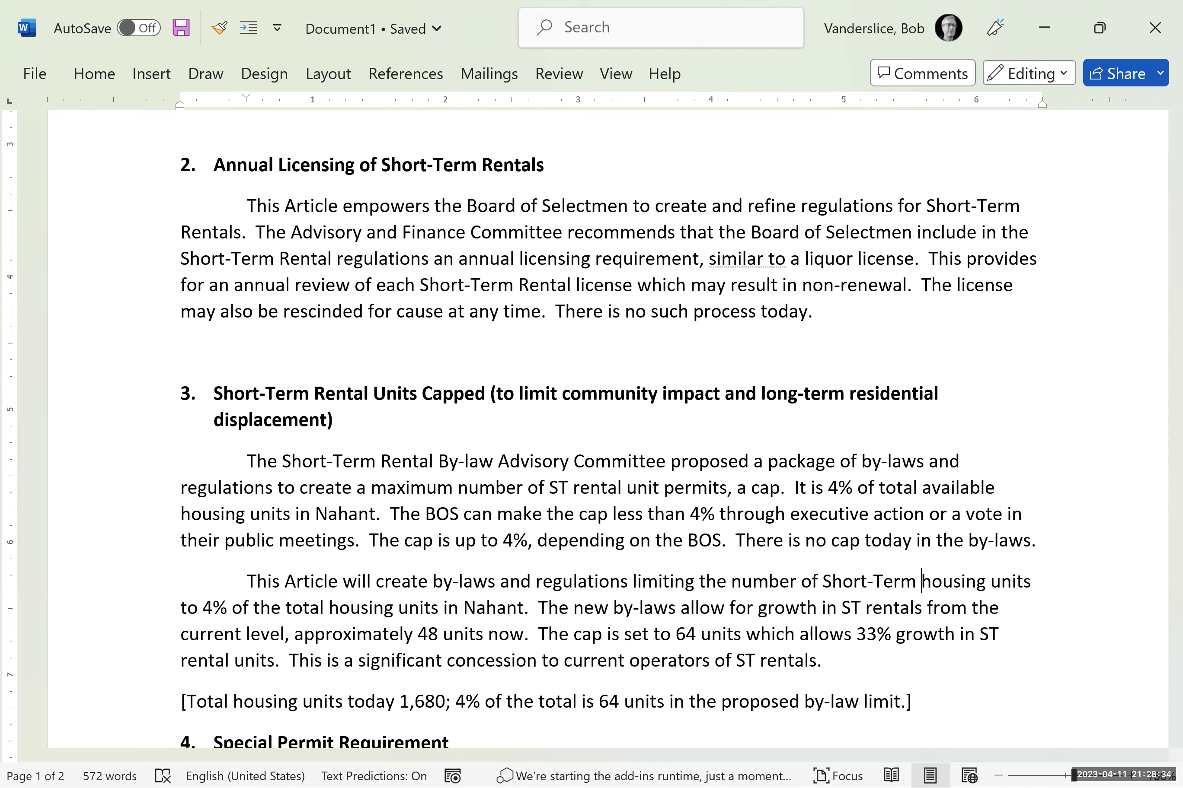
# - Insert "a maximum of" before "4% of the total housing units in Nahant" in the second section 3 paragraph
pyautogui.press('Down')
pyautogui.press('Left')
pyautogui.press('Left')
pyautogui.press('Left')
pyautogui.press('Left')
pyautogui.press('Left')
pyautogui.press('Left')
pyautogui.press('Left')
pyautogui.press('Left')
pyautogui.press('Left')
pyautogui.press('Left')
pyautogui.press('Left')
pyautogui.press('Left')
pyautogui.press('Left')
pyautogui.press('Left')
pyautogui.press('Left')
pyautogui.press('Left')
pyautogui.press('Left')
pyautogui.press('Left')
pyautogui.press('Left')
pyautogui.hotkey('ctrl', 'Left')
pyautogui.hotkey('ctrl', 'Left')
pyautogui.hotkey('ctrl', 'Left')
pyautogui.hotkey('ctrl', 'Left')
pyautogui.hotkey('ctrl', 'Left')
pyautogui.hotkey('ctrl', 'Left')
pyautogui.hotkey('ctrl', 'Left')
pyautogui.hotkey('ctrl', 'Left')
pyautogui.hotkey('ctrl', 'Left')
pyautogui.hotkey('ctrl', 'Left')
pyautogui.hotkey('ctrl', 'Left')
pyautogui.hotkey('ctrl', 'Left')
pyautogui.hotkey('ctrl', 'Left')
pyautogui.hotkey('ctrl', 'Left')
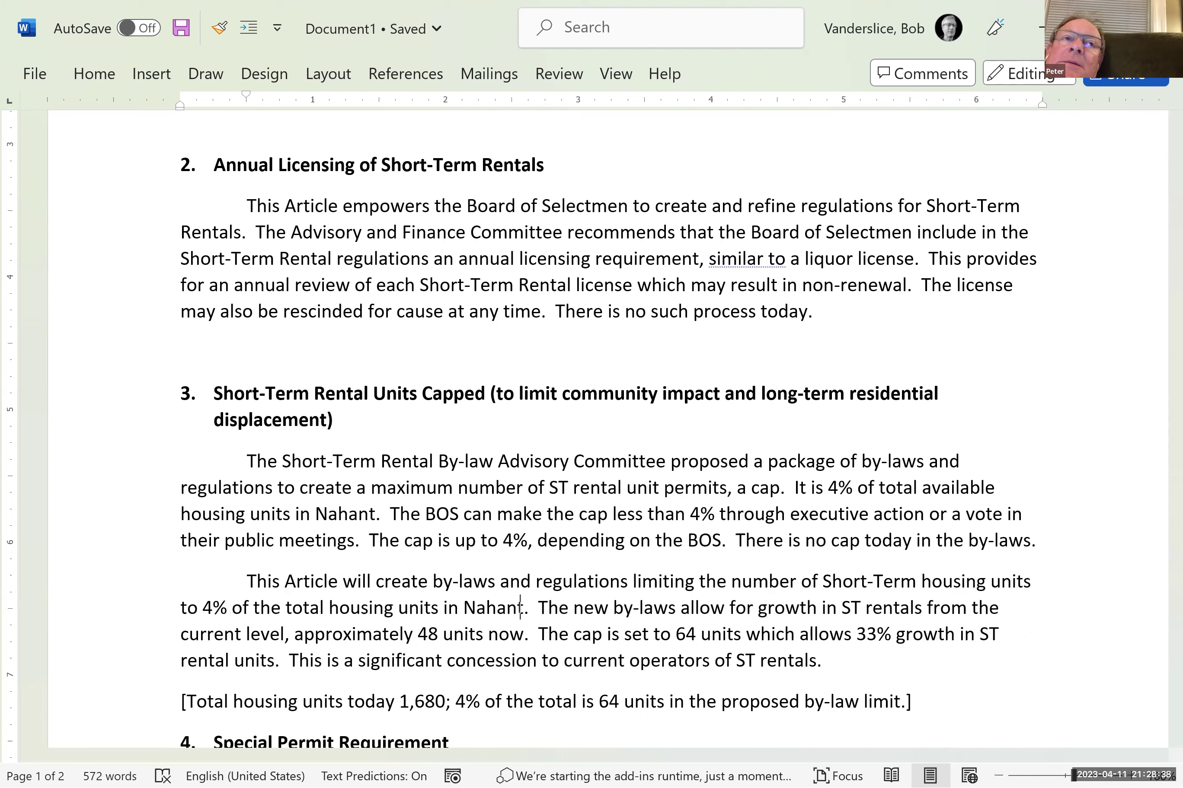
pyautogui.hotkey('ctrl', 'Left')
pyautogui.hotkey('ctrl', 'Left')
pyautogui.hotkey('ctrl', 'Left')
pyautogui.hotkey('ctrl', 'Left')
pyautogui.write('a m')
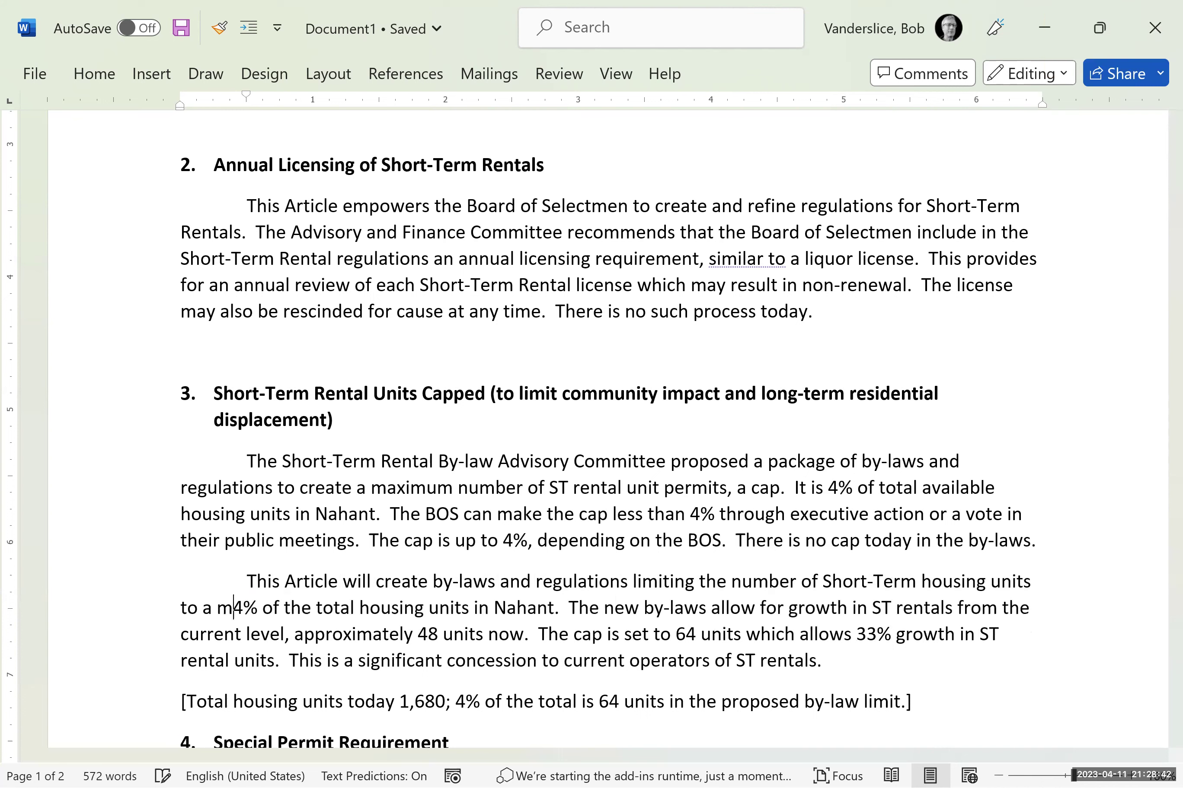
pyautogui.write('aximum')
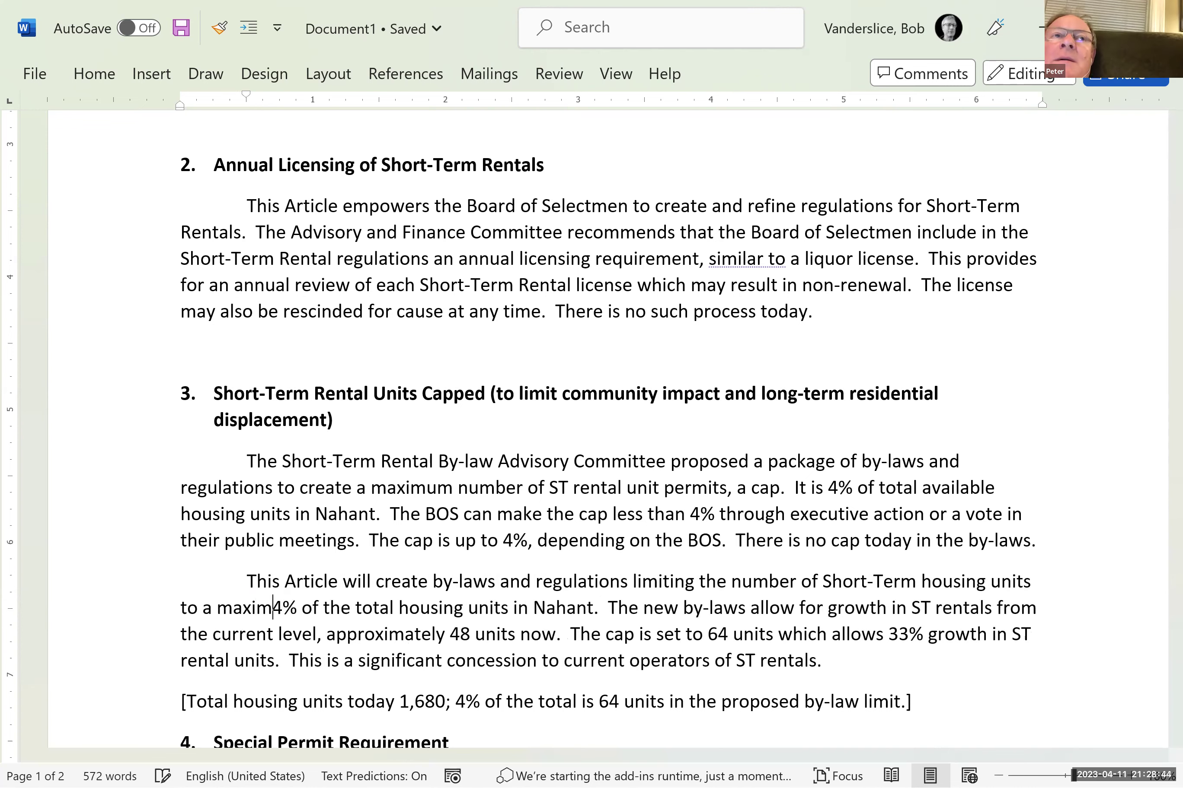
pyautogui.write(' of')
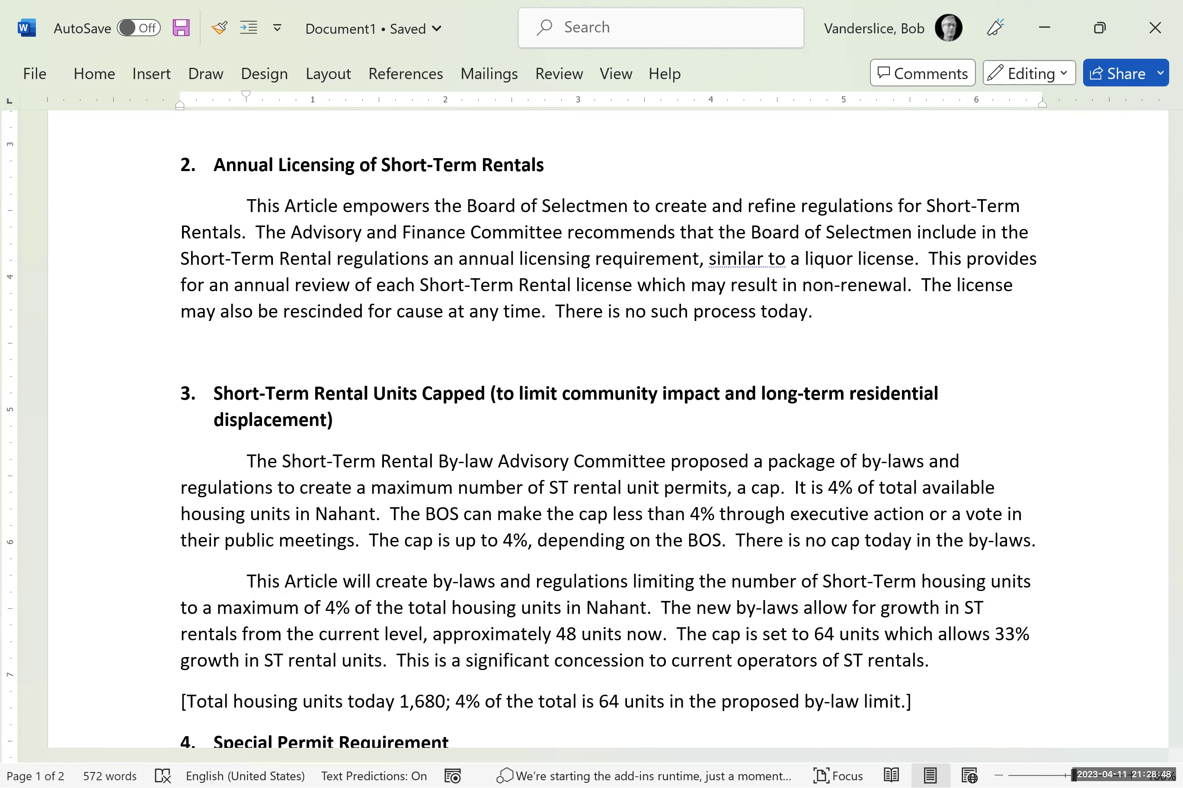
# - Replace "The new by-laws" with "This would" at the start of the second sentence in the second section 3 paragraph
pyautogui.press('Right')
pyautogui.press('Right')
pyautogui.press('Right')
pyautogui.press('Right')
pyautogui.press('Right')
pyautogui.press('Right')
pyautogui.press('Right')
pyautogui.press('Right')
pyautogui.press('Right')
pyautogui.press('Right')
pyautogui.press('Right')
pyautogui.press('Right')
pyautogui.press('Right')
pyautogui.press('Right')
pyautogui.press('Right')
pyautogui.press('Right')
pyautogui.press('Right')
pyautogui.press('Right')
pyautogui.press('Right')
pyautogui.press('Right')
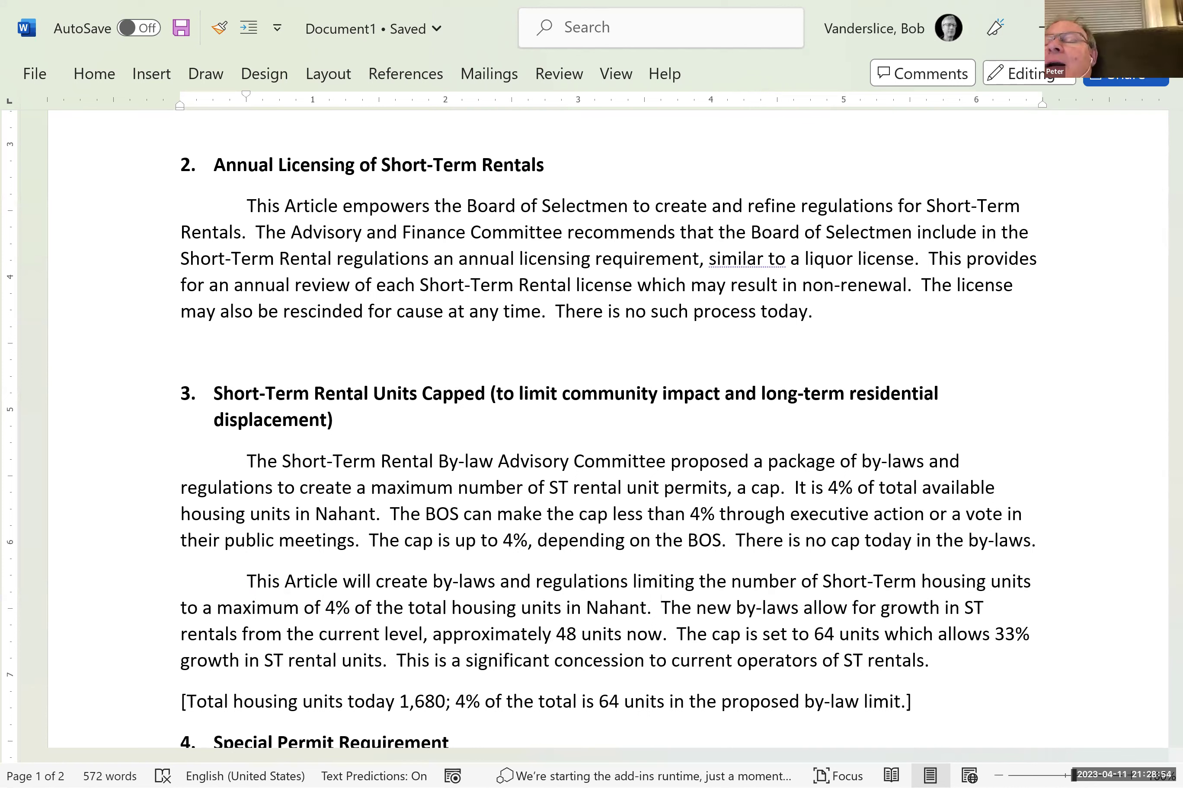
pyautogui.press('Right')
pyautogui.click(746, 608)
pyautogui.press('Left')
pyautogui.press('Left')
pyautogui.press('Left')
pyautogui.press('Left')
pyautogui.press('Left')
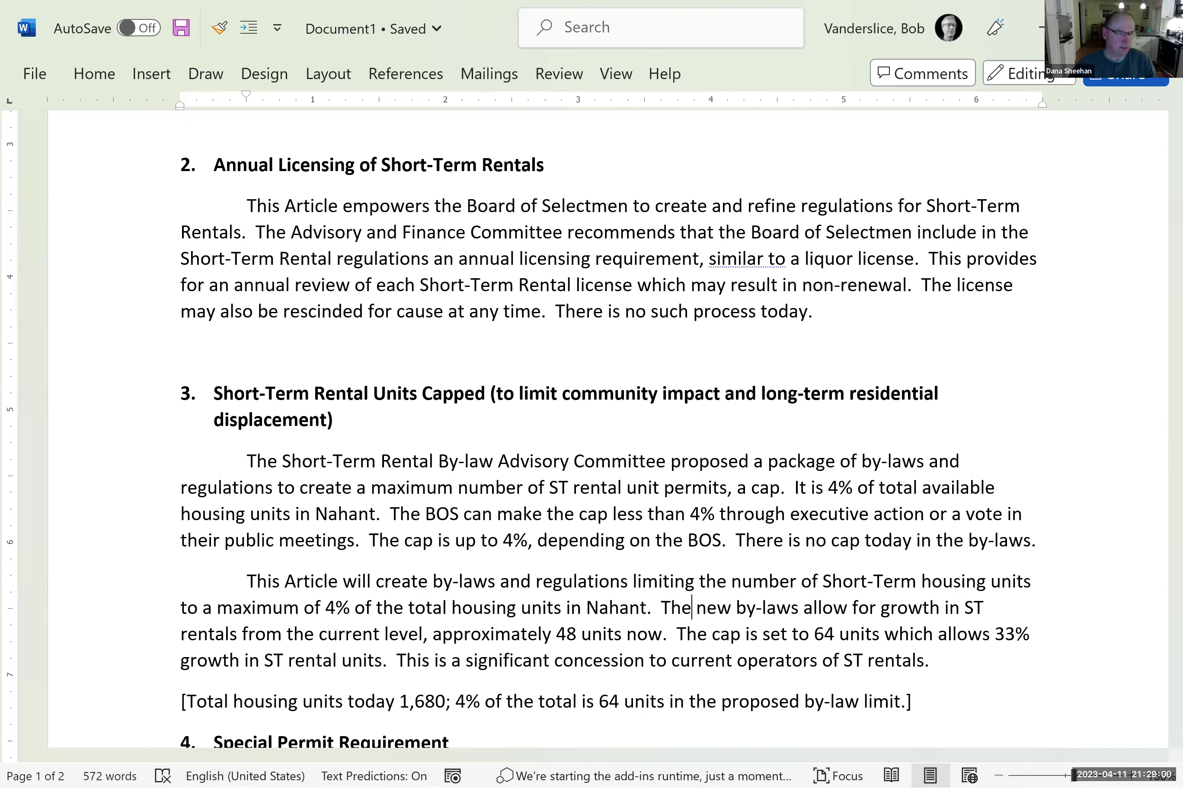
pyautogui.press('Left')
pyautogui.press('Left')
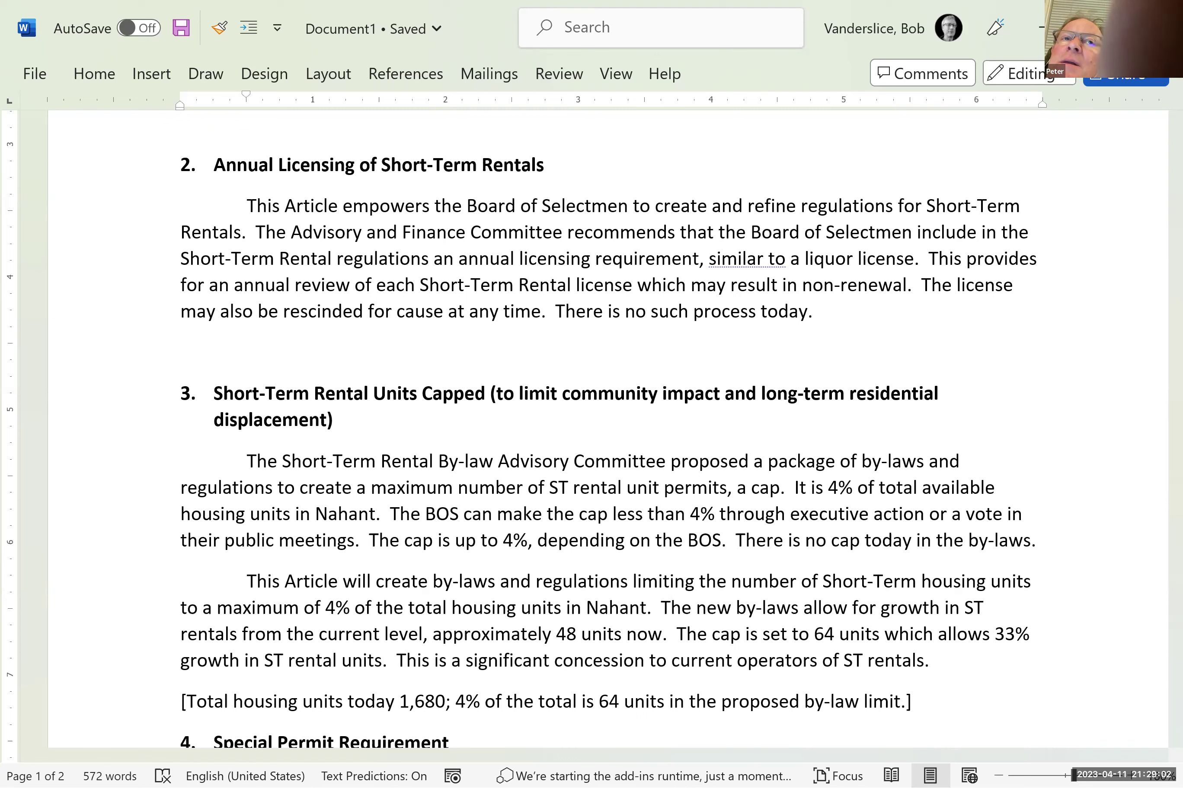
pyautogui.write('is ')
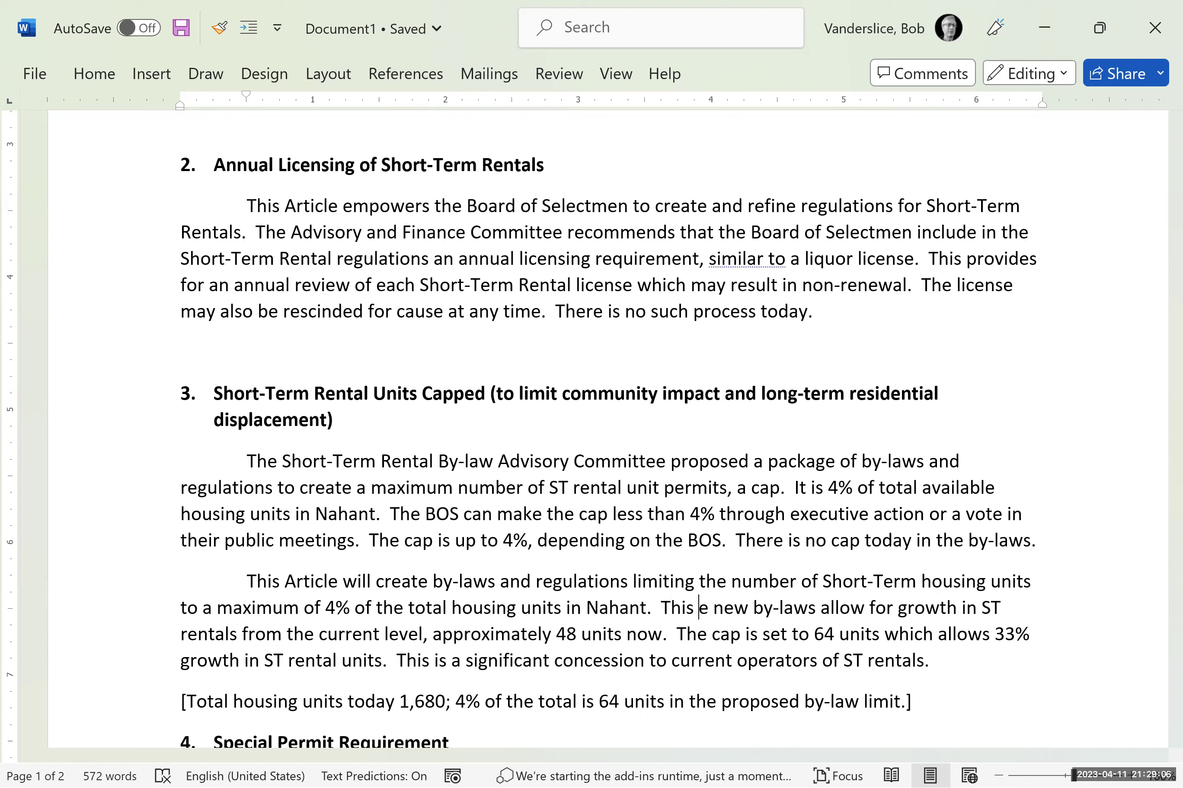
pyautogui.write('woul')
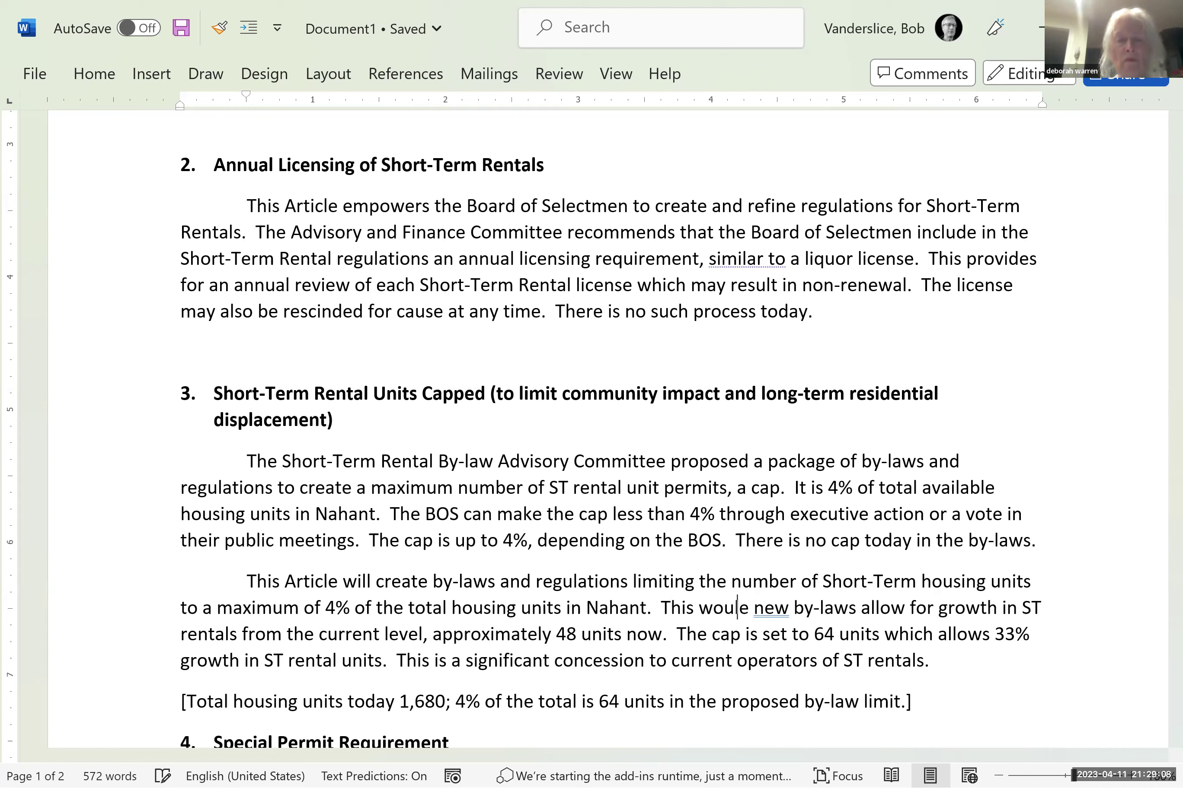
pyautogui.write('d')
pyautogui.press('Delete')
pyautogui.press('Right')
pyautogui.press('Delete')
pyautogui.press('Delete')
pyautogui.press('Delete')
pyautogui.press('Delete')
pyautogui.press('Delete')
pyautogui.press('Delete')
pyautogui.press('Delete')
pyautogui.press('Delete')
pyautogui.press('Delete')
pyautogui.press('Delete')
pyautogui.press('Delete')
pyautogui.press('Delete')
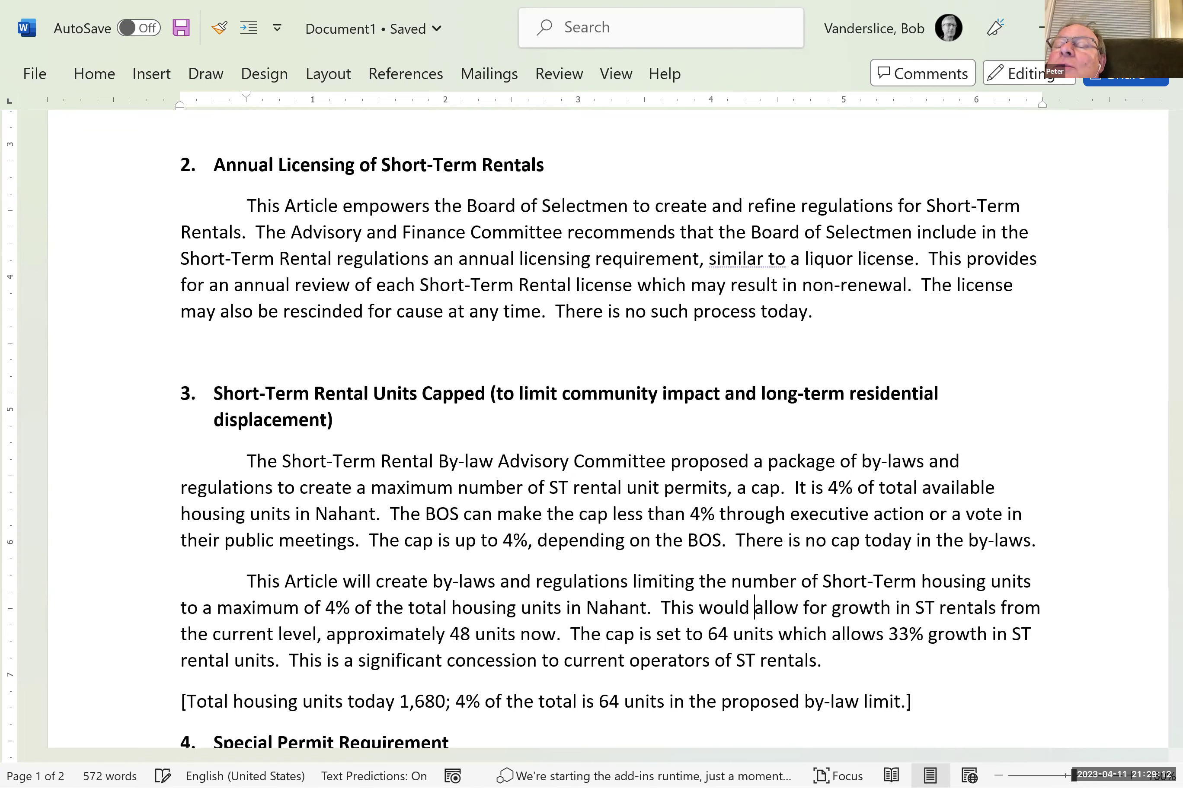
# - Expand "ST rentals" to "Short-Term rentals" in the sentence about allowing for growth
pyautogui.press('Right')
pyautogui.press('Right')
pyautogui.press('Right')
pyautogui.press('Right')
pyautogui.press('Right')
pyautogui.press('Right')
pyautogui.press('Right')
pyautogui.press('Right')
pyautogui.press('Right')
pyautogui.press('Right')
pyautogui.press('Right')
pyautogui.press('Right')
pyautogui.press('Right')
pyautogui.press('Right')
pyautogui.press('Right')
pyautogui.press('Right')
pyautogui.press('Right')
pyautogui.press('Right')
pyautogui.press('Right')
pyautogui.press('Right')
pyautogui.press('Left')
pyautogui.write('hort')
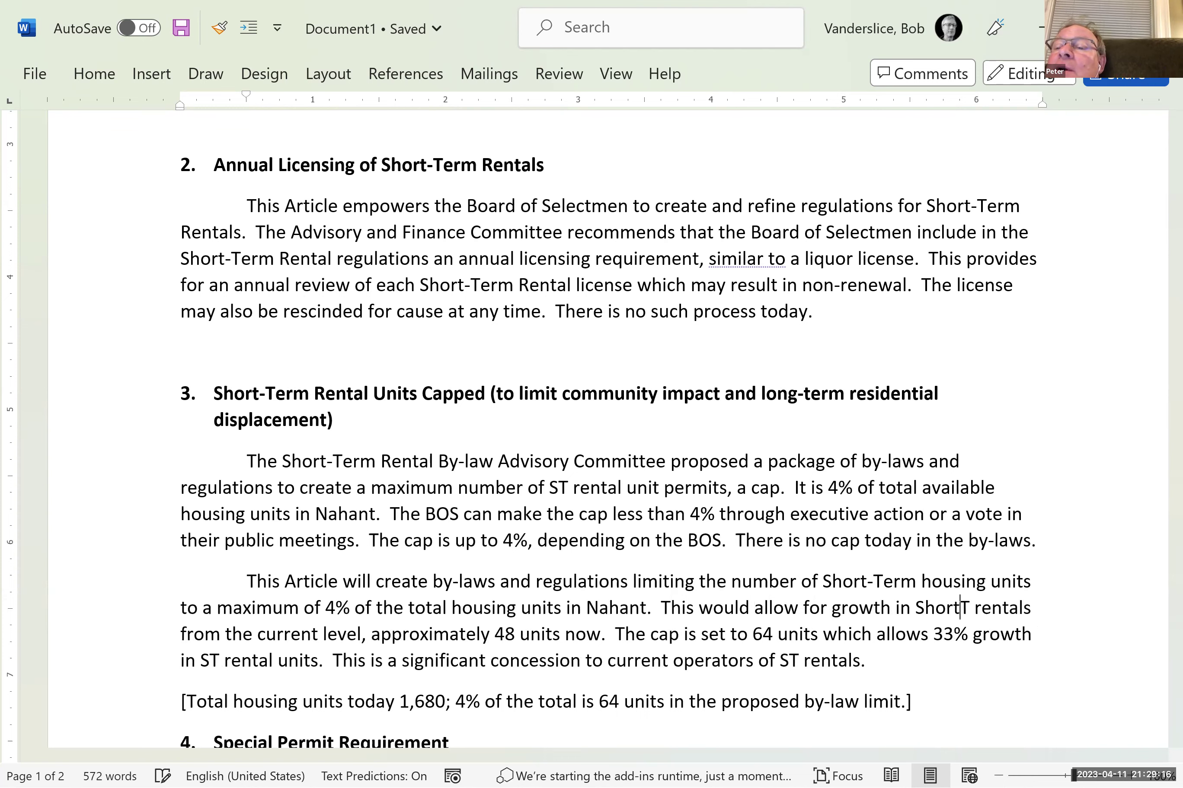
pyautogui.write('-TermT')
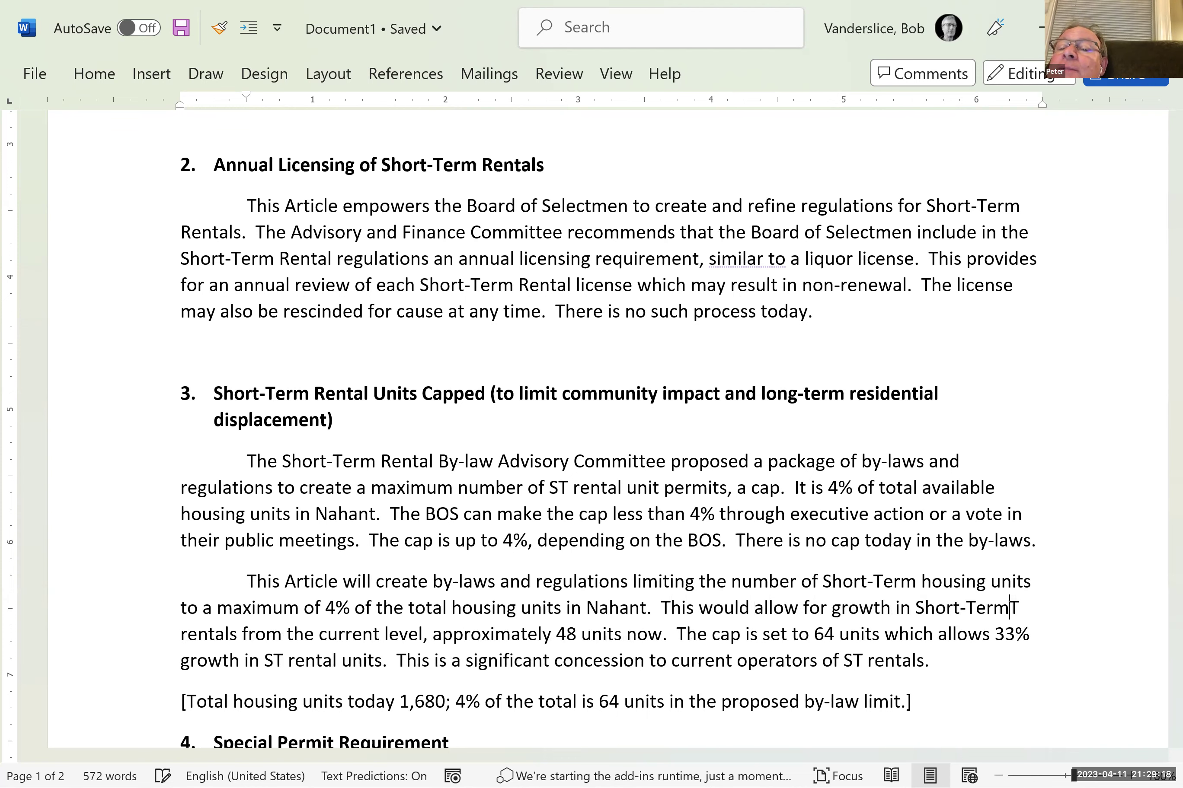
pyautogui.press('Delete')
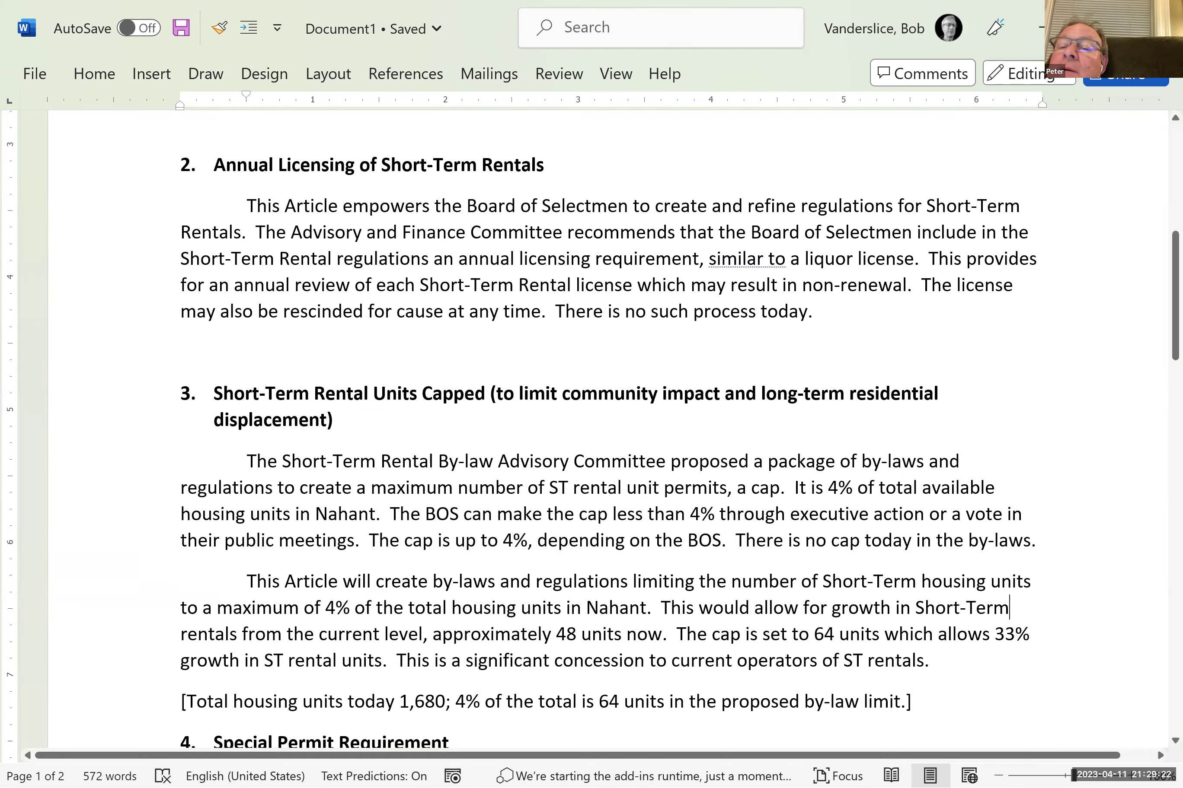
# - Replace the comma after "current level" with "of" in the growth sentence
pyautogui.scroll(1, 593, 452)
pyautogui.click(423, 648)
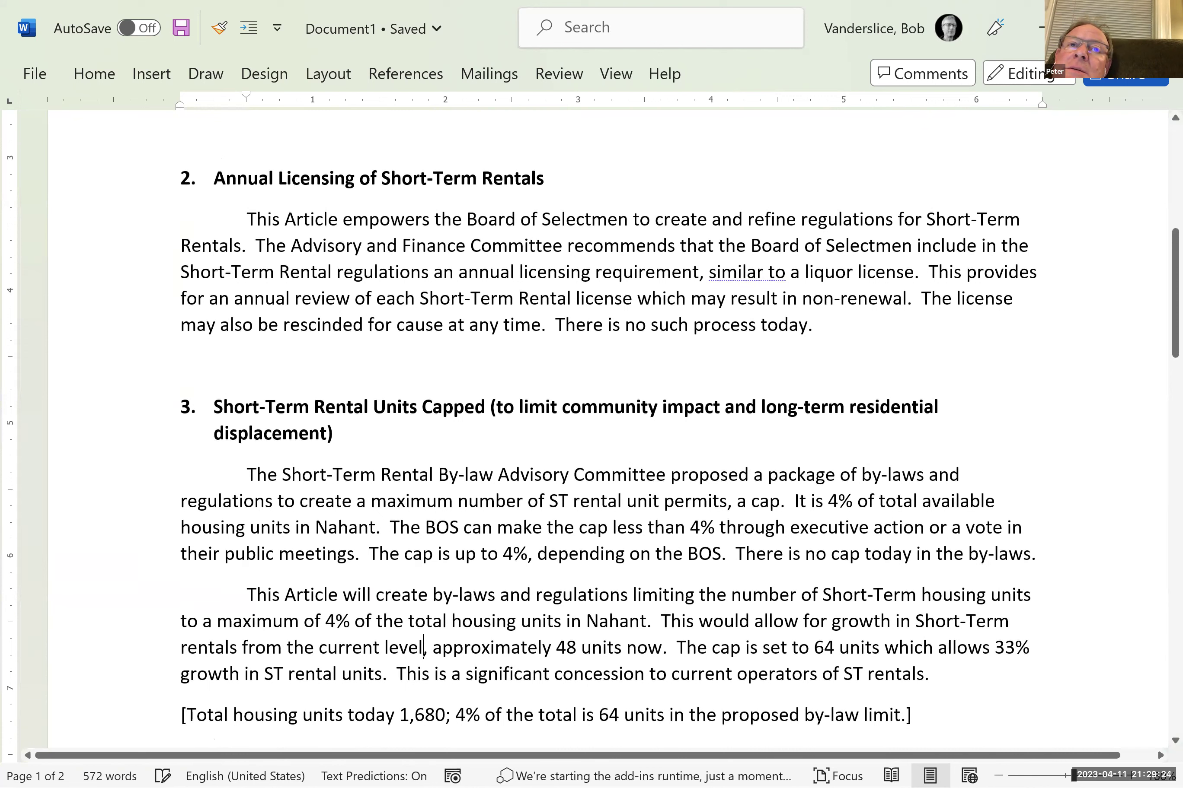
pyautogui.write('of')
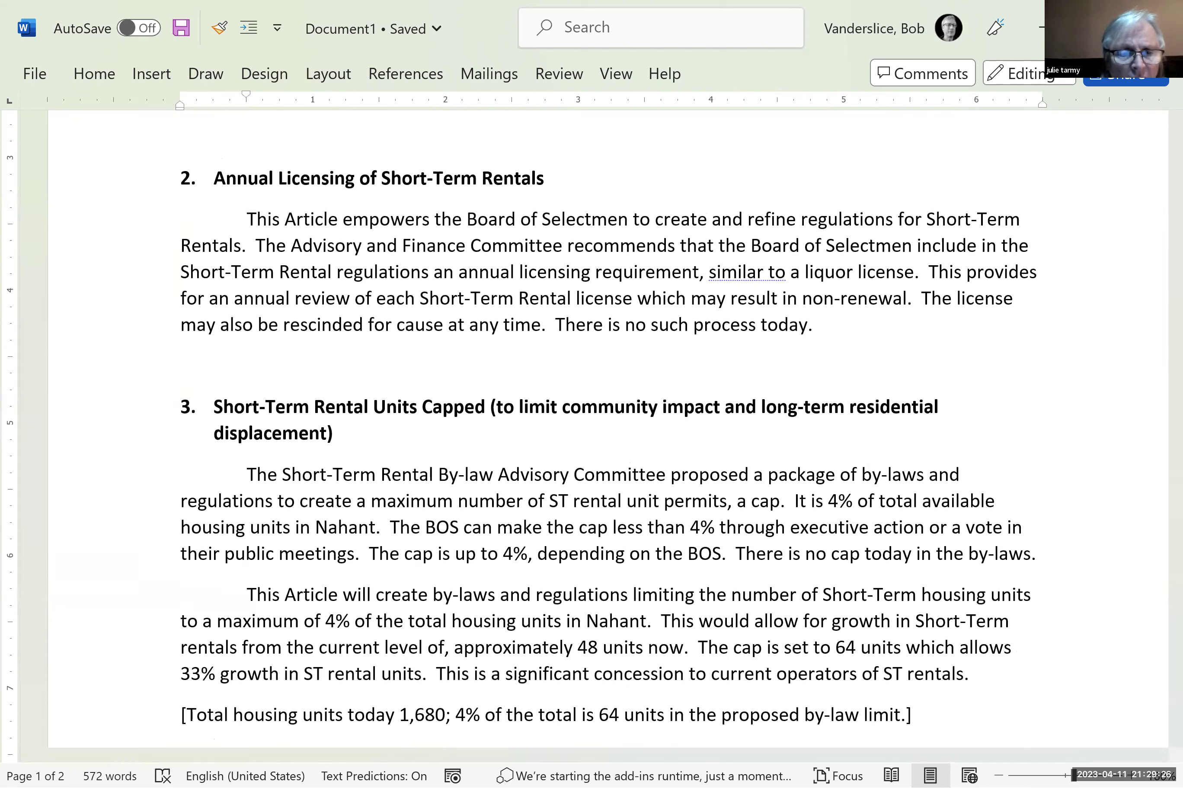
pyautogui.press('Delete')
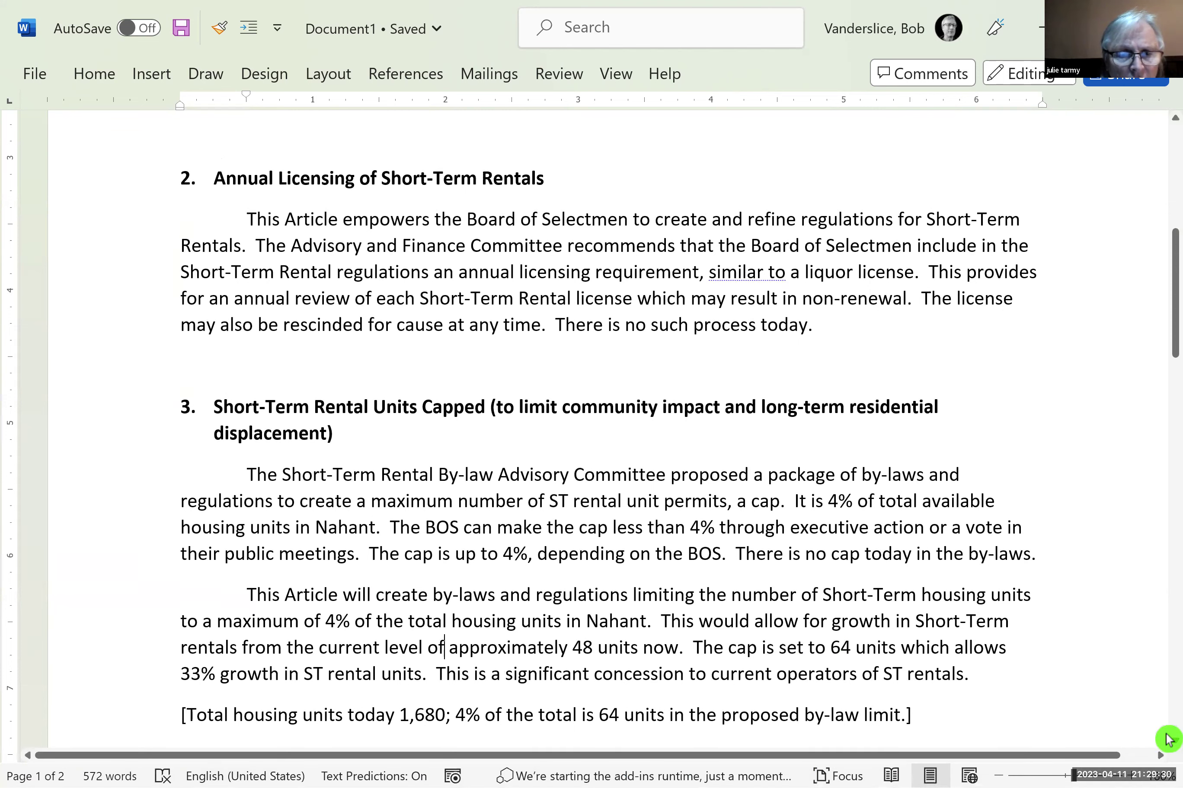
# - Merge the cap sentence into the growth sentence so it ends "48 units now to a maximum of 64 units."
pyautogui.scroll(-2, 1168, 740)
pyautogui.scroll(-5, 1168, 743)
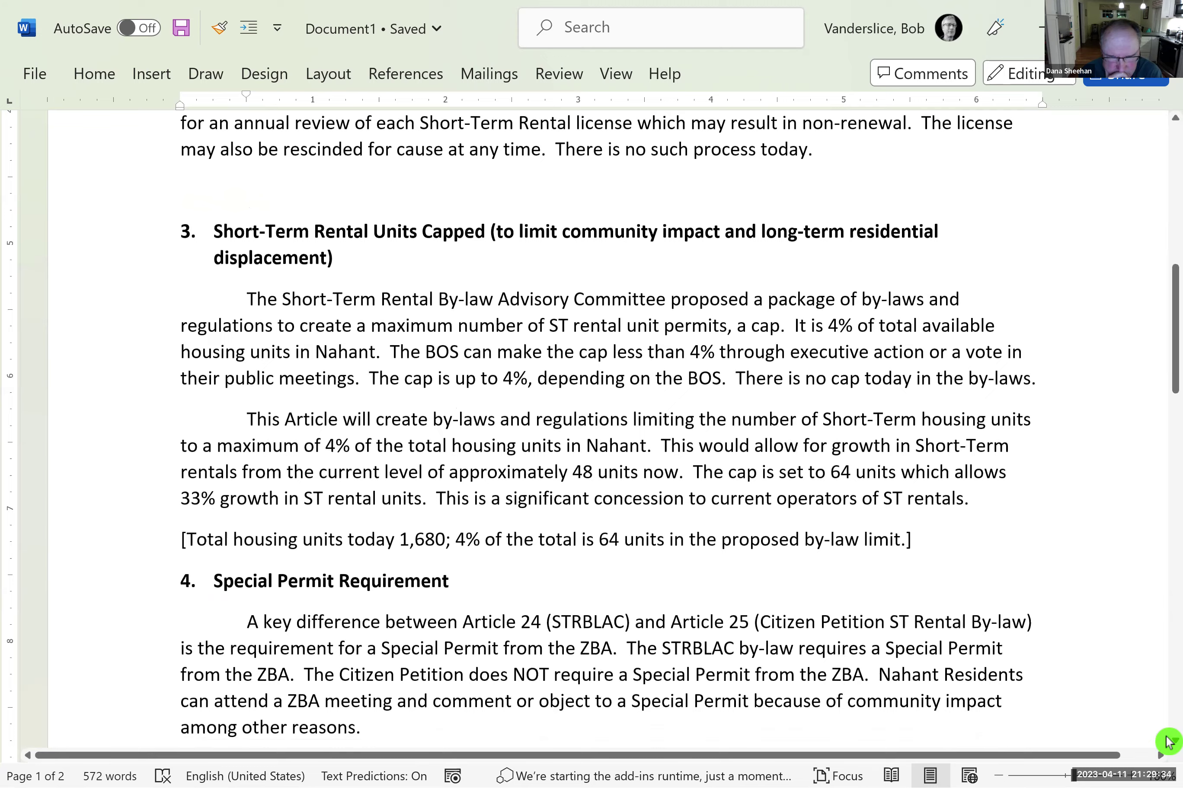
pyautogui.scroll(-2, 1168, 742)
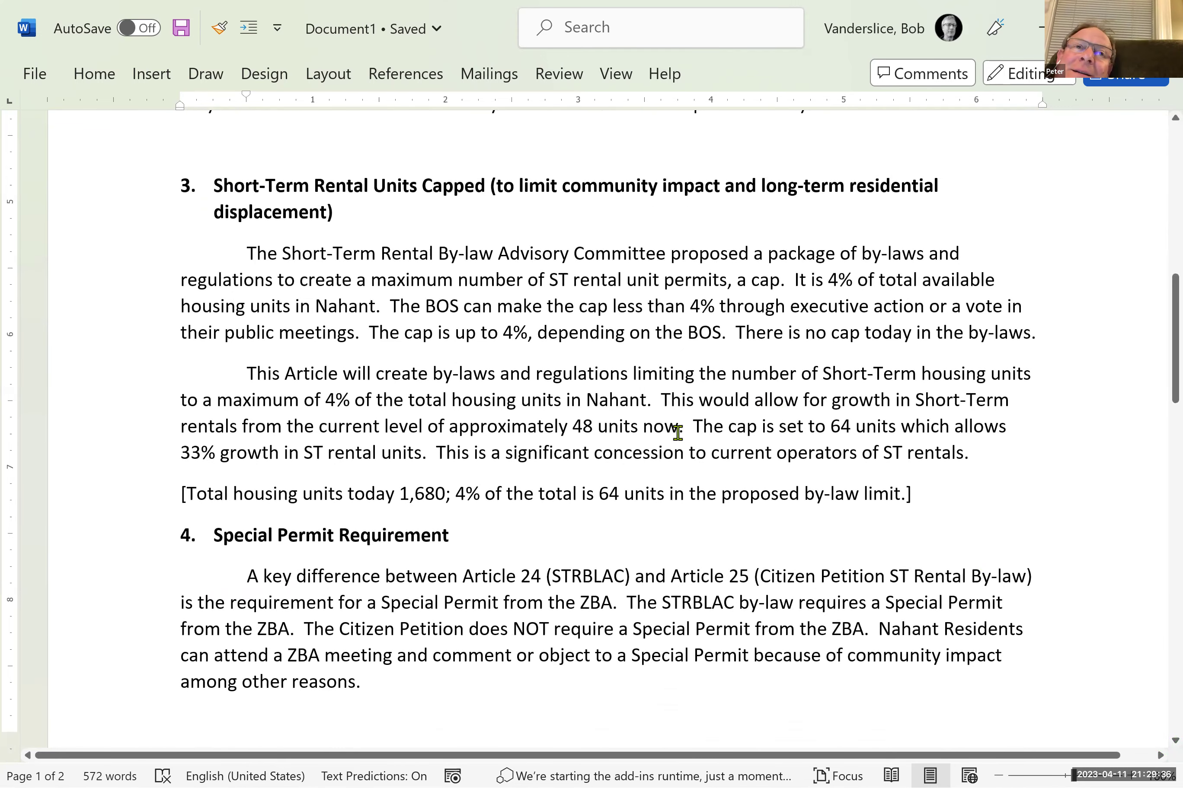
pyautogui.click(679, 428)
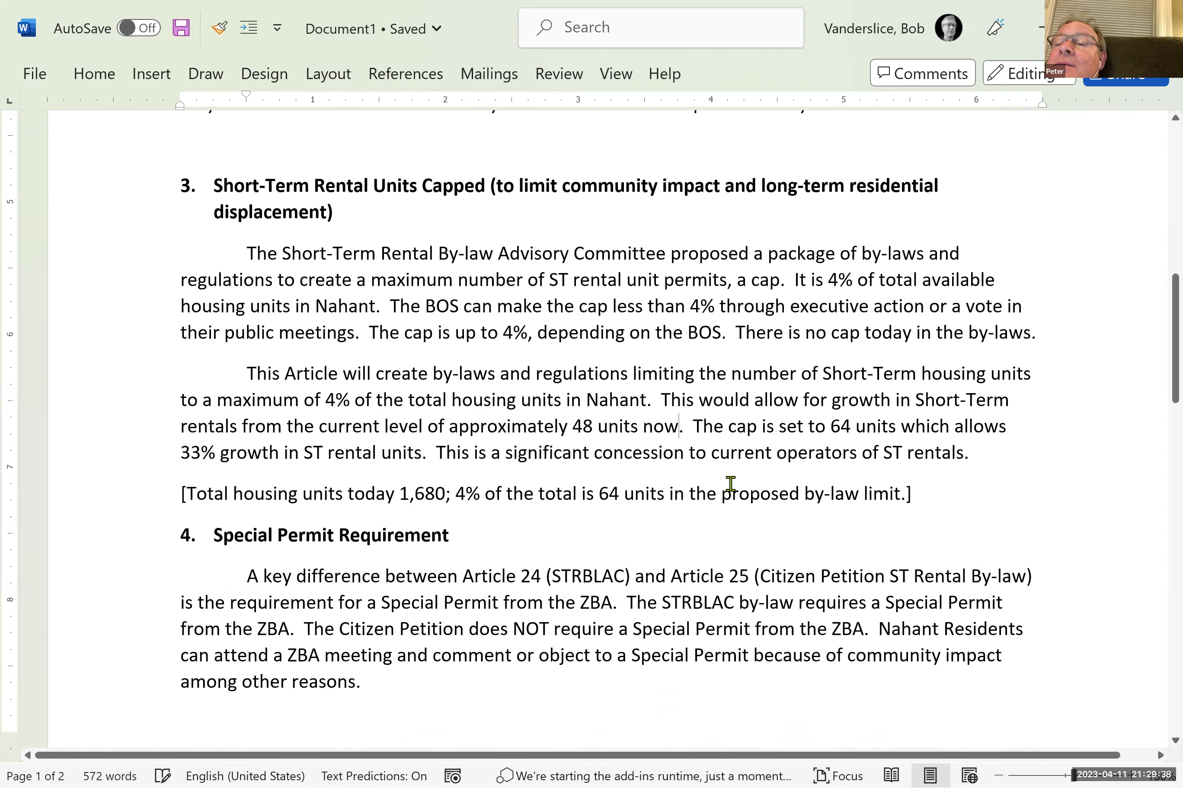
pyautogui.write('to')
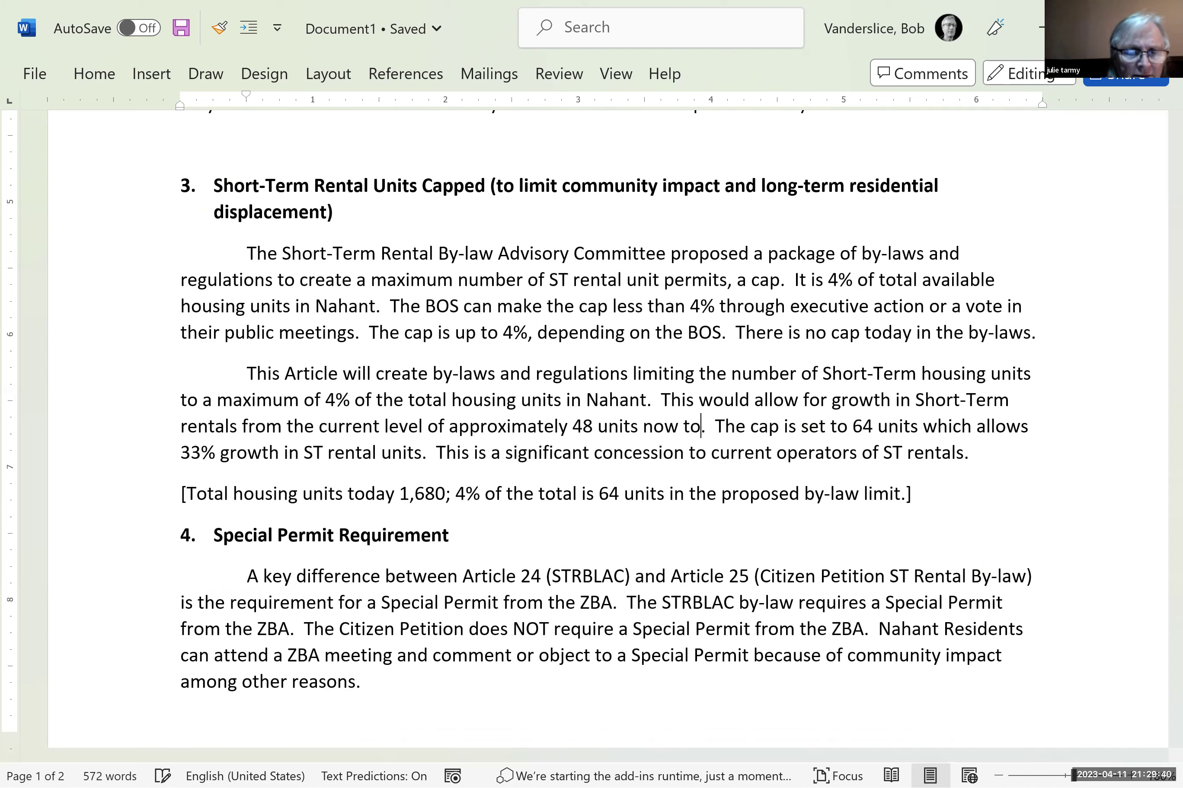
pyautogui.write(' a maximum of')
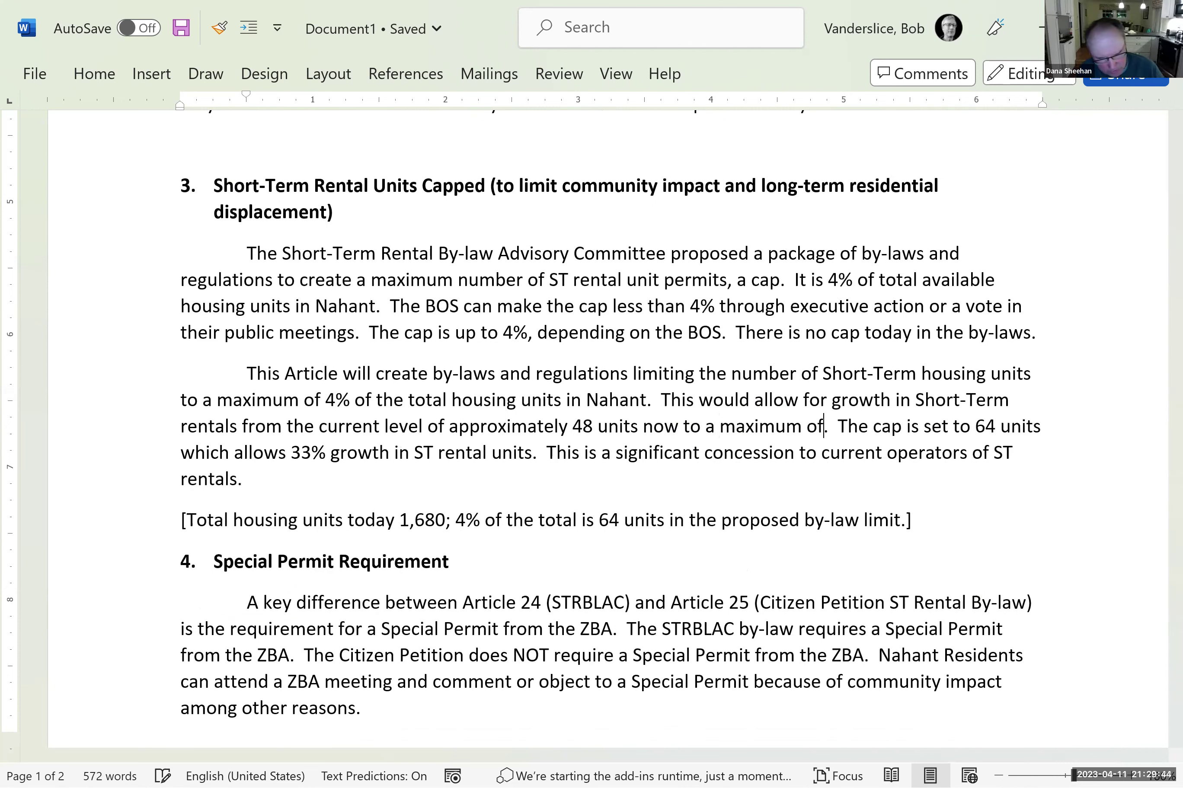
pyautogui.press('Delete')
pyautogui.press('Delete')
pyautogui.press('Delete')
pyautogui.press('Delete')
pyautogui.press('Delete')
pyautogui.press('Delete')
pyautogui.press('Delete')
pyautogui.press('Delete')
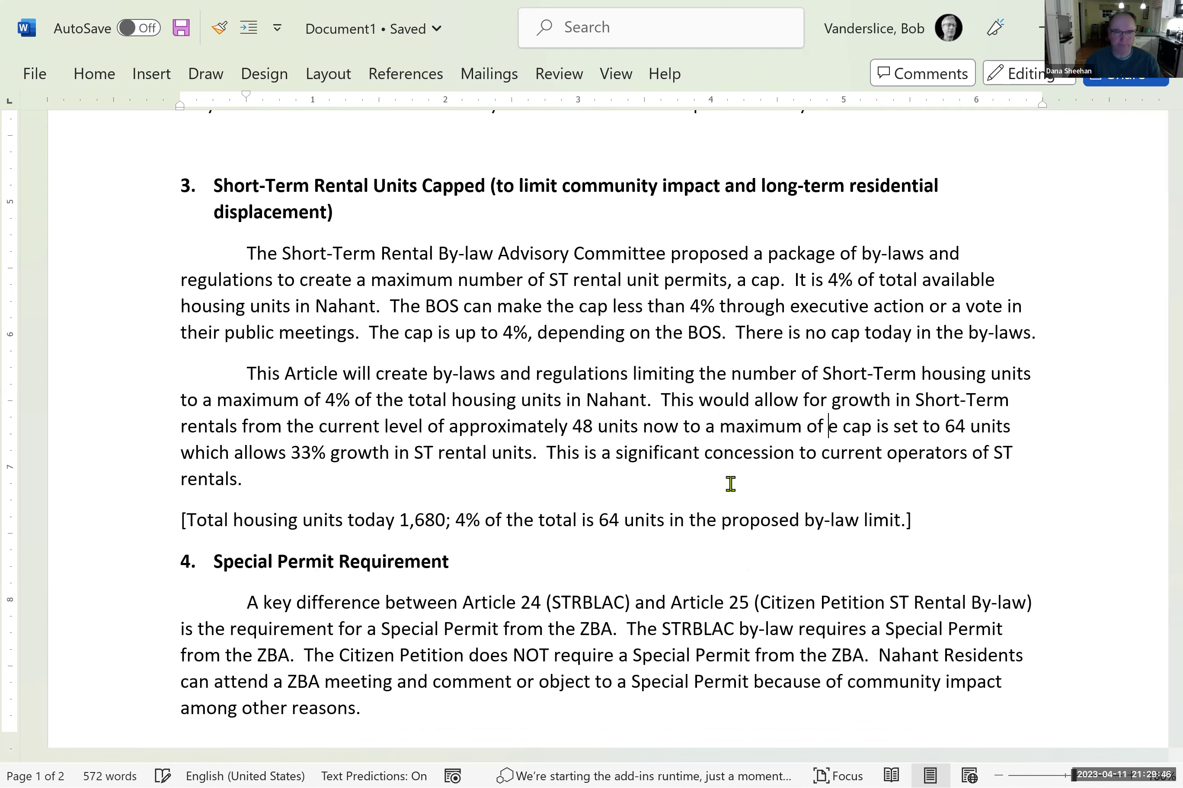
pyautogui.press('Delete')
pyautogui.press('Delete')
pyautogui.press('Delete')
pyautogui.press('Delete')
pyautogui.press('Delete')
pyautogui.press('Delete')
pyautogui.press('Delete')
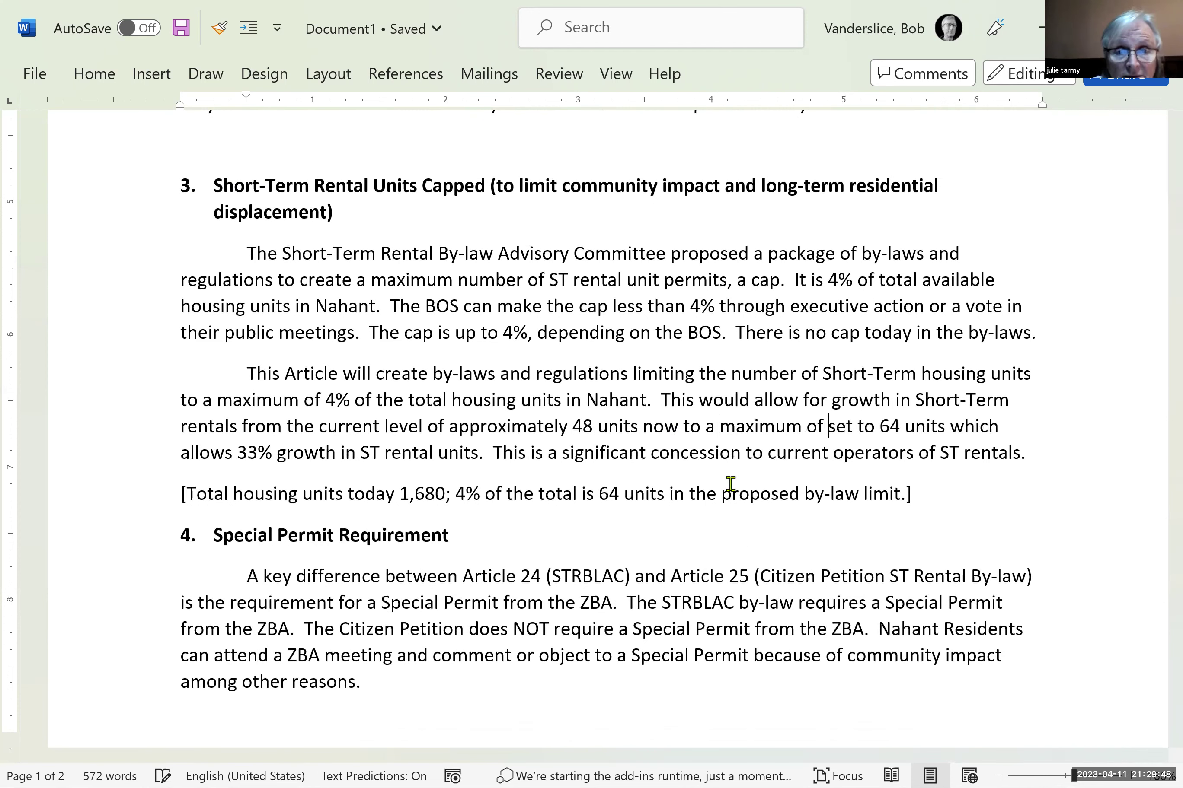
pyautogui.press('Delete')
pyautogui.press('Delete')
pyautogui.press('Delete')
pyautogui.press('Delete')
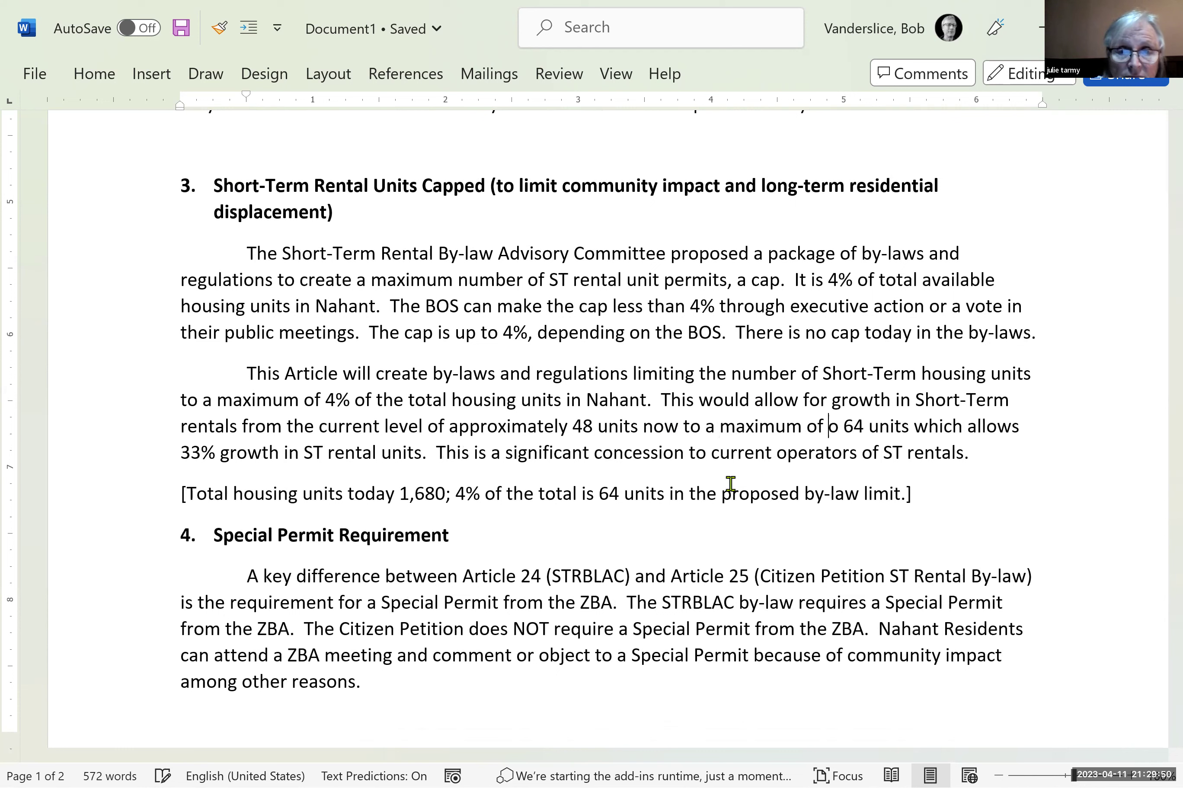
pyautogui.press('Right')
pyautogui.press('Right')
pyautogui.press('Right')
pyautogui.press('Right')
pyautogui.press('Right')
pyautogui.press('Right')
pyautogui.press('Right')
pyautogui.write('. ')
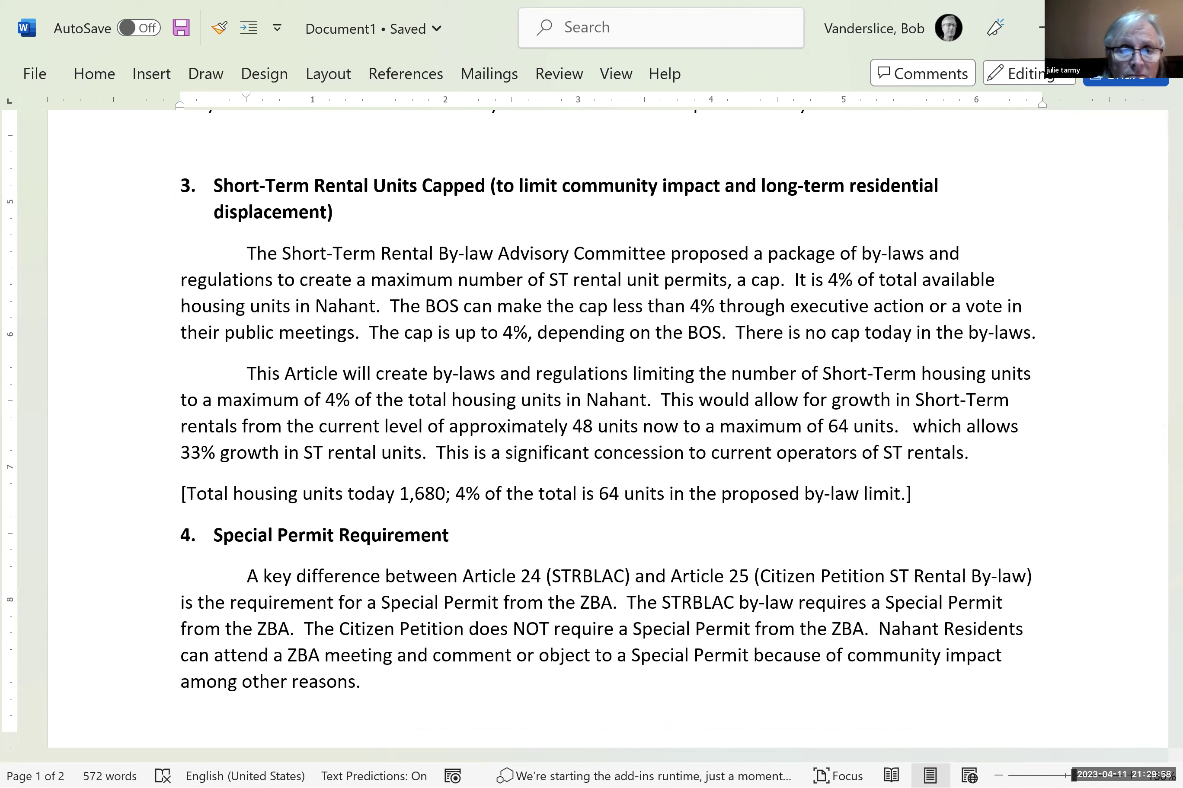
# - Add "The Board of Selectment may set a cap of less than 4%." and split off the leftover "which allows 33% growth" text below a blank paragraph
pyautogui.write(' The Boa')
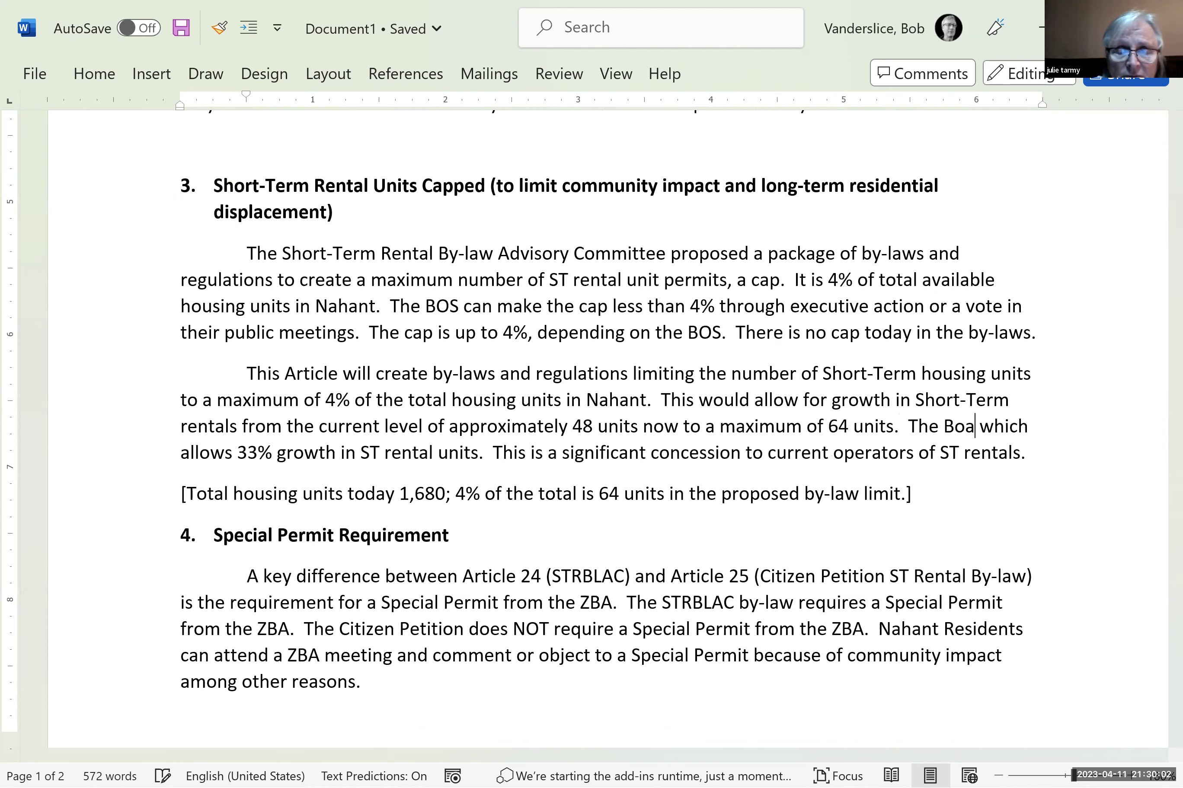
pyautogui.write('rd of Se')
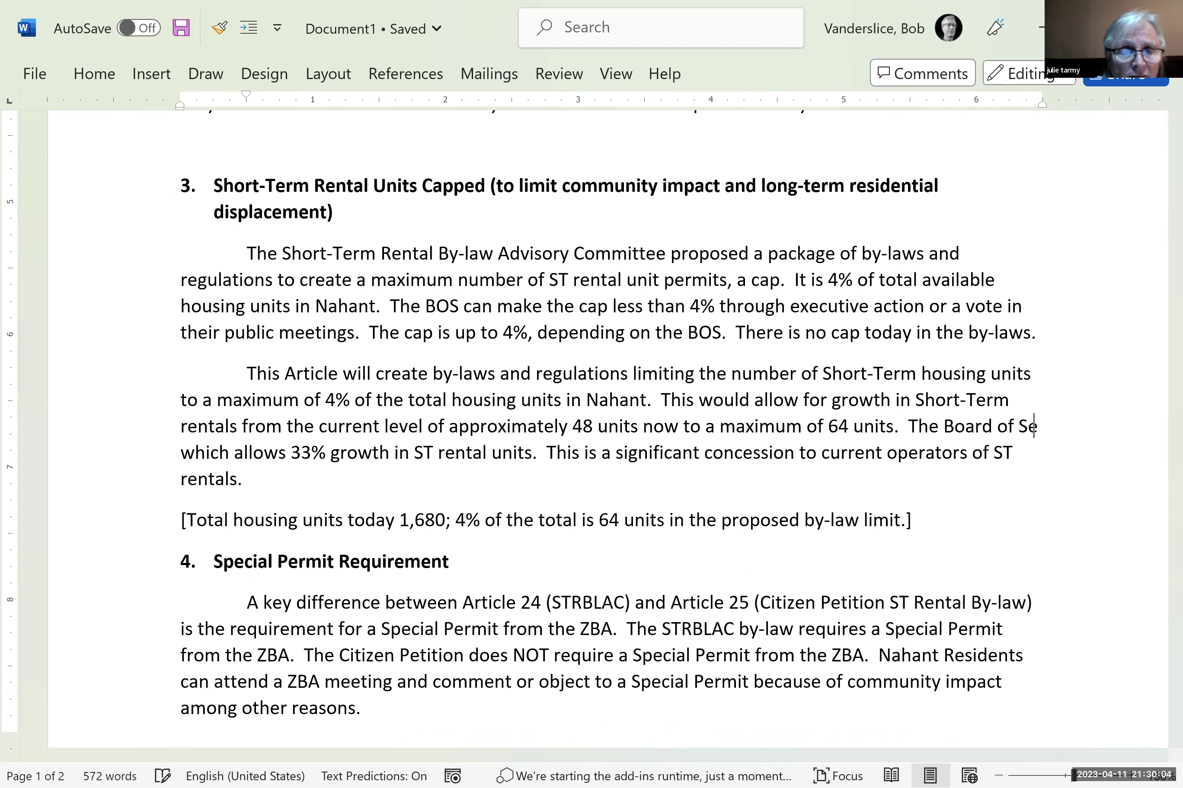
pyautogui.write('lectment ')
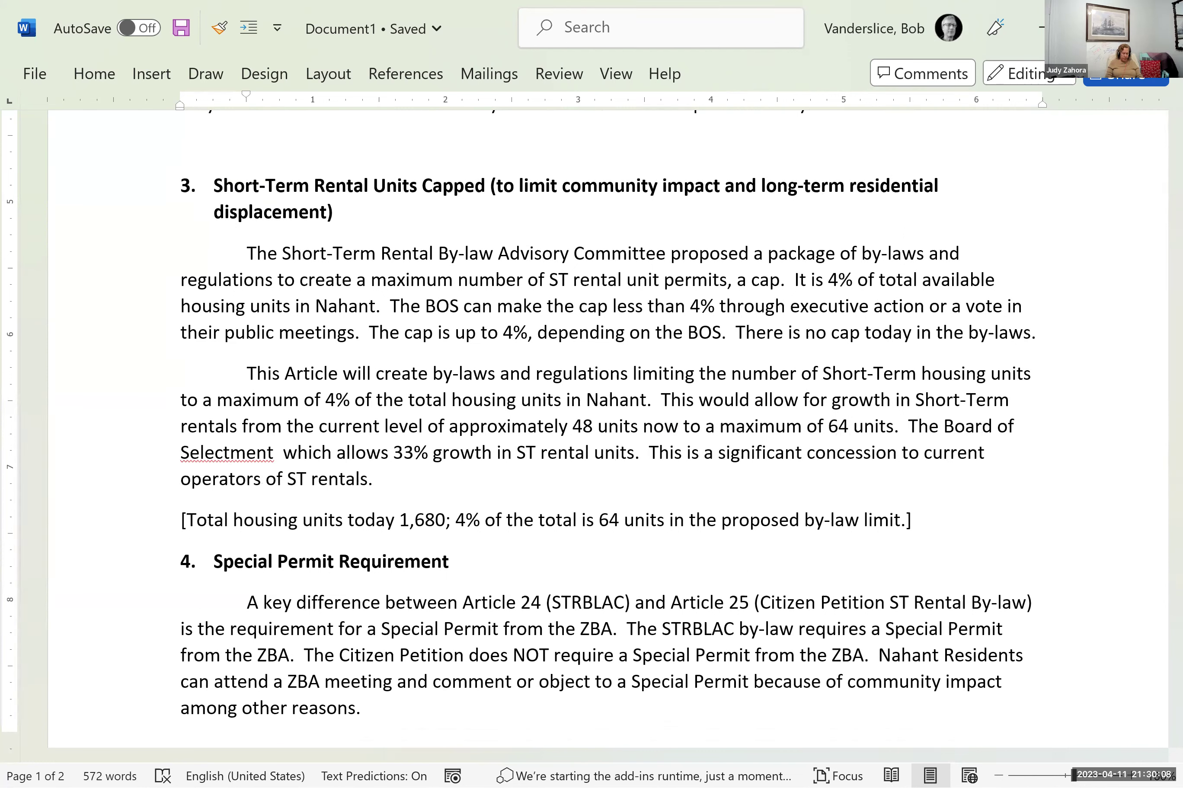
pyautogui.write('may set')
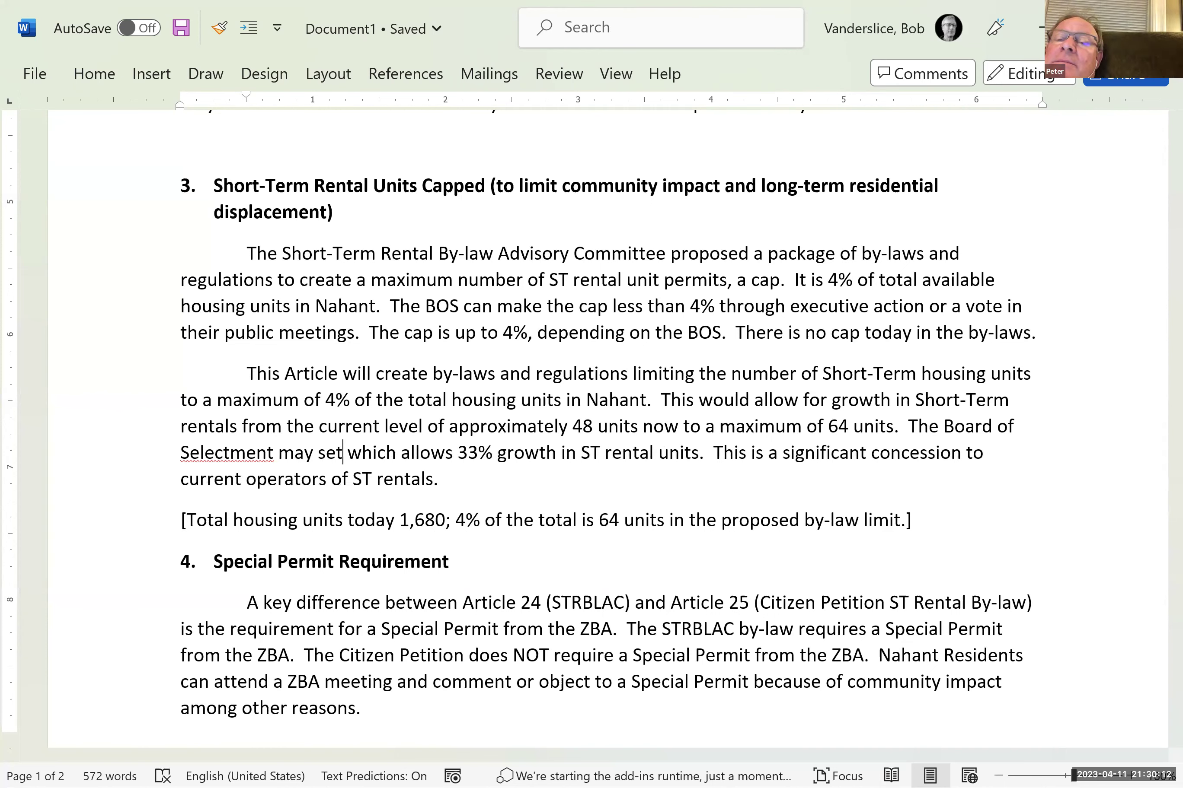
pyautogui.write(' a cap of less than')
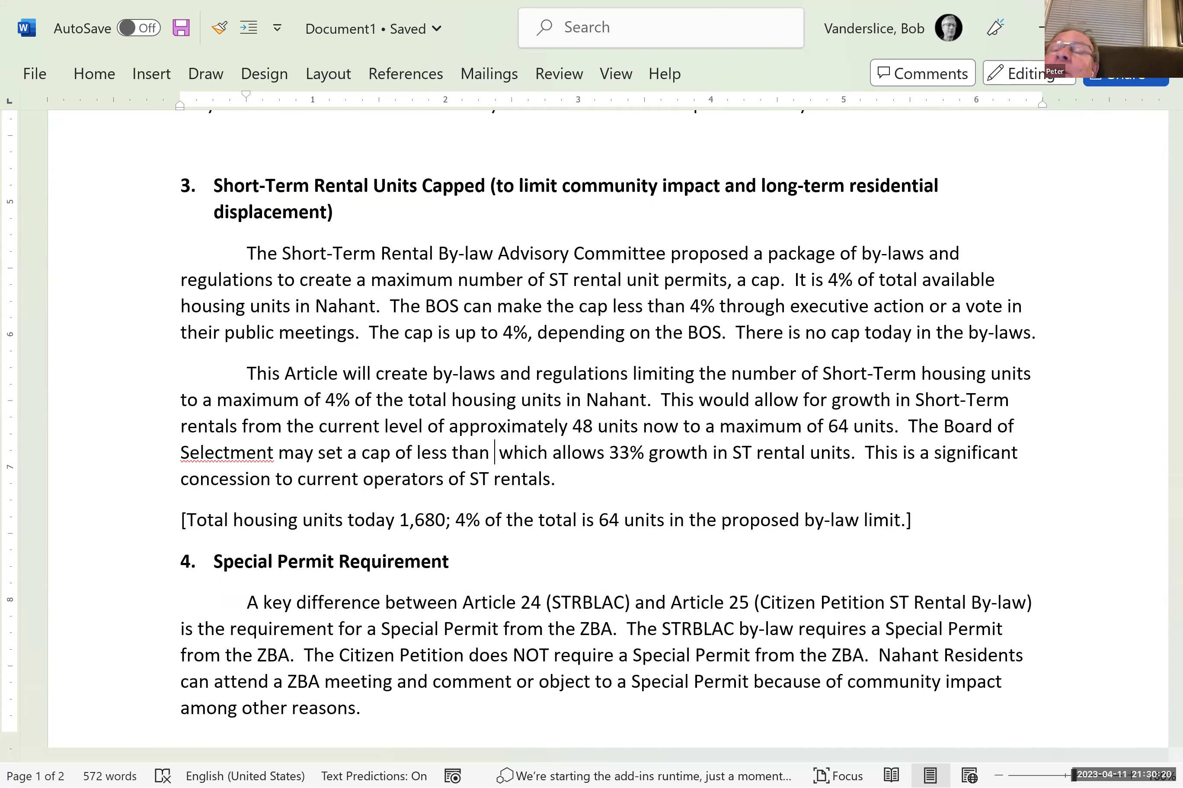
pyautogui.write(' 4%')
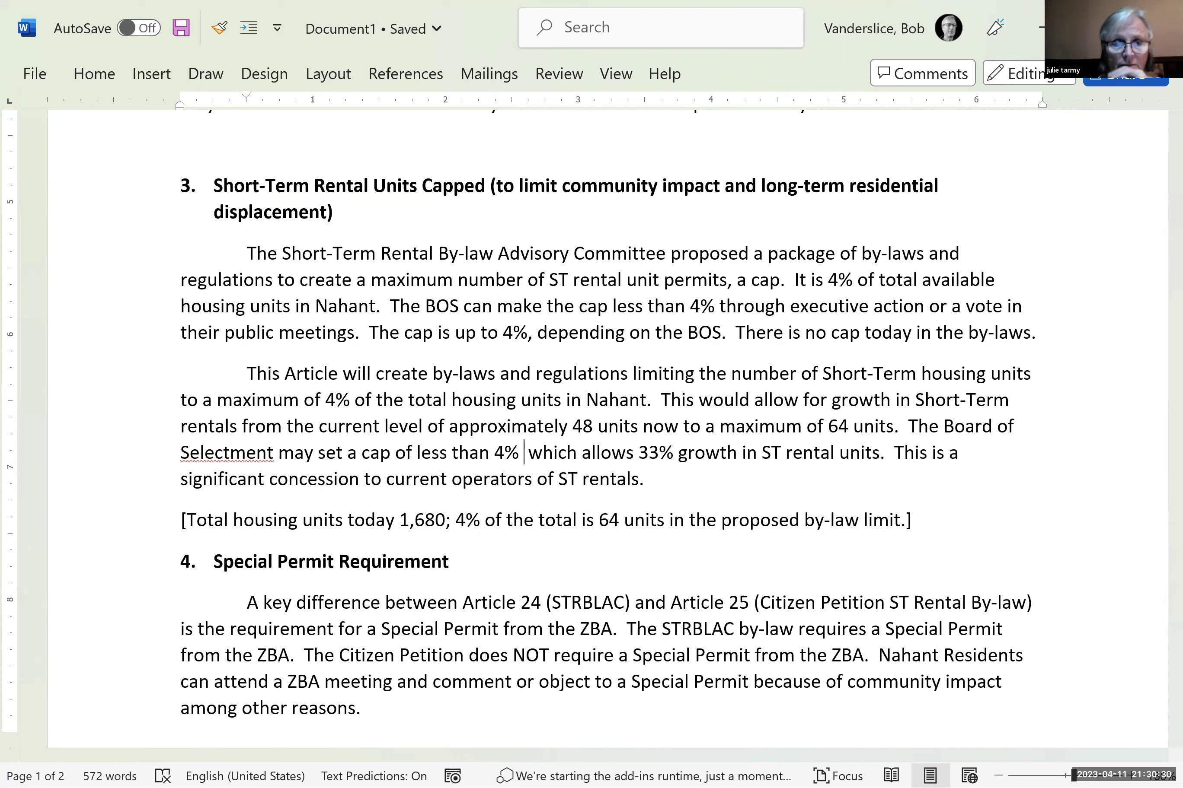
pyautogui.press('BackSpace')
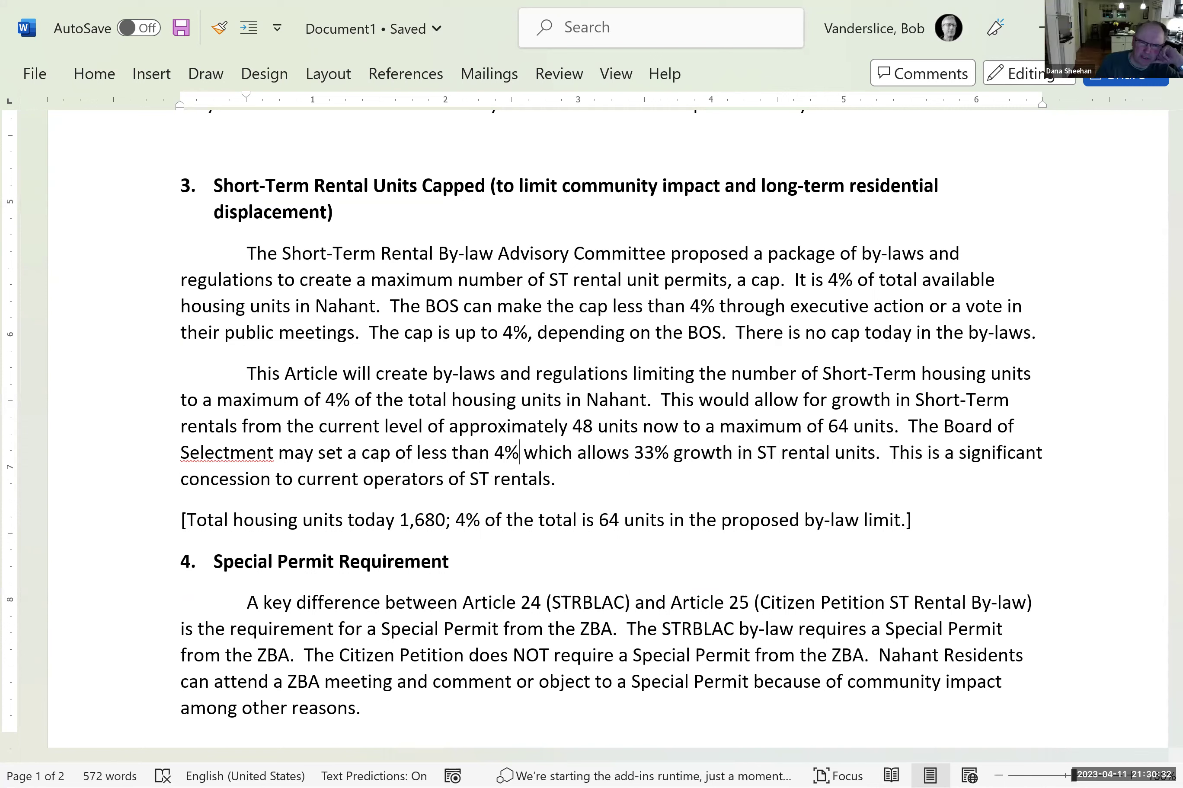
pyautogui.write('.')
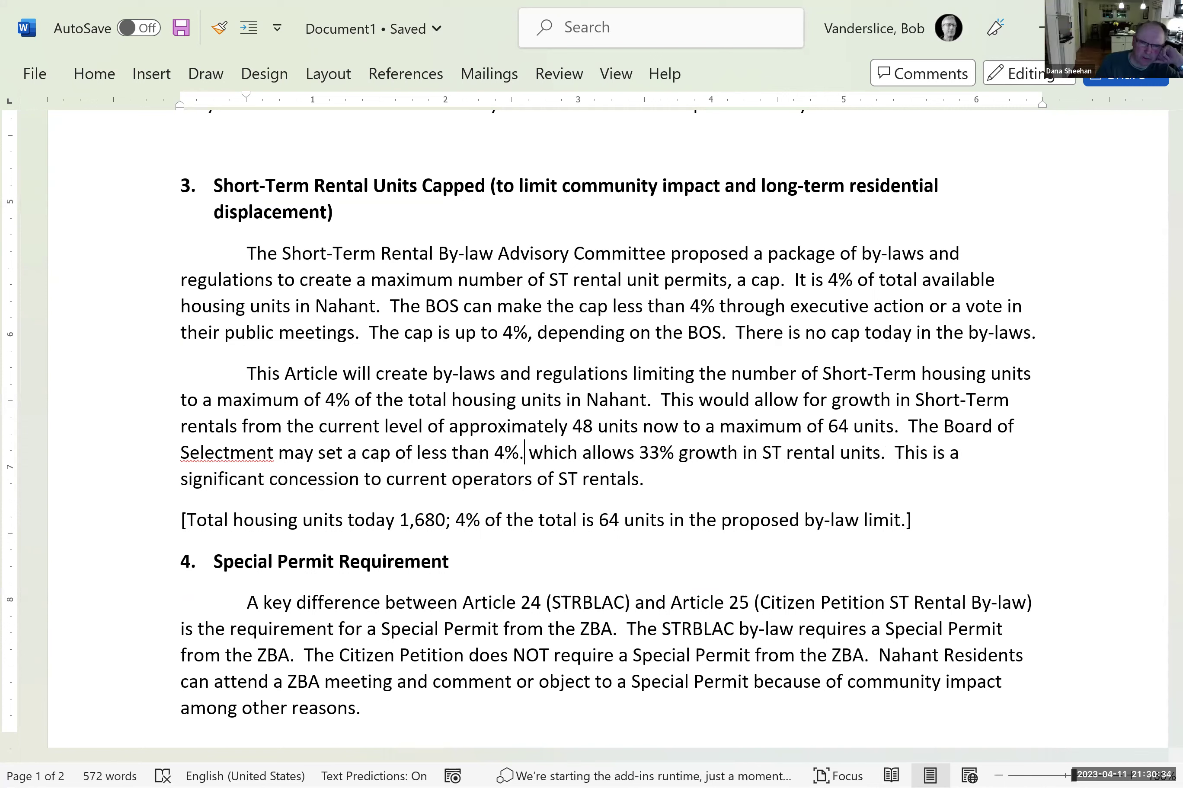
pyautogui.press('Return')
pyautogui.press('Return')
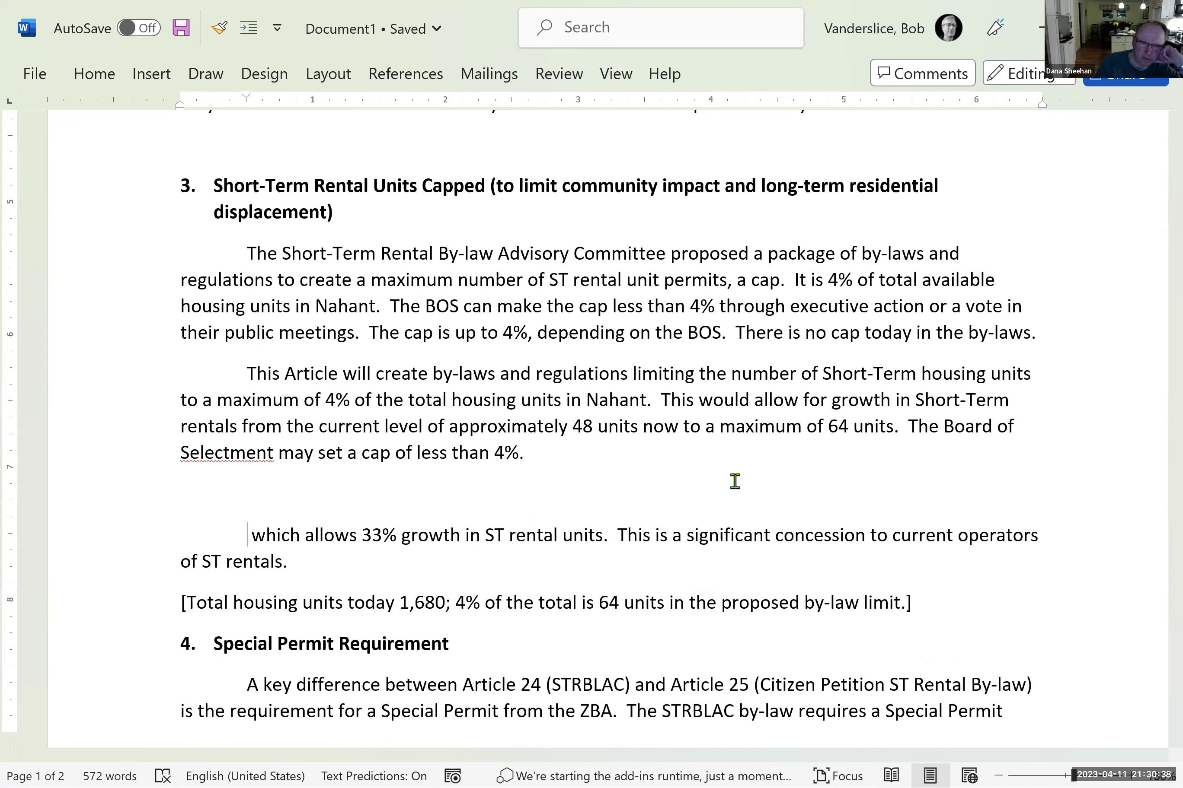
# - Copy the sentence "There is no cap today in the by-laws." from the old cap paragraph to the end of the new one
pyautogui.moveTo(738, 333); pyautogui.dragTo(1036, 334)
pyautogui.hotkey('ctrl', 'c')
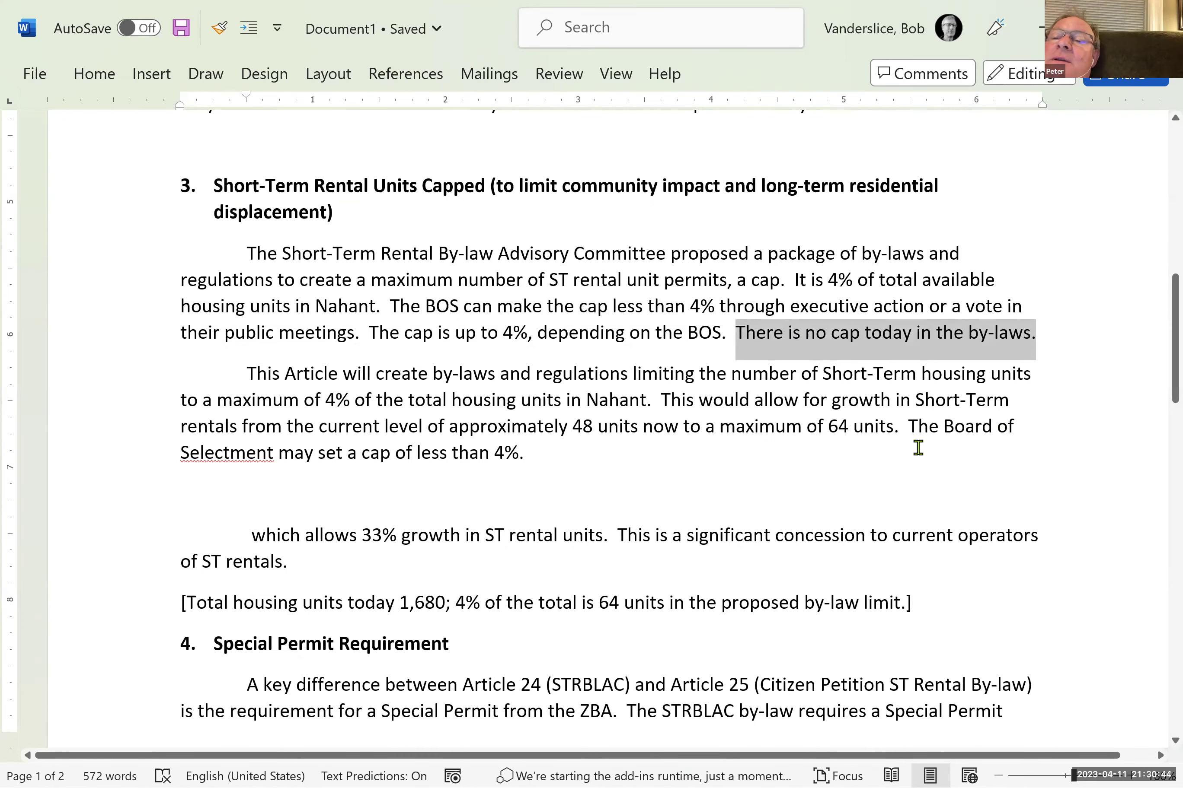
pyautogui.click(535, 452)
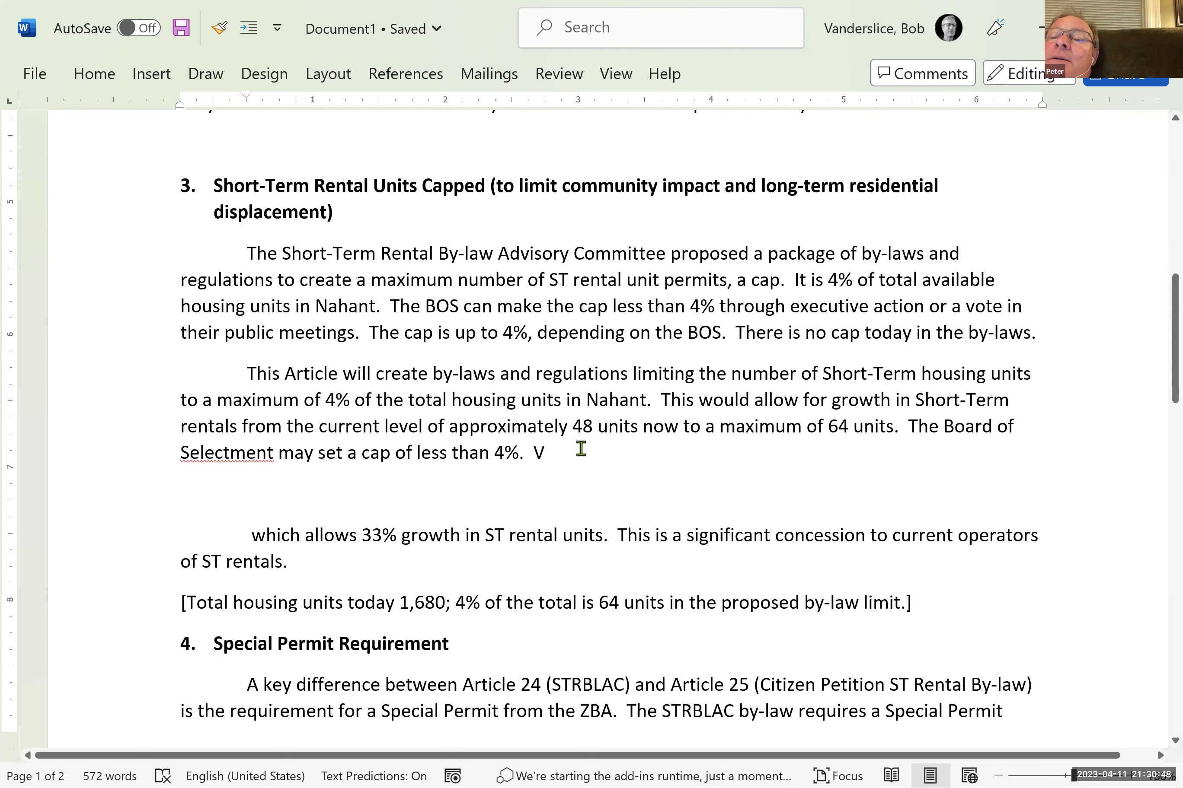
pyautogui.press('BackSpace')
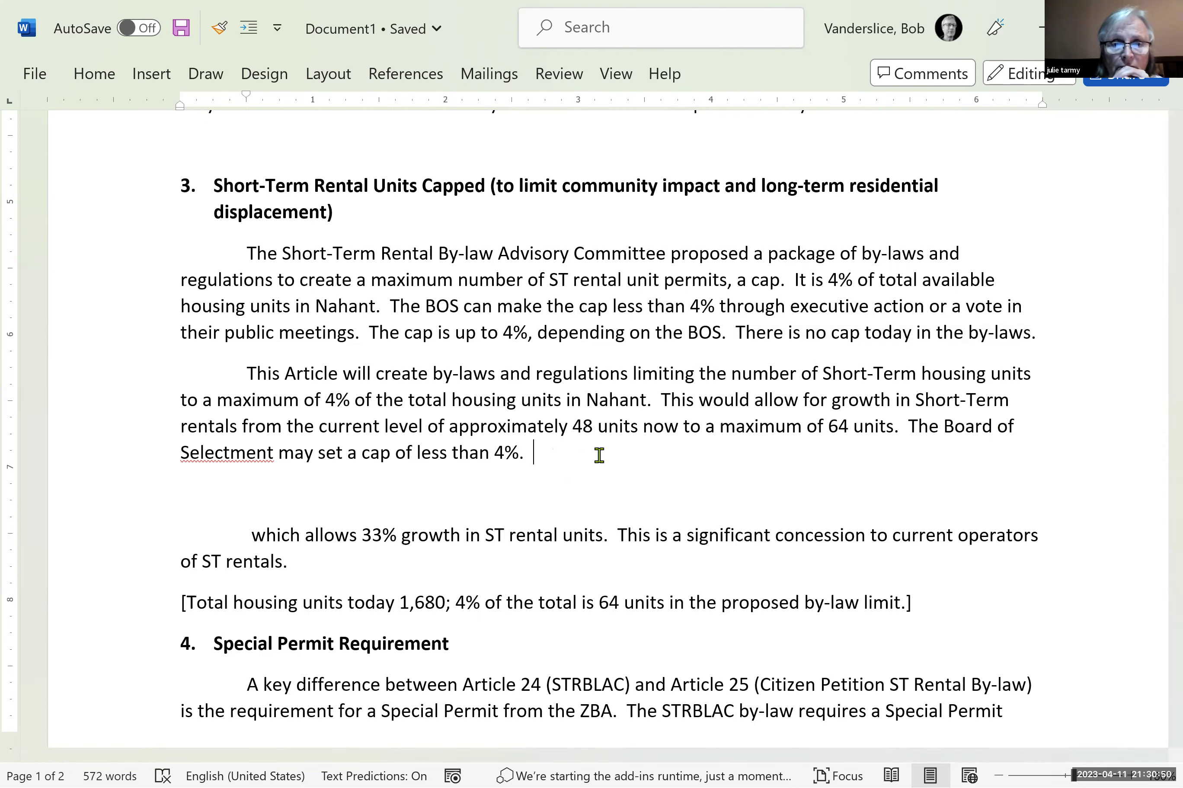
pyautogui.hotkey('ctrl', 'v')
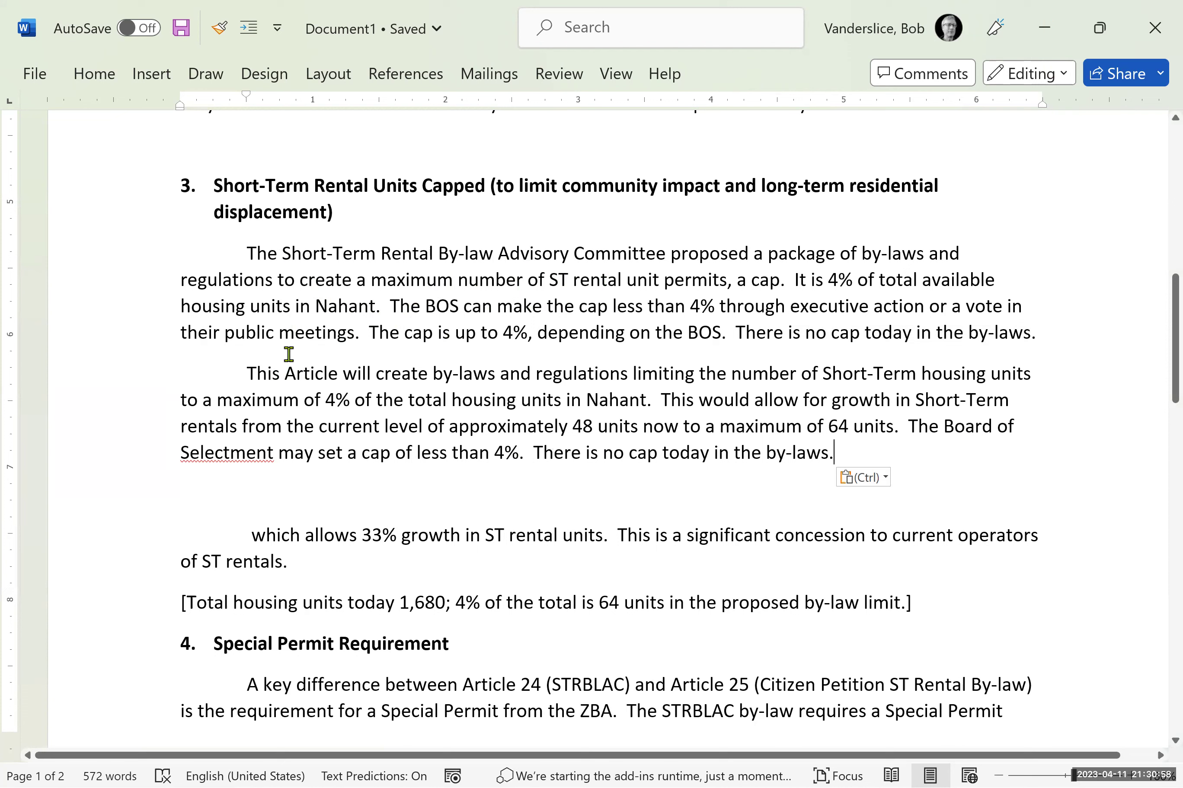
# - Correct "Selectment" to "Selectmen" in the sentence about setting a cap of less than 4%
pyautogui.moveTo(244, 370); pyautogui.dragTo(841, 467)
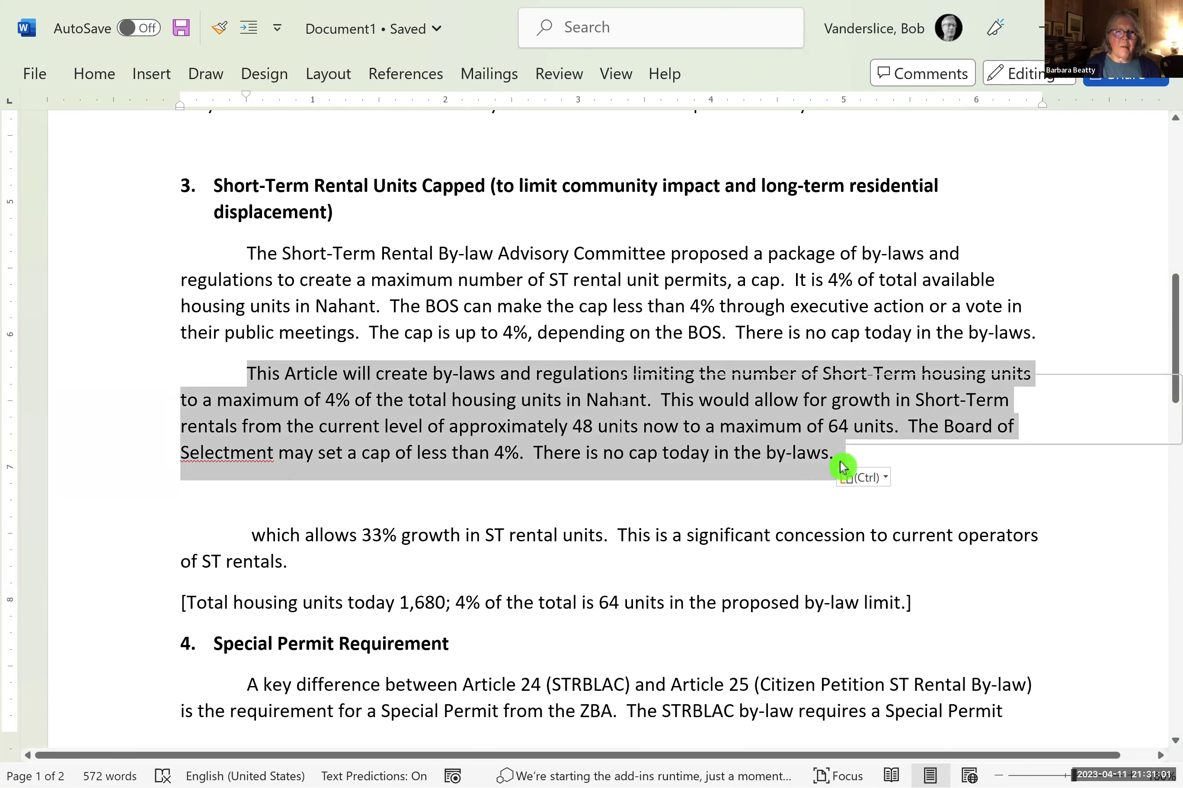
pyautogui.click(273, 455)
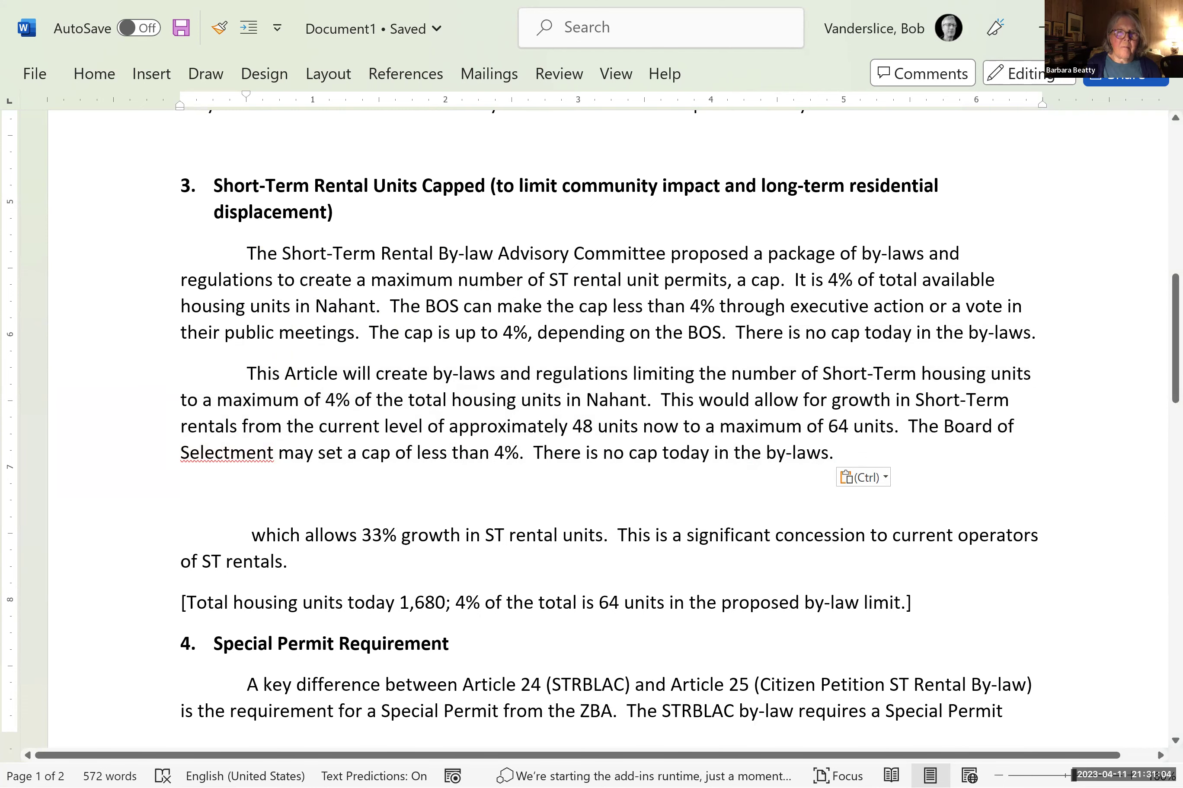
pyautogui.press('BackSpace')
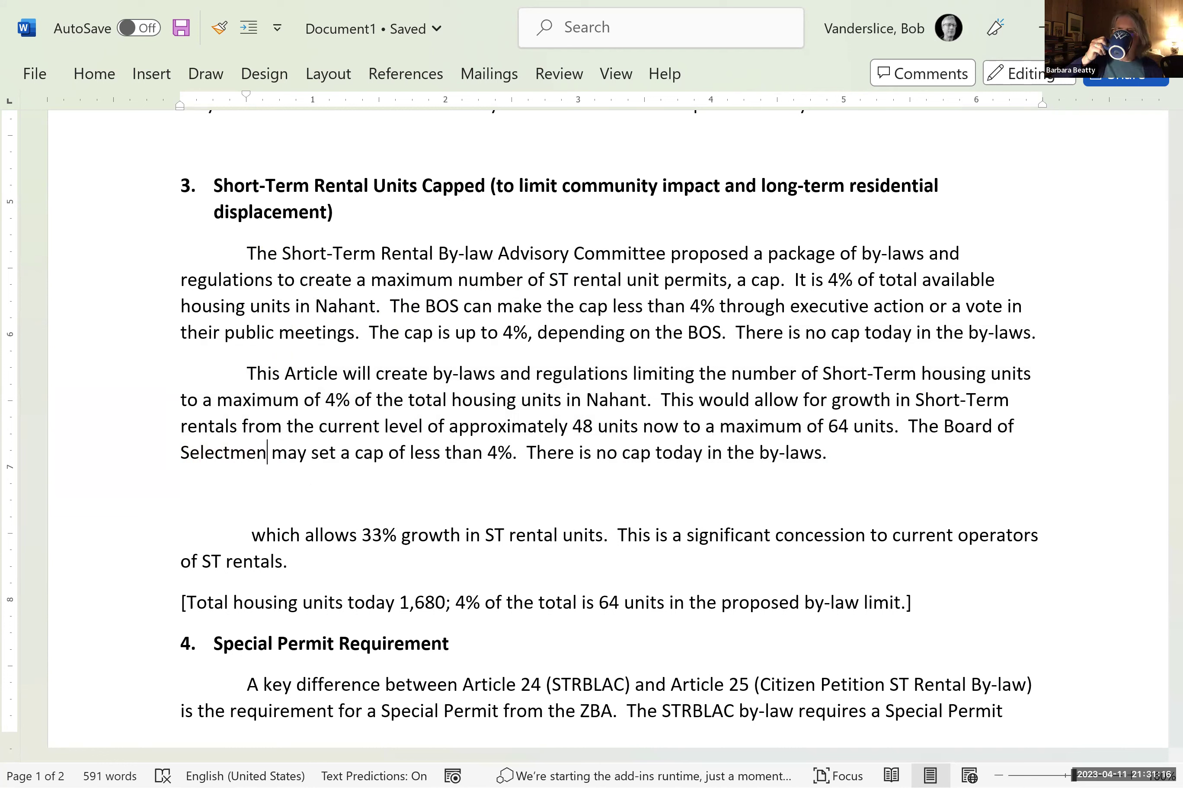
# - Remove the word "now" after "48 units" in the growth sentence
pyautogui.click(643, 427)
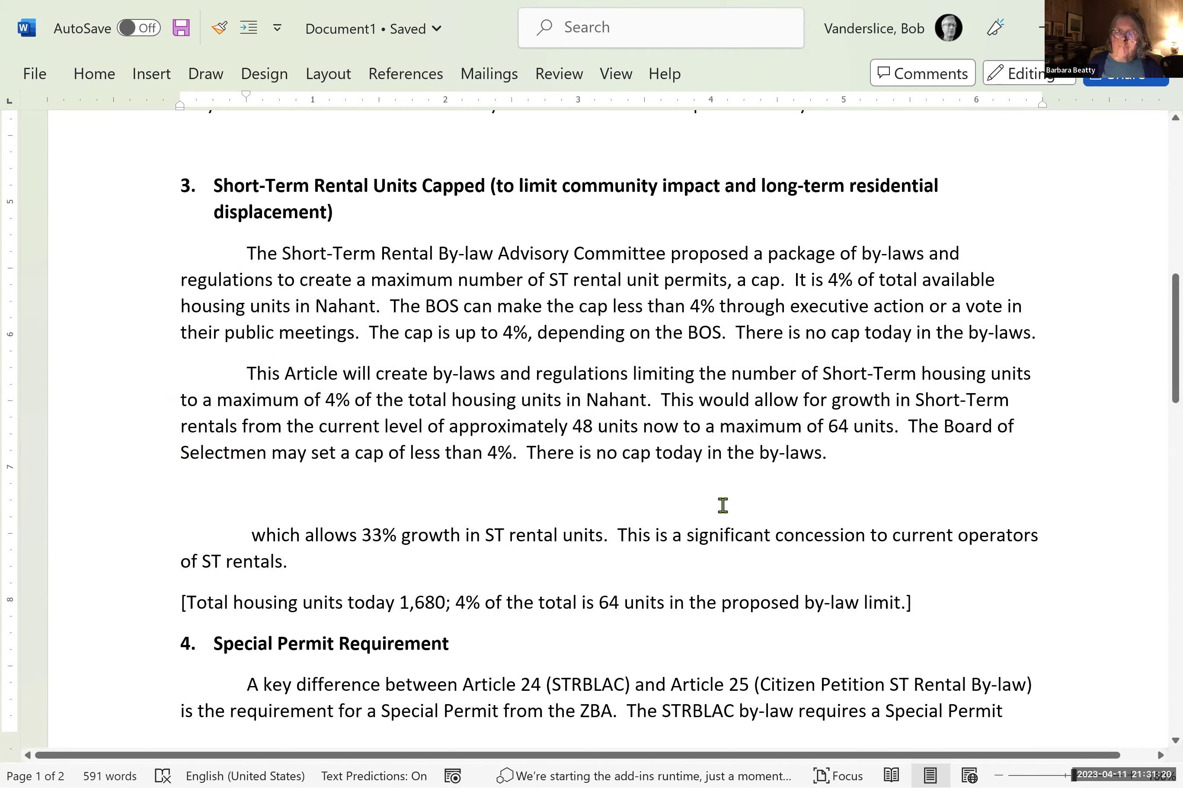
pyautogui.press('Delete')
pyautogui.press('Delete')
pyautogui.press('Delete')
pyautogui.press('Delete')
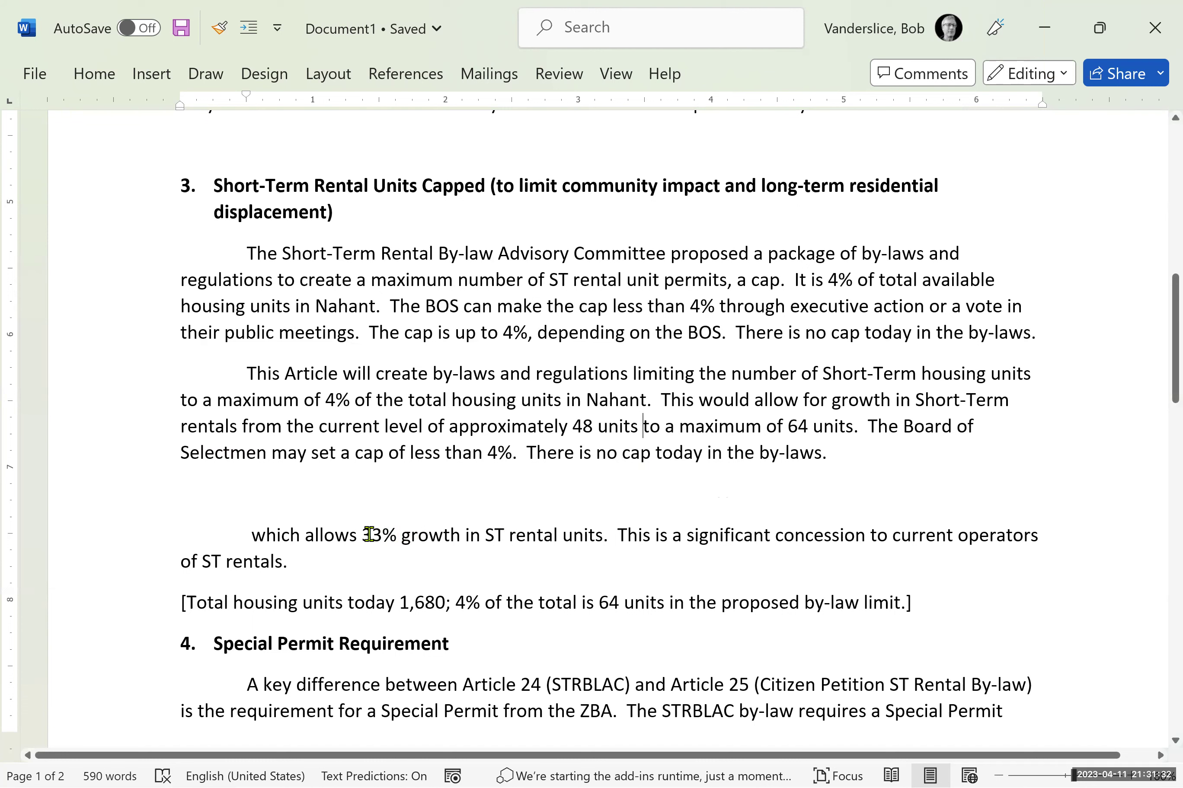
# - Insert "(an increase of 33%)" after "64 units" in the growth sentence
pyautogui.click(852, 427)
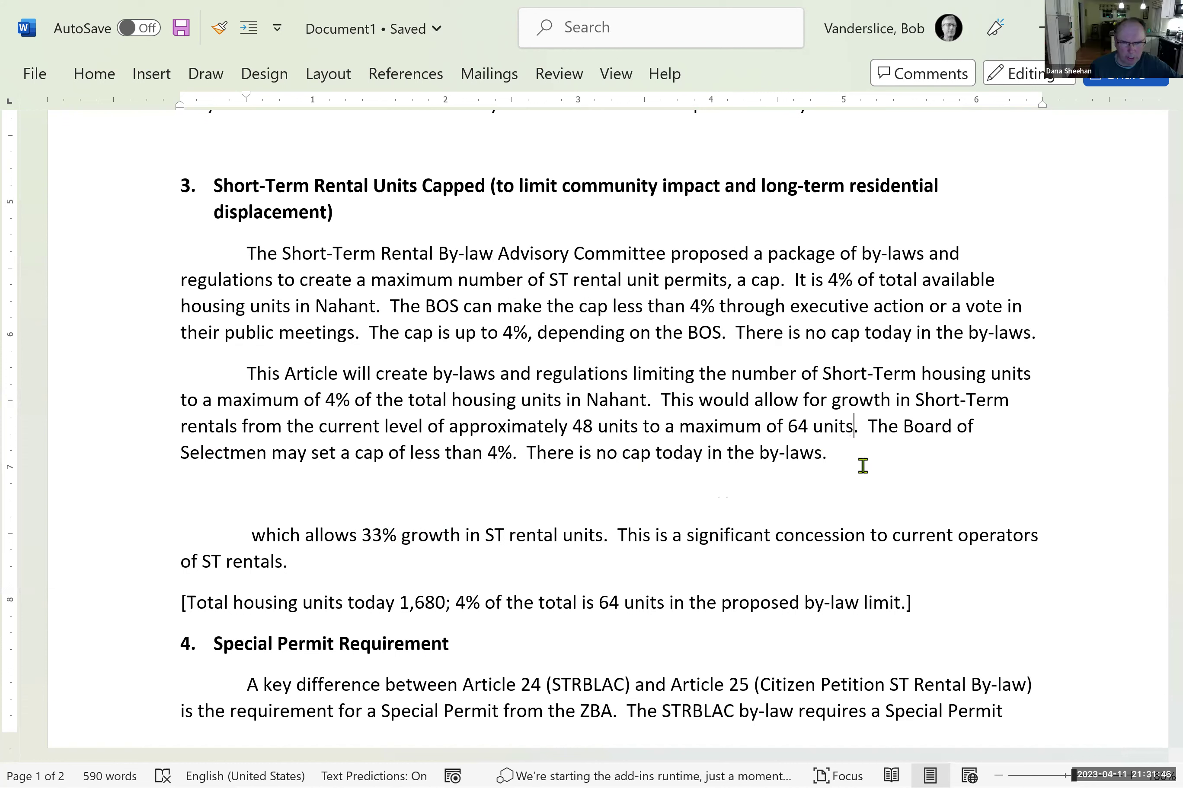
pyautogui.write('(')
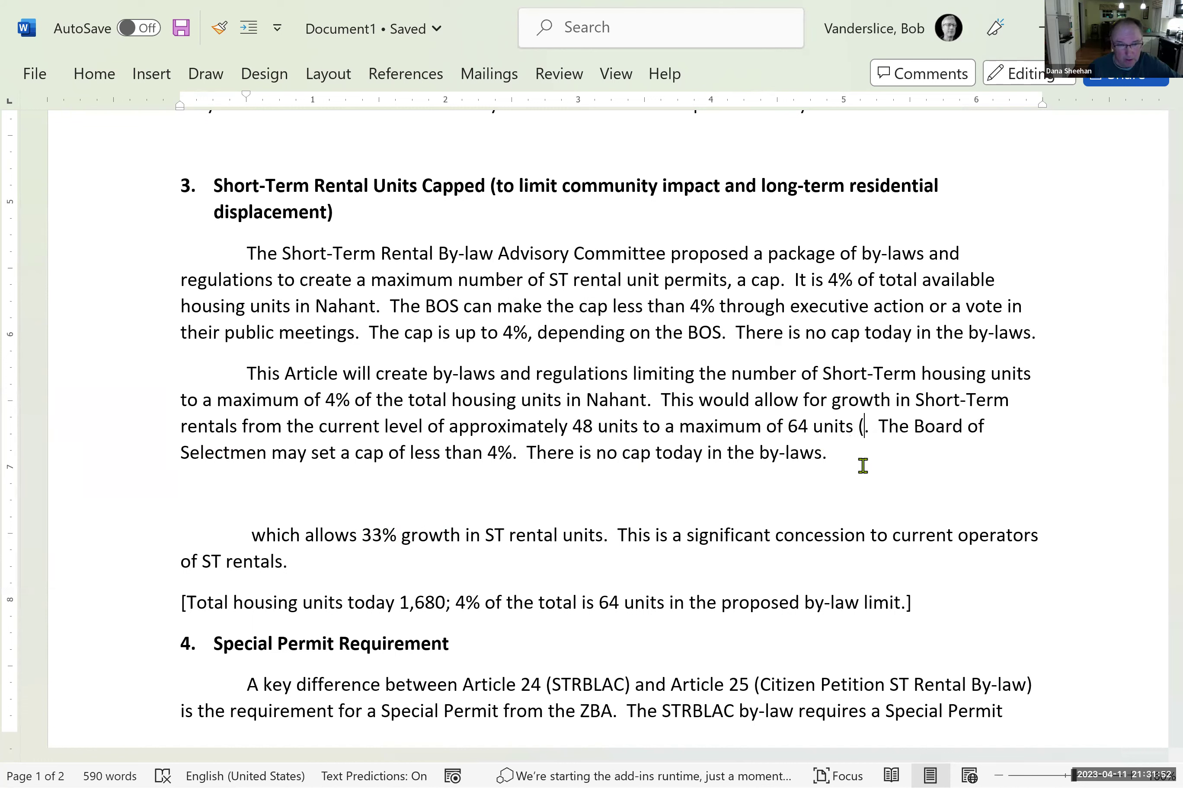
pyautogui.write('an')
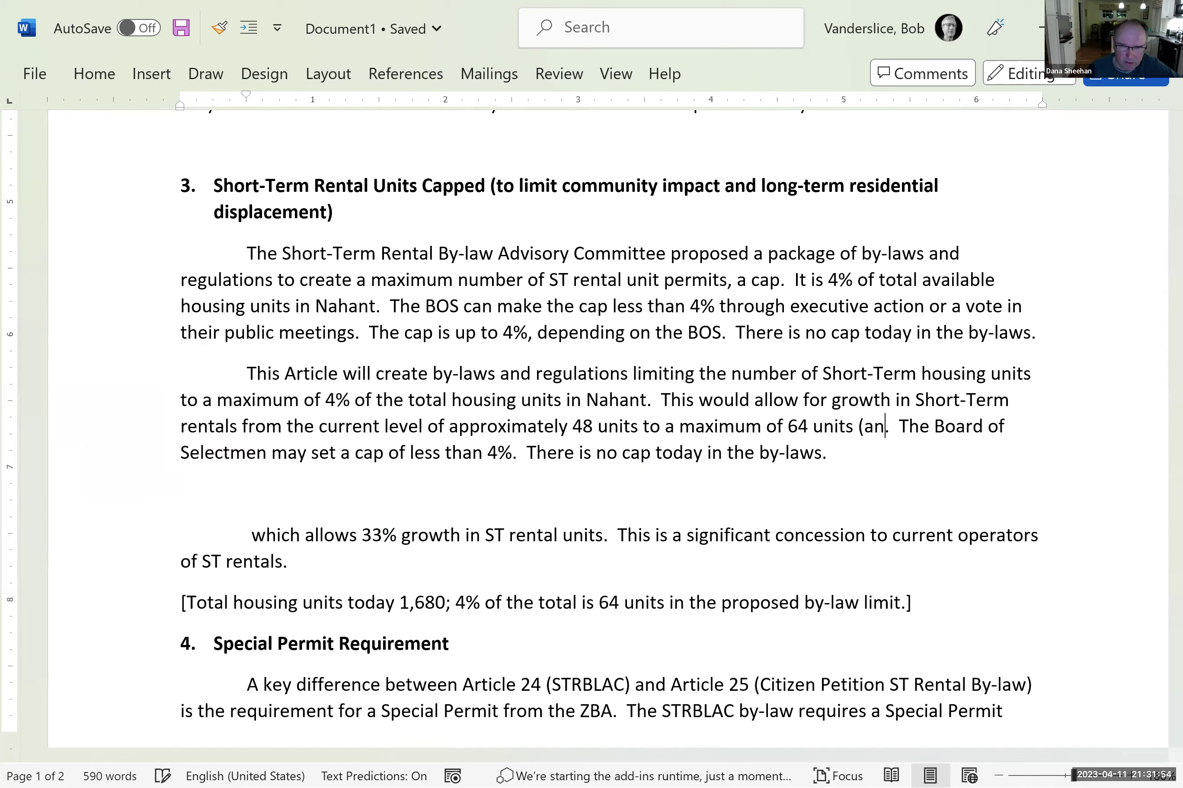
pyautogui.write(' inc')
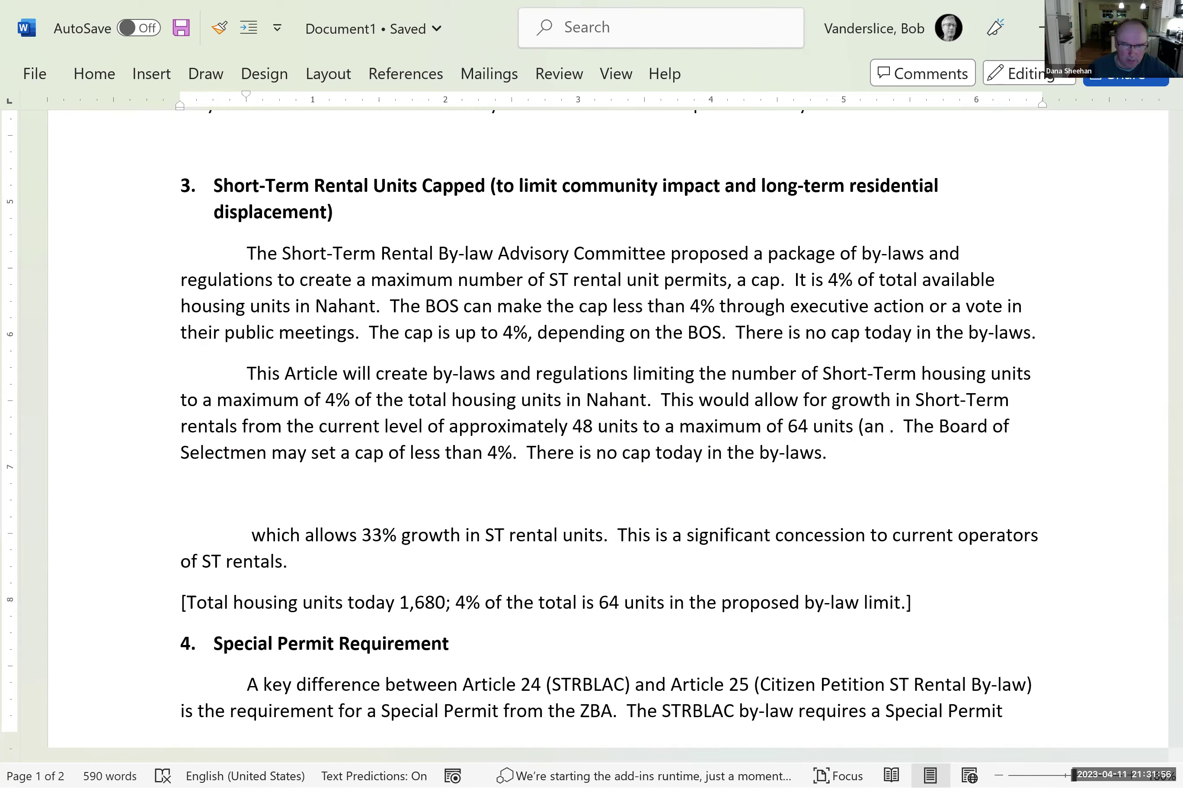
pyautogui.write('er')
pyautogui.press('BackSpace')
pyautogui.press('BackSpace')
pyautogui.write('rease of')
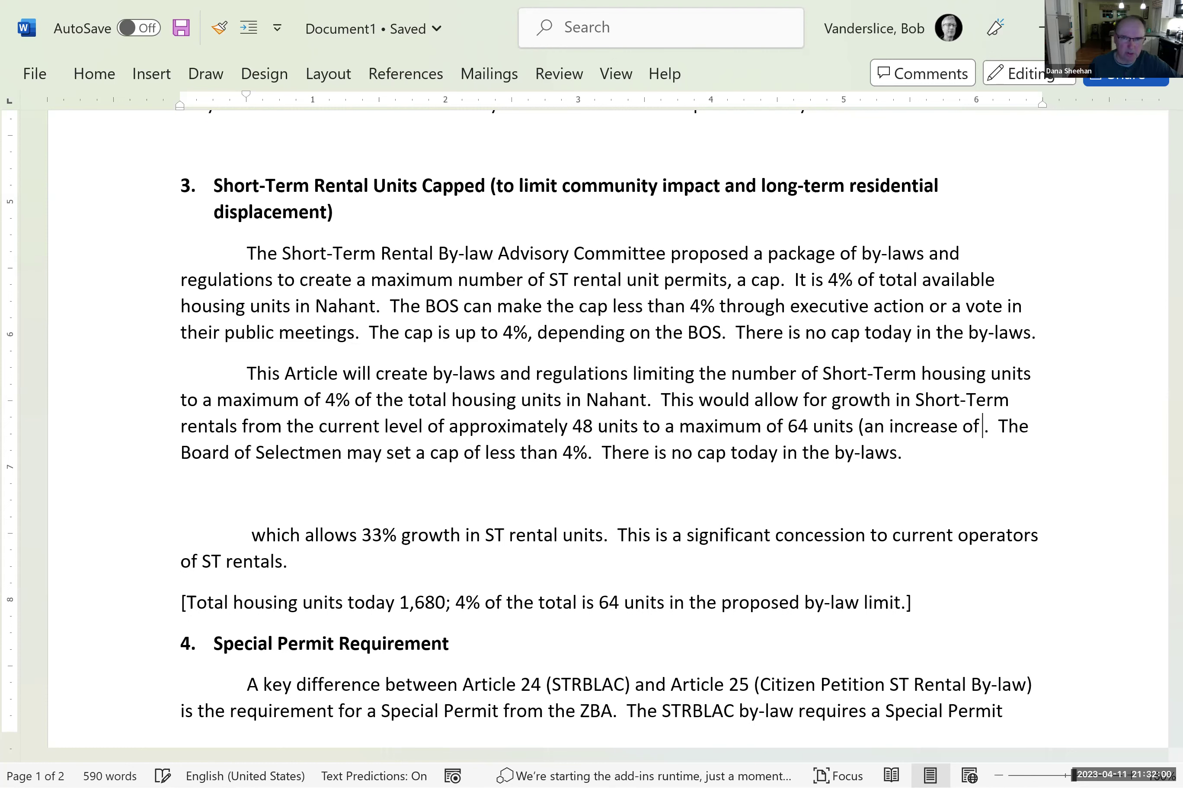
pyautogui.write(' 33')
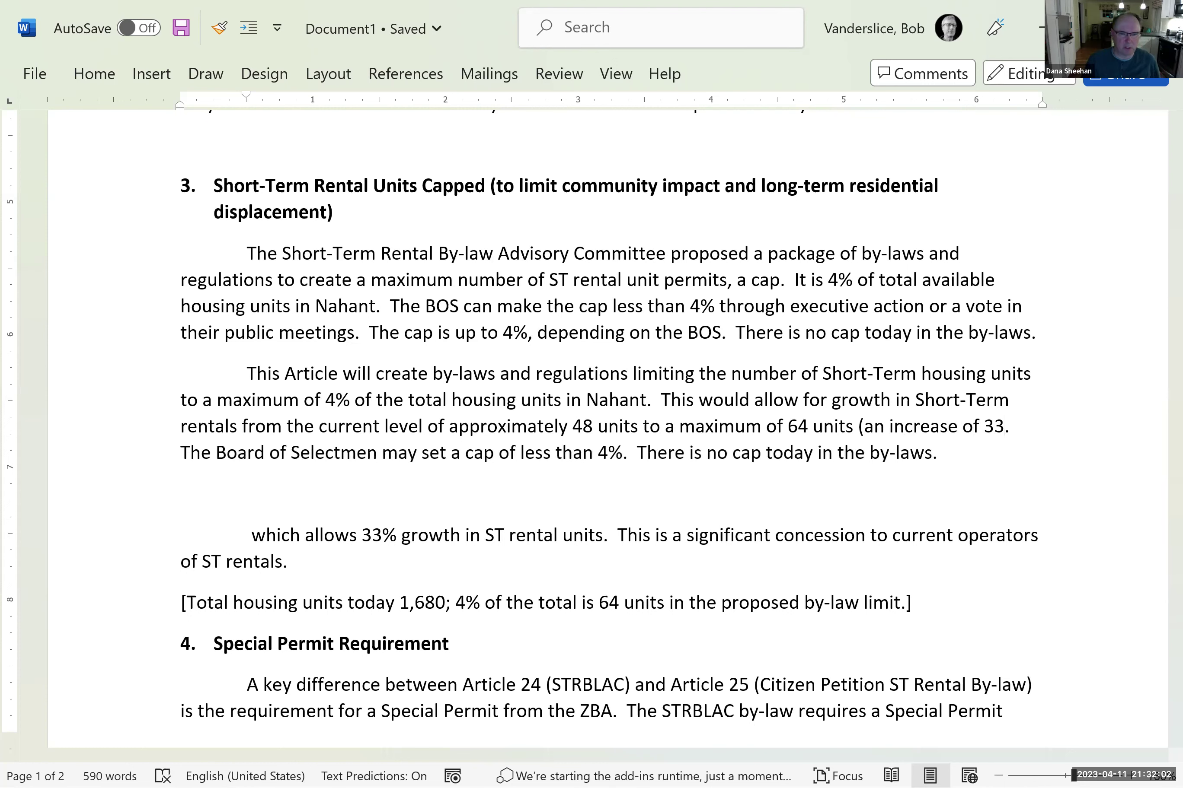
pyautogui.write('%)')
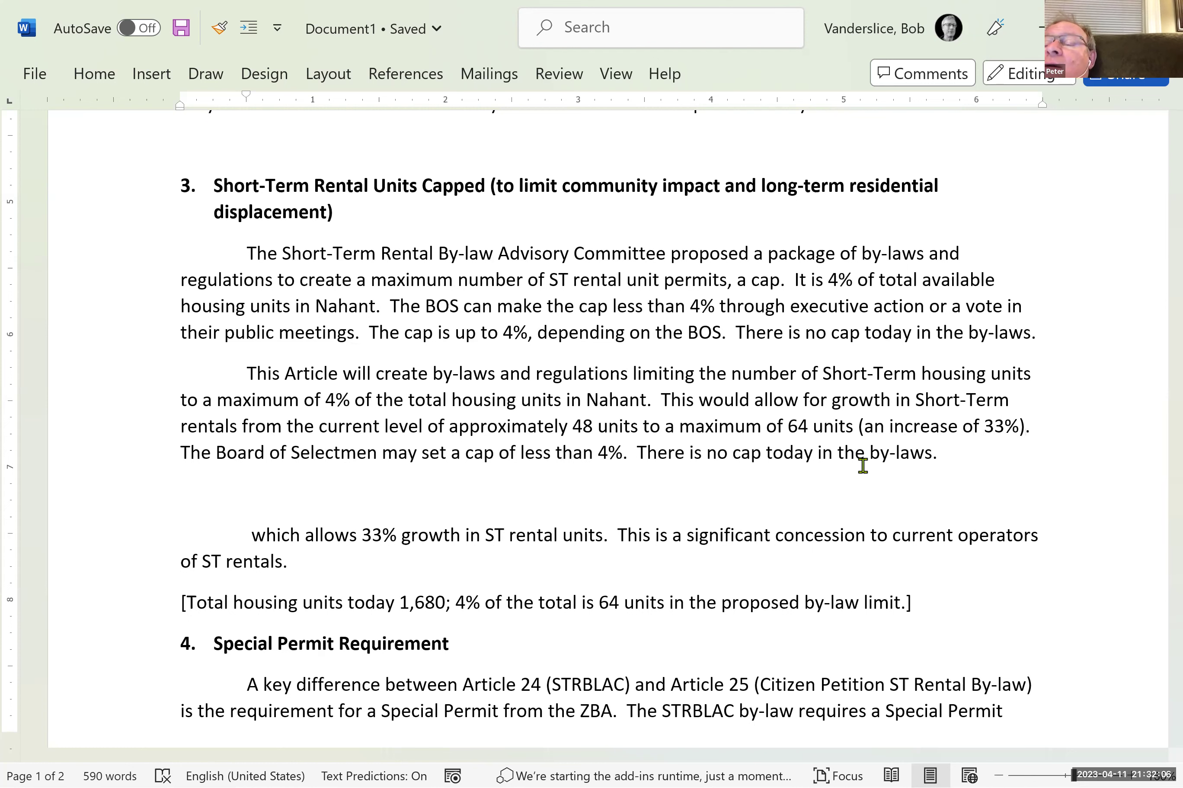
# - Delete the old section 3 paragraph beginning "The Short-Term Rental By-law Advisory Committee proposed a package"
pyautogui.moveTo(1050, 335); pyautogui.dragTo(249, 254)
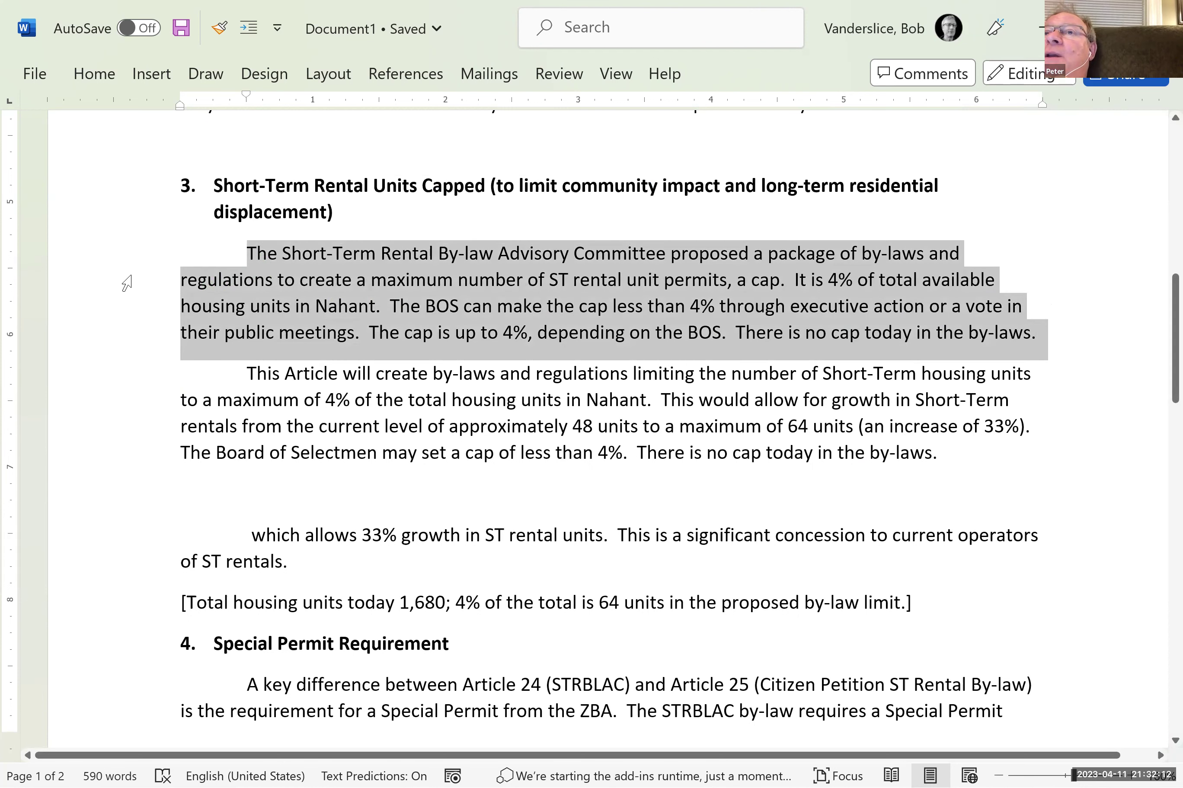
pyautogui.press('Delete')
# - Delete the blank paragraph and the leftover text about 33% growth and the significant concession to current operators
pyautogui.press('Down')
pyautogui.press('Down')
pyautogui.press('Down')
pyautogui.press('Down')
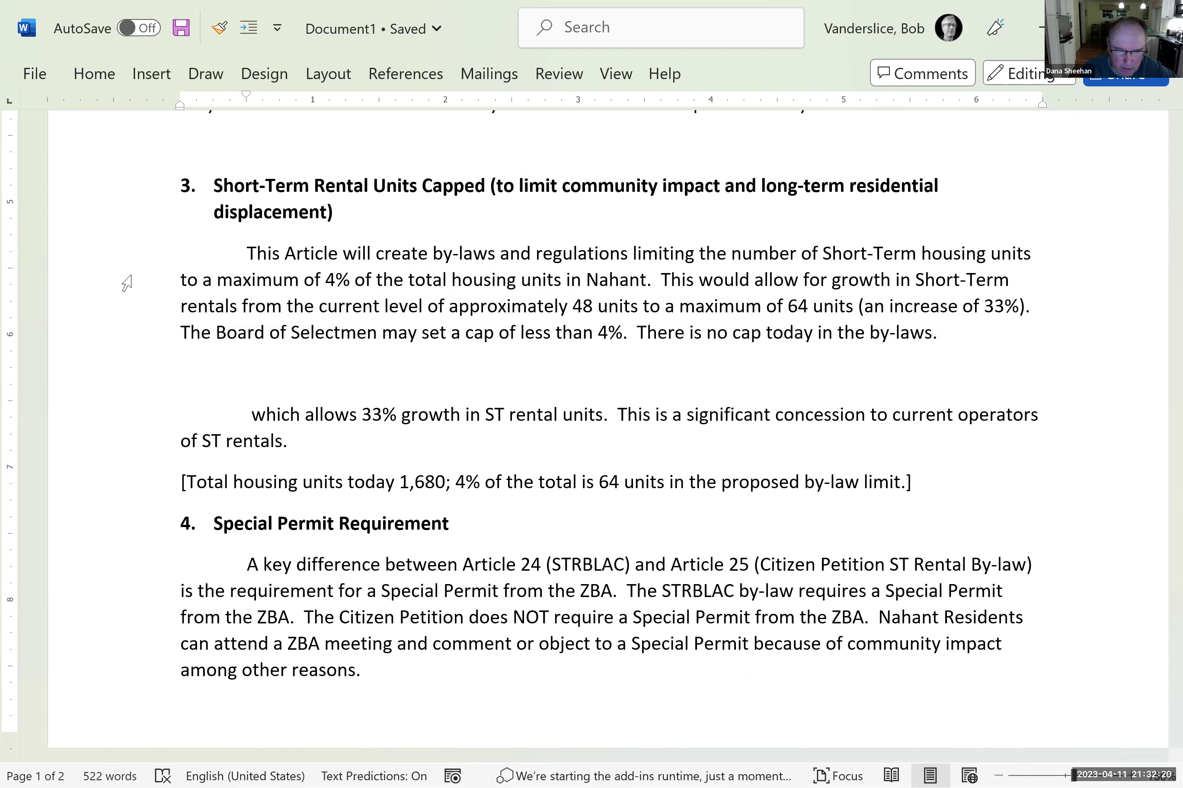
pyautogui.press('Delete')
pyautogui.press('Delete')
pyautogui.press('Delete')
pyautogui.press('Delete')
pyautogui.press('Delete')
pyautogui.press('Delete')
pyautogui.press('Delete')
pyautogui.press('Delete')
pyautogui.press('Delete')
pyautogui.press('Delete')
pyautogui.press('Delete')
pyautogui.press('Delete')
pyautogui.press('Delete')
pyautogui.press('Delete')
pyautogui.press('Delete')
pyautogui.press('Delete')
pyautogui.press('Delete')
pyautogui.press('Delete')
pyautogui.press('Delete')
pyautogui.press('Delete')
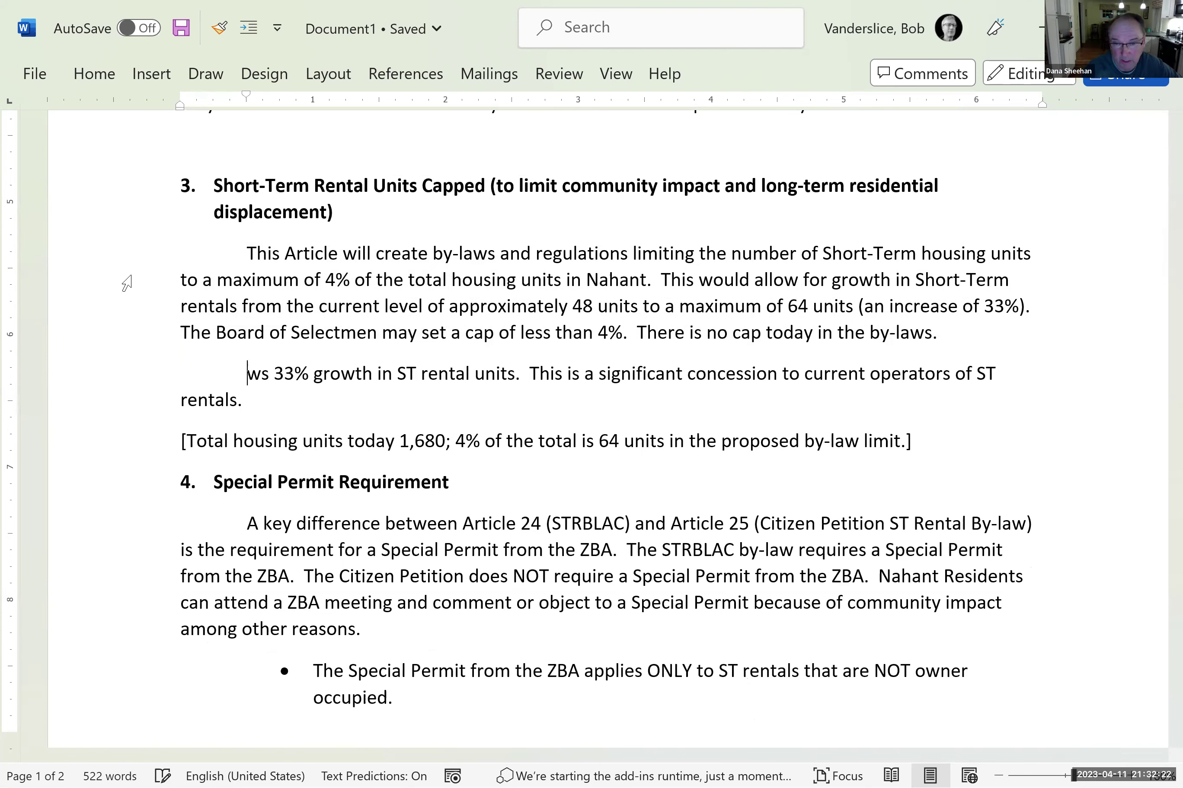
pyautogui.press('Delete')
pyautogui.press('Delete')
pyautogui.press('Delete')
pyautogui.press('Delete')
pyautogui.press('Delete')
pyautogui.press('Delete')
pyautogui.press('Delete')
pyautogui.press('Delete')
pyautogui.press('Delete')
pyautogui.press('Delete')
pyautogui.press('Delete')
pyautogui.press('Delete')
pyautogui.press('Delete')
pyautogui.press('Delete')
pyautogui.press('Delete')
pyautogui.press('Delete')
pyautogui.press('Delete')
pyautogui.press('Delete')
pyautogui.press('Delete')
pyautogui.press('Delete')
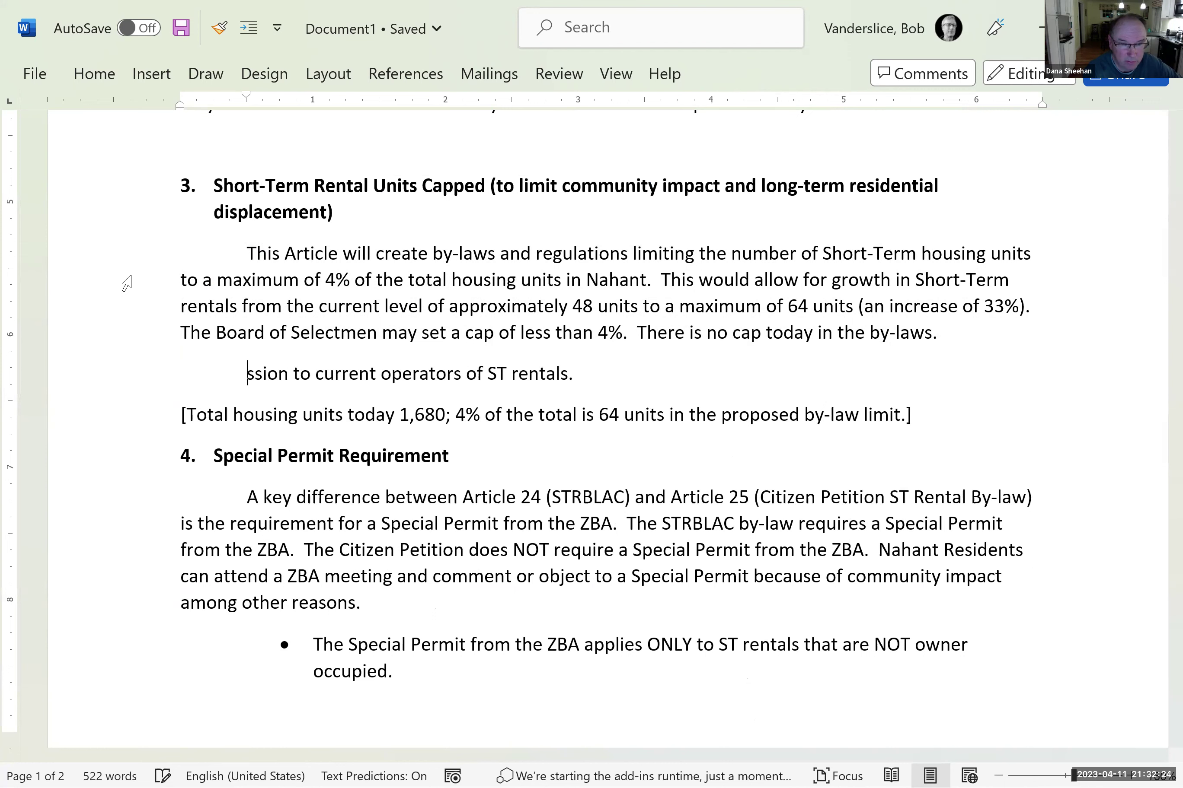
pyautogui.press('Delete')
pyautogui.press('Delete')
pyautogui.press('Delete')
pyautogui.press('Delete')
pyautogui.press('Delete')
pyautogui.press('Delete')
pyautogui.press('Delete')
pyautogui.press('Delete')
pyautogui.press('Delete')
pyautogui.press('Delete')
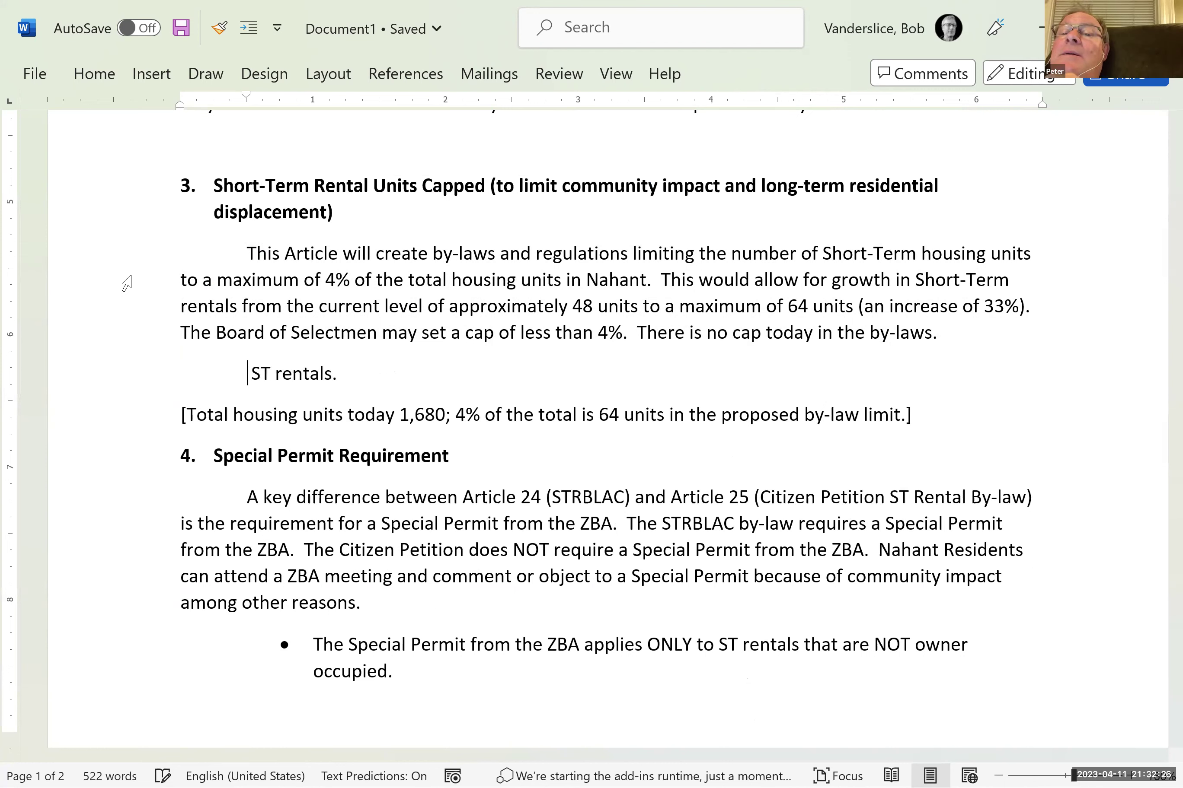
pyautogui.press('Delete')
pyautogui.press('Delete')
pyautogui.press('Delete')
pyautogui.press('Delete')
pyautogui.press('Delete')
pyautogui.press('Delete')
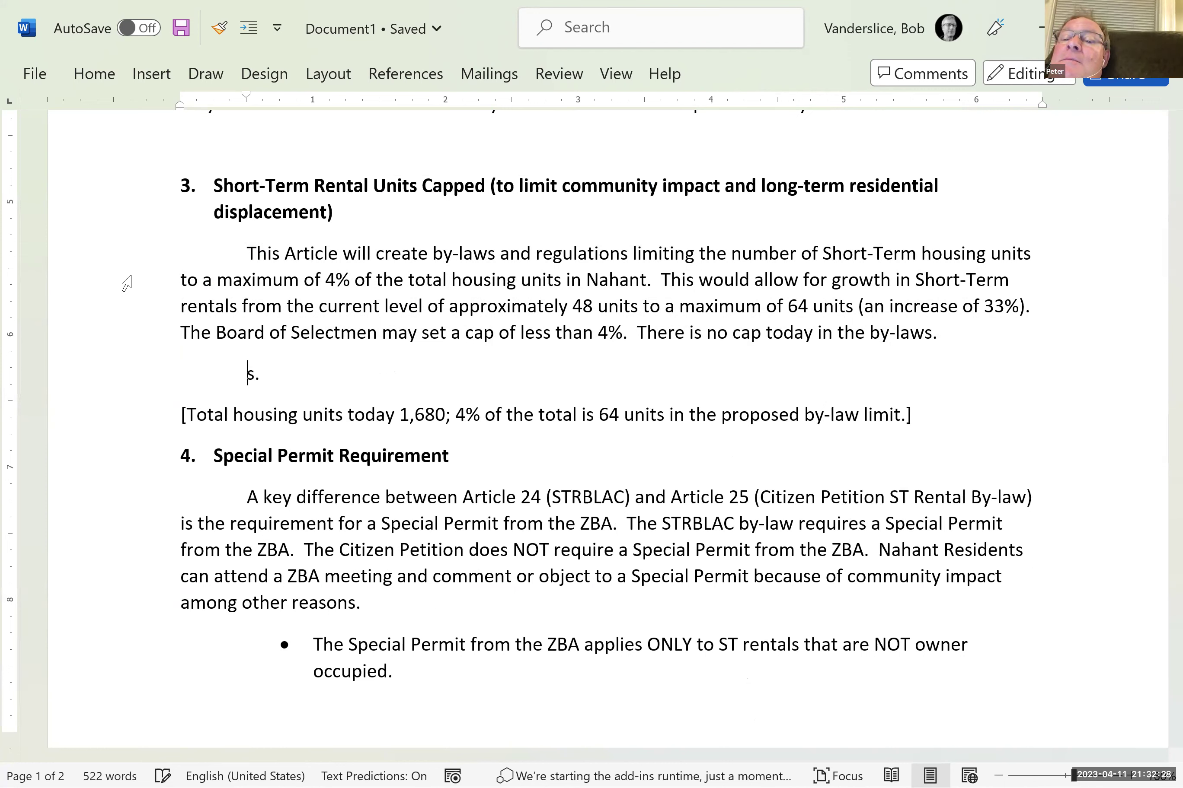
pyautogui.press('Delete')
pyautogui.press('Delete')
pyautogui.press('Delete')
# - Delete the bracketed note about total housing units and the 4% limit above section 4
pyautogui.press('Delete')
pyautogui.press('Delete')
pyautogui.press('Delete')
pyautogui.press('Delete')
pyautogui.press('Delete')
pyautogui.press('Delete')
pyautogui.press('Delete')
pyautogui.press('Delete')
pyautogui.press('Delete')
pyautogui.press('Delete')
pyautogui.press('Delete')
pyautogui.press('Delete')
pyautogui.press('Delete')
pyautogui.press('Delete')
pyautogui.press('Delete')
pyautogui.press('Delete')
pyautogui.press('Delete')
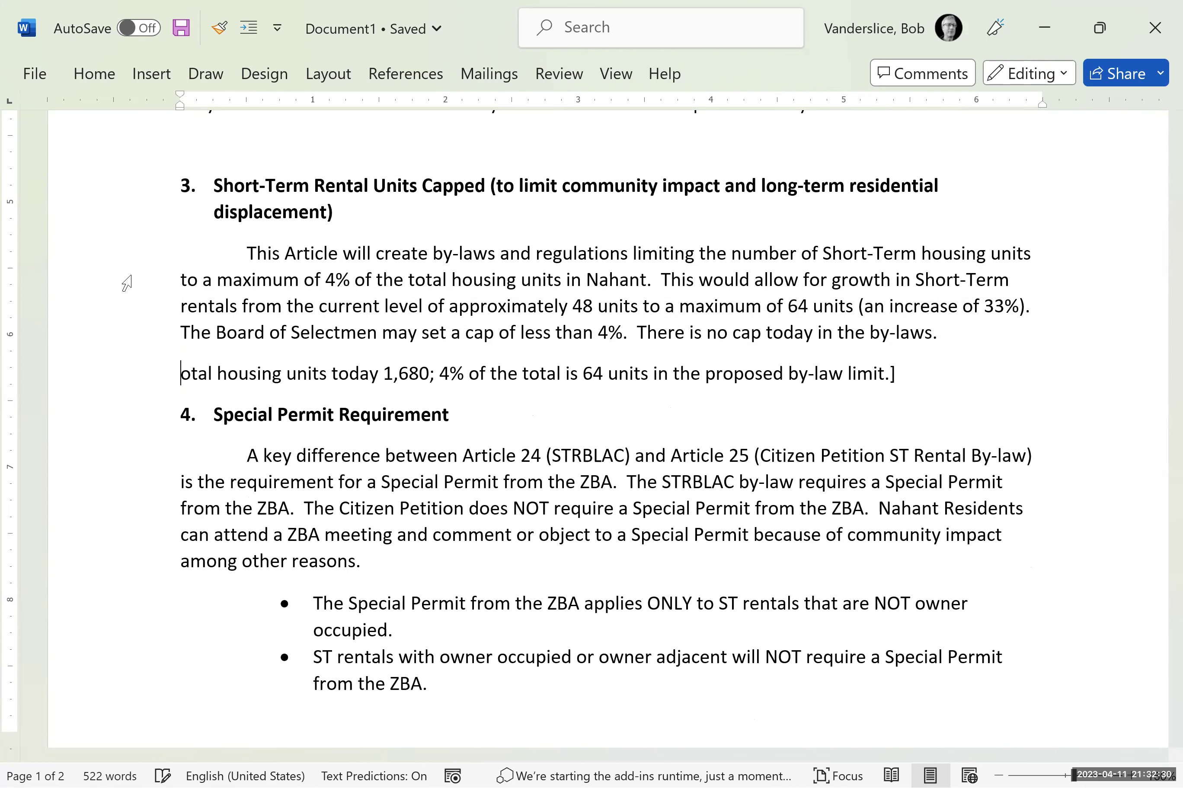
pyautogui.press('Delete')
pyautogui.press('Delete')
pyautogui.press('Delete')
pyautogui.press('Delete')
pyautogui.press('Delete')
pyautogui.press('Delete')
pyautogui.press('Delete')
pyautogui.press('Delete')
pyautogui.press('Delete')
pyautogui.press('Delete')
pyautogui.press('Delete')
pyautogui.press('Delete')
pyautogui.press('Delete')
pyautogui.press('Delete')
pyautogui.press('Delete')
pyautogui.press('Delete')
pyautogui.press('Delete')
pyautogui.press('Delete')
pyautogui.press('Delete')
pyautogui.press('Delete')
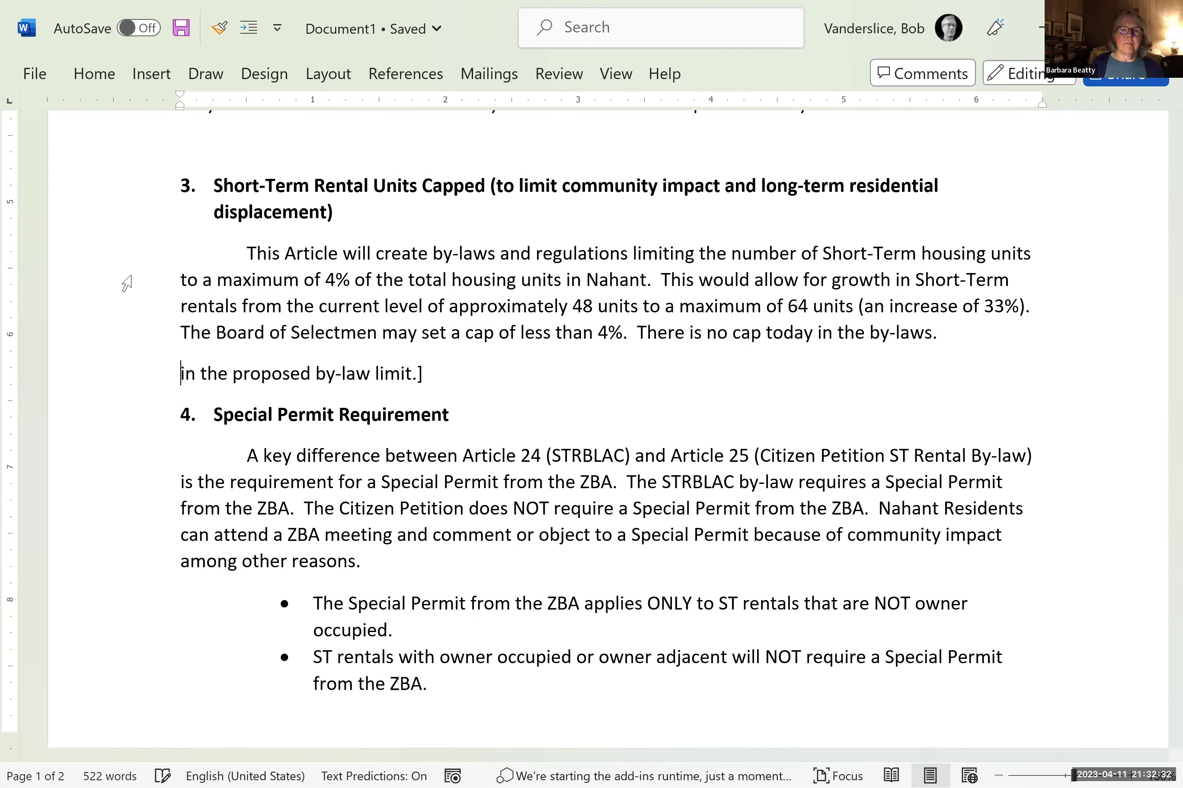
pyautogui.press('Delete')
pyautogui.press('Delete')
pyautogui.press('Delete')
pyautogui.press('Delete')
pyautogui.press('Delete')
pyautogui.press('Delete')
pyautogui.press('Delete')
pyautogui.press('Delete')
pyautogui.press('Delete')
pyautogui.press('Delete')
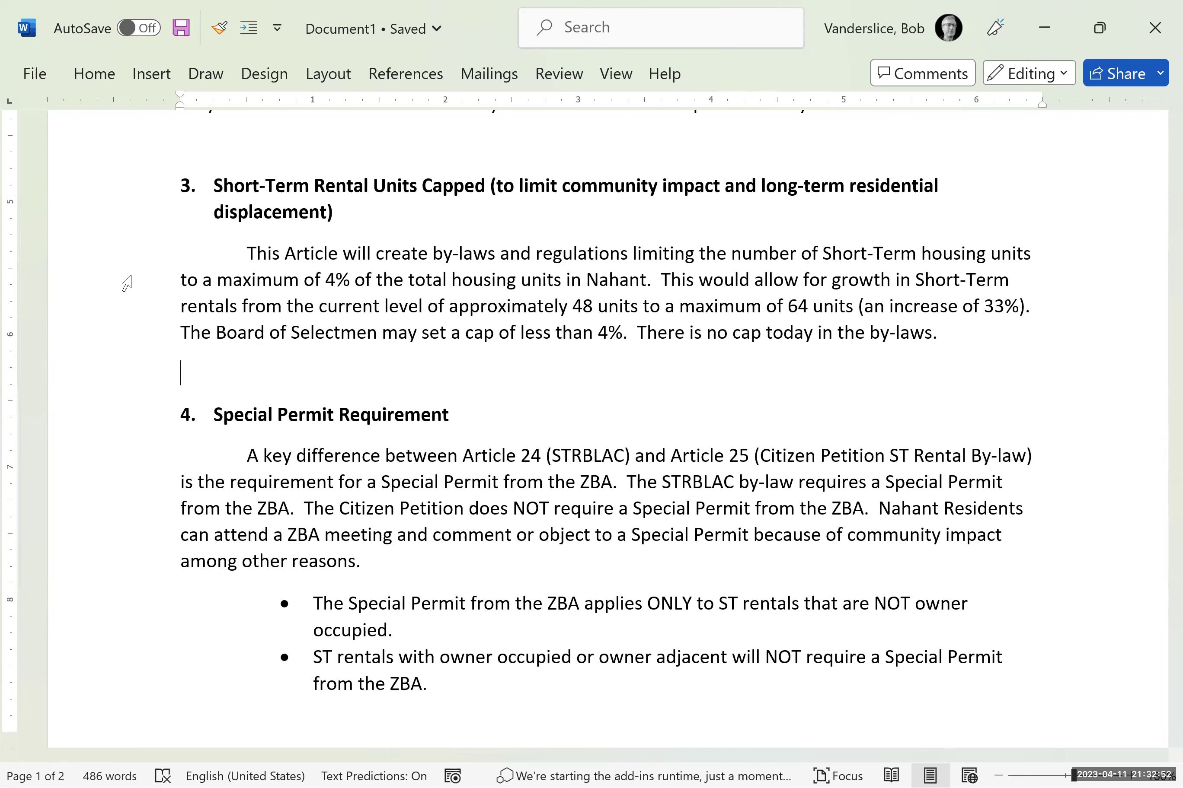
# - Review the Special Permit Requirement section and the closing paragraphs on the second page
pyautogui.click(958, 774)
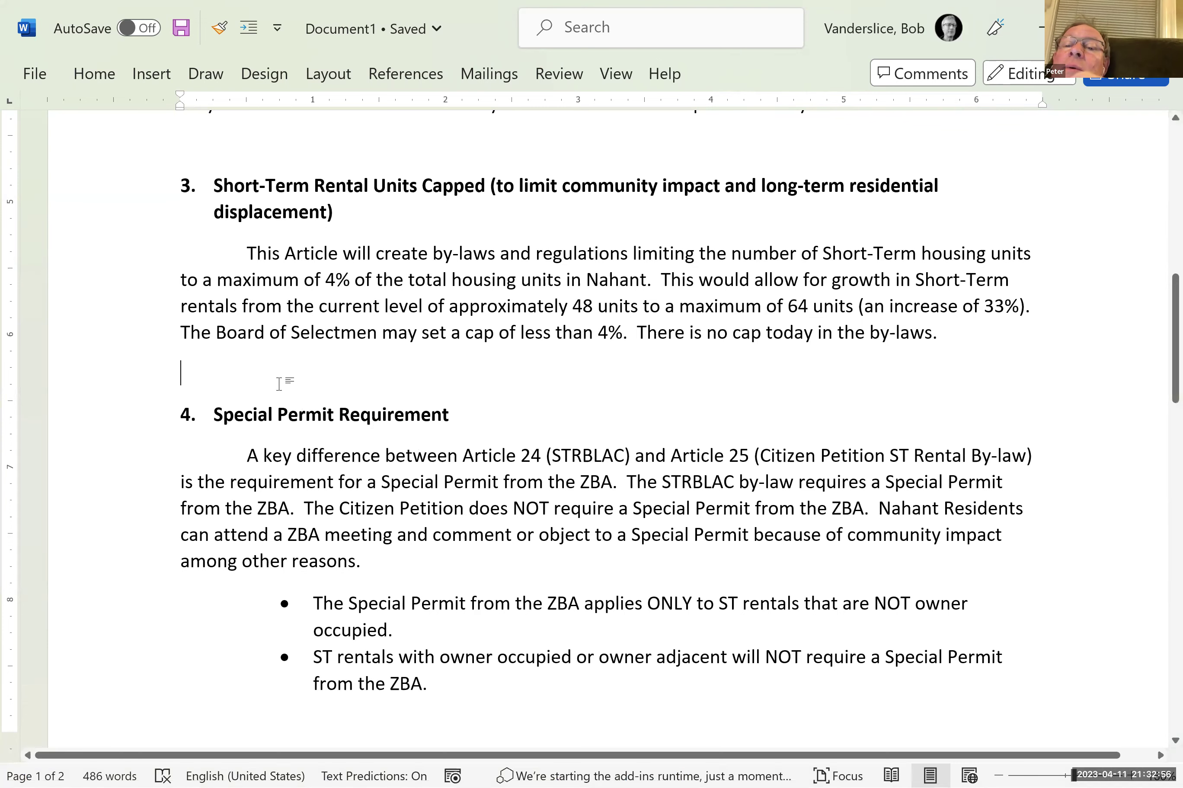
pyautogui.press('Down')
pyautogui.press('Down')
pyautogui.press('Down')
pyautogui.press('Down')
pyautogui.press('Down')
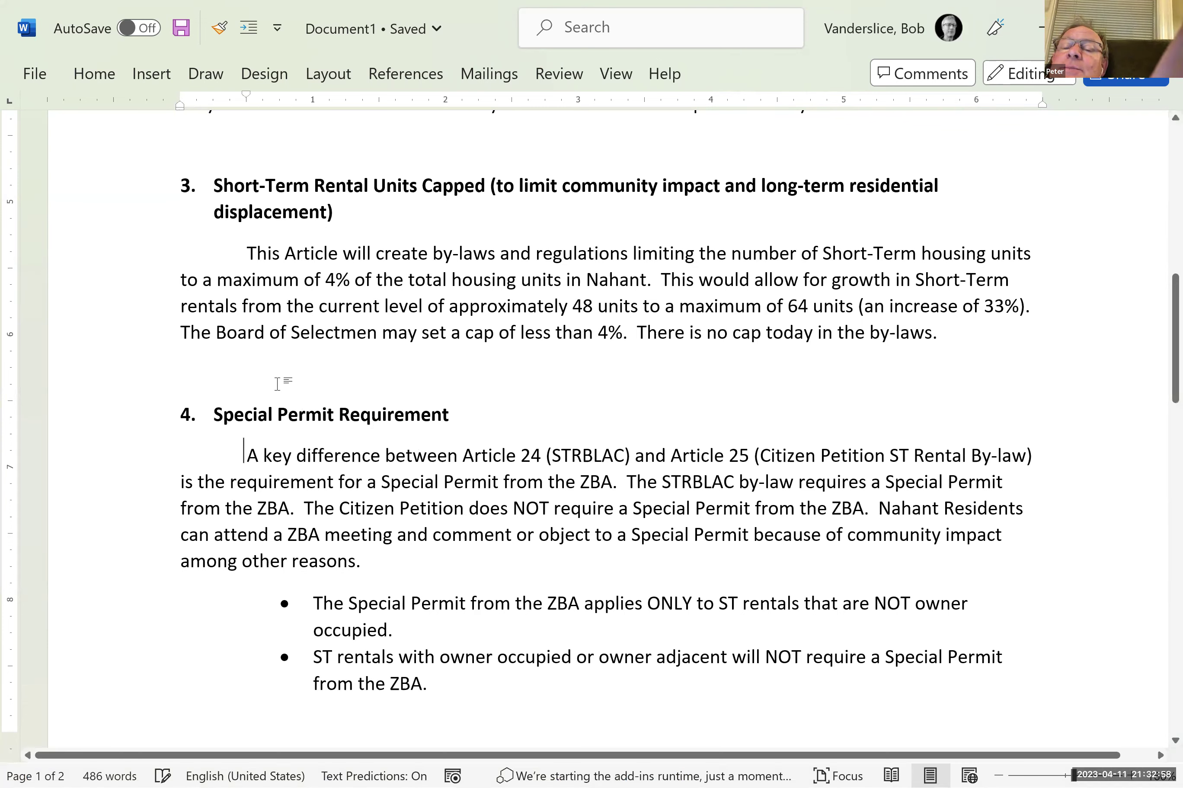
pyautogui.press('Down')
pyautogui.press('Down')
pyautogui.press('Down')
pyautogui.press('Down')
pyautogui.press('Down')
pyautogui.press('Down')
pyautogui.press('Down')
pyautogui.press('Down')
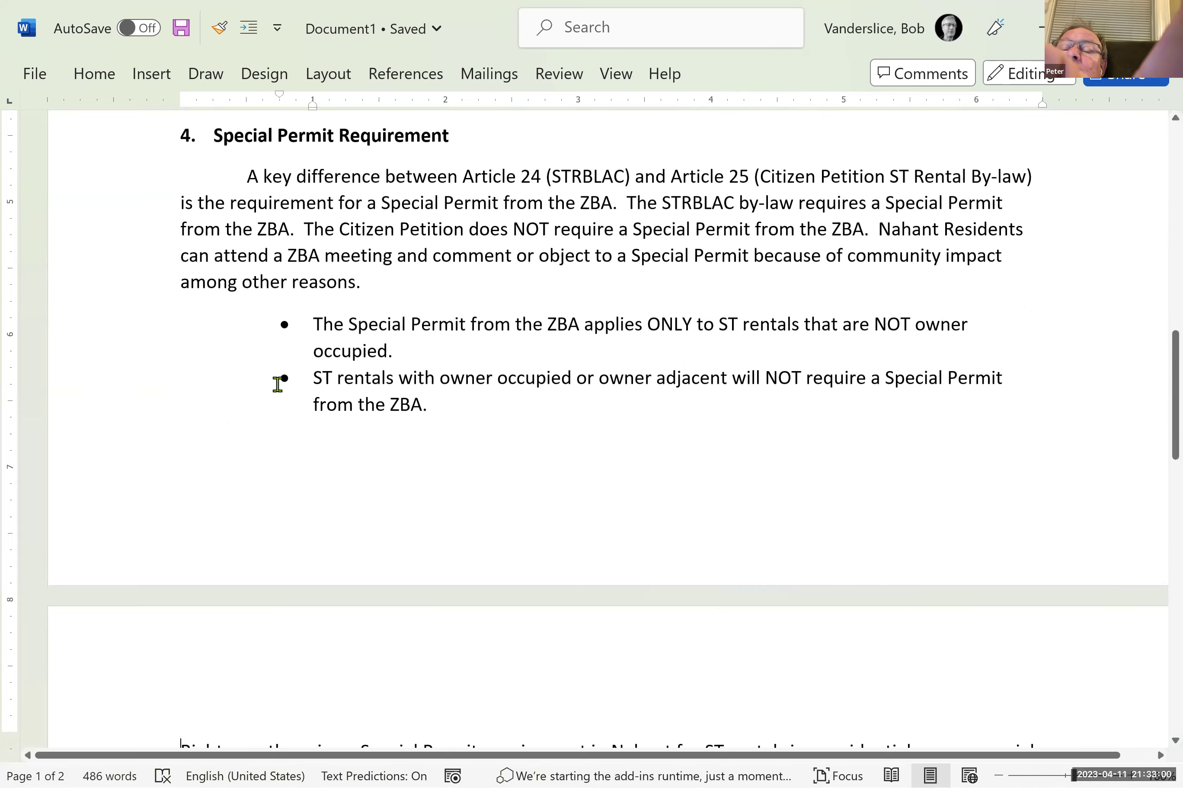
pyautogui.press('Down')
pyautogui.press('Down')
pyautogui.press('Down')
pyautogui.press('Down')
pyautogui.press('Down')
pyautogui.press('Down')
pyautogui.press('Down')
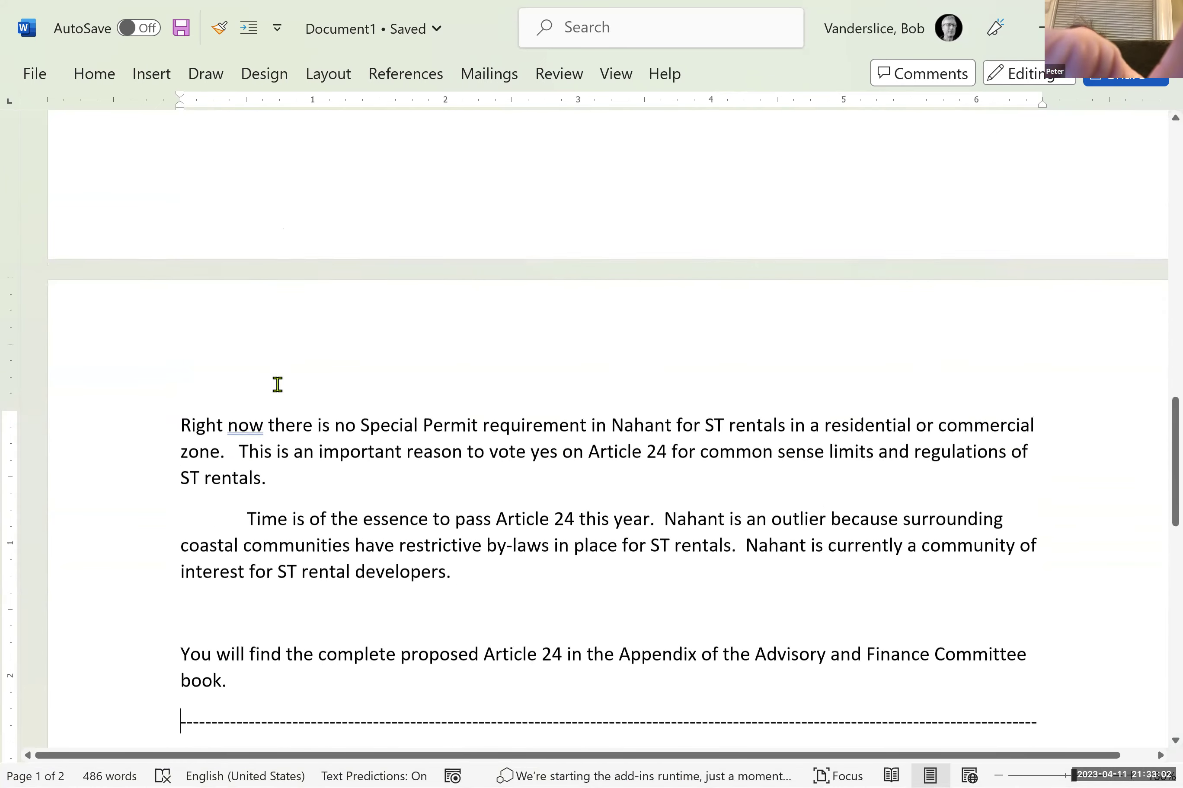
# - Review the unit cap section and the Special Permit Requirement section through to the start of the second page
pyautogui.press('Up')
pyautogui.press('Up')
pyautogui.press('Up')
pyautogui.press('Up')
pyautogui.press('Up')
pyautogui.press('Up')
pyautogui.press('Up')
pyautogui.press('Up')
pyautogui.press('Up')
pyautogui.press('Up')
pyautogui.press('Up')
pyautogui.press('Up')
pyautogui.press('Up')
pyautogui.press('Up')
pyautogui.press('Up')
pyautogui.press('Up')
pyautogui.press('Up')
pyautogui.press('Up')
pyautogui.press('Up')
pyautogui.press('Up')
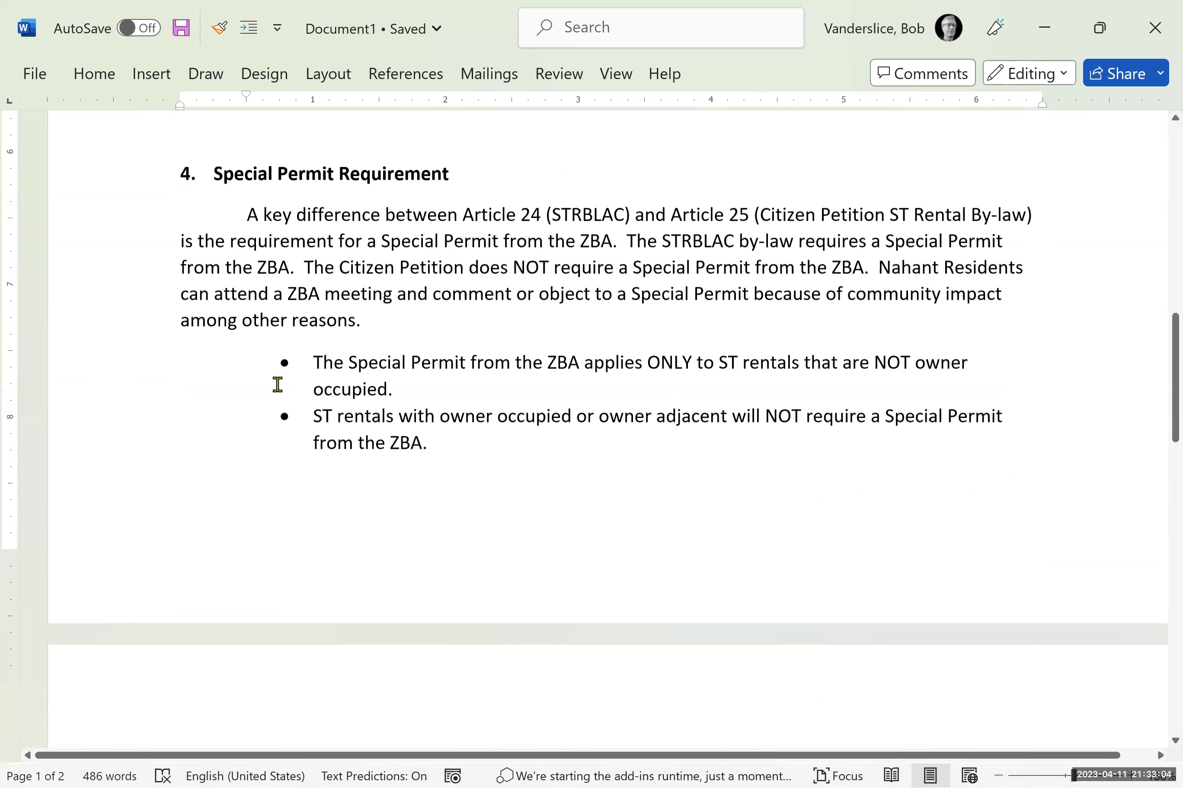
pyautogui.press('Up')
pyautogui.scroll(2, 277, 384)
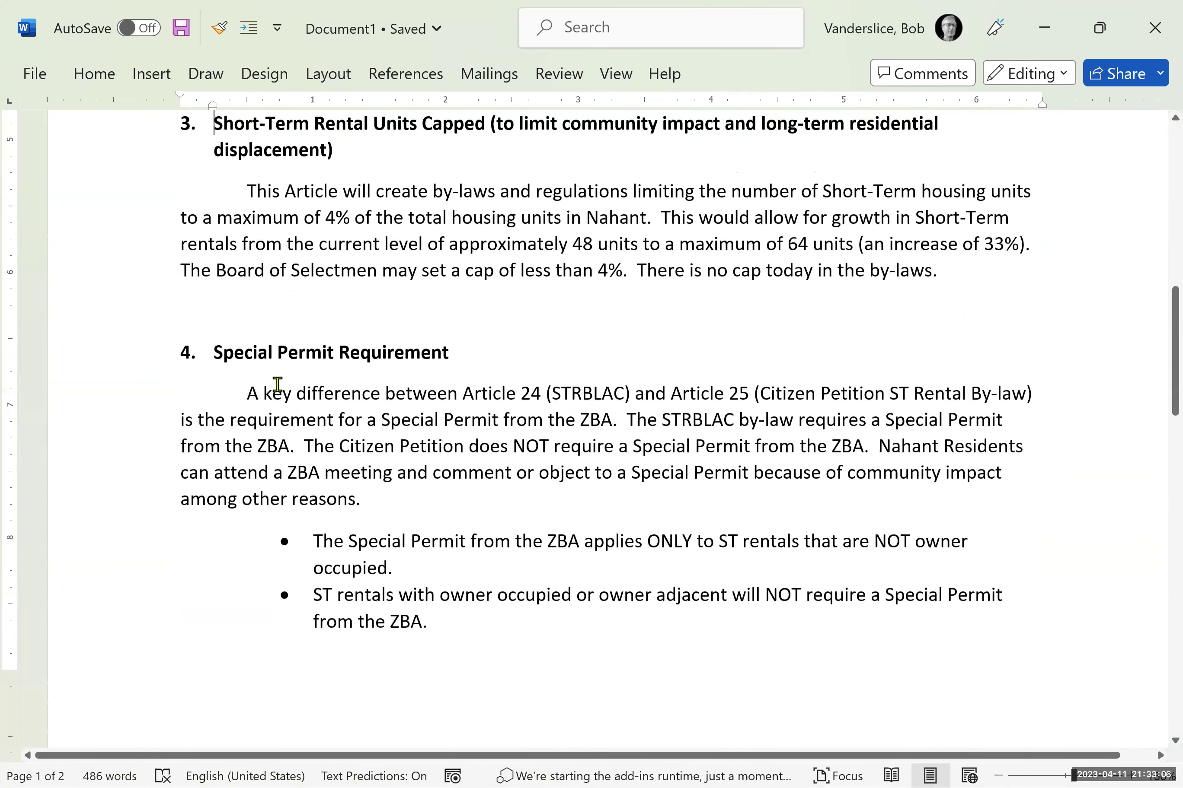
pyautogui.press('Down')
pyautogui.press('Down')
pyautogui.press('Down')
pyautogui.press('Down')
pyautogui.press('Down')
pyautogui.press('Down')
pyautogui.press('Down')
pyautogui.press('Down')
pyautogui.press('Down')
pyautogui.press('Down')
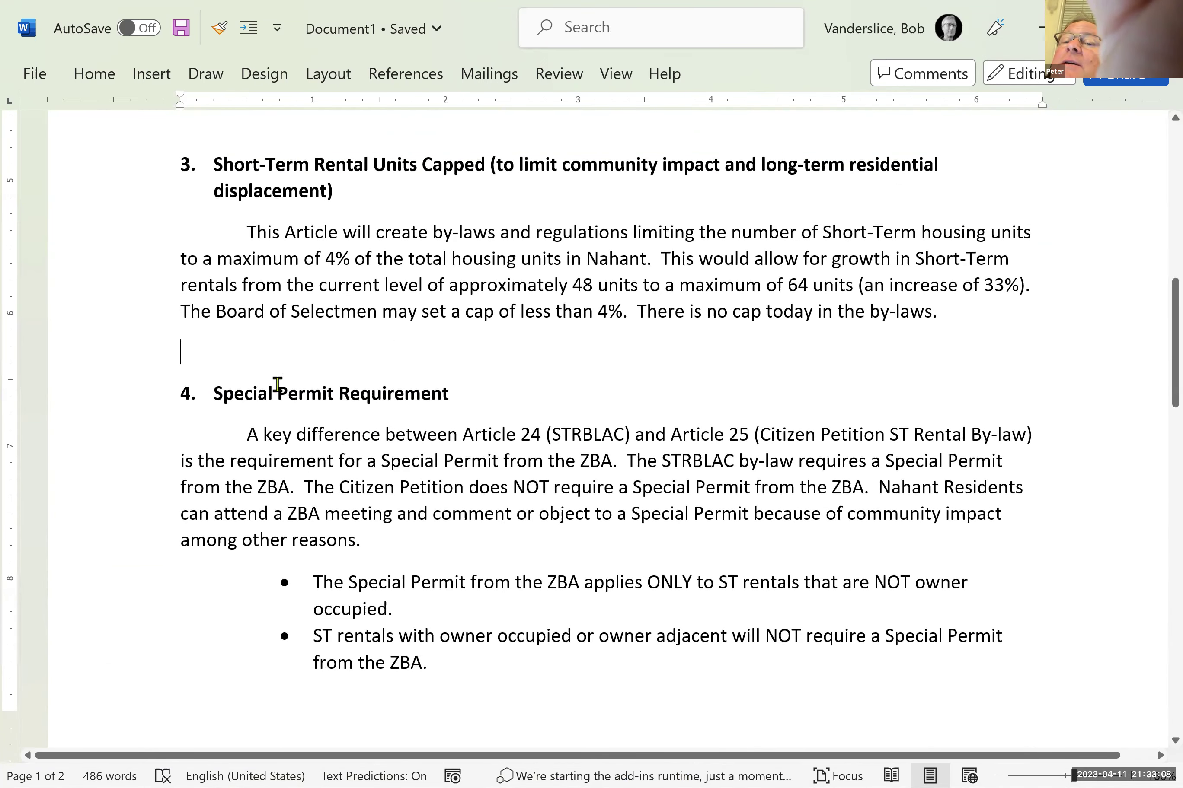
pyautogui.press('Down')
pyautogui.press('Down')
pyautogui.press('Down')
pyautogui.press('Down')
pyautogui.press('Down')
pyautogui.press('Down')
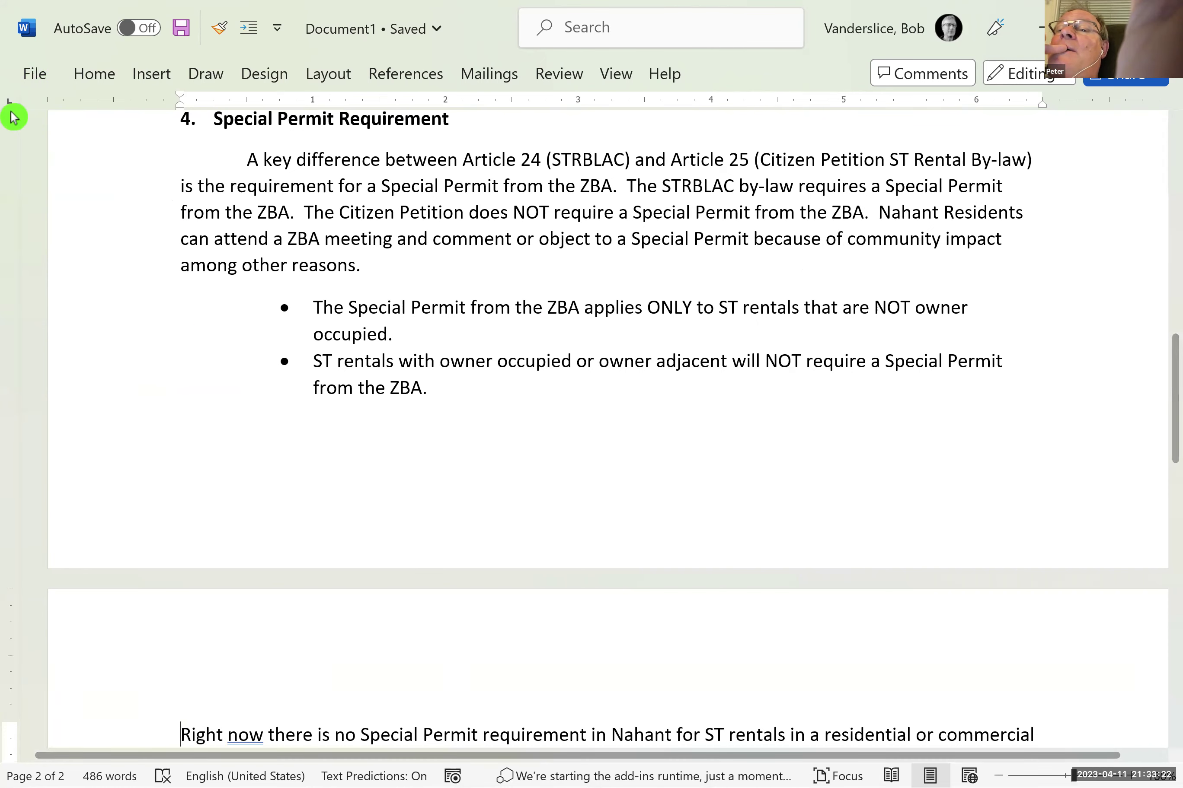
# - Save the document to the Desktop folder as "Article 24 implements common.docx"
pyautogui.click(32, 76)
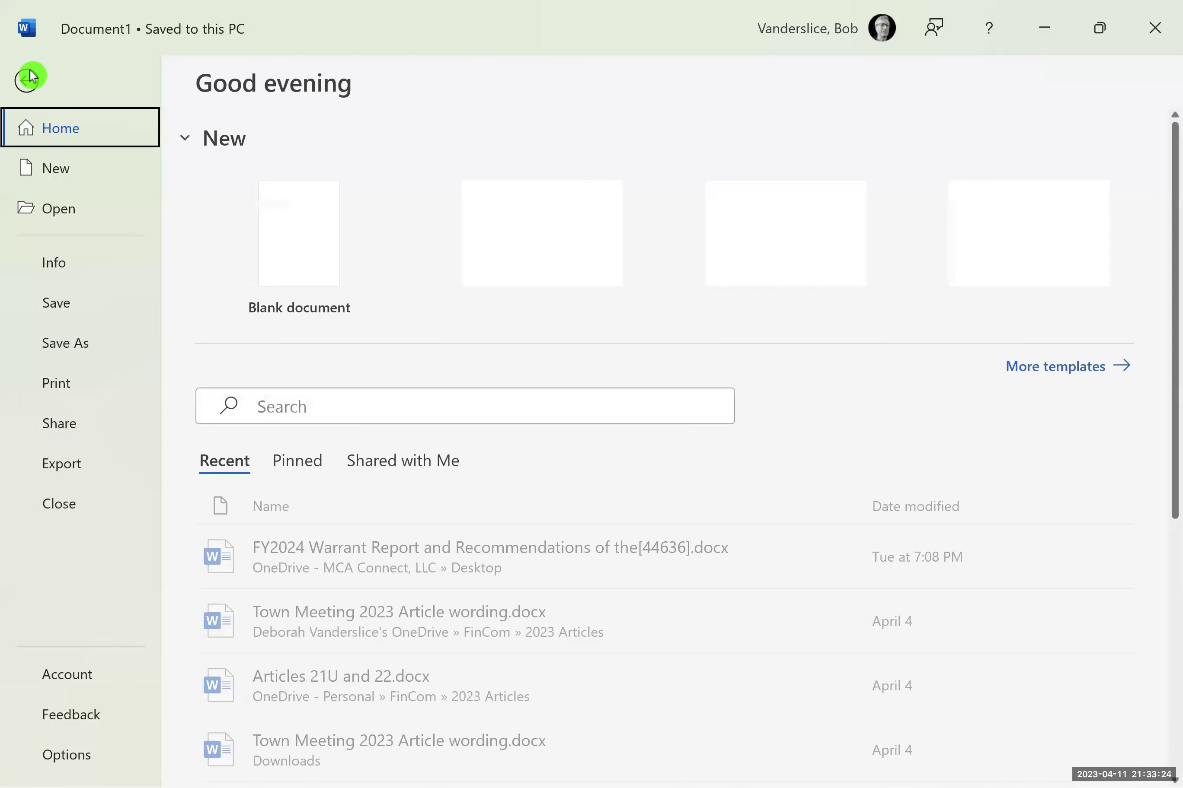
pyautogui.click(71, 346)
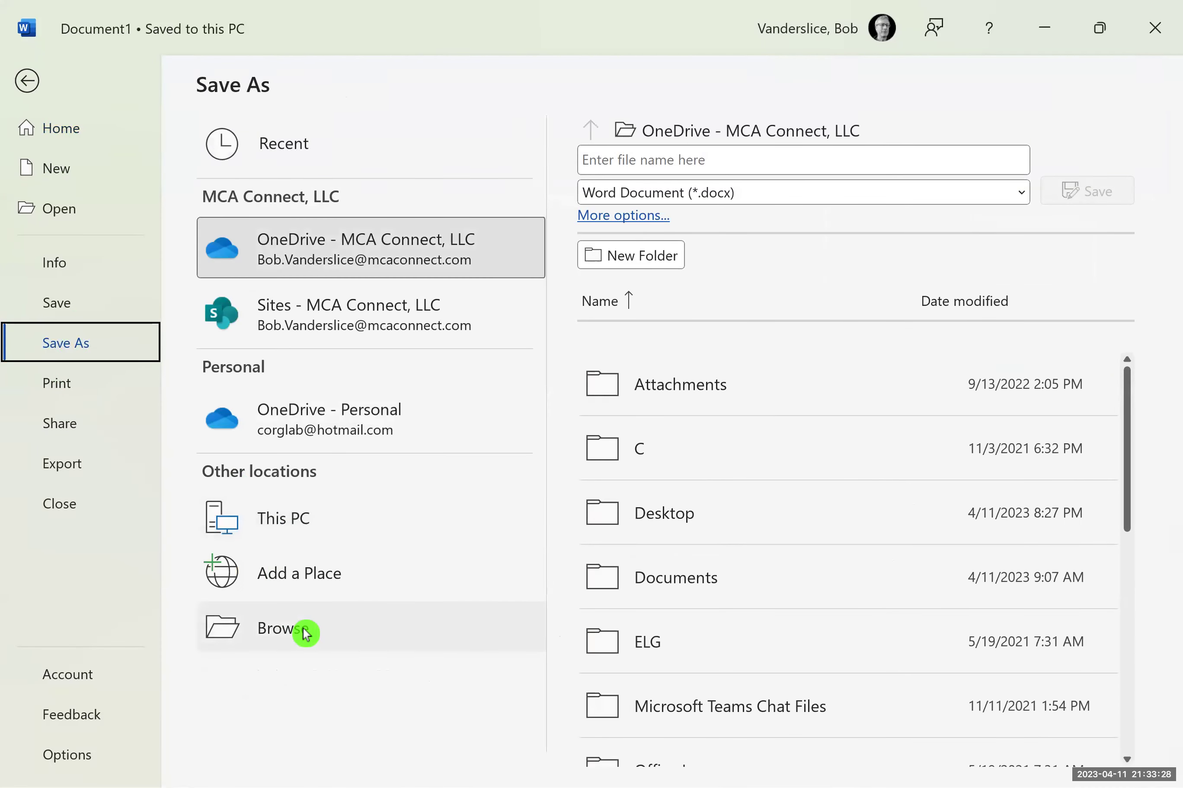
pyautogui.click(305, 631)
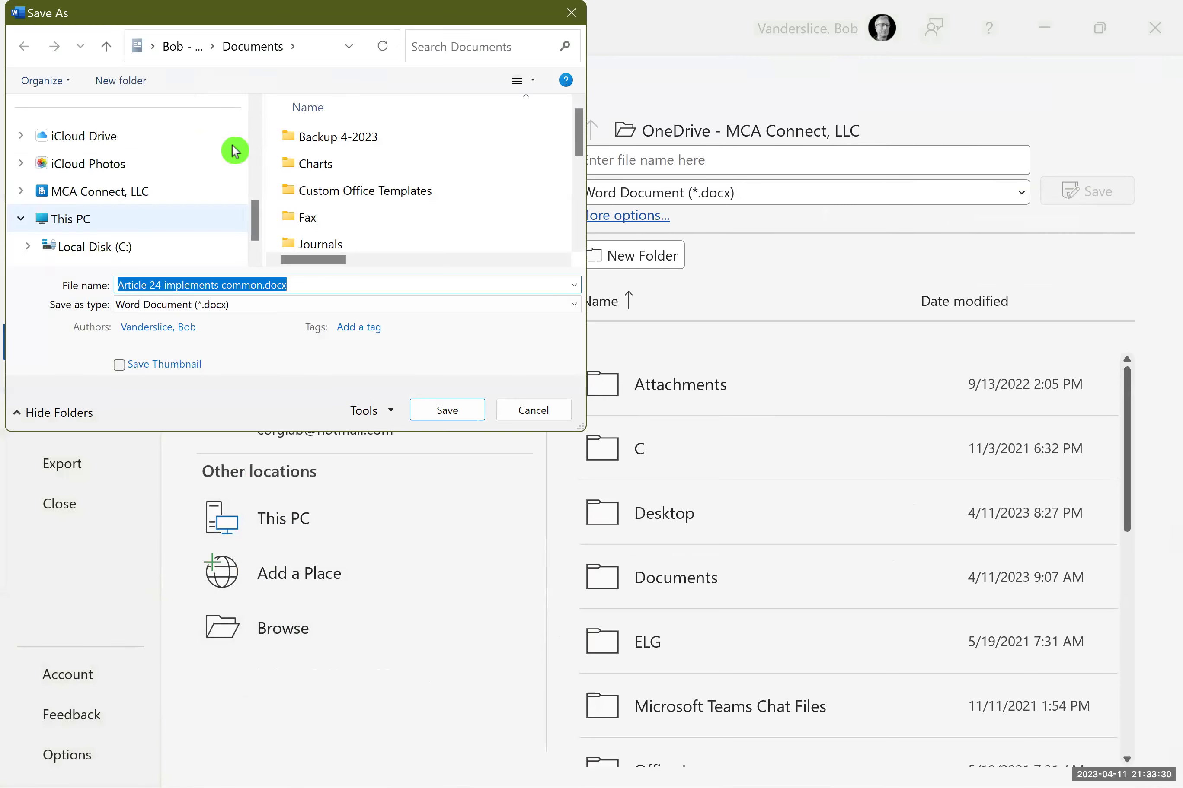
pyautogui.click(127, 193)
pyautogui.click(281, 283)
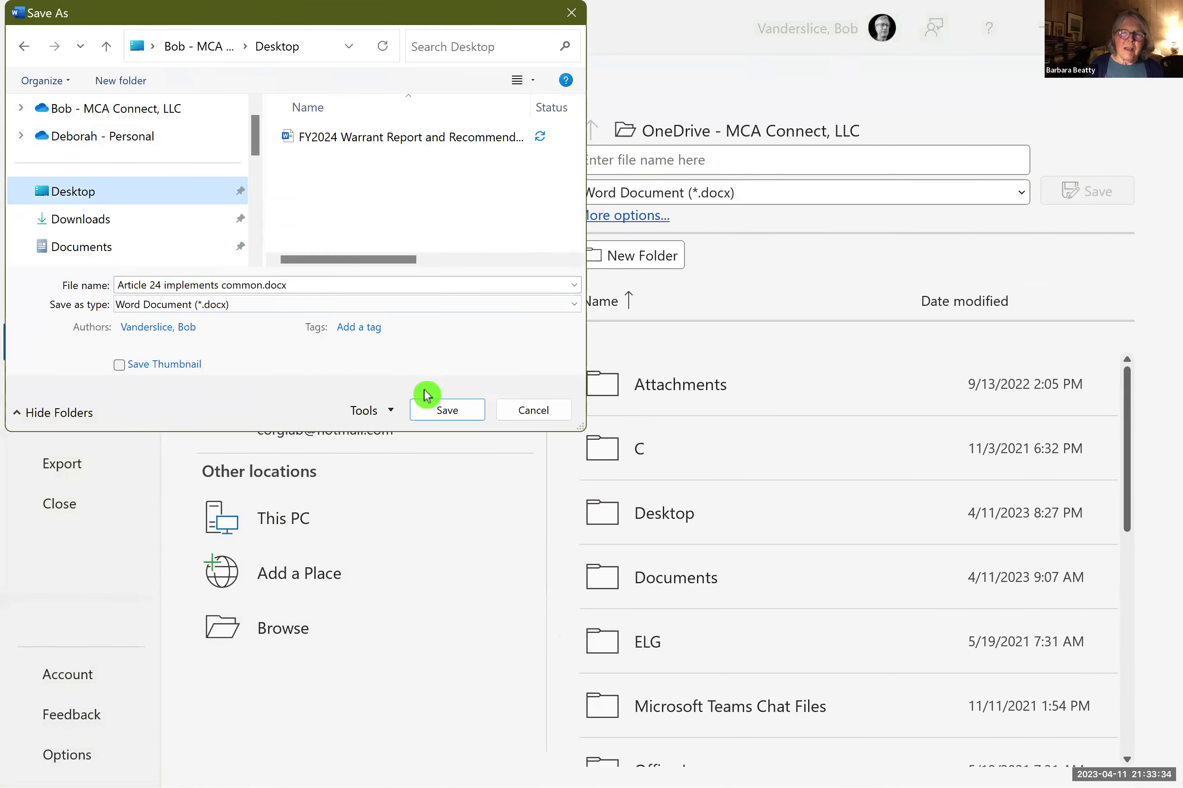
pyautogui.click(448, 411)
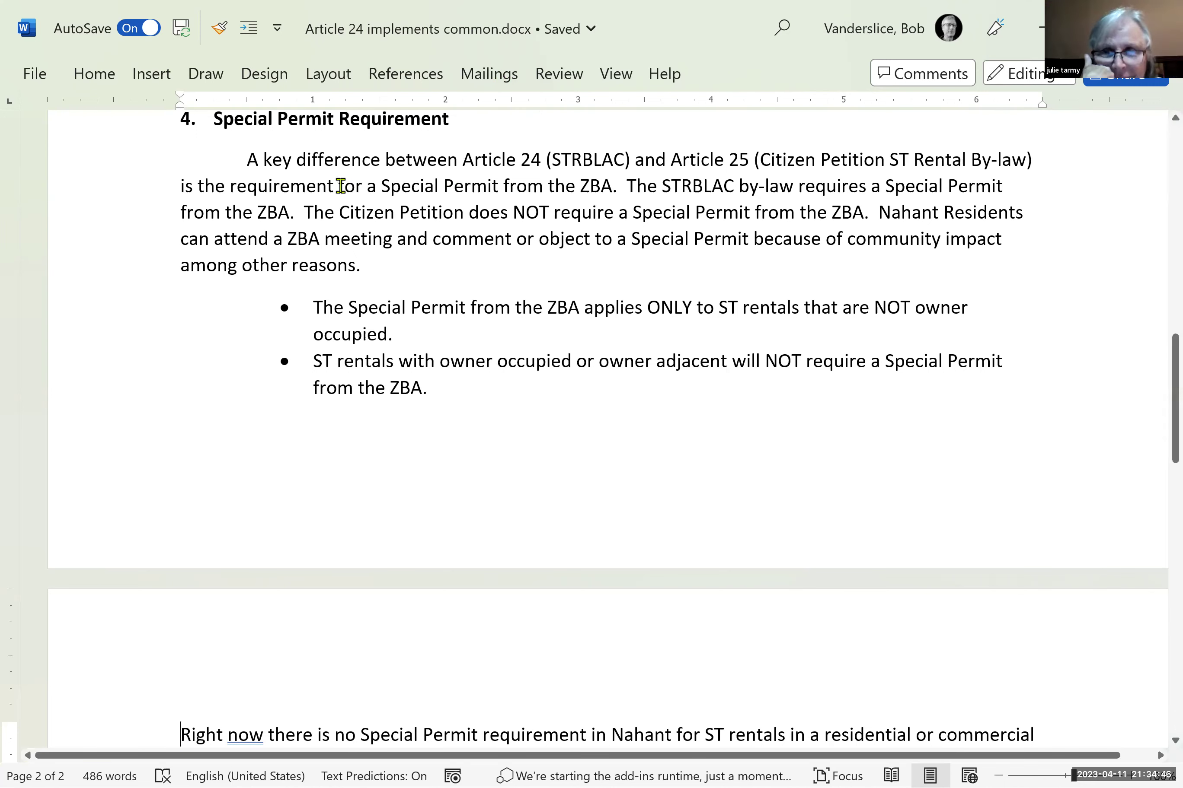
# - Delete "(STRBLAC)" after "Article 24" in the first sentence of section 4
pyautogui.click(545, 160)
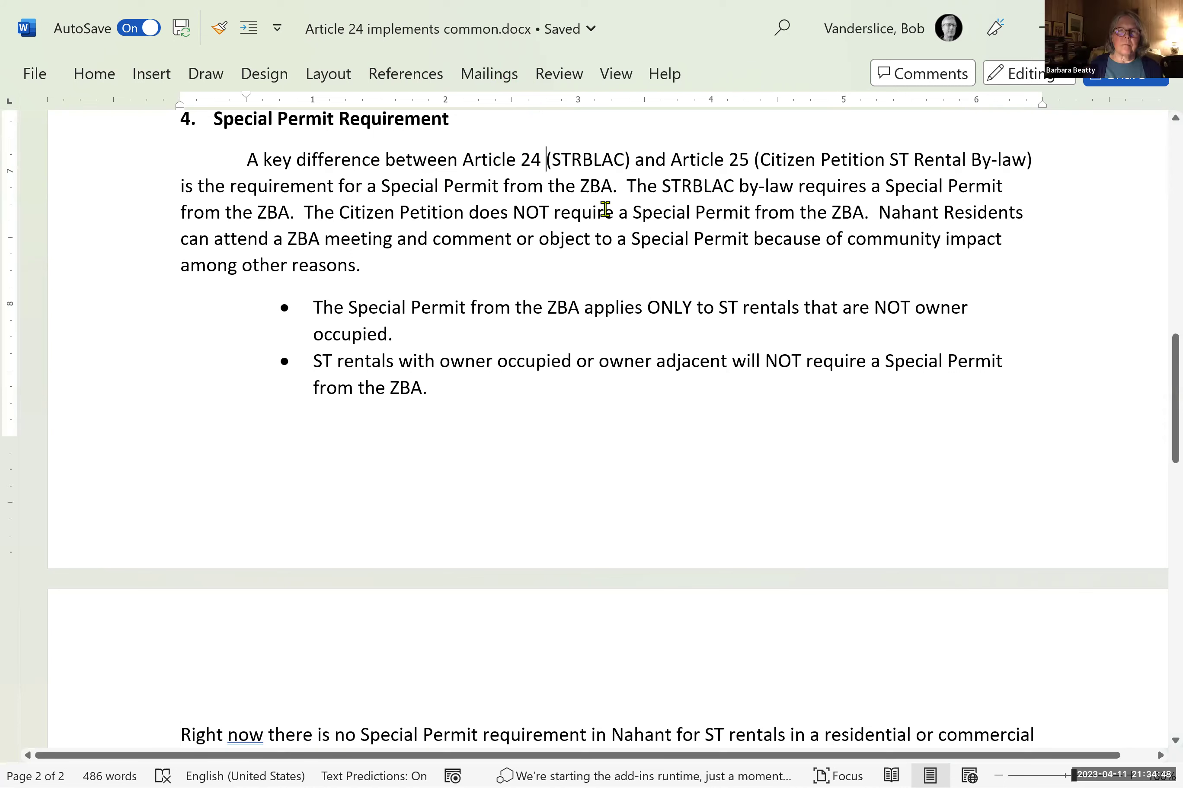
pyautogui.press('Delete')
pyautogui.press('Delete')
pyautogui.press('Delete')
pyautogui.press('Delete')
pyautogui.press('Delete')
pyautogui.press('Delete')
pyautogui.press('Delete')
pyautogui.press('Delete')
pyautogui.press('Delete')
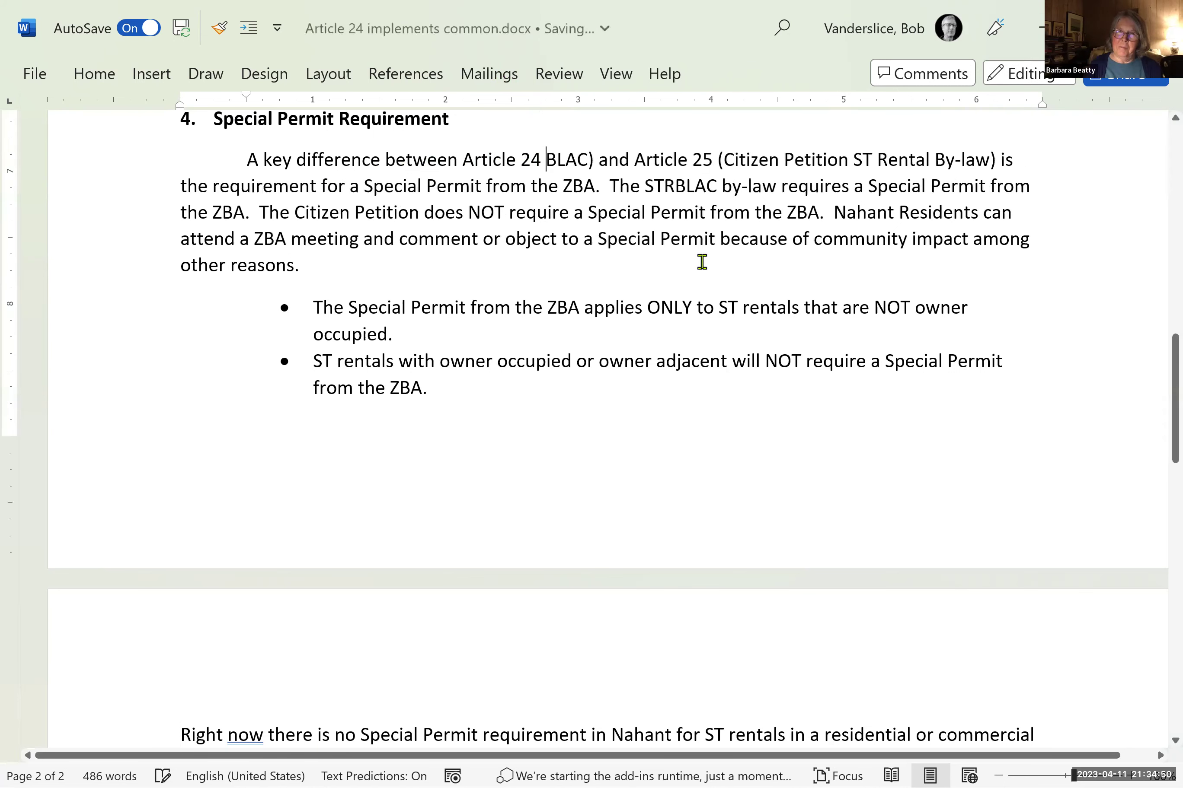
pyautogui.press('Delete')
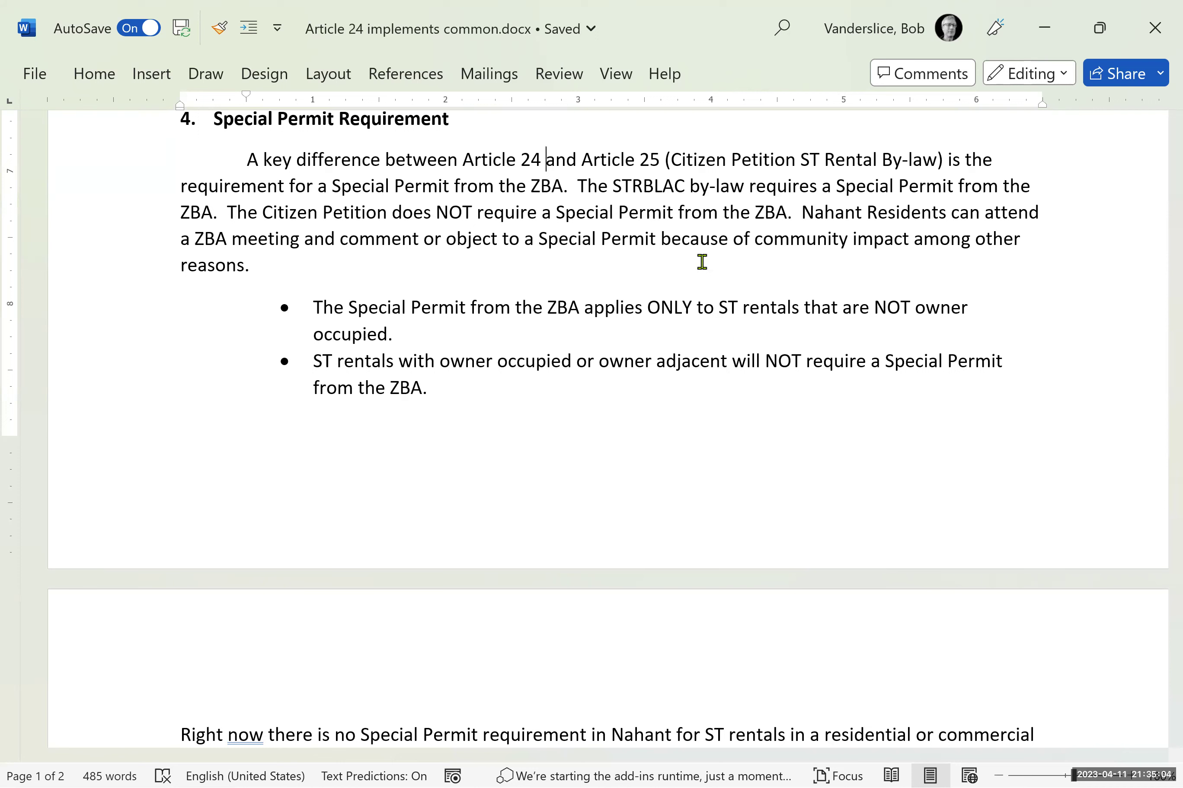
# - Insert the word "this" before "Article 24" in the first sentence of section 4
pyautogui.hotkey('ctrl', 'Left')
pyautogui.hotkey('ctrl', 'Left')
pyautogui.hotkey('ctrl', 'Left')
pyautogui.write('thu')
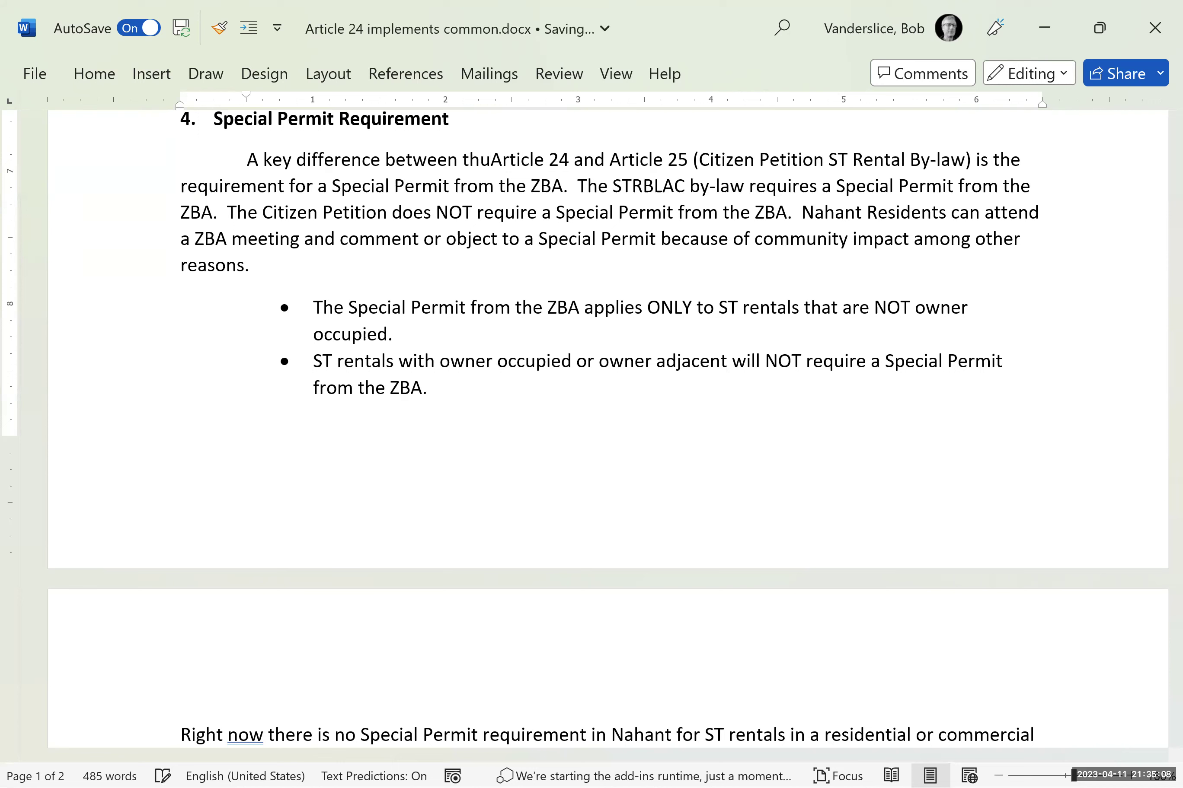
pyautogui.press('BackSpace')
pyautogui.press('BackSpace')
pyautogui.write('his')
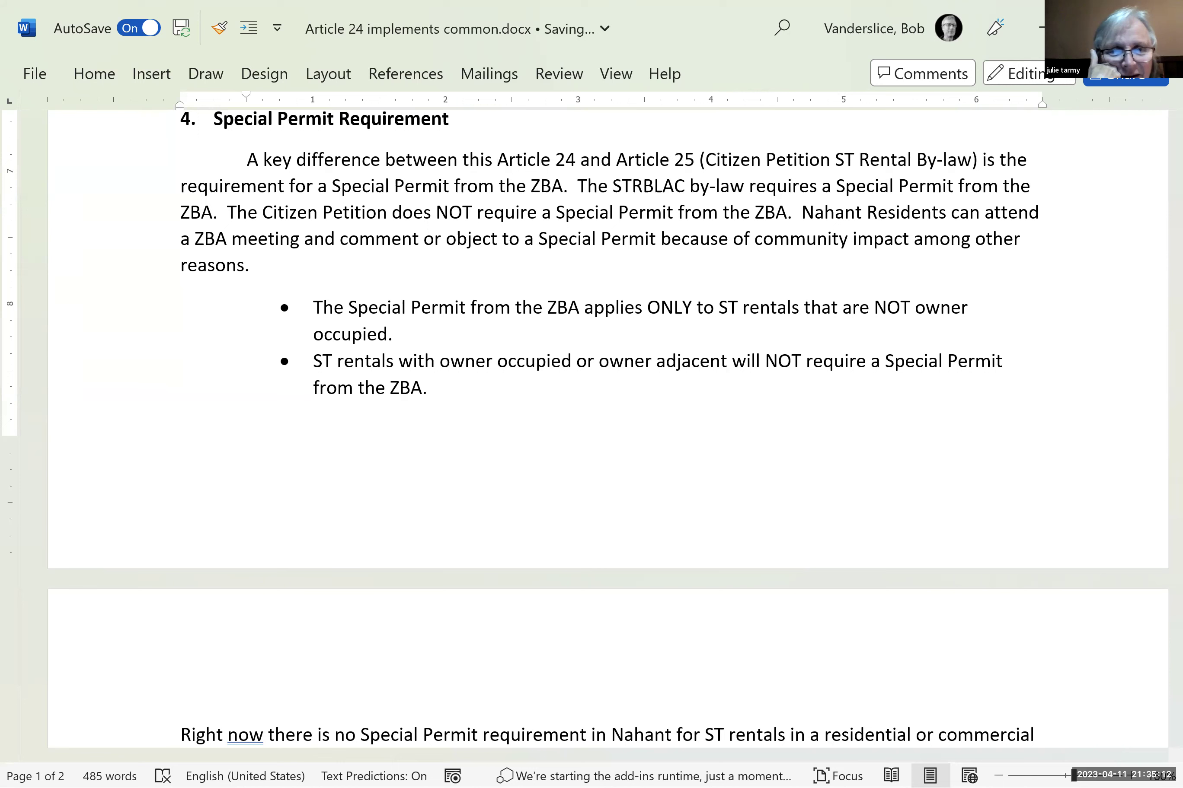
# - Insert "for non-owner occupied" after "Special Permit" in the first sentence of section 4
pyautogui.press('Down')
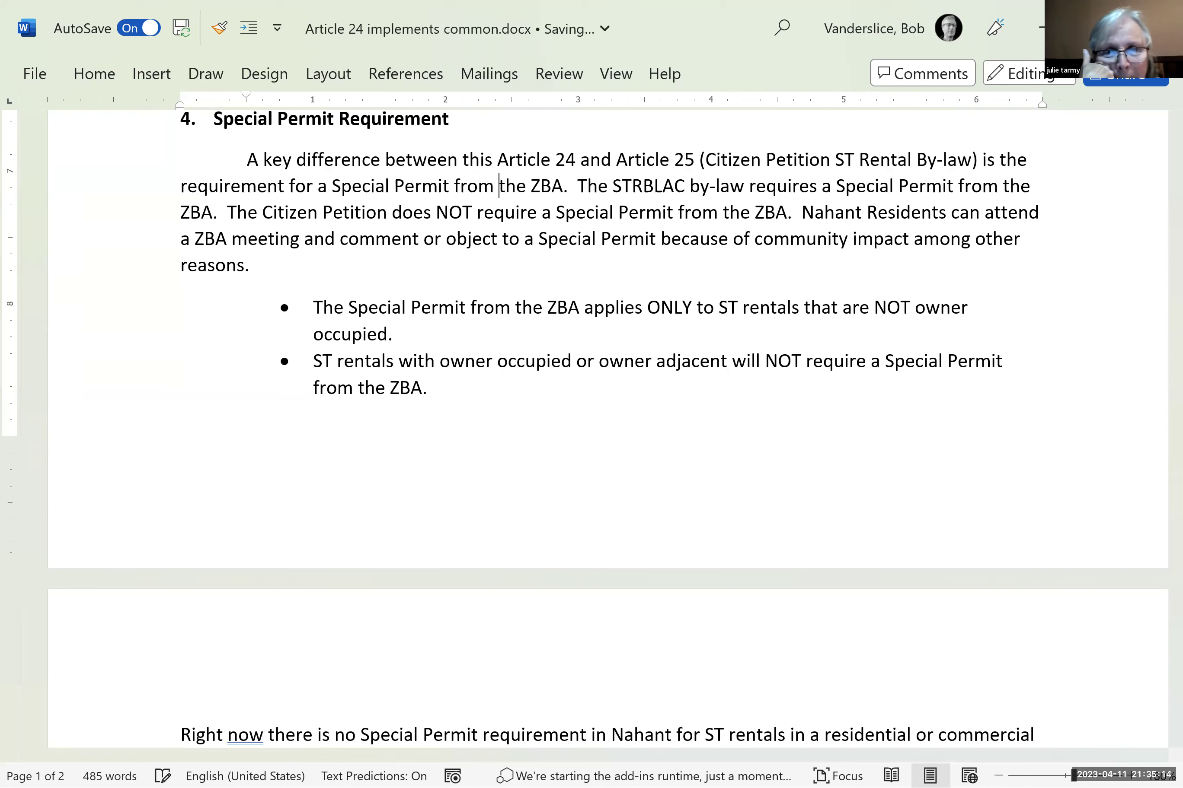
pyautogui.press('Left')
pyautogui.press('Left')
pyautogui.press('Left')
pyautogui.press('Left')
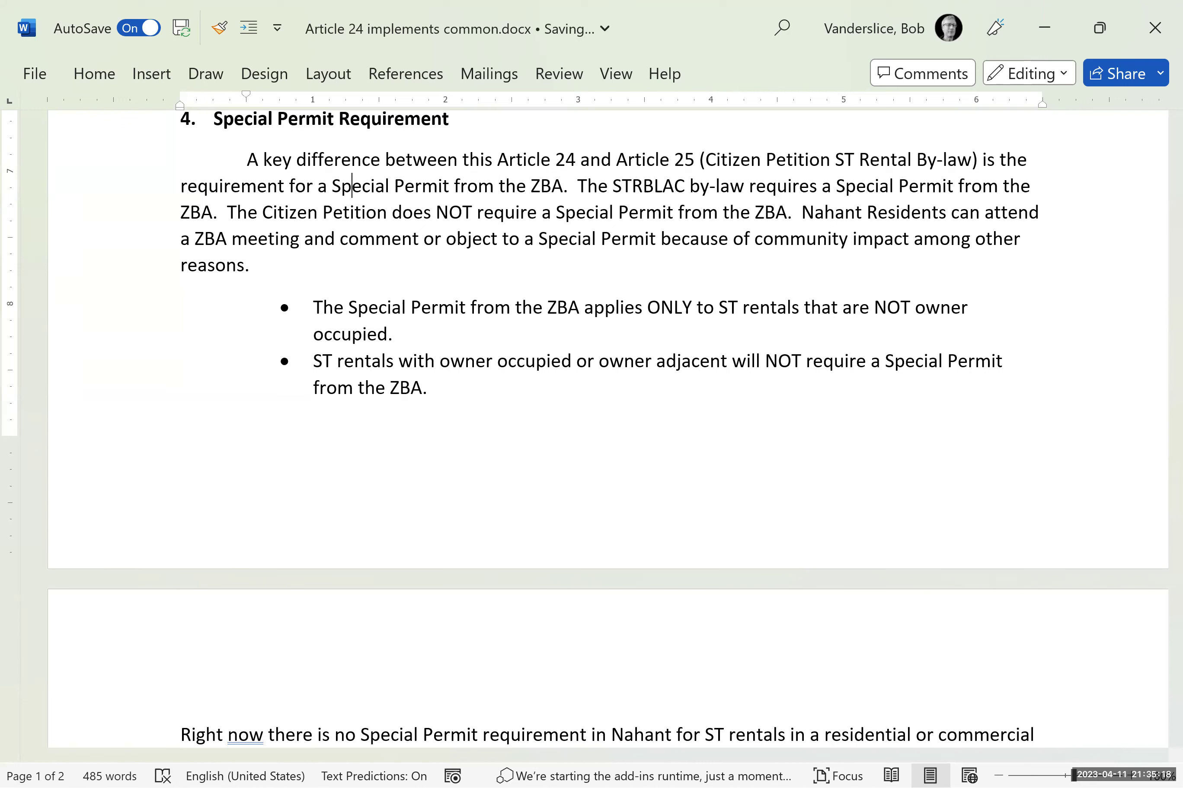
pyautogui.press('Right')
pyautogui.press('Right')
pyautogui.press('Right')
pyautogui.press('Right')
pyautogui.press('Right')
pyautogui.press('Right')
pyautogui.press('Right')
pyautogui.press('Right')
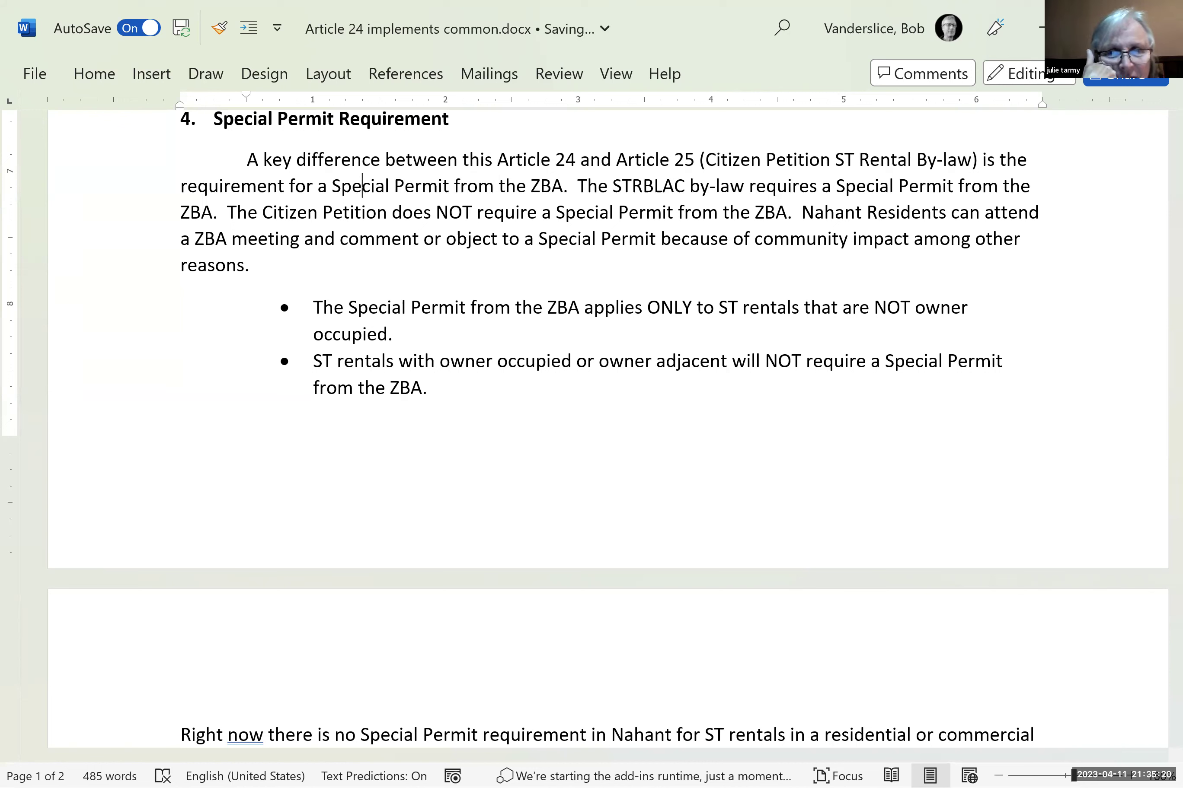
pyautogui.press('Right')
pyautogui.press('Right')
pyautogui.press('Right')
pyautogui.press('Right')
pyautogui.press('Right')
pyautogui.press('Right')
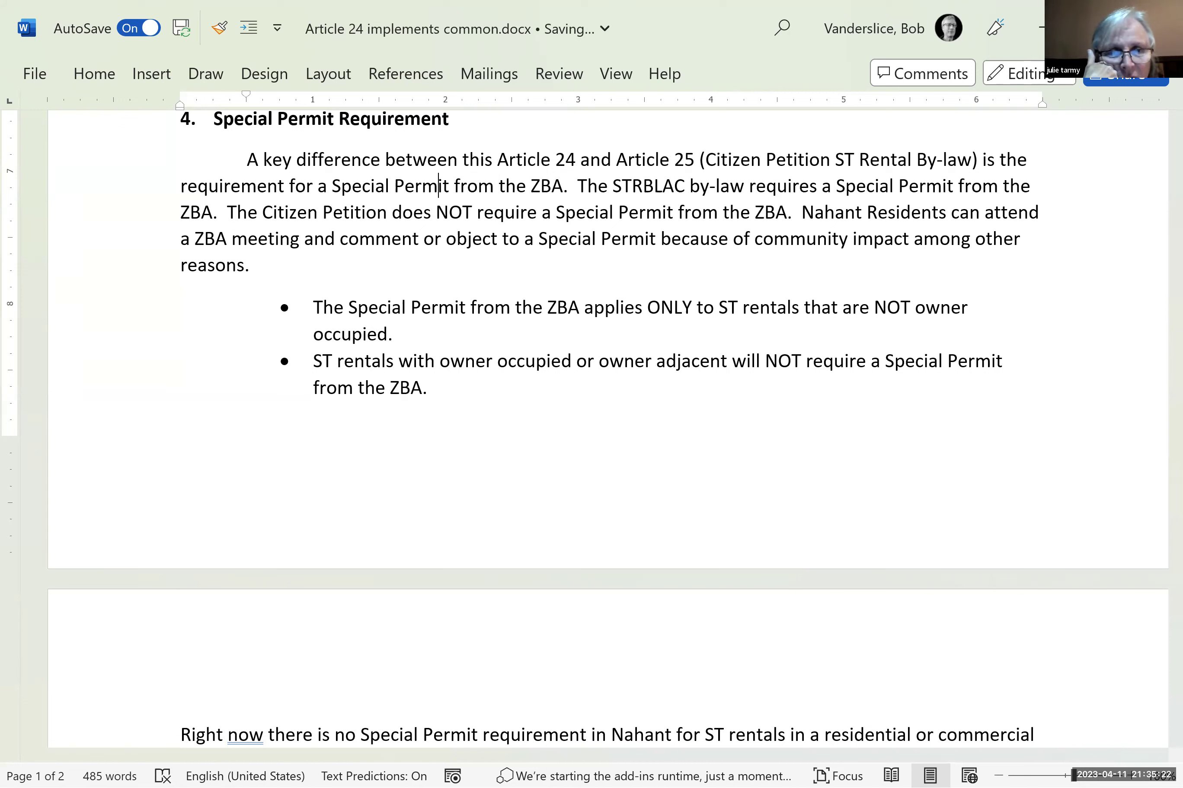
pyautogui.write('for non c')
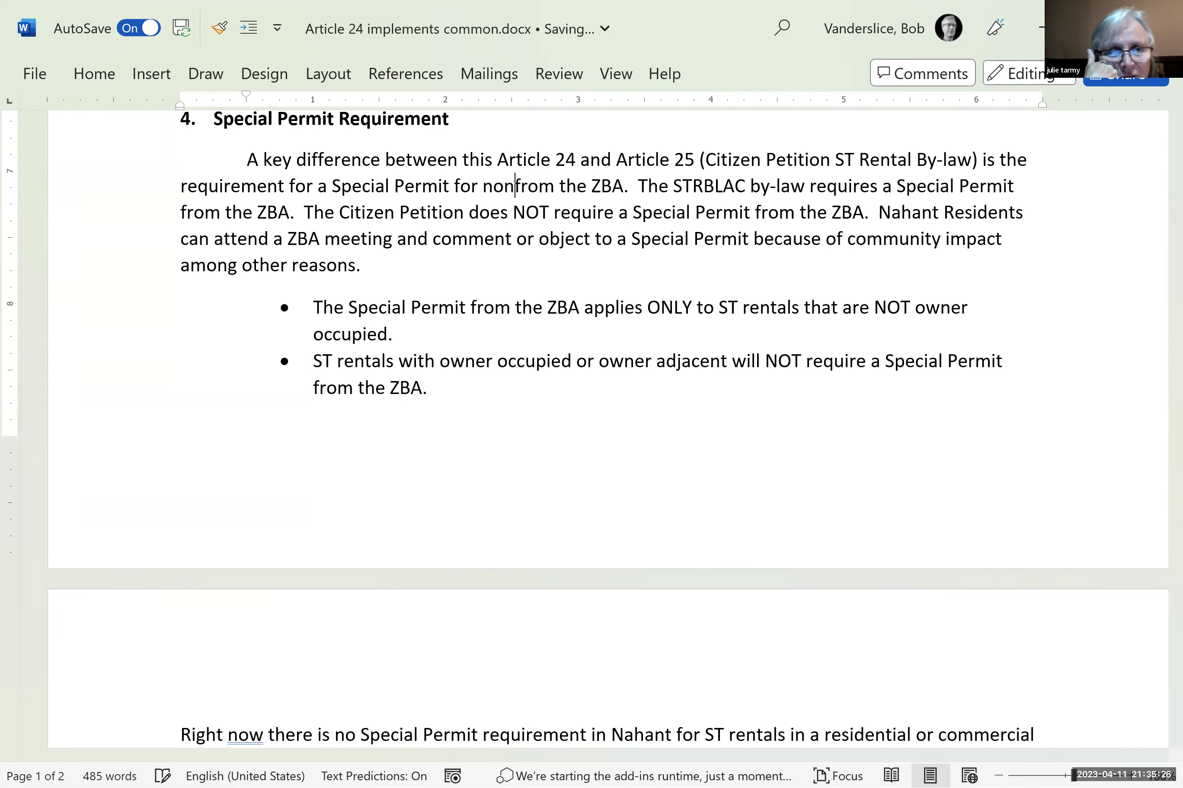
pyautogui.press('BackSpace')
pyautogui.write('owner')
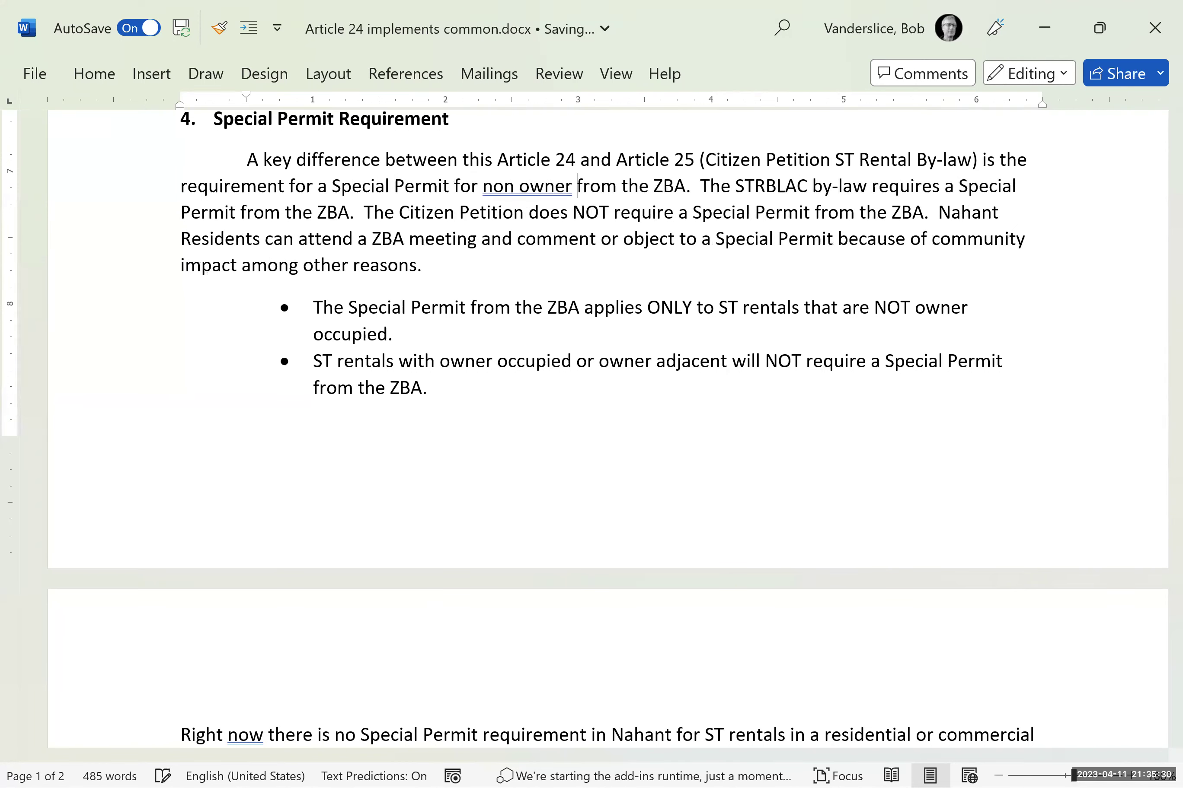
pyautogui.press('BackSpace')
pyautogui.press('BackSpace')
pyautogui.press('BackSpace')
pyautogui.press('BackSpace')
pyautogui.press('BackSpace')
pyautogui.press('BackSpace')
pyautogui.press('BackSpace')
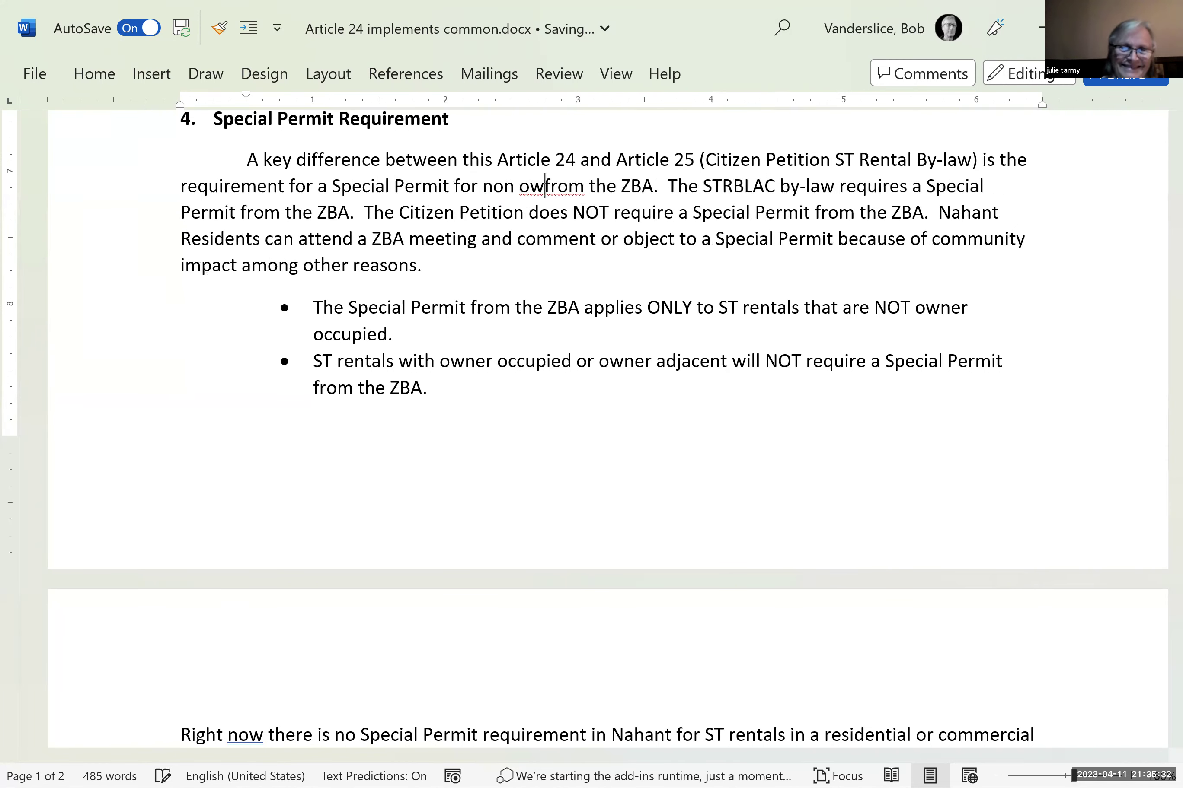
pyautogui.write('-owner ')
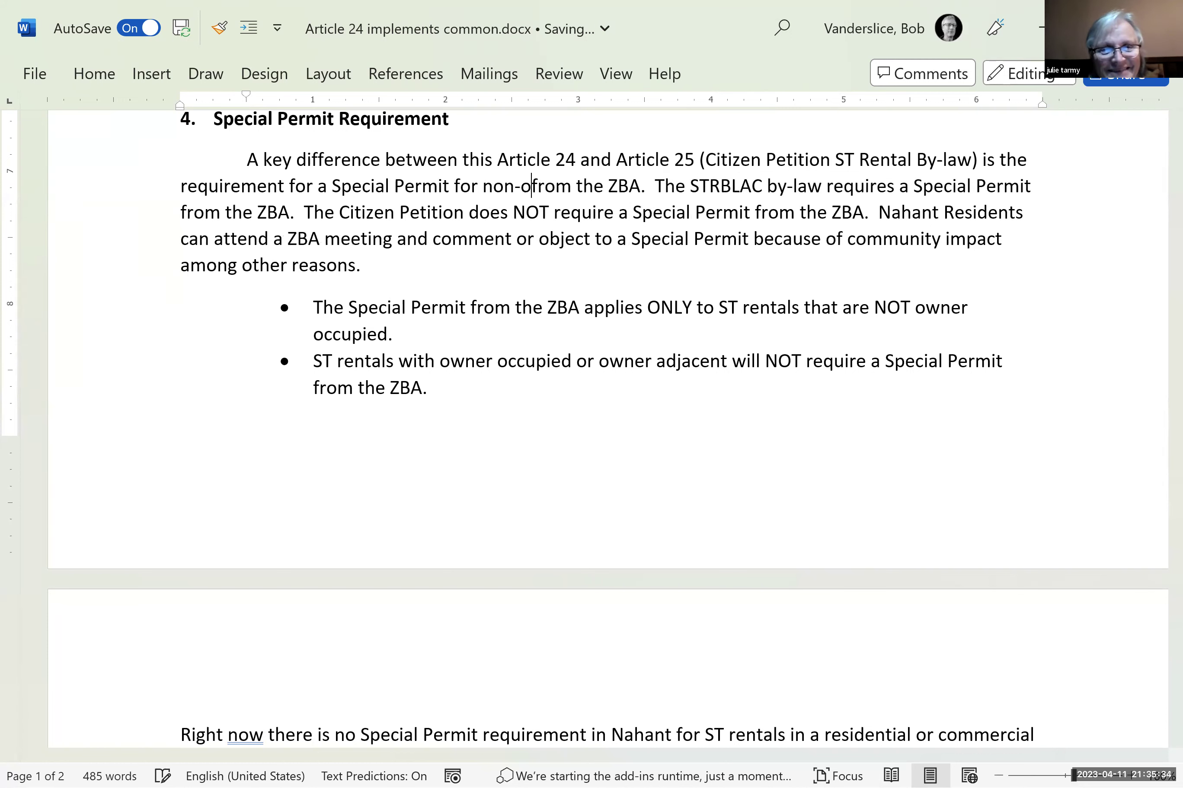
pyautogui.write('occupie')
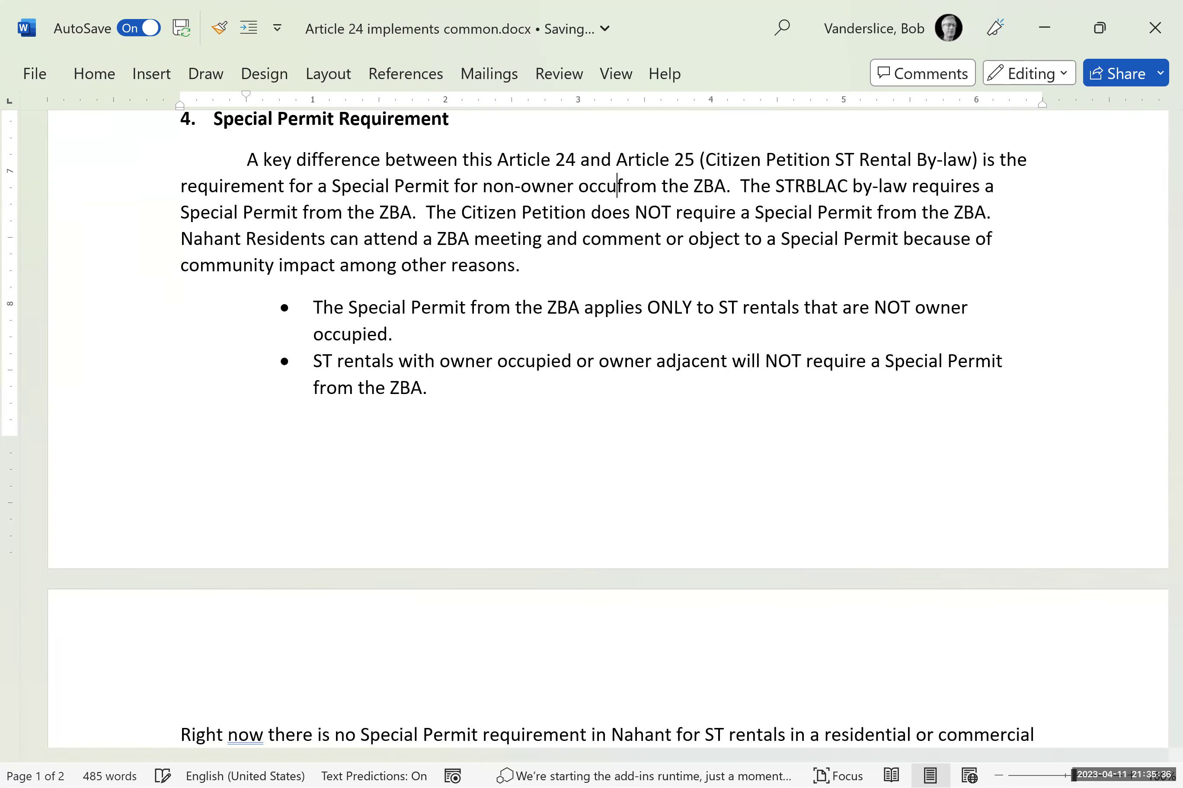
pyautogui.write('d')
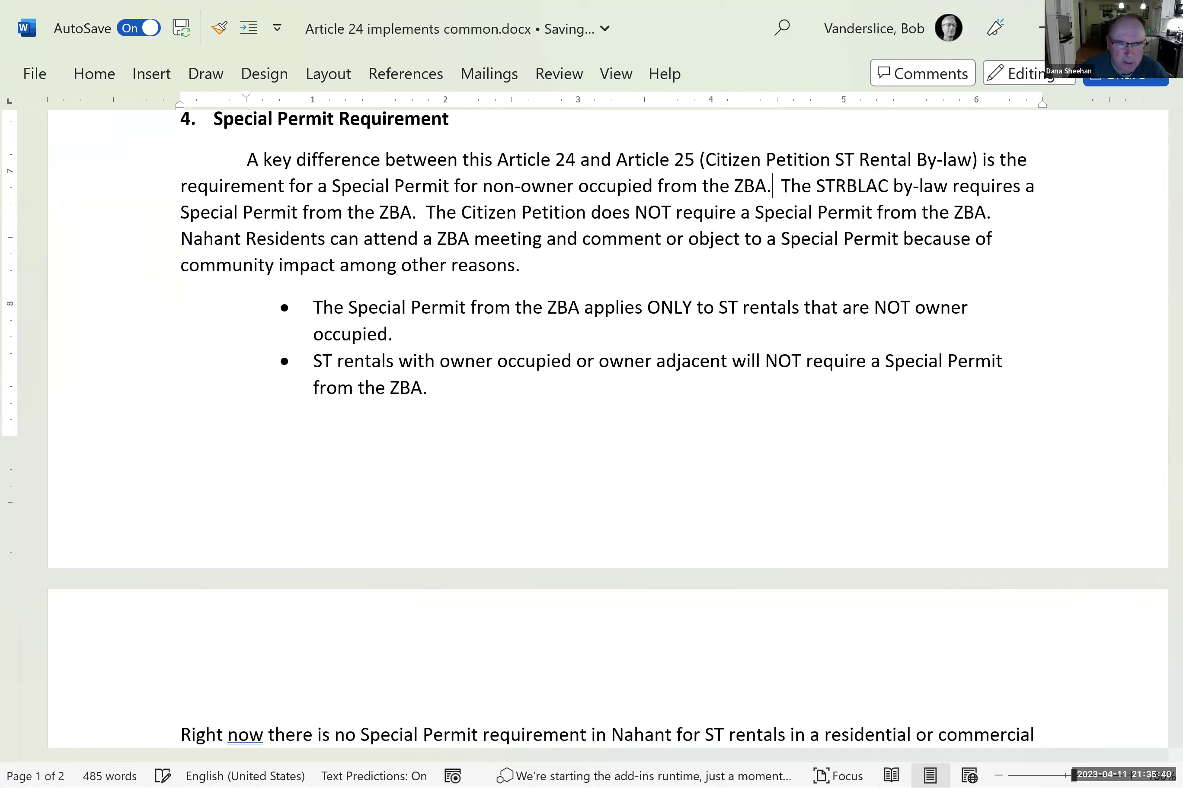
# - Expand the Z of "ZBA" to "Zoning" and insert "only" before "for non-owner occupied" in section 4's first sentence
pyautogui.click(743, 187)
pyautogui.write('oning')
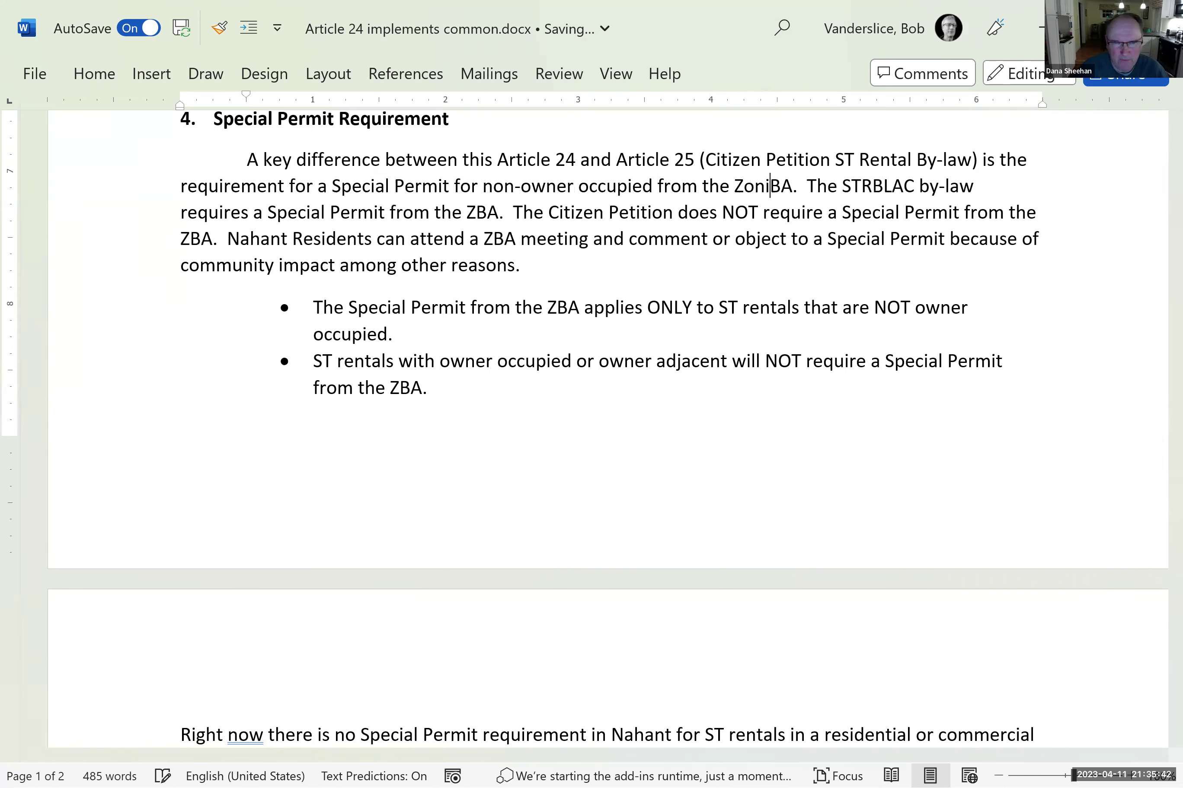
pyautogui.press('Left')
pyautogui.press('Left')
pyautogui.press('Left')
pyautogui.press('Left')
pyautogui.press('Left')
pyautogui.press('Left')
pyautogui.press('Left')
pyautogui.press('Left')
pyautogui.press('Left')
pyautogui.press('Left')
pyautogui.press('Left')
pyautogui.press('Left')
pyautogui.press('Left')
pyautogui.press('Left')
pyautogui.press('Left')
pyautogui.press('Left')
pyautogui.press('Left')
pyautogui.press('Left')
pyautogui.press('Left')
pyautogui.press('Left')
pyautogui.press('Left')
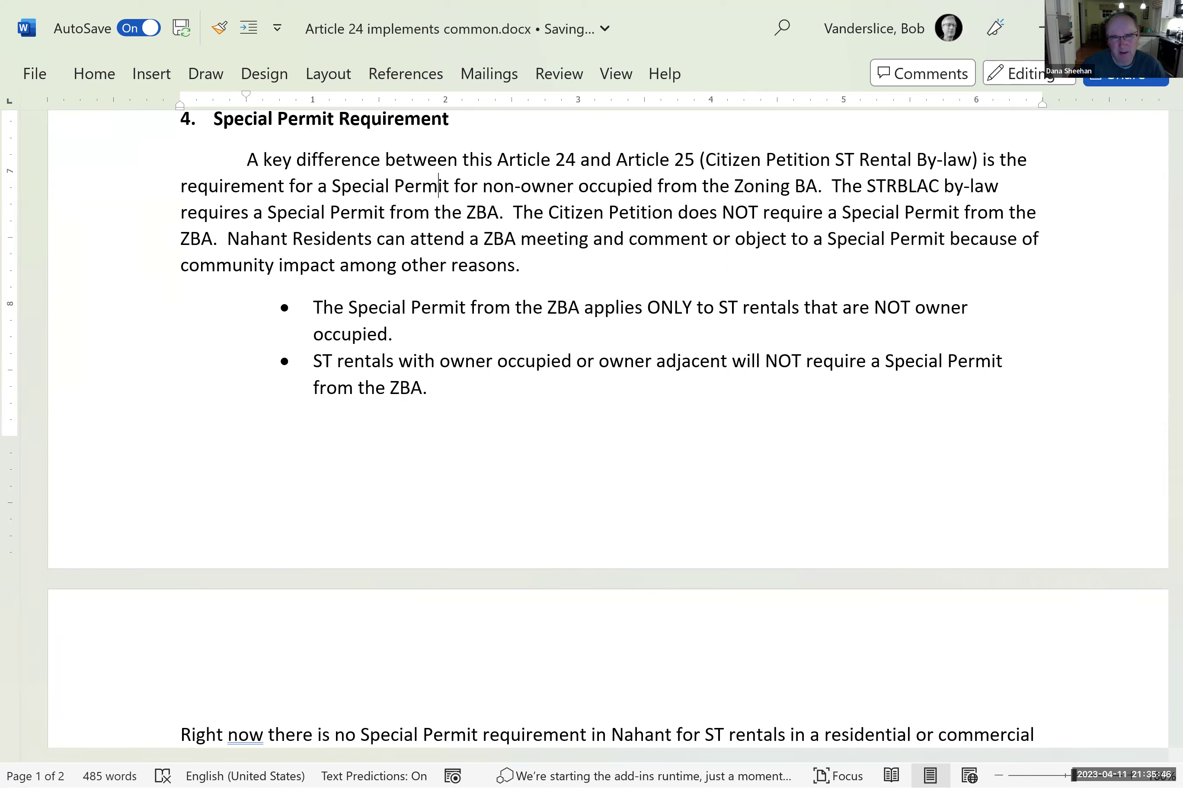
pyautogui.press('Right')
pyautogui.press('Right')
pyautogui.press('Right')
pyautogui.write('only')
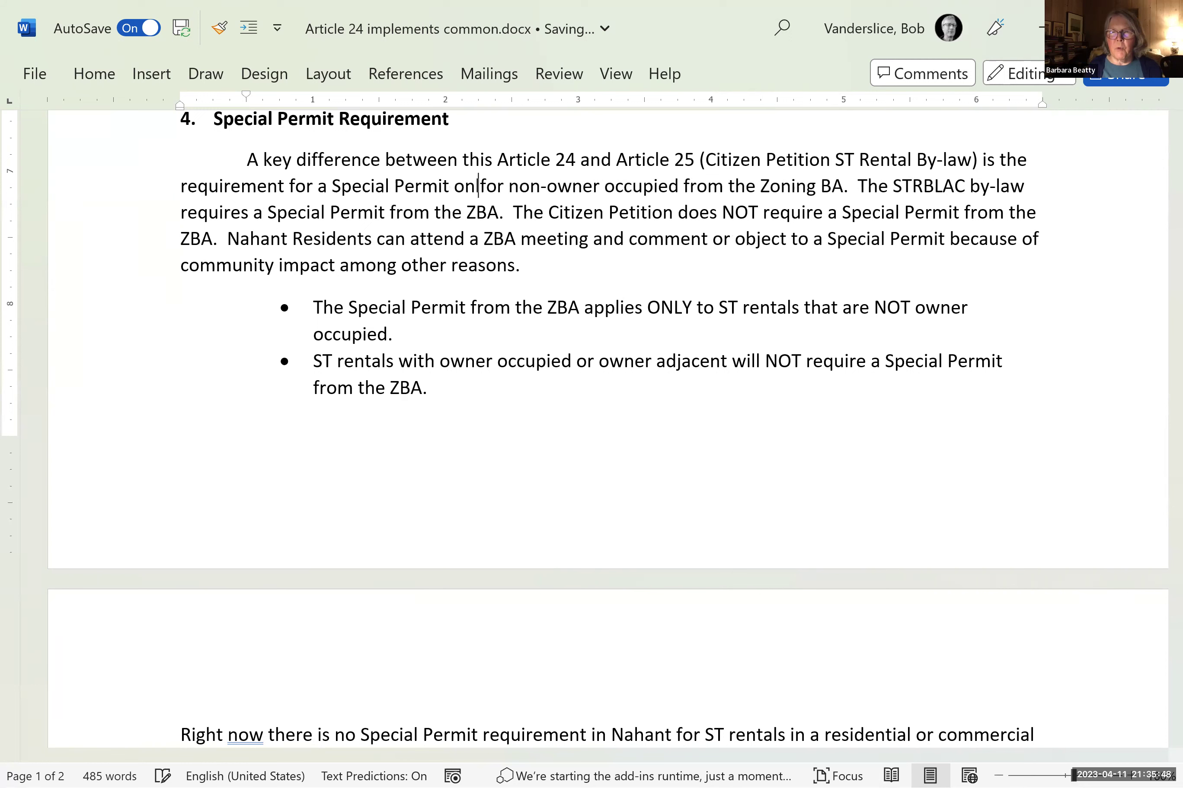
# - Expand the remaining "BA" after "Zoning" to "Board of Appeals" in section 4's first sentence
pyautogui.press('Right')
pyautogui.press('Right')
pyautogui.press('Right')
pyautogui.press('Right')
pyautogui.press('Right')
pyautogui.press('Right')
pyautogui.press('Right')
pyautogui.press('Right')
pyautogui.press('Right')
pyautogui.press('Right')
pyautogui.press('Right')
pyautogui.press('Right')
pyautogui.press('Right')
pyautogui.press('Right')
pyautogui.press('Right')
pyautogui.press('Right')
pyautogui.press('Right')
pyautogui.press('Right')
pyautogui.press('Right')
pyautogui.press('Right')
pyautogui.press('Right')
pyautogui.press('Right')
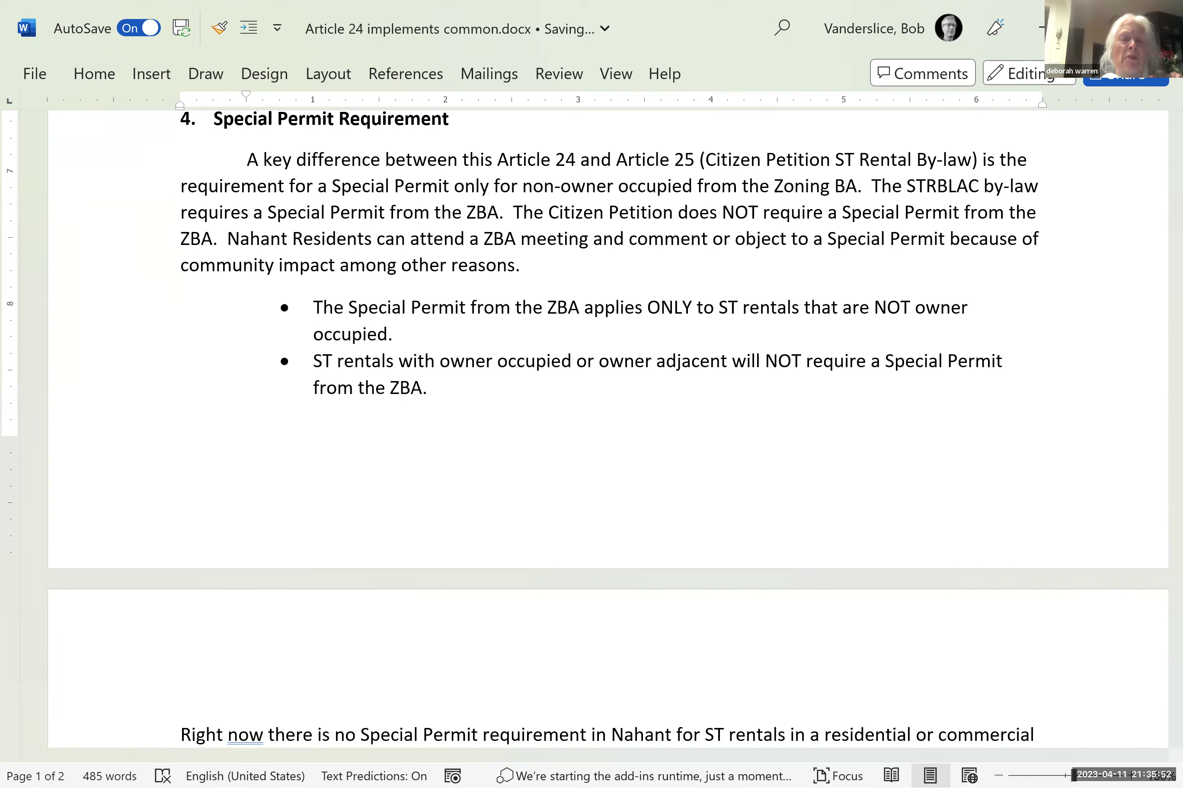
pyautogui.write('oard of')
pyautogui.press('Right')
pyautogui.write('p')
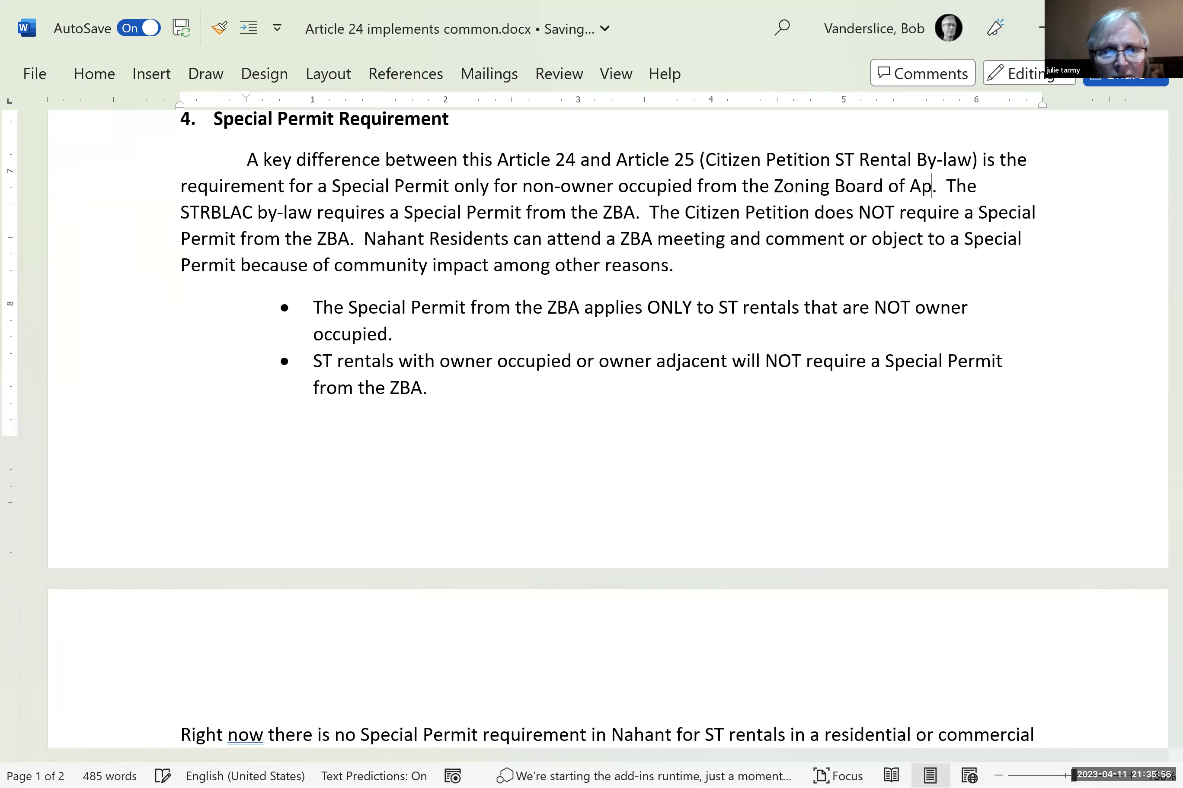
pyautogui.write('peals')
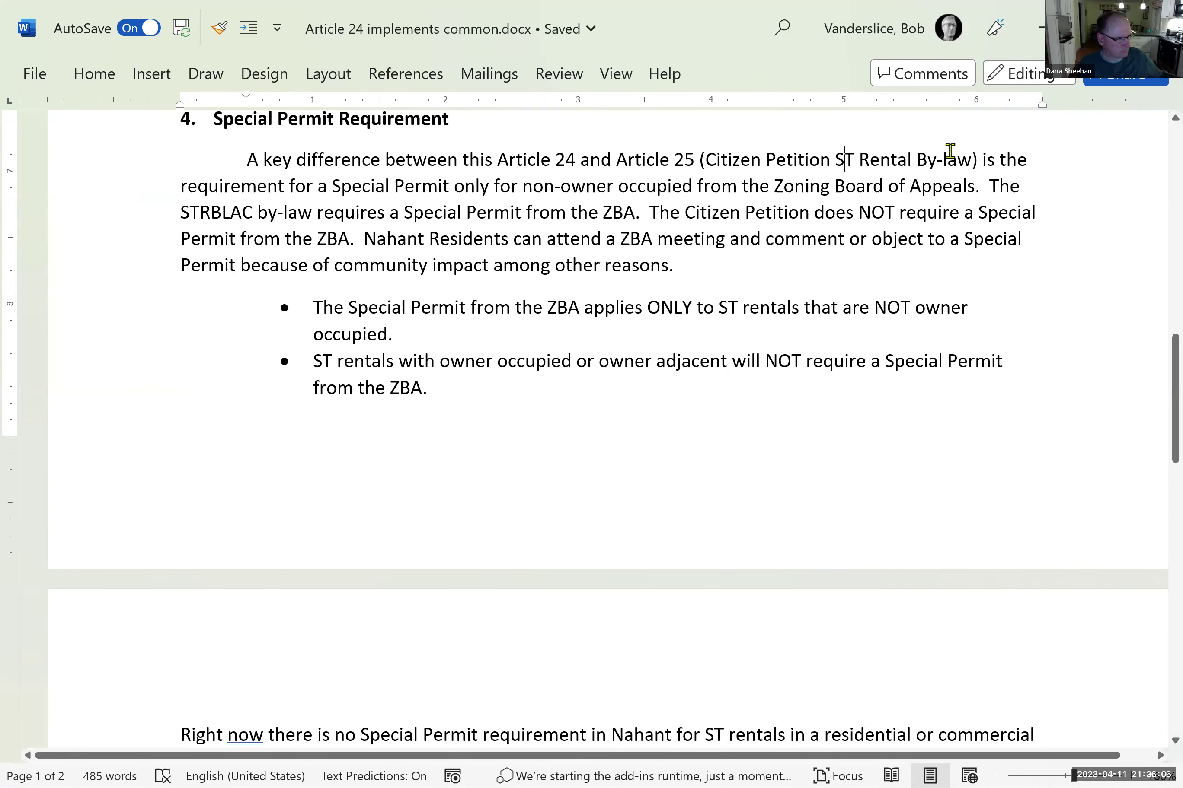
# - Spell out "ST" as "Short-Term" in the parenthetical describing the Article 25 citizen petition
pyautogui.write('hort-')
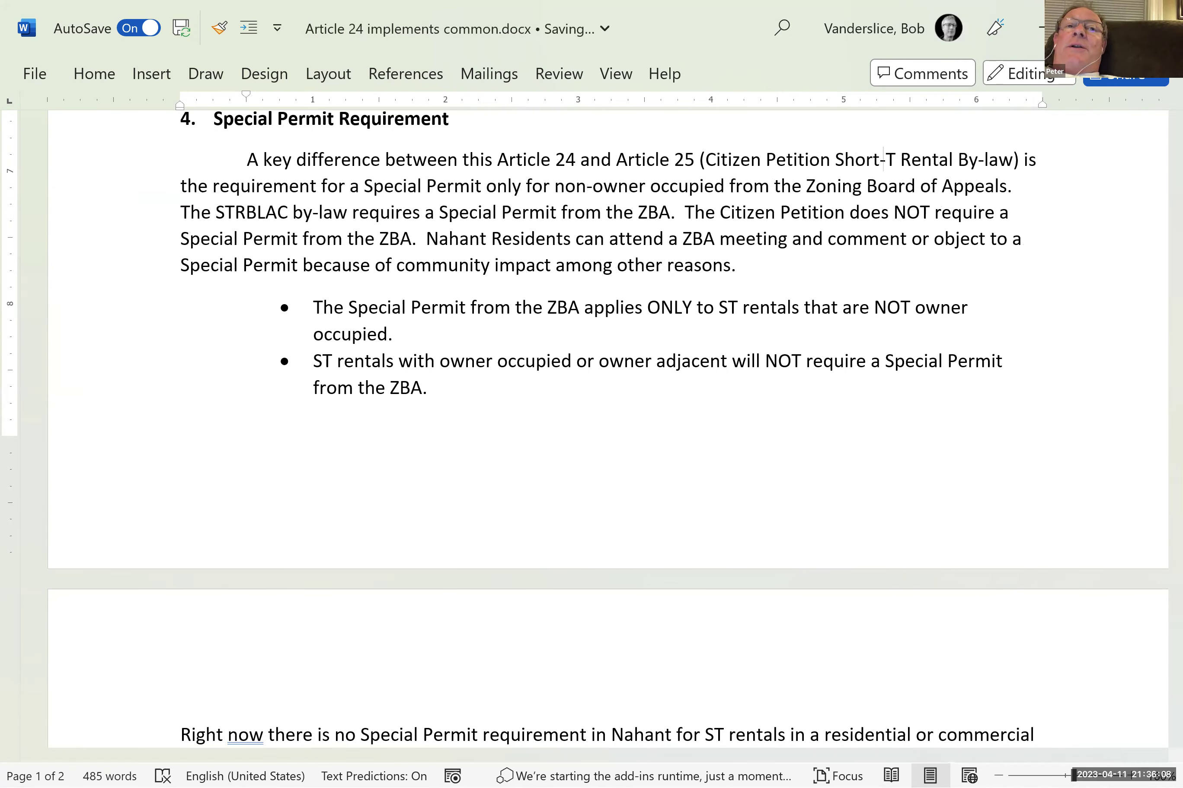
pyautogui.click(894, 160)
pyautogui.write('erm')
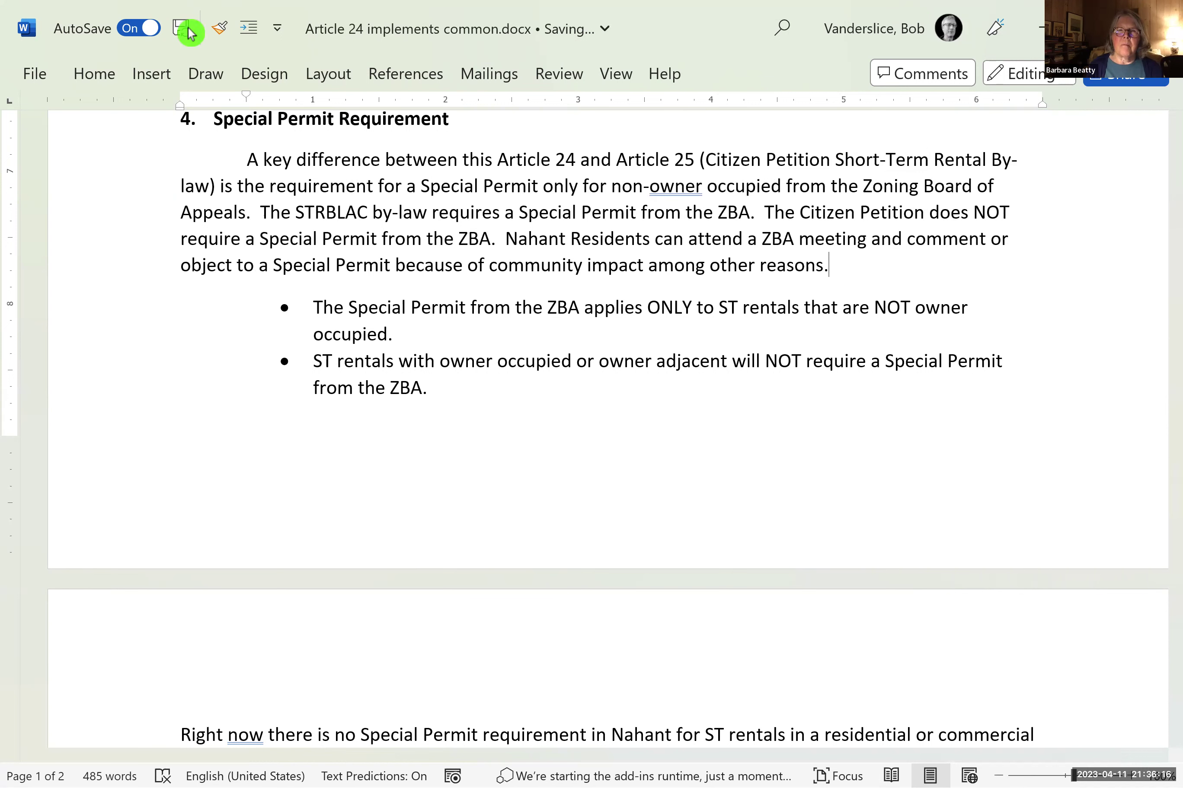
# - Delete the sentence "The STRBLAC by-law requires a Special Permit from the ZBA." from section 4's opening paragraph
pyautogui.click(259, 212)
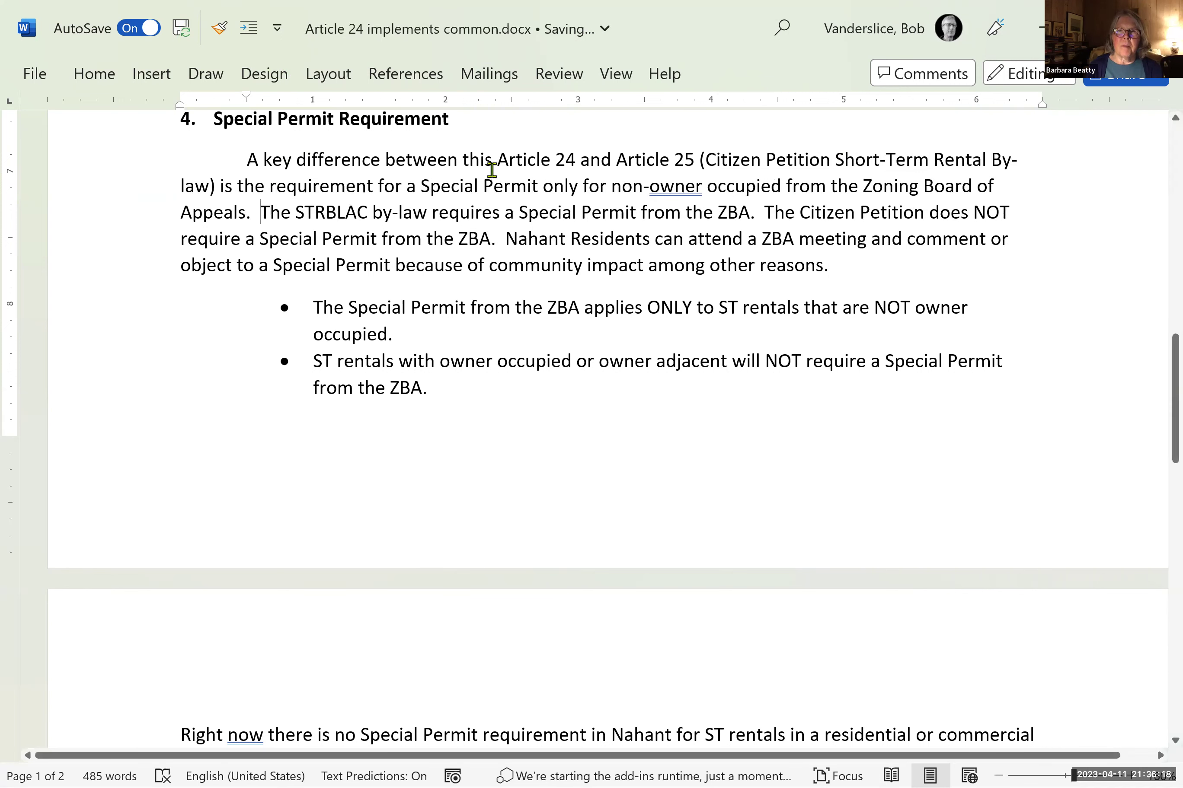
pyautogui.press('Delete')
pyautogui.press('Delete')
pyautogui.press('Delete')
pyautogui.press('Delete')
pyautogui.press('Delete')
pyautogui.press('Delete')
pyautogui.press('Delete')
pyautogui.press('Delete')
pyautogui.press('Delete')
pyautogui.press('Delete')
pyautogui.press('Delete')
pyautogui.press('Delete')
pyautogui.press('Delete')
pyautogui.press('Delete')
pyautogui.press('Delete')
pyautogui.press('Delete')
pyautogui.press('Delete')
pyautogui.press('Delete')
pyautogui.press('Delete')
pyautogui.press('Delete')
pyautogui.press('Delete')
pyautogui.press('Delete')
pyautogui.press('Delete')
pyautogui.press('Delete')
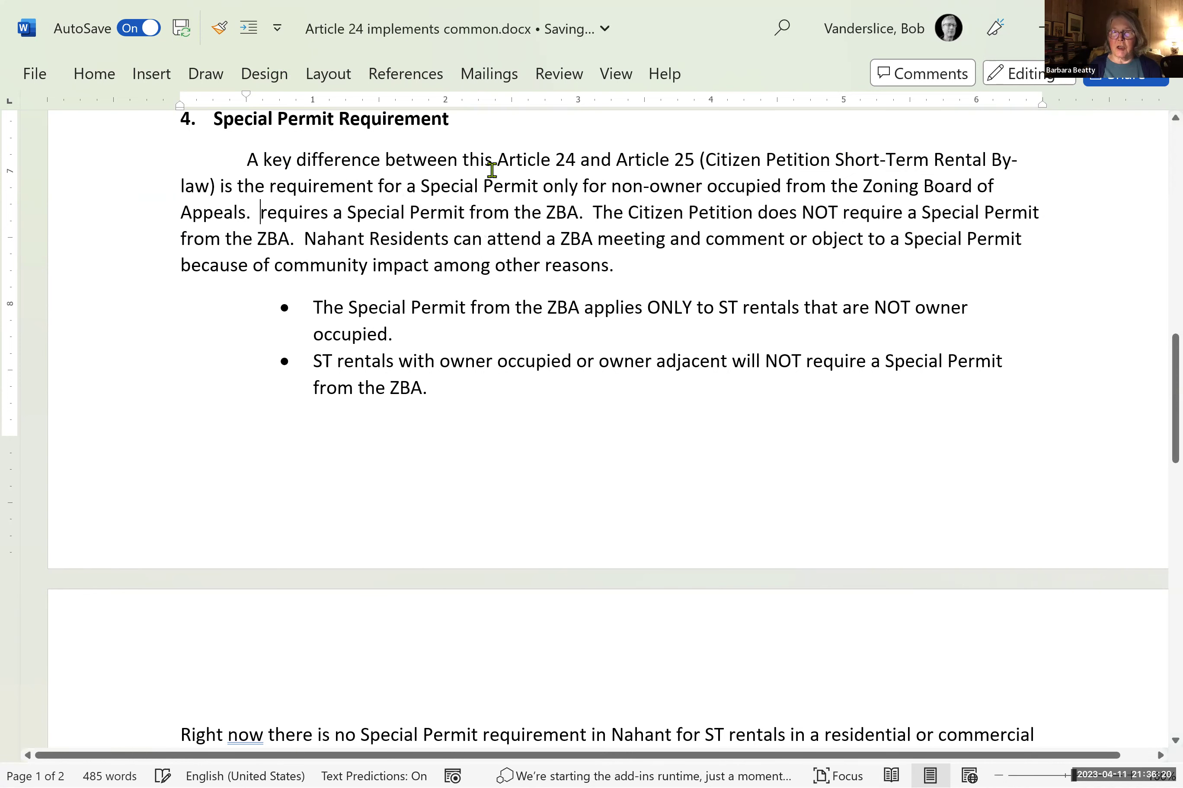
pyautogui.press('Delete')
pyautogui.press('Delete')
pyautogui.press('Delete')
pyautogui.press('Delete')
pyautogui.press('Delete')
pyautogui.press('Delete')
pyautogui.press('Delete')
pyautogui.press('Delete')
pyautogui.press('Delete')
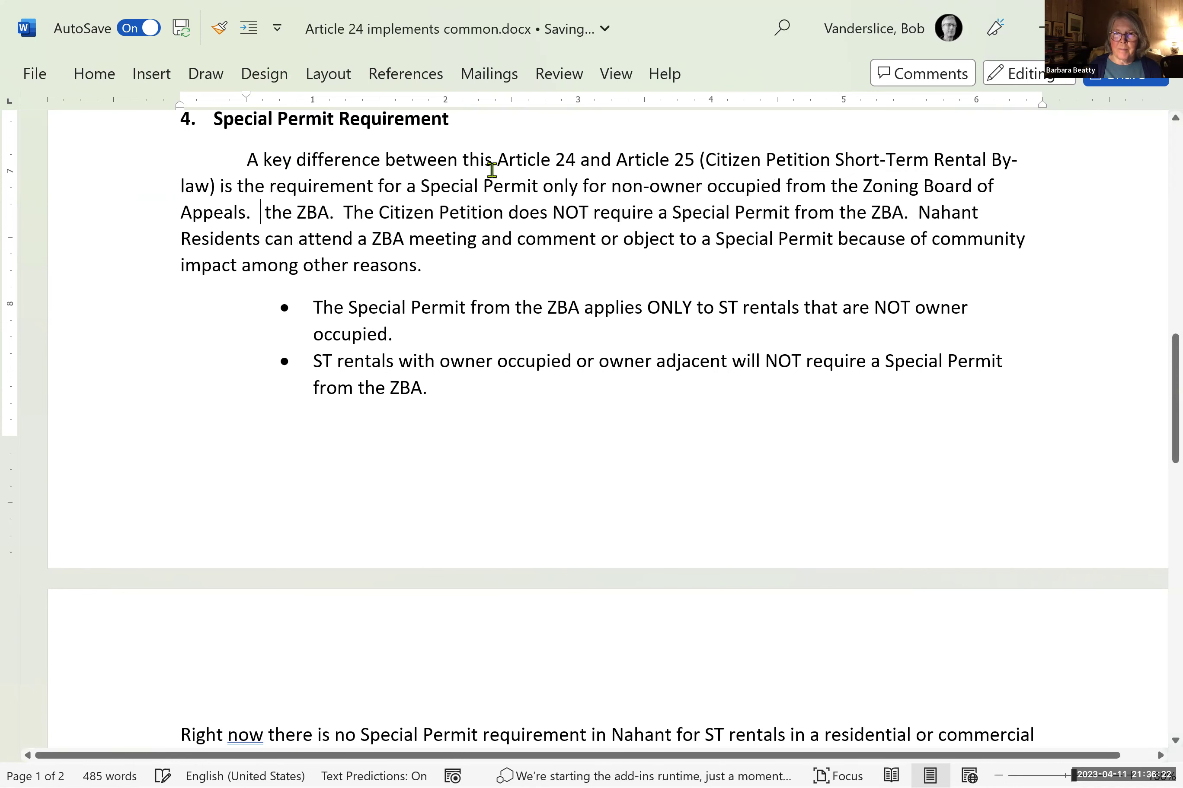
pyautogui.press('Delete')
pyautogui.press('Delete')
pyautogui.press('Delete')
pyautogui.press('Delete')
pyautogui.press('Delete')
pyautogui.press('Delete')
pyautogui.press('Delete')
pyautogui.press('Delete')
pyautogui.press('Delete')
pyautogui.press('Delete')
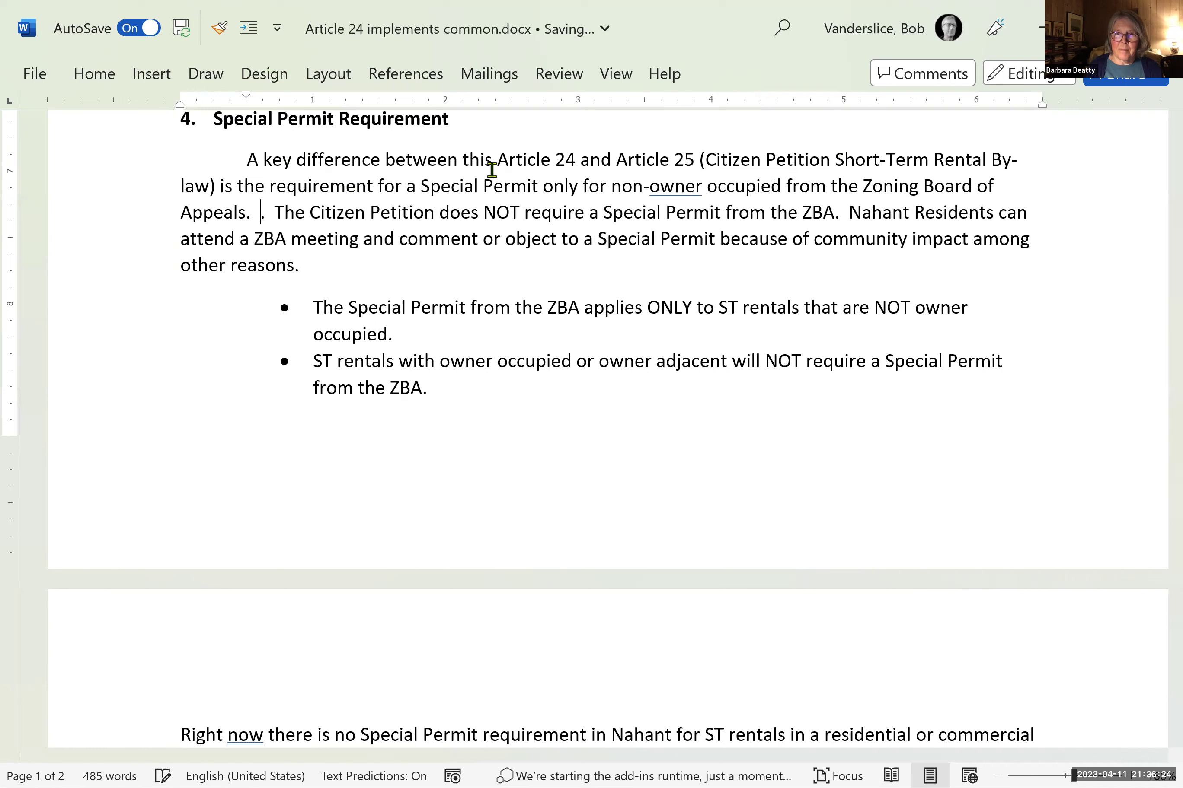
pyautogui.press('Delete')
# - Change the capitalized "NOT" to lowercase "not" in section 4's sentence about the Citizen Petition
pyautogui.press('Right')
pyautogui.press('Right')
pyautogui.press('Right')
pyautogui.press('Right')
pyautogui.press('Right')
pyautogui.press('Right')
pyautogui.press('Right')
pyautogui.press('Right')
pyautogui.press('Right')
pyautogui.press('Right')
pyautogui.press('Right')
pyautogui.press('Right')
pyautogui.press('Right')
pyautogui.press('Right')
pyautogui.press('Right')
pyautogui.press('Right')
pyautogui.press('Right')
pyautogui.press('Right')
pyautogui.press('Right')
pyautogui.press('Right')
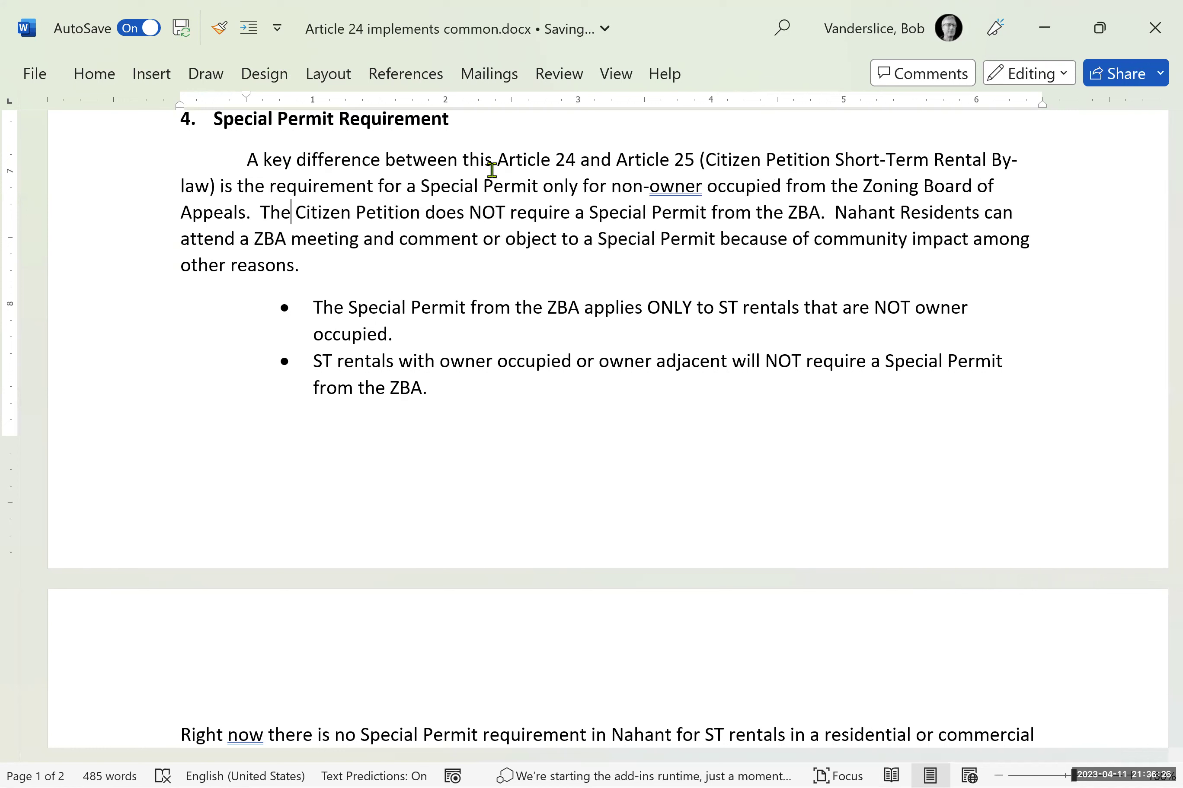
pyautogui.press('Left')
pyautogui.write('not')
pyautogui.press('Delete')
pyautogui.press('Delete')
pyautogui.press('Delete')
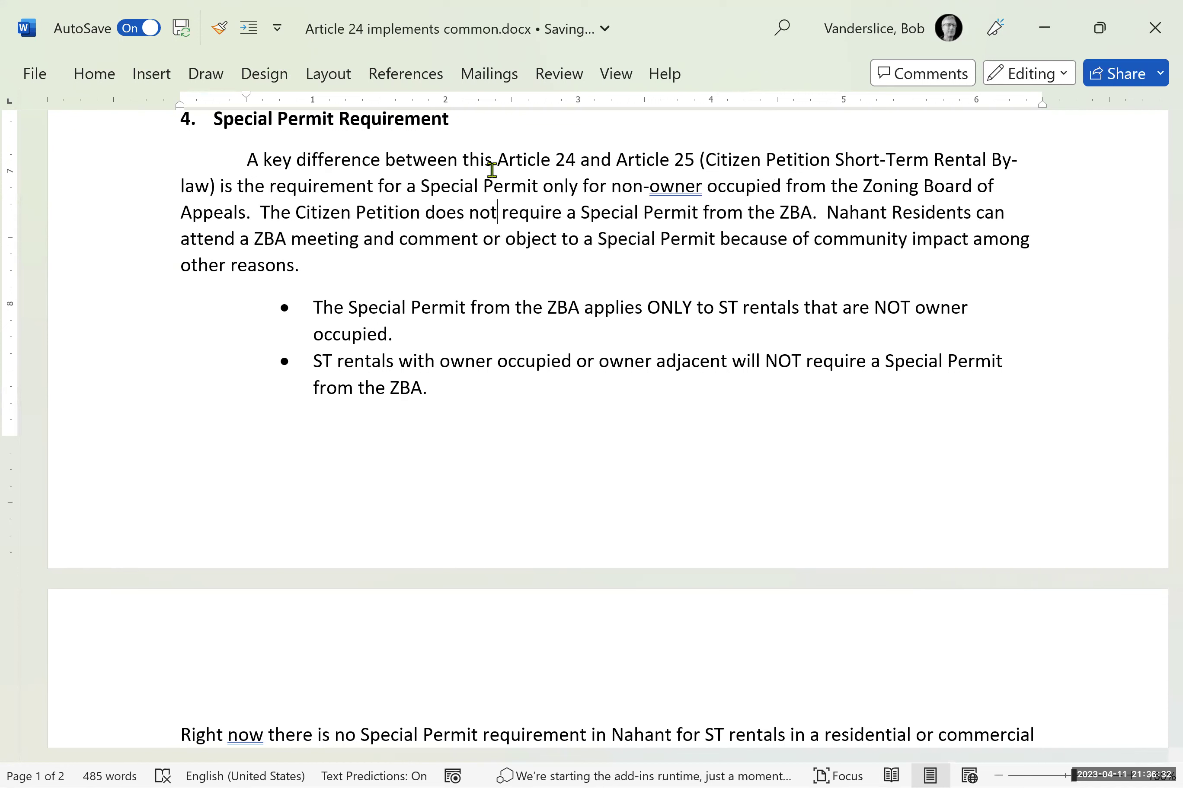
# - Remove "from the ZBA" from the Citizen Petition sentence so that it ends with "Special Permit."
pyautogui.press('Right')
pyautogui.press('Right')
pyautogui.press('Right')
pyautogui.press('Right')
pyautogui.press('Right')
pyautogui.press('Right')
pyautogui.press('Right')
pyautogui.press('Right')
pyautogui.press('Right')
pyautogui.press('Right')
pyautogui.press('Right')
pyautogui.press('Right')
pyautogui.press('Right')
pyautogui.press('Right')
pyautogui.press('Right')
pyautogui.press('Right')
pyautogui.press('Right')
pyautogui.press('Right')
pyautogui.press('Right')
pyautogui.press('Right')
pyautogui.press('Right')
pyautogui.press('Right')
pyautogui.write('.')
pyautogui.press('Delete')
pyautogui.press('Delete')
pyautogui.press('Delete')
pyautogui.press('Delete')
pyautogui.press('Delete')
pyautogui.press('Delete')
pyautogui.press('Delete')
pyautogui.press('Delete')
pyautogui.press('Delete')
pyautogui.press('Delete')
pyautogui.press('Delete')
pyautogui.press('Delete')
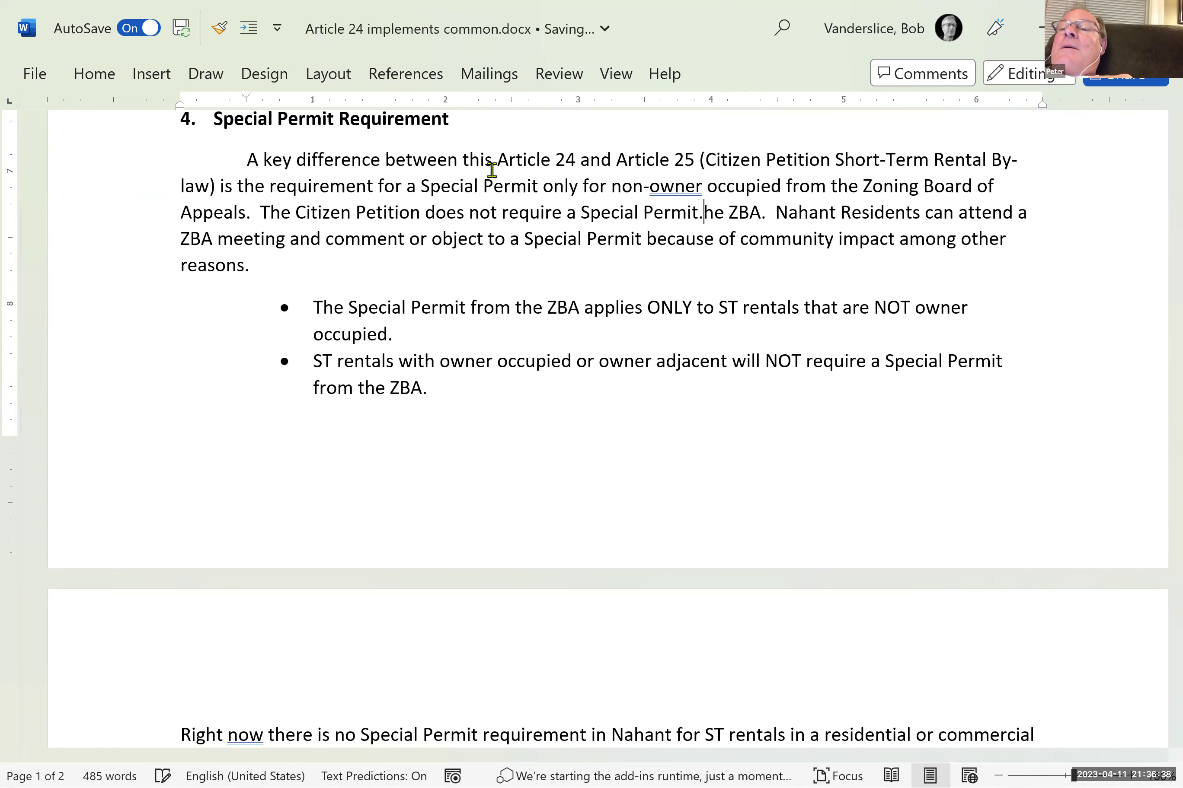
pyautogui.press('Delete')
pyautogui.press('Delete')
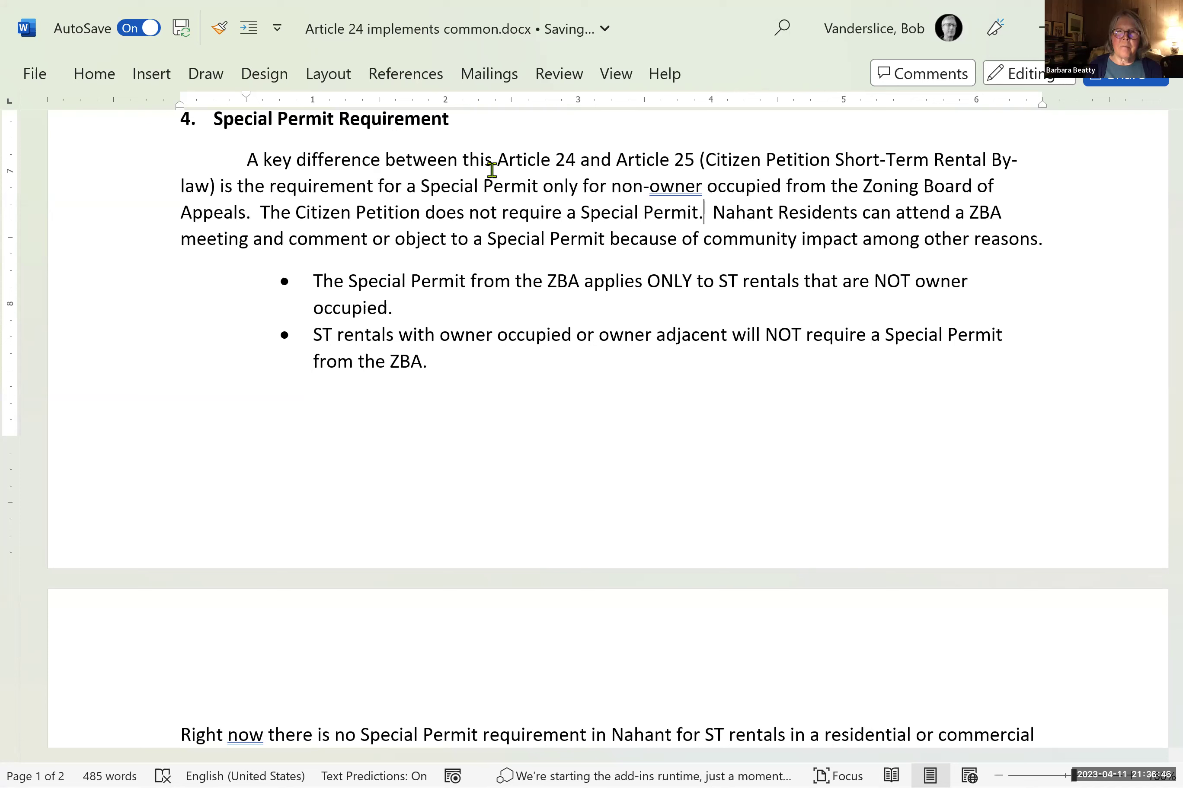
# - Insert the sentence "The Special Permit is important because it allows for public process." before "Nahant Residents" in section 4
pyautogui.press('Right')
pyautogui.press('Right')
pyautogui.write('The Special Per')
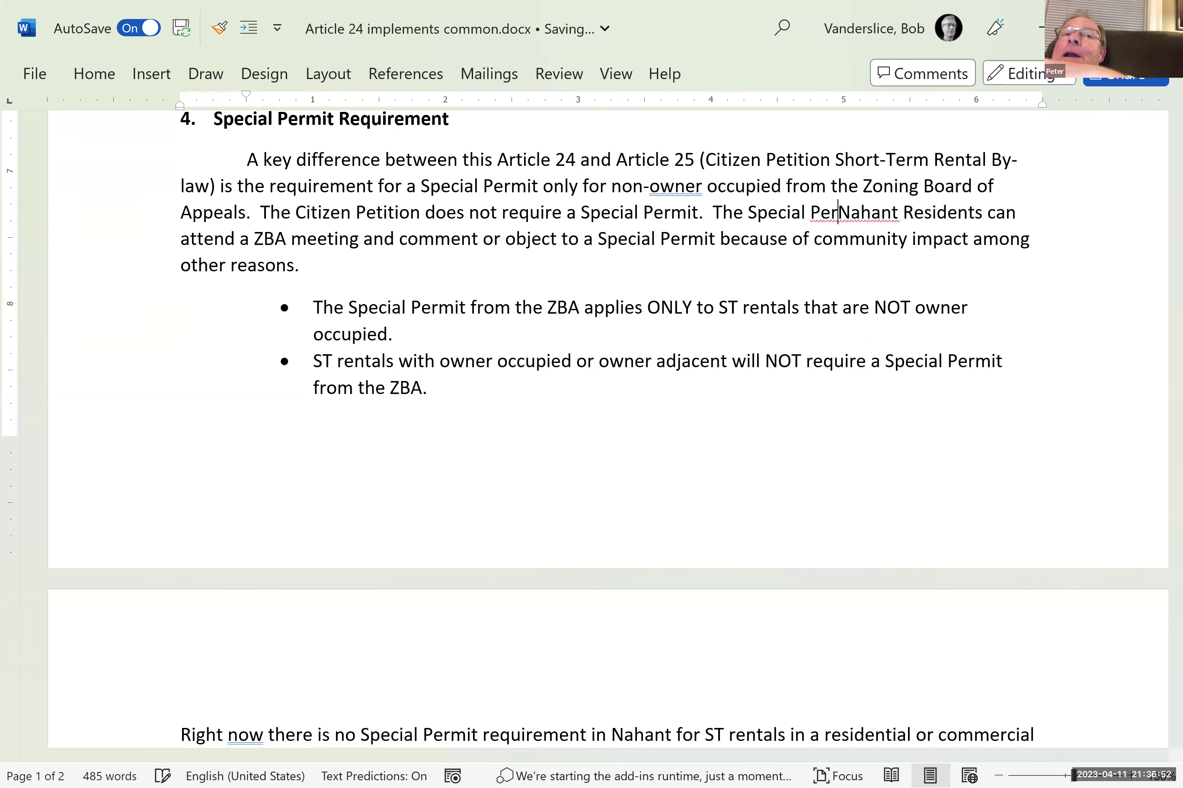
pyautogui.write('mit')
pyautogui.write(' is import')
pyautogui.write('ant')
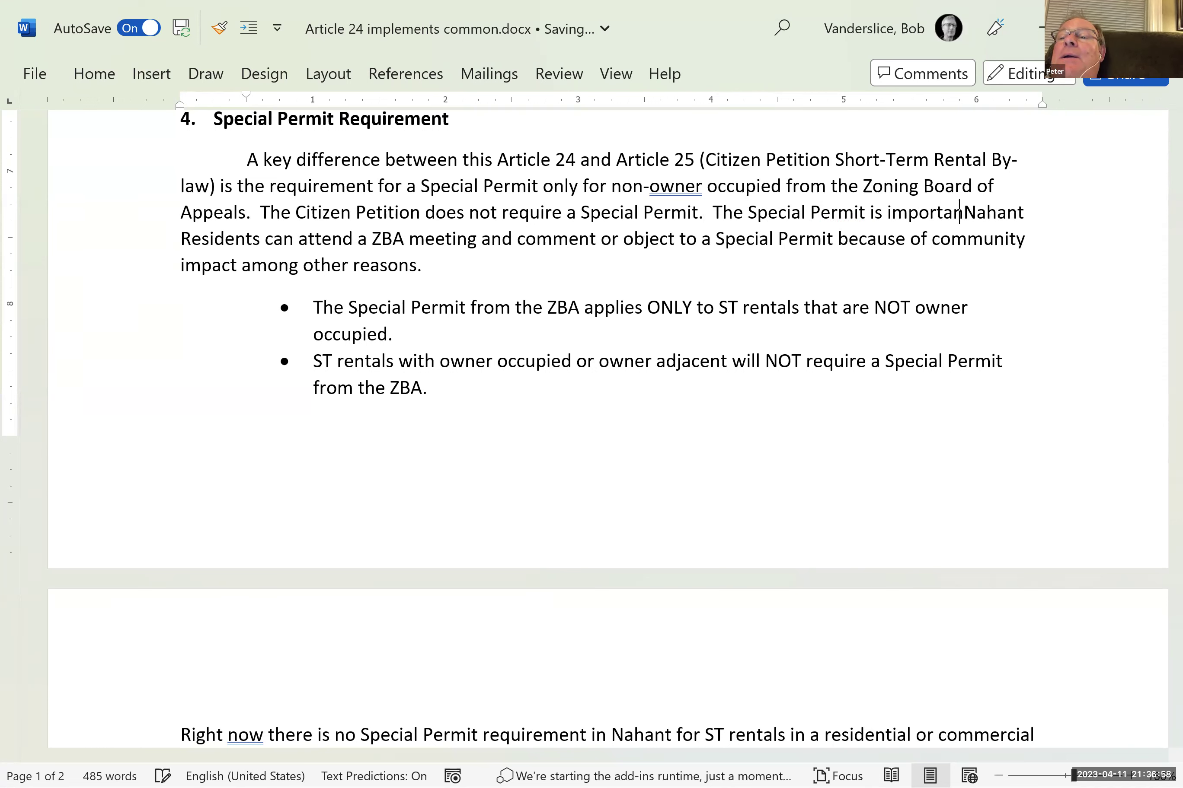
pyautogui.write(' becau')
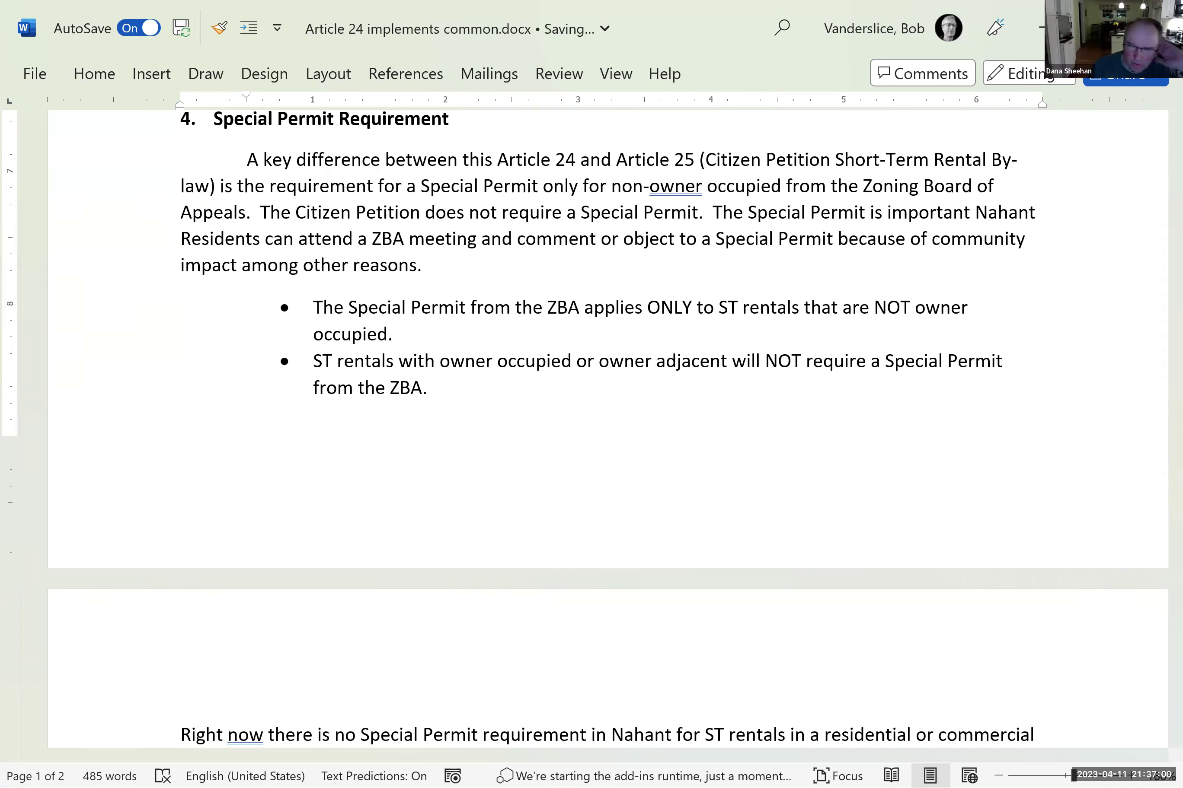
pyautogui.write('se it all')
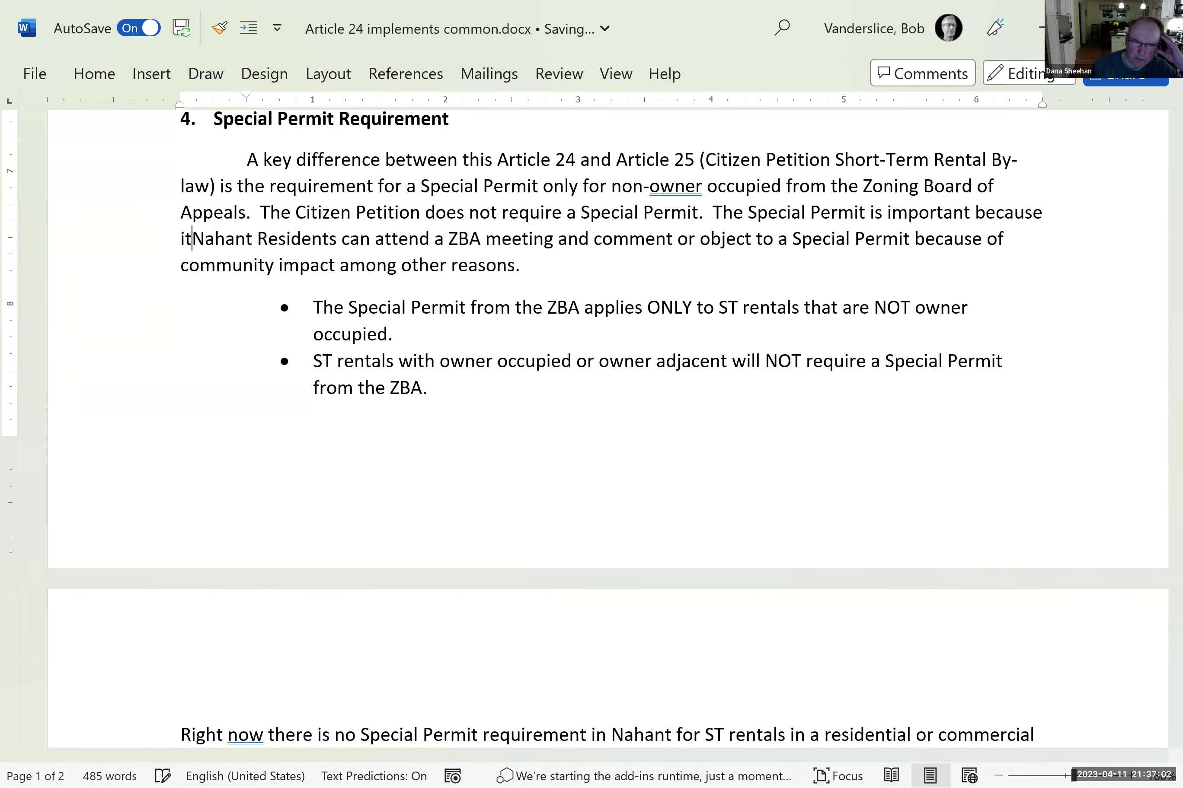
pyautogui.write('ows f')
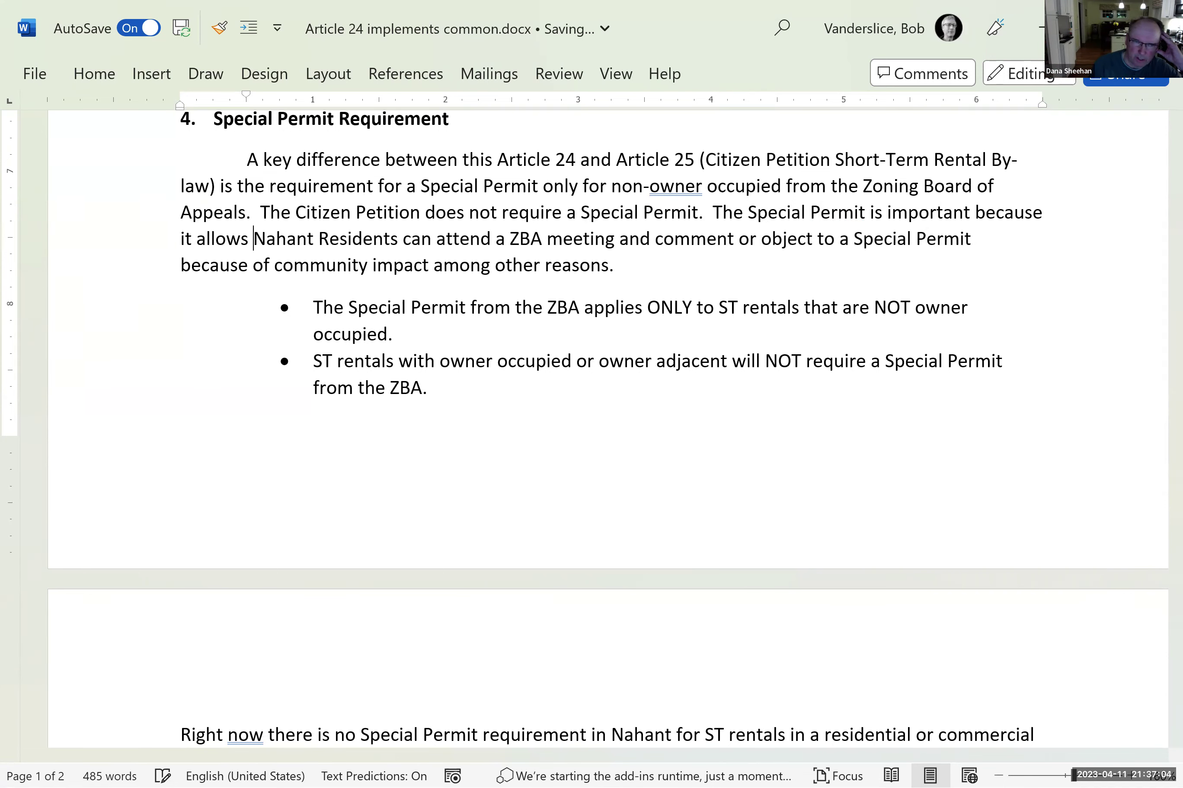
pyautogui.write('or')
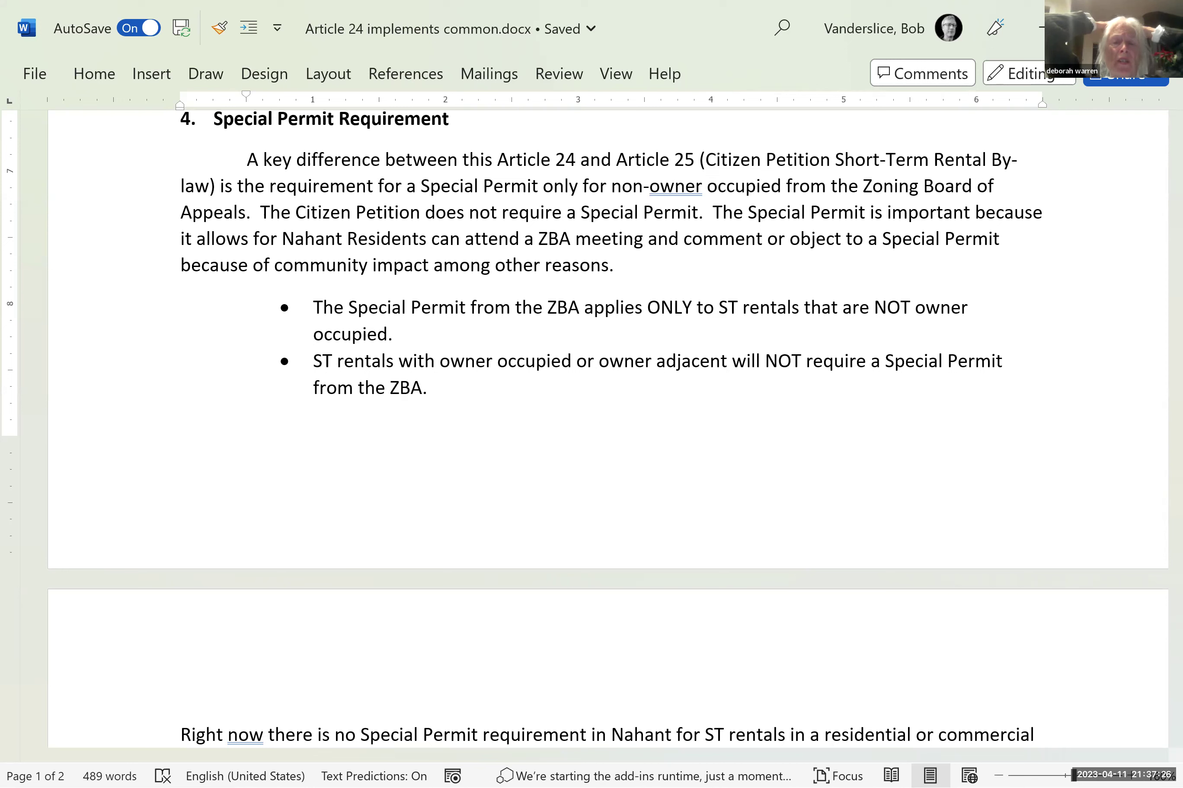
pyautogui.write('public')
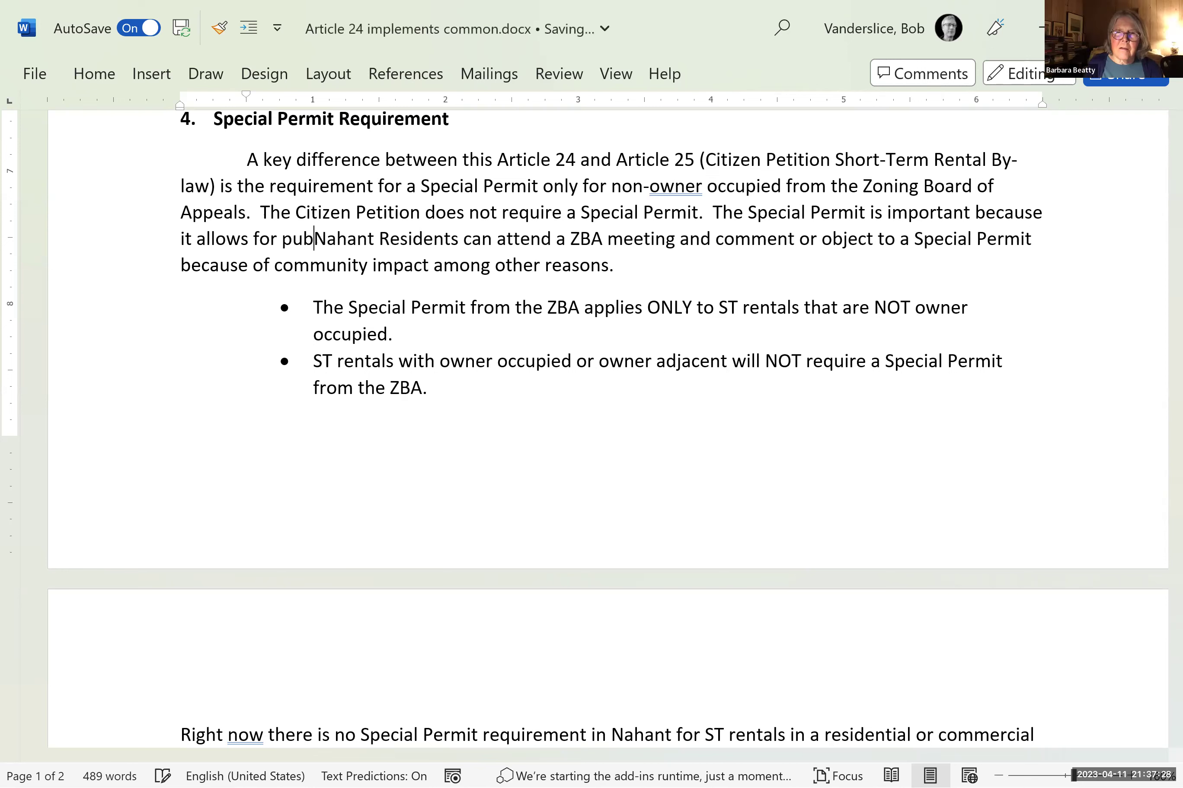
pyautogui.write(' proce')
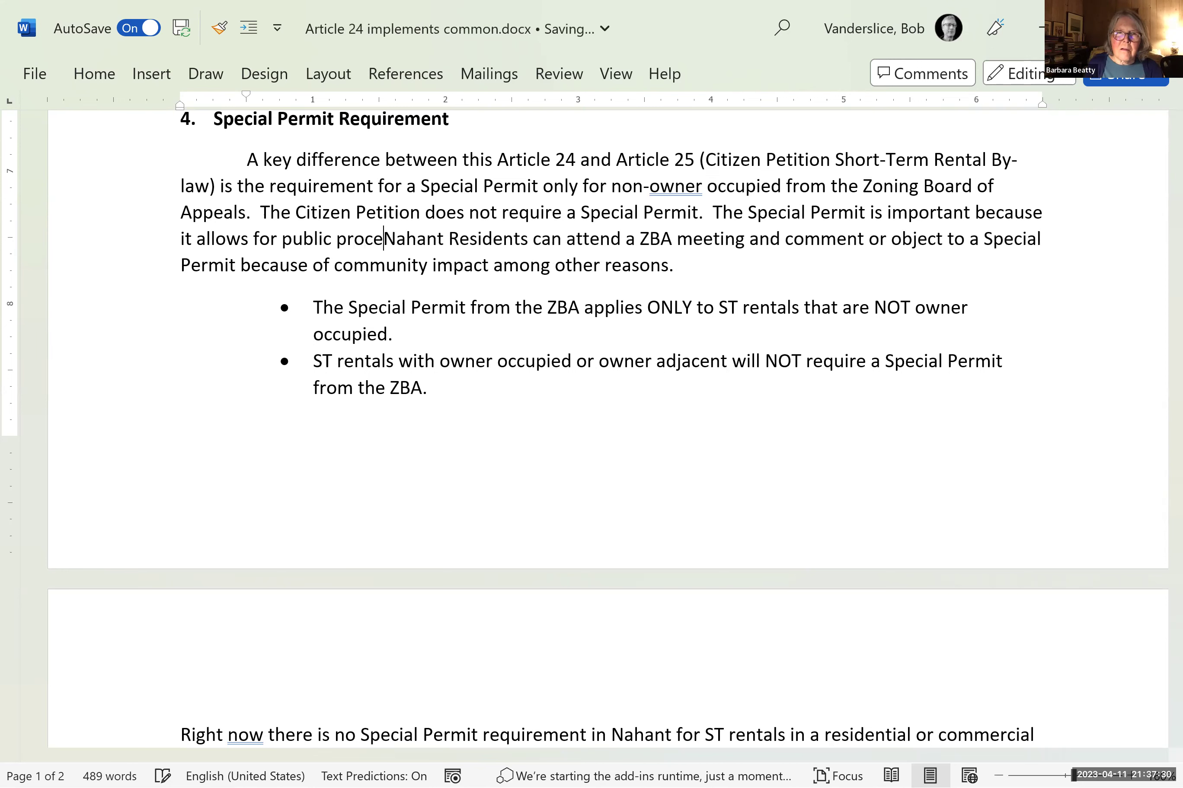
pyautogui.write('ss.')
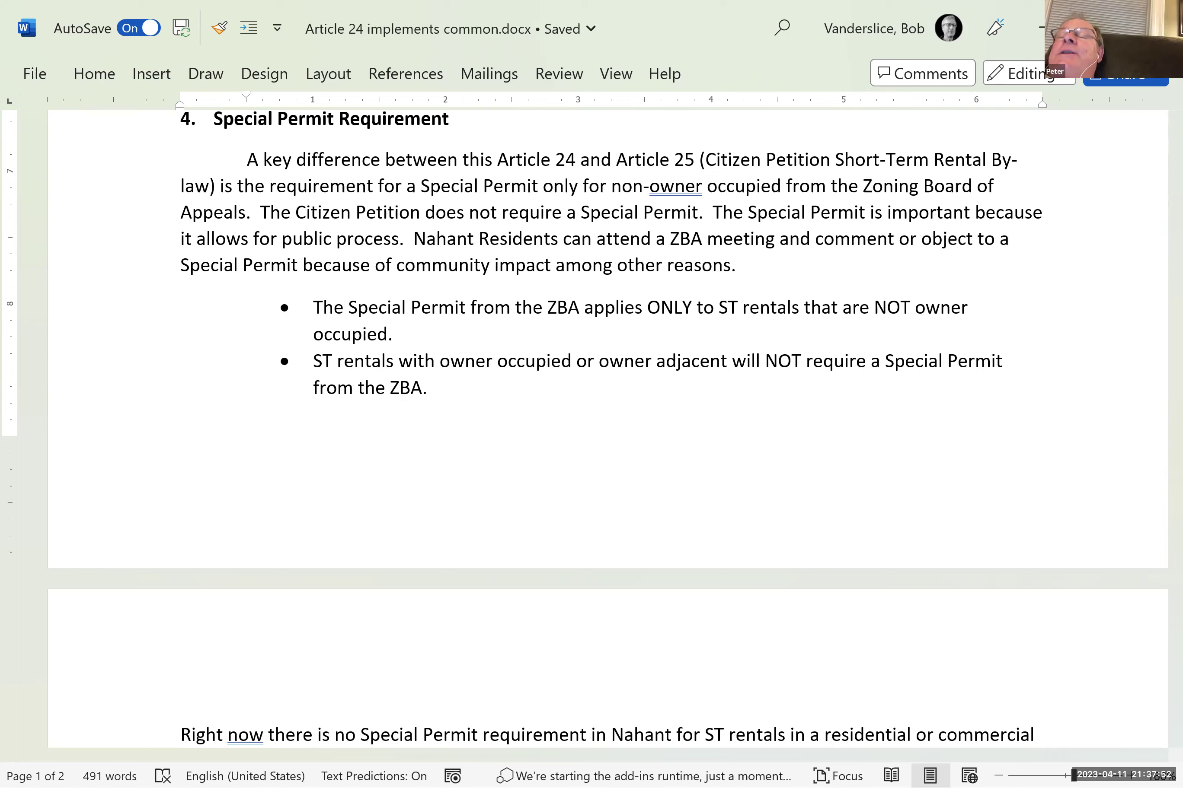
# - Spell out "ZBA" as "Zoning Board of Appeals" in the sentence about Nahant Residents attending a meeting
pyautogui.press('Right')
pyautogui.press('Right')
pyautogui.press('Right')
pyautogui.press('Right')
pyautogui.press('Right')
pyautogui.press('Right')
pyautogui.press('Right')
pyautogui.press('Right')
pyautogui.press('Right')
pyautogui.press('Right')
pyautogui.press('Right')
pyautogui.press('Right')
pyautogui.press('Right')
pyautogui.press('Right')
pyautogui.press('Right')
pyautogui.press('Right')
pyautogui.press('Right')
pyautogui.press('Right')
pyautogui.press('Right')
pyautogui.press('Right')
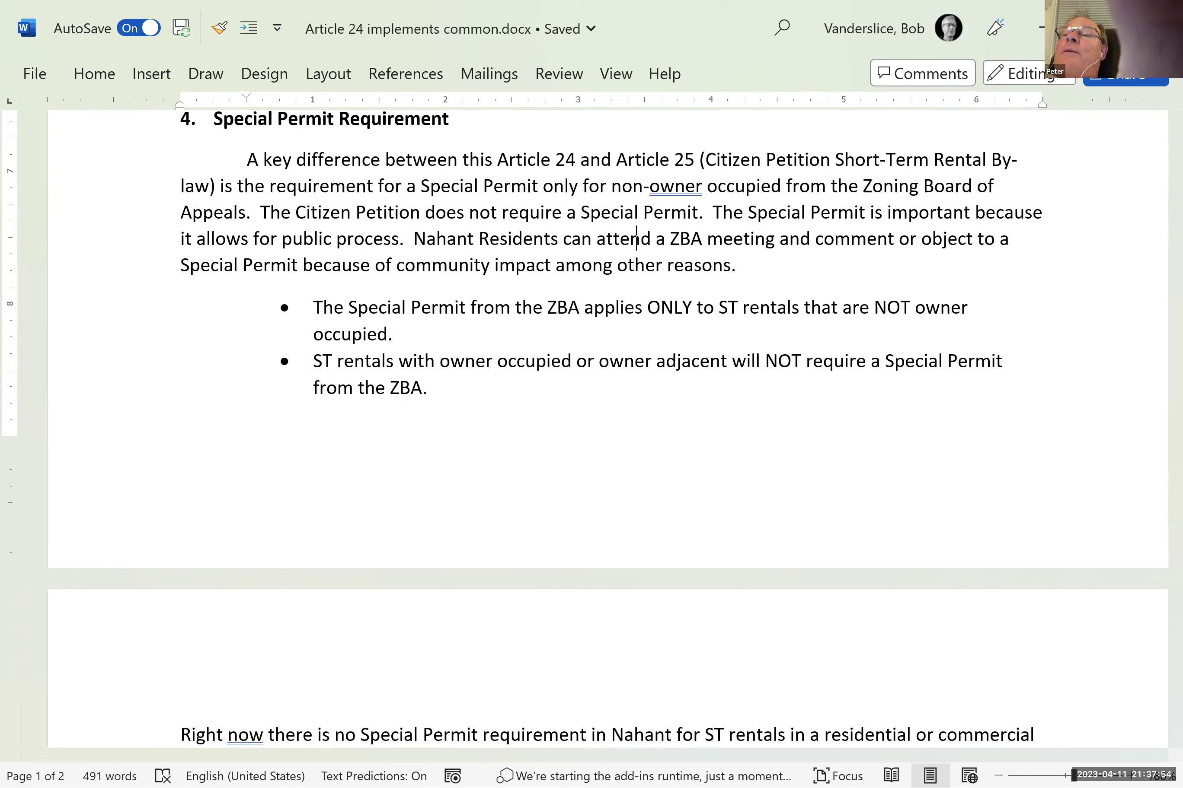
pyautogui.write('onin')
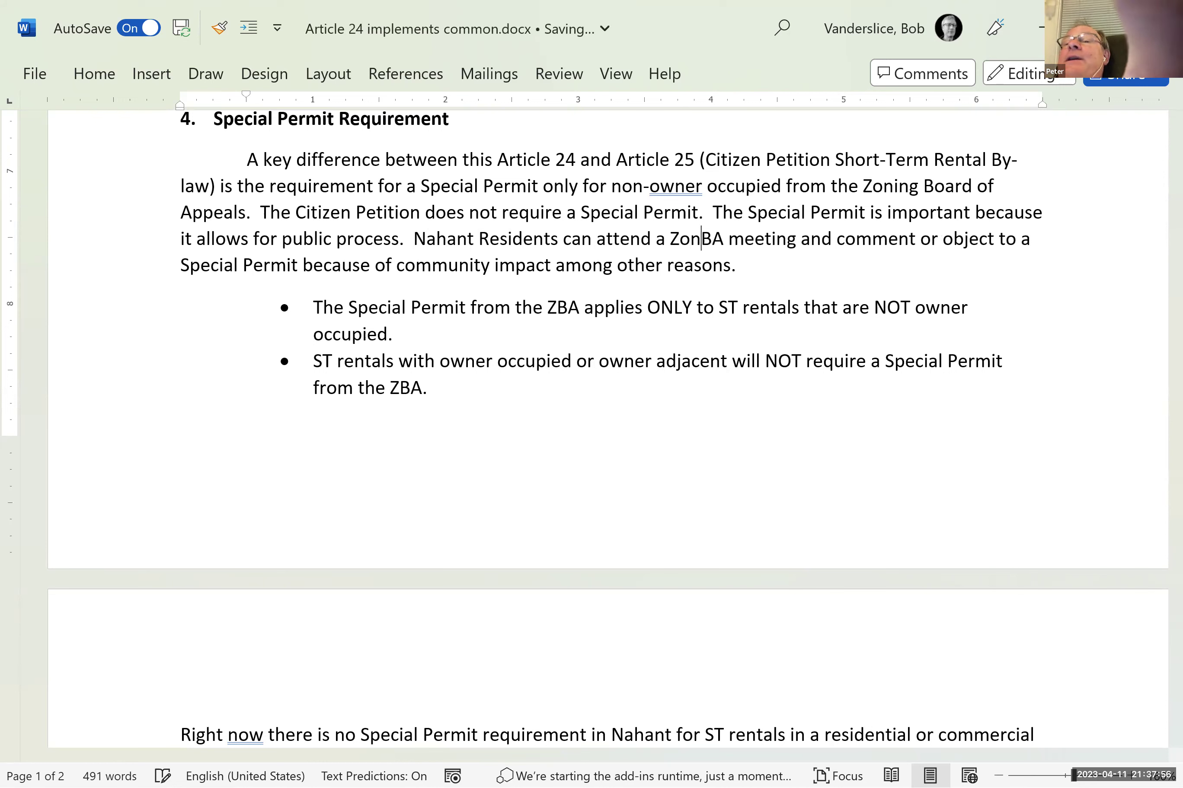
pyautogui.write('g B')
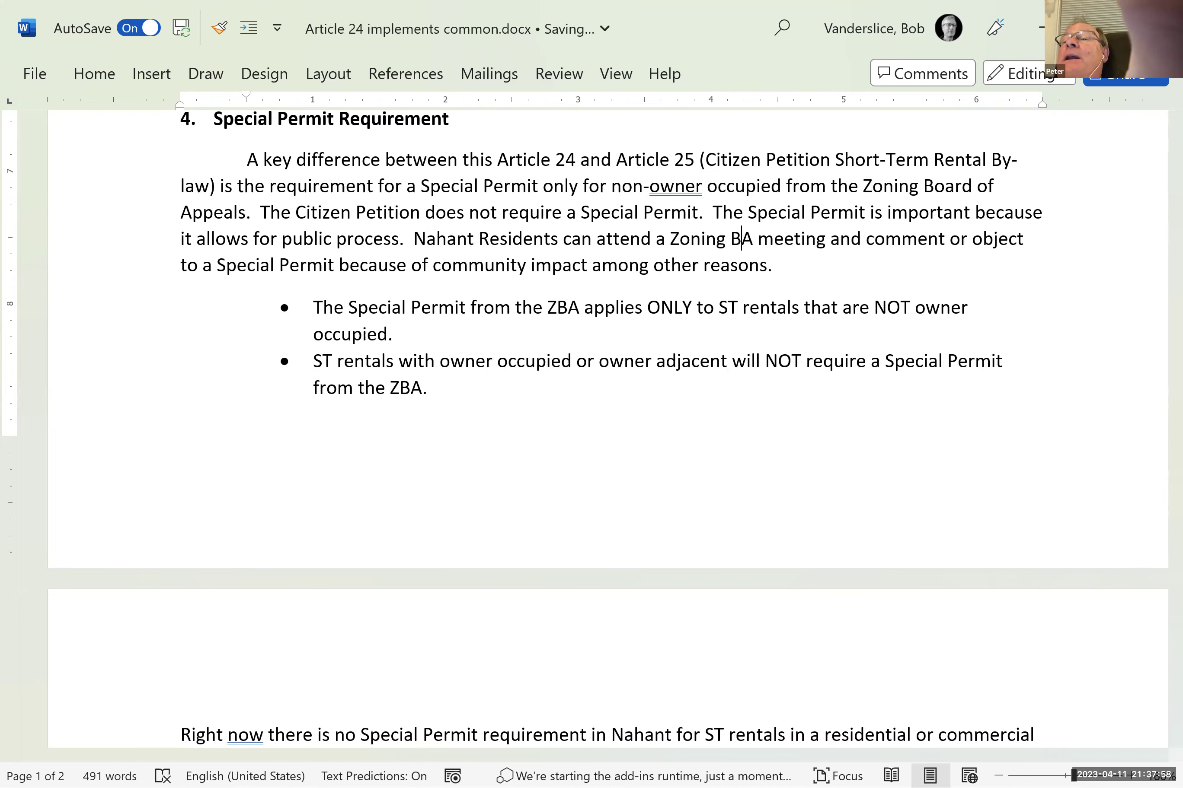
pyautogui.write('oard of')
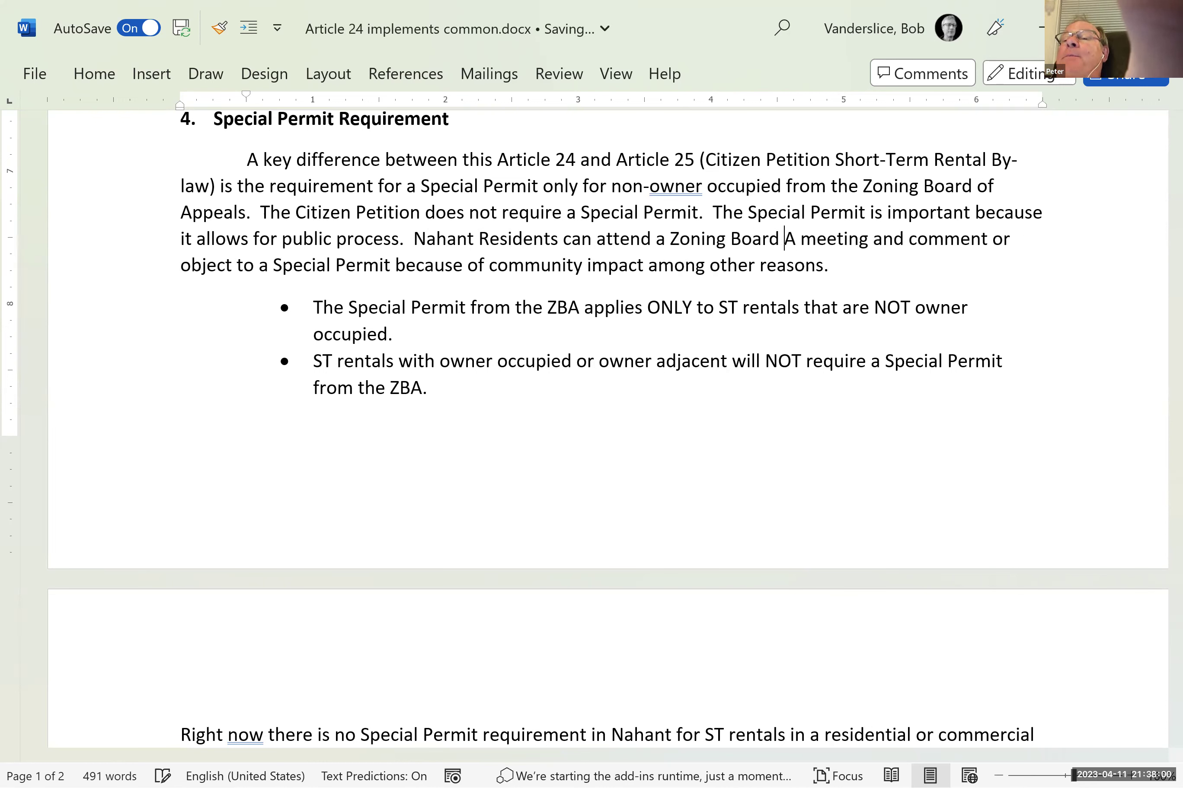
pyautogui.press('Right')
pyautogui.write('ppeals')
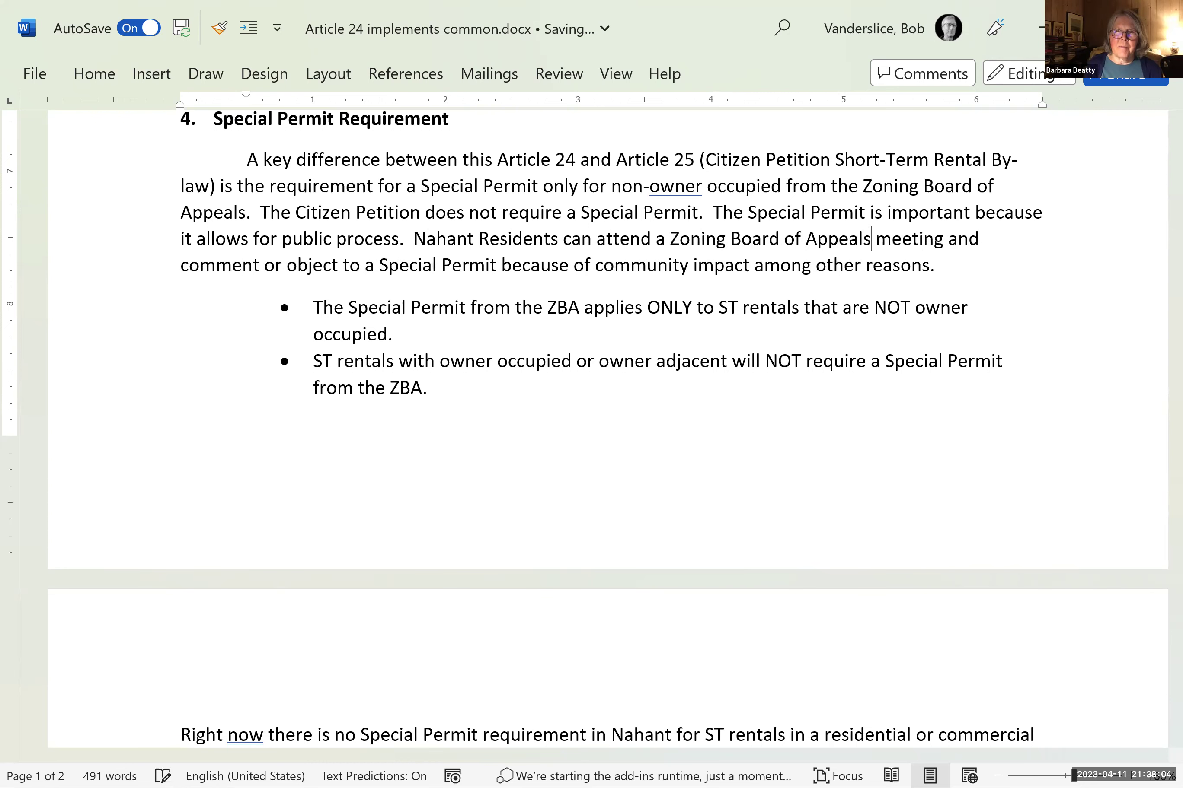
# - Replace "a" with "the" before "Zoning Board of Appeals meeting" in the Nahant Residents sentence
pyautogui.click(863, 238)
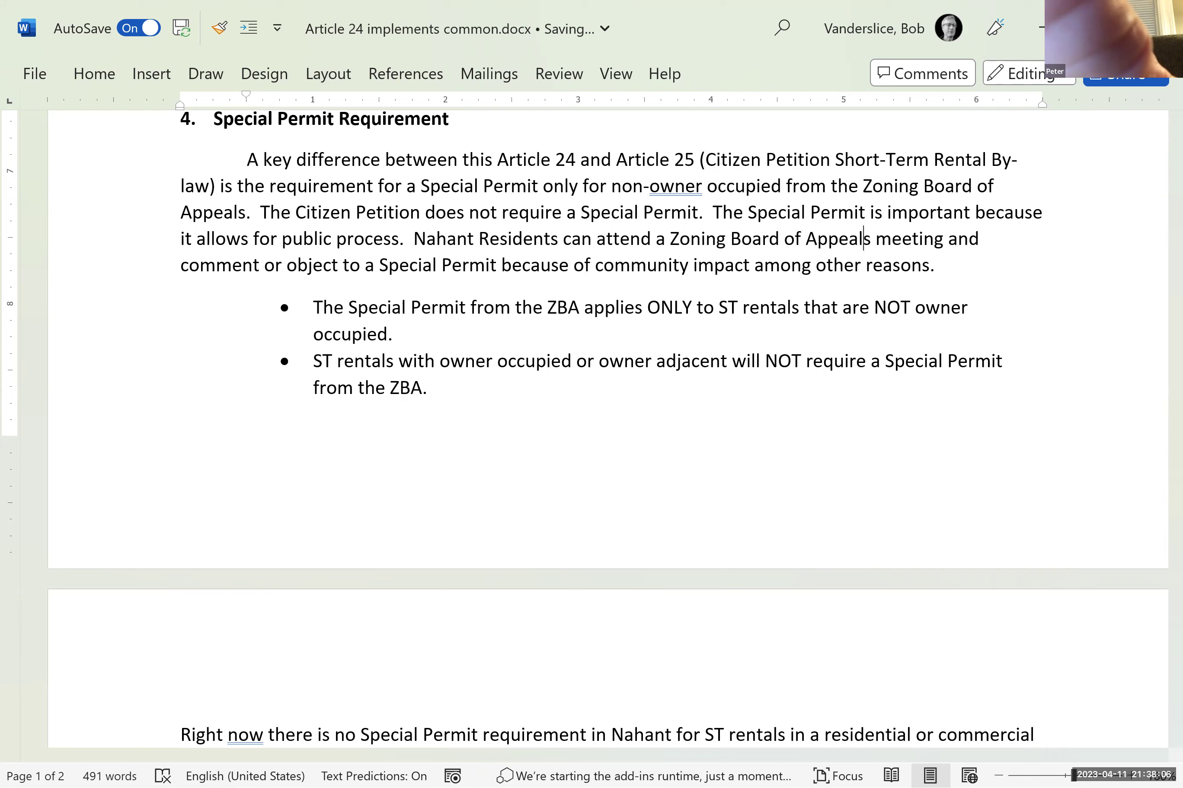
pyautogui.click(652, 239)
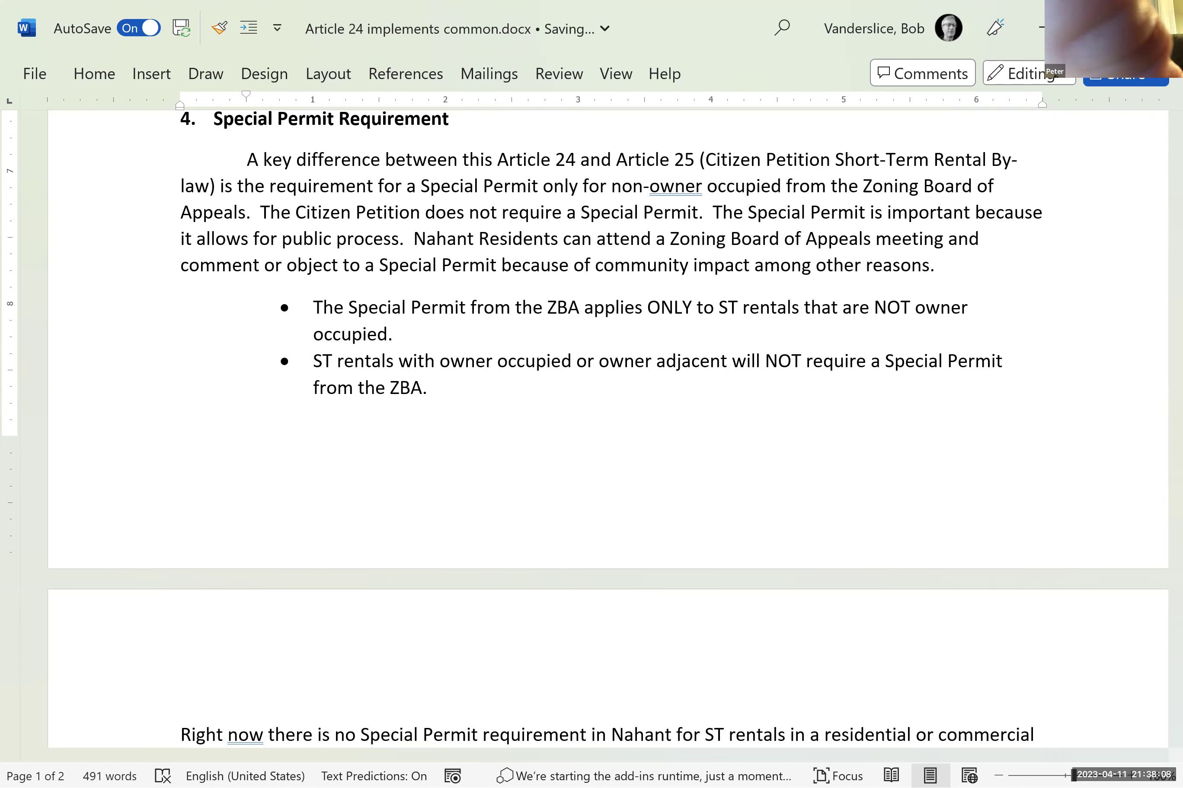
pyautogui.press('Delete')
pyautogui.press('Delete')
pyautogui.write('the')
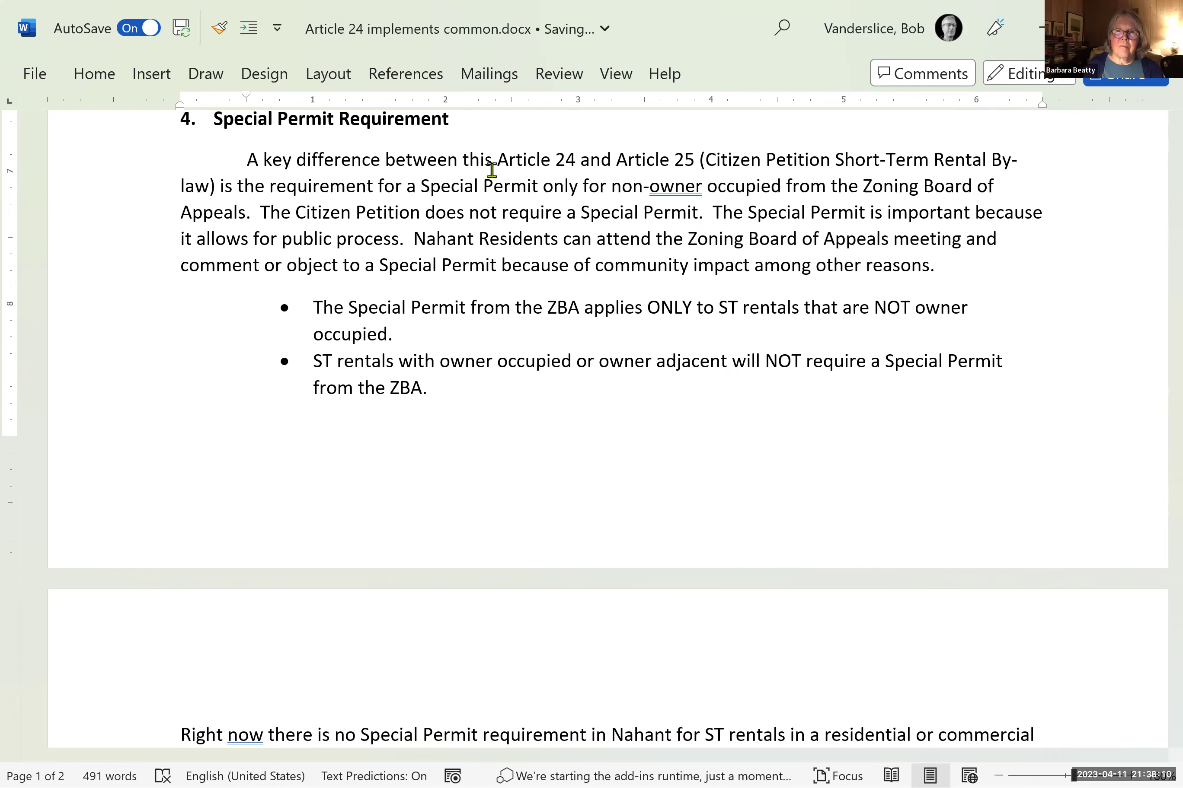
# - Replace "comment or object" with "provide input" after "meeting and" in the Nahant Residents sentence of section 4
pyautogui.press('Right')
pyautogui.press('Right')
pyautogui.press('Right')
pyautogui.press('Right')
pyautogui.press('Right')
pyautogui.press('Right')
pyautogui.press('Right')
pyautogui.press('Right')
pyautogui.press('Right')
pyautogui.press('Right')
pyautogui.press('Right')
pyautogui.press('Right')
pyautogui.press('Right')
pyautogui.press('Right')
pyautogui.press('Right')
pyautogui.press('Right')
pyautogui.press('Right')
pyautogui.press('Right')
pyautogui.press('Right')
pyautogui.press('Right')
pyautogui.press('Right')
pyautogui.press('Right')
pyautogui.press('Right')
pyautogui.press('Right')
pyautogui.press('Right')
pyautogui.press('Right')
pyautogui.press('Right')
pyautogui.press('Right')
pyautogui.press('Right')
pyautogui.press('Right')
pyautogui.press('Right')
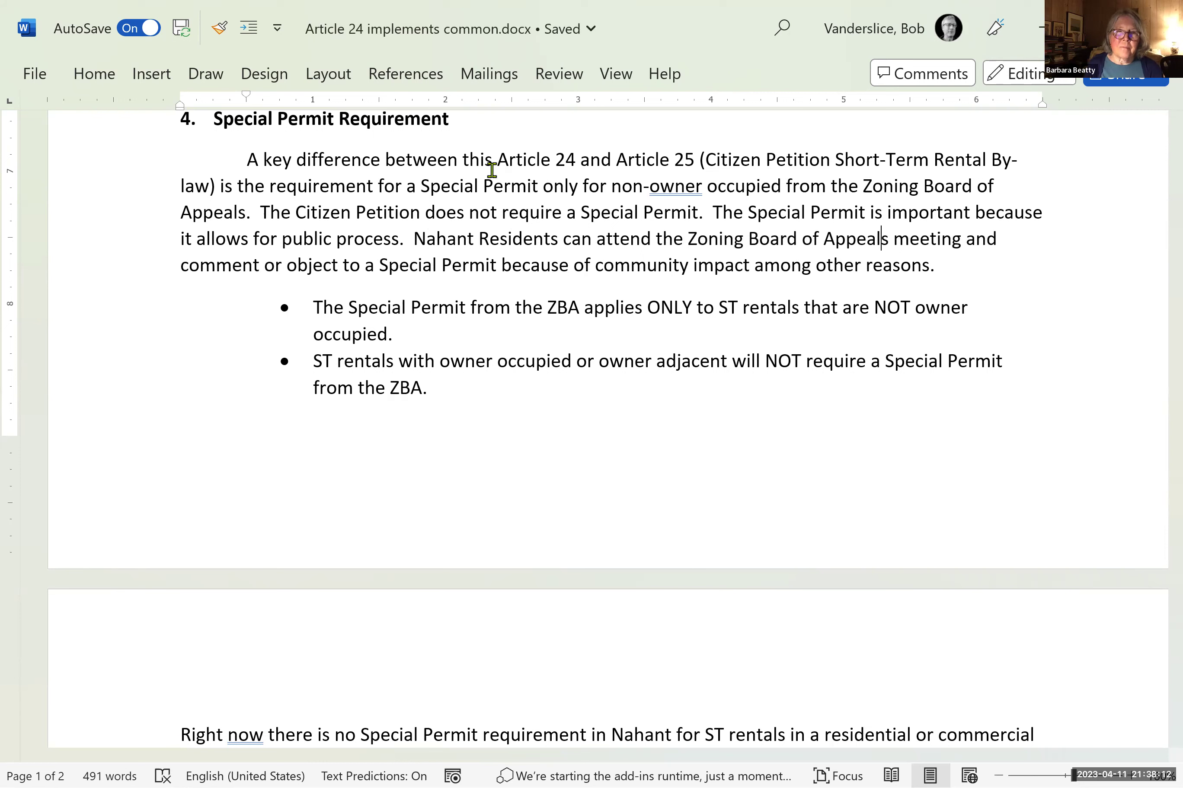
pyautogui.write('p')
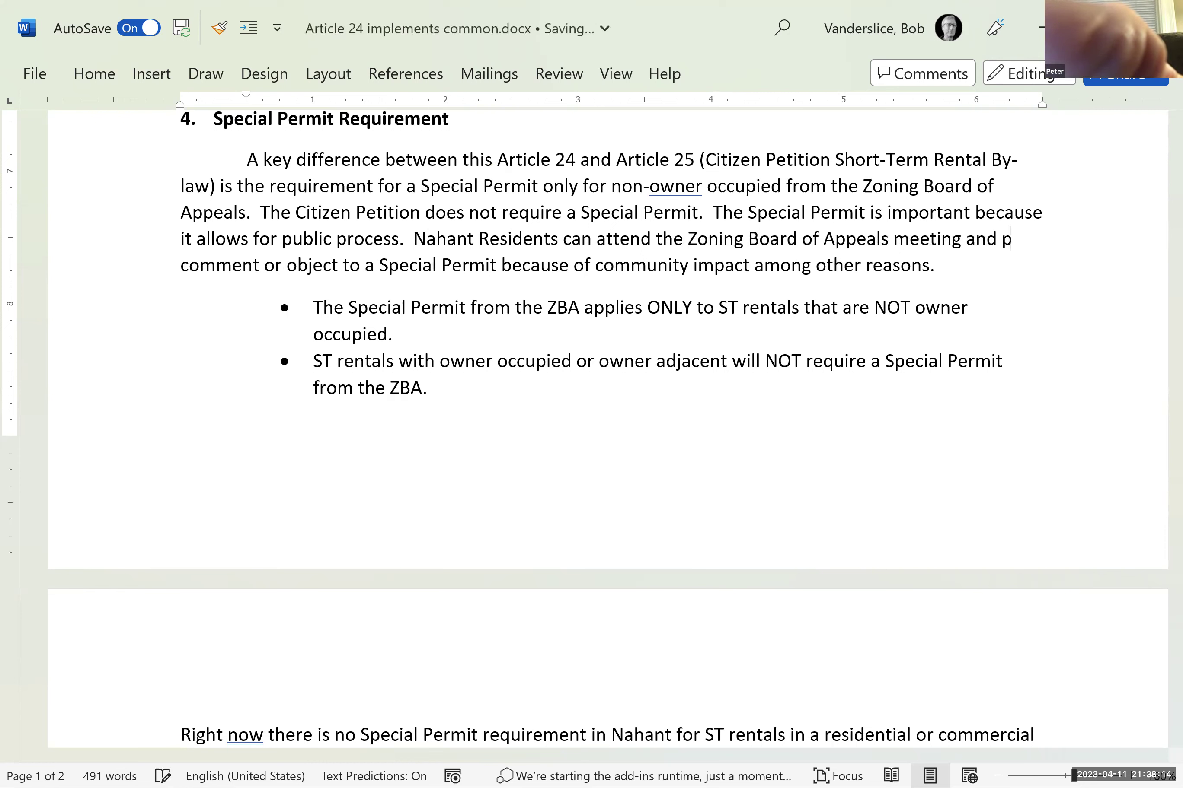
pyautogui.write('rovide input comment or object to a Special Permit because of community impact among other')
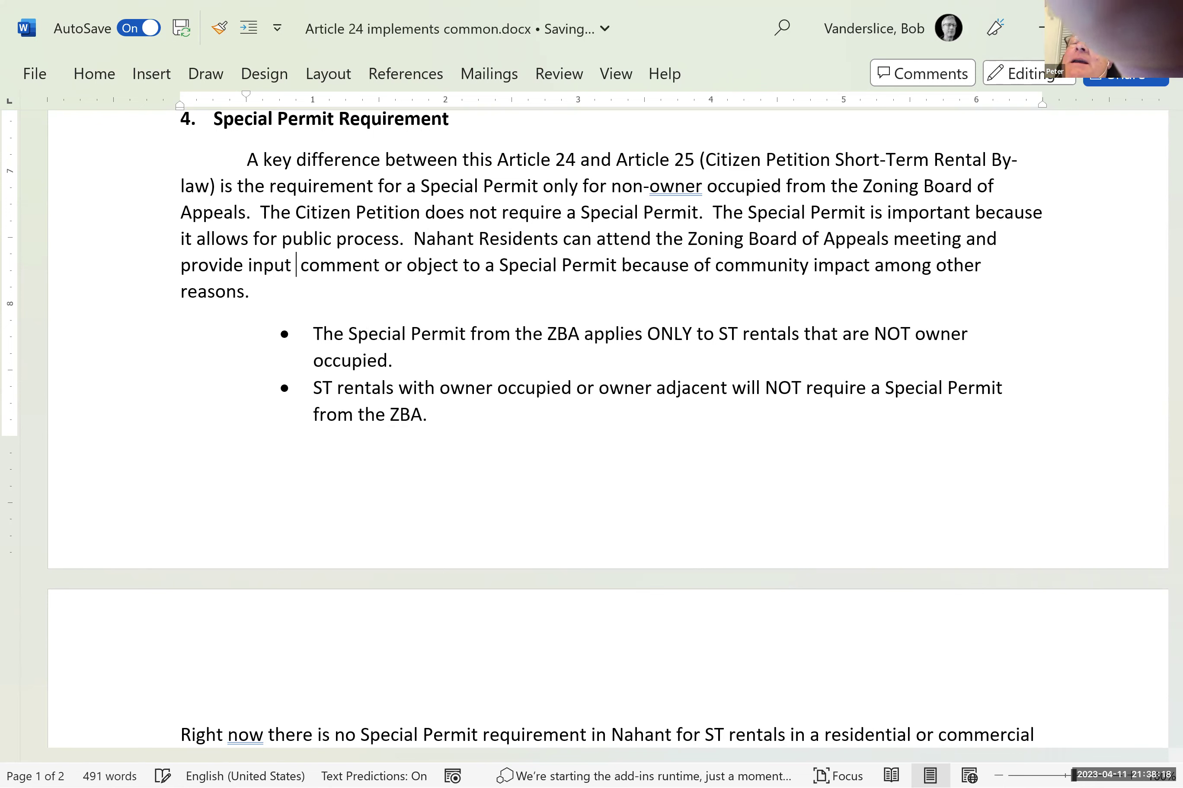
pyautogui.press('Delete')
pyautogui.press('Delete')
pyautogui.press('Delete')
pyautogui.press('Delete')
pyautogui.press('Delete')
pyautogui.press('Delete')
pyautogui.press('Delete')
pyautogui.press('Delete')
pyautogui.press('Delete')
pyautogui.press('Delete')
pyautogui.press('Delete')
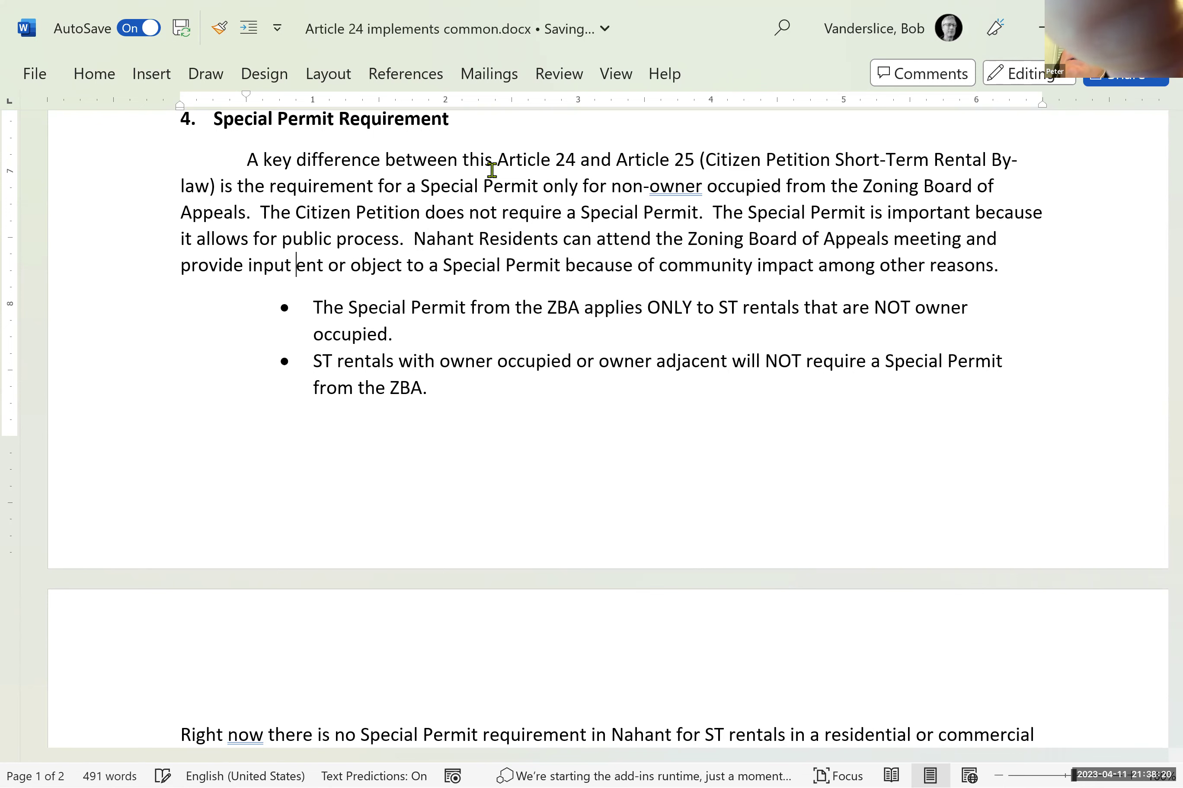
pyautogui.press('Delete')
pyautogui.press('Delete')
pyautogui.press('Delete')
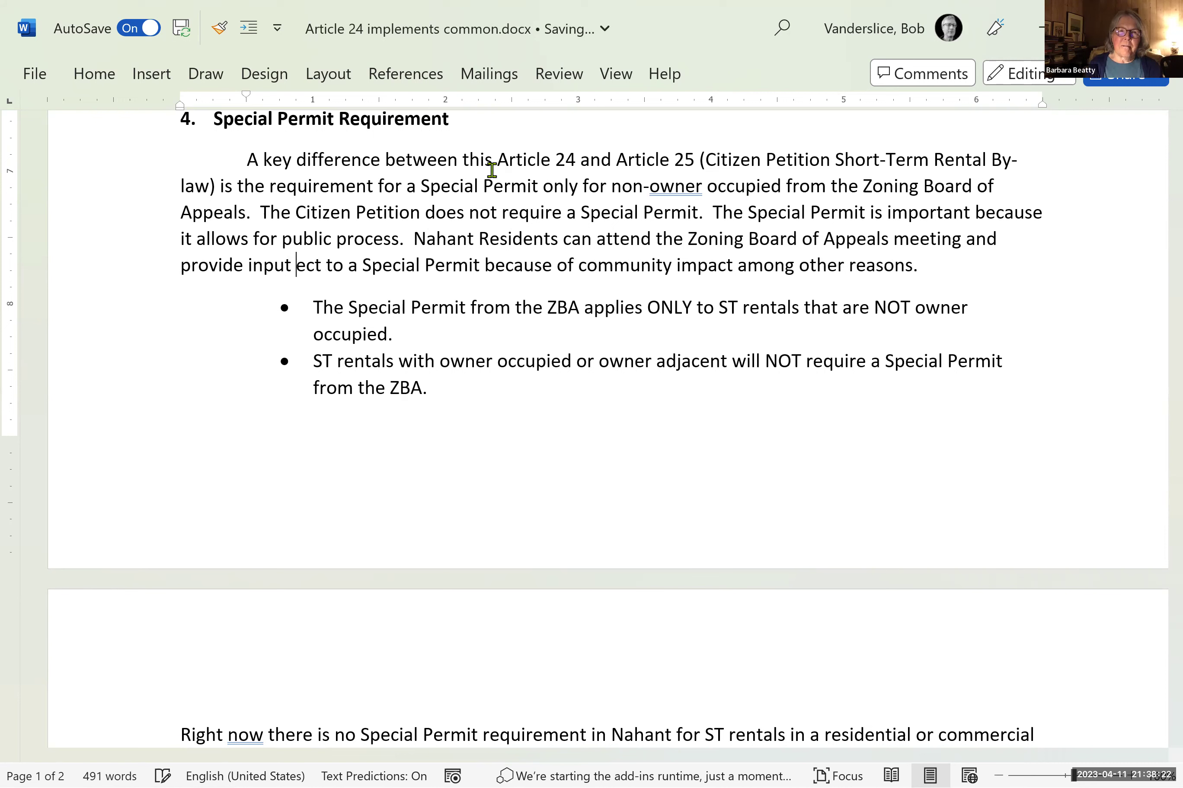
pyautogui.press('Delete')
pyautogui.press('Delete')
pyautogui.press('Delete')
pyautogui.press('Delete')
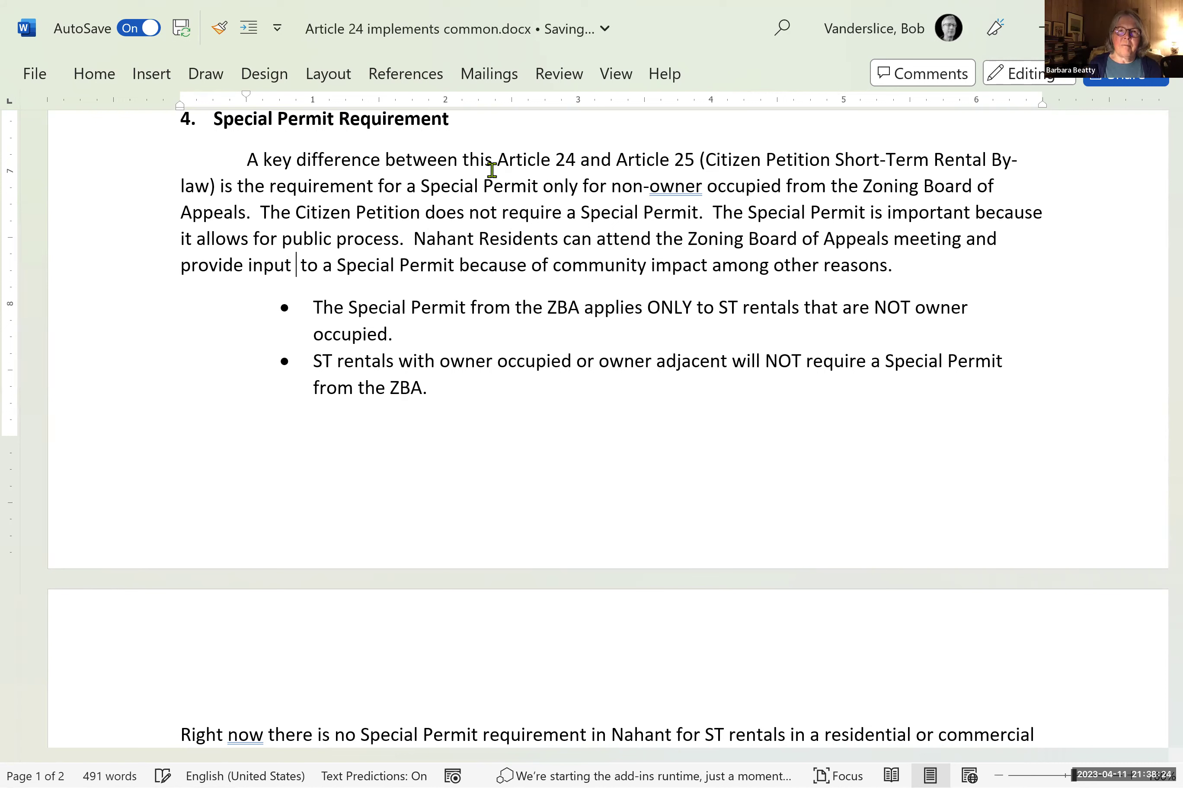
# - Replace "a" with "the" before "Special Permit" in the phrase following "provide input to"
pyautogui.press('Right')
pyautogui.press('Right')
pyautogui.press('Right')
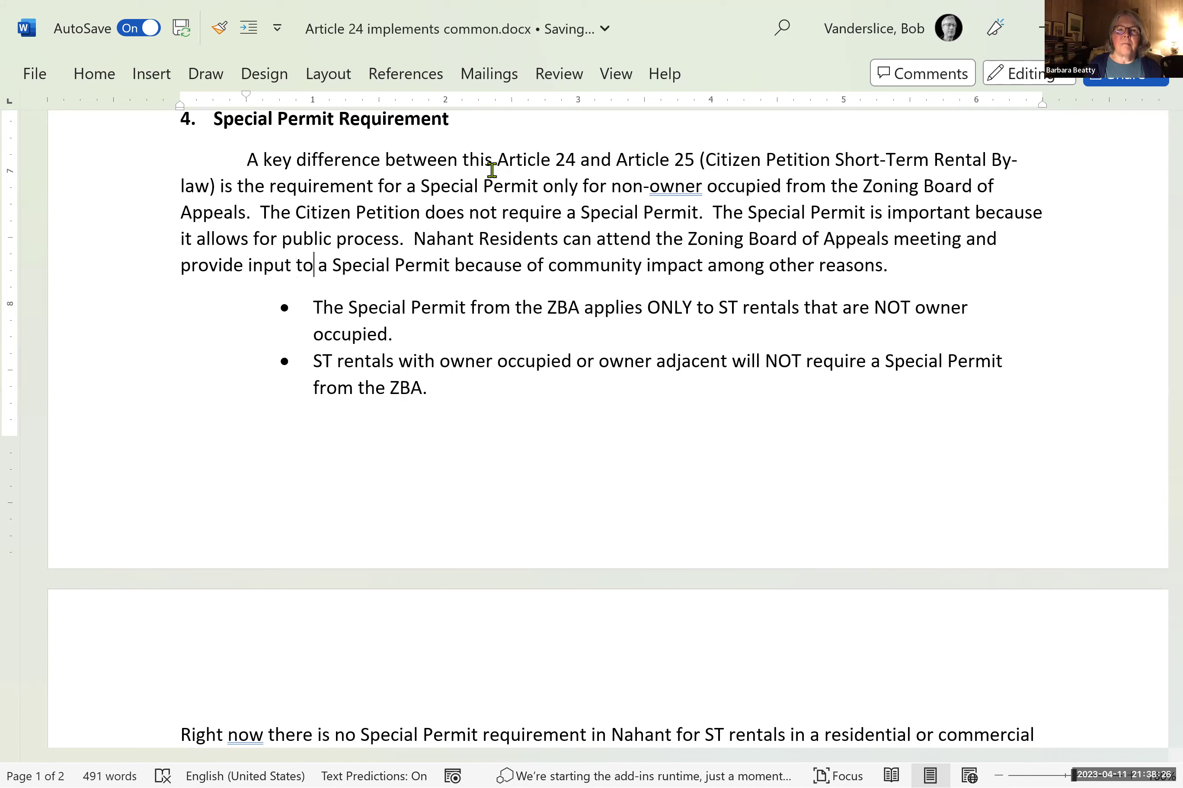
pyautogui.write('the')
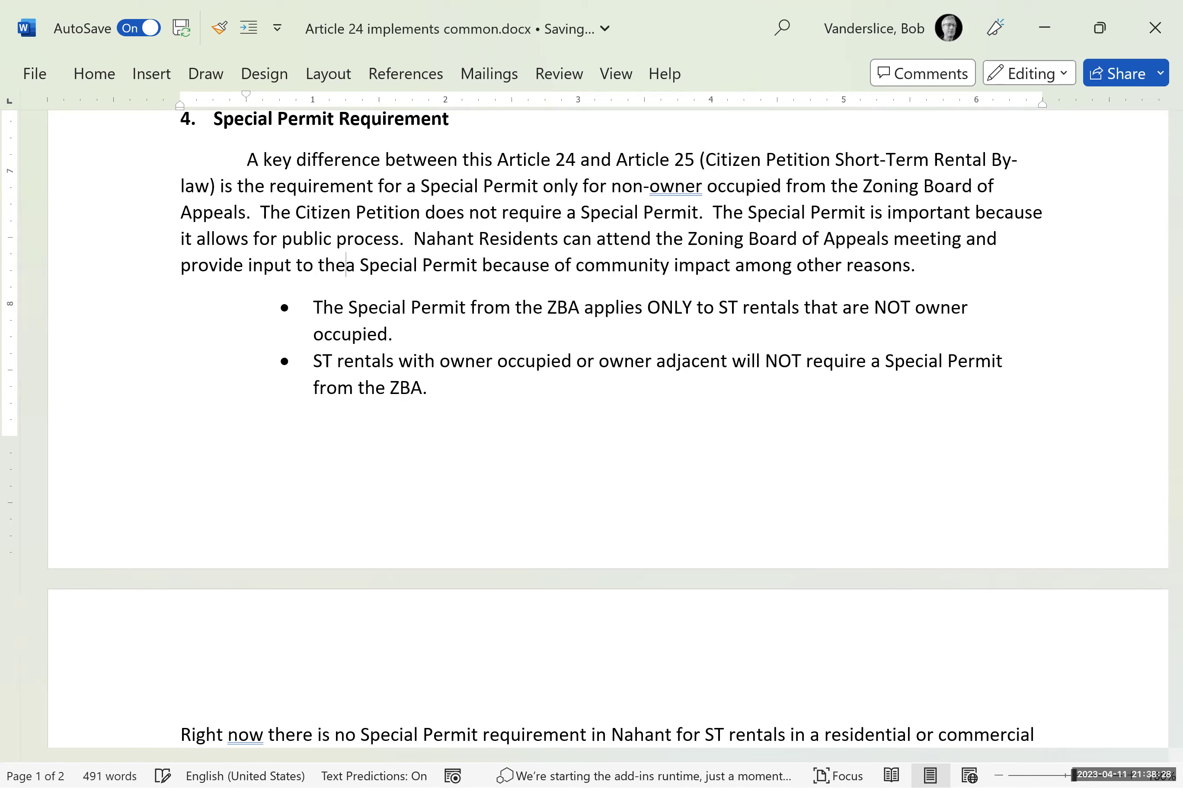
pyautogui.press('Delete')
# - End the sentence with "deliberations." after "Special Permit" and move "because of community impact among other reasons." into its own paragraph after a blank one
pyautogui.press('Right')
pyautogui.press('Right')
pyautogui.press('Right')
pyautogui.press('Right')
pyautogui.press('Right')
pyautogui.press('Right')
pyautogui.press('Right')
pyautogui.press('Right')
pyautogui.press('Right')
pyautogui.press('Right')
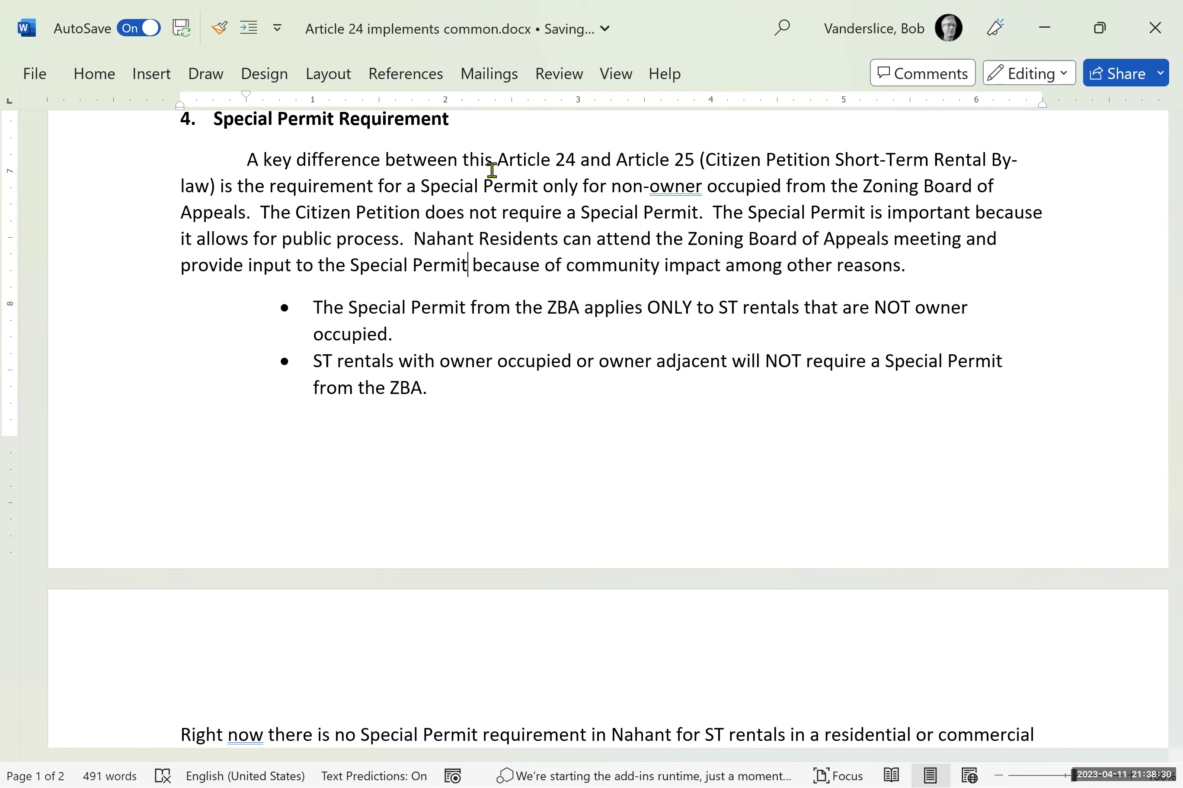
pyautogui.write('delibe')
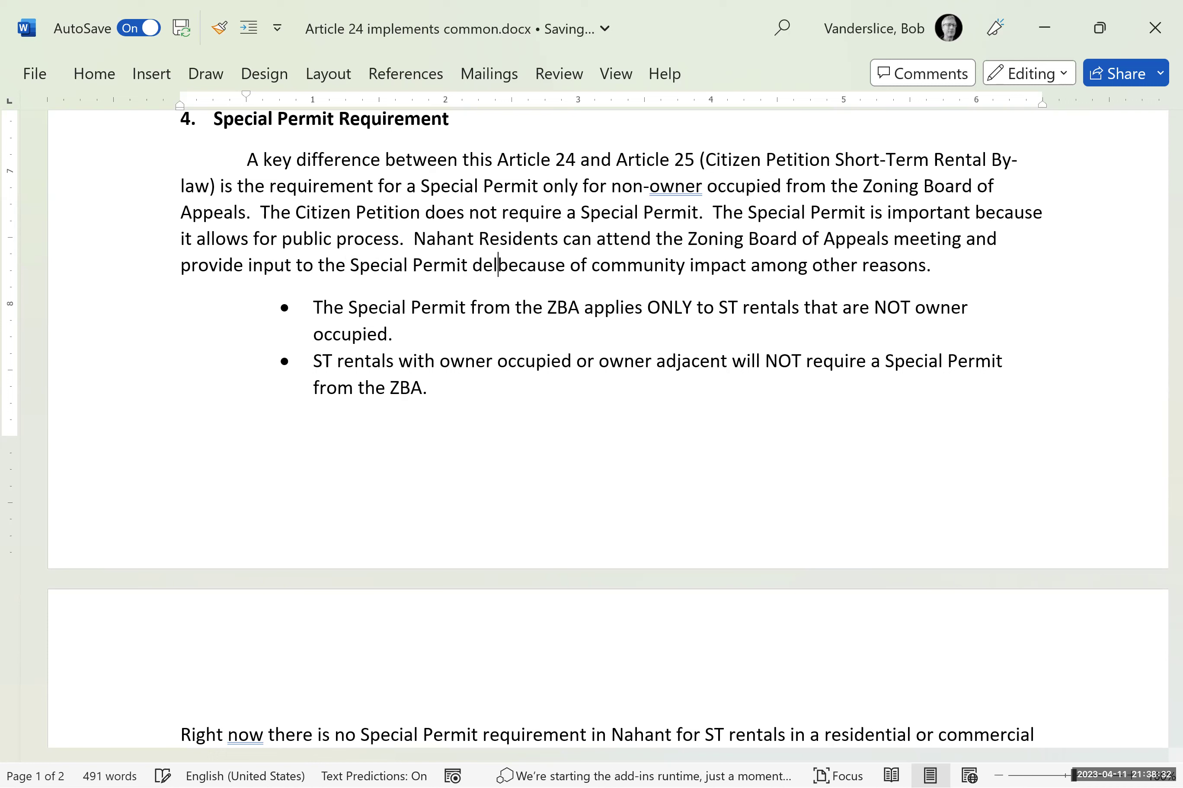
pyautogui.write('rations')
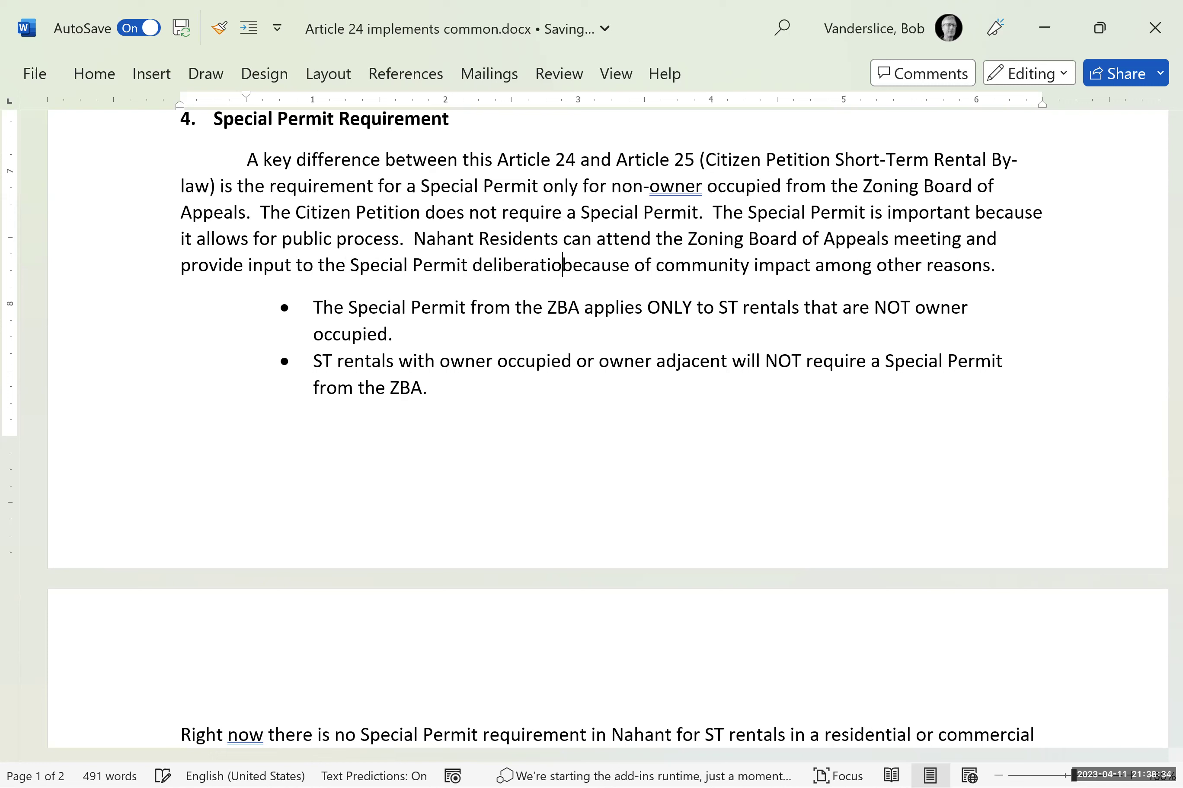
pyautogui.write('.')
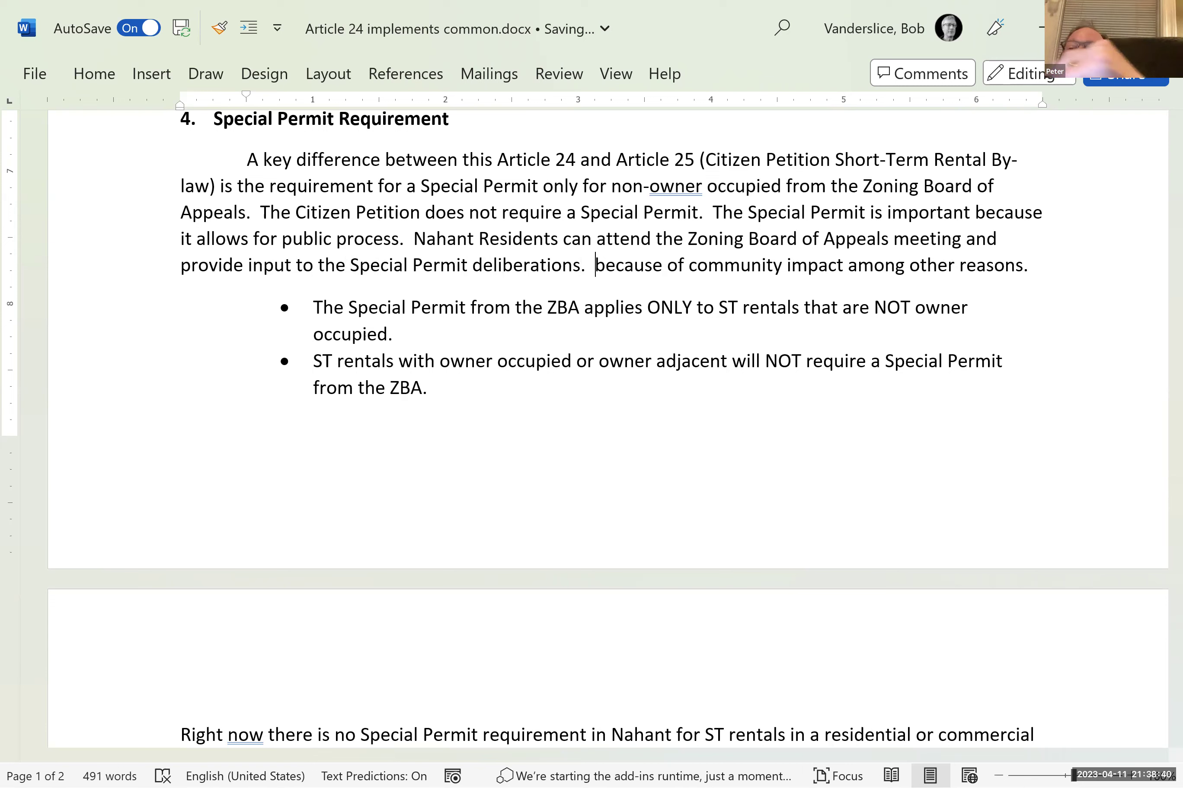
pyautogui.press('Return')
pyautogui.press('Return')
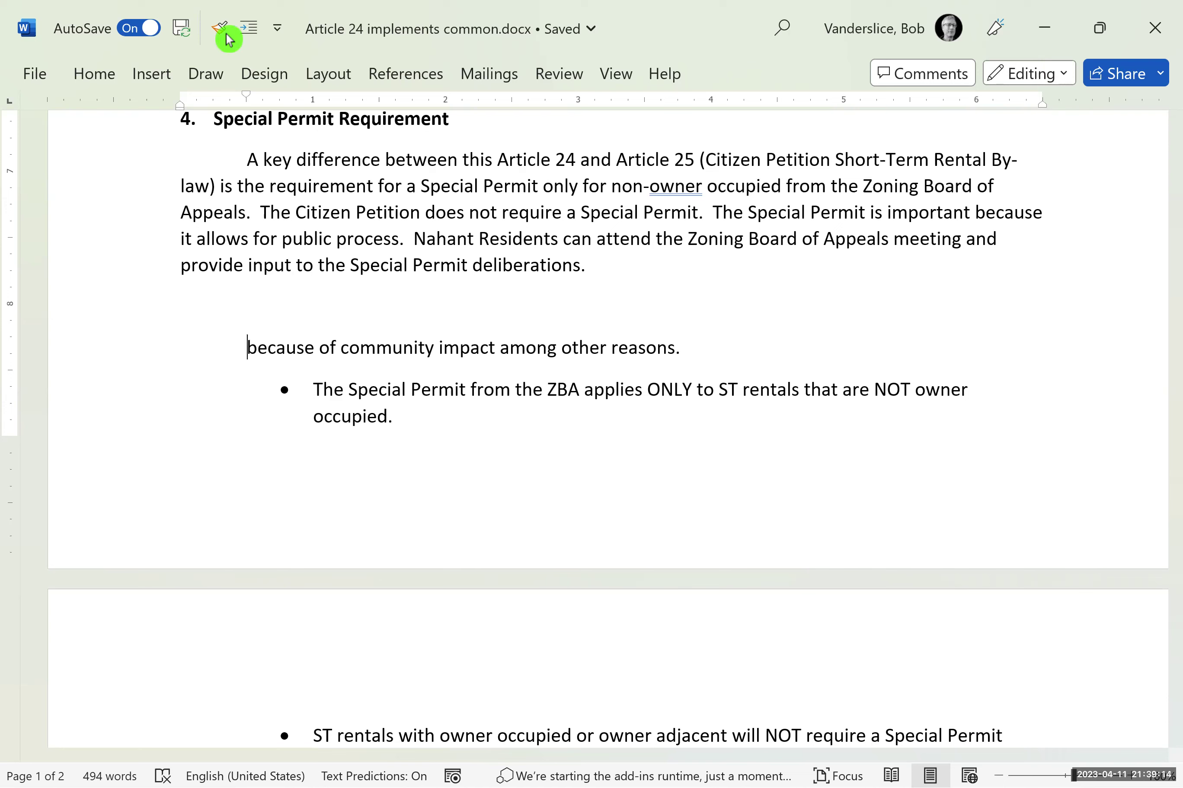
# - Lowercase the word "Residents" so the sentence begins with "Nahant residents"
pyautogui.click(488, 237)
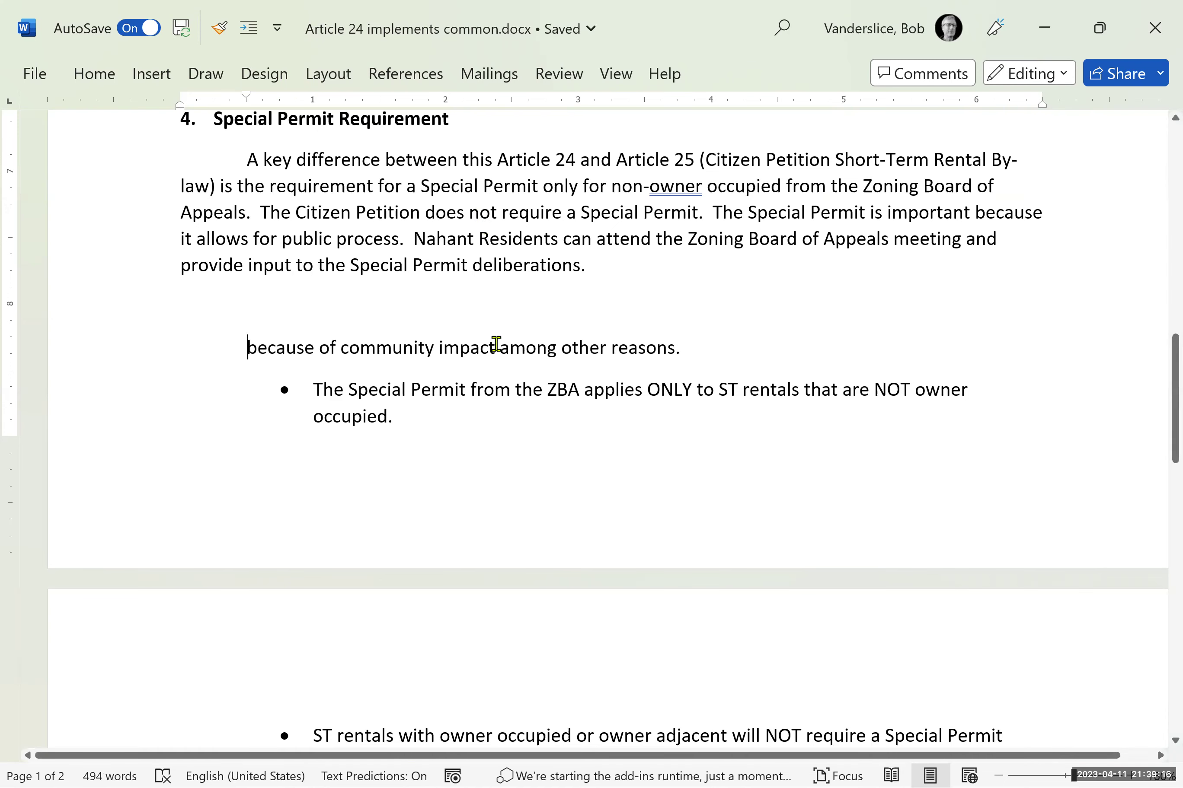
pyautogui.press('BackSpace')
pyautogui.write('r')
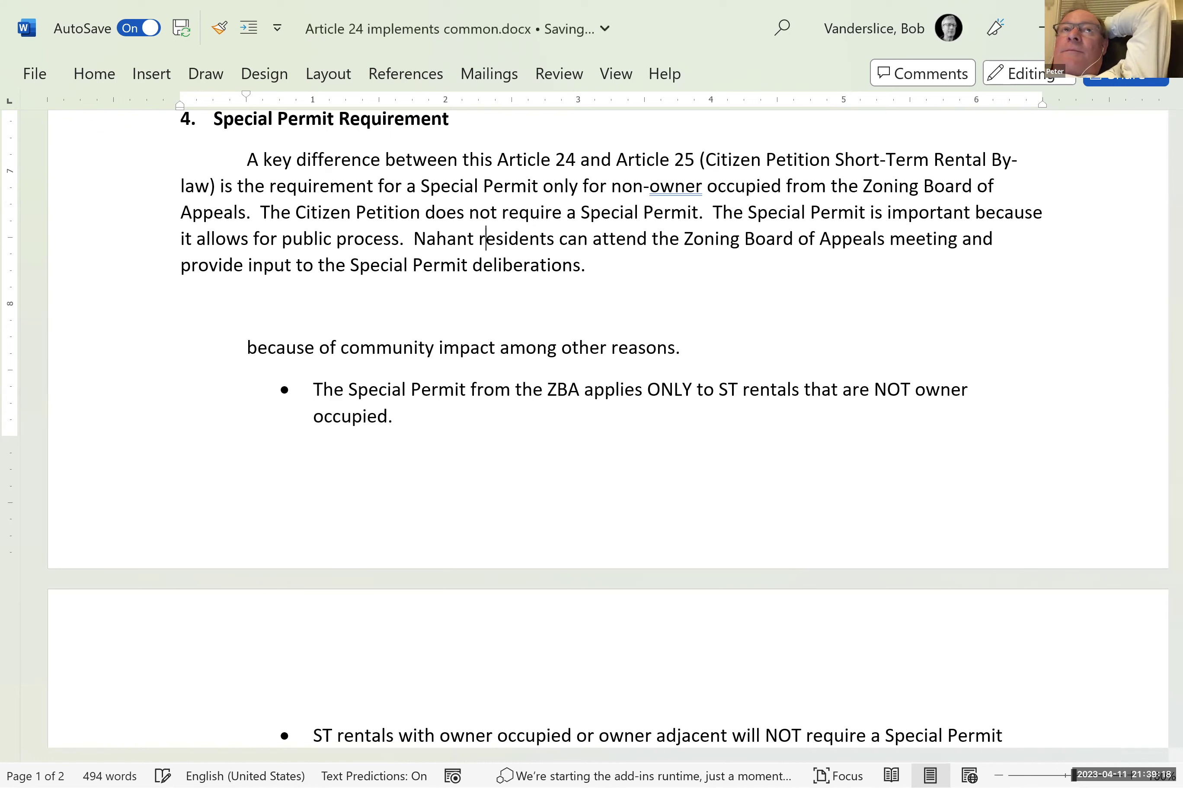
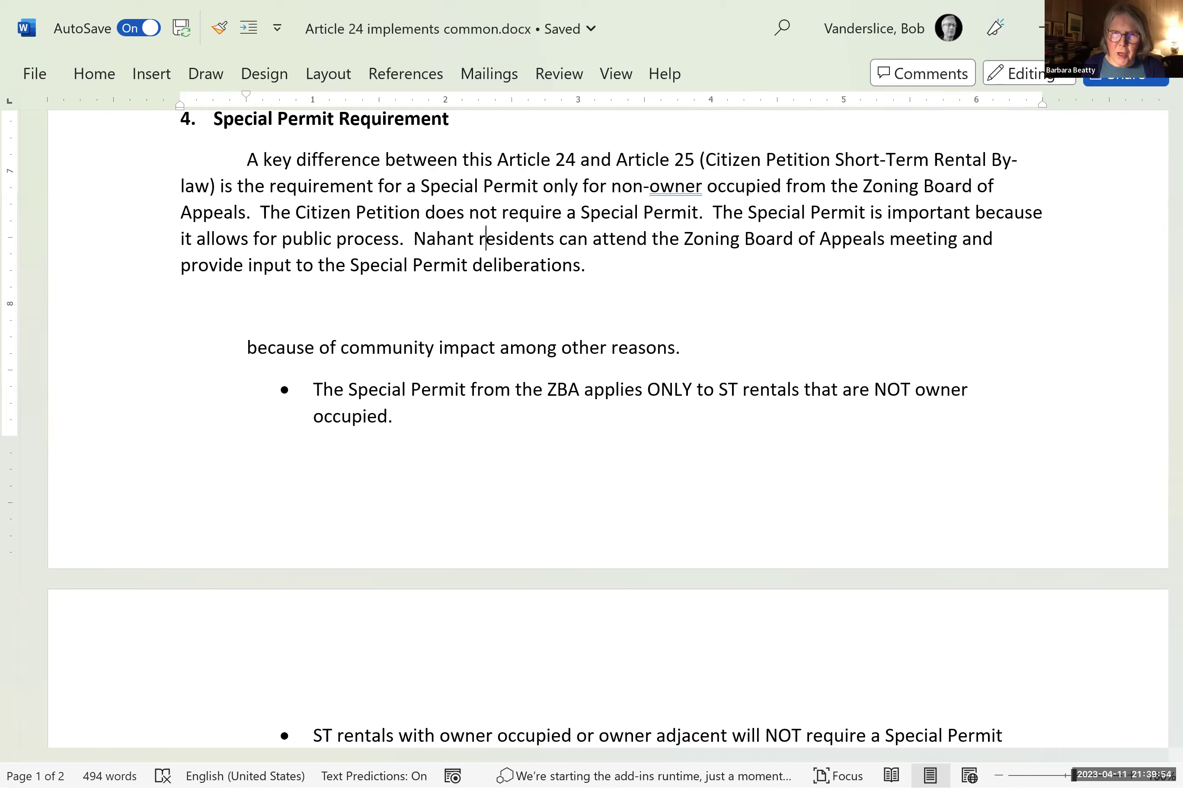
# - Remove "the" before "Zoning Board of Appeals" and make "meeting" plural in the Nahant residents sentence
pyautogui.click(497, 239)
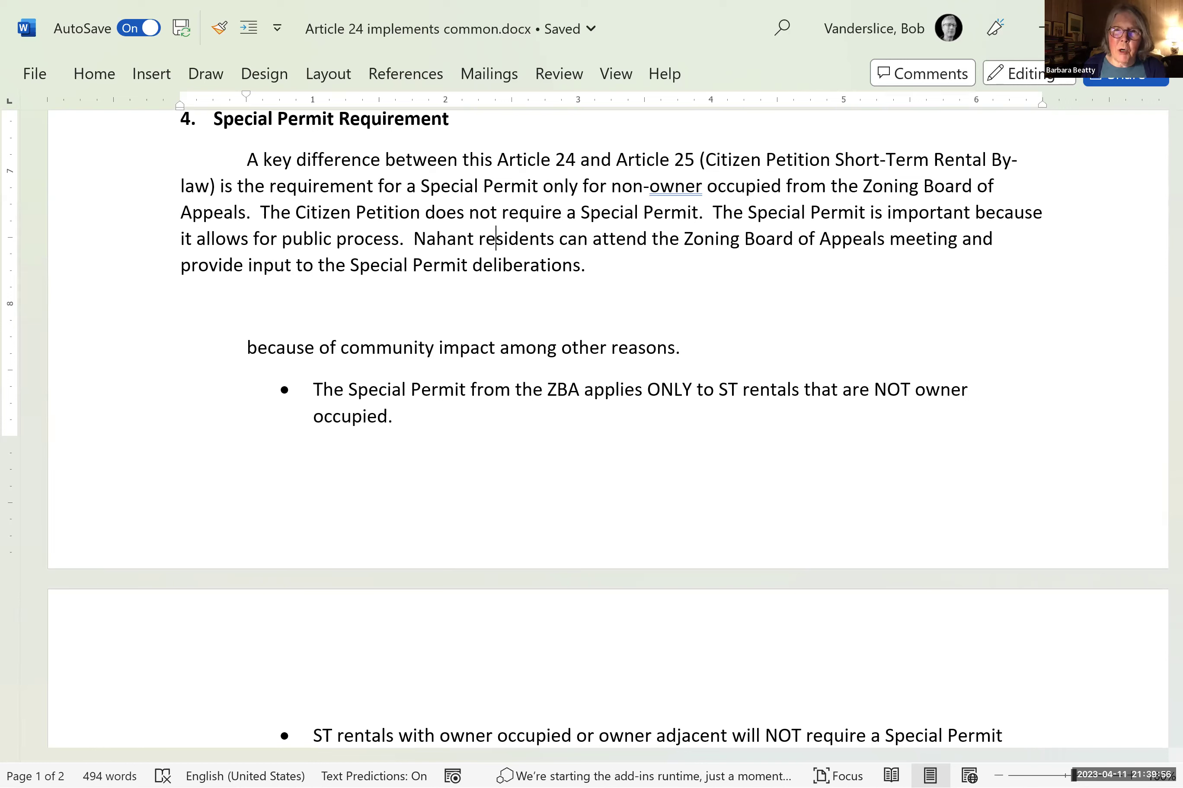
pyautogui.click(651, 238)
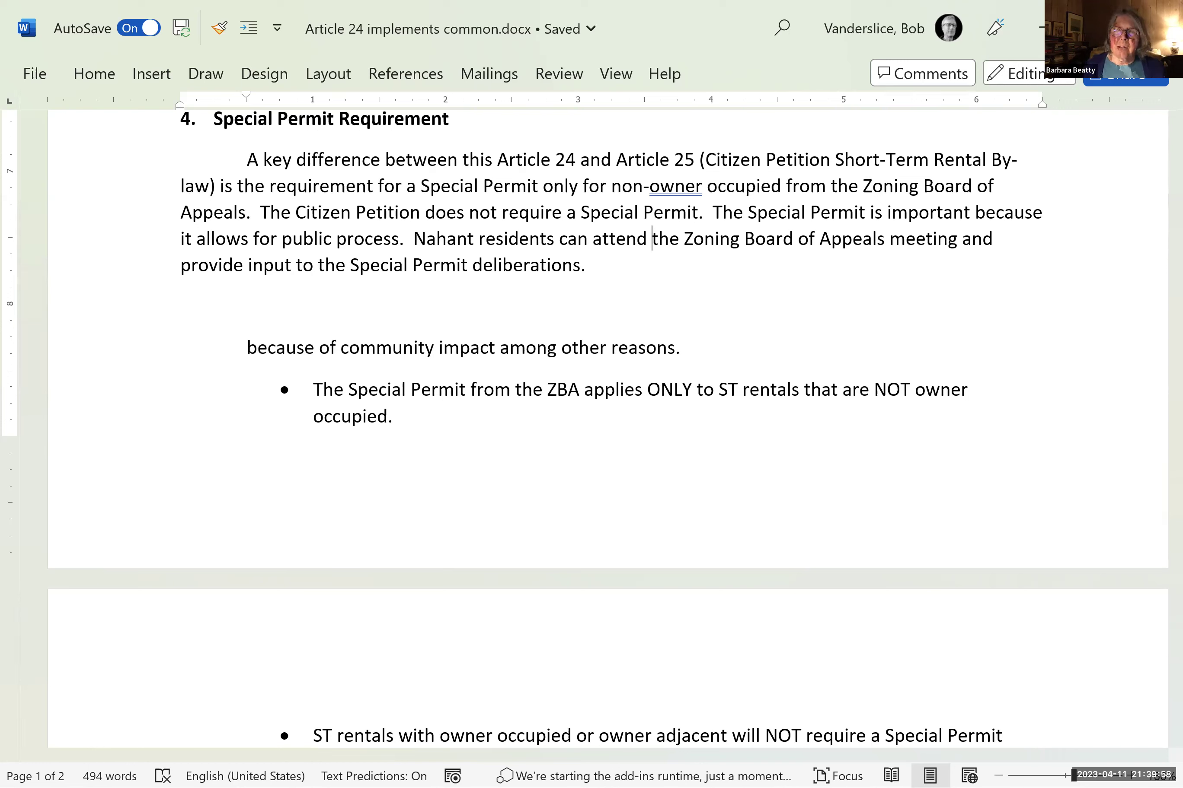
pyautogui.press('Delete')
pyautogui.press('Delete')
pyautogui.press('Delete')
pyautogui.press('Delete')
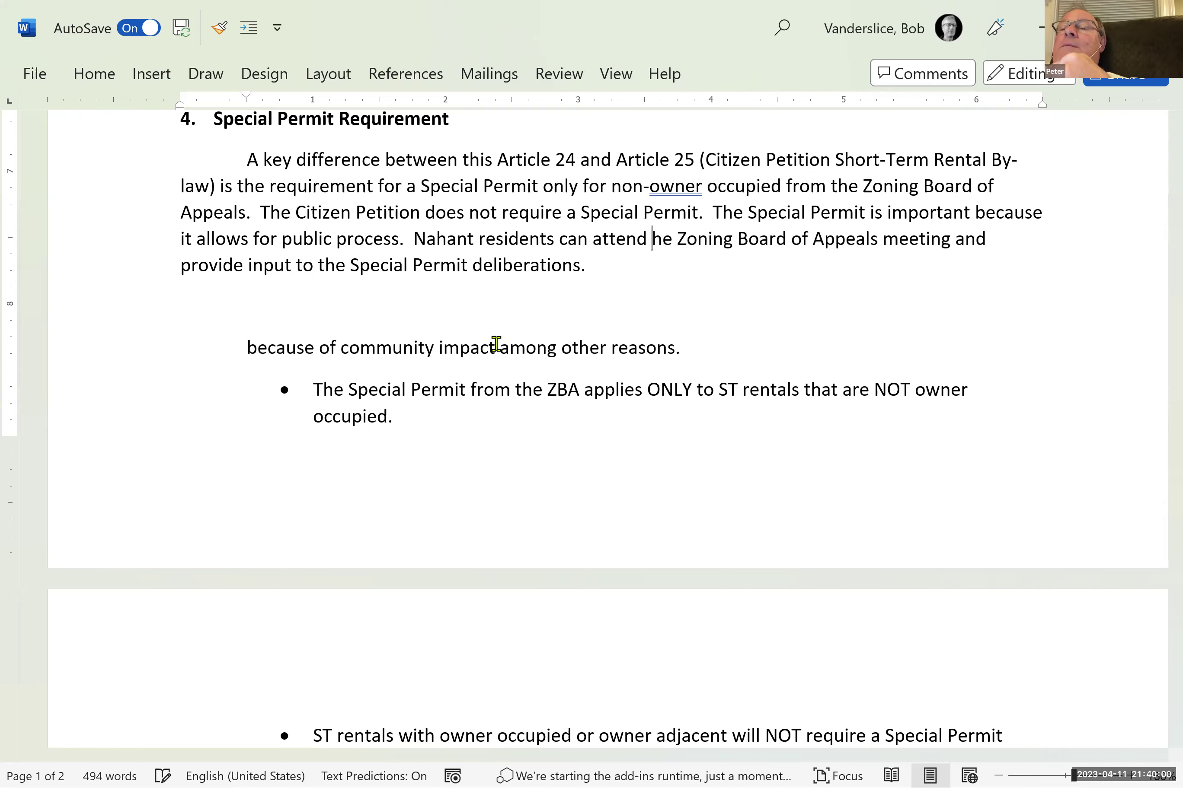
pyautogui.press('Delete')
pyautogui.press('Right')
pyautogui.press('Right')
pyautogui.press('Right')
pyautogui.press('Right')
pyautogui.press('Right')
pyautogui.press('Right')
pyautogui.press('Right')
pyautogui.press('Right')
pyautogui.press('Right')
pyautogui.press('Right')
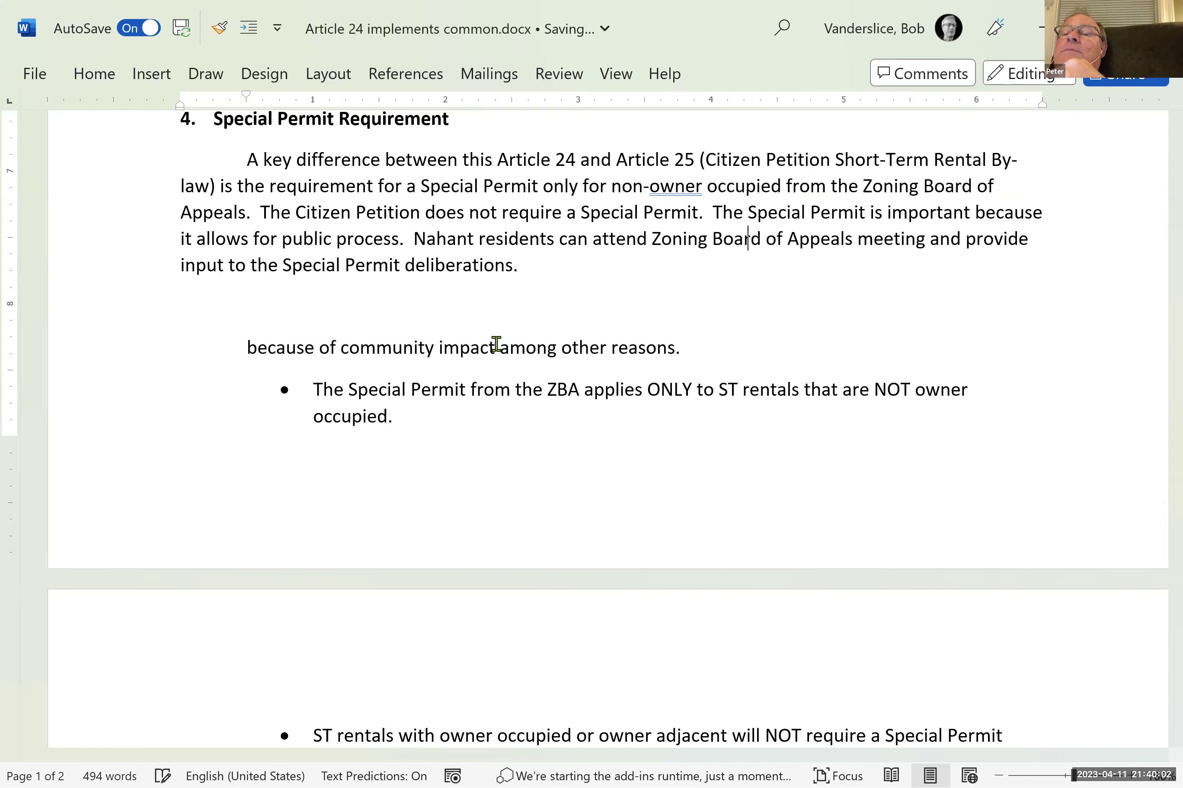
pyautogui.press('Right')
pyautogui.press('Right')
pyautogui.press('Right')
pyautogui.press('Right')
pyautogui.press('Right')
pyautogui.press('Right')
pyautogui.press('Right')
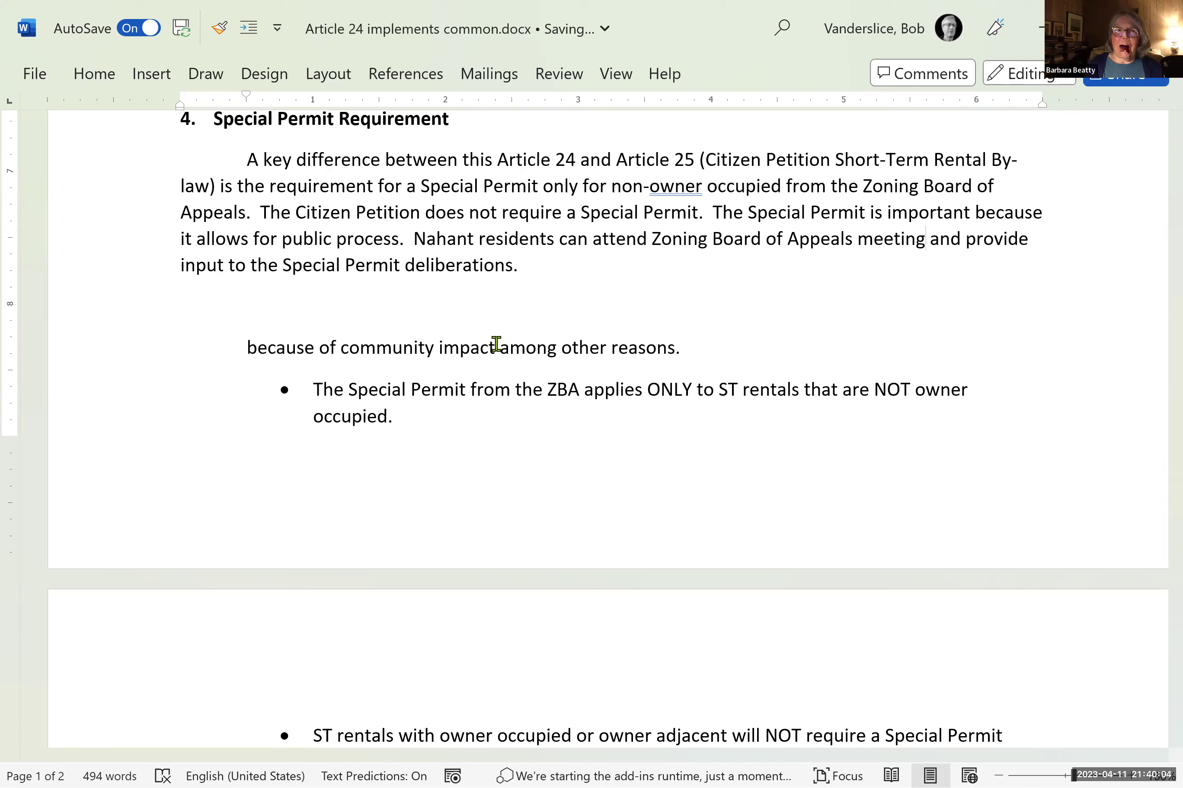
pyautogui.write('s')
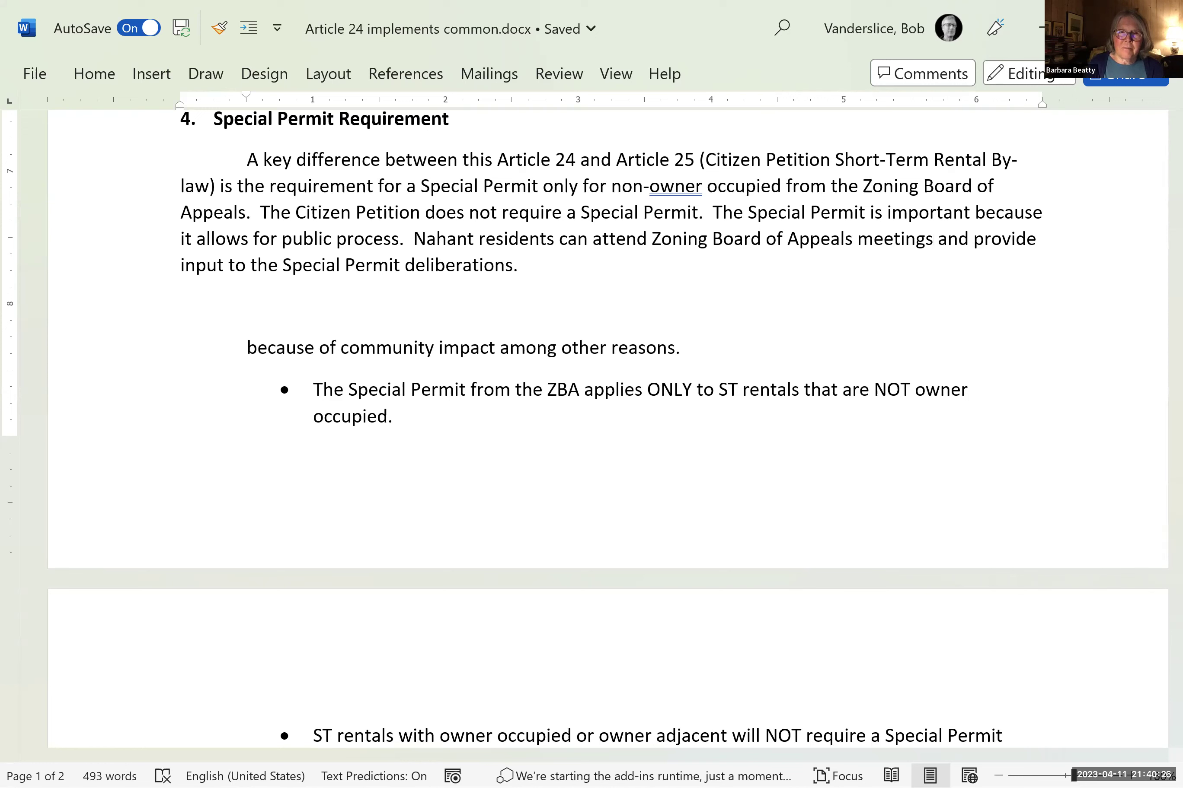
# - Delete "to the Special Permit deliberations" so that the Nahant residents sentence ends with "provide input."
pyautogui.click(527, 265)
pyautogui.press('Left')
pyautogui.press('Left')
pyautogui.press('BackSpace')
pyautogui.press('BackSpace')
pyautogui.press('BackSpace')
pyautogui.press('BackSpace')
pyautogui.press('BackSpace')
pyautogui.press('BackSpace')
pyautogui.press('BackSpace')
pyautogui.press('BackSpace')
pyautogui.press('BackSpace')
pyautogui.press('BackSpace')
pyautogui.press('BackSpace')
pyautogui.press('BackSpace')
pyautogui.press('BackSpace')
pyautogui.press('BackSpace')
pyautogui.press('BackSpace')
pyautogui.press('BackSpace')
pyautogui.press('BackSpace')
pyautogui.press('BackSpace')
pyautogui.press('BackSpace')
pyautogui.press('BackSpace')
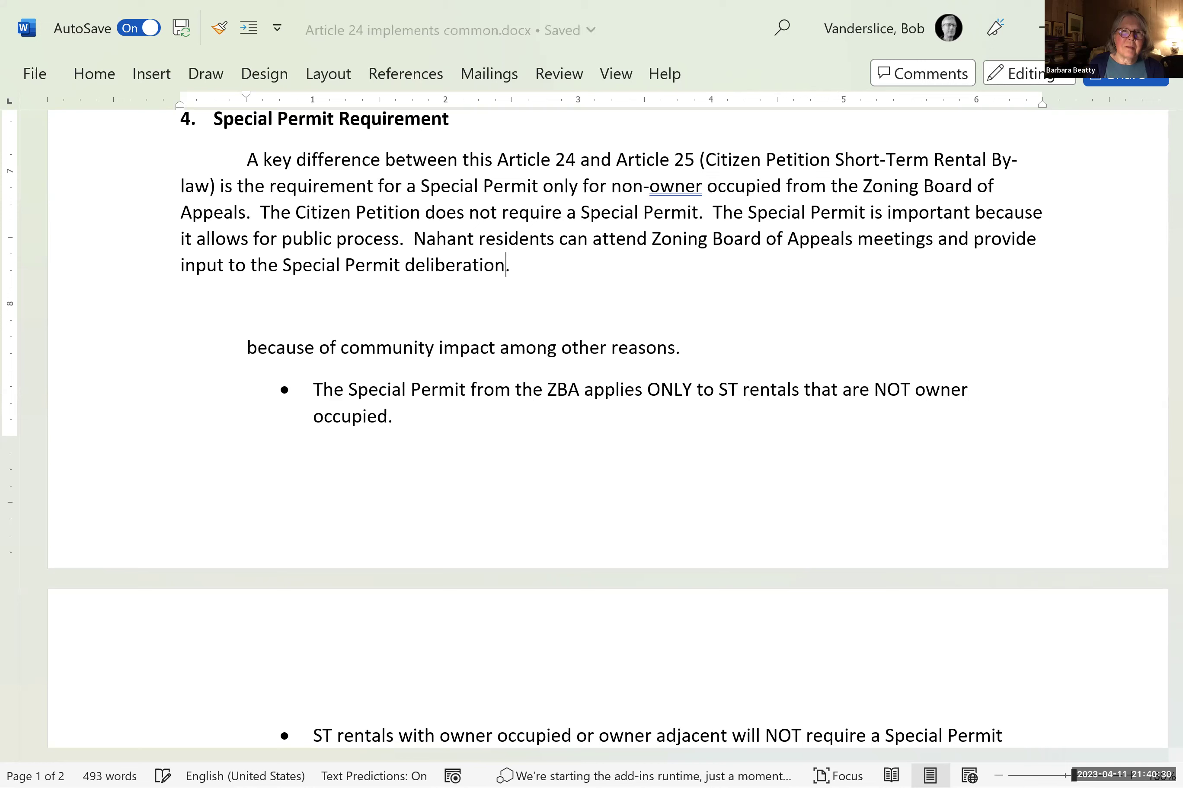
pyautogui.press('BackSpace')
pyautogui.press('BackSpace')
pyautogui.press('BackSpace')
pyautogui.press('BackSpace')
pyautogui.press('BackSpace')
pyautogui.press('BackSpace')
pyautogui.press('BackSpace')
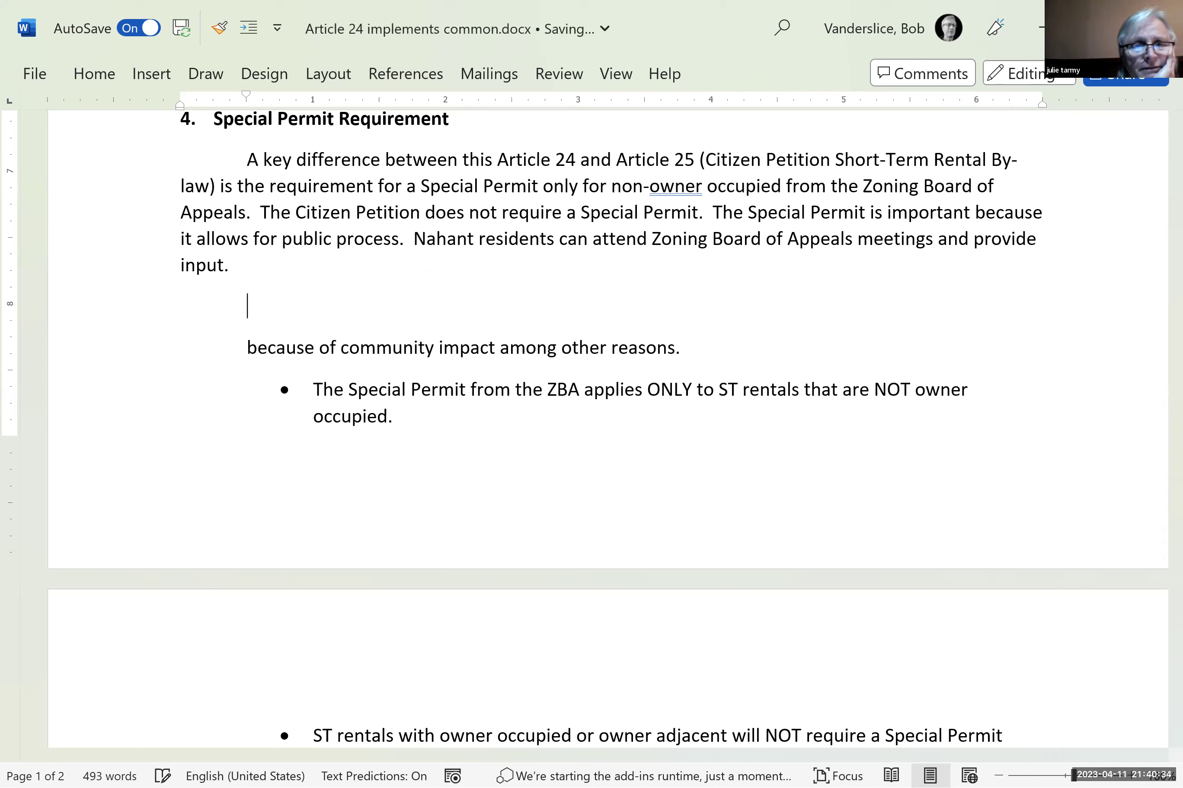
# - Delete the two ST rental bullets under the Special Permit text together with the paragraph beginning "Right now there is no Special Permit requirement."
pyautogui.scroll(-3, 311, 390)
pyautogui.scroll(-4, 608, 427)
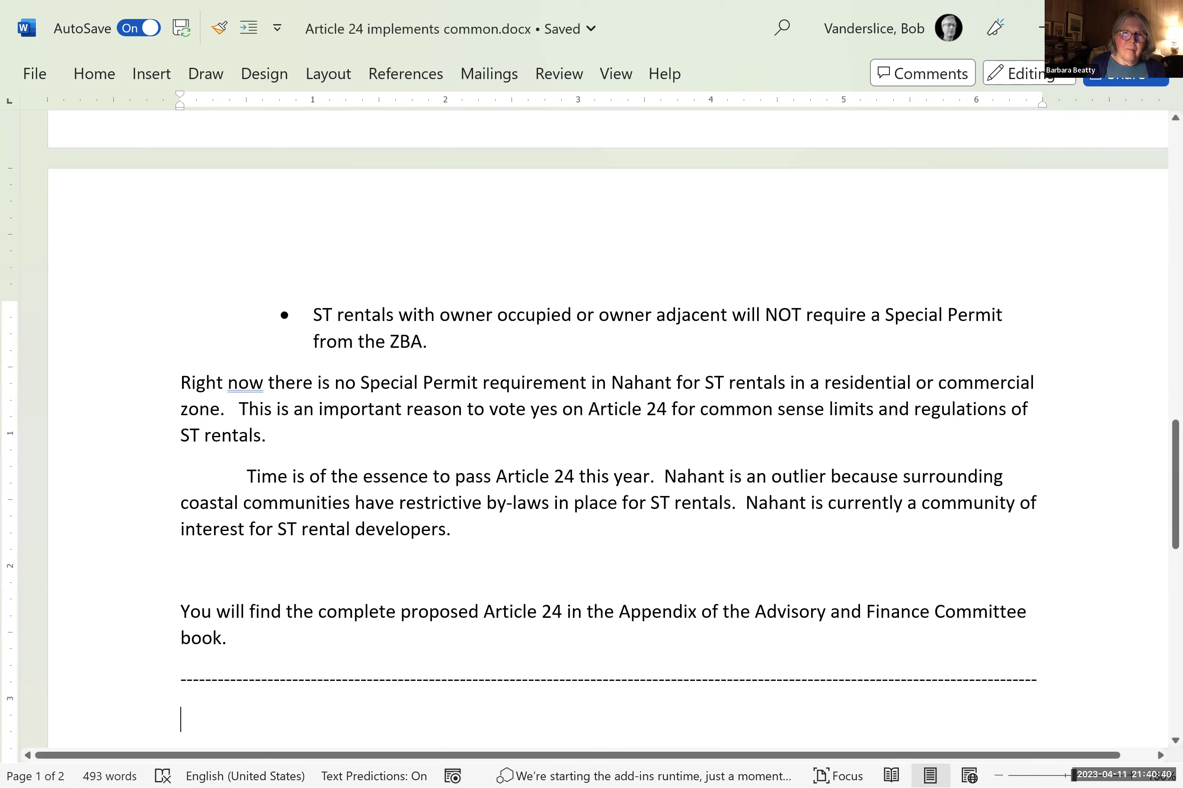
pyautogui.press('Up')
pyautogui.press('Up')
pyautogui.press('Up')
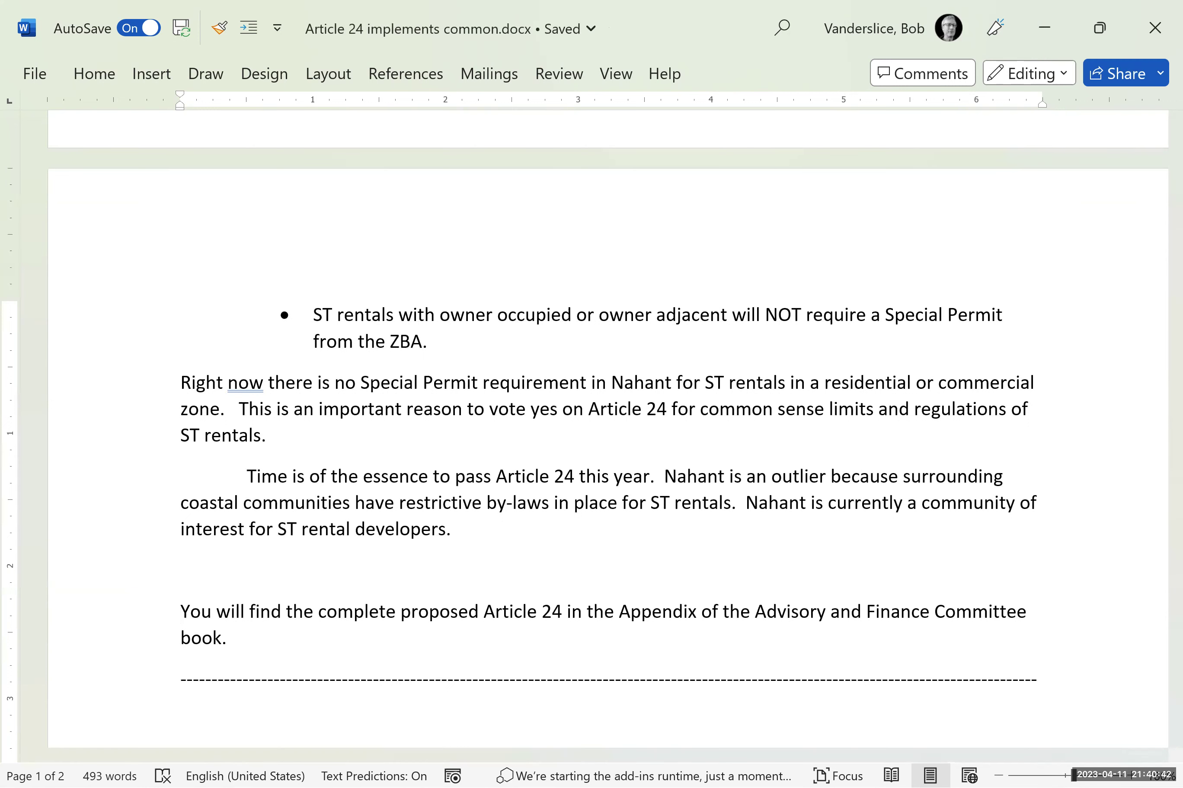
pyautogui.press('Up')
pyautogui.press('Tab')
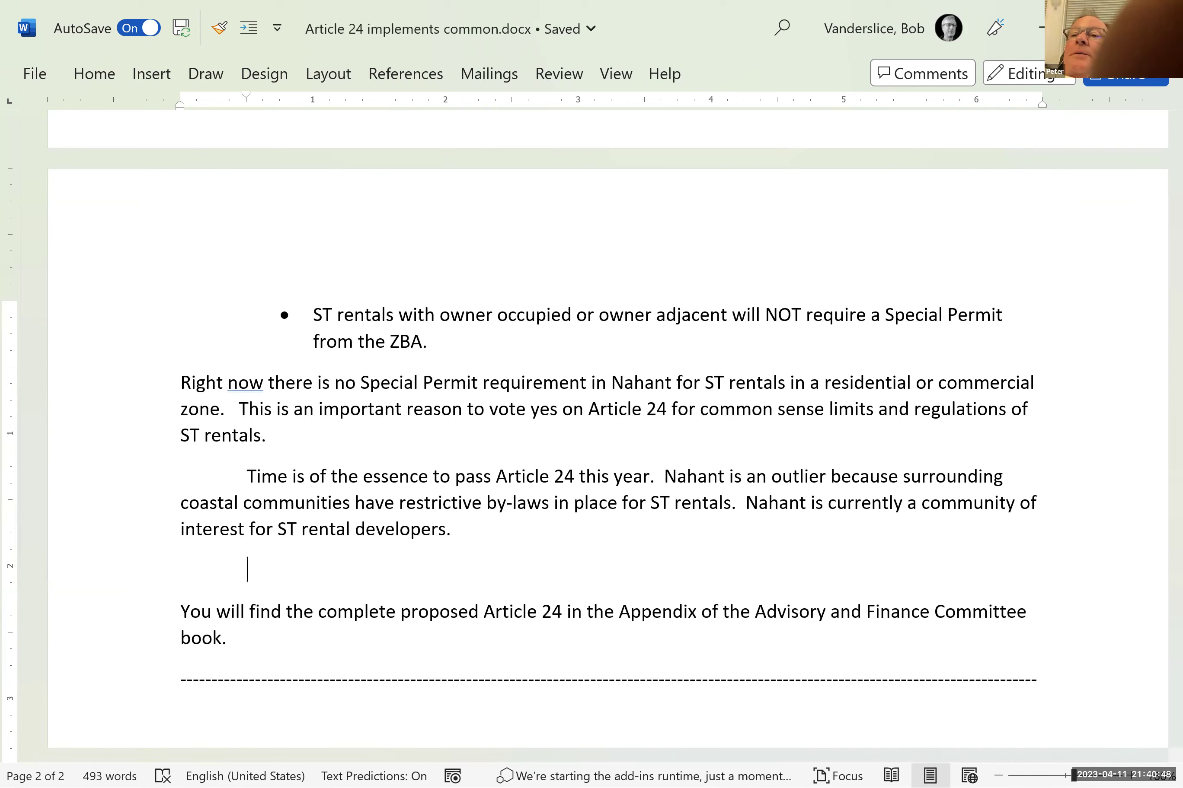
pyautogui.press('Up')
pyautogui.press('Up')
pyautogui.press('Up')
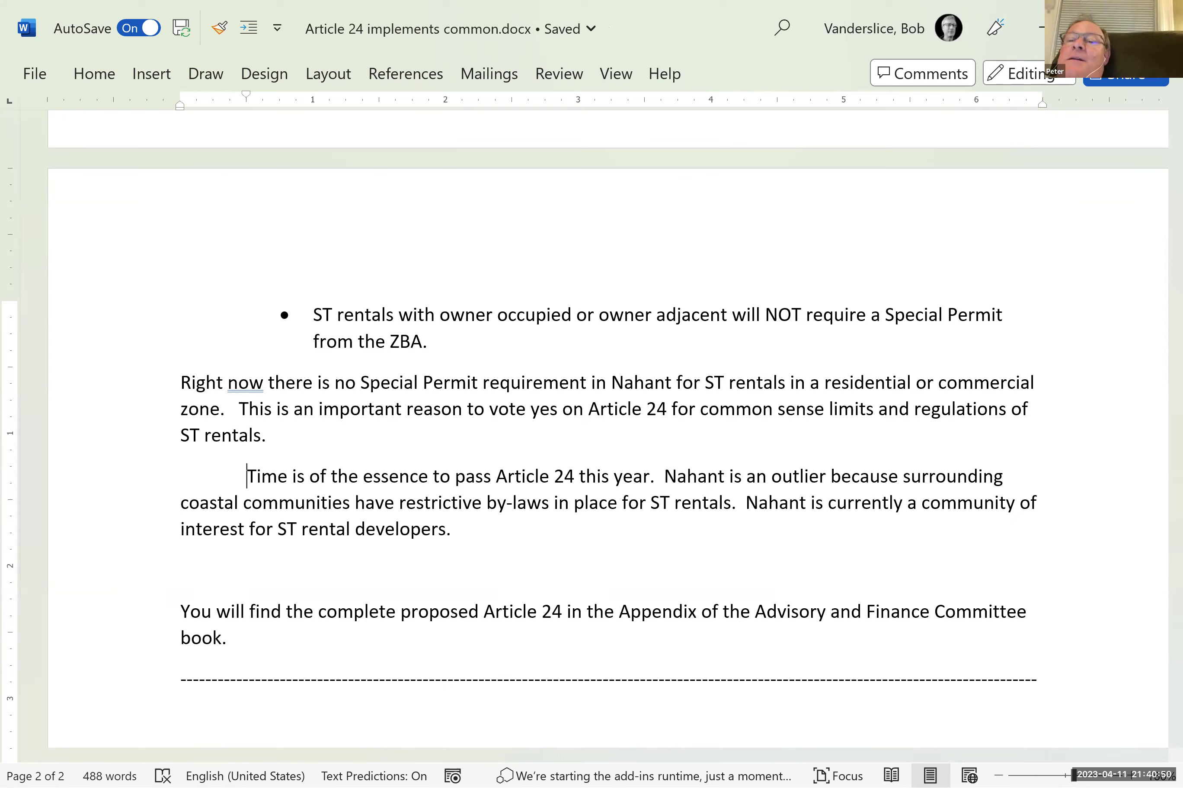
pyautogui.press('Up')
pyautogui.press('Home')
pyautogui.press('Right')
pyautogui.press('Right')
pyautogui.press('Right')
pyautogui.press('Right')
pyautogui.press('Right')
pyautogui.press('Right')
pyautogui.press('Right')
pyautogui.press('Right')
pyautogui.press('Right')
pyautogui.press('Right')
pyautogui.press('Right')
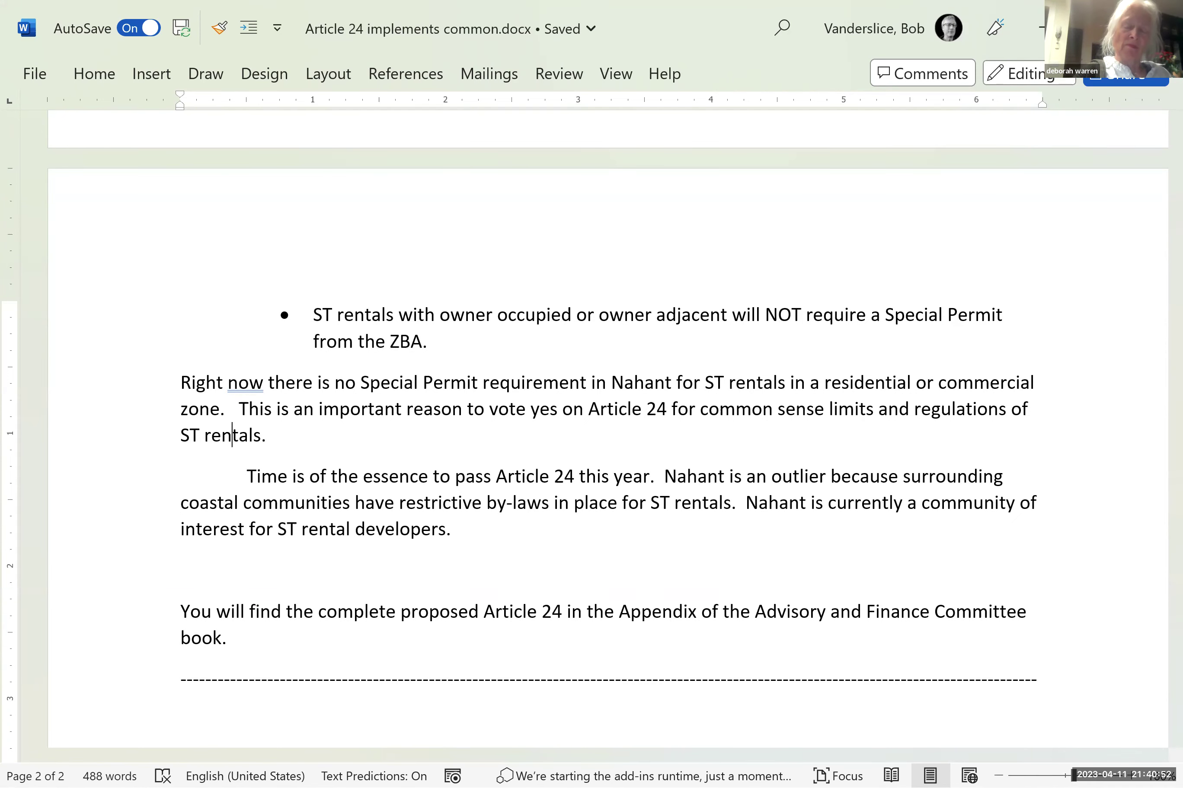
pyautogui.hotkey('shift', 'Up')
pyautogui.hotkey('shift', 'Up')
pyautogui.hotkey('shift', 'Up')
pyautogui.hotkey('shift', 'Up')
pyautogui.hotkey('shift', 'Up')
pyautogui.hotkey('shift', 'Up')
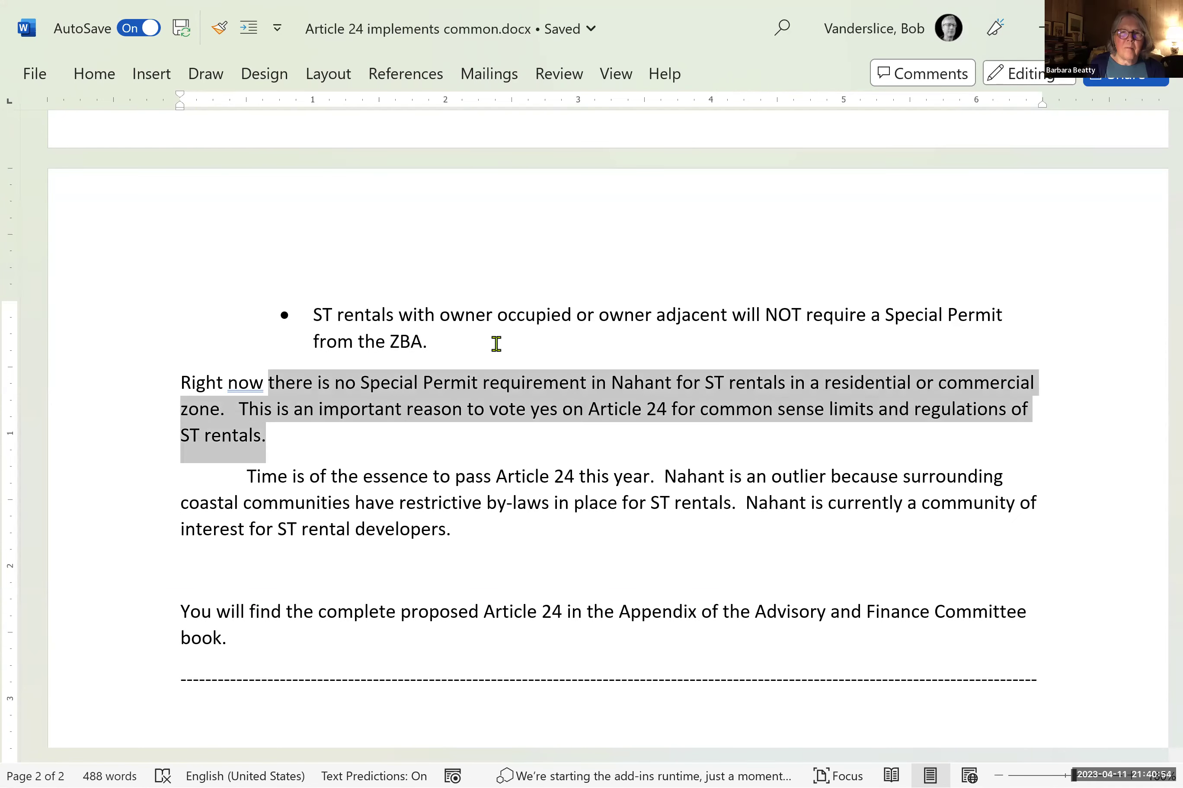
pyautogui.hotkey('shift', 'Up')
pyautogui.hotkey('shift', 'Down')
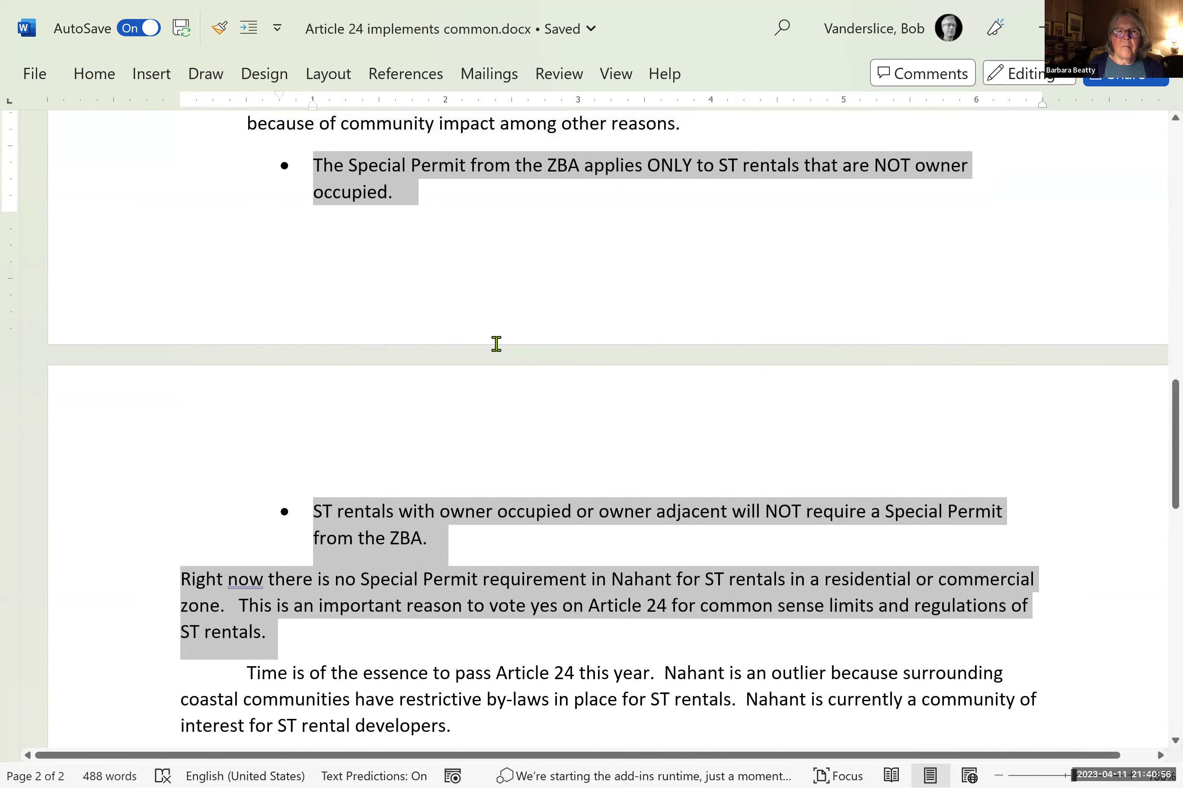
pyautogui.press('Delete')
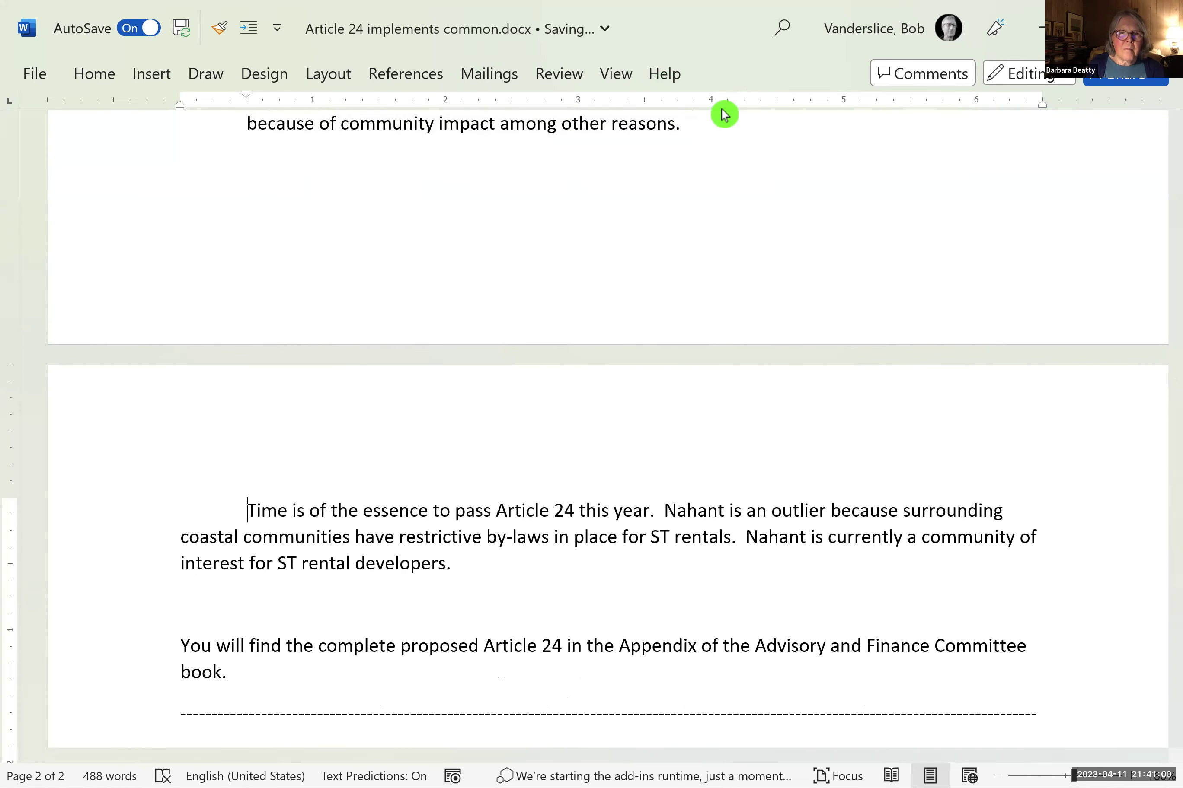
pyautogui.click(698, 117)
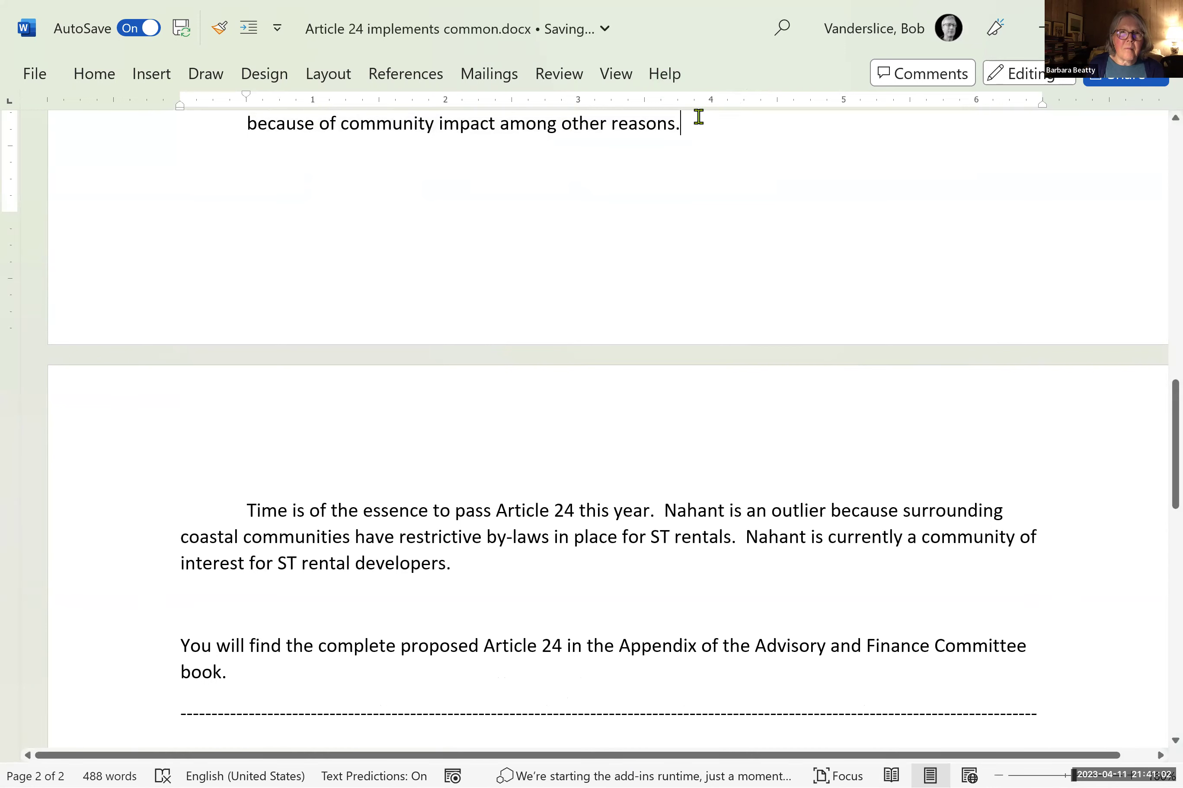
pyautogui.press('Delete')
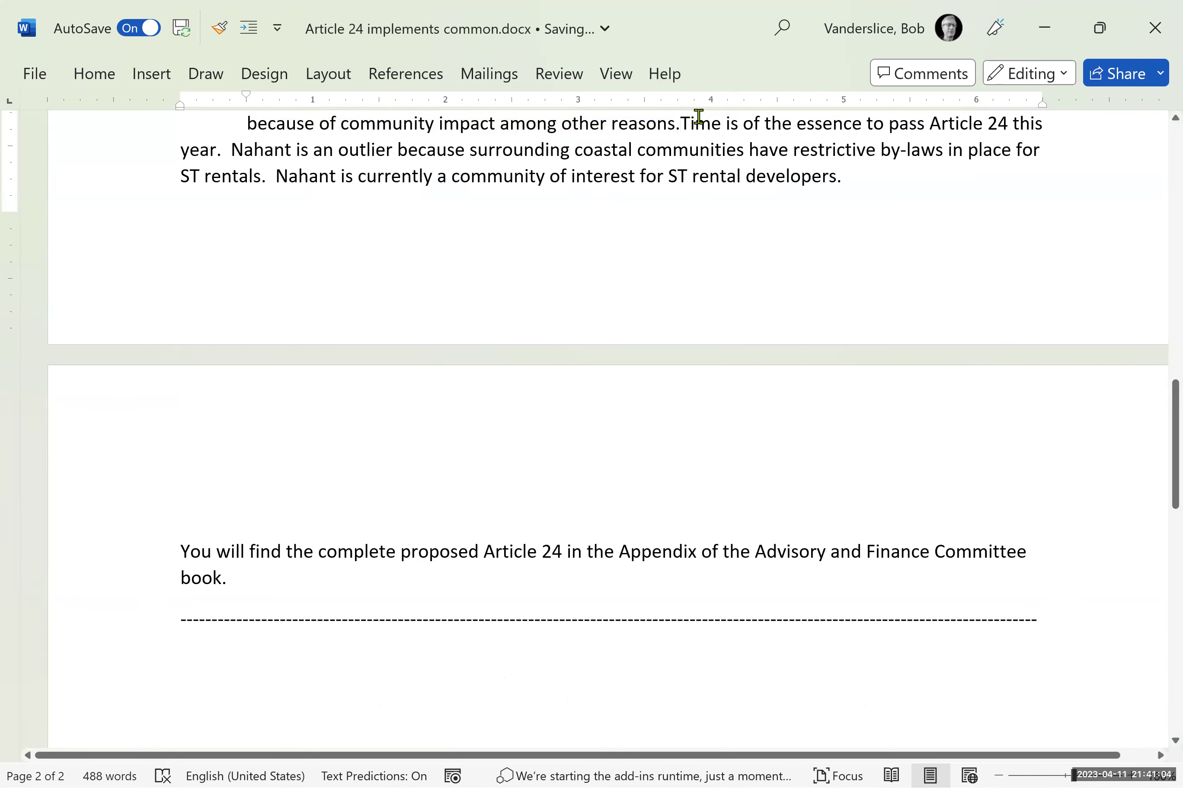
pyautogui.hotkey('ctrl', 'z')
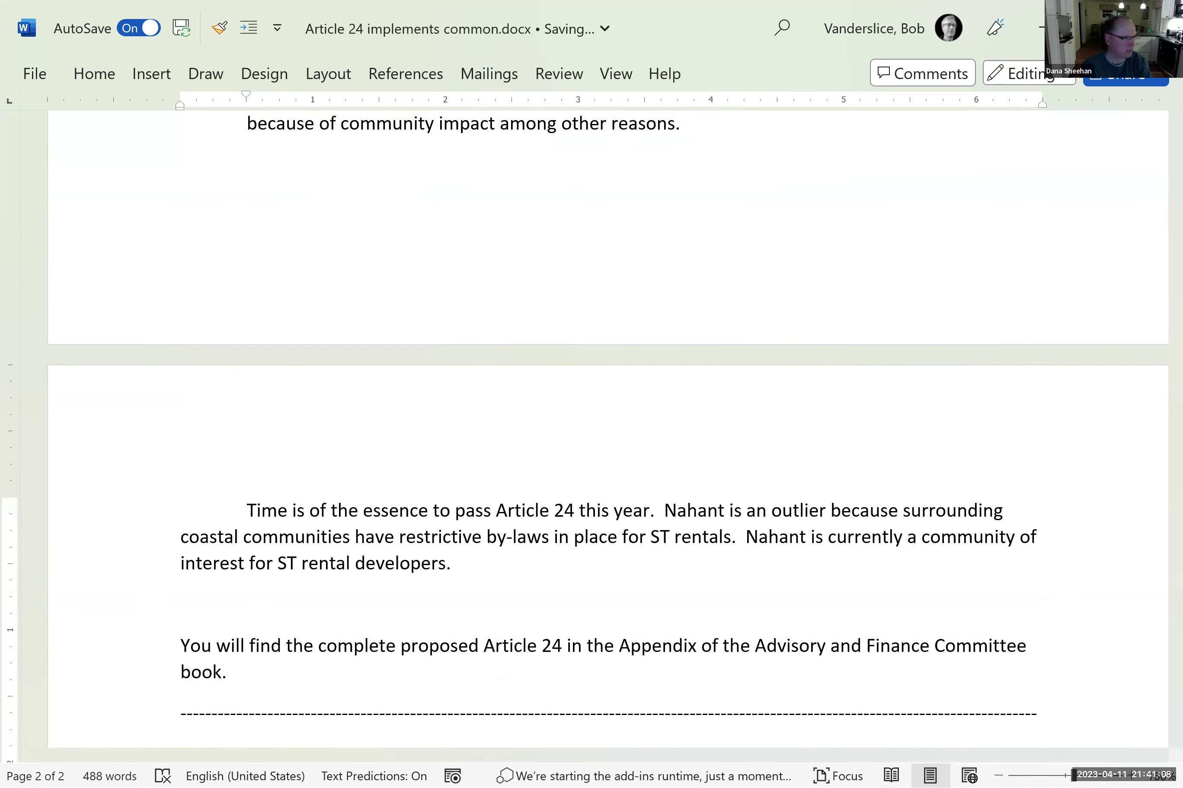
# - Remove the blank paragraph and breaks after "provide input." so that "because of community impact among other reasons." joins that paragraph
pyautogui.press('Down')
pyautogui.press('Down')
pyautogui.press('Down')
pyautogui.press('Down')
pyautogui.press('Down')
pyautogui.press('Down')
pyautogui.press('Down')
pyautogui.press('Down')
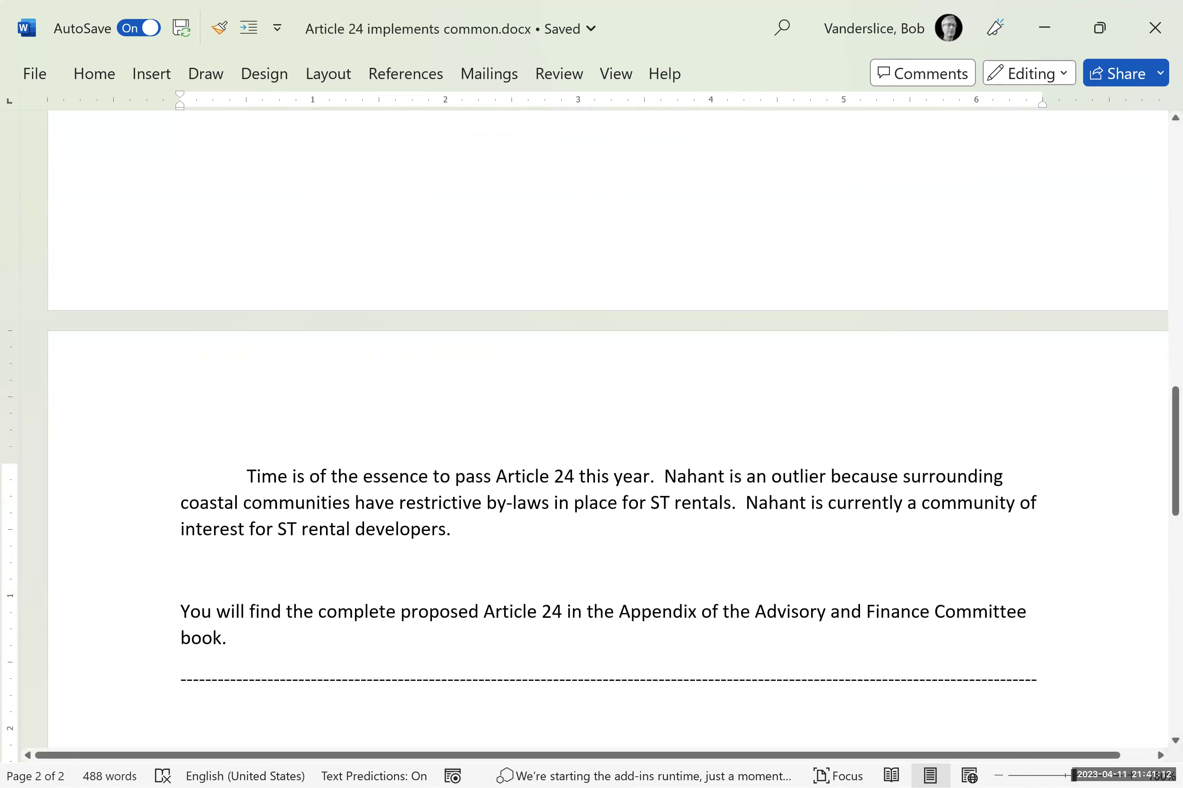
pyautogui.press('Up')
pyautogui.press('Up')
pyautogui.press('Up')
pyautogui.press('Up')
pyautogui.press('Up')
pyautogui.press('Up')
pyautogui.press('Up')
pyautogui.press('Up')
pyautogui.press('Up')
pyautogui.press('Up')
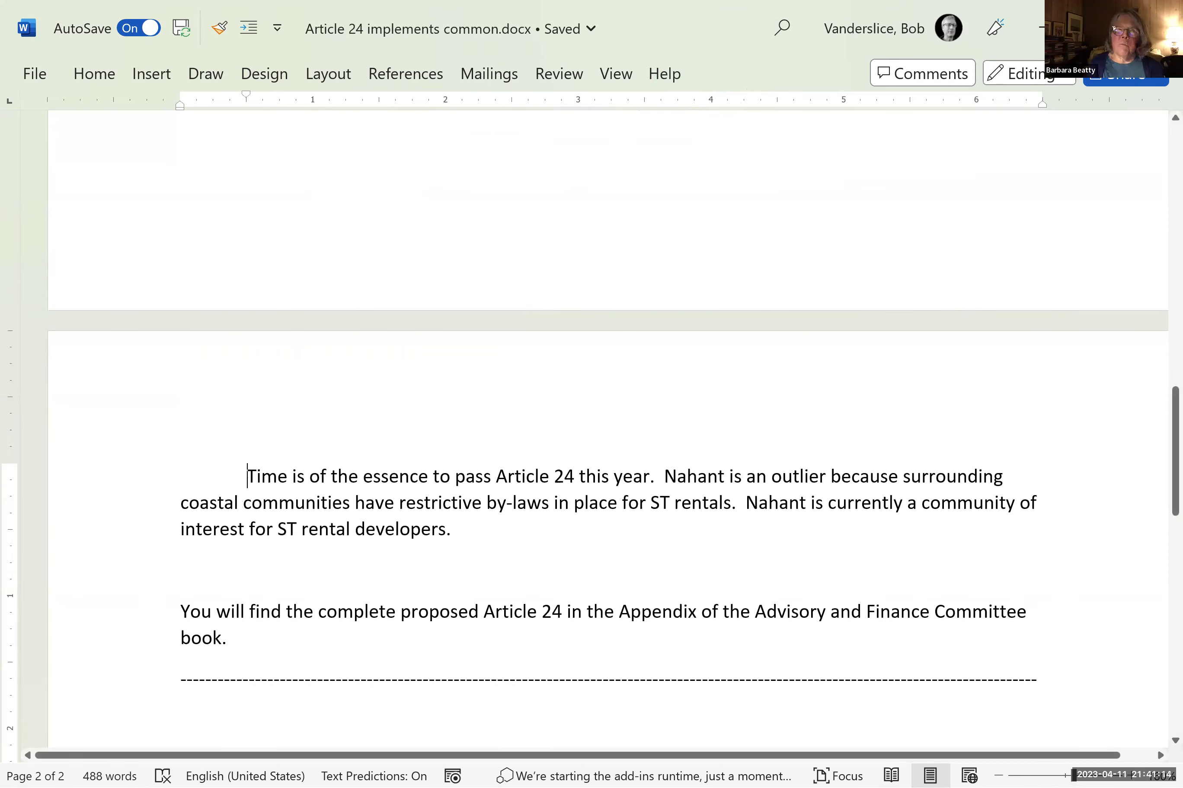
pyautogui.press('Up')
pyautogui.press('Up')
pyautogui.press('Up')
pyautogui.press('Up')
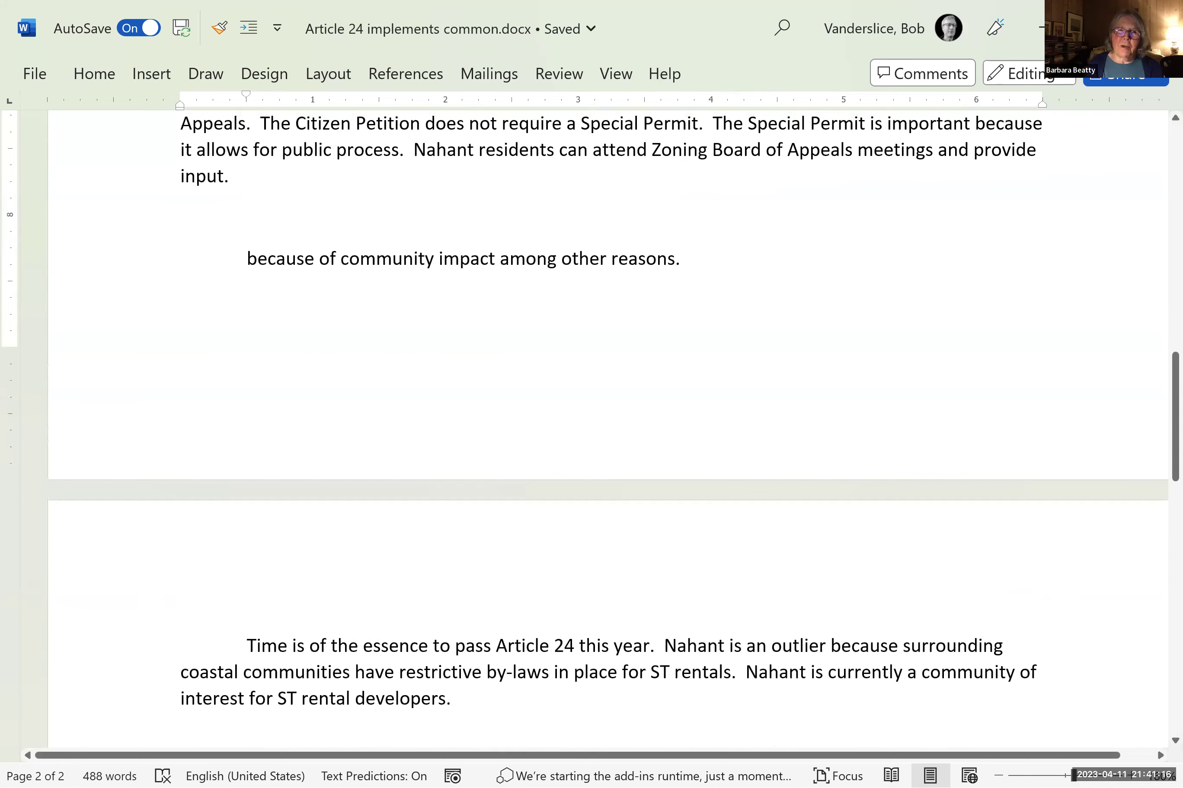
pyautogui.press('Up')
pyautogui.press('Down')
pyautogui.press('Down')
pyautogui.press('Down')
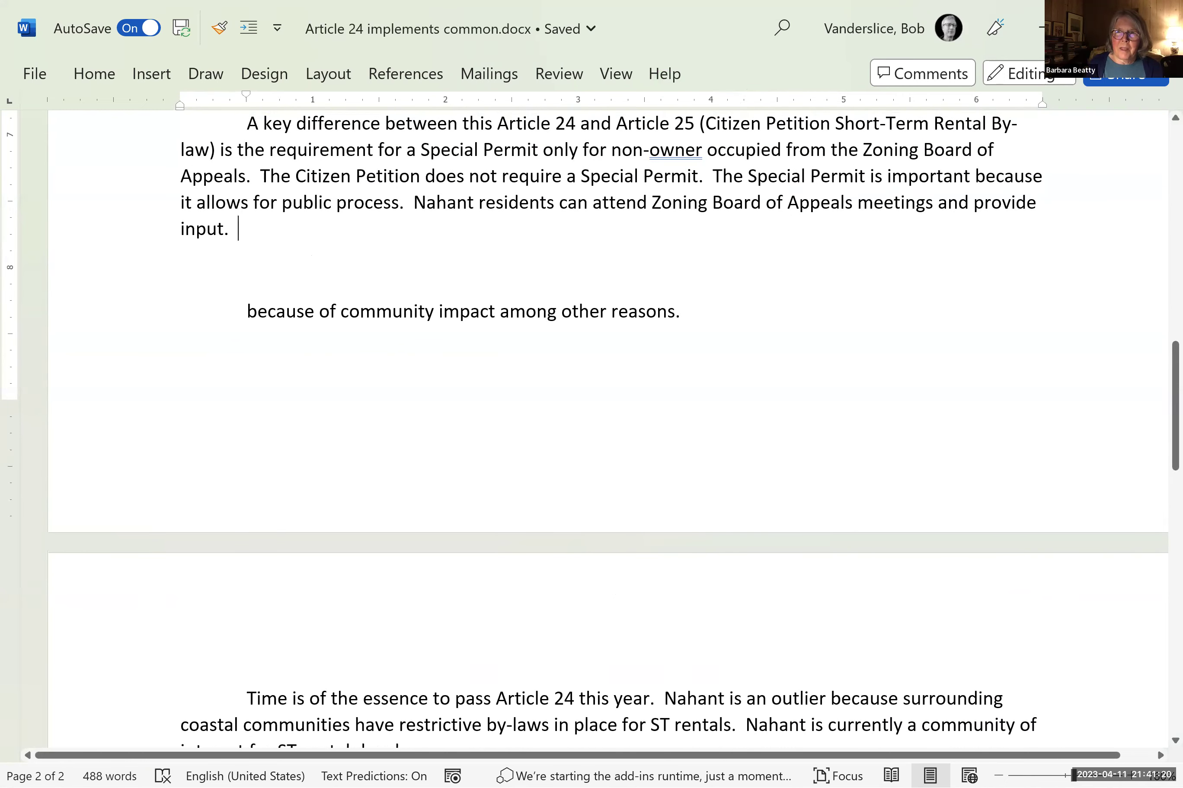
pyautogui.press('Delete')
pyautogui.press('Delete')
pyautogui.press('Delete')
pyautogui.press('Delete')
pyautogui.press('Delete')
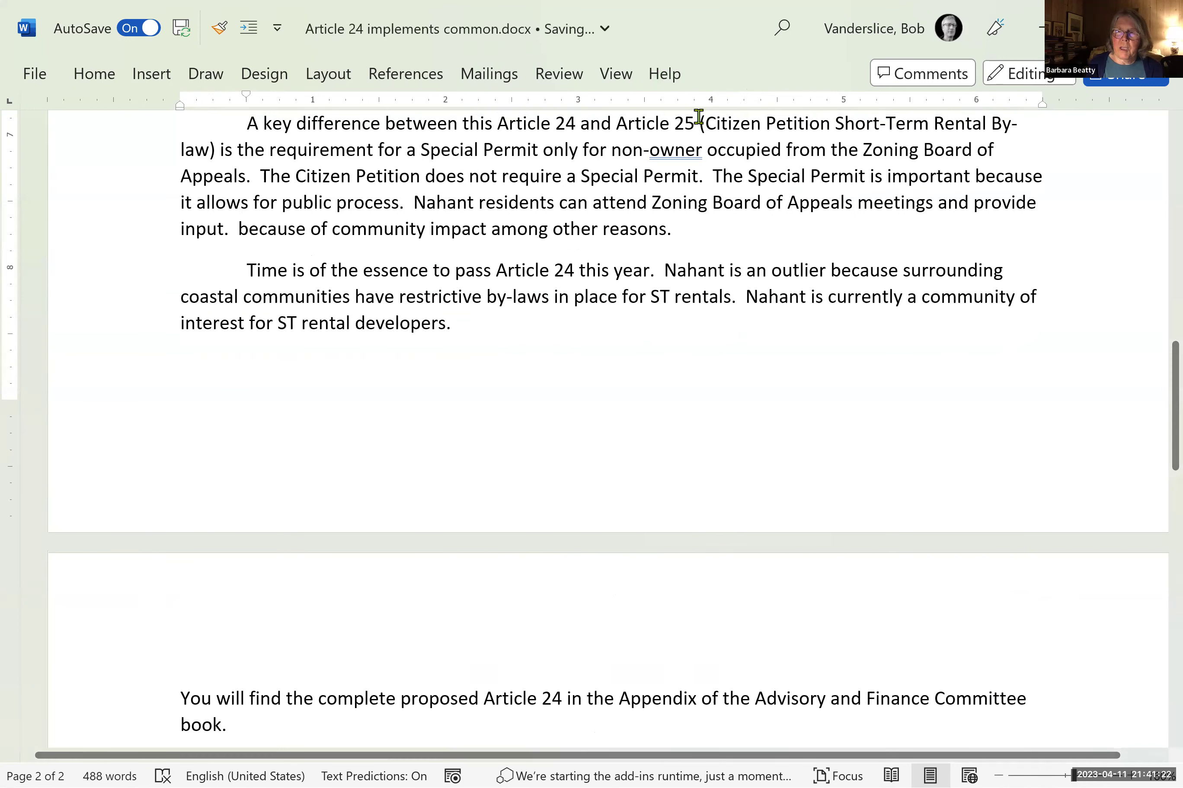
# - Delete the leftover fragment "because of community impact among other reasons." after "provide input."
pyautogui.press('Delete')
pyautogui.press('Delete')
pyautogui.press('Delete')
pyautogui.press('Delete')
pyautogui.press('Delete')
pyautogui.press('Delete')
pyautogui.press('Delete')
pyautogui.press('Delete')
pyautogui.press('Delete')
pyautogui.press('Delete')
pyautogui.press('Delete')
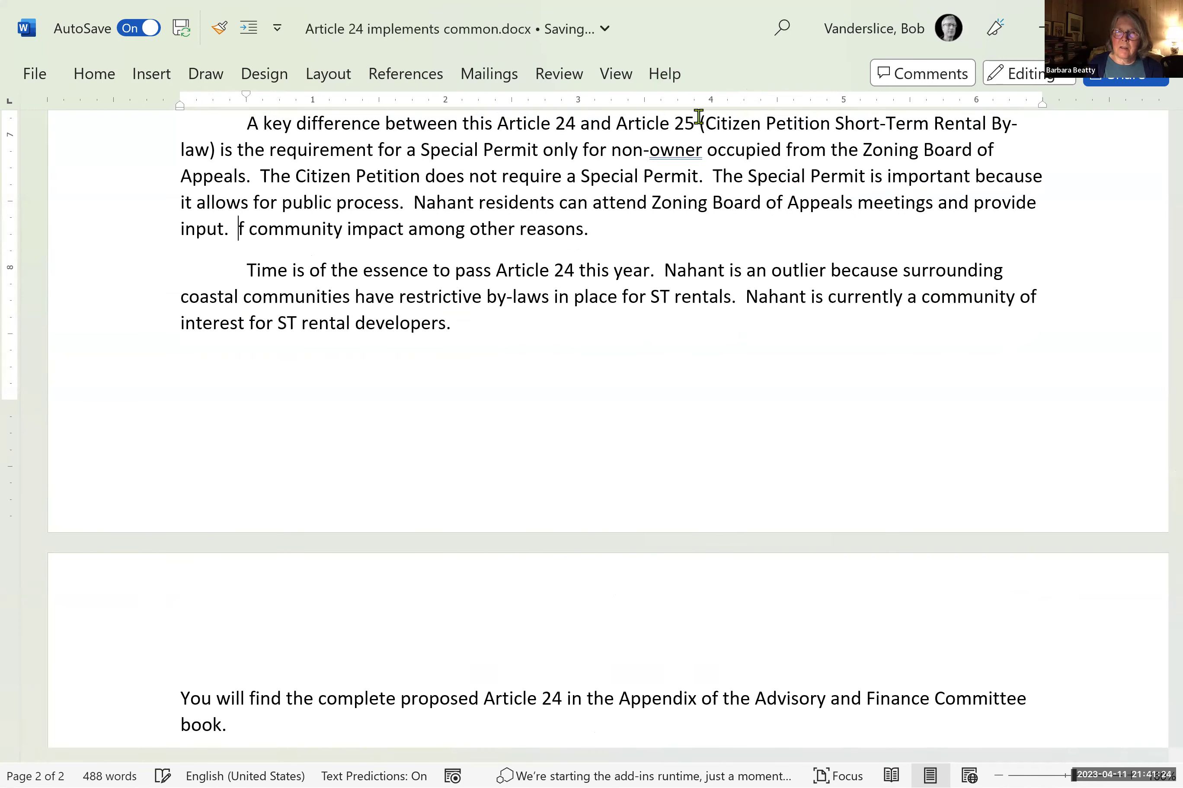
pyautogui.press('Delete')
pyautogui.press('Delete')
pyautogui.press('Delete')
pyautogui.press('Delete')
pyautogui.press('Delete')
pyautogui.press('Delete')
pyautogui.press('Delete')
pyautogui.press('Delete')
pyautogui.press('Delete')
pyautogui.press('Delete')
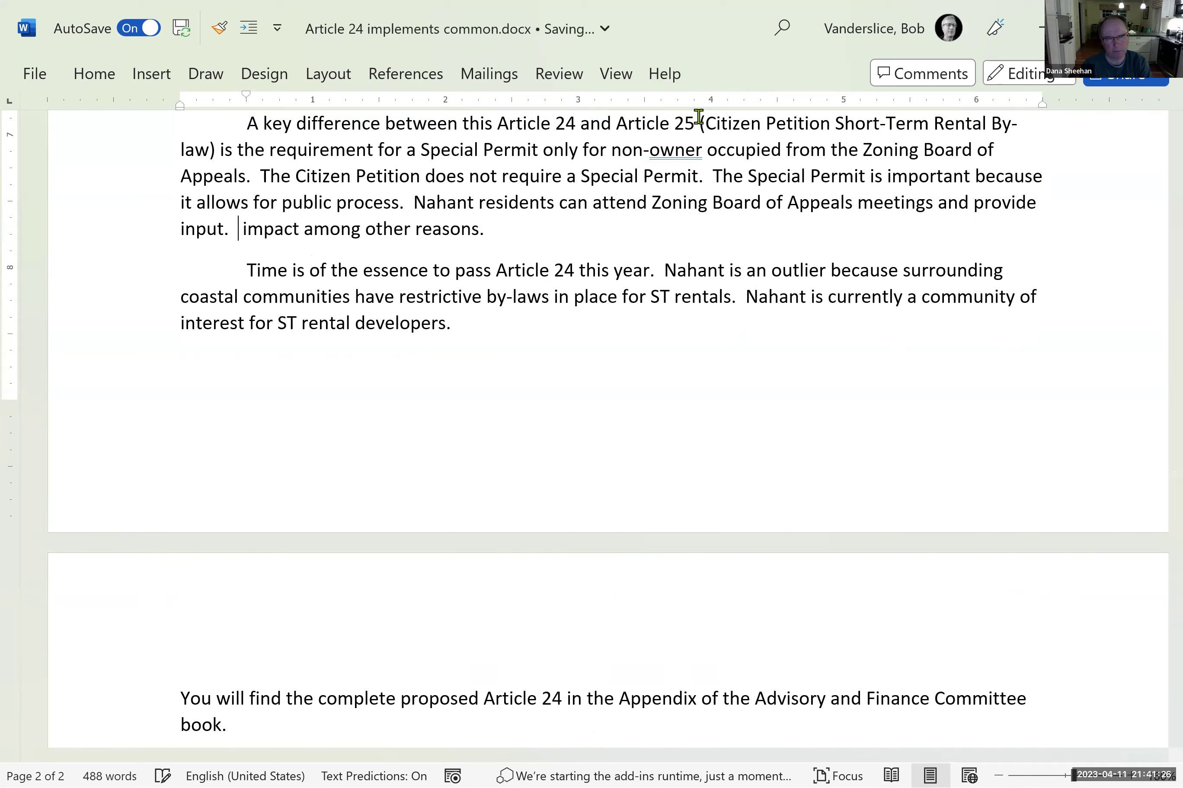
pyautogui.press('Delete')
pyautogui.press('Delete')
pyautogui.press('Delete')
pyautogui.press('Delete')
pyautogui.press('Delete')
pyautogui.press('Delete')
pyautogui.press('Delete')
pyautogui.press('Delete')
pyautogui.press('Delete')
pyautogui.press('Delete')
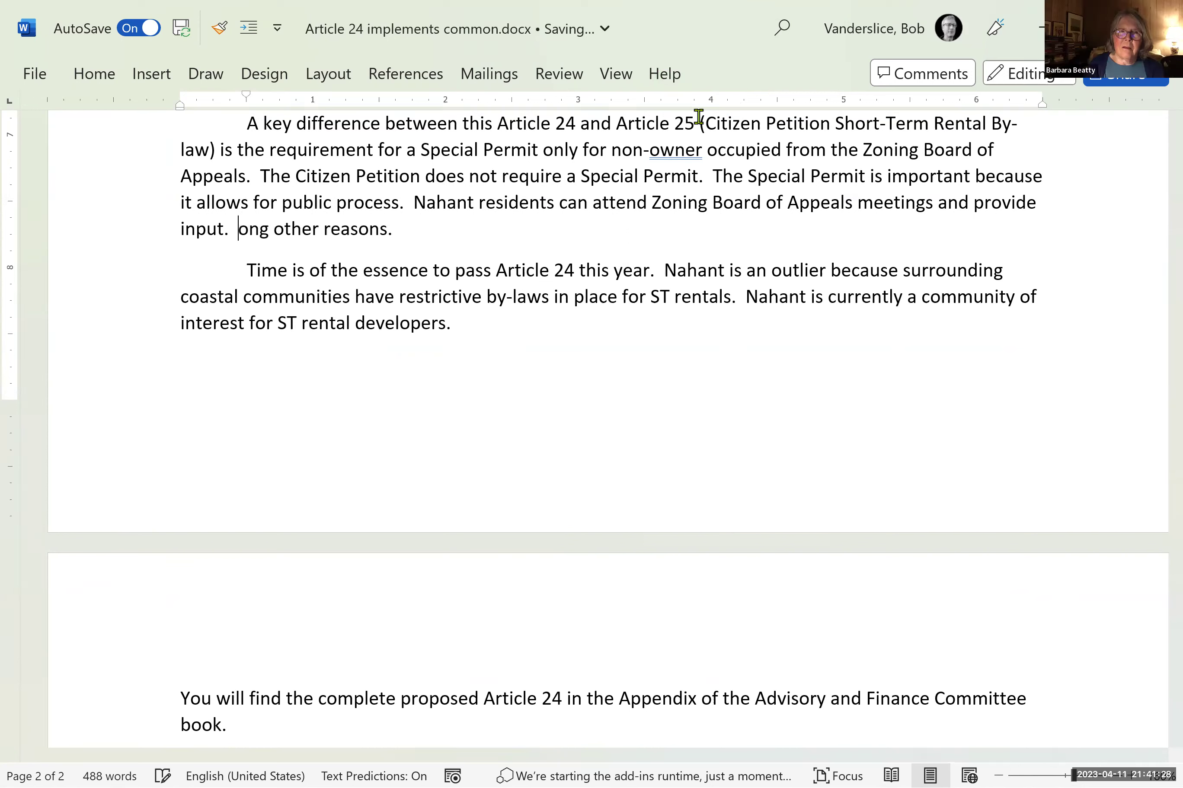
pyautogui.press('Delete')
pyautogui.press('Delete')
pyautogui.press('Delete')
pyautogui.press('Delete')
pyautogui.press('Delete')
pyautogui.press('Delete')
pyautogui.press('Delete')
pyautogui.press('Delete')
pyautogui.press('Delete')
pyautogui.press('Delete')
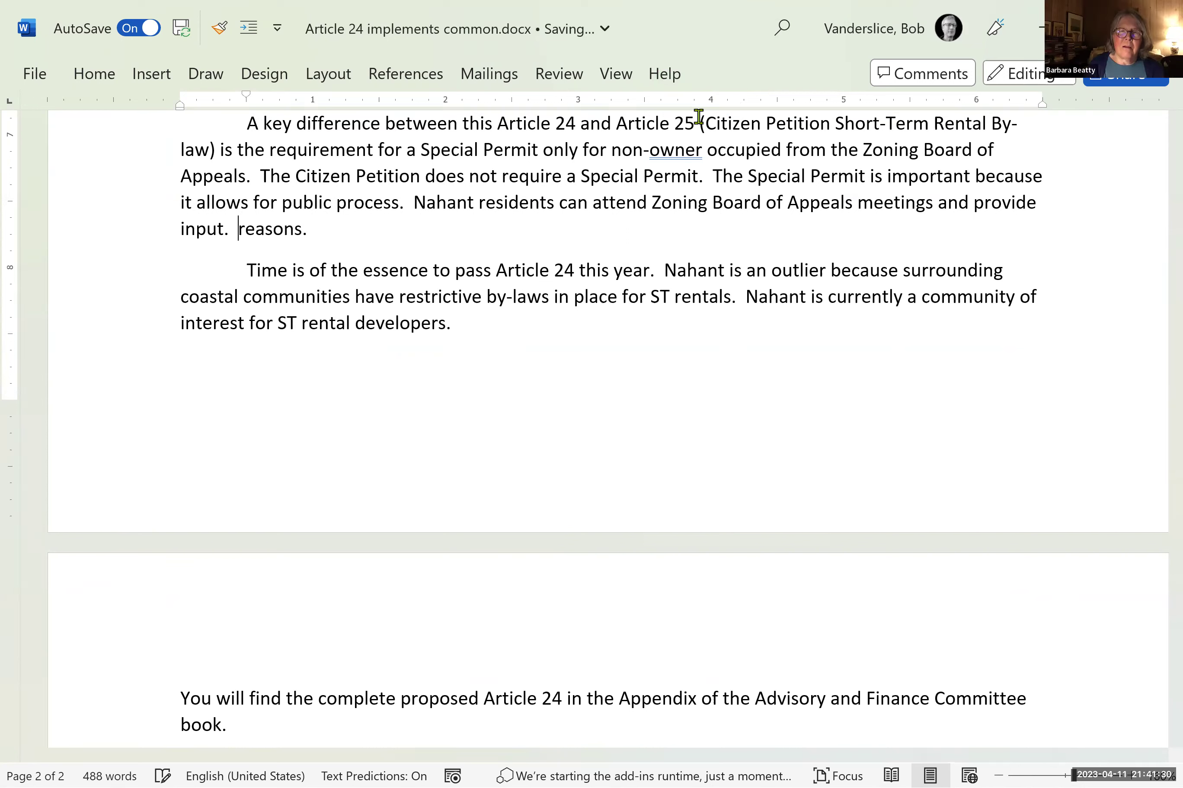
pyautogui.press('Delete')
pyautogui.press('Delete')
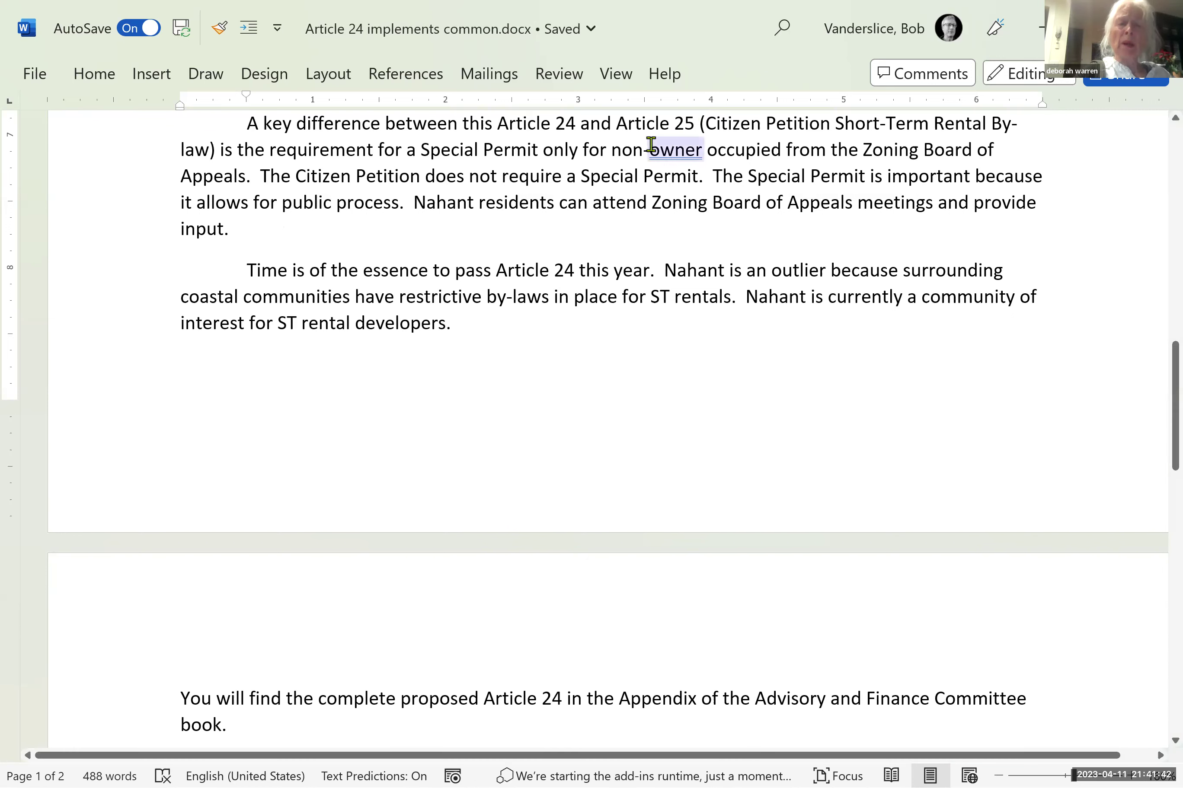
# - Delete the sentence "Time is of the essence to pass Article 24 this year." so the paragraph begins with "Nahant is an outlier."
pyautogui.click(657, 295)
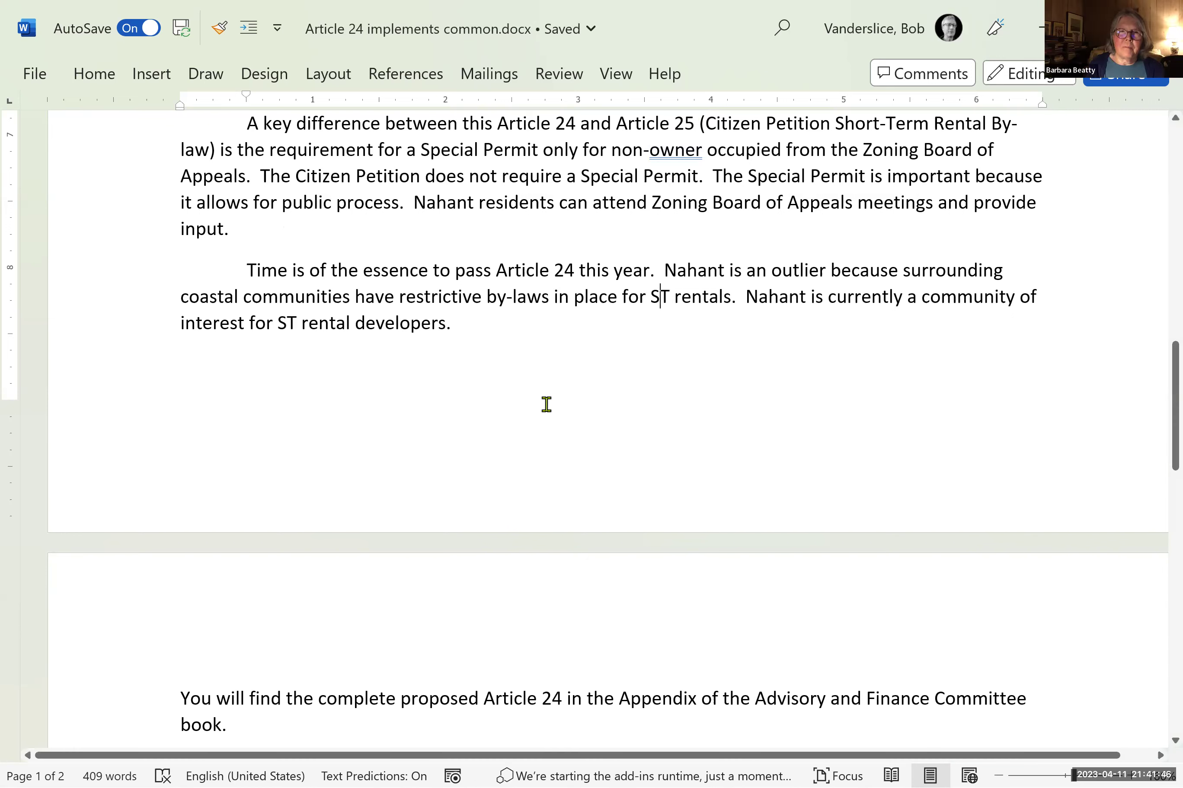
pyautogui.click(664, 268)
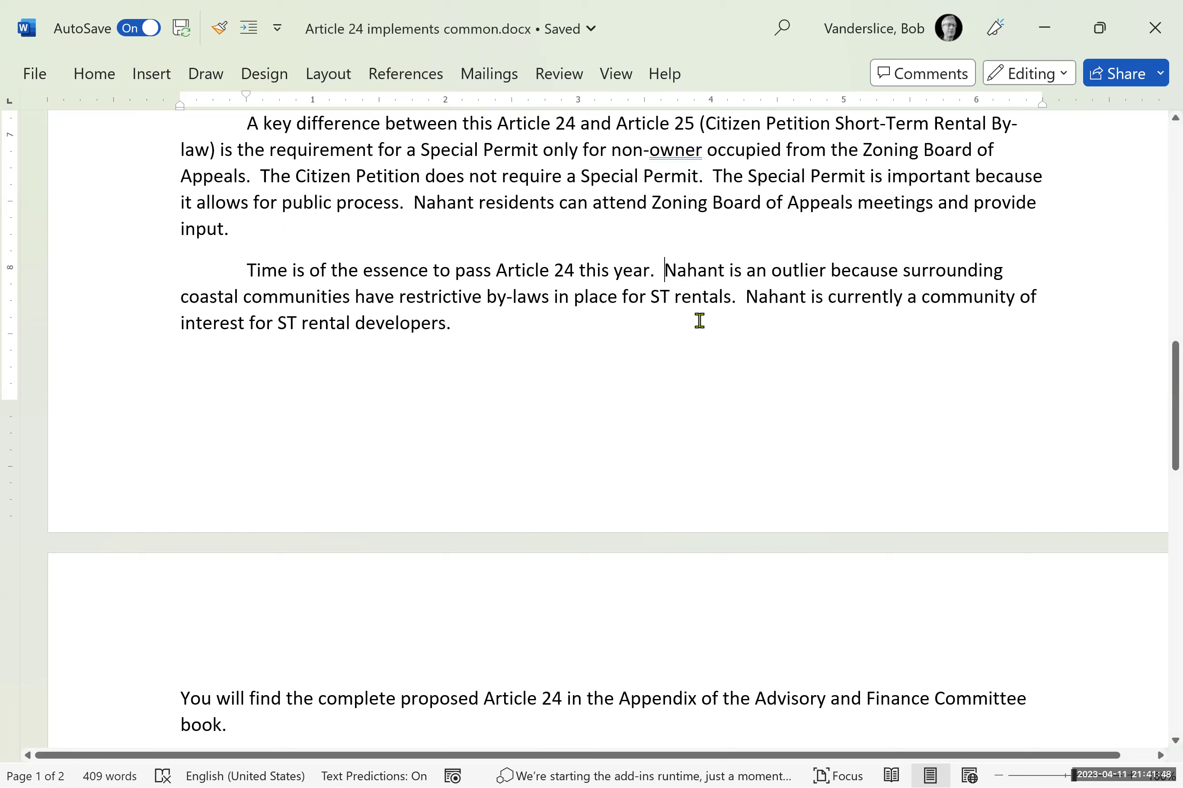
pyautogui.press('BackSpace')
pyautogui.press('BackSpace')
pyautogui.press('BackSpace')
pyautogui.press('BackSpace')
pyautogui.press('BackSpace')
pyautogui.press('BackSpace')
pyautogui.press('BackSpace')
pyautogui.press('BackSpace')
pyautogui.press('BackSpace')
pyautogui.press('BackSpace')
pyautogui.press('BackSpace')
pyautogui.press('BackSpace')
pyautogui.press('BackSpace')
pyautogui.press('BackSpace')
pyautogui.press('BackSpace')
pyautogui.press('BackSpace')
pyautogui.press('BackSpace')
pyautogui.press('BackSpace')
pyautogui.press('BackSpace')
pyautogui.press('BackSpace')
pyautogui.press('BackSpace')
pyautogui.press('BackSpace')
pyautogui.press('BackSpace')
pyautogui.press('BackSpace')
pyautogui.press('BackSpace')
pyautogui.press('BackSpace')
pyautogui.press('BackSpace')
pyautogui.press('BackSpace')
pyautogui.press('BackSpace')
pyautogui.press('BackSpace')
pyautogui.press('BackSpace')
pyautogui.press('BackSpace')
pyautogui.press('BackSpace')
pyautogui.press('BackSpace')
pyautogui.press('BackSpace')
pyautogui.press('BackSpace')
pyautogui.press('BackSpace')
pyautogui.press('BackSpace')
pyautogui.press('BackSpace')
pyautogui.press('BackSpace')
pyautogui.press('BackSpace')
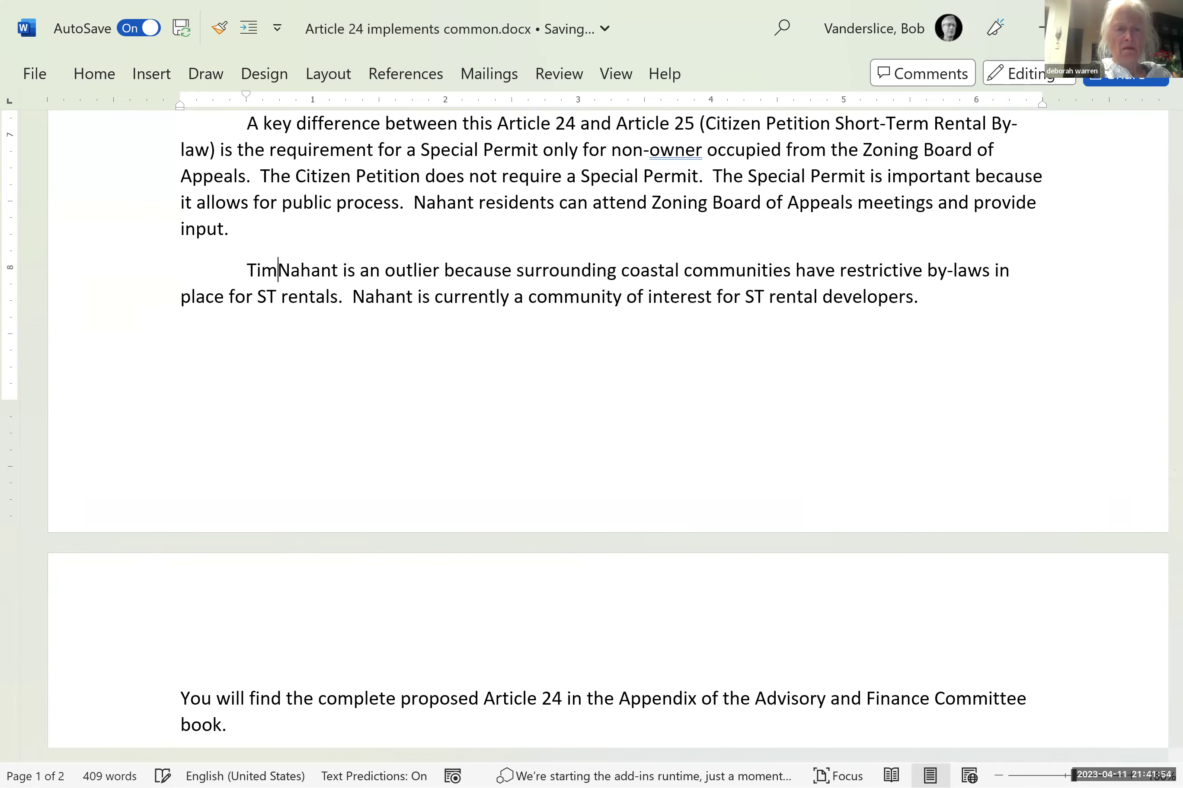
pyautogui.press('BackSpace')
pyautogui.press('BackSpace')
pyautogui.press('BackSpace')
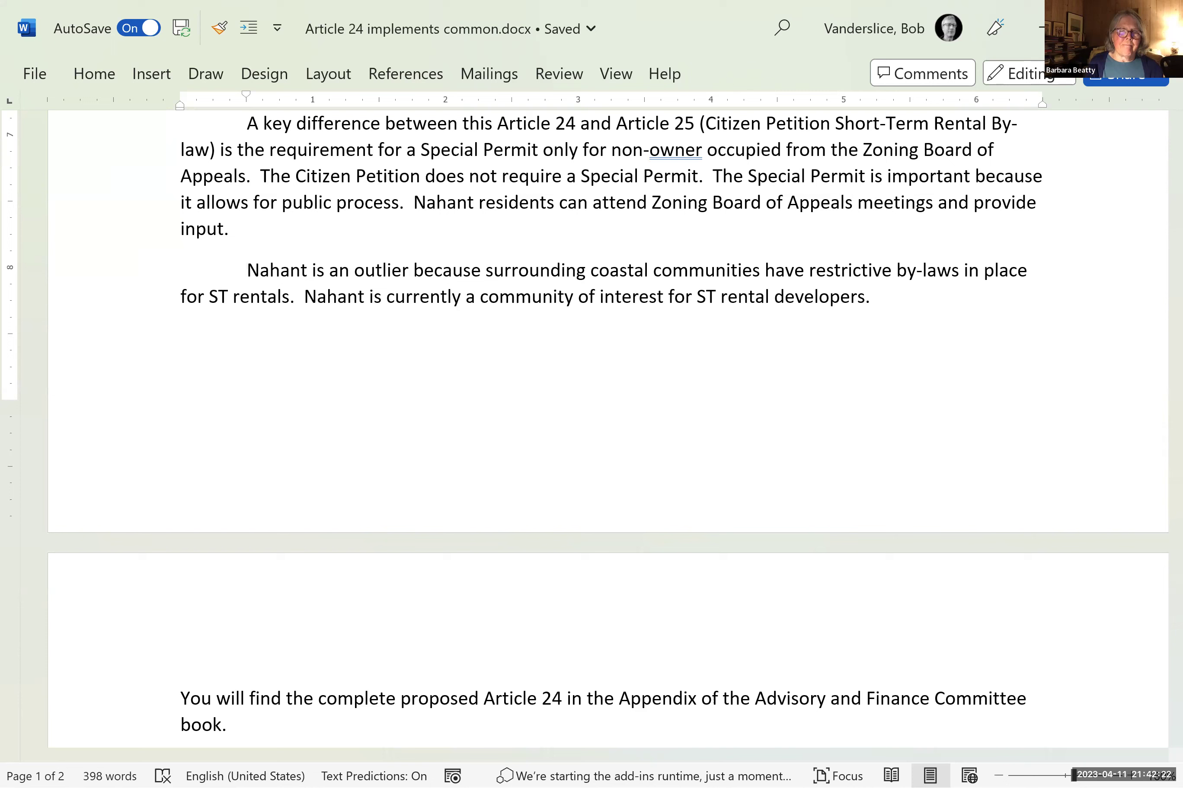
pyautogui.click(95, 76)
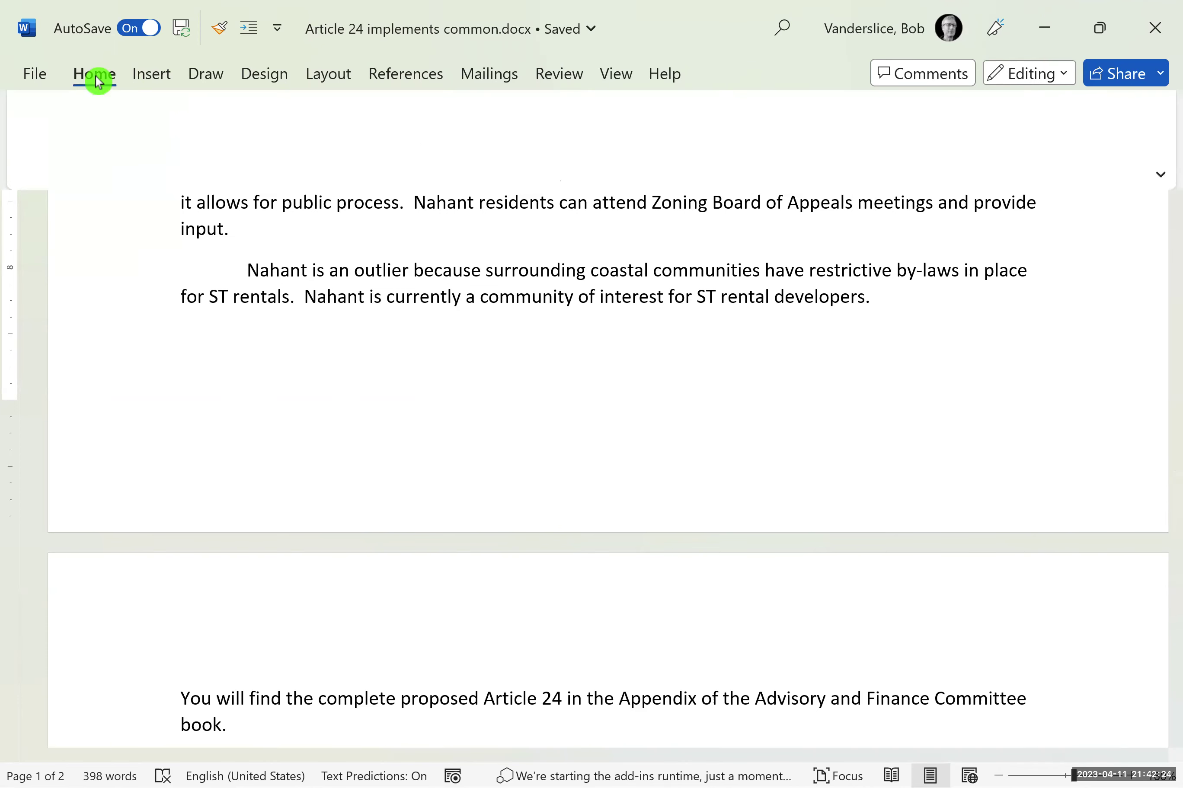
pyautogui.click(32, 111)
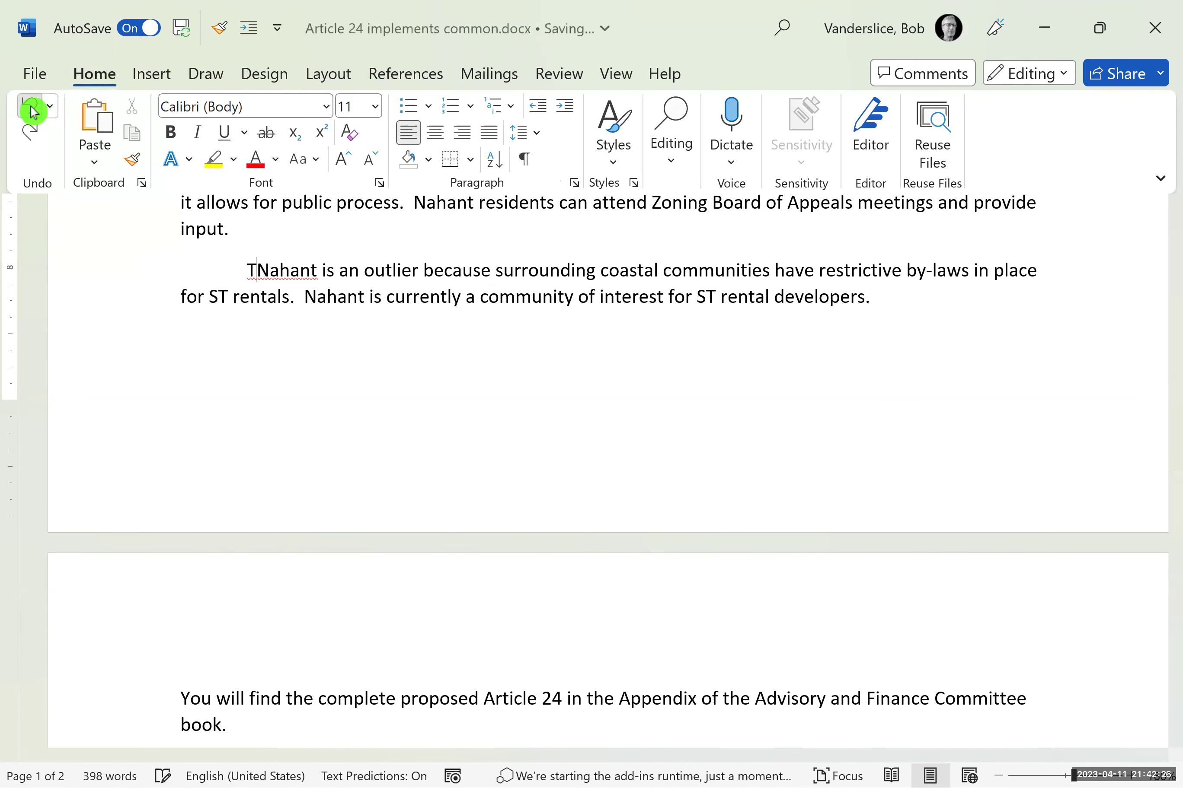
pyautogui.write('ime is of the essence')
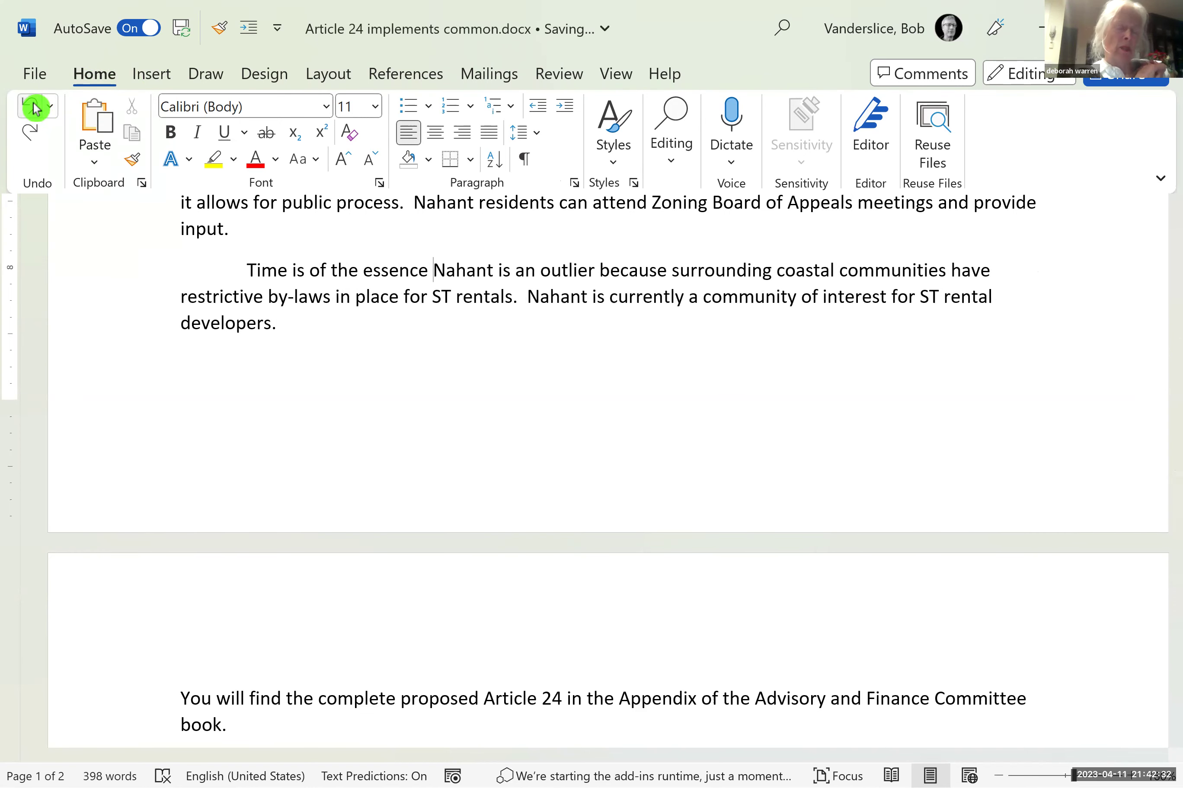
pyautogui.click(33, 108)
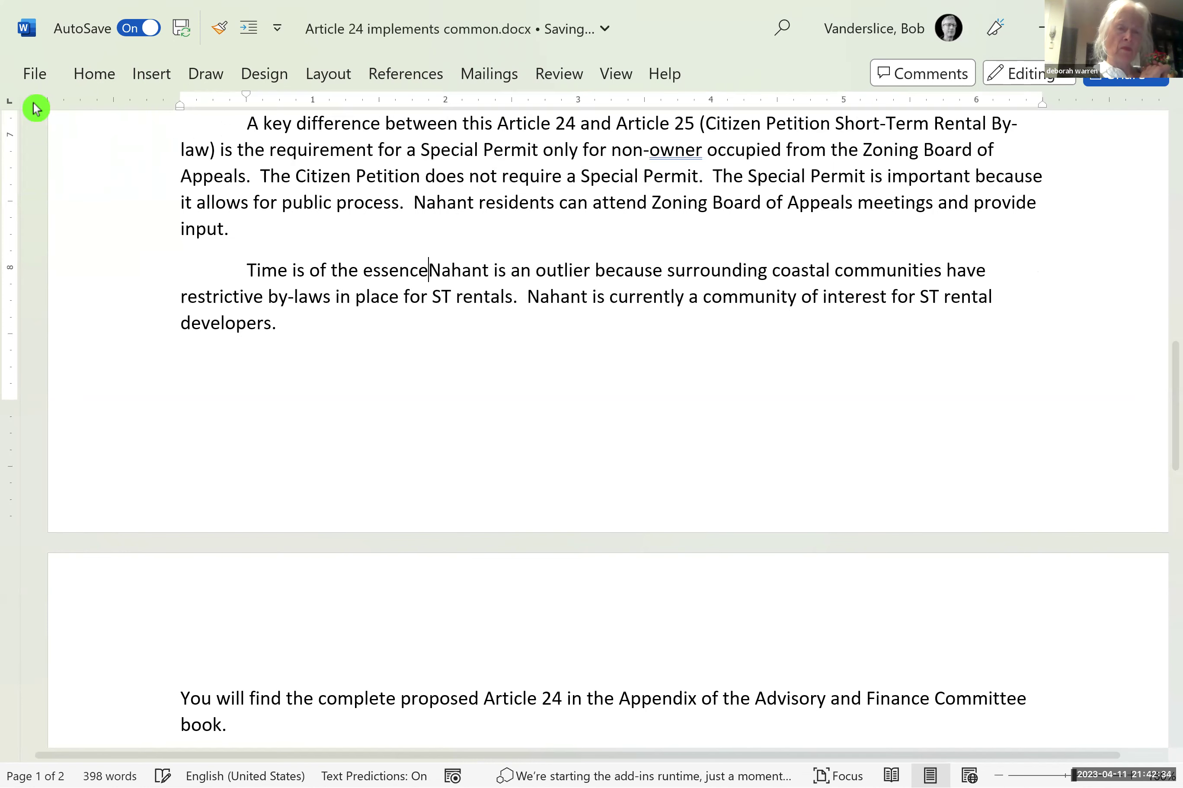
pyautogui.press('BackSpace')
pyautogui.press('BackSpace')
pyautogui.press('BackSpace')
pyautogui.press('BackSpace')
pyautogui.press('BackSpace')
pyautogui.press('BackSpace')
pyautogui.press('BackSpace')
pyautogui.press('BackSpace')
pyautogui.press('BackSpace')
pyautogui.press('BackSpace')
pyautogui.press('BackSpace')
pyautogui.press('BackSpace')
pyautogui.press('BackSpace')
pyautogui.press('BackSpace')
pyautogui.press('BackSpace')
pyautogui.press('BackSpace')
pyautogui.press('BackSpace')
pyautogui.press('BackSpace')
pyautogui.press('BackSpace')
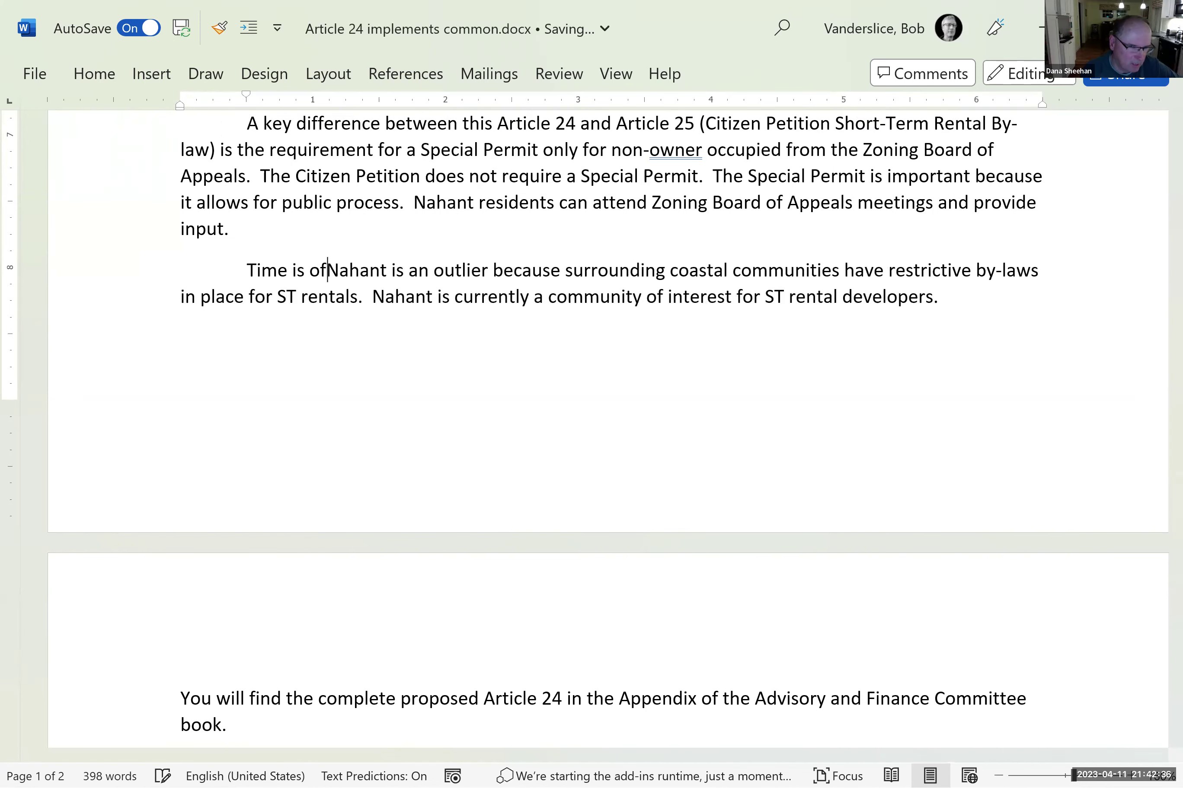
pyautogui.press('BackSpace')
pyautogui.press('BackSpace')
pyautogui.press('BackSpace')
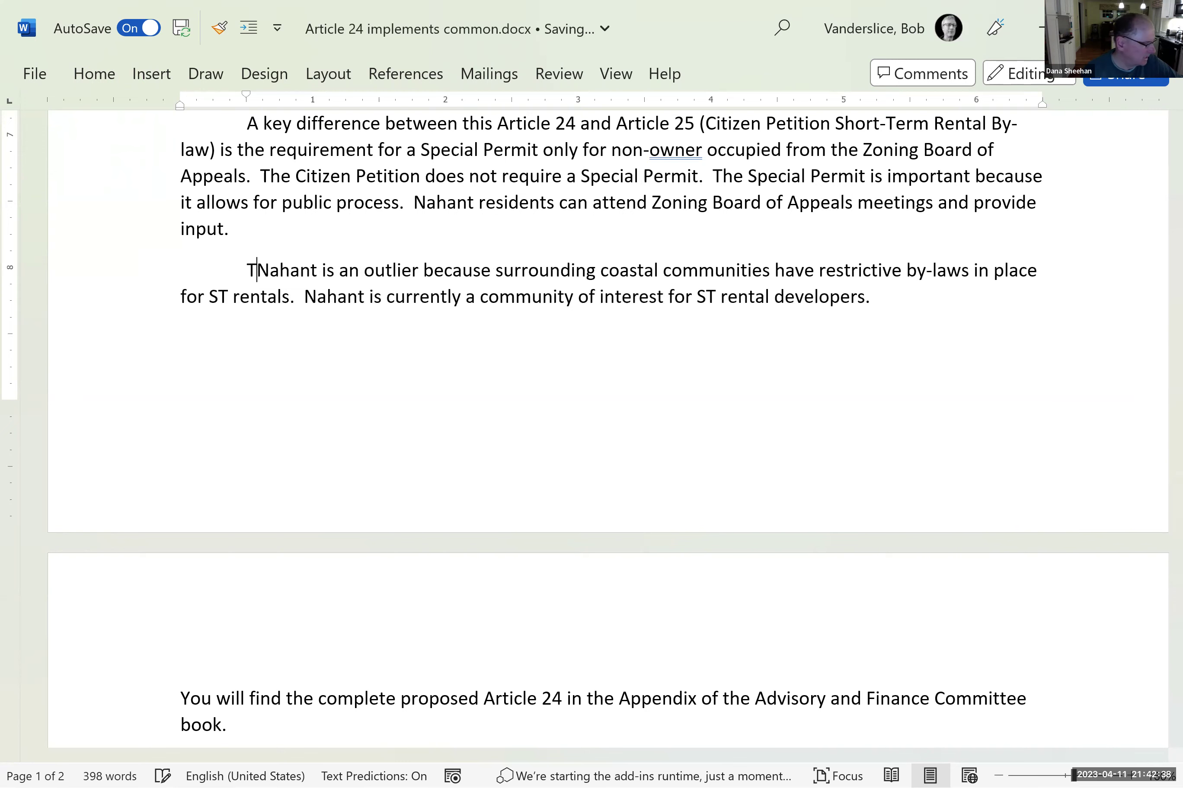
# - Insert "Immediate action is important because" before "Nahant is an outlier" at the start of the closing paragraph
pyautogui.write('Immediat')
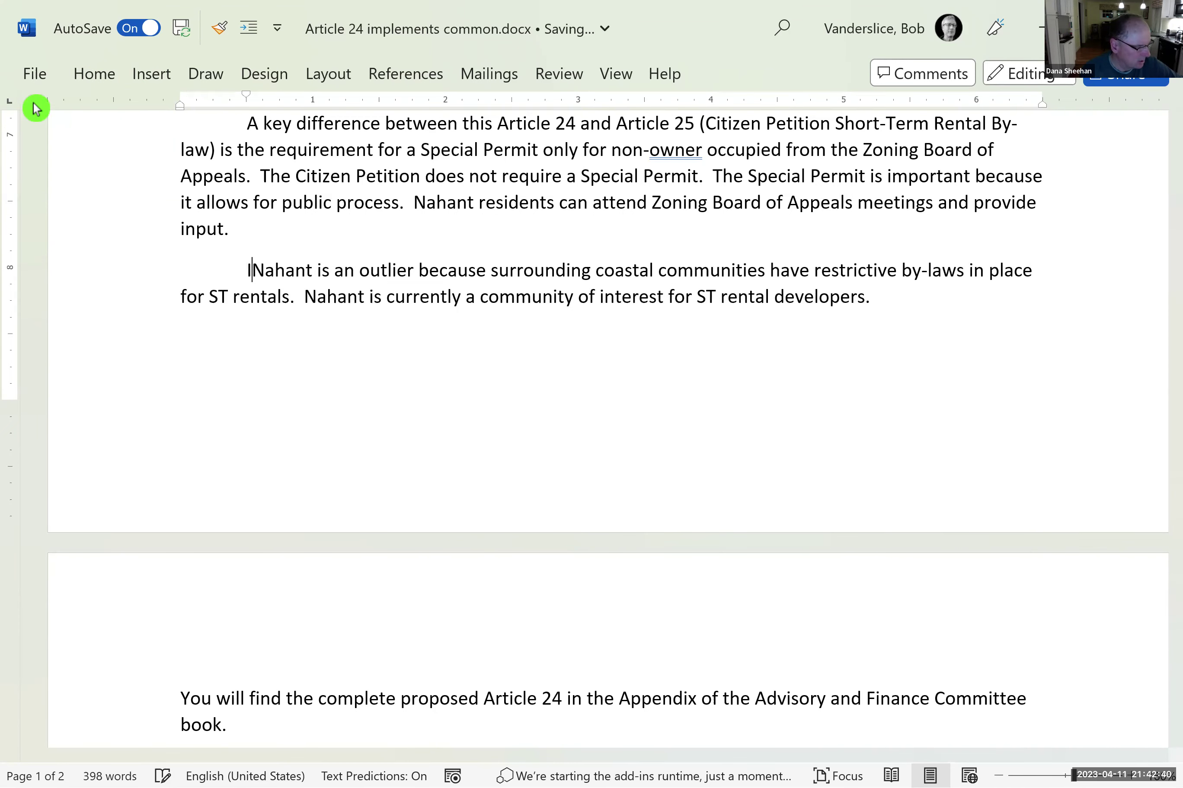
pyautogui.write('e actio')
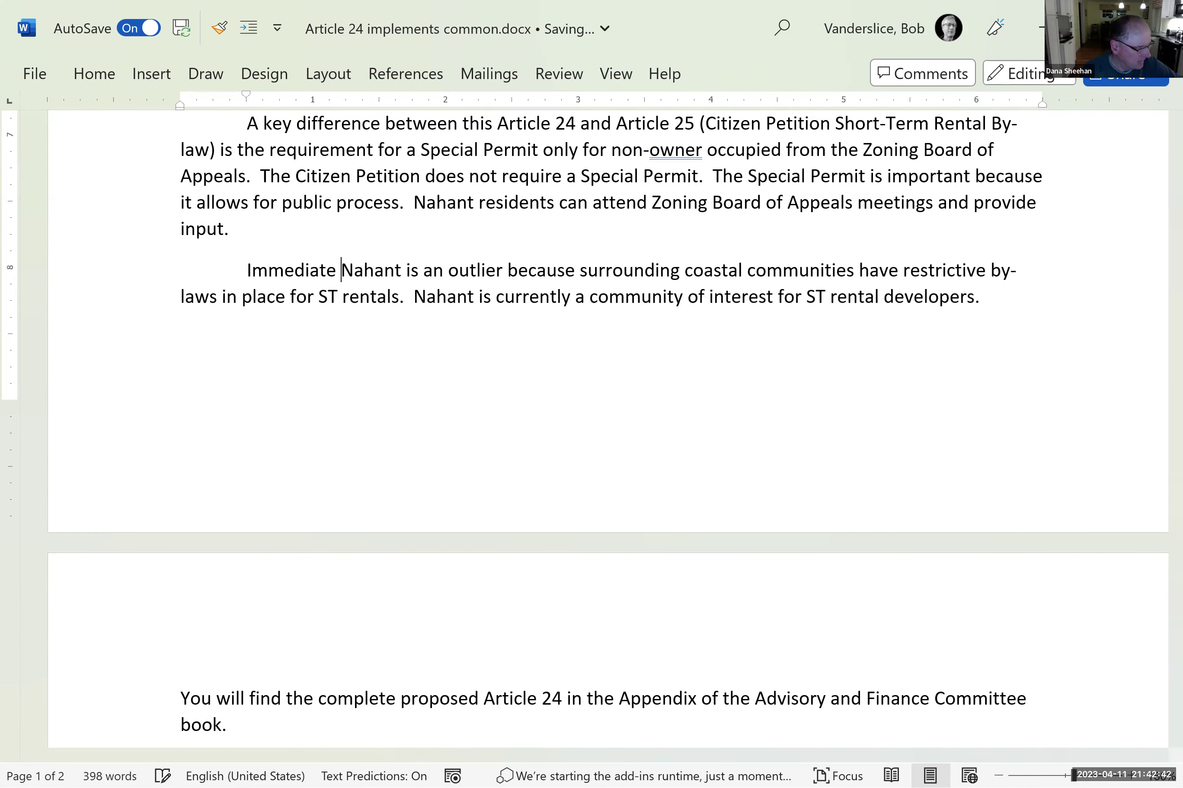
pyautogui.write('n i')
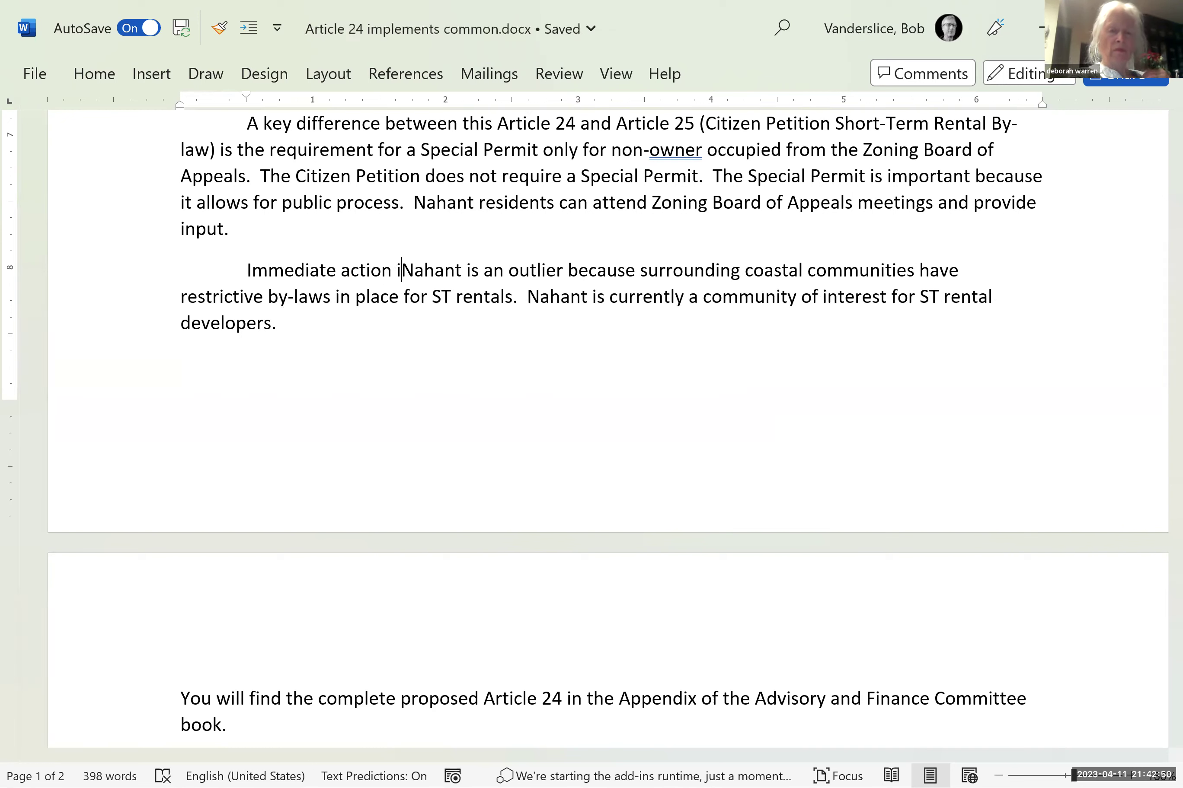
pyautogui.write('s i')
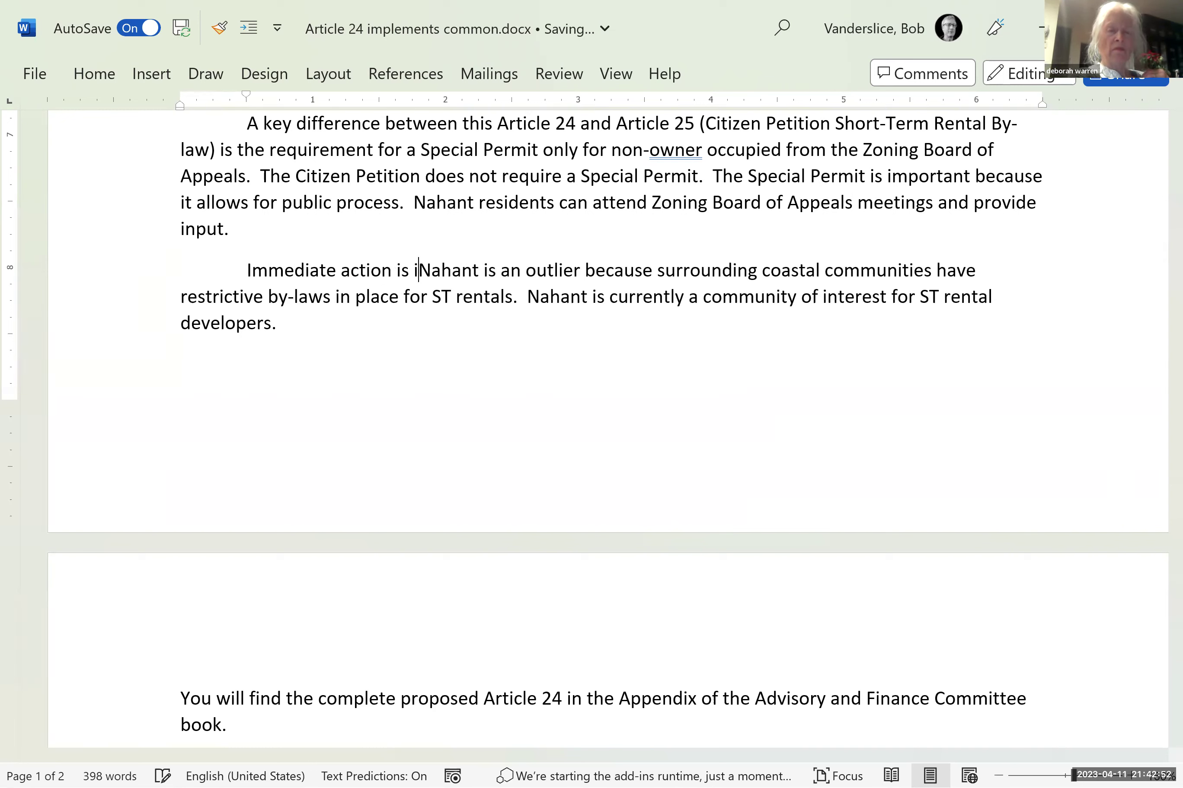
pyautogui.write('mportant because')
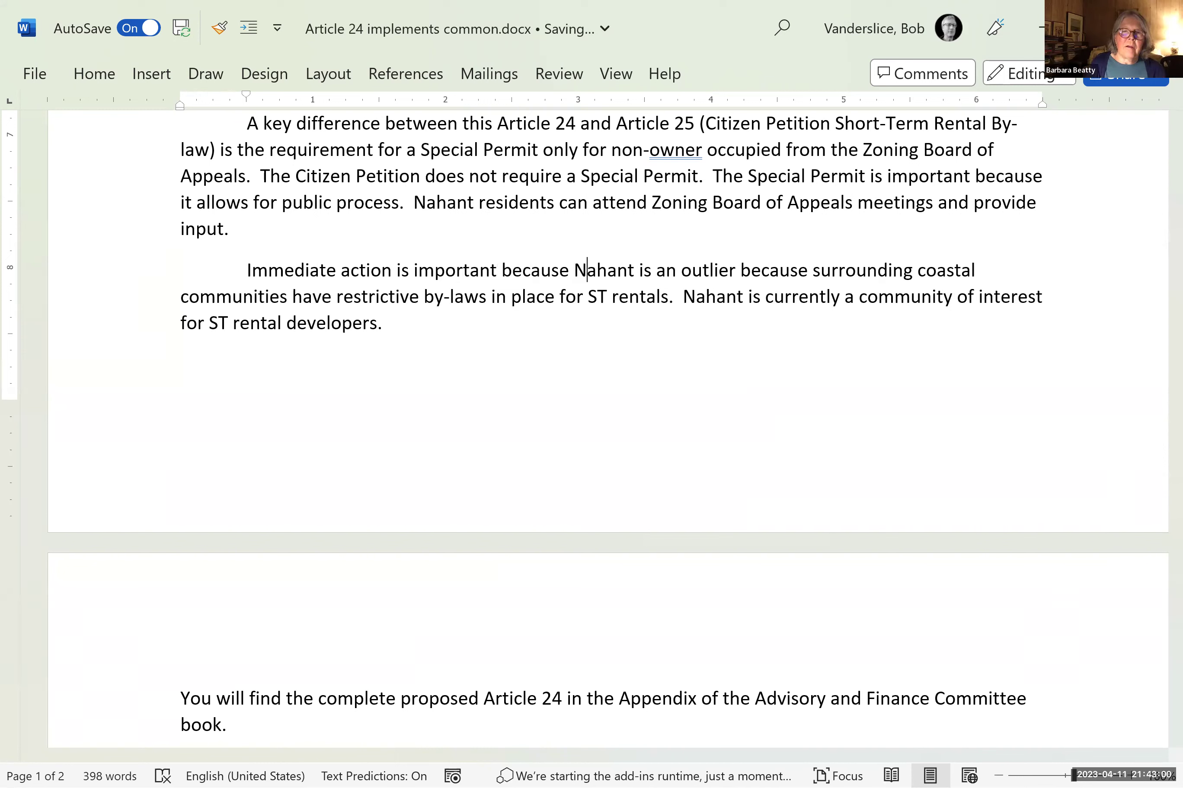
# - Replace "because" after "Immediate action is important" with a semicolon so the clause runs directly into "Nahant is an outlier."
pyautogui.click(729, 270)
pyautogui.press('Right')
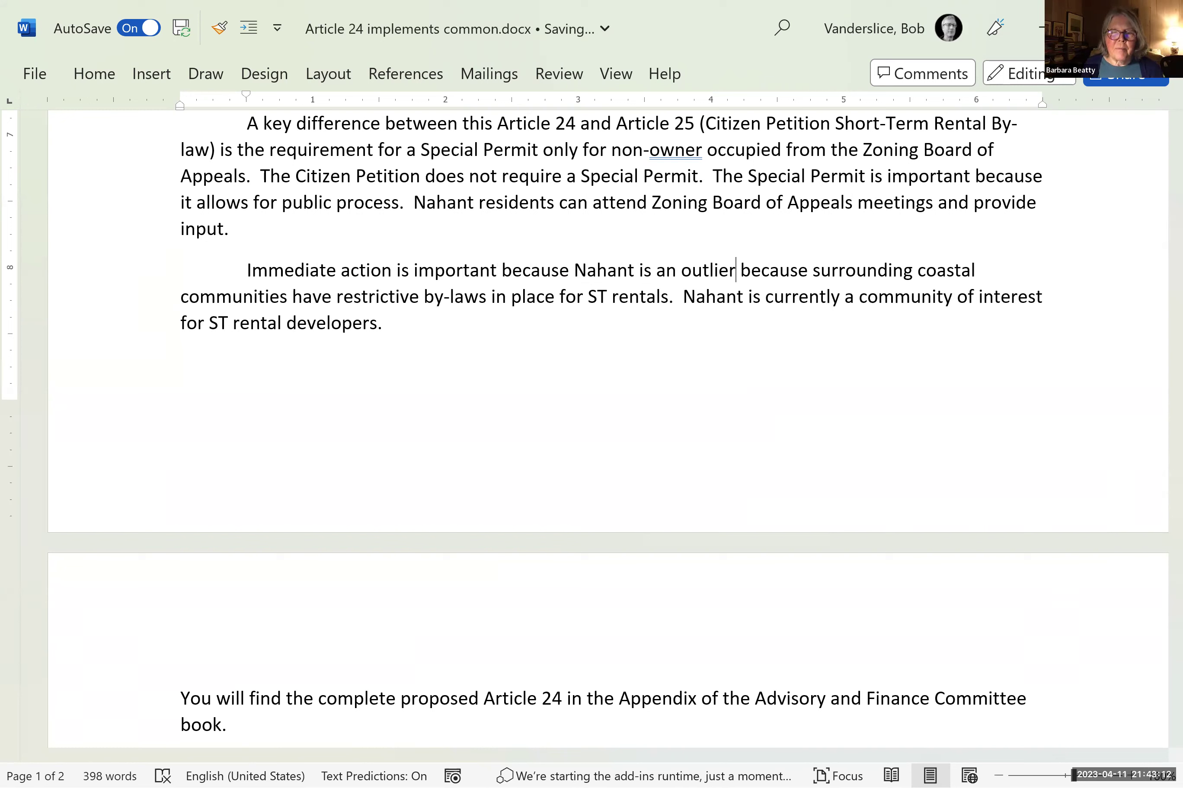
pyautogui.click(728, 270)
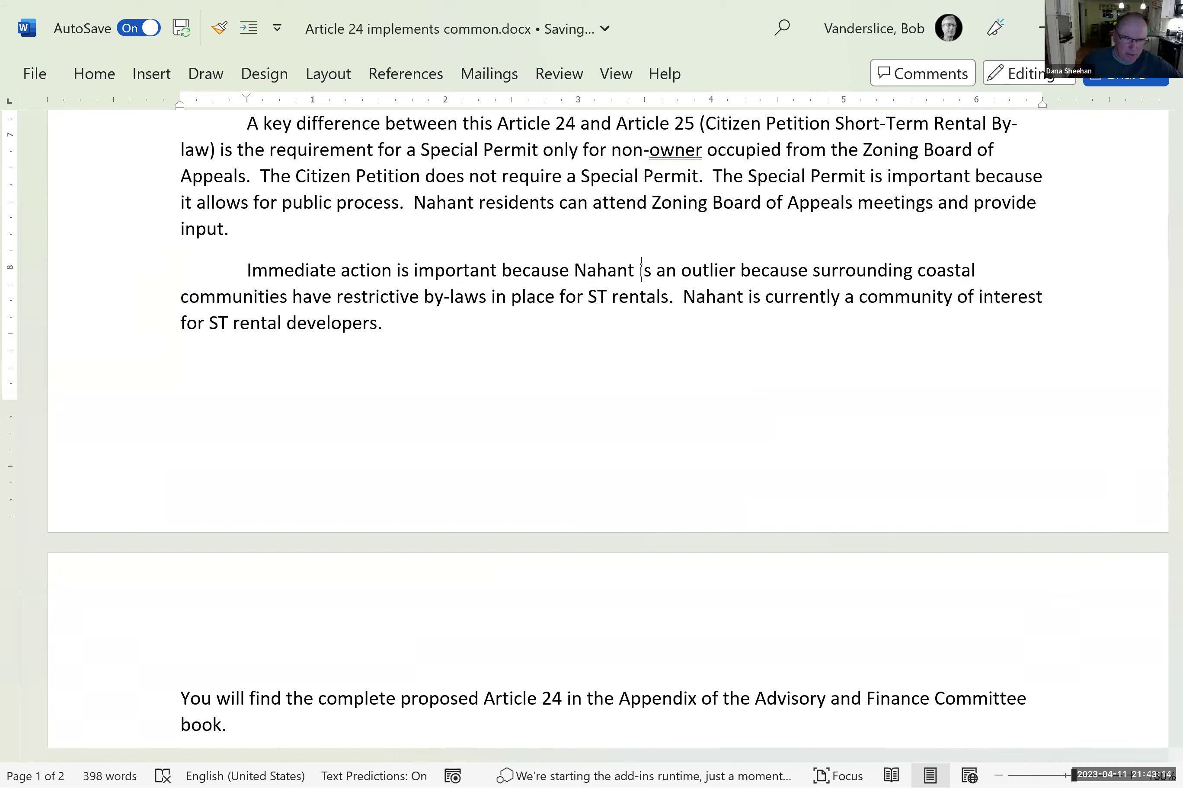
pyautogui.write(';')
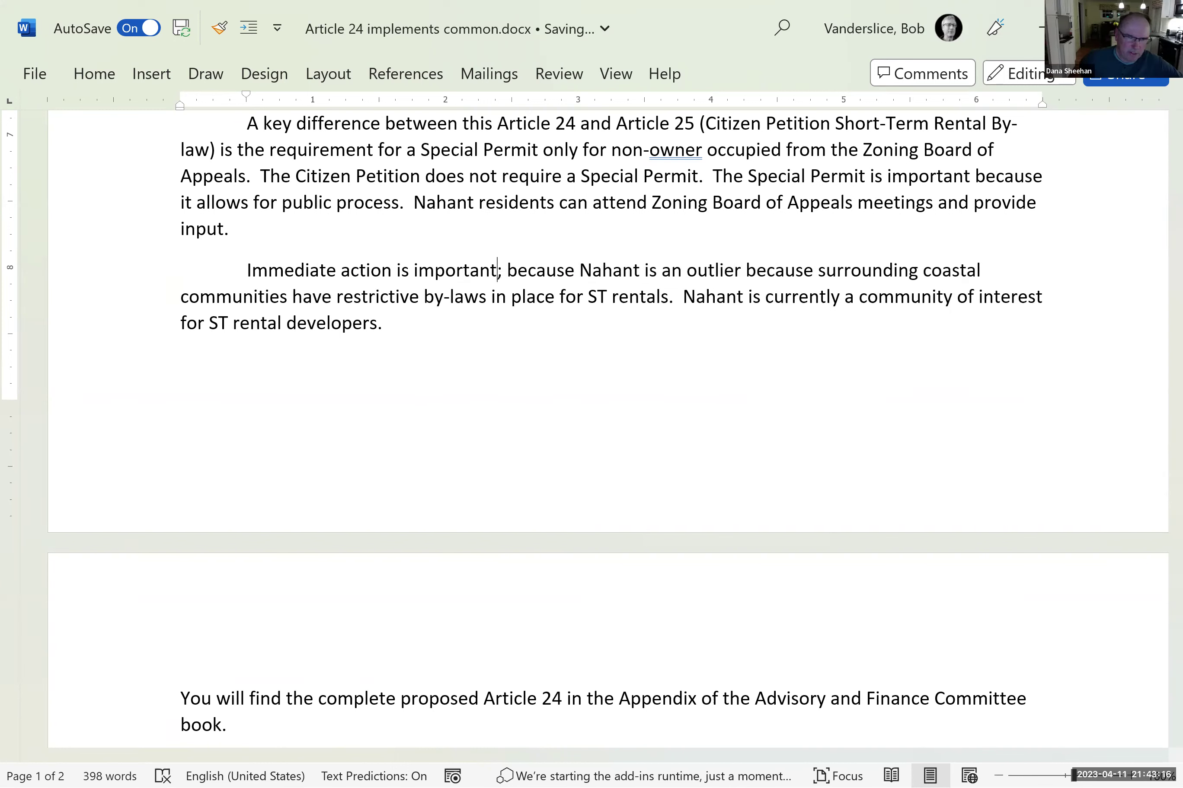
pyautogui.press('Delete')
pyautogui.press('Delete')
pyautogui.press('Delete')
pyautogui.press('Delete')
pyautogui.press('Delete')
pyautogui.press('Delete')
pyautogui.press('Delete')
pyautogui.press('Delete')
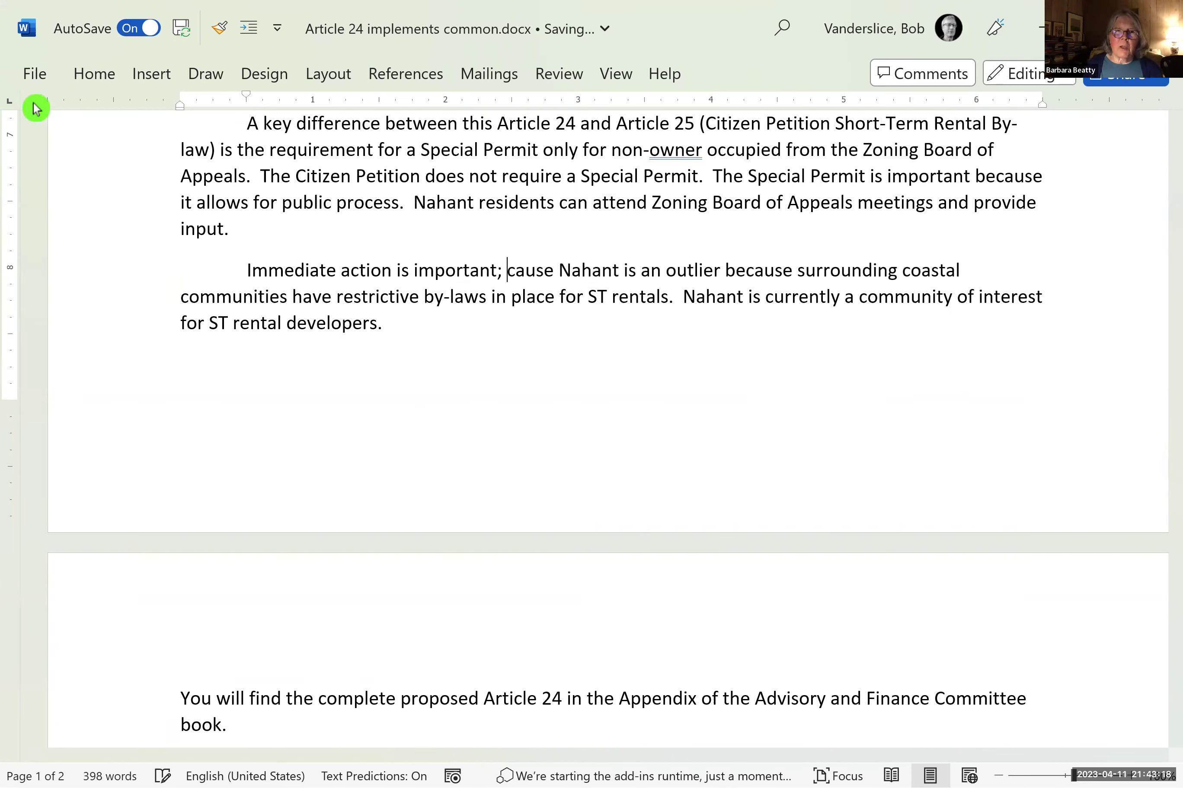
pyautogui.press('Delete')
# - Replace "because" after "Nahant is an outlier" with "among" ahead of "surrounding coastal communities."
pyautogui.press('Right')
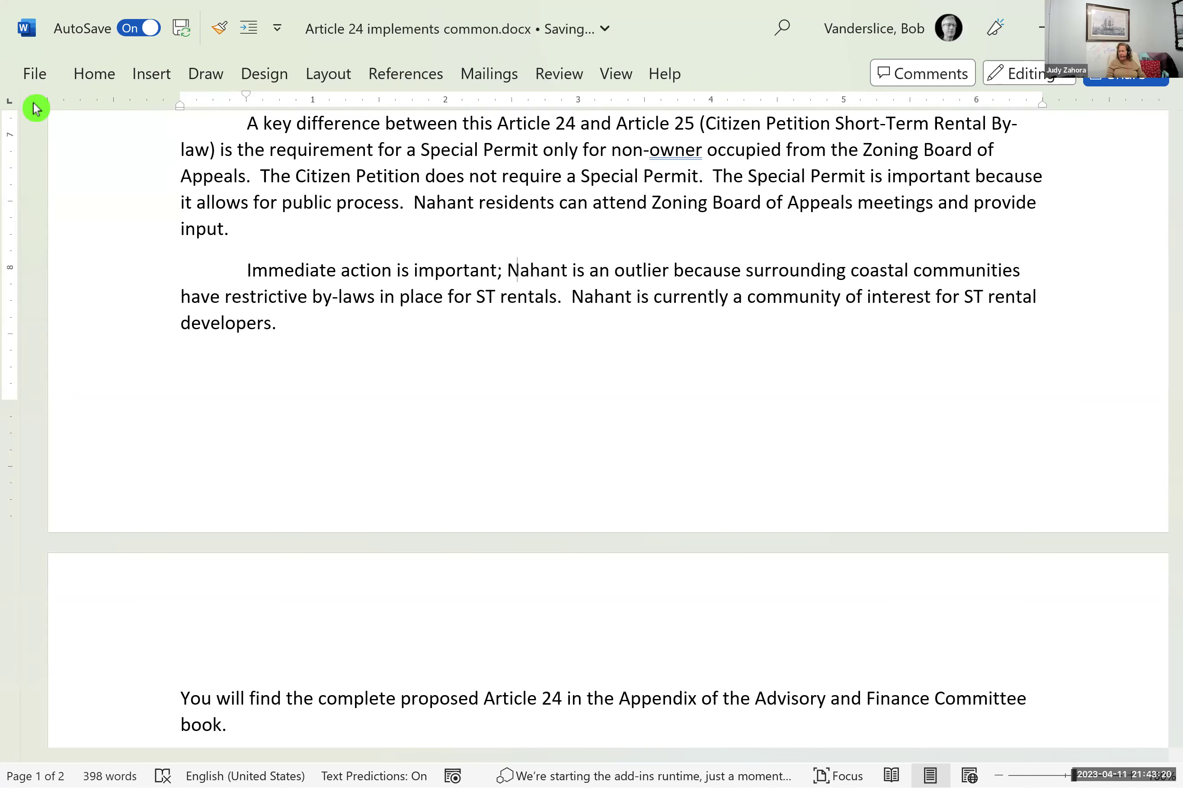
pyautogui.press('Right')
pyautogui.press('Right')
pyautogui.press('Right')
pyautogui.press('Right')
pyautogui.press('Right')
pyautogui.press('Right')
pyautogui.press('Right')
pyautogui.press('Right')
pyautogui.press('Right')
pyautogui.press('Right')
pyautogui.press('Right')
pyautogui.press('Right')
pyautogui.press('Right')
pyautogui.press('Right')
pyautogui.press('Right')
pyautogui.press('Right')
pyautogui.press('Right')
pyautogui.press('Right')
pyautogui.press('Right')
pyautogui.write('among')
pyautogui.press('Delete')
pyautogui.press('Delete')
pyautogui.press('Delete')
pyautogui.press('Delete')
pyautogui.press('Delete')
pyautogui.press('Delete')
pyautogui.press('Delete')
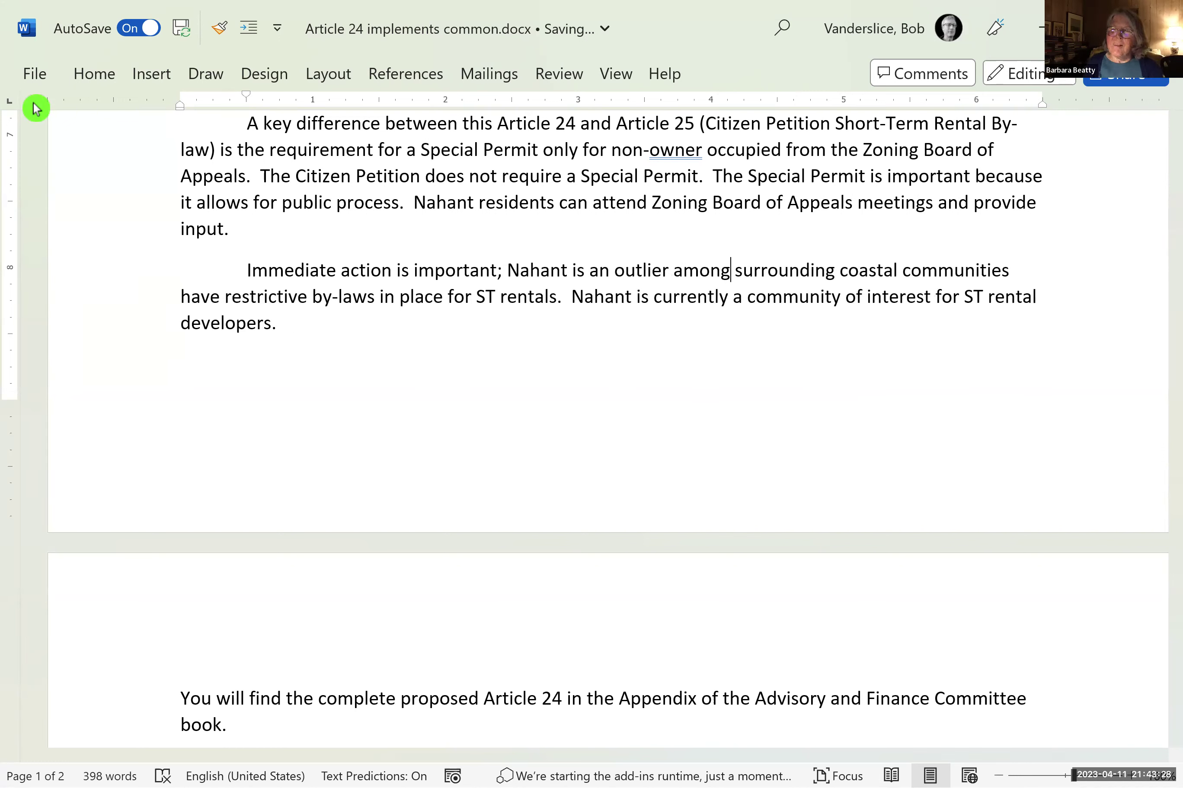
# - Capitalize "by-laws" as "By-Laws" in the phrase "have restrictive by-laws in place."
pyautogui.press('Down')
pyautogui.press('Left')
pyautogui.press('Left')
pyautogui.press('Left')
pyautogui.press('Left')
pyautogui.press('Left')
pyautogui.press('Left')
pyautogui.press('Left')
pyautogui.press('Left')
pyautogui.press('Left')
pyautogui.press('Left')
pyautogui.press('Left')
pyautogui.press('Left')
pyautogui.press('BackSpace')
pyautogui.write('B')
pyautogui.press('Right')
pyautogui.press('Right')
pyautogui.press('Right')
pyautogui.press('BackSpace')
pyautogui.write('L')
# - Spell out "ST" as "Short-Term" before "rentals" in the sentence about restrictive By-Laws
pyautogui.press('Right')
pyautogui.press('Right')
pyautogui.press('Right')
pyautogui.press('Right')
pyautogui.press('Right')
pyautogui.press('Right')
pyautogui.press('Right')
pyautogui.press('Right')
pyautogui.press('Right')
pyautogui.press('Right')
pyautogui.press('Right')
pyautogui.press('Right')
pyautogui.press('Right')
pyautogui.press('Right')
pyautogui.press('Right')
pyautogui.press('Right')
pyautogui.press('Right')
pyautogui.press('Right')
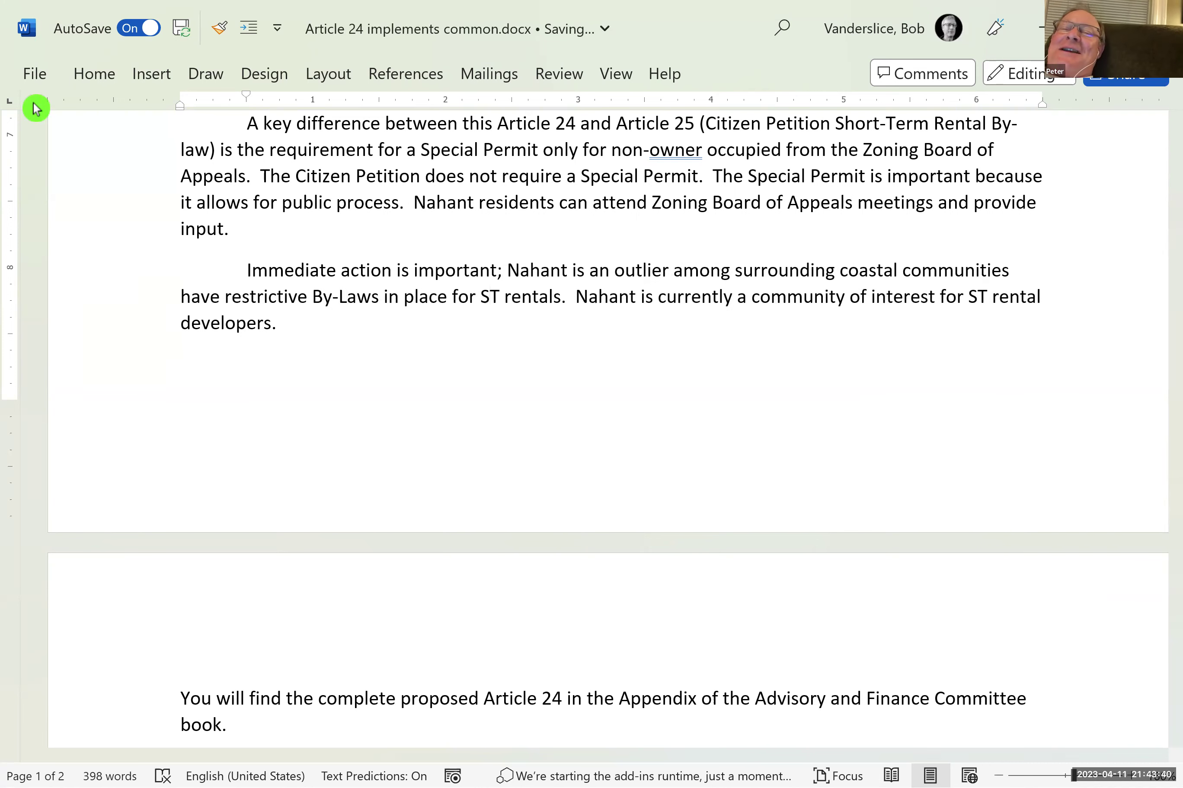
pyautogui.write('nort-')
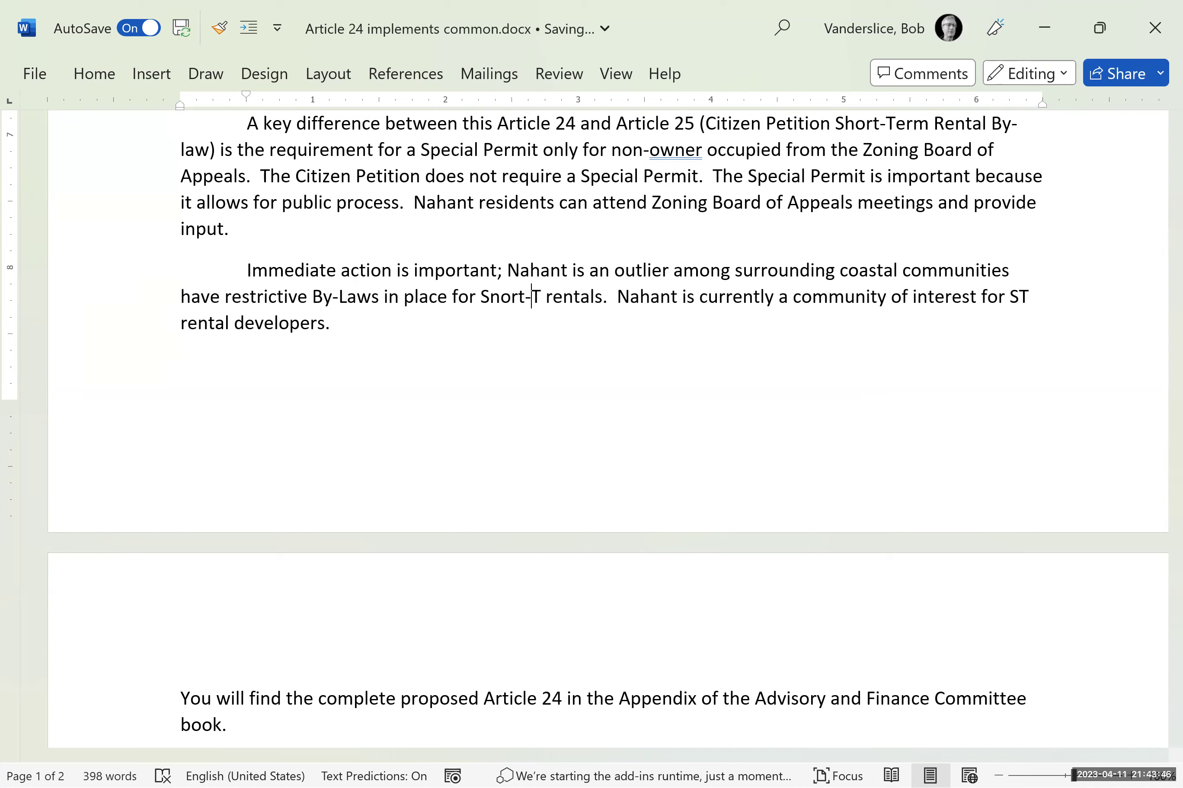
pyautogui.click(503, 297)
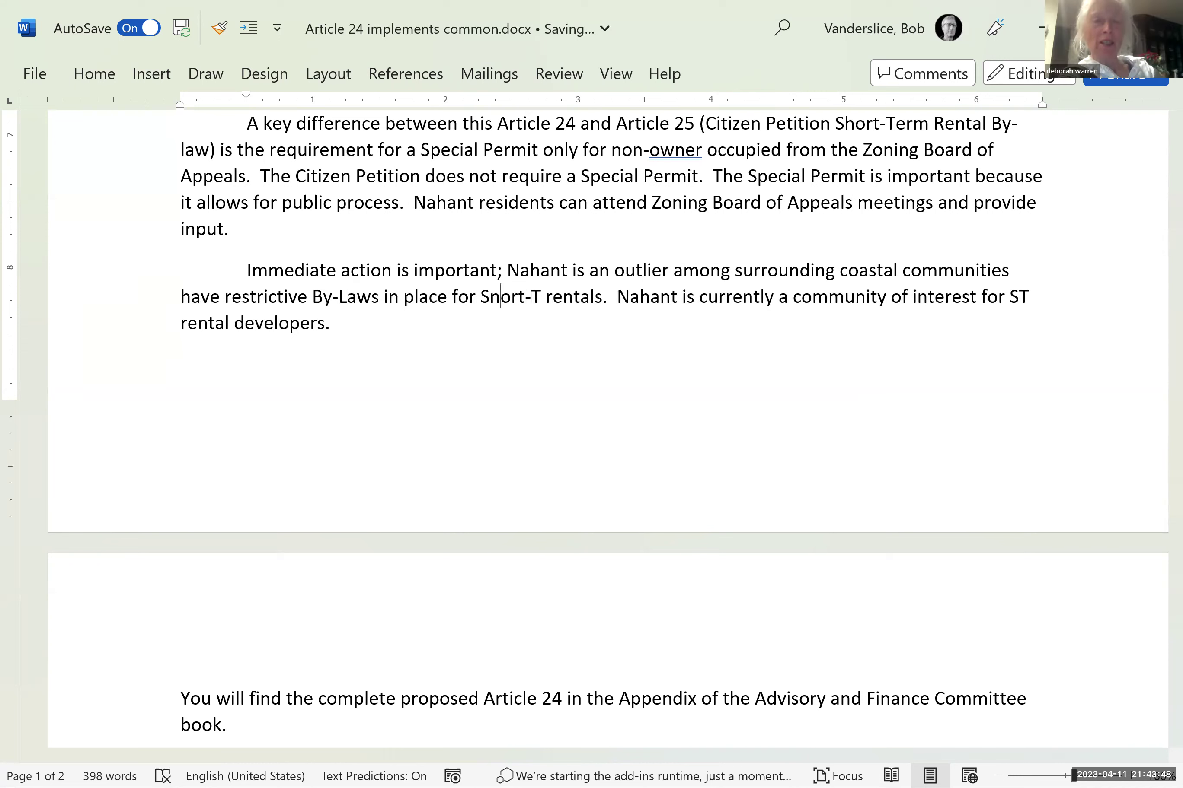
pyautogui.press('BackSpace')
pyautogui.write('h')
pyautogui.press('Right')
pyautogui.press('Right')
pyautogui.press('Right')
pyautogui.press('Right')
pyautogui.press('Right')
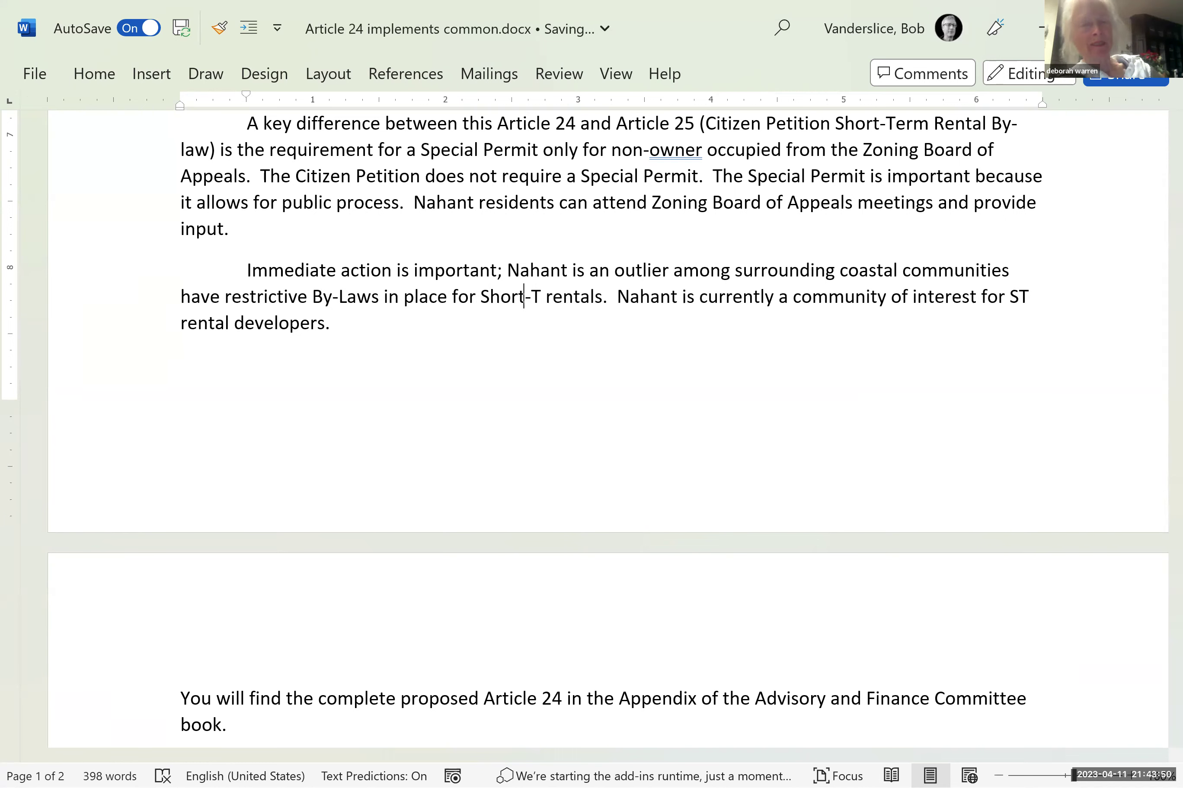
pyautogui.write('er')
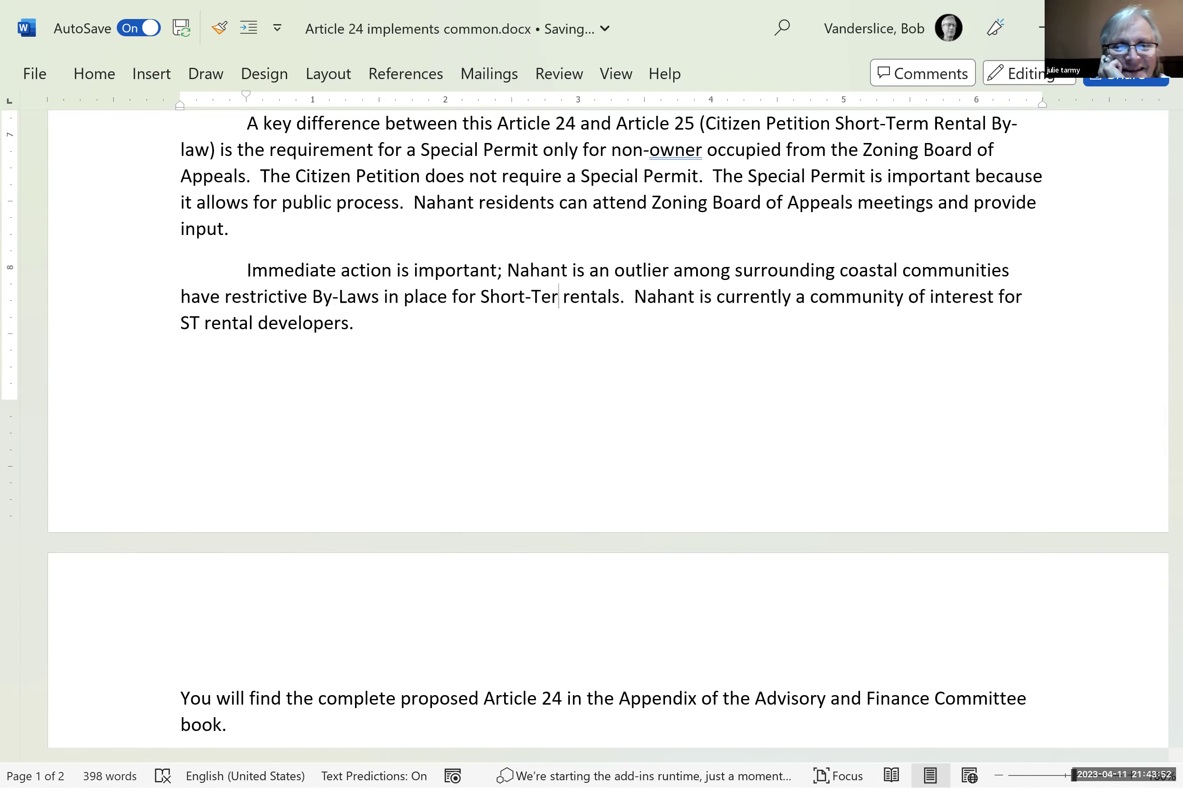
pyautogui.write('m')
# - Insert "which" between "surrounding coastal communities" and "have restrictive By-Laws."
pyautogui.press('Right')
pyautogui.press('Right')
pyautogui.press('Right')
pyautogui.press('Right')
pyautogui.press('Right')
pyautogui.press('Right')
pyautogui.press('Right')
pyautogui.press('Right')
pyautogui.press('Right')
pyautogui.press('Right')
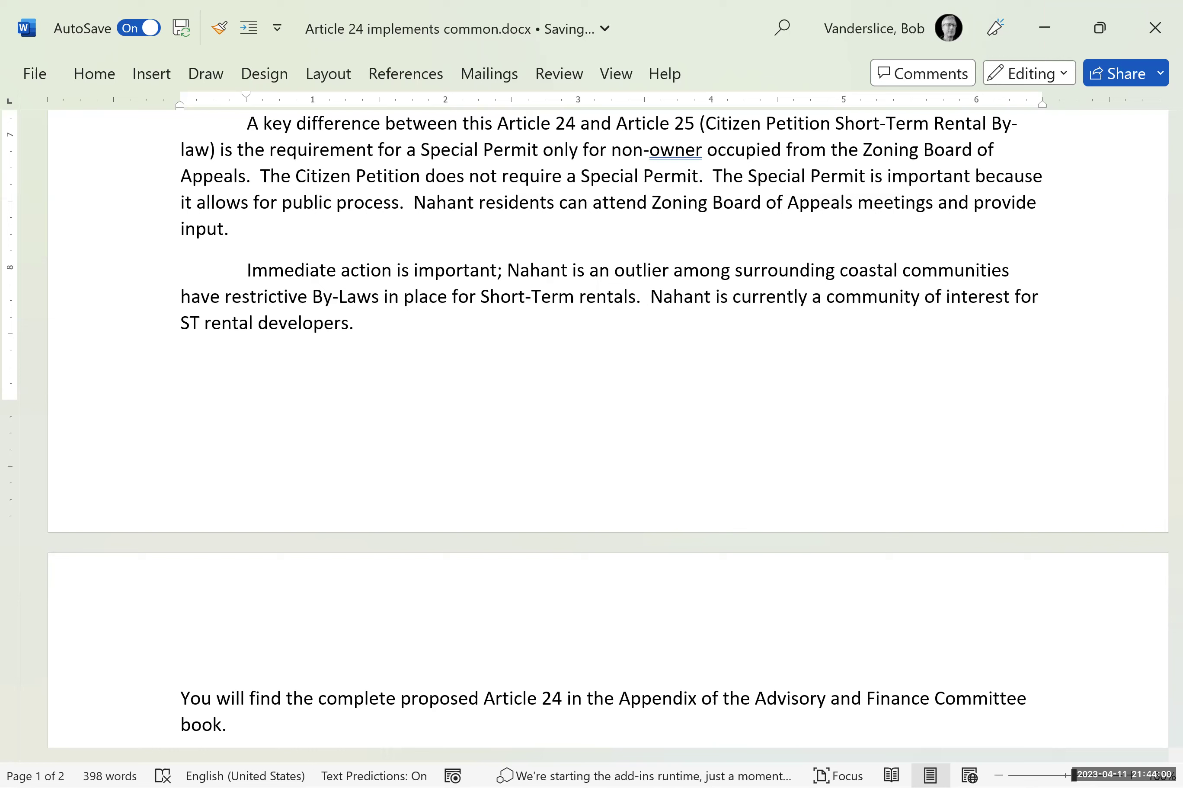
pyautogui.press('Up')
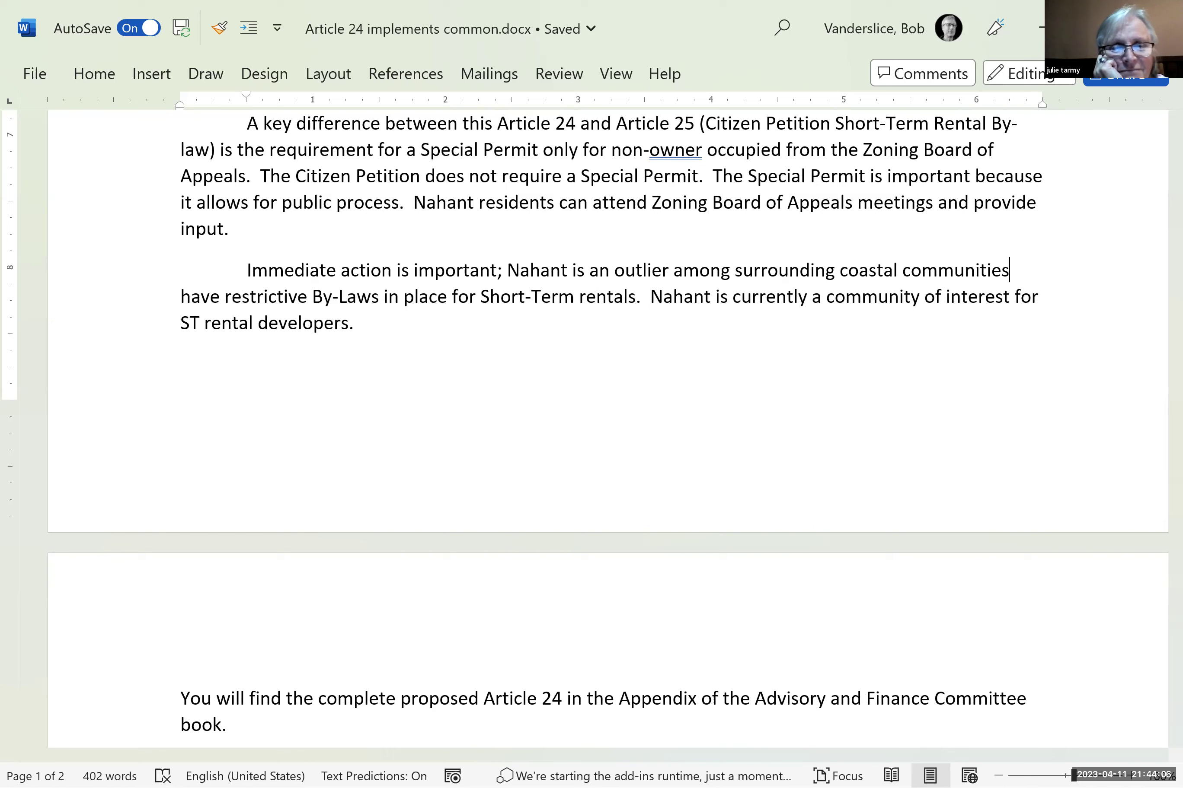
pyautogui.write('witch')
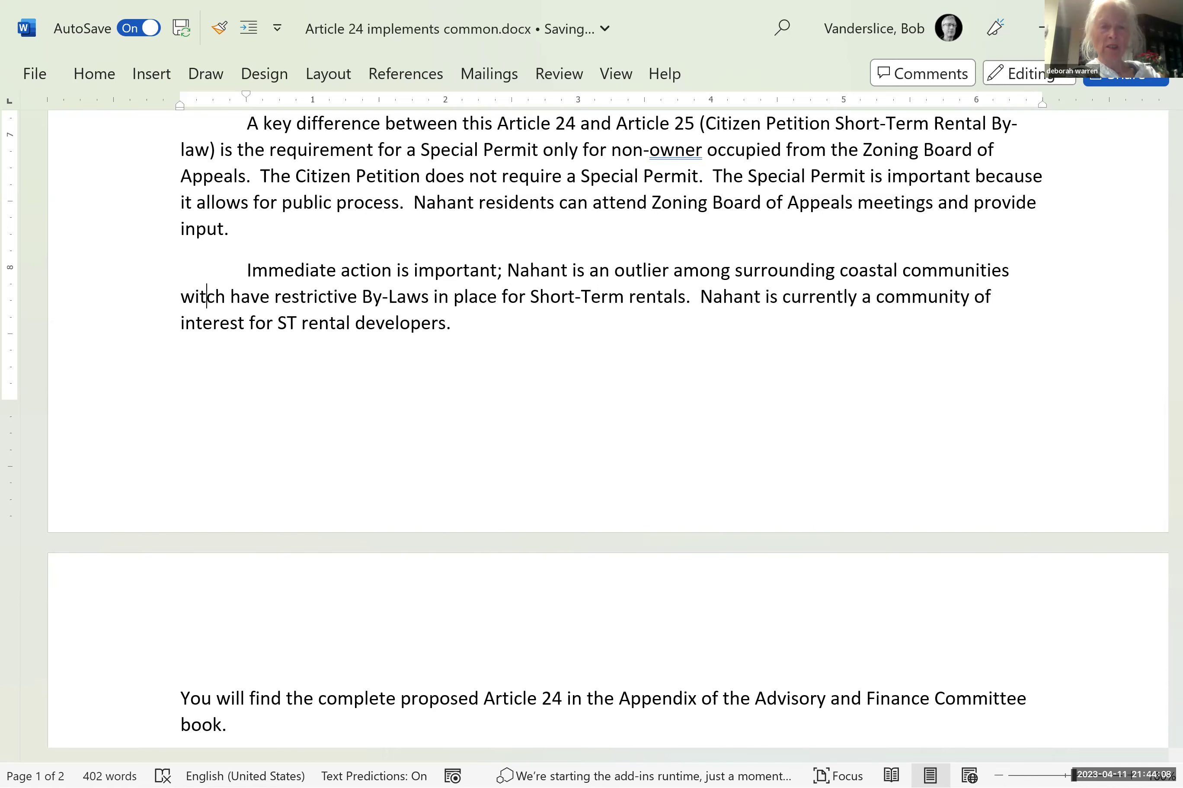
pyautogui.press('BackSpace')
pyautogui.press('BackSpace')
pyautogui.press('BackSpace')
pyautogui.press('BackSpace')
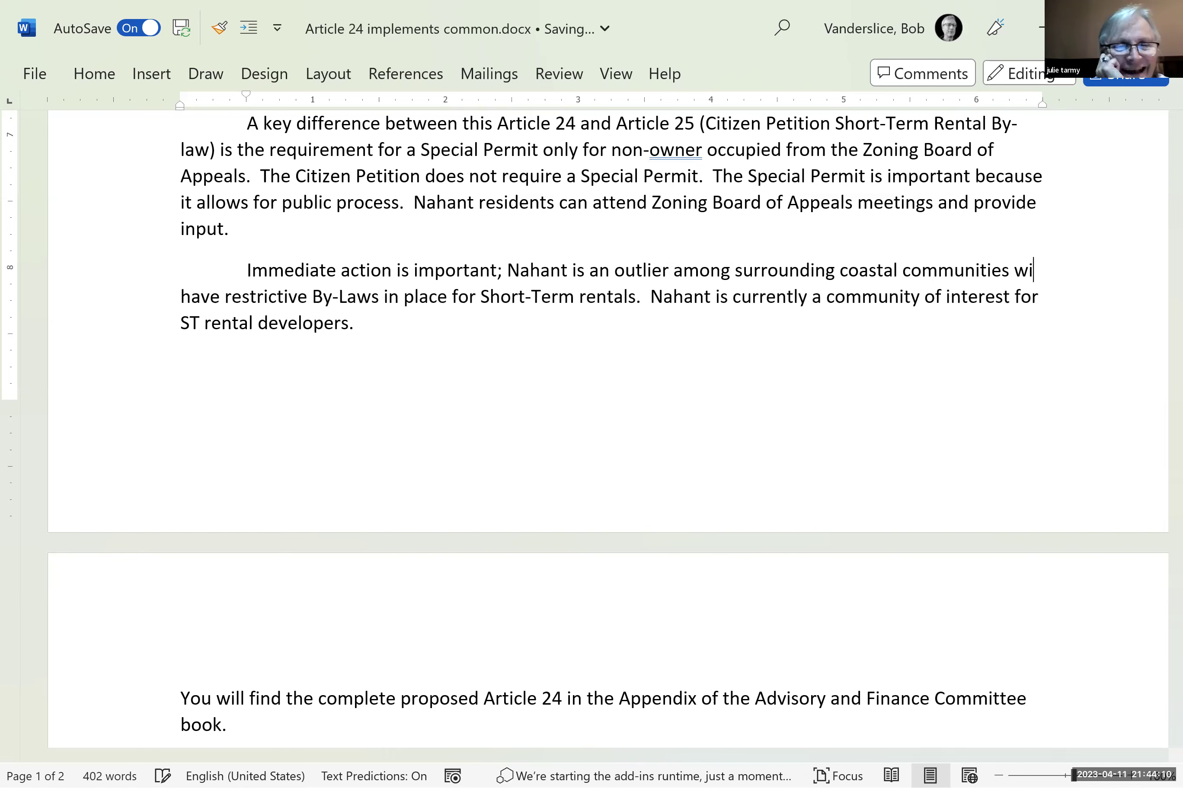
pyautogui.write('hich')
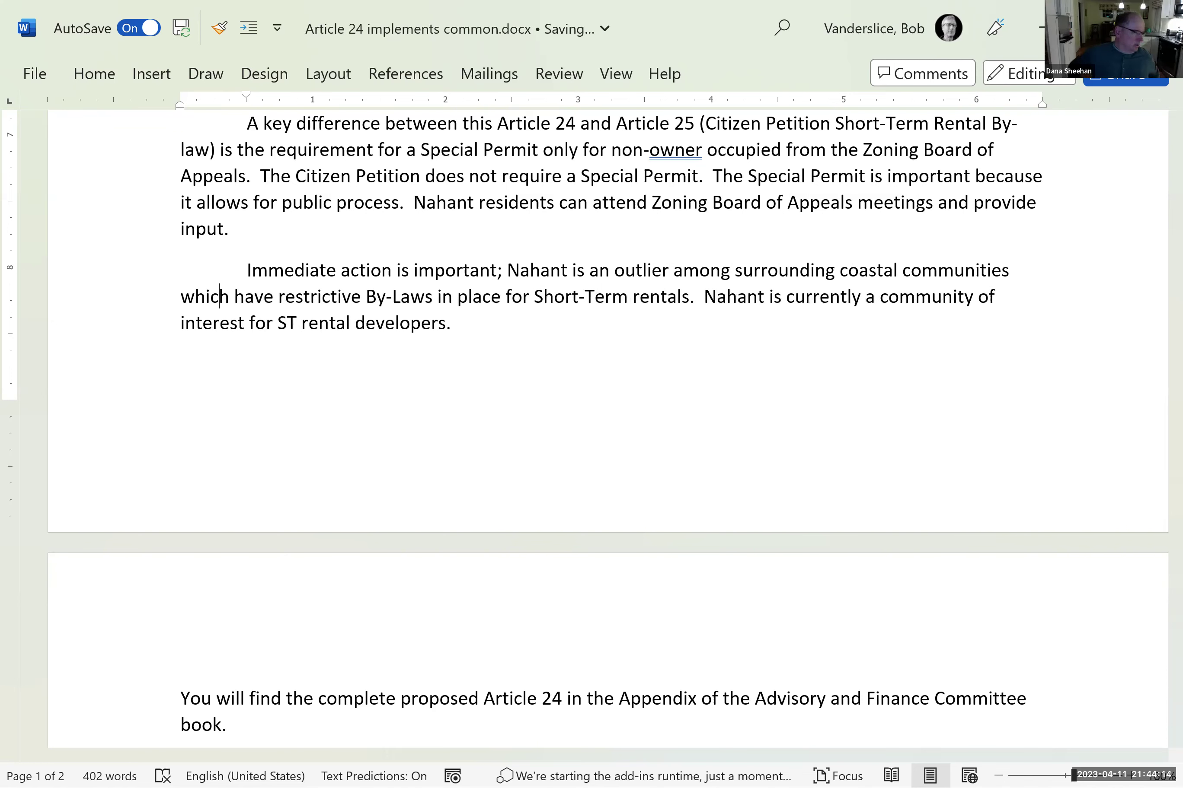
# - Insert a comma after "surrounding coastal communities" in the paragraph that begins "Immediate action is important."
pyautogui.click(268, 270)
pyautogui.press('Right')
pyautogui.press('Right')
pyautogui.press('Right')
pyautogui.press('Right')
pyautogui.press('Right')
pyautogui.press('Right')
pyautogui.press('Right')
pyautogui.press('Right')
pyautogui.press('Right')
pyautogui.press('Right')
pyautogui.press('Right')
pyautogui.press('Right')
pyautogui.press('Right')
pyautogui.press('Right')
pyautogui.press('Right')
pyautogui.press('Right')
pyautogui.press('Right')
pyautogui.press('Right')
pyautogui.press('Right')
pyautogui.press('Right')
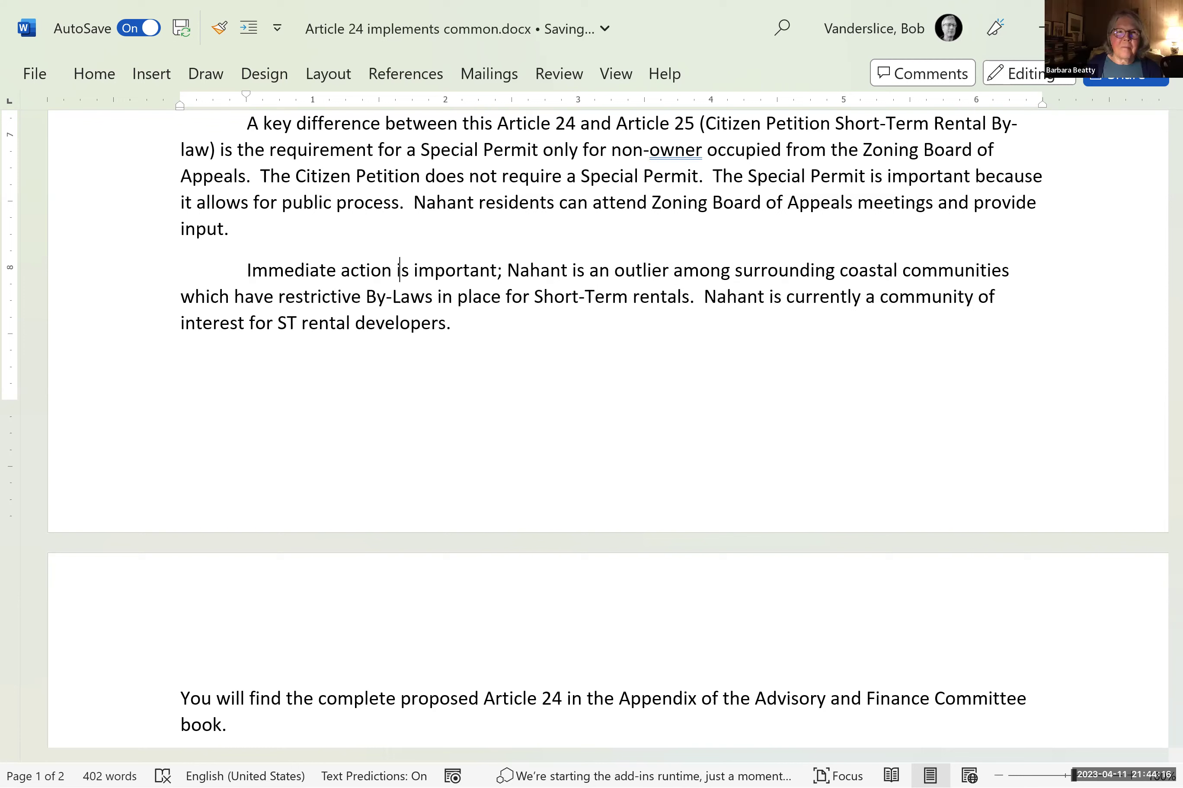
pyautogui.press('Right')
pyautogui.press('Right')
pyautogui.press('Right')
pyautogui.press('Right')
pyautogui.press('Right')
pyautogui.press('Right')
pyautogui.press('Right')
pyautogui.press('Right')
pyautogui.press('Right')
pyautogui.press('Right')
pyautogui.press('Right')
pyautogui.press('Right')
pyautogui.press('Right')
pyautogui.press('Right')
pyautogui.press('Right')
pyautogui.press('Right')
pyautogui.press('Right')
pyautogui.press('Right')
pyautogui.press('Right')
pyautogui.press('Right')
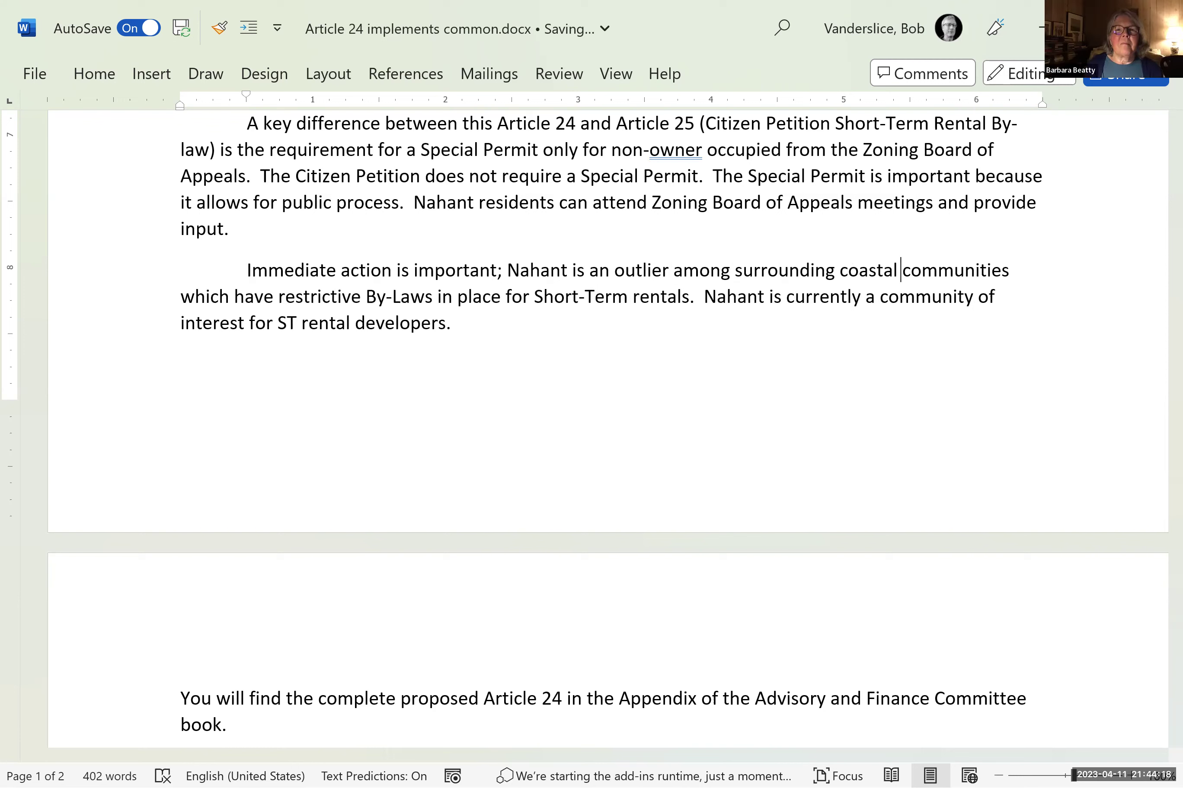
pyautogui.write(',')
# - Delete the sentence "Nahant is currently a community of interest for ST rental developers." and the break before "You will find the complete proposed Article 24."
pyautogui.press('Down')
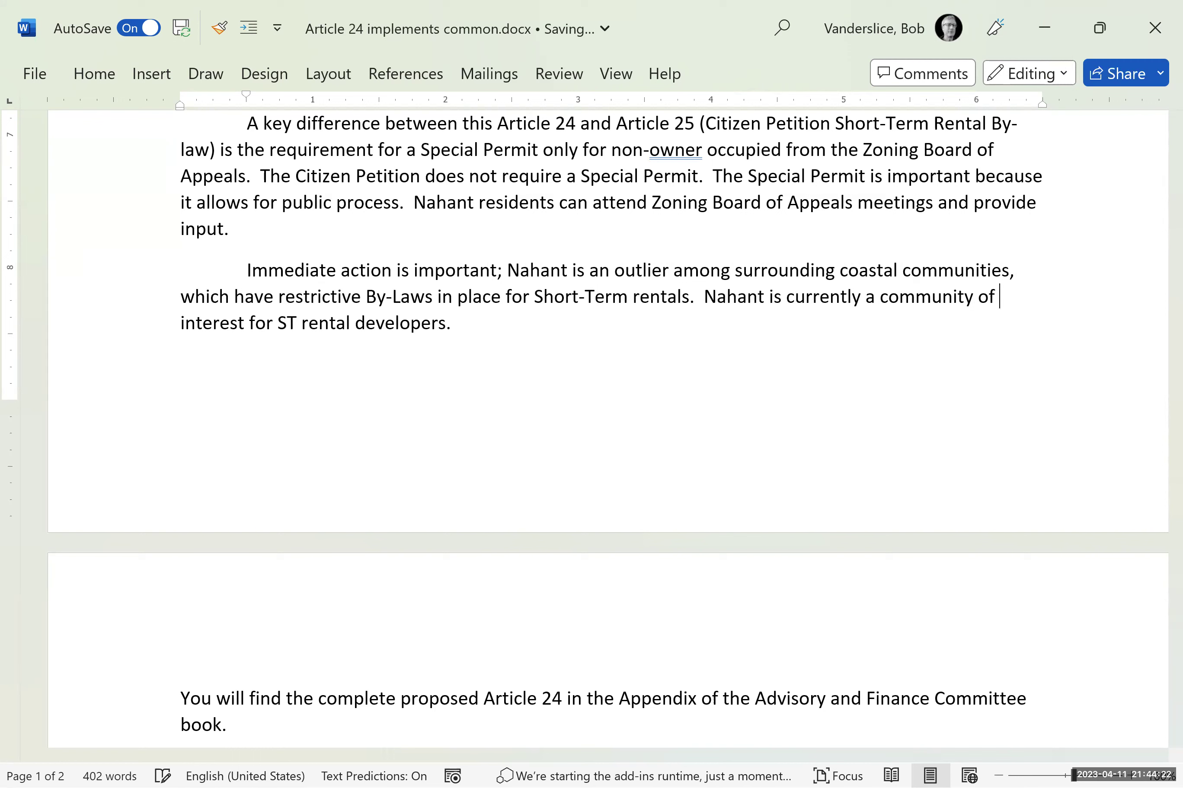
pyautogui.press('Down')
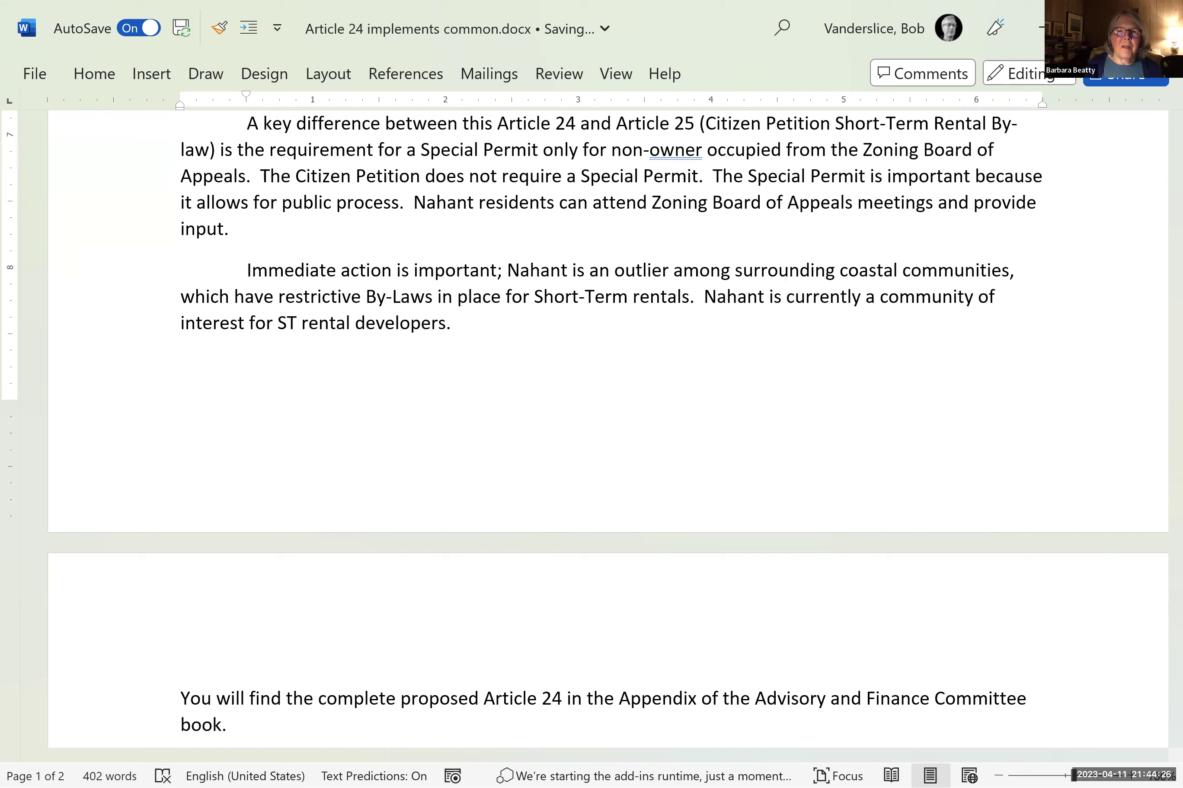
pyautogui.press('BackSpace')
pyautogui.press('BackSpace')
pyautogui.press('BackSpace')
pyautogui.press('BackSpace')
pyautogui.press('BackSpace')
pyautogui.press('BackSpace')
pyautogui.press('BackSpace')
pyautogui.press('BackSpace')
pyautogui.press('BackSpace')
pyautogui.press('BackSpace')
pyautogui.press('BackSpace')
pyautogui.press('BackSpace')
pyautogui.press('BackSpace')
pyautogui.press('BackSpace')
pyautogui.press('BackSpace')
pyautogui.press('BackSpace')
pyautogui.press('BackSpace')
pyautogui.press('BackSpace')
pyautogui.press('BackSpace')
pyautogui.press('BackSpace')
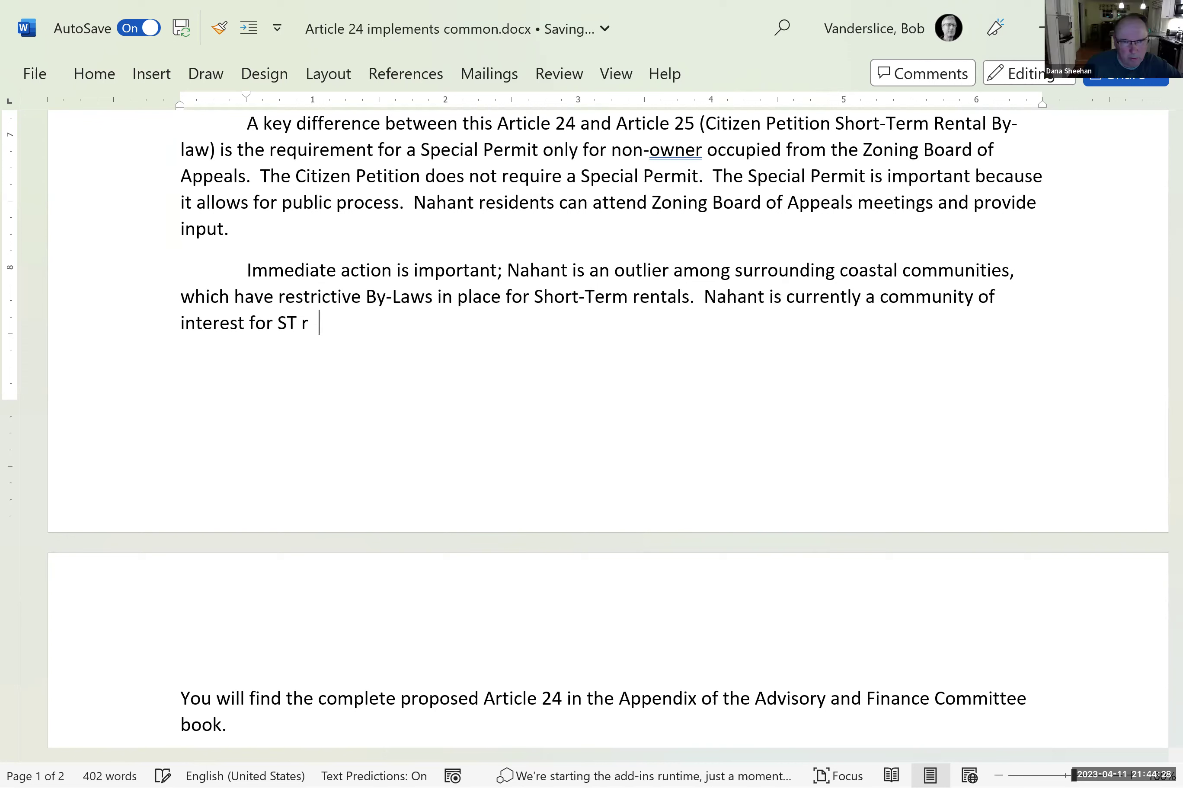
pyautogui.press('BackSpace')
pyautogui.press('BackSpace')
pyautogui.press('BackSpace')
pyautogui.press('BackSpace')
pyautogui.press('BackSpace')
pyautogui.press('BackSpace')
pyautogui.press('BackSpace')
pyautogui.press('BackSpace')
pyautogui.press('BackSpace')
pyautogui.press('BackSpace')
pyautogui.press('BackSpace')
pyautogui.press('BackSpace')
pyautogui.press('BackSpace')
pyautogui.press('BackSpace')
pyautogui.press('BackSpace')
pyautogui.press('BackSpace')
pyautogui.press('BackSpace')
pyautogui.press('BackSpace')
pyautogui.press('BackSpace')
pyautogui.press('BackSpace')
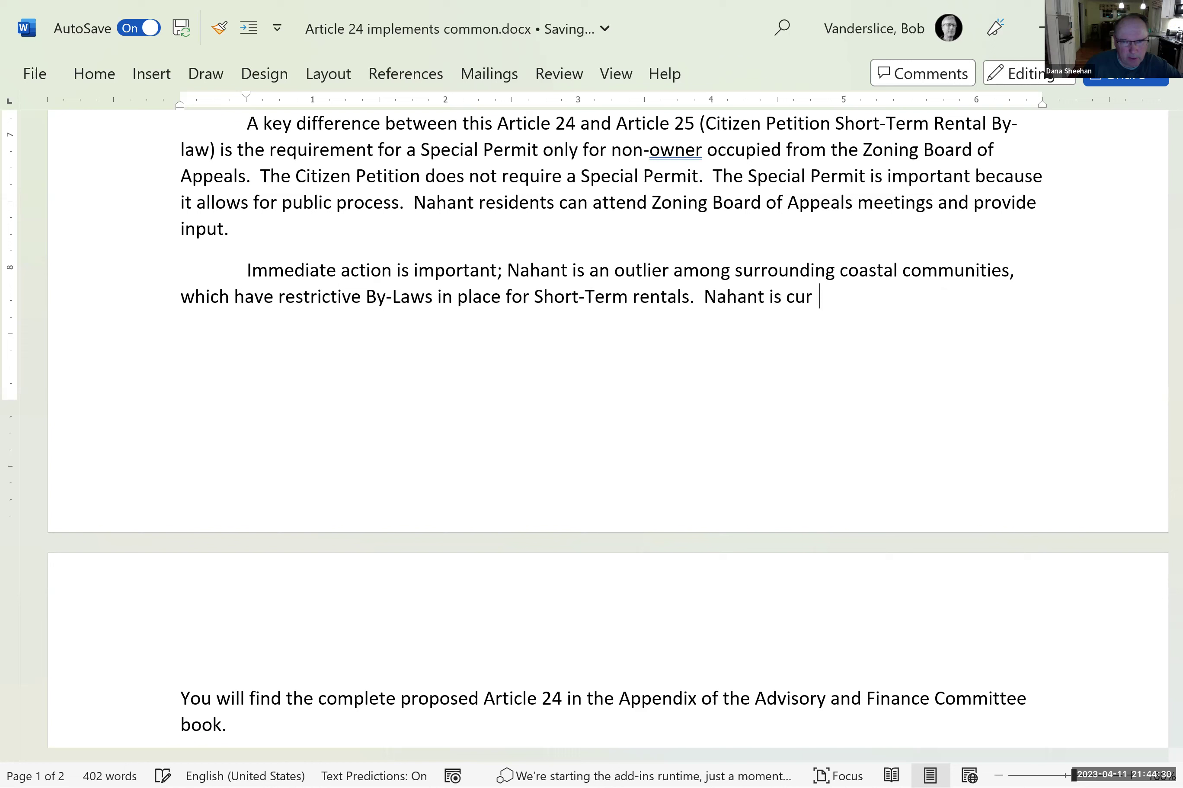
pyautogui.press('BackSpace')
pyautogui.press('BackSpace')
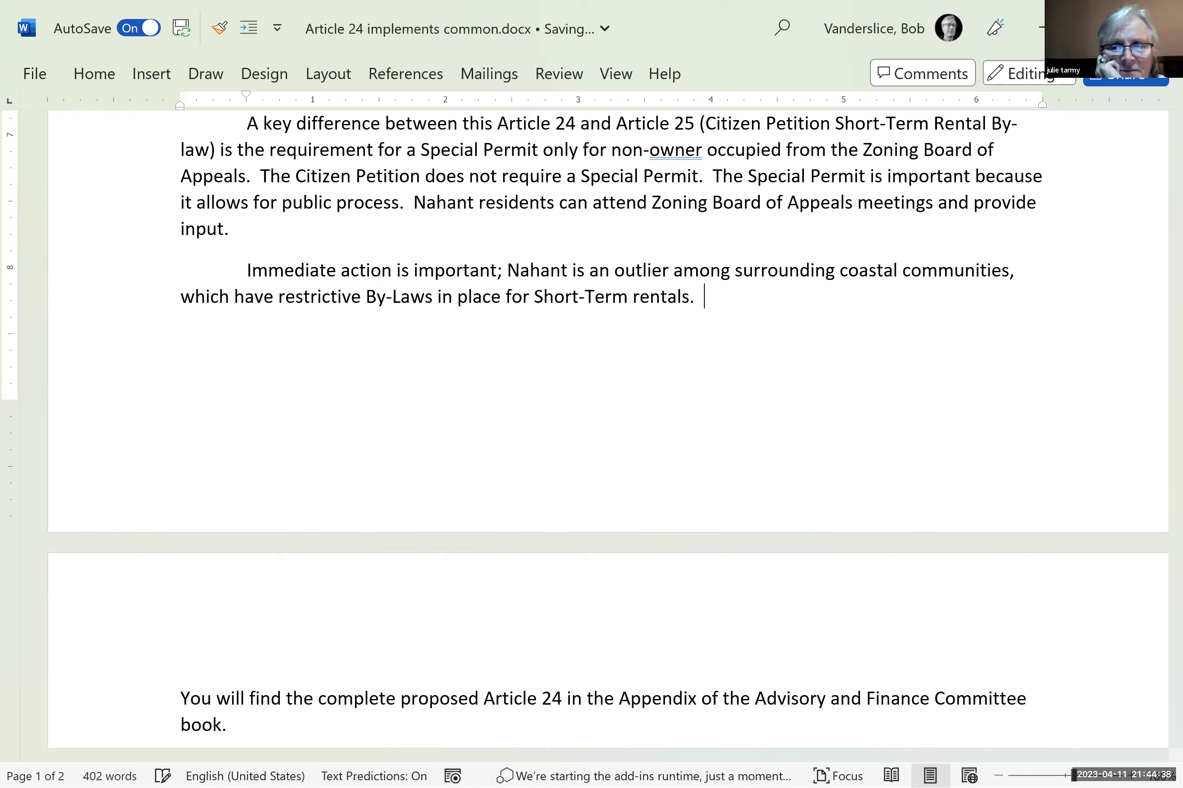
pyautogui.press('Delete')
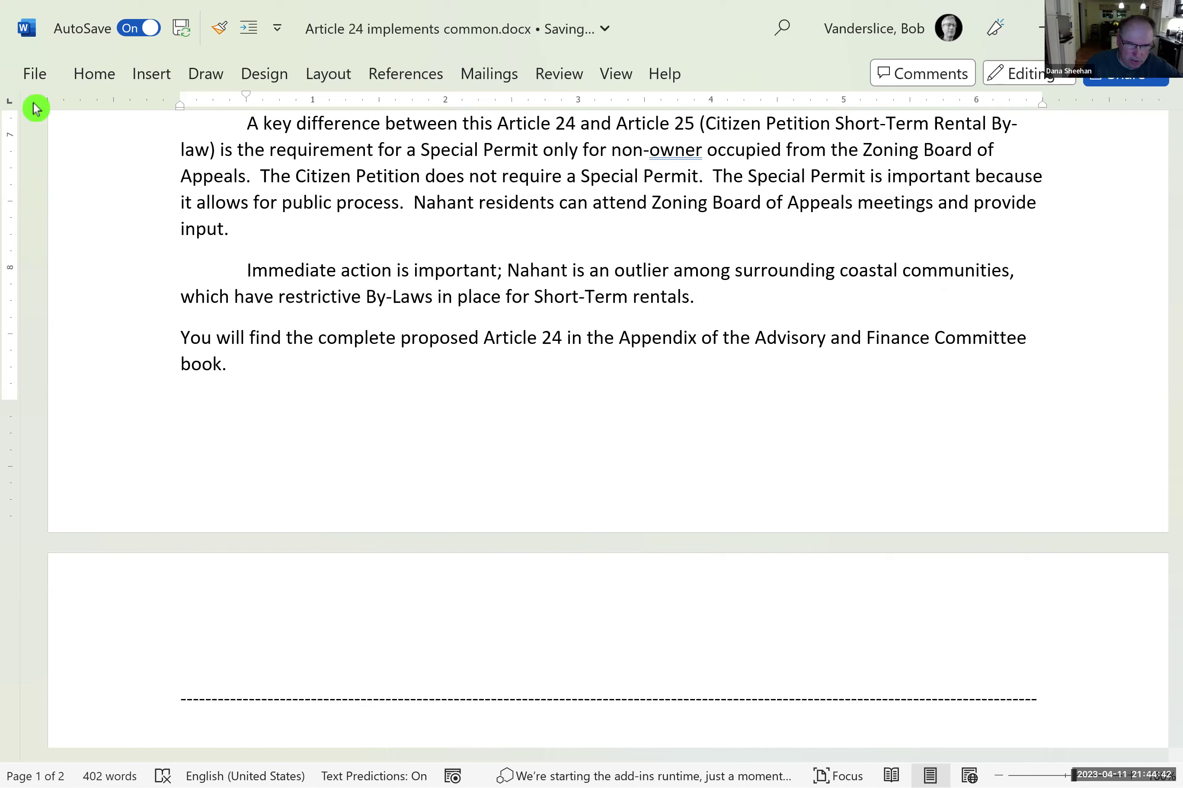
# - Copy the "Immediate action is important" paragraph's formatting onto the "You will find the complete proposed Article 24" paragraph
pyautogui.moveTo(240, 266); pyautogui.dragTo(716, 296)
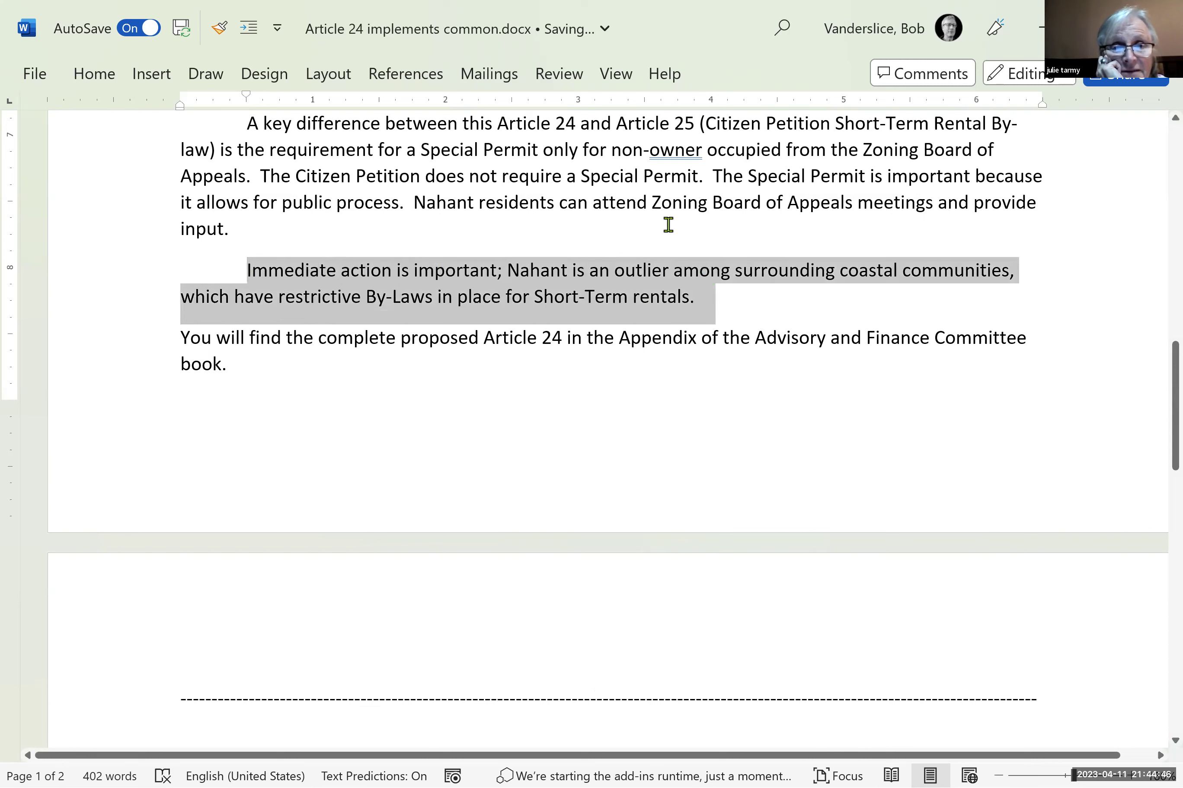
pyautogui.click(219, 28)
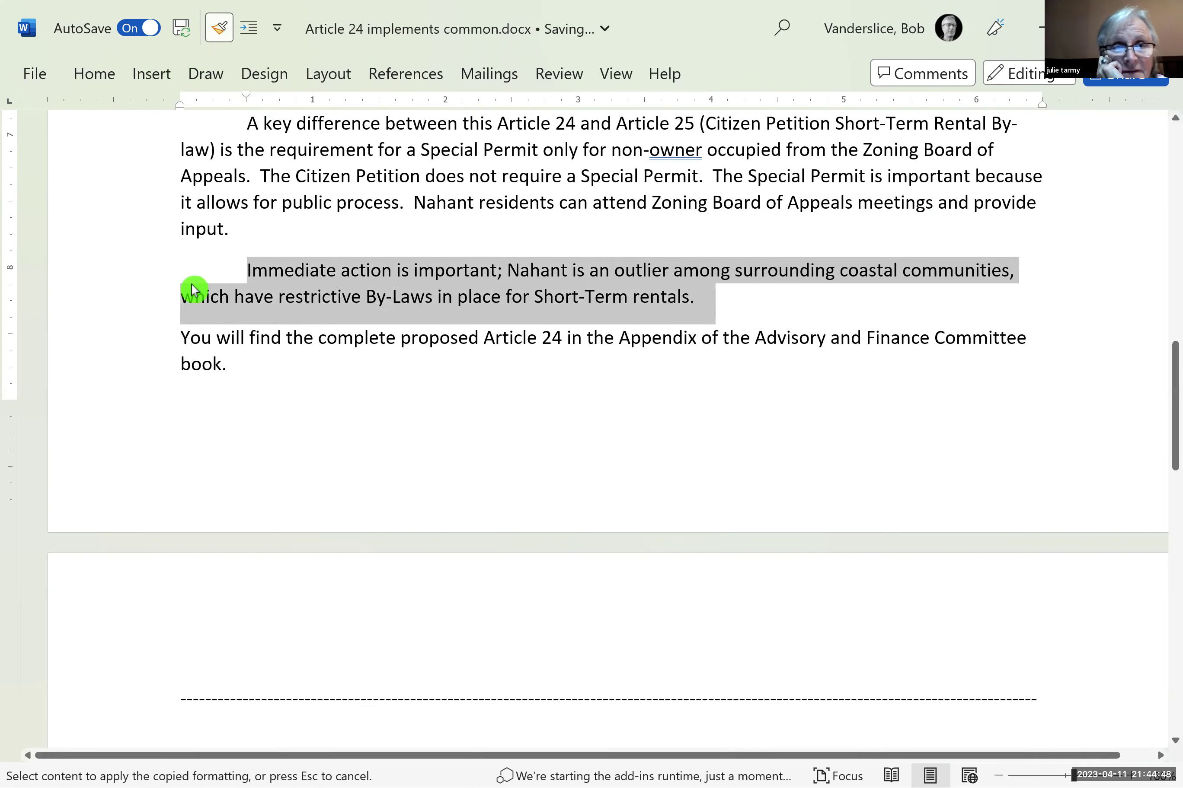
pyautogui.moveTo(173, 336); pyautogui.dragTo(244, 366)
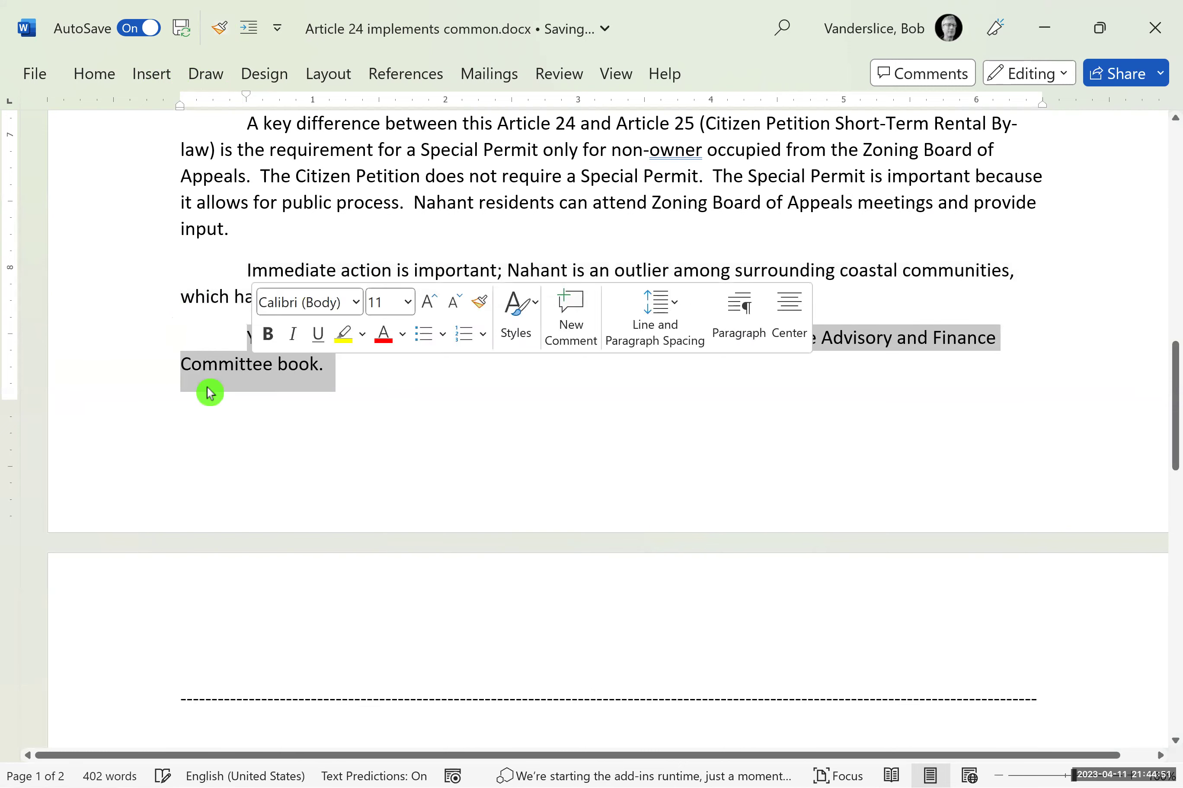
pyautogui.click(74, 342)
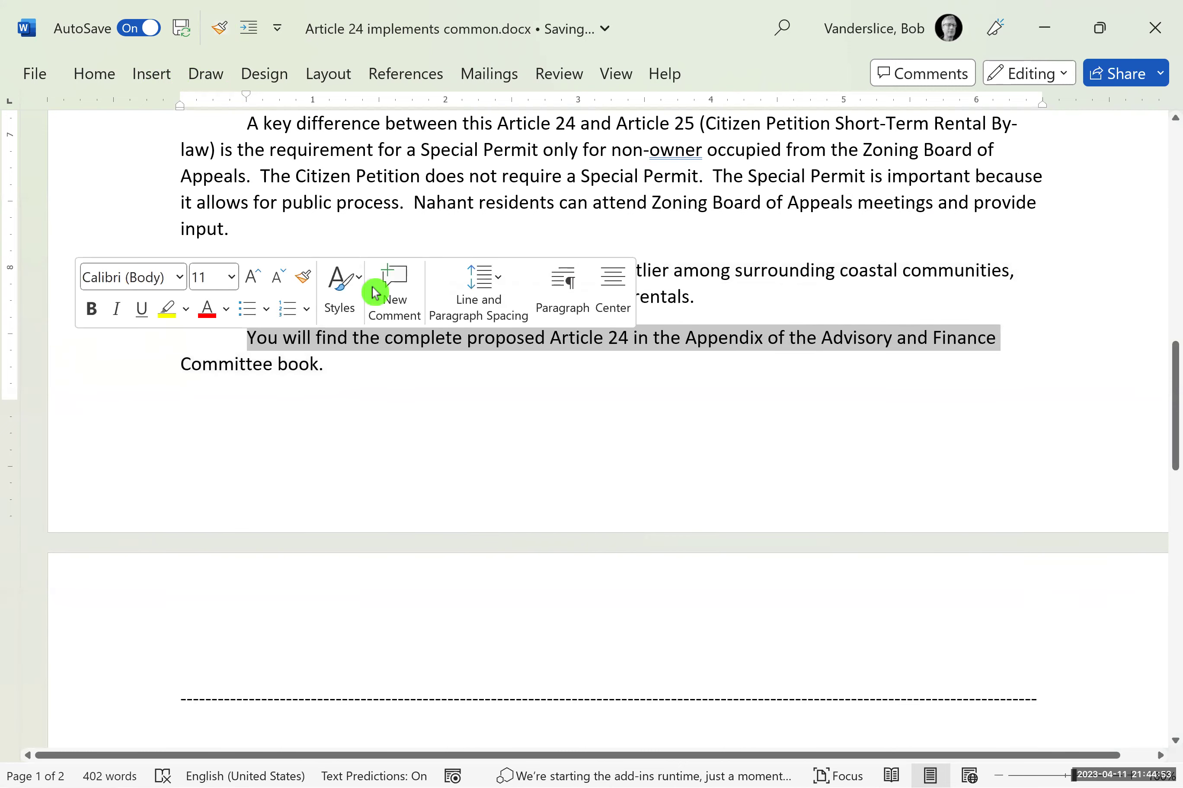
pyautogui.click(732, 293)
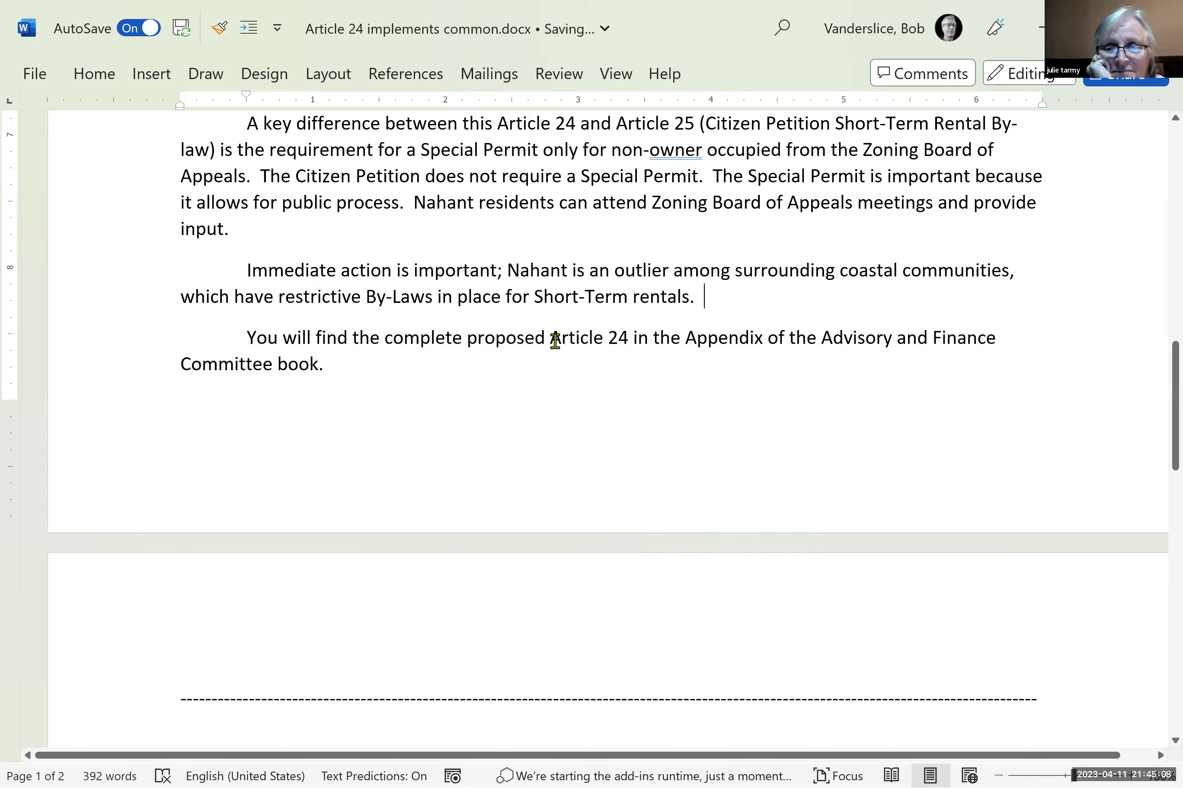
# - Insert ", including specific By-Law language," after "the complete proposed Article 24" in the last paragraph
pyautogui.click(629, 339)
pyautogui.write(', including ')
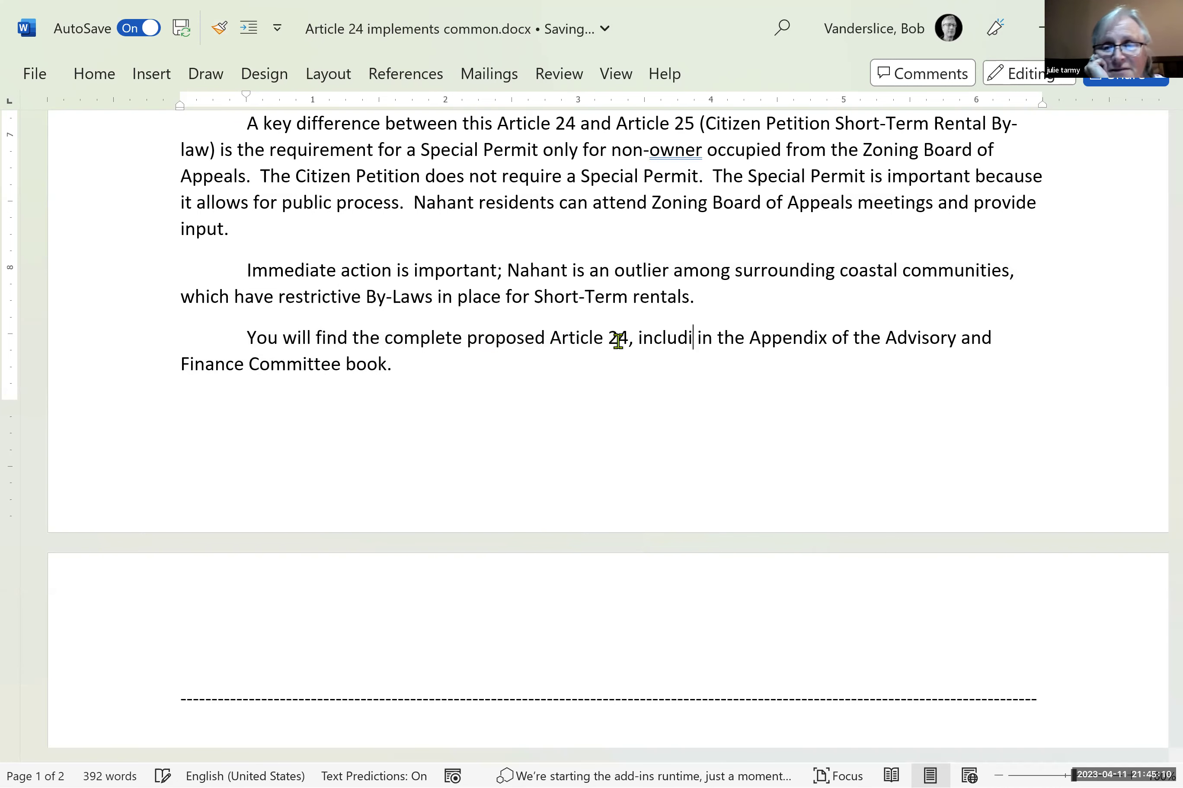
pyautogui.write('specific')
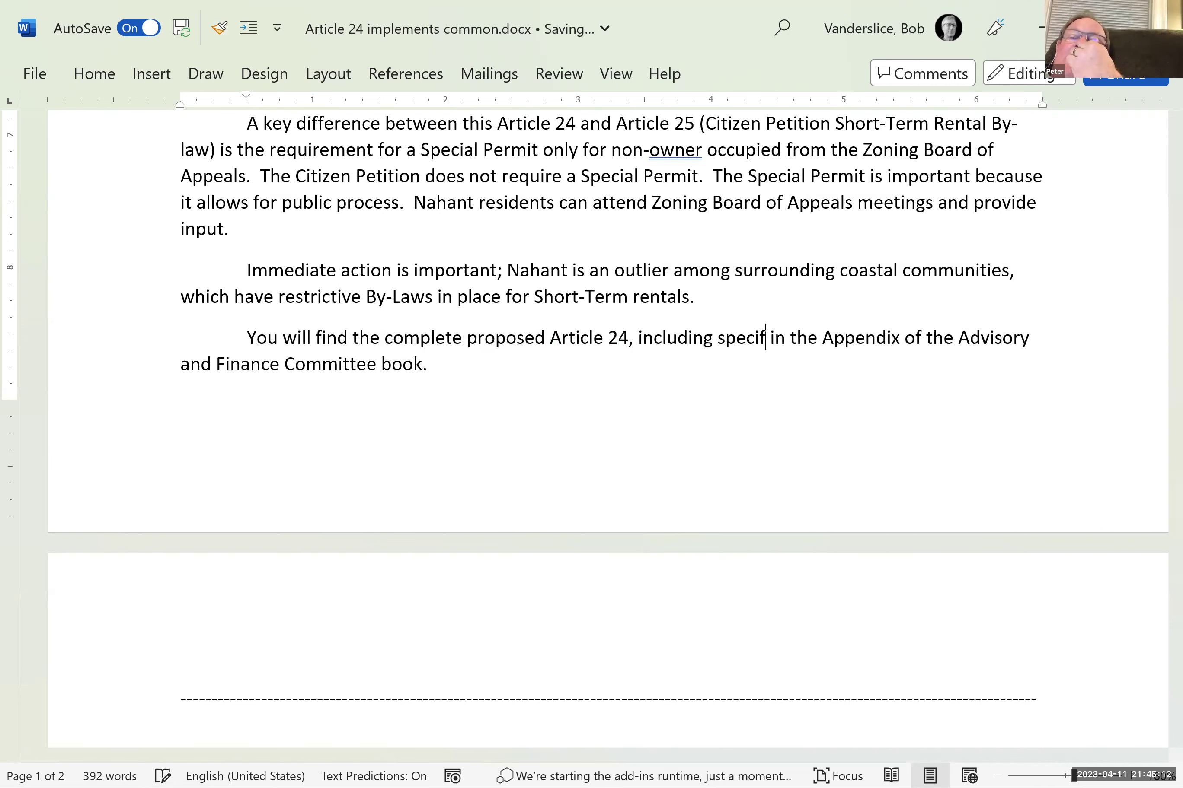
pyautogui.write(' By-Law ')
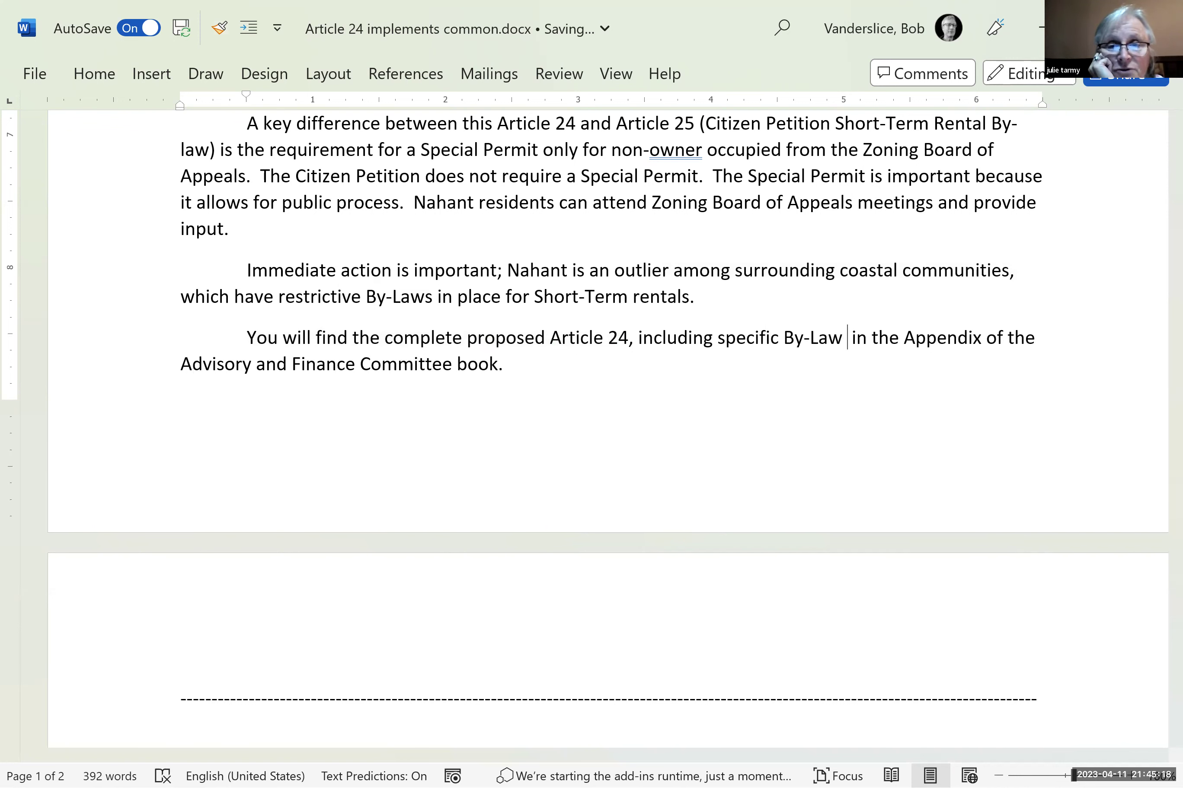
pyautogui.write('language ')
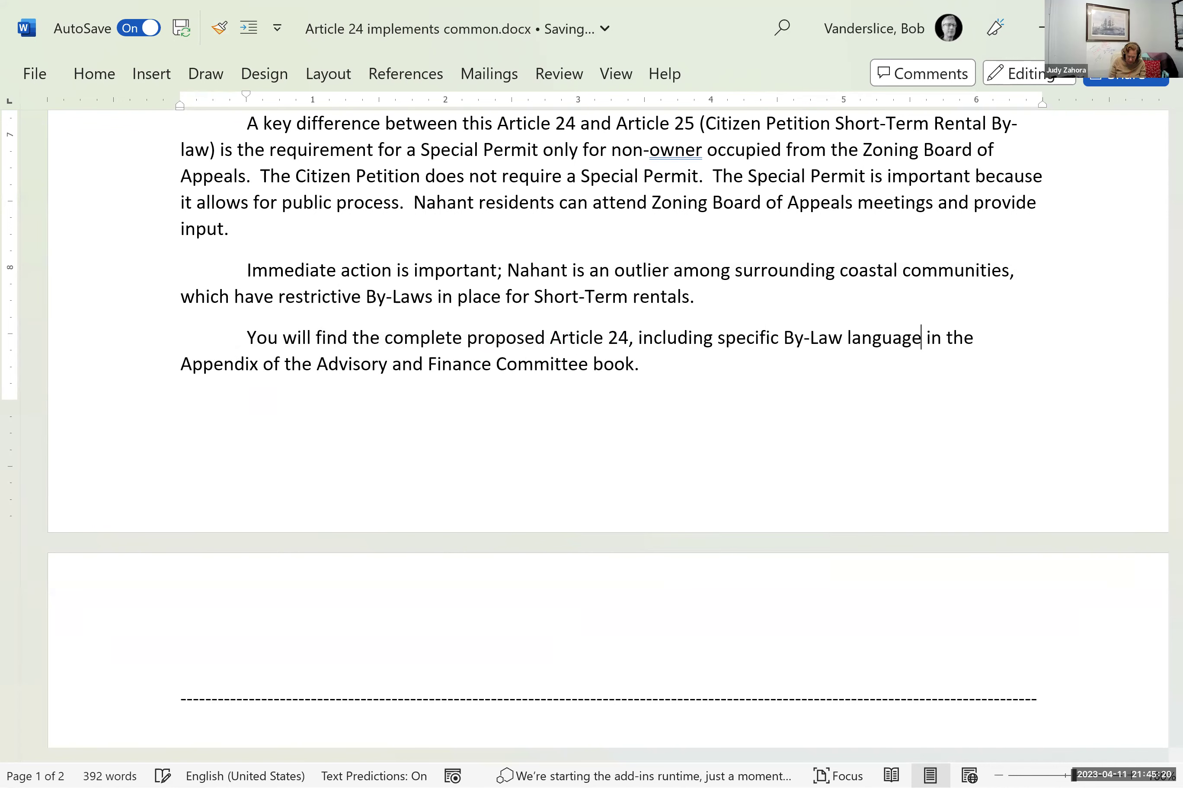
pyautogui.write(',')
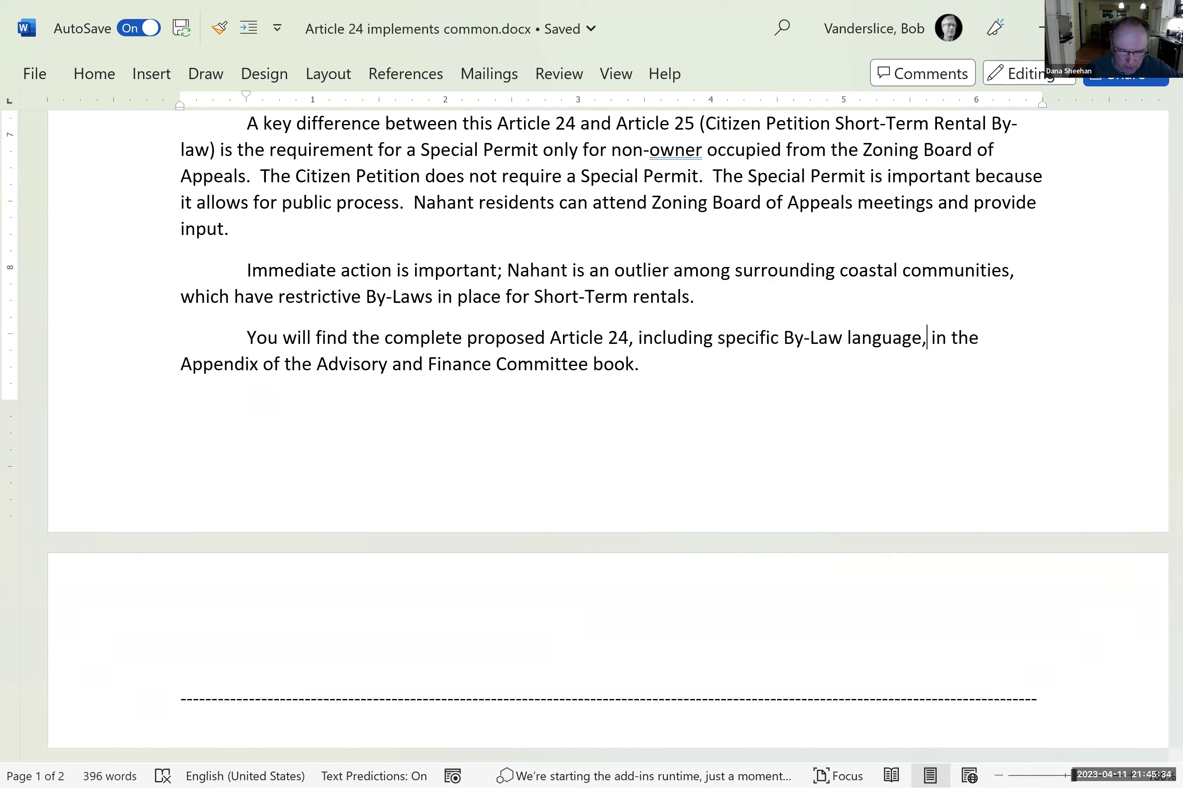
pyautogui.click(670, 372)
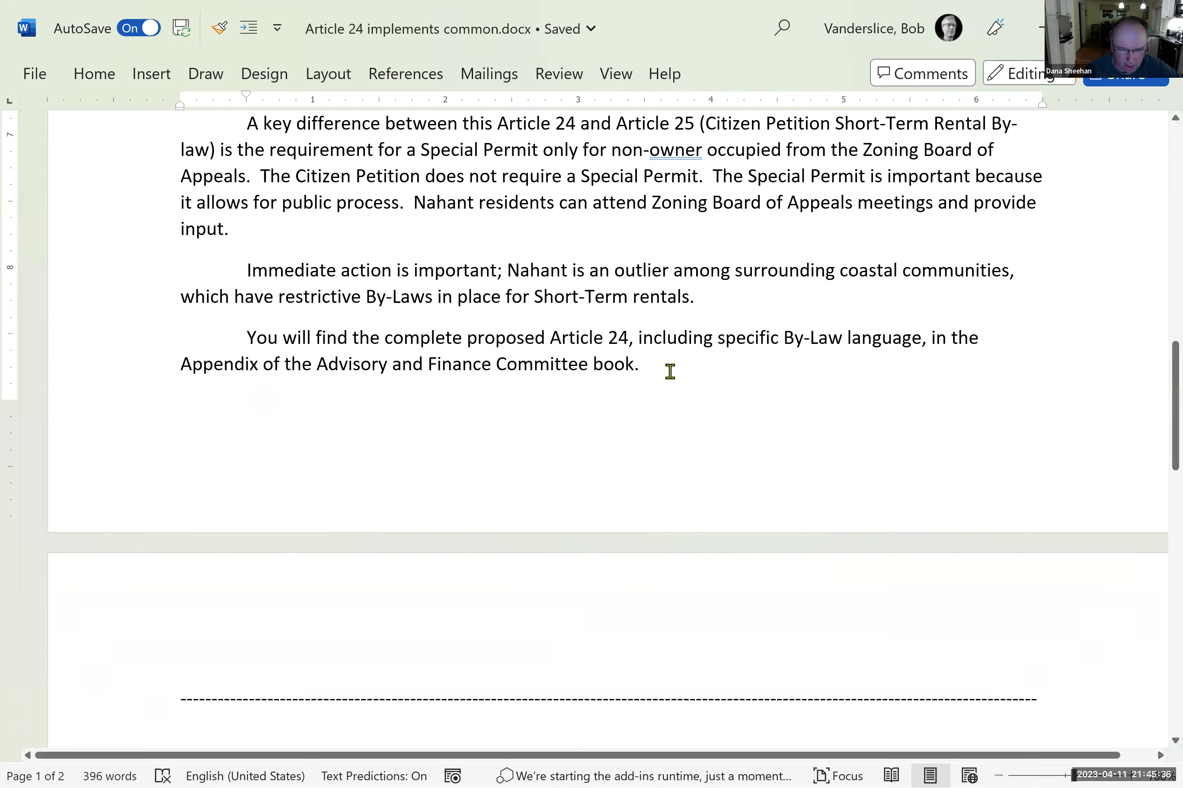
pyautogui.press('Delete')
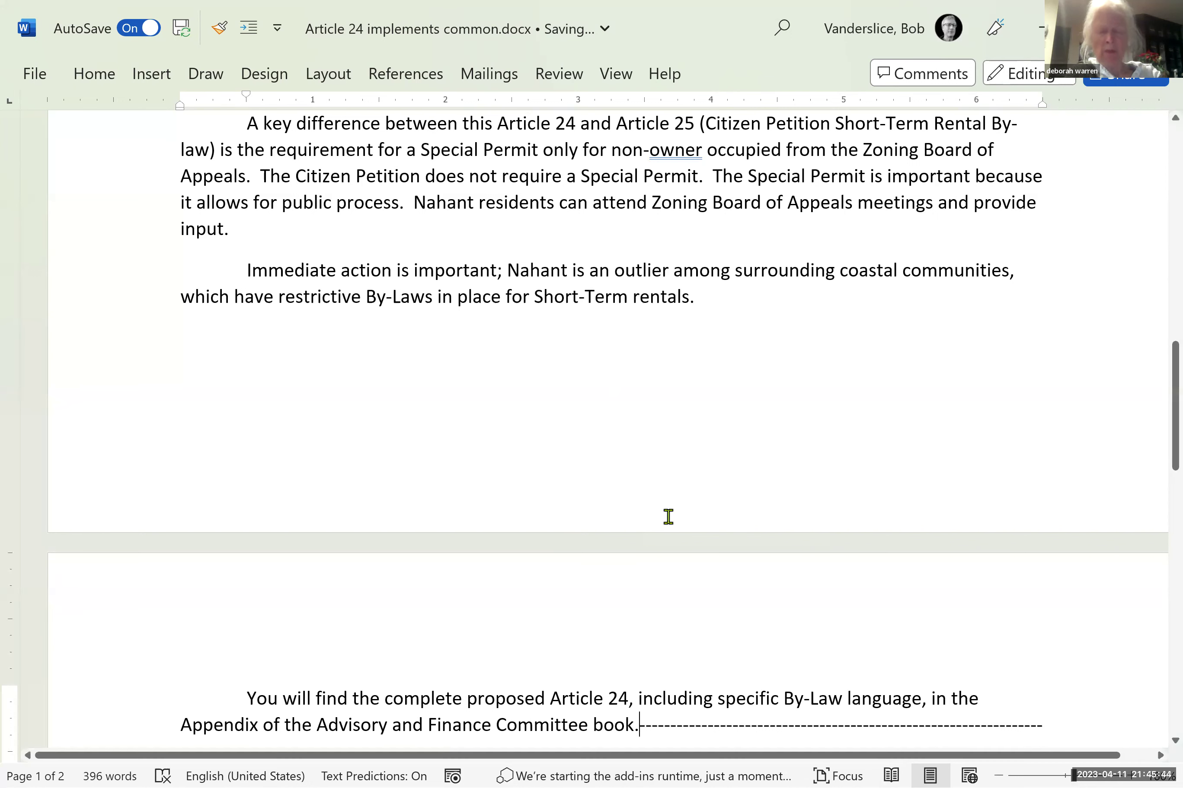
pyautogui.press('Return')
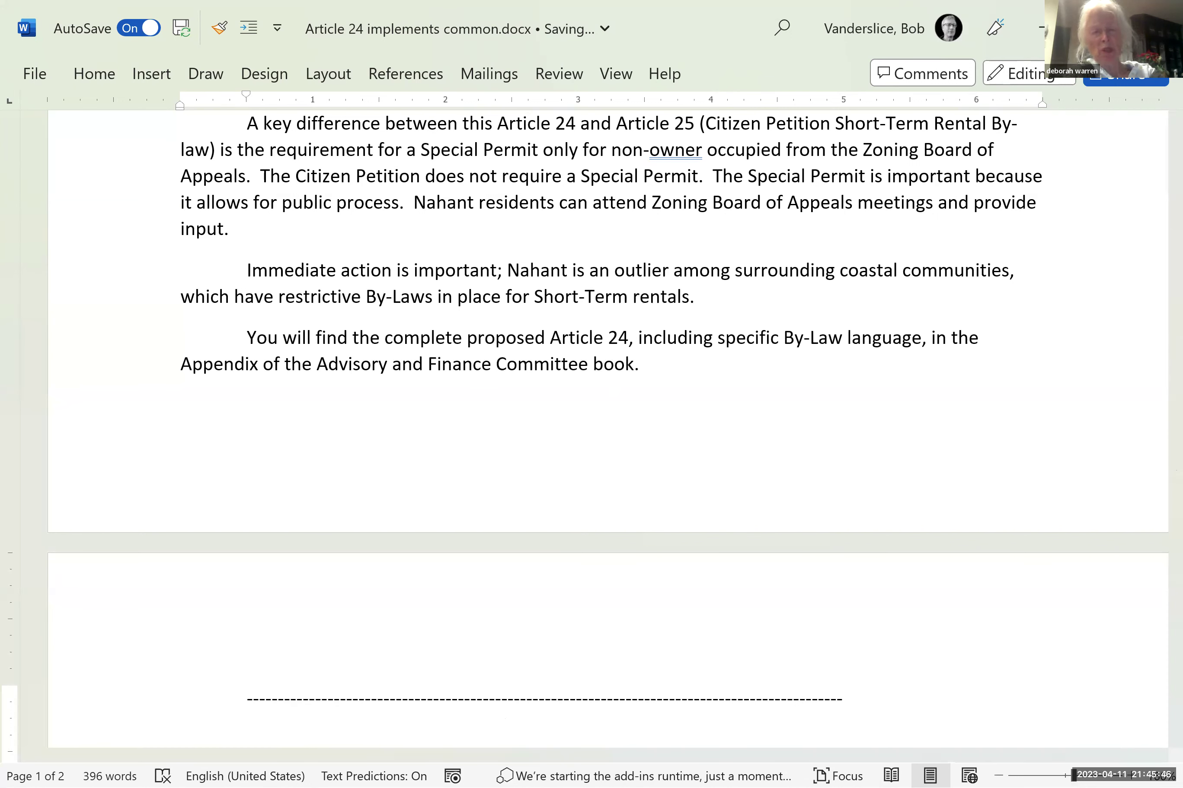
# - Delete the entire dashed line below the paragraph about the Advisory and Finance Committee book
pyautogui.click(864, 719)
pyautogui.press('BackSpace')
pyautogui.press('BackSpace')
pyautogui.press('BackSpace')
pyautogui.press('BackSpace')
pyautogui.press('BackSpace')
pyautogui.press('BackSpace')
pyautogui.press('BackSpace')
pyautogui.press('BackSpace')
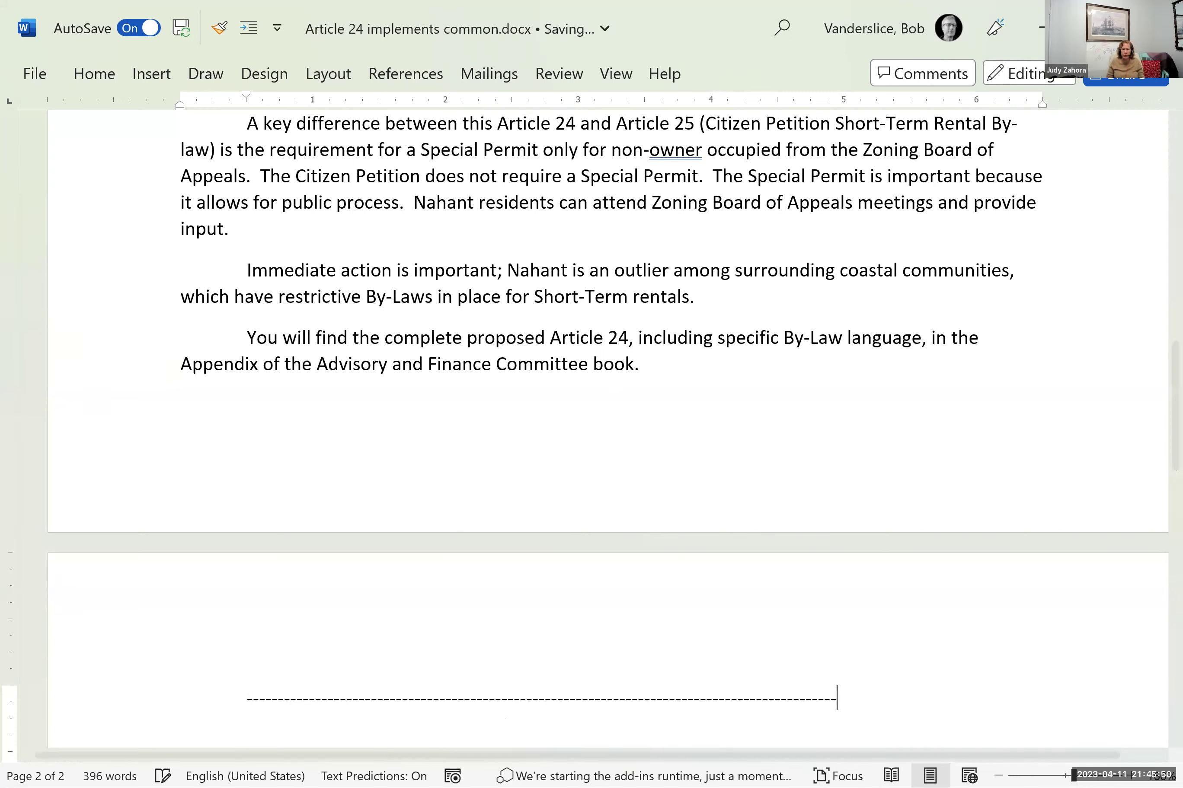
pyautogui.press('BackSpace')
pyautogui.press('BackSpace')
pyautogui.press('BackSpace')
pyautogui.press('BackSpace')
pyautogui.press('BackSpace')
pyautogui.press('BackSpace')
pyautogui.press('BackSpace')
pyautogui.press('BackSpace')
pyautogui.press('BackSpace')
pyautogui.press('BackSpace')
pyautogui.press('BackSpace')
pyautogui.press('BackSpace')
pyautogui.press('BackSpace')
pyautogui.press('BackSpace')
pyautogui.press('BackSpace')
pyautogui.press('BackSpace')
pyautogui.press('BackSpace')
pyautogui.press('BackSpace')
pyautogui.press('BackSpace')
pyautogui.press('BackSpace')
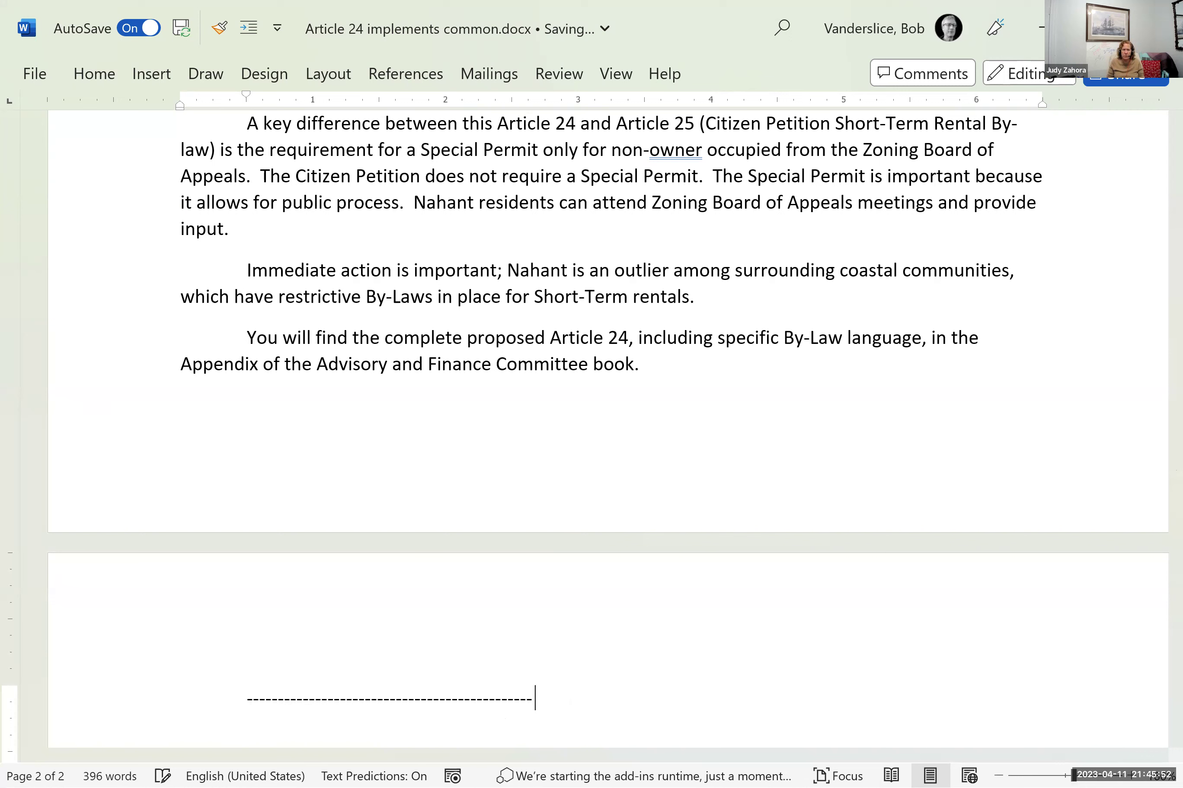
pyautogui.press('BackSpace')
pyautogui.press('BackSpace')
pyautogui.press('BackSpace')
pyautogui.press('BackSpace')
pyautogui.press('BackSpace')
pyautogui.press('BackSpace')
pyautogui.press('BackSpace')
pyautogui.press('BackSpace')
pyautogui.press('BackSpace')
pyautogui.press('BackSpace')
pyautogui.press('BackSpace')
pyautogui.press('BackSpace')
pyautogui.press('BackSpace')
pyautogui.press('BackSpace')
pyautogui.press('BackSpace')
pyautogui.press('BackSpace')
pyautogui.press('BackSpace')
pyautogui.press('BackSpace')
pyautogui.press('BackSpace')
pyautogui.press('BackSpace')
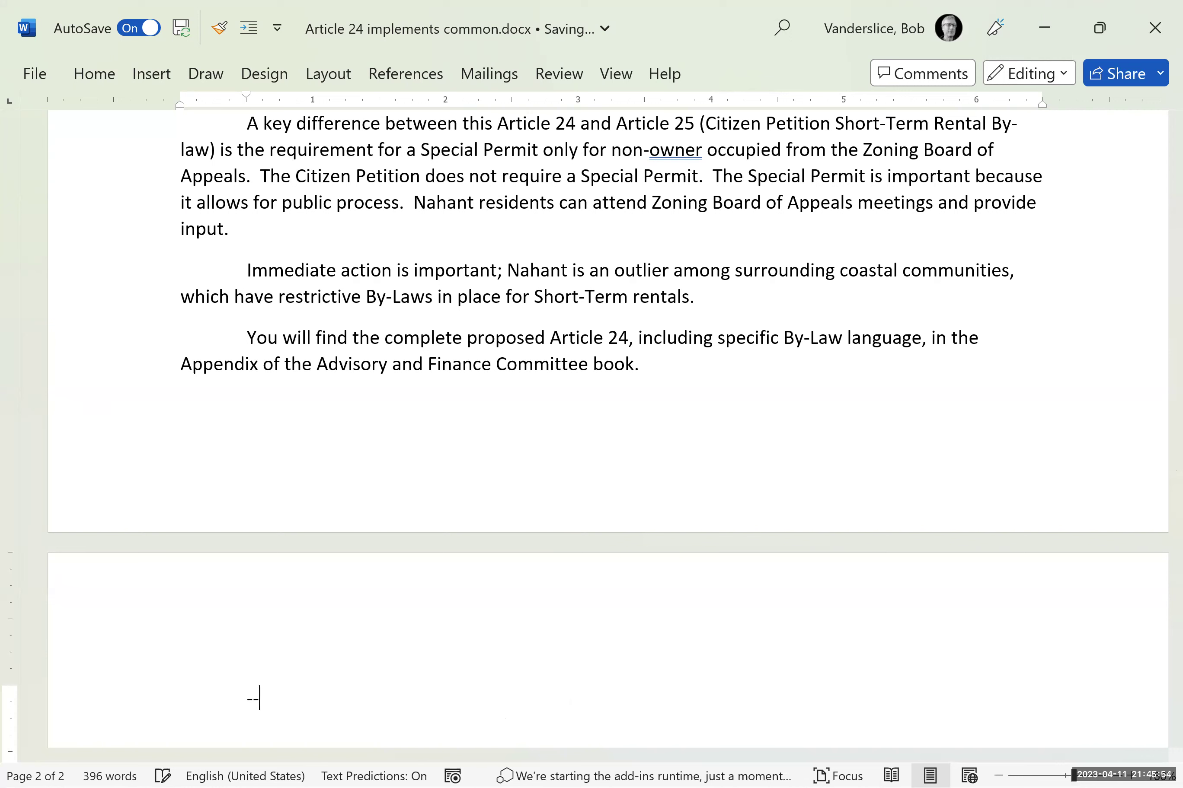
pyautogui.press('BackSpace')
pyautogui.press('BackSpace')
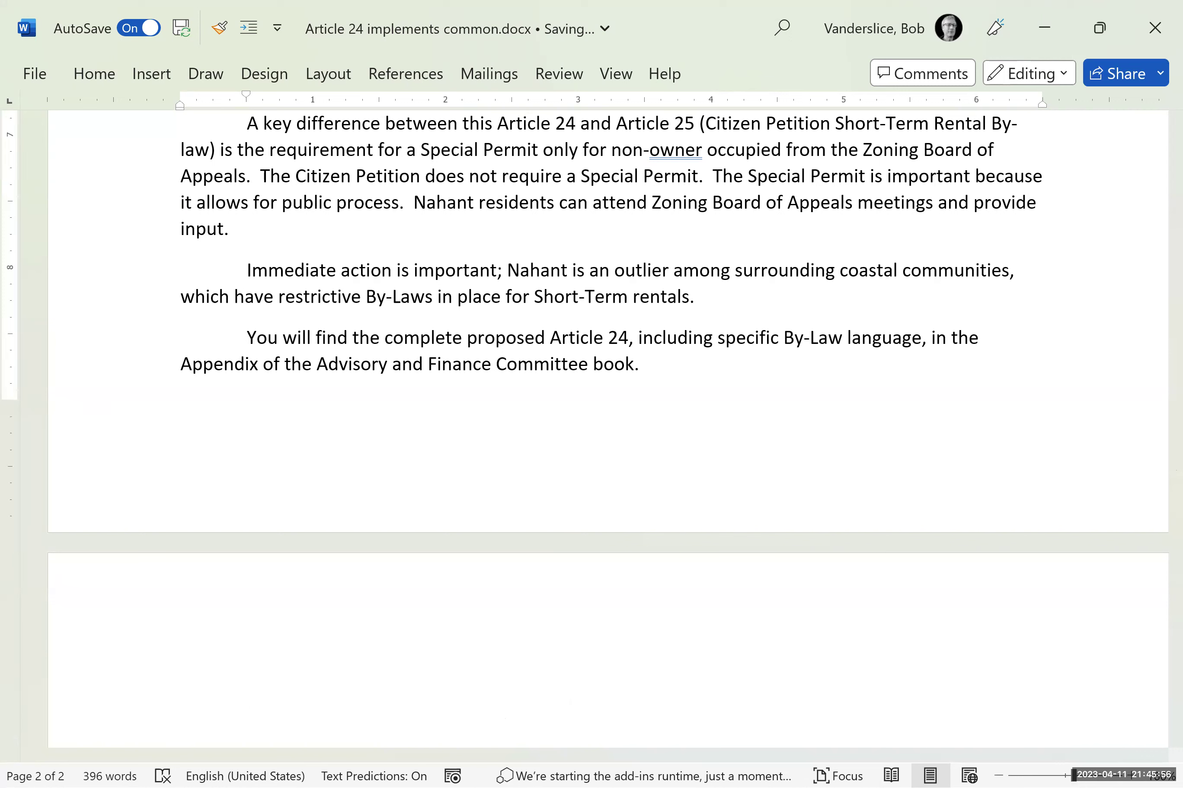
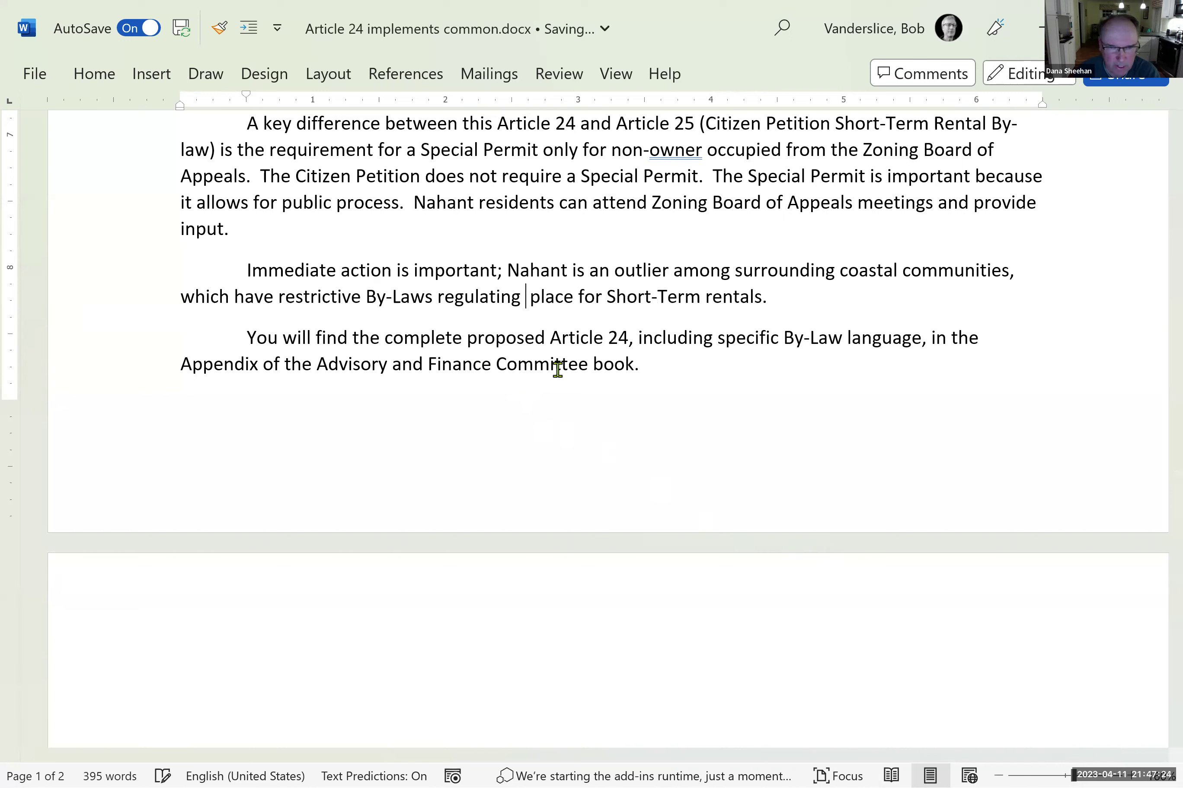
# - Delete the leftover words "place for" between "By-Laws regulating" and "Short-Term rentals."
pyautogui.press('Delete')
pyautogui.press('Delete')
pyautogui.press('Delete')
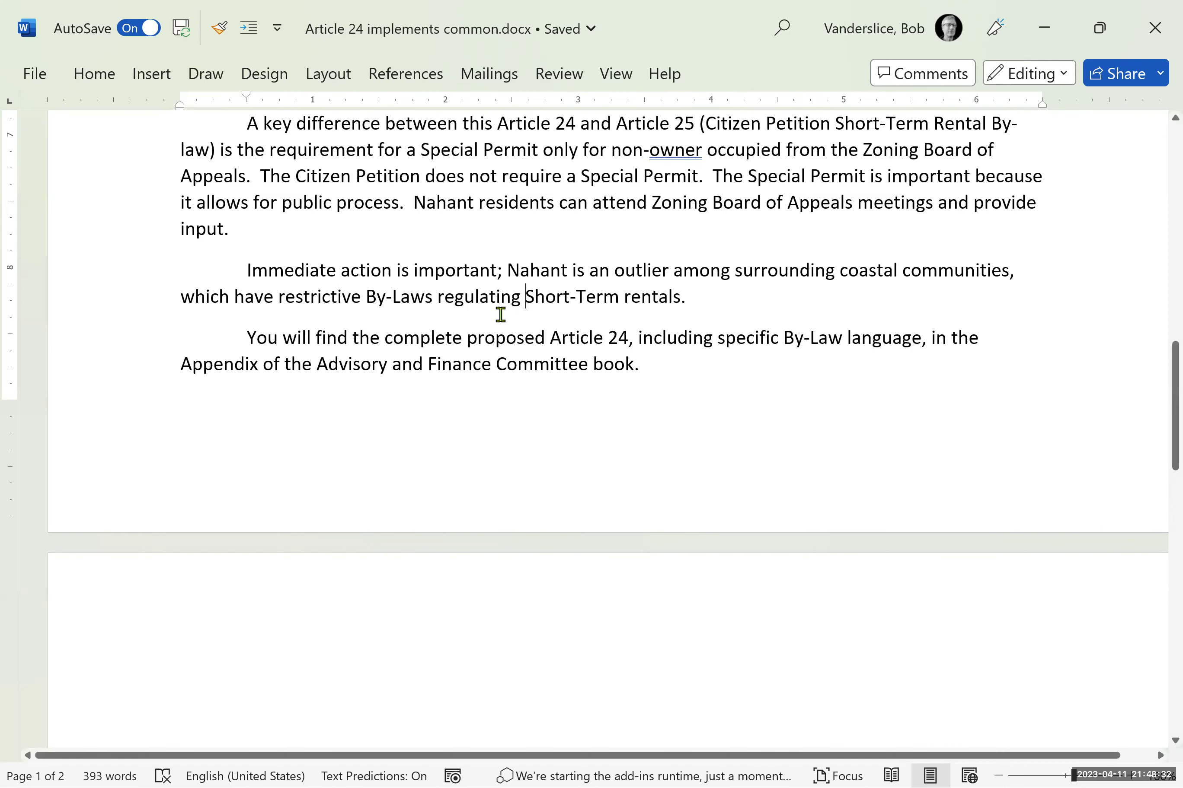
# - Switch to the FinCom 2023 tracker workbook in Excel and select the ARTICLE 25 (Citizen Petition – Short-Term Rental By-Law) item
pyautogui.click(854, 776)
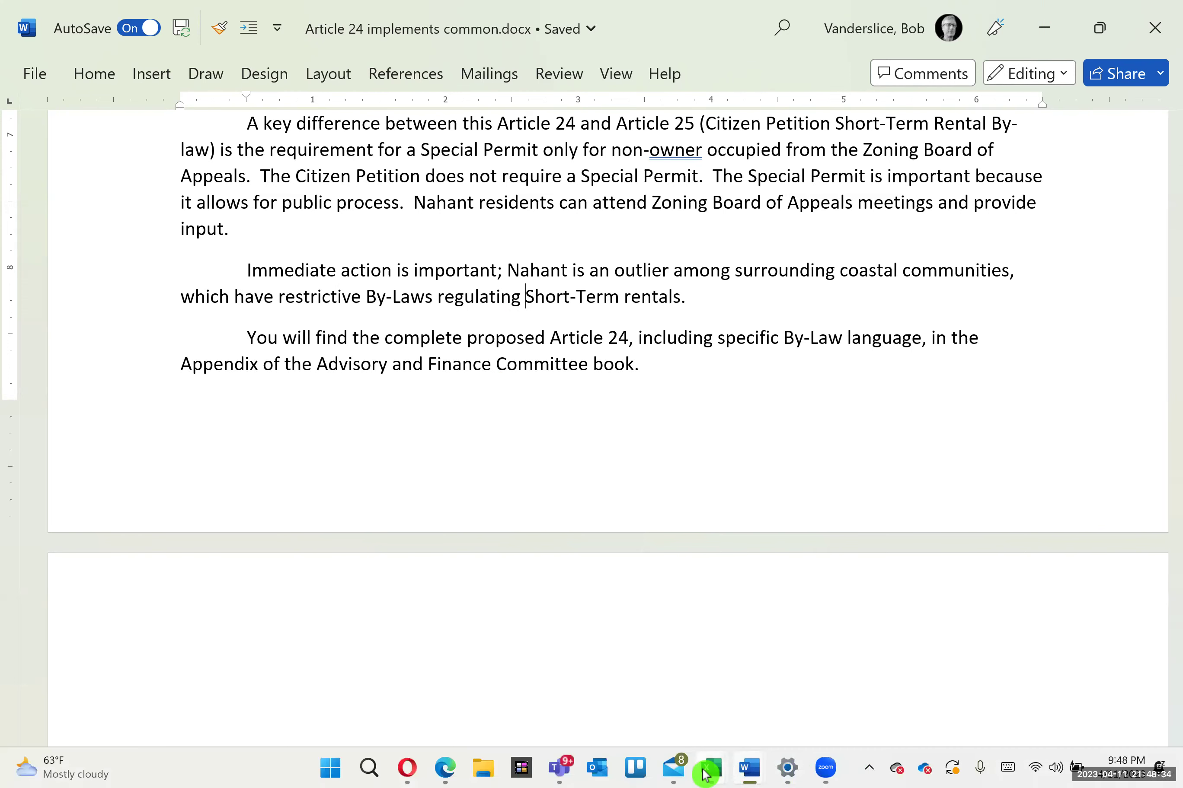
pyautogui.moveTo(707, 774)
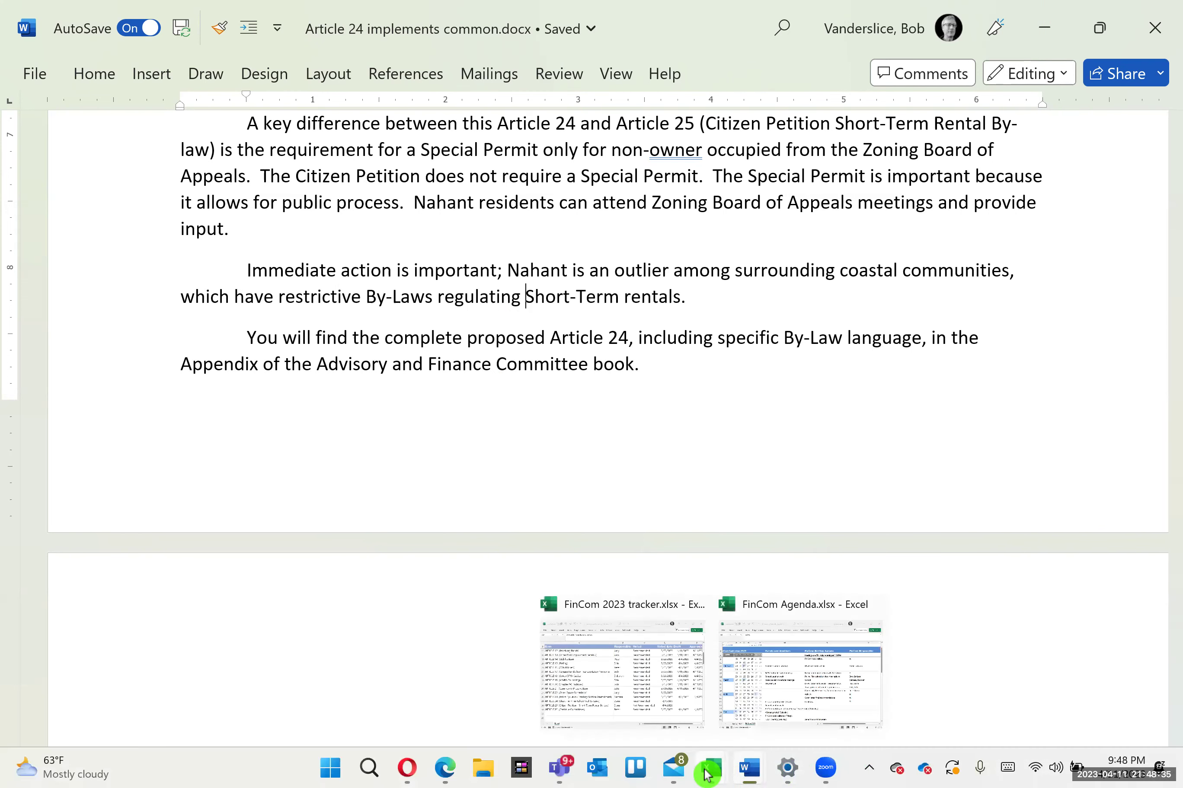
pyautogui.click(650, 731)
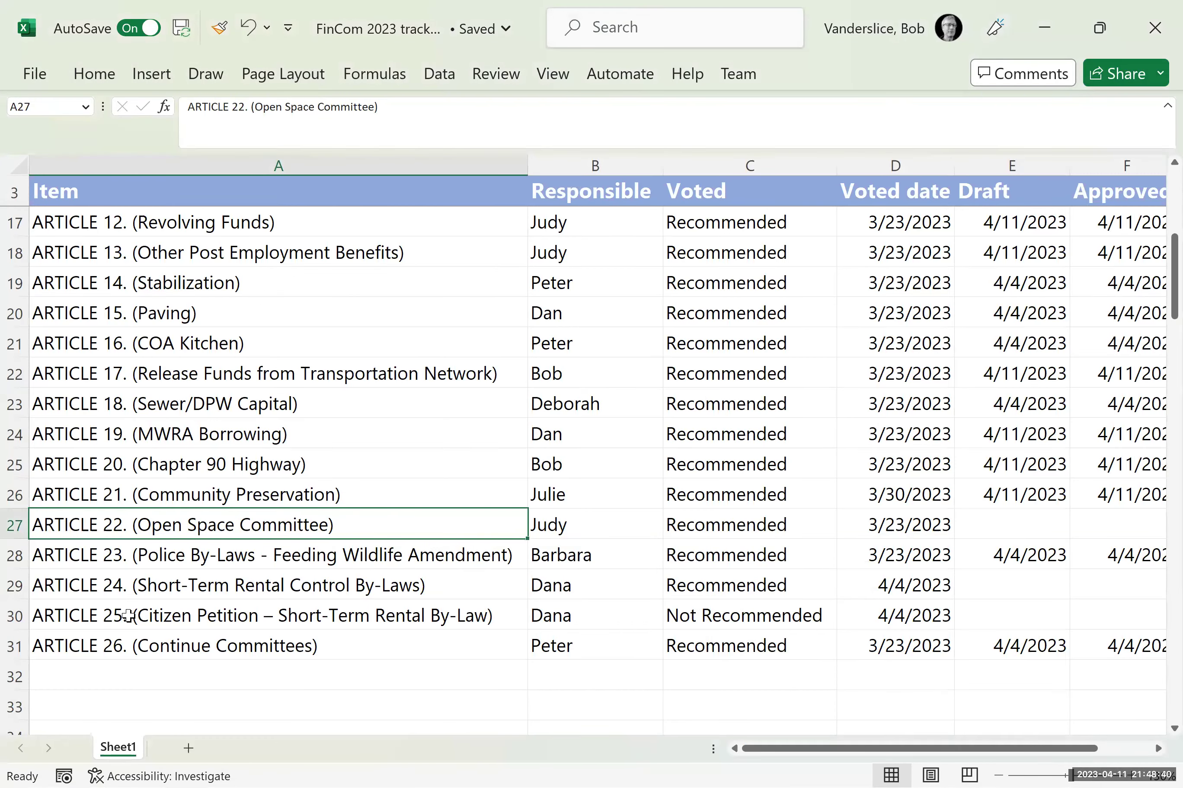
pyautogui.click(105, 616)
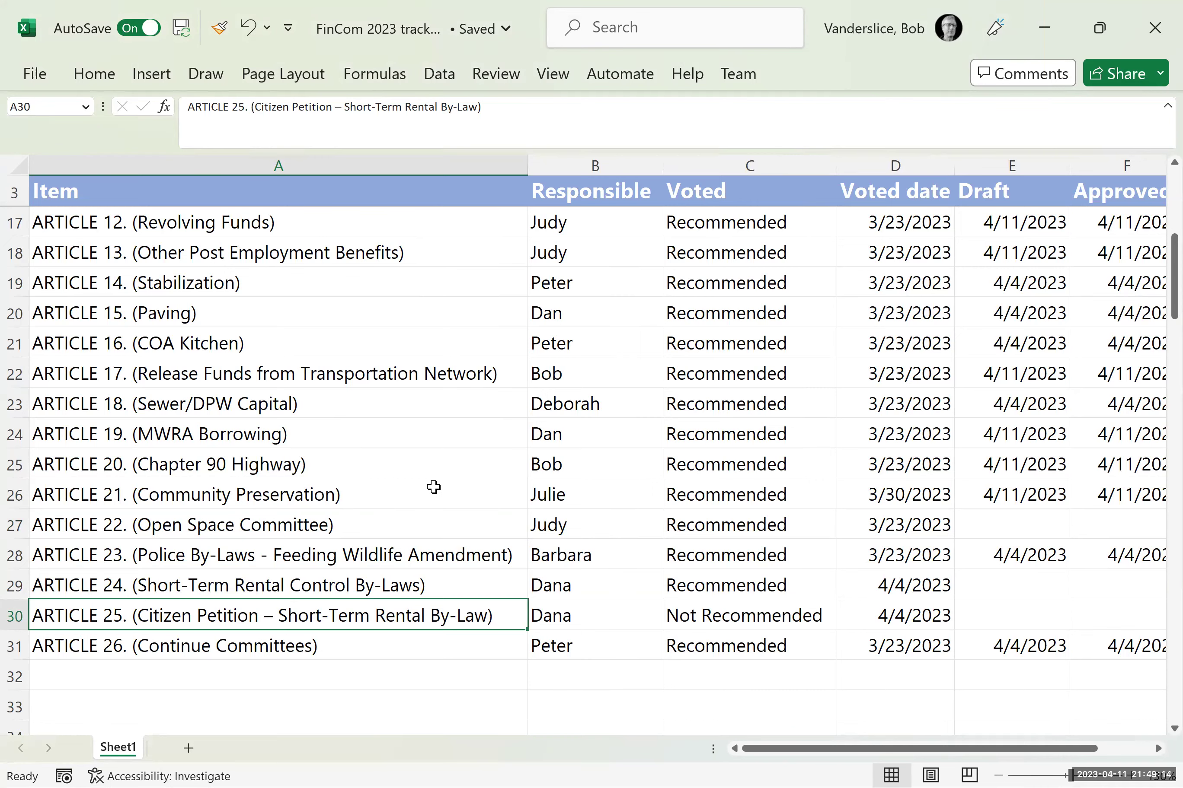
pyautogui.scroll(1, 285, 529)
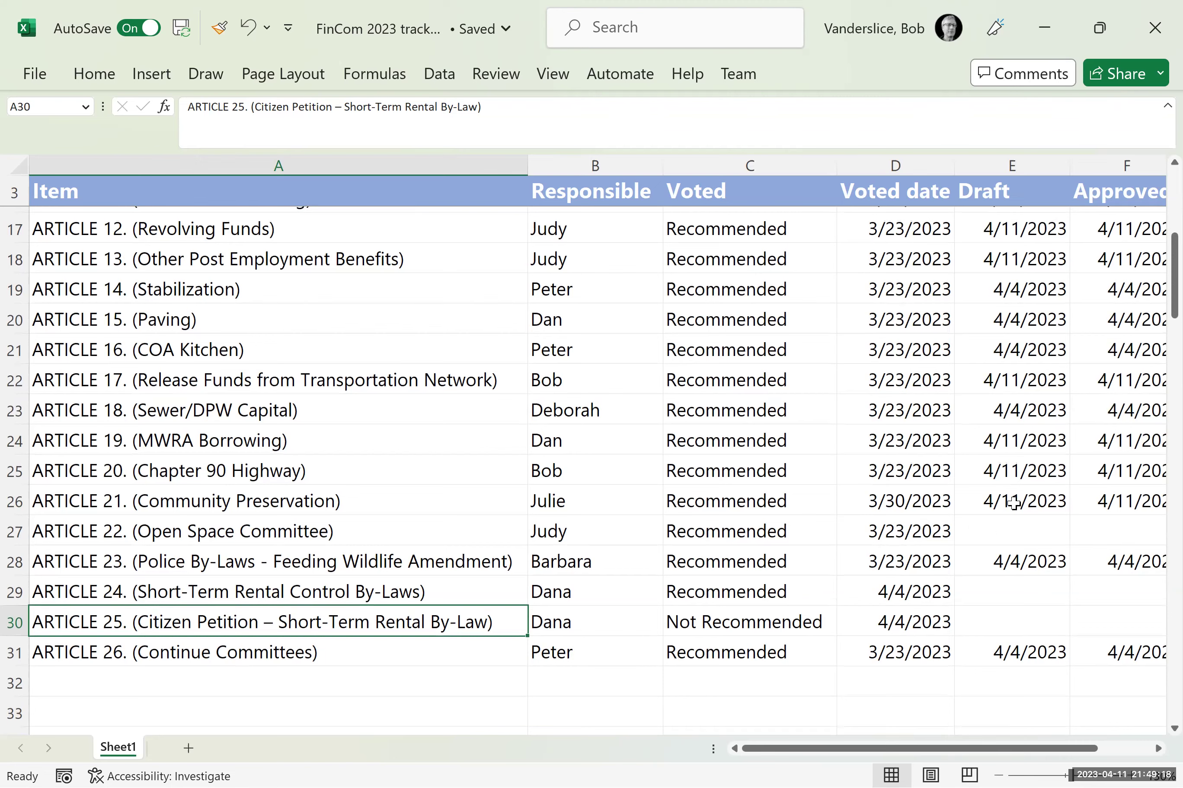
# - Copy the 4/11/2023 Draft and Approved dates from the ARTICLE 21 (Community Preservation) row into the ARTICLE 22 (Open Space Committee) row
pyautogui.click(1013, 504)
pyautogui.hotkey('shift', 'Right')
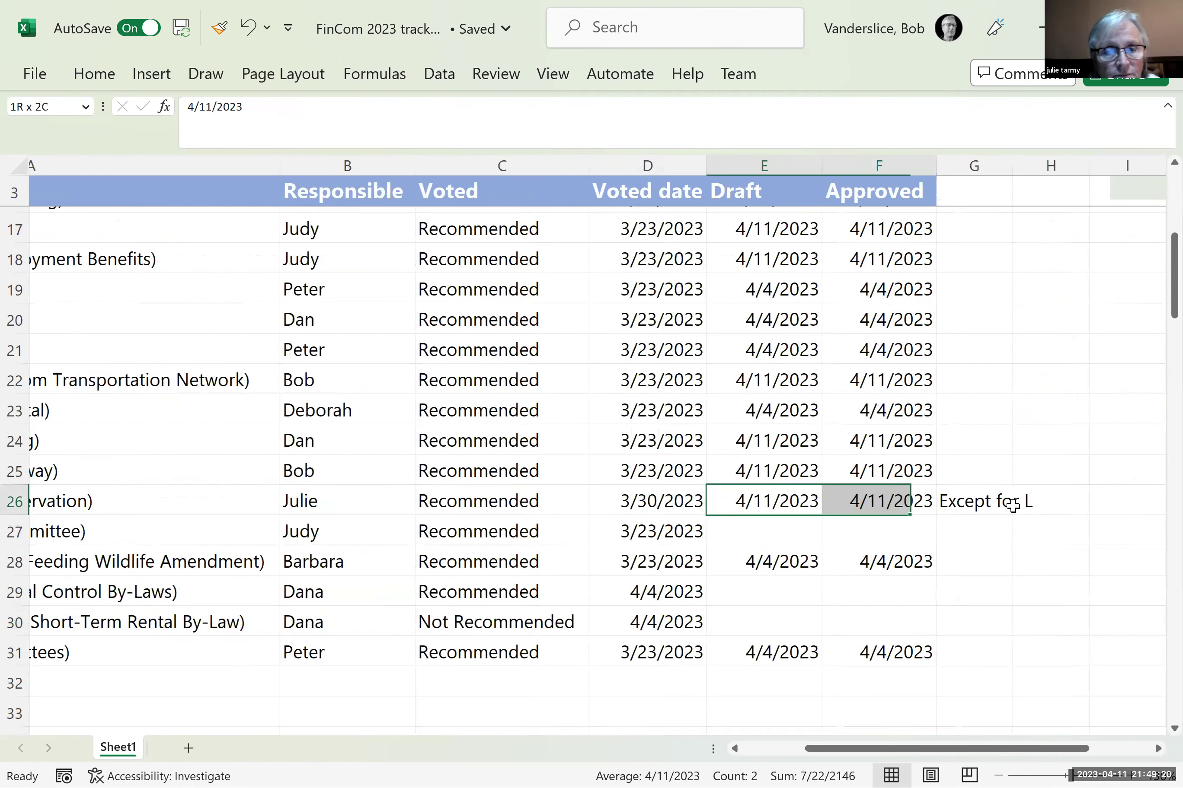
pyautogui.hotkey('ctrl', 'c')
pyautogui.press('Down')
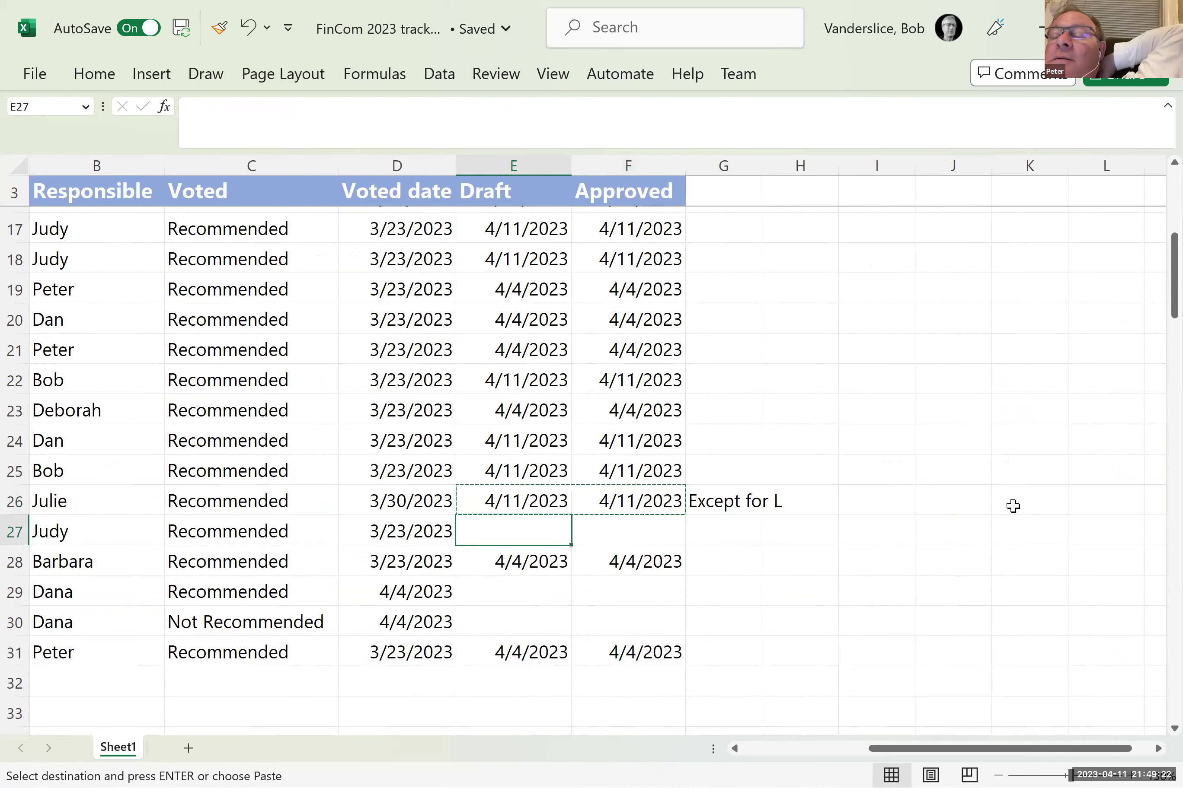
pyautogui.hotkey('ctrl', 'v')
# - Select the ARTICLE 24 (Short-Term Rental Control By-Laws) item in the tracker's Item column
pyautogui.press('Down')
pyautogui.press('Down')
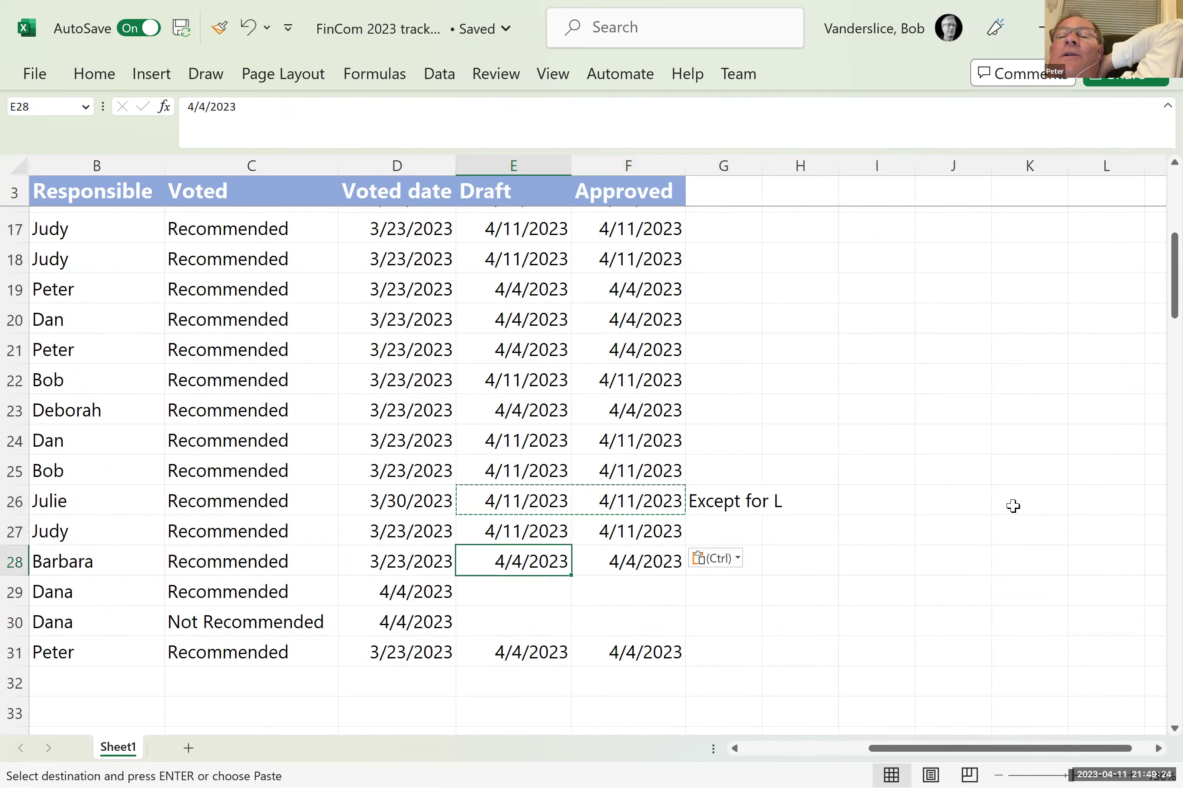
pyautogui.press('Left')
pyautogui.press('Left')
pyautogui.press('Left')
pyautogui.press('Left')
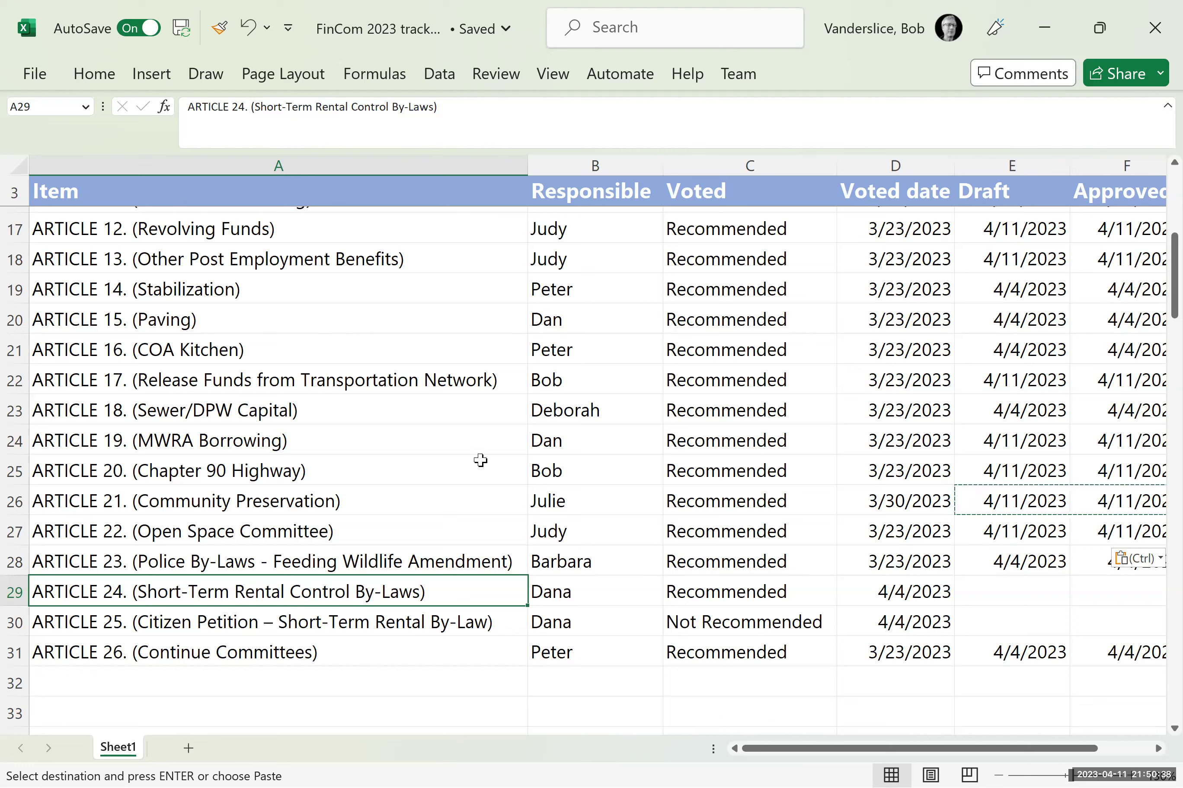
pyautogui.press('Right')
pyautogui.press('Right')
pyautogui.press('Right')
pyautogui.press('Right')
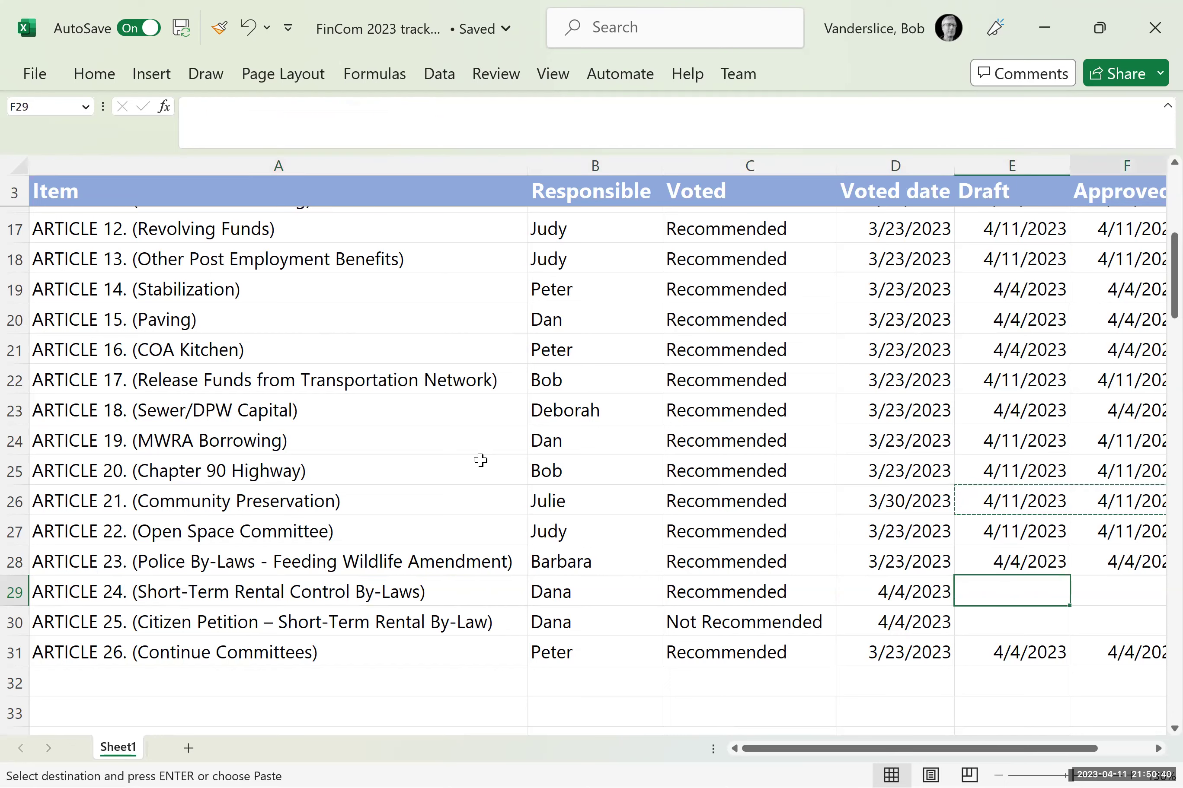
pyautogui.press('Left')
pyautogui.press('Left')
pyautogui.press('Left')
pyautogui.press('Left')
pyautogui.press('Left')
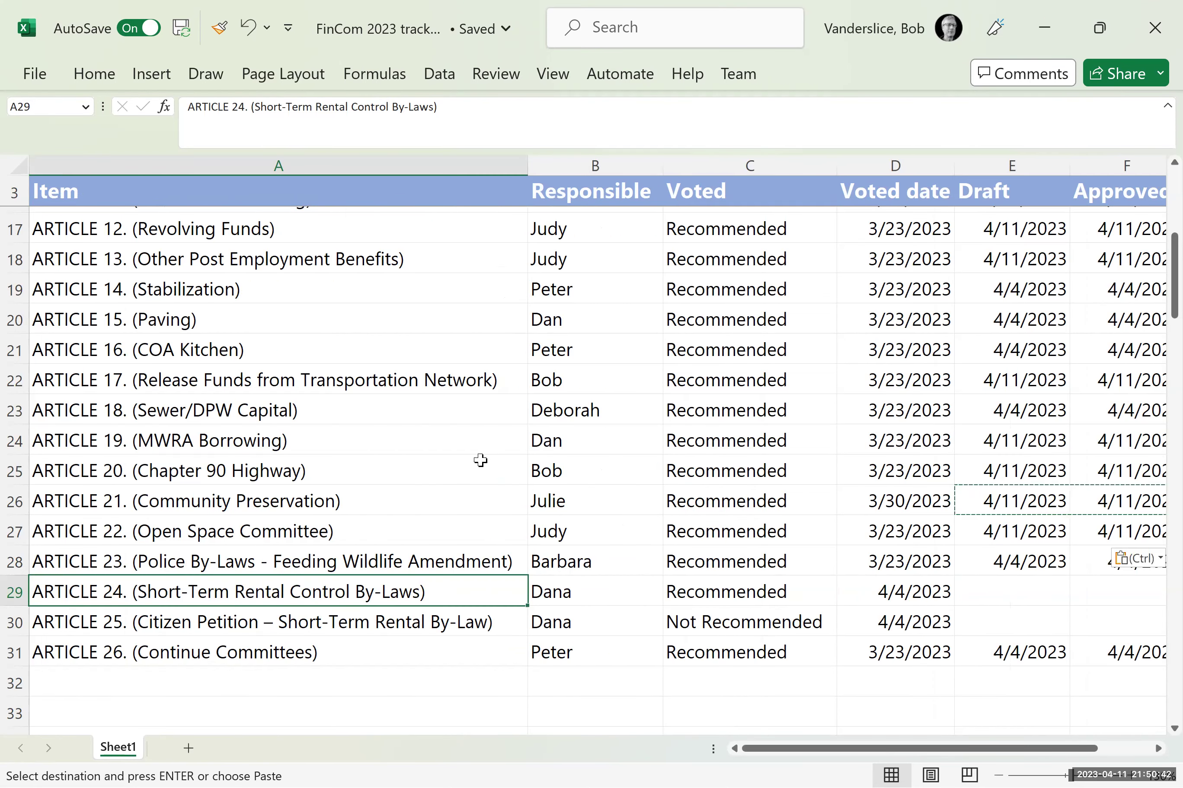